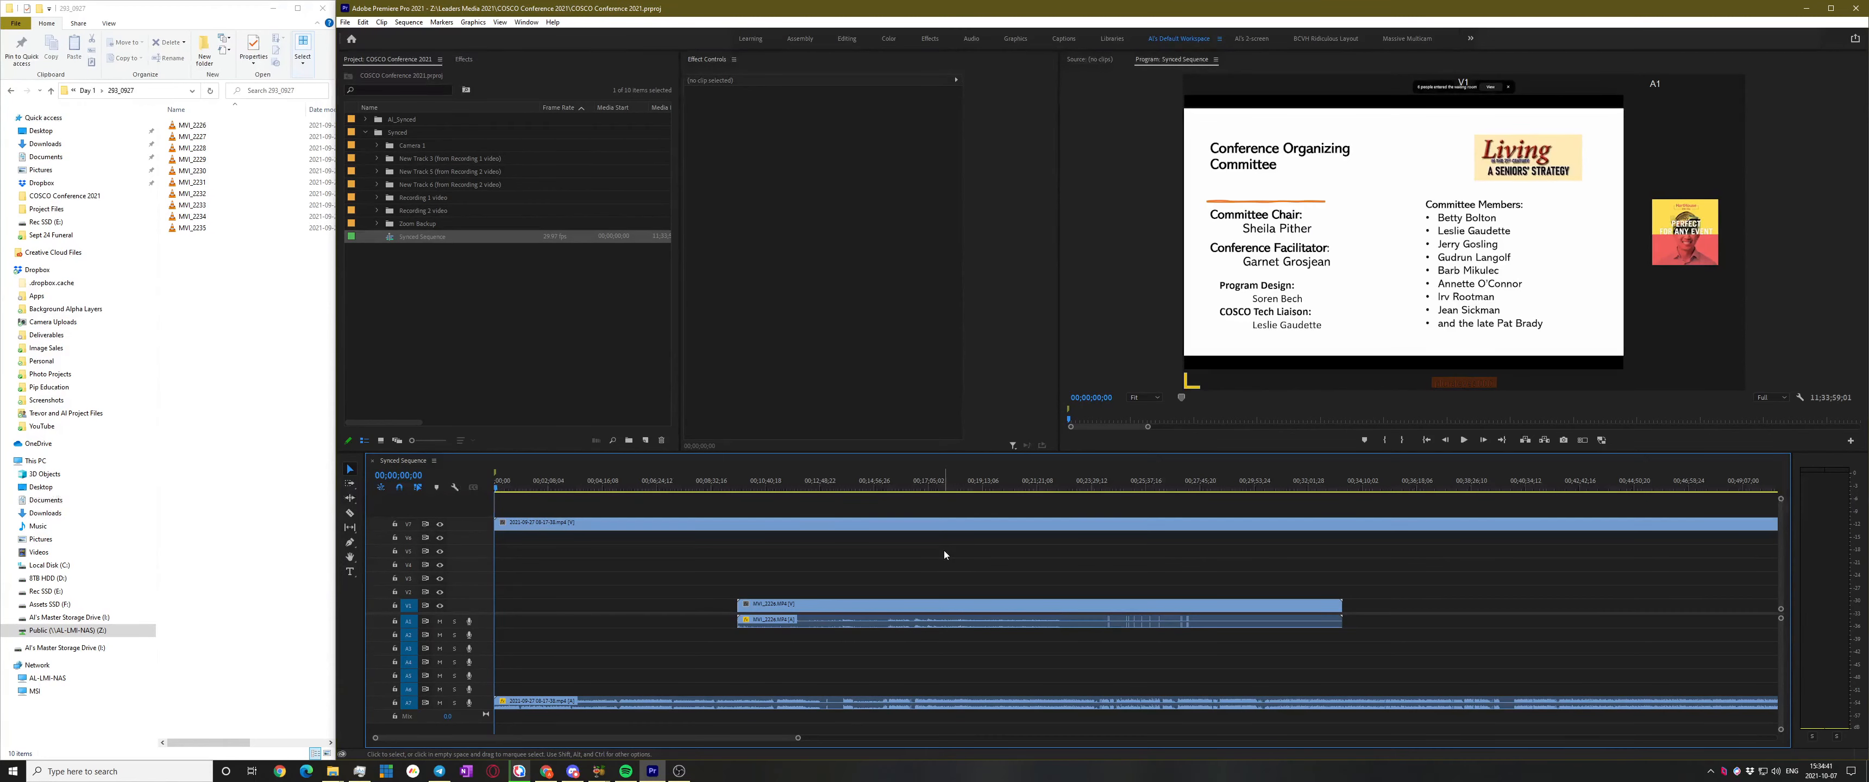
Zoom the timeline fully out and park the playhead near 03;01;52, at the sunset-background speaker
key("minus")
key("minus")
key("minus")
key("minus")
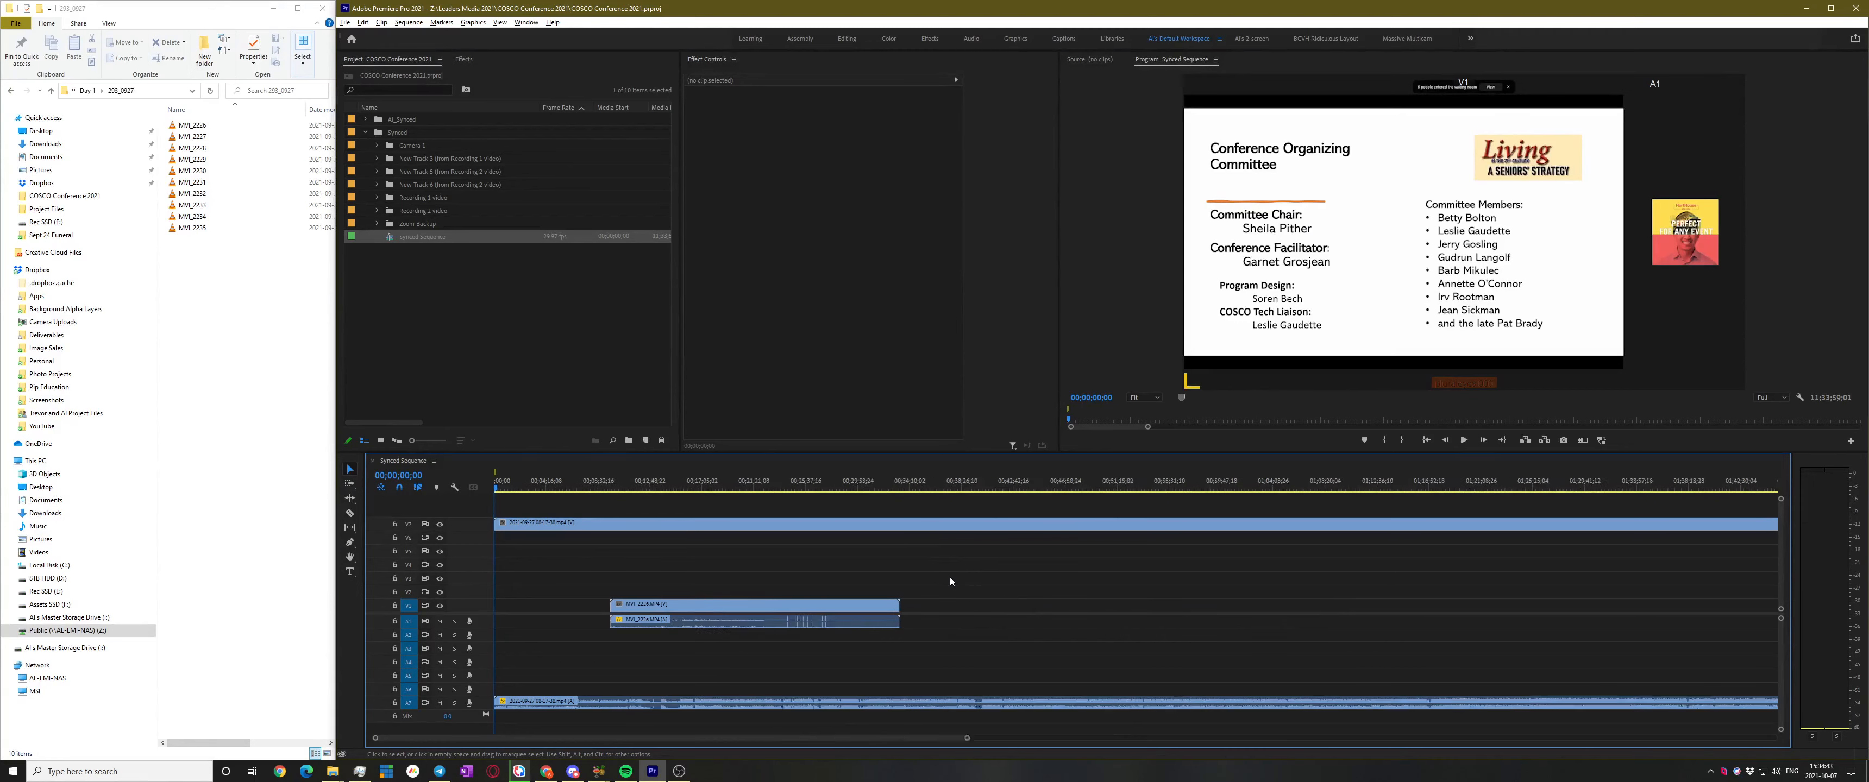
key("minus")
key("minus")
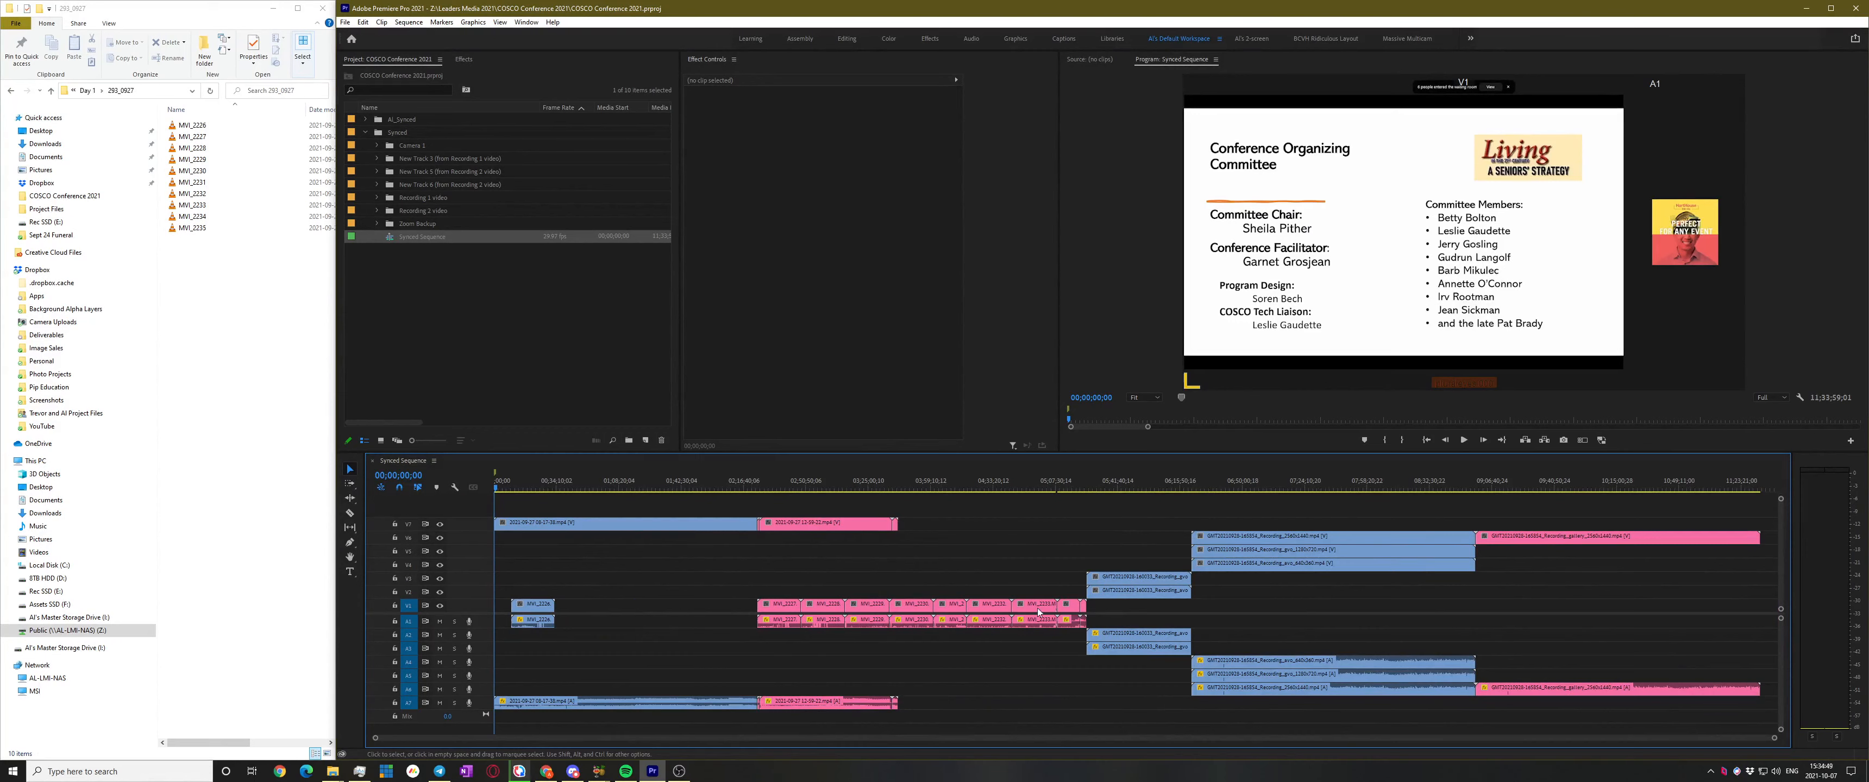
left_click(1256, 482)
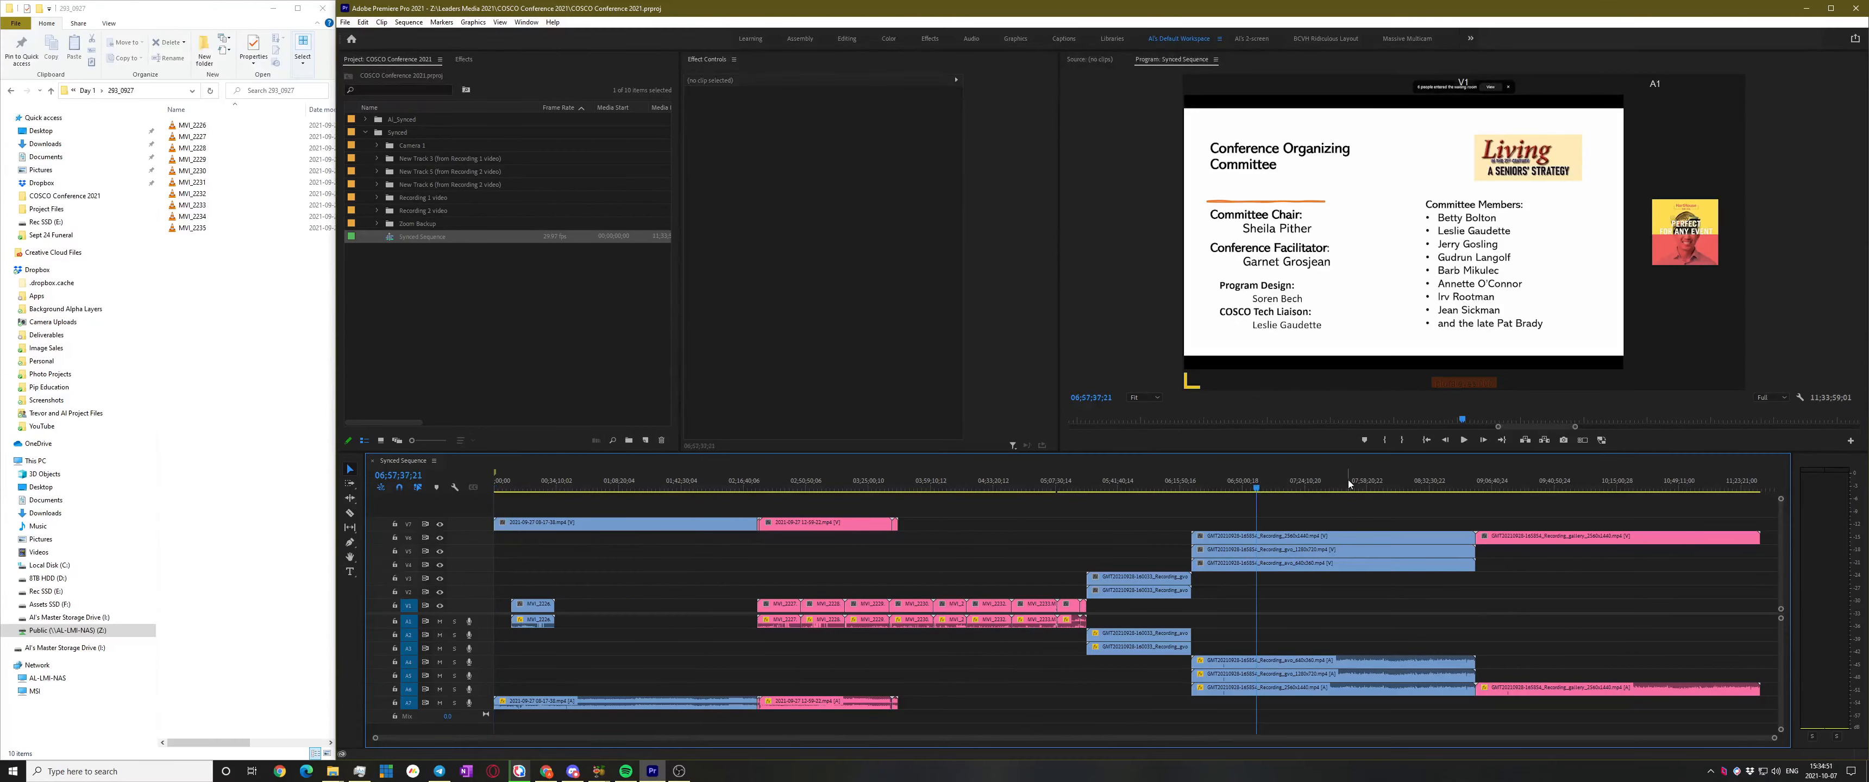
left_click(1345, 483)
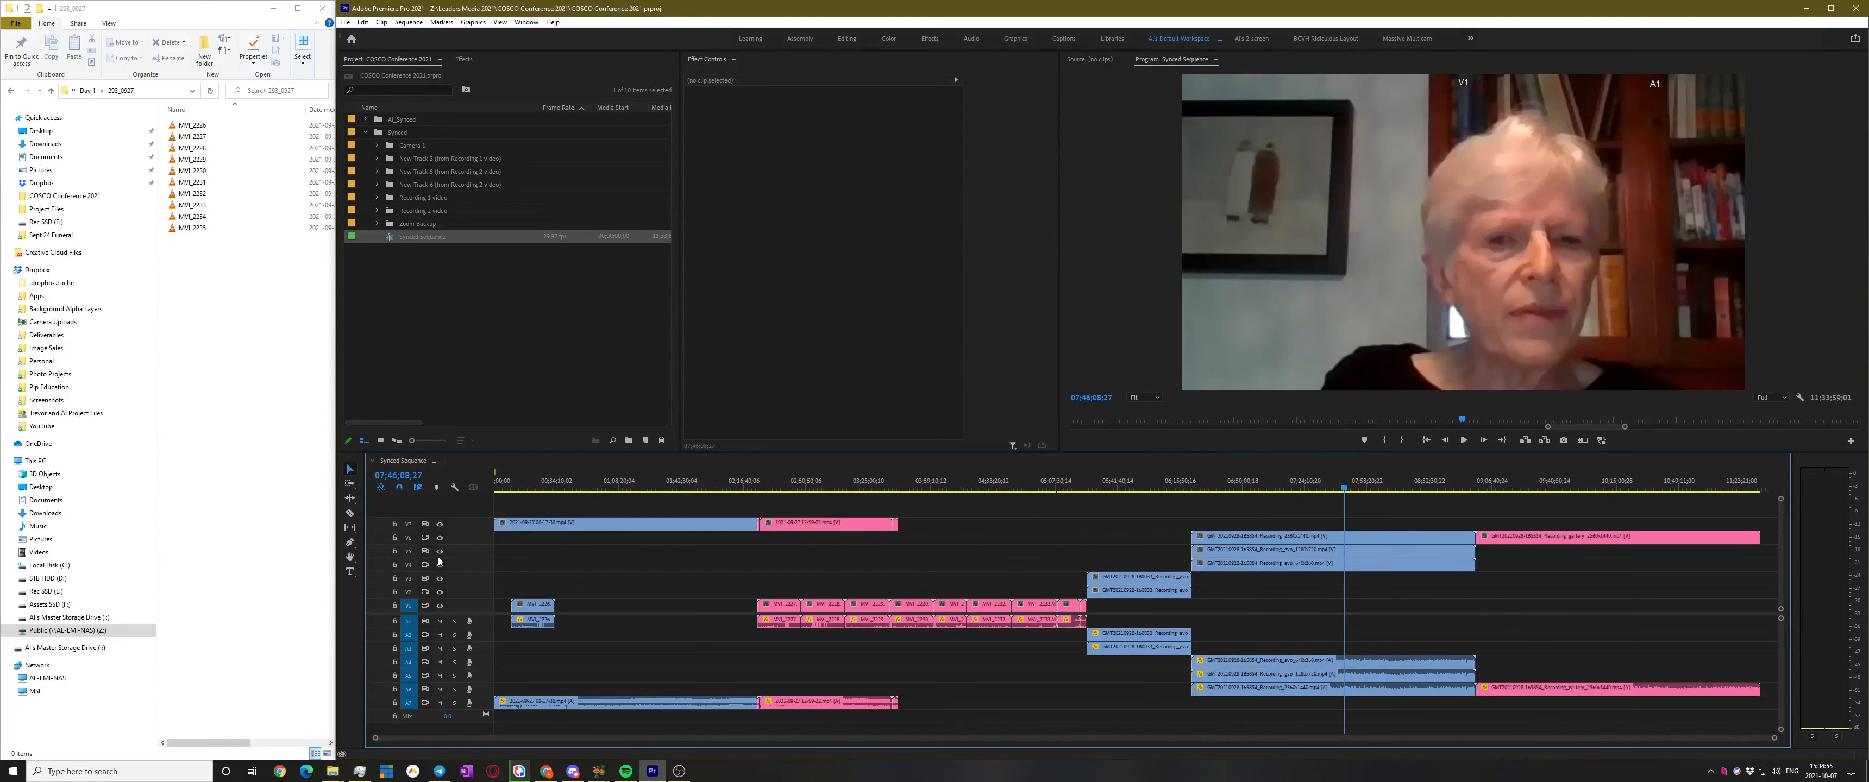
left_click(826, 483)
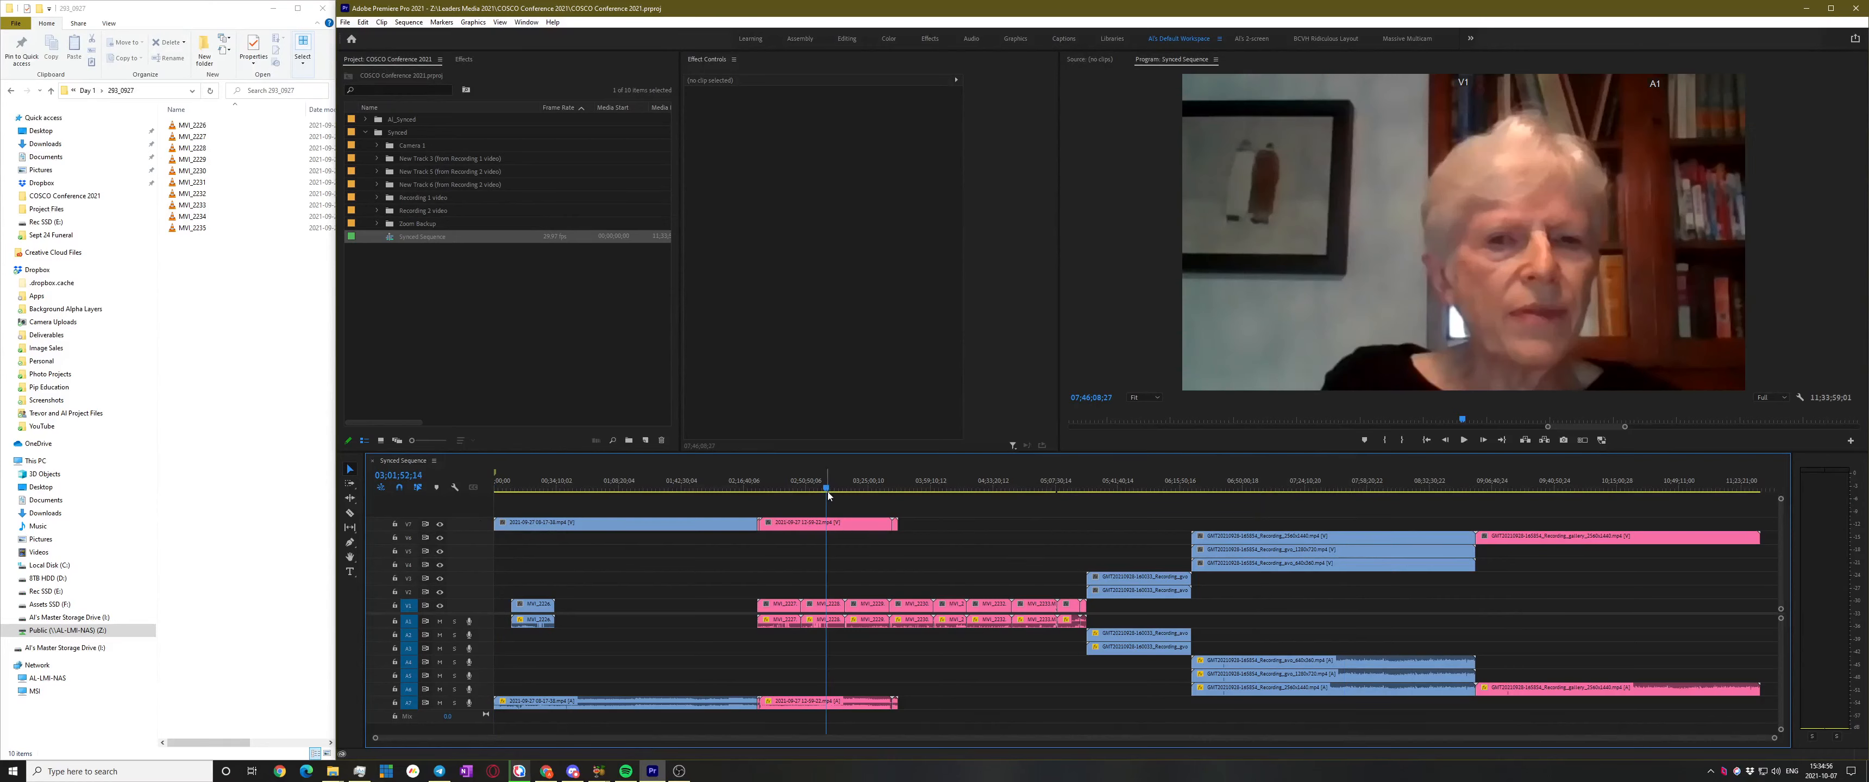
Hide track V7's output to reveal the camera footage, then scrub to about 03;23;19
left_click(836, 529)
key("equal")
key("equal")
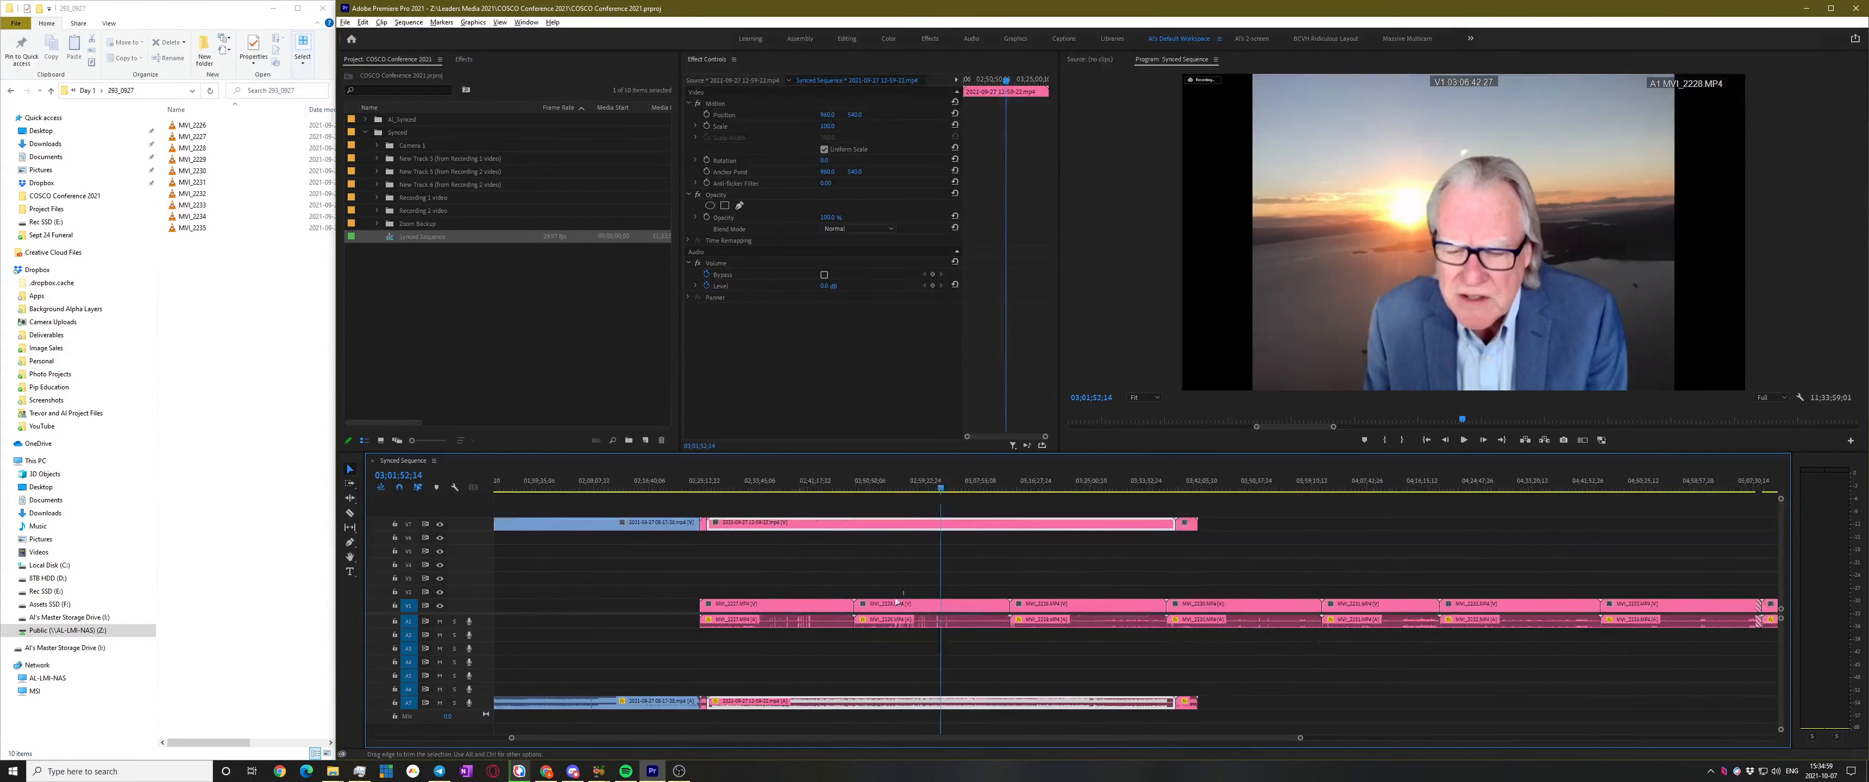
left_click(948, 607)
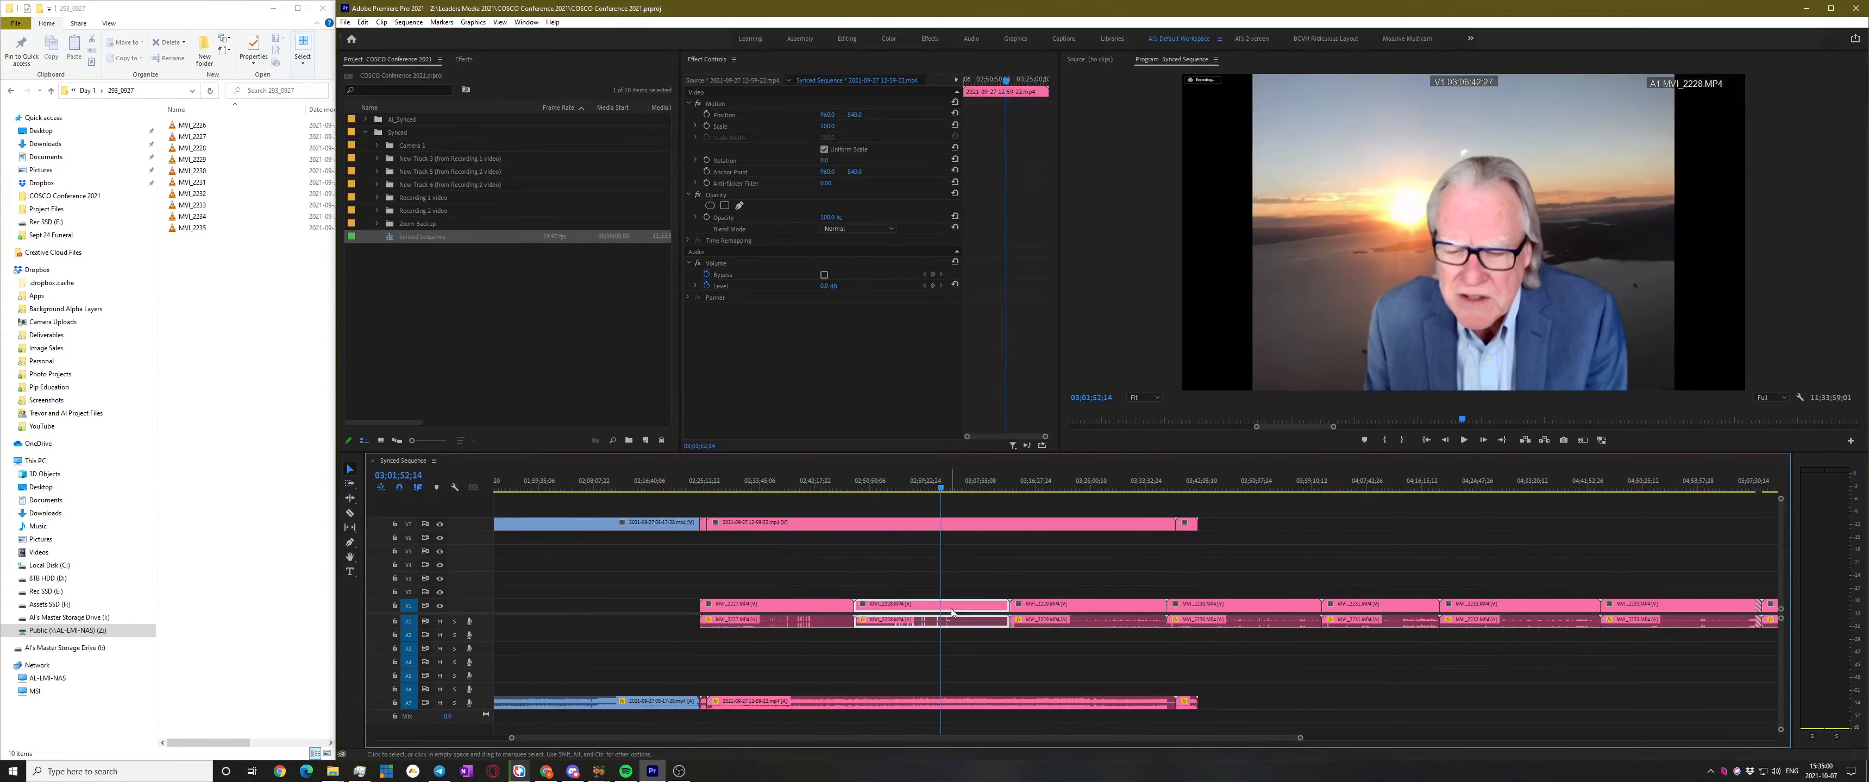
left_click(440, 526)
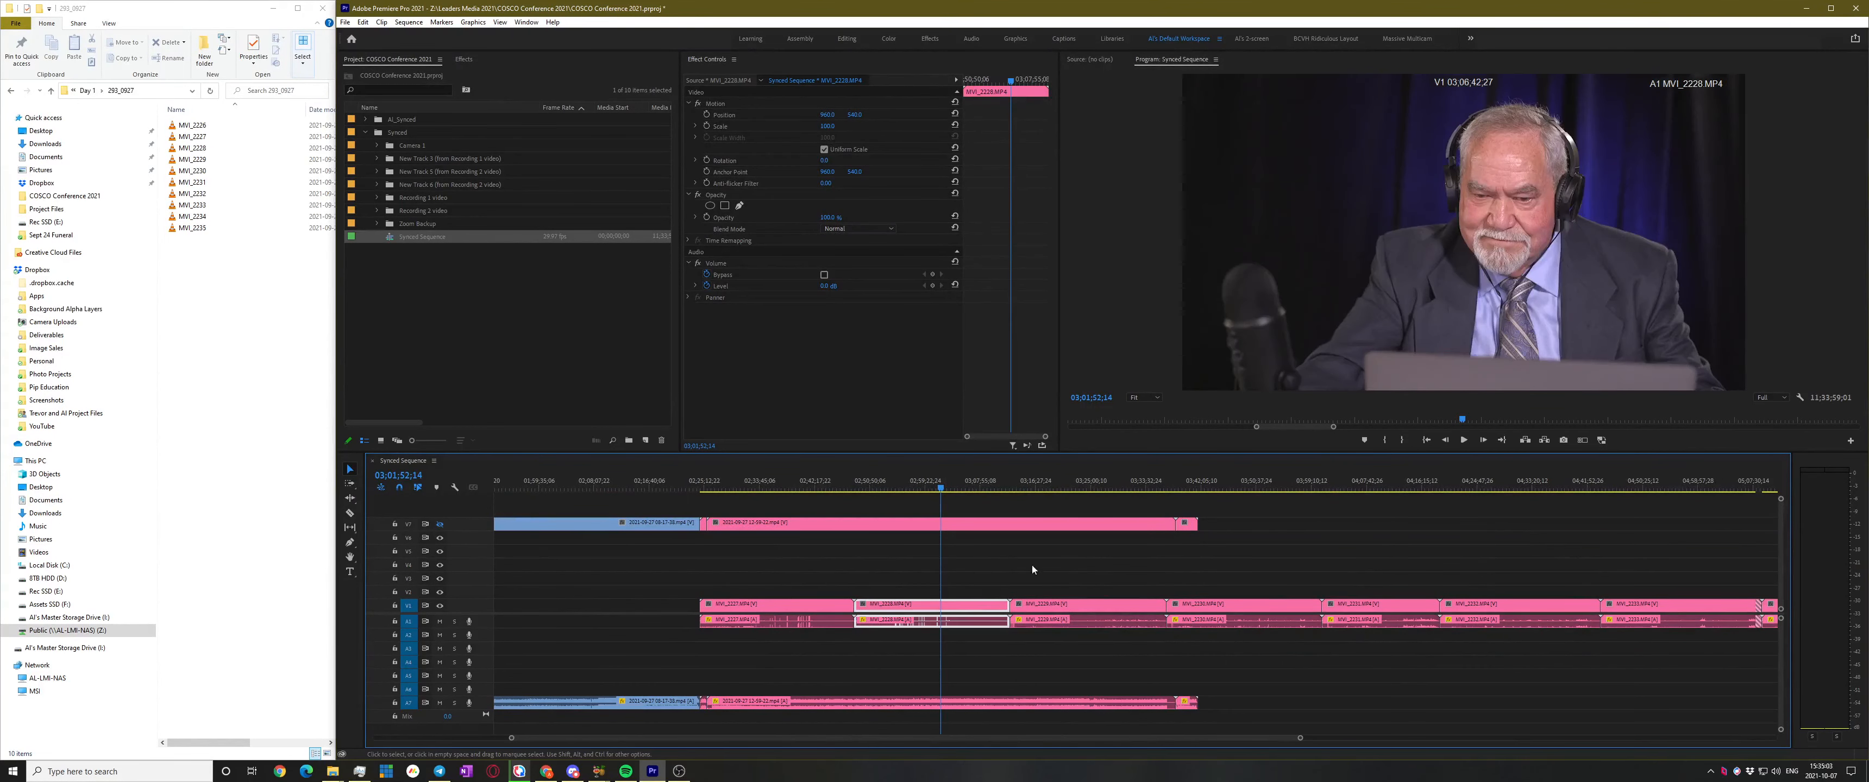
left_click_drag(987, 490, 1077, 492)
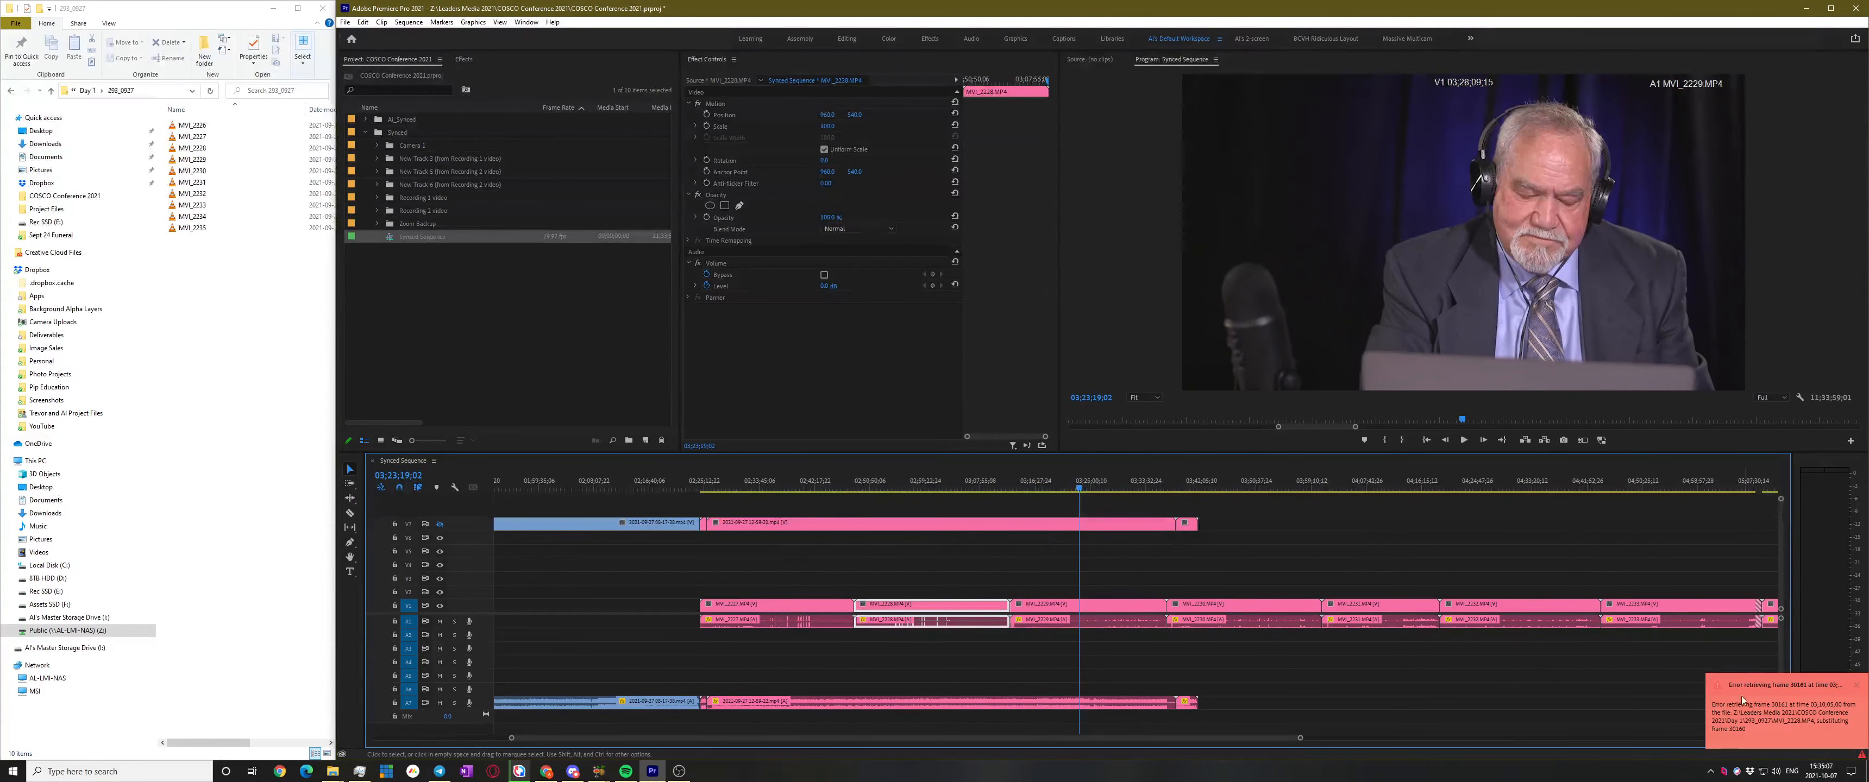
Move the playhead into the MVI_2233 clip, where the preview goes black, and select it
scroll(1681, 615, "down", 3)
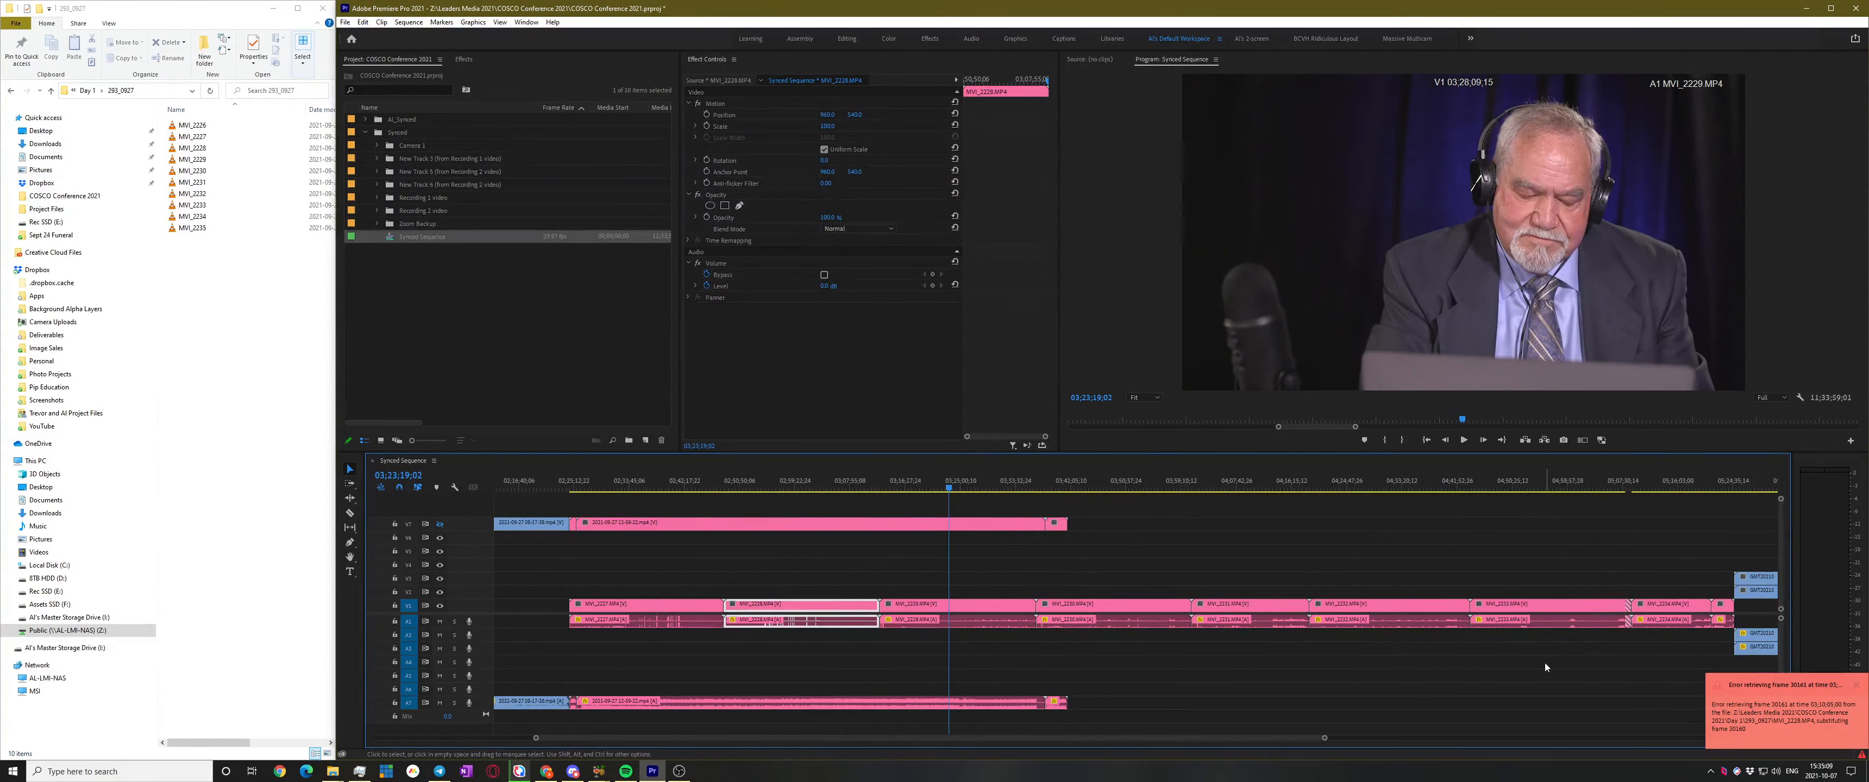
scroll(1545, 663, "up", 2)
scroll(1530, 652, "down", 5)
scroll(1566, 639, "up", 4)
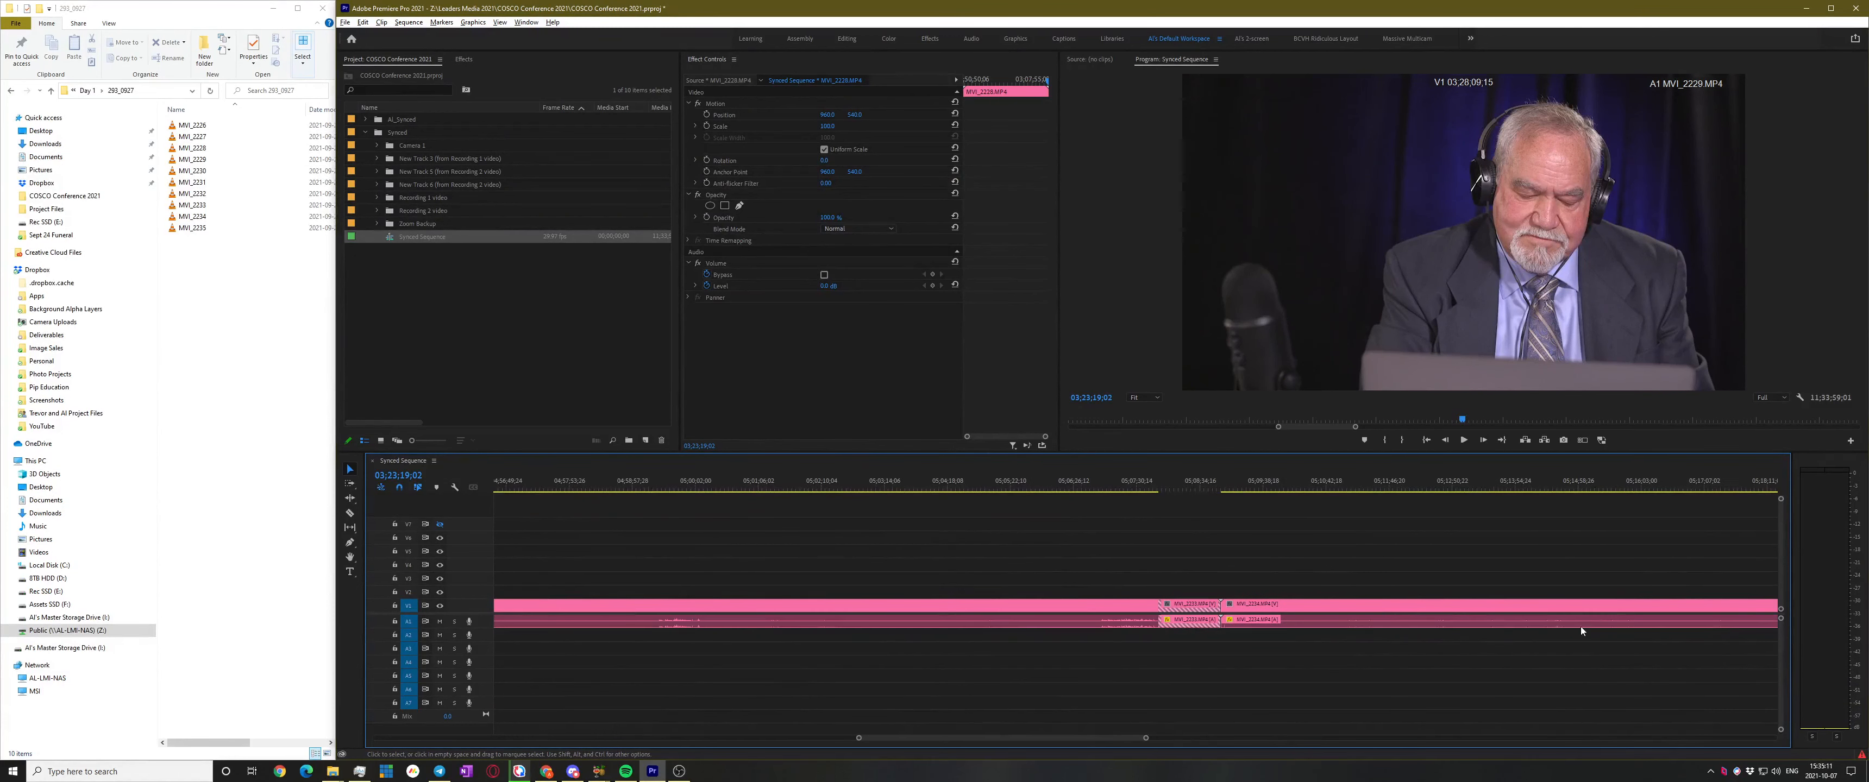
scroll(1457, 620, "up", 3)
left_click_drag(1034, 484, 878, 497)
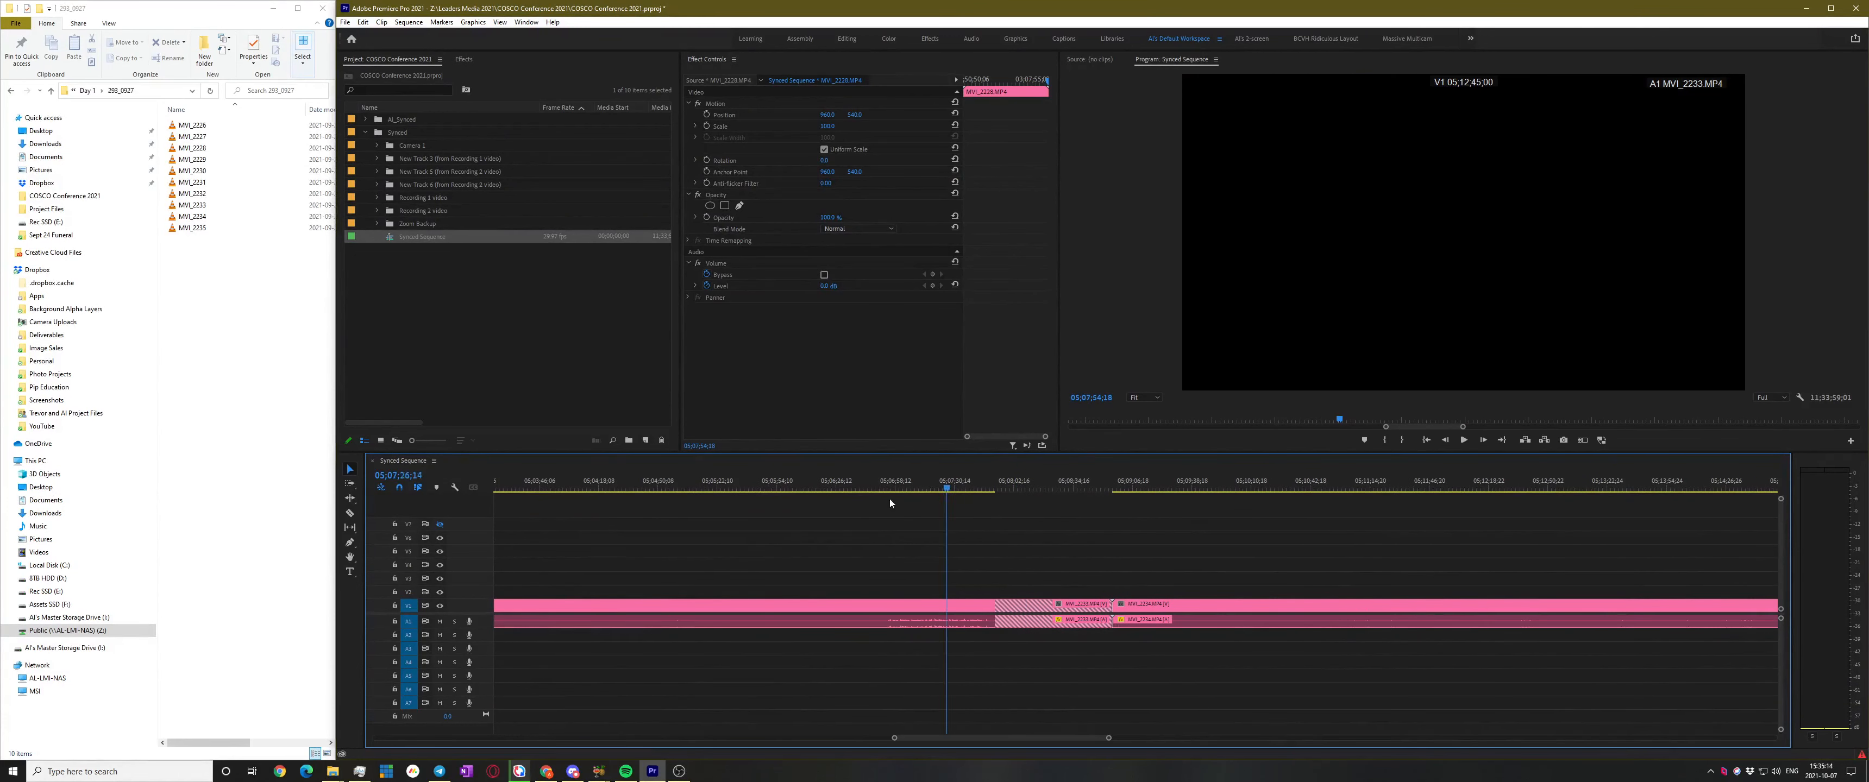
left_click(928, 606)
Deselect MVI_2233, then bring File Explorer up at the COSCO Conference 2021 folder as Premiere freezes
left_click(1018, 542)
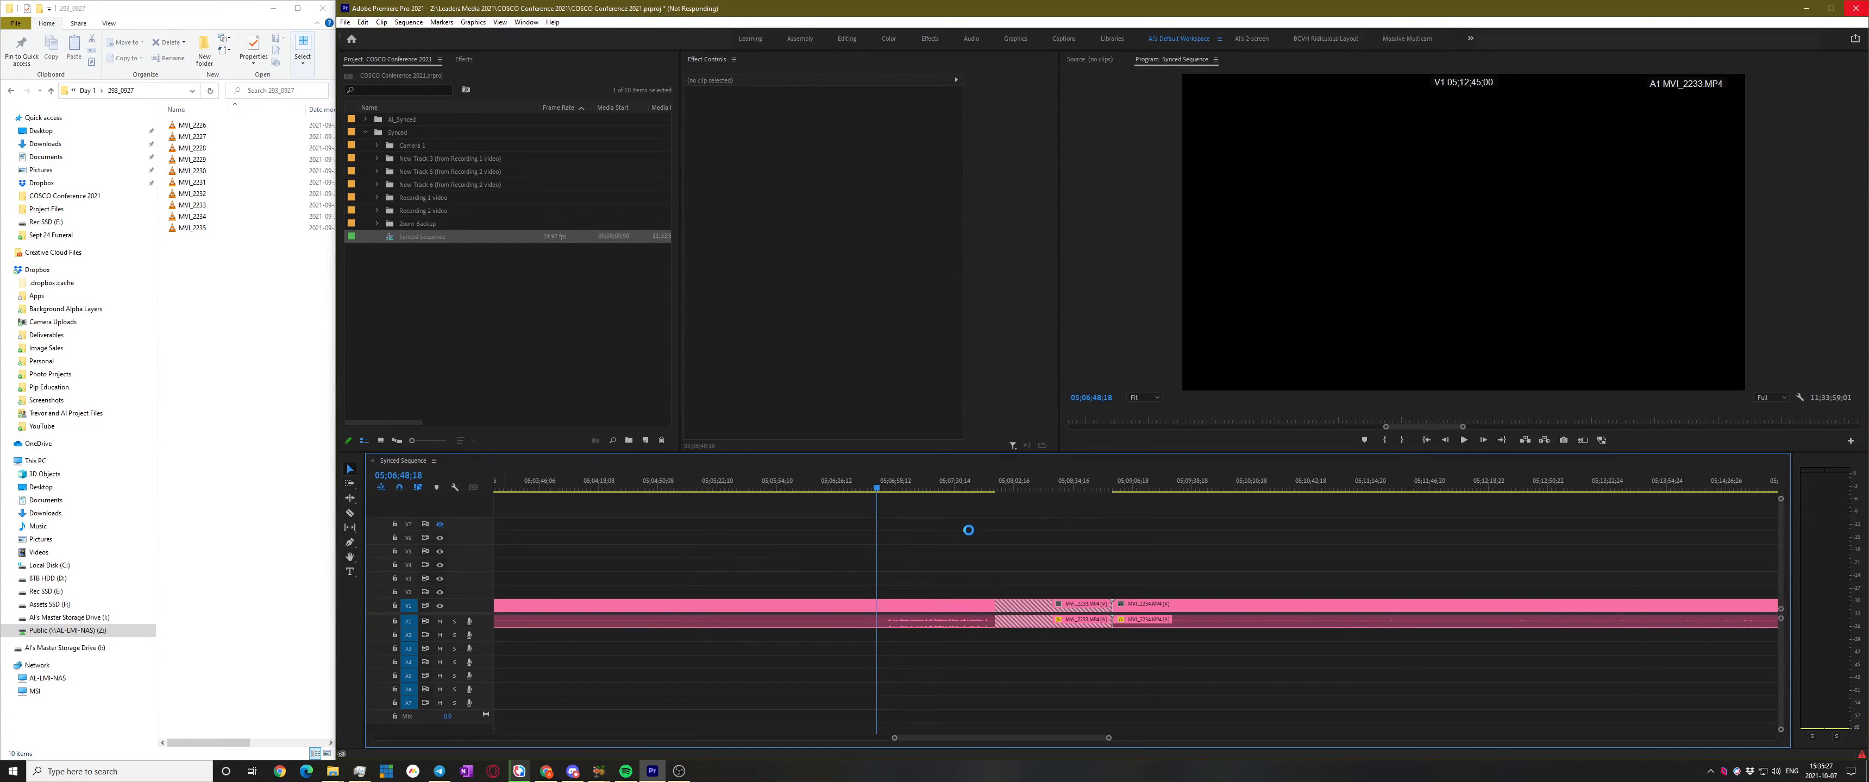
left_click(86, 95)
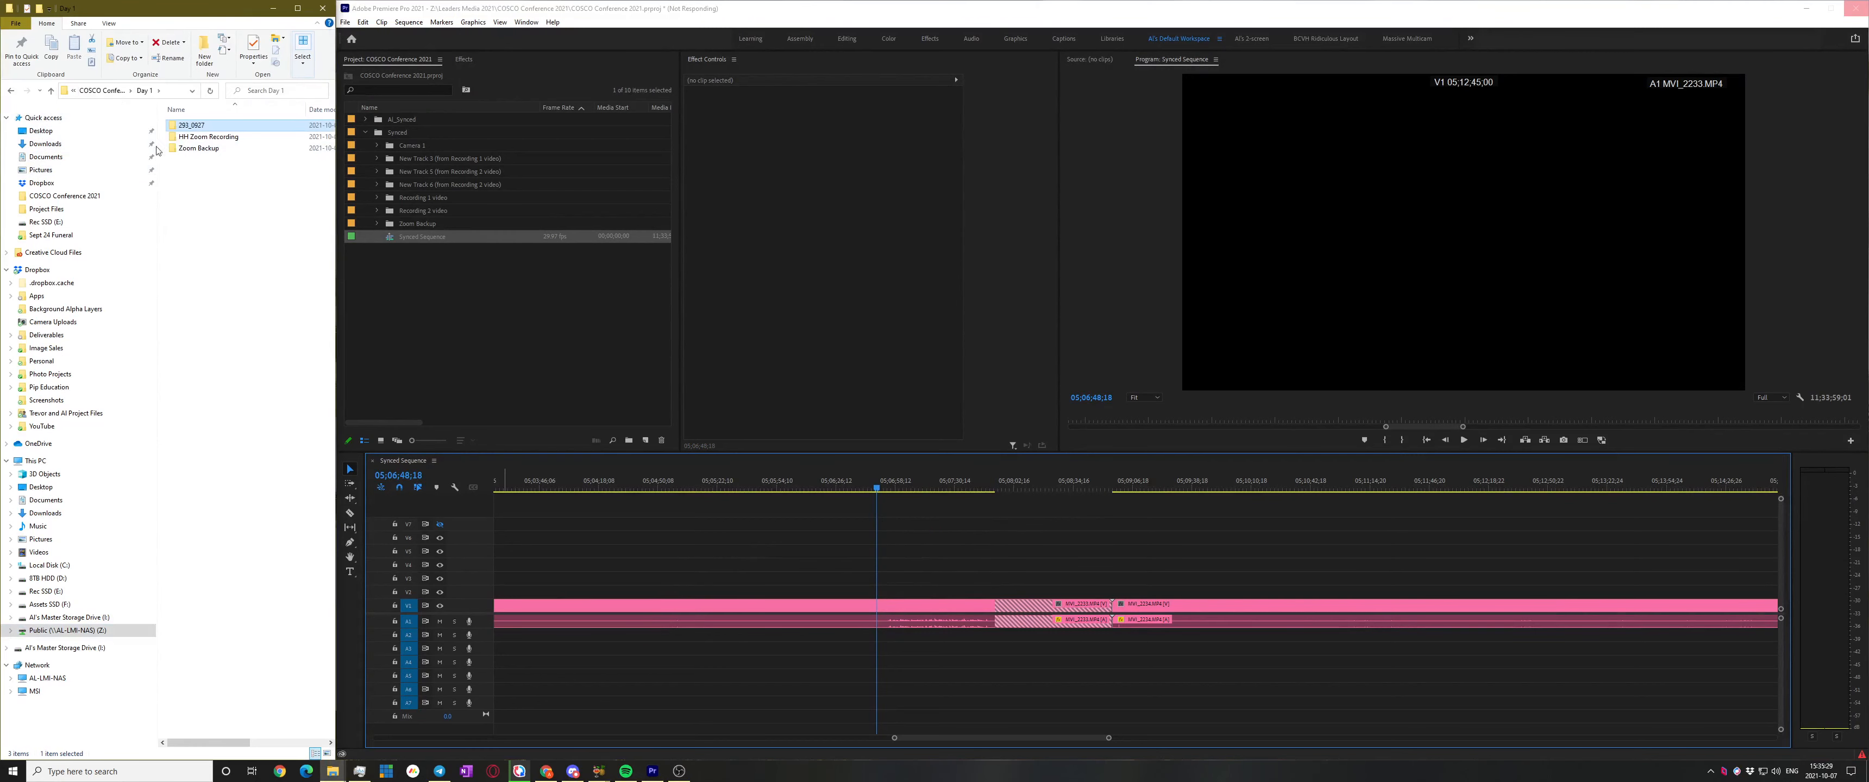
left_click(113, 90)
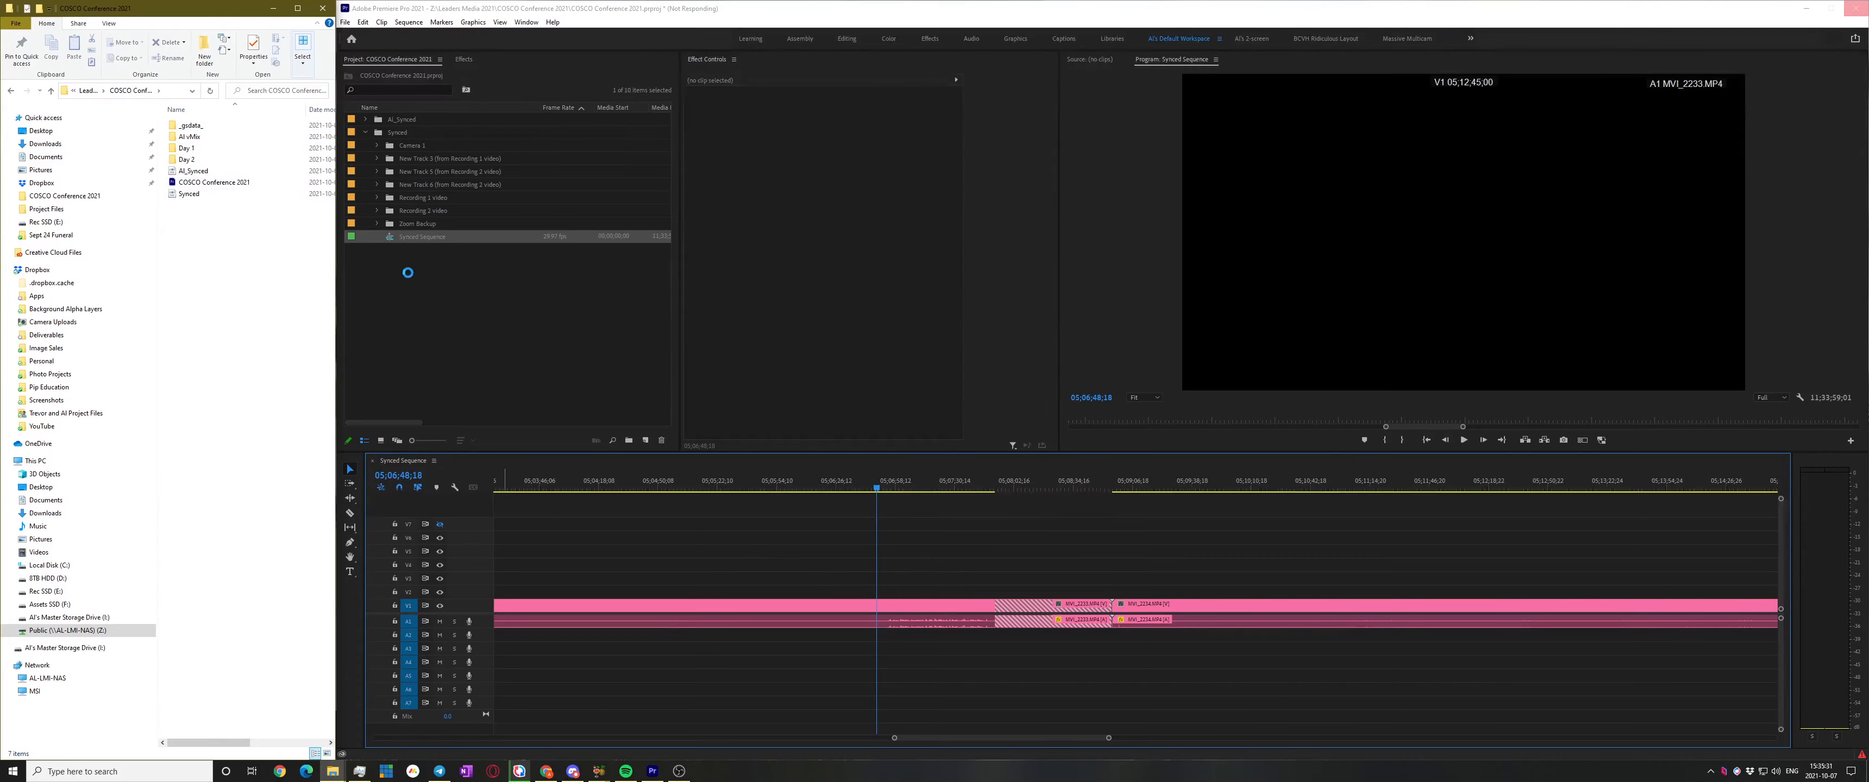
left_click(891, 550)
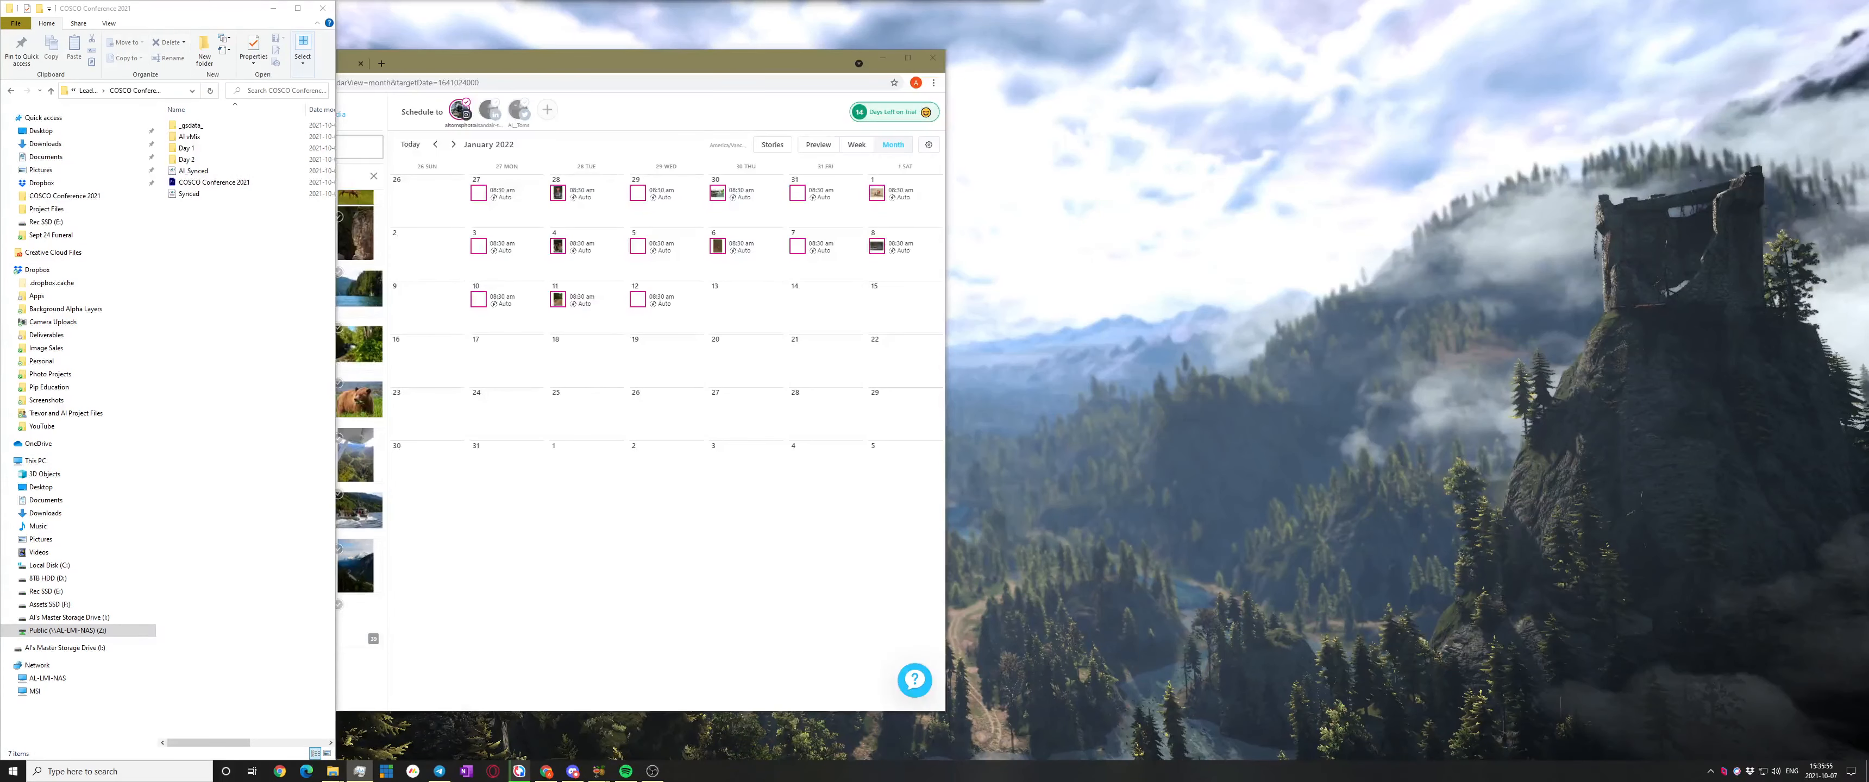
Minimize the browser calendar and launch the COSCO Conference 2021 .prproj file from Explorer
left_click(882, 57)
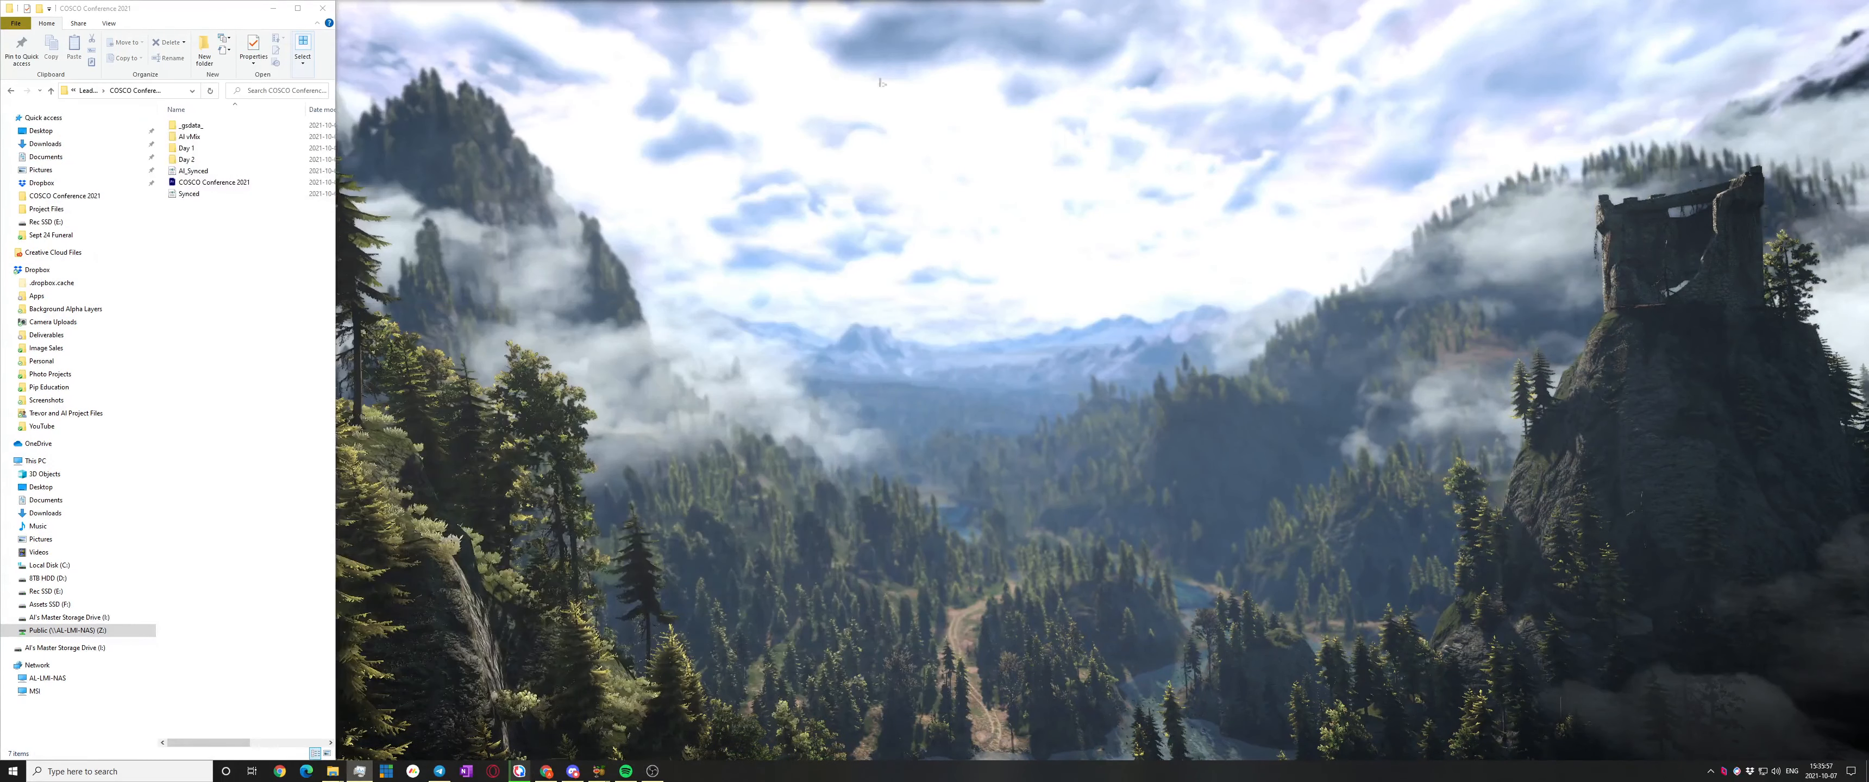
left_click(242, 183)
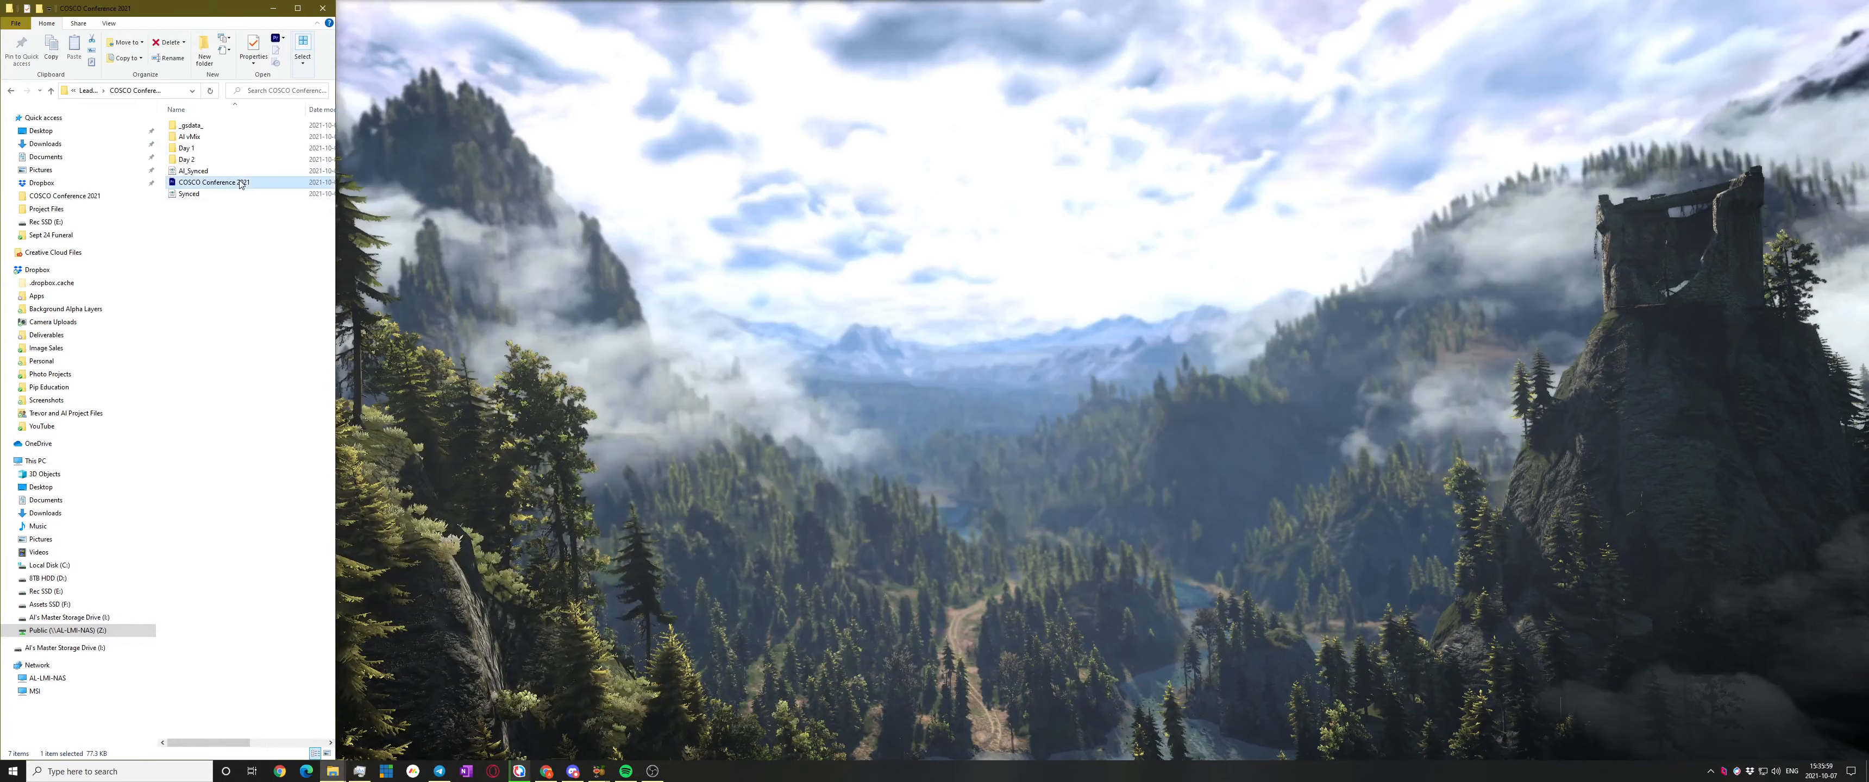
double_click(217, 187)
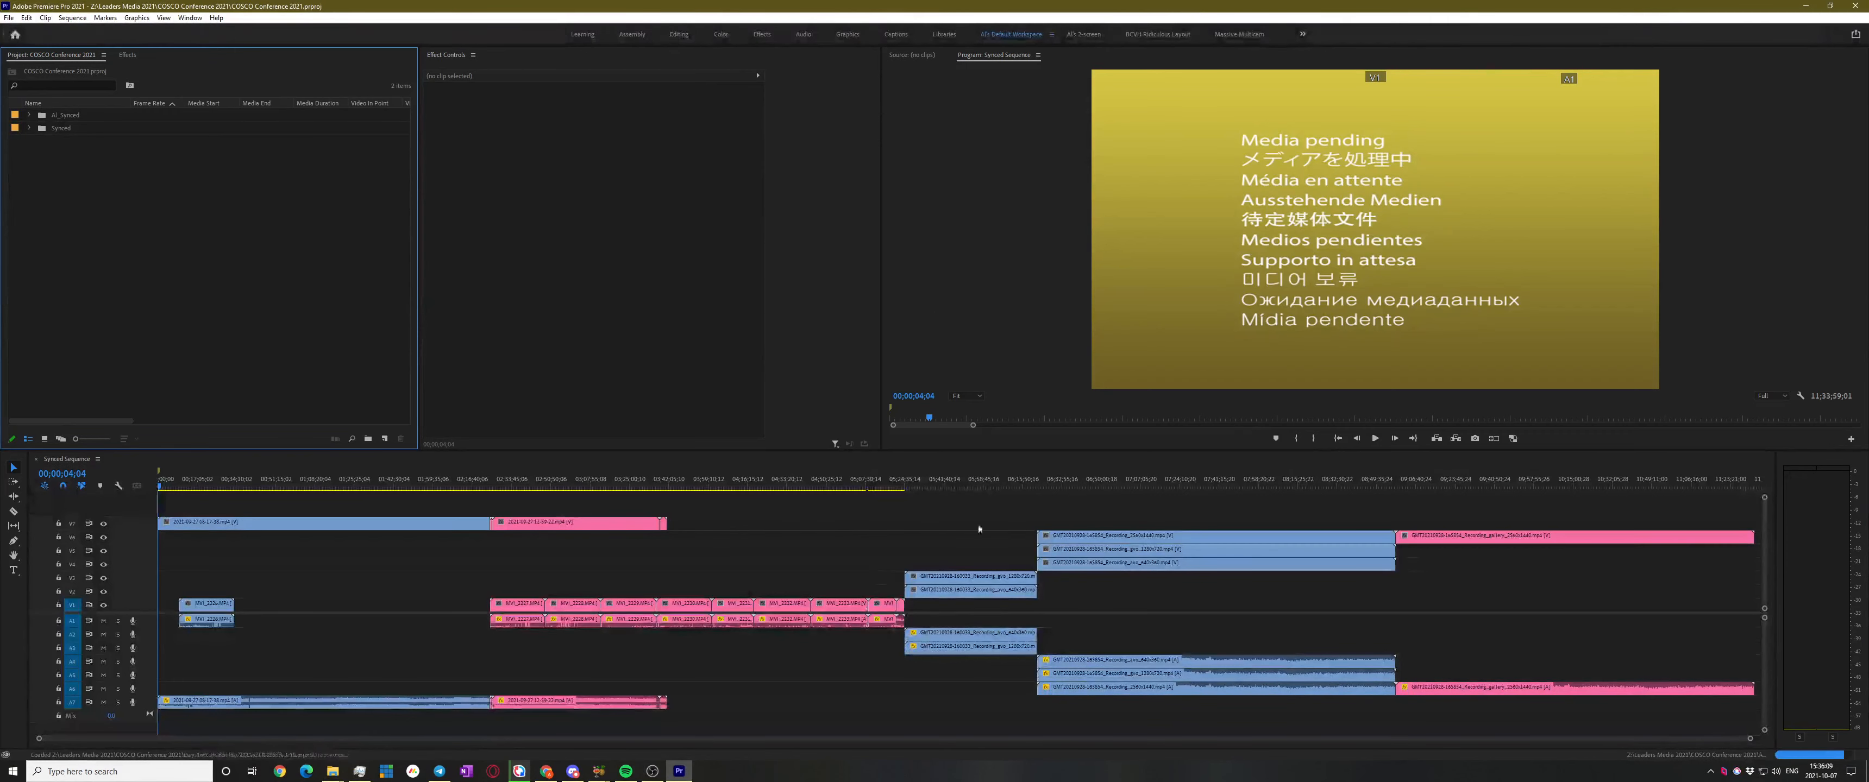
Reveal MVI_2233's source file in Explorer and switch to its 293_0927 folder window
left_click(882, 536)
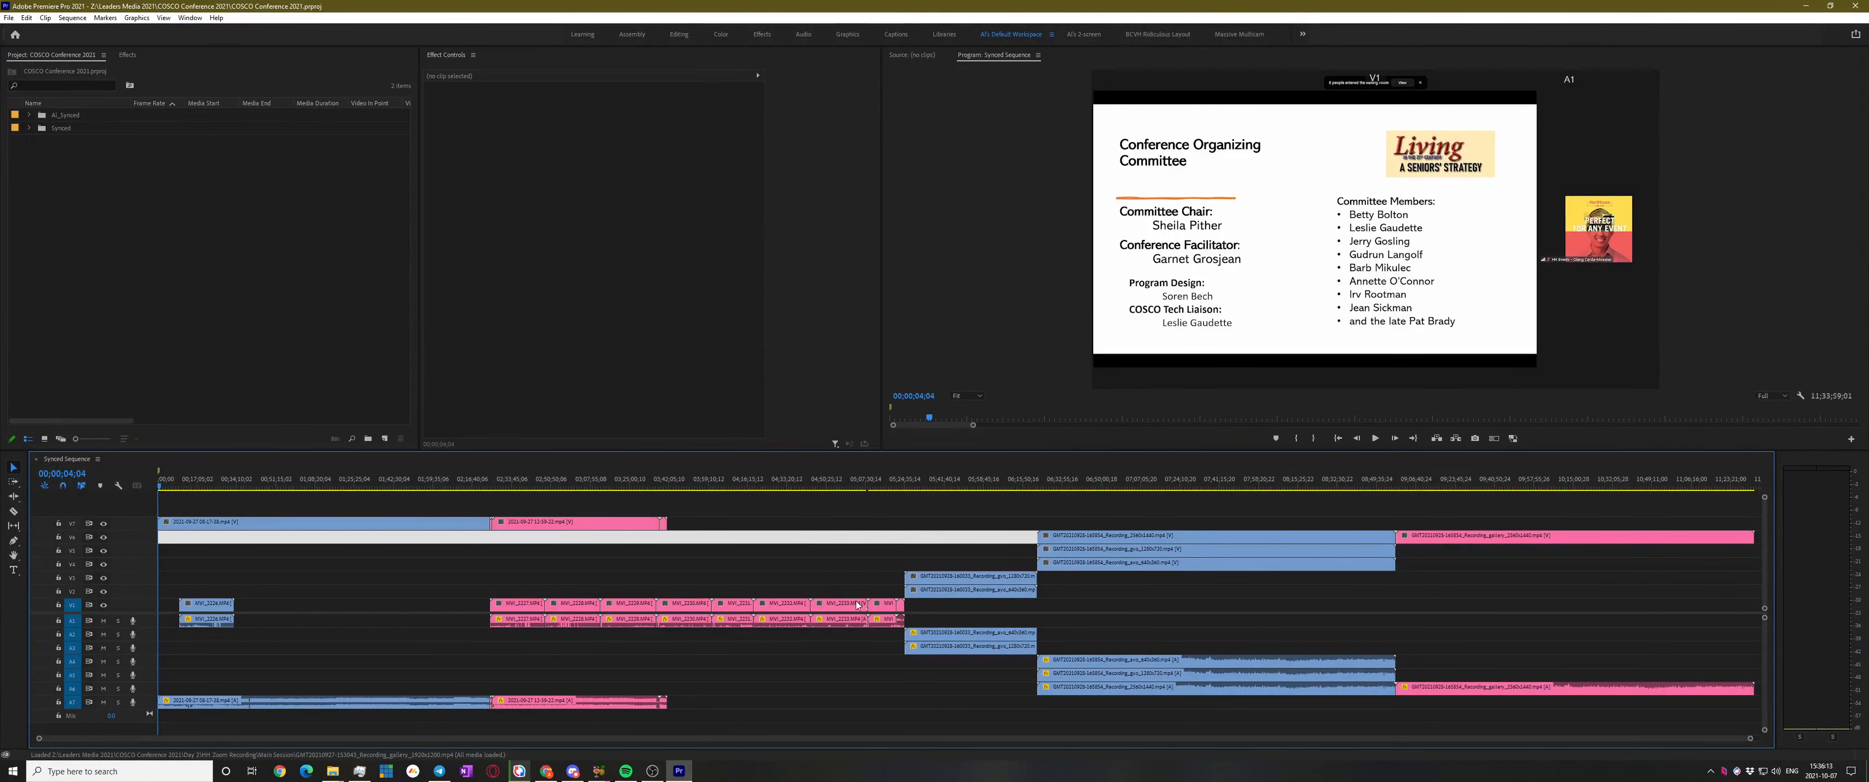
scroll(898, 636, "up", 2)
scroll(898, 631, "up", 4)
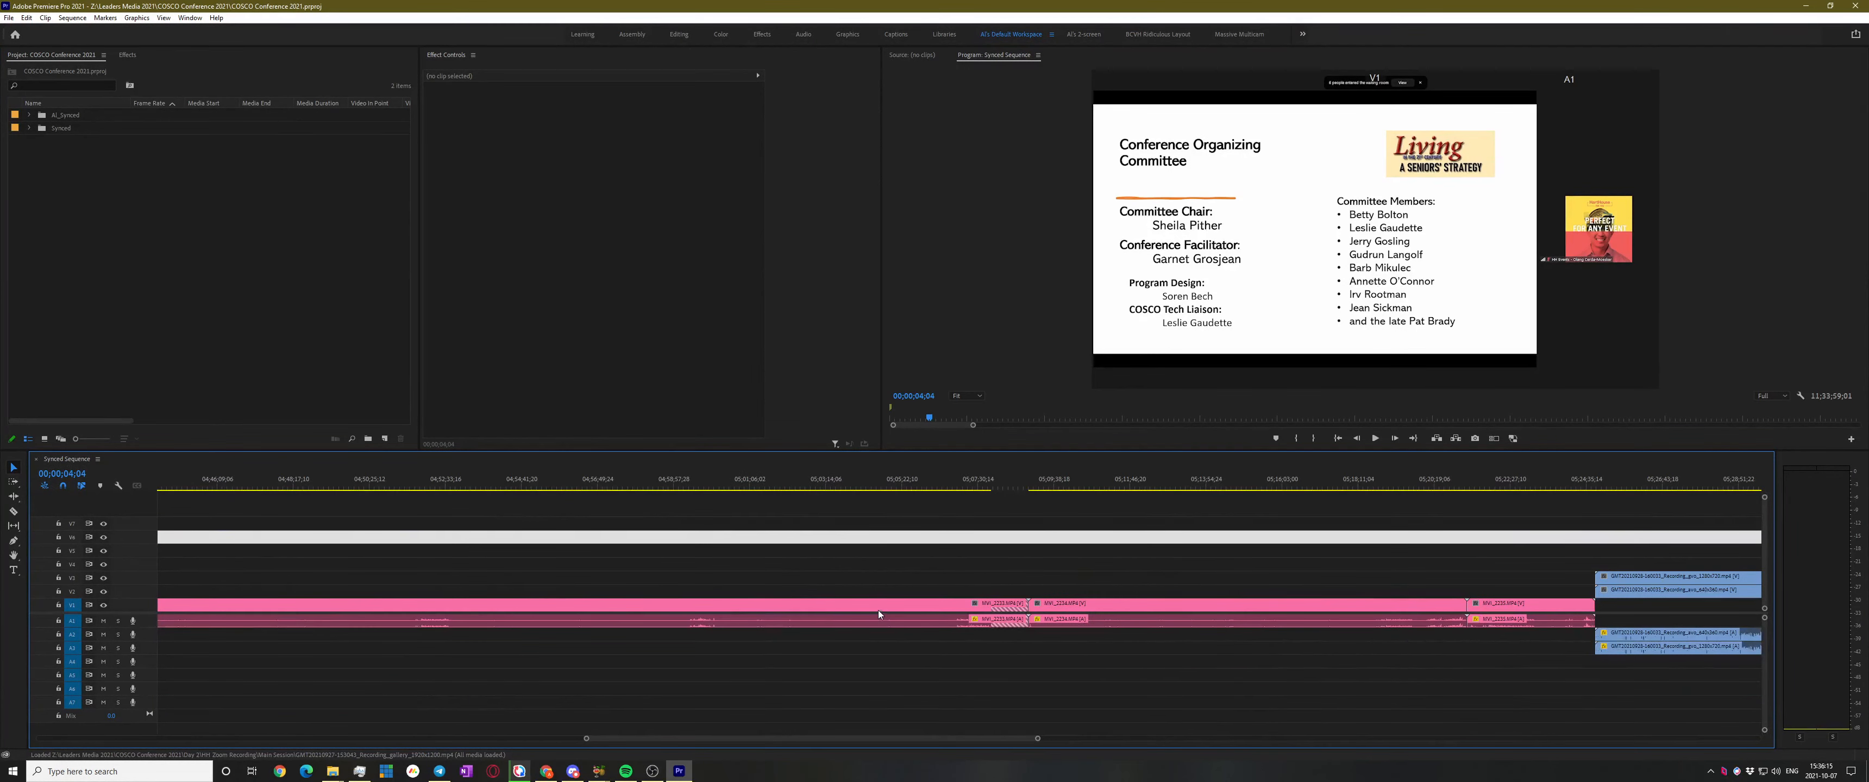
left_click(881, 605)
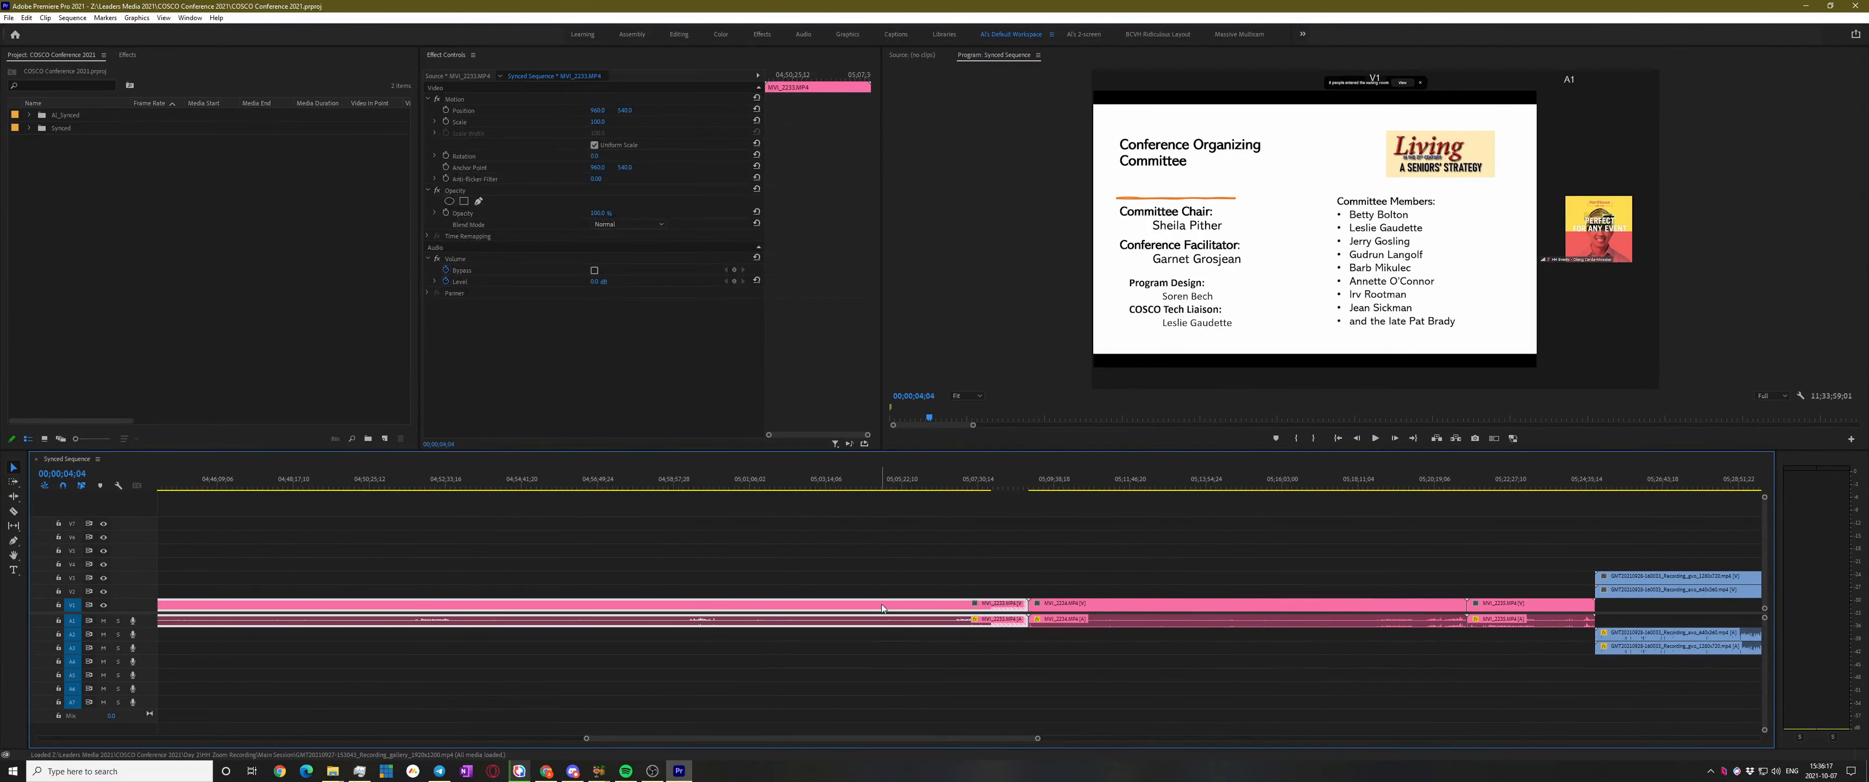
right_click(882, 608)
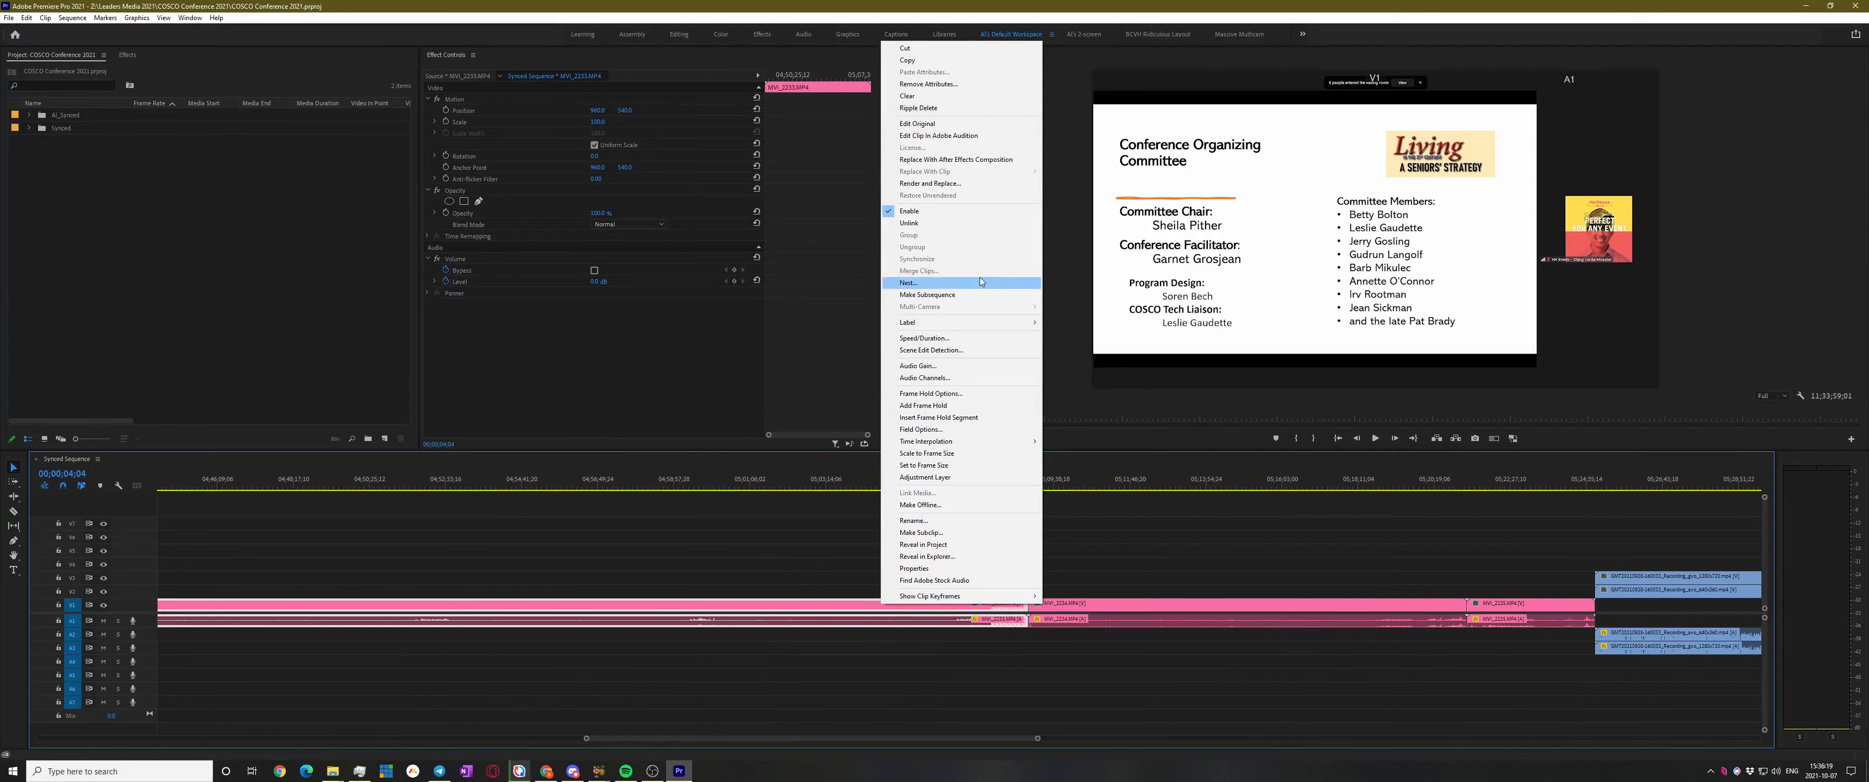
left_click(959, 557)
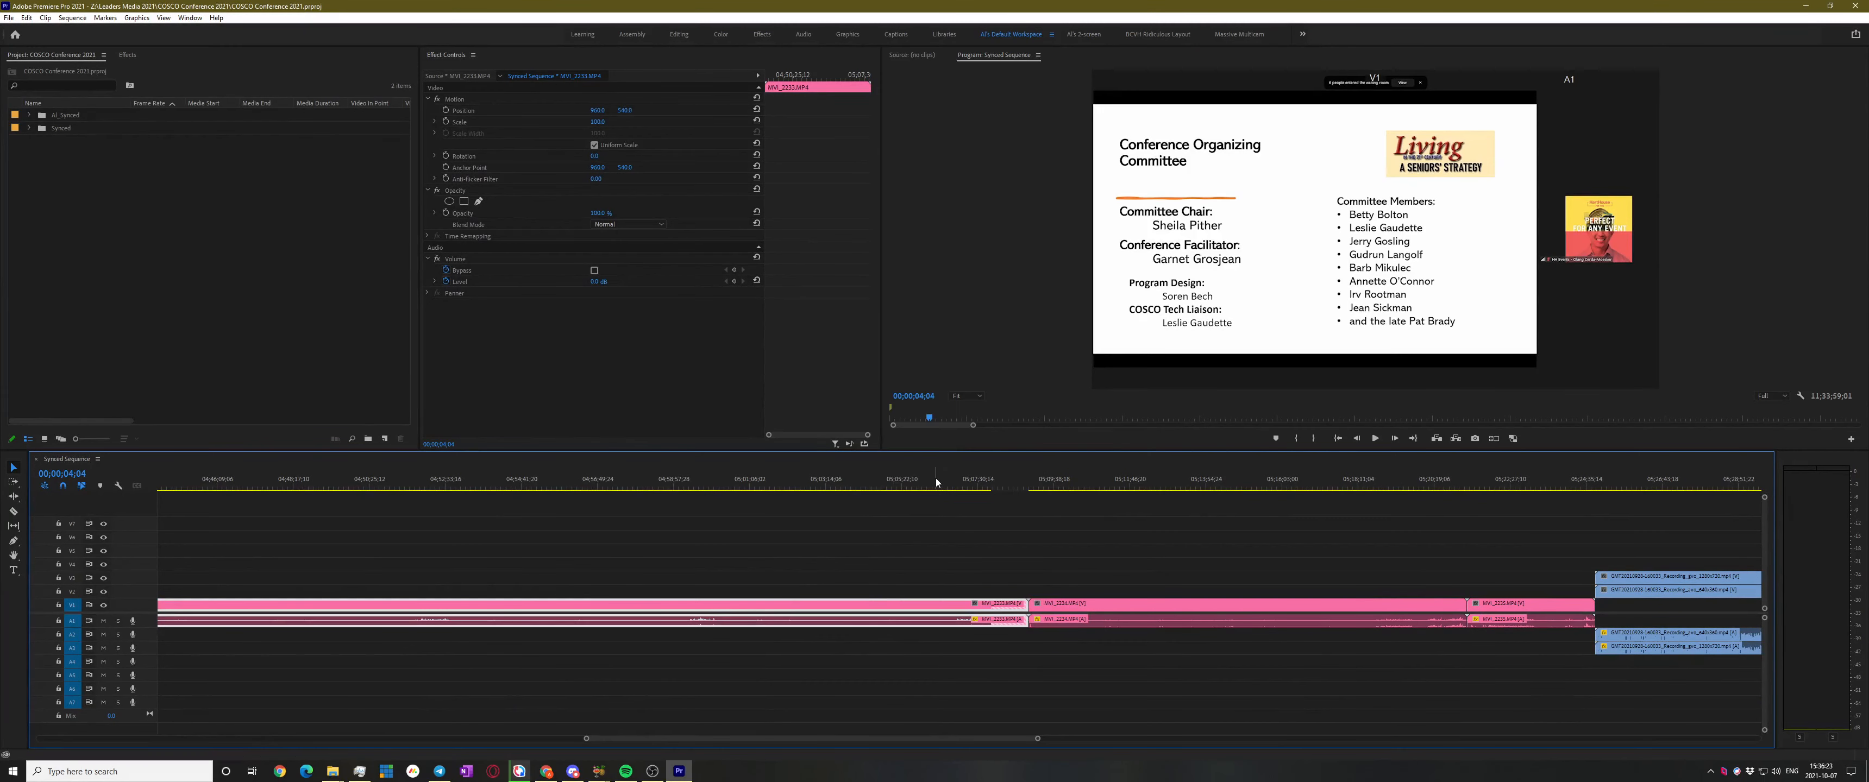
left_click(333, 771)
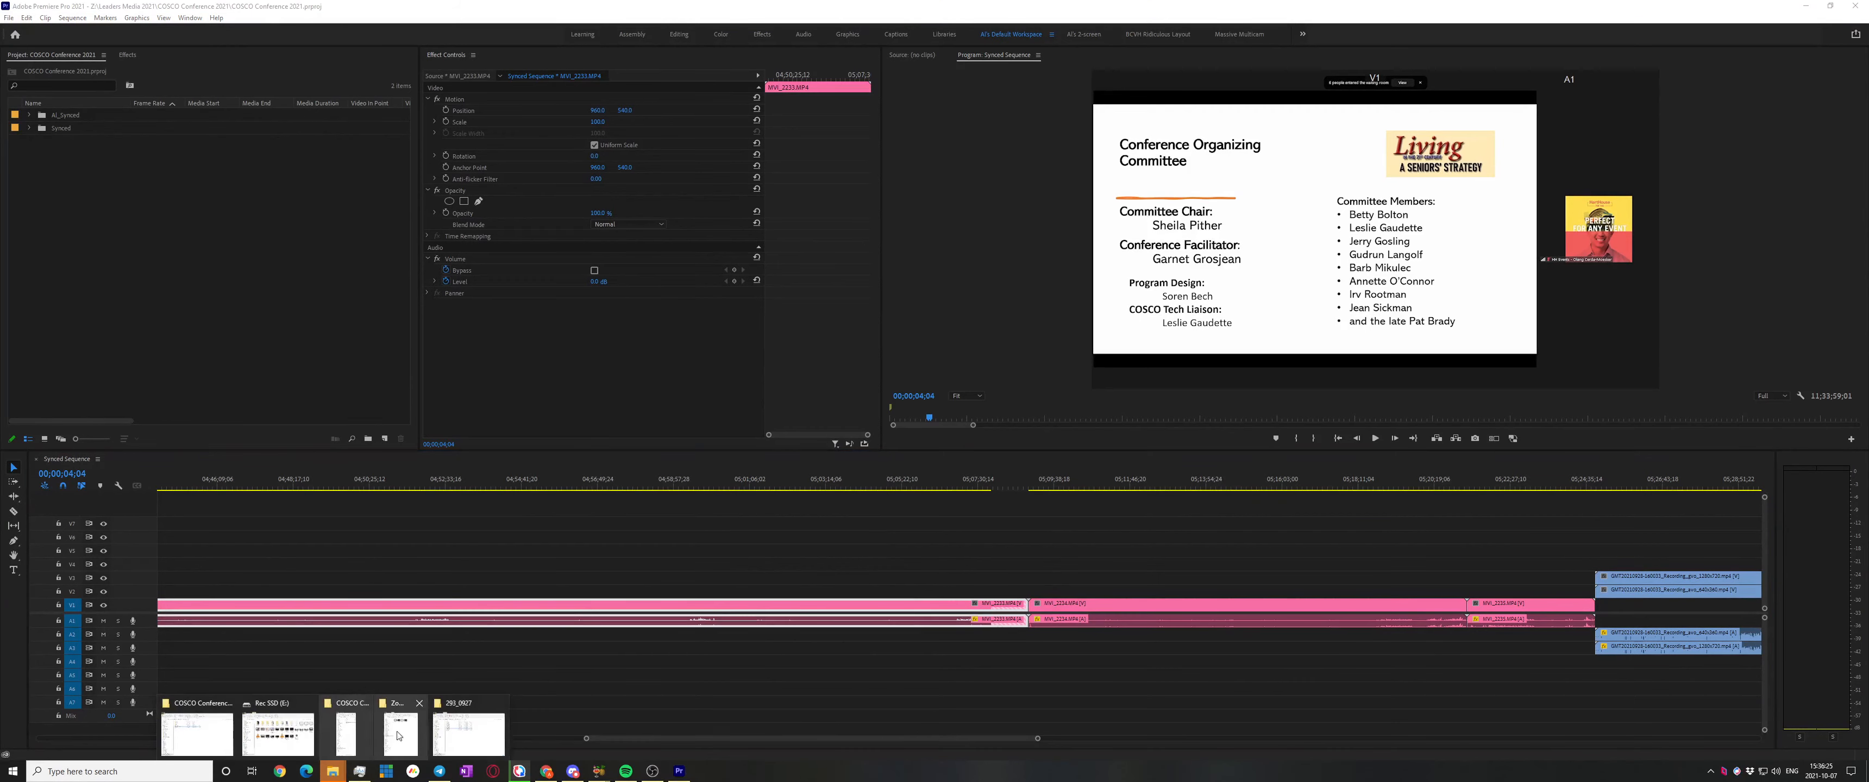
left_click(455, 741)
Move the 293_0927 folder window aside and show its clips as extra large icons
left_click_drag(472, 107, 659, 103)
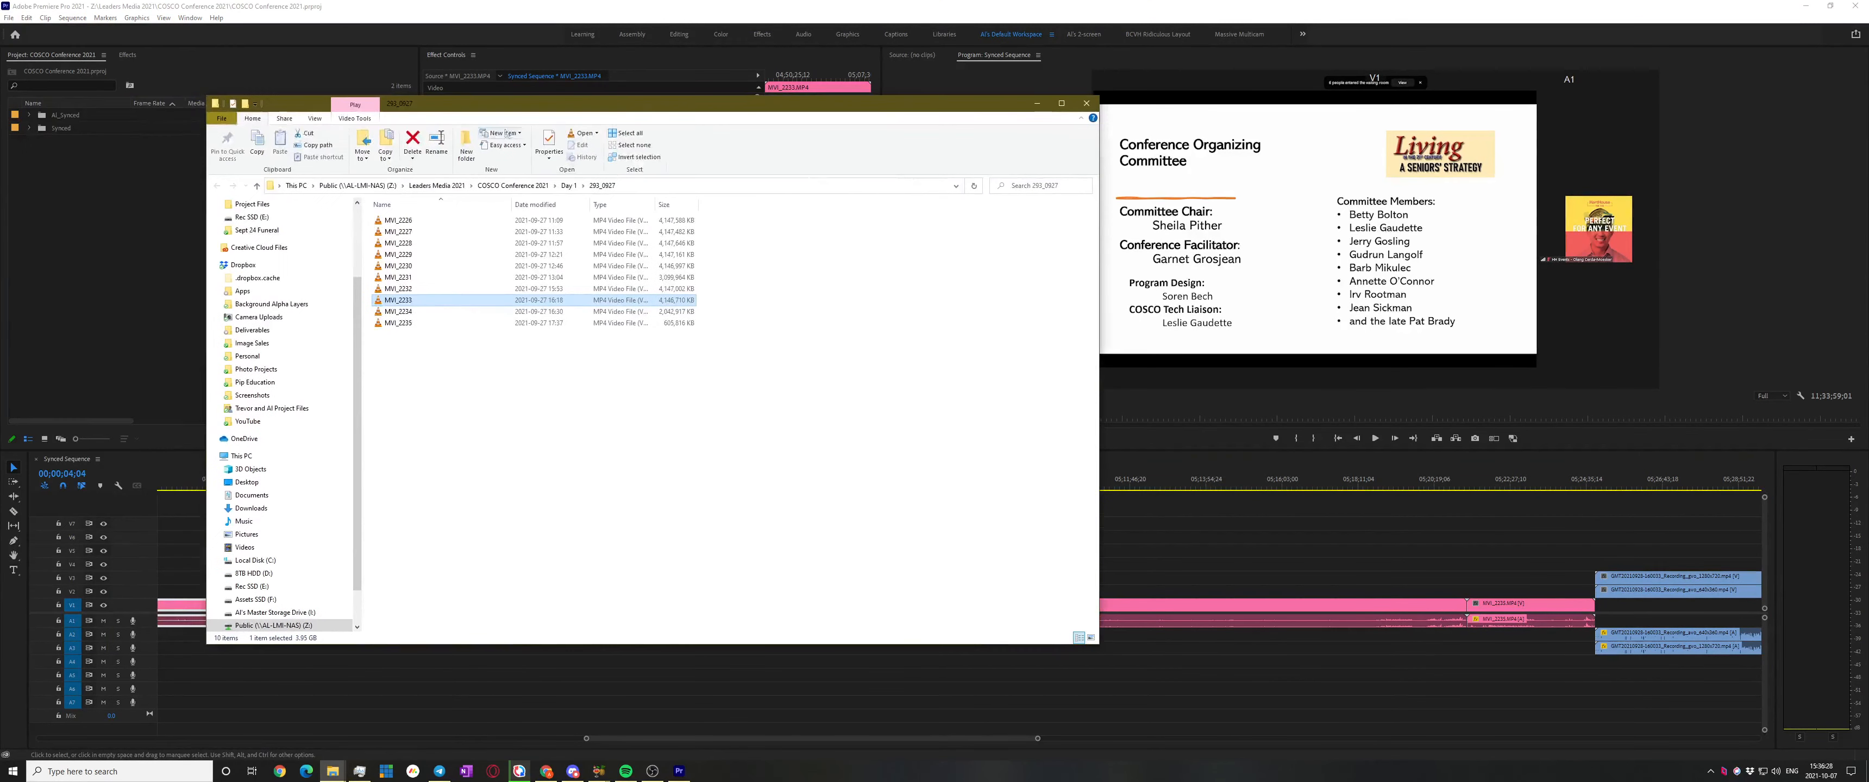
left_click(315, 118)
left_click(334, 134)
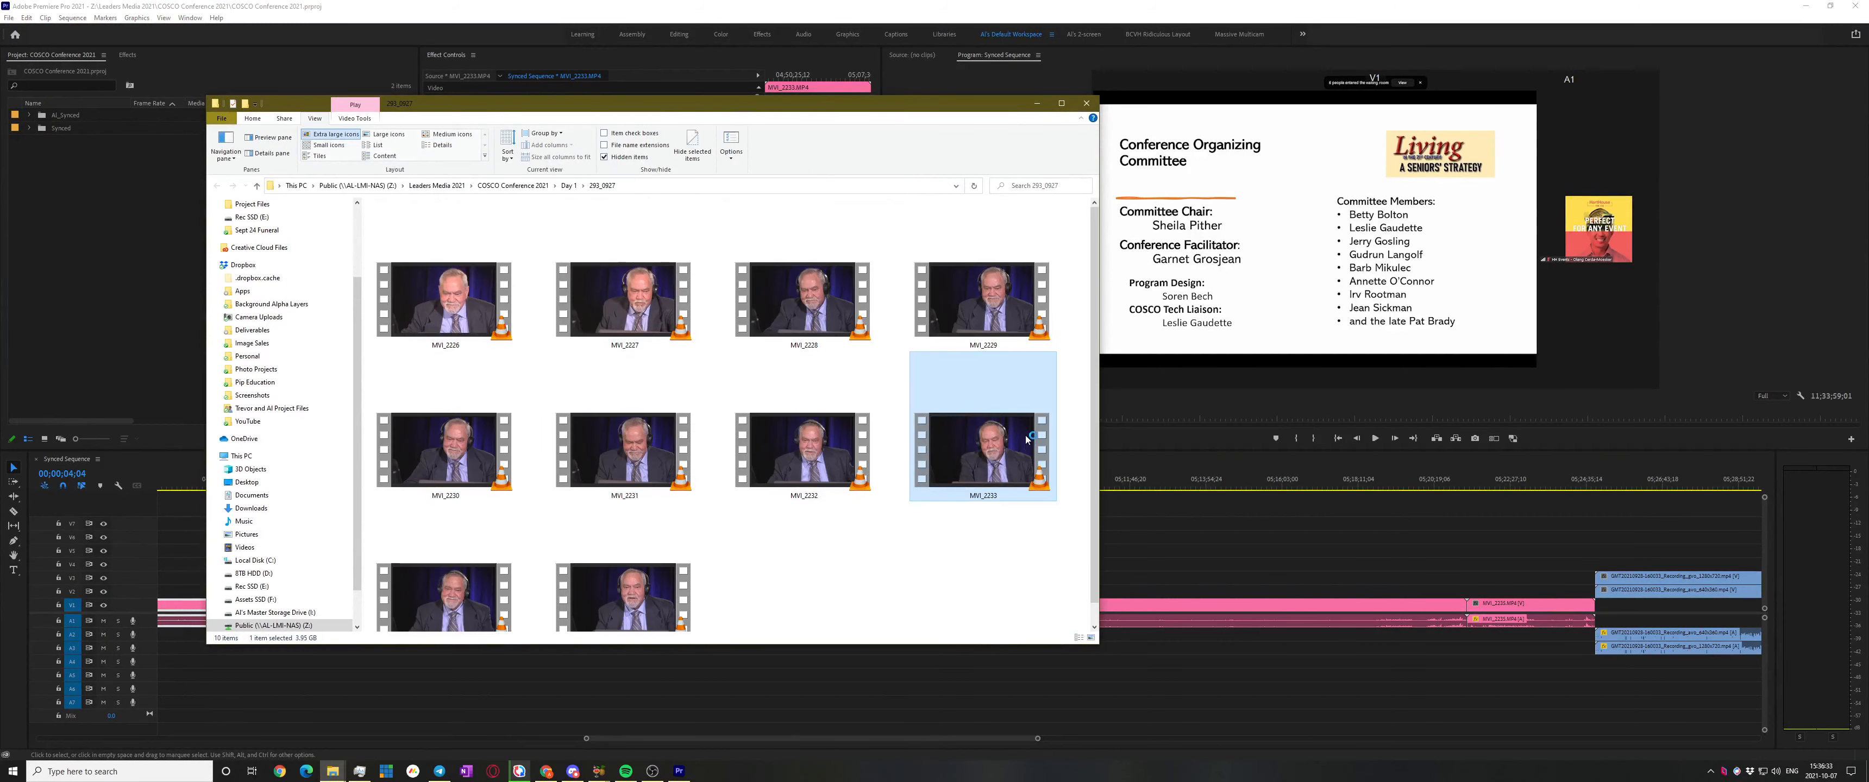
Play MVI_2233.MP4 in VLC, seek through to its very end, then close it and return to Premiere
double_click(1026, 439)
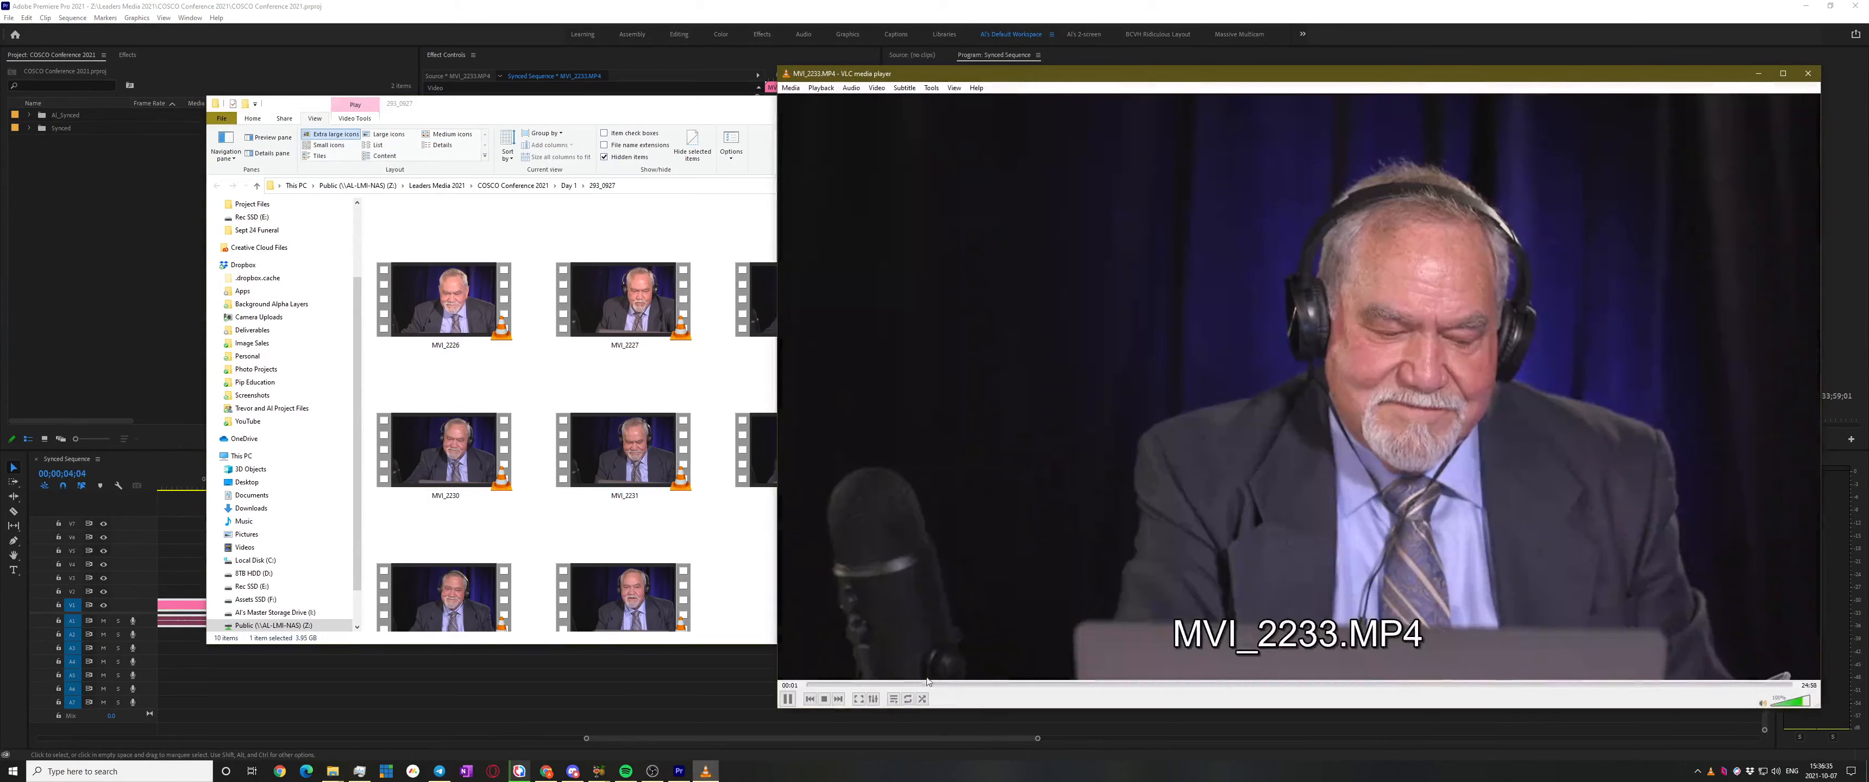
left_click(932, 684)
left_click(1279, 685)
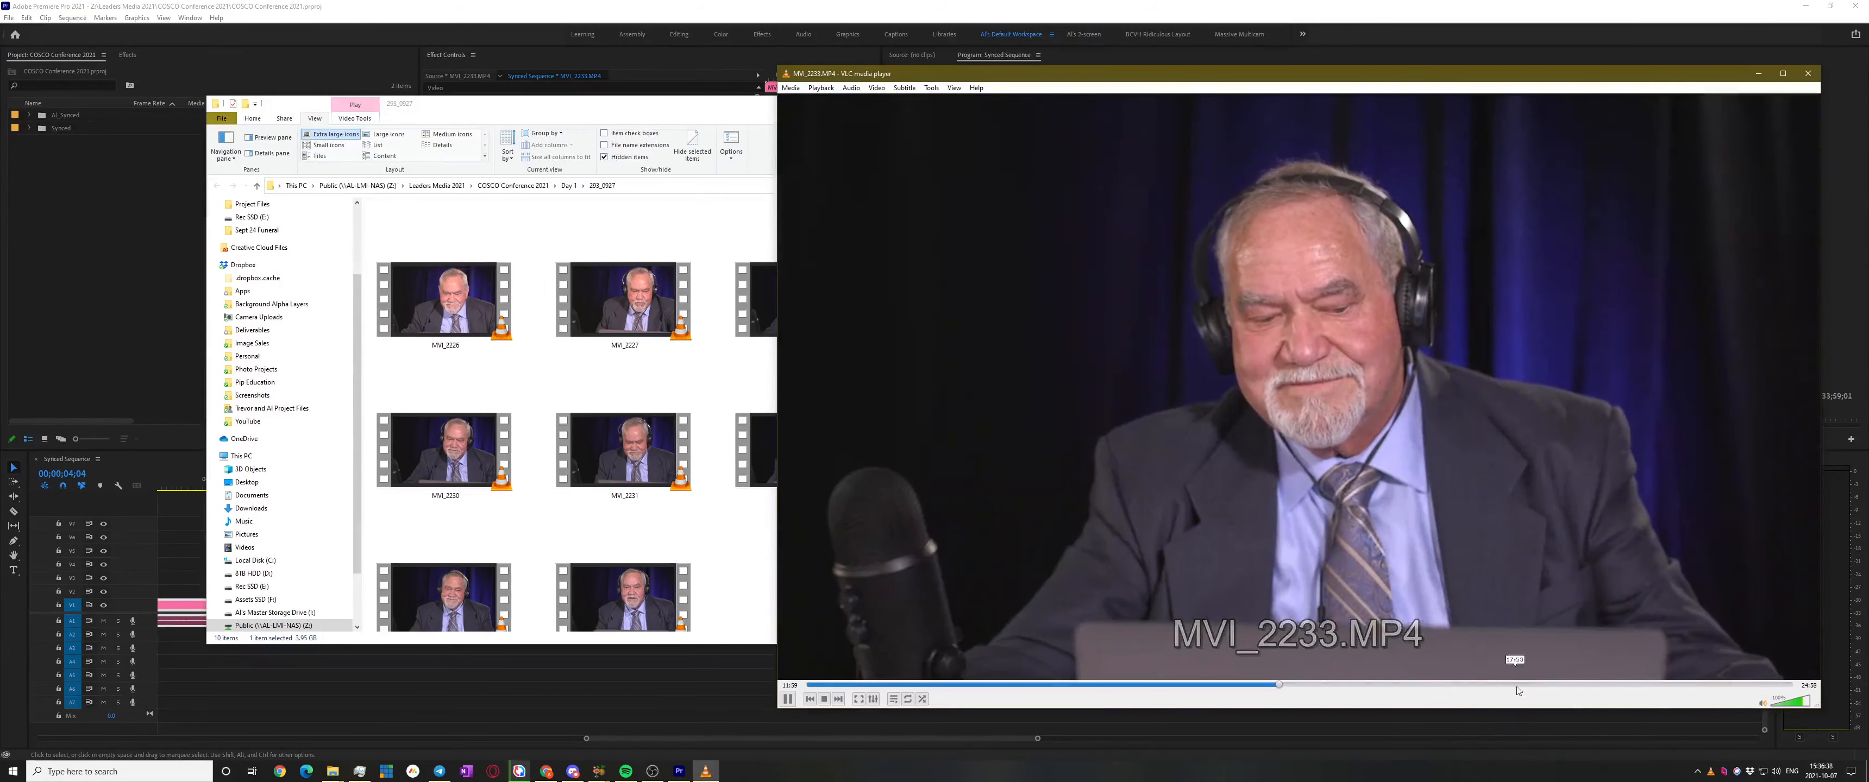
left_click(1518, 685)
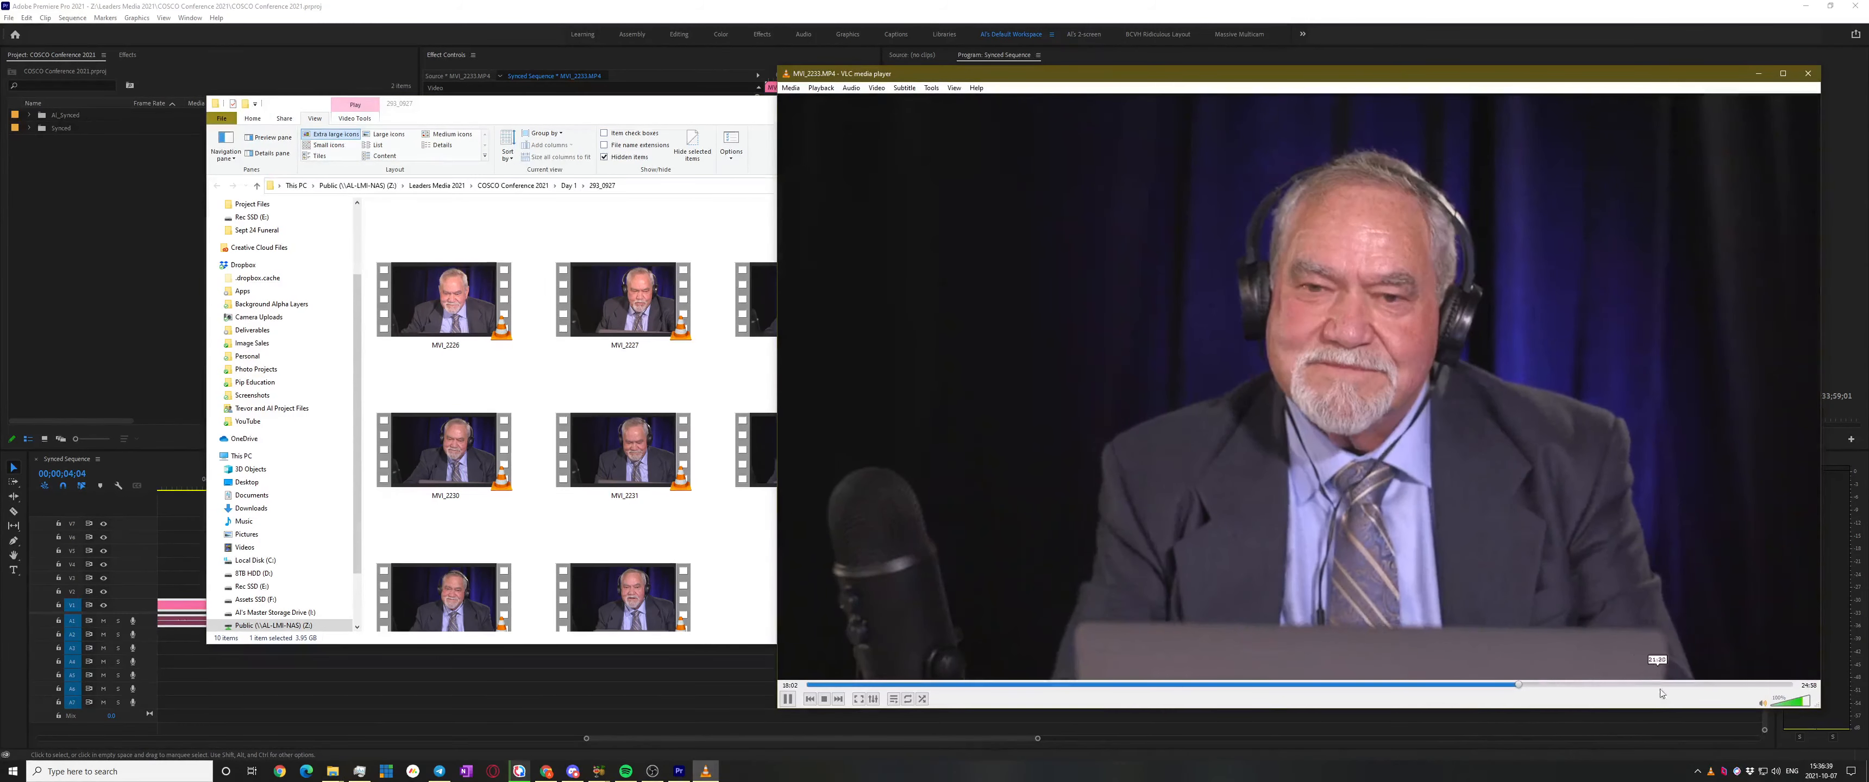
left_click(1764, 685)
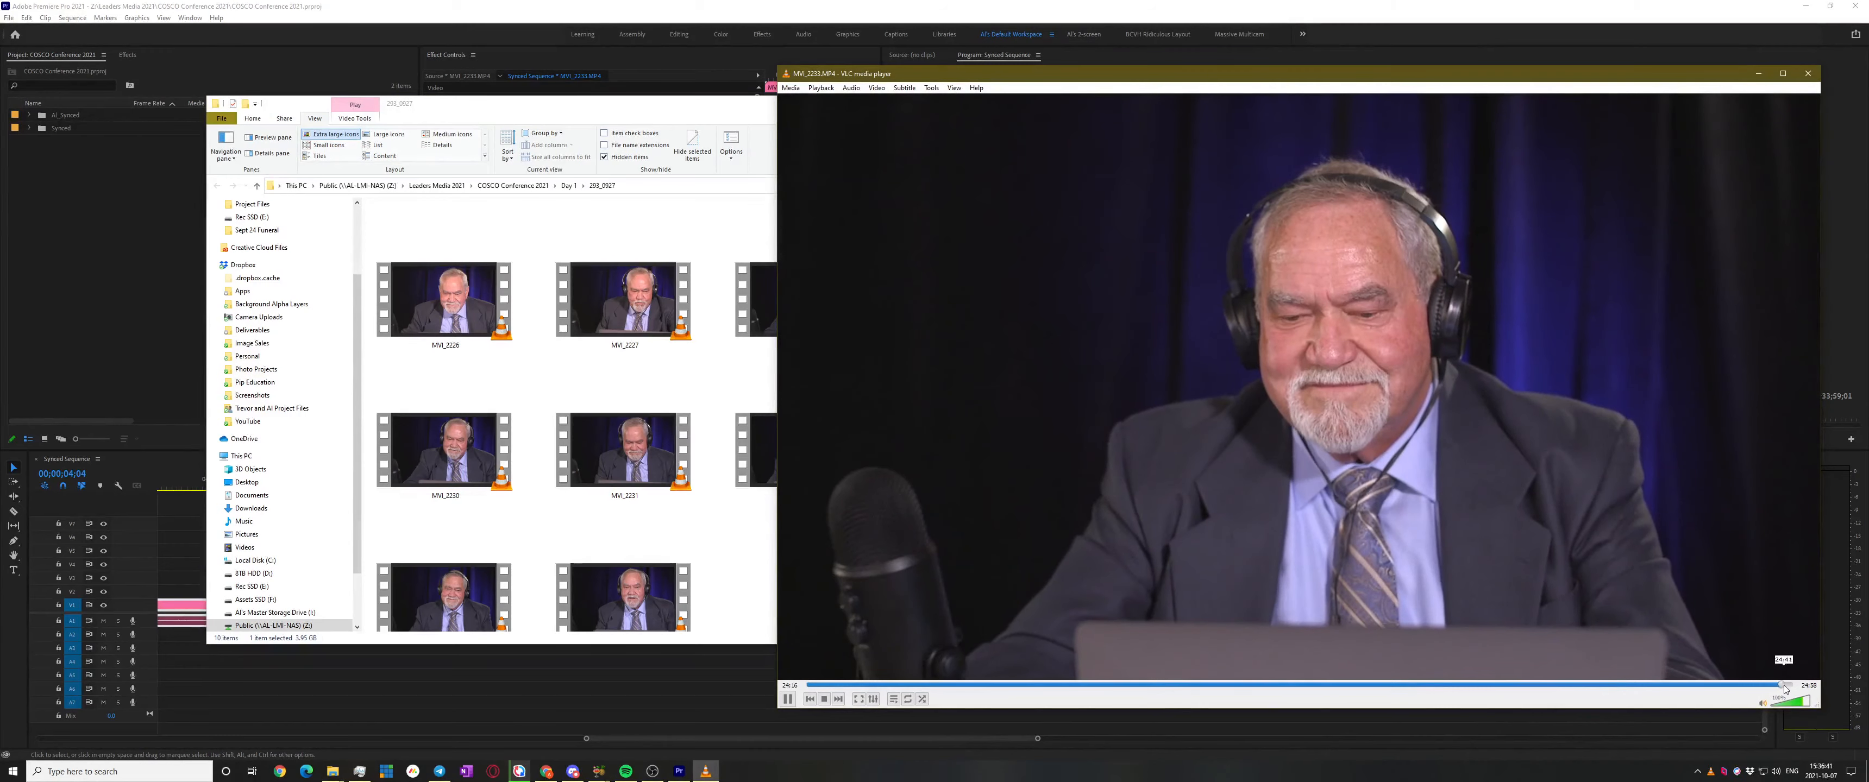
left_click(1789, 686)
left_click(1809, 78)
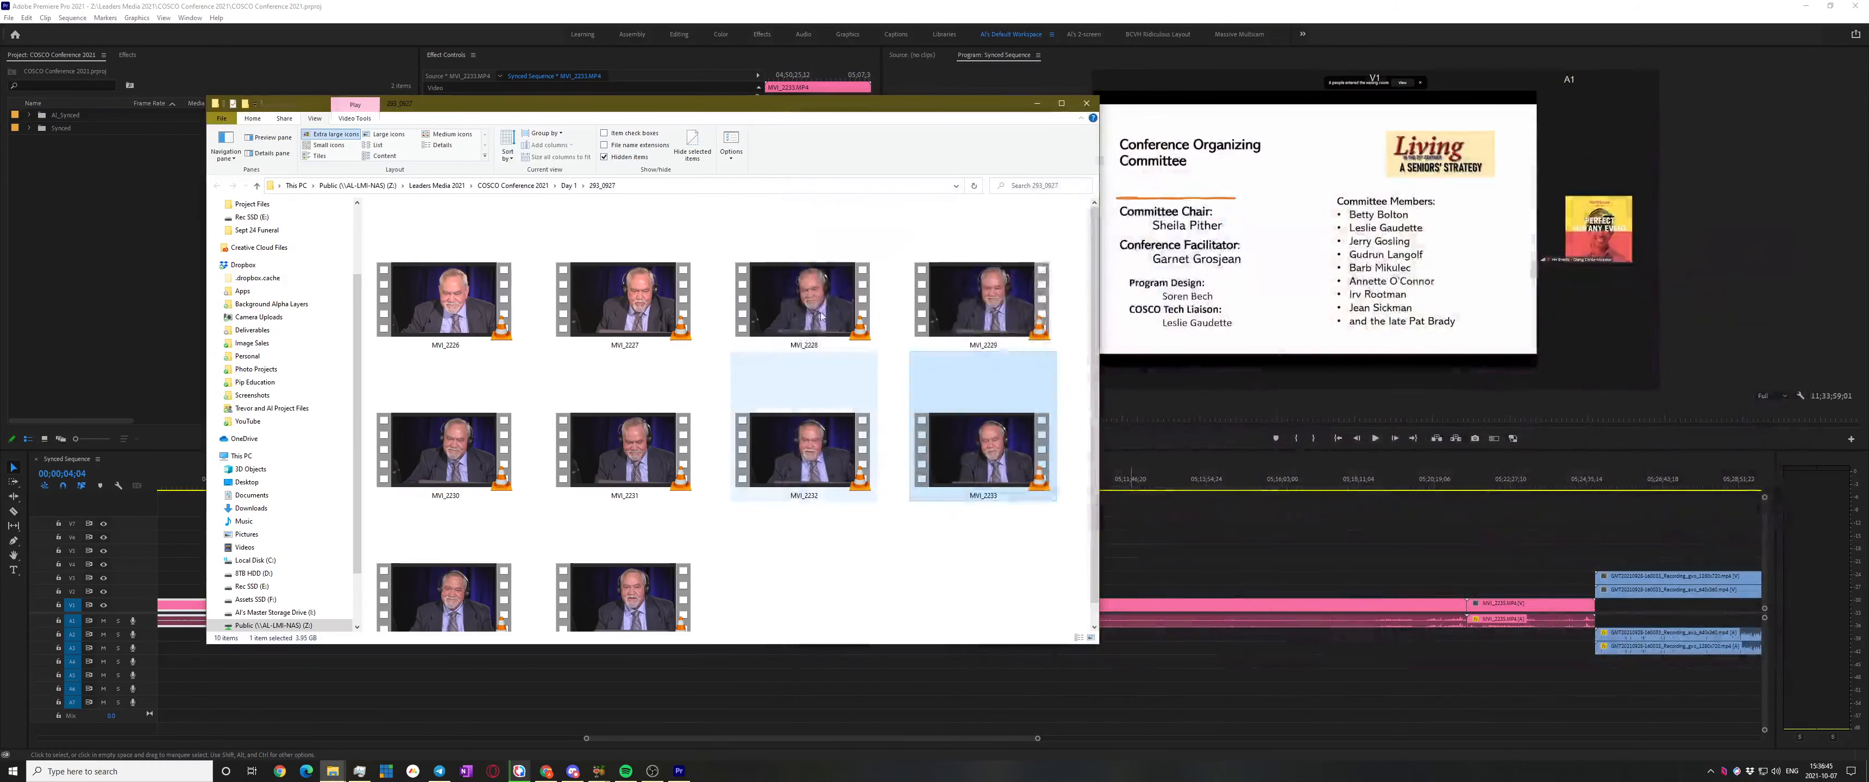
left_click_drag(859, 109, 572, 23)
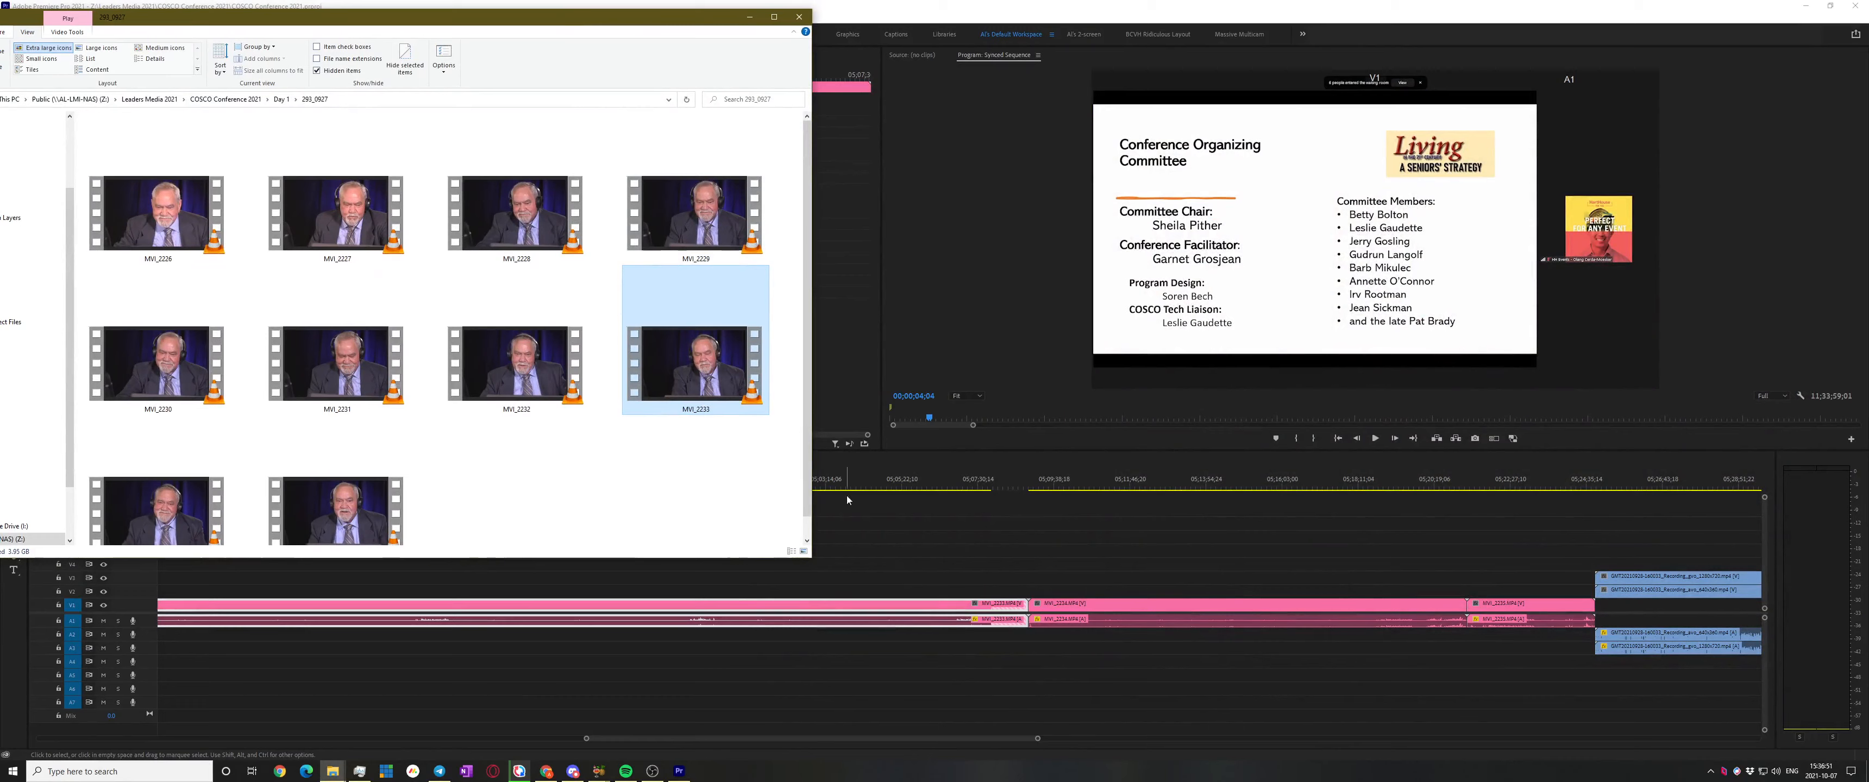
left_click(848, 554)
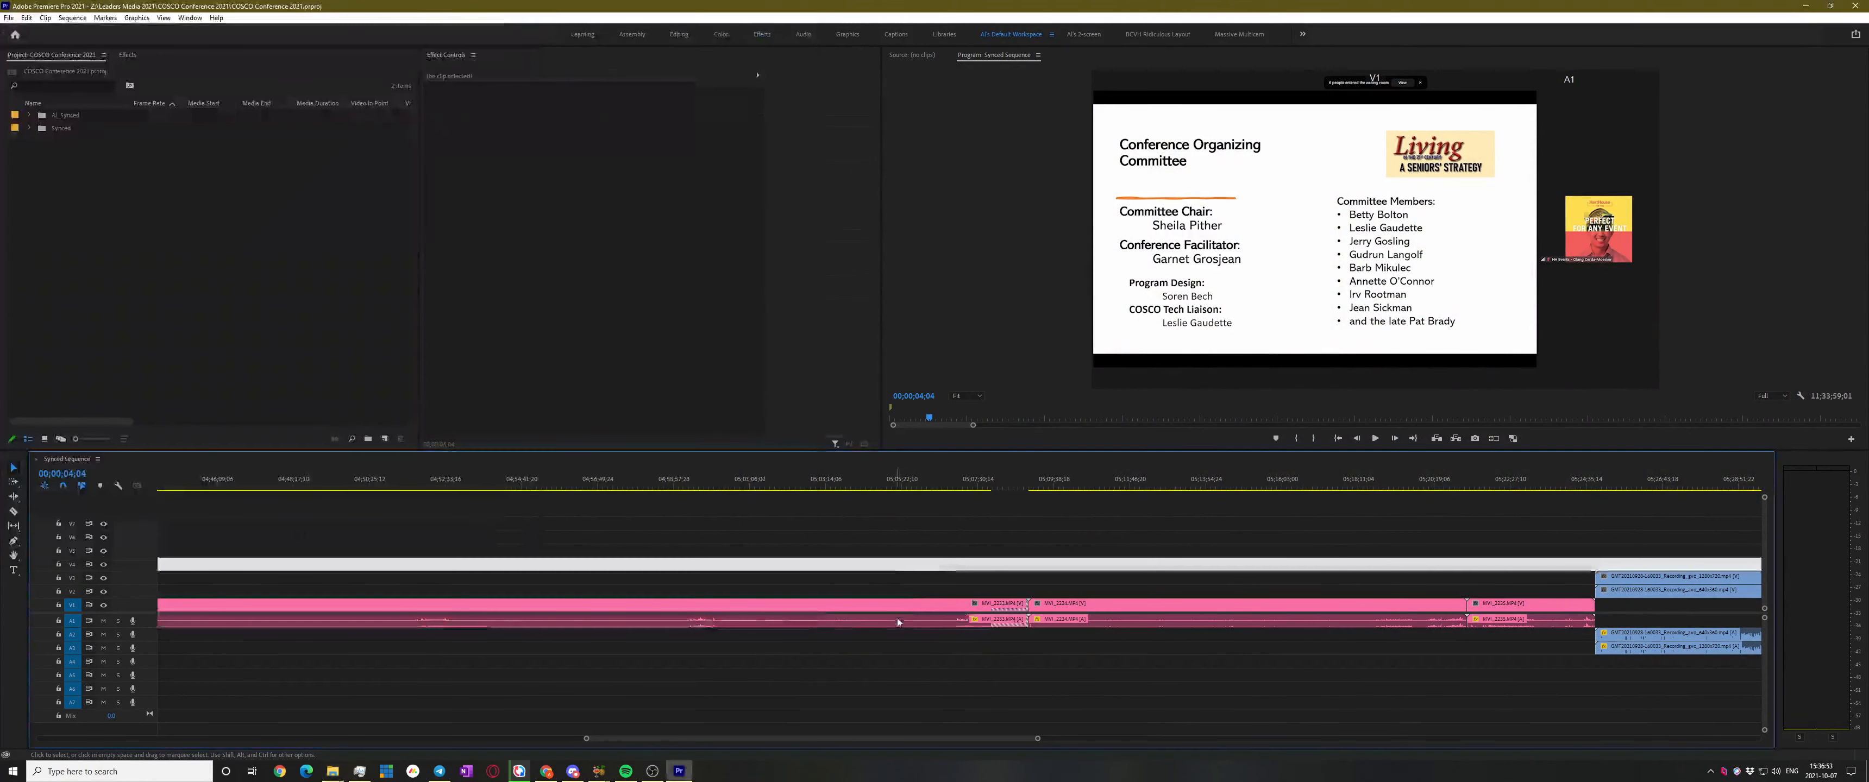
Set the sequence out point at MVI_2233's end and the in point at its start, then zoom in
left_click(906, 513)
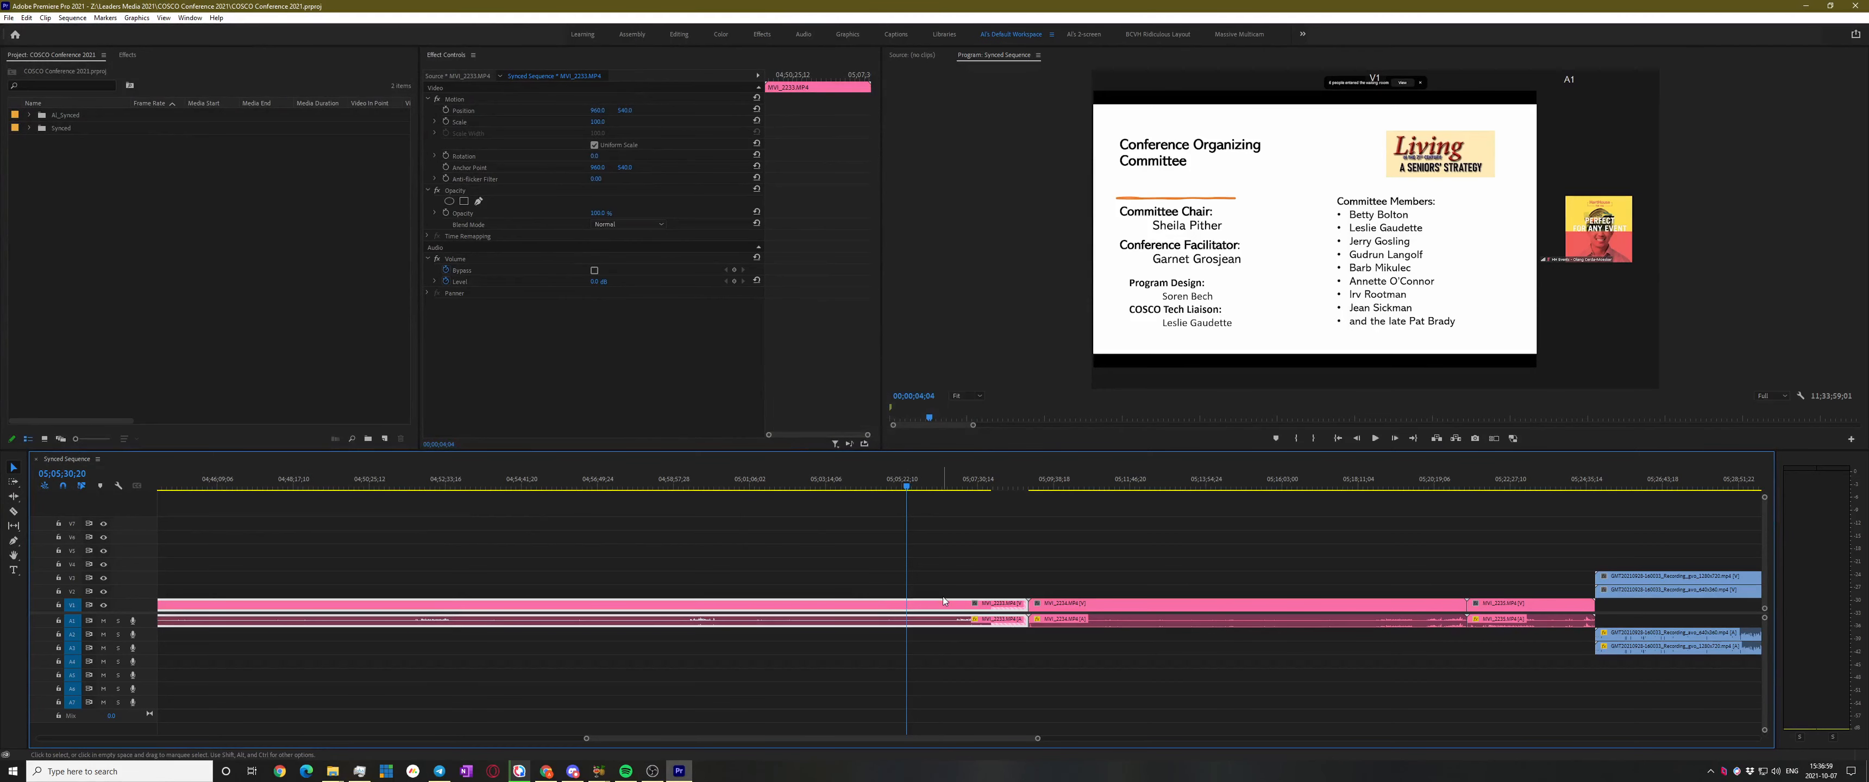
left_click(1027, 493)
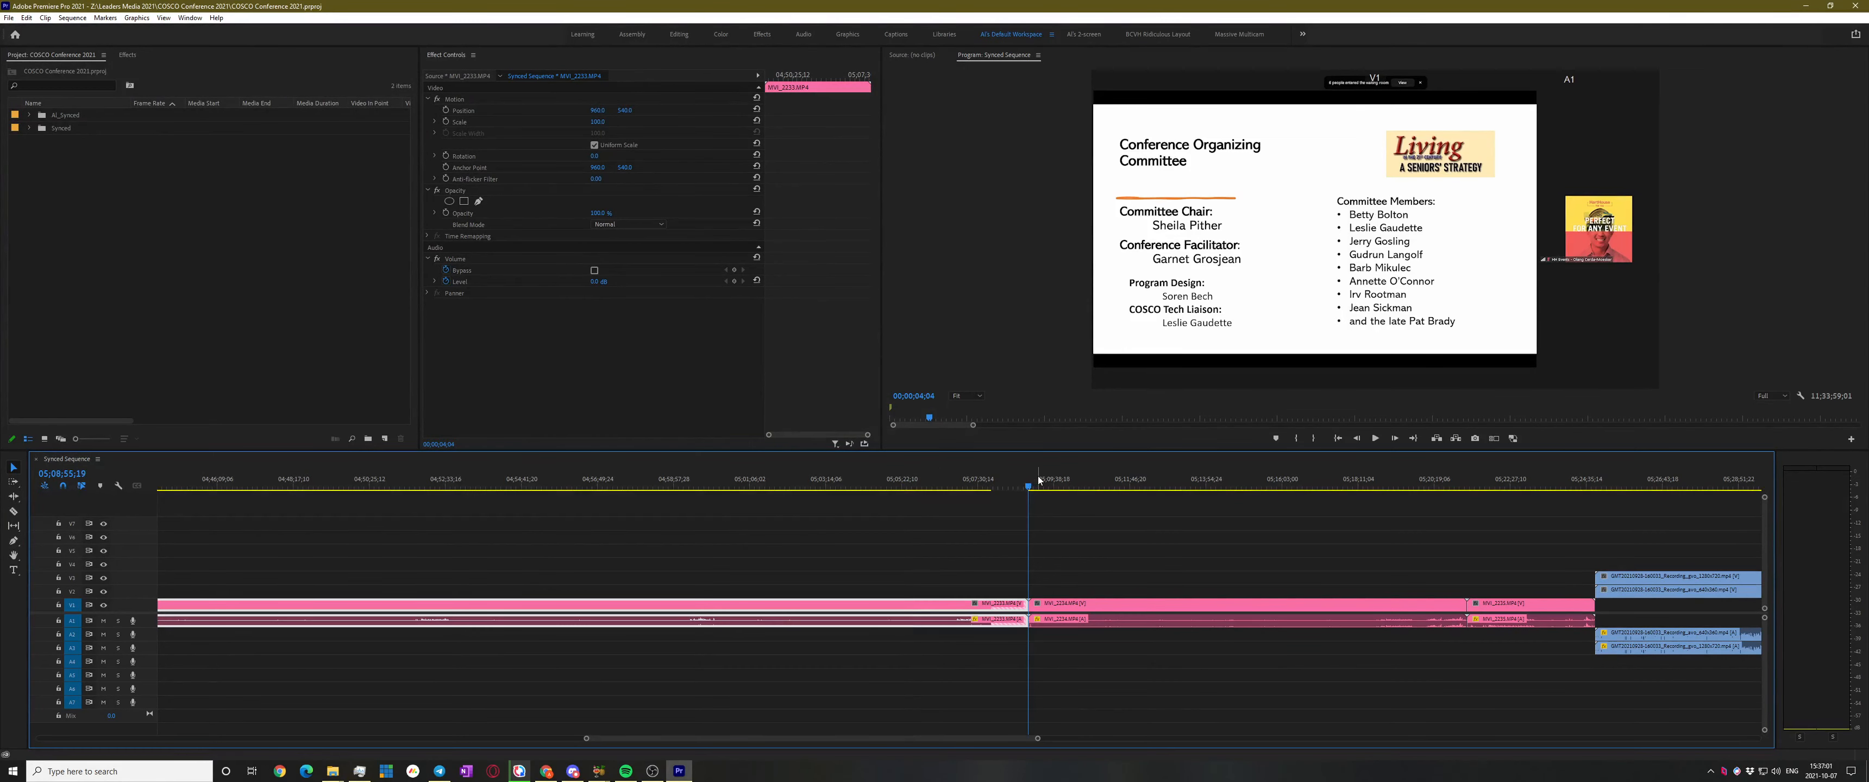
key("o")
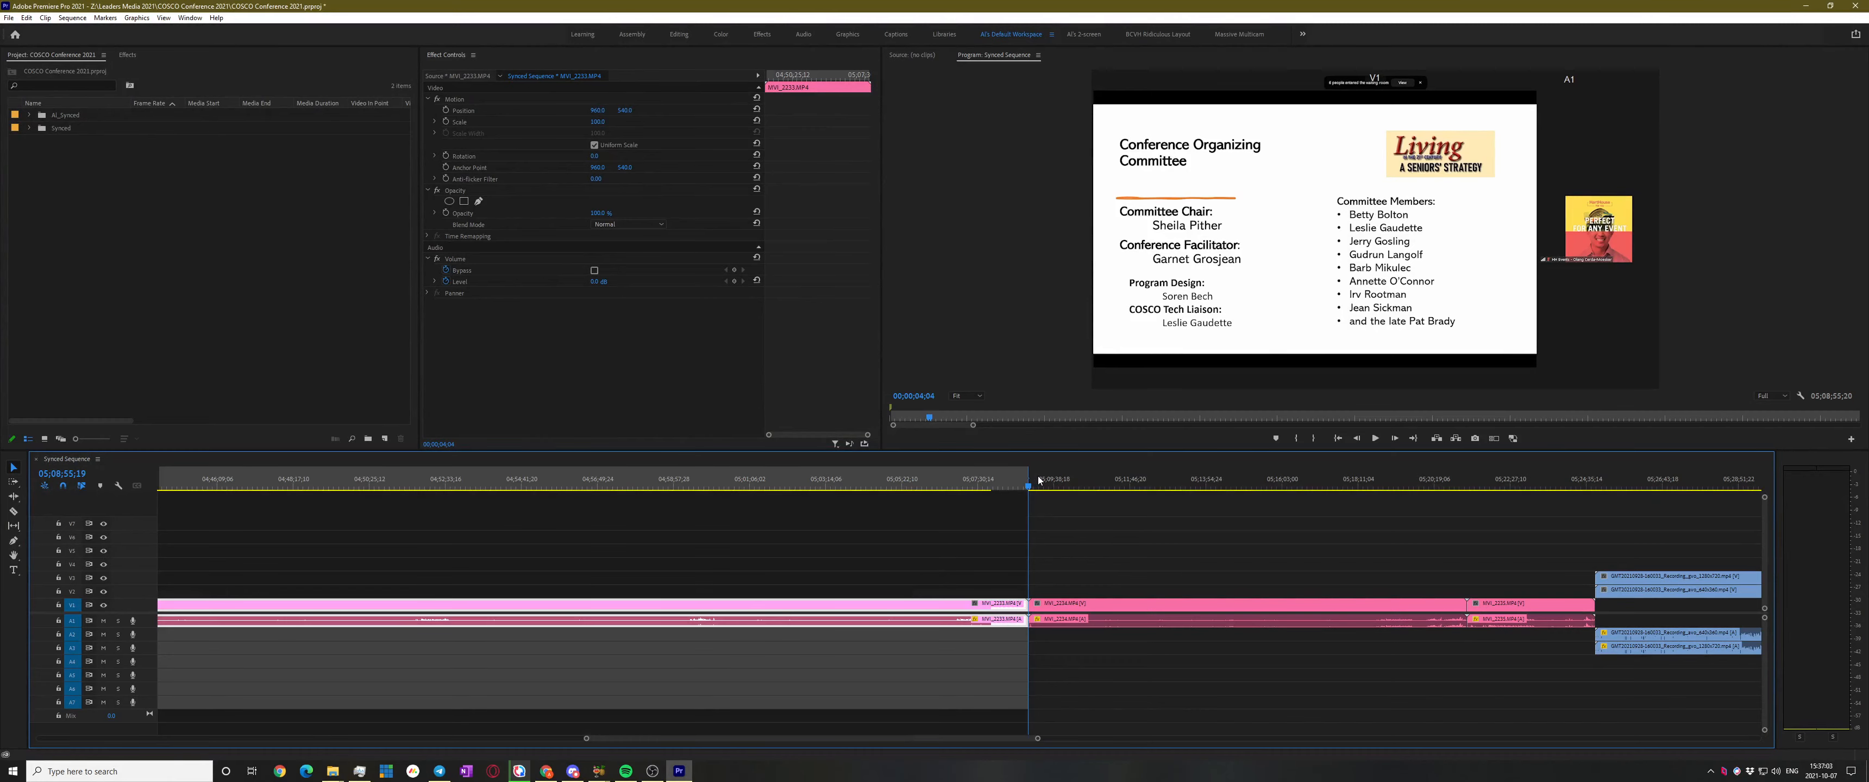
scroll(1132, 640, "down", 6)
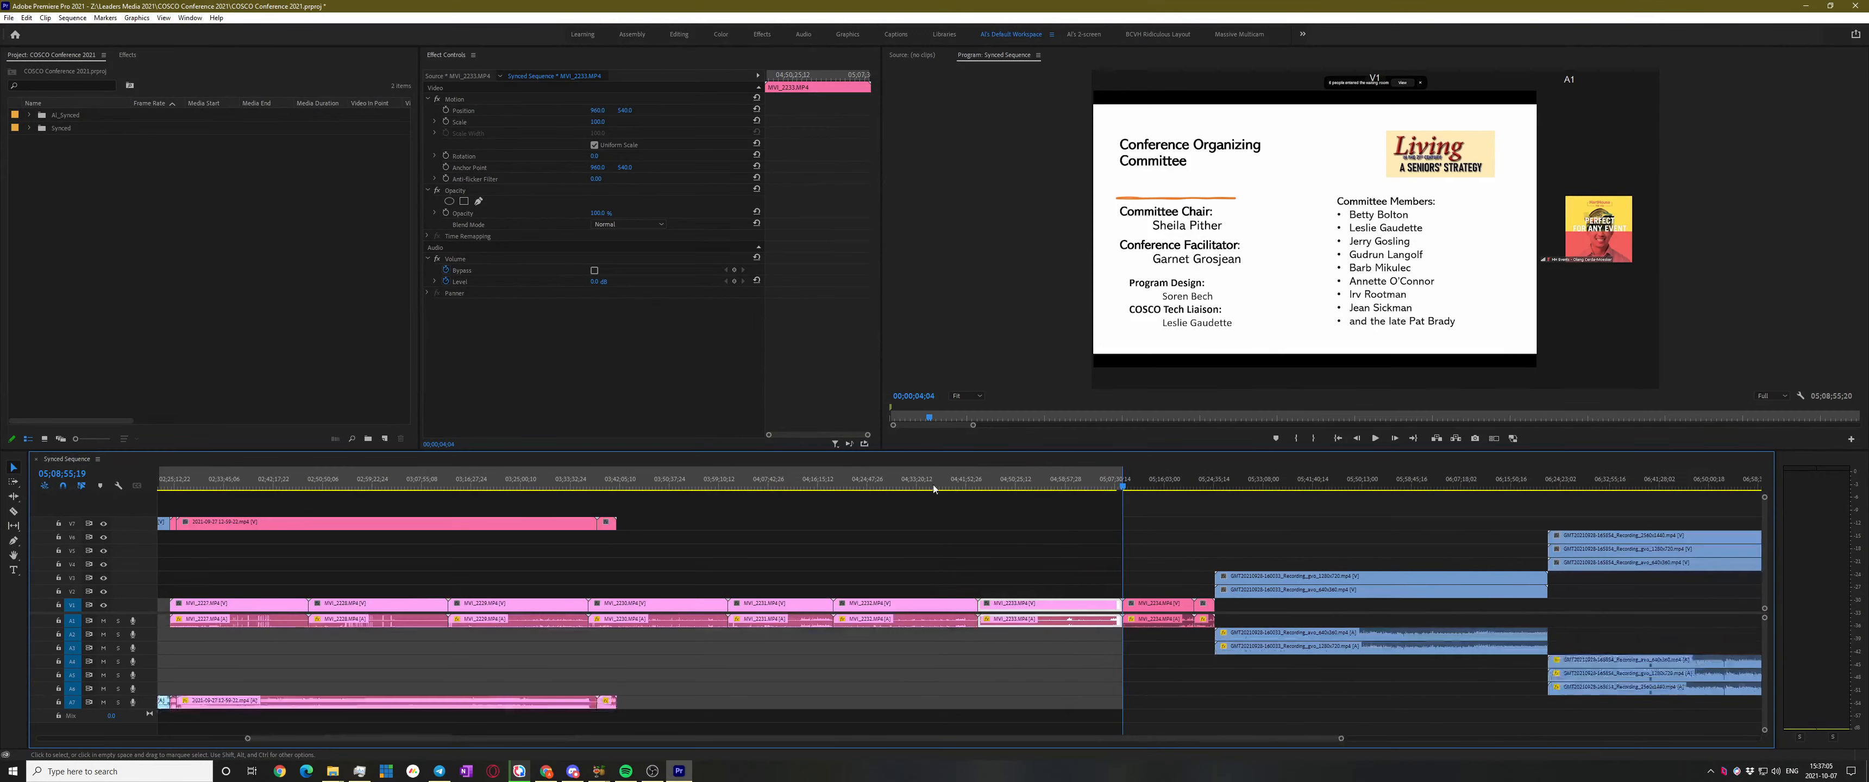
left_click(975, 487)
key("i")
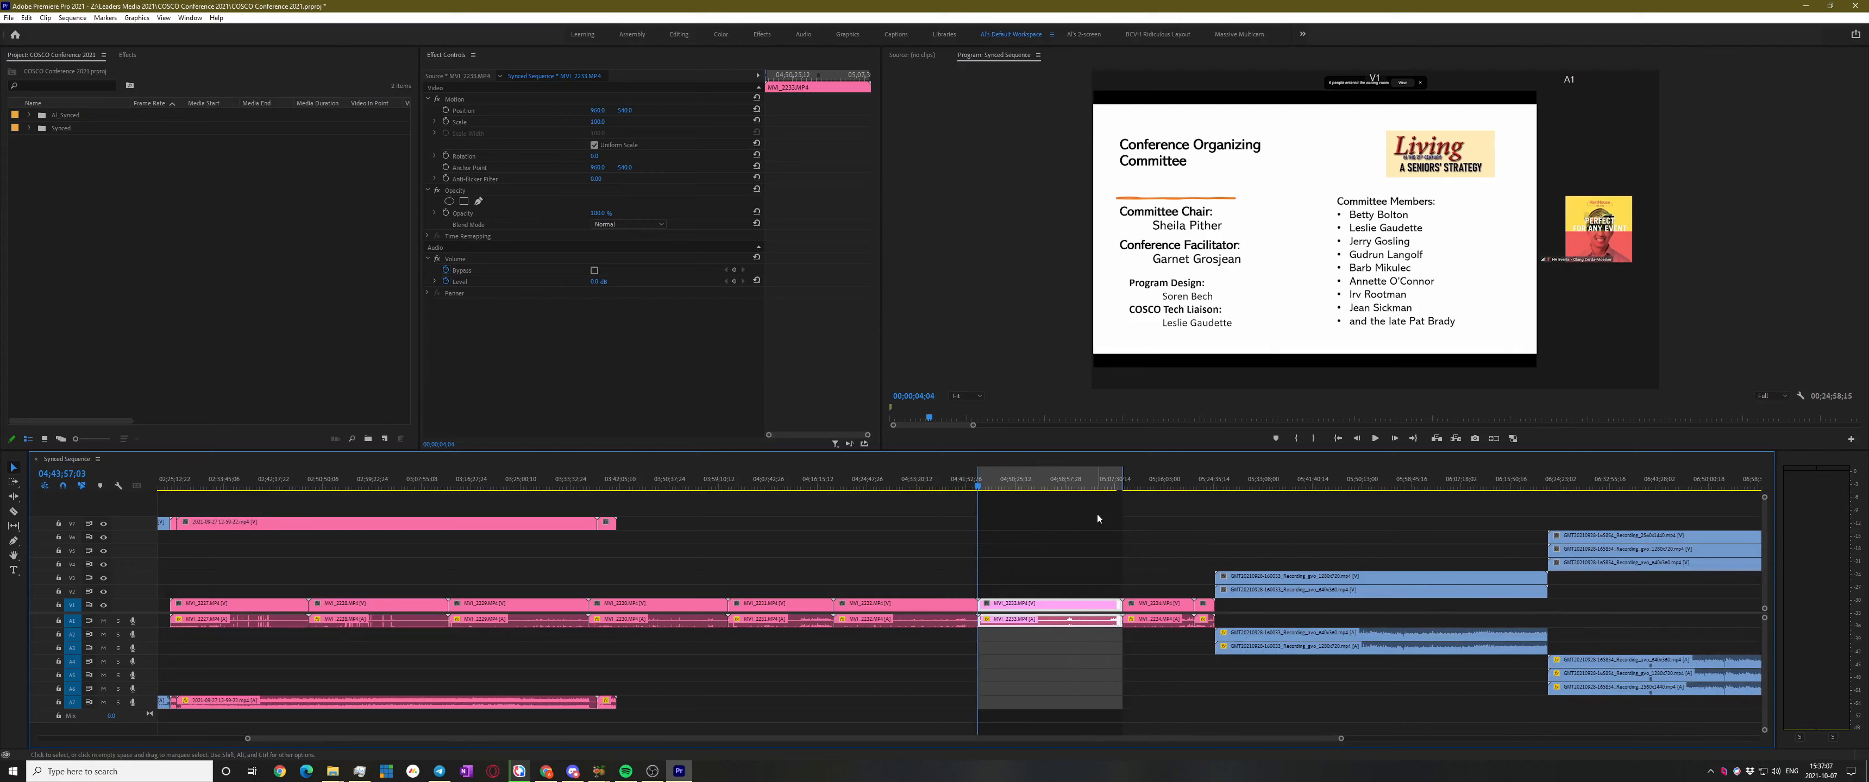
key("equal")
key("equal")
key("equal")
key("equal")
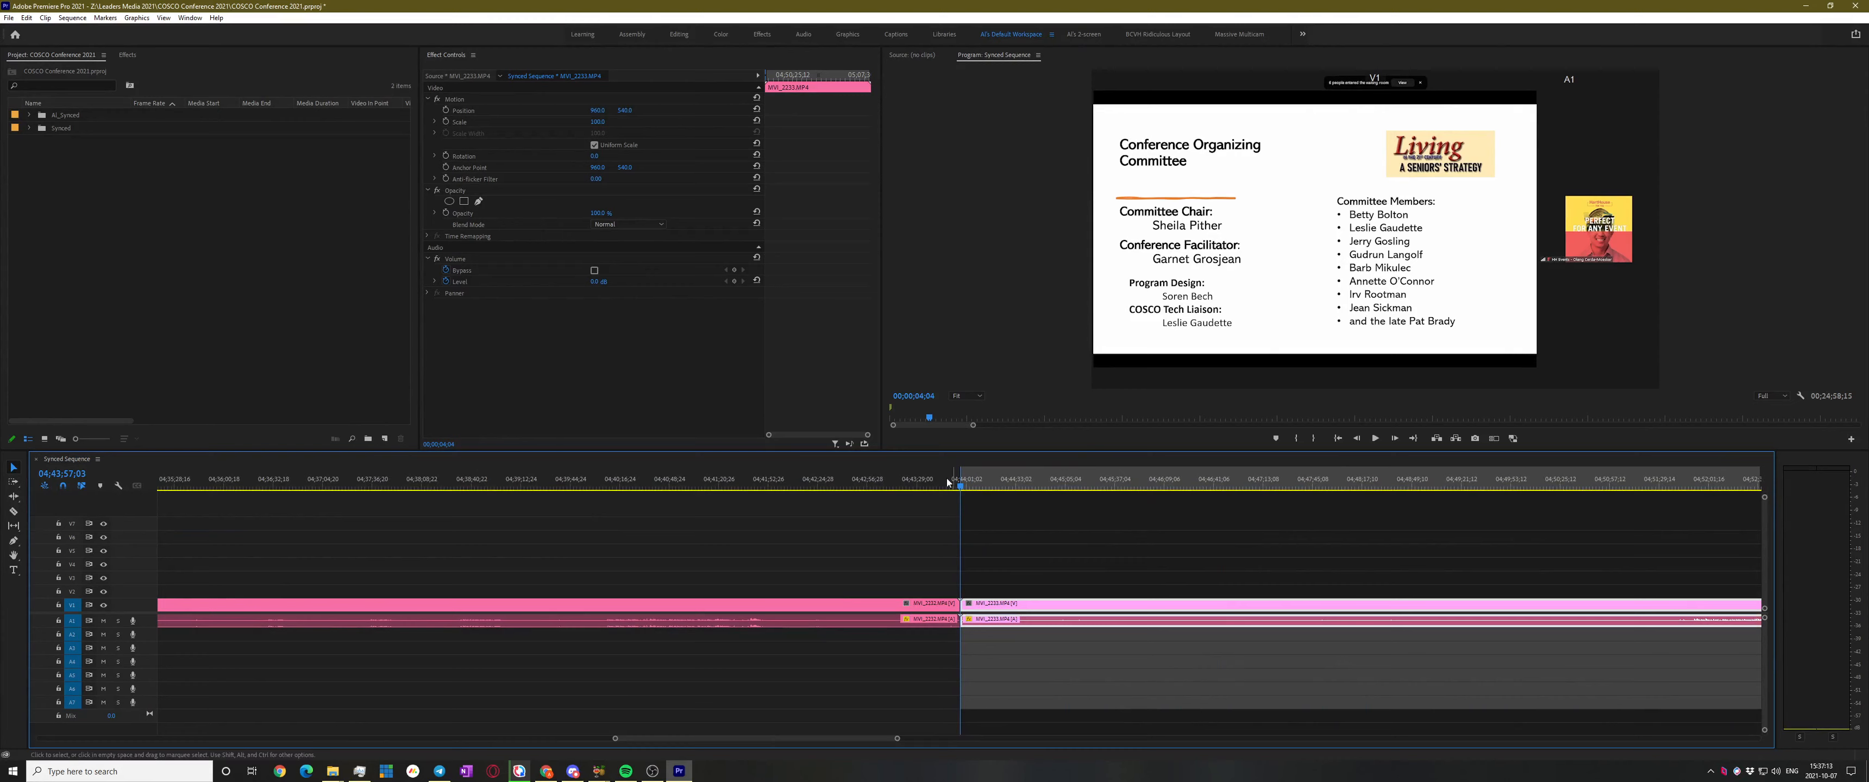
Scrub the playhead around MVI_2233, settling at 04;24;23;28 with the timeline zoomed out
left_click(1051, 538)
left_click(993, 537)
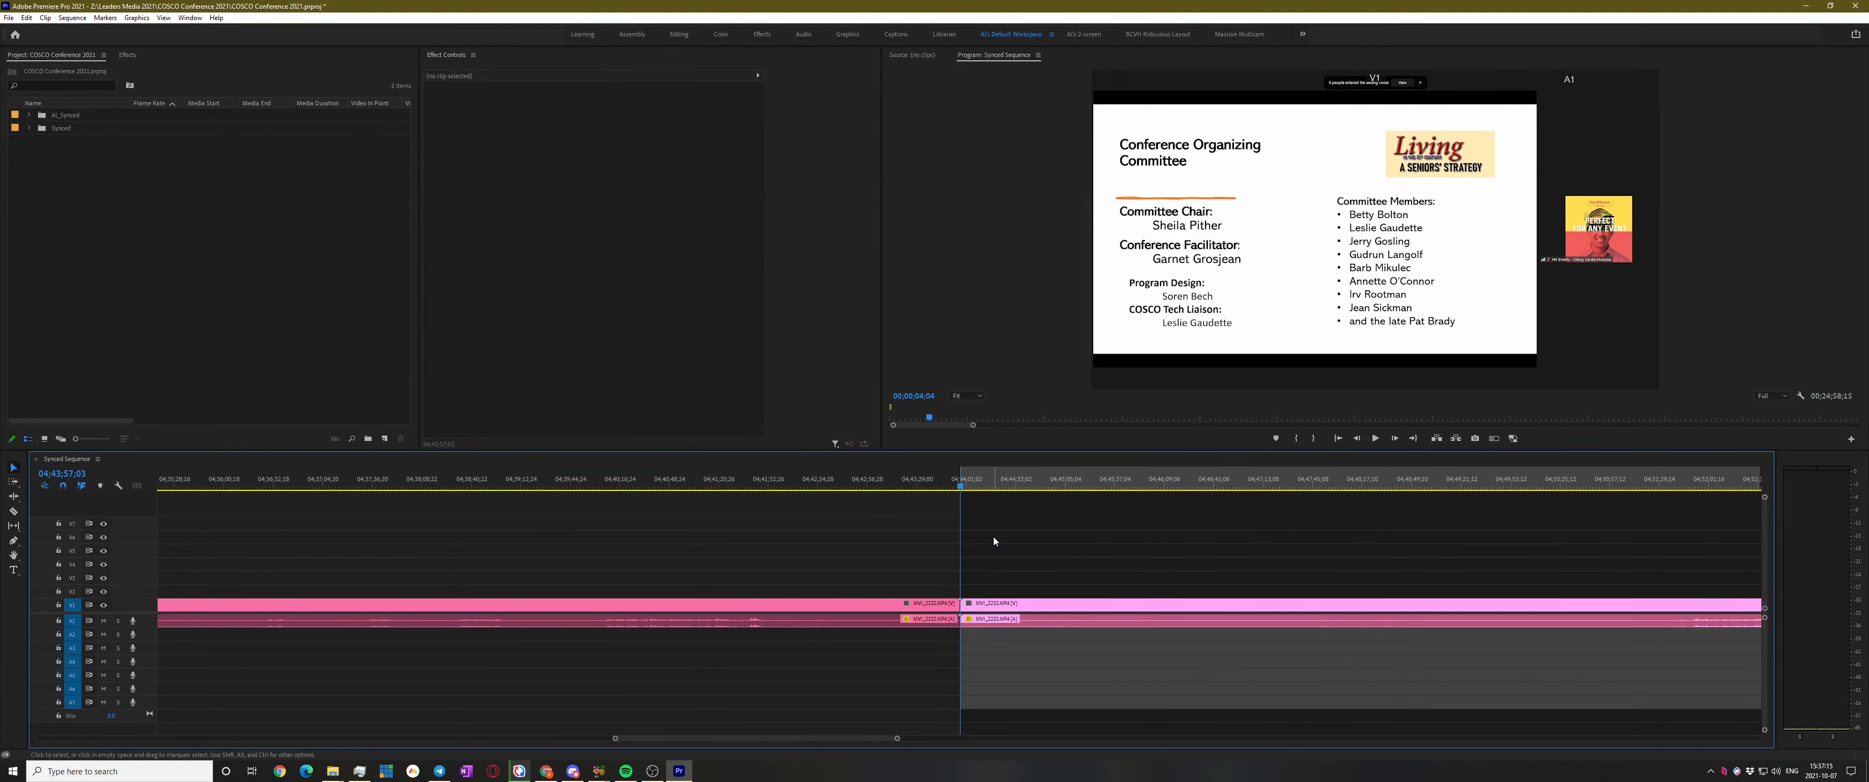
scroll(1027, 555, "down", 5)
left_click(1052, 488)
left_click_drag(1052, 488, 1155, 489)
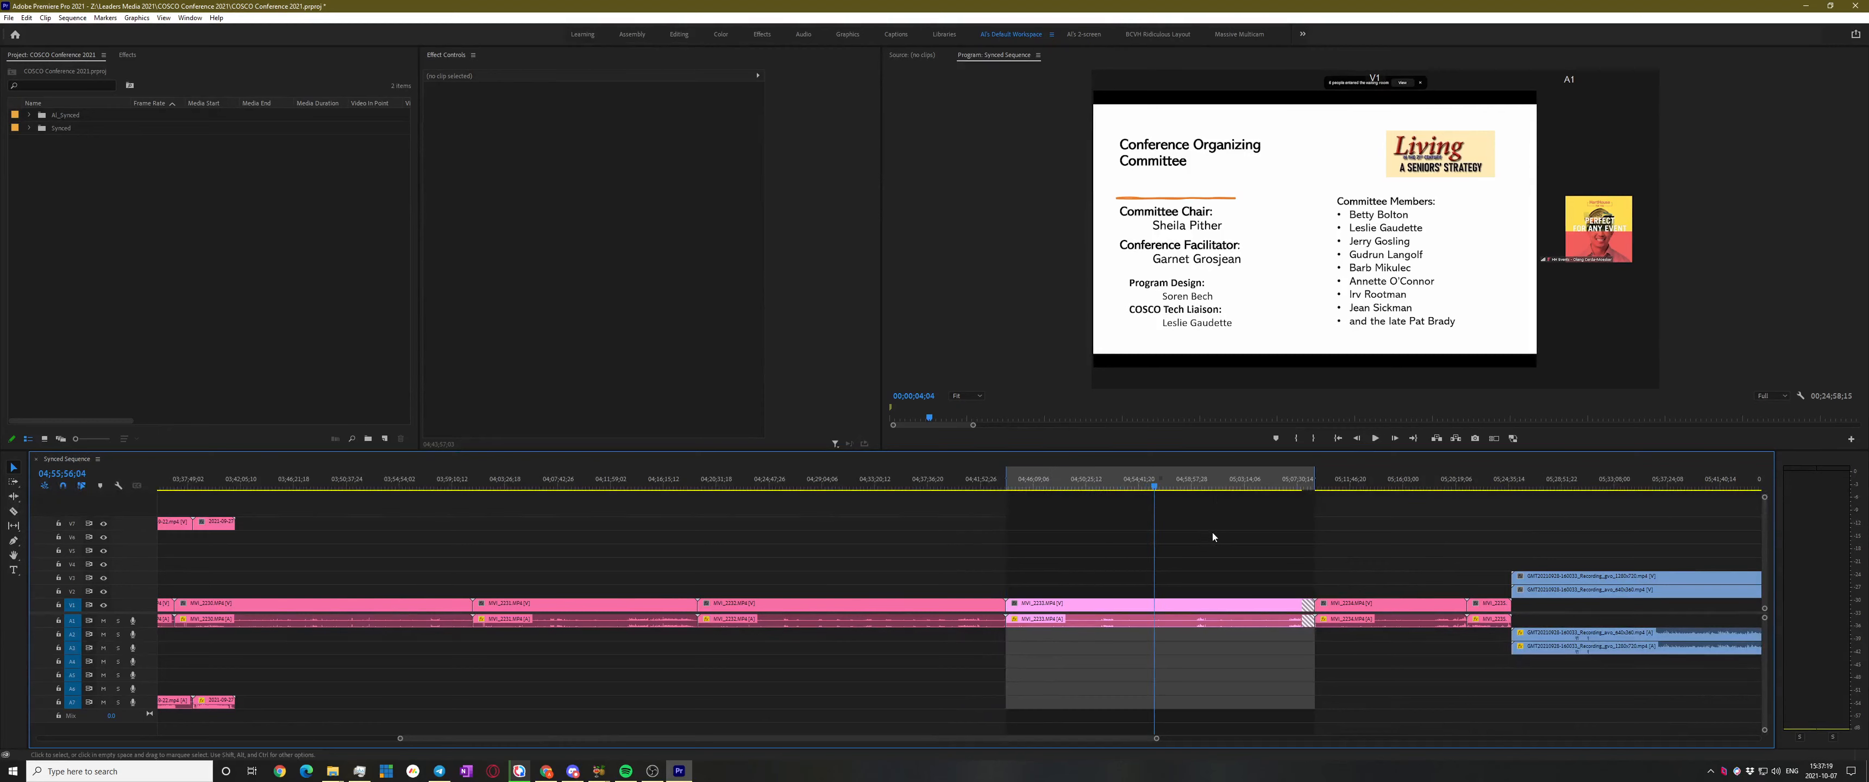
left_click(1223, 484)
left_click(876, 482)
left_click_drag(850, 482, 764, 484)
key("minus")
key("minus")
key("minus")
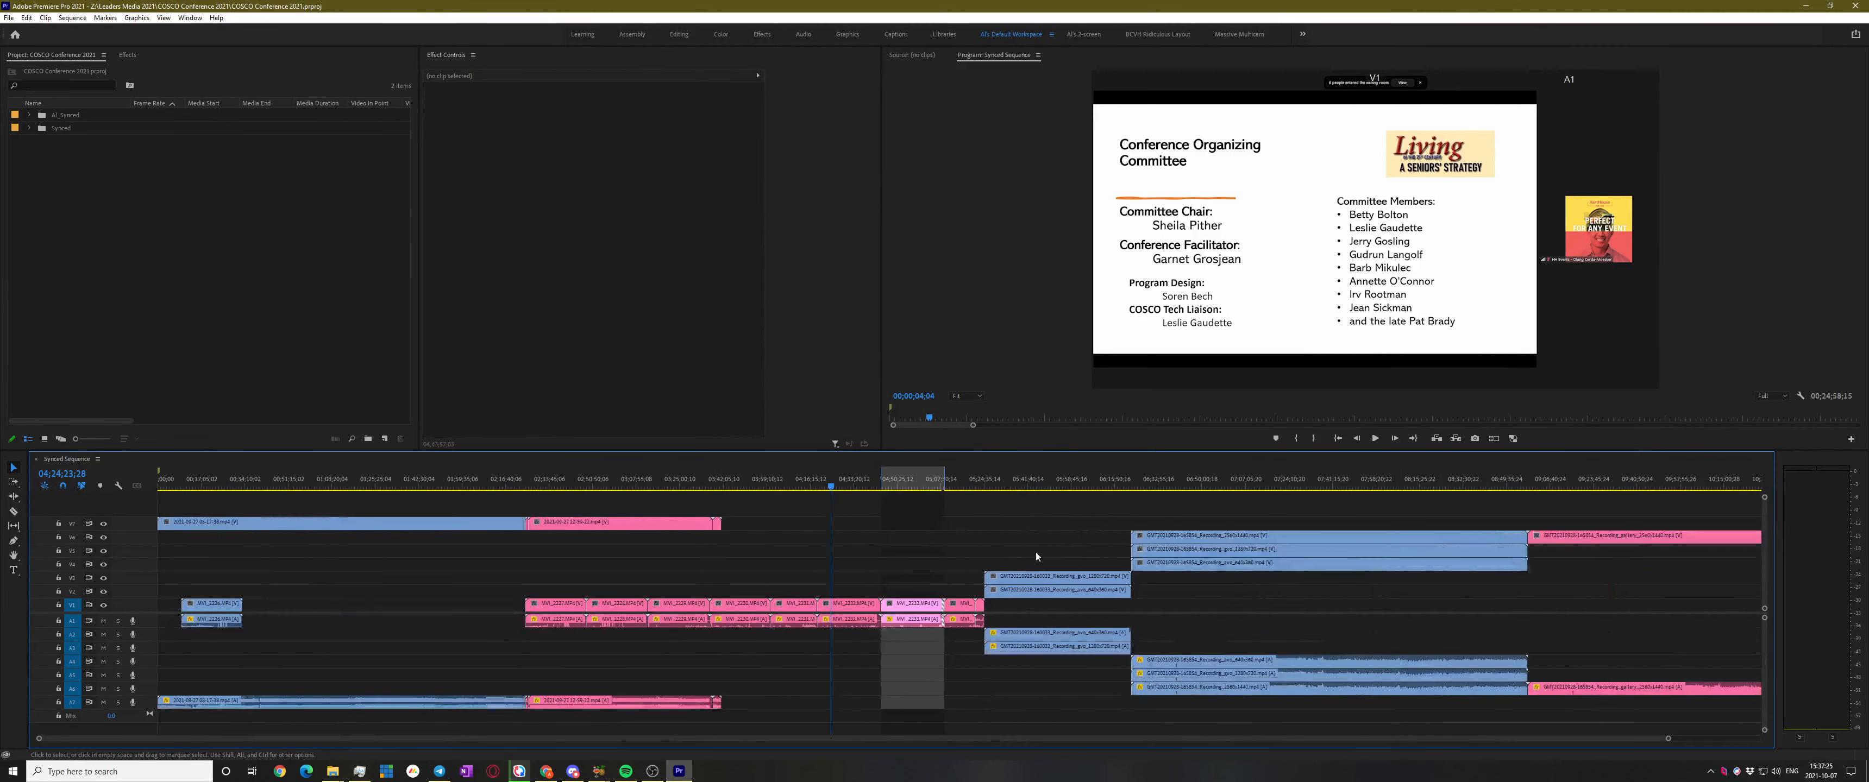
Clear the sequence in and out points and the timeline selection
left_click(954, 543)
key("ctrl+shift+i")
key("ctrl+shift+o")
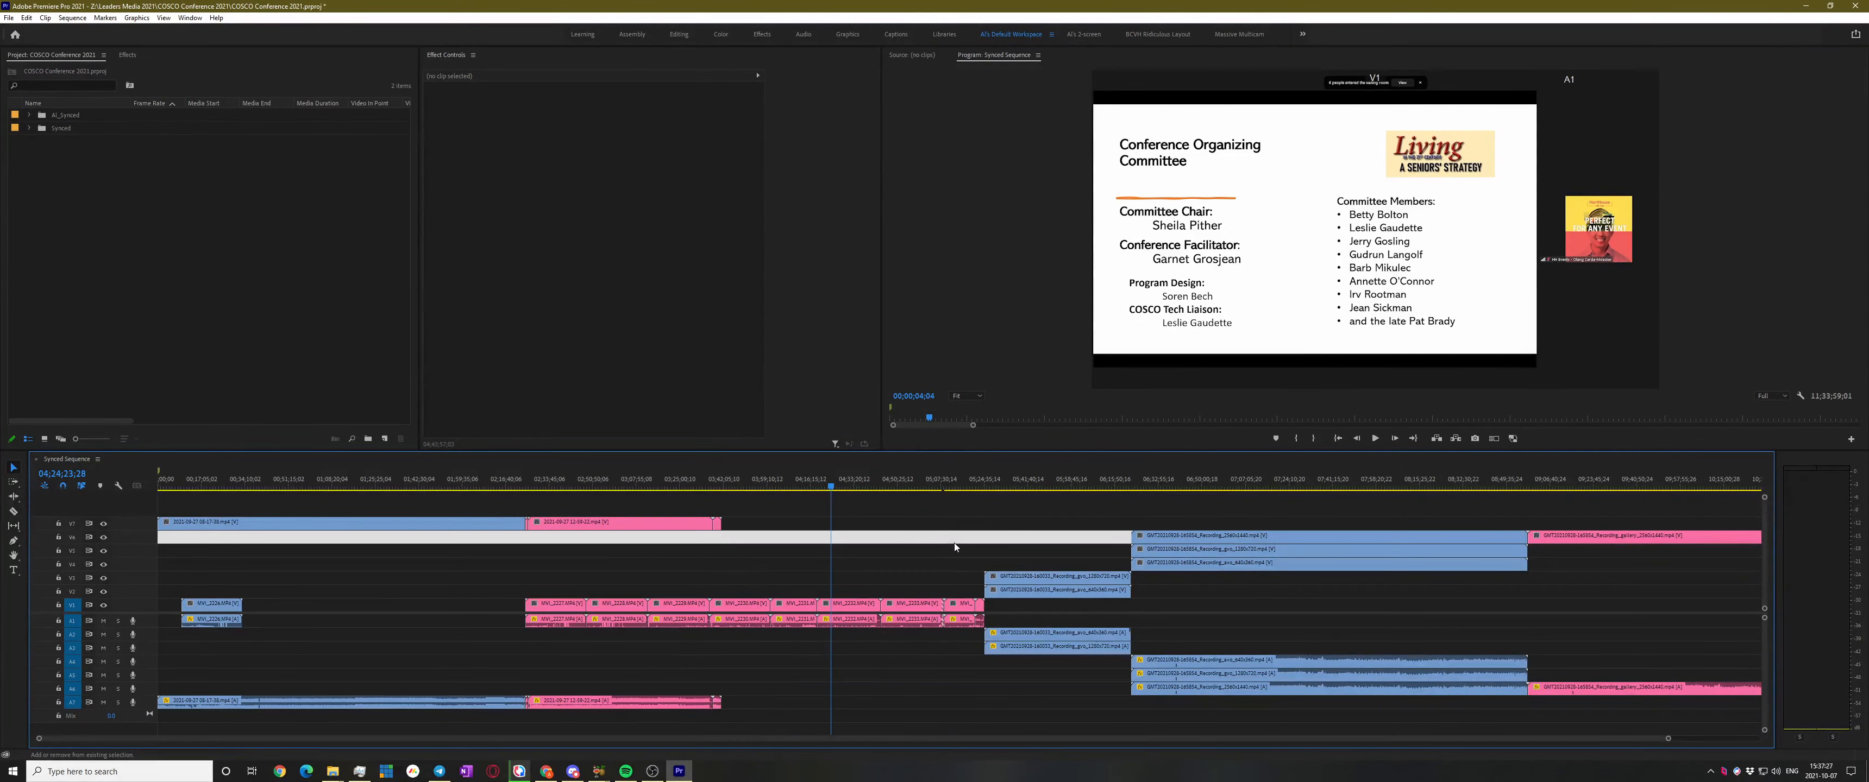
left_click(887, 553)
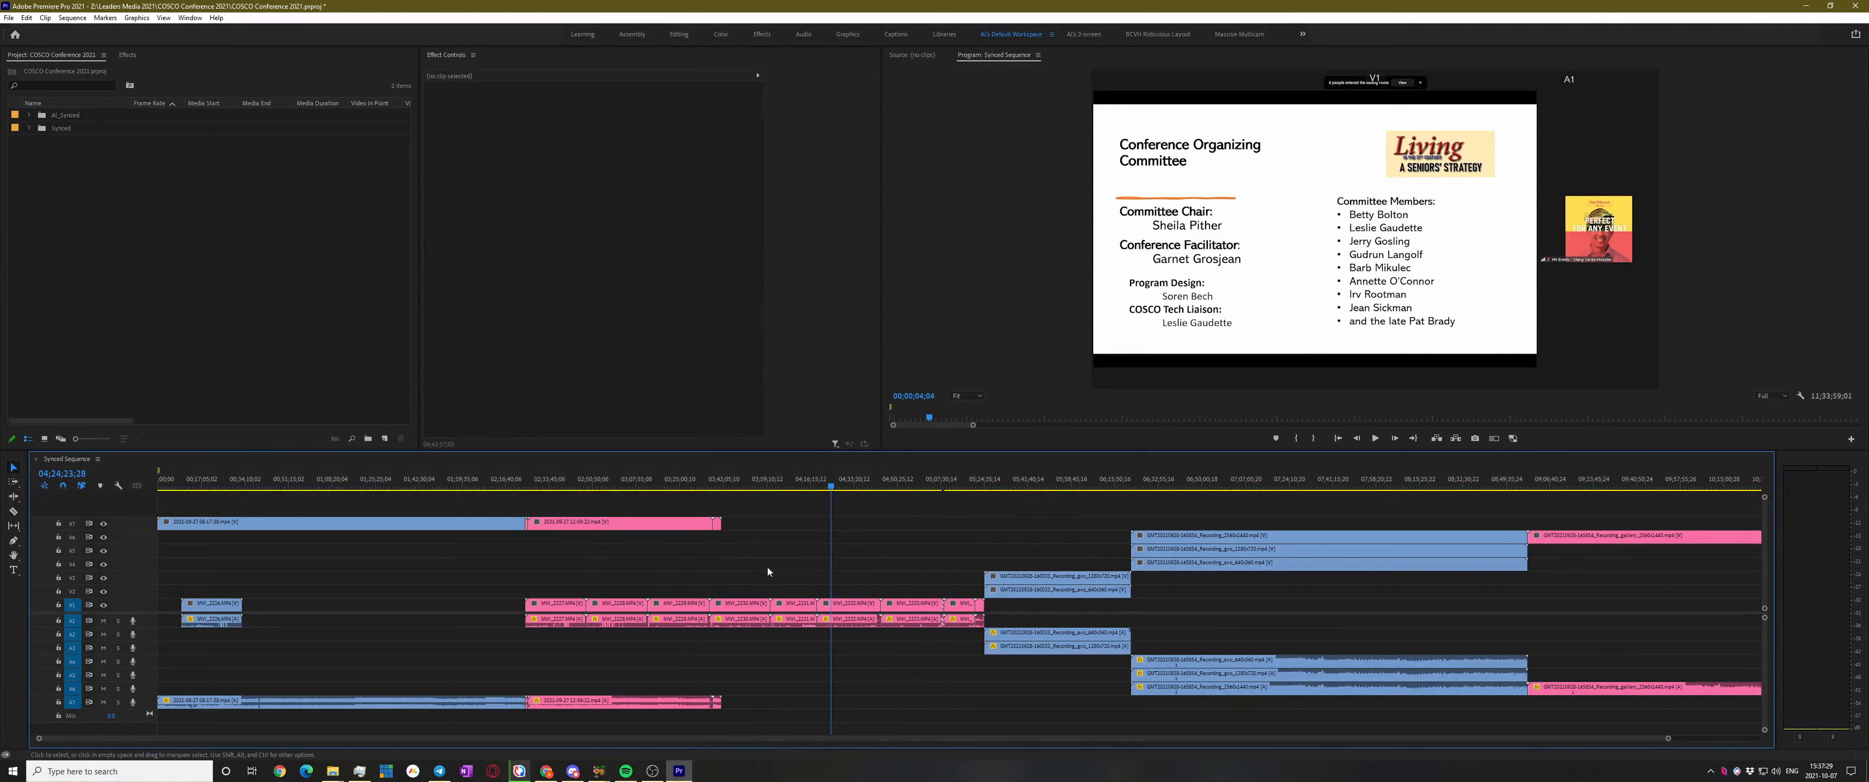
left_click(104, 218)
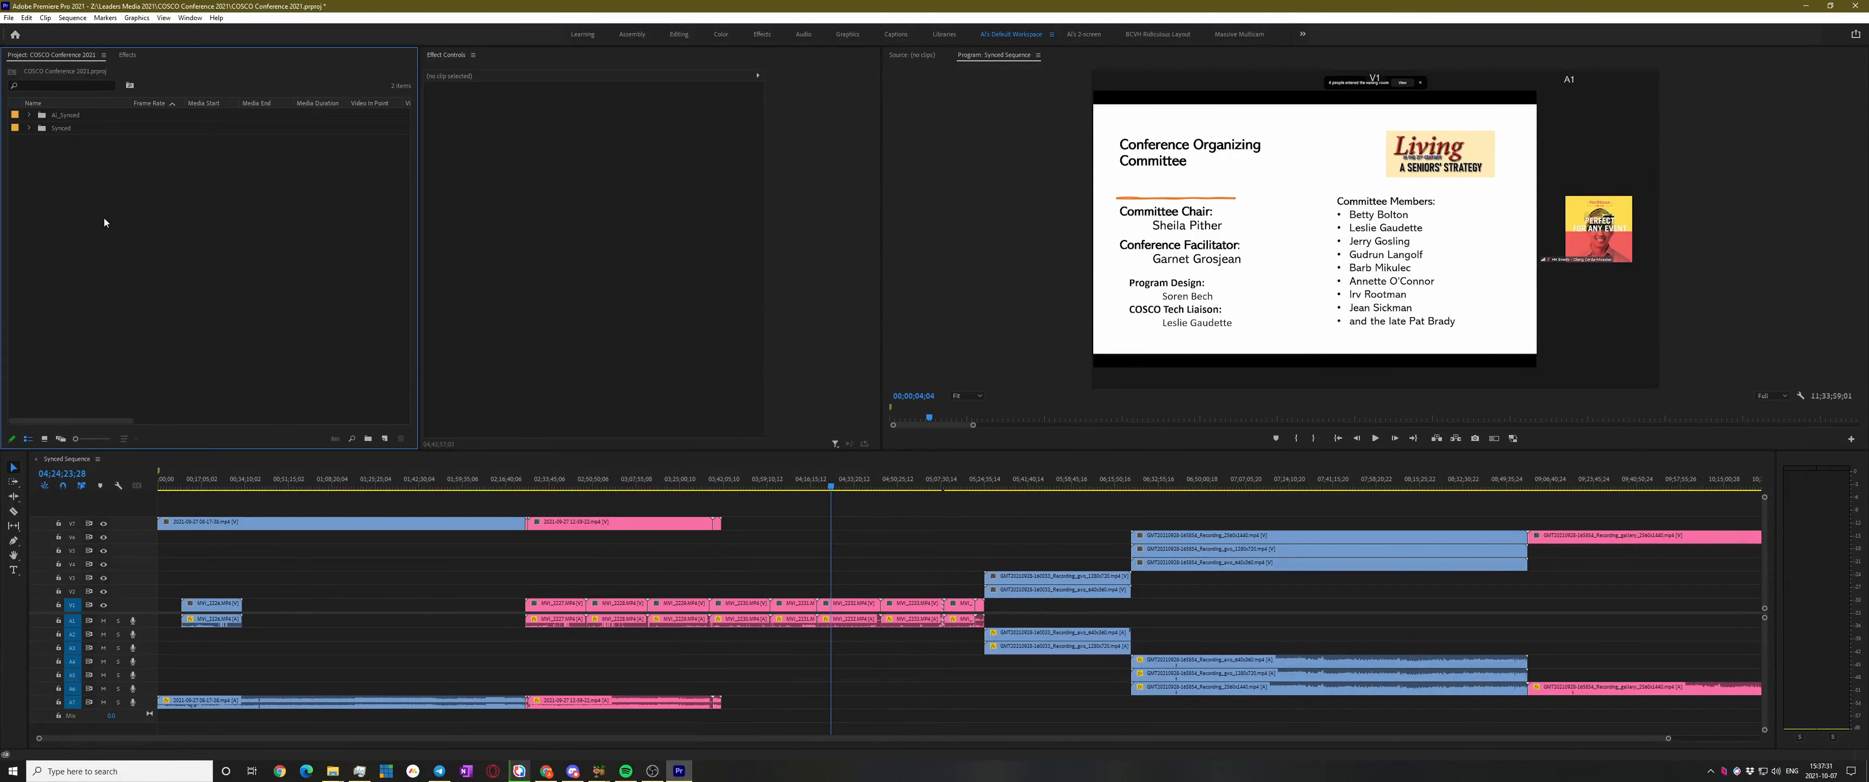
Open AI_Synced's Synced Sequence, enlarge its timeline to fill the window, and zoom in from the start
left_click(29, 115)
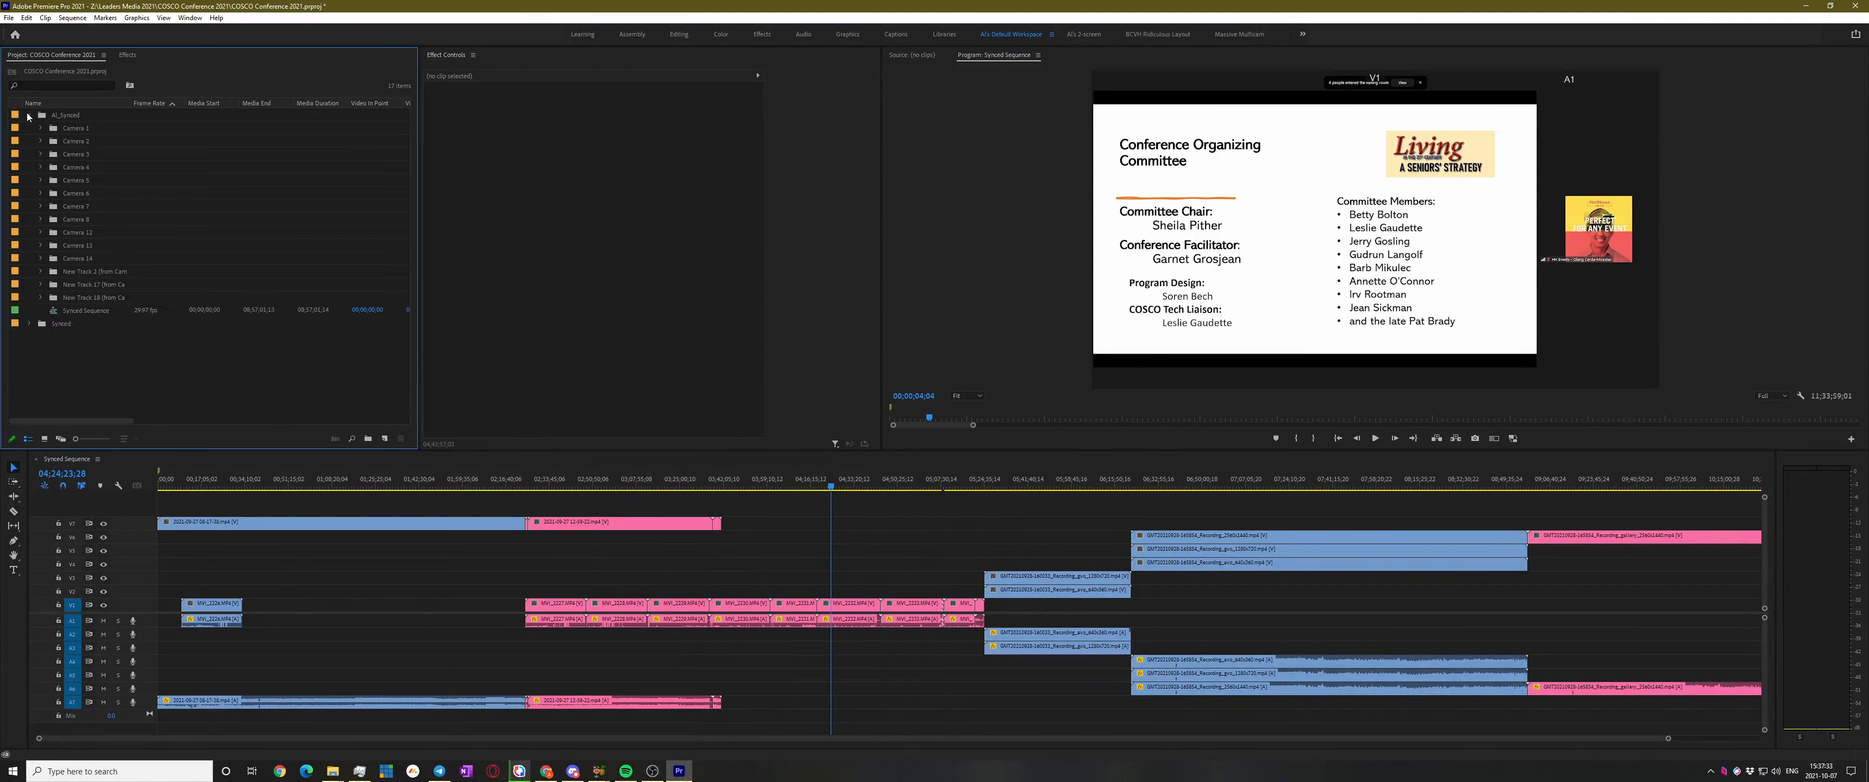
double_click(54, 311)
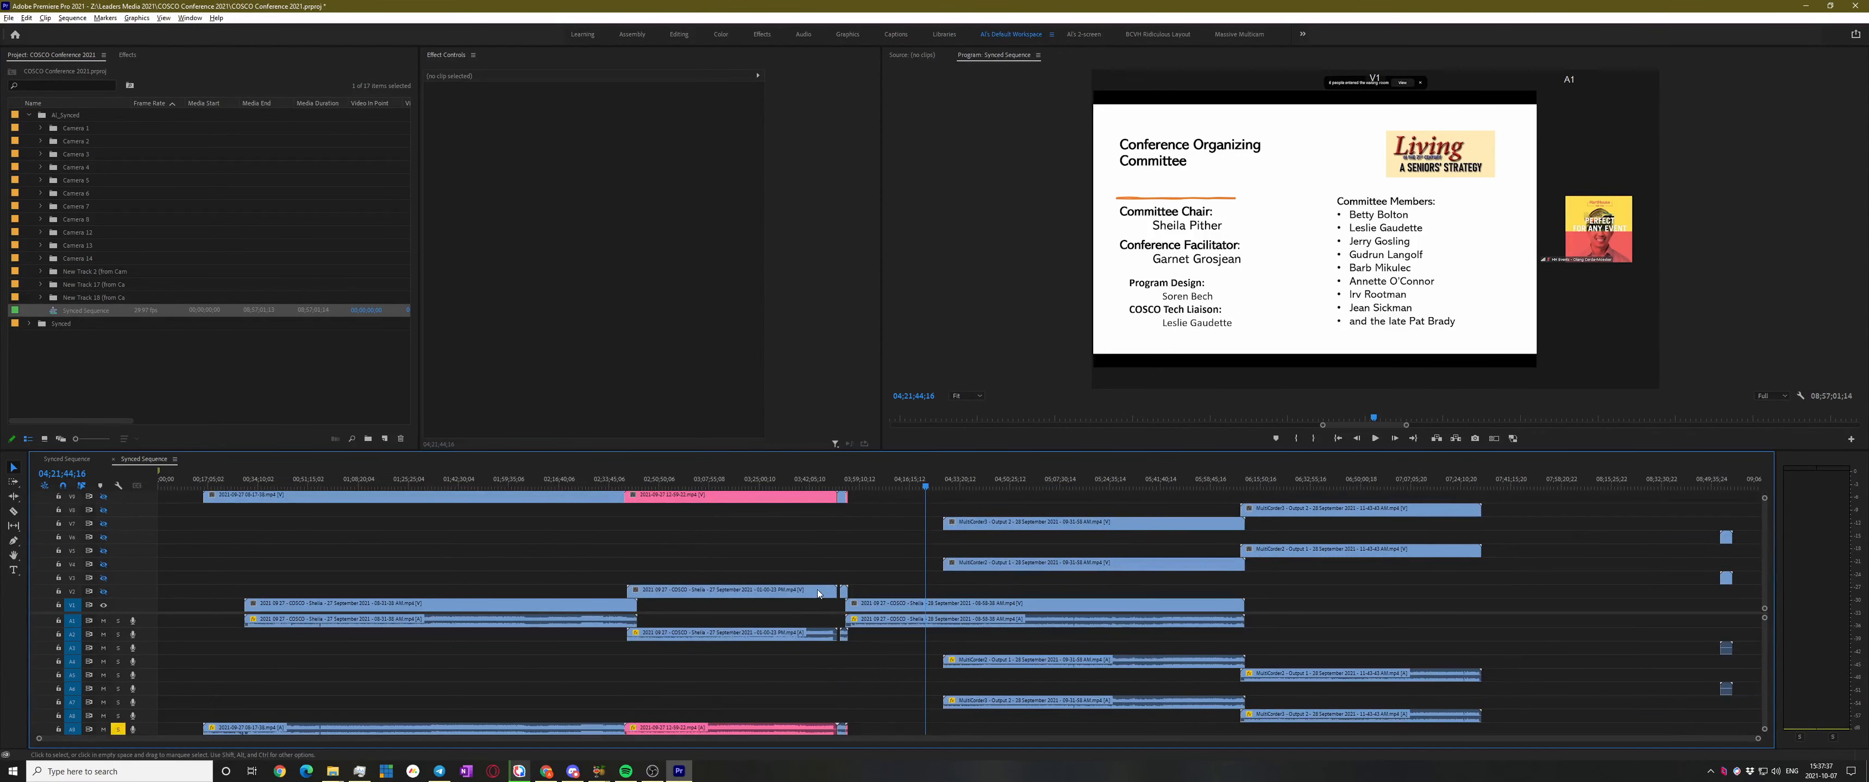
scroll(811, 562, "up", 3)
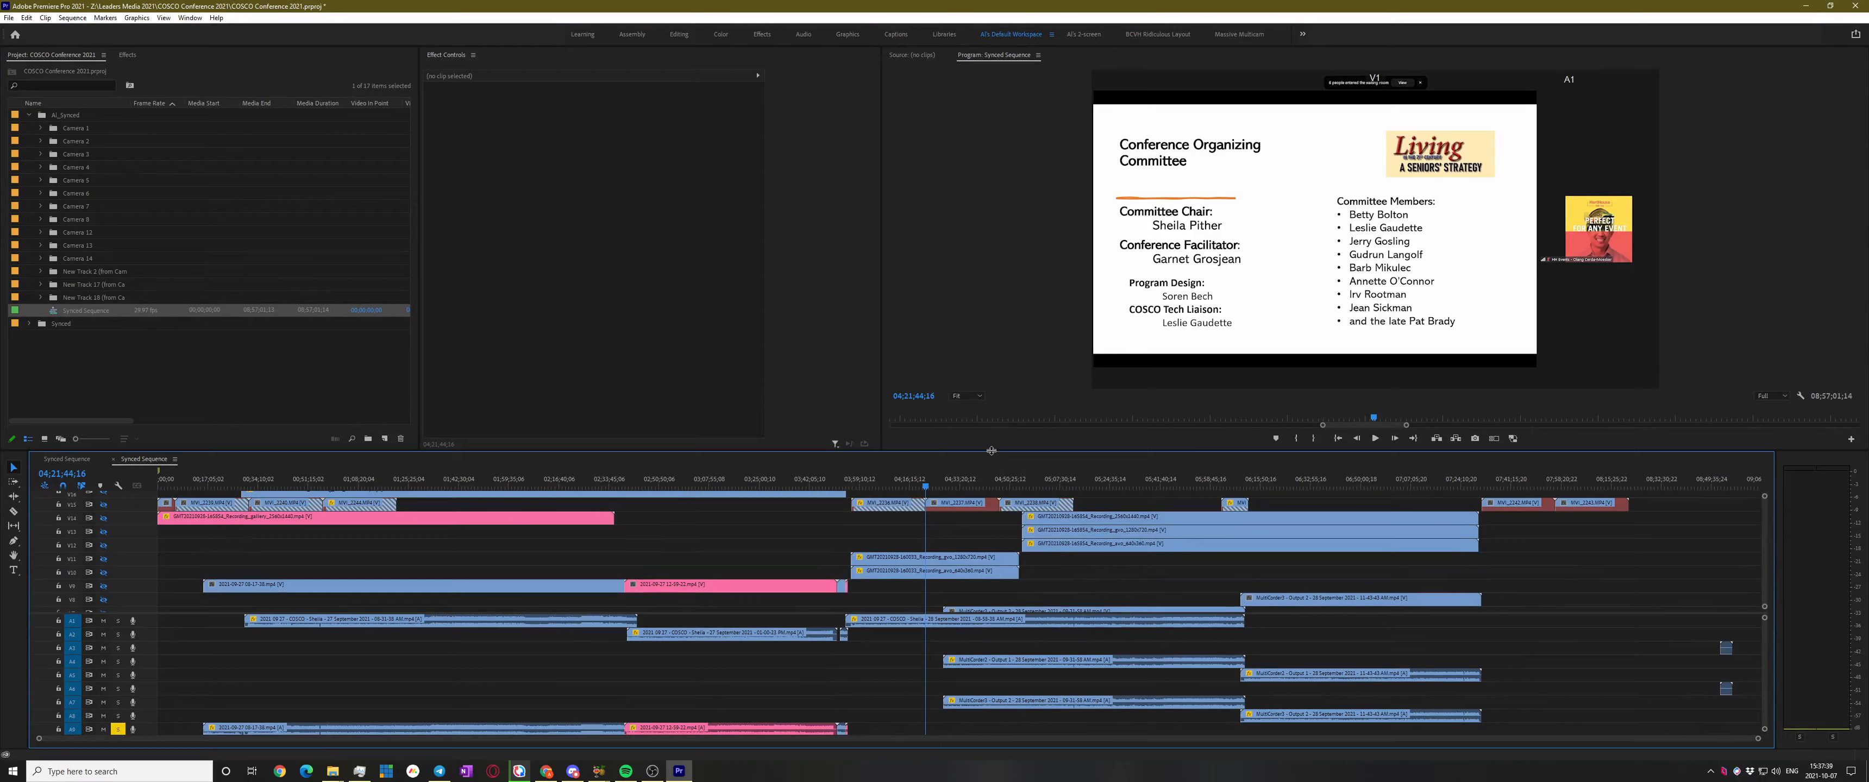
left_click_drag(815, 451, 815, 156)
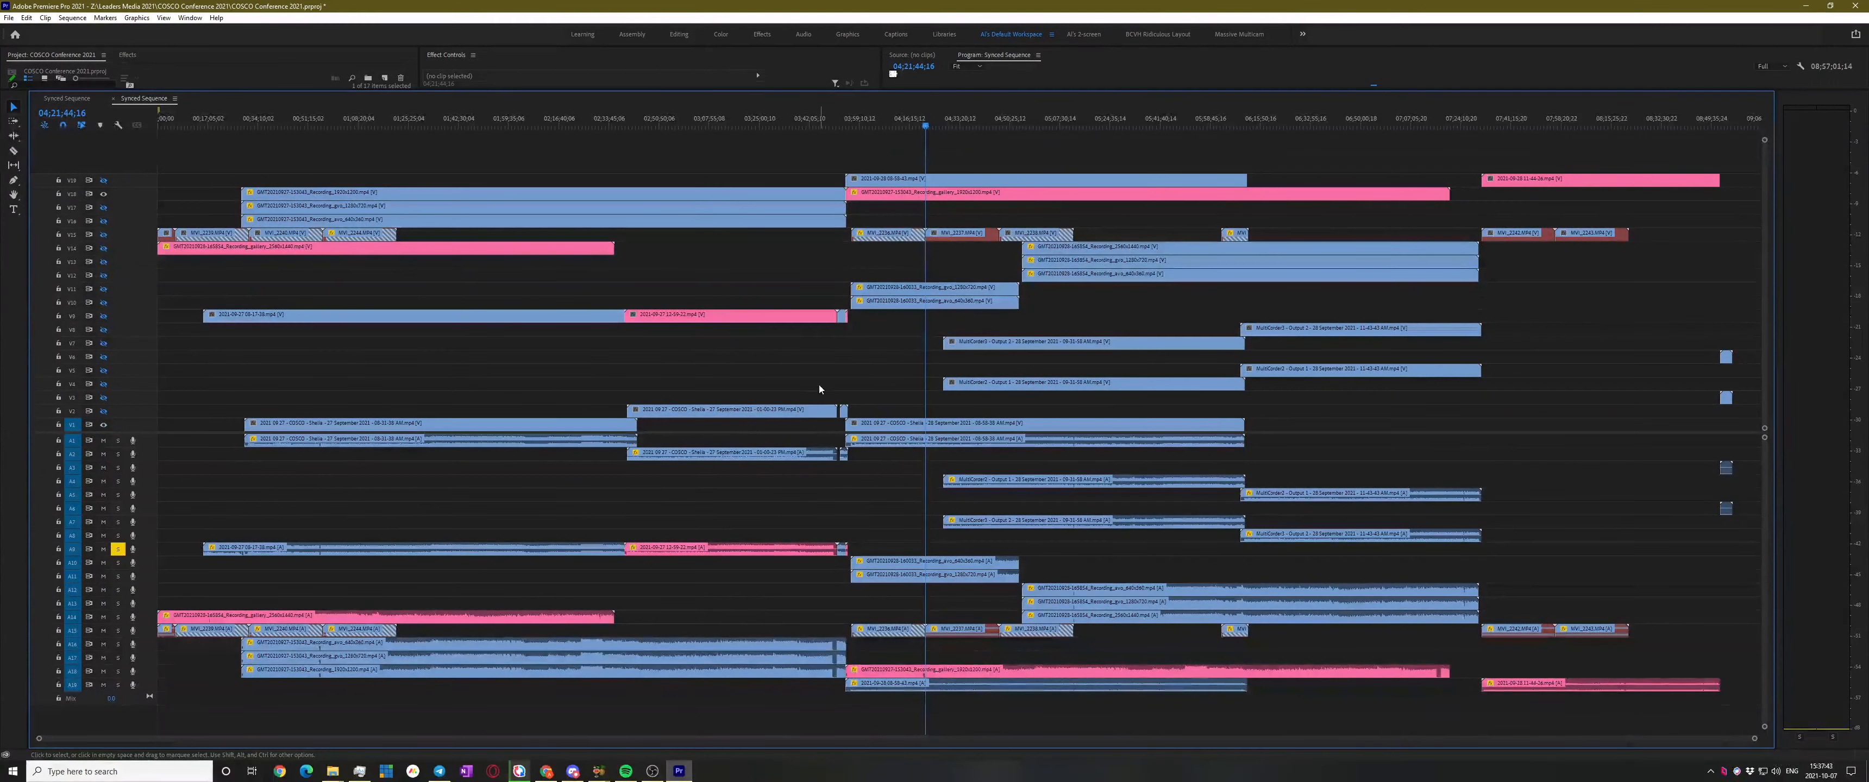
left_click(750, 350)
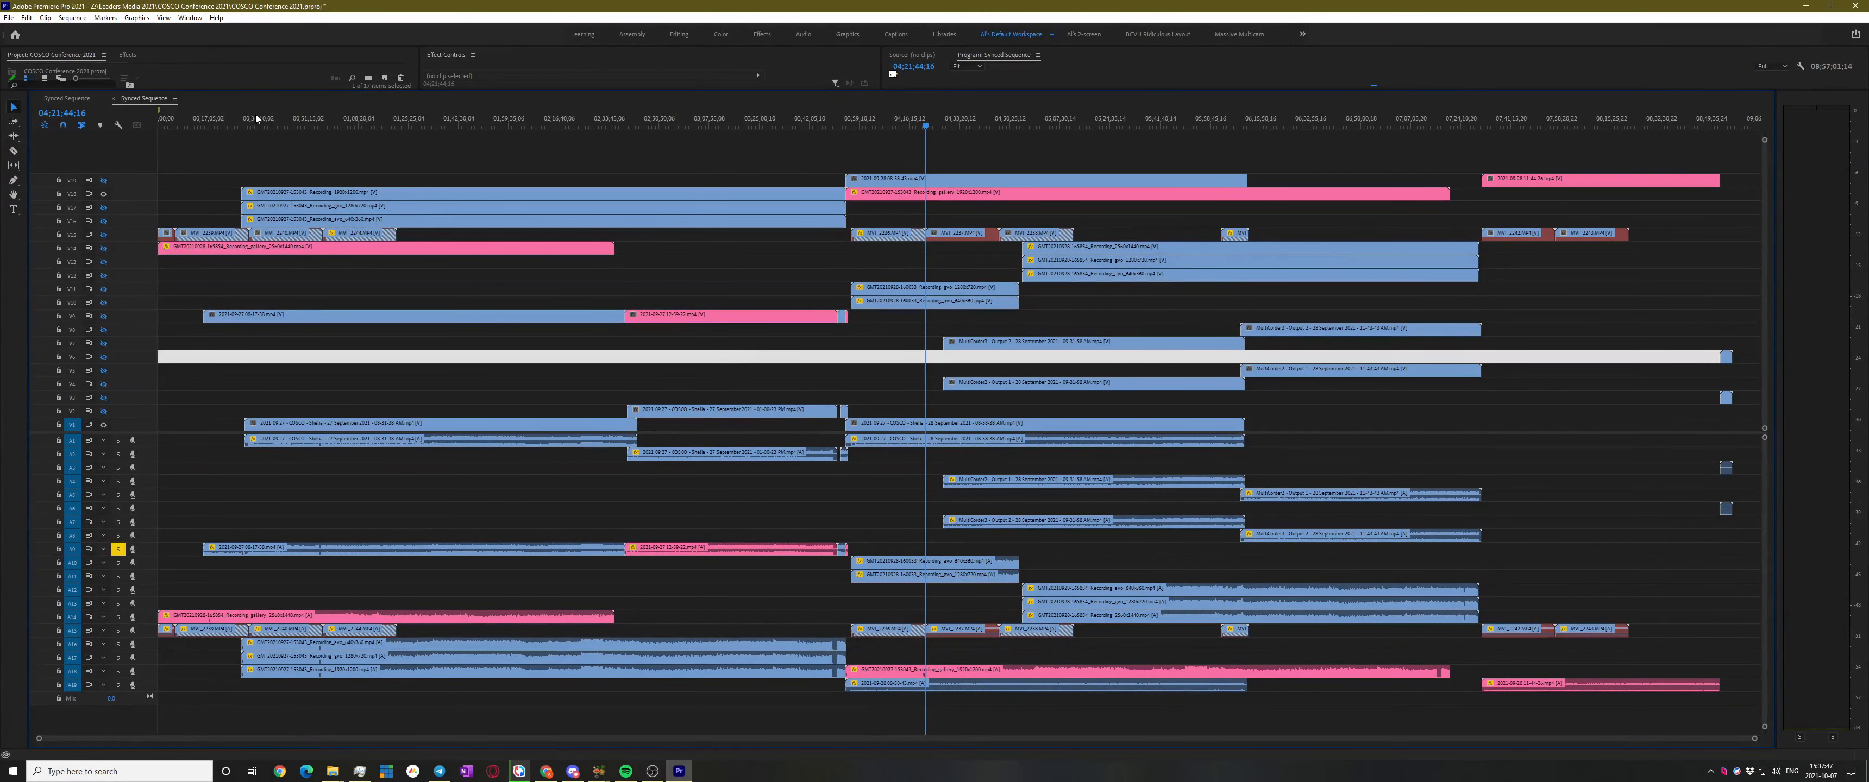
key("Home")
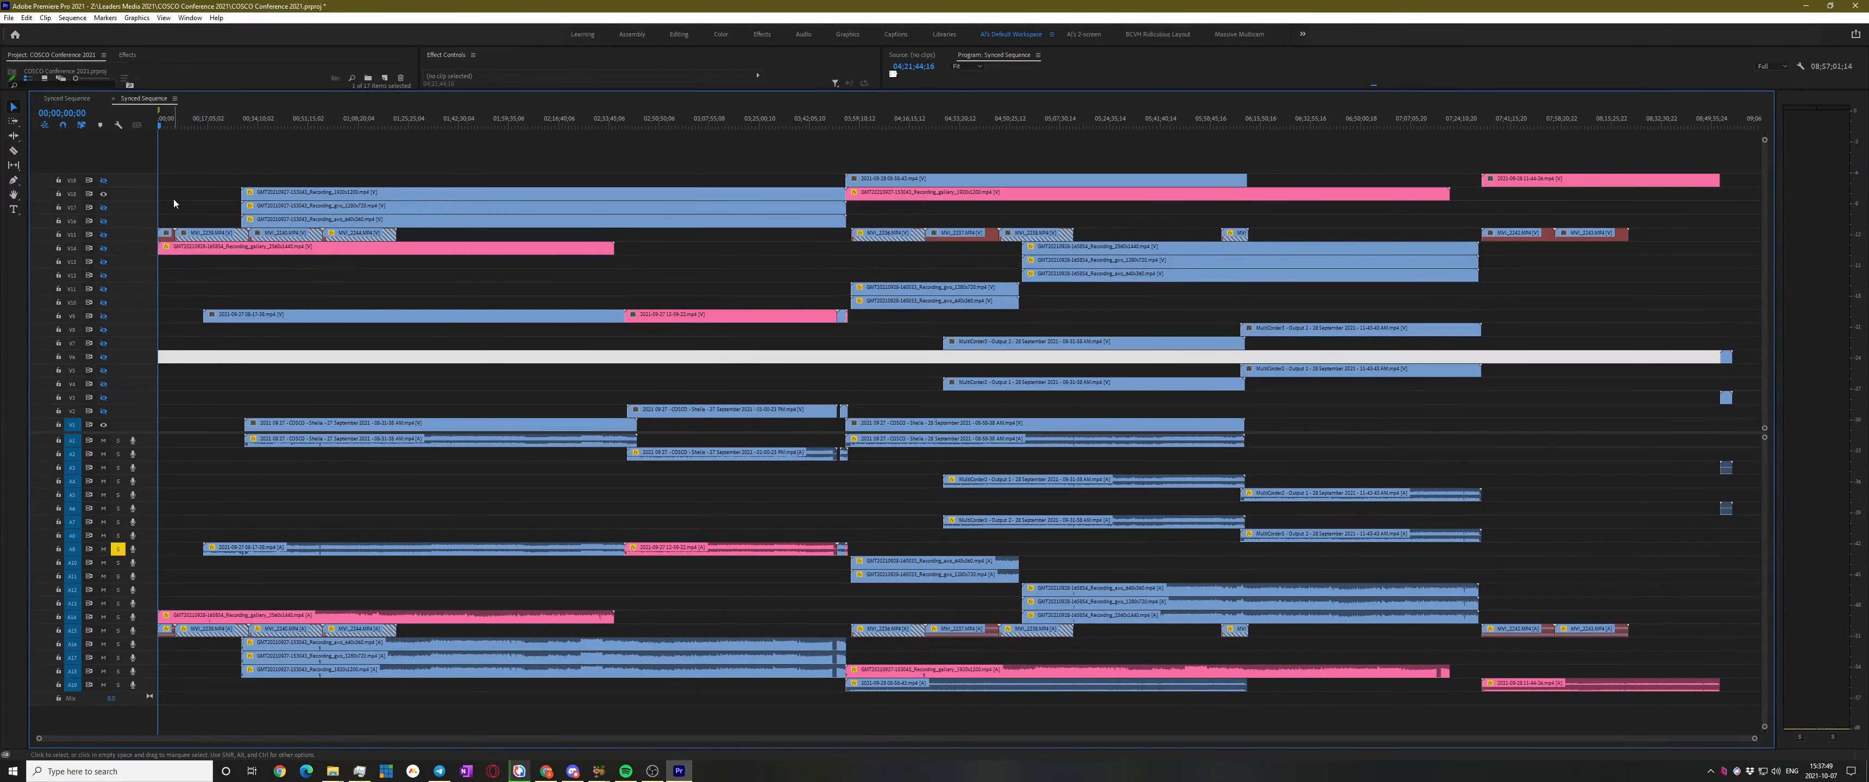
key("equal")
key("equal")
key("equal")
key("equal")
Inspect the MVI_2245 and pink GMT recording clips, then restore the normal panel layout with the ` key
left_click(374, 234)
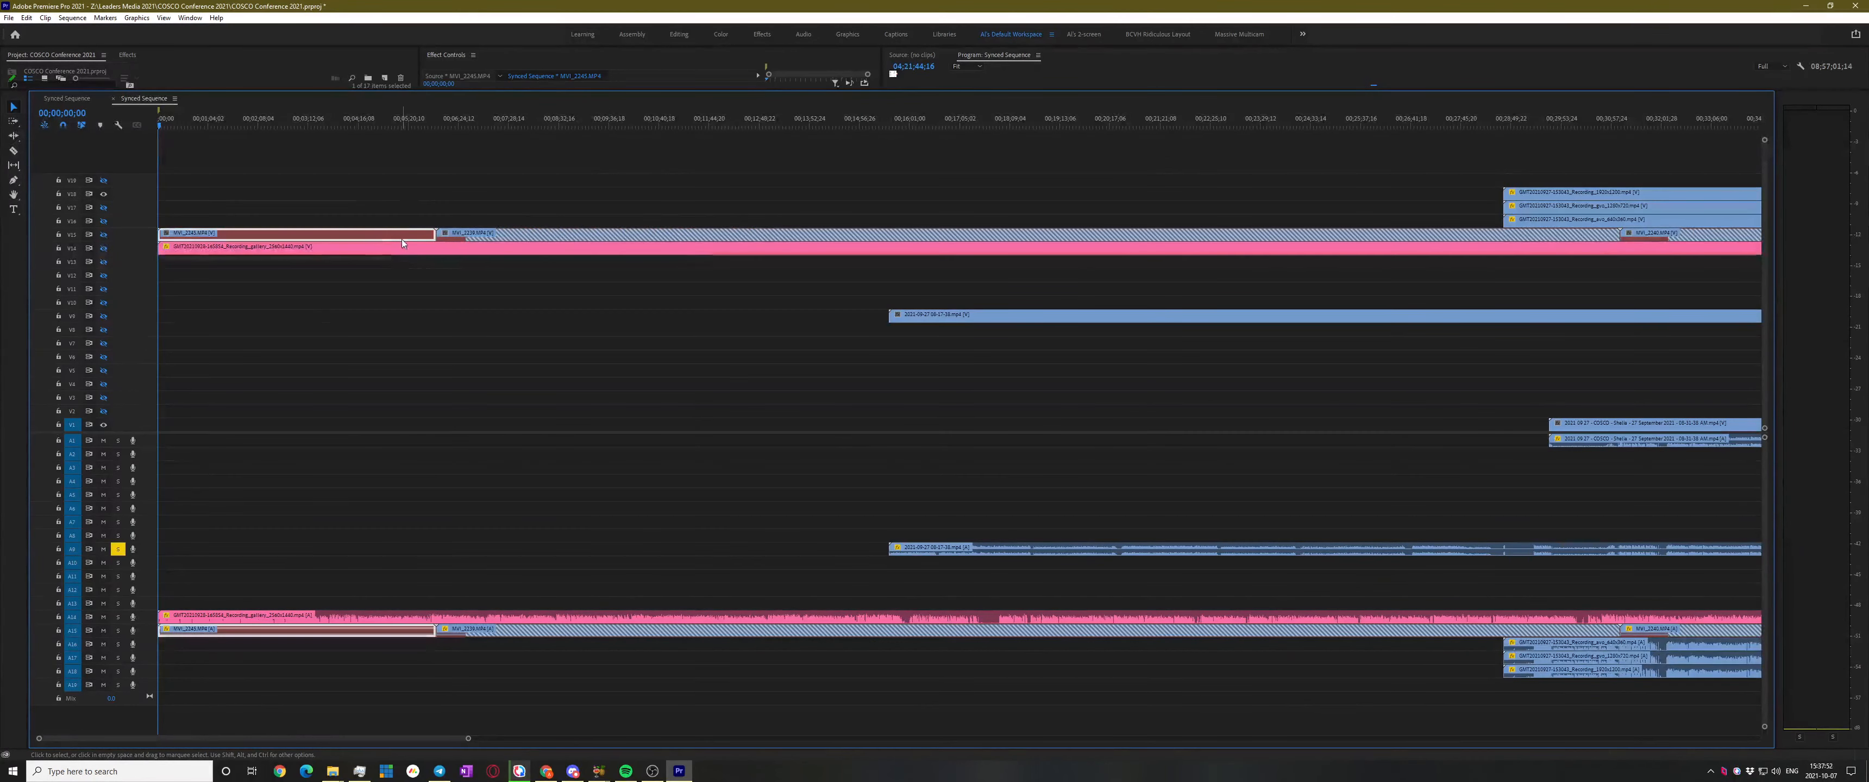
key("minus")
key("minus")
left_click(305, 252)
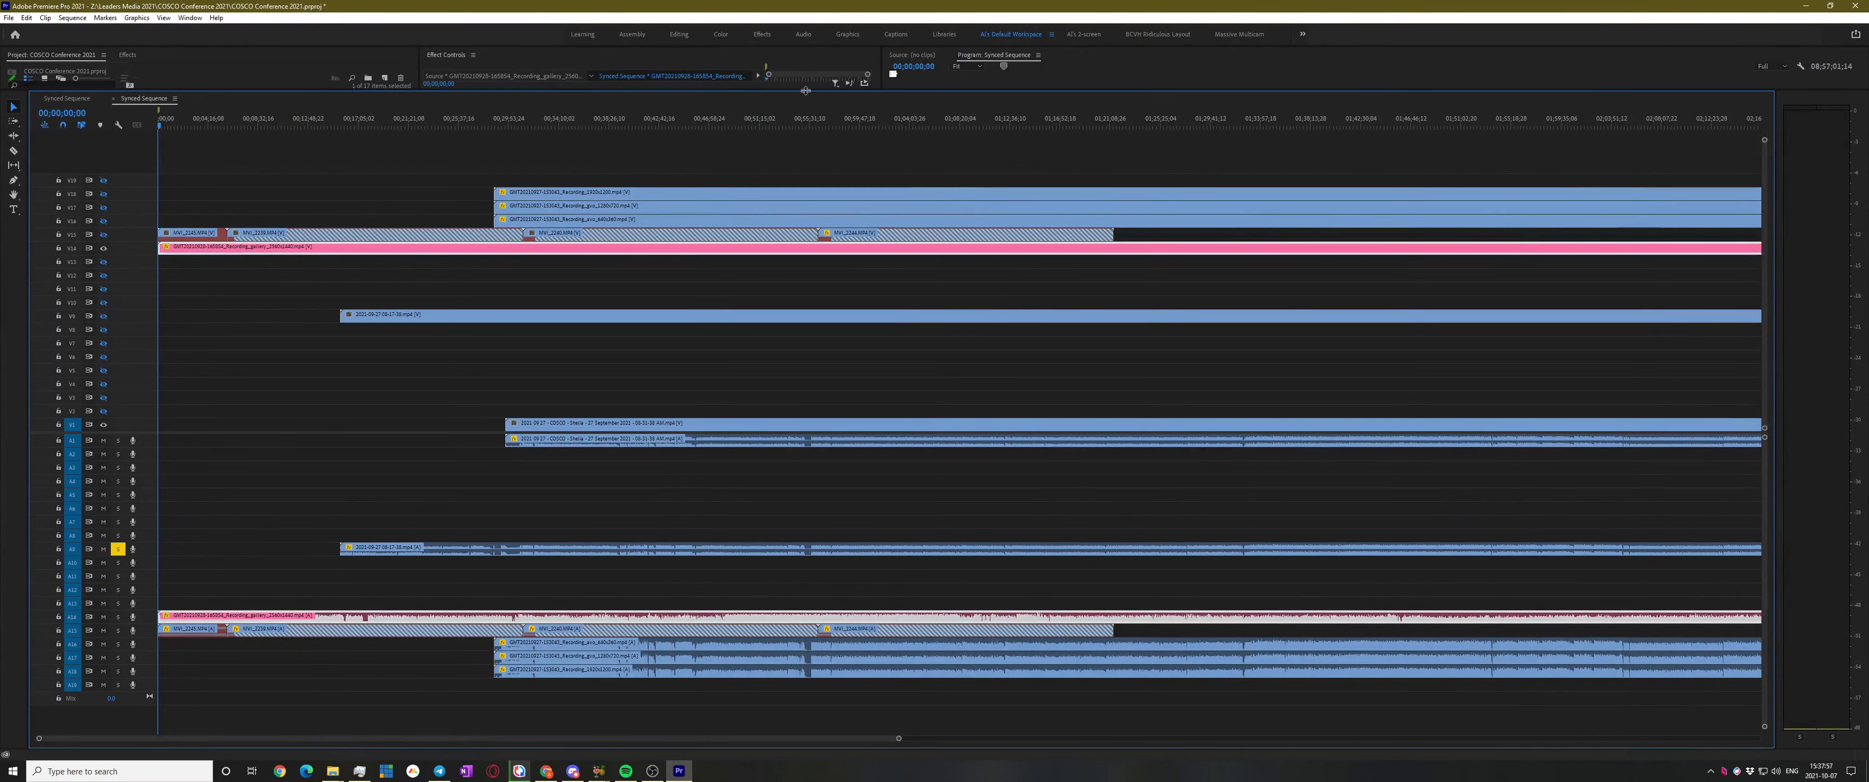
key("grave")
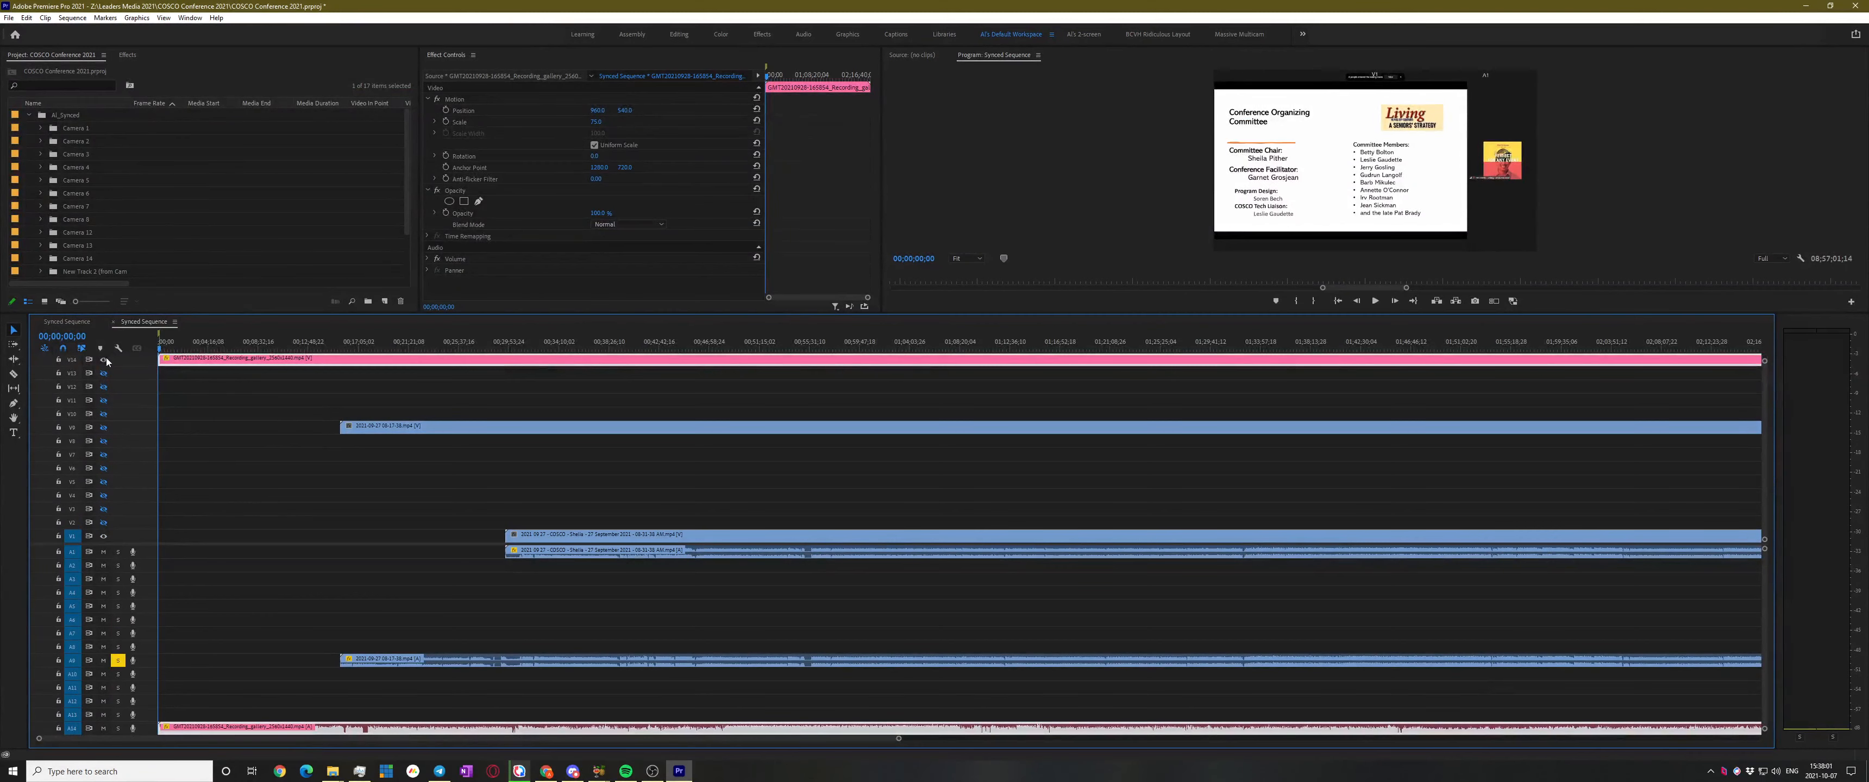
key("equal")
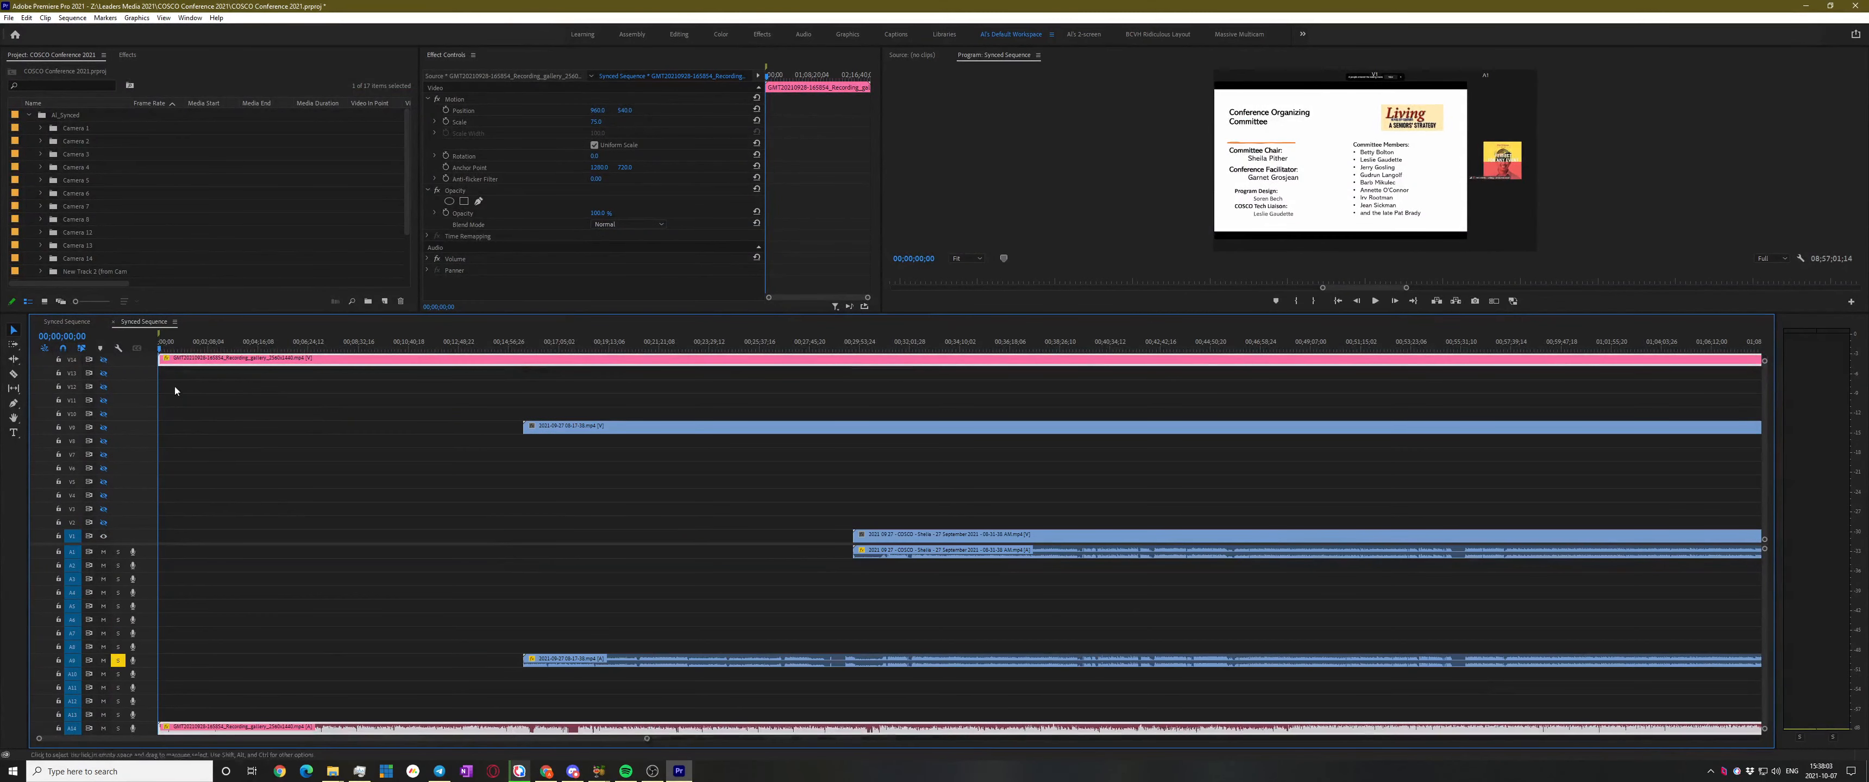
scroll(323, 436, "up", 3)
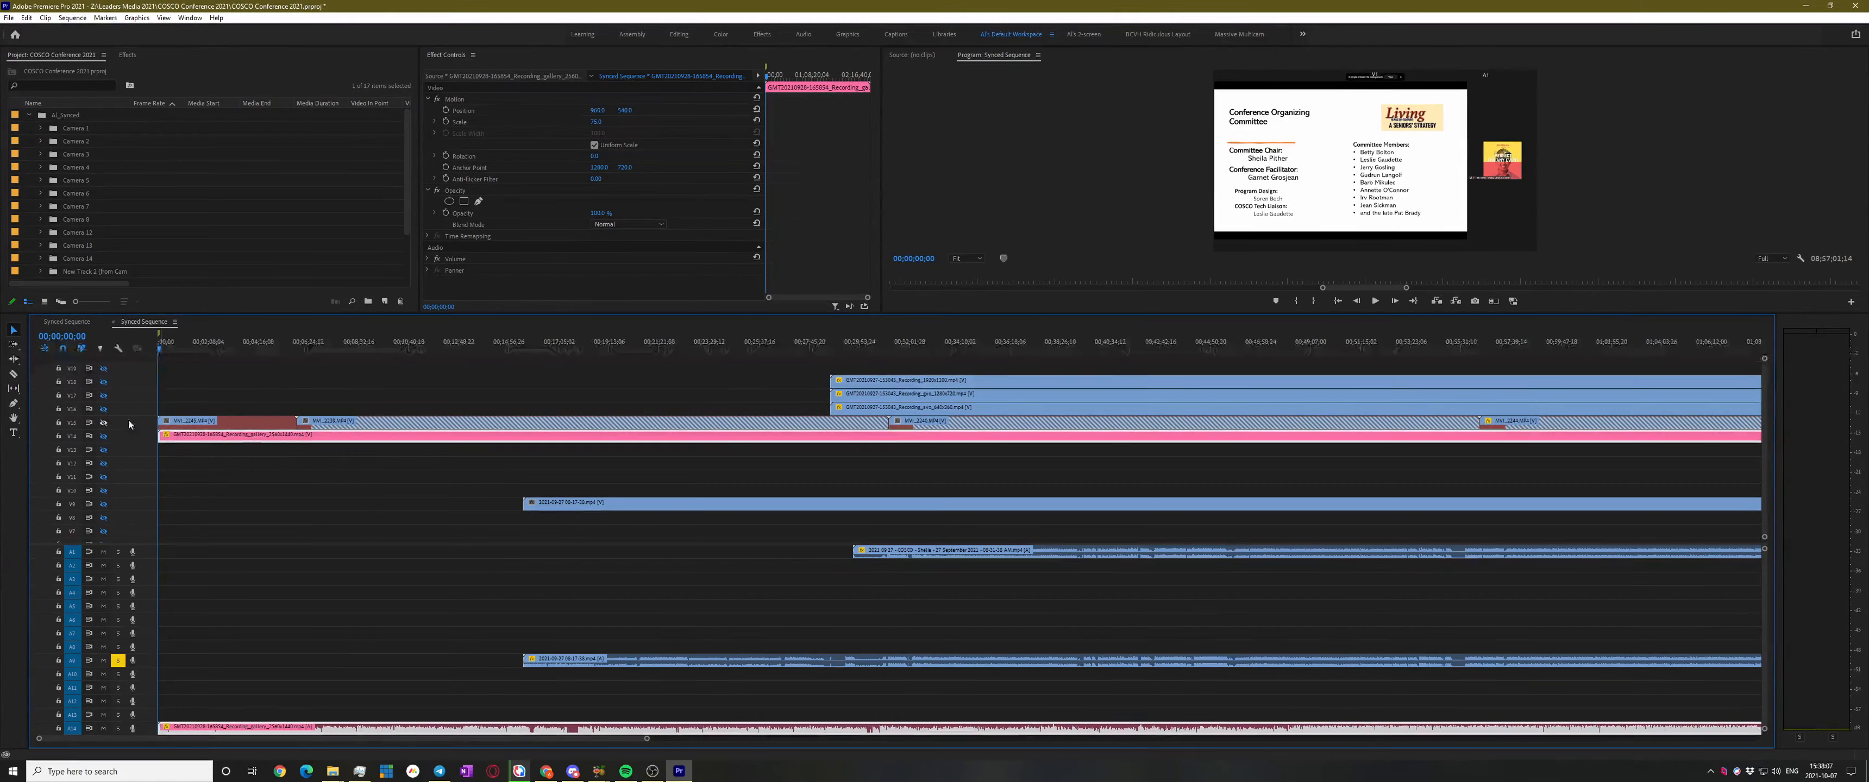
scroll(244, 411, "down", 2)
scroll(215, 482, "down", 3)
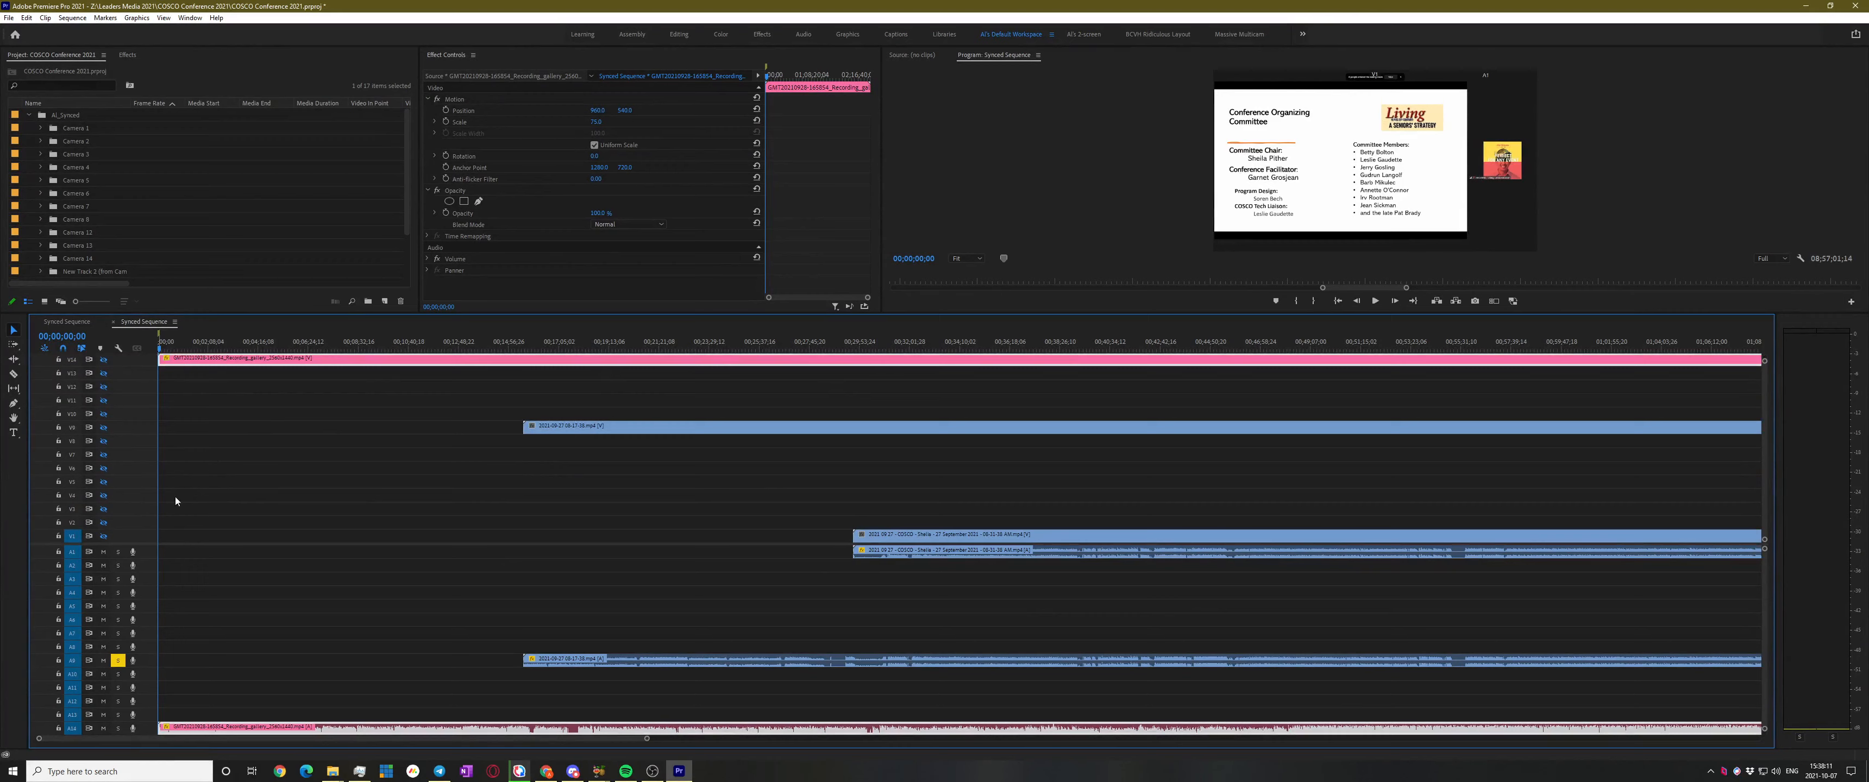
scroll(167, 479, "up", 4)
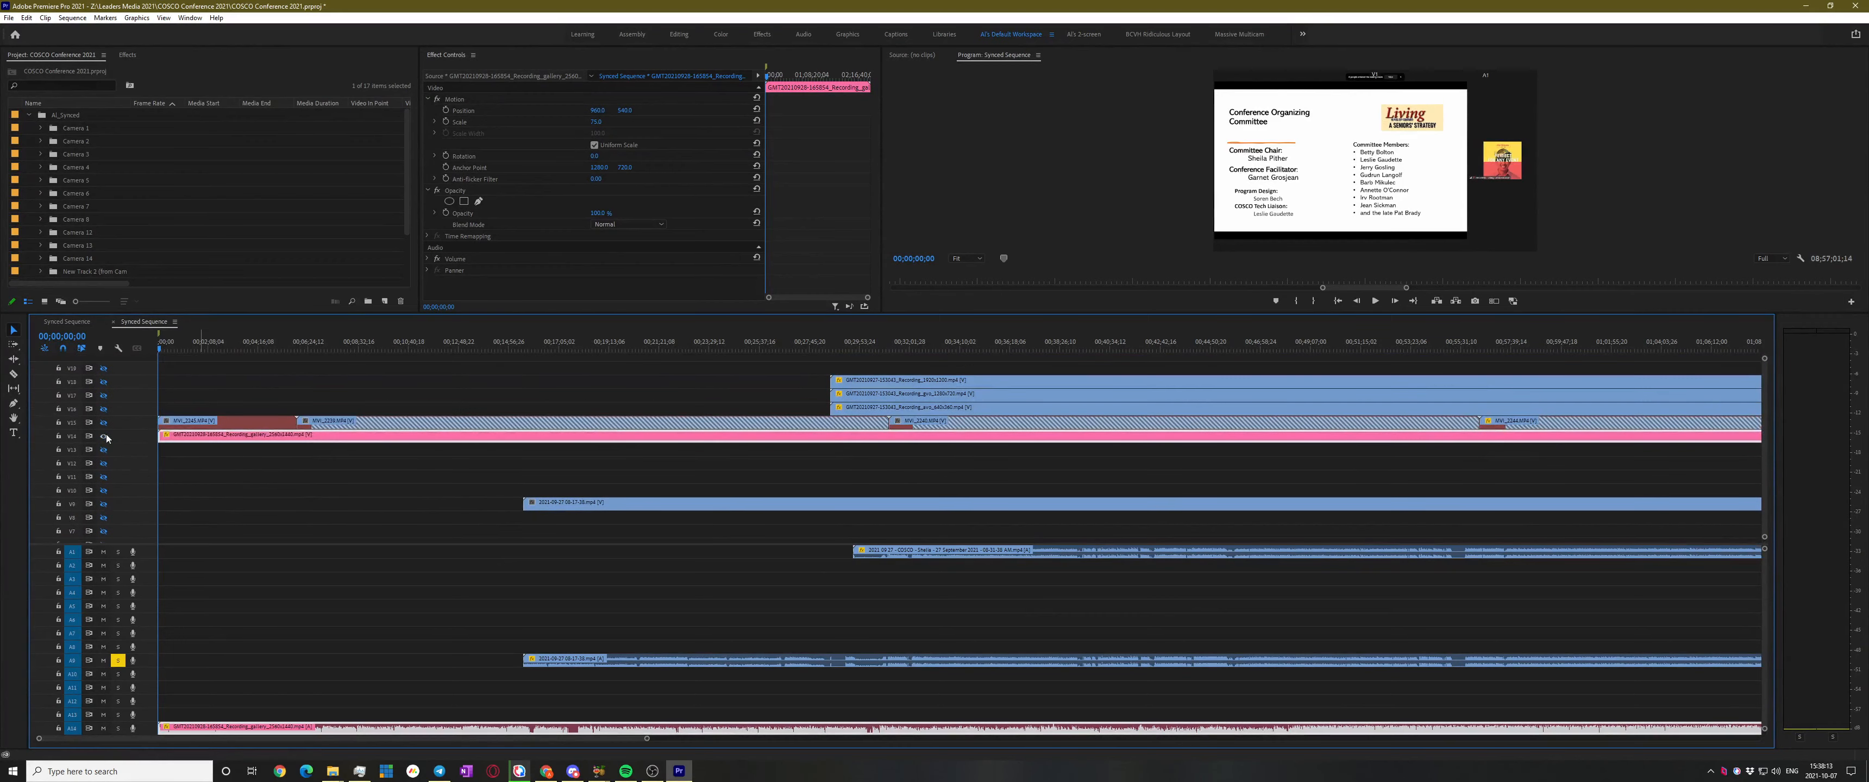
Scrub the playhead through 4:00, 11:45, 21:44, 14:40, 10:01 and 2:31 to view the four-camera grid
left_click(254, 346)
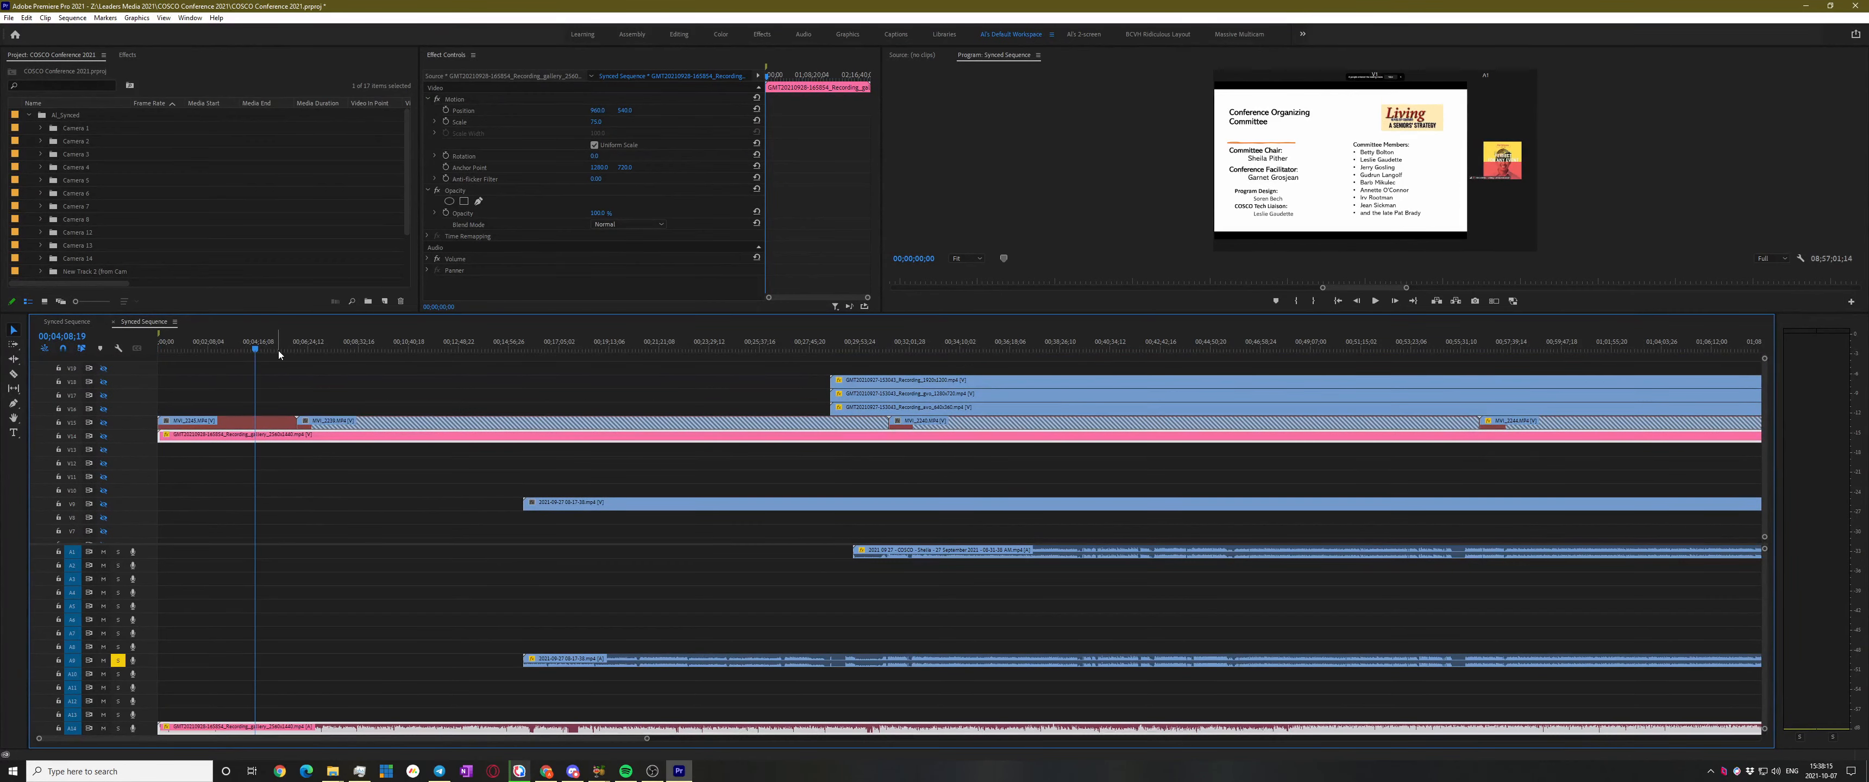
left_click(432, 342)
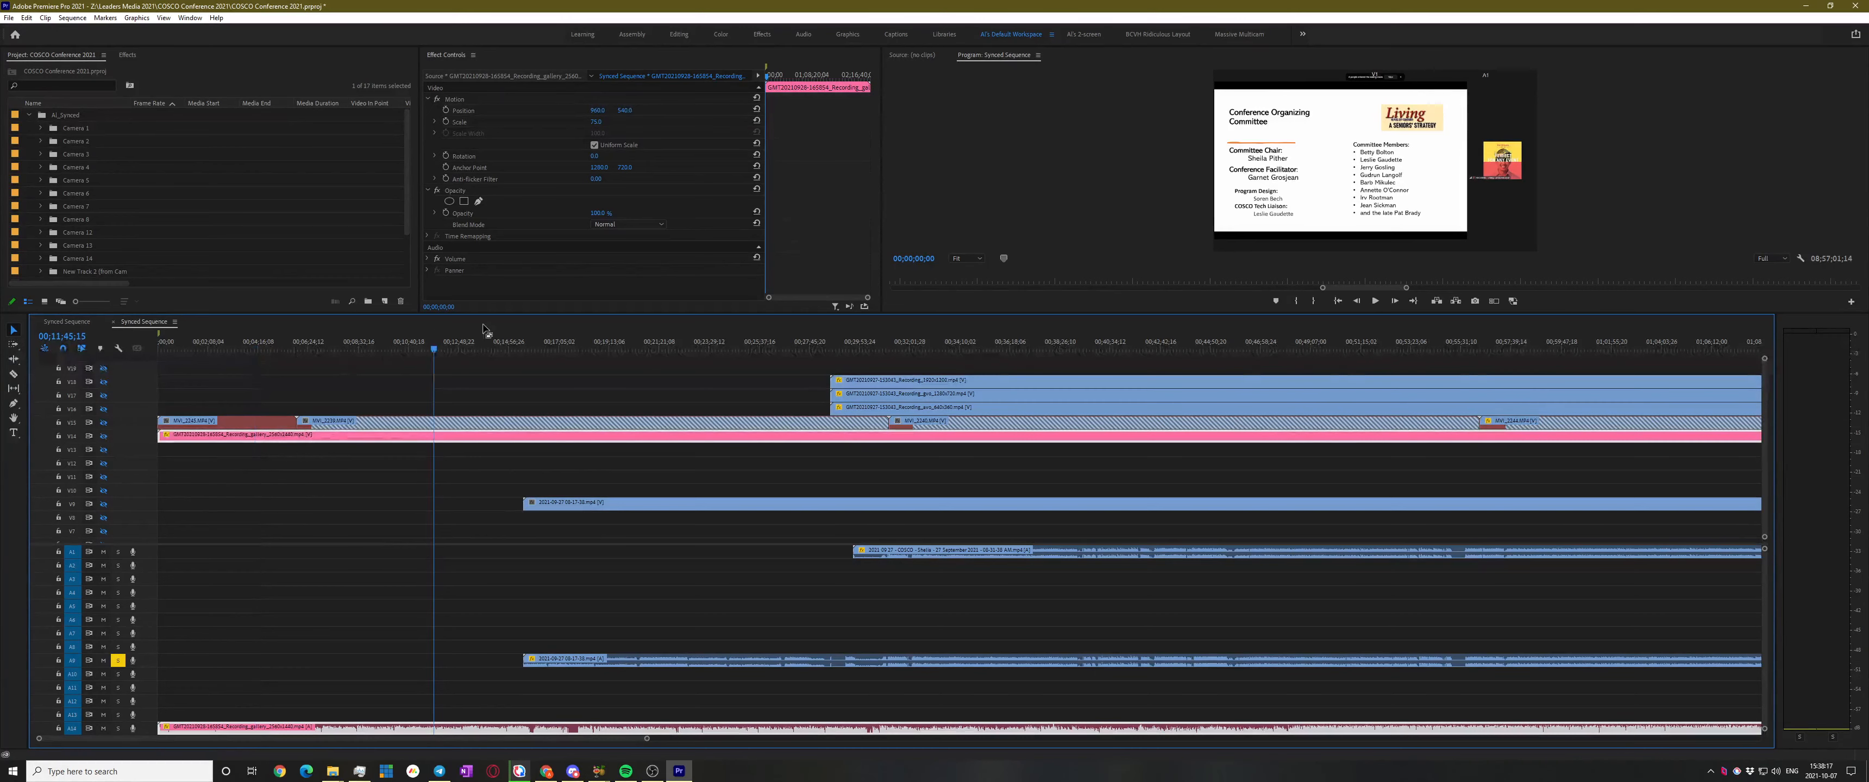
left_click(593, 379)
left_click(669, 345)
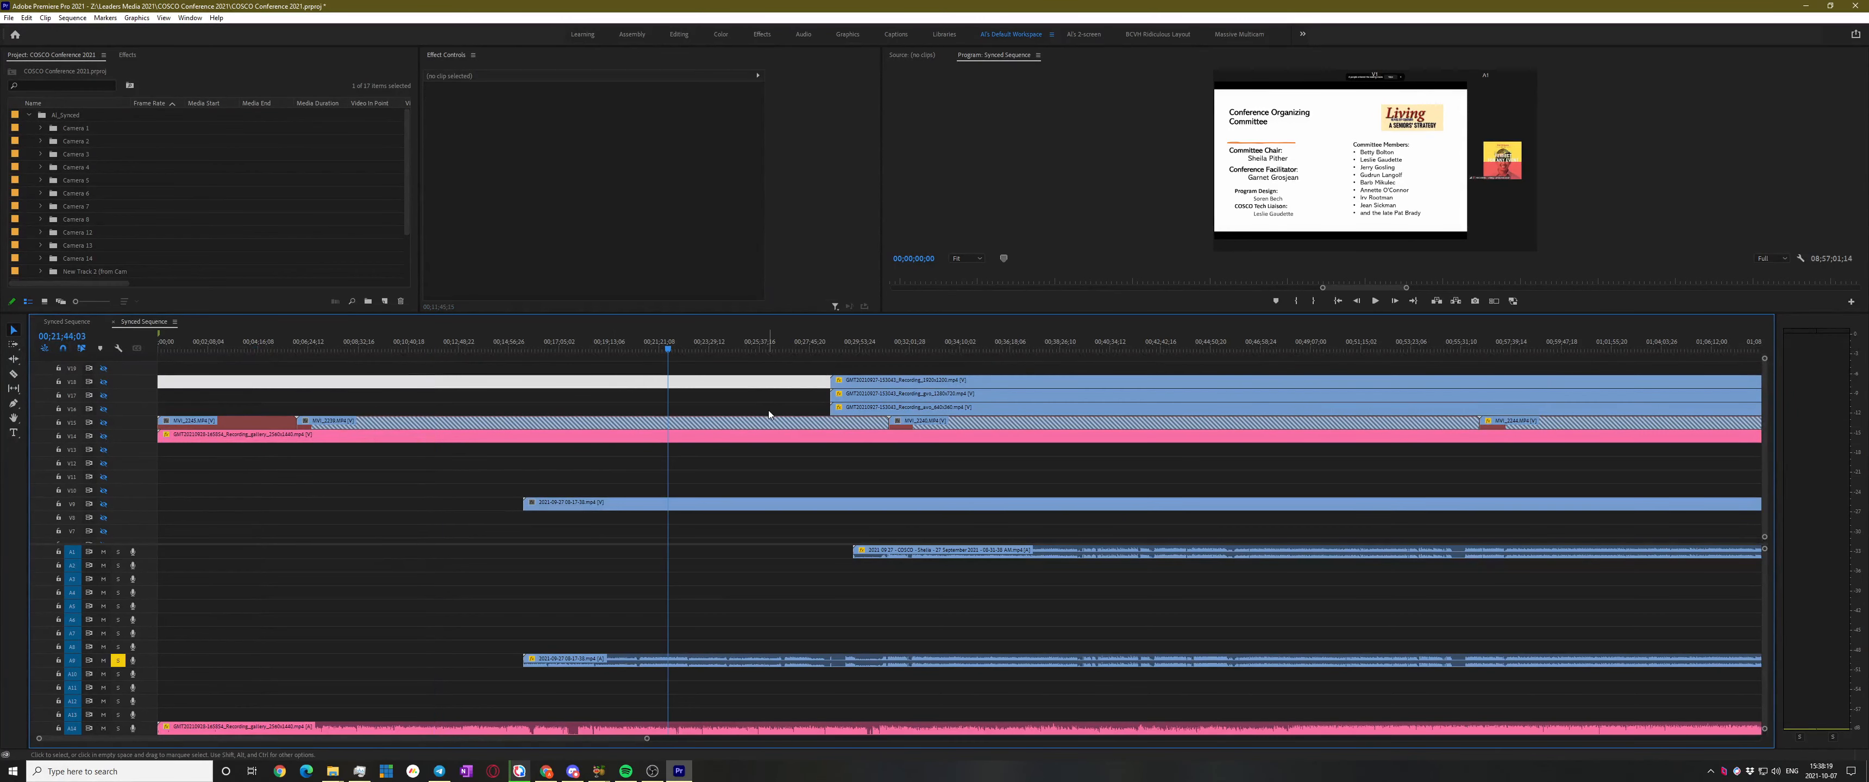
key("minus")
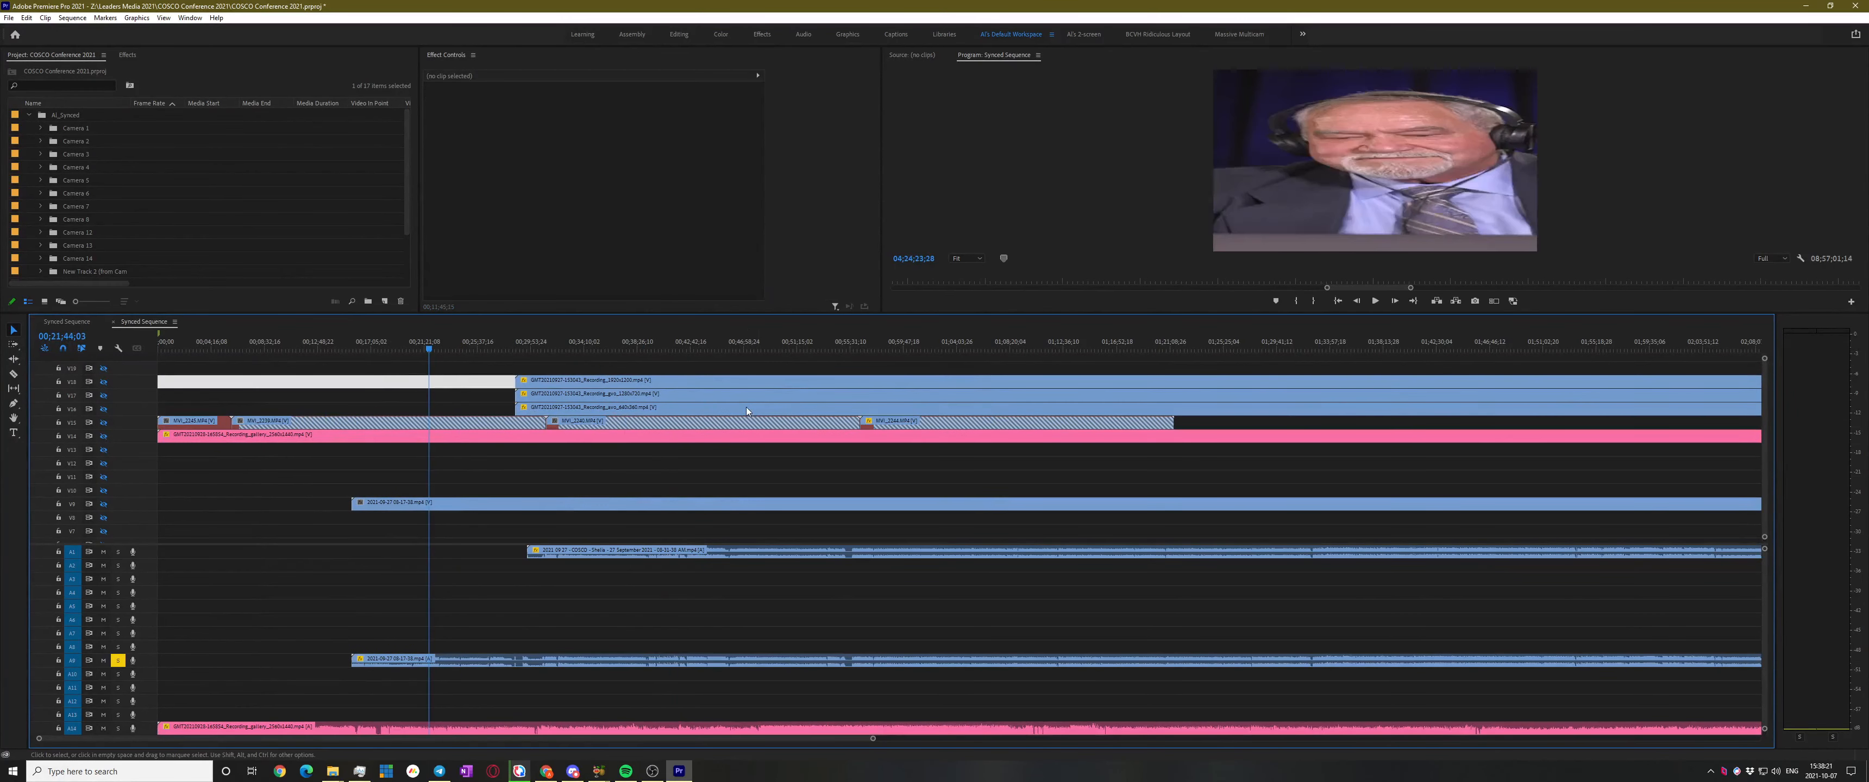
key("alt")
left_click(341, 346)
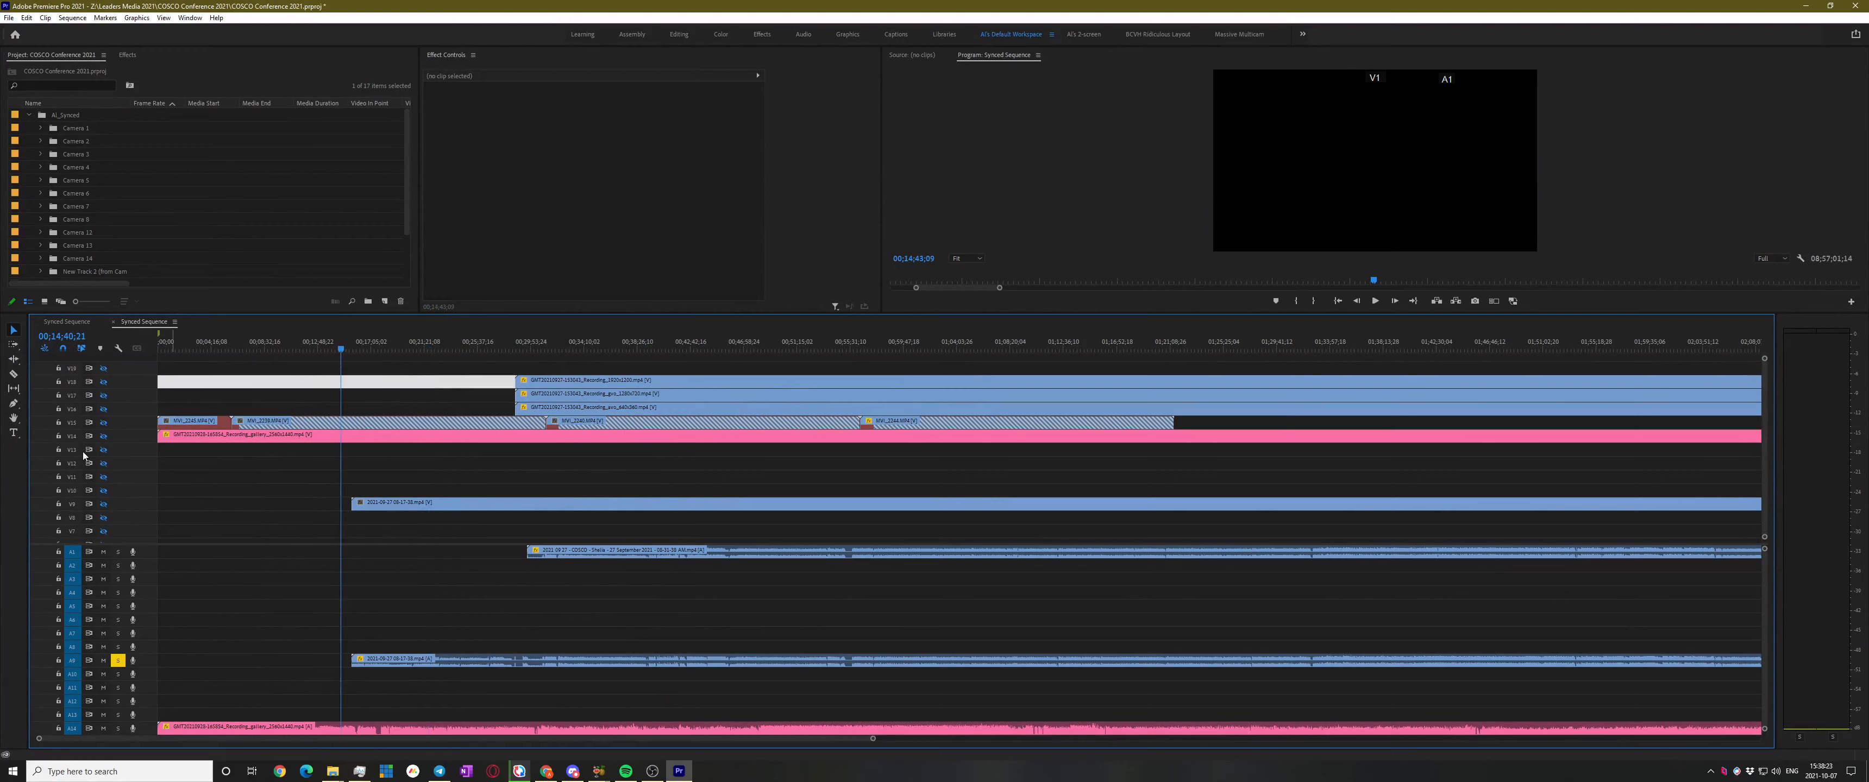
left_click(383, 344)
left_click(282, 338)
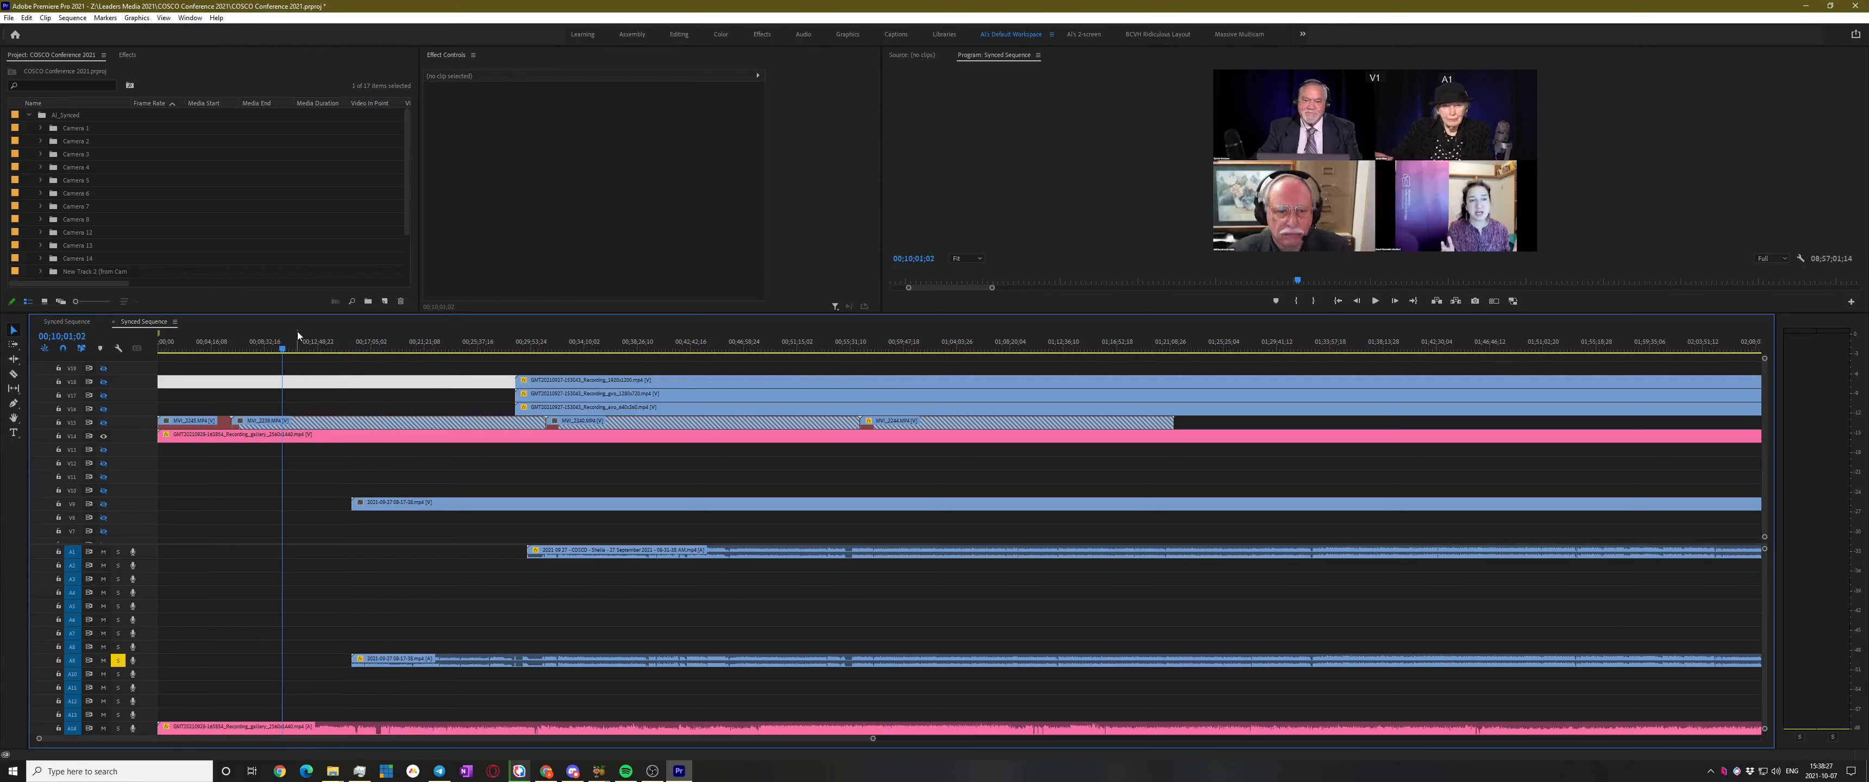
left_click(190, 341)
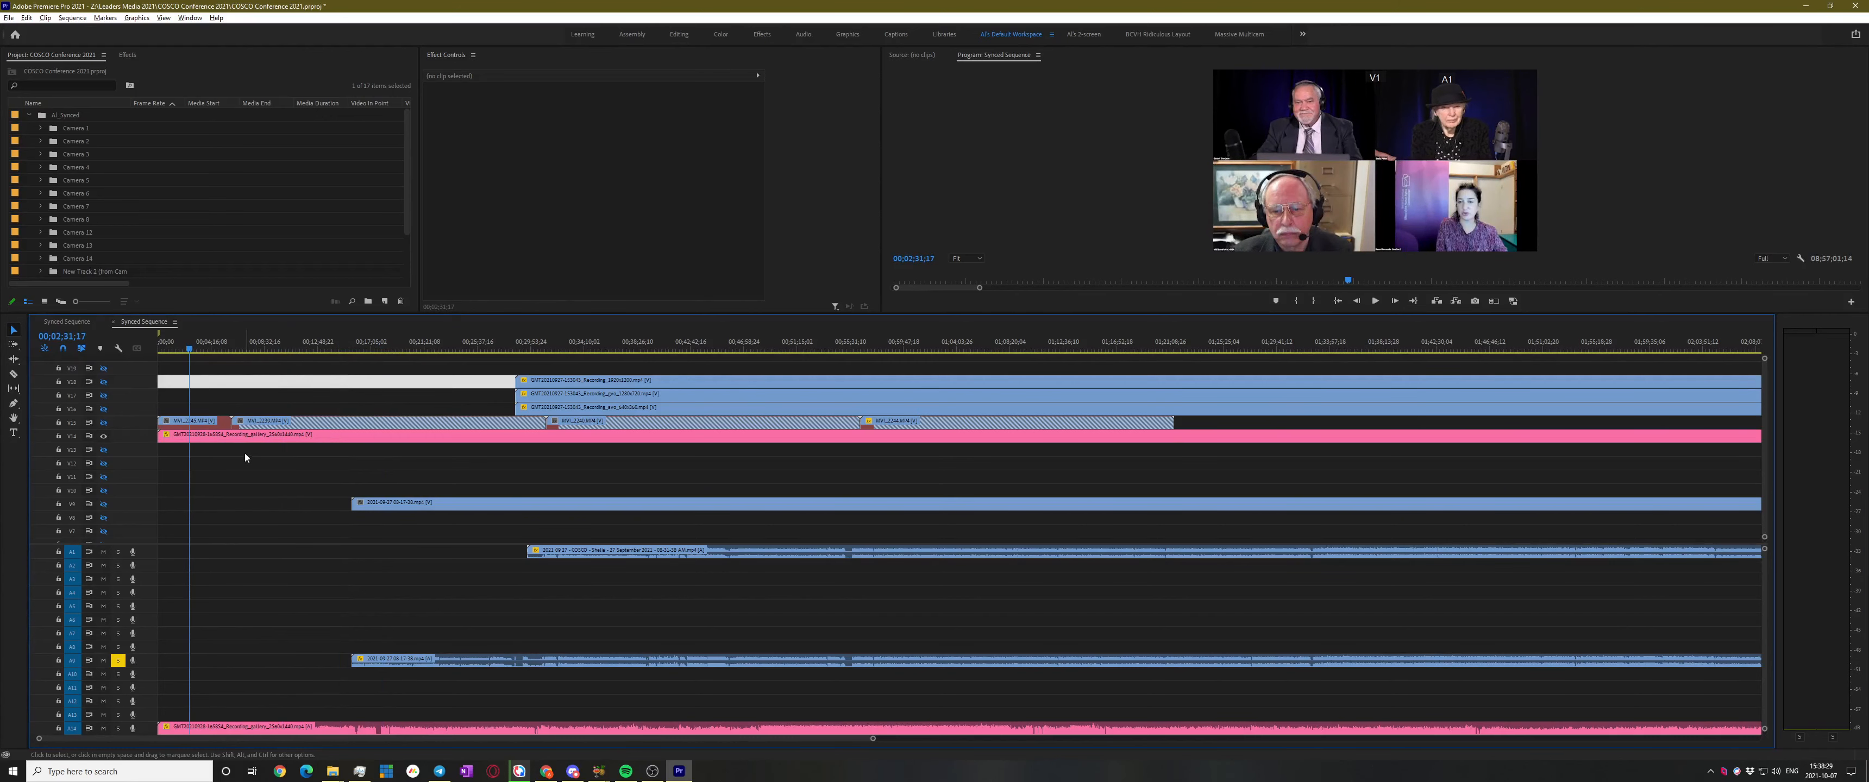
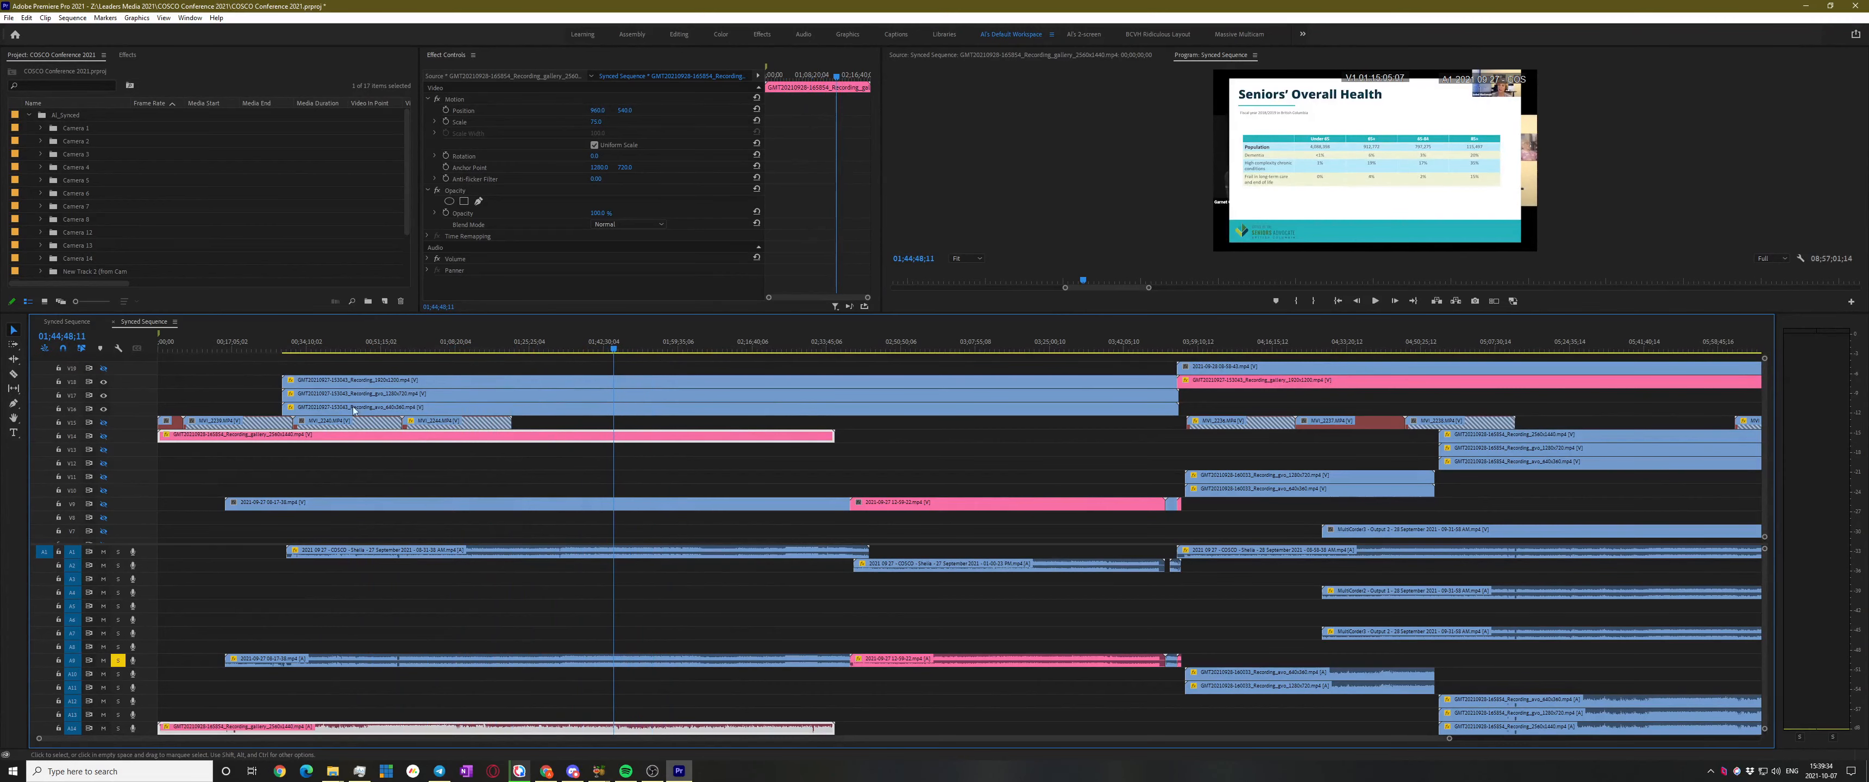
Hide track V16's output and play the sequence from about 00;28;40 and 00;36;36
left_click(269, 350)
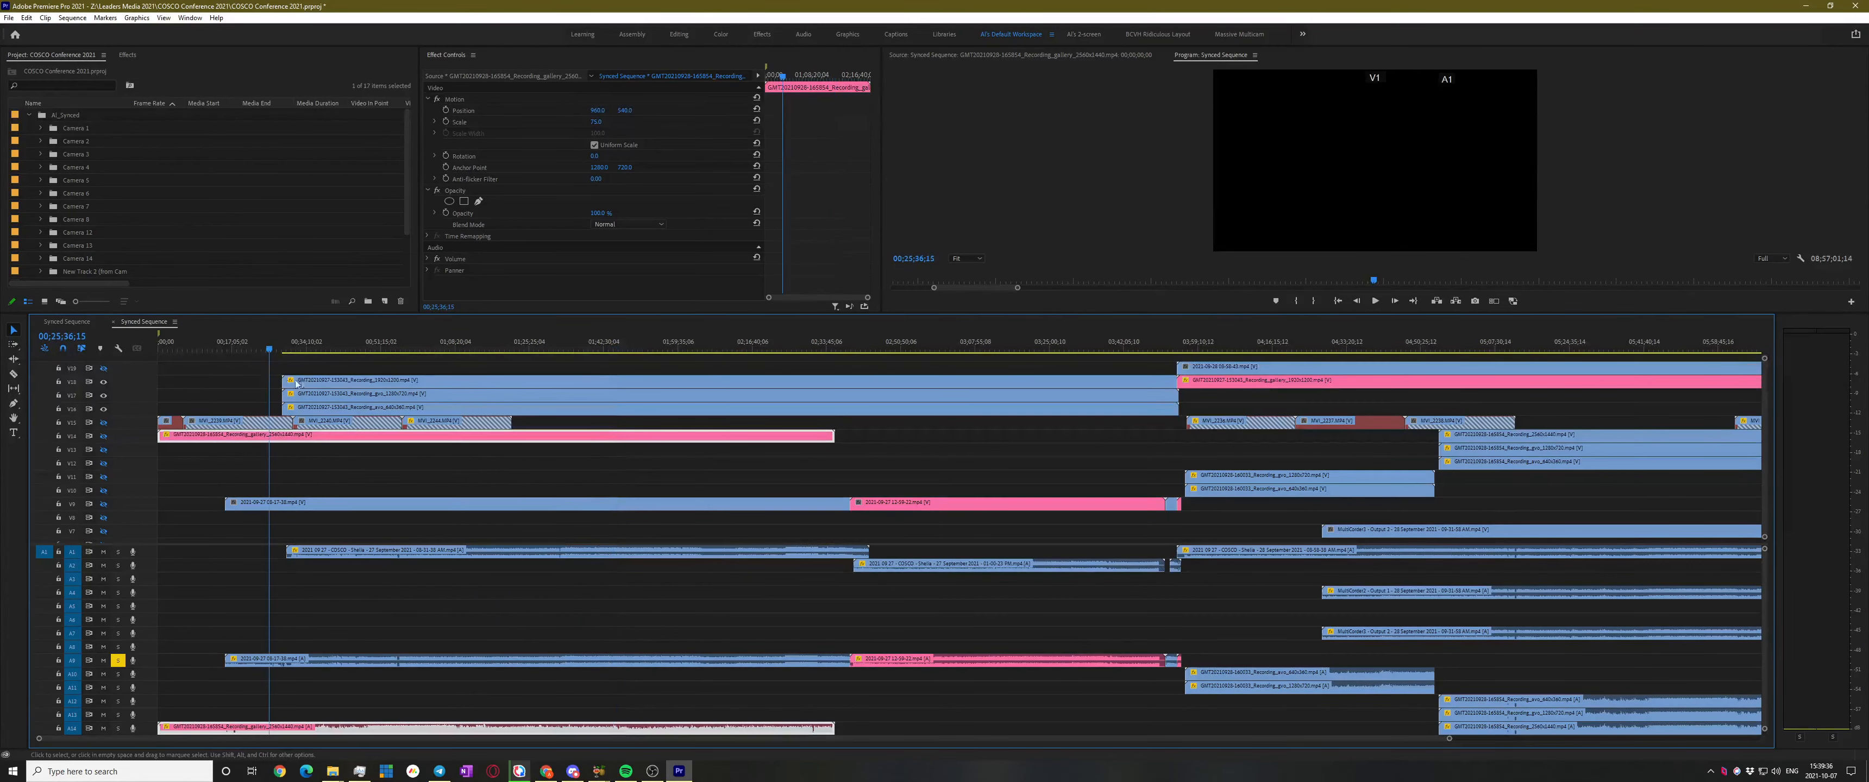
left_click(104, 409)
left_click(291, 368)
left_click(283, 351)
key("space")
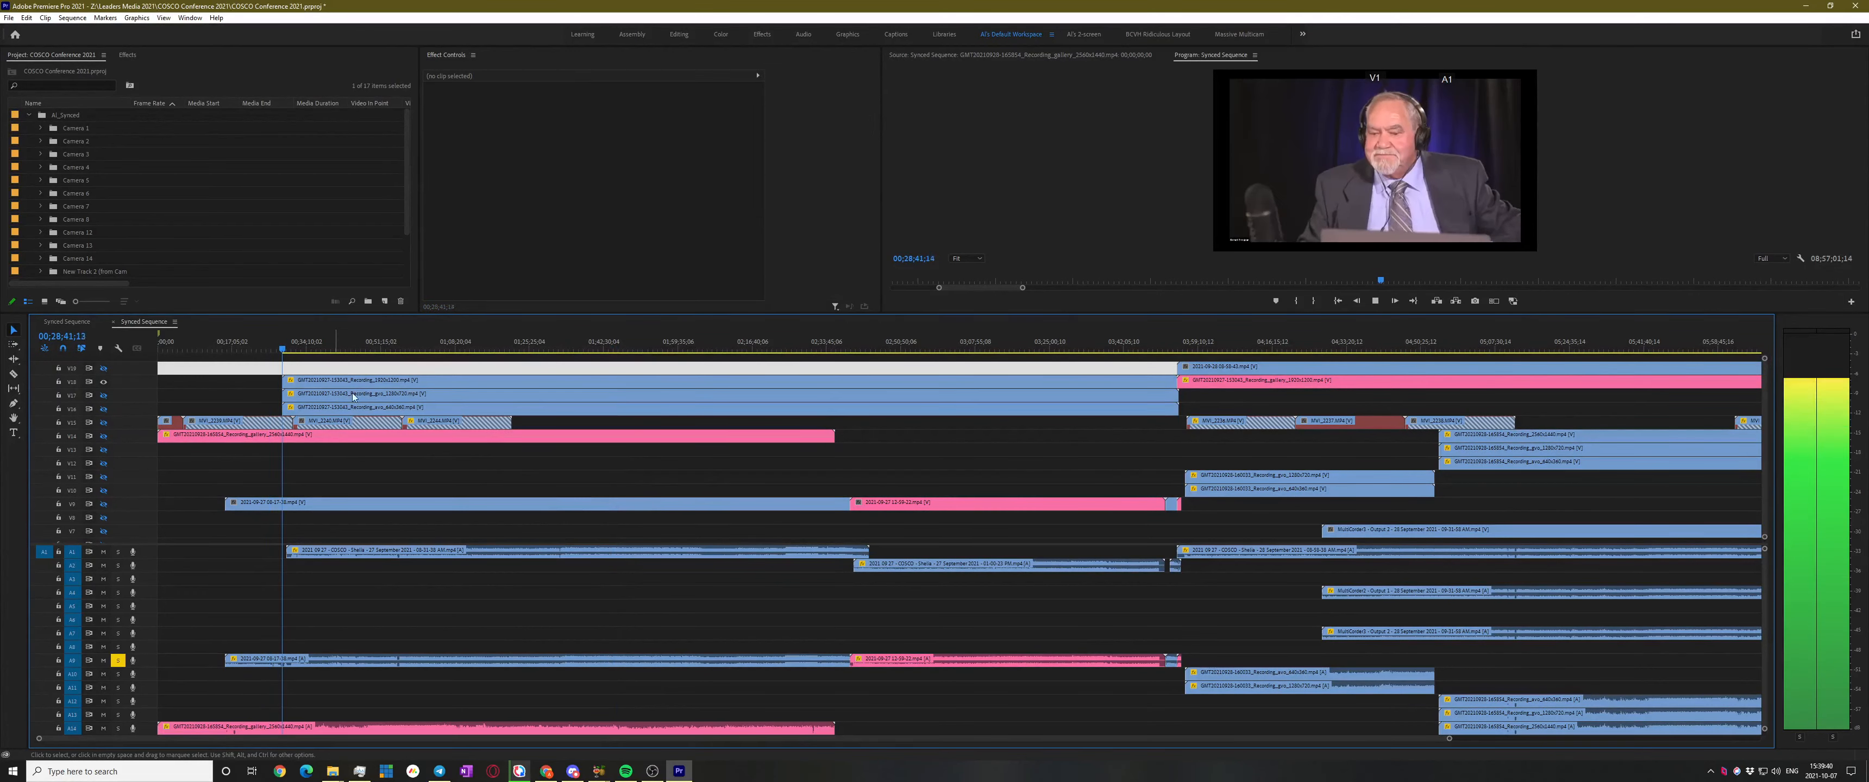
left_click(318, 346)
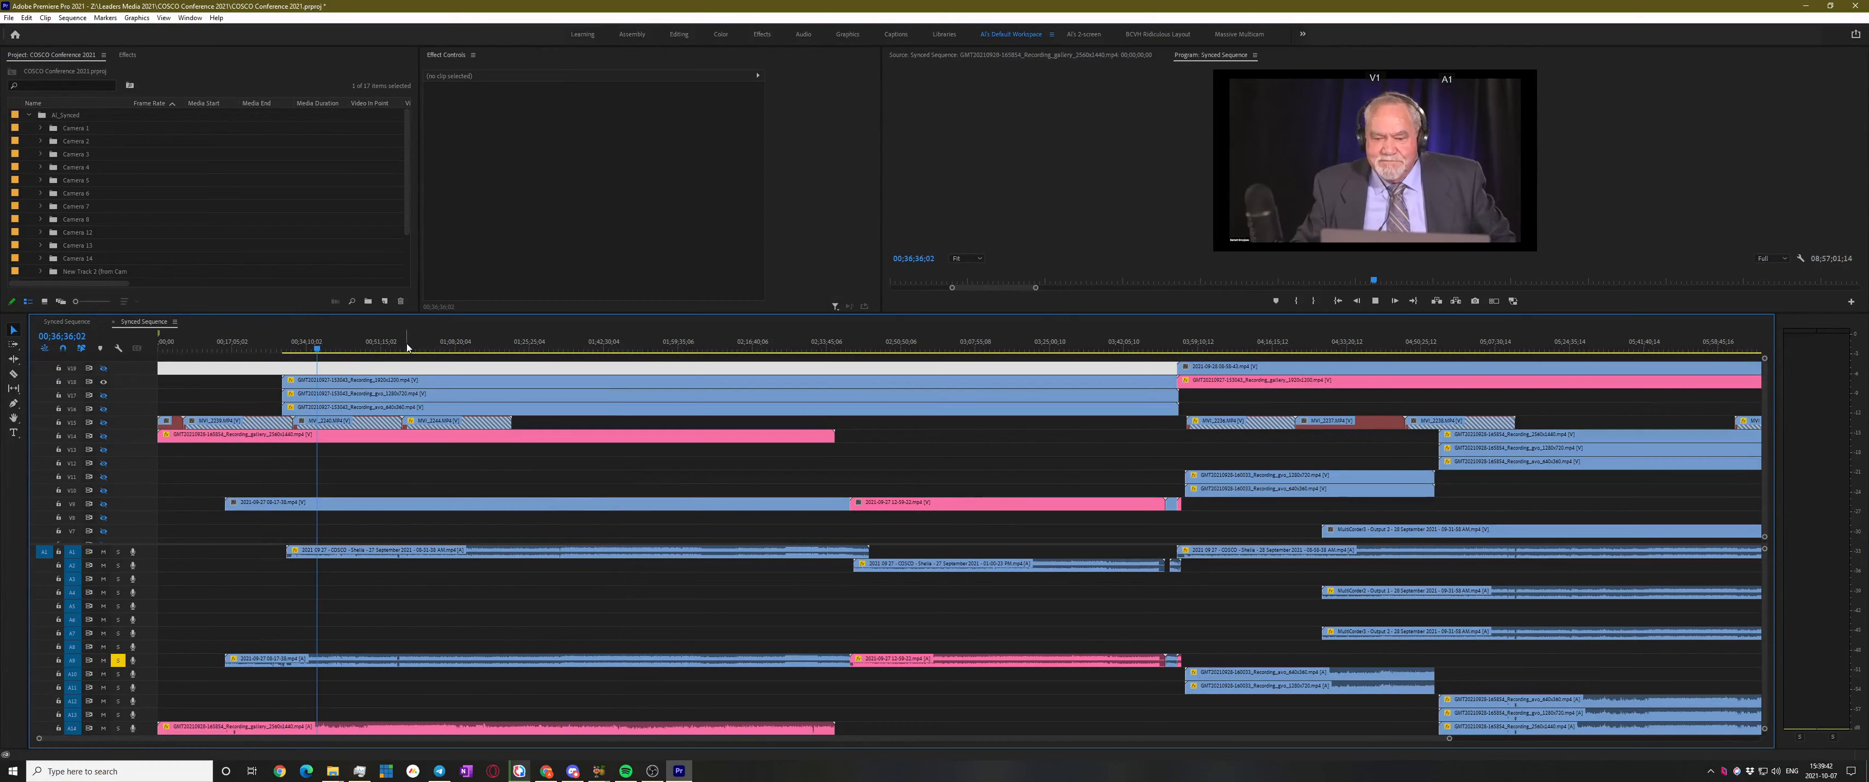
key("space")
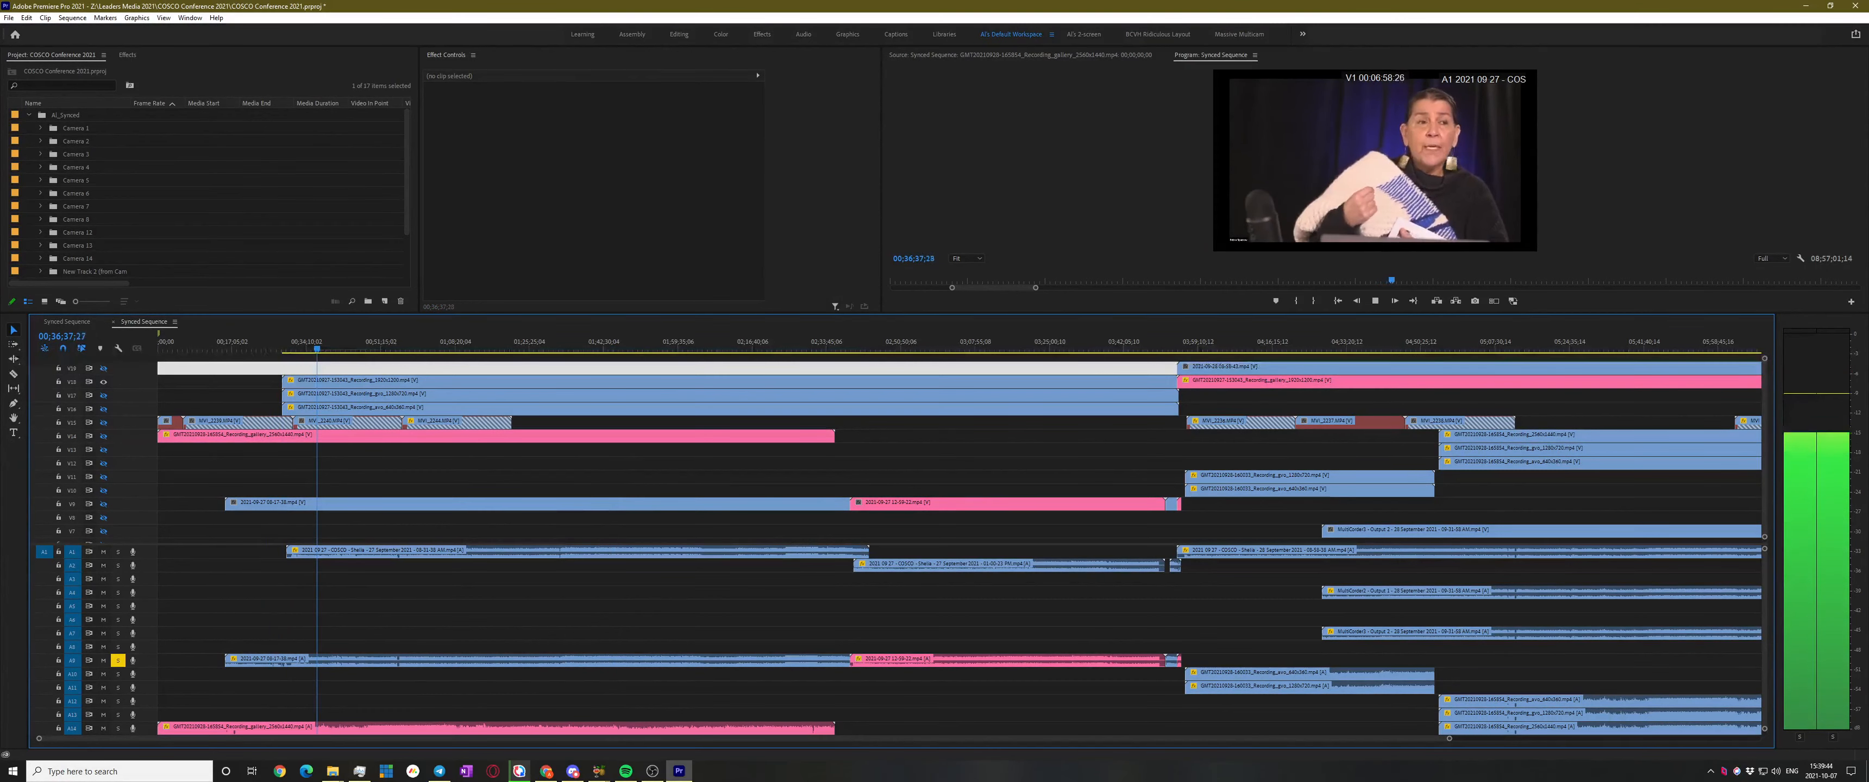
Return to the timeline, deselect the V19 gap, and resume then stop playback
key("alt+Tab")
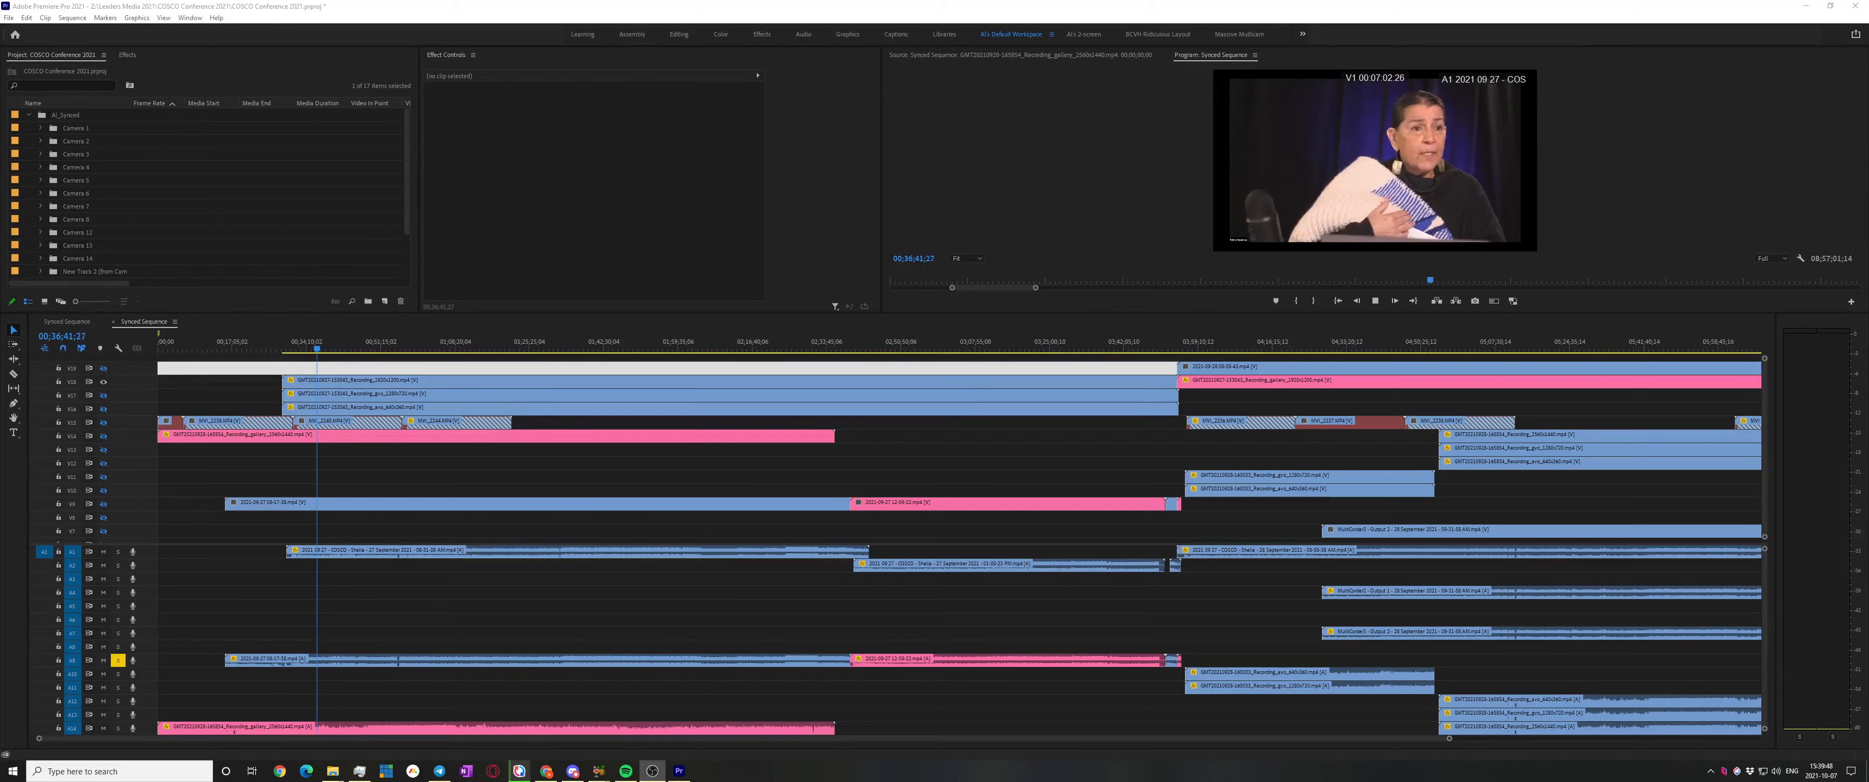
left_click(577, 367)
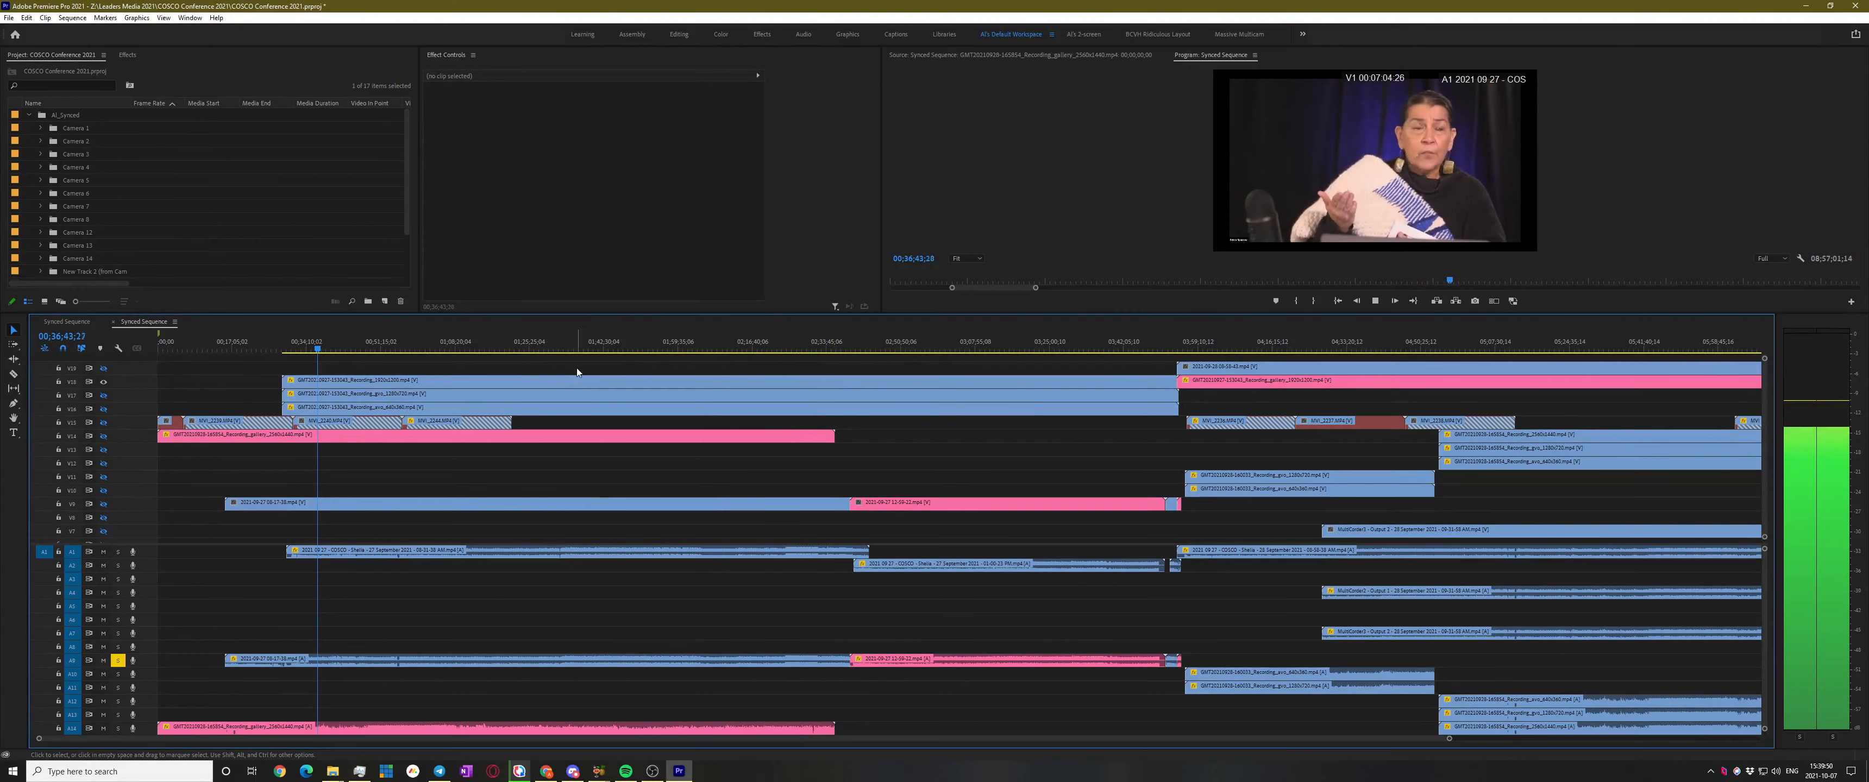
key("alt+Tab")
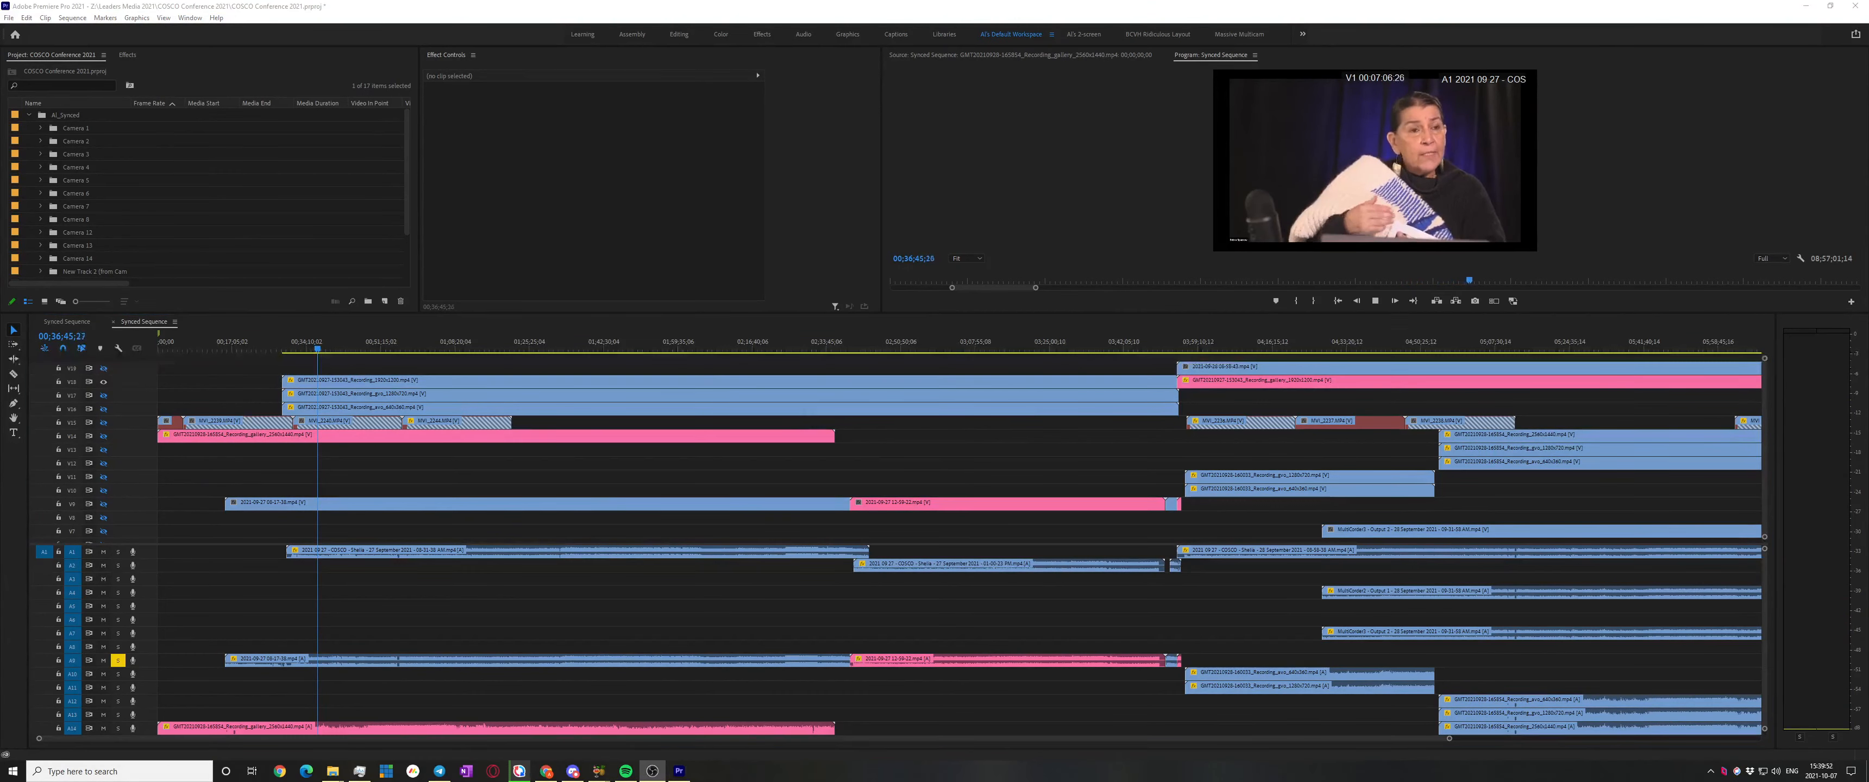
left_click(1060, 370)
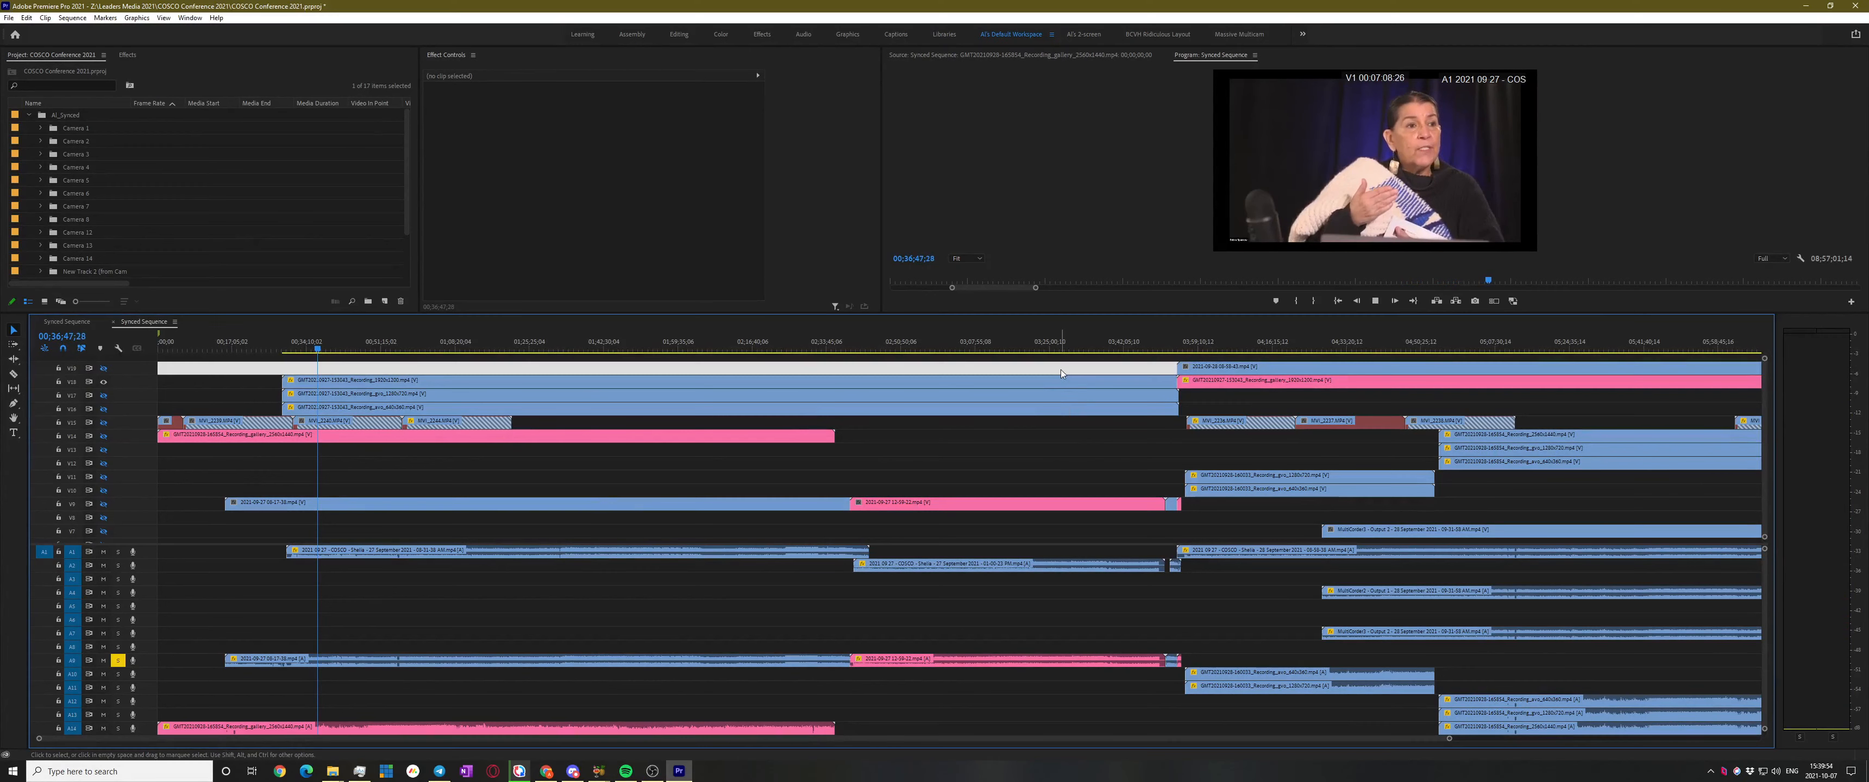
left_click(1061, 368)
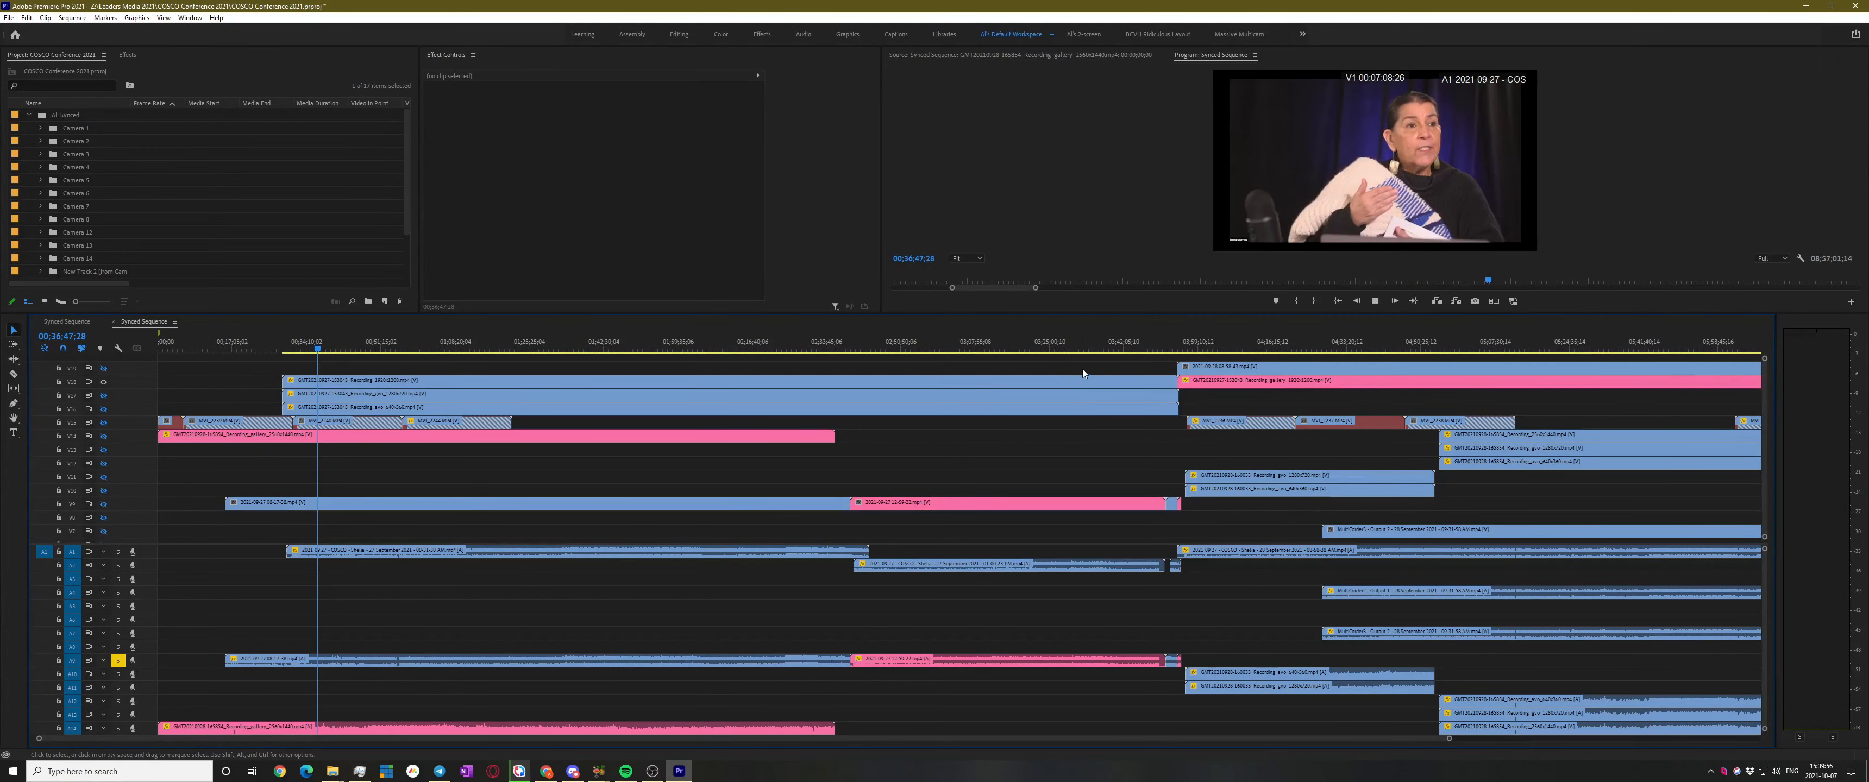
key("space")
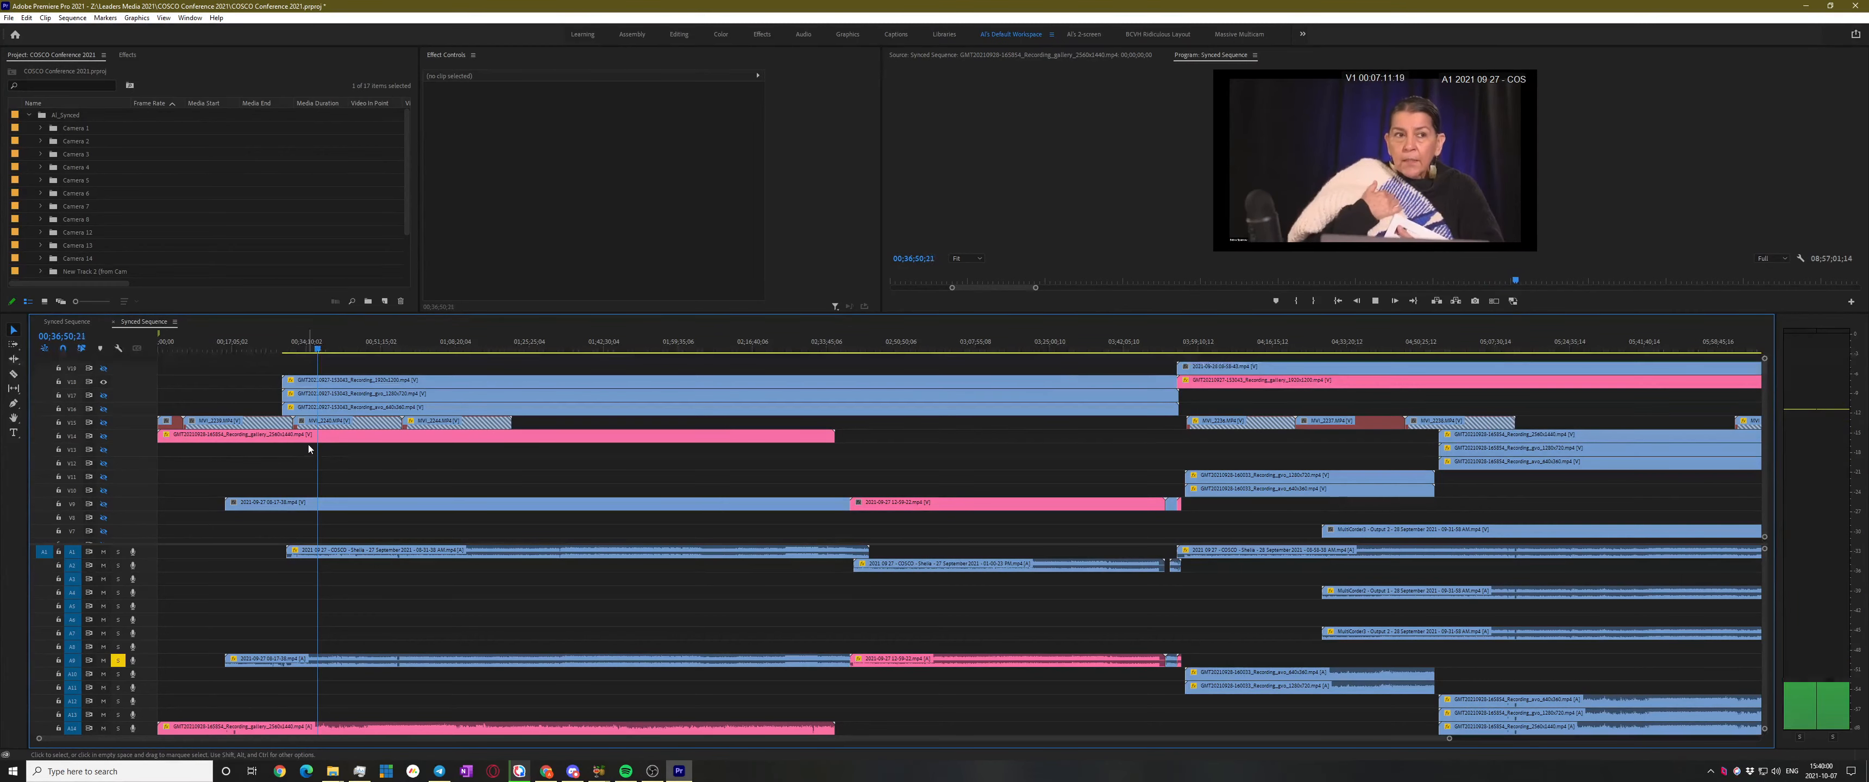
key("space")
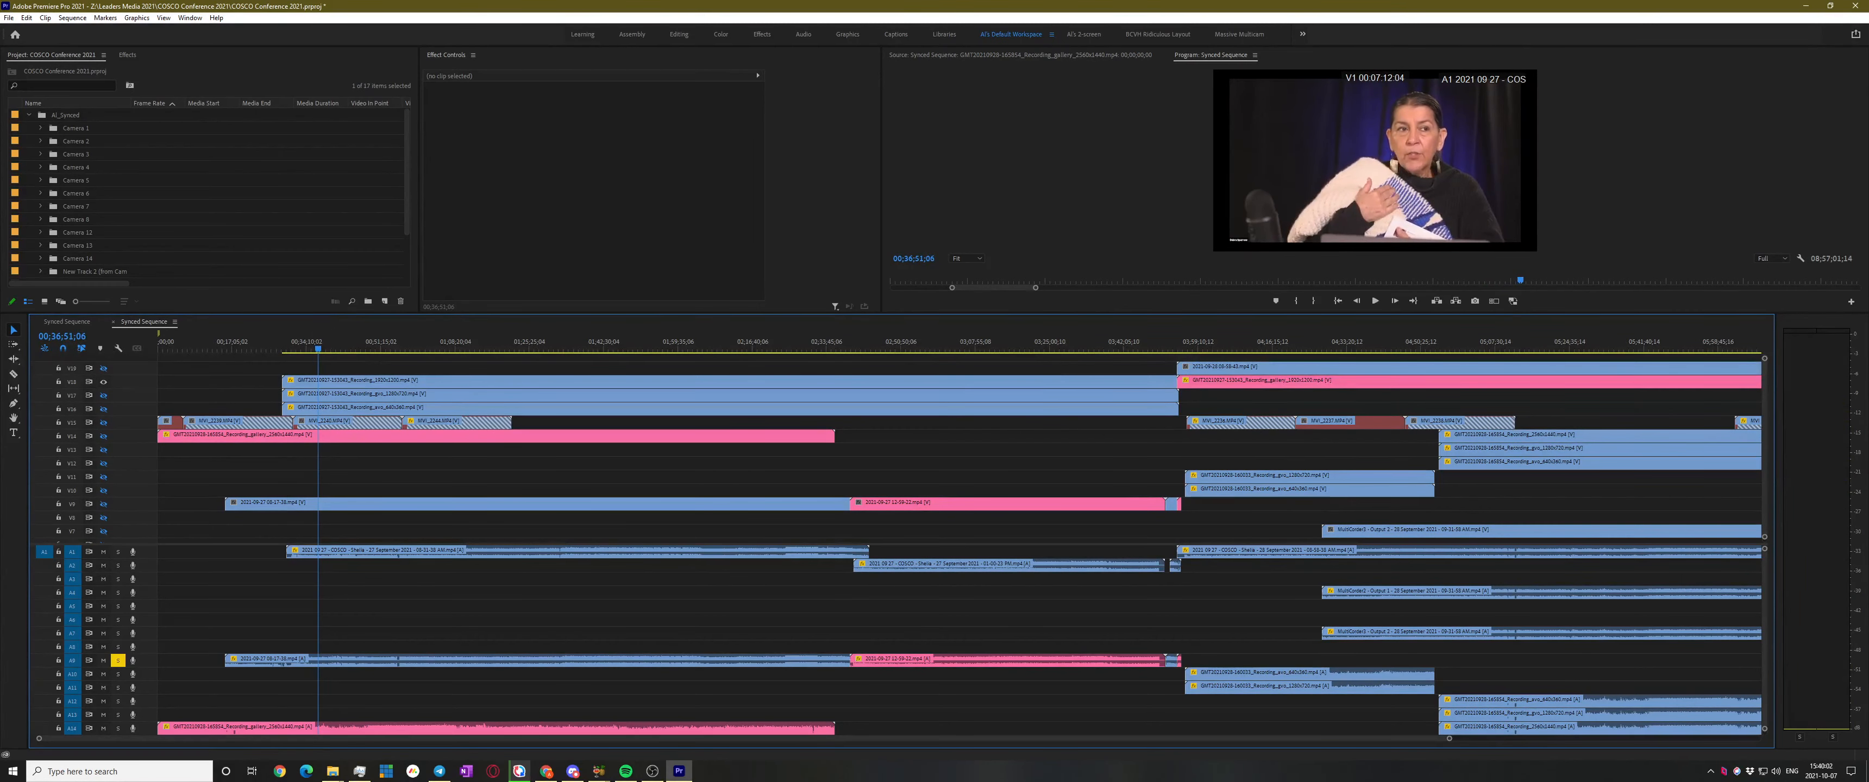
Jump the playhead ahead through about 02;21;46 to 02;51;30 near the sequence end
key("alt+Tab")
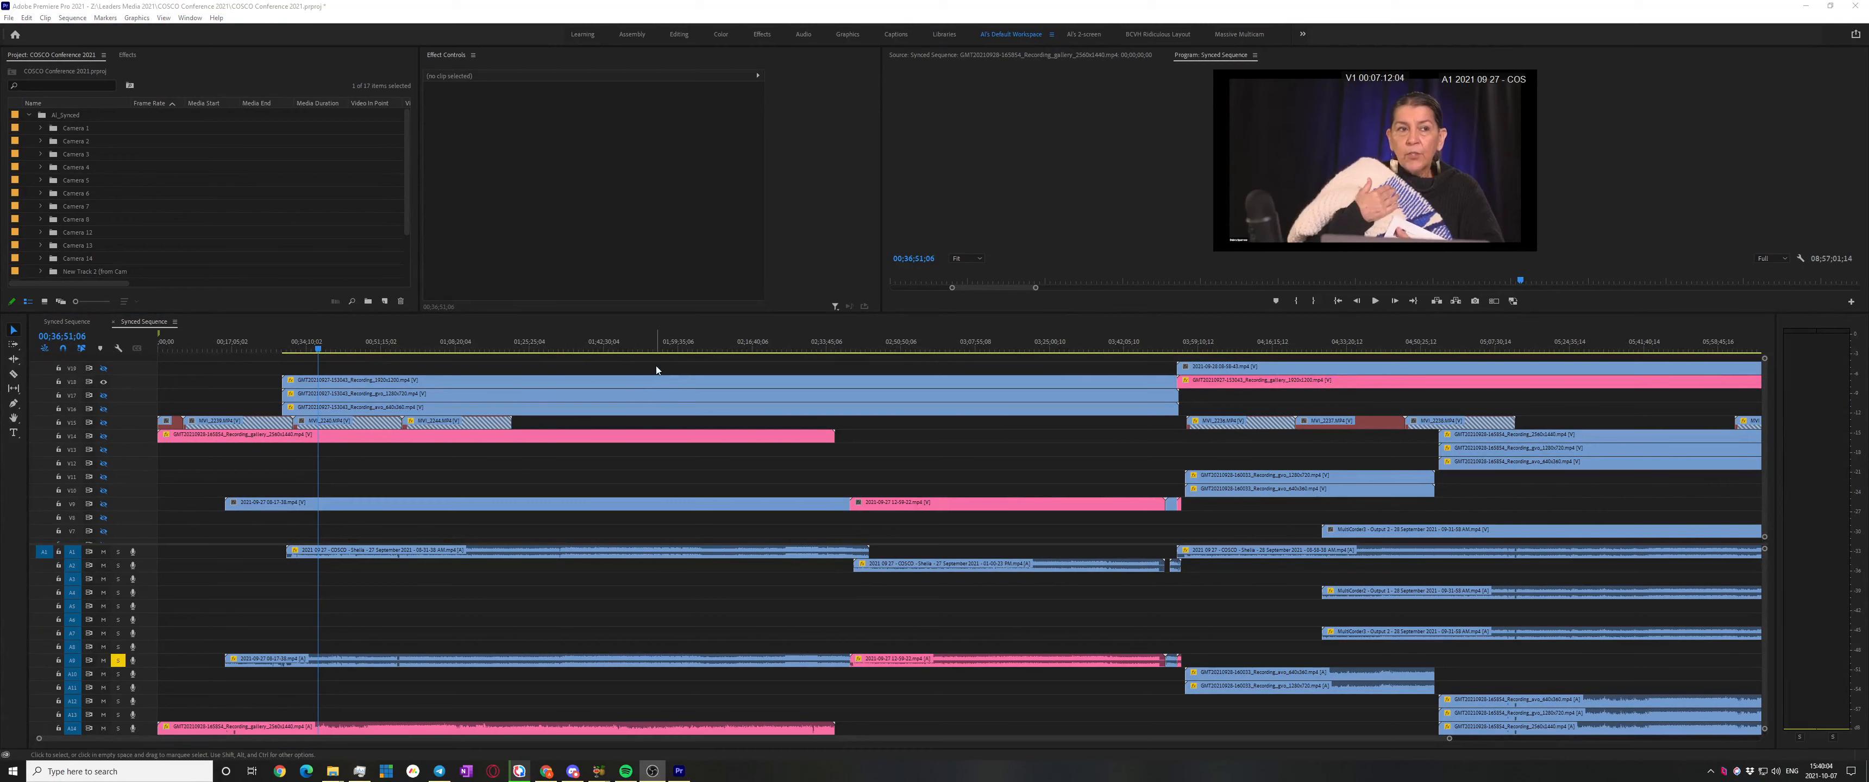
left_click(564, 372)
left_click(578, 341)
left_click(776, 350)
left_click(904, 343)
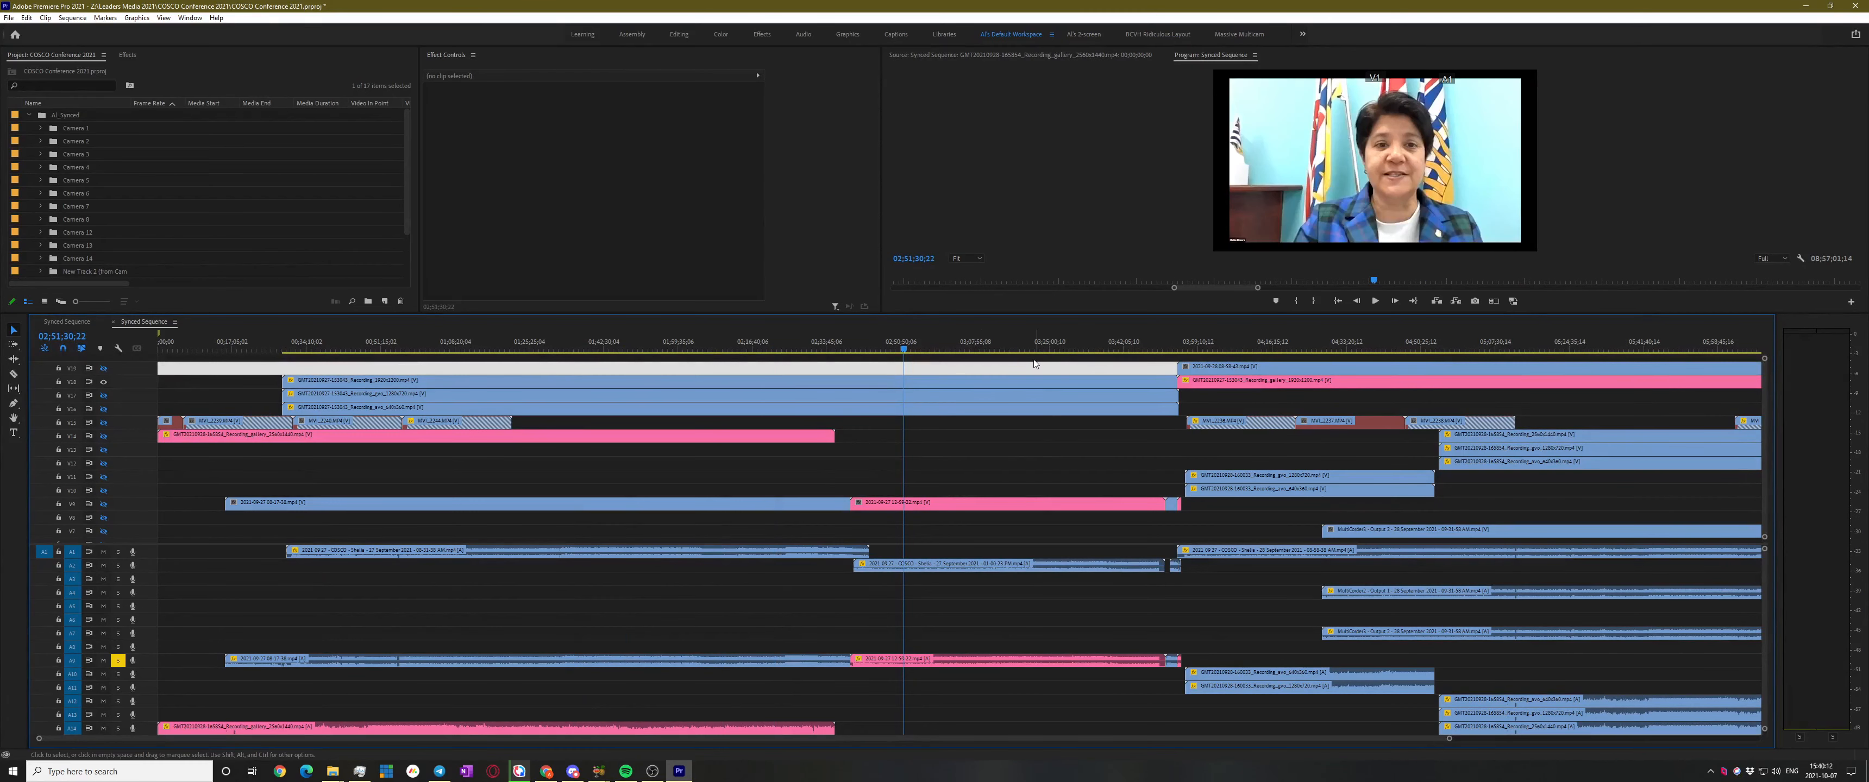
Hide V18, show V9's speaker, then scrub back from 02;30;16 toward the sequence start
left_click(104, 383)
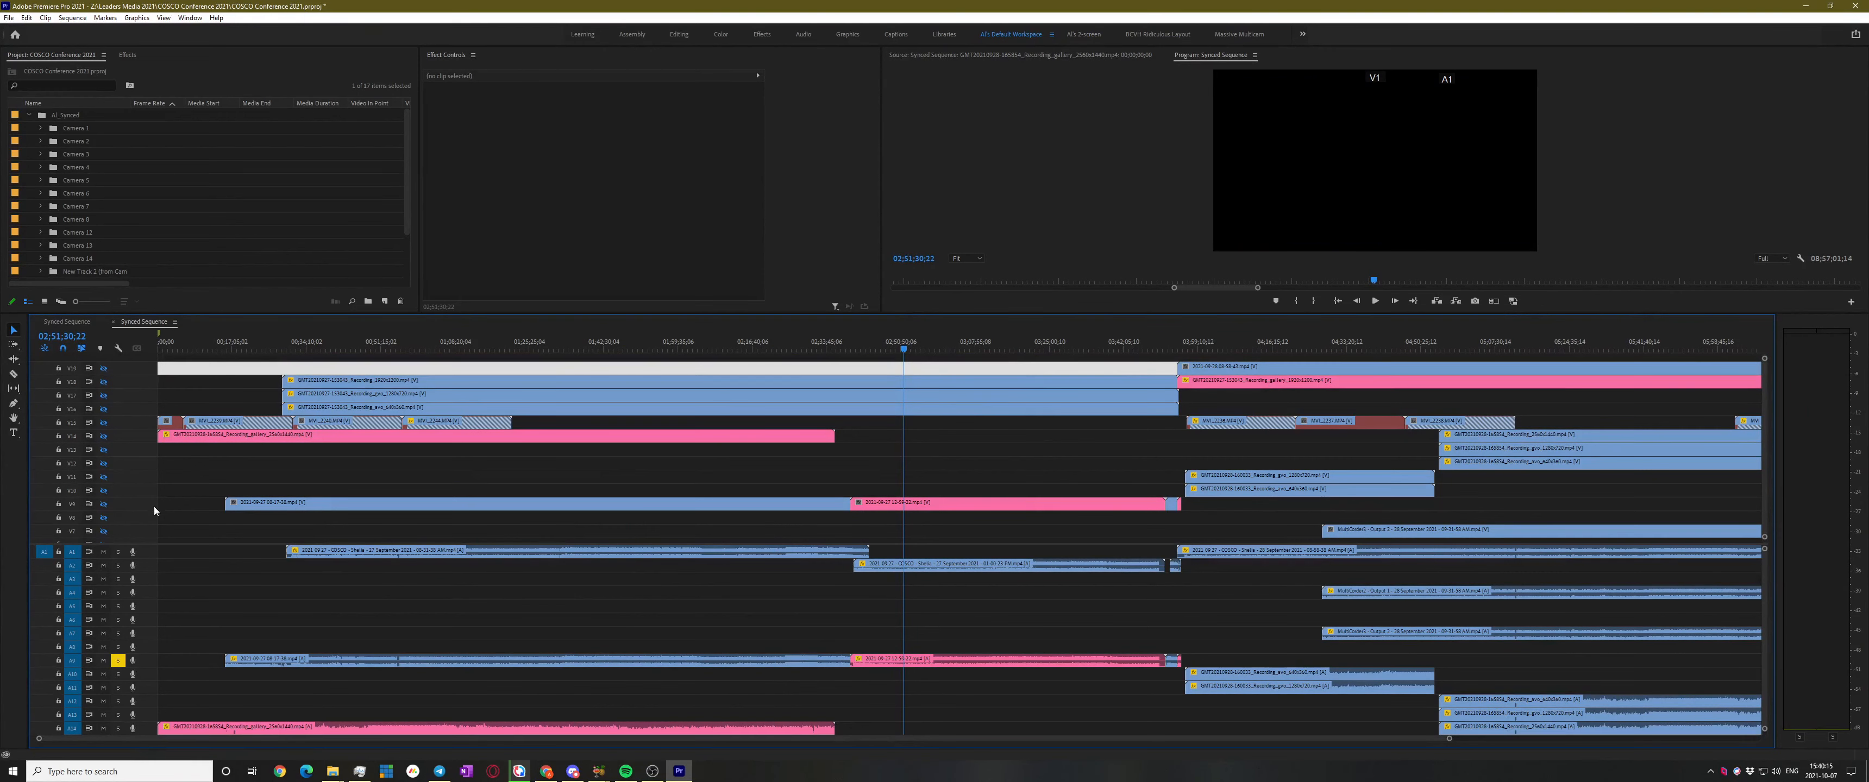
left_click(104, 505)
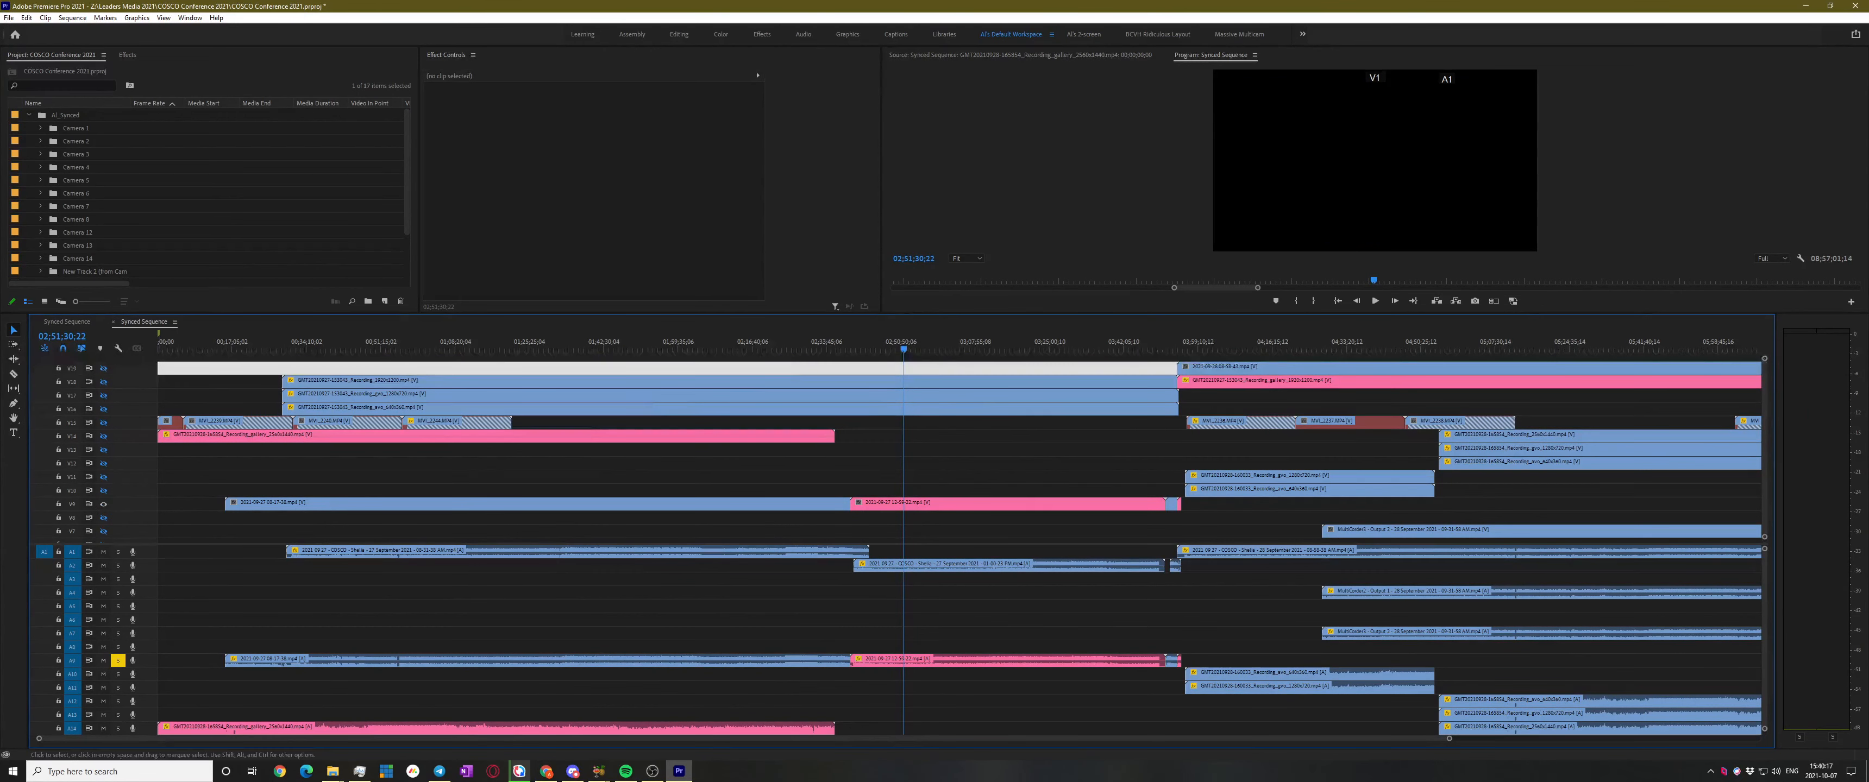
left_click(811, 347)
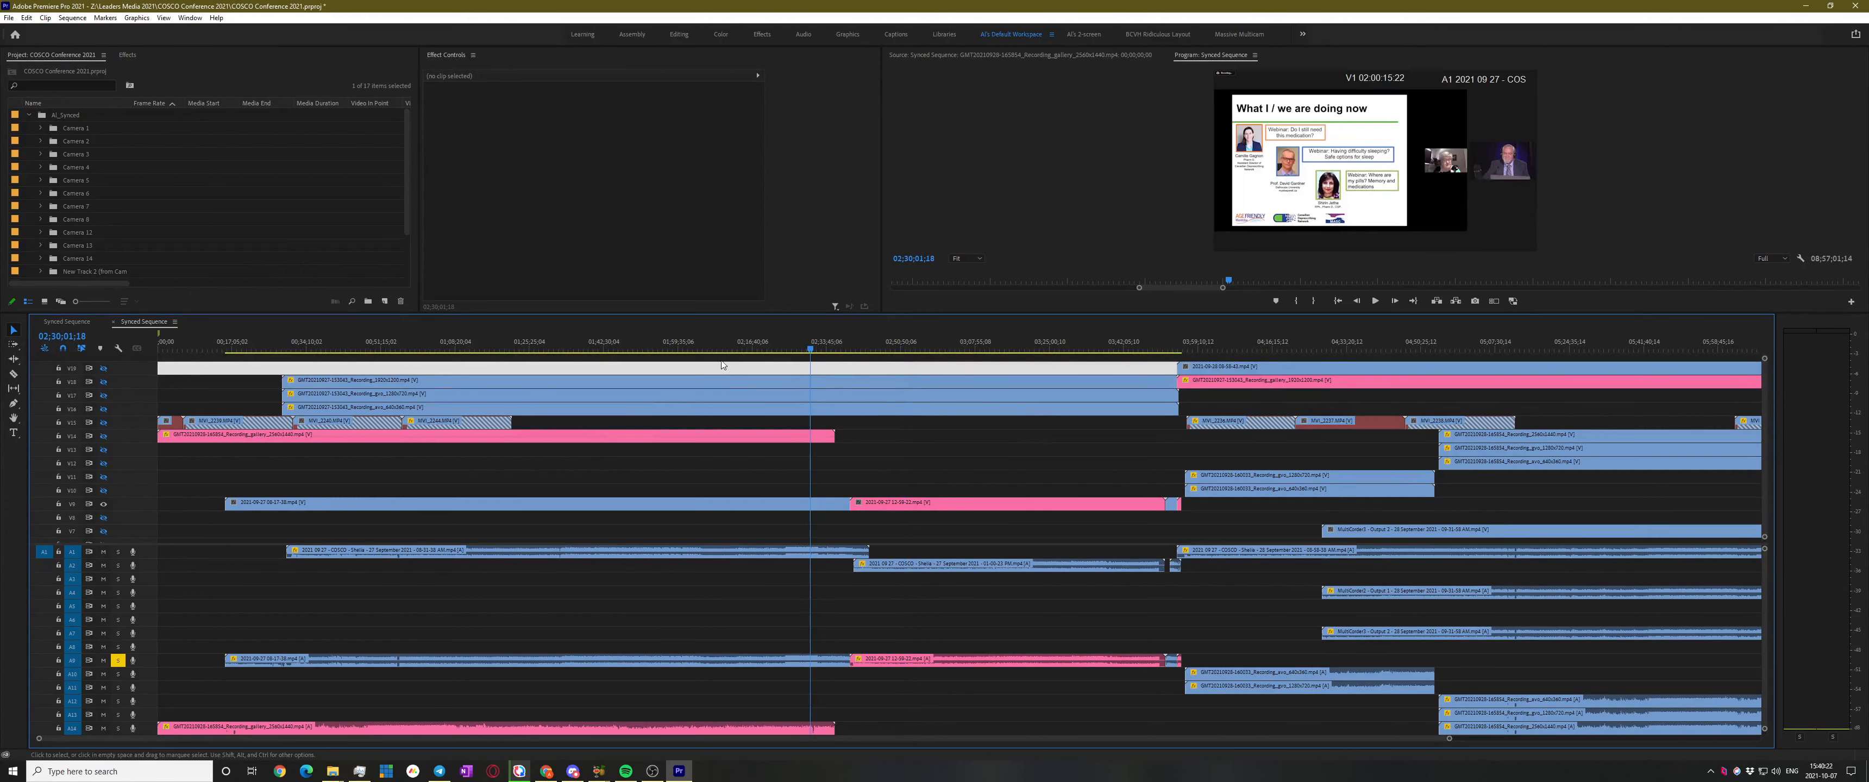
left_click(699, 347)
left_click(729, 348)
left_click_drag(653, 348, 227, 370)
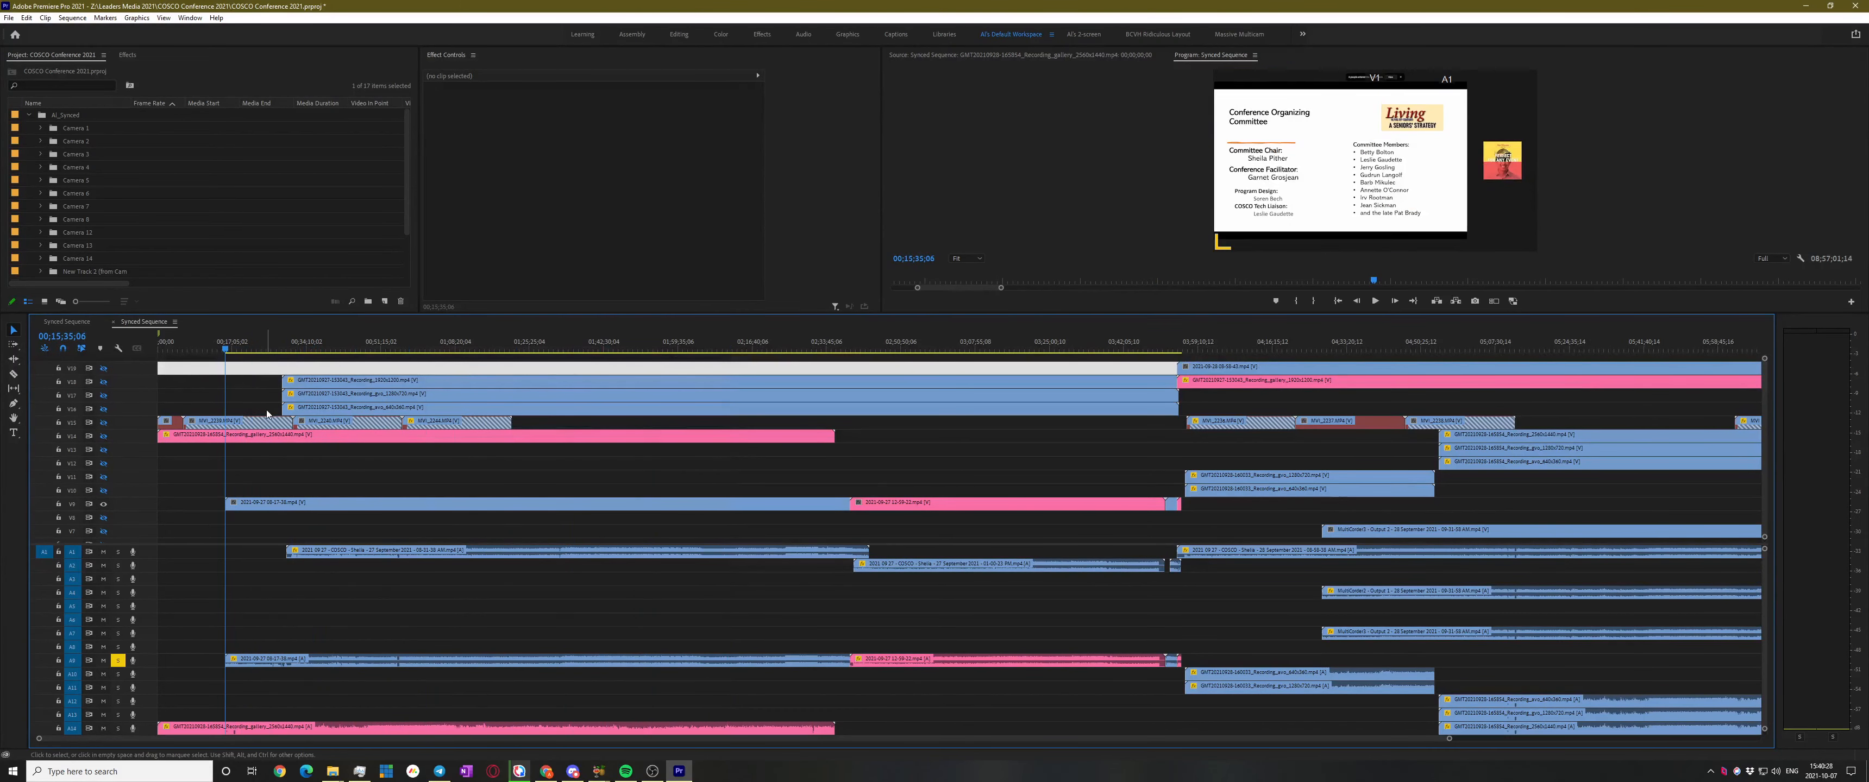
Play the sequence from the two-speaker shot and stop at 00;29;56;10
scroll(435, 522, "up", 3)
scroll(435, 521, "up", 5)
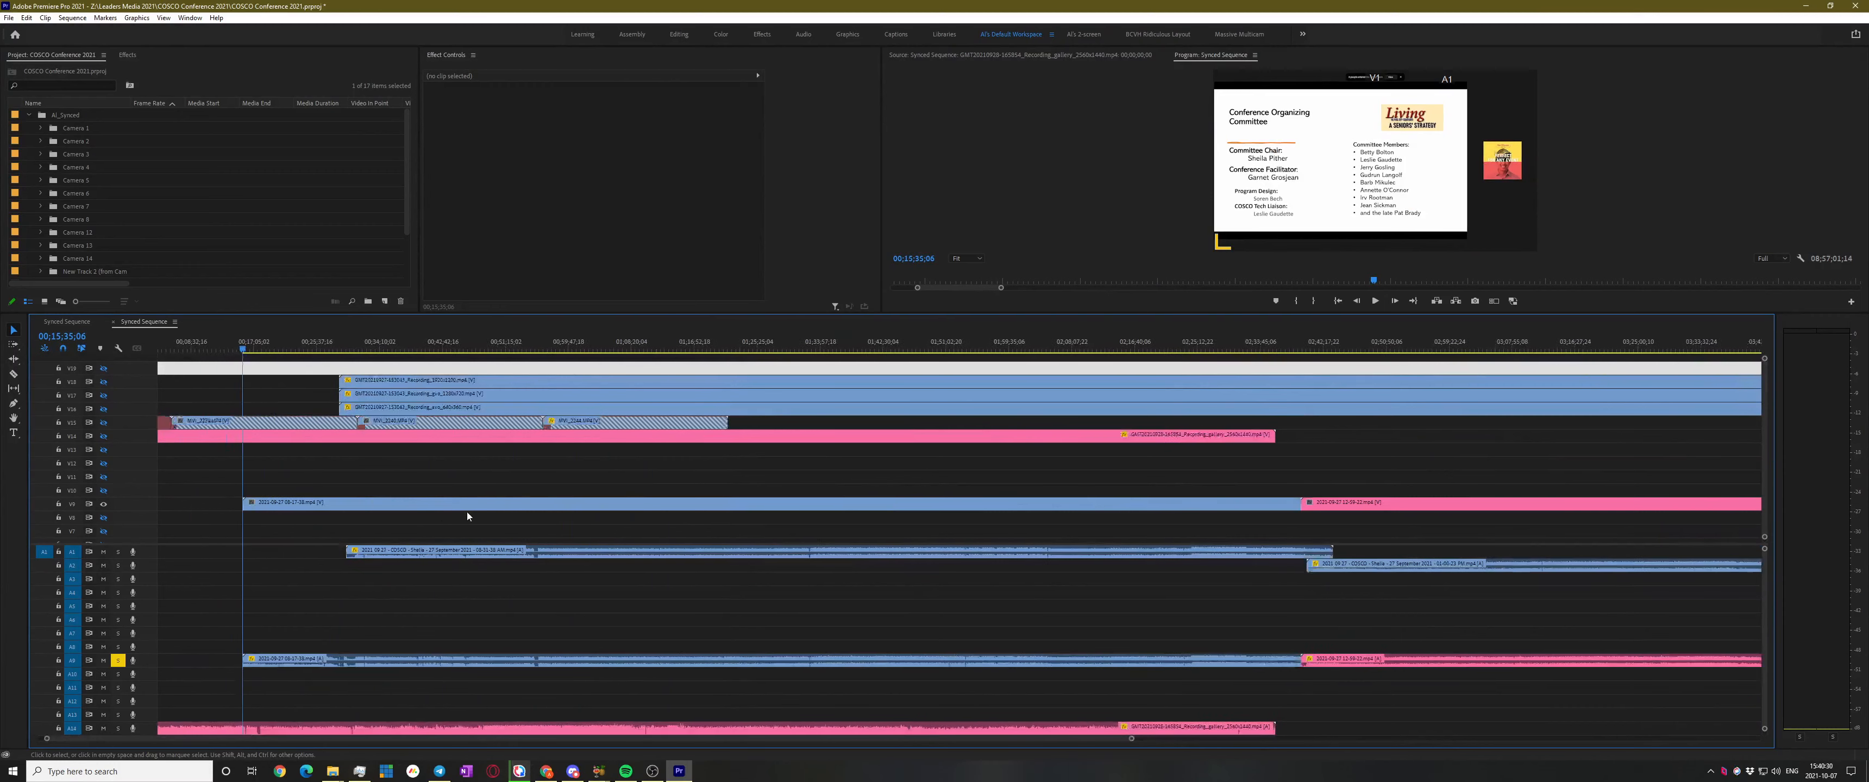
left_click(1374, 299)
key("space")
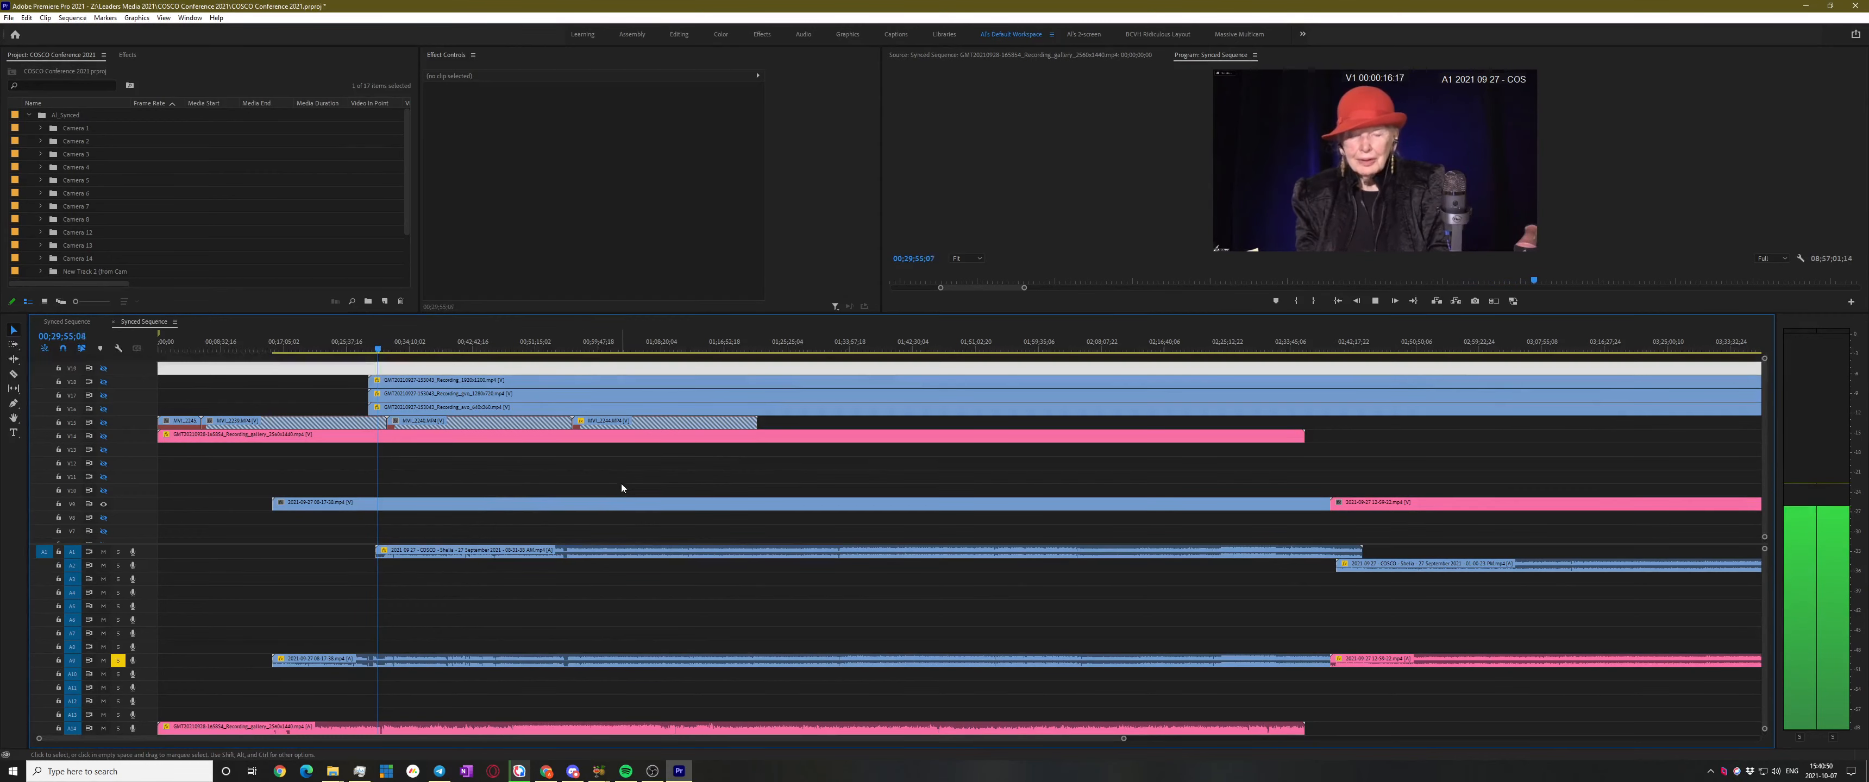
key("space")
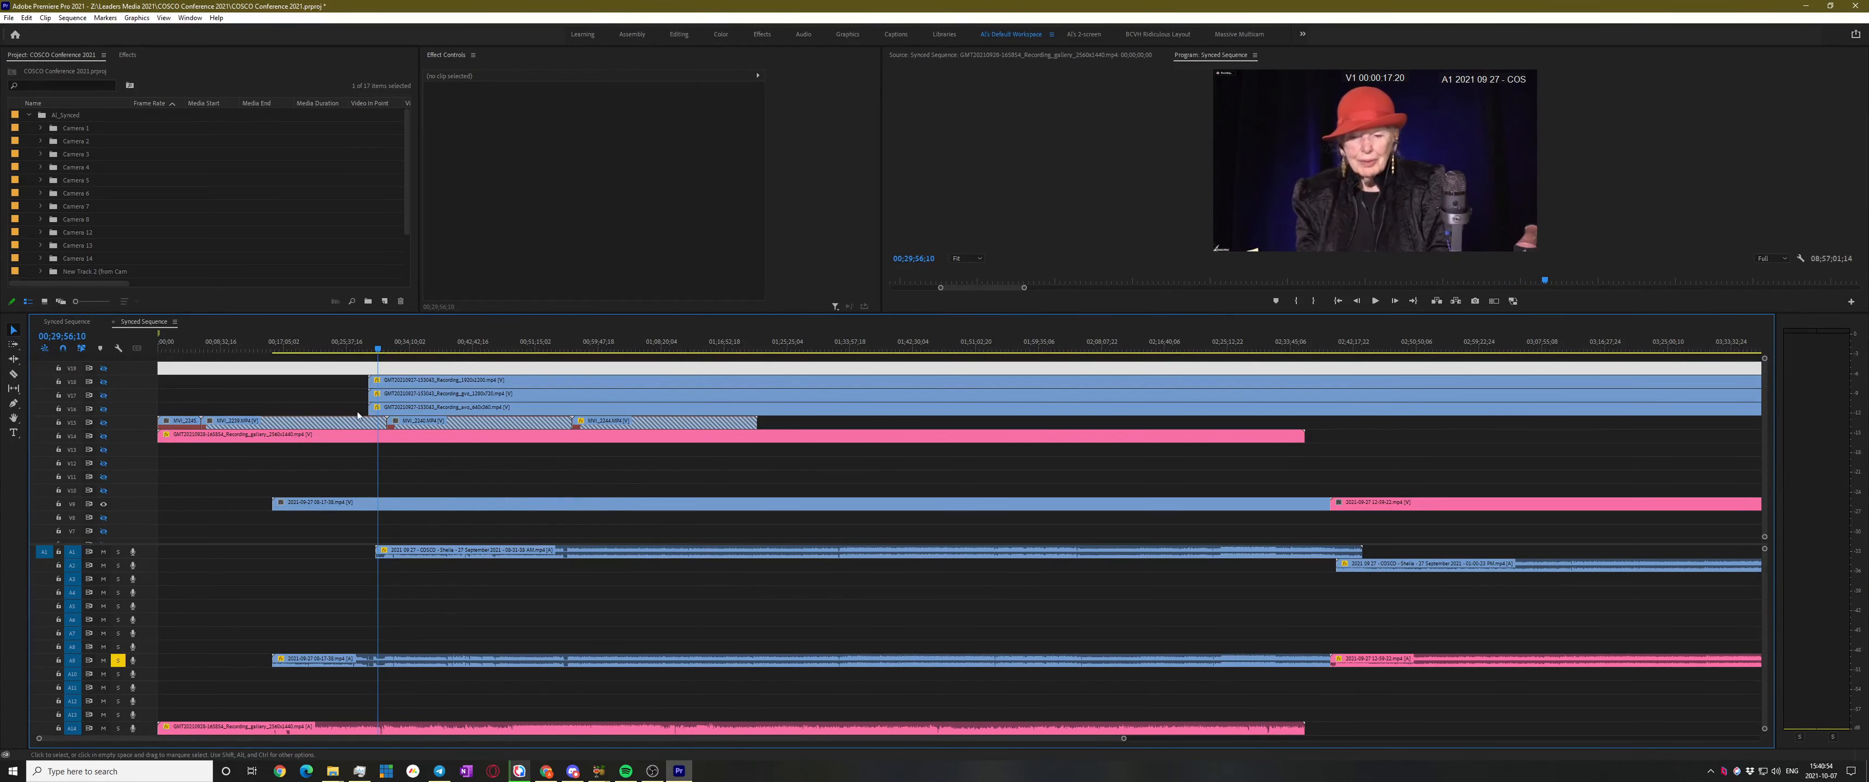
Toggle V18's output and scale the V18 speaker clip to about 101.8%
left_click(105, 384)
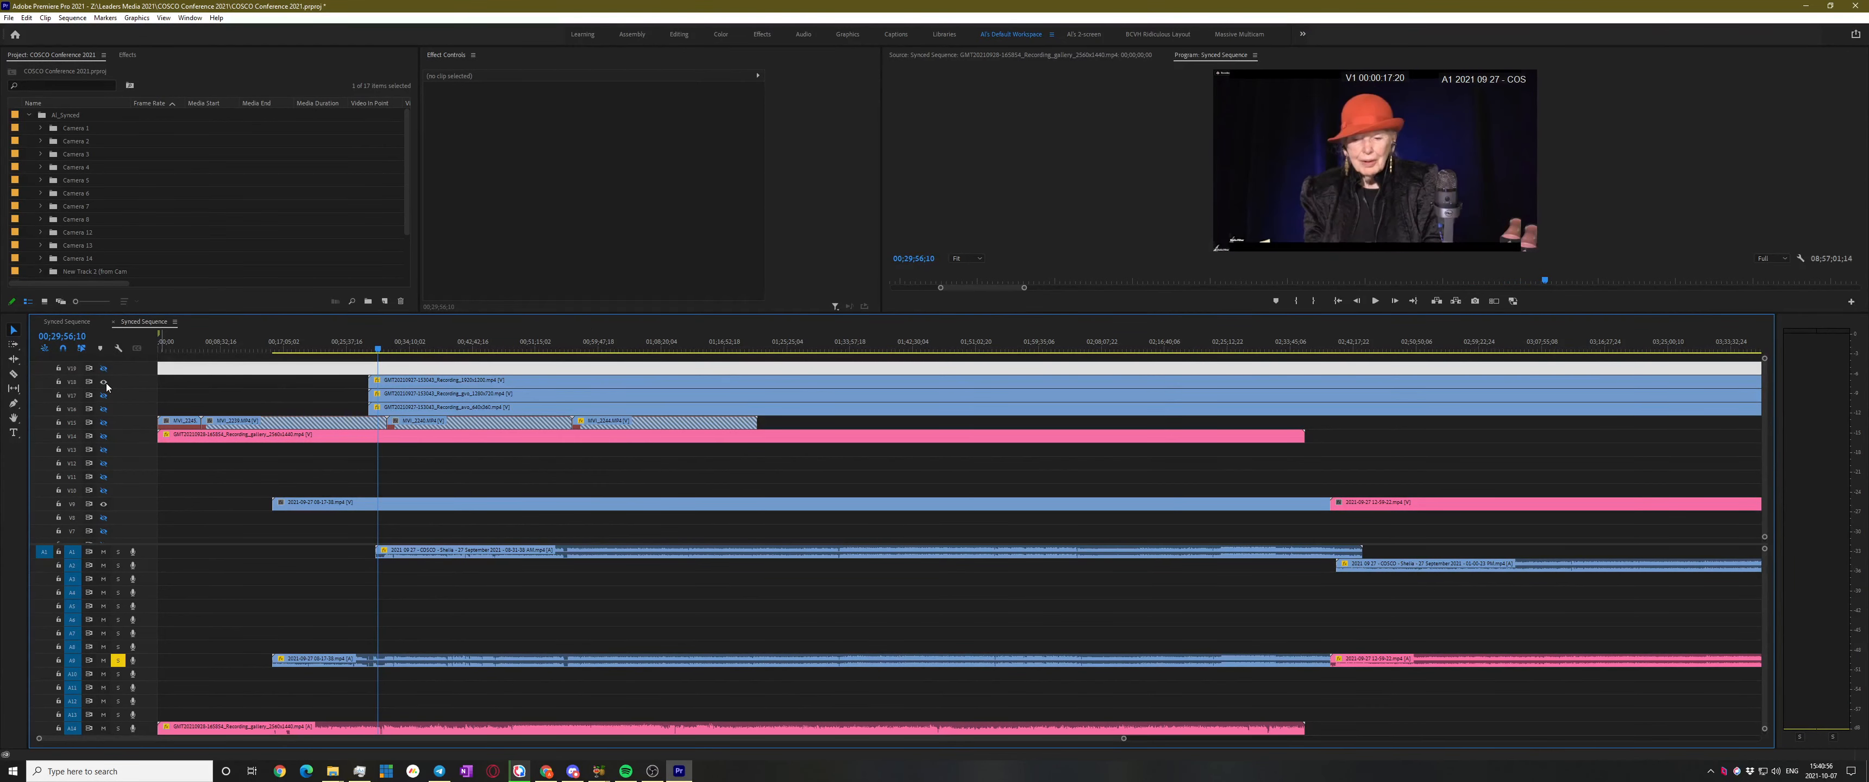
left_click(452, 381)
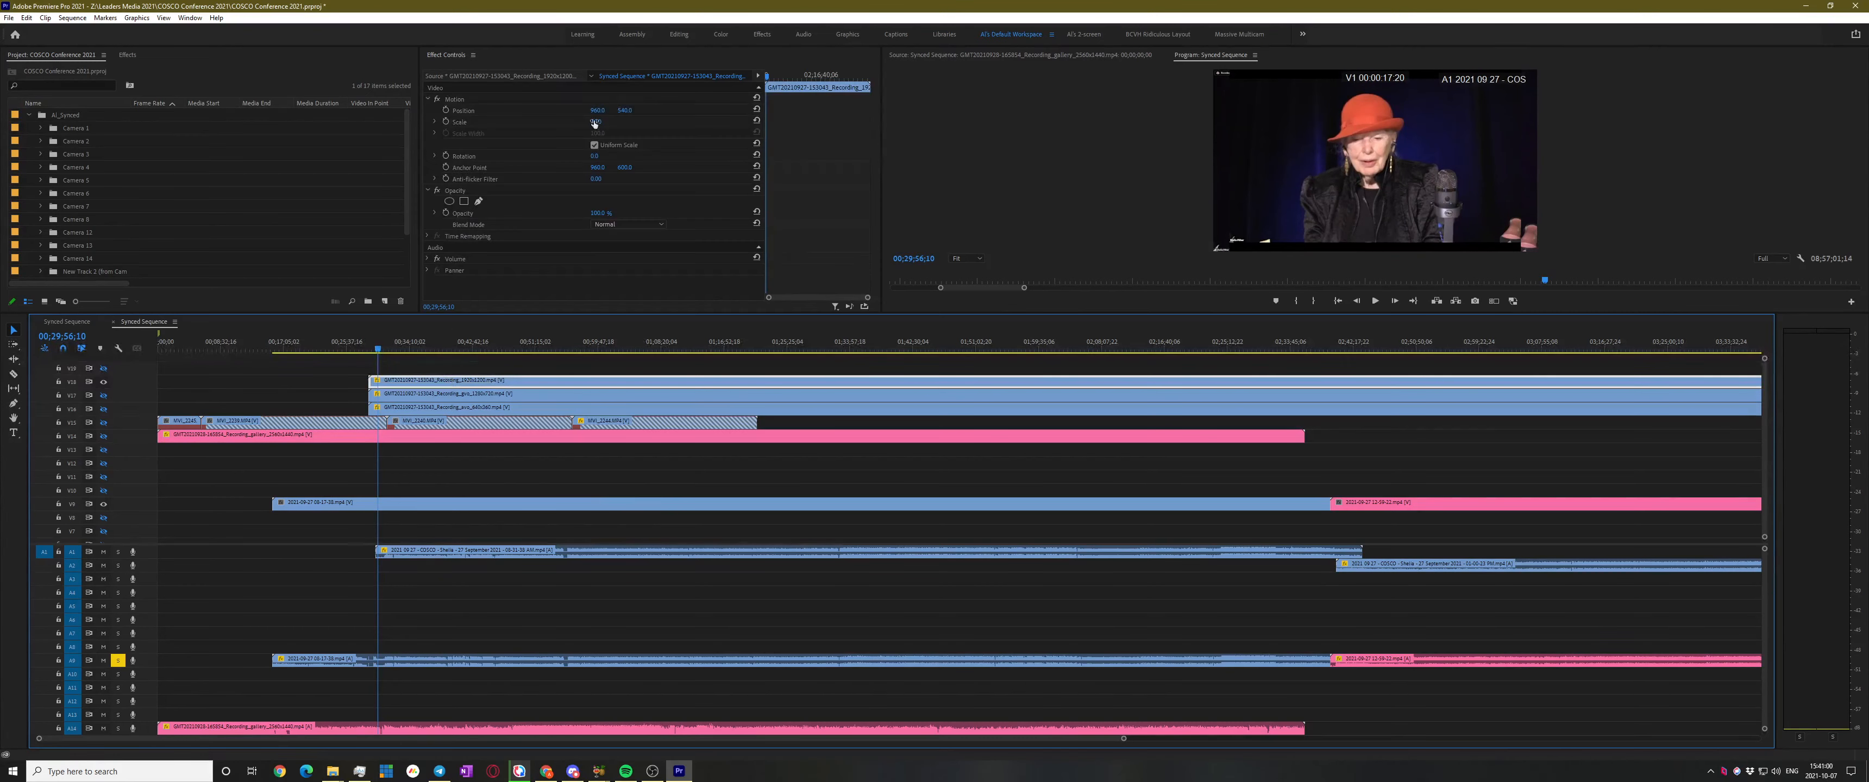
left_click_drag(598, 123, 604, 124)
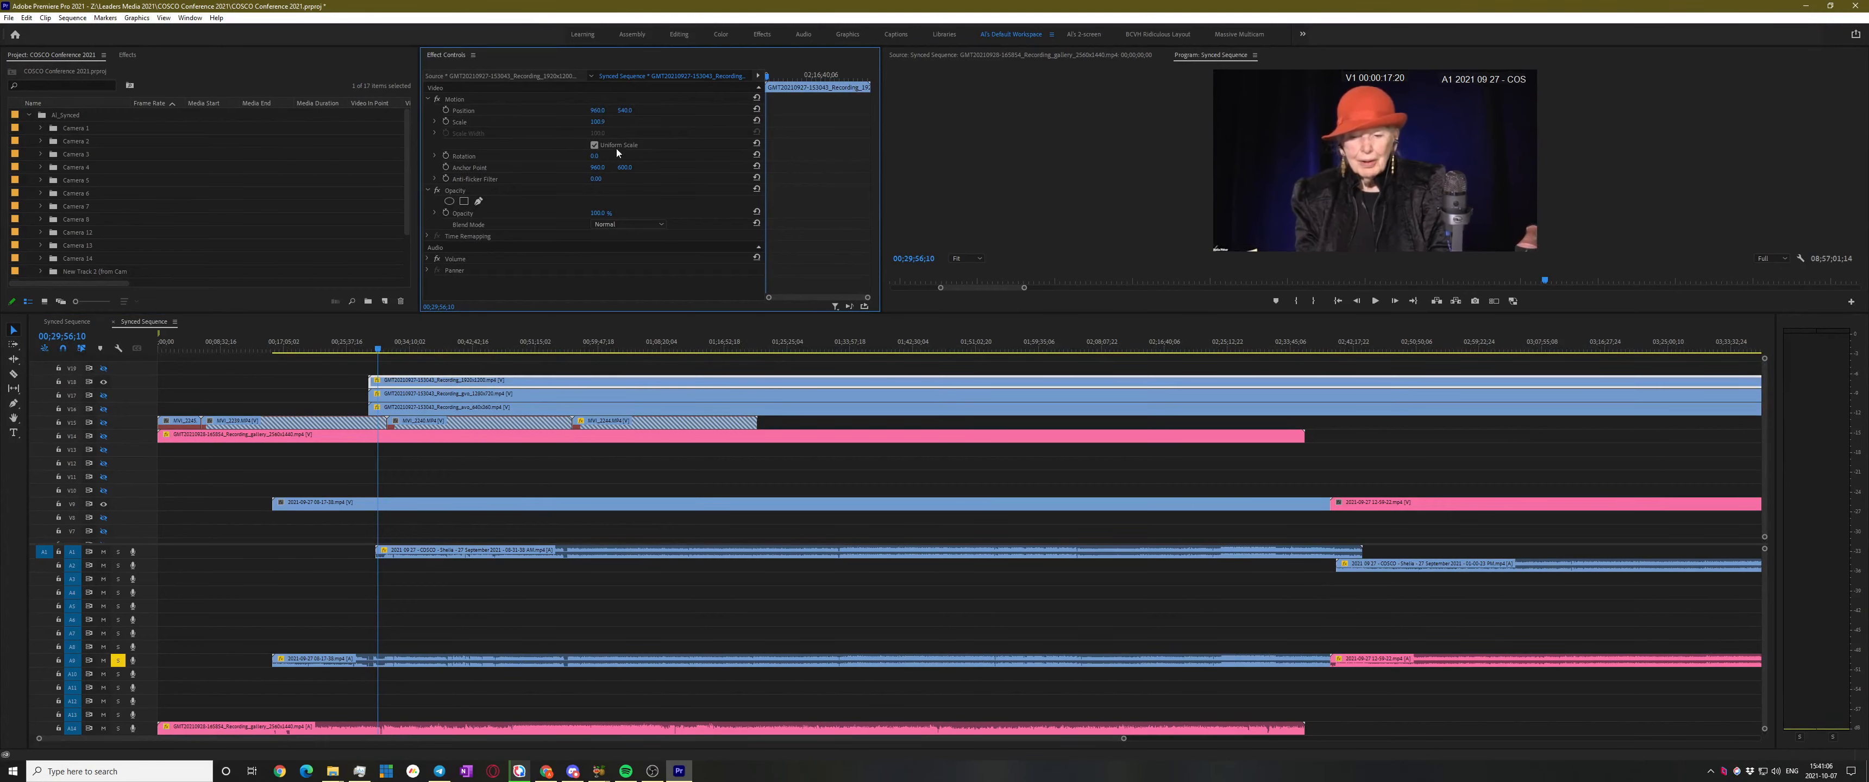
left_click(636, 360)
Play back the sequence around 00;32;49 to 00;35;20 to review the framing
key("space")
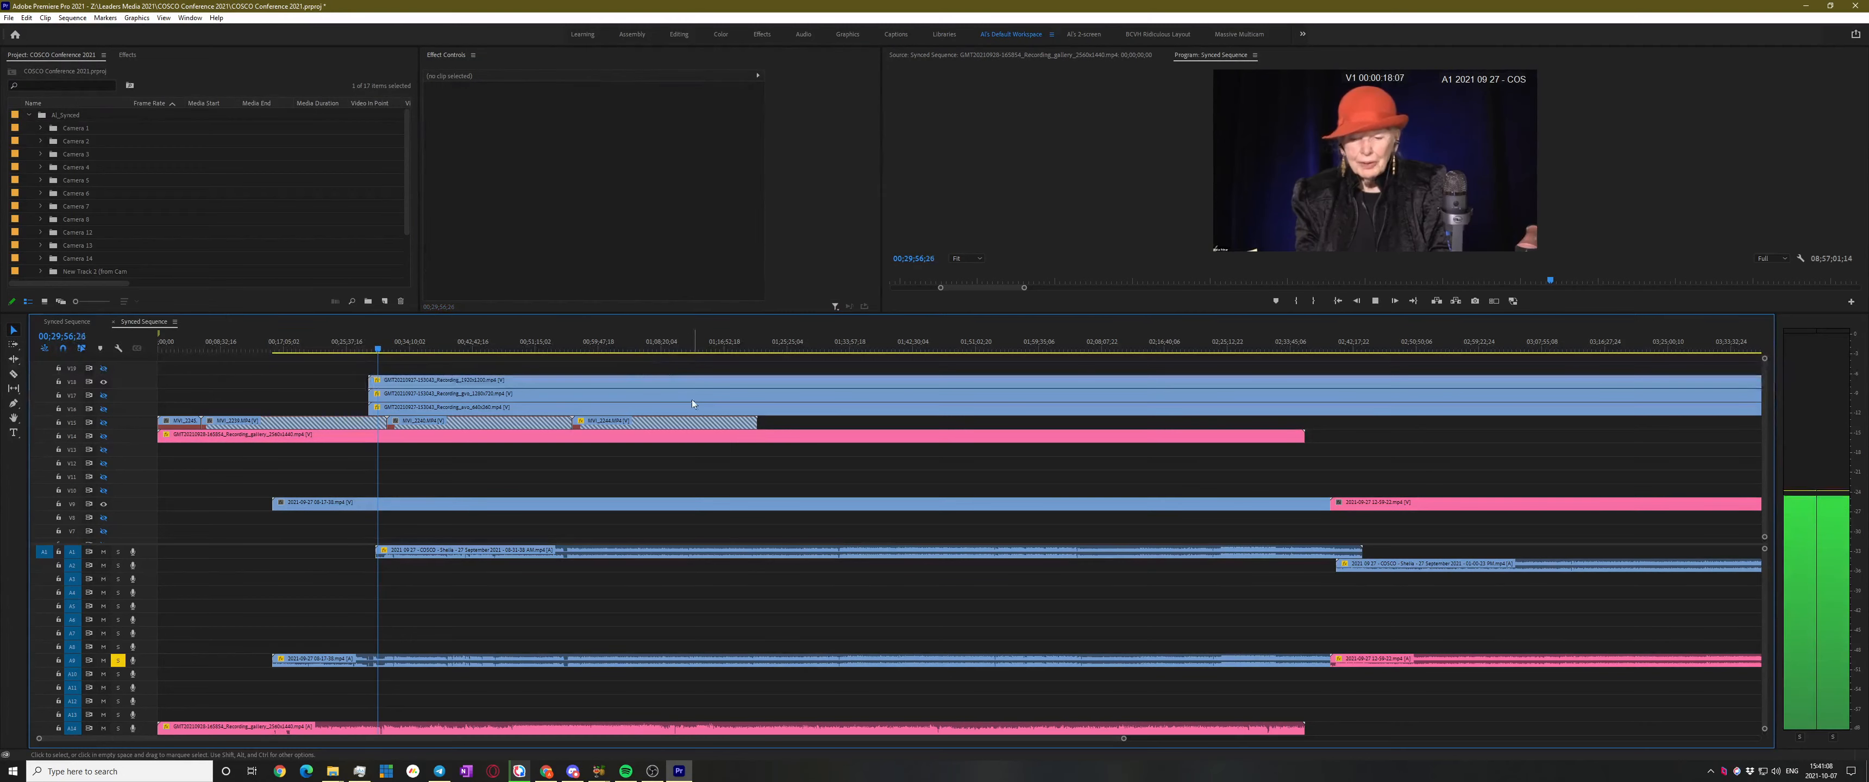
left_click_drag(383, 352, 419, 340)
key("space")
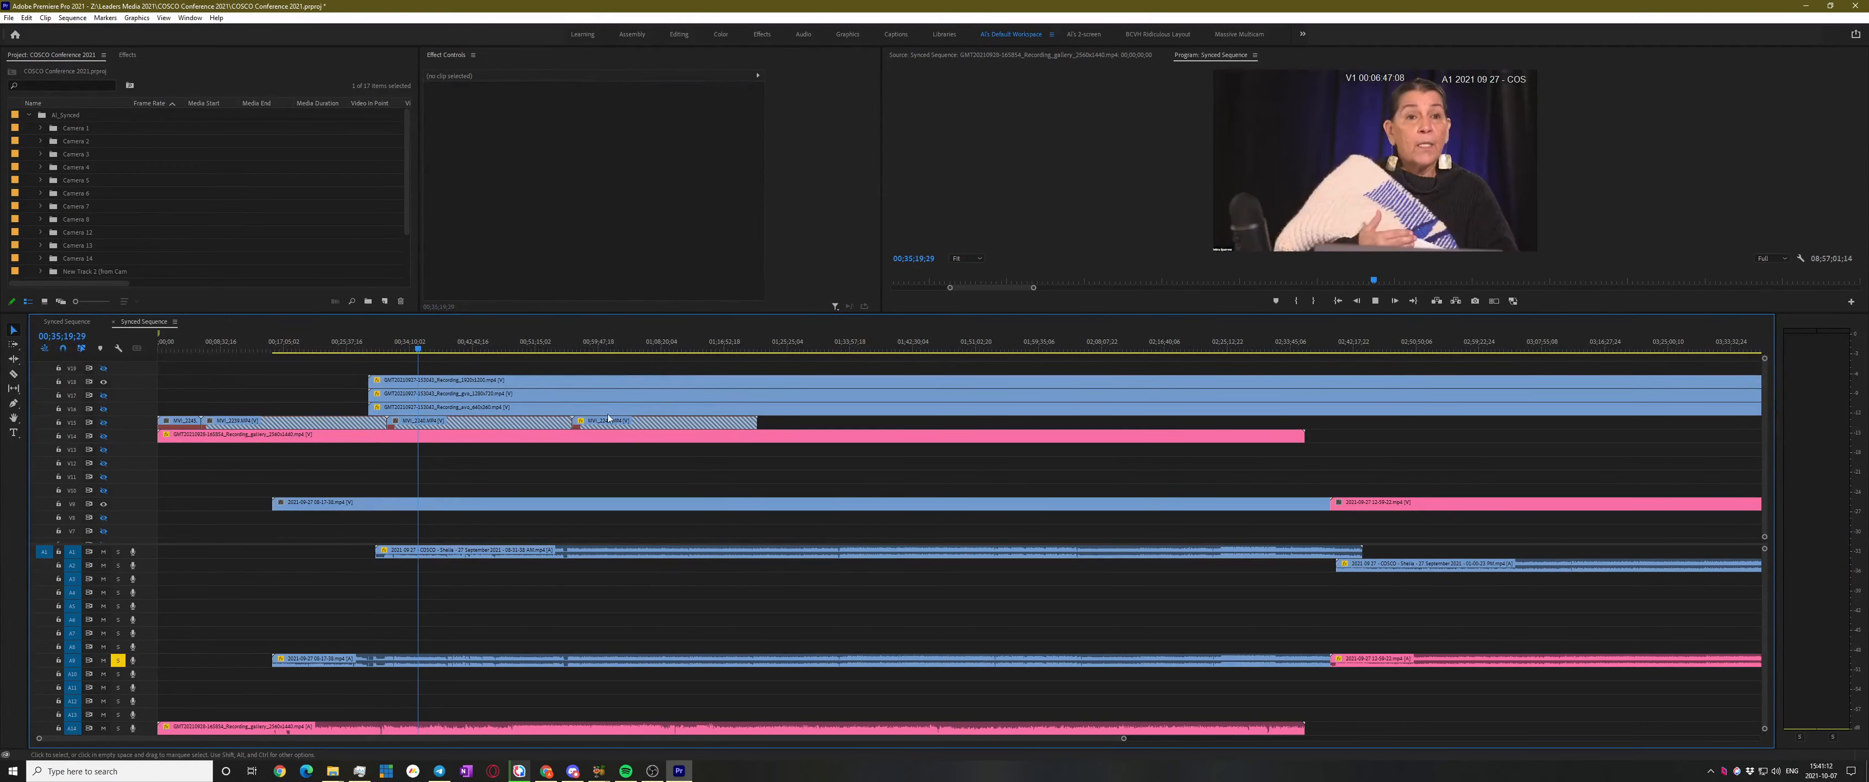
key("space")
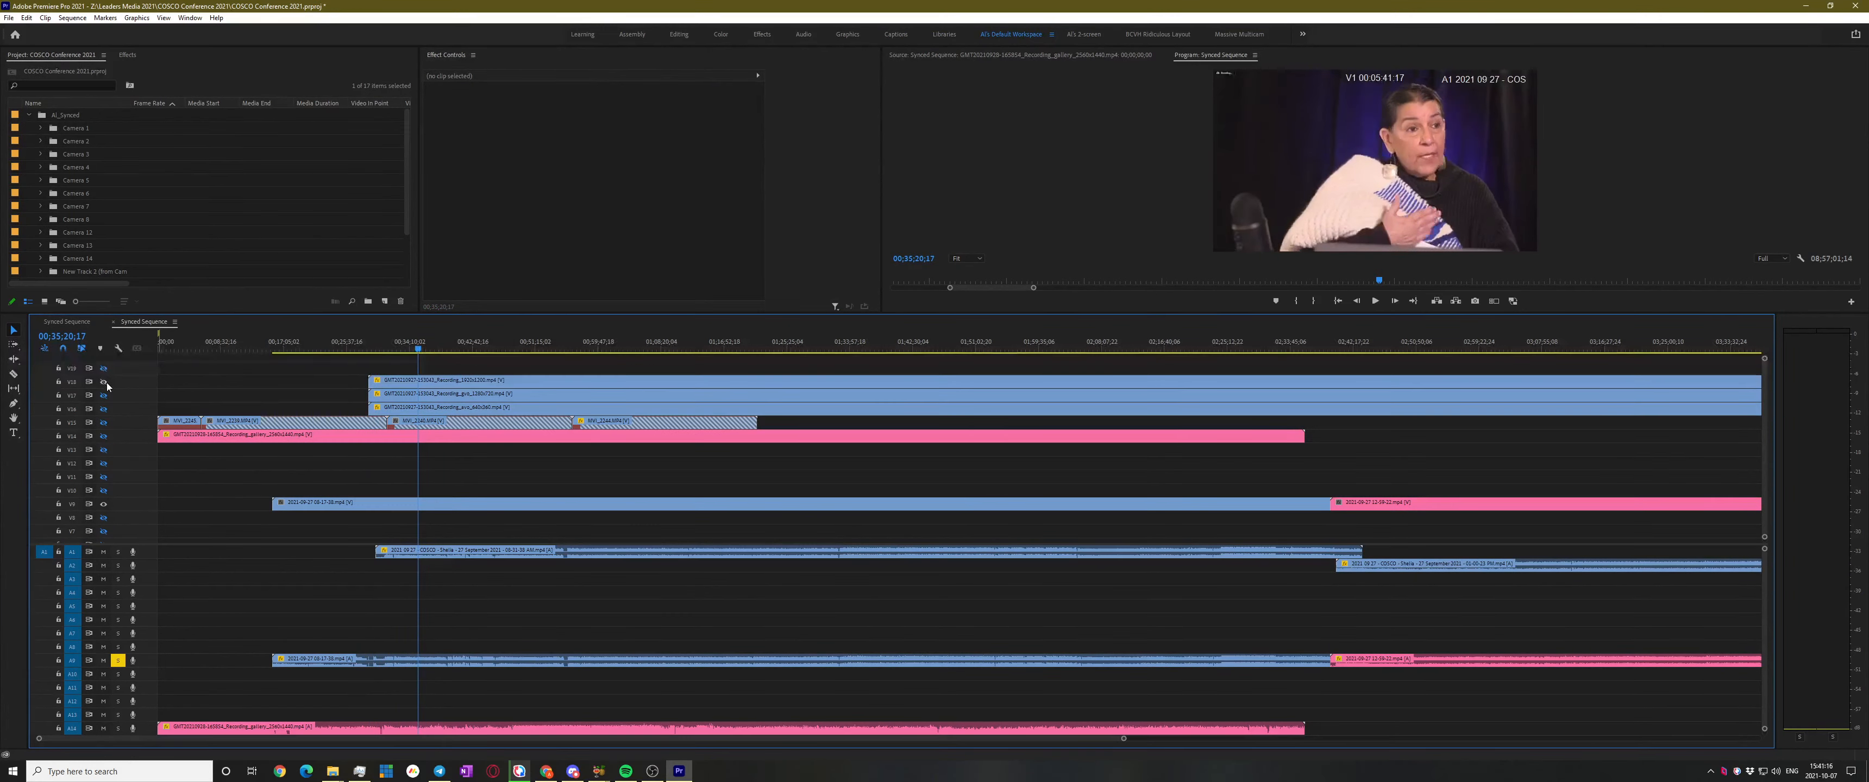
key("space")
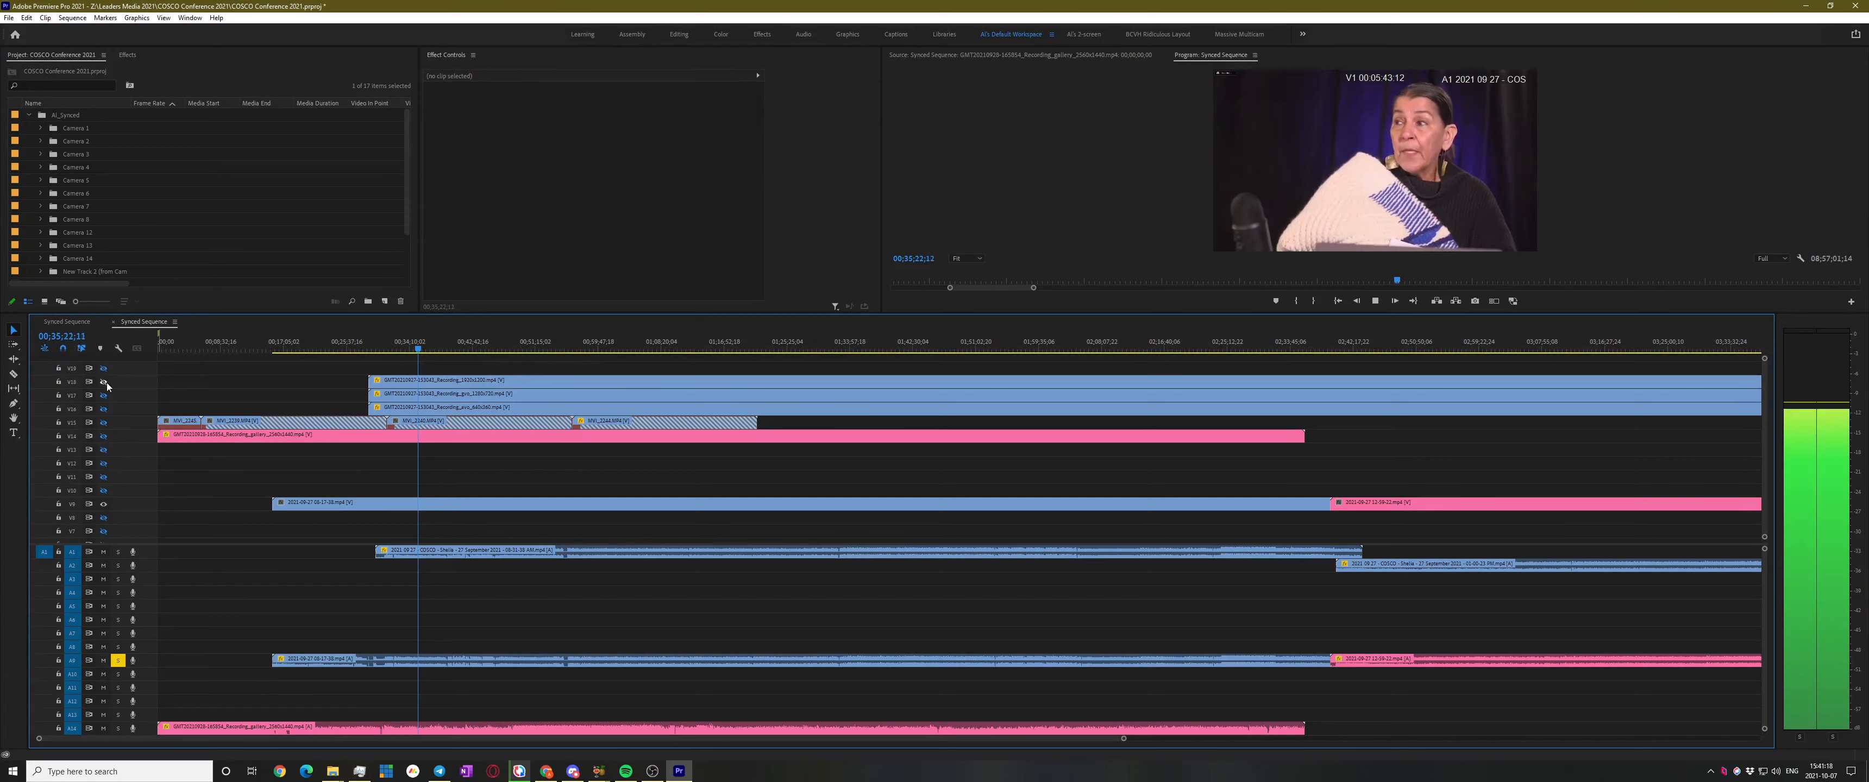
key("space")
Review the speaker at 00;41;14;00, then reduce the V18 Zoom clip's scale to 92.2
left_click(473, 348)
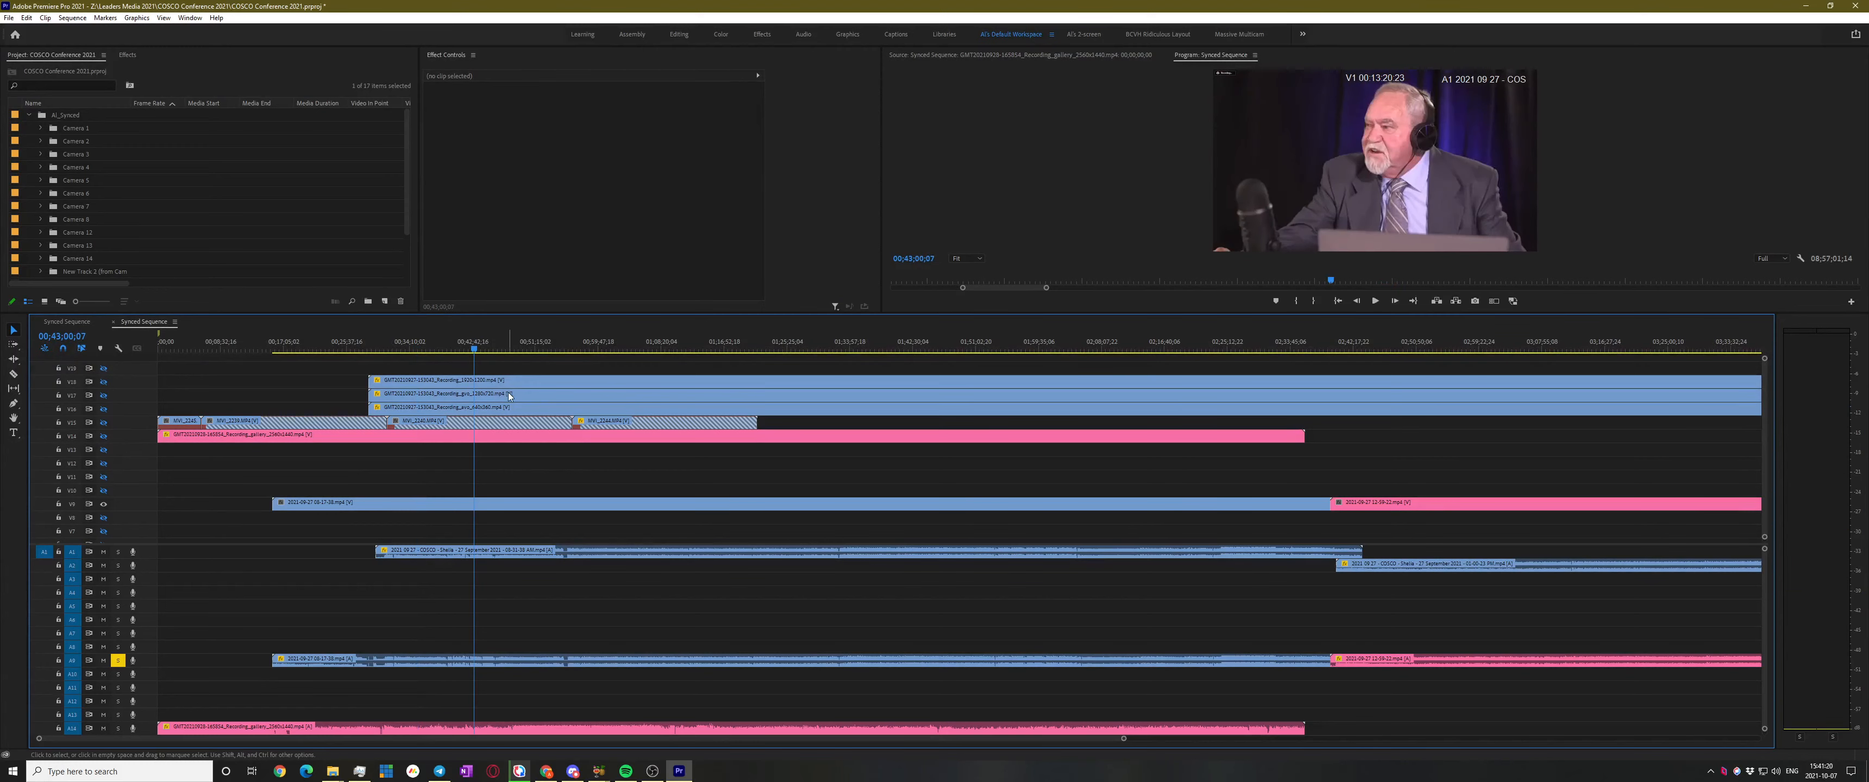
key("space")
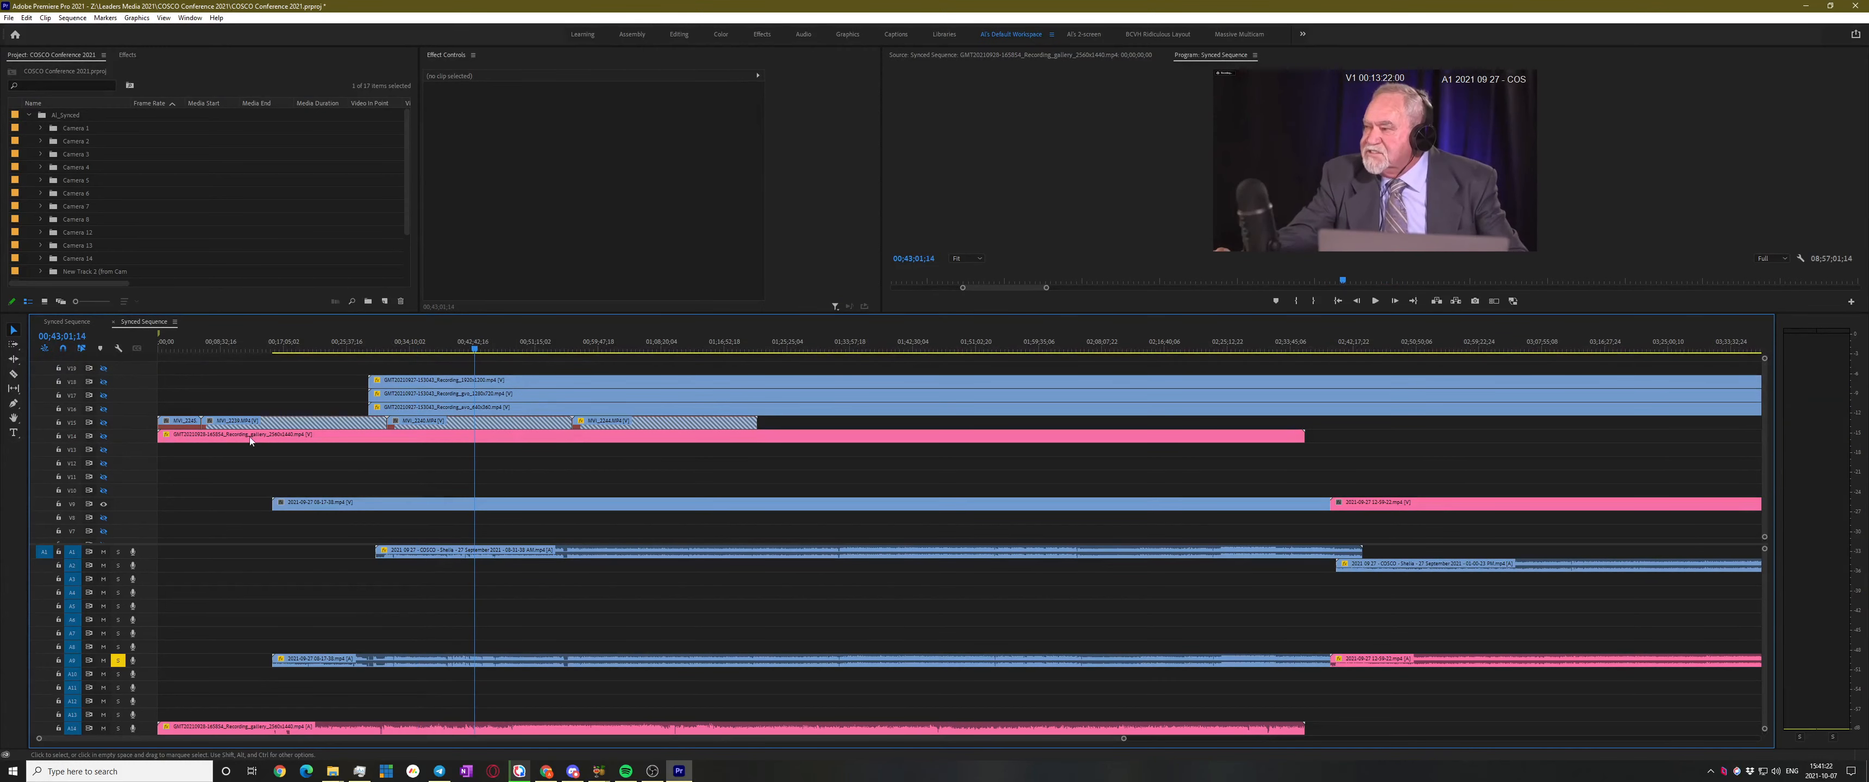
left_click(463, 349)
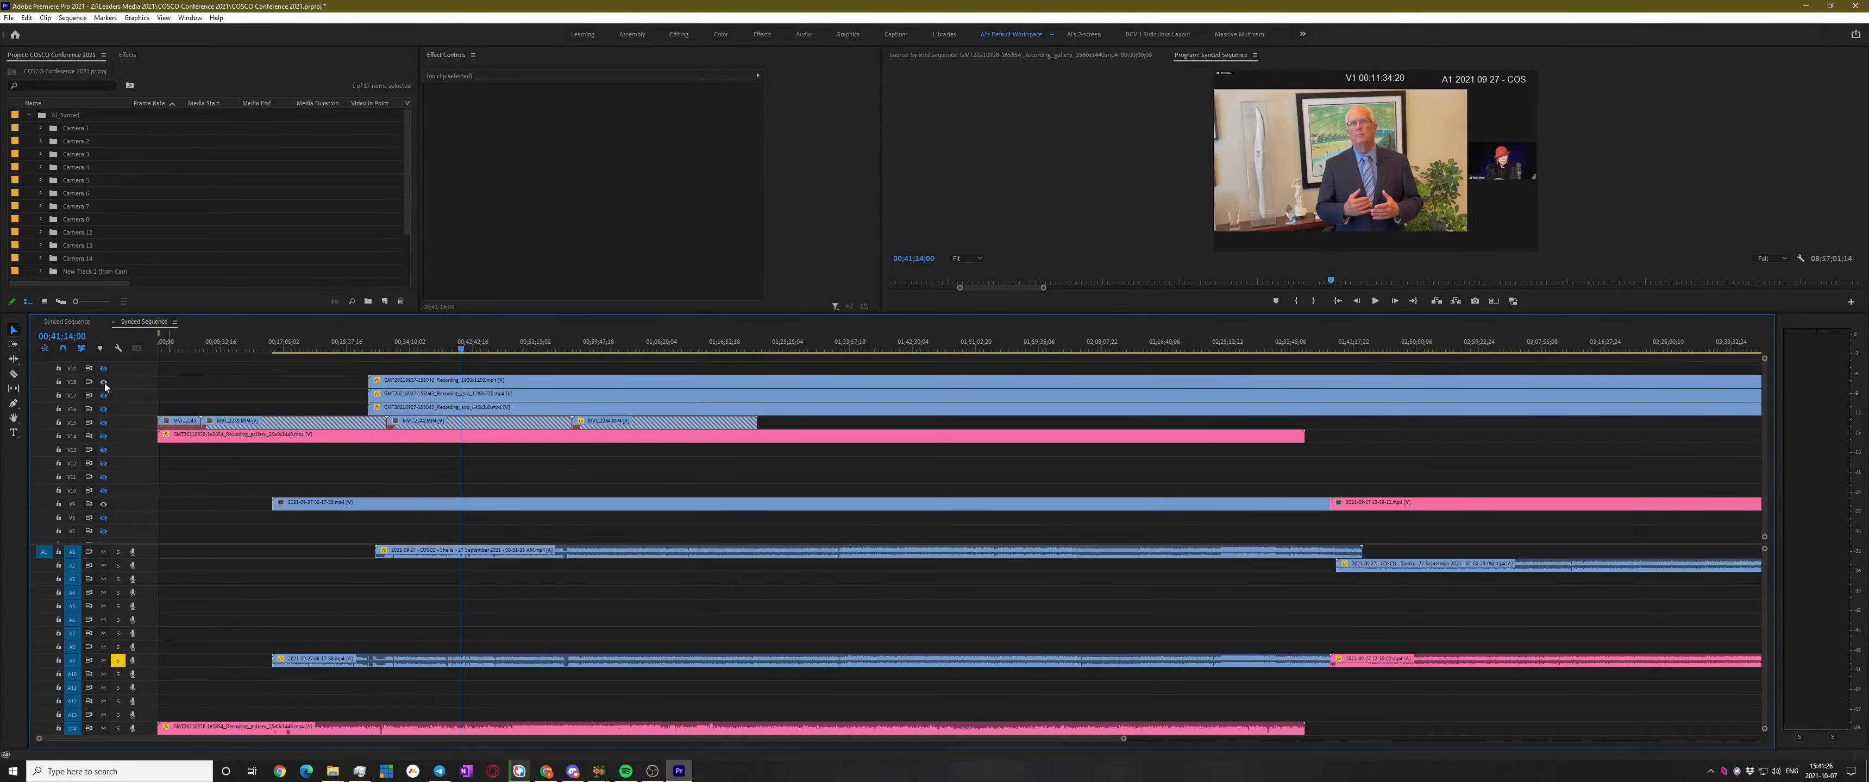
key("space")
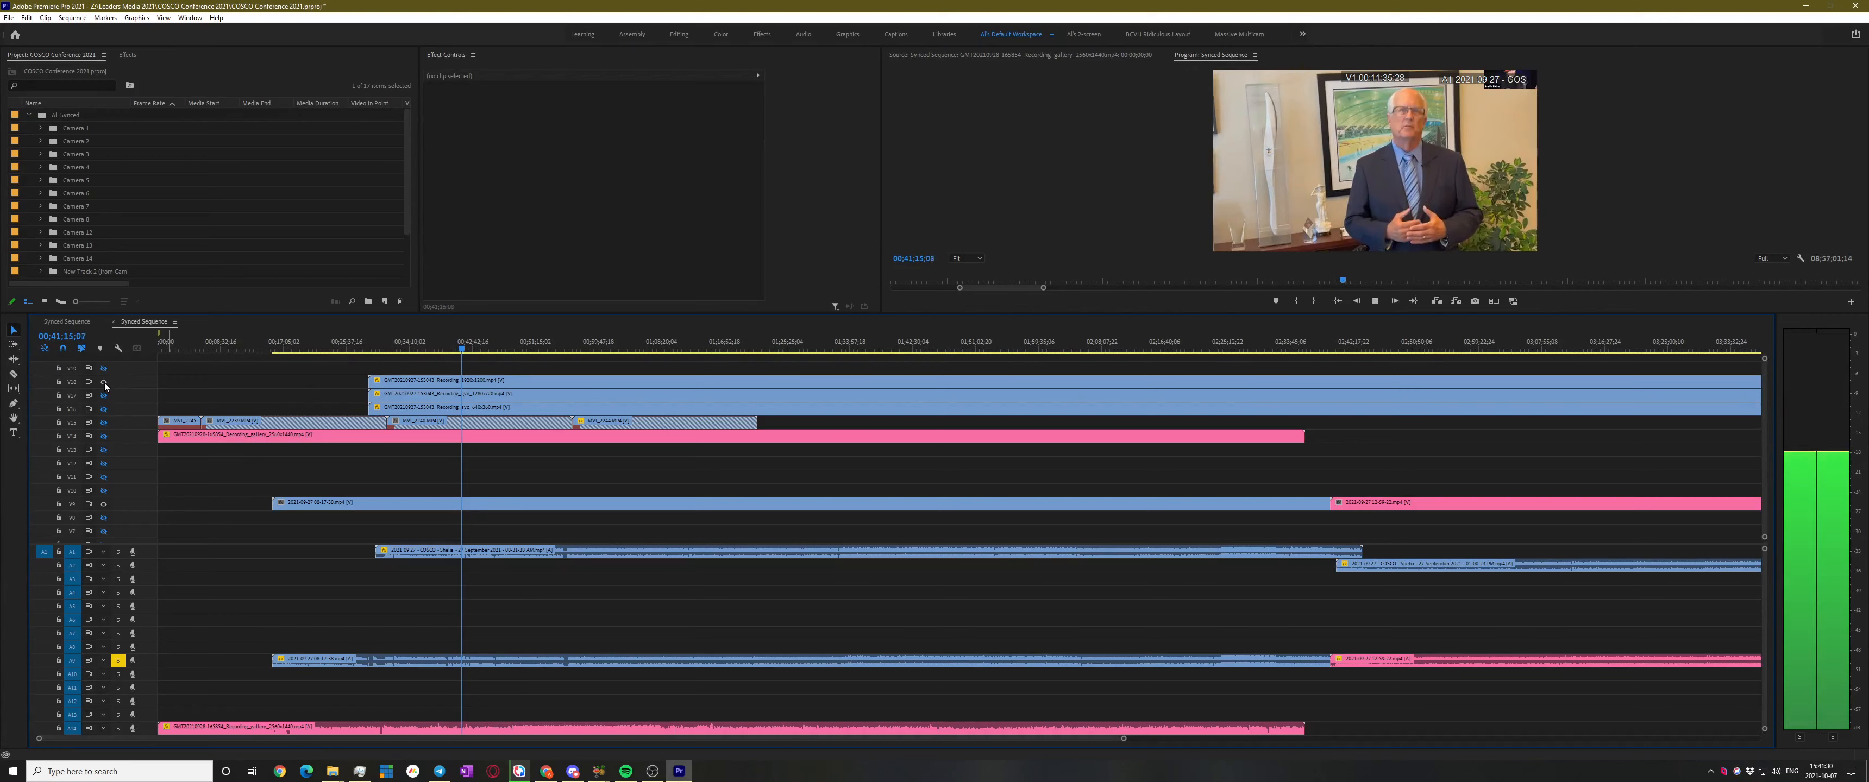
key("space")
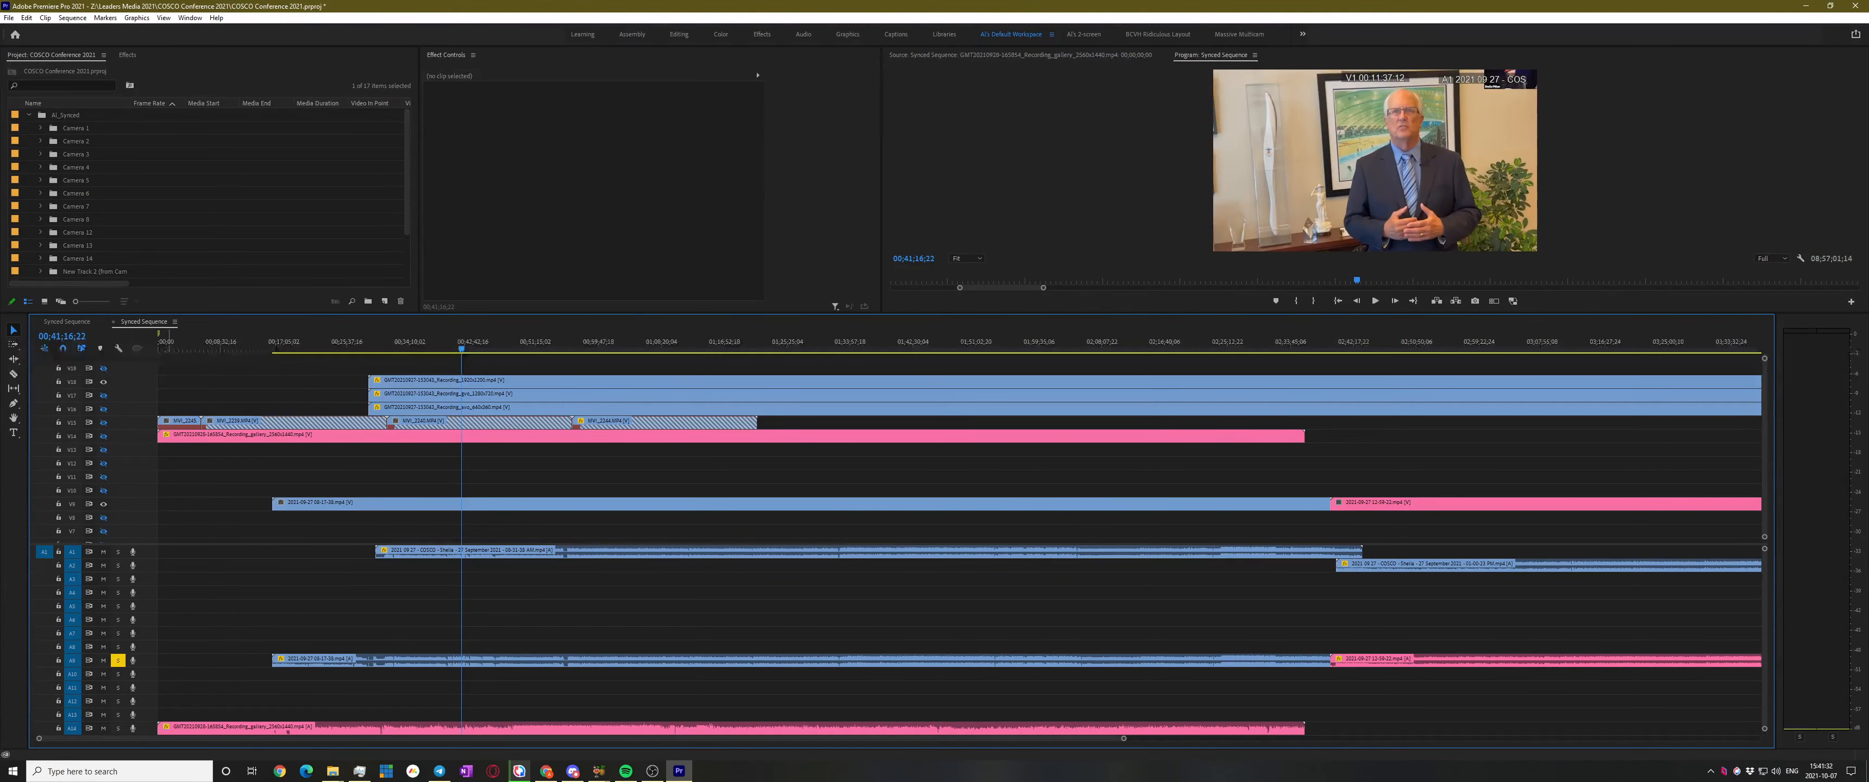
left_click(498, 384)
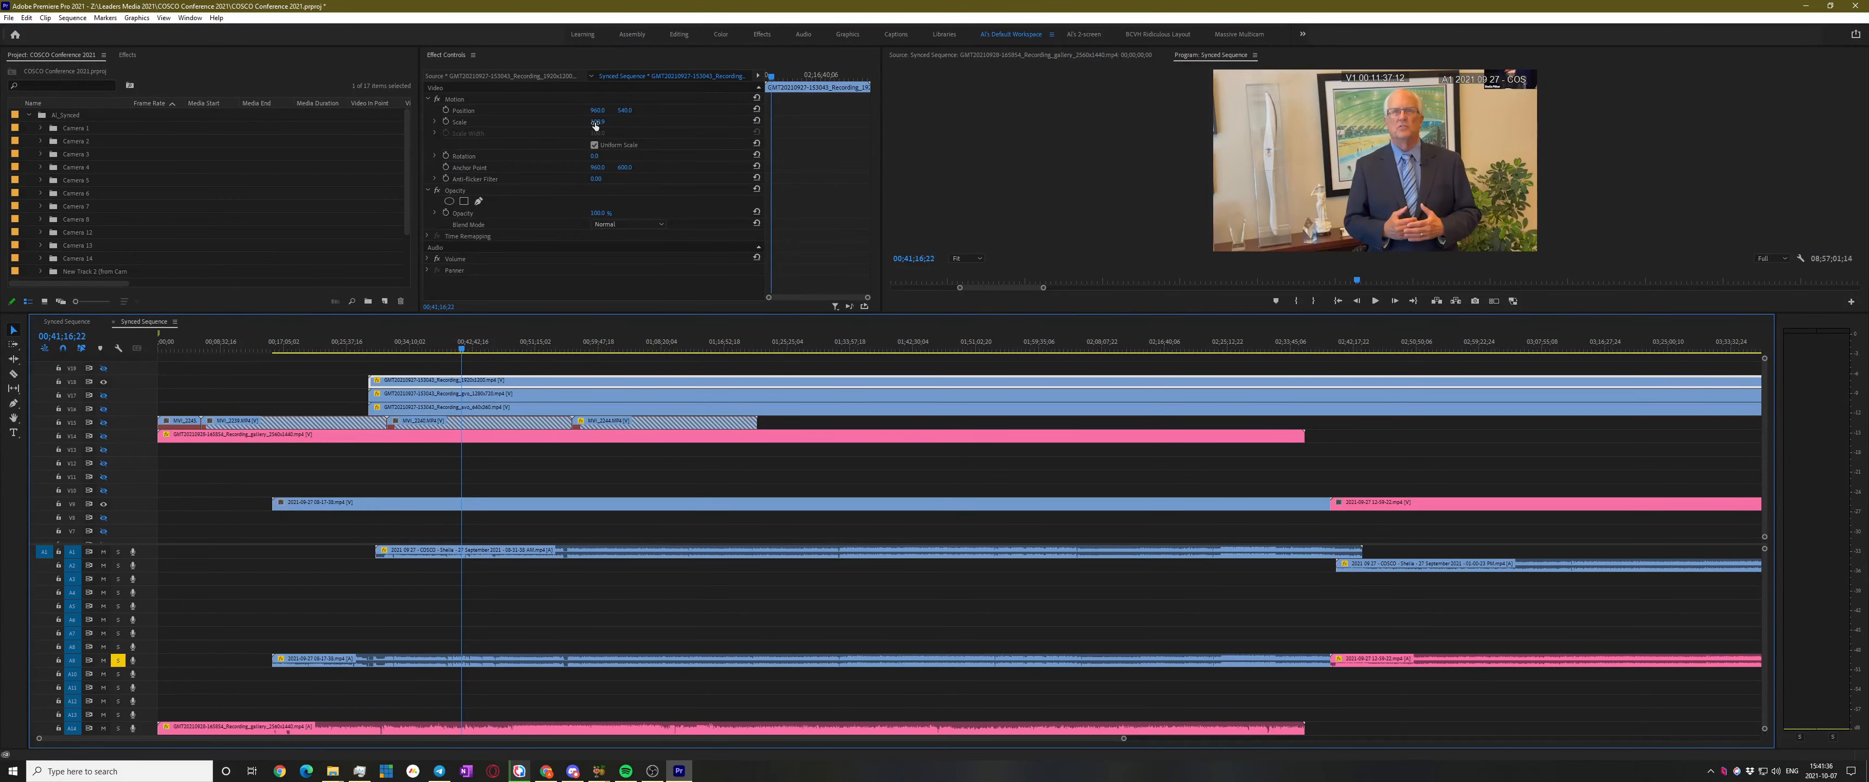
left_click_drag(597, 124, 608, 135)
Deselect the clip, fit the whole sequence in view, and collapse the AI_Synced bin
left_click(564, 485)
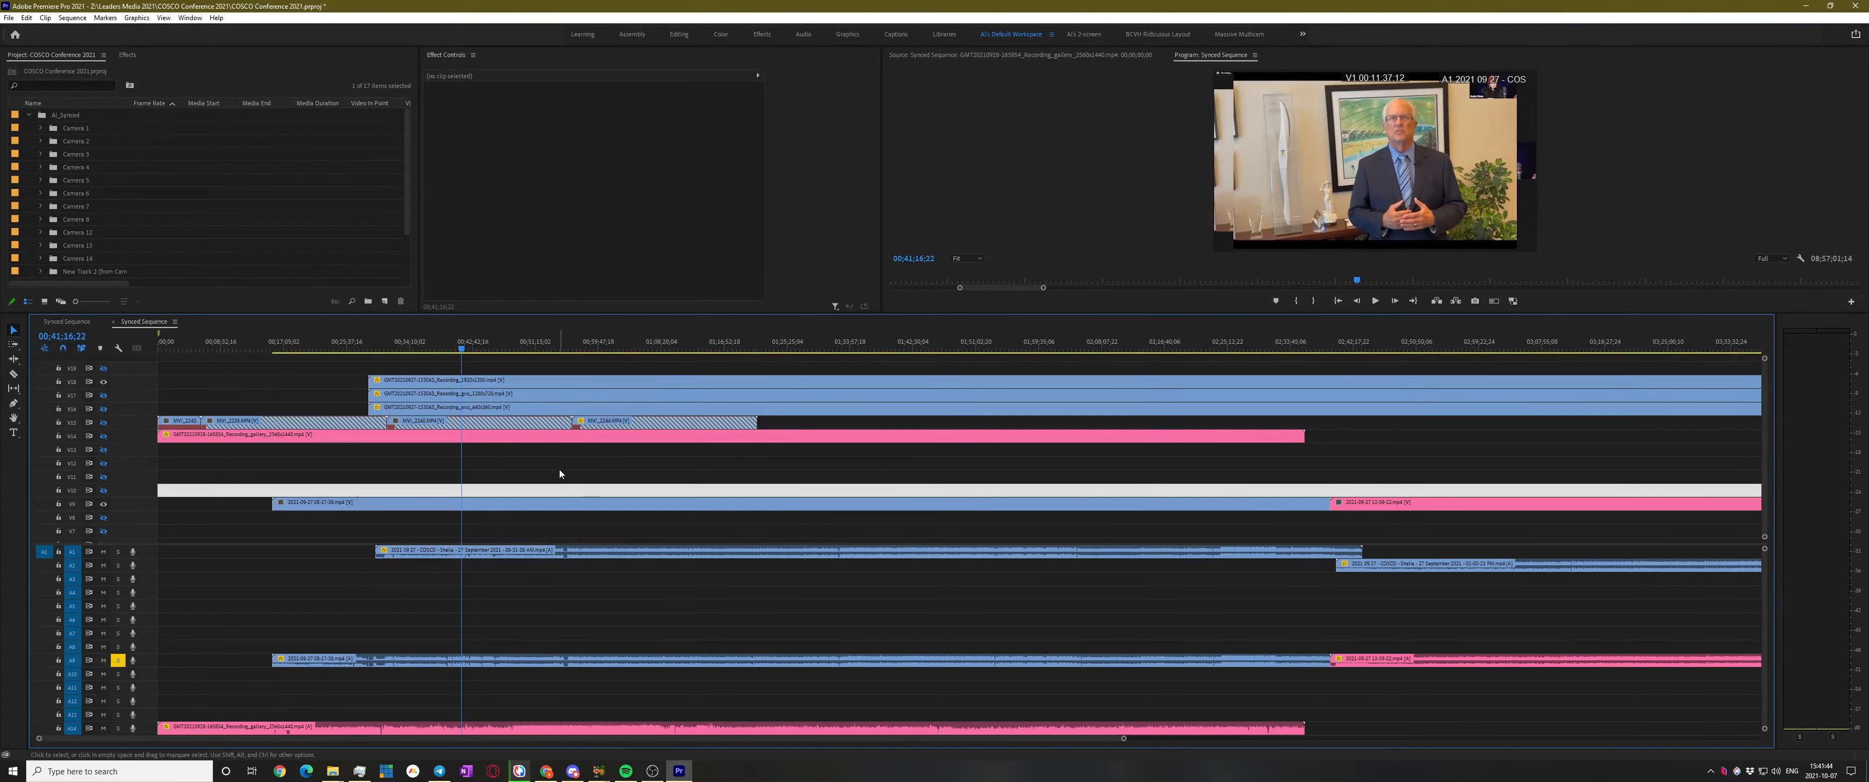
key("backslash")
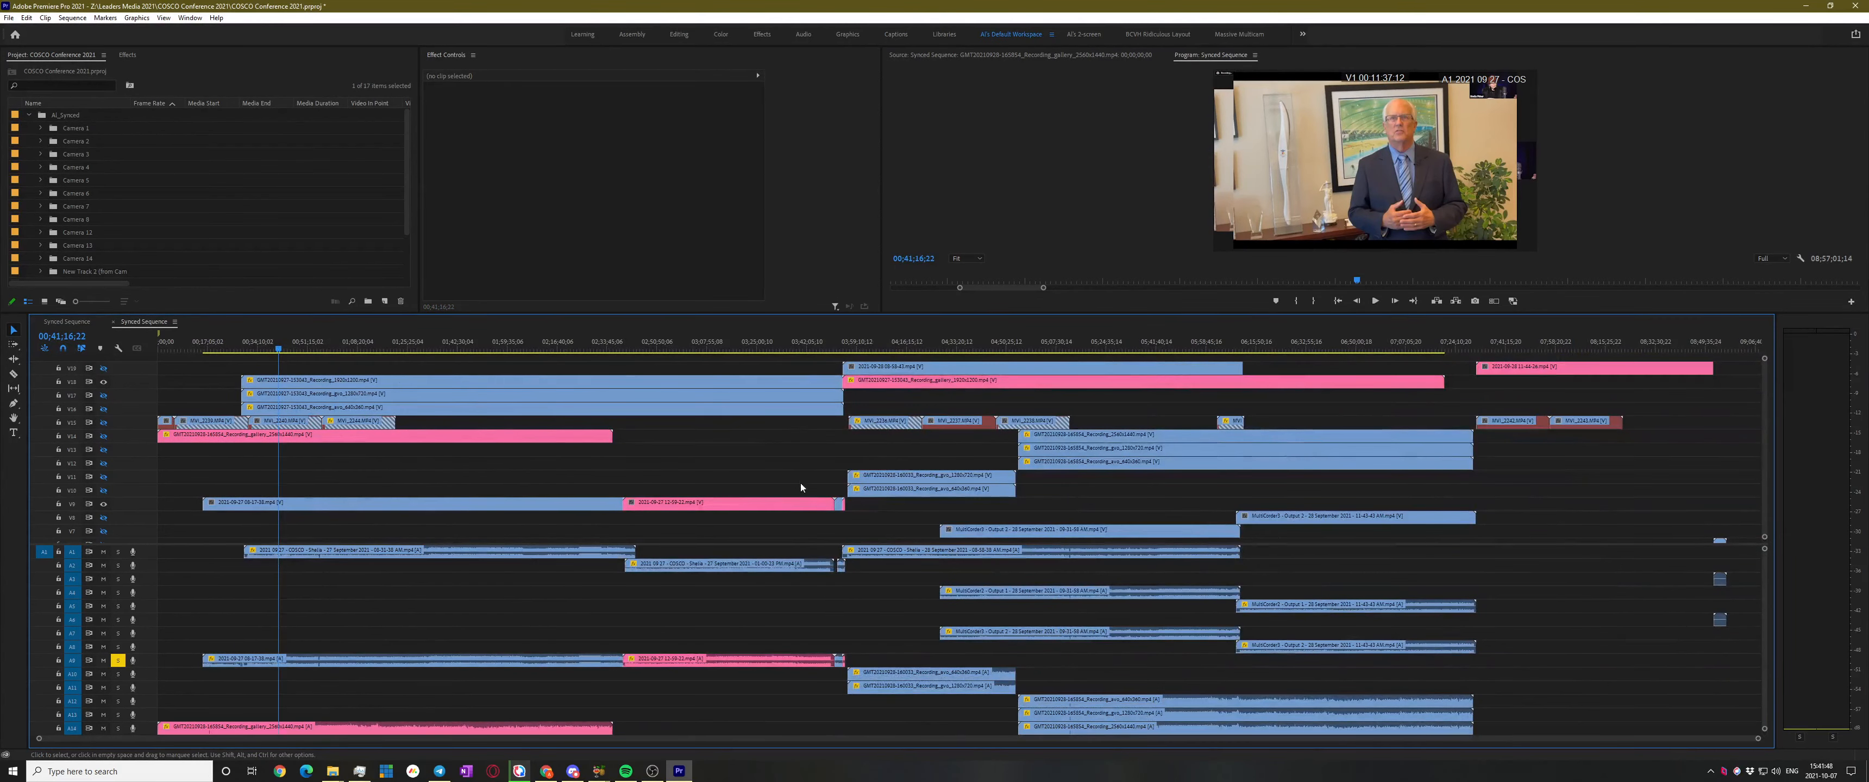
left_click(28, 116)
Create a 'Hide These' bin holding AI_Synced and Synced, then snap Premiere right
key("ctrl+b")
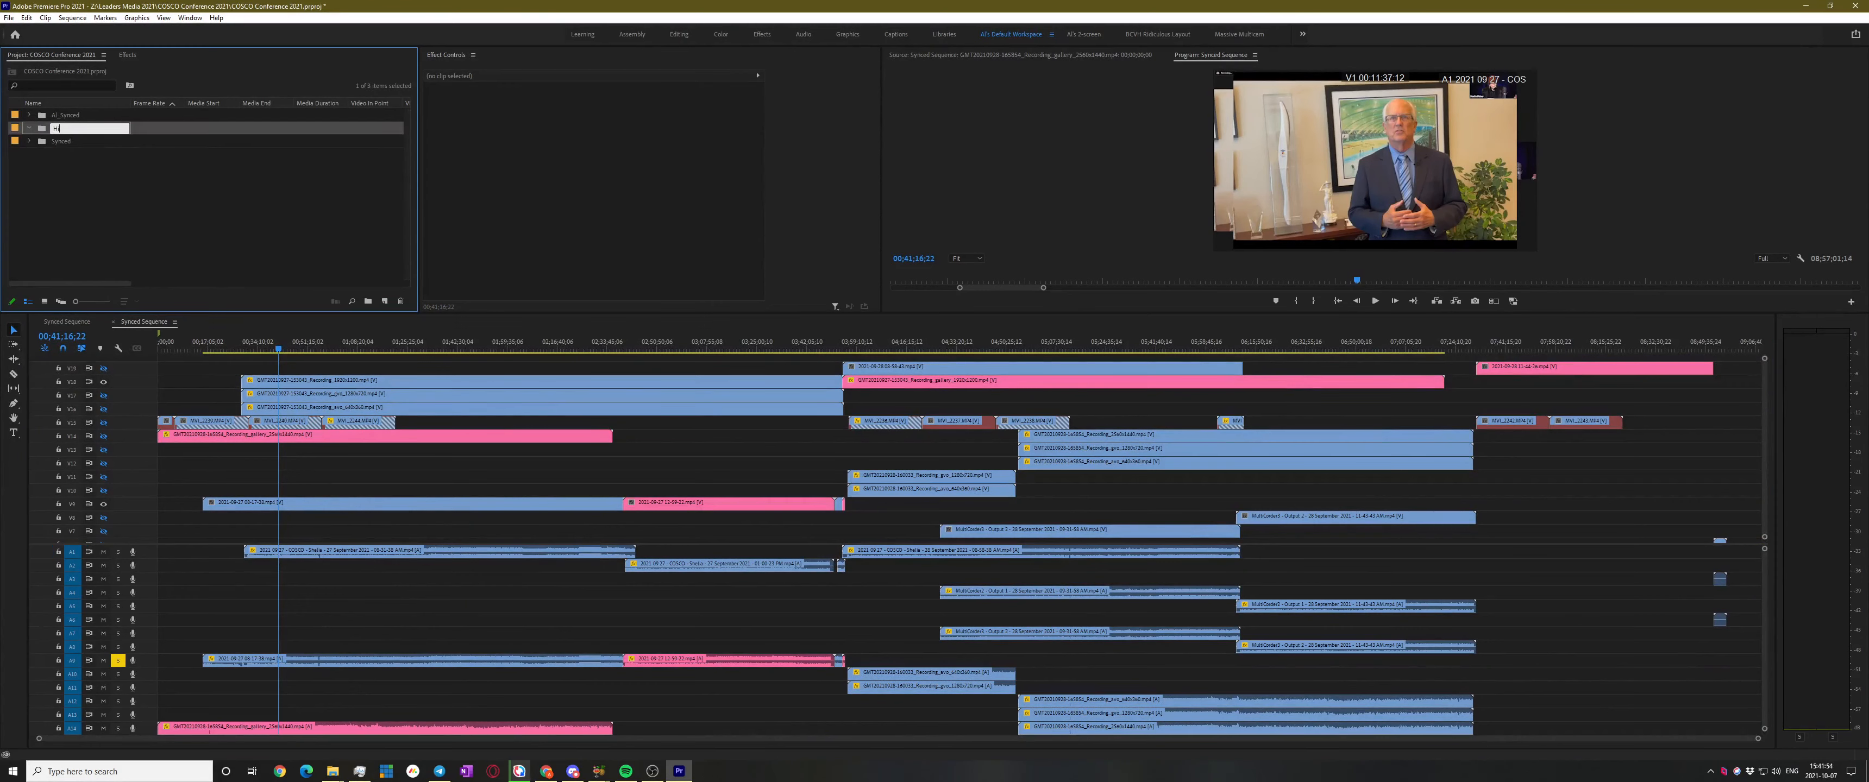
type("Hide Thes")
left_click(65, 115)
left_click(69, 141, "ctrl")
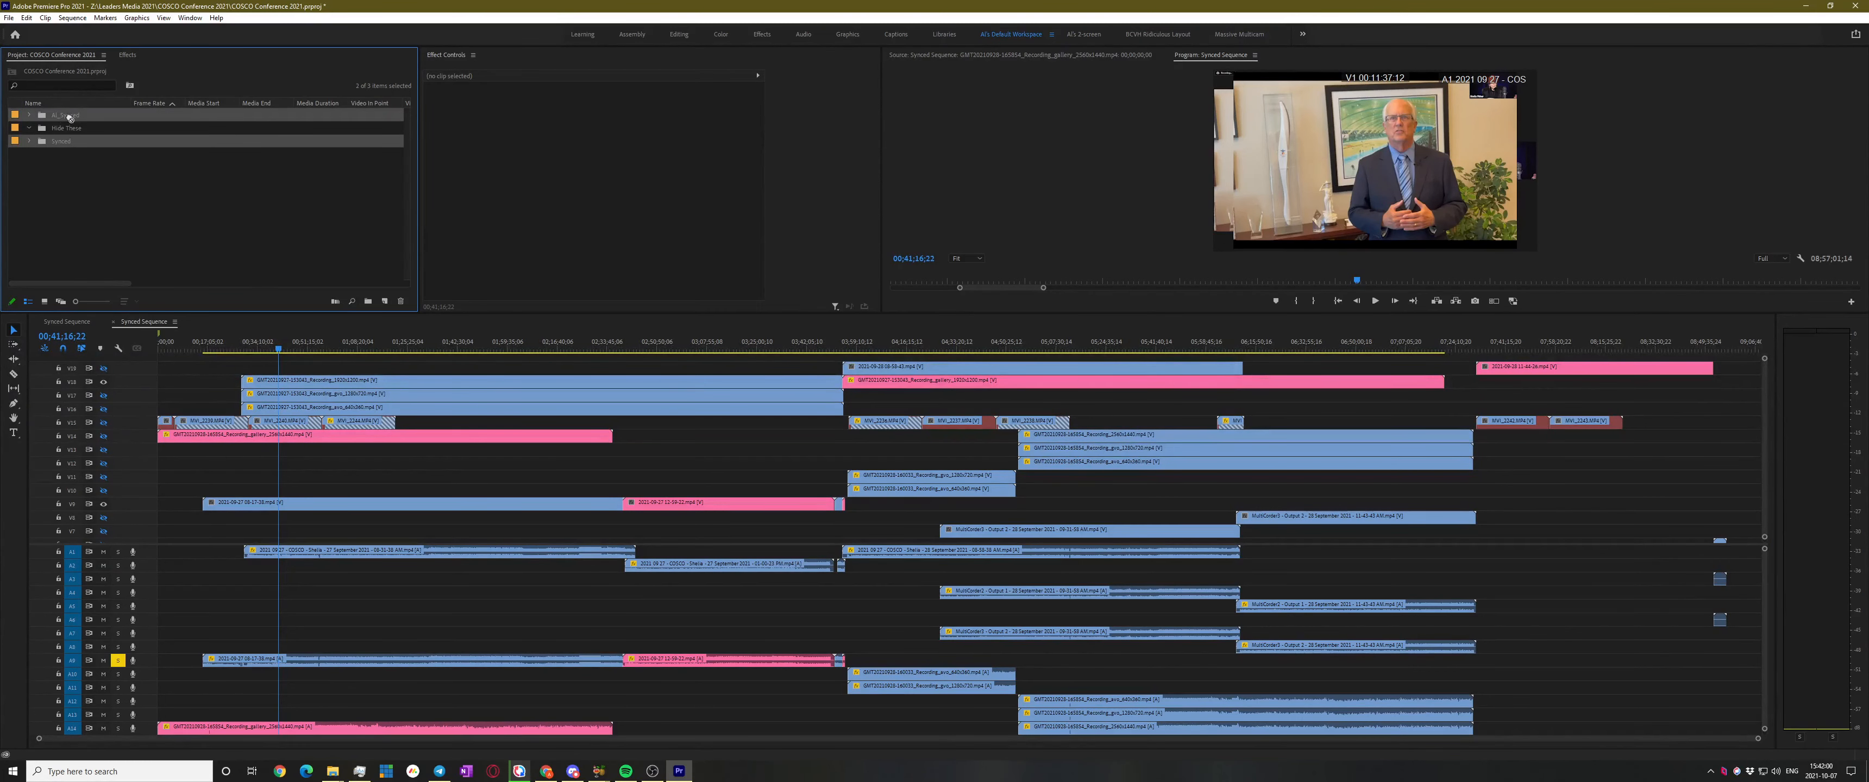
left_click_drag(69, 118, 62, 129)
left_click(30, 114)
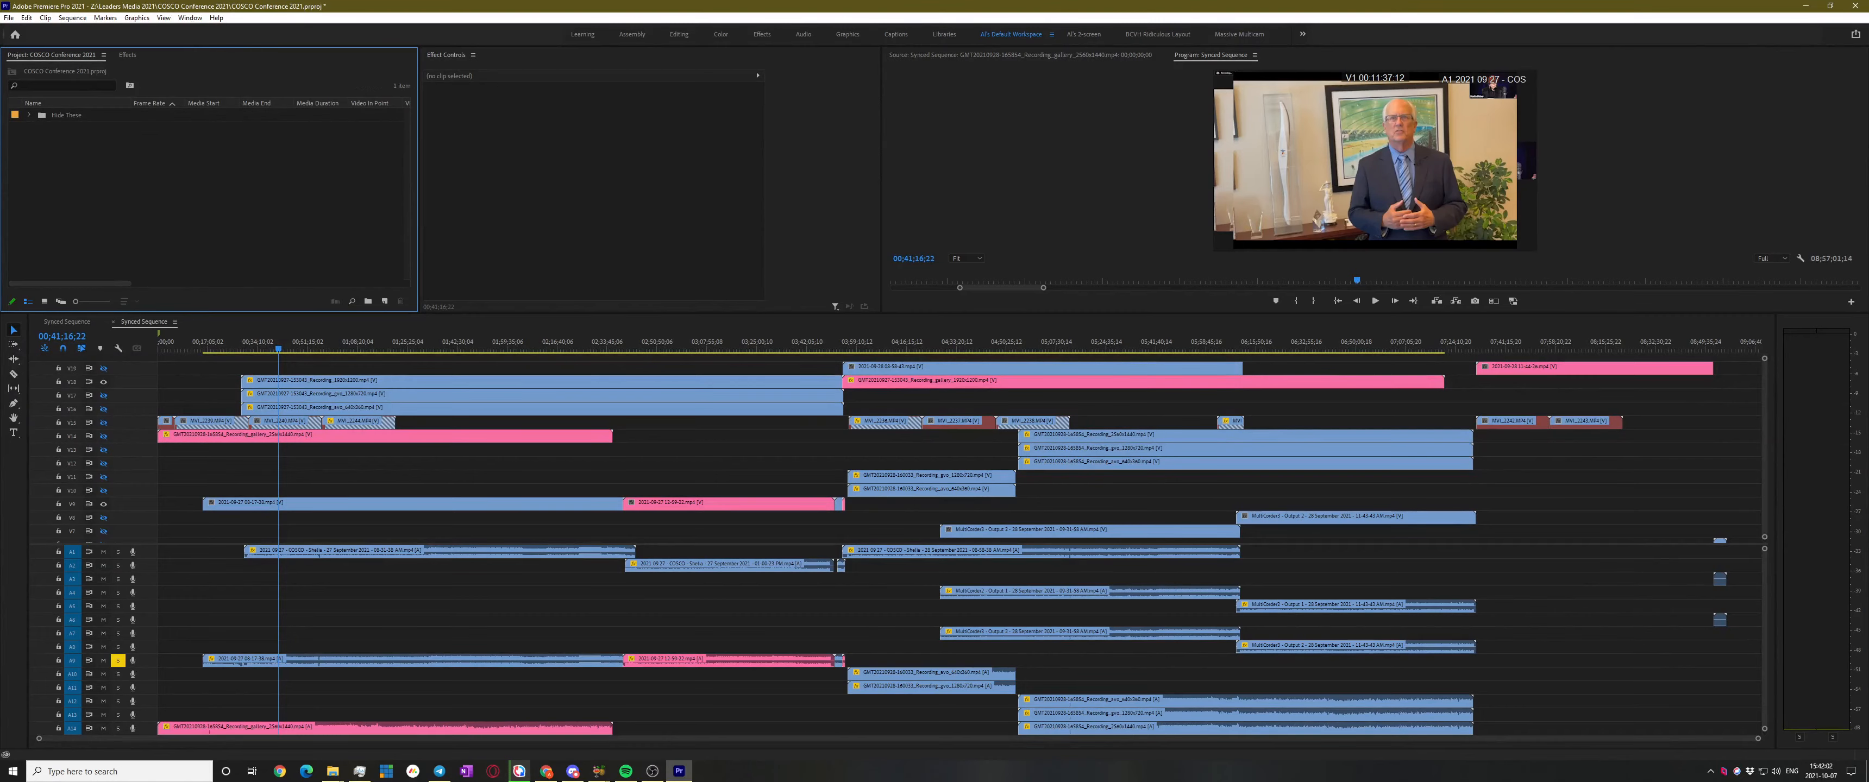
left_click_drag(296, 10, 1866, 323)
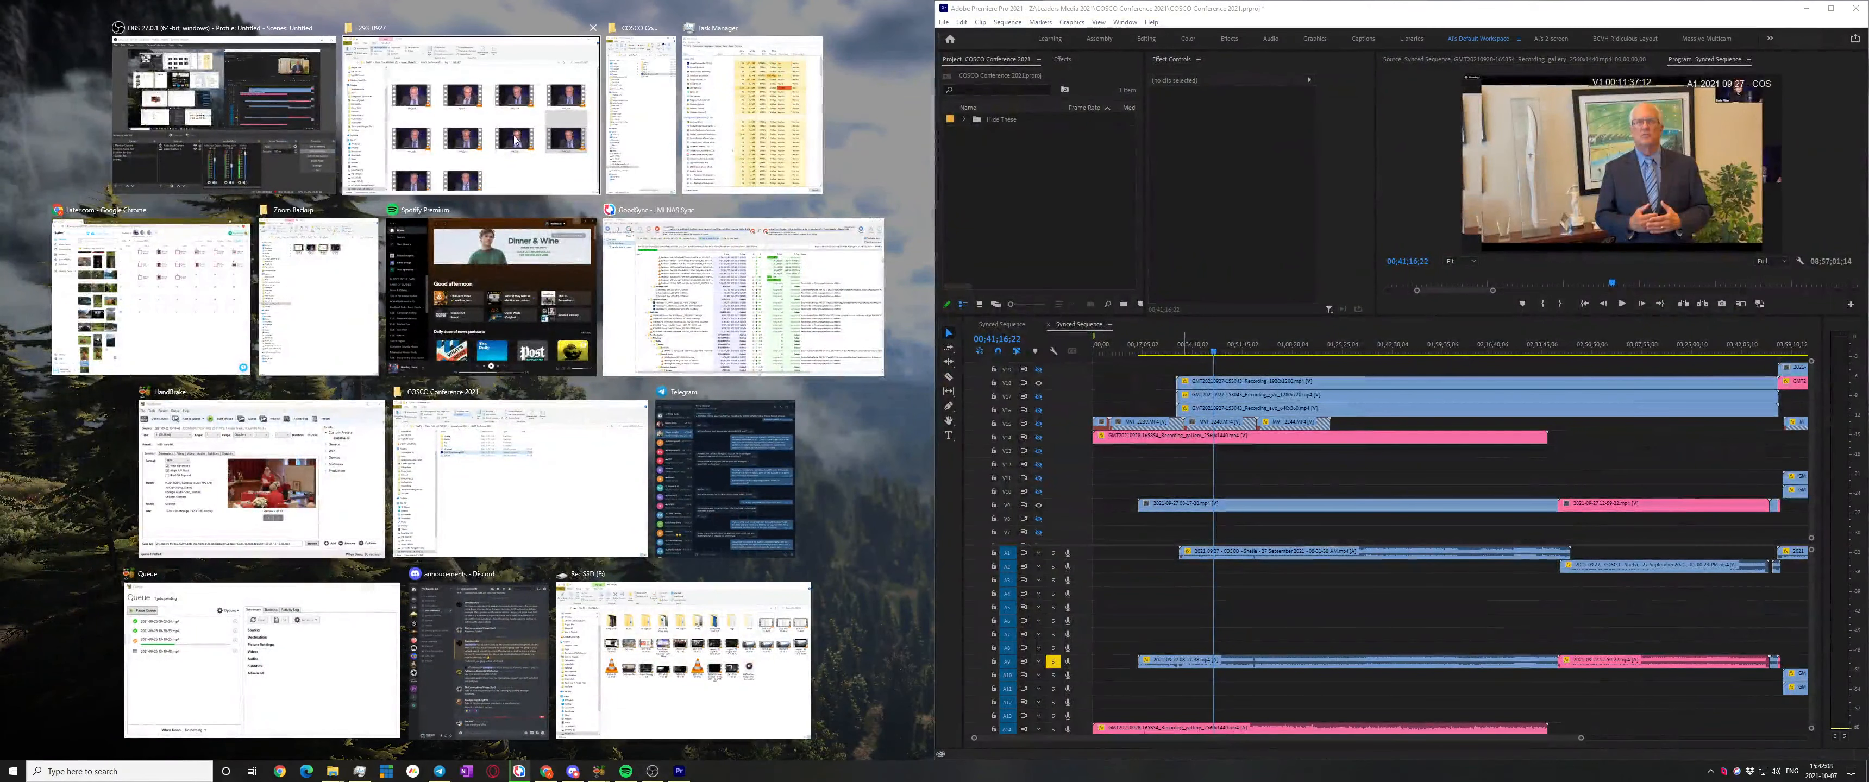
Snap the COSCO Conference 2021 folder narrow on the left and close both Synced Sequence tabs
left_click(509, 422)
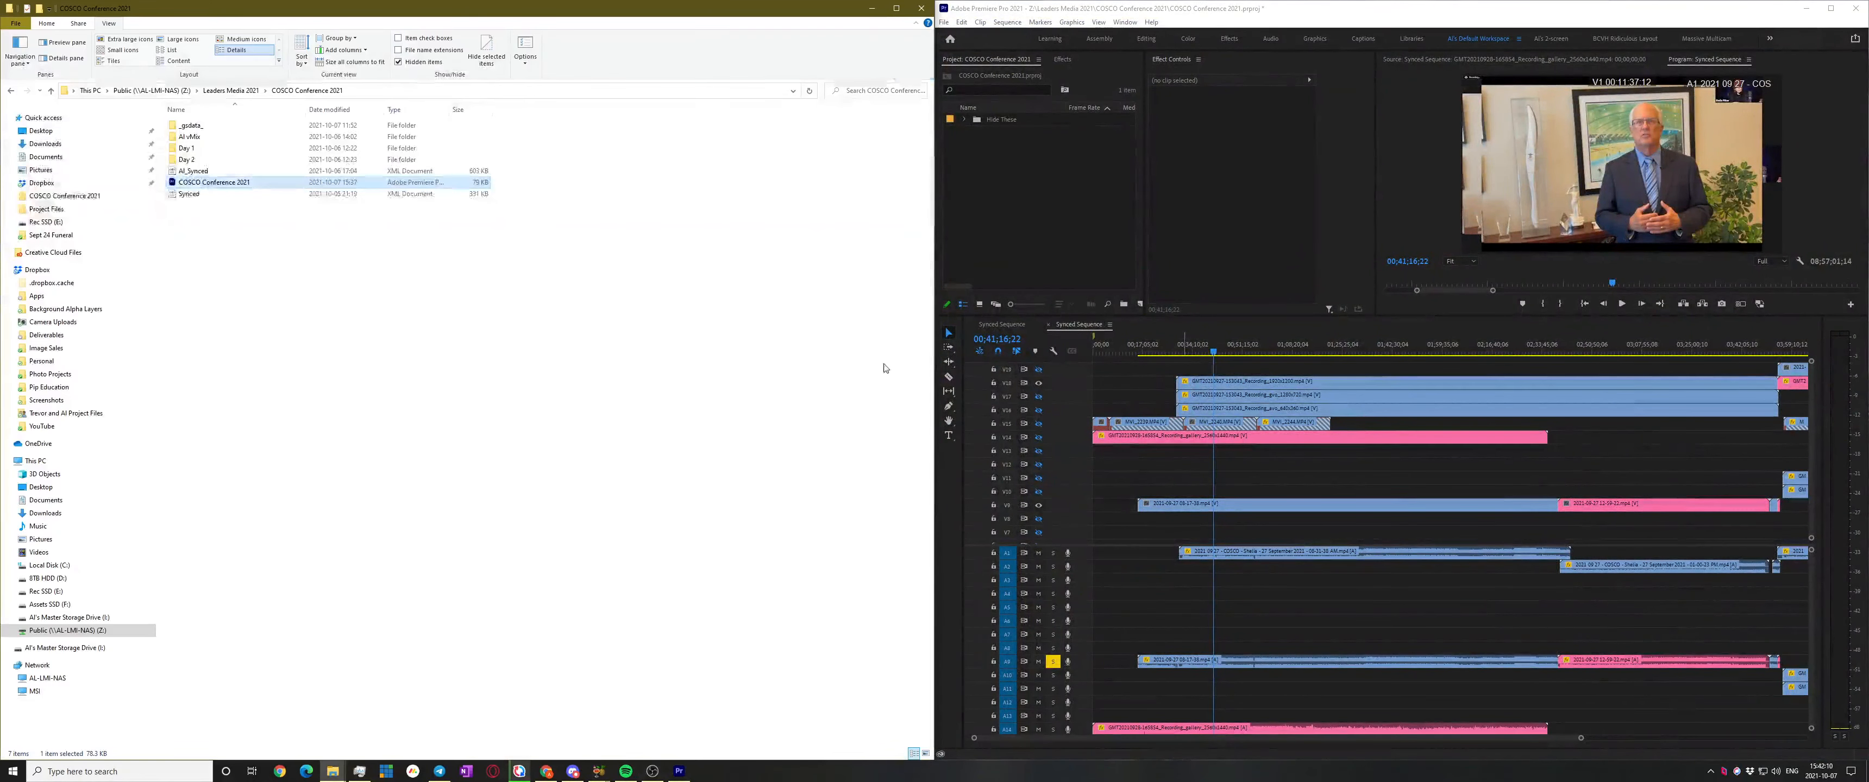
left_click_drag(940, 346, 405, 348)
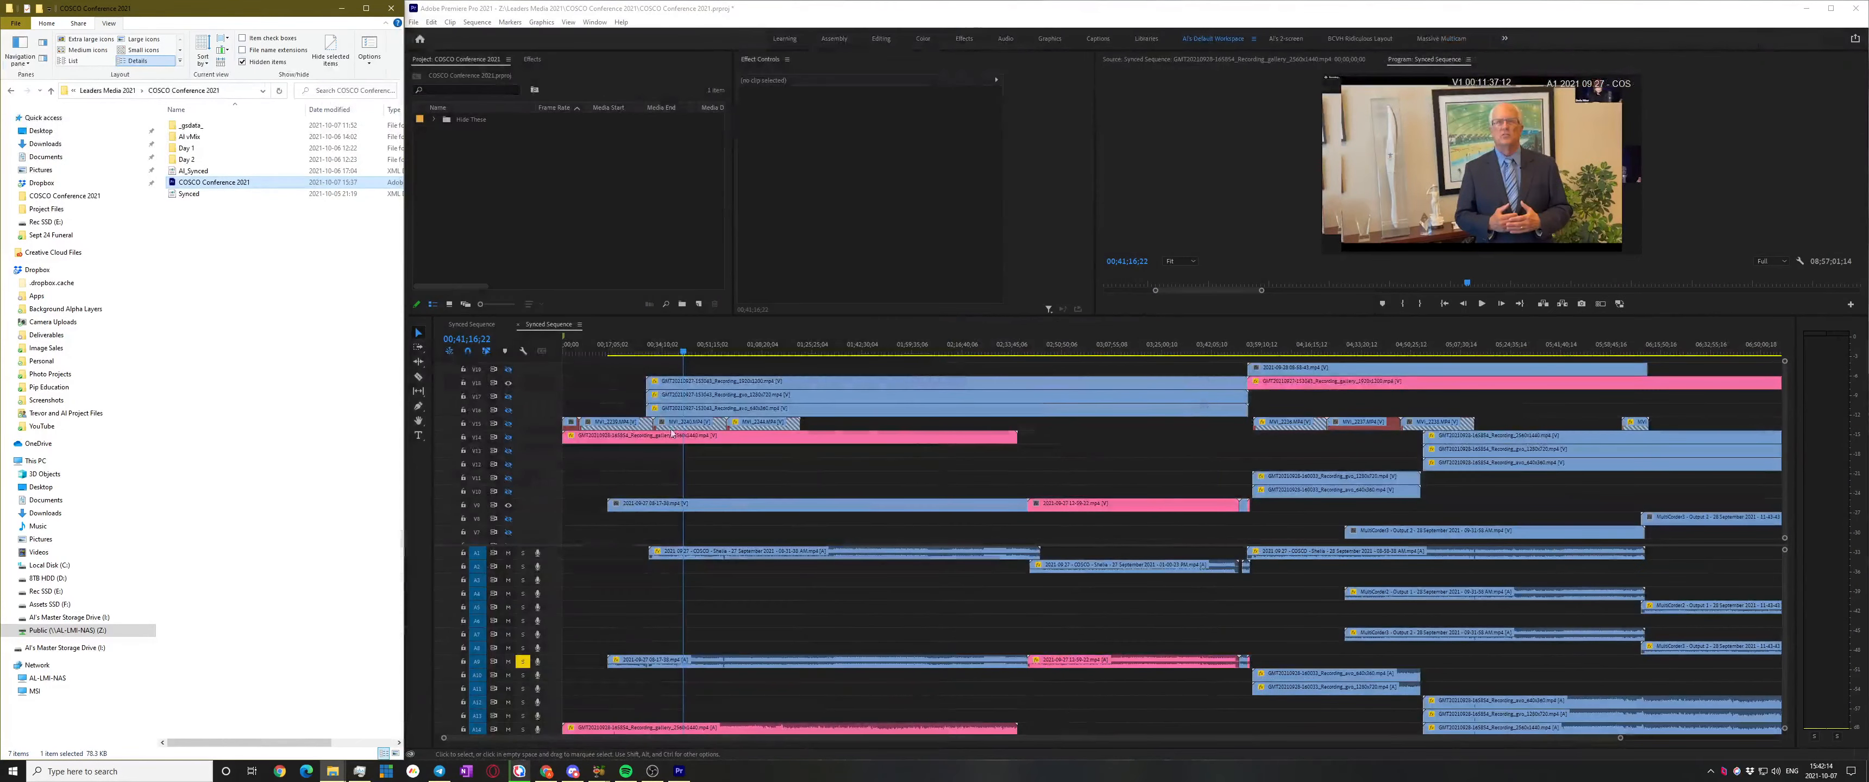
left_click(441, 325)
left_click(442, 325)
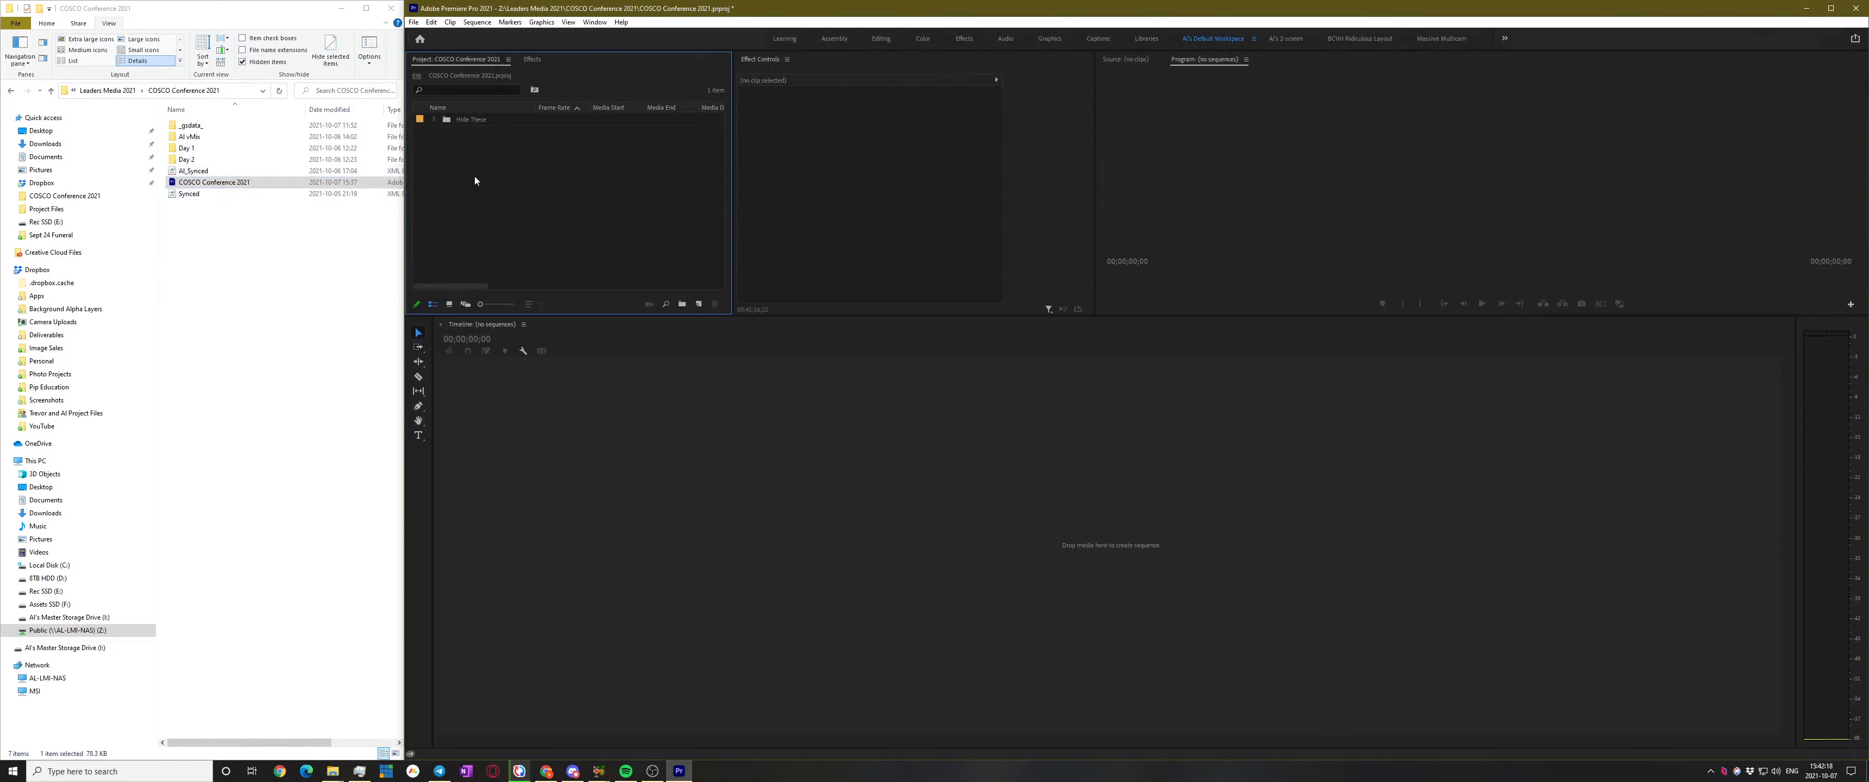
Create a new bin named 'Media' in the project
key("ctrl+b")
type("Me")
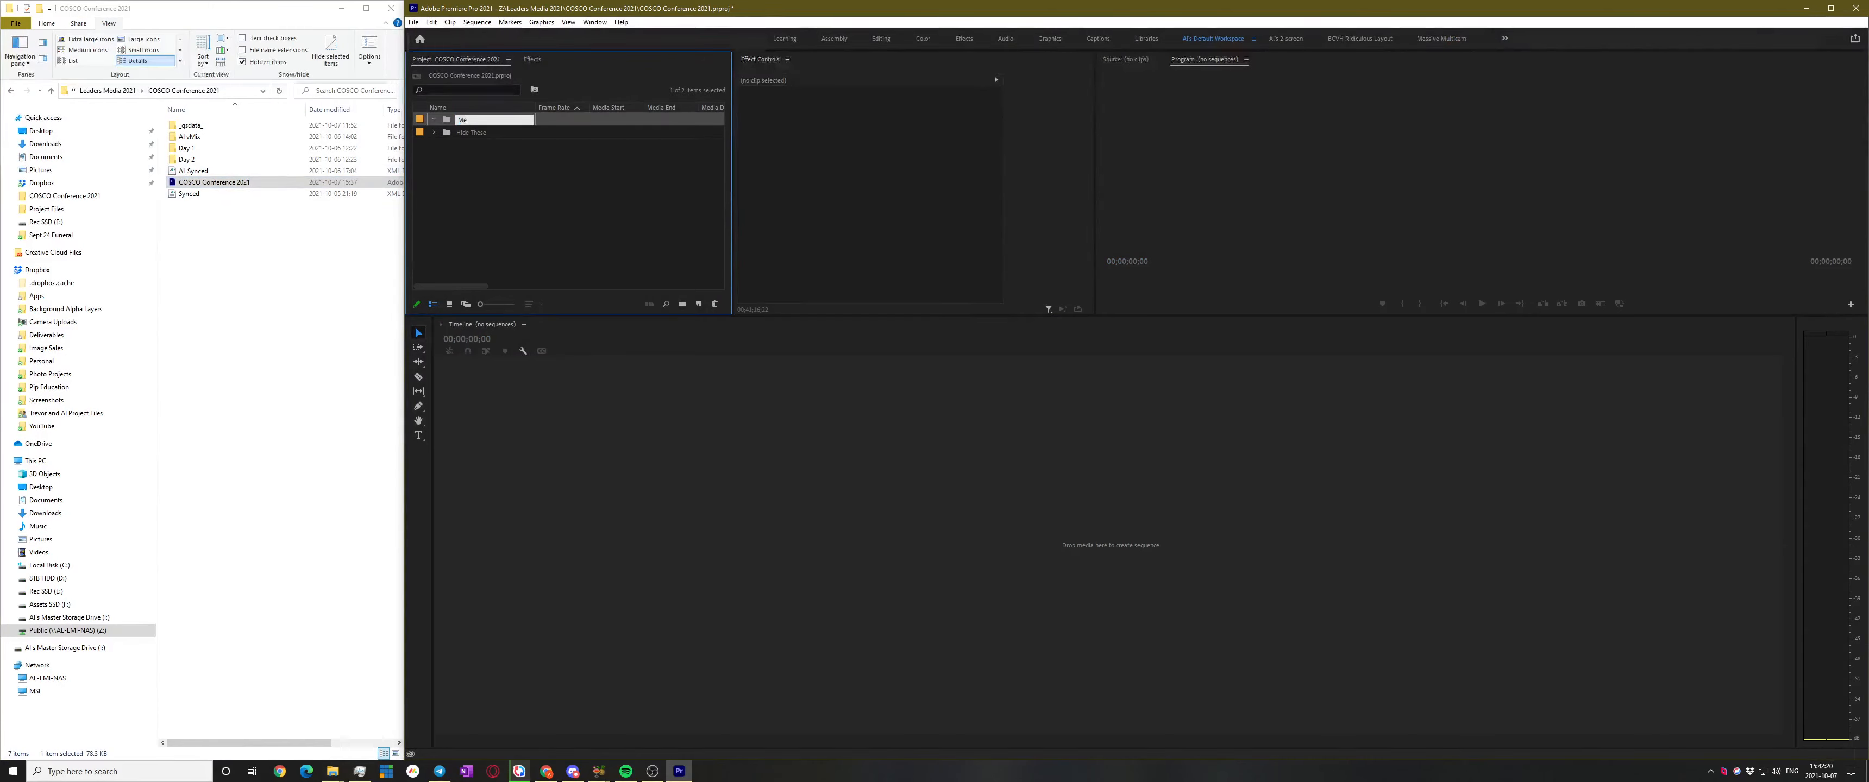
type("dia")
key("Return")
Browse the Day 1 footage, checking the 293_0927 and Zoom Backup folders in Explorer
double_click(196, 159)
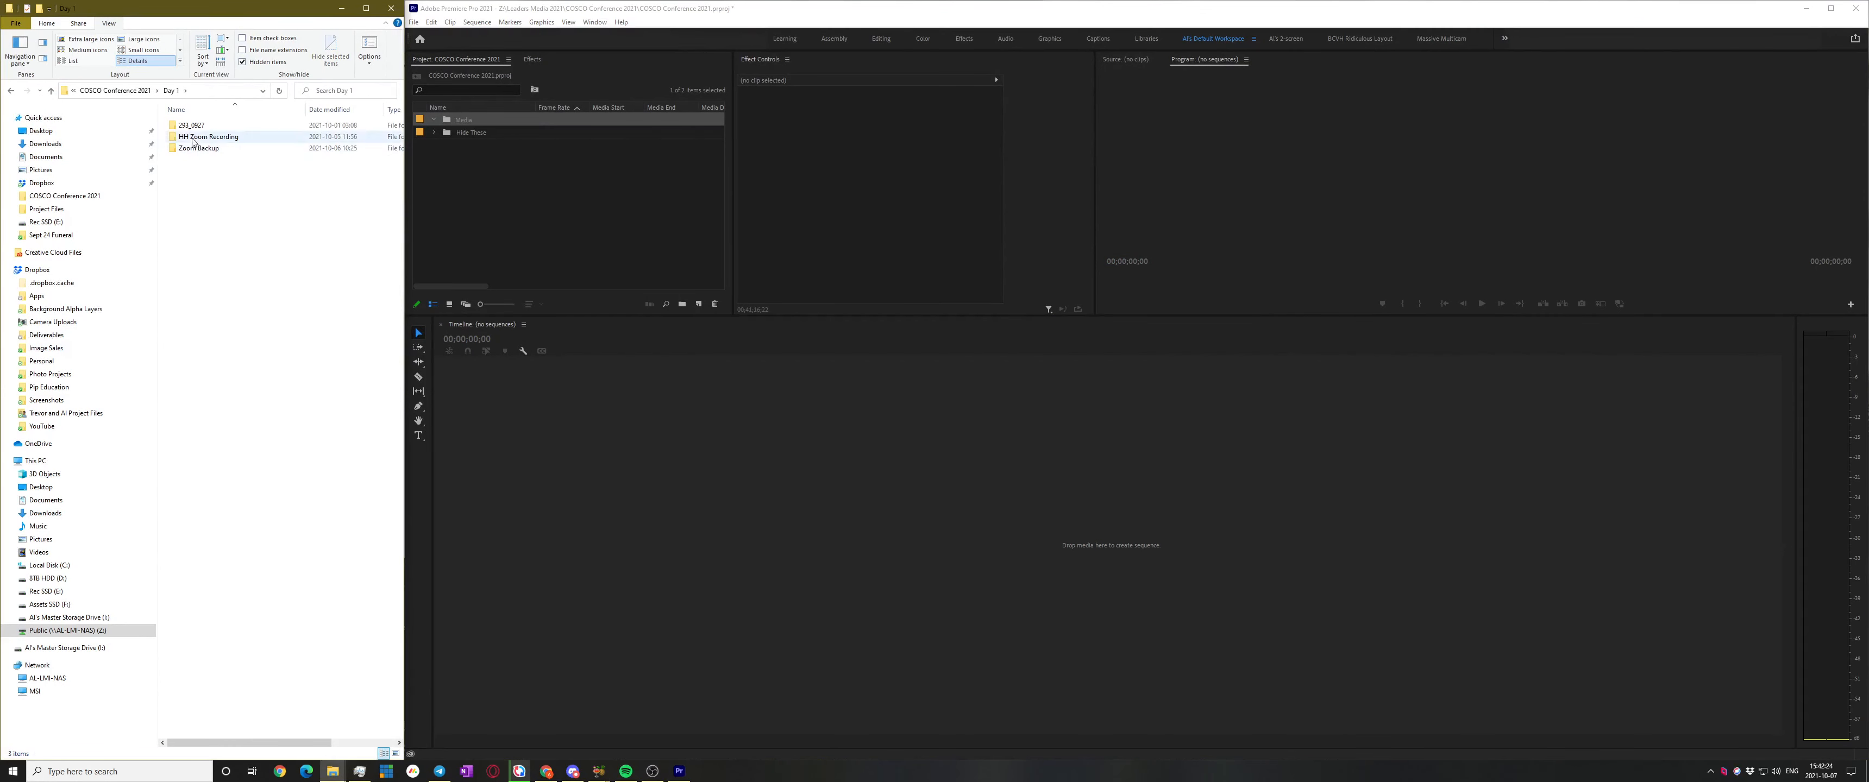
double_click(190, 126)
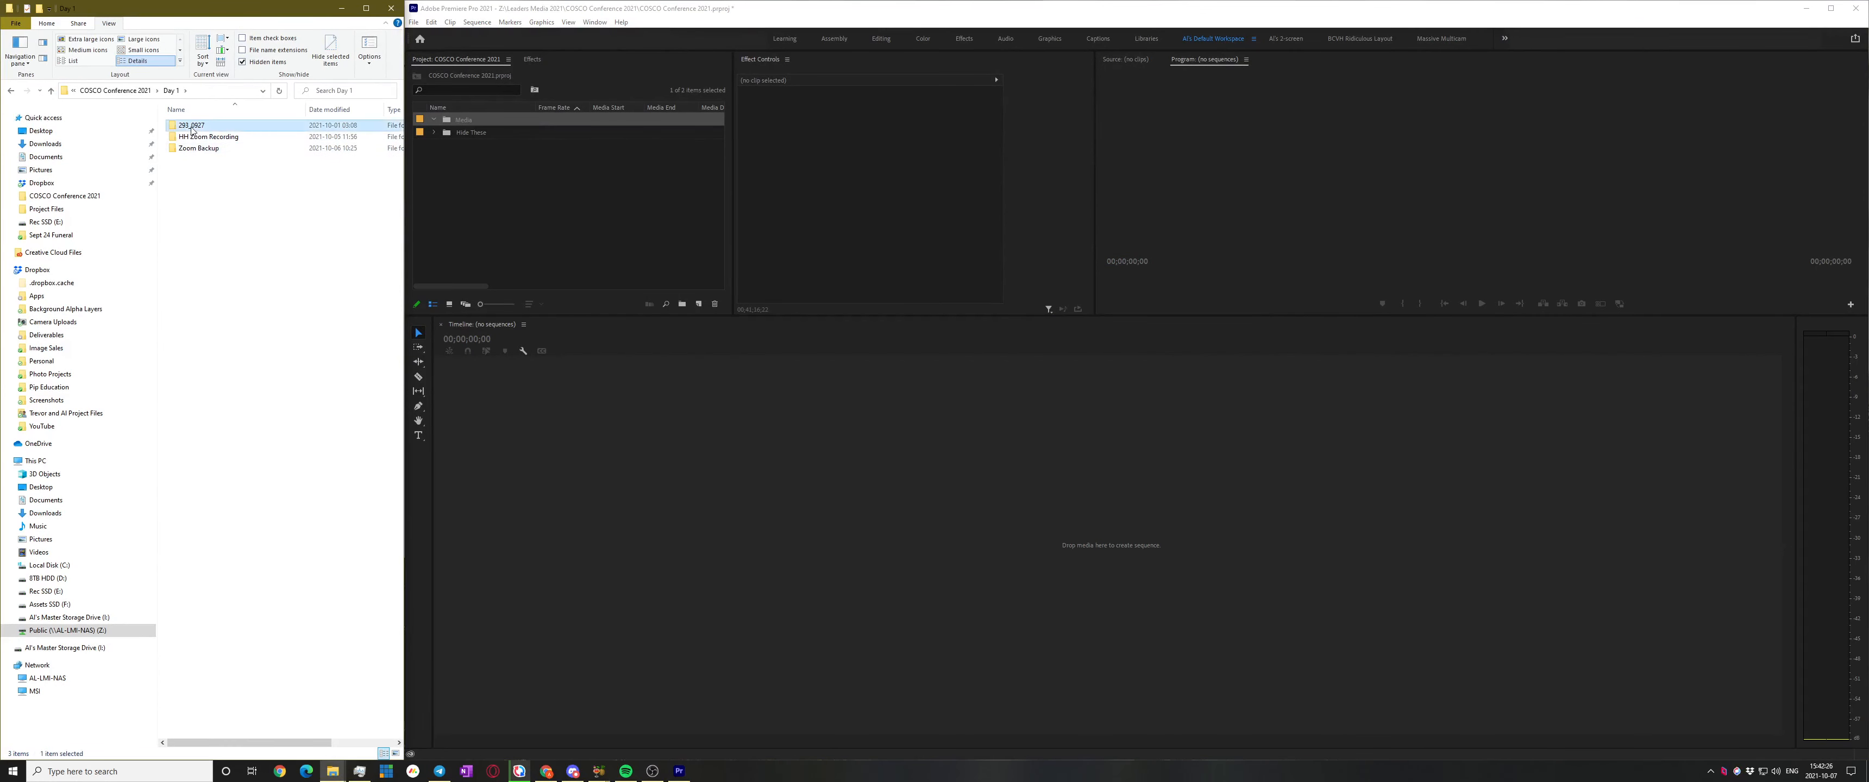
key("alt+Left")
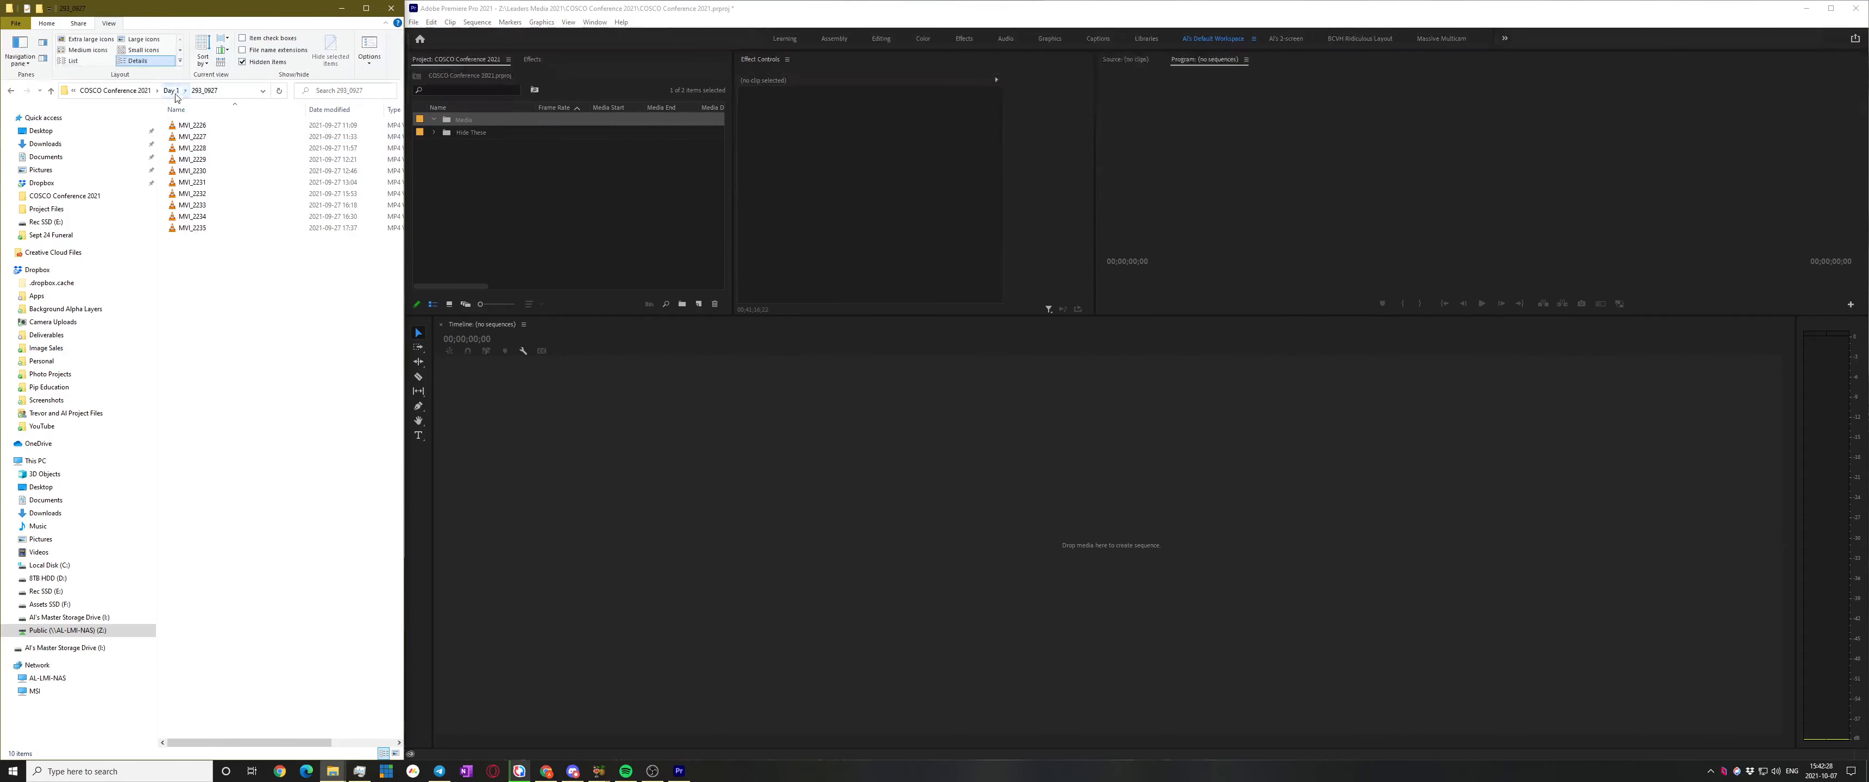
double_click(213, 149)
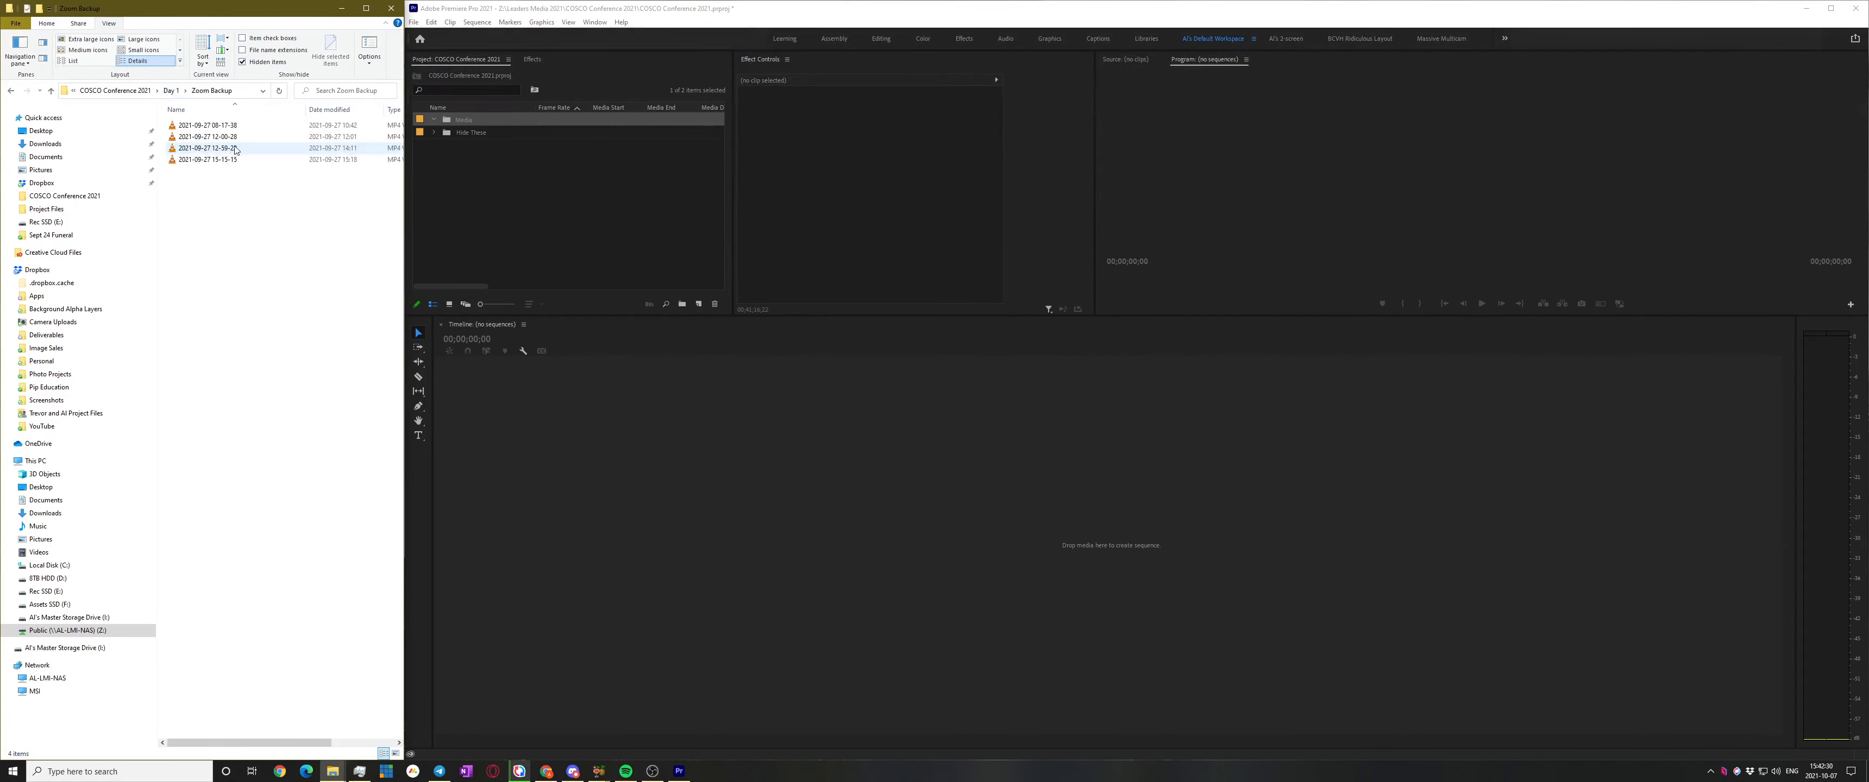
left_click(174, 92)
Add a 'Day 01' bin inside Media and import the Zoom Backup folder into it
left_click_drag(200, 149, 451, 118)
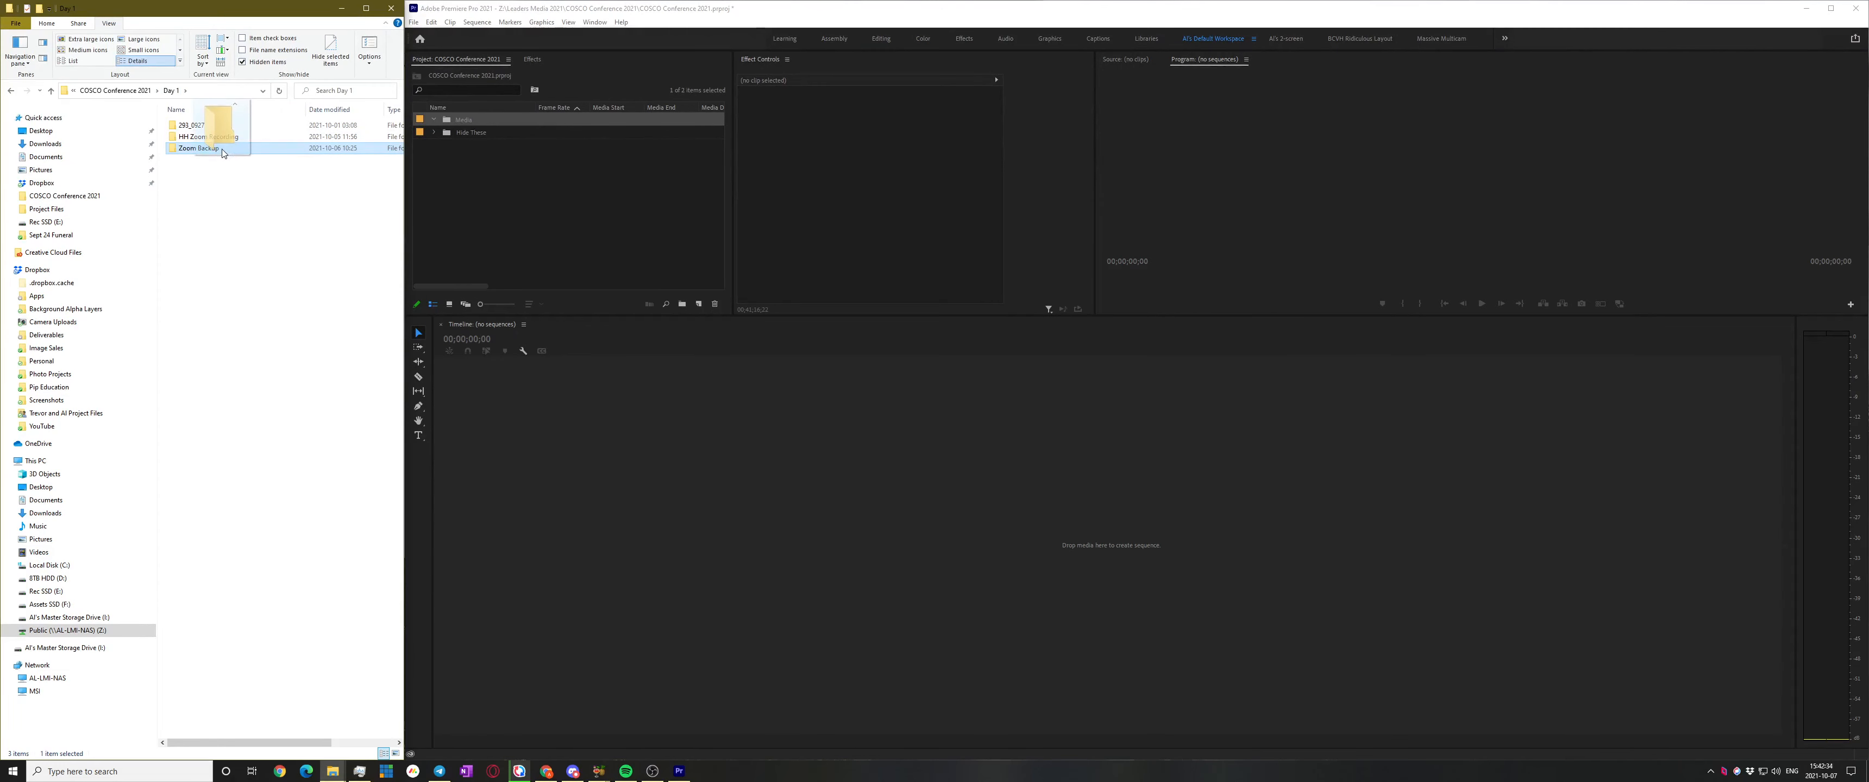
left_click(446, 120)
key("ctrl+b")
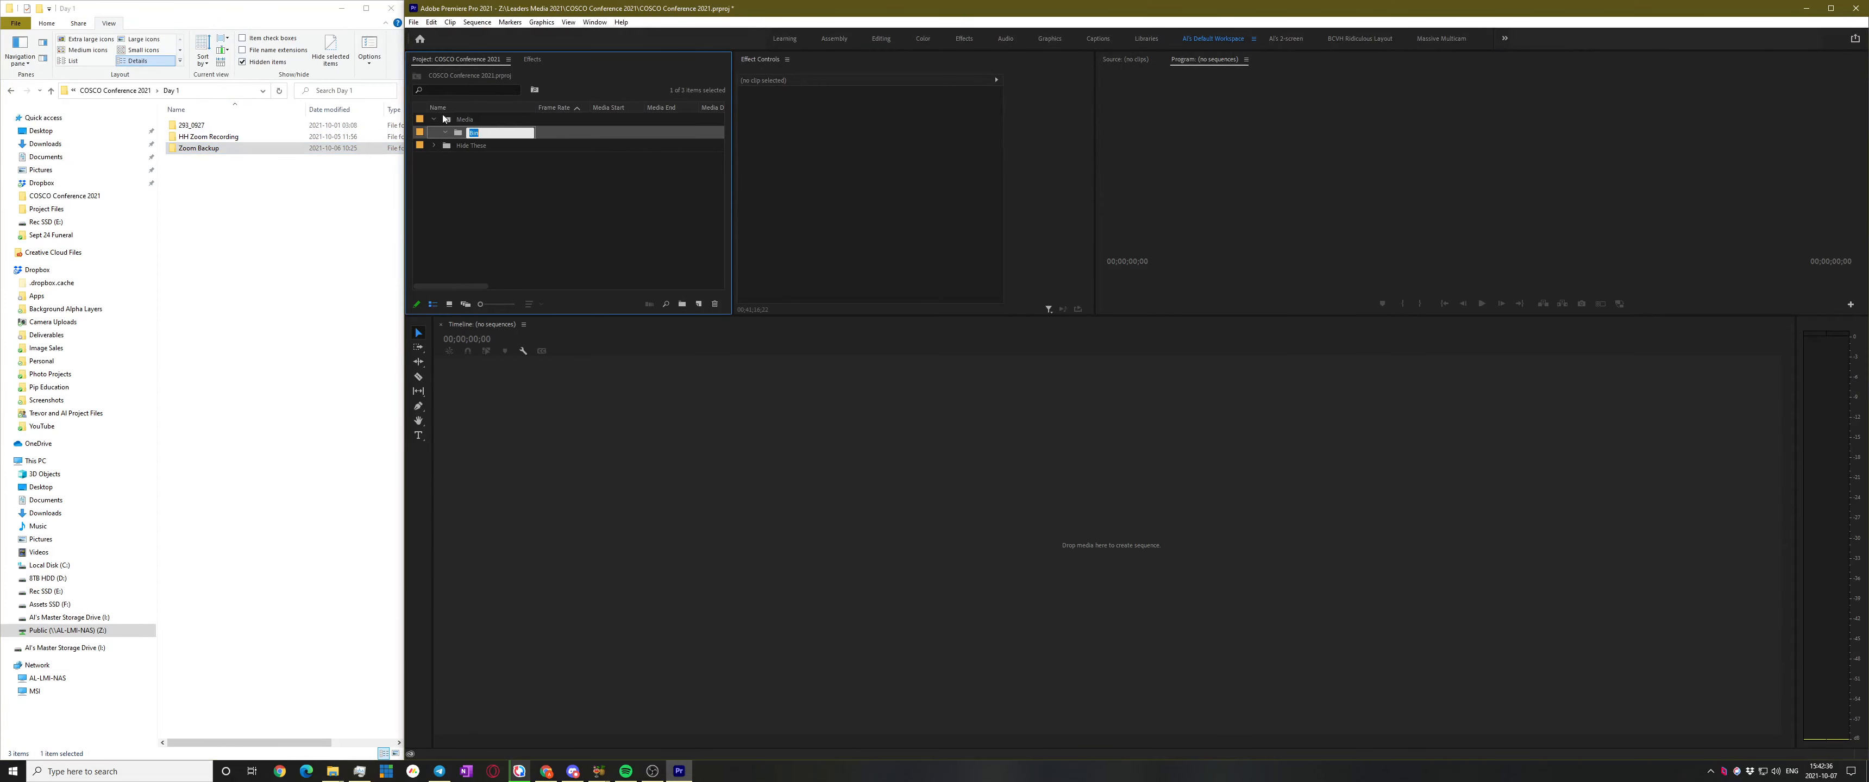
type("Day 01")
key("Return")
left_click_drag(218, 148, 488, 134)
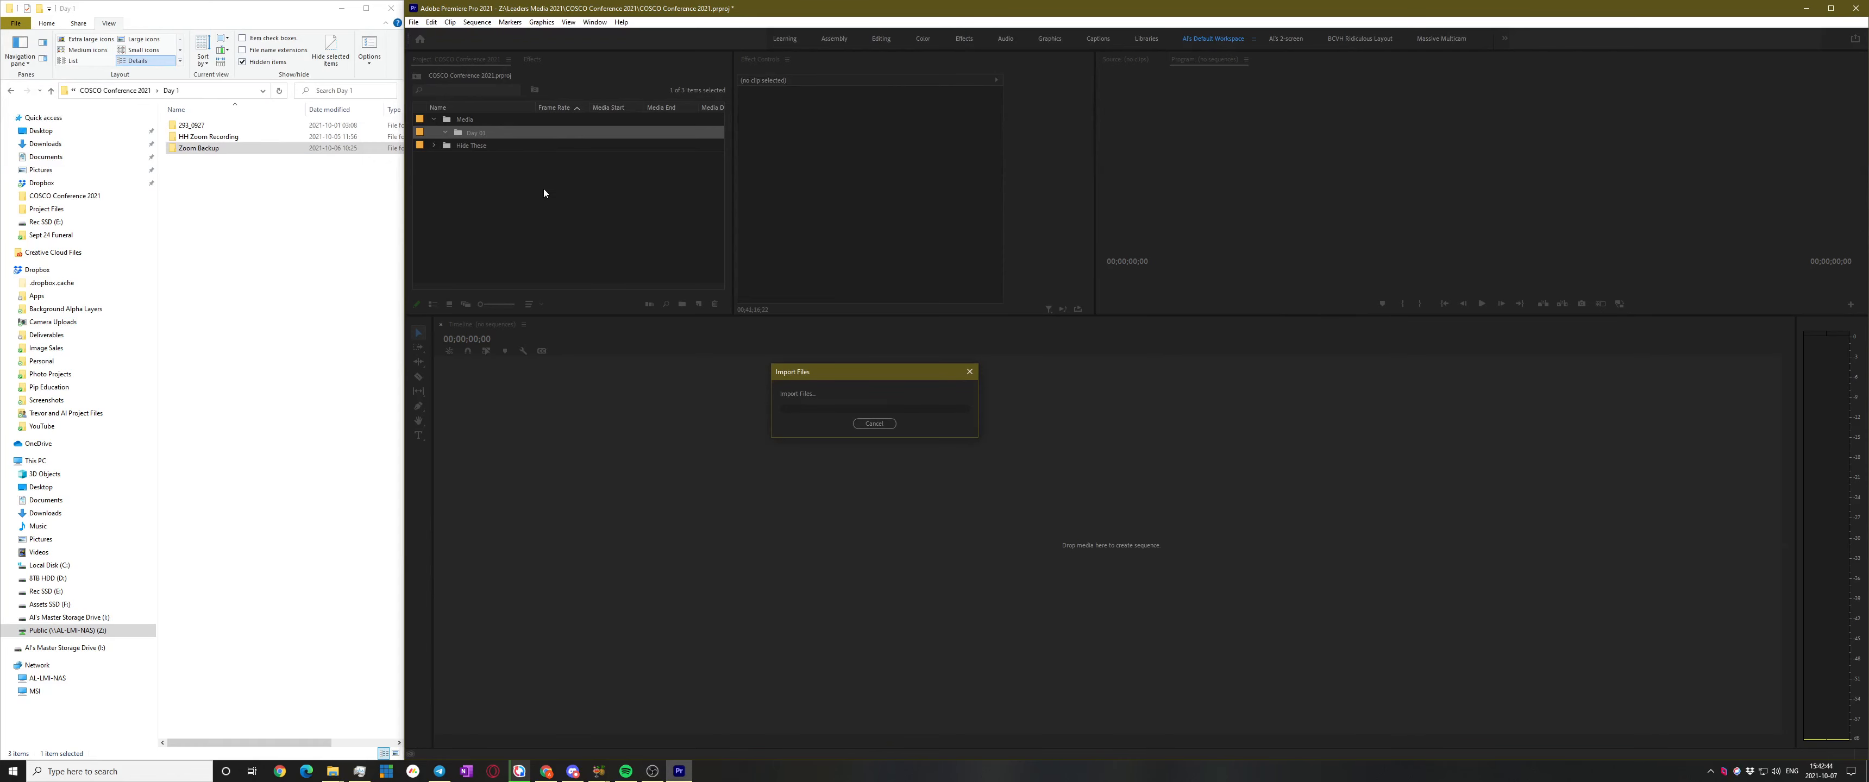
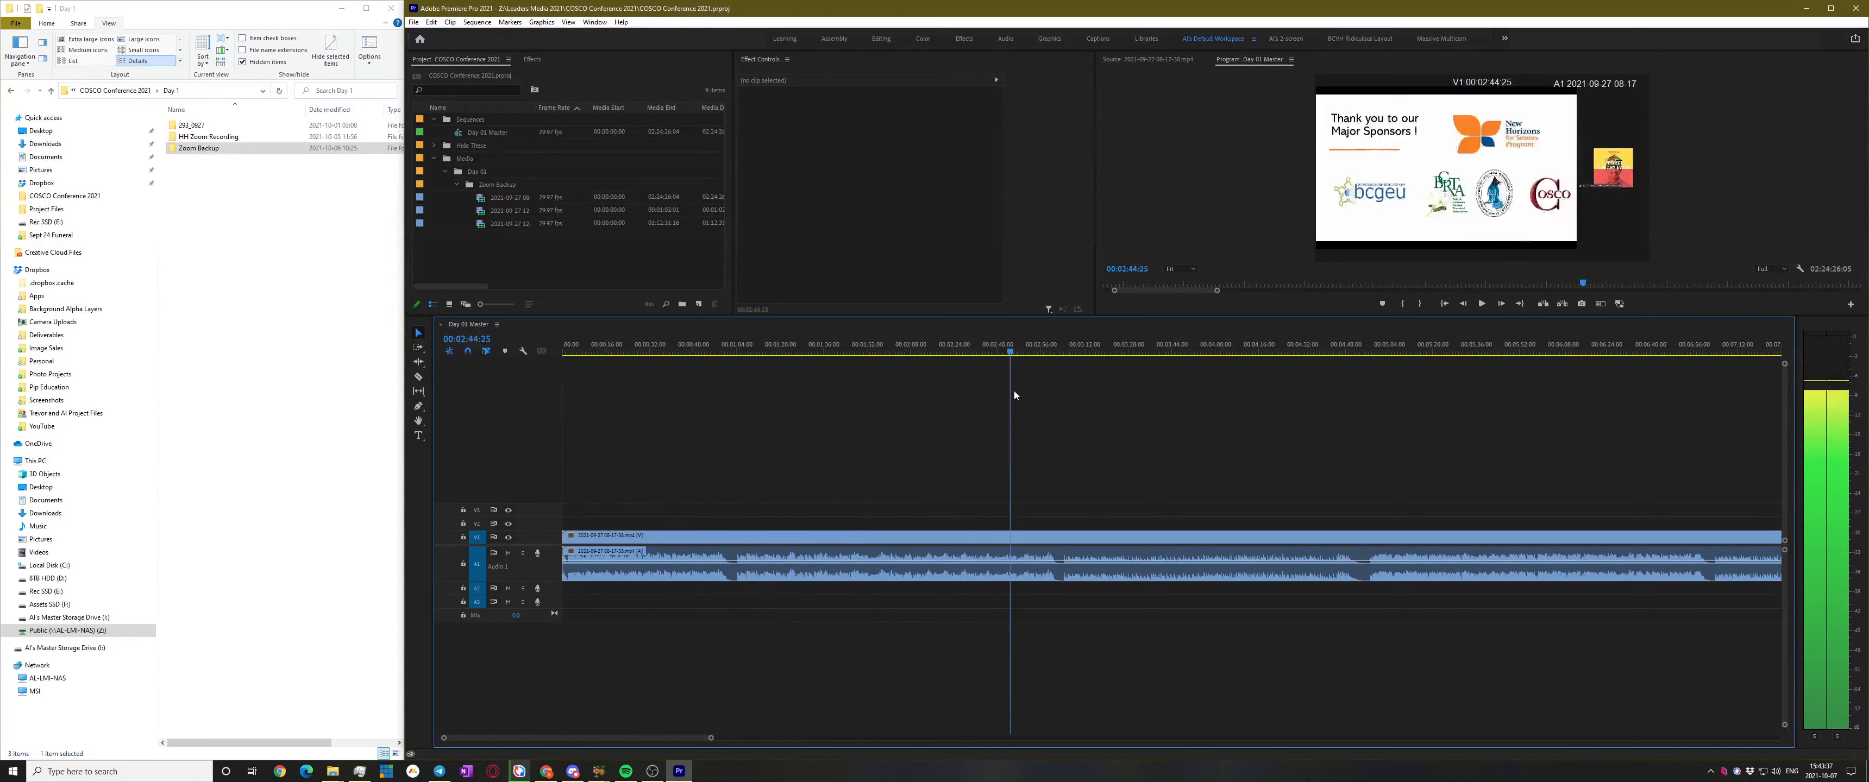
Scrub and play through Day 01 Master from about 00:13:35 and stop at 00:13:50:25 on the red-hat speaker
key("minus")
key("minus")
left_click_drag(734, 342, 1170, 358)
key("space")
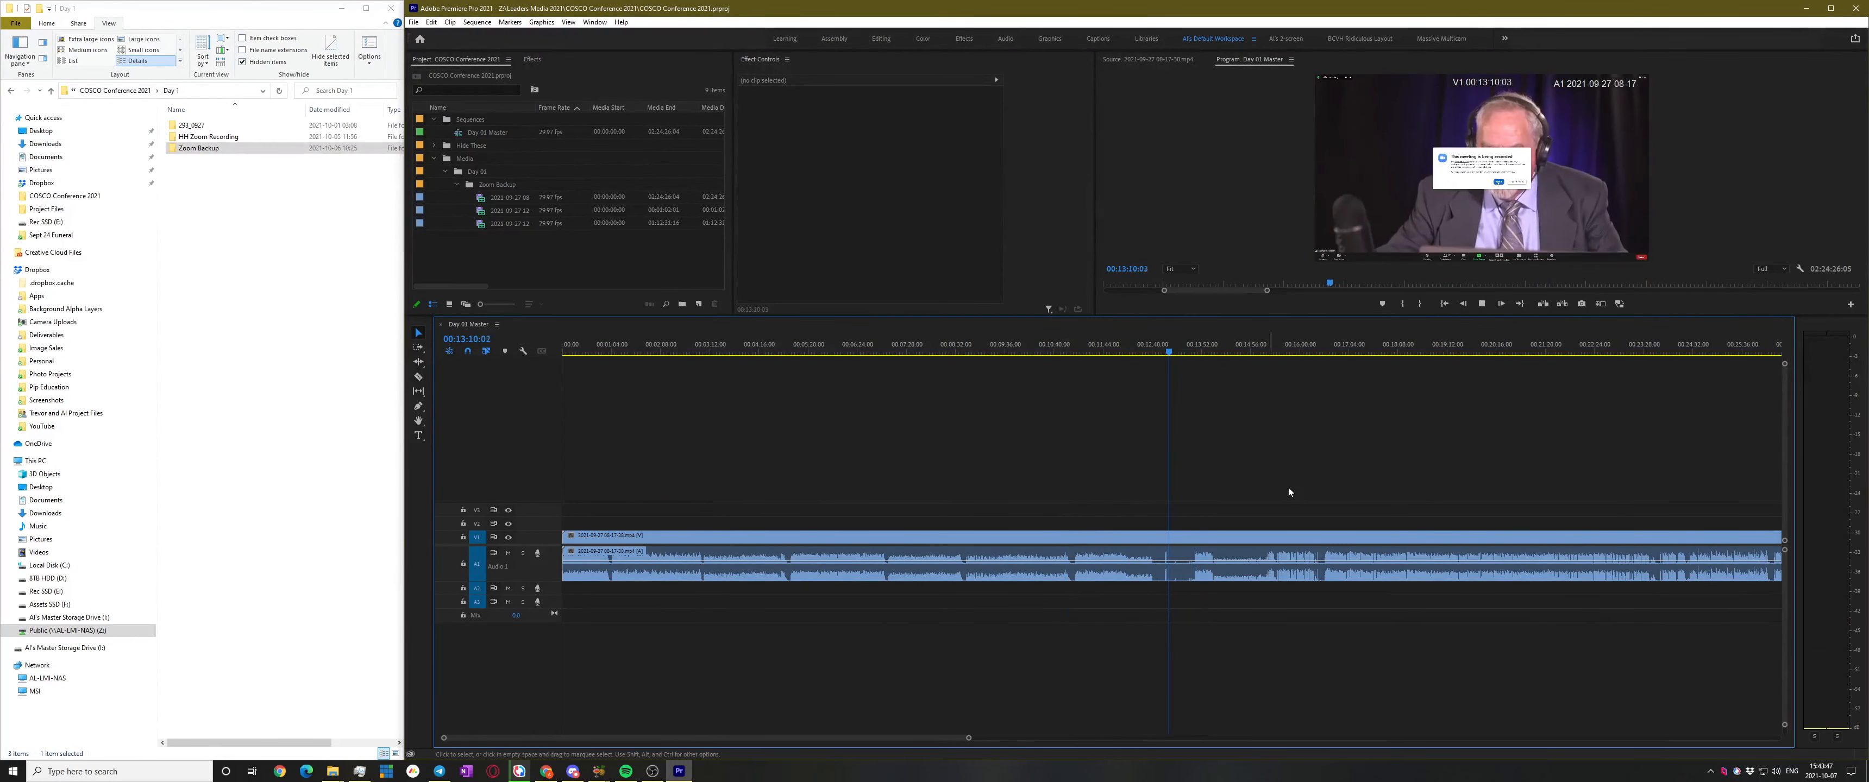
scroll(1261, 499, "up", 6)
left_click_drag(892, 356, 1004, 348)
key("space")
scroll(958, 511, "up", 3)
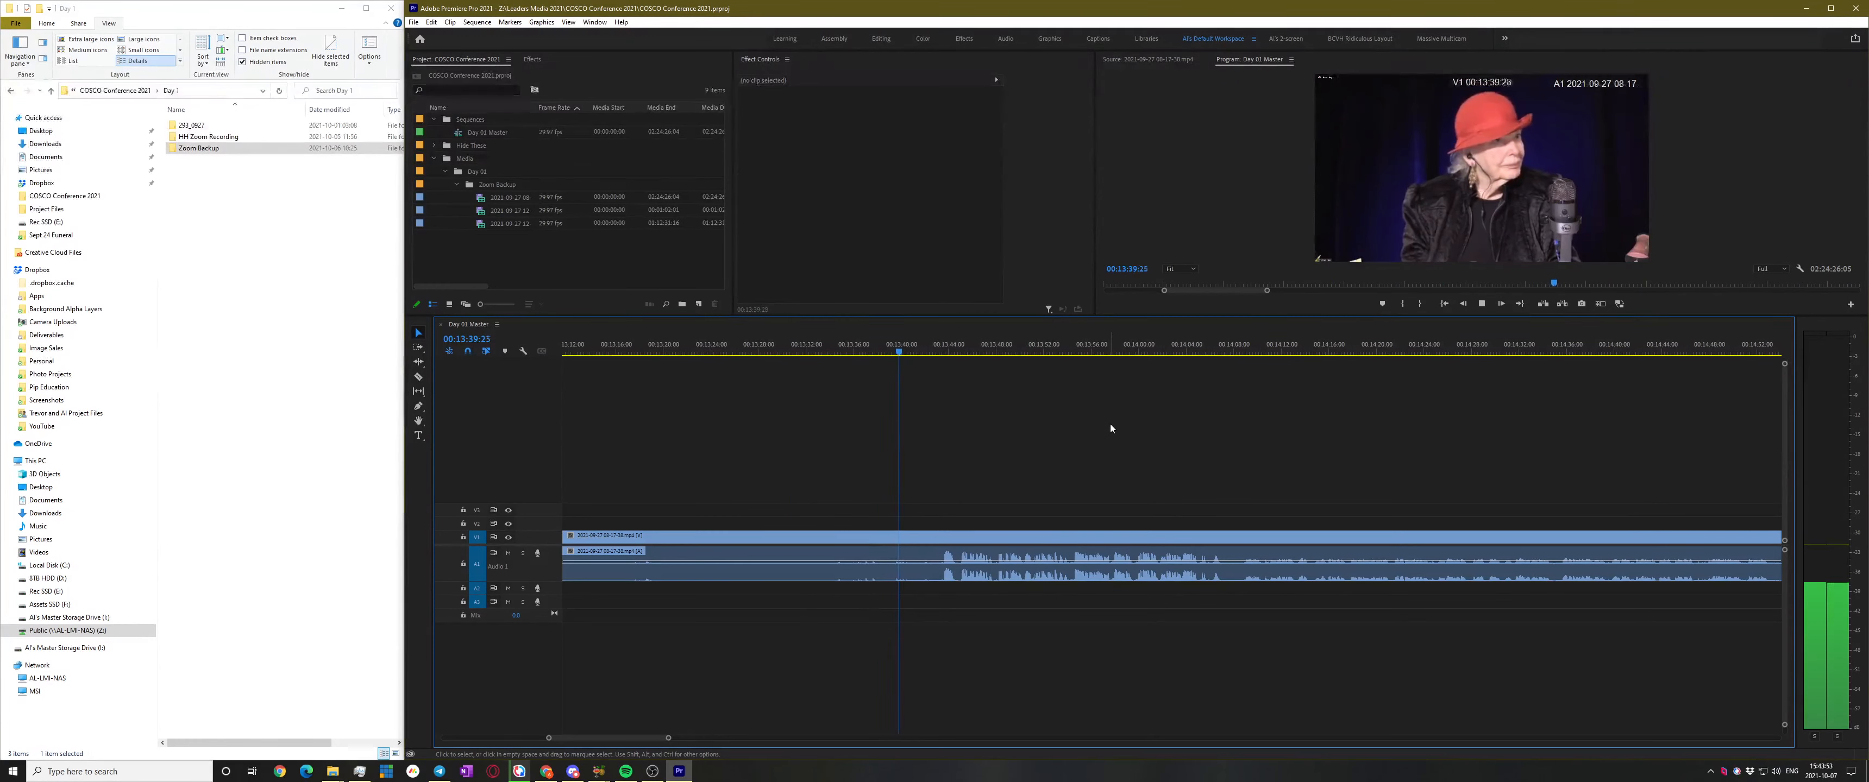
scroll(936, 506, "up", 2)
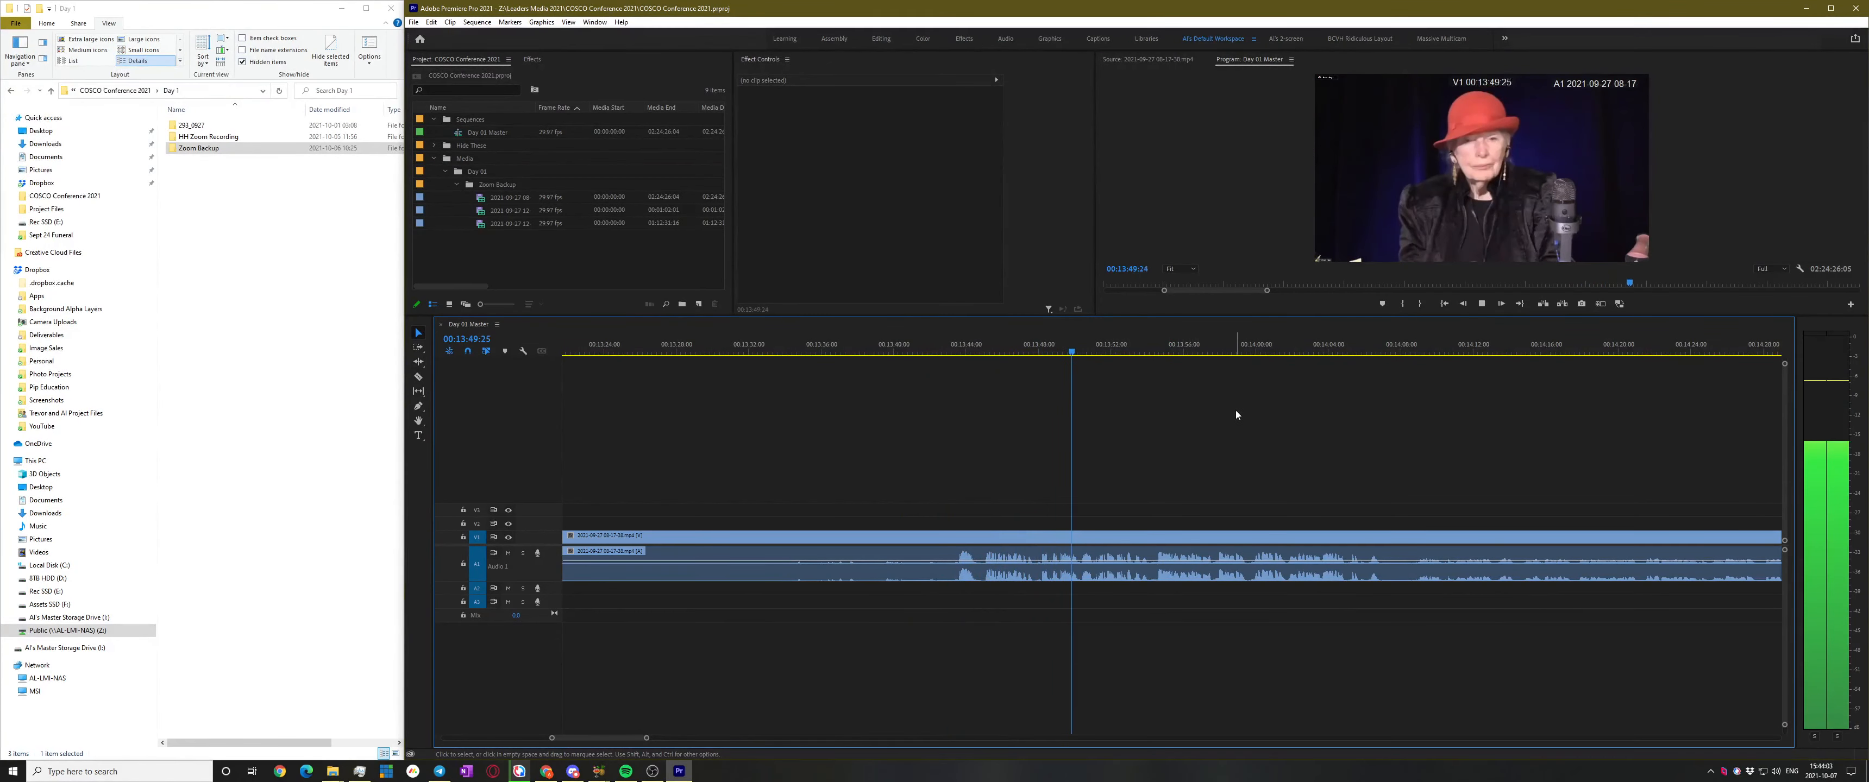
key("space")
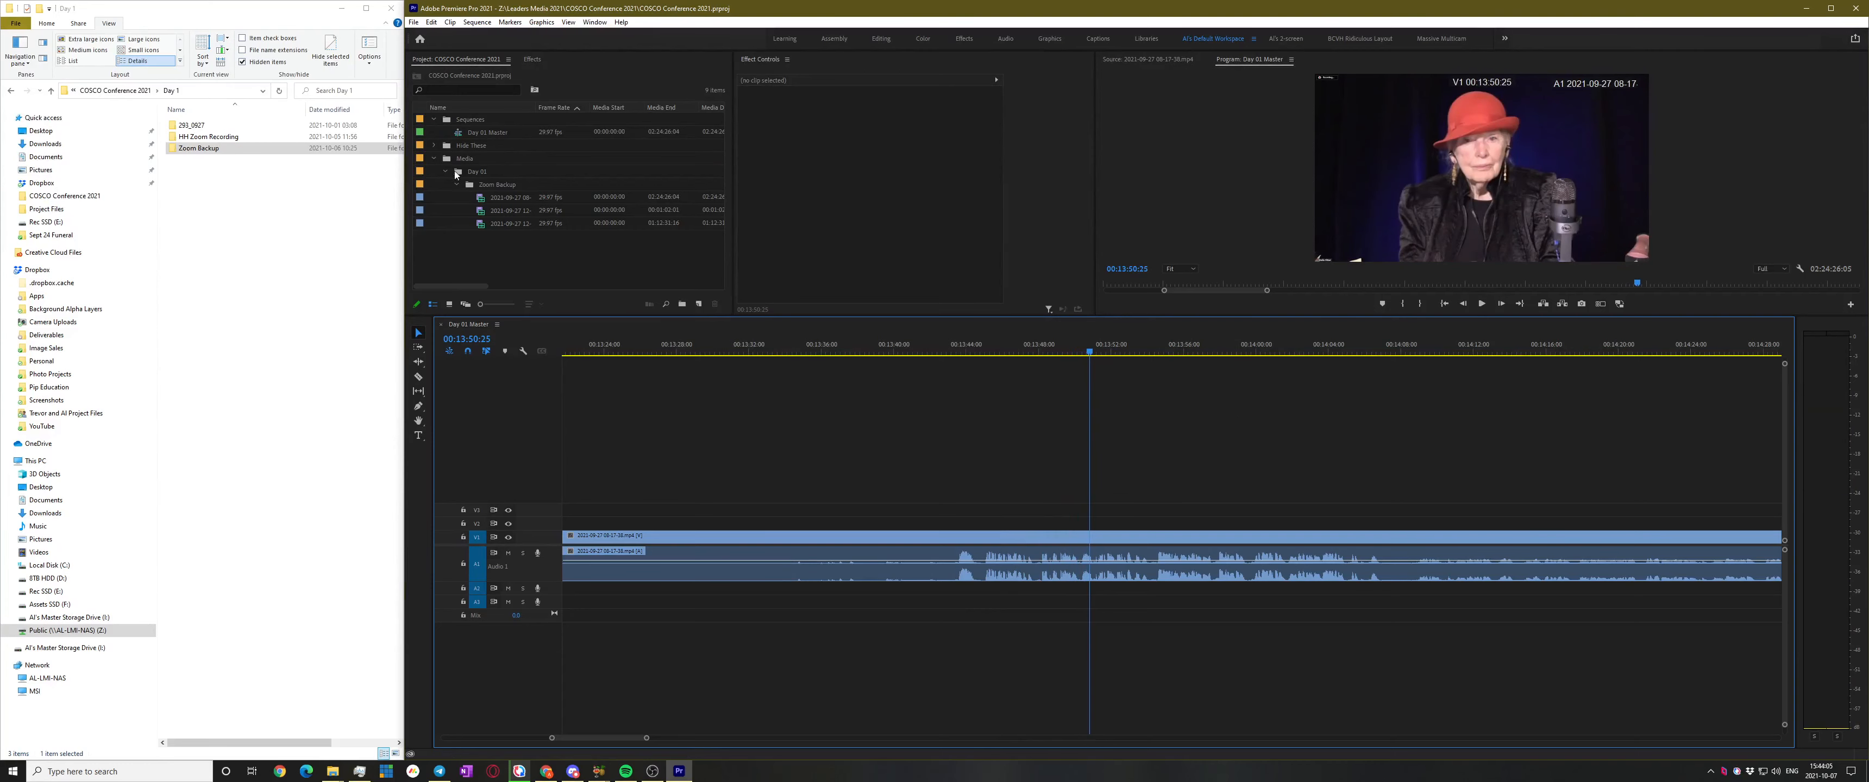
Open the Recording 1 folder in Explorer and create nested HH Recording and Recording 01 bins under Day 01
double_click(198, 135)
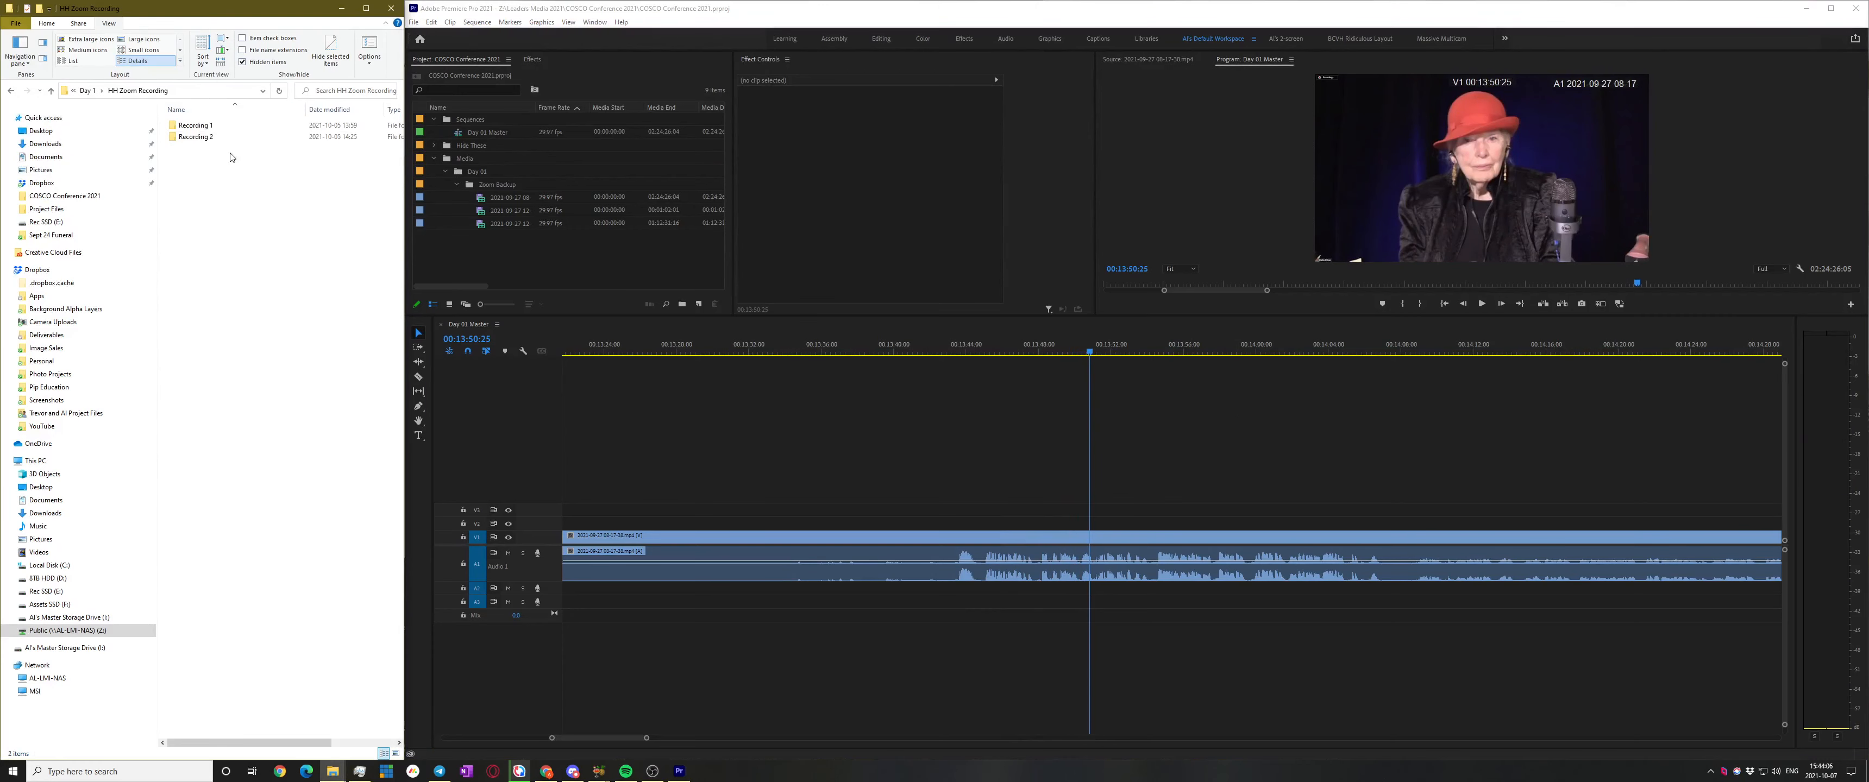
double_click(199, 126)
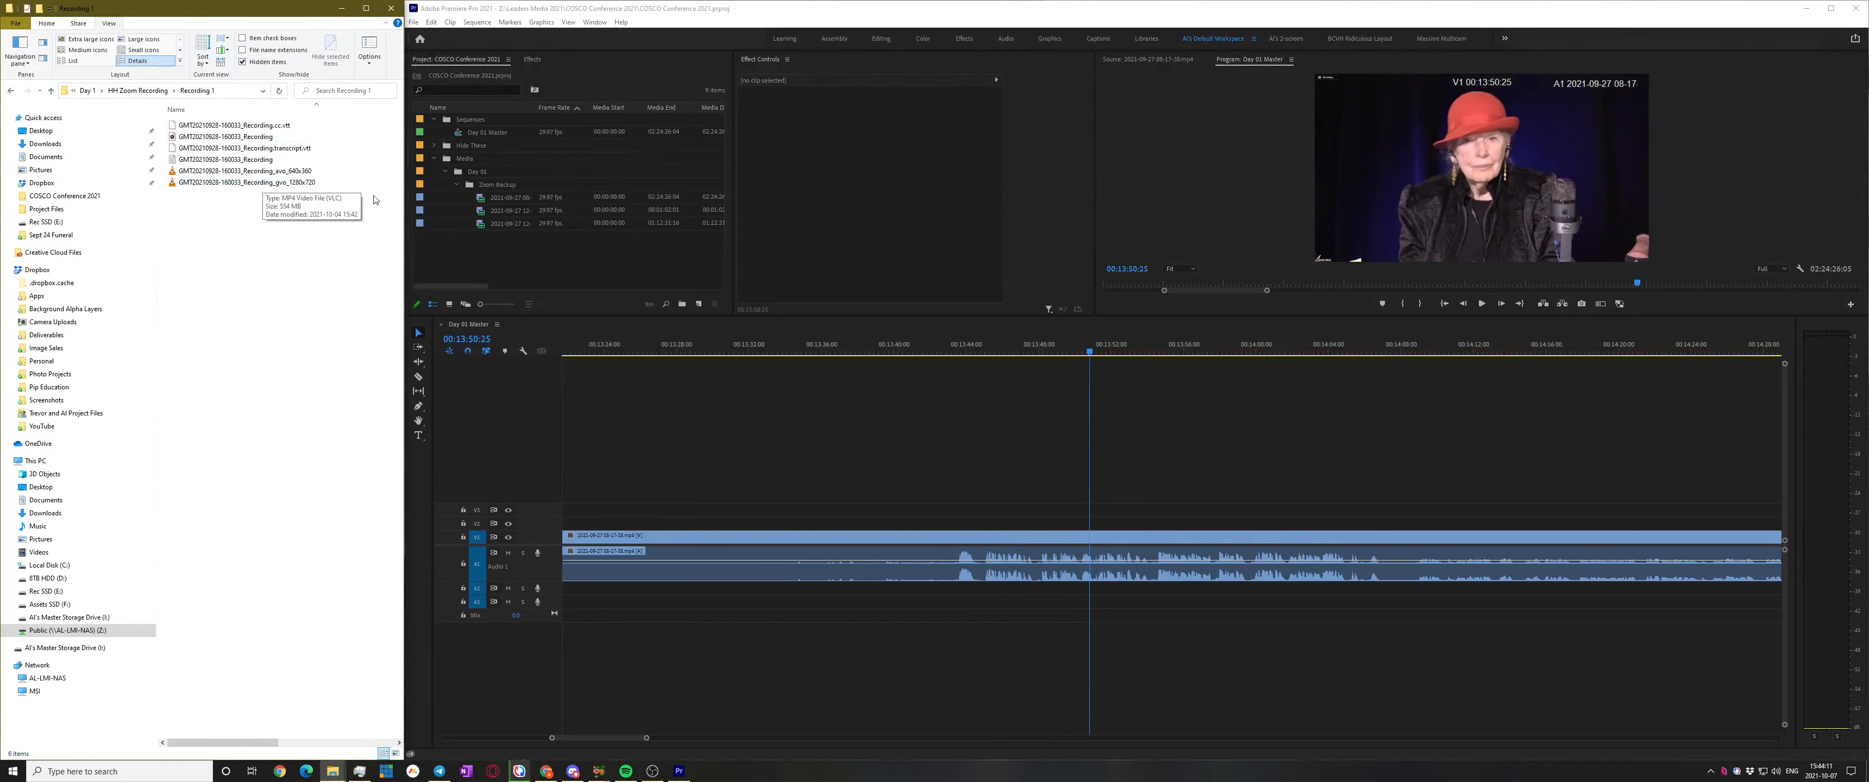
left_click(466, 173)
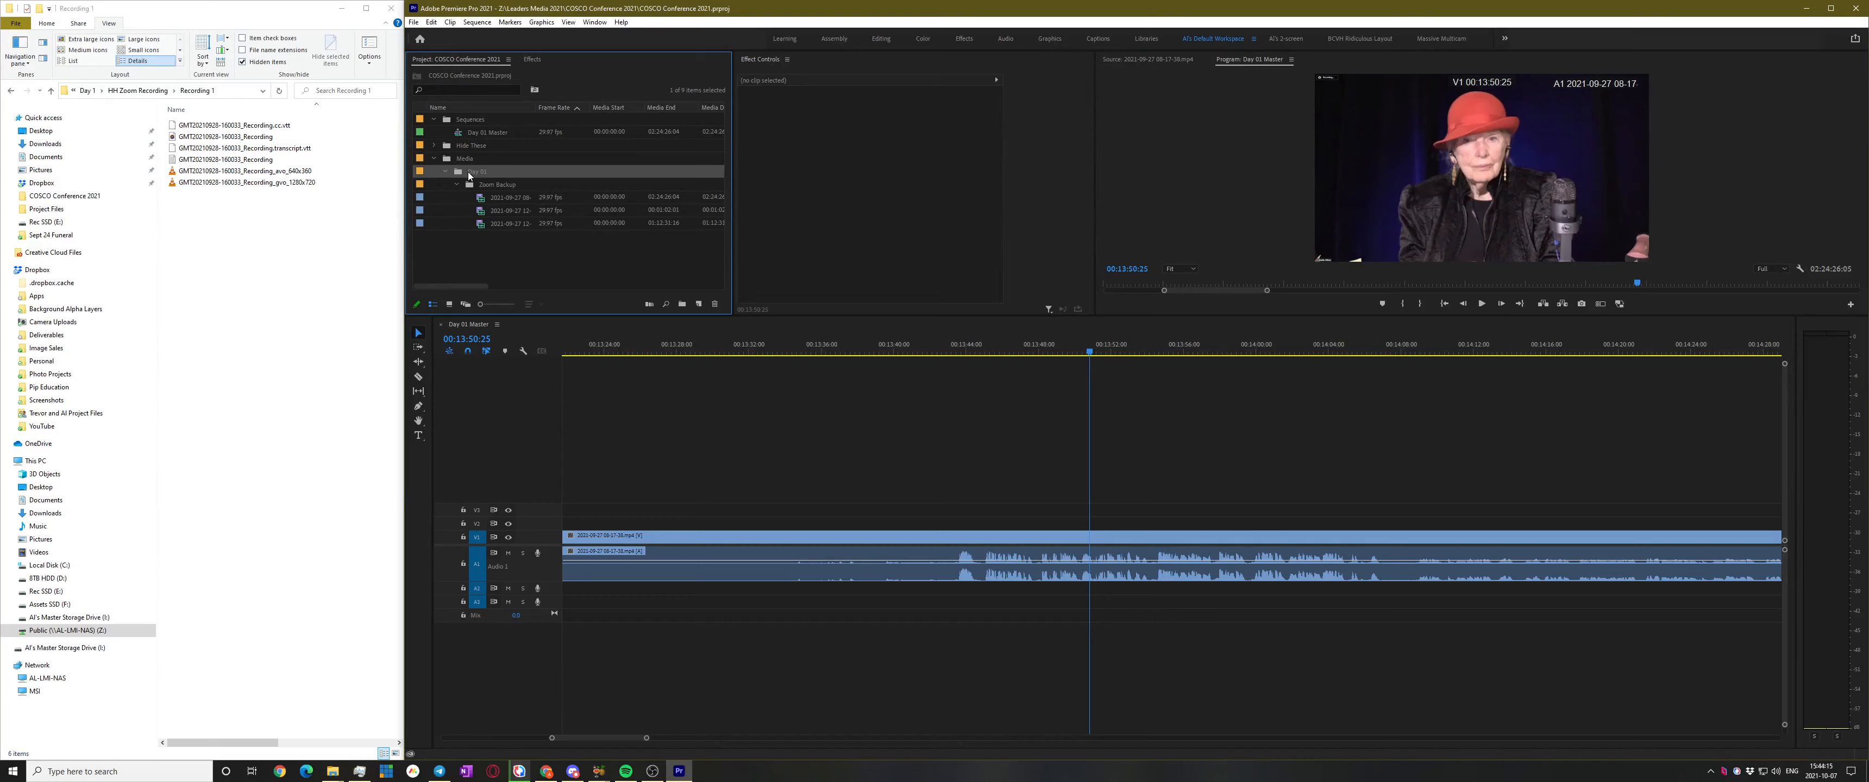
key("ctrl+b")
type("HH Record")
key("Return")
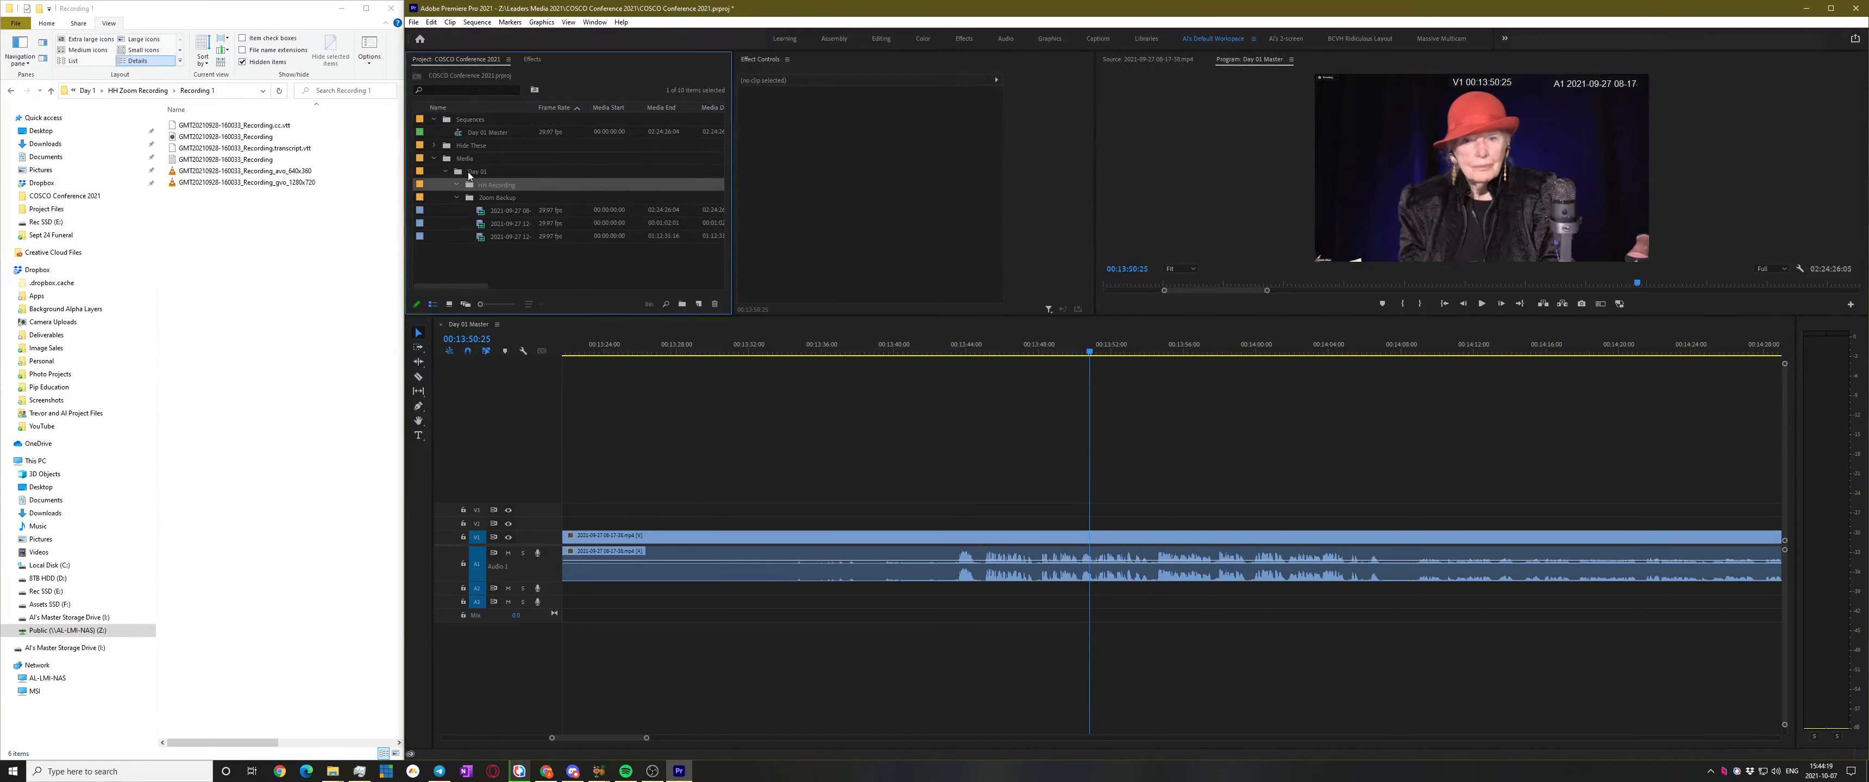
key("ctrl+b")
type("Rec")
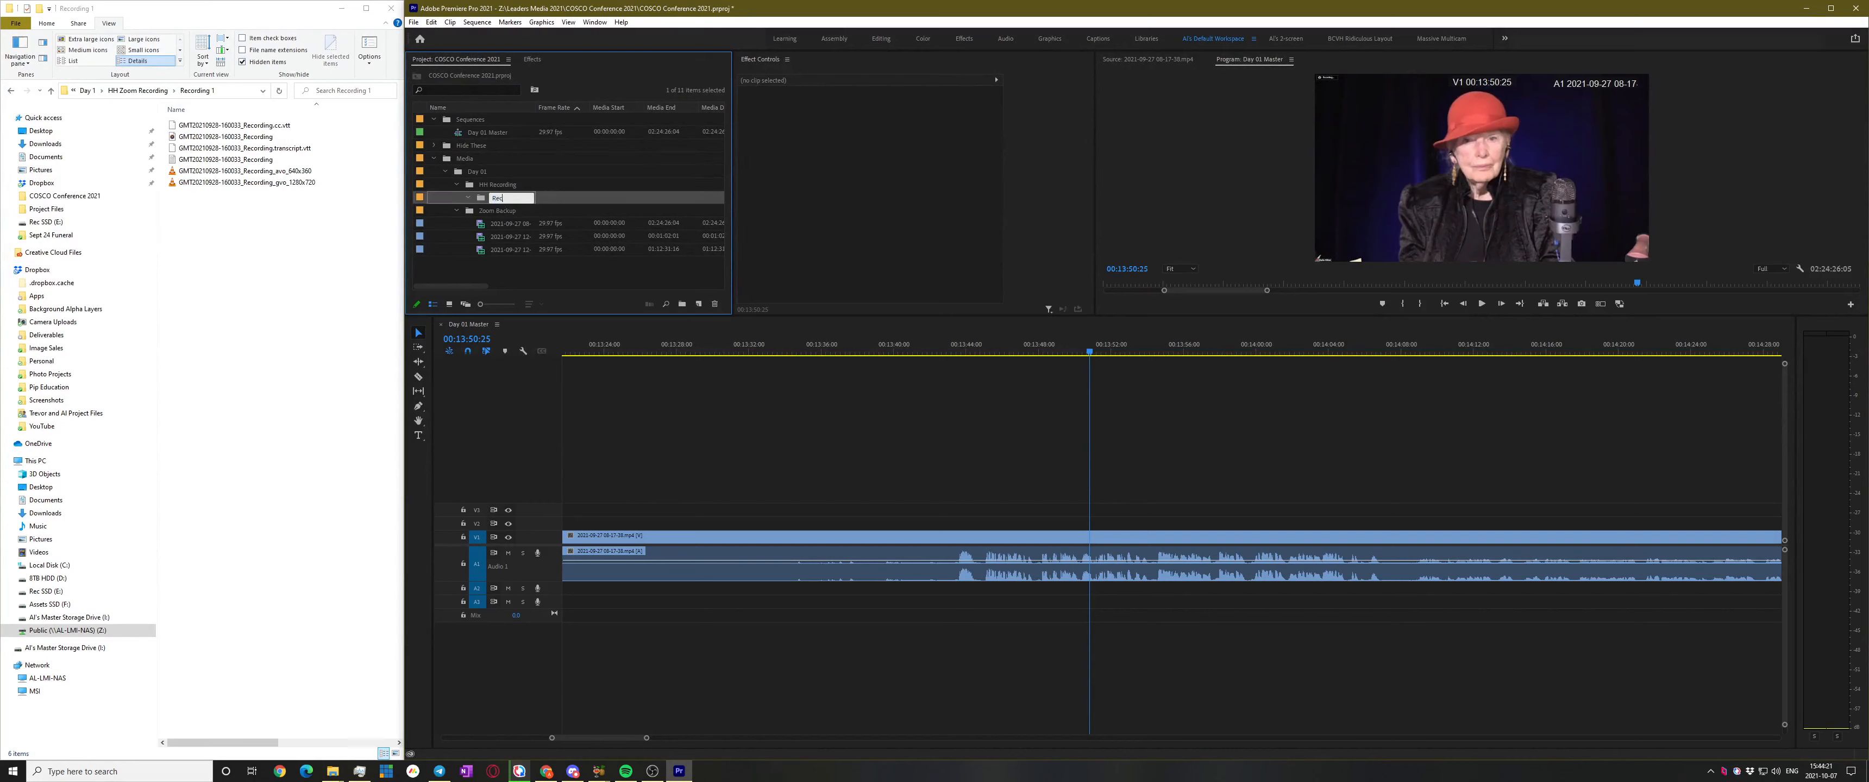
type("ording 01")
key("Return")
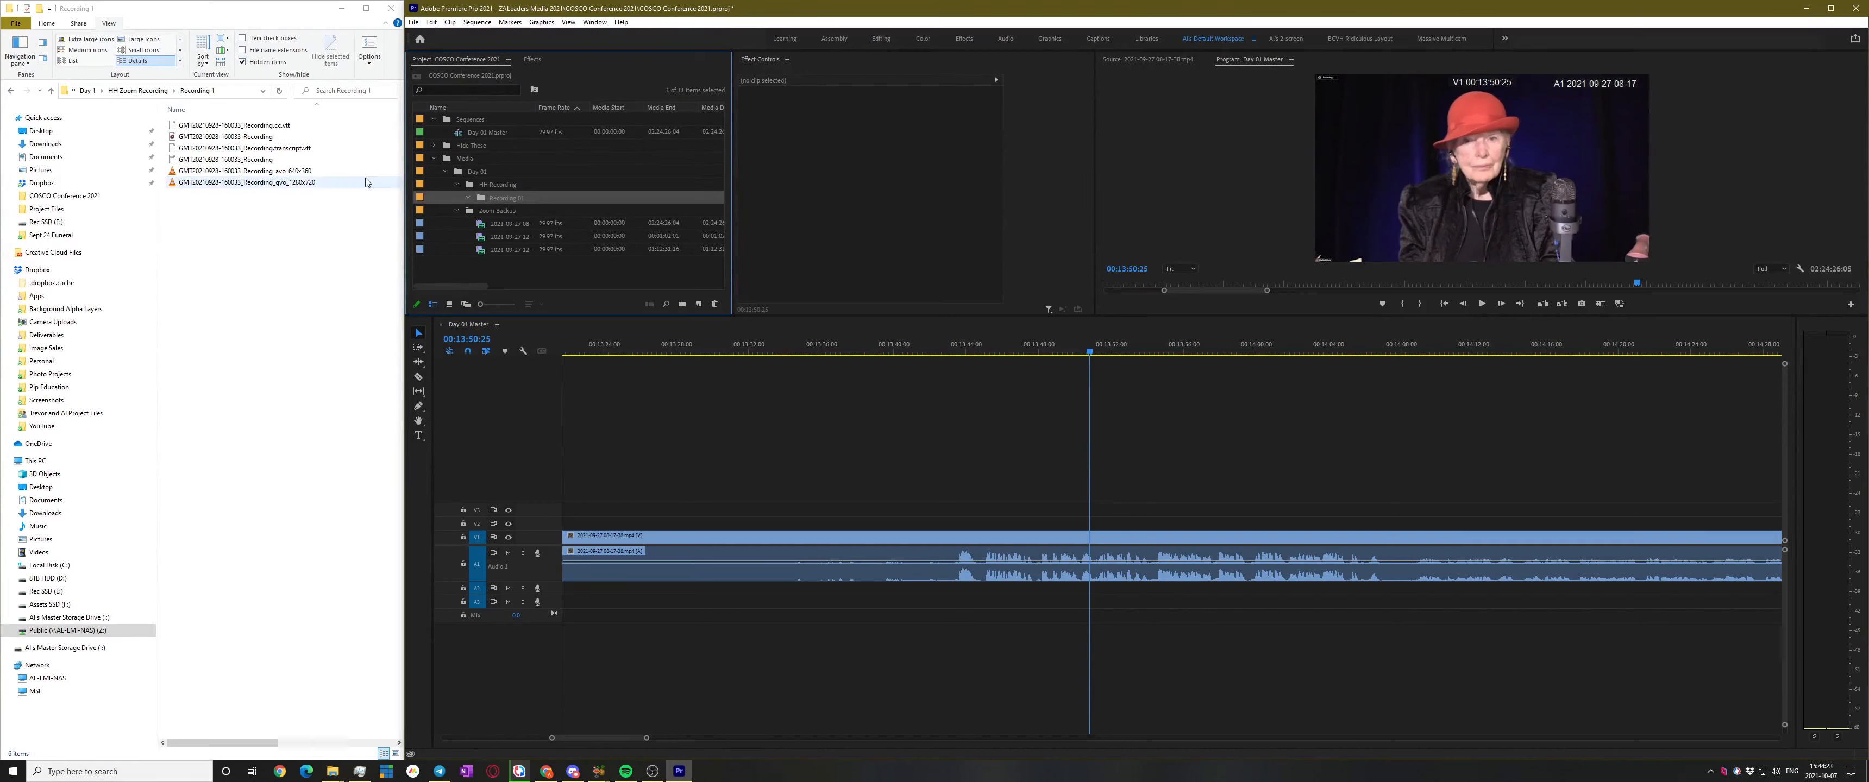
Import the gvo_1280x720 recording into Recording 01 and scrub it in the Source monitor
double_click(247, 138)
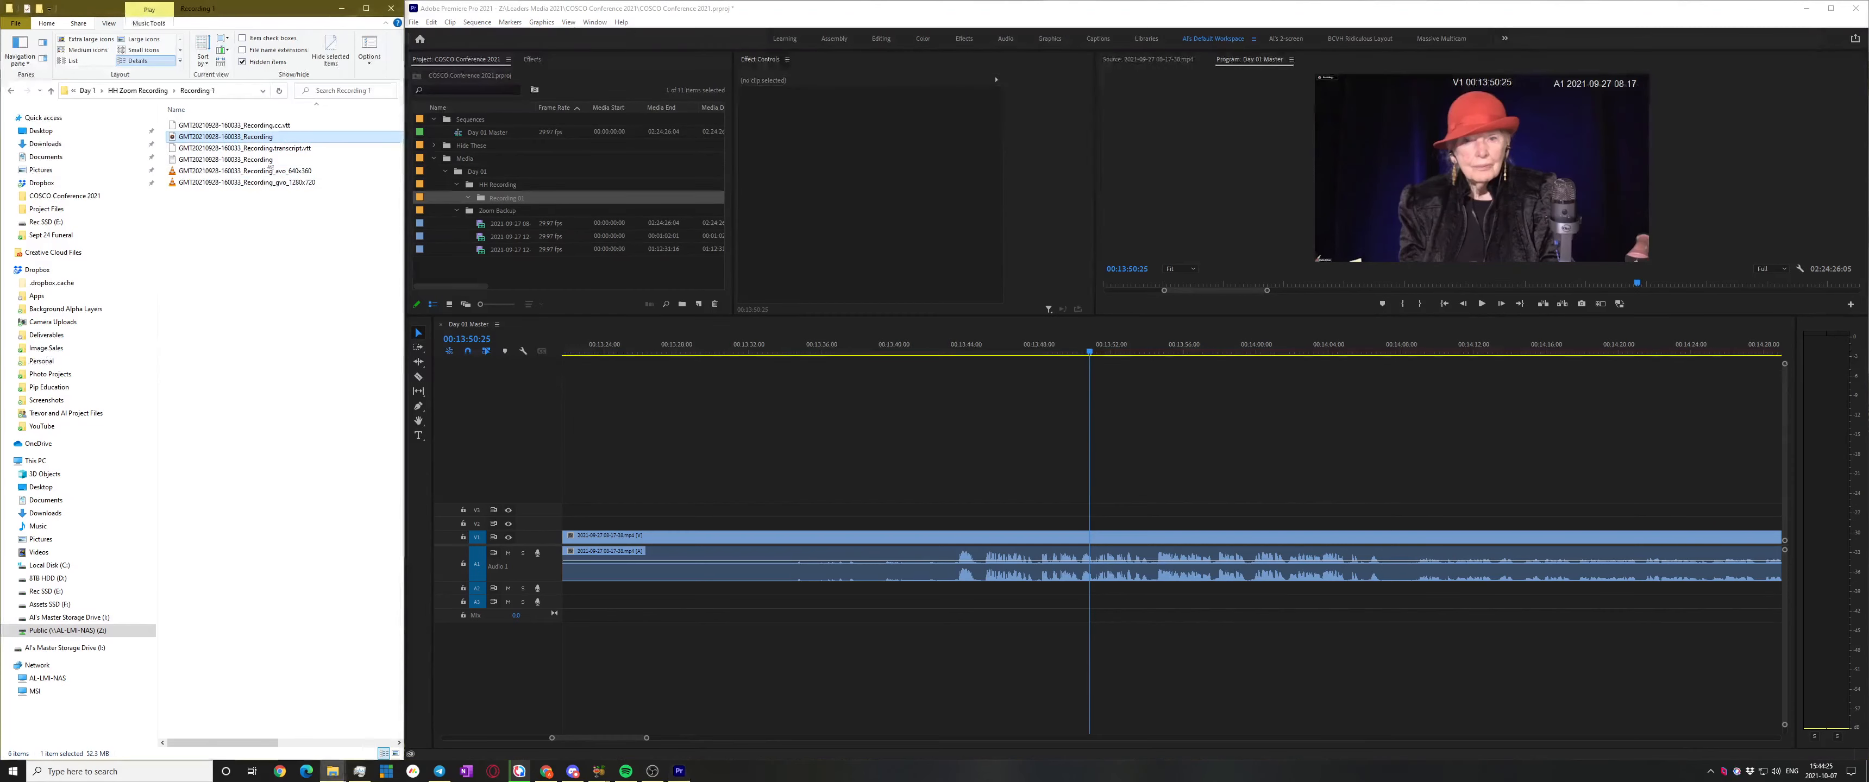
left_click(659, 430)
left_click_drag(247, 182, 517, 196)
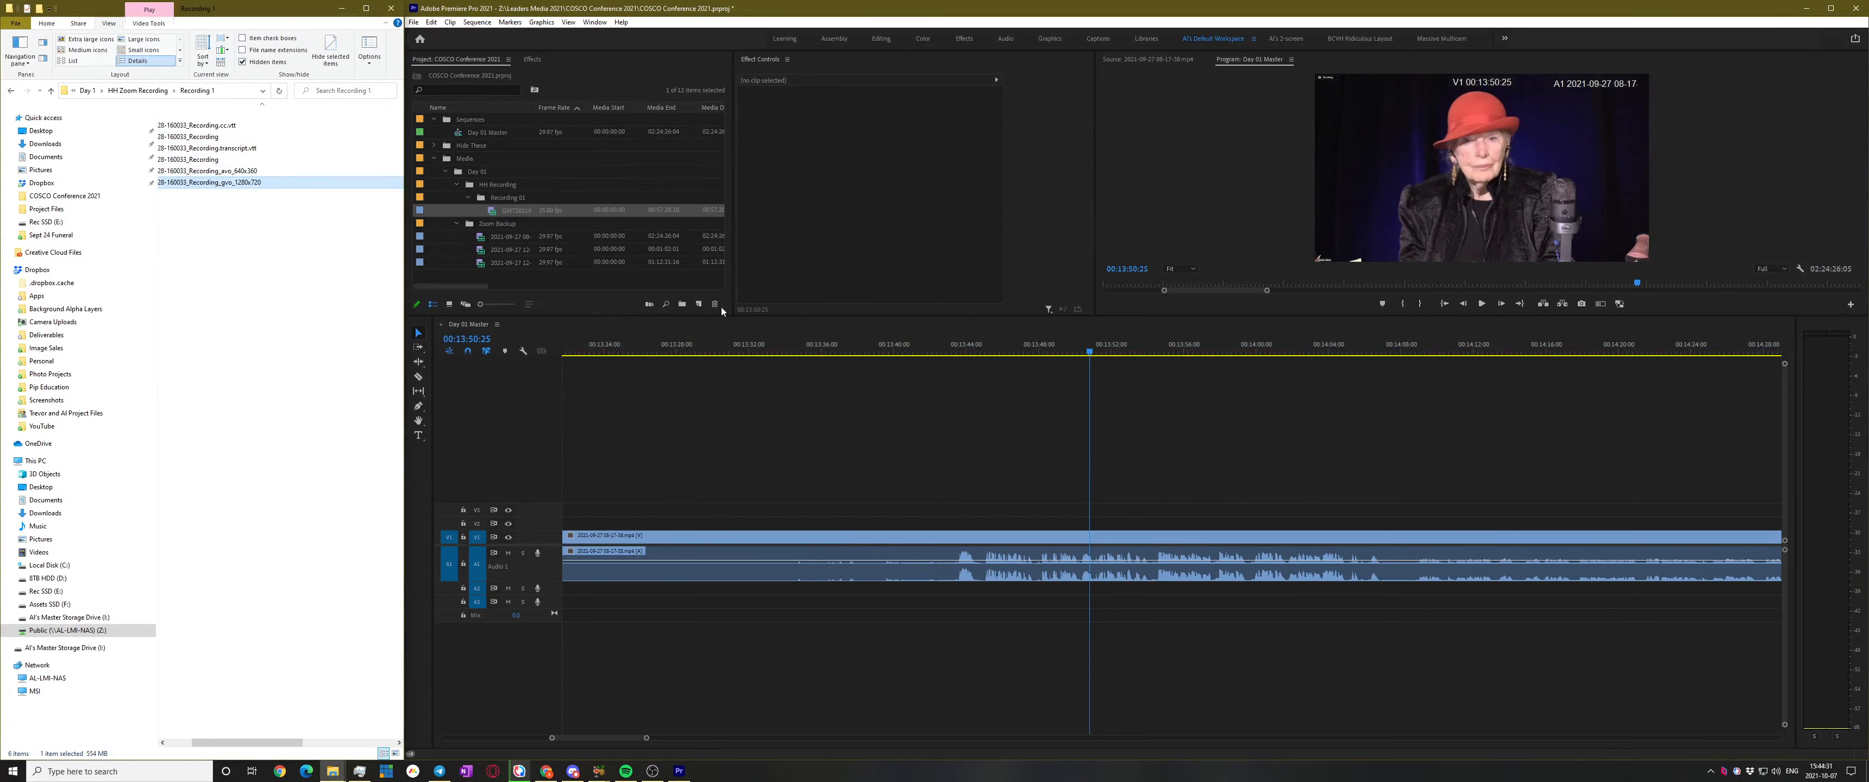
double_click(491, 210)
left_click_drag(1204, 285, 1147, 343)
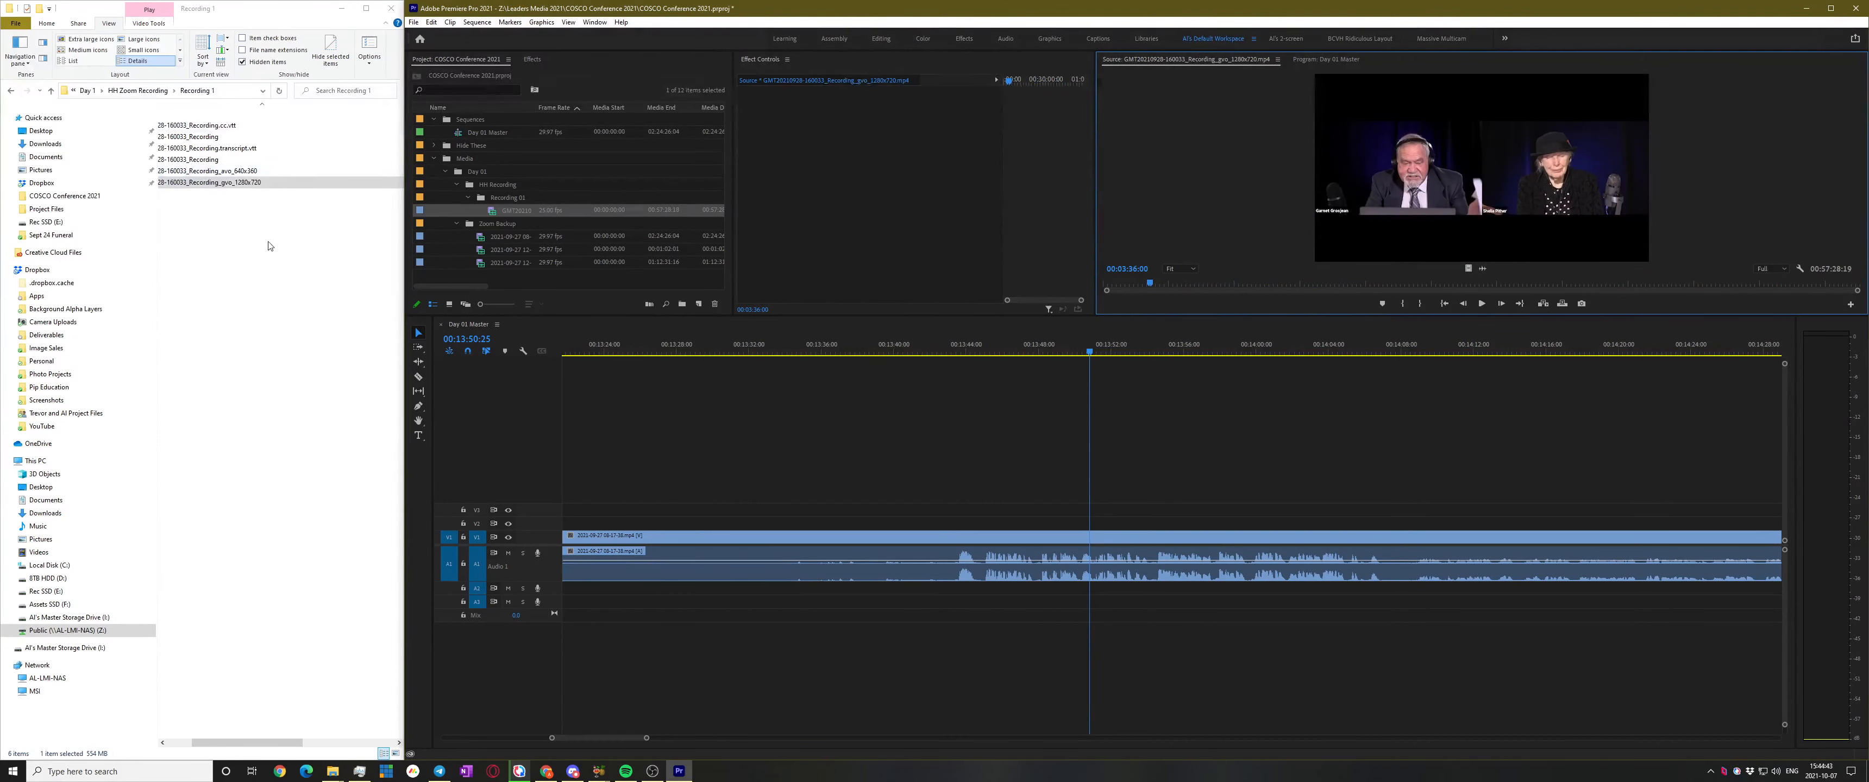
Import the avo_640x360 recording into Recording 01 and play it in the Source monitor
scroll(268, 246, "left", 2)
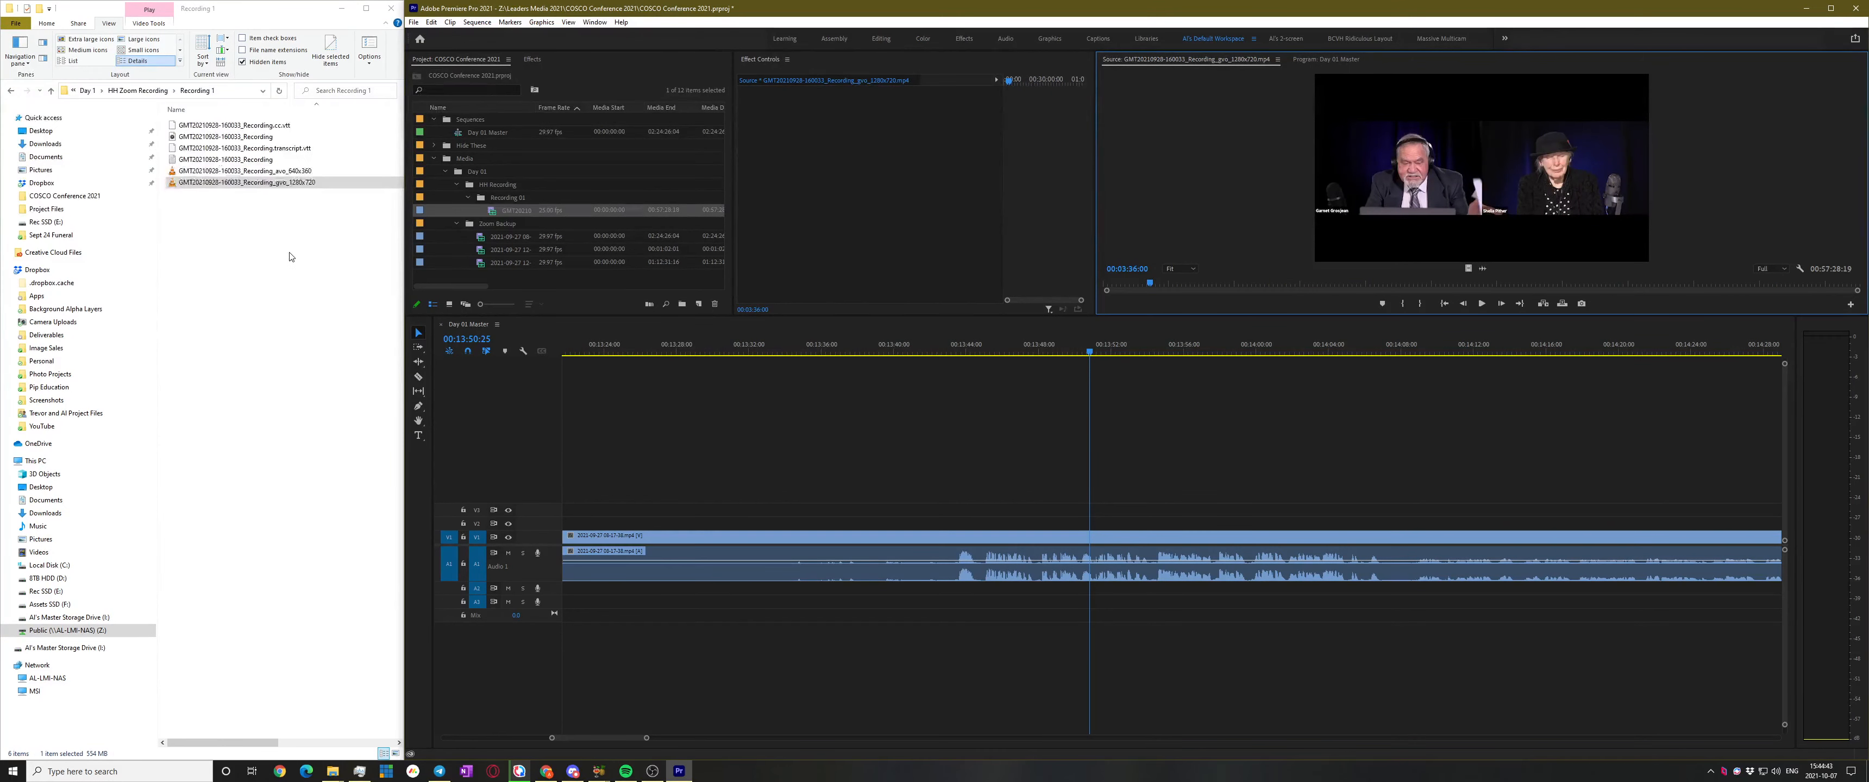
left_click(192, 172)
left_click_drag(173, 174, 511, 210)
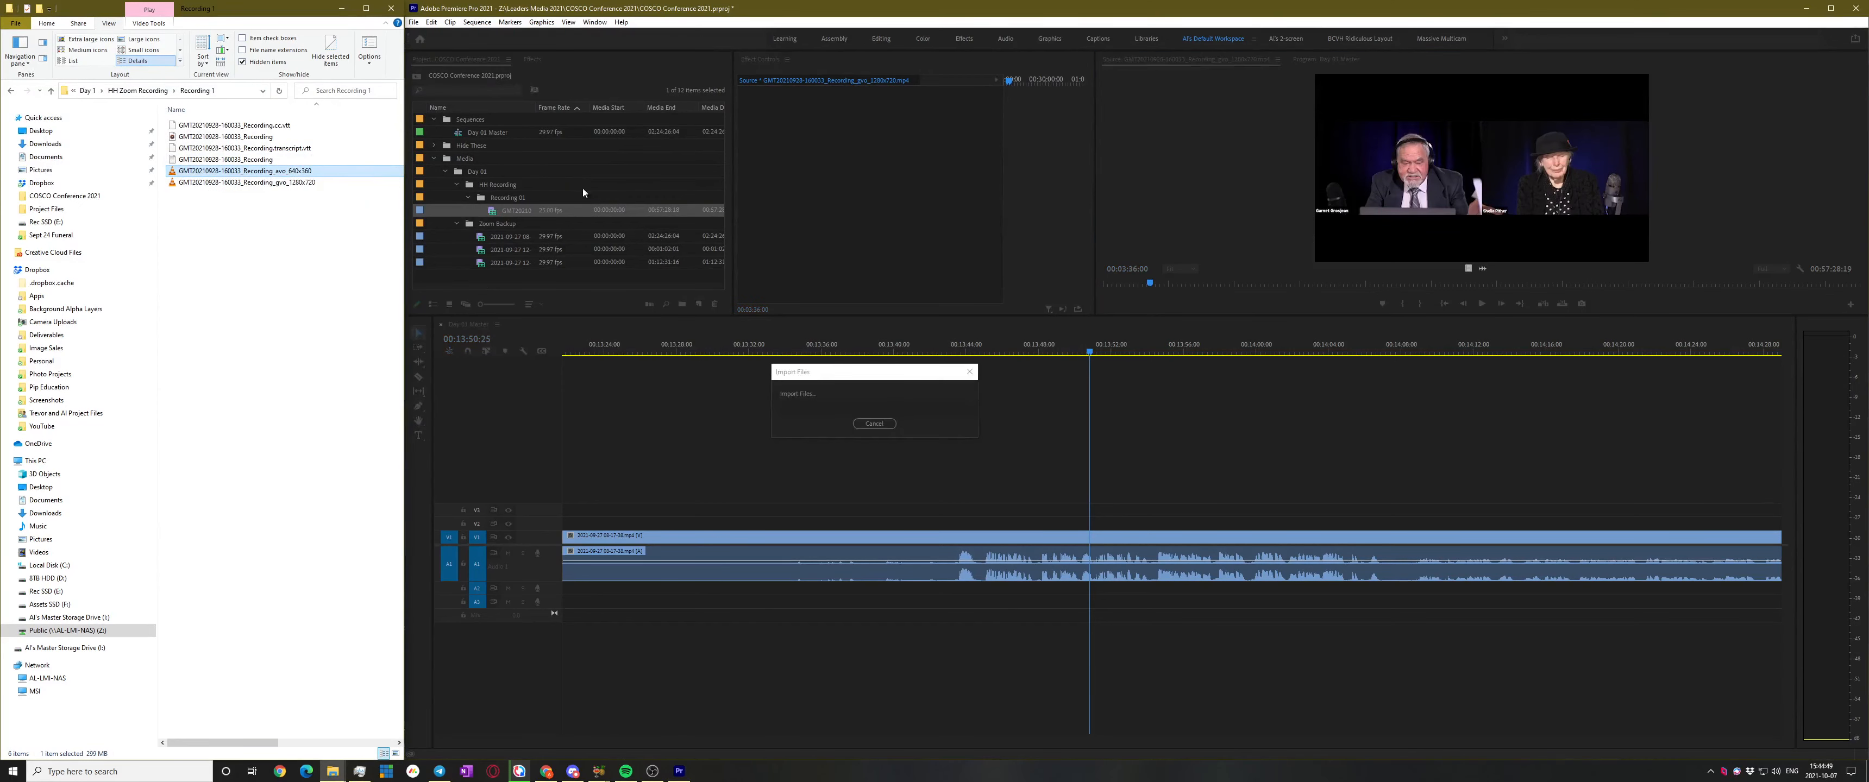
double_click(512, 210)
left_click_drag(1194, 281, 1061, 310)
key("space")
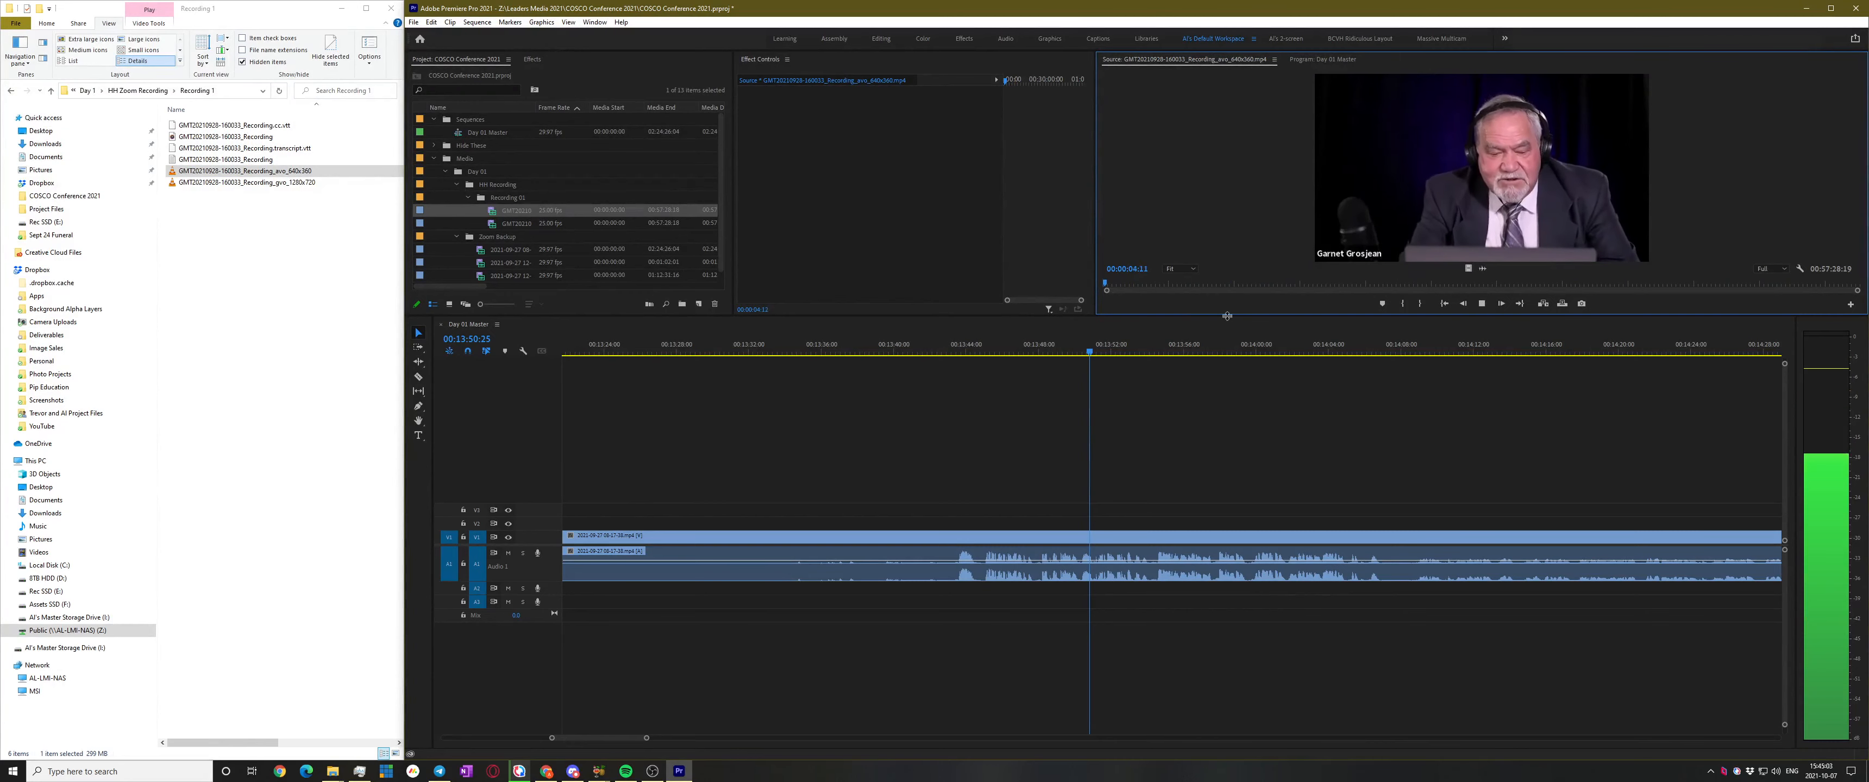
key("space")
Replay the avo_640x360 clip from its start, then return to the file browser
left_click(228, 236)
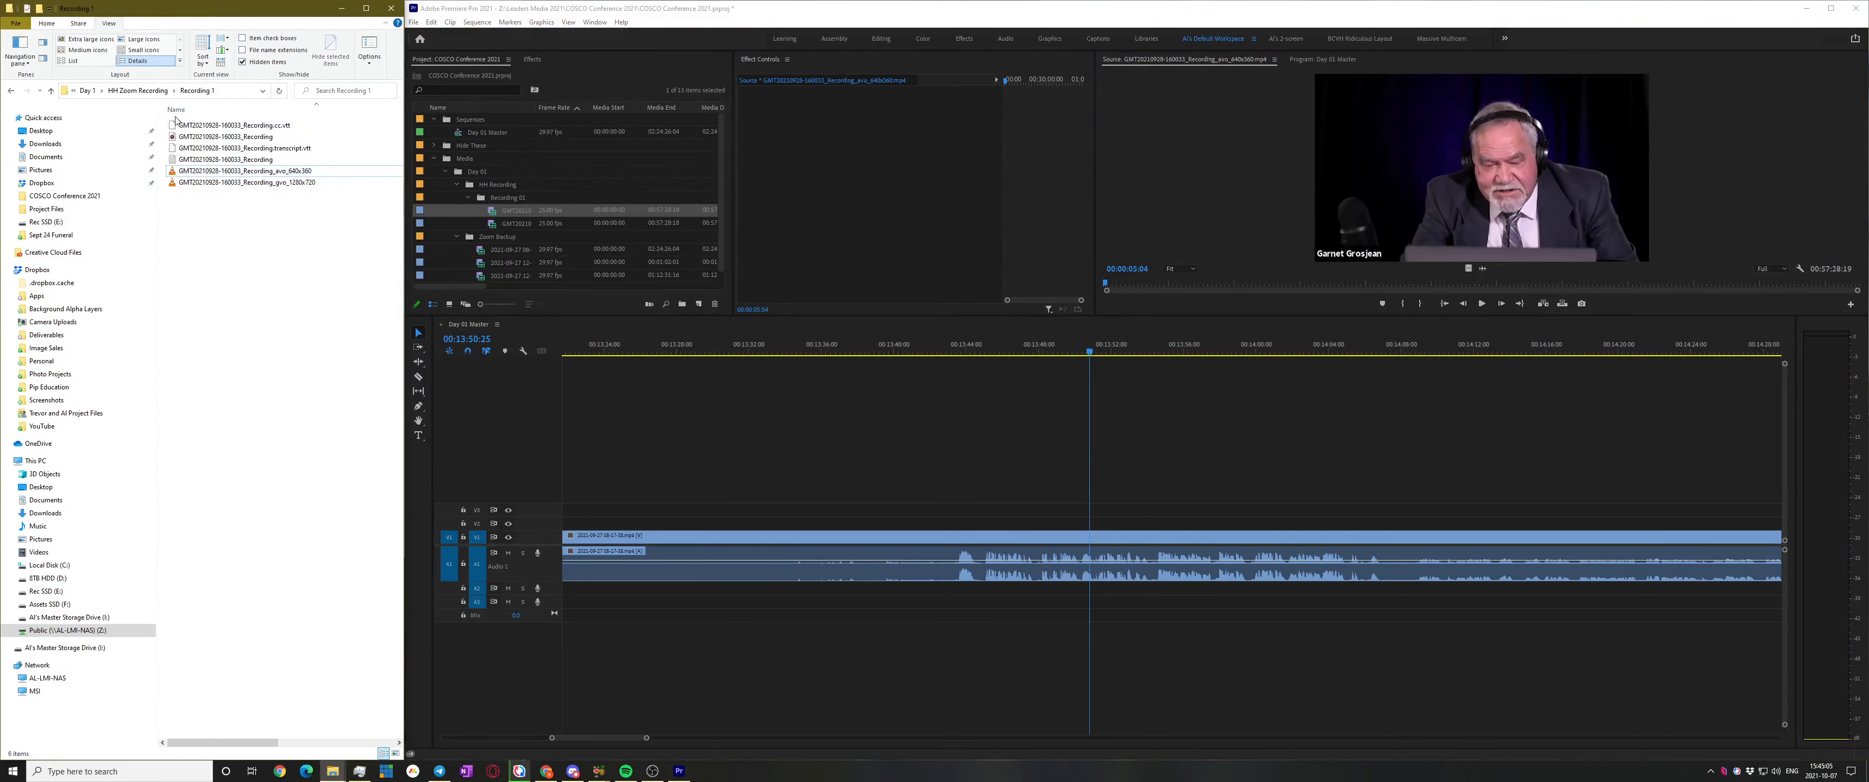
key("BackSpace")
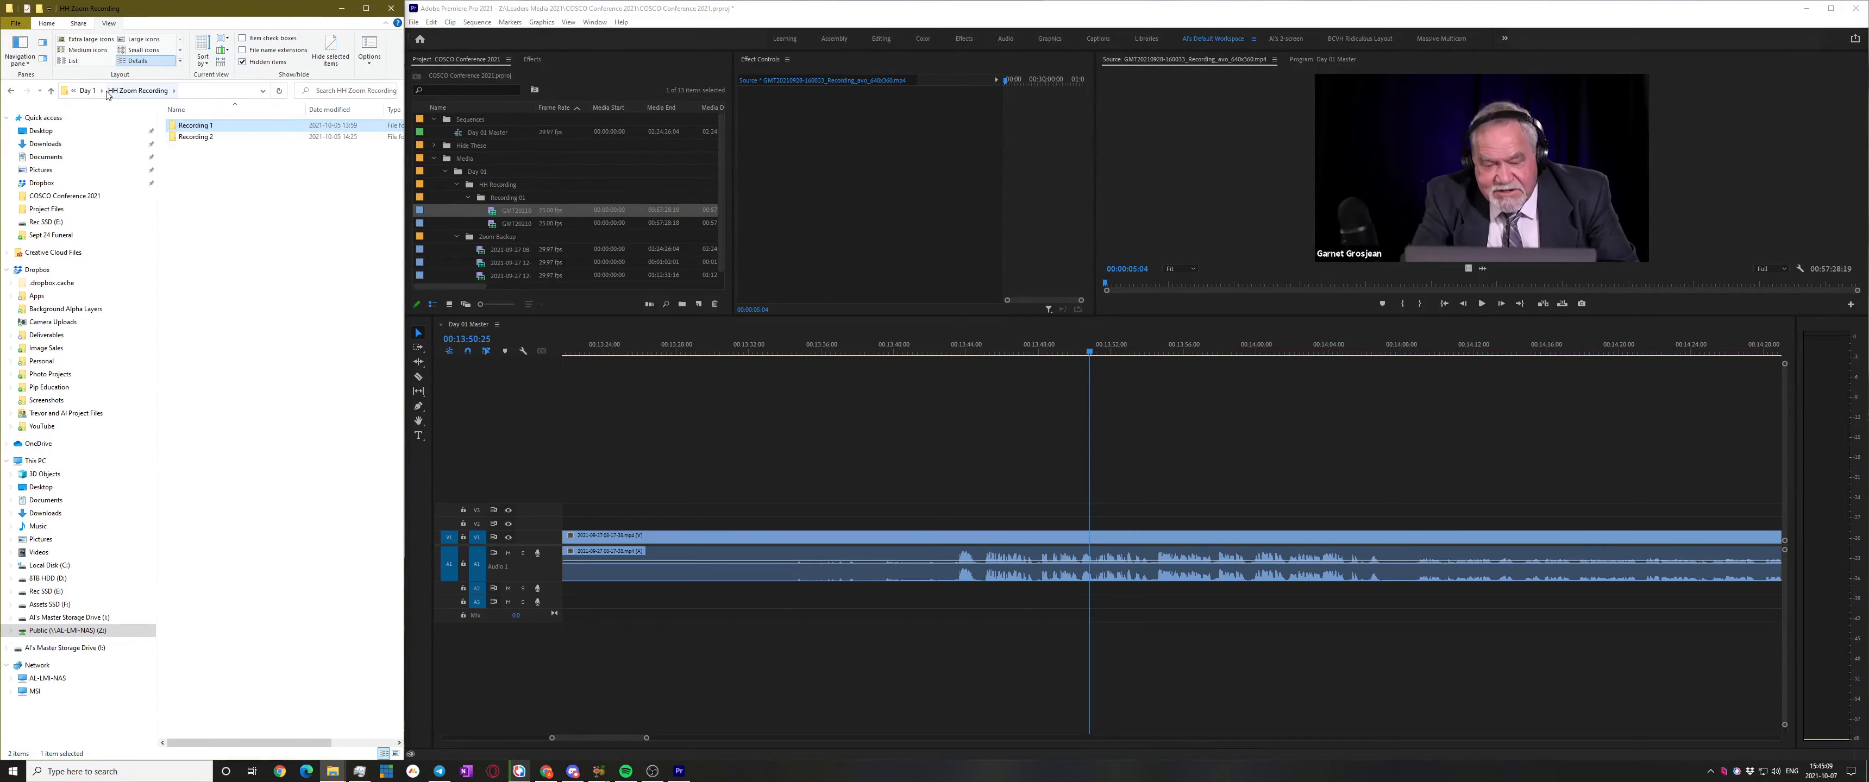
left_click(1470, 286)
key("space")
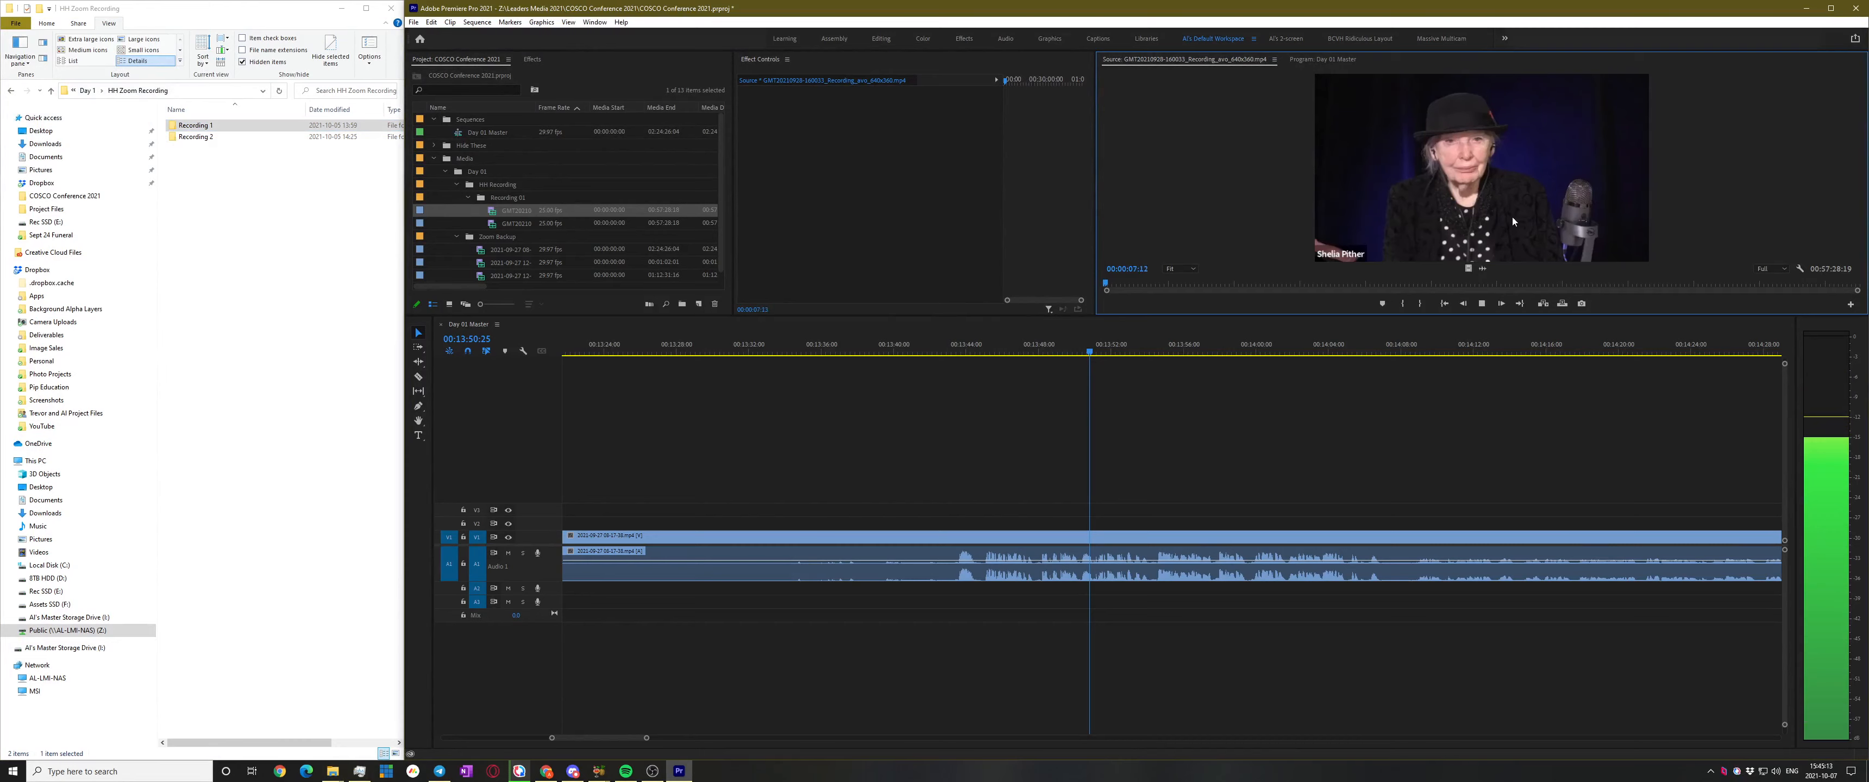
key("space")
key("Home")
key("space")
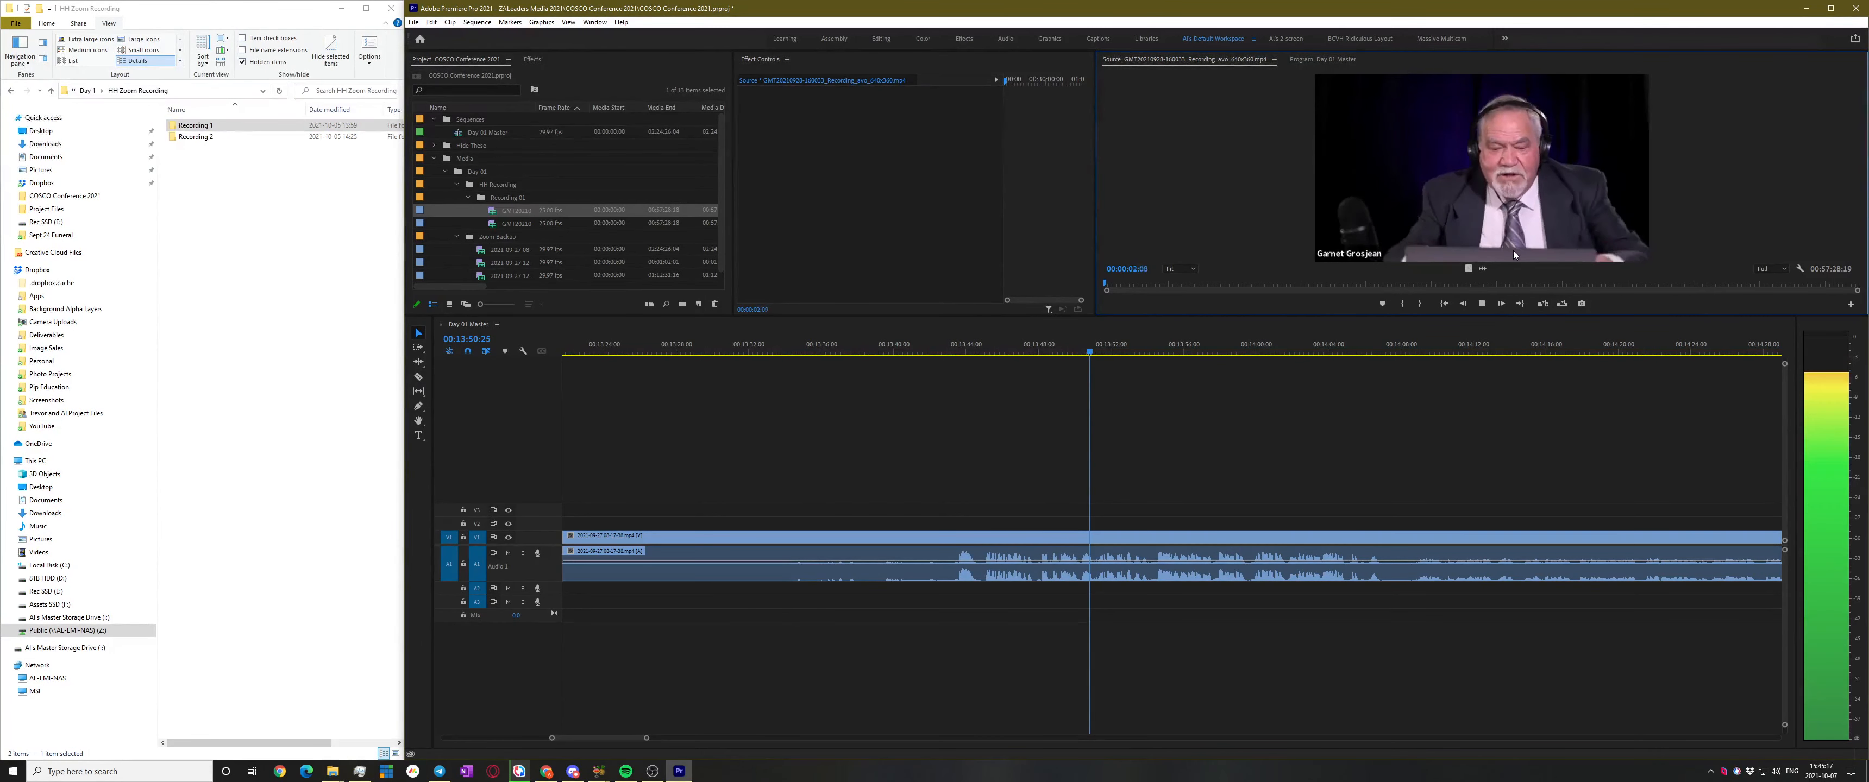
key("space")
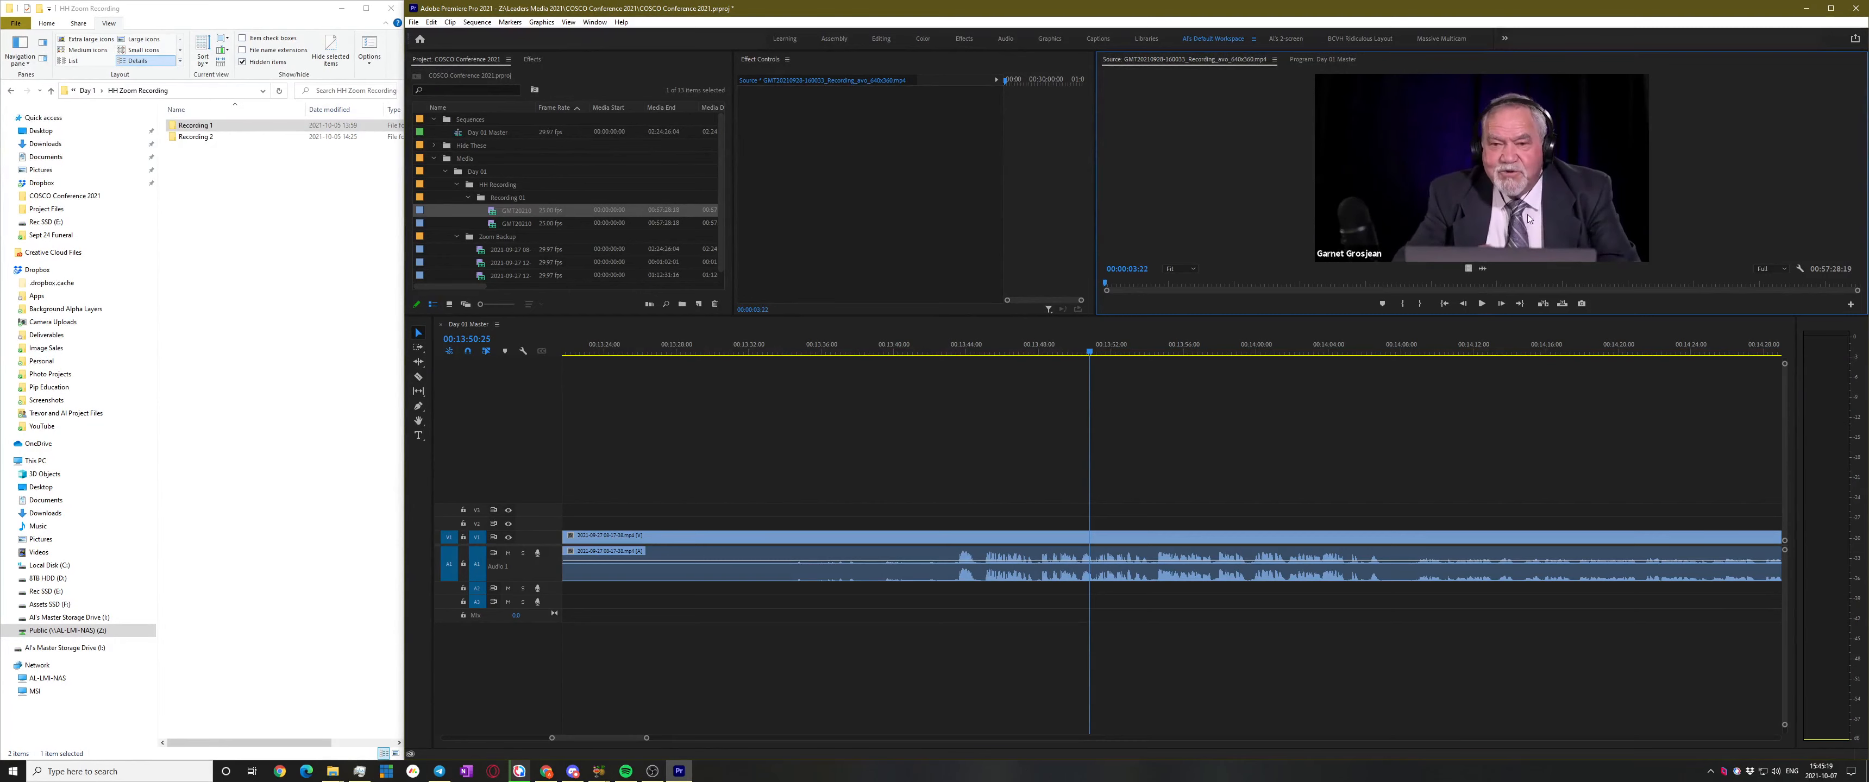
left_click(91, 89)
Check the 1920x1200 recording in Day 2's HH Zoom Recording > Main Session folder around 04:40
left_click(86, 91)
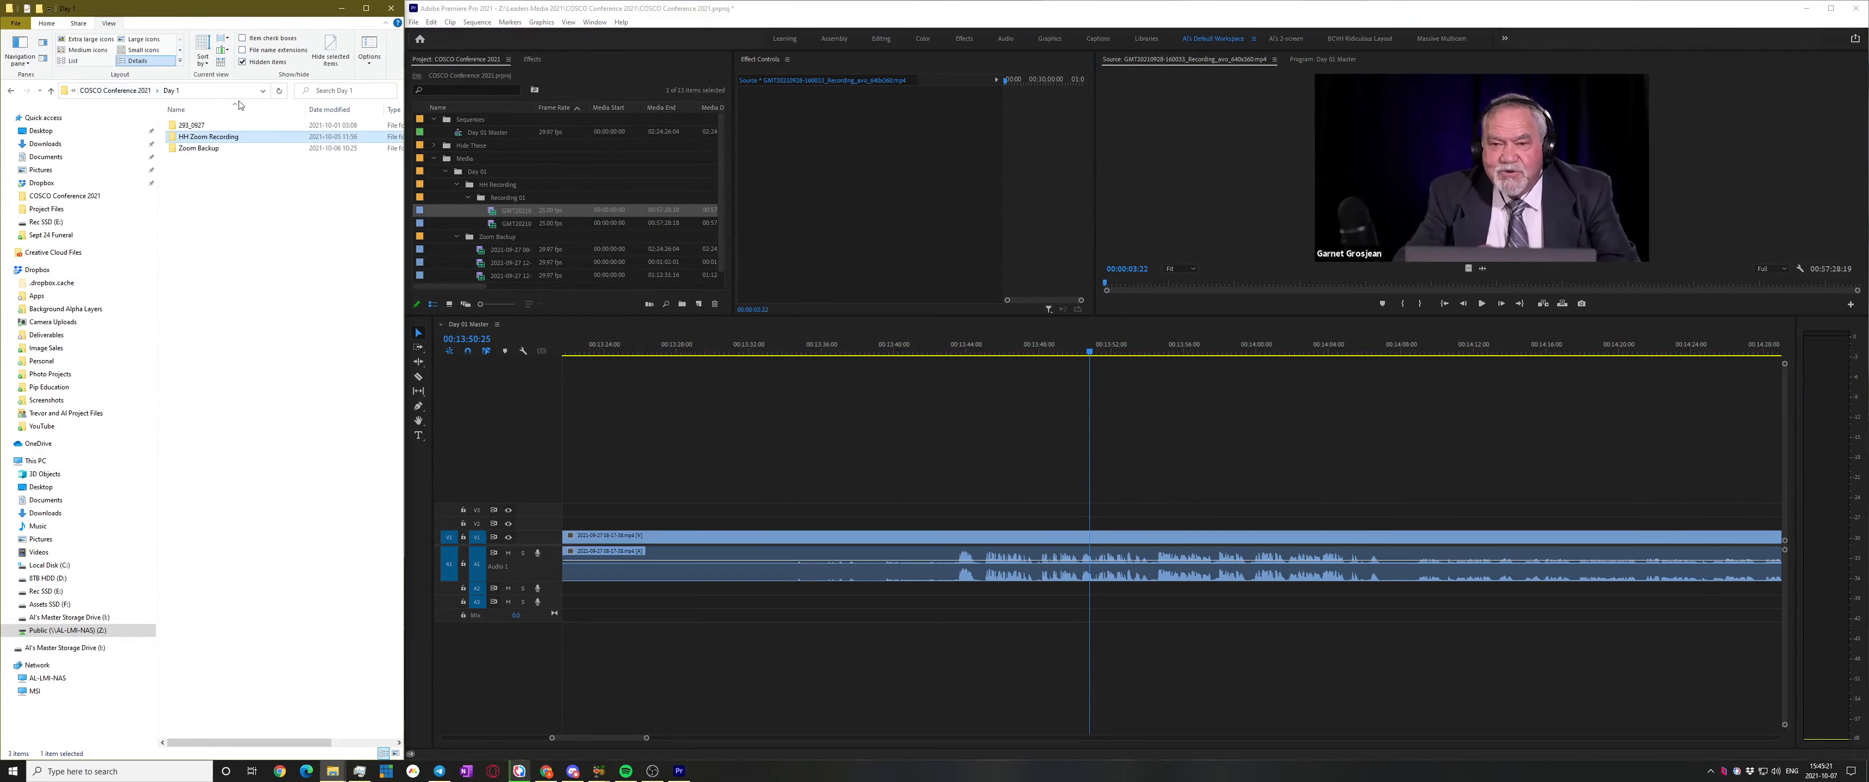
left_click(138, 93)
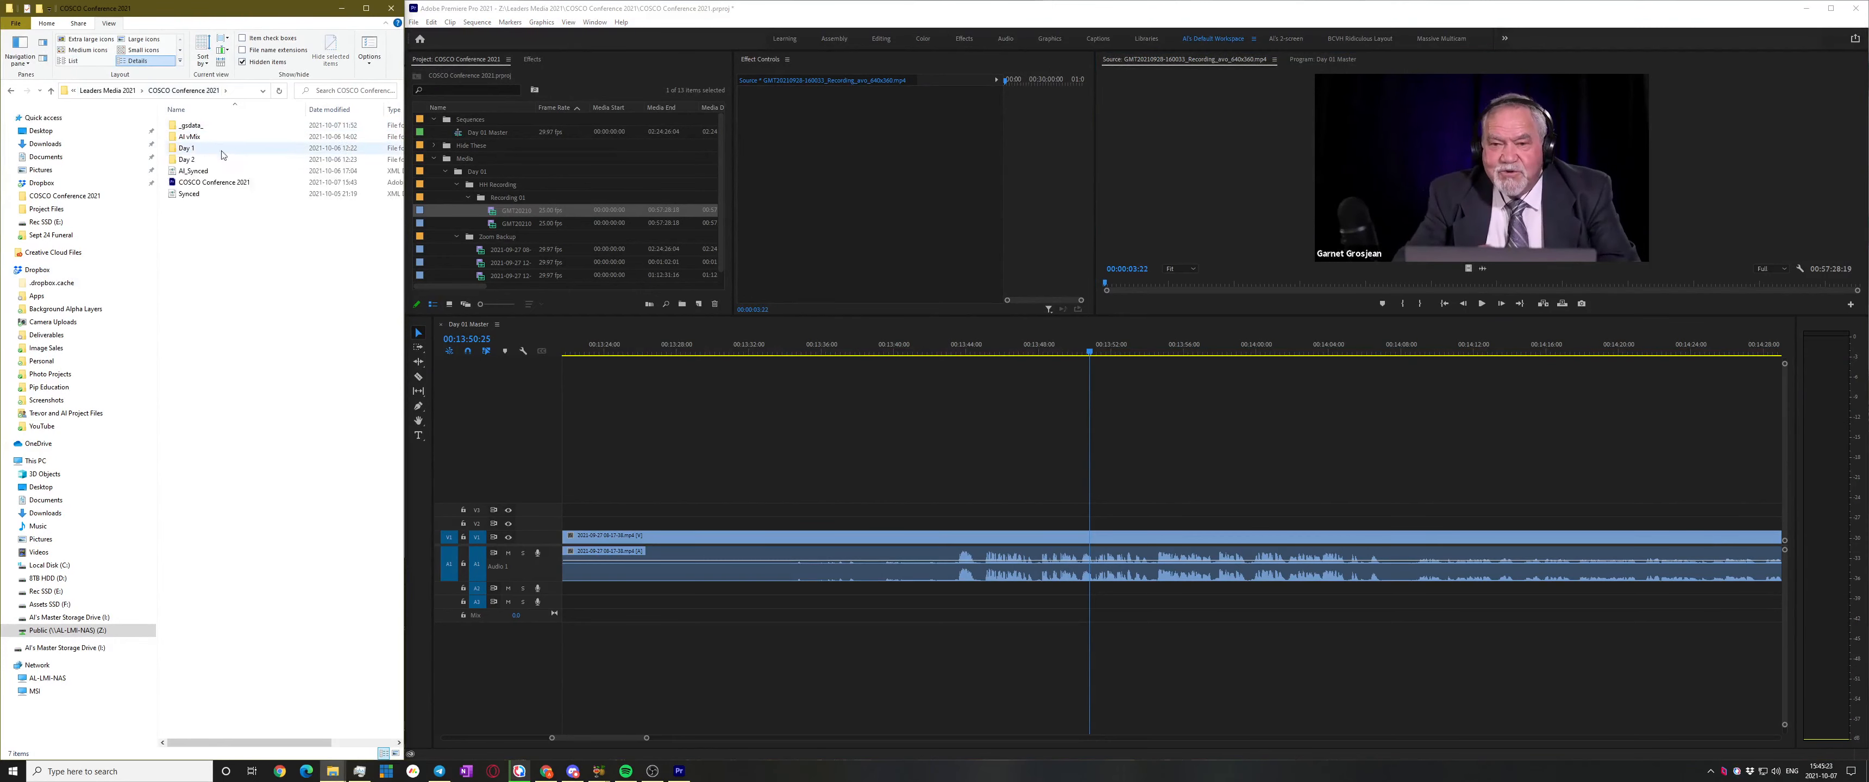
double_click(235, 166)
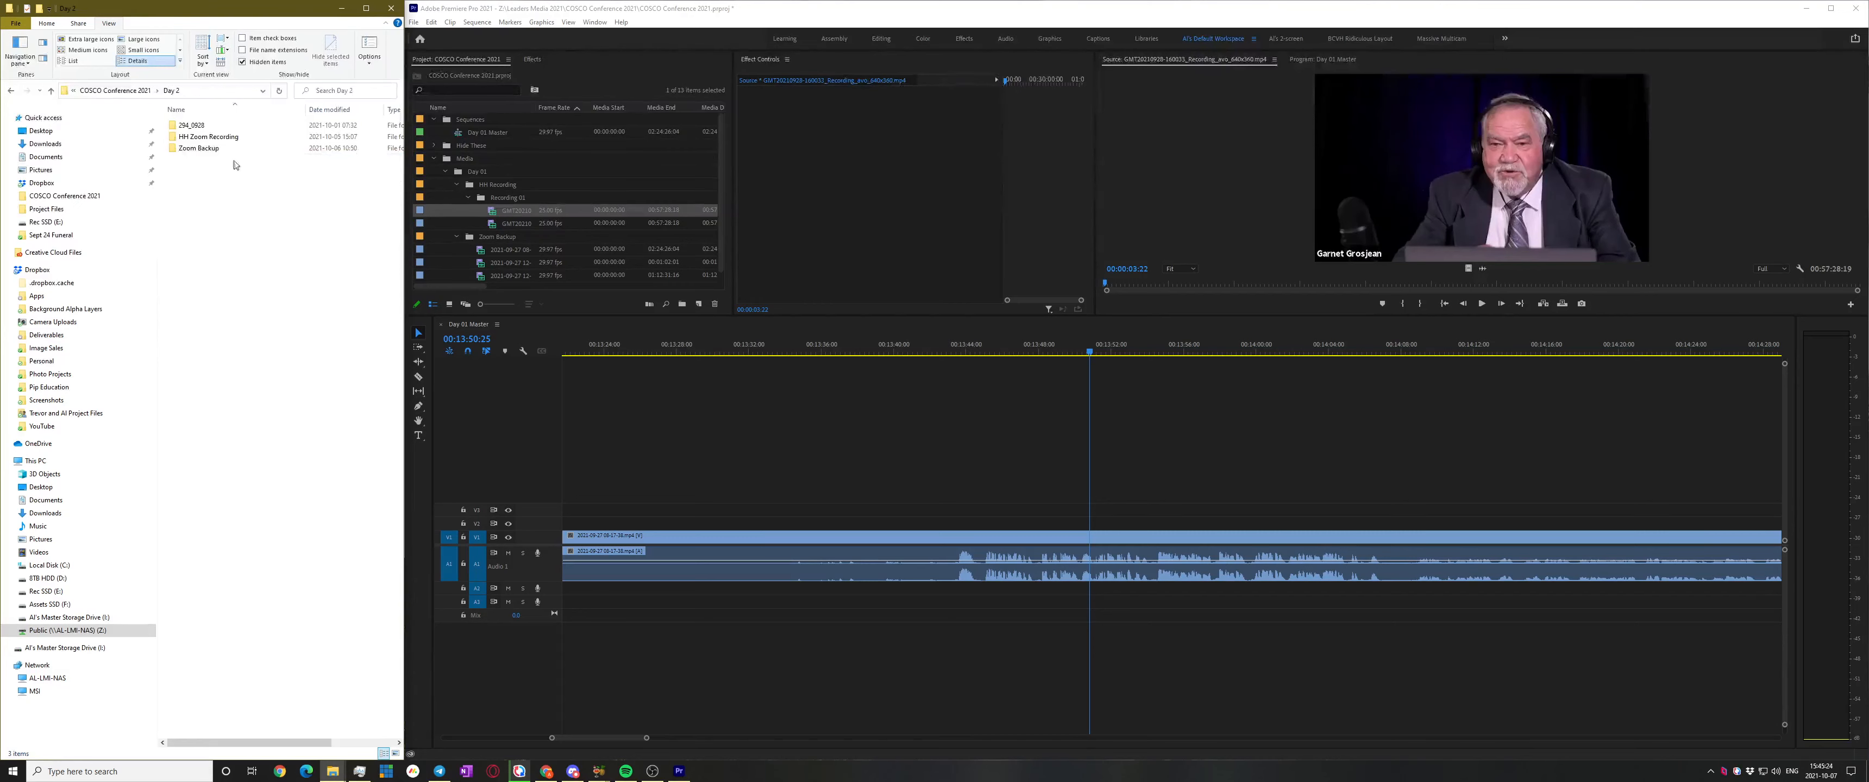
double_click(208, 137)
double_click(197, 125)
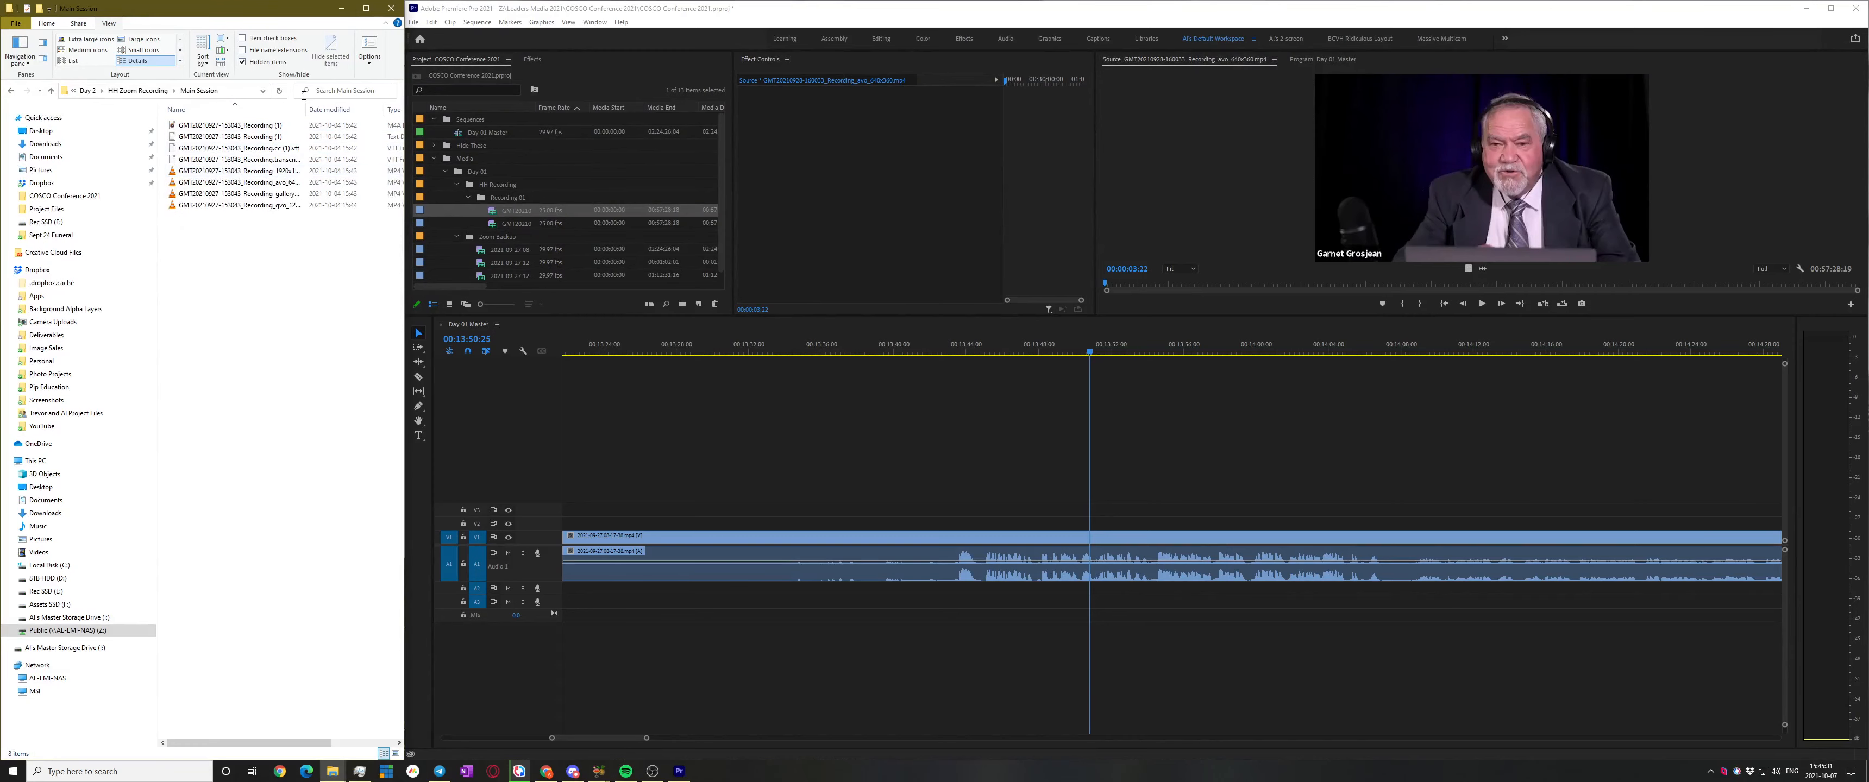
double_click(305, 109)
double_click(290, 171)
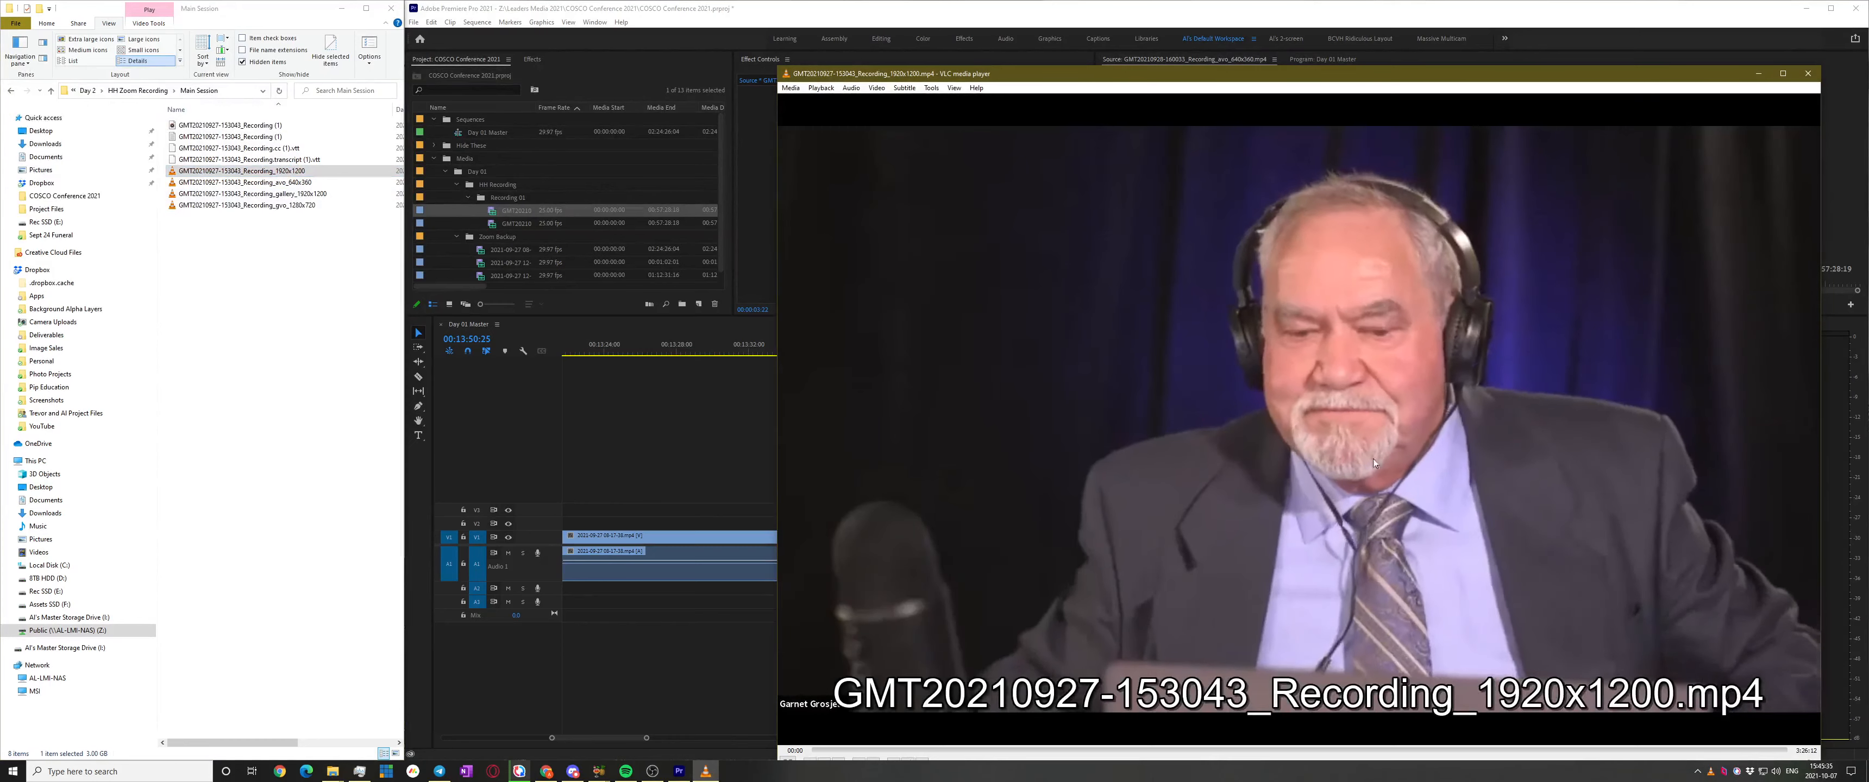
left_click_drag(1676, 81, 1469, 58)
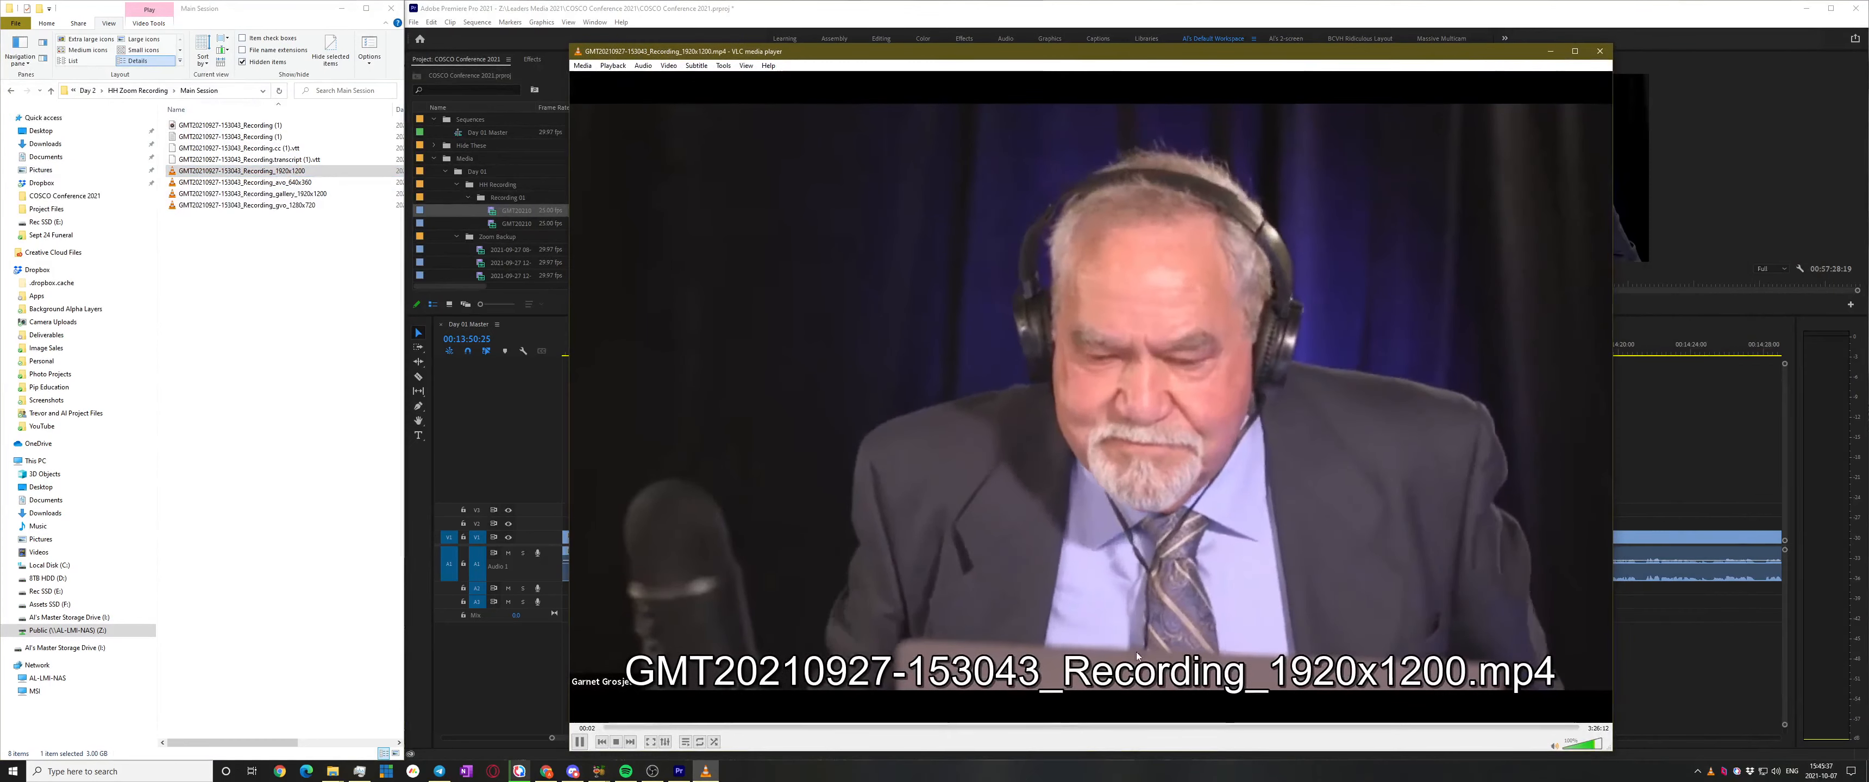
left_click(623, 726)
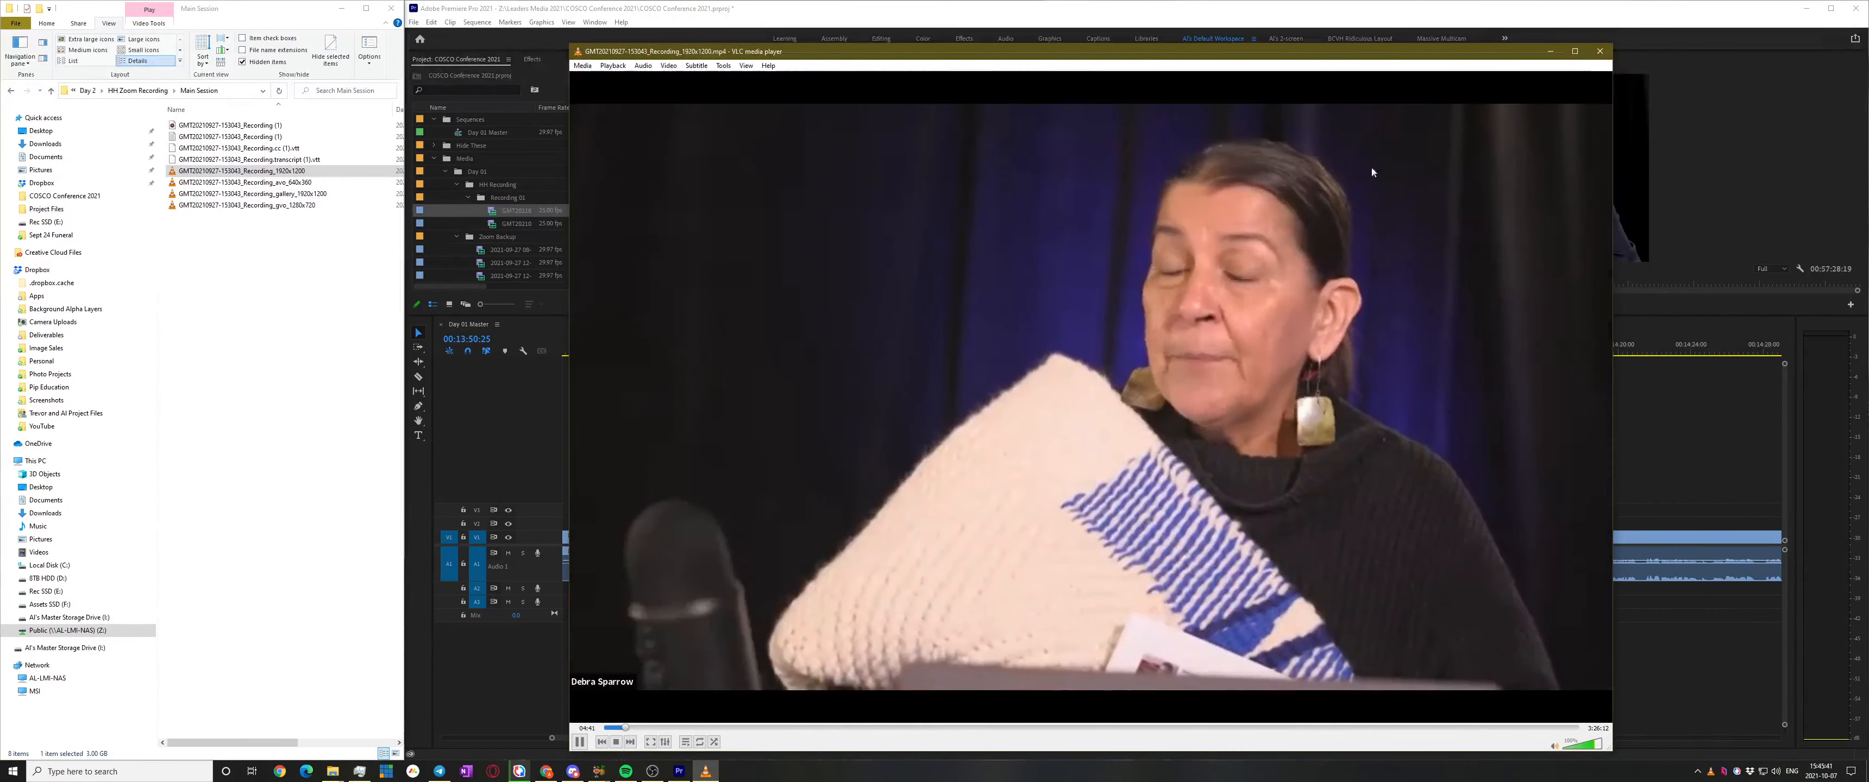
left_click(1599, 51)
Go back up to the Day 2 folder and open Zoom Backup
left_click(285, 392)
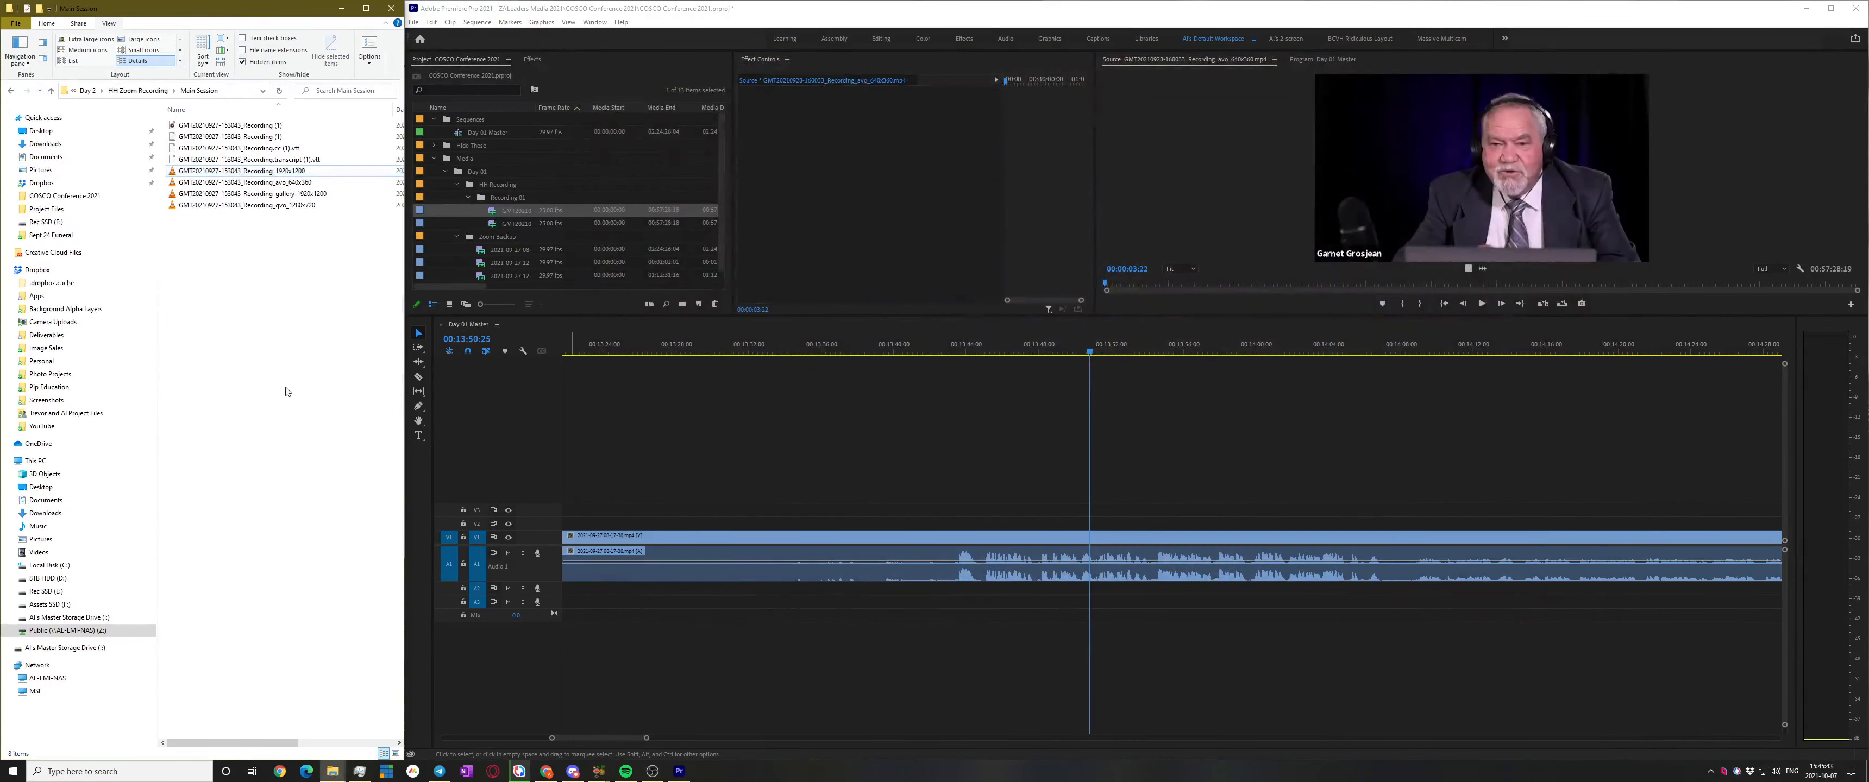
left_click(154, 93)
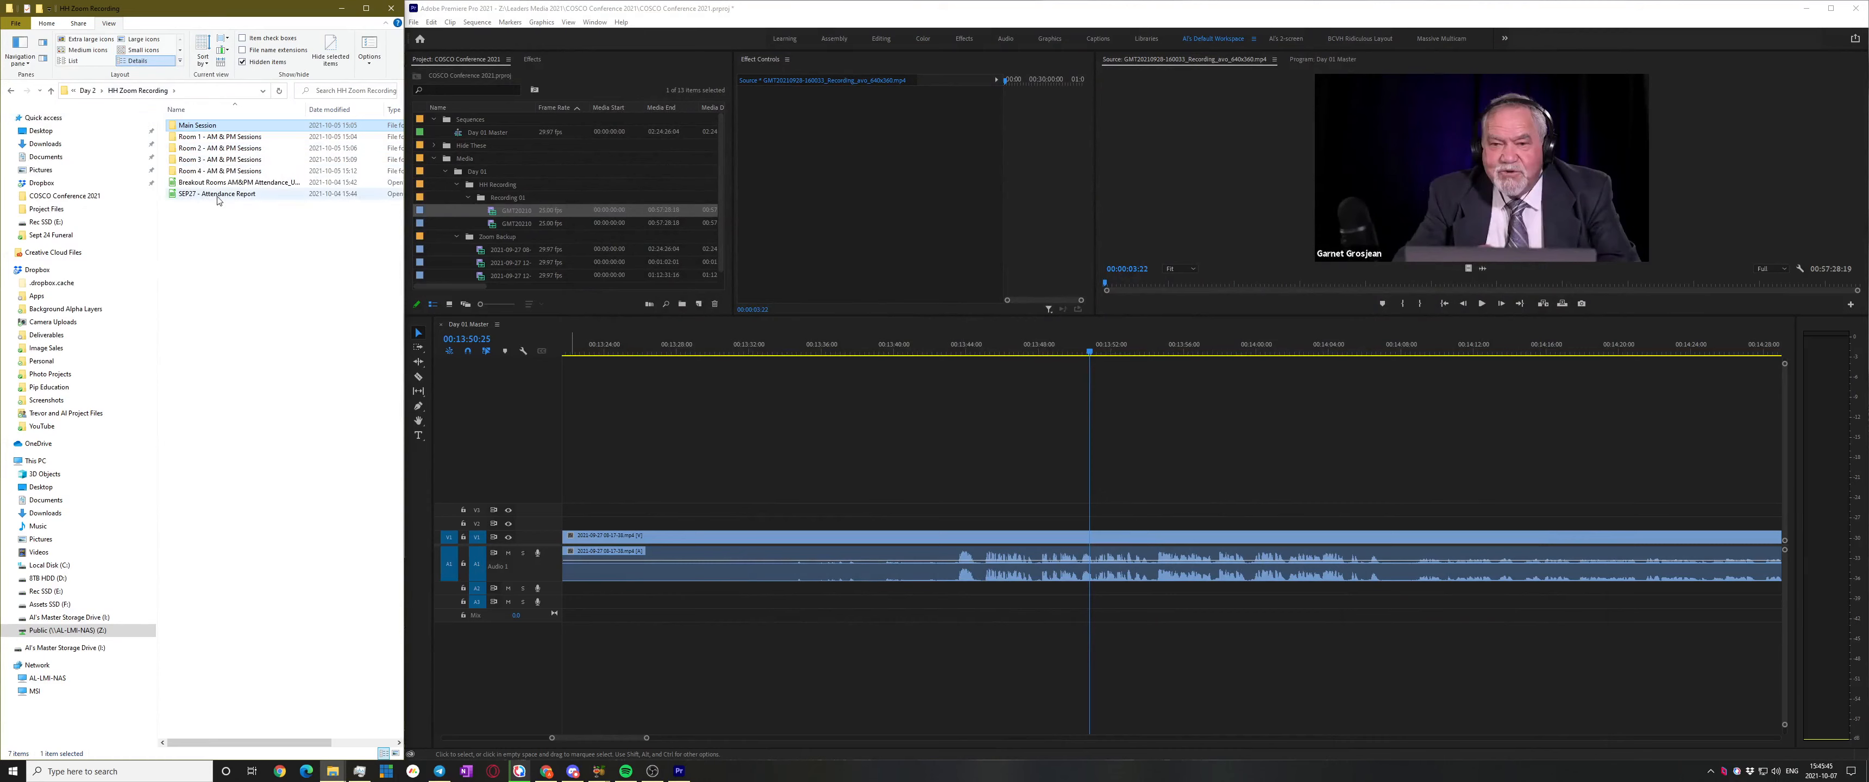
left_click(89, 91)
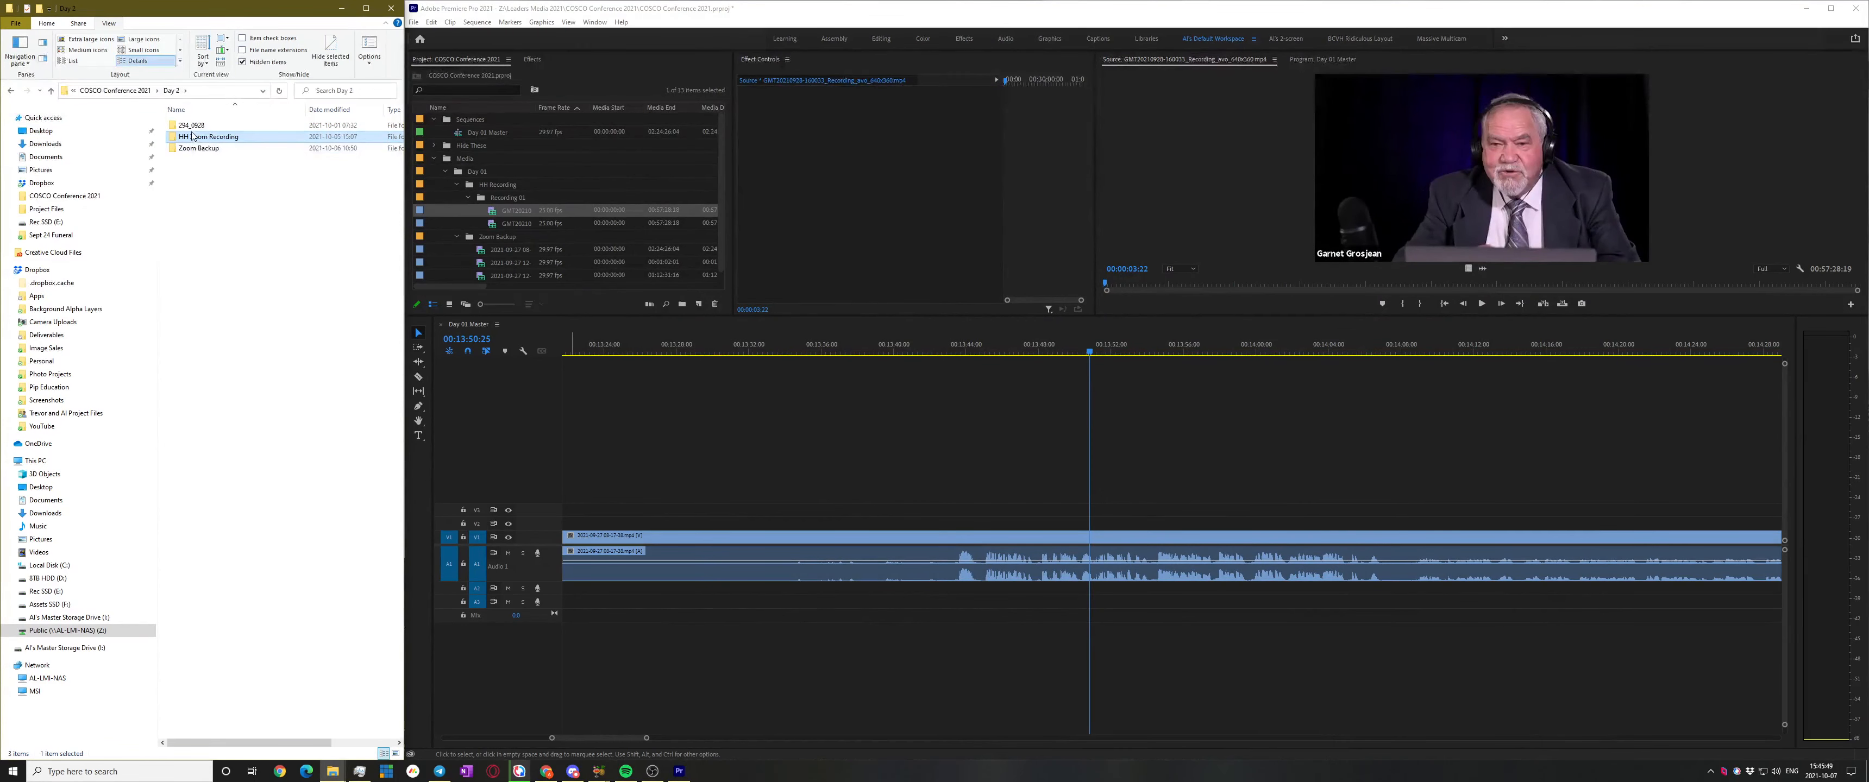
left_click(199, 150)
double_click(200, 149)
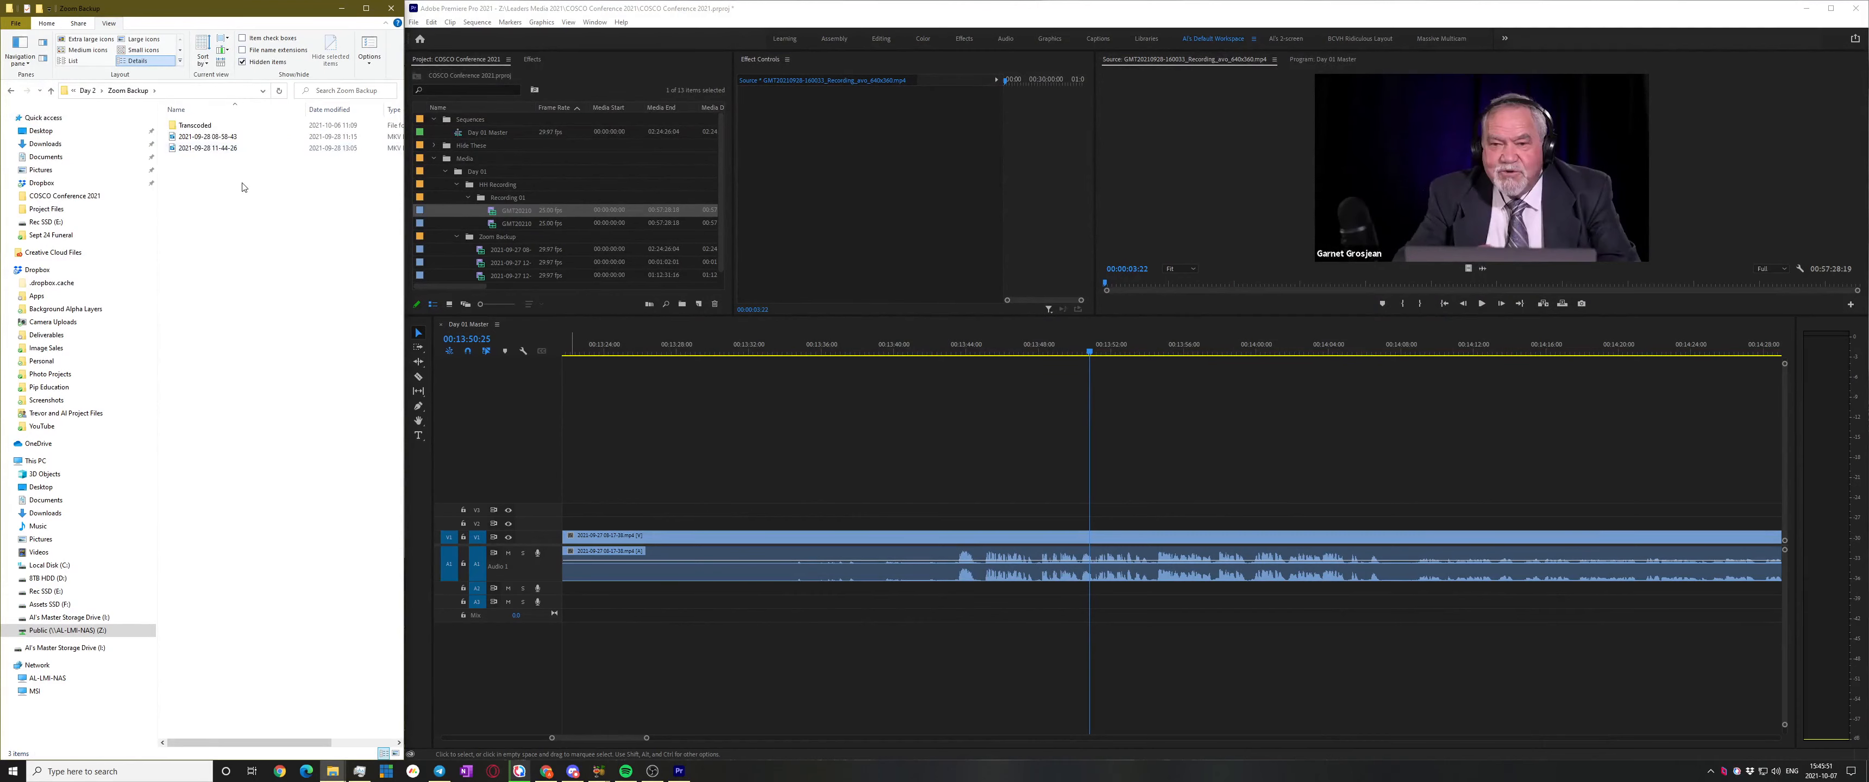
double_click(210, 129)
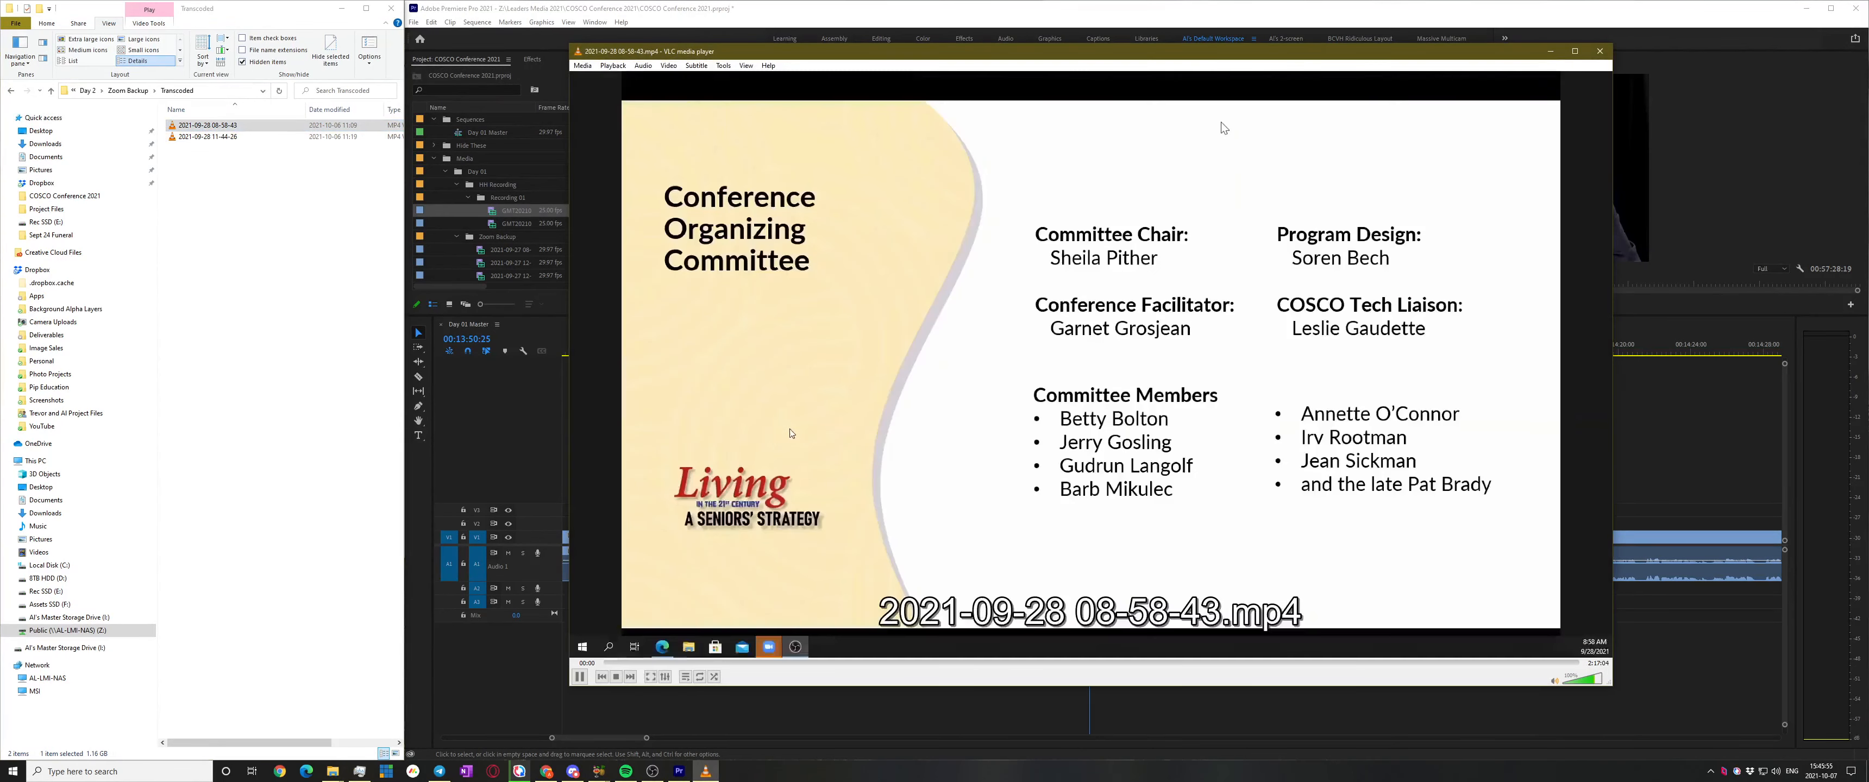
left_click(648, 663)
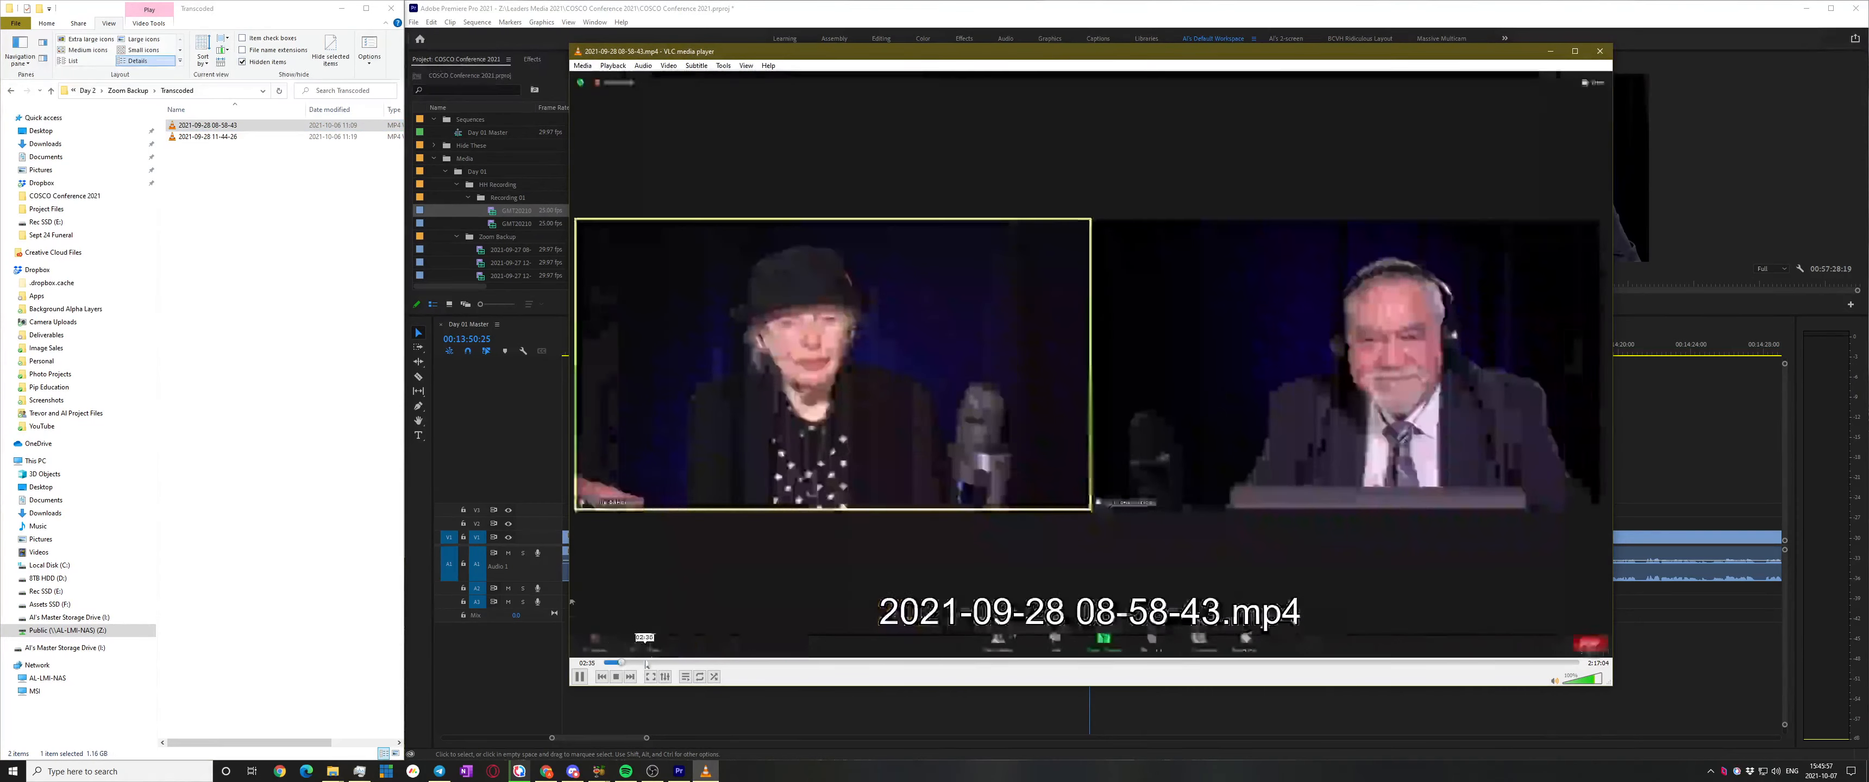
left_click(610, 663)
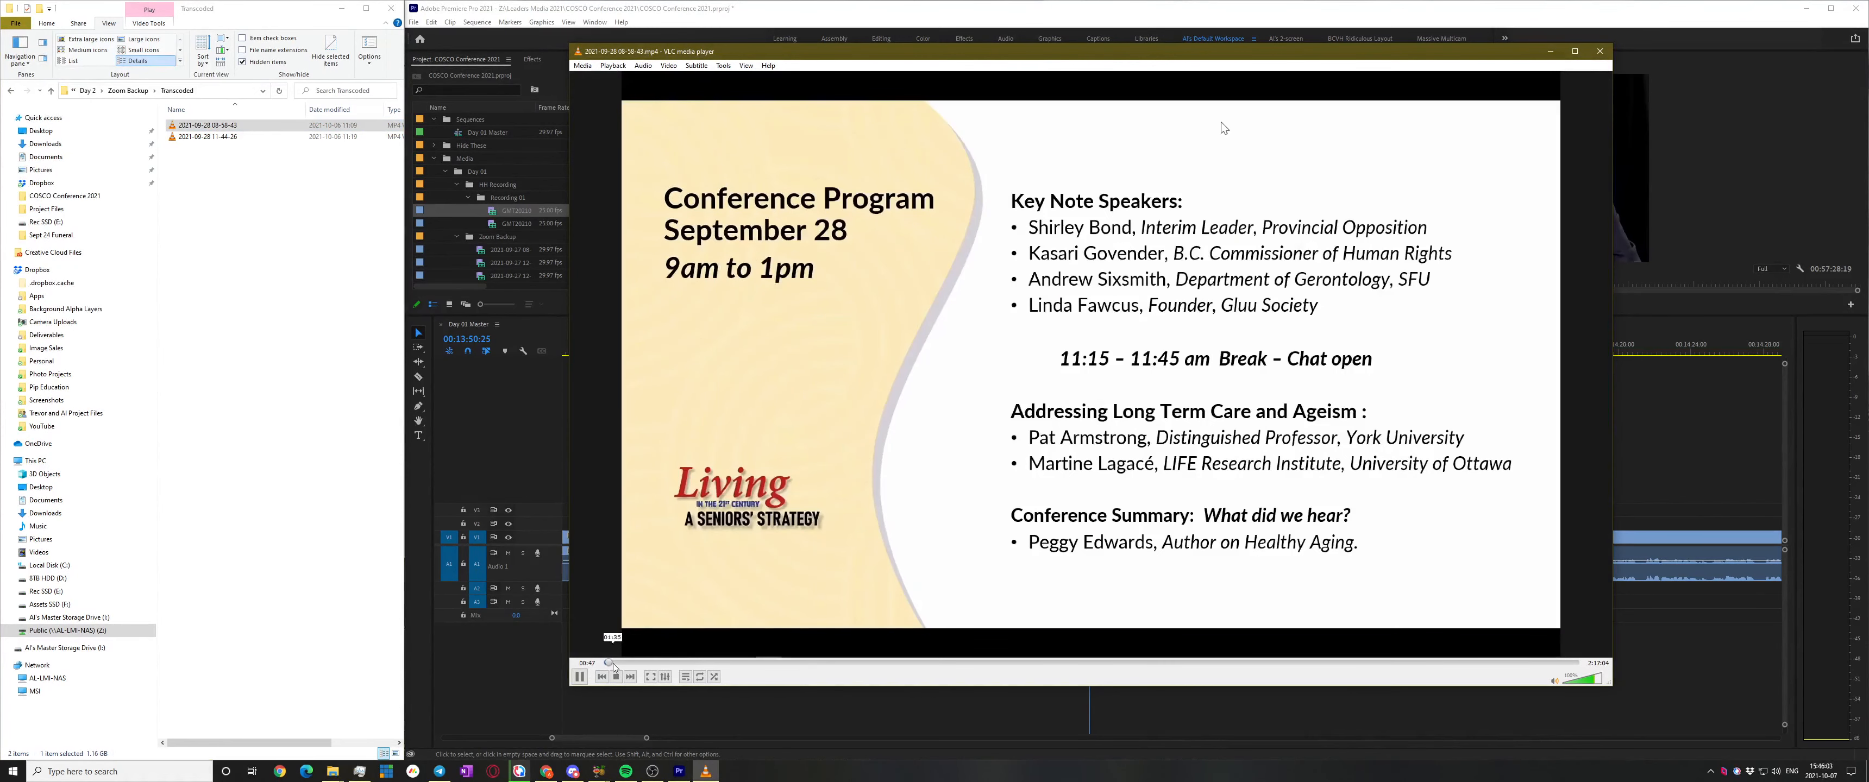
left_click(623, 663)
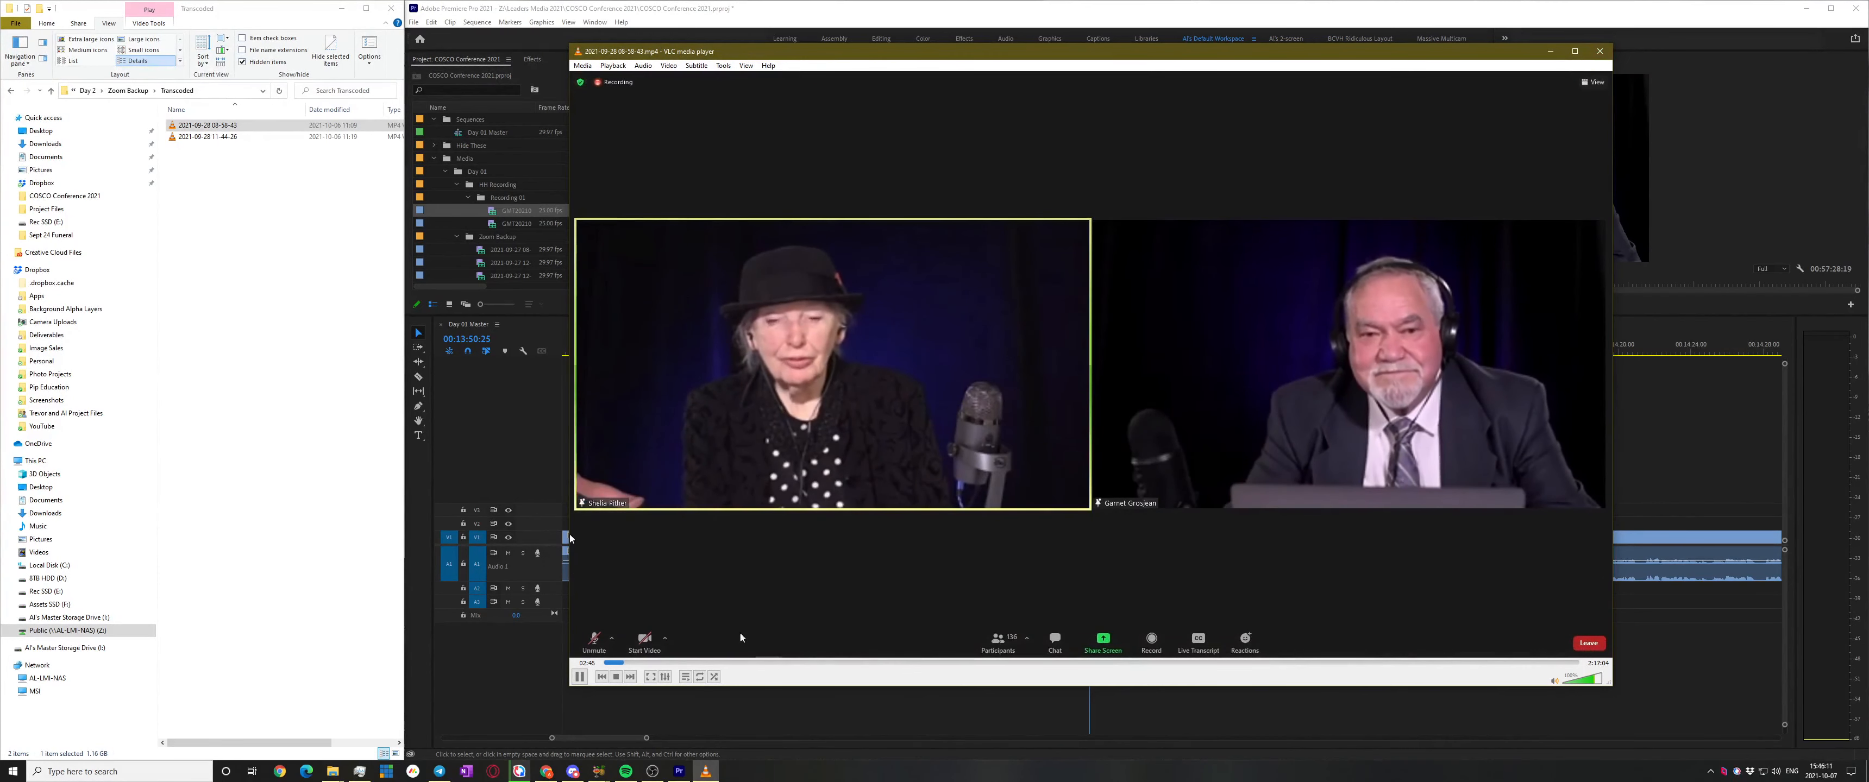
left_click(766, 662)
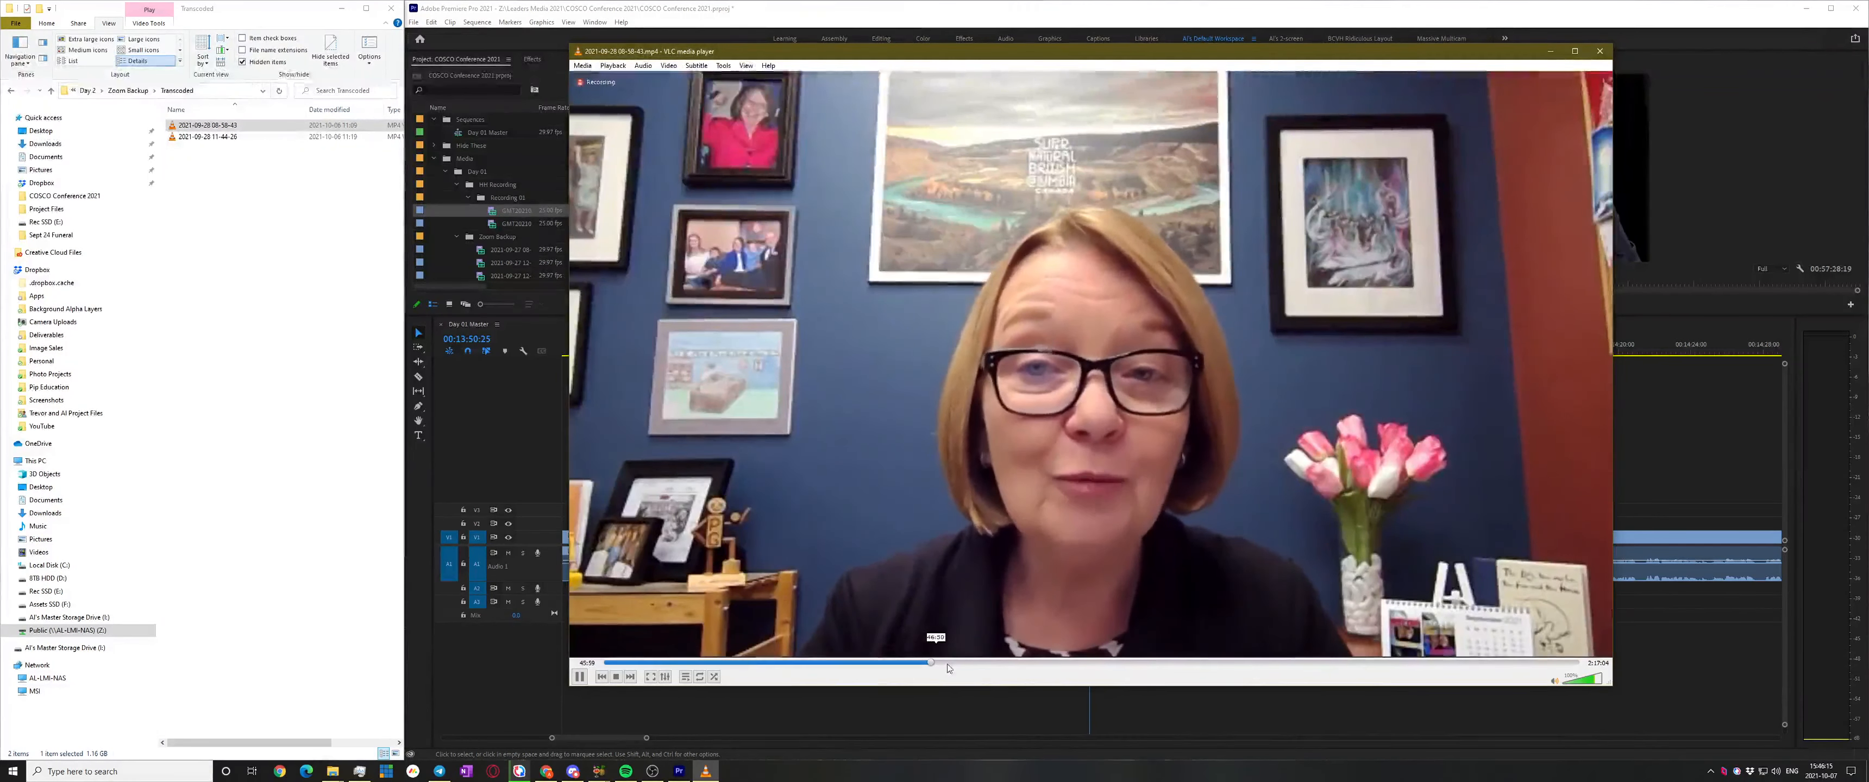
left_click(930, 662)
left_click(578, 678)
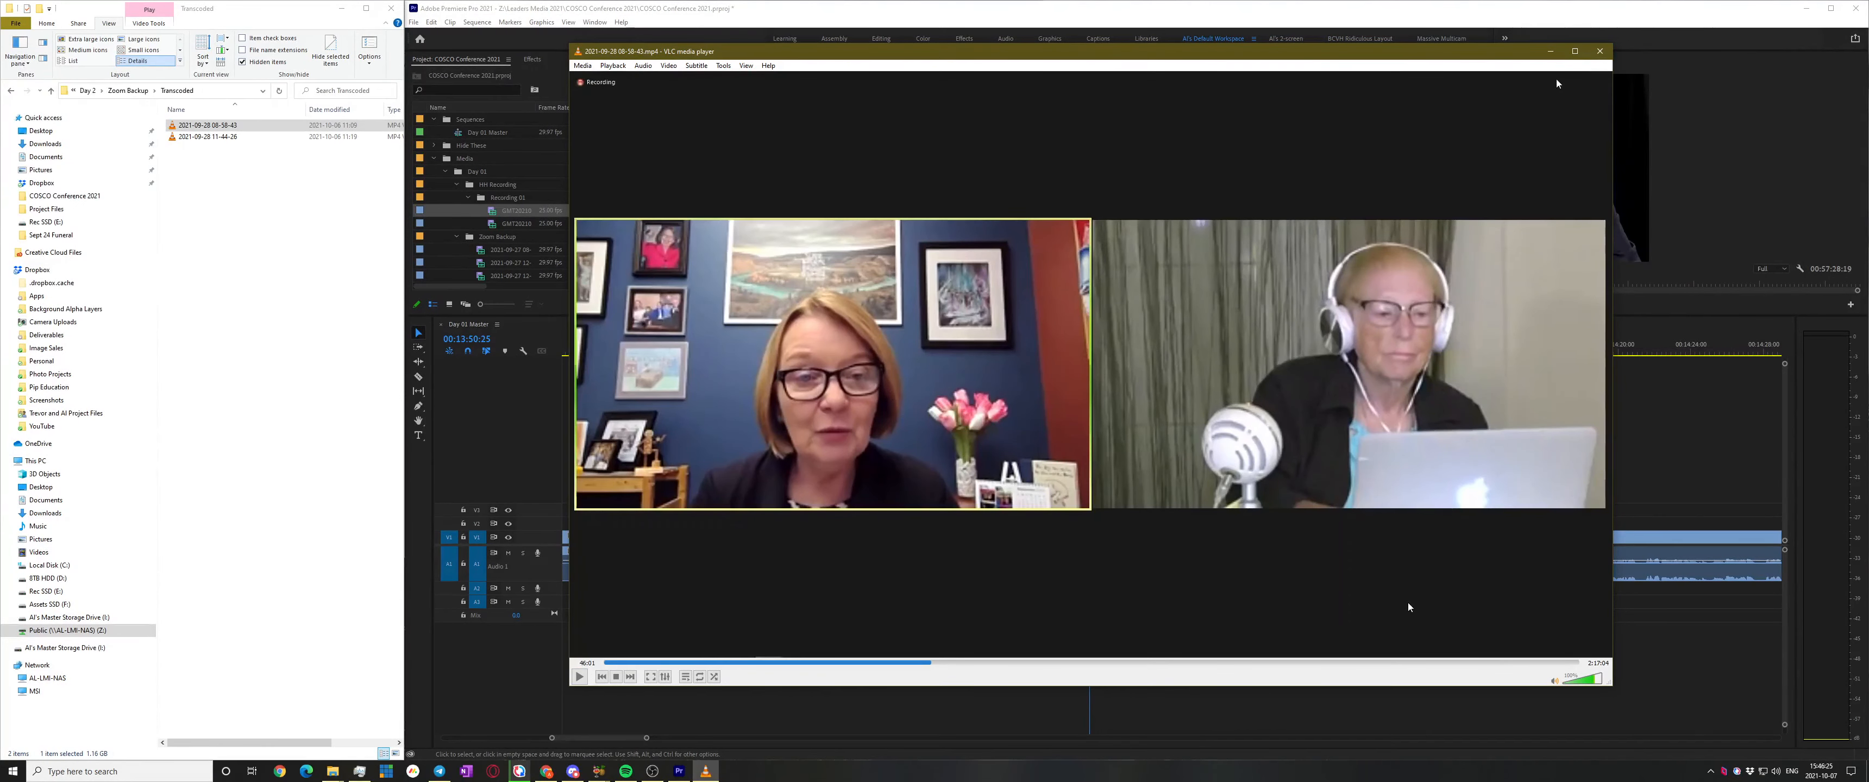
left_click(1600, 51)
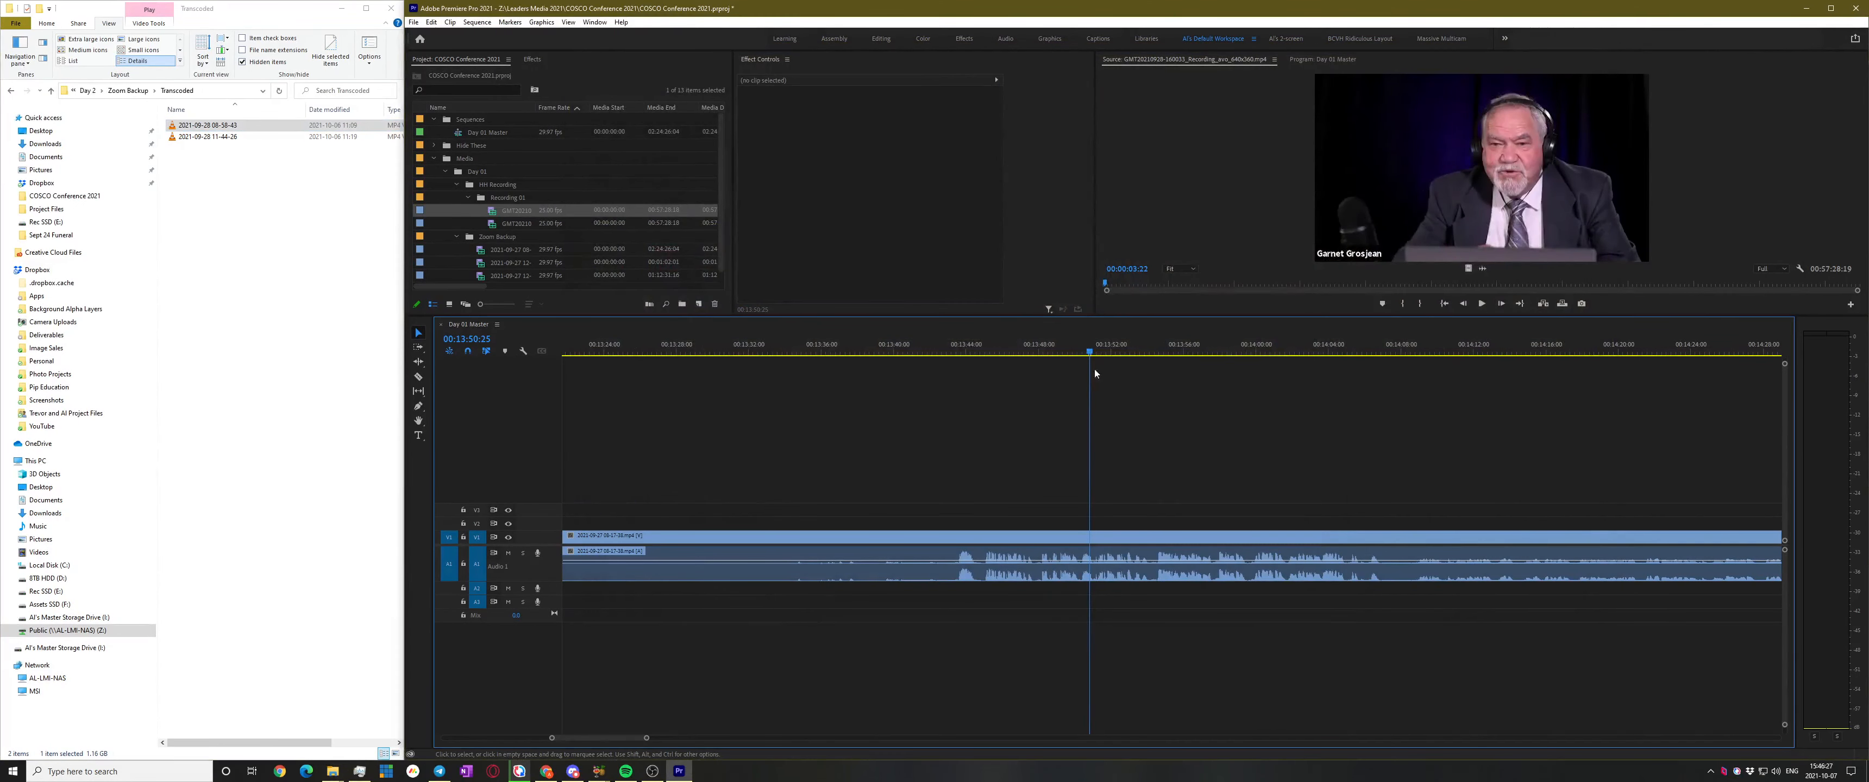
Show Day 01 Master in the Program monitor and scrub from 00:13:57 to about 01:05:07
left_click(1064, 381)
left_click(1204, 344)
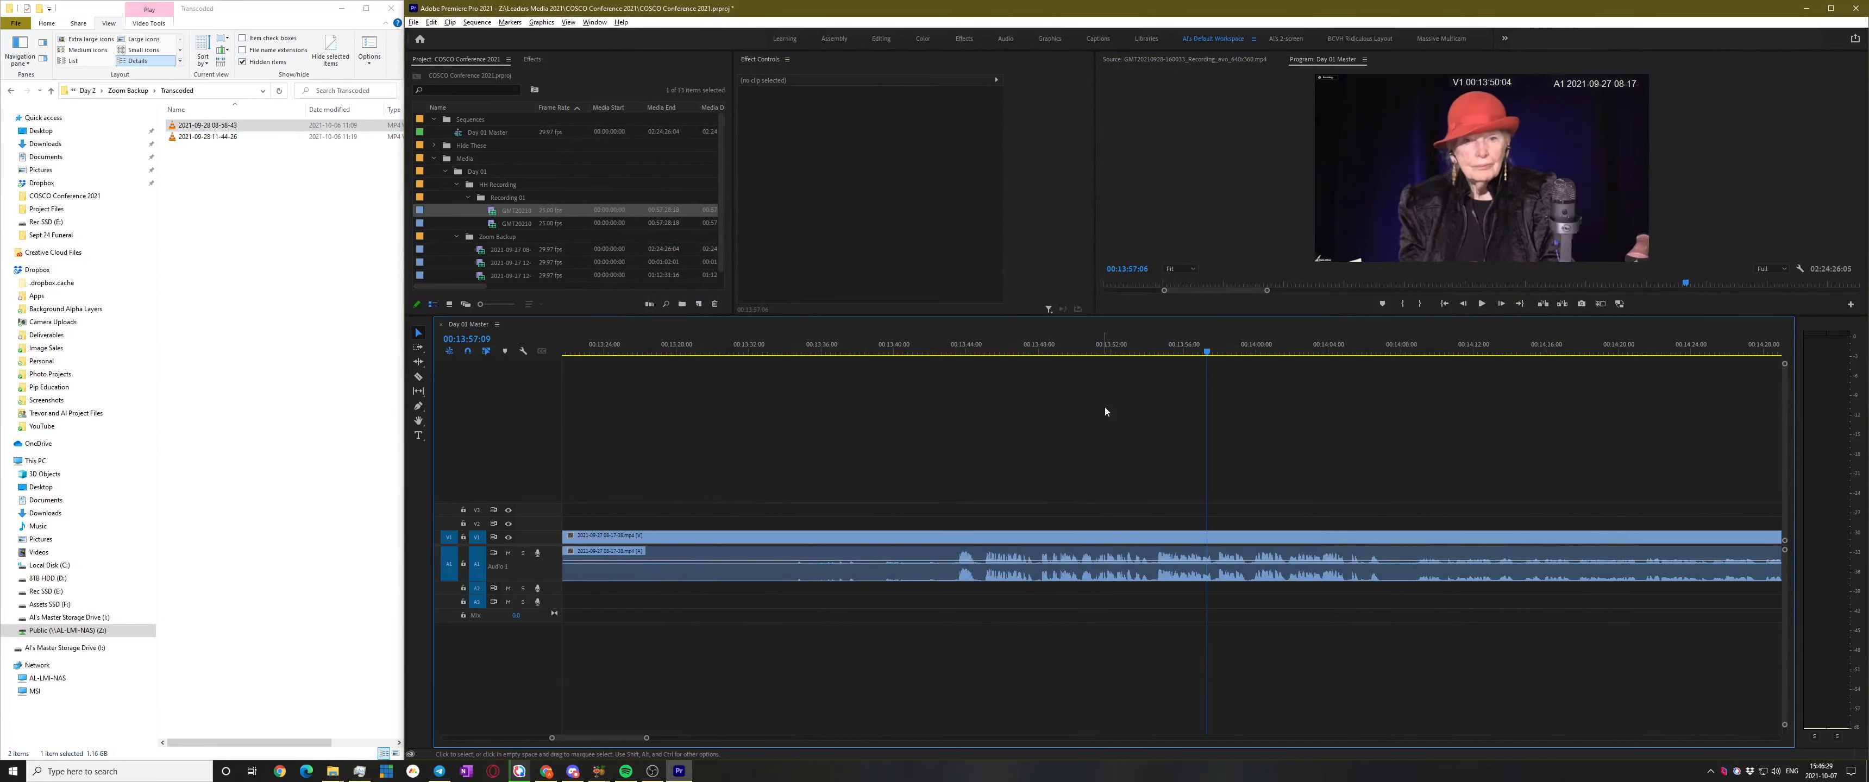
scroll(1077, 450, "down", 5)
left_click_drag(1277, 350, 1430, 352)
scroll(1178, 475, "down", 7)
left_click_drag(1095, 354, 496, 447)
scroll(1263, 507, "down", 1)
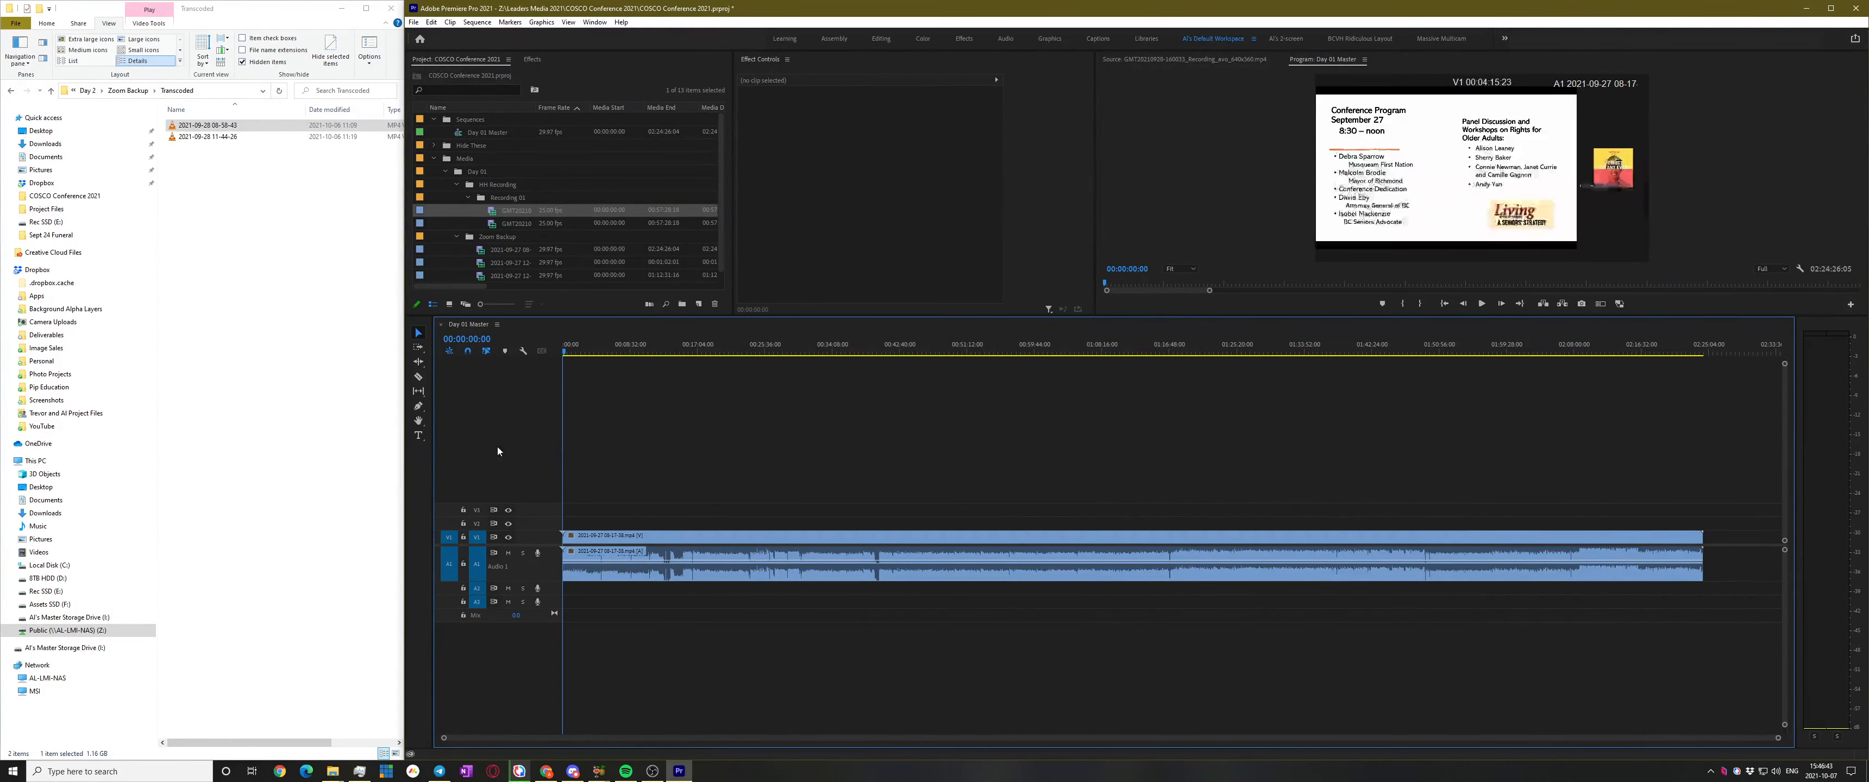
Play the opening slides from the beginning, checking about 00:00:59, 00:03:04, 00:04:59 and 00:07:11
key("space")
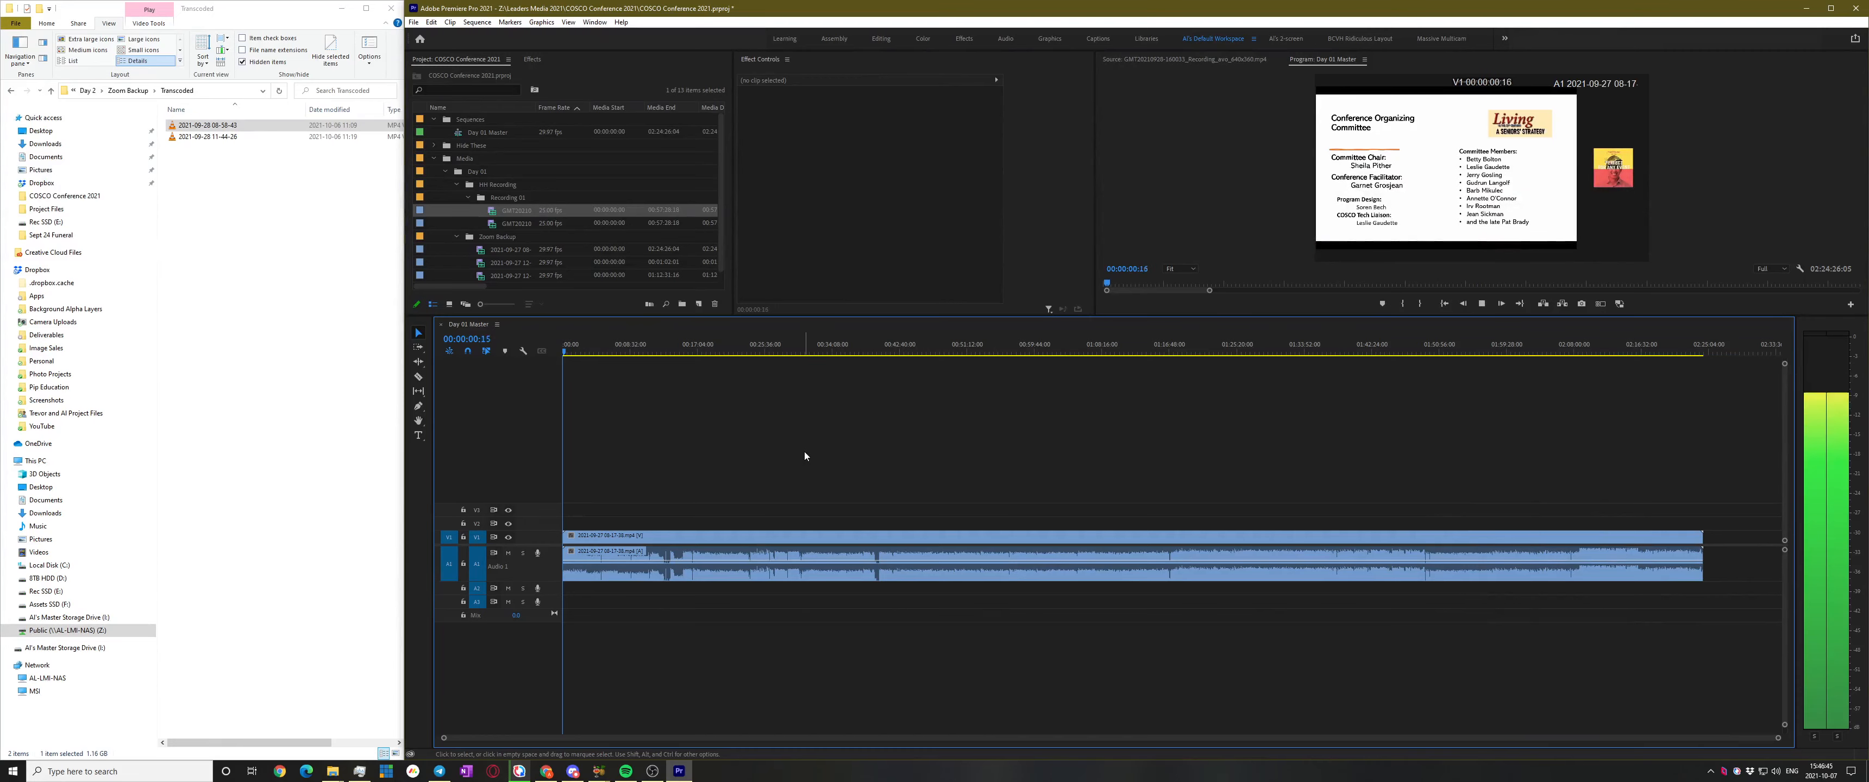
scroll(804, 453, "up", 4)
left_click(687, 352)
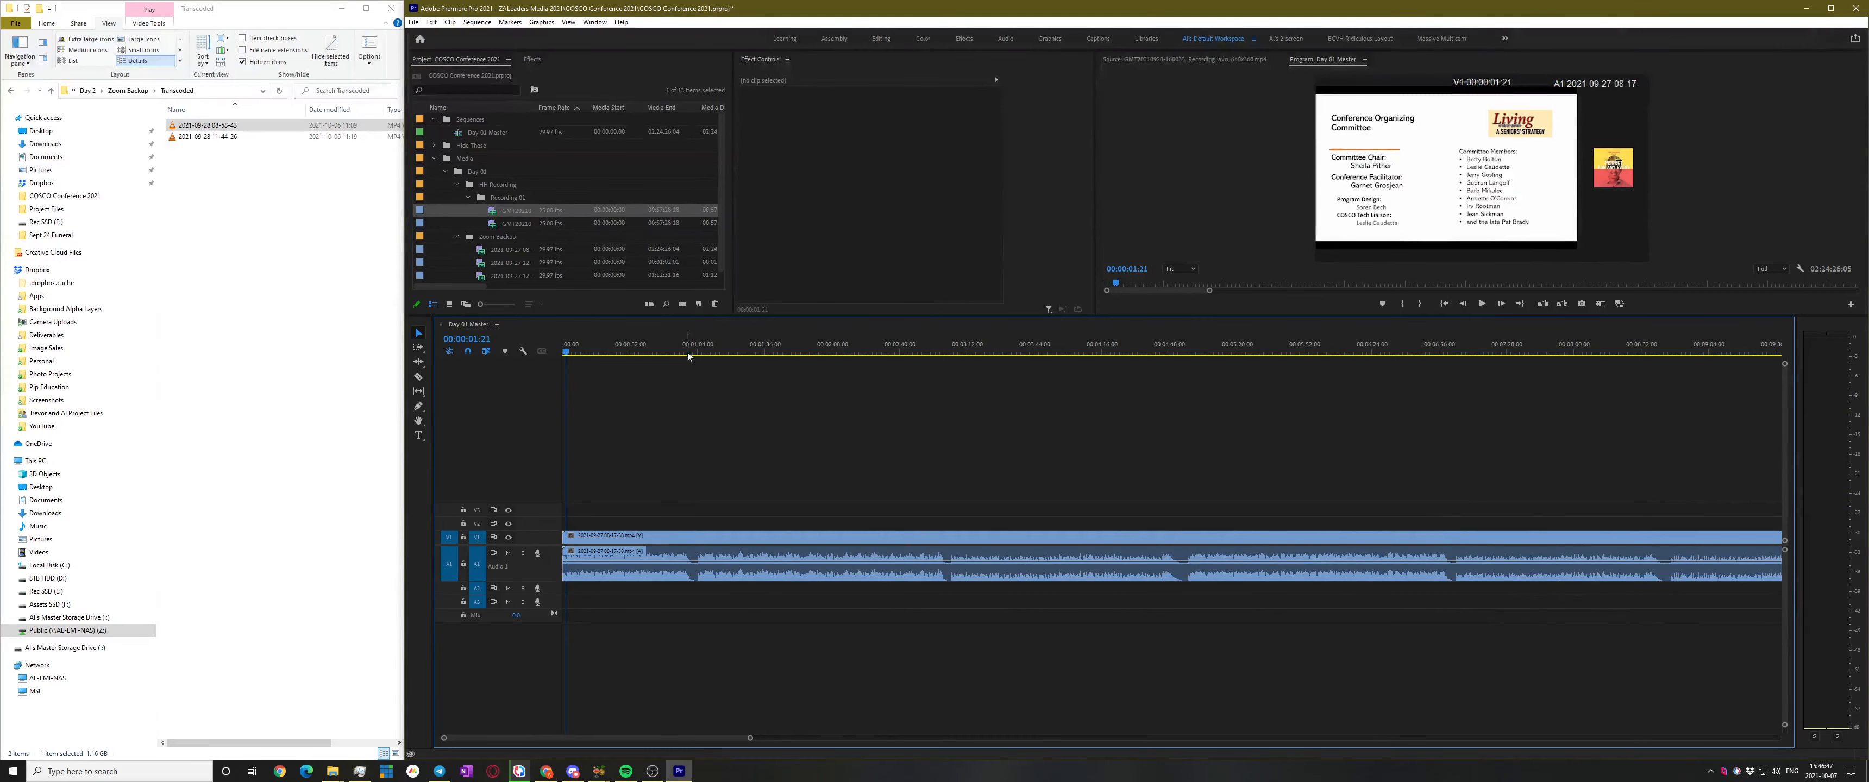
left_click(776, 352)
key("space")
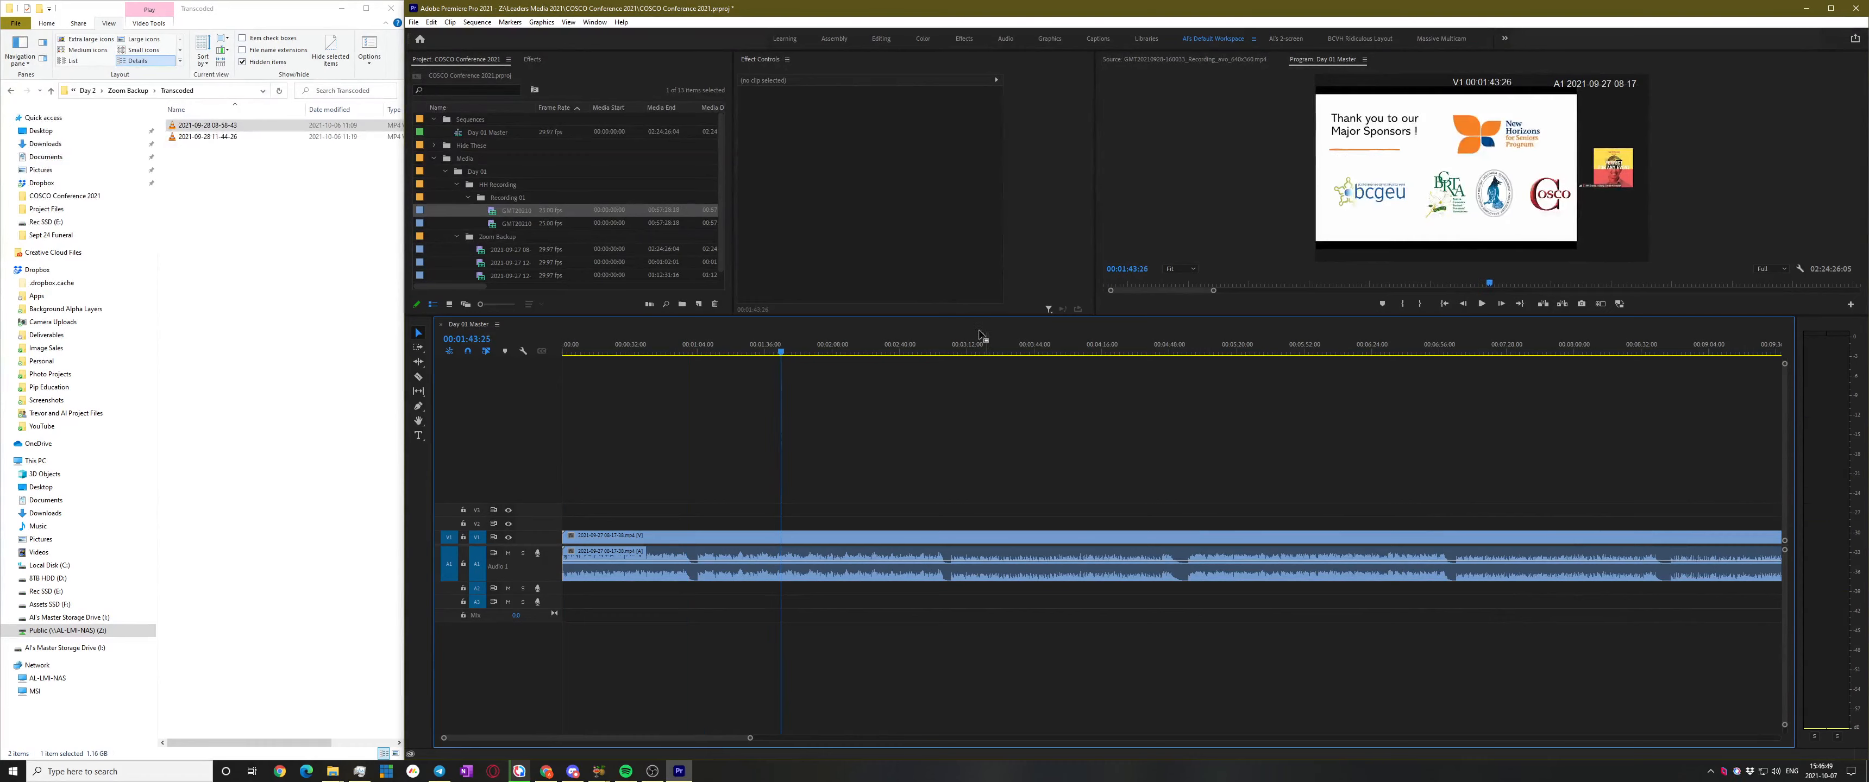
left_click(951, 352)
scroll(1029, 544, "up", 2)
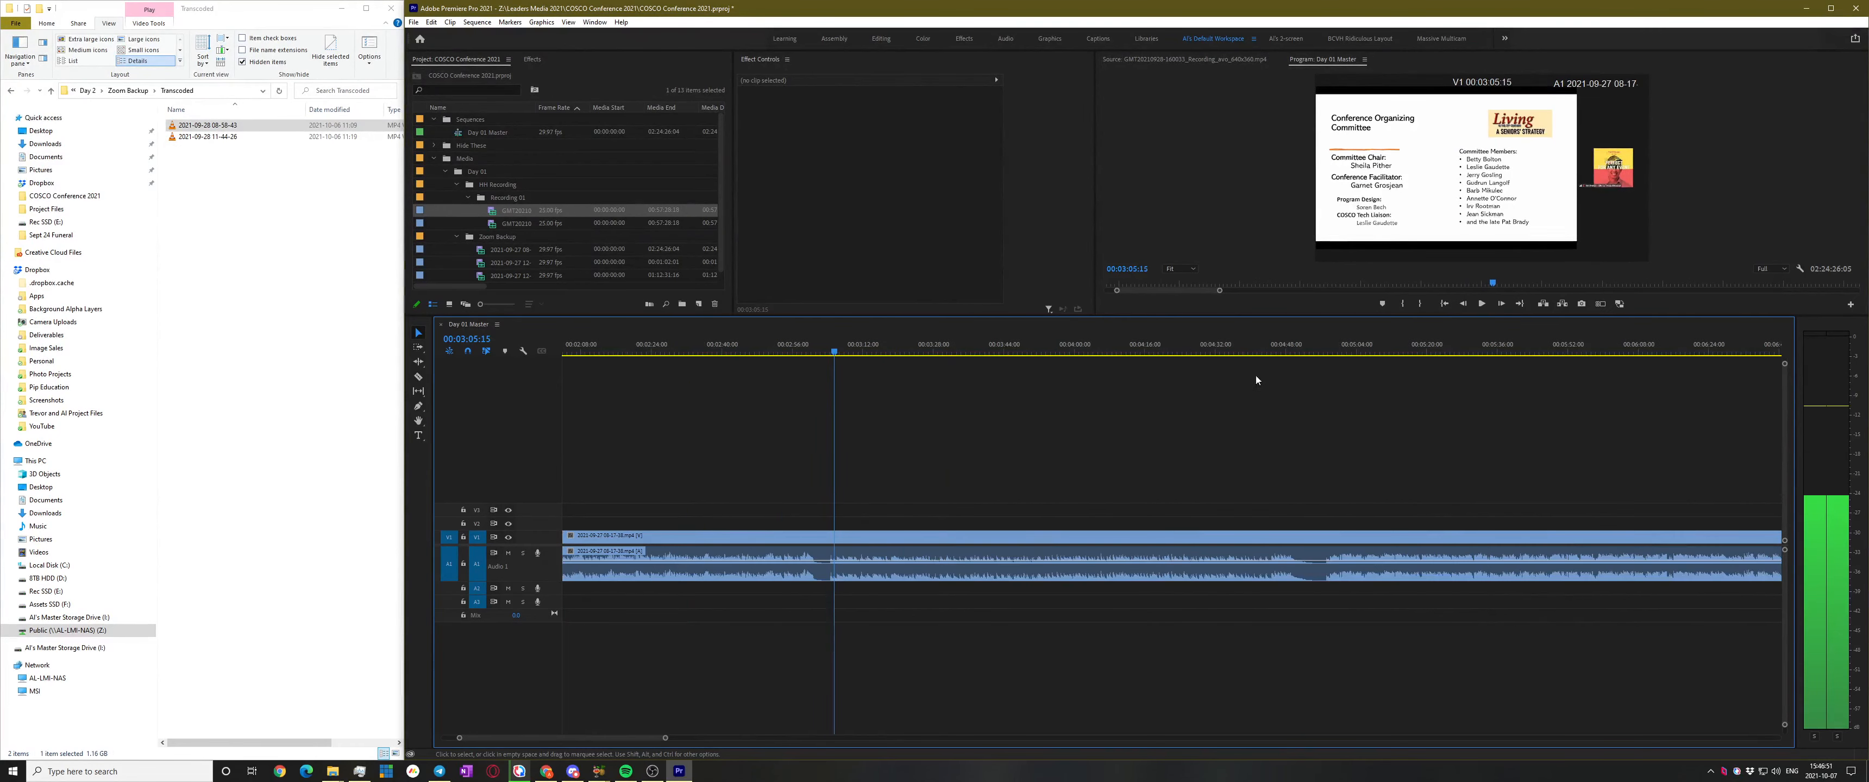
left_click(1335, 346)
left_click(1255, 352)
scroll(1261, 398, "down", 2)
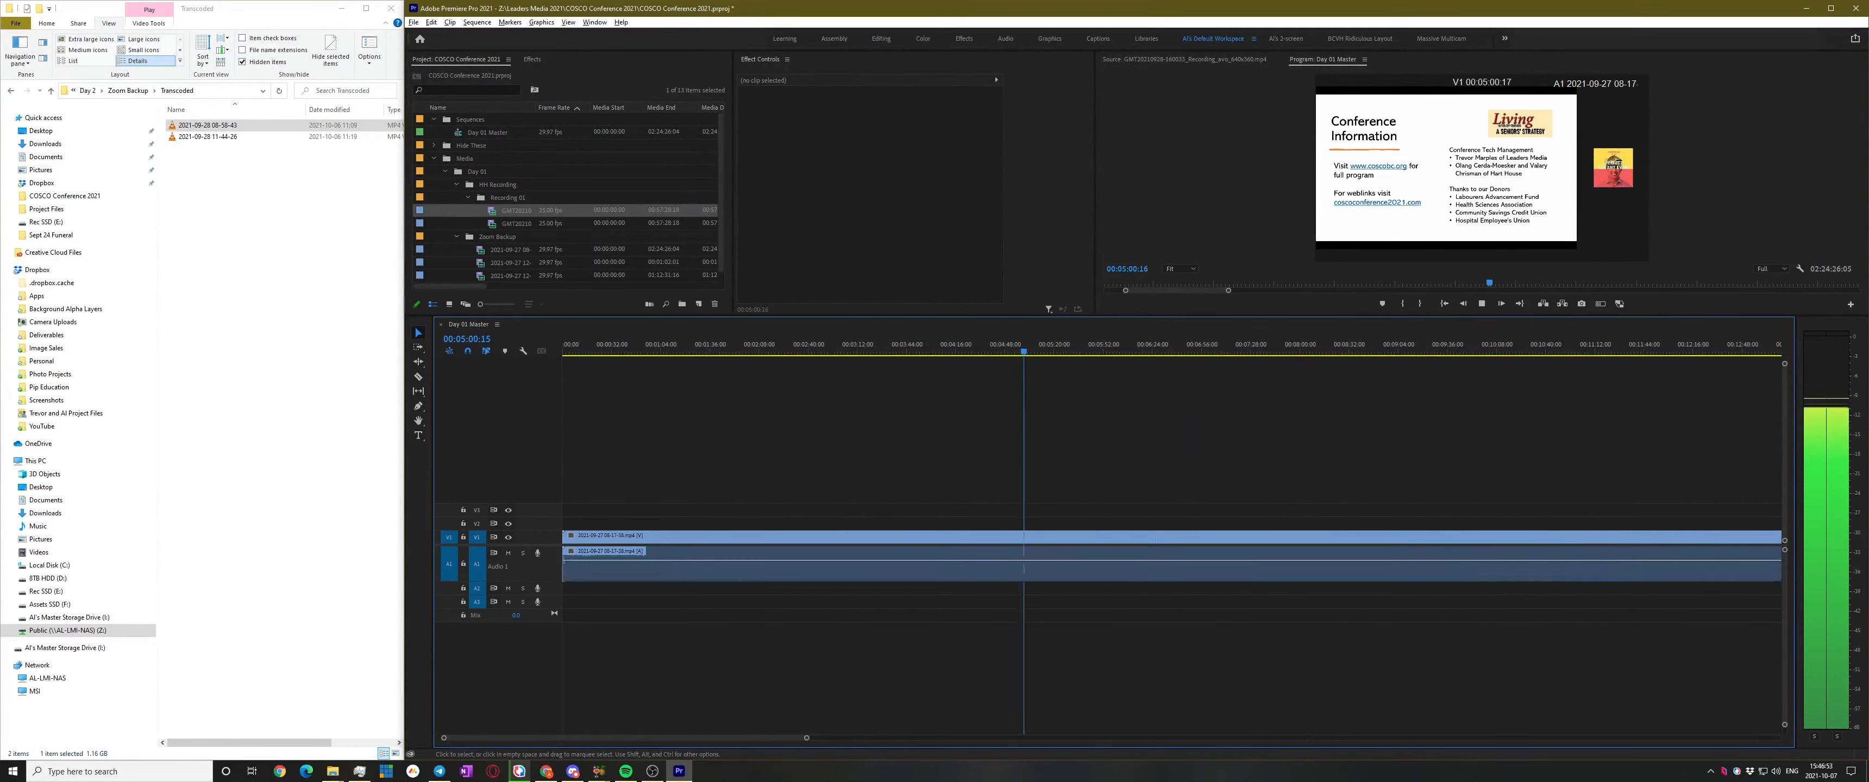
left_click(1226, 352)
Play on from the Welcome slide at 00:09:33 through 00:11:20, stopping at the speaker near 00:13:50
key("space")
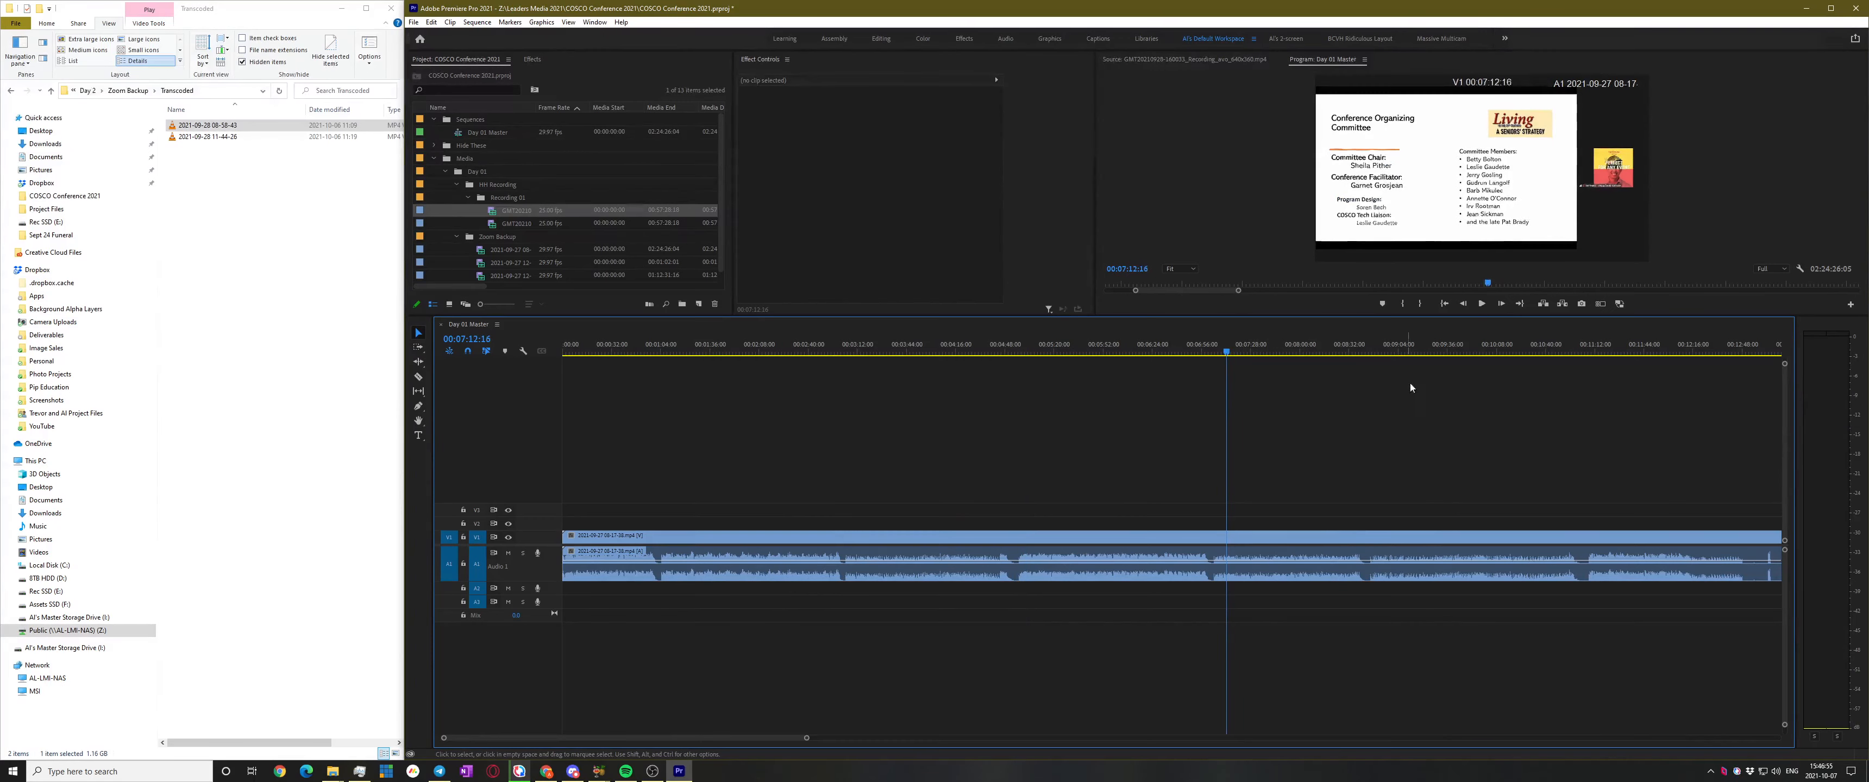
left_click(1443, 352)
key("space")
scroll(1420, 454, "down", 1)
key("space")
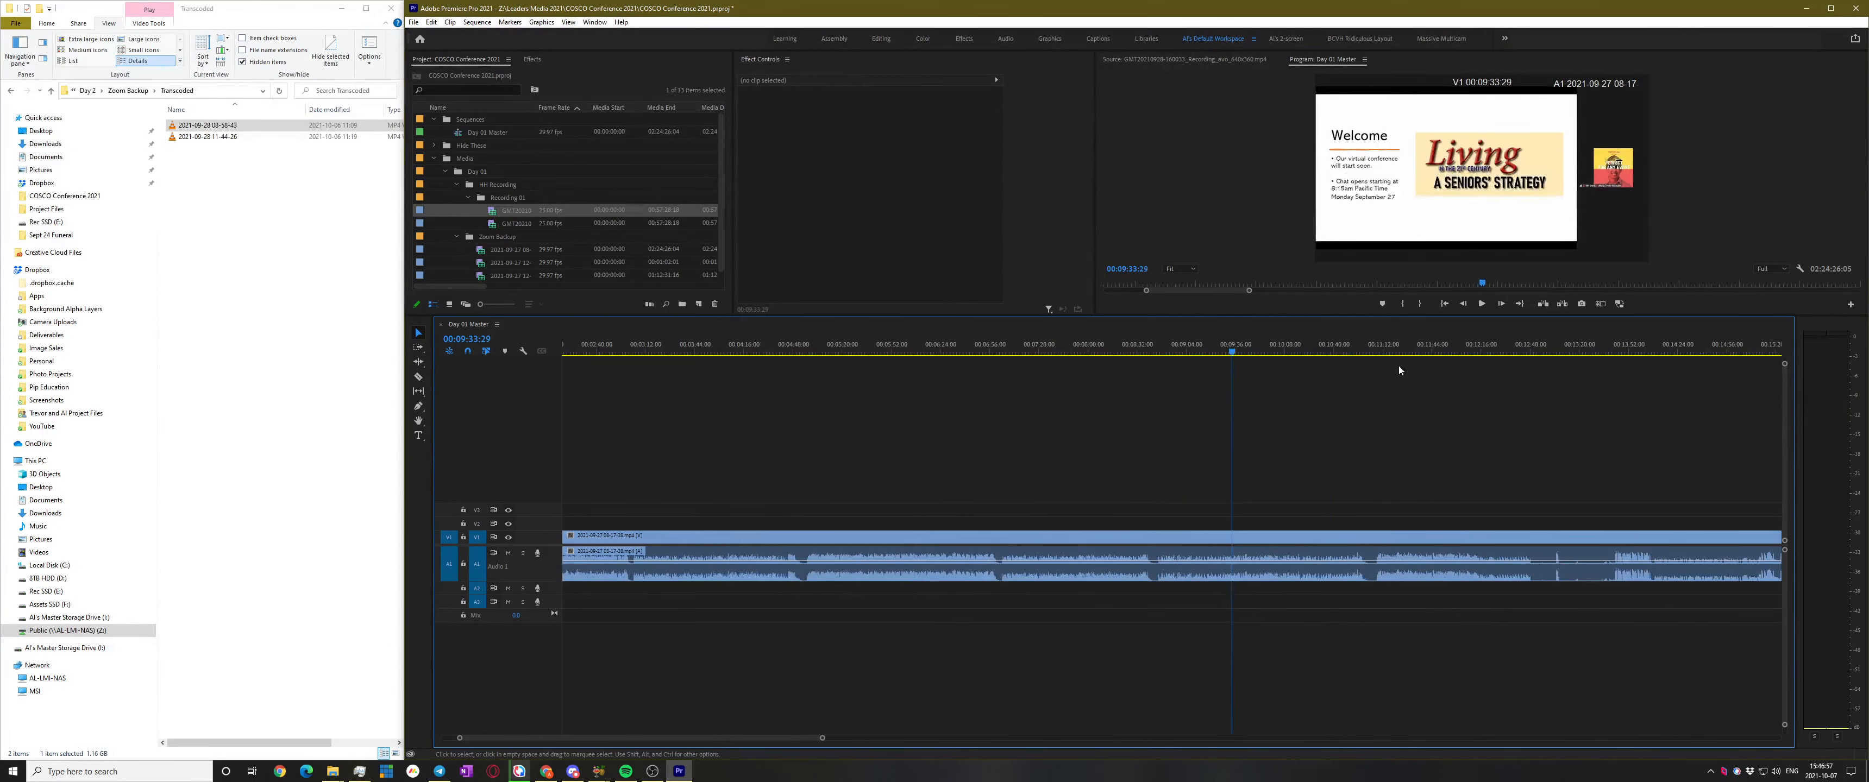
left_click(1397, 348)
scroll(1514, 438, "down", 4)
key("space")
key("space")
left_click(1534, 343)
key("space")
scroll(1611, 464, "up", 6)
scroll(1507, 495, "up", 4)
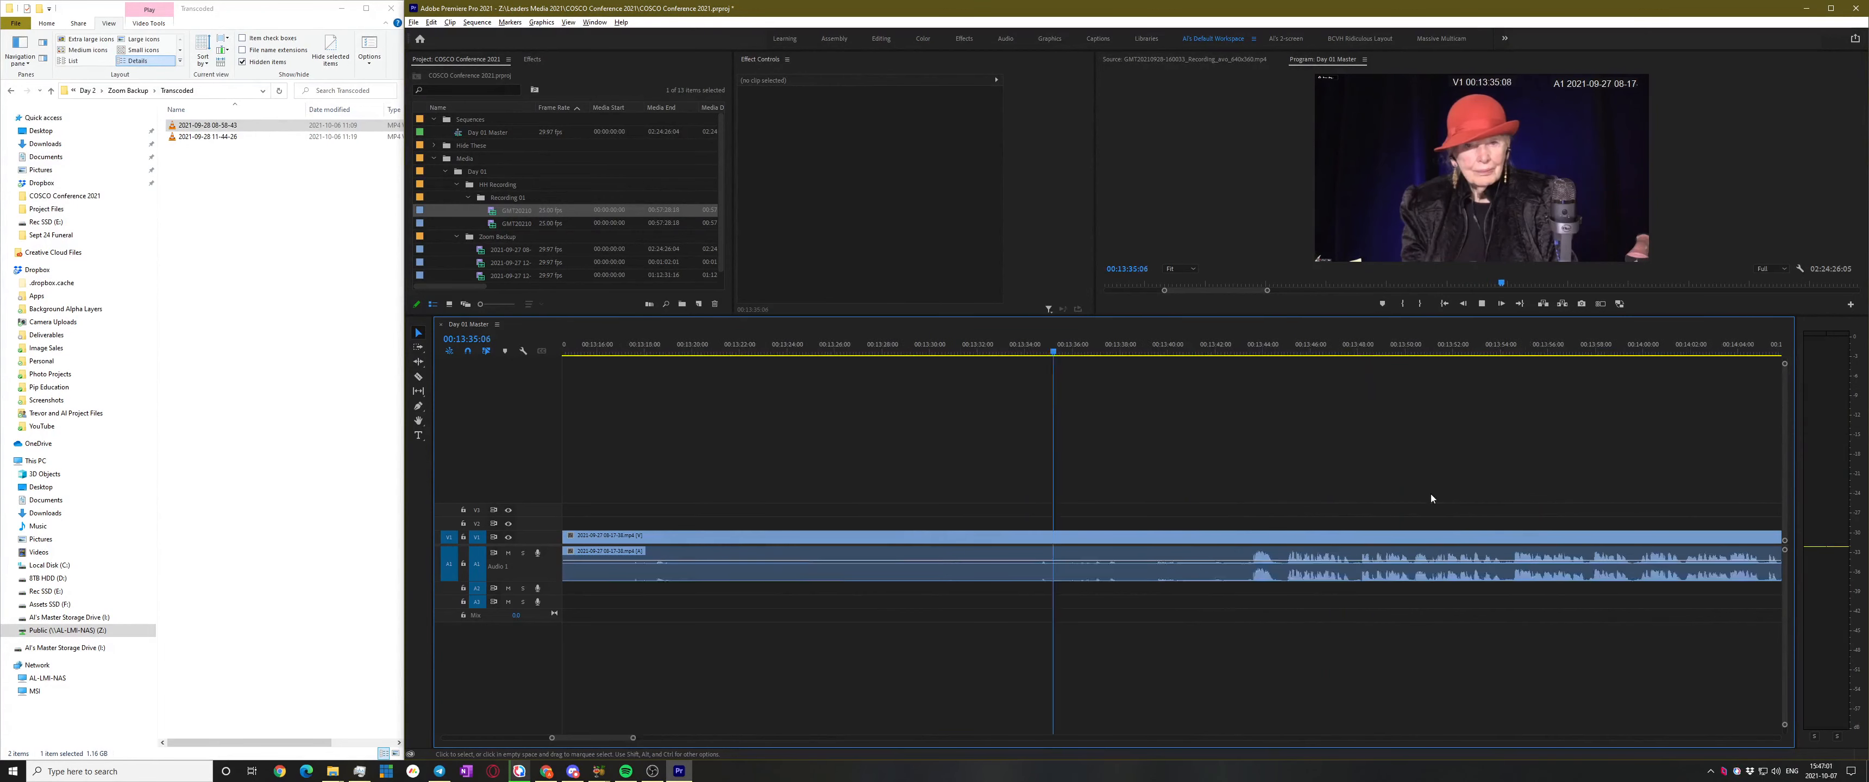
left_click(1169, 356)
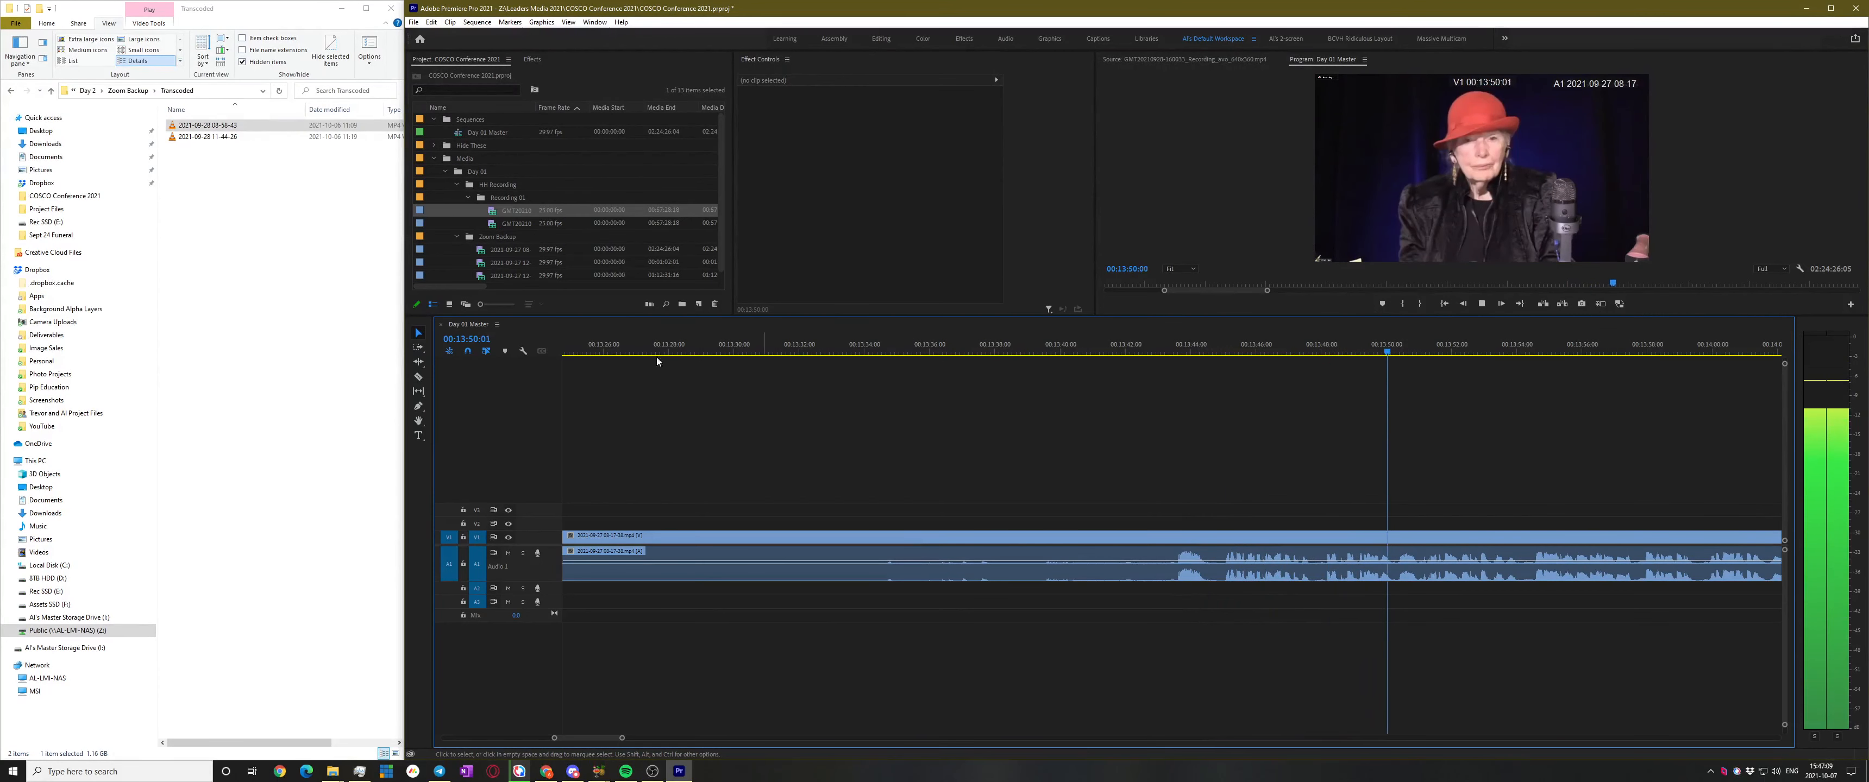
key("space")
Rename Day 2's HH Zoom Recording folder by adding 'Day' to its name
left_click(326, 277)
left_click(134, 90)
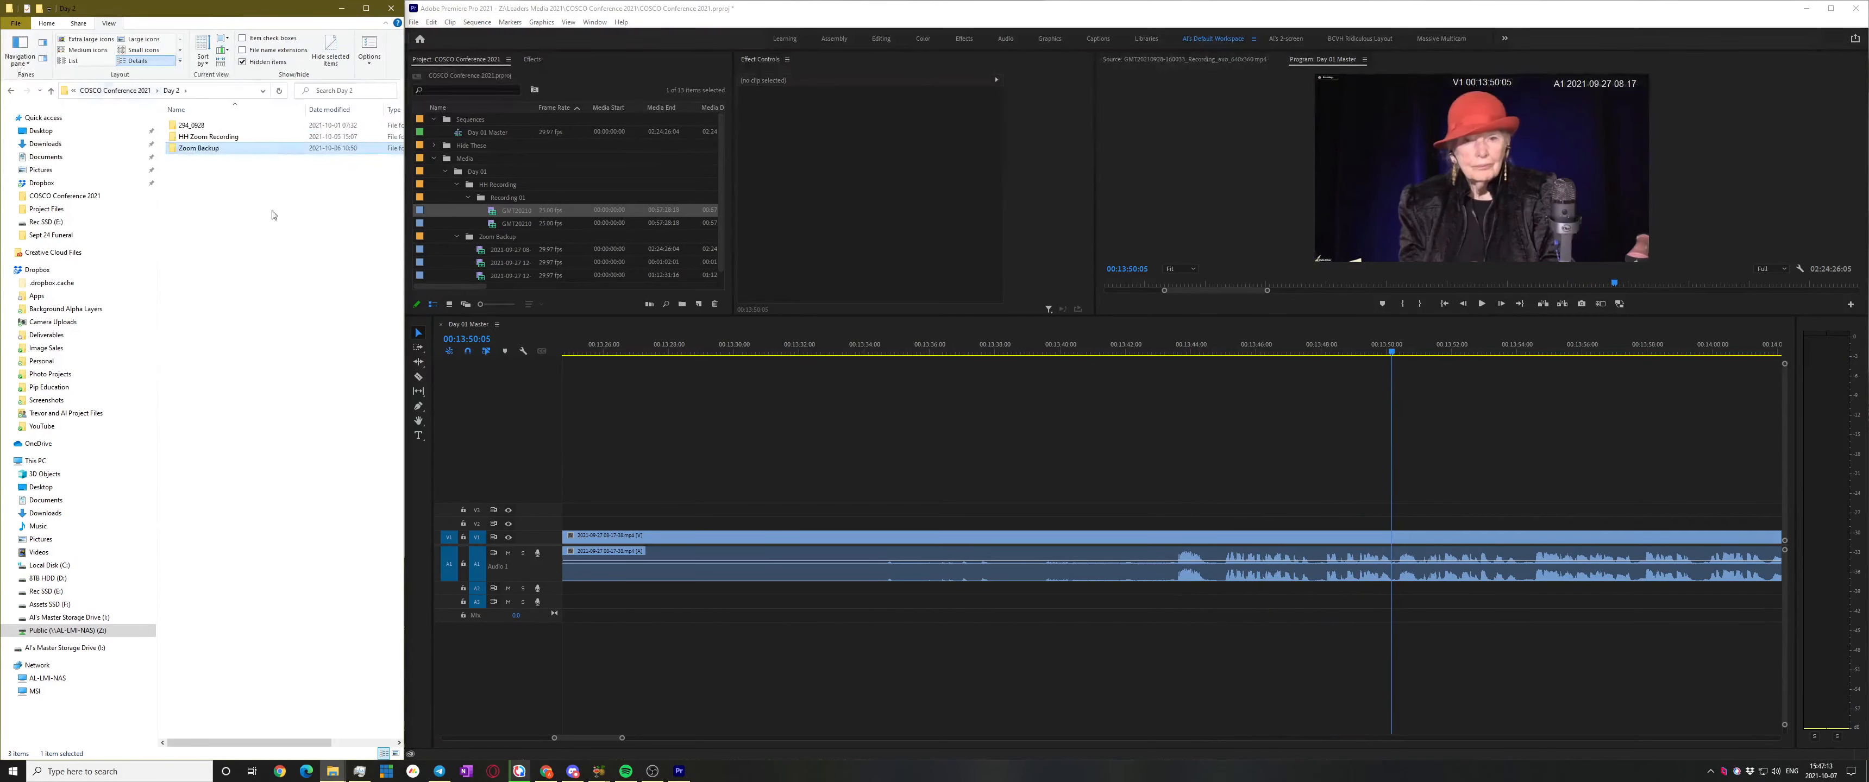
left_click(211, 138)
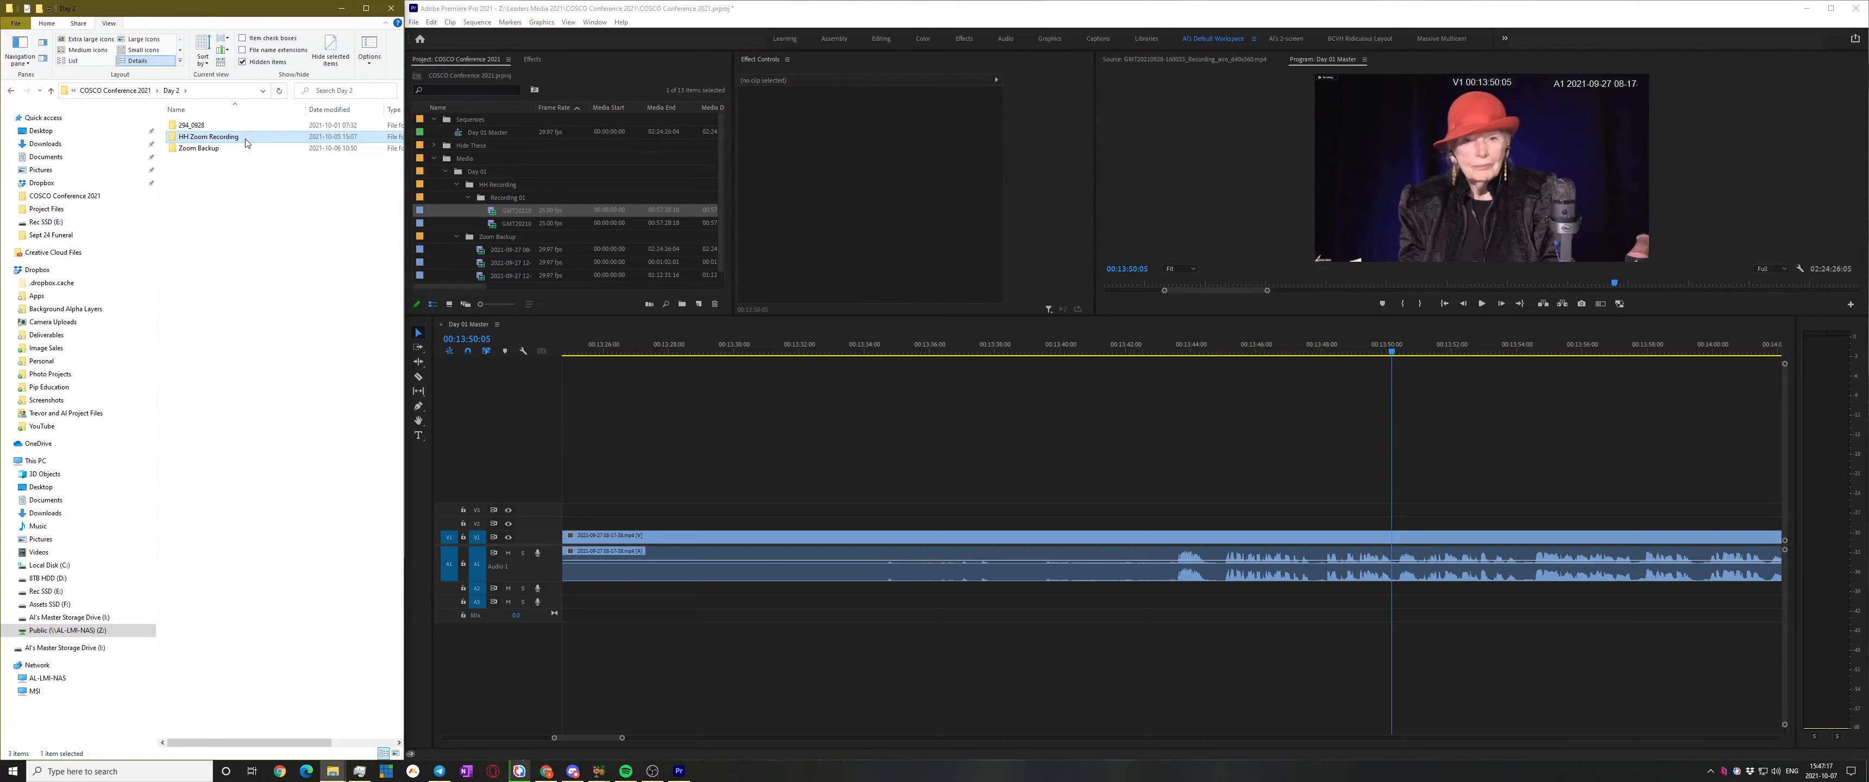
left_click(190, 136)
key("End")
type("Day")
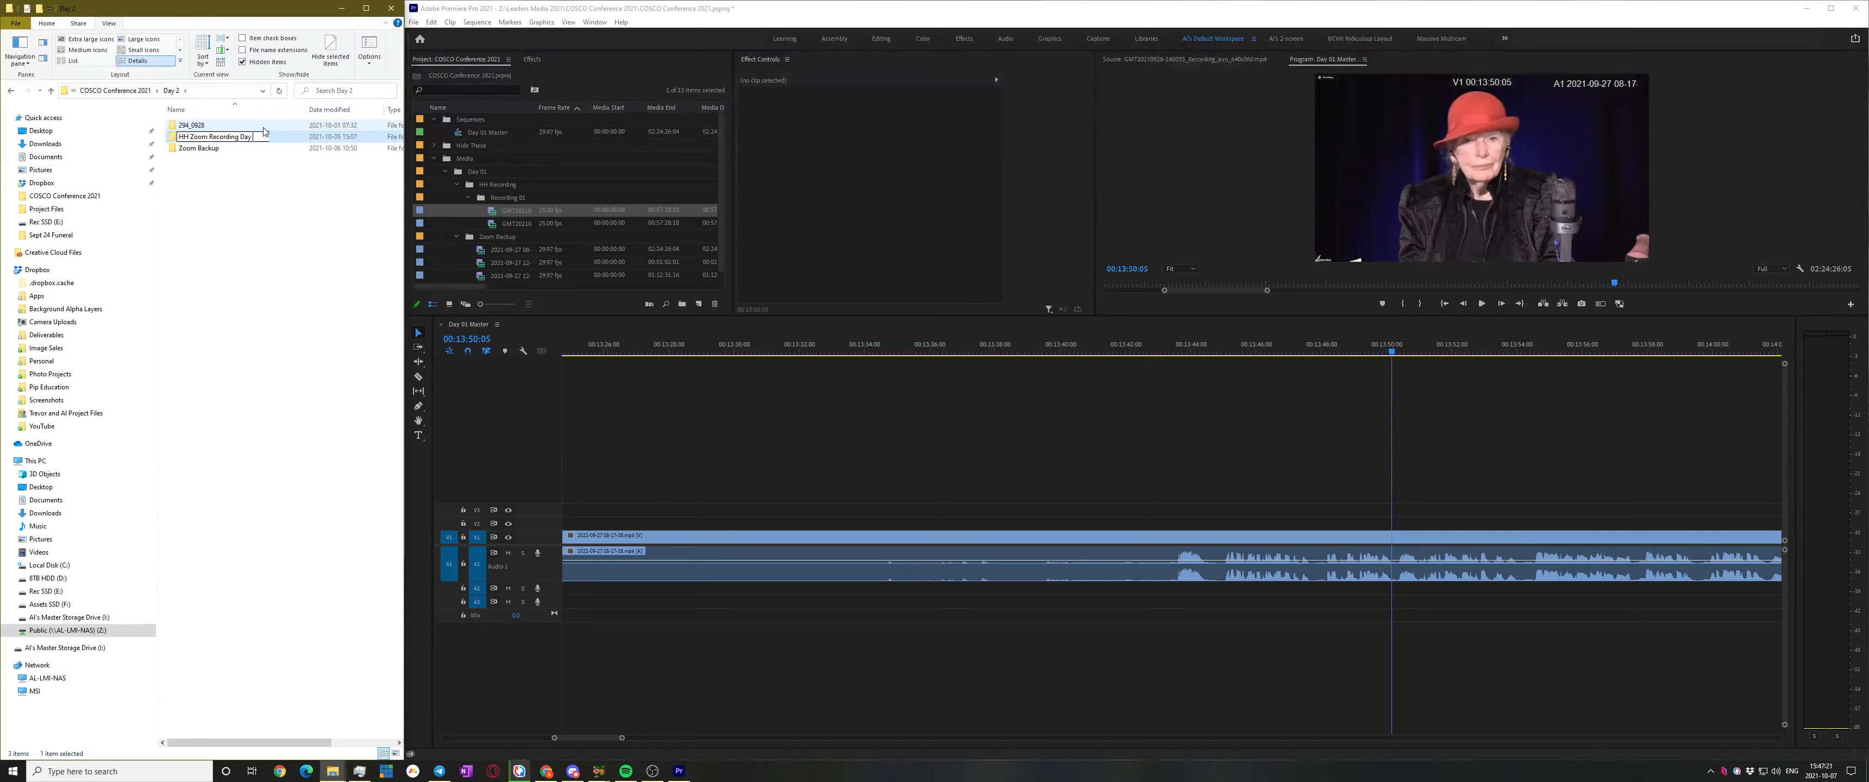
key("Return")
left_click(186, 164)
double_click(212, 137)
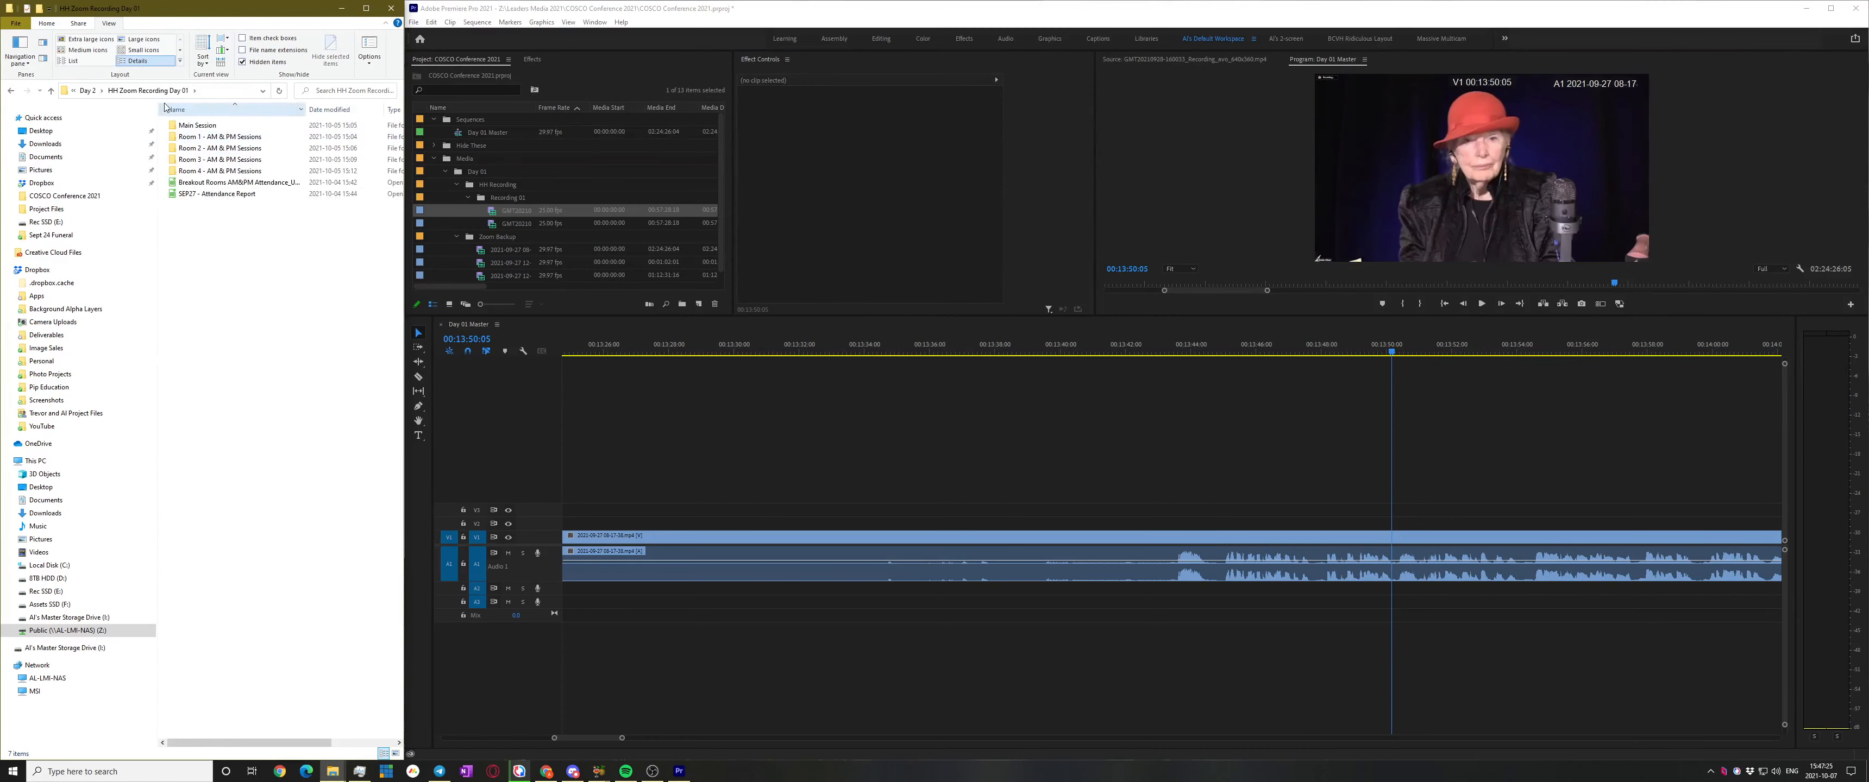
In the Day 1 folder, rename HH Zoom Recording by adding 'Day 0' to its name
left_click(88, 91)
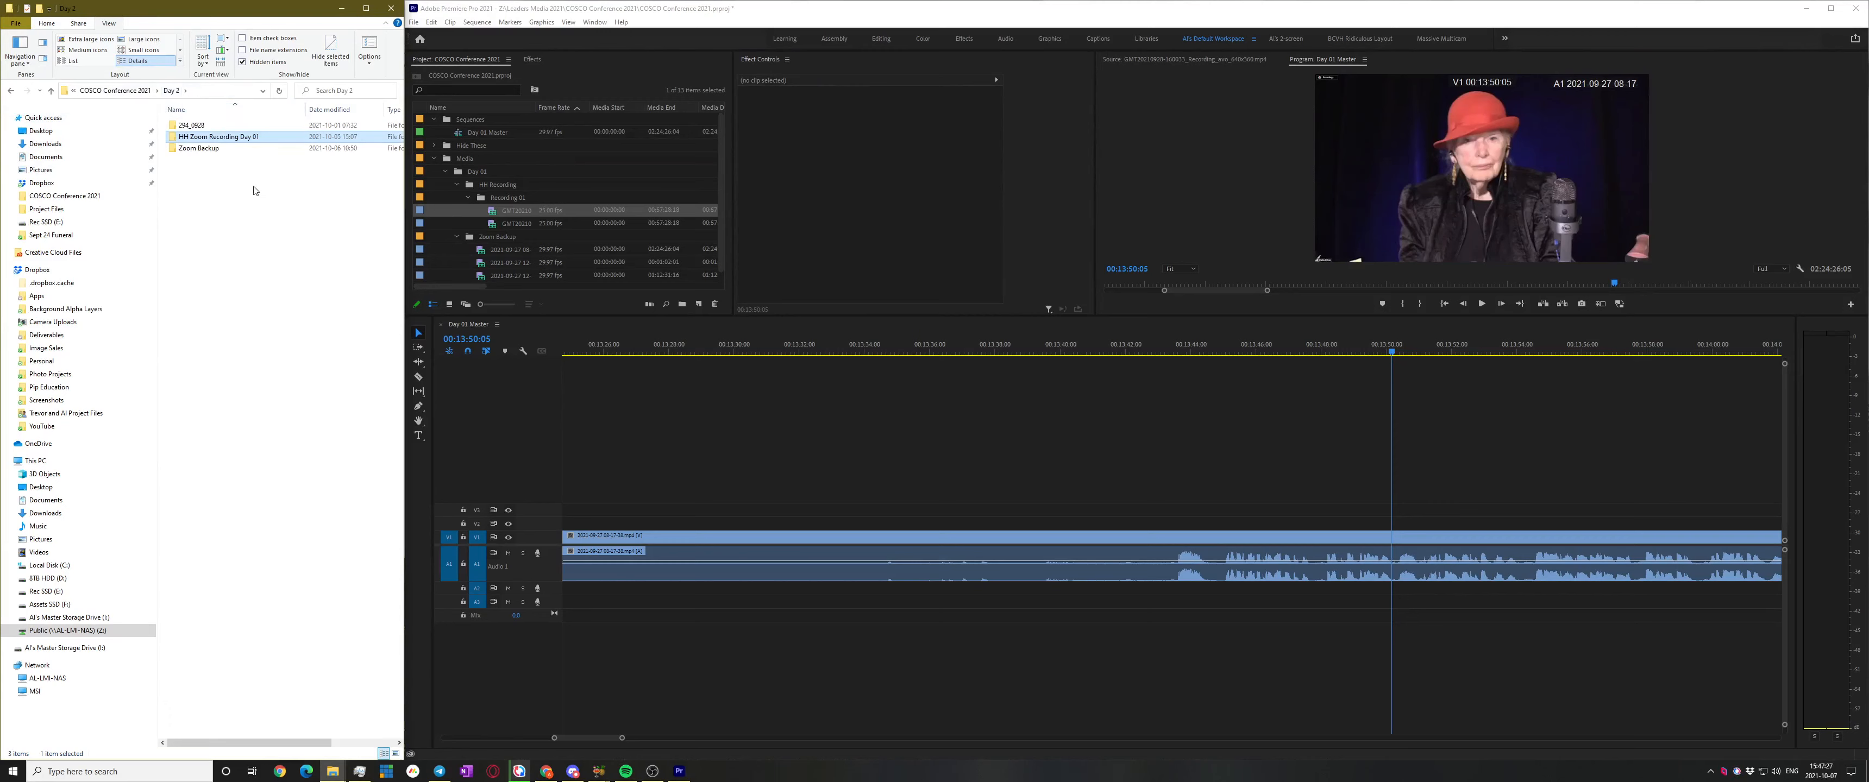
left_click(125, 91)
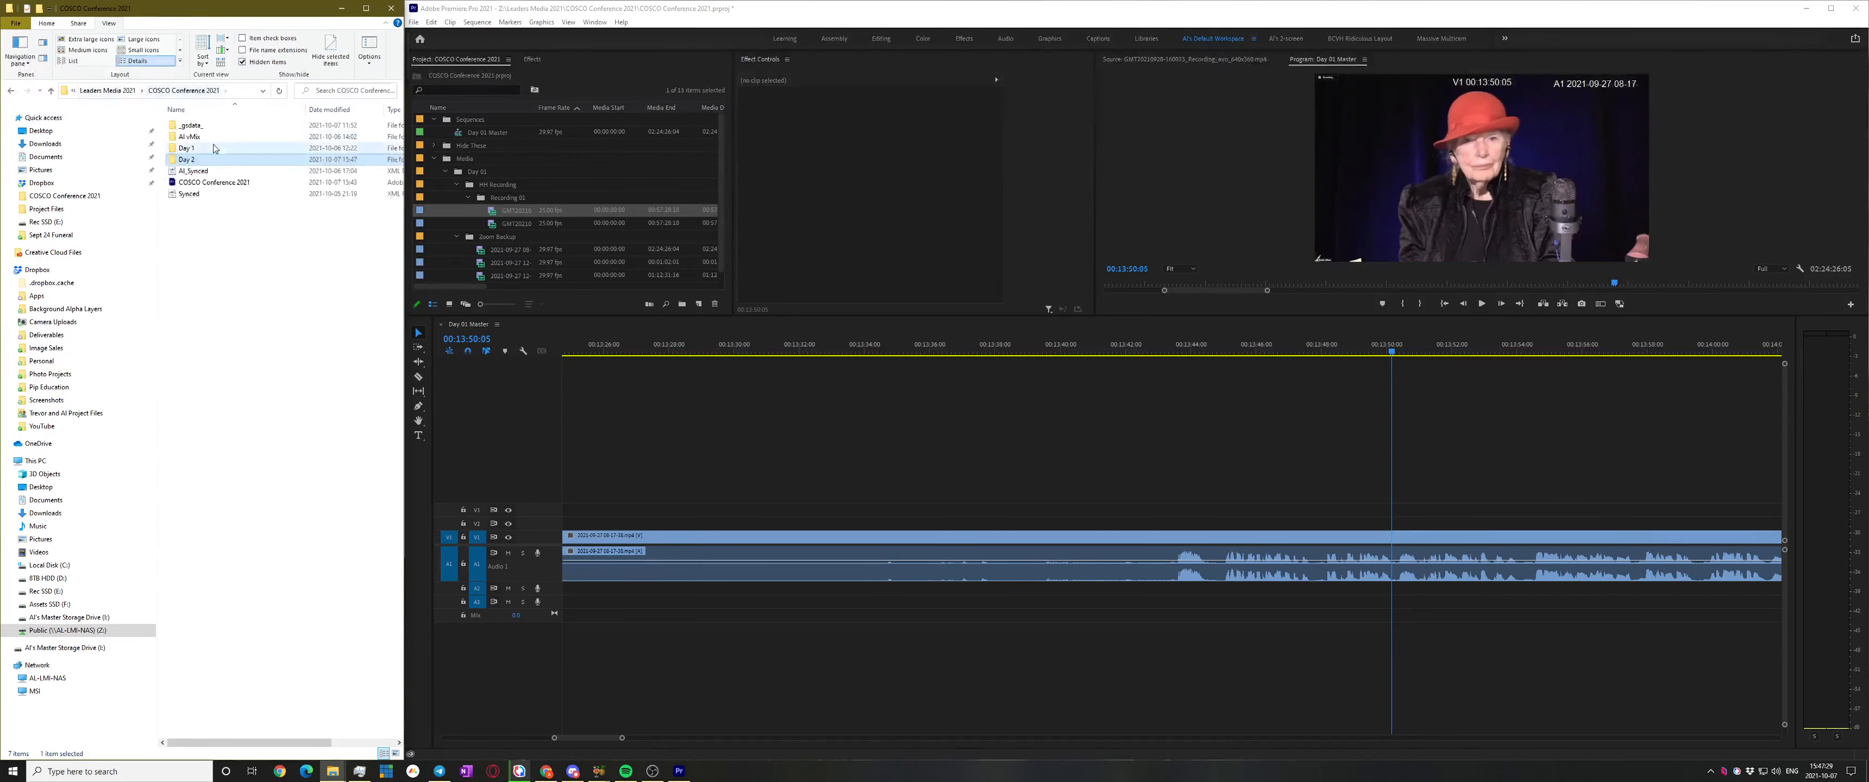
double_click(190, 148)
key("ctrl+v")
left_click(211, 137)
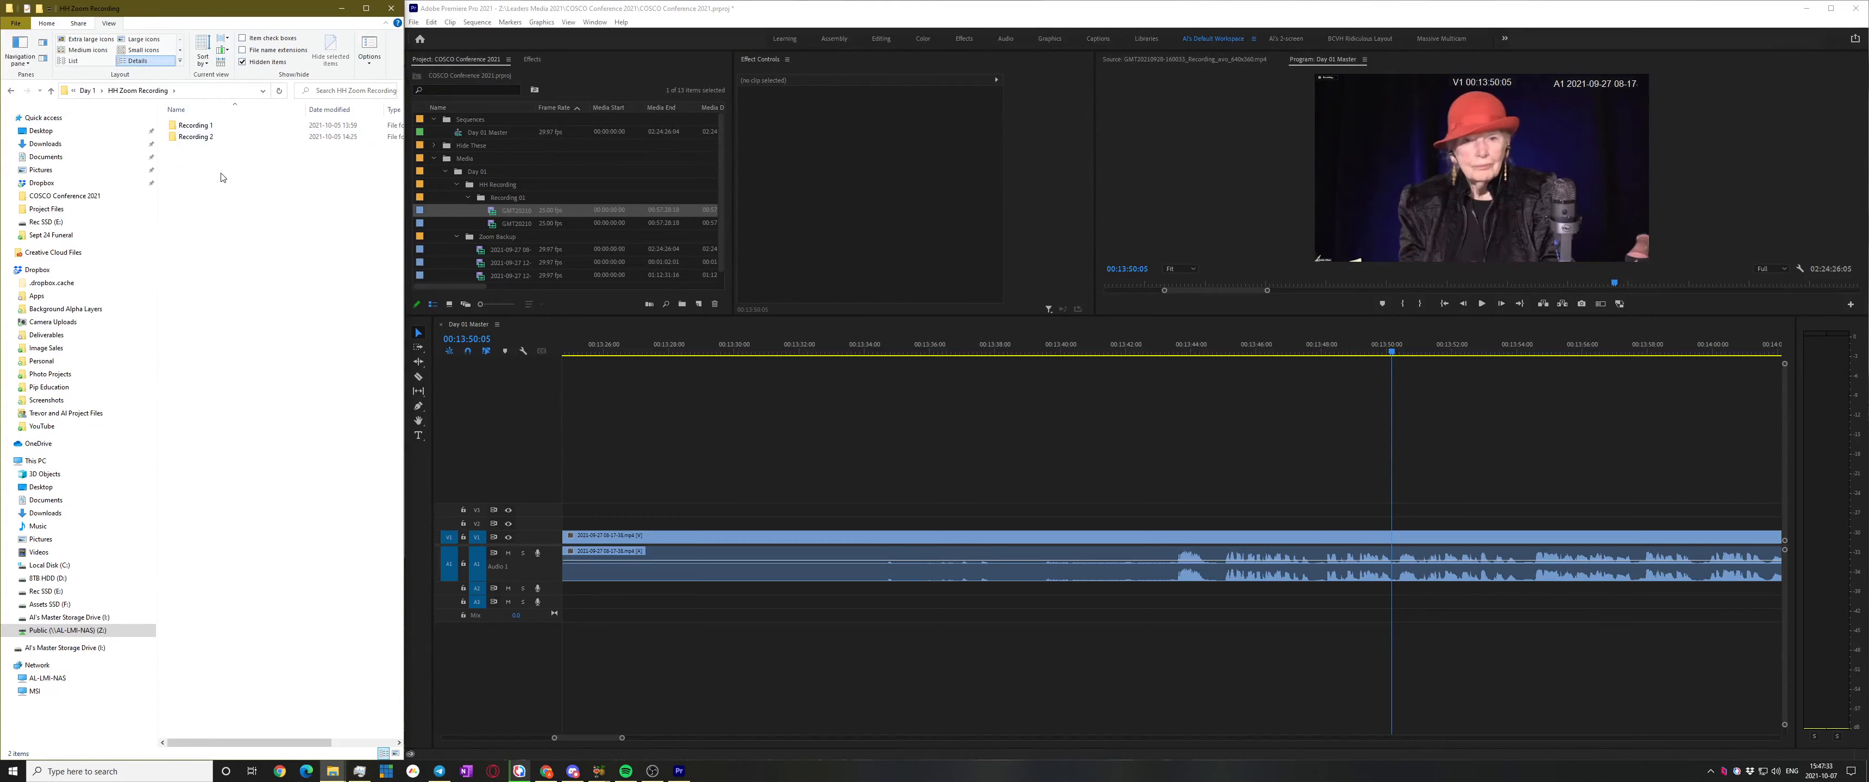
left_click(221, 137)
left_click(251, 136)
type("Day 0")
key("Return")
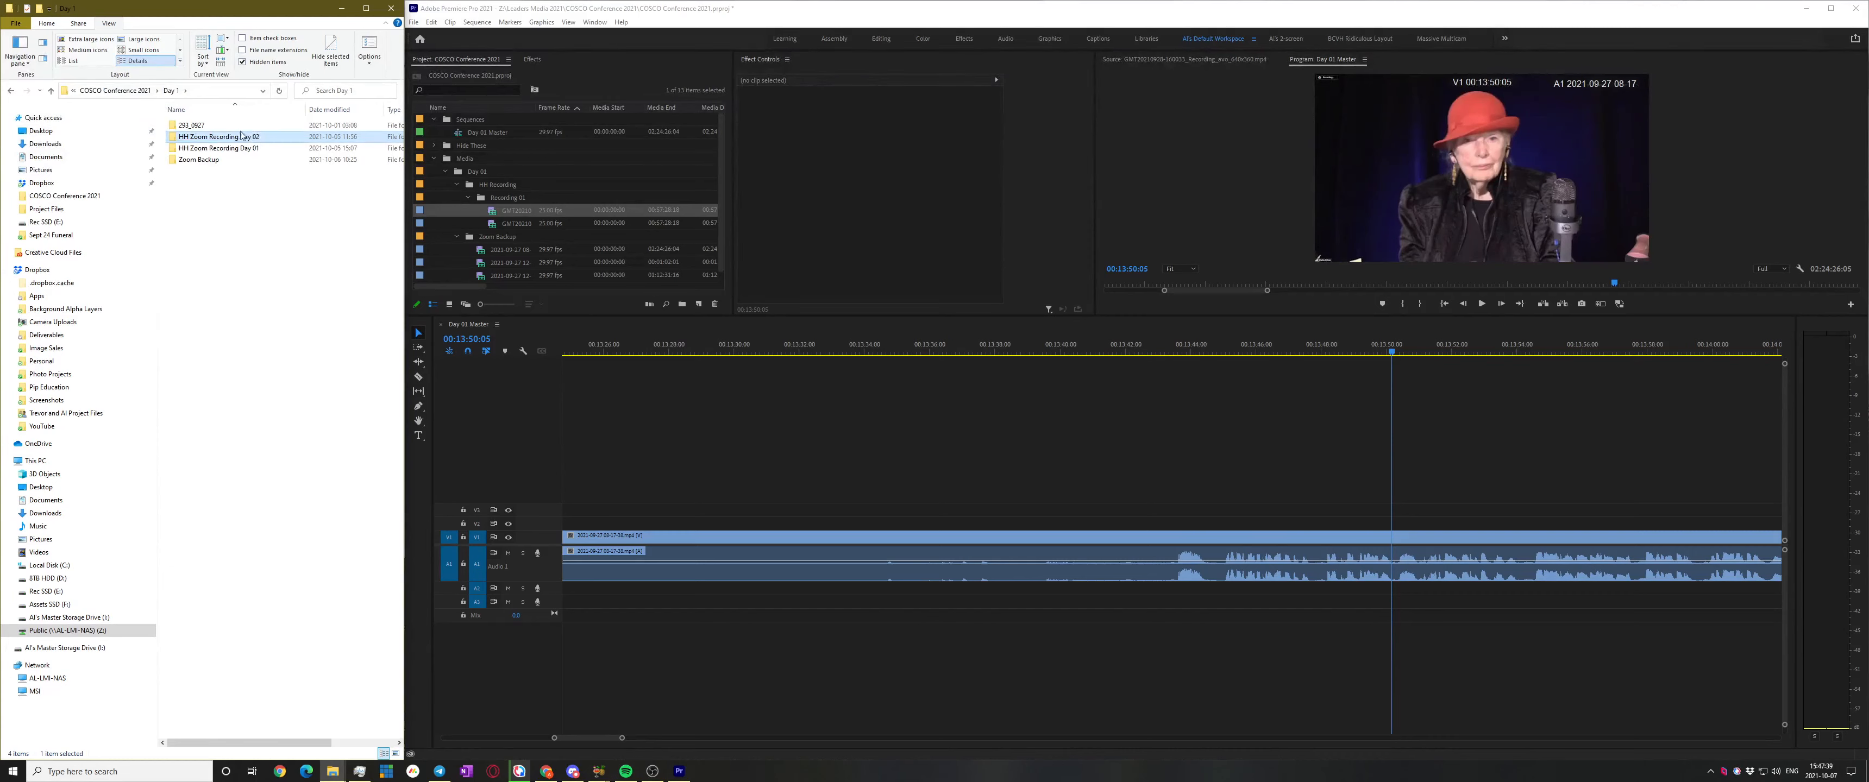
Check Day 2, then open Day 1 > HH Zoom Recording Day 01 > Main Session
left_click(116, 91)
double_click(187, 159)
key("ctrl+v")
left_click(123, 93)
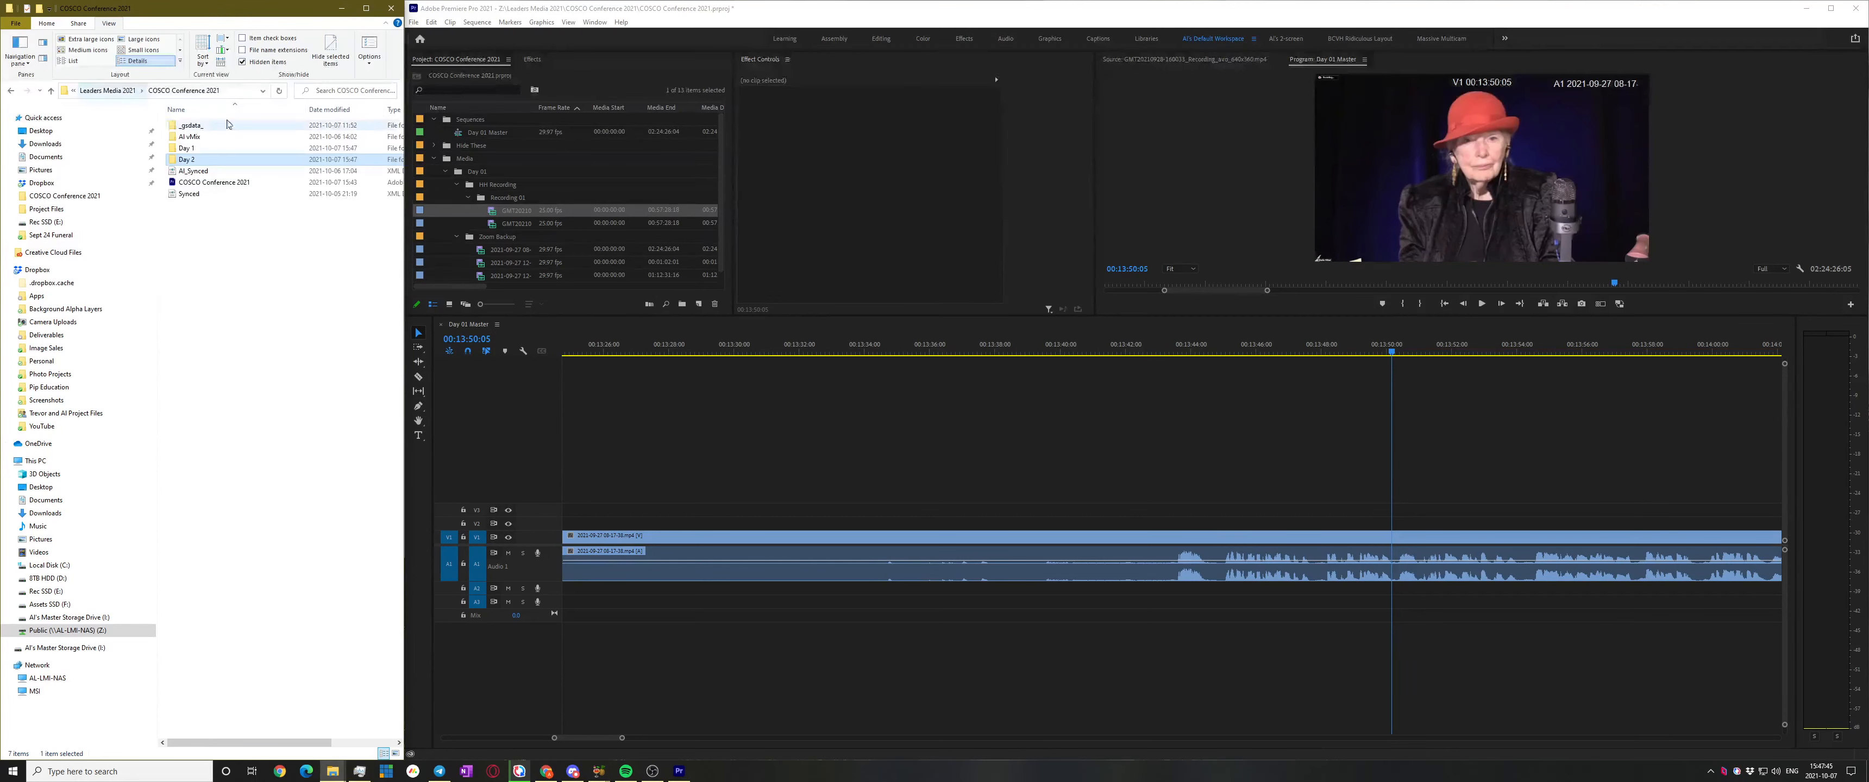
double_click(198, 149)
double_click(240, 137)
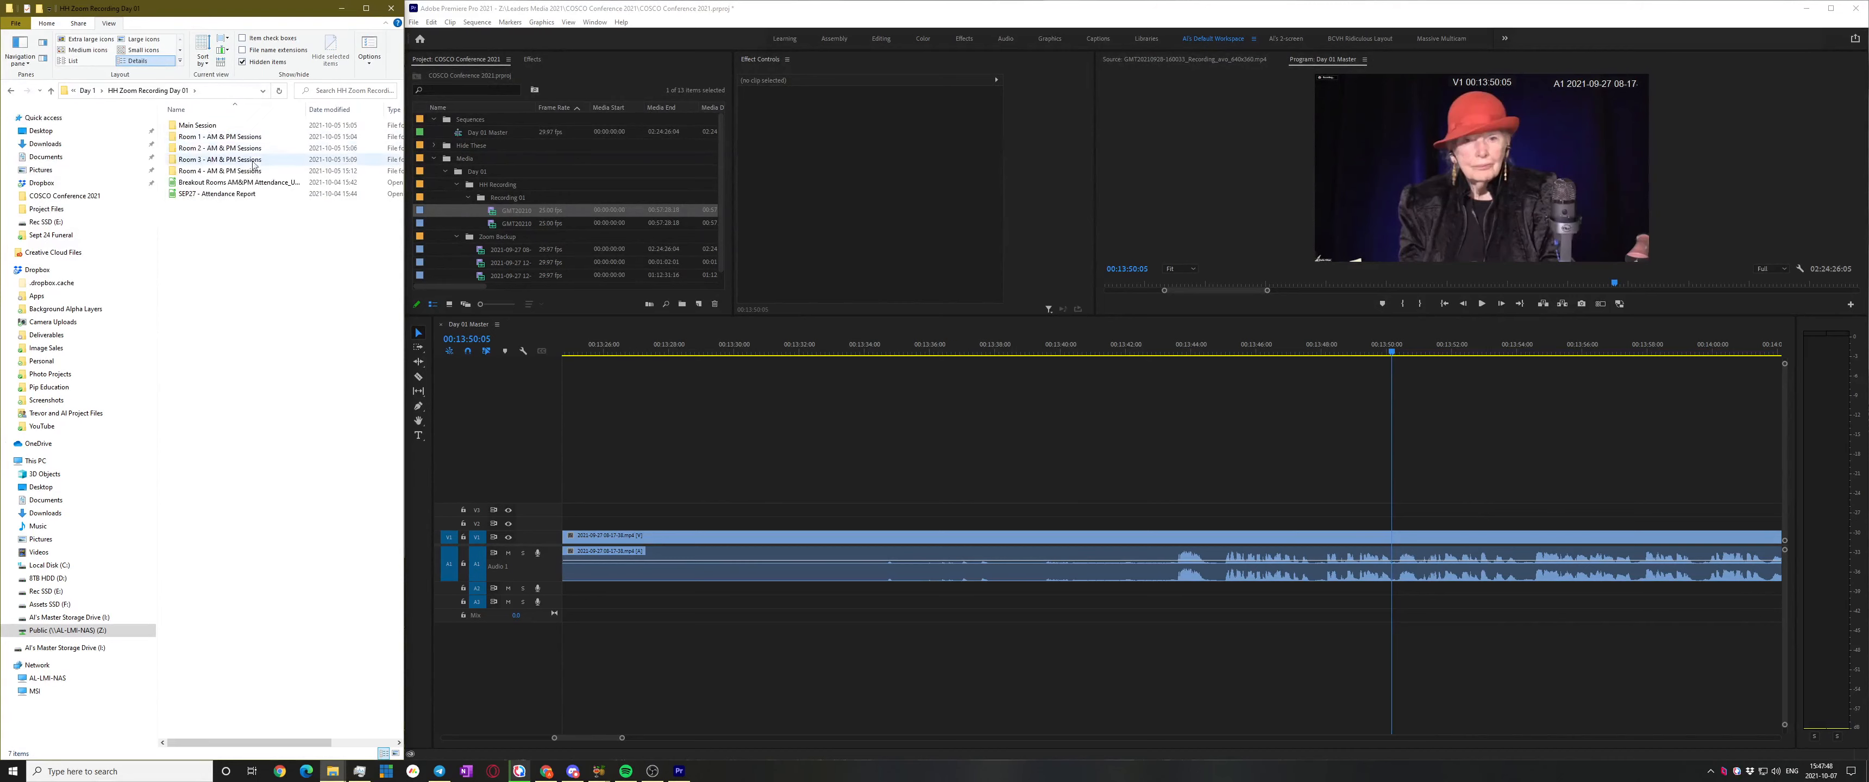
double_click(198, 125)
Drag the 1920x1200 recording into Recording 01, cancel the media search and choose Offline All
left_click_drag(405, 183, 485, 183)
left_click_drag(305, 109, 366, 108)
left_click(286, 172)
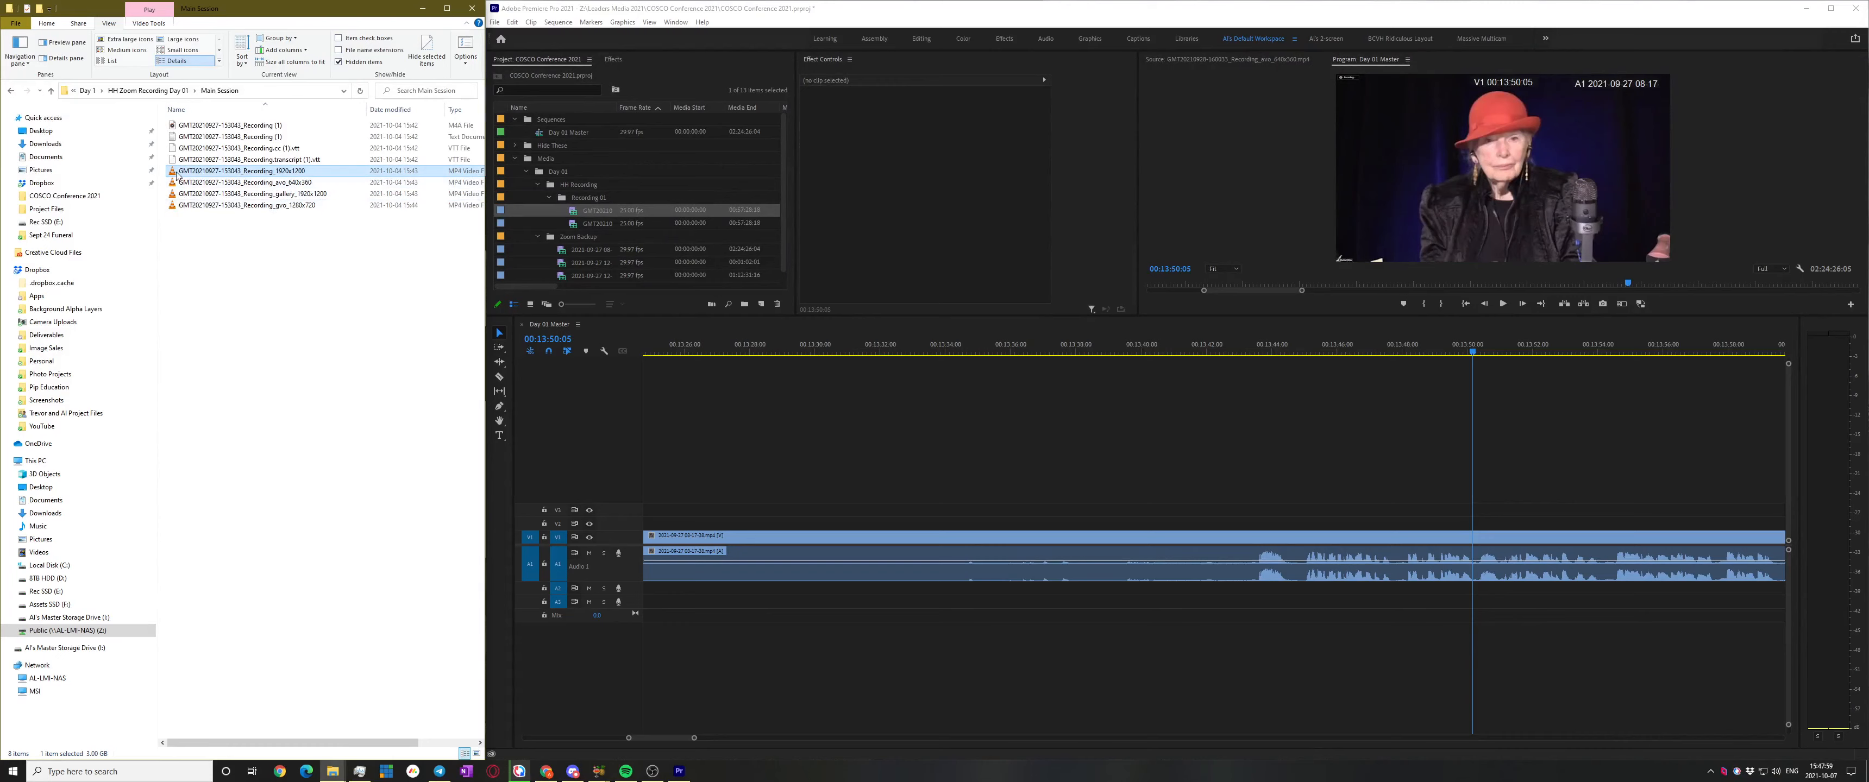
left_click_drag(173, 172, 241, 173)
left_click_drag(594, 192, 607, 201)
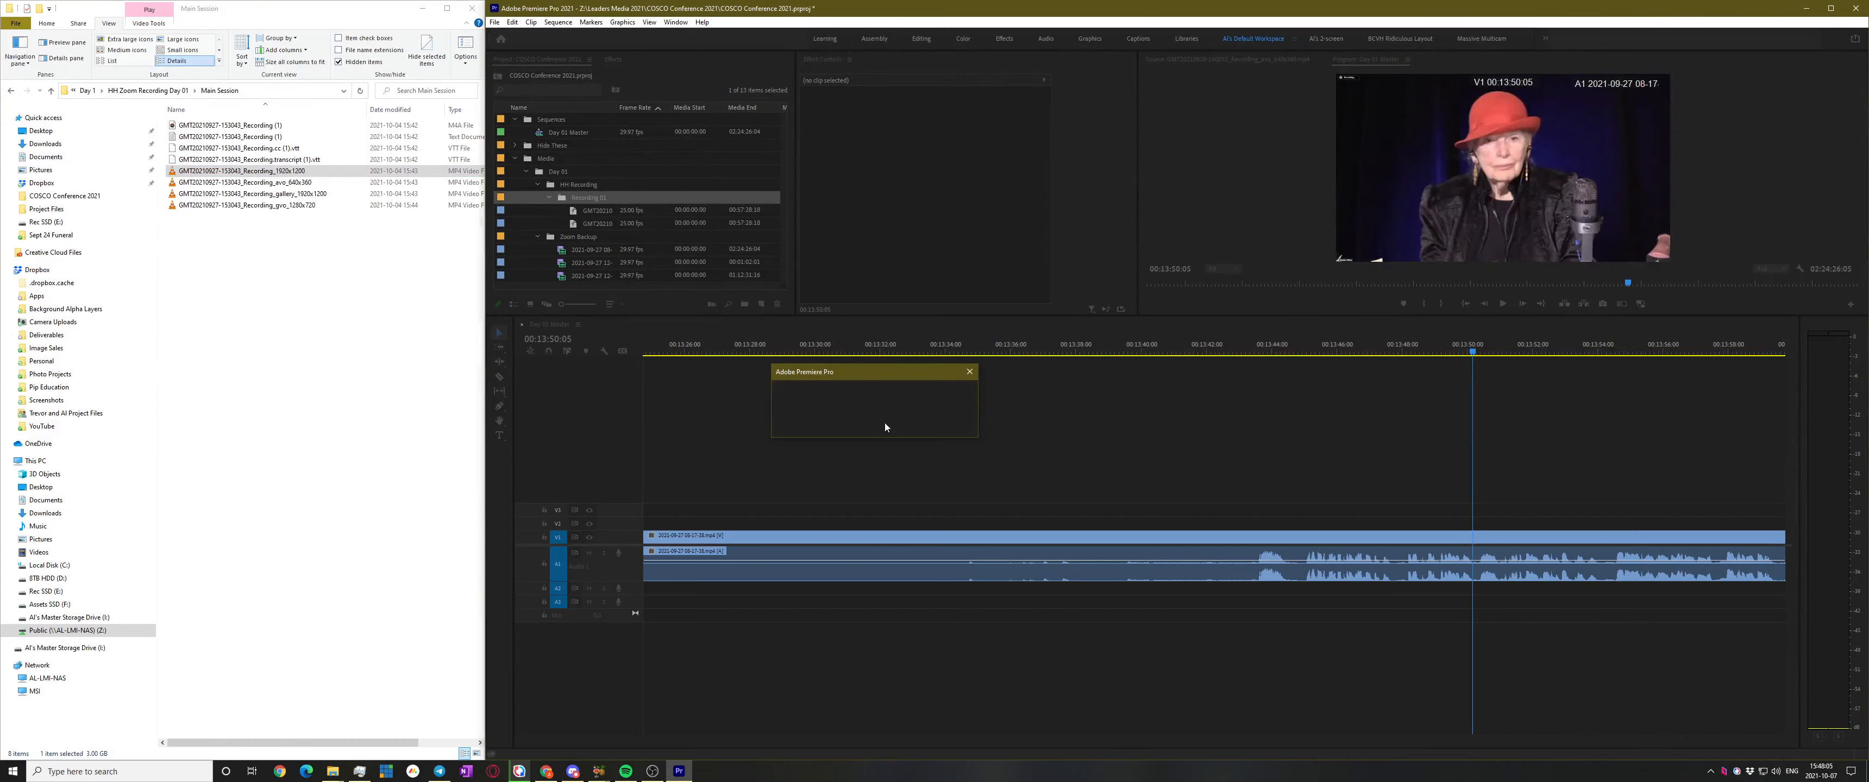
left_click(874, 422)
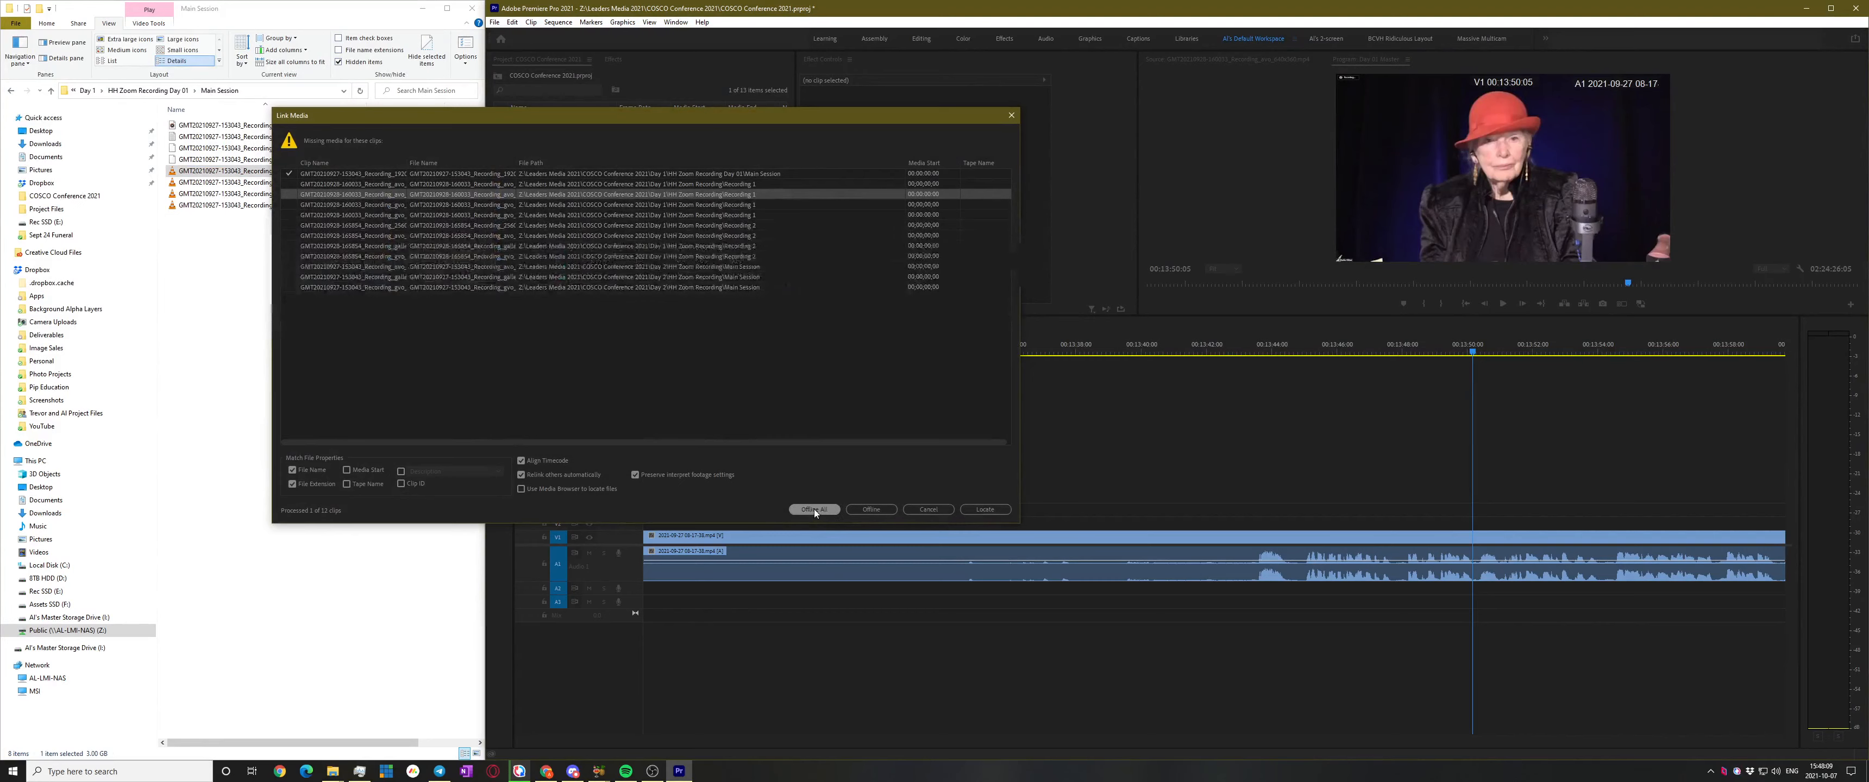
left_click(814, 510)
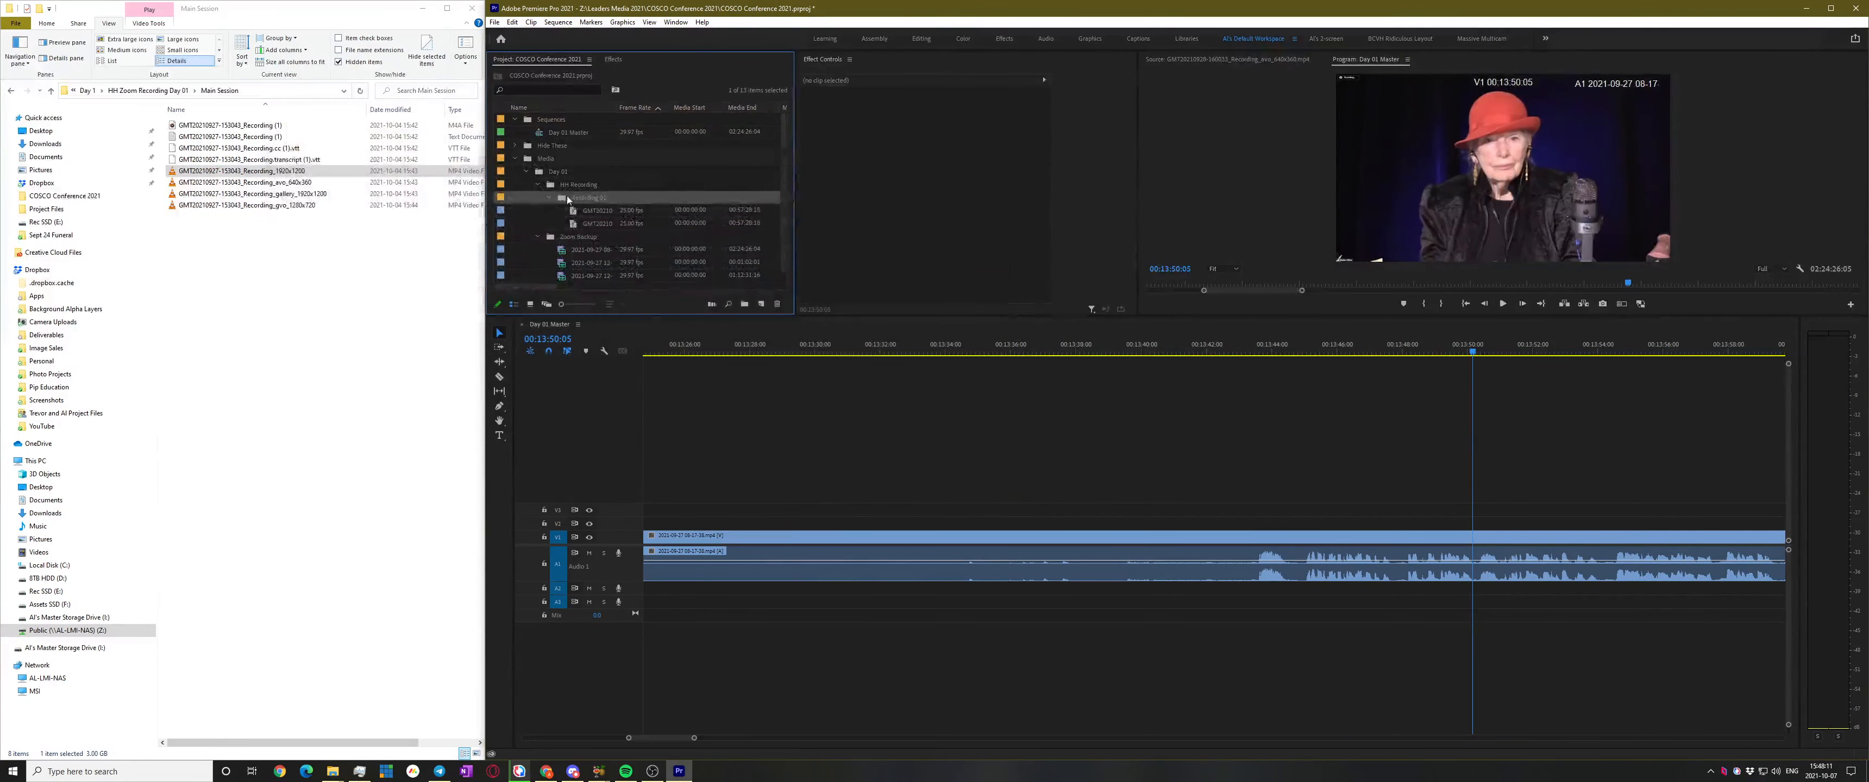
Delete the Recording 01 bin and import the 1920x1200 and gvo 1280x720 recordings into the project
key("Delete")
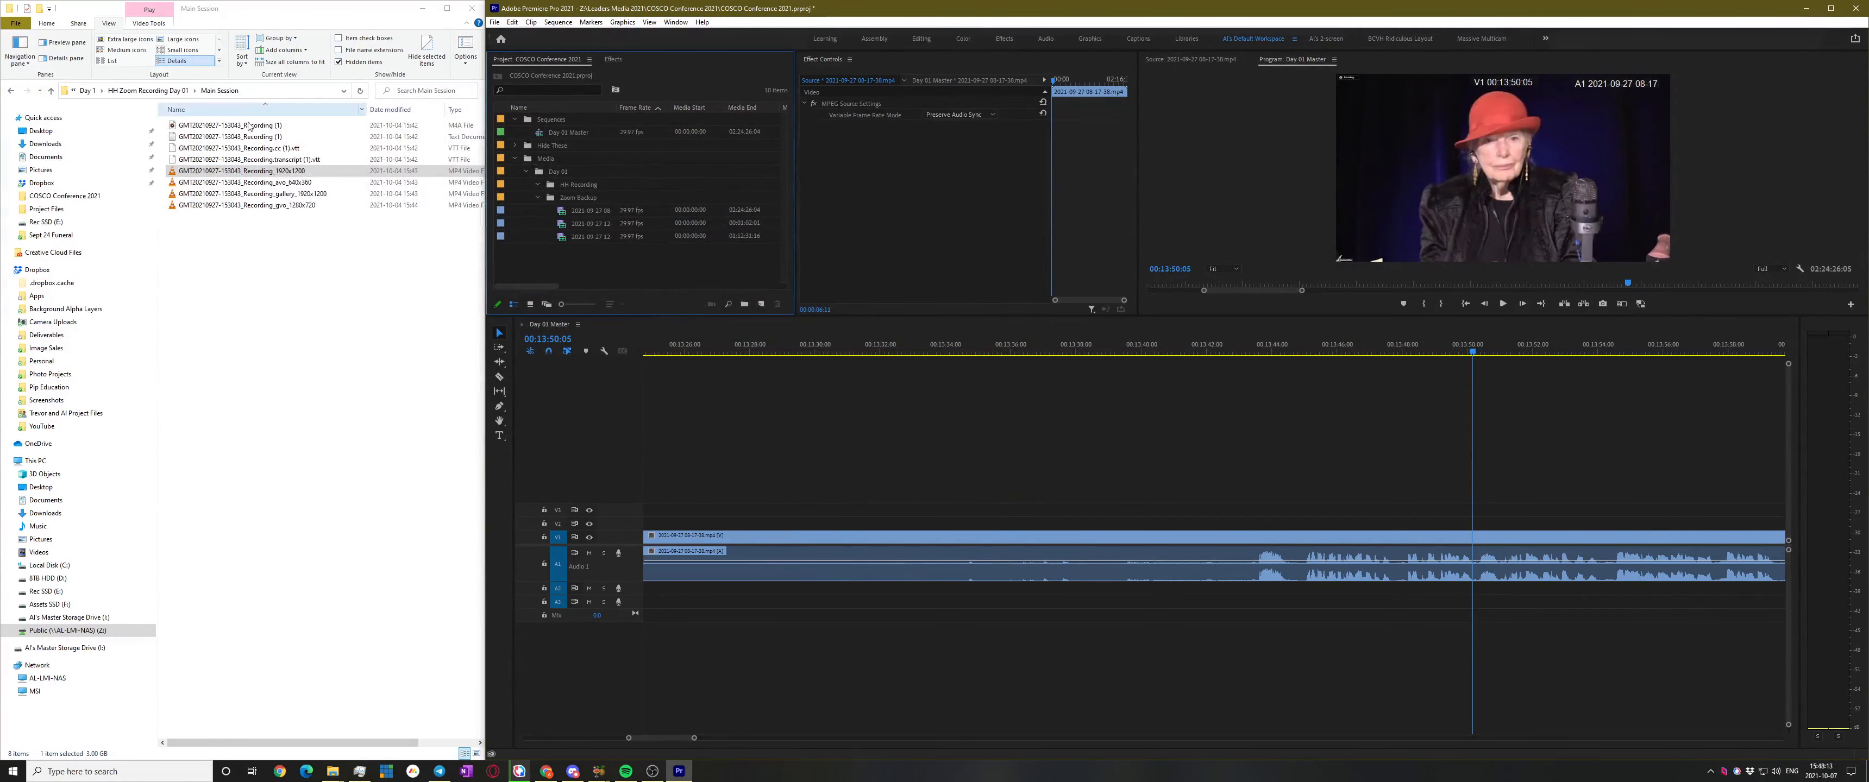
left_click_drag(342, 171, 580, 189)
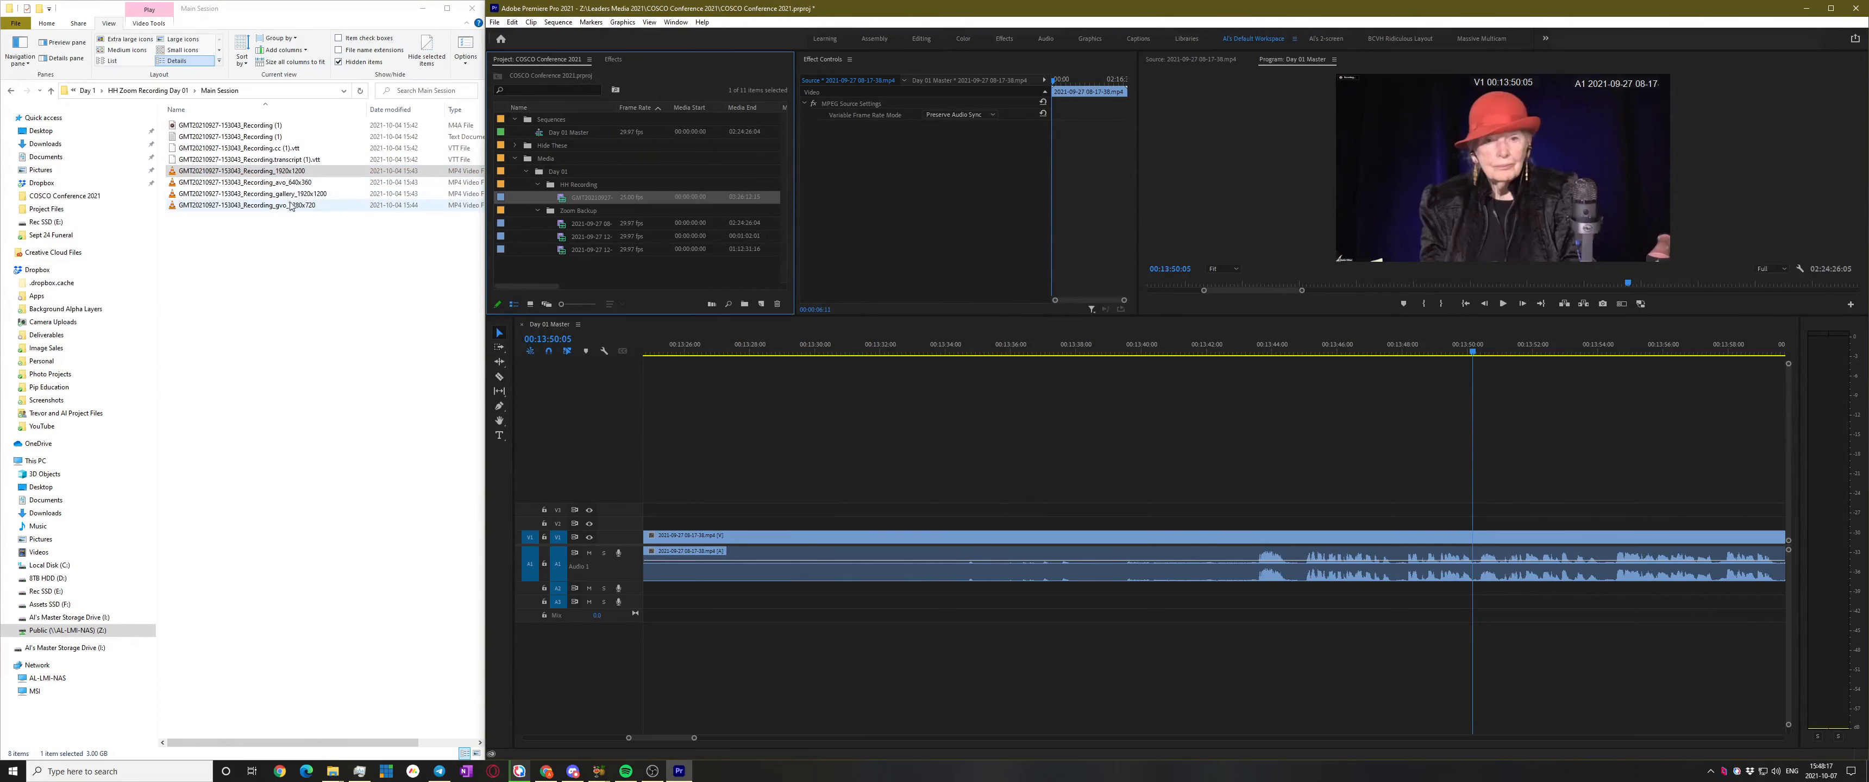
left_click(252, 197)
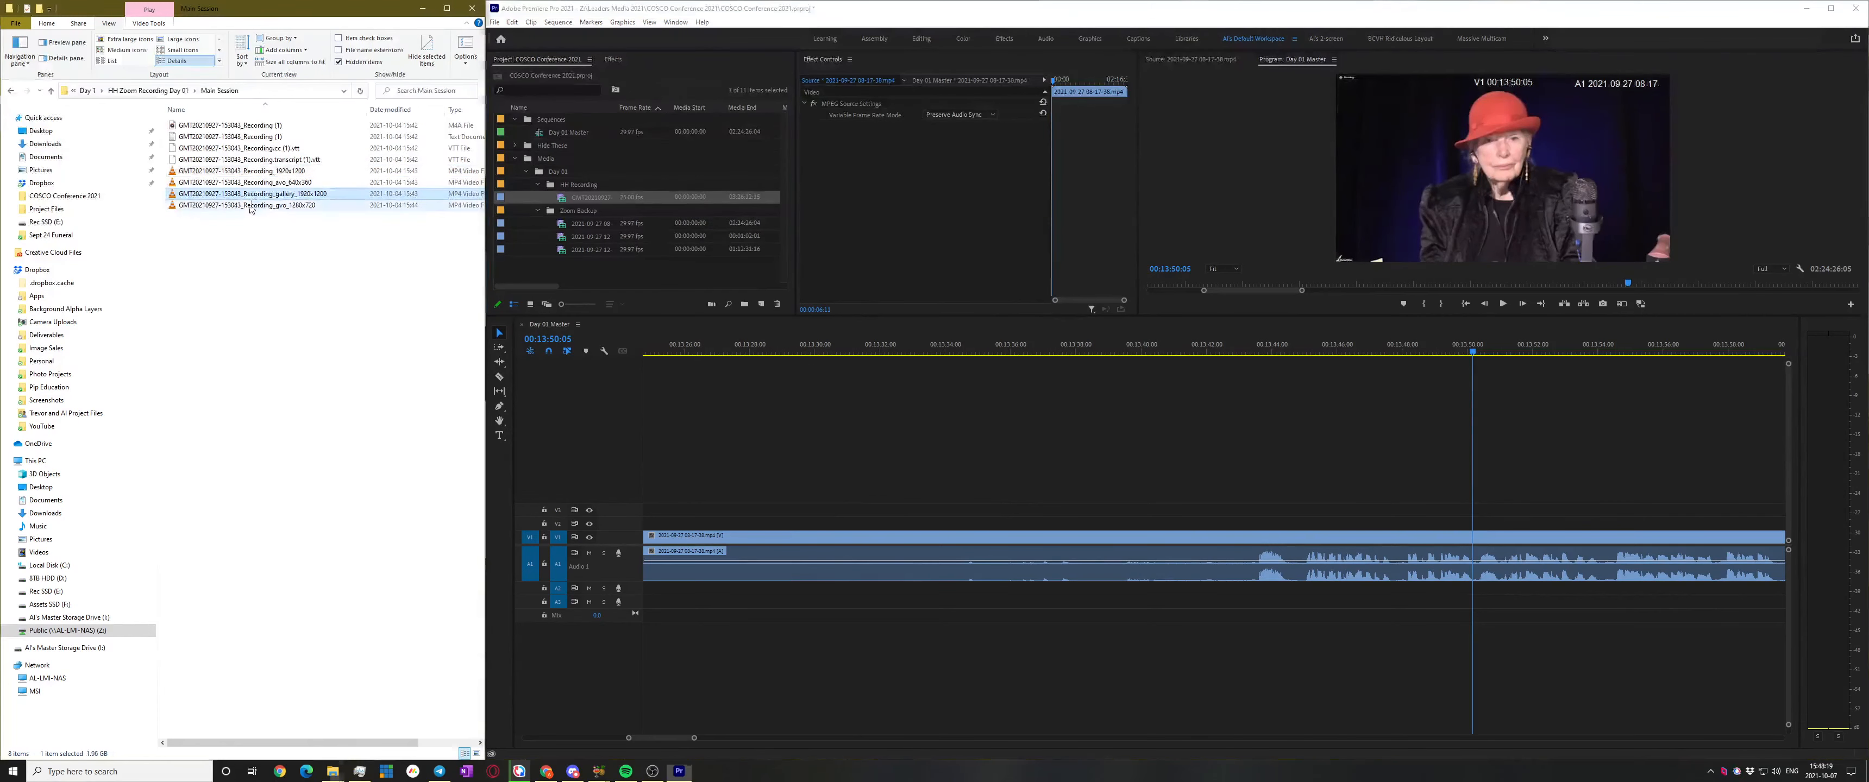
left_click(251, 206, "ctrl")
left_click_drag(247, 197, 591, 186)
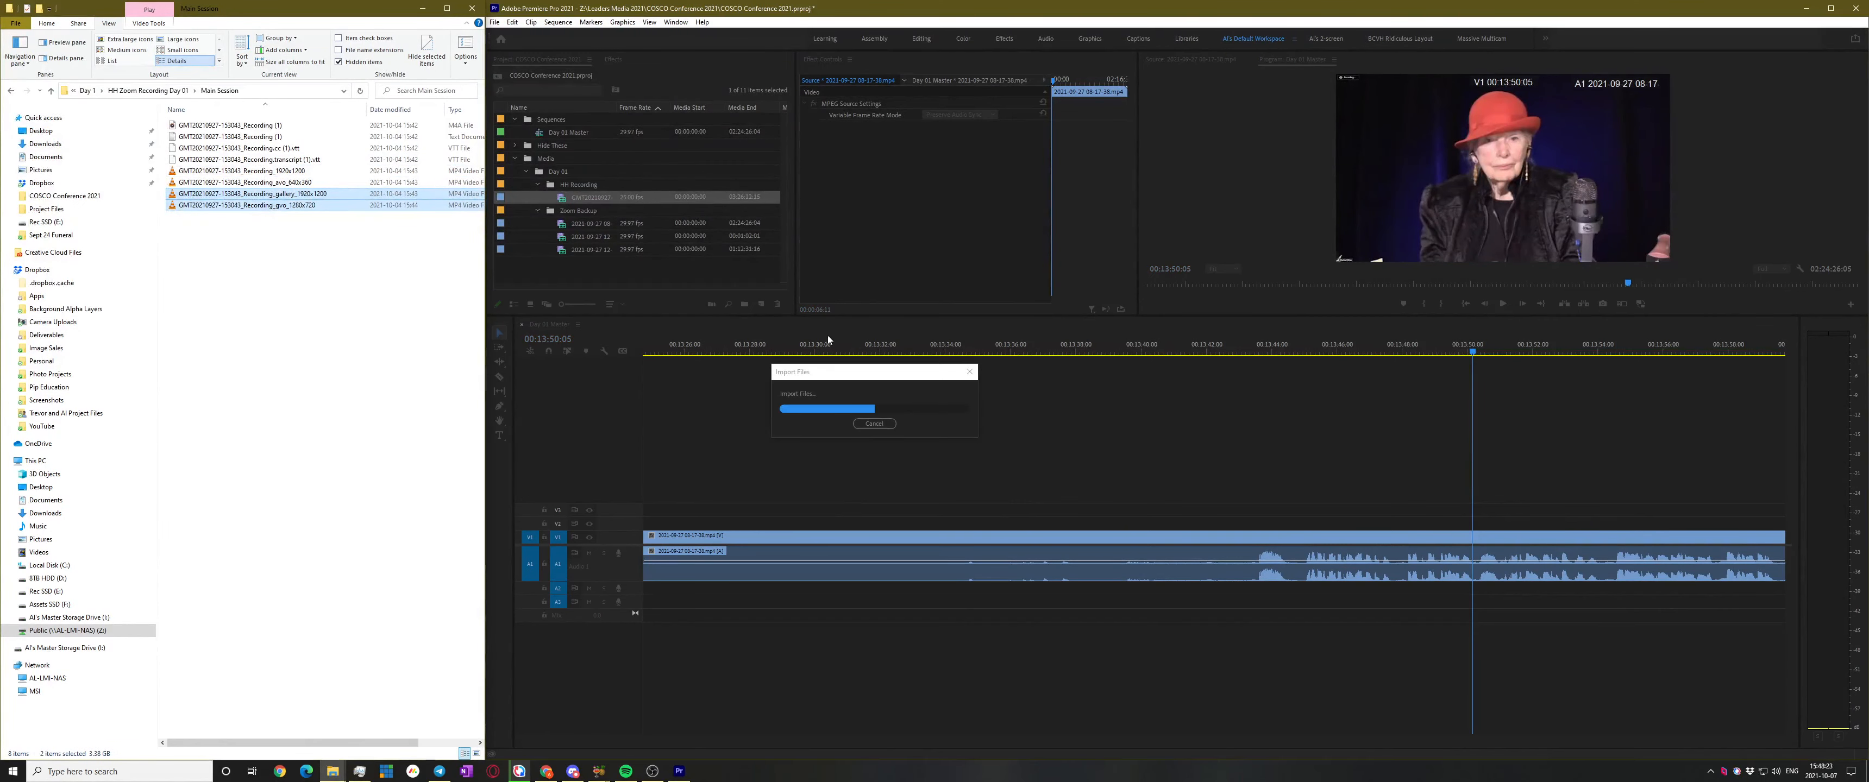
left_click(559, 198)
Preview the 1920x1200 clip to about 5:49, add it to the Day 01 Master timeline and fit the view
double_click(559, 198)
key("space")
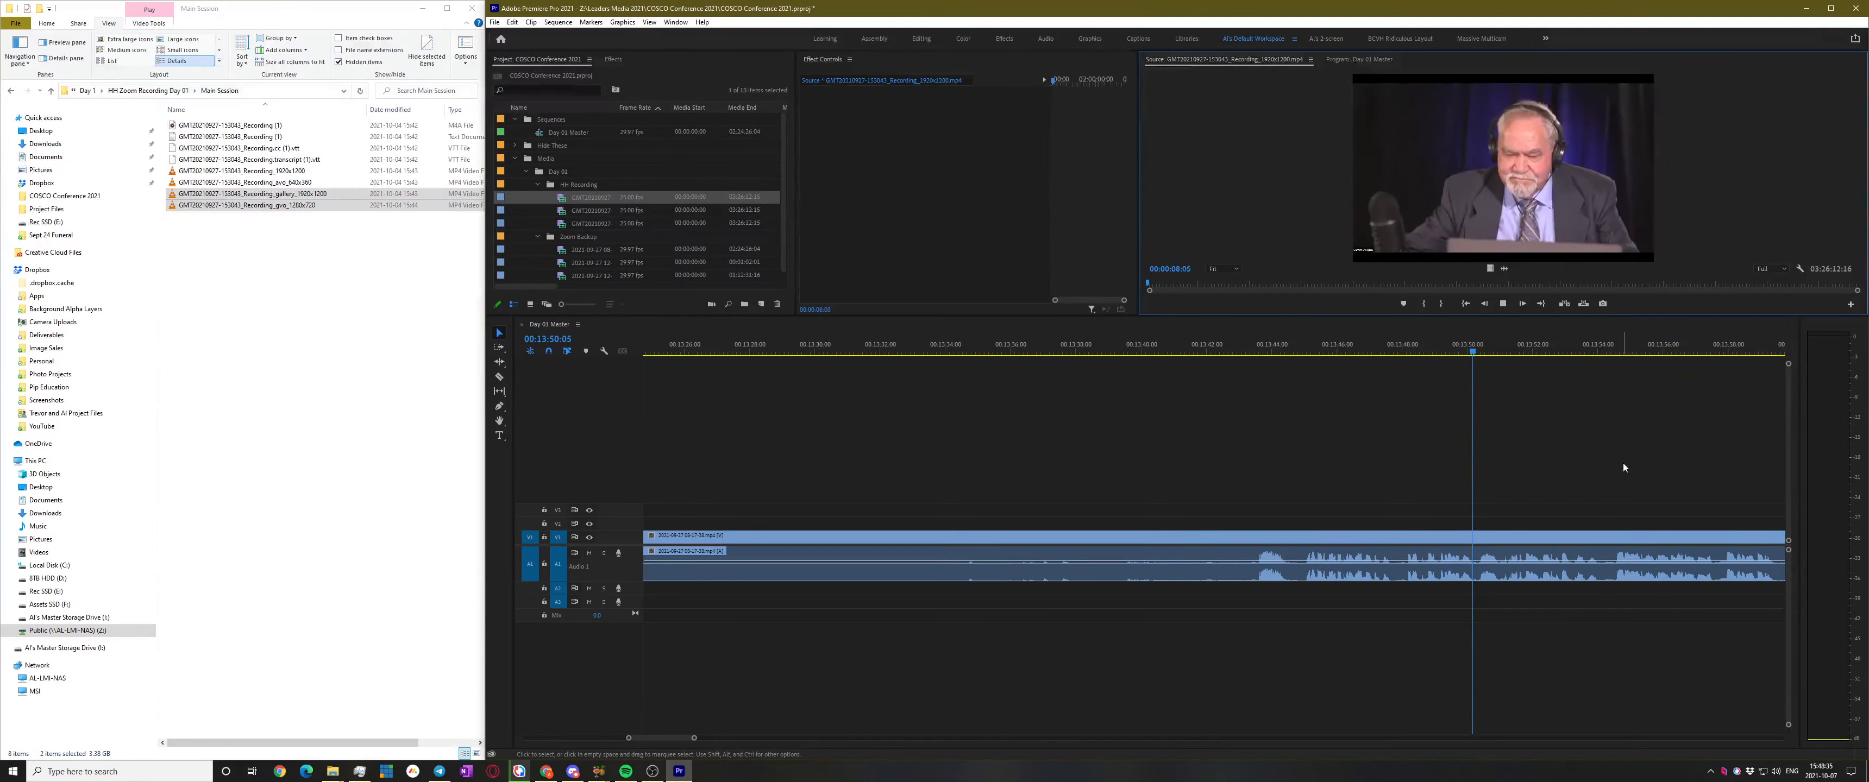
left_click(1165, 283)
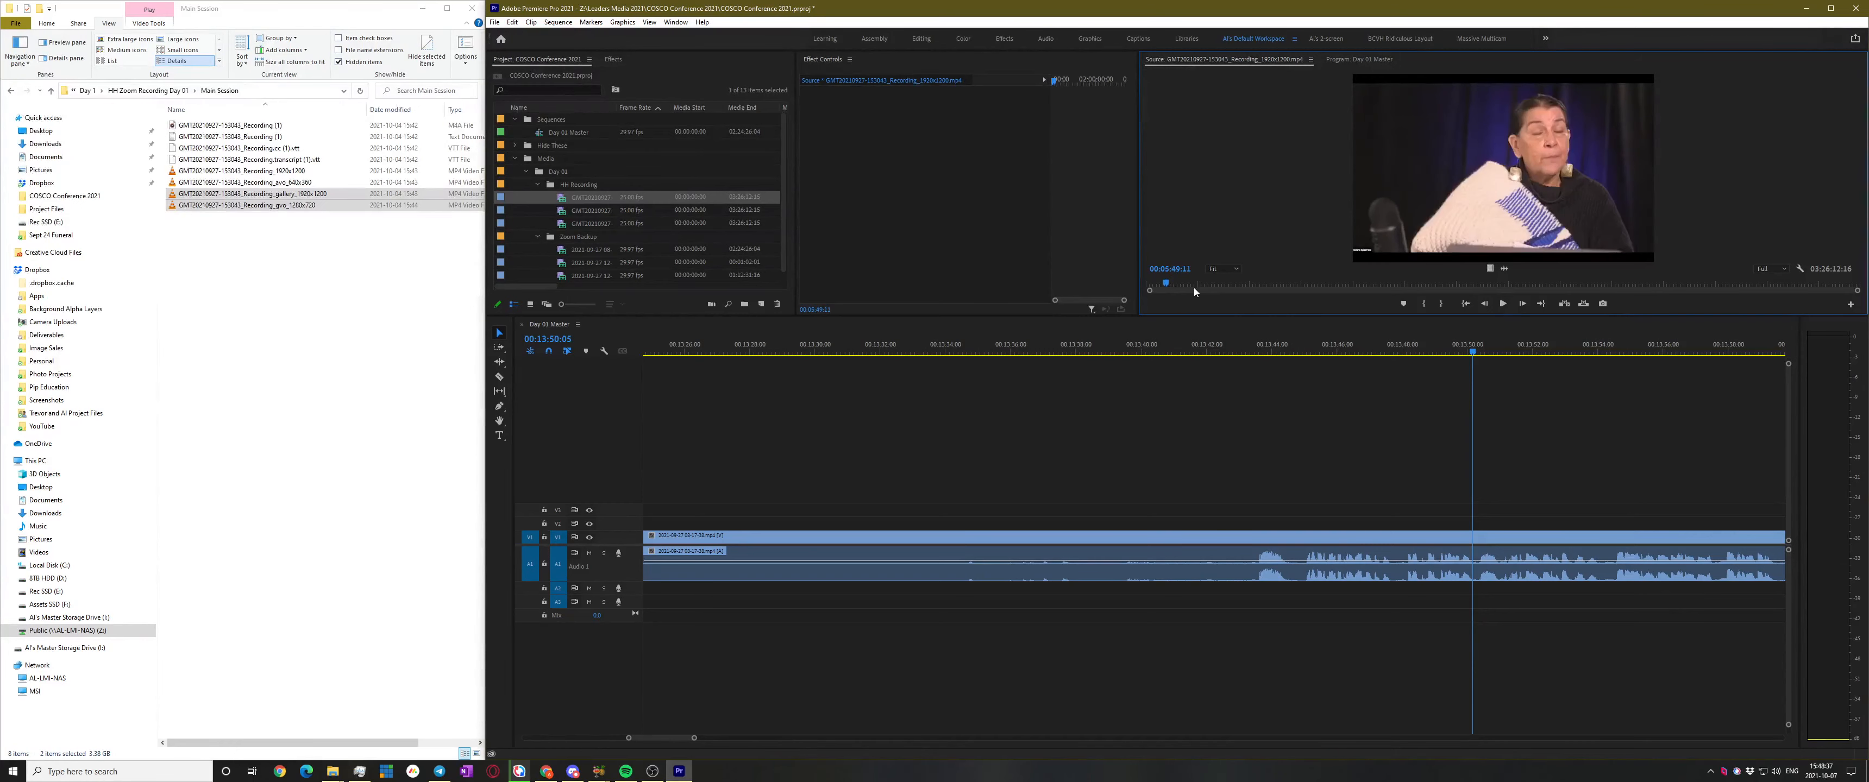
key("space")
key("space")
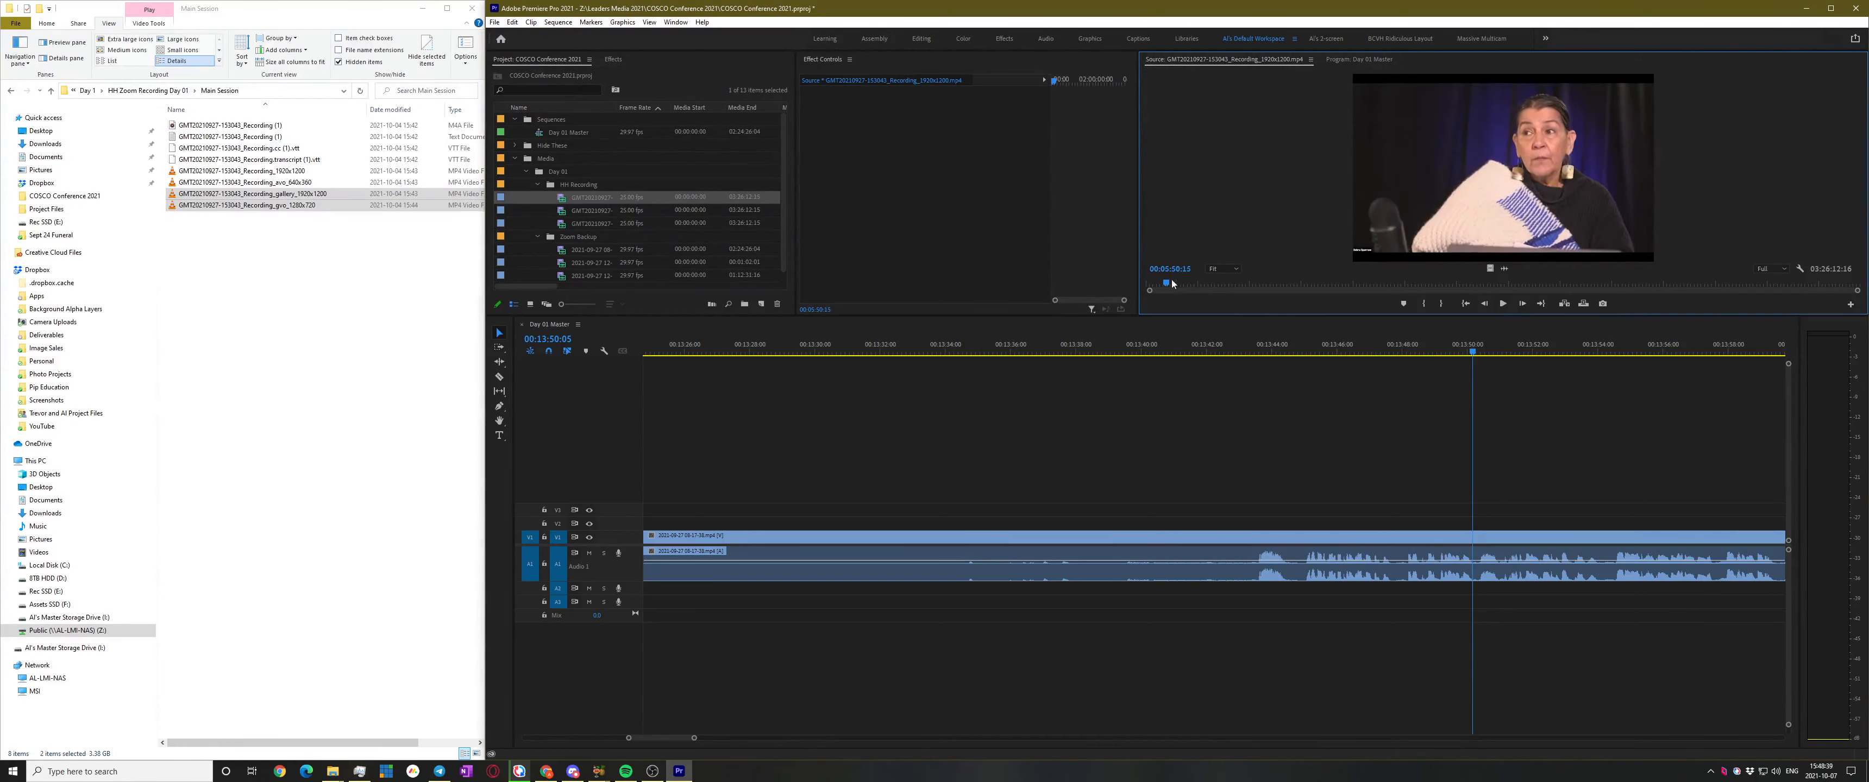
left_click_drag(559, 201, 795, 524)
key("backslash")
Preview the gallery recording around 55:52 in the Source monitor
double_click(586, 209)
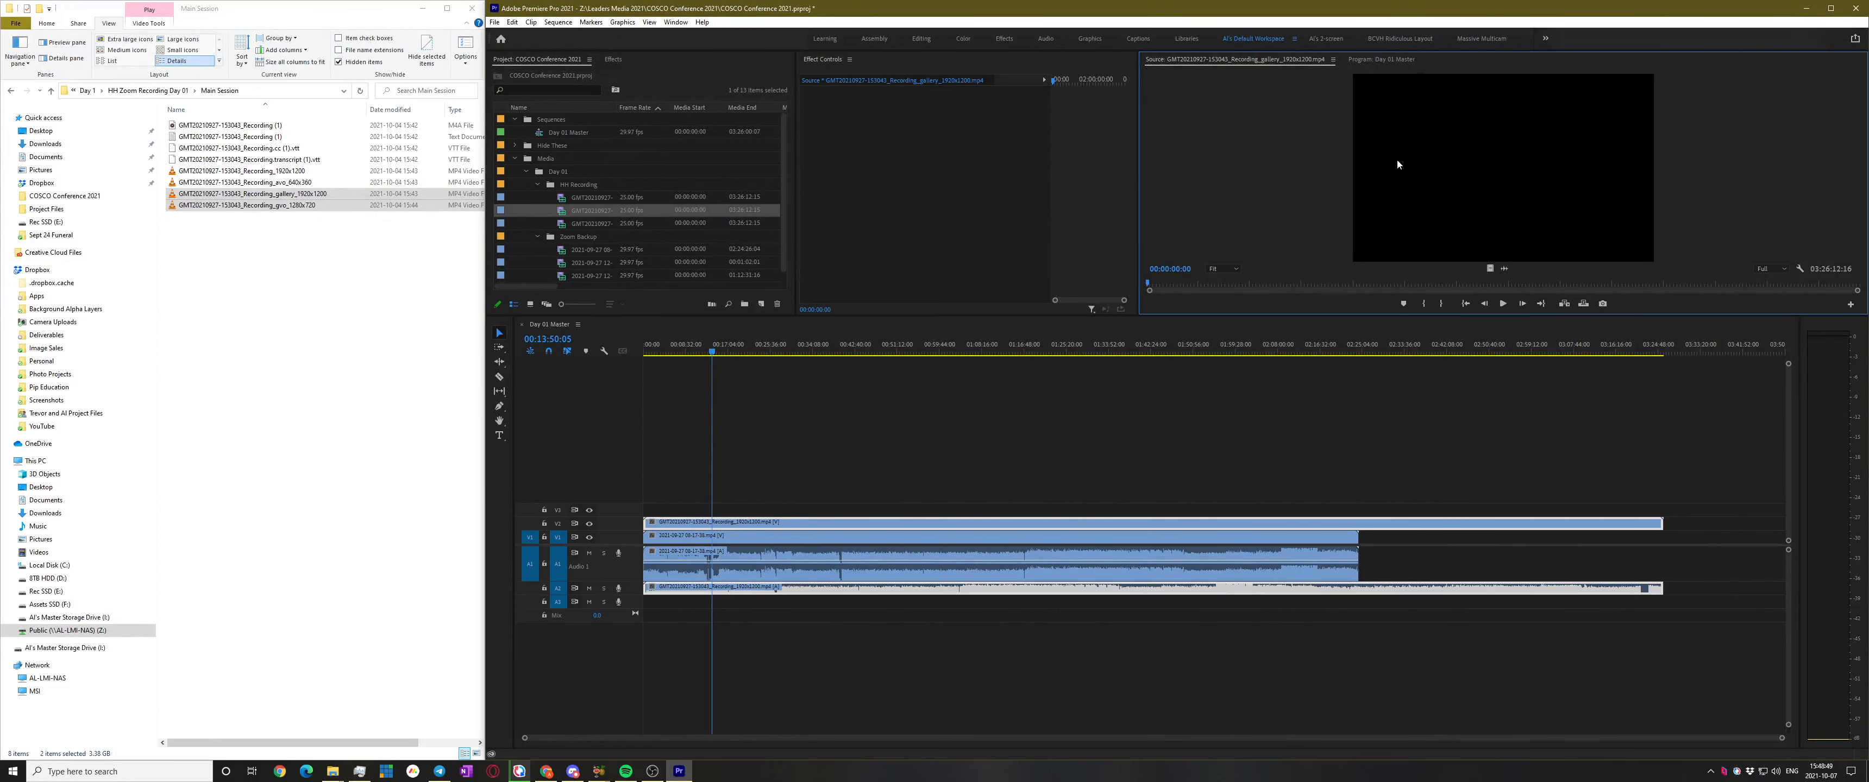
key("space")
key("space")
left_click_drag(1300, 282, 1201, 299)
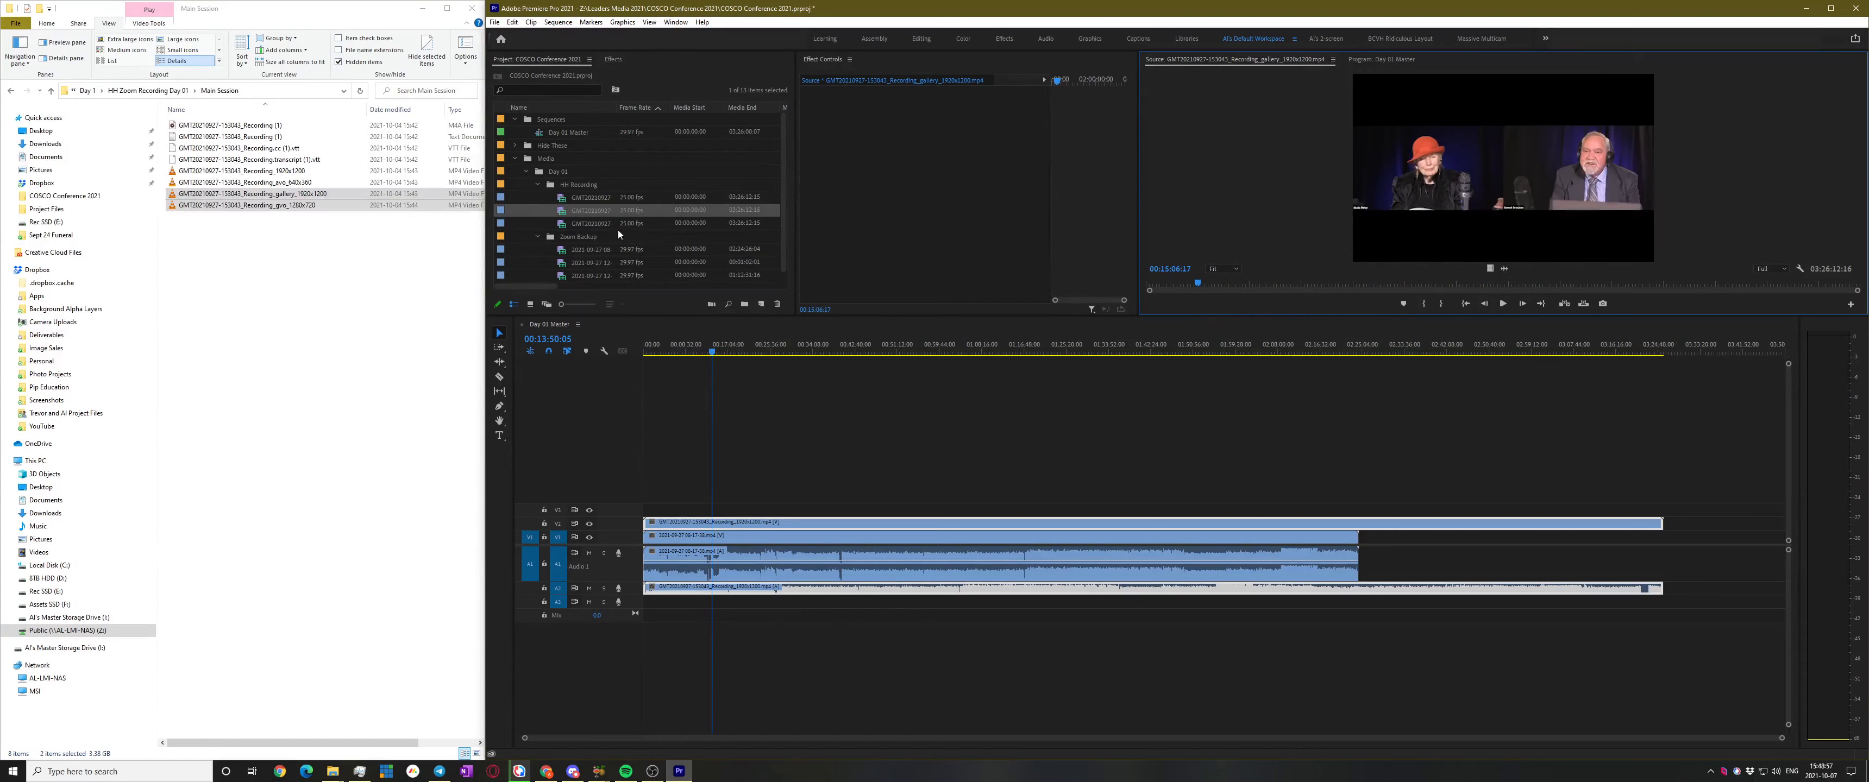
Place the gallery and gvo recordings on V3/V4 and synchronize them by audio
left_click_drag(560, 212, 623, 498)
left_click_drag(567, 227, 630, 499)
right_click(888, 500)
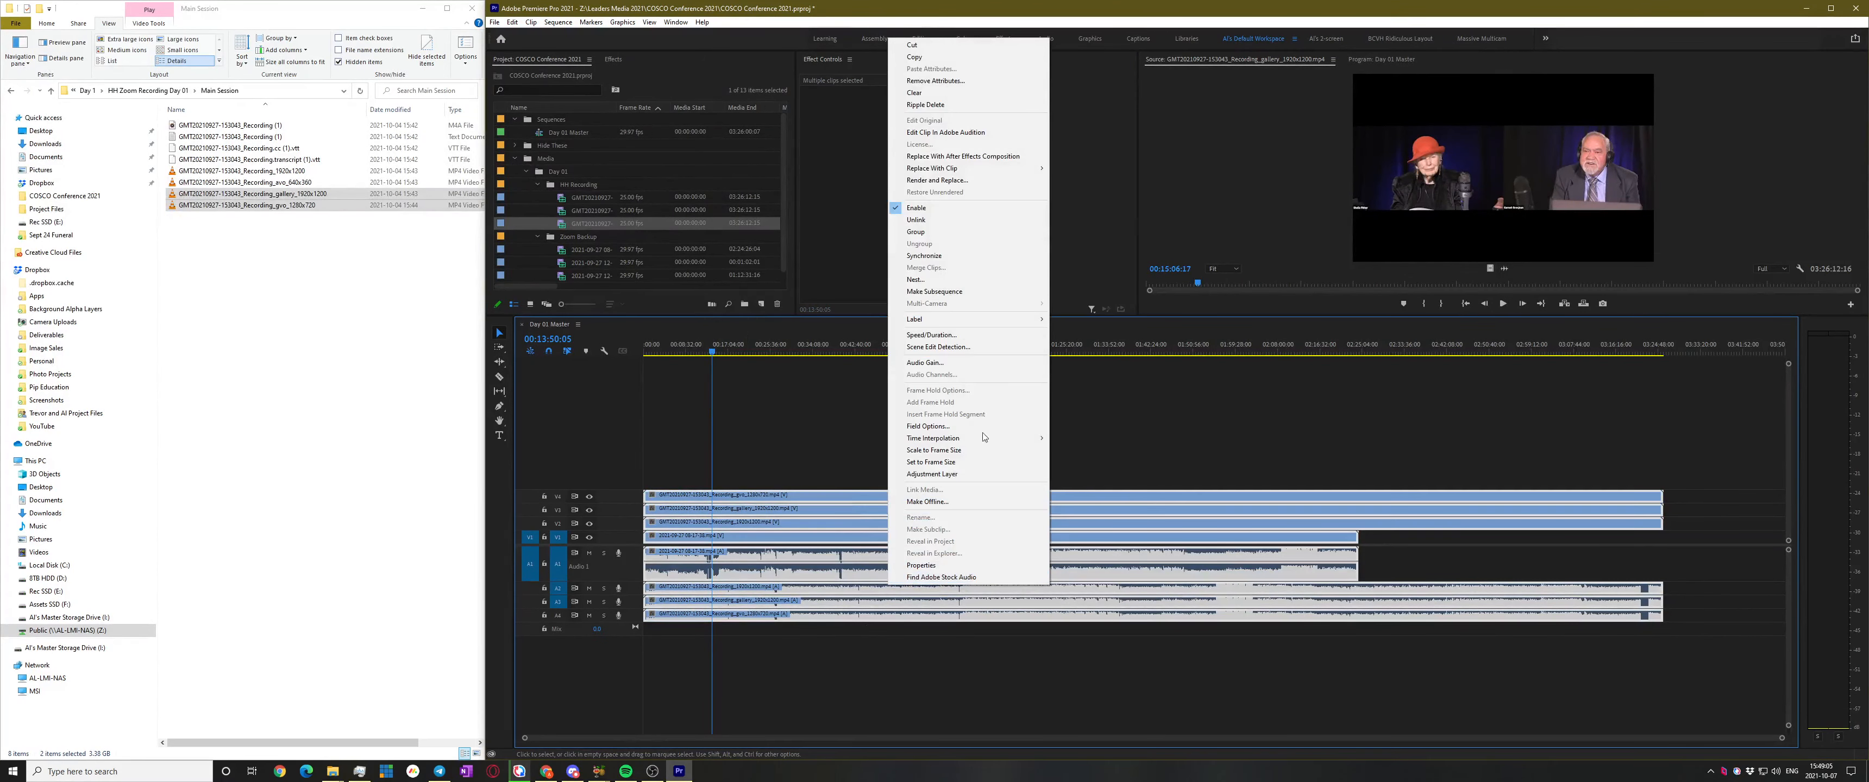
left_click(967, 255)
left_click(1165, 436)
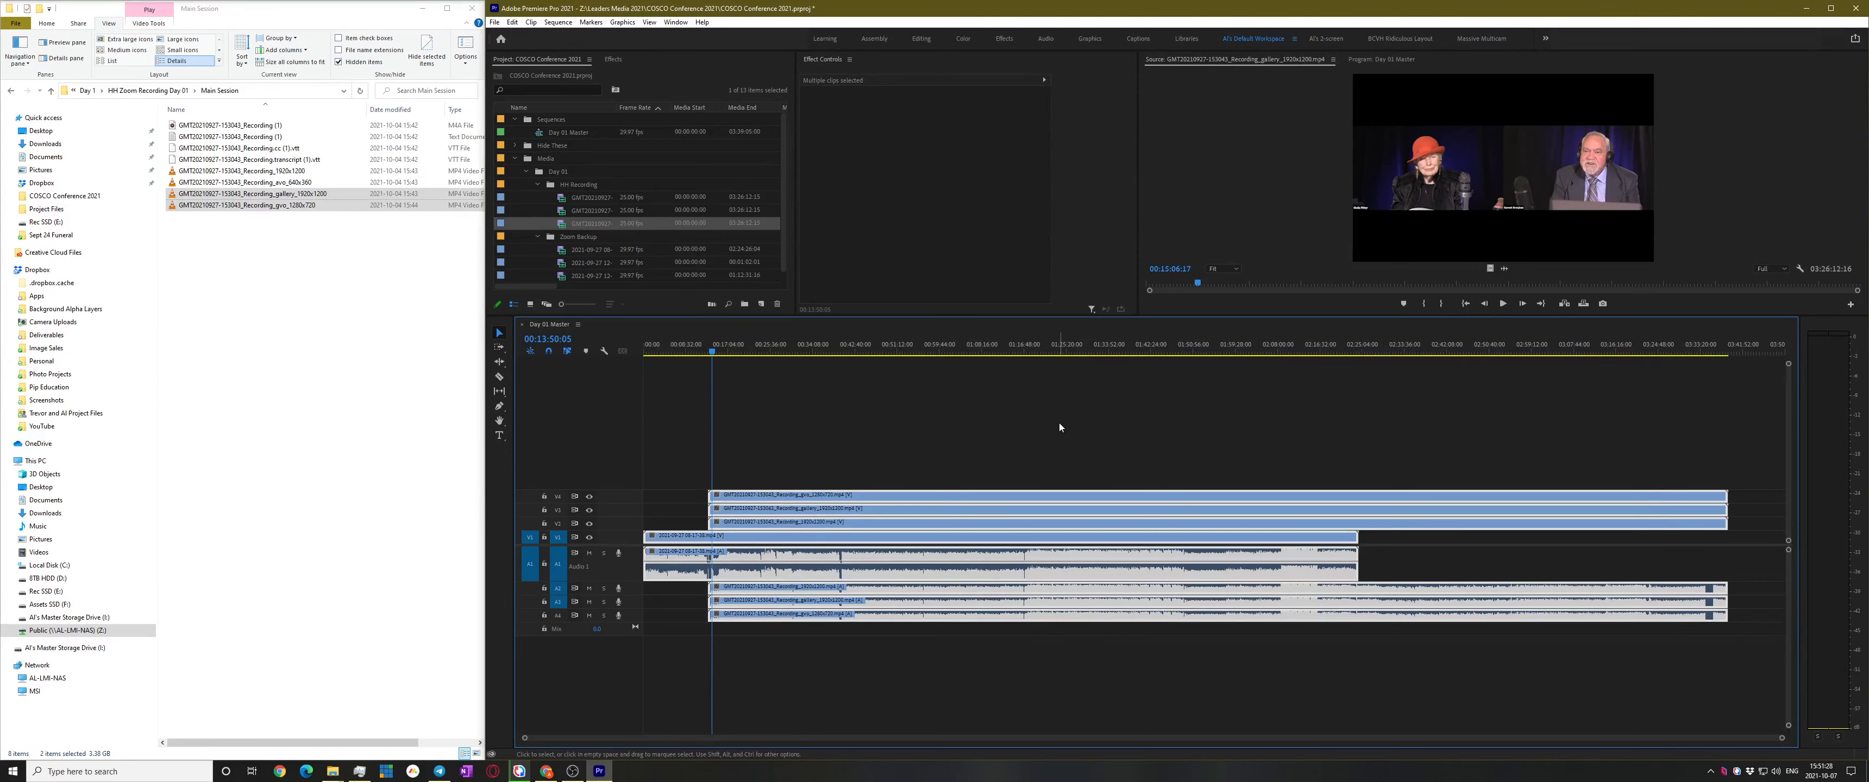
At 00:19:04:25, toggle V4, V3 and V2 visibility off and on to compare the layers
left_click(1074, 414)
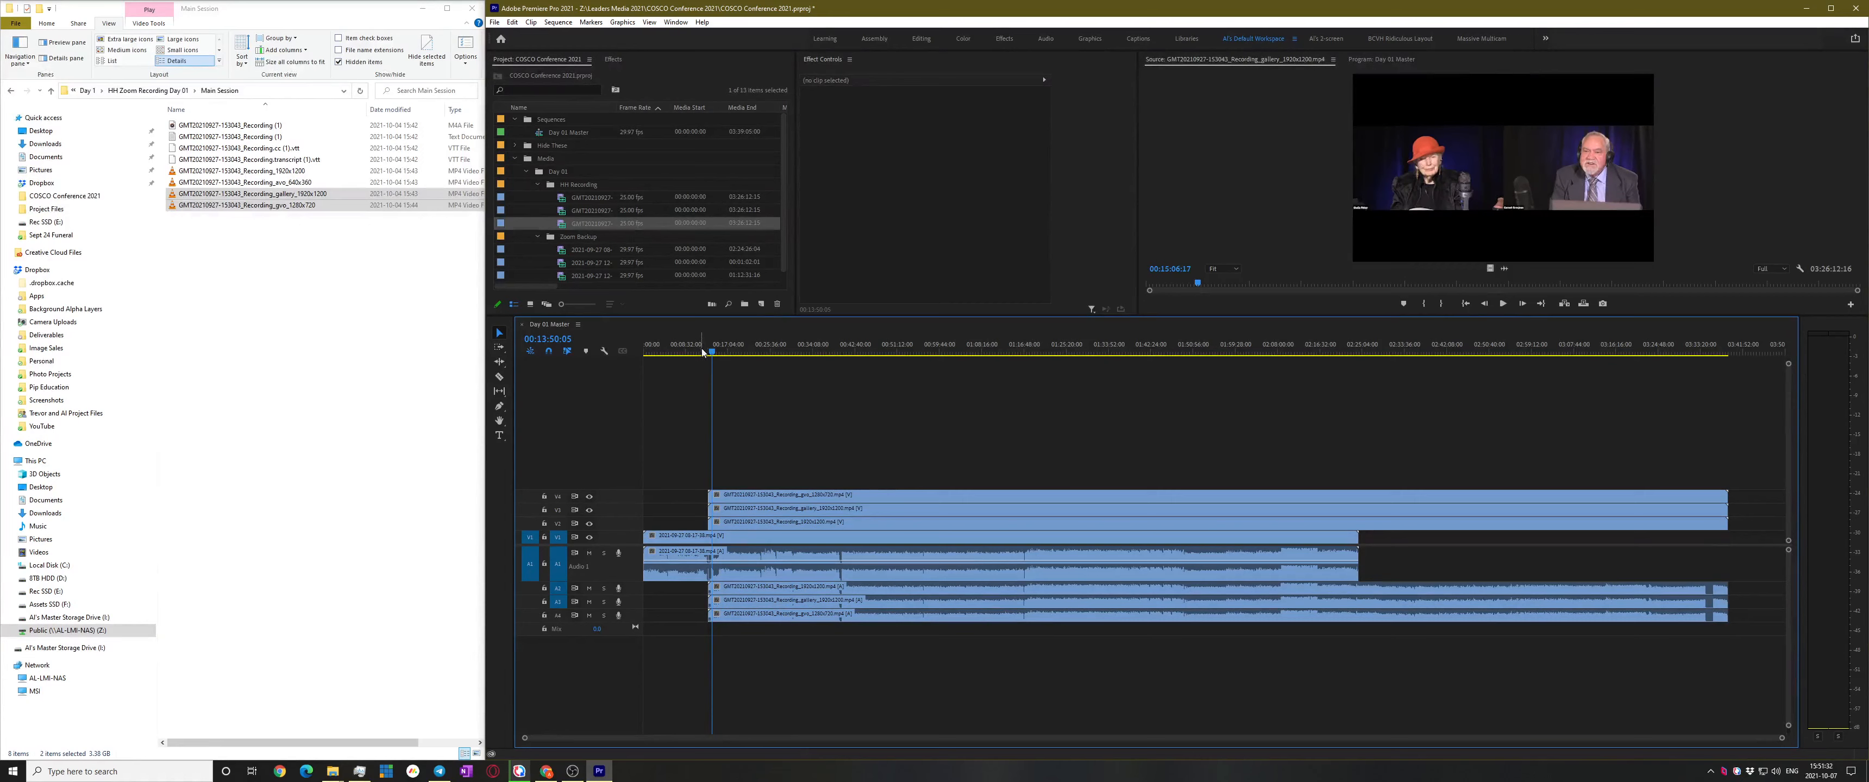
left_click(738, 352)
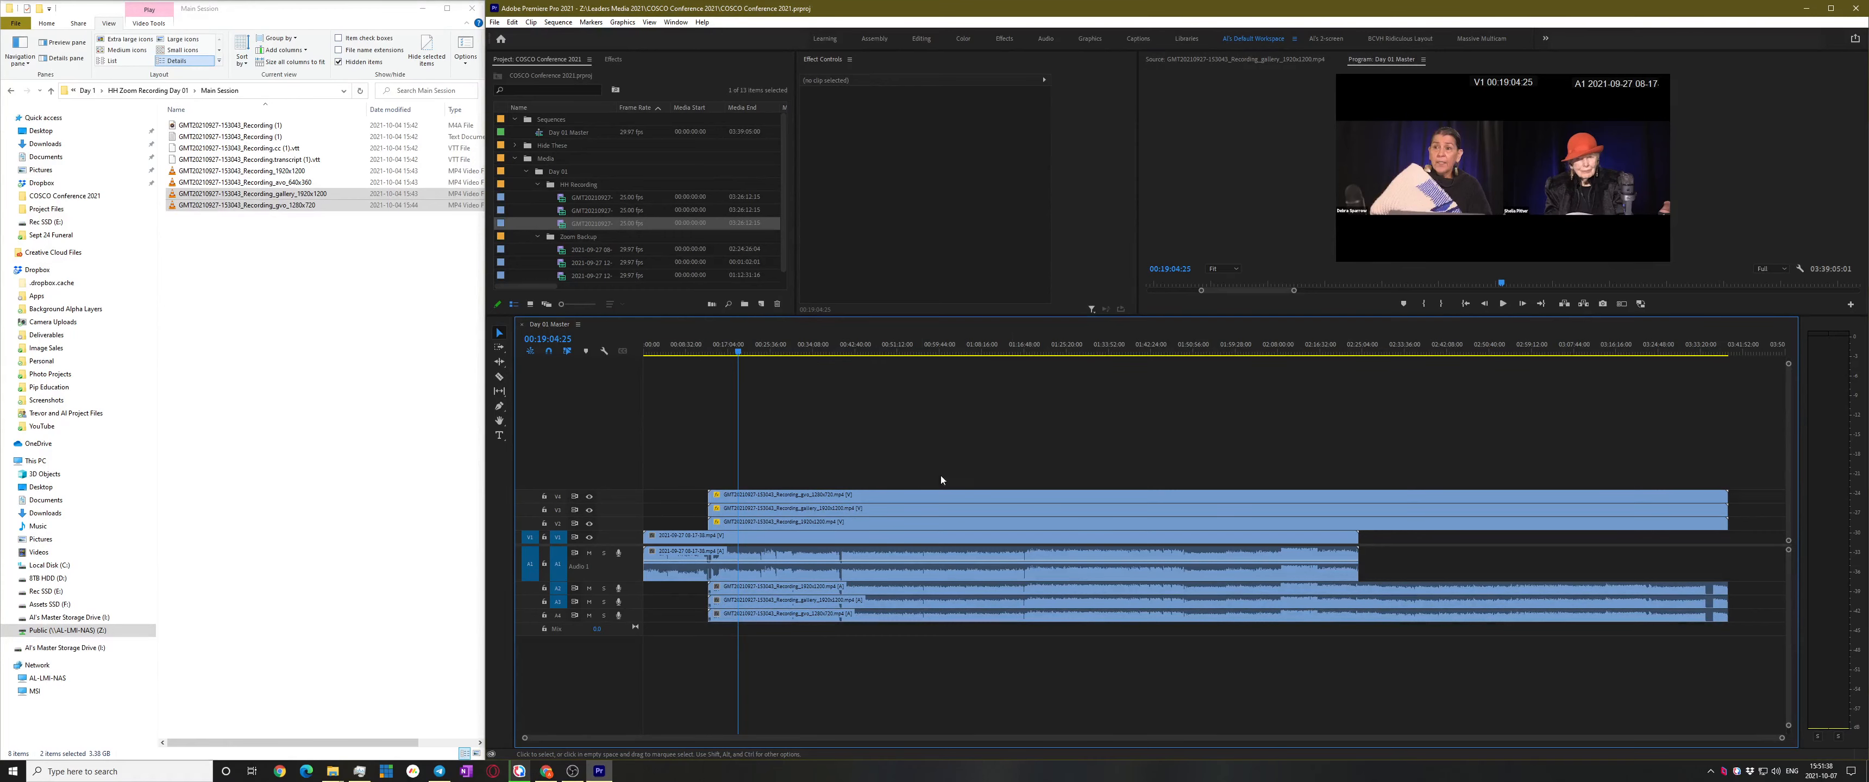
scroll(885, 480, "up", 3)
scroll(877, 479, "up", 3)
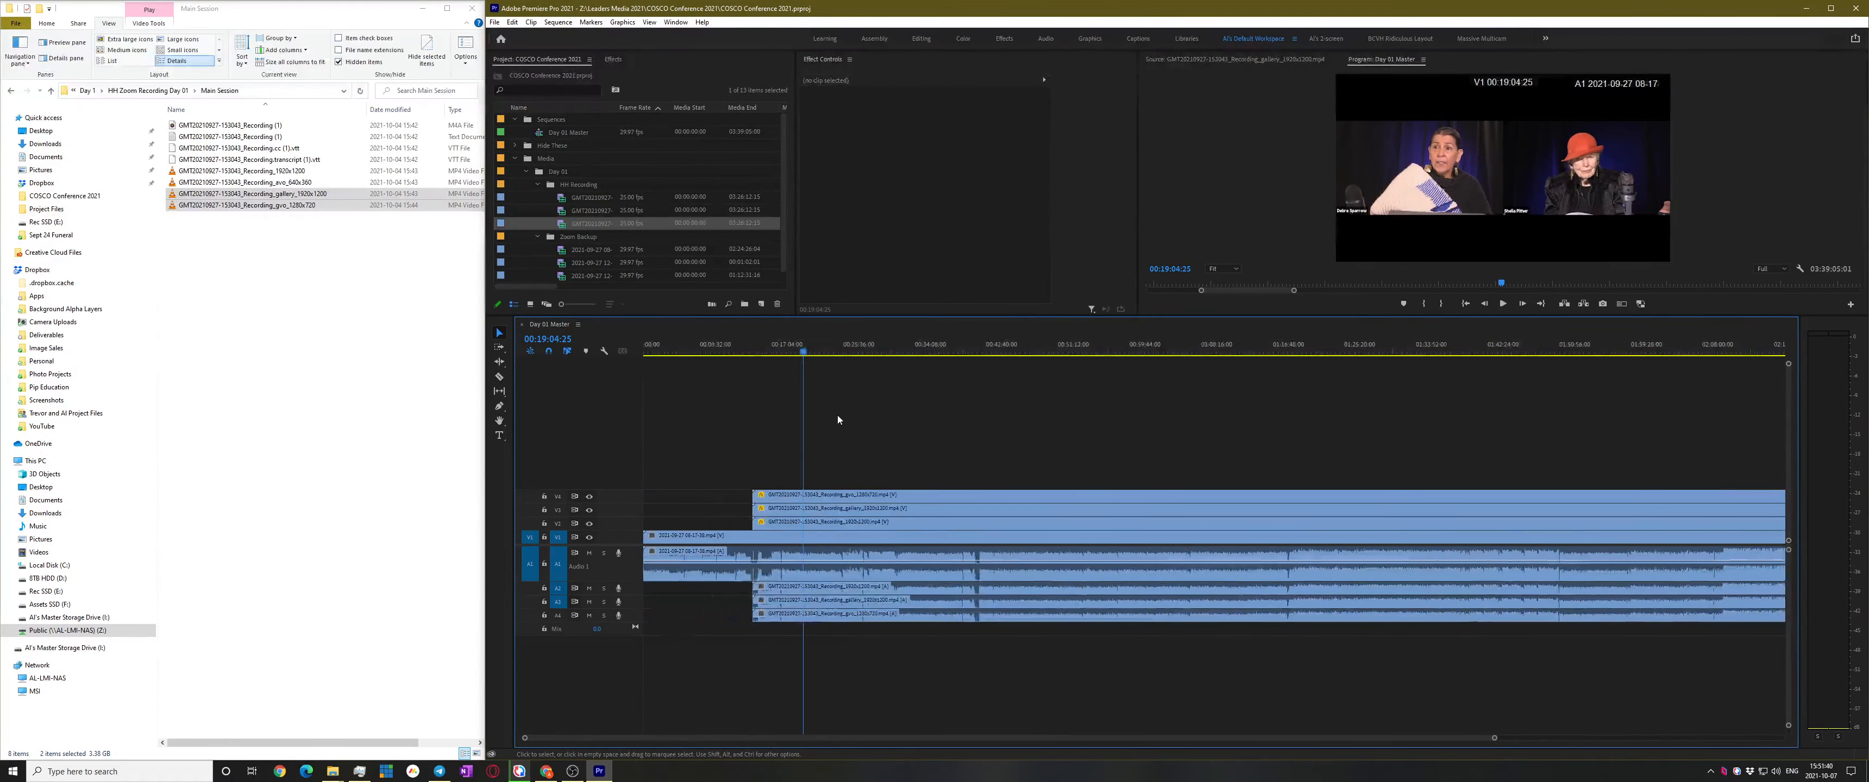
left_click(590, 497)
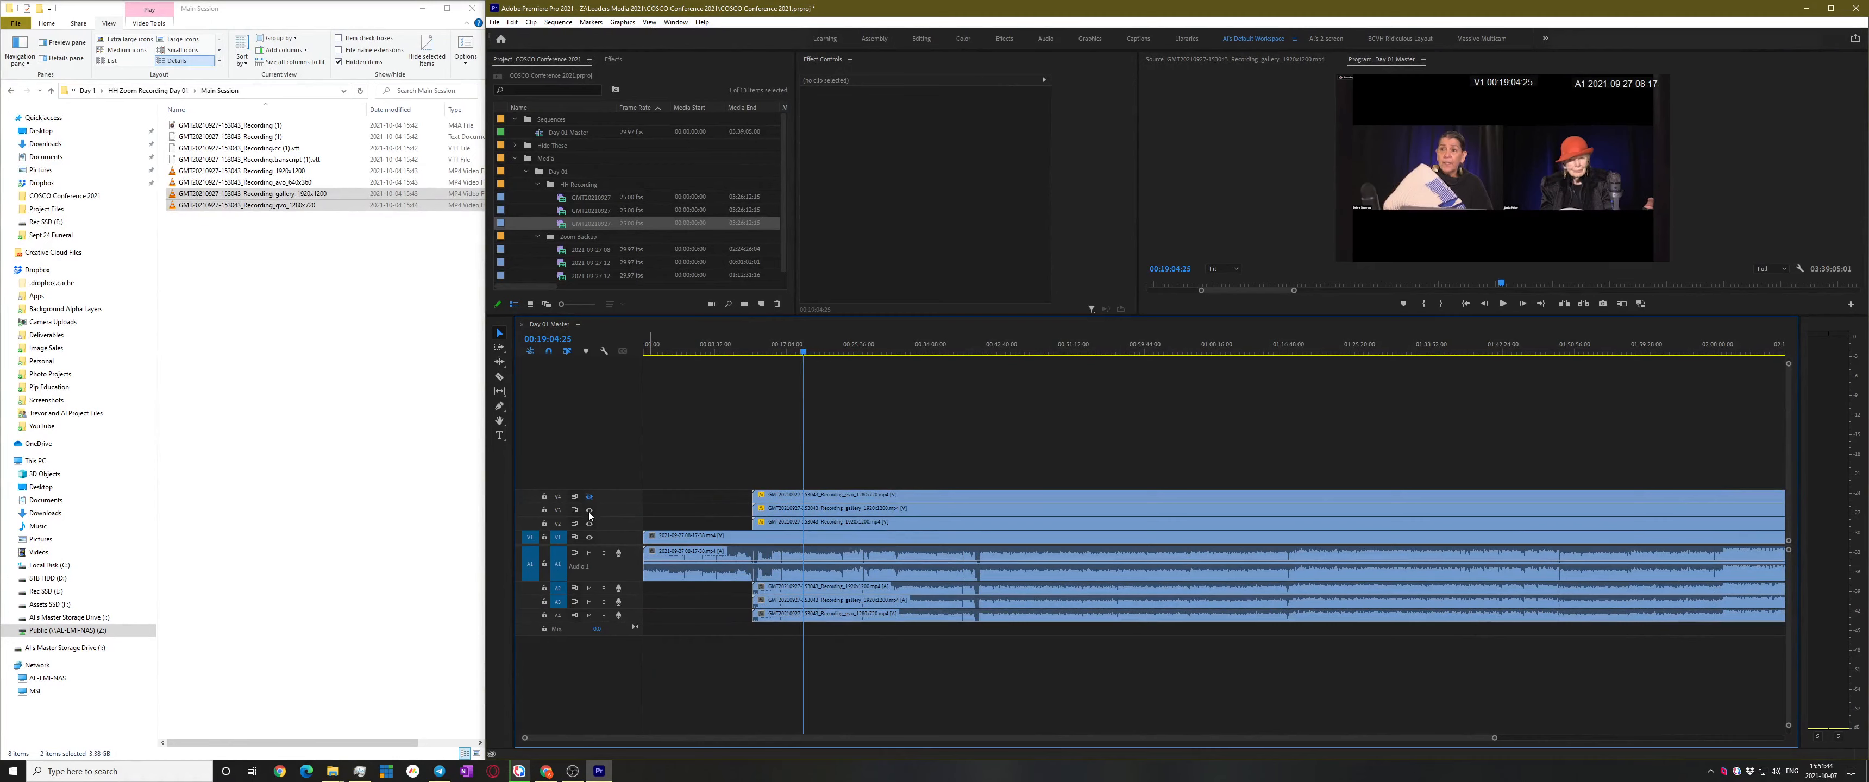
left_click(589, 511)
left_click(590, 524)
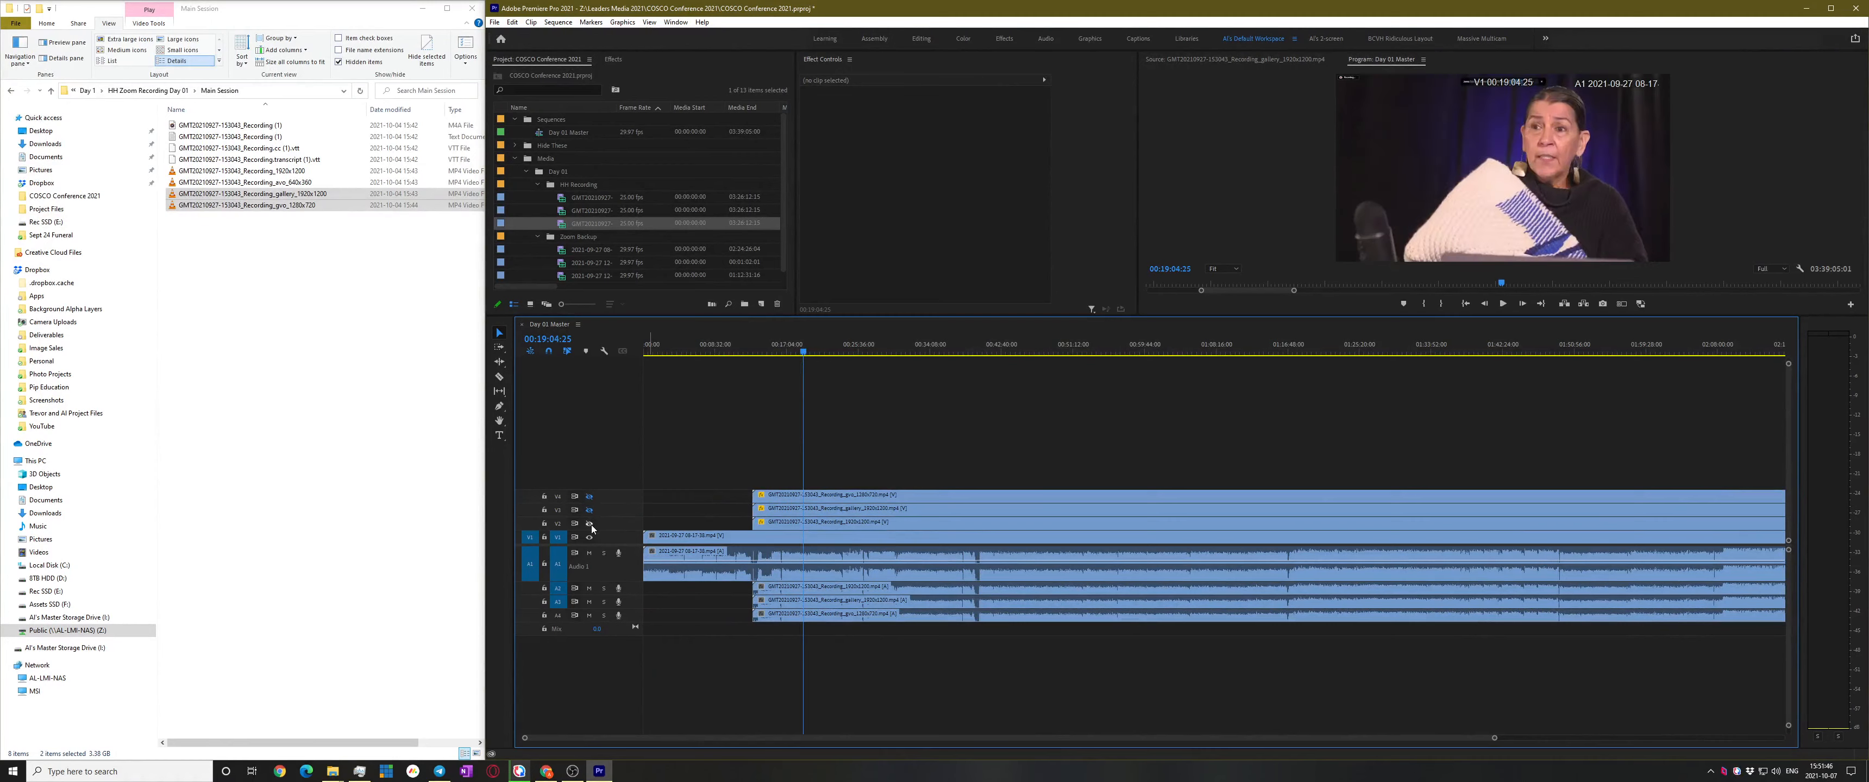
left_click(589, 526)
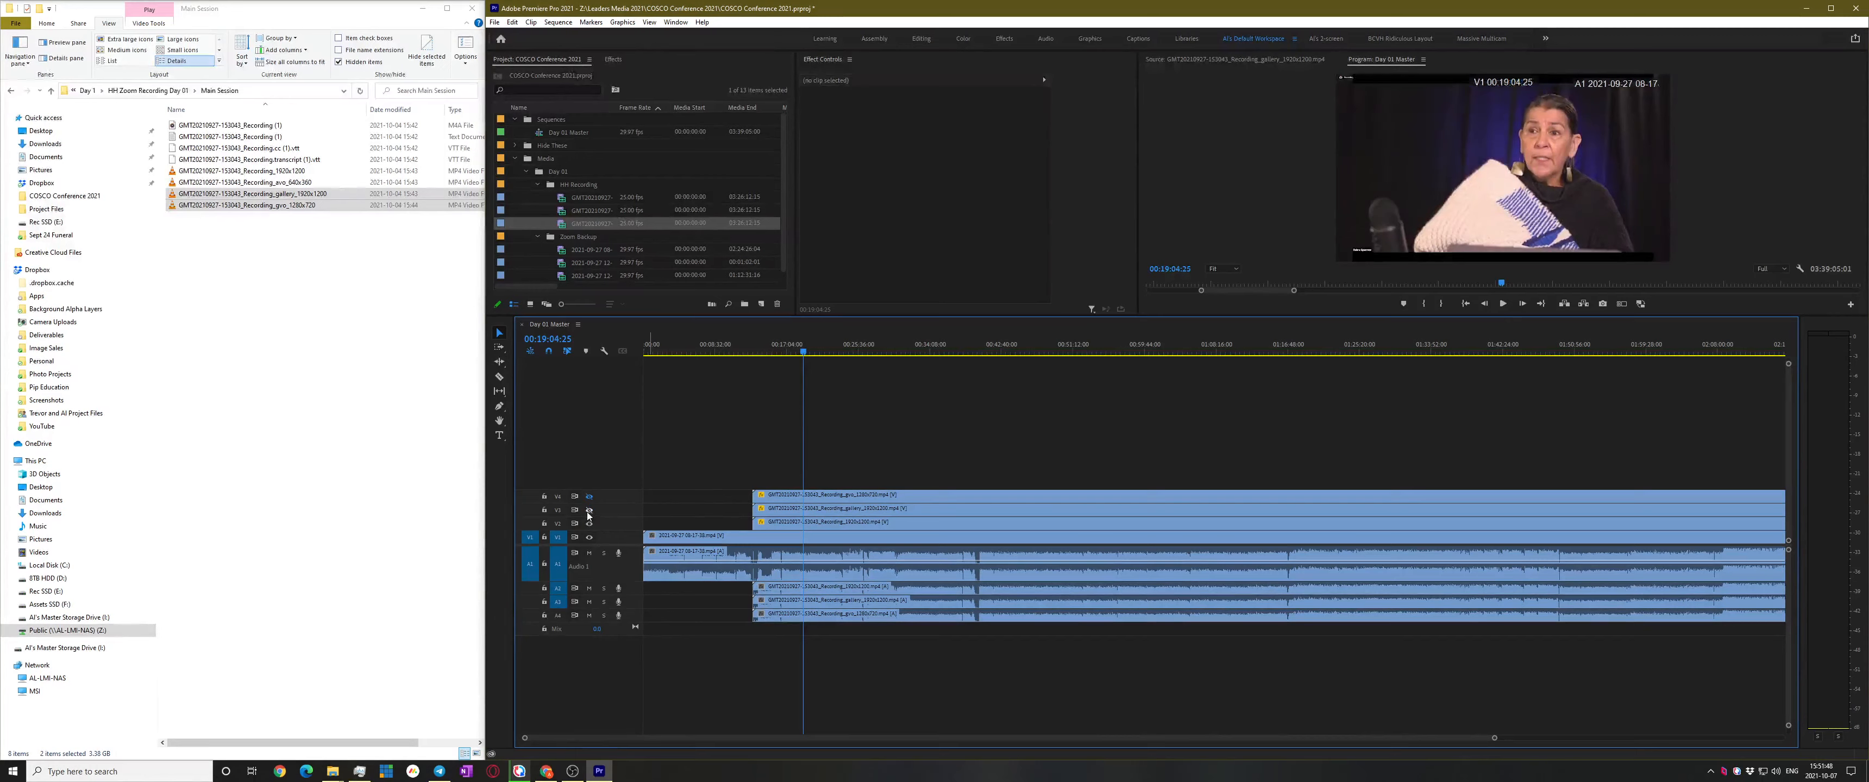
left_click(588, 512)
left_click(589, 498)
Shift the 08-17-38 master clip about 2 frames later to match the synced recordings
key("=")
key("=")
key("=")
key("=")
scroll(759, 617, "up", 12)
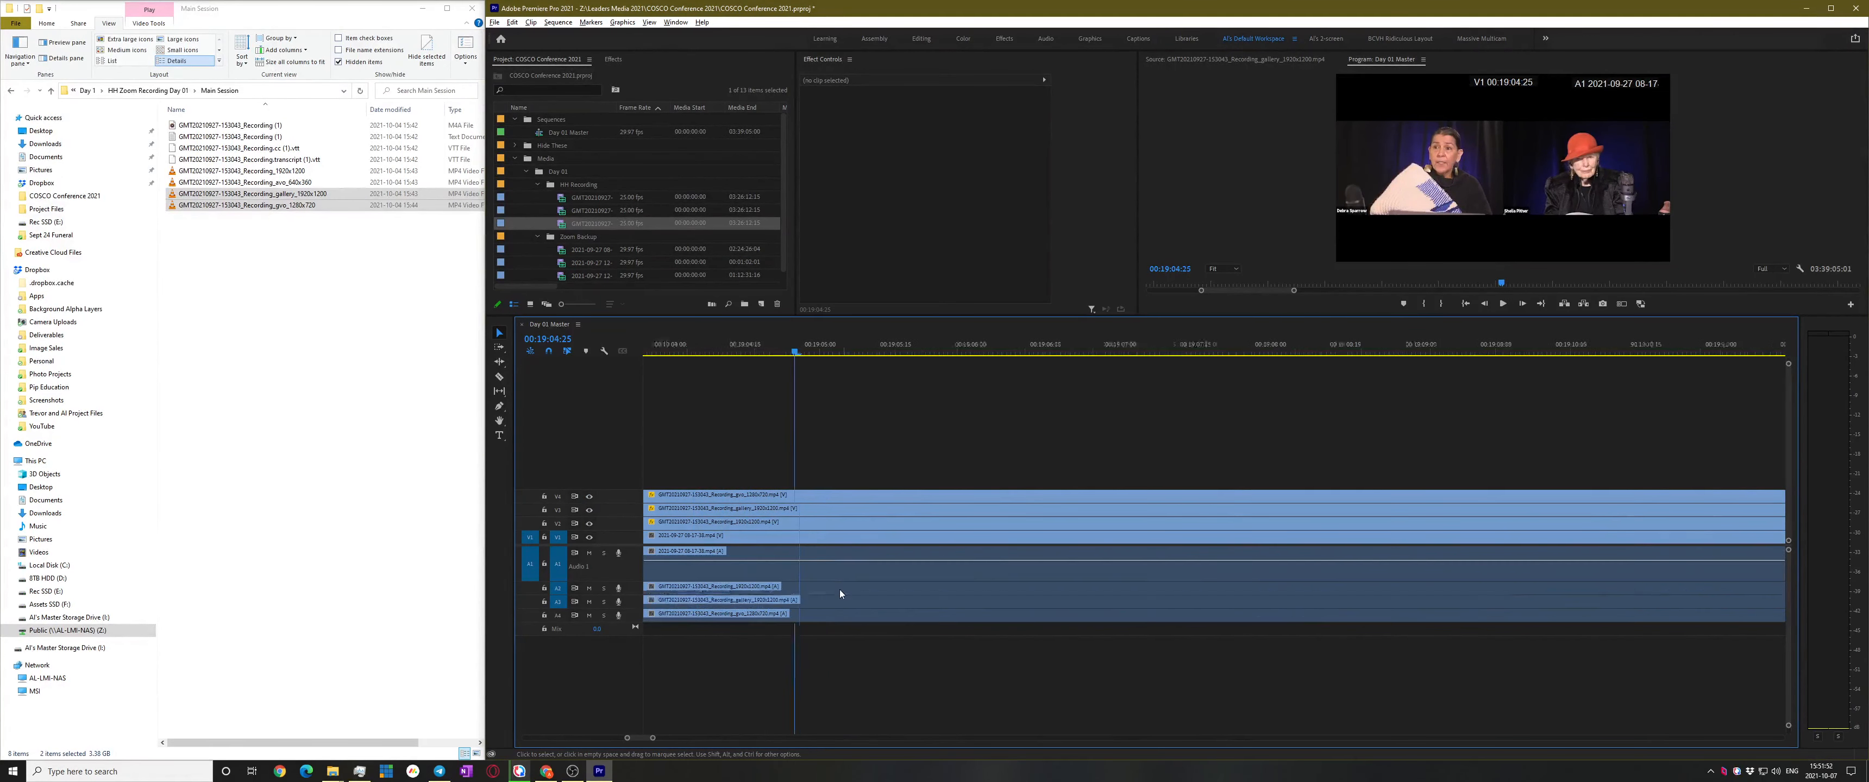
scroll(848, 584, "up", 4)
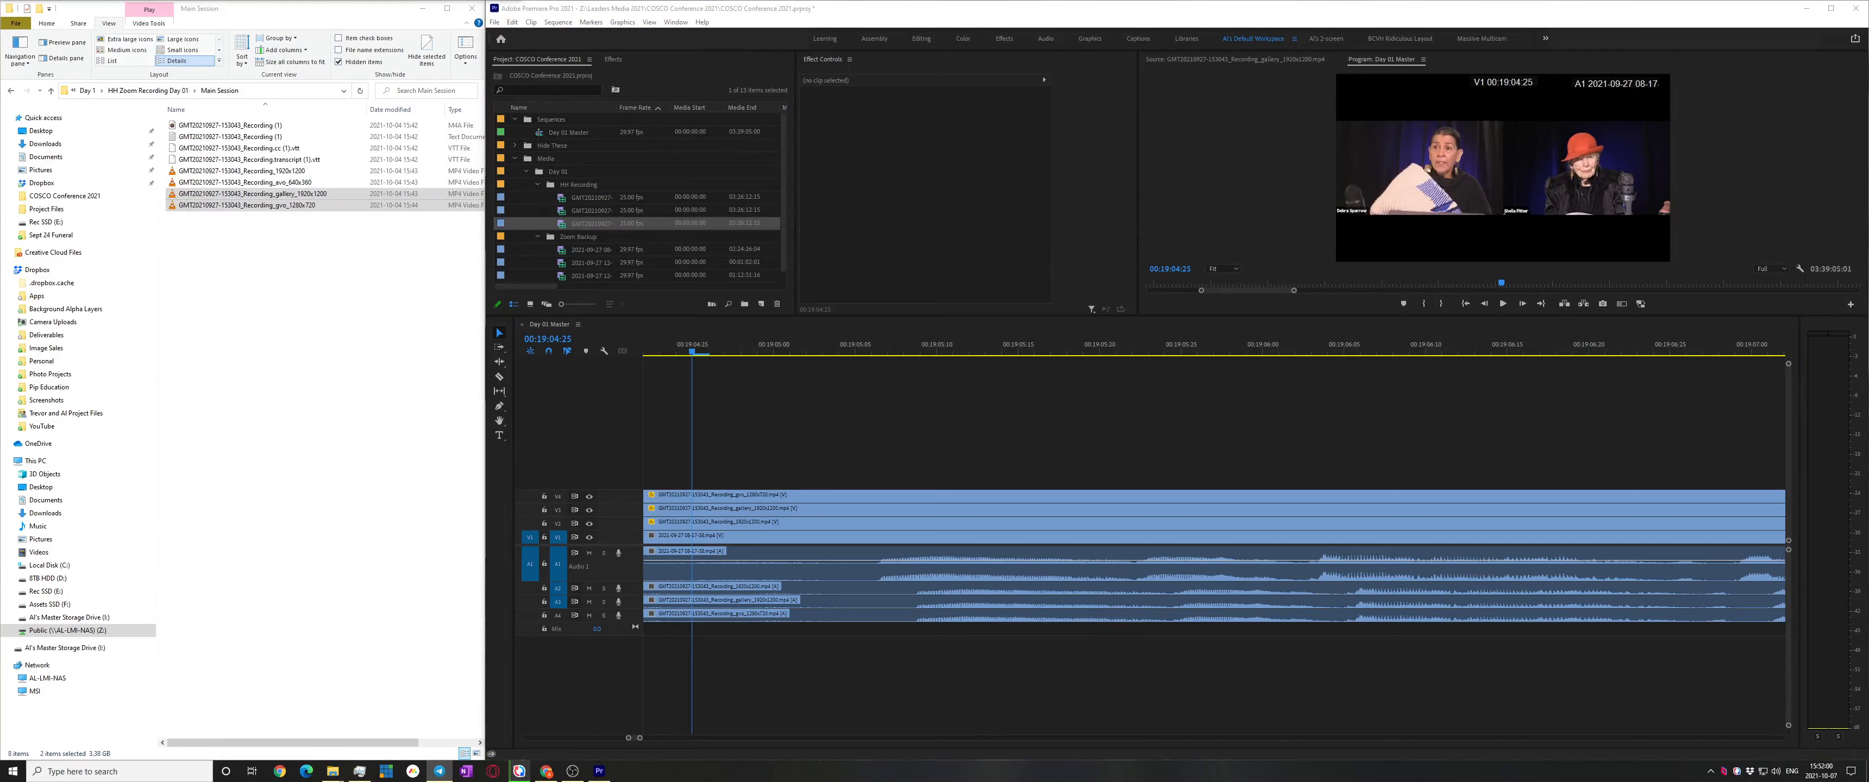
left_click(1009, 445)
left_click_drag(897, 573, 931, 580)
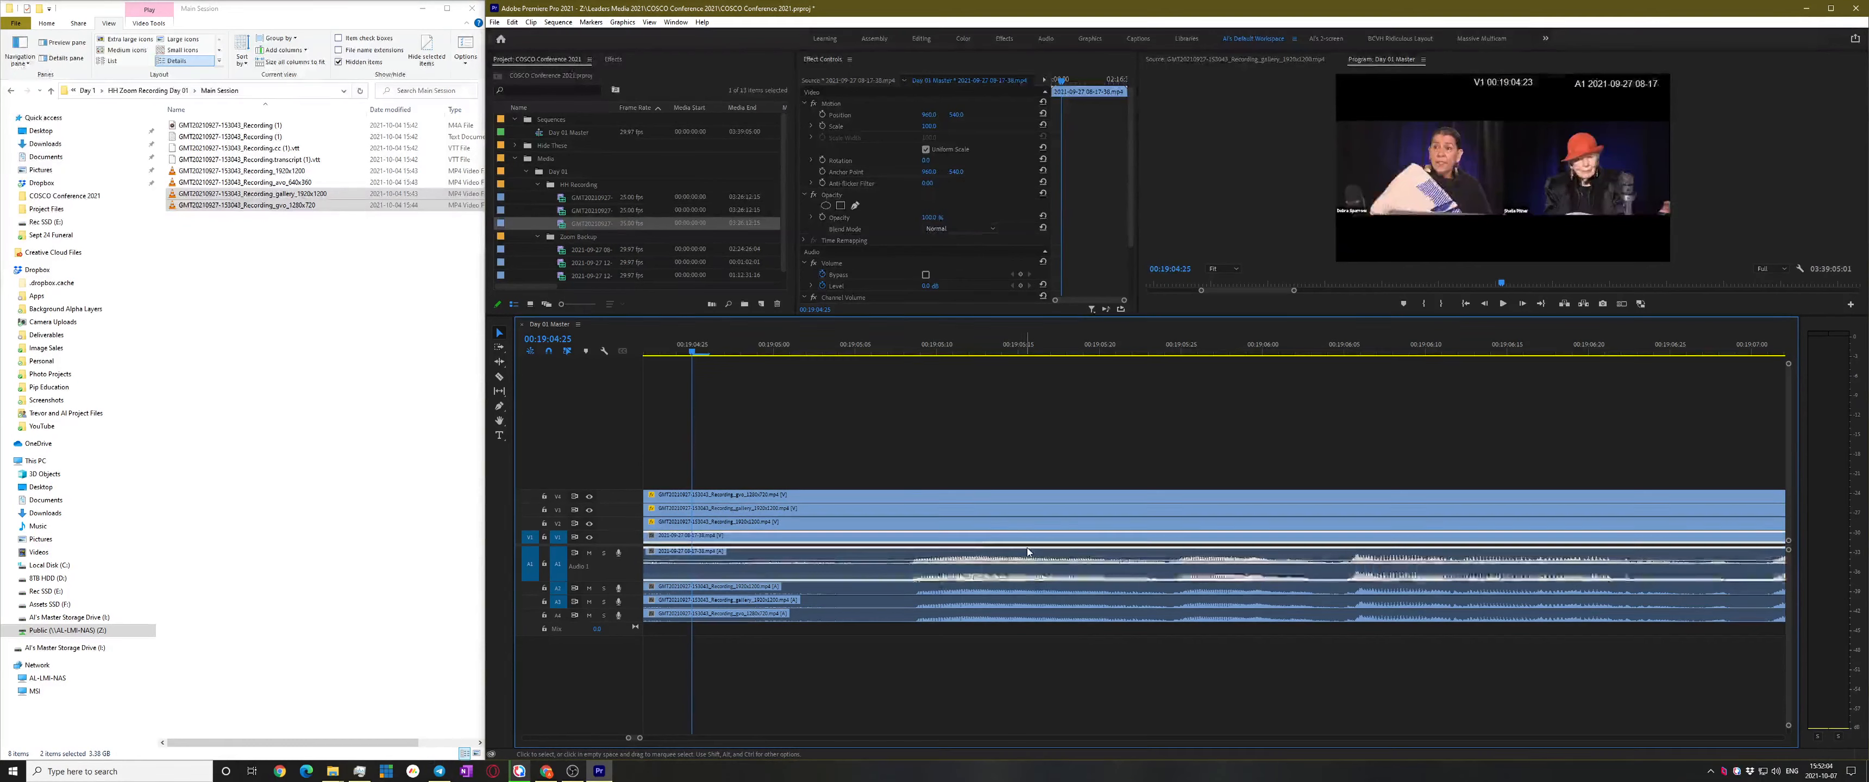
key("minus")
key("minus")
key("minus")
key("minus")
key("minus")
key("minus")
key("minus")
Save the project and start Day 01 Master playback from 00:19:04
key("ctrl+s")
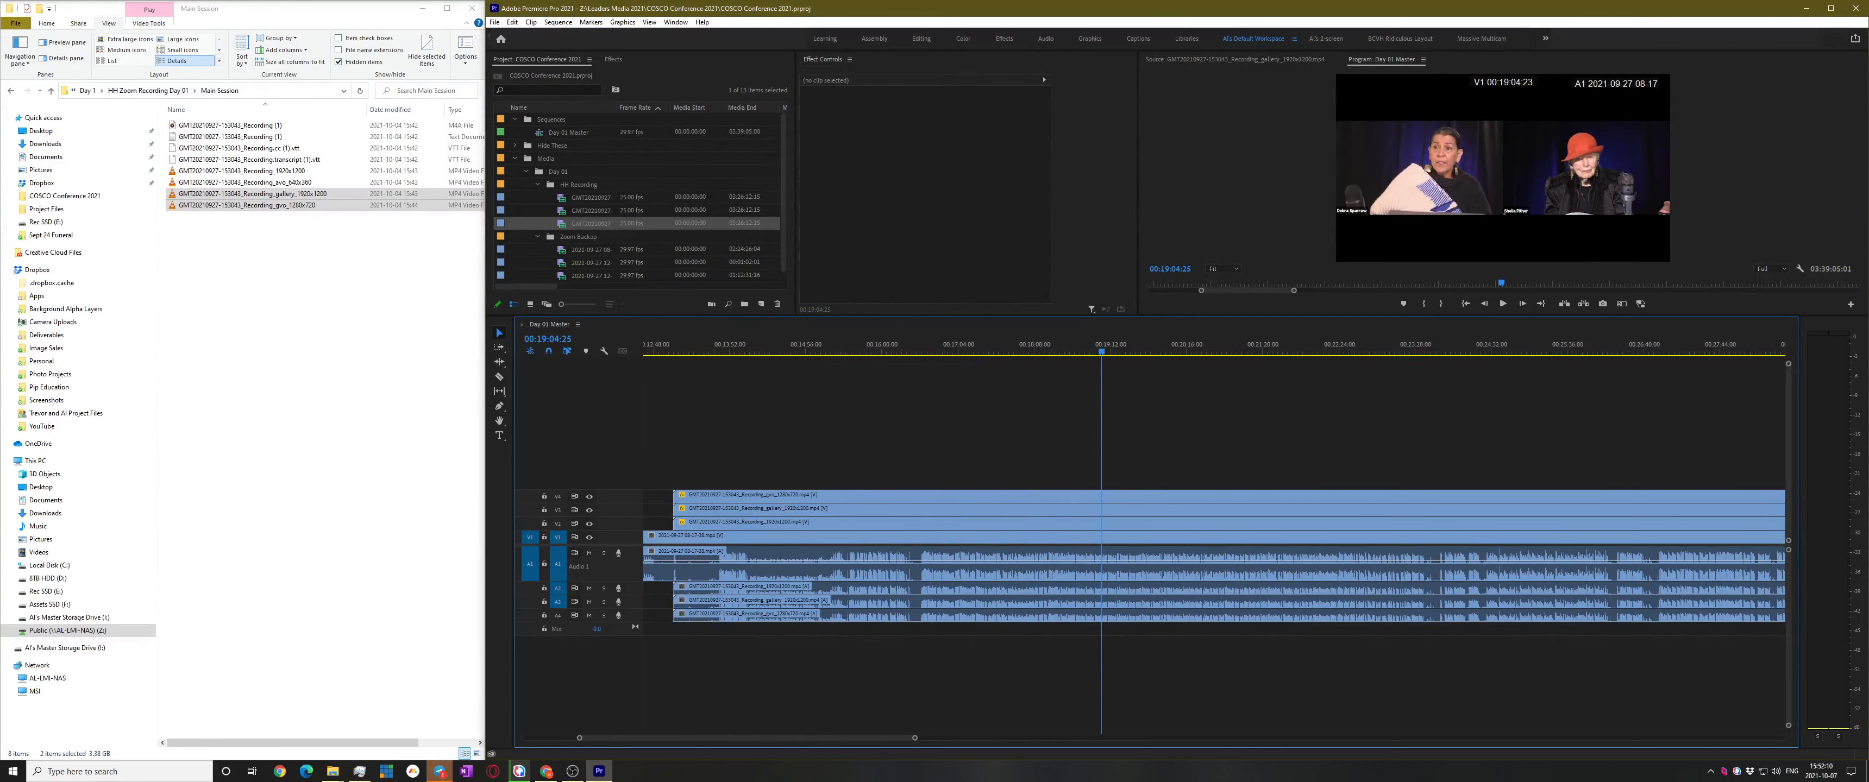
key("alt+Tab")
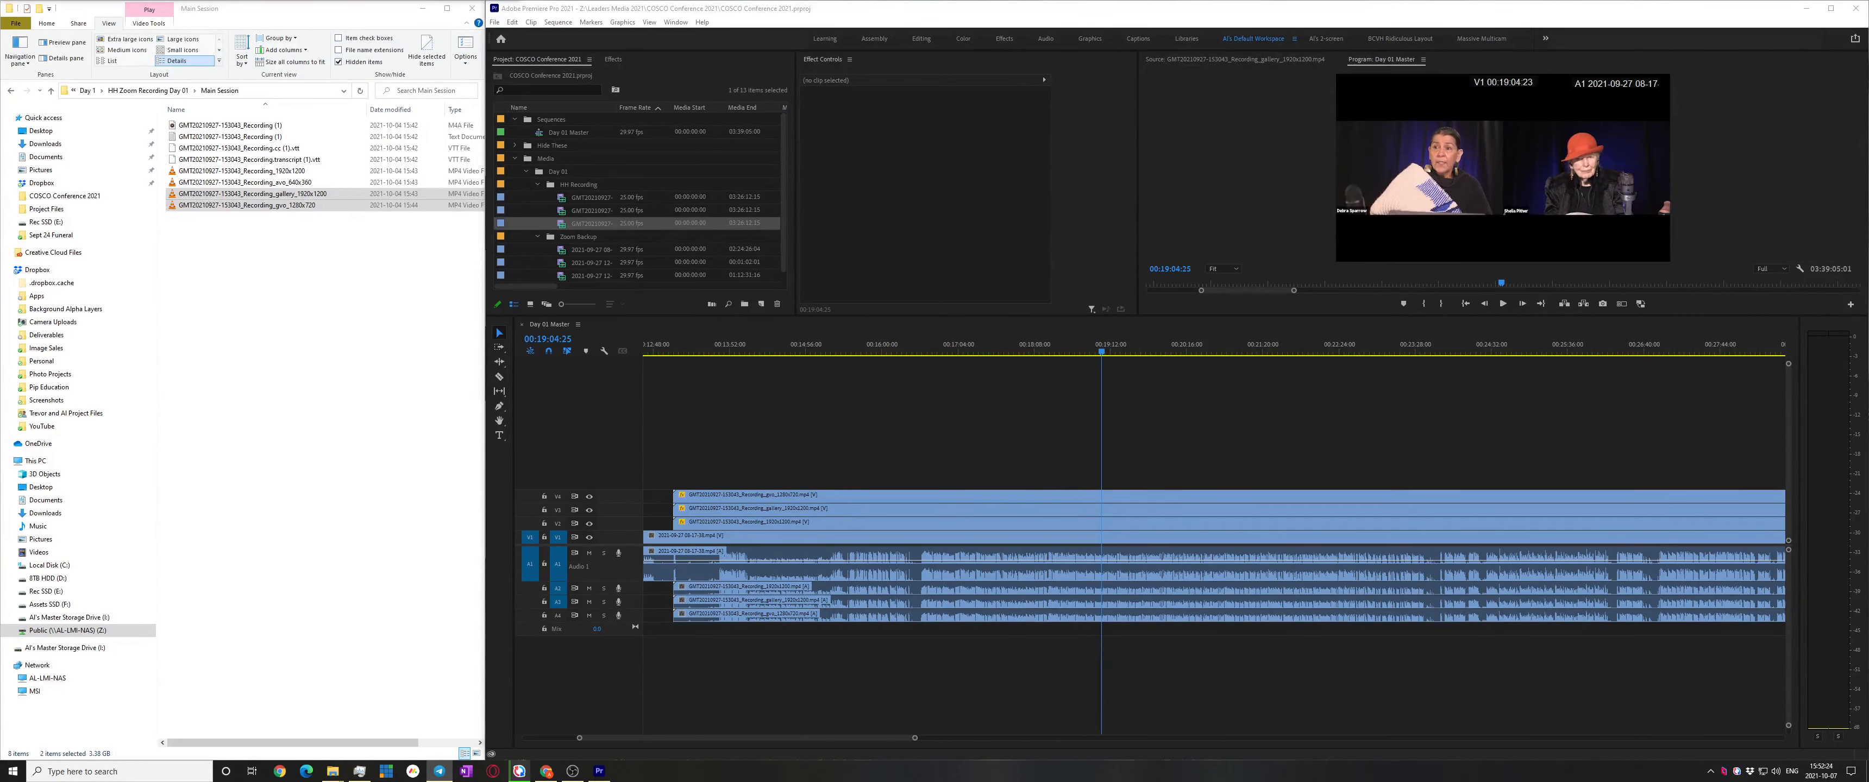
left_click(1194, 435)
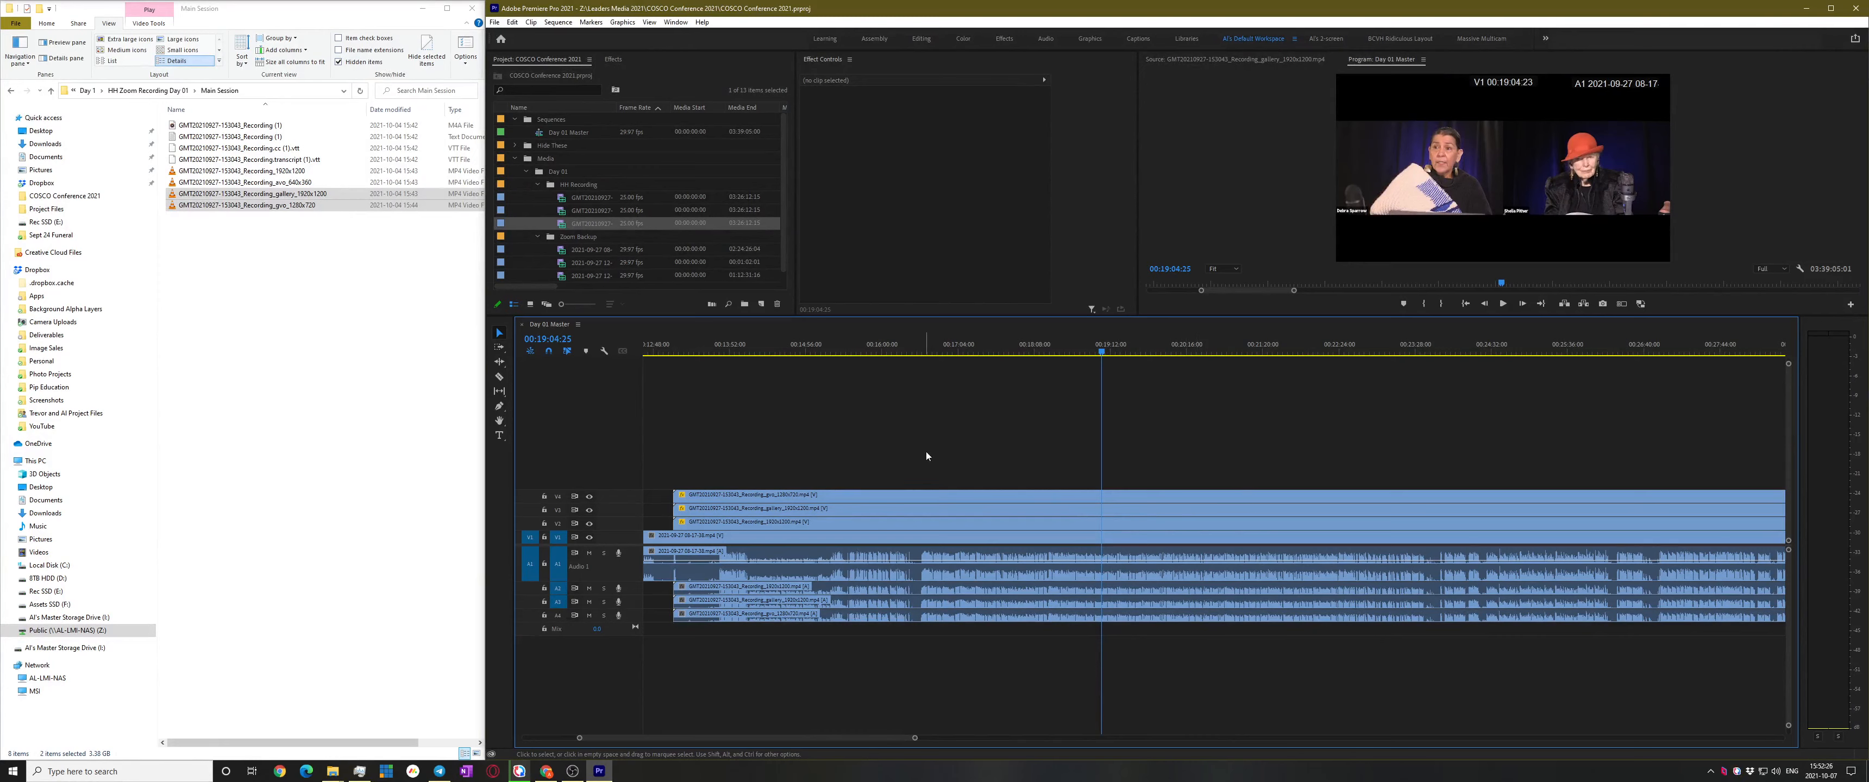
key("space")
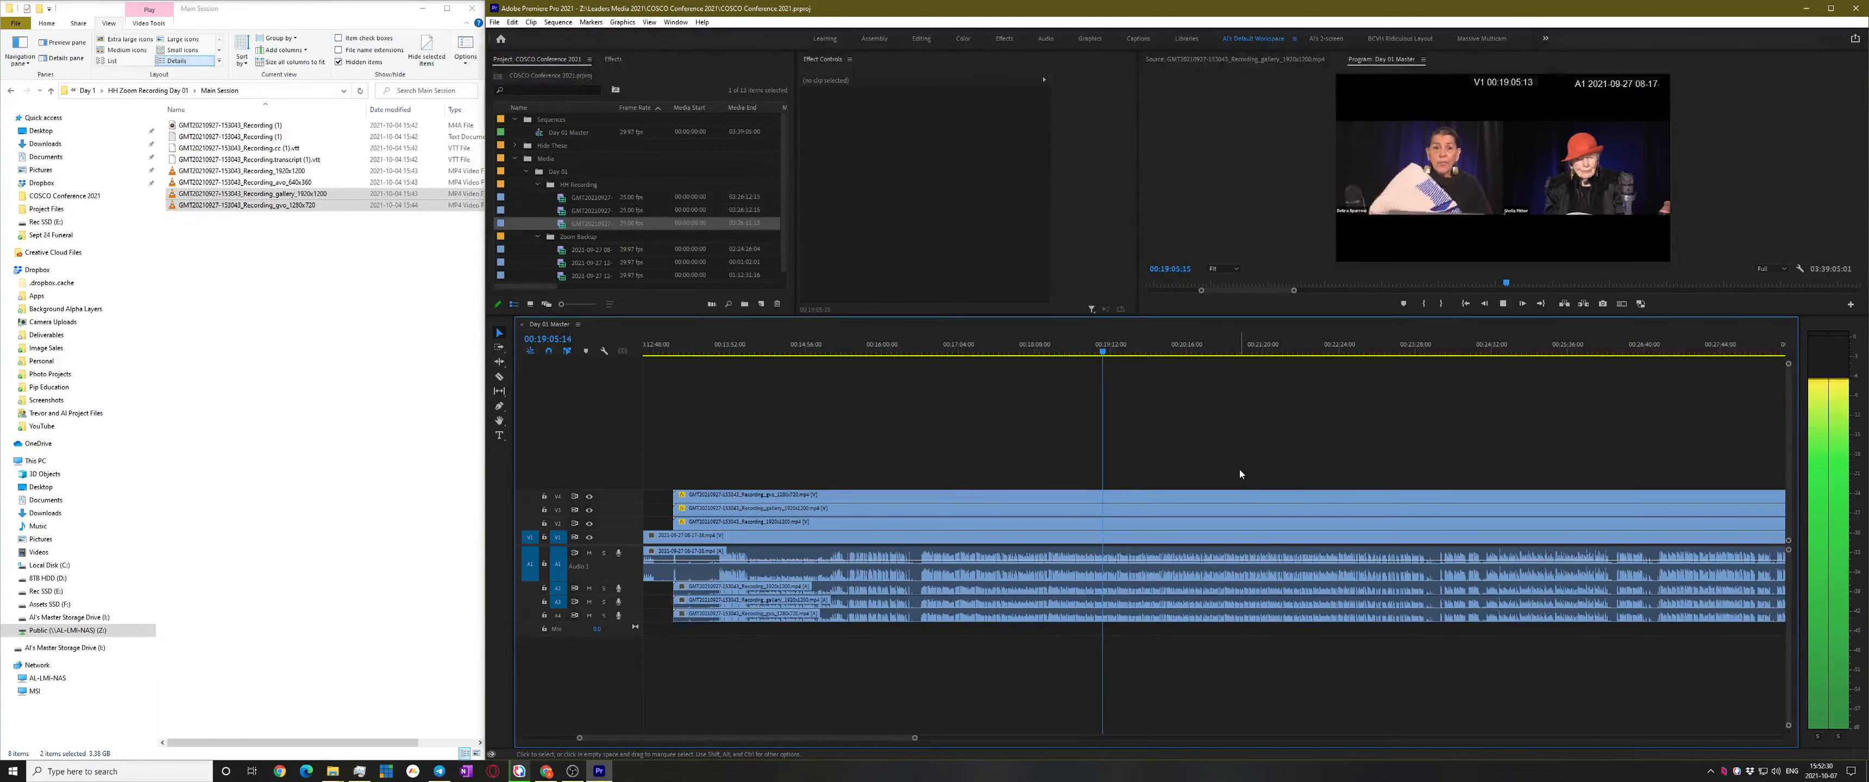
Stop playback at 00:19:08:27 and zoom out to view the whole Day 01 Master sequence
scroll(1105, 577, "up", 10)
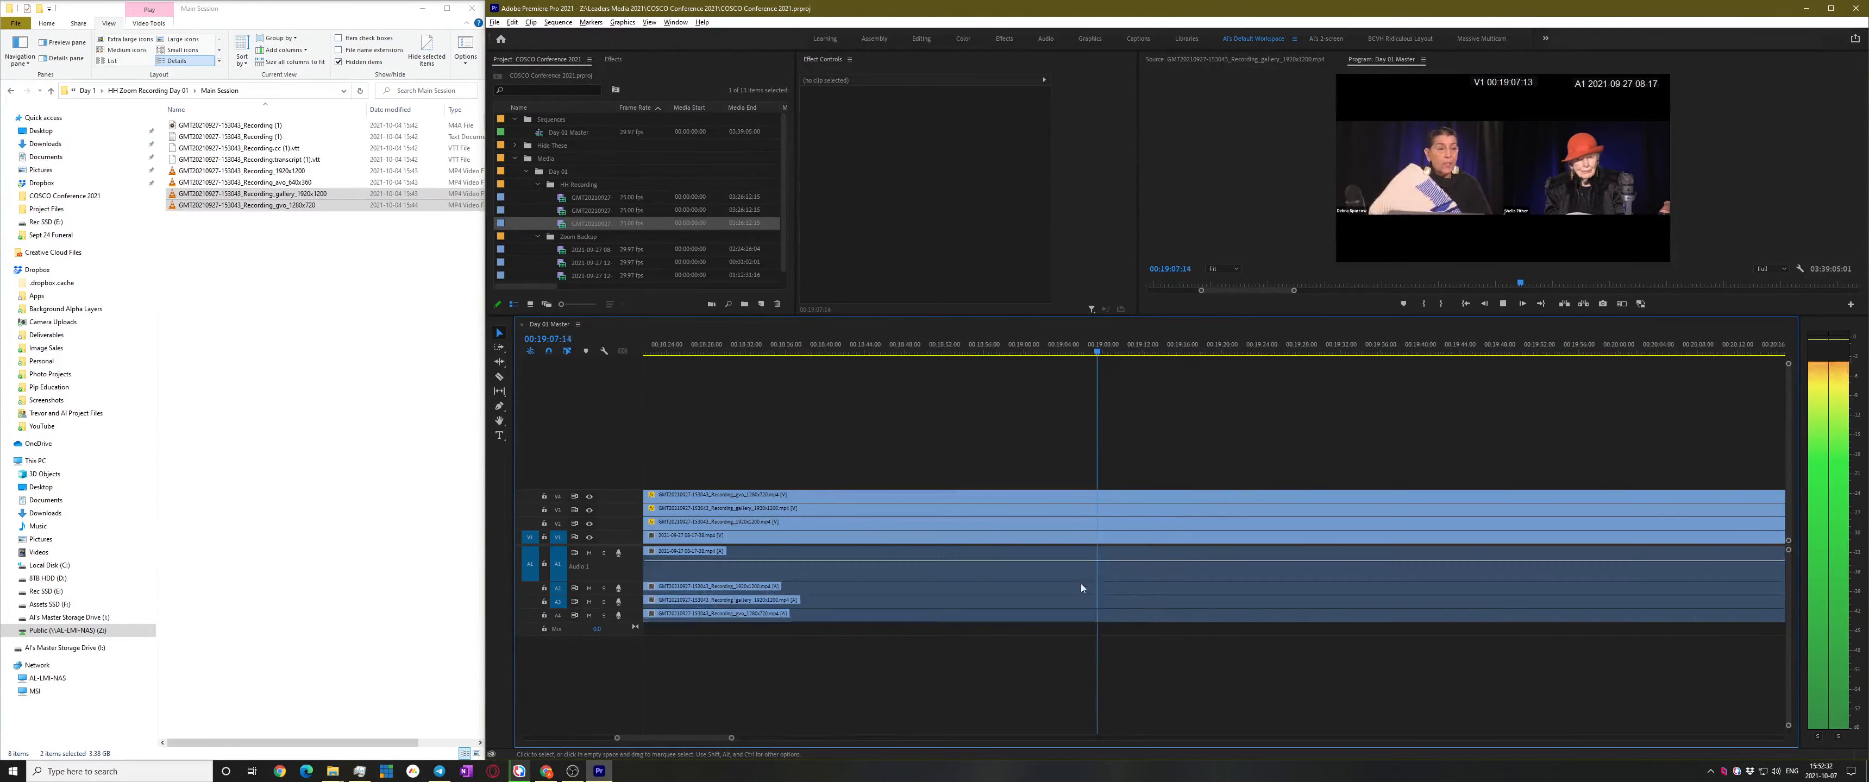
key("space")
scroll(1252, 431, "down", 1)
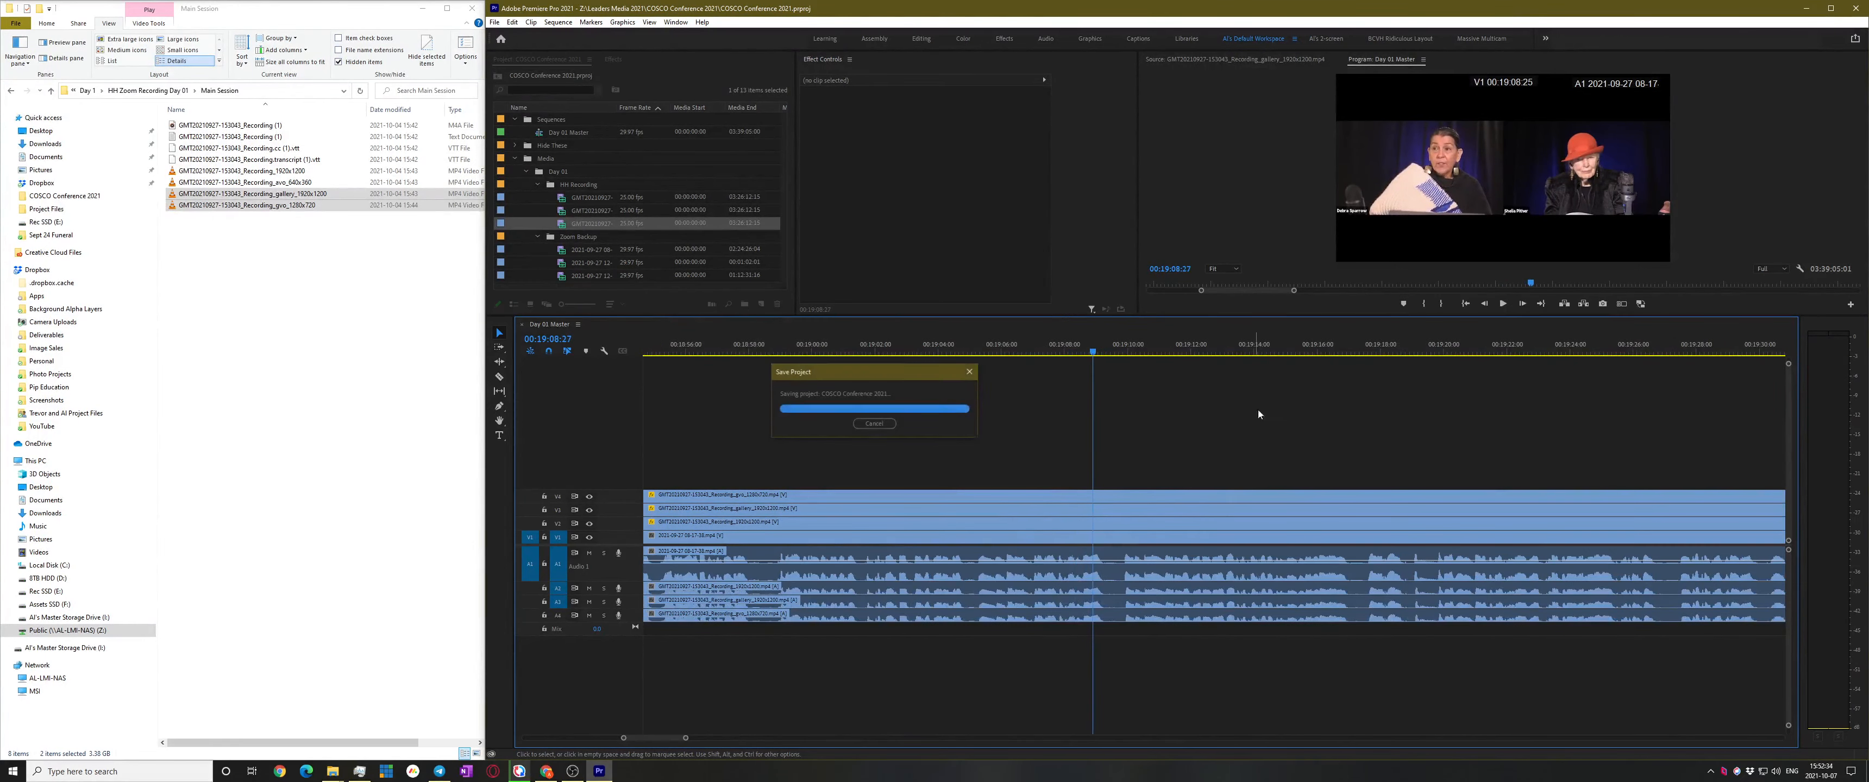
scroll(1299, 430, "down", 15)
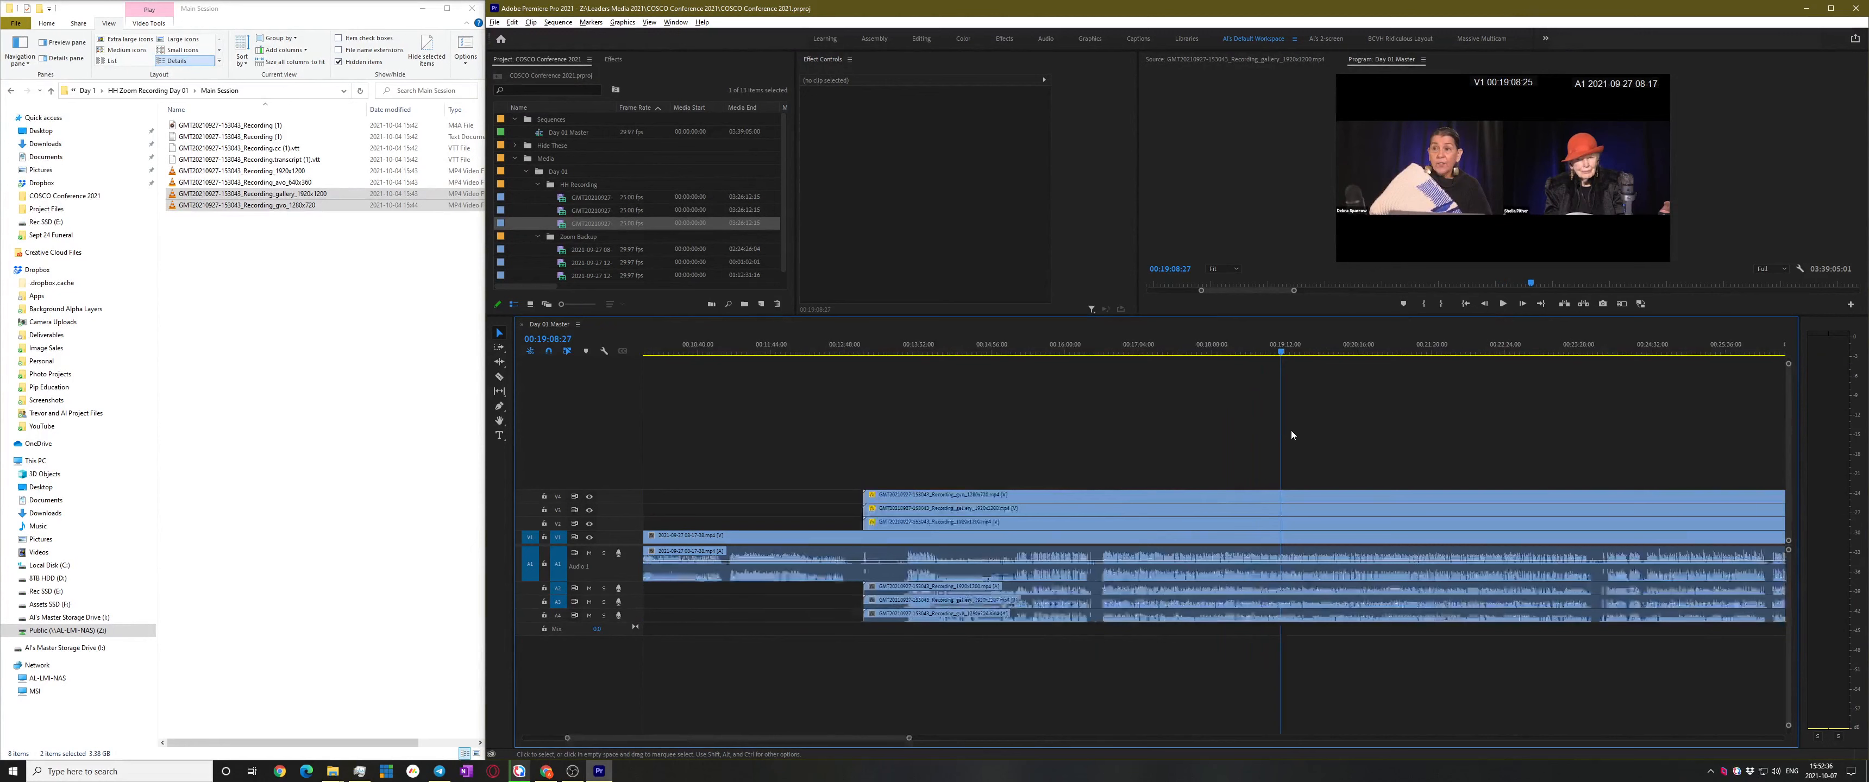
scroll(1297, 430, "down", 2)
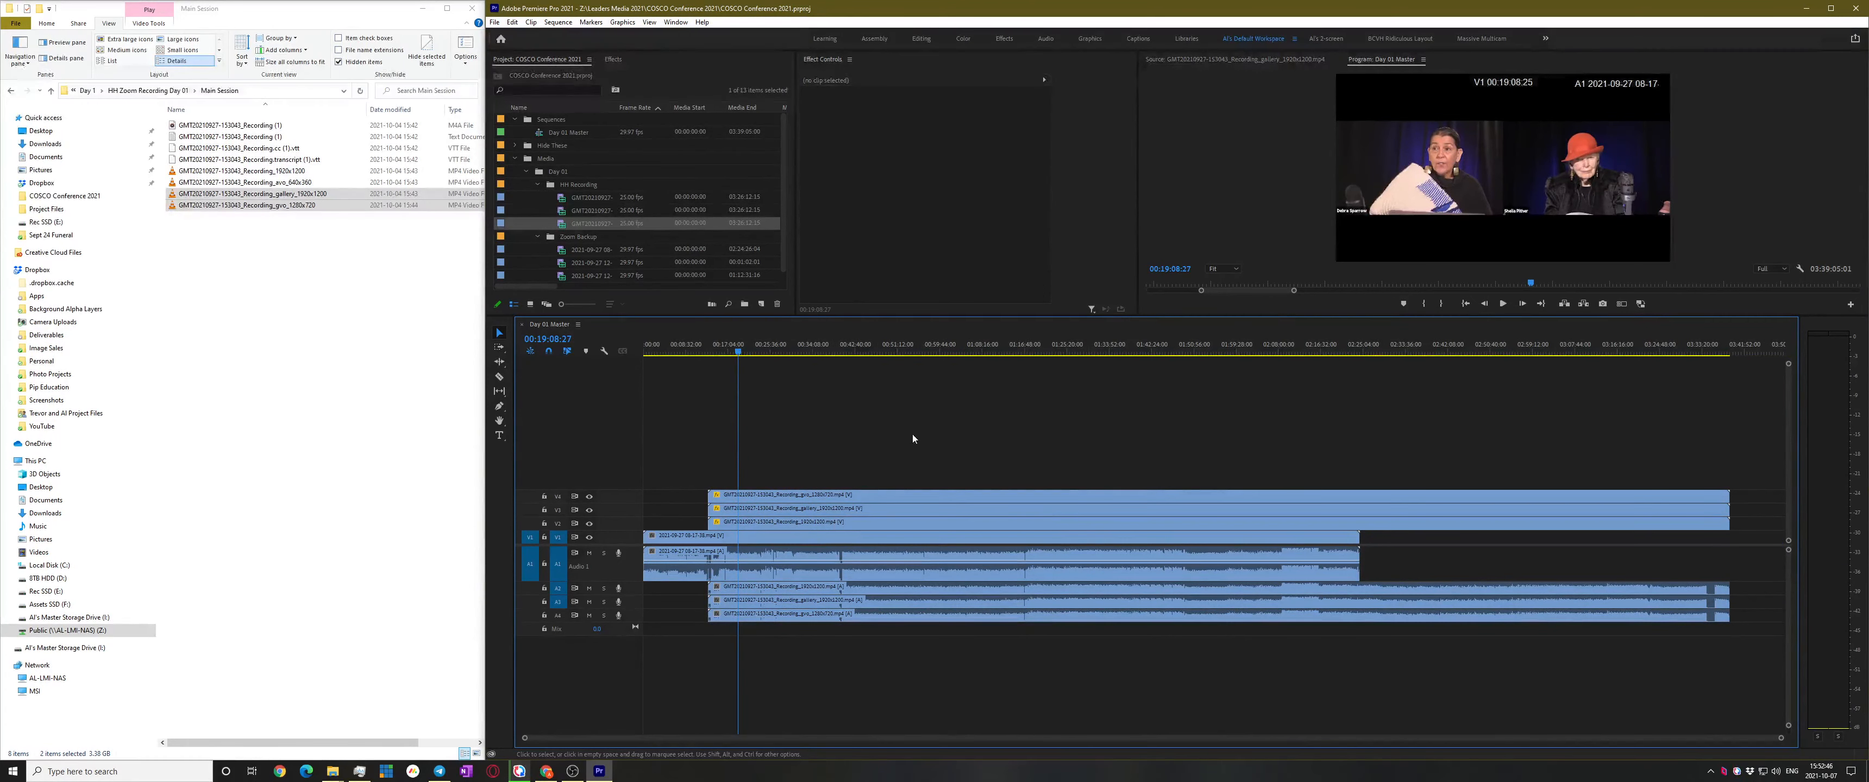
scroll(766, 519, "up", 4)
scroll(822, 491, "up", 2)
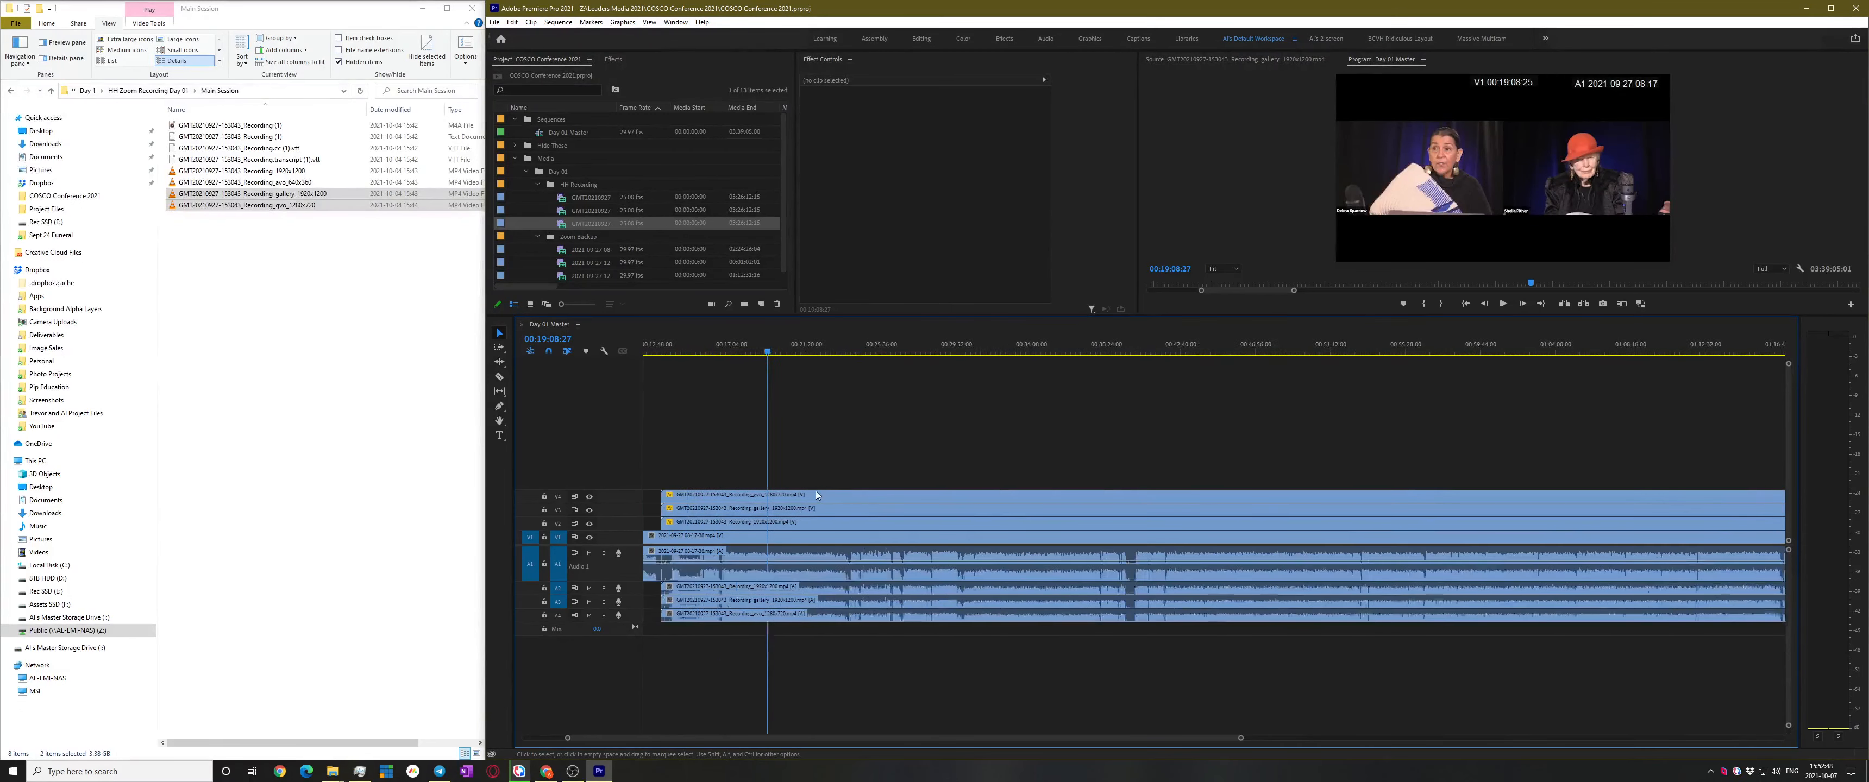
scroll(827, 483, "up", 3)
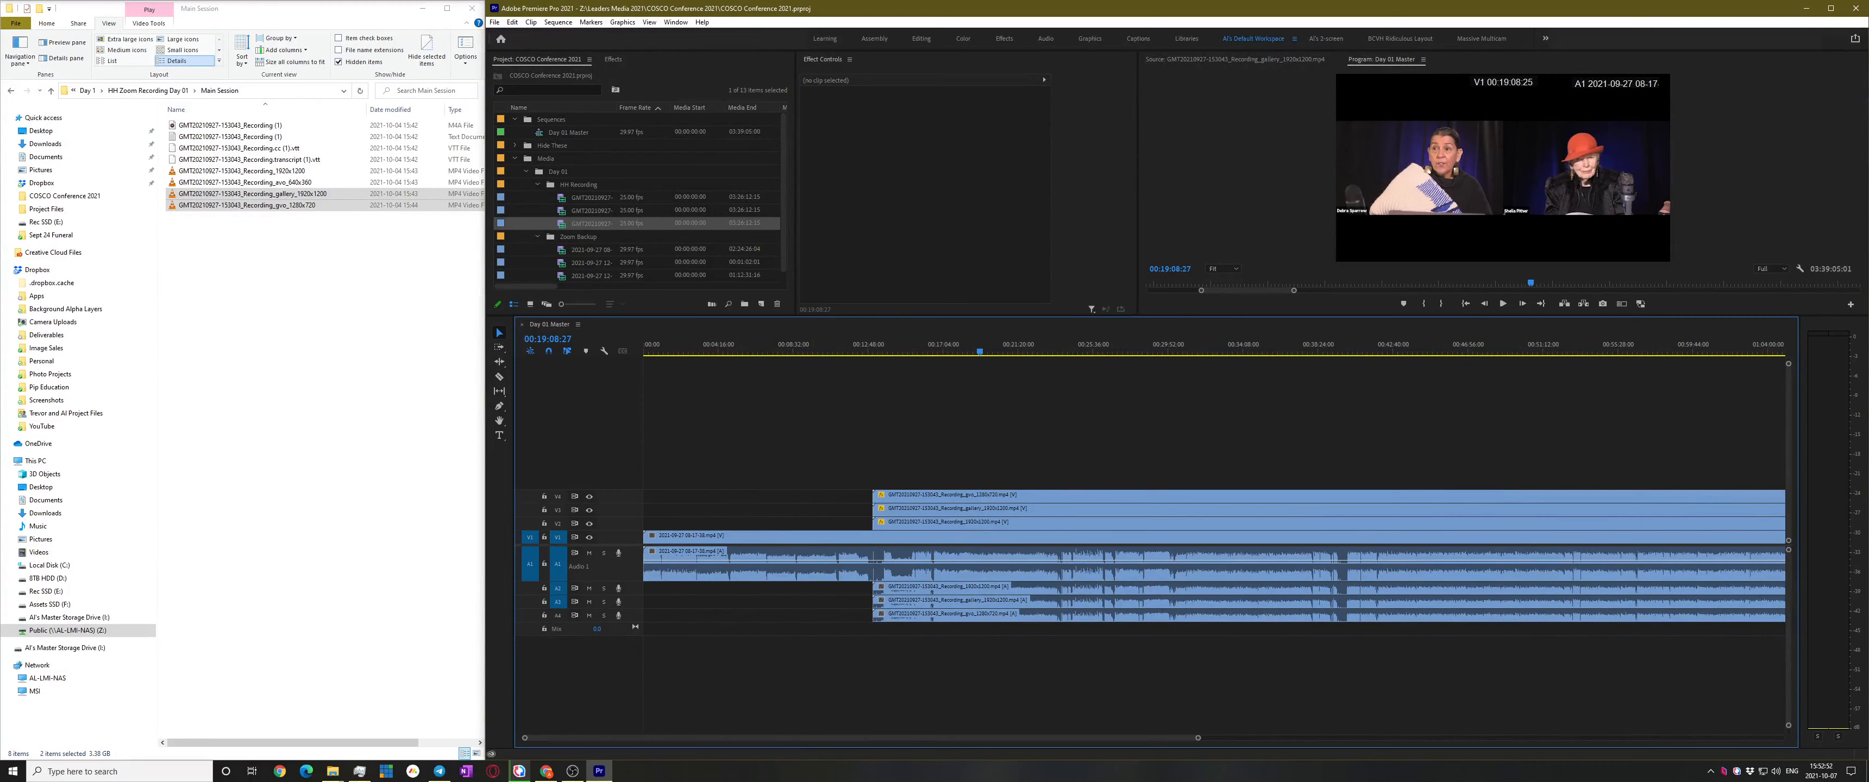
key("alt+Tab")
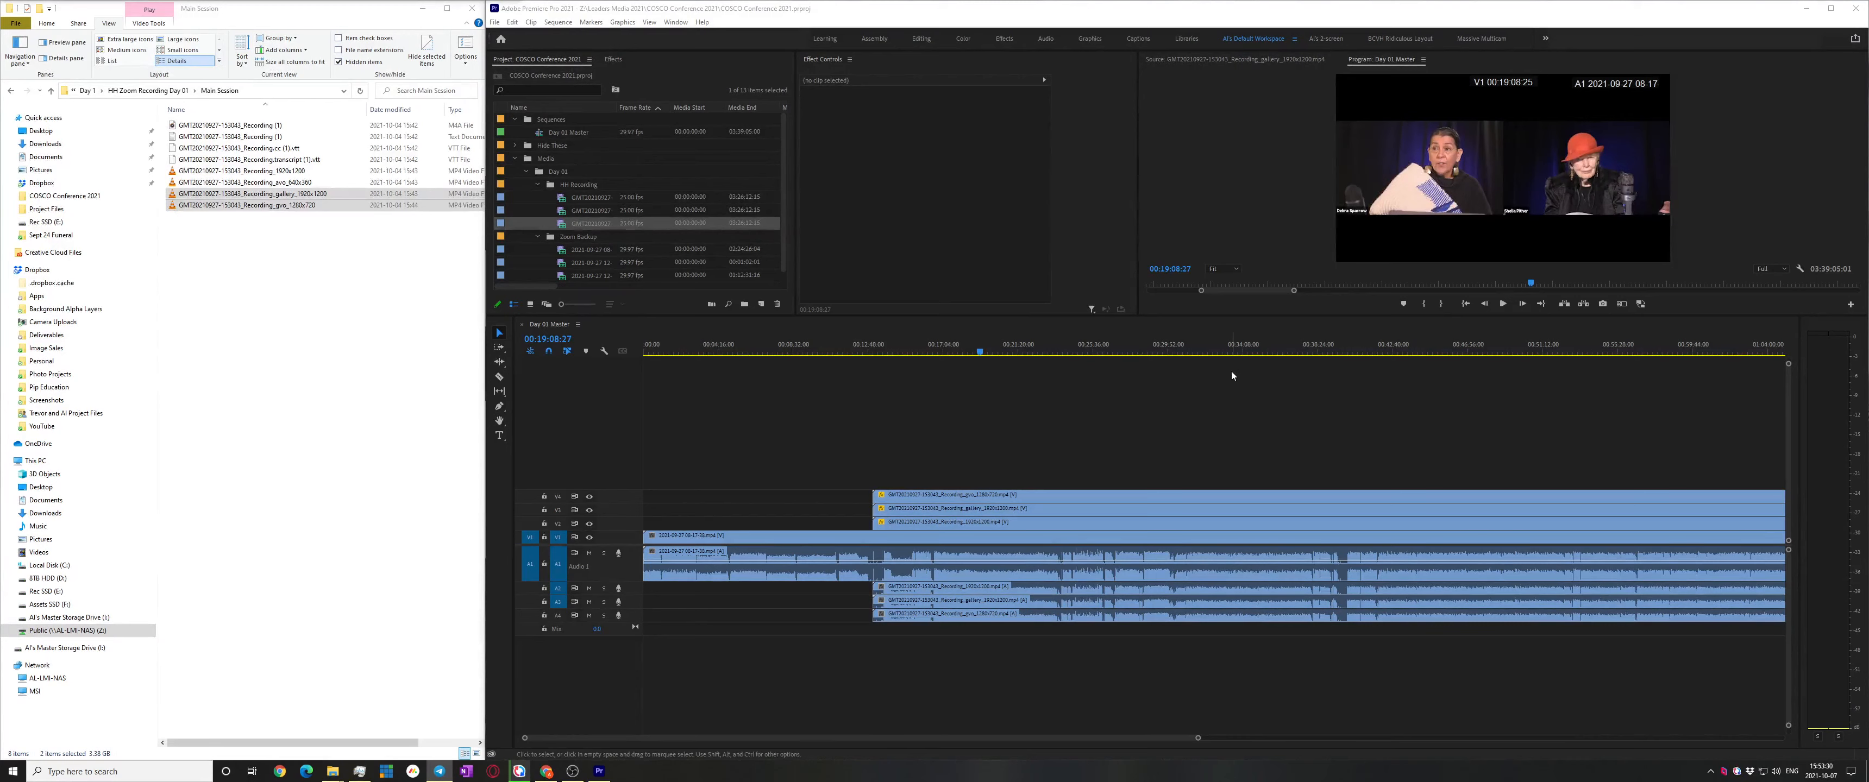
Collapse the HH Recording, Zoom Backup and Media folders and select Day 01 Master
left_click(1230, 385)
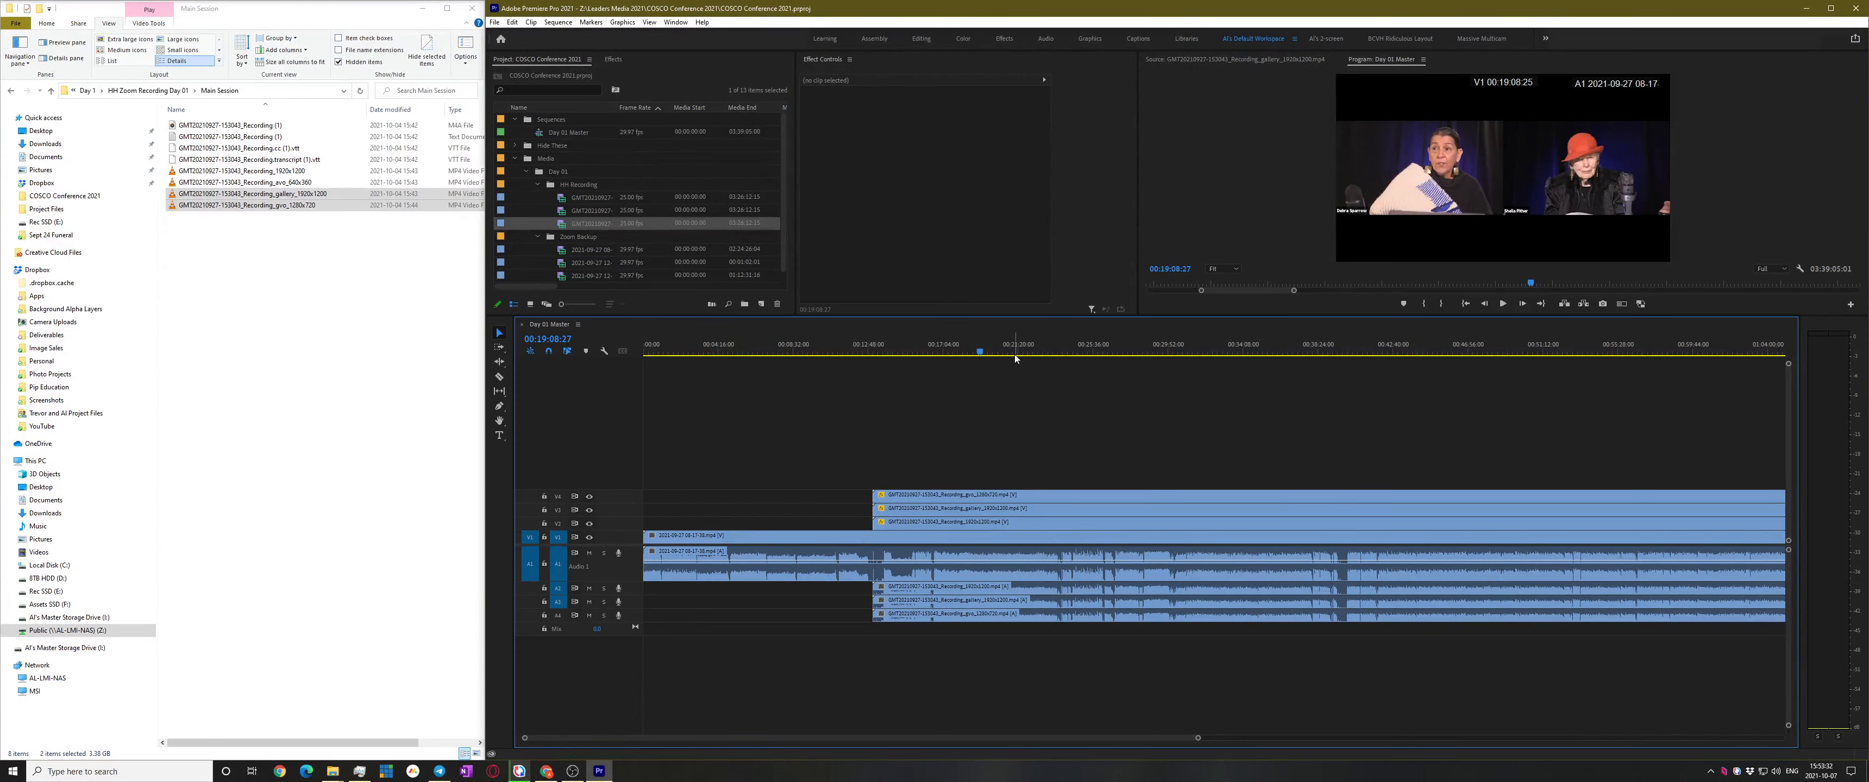
left_click(538, 184)
left_click(538, 199)
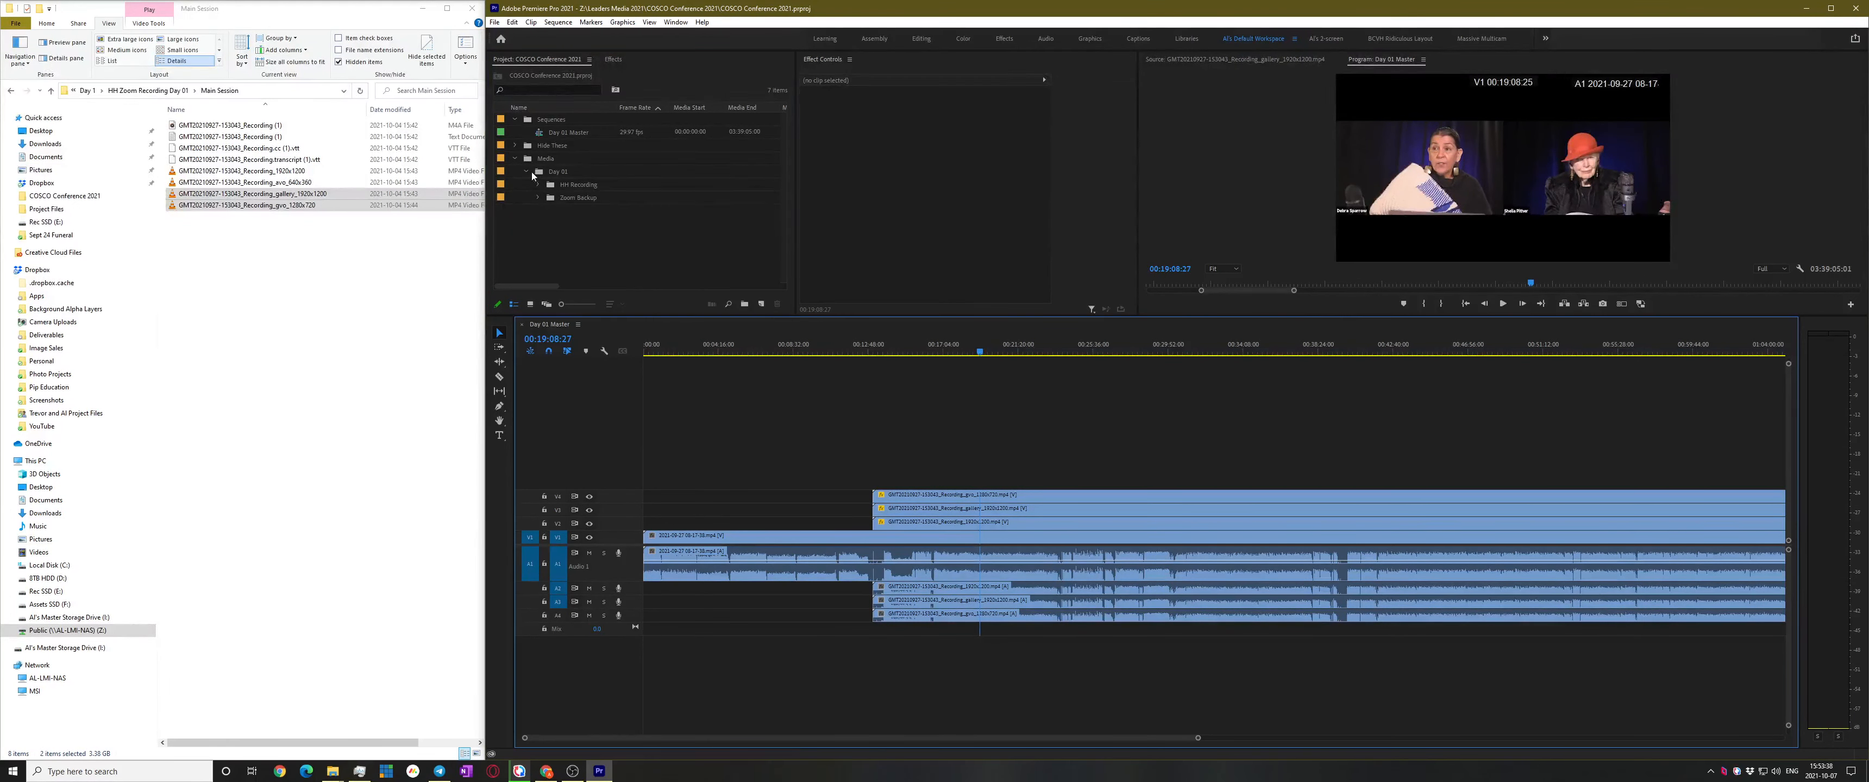
left_click(514, 159)
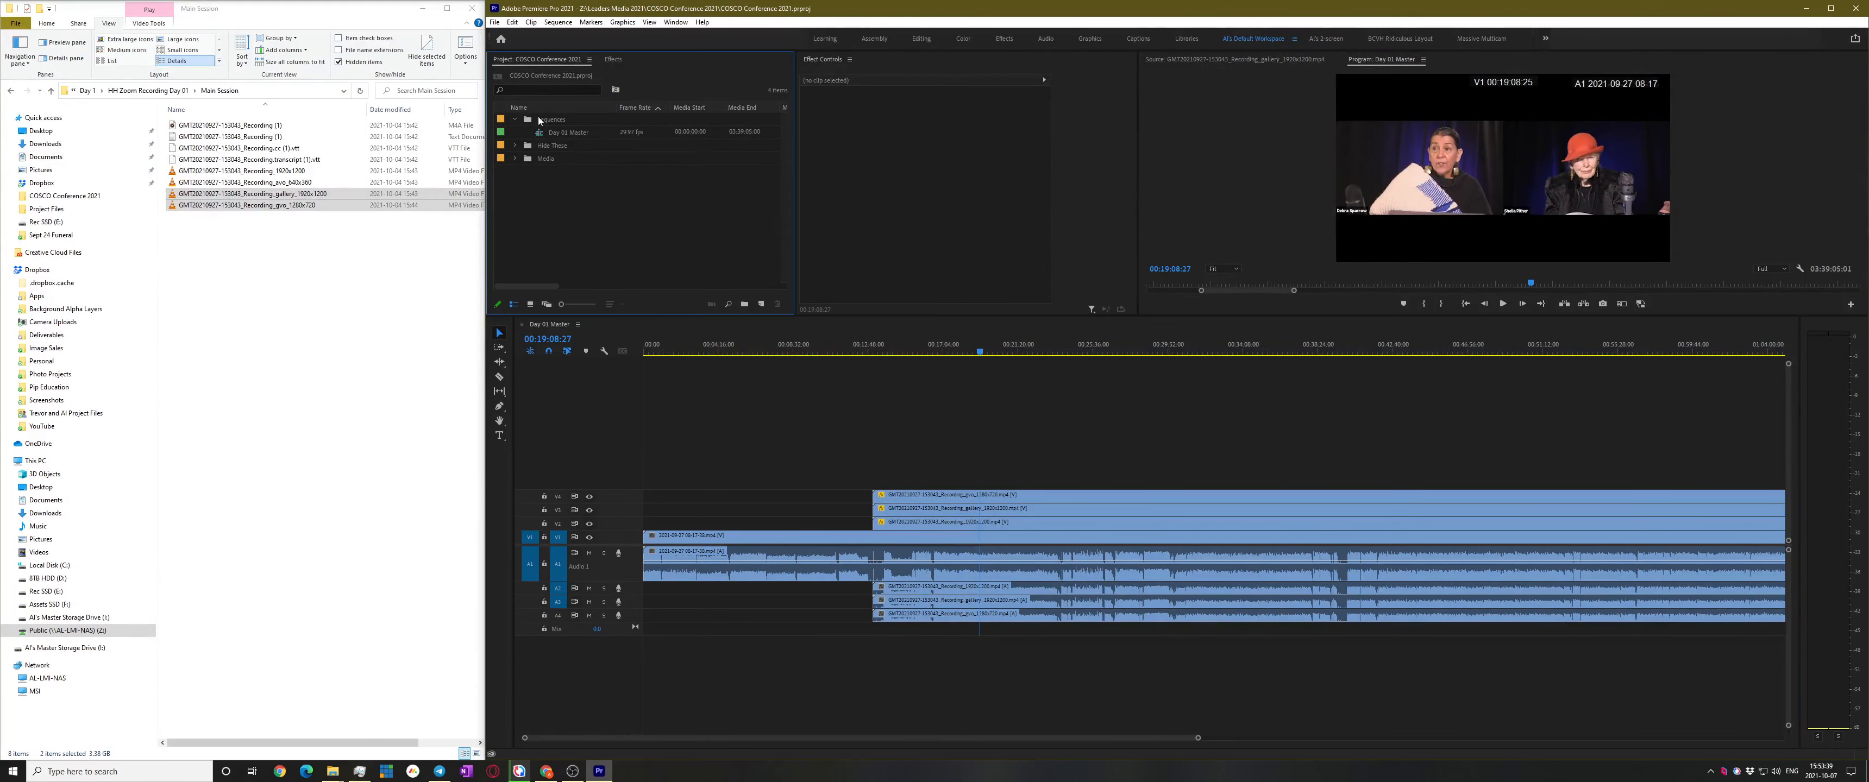
left_click(581, 134)
left_click(1075, 405)
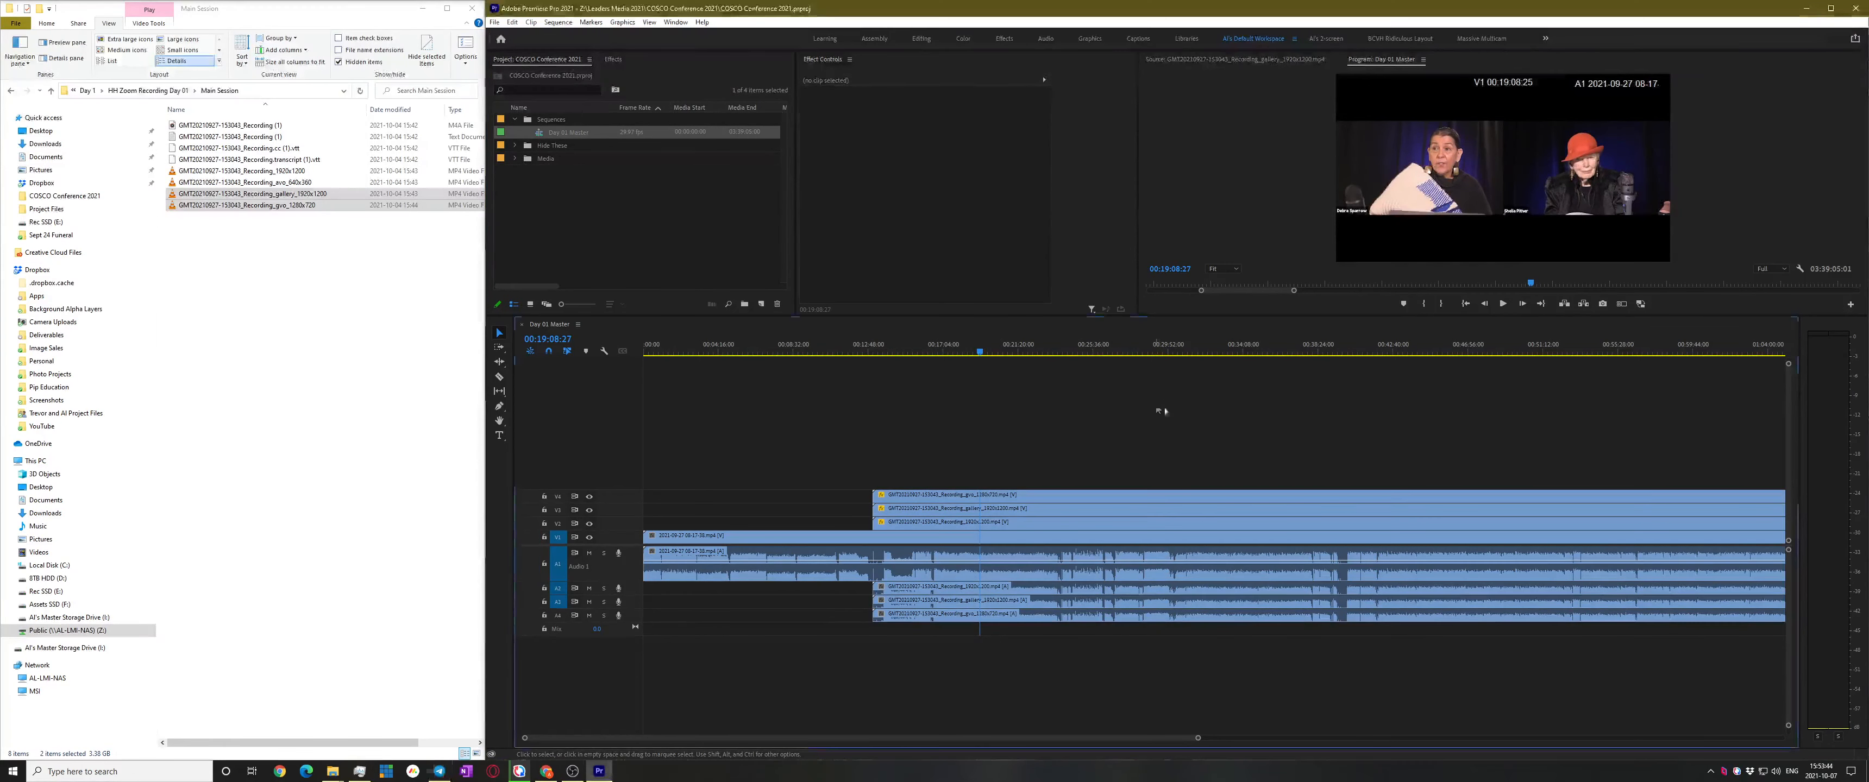
Play the sequence around 00:32:06, then replay from 00:26:22:24
mouse_move(1193, 354)
left_mouse_down()
mouse_move(1030, 353)
mouse_move(1207, 356)
left_mouse_up()
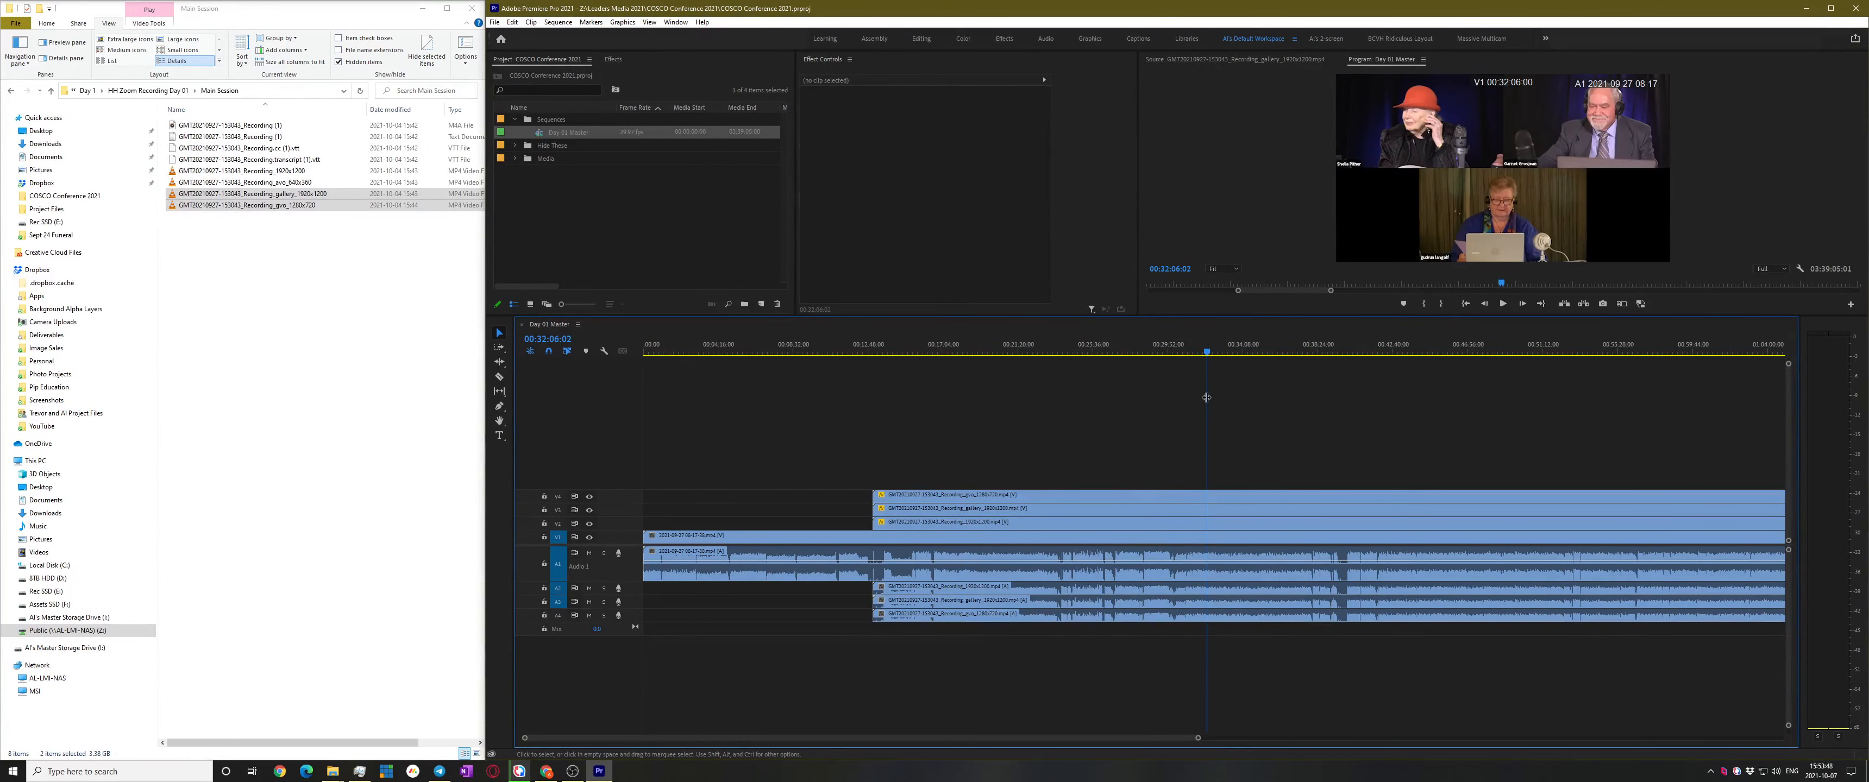
key("space")
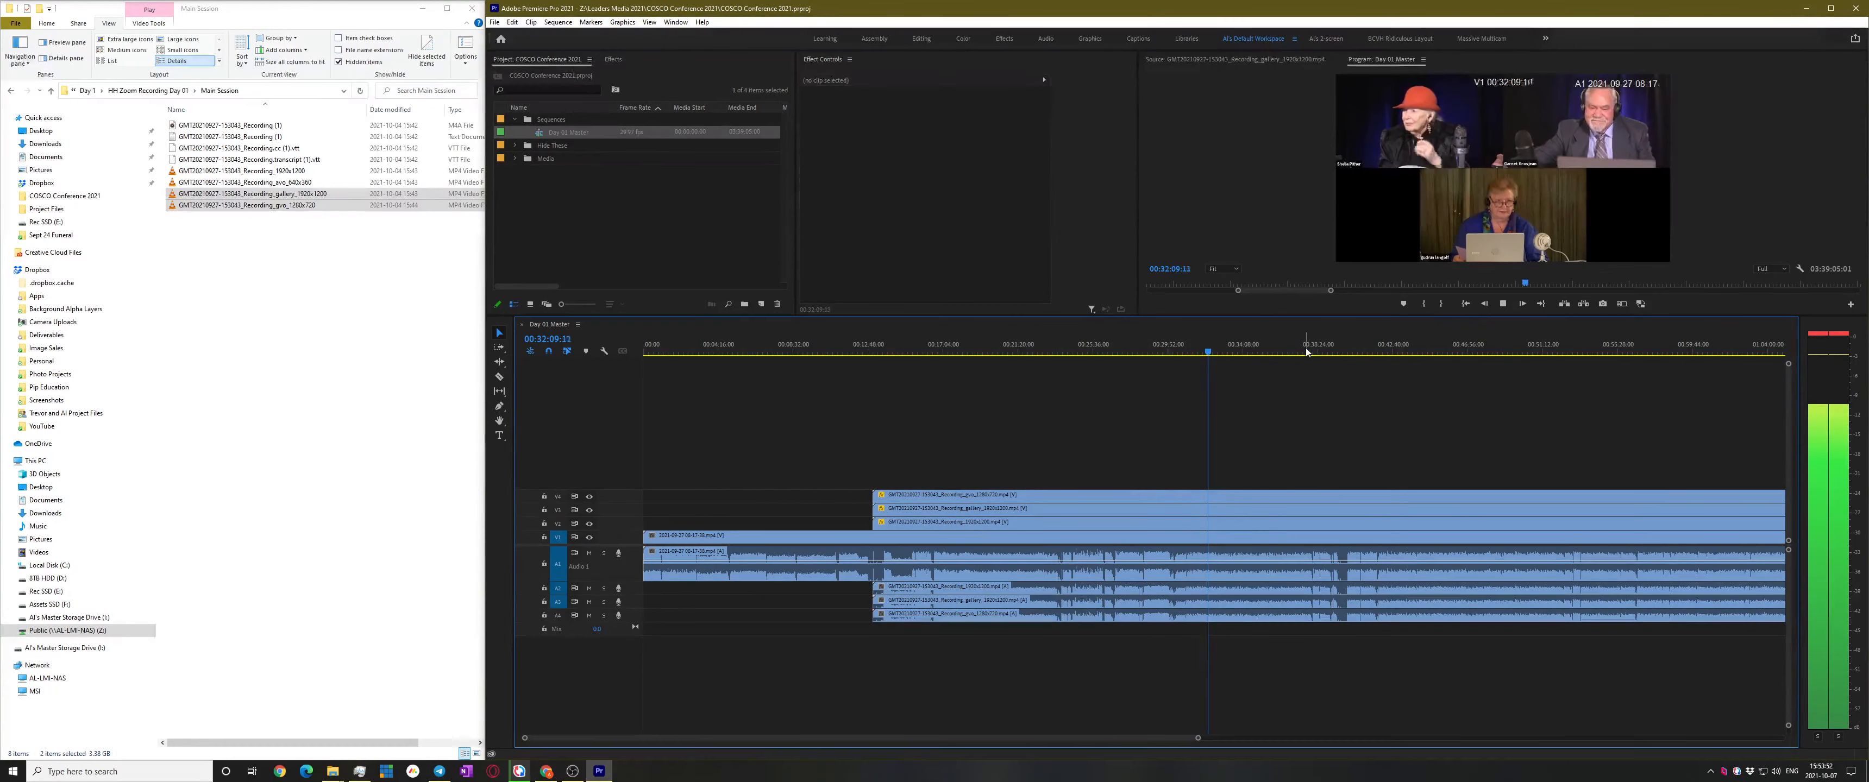
key("space")
left_click_drag(1143, 352, 1106, 353)
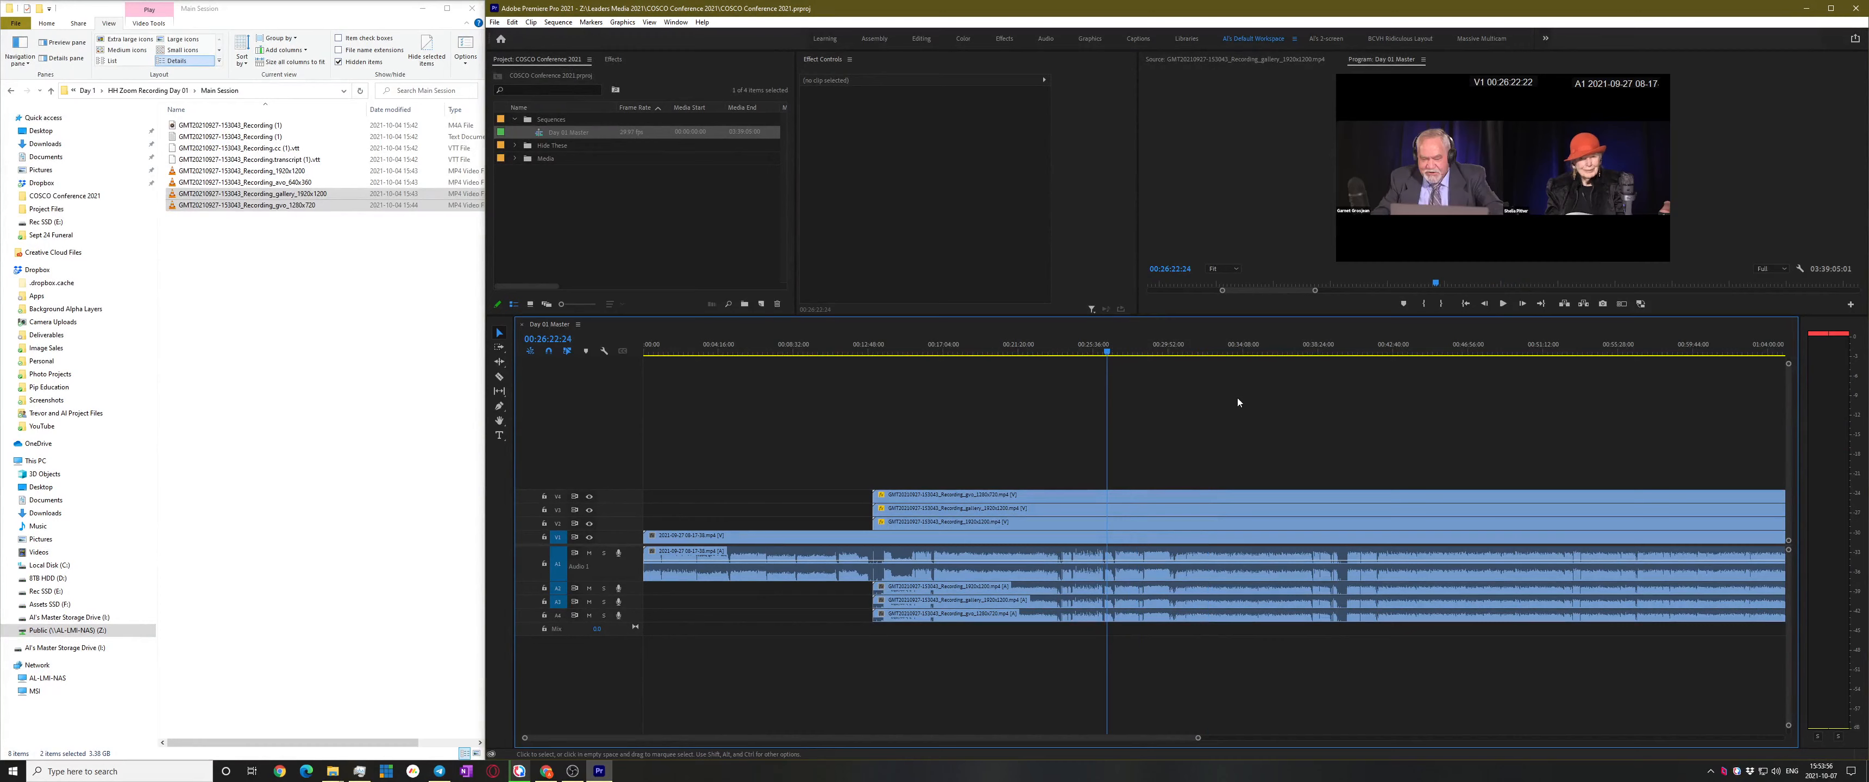
scroll(1242, 415, "up", 2)
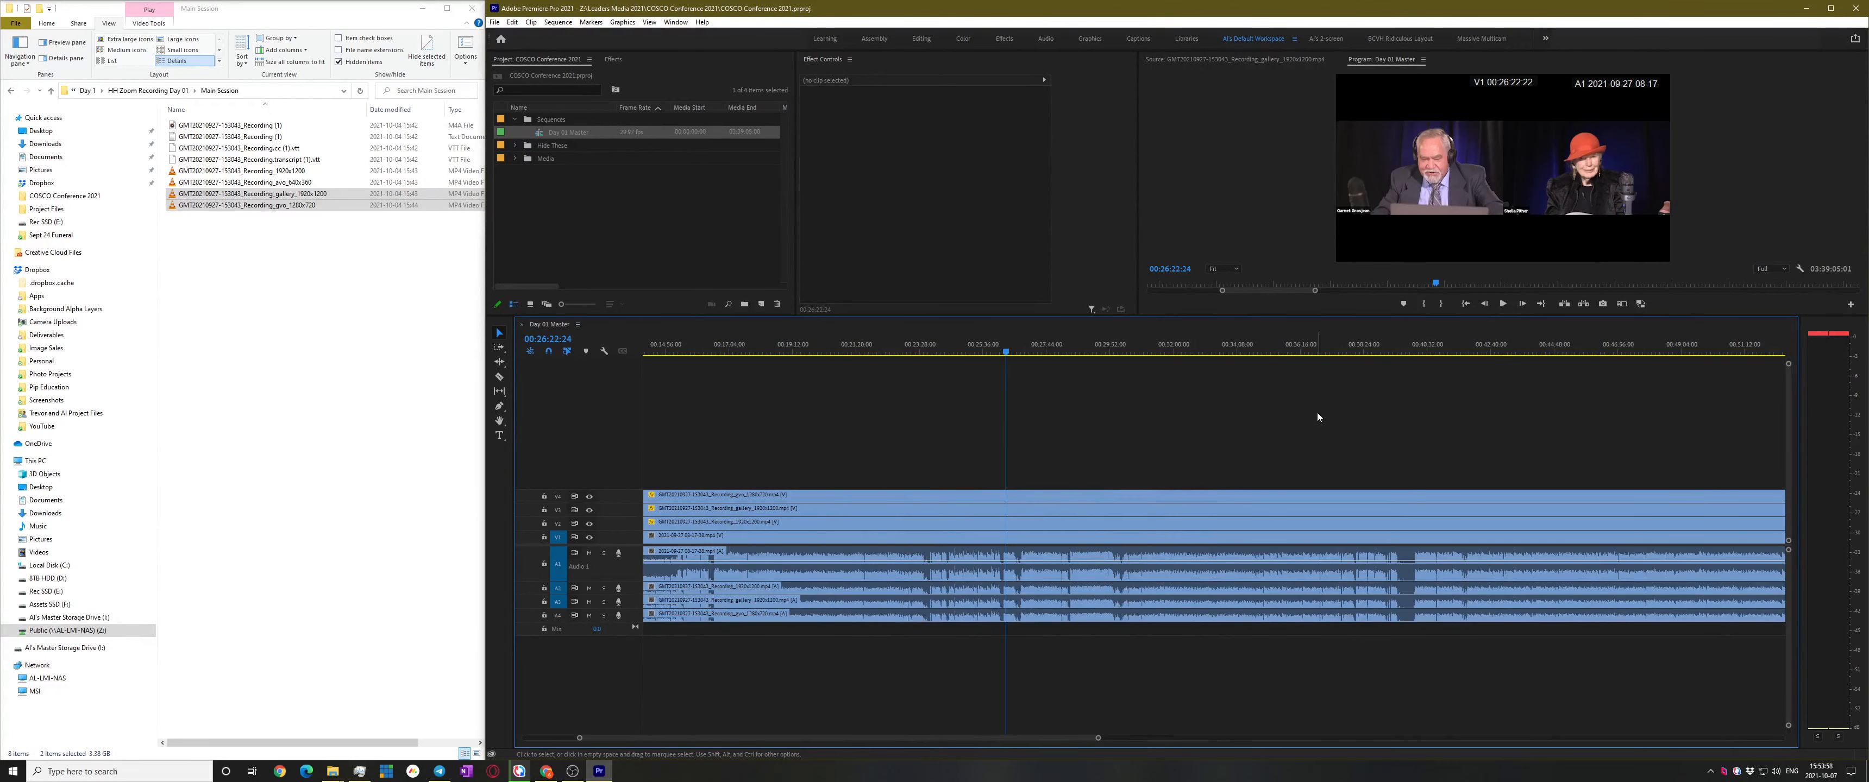
key("space")
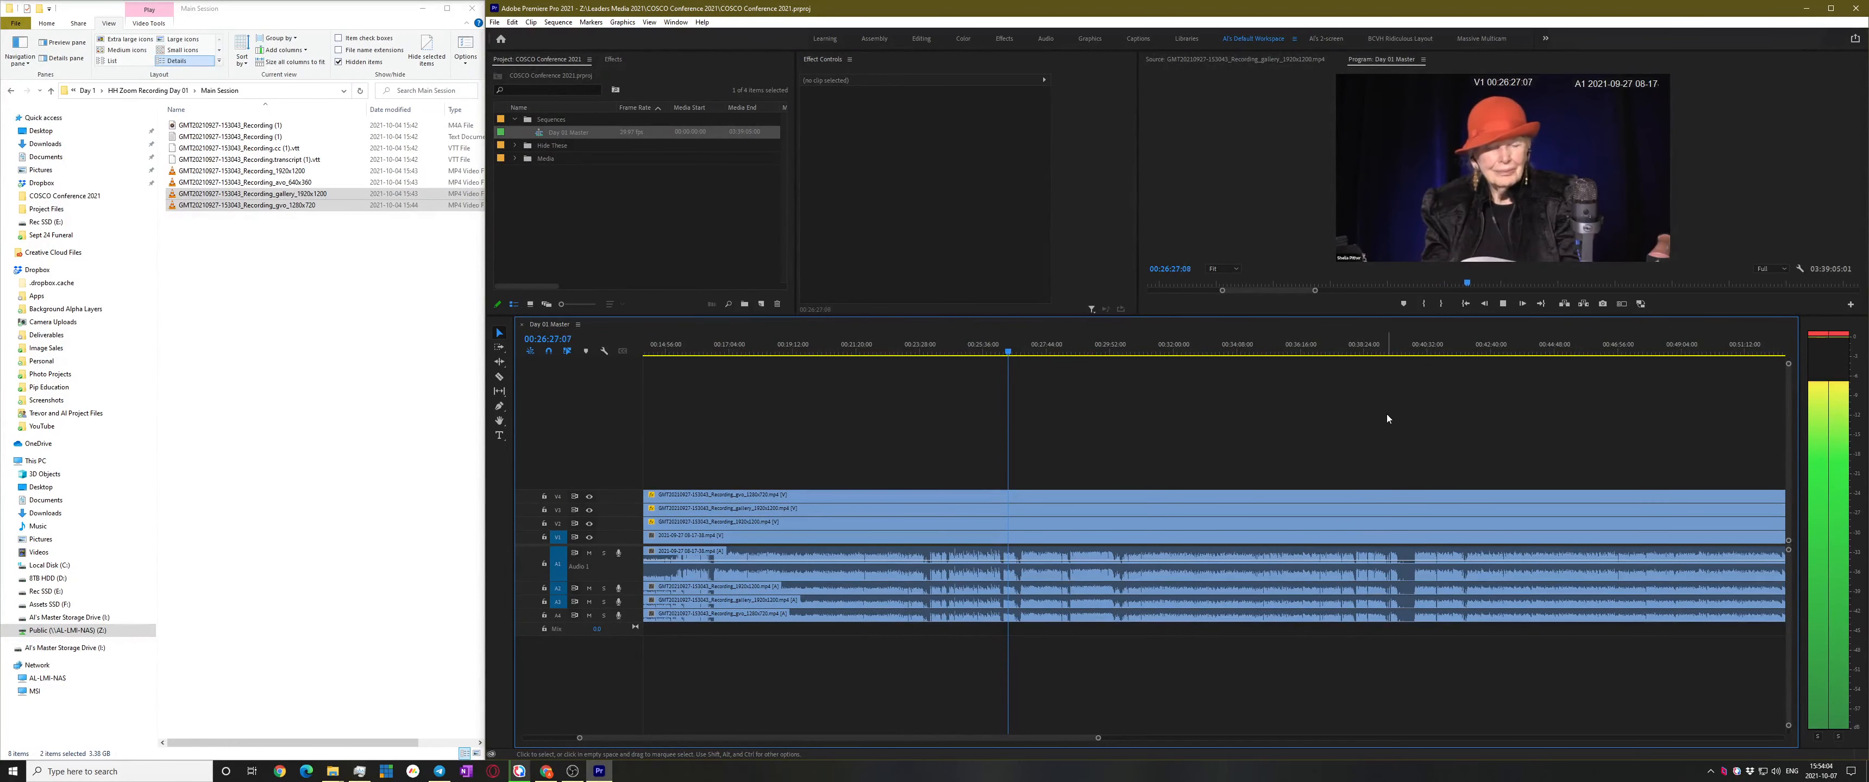
Jump through the speaker sections at 00:39:26, 00:40:04 and 00:41:47
left_click(1395, 347)
key("space")
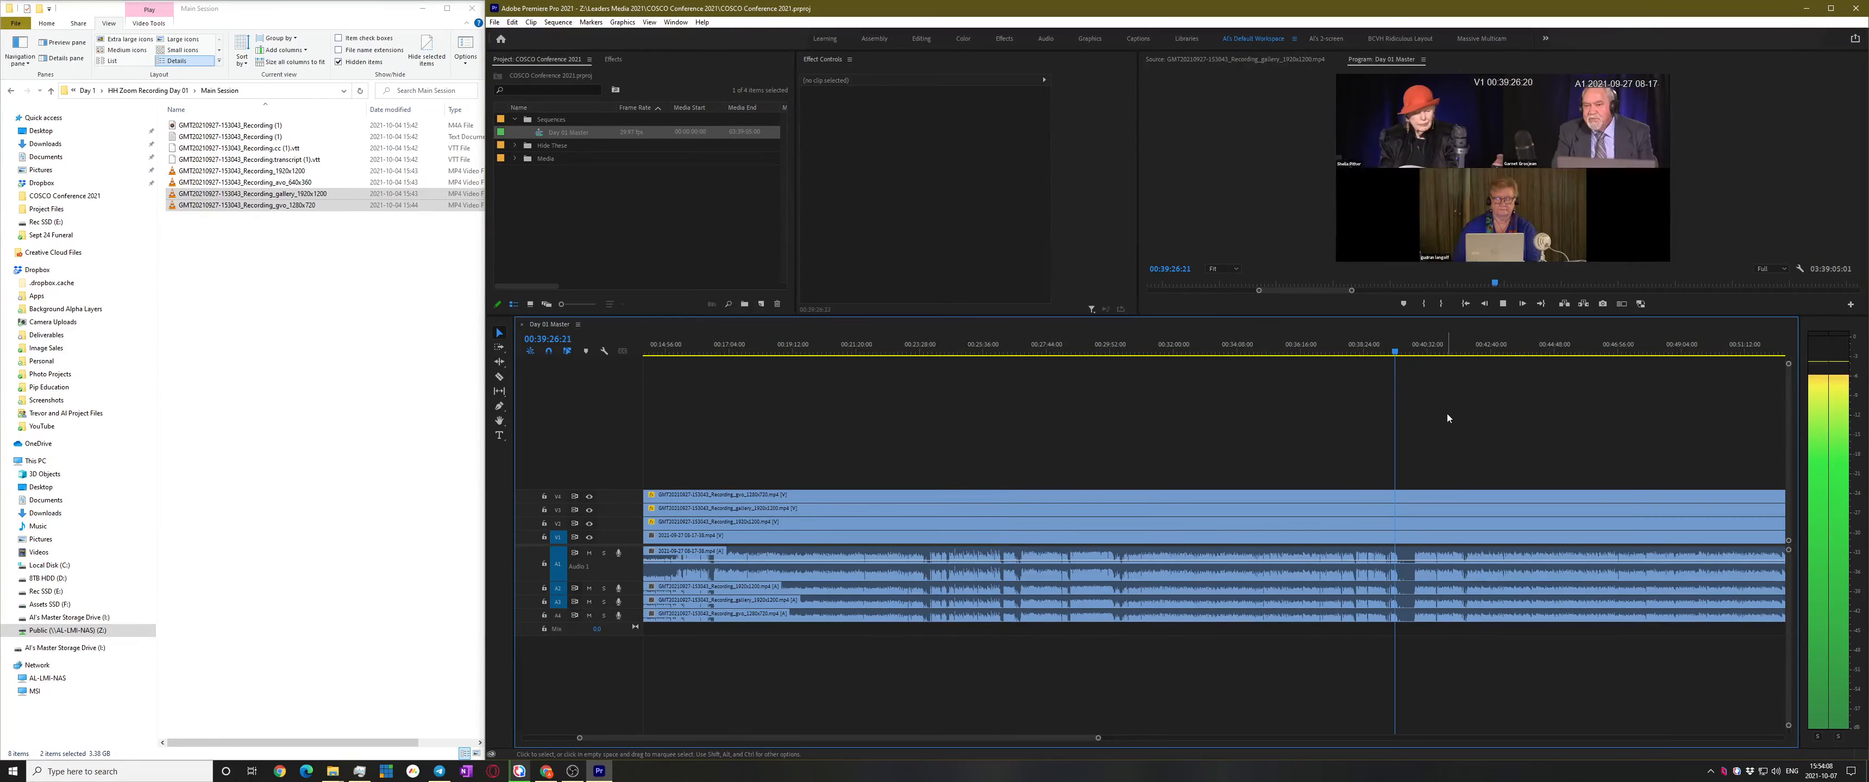
scroll(1504, 499, "up", 3)
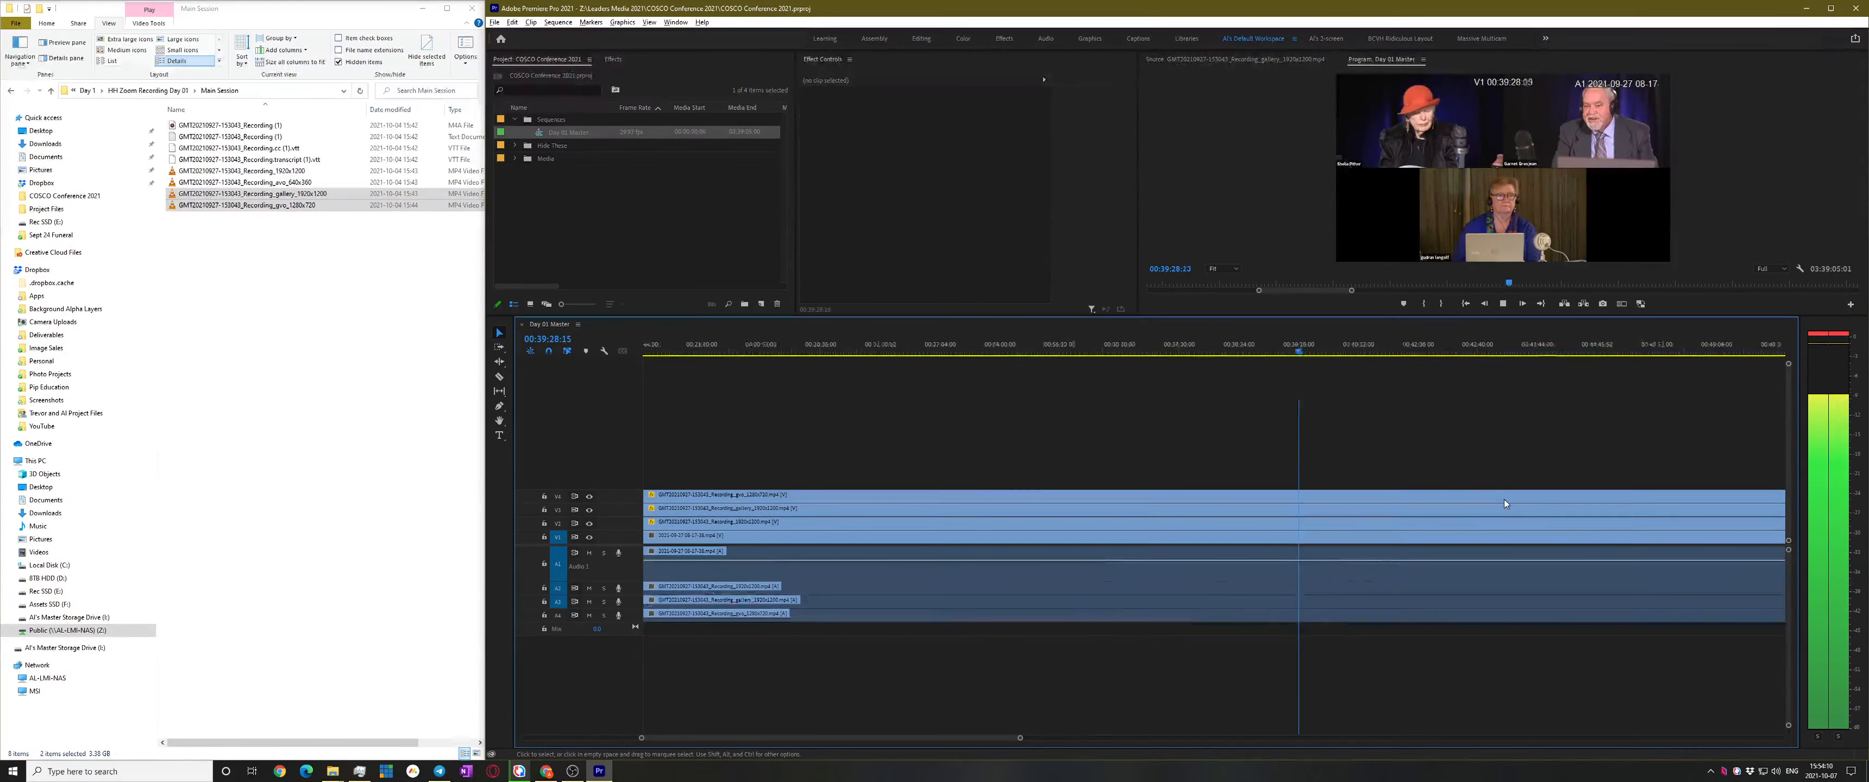
left_click(1199, 347)
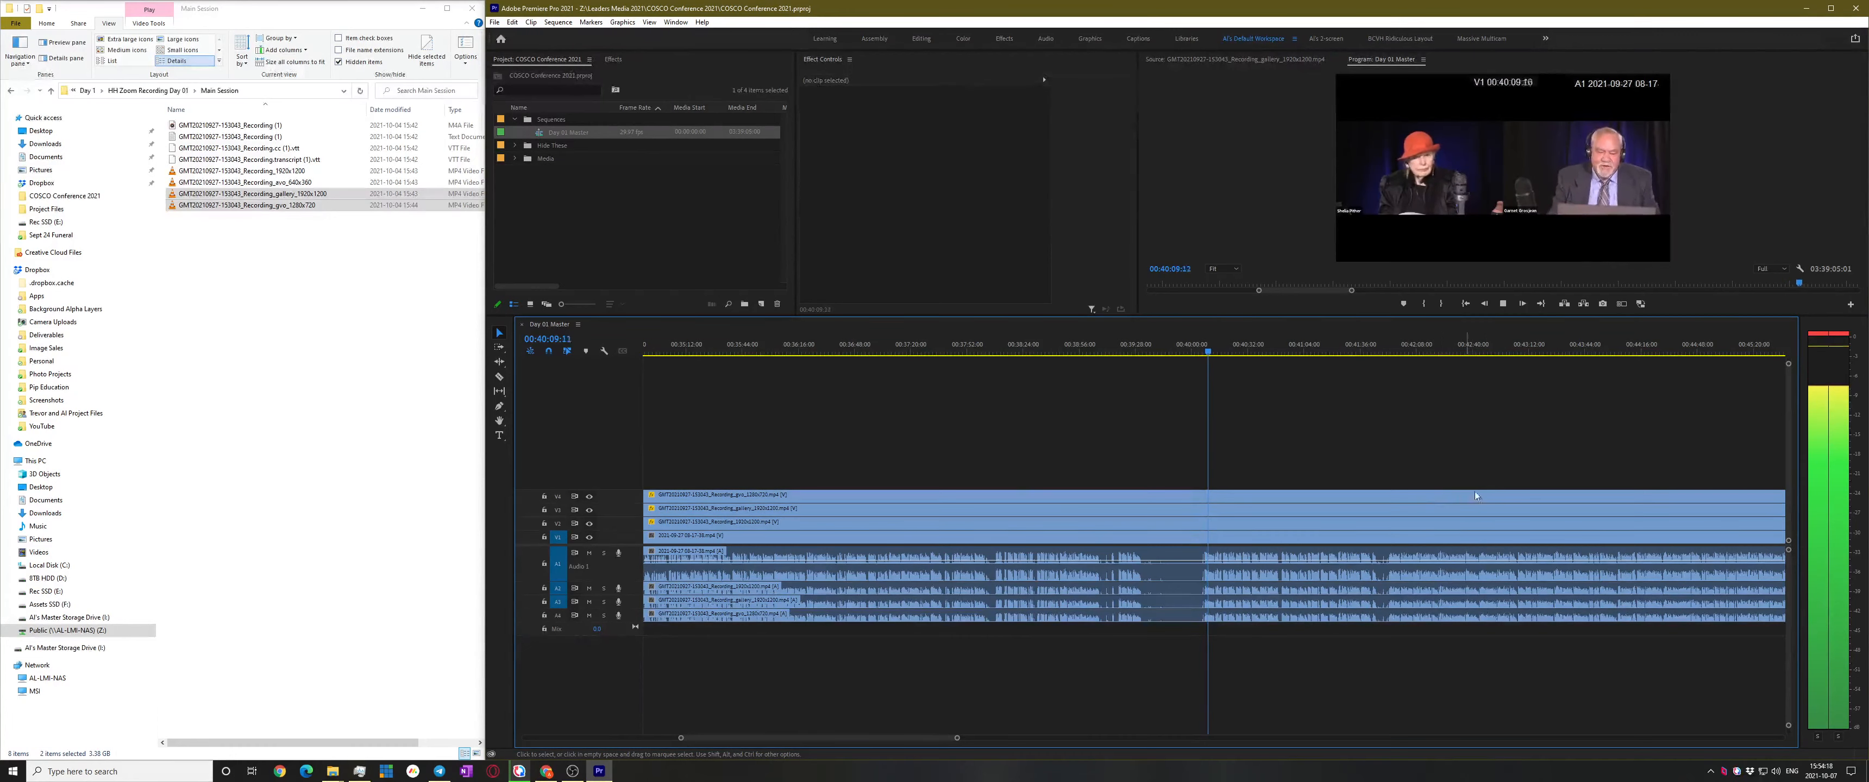
scroll(1479, 495, "up", 3)
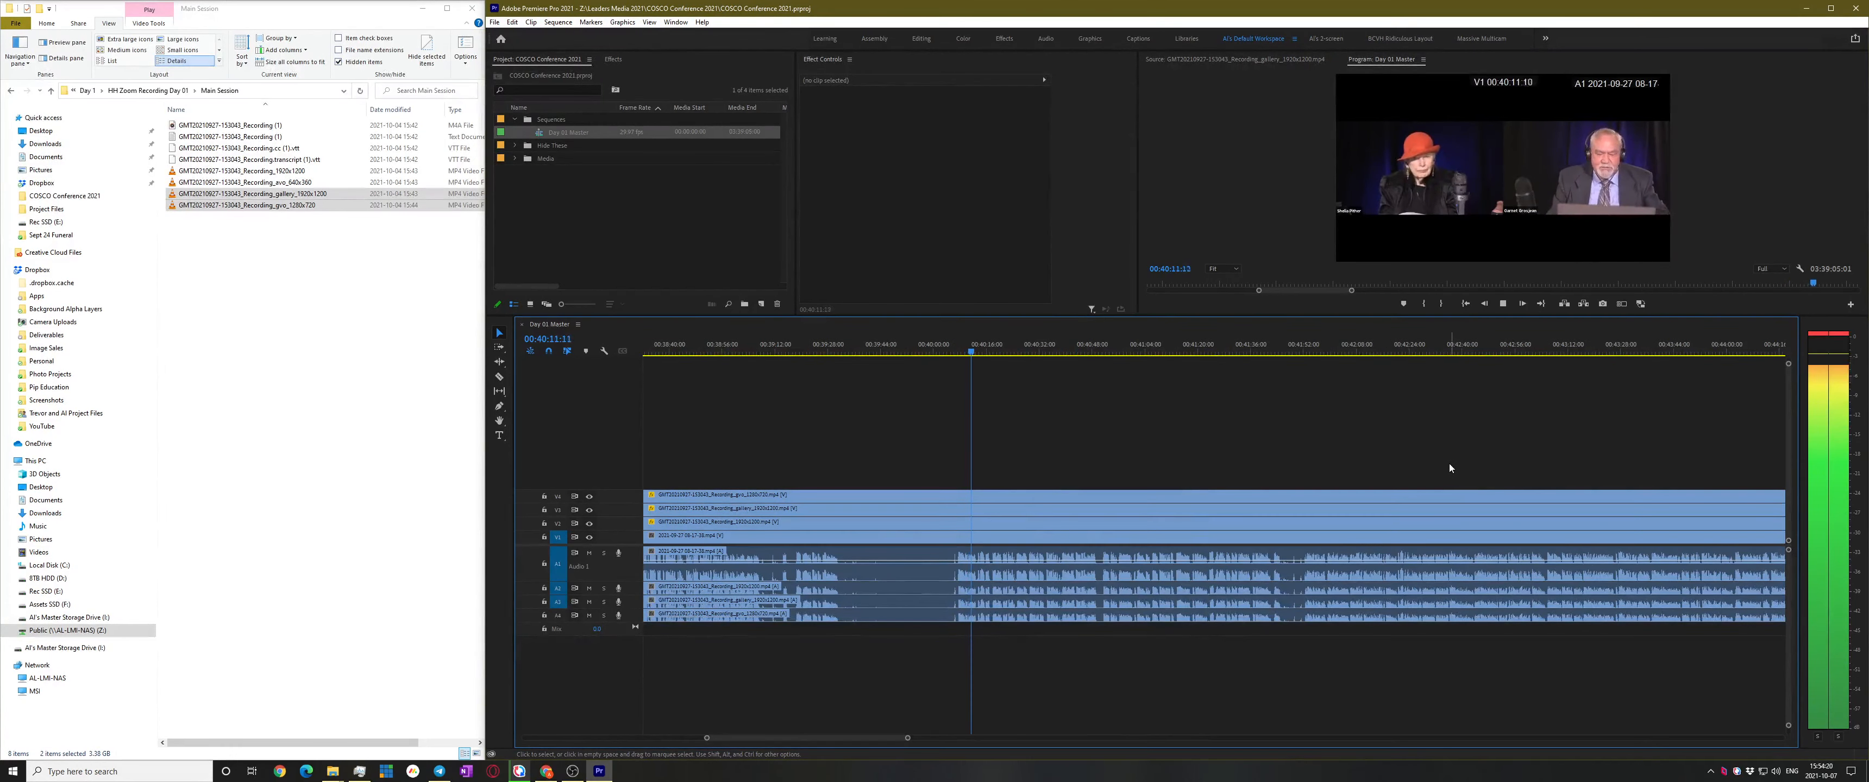
left_click(1288, 348)
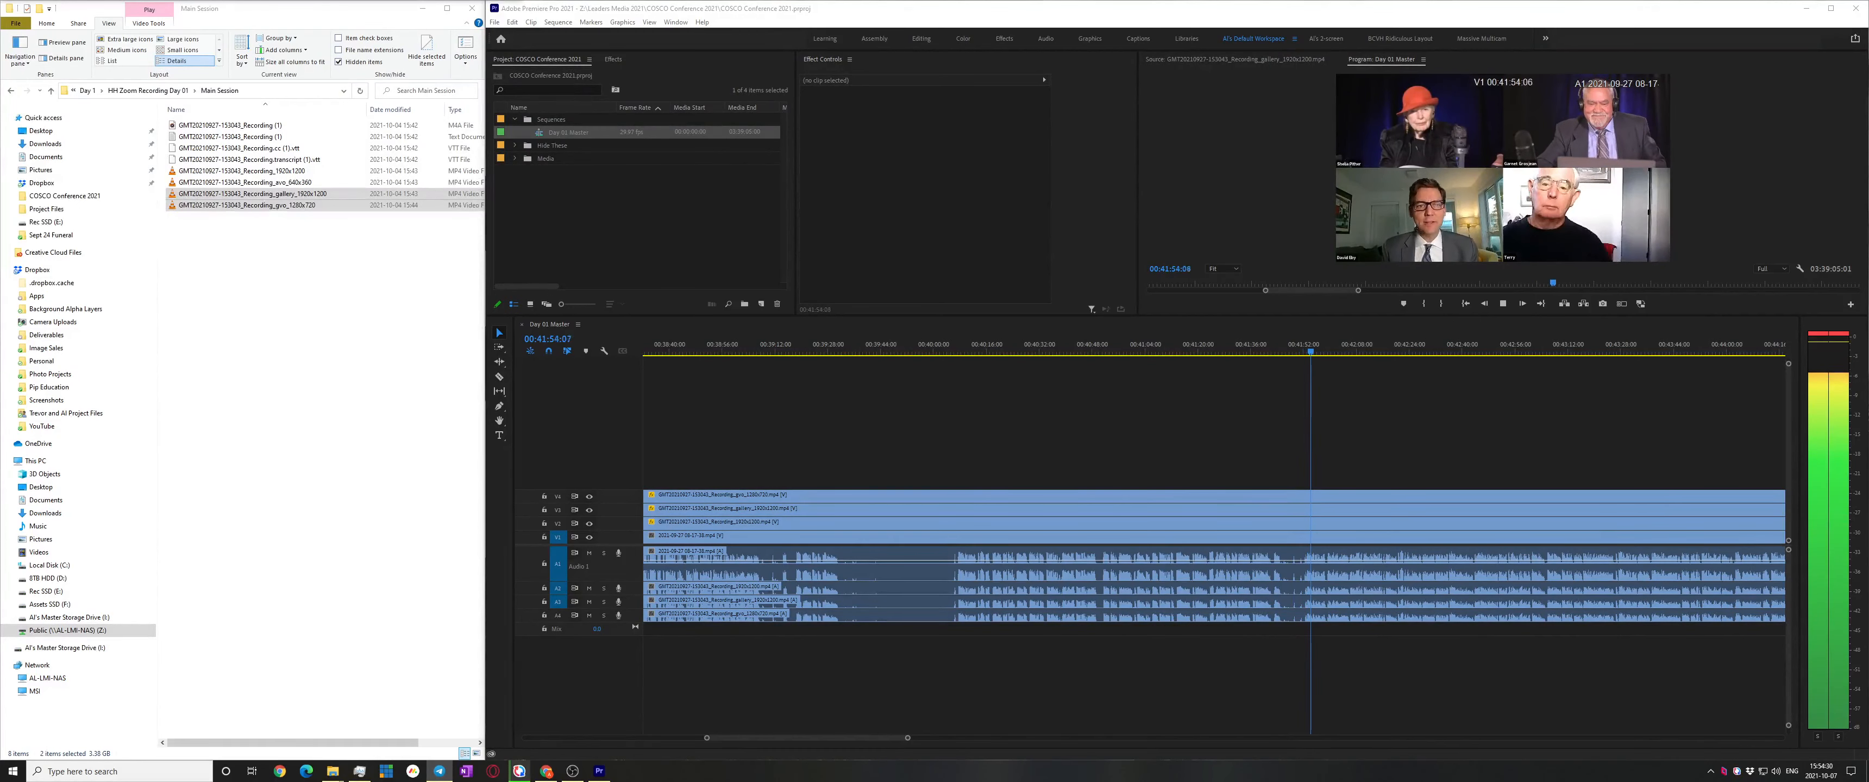
Stop at 00:41:57, then replay from about 00:41:52 and stop at 00:41:54:27
left_click(1472, 432)
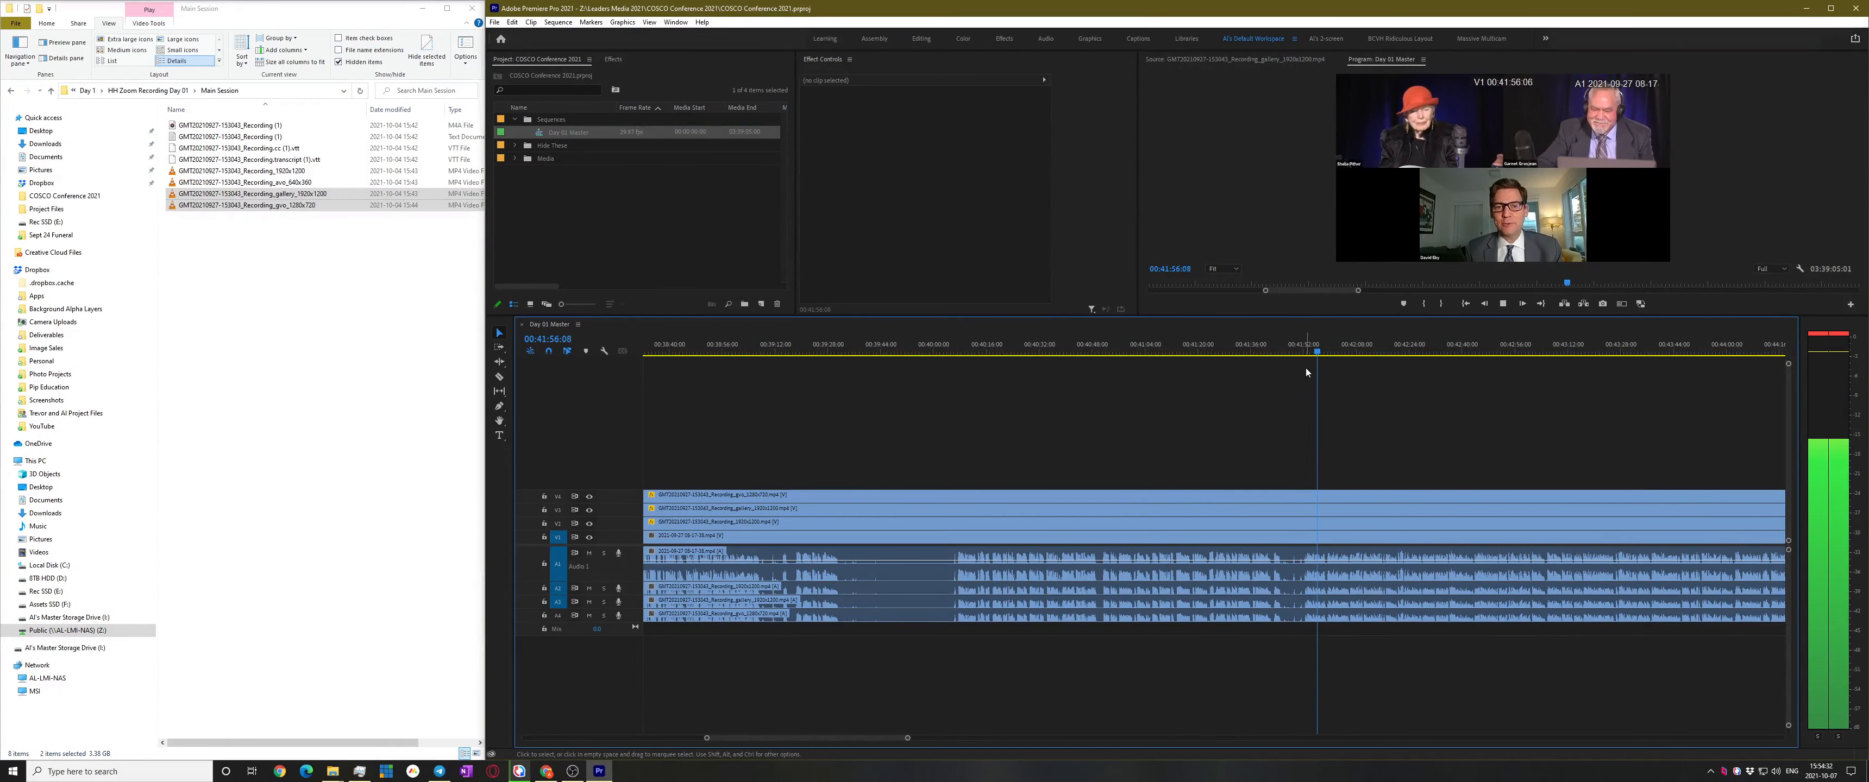
scroll(1311, 495, "up", 5)
key("space")
scroll(1360, 479, "up", 1)
left_click(1257, 348)
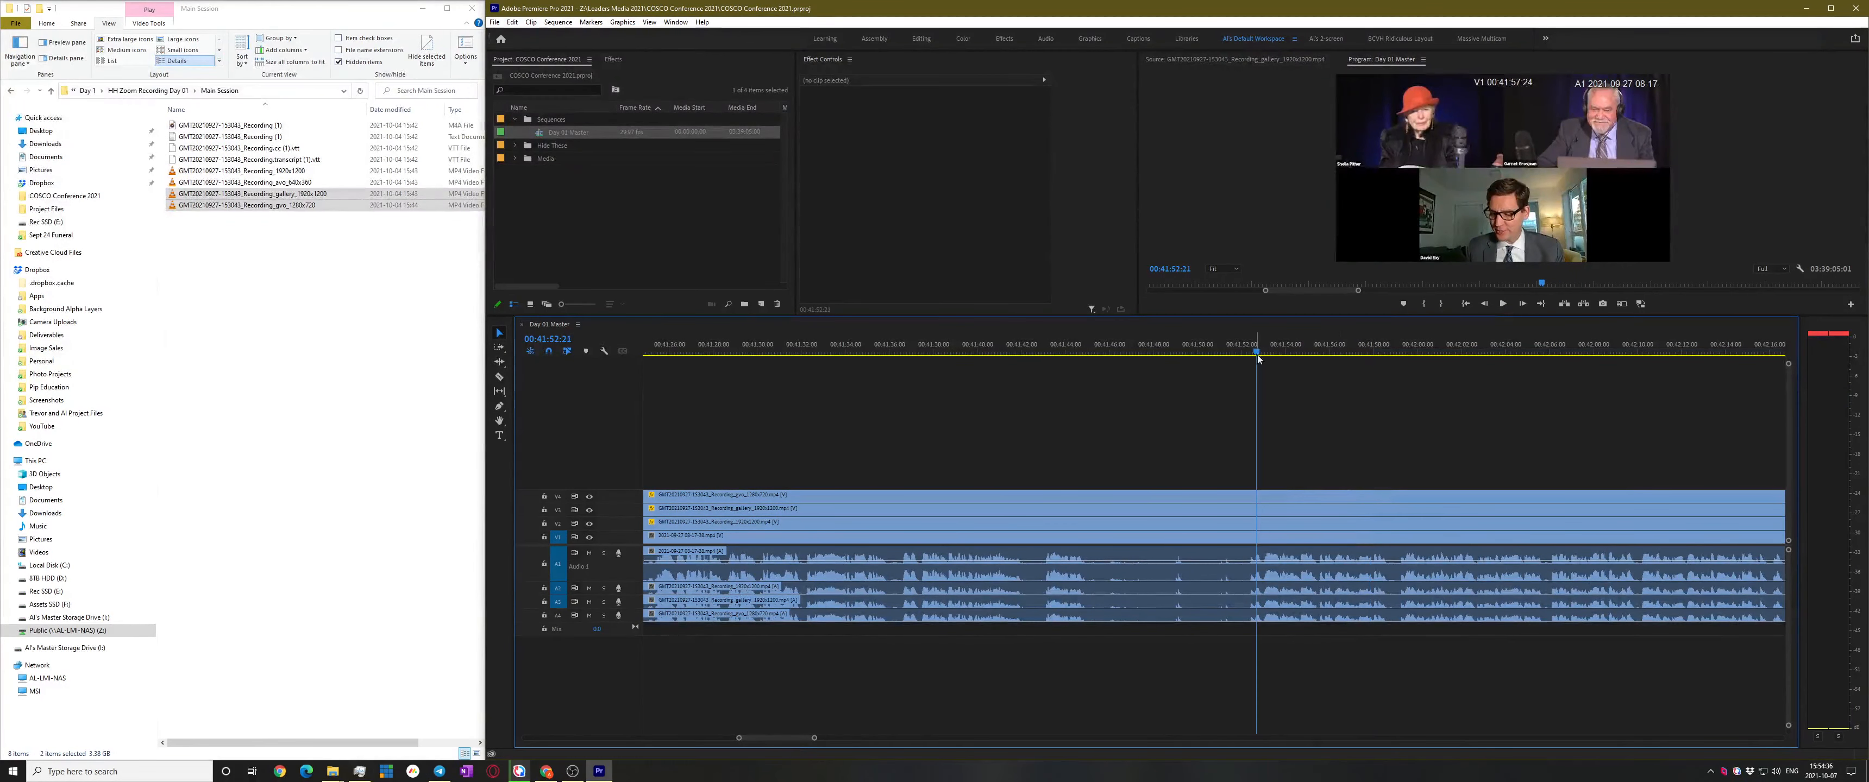
left_click(1246, 348)
key("space")
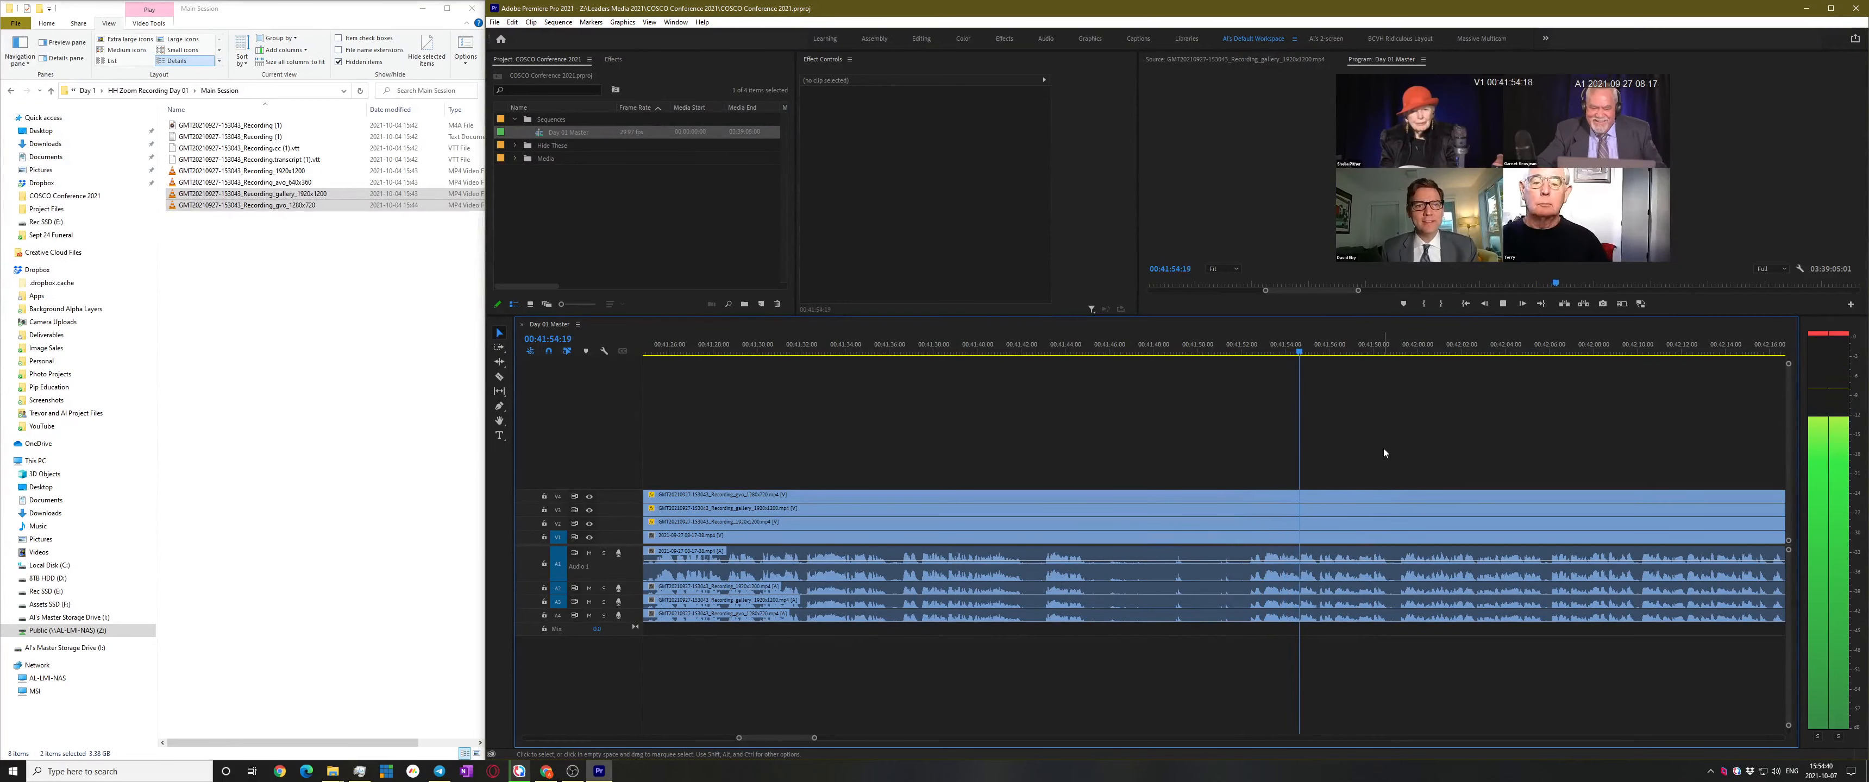
key("space")
key("alt+Tab")
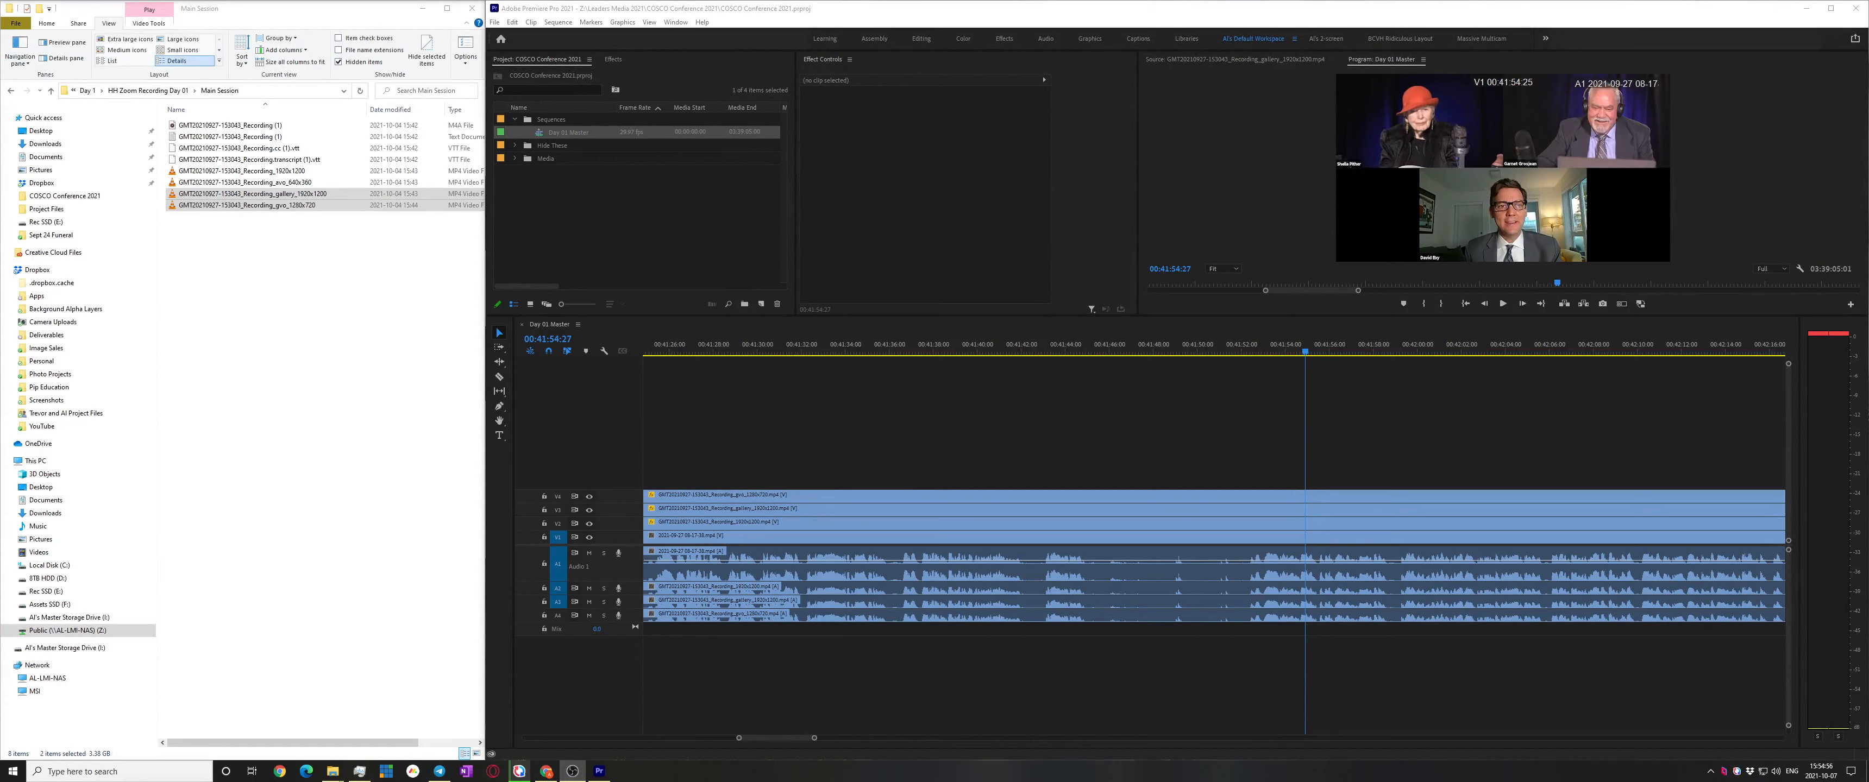
Locate the speaker change near 00:41:51:15 and add an edit on all tracks there
left_click(1364, 407)
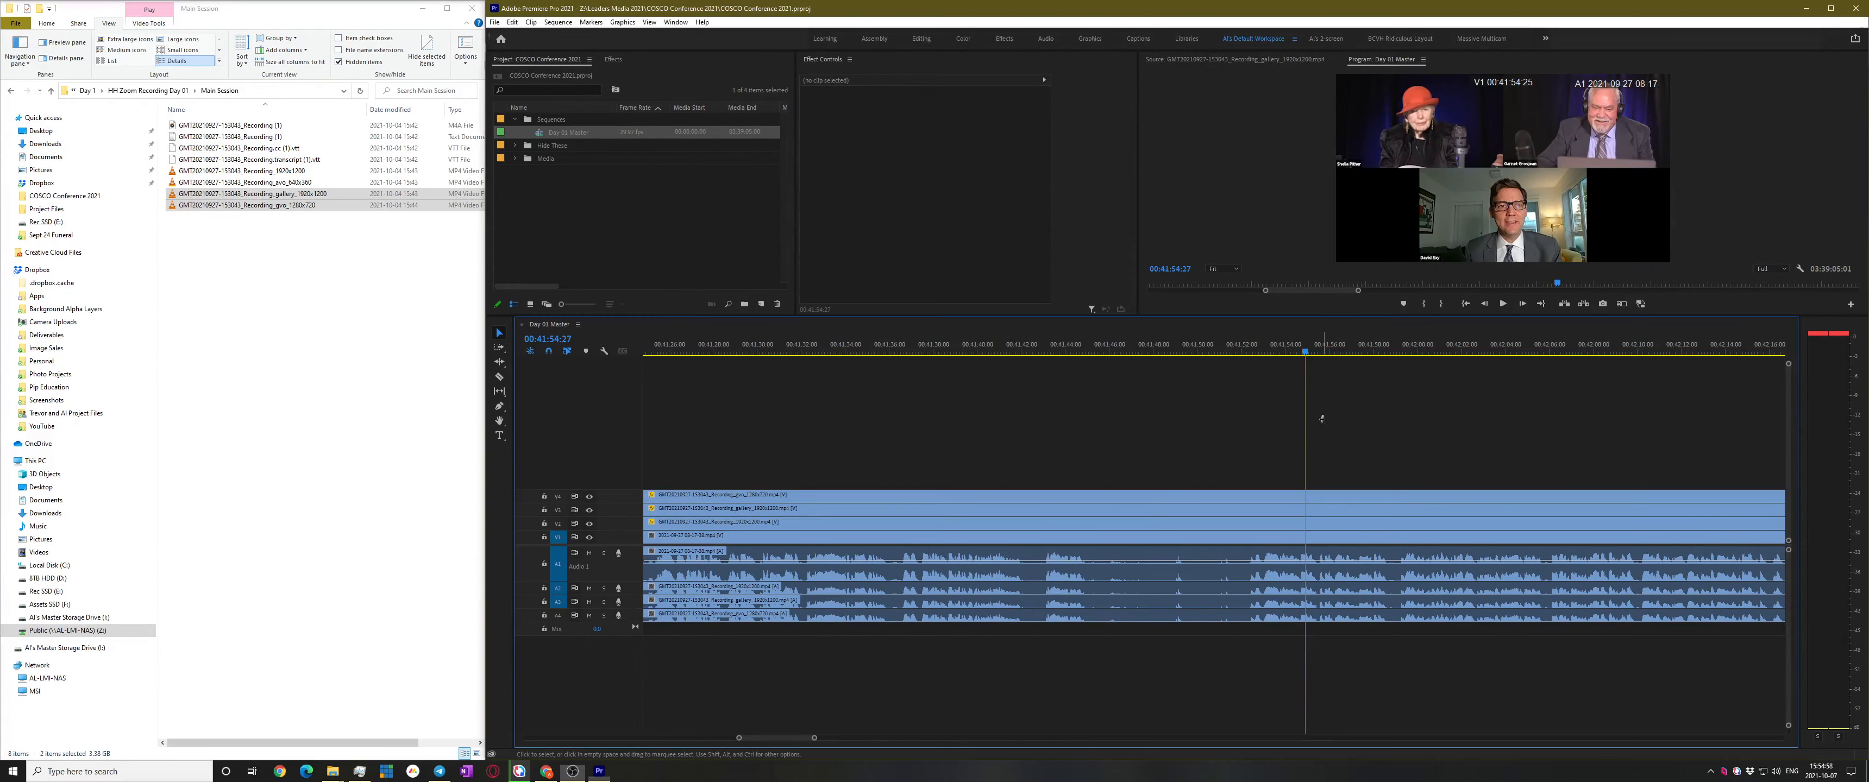
left_click(1252, 350)
left_click_drag(1183, 356, 1032, 409)
key("space")
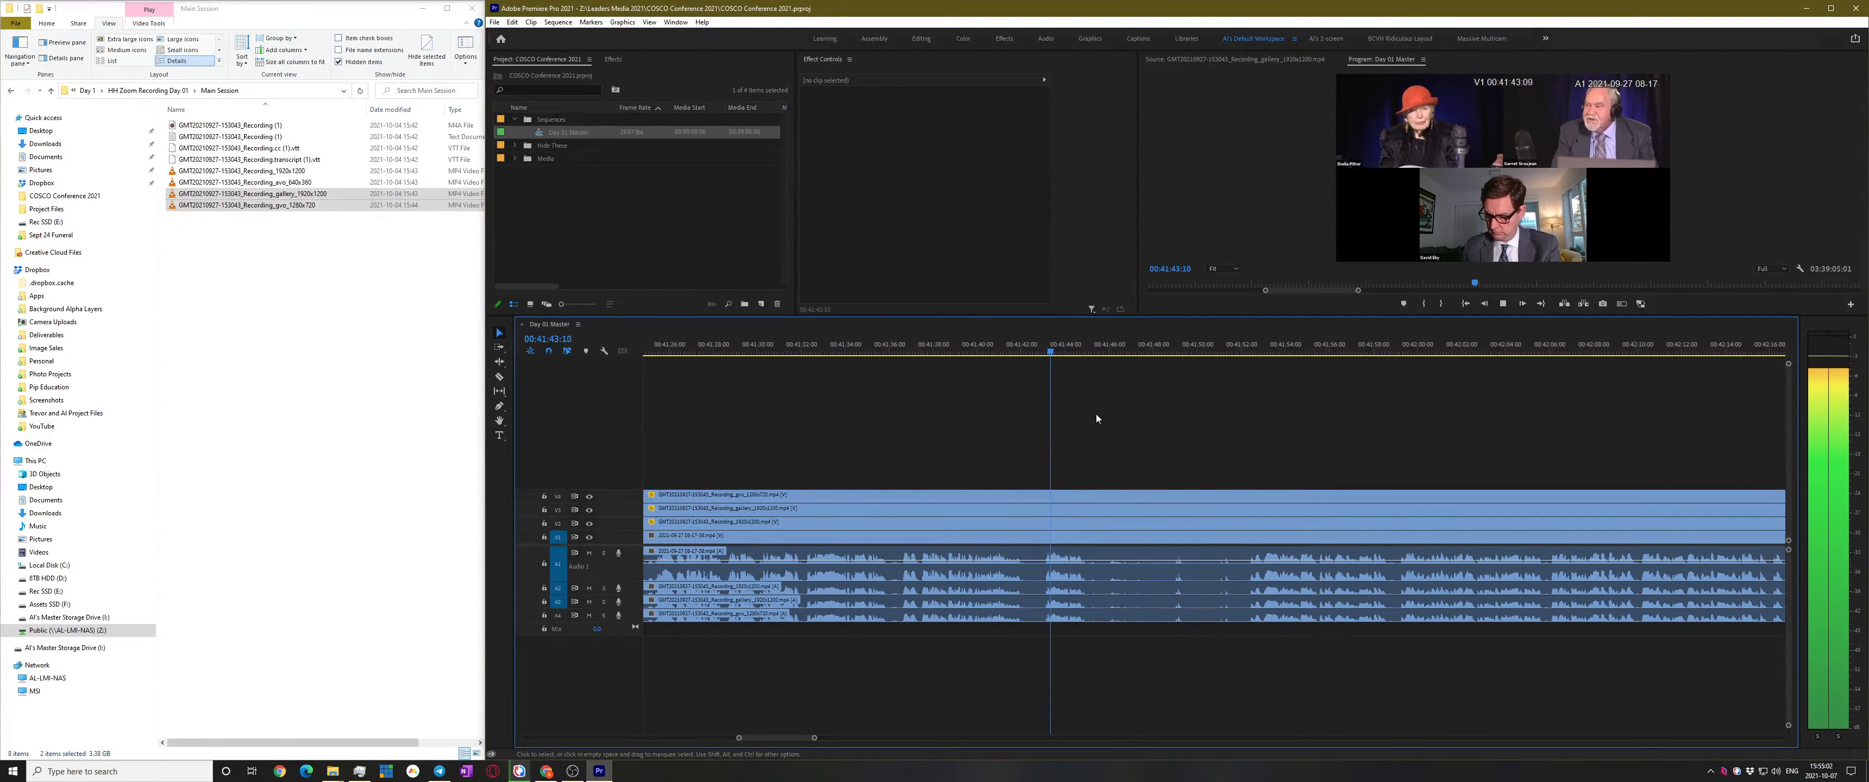
scroll(1197, 428, "up", 2)
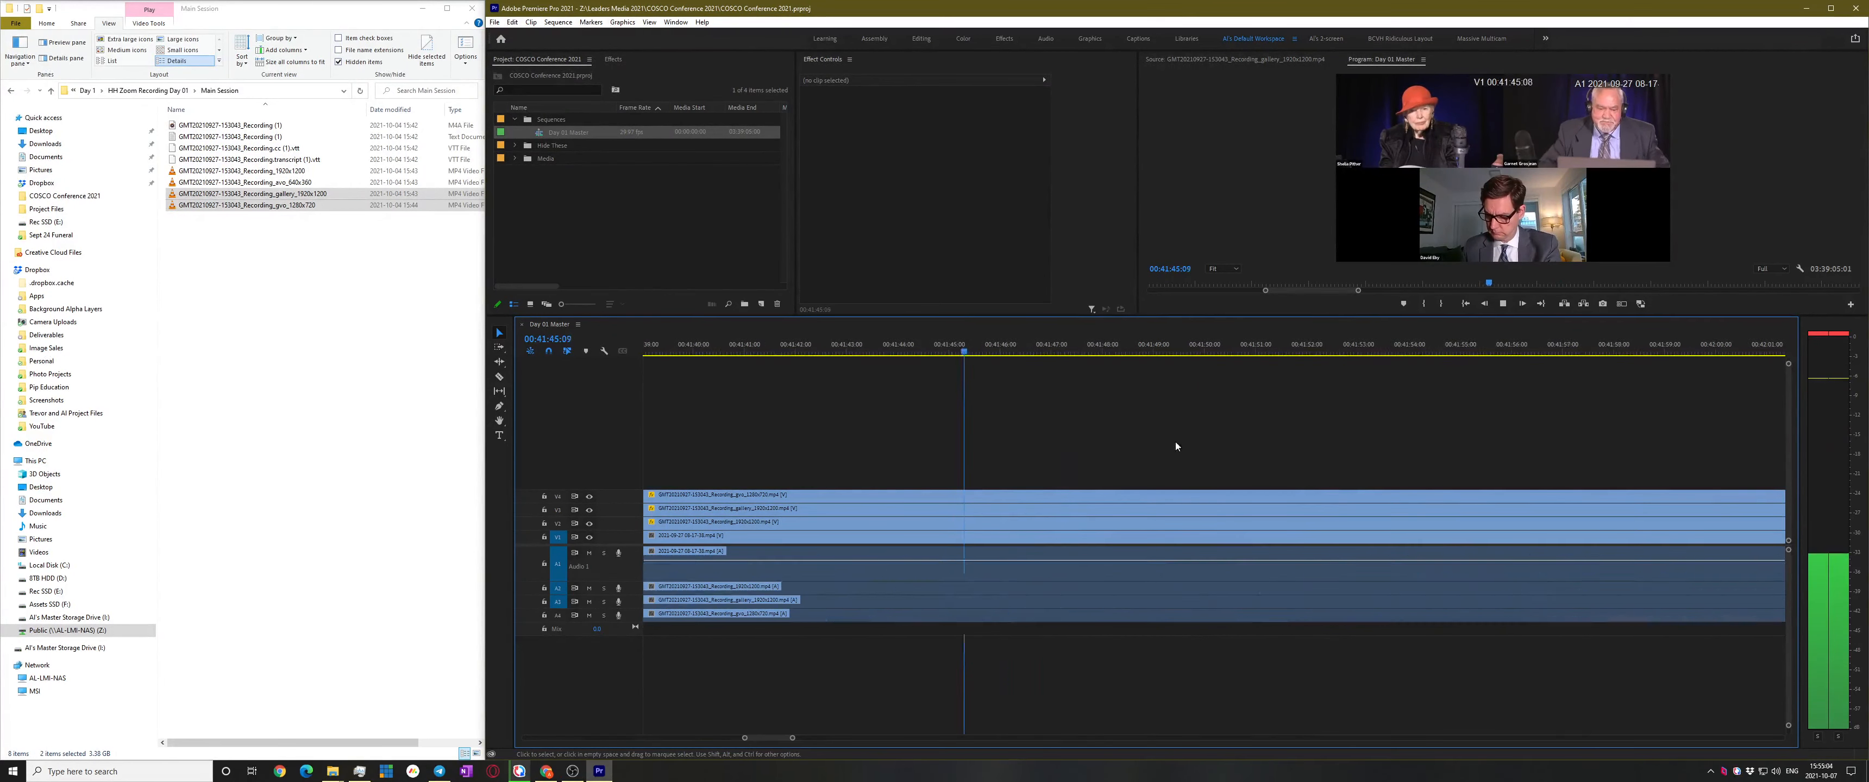
left_click(1334, 343)
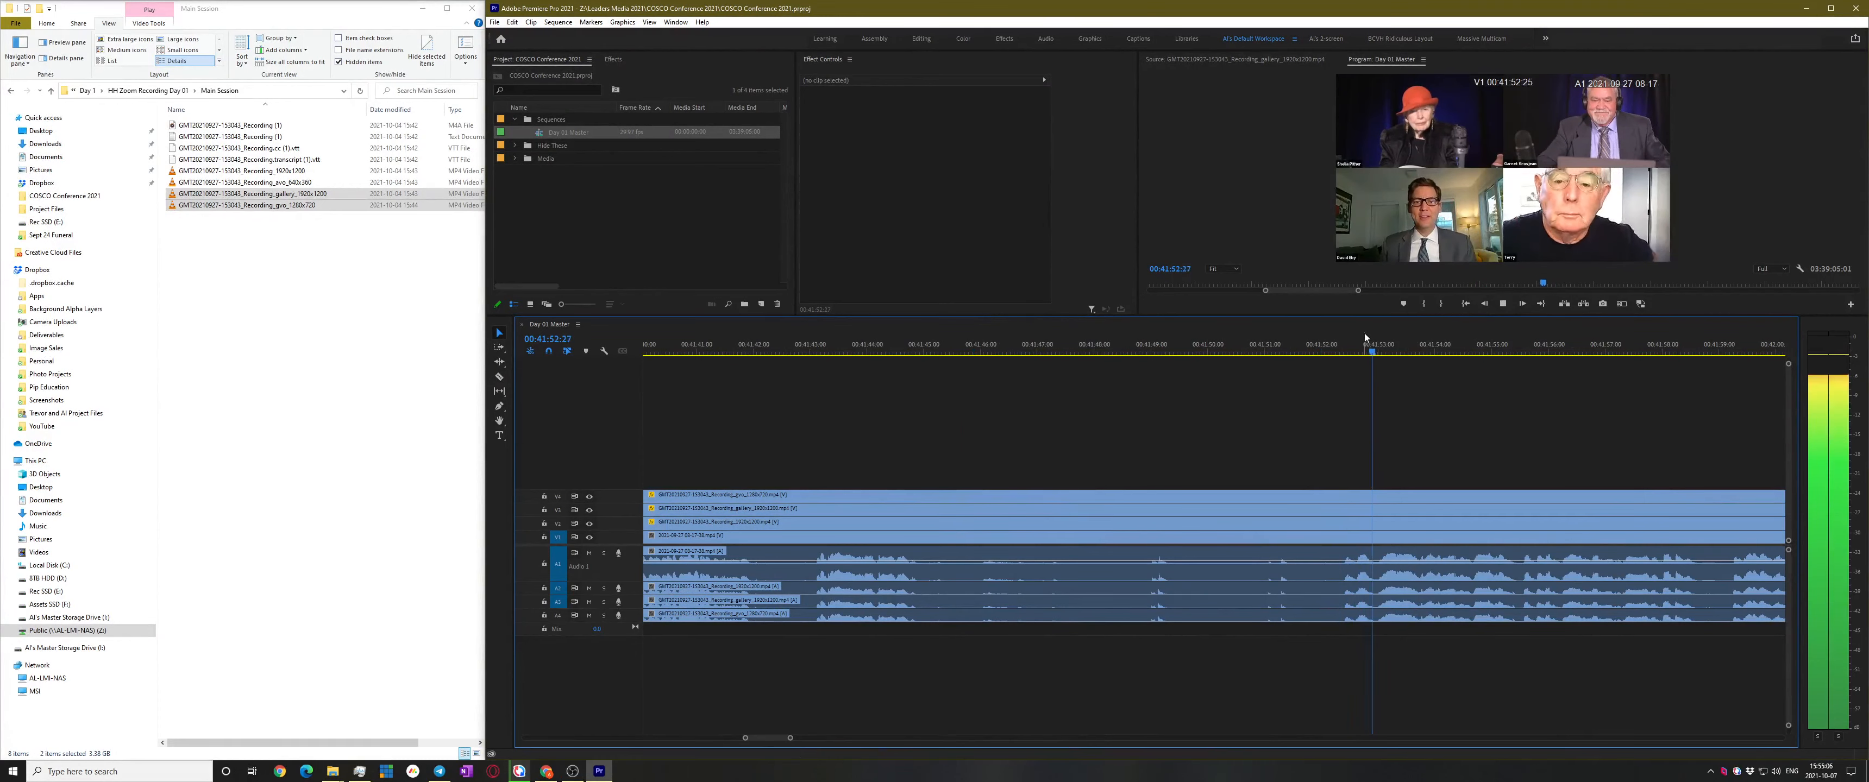
left_click_drag(1362, 343, 1292, 383)
key("ctrl+k")
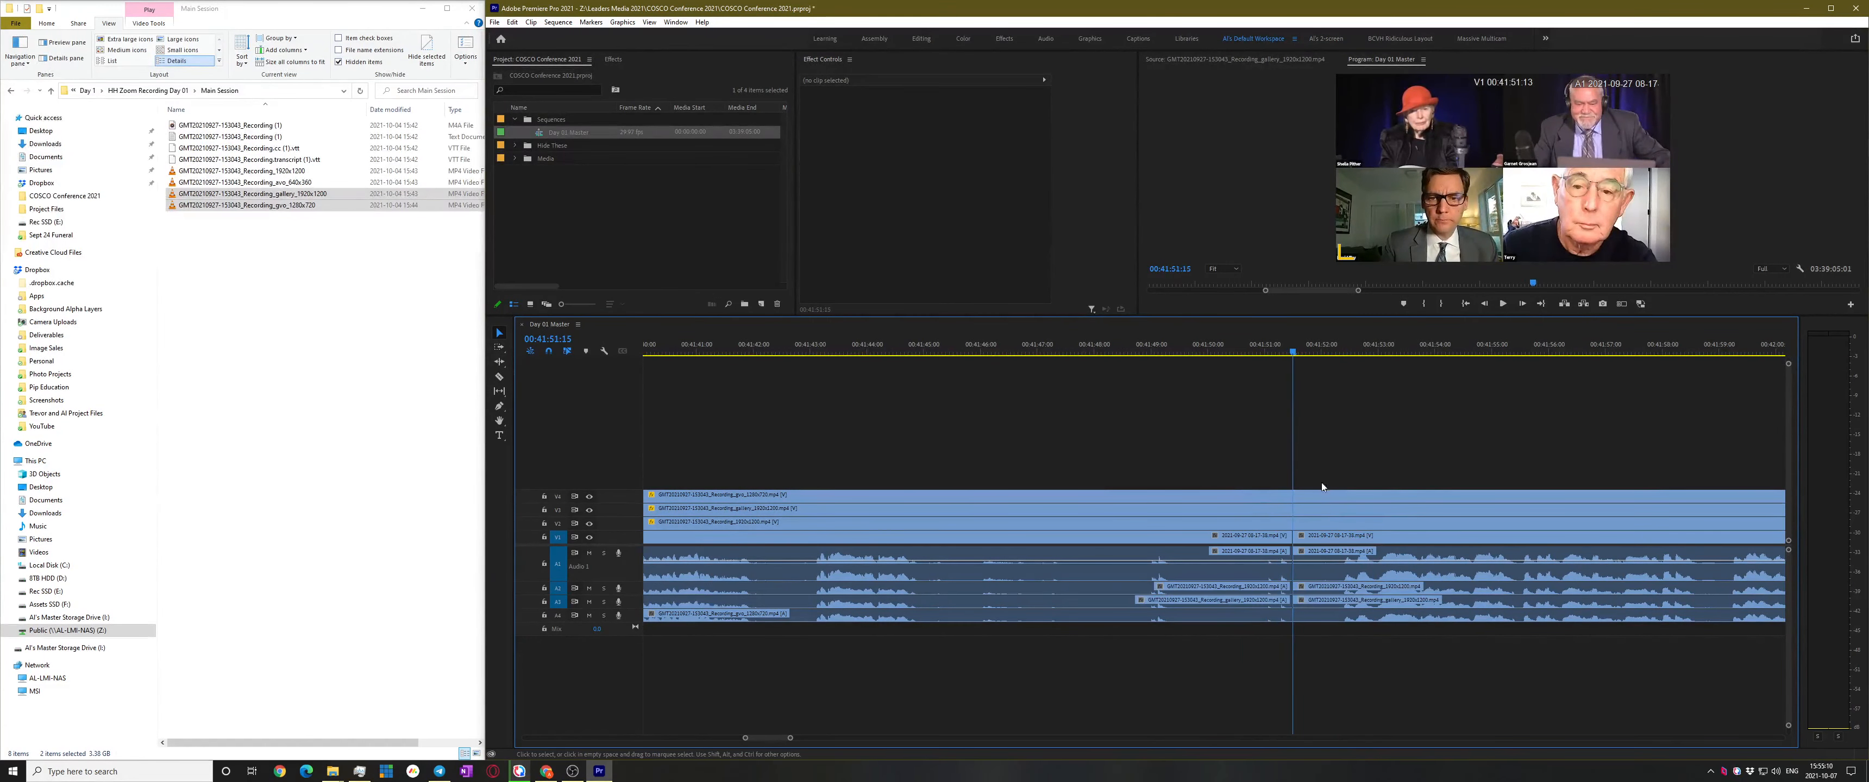
key("ctrl+shift+k")
Scrub ahead to pinpoint the next speaker change near 01:16:54
key("minus")
key("minus")
key("minus")
left_click(1339, 351)
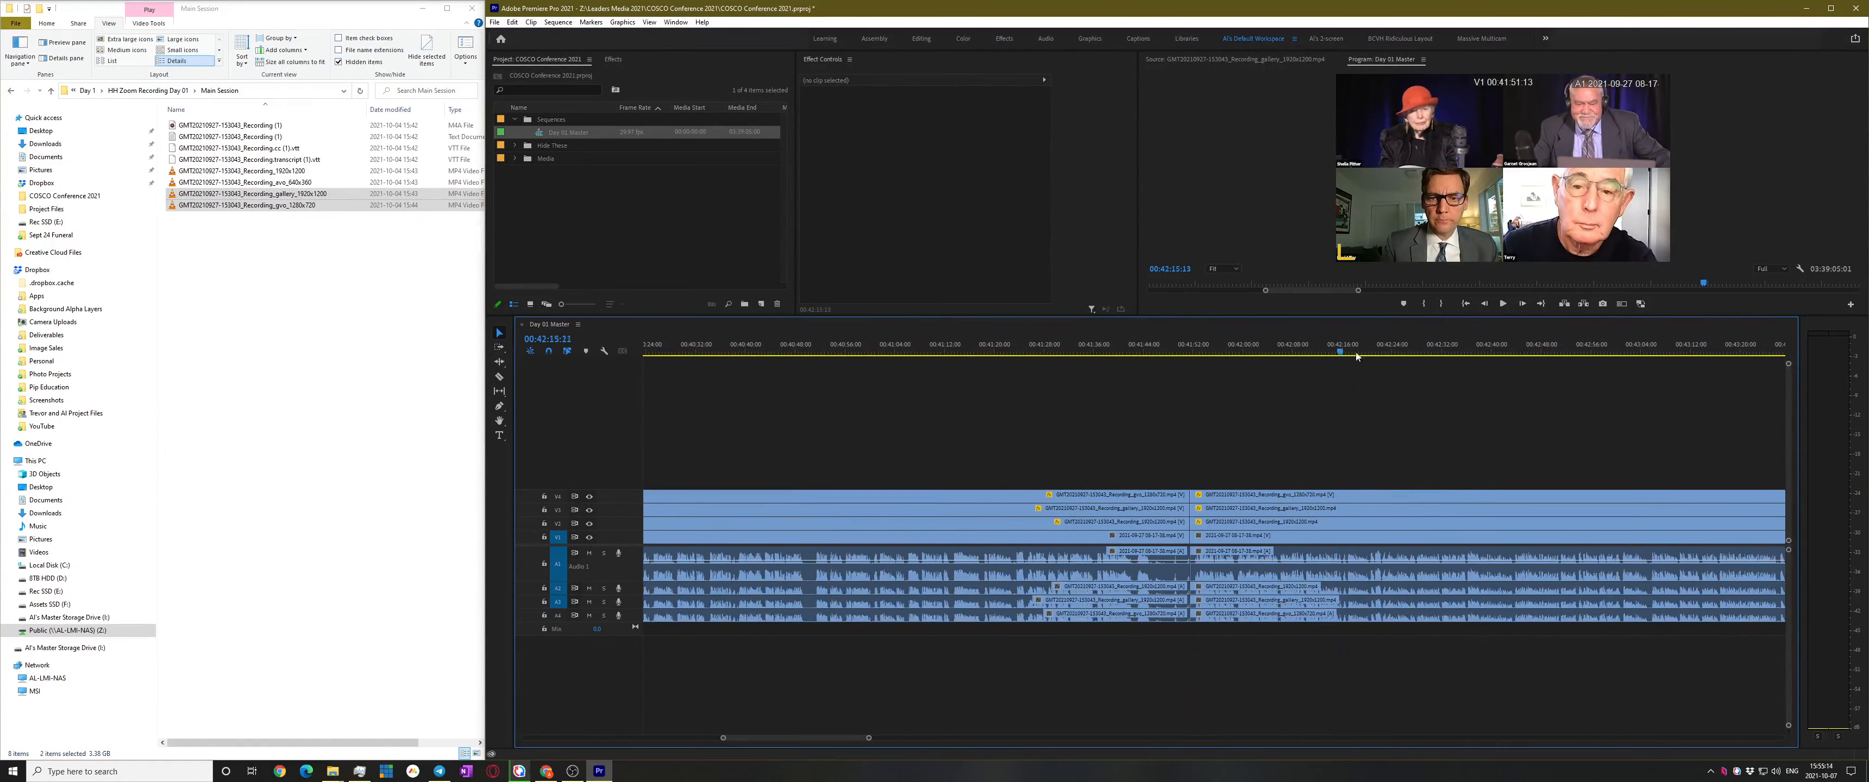
left_click_drag(1342, 351, 1560, 352)
key("minus")
key("minus")
key("minus")
key("minus")
key("minus")
key("minus")
key("minus")
key("minus")
key("minus")
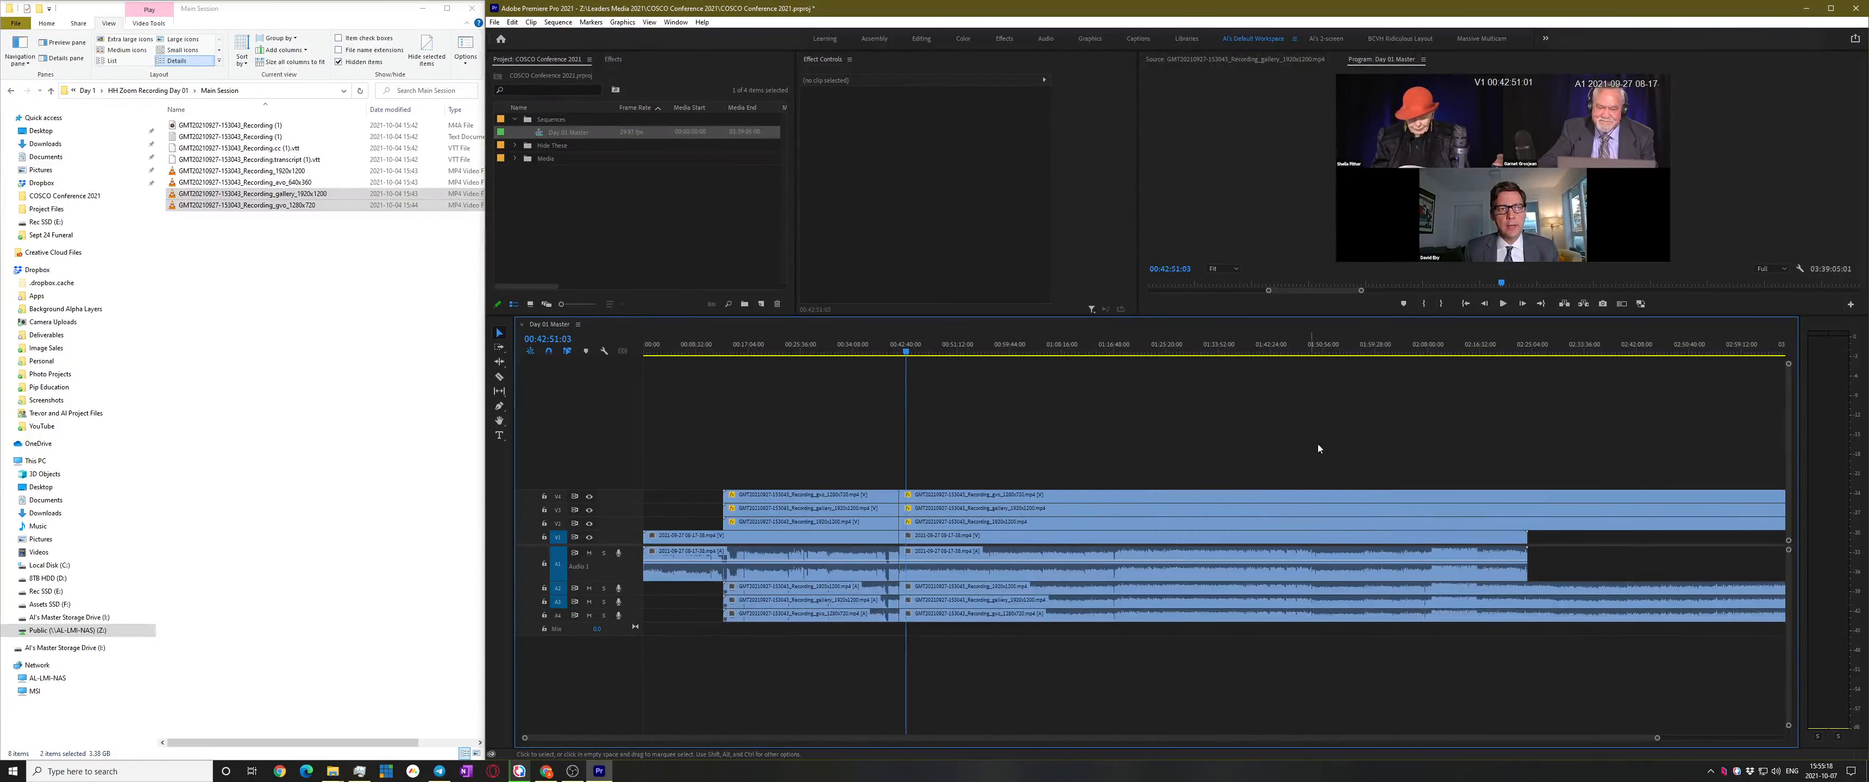
left_click(1303, 341)
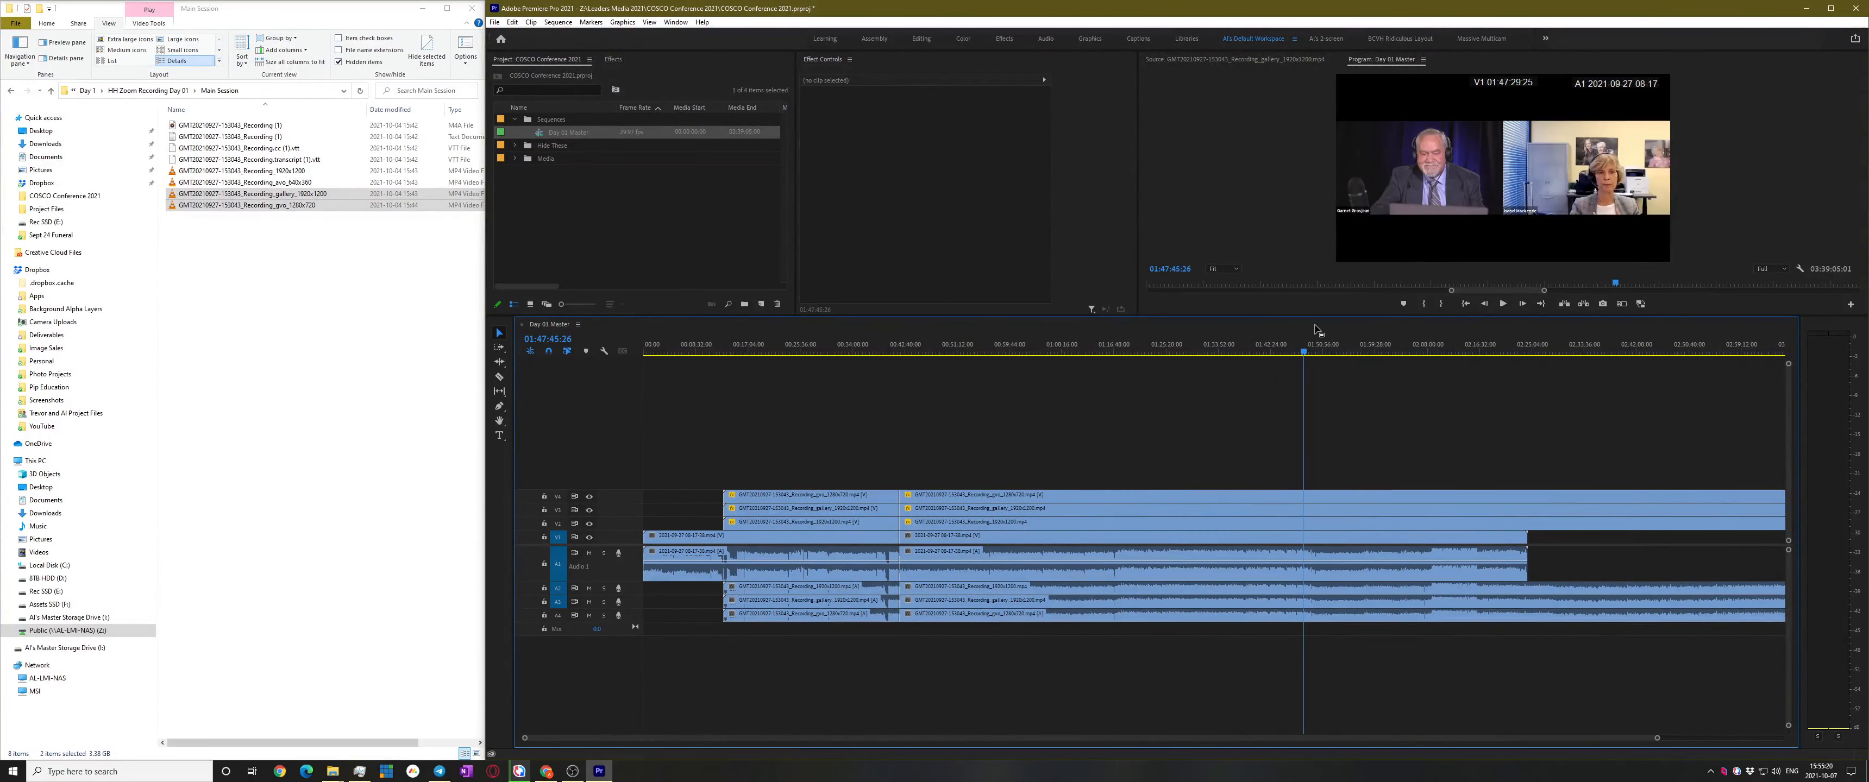
left_click_drag(1281, 324, 1105, 387)
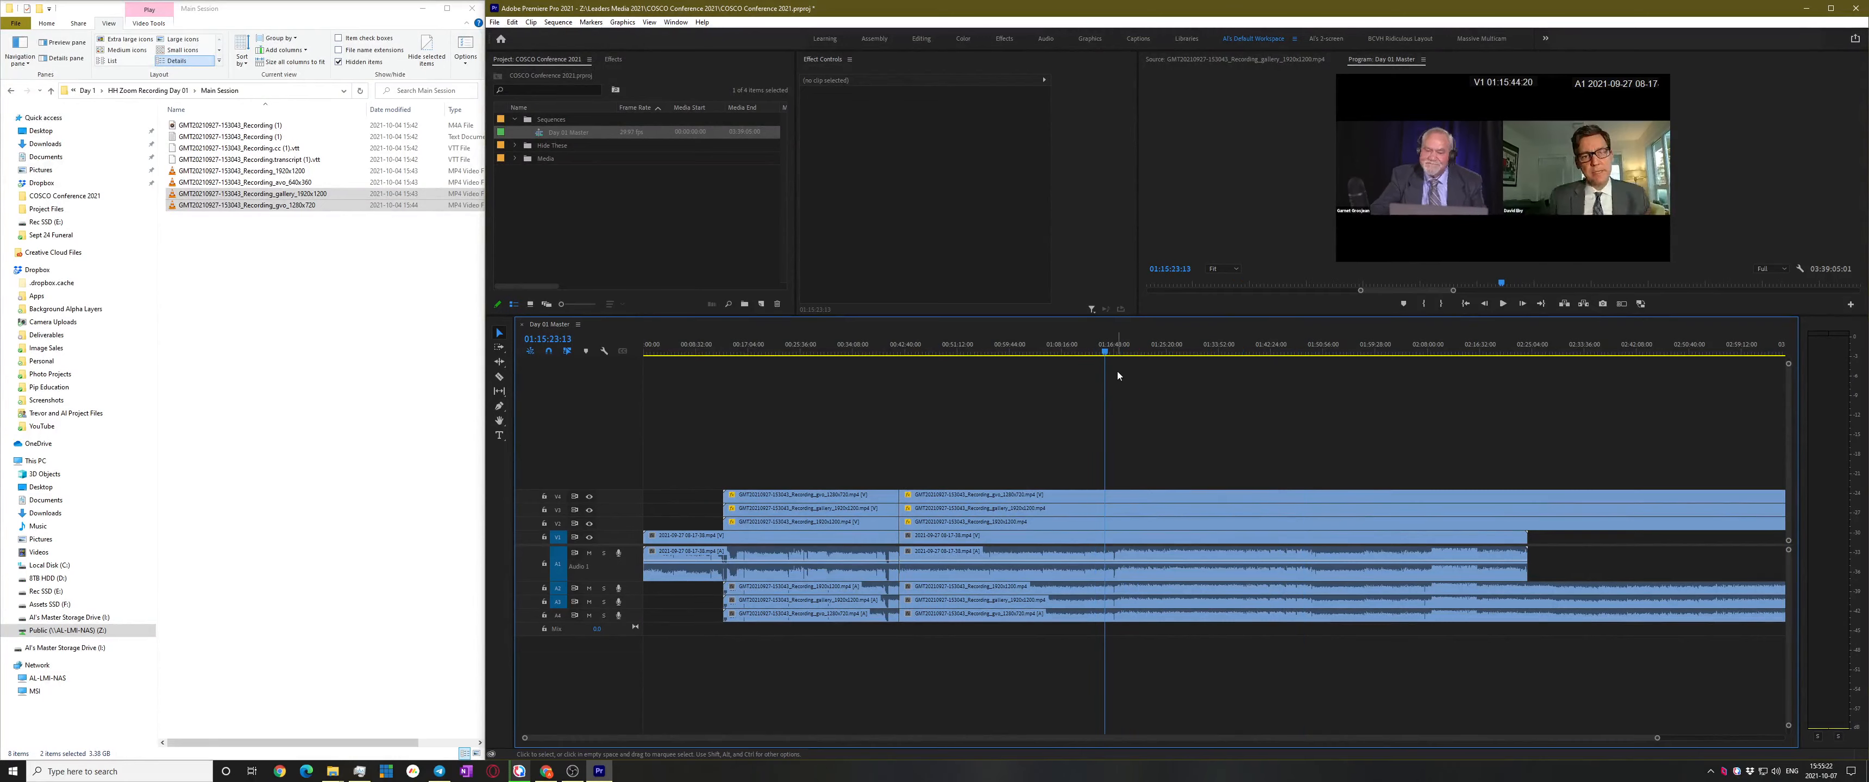
key("equal")
key("equal")
key("equal")
key("equal")
left_click_drag(1214, 348, 1315, 352)
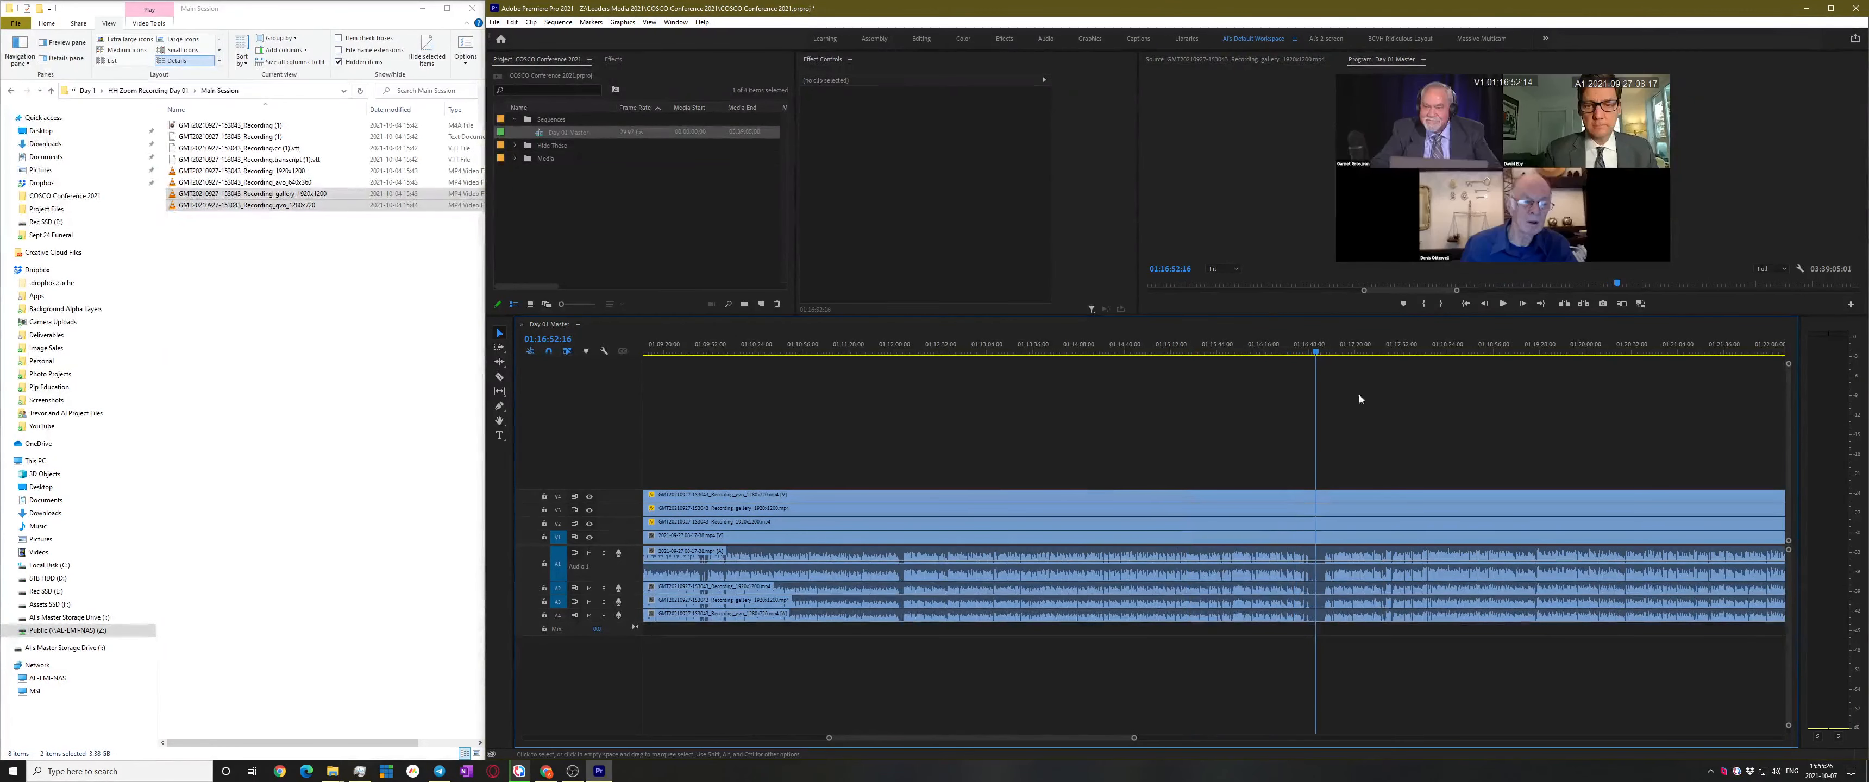
key("equal")
key("equal")
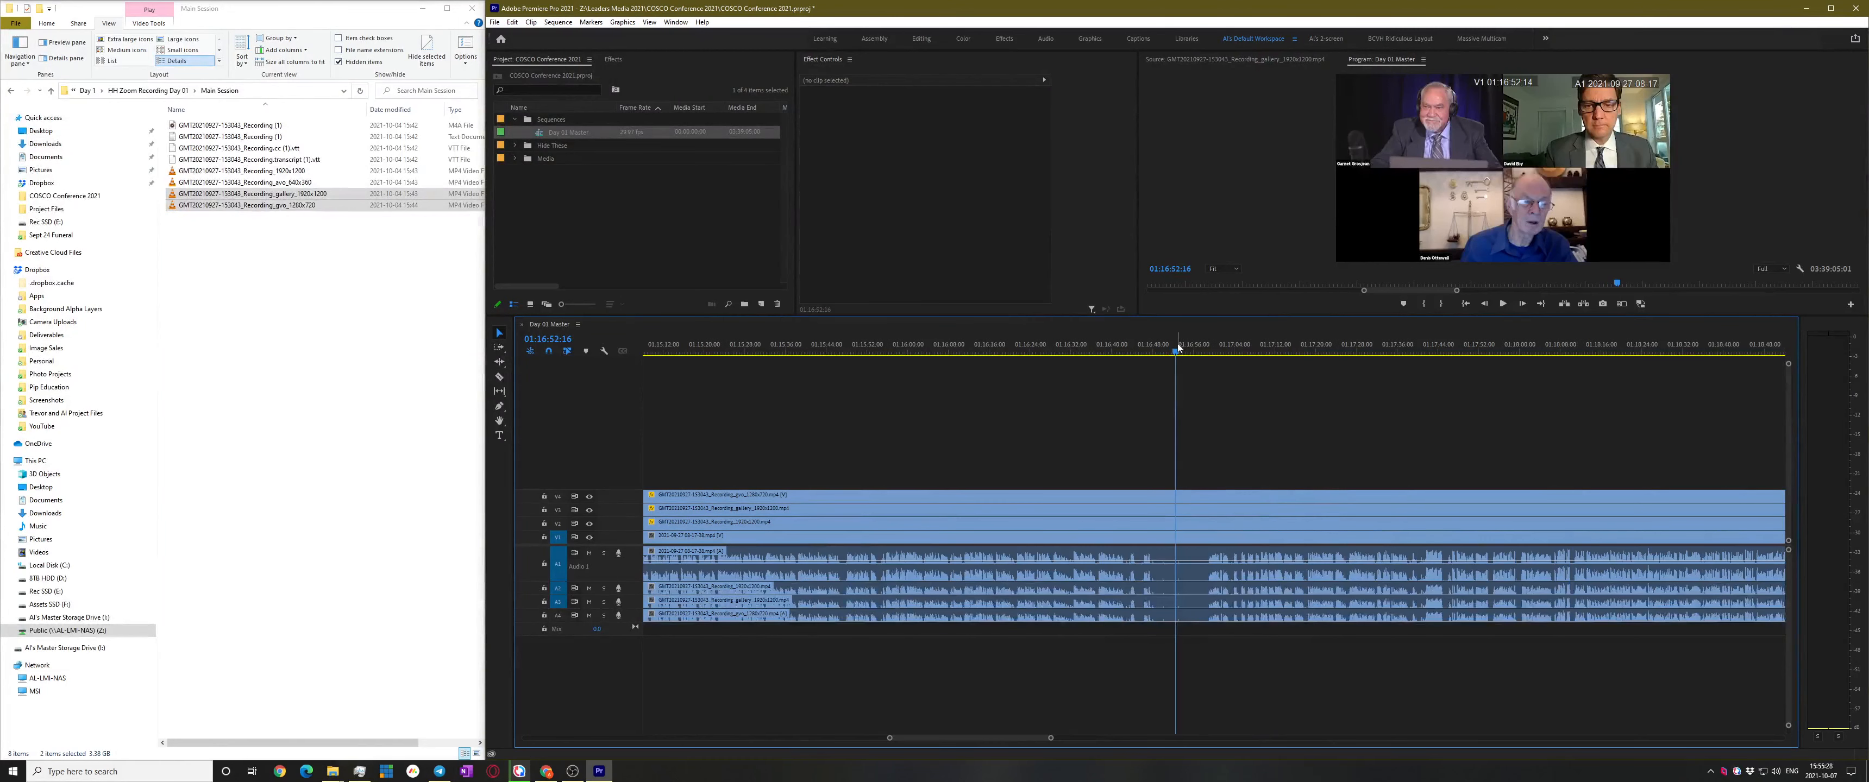
left_click(1190, 349)
mouse_move(1190, 351)
left_mouse_down()
mouse_move(1213, 351)
mouse_move(1177, 360)
mouse_move(1218, 365)
mouse_move(1183, 352)
left_mouse_up()
Razor all tracks at 01:16:54:09
key("c")
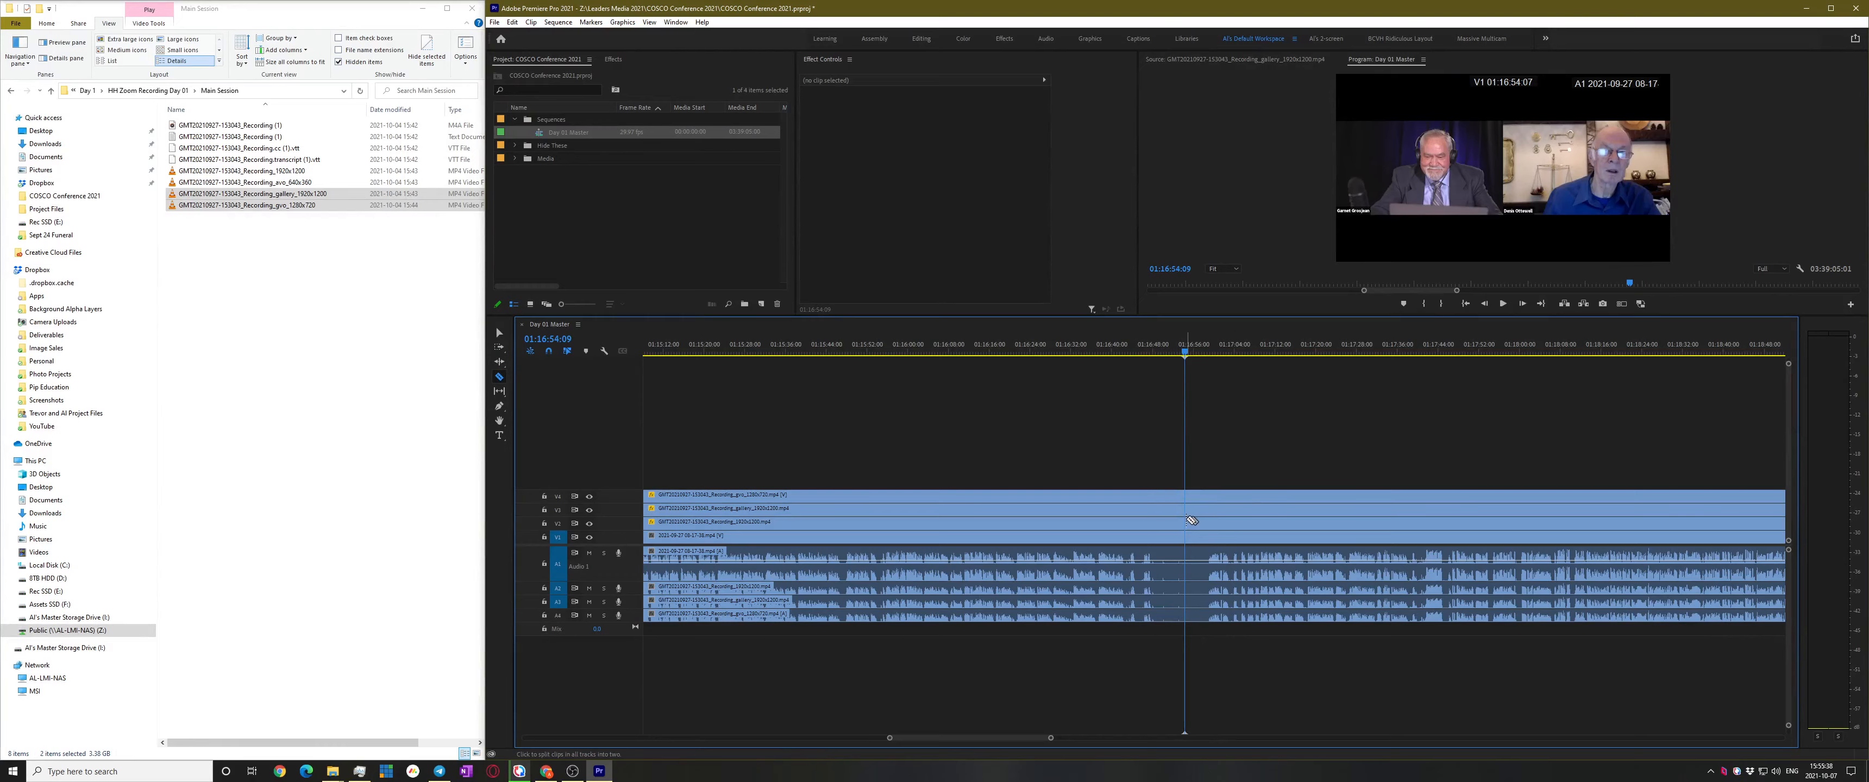
left_click(1191, 520, "shift")
scroll(1375, 503, "down", 12)
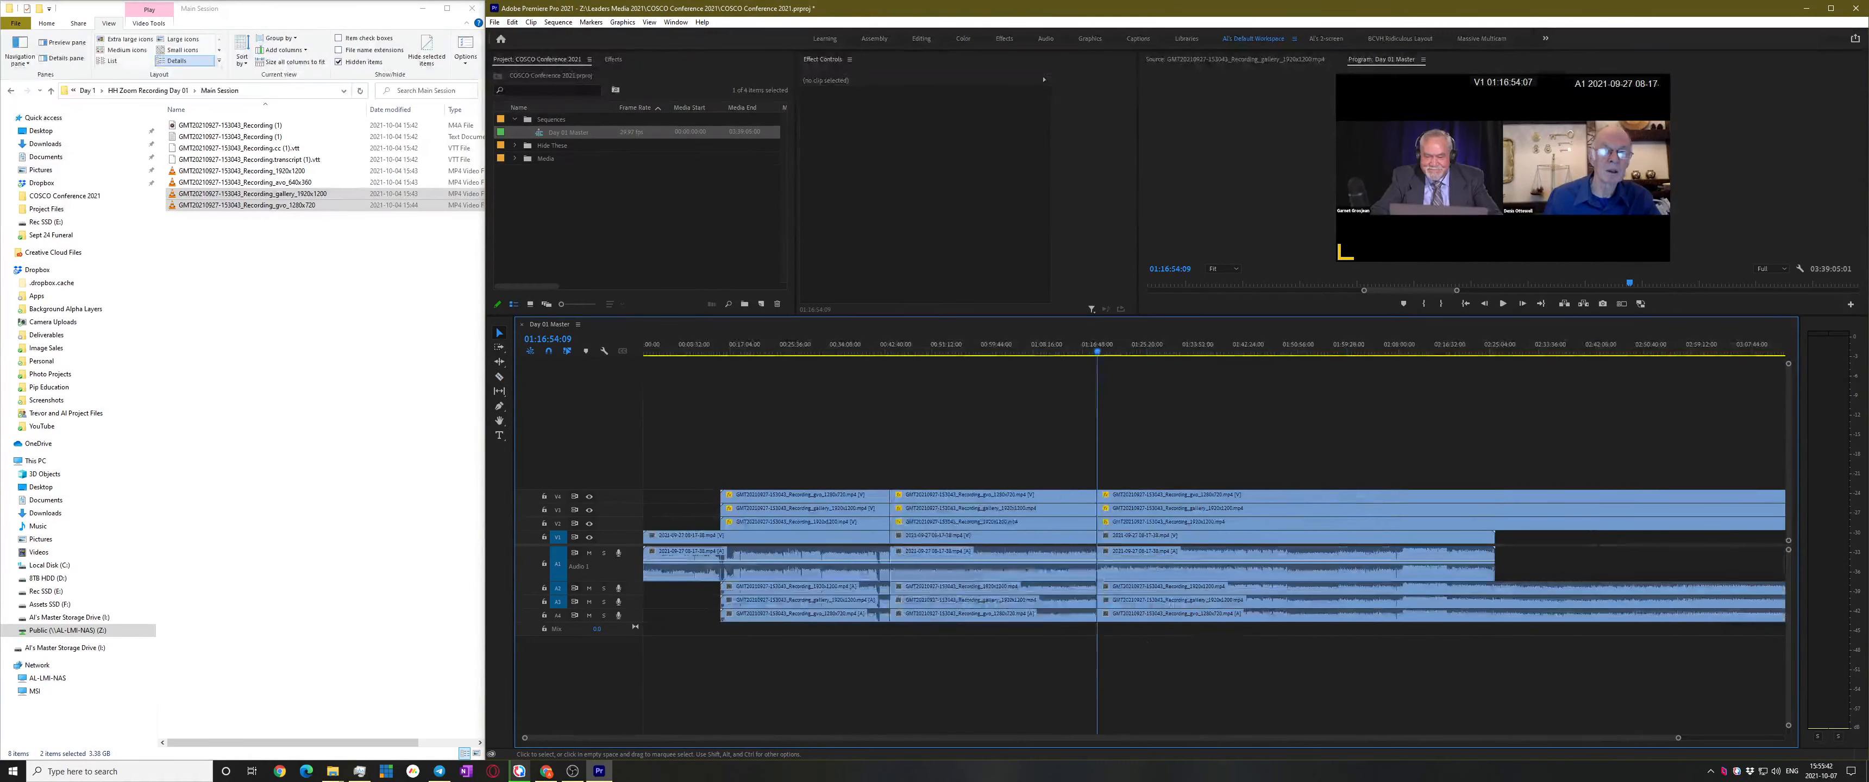
Make a subsequence from the middle block of master clips between the cuts
left_click_drag(943, 429, 999, 622)
right_click(988, 523)
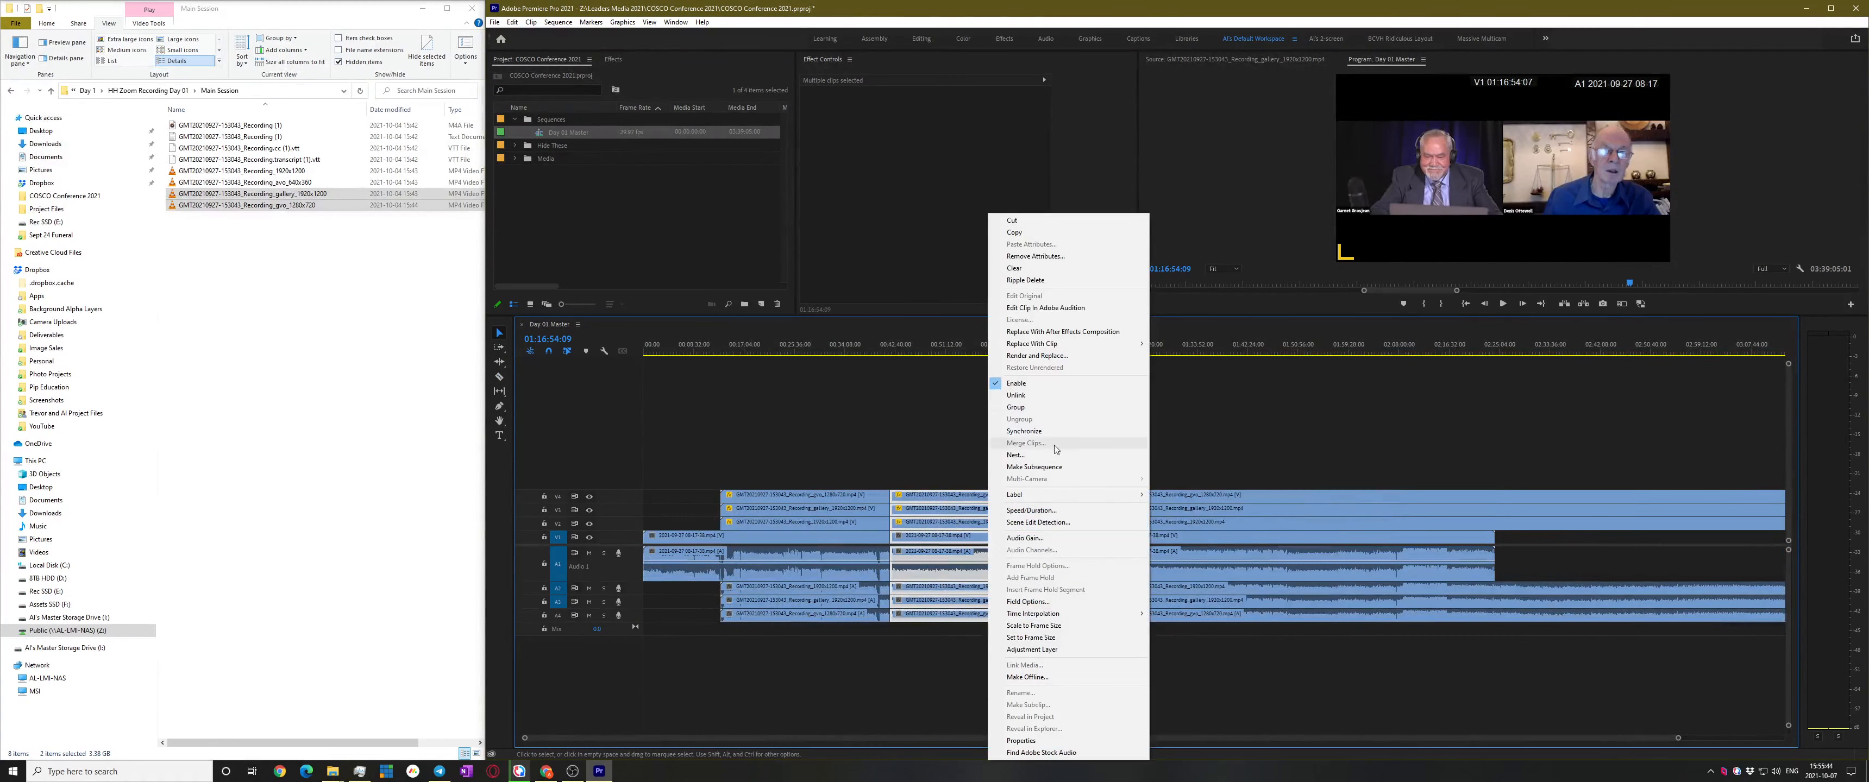
left_click(1058, 468)
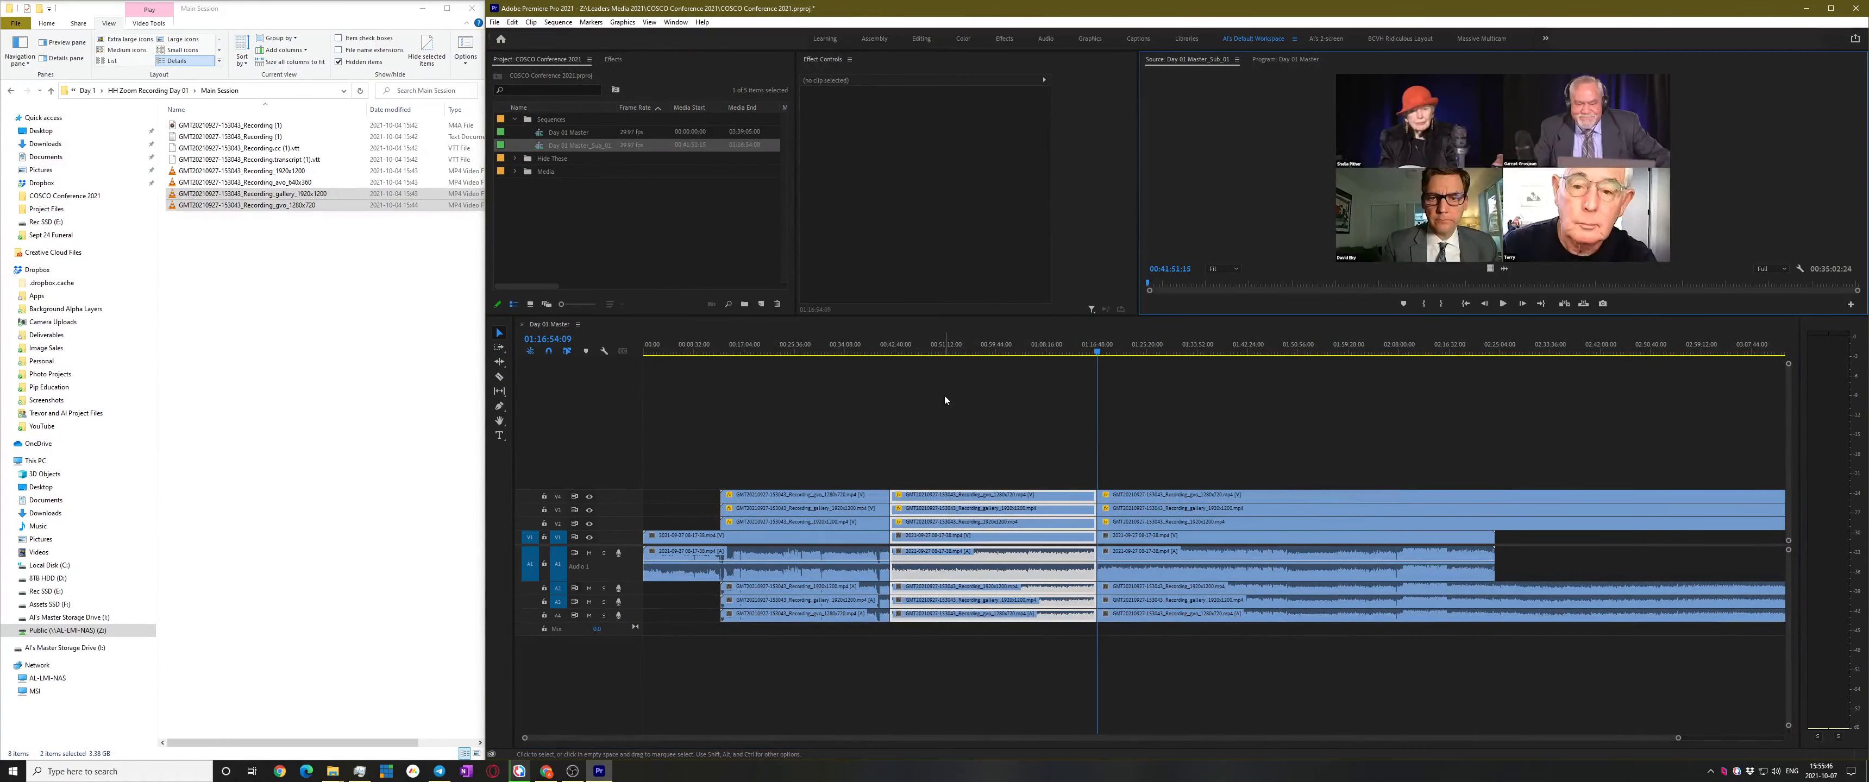
Review the master from 00:39:02:26 through about 00:40:59
left_click(874, 343)
scroll(906, 412, "up", 6)
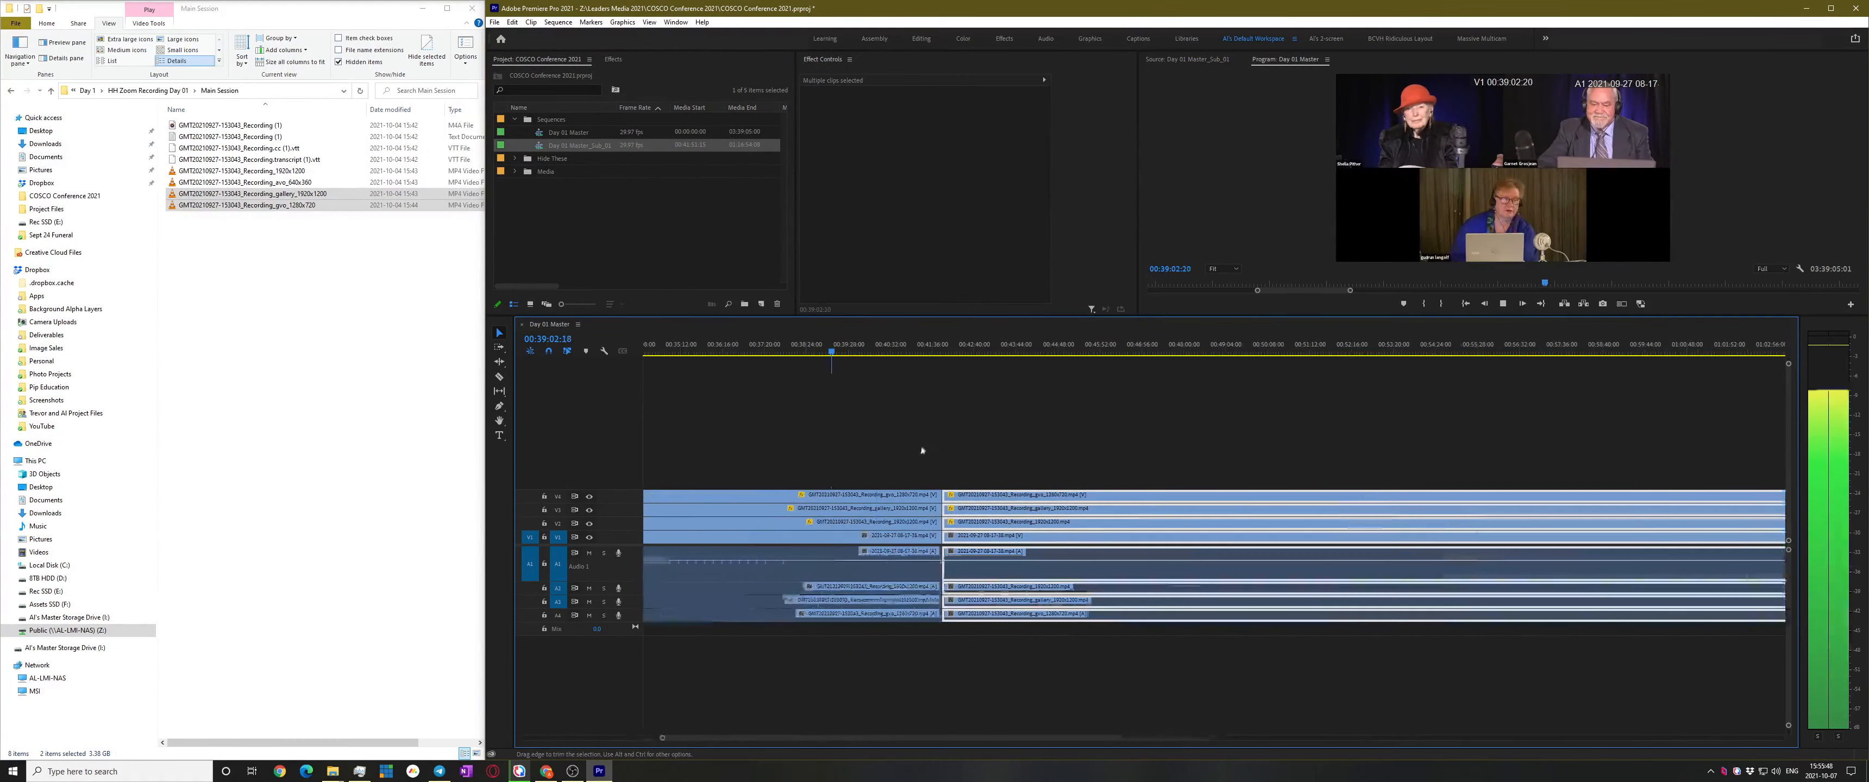
left_click(867, 346)
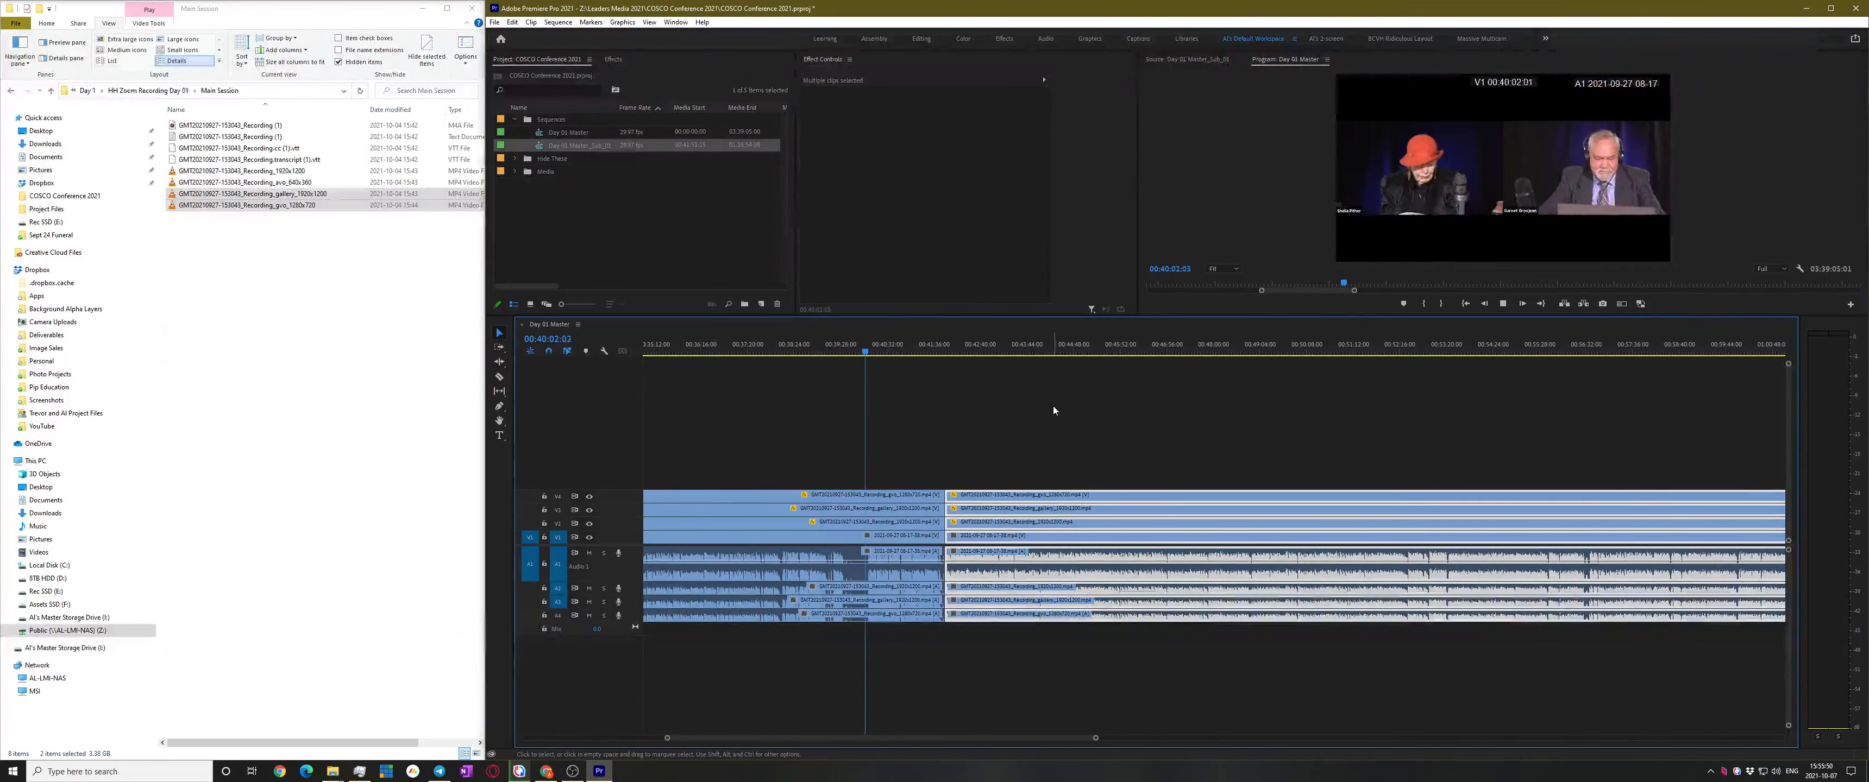
scroll(950, 428, "up", 3)
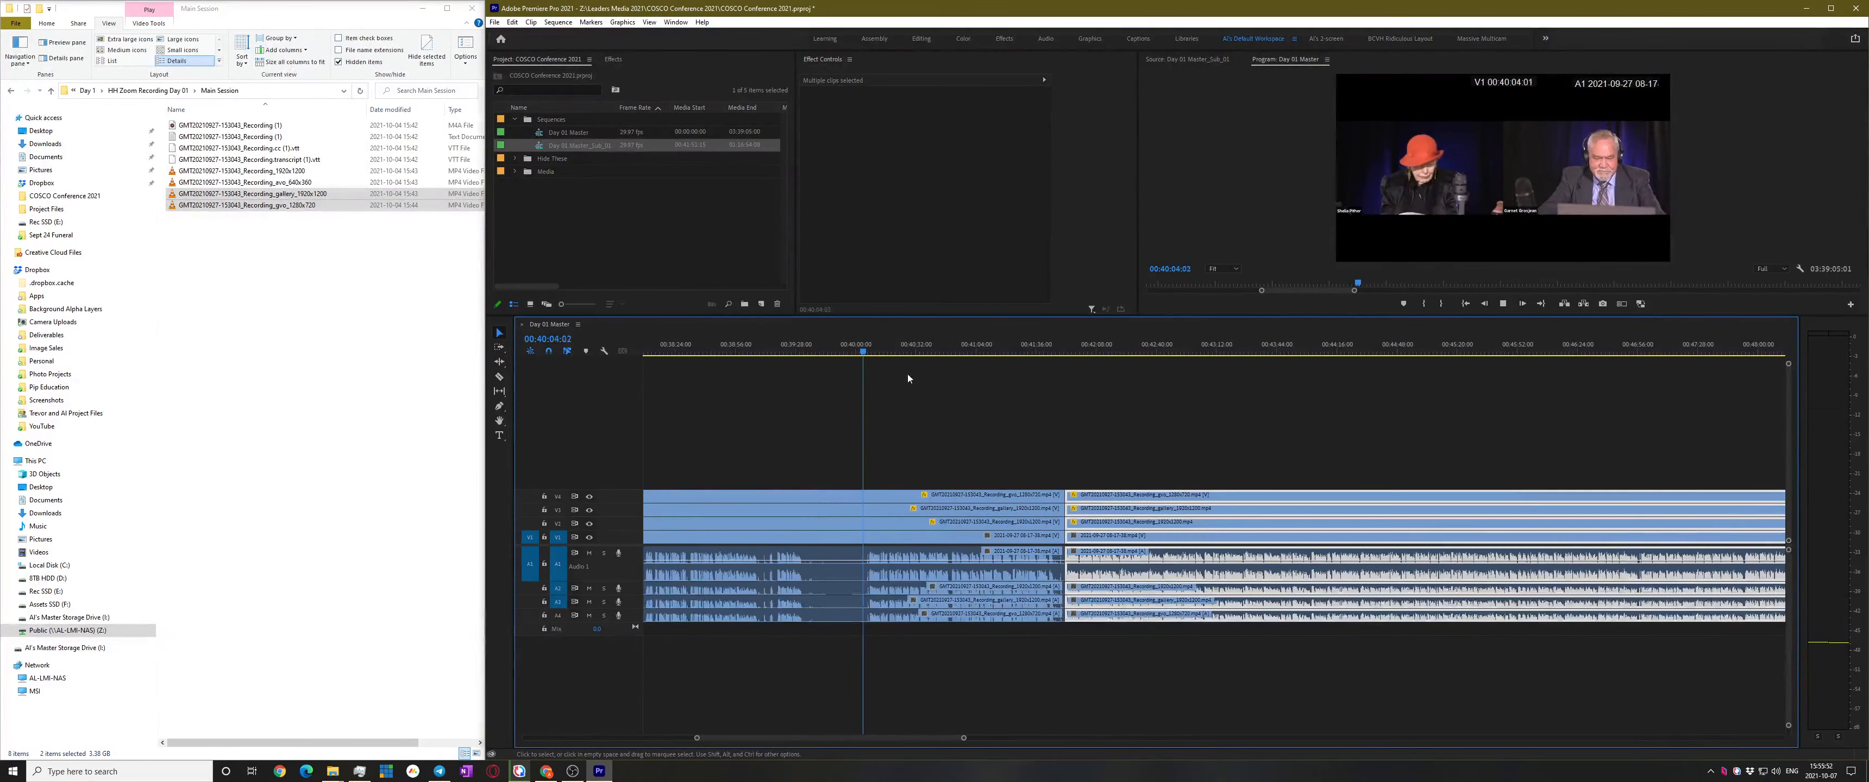
key("space")
left_click(967, 351)
Play back the section from 00:40:51 to 00:41:23 to identify the speaker
scroll(965, 407, "up", 3)
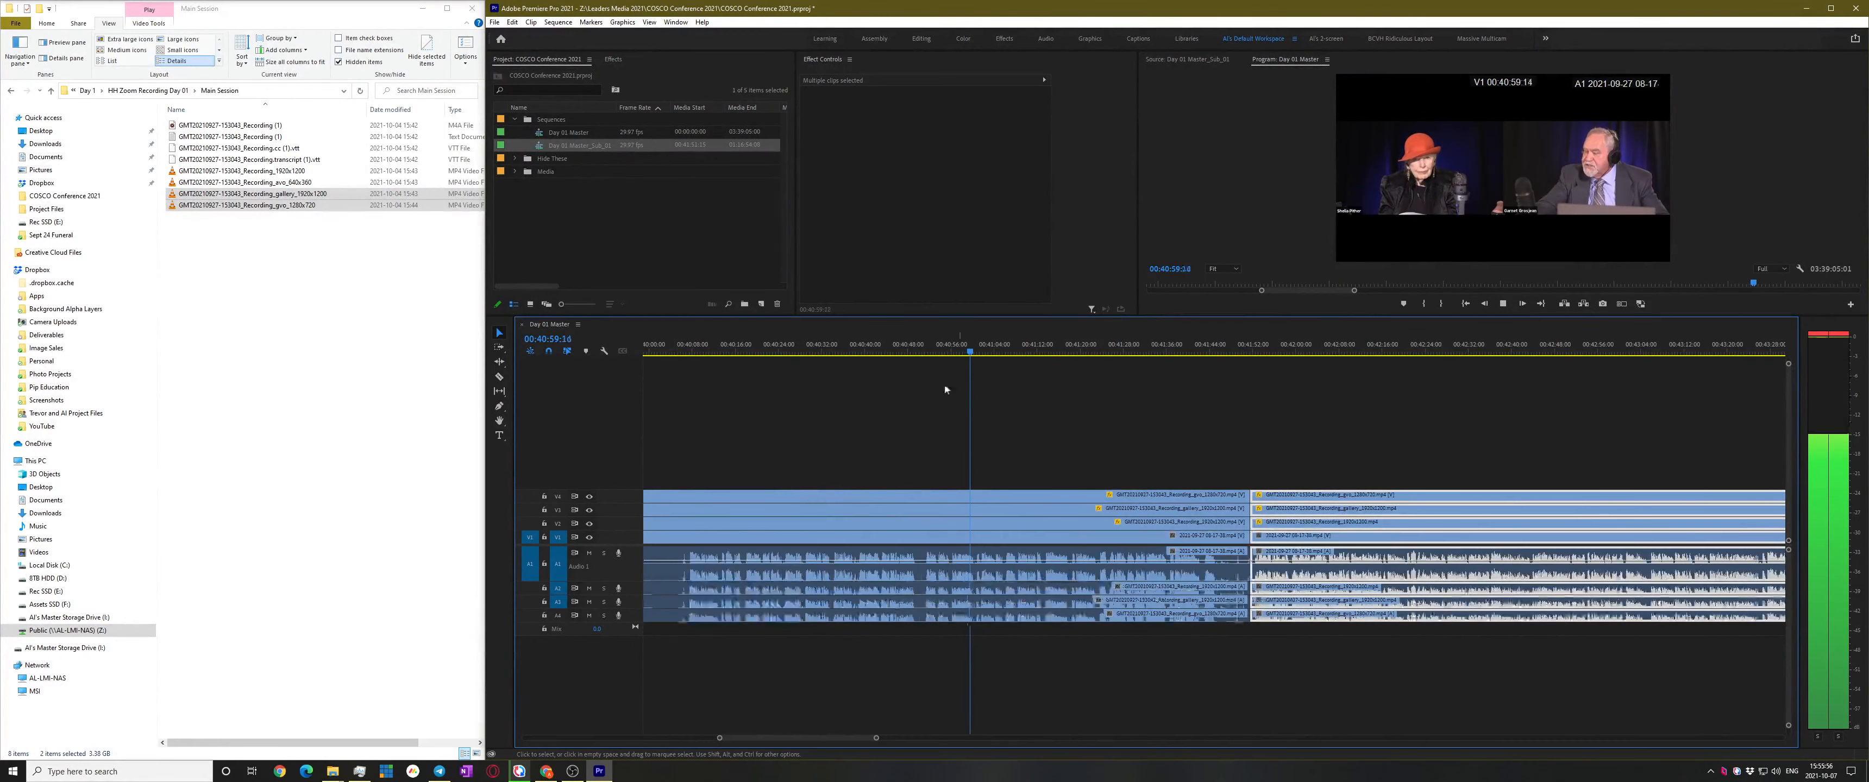
left_click(926, 349)
key("space")
scroll(999, 490, "up", 1)
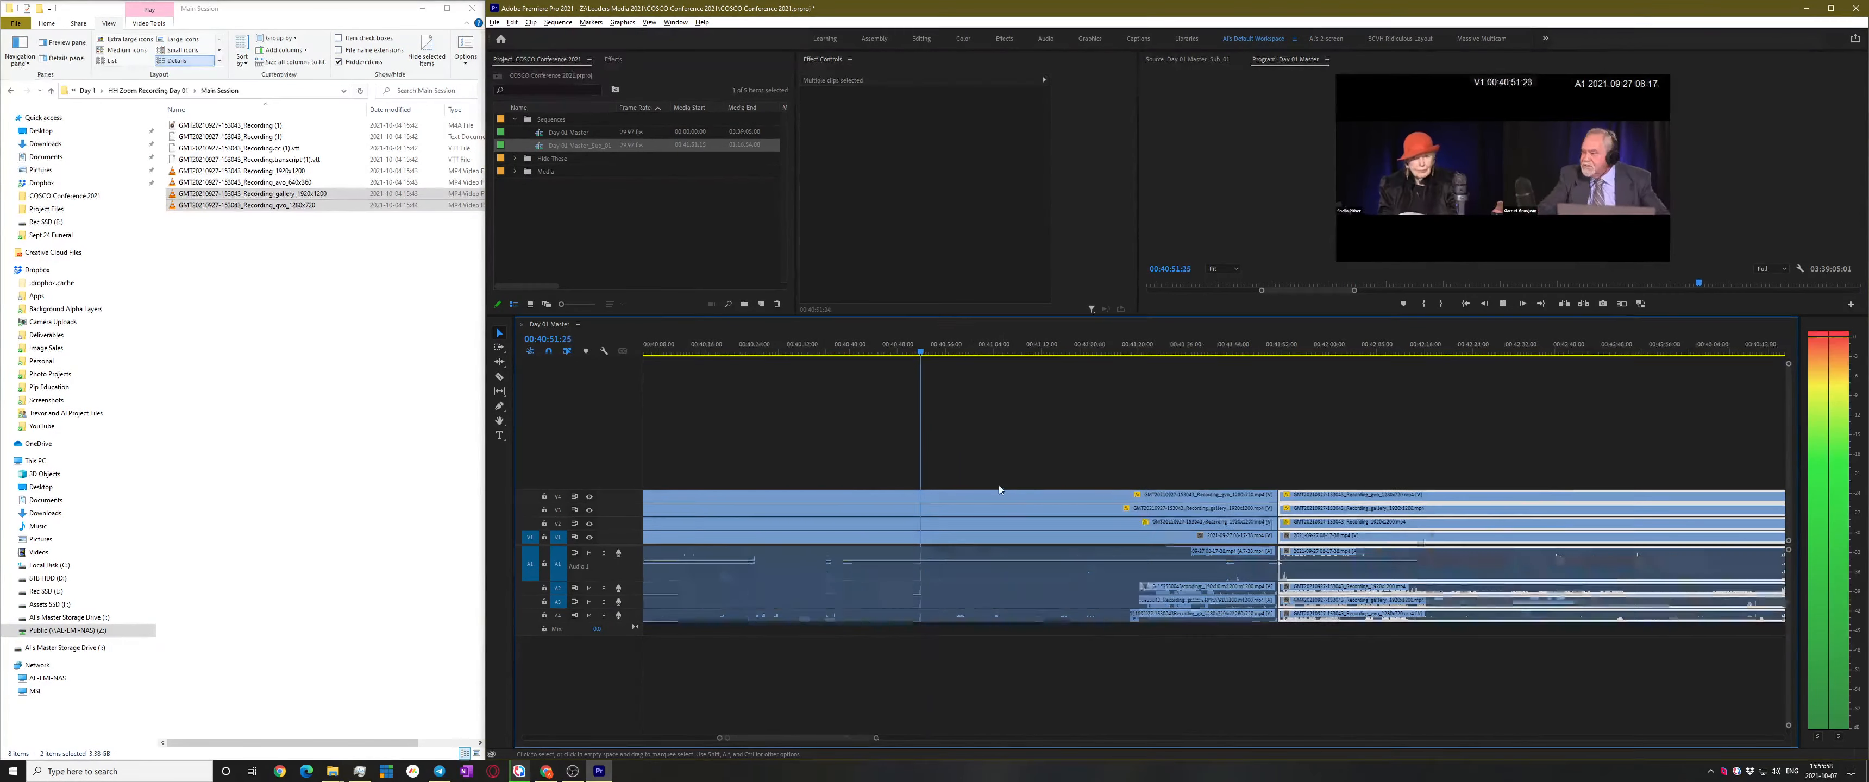
scroll(999, 485, "up", 2)
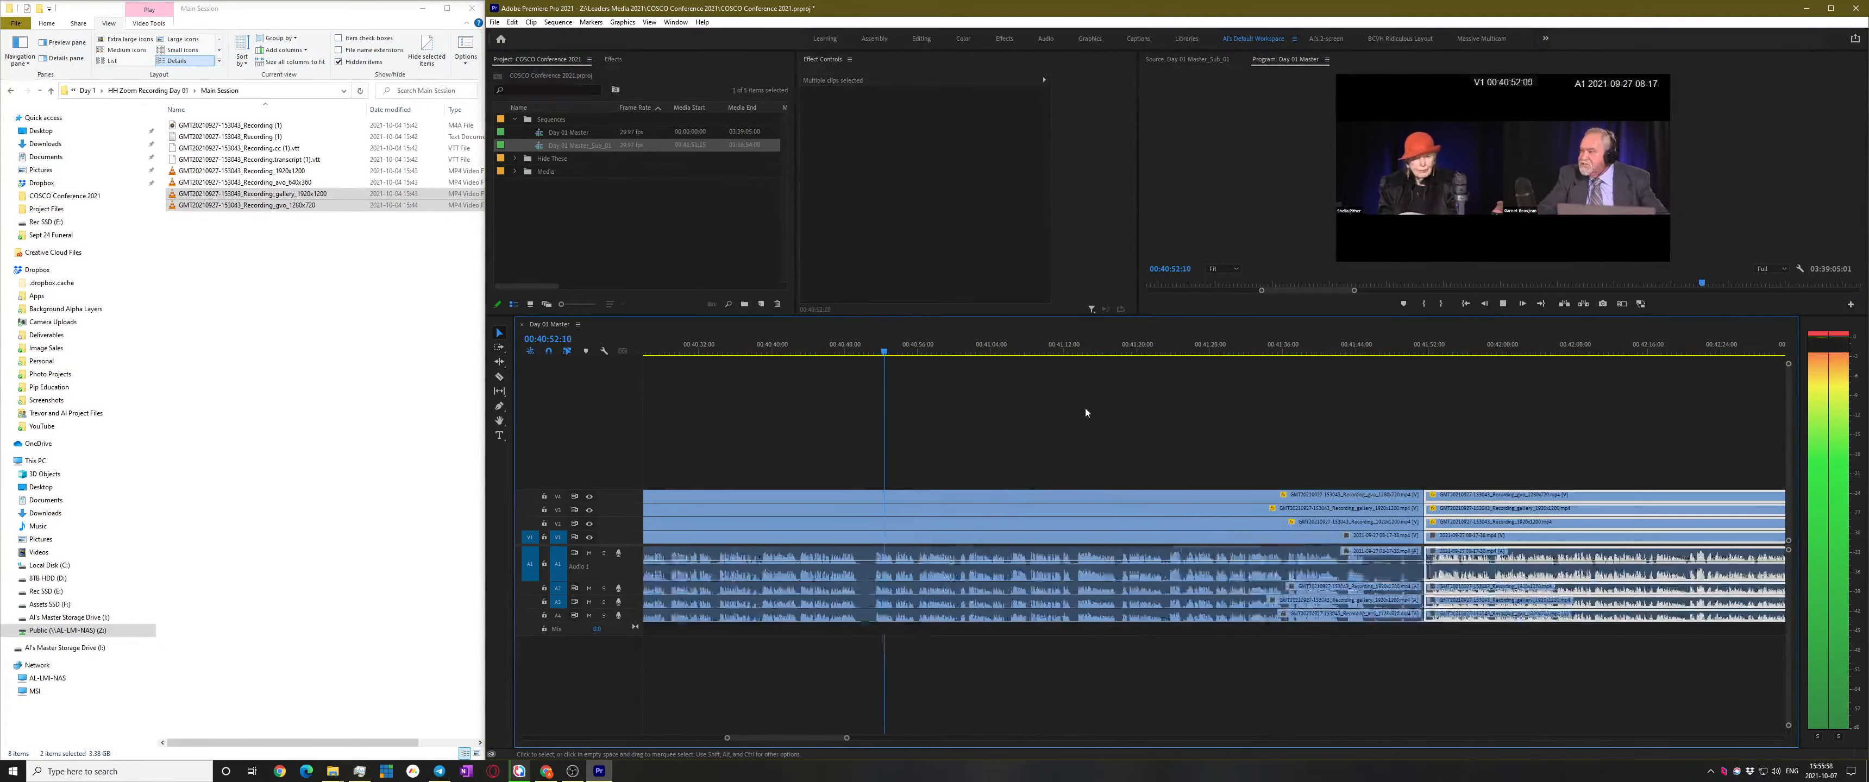
left_click(1157, 346)
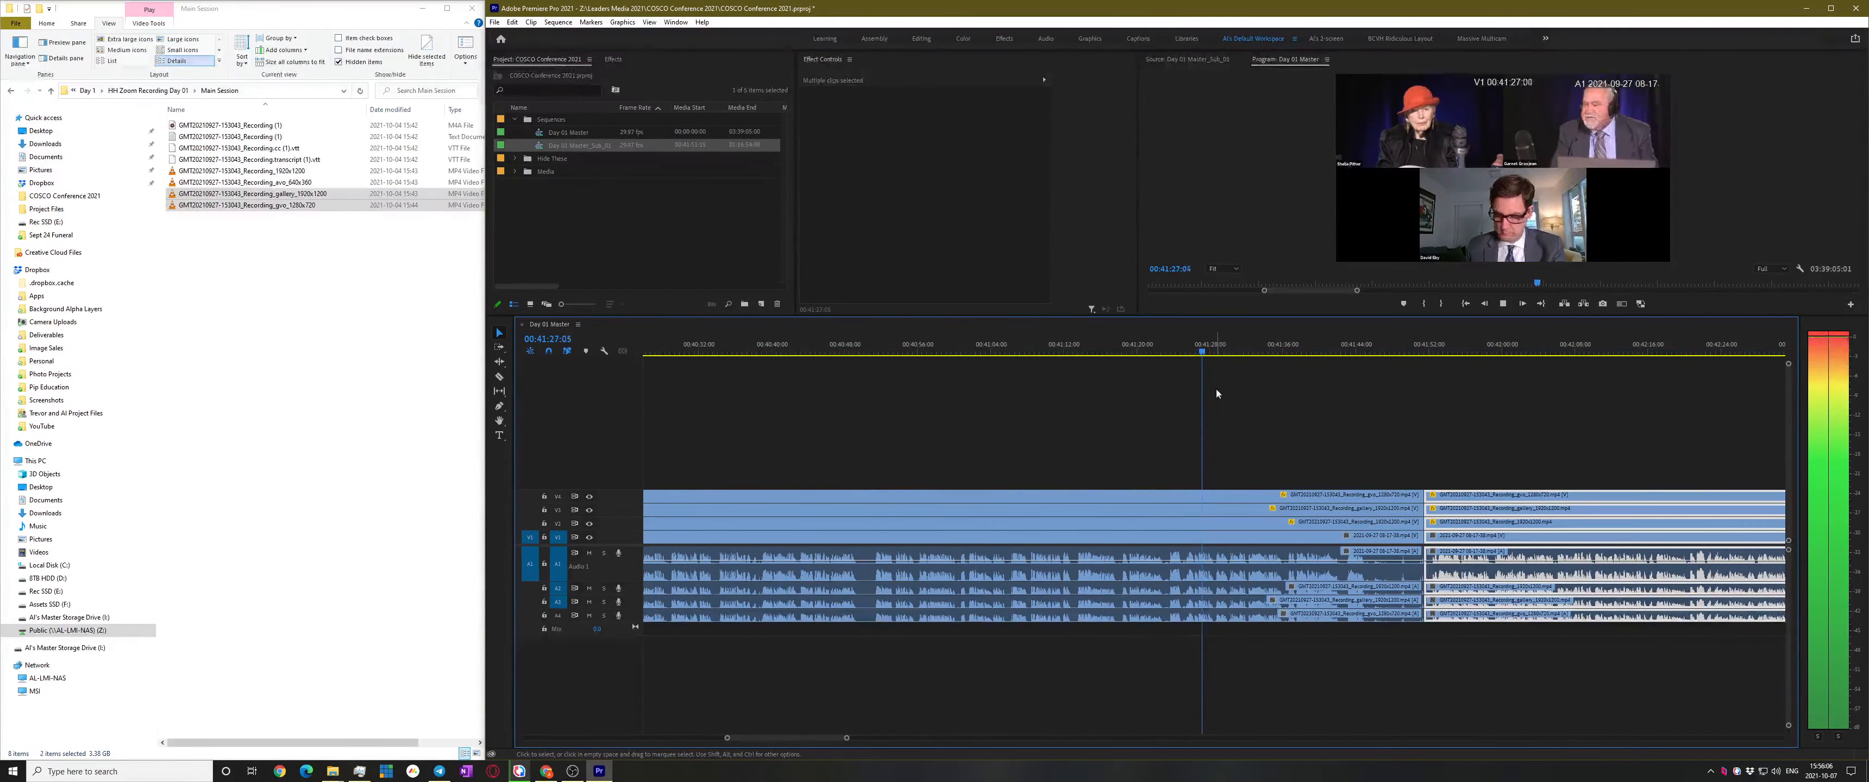
left_click(1123, 349)
key("space")
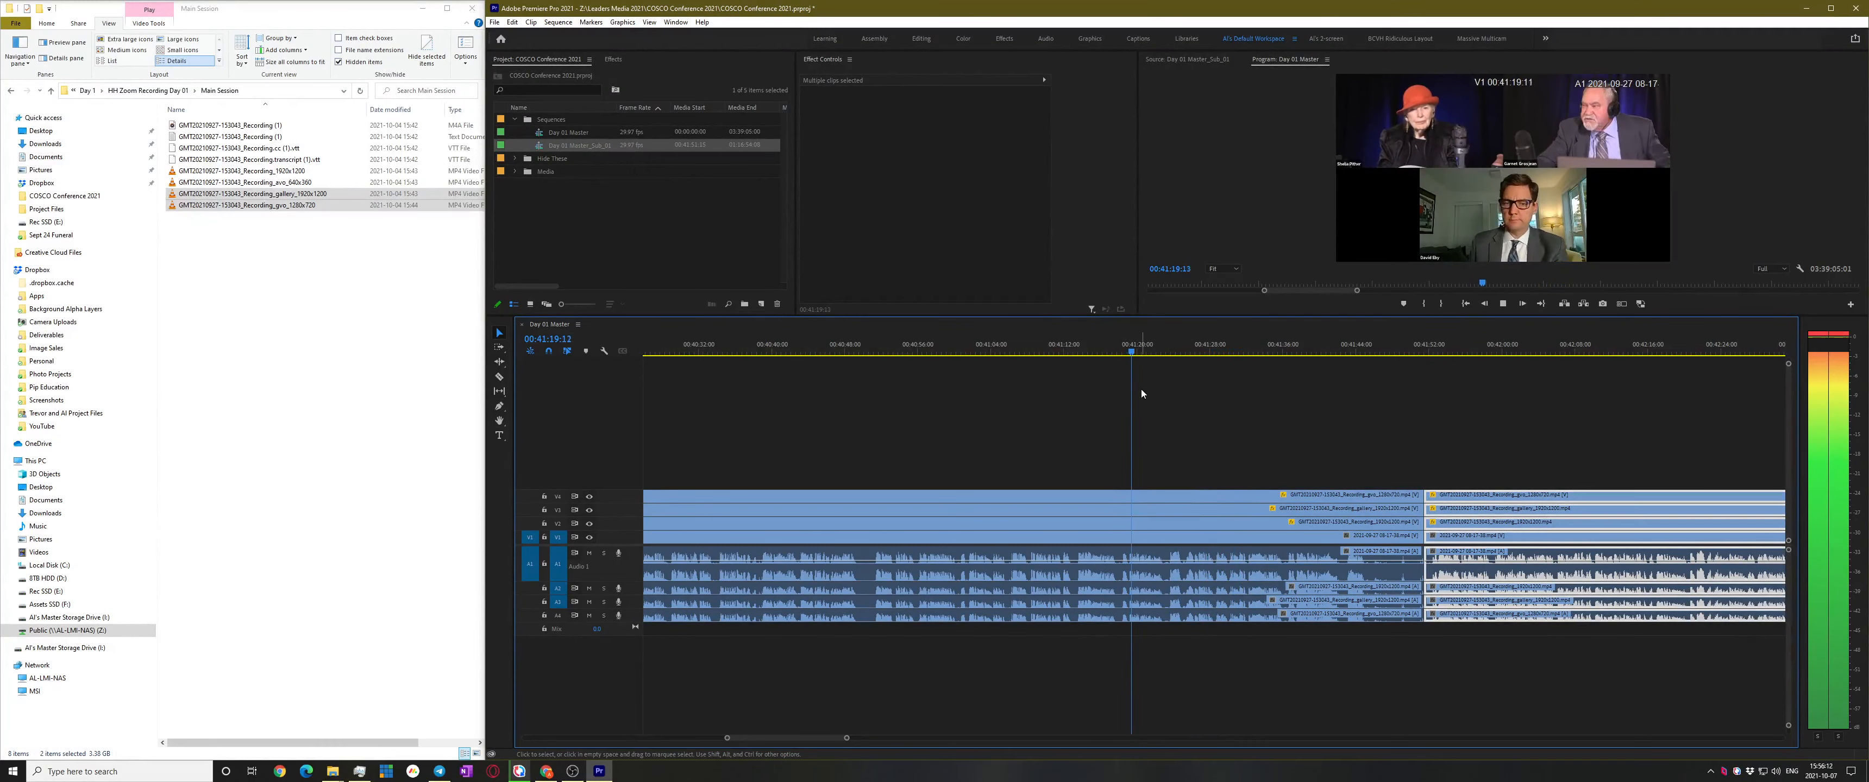
left_click(1005, 348)
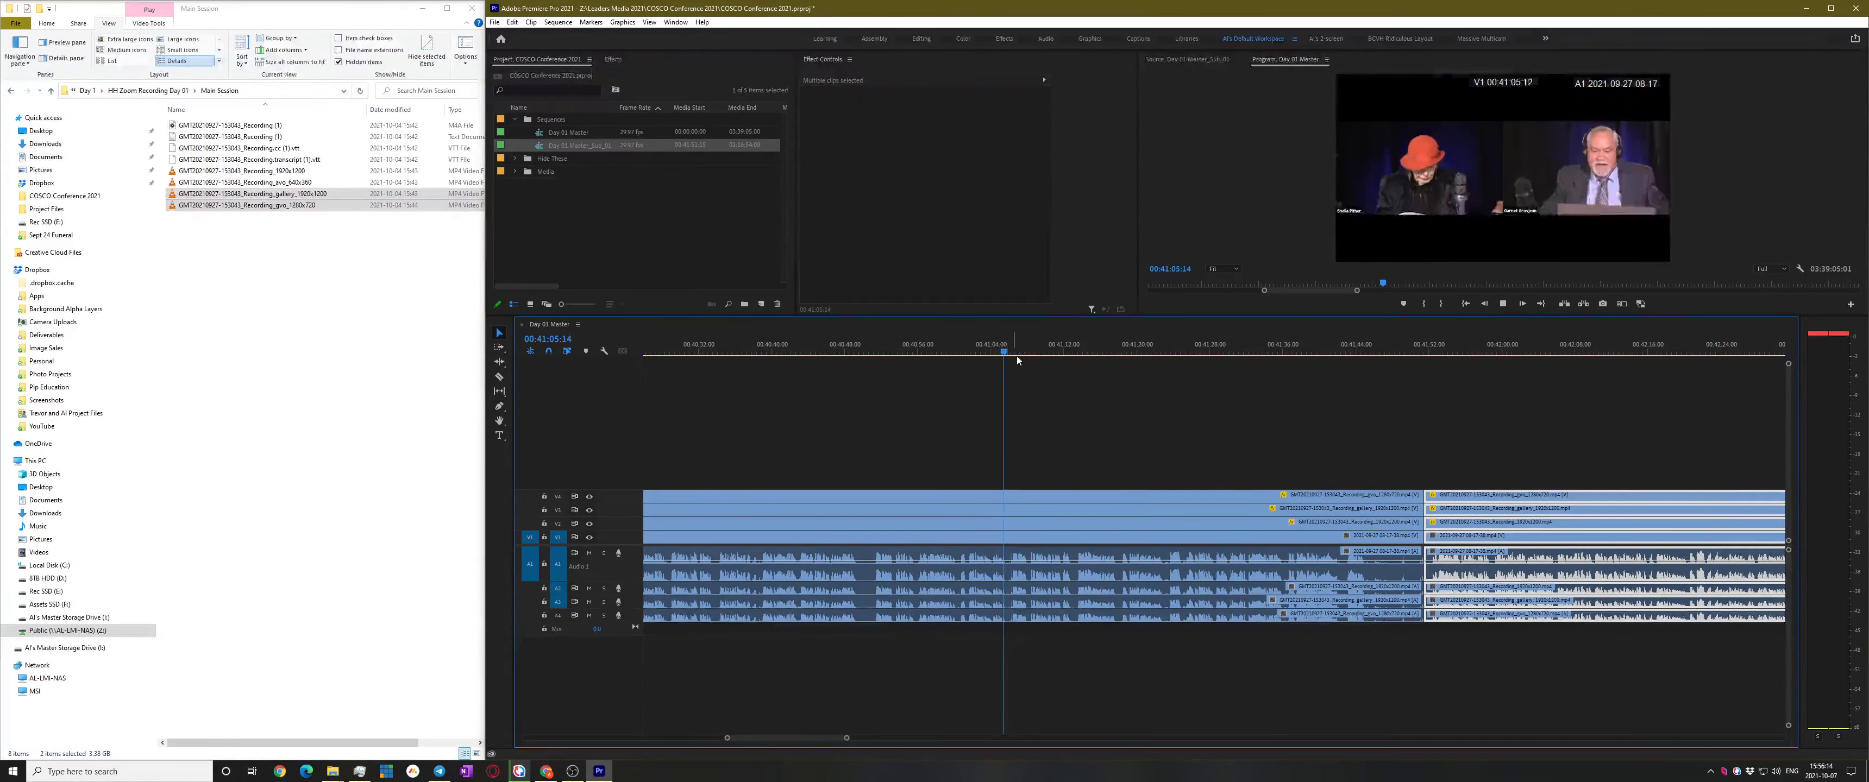
key("space")
scroll(990, 473, "up", 2)
scroll(1034, 454, "up", 2)
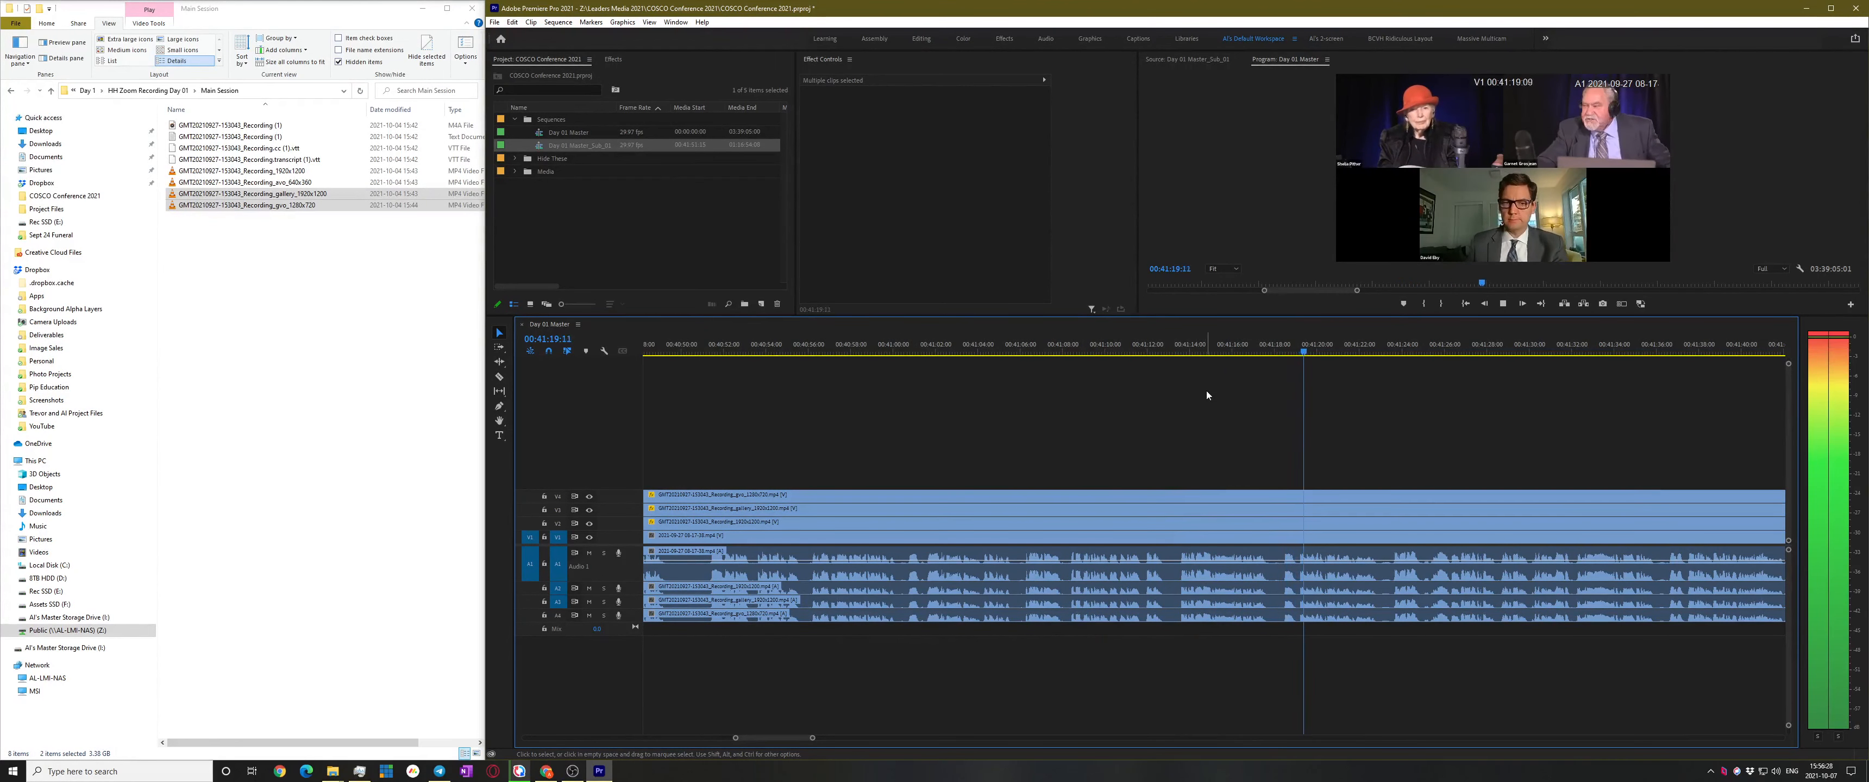
Rename Day 01 Master_Sub_01 to the featured speaker's name
left_click(573, 145)
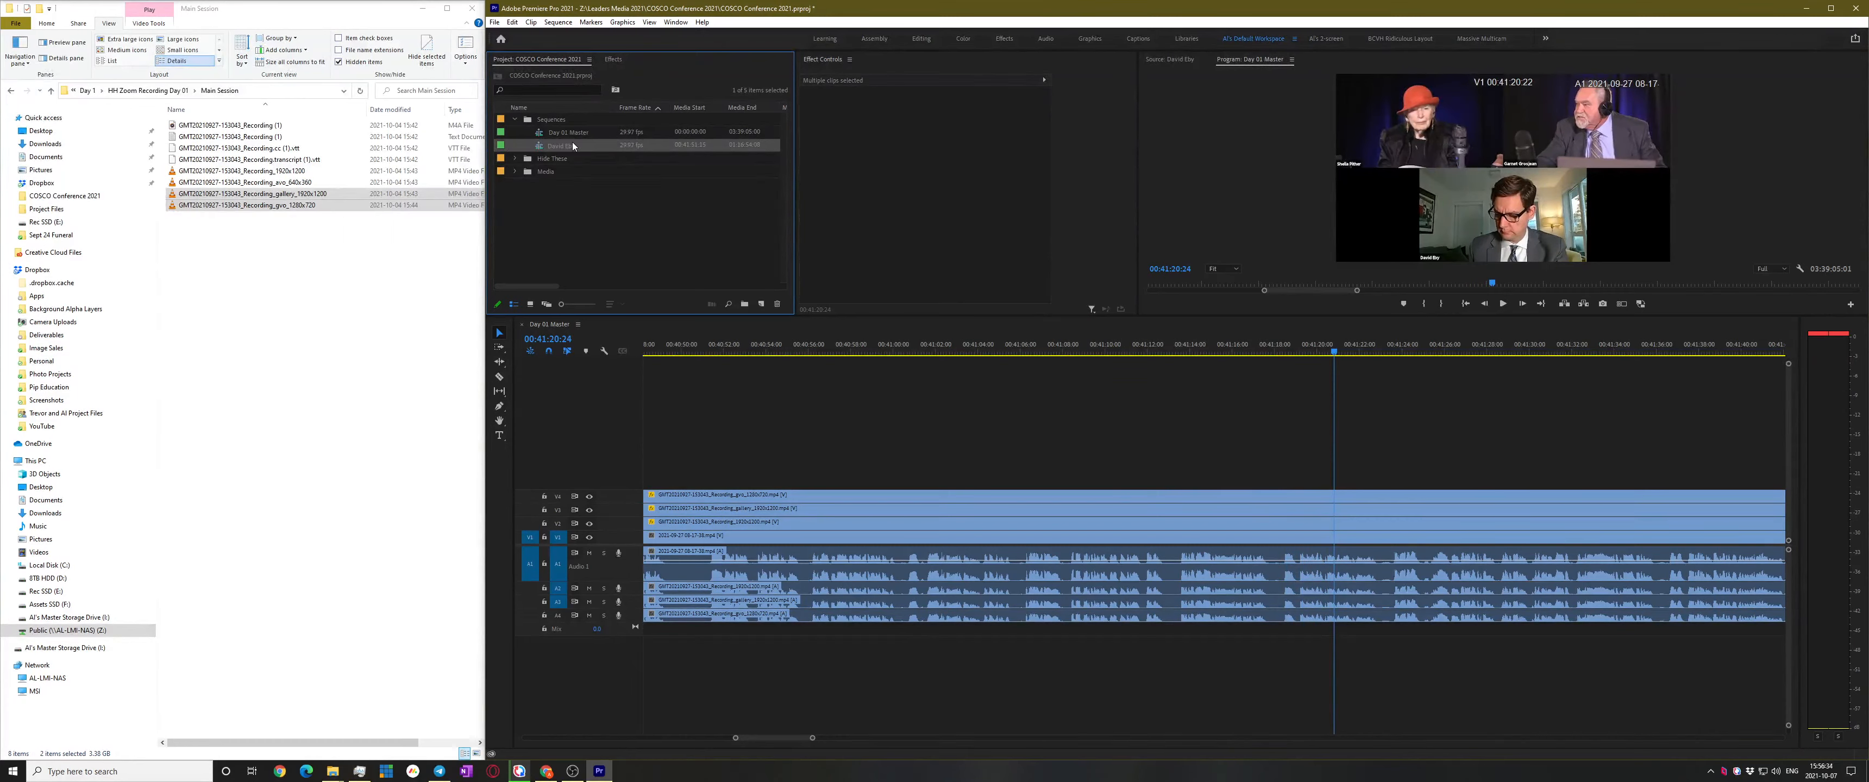
left_click(1429, 475)
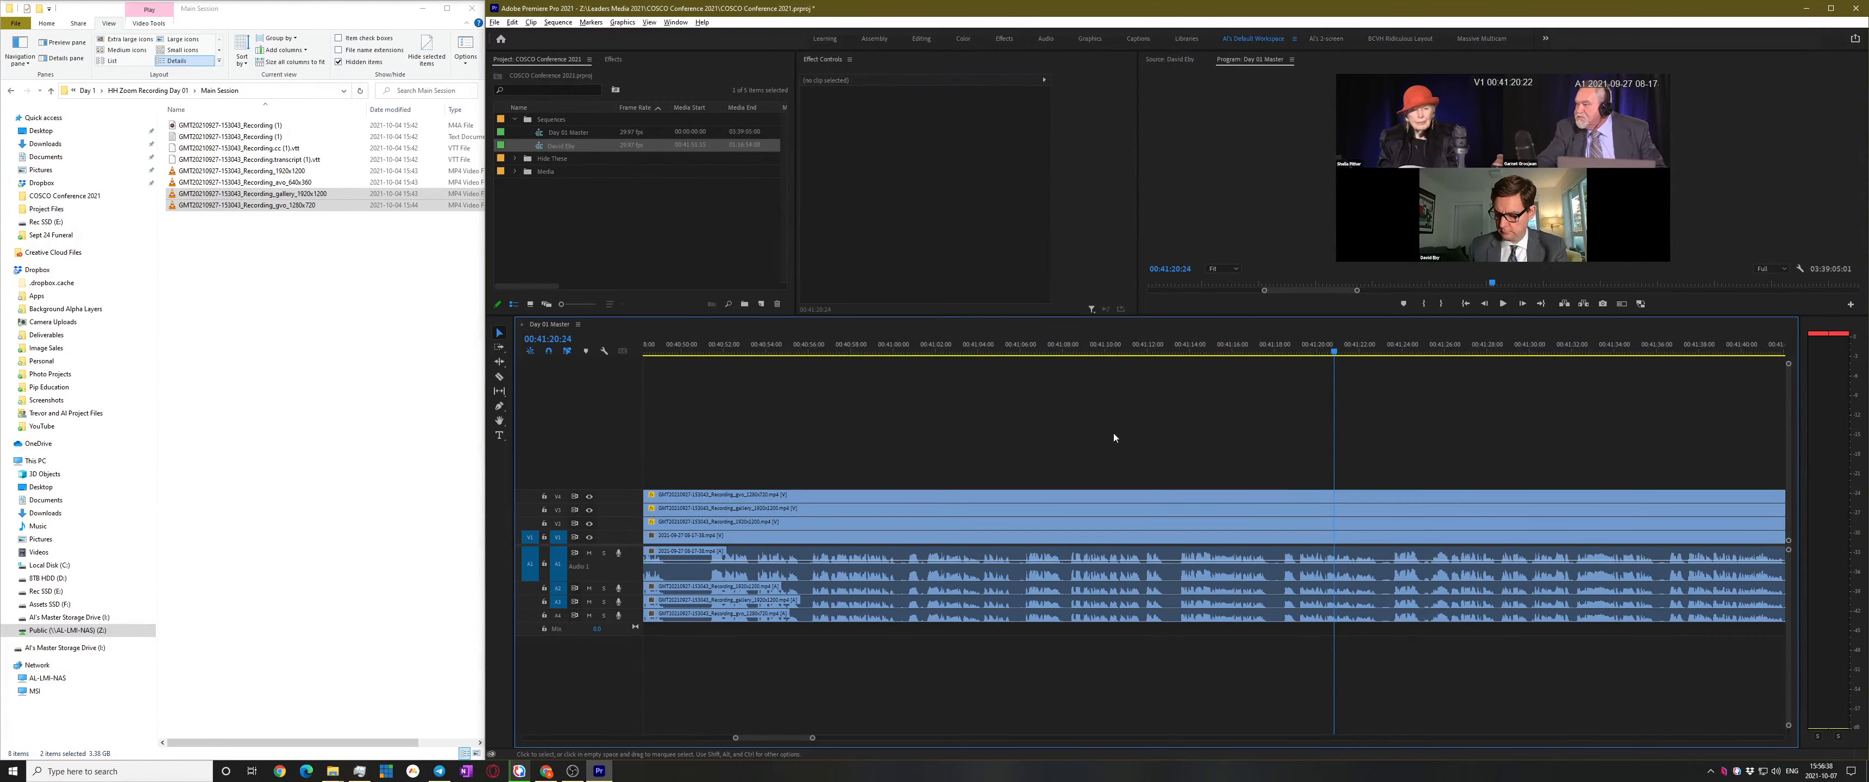
key("minus")
key("minus")
key("minus")
key("minus")
Play back the cut around 00:41:55:26 to check it
left_click(1139, 353)
key("equal")
key("equal")
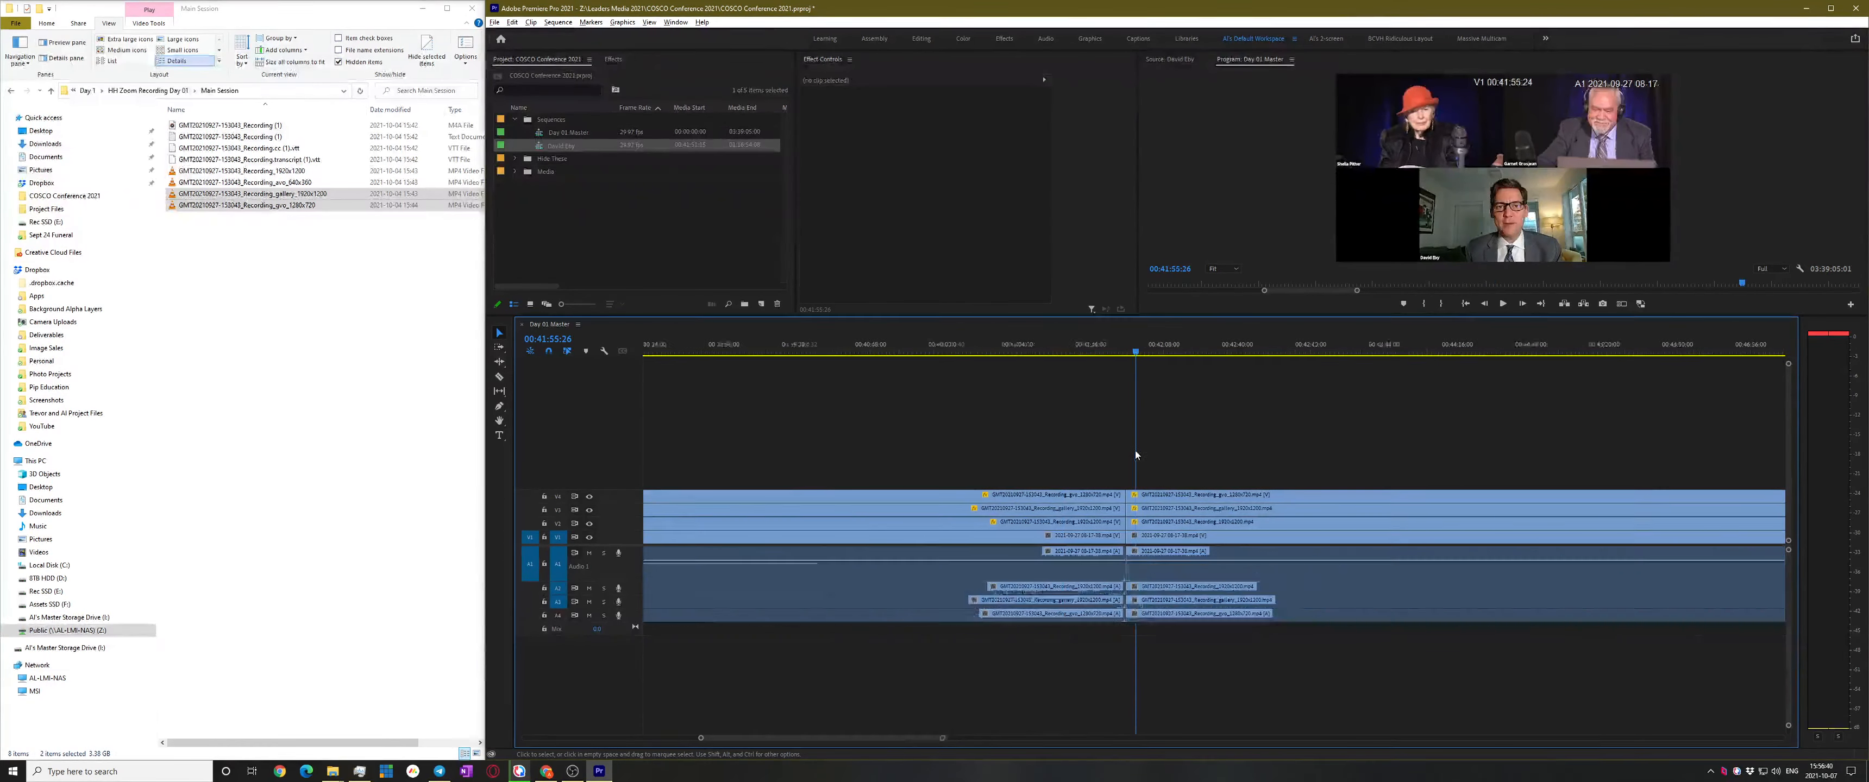
key("space")
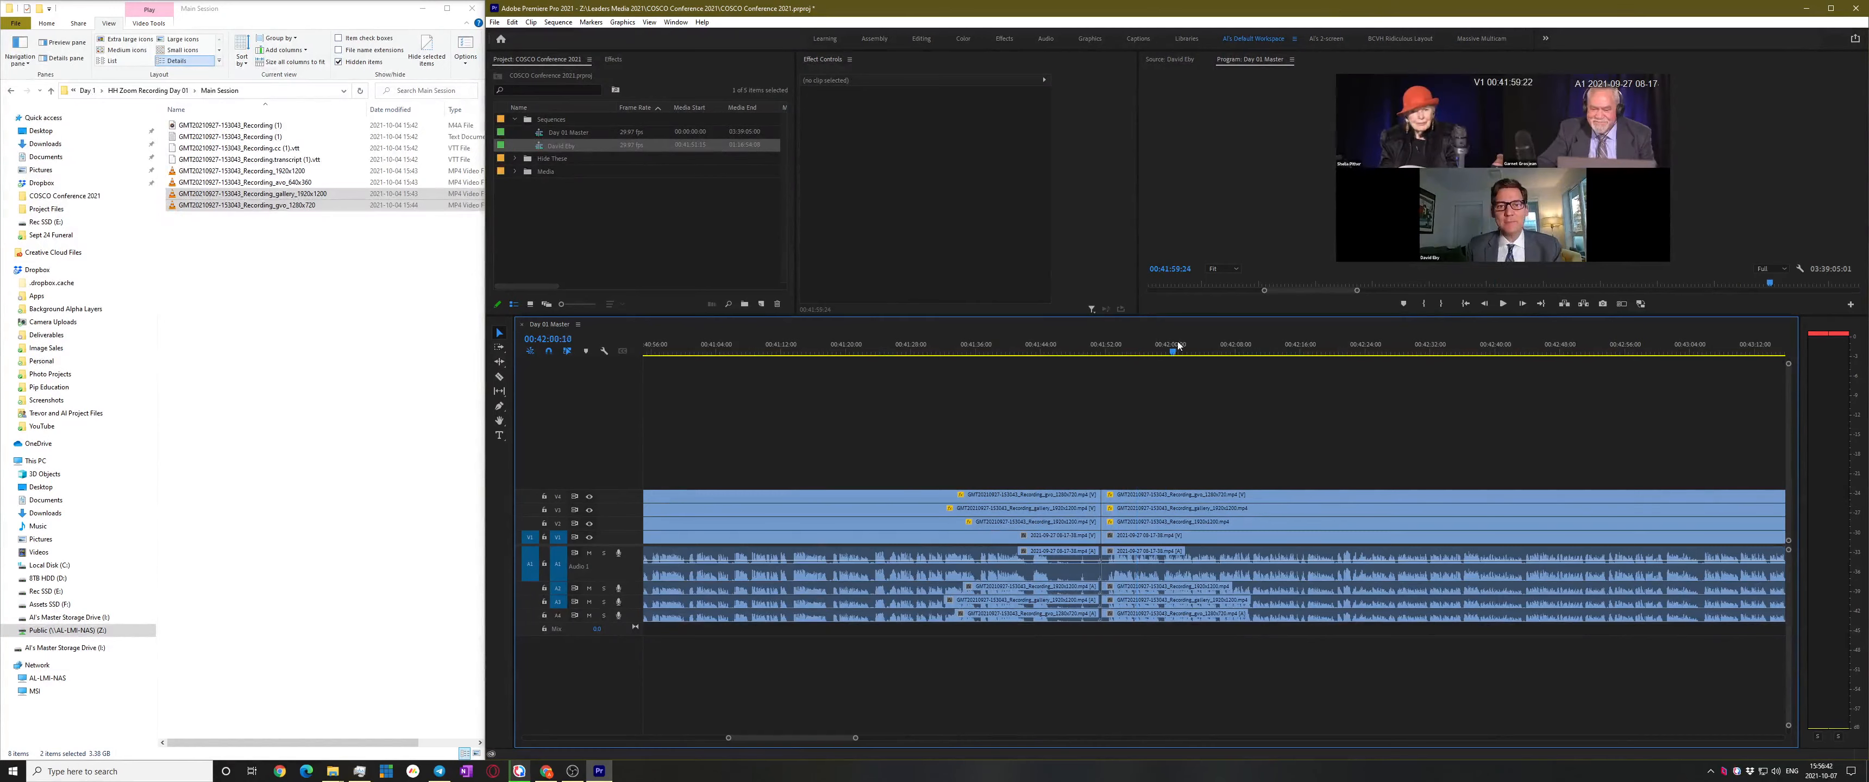
key("space")
scroll(1074, 480, "down", 7)
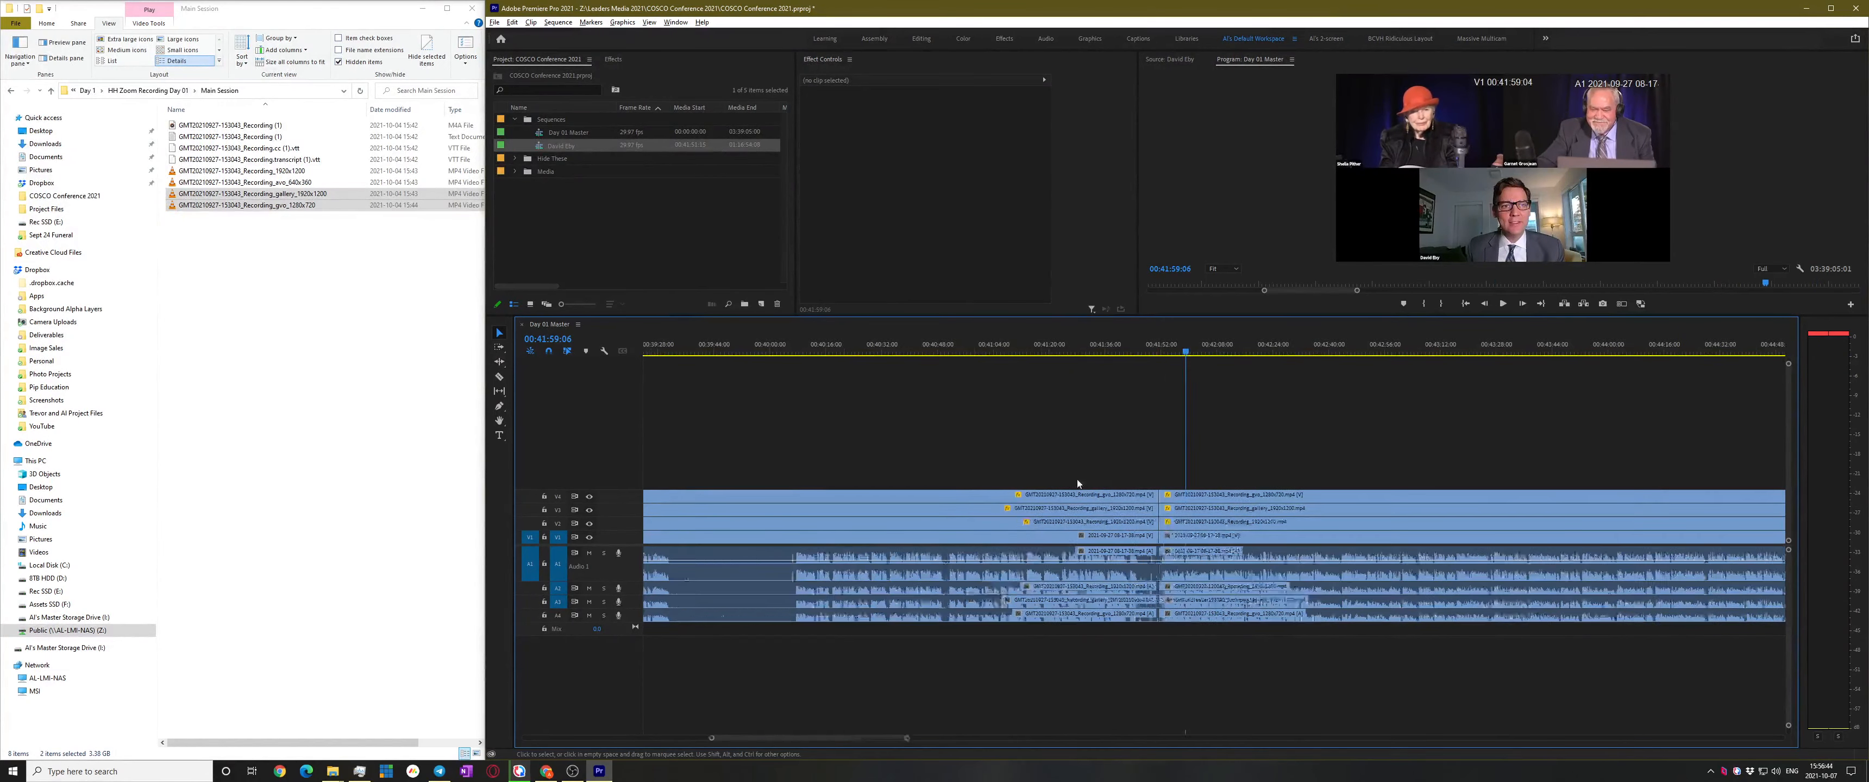
Zoom in on the 01:16:54:09 cut and replay the moment just before it
left_click(1094, 354)
key("equal")
key("equal")
key("equal")
key("equal")
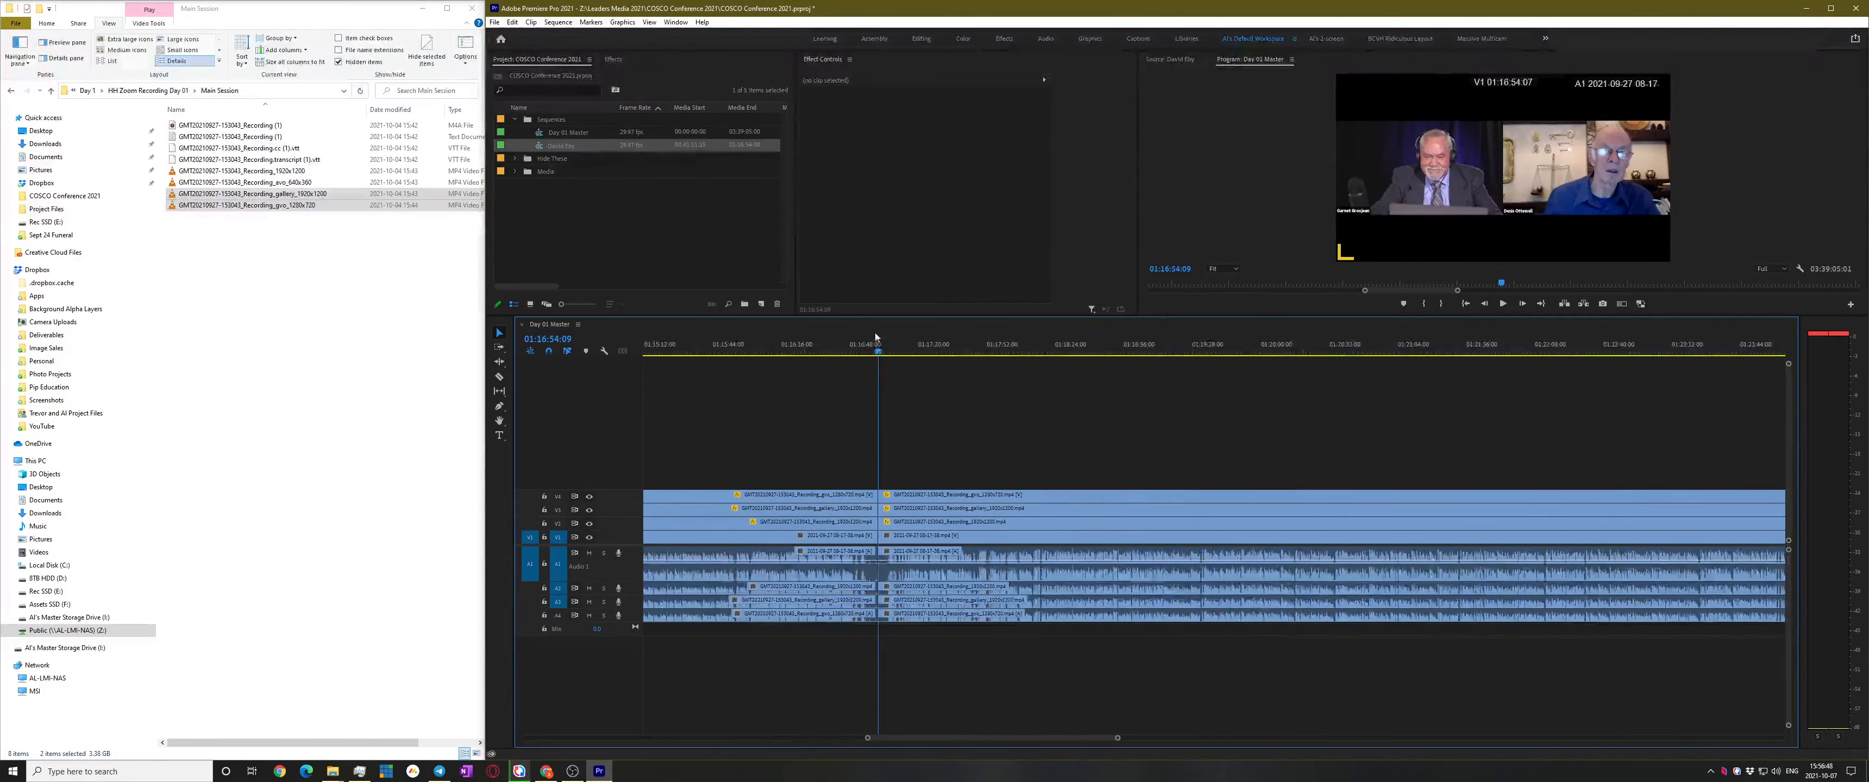
key("equal")
key("equal")
key("equal")
key("equal")
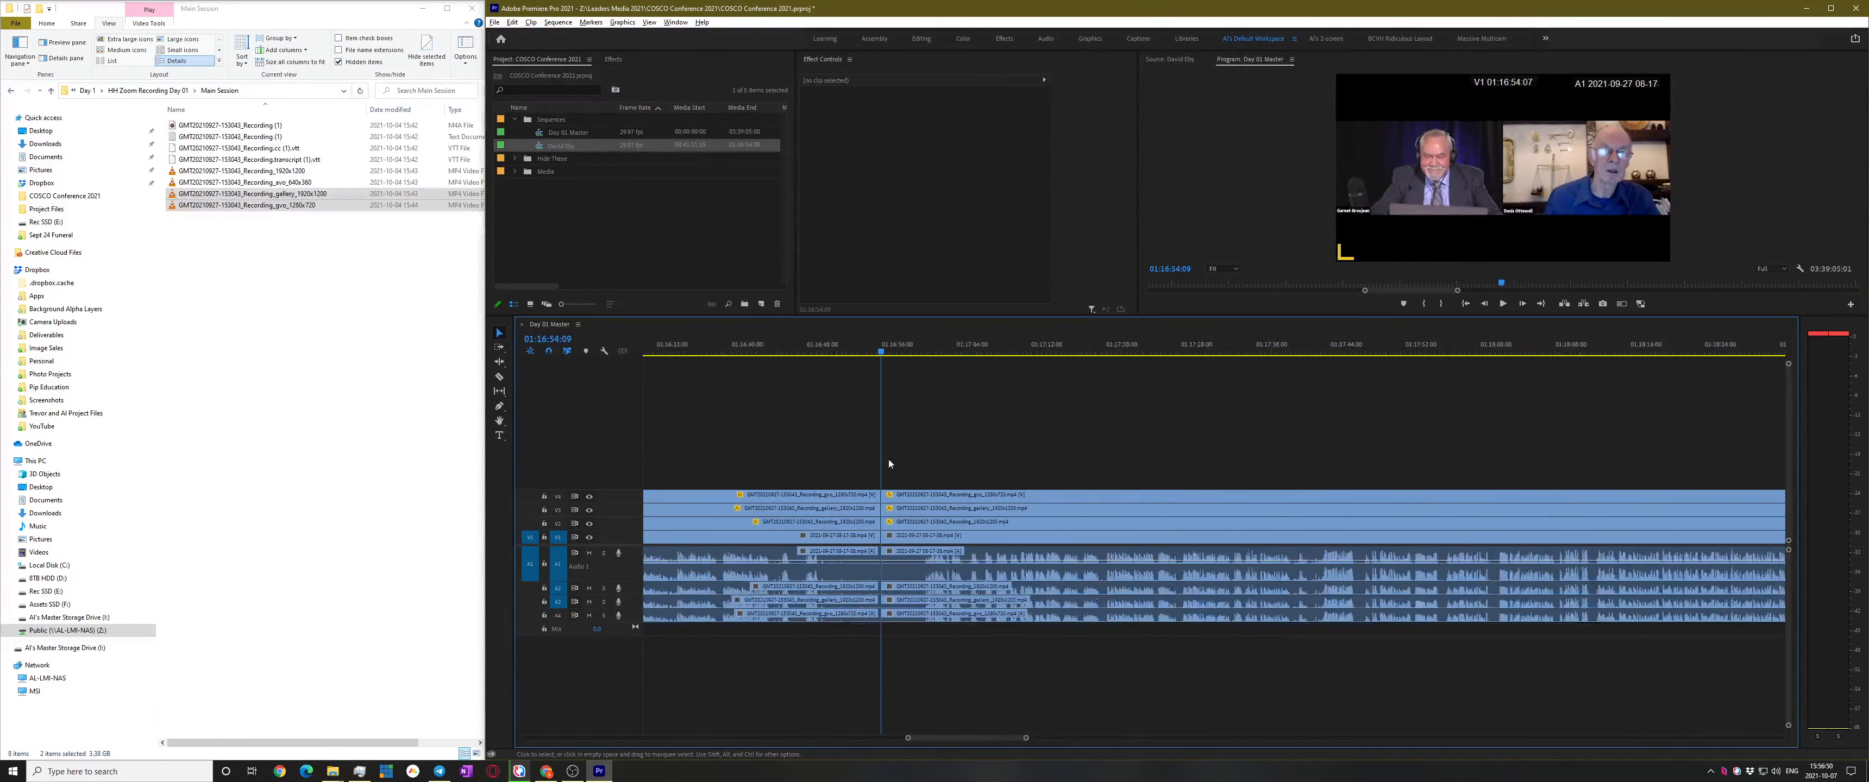
key("space")
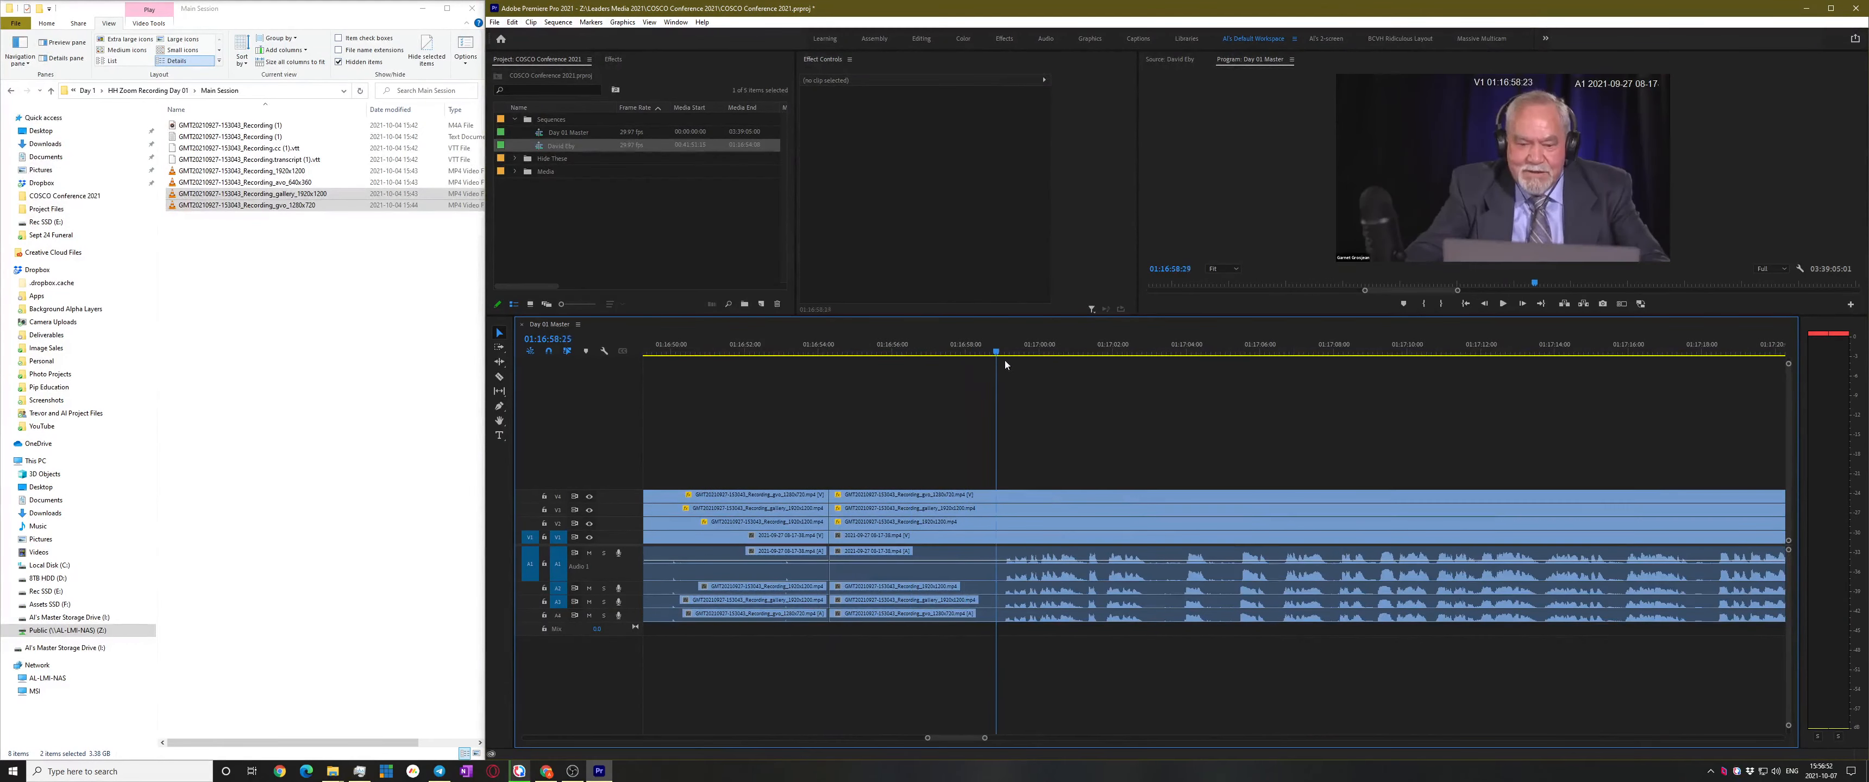
left_click_drag(1073, 368, 1014, 374)
key("space")
key("space")
key("space")
key("space")
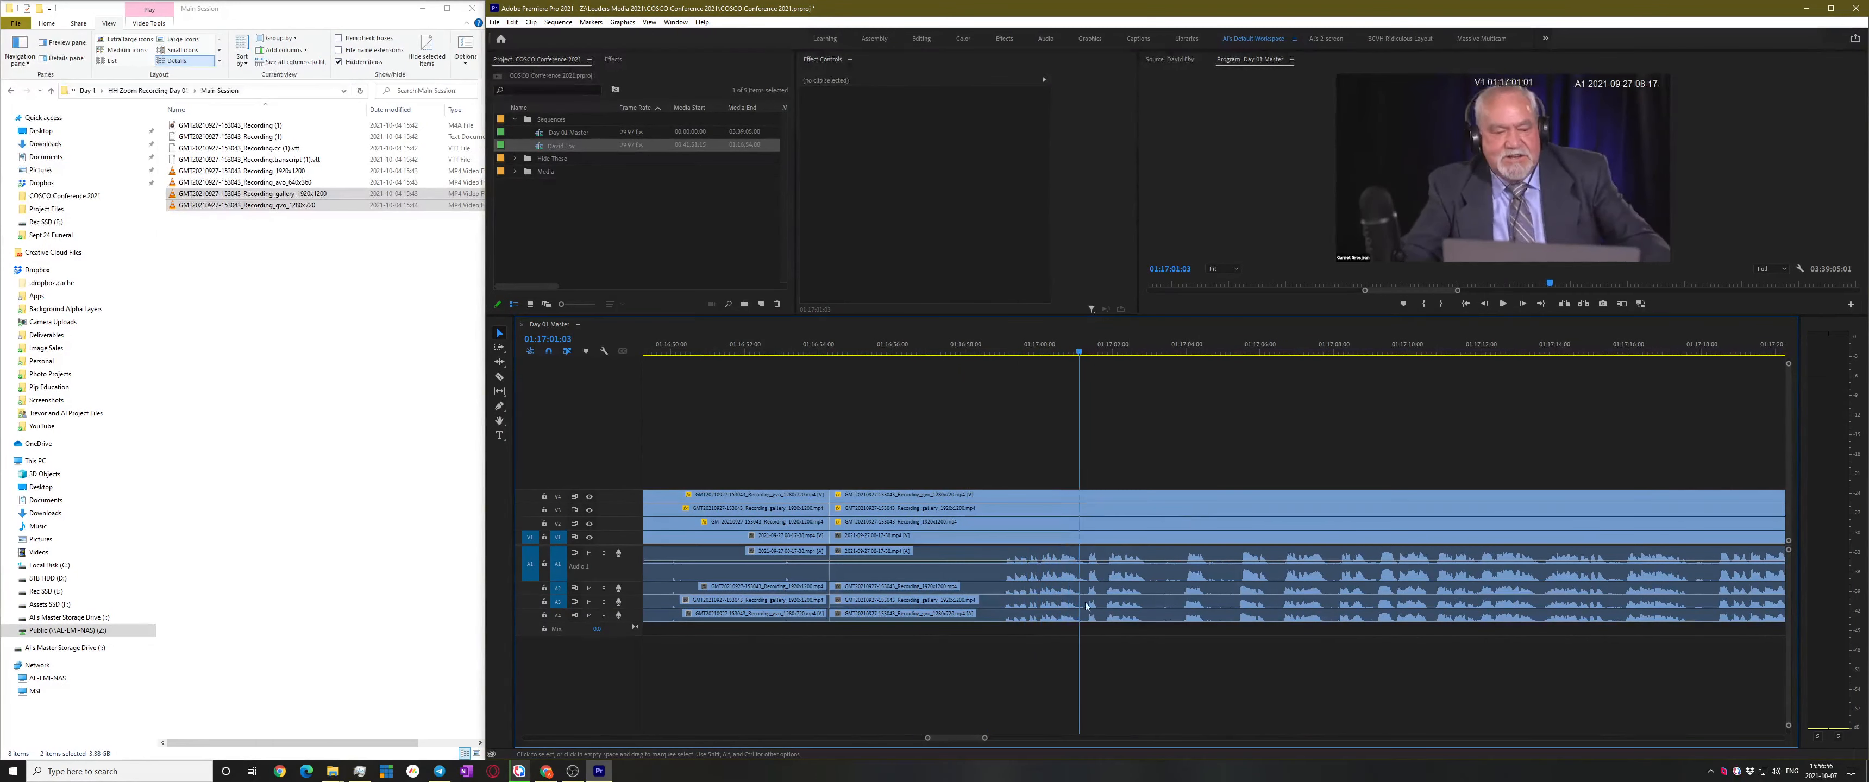
Adjust the clip edge at the speaker-change edit point
key("equal")
scroll(1022, 589, "up", 3)
scroll(976, 602, "up", 2)
scroll(940, 608, "up", 2)
scroll(936, 592, "up", 2)
left_click_drag(1021, 575, 982, 572)
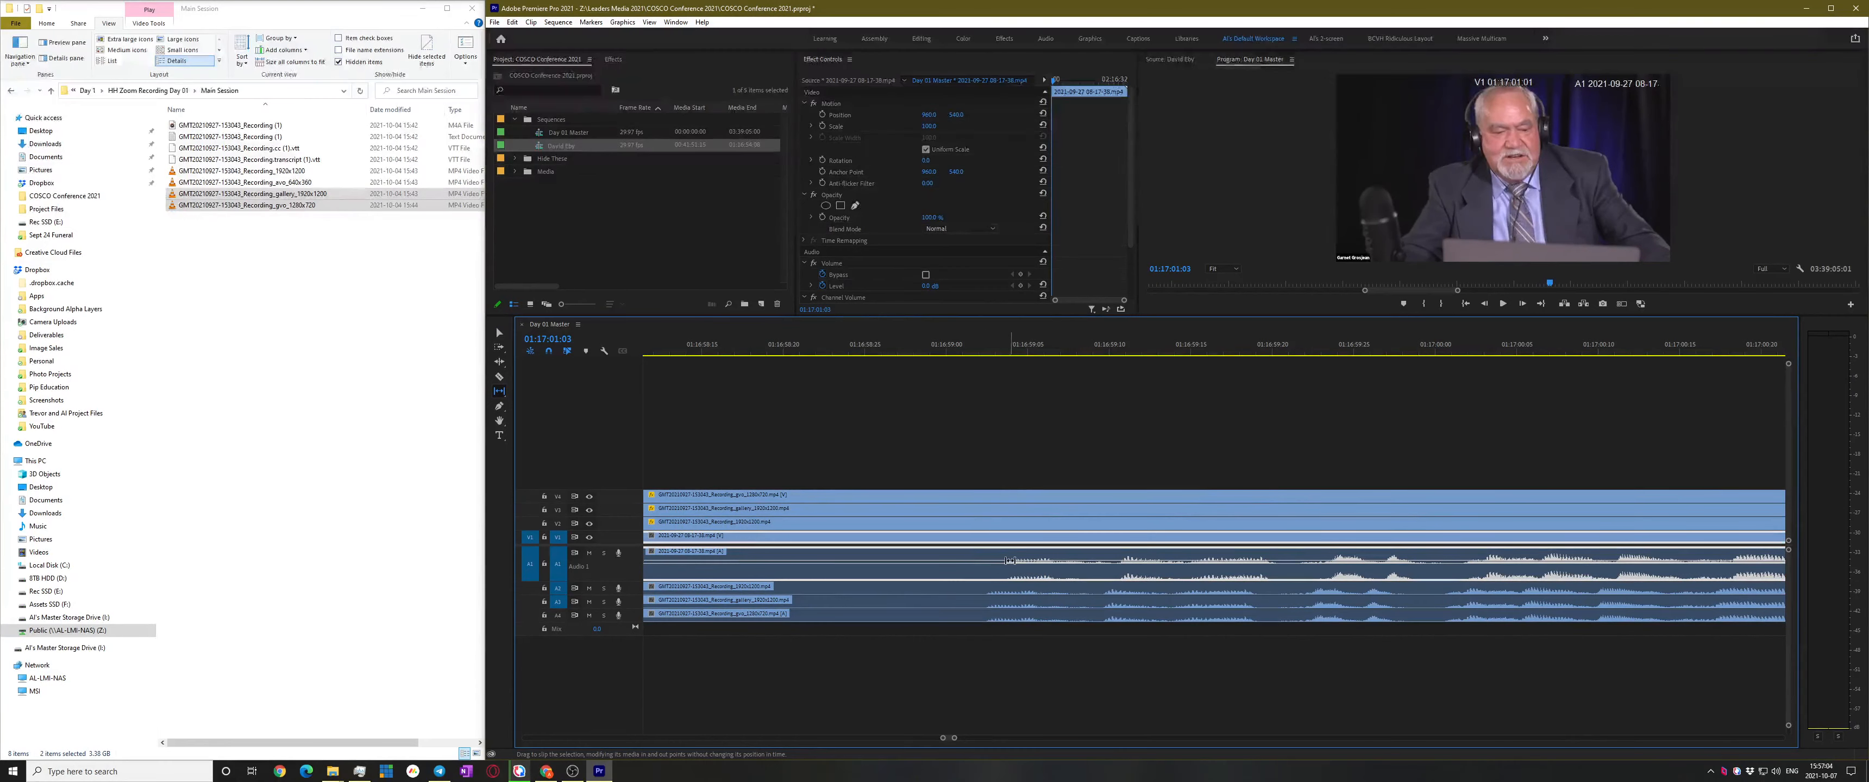
scroll(1041, 562, "up", 5)
scroll(1027, 564, "down", 3)
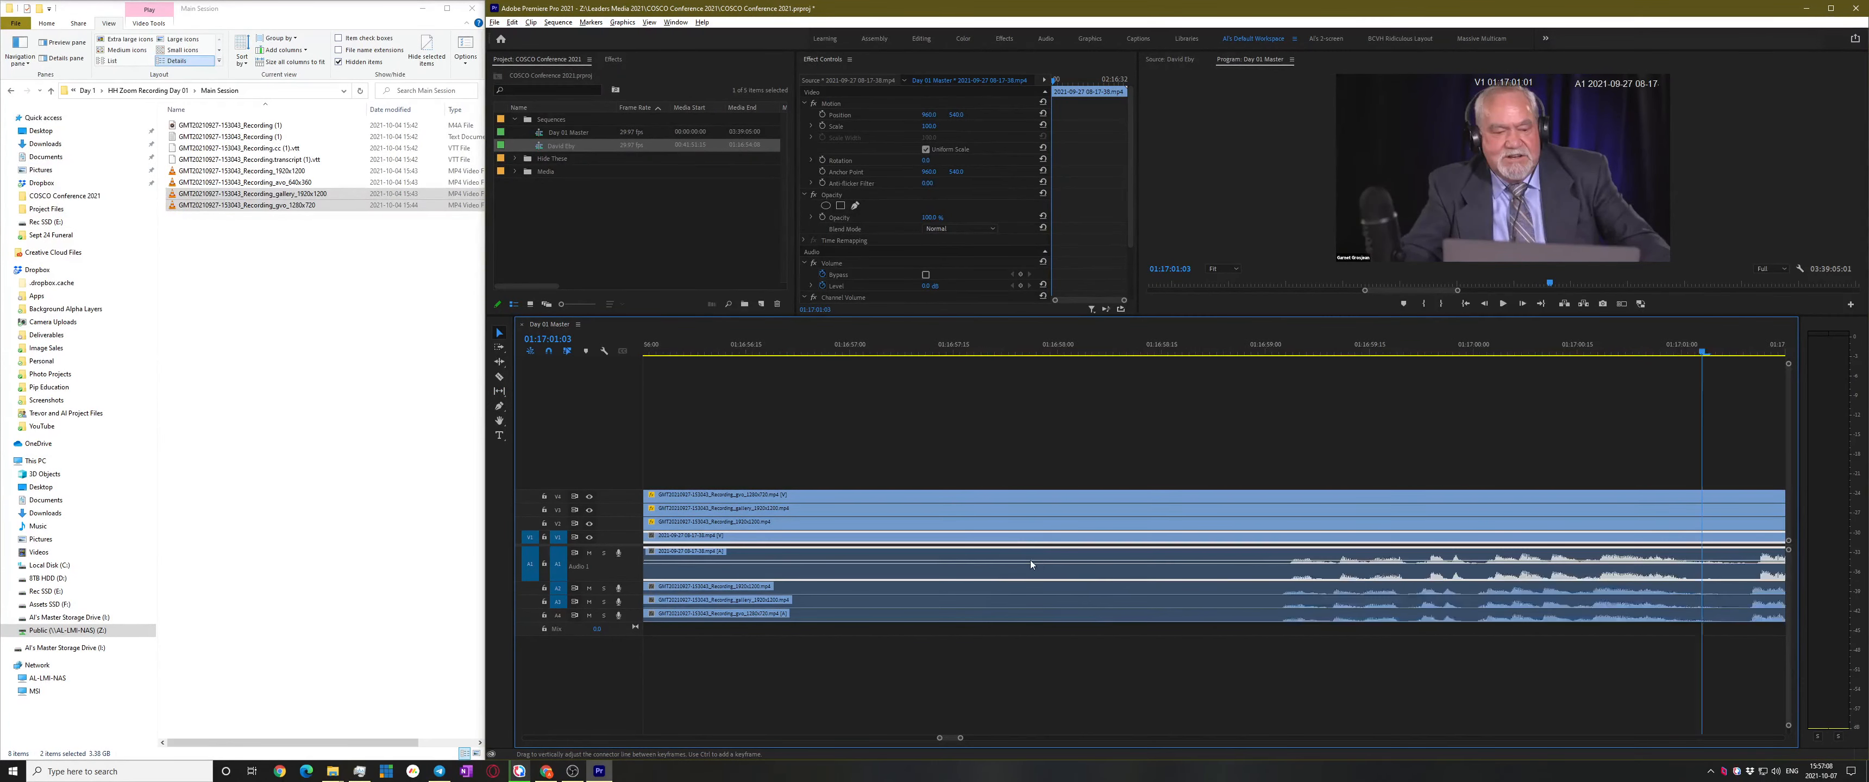
scroll(1029, 561, "down", 3)
left_click_drag(812, 568, 813, 569)
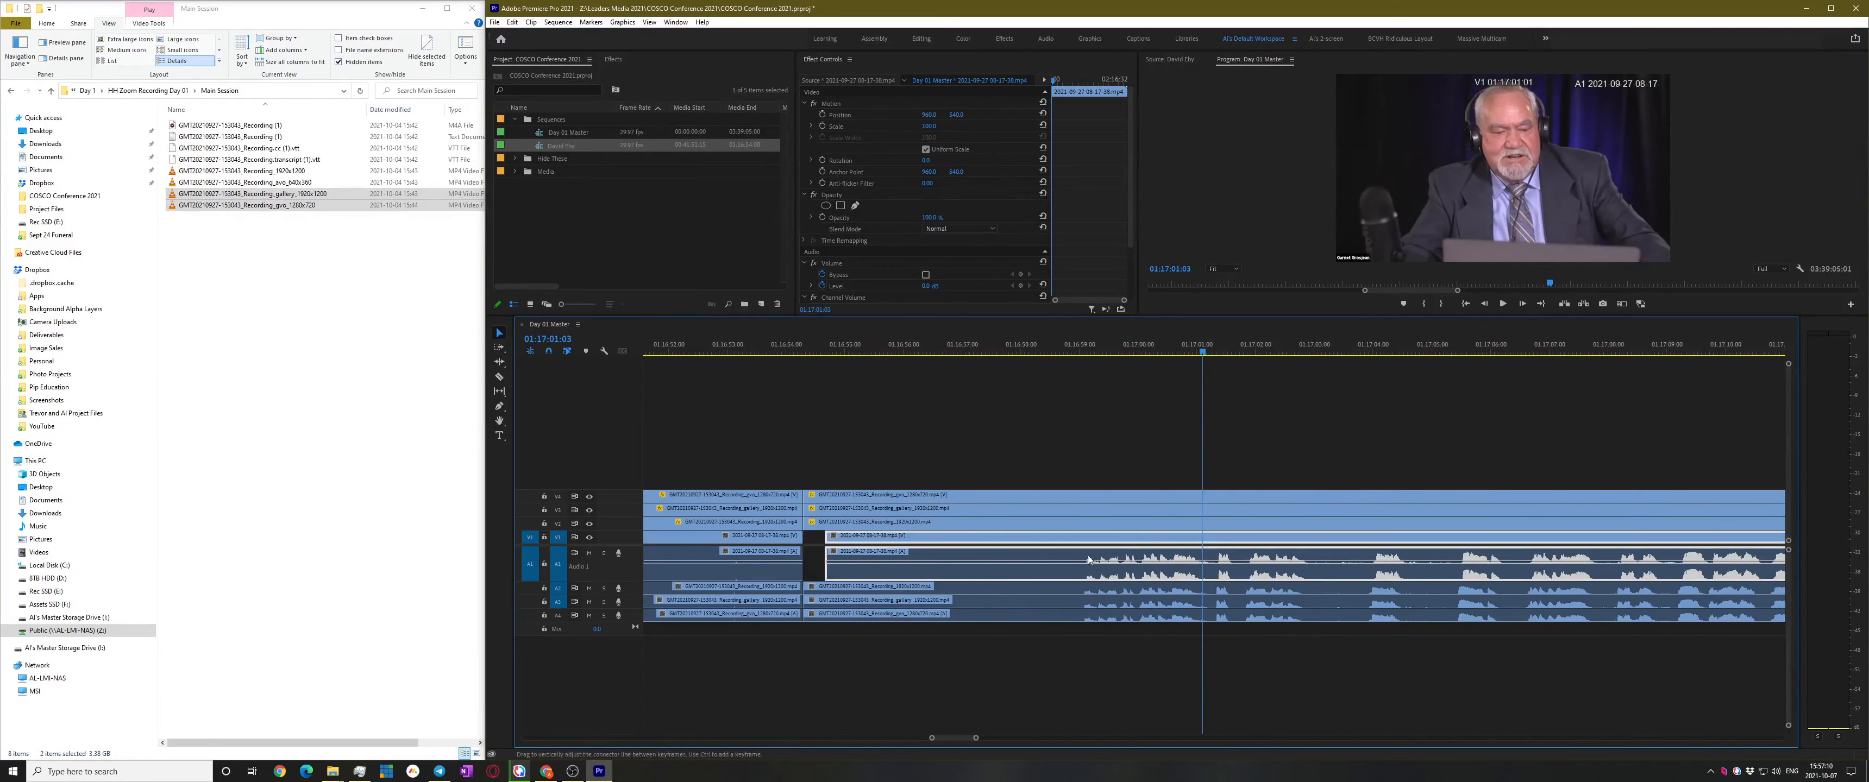
scroll(1127, 574, "up", 4)
Nudge the clip one frame earlier and extend its start left to close the gap
key("n")
key("v")
left_click_drag(1051, 571, 1042, 578)
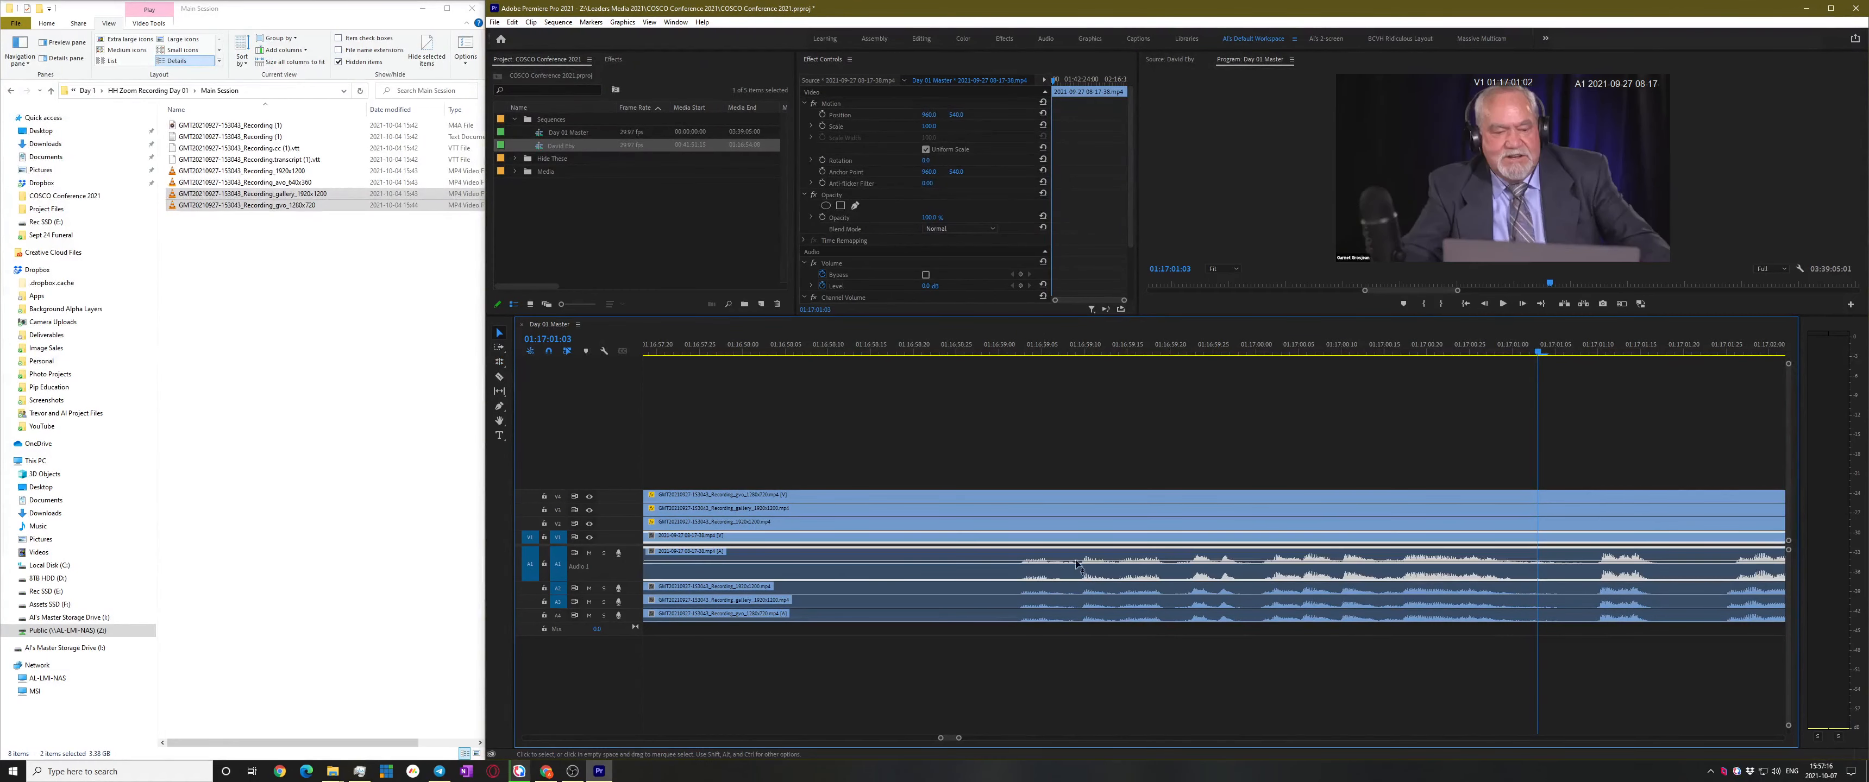
key("minus")
key("minus")
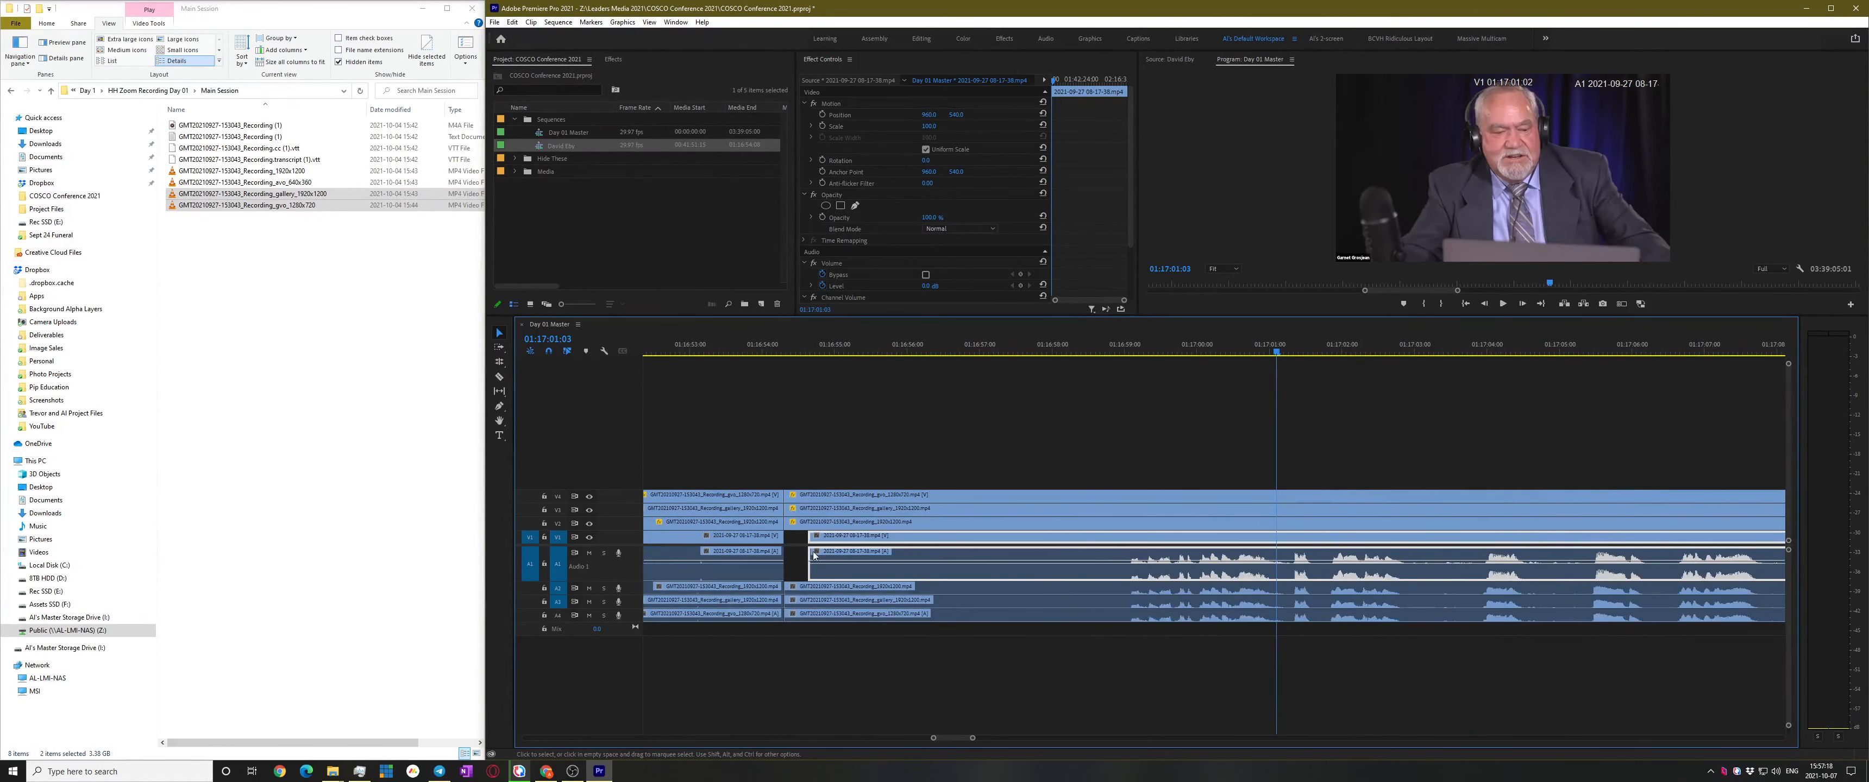
left_click_drag(807, 555, 785, 555)
left_click(1248, 453)
Play the Day 01 Master, skipping along the ruler from about 01:17:18 to 01:17:46
key("space")
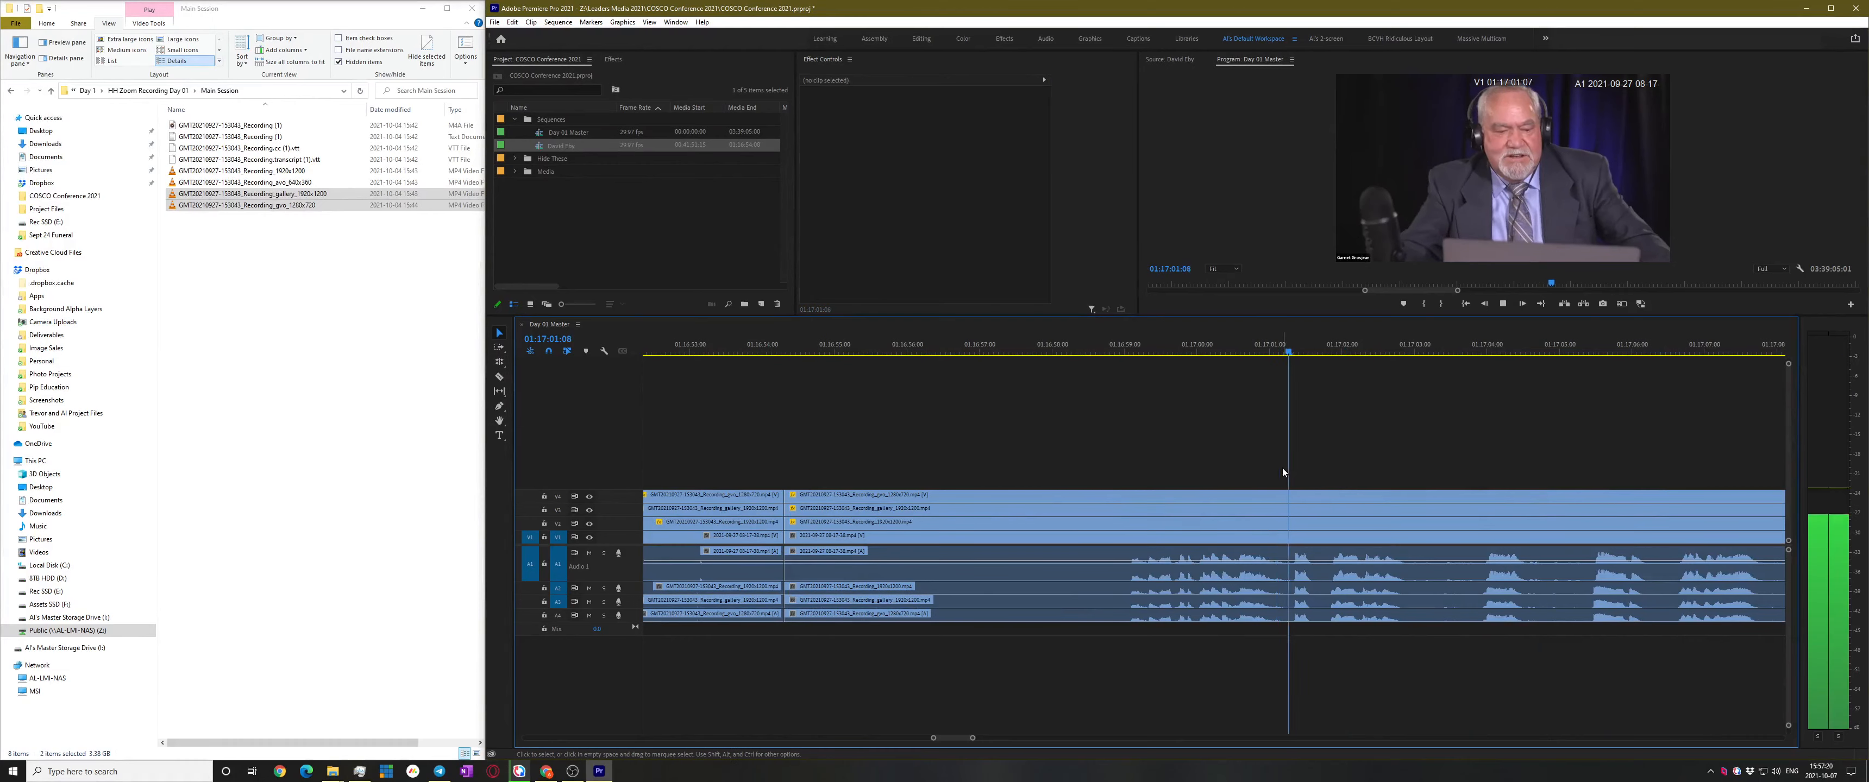
key("minus")
key("minus")
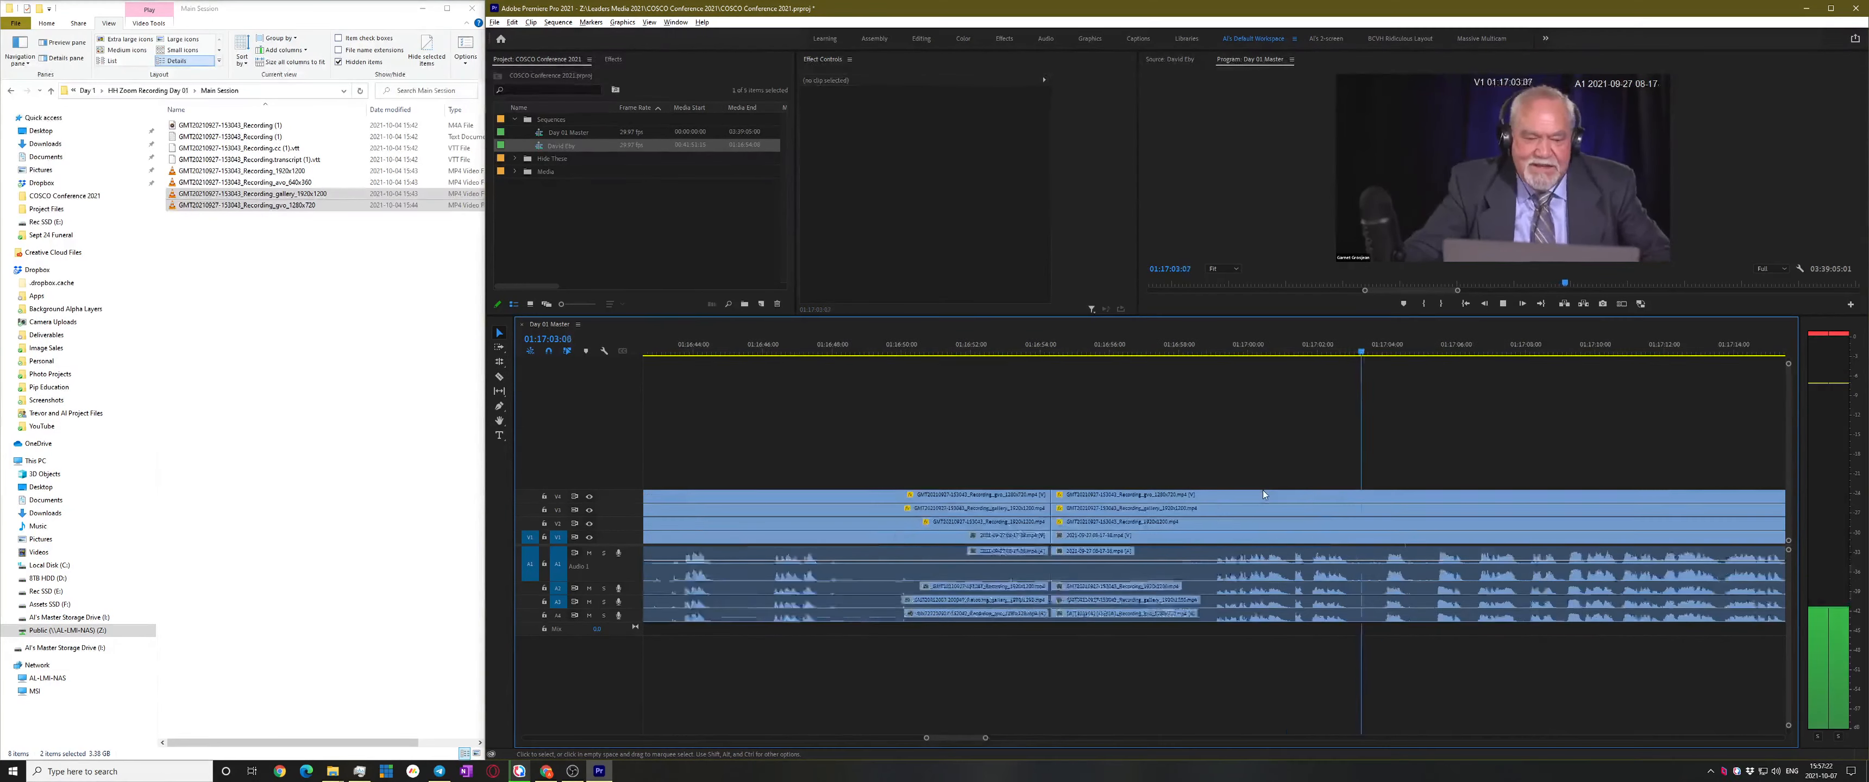
key("minus")
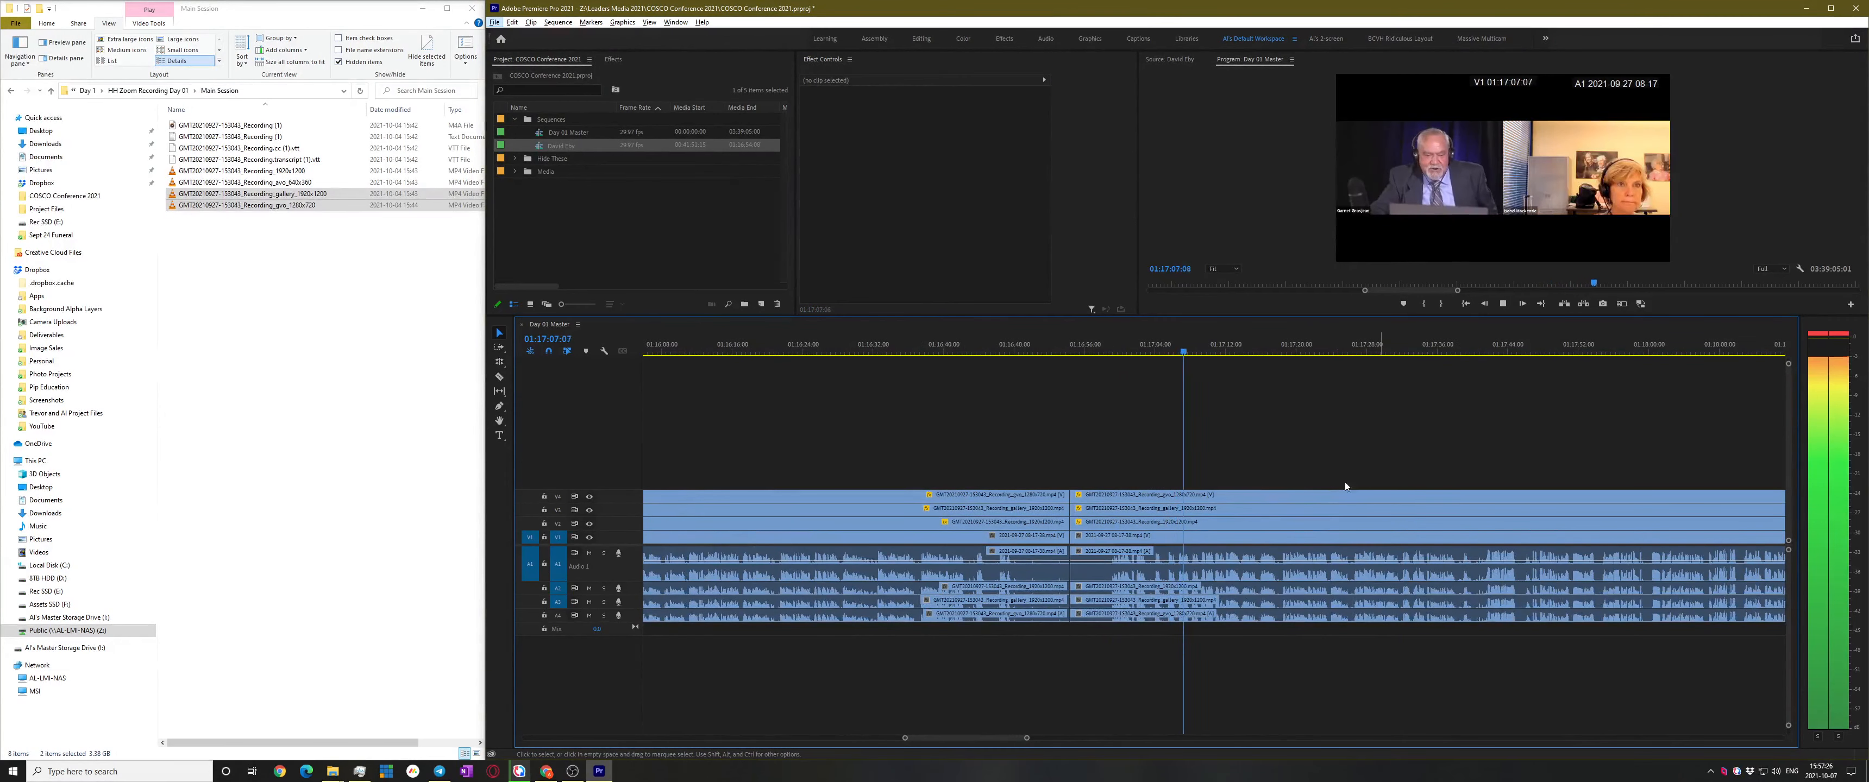
scroll(1364, 470, "up", 2)
scroll(1360, 461, "up", 2)
key("space")
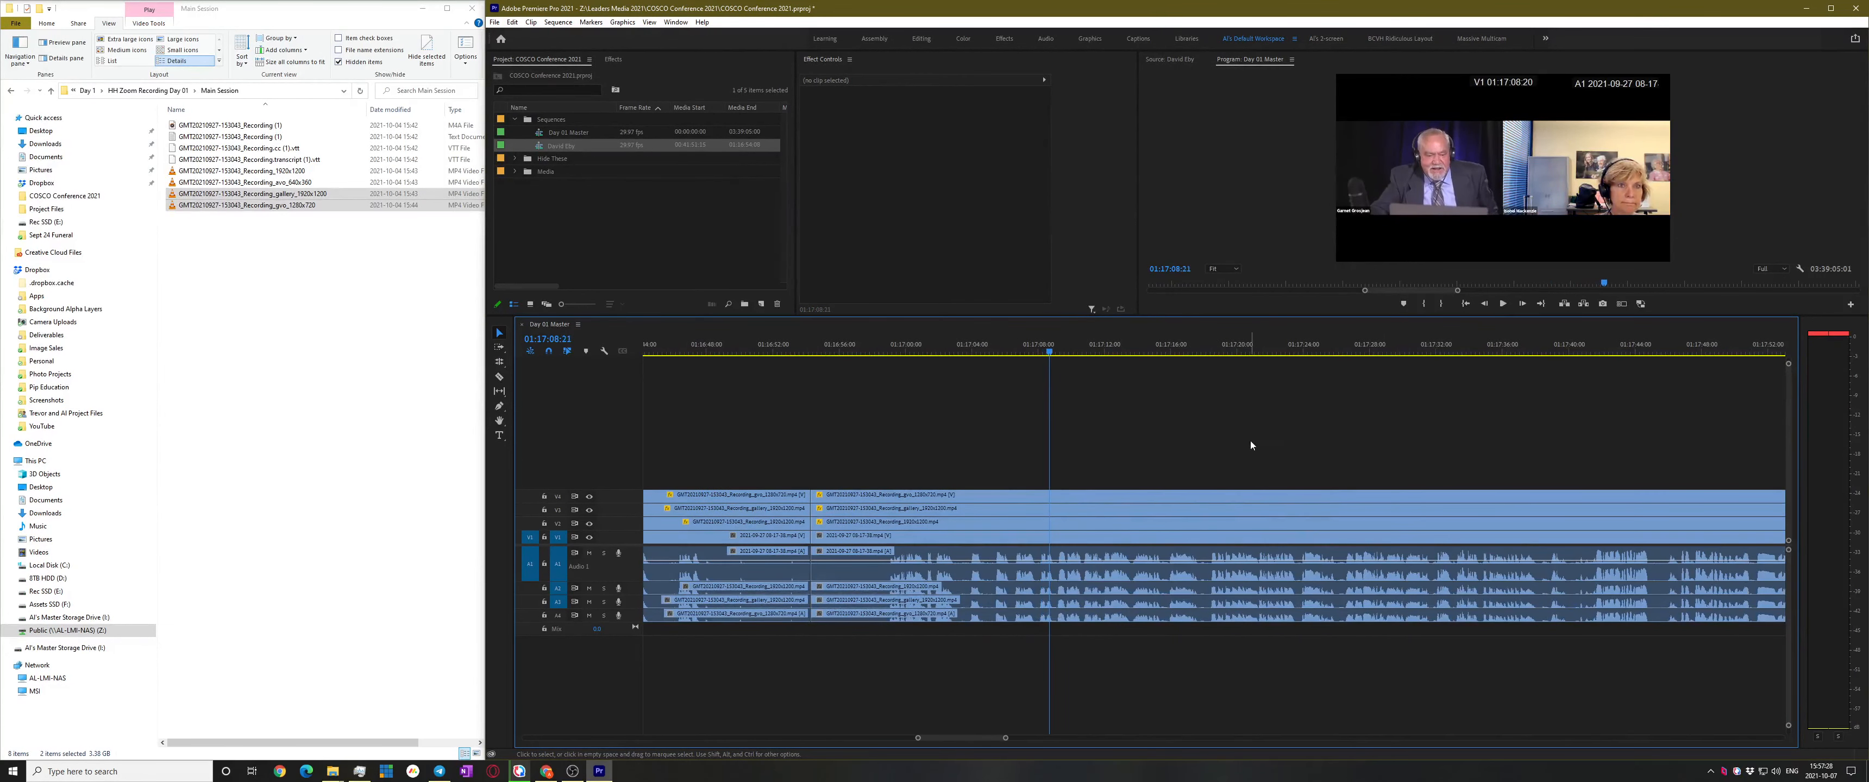
key("space")
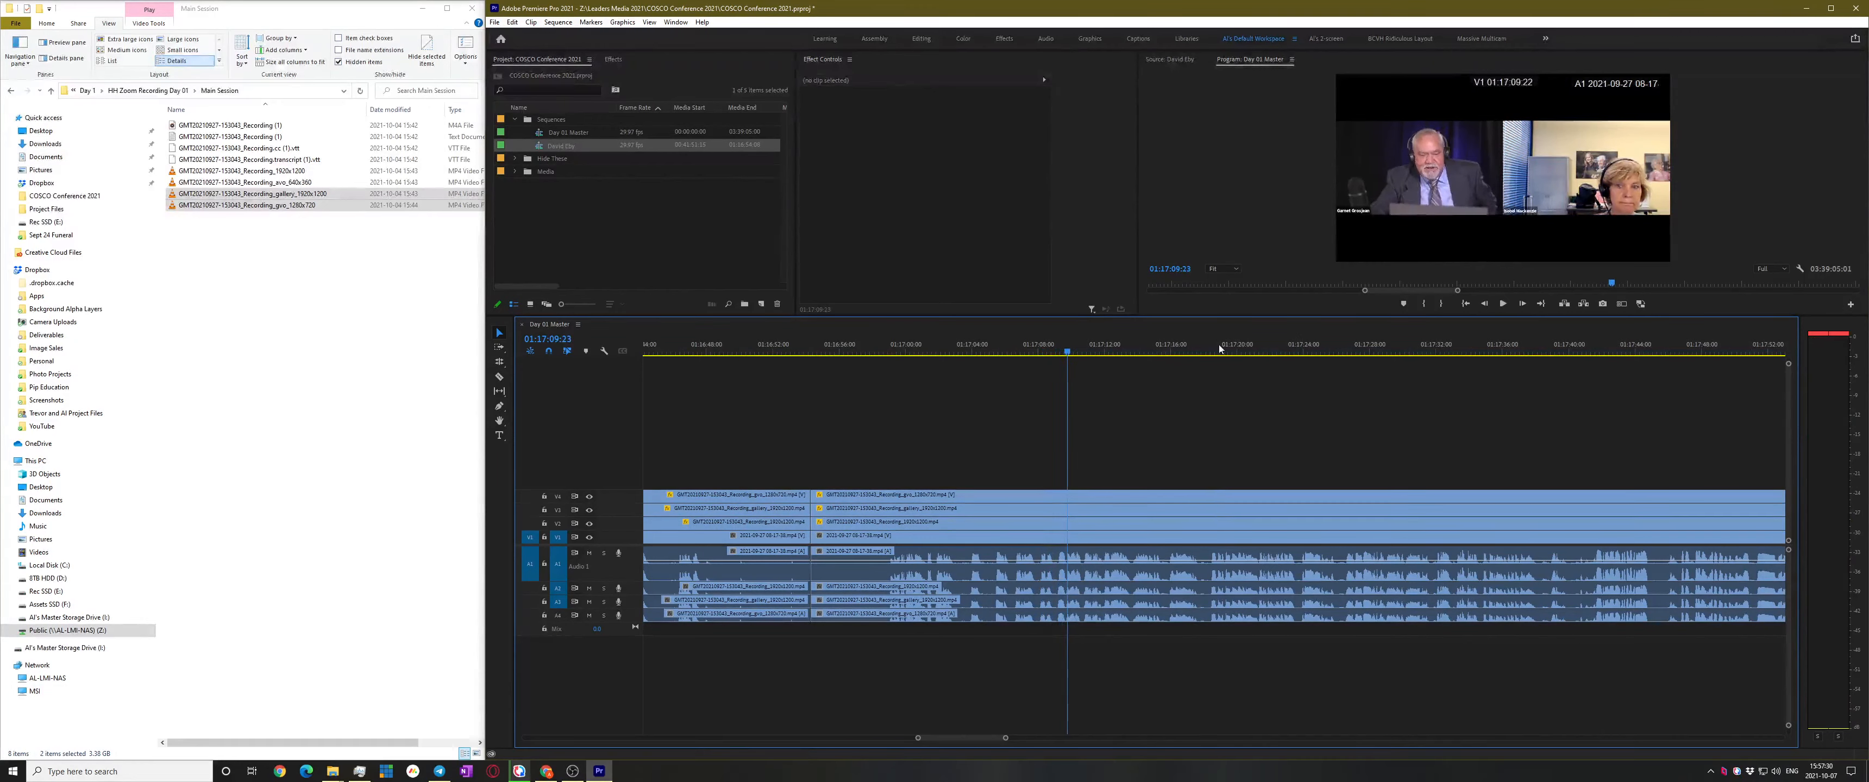
left_click(1218, 346)
left_click(1291, 346)
scroll(1397, 412, "down", 1)
scroll(1364, 446, "down", 4)
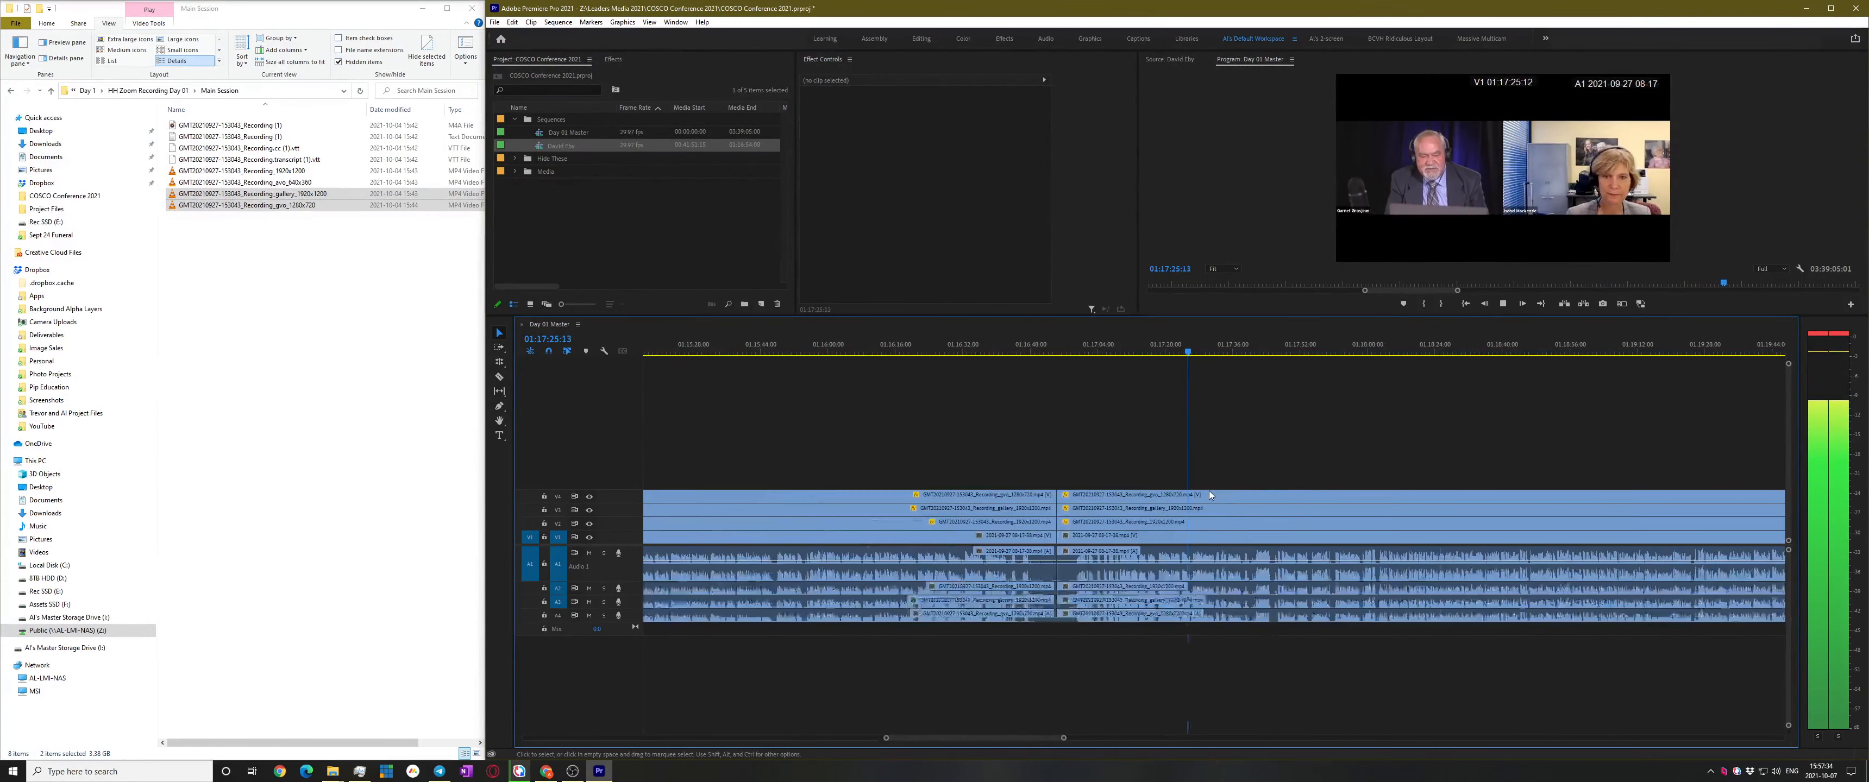
scroll(1234, 492, "up", 2)
left_click(1223, 350)
left_click(1342, 348)
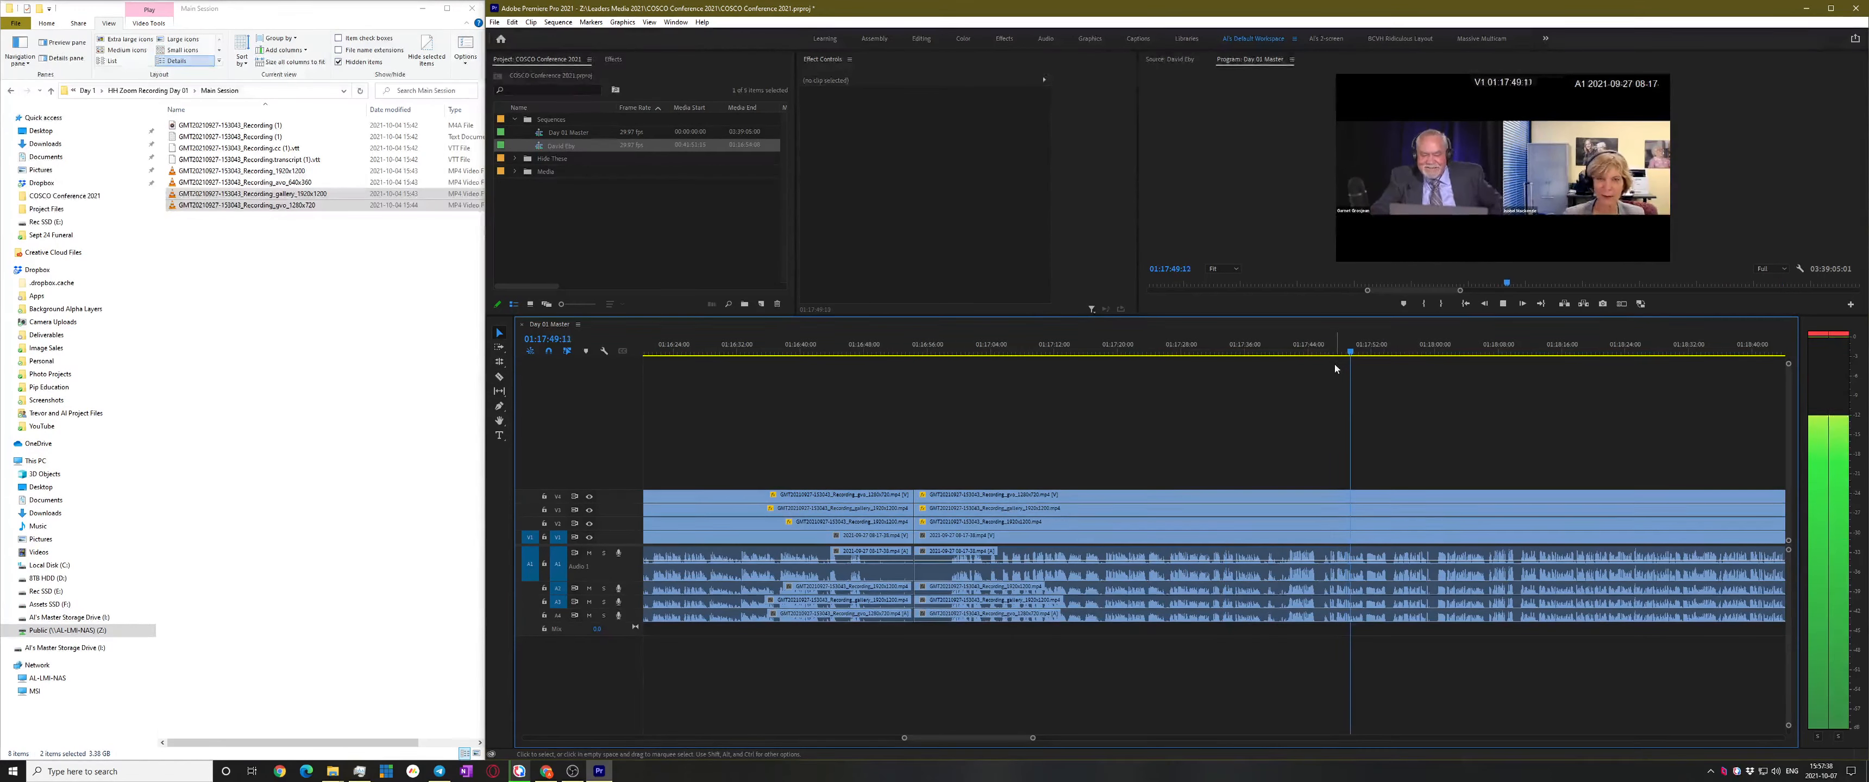
left_click(1327, 350)
Park the playhead exactly on the speaker change at 01:18:10:15
scroll(1423, 431, "up", 3)
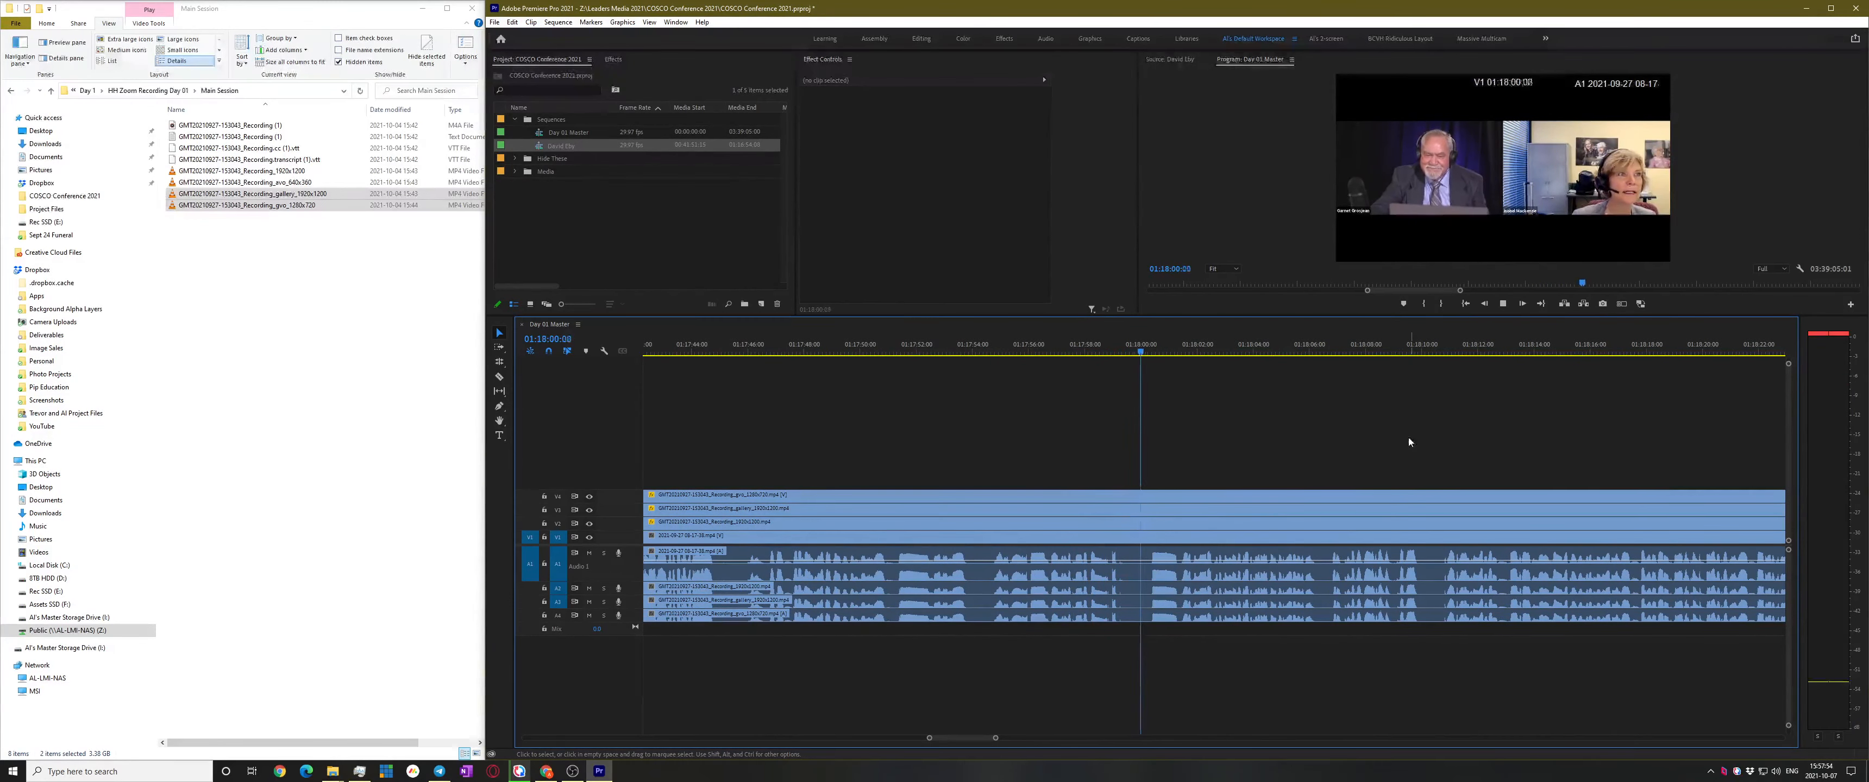
scroll(1288, 428, "down", 1)
left_click(1220, 350)
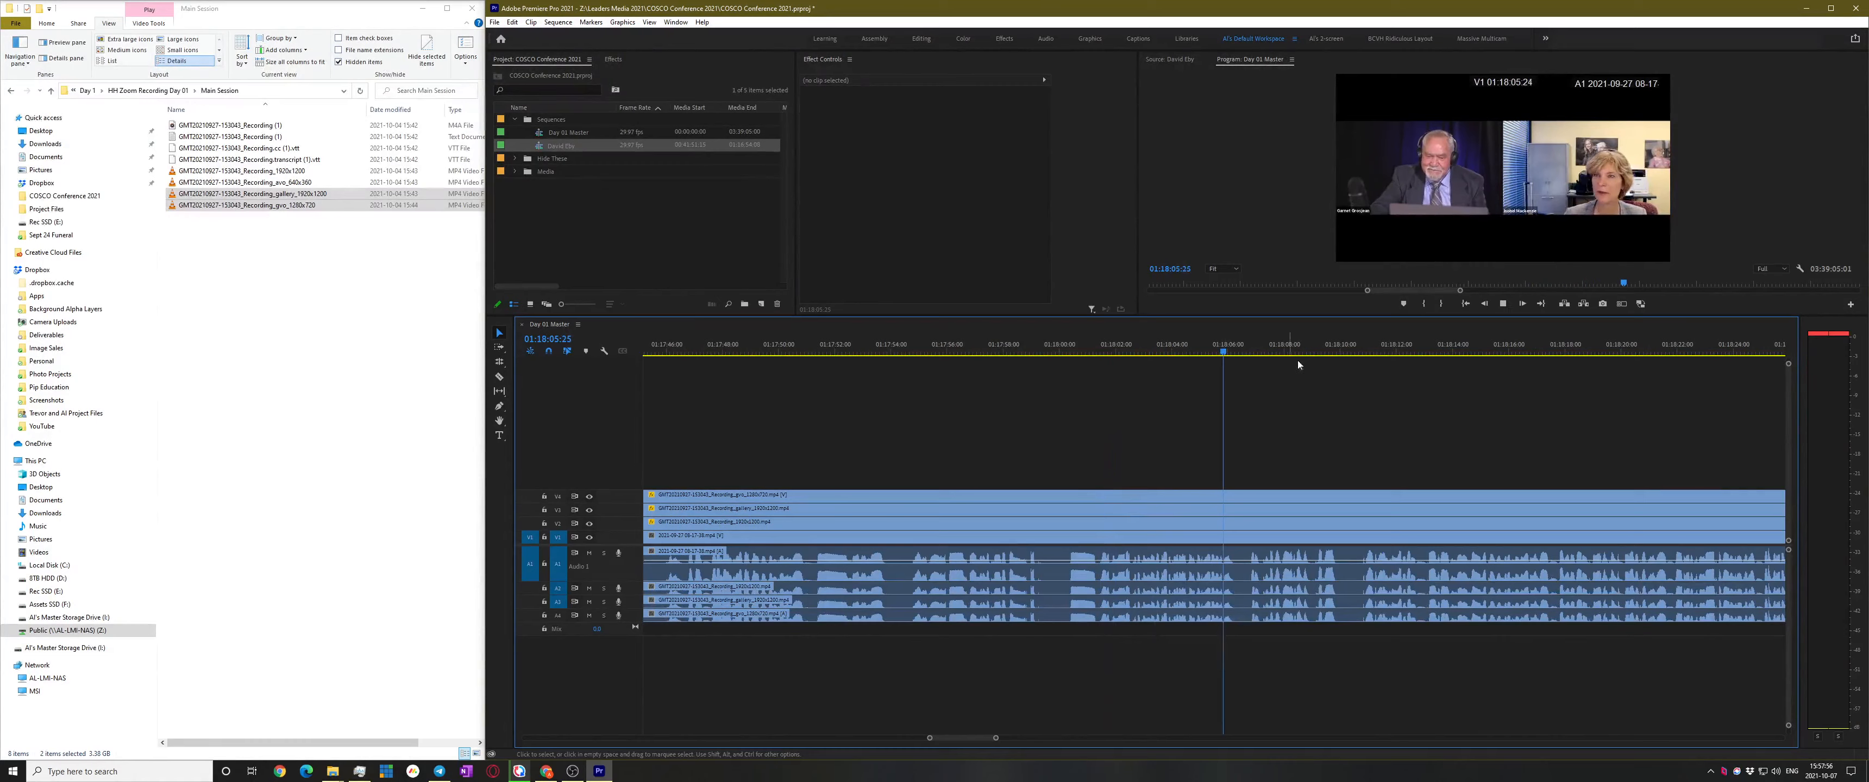
left_click(1366, 349)
scroll(1401, 380, "down", 6)
left_click_drag(1289, 351, 1257, 354)
Razor every track at 01:18:10:15 with the C tool
key("c")
left_click(1257, 511, "shift")
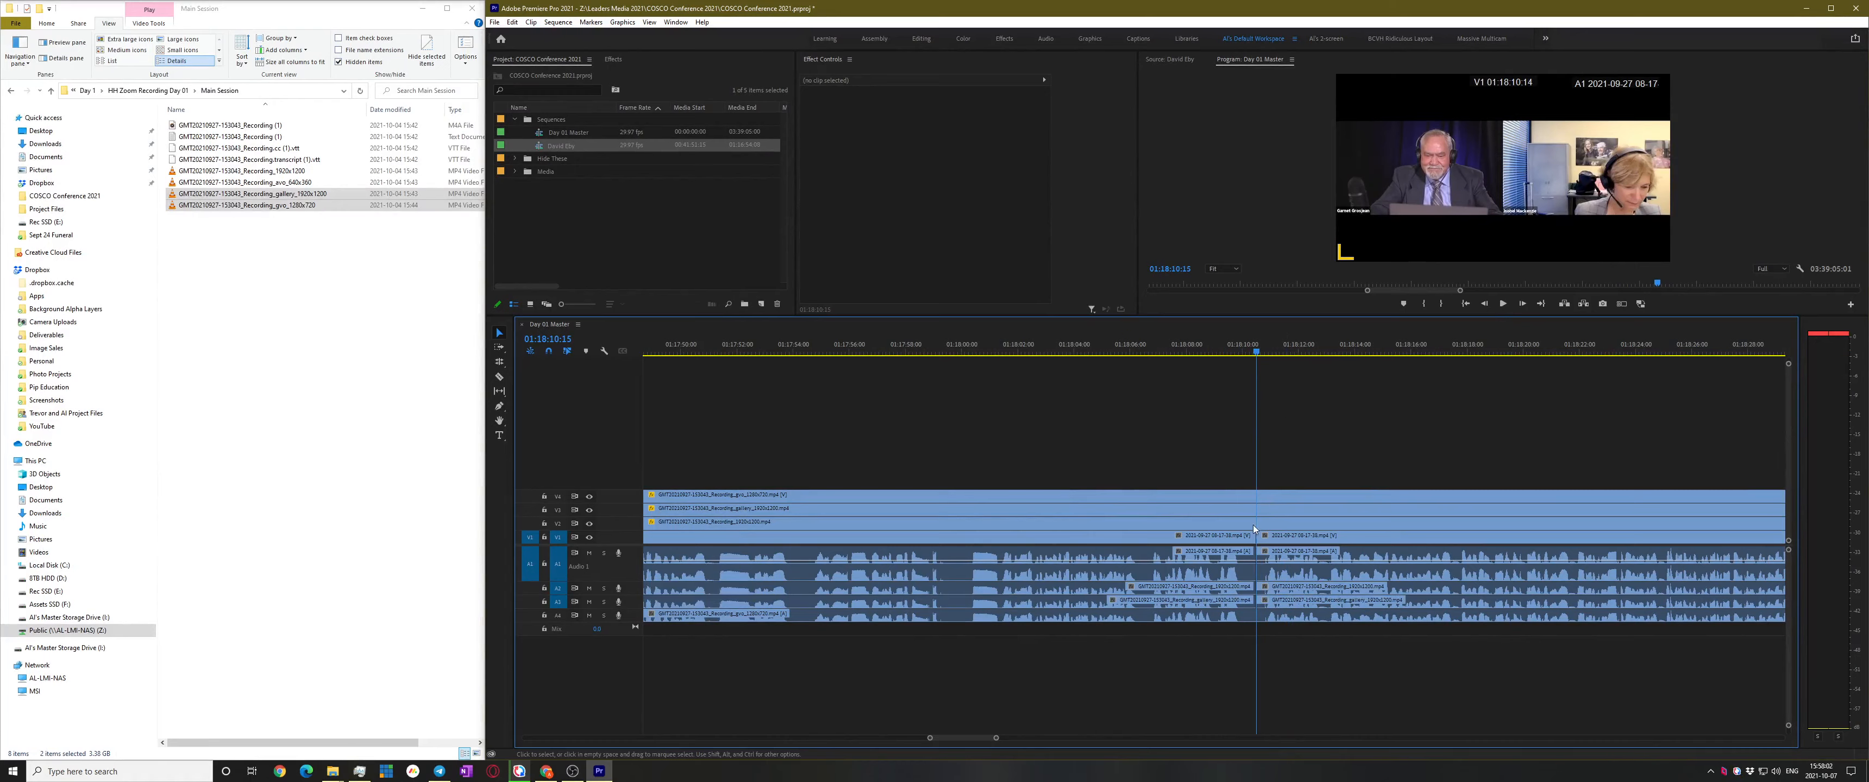
scroll(1140, 540, "down", 5)
Roll the new cut about 11 frames earlier on the video track and the A2/A3 audio tracks
scroll(1161, 553, "up", 8)
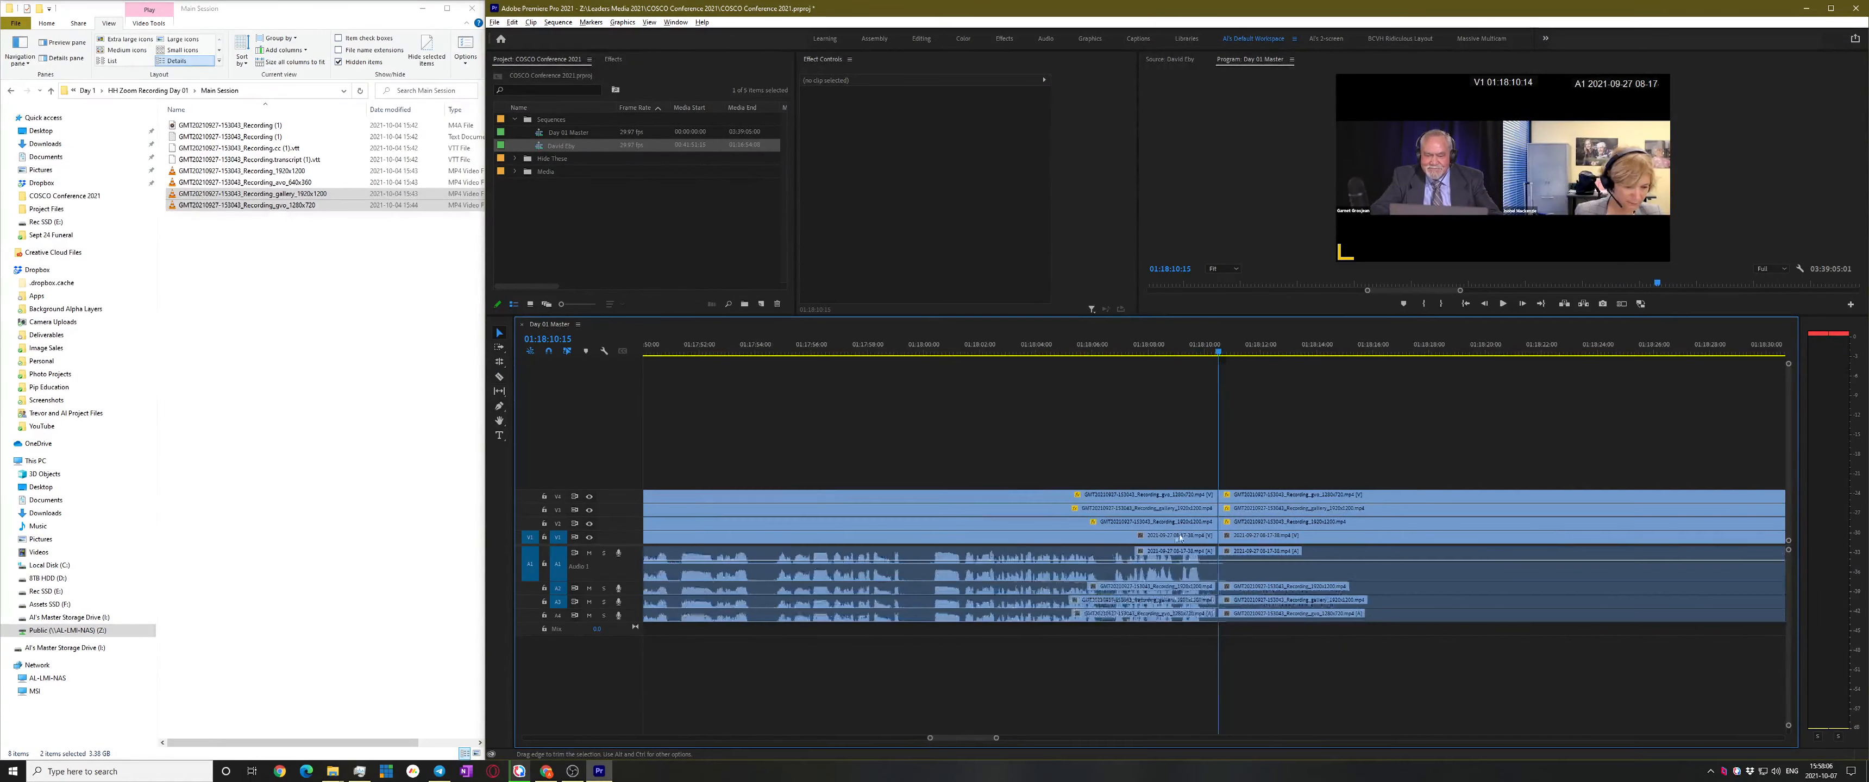
left_click_drag(1196, 435, 1233, 638)
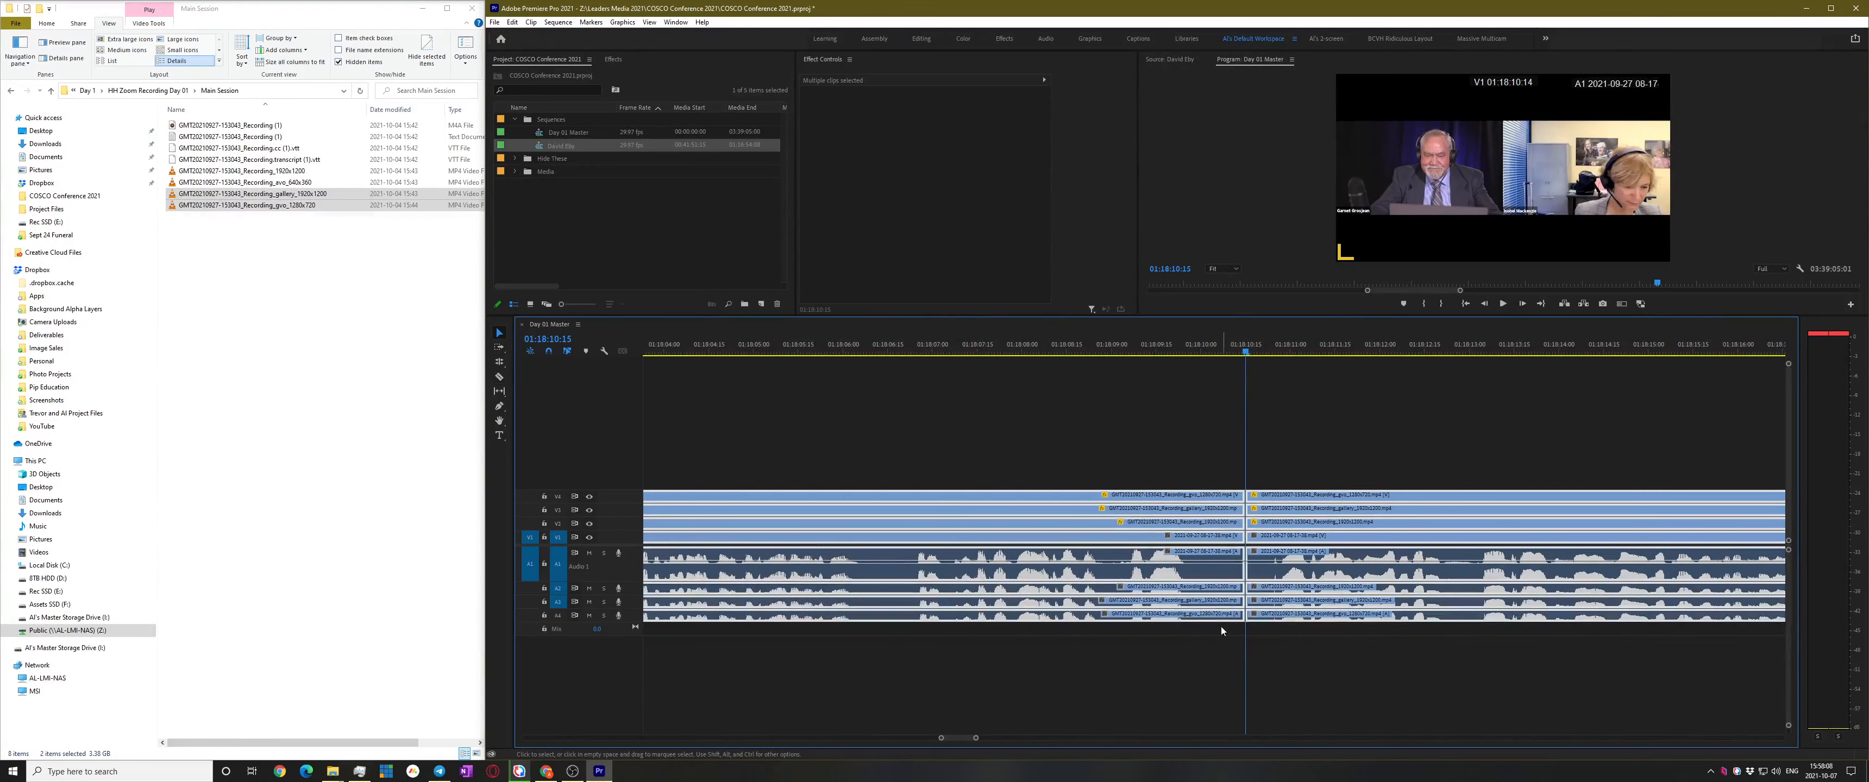
left_click_drag(1240, 526, 1207, 495)
key("v")
left_click(1289, 479)
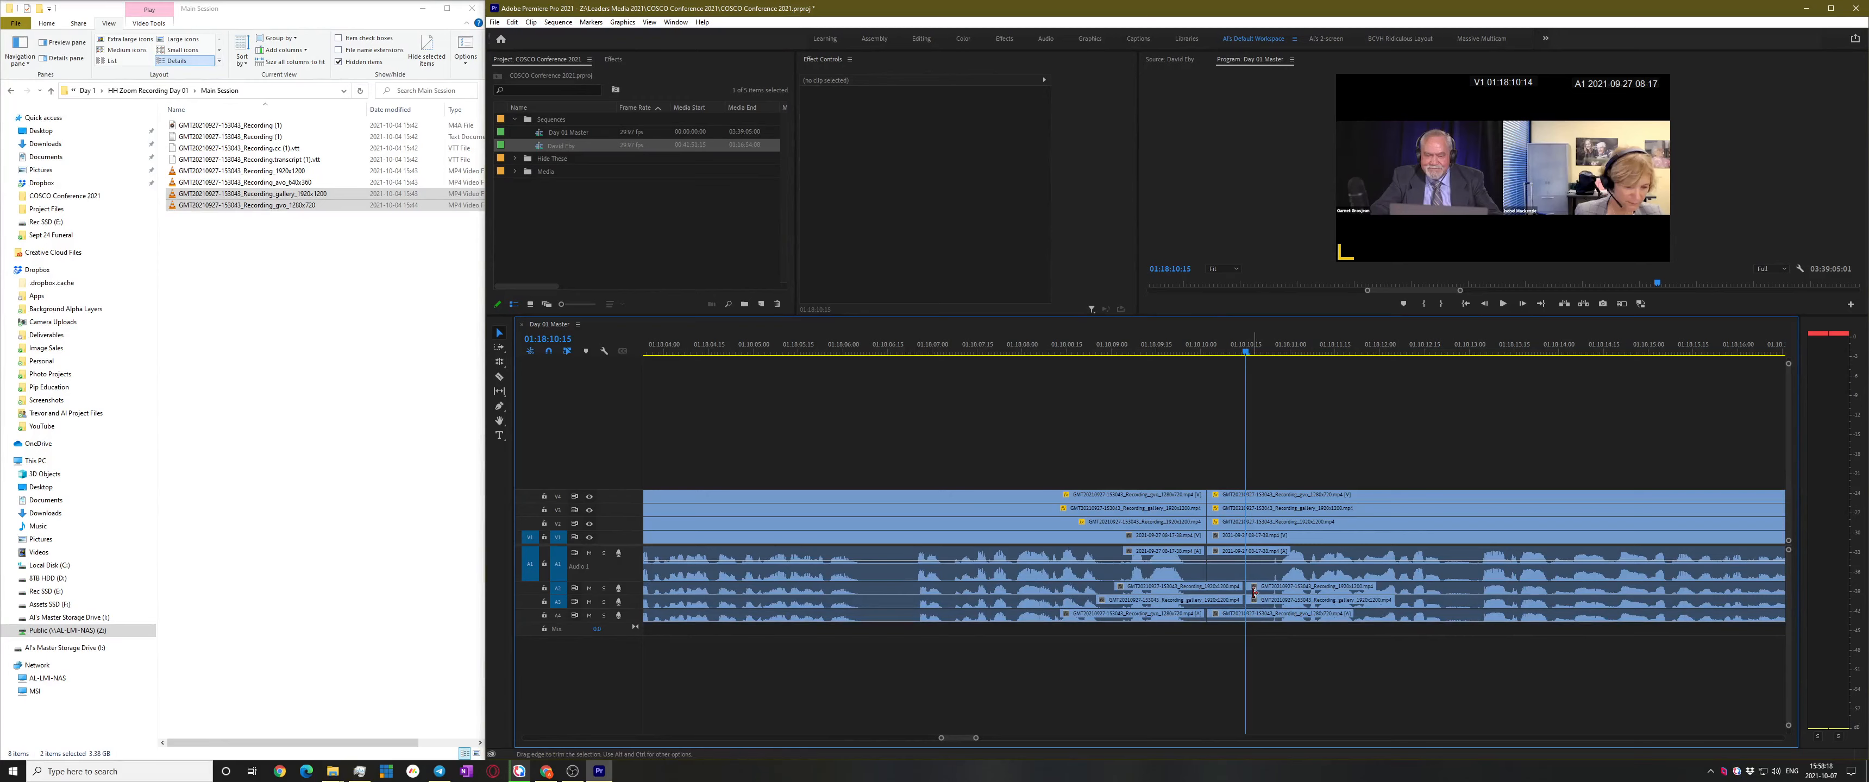
left_click_drag(1247, 586, 1207, 599)
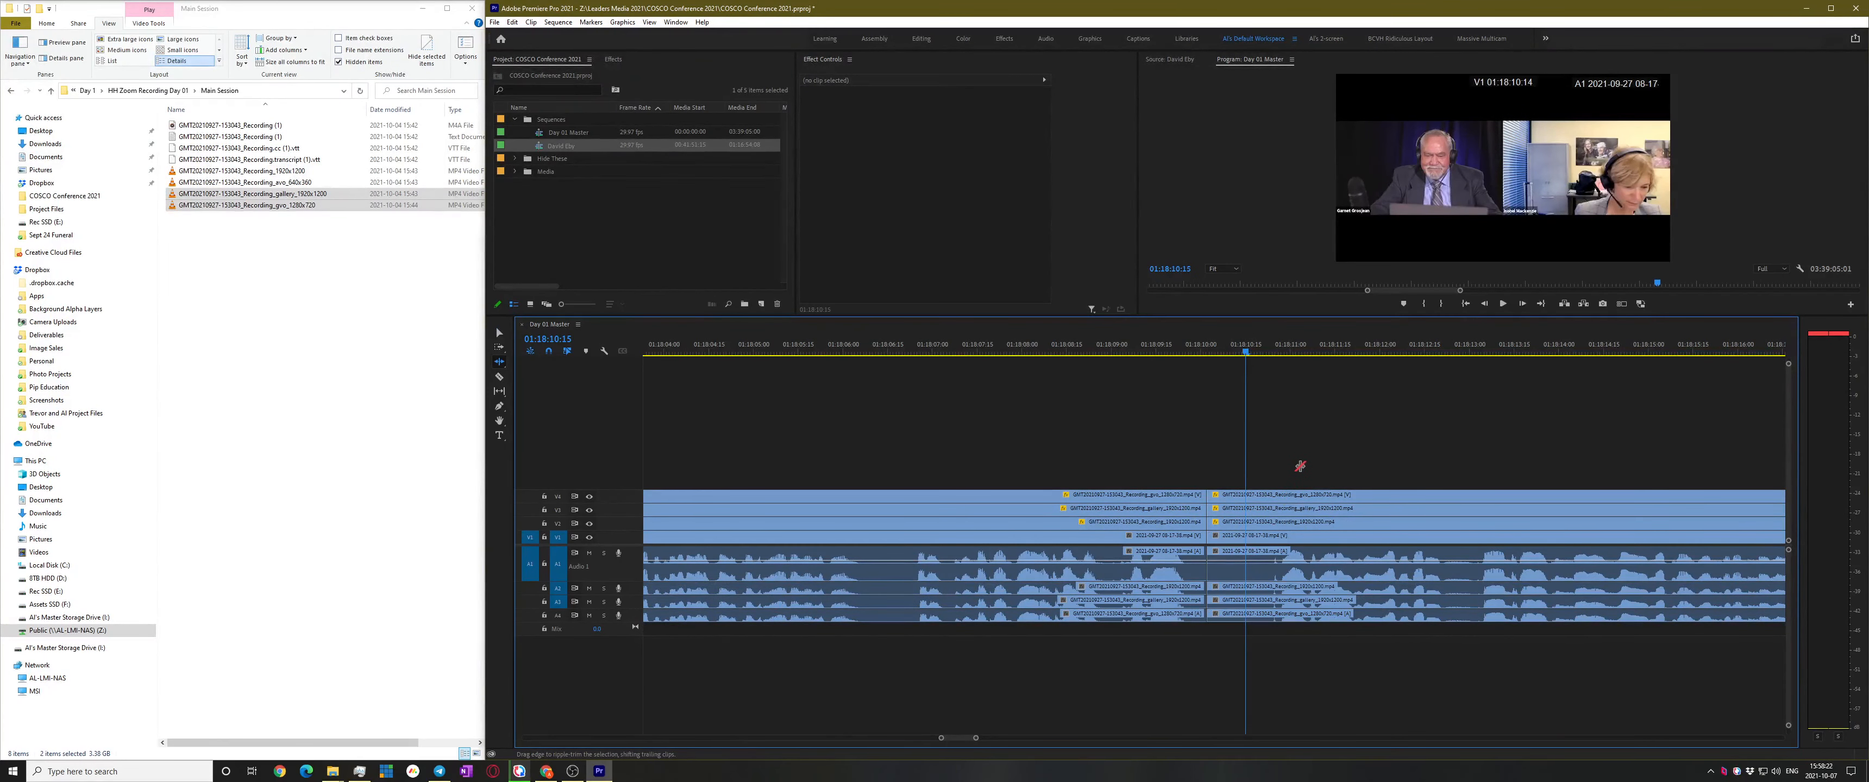
Scrub the playhead ahead past 01:22:23 to 01:27:01
scroll(1250, 521, "down", 15)
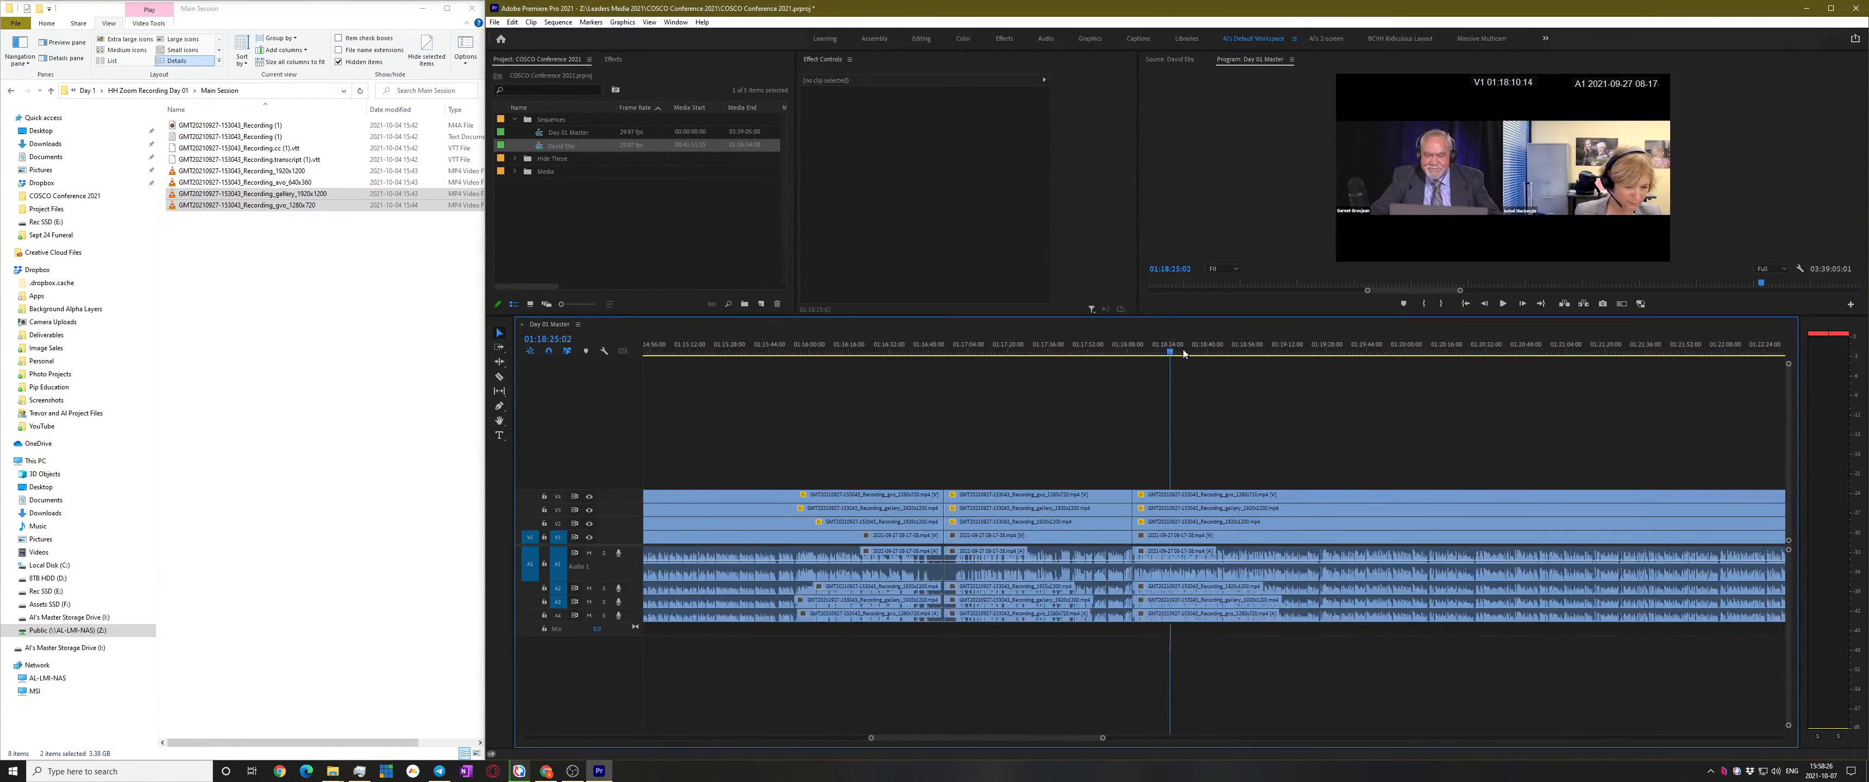
left_click_drag(1184, 354, 1487, 355)
scroll(1279, 463, "down", 5)
scroll(1210, 487, "down", 2)
left_click_drag(1133, 350, 1376, 352)
left_click_drag(1378, 291, 824, 361)
left_click(1389, 445)
scroll(1347, 480, "down", 1)
key("minus")
scroll(1173, 420, "down", 2)
left_click_drag(1153, 350, 1456, 352)
Play from 01:27:01 and skip ahead to around 01:37:46
scroll(1306, 444, "down", 2)
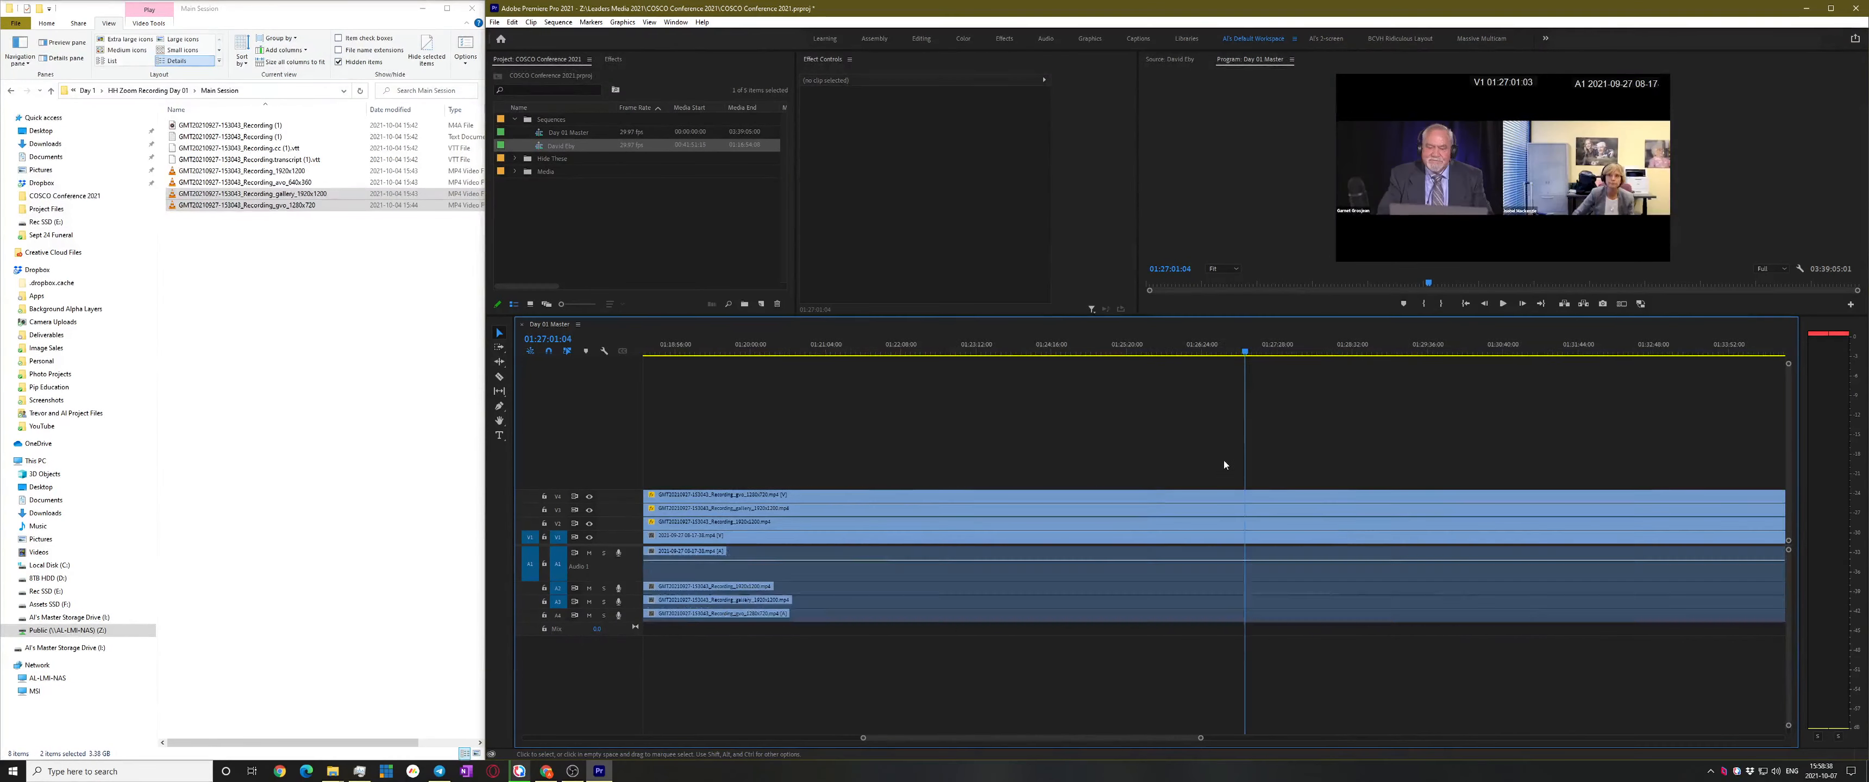
key("space")
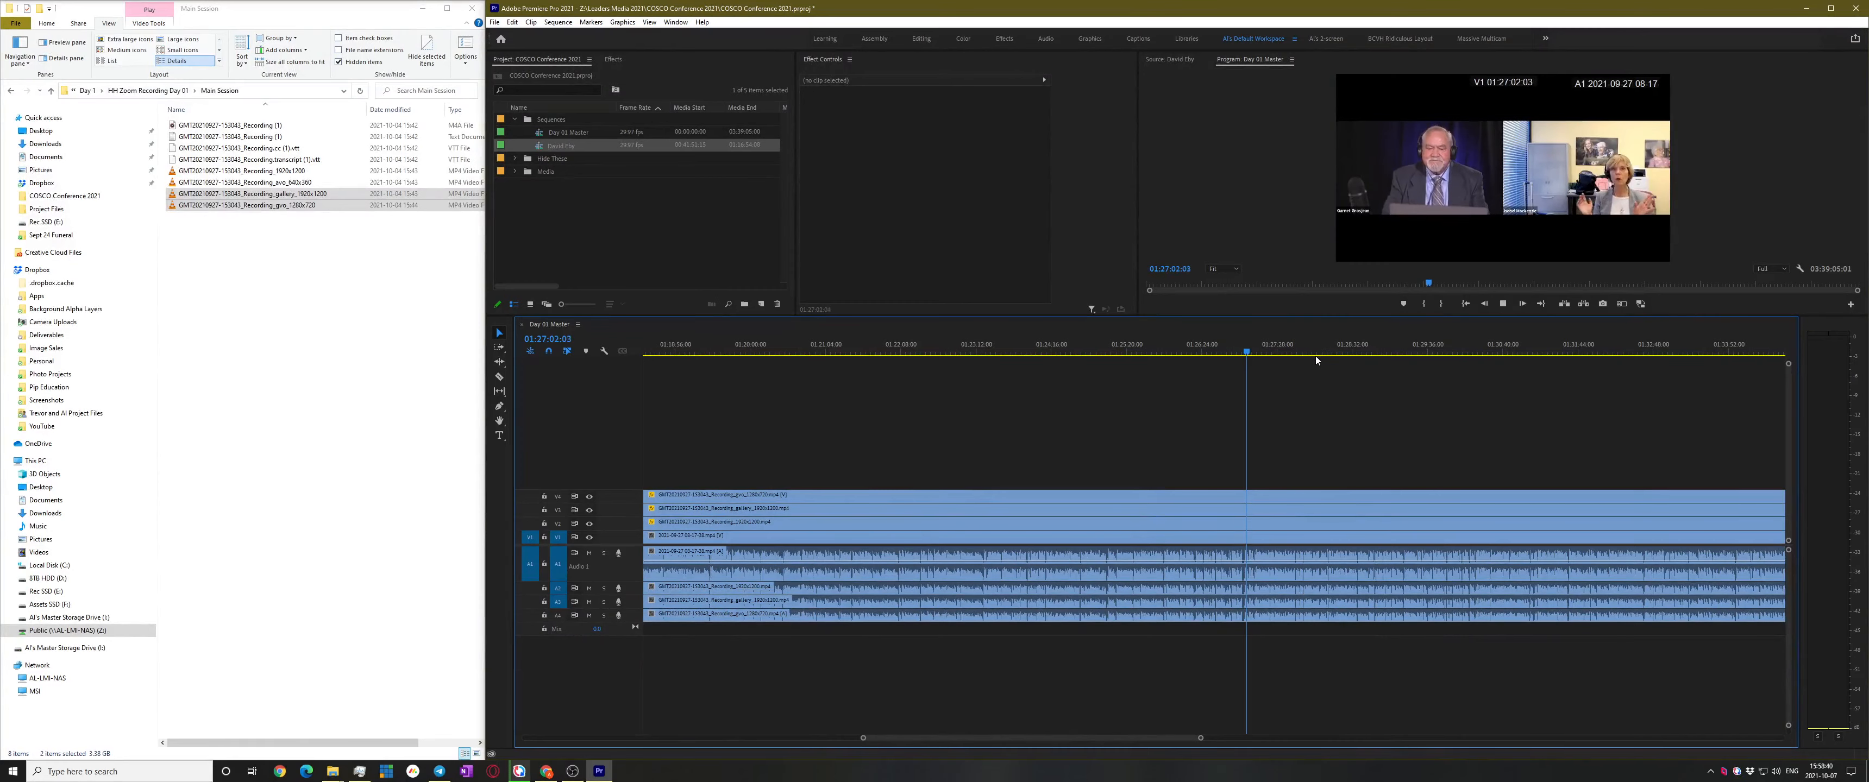
left_click(1344, 352)
scroll(1428, 393, "down", 3)
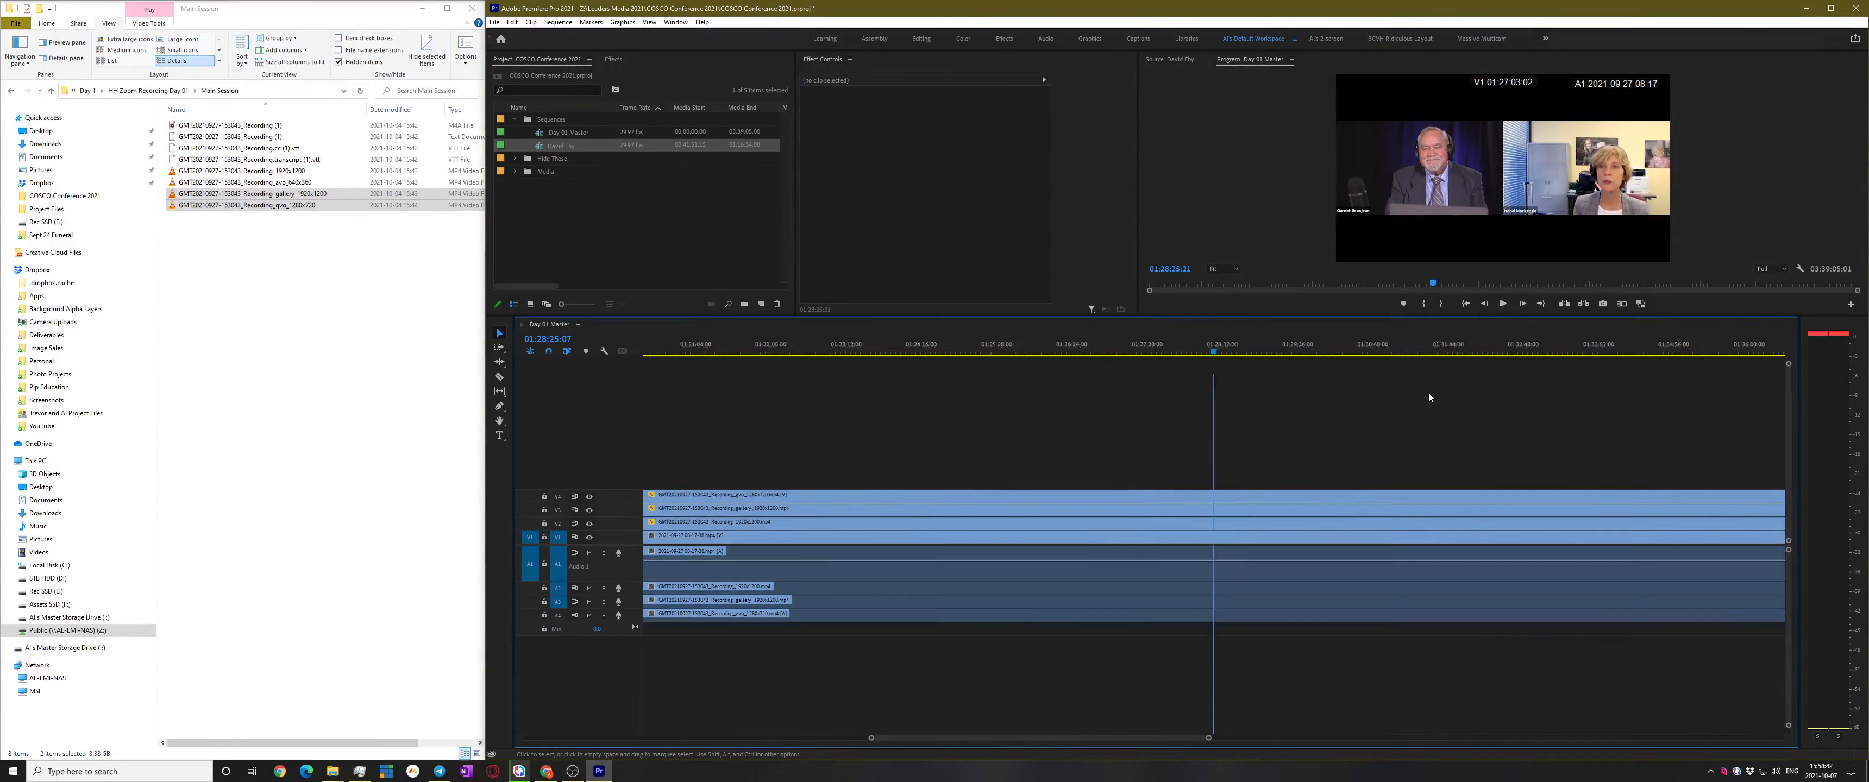
key("minus")
key("minus")
key("space")
key("space")
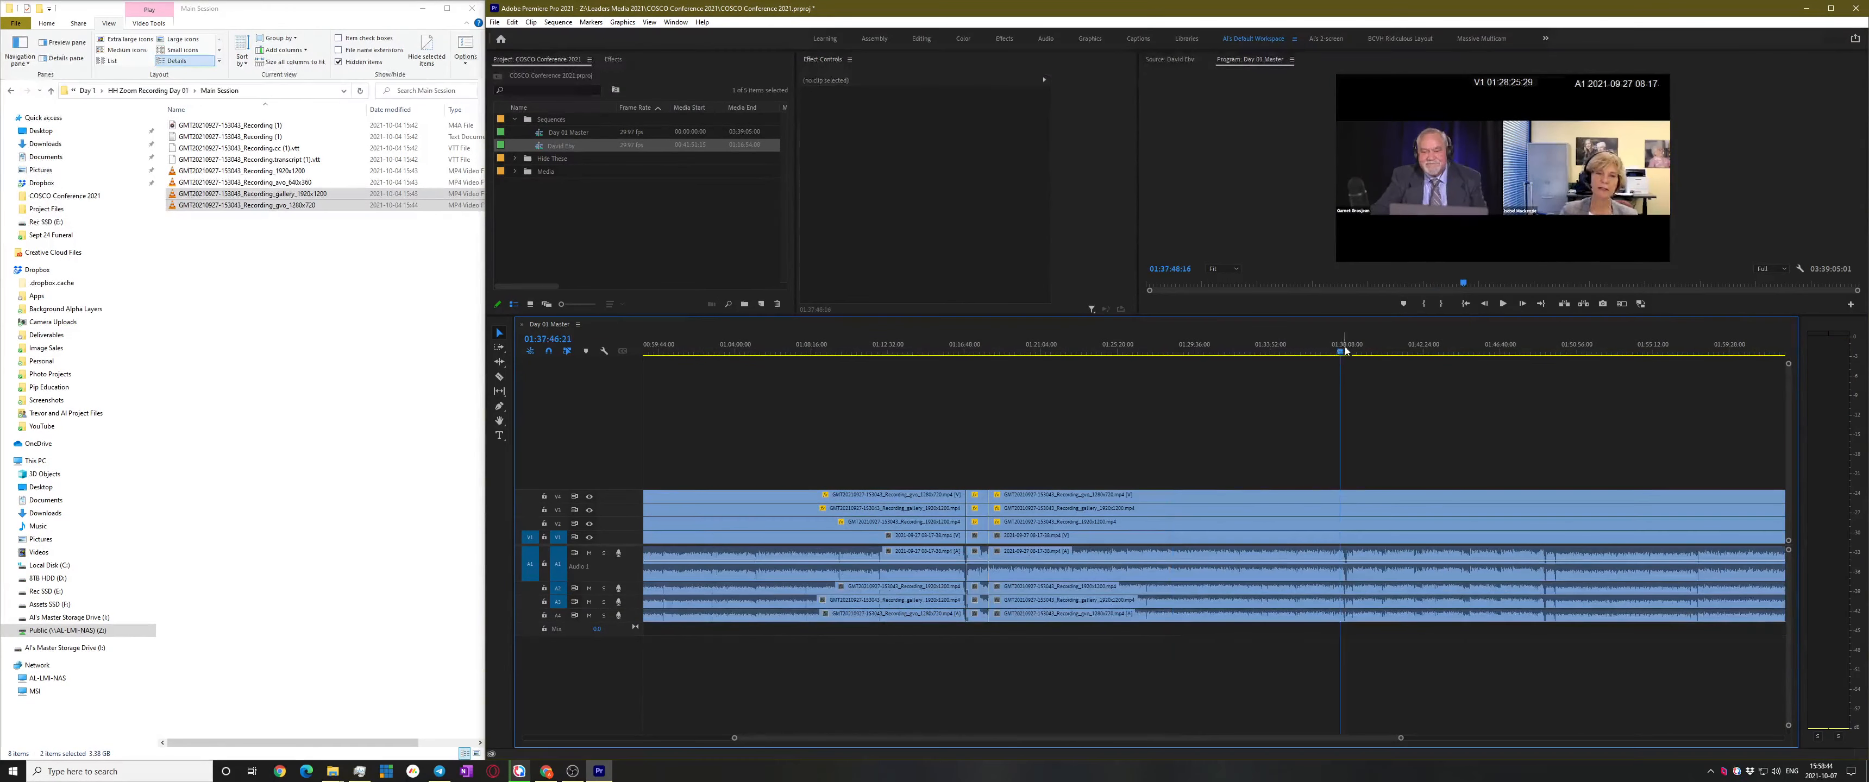
key("equal")
key("equal")
key("equal")
key("equal")
key("space")
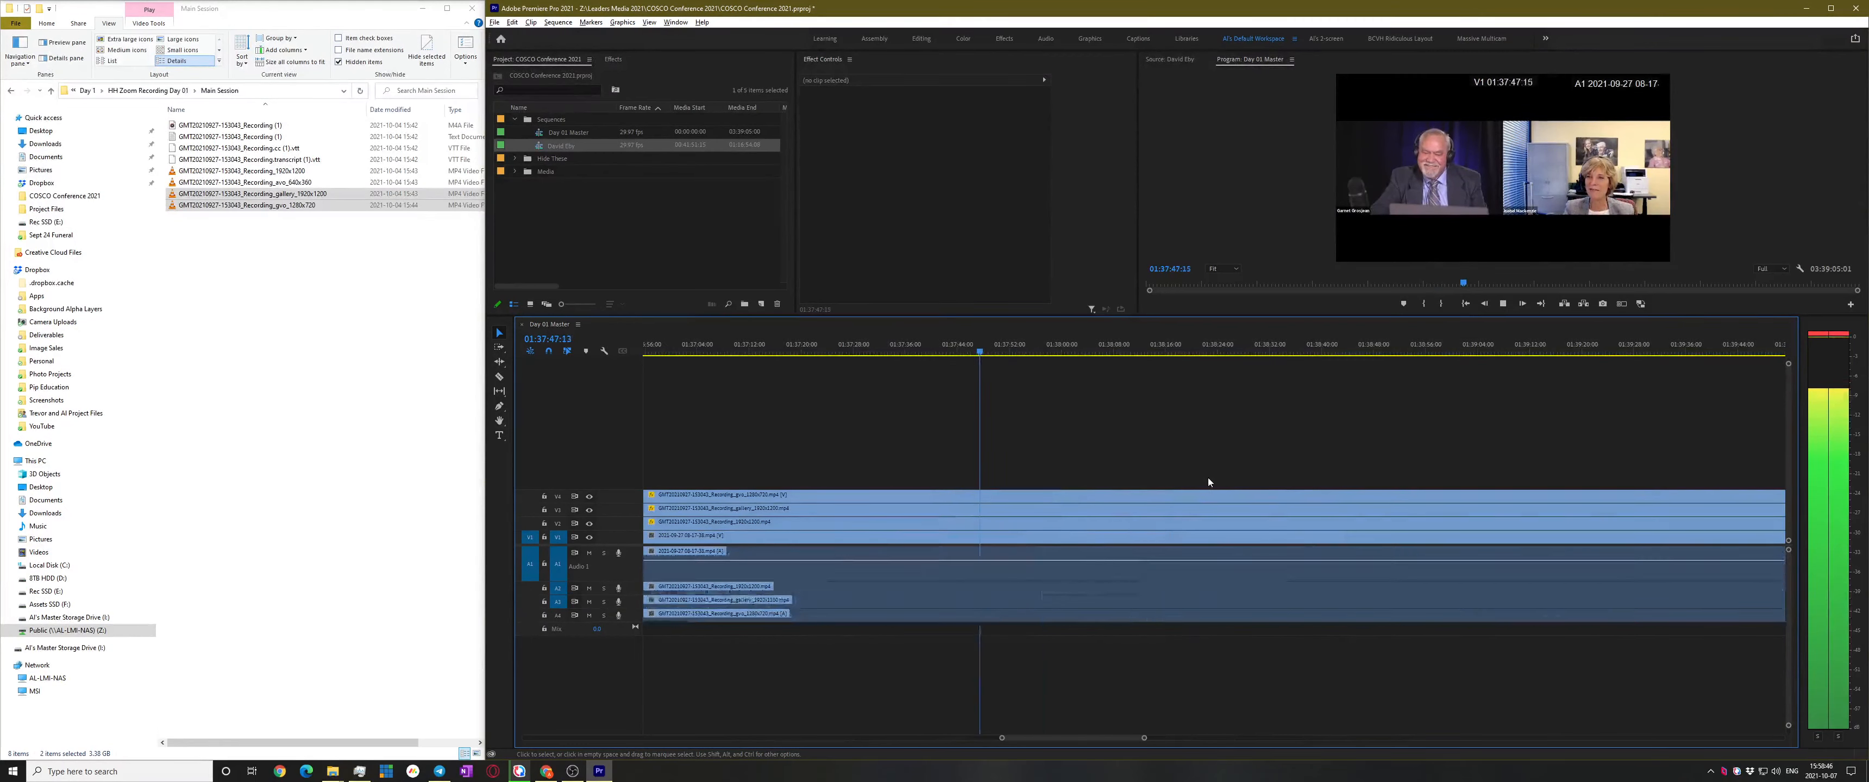
Scrub the playhead onto the speaker change at 01:38:02:22
scroll(1289, 421, "up", 5)
scroll(1301, 434, "up", 3)
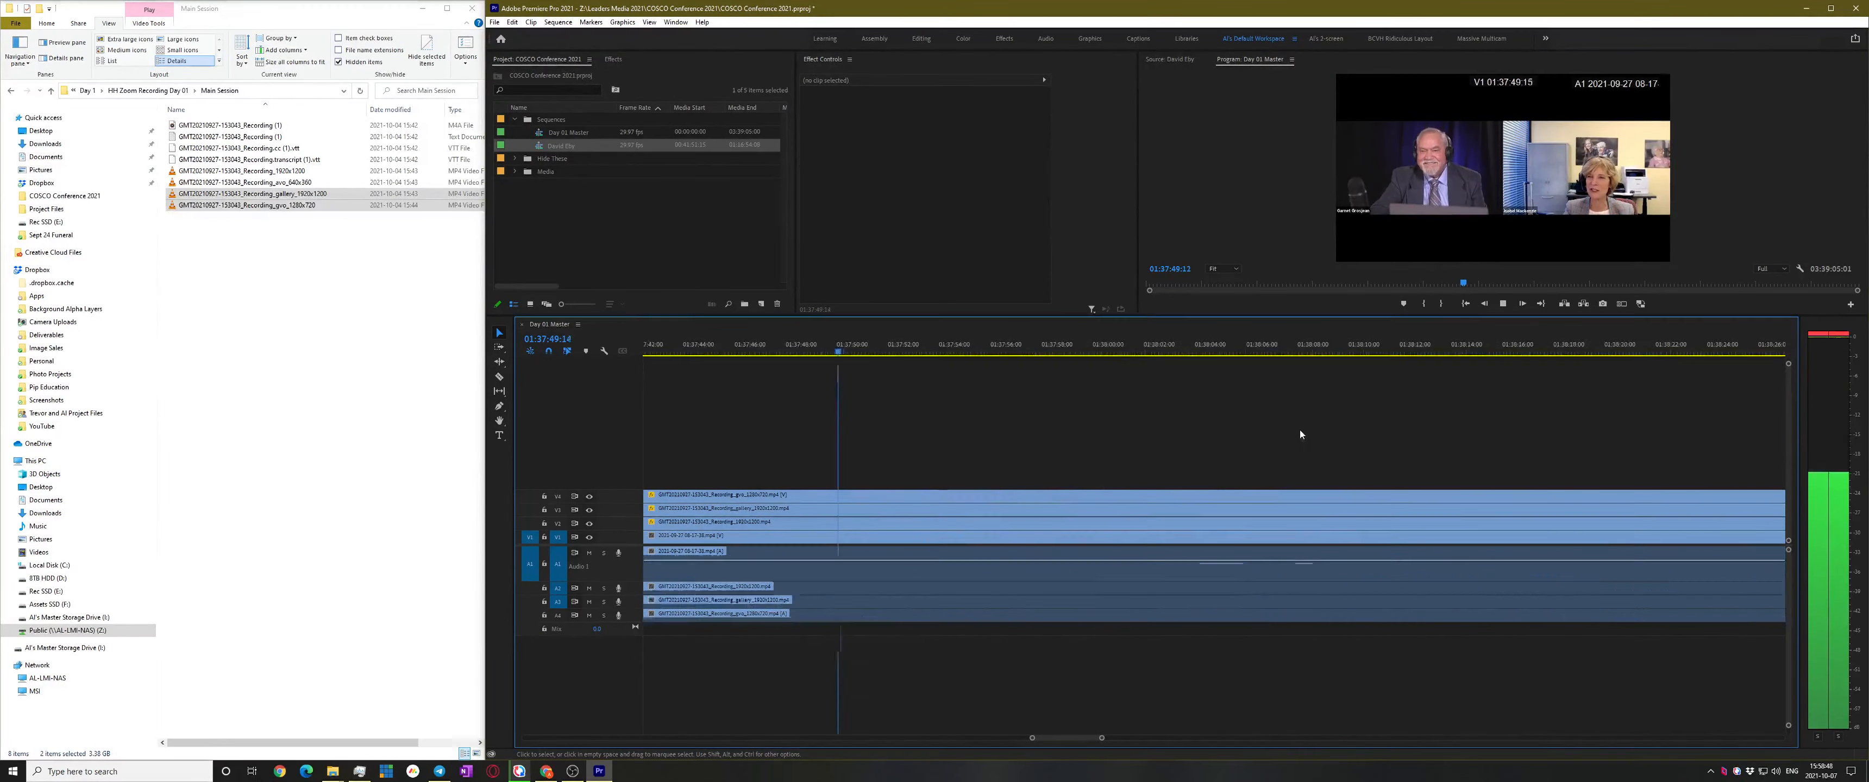
left_click(1055, 344)
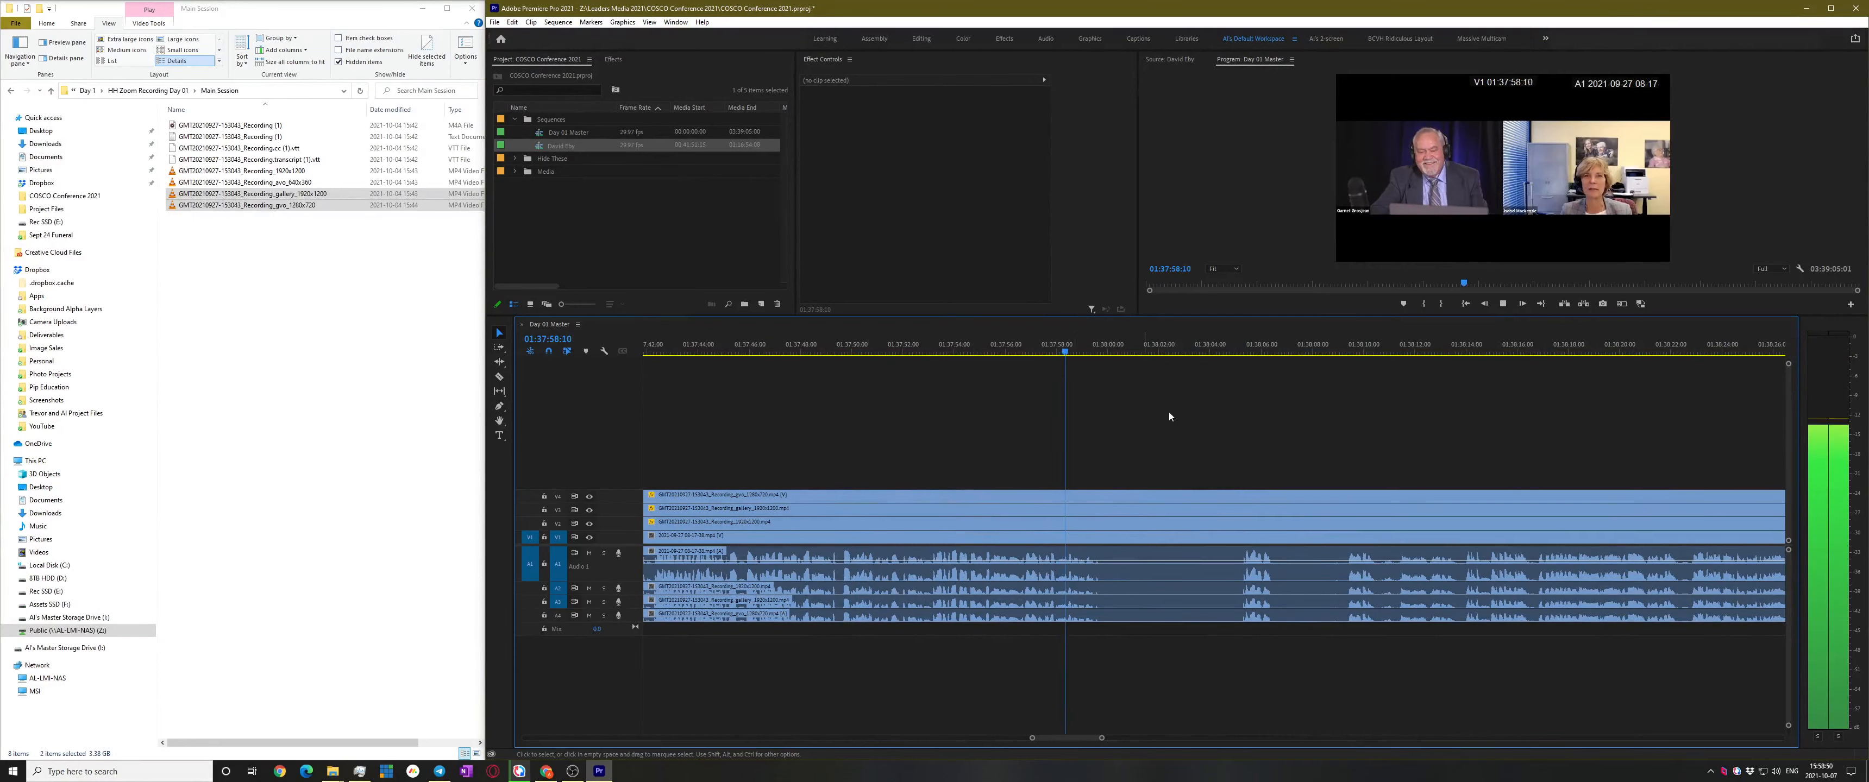
left_click(1186, 352)
mouse_move(1188, 351)
left_mouse_down()
mouse_move(1251, 351)
mouse_move(1161, 351)
left_mouse_up()
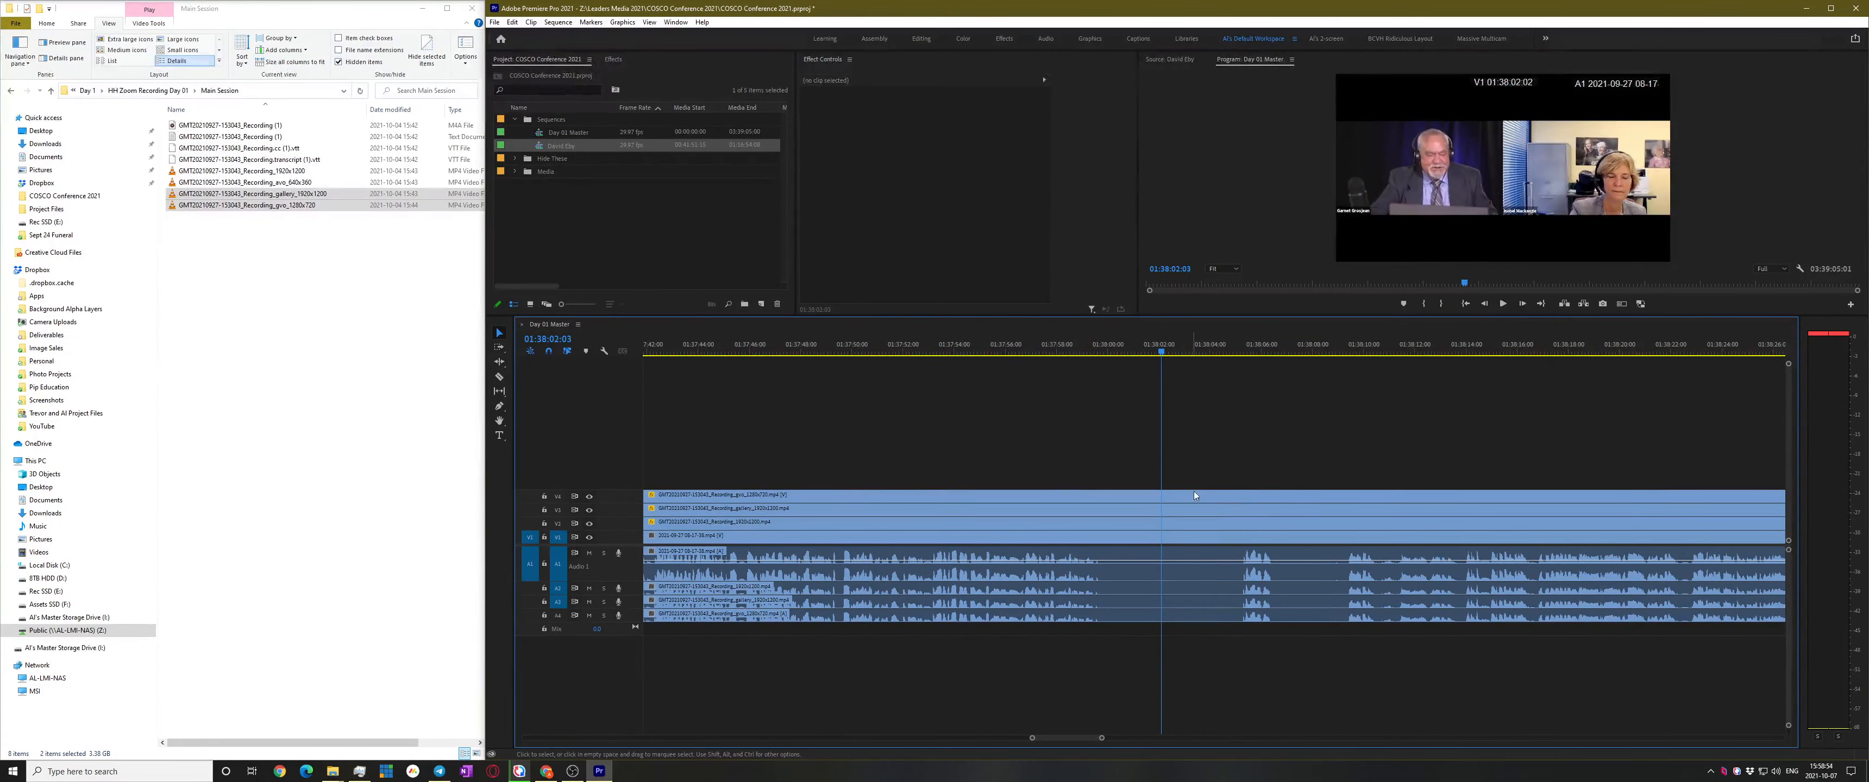
left_click(1176, 348)
Cut all tracks at 01:38:02 and turn the preceding clips into a renamed subsequence
key("c")
left_click(1180, 536, "shift")
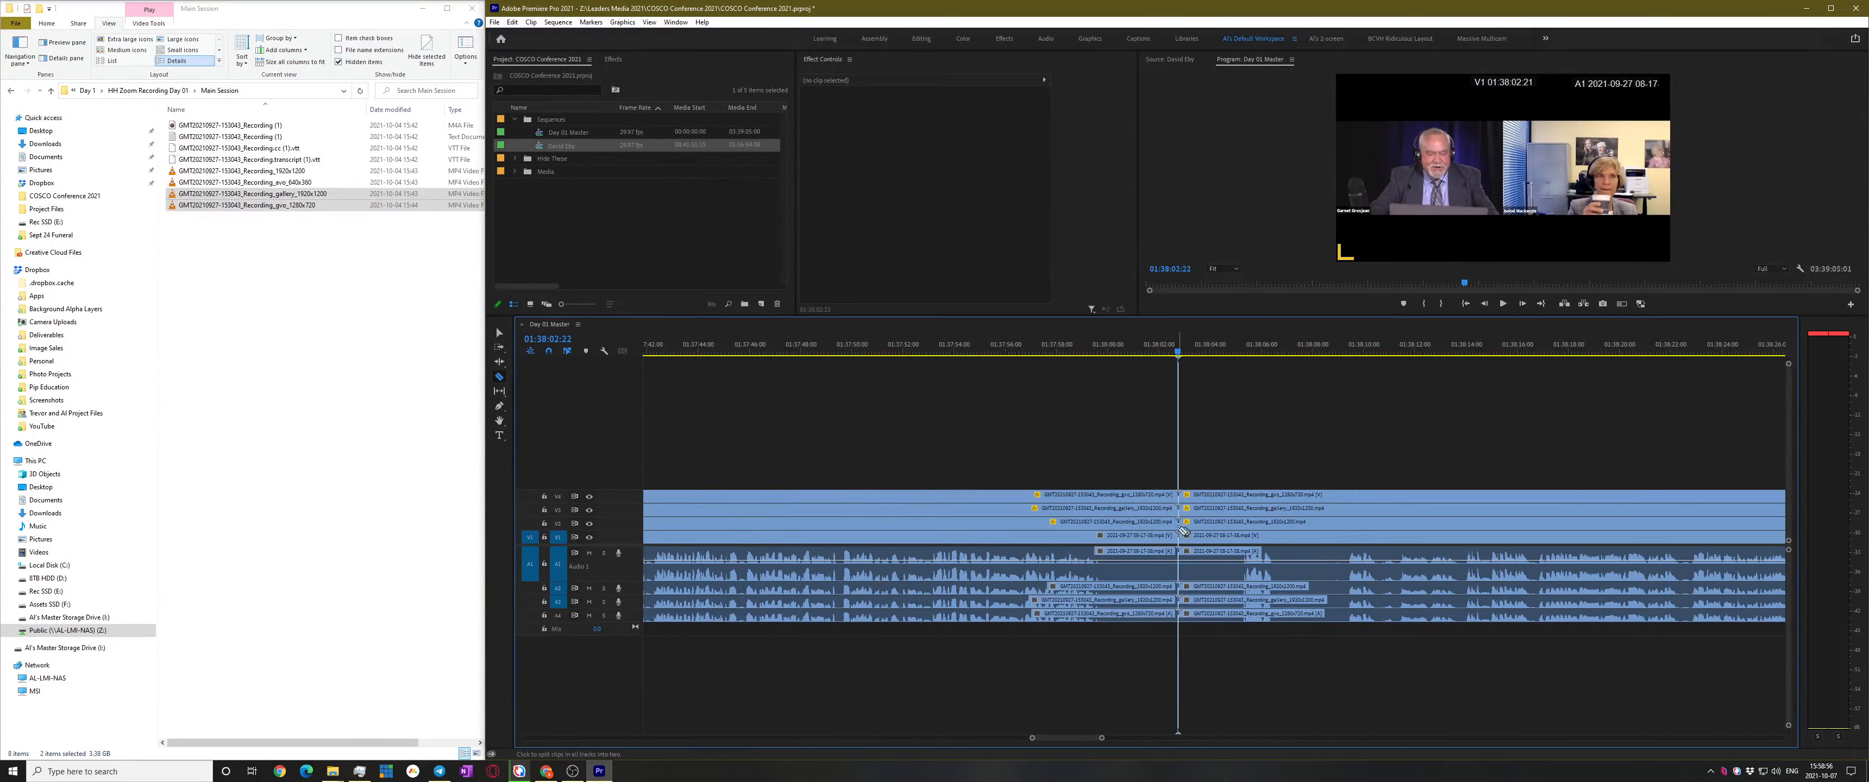
left_click_drag(1164, 443, 980, 747)
scroll(1435, 513, "down", 5)
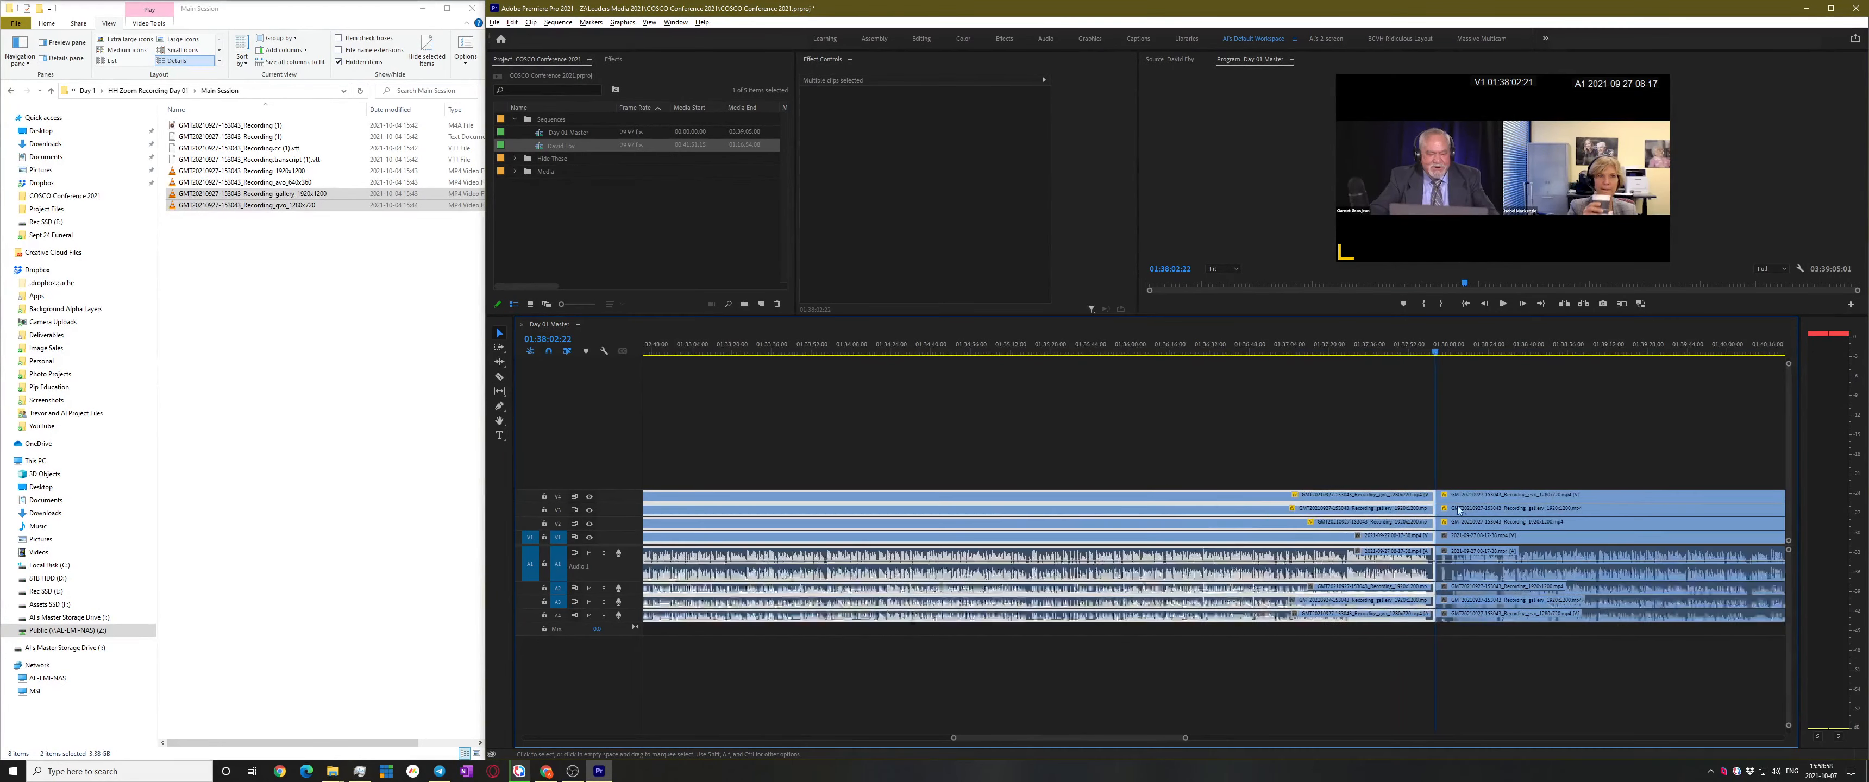
scroll(1274, 543, "down", 3)
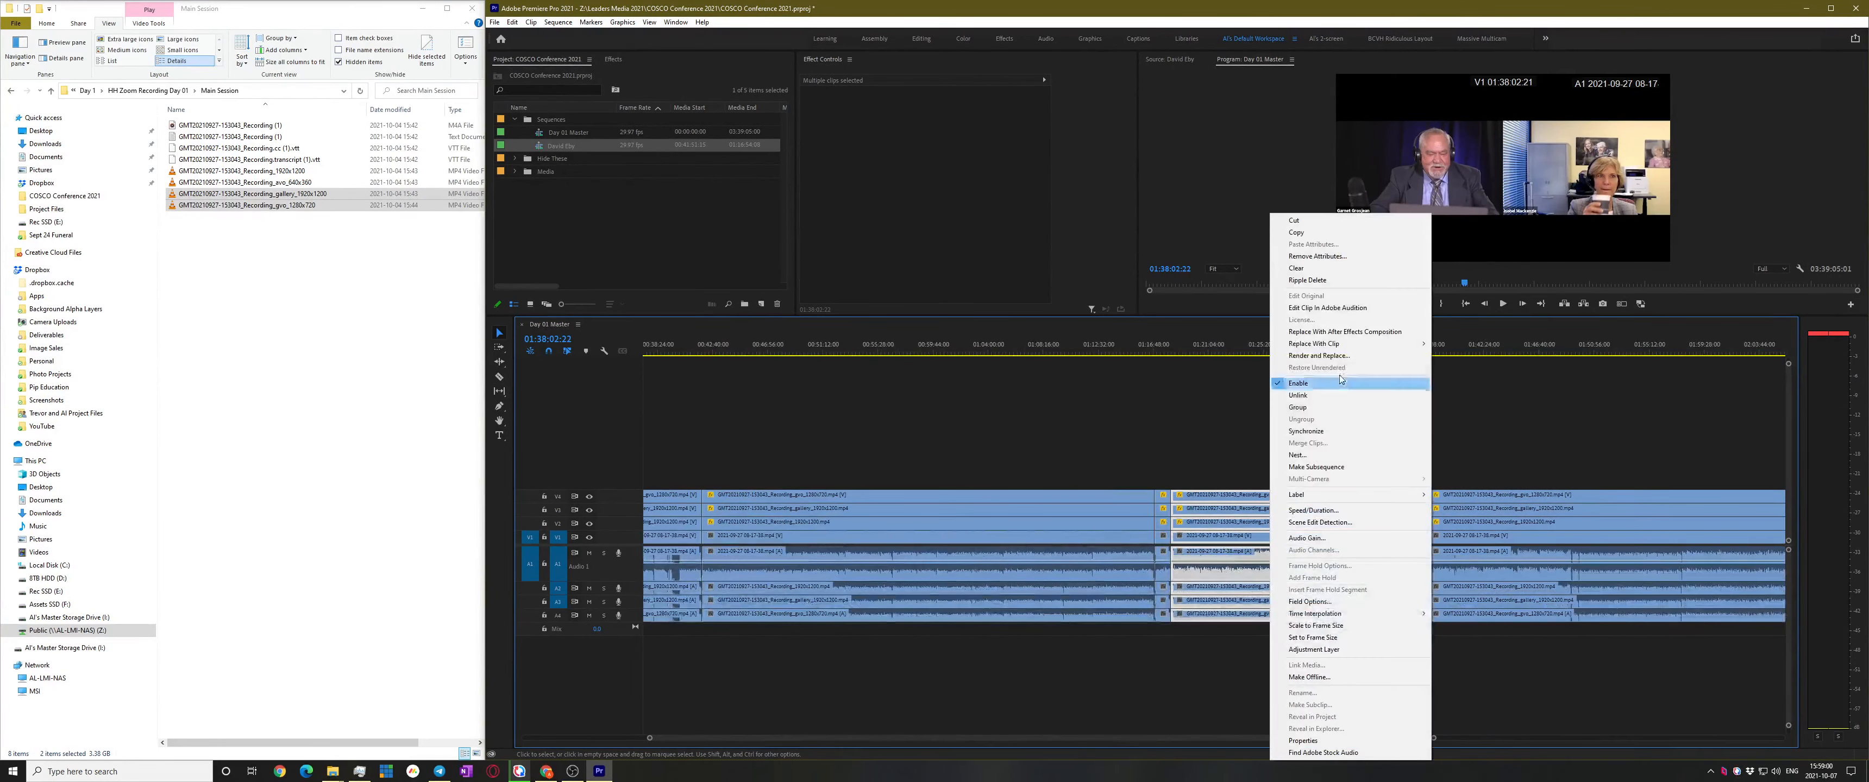
left_click(1338, 467)
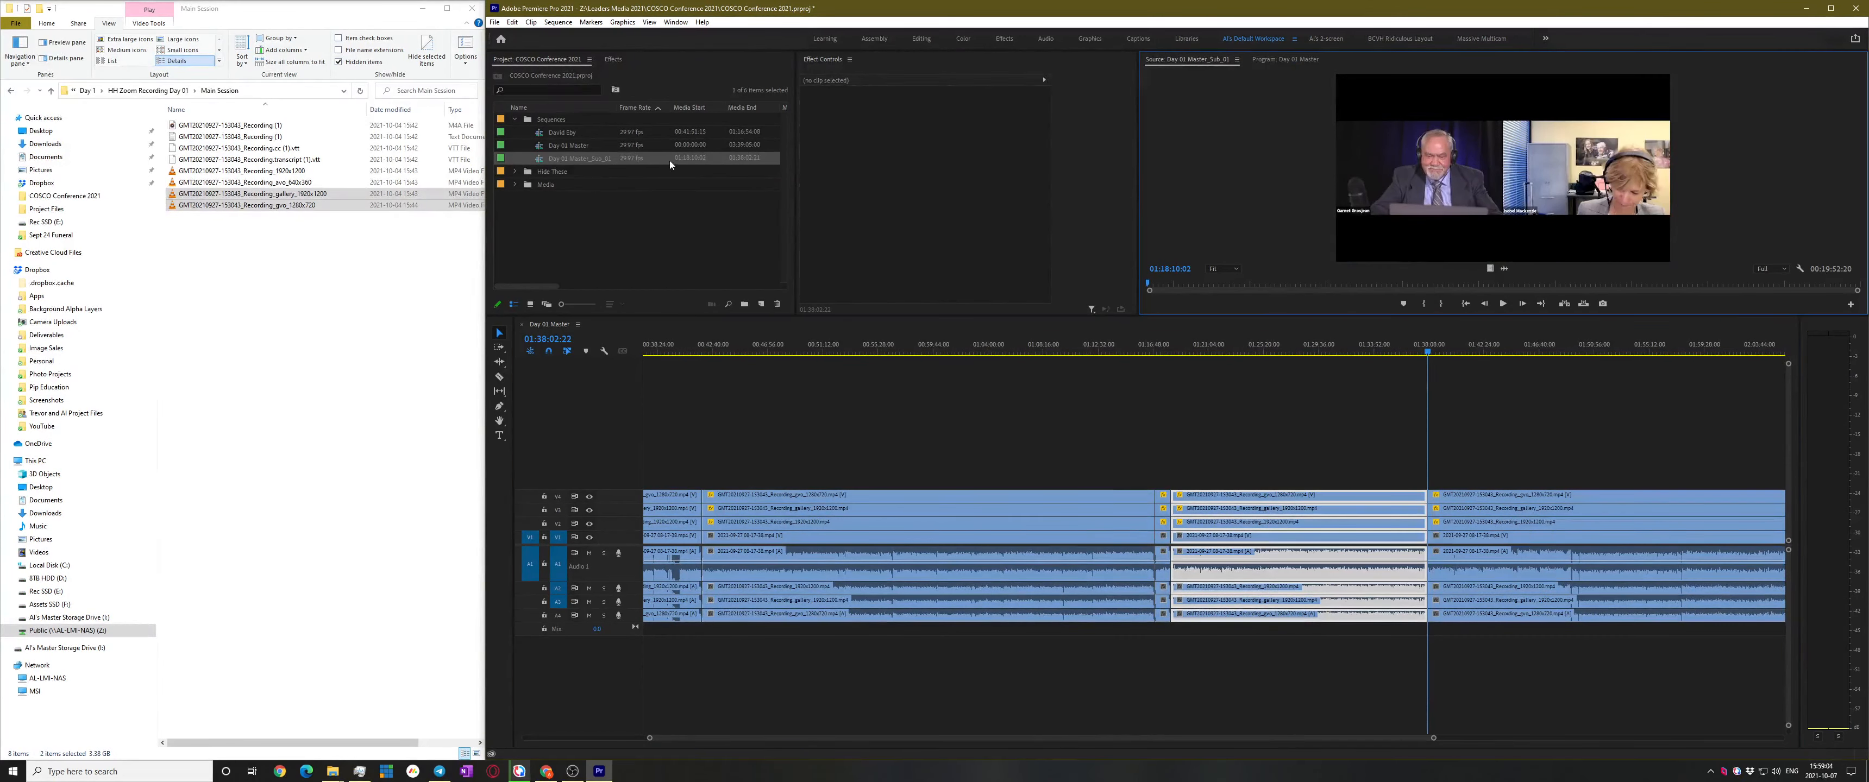
left_click(588, 158)
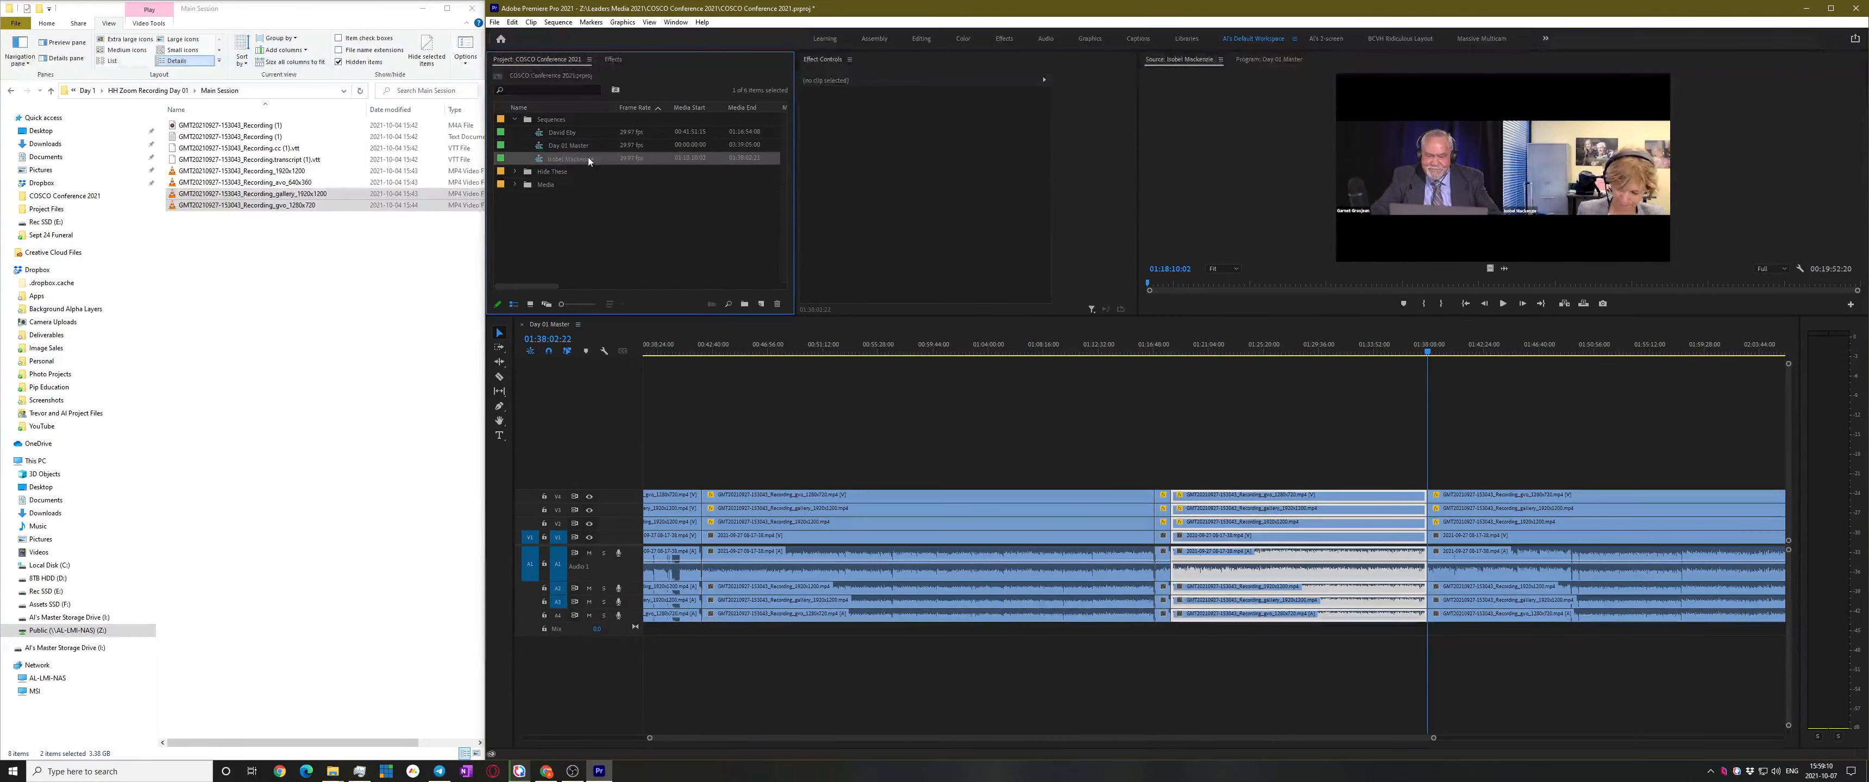
left_click(1275, 402)
Play on from the cut and scrub ahead to 01:41:06 looking for the next speaker
scroll(1428, 487, "down", 2)
scroll(1358, 486, "up", 5)
key("space")
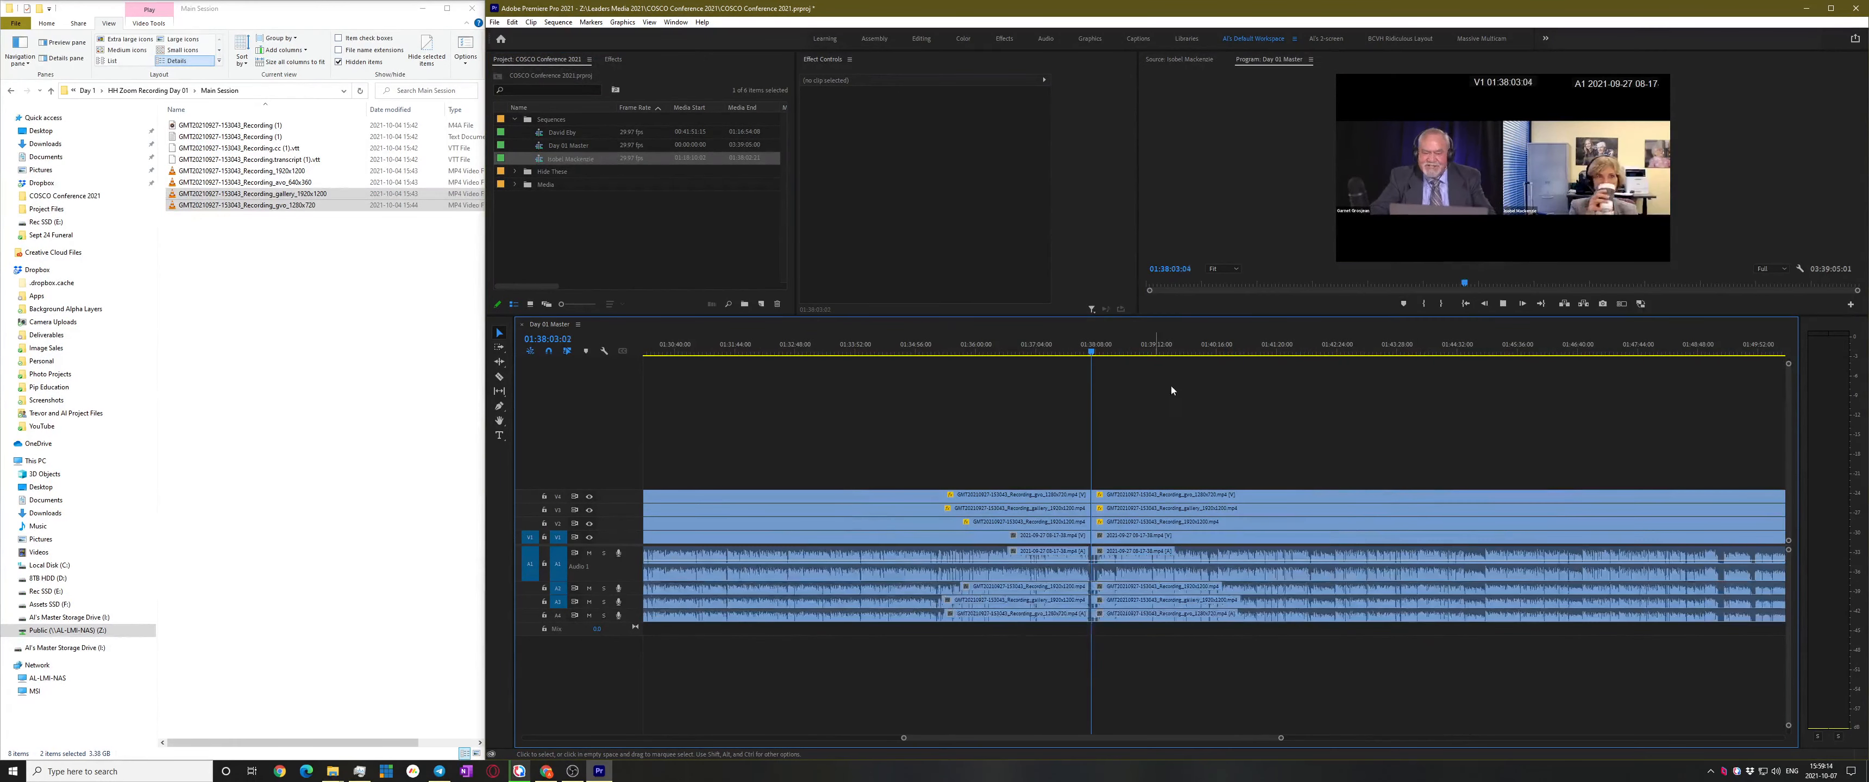
left_click(1103, 342)
key("space")
scroll(1138, 486, "up", 4)
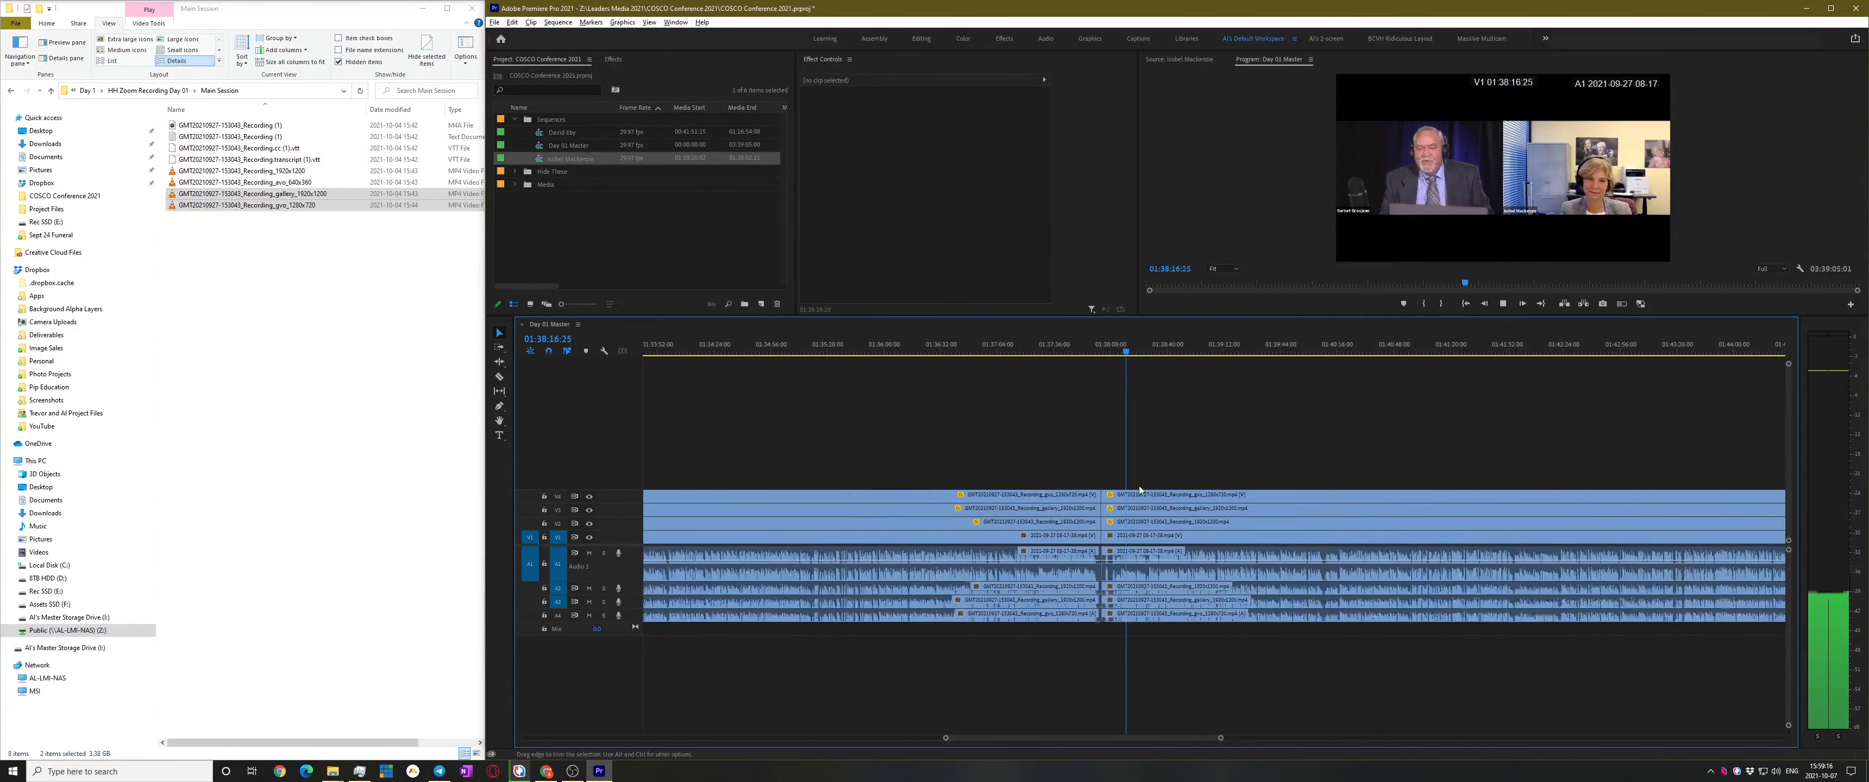
scroll(1176, 450, "down", 2)
left_click_drag(1207, 356, 1313, 358)
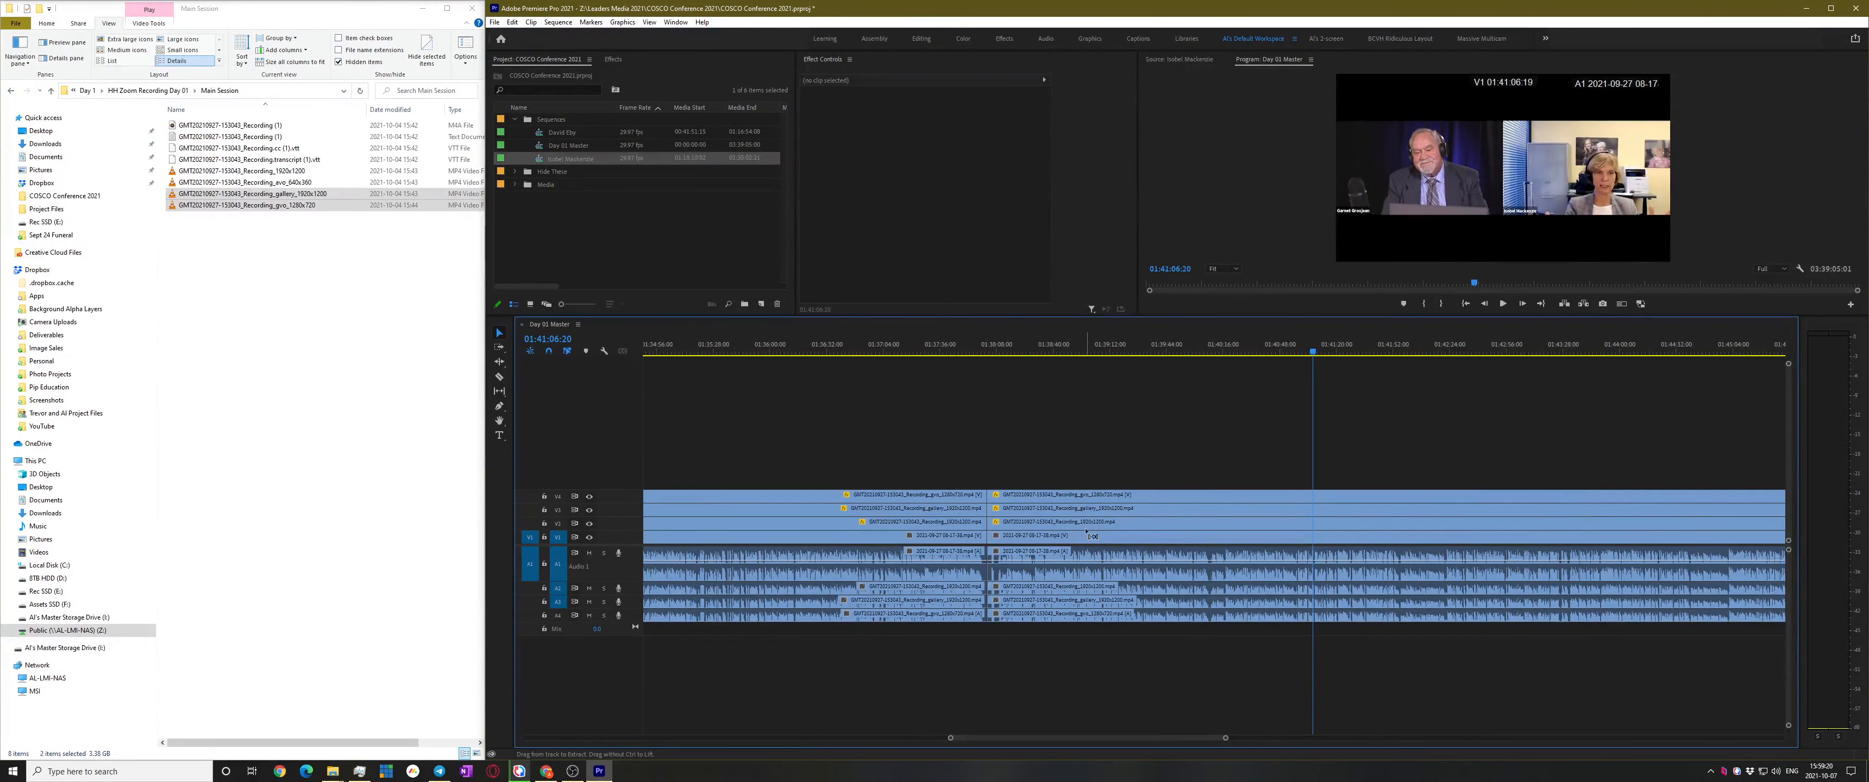
scroll(1142, 468, "down", 2)
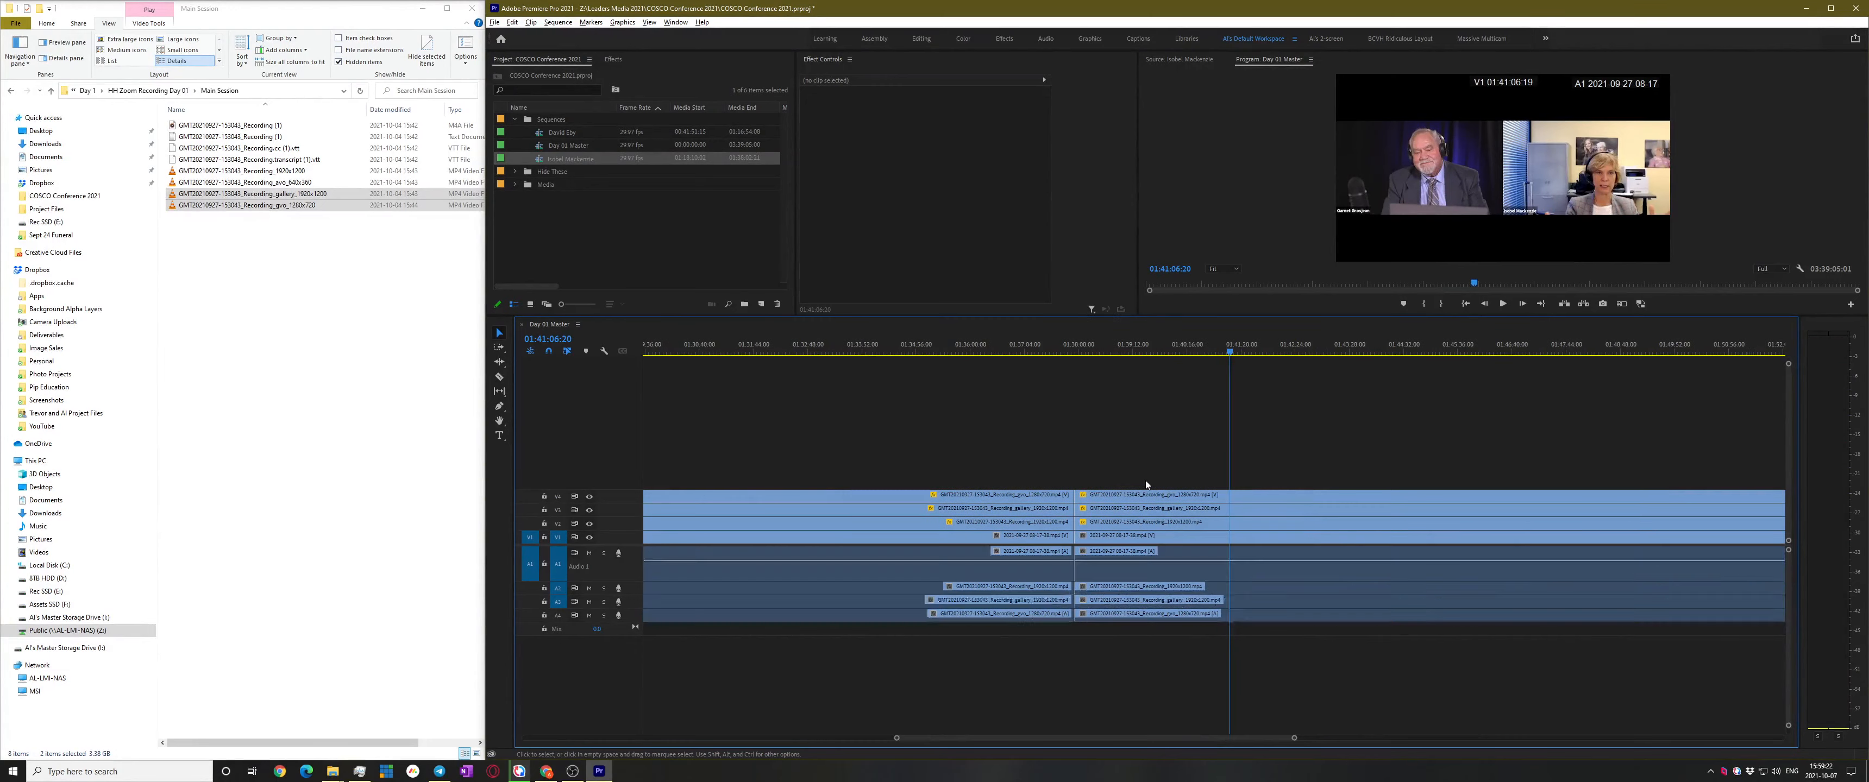
Open the new subsequence and extend all its clips' ends out to about 01:56:22
double_click(539, 160)
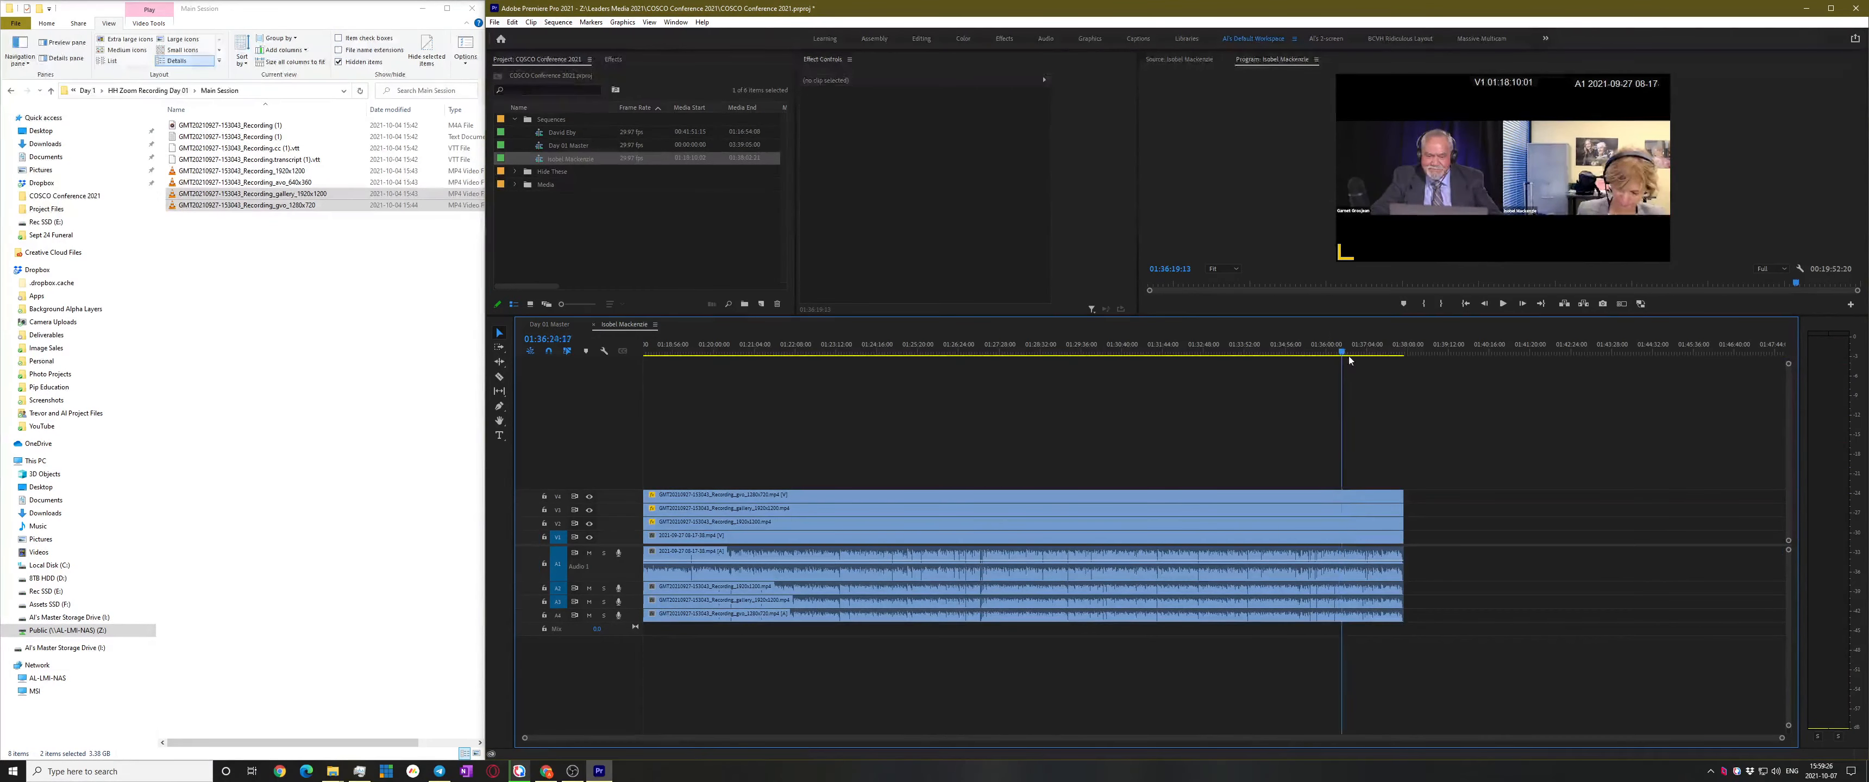
left_click_drag(1348, 357, 1347, 359)
key("ctrl+a")
left_click_drag(1398, 538, 1729, 538)
scroll(1138, 538, "down", 1)
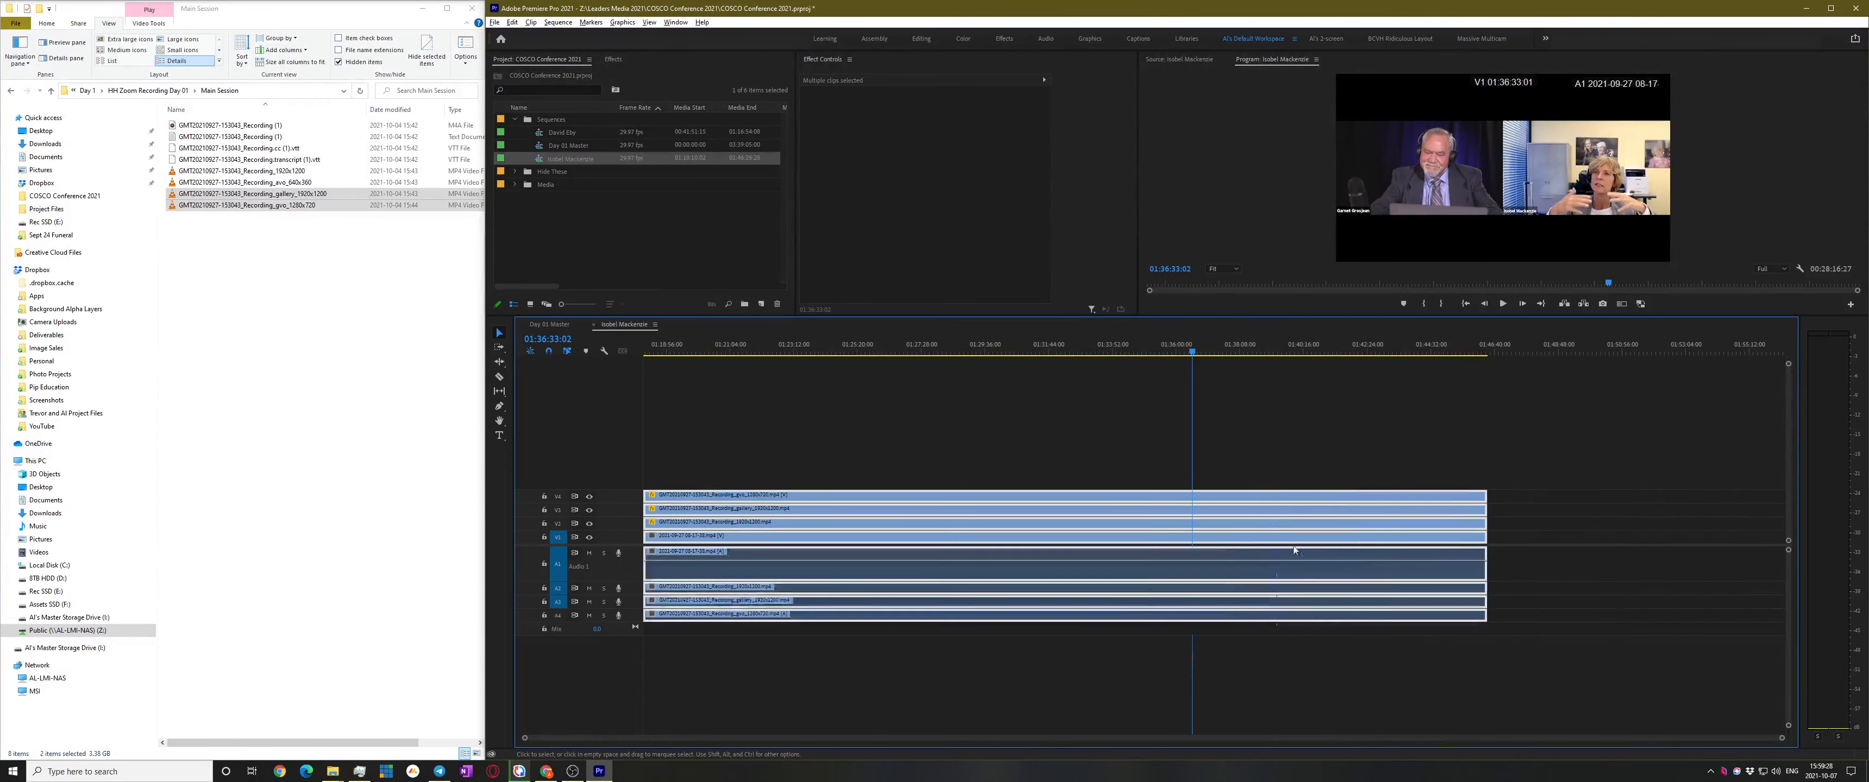
left_click(1400, 352)
left_click_drag(1449, 352, 1454, 352)
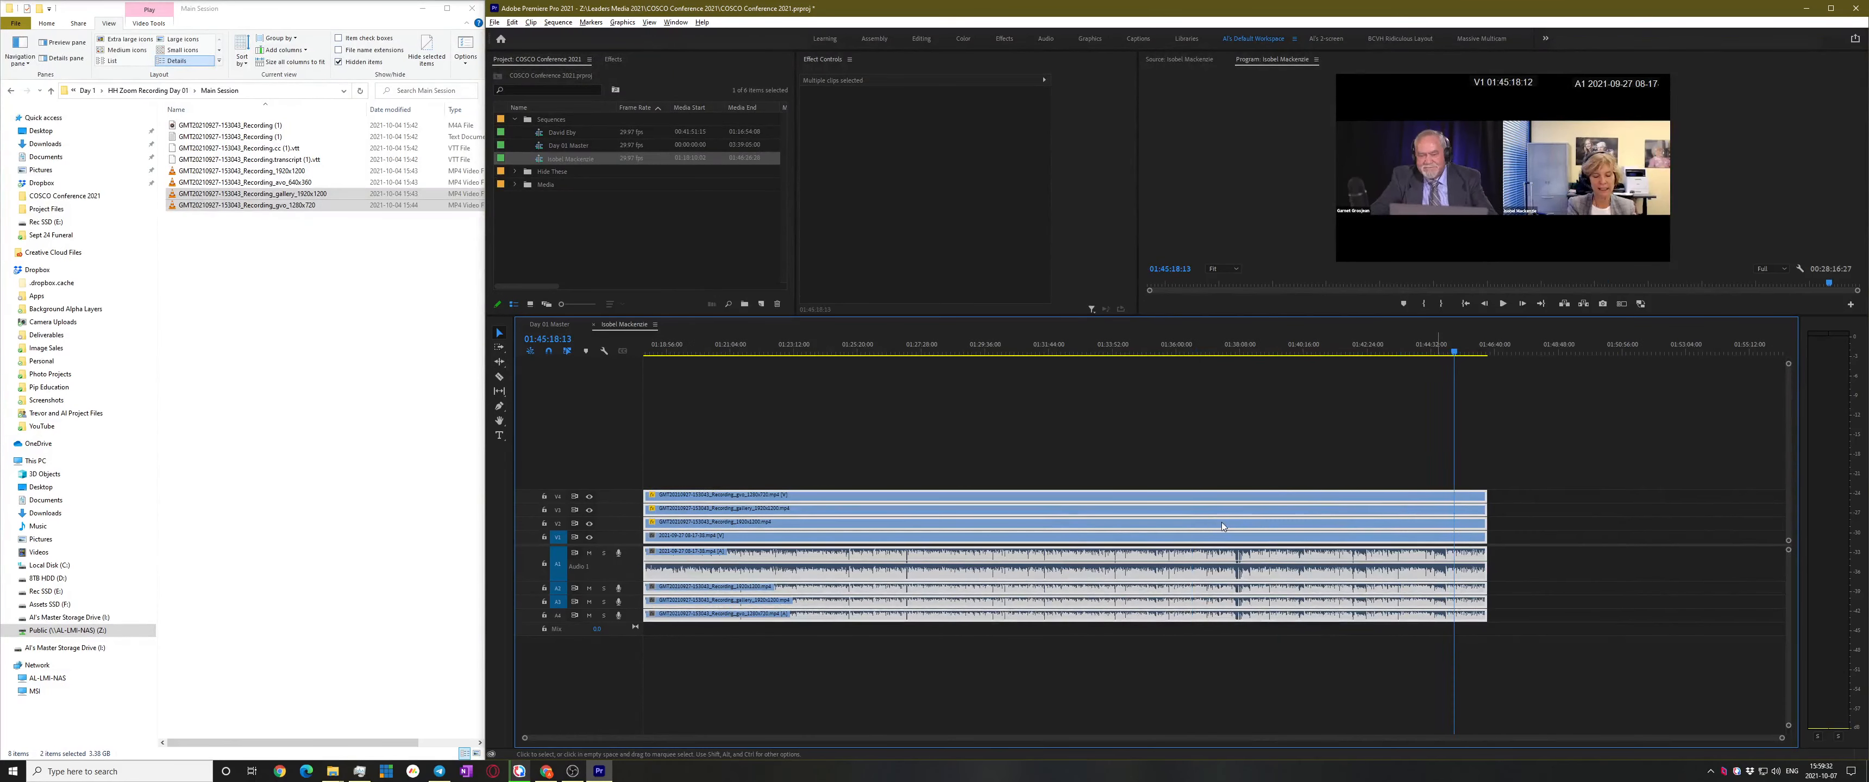
left_click_drag(1490, 527, 1782, 528)
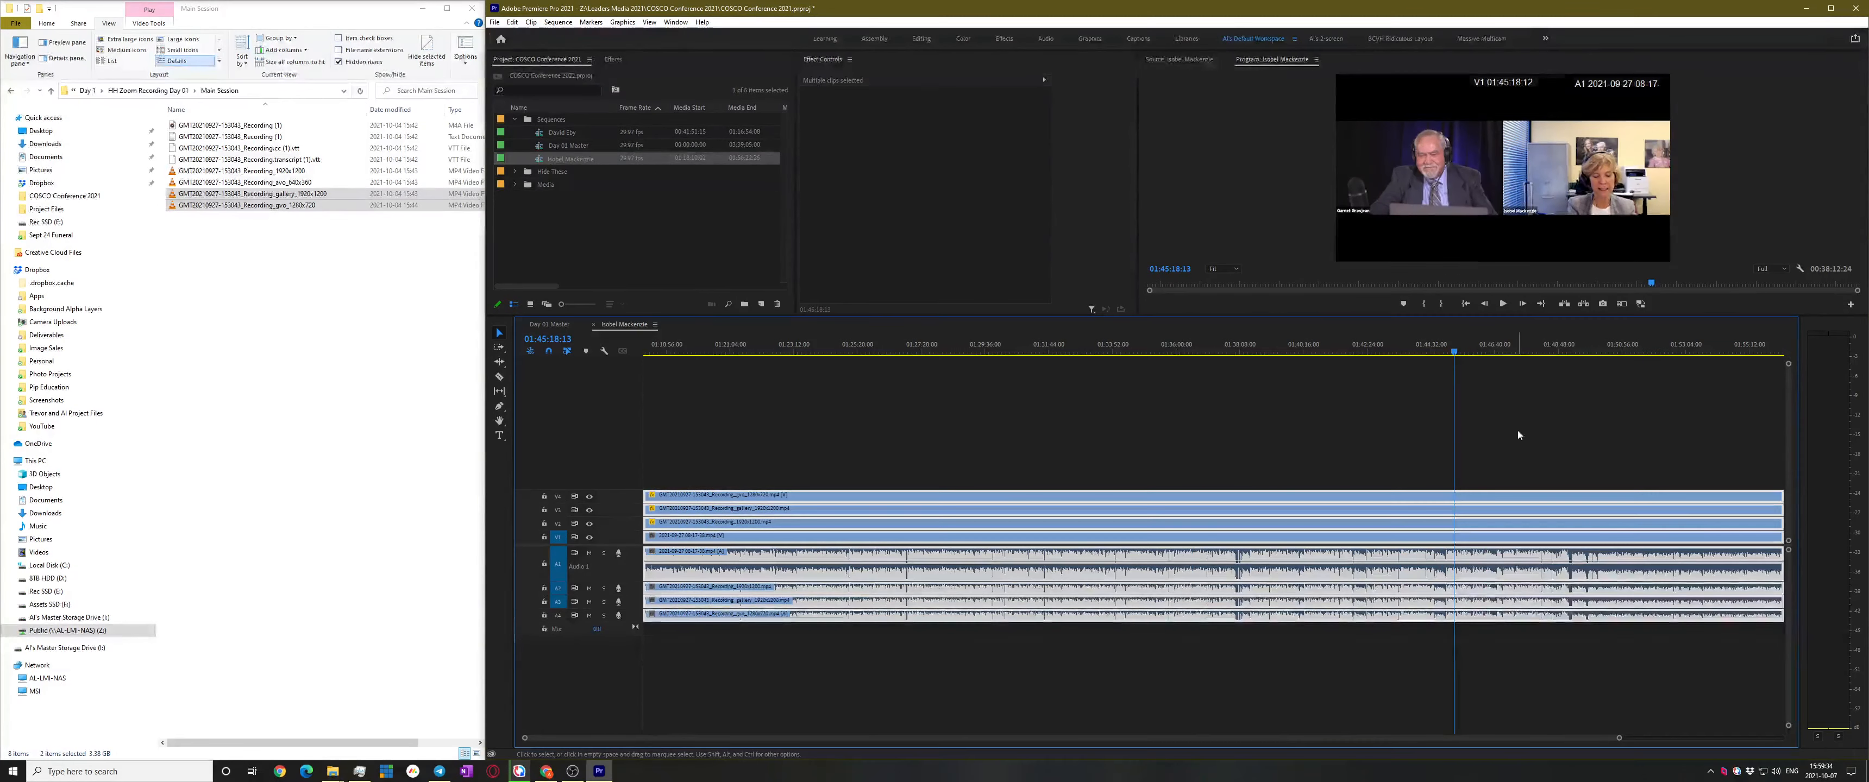
Play around 01:49 to locate the speaker change at 01:49:34
left_click(1538, 342)
scroll(1545, 367, "down", 4)
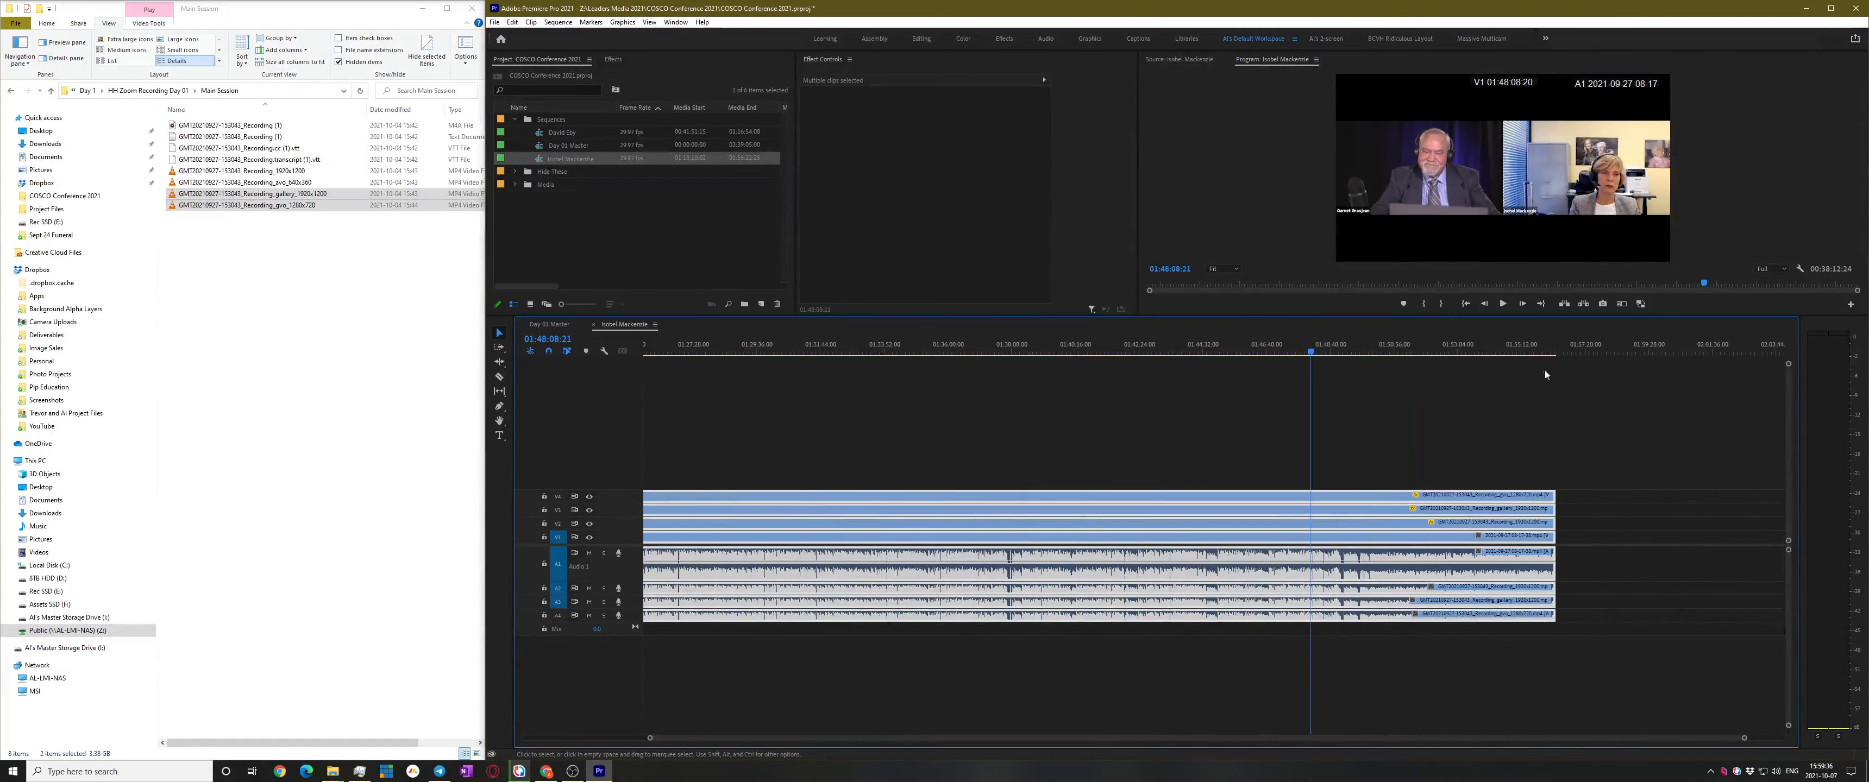
left_click(1448, 346)
left_click_drag(1330, 368, 1333, 370)
scroll(1313, 501, "up", 4)
key("space")
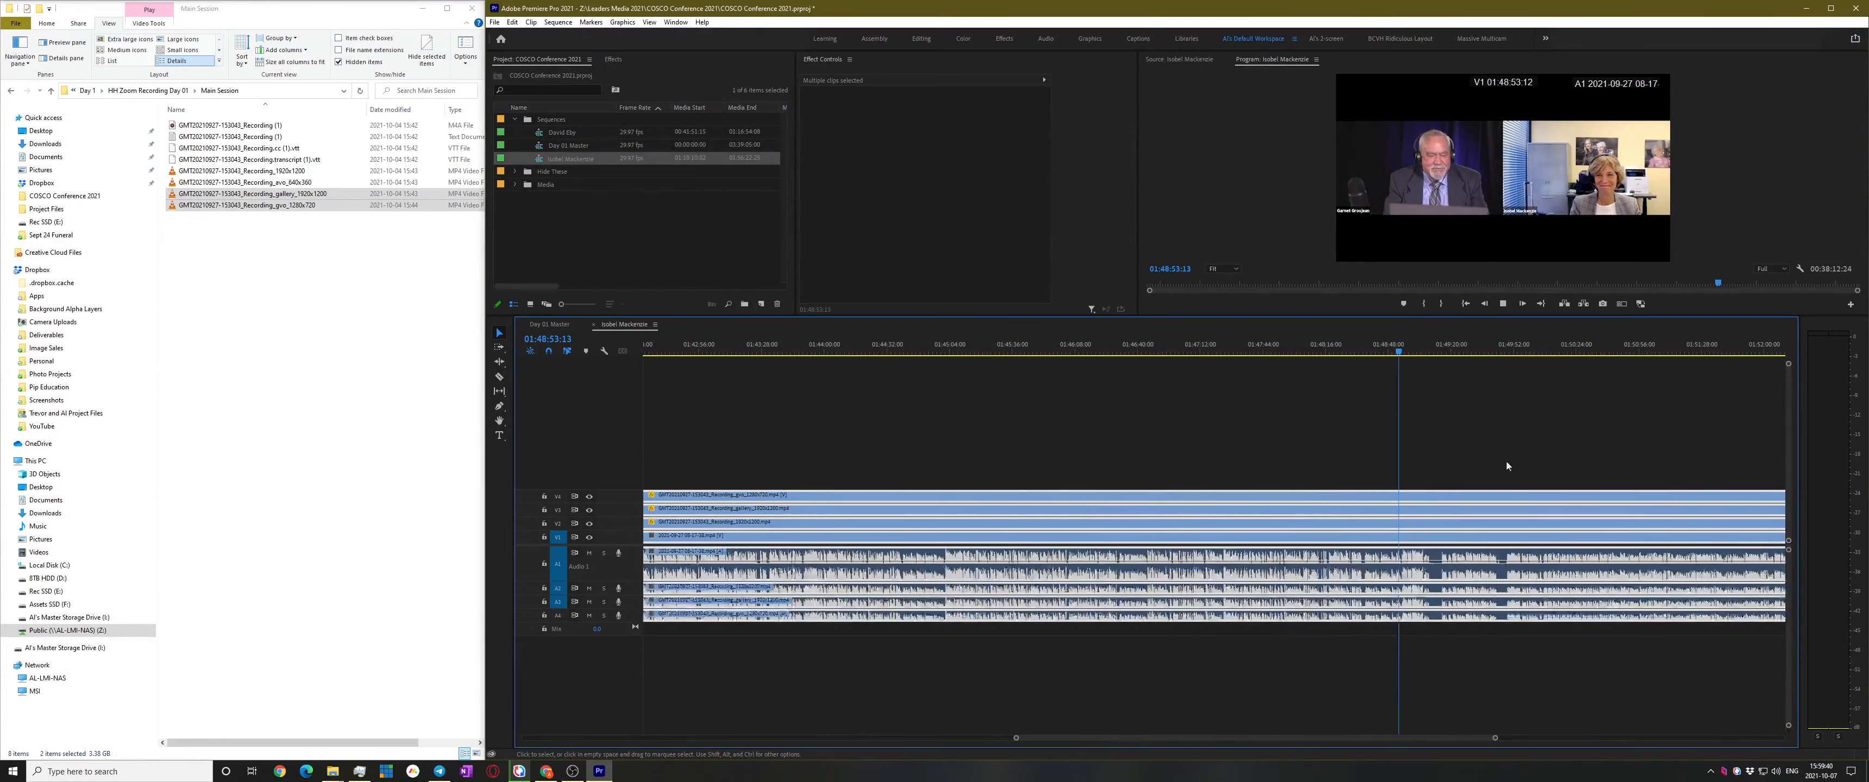
scroll(1387, 368, "down", 2)
left_click(1362, 352)
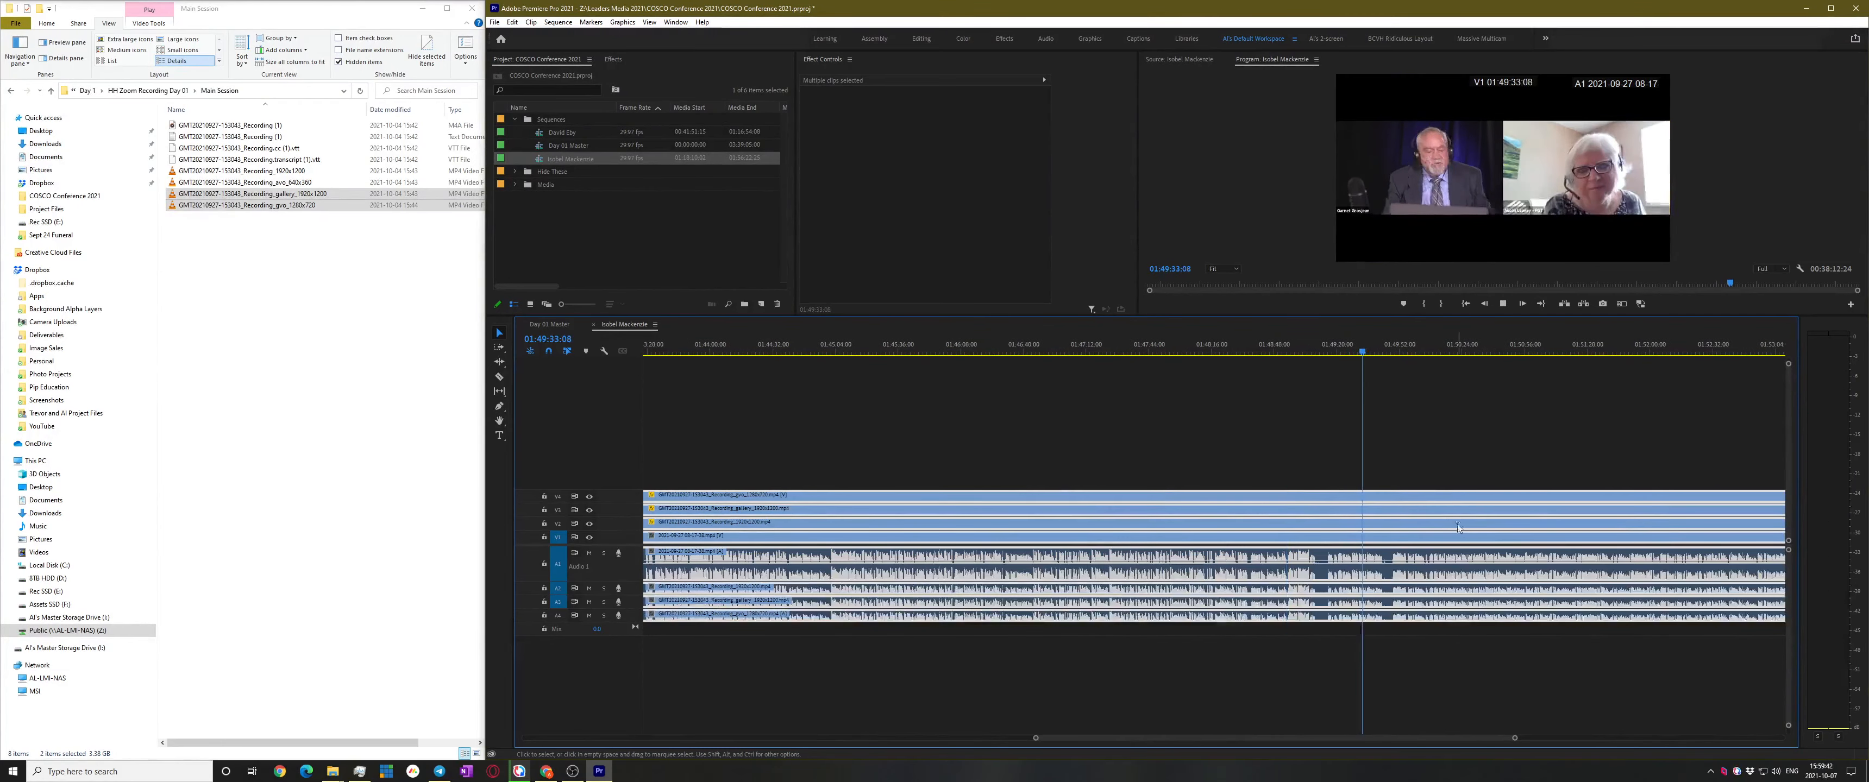
scroll(1455, 513, "up", 1)
key("space")
Razor all tracks at 01:49:34 and delete the clips after the cut
key("c")
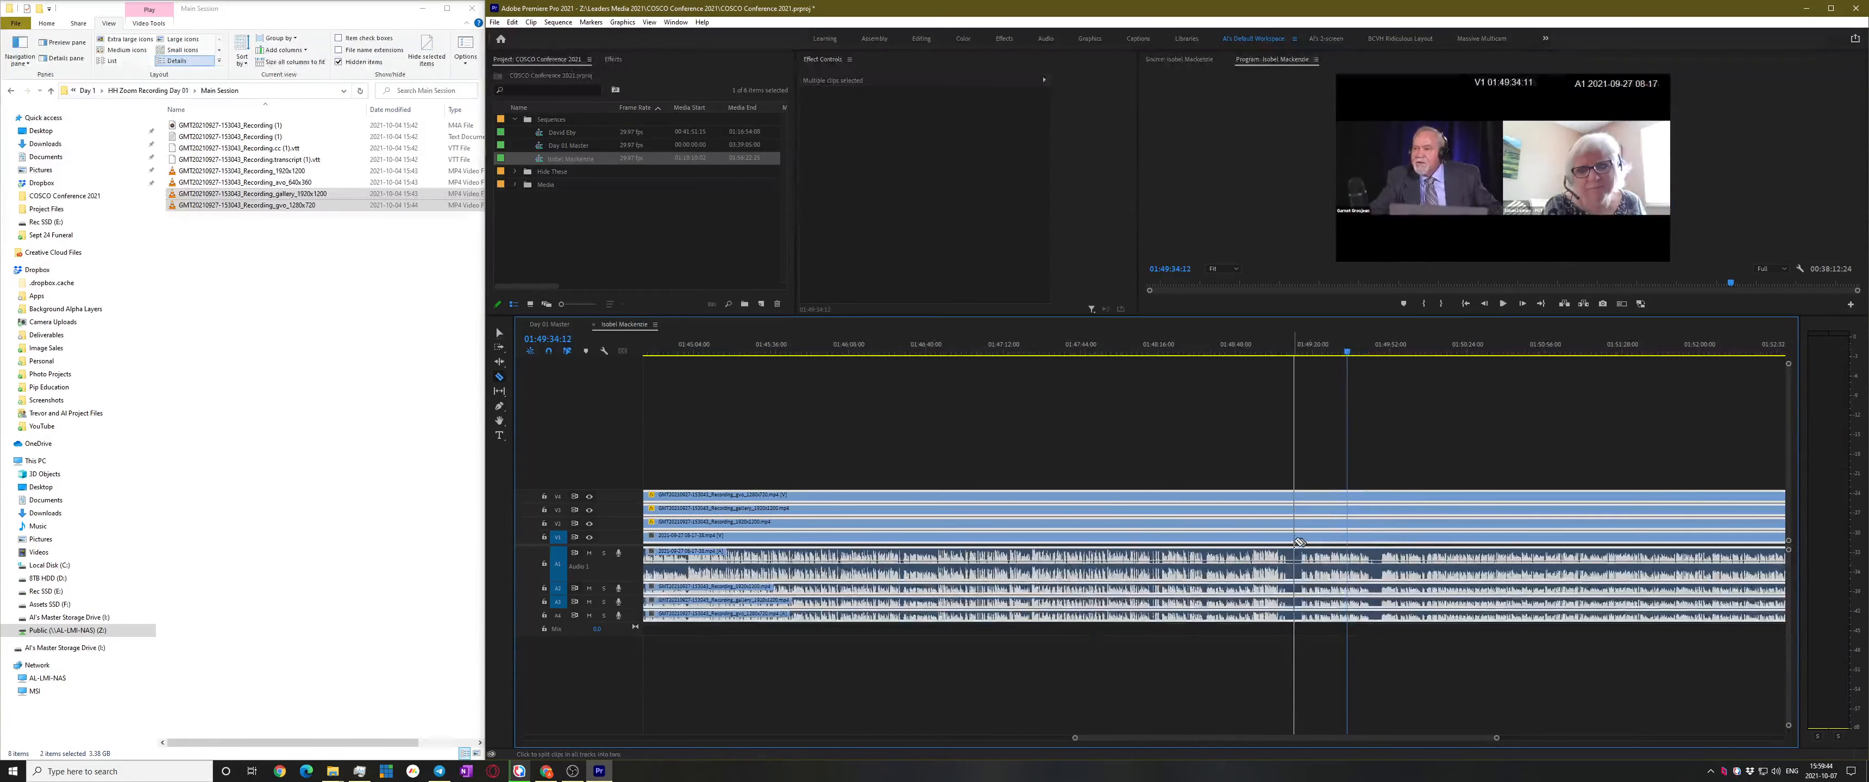
left_click(1296, 542, "shift")
key("v")
left_click(1466, 601)
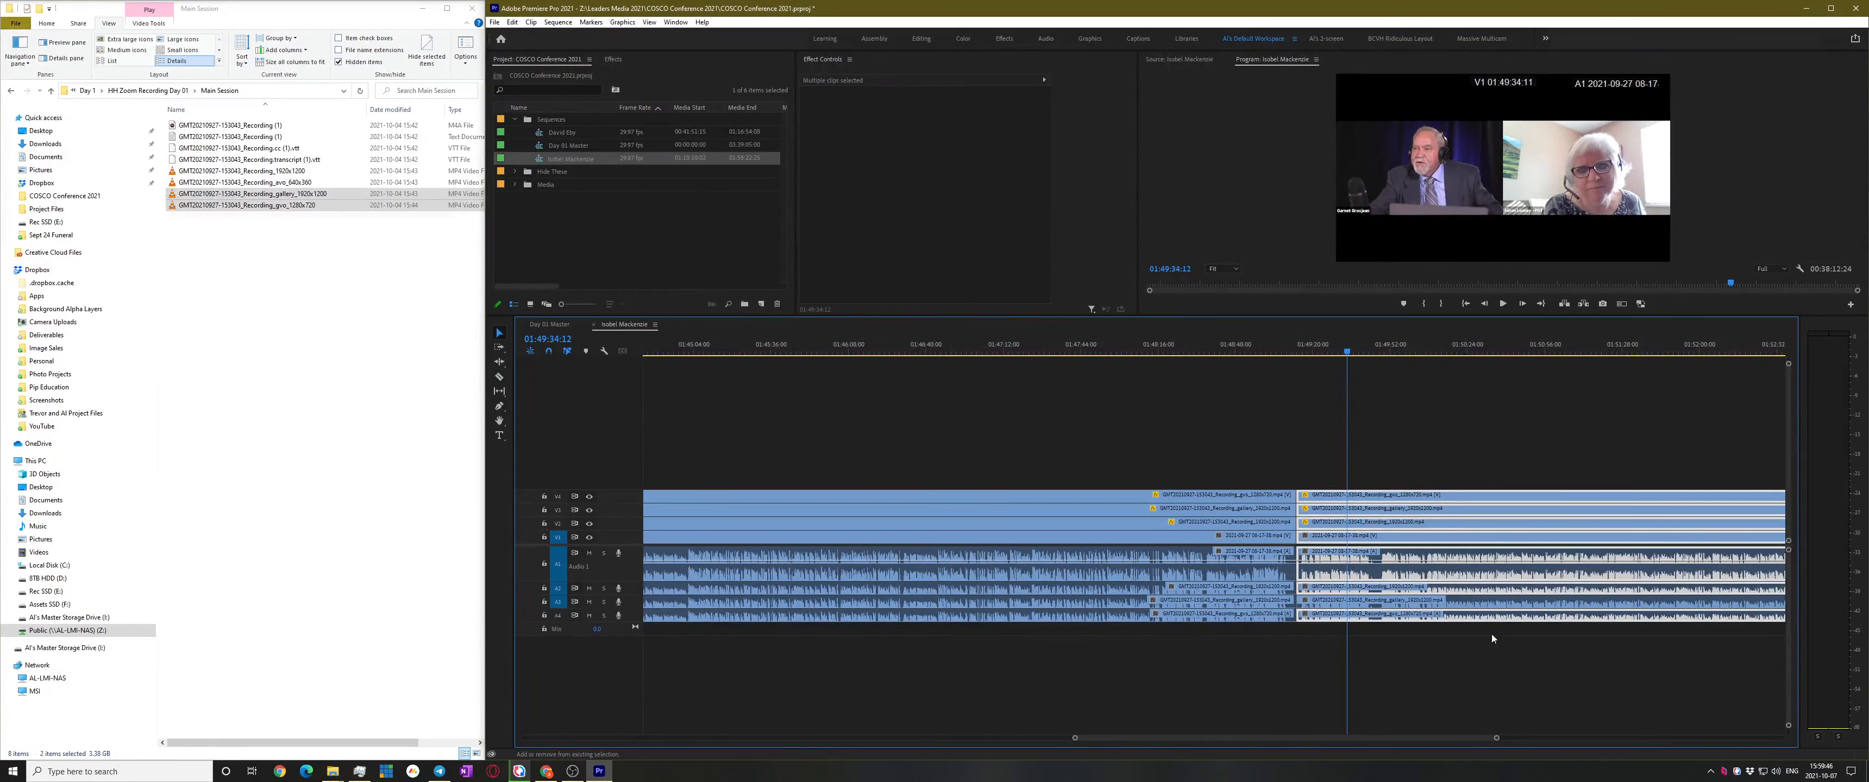
left_click_drag(1496, 669, 1465, 607)
key("Delete")
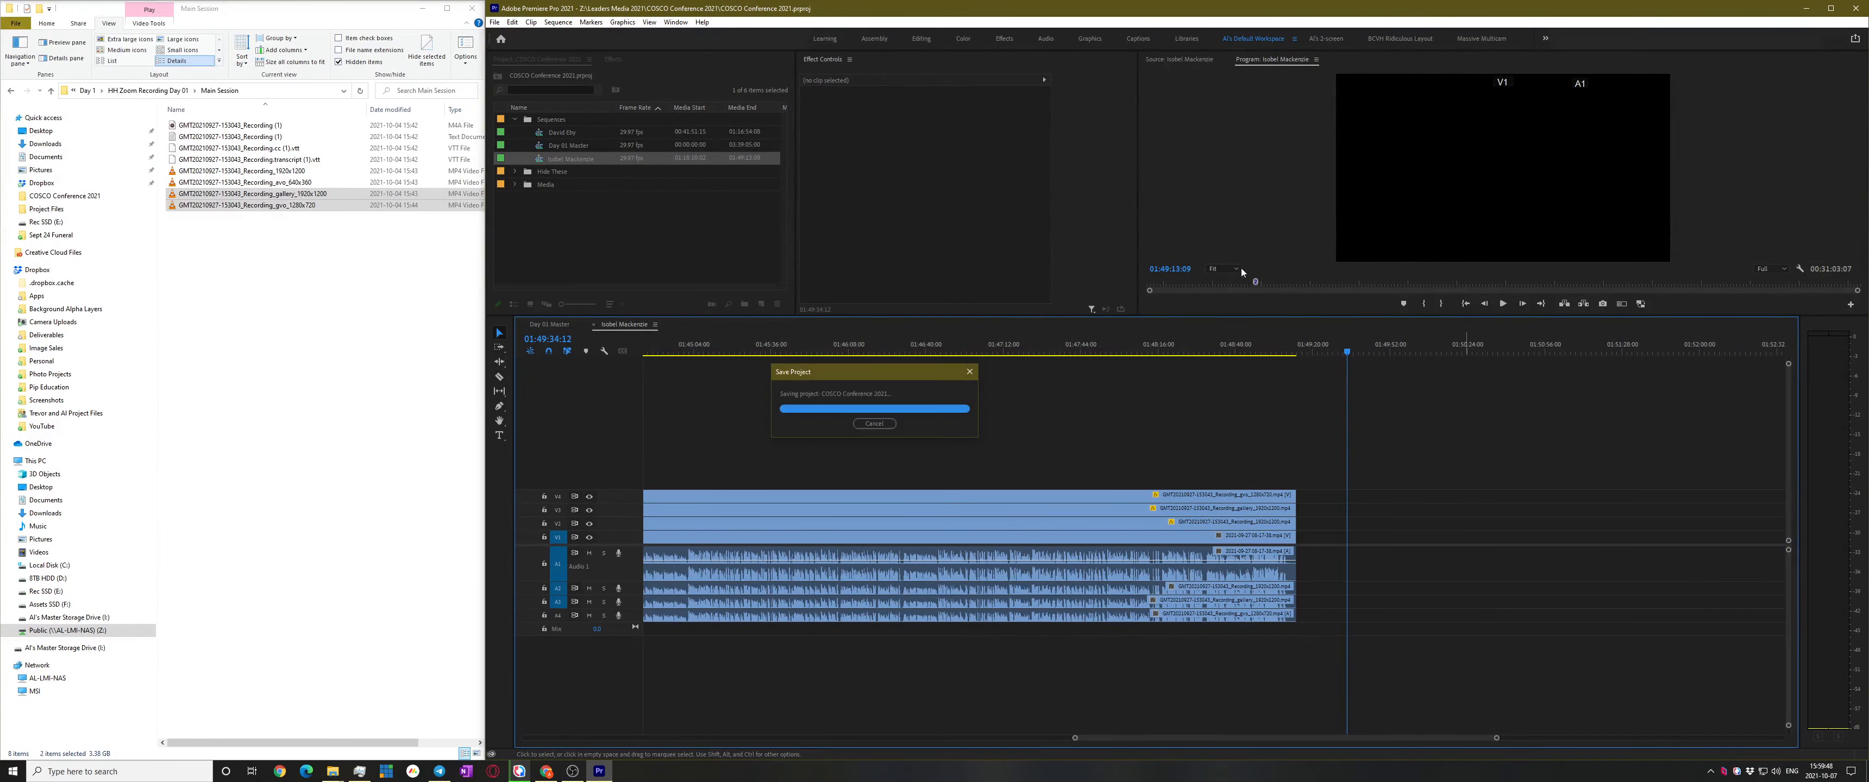
Review the subsequence's new ending around 01:49 and save the project
left_click(1262, 343)
key("space")
key("equal")
key("equal")
key("equal")
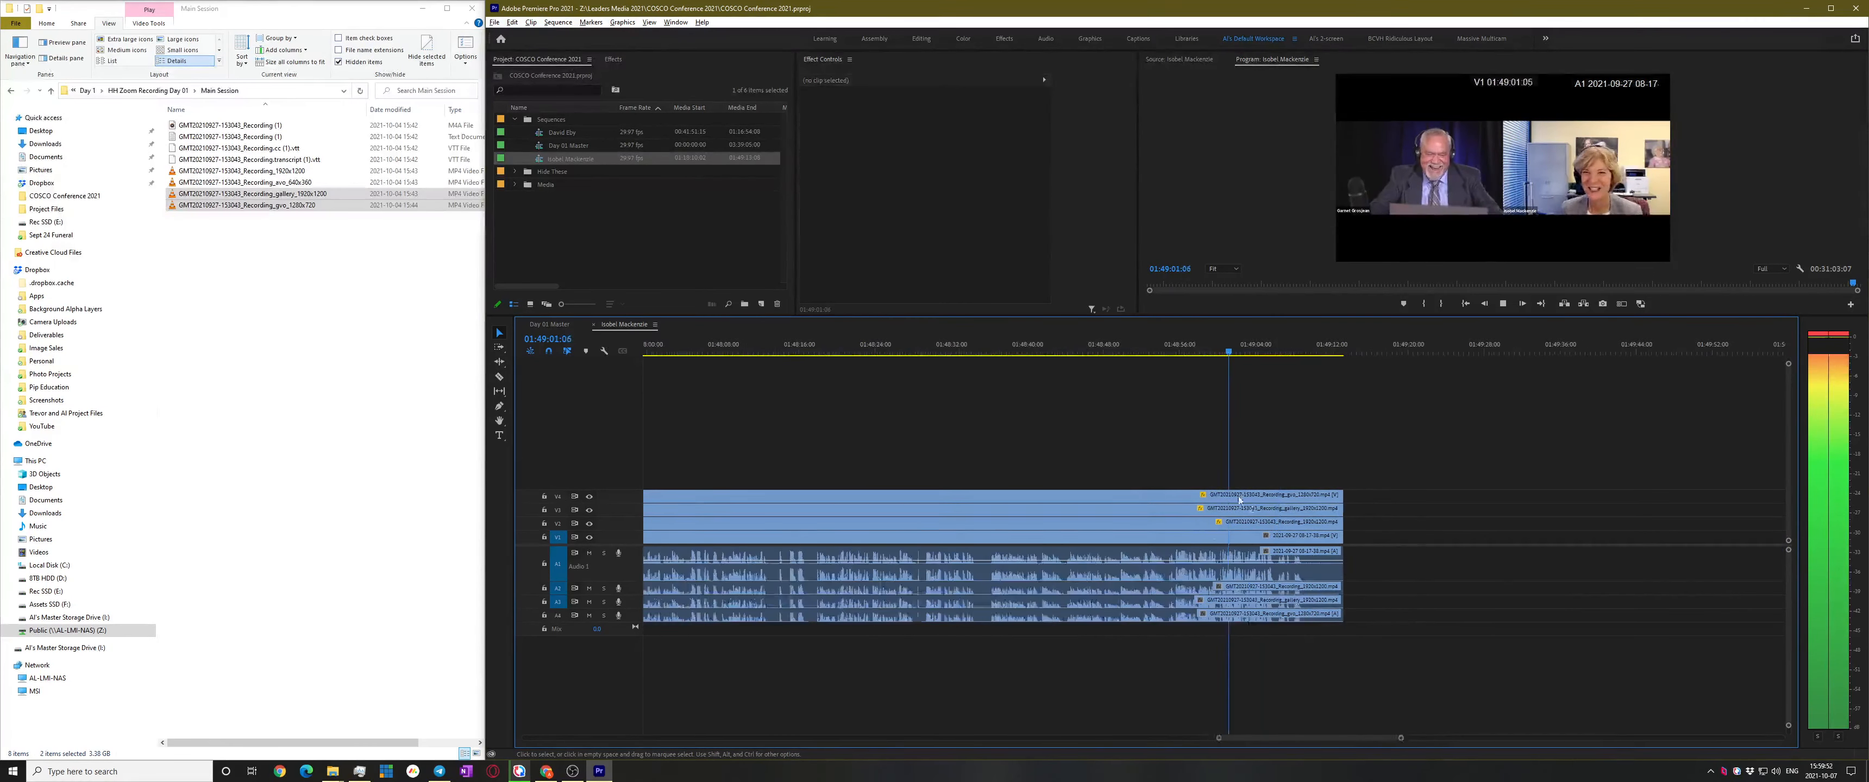
left_click(1304, 350)
key("space")
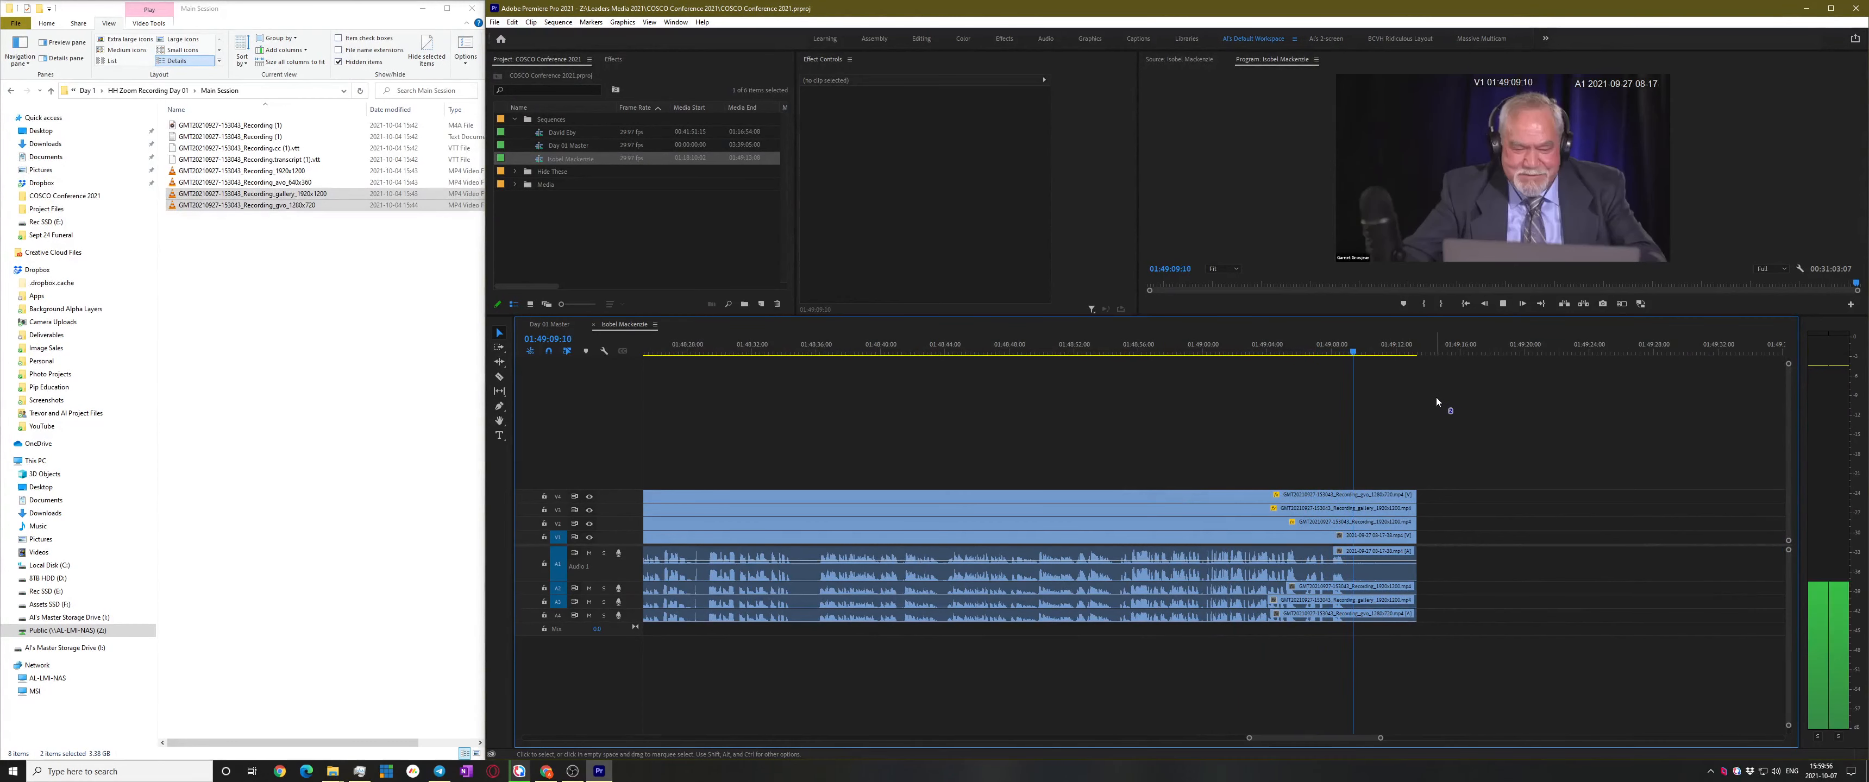
key("space")
key("ctrl+s")
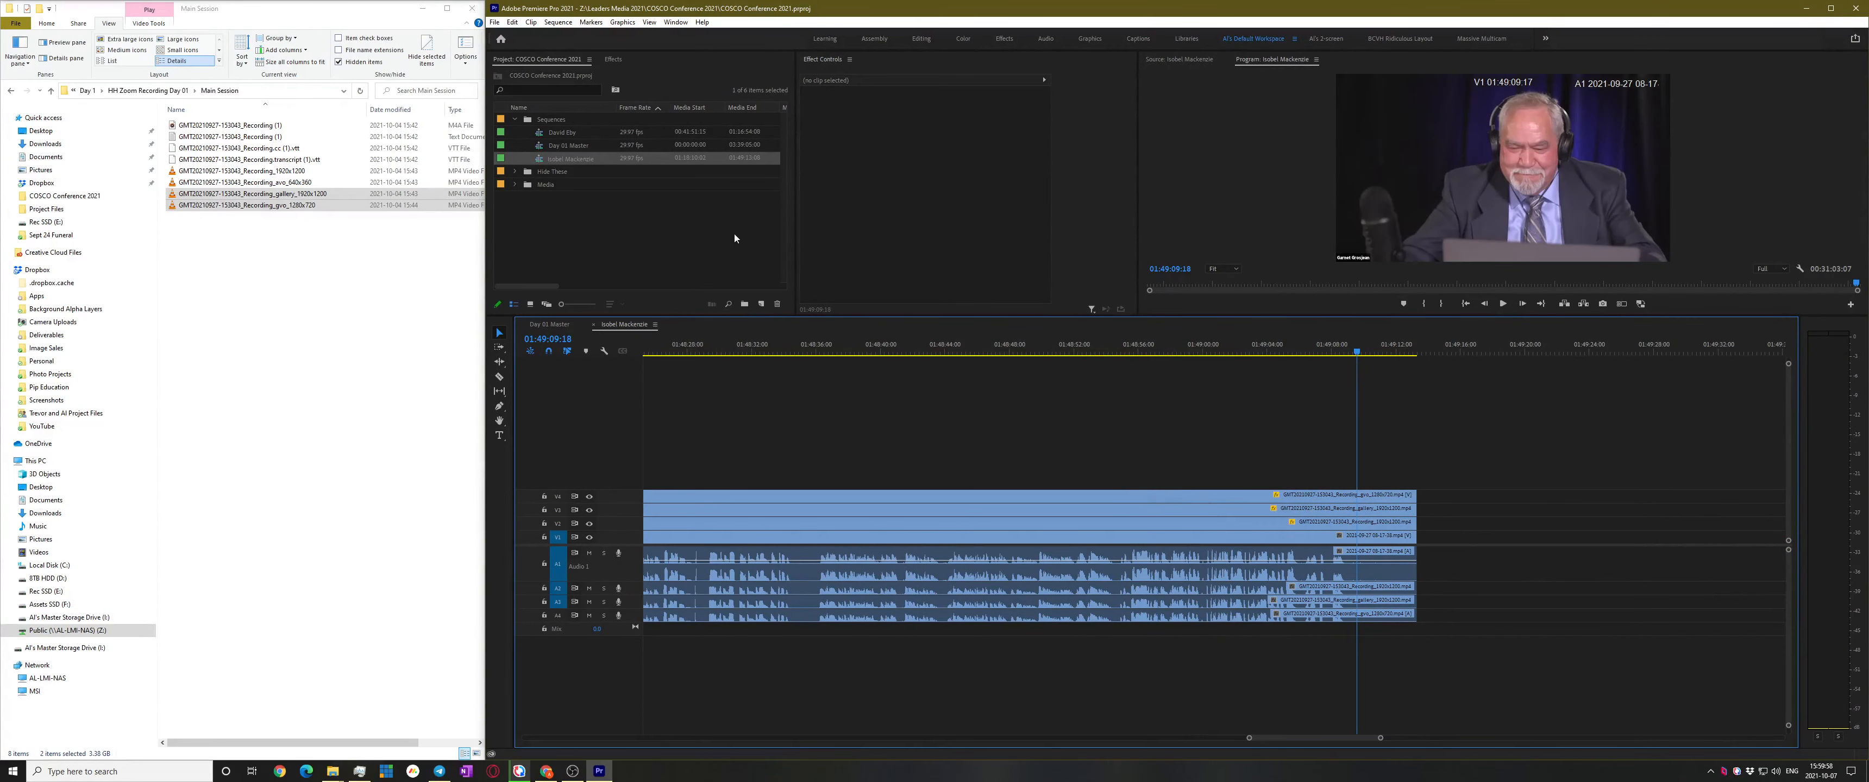
Open the other speaker's subsequence and try extending its clips' ends past 01:16
double_click(551, 132)
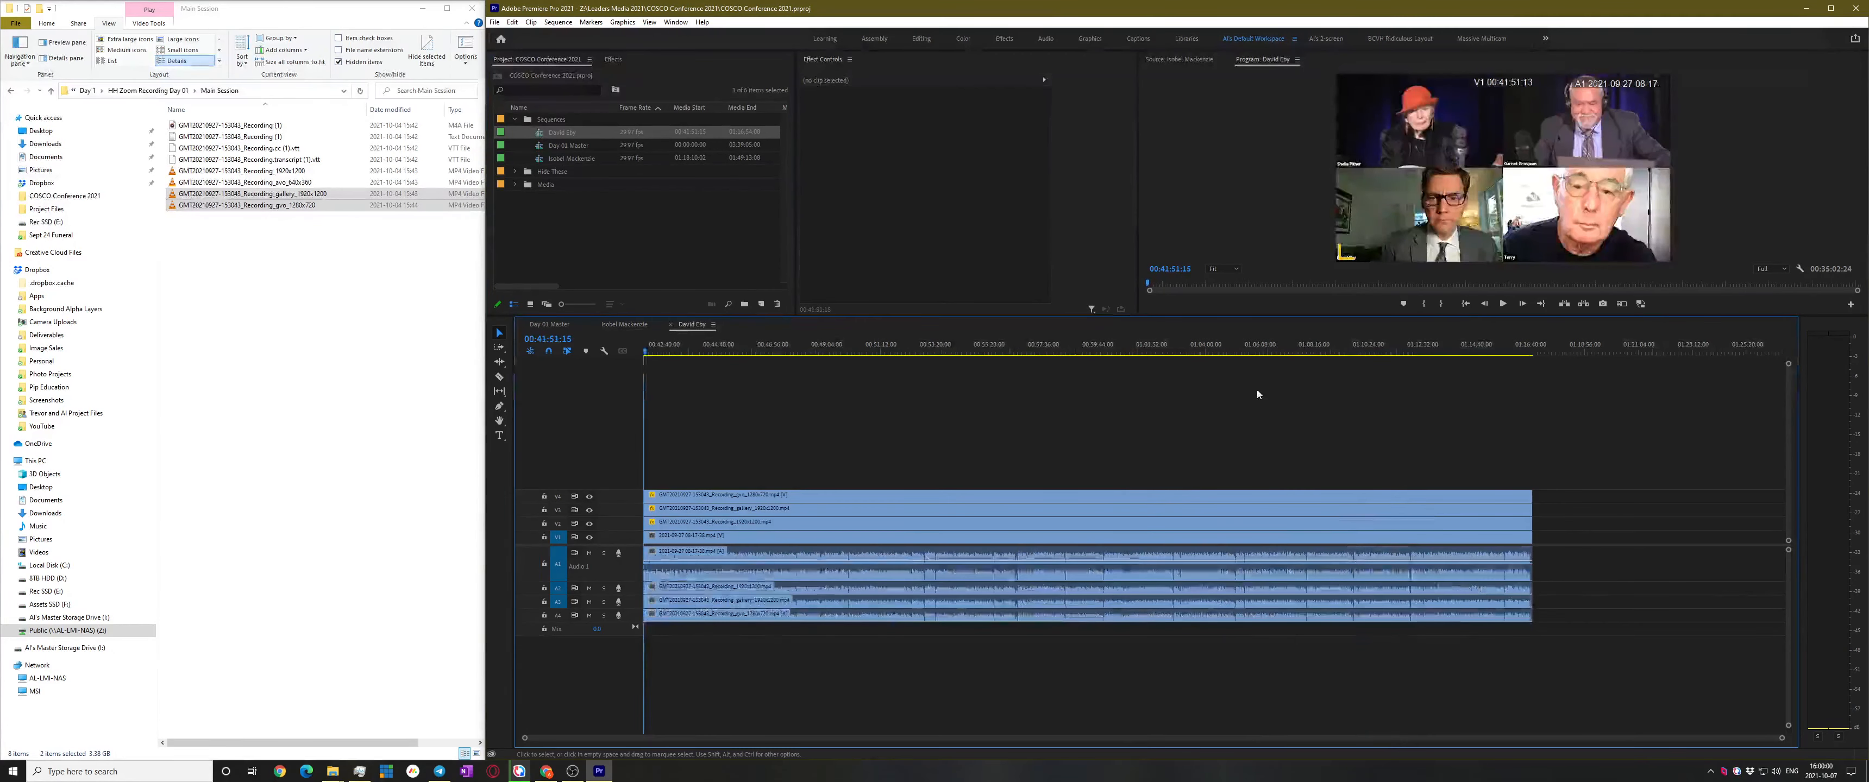
left_click_drag(1479, 352, 1519, 352)
key("space")
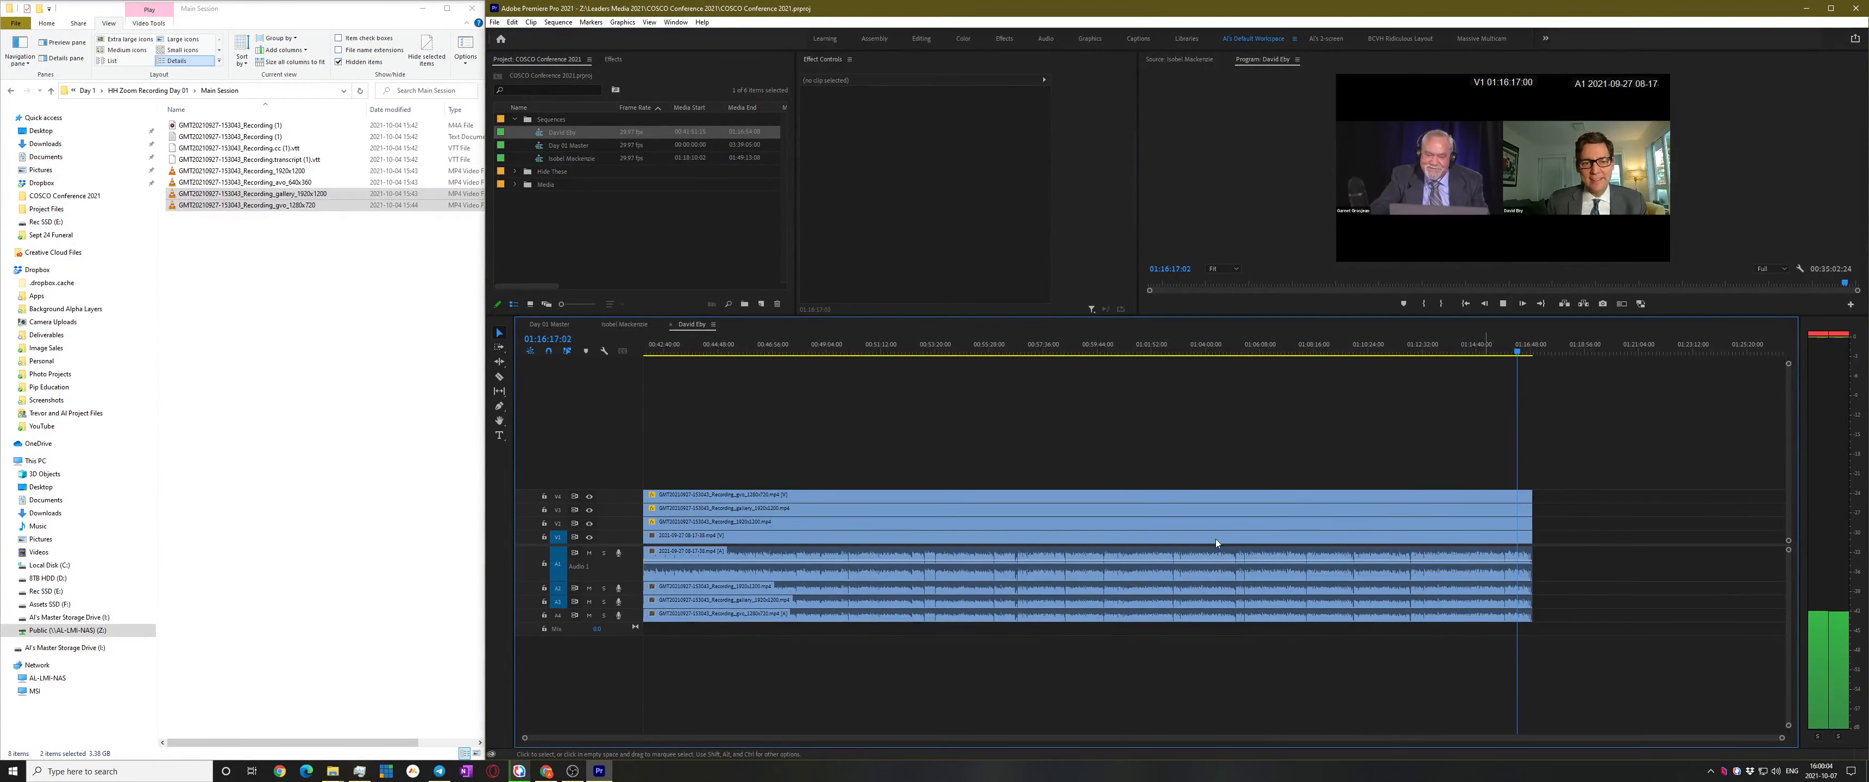
left_click(1525, 511)
left_click_drag(1524, 510, 1759, 511)
key("space")
Undo the clip extension, deselect the clips, and reopen Day 01 Master
left_click(1640, 352)
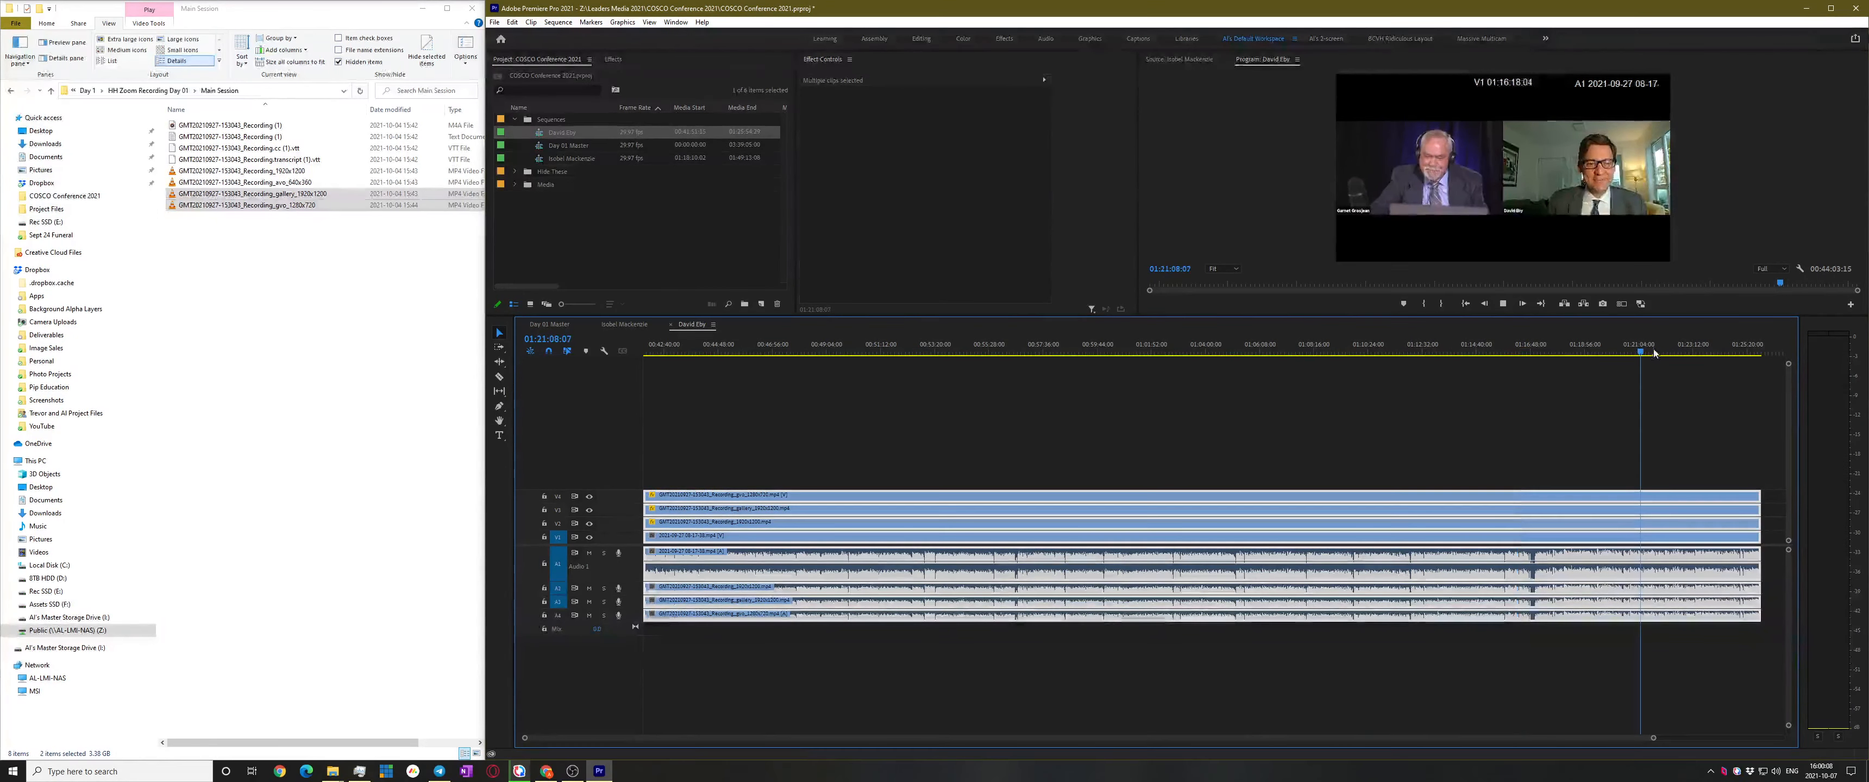
key("space")
key("ctrl+z")
left_click(1487, 431)
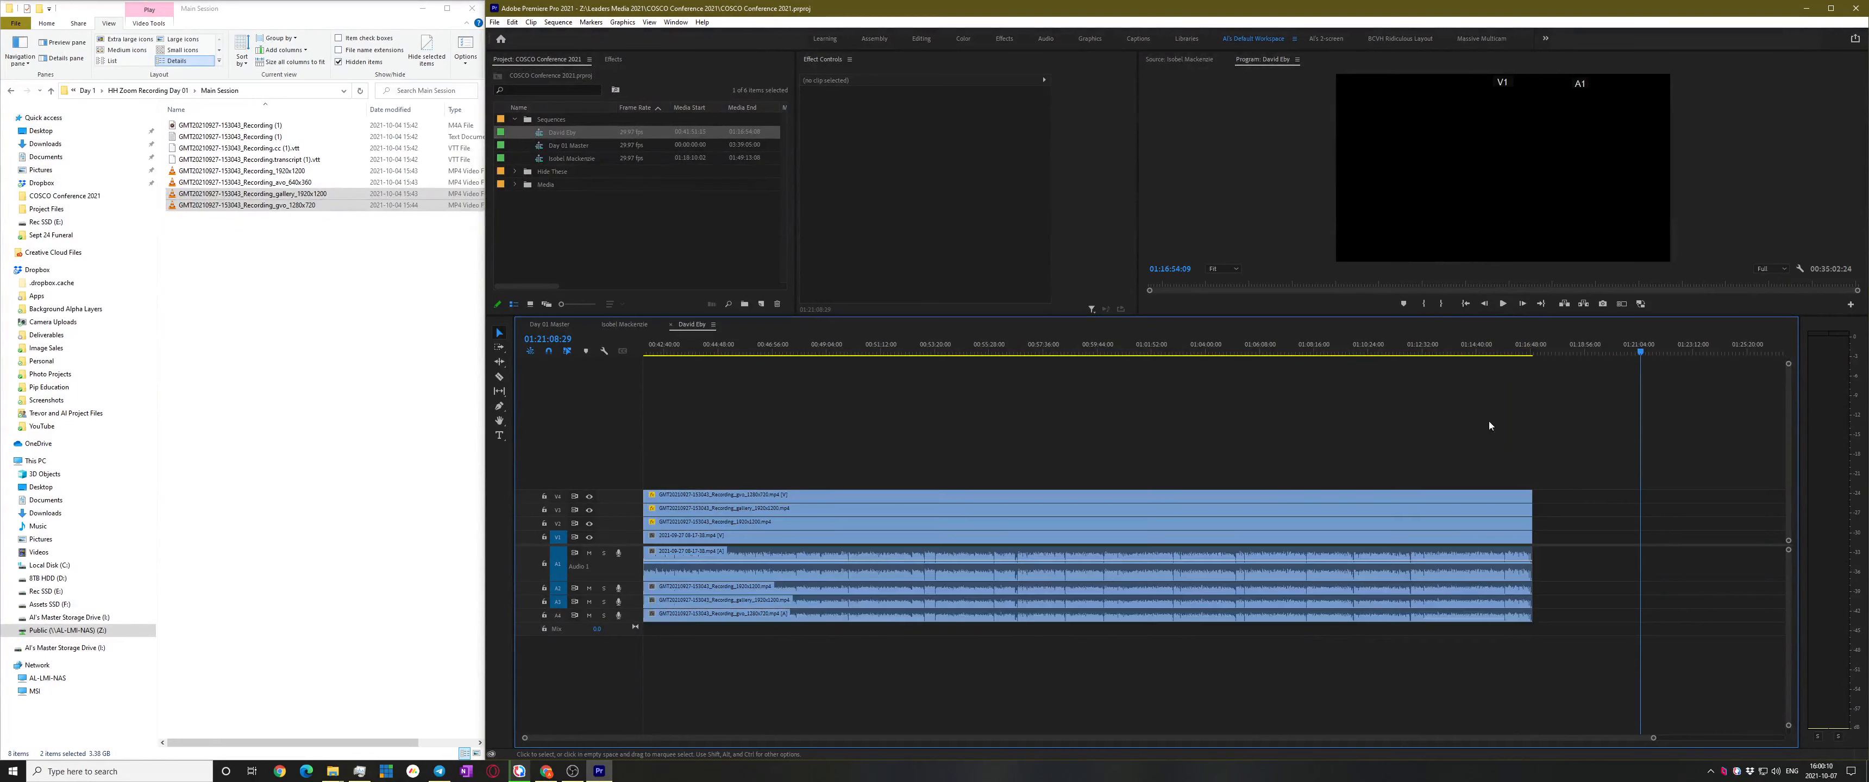
double_click(543, 145)
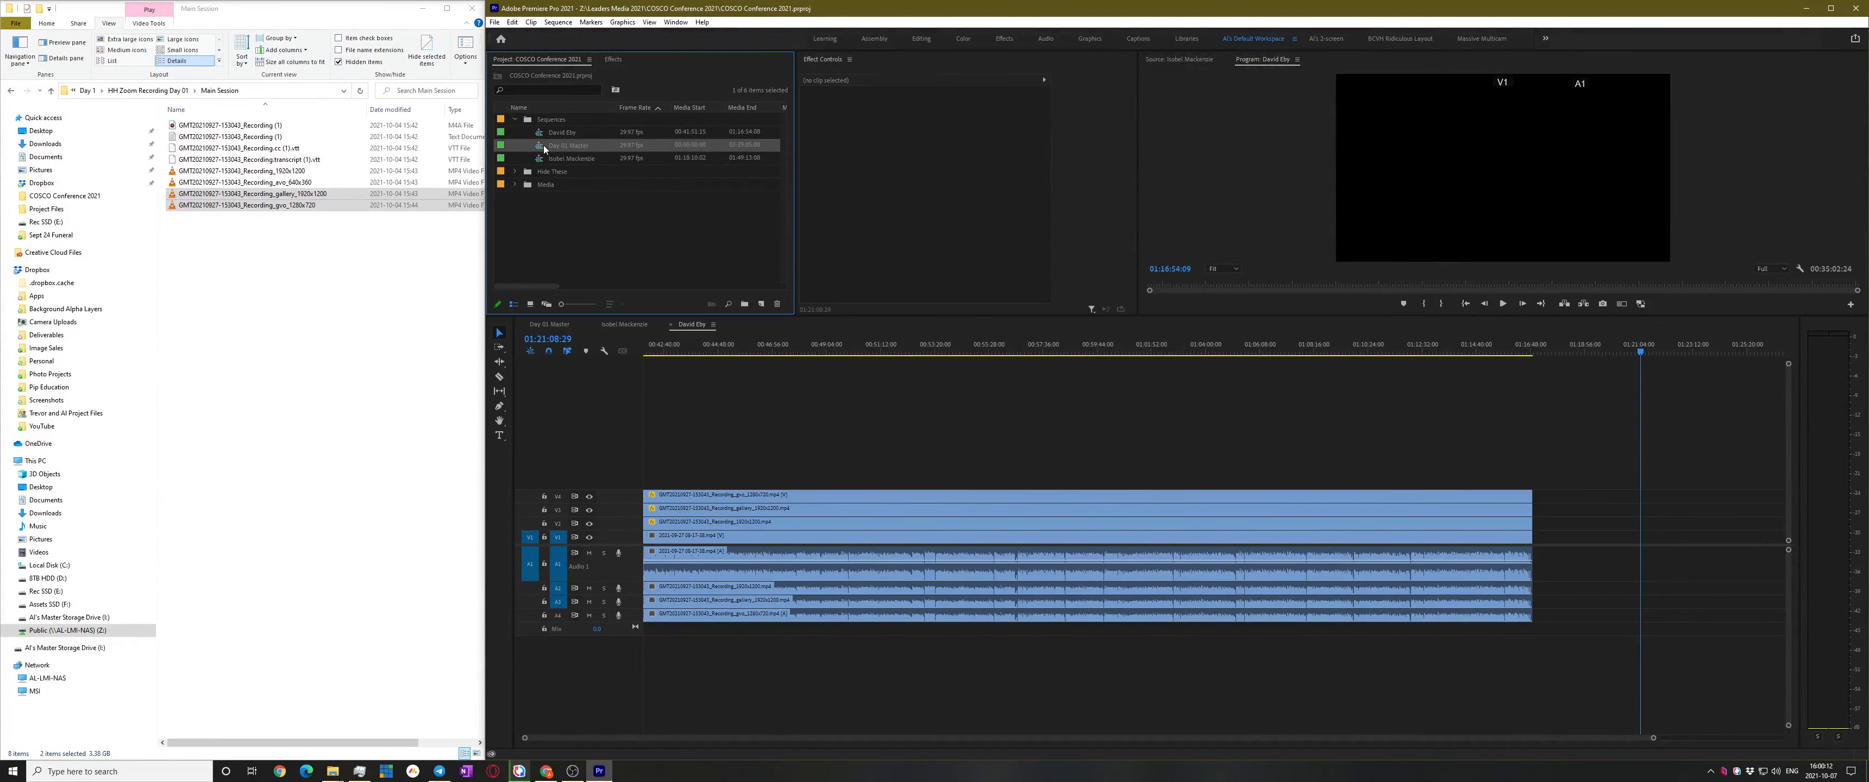
Park the playhead at 01:49:12 in Day 01 Master
scroll(1078, 519, "down", 3, "alt")
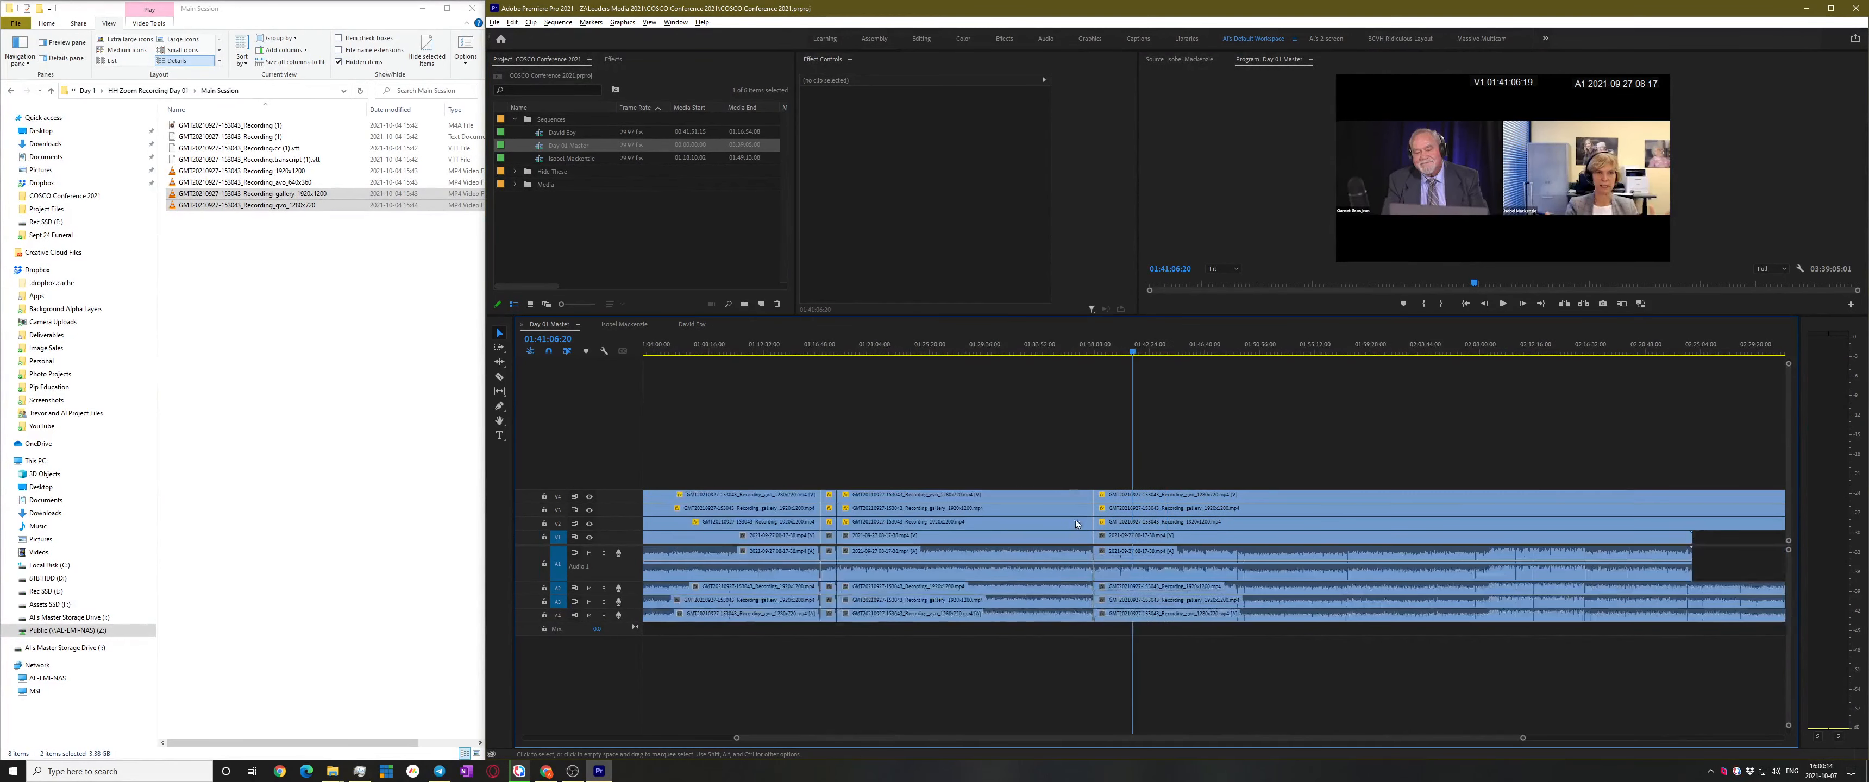
left_click(1241, 355)
scroll(1256, 412, "up", 3, "alt")
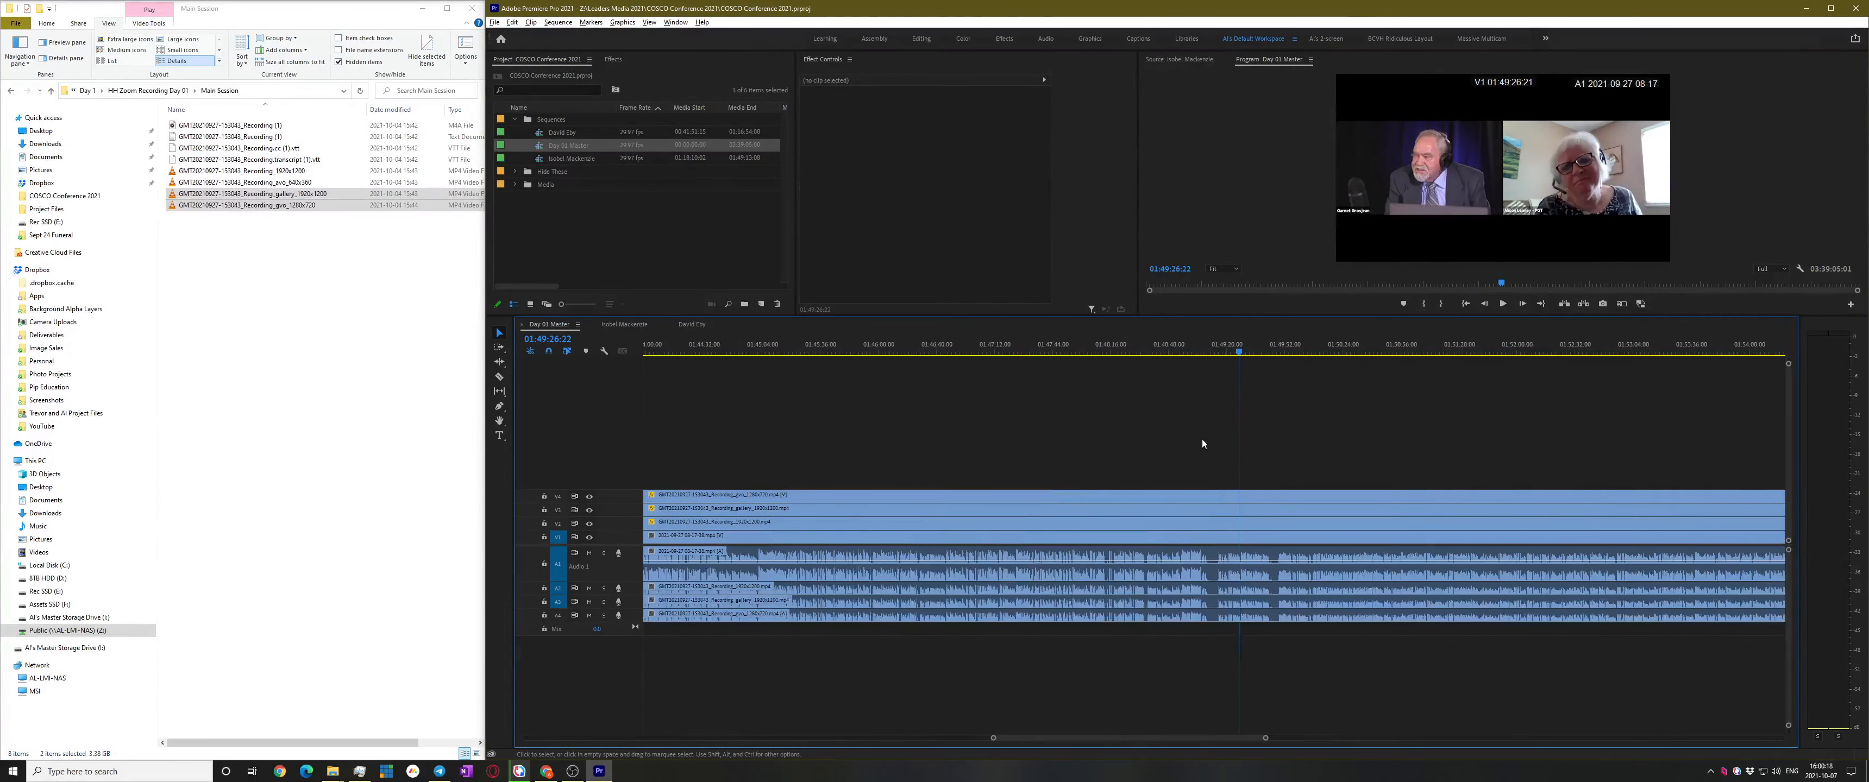
left_click(1211, 350)
scroll(1175, 428, "down", 3, "alt")
Roll the V4/A4, V3, V2, V1/A1 and A2/A3 cuts to 01:49:12
left_click_drag(920, 496, 1198, 497)
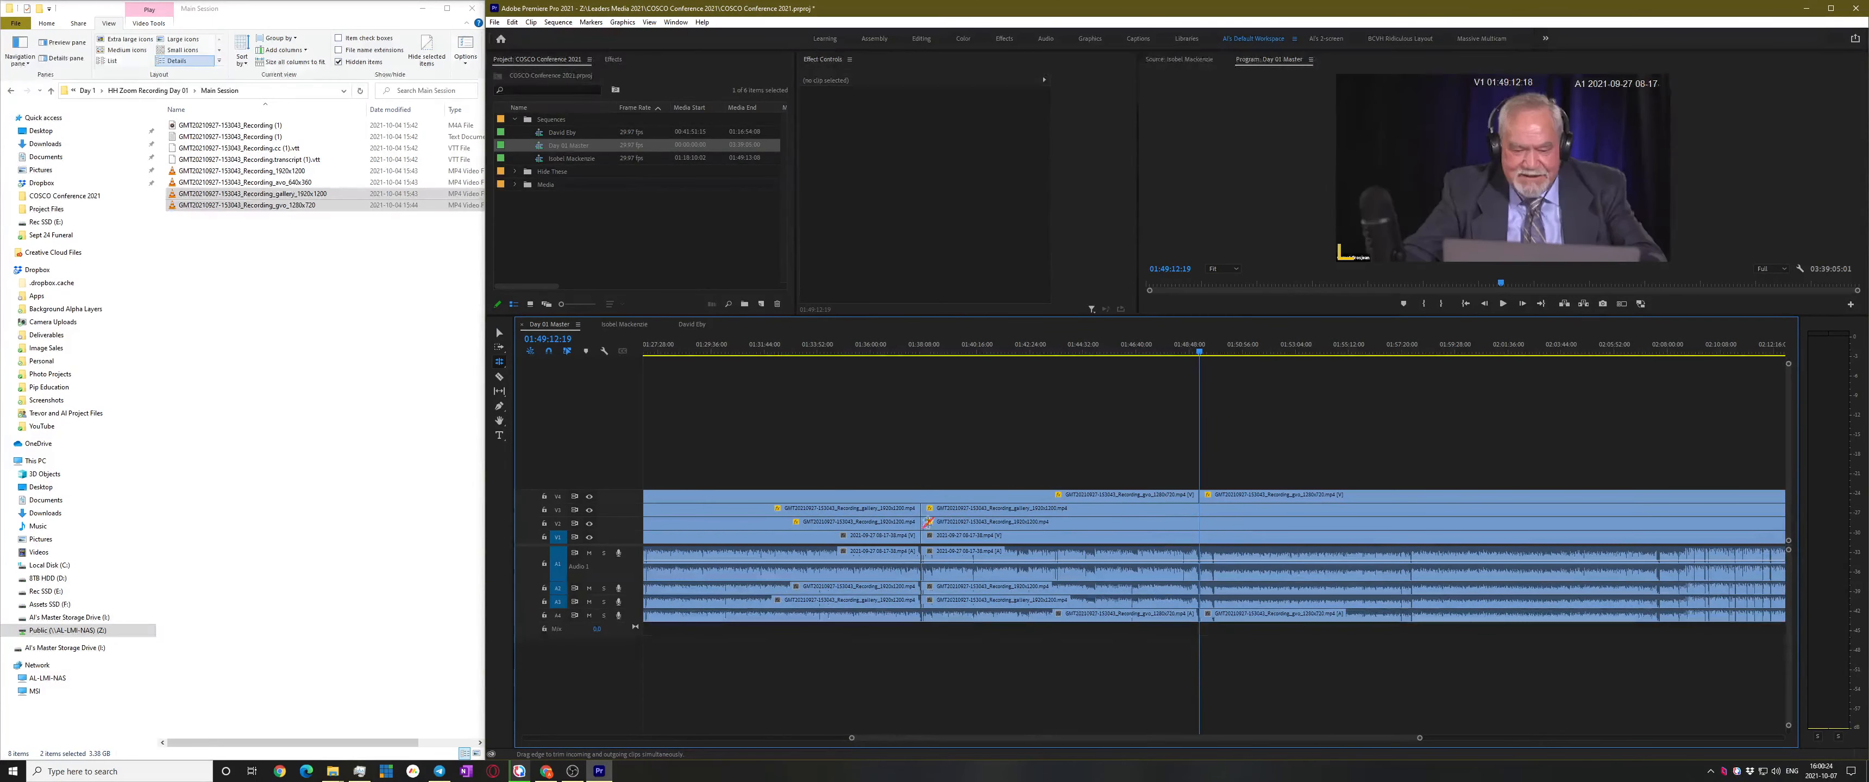
left_click_drag(922, 510, 1197, 510)
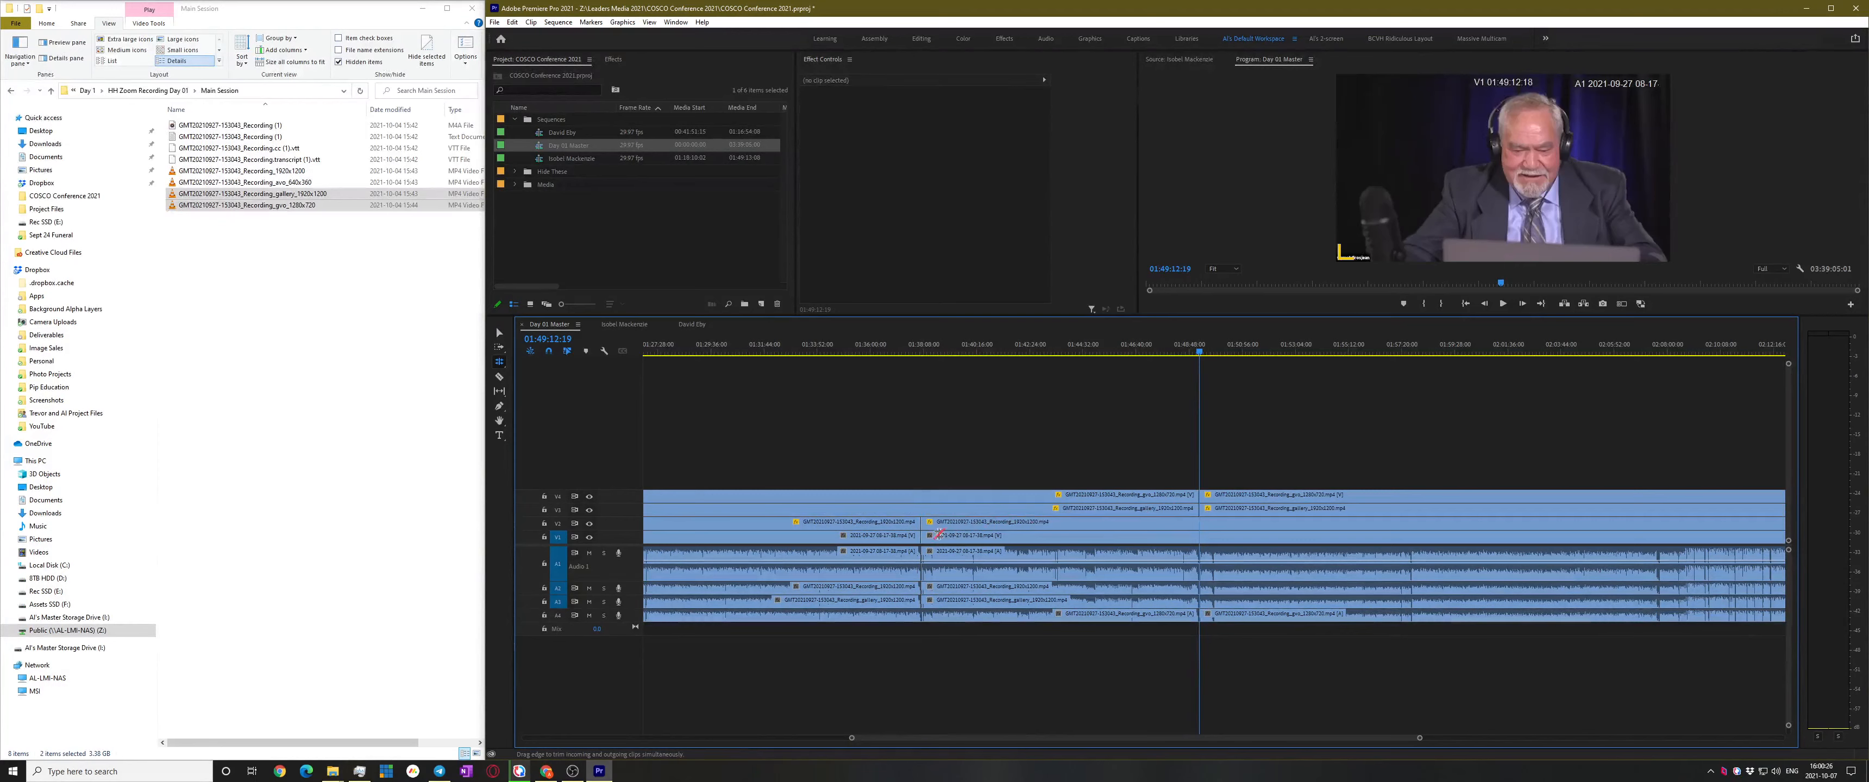
left_click_drag(920, 523, 1199, 524)
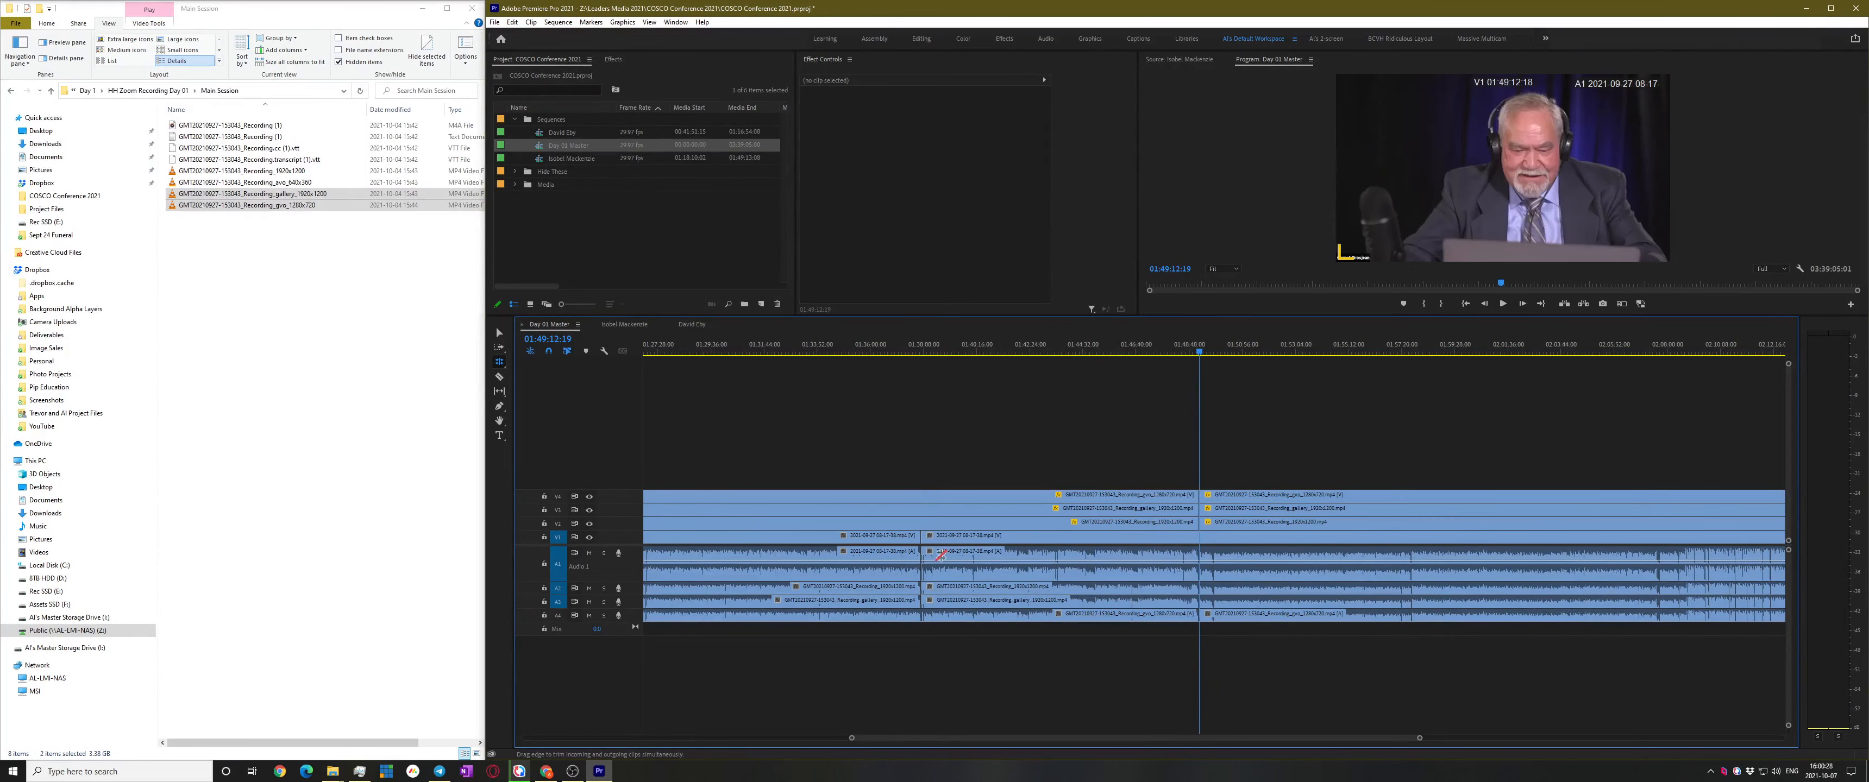
left_click_drag(917, 540, 1199, 540)
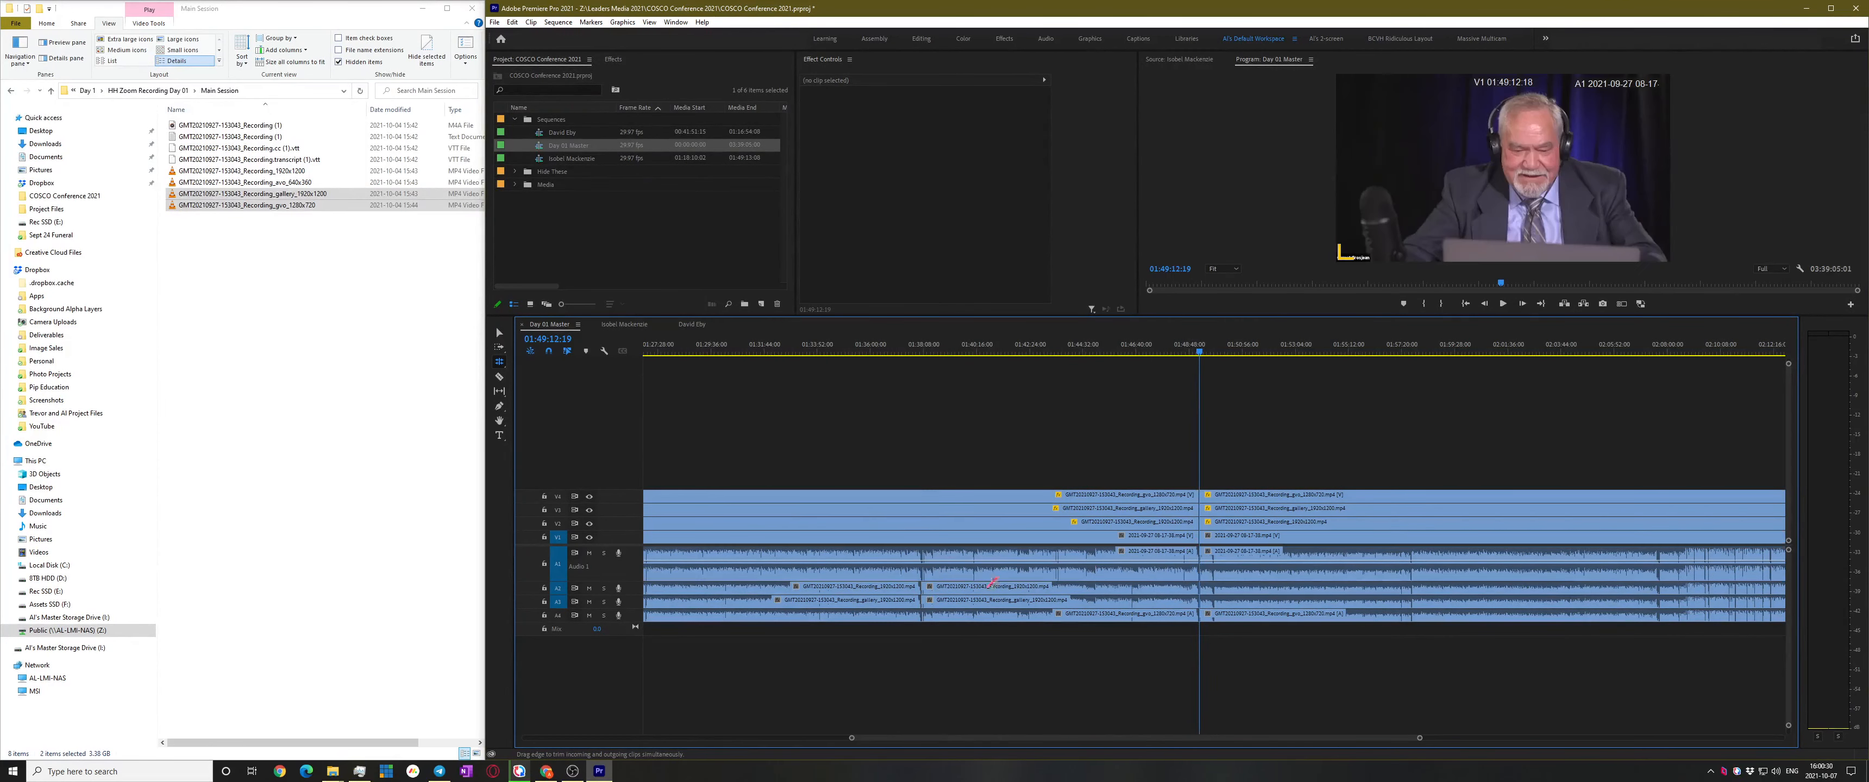
left_click_drag(919, 591, 1202, 600)
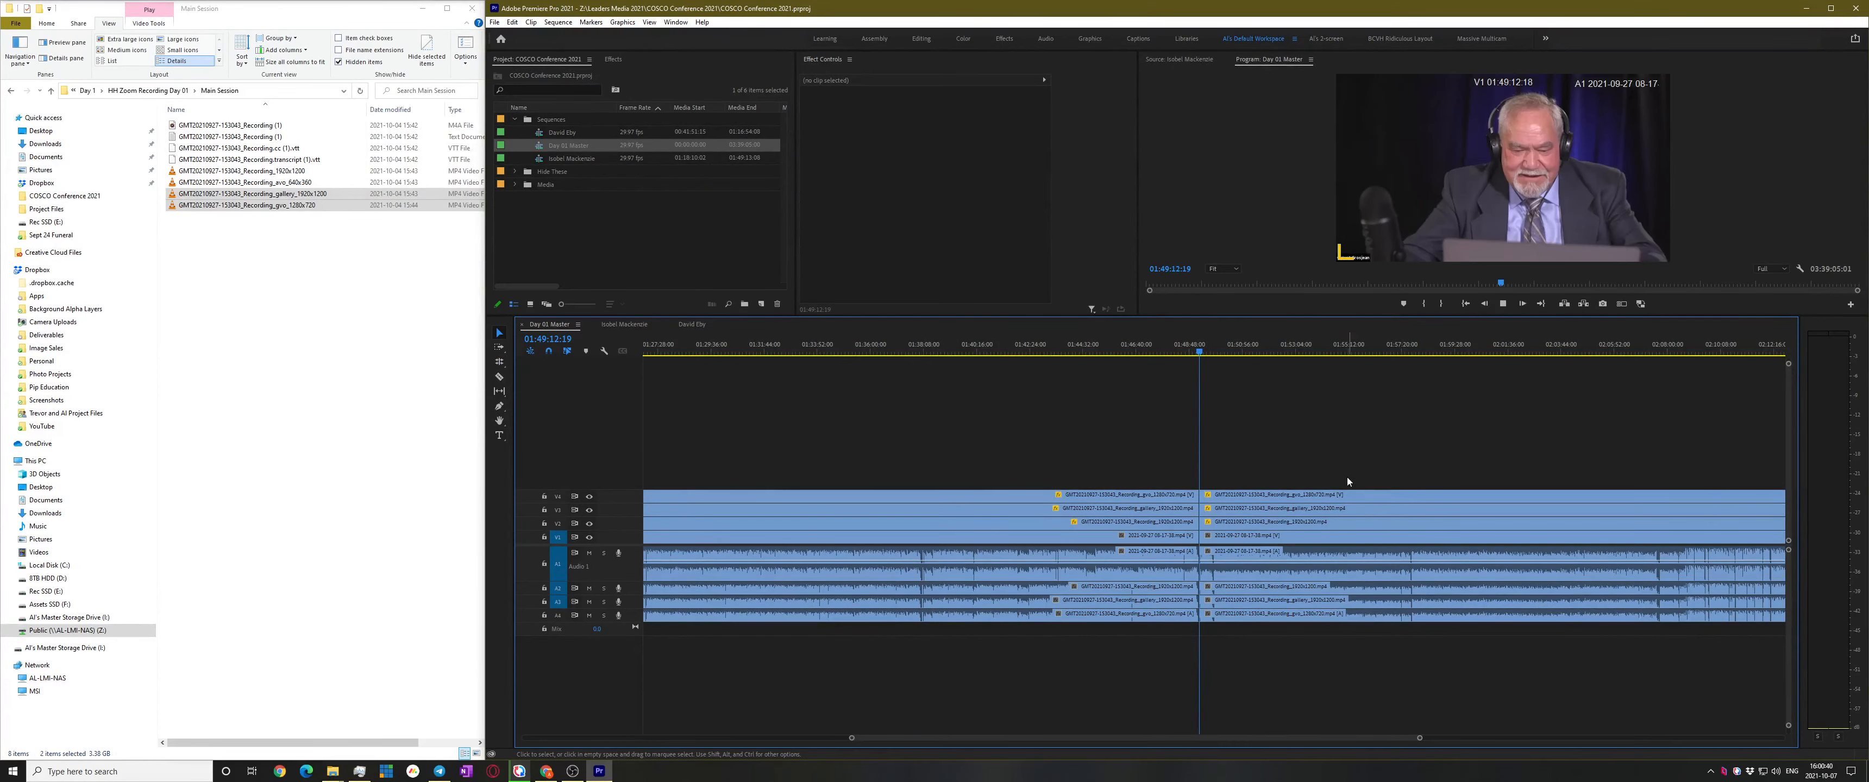
Review playback from about 01:49:20 and cut every track at the speaker change at 01:50:06:24
key("space")
key("equal")
key("equal")
key("equal")
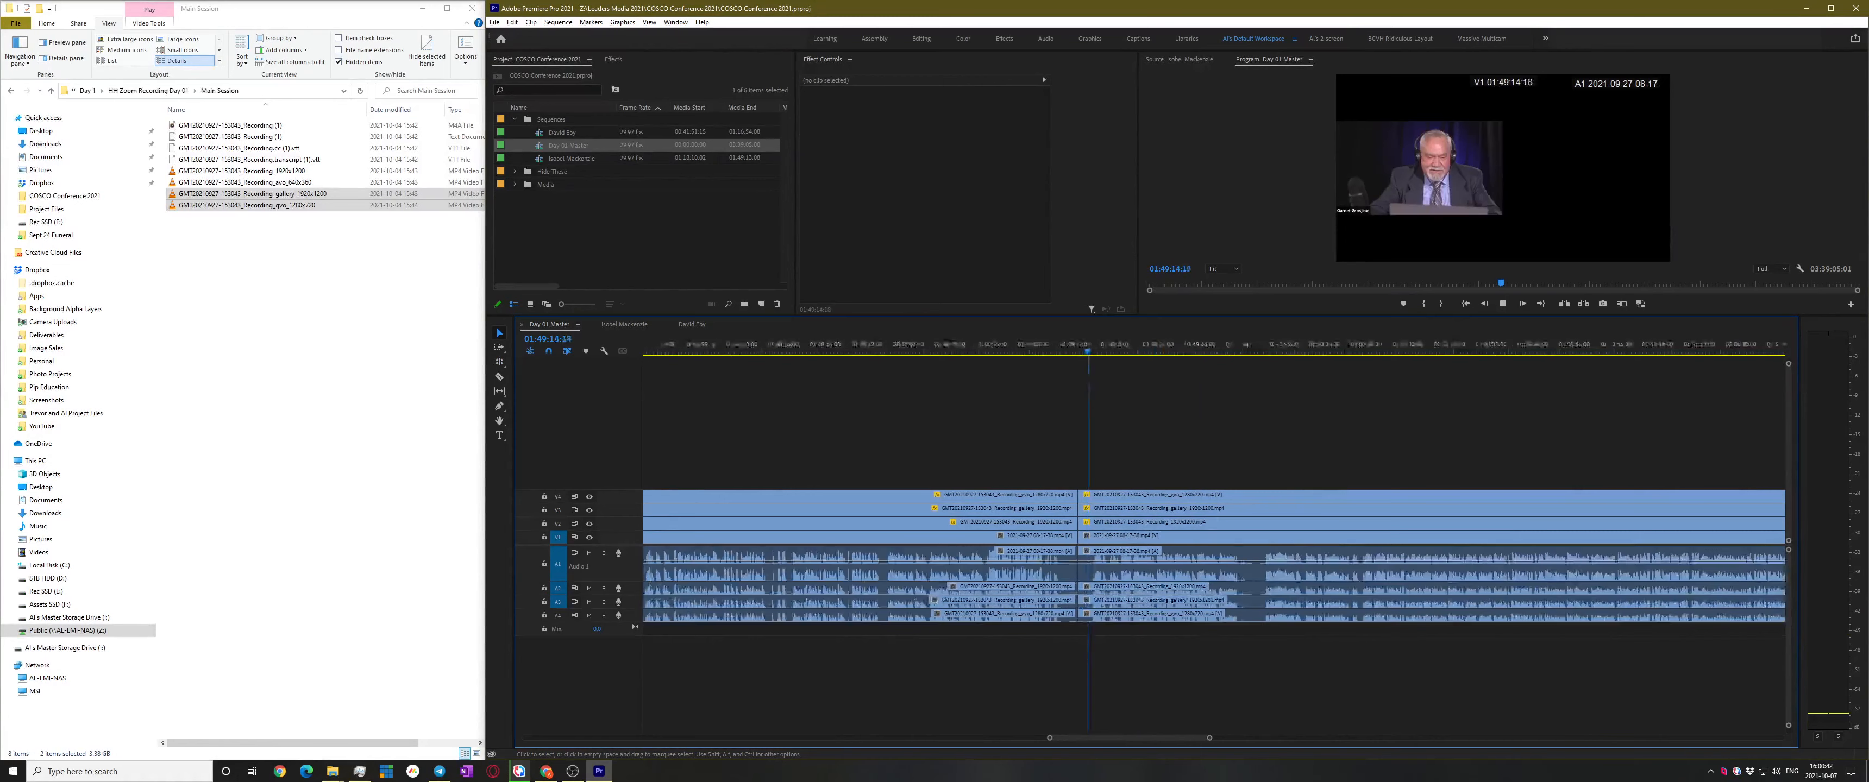
key("l")
key("l")
key("l")
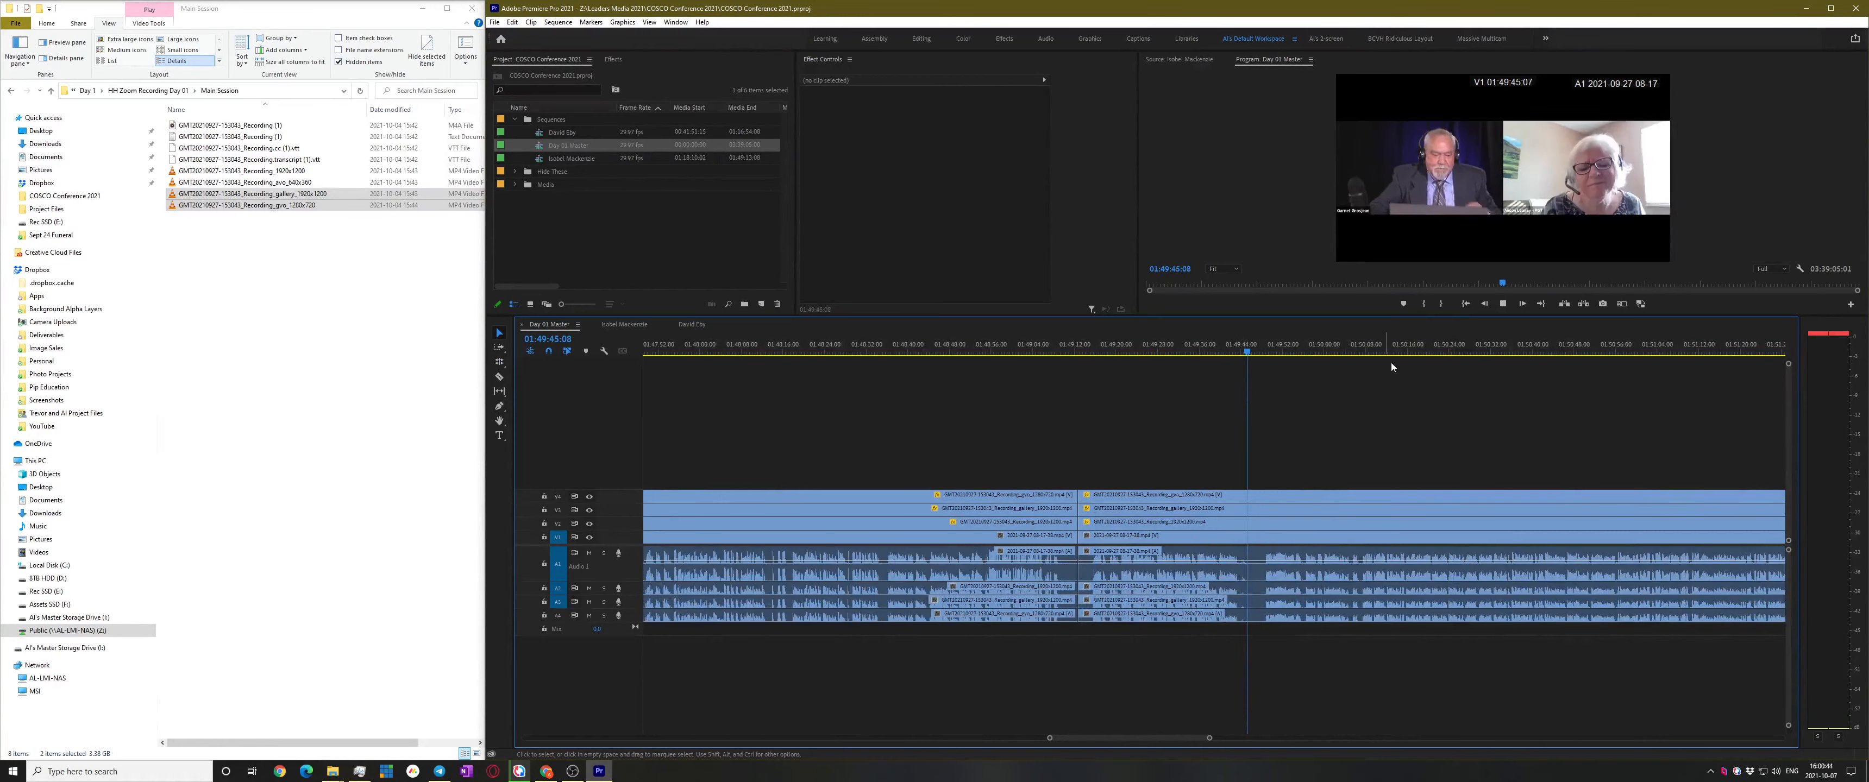
left_click(1114, 347)
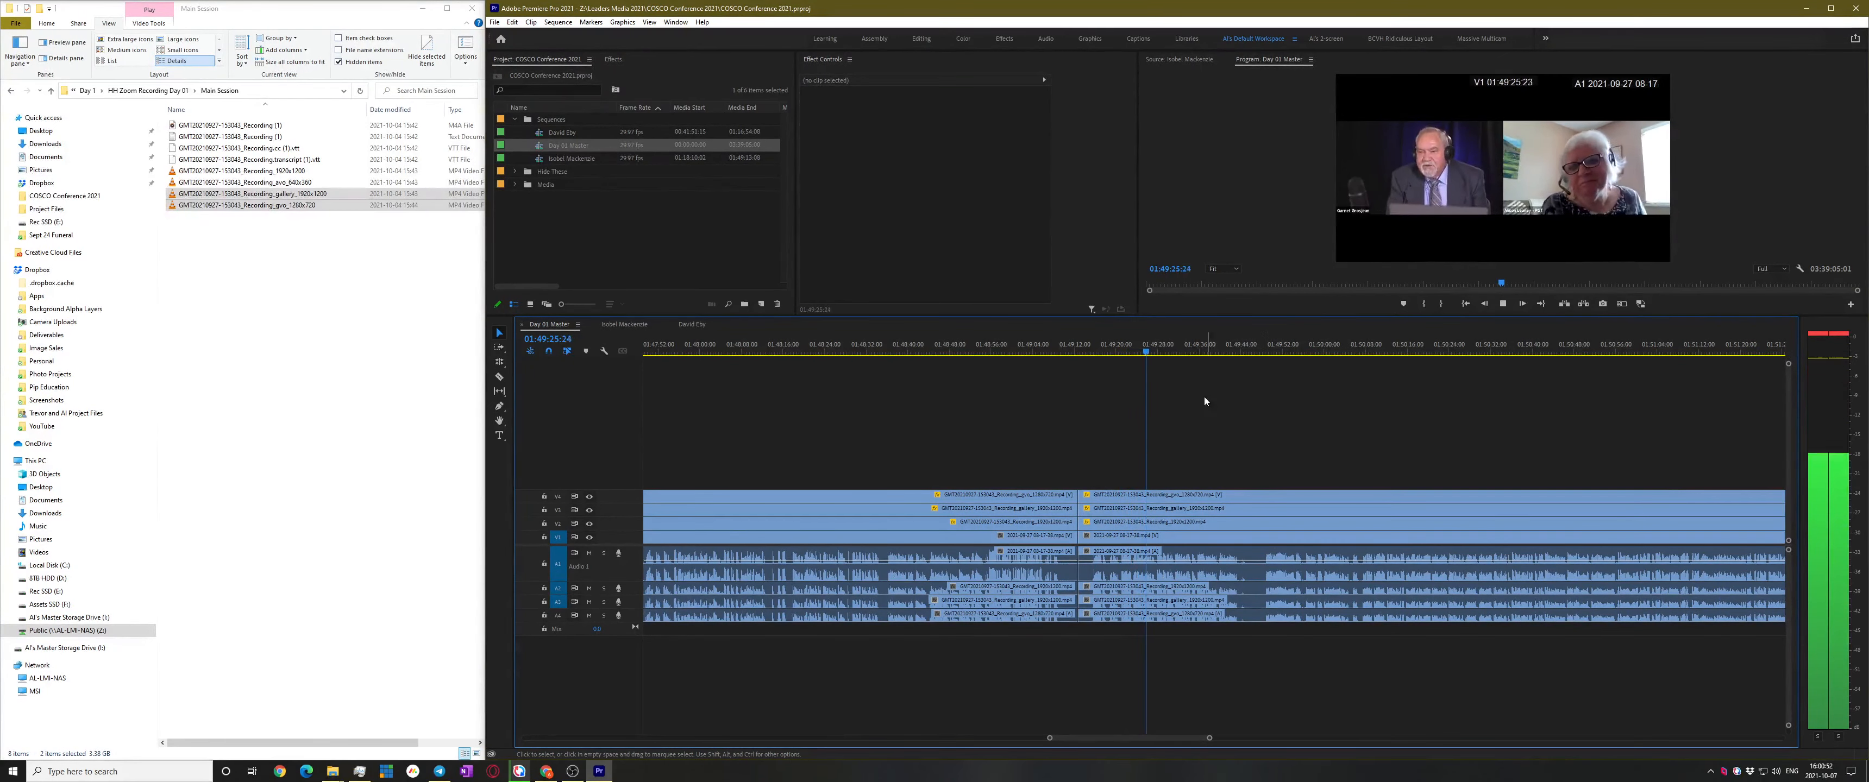
left_click(1188, 347)
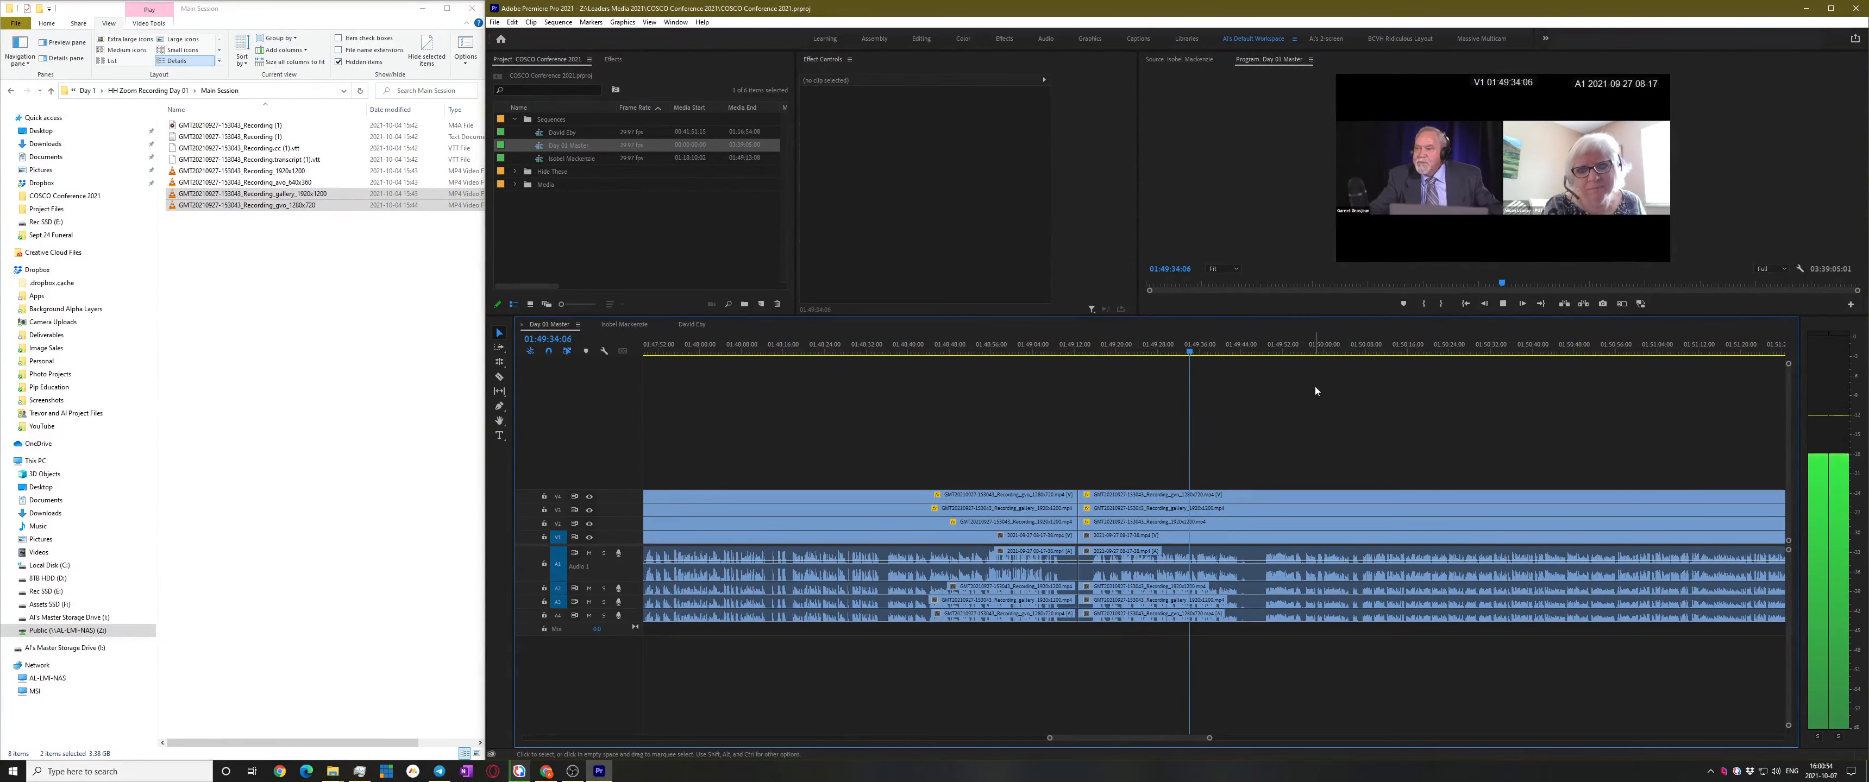
scroll(1358, 426, "up", 2)
scroll(1359, 425, "down", 2)
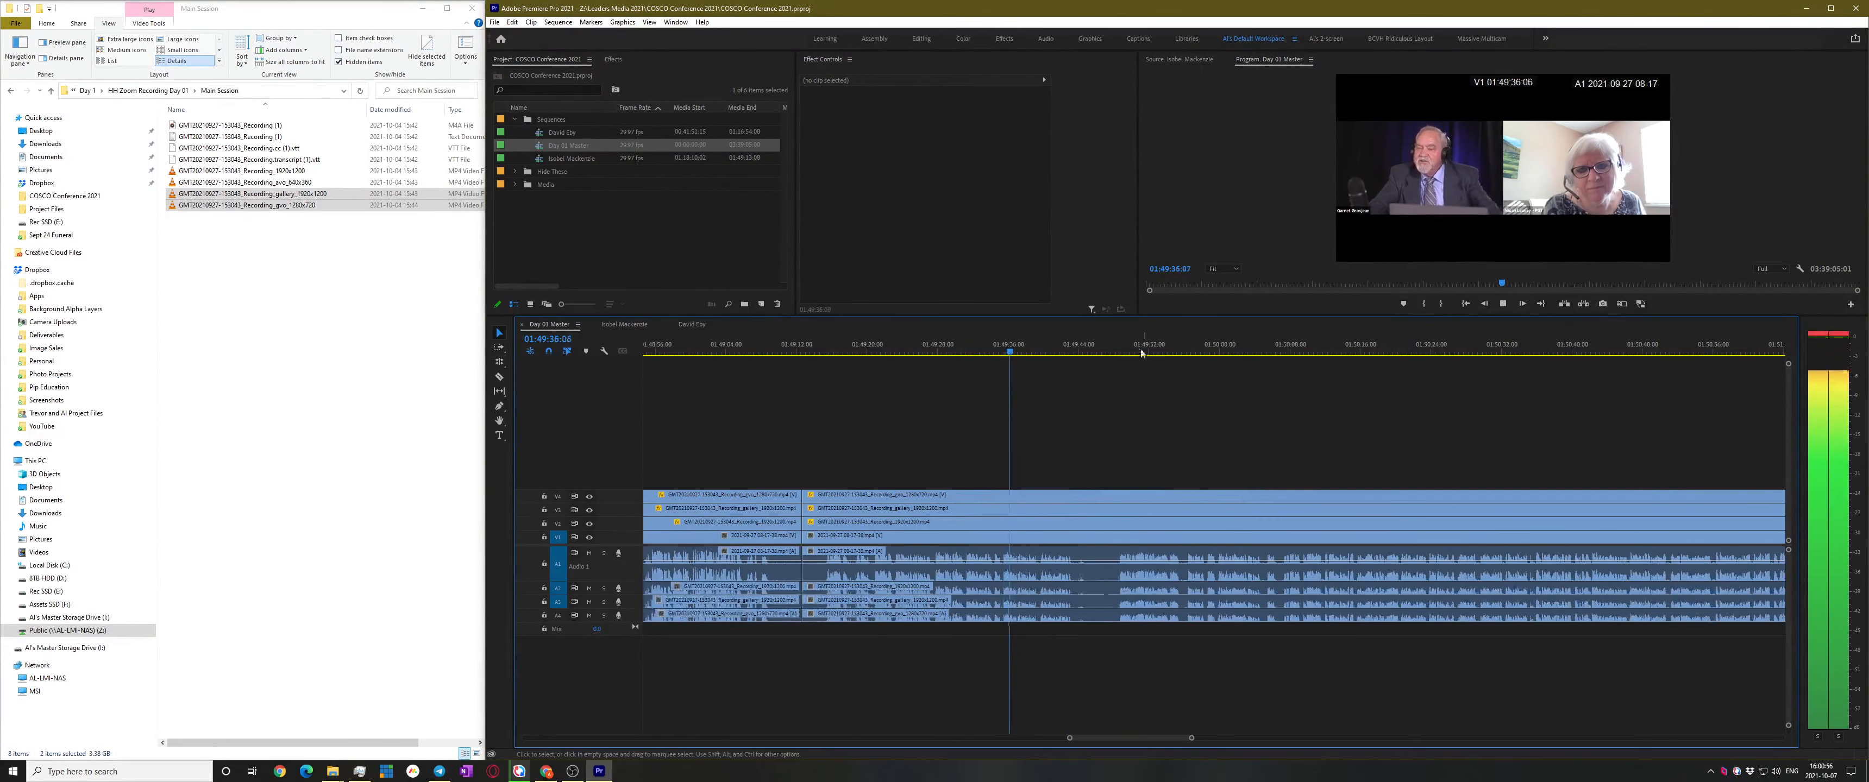
left_click(1110, 342)
key("space")
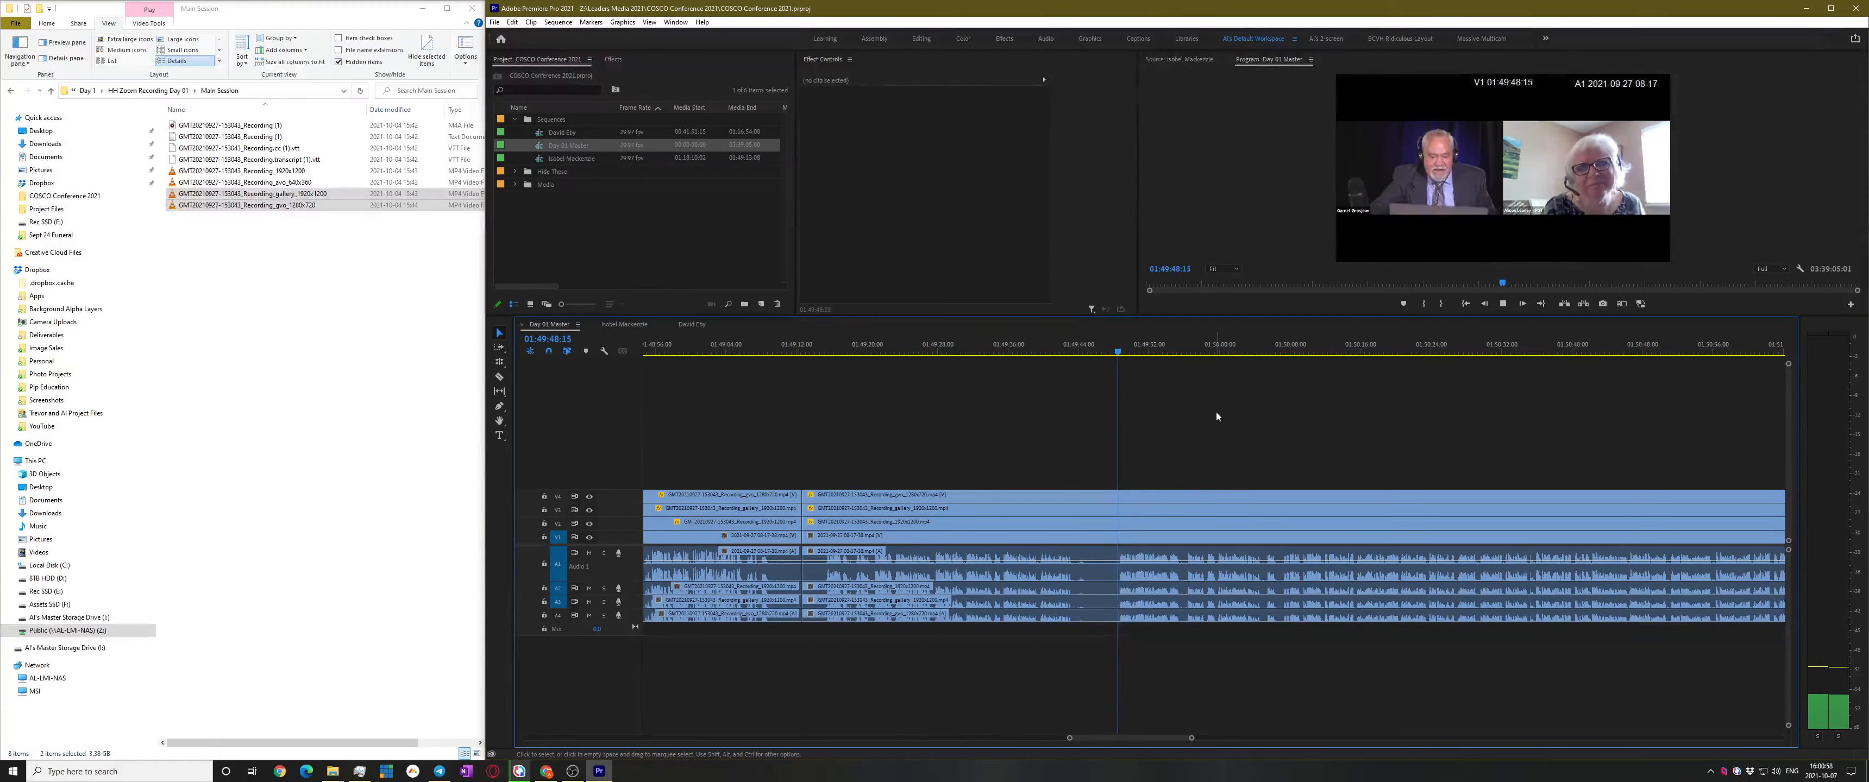
scroll(1210, 431, "down", 3)
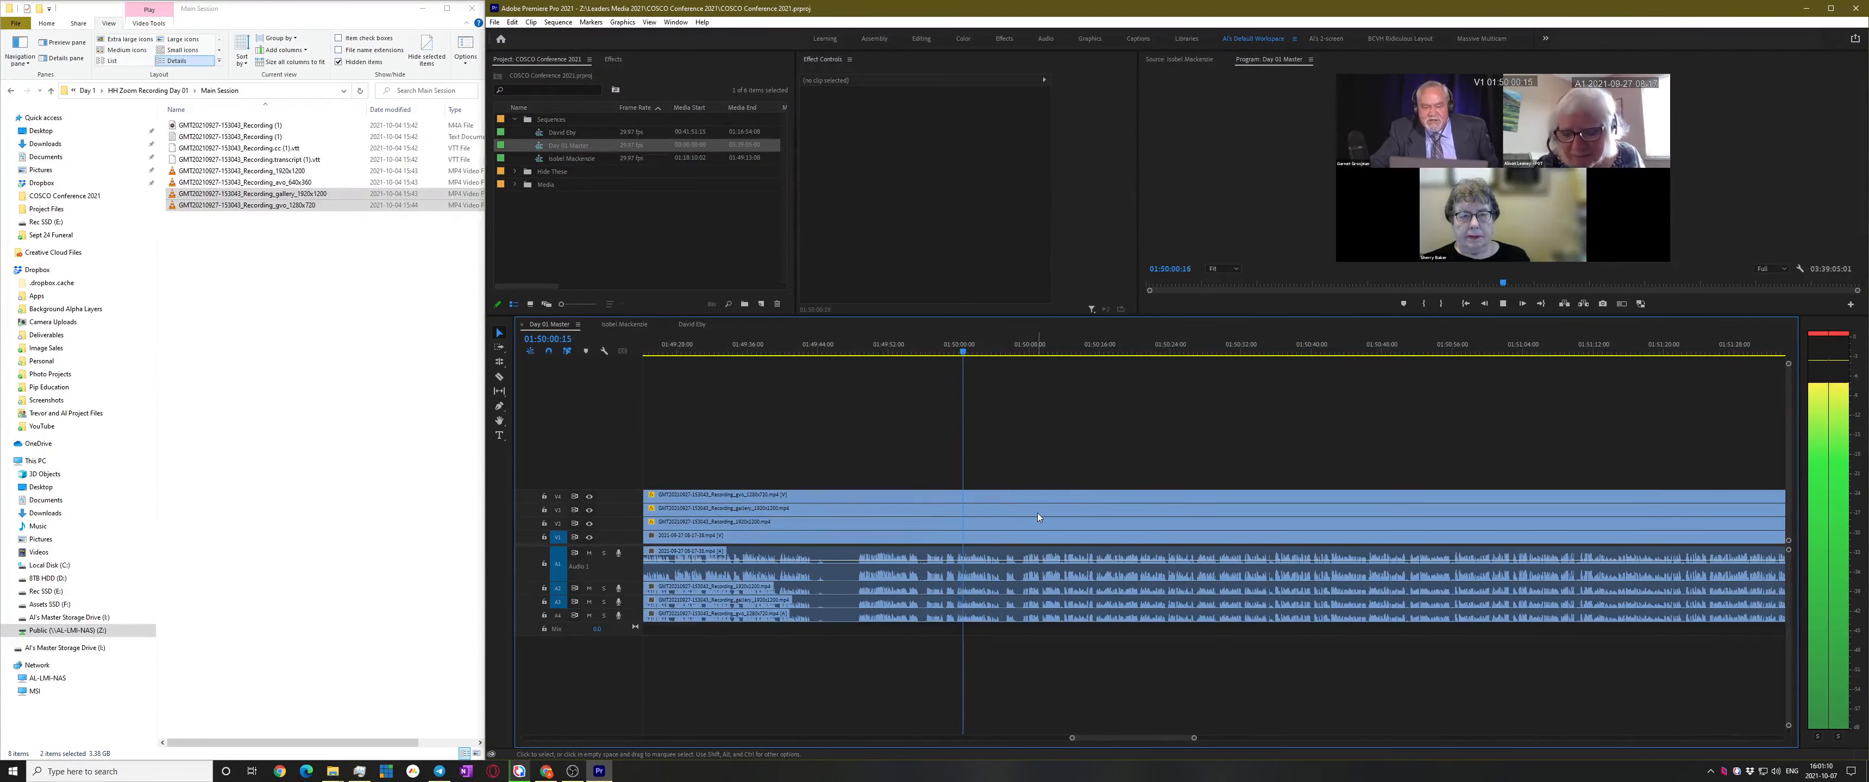
key("equal")
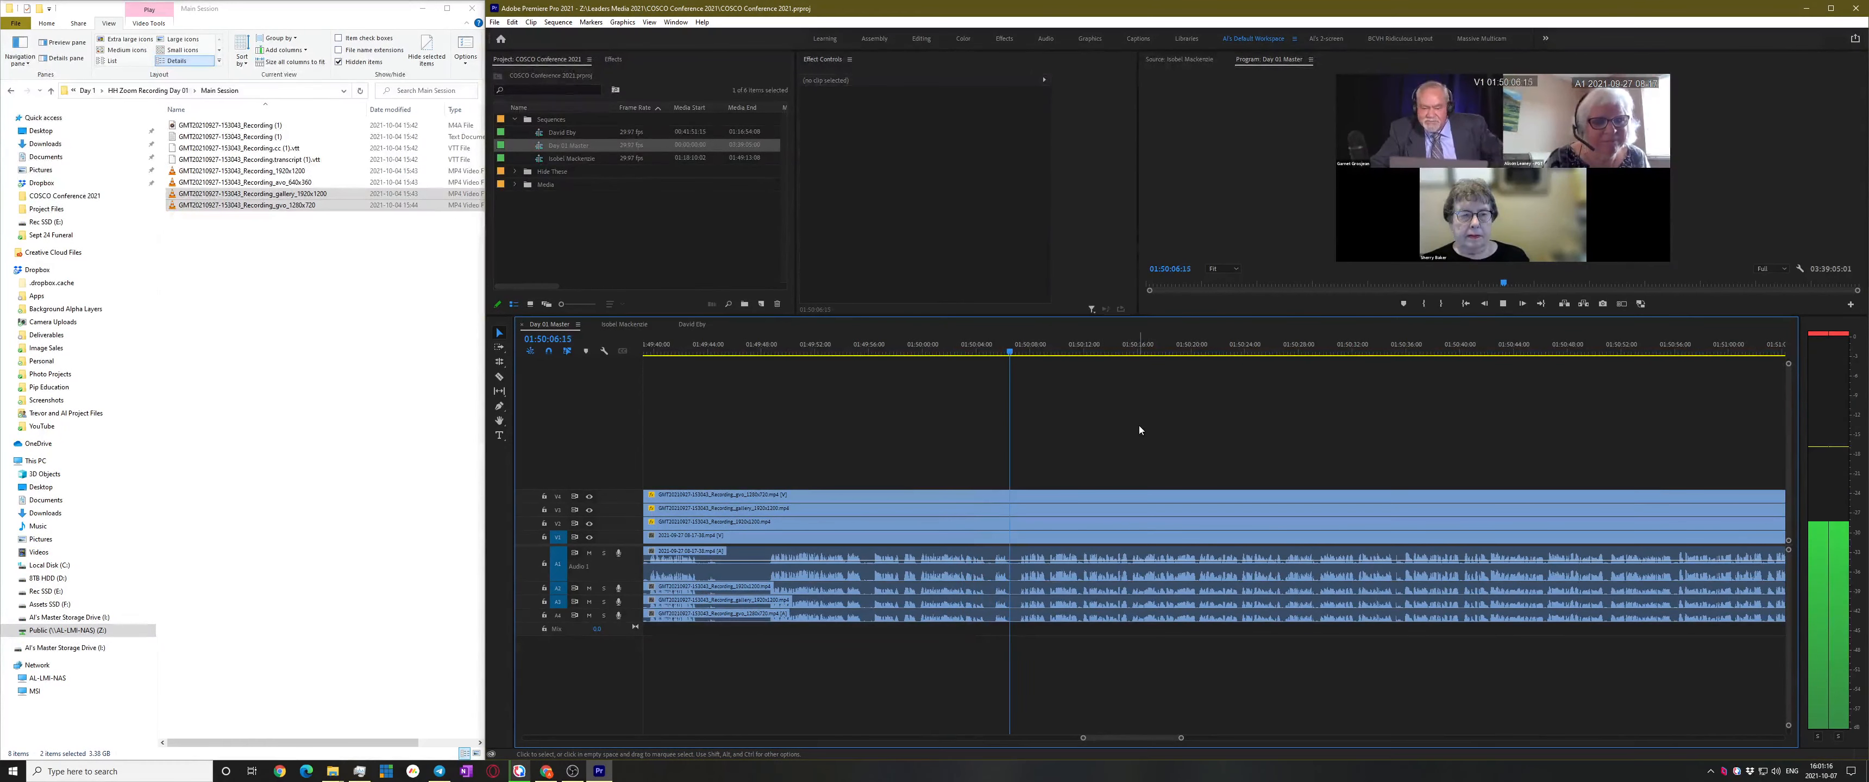
key("space")
key("c")
left_click(1018, 530, "shift")
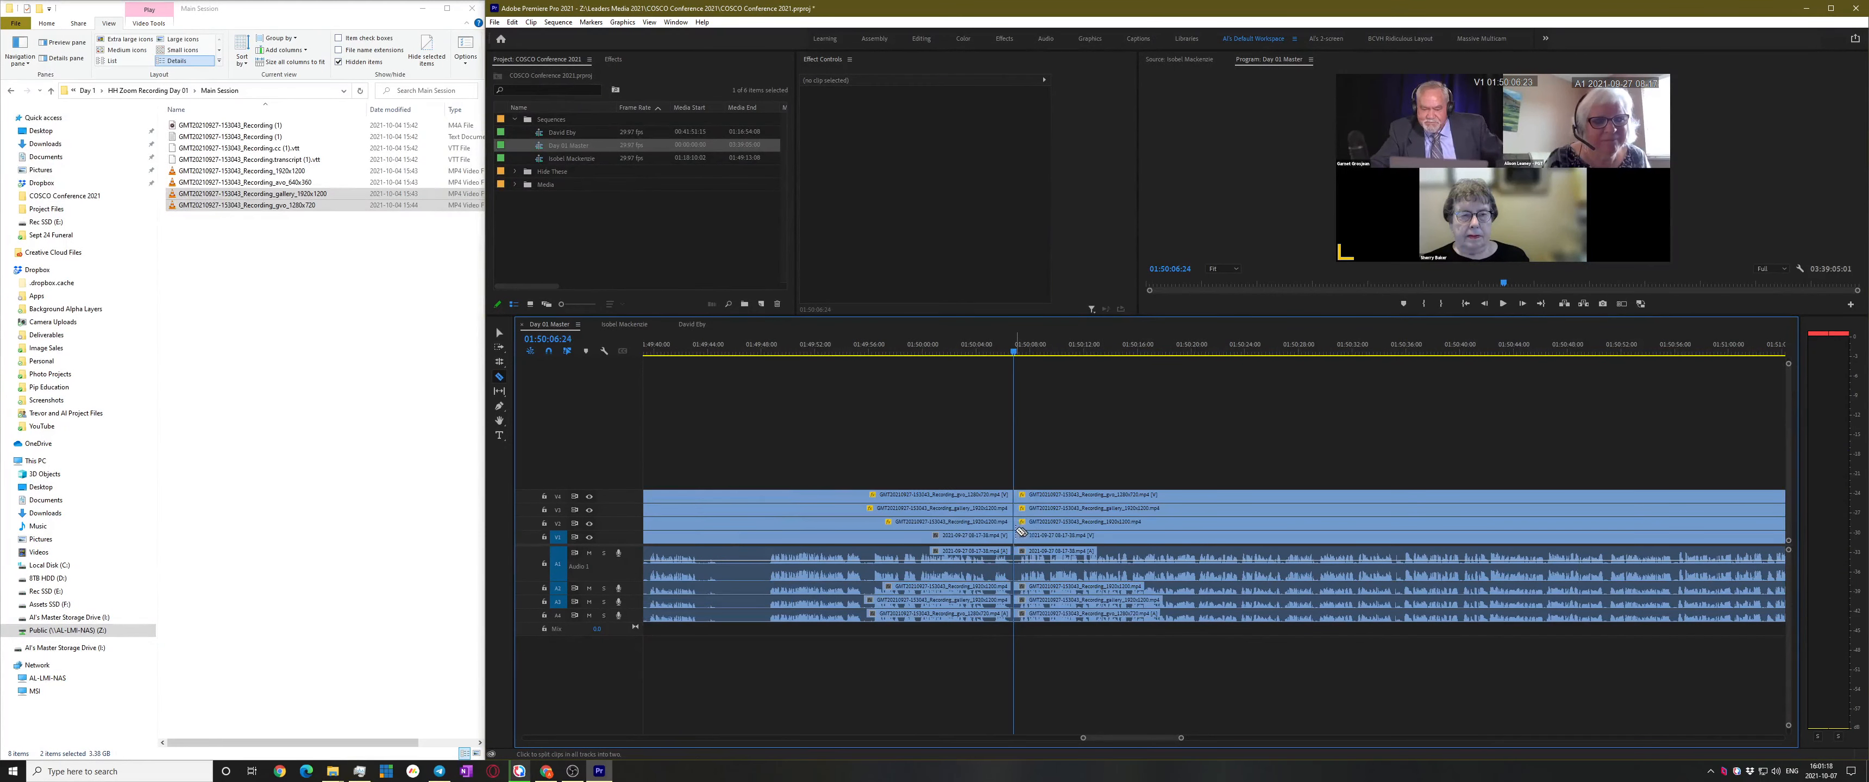
Check the cut, then play ahead through 01:53 and 01:55 to the next speaker change near 01:57:19
key("space")
key("minus")
key("minus")
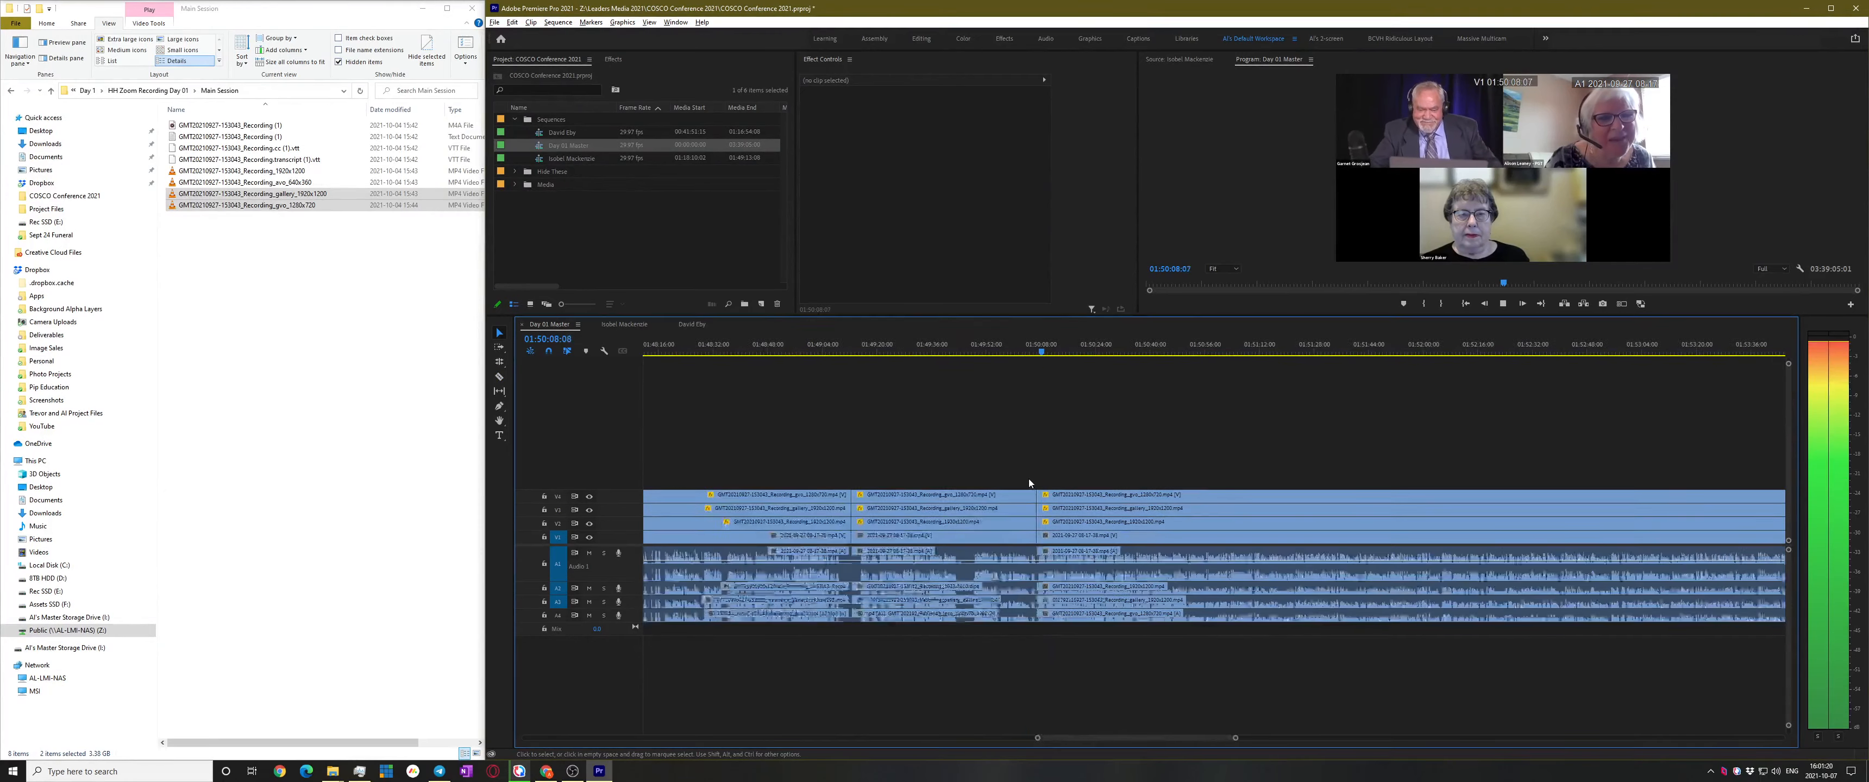
key("space")
left_click_drag(1058, 348, 1177, 349)
key("space")
left_click(1268, 348)
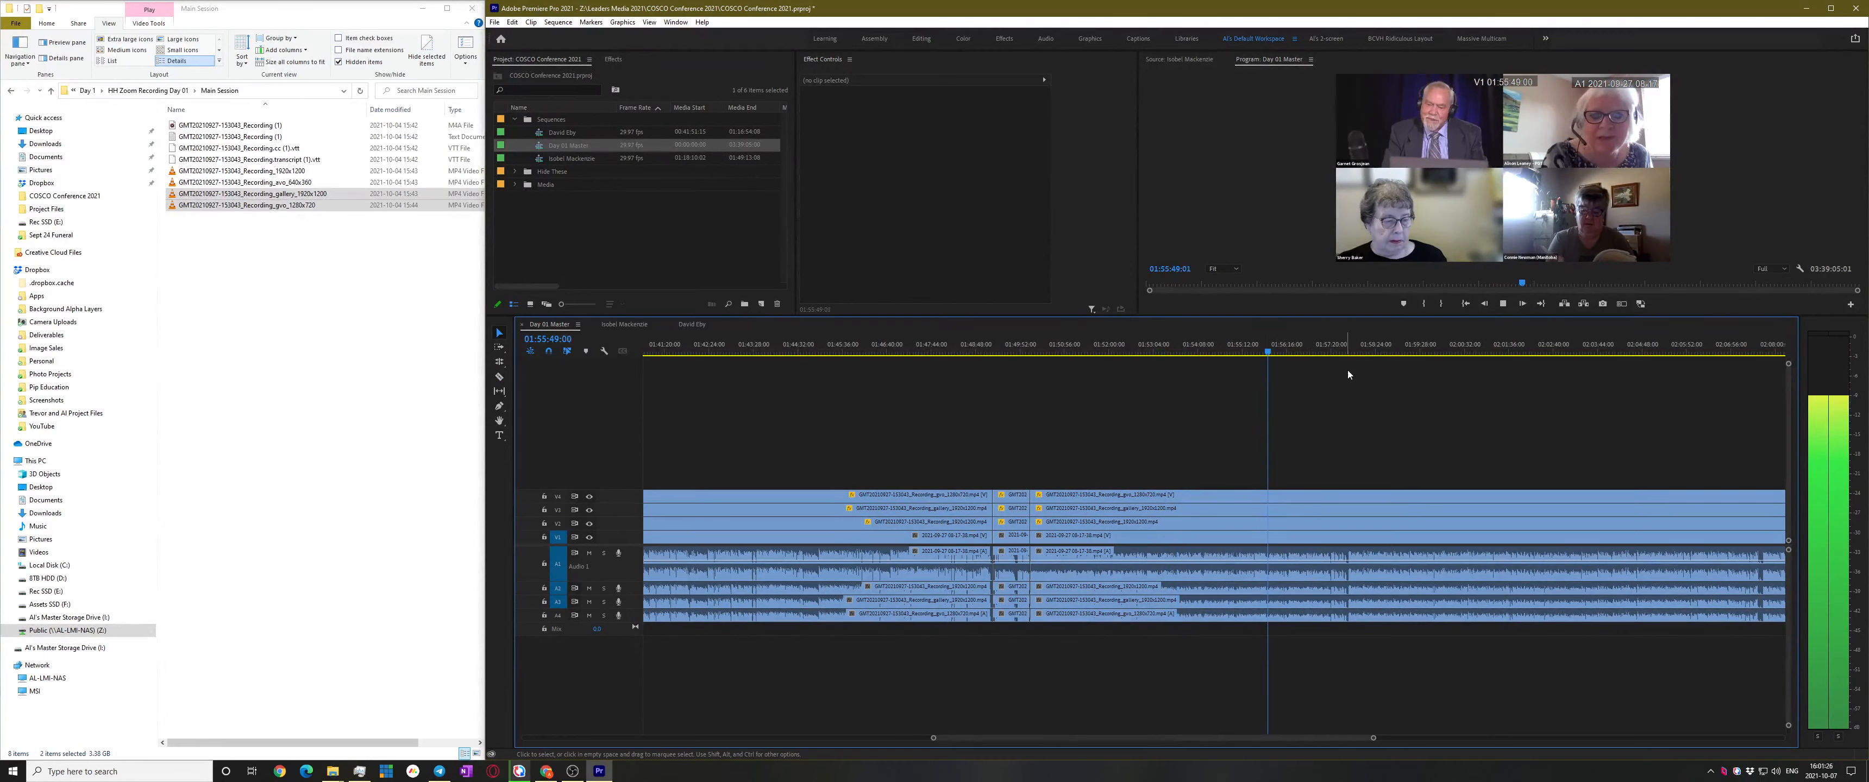
left_click(1329, 350)
scroll(1397, 429, "up", 4)
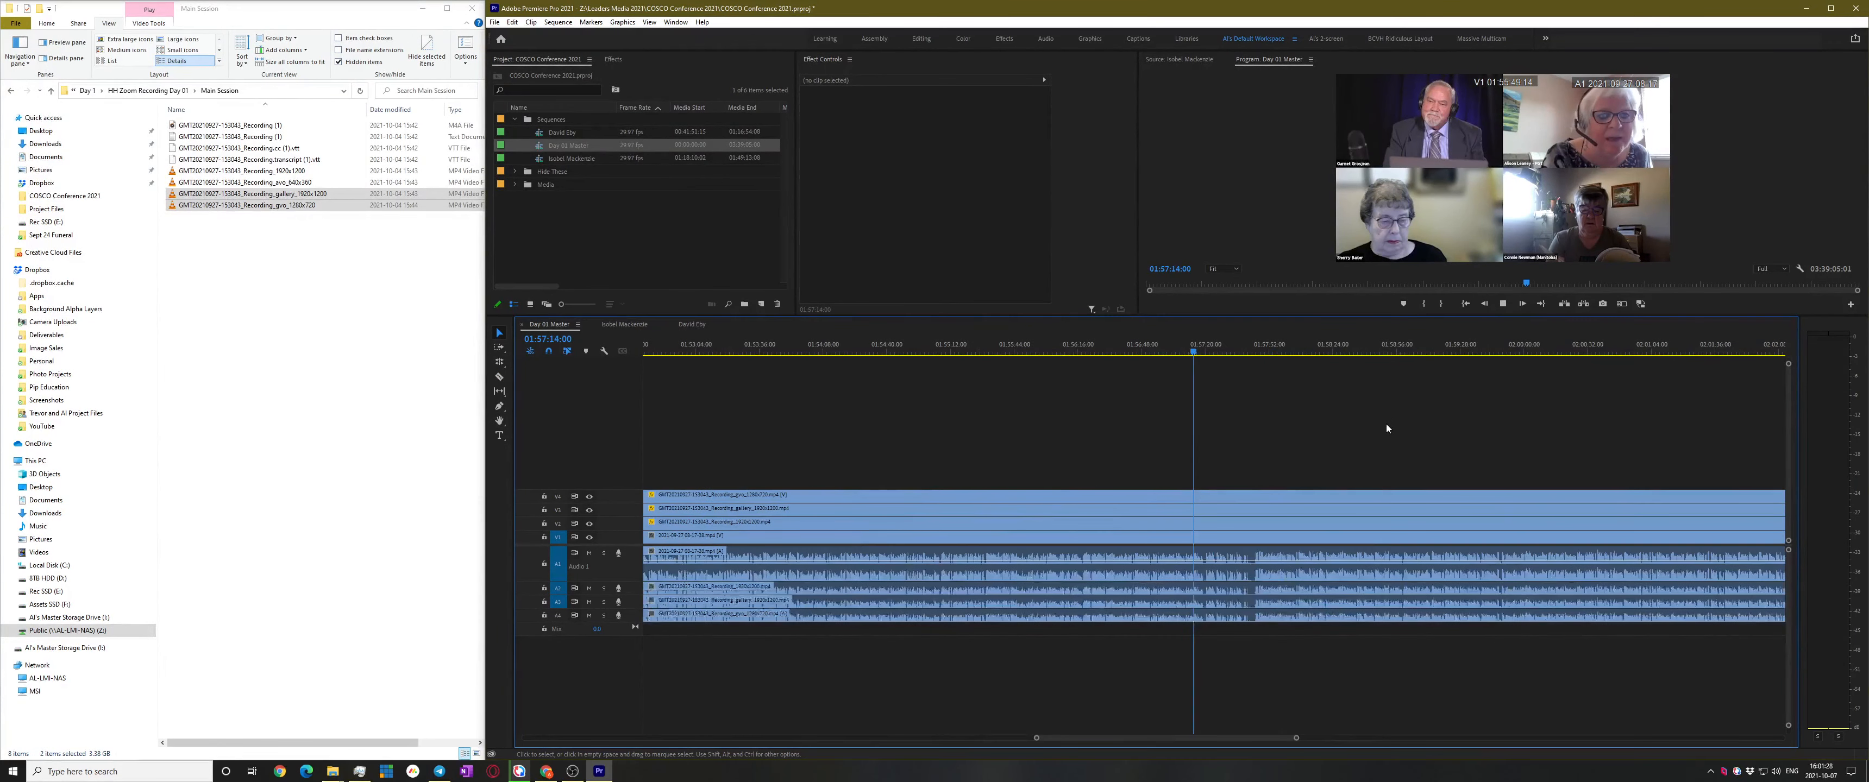
scroll(1223, 462, "up", 3)
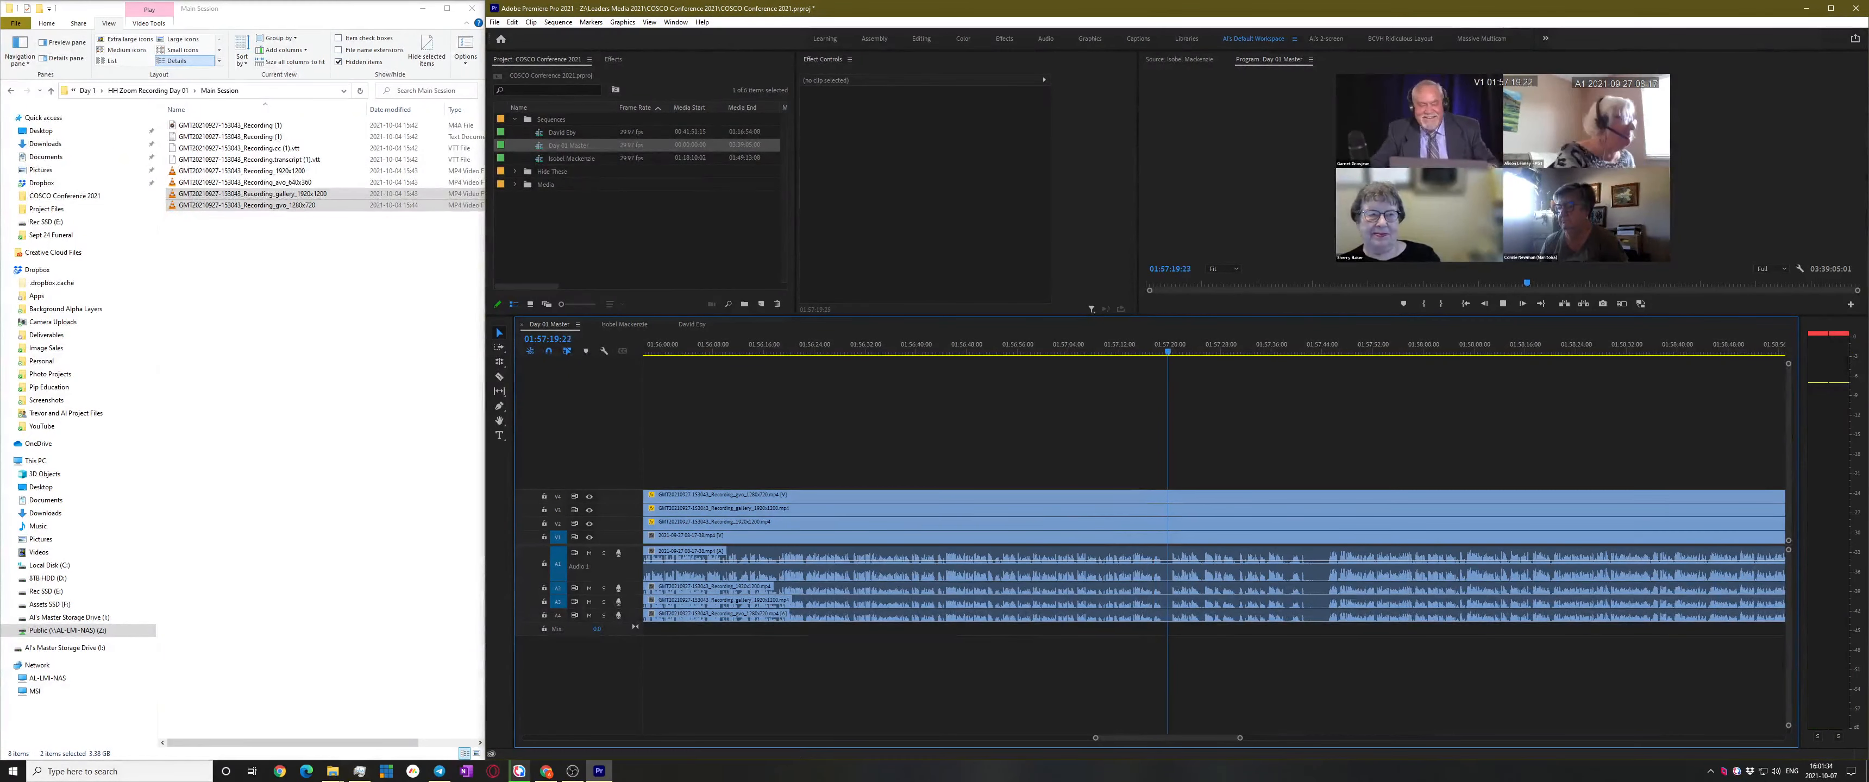
key("space")
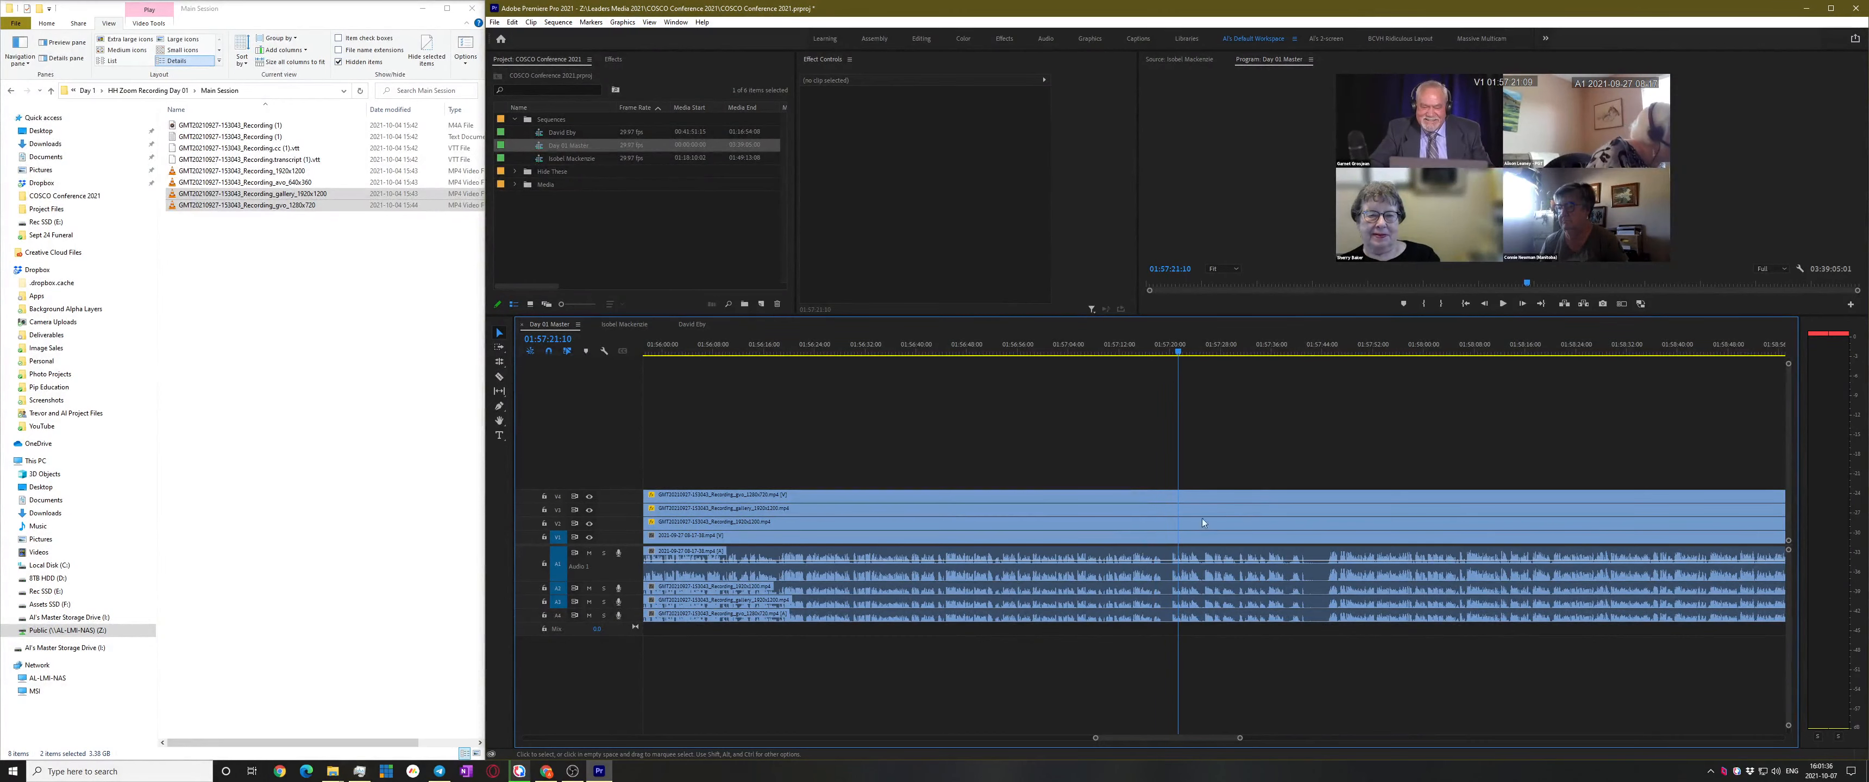
Cut every track at 01:57:19:21 and return to the Selection tool
left_click(1168, 349)
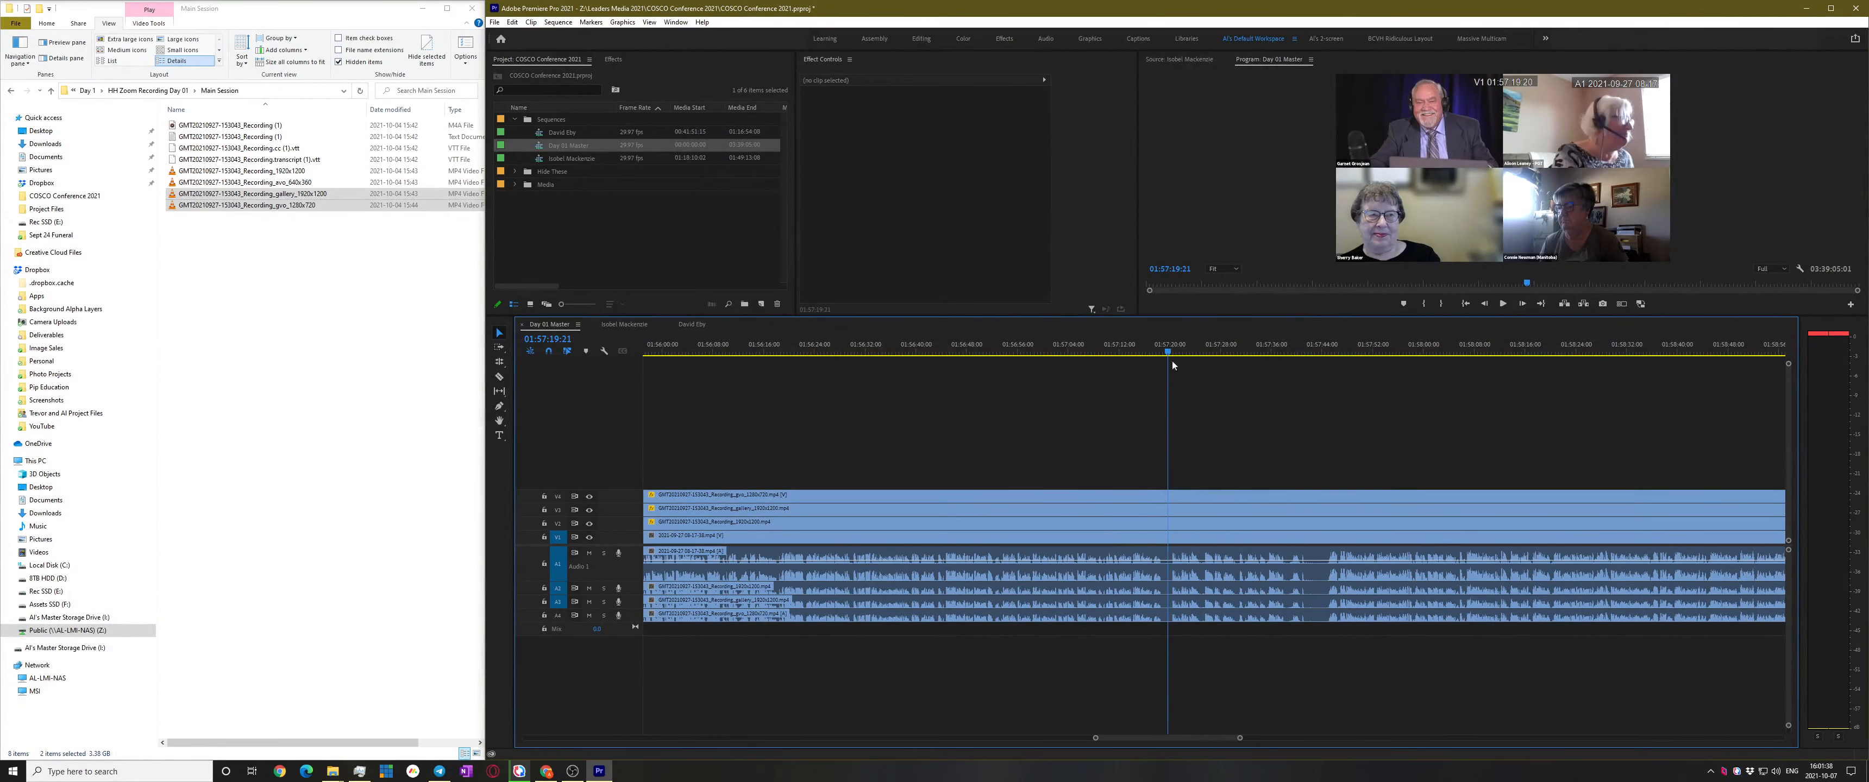
left_click(1170, 540, "shift")
key("v")
scroll(1335, 467, "down", 3)
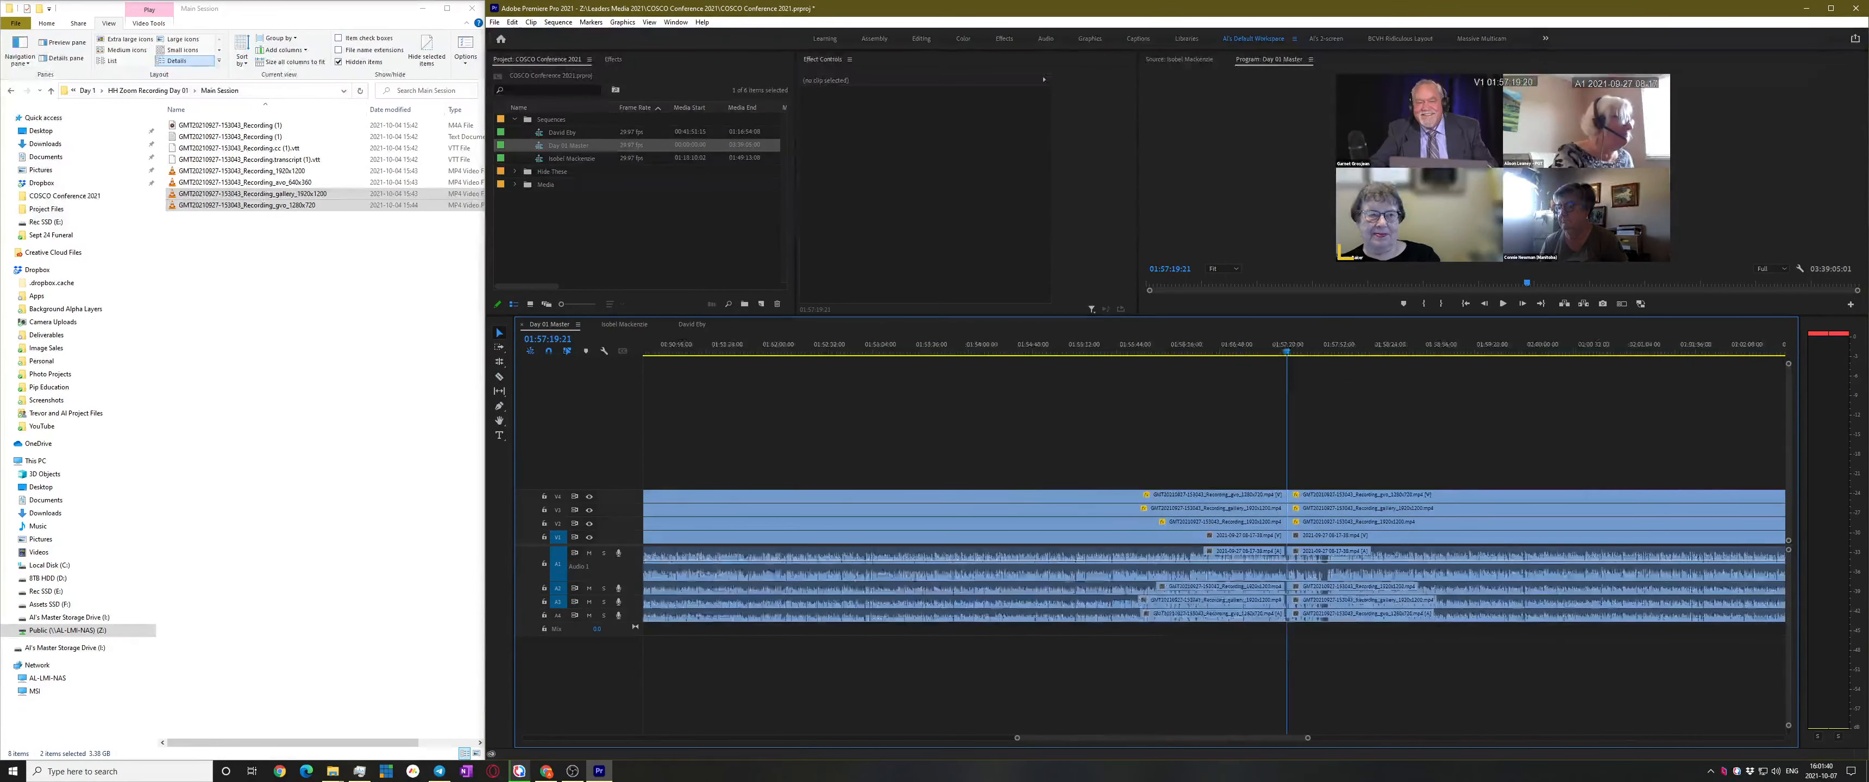
key("alt+Tab")
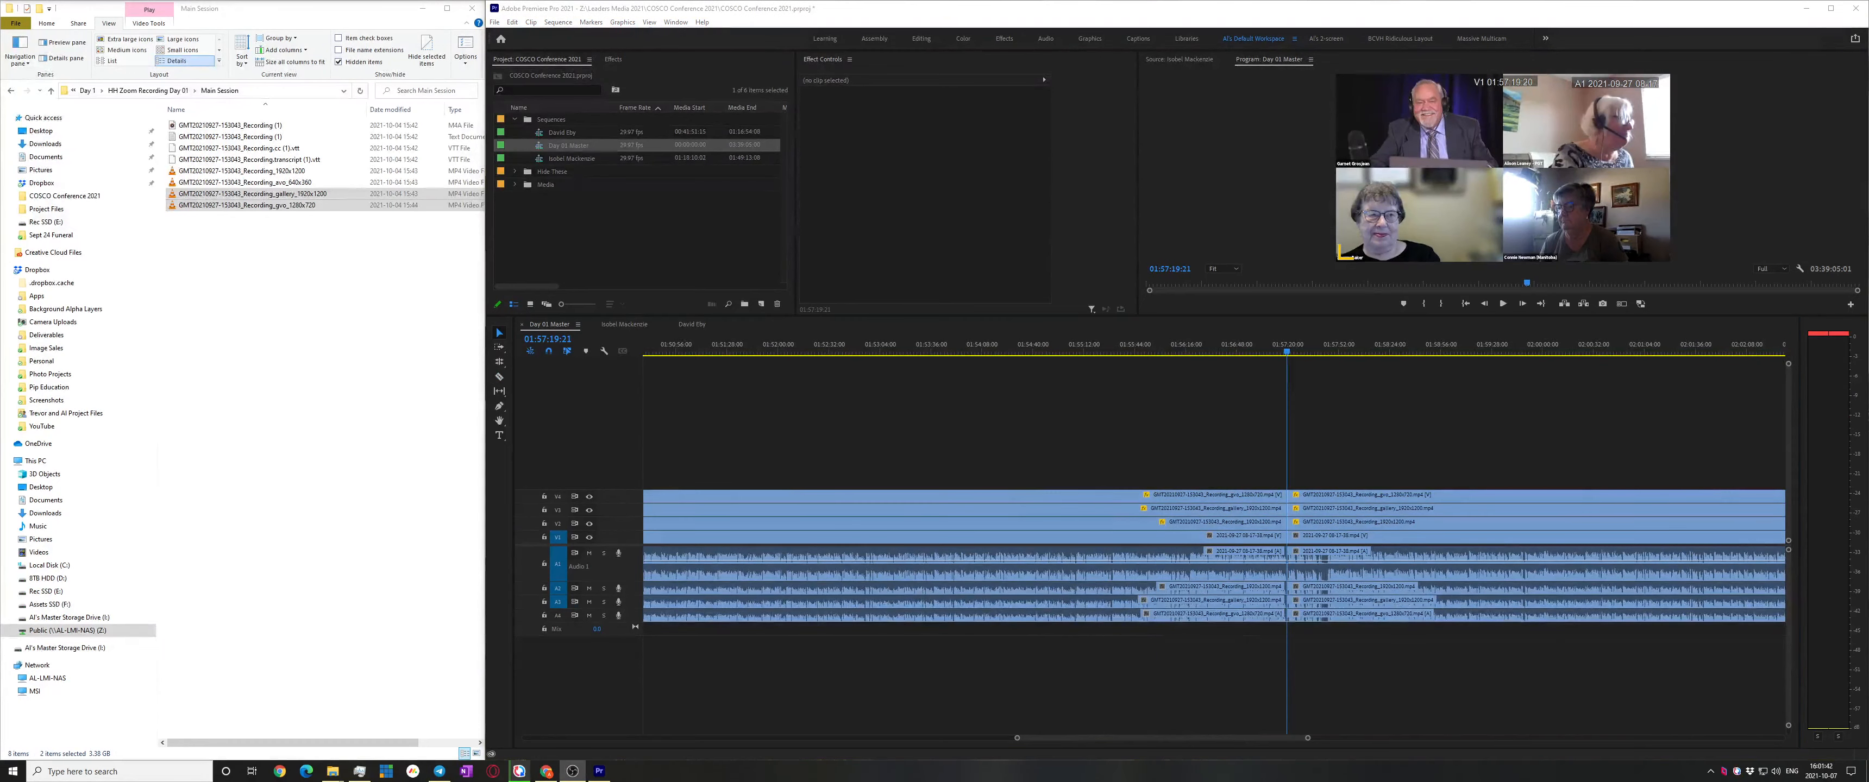
scroll(1155, 395, "down", 2)
Marquee-select the clip stack between 01:50:06:24 and 01:57:19:21 and make a subsequence from it
left_click_drag(1171, 461, 1185, 557)
right_click(1161, 518)
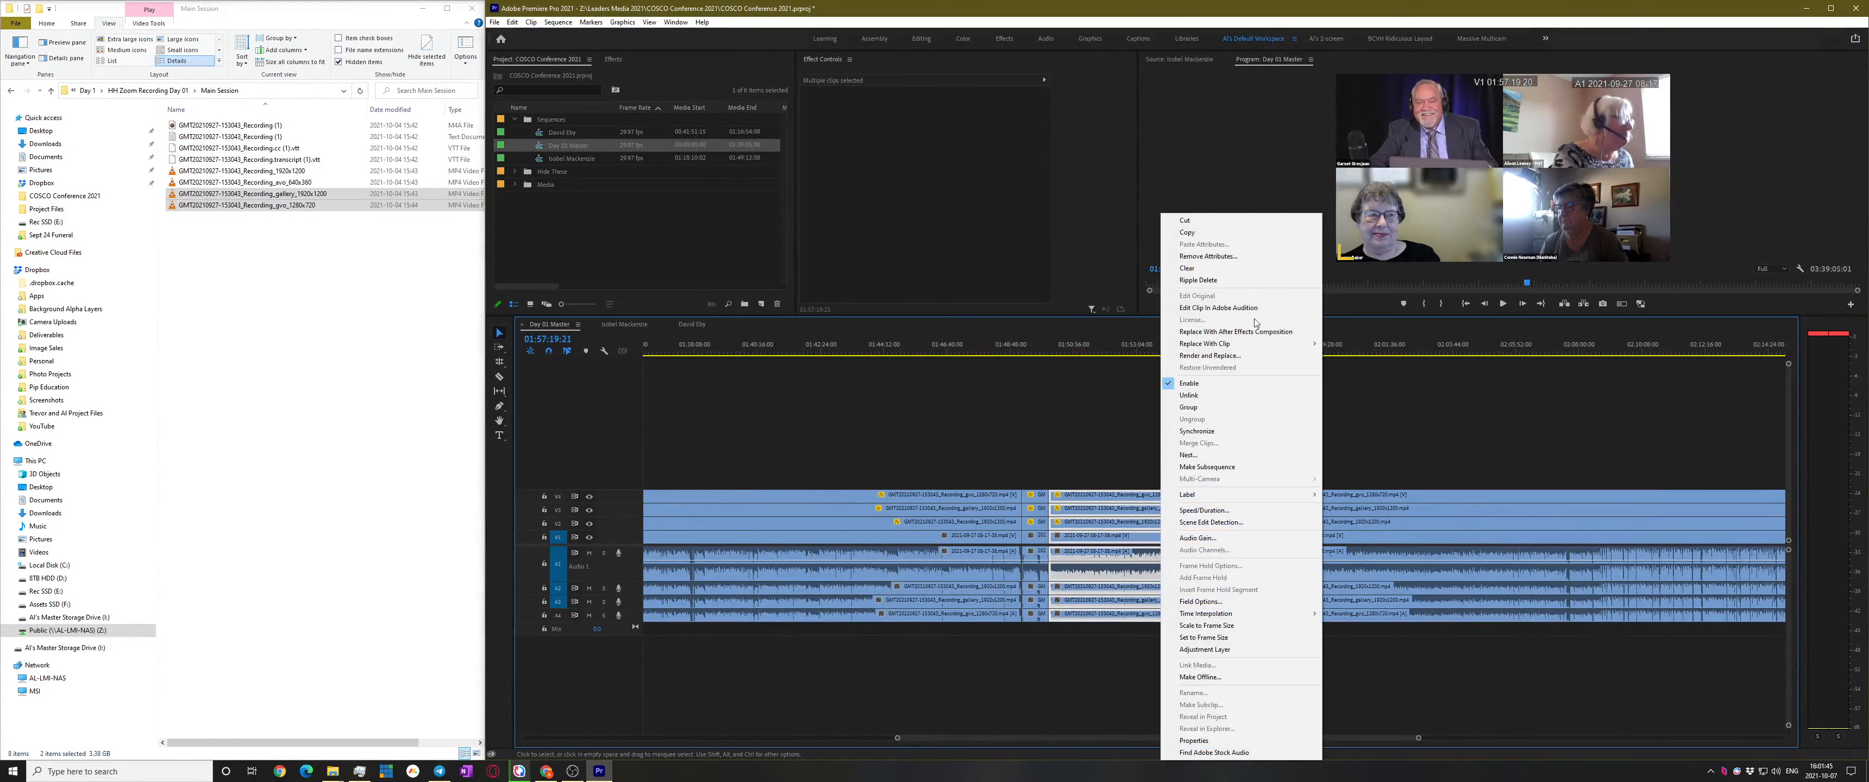
left_click(1224, 471)
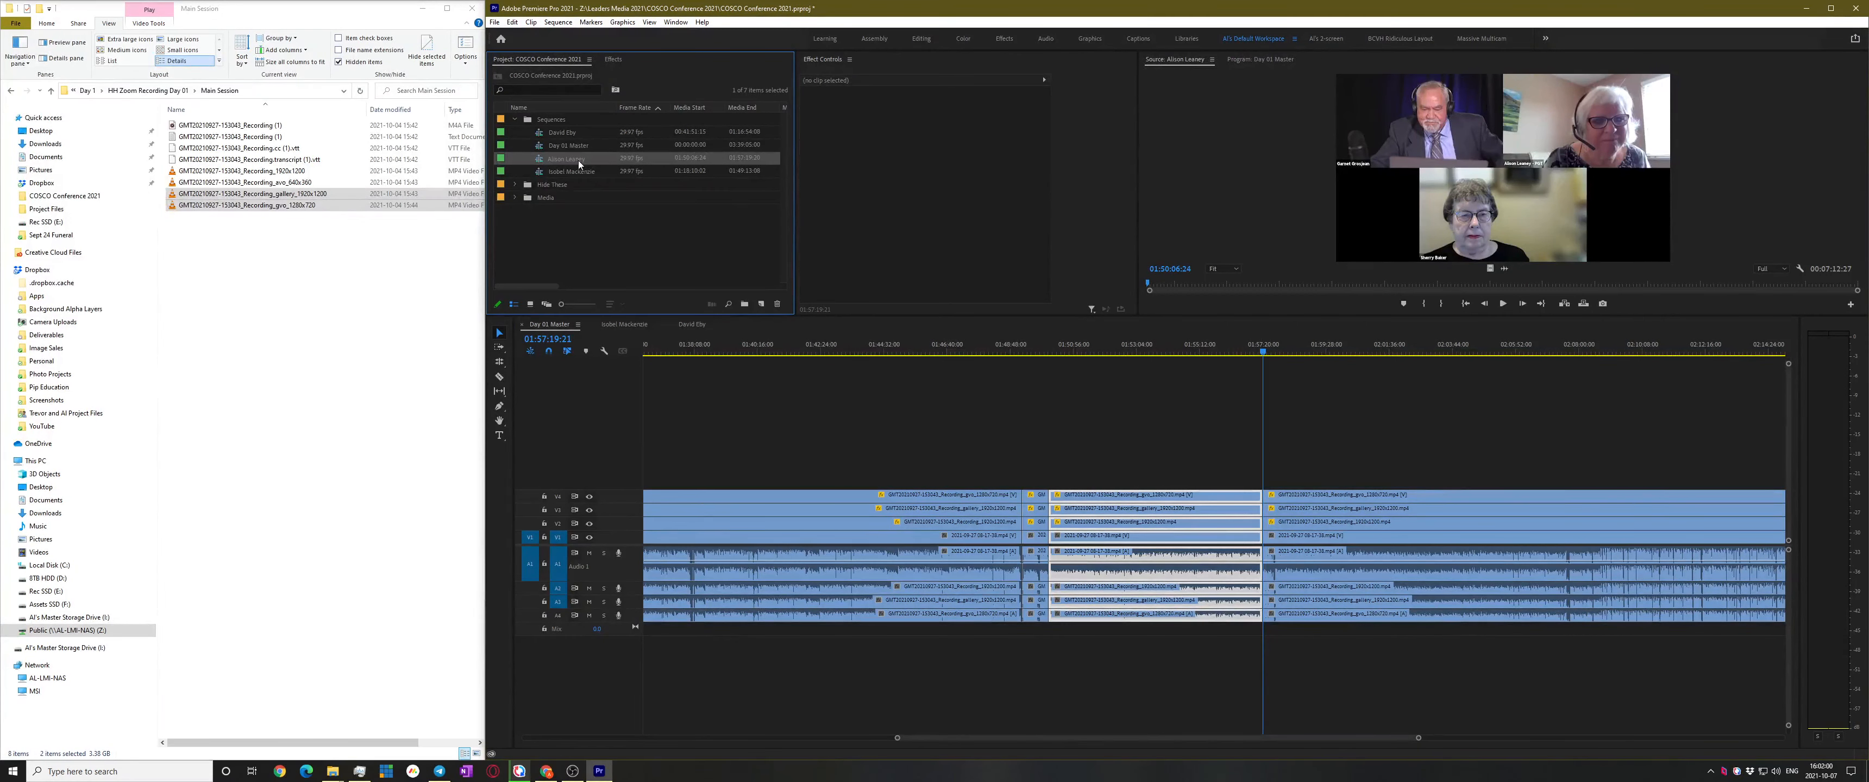
Back in Day 01 Master, review playback from about 01:57:27 to 01:57:45
left_click(1445, 460)
key("space")
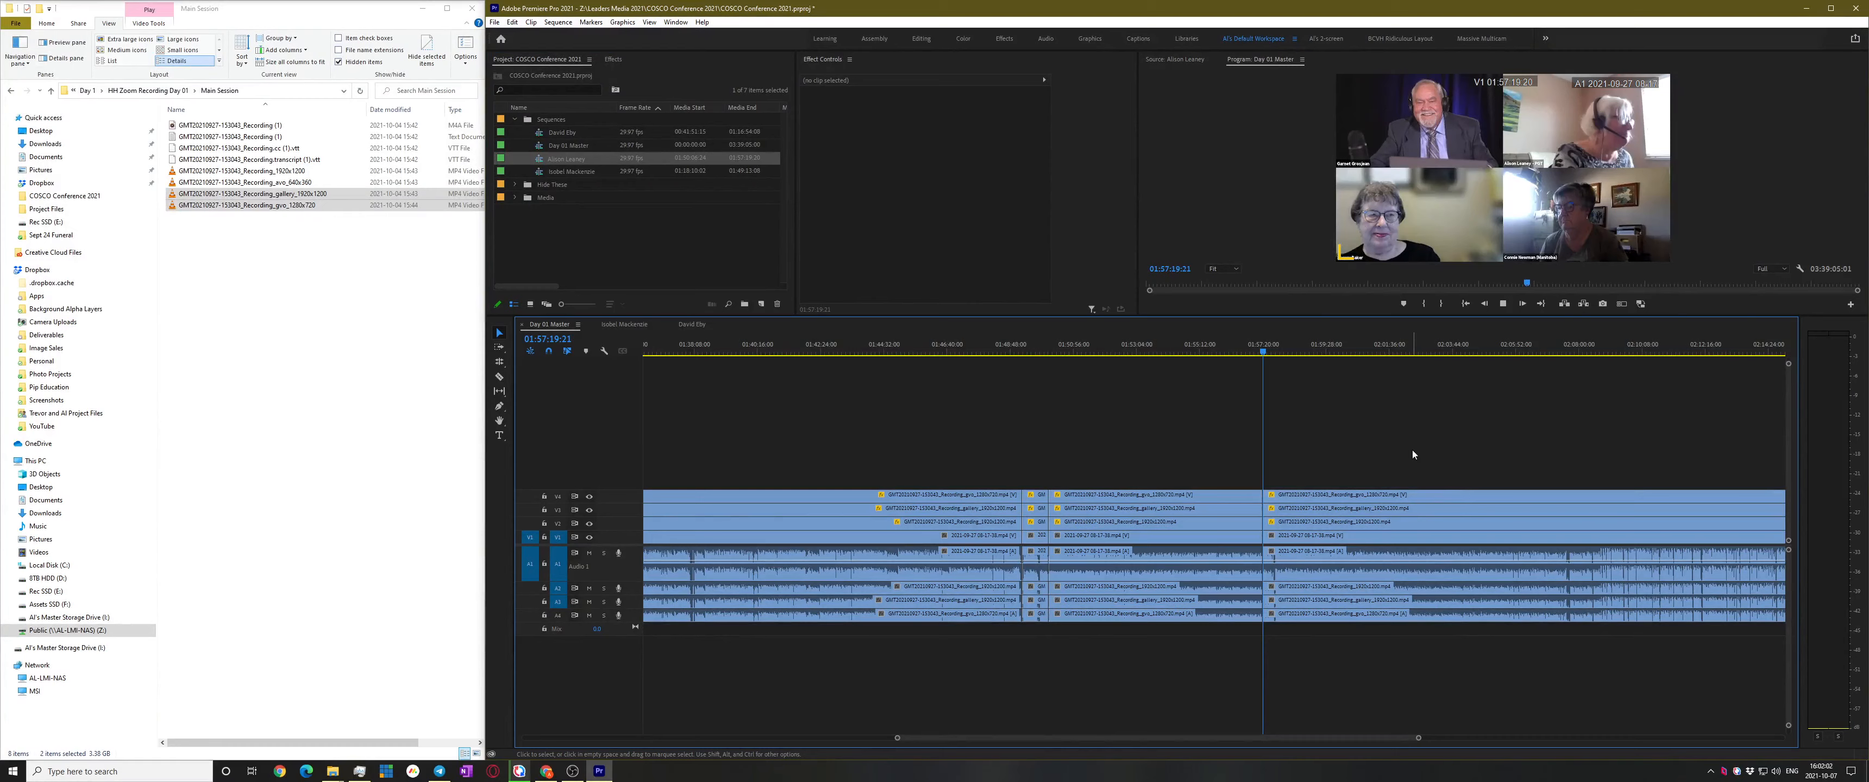
key("space")
scroll(1269, 535, "up", 8)
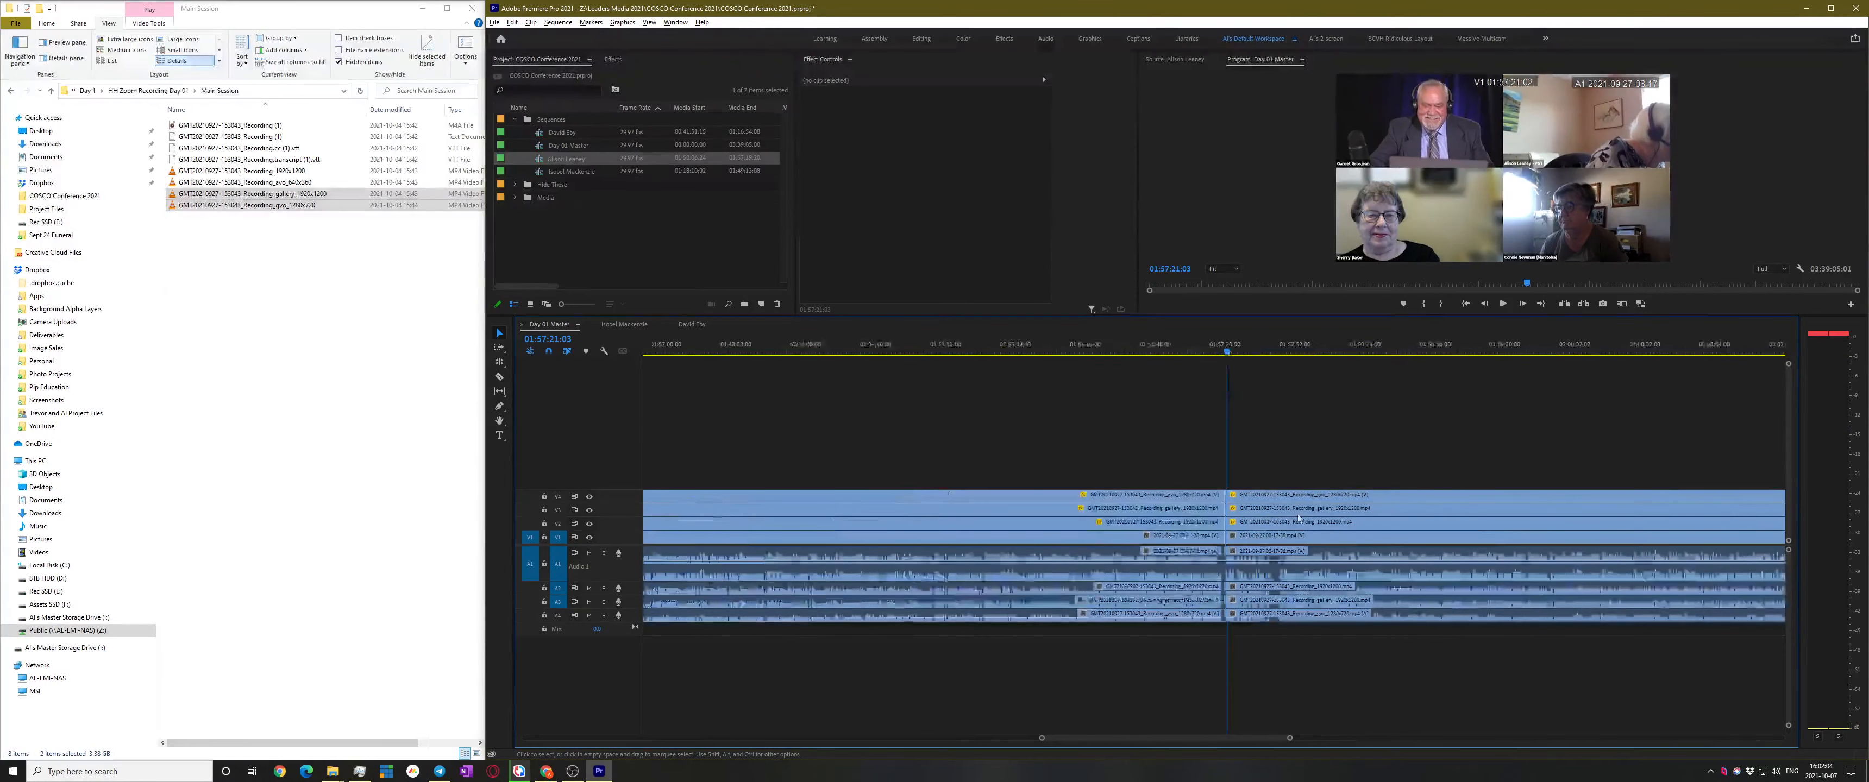
left_click(1121, 343)
key("space")
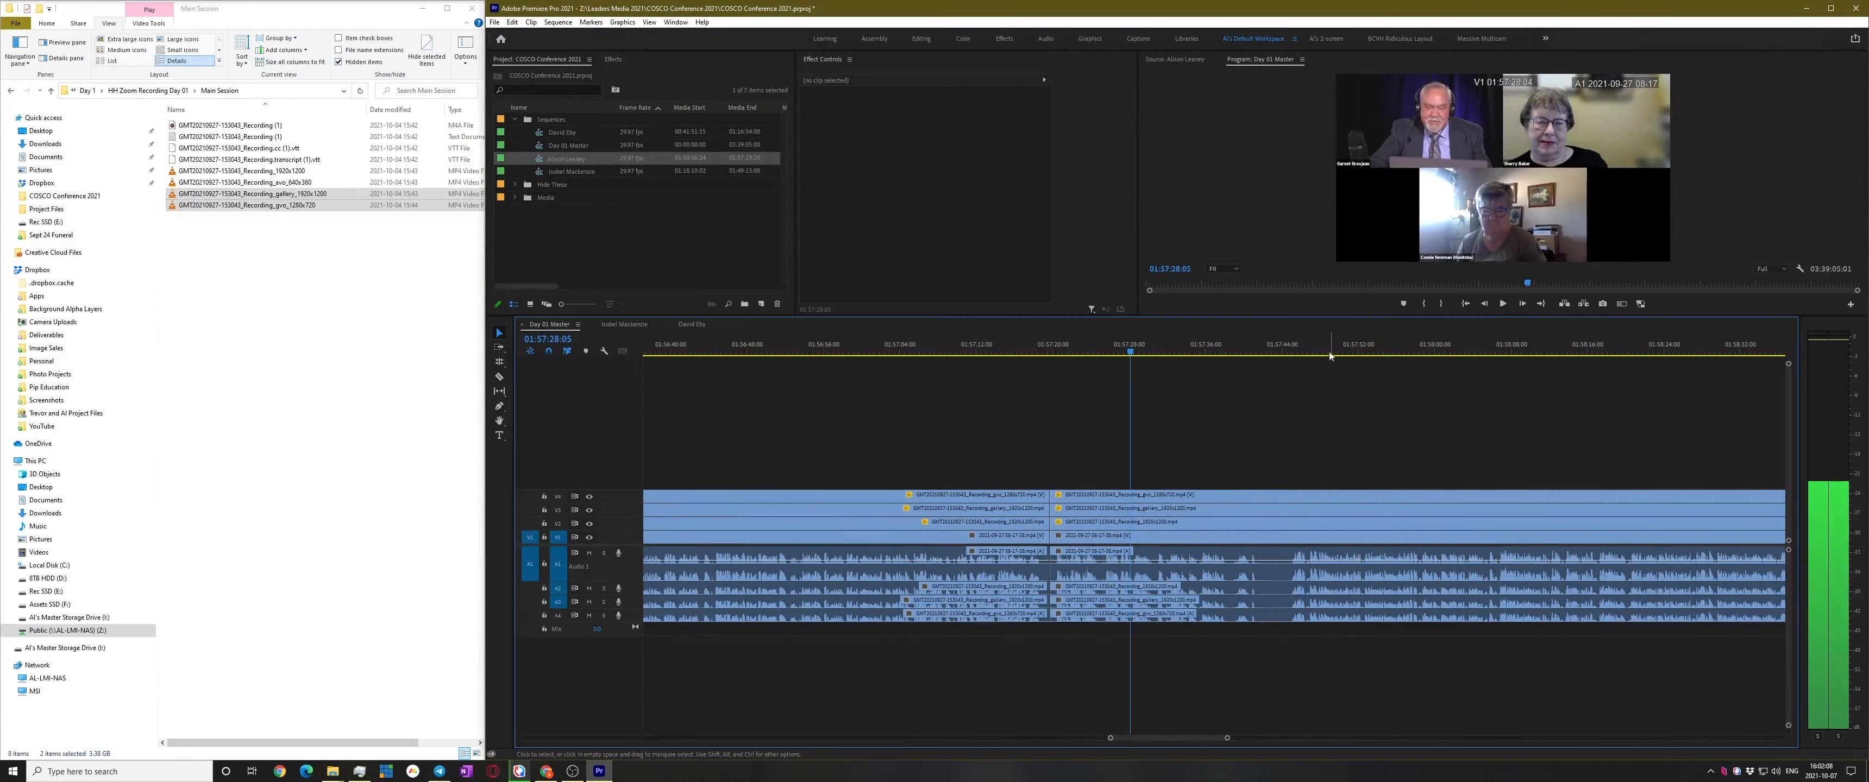
left_click(1293, 355)
Save the project with Ctrl+S and resume playing the master sequence
scroll(1342, 465, "up", 4)
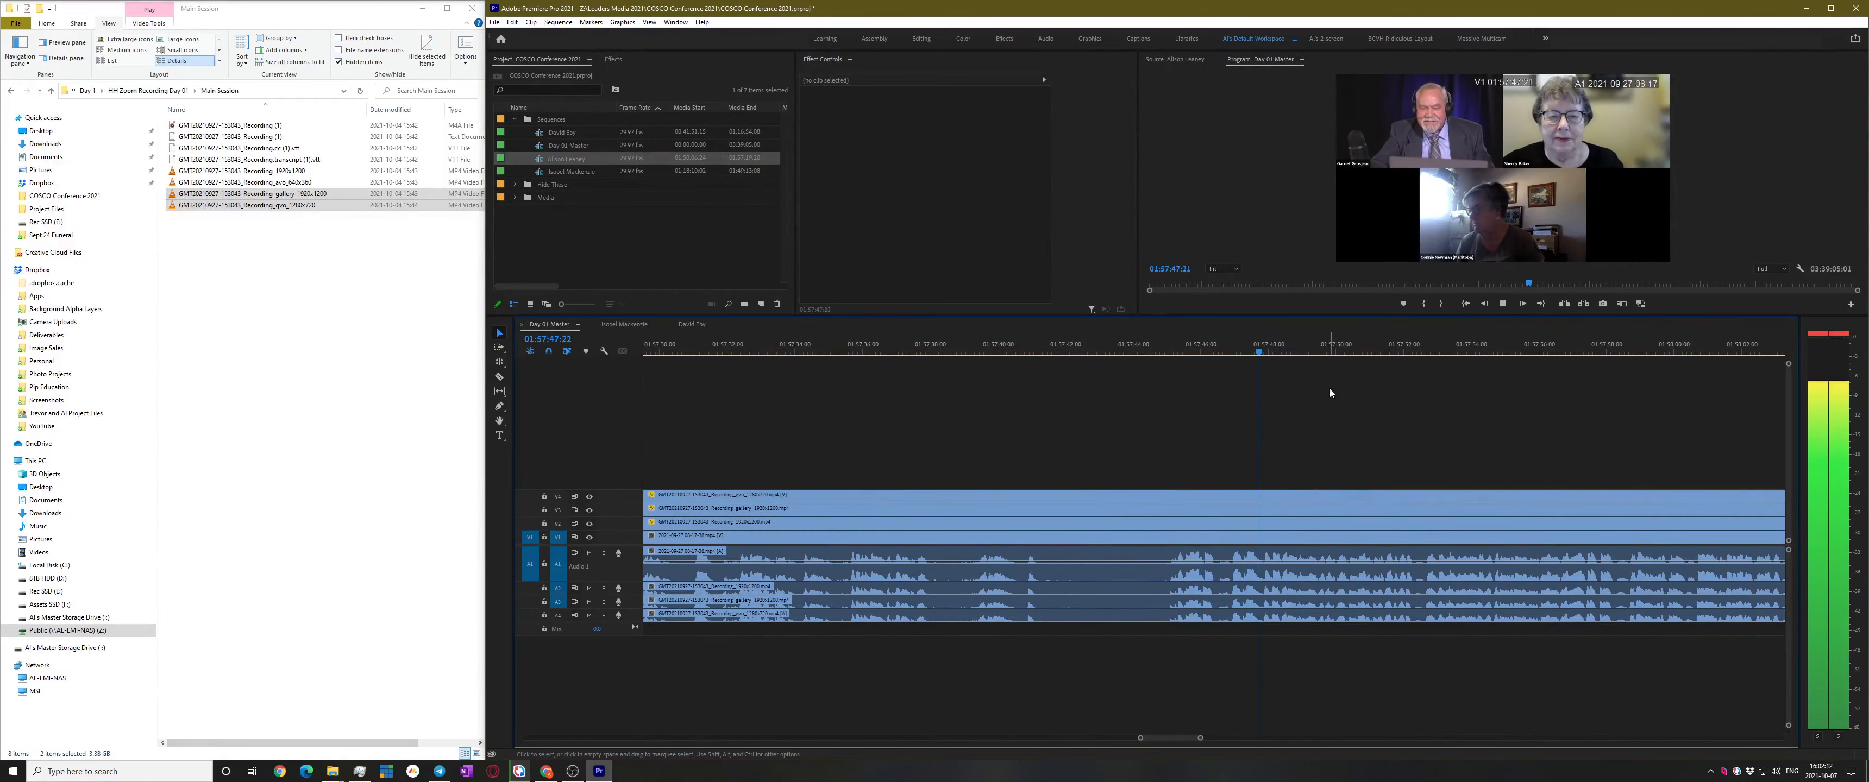
scroll(1345, 465, "down", 2)
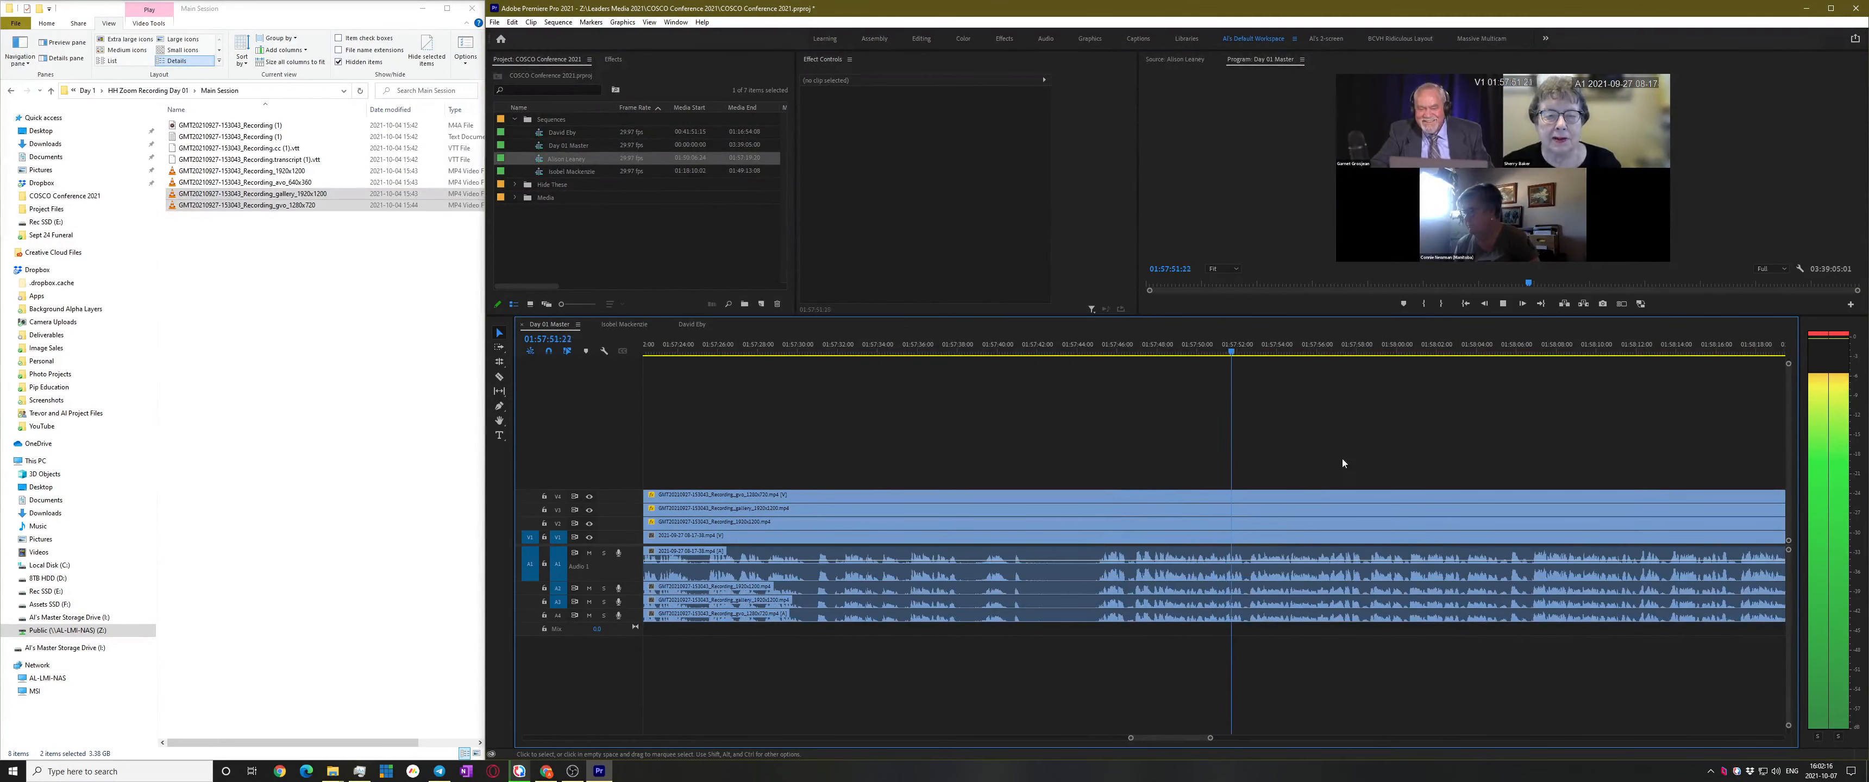
key("ctrl+s")
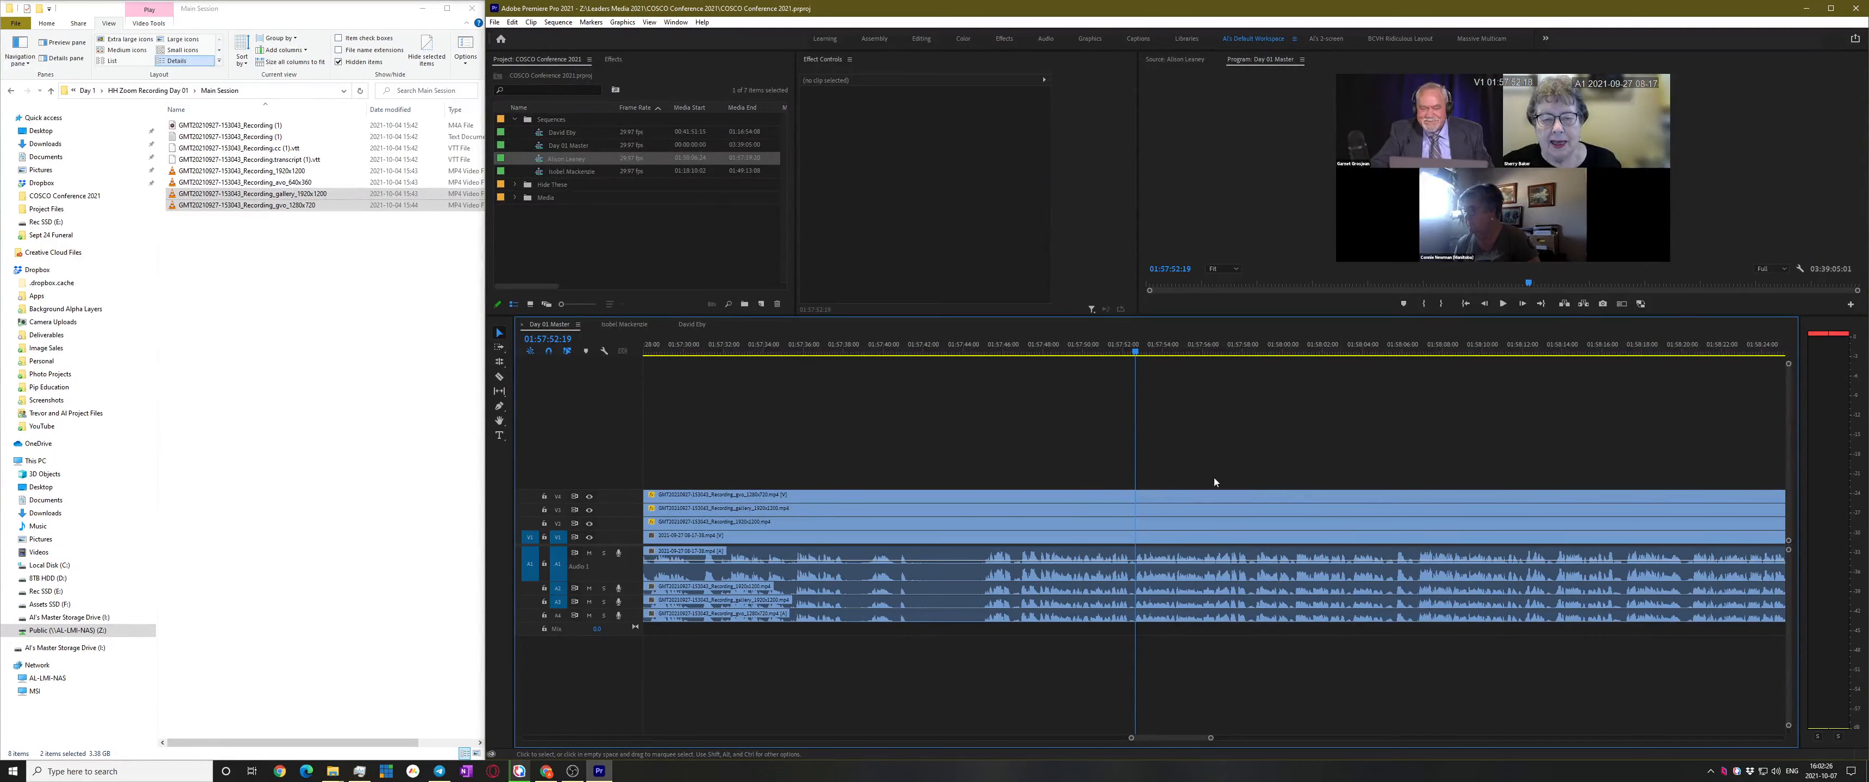
key("space")
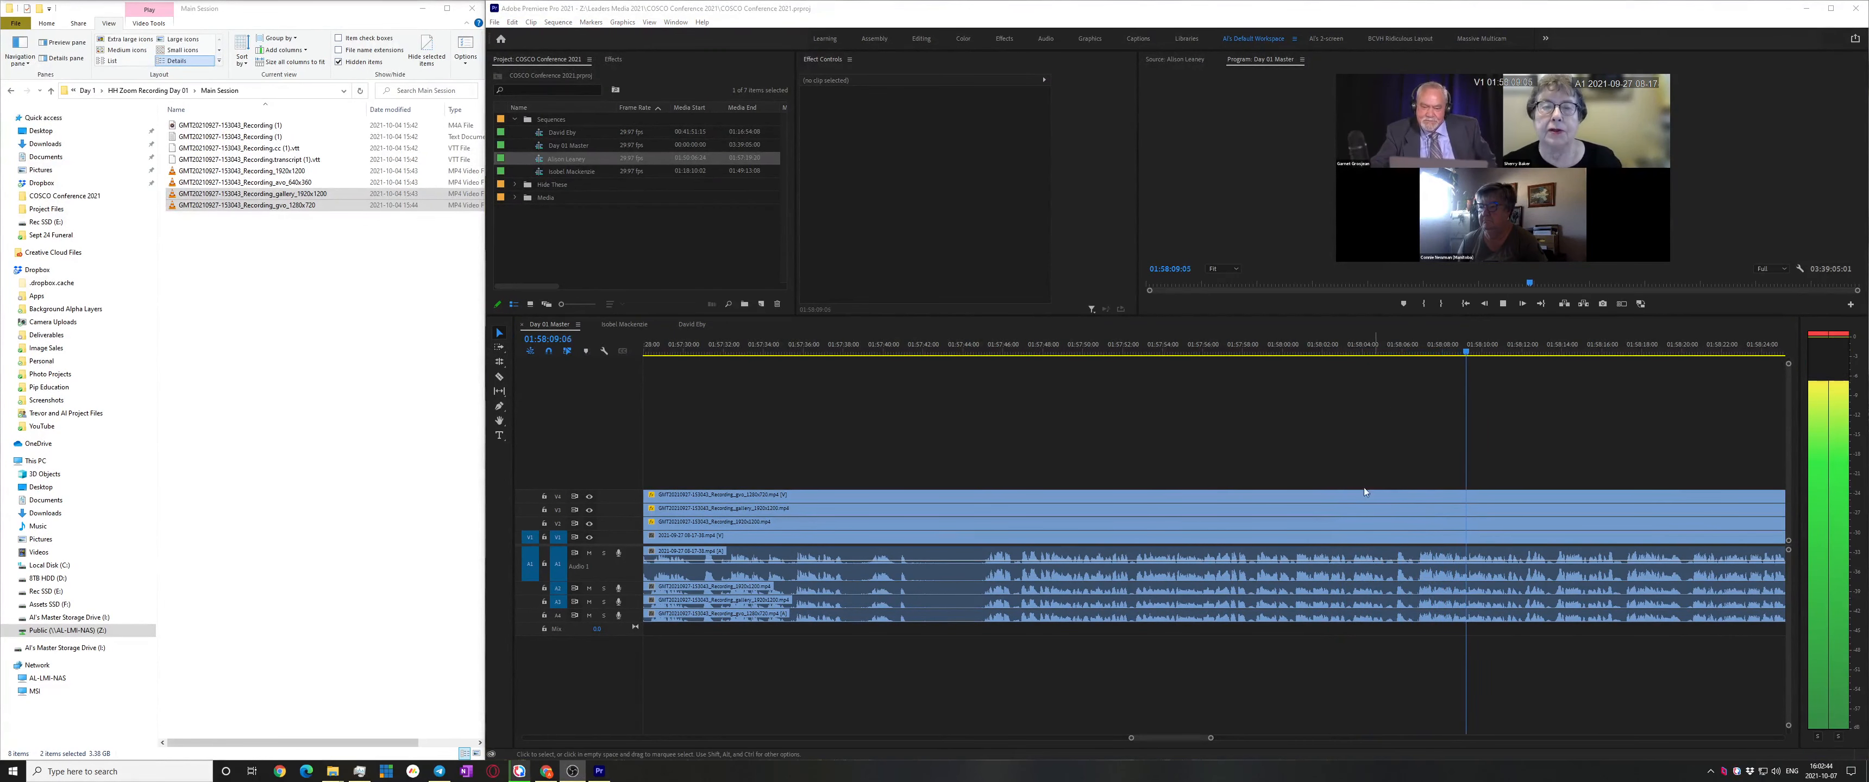
Cut all tracks of Day 01 Master at the speaker change at 01:58:06:19 with Ctrl+Shift+K
left_click(1409, 442)
left_click(1410, 353)
key("space")
scroll(1454, 442, "up", 5)
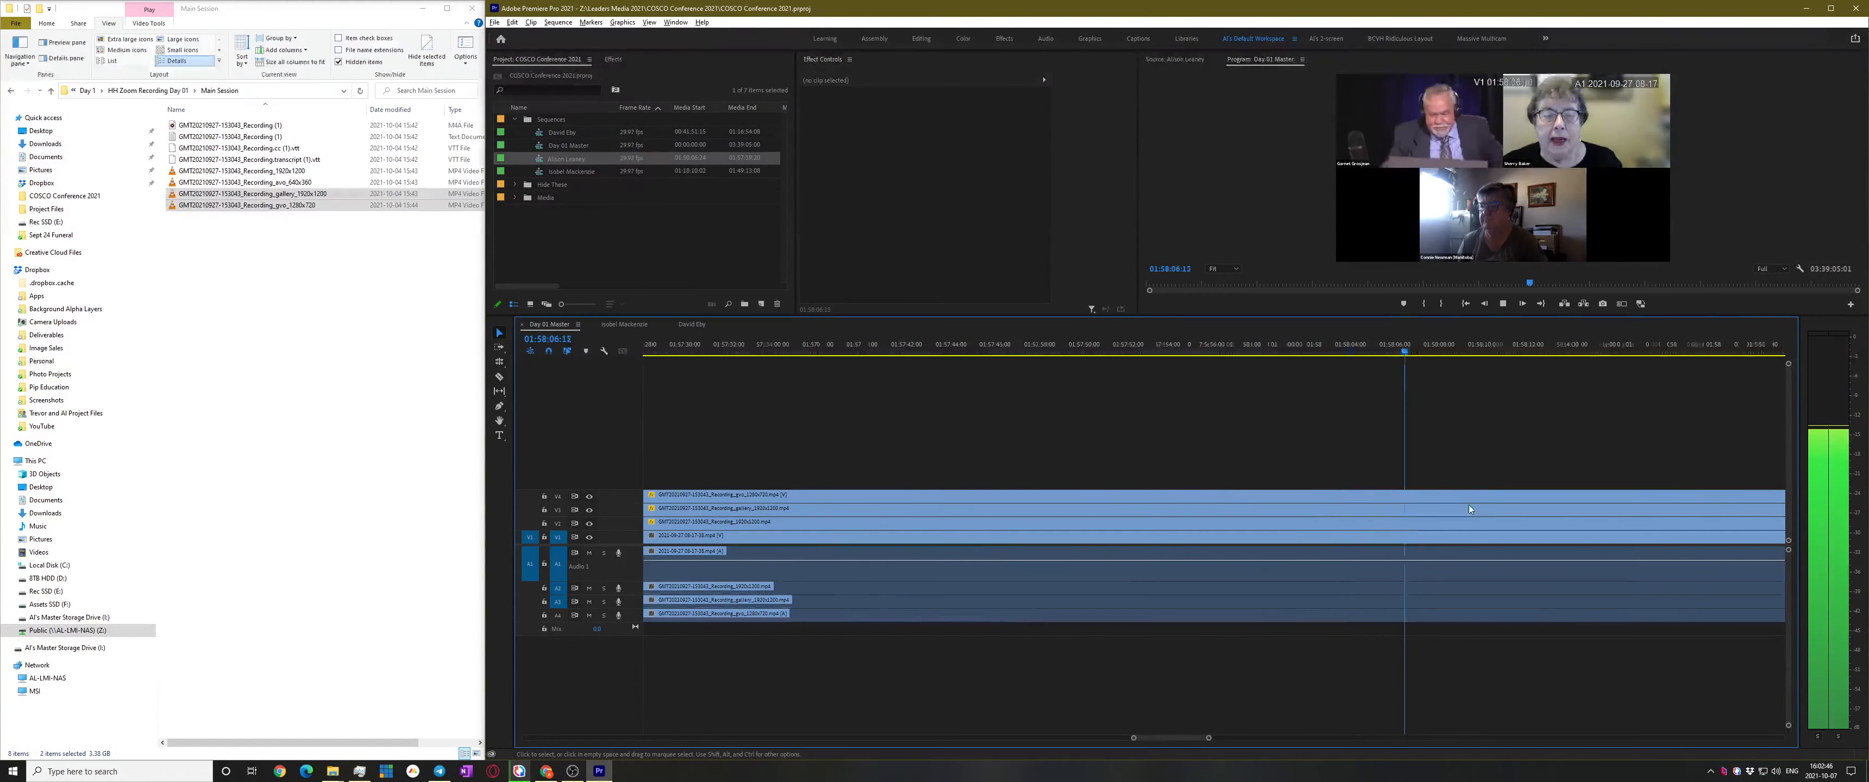
left_click_drag(1343, 354, 1280, 356)
key("ctrl+shift+k")
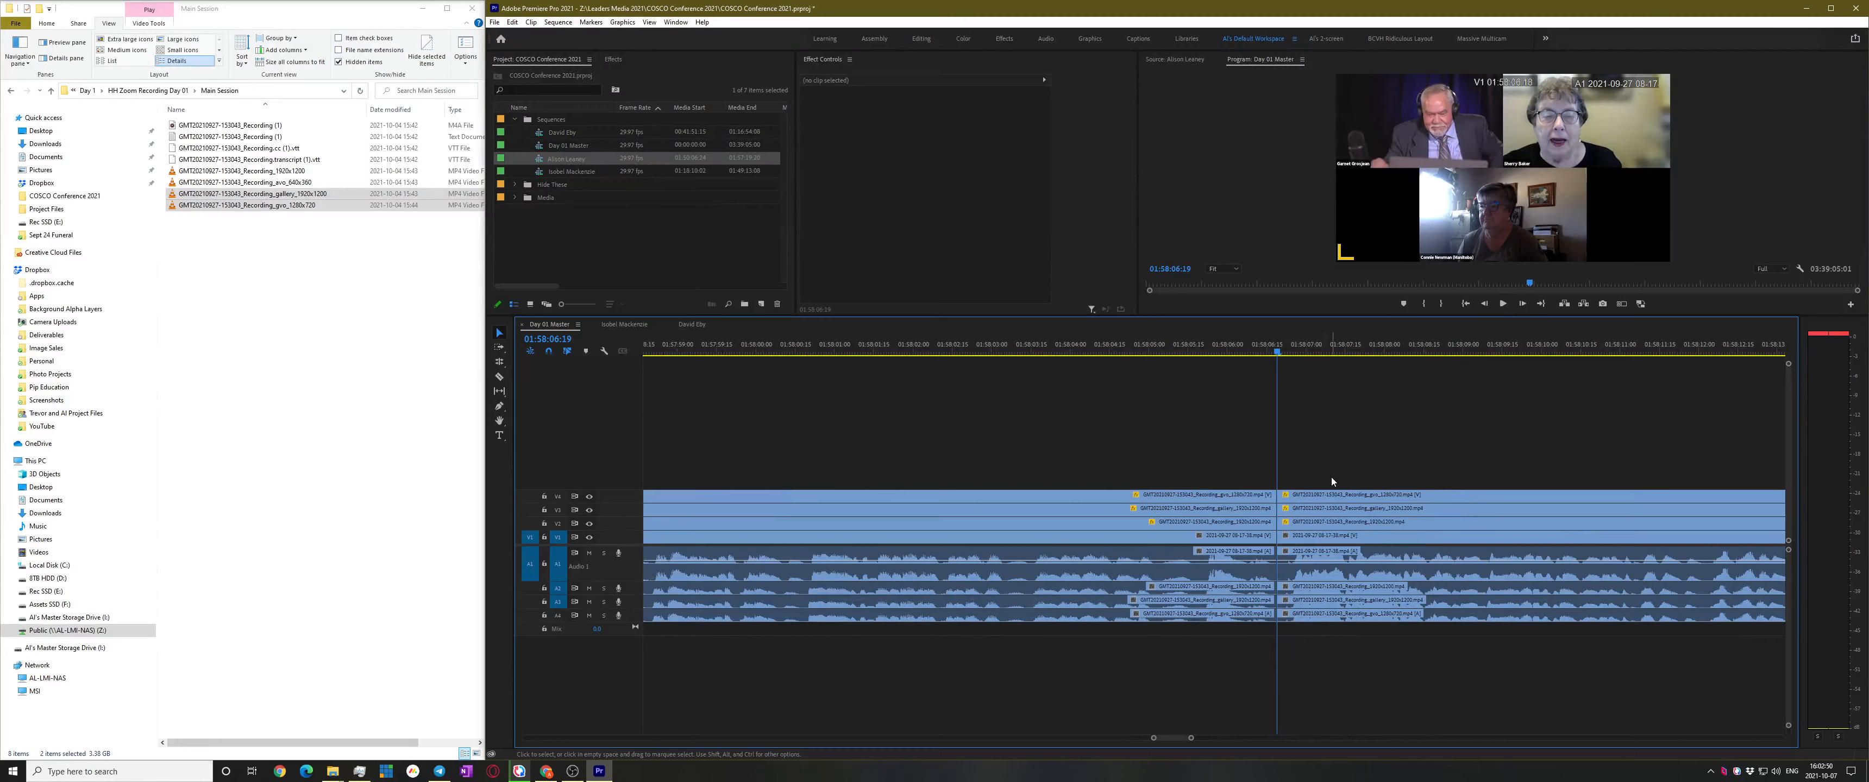
Play ahead through 01:58:32, 01:59:33 and 02:04:35 to about 02:07:18
key("space")
scroll(1328, 488, "down", 5)
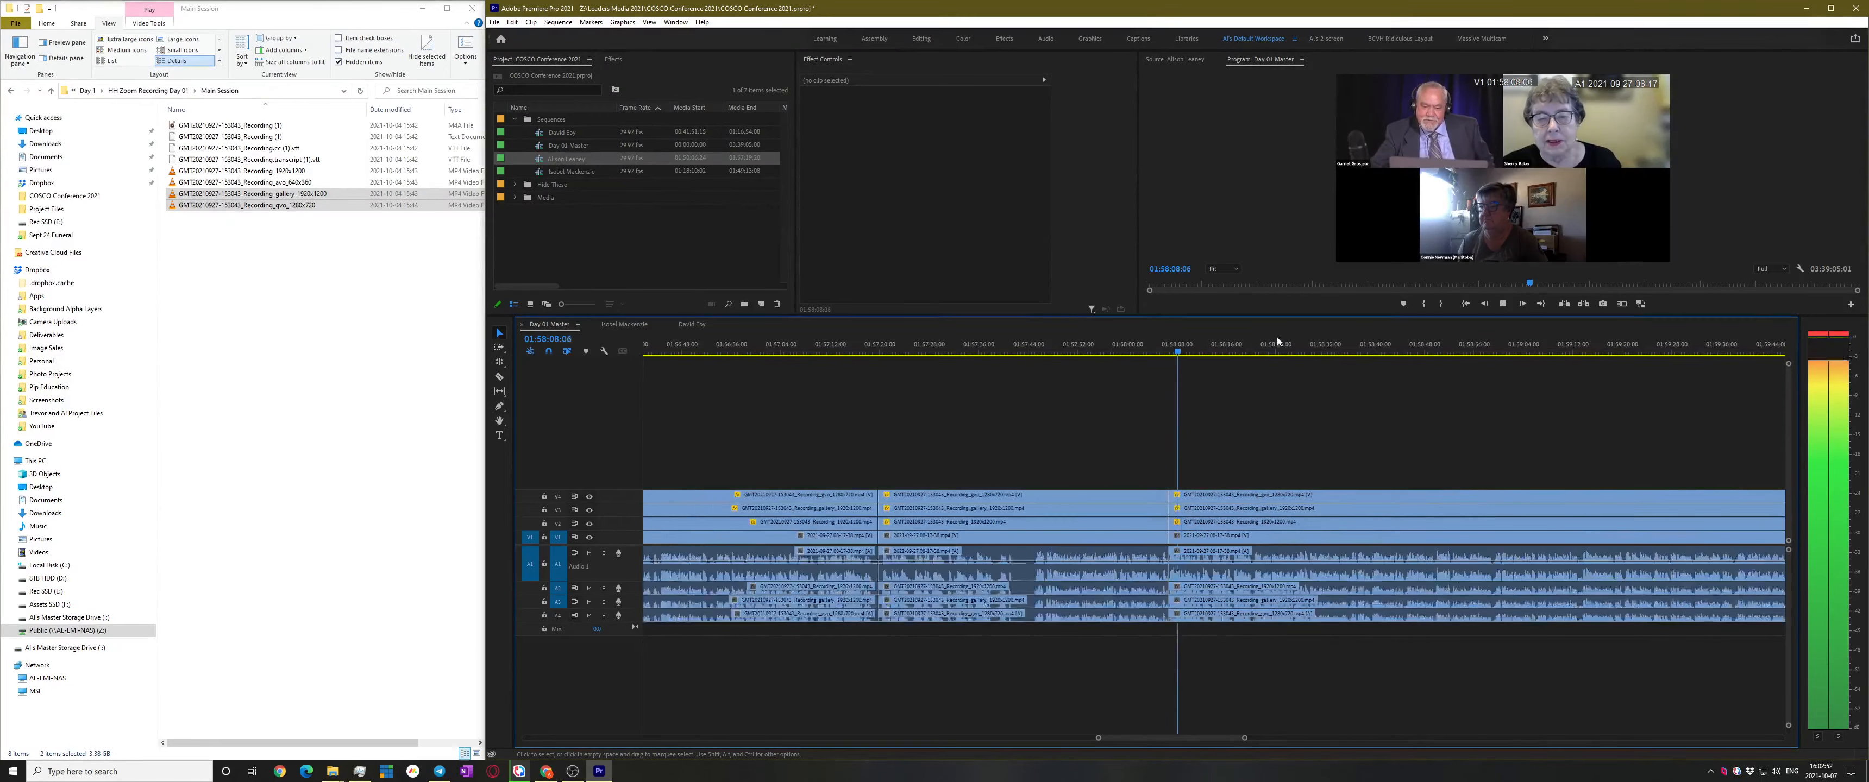
left_click(1332, 354)
scroll(1341, 435, "down", 4)
key("space")
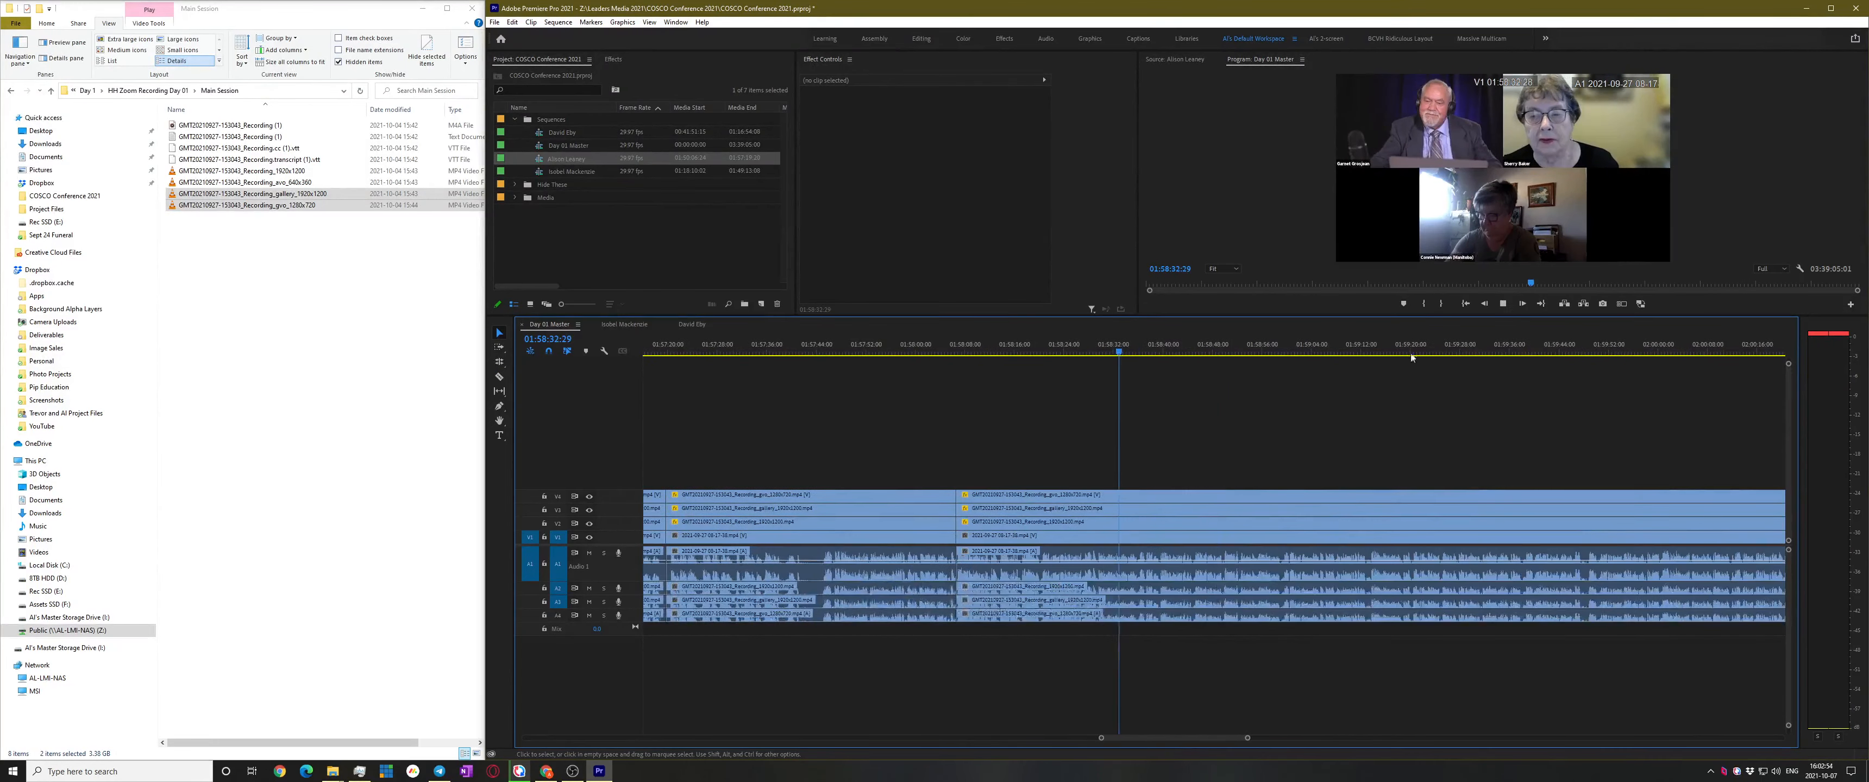
left_click(1488, 345)
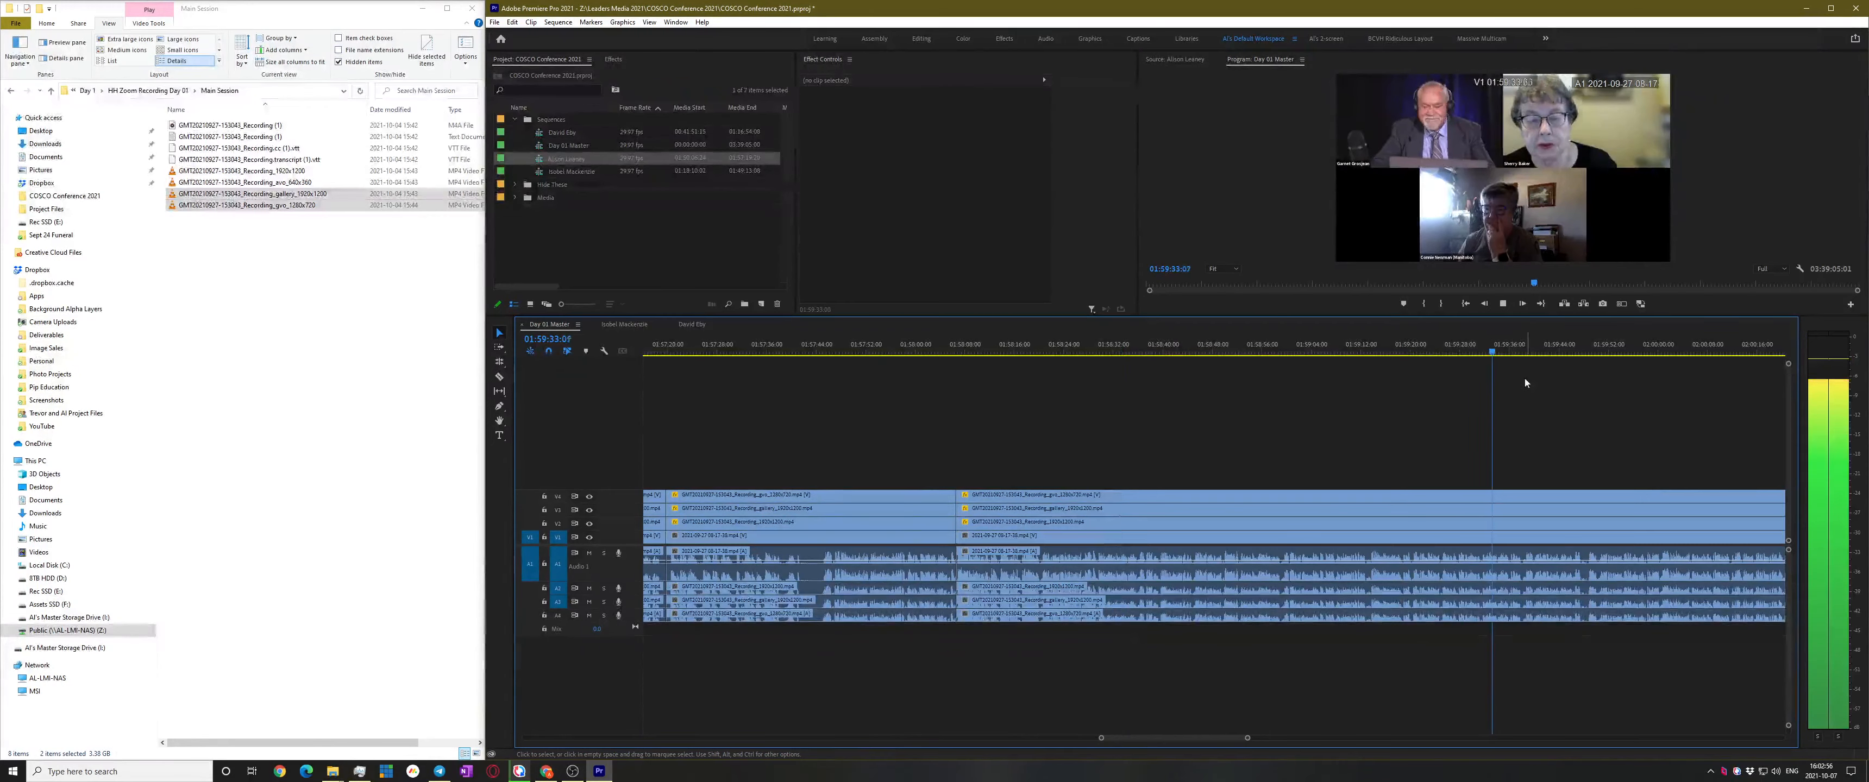
scroll(1496, 407, "down", 4)
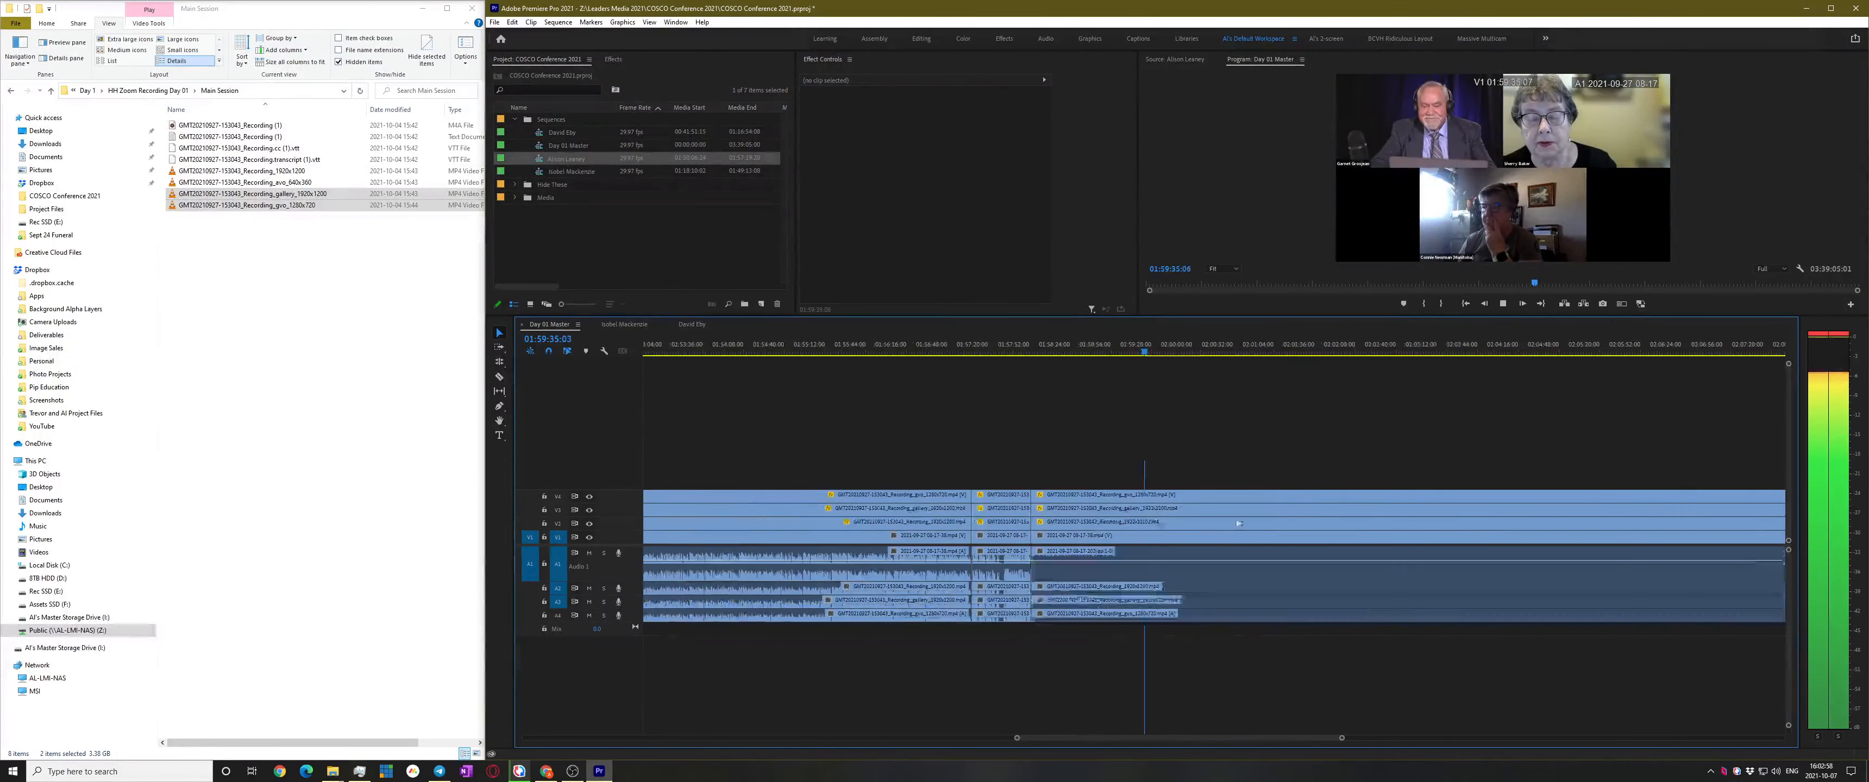
left_click(1412, 348)
key("space")
scroll(1520, 459, "down", 4)
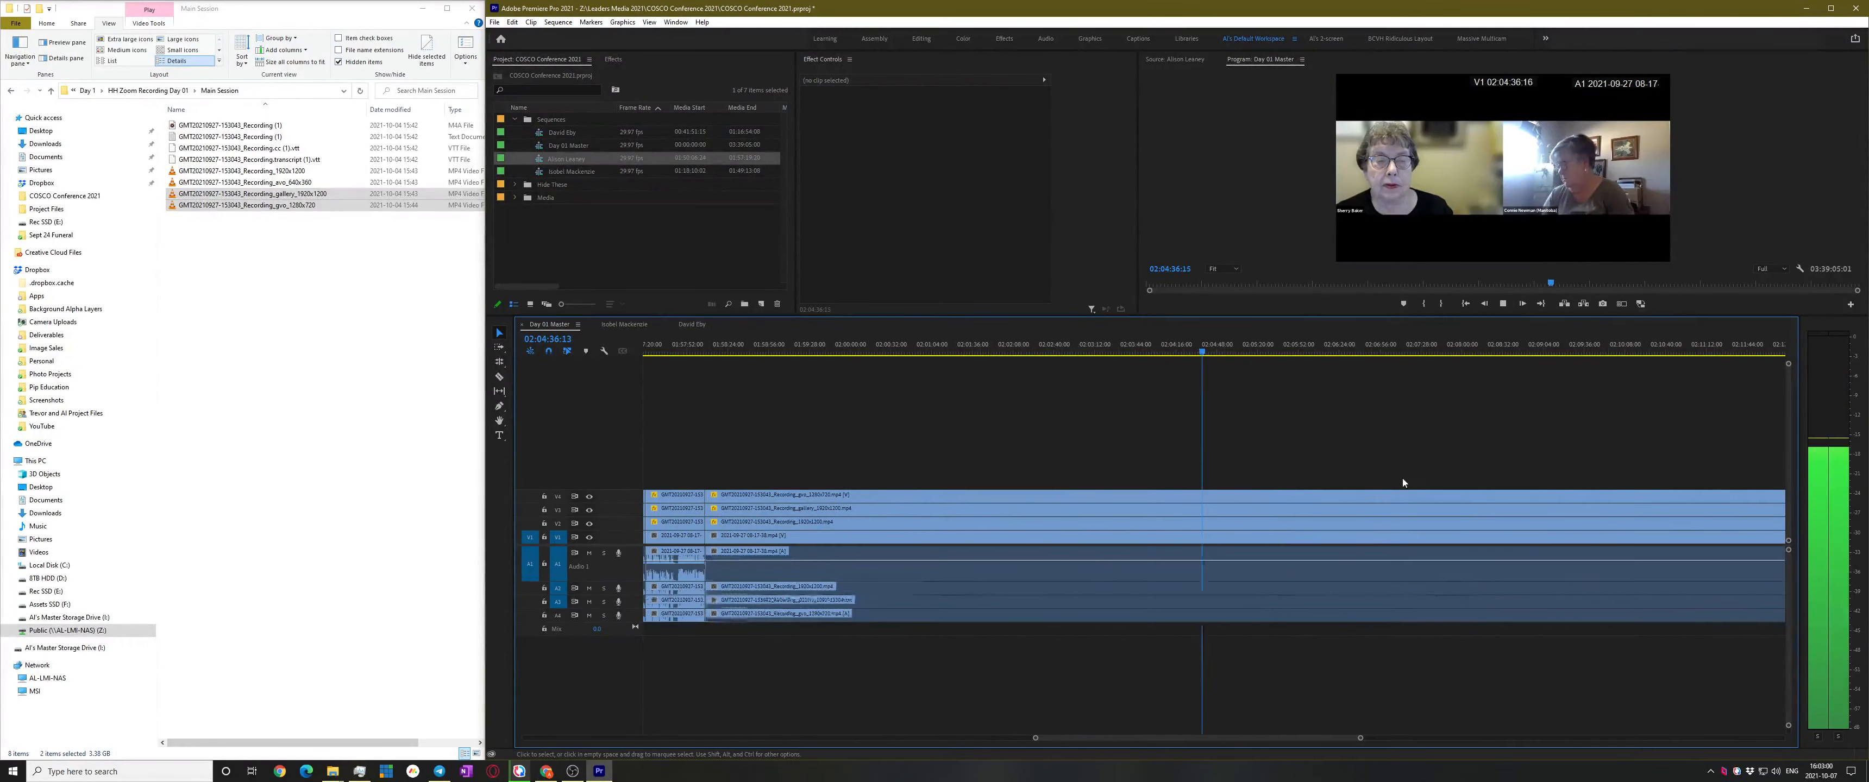
scroll(1410, 483, "up", 4)
left_click(1469, 350)
Step back from 02:07:18 to about 02:06:55, listening for the next speaker change
key("space")
scroll(1599, 445, "up", 5)
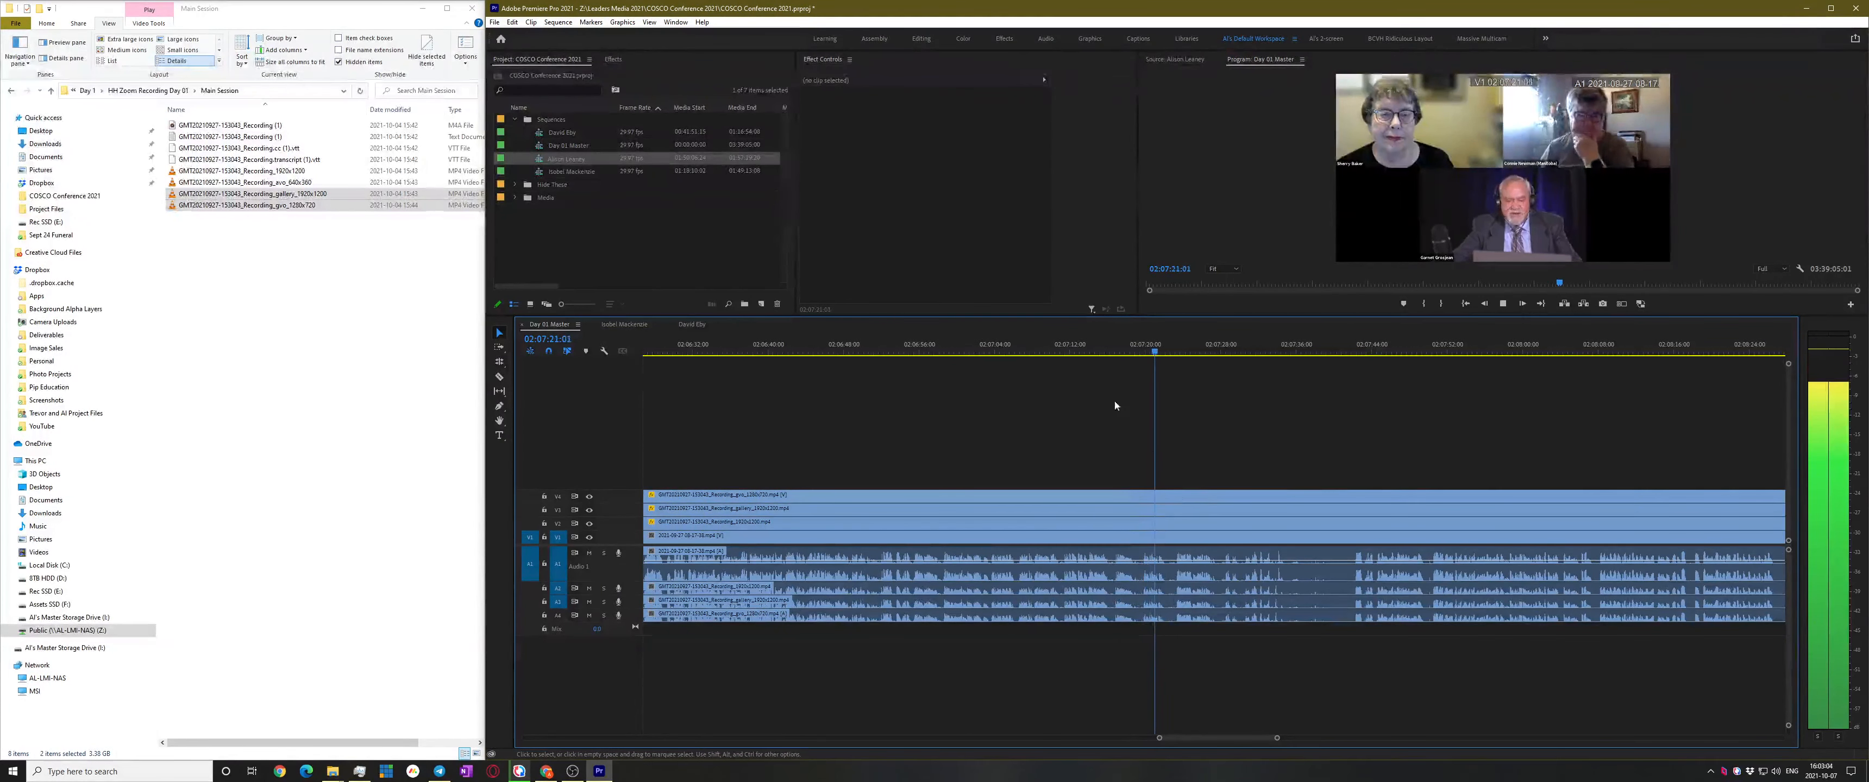
left_click(1088, 345)
key("space")
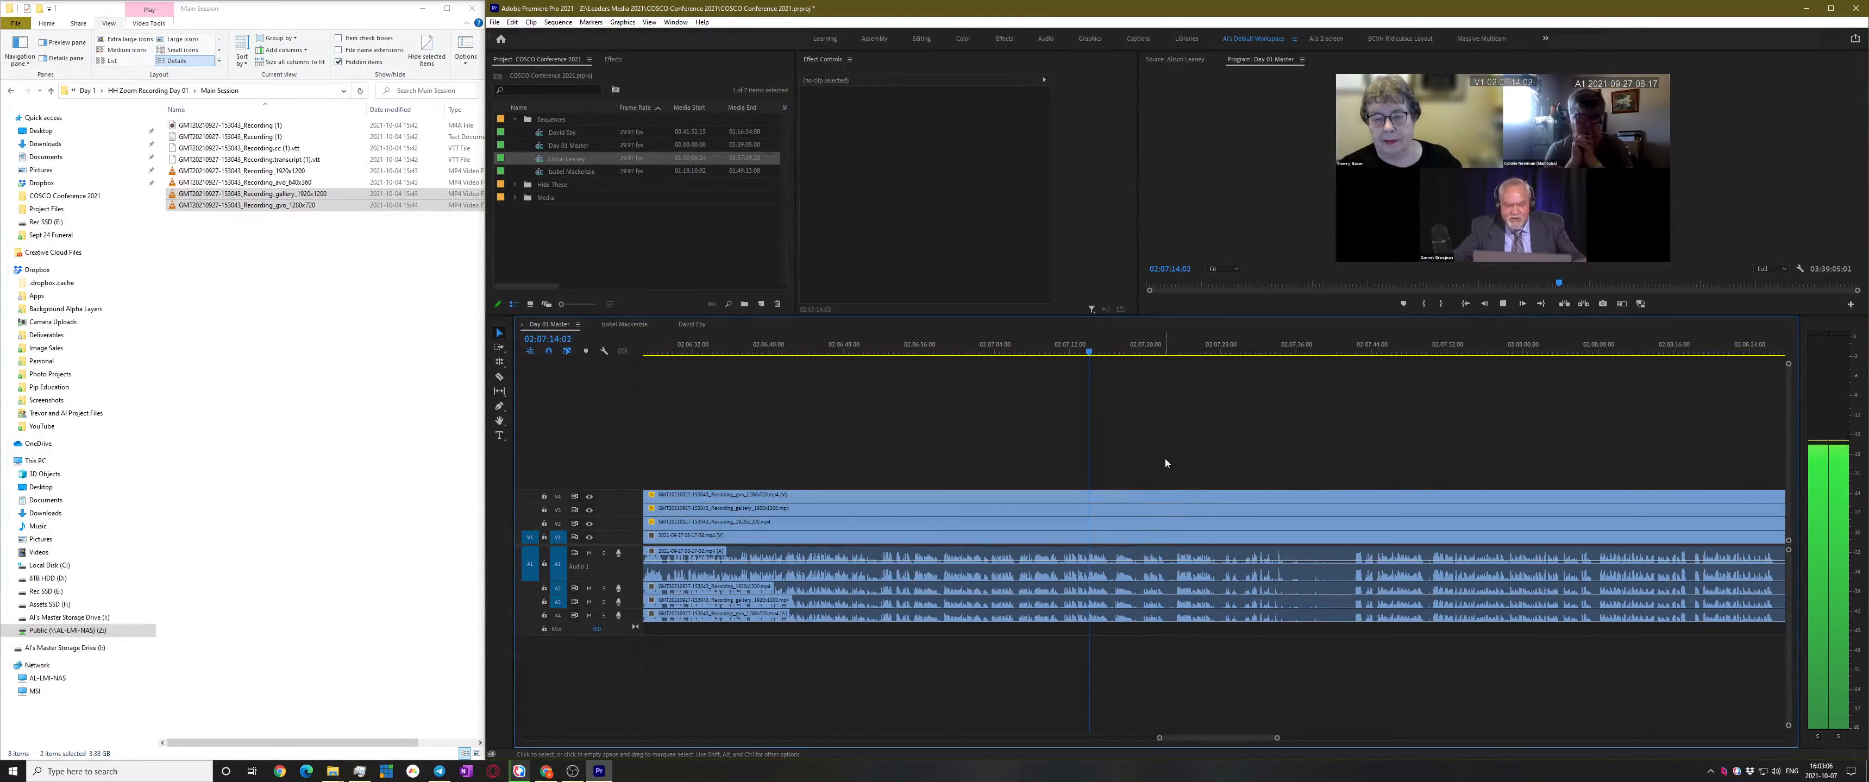
scroll(1166, 457, "up", 3)
scroll(1185, 444, "down", 3)
left_click(965, 350)
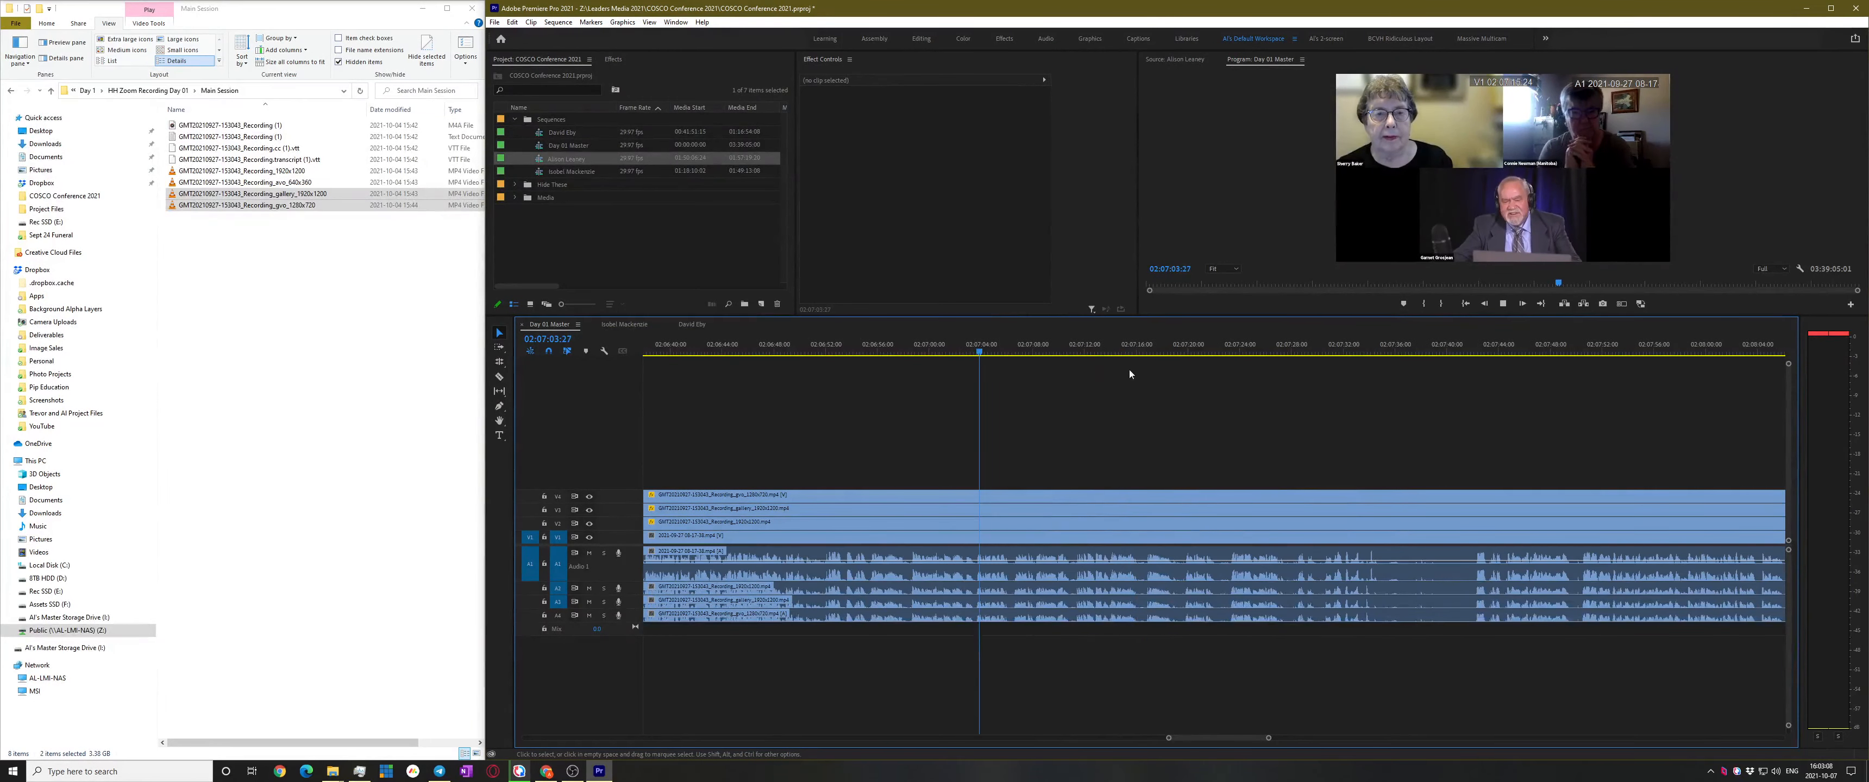
scroll(999, 555, "down", 3)
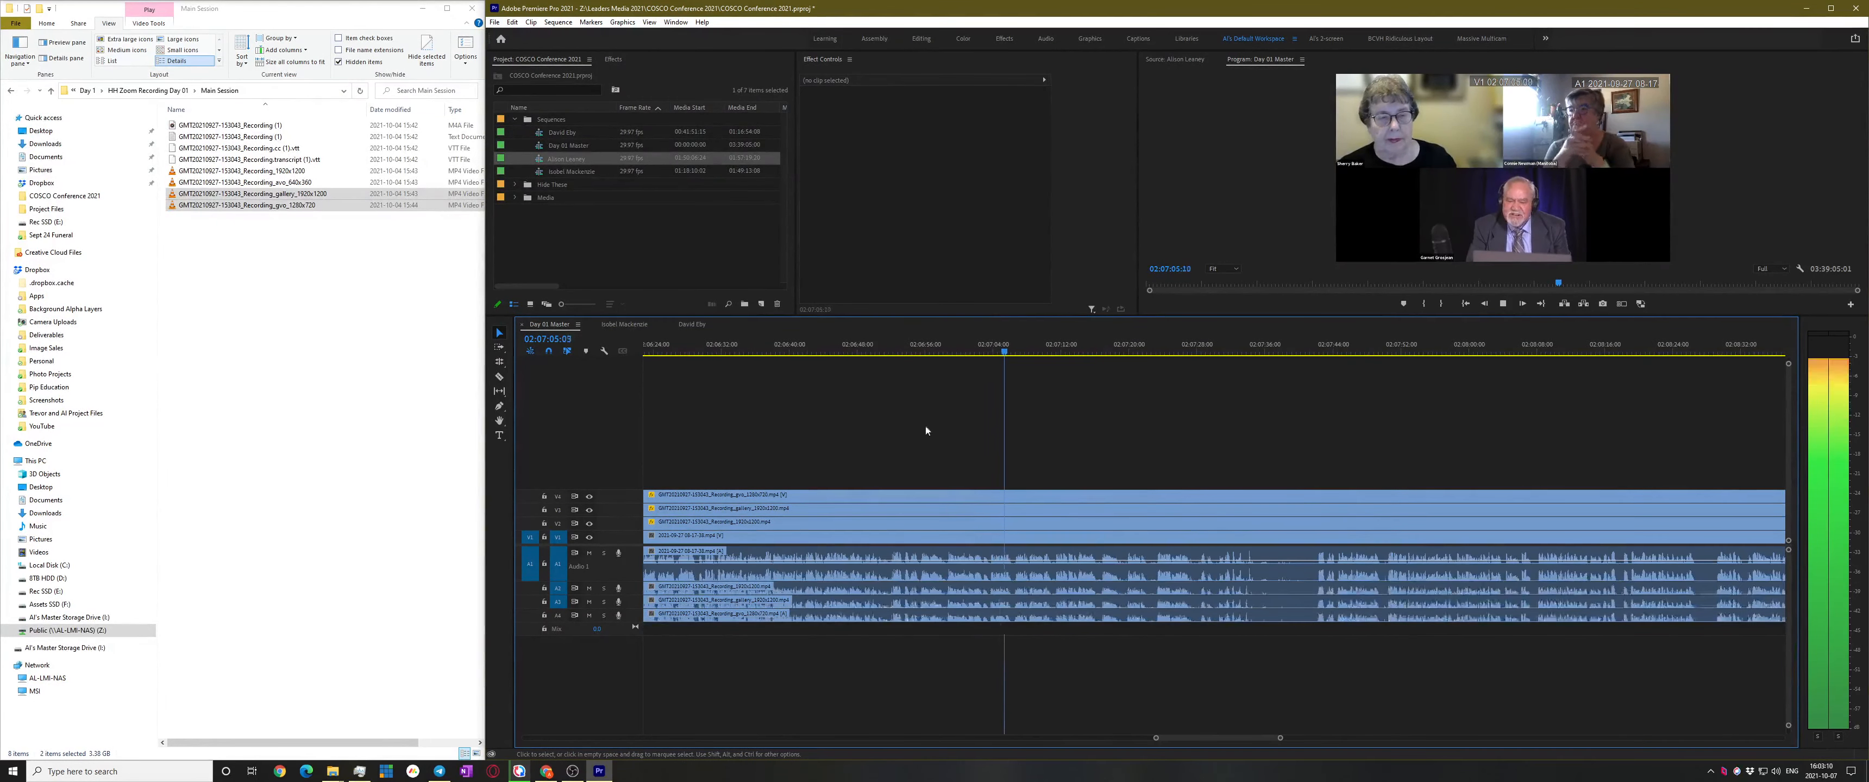
left_click(915, 348)
key("space")
Replay from about 02:06:30 and stop playback at 02:06:40:27
scroll(963, 487, "up", 2)
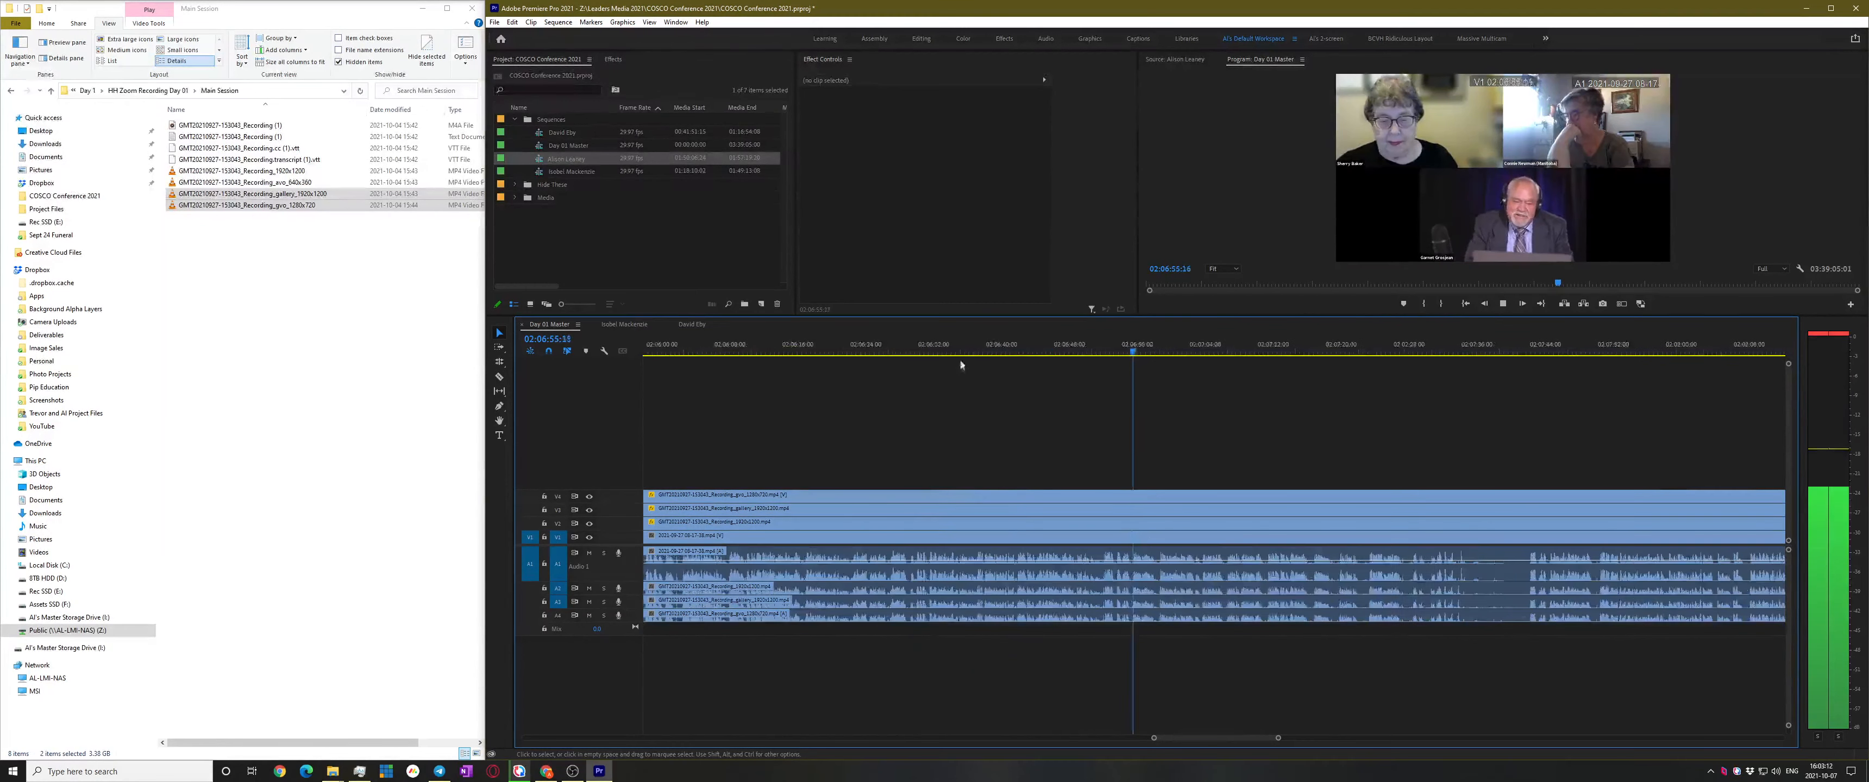
left_click(973, 350)
key("space")
scroll(962, 532, "up", 2)
scroll(987, 528, "up", 1)
scroll(1066, 476, "up", 2)
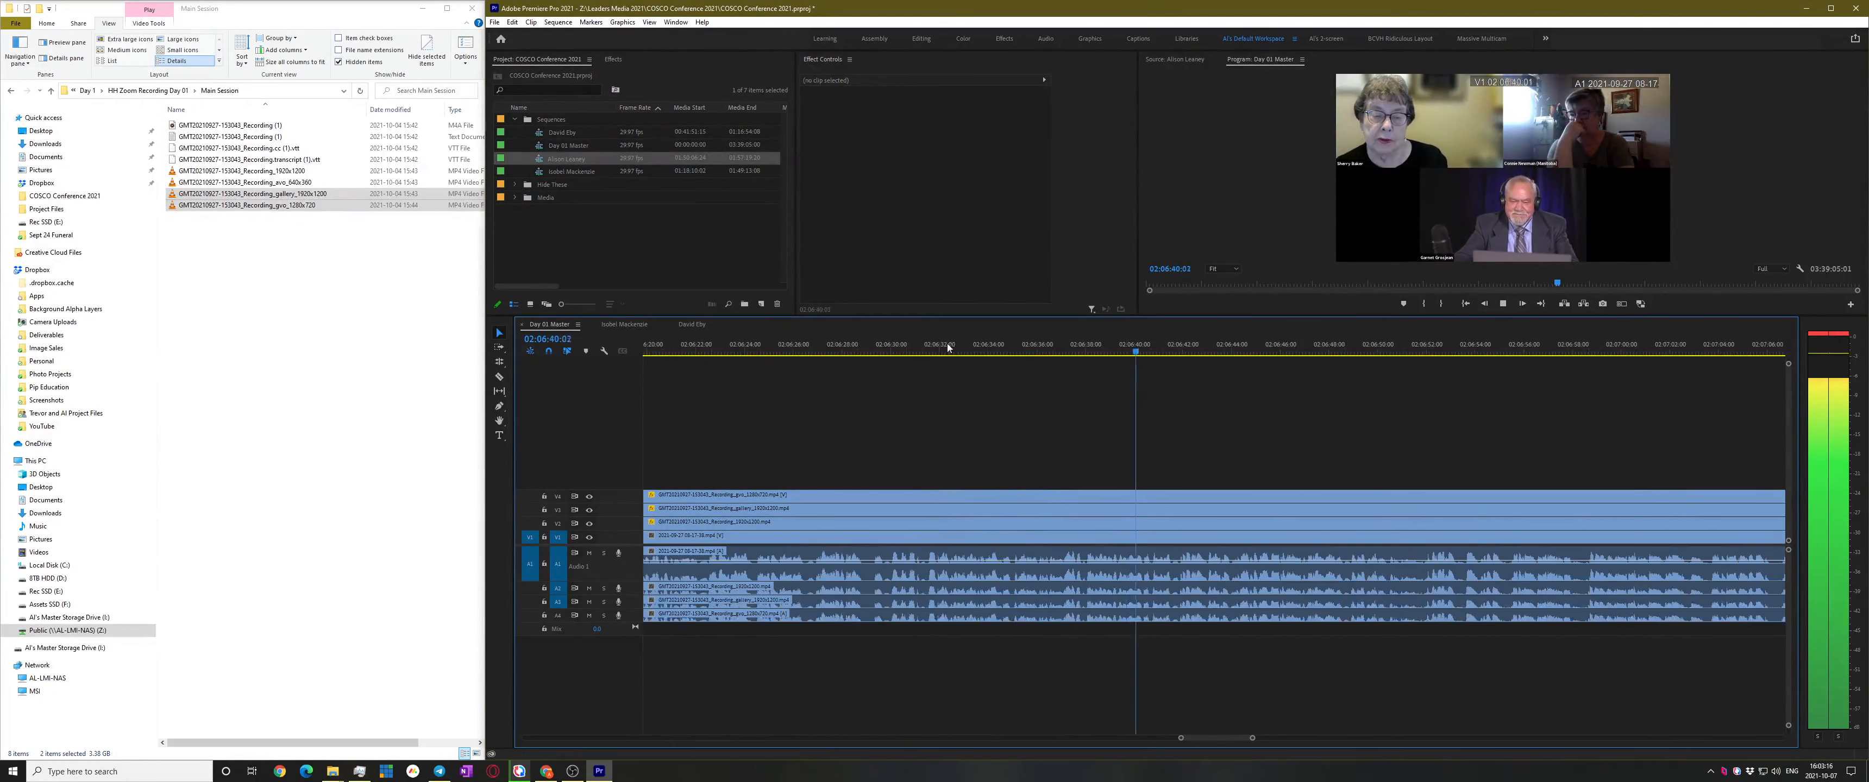
left_click(913, 348)
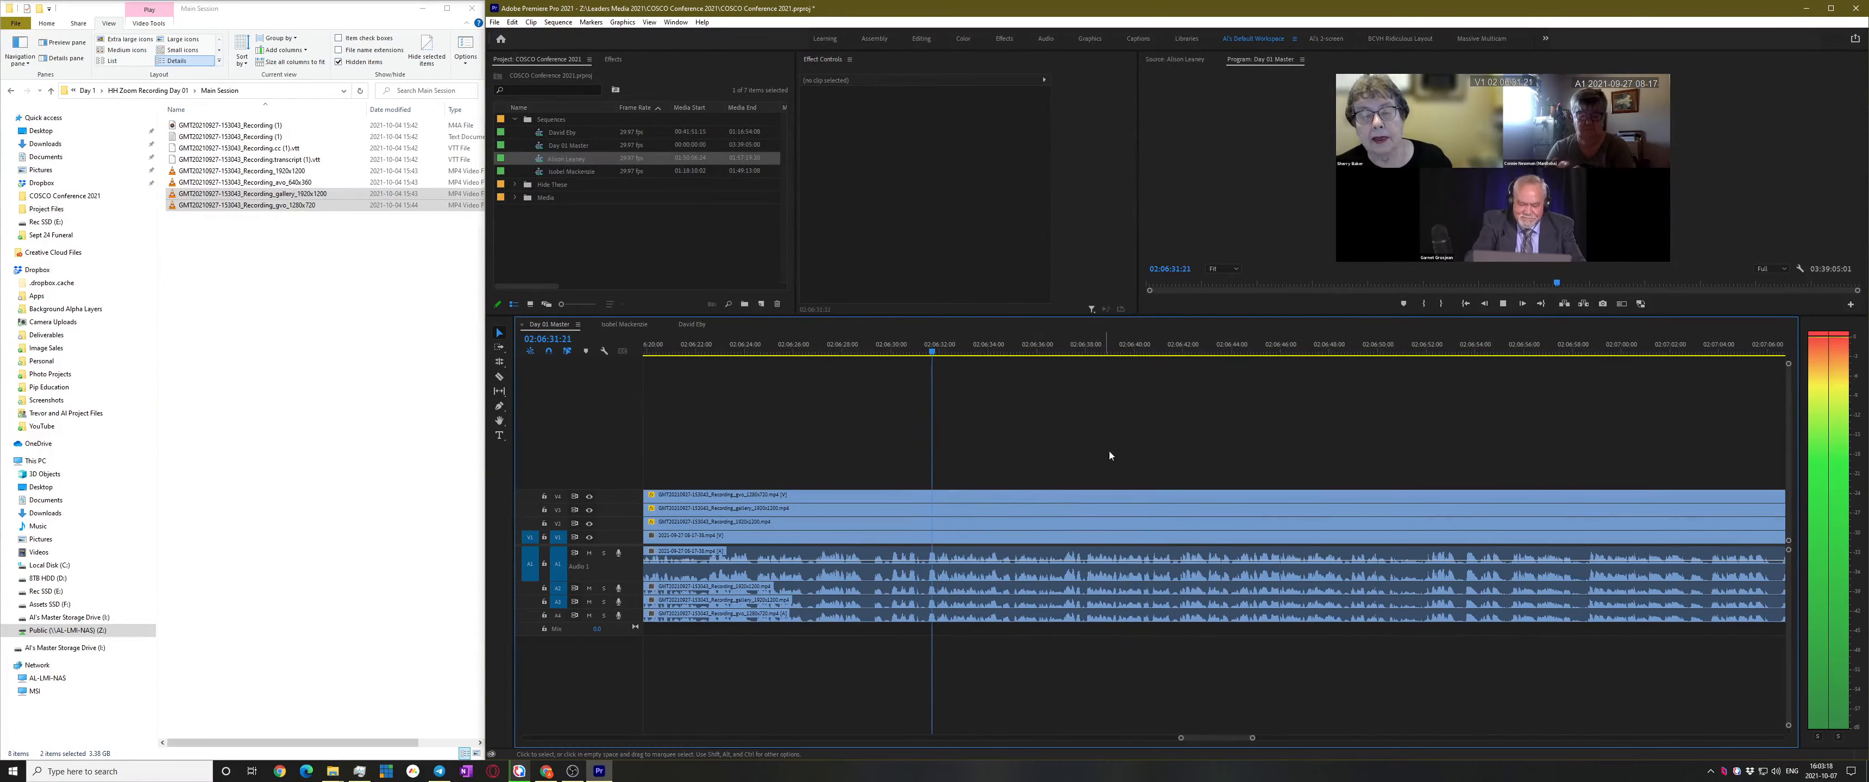
scroll(978, 562, "up", 2)
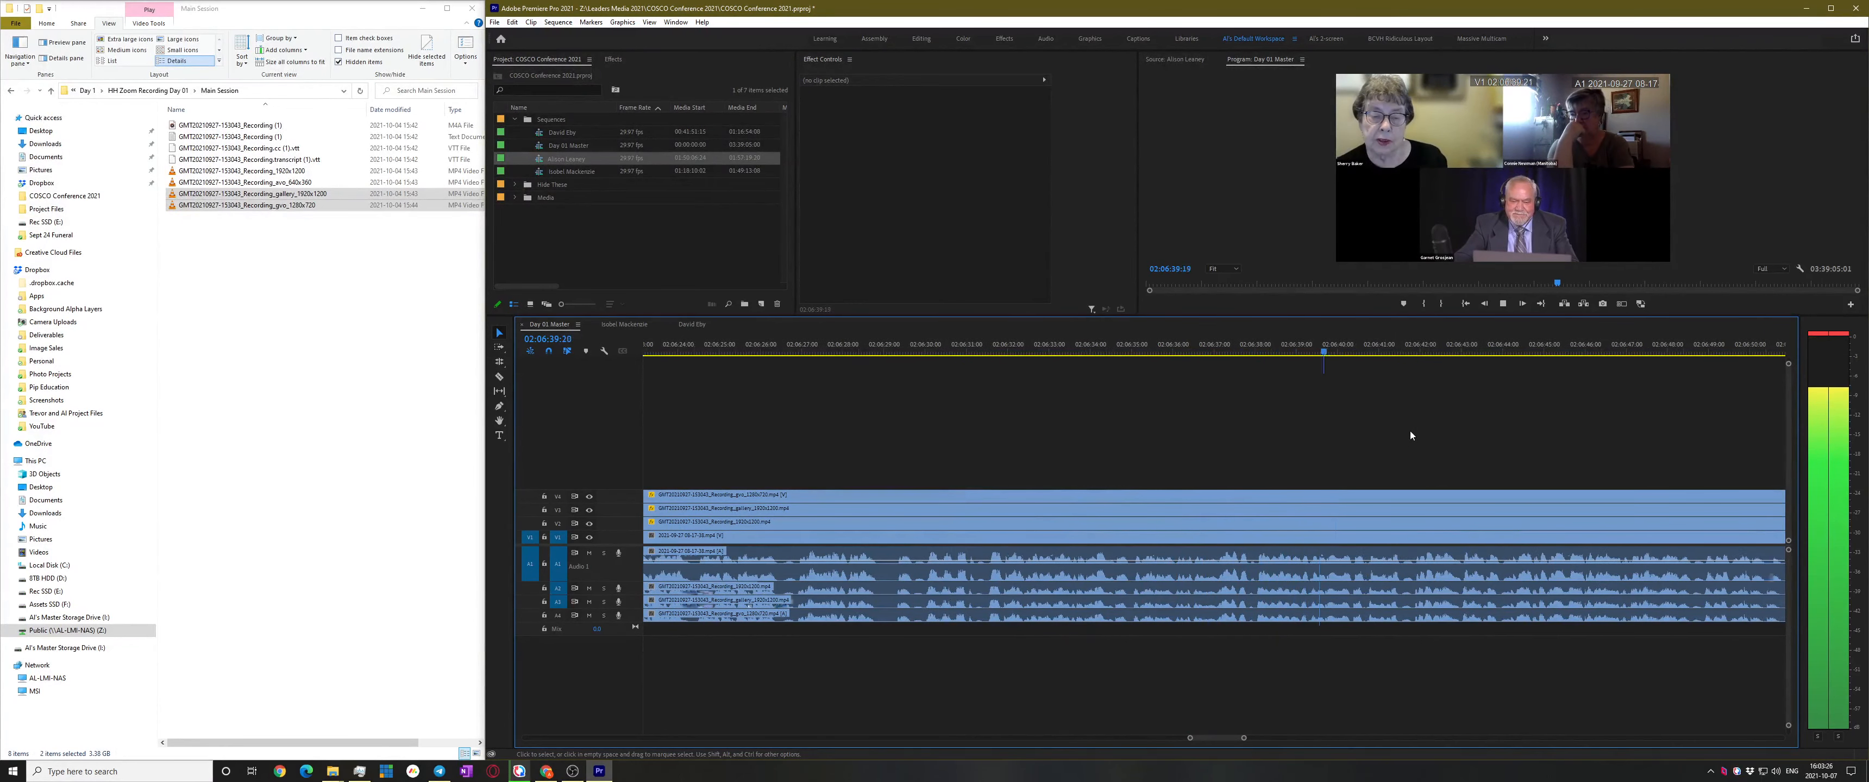
key("space")
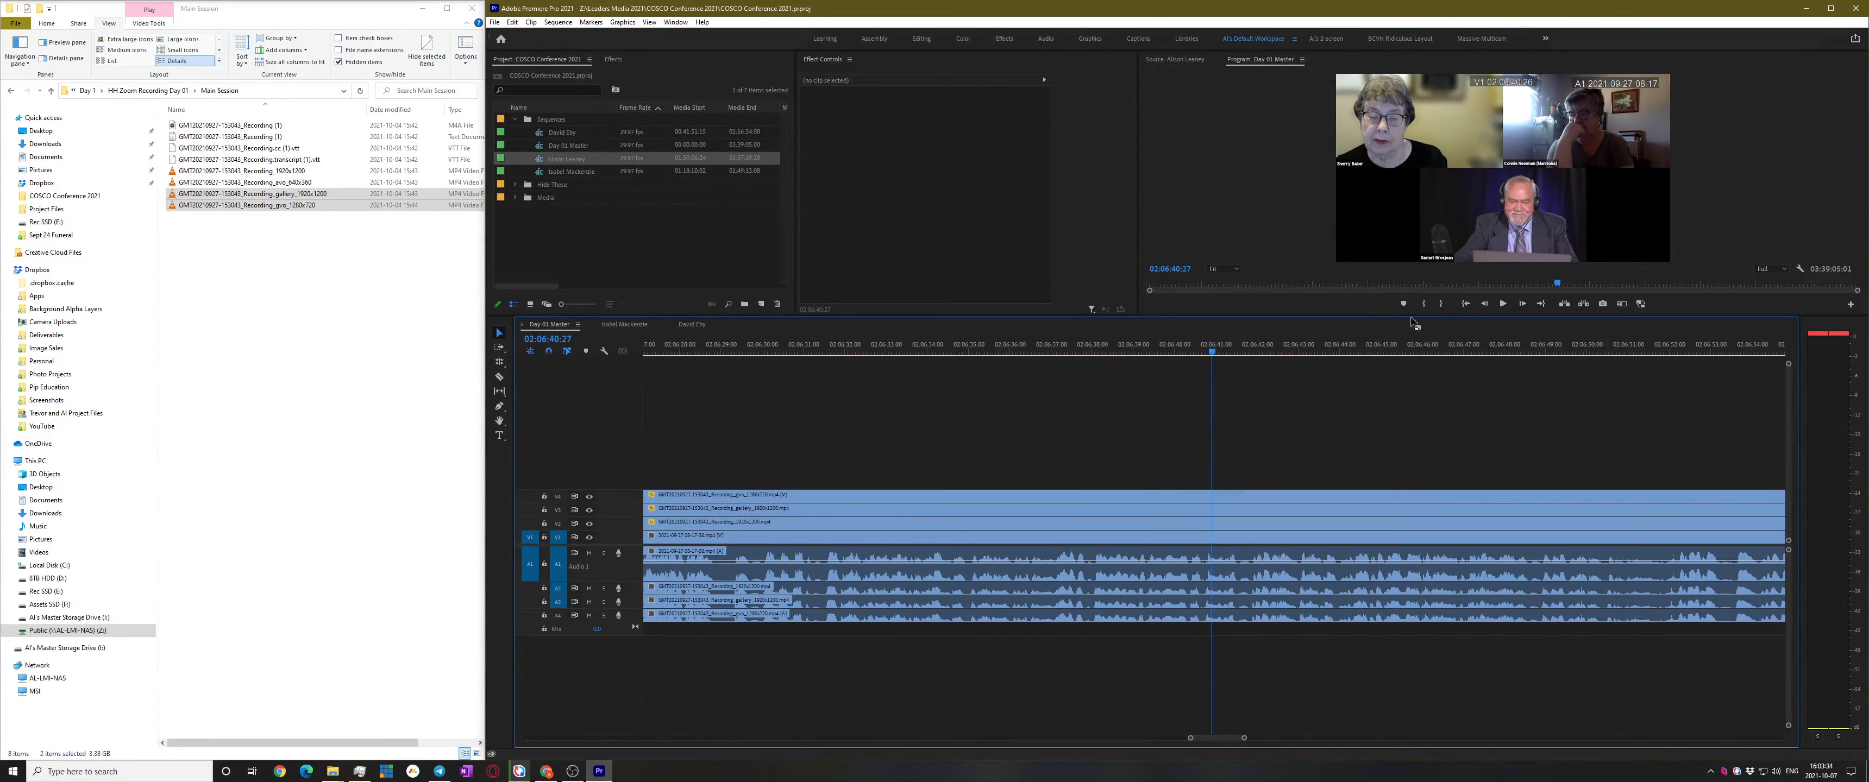
Enlarge the Program monitor, park the playhead at 02:06:34:00, then restore the timeline height
left_click_drag(1413, 324, 1415, 382)
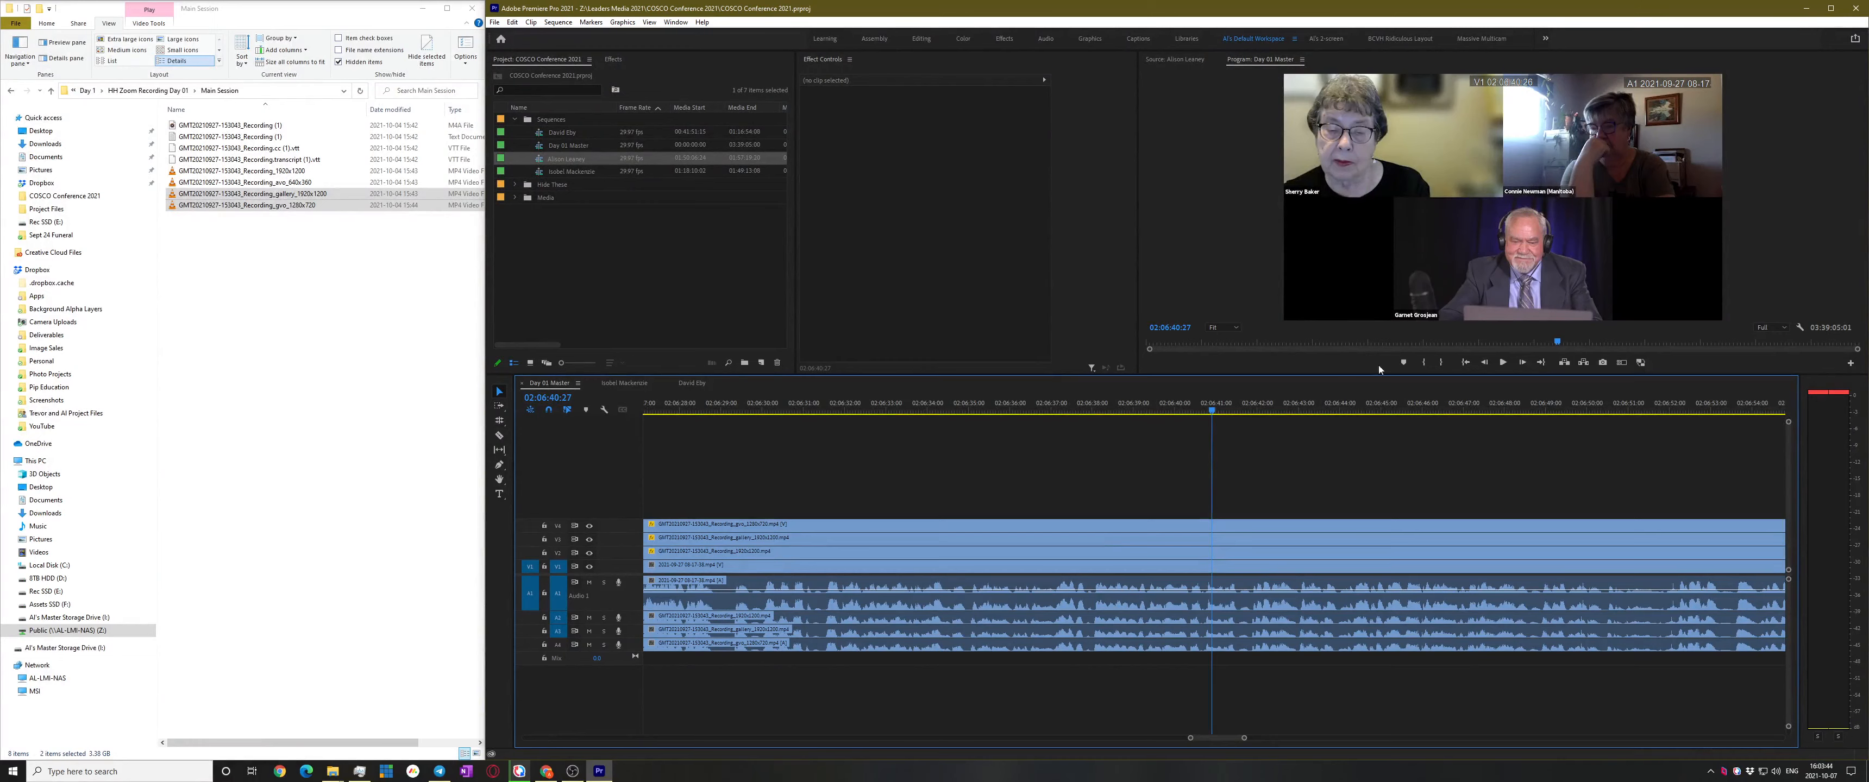
left_click_drag(1008, 409, 927, 406)
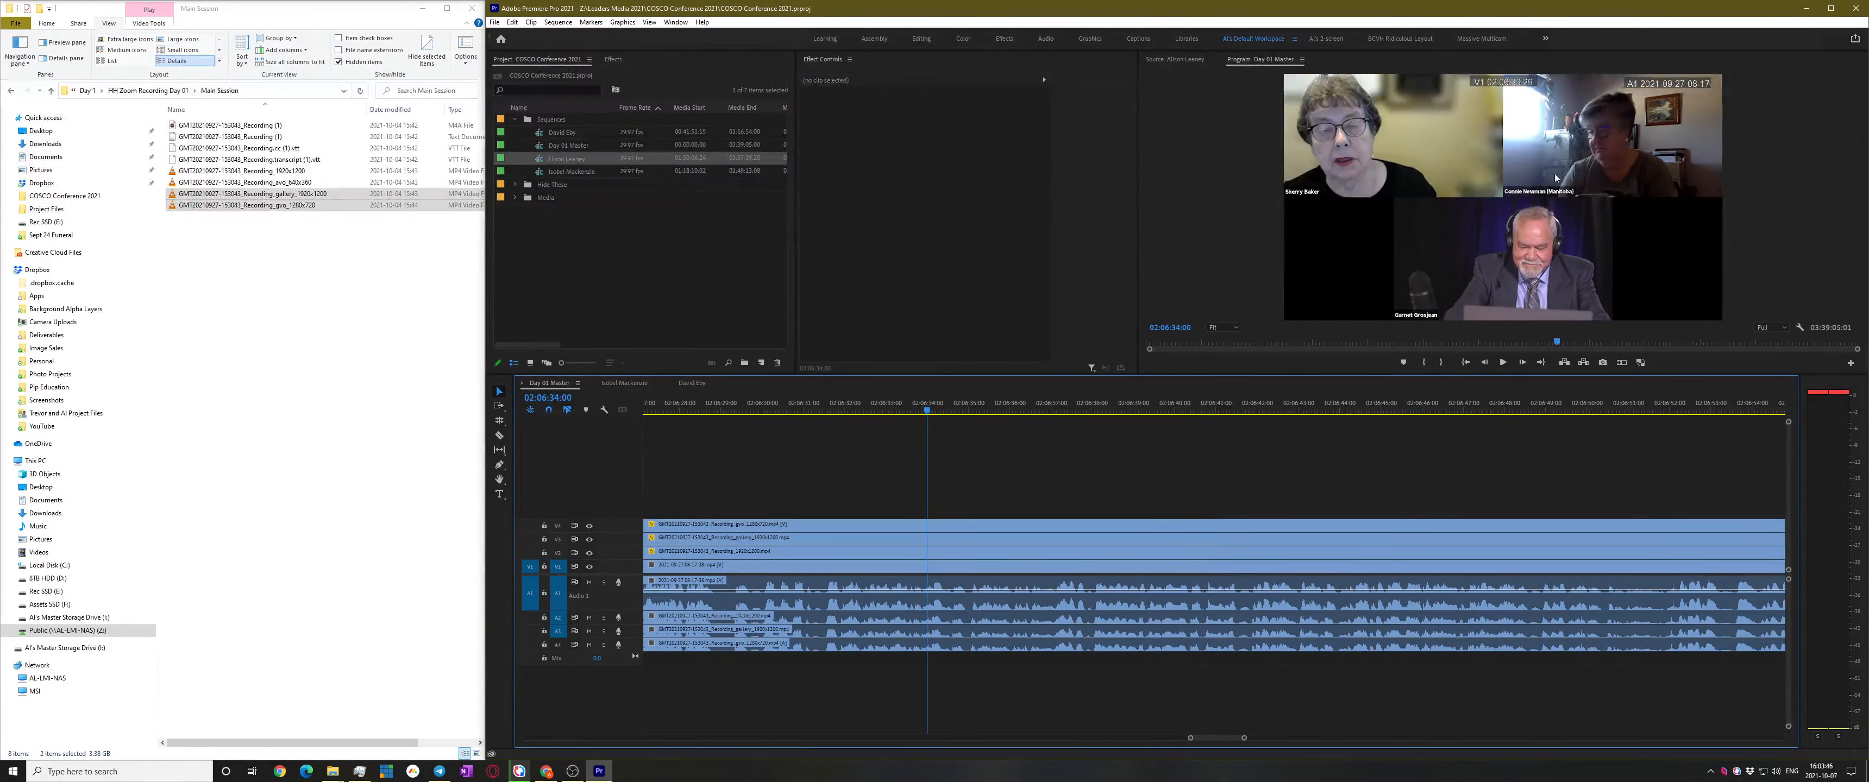
left_click_drag(1227, 372, 1223, 289)
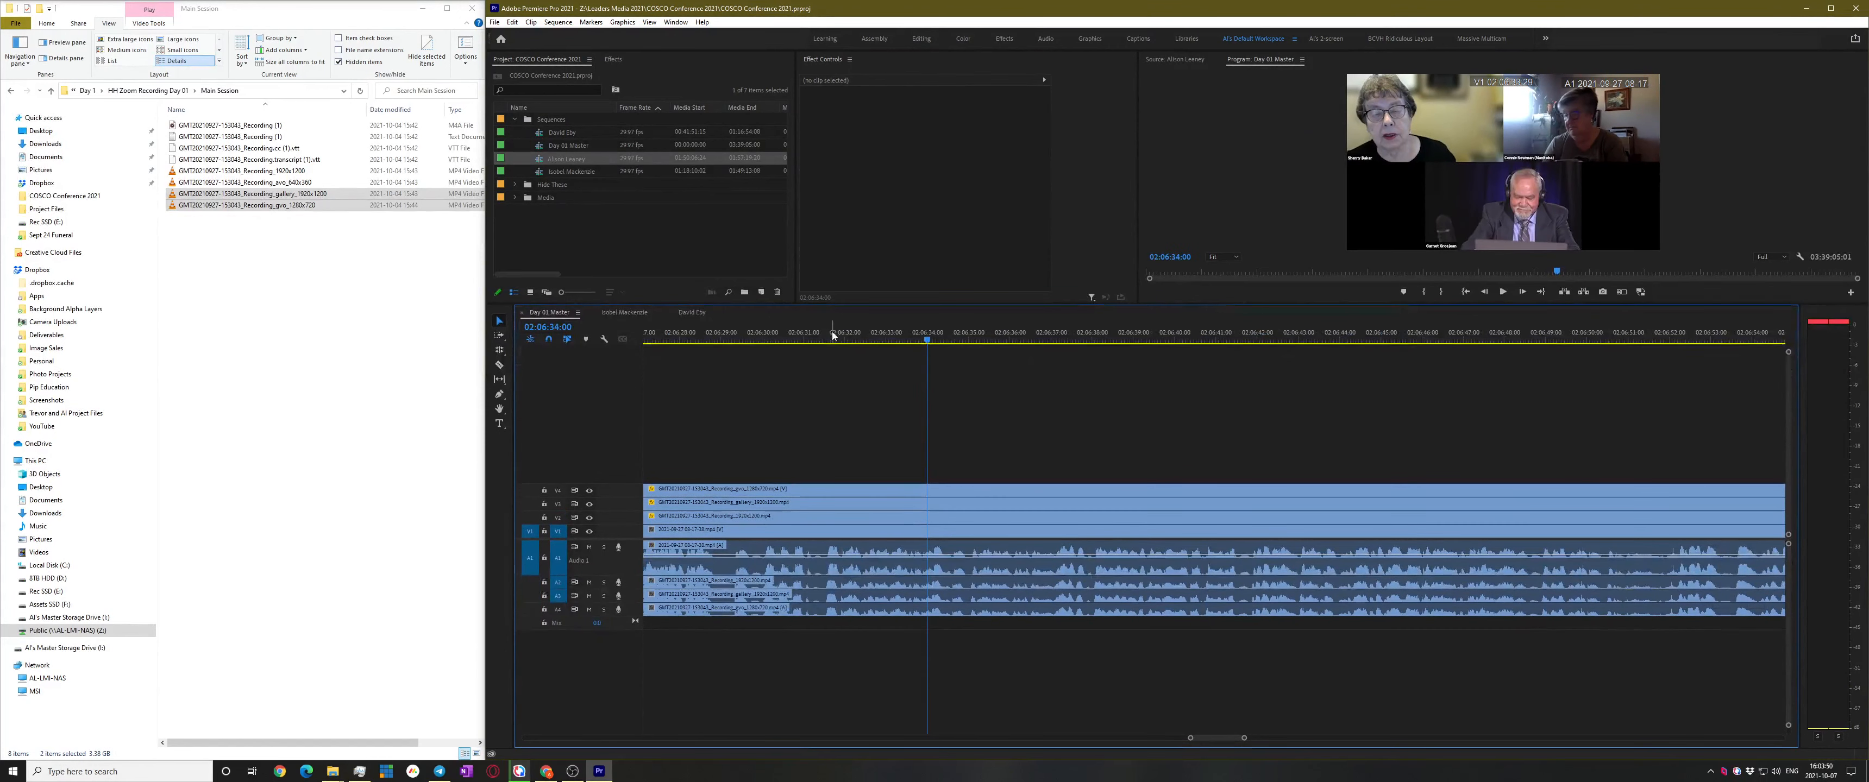
Hide V4 and V3 to preview the single speaker from 02:06:33:14, then re-enable V3's gallery view
left_click(588, 491)
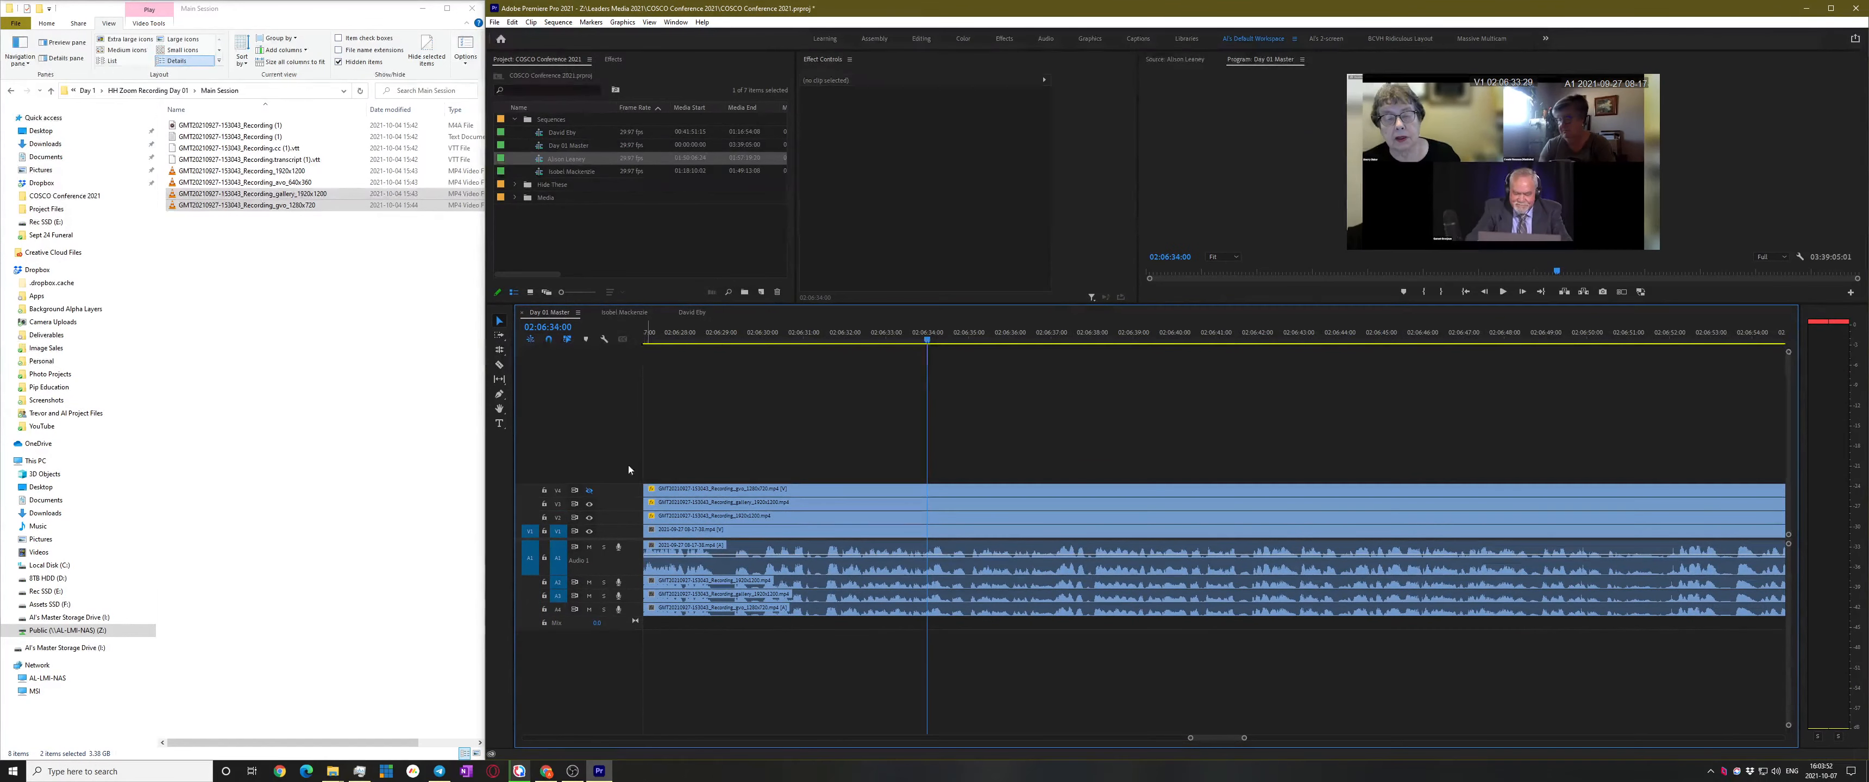
left_click(590, 505)
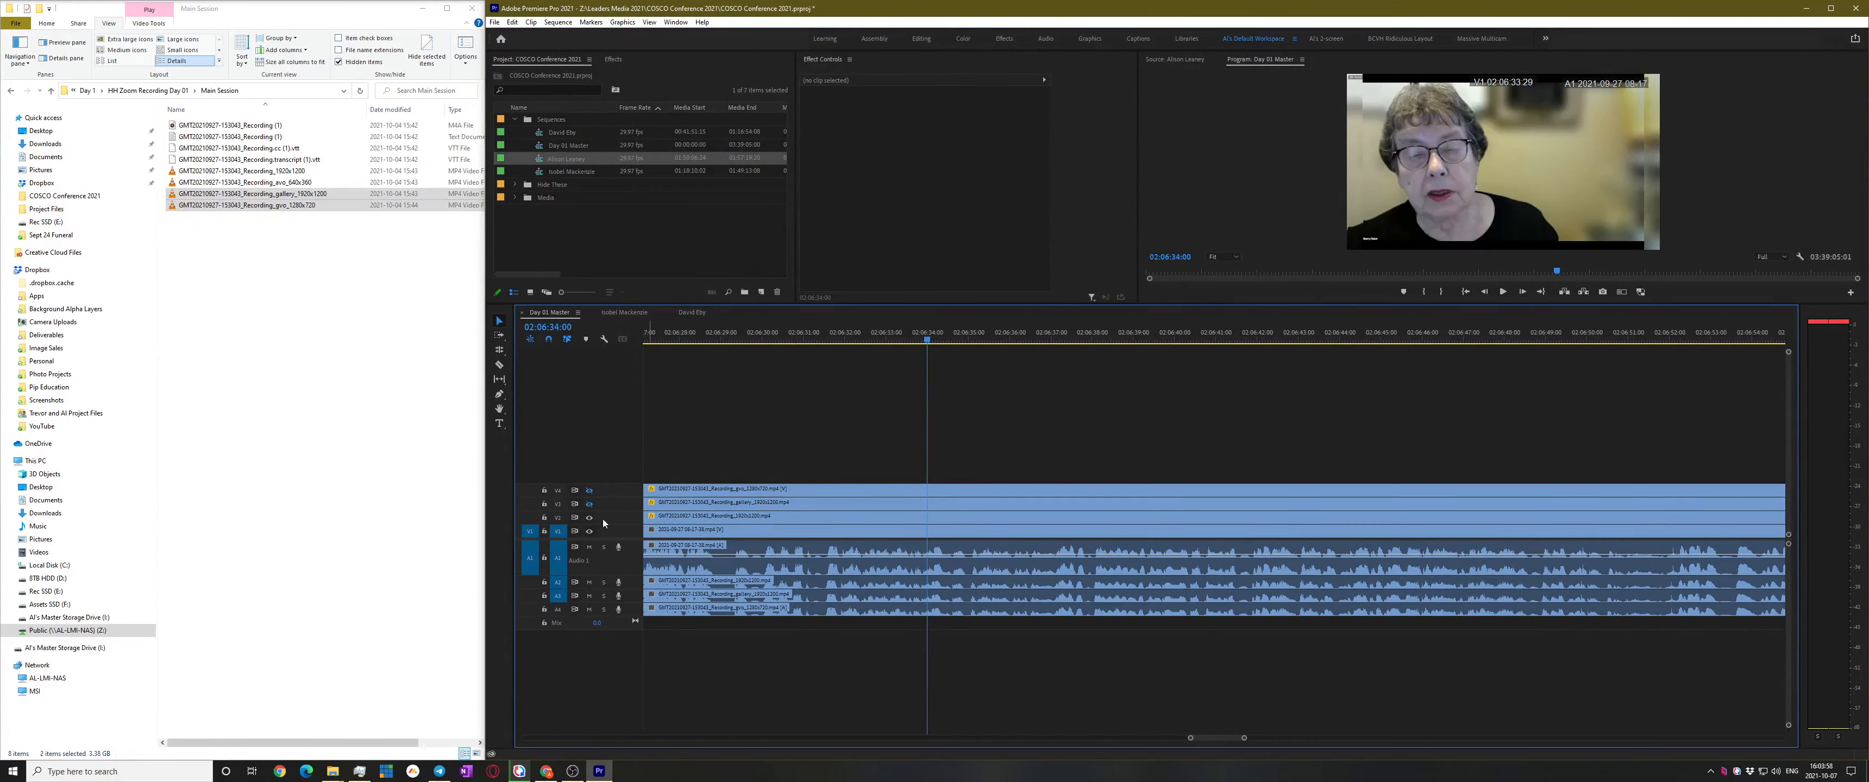
key("space")
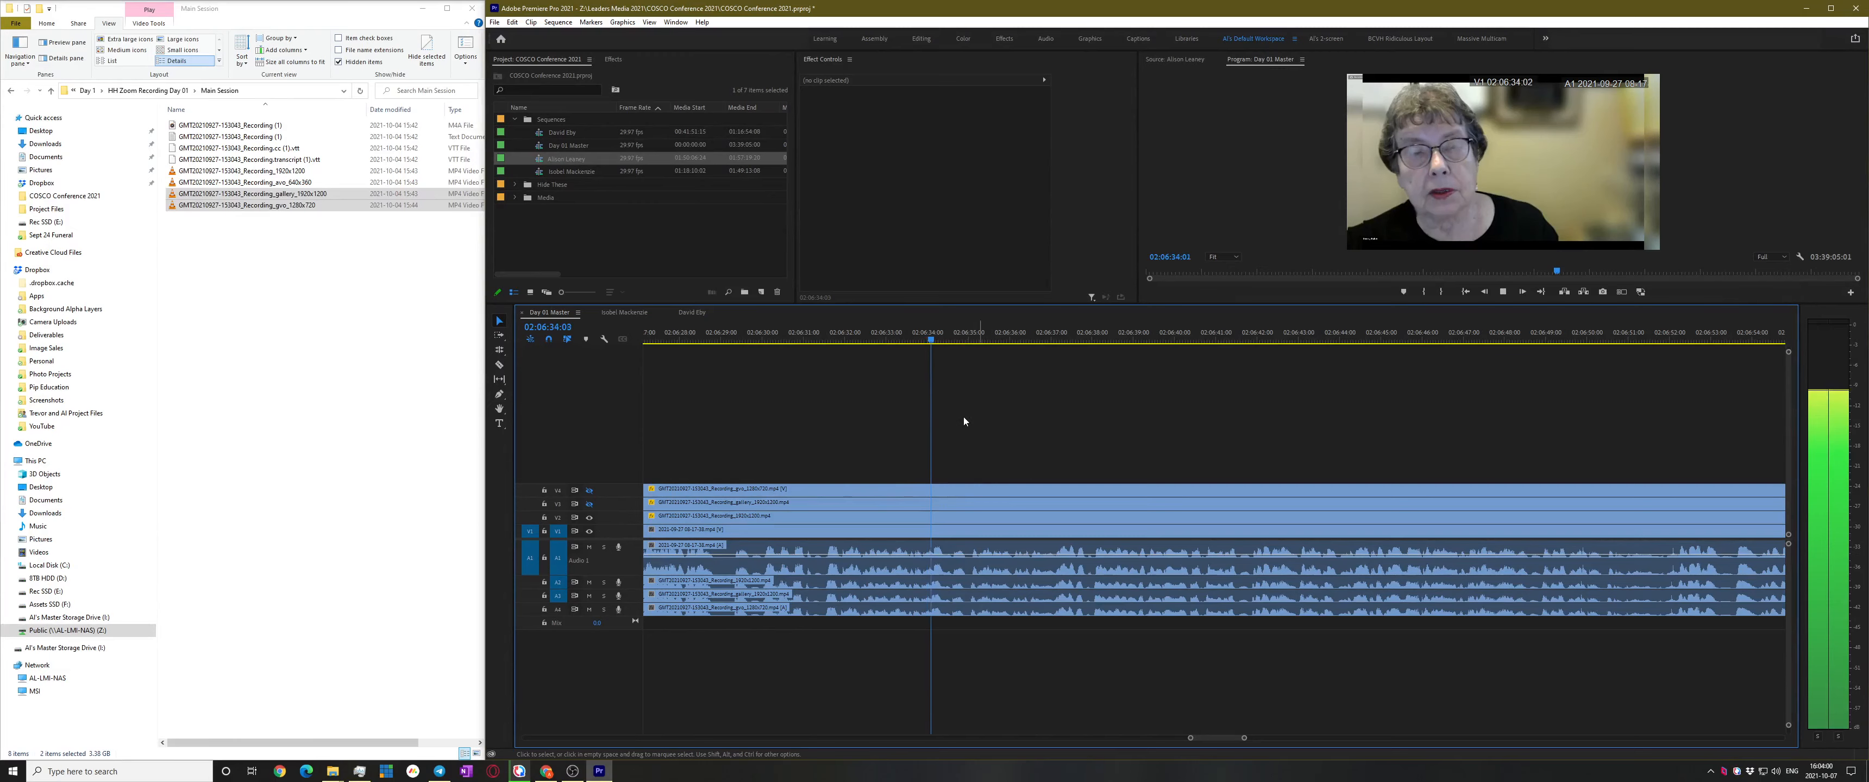
key("space")
left_click(904, 339)
key("space")
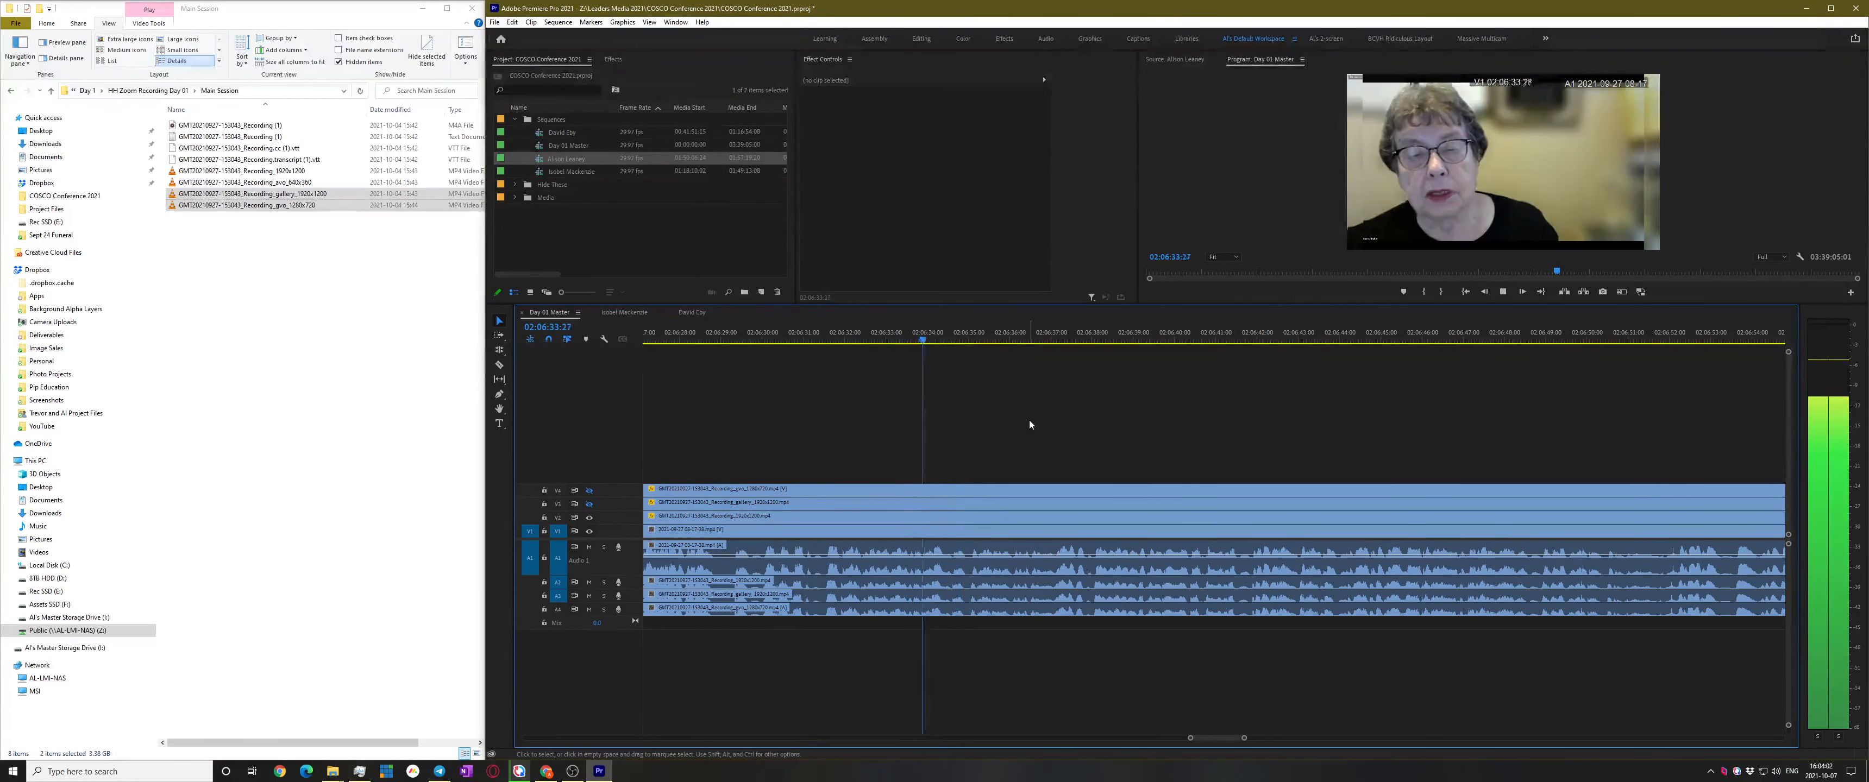
left_click(588, 503)
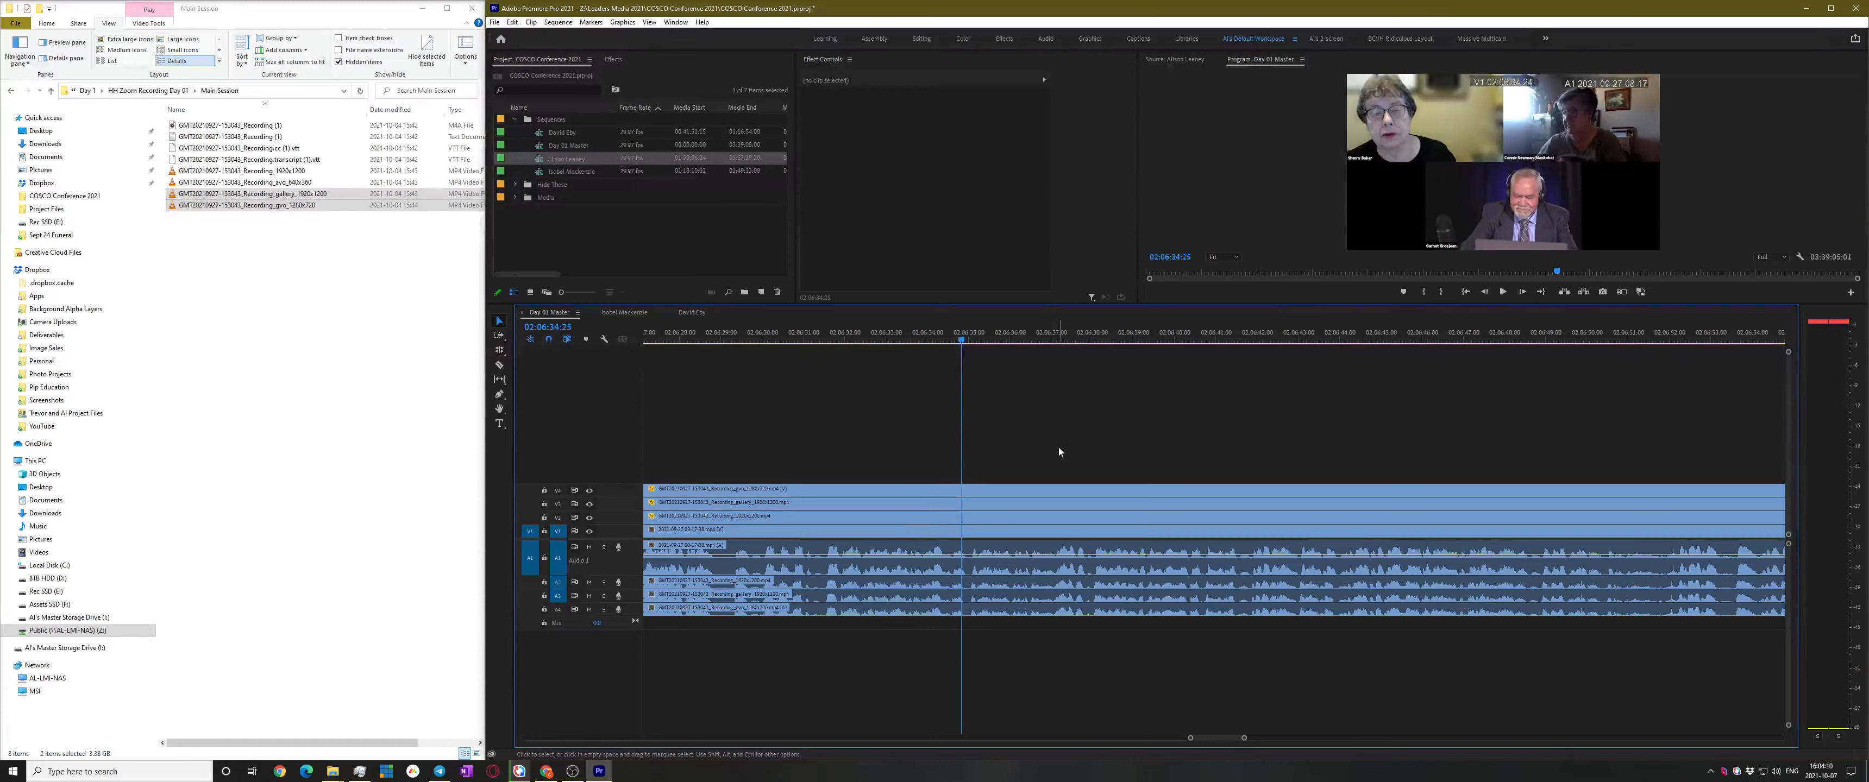
key("space")
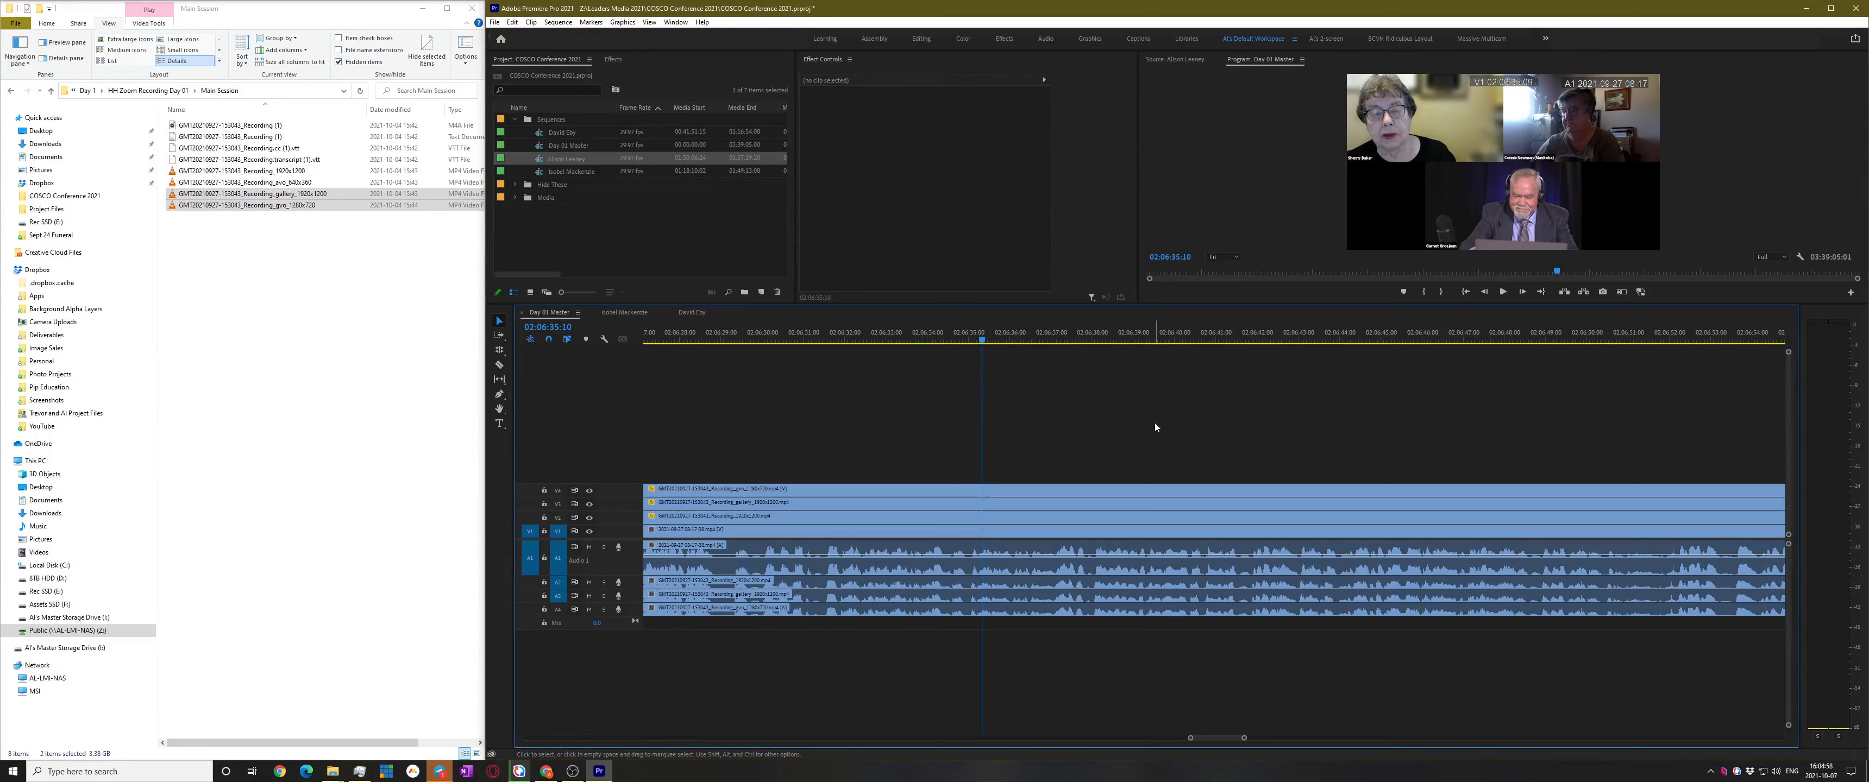
Replay the footage from around 02:06:35 to pinpoint where the speaker changes
key("space")
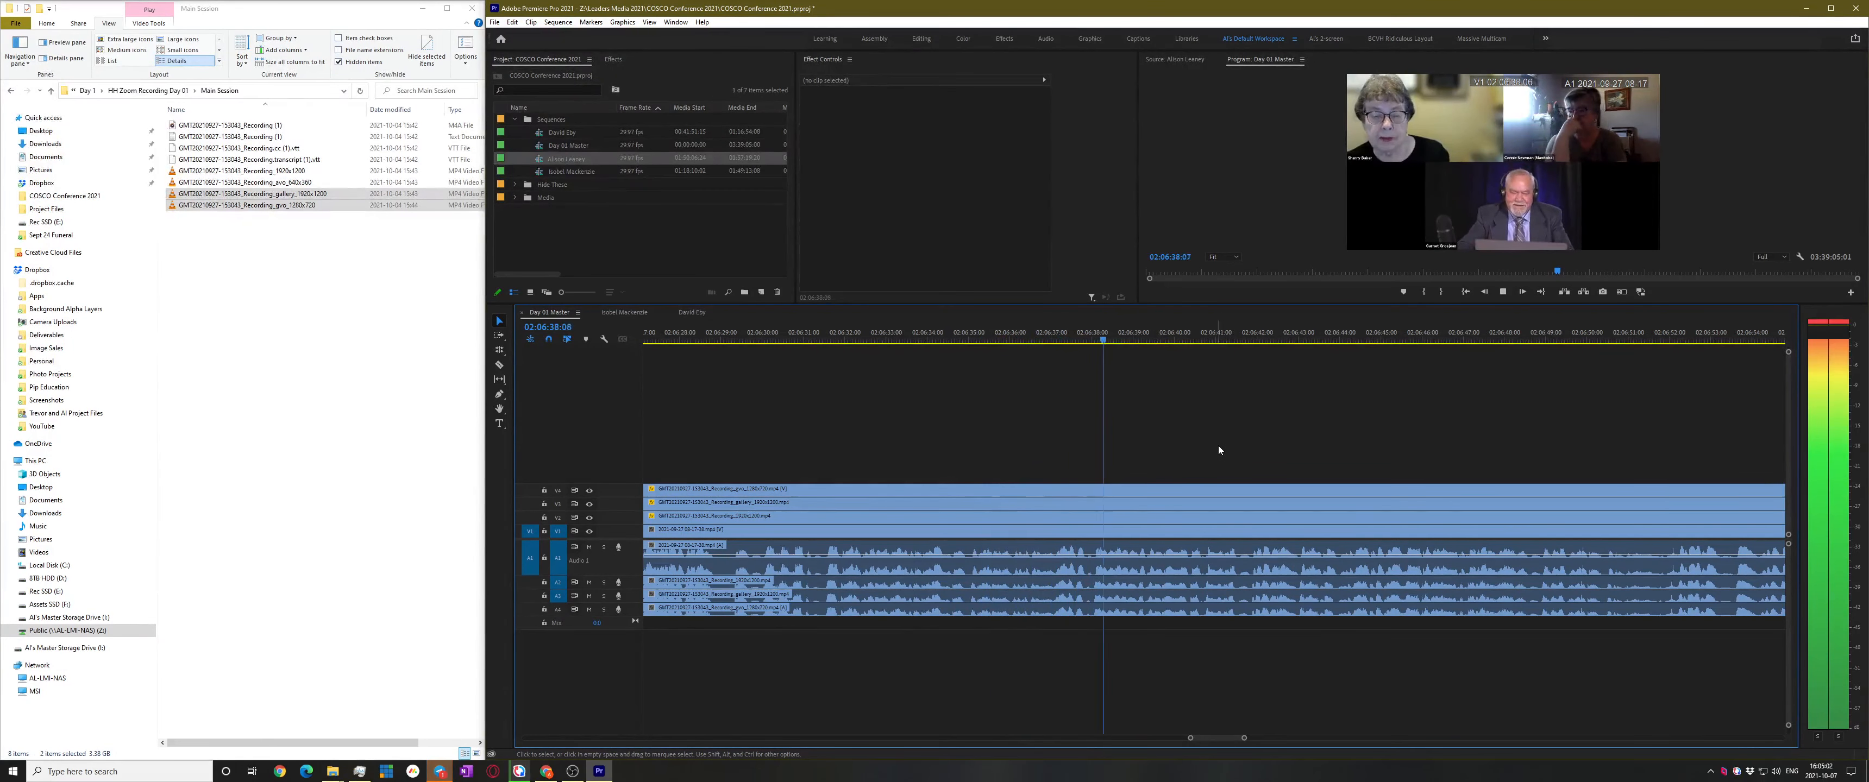
left_click(1018, 335)
key("space")
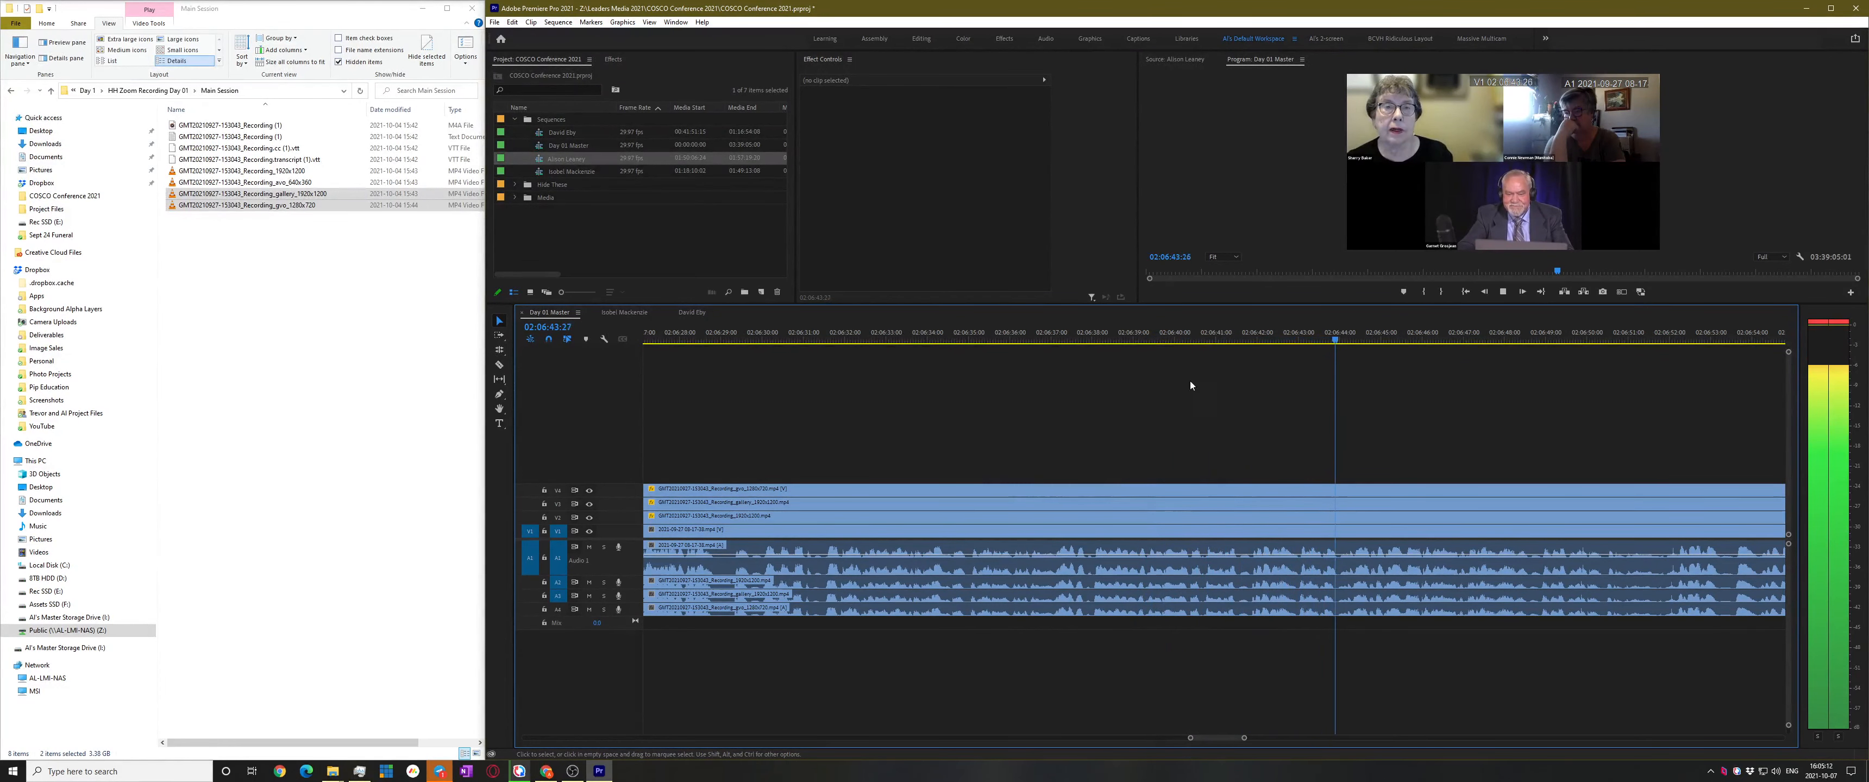
left_click_drag(1053, 339, 1032, 337)
key("space")
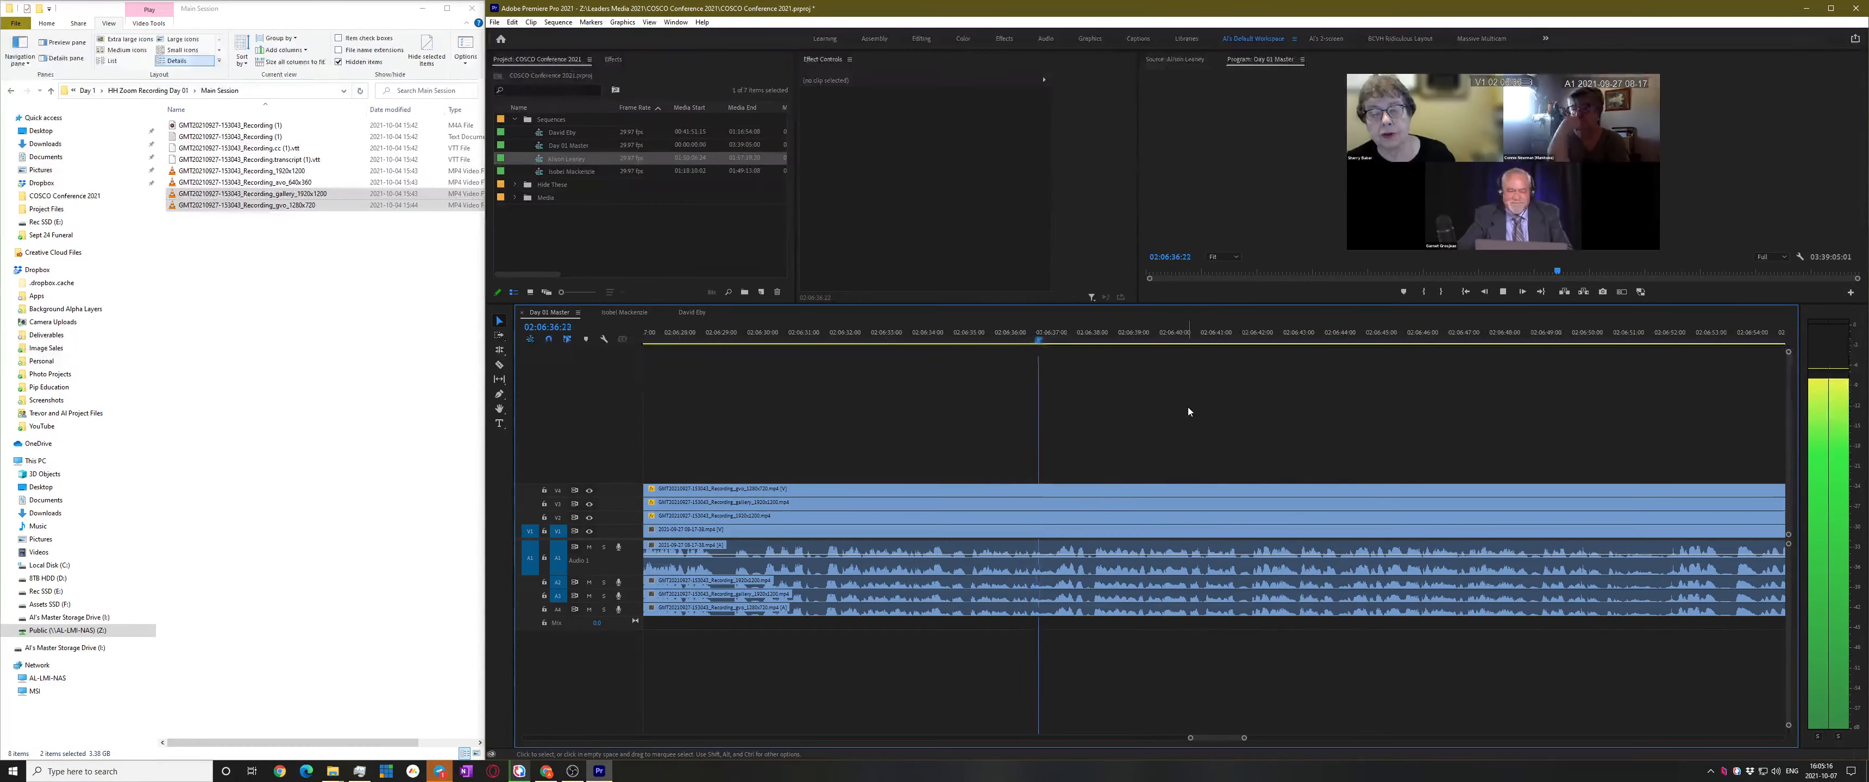
left_click_drag(1080, 328, 981, 334)
key("space")
scroll(1113, 445, "up", 3)
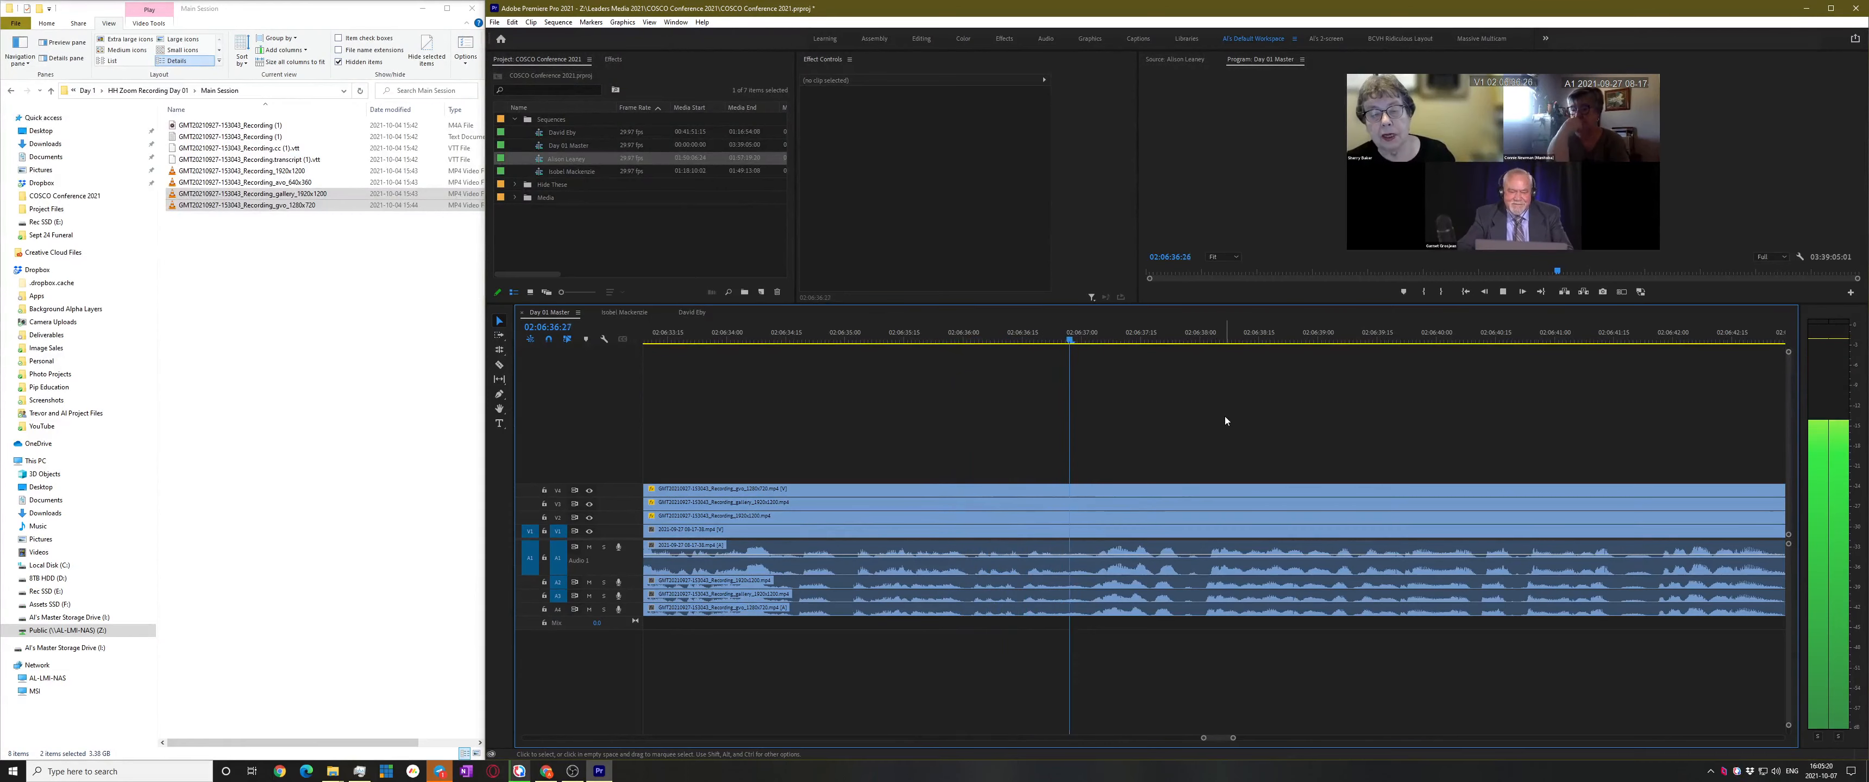
key("space")
Razor every track at 02:06:37:12 and marquee-select all clips before the cut
key("c")
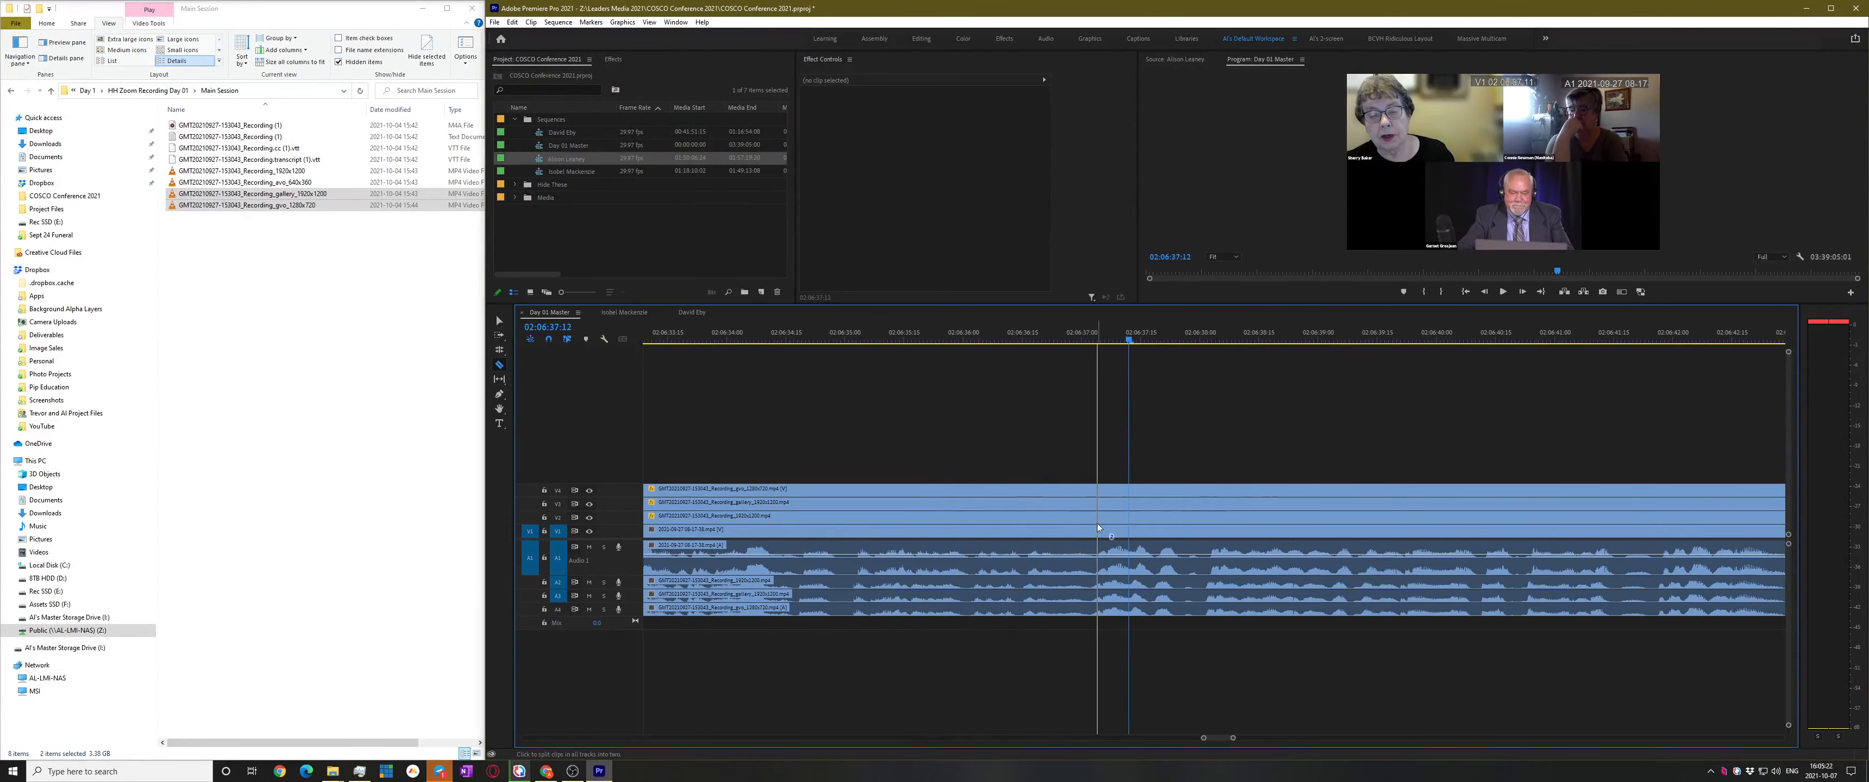
left_click(1097, 523, "shift")
key("v")
left_click_drag(1061, 469, 961, 696)
scroll(1391, 493, "down", 3)
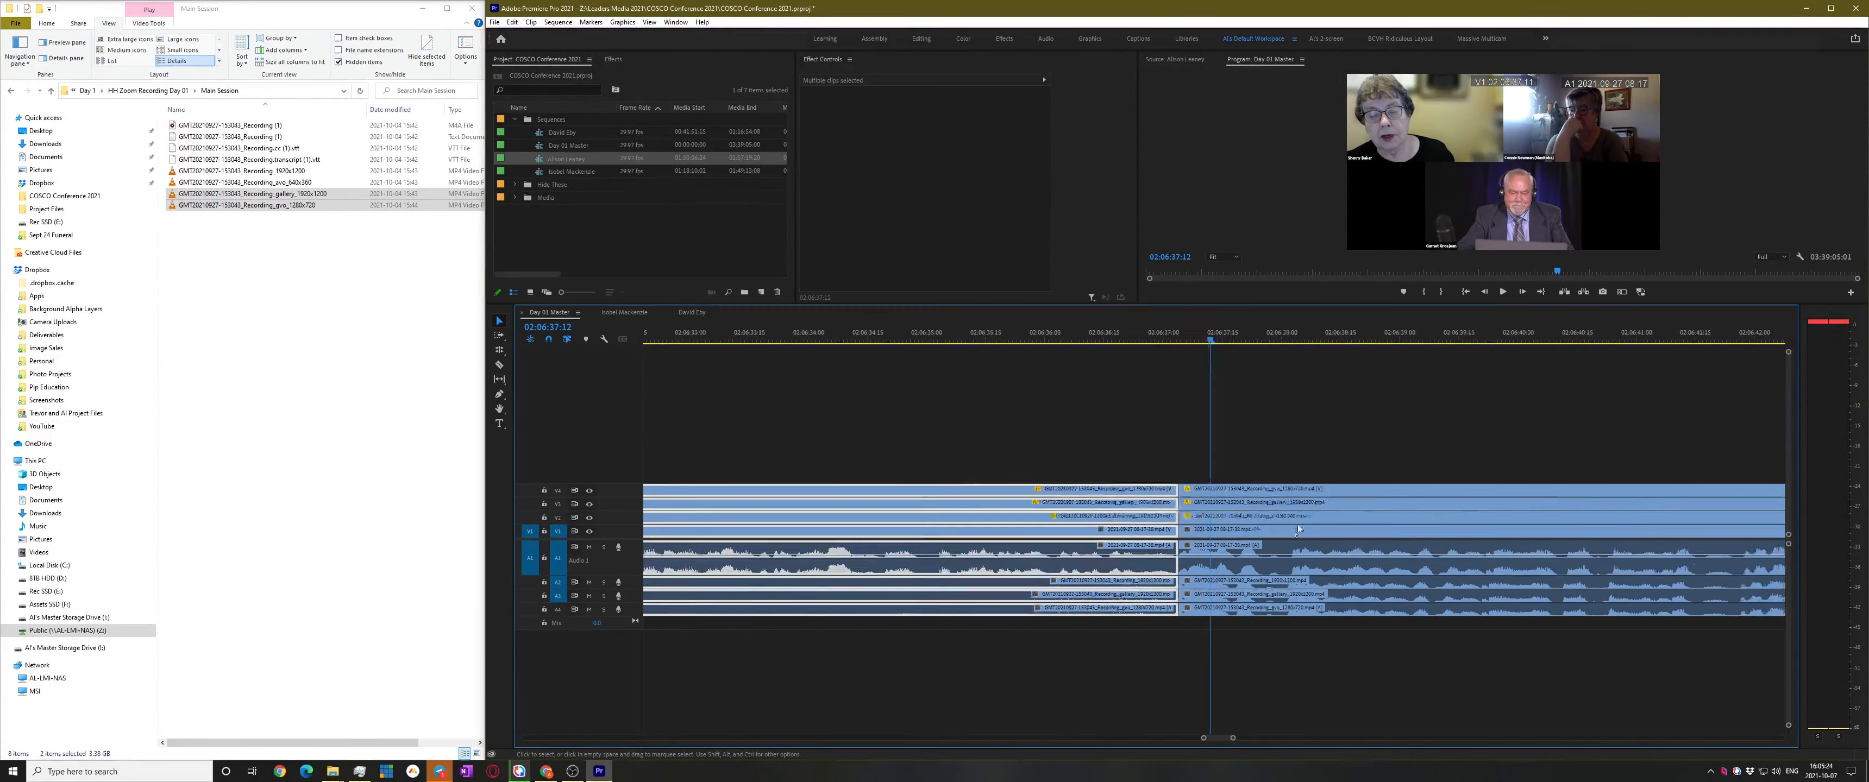
left_click(1110, 333)
Make a subsequence from the selected clips and rename it with the speaker's name
right_click(1171, 511)
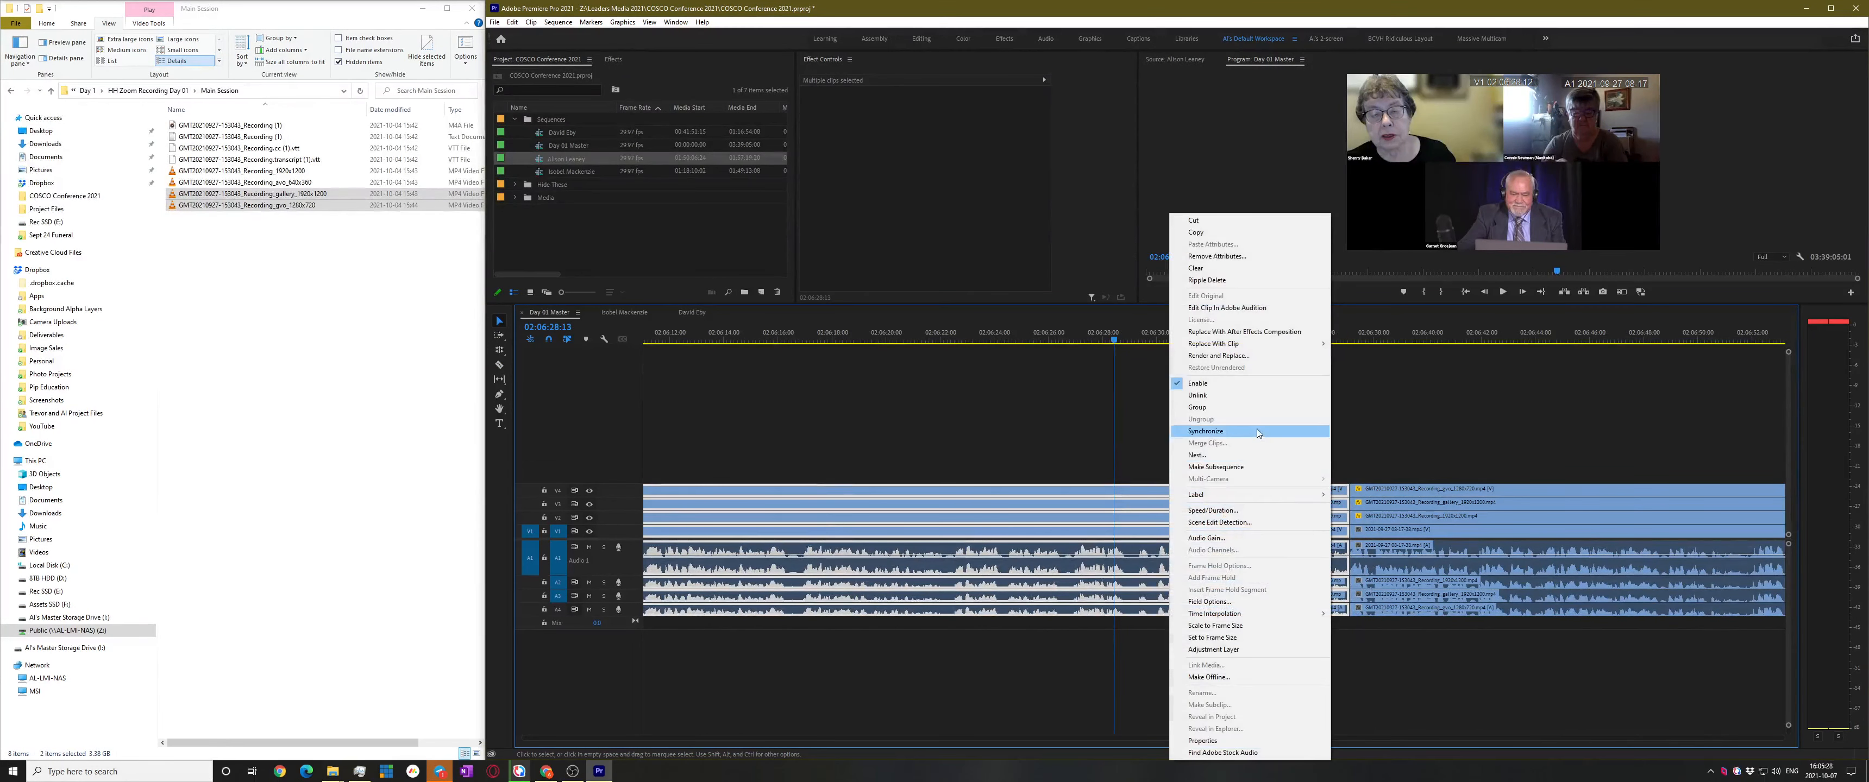
left_click(1260, 468)
left_click(577, 172)
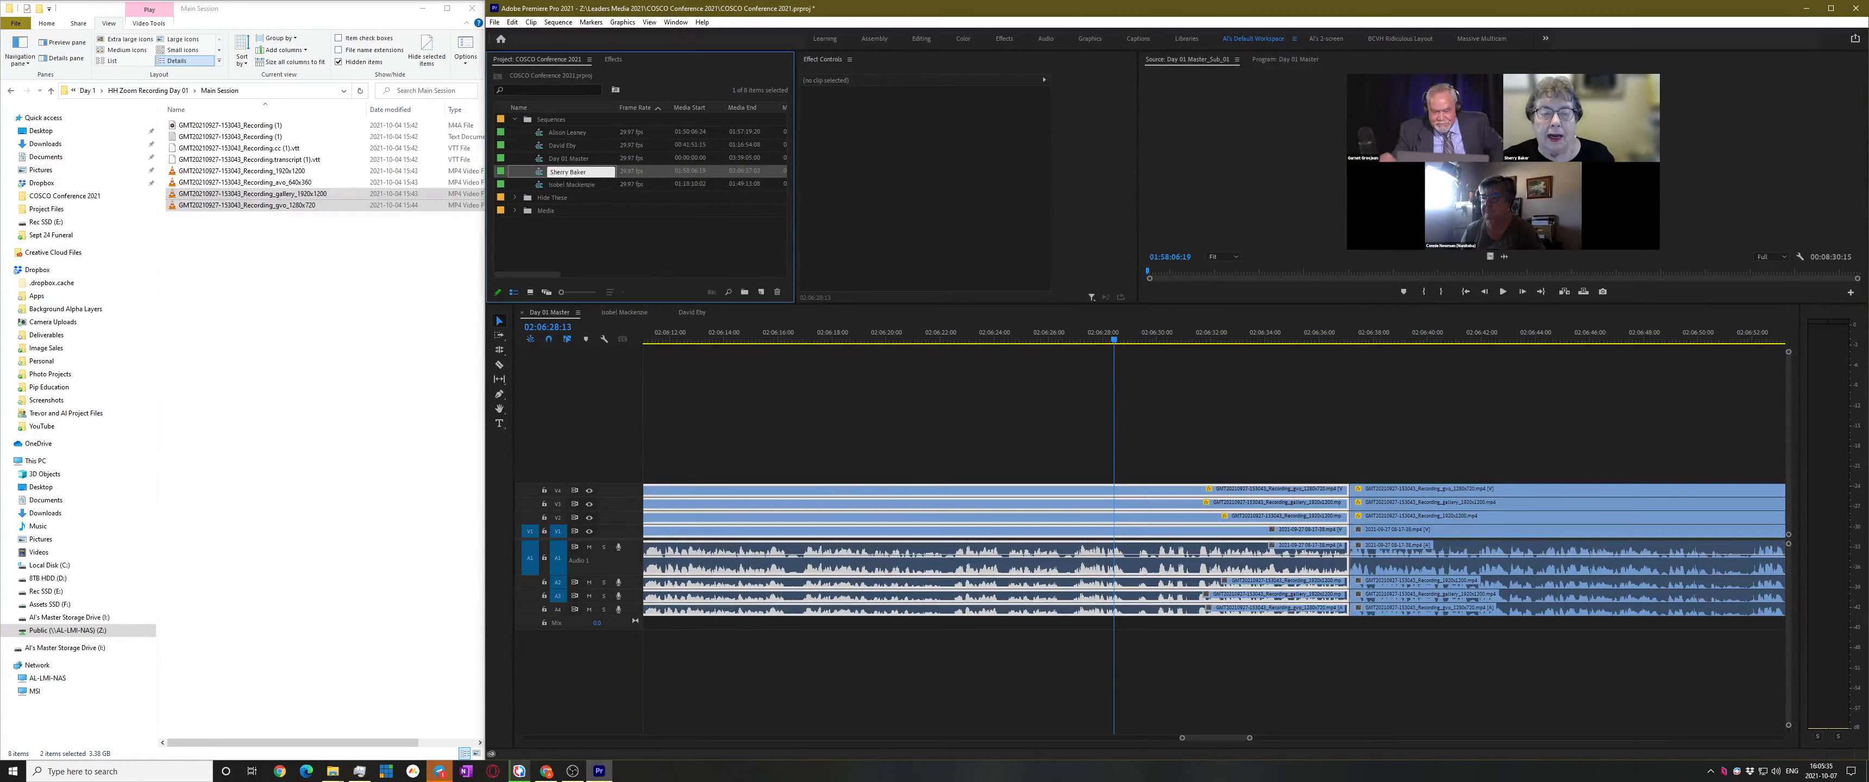
key("Return")
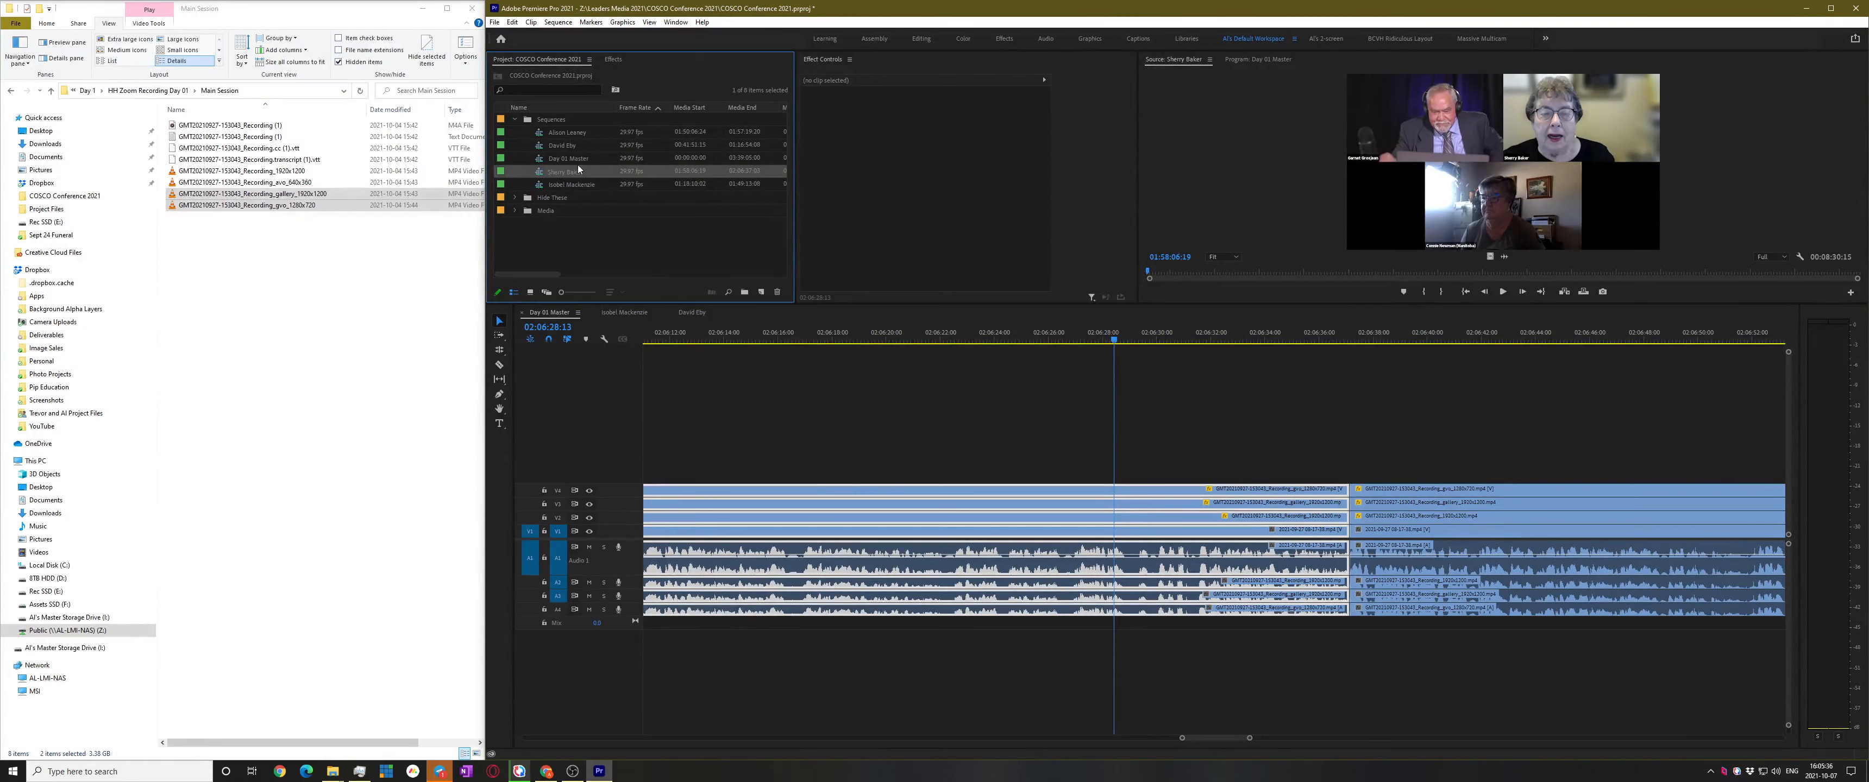
Save the project and play the timeline onward from 02:06:37:04
left_click(939, 384)
key("ctrl+s")
left_click(1351, 340)
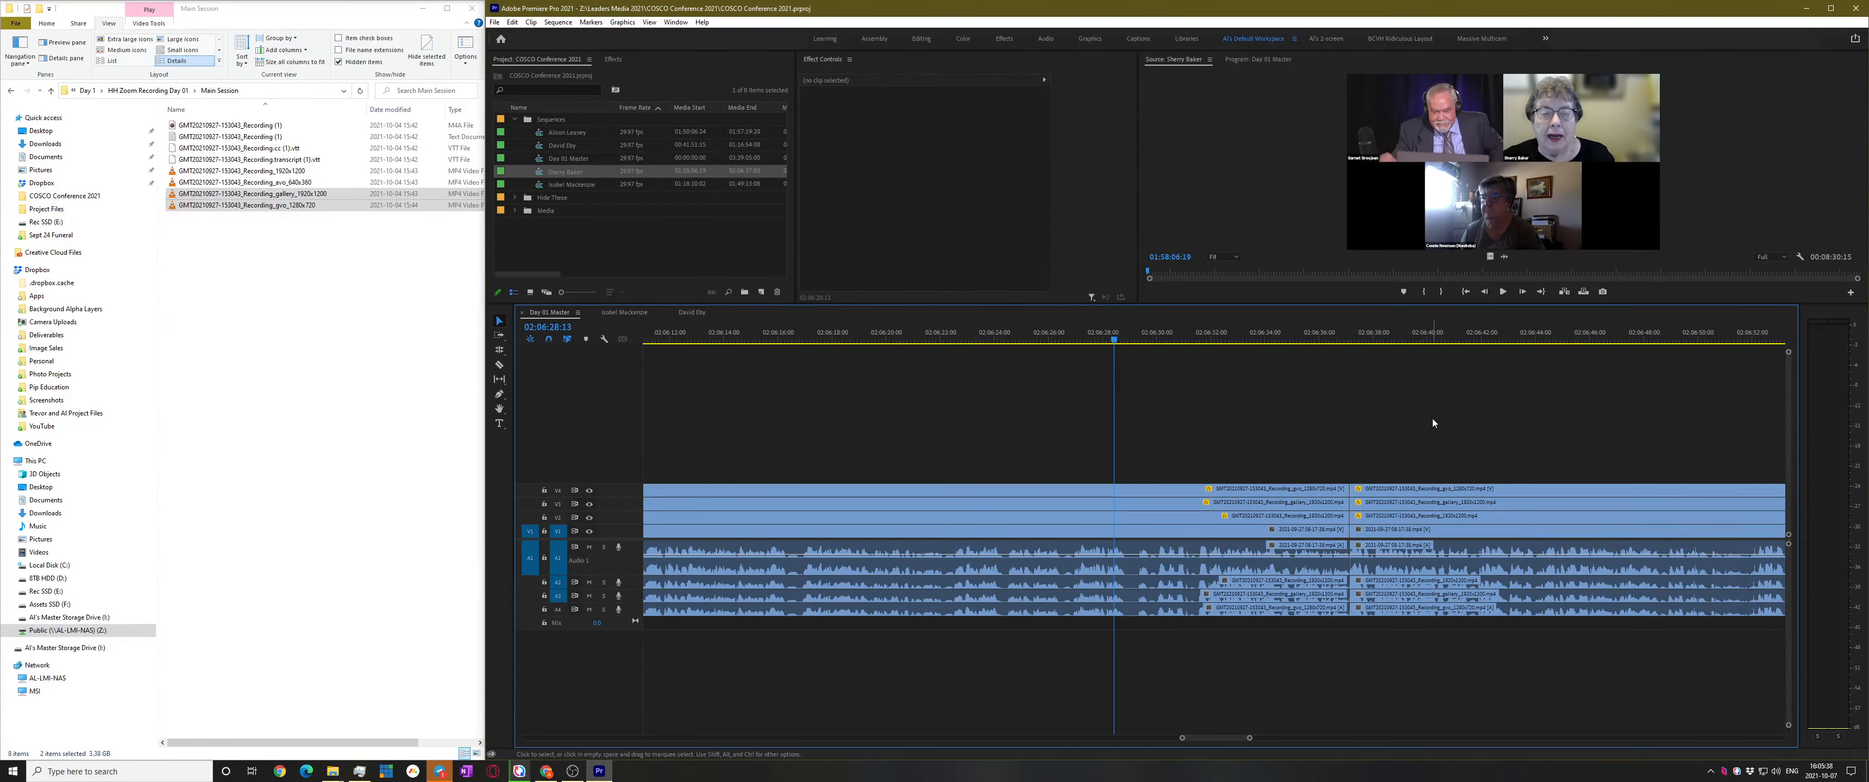
key("space")
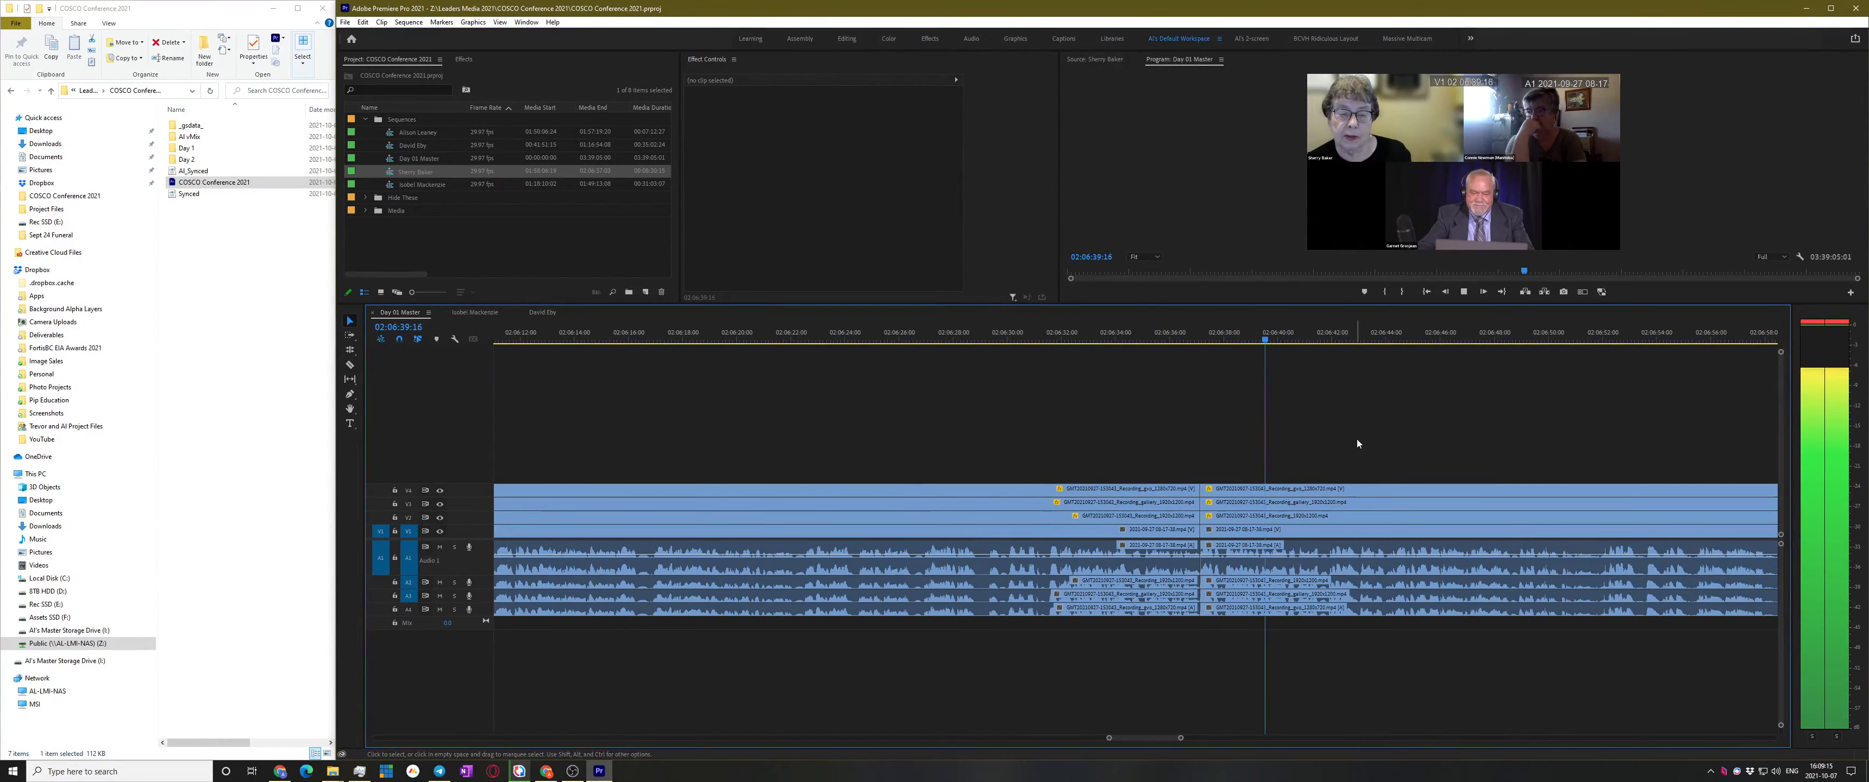
scroll(1295, 460, "down", 5)
scroll(1279, 463, "down", 3)
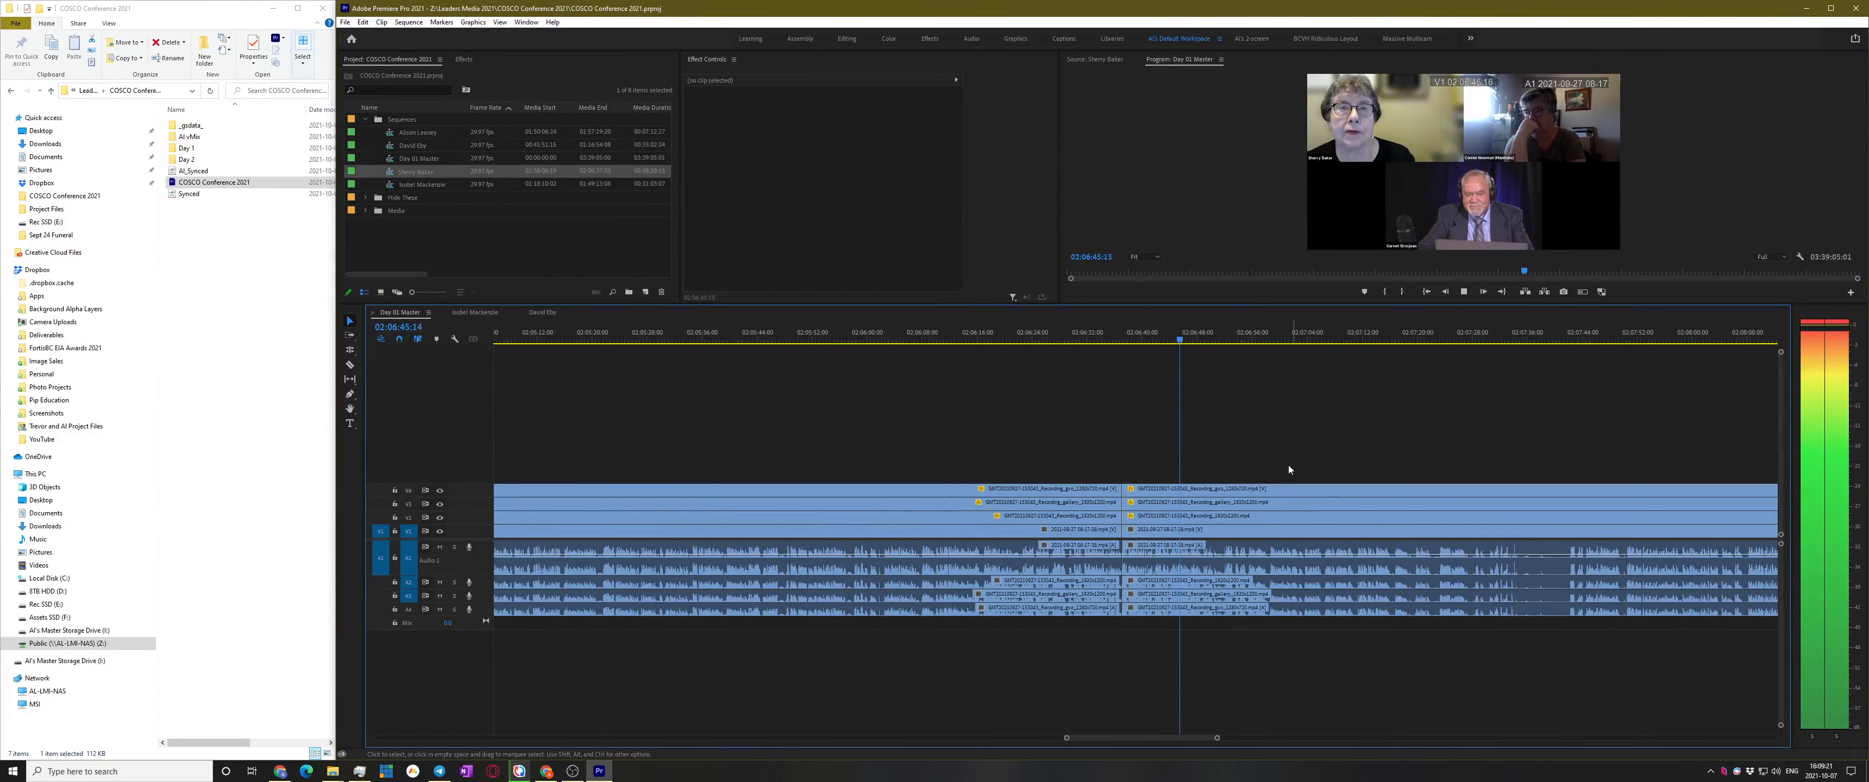
scroll(1287, 458, "down", 2)
key("space")
left_click_drag(1221, 331, 1430, 349)
key("space")
scroll(1573, 445, "up", 5)
scroll(1424, 438, "up", 1)
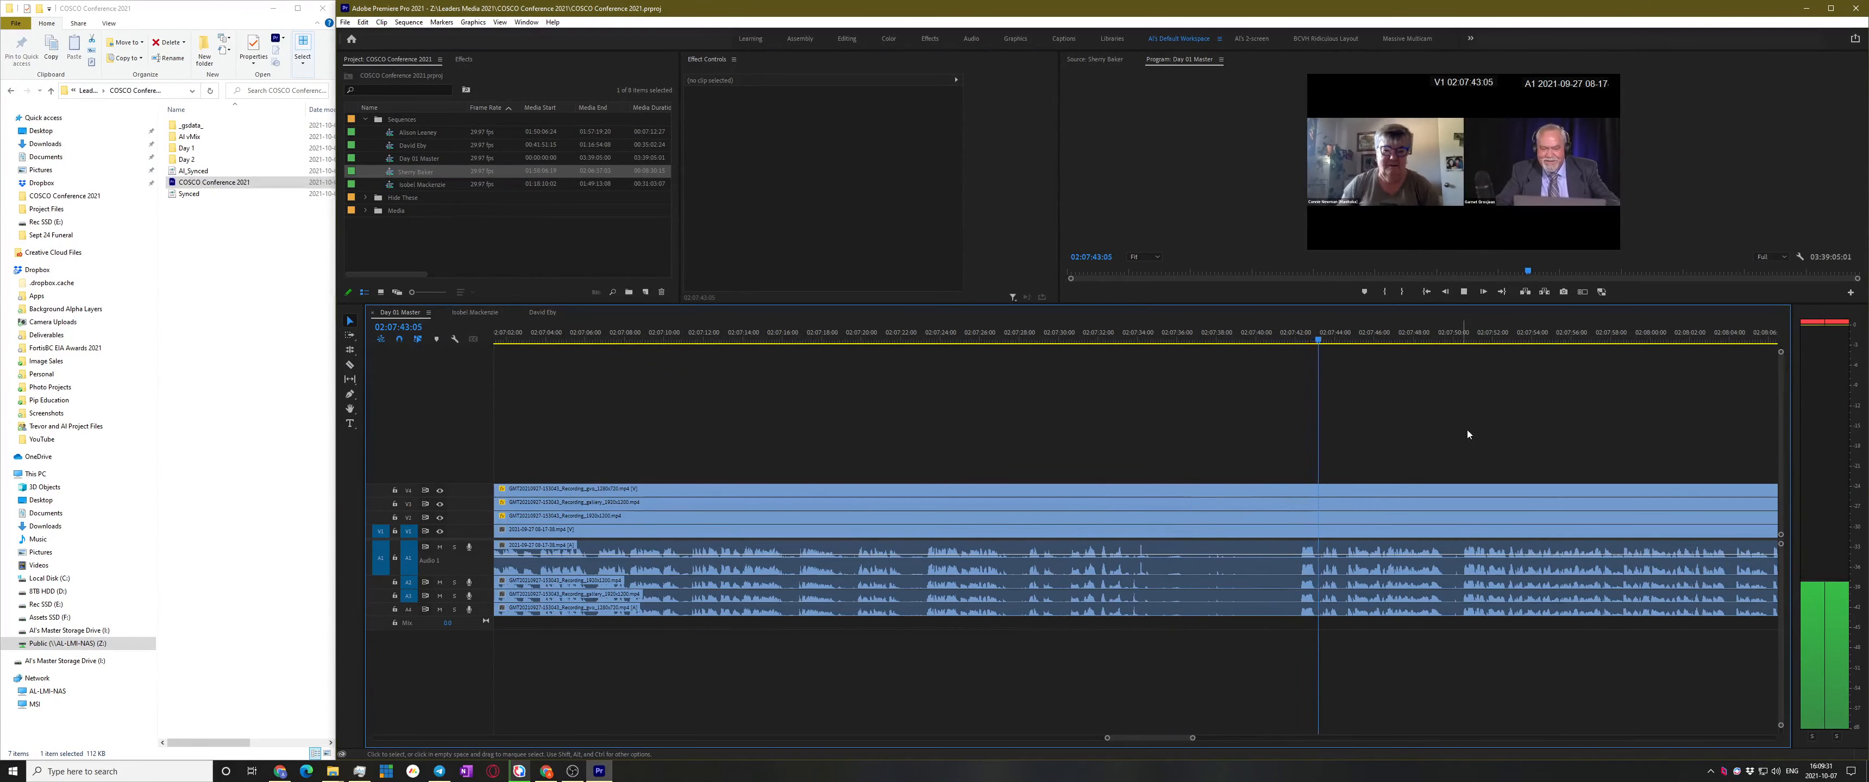
scroll(1434, 450, "down", 2)
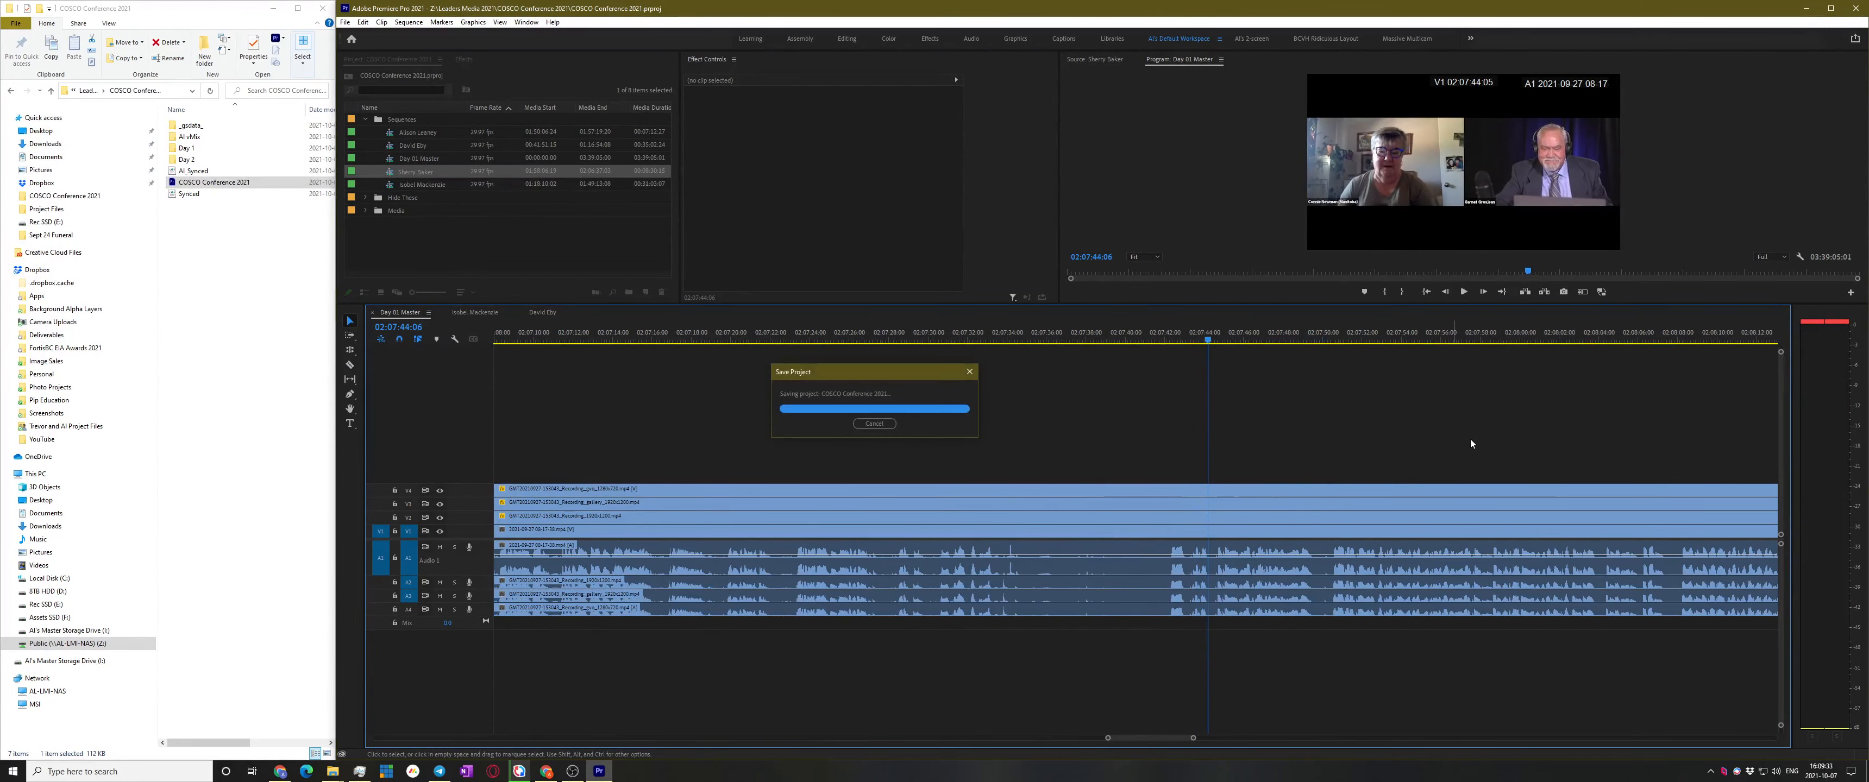
Zoom in and split every video and audio track at 02:07:44:07
key("=")
key("=")
key("=")
key("space")
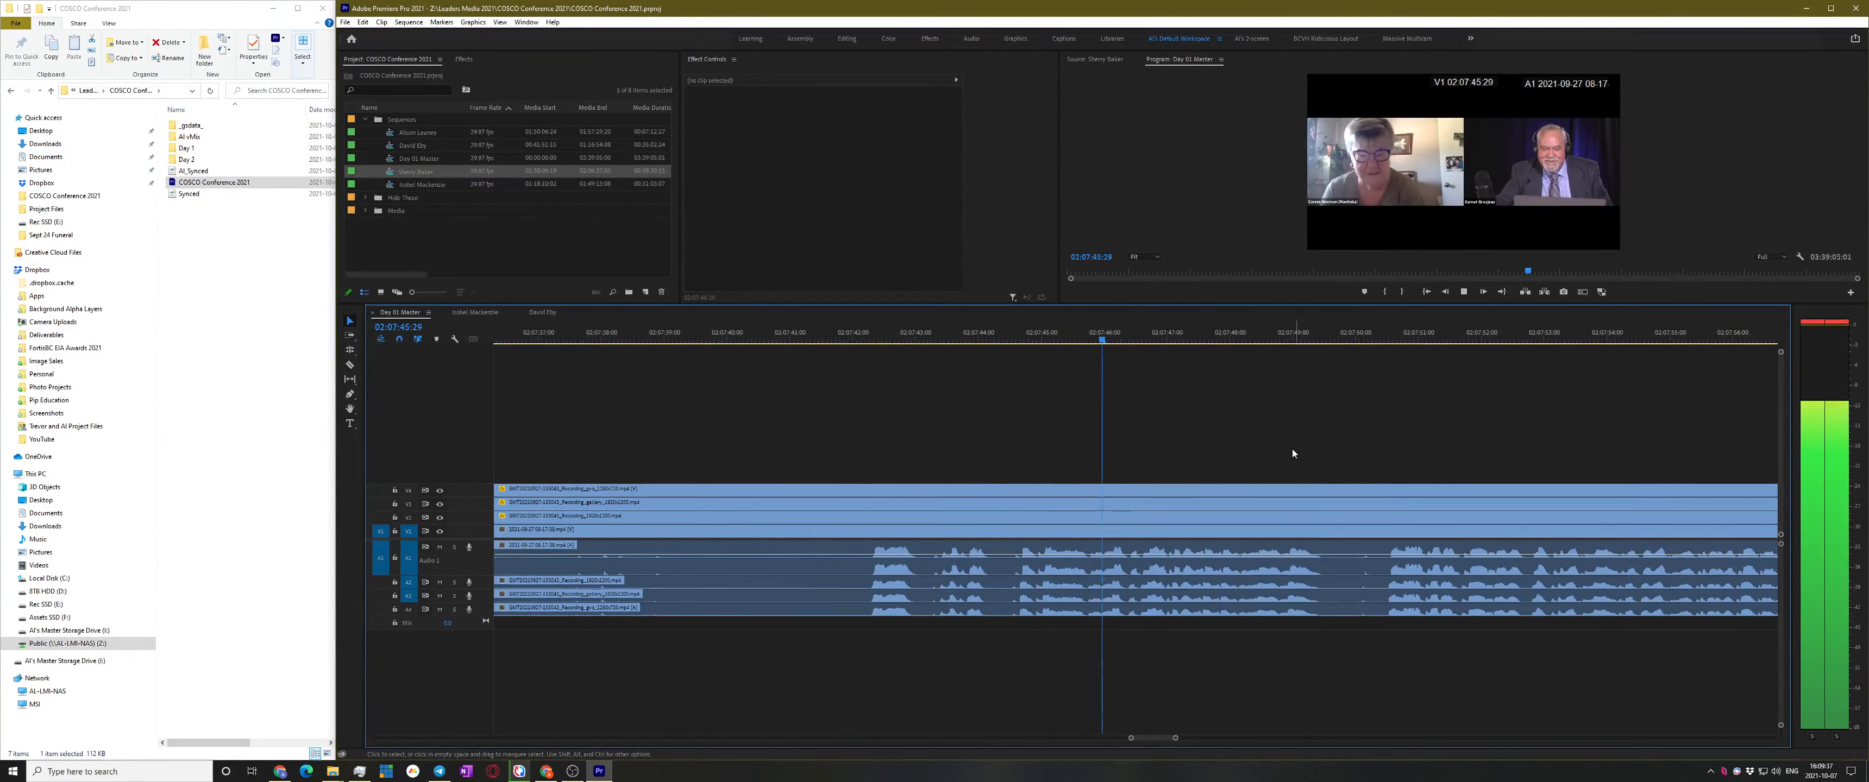
left_click_drag(1019, 336, 992, 341)
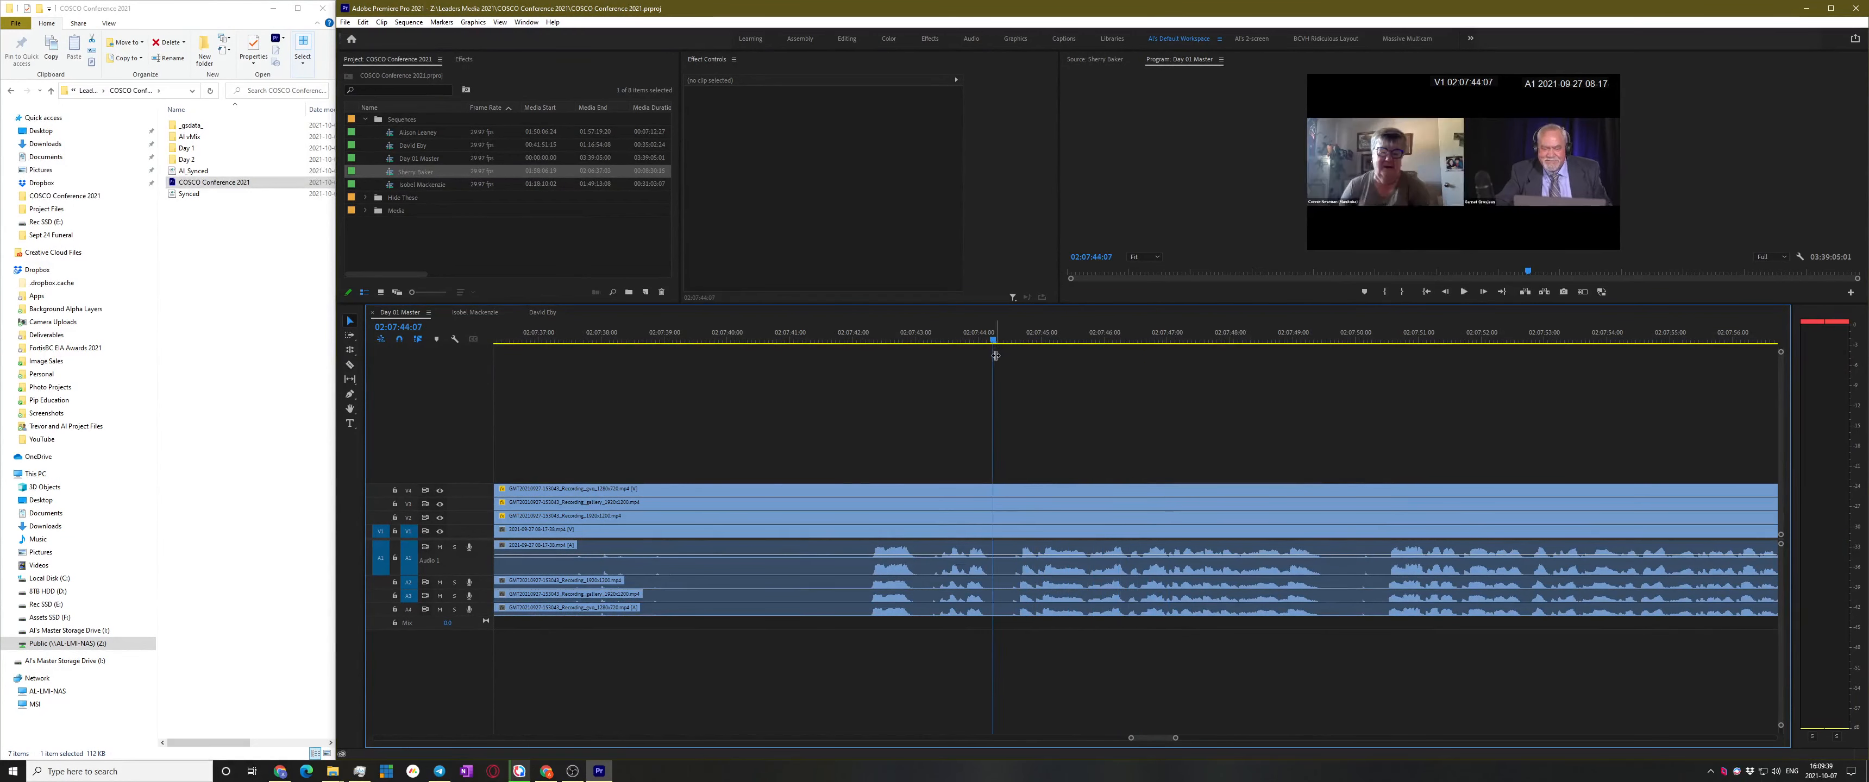
key("ctrl+k")
left_click(994, 532, "shift")
key("v")
key("space")
key("minus")
key("minus")
key("minus")
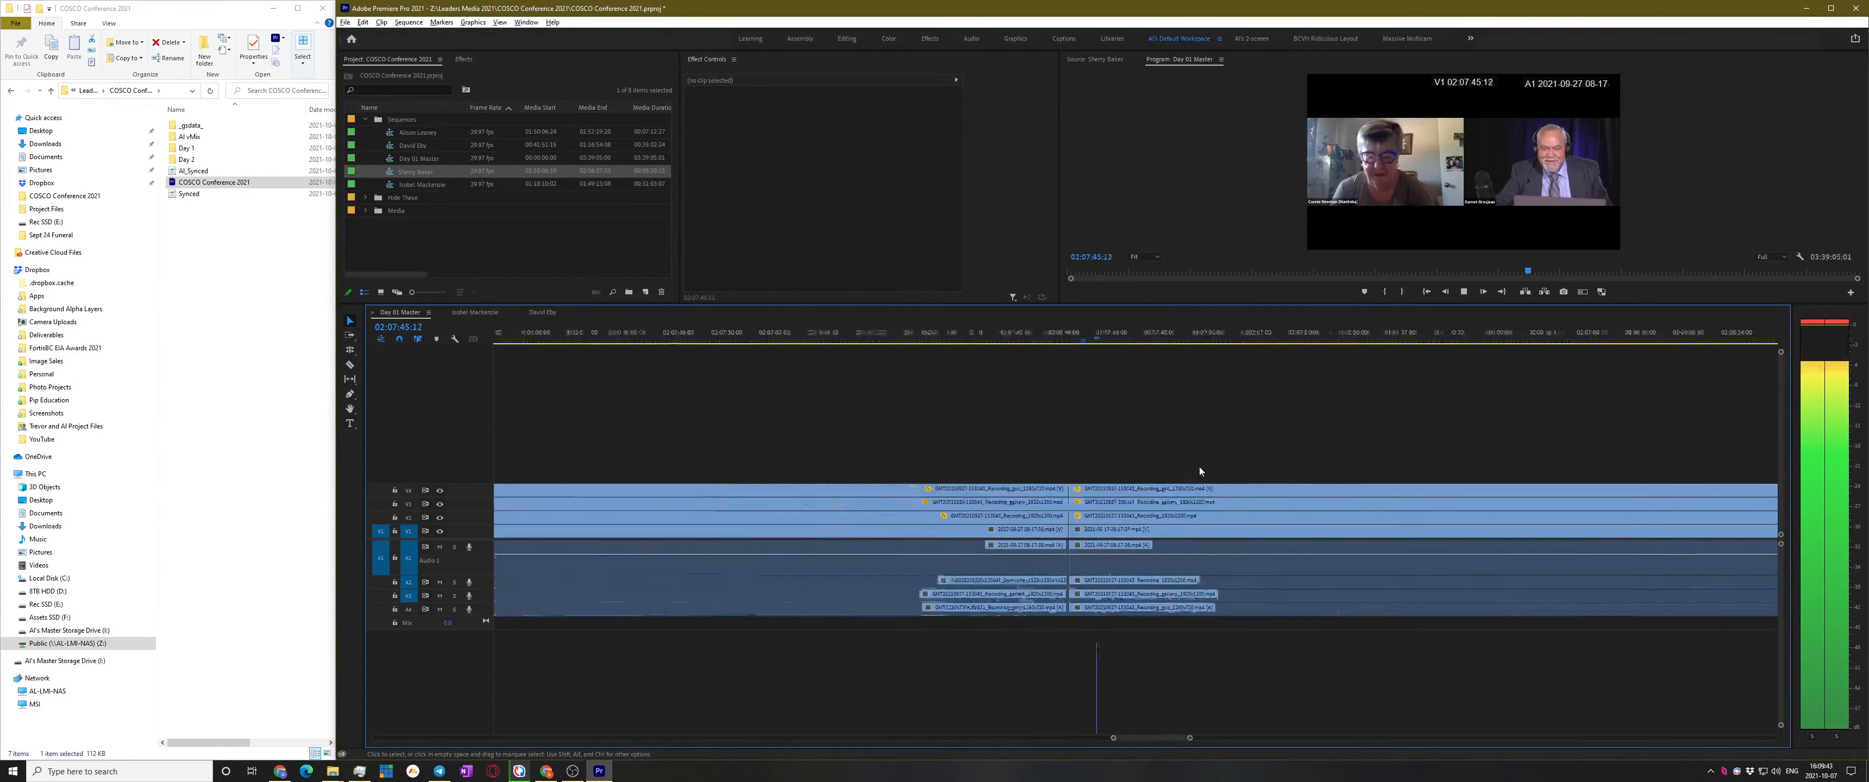
Skim ahead through about 02:07:50, 02:08:02, 02:08:22 and 02:08:38
left_click(1202, 338)
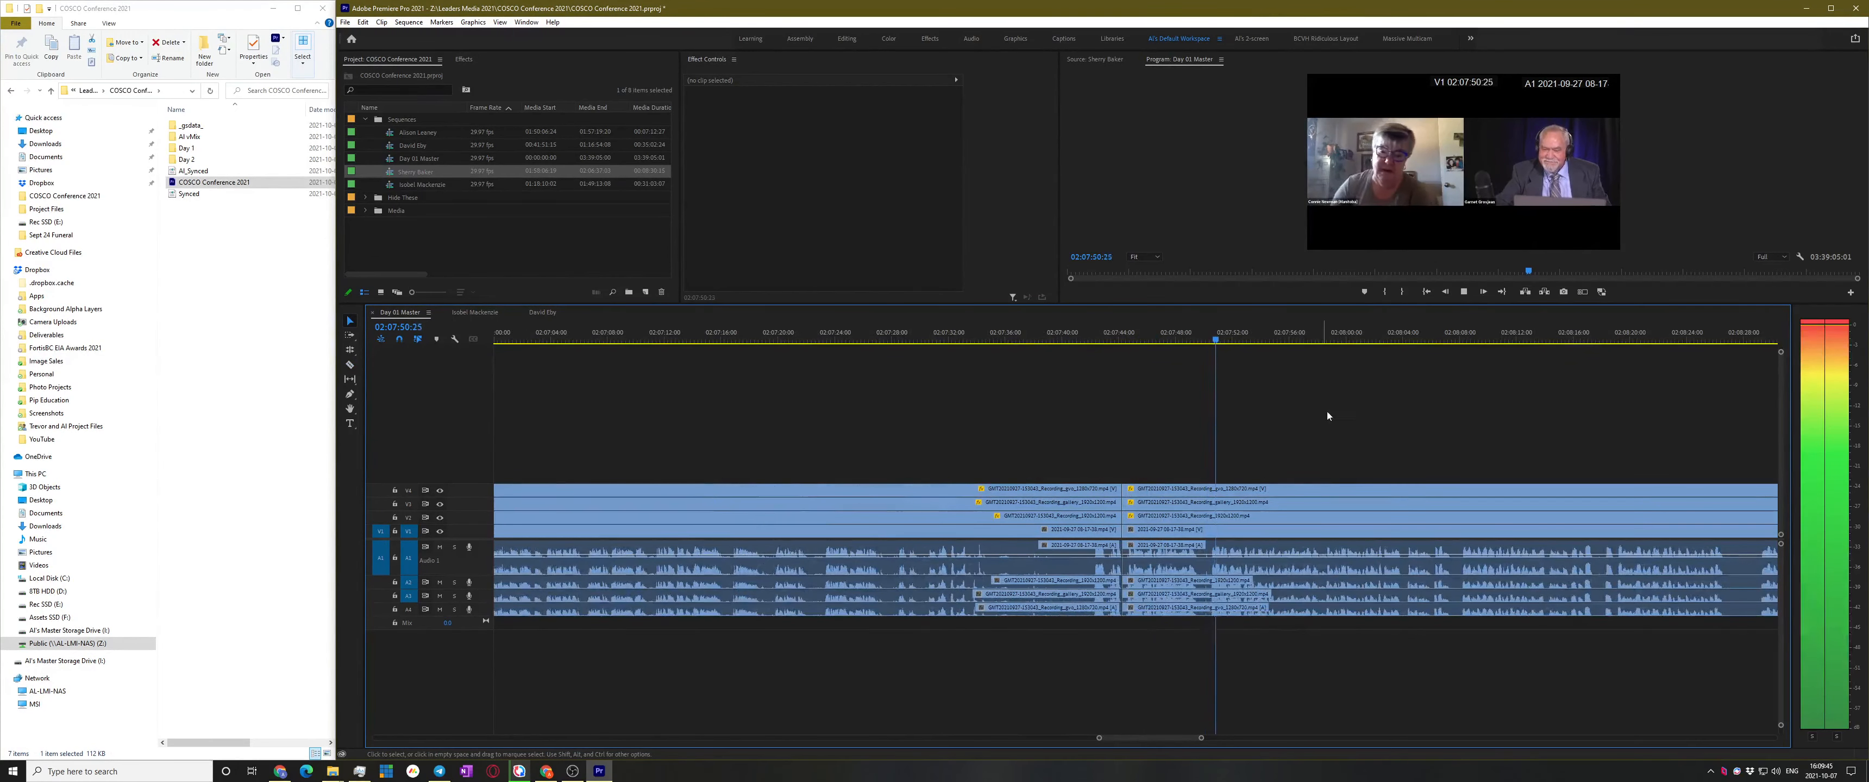
left_click(1383, 338)
scroll(1443, 395, "down", 4)
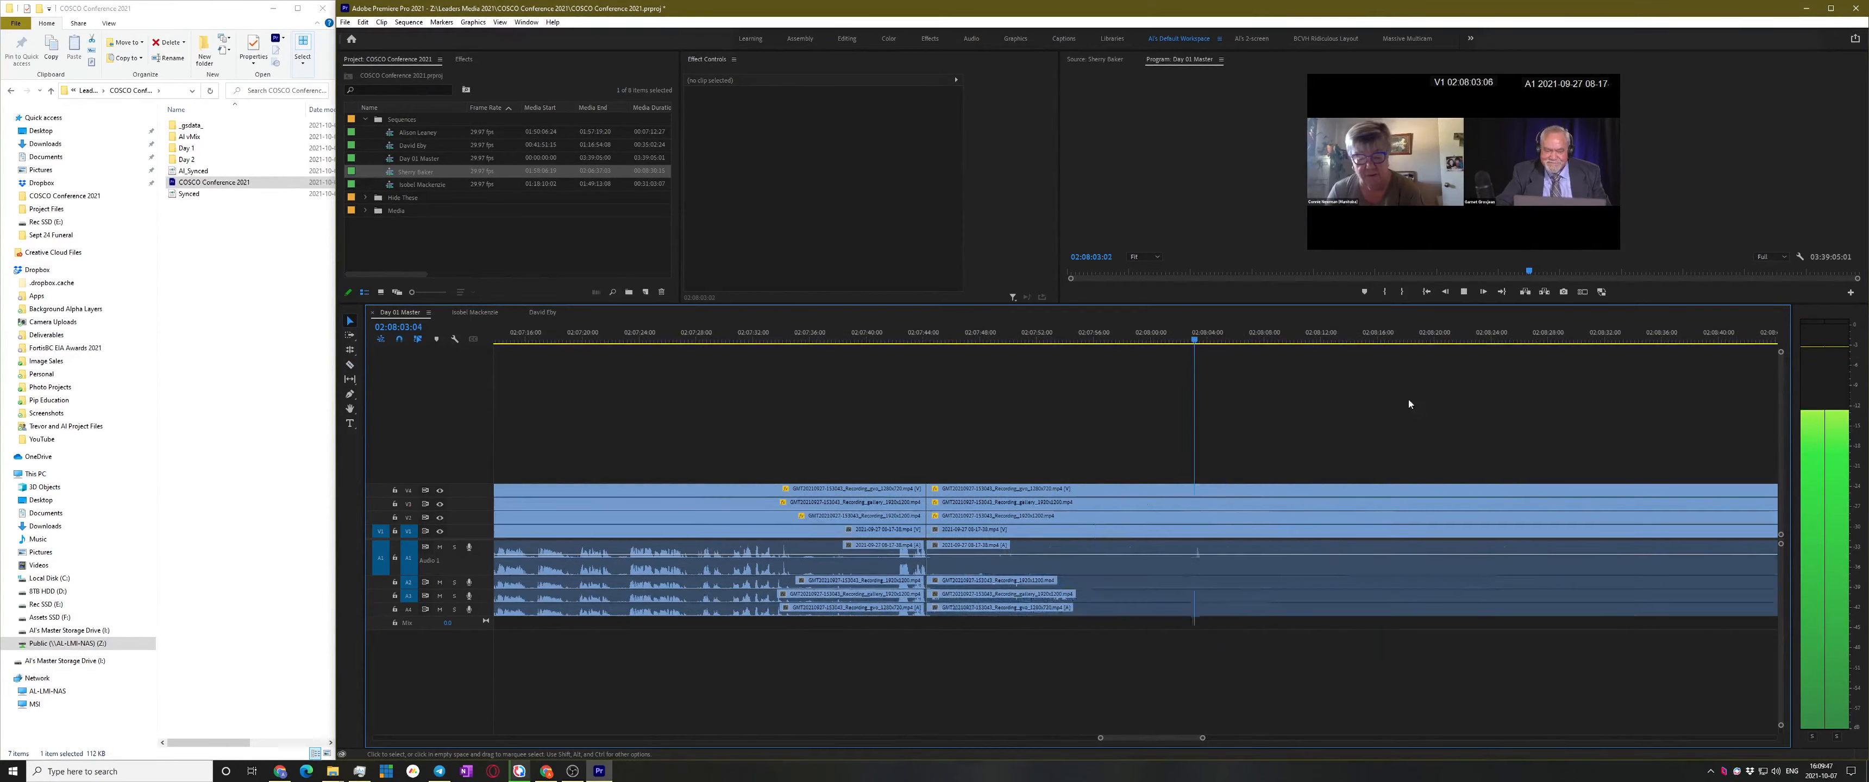
left_click(1451, 338)
scroll(1502, 378, "down", 4)
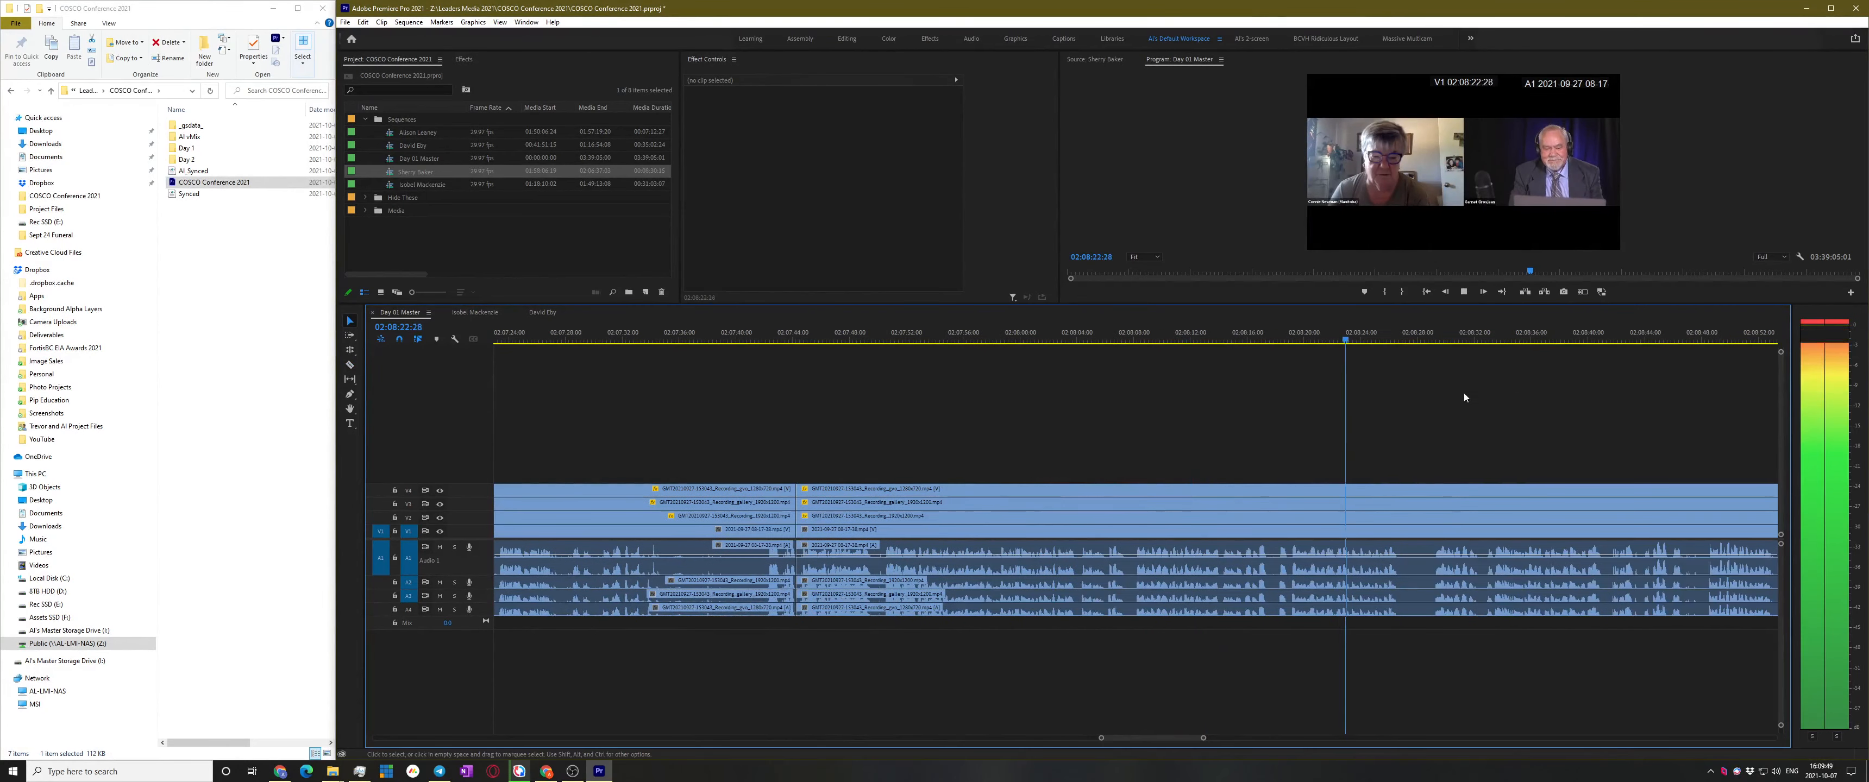
left_click(1459, 337)
scroll(1364, 461, "down", 2)
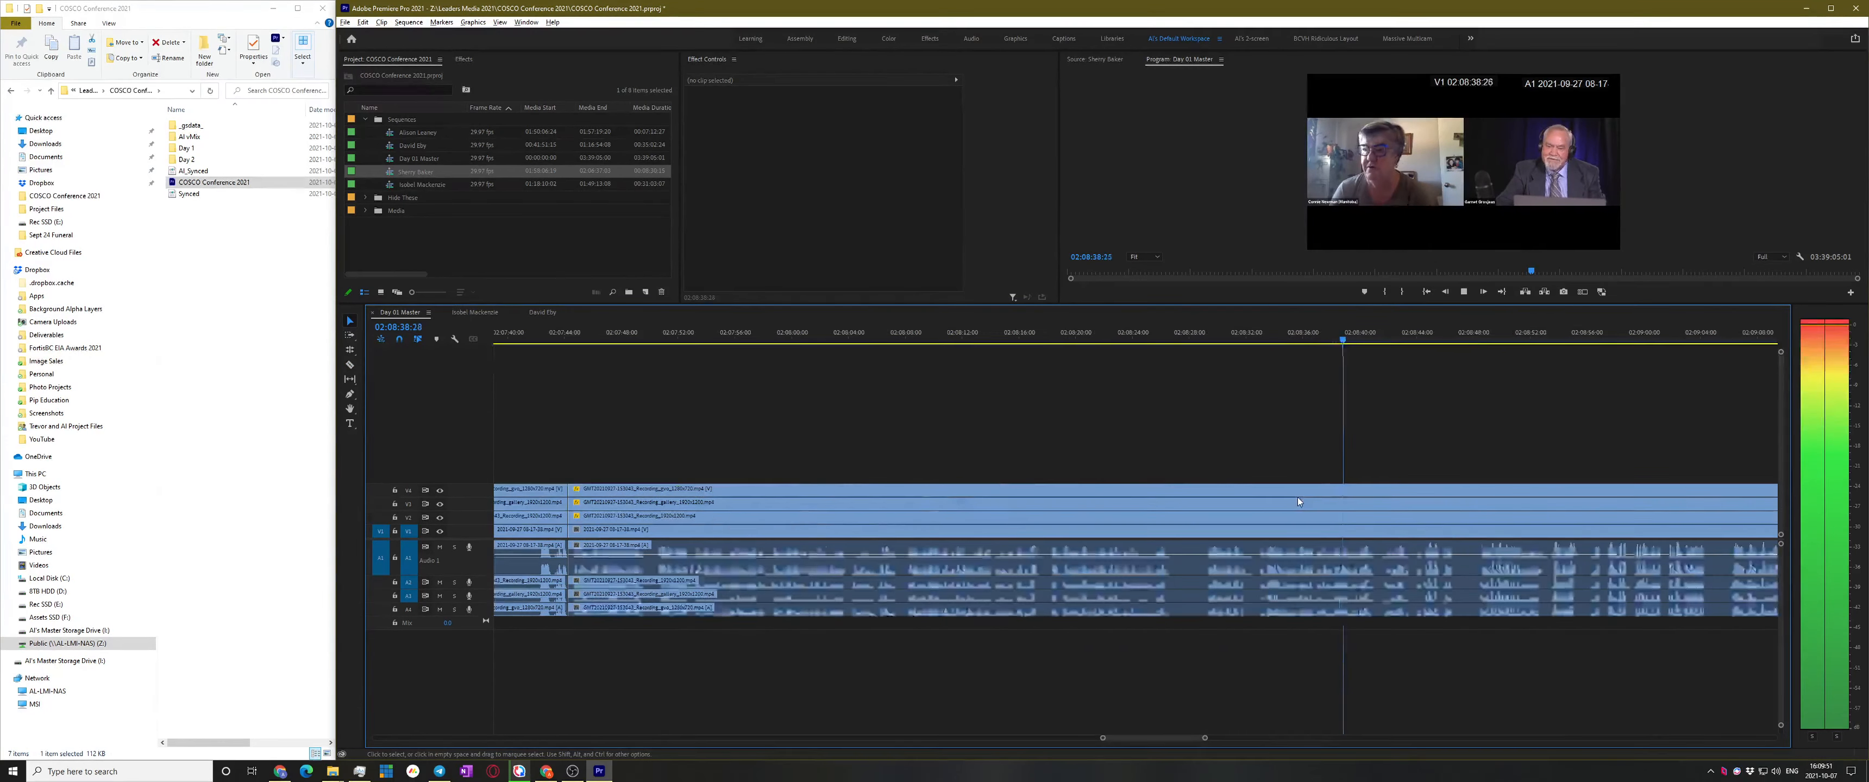
scroll(1295, 497, "down", 5)
left_click(1566, 337)
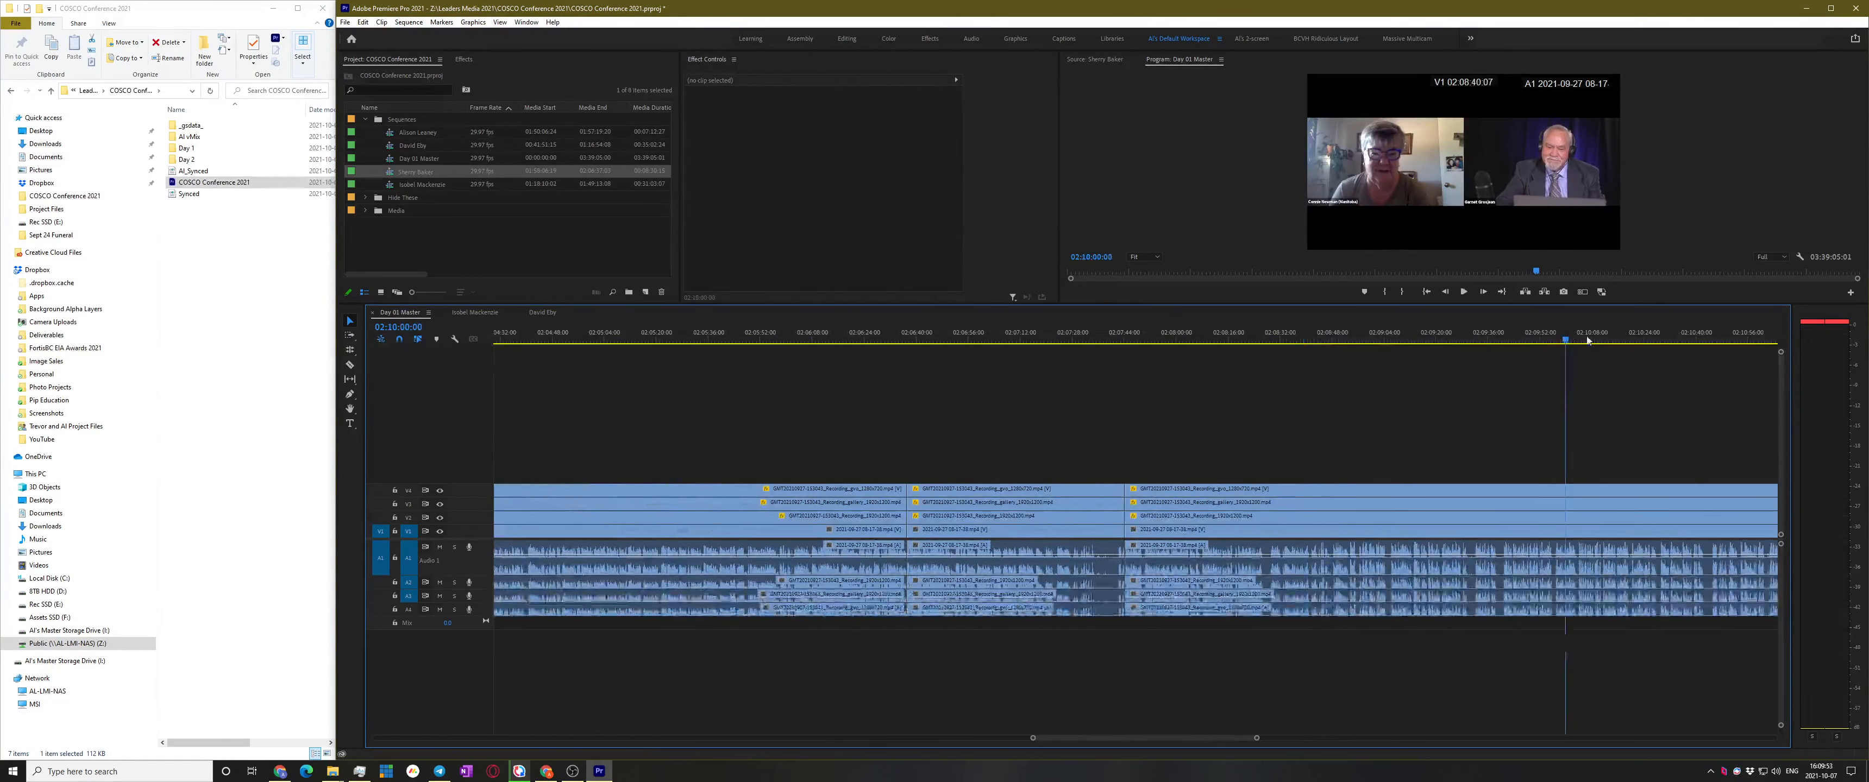
Play from 02:09:35:14 and stop at 02:09:36:22
scroll(1462, 486, "down", 7)
left_click(1432, 334)
left_click_drag(1433, 333, 1388, 335)
key("space")
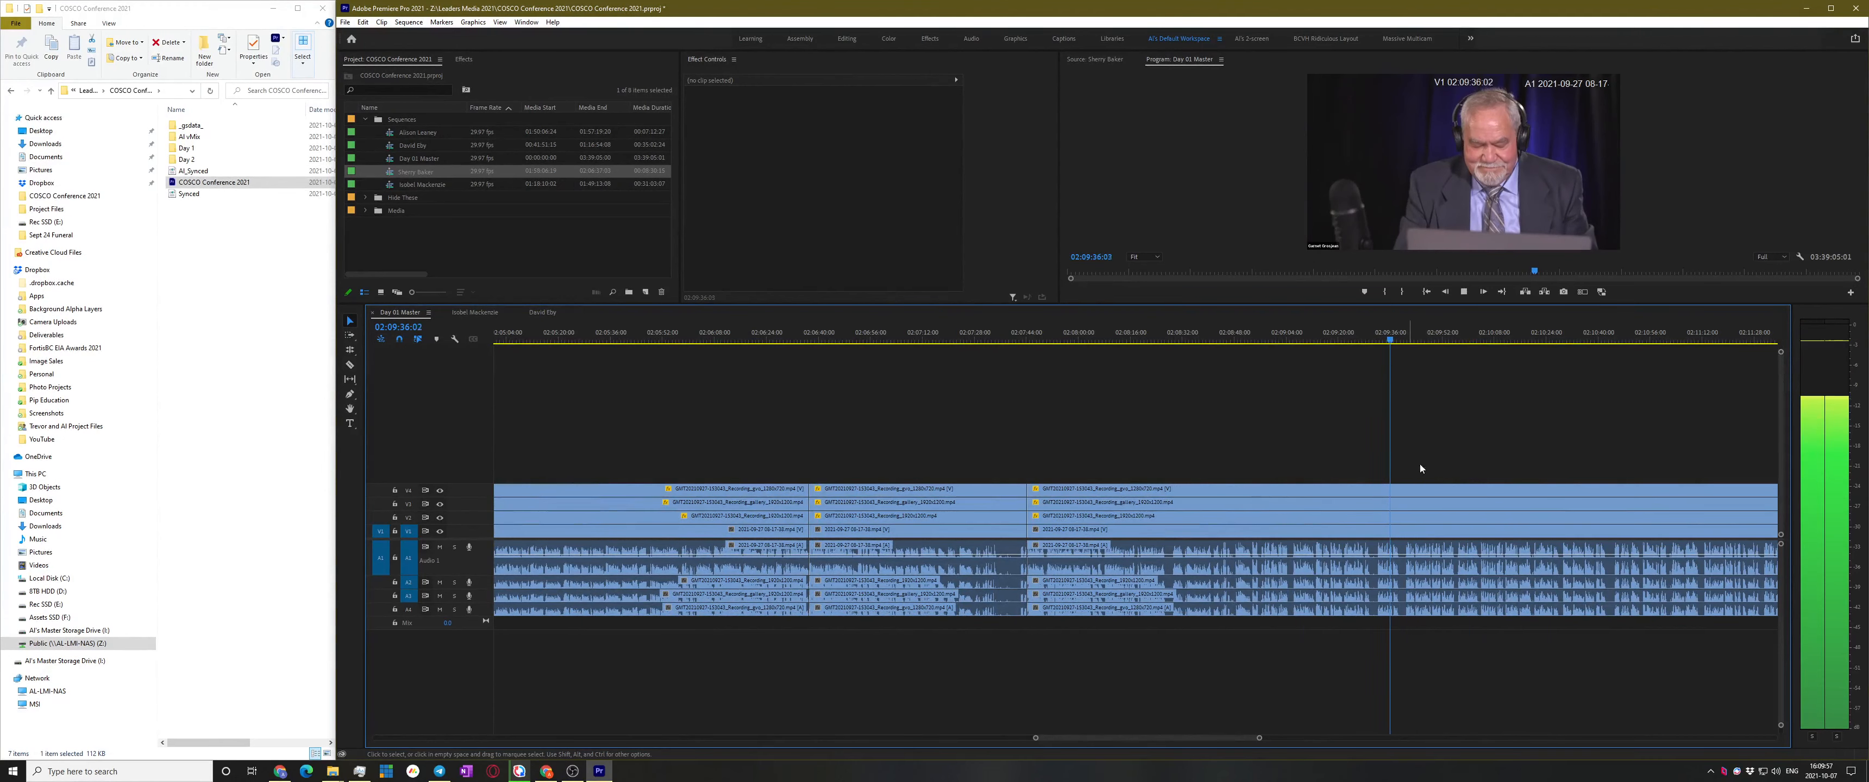
key("space")
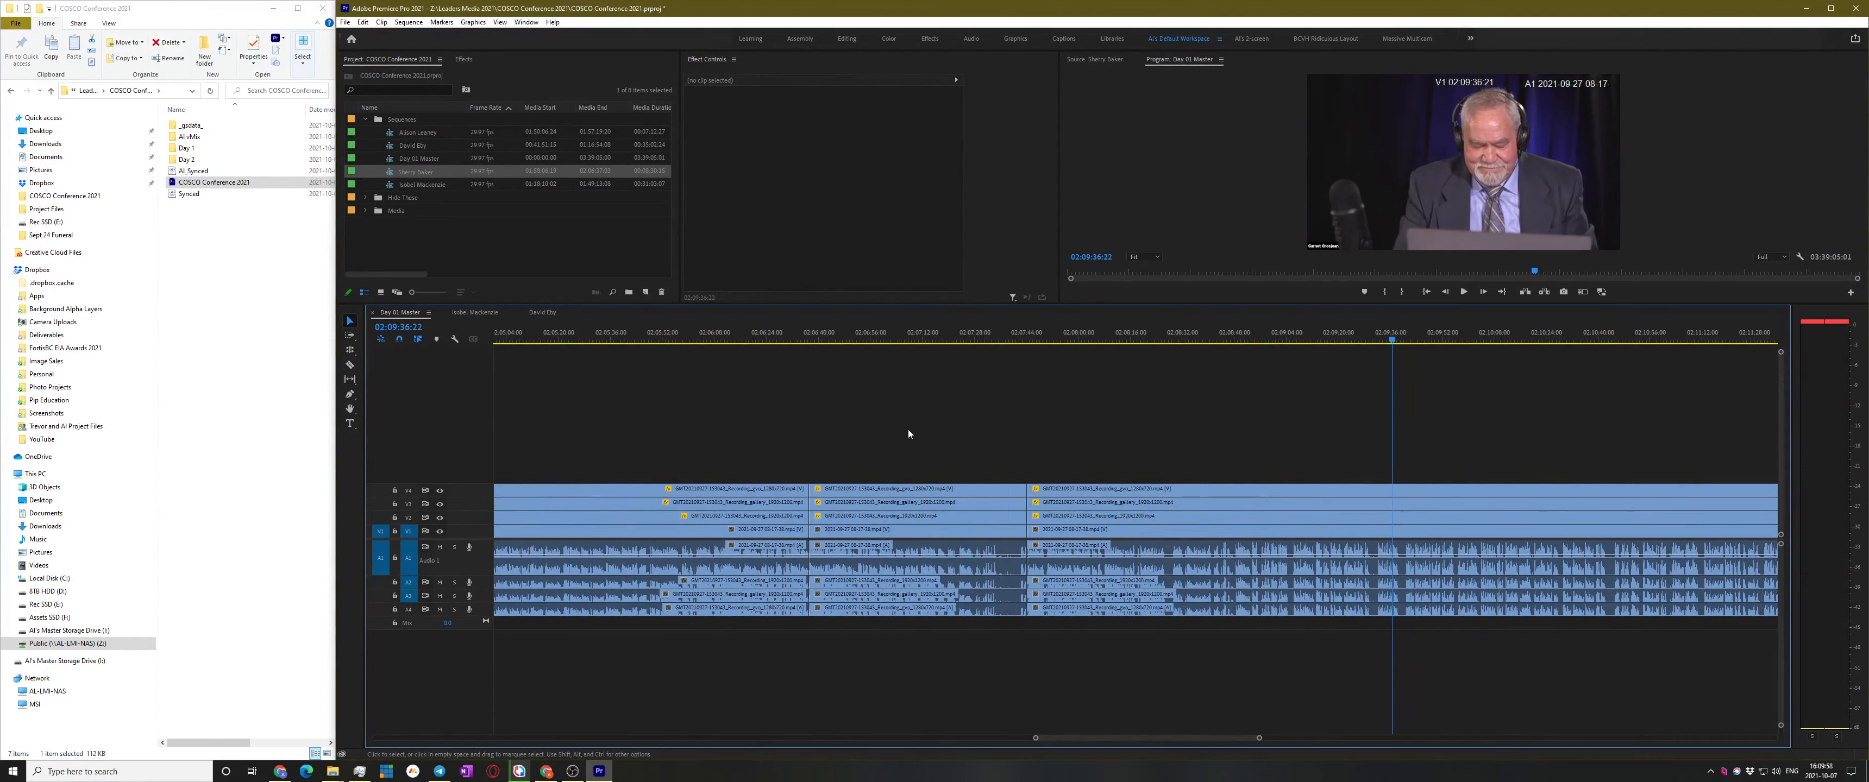
Compare layouts by toggling V2 and V3 output, finishing with the V4 slide layer hidden
left_click(440, 491)
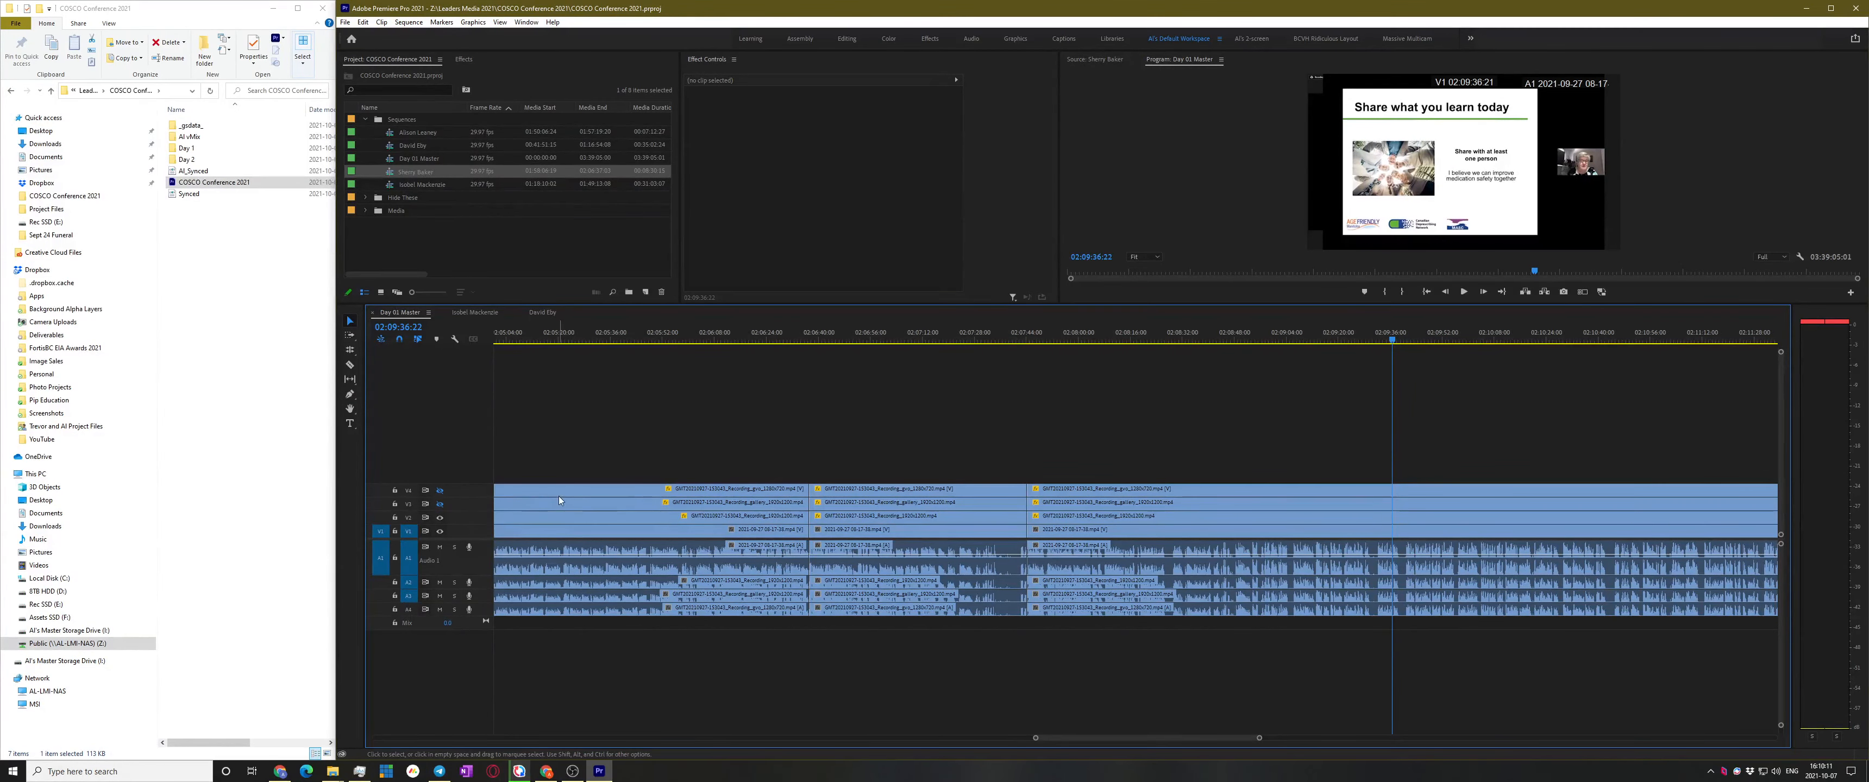
scroll(644, 478, "up", 2)
scroll(885, 435, "down", 5)
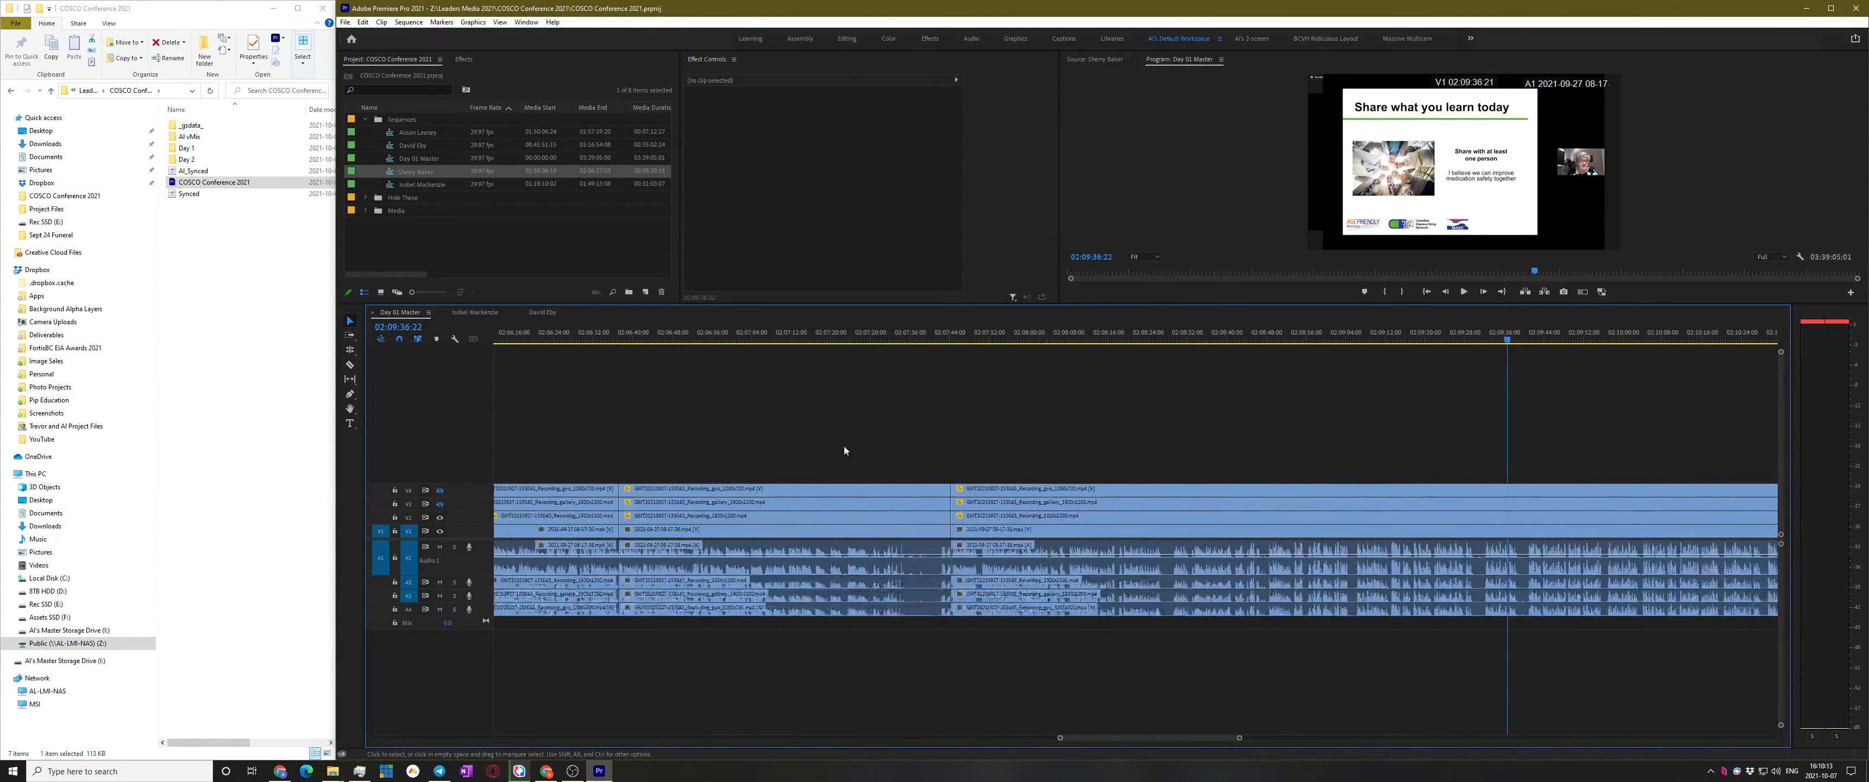
left_click(440, 518)
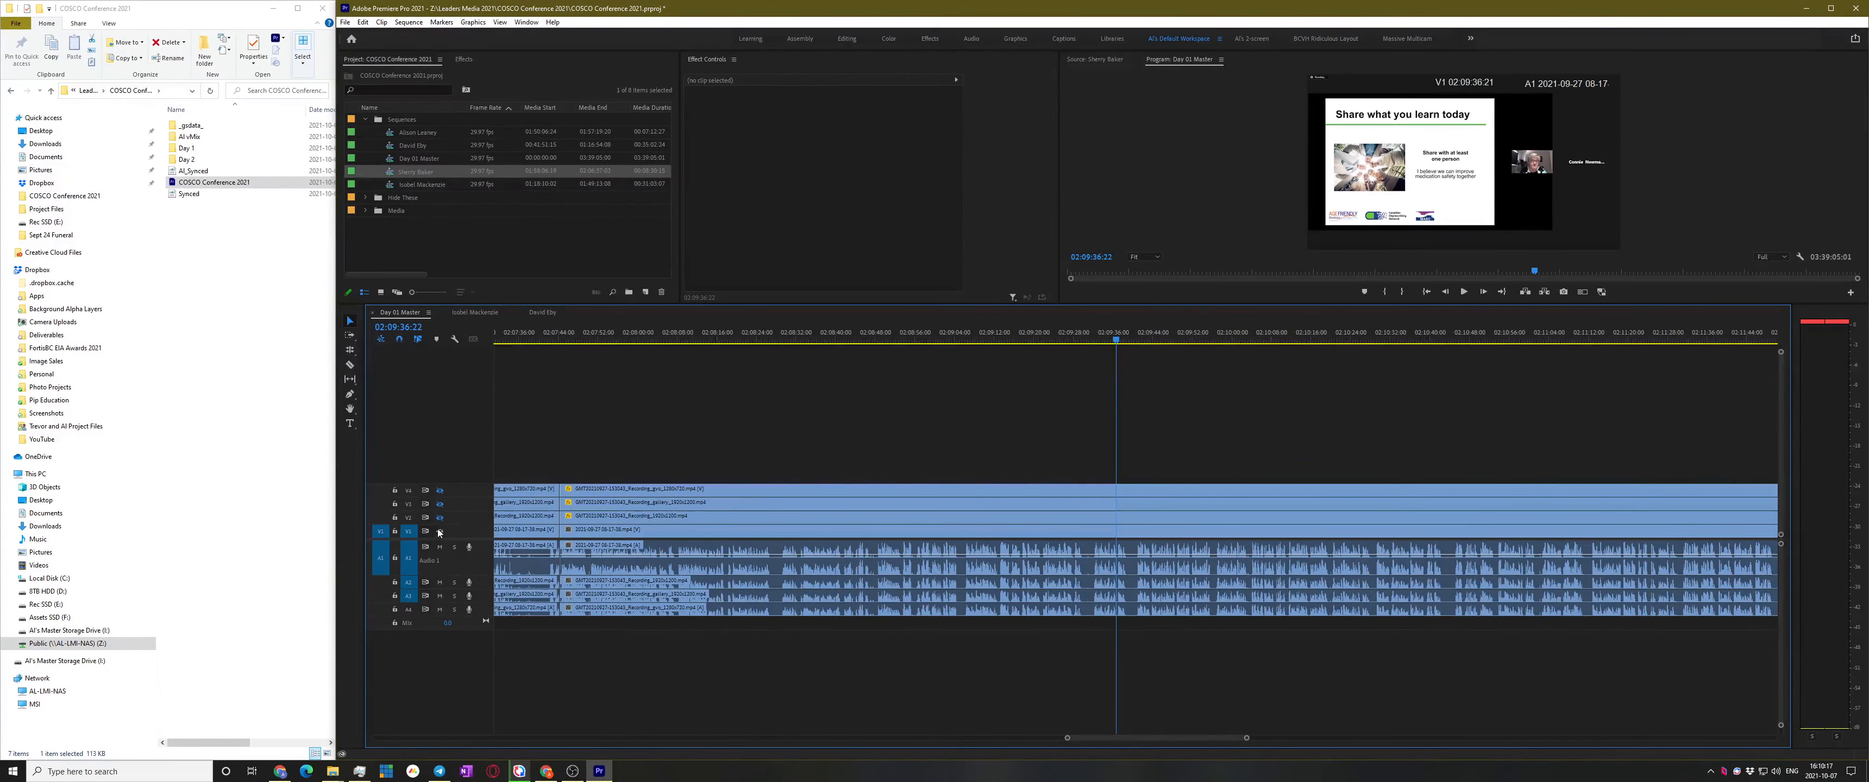
left_click(440, 519)
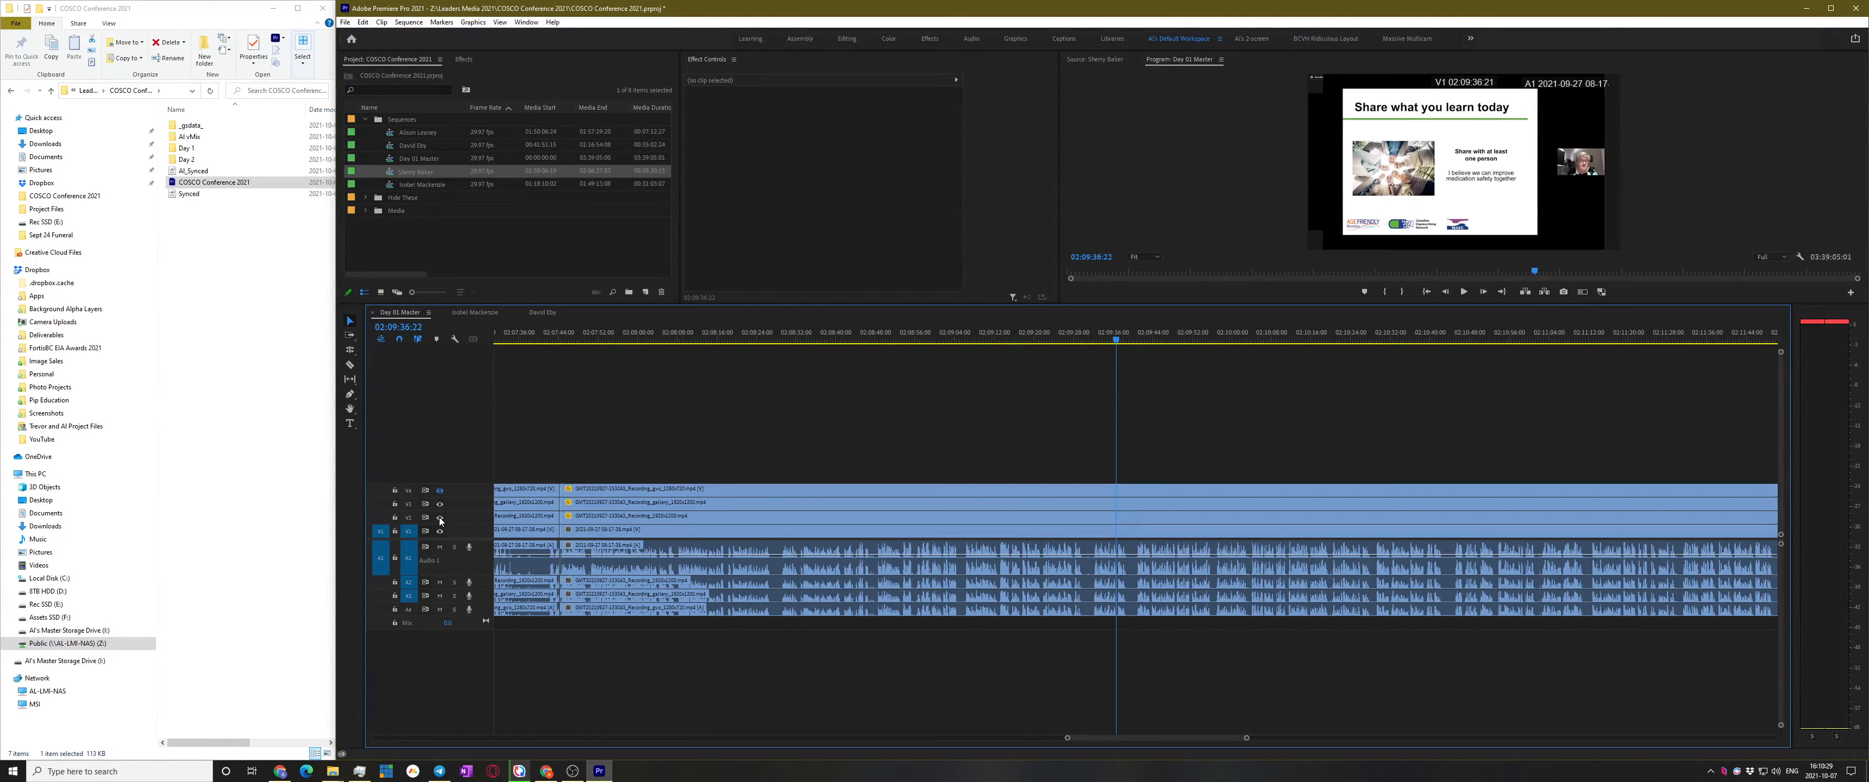
left_click(439, 506)
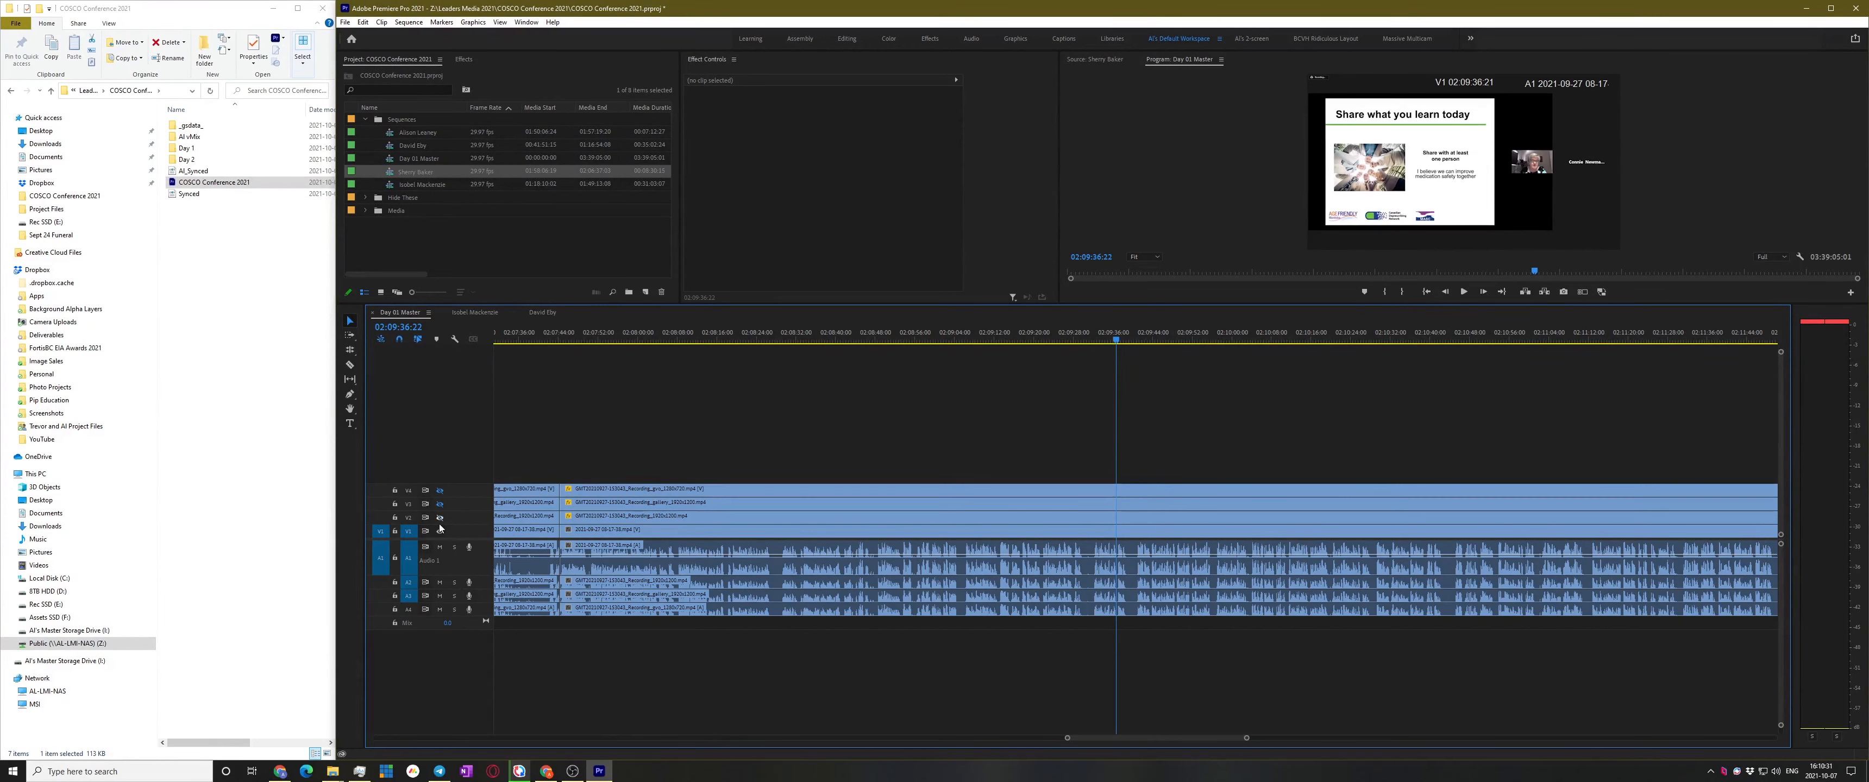
left_click(439, 505)
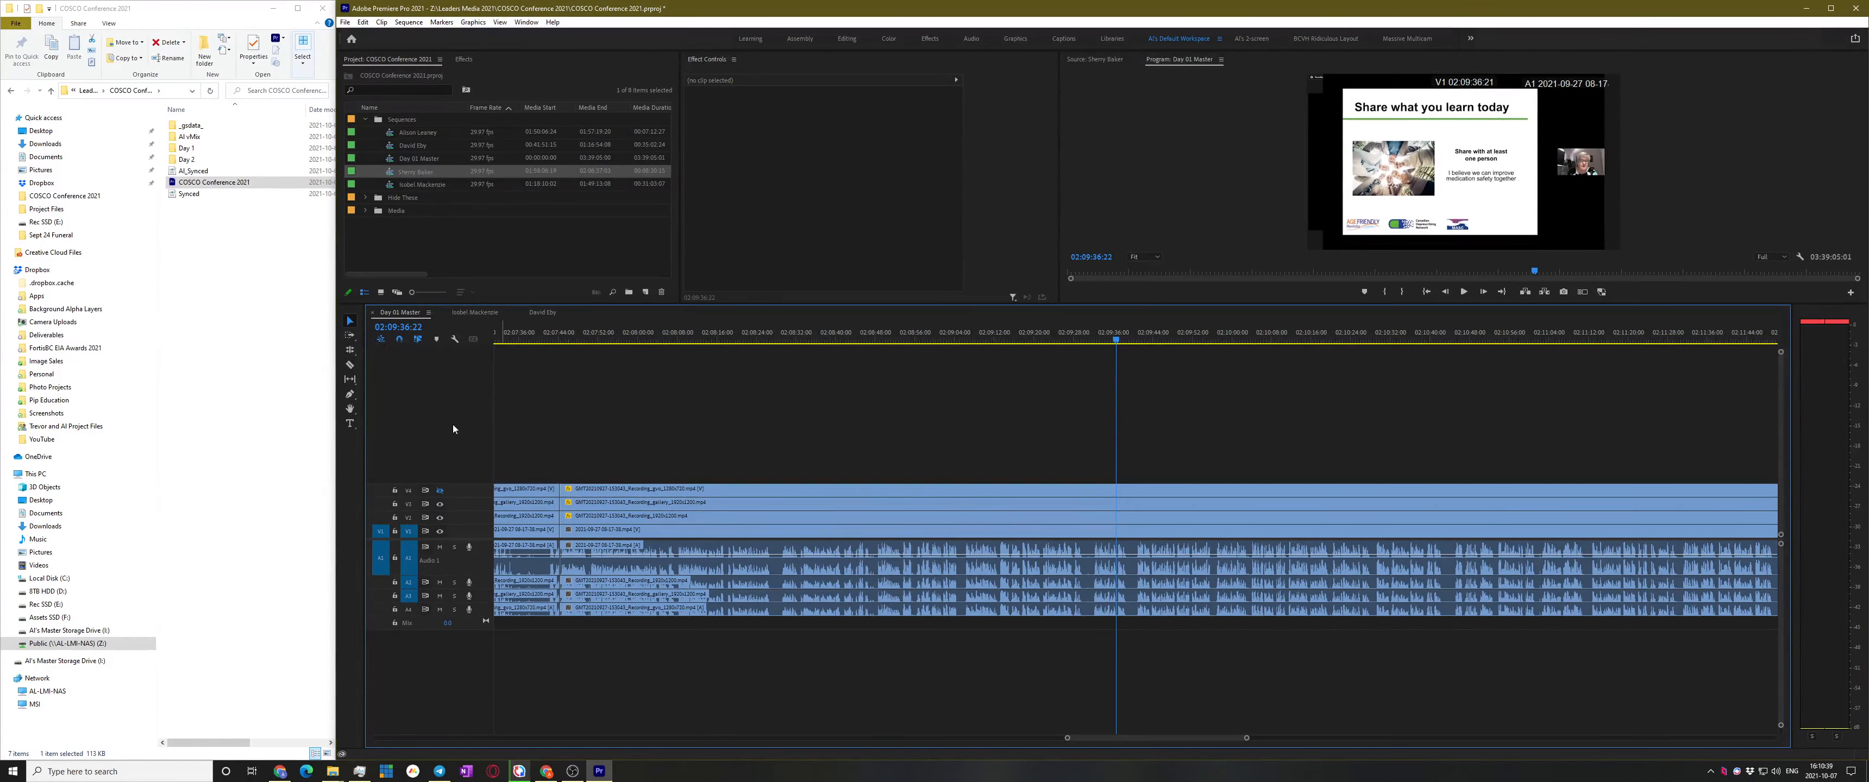
left_click(439, 491)
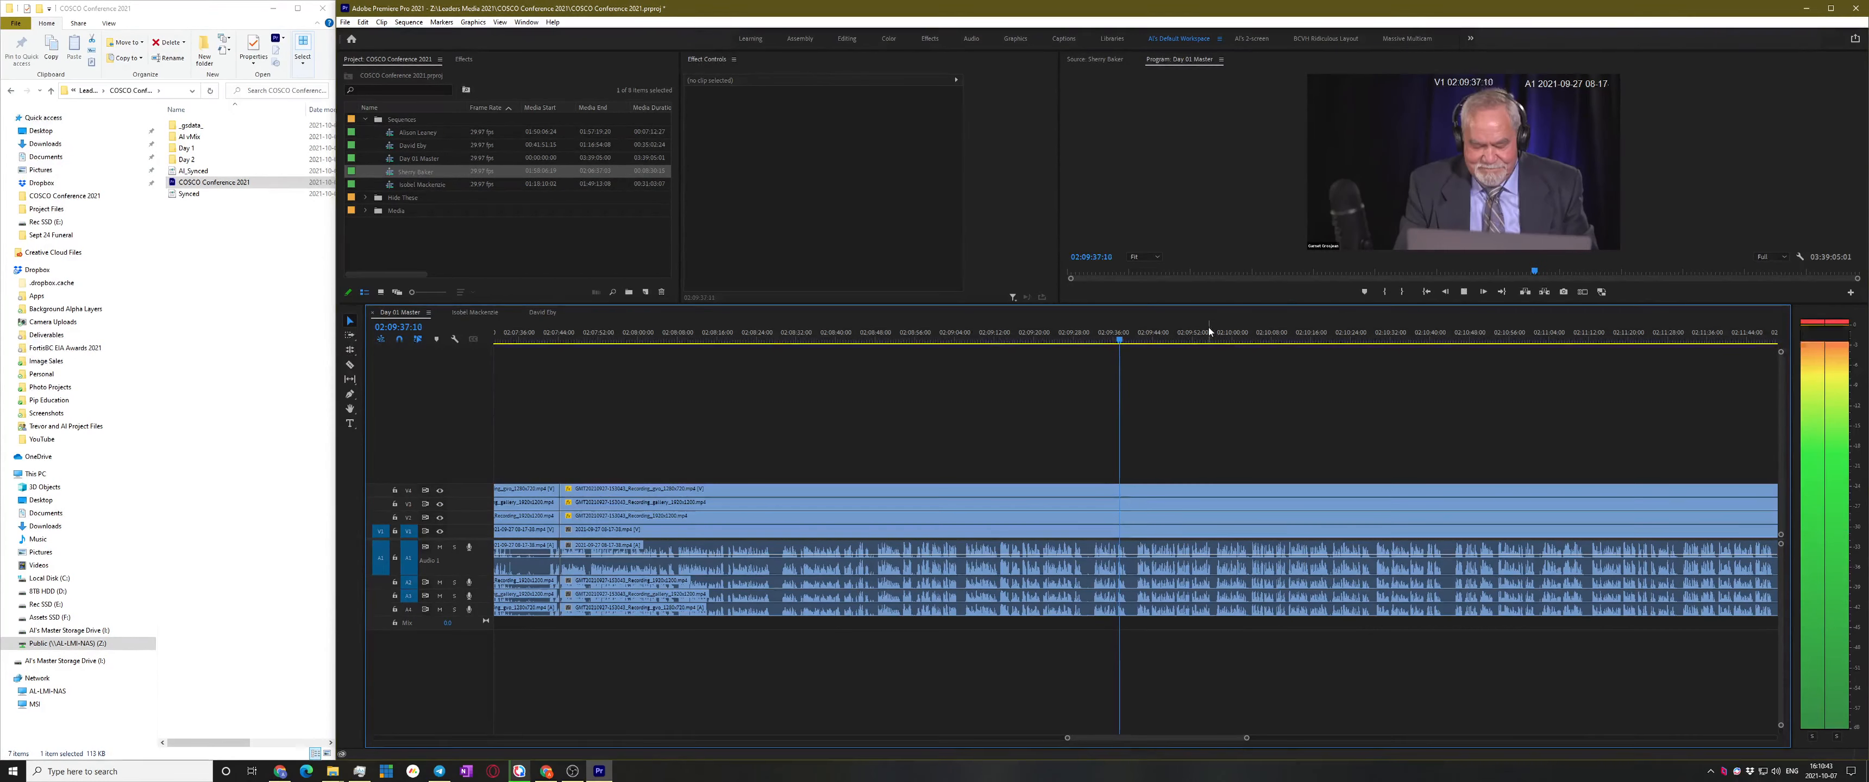
Jump ahead to about 02:10:08 and briefly play to review the footage
left_click_drag(1231, 337, 1275, 338)
scroll(1365, 379, "down", 4)
key("space")
scroll(1161, 501, "down", 3)
scroll(1143, 508, "down", 2)
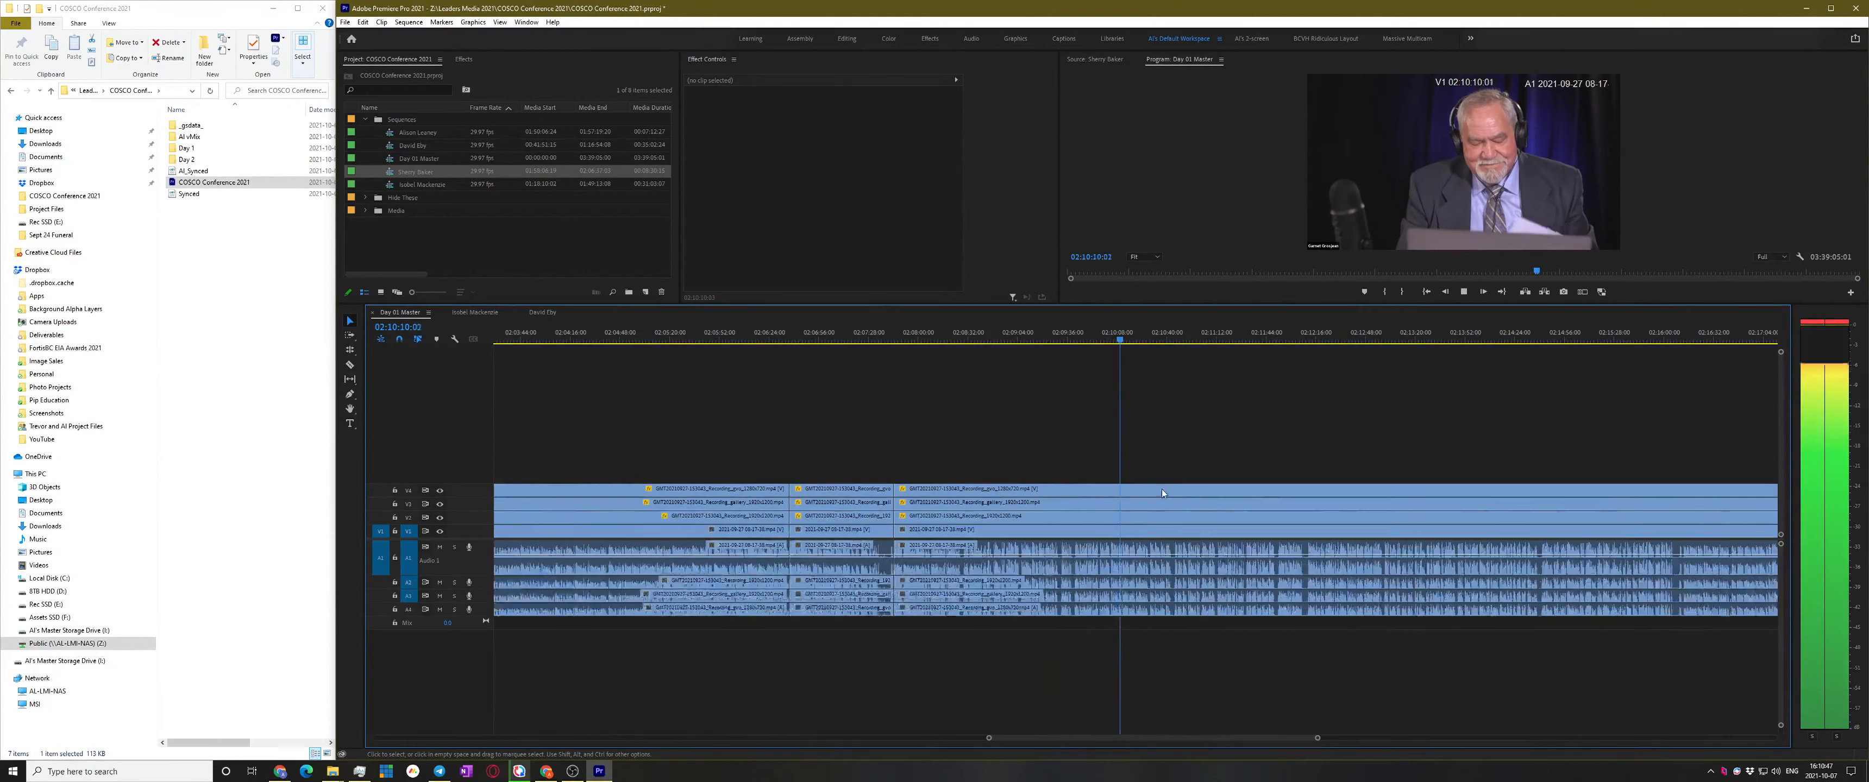
key("space")
scroll(1122, 556, "up", 3)
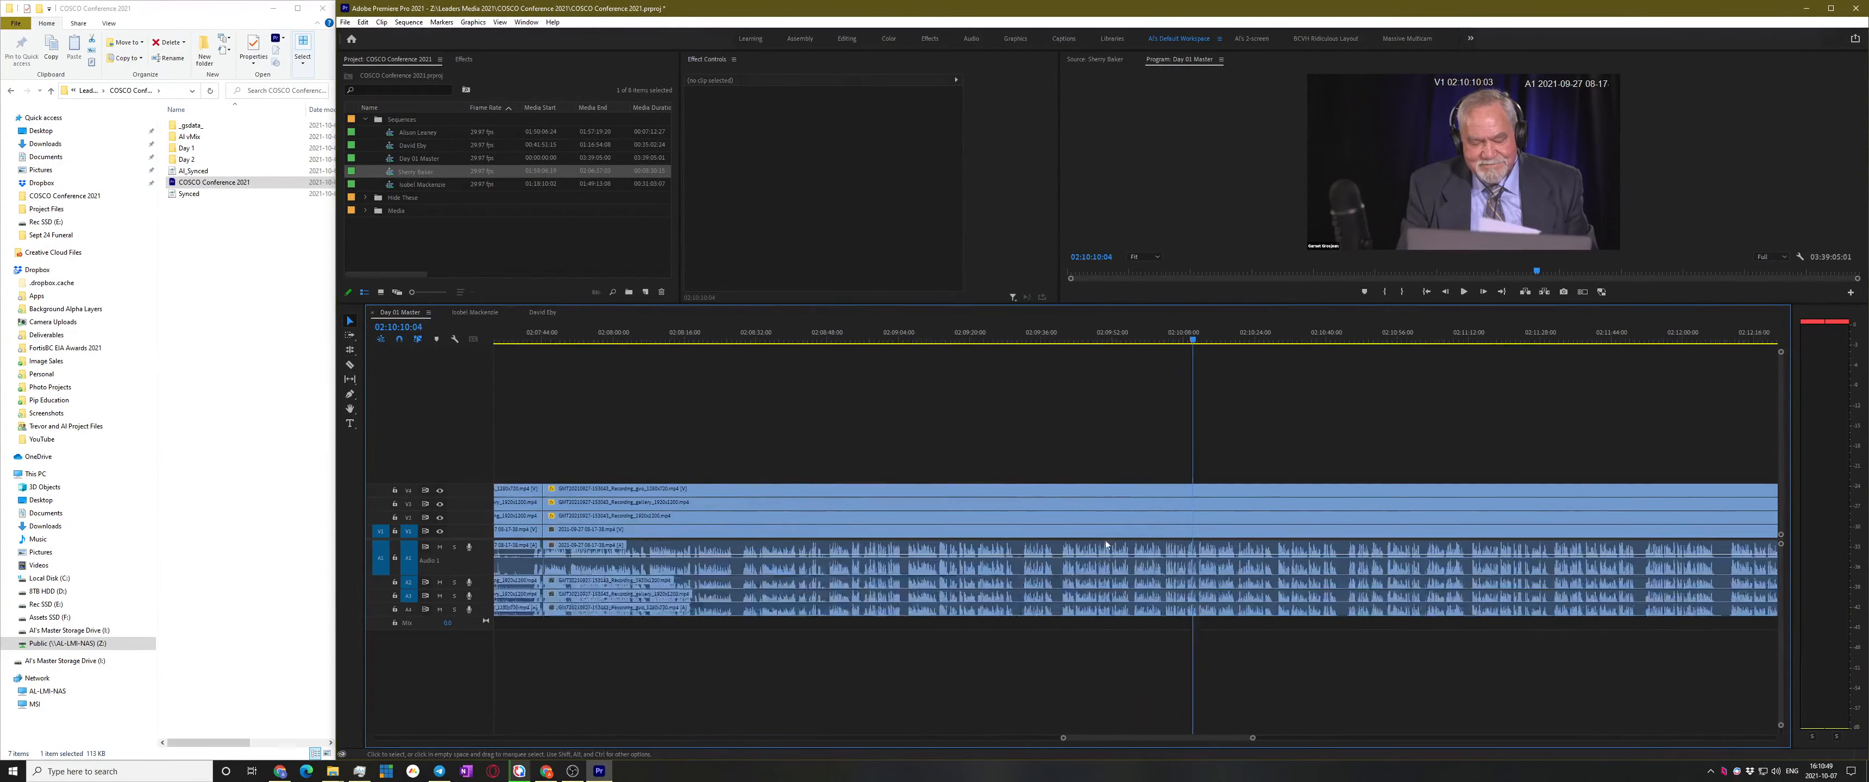
scroll(1058, 596, "down", 1)
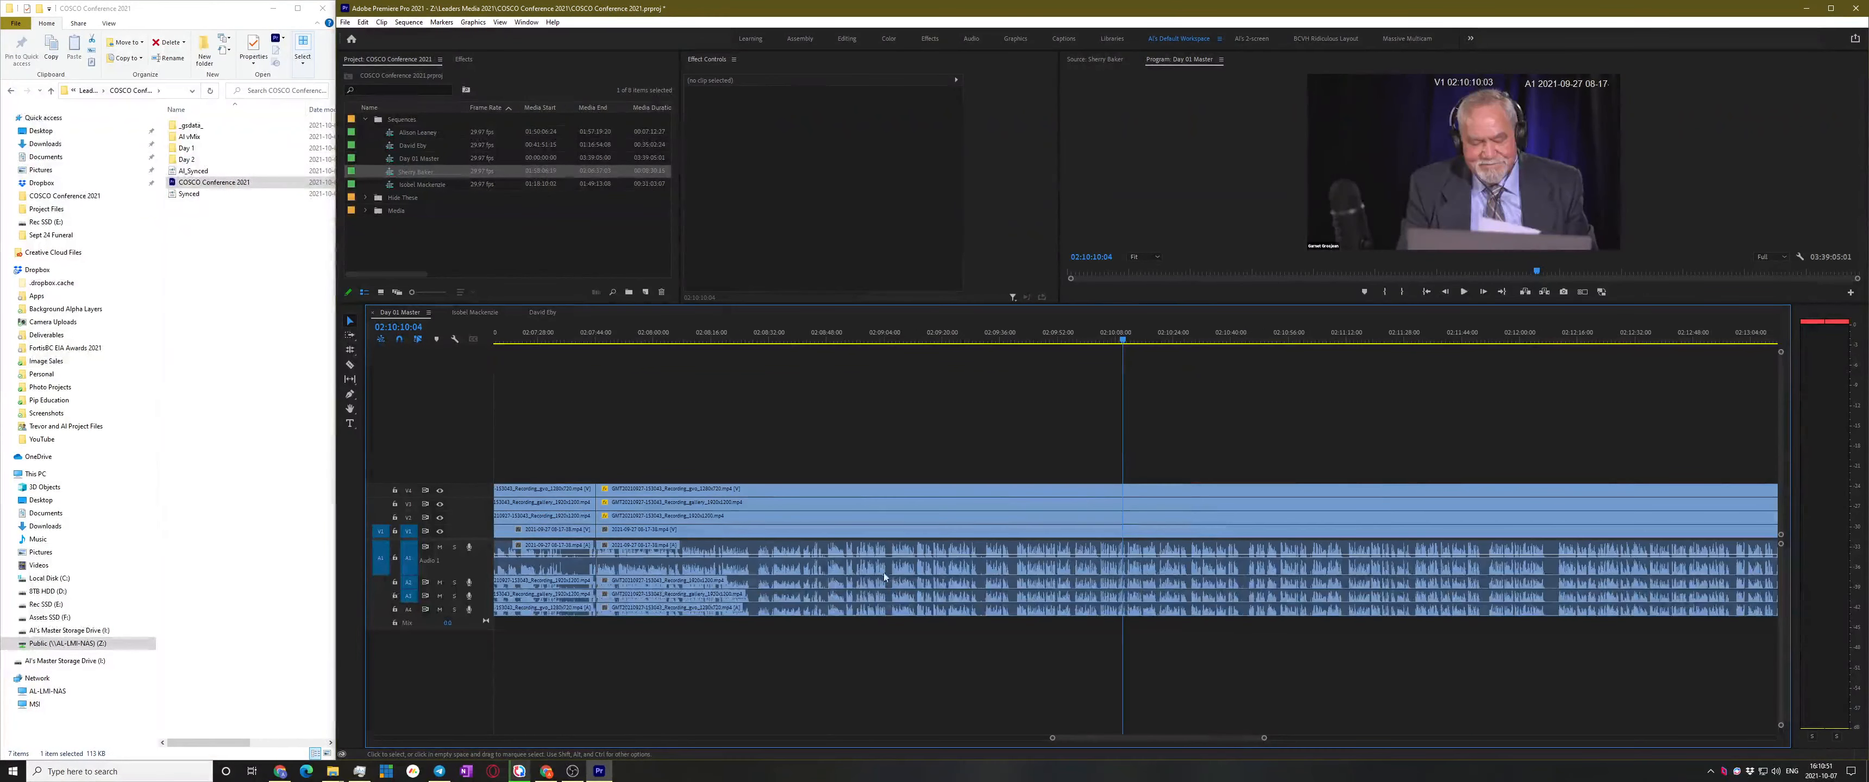
scroll(760, 572, "up", 2)
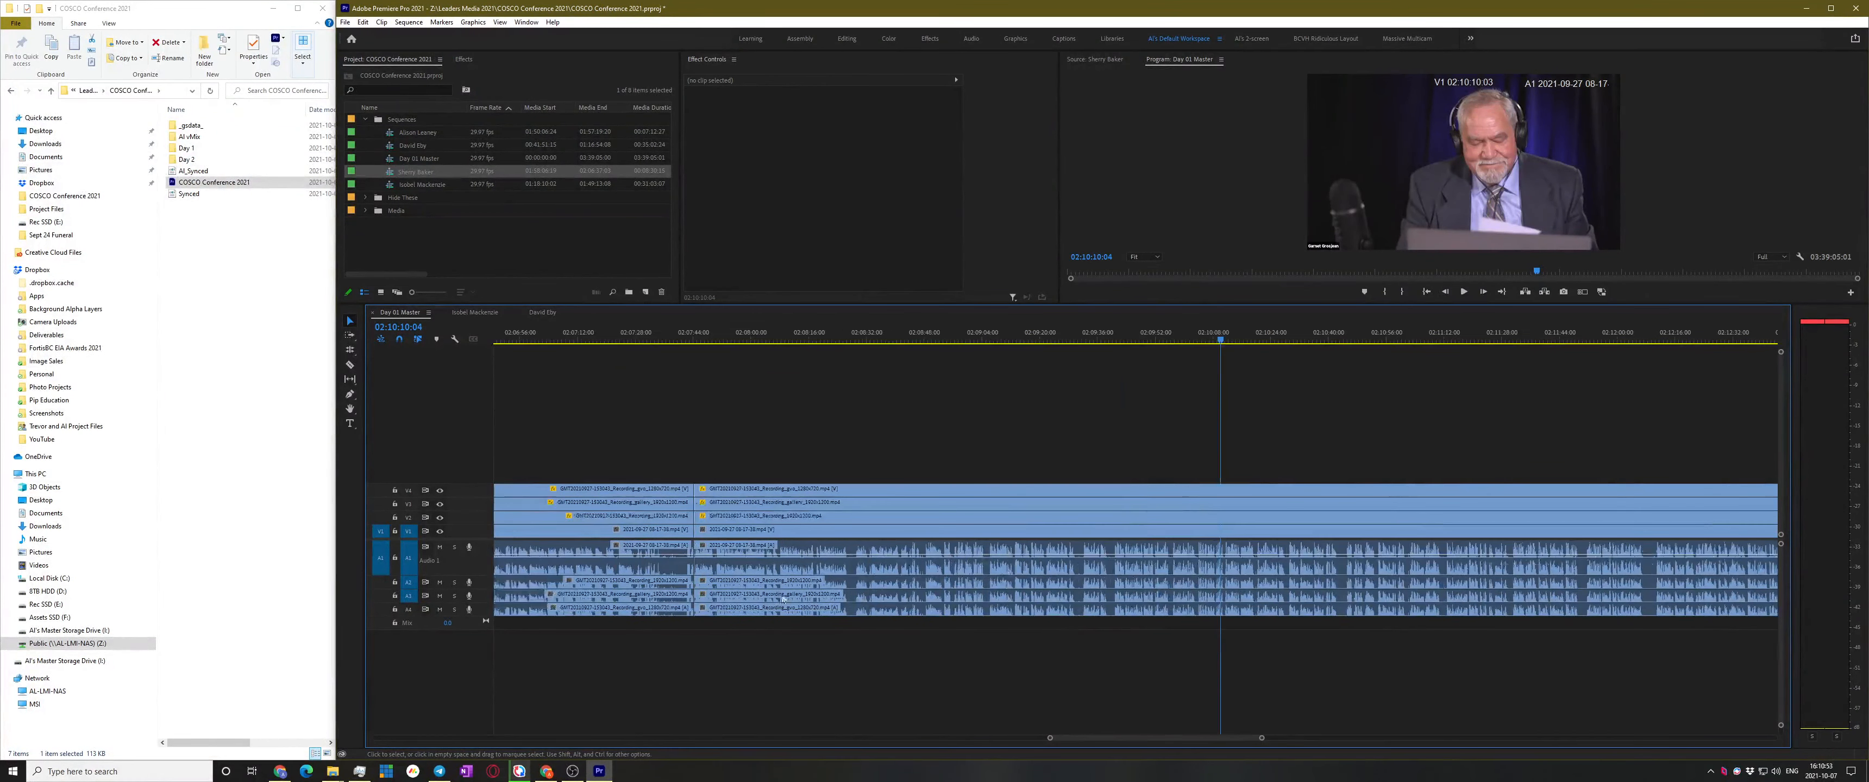
Go back to check the layout around 02:07:26
left_click(735, 336)
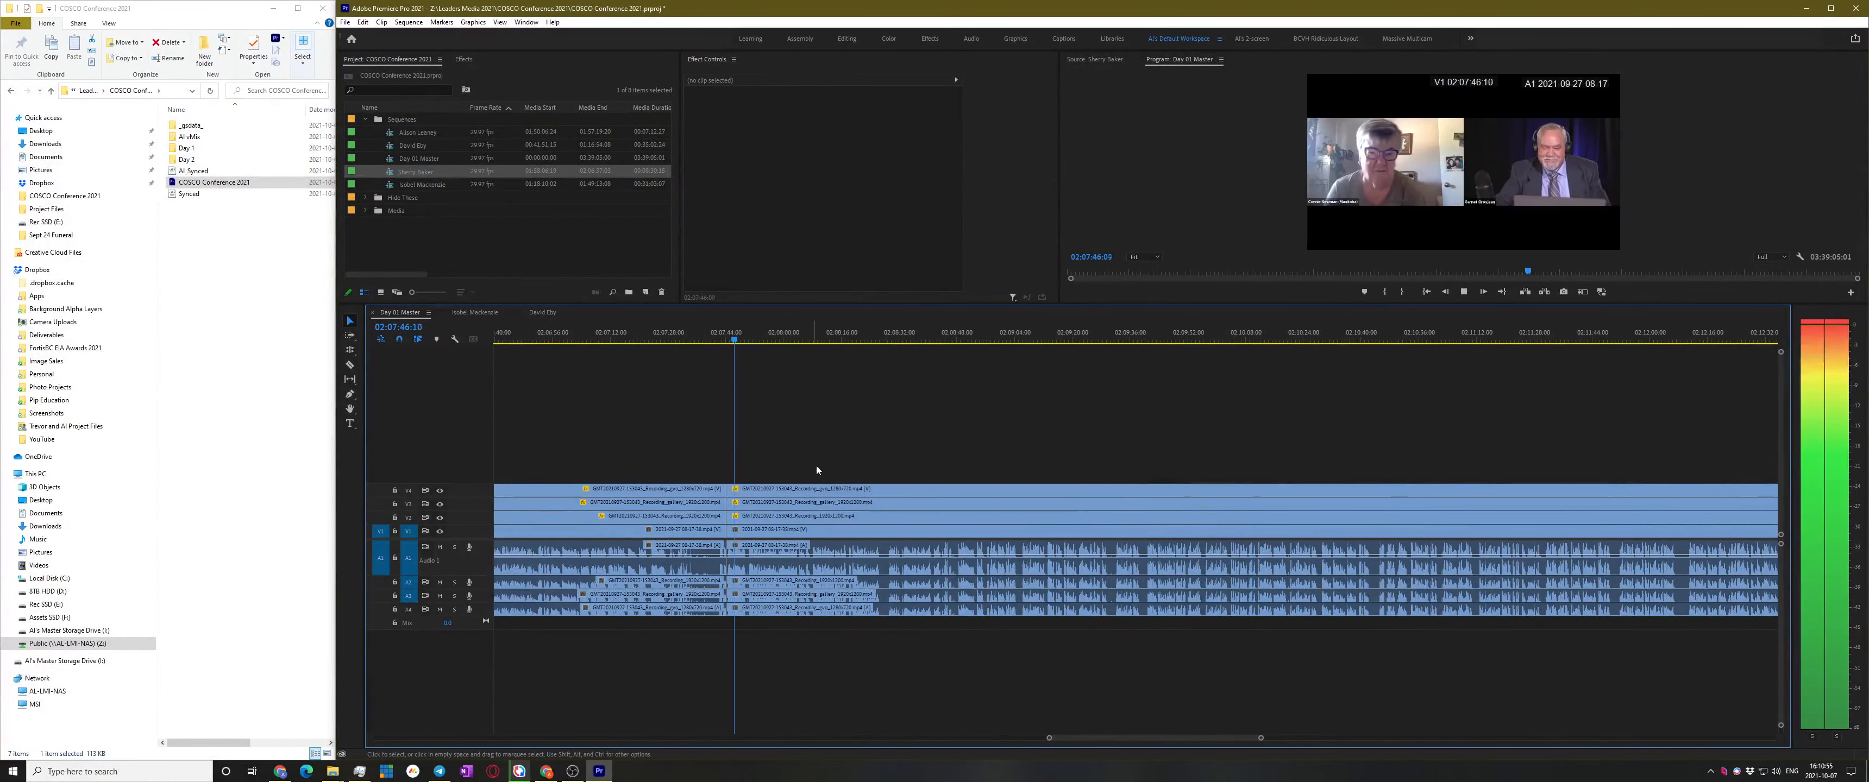
scroll(728, 542, "up", 1)
left_click(739, 336)
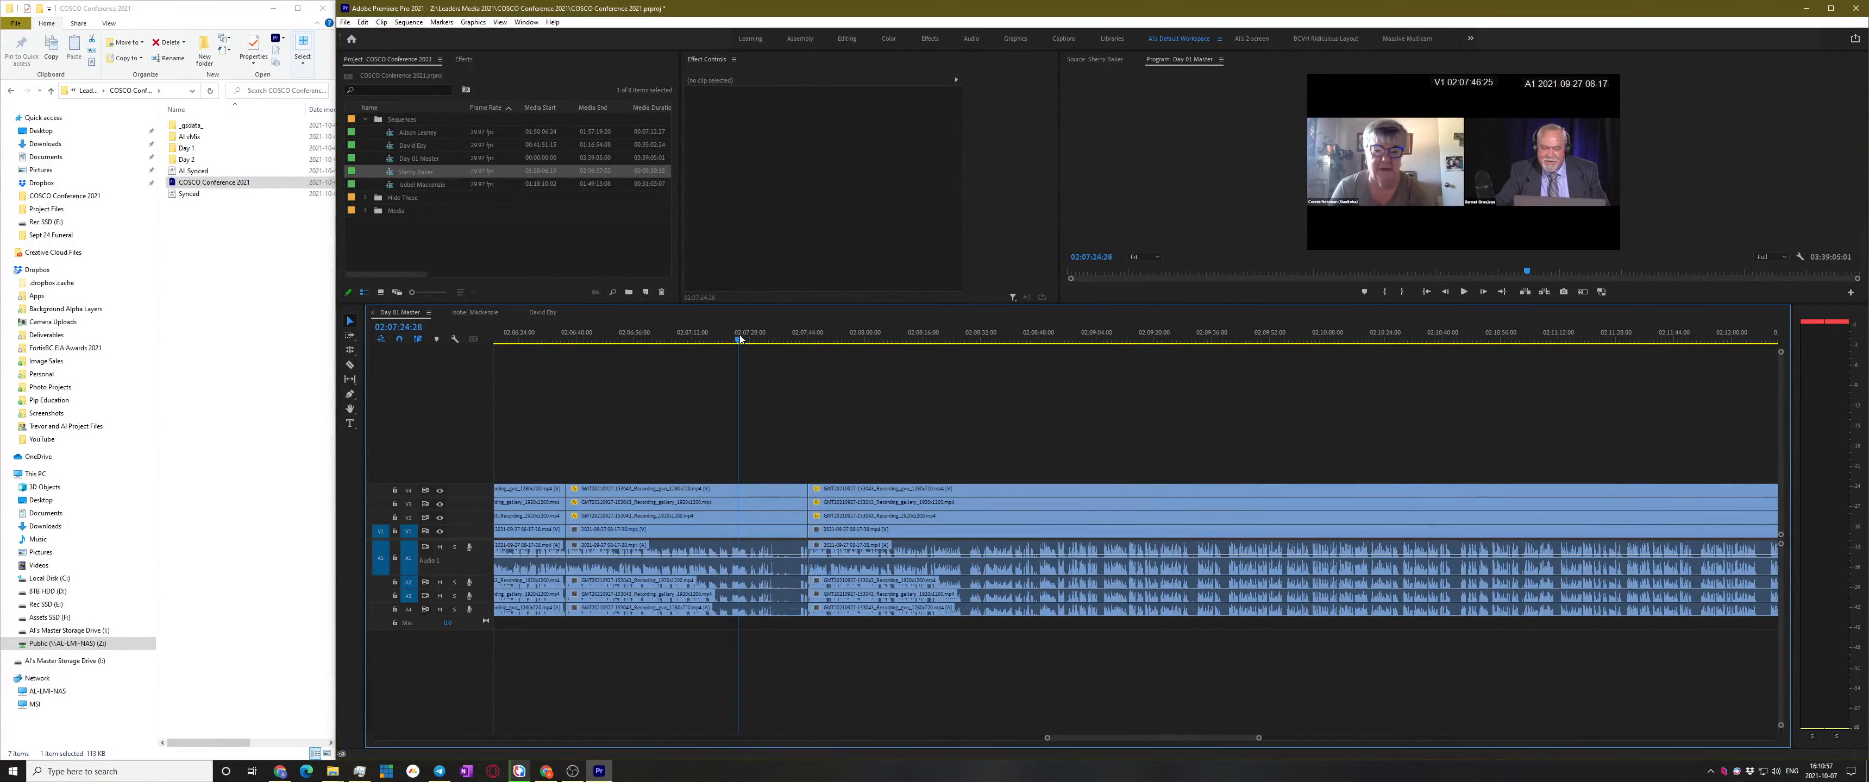
key("space")
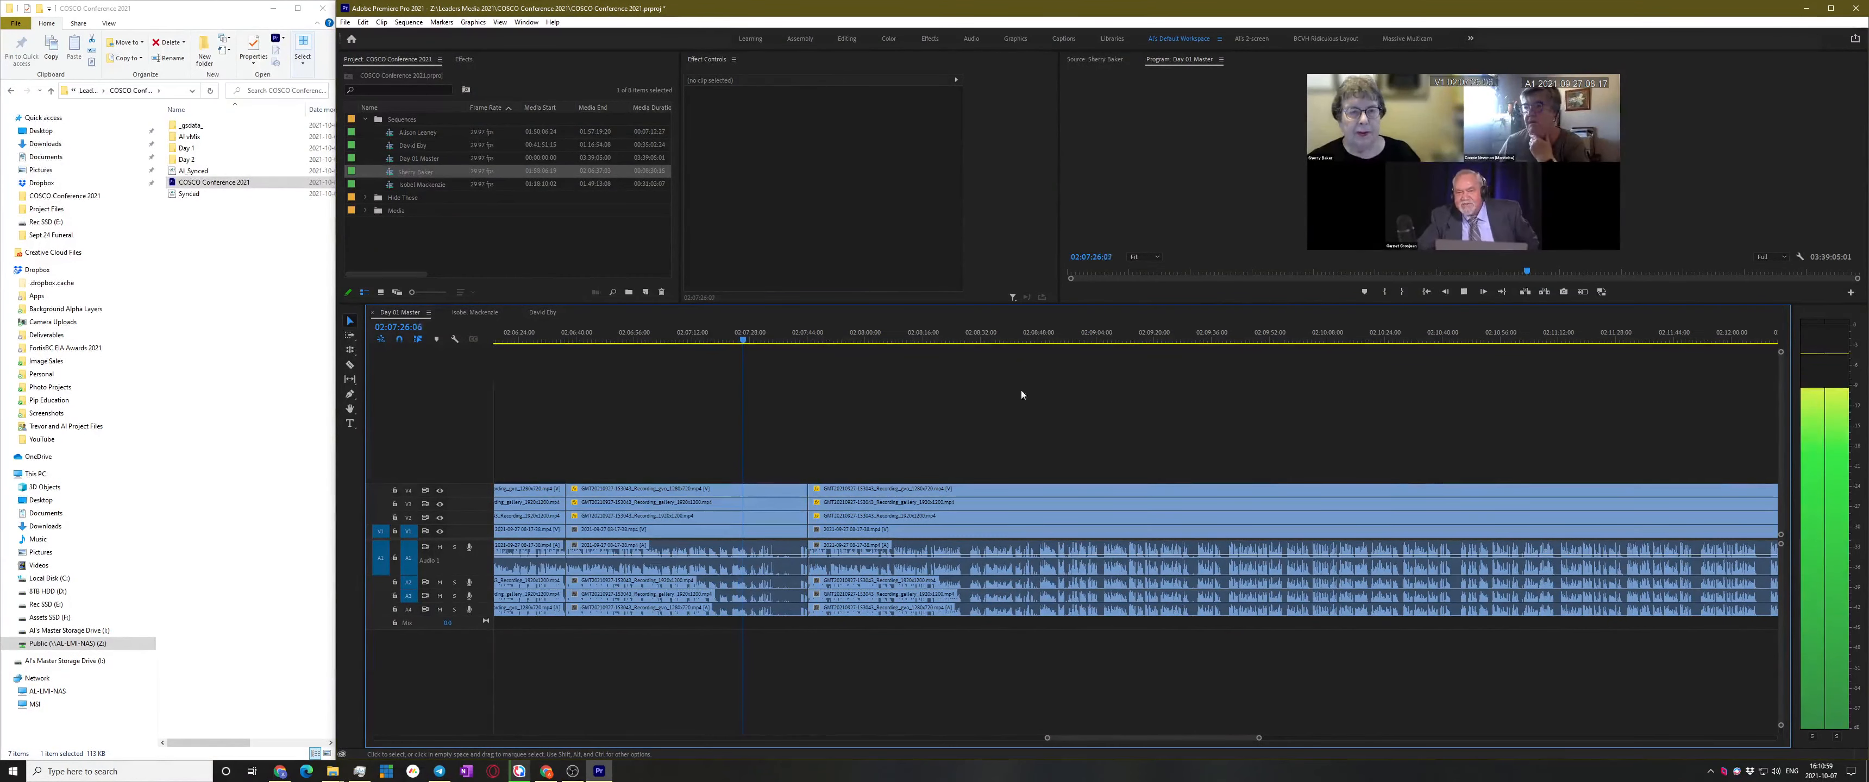
key("space")
scroll(744, 556, "up", 2)
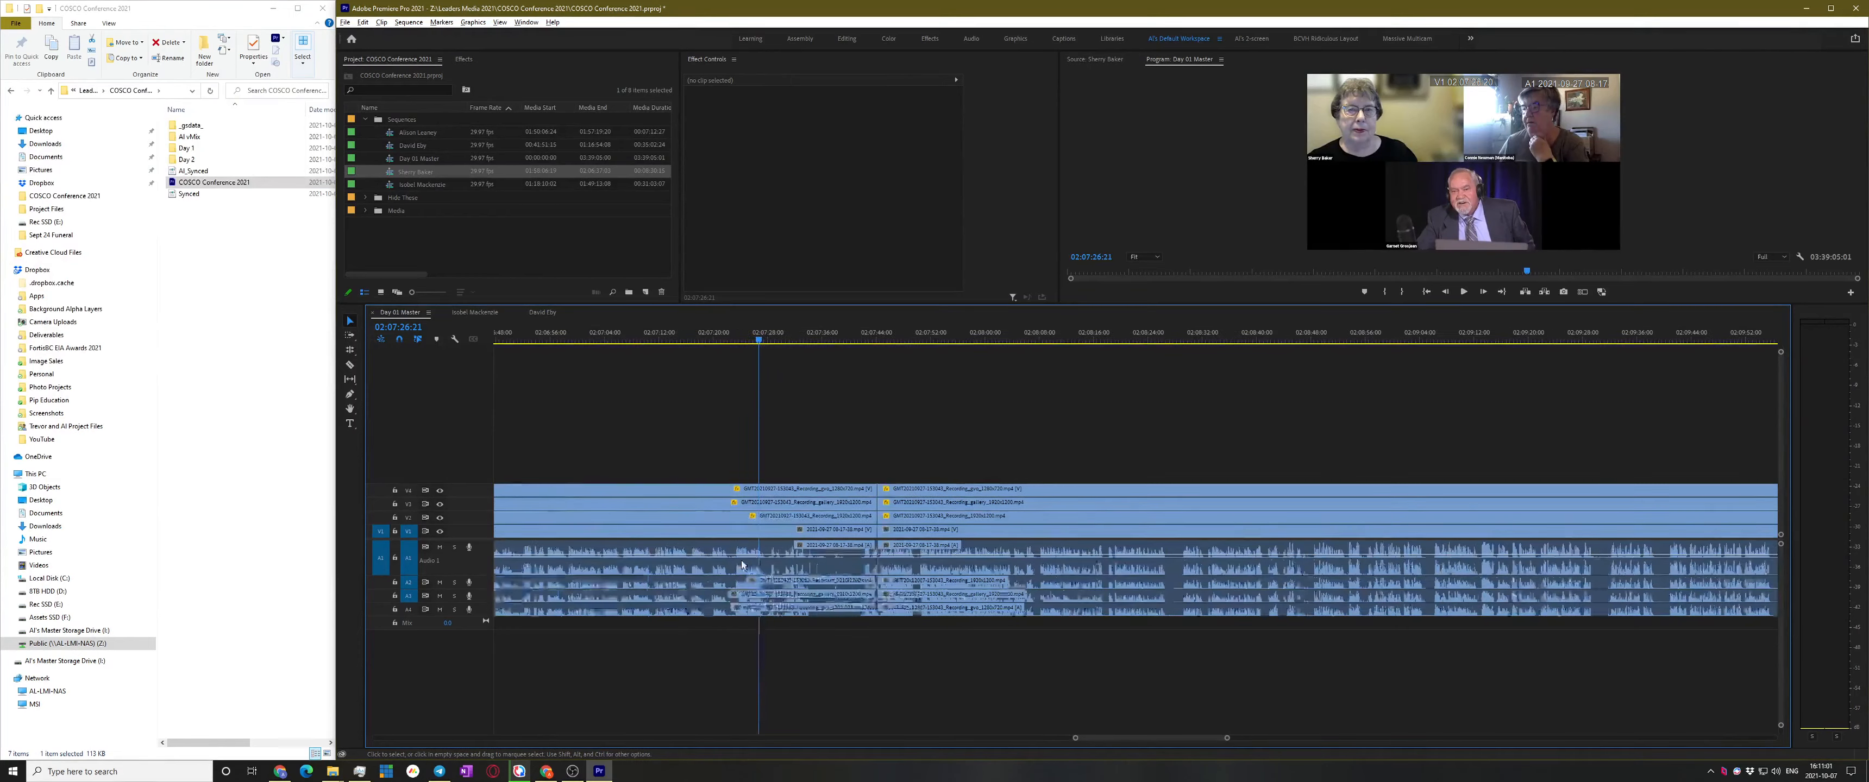
scroll(833, 551, "down", 1)
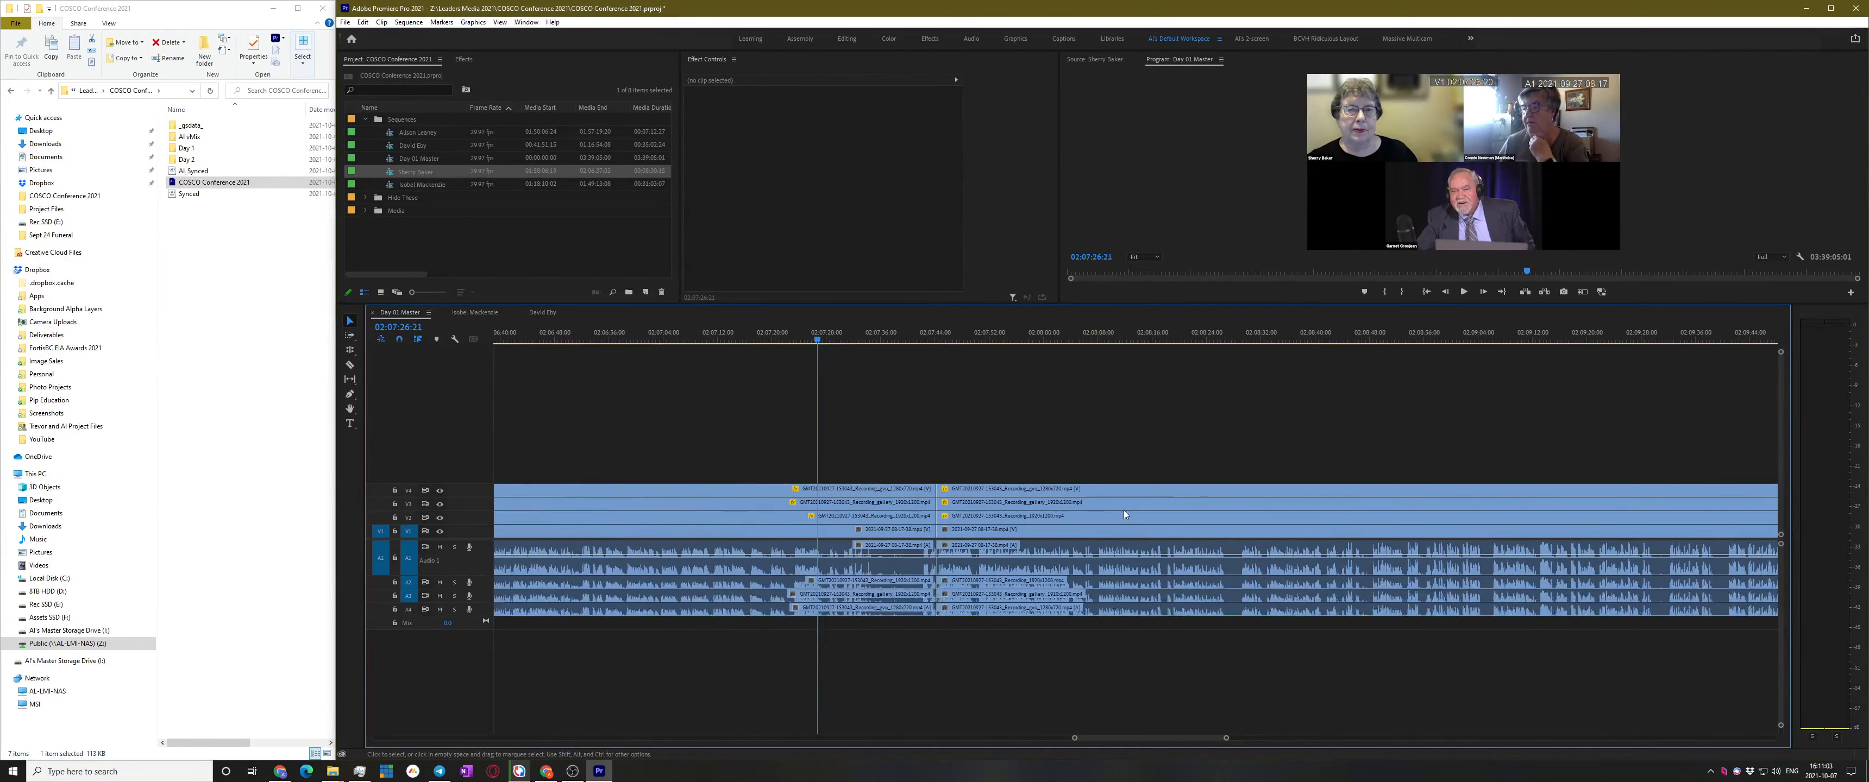
scroll(1106, 553, "up", 3)
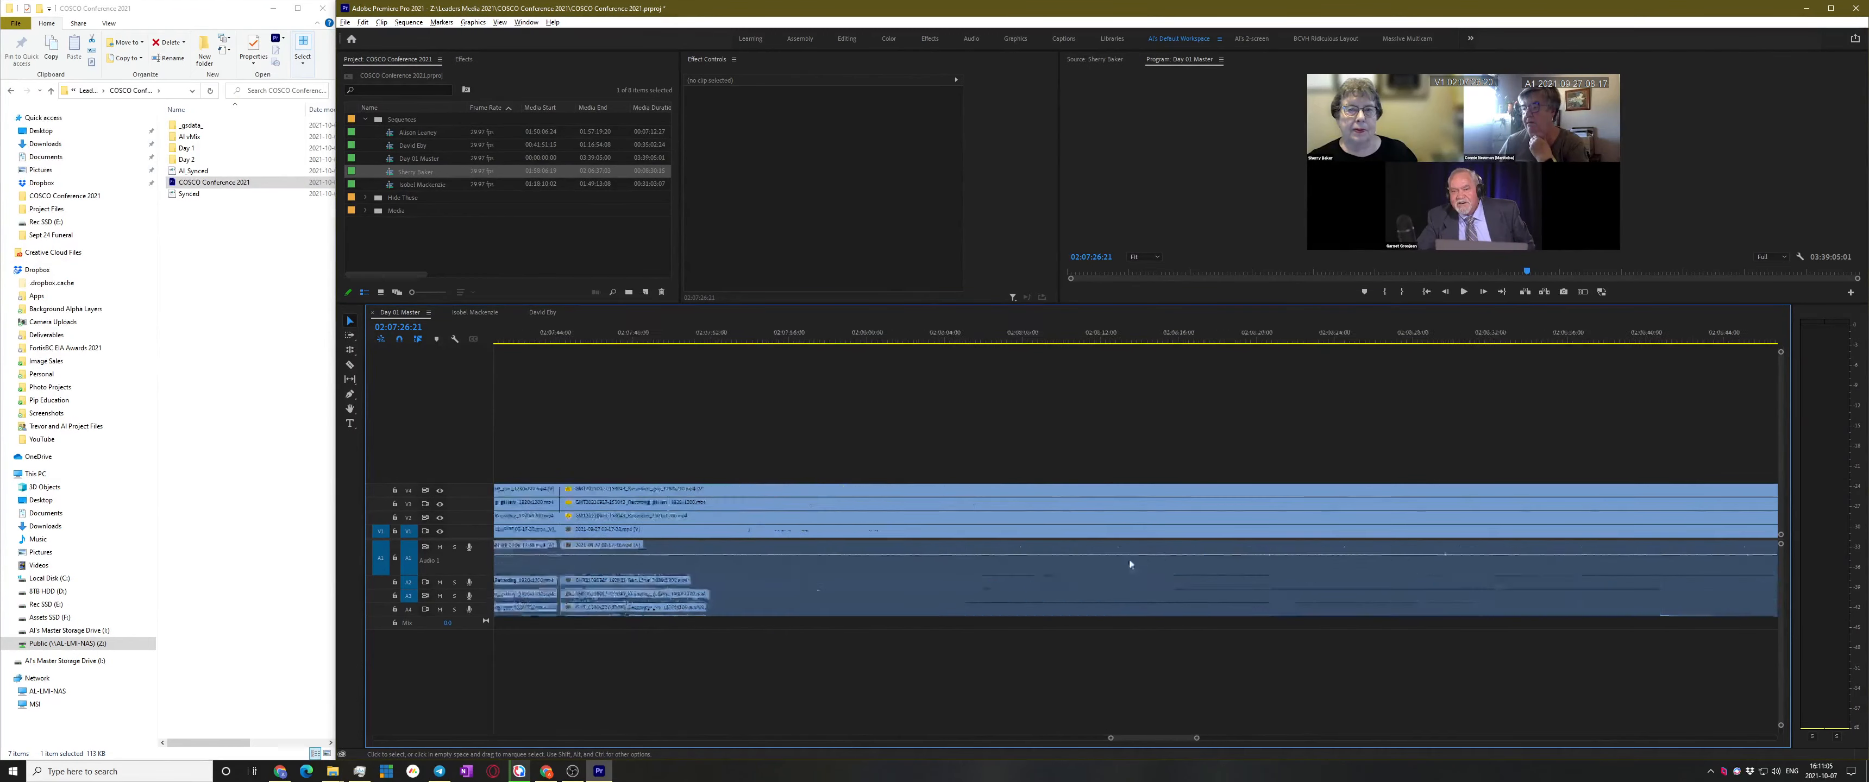
scroll(1140, 557, "down", 5)
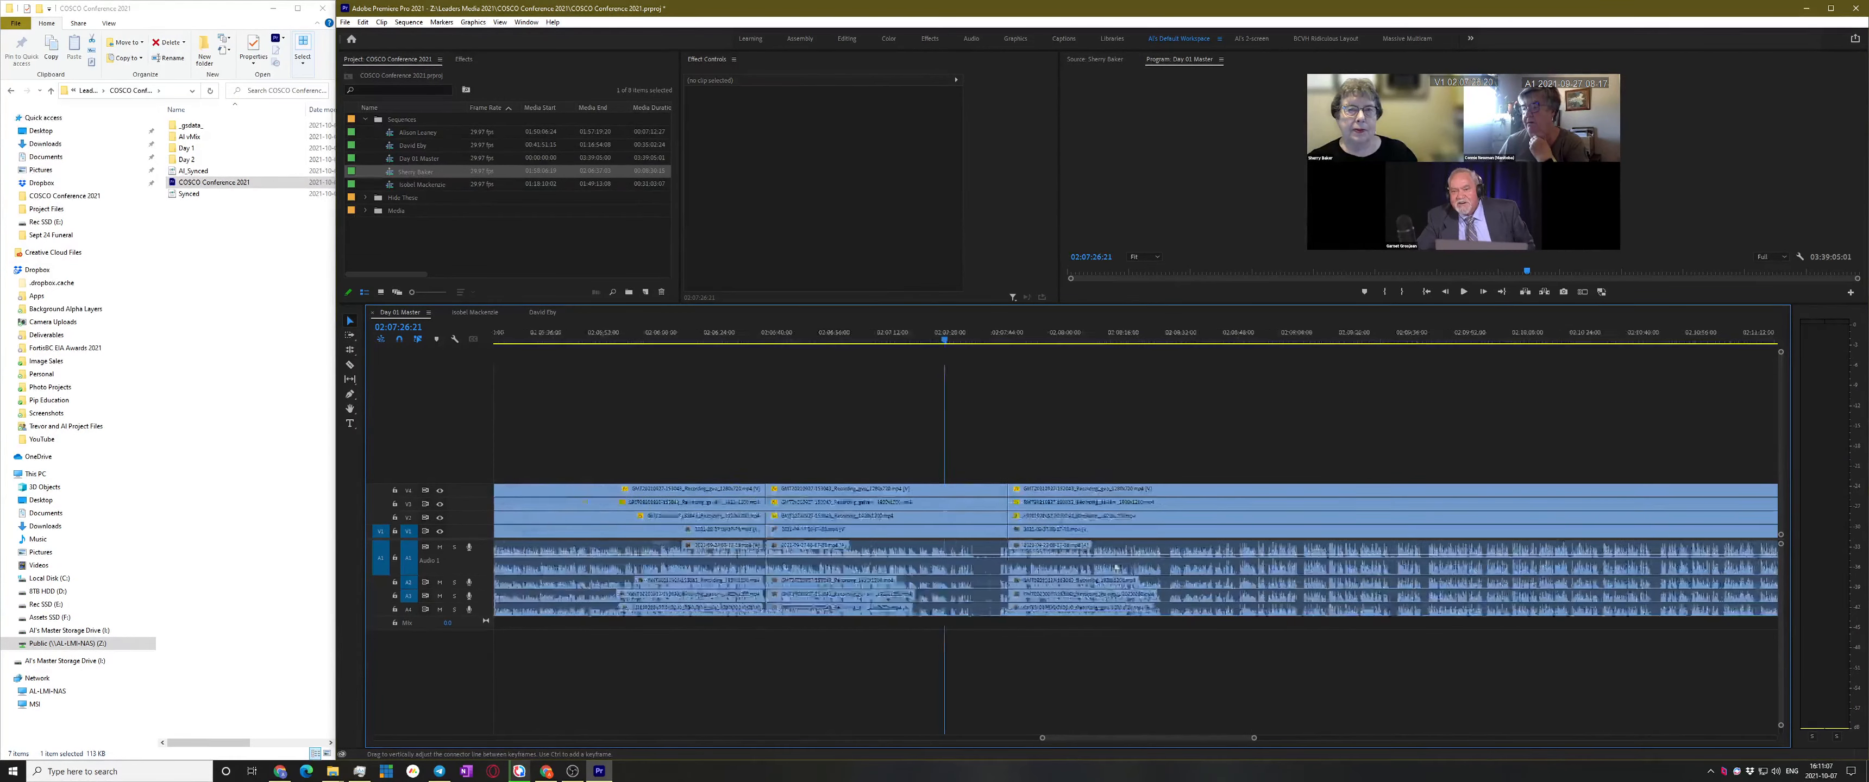
Skim ahead through 02:10:42, 02:11:10 and 02:12:22 looking for the speaker change
left_click(1424, 337)
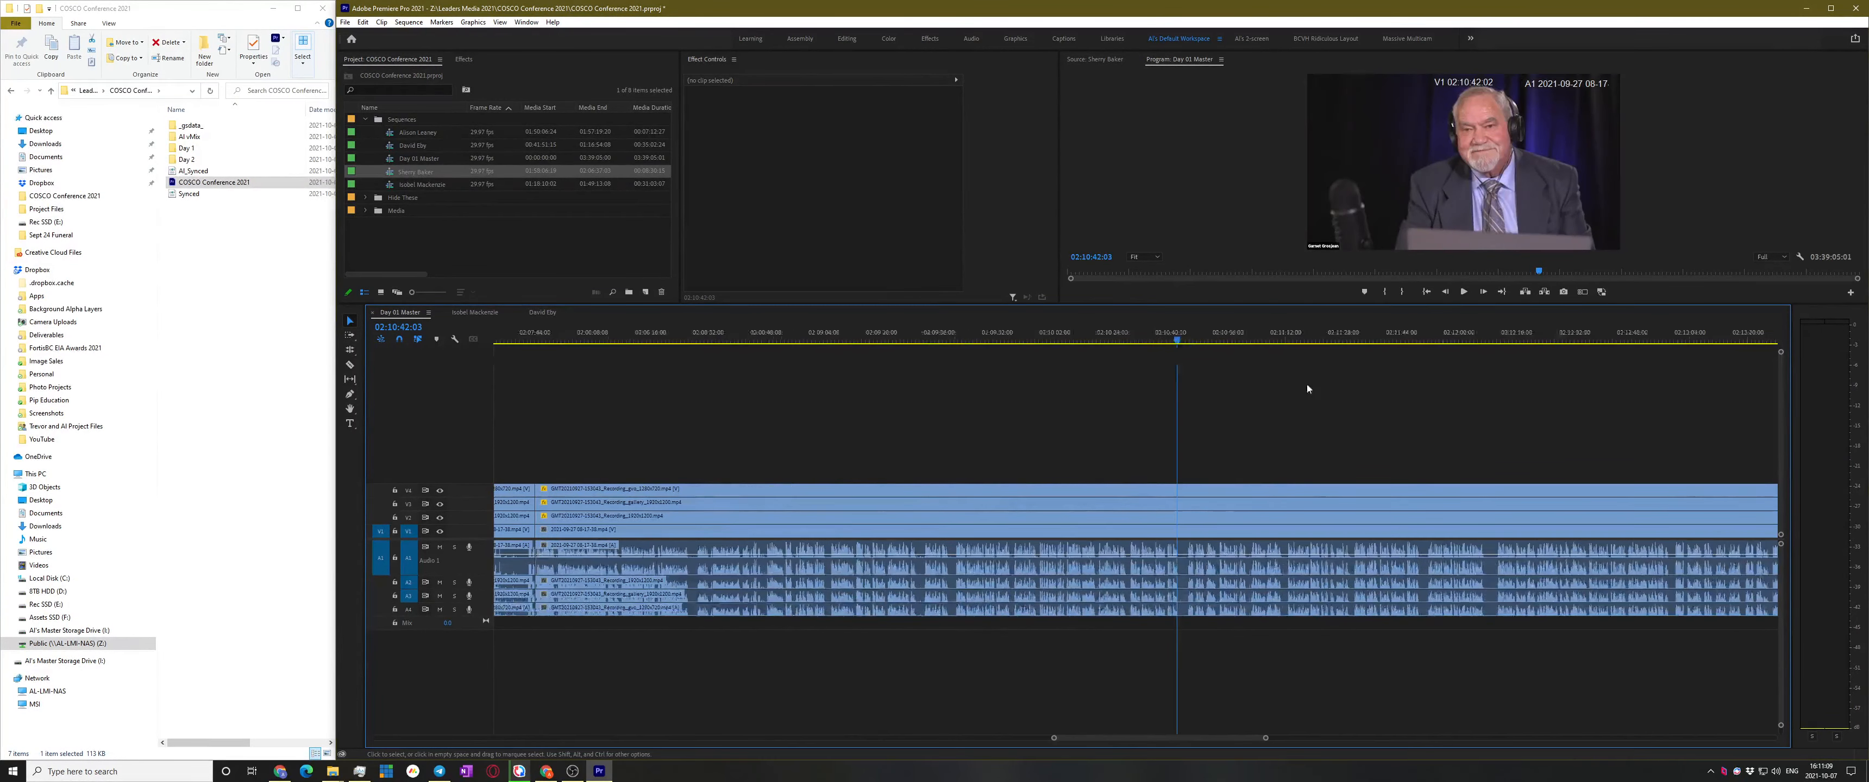
key("space")
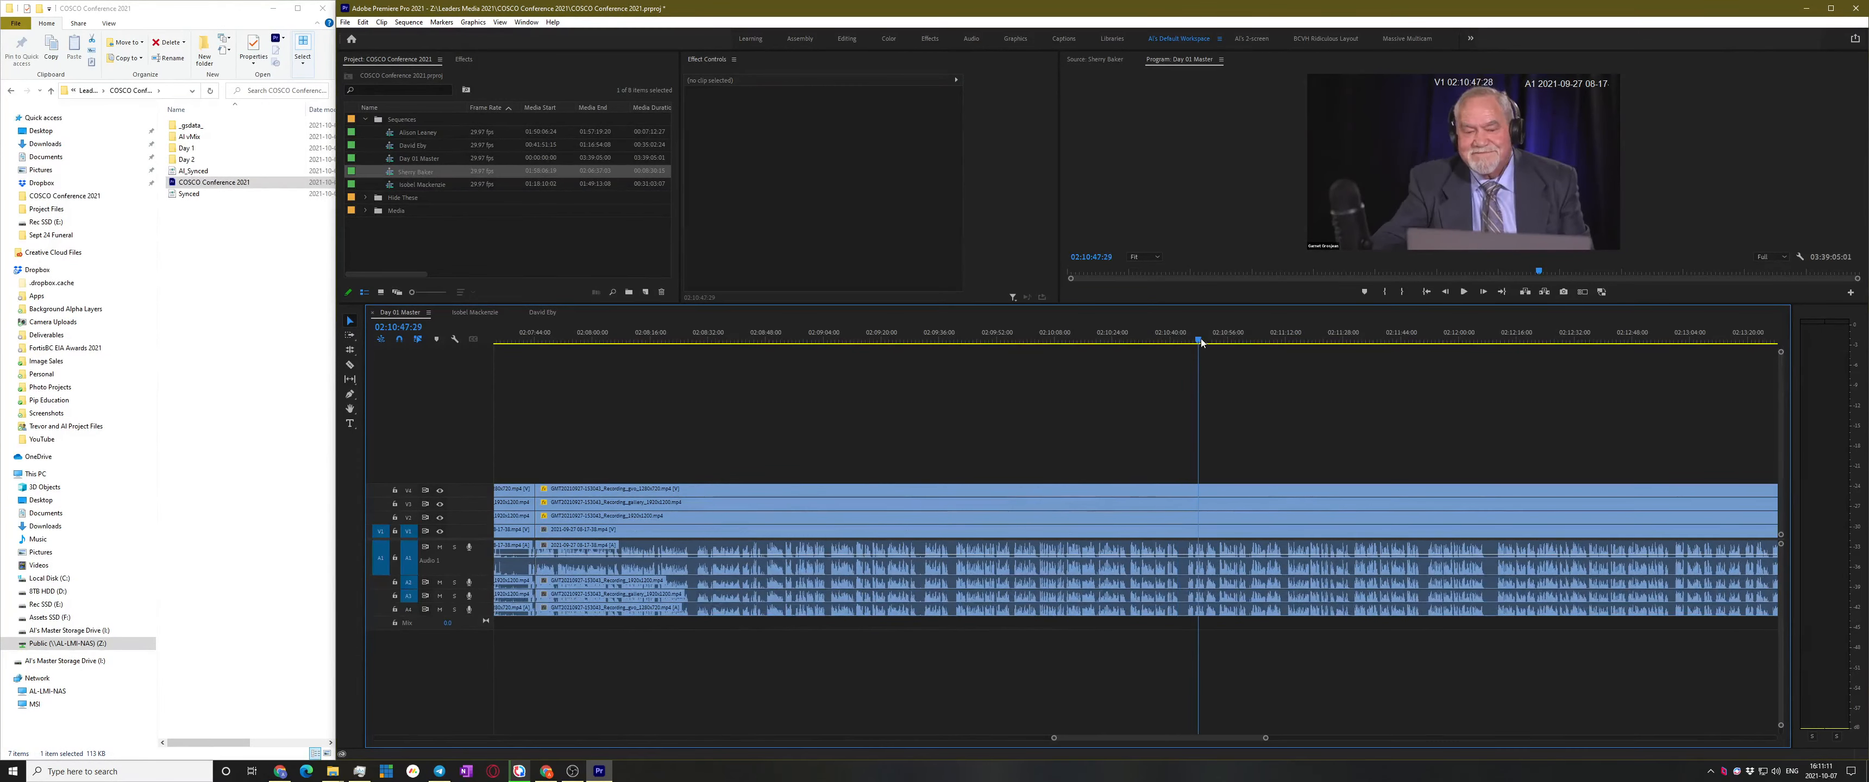
left_click(1280, 338)
scroll(1360, 374, "down", 3)
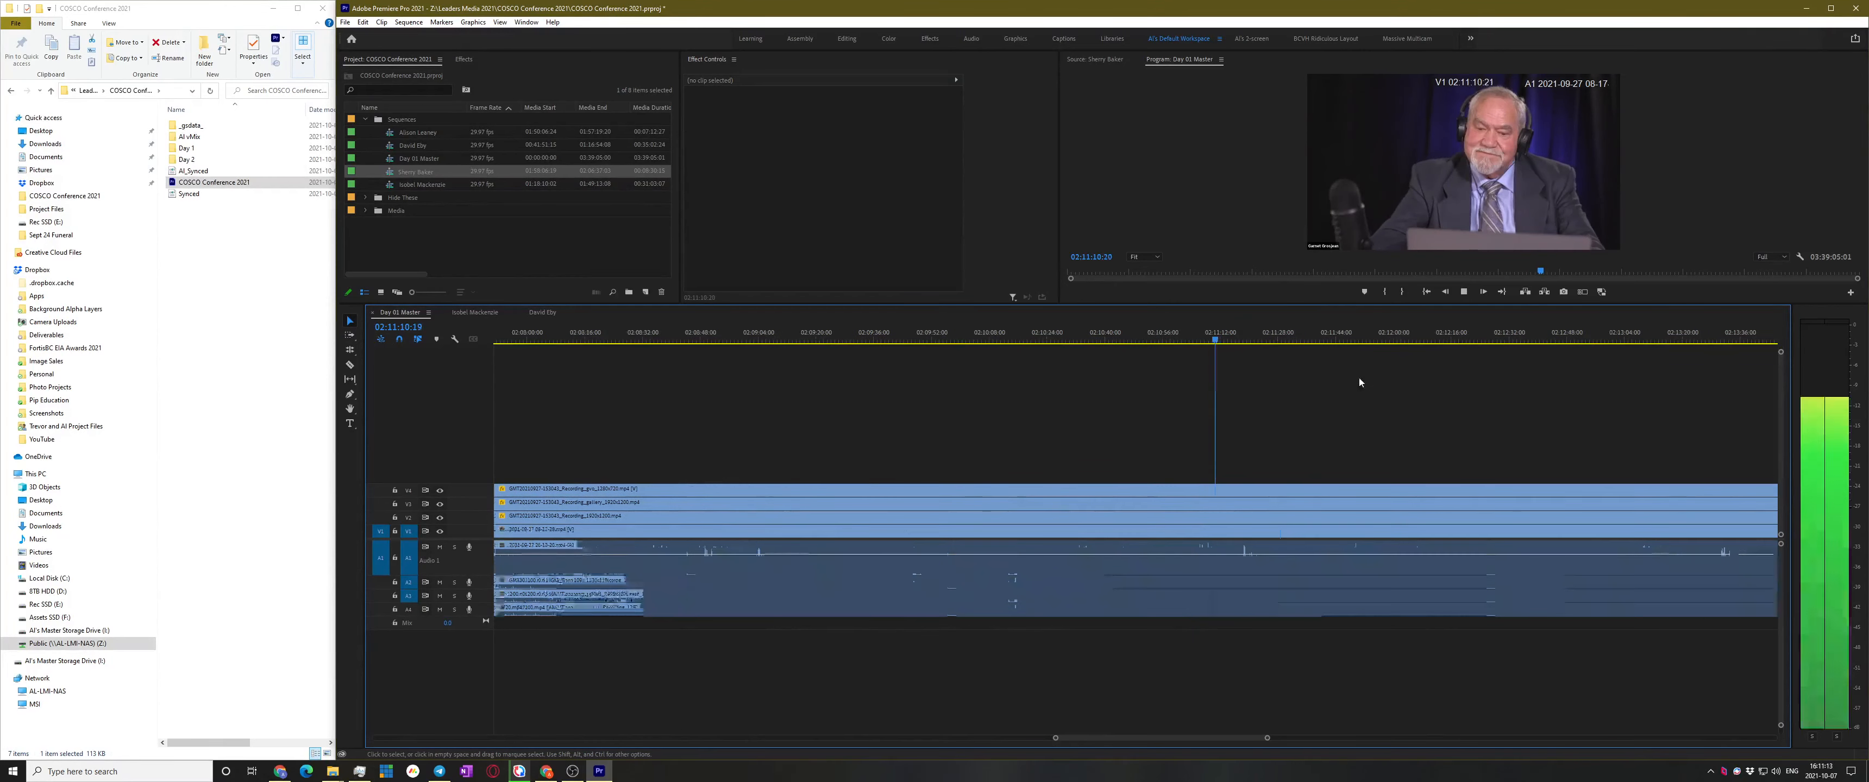
scroll(1313, 403, "down", 4)
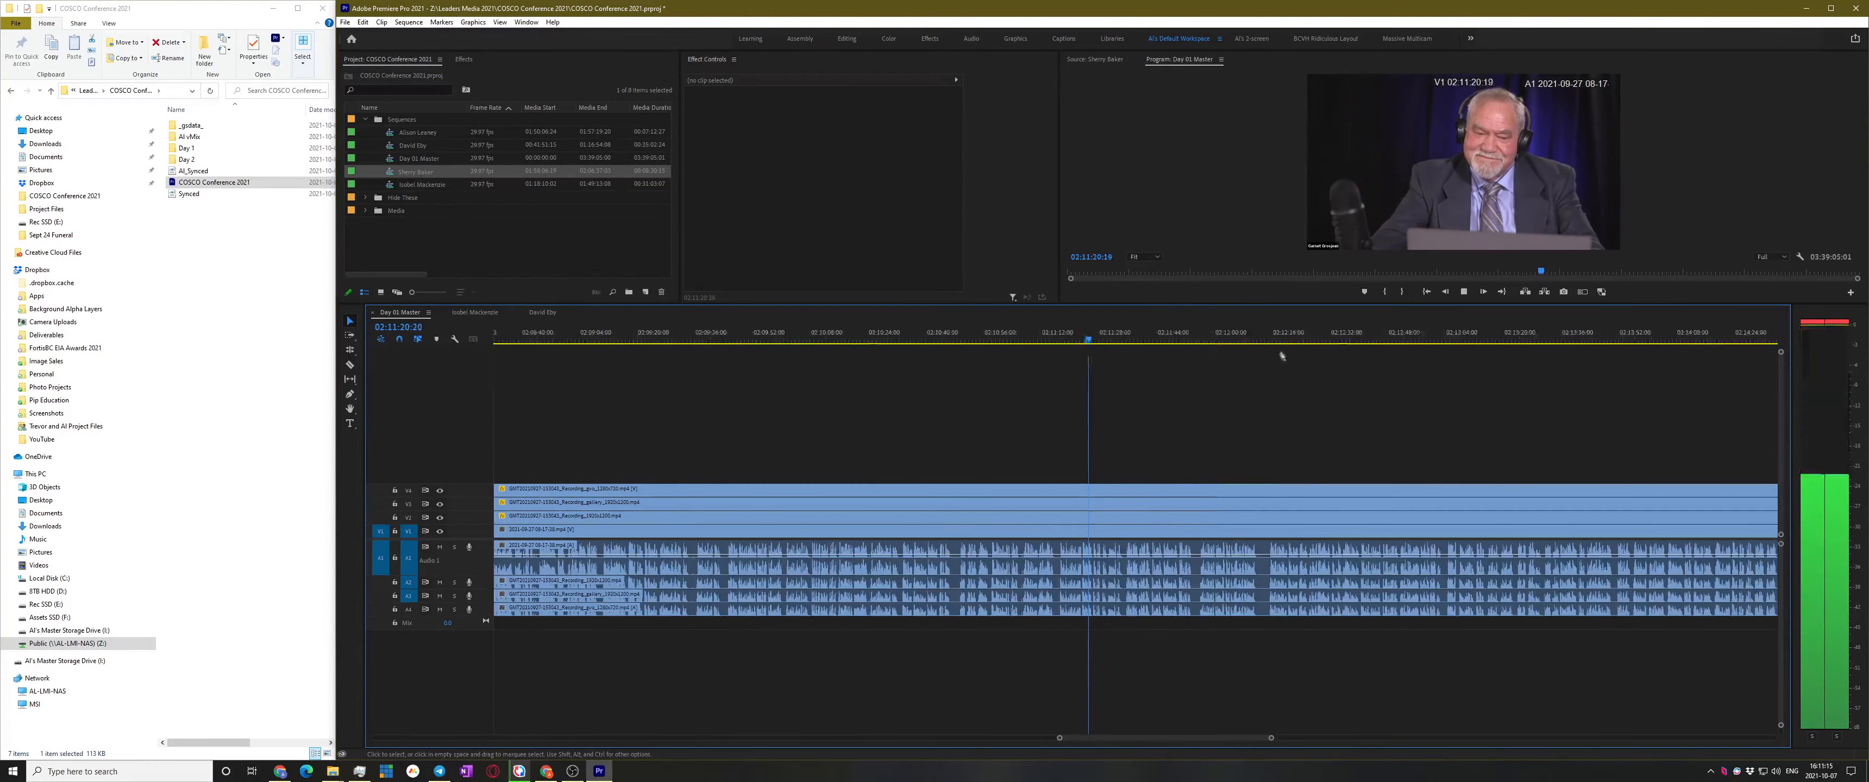
left_click(1312, 333)
scroll(1143, 511, "down", 3)
scroll(1182, 536, "down", 2)
scroll(1201, 526, "down", 9)
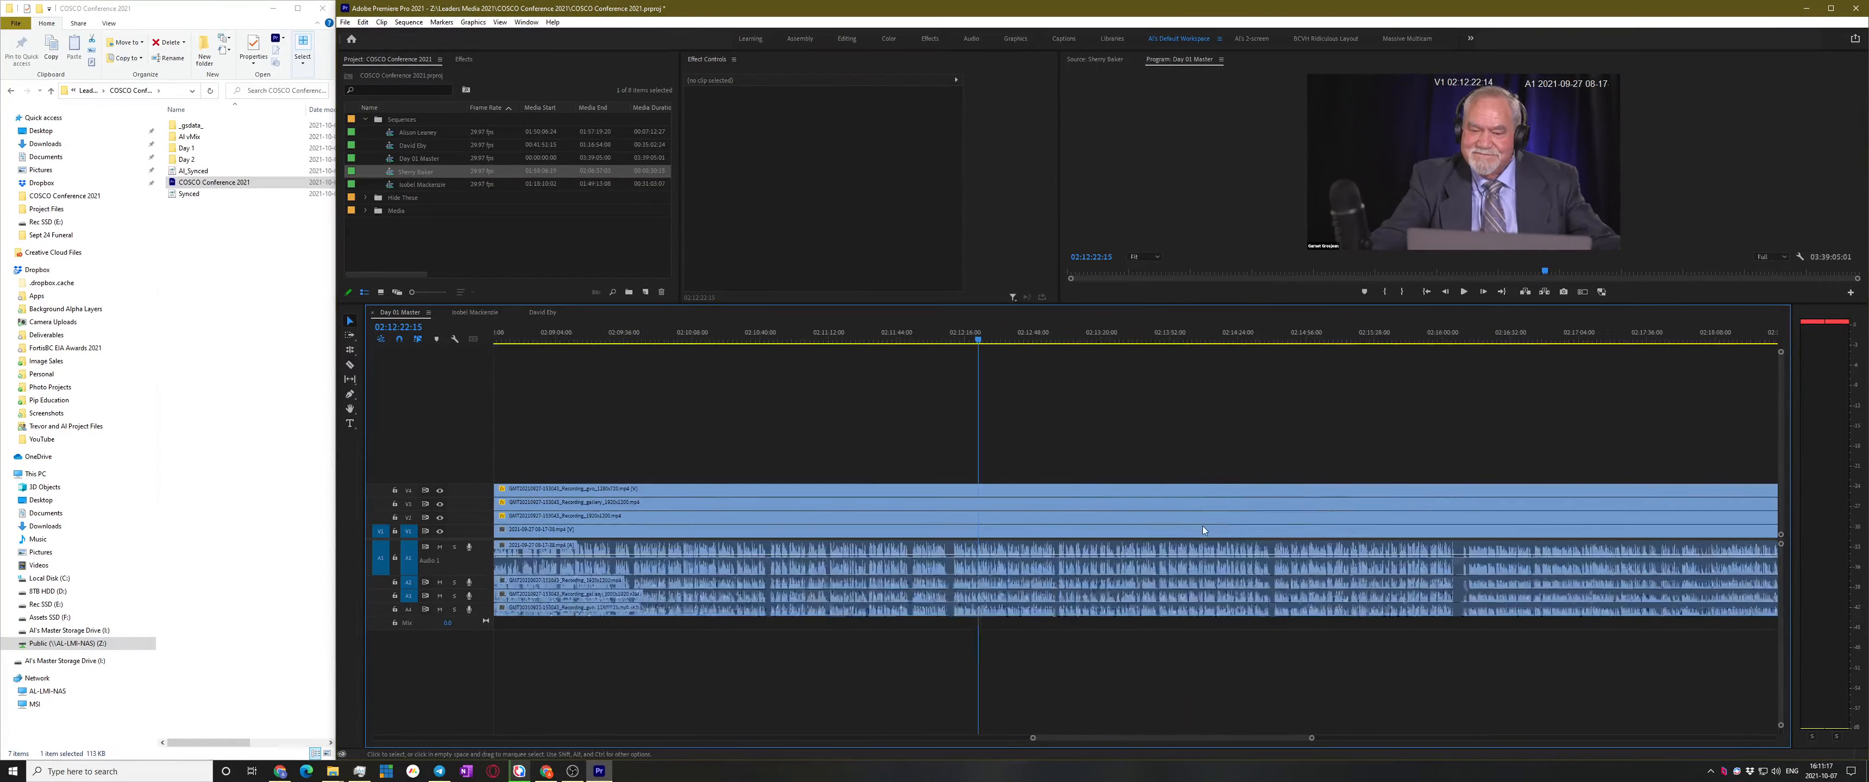
scroll(1205, 526, "down", 7)
Play the section between 02:16:00 and 02:16:16 to locate the presenter's end
left_click(1101, 335)
key("space")
left_click(1126, 337)
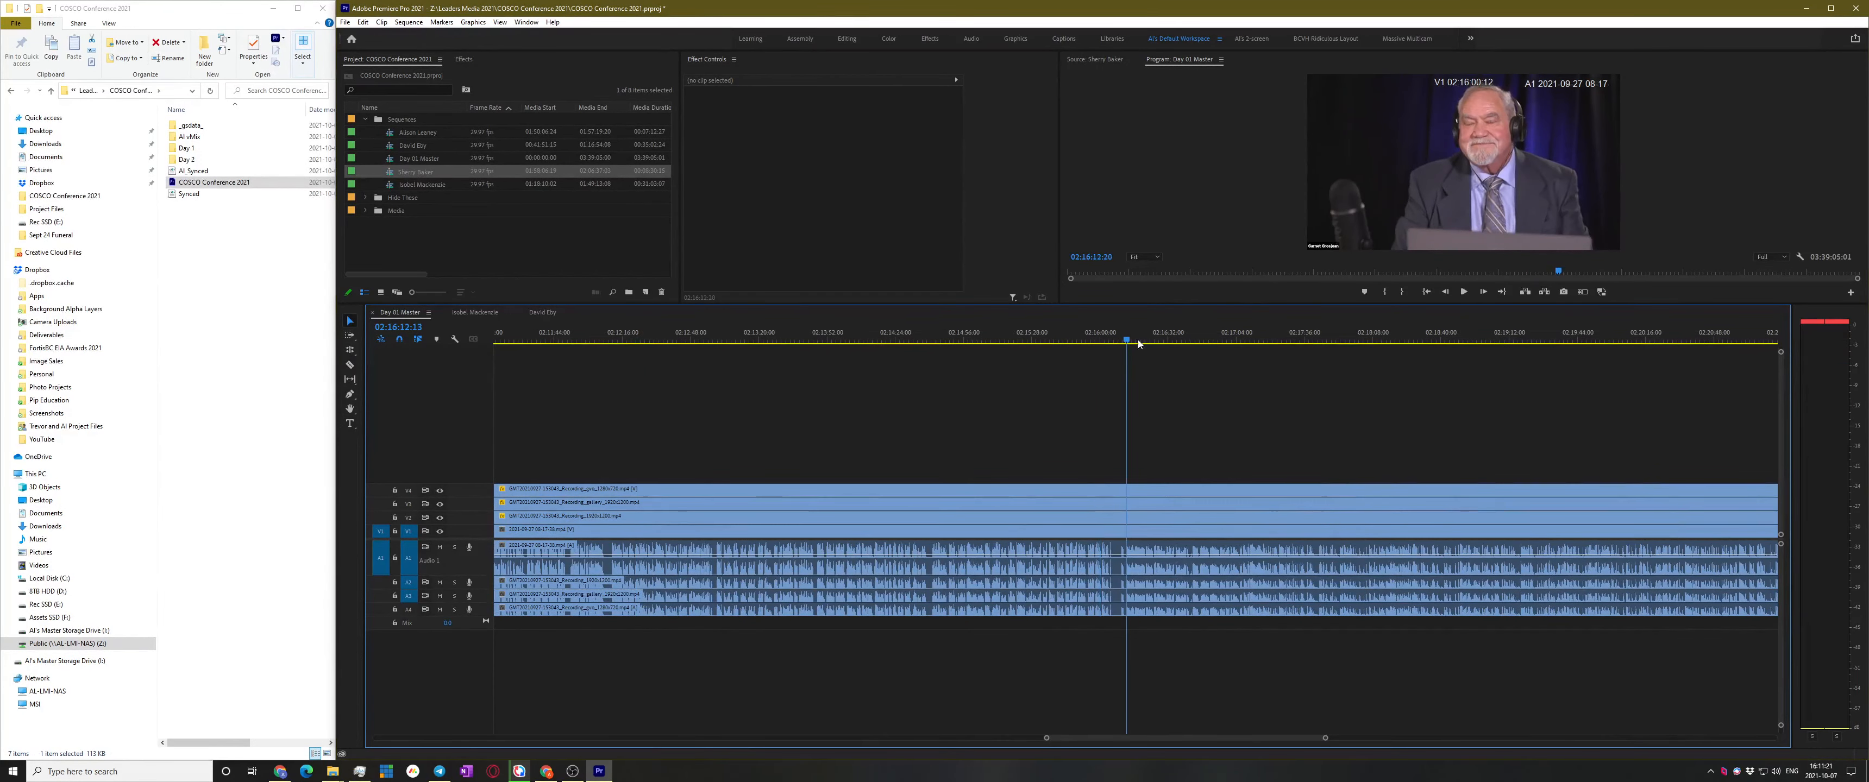
key("space")
scroll(1133, 503, "up", 4)
scroll(1112, 519, "up", 3)
key("space")
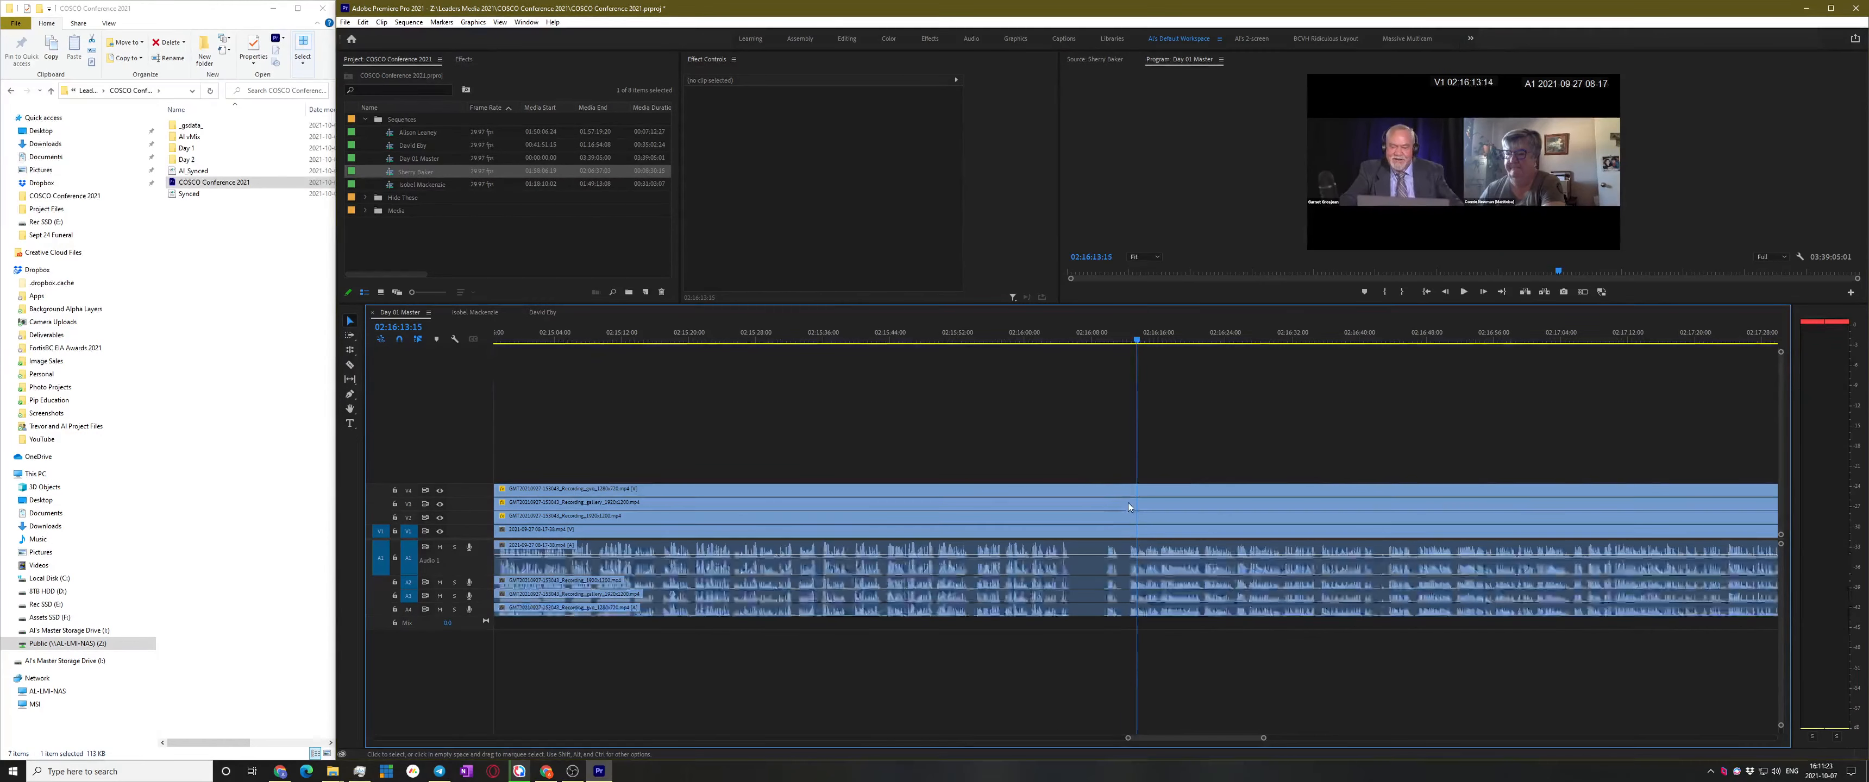
left_click(1045, 335)
key("space")
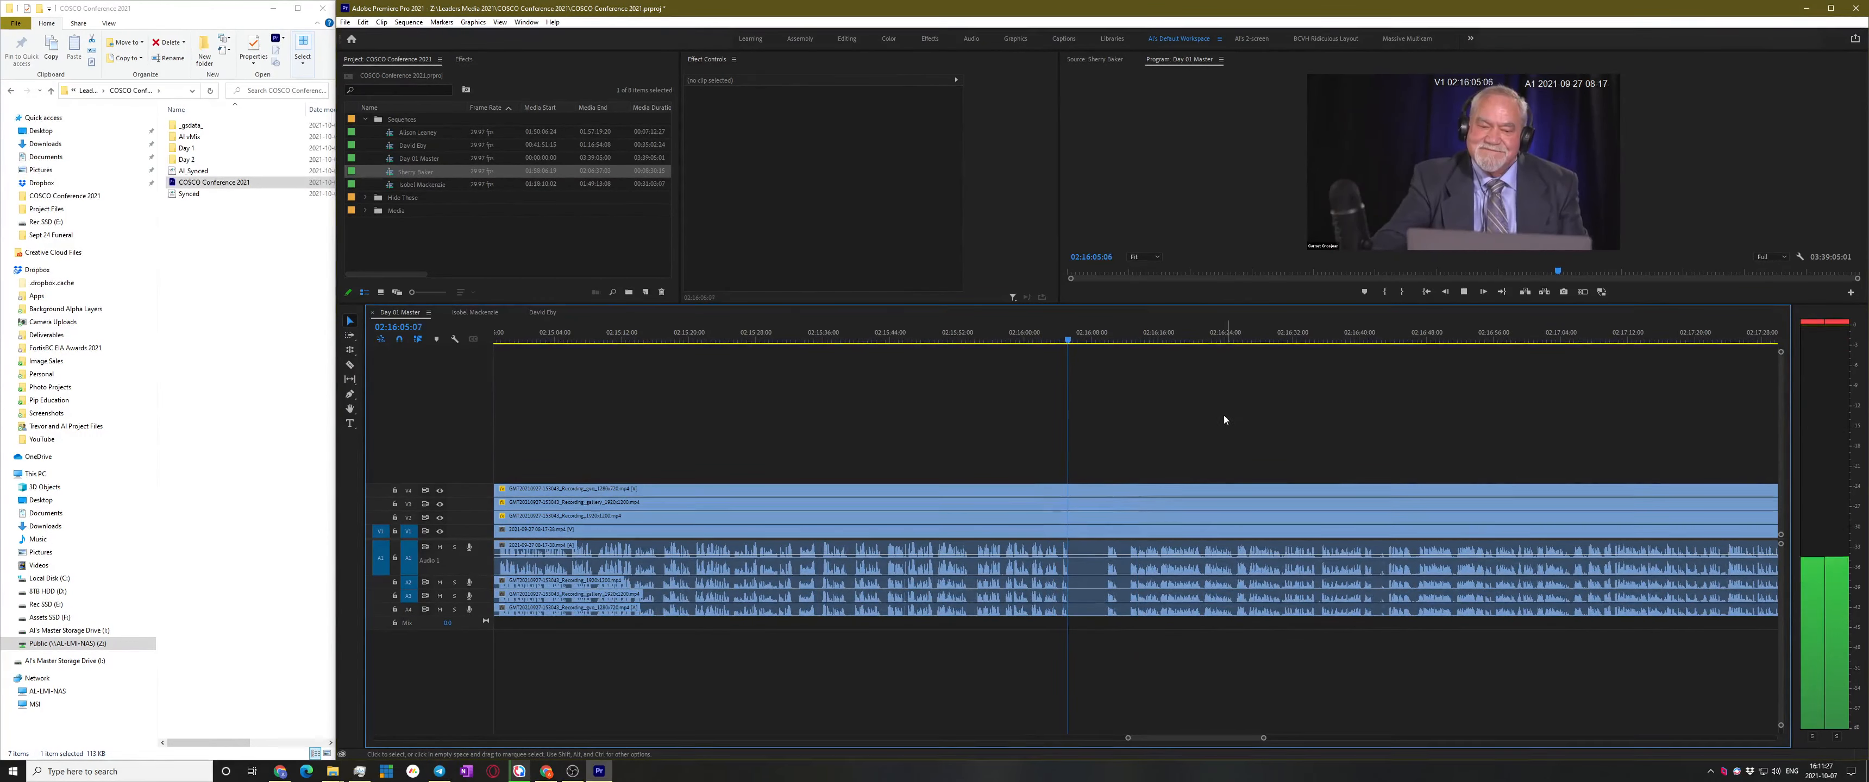
scroll(1201, 406, "down", 3)
left_click(1062, 339)
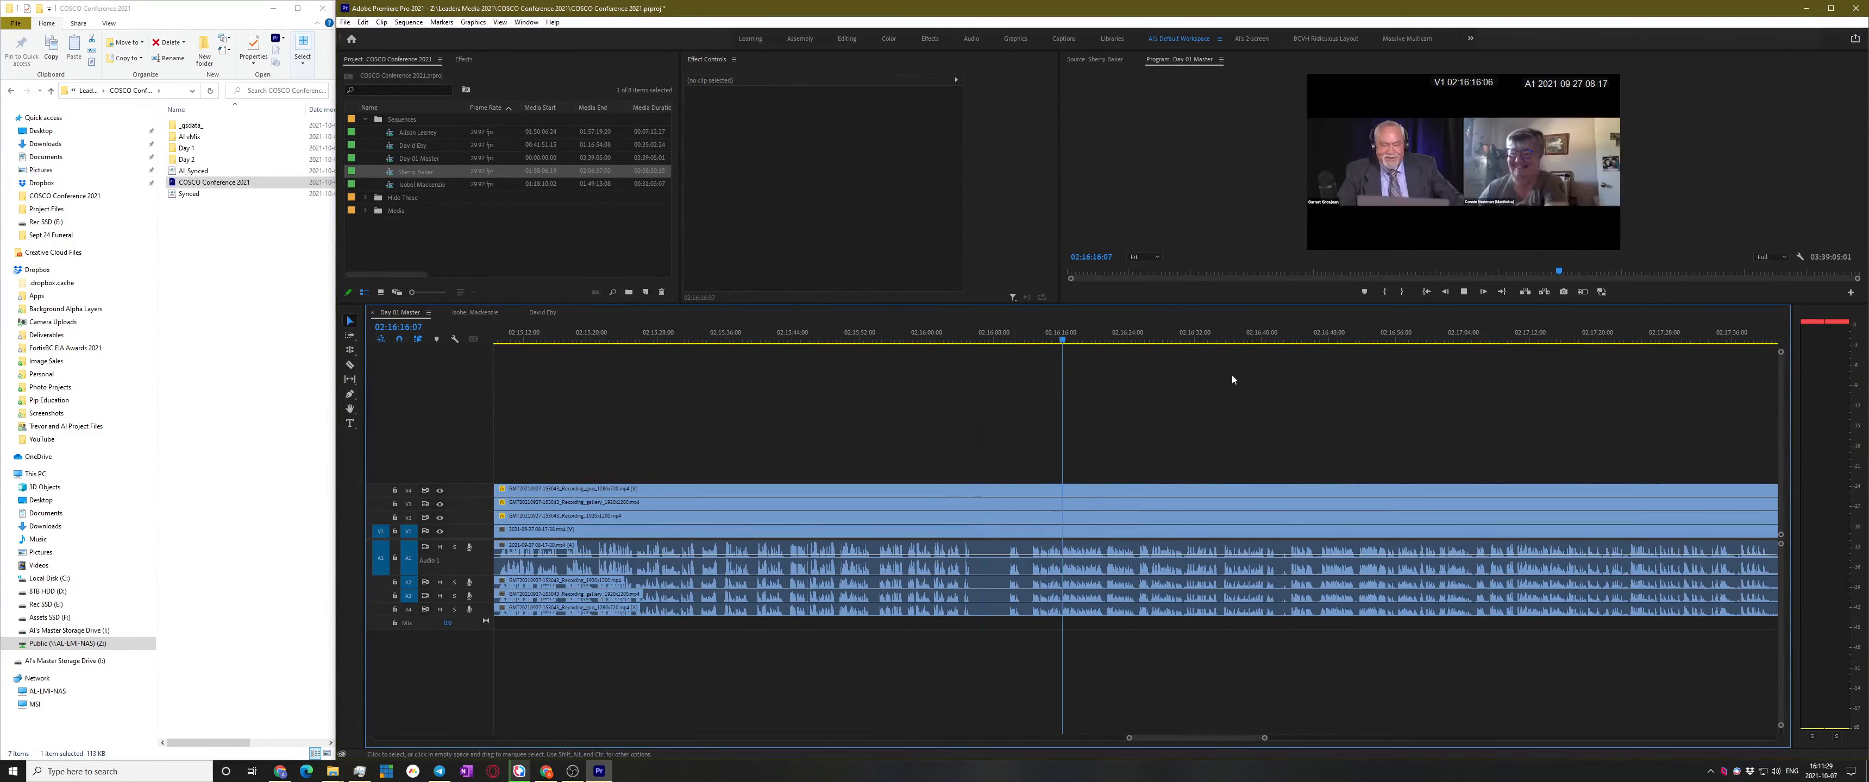
key("space")
scroll(1189, 406, "down", 3)
Check playback from 02:16:43 back through 02:16:30 to 02:16:01
left_click(1175, 339)
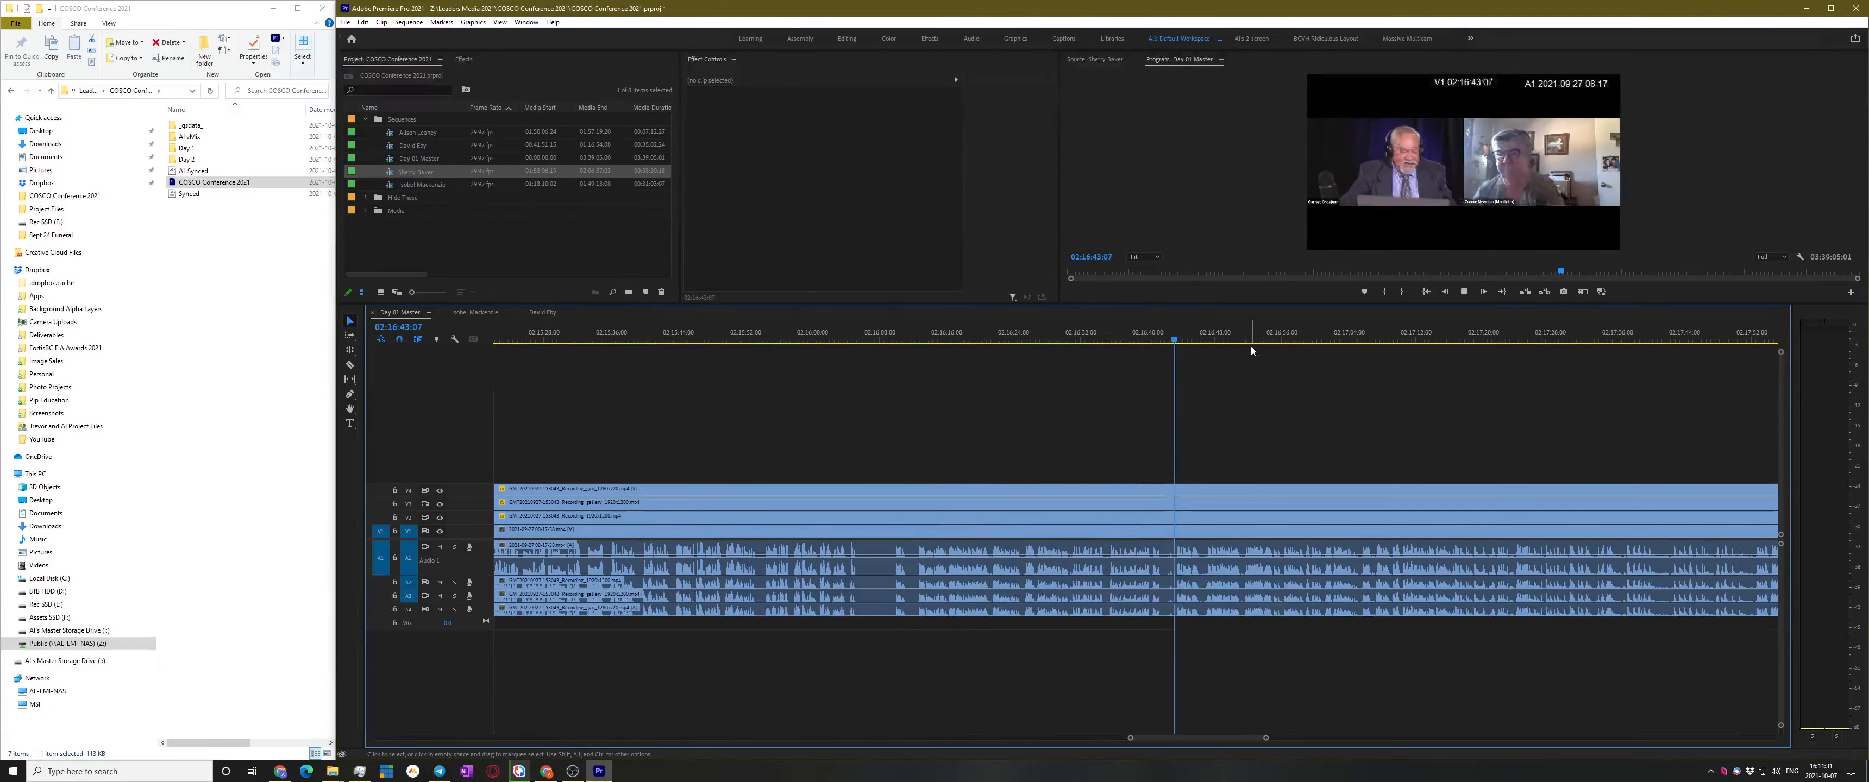
key("space")
left_click(1102, 339)
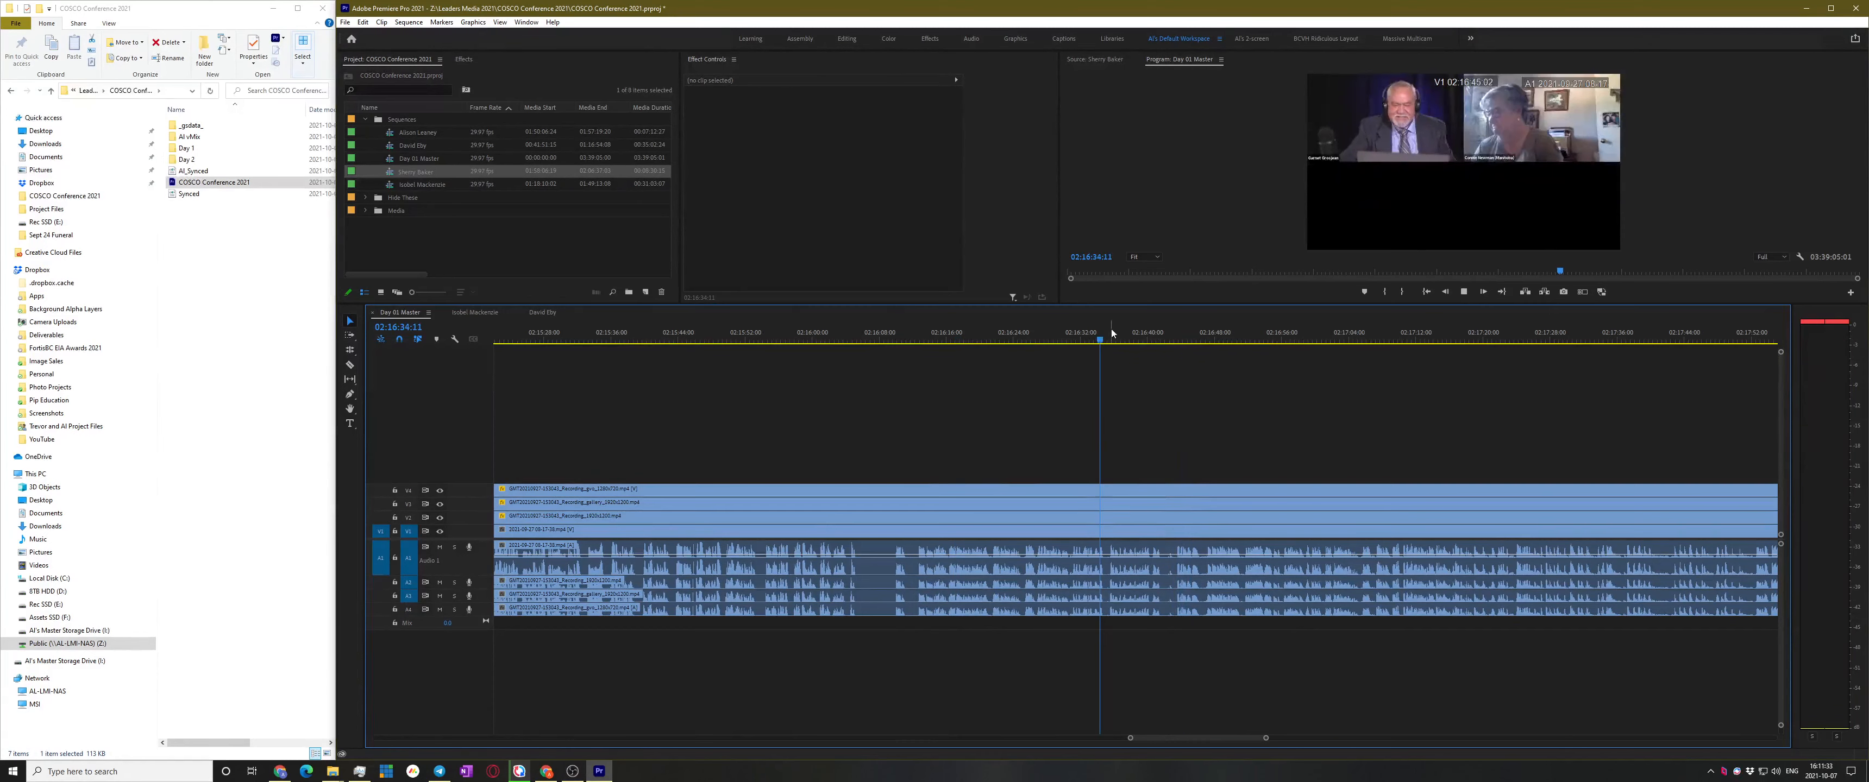
left_click(1064, 339)
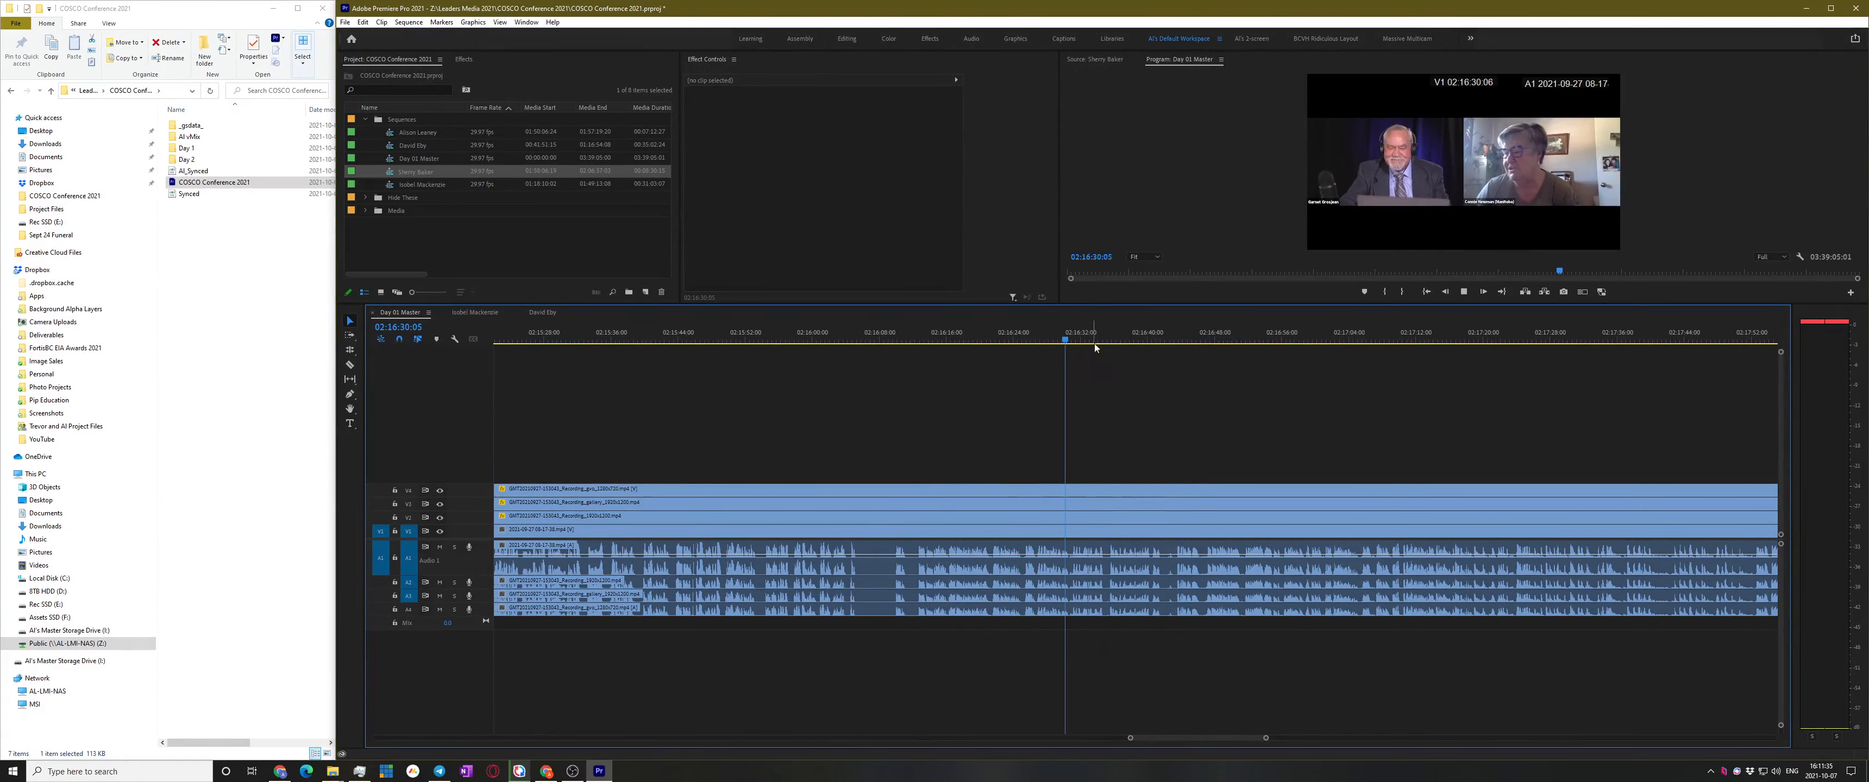
key("space")
left_click(1023, 339)
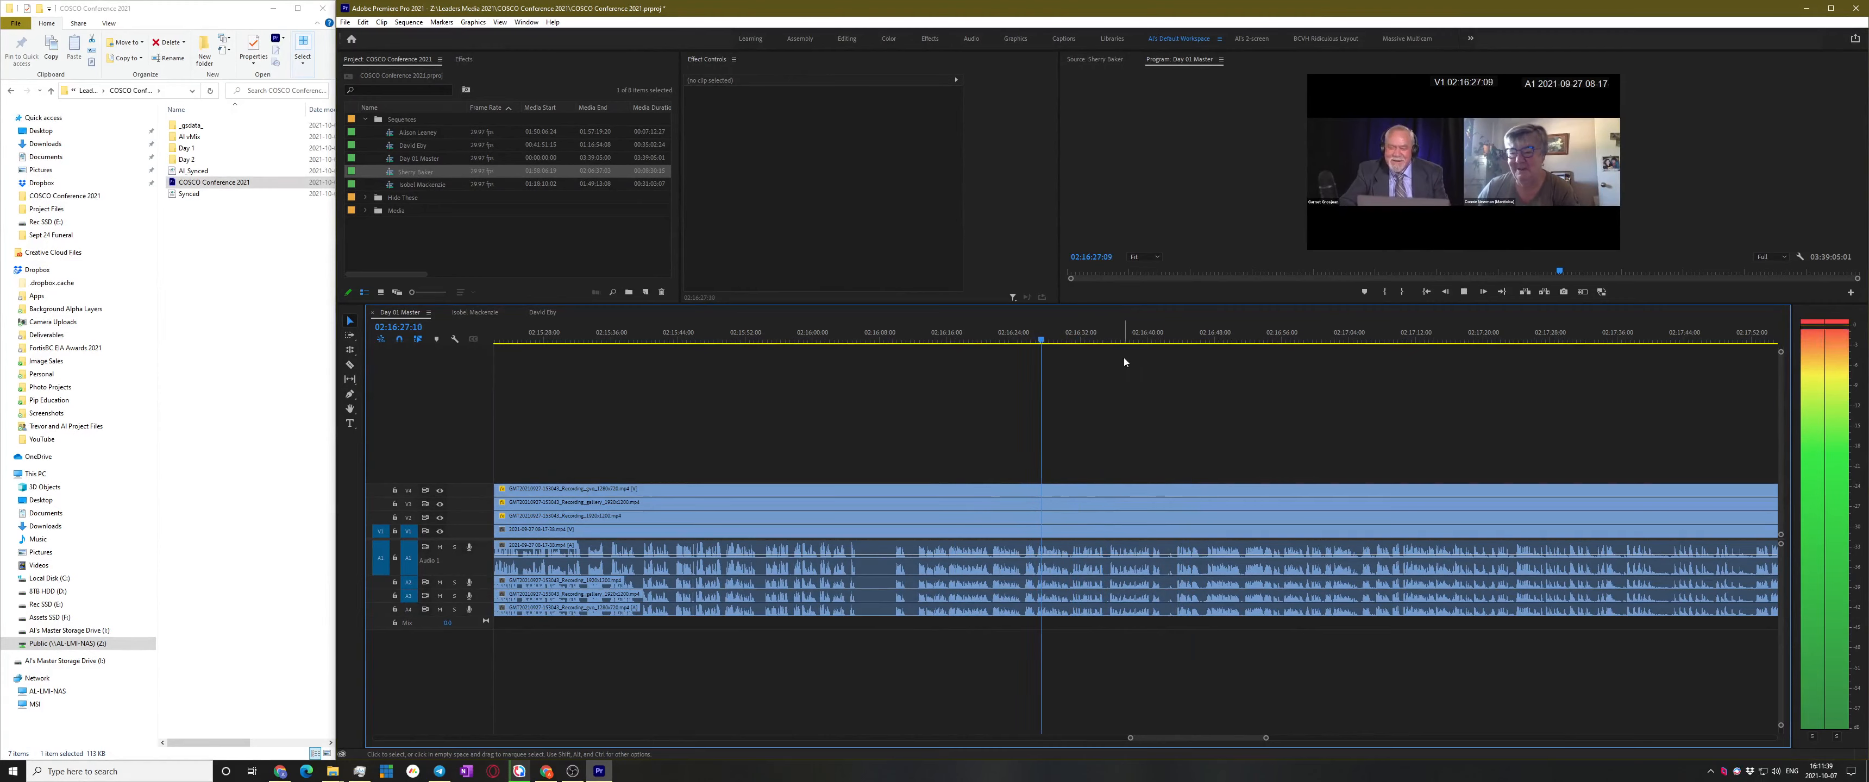
left_click(825, 339)
key("space")
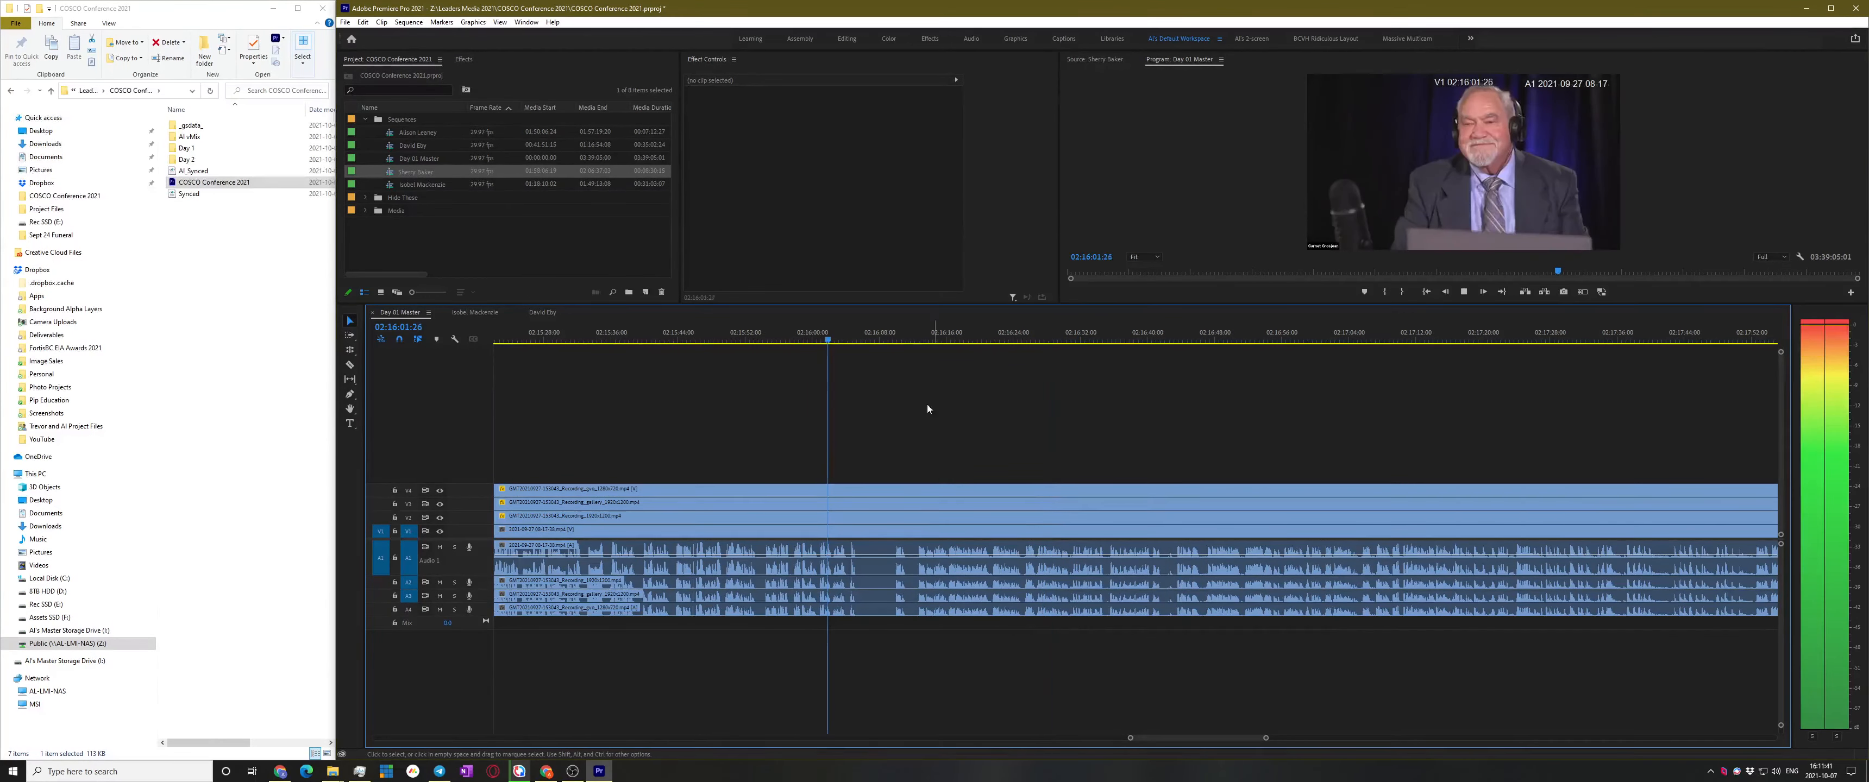
Stop at 02:16:08 and add an edit to all tracks there
key("equal")
key("equal")
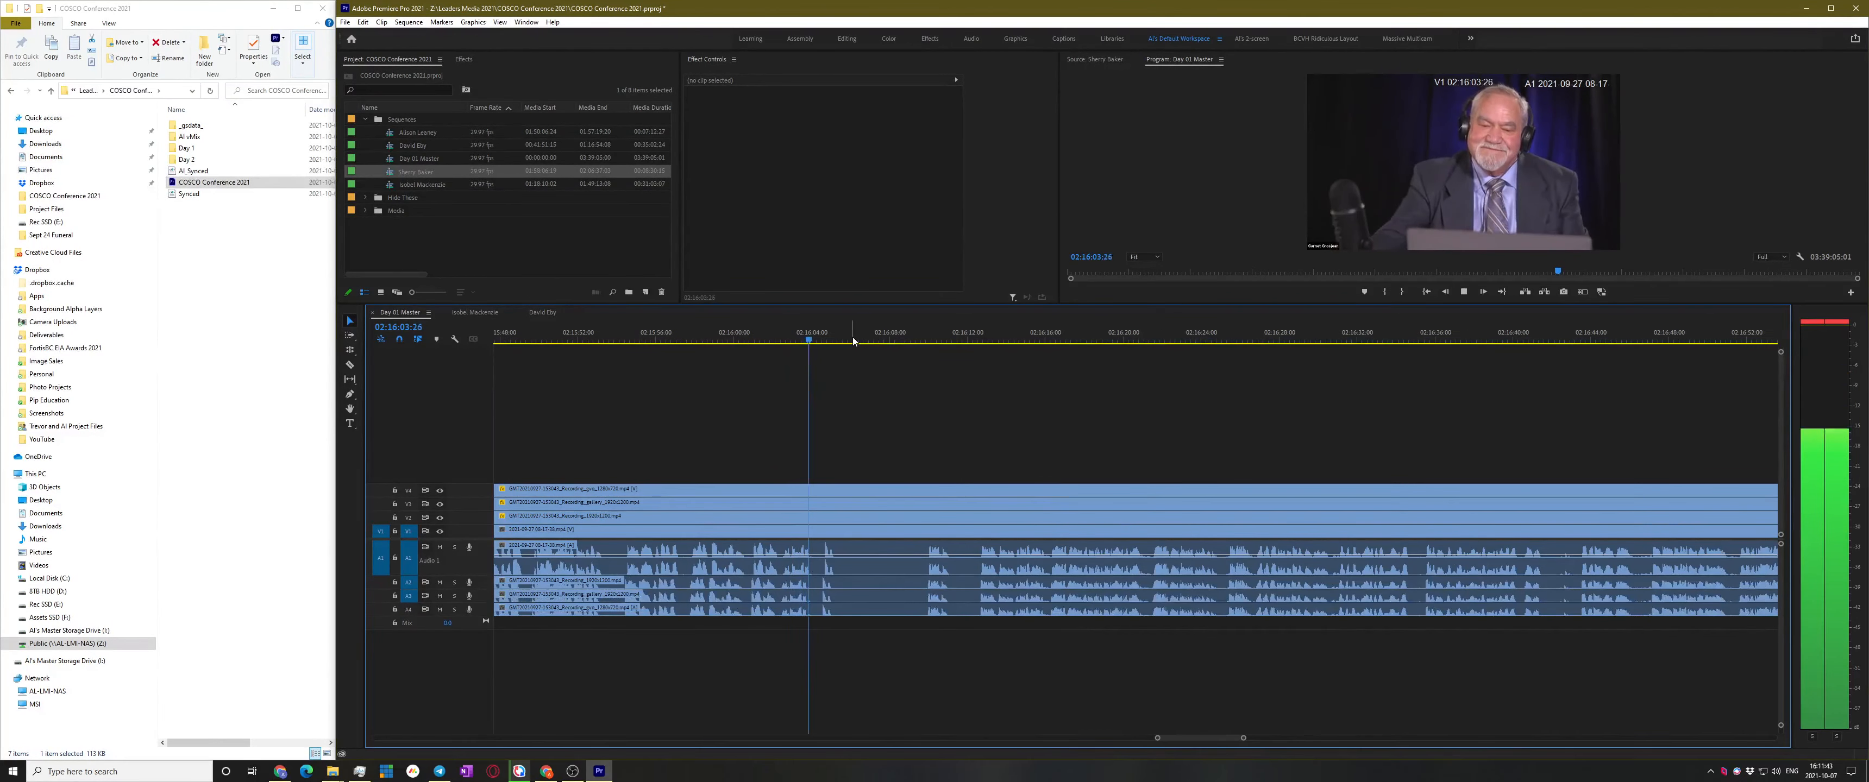
left_click(891, 339)
key("space")
key("ctrl+shift+k")
Turn the clips before the 02:16:08 cut into a subsequence renamed with the speaker's name
left_click_drag(861, 462, 889, 656)
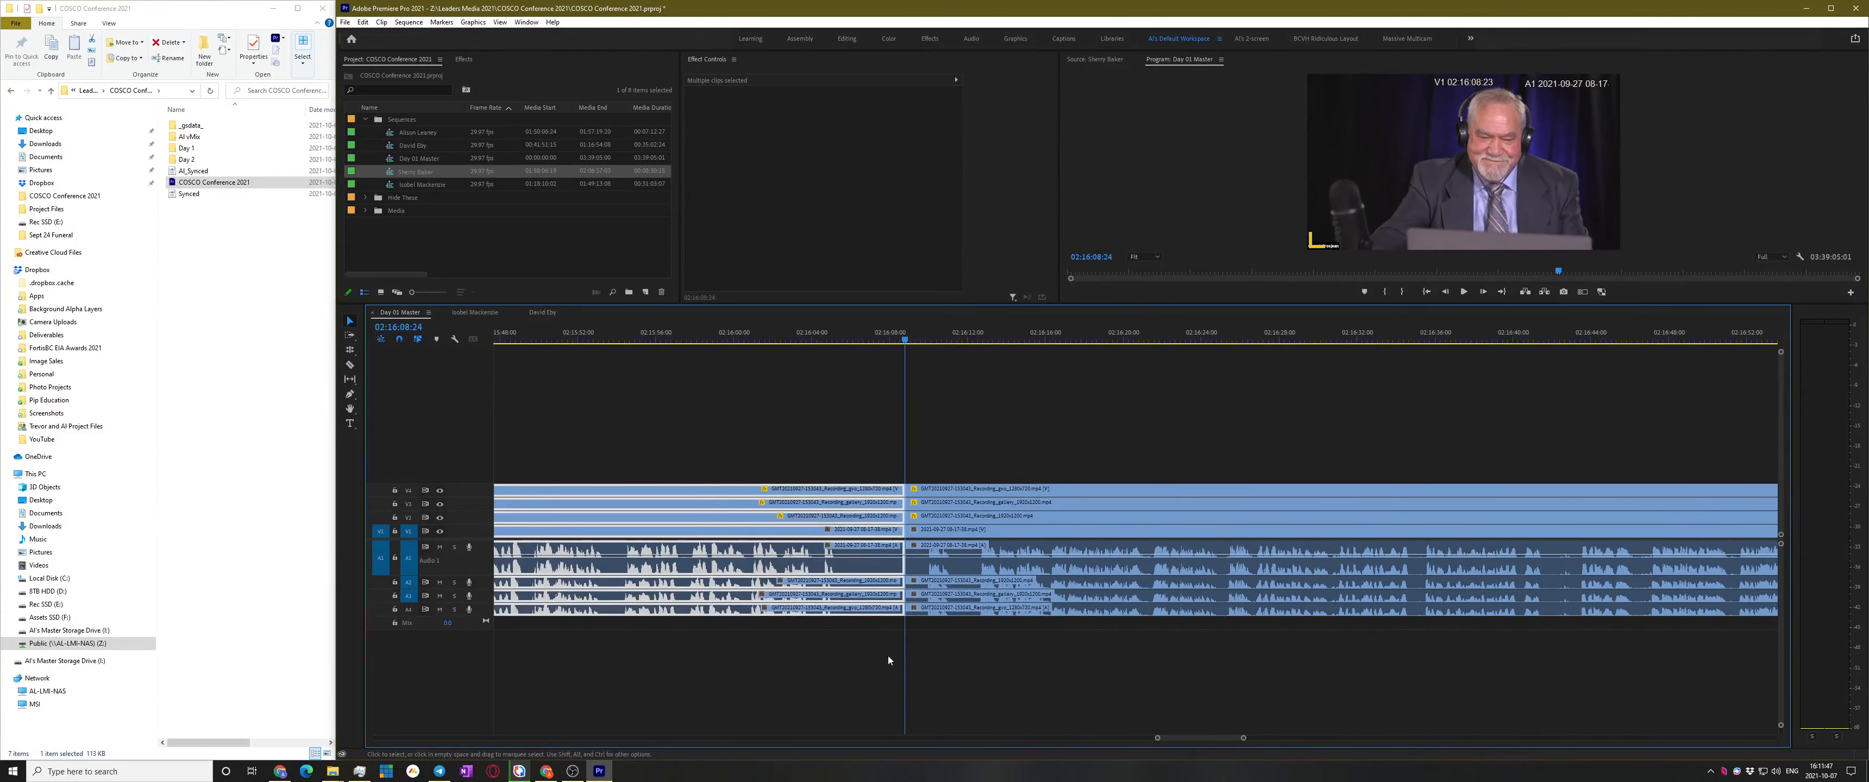
key("minus")
key("minus")
right_click(891, 521)
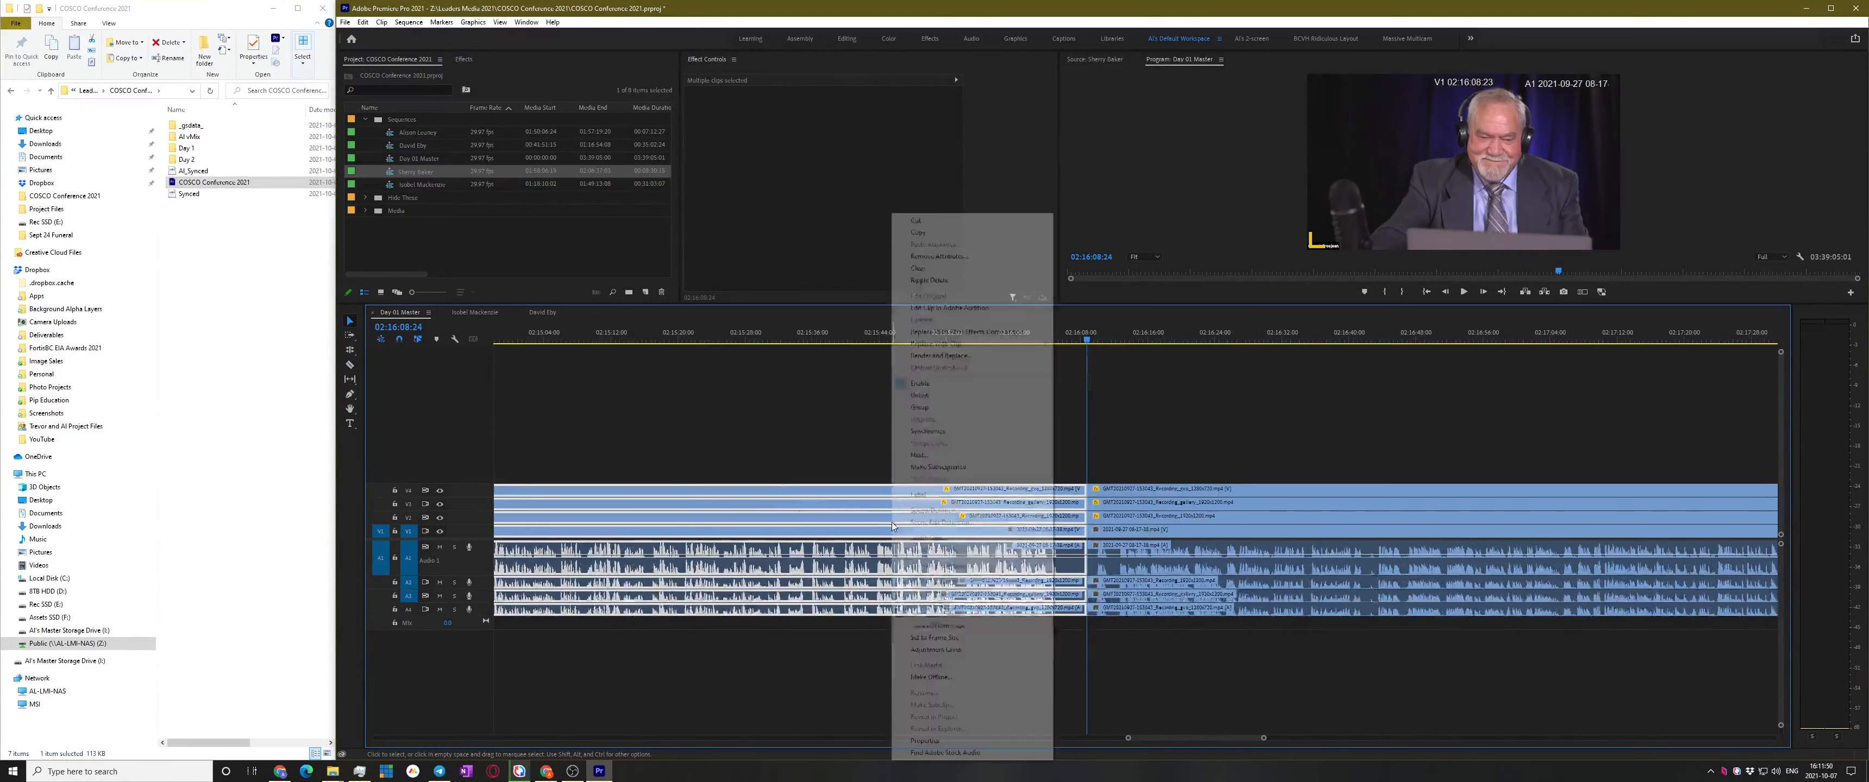
left_click(939, 466)
left_click(428, 170)
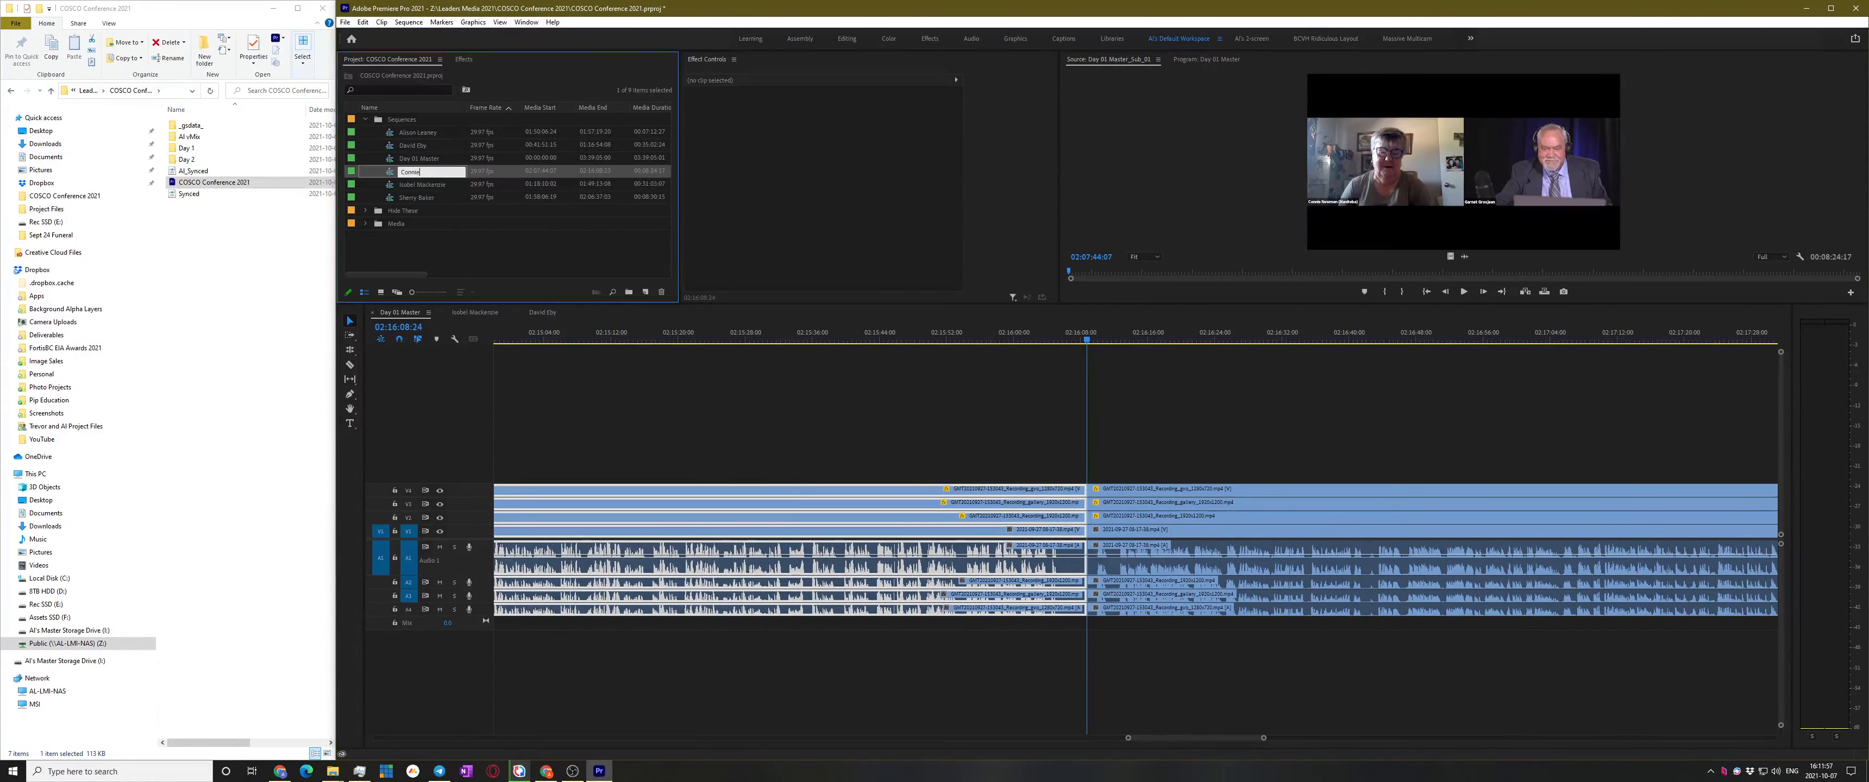
key("Return")
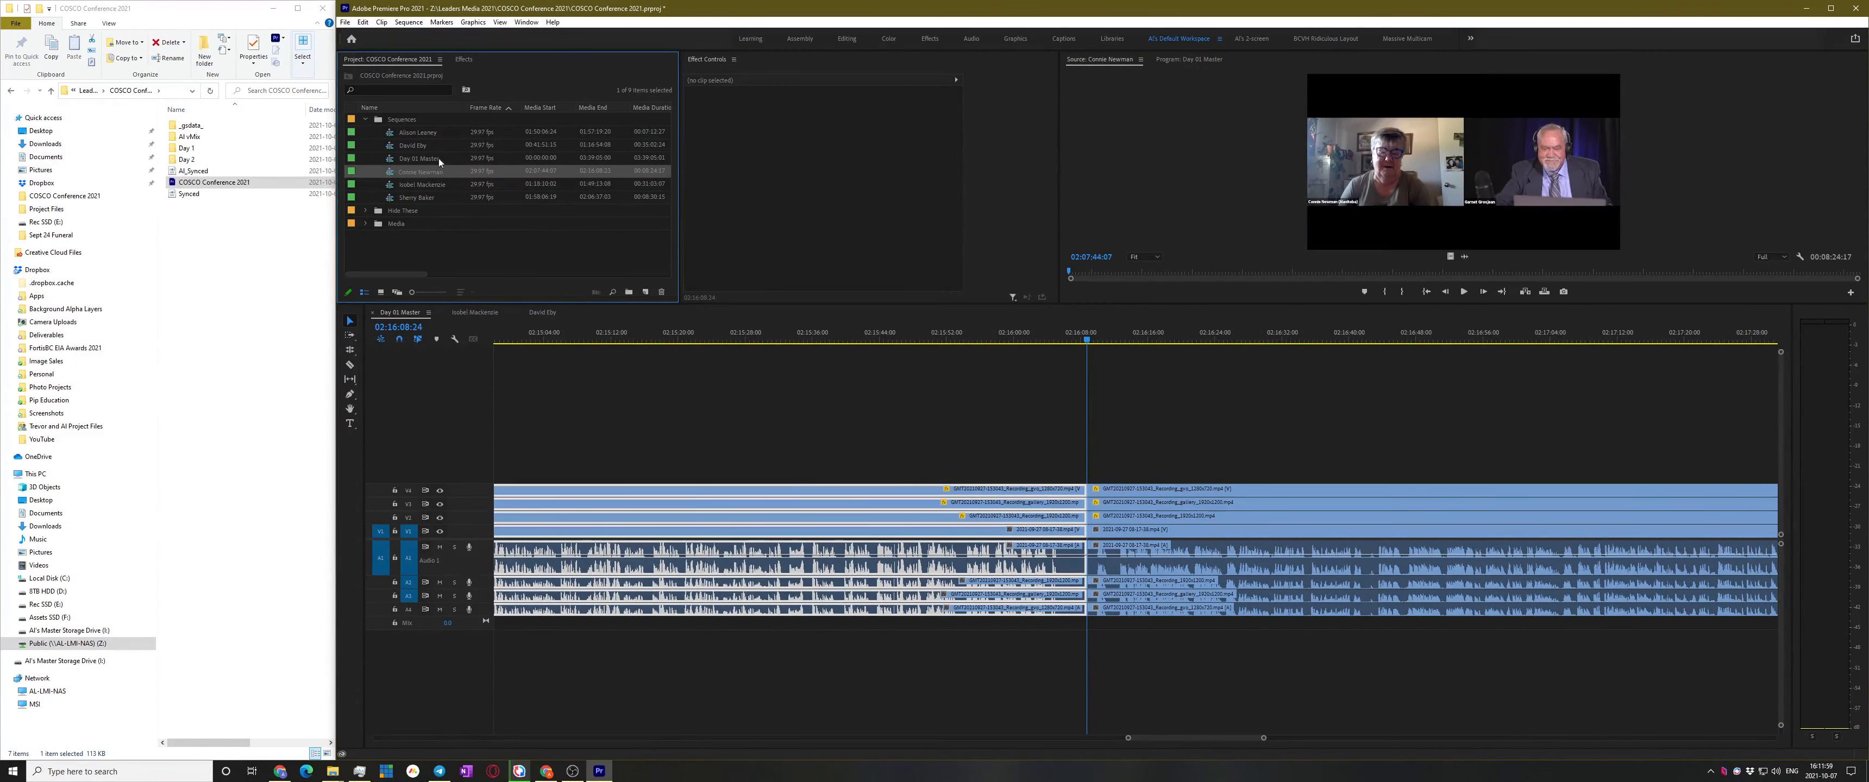
left_click(1154, 398)
scroll(958, 508, "down", 7)
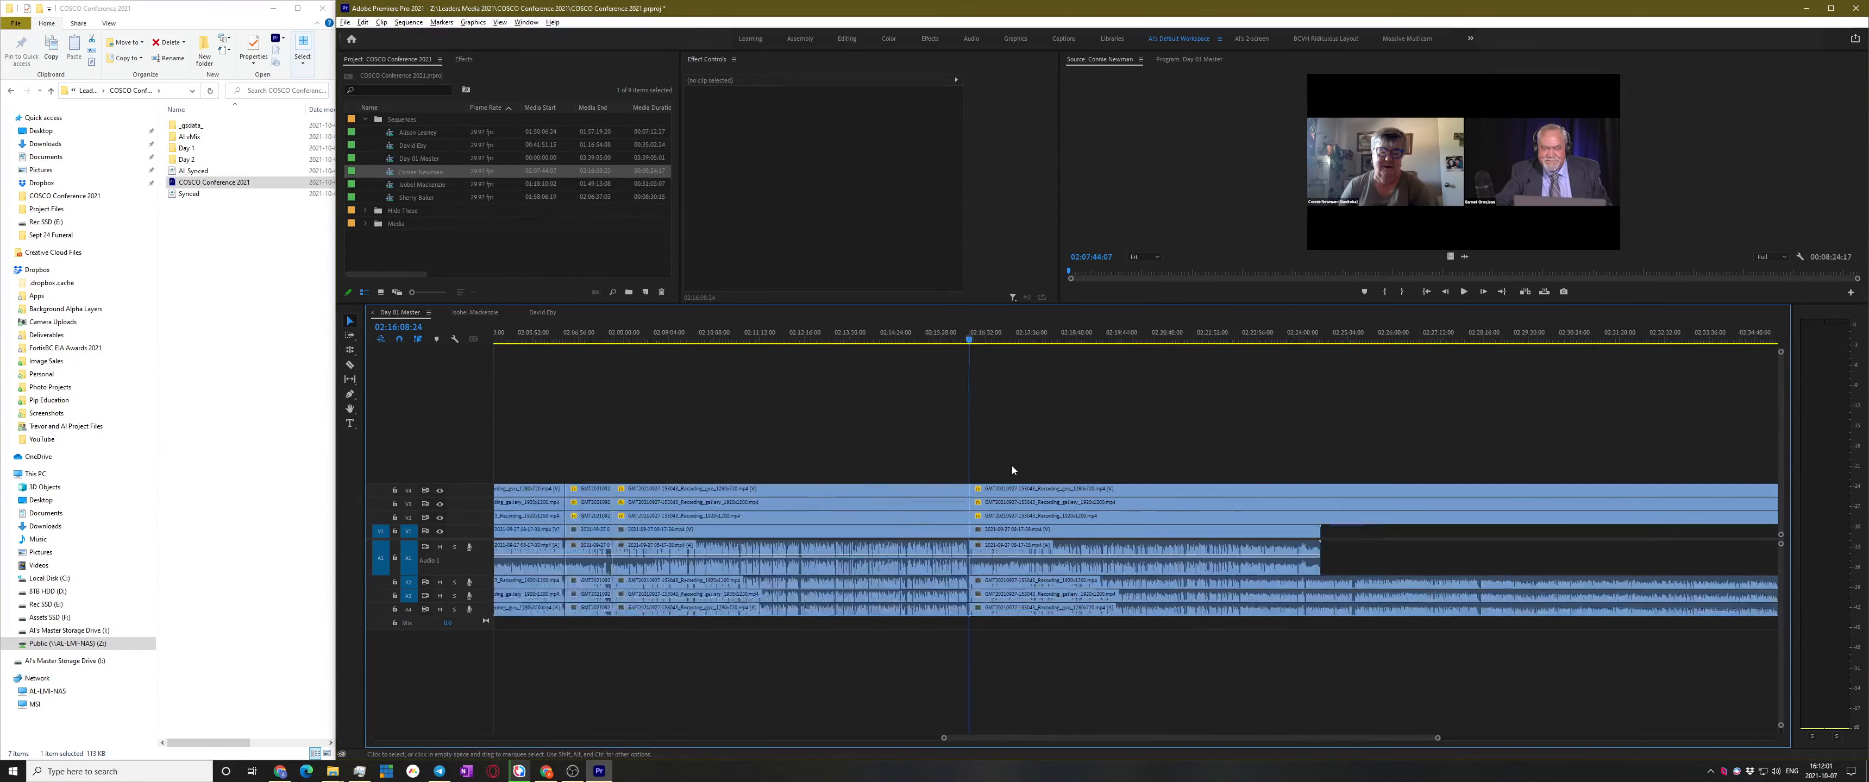
left_click_drag(1174, 337, 1403, 327)
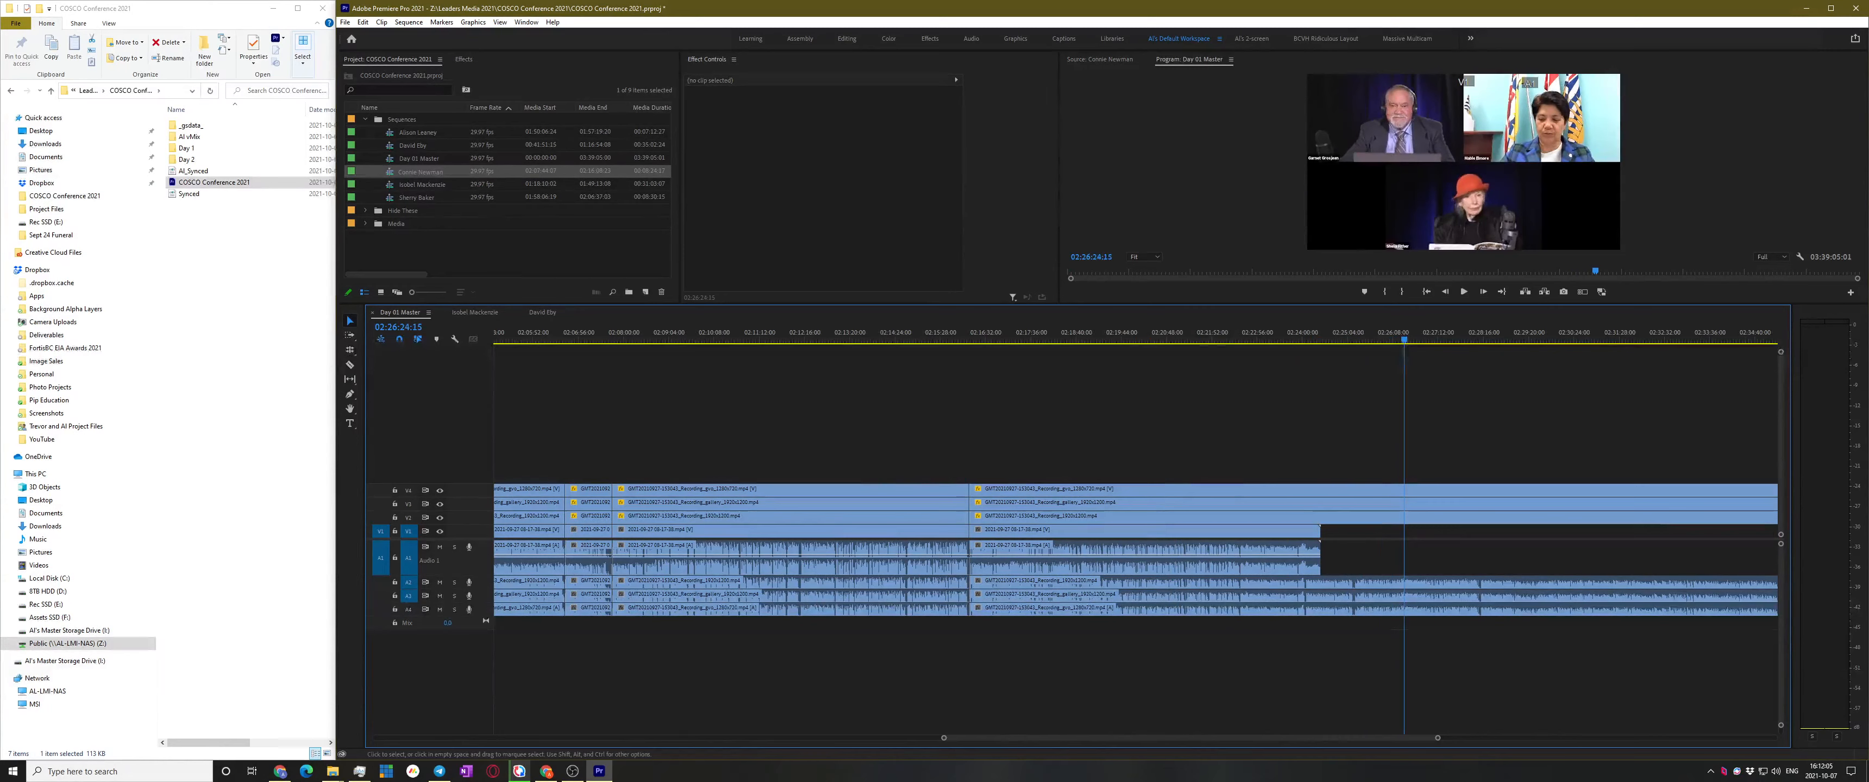
left_click(1196, 538)
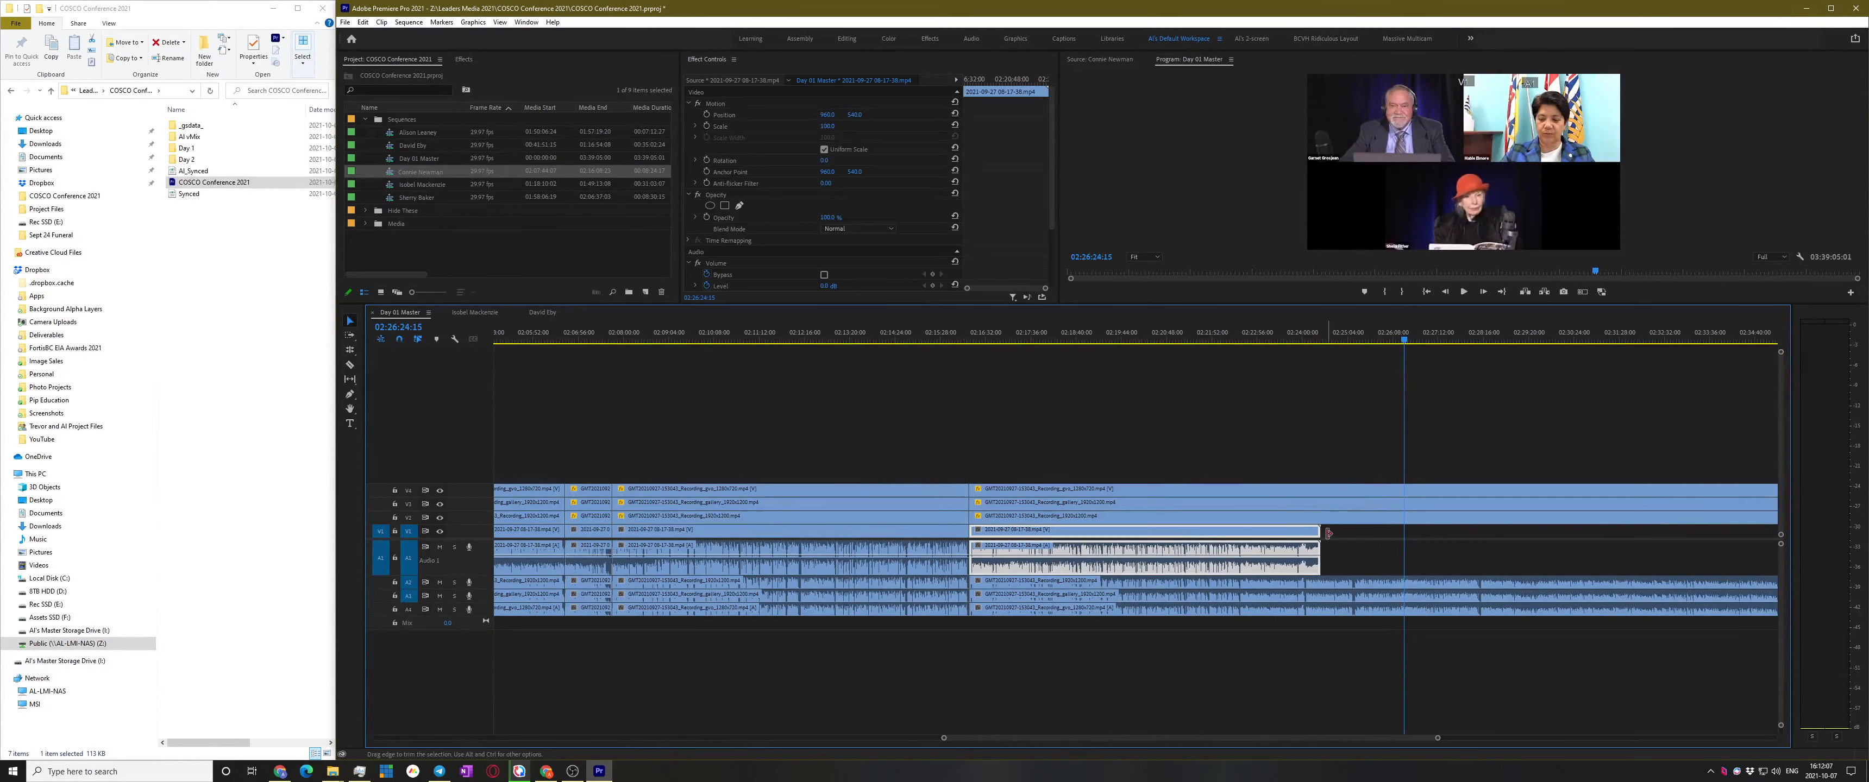
left_click(1190, 484)
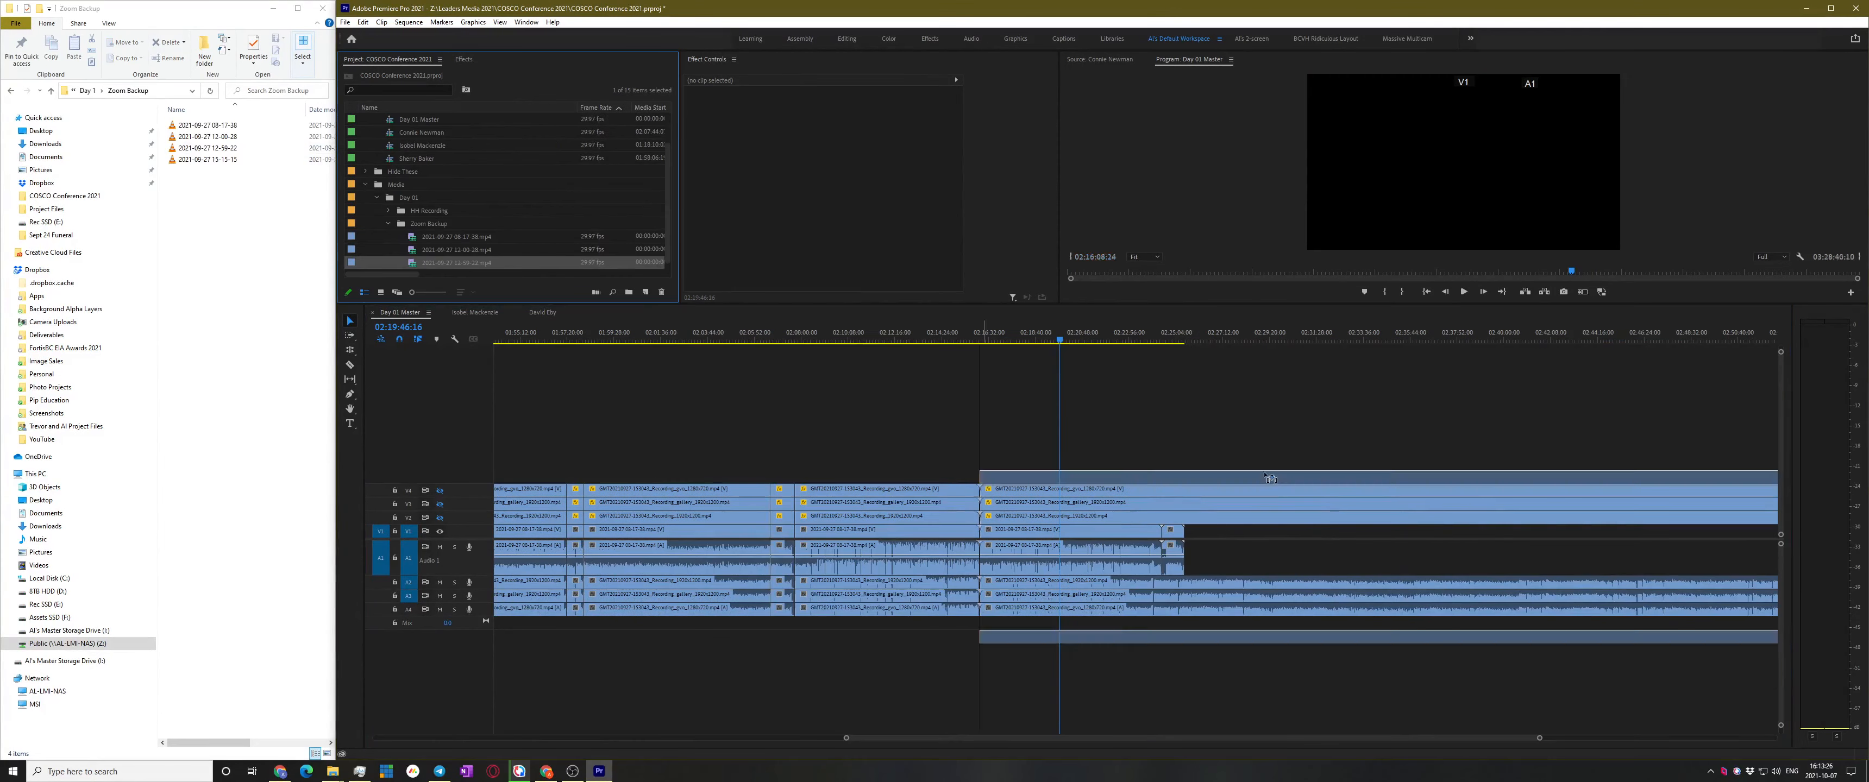
left_click_drag(969, 637, 1181, 550)
scroll(1152, 566, "down", 4)
scroll(1057, 598, "down", 3)
Select the 12-59-22 clip with the V2 recording clip, open Synchronize, then cancel
left_click(1308, 550)
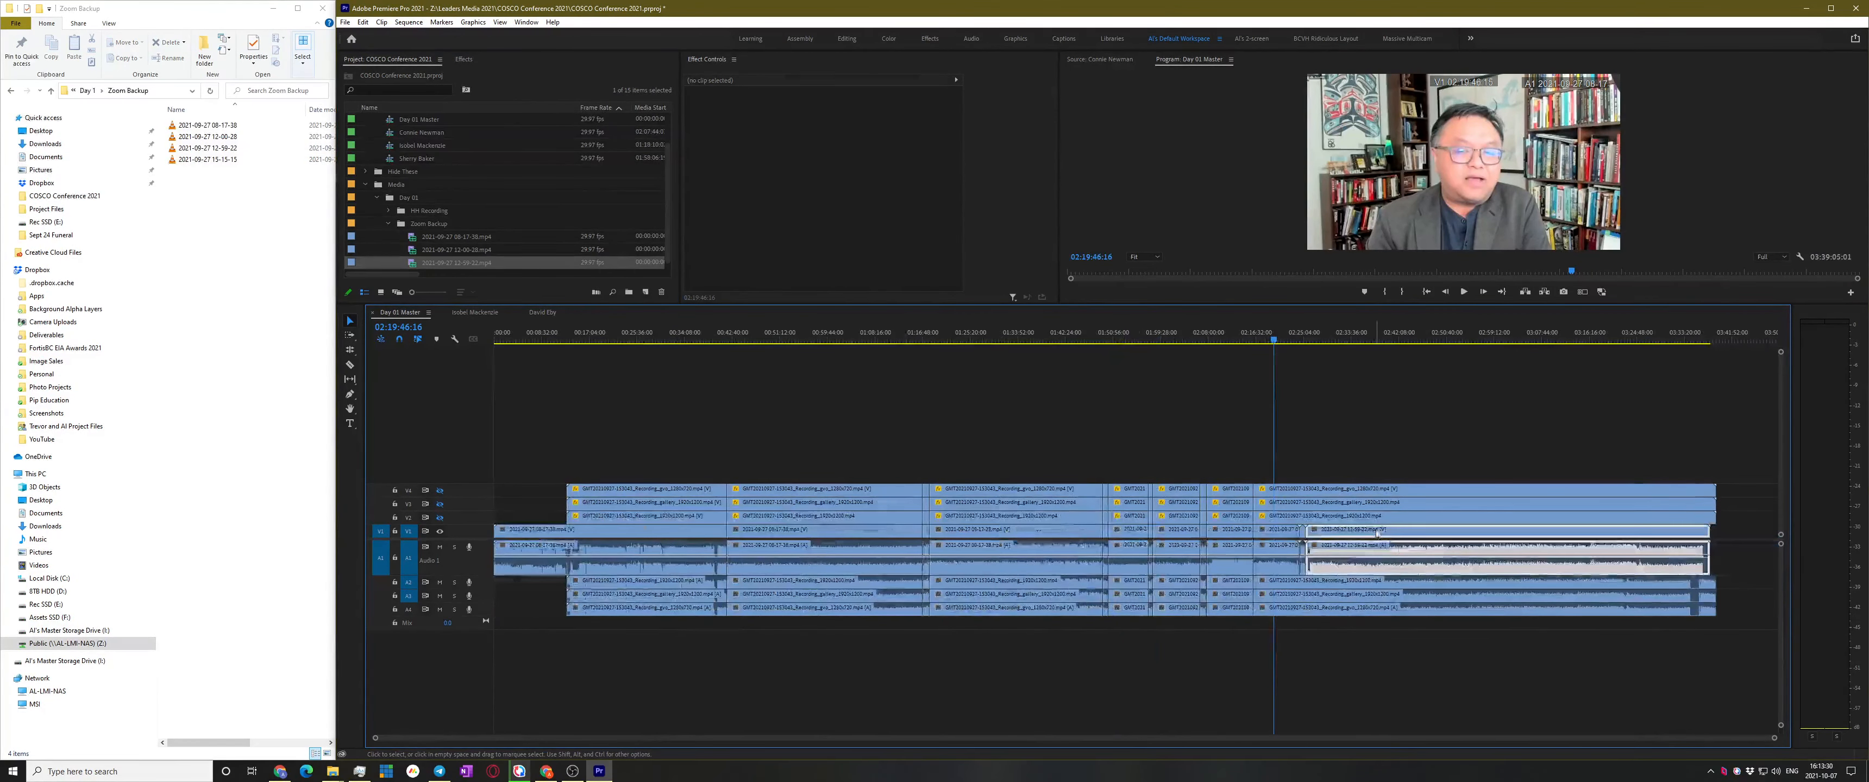
left_click(1553, 584, "shift")
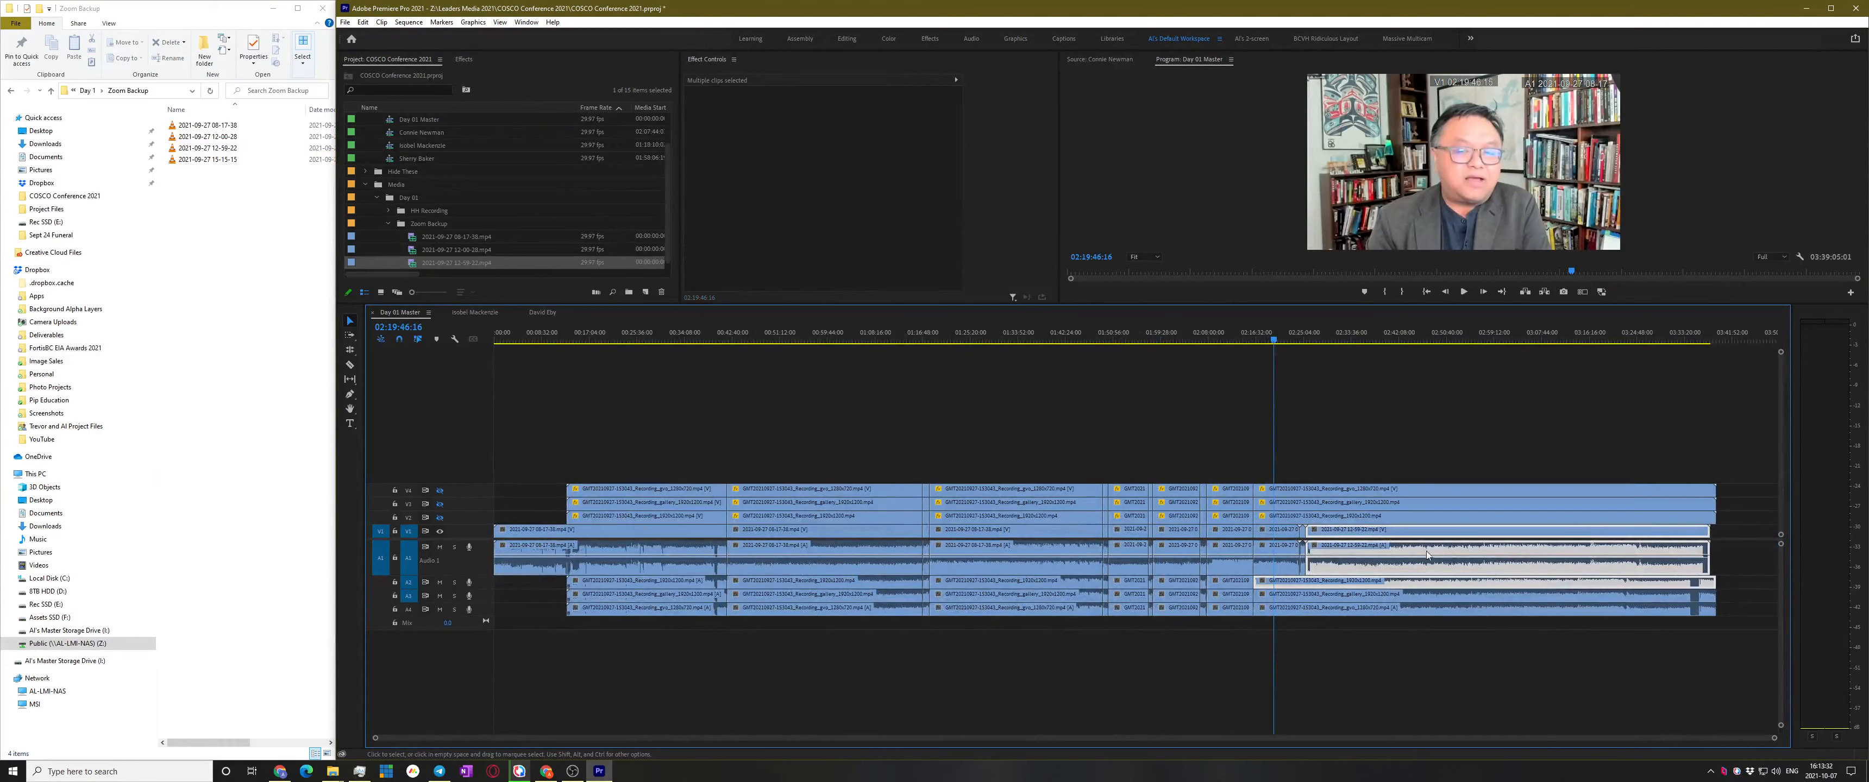
left_click_drag(1304, 537, 1363, 536)
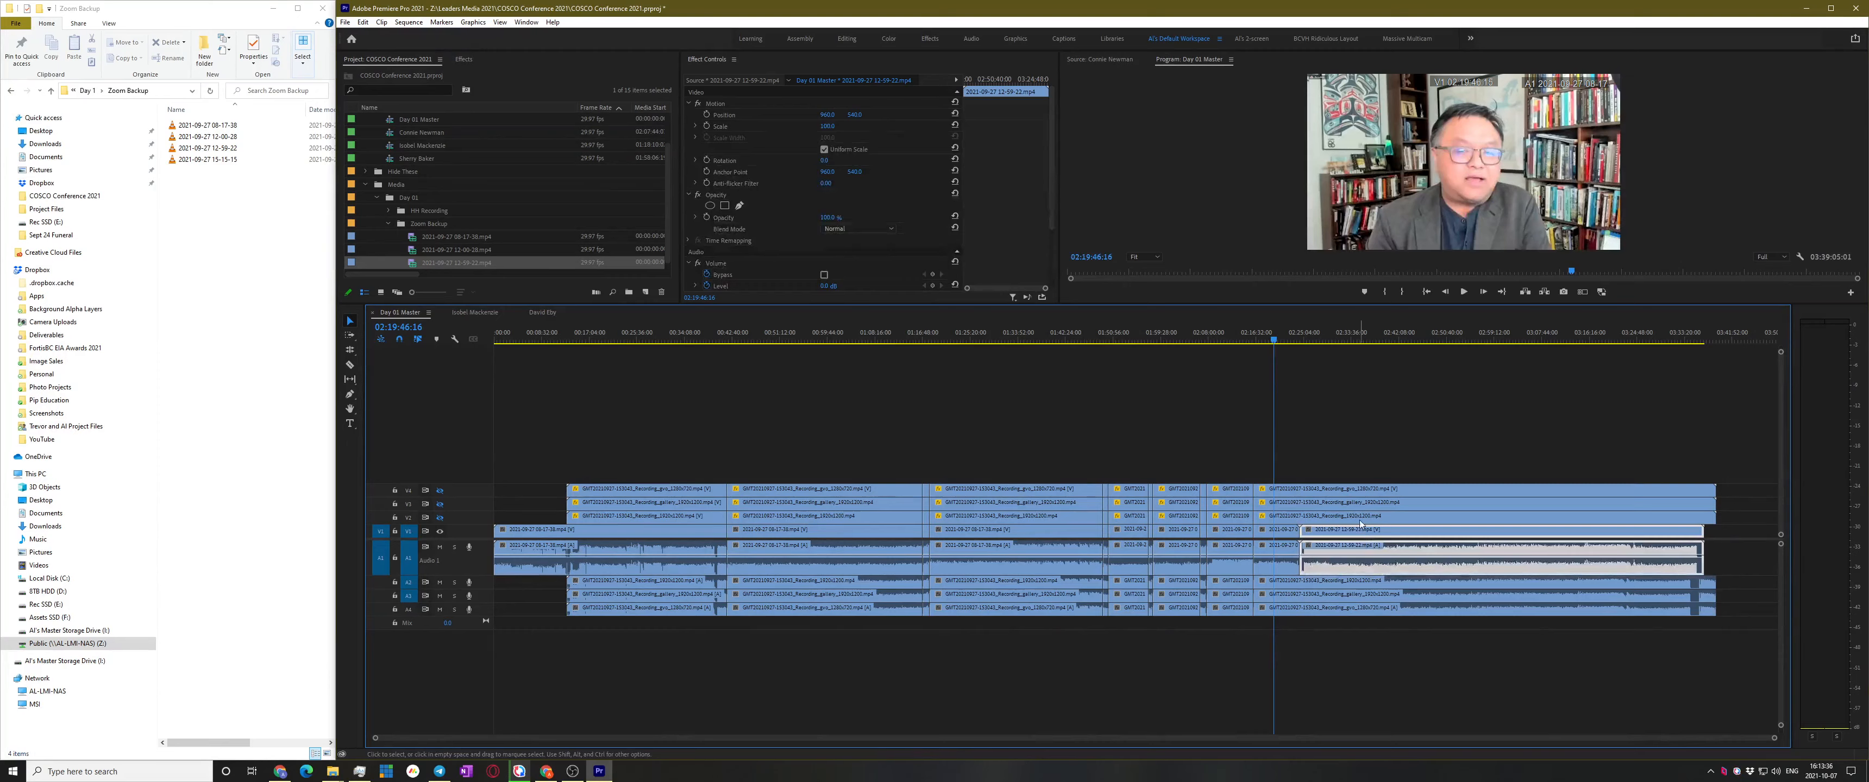
left_click(1360, 519)
left_click(1362, 532, "shift")
right_click(1362, 532)
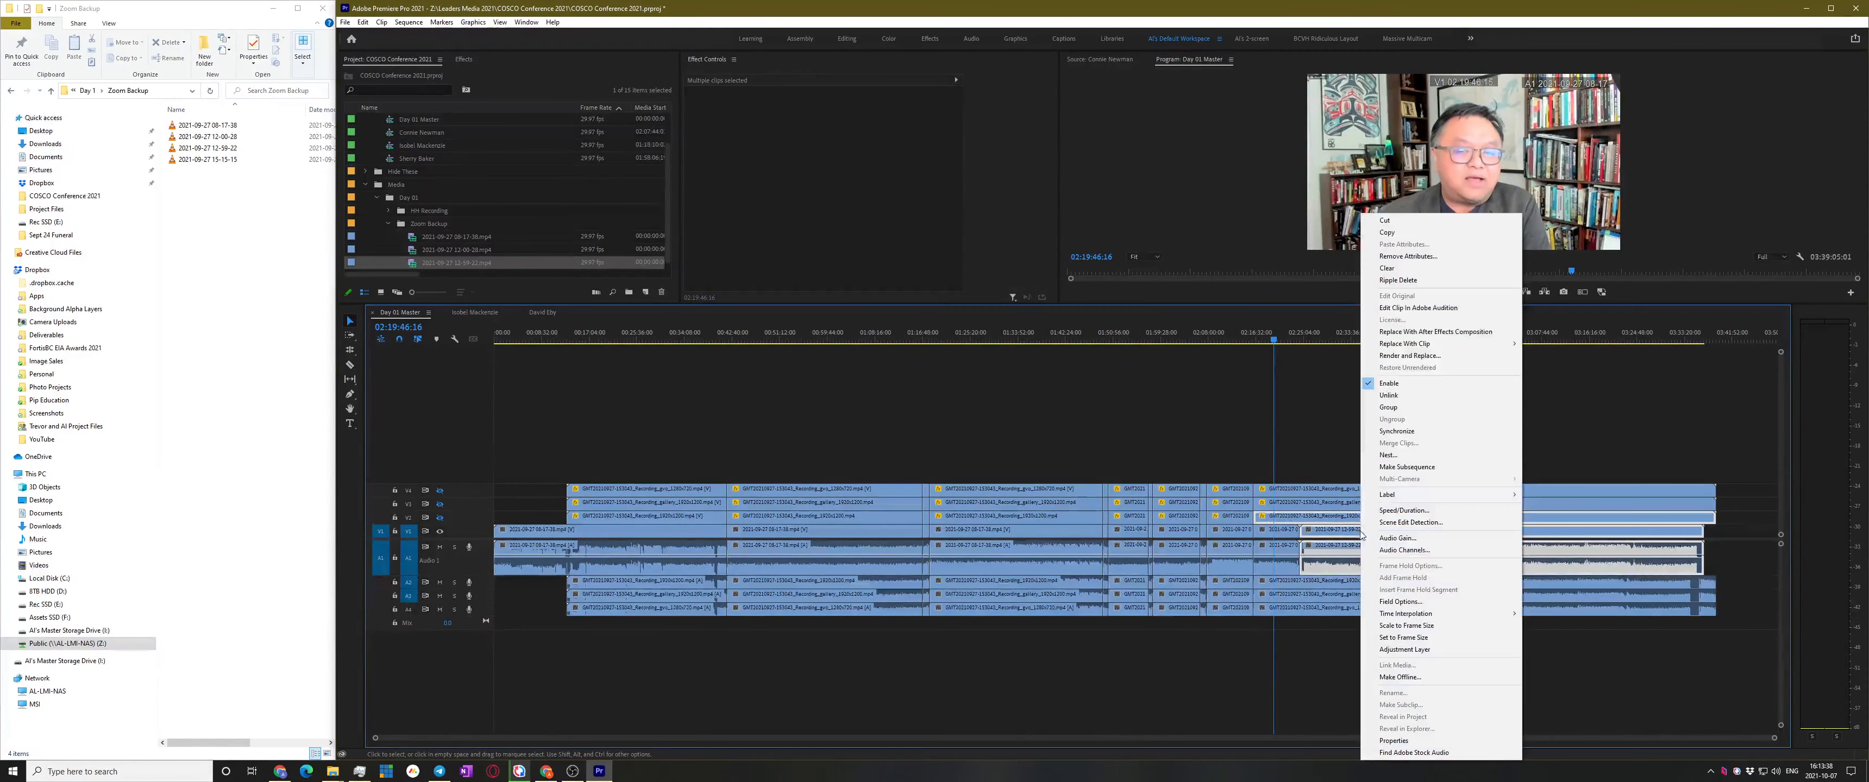
left_click(1417, 431)
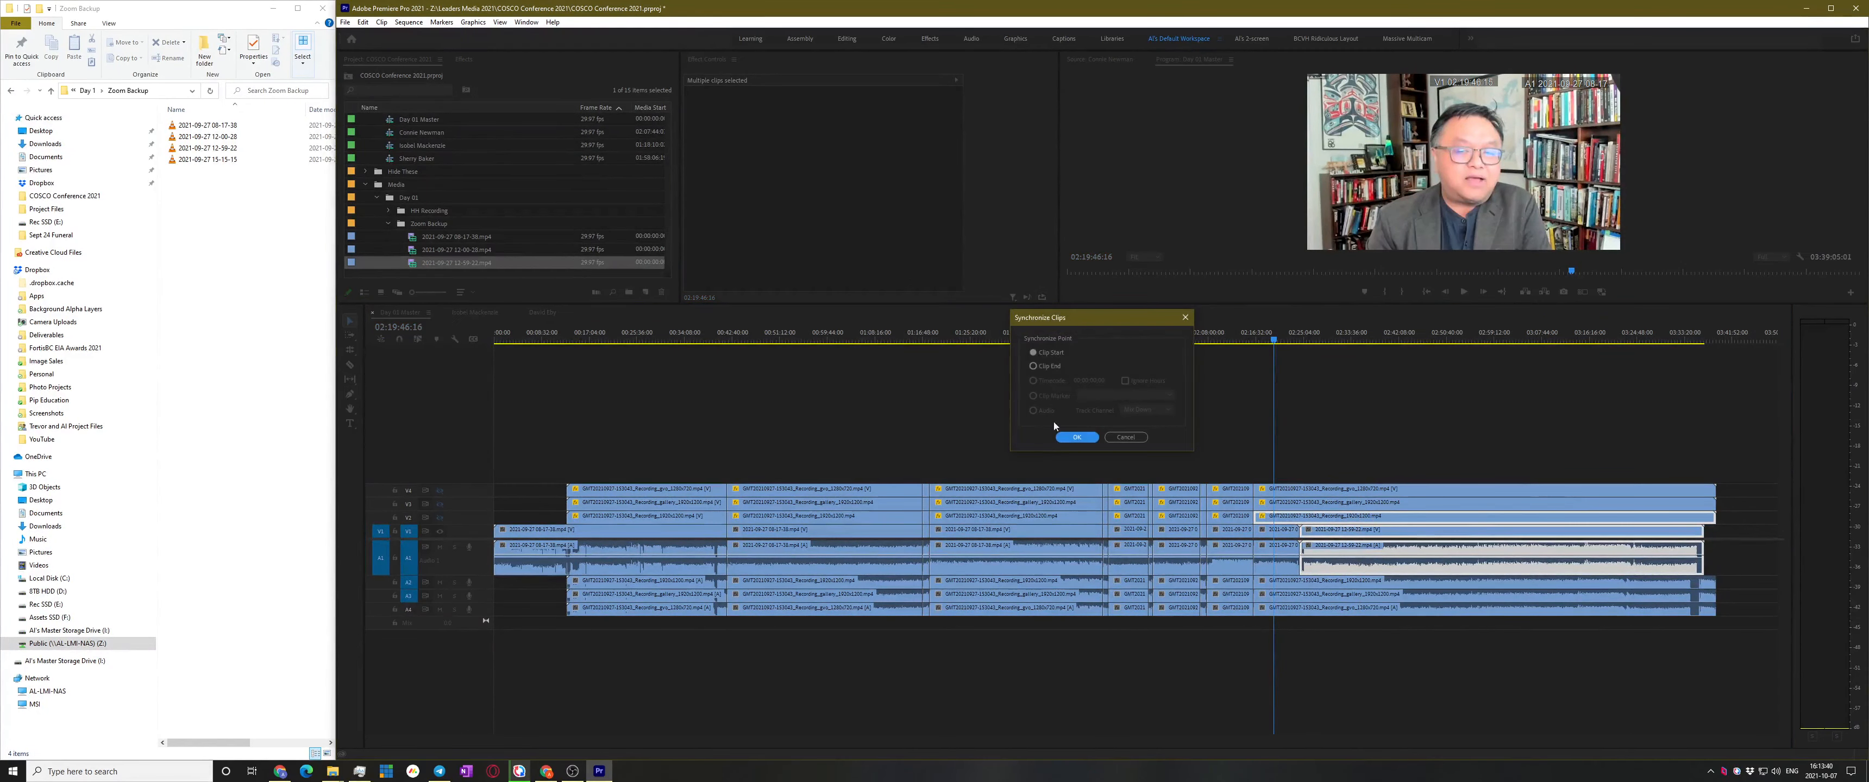
left_click(1136, 437)
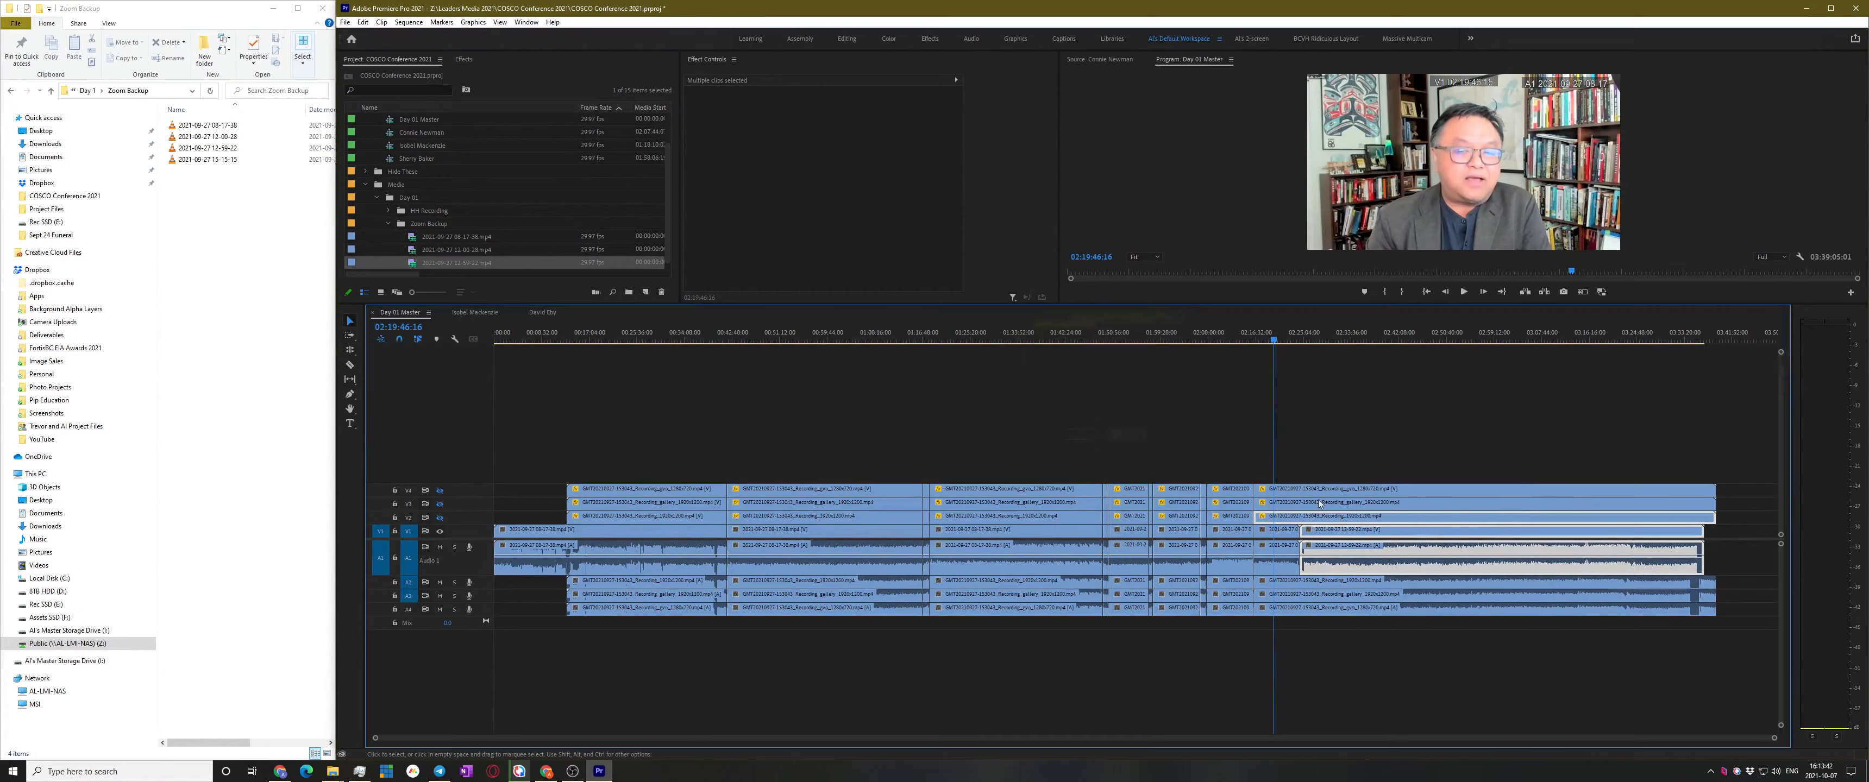
Add the A2 recording audio and synchronize the selected clips by Audio
left_click(1414, 584, "shift")
right_click(1413, 563)
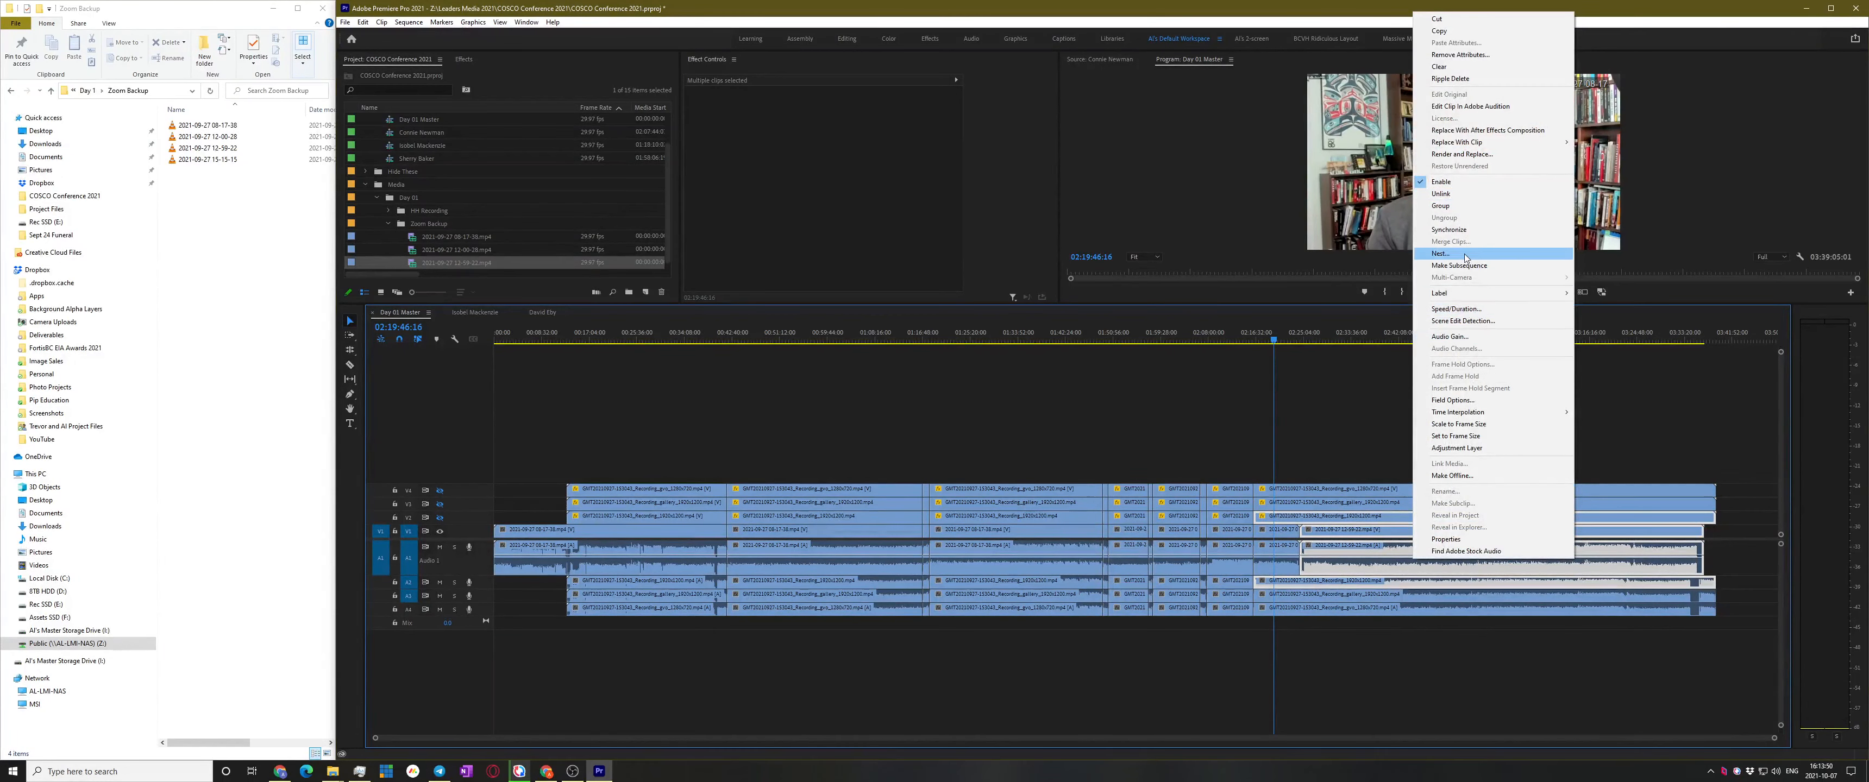
left_click(1471, 231)
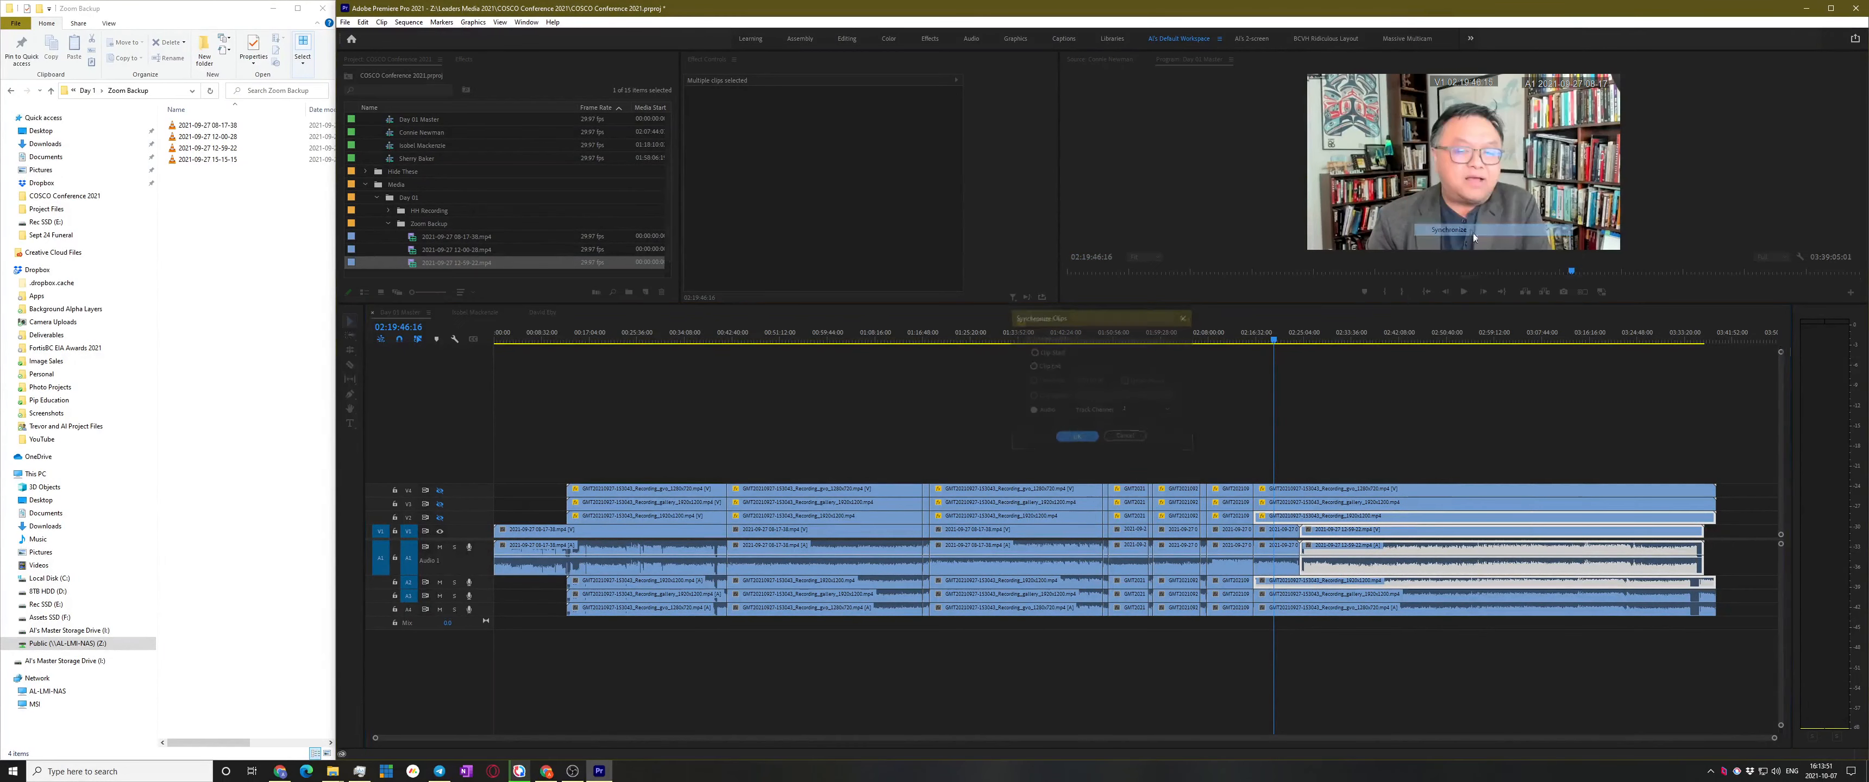
left_click(1077, 437)
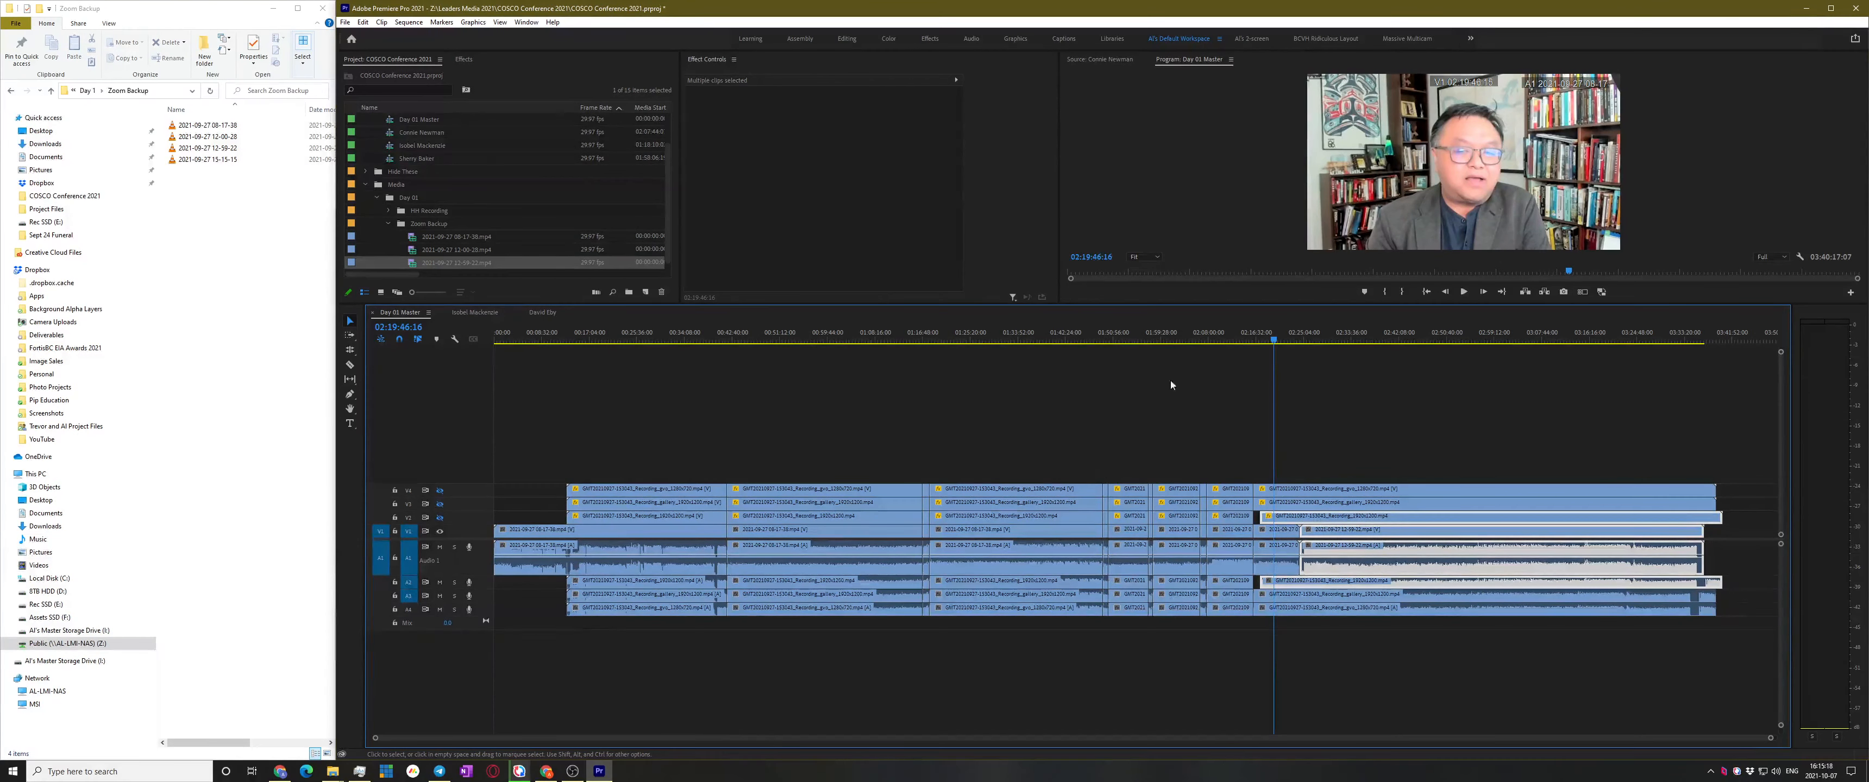
Play the sequence from 02:24:44:06 to check the backup clip's sync
scroll(1369, 618, "up", 8)
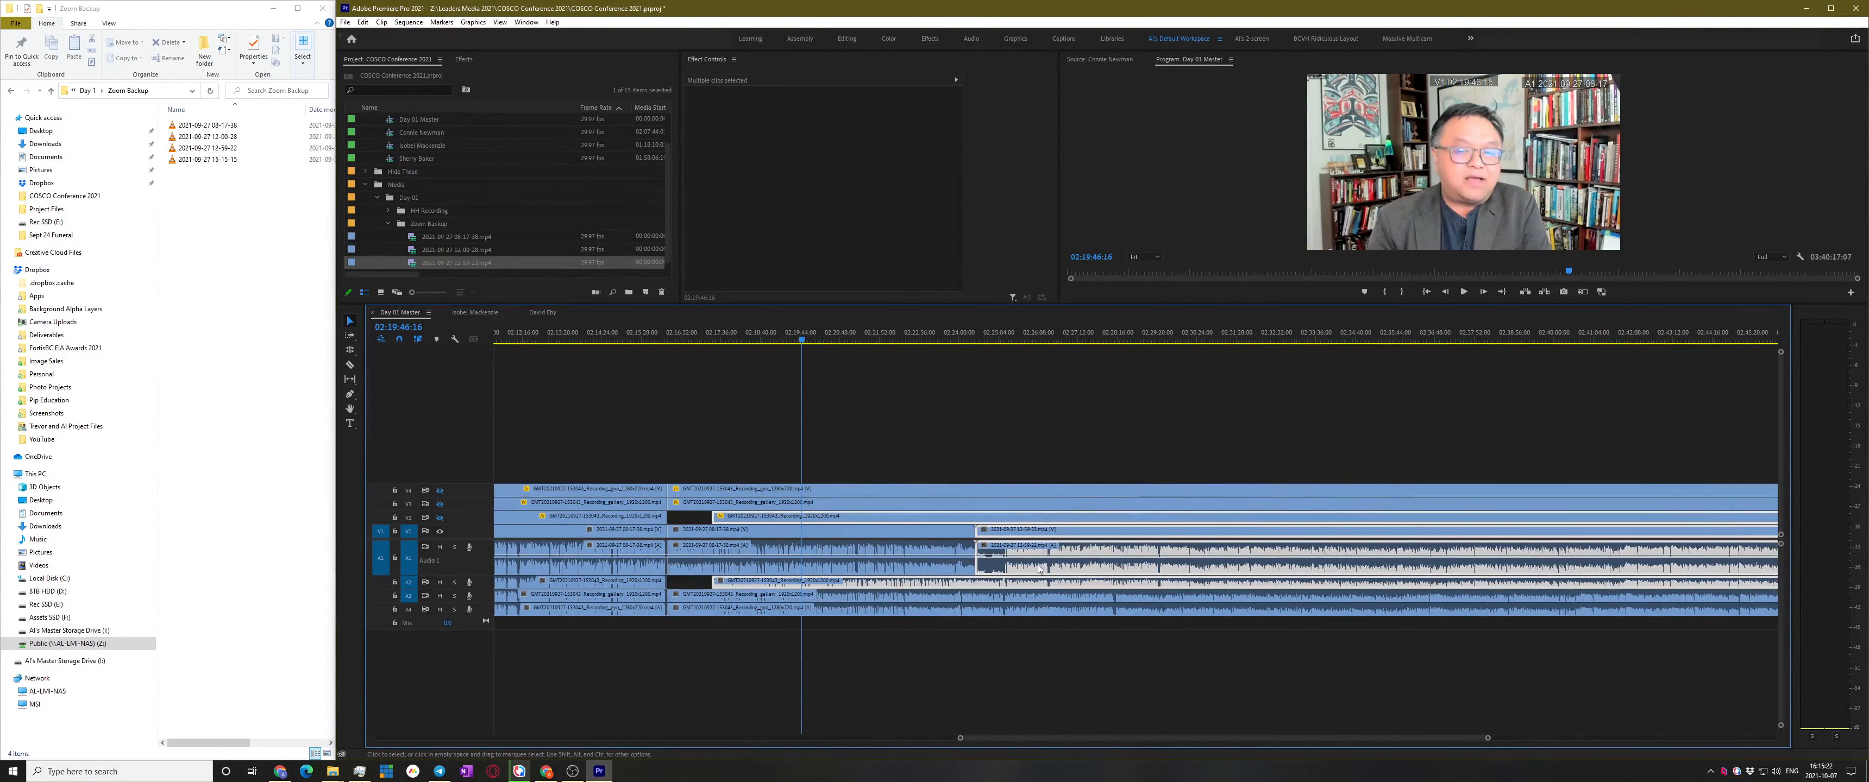
scroll(990, 548, "up", 5)
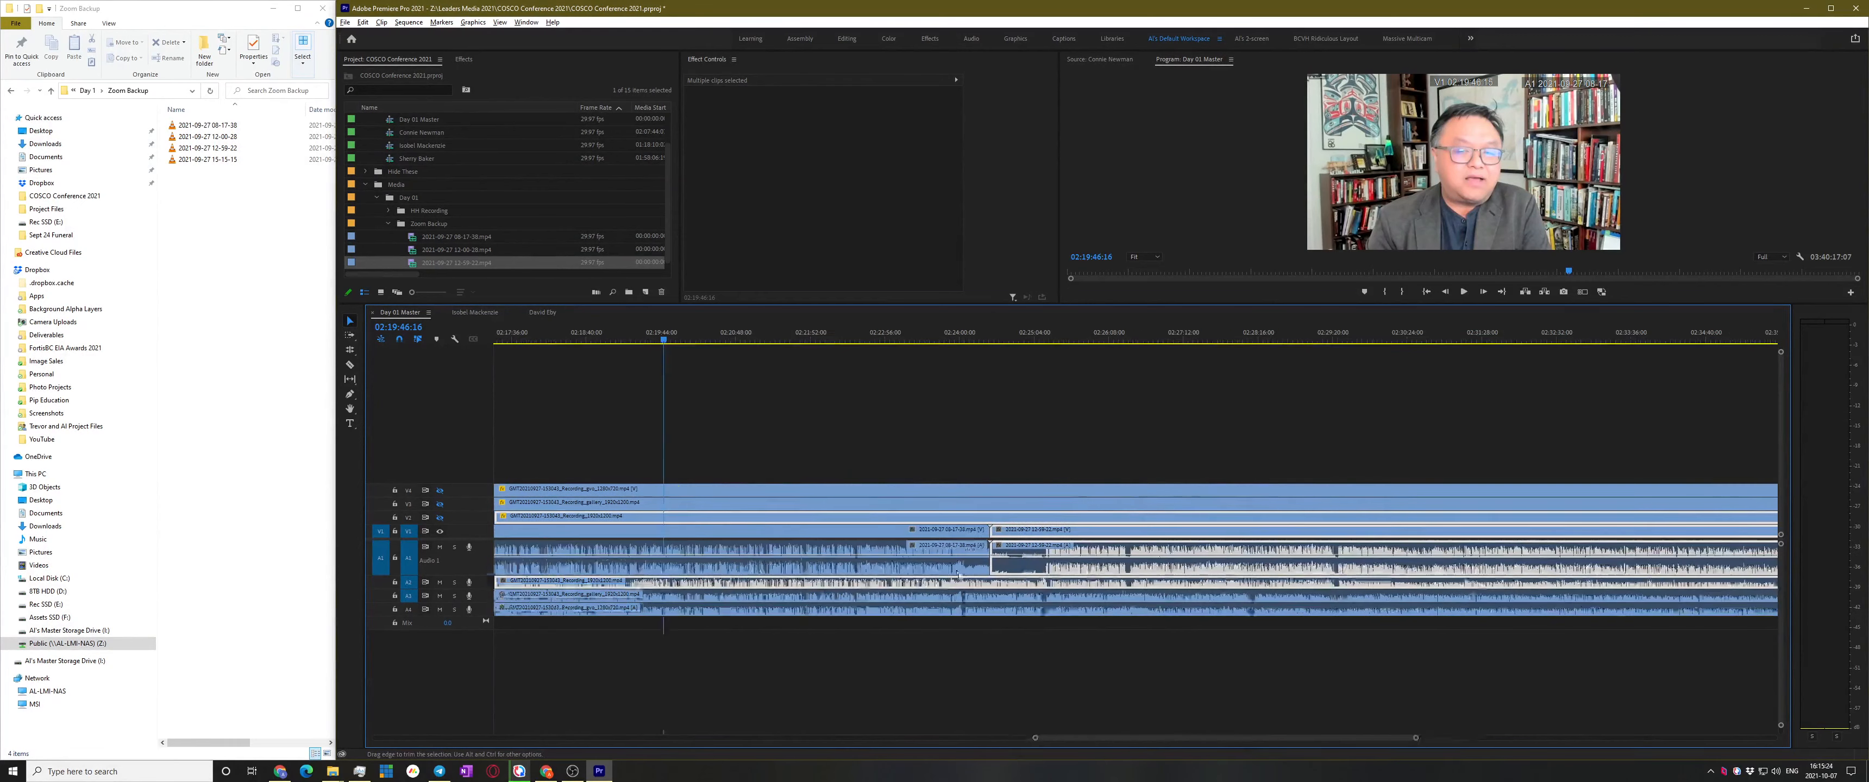
left_click(1064, 339)
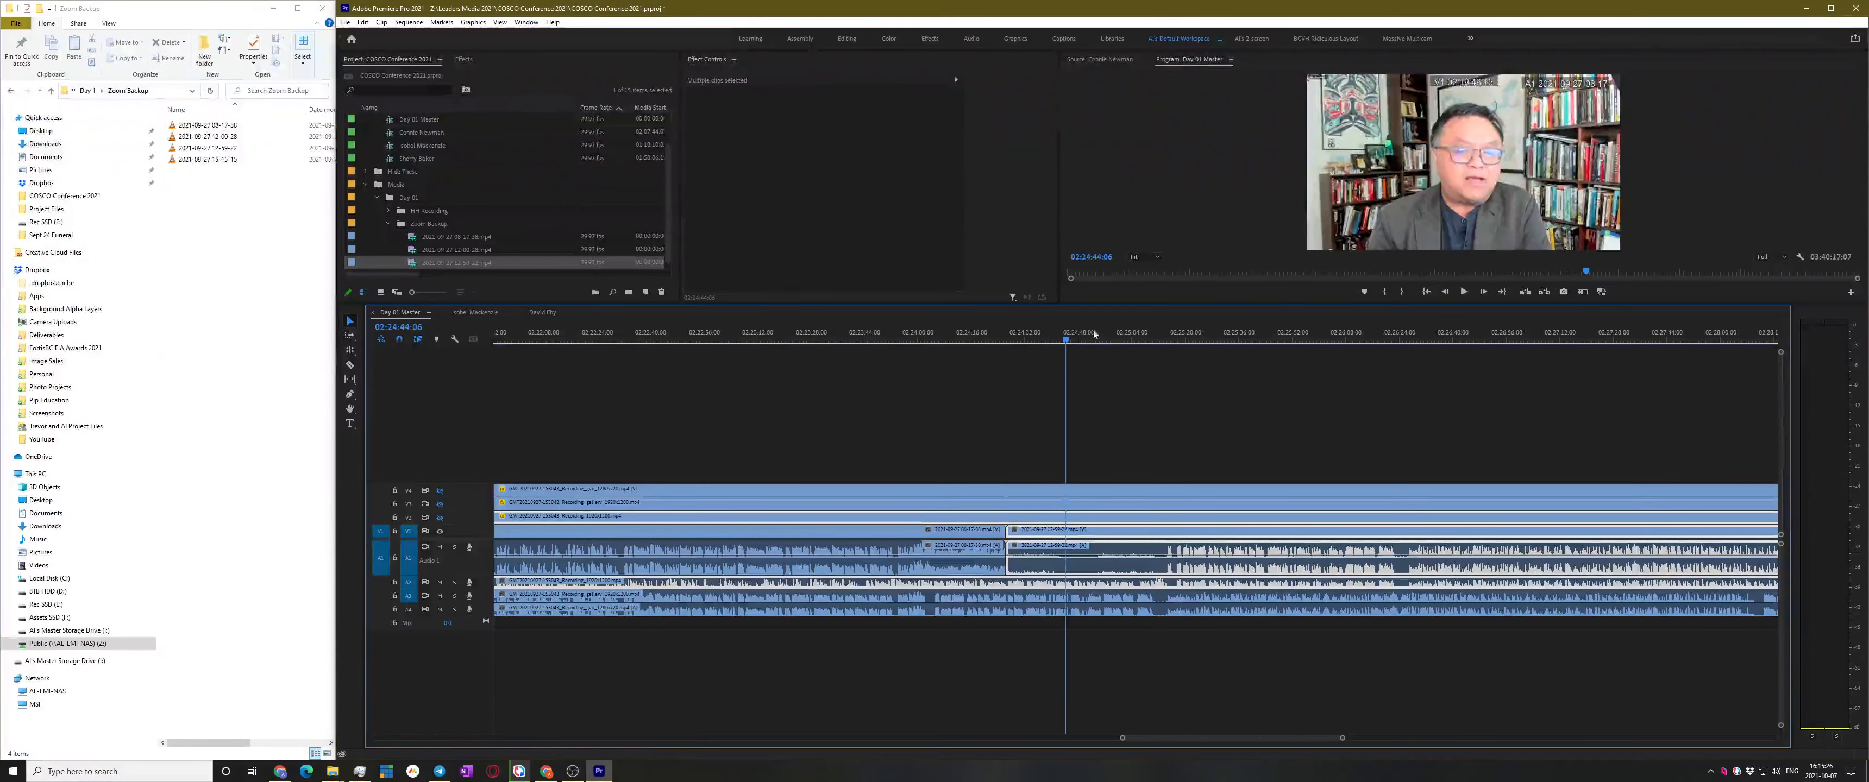
key("space")
scroll(1190, 420, "up", 2)
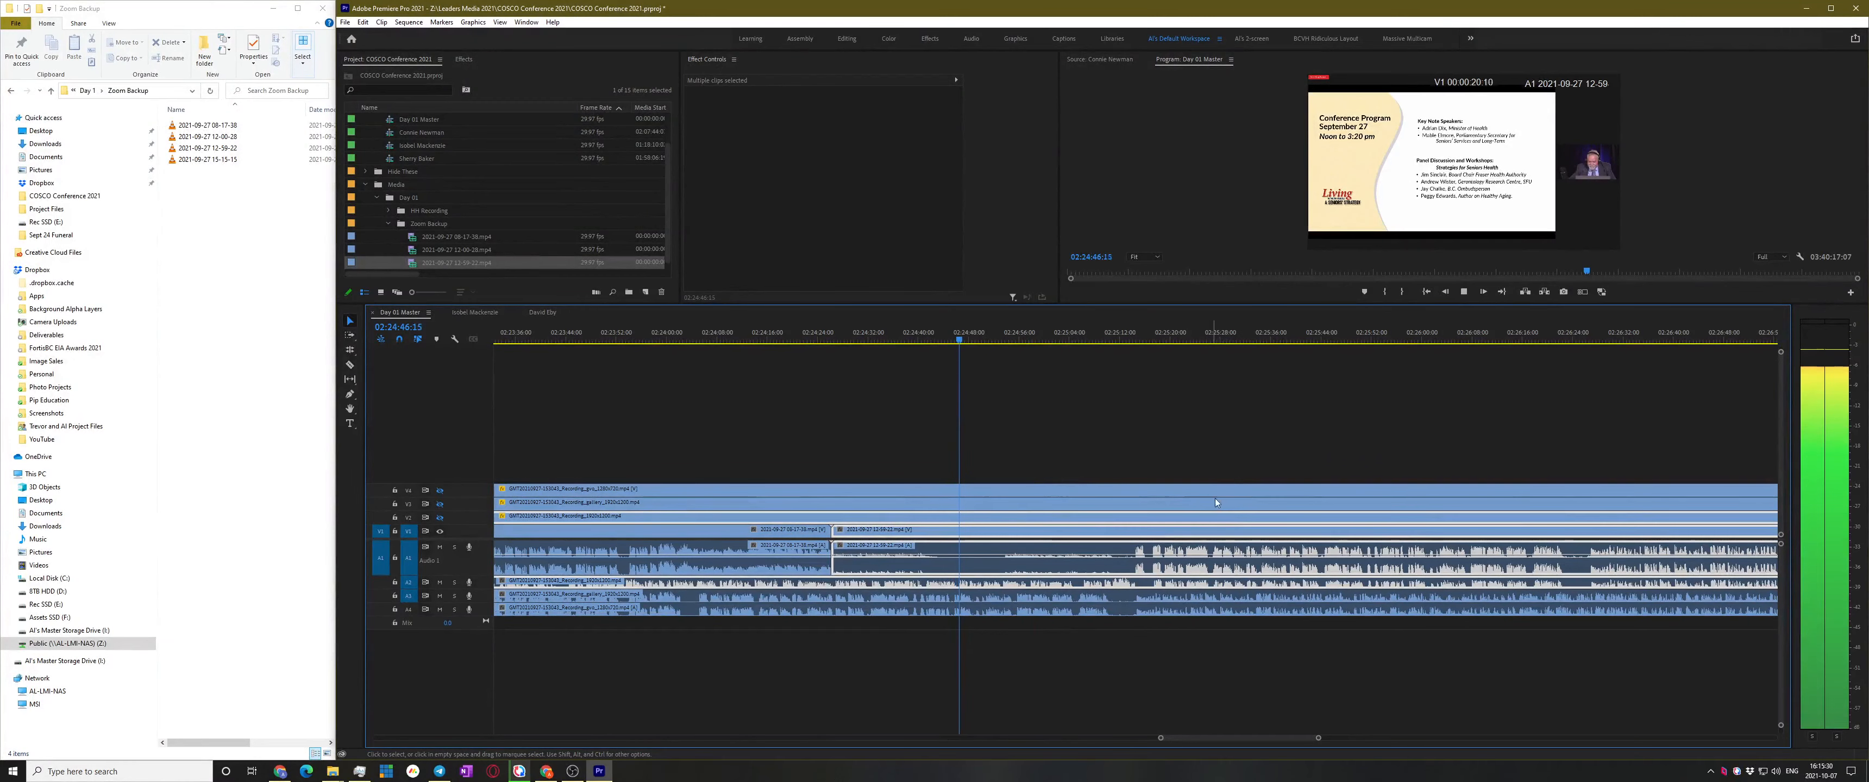
key("space")
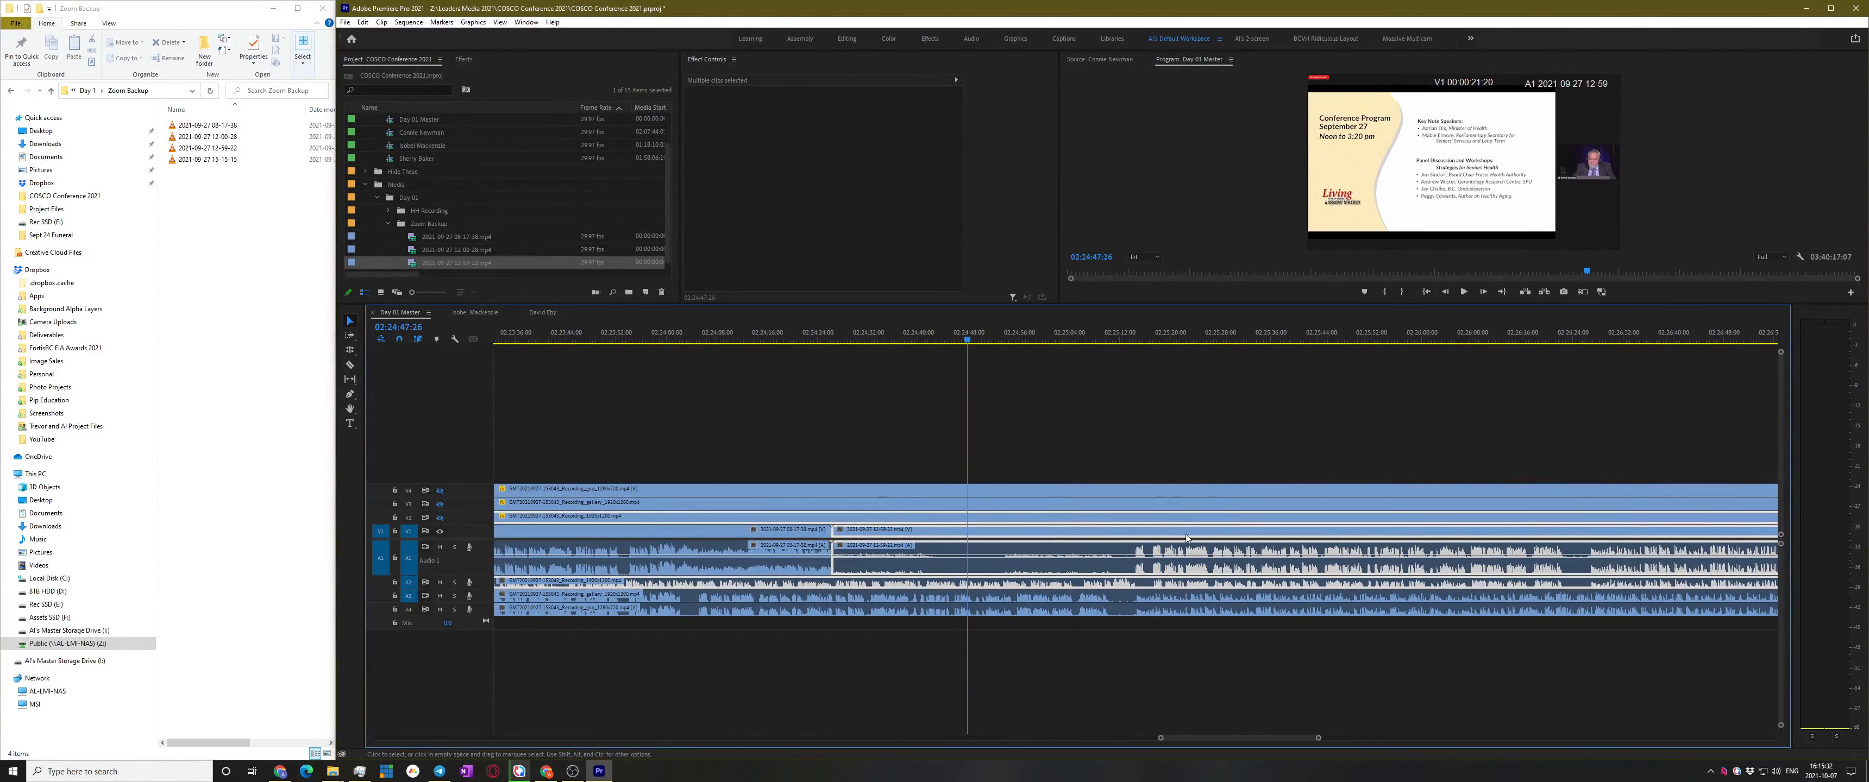
Mute audio tracks A3 and A4 and replay around 02:25:27:25 to listen again
left_click(440, 596)
left_click(441, 610)
key("space")
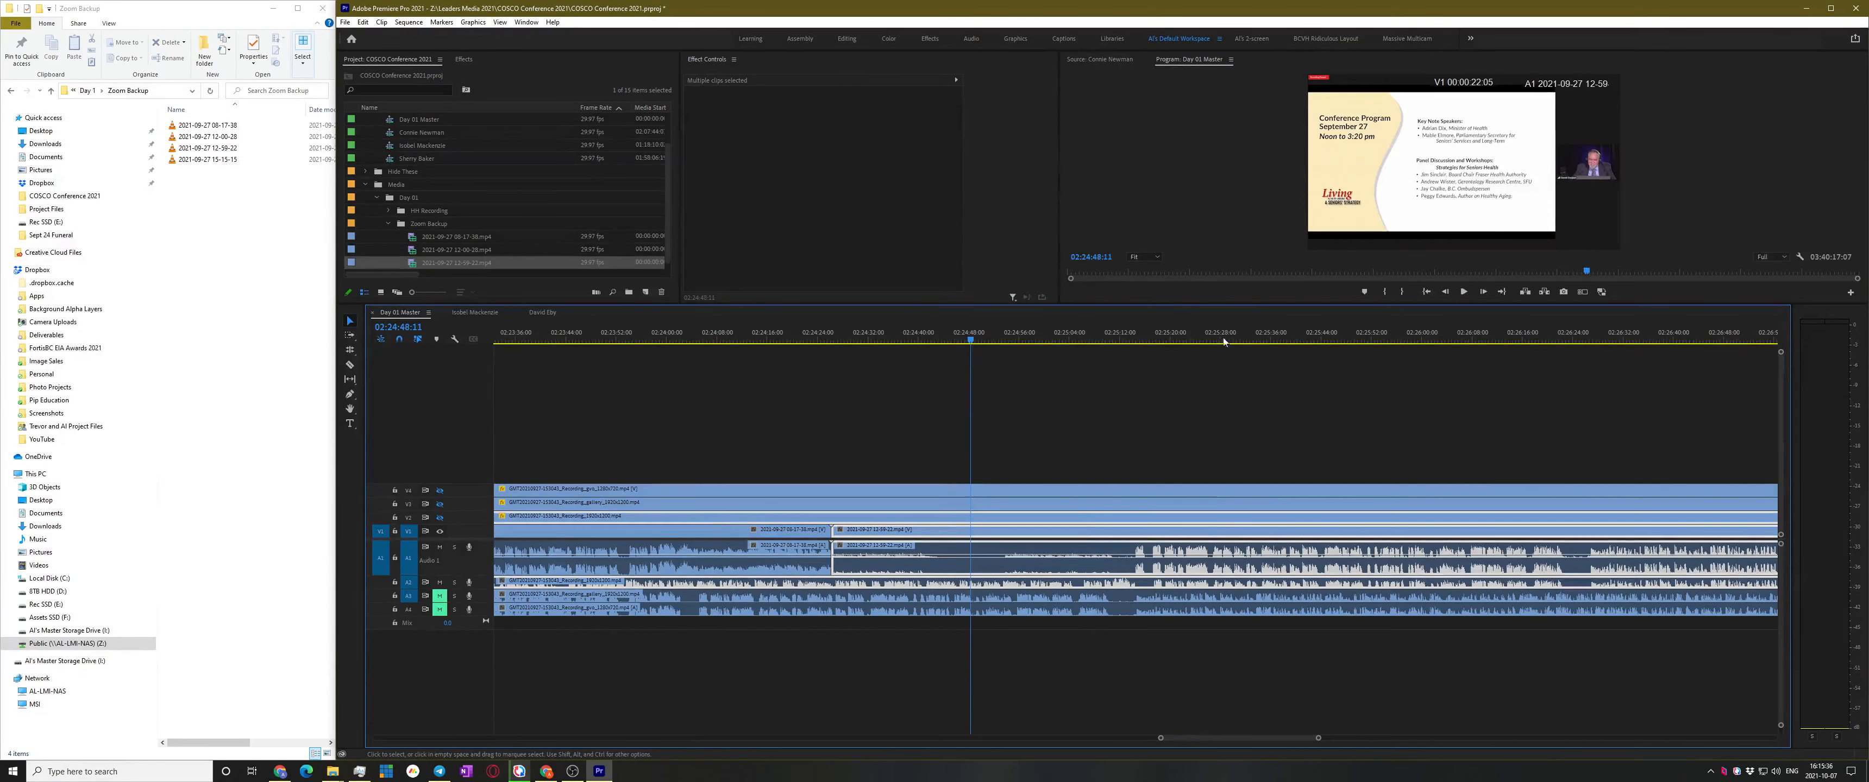
left_click(1218, 337)
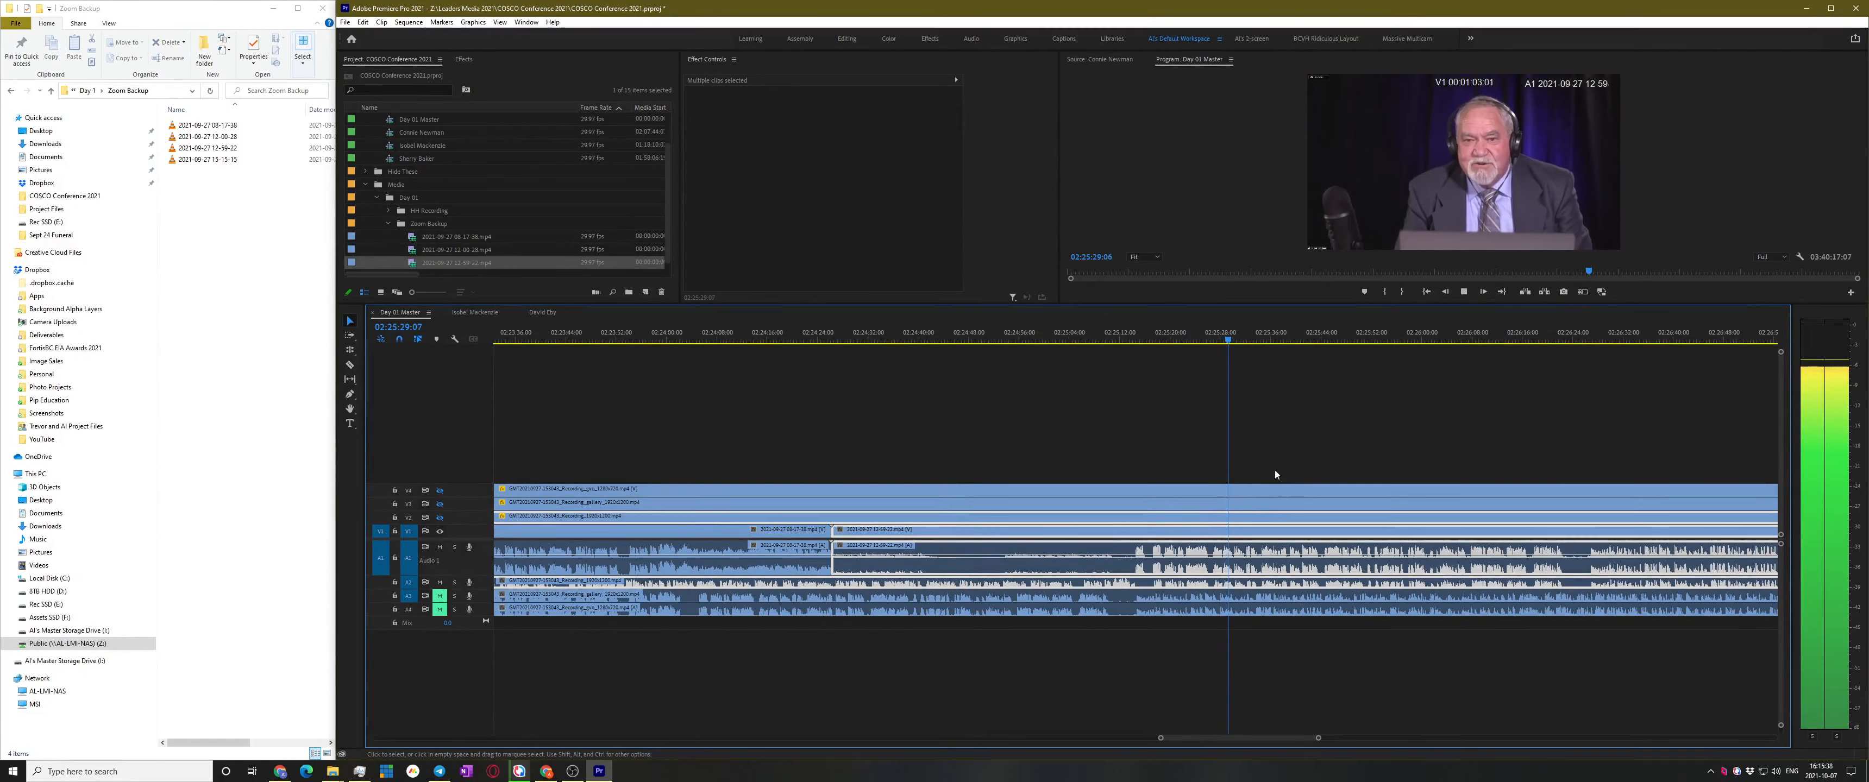
key("space")
scroll(1239, 536, "down", 6)
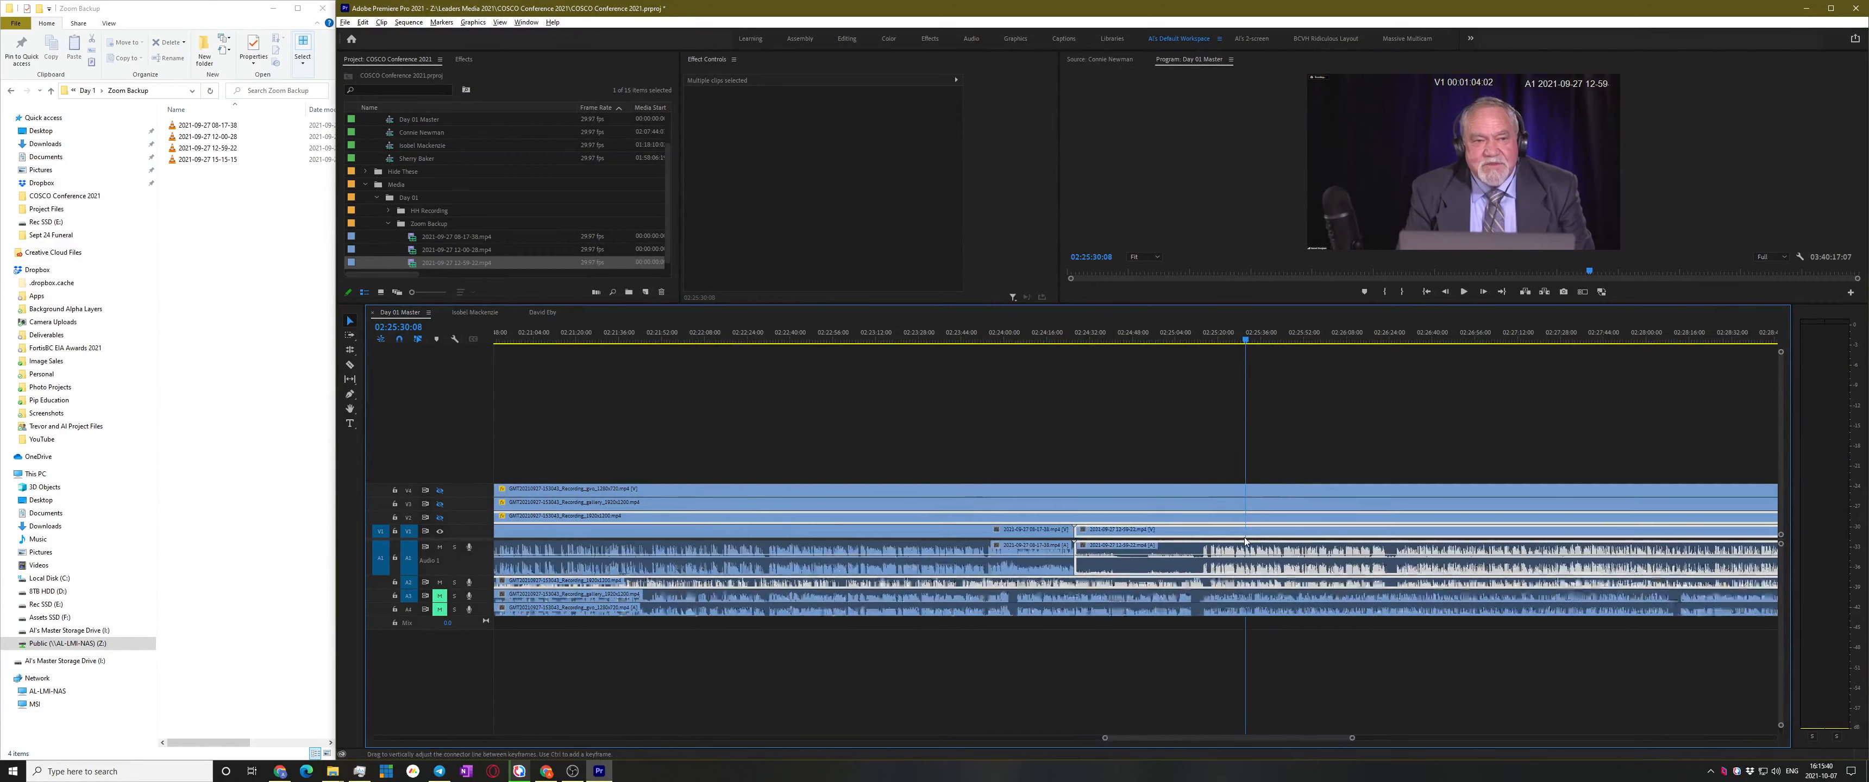
scroll(1239, 539, "down", 3)
Marquee-select the later clips across all tracks and synchronize them by Audio
left_click_drag(1302, 413, 1333, 648)
right_click(1317, 536)
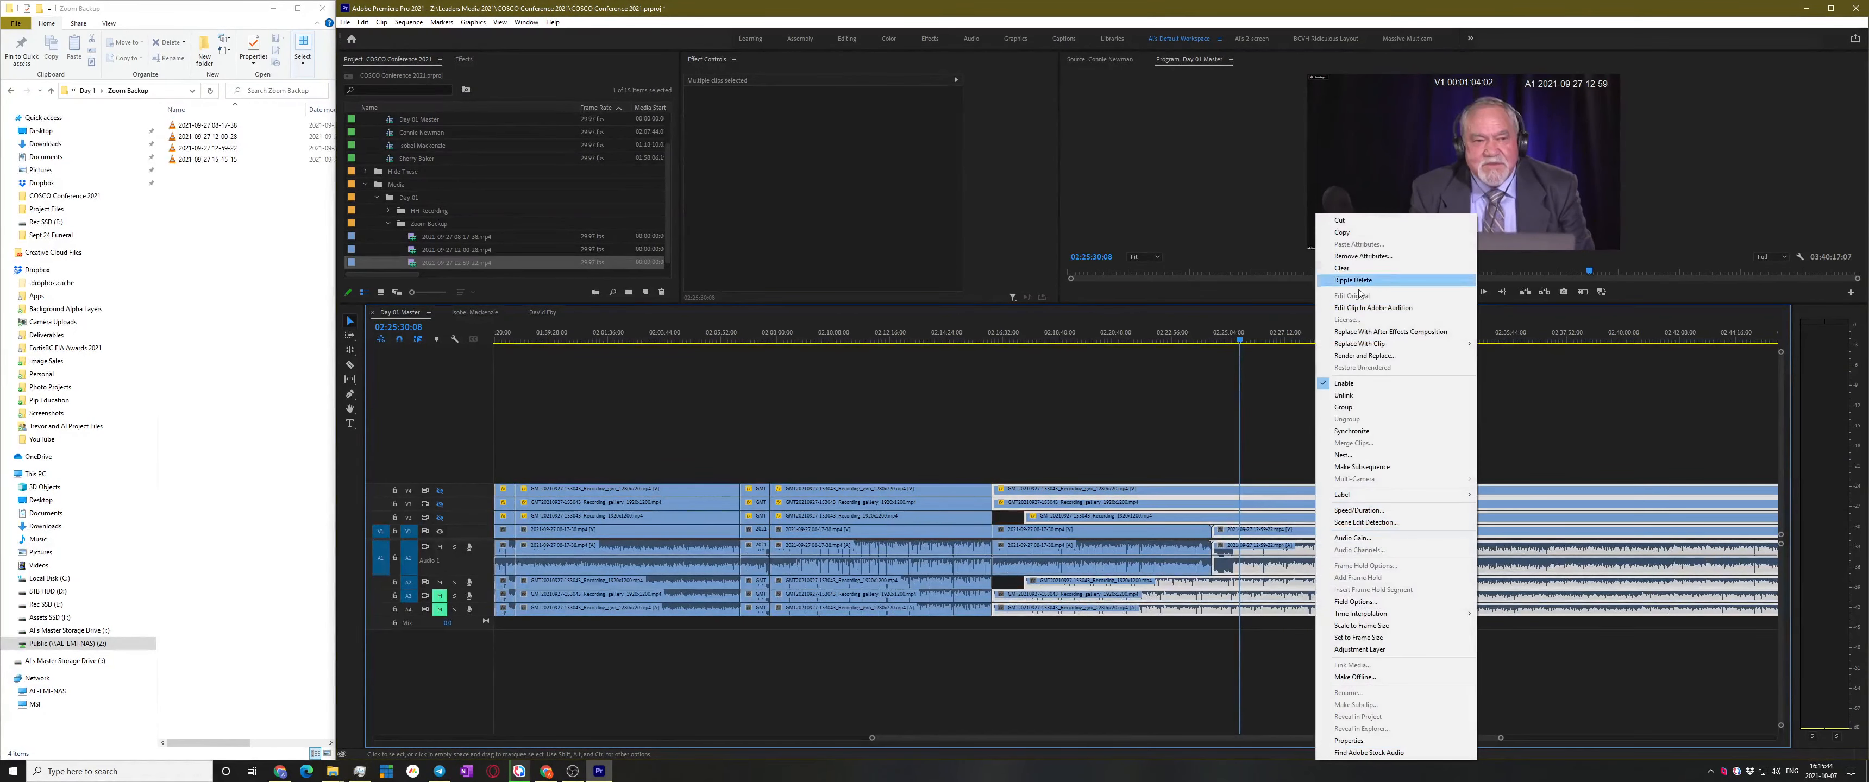
left_click(1369, 434)
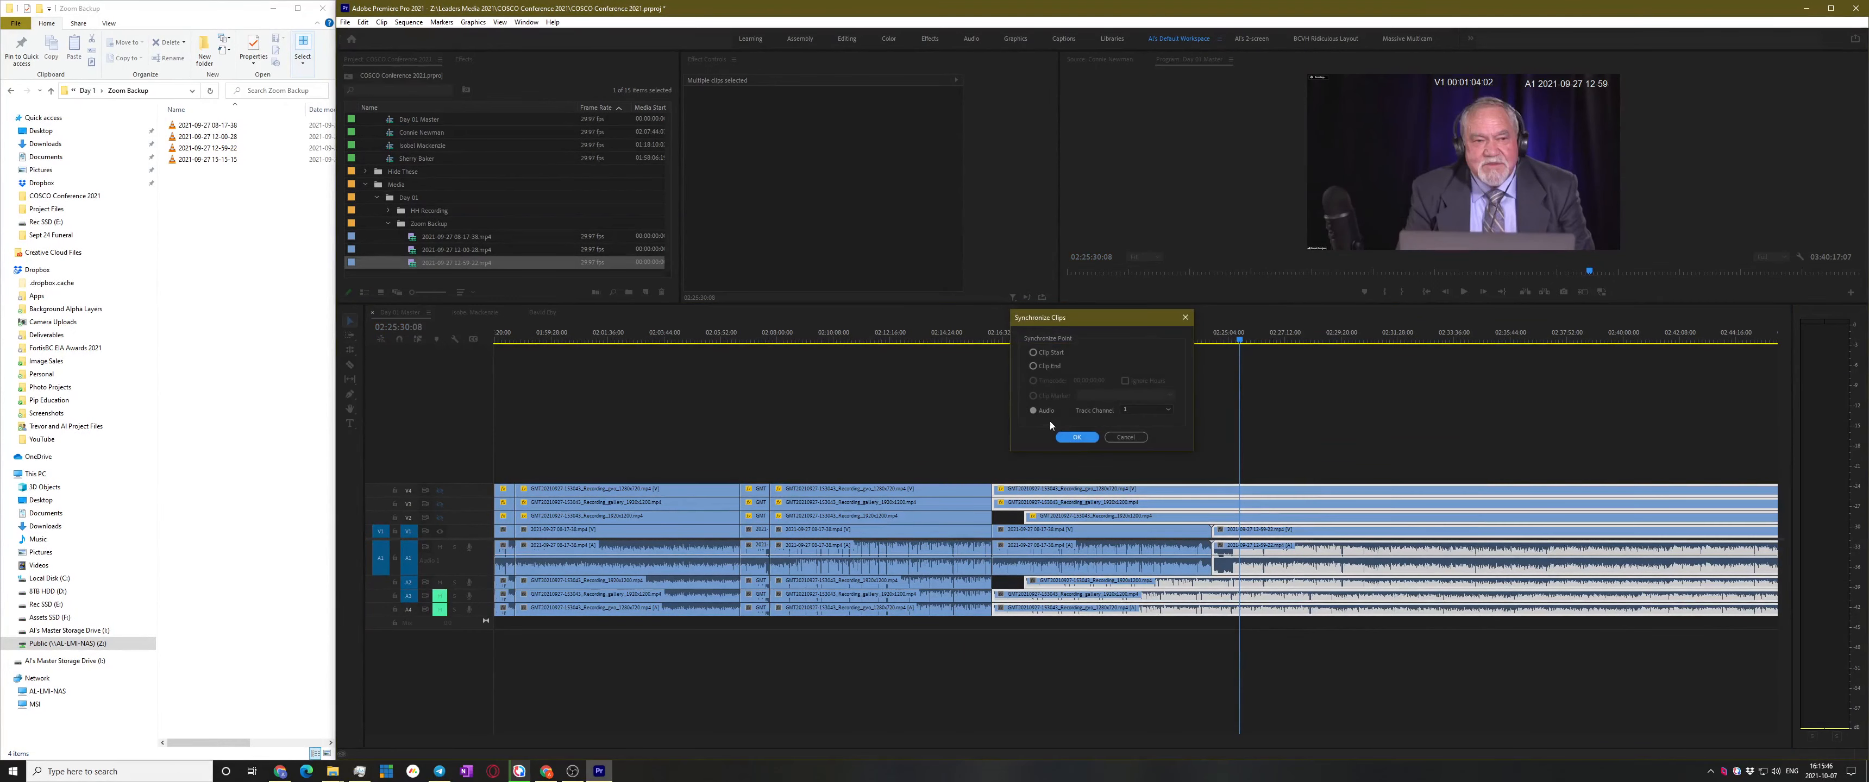
left_click(1077, 438)
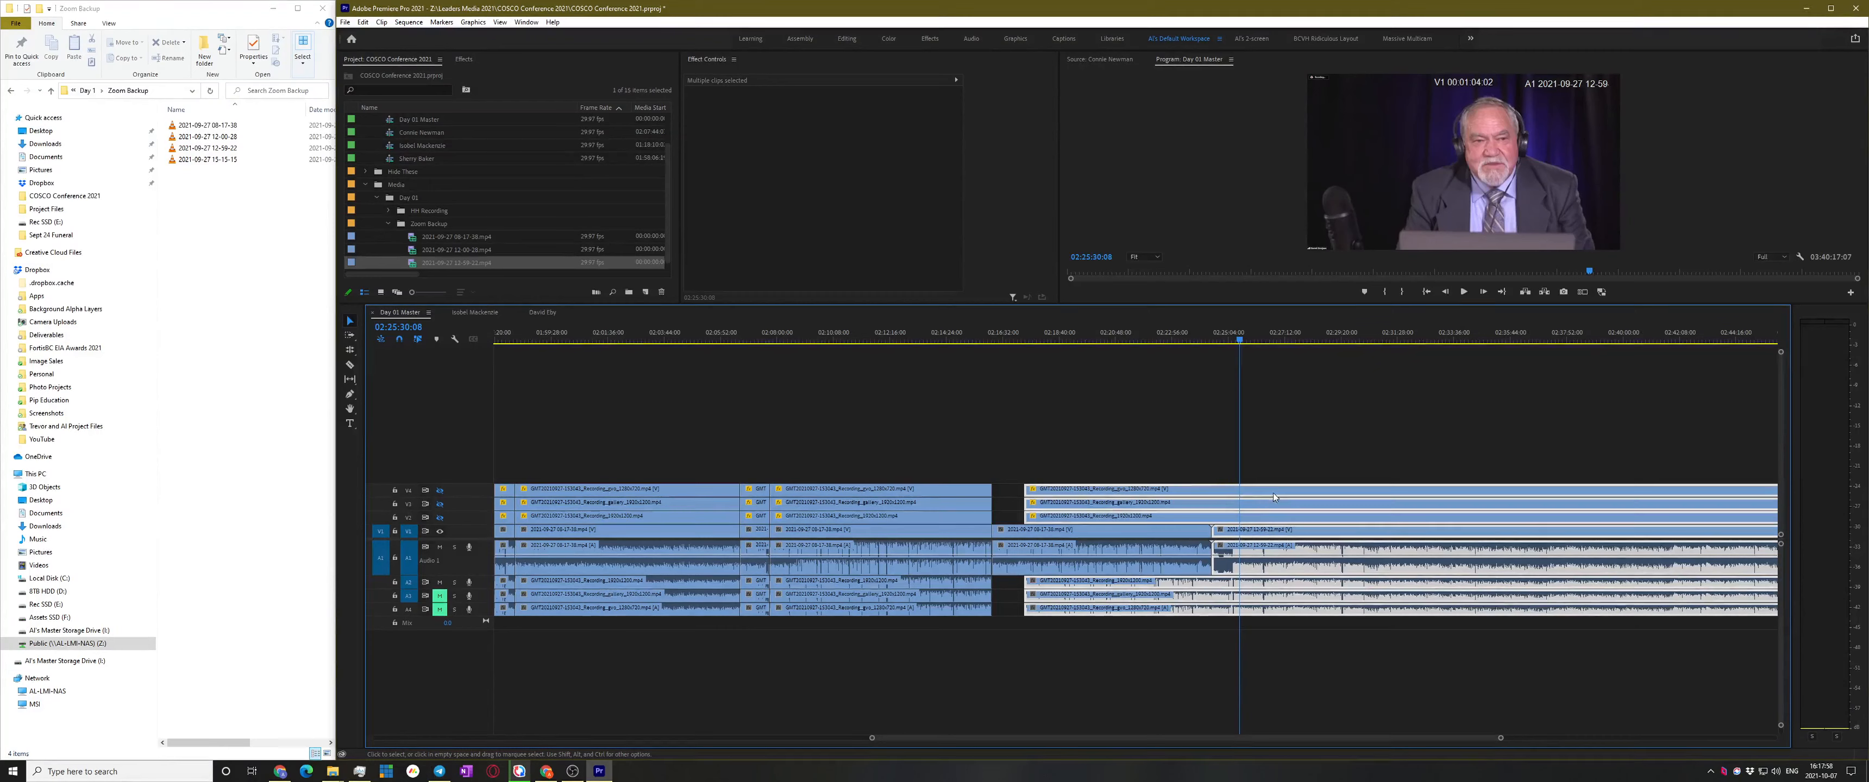
Select the V4, V3 and V2 recording clips and trim the A2 clip's start to close the gap
key("ctrl+shift+a")
left_click_drag(1035, 491, 1041, 531)
left_click(1048, 471)
left_click_drag(1043, 462, 994, 494)
left_click_drag(1027, 582, 993, 594)
scroll(1035, 587, "up", 4)
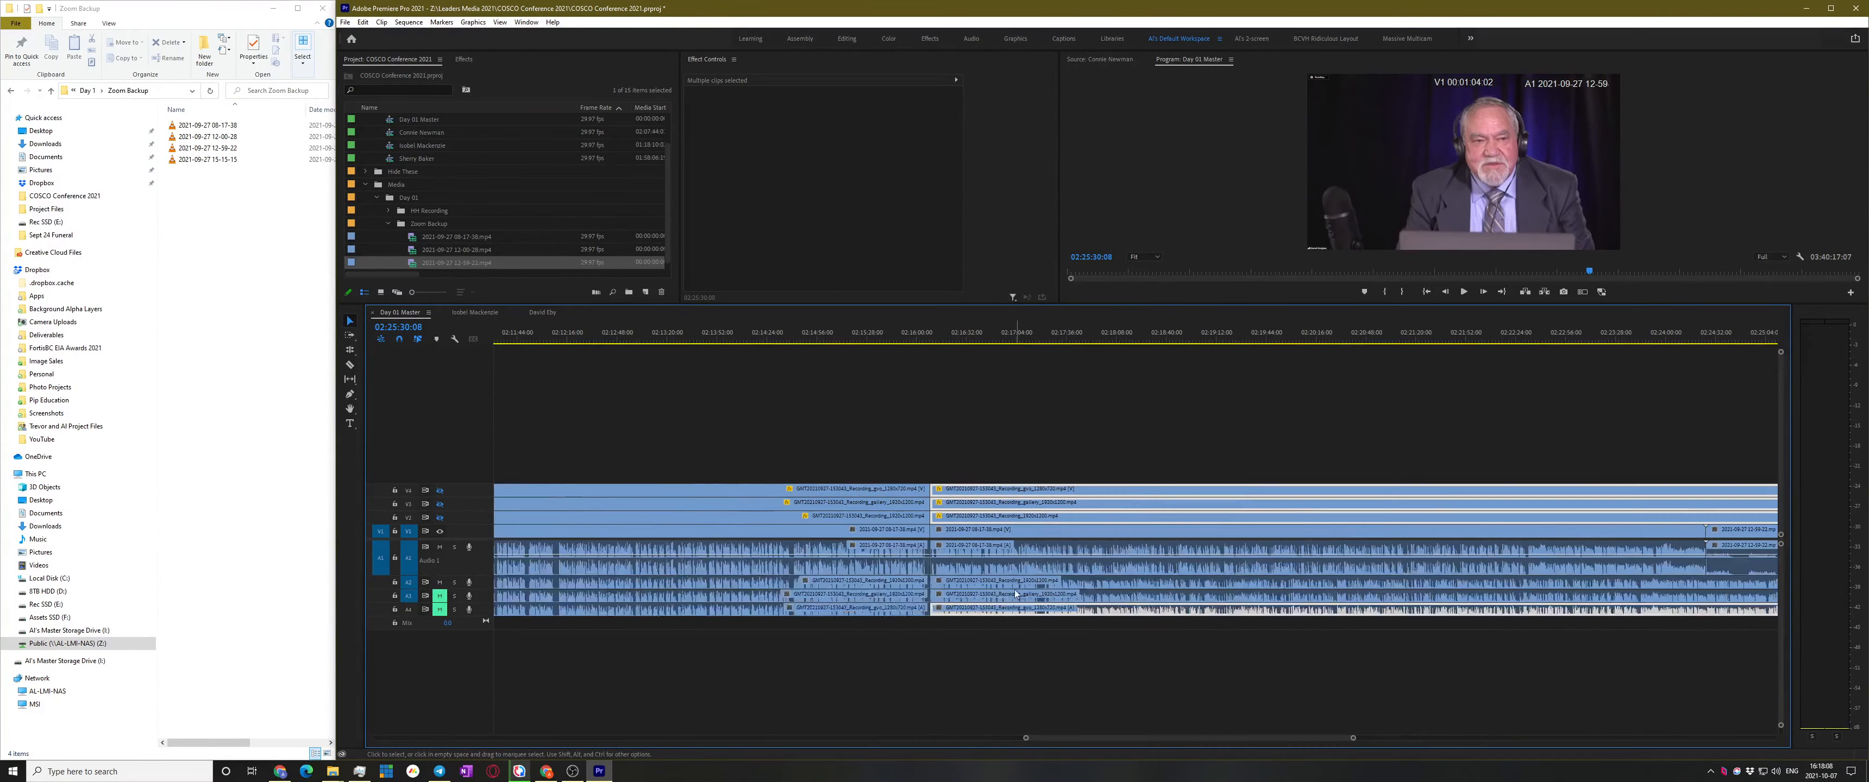
Unmute A3 and A4, play from 02:16:14, and undo then redo the trim edit
left_click(439, 595)
left_click(441, 610)
left_click(940, 338)
key("space")
left_click(1029, 429)
key("equal")
key("equal")
key("space")
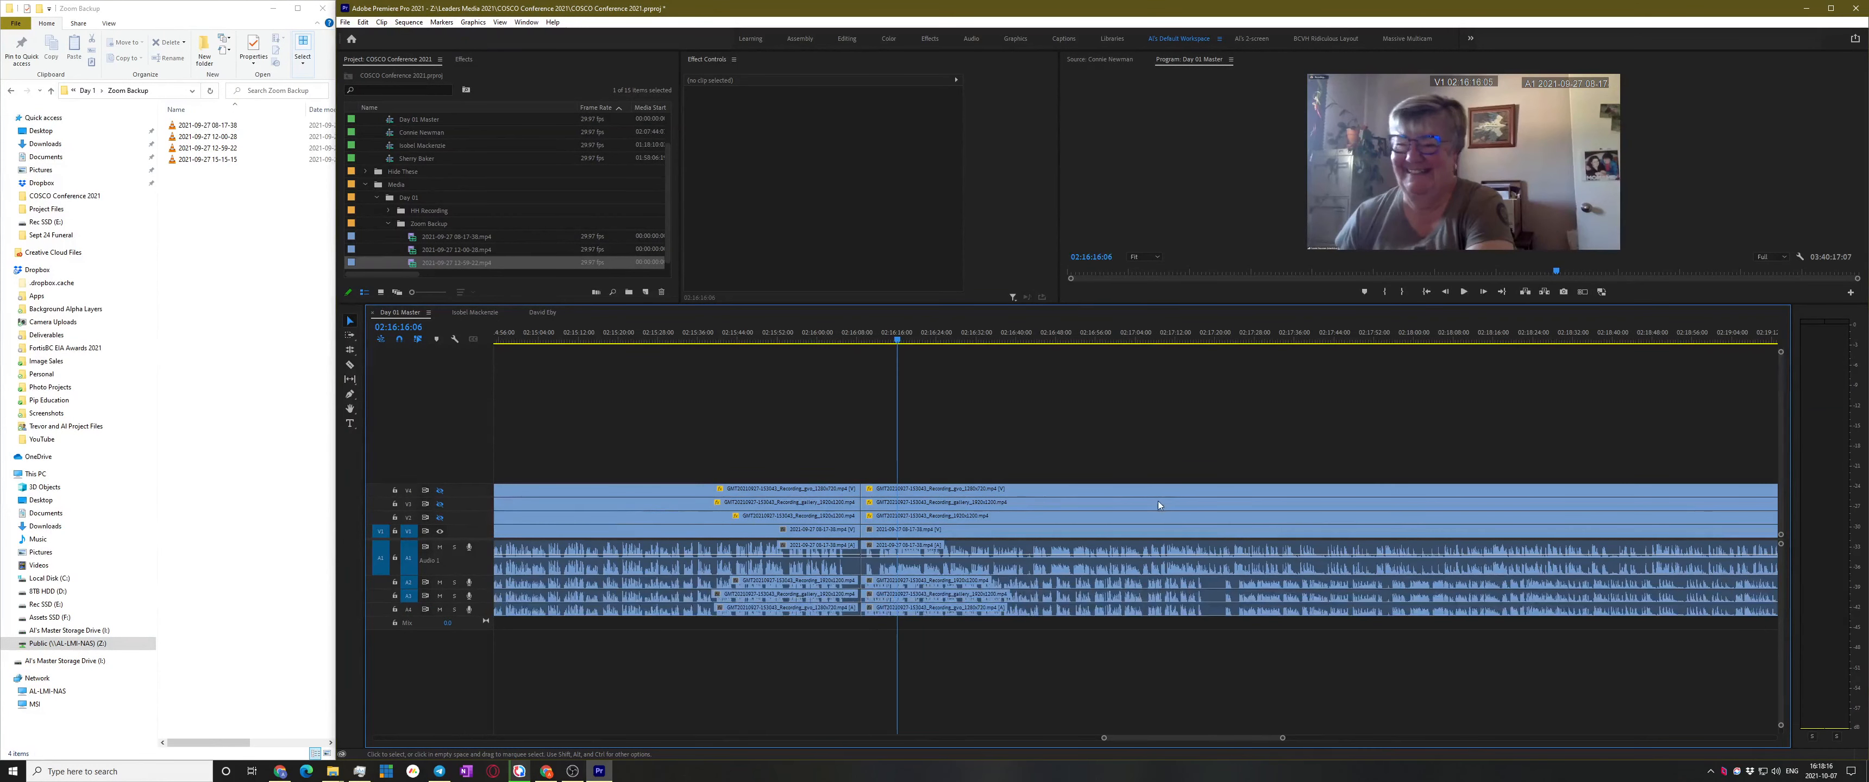
key("ctrl+z")
key("ctrl+z")
key("ctrl+z")
key("ctrl+z")
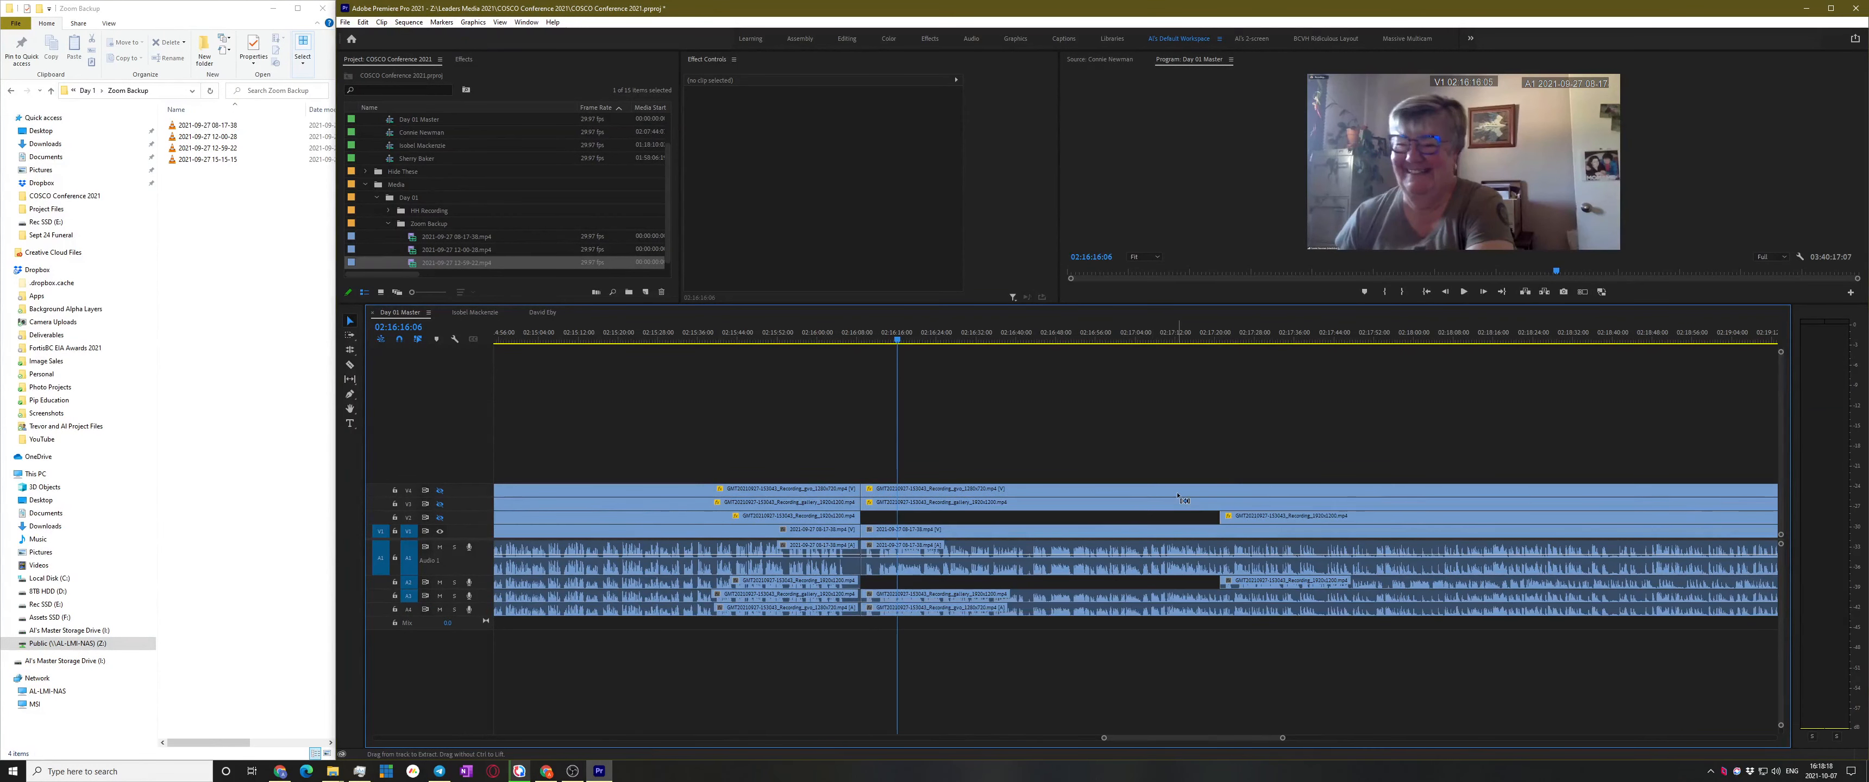
key("ctrl+shift+z")
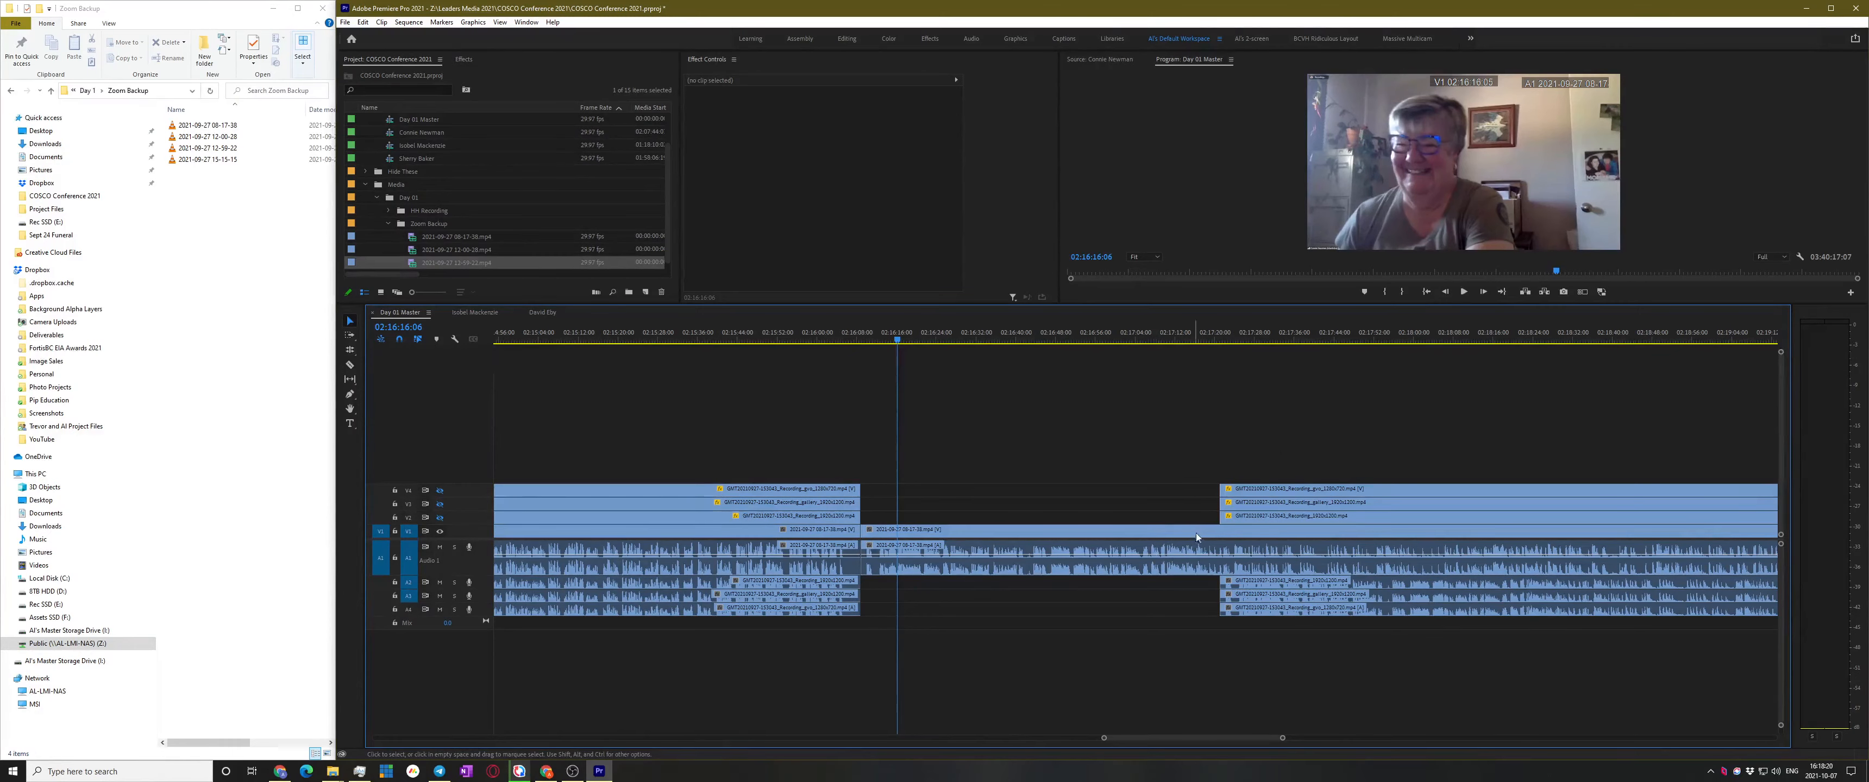
Mute track A1 and play back from 02:17:29:14 to listen to the sequence
left_click(1262, 337)
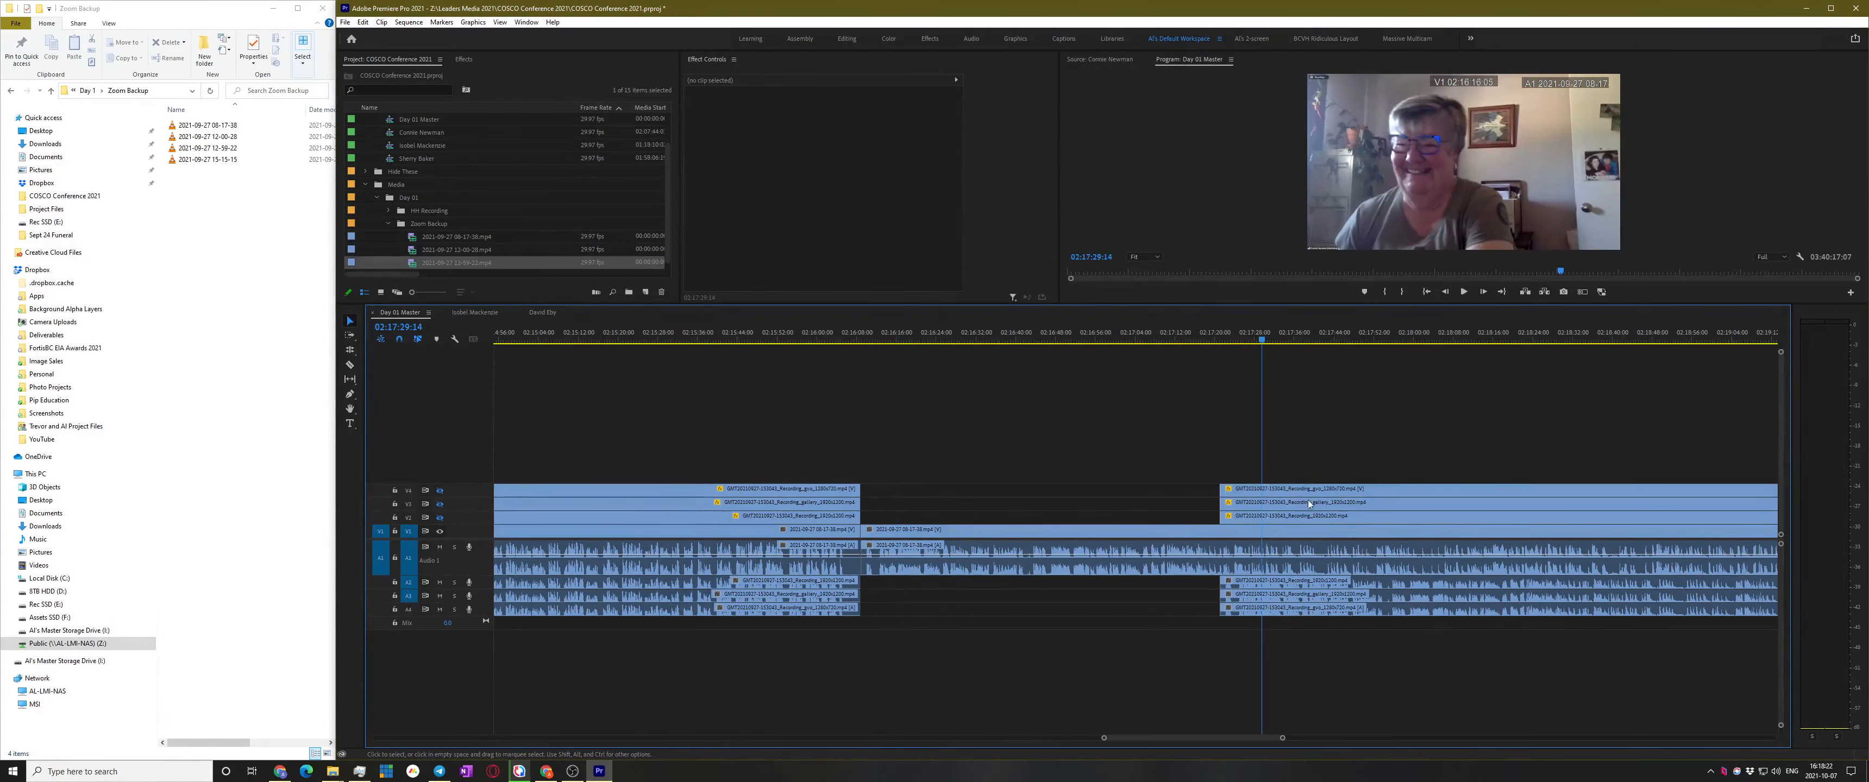
key("space")
key("minus")
key("minus")
key("minus")
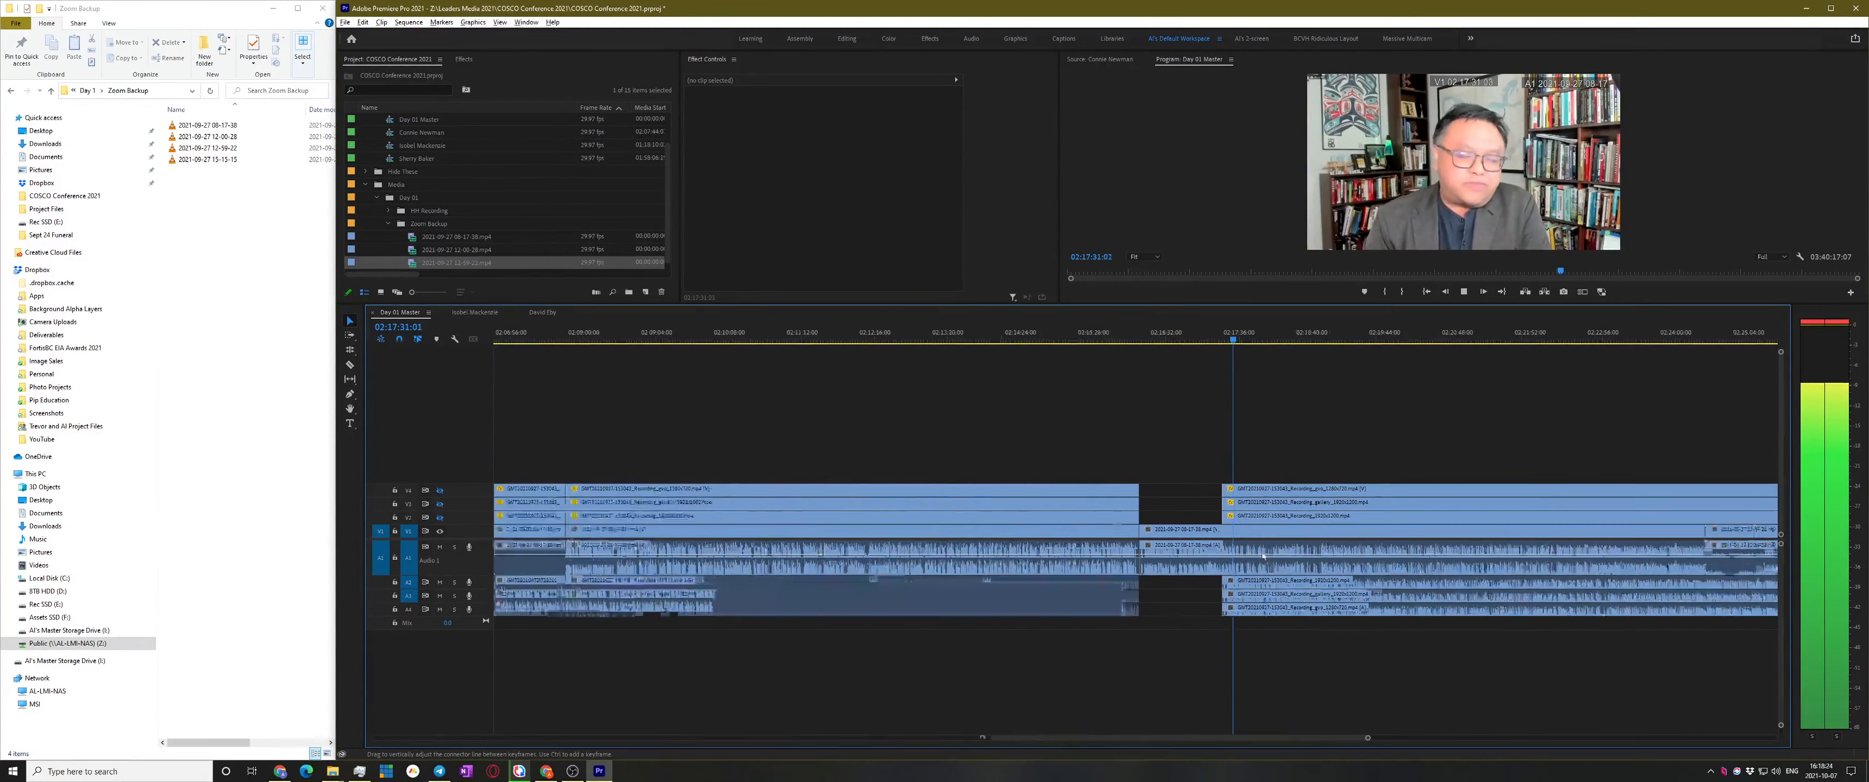
key("minus")
key("space")
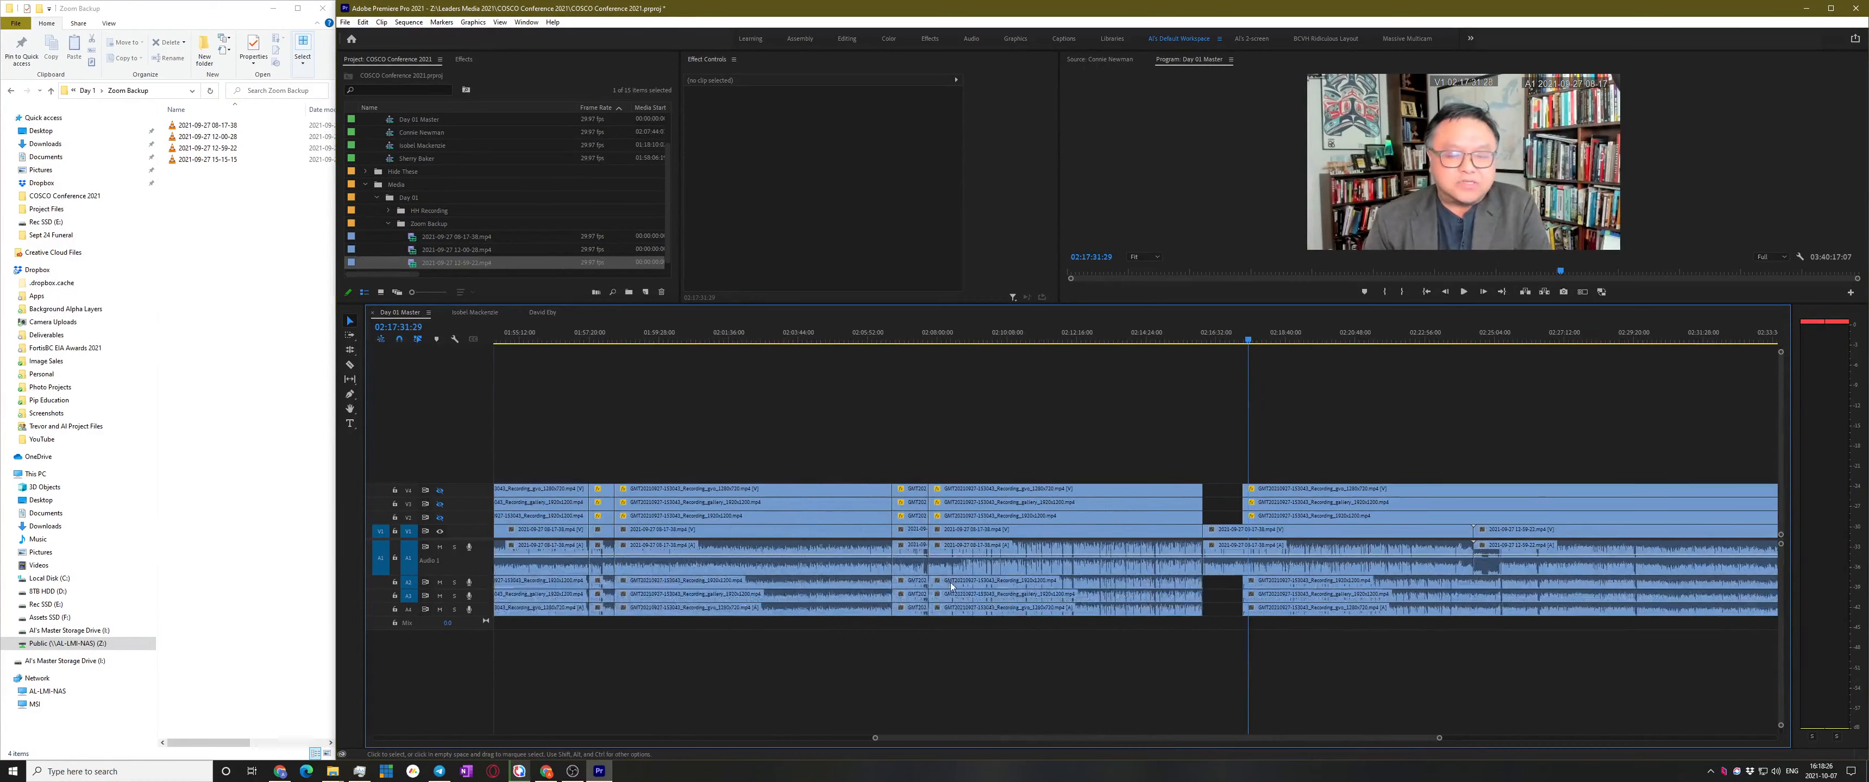
left_click(440, 547)
key("space")
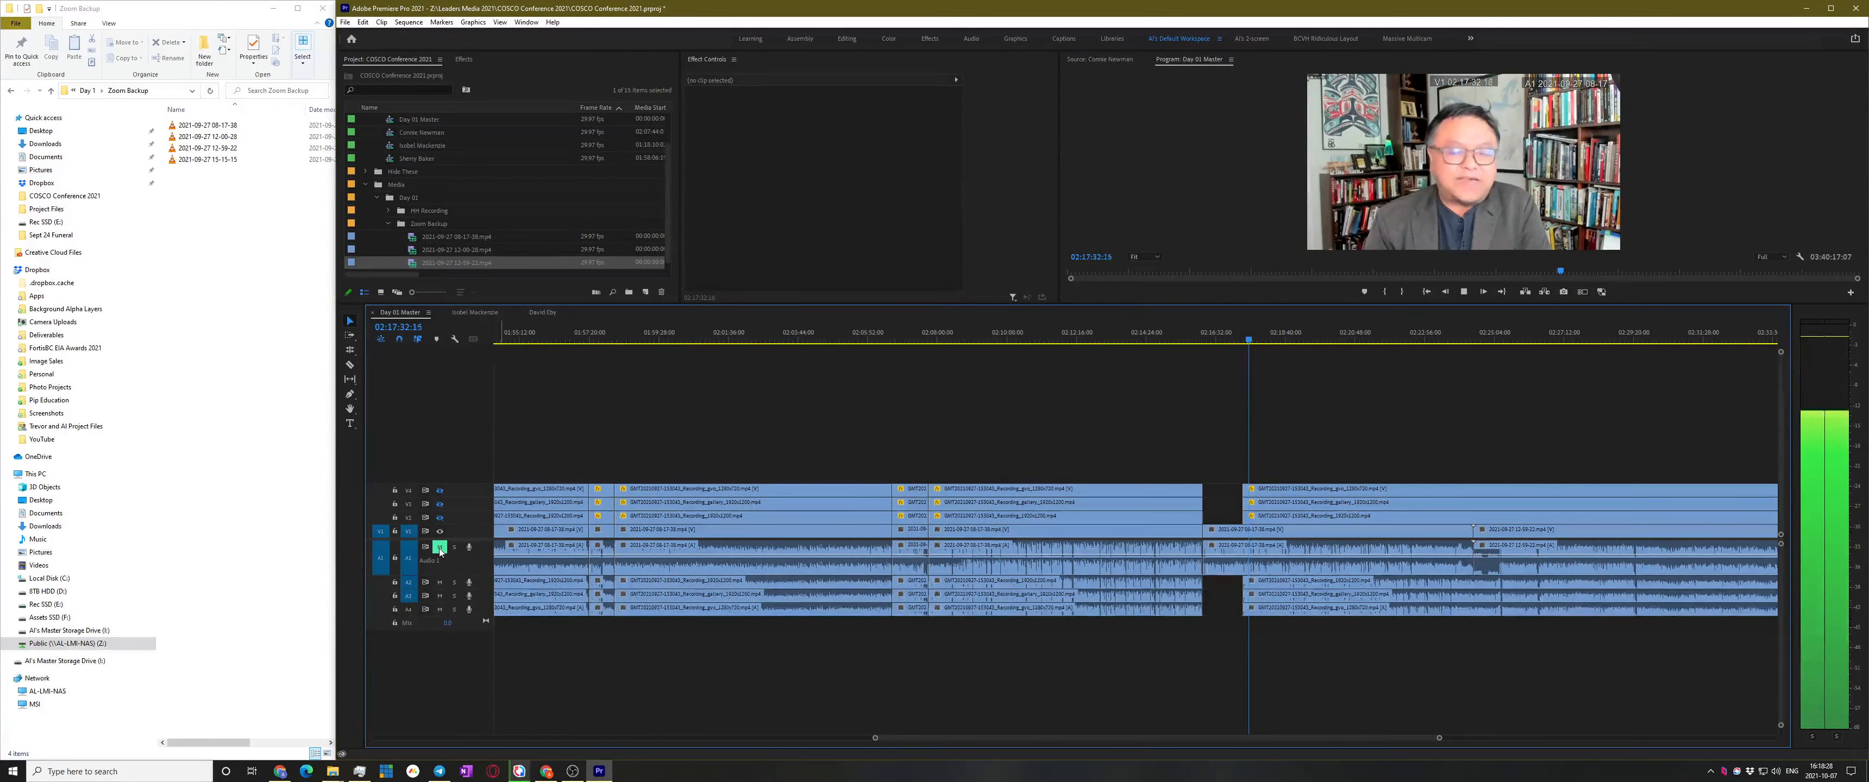
key("space")
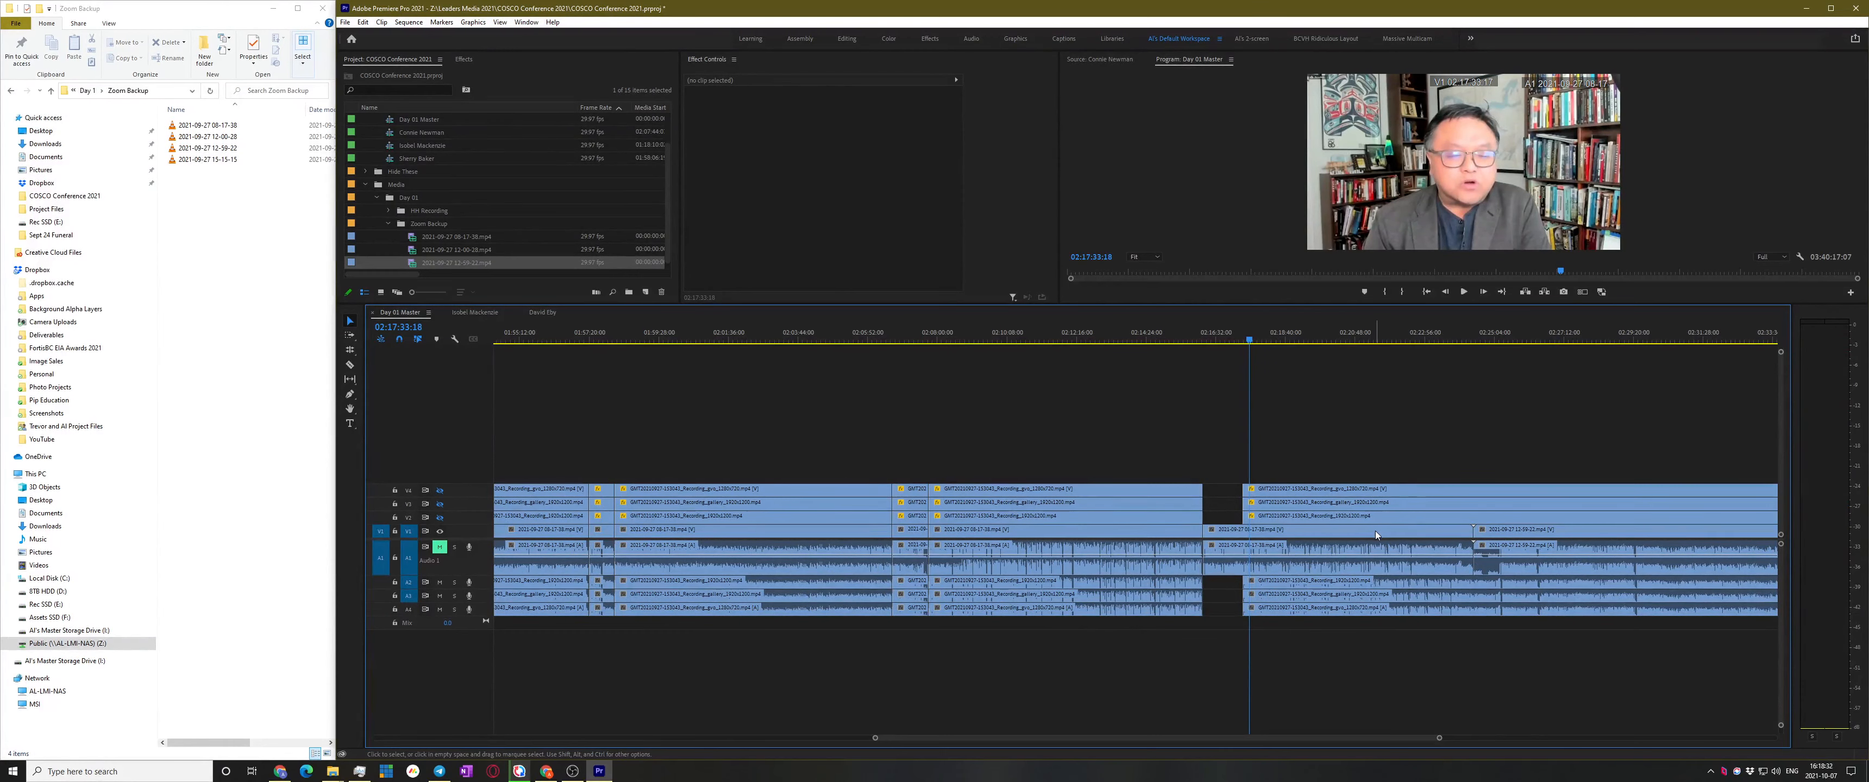
Delete the 08-17-38 clip and push the later clips further right with Track Select Forward
left_click(1361, 567)
key("Delete")
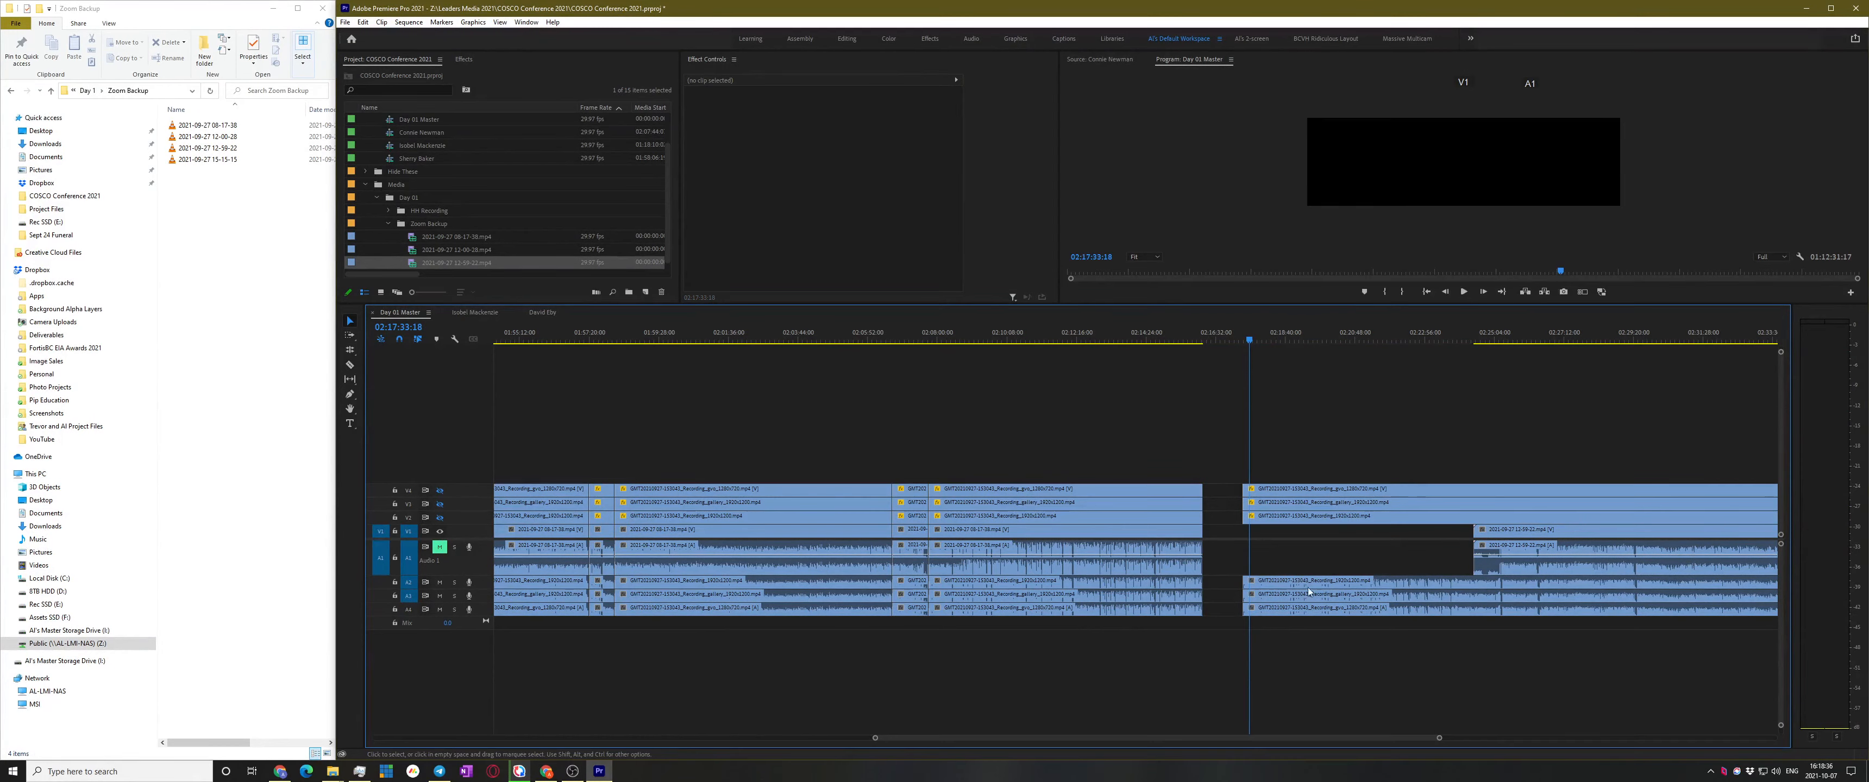
key("a")
left_click_drag(1297, 517, 1464, 518)
key("v")
scroll(1378, 512, "down", 8)
scroll(1362, 516, "up", 3)
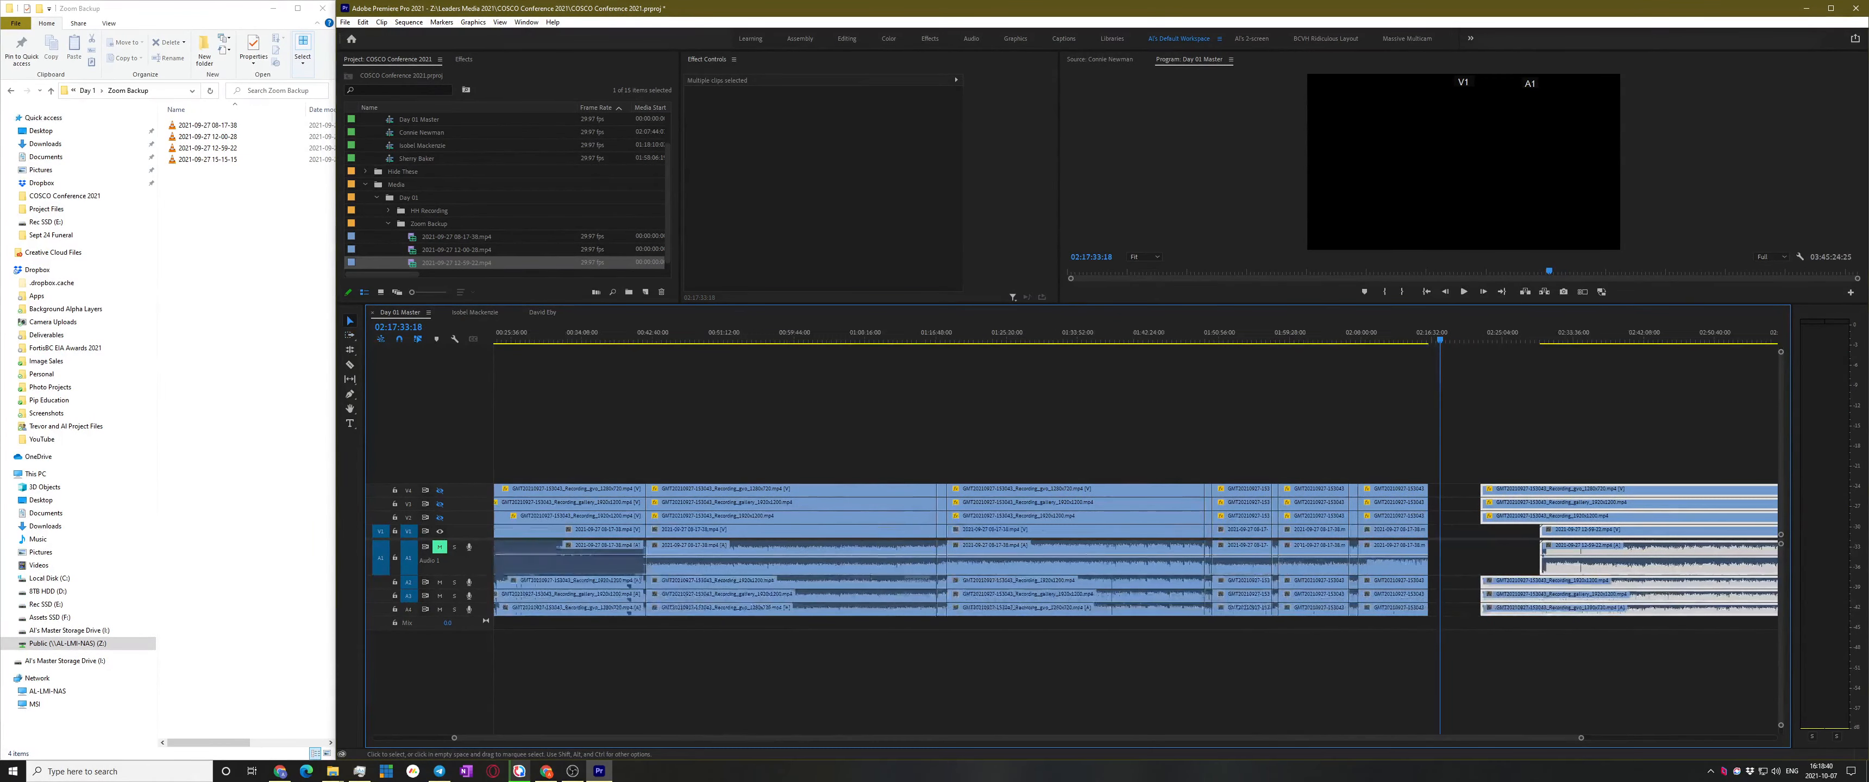
scroll(1549, 513, "up", 5)
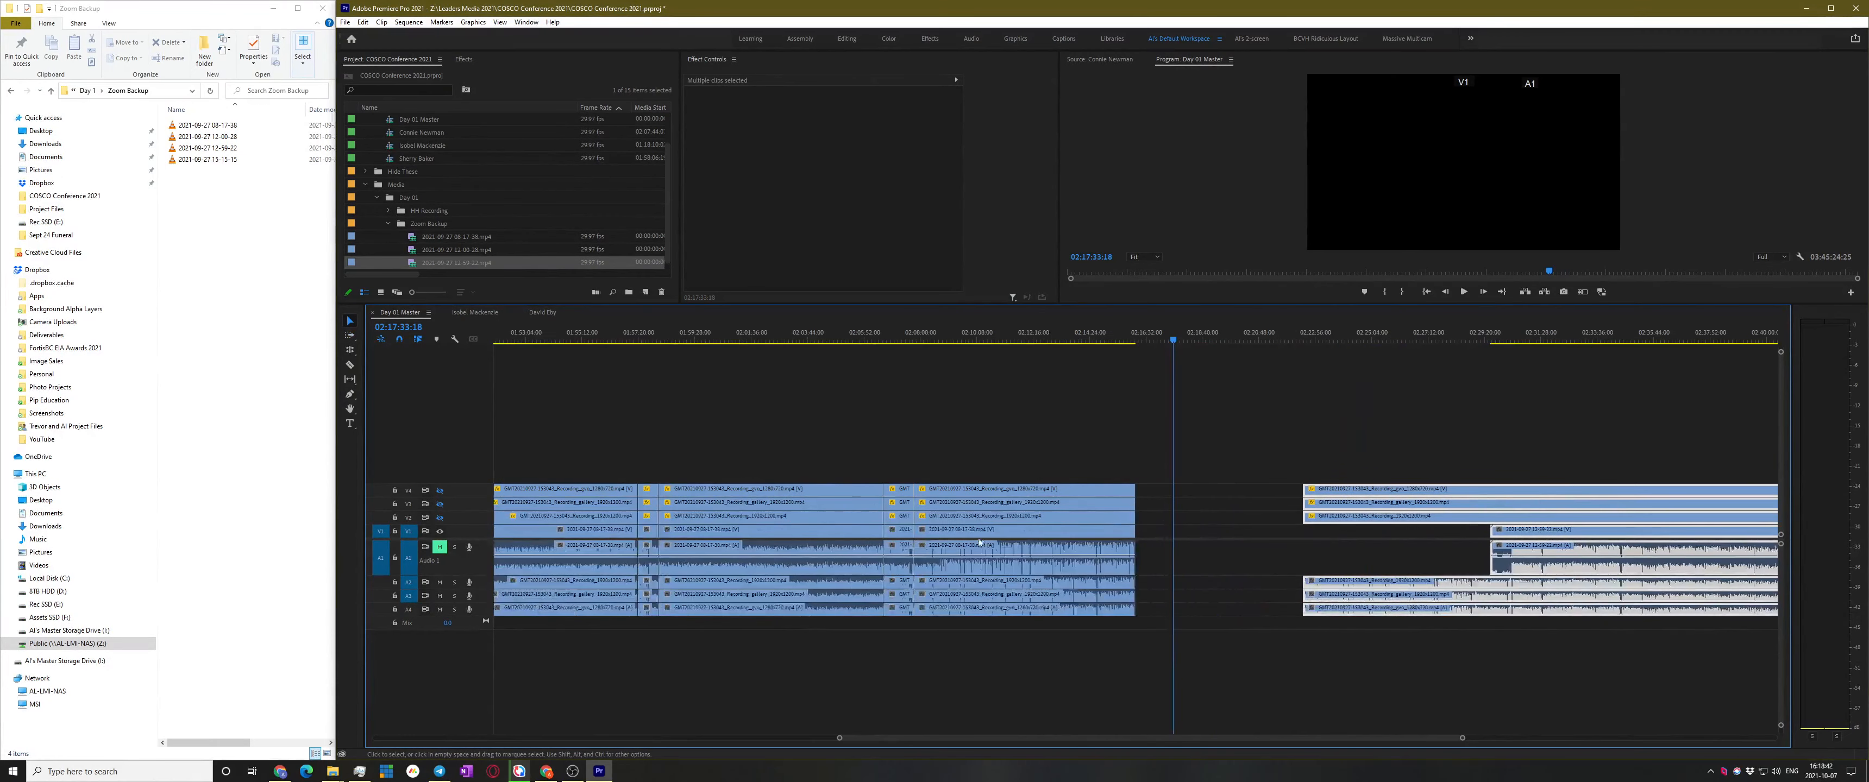
left_click_drag(1130, 534, 1479, 528)
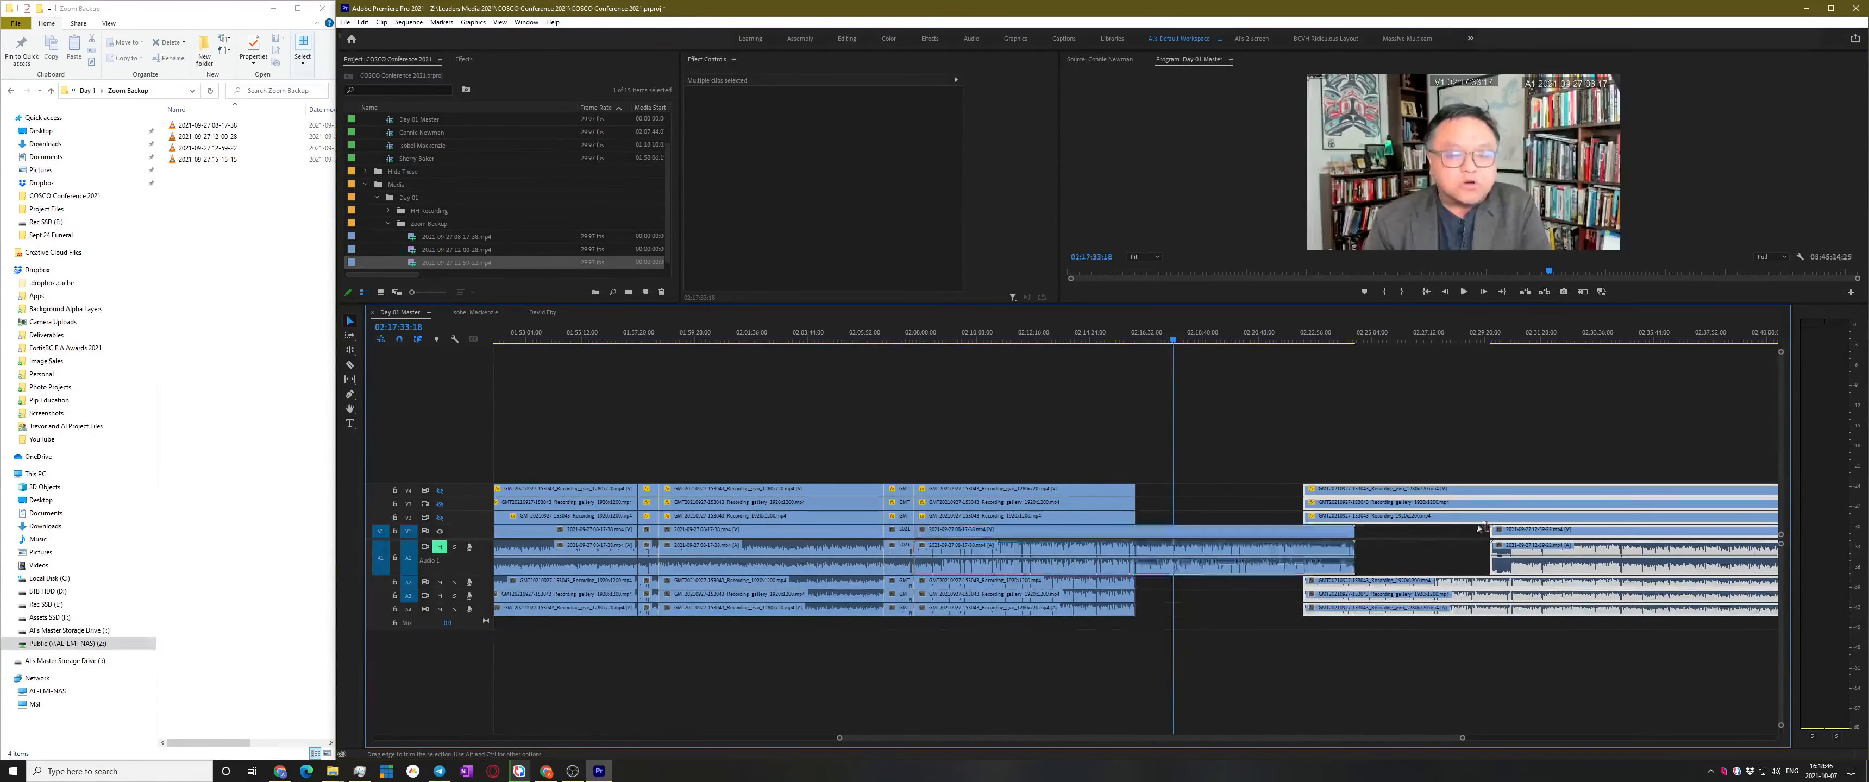
left_click(1295, 463)
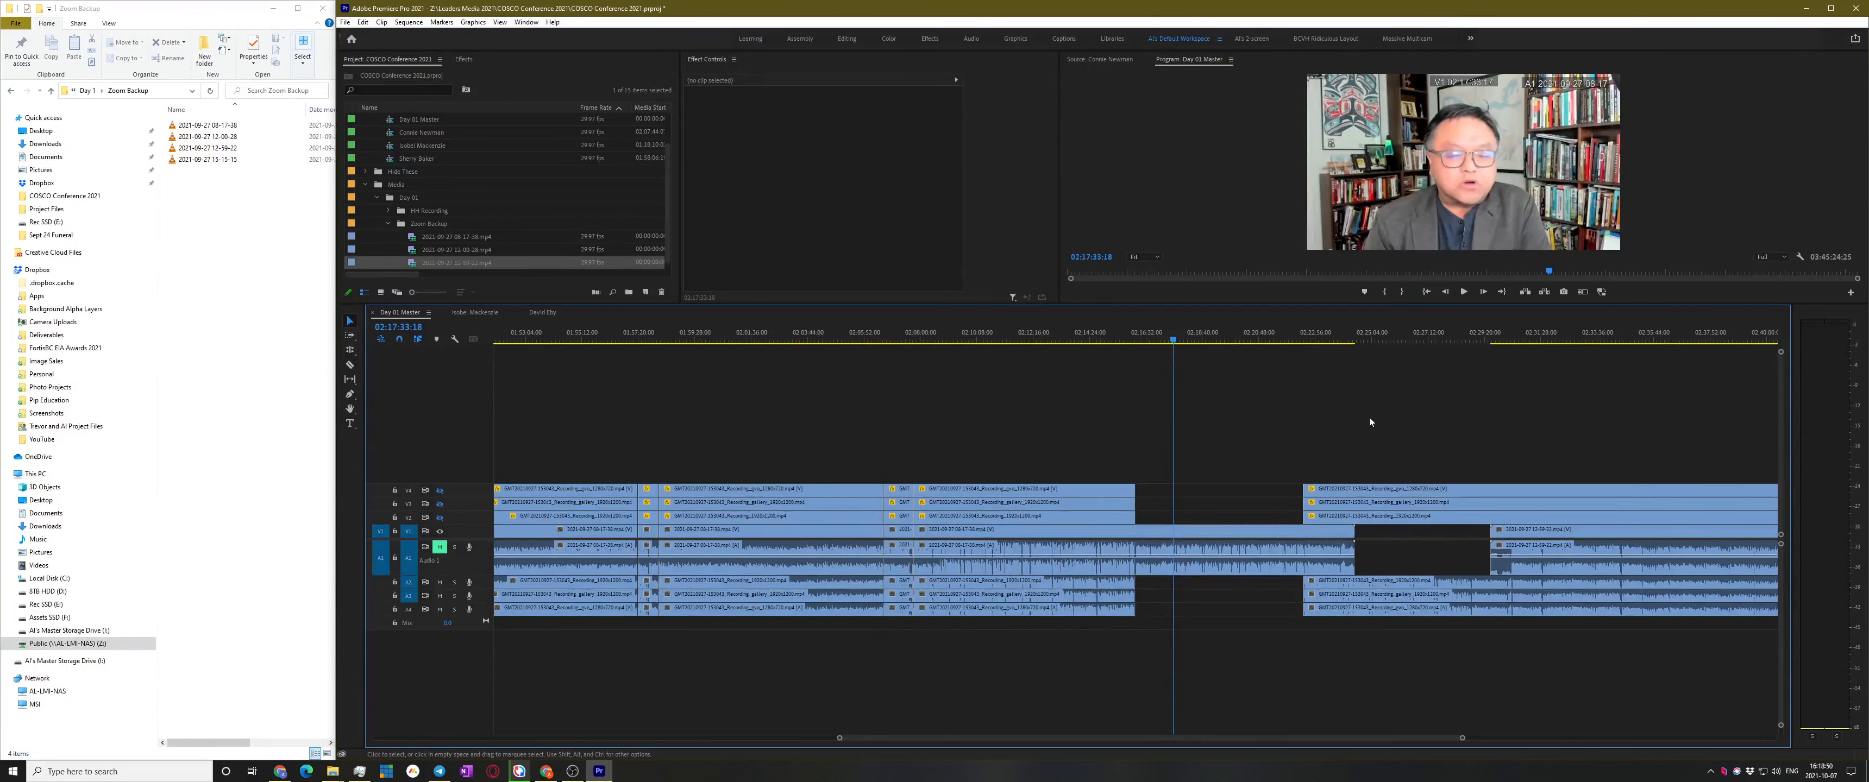
Jump the playhead to 02:29:33:24 and select the later Zoom clips with their audio
left_click(1504, 517)
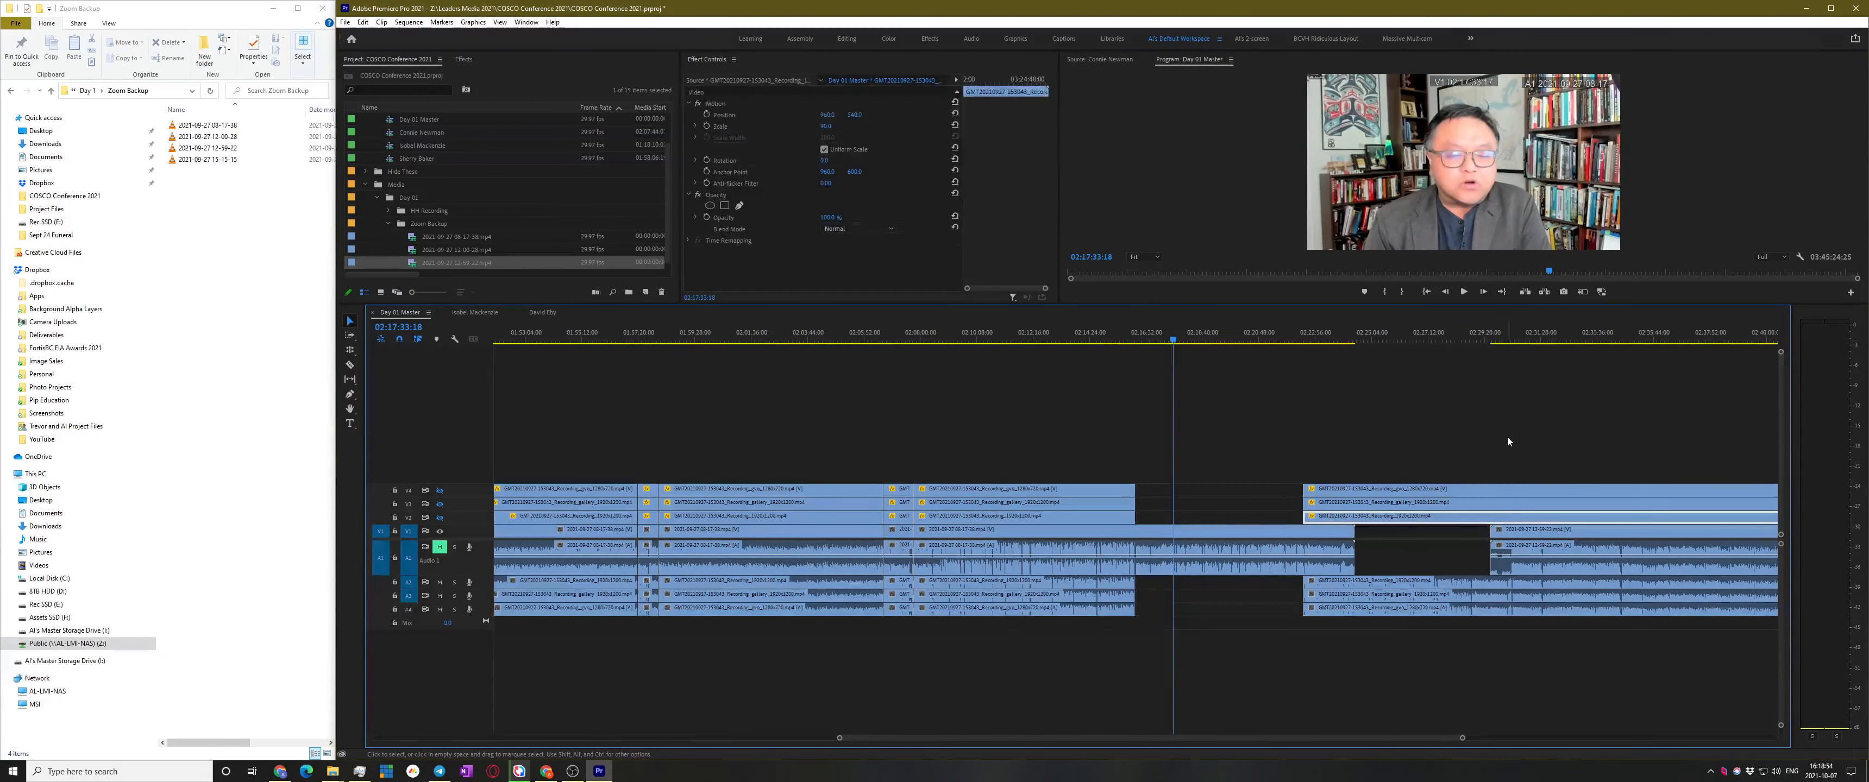
key("Down")
key("Down")
key("Down")
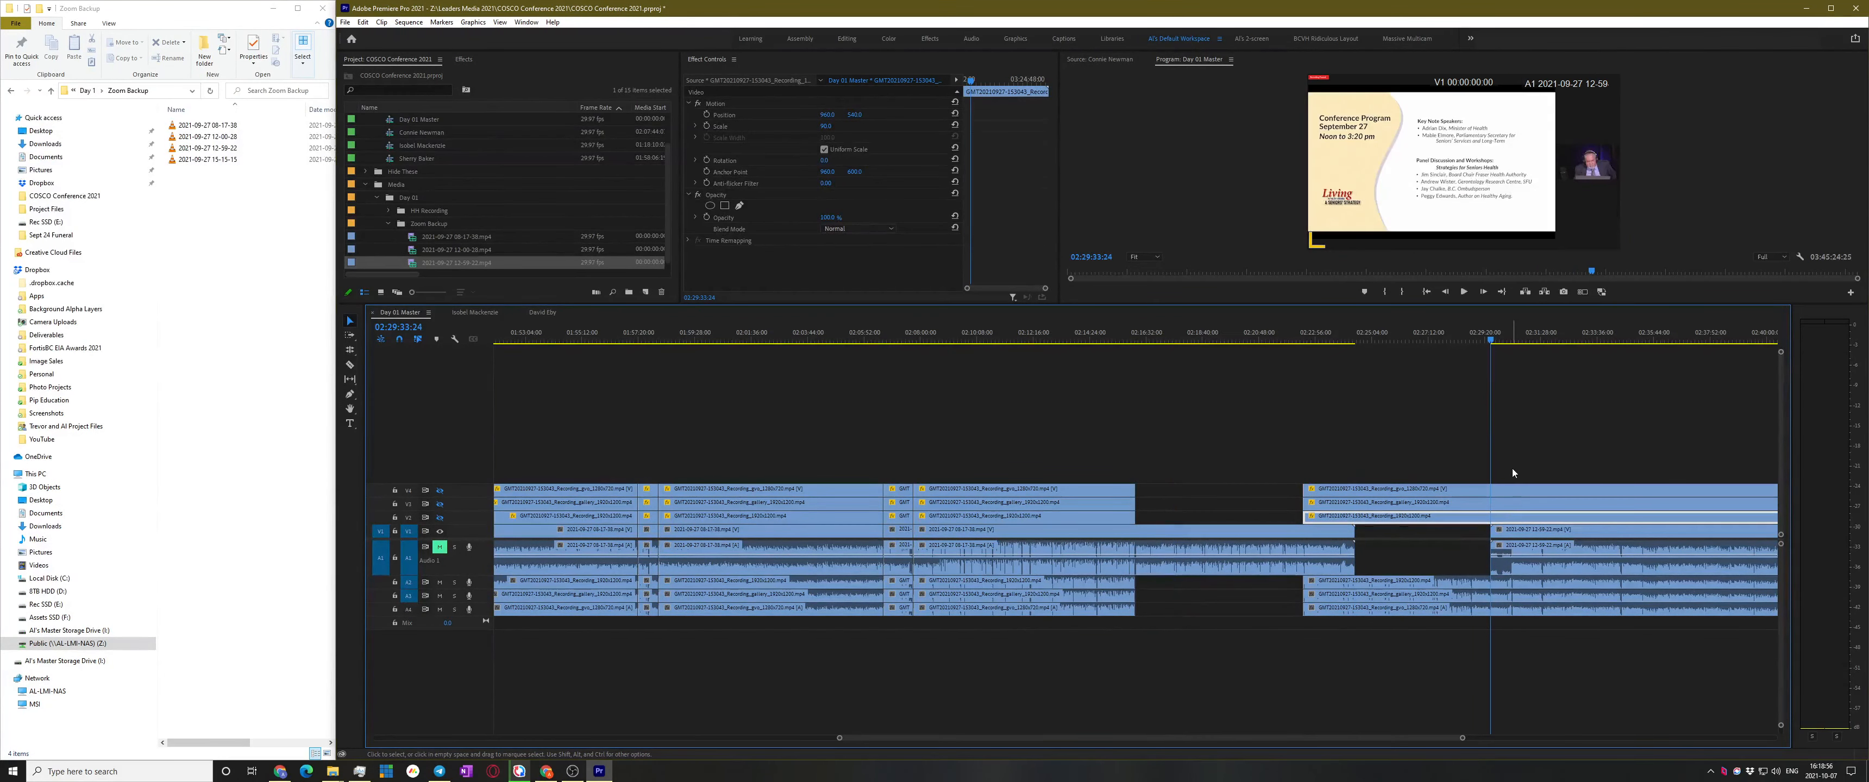
left_click(1508, 502)
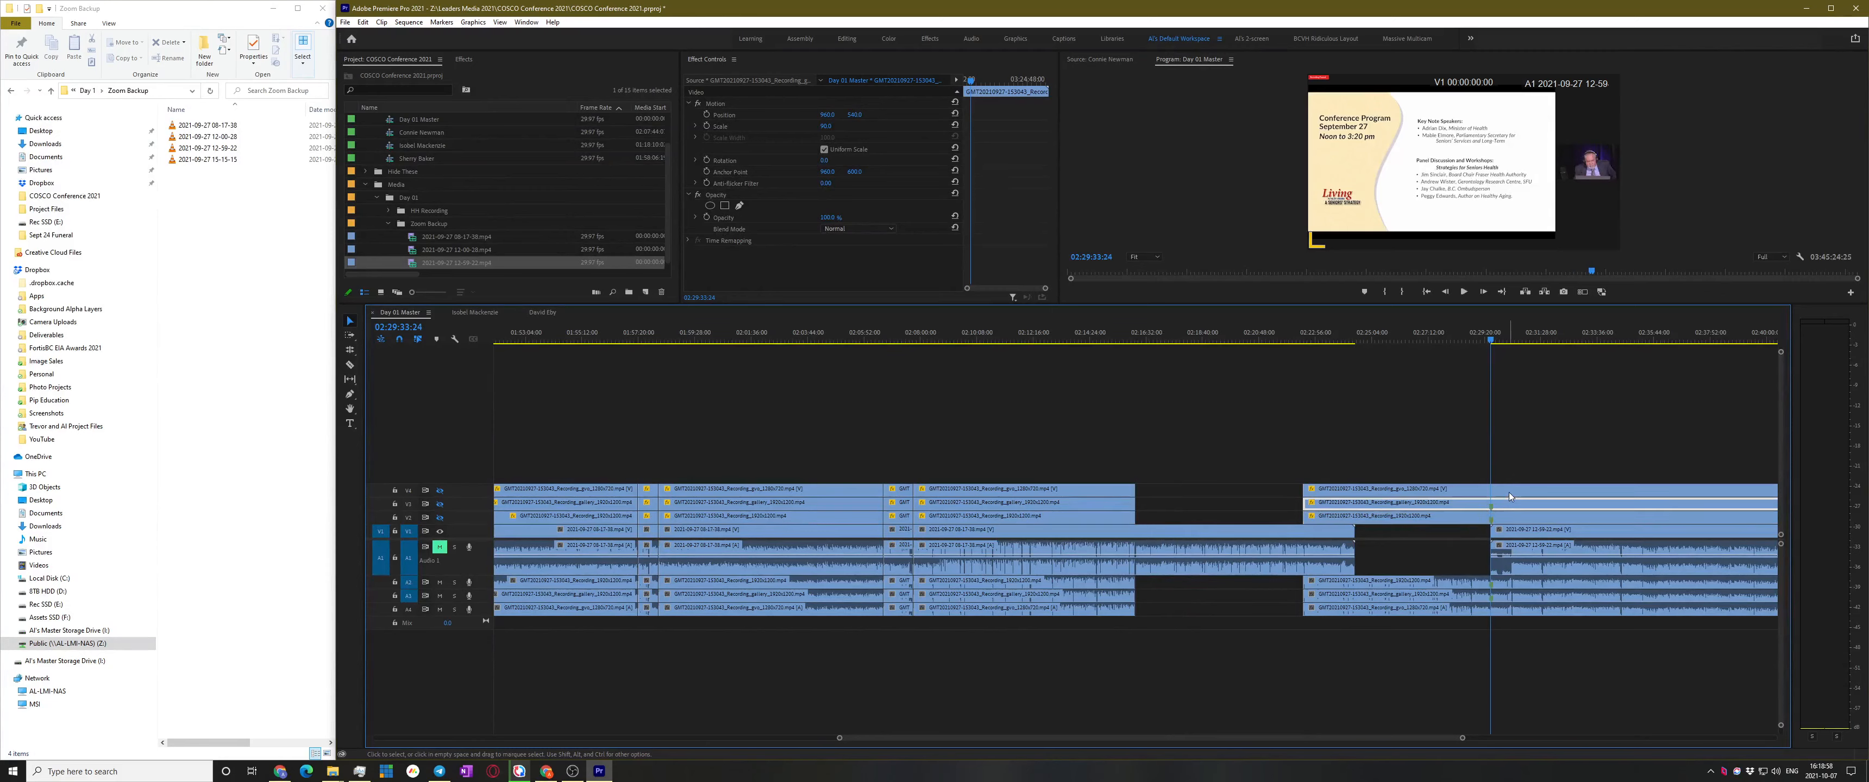
left_click(1509, 489)
left_click(1453, 460)
left_click_drag(1401, 453, 1414, 572)
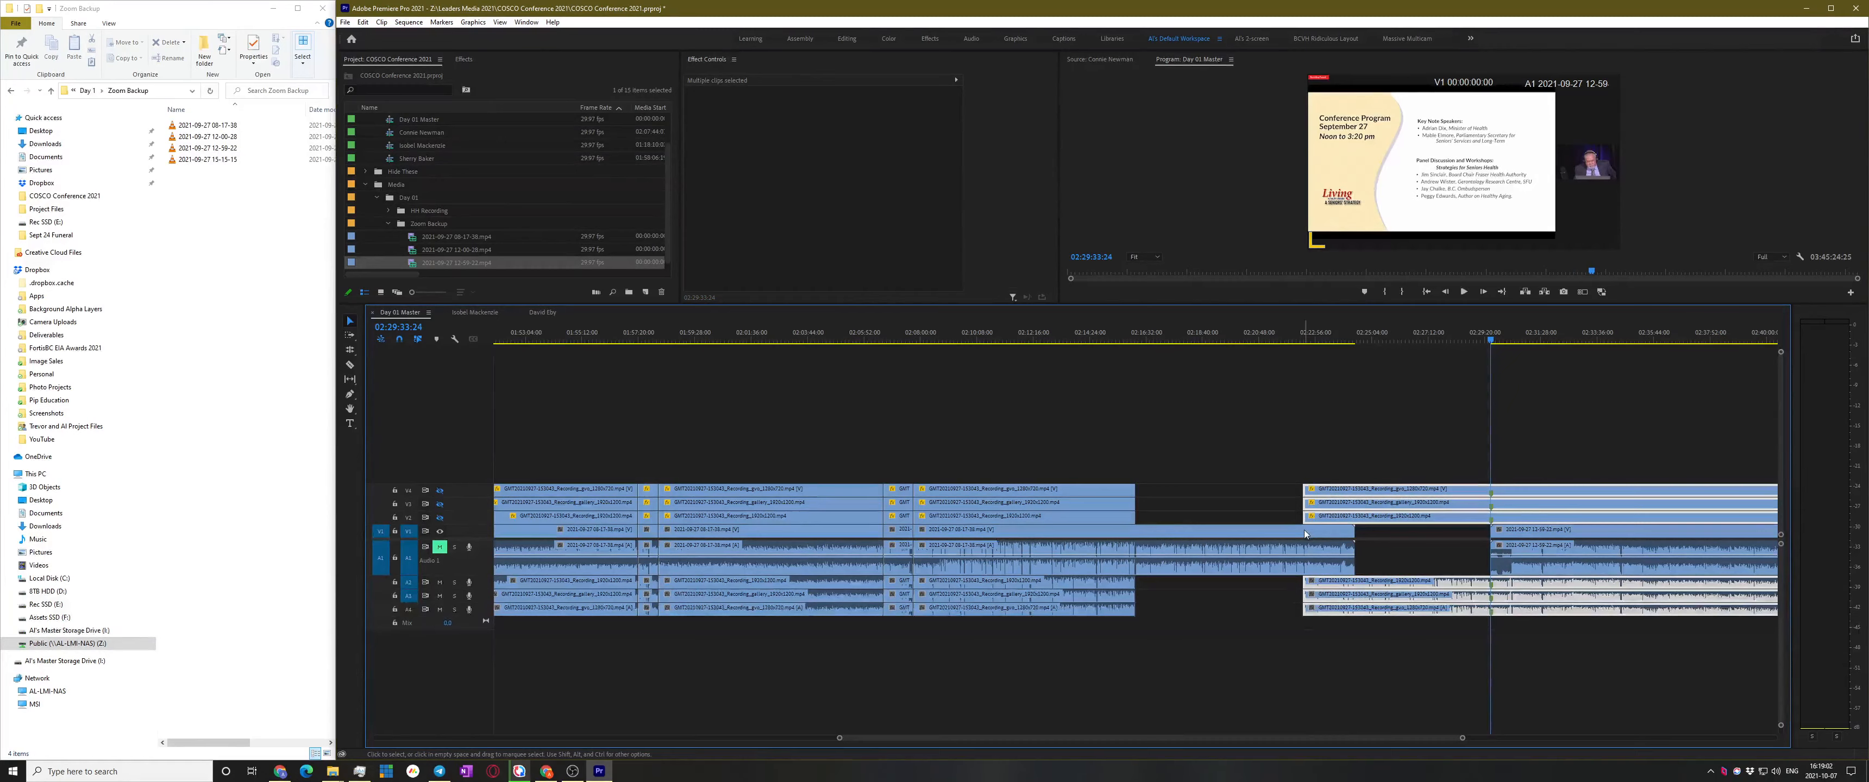
Move the 12-59-22 clip later, beneath the later Zoom clips, and select them together
scroll(1369, 570, "down", 5)
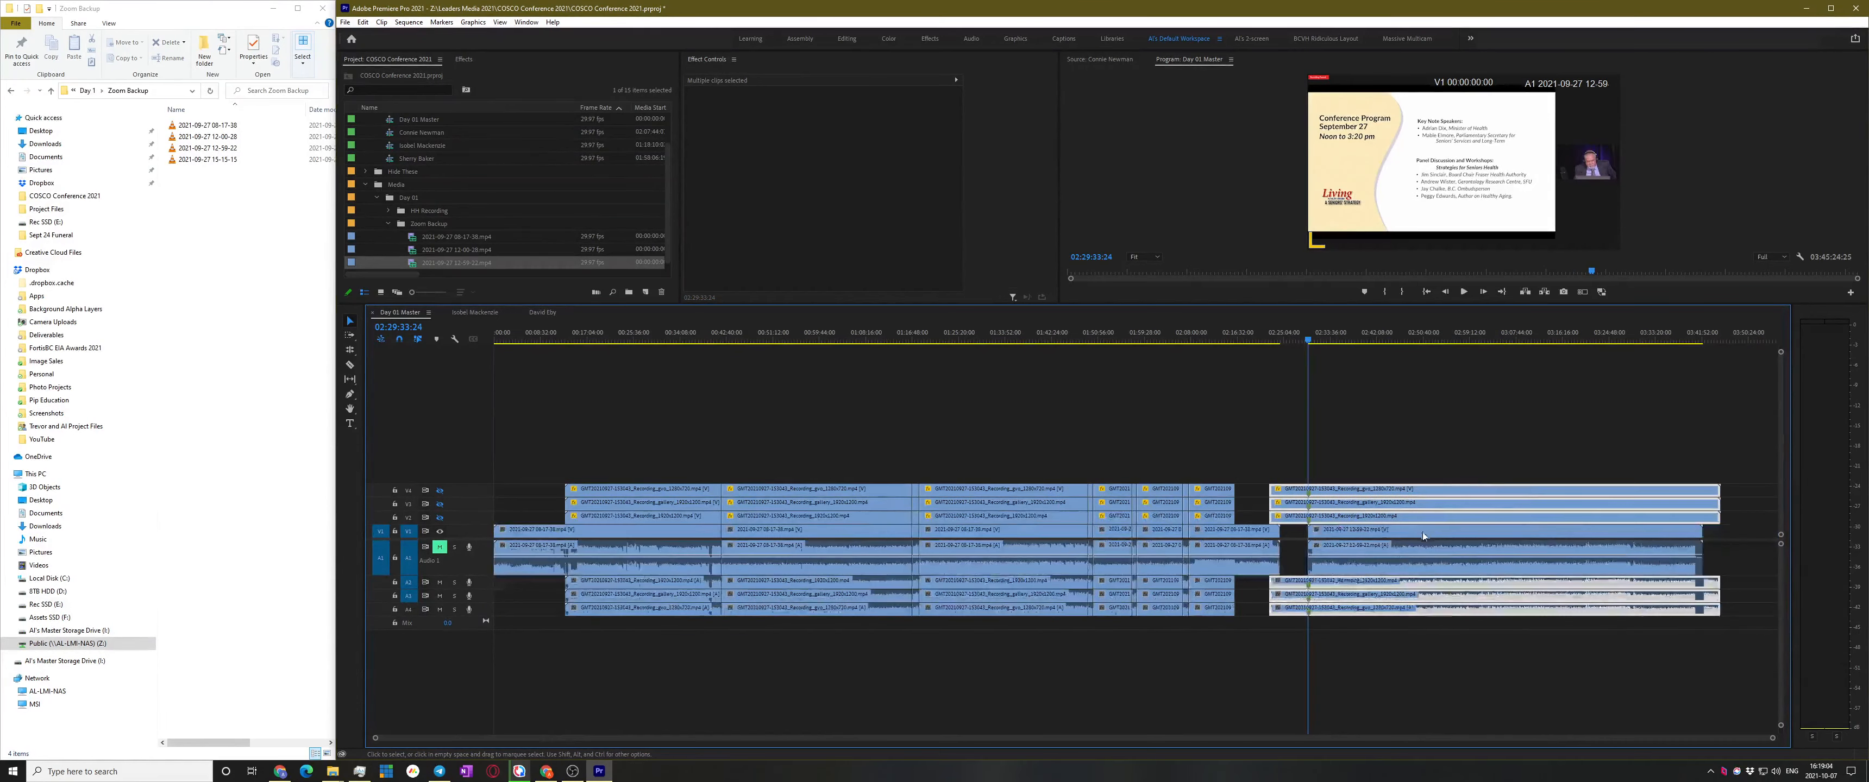
left_click_drag(1419, 534, 1625, 541)
scroll(1388, 557, "down", 1)
left_click_drag(1400, 538, 1558, 538)
left_click_drag(1315, 409, 1168, 666)
Align the 12-59-22 recording to the overlapping Zoom clips with Synchronize set to Audio
right_click(1270, 515)
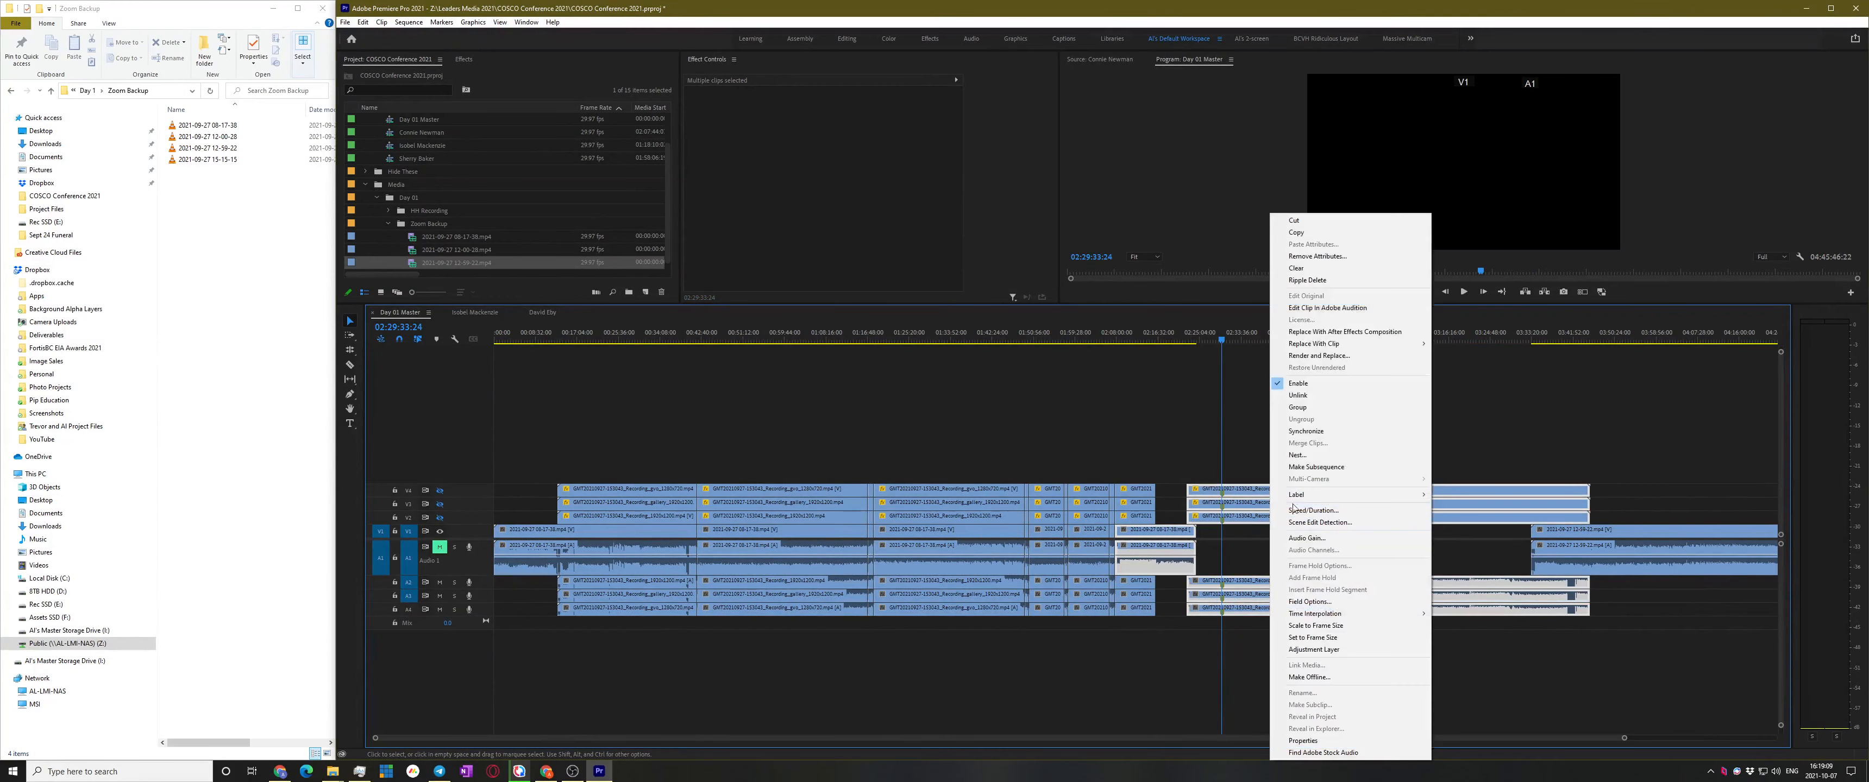
left_click(1333, 431)
left_click(1076, 436)
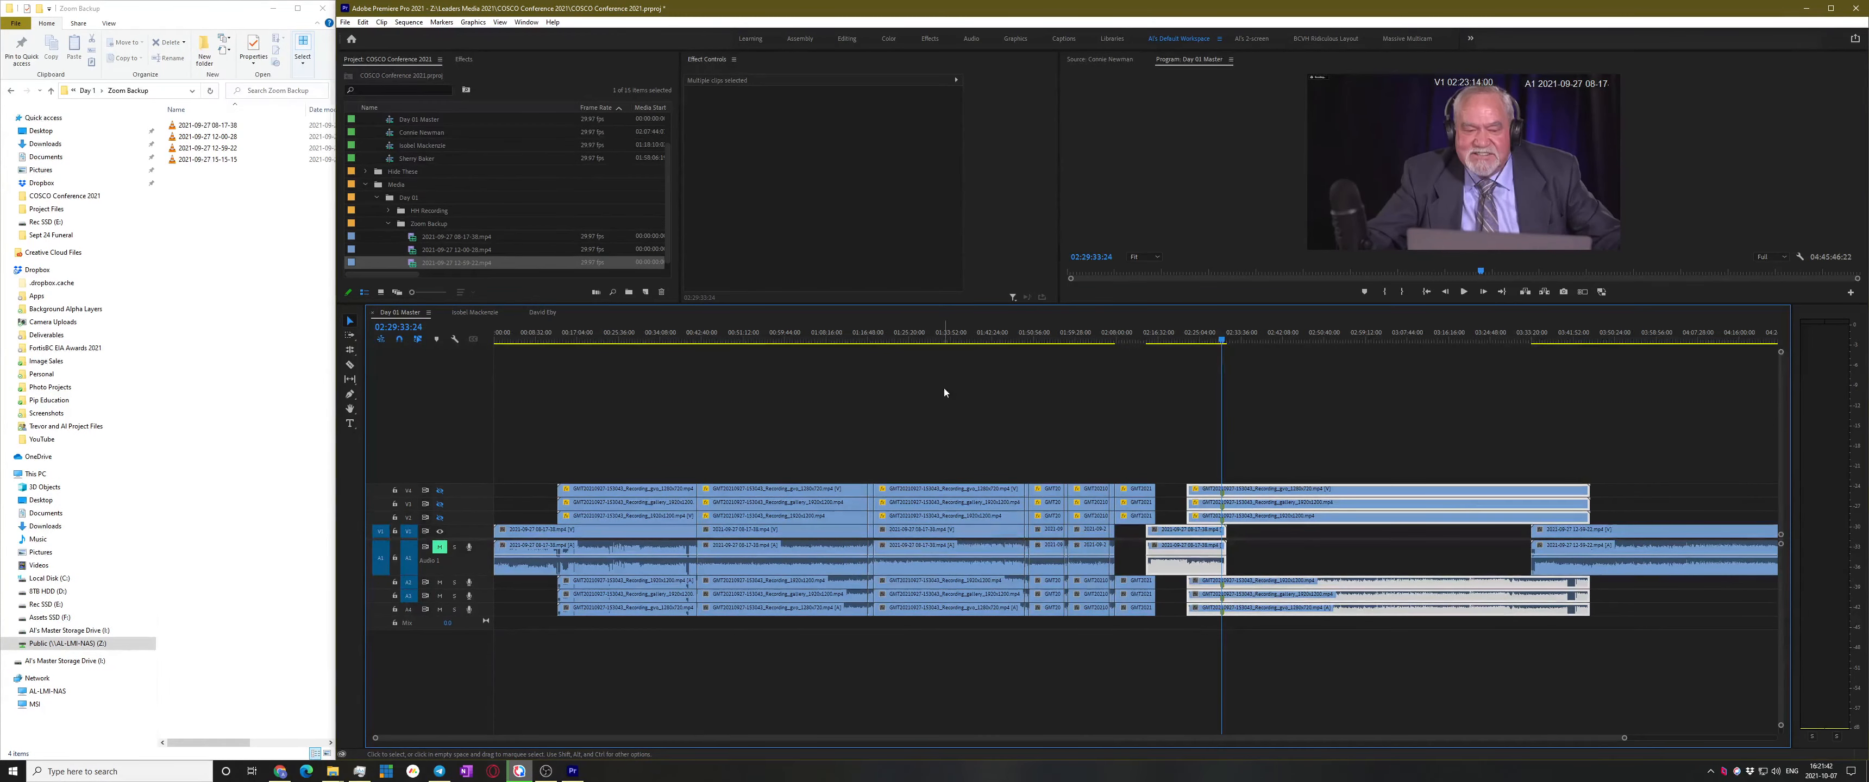
Move the 12-59-22 clip earlier and play from 02:30:19:17 to check the sync
scroll(1293, 566, "right", 3)
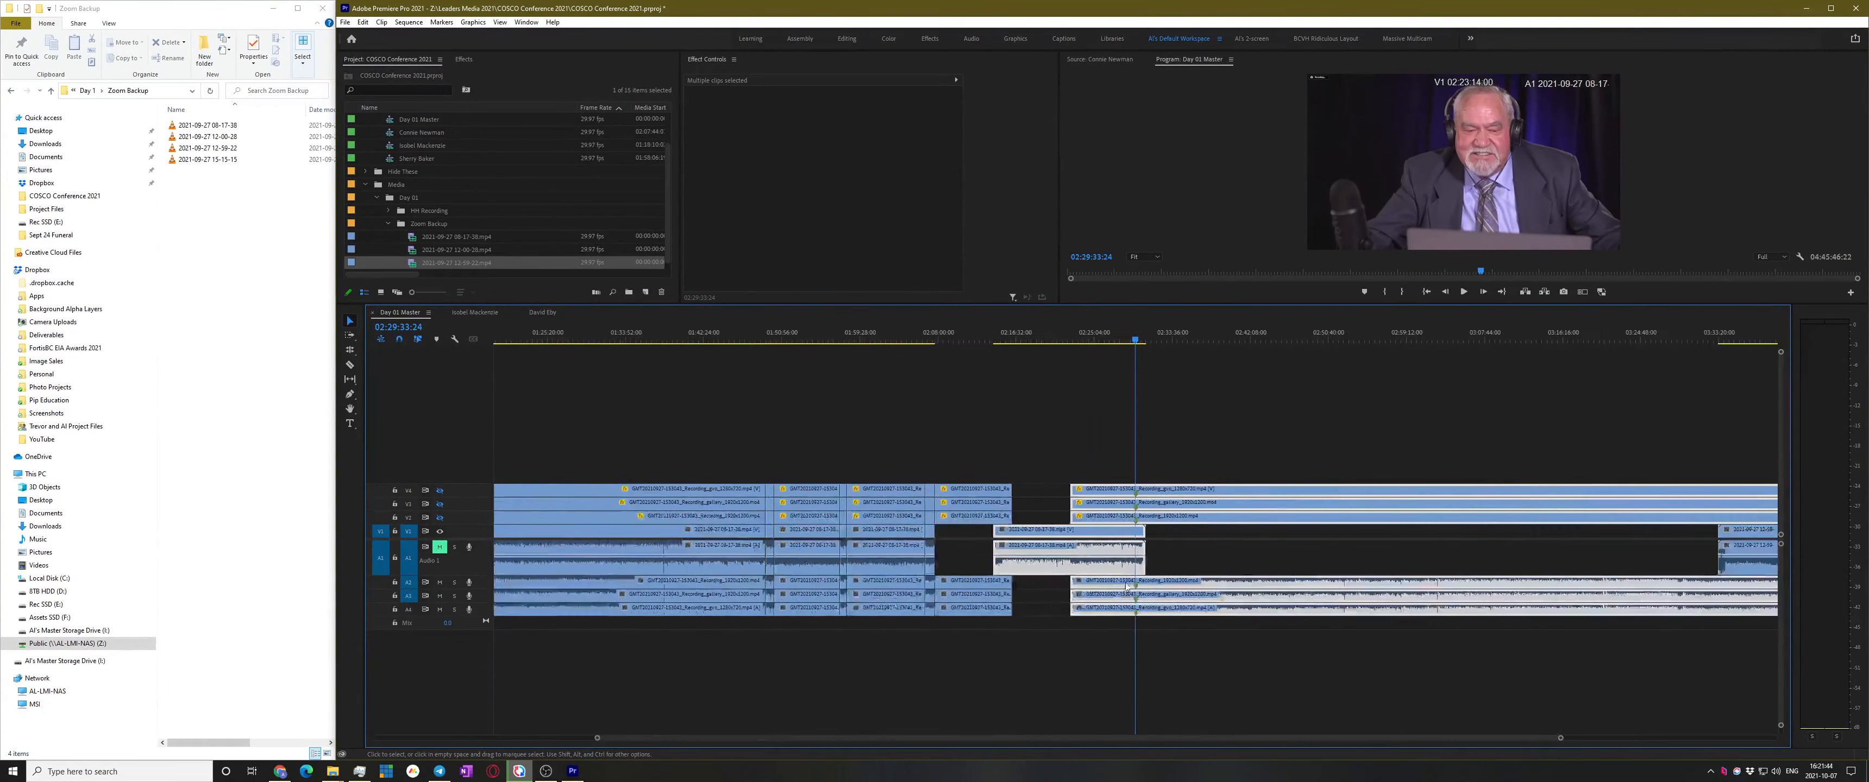
left_click_drag(1466, 564, 1224, 552)
scroll(1270, 555, "up", 5)
scroll(1494, 560, "right", 5)
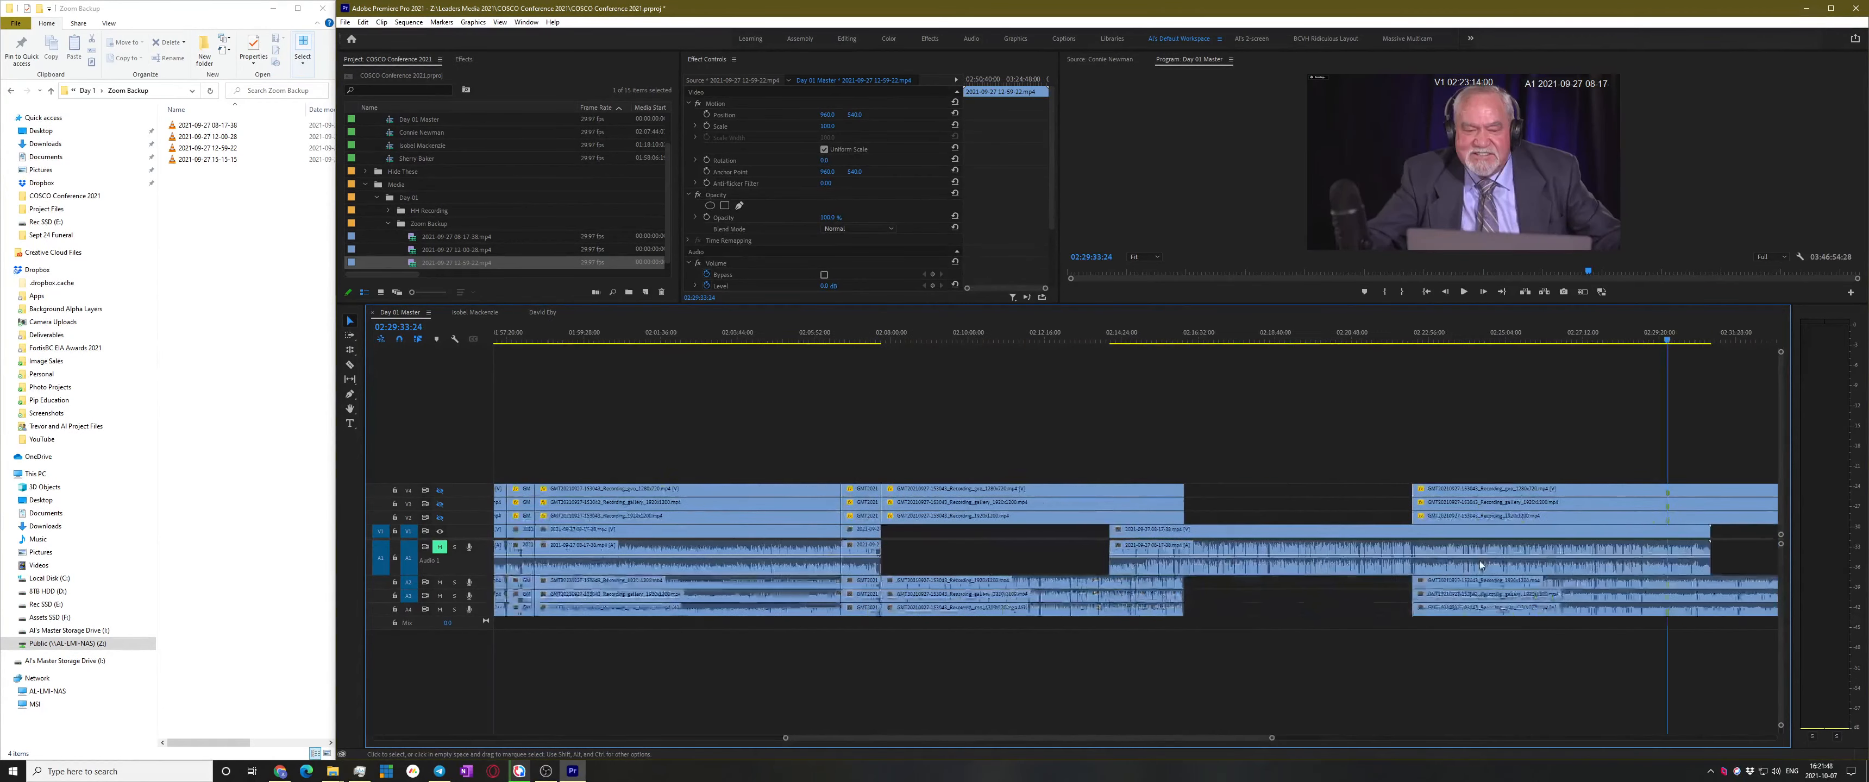
scroll(1529, 558, "up", 3)
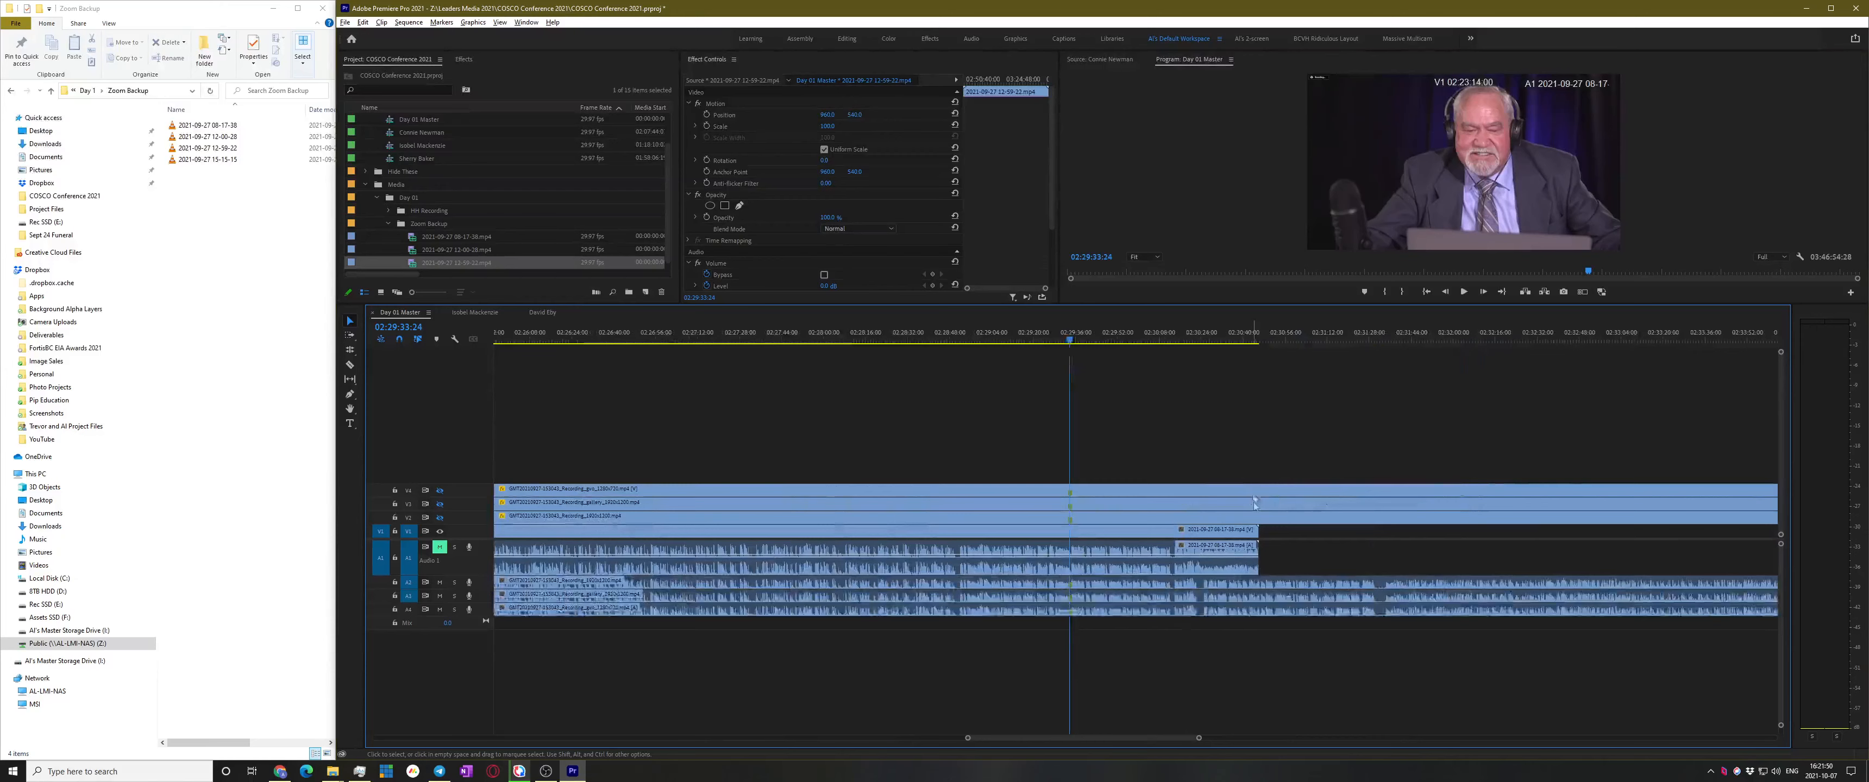
scroll(1264, 540, "up", 1)
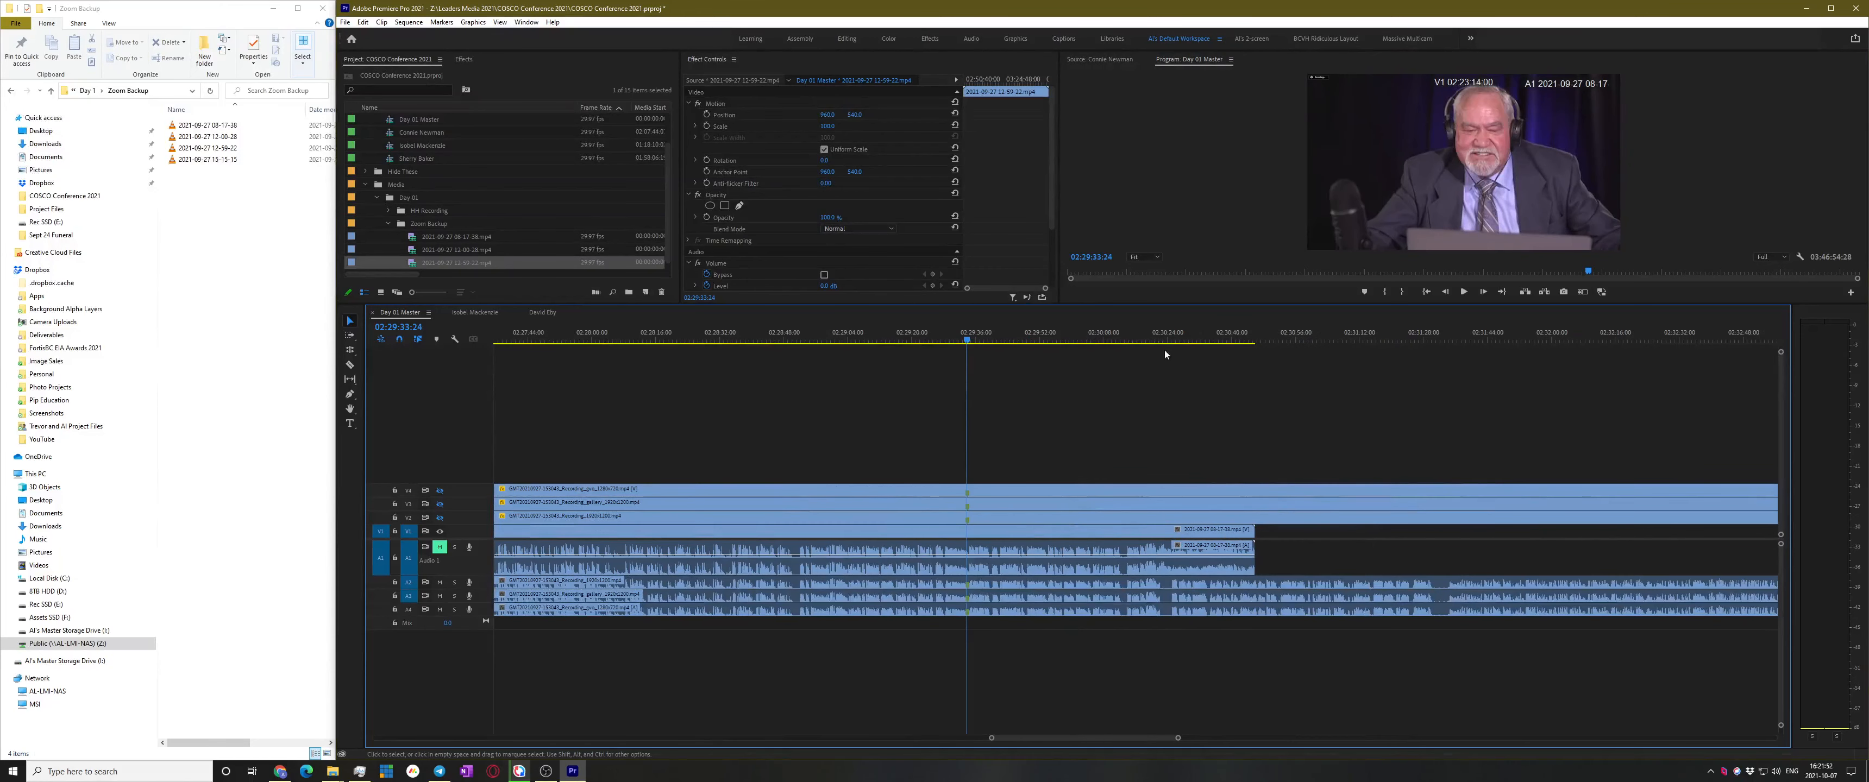
left_click(1149, 336)
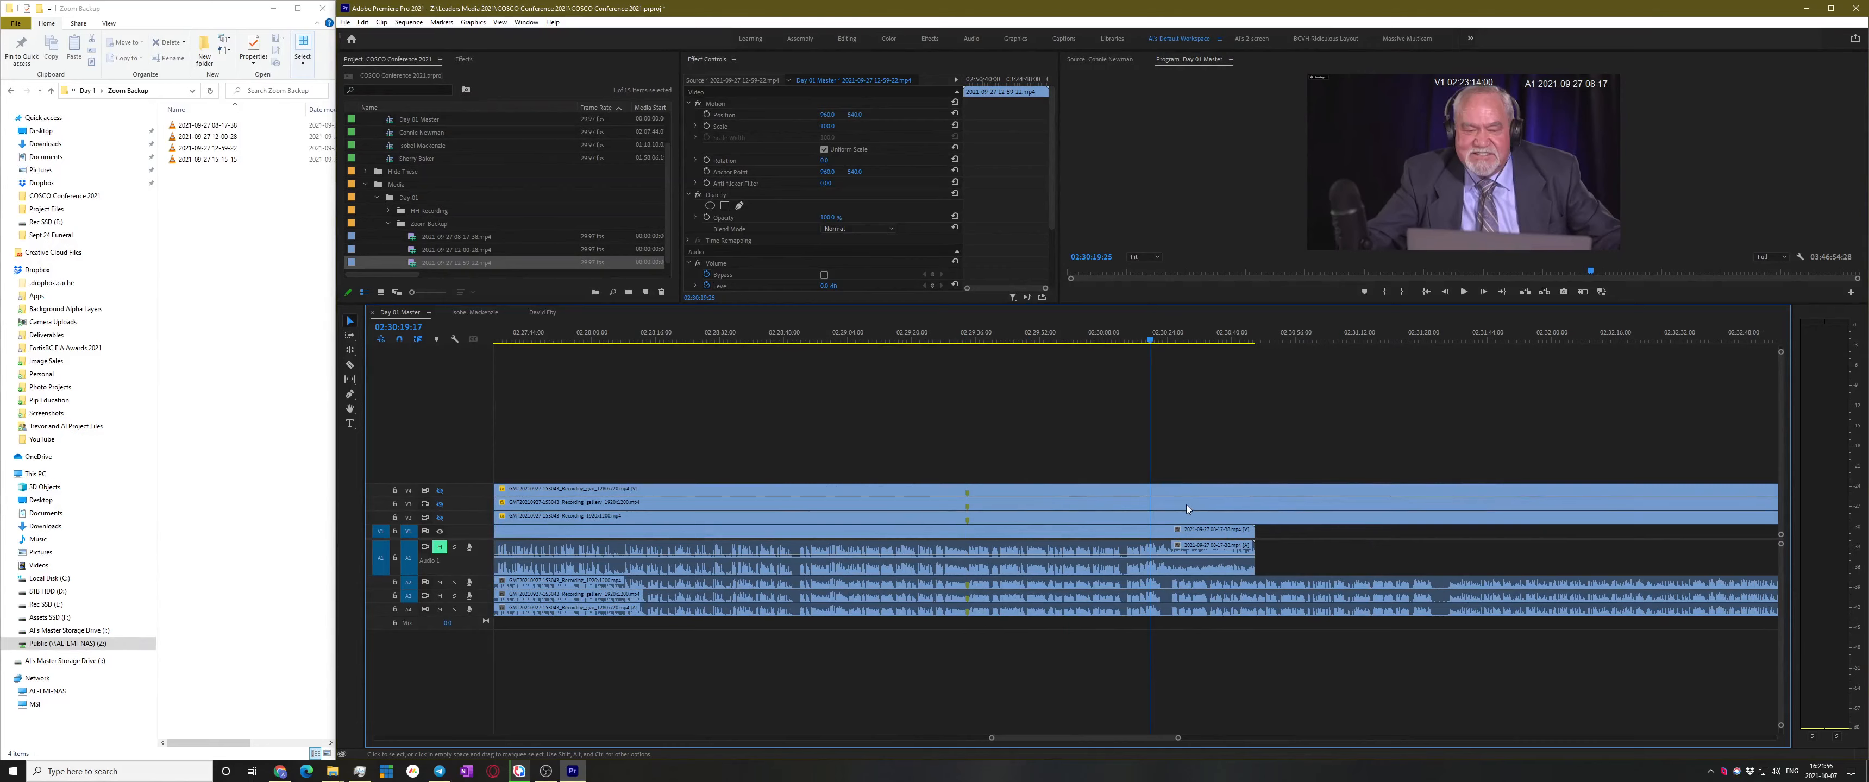
key("space")
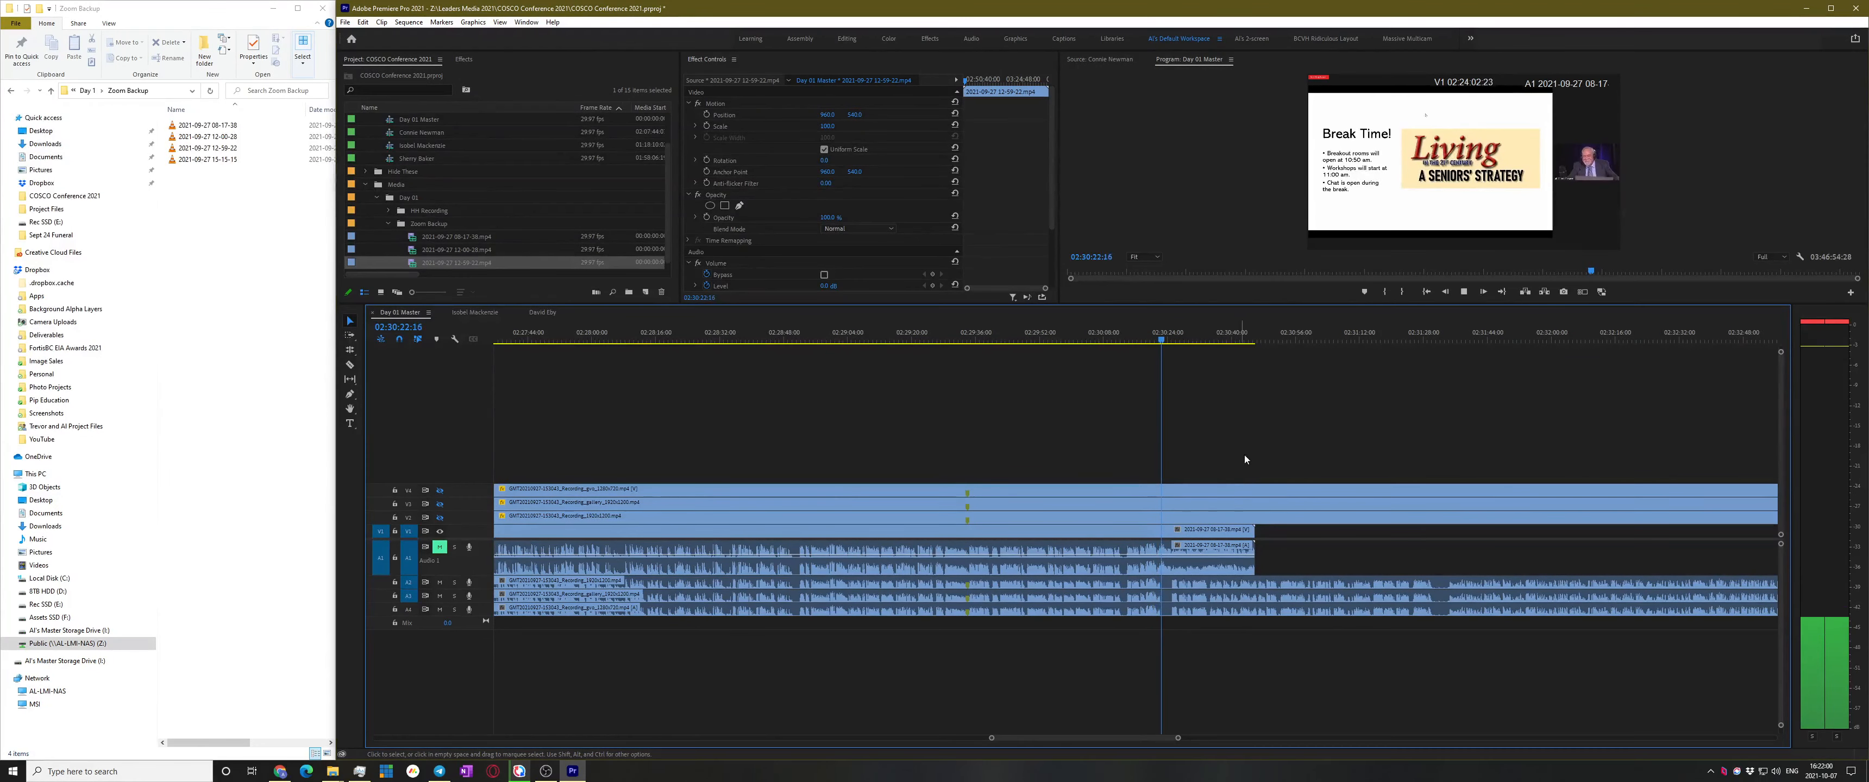
left_click(1248, 445)
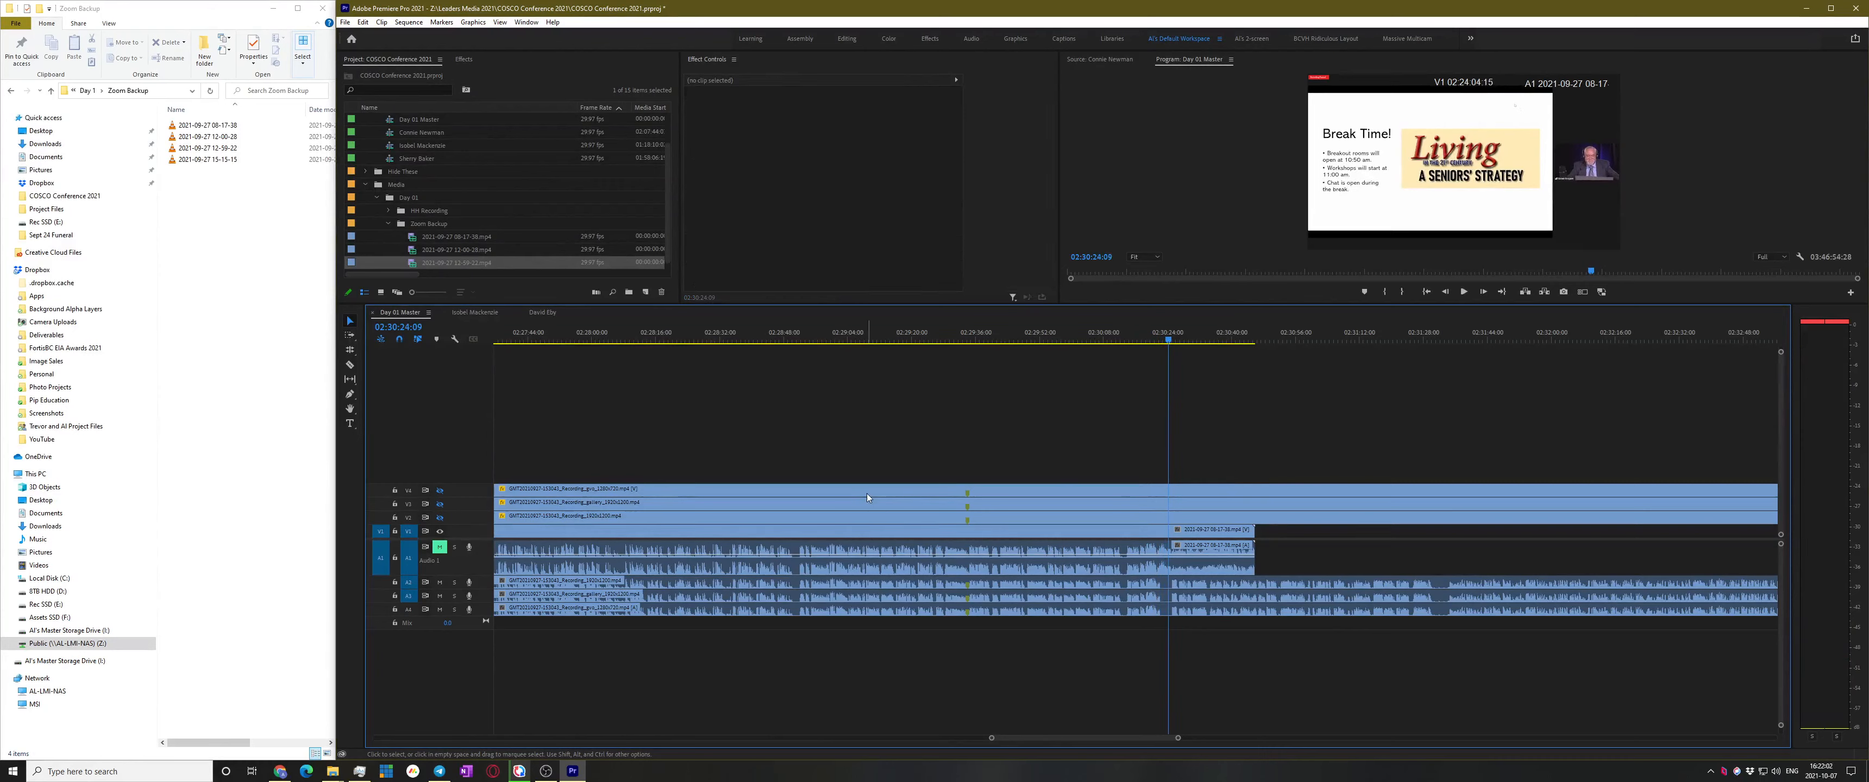
Unmute track A1, replay the section, and enlarge the video preview showing the Break Time slide
left_click(439, 547)
left_click(1131, 338)
key("space")
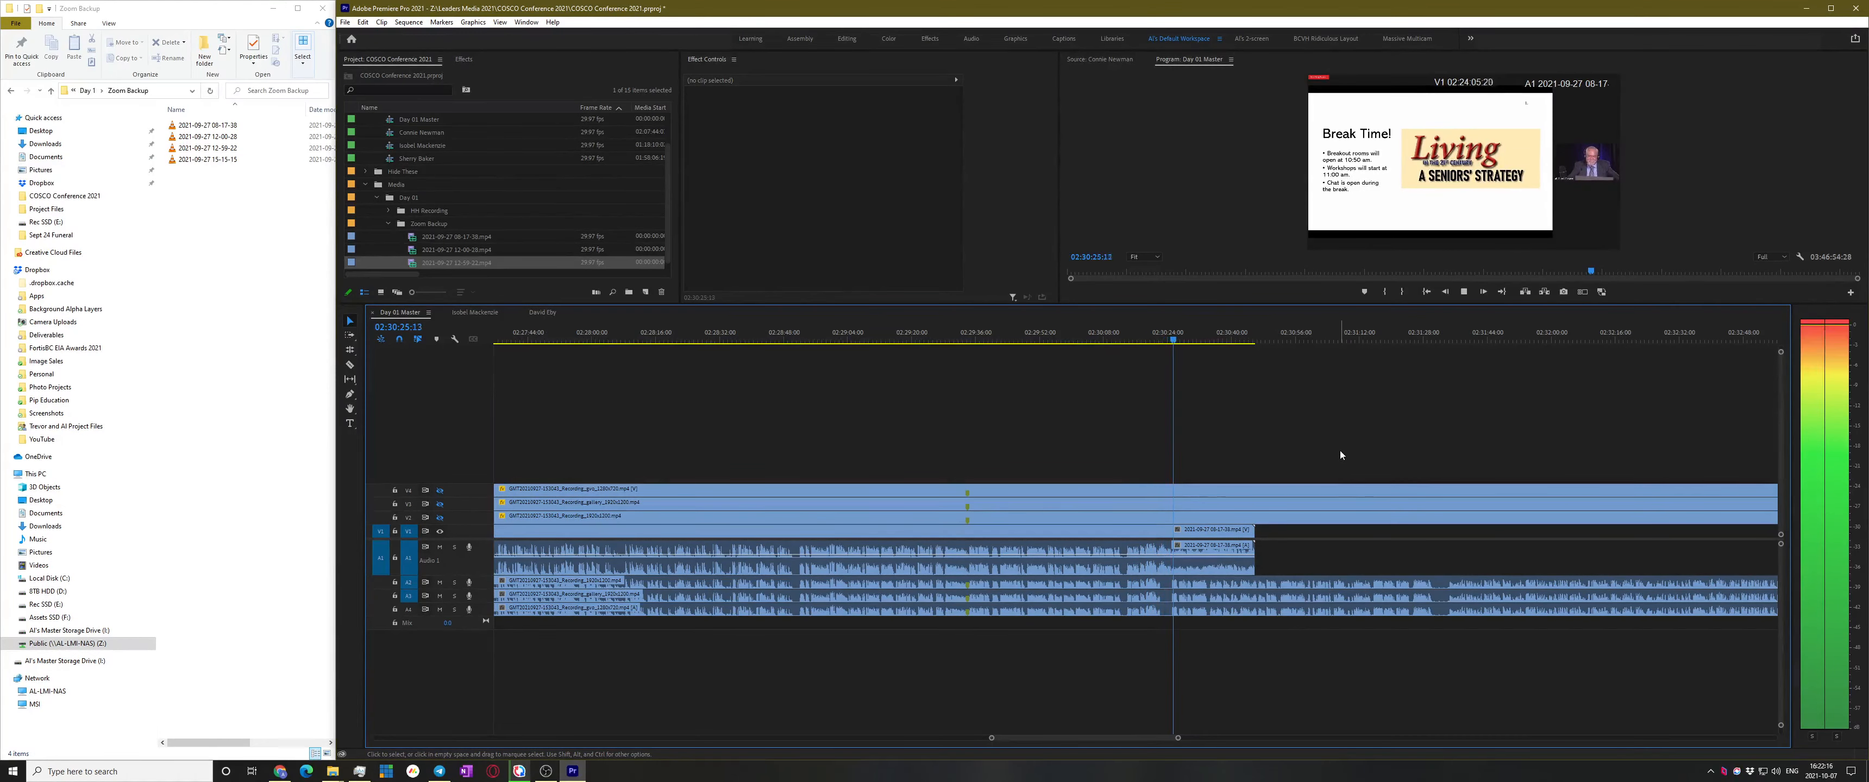
key("space")
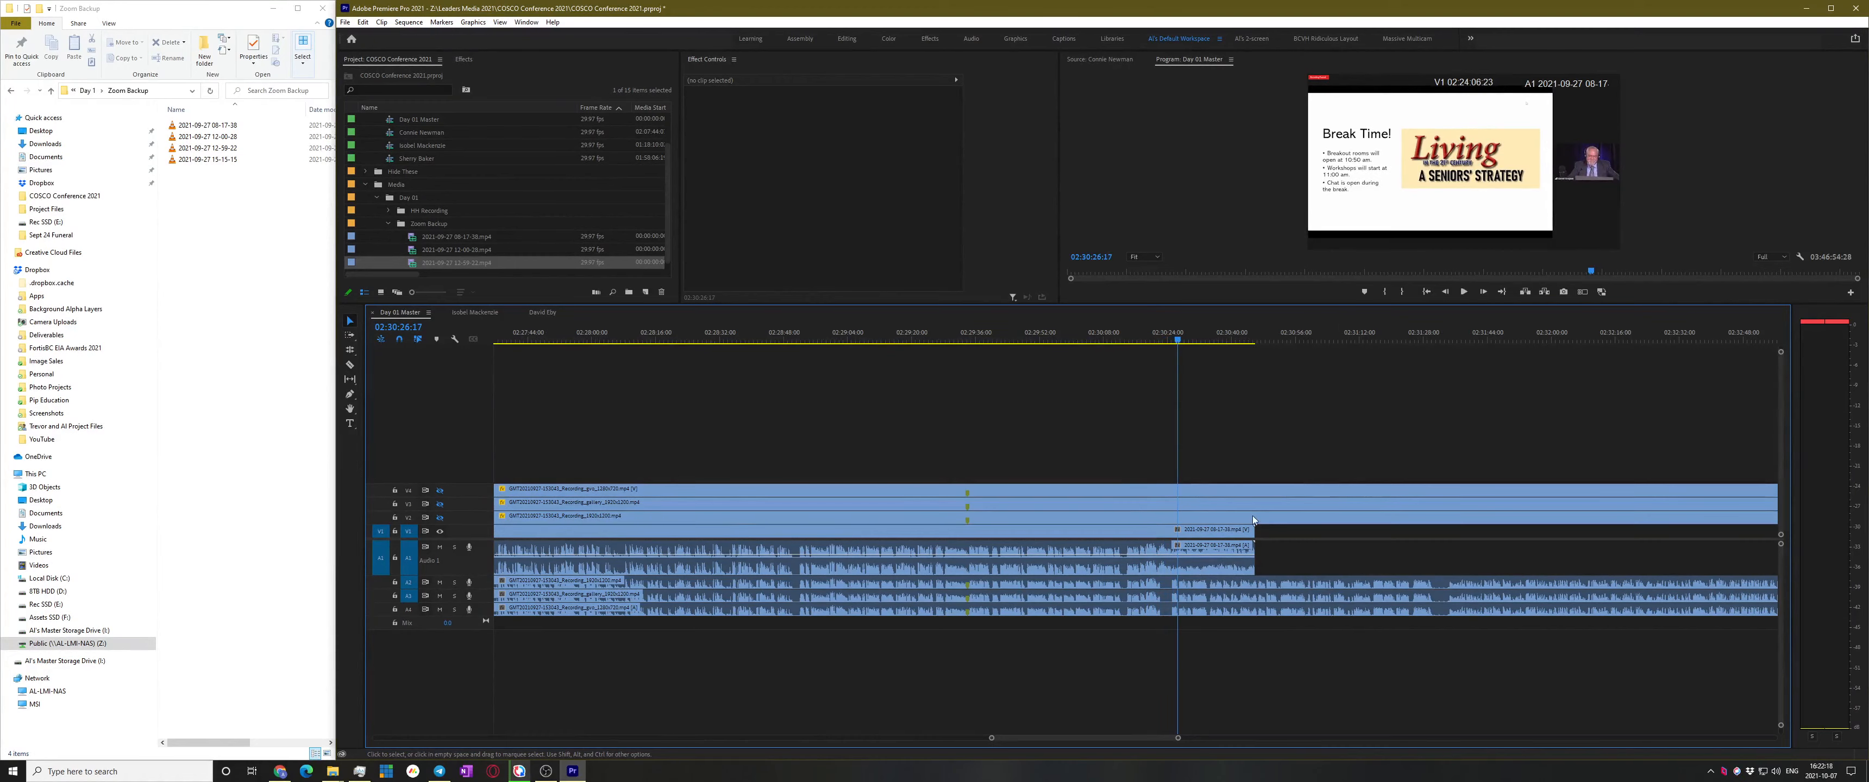
scroll(1197, 551, "up", 4, "alt")
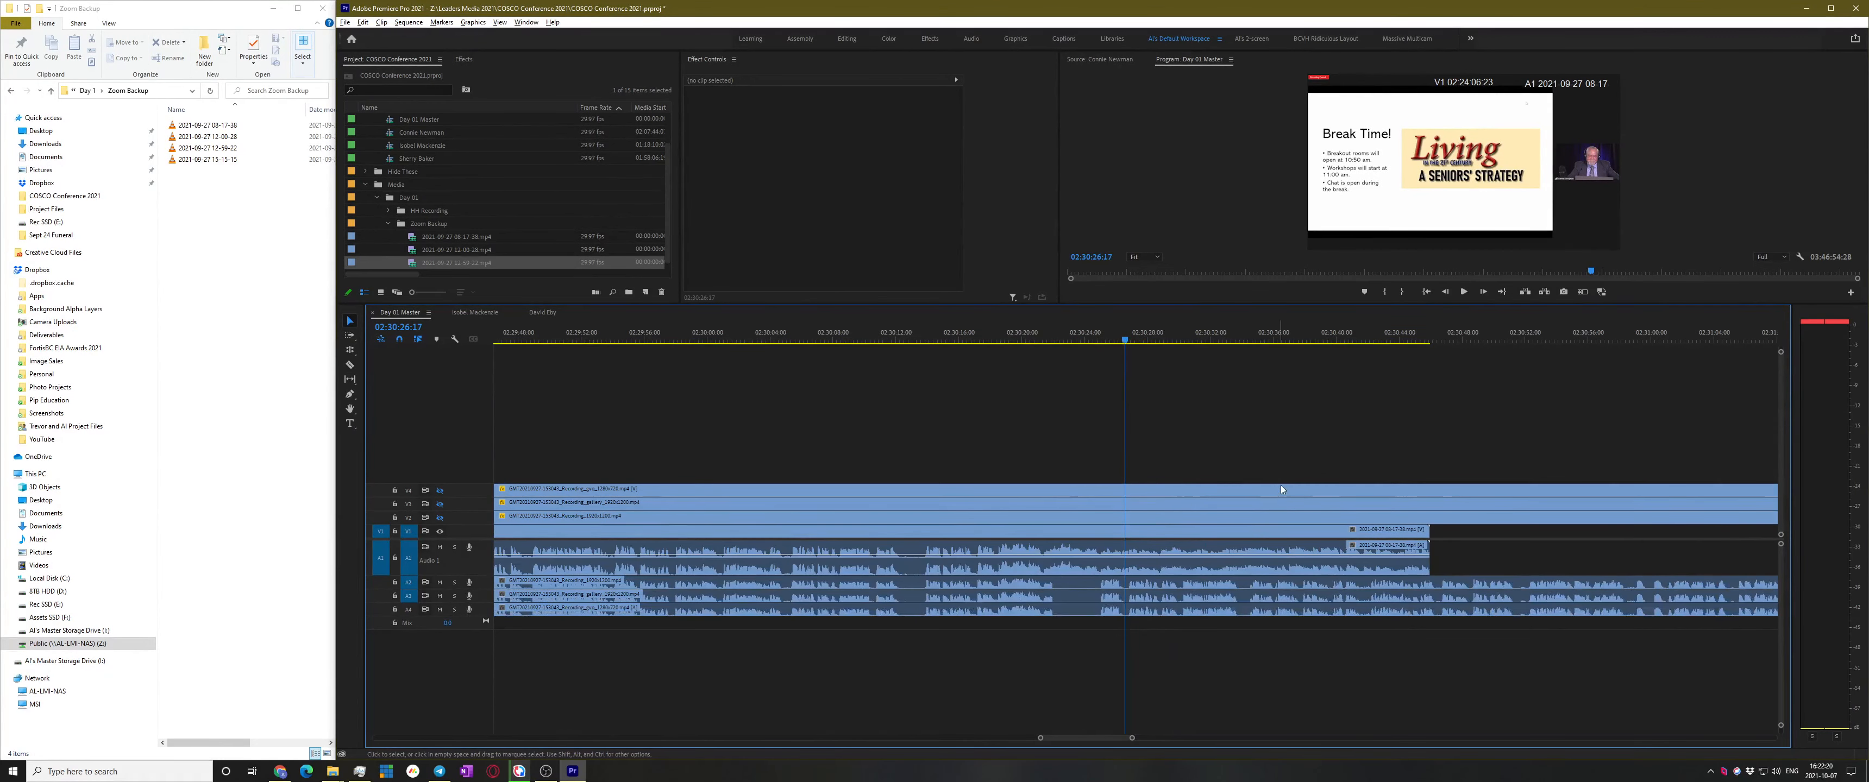
scroll(1280, 488, "down", 2, "alt")
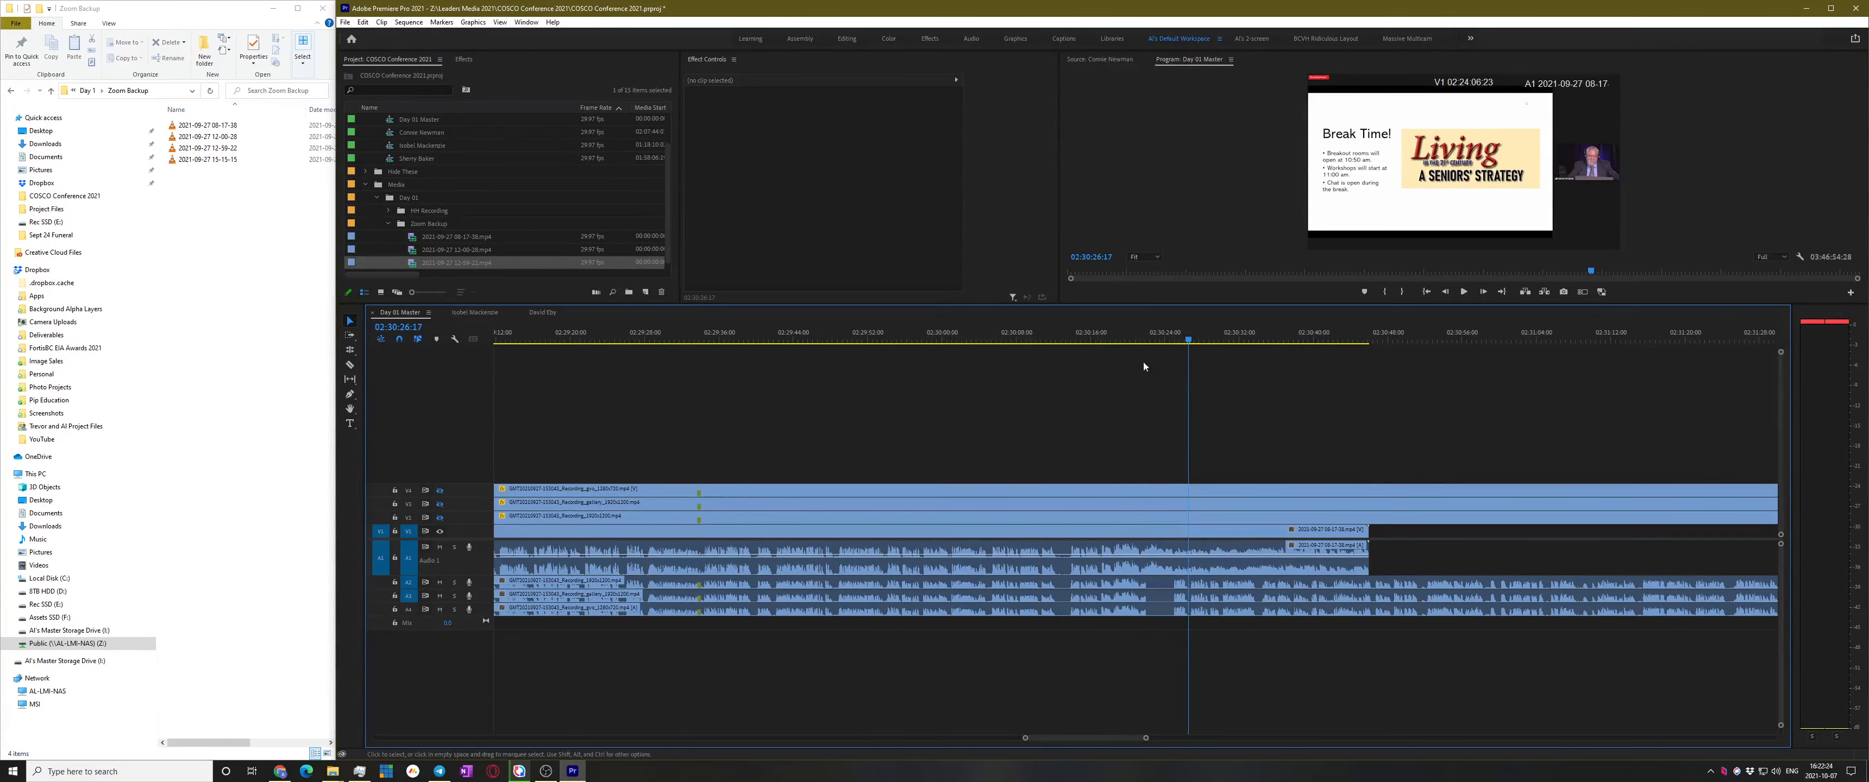
left_click(1238, 529)
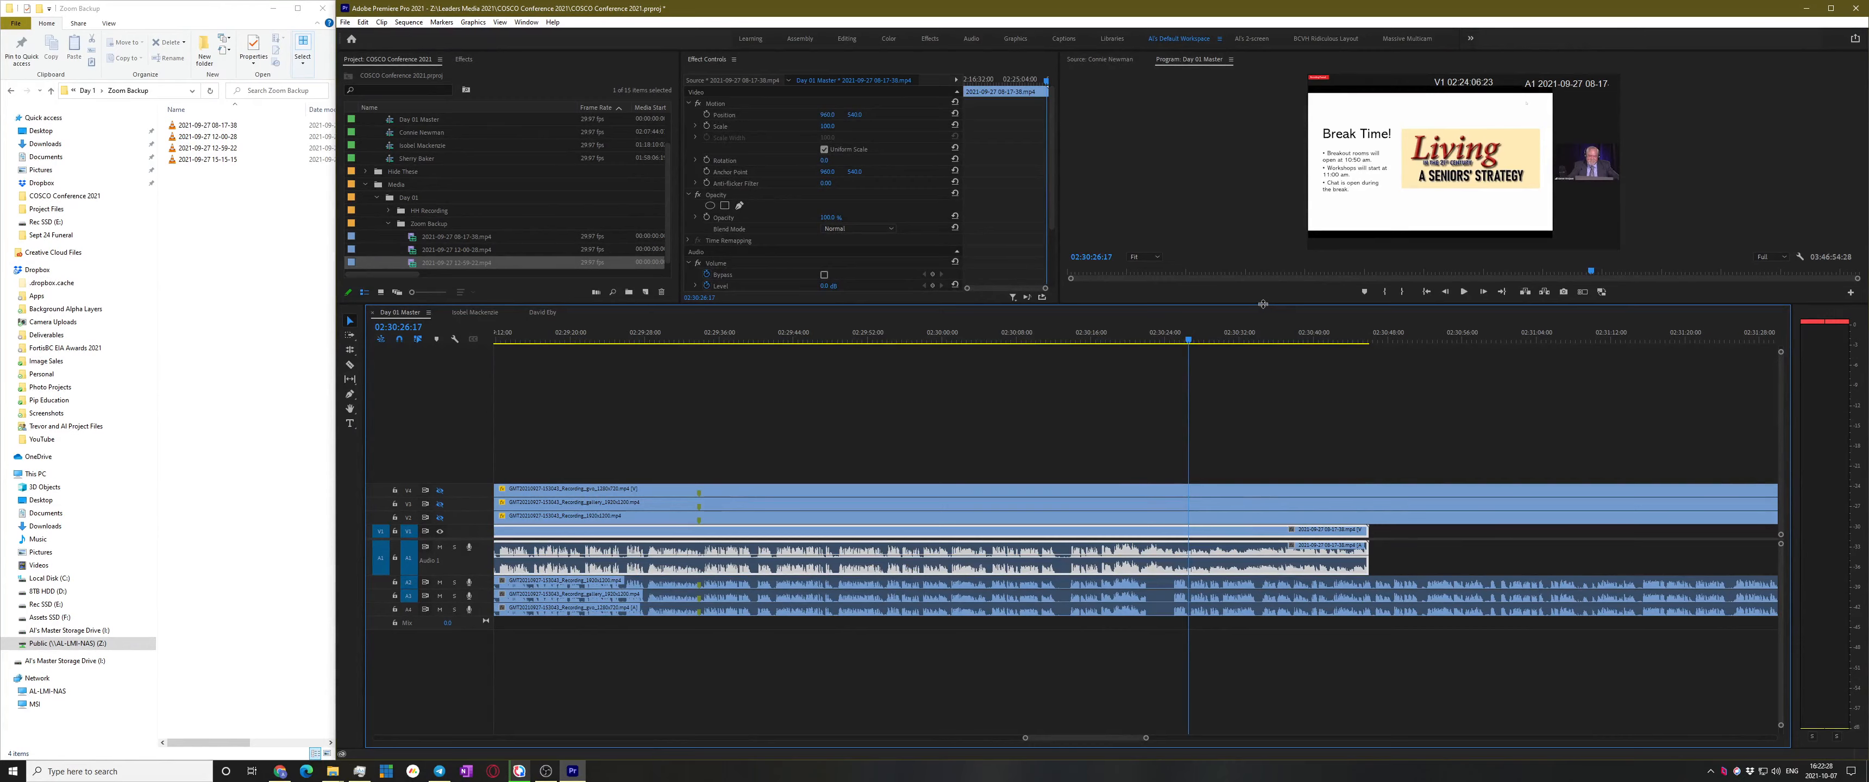
left_click_drag(1262, 305, 1263, 486)
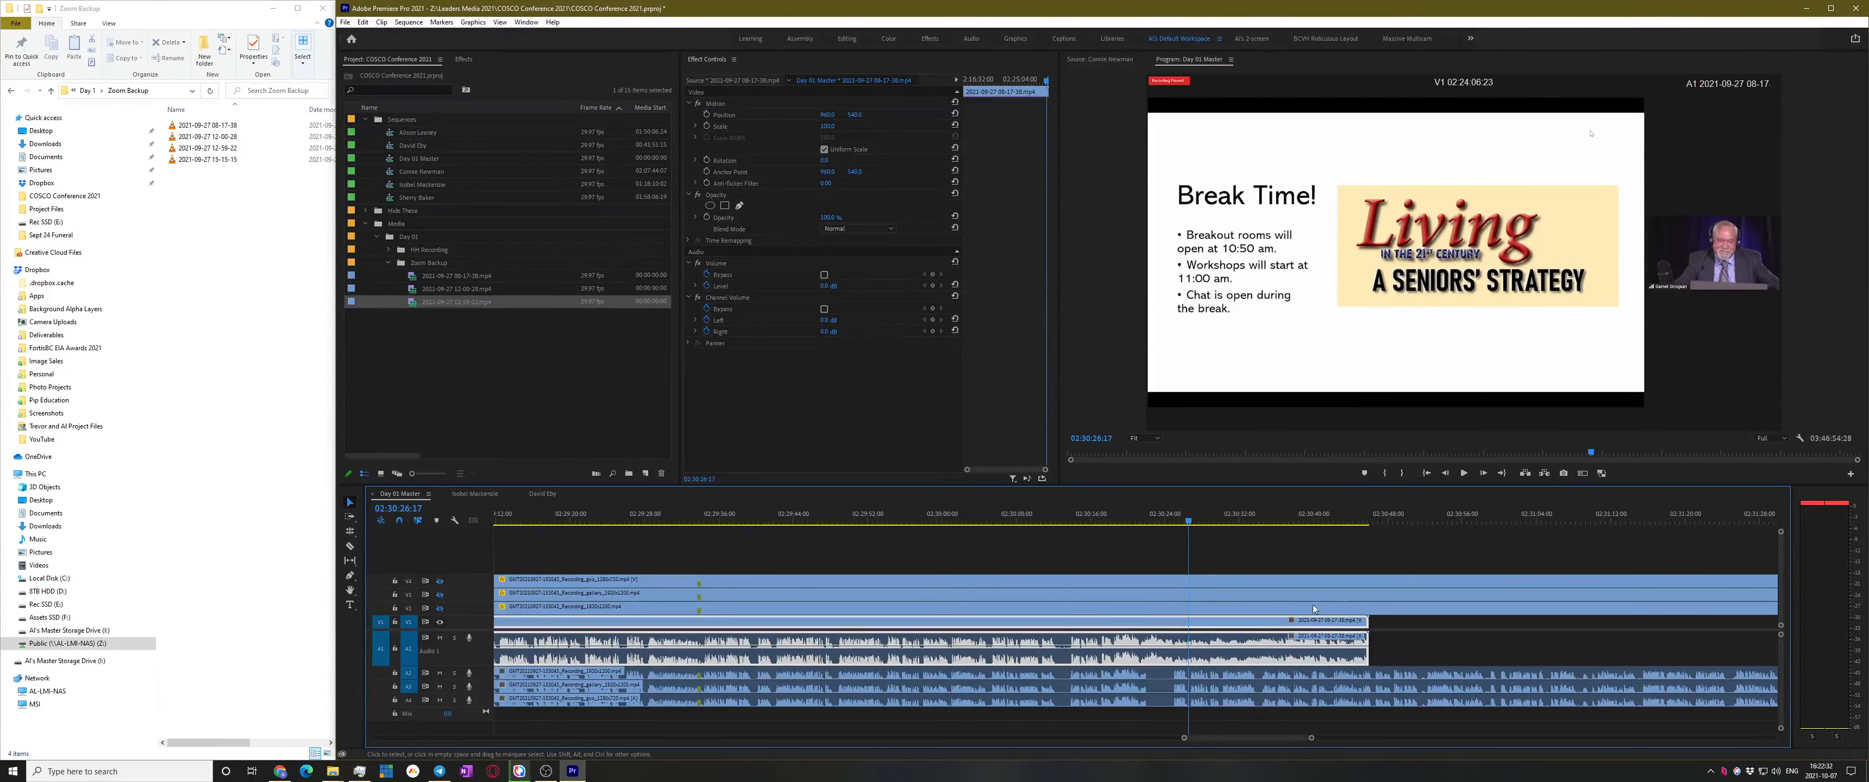
Inspect the 08-17-38 and 12-59-22 clips on V1, then turn V4's track output back on
scroll(1237, 642, "down", 3)
scroll(1237, 642, "down", 4)
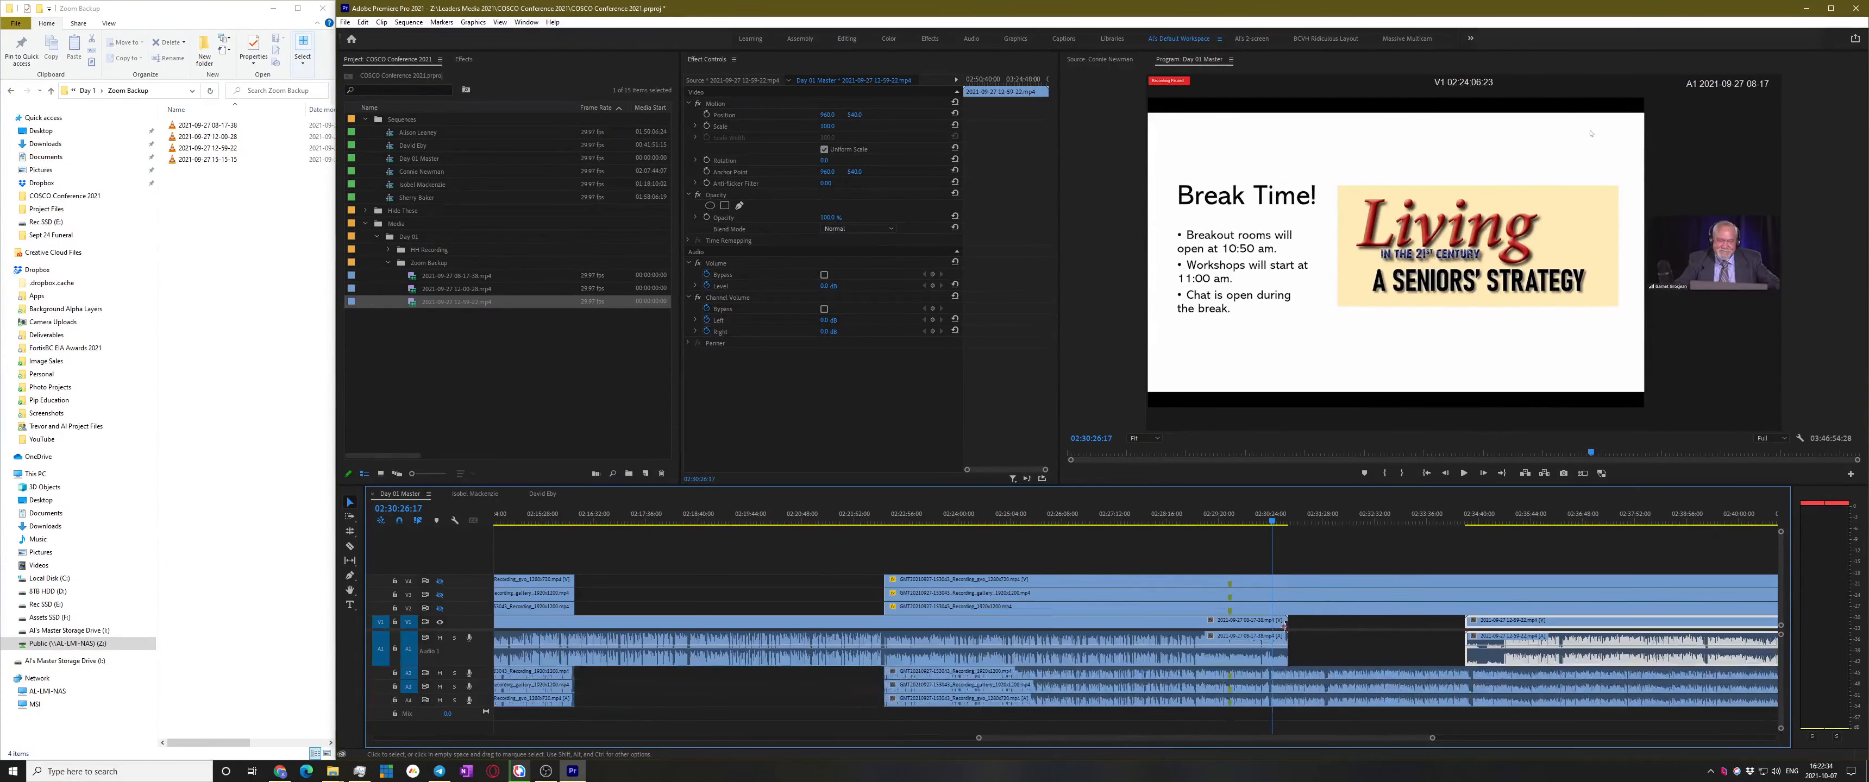
left_click(1238, 633)
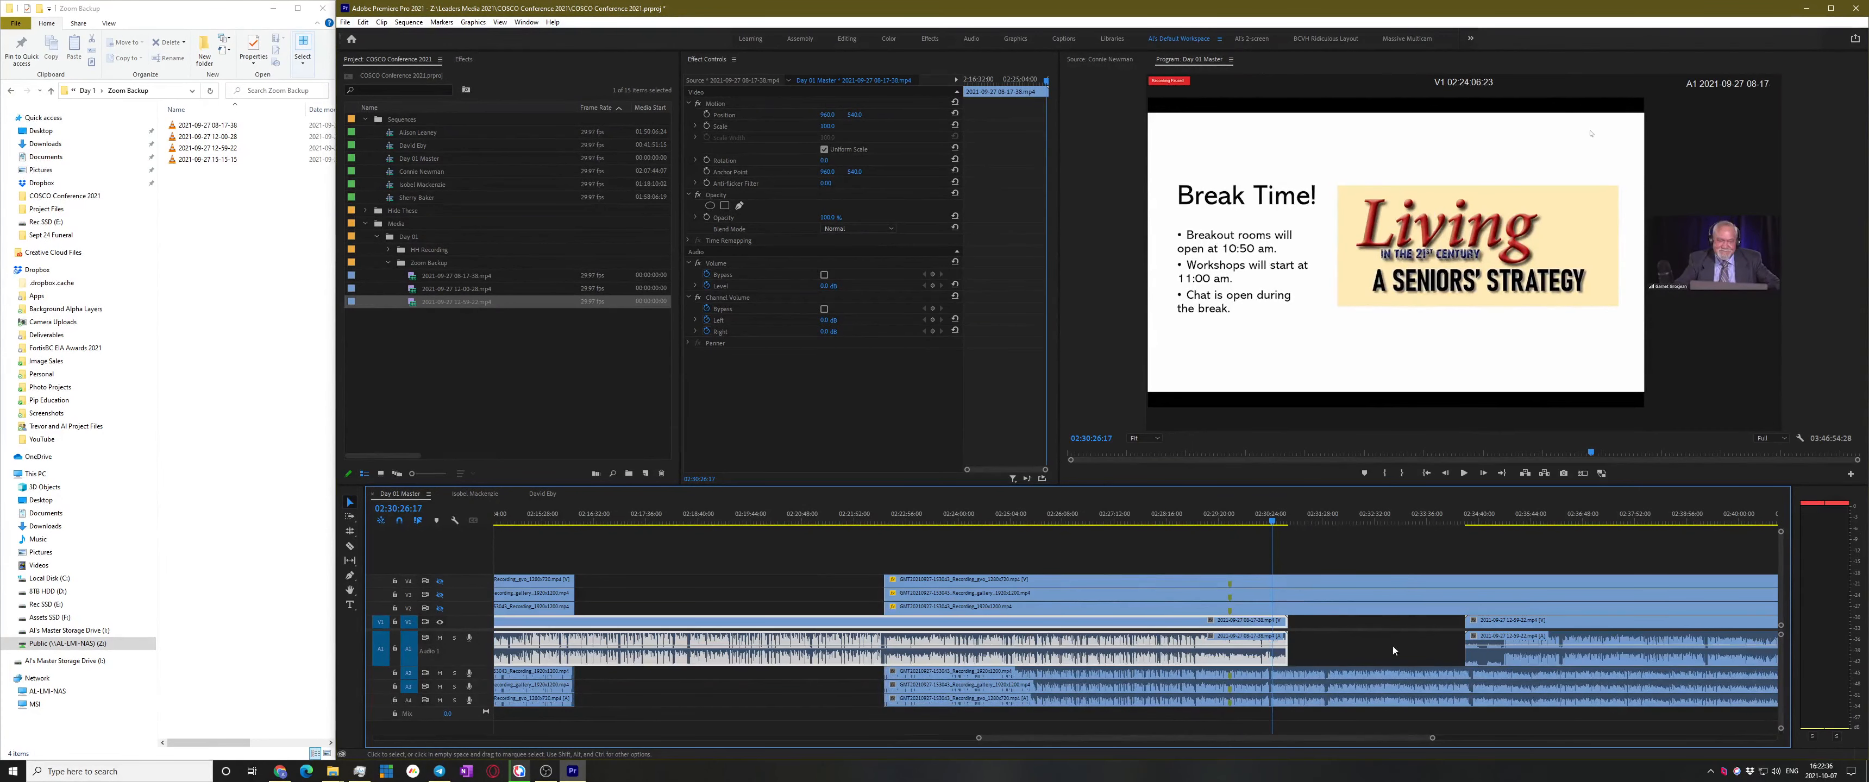
left_click(1565, 621)
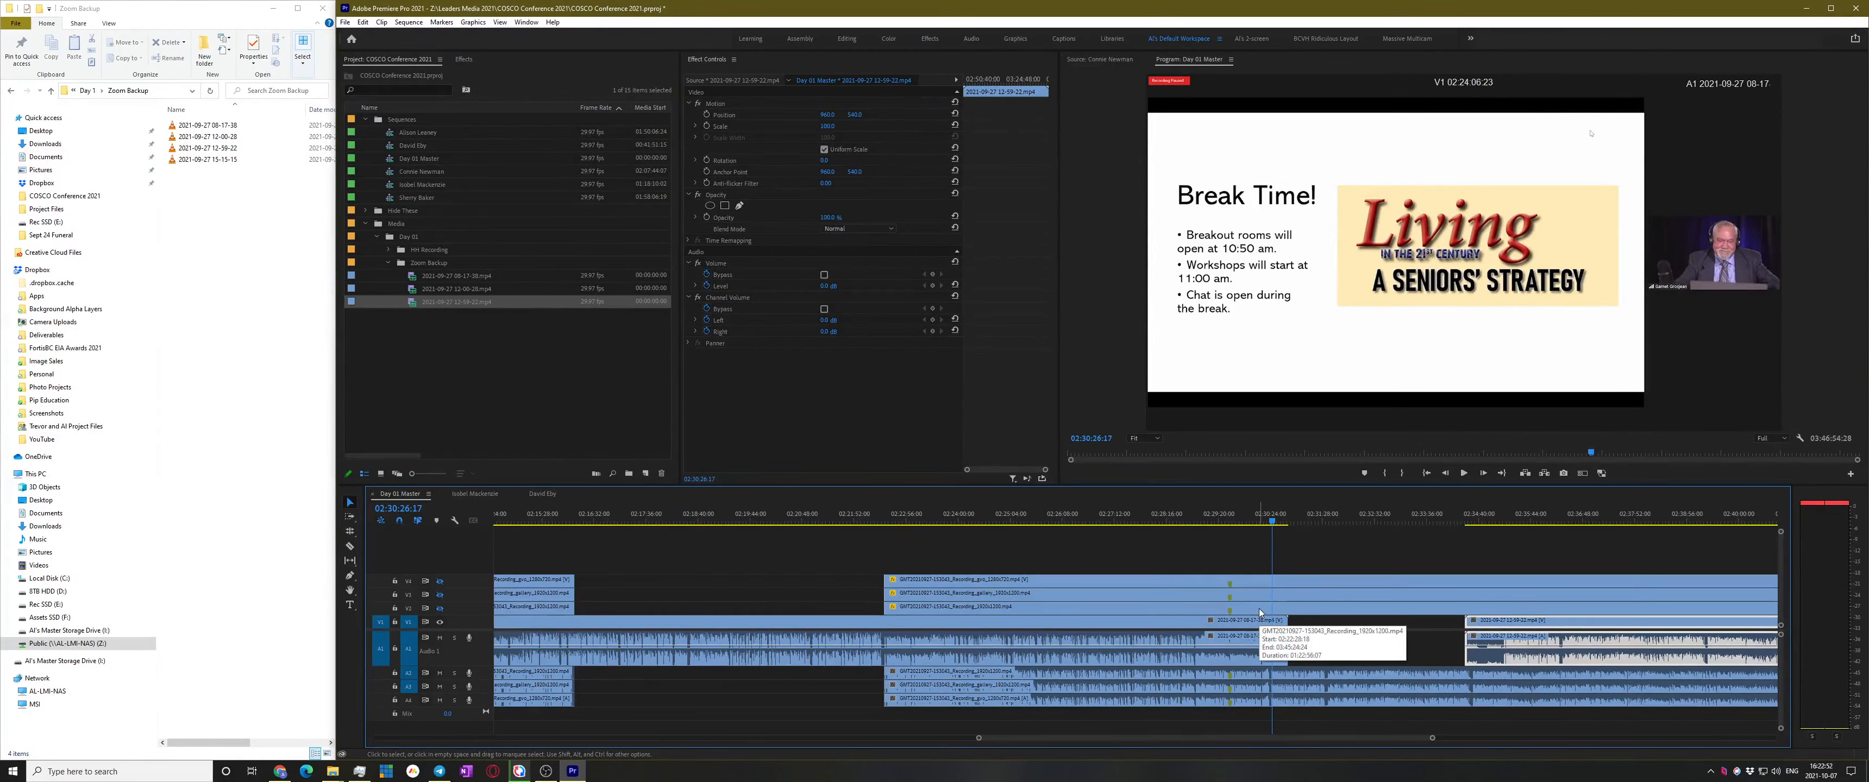
left_click(1177, 577)
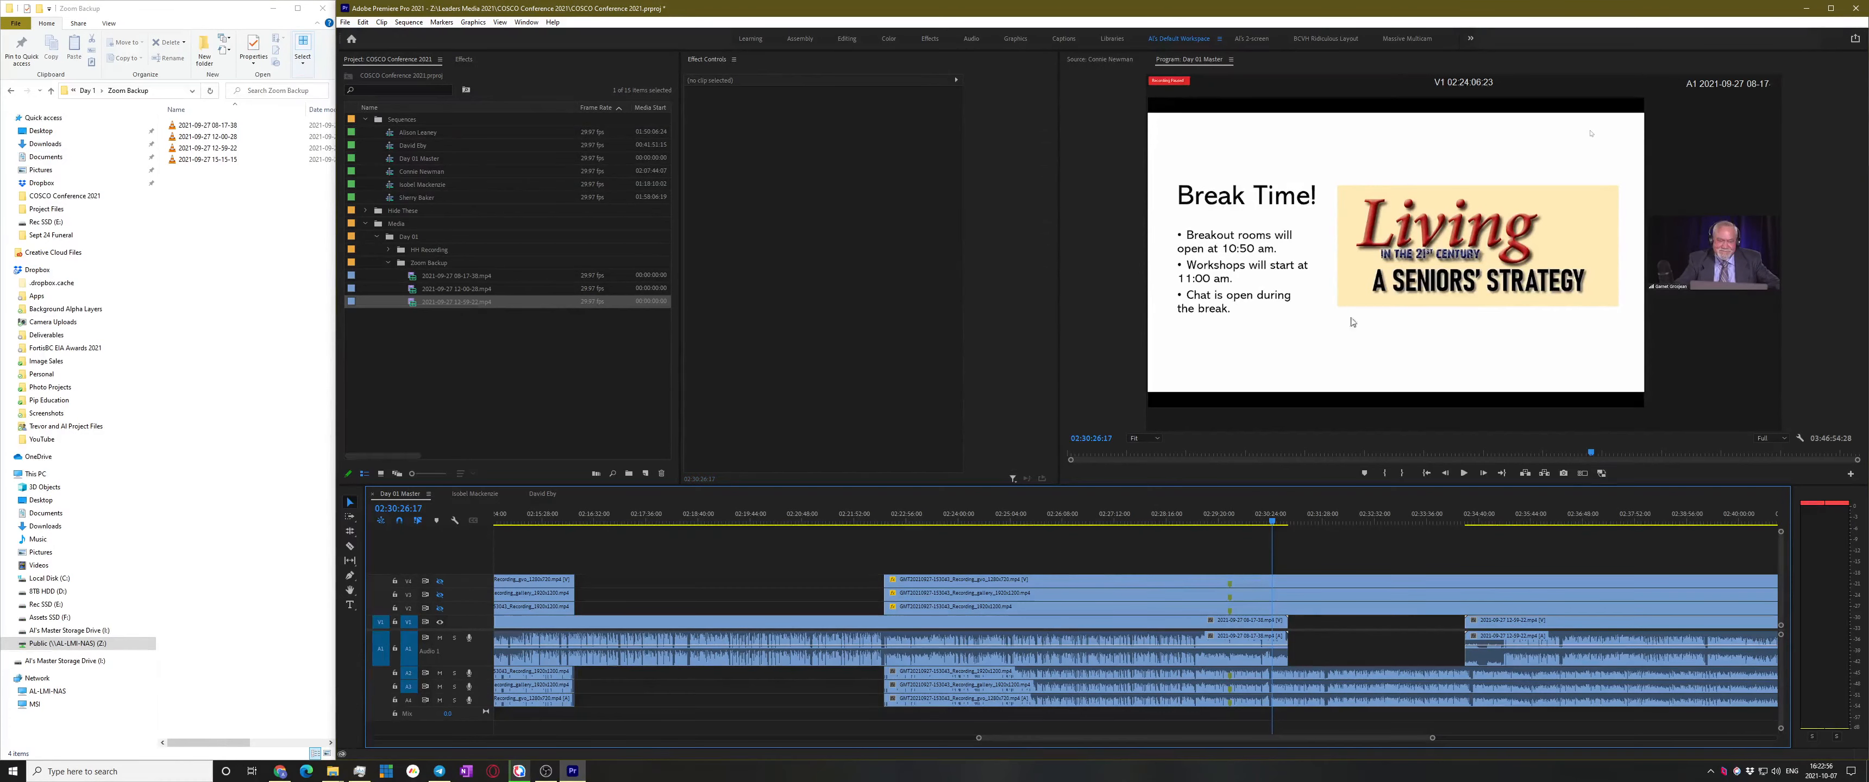
left_click(439, 581)
Mute track A1 and play from about 02:30:09 after returning to the previous edit point
key("Up")
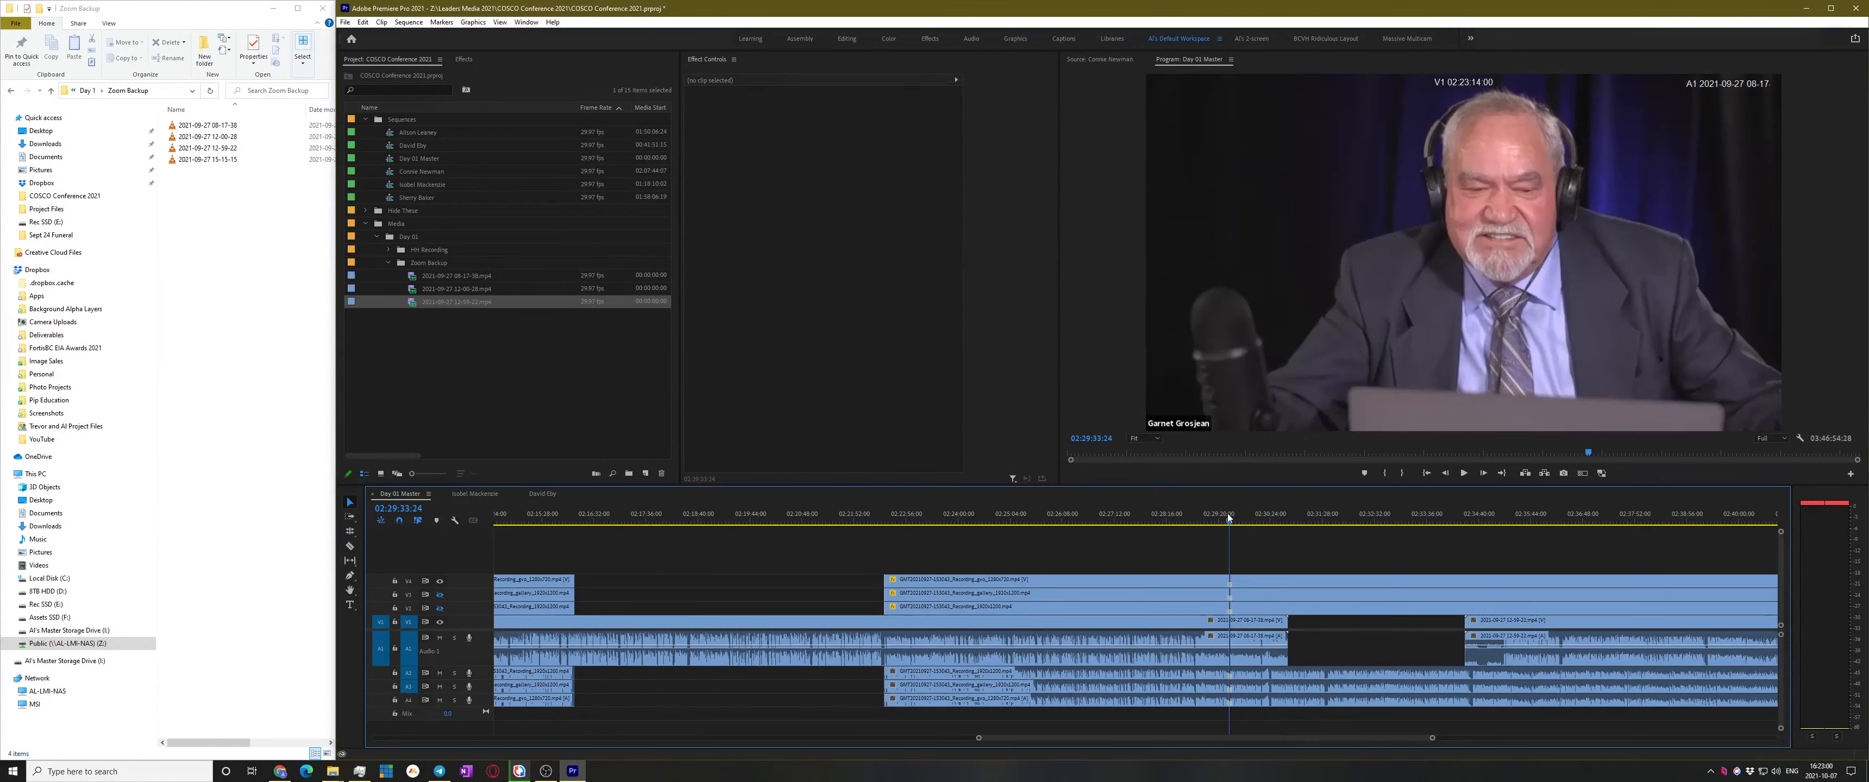
key("equal")
key("equal")
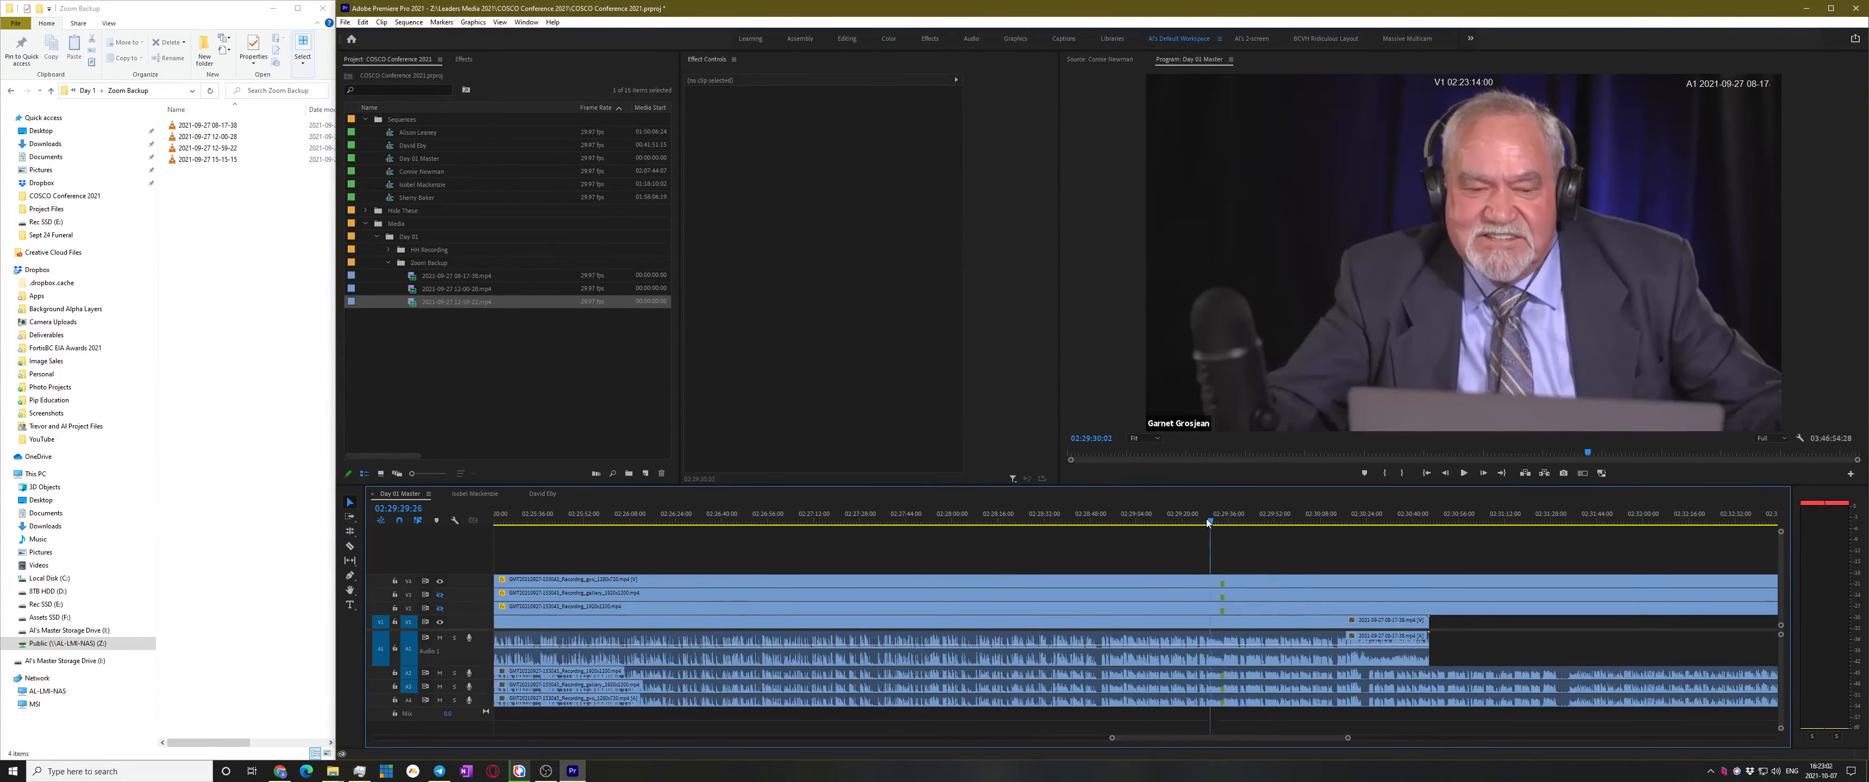
key("equal")
key("equal")
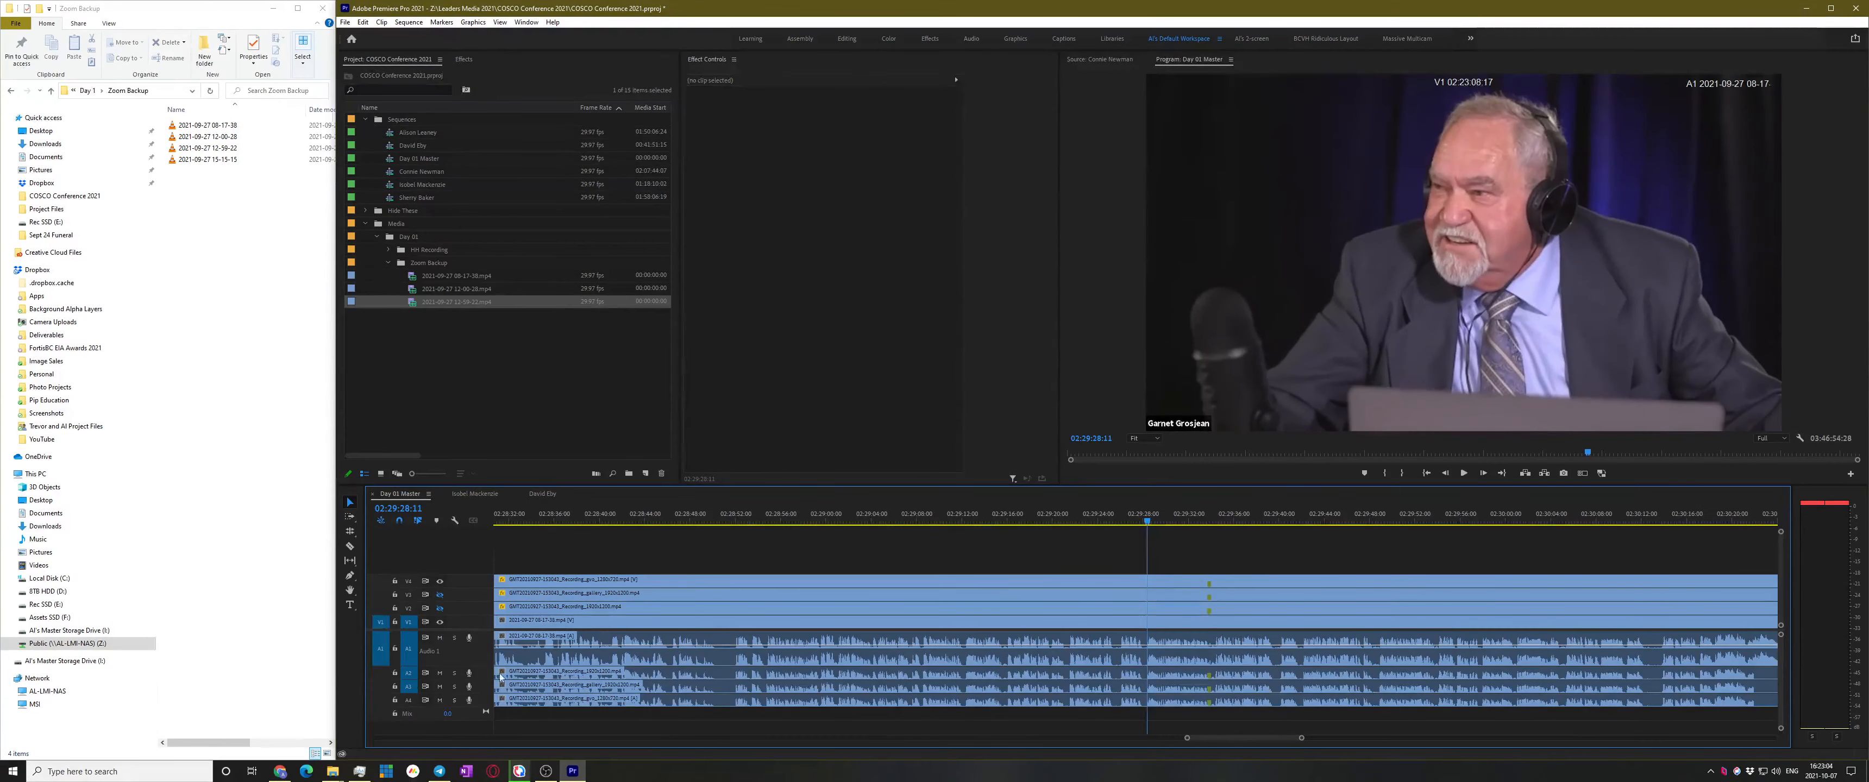
left_click(440, 638)
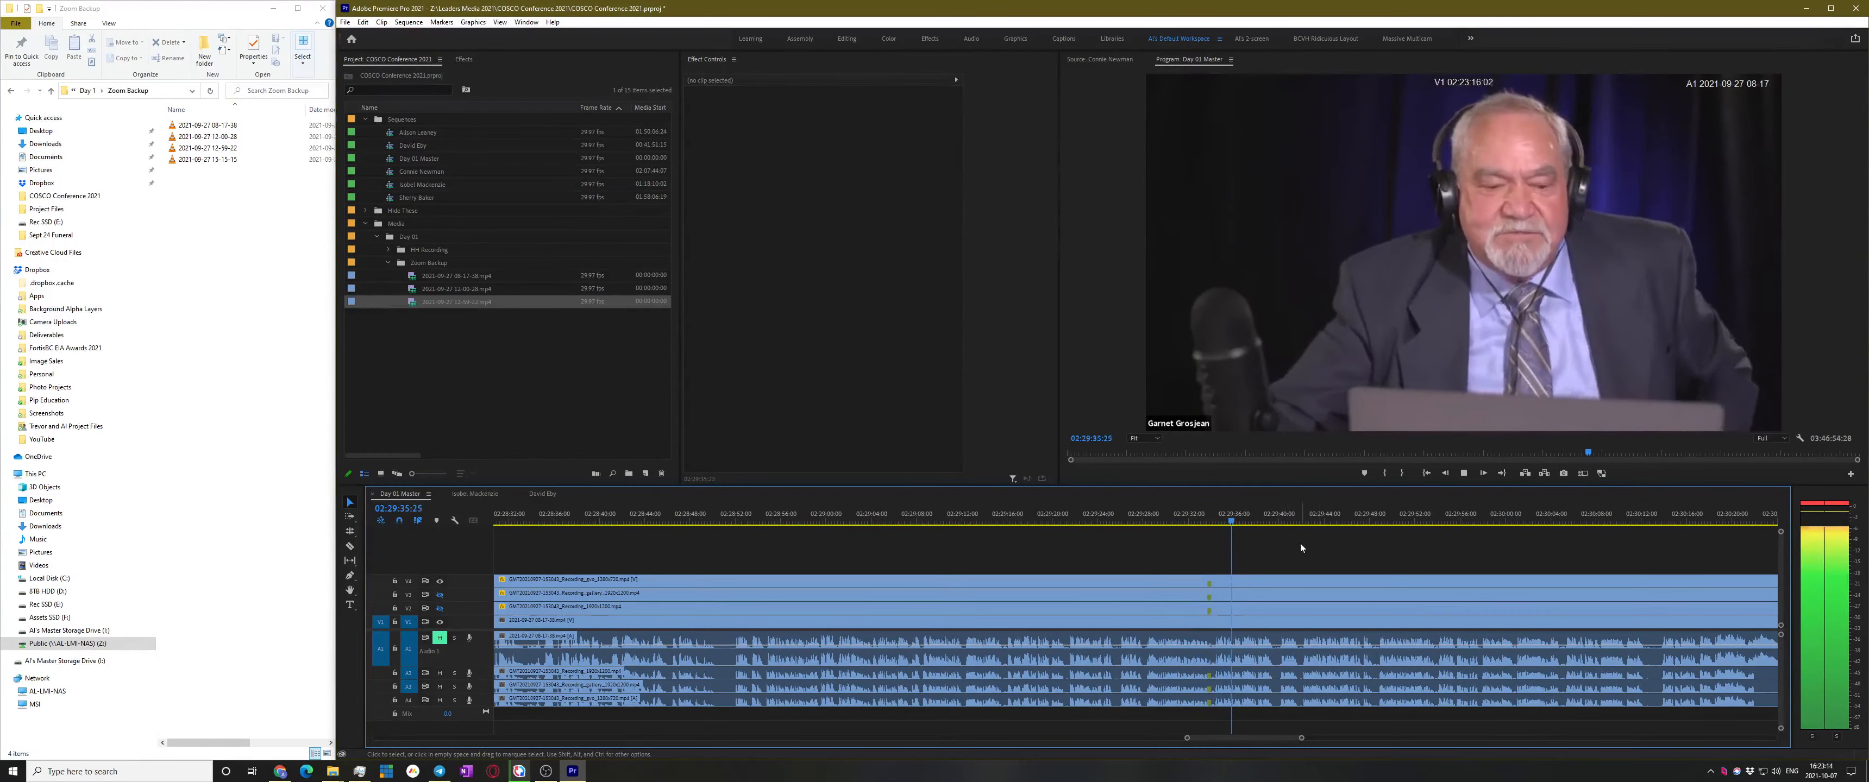
key("minus")
key("minus")
key("minus")
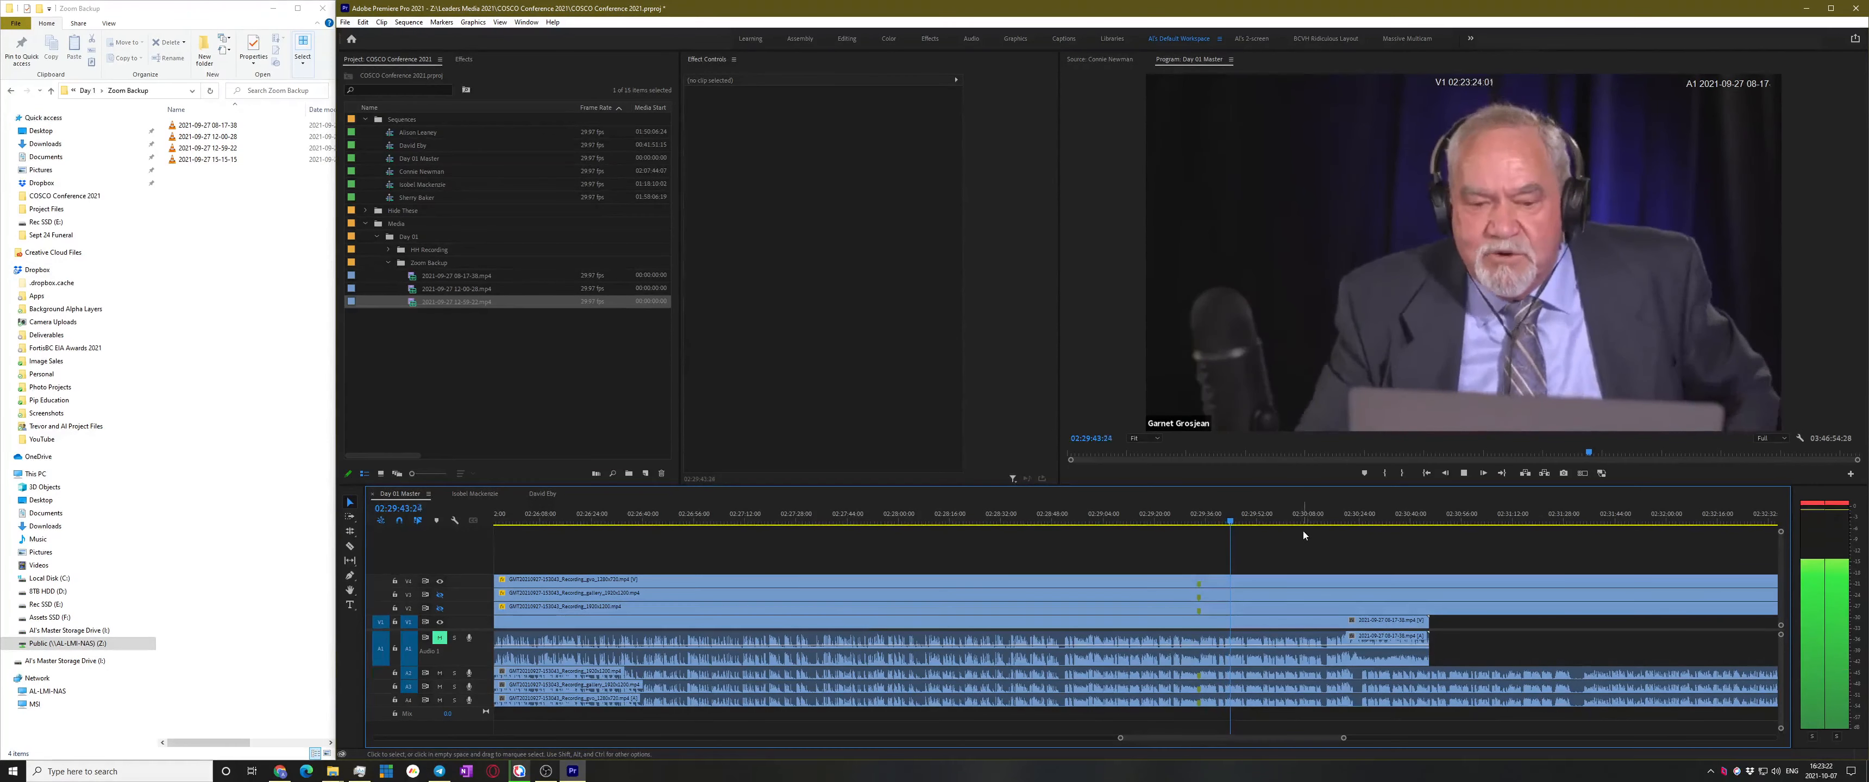
left_click(1312, 515)
key("space")
Locate frame 02:30:22:03 where the Zoom view changes speakers and select the V4 clip
key("=")
key("=")
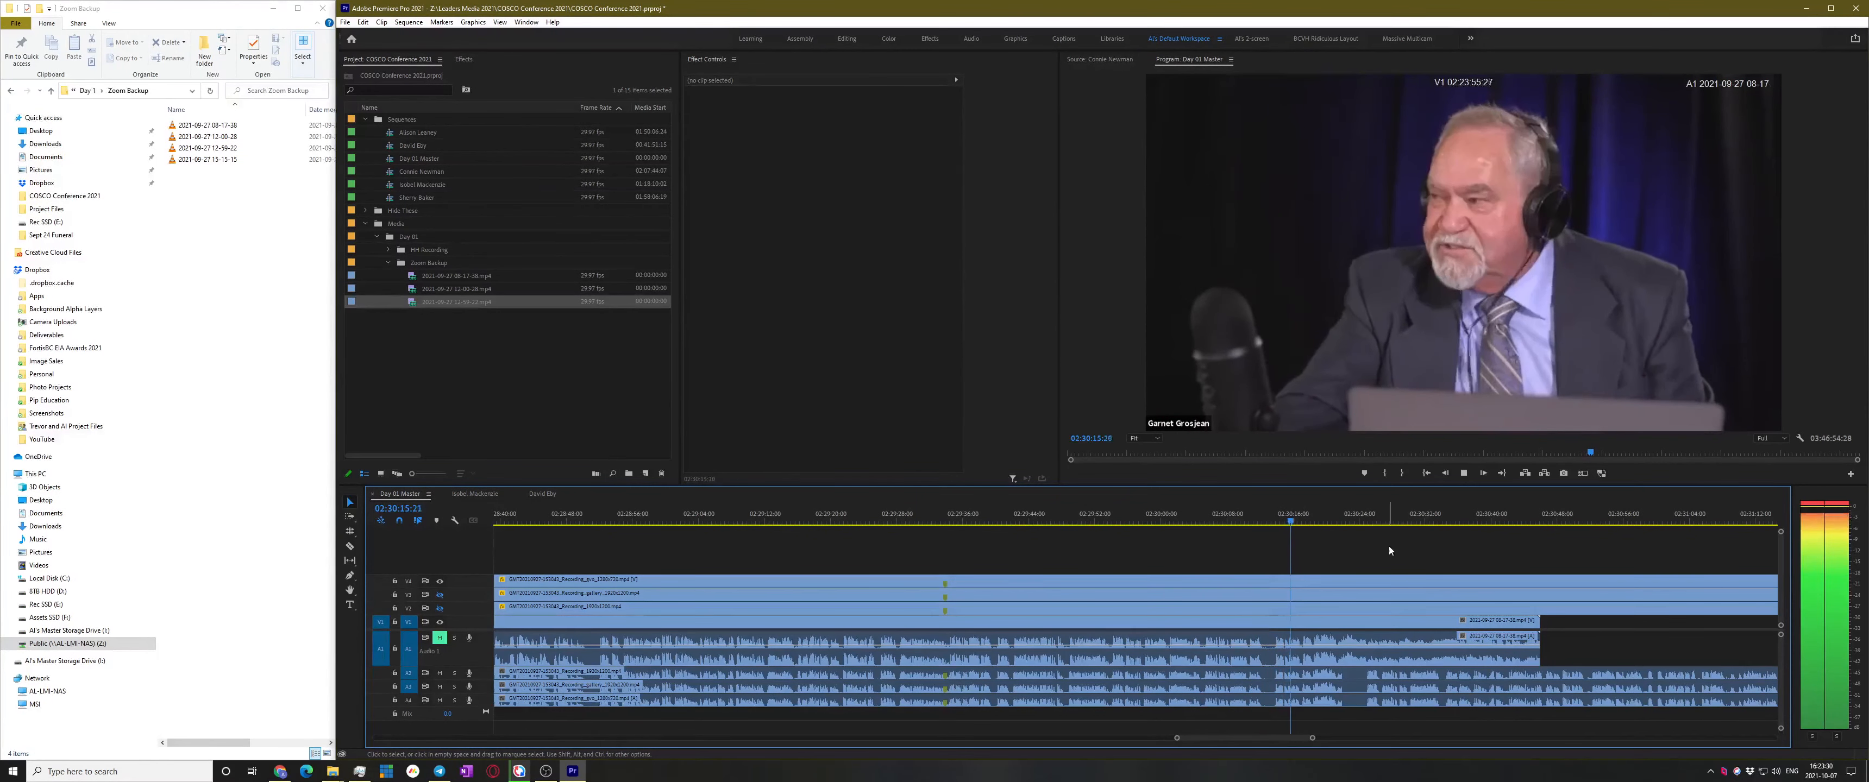
scroll(1364, 566, "down", 2)
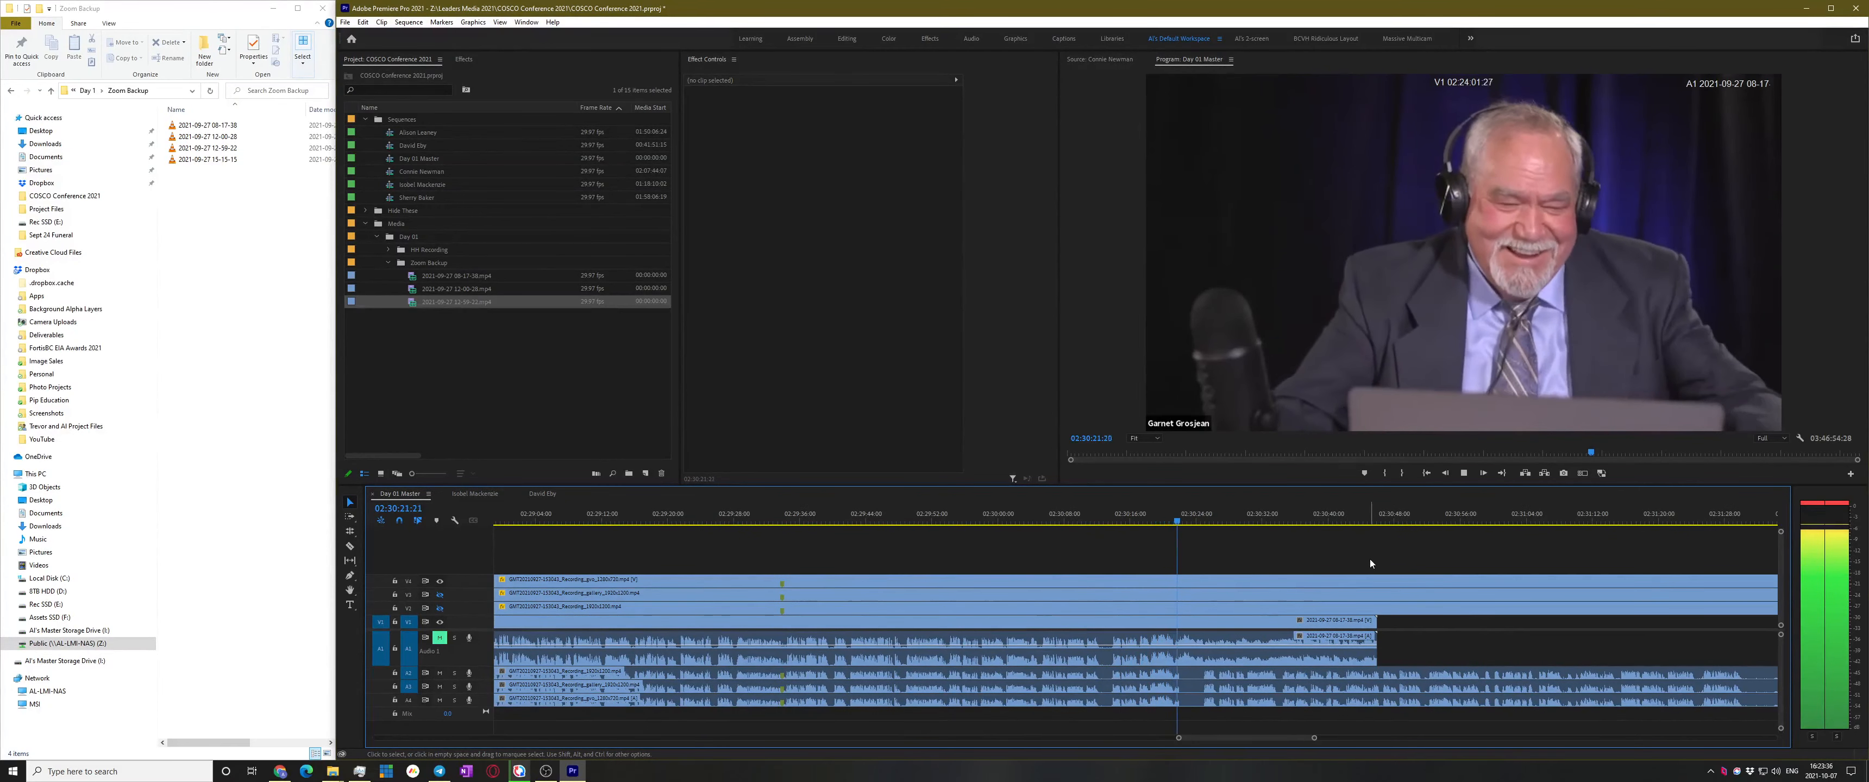
key("space")
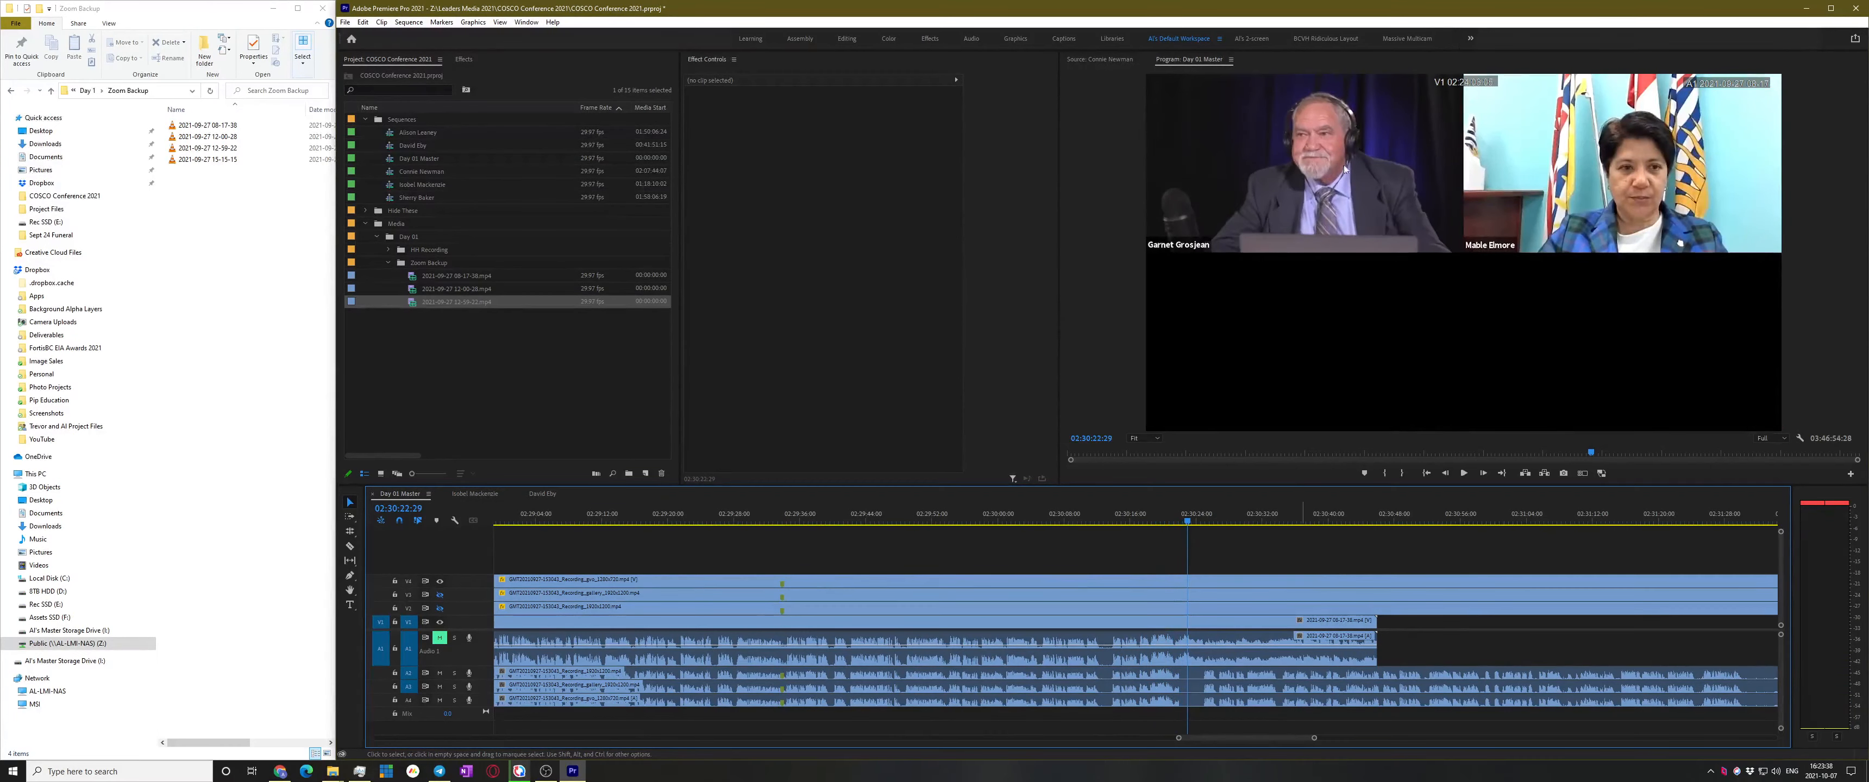
scroll(1187, 625, "up", 5)
mouse_move(1168, 513)
left_mouse_down()
mouse_move(1035, 528)
mouse_move(1155, 521)
left_mouse_up()
key("Left")
key("Left")
key("Left")
key("Left")
key("Left")
key("Left")
key("Left")
key("Left")
key("Left")
key("Left")
key("Left")
key("Left")
key("Left")
key("Left")
key("Left")
key("Left")
key("Left")
key("Left")
key("Left")
key("Left")
key("Right")
key("Right")
key("Right")
key("Right")
key("Right")
key("Right")
key("Right")
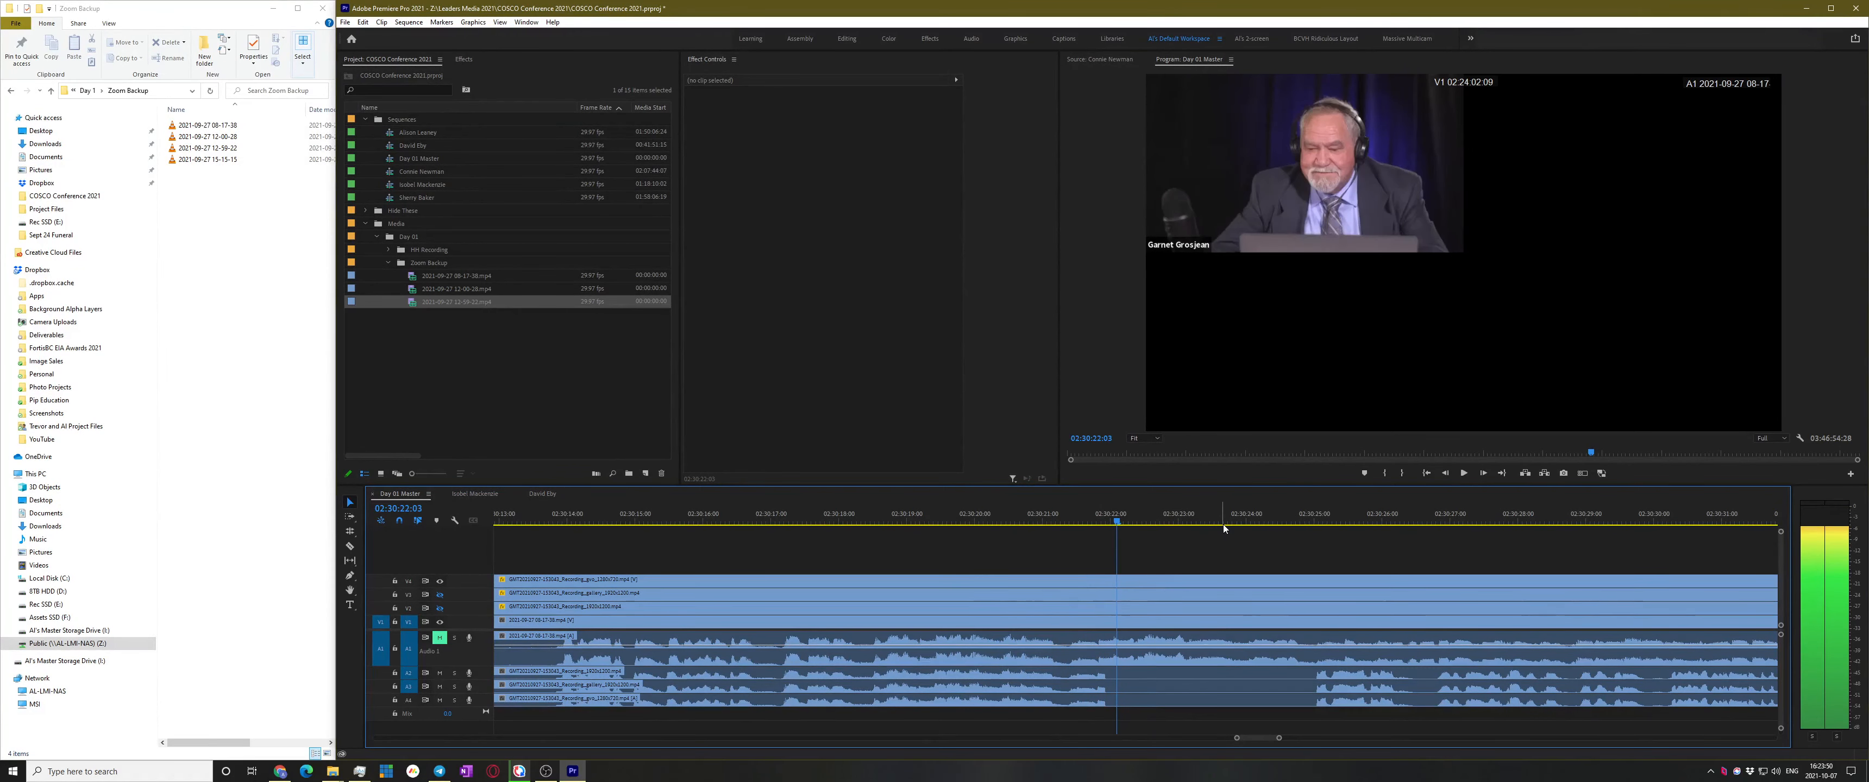
left_click(1158, 581)
key("equal")
key("equal")
key("equal")
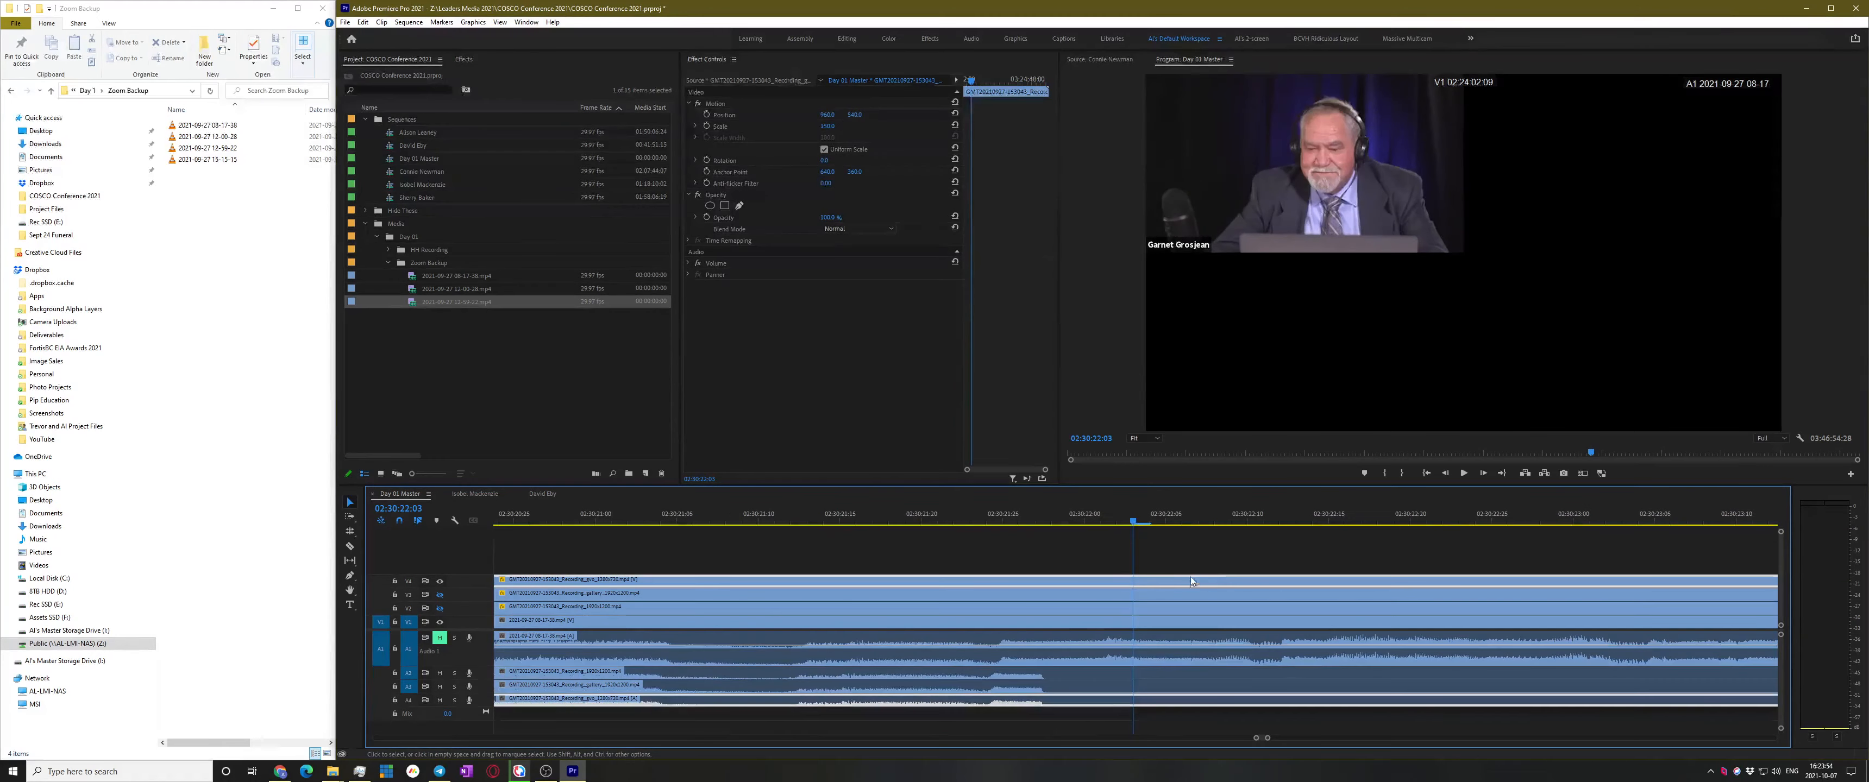
Open the V4 clip in the source viewer and step frame by frame to 02:30:22:03
double_click(1187, 581)
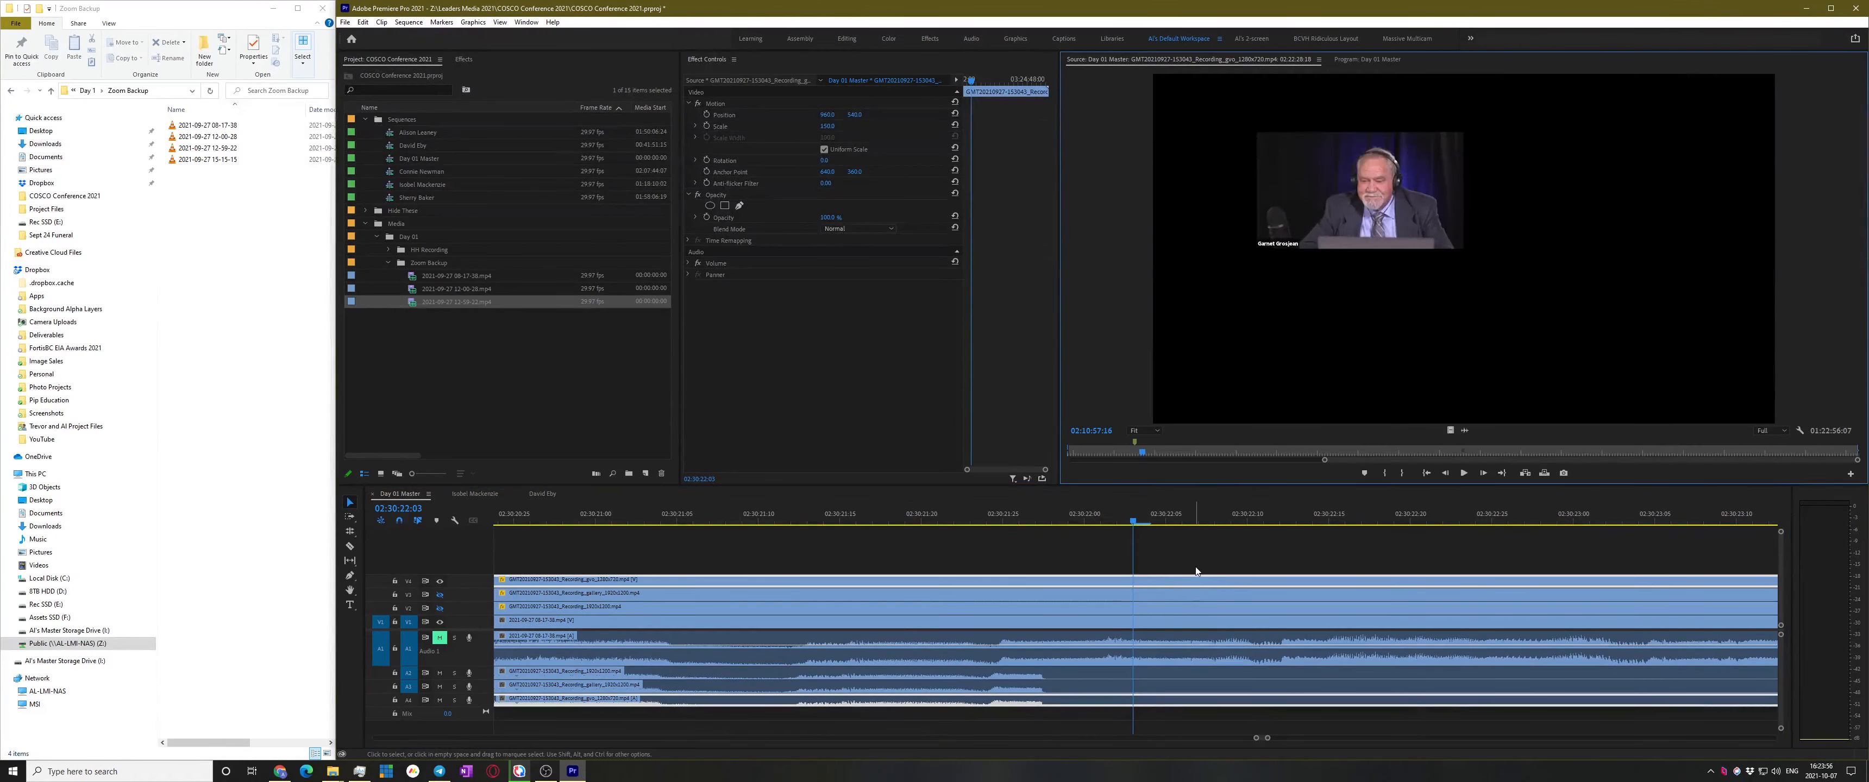
left_click(1187, 561)
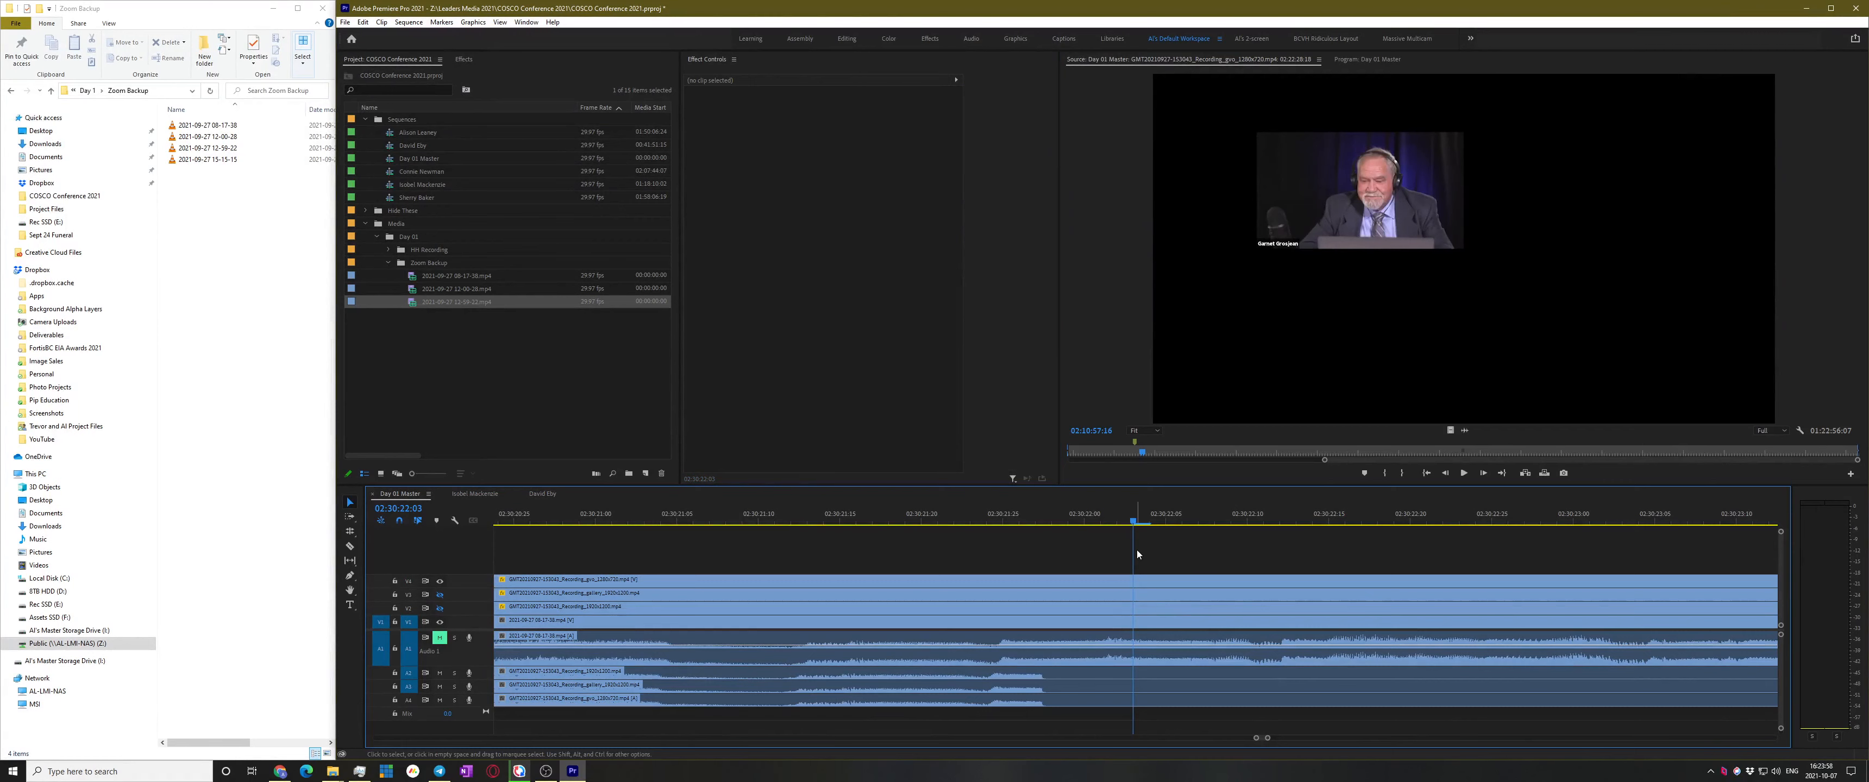
key("Left")
key("Right")
key("Right")
key("Left")
key("Left")
key("Right")
key("Left")
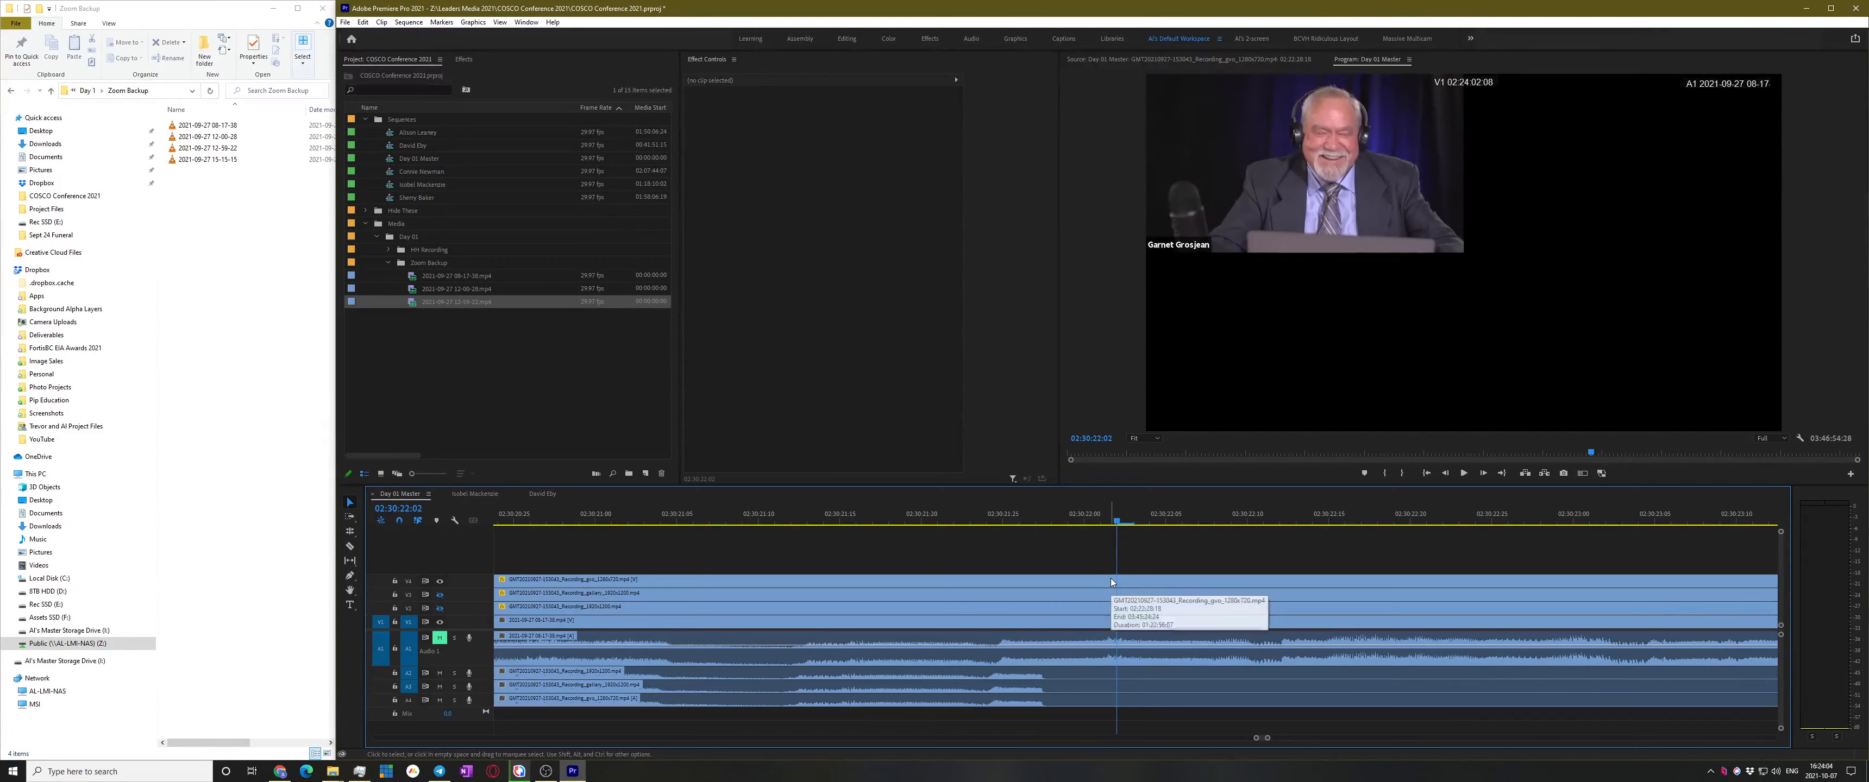
scroll(1136, 581, "down", 1)
scroll(1122, 570, "down", 3)
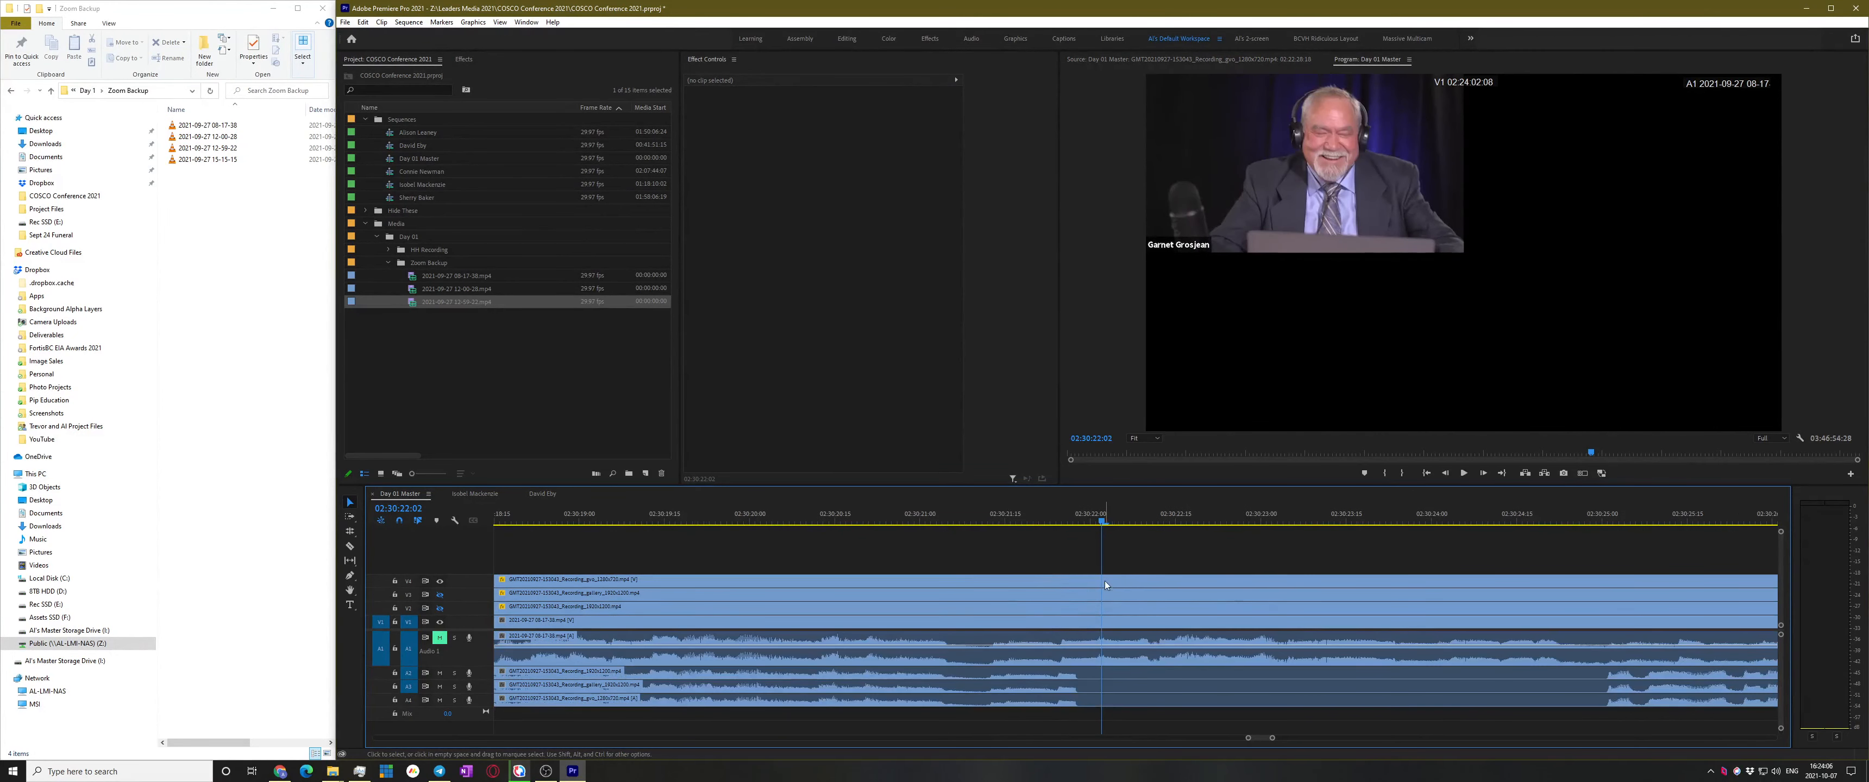
scroll(1103, 581, "up", 3)
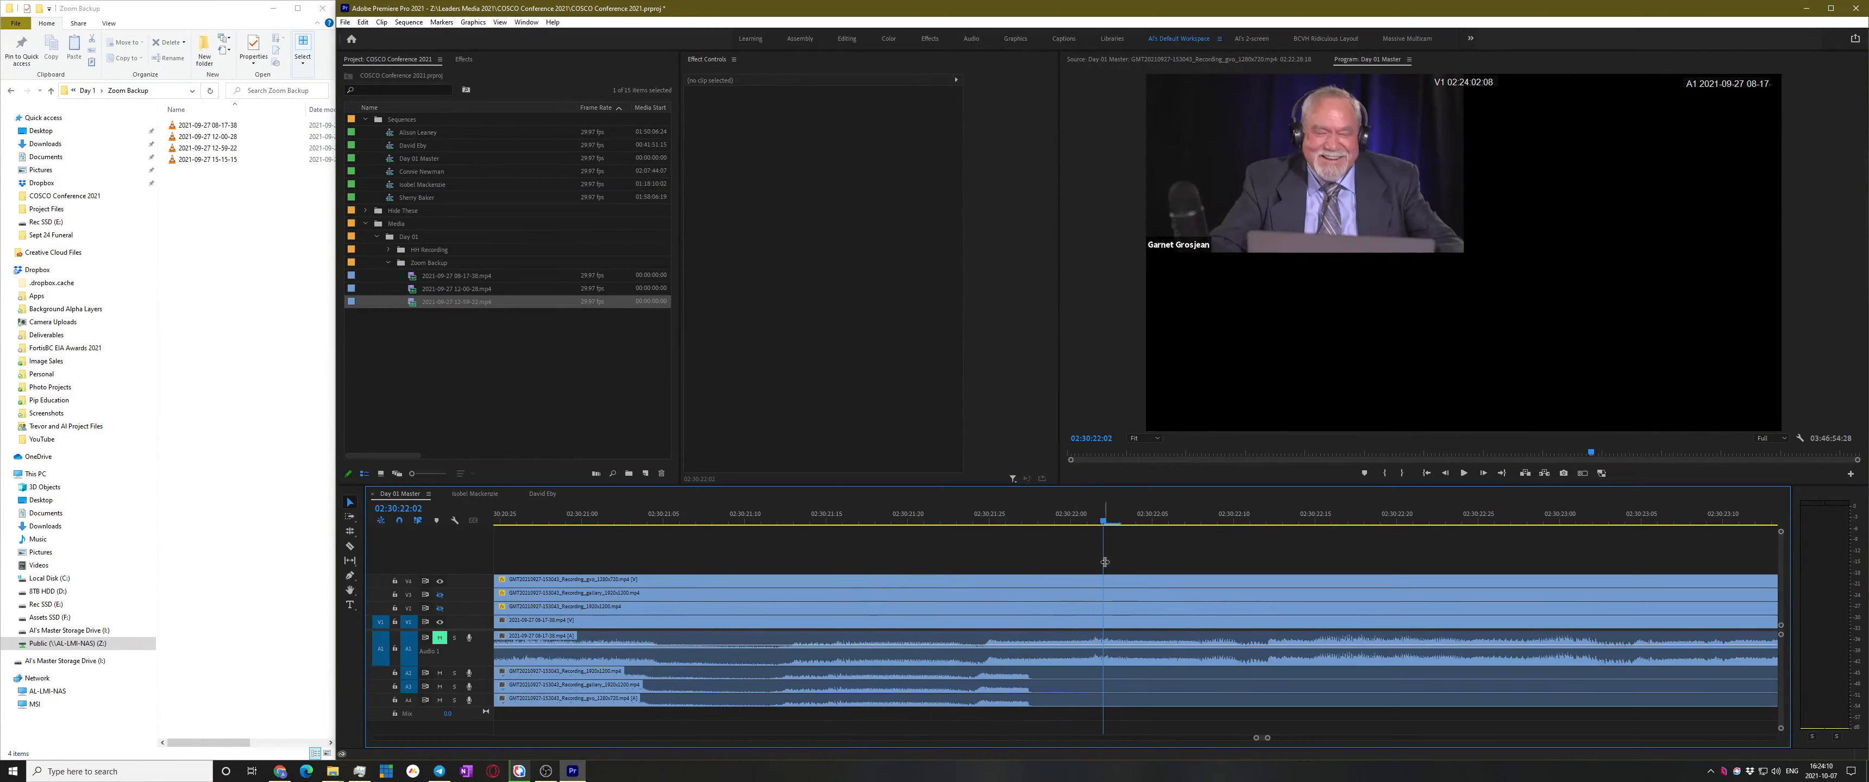
key("Right")
Razor the V4, V3 and V2 Zoom clips and their audio at 02:30:22:03
key("c")
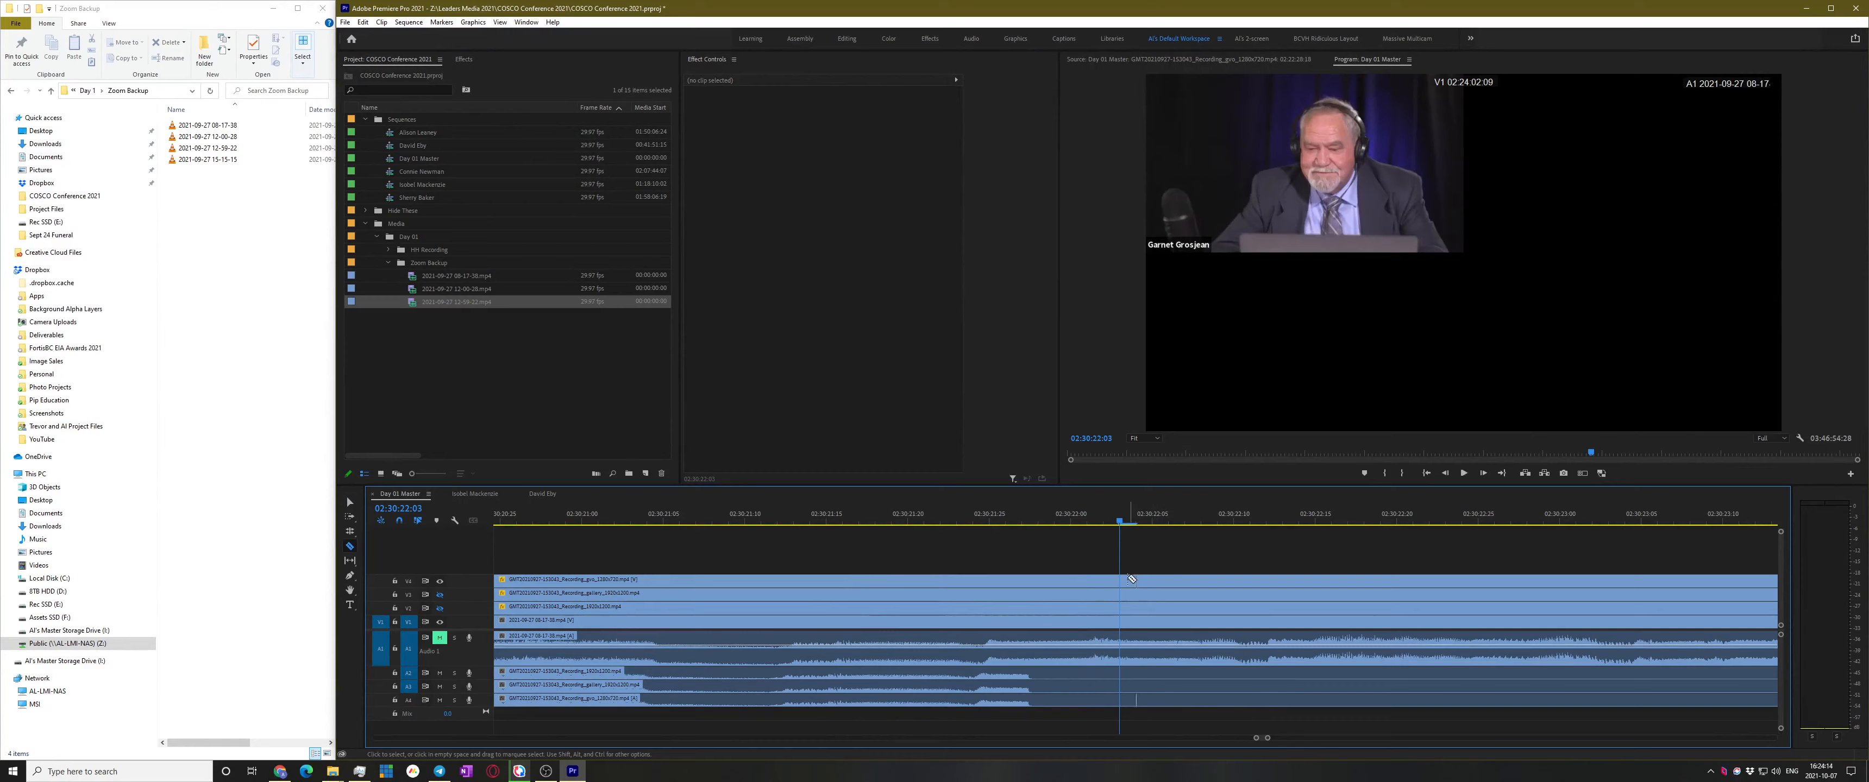
left_click(1120, 581)
left_click(1122, 594)
left_click(1122, 607)
key("v")
key("minus")
Select the Zoom clips to the right of the cut on V2–V4
scroll(1088, 614, "down", 14)
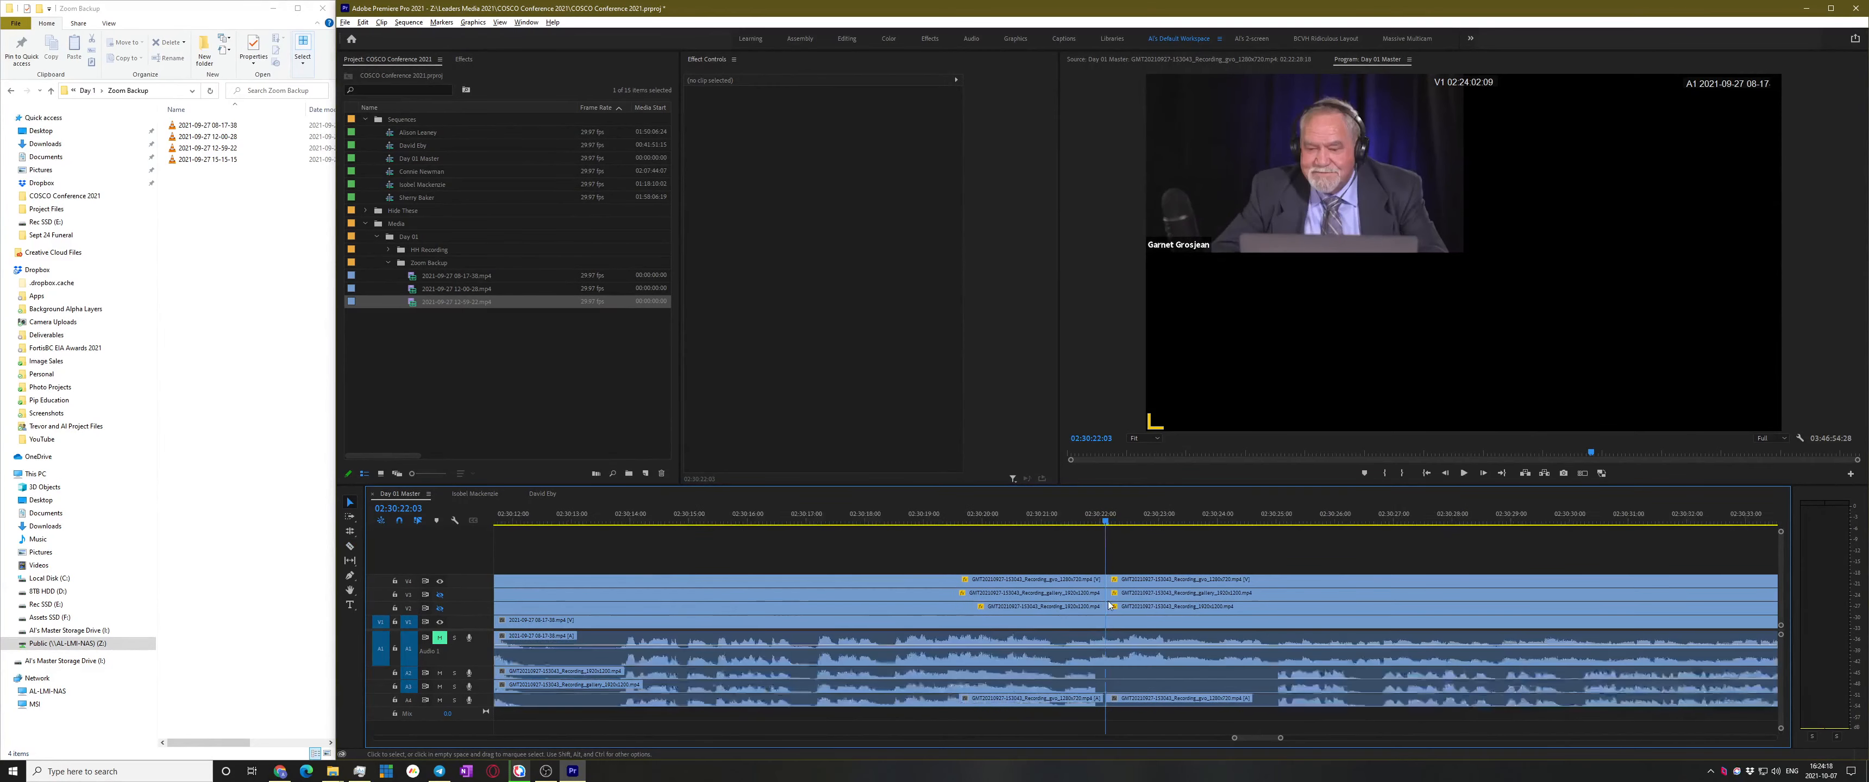
scroll(1342, 597, "down", 8)
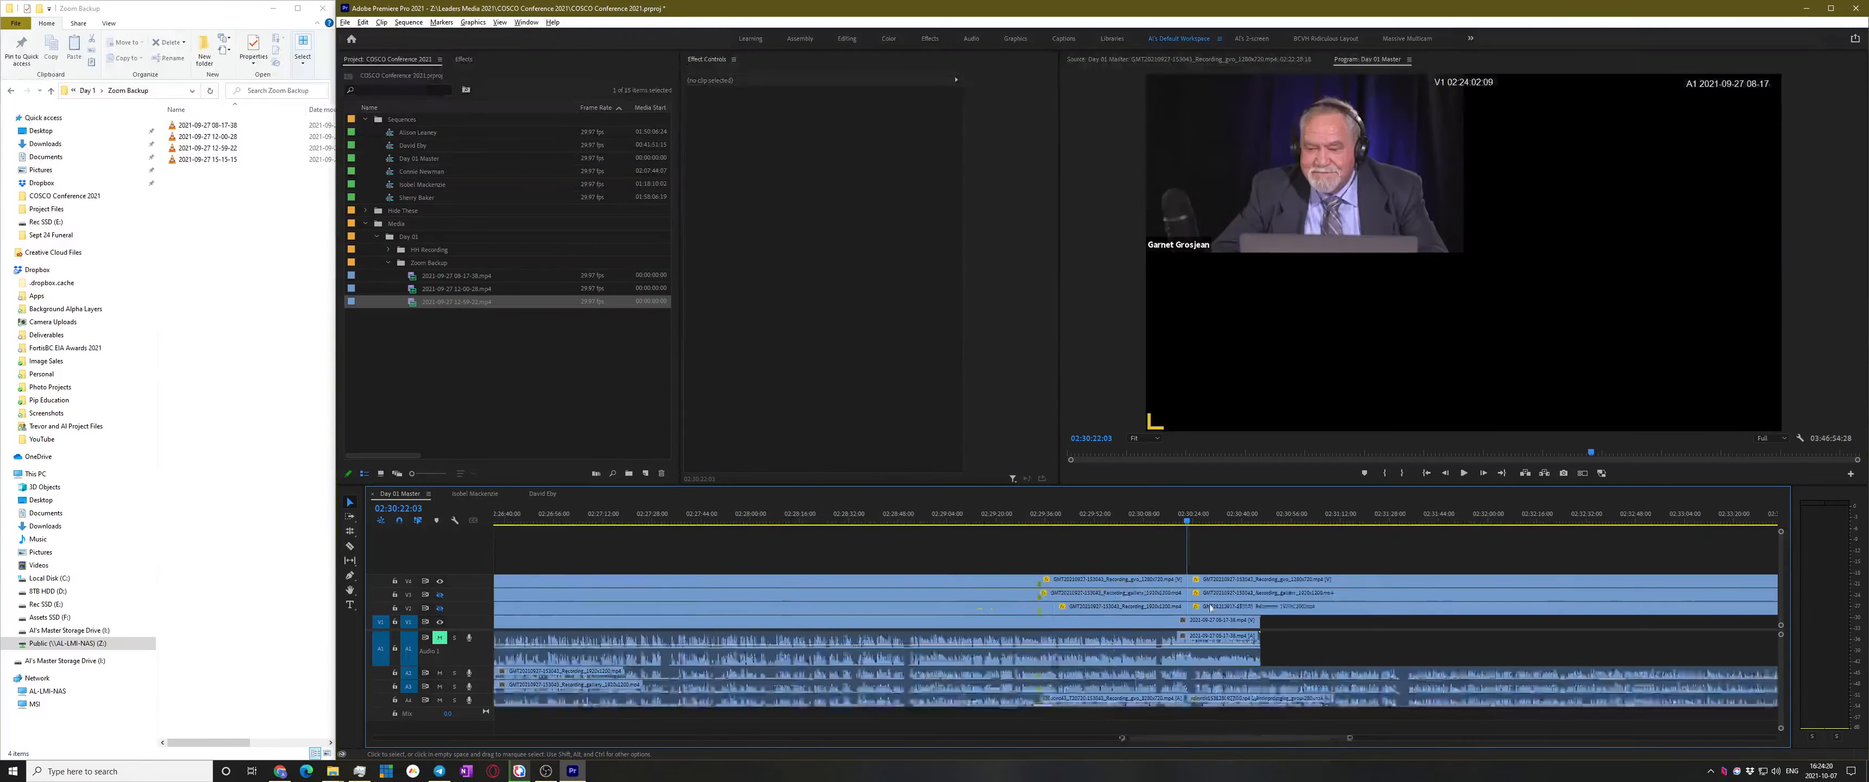
left_click_drag(1356, 549, 1452, 658)
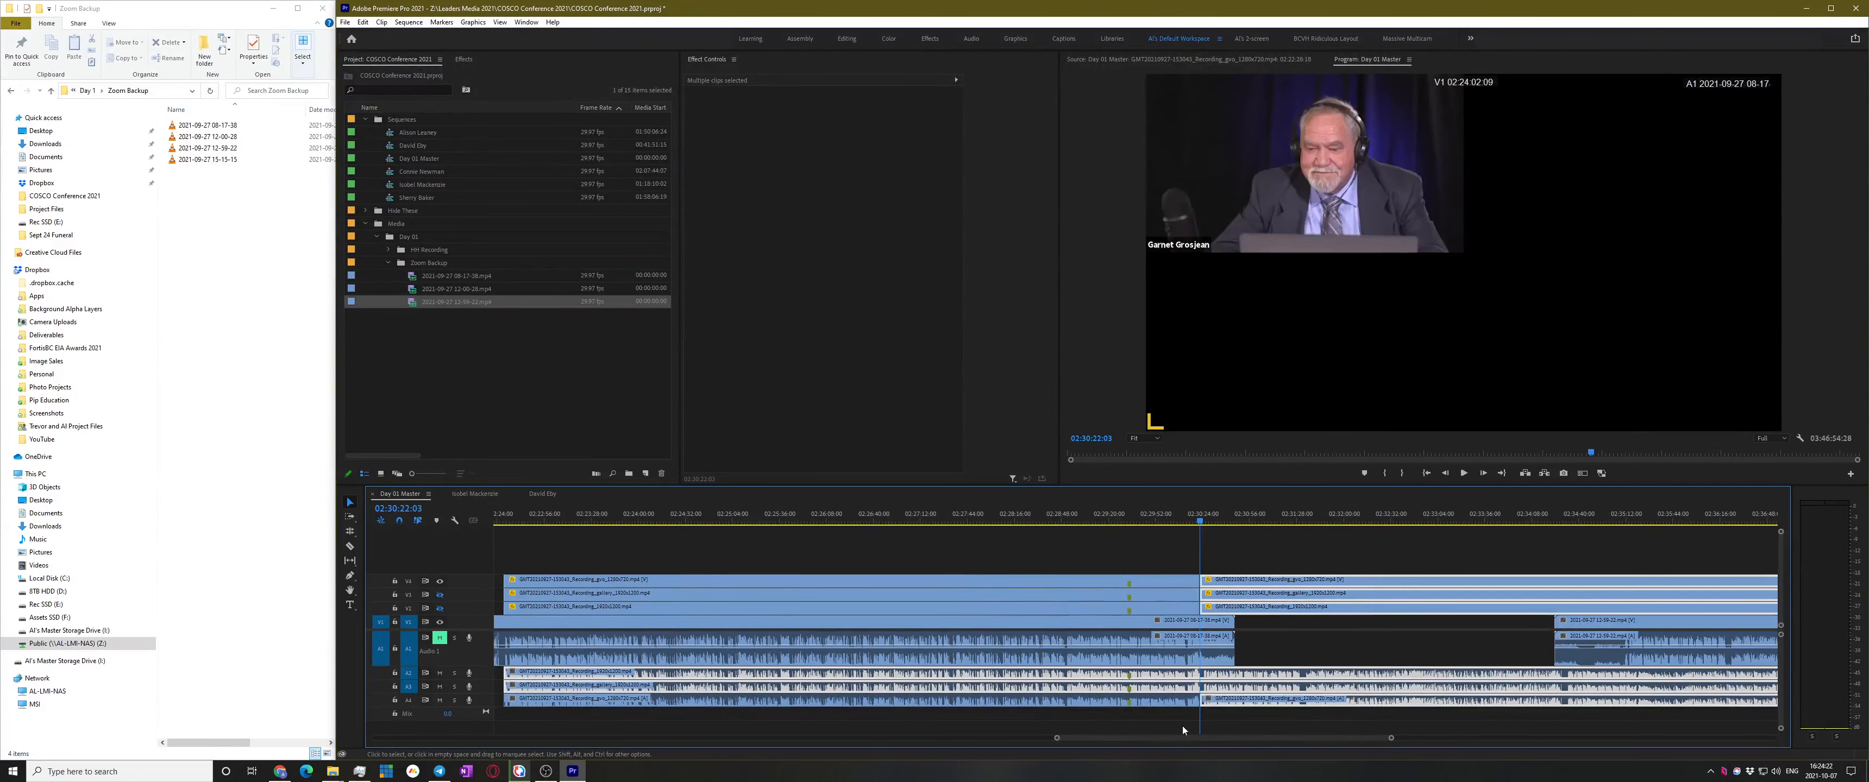
key("c")
key("v")
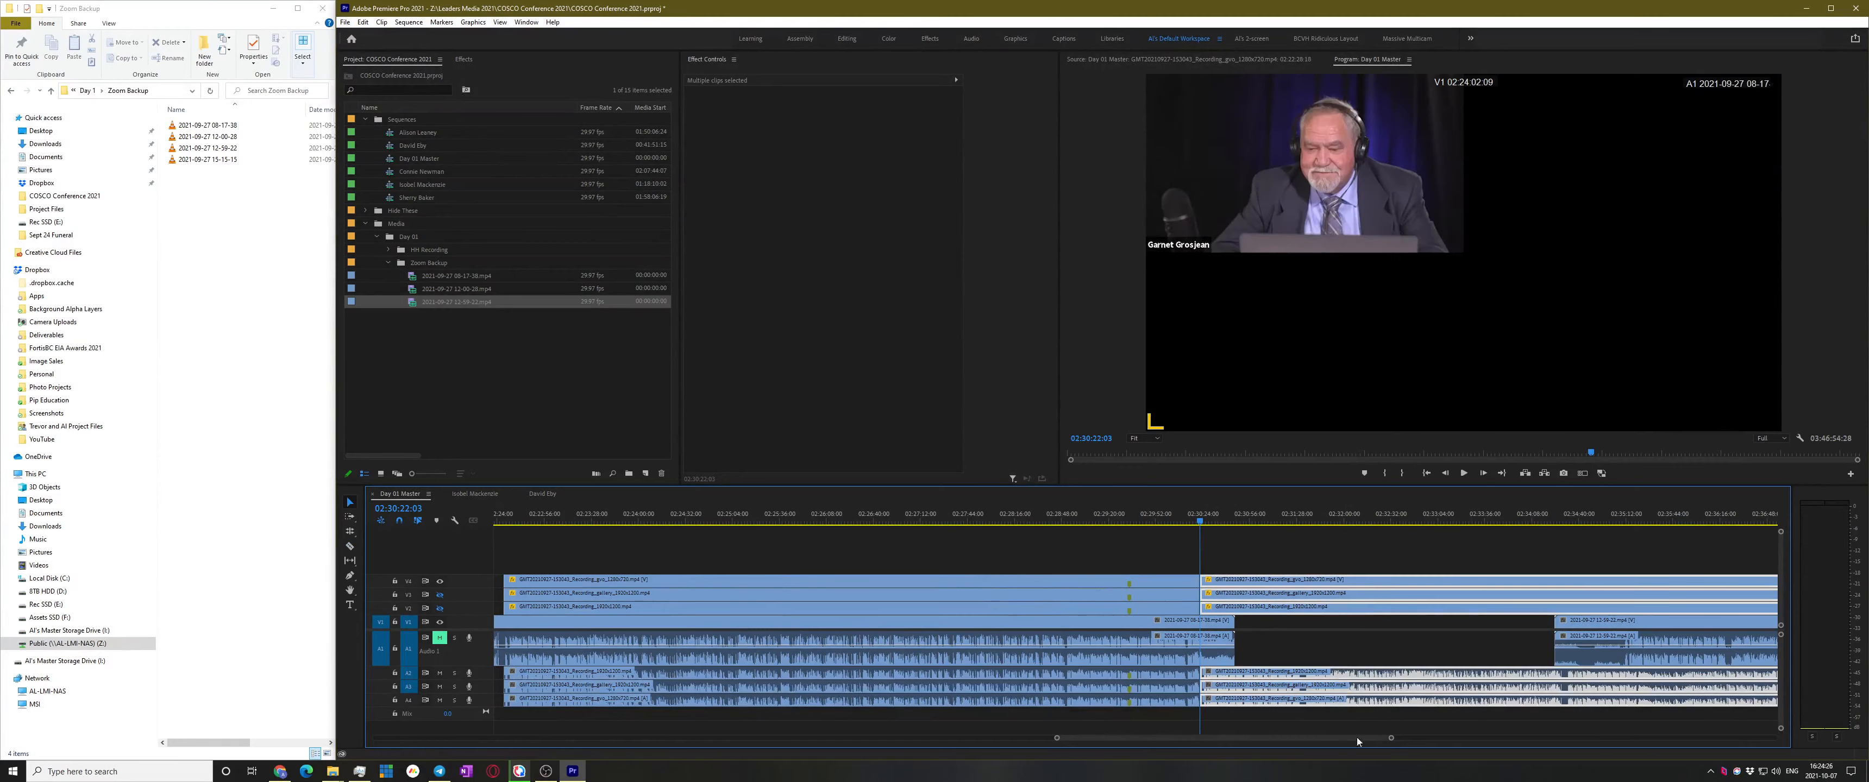
scroll(1385, 559, "down", 6)
left_click_drag(1386, 559, 1407, 715)
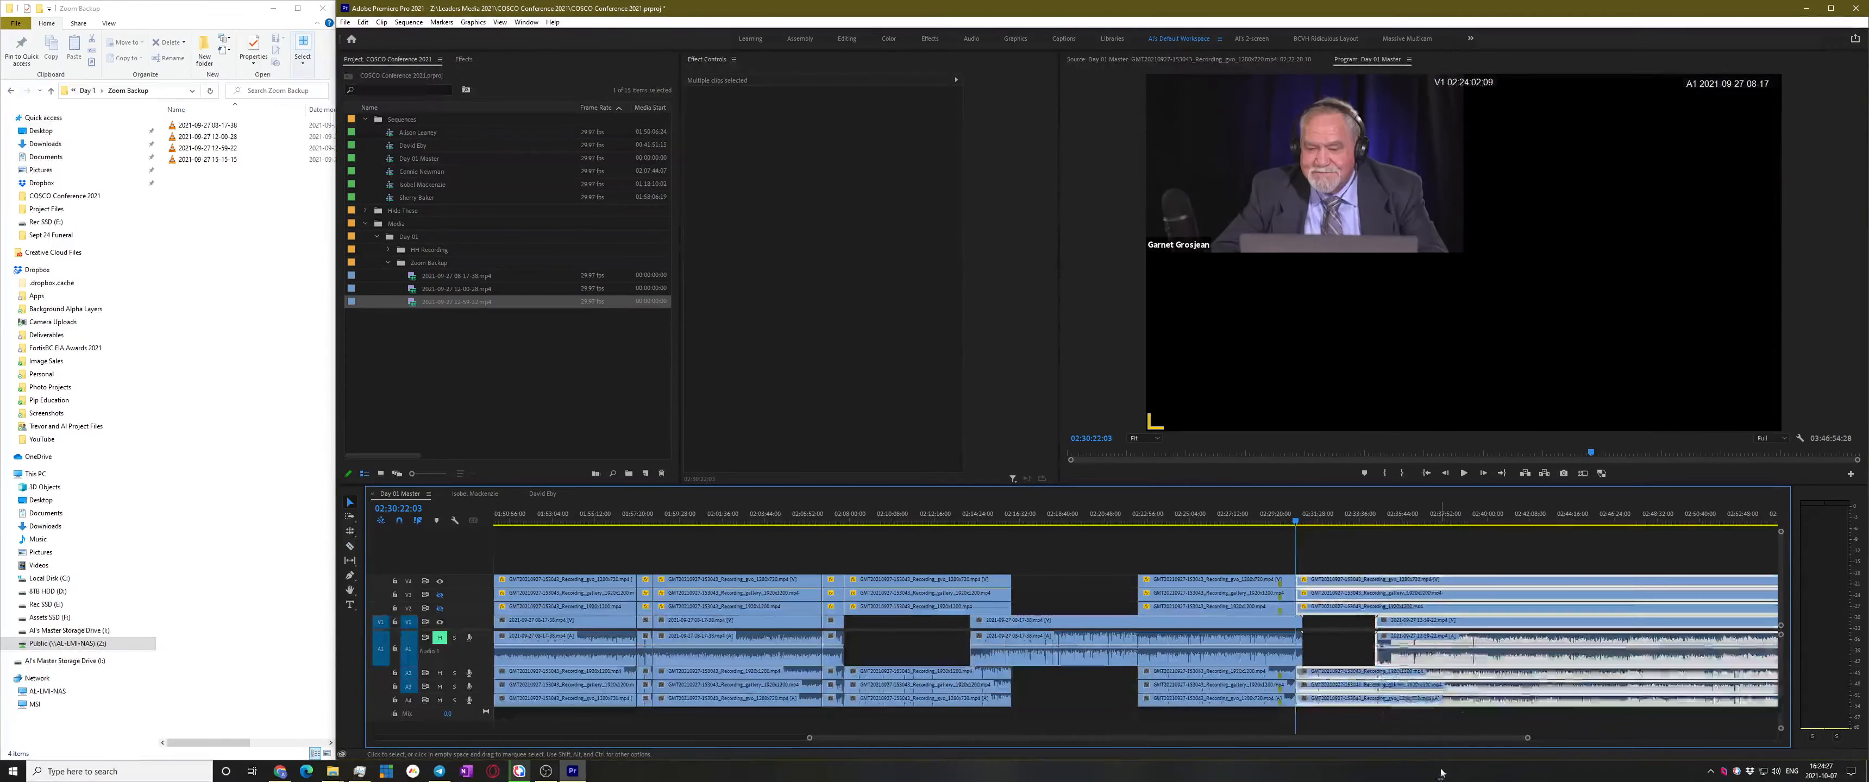
Synchronize the post-cut Zoom clips by Audio, after undoing an accidental Make Subsequence
right_click(1476, 631)
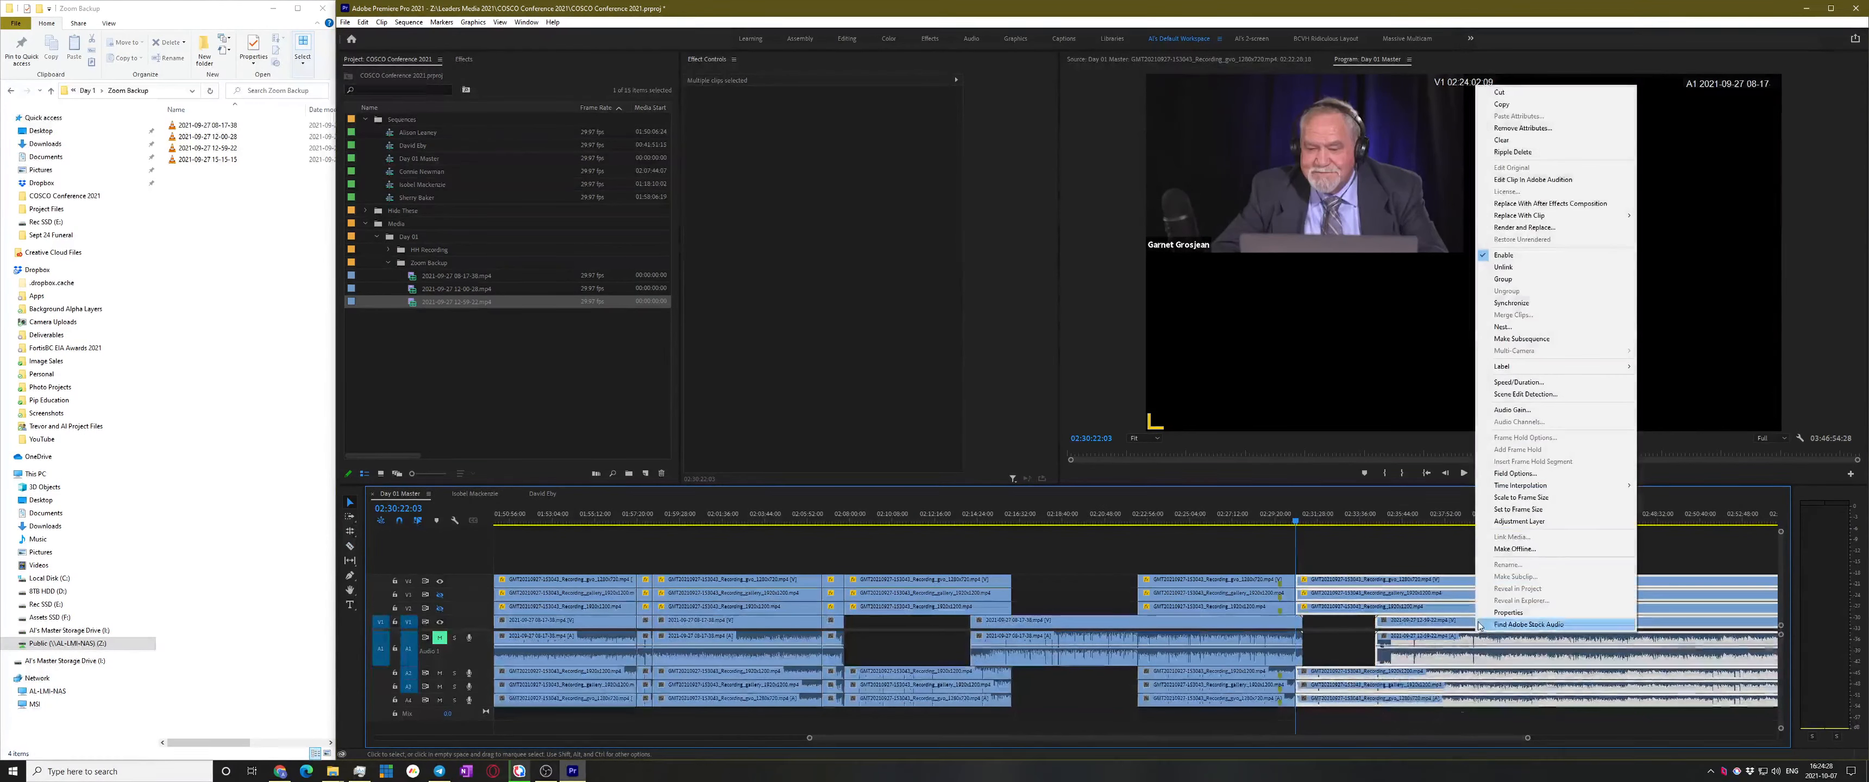
left_click(1529, 339)
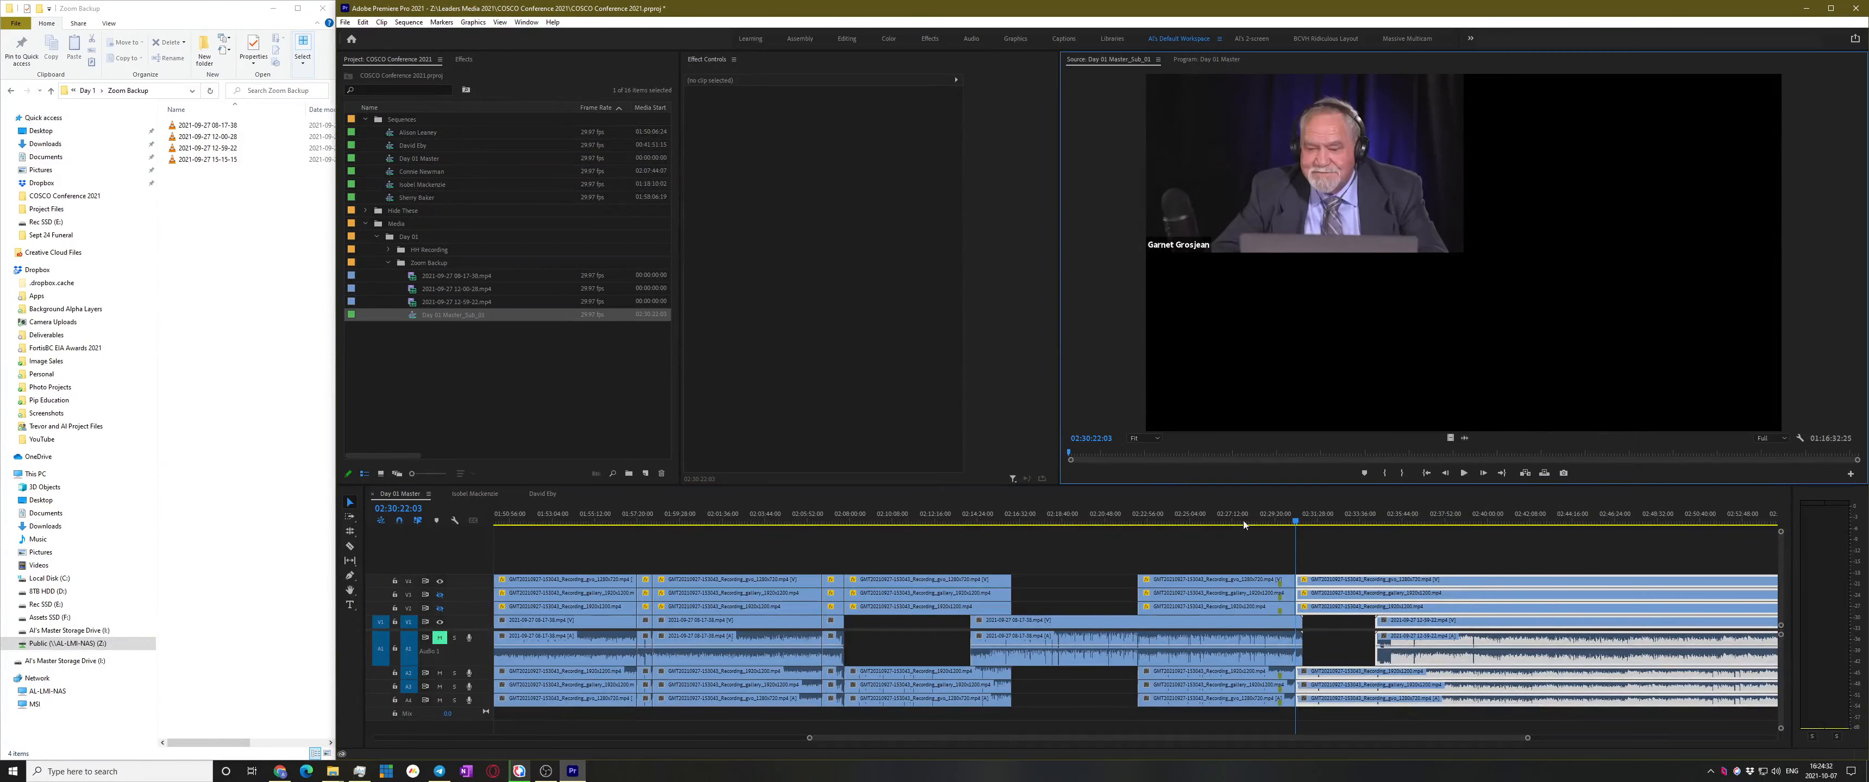
key("ctrl+z")
right_click(1460, 608)
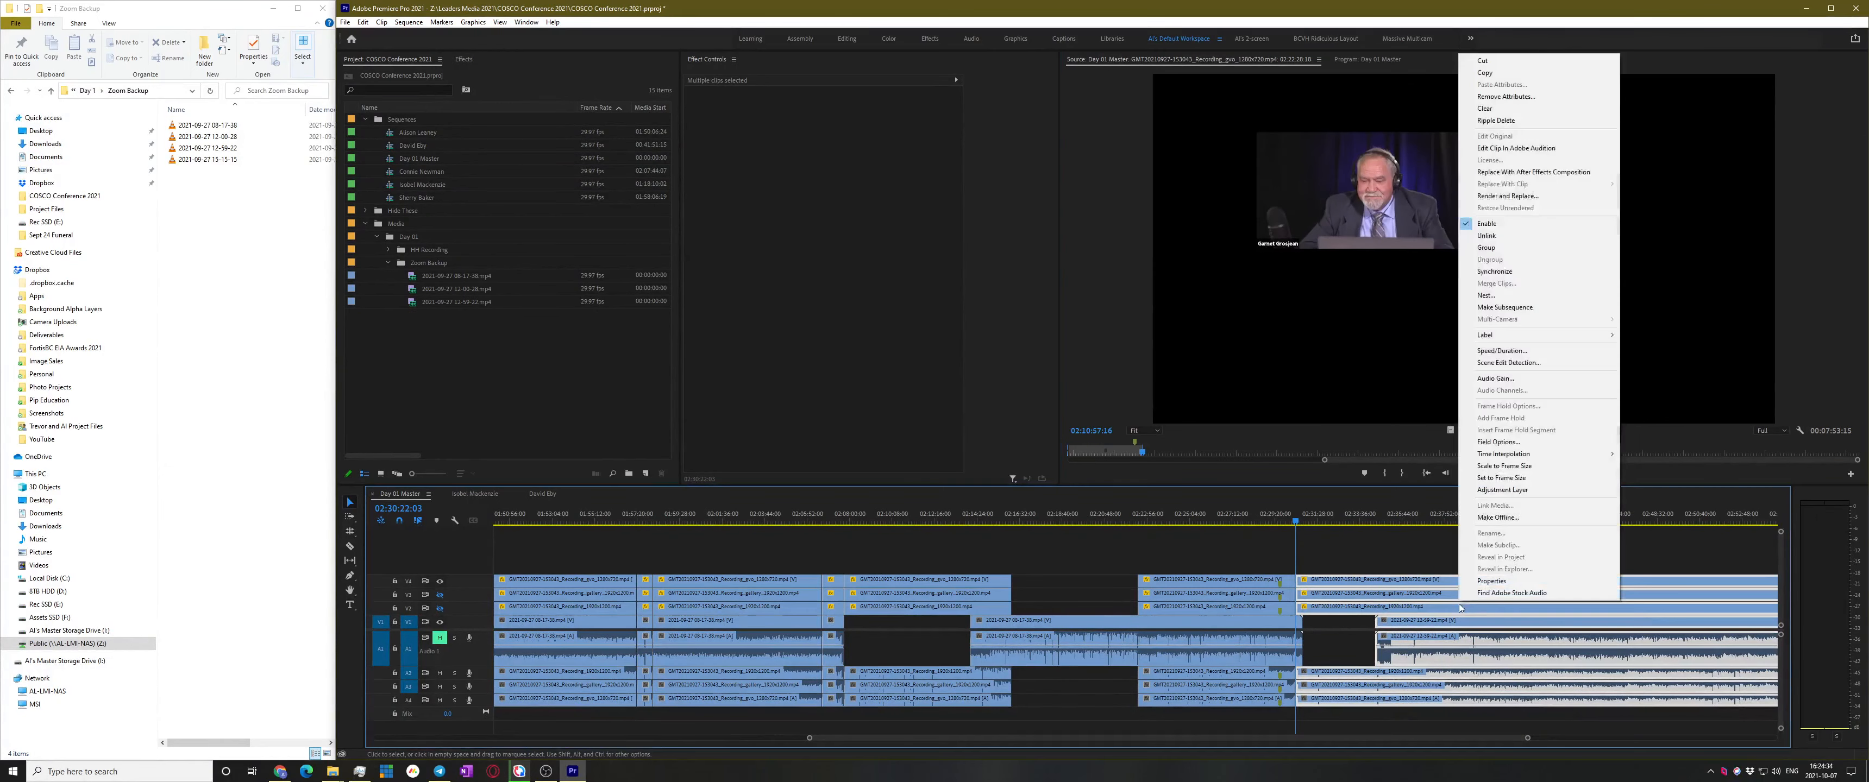
left_click(1494, 272)
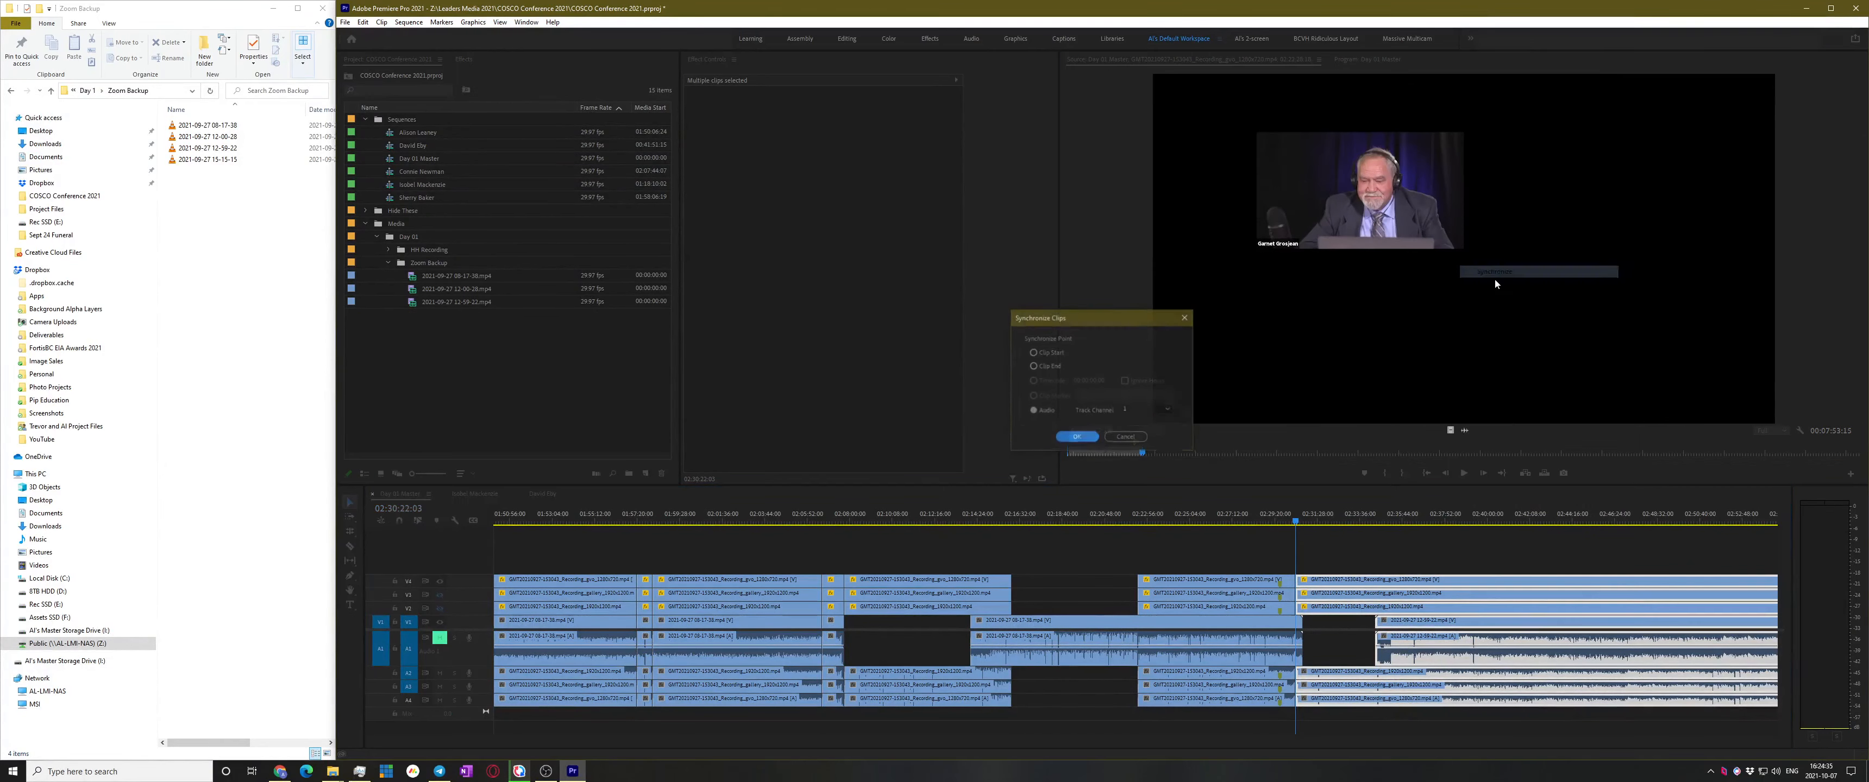
left_click(1073, 436)
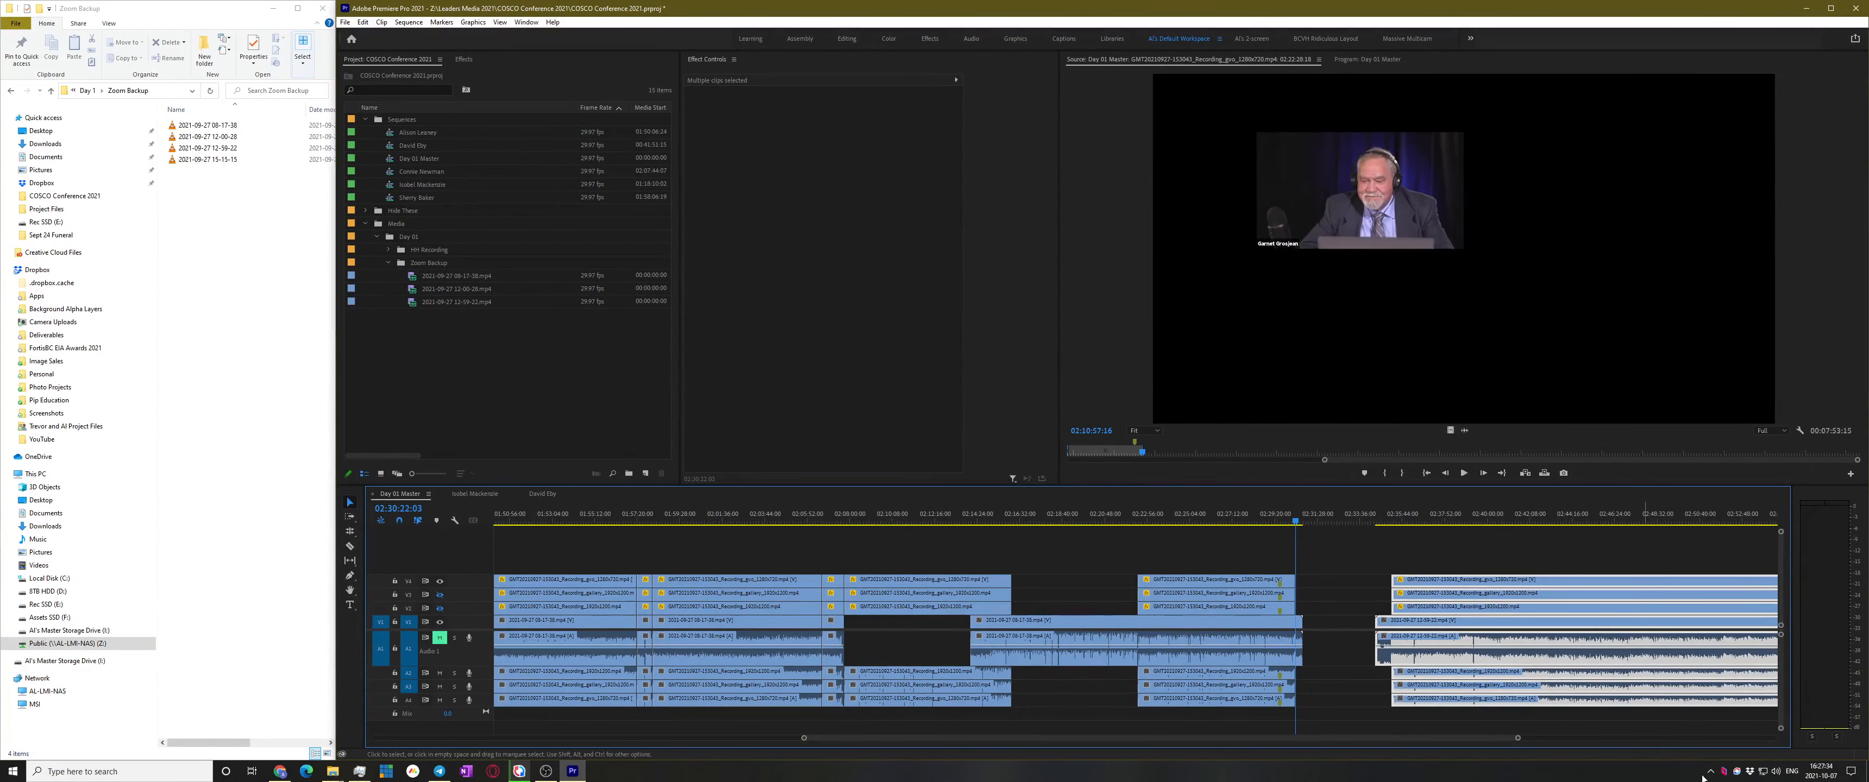
Unmute A1, hide the V4 track, and play from 02:37:43:24 to check sync
scroll(1341, 581, "down", 4)
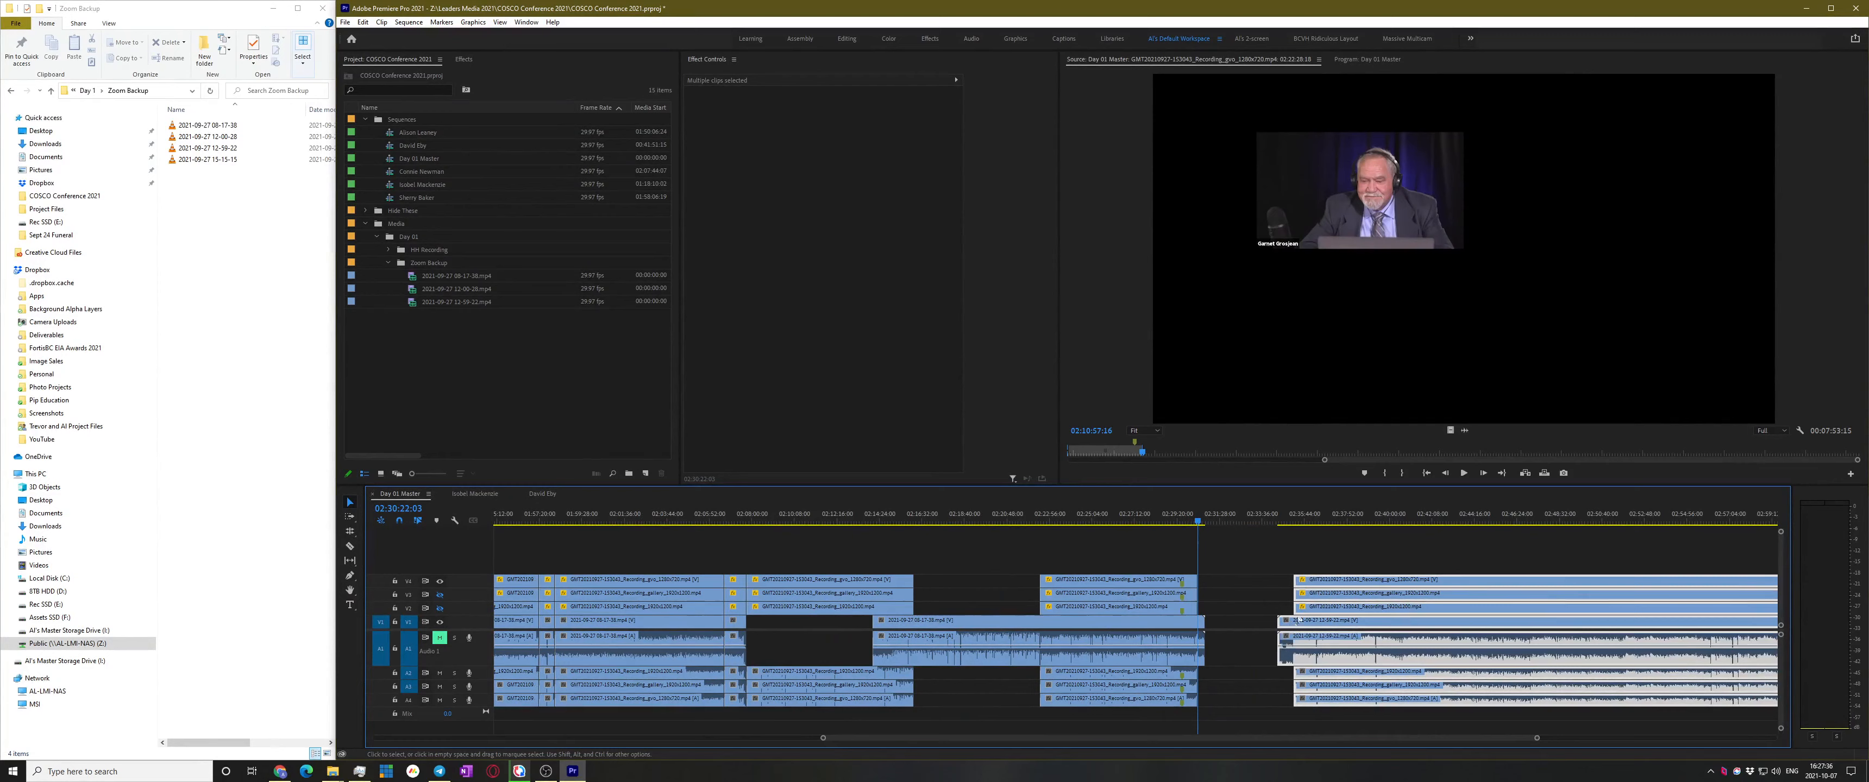
left_click(1230, 519)
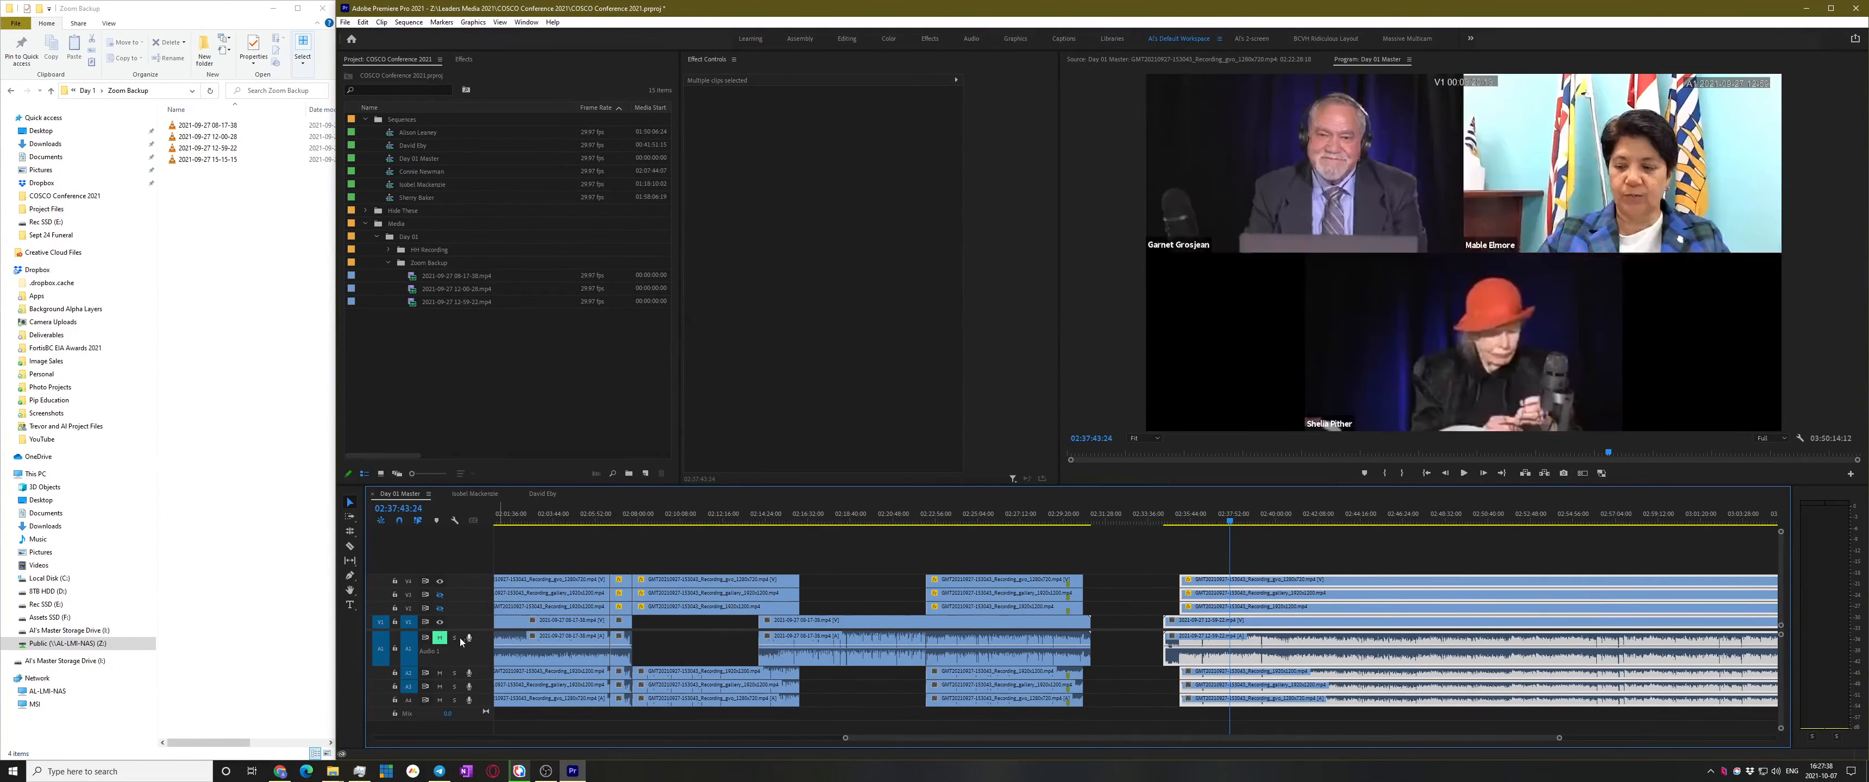
left_click(441, 638)
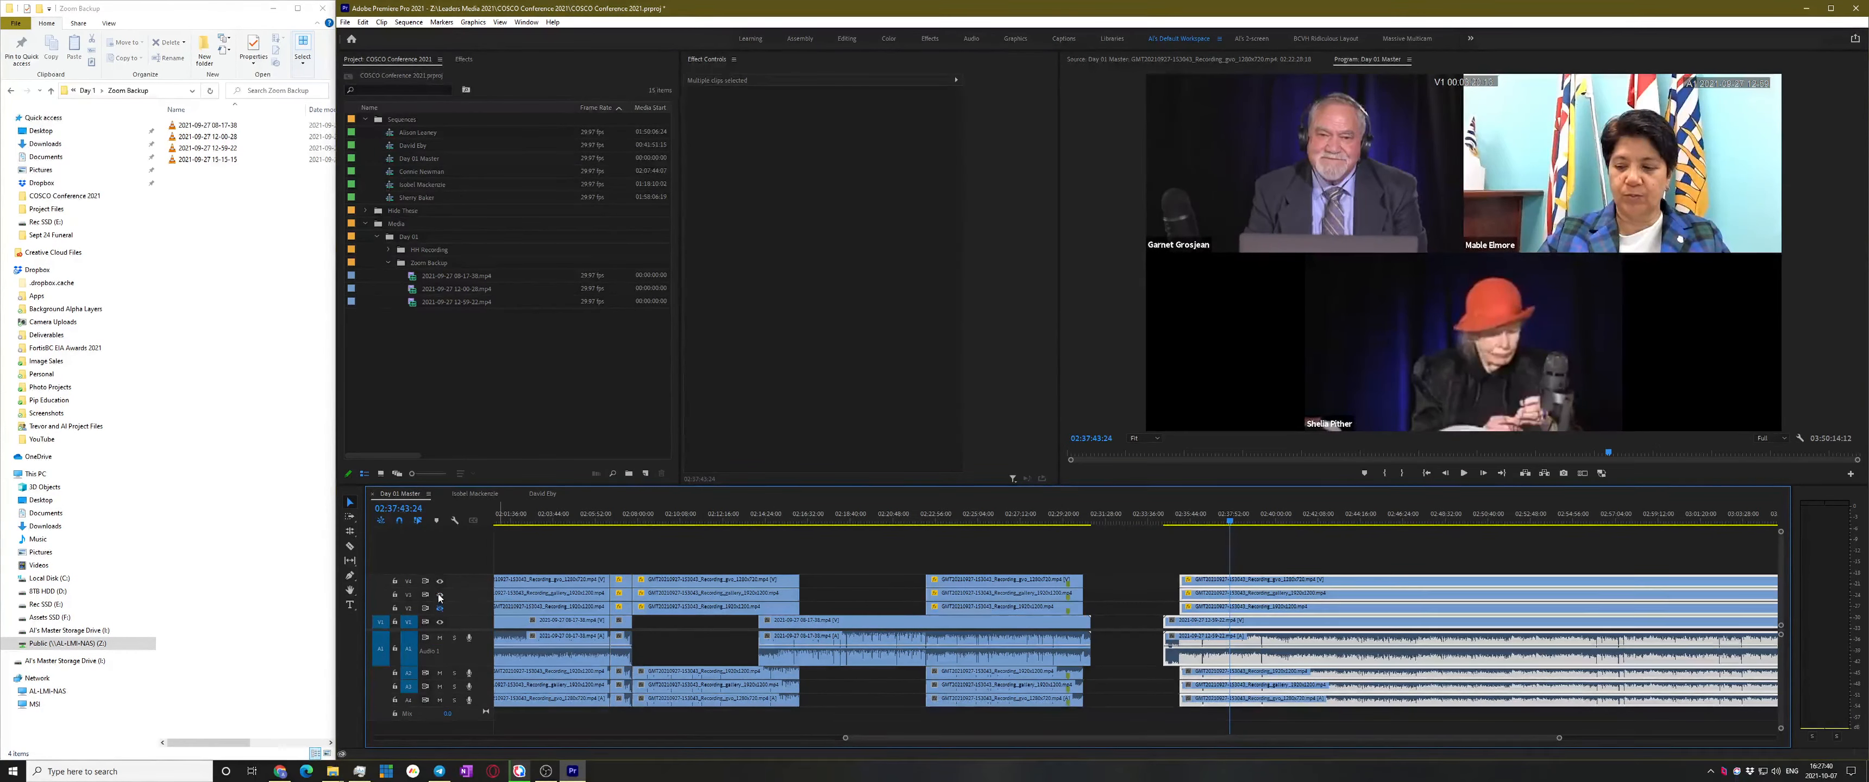
left_click(440, 582)
left_click(1300, 548)
key("space")
scroll(1291, 588, "up", 2, "alt")
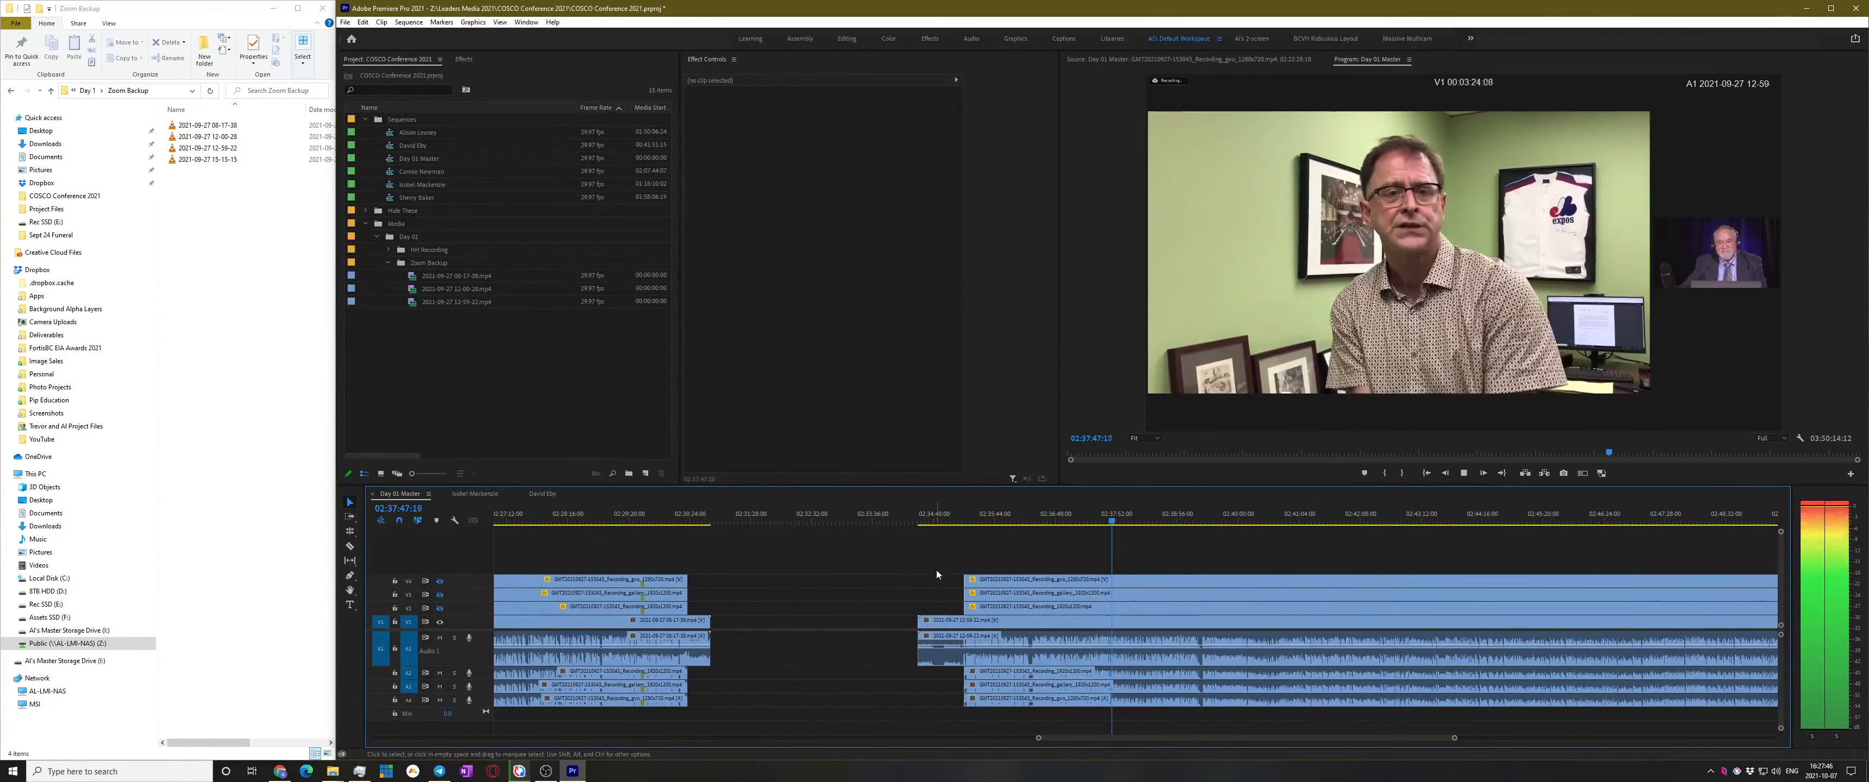
key("space")
Slide the selected clips about 00:02:02:20 earlier, then deselect them
left_click_drag(972, 624, 768, 617)
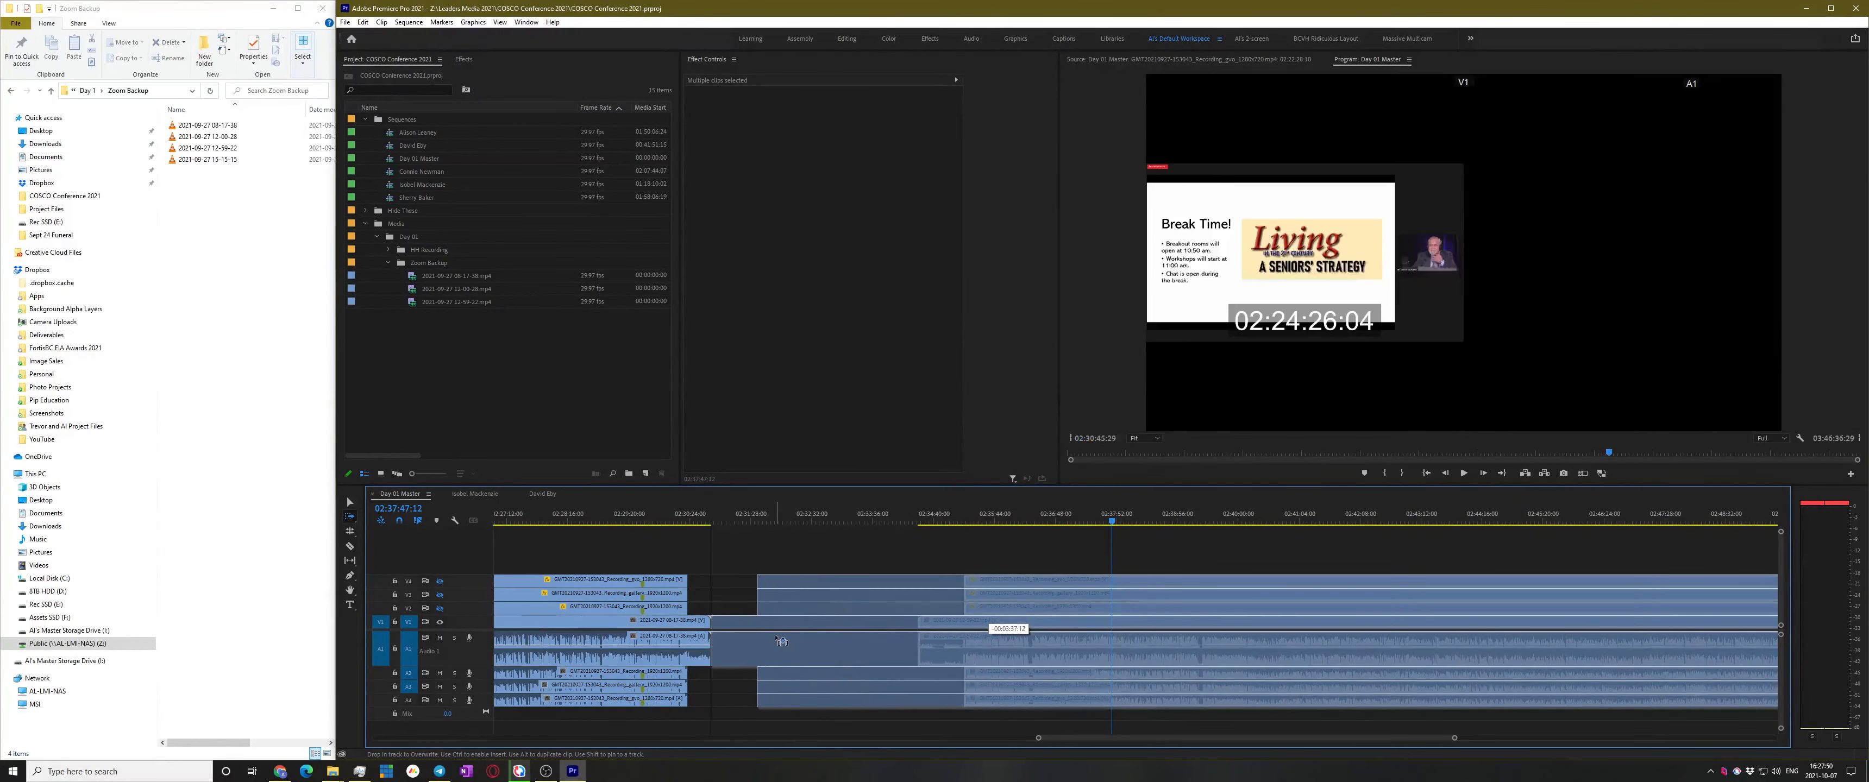
left_click(769, 573)
scroll(736, 581, "up", 2)
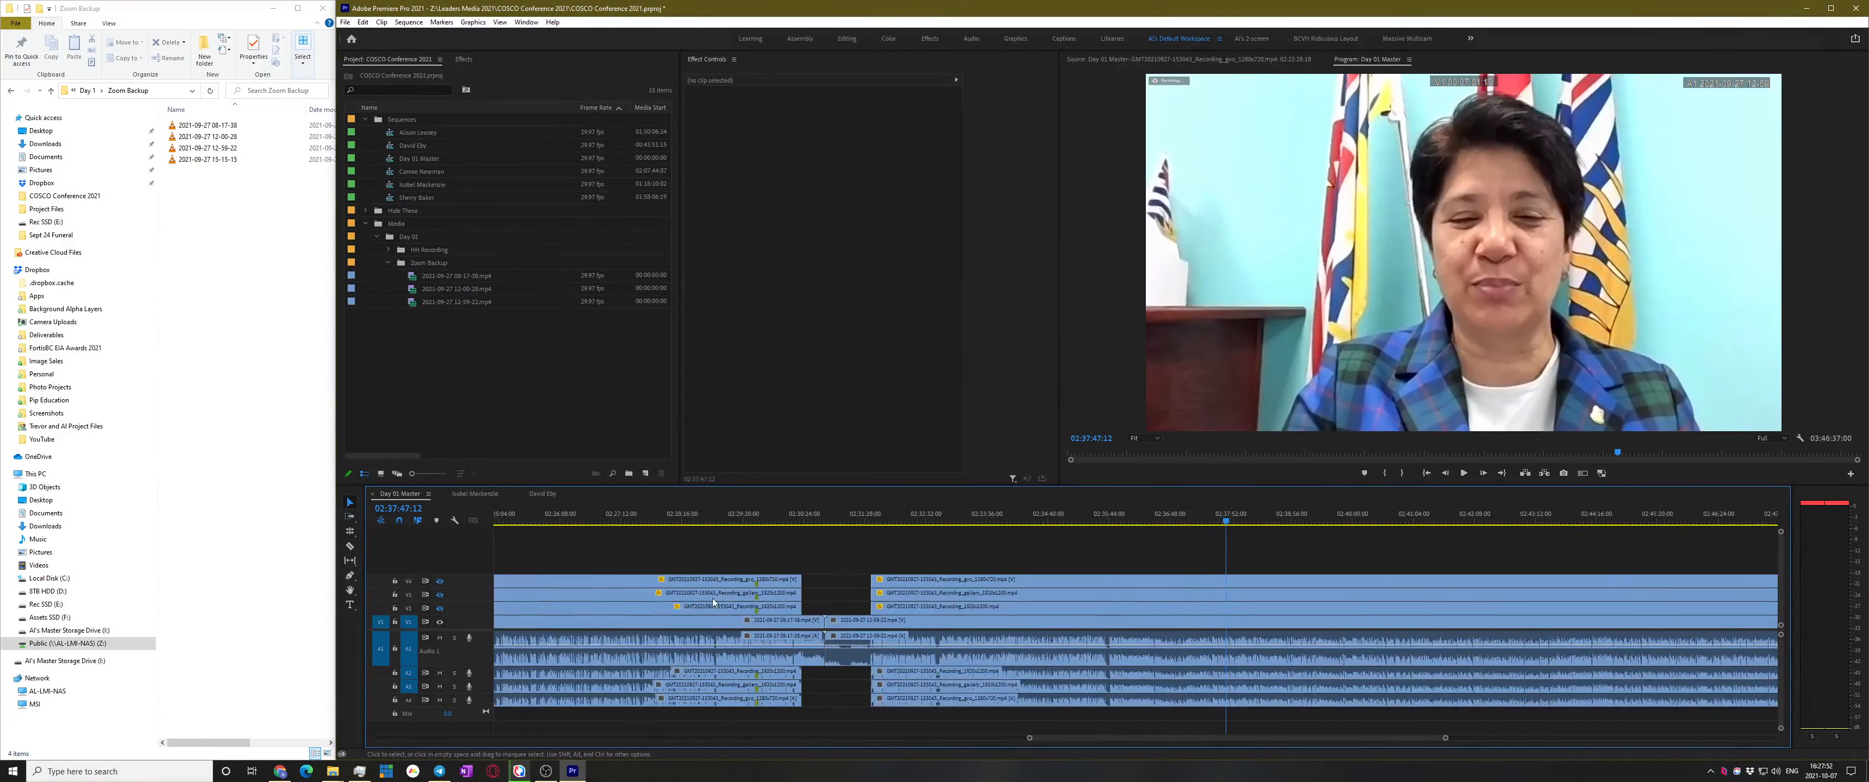
scroll(785, 588, "down", 5)
scroll(816, 596, "up", 4)
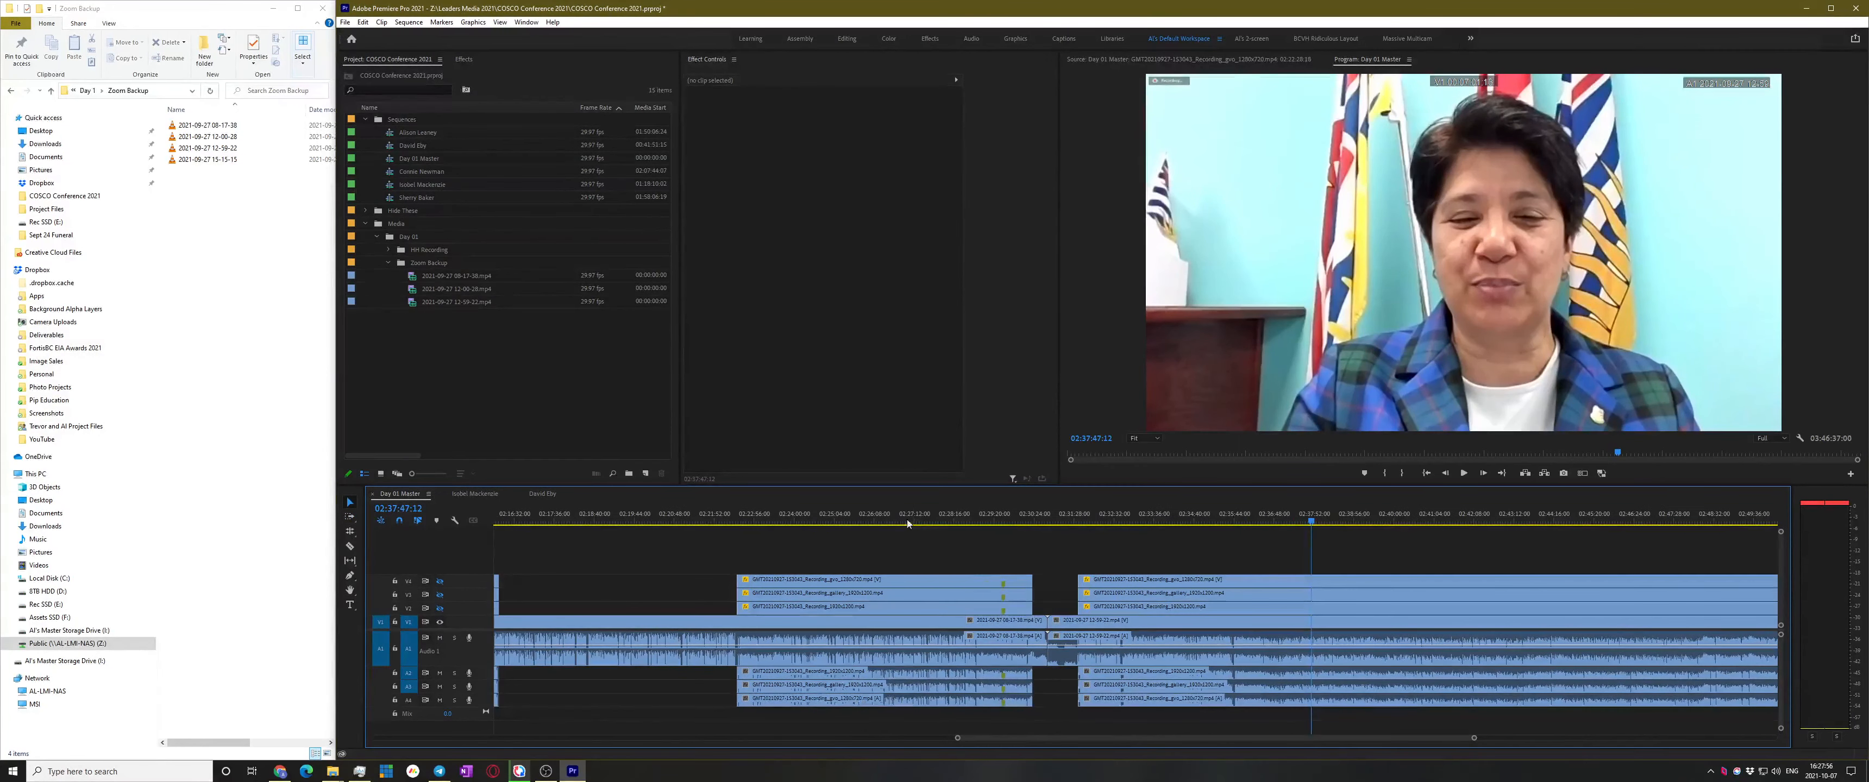
scroll(969, 578, "up", 3)
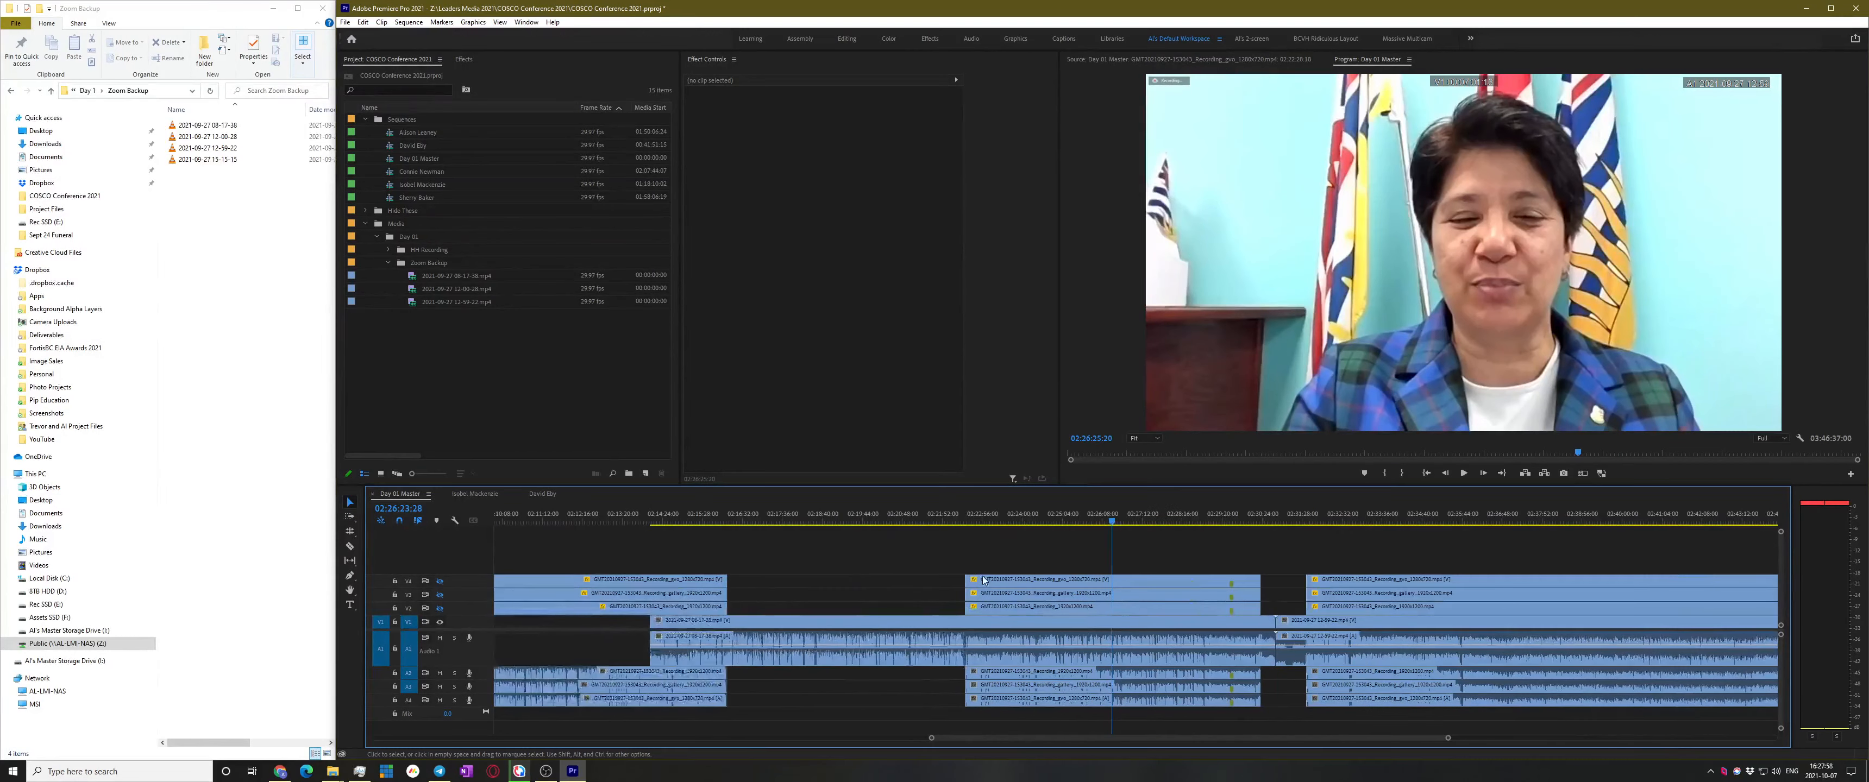
scroll(961, 584, "down", 3)
scroll(845, 630, "up", 2)
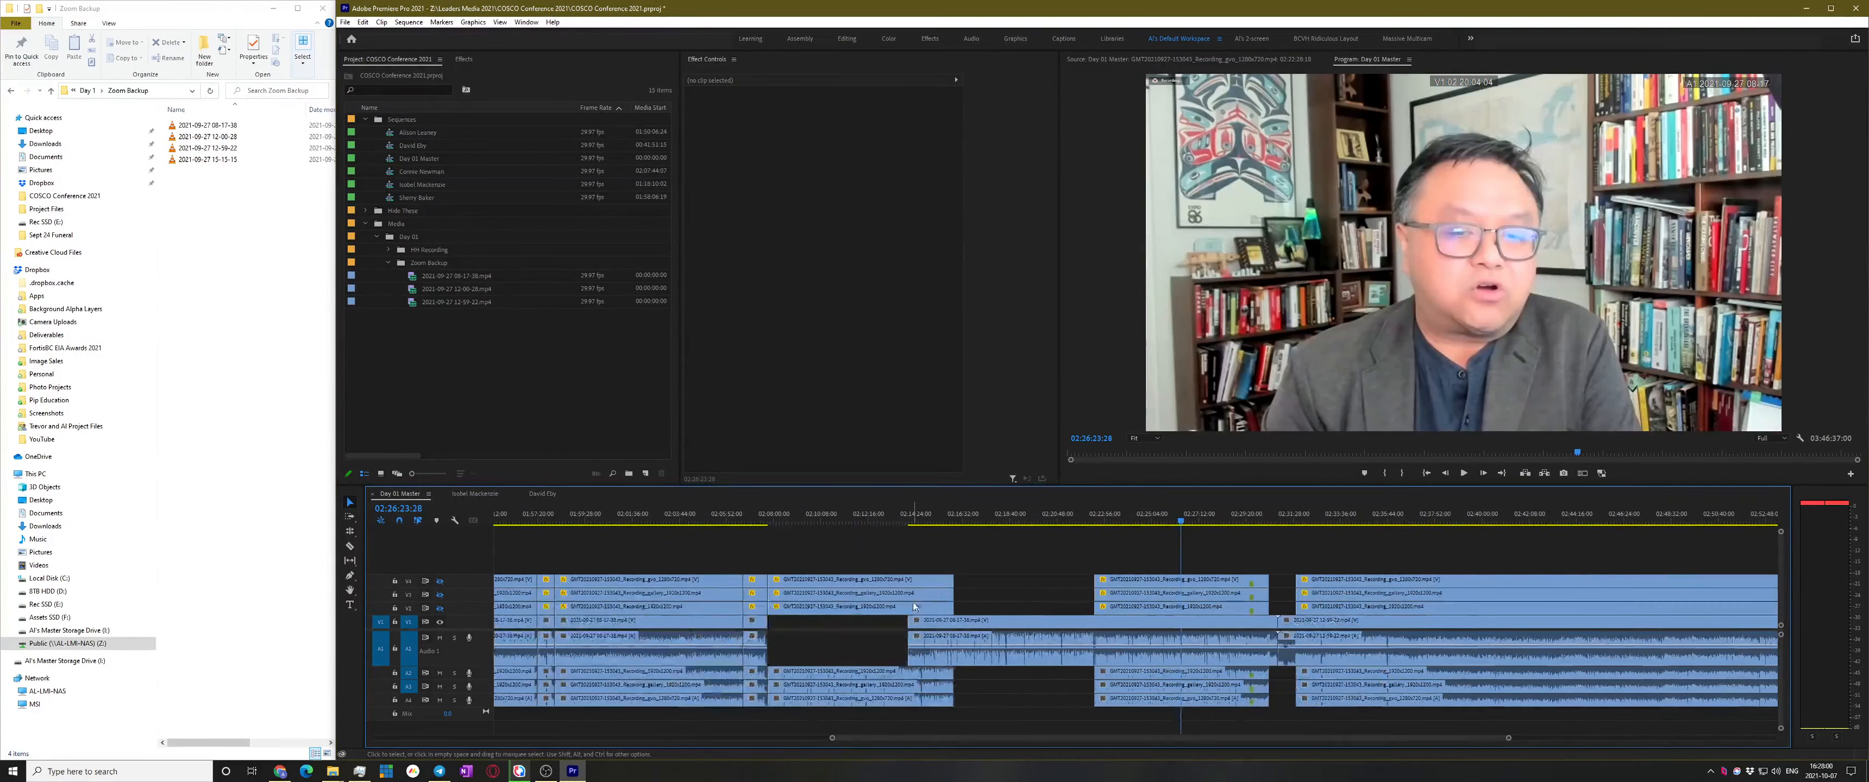
Marquee-select the clips past the gap and drag them left to 02:07:44
left_click_drag(1120, 542, 1155, 698)
left_click_drag(1160, 623, 1033, 634)
scroll(820, 647, "up", 5)
scroll(897, 664, "left", 4)
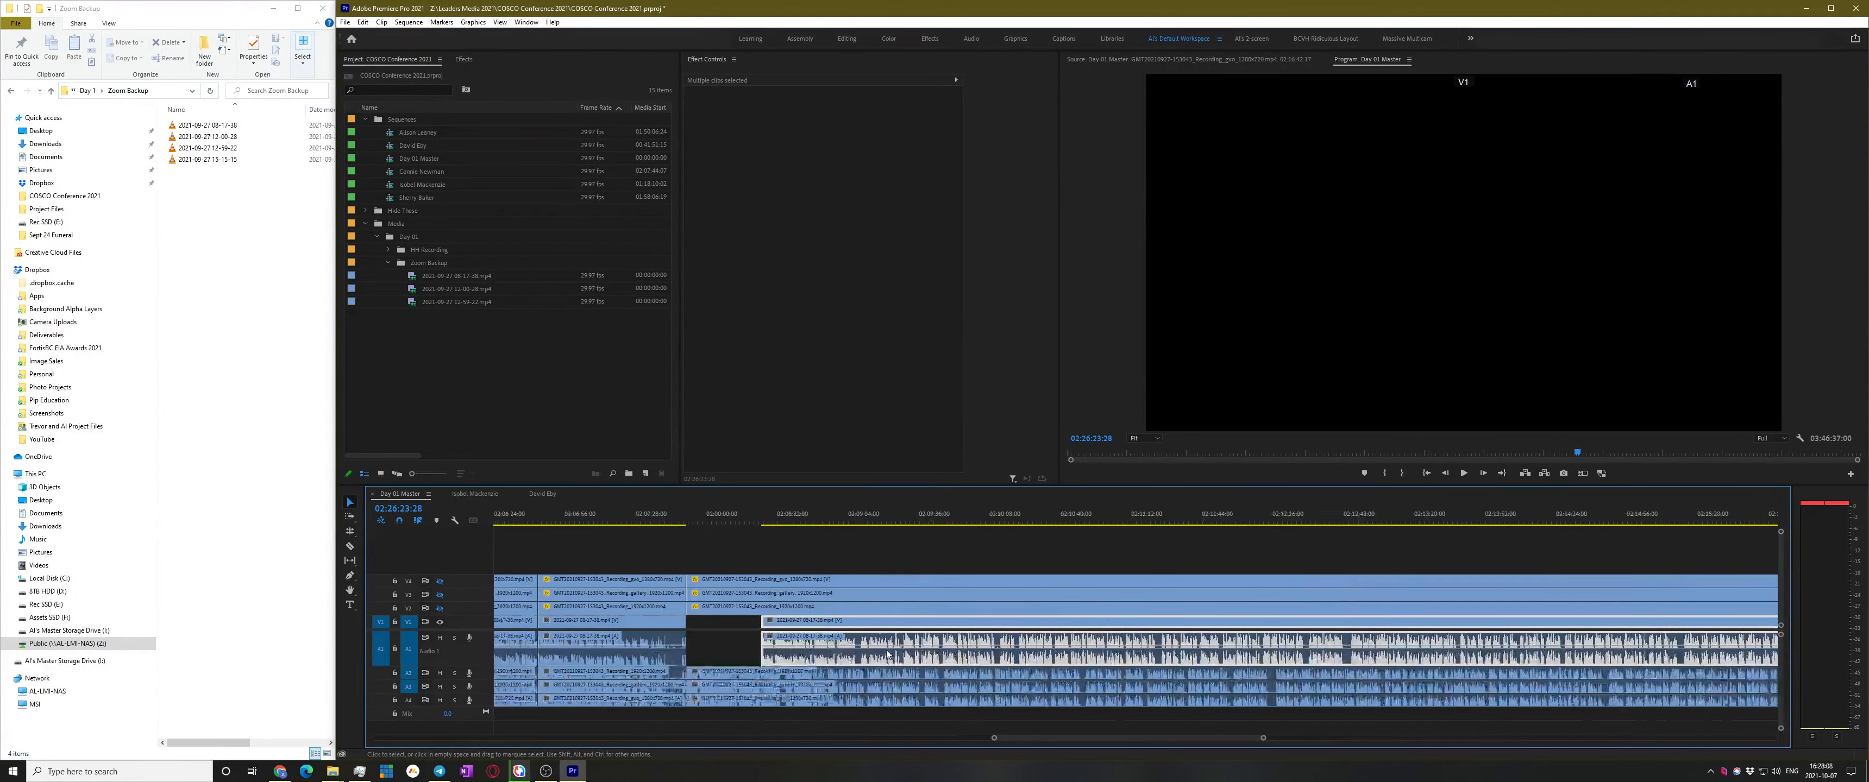
left_click_drag(990, 626, 916, 636)
left_click(991, 557)
Ripple delete the empty gap on V1 and save the project
scroll(969, 620, "down", 3)
scroll(1052, 624, "down", 4)
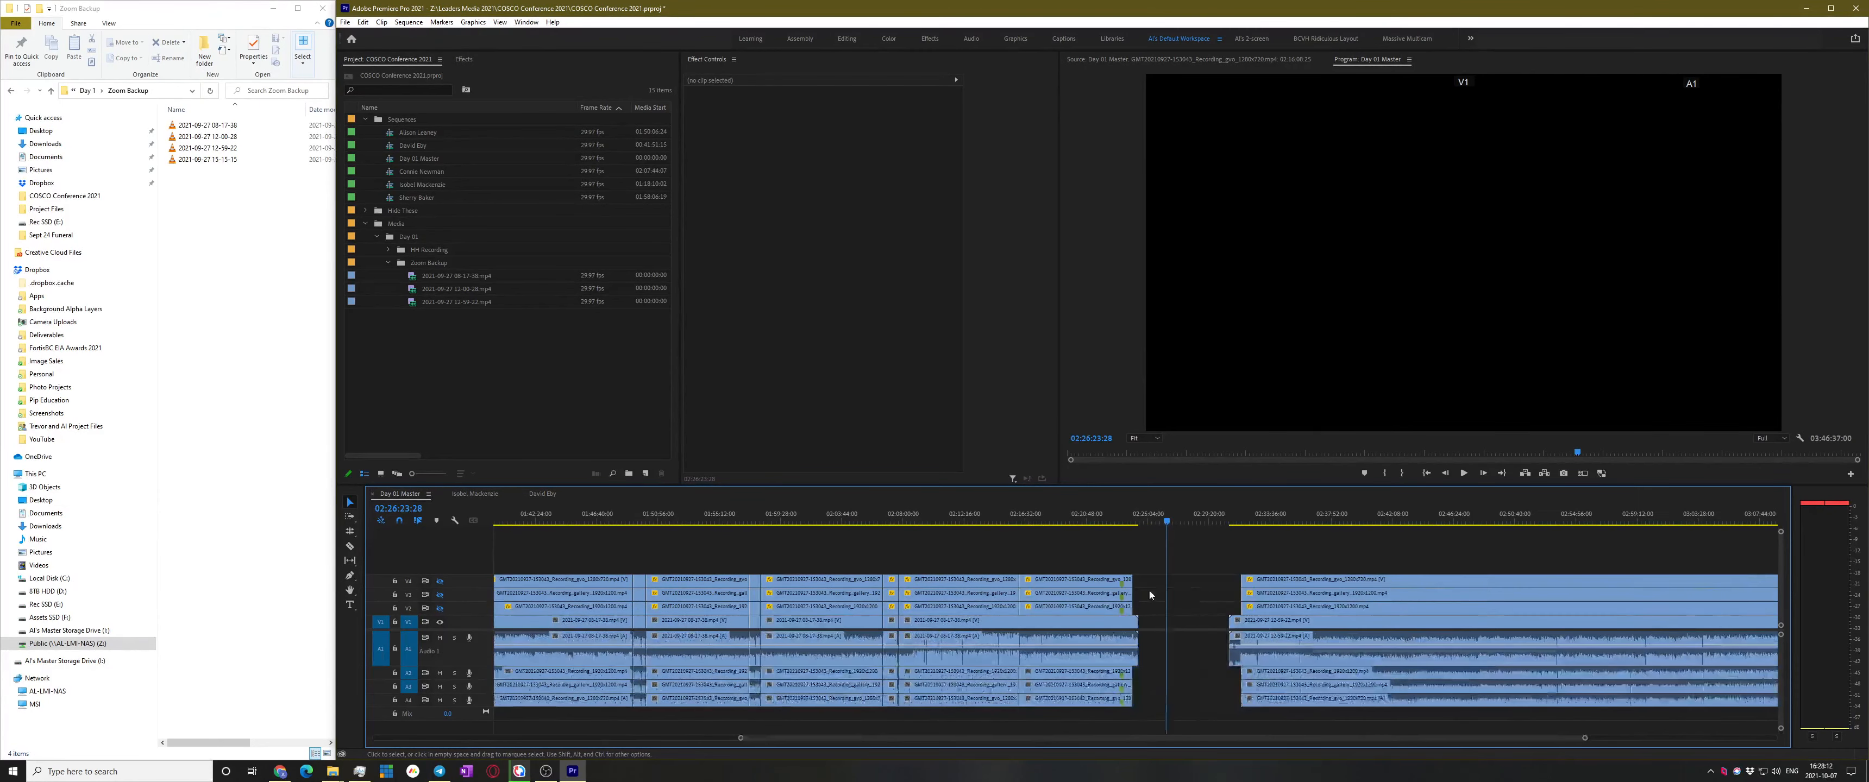
left_click(1201, 629)
key("Delete")
key("ctrl+s")
Zoom in on the 02:16:08:25 edit point and play across it
left_click(1038, 523)
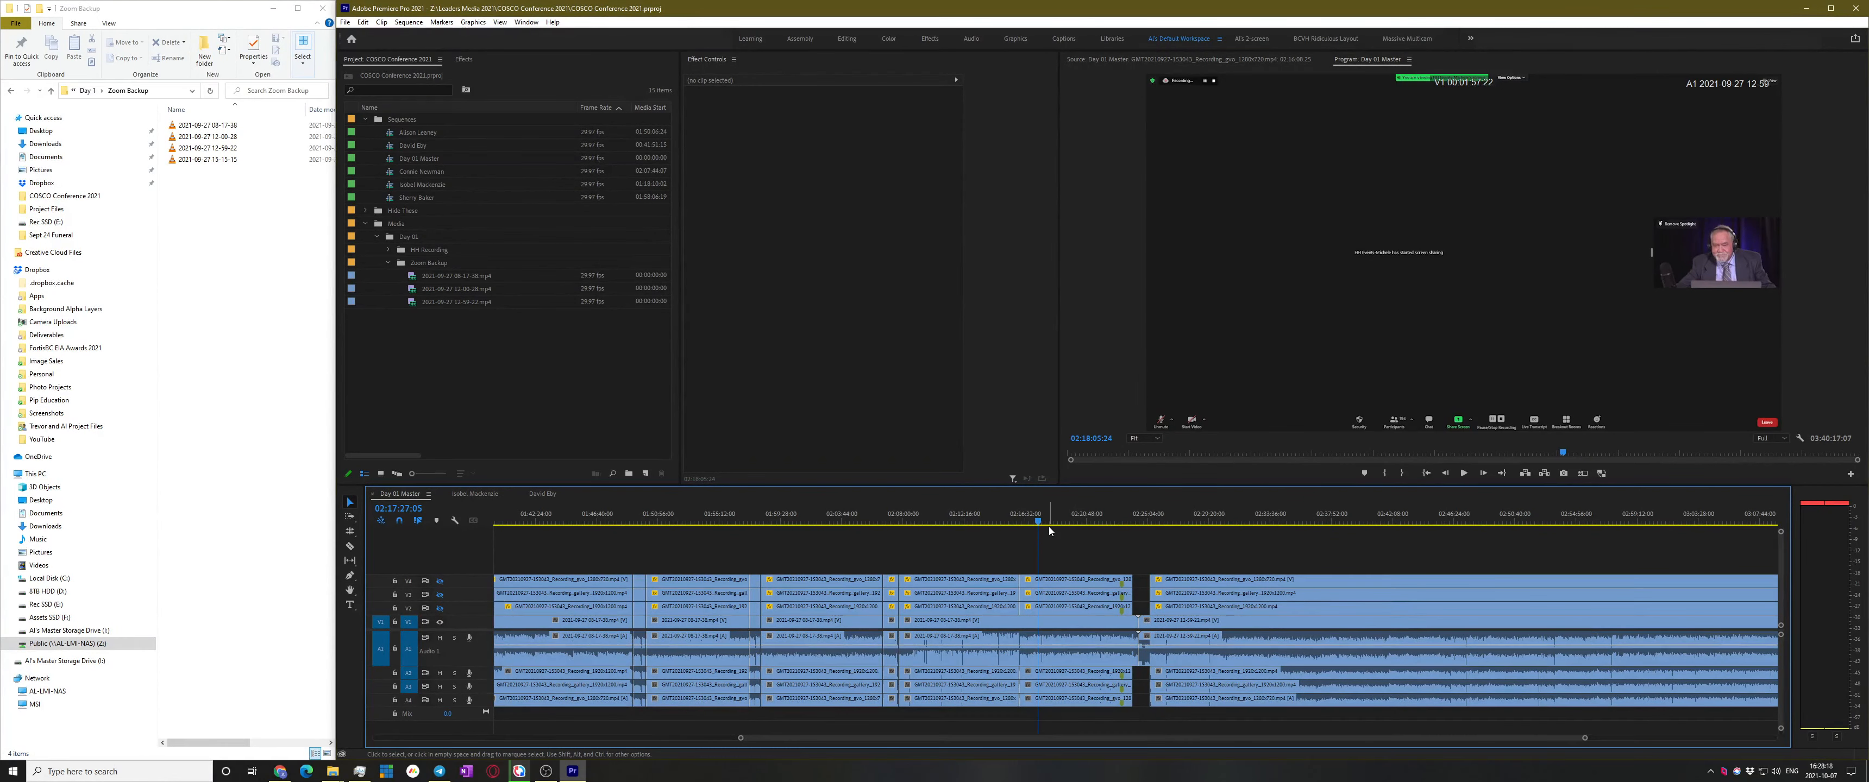
key("Up")
key("equal")
key("equal")
key("equal")
key("equal")
key("equal")
key("space")
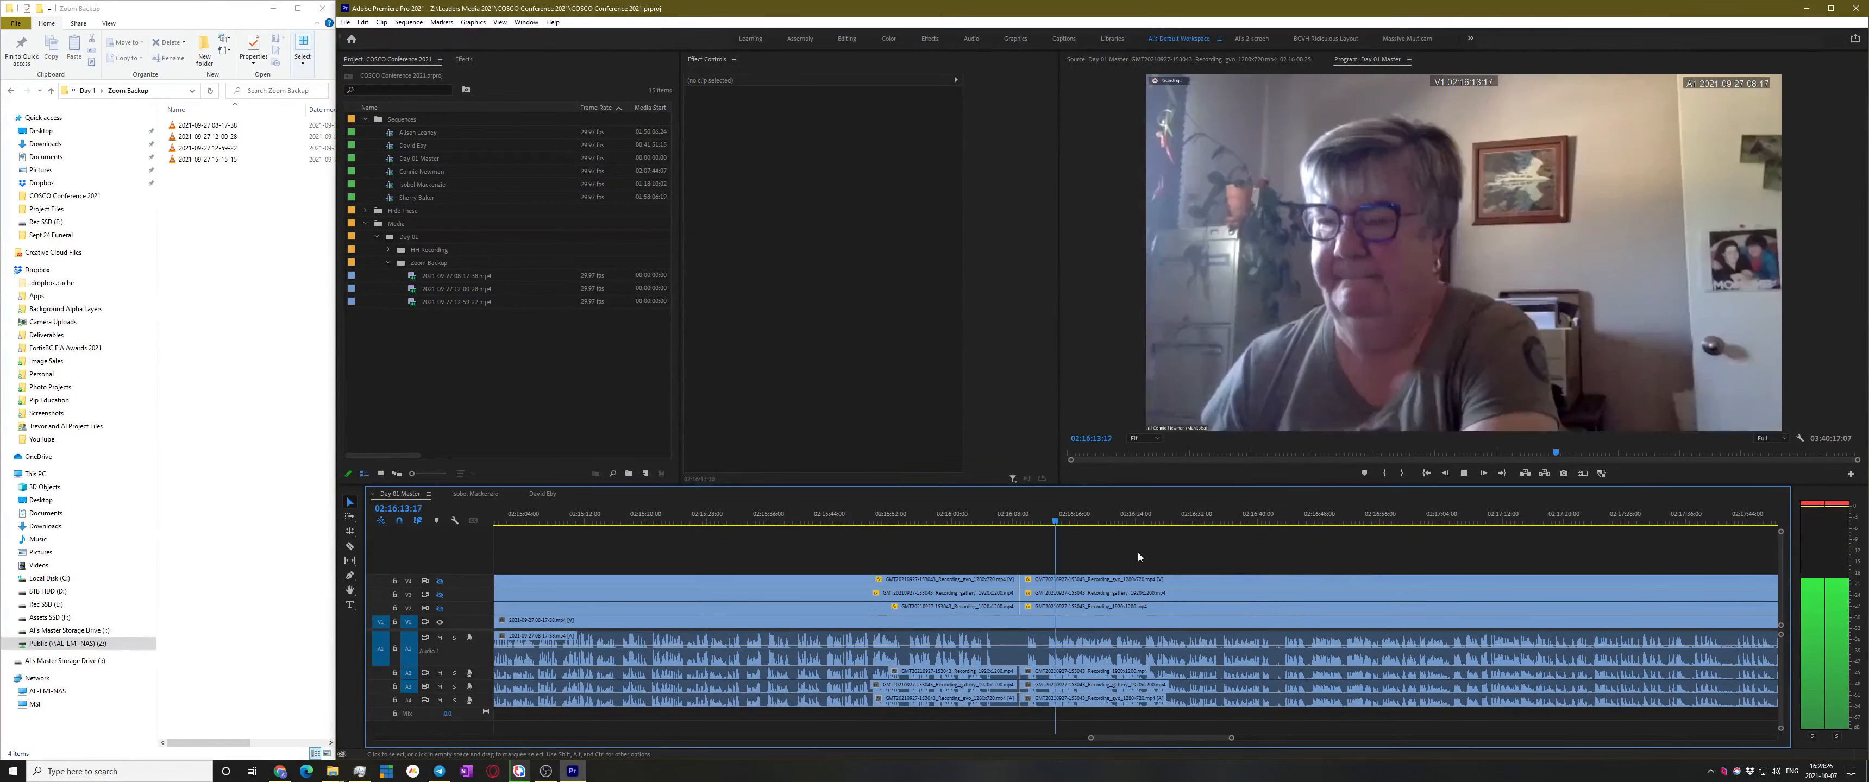
scroll(1135, 590, "down", 1)
scroll(1128, 594, "down", 2)
Play from 02:15:46 and nudge the linked clips left of the cut into line
left_click(1090, 520)
key("space")
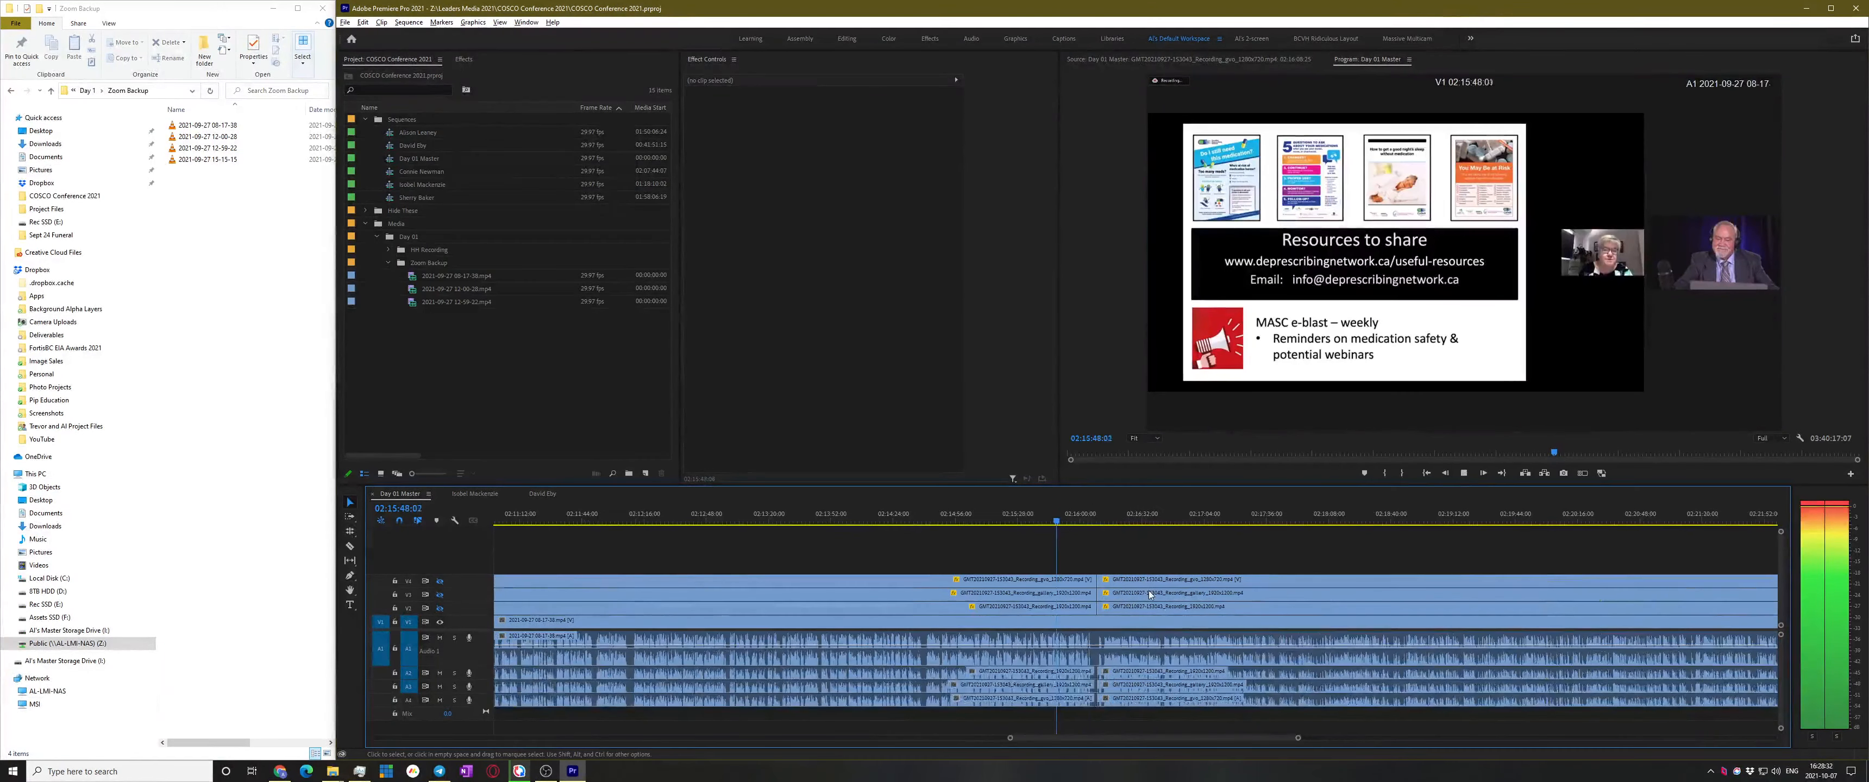
scroll(1147, 592, "up", 4)
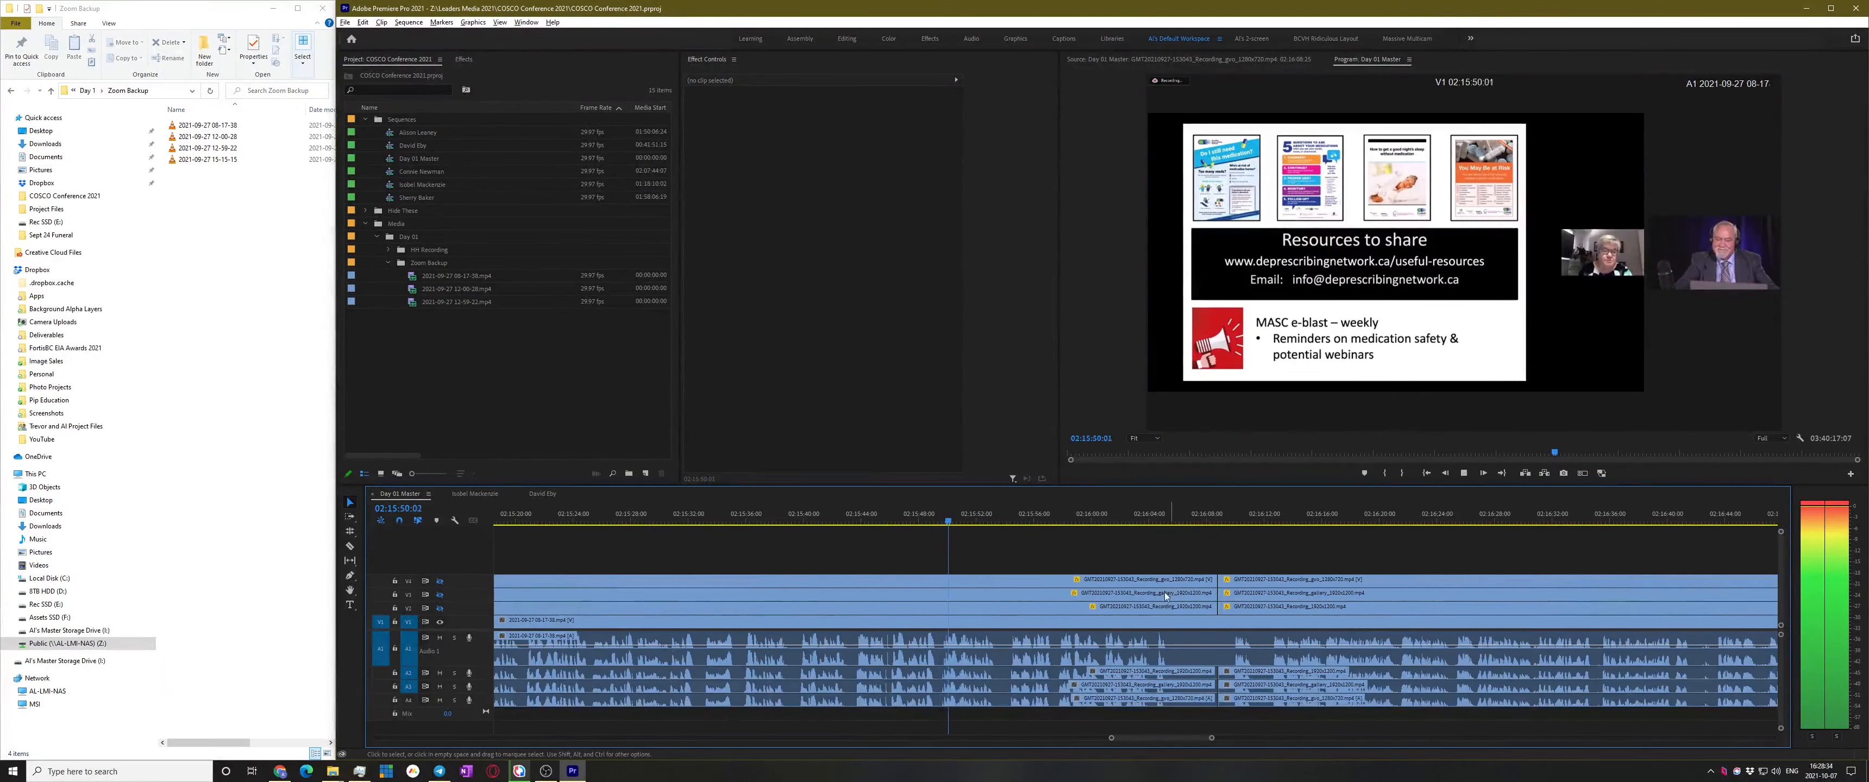
scroll(1150, 594, "up", 2)
key("c")
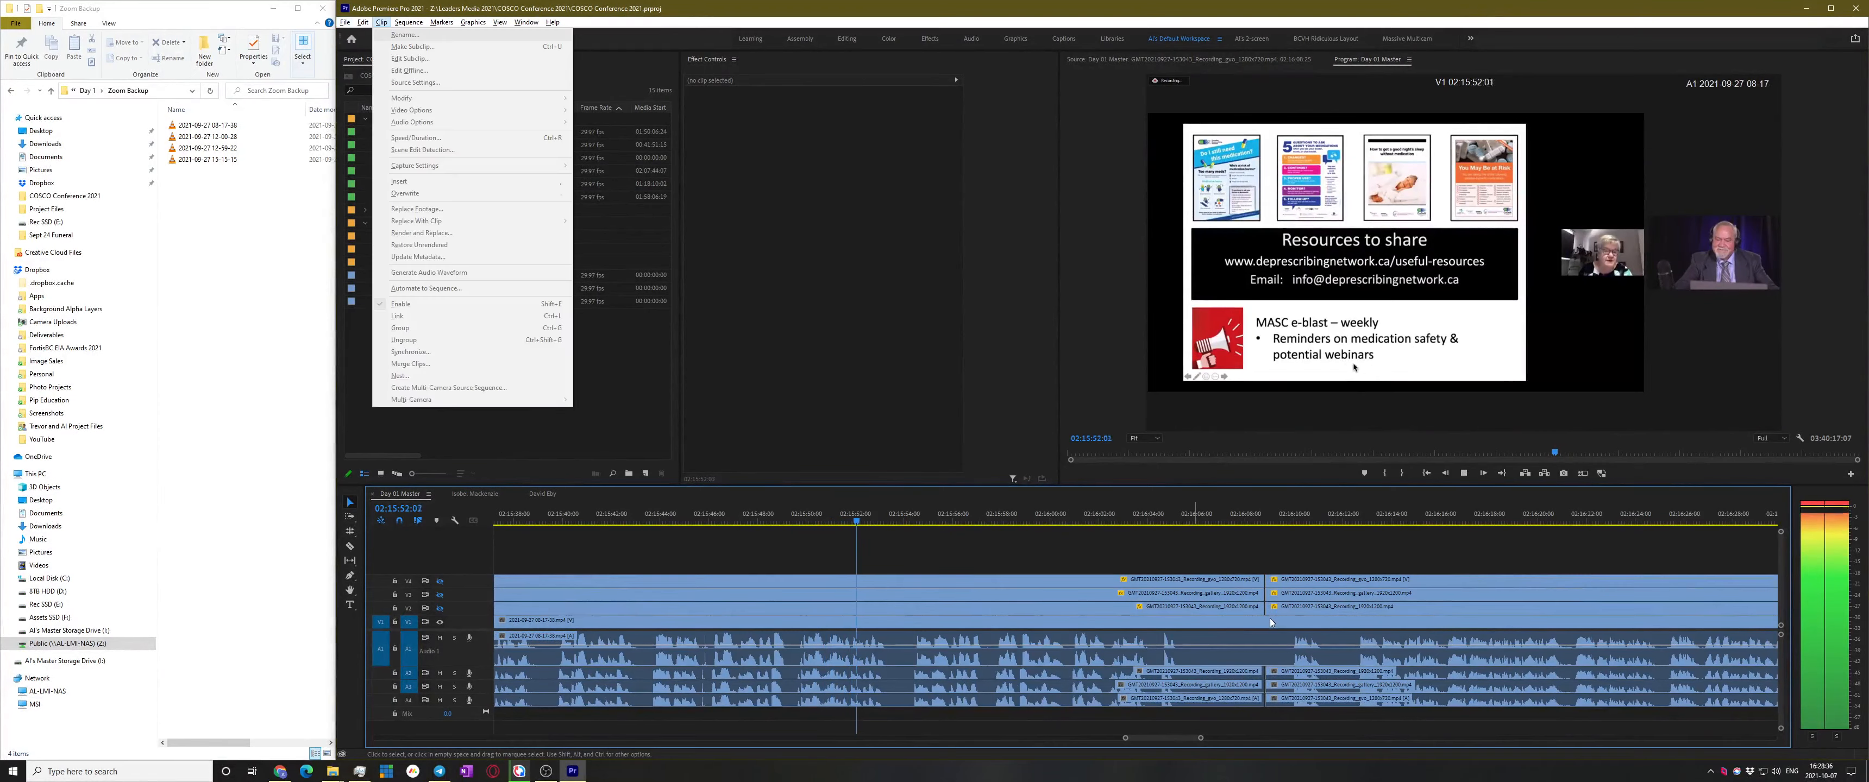
left_click(1276, 546)
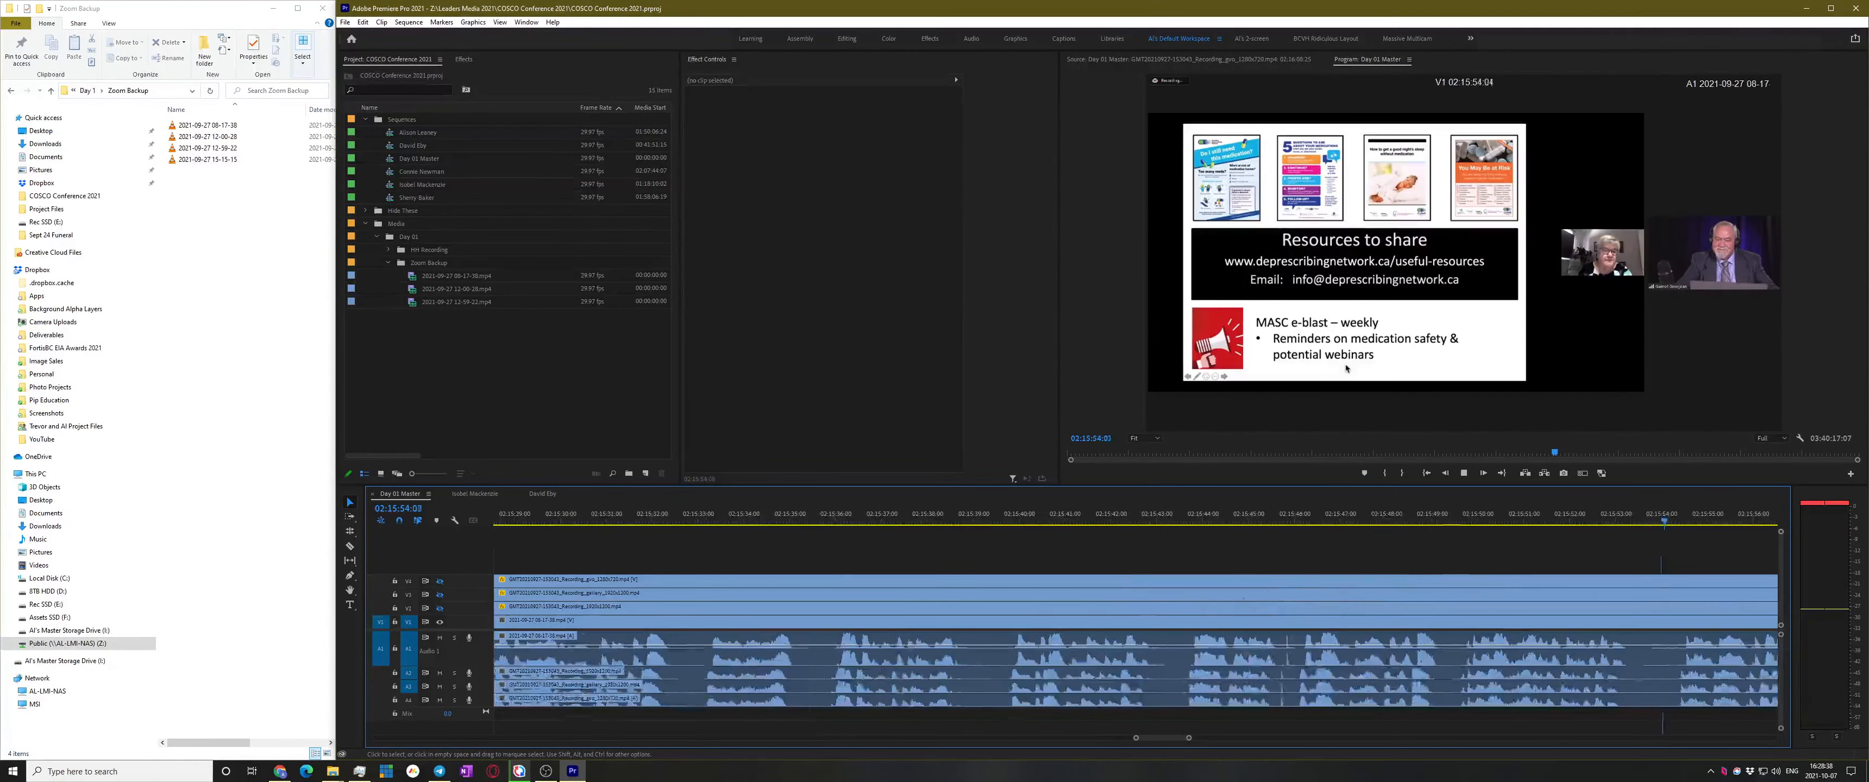
scroll(1306, 573, "up", 2)
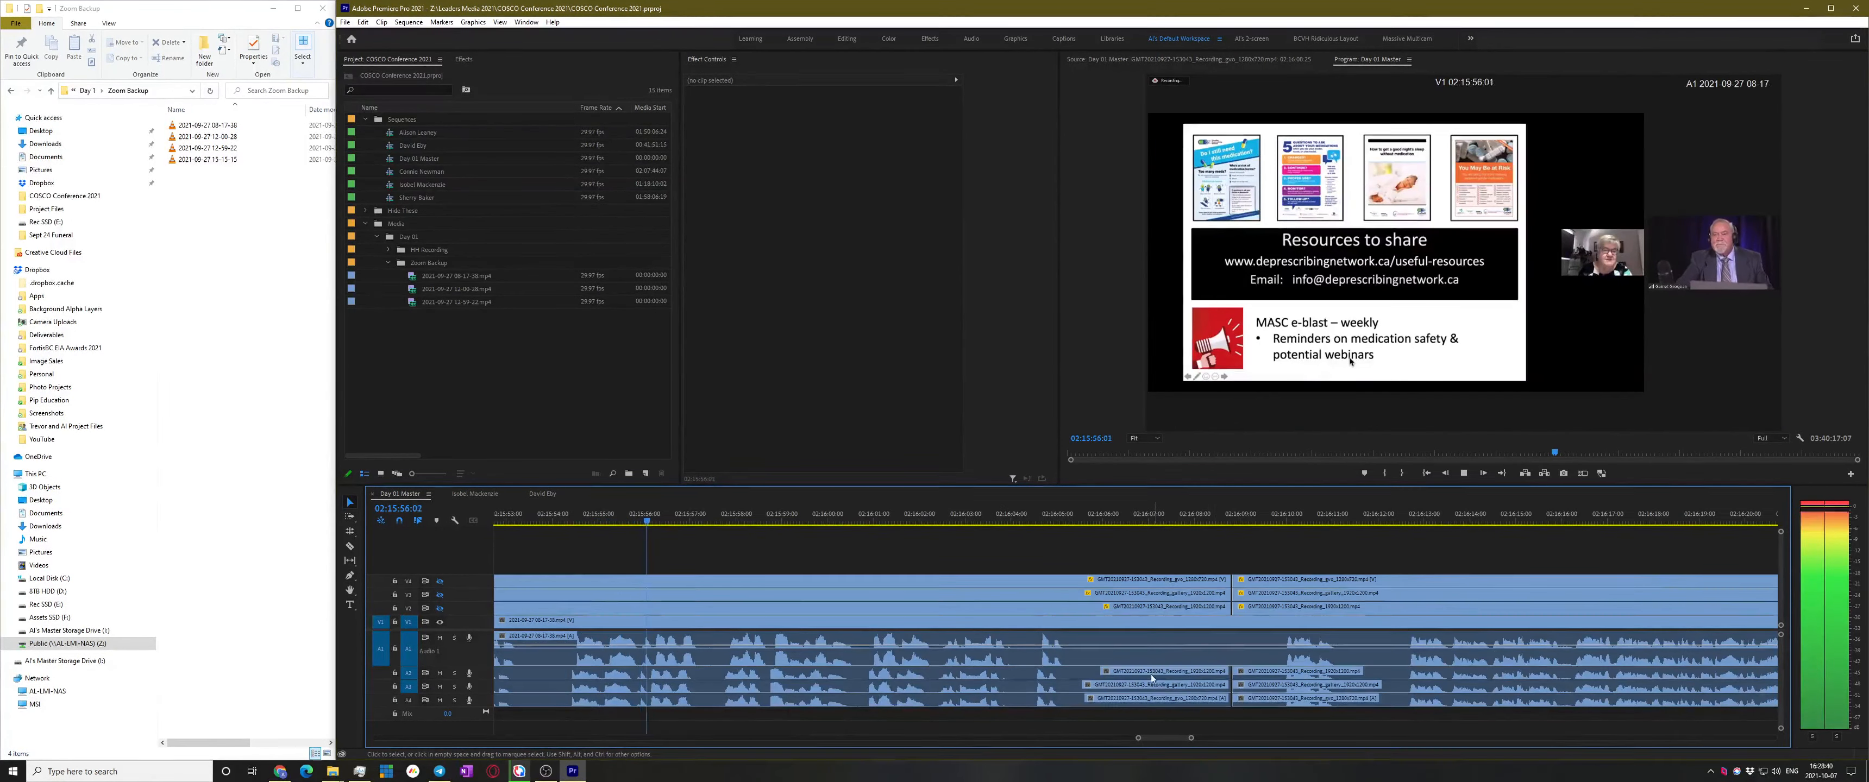
left_click(1207, 593)
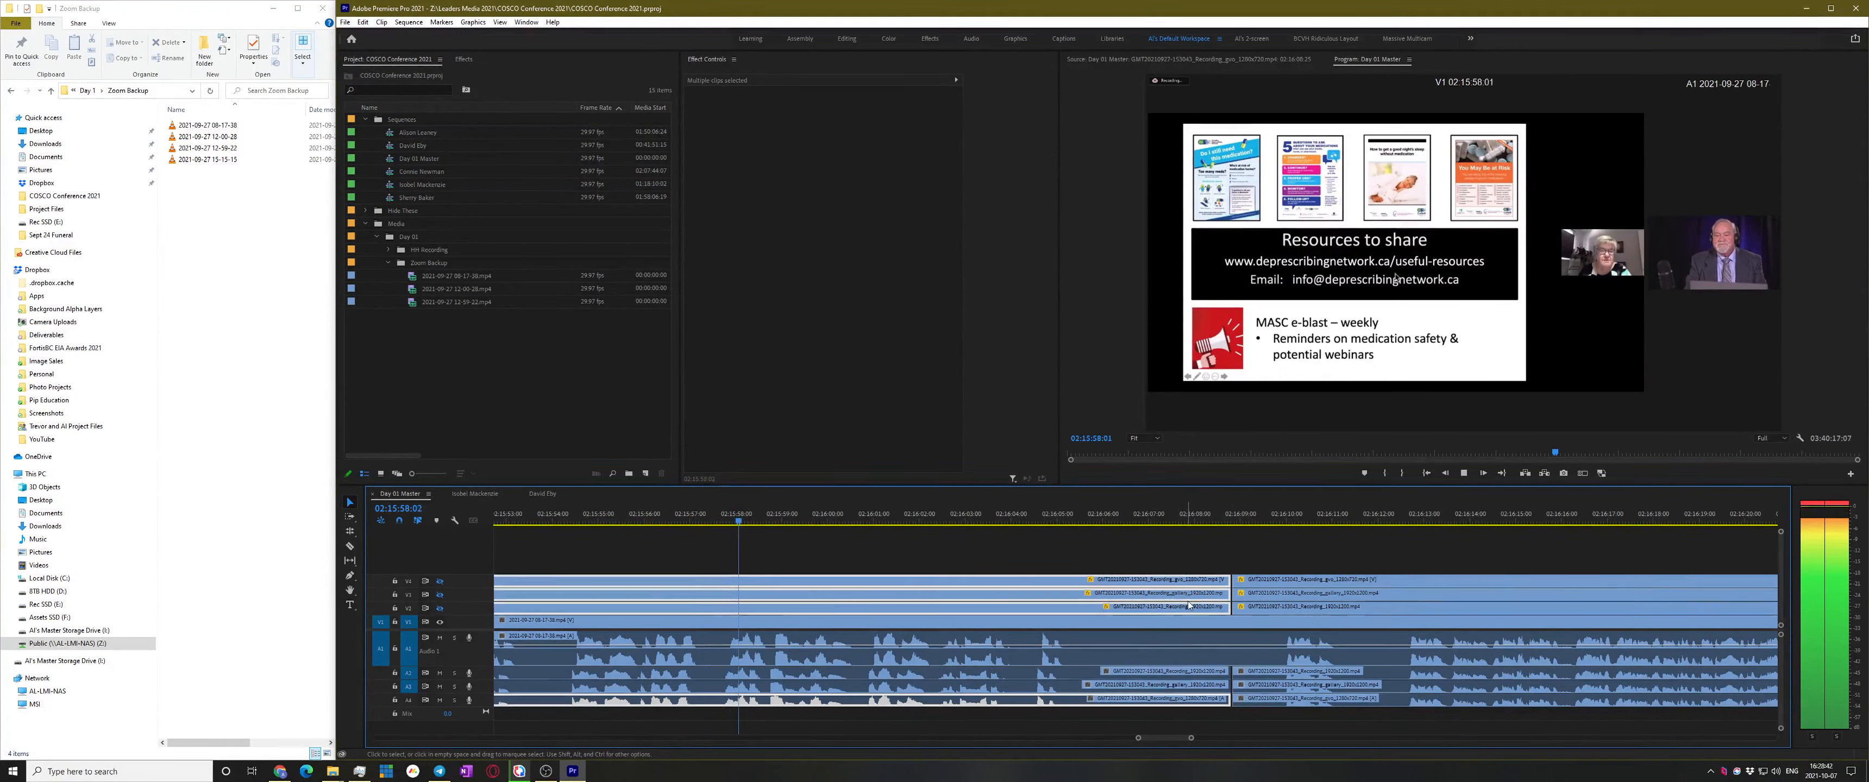
left_click_drag(1186, 584, 1194, 585)
left_click(1195, 545)
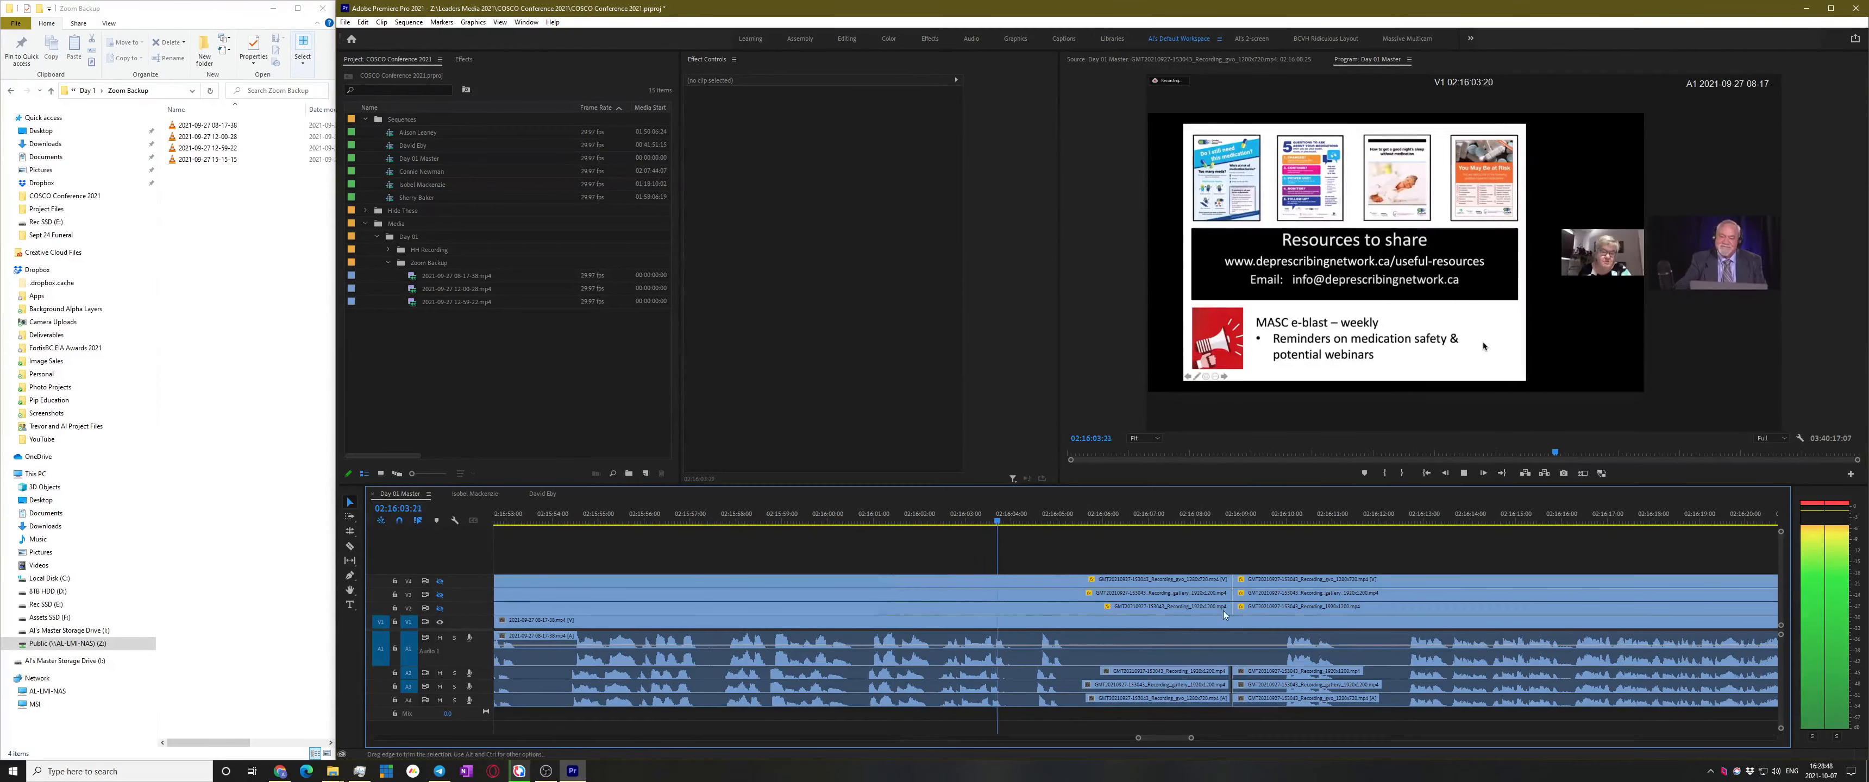
Razor-split the V1/A1 speaker clip at the Zoom clips' start, then zoom out
key("c")
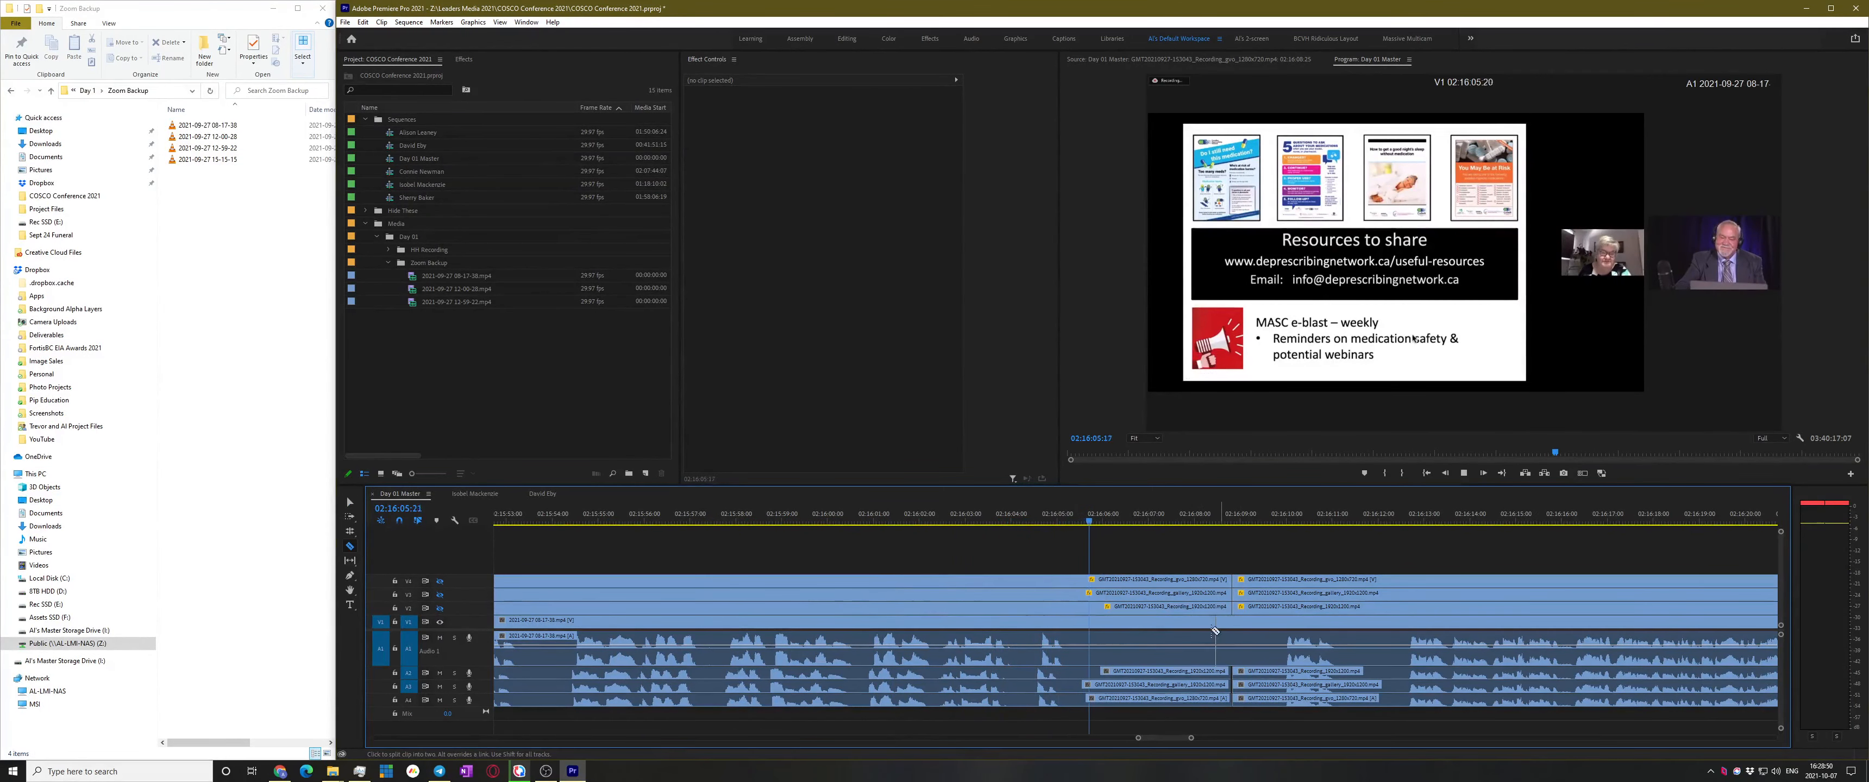
left_click(1233, 621)
key("v")
key("minus")
key("minus")
key("minus")
key("minus")
key("minus")
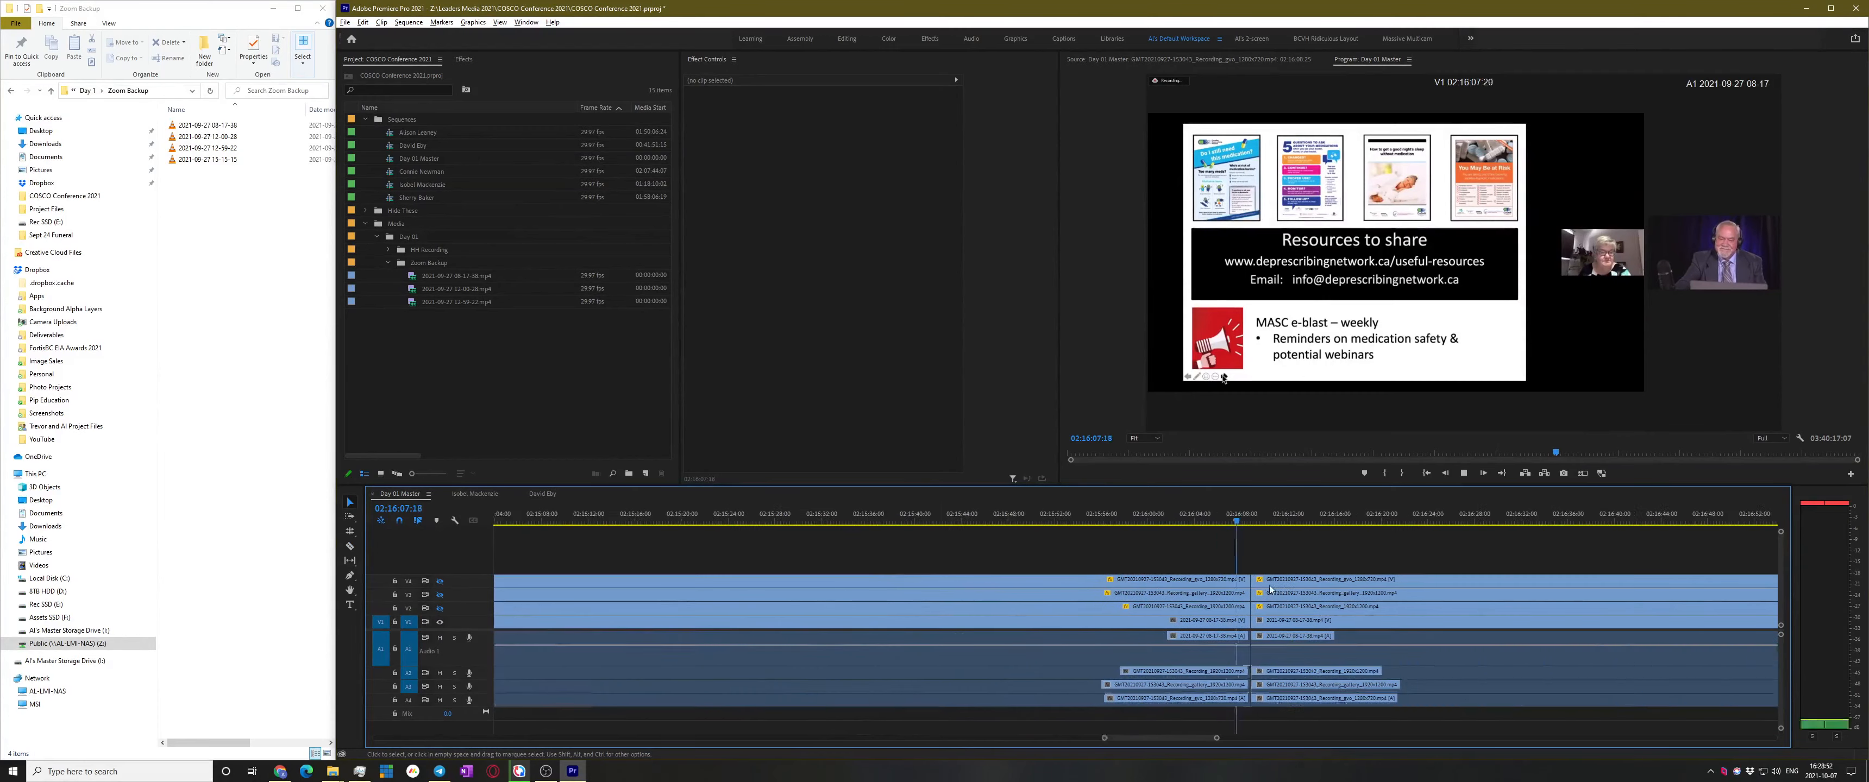
key("space")
key("minus")
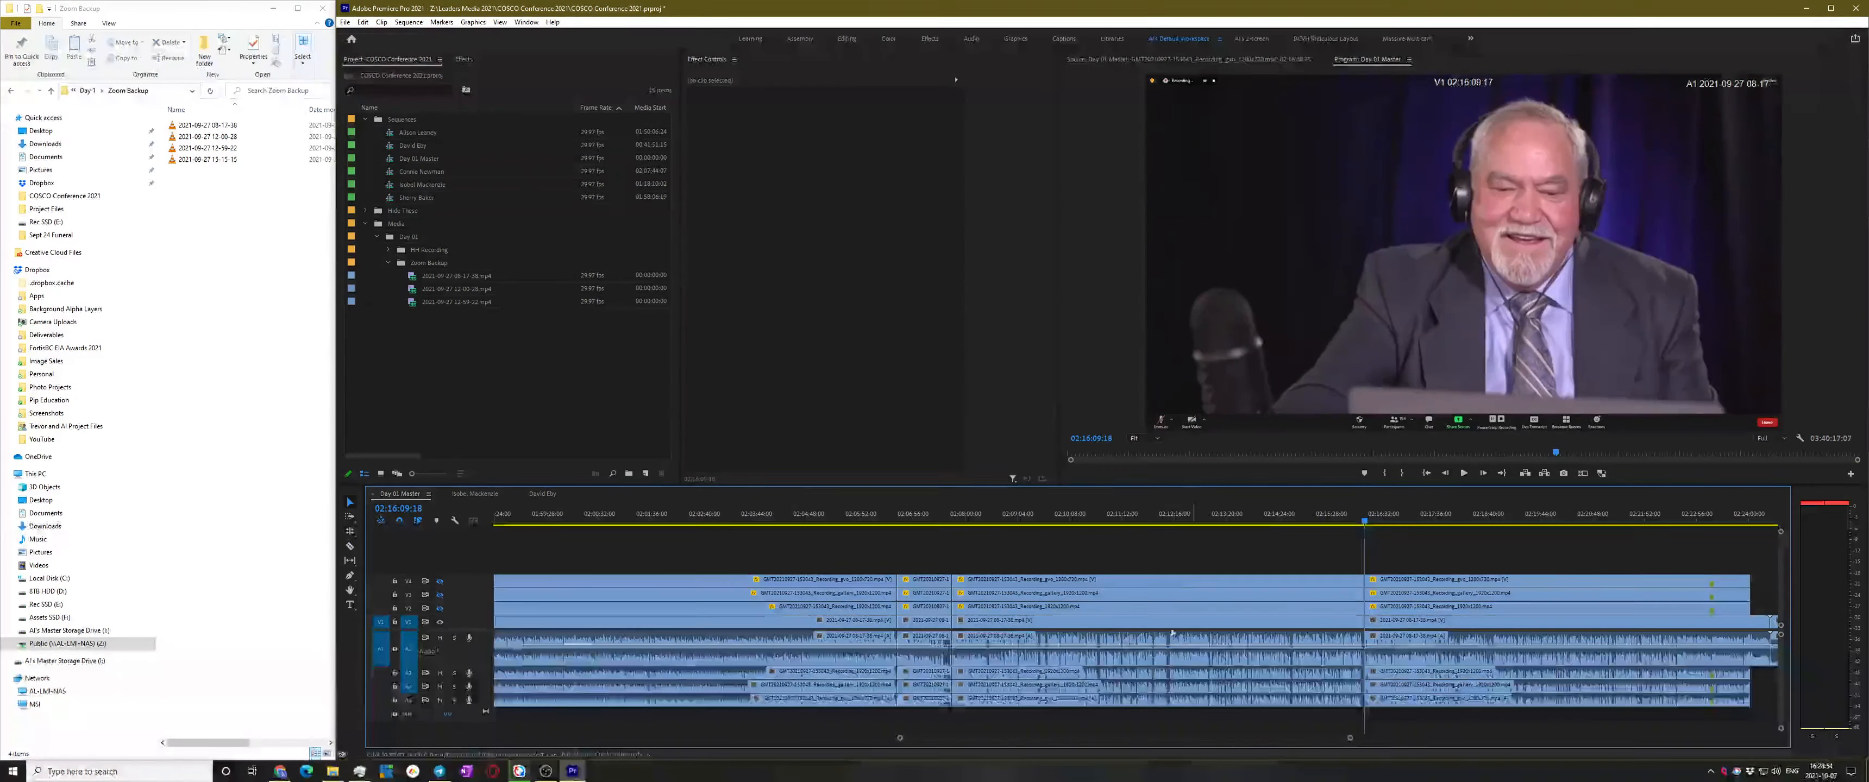
Make the V4 camera track visible again and check the footage at 02:08:39:06
left_click(1179, 517)
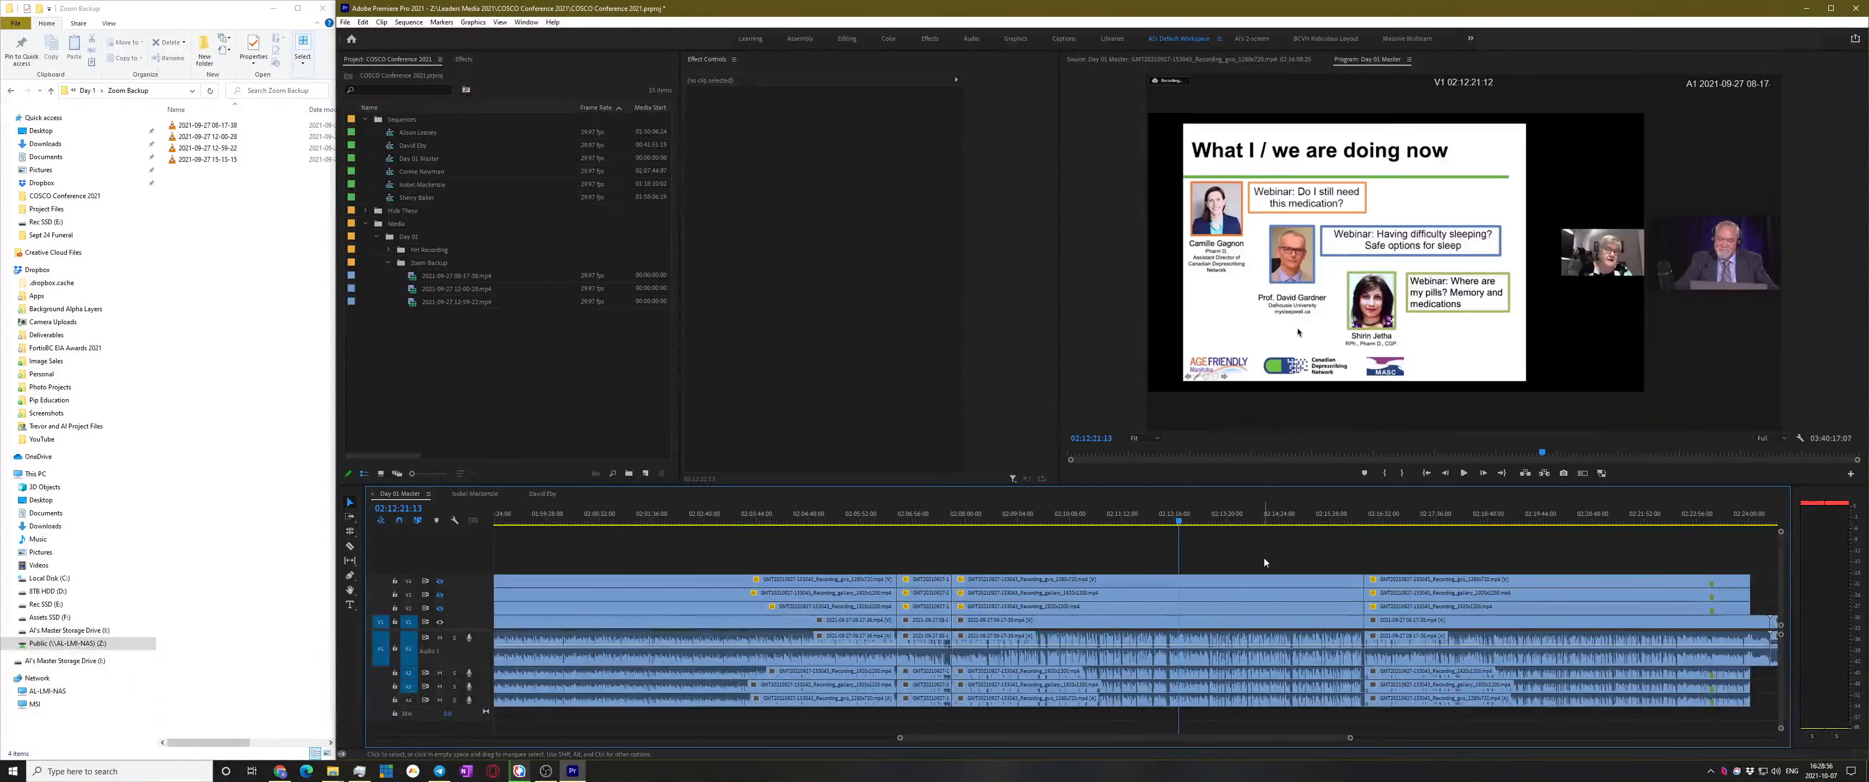
left_click(440, 608)
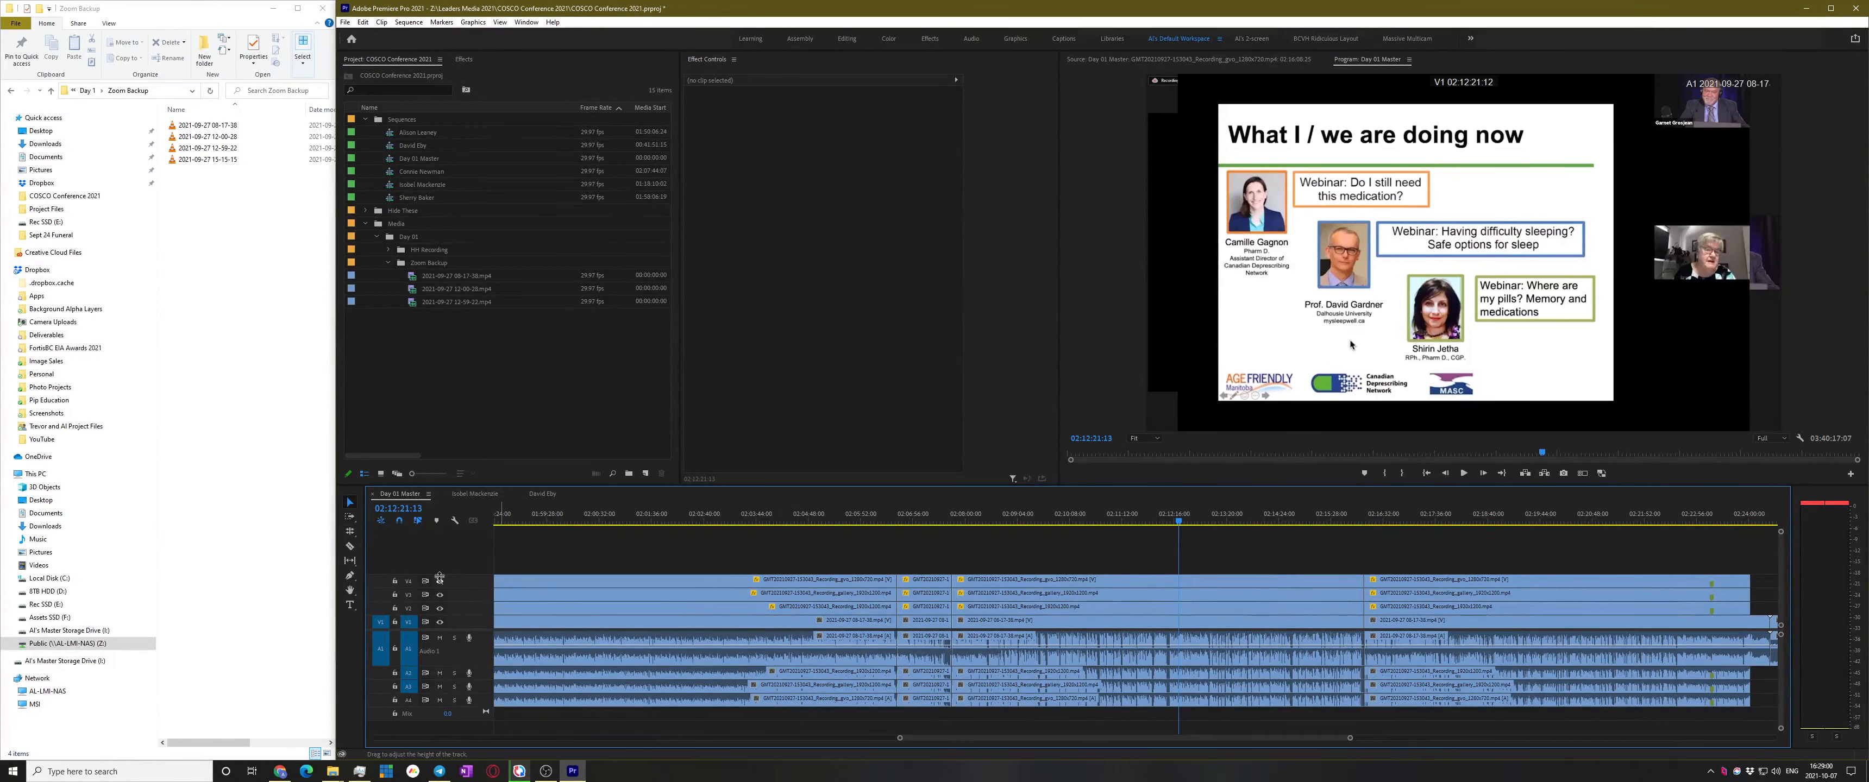
left_click(439, 581)
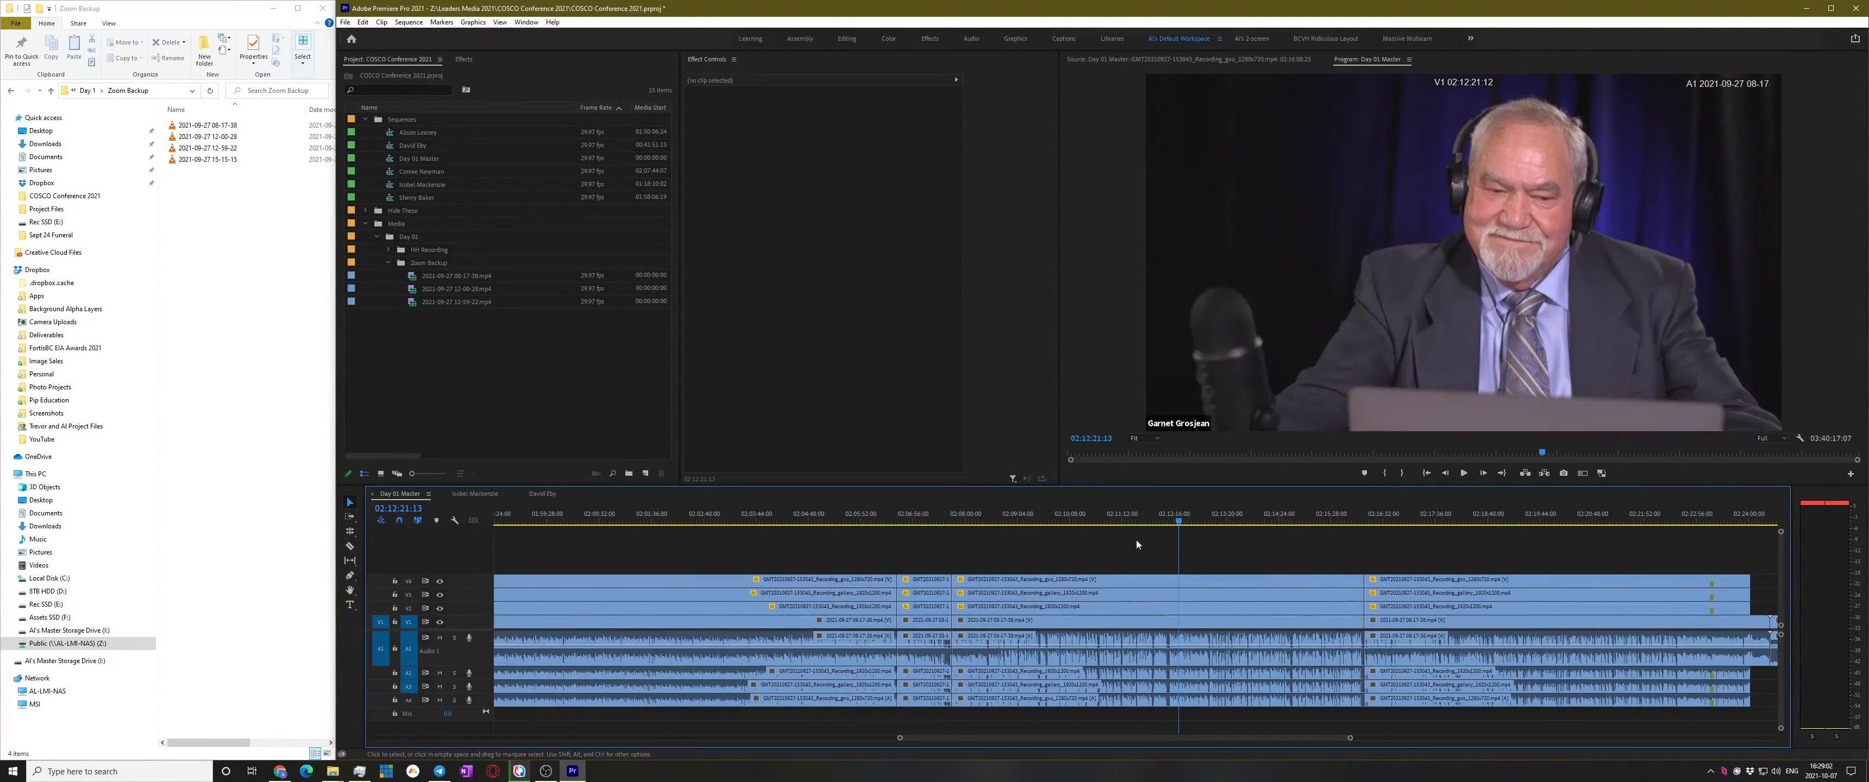
left_click_drag(1140, 519, 1069, 526)
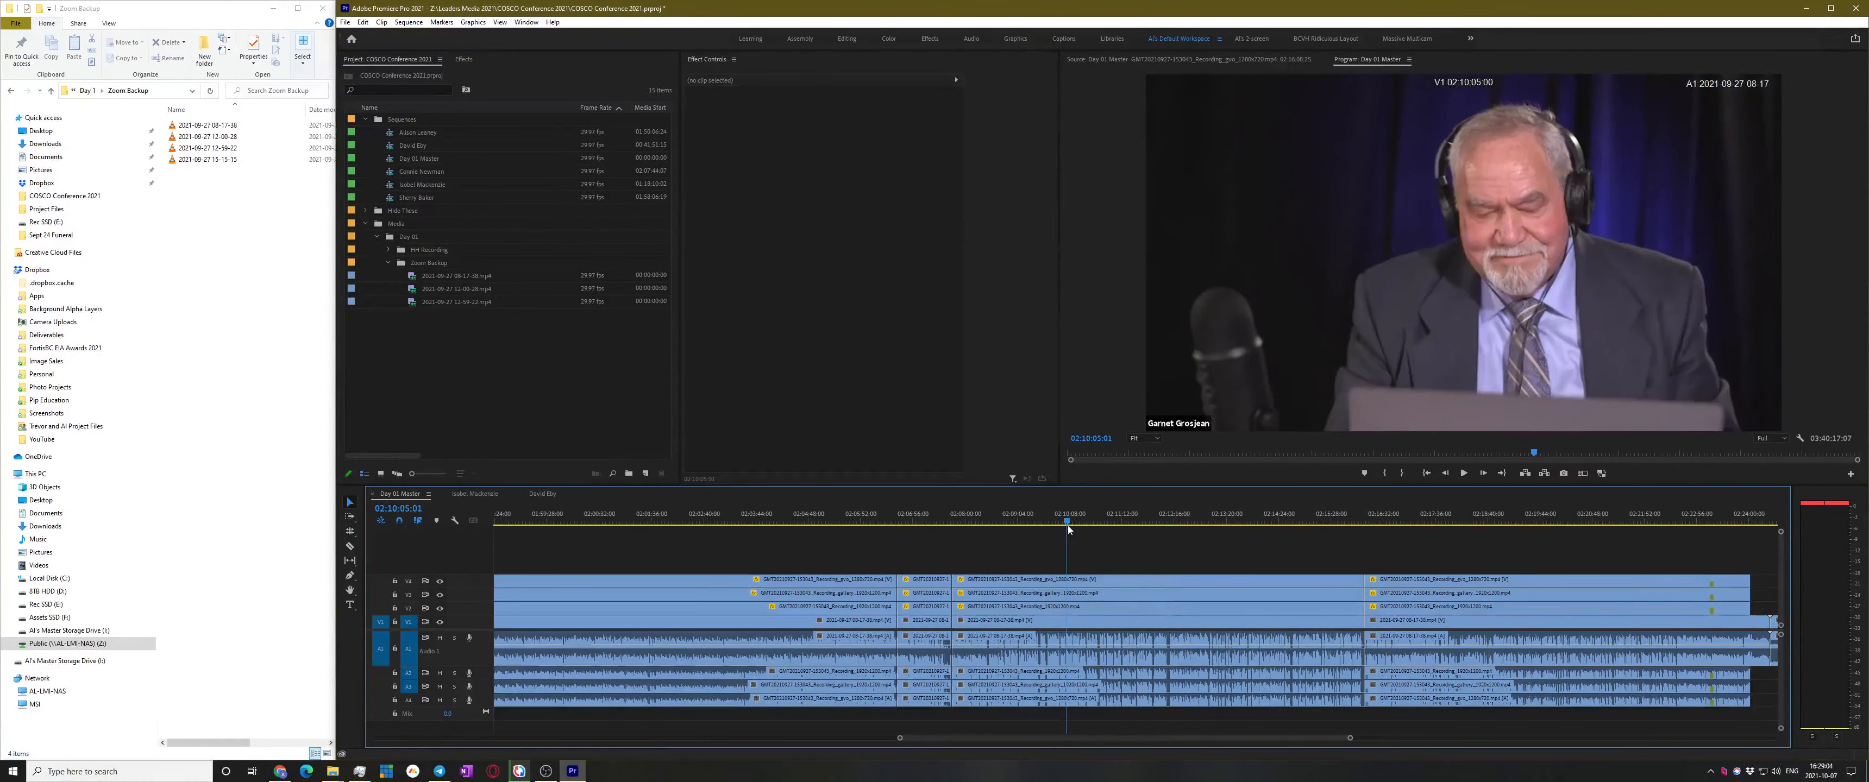
left_click(995, 525)
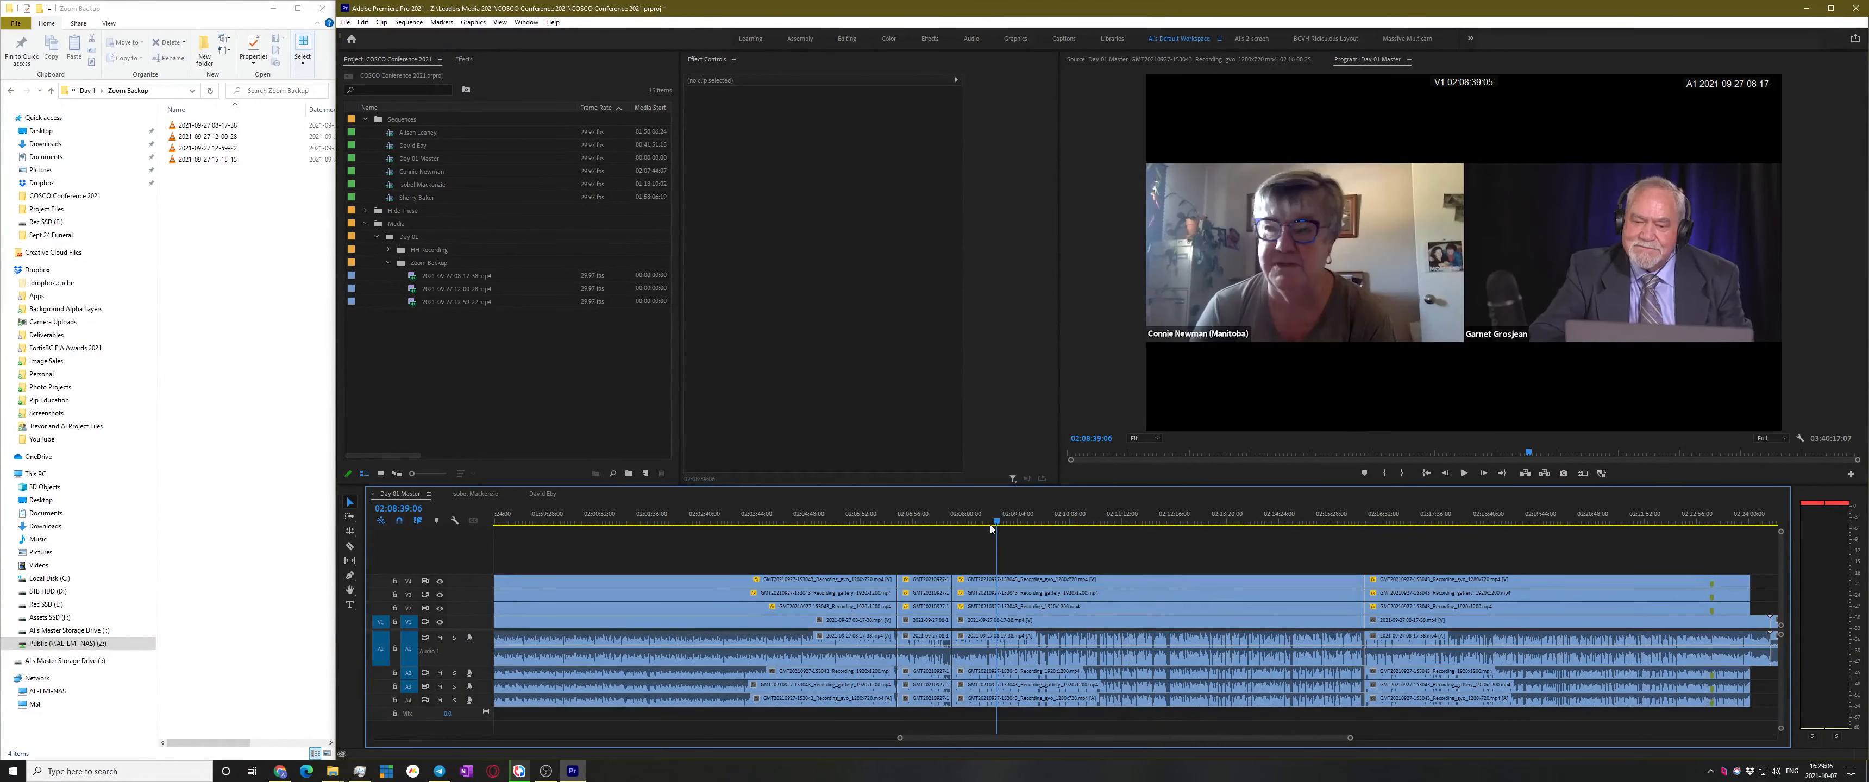
Open the next speaker's subsequence, fit it to the timeline, and play it
double_click(392, 173)
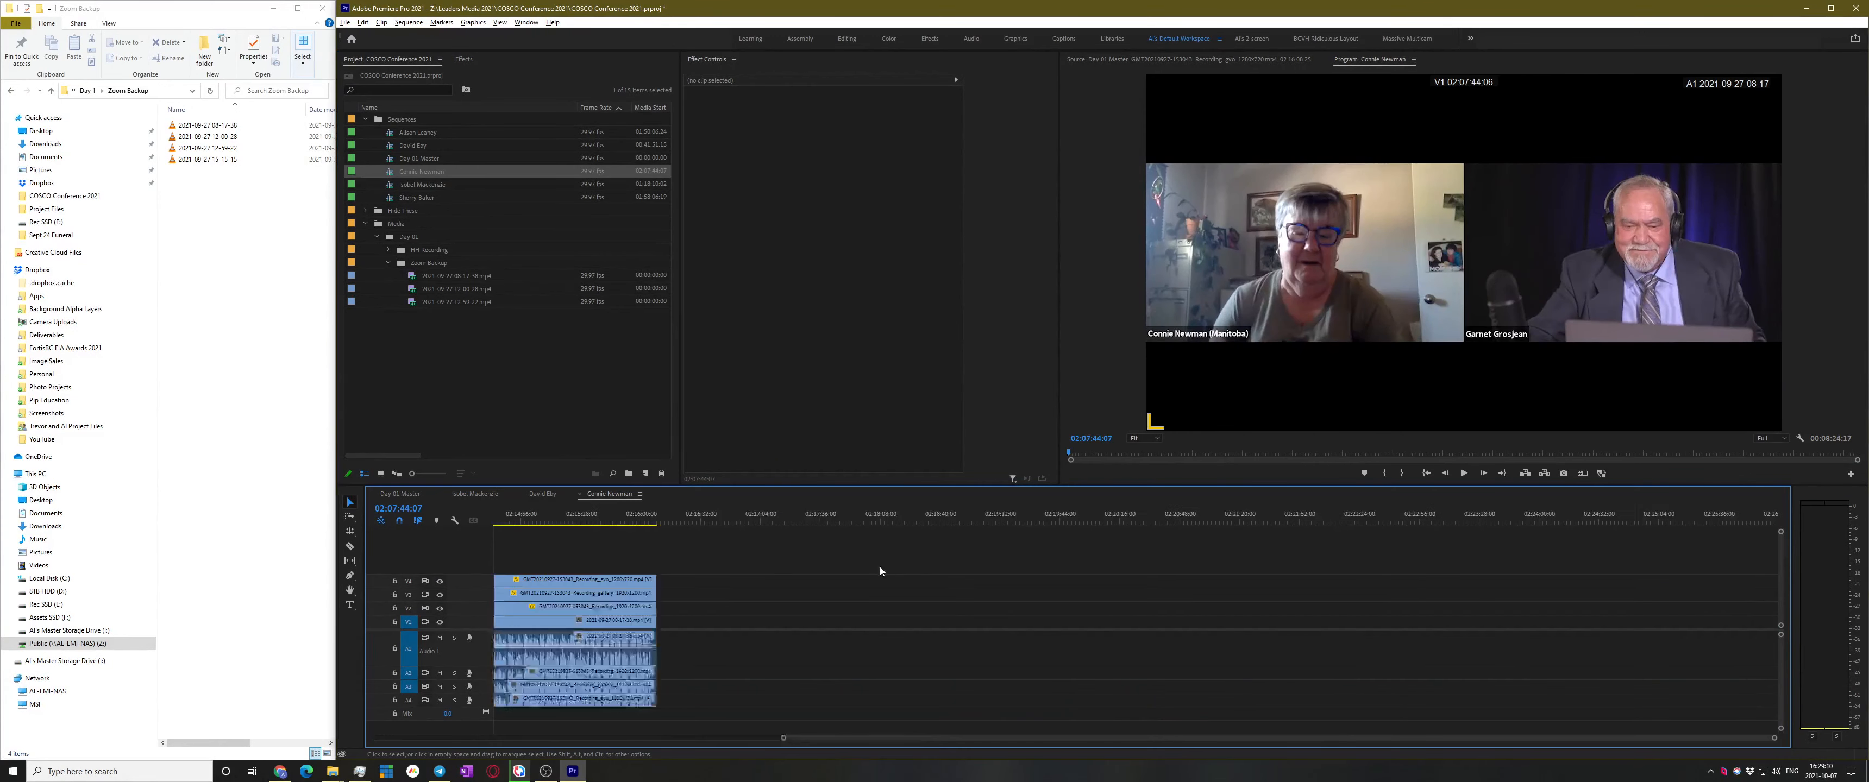
key("backslash")
left_click(1060, 520)
key("space")
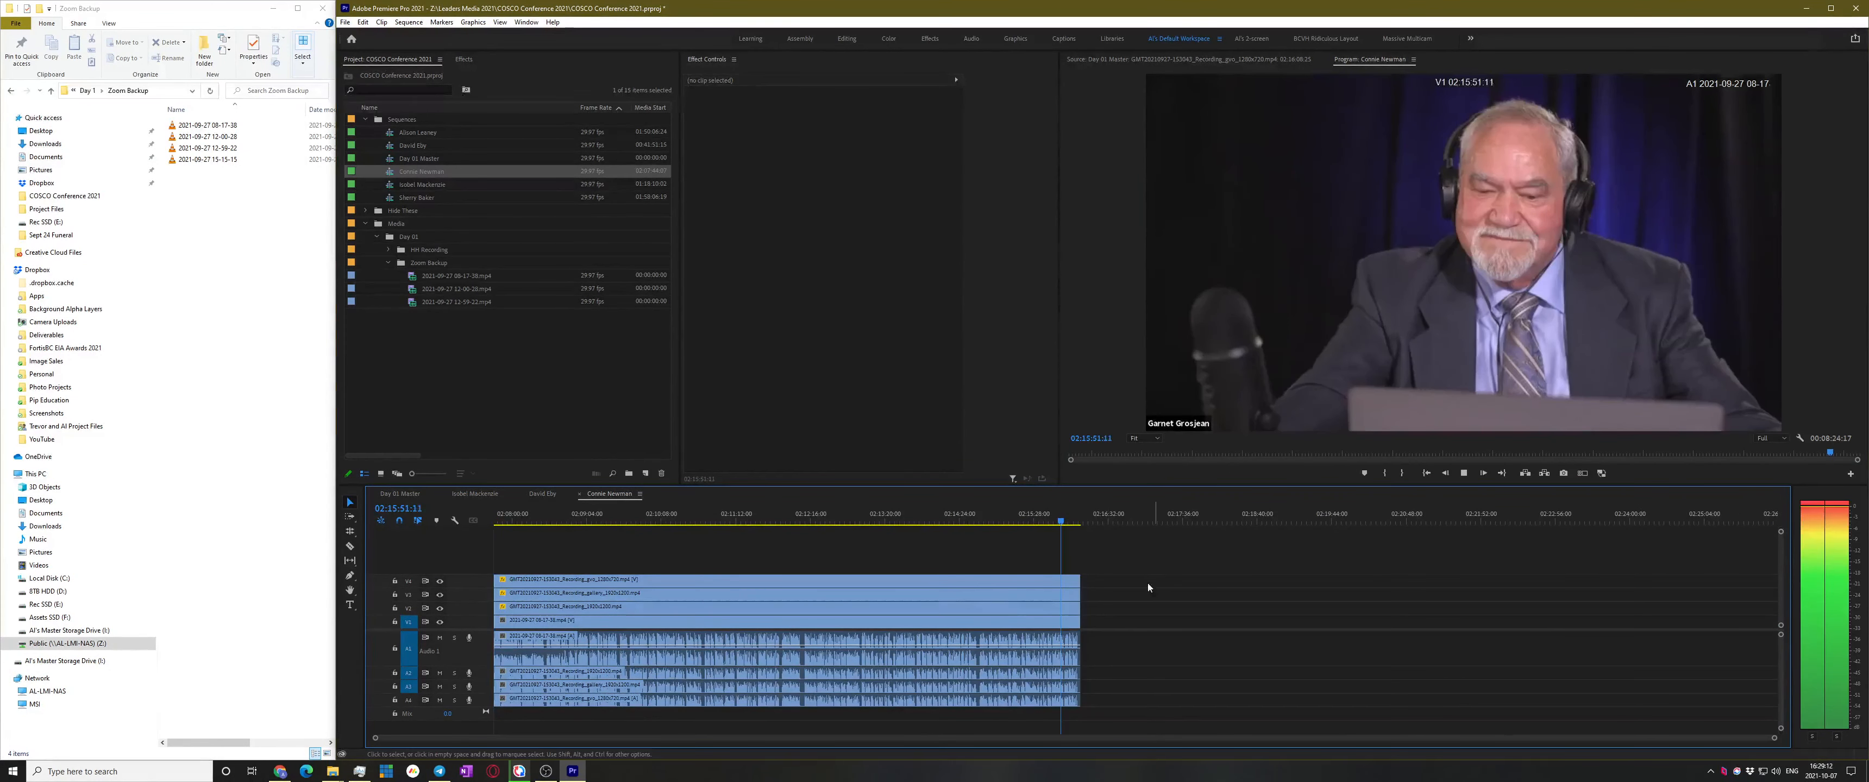
key("equal")
key("equal")
Replay the subsequence from 02:16:01, then return to the Day 01 Master sequence
left_click(1075, 521)
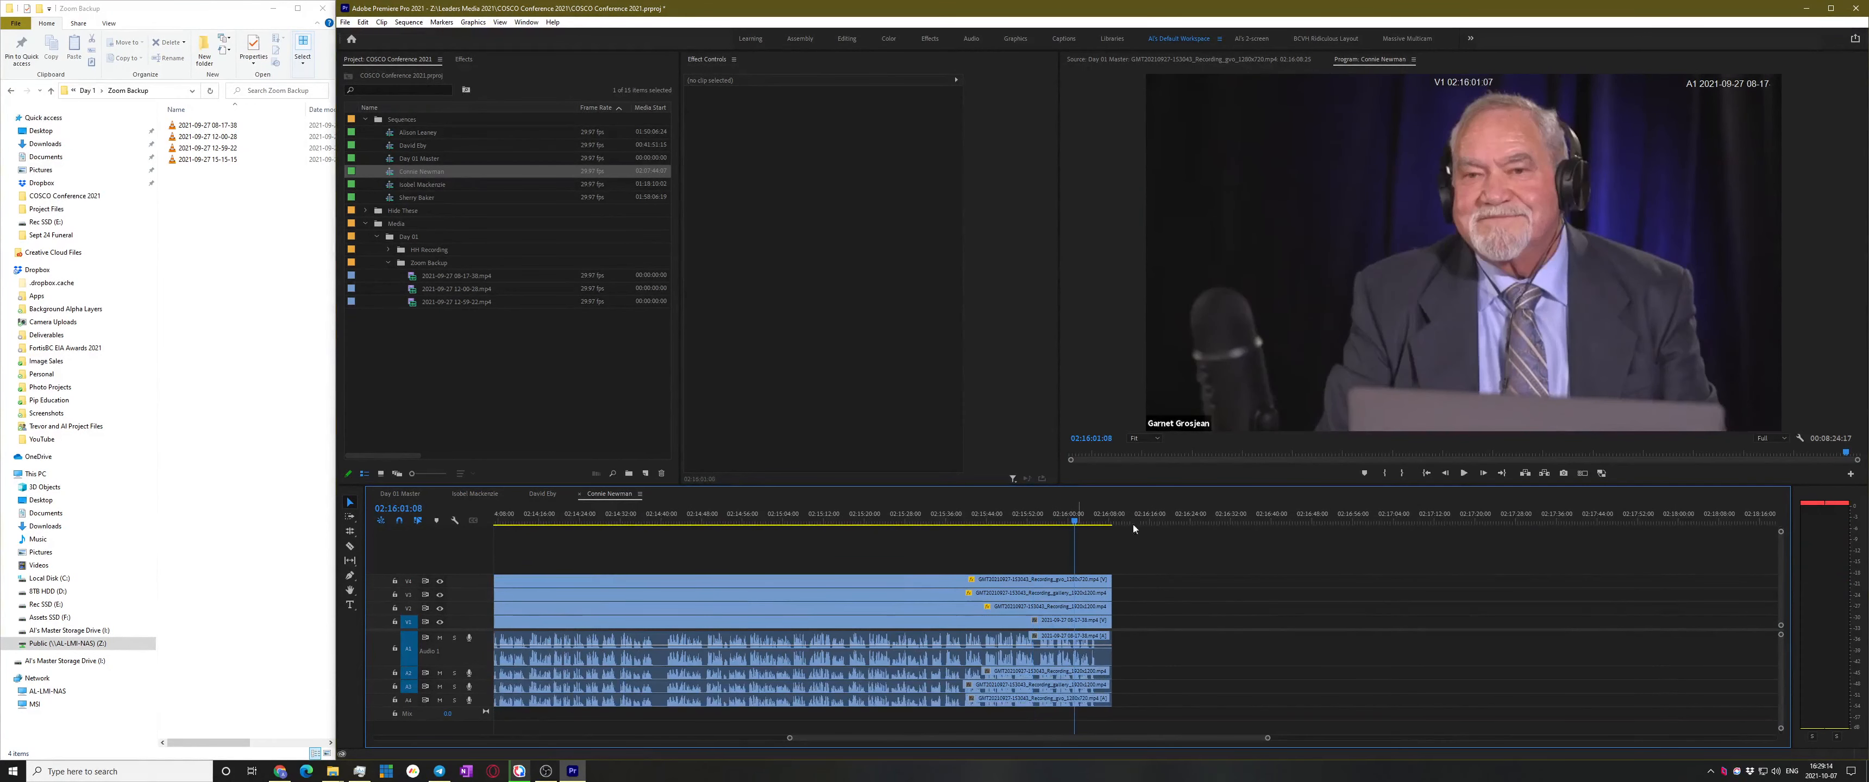
key("space")
key("equal")
key("equal")
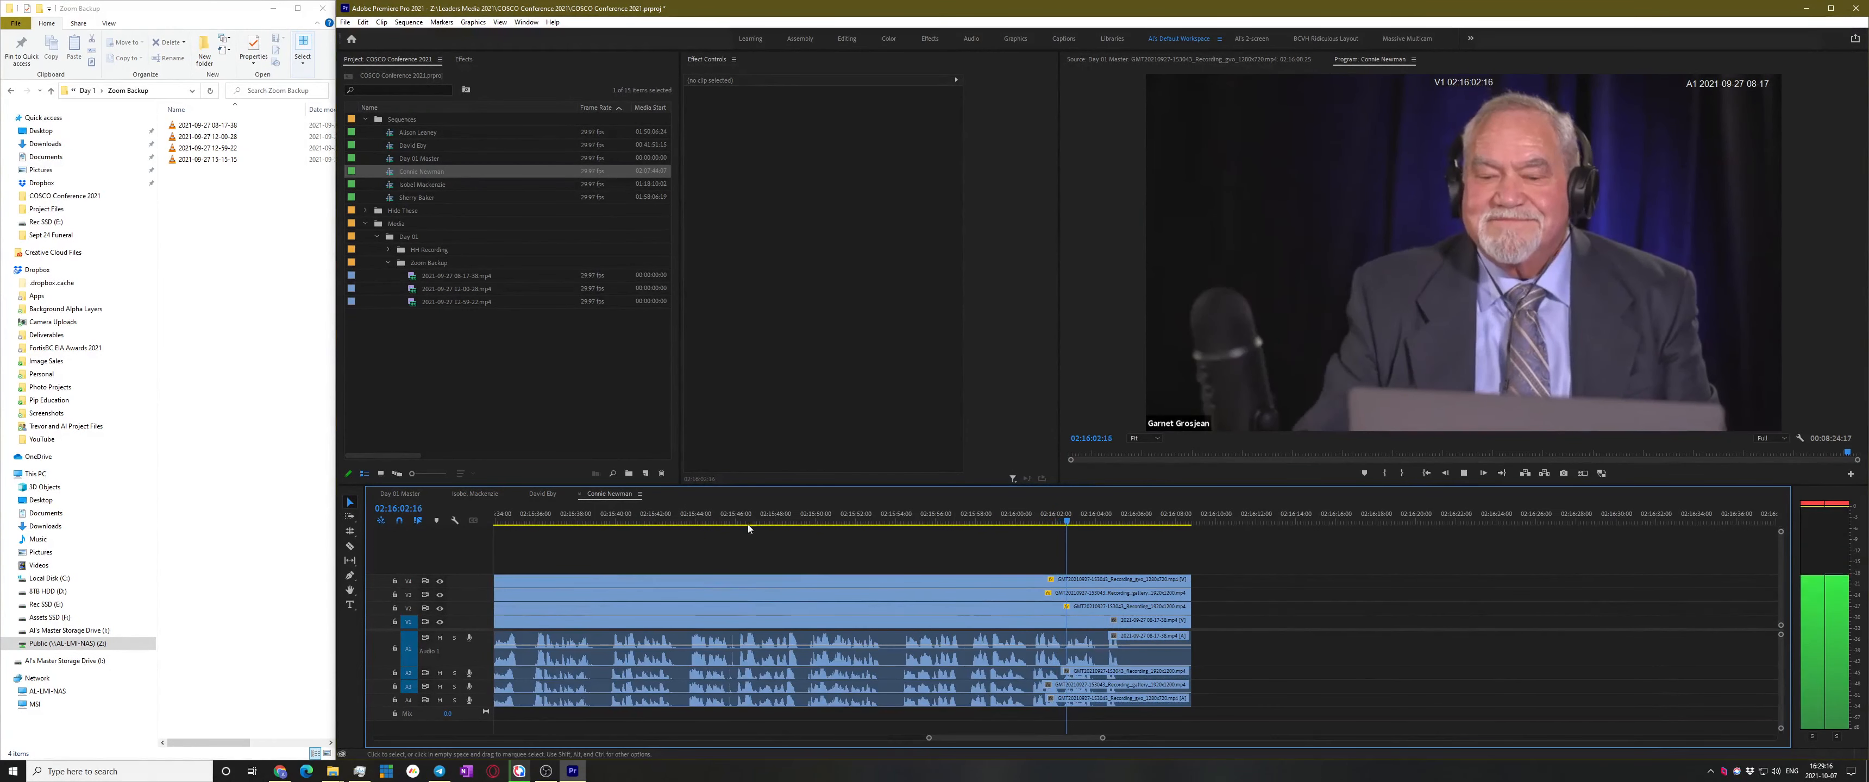
key("space")
left_click(403, 494)
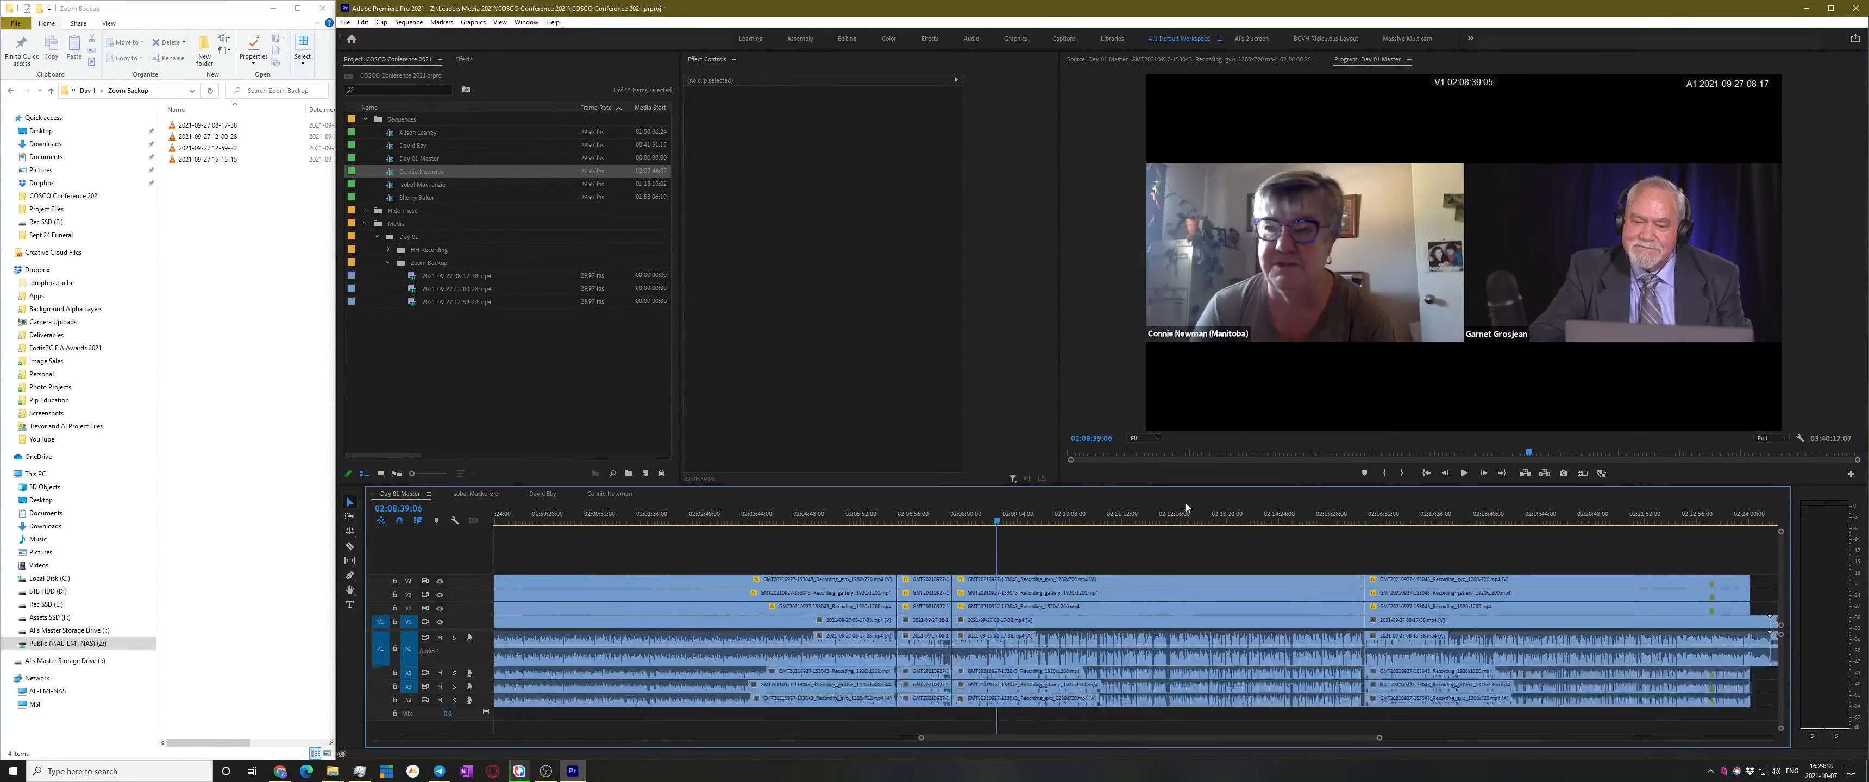
Play the zoomed-in master from 02:16:08, stopping at 02:16:36
left_click(1361, 517)
key("space")
key("equal")
key("equal")
key("equal")
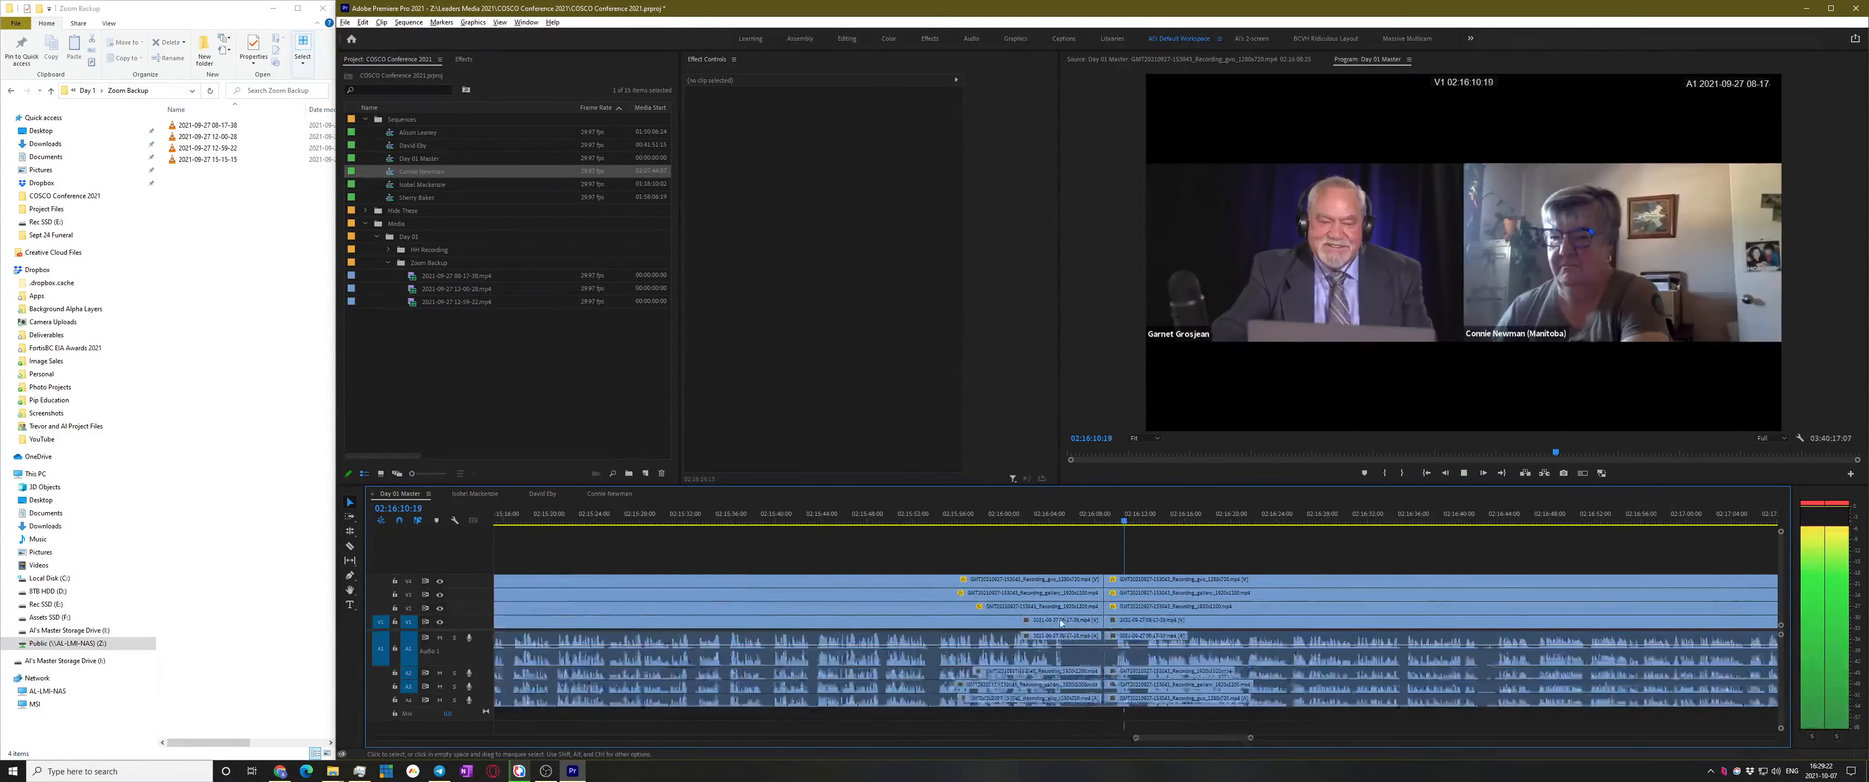
key("equal")
key("equal")
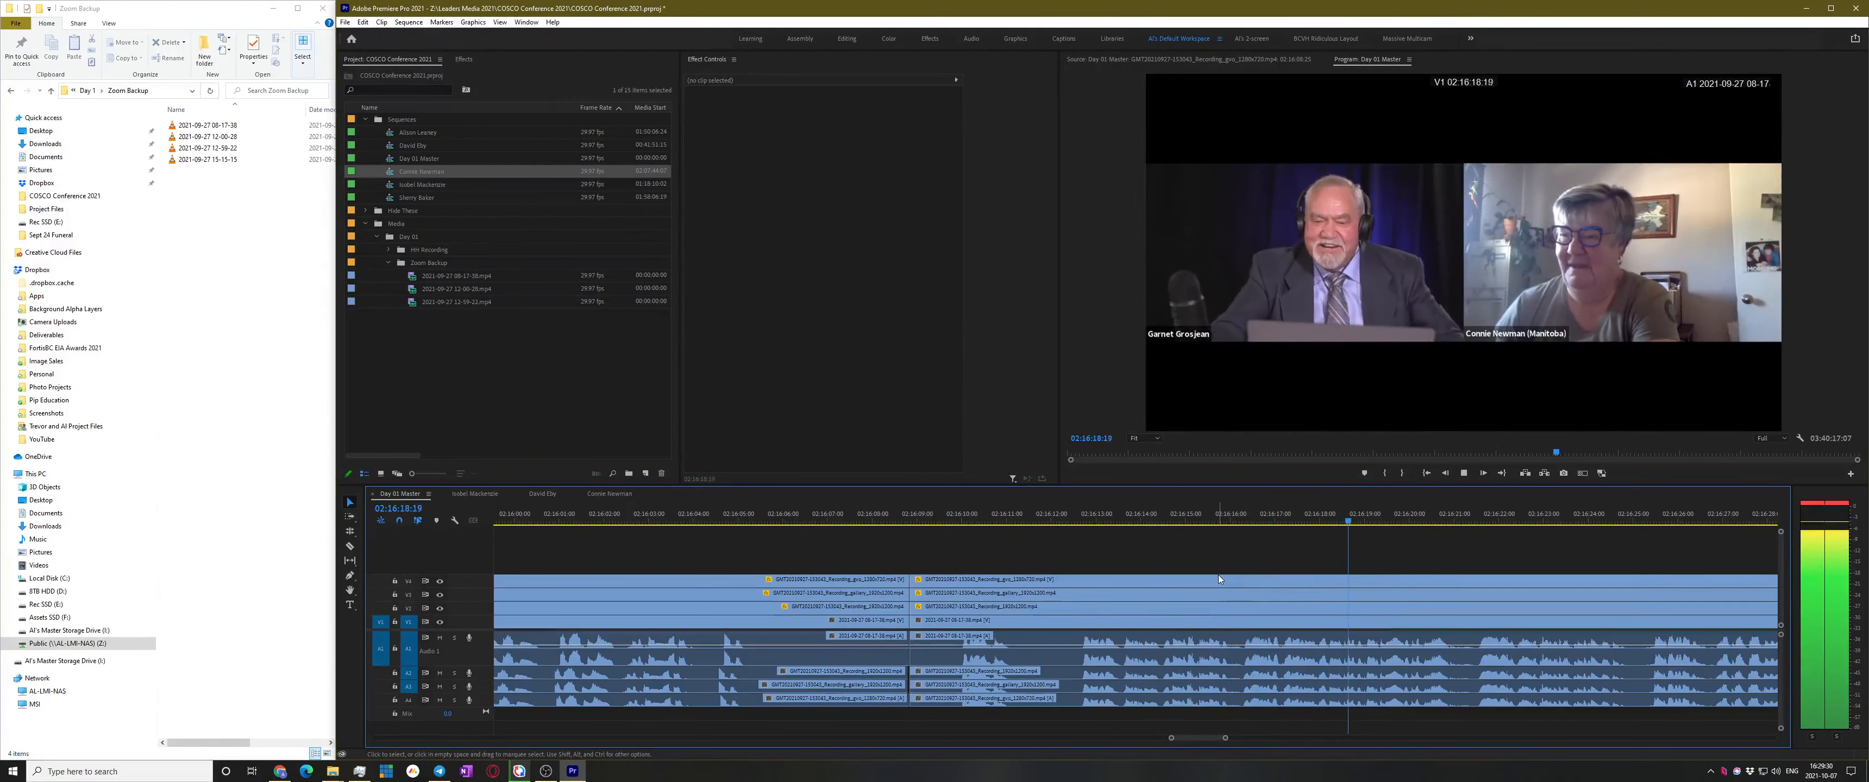
scroll(1240, 621, "down", 2)
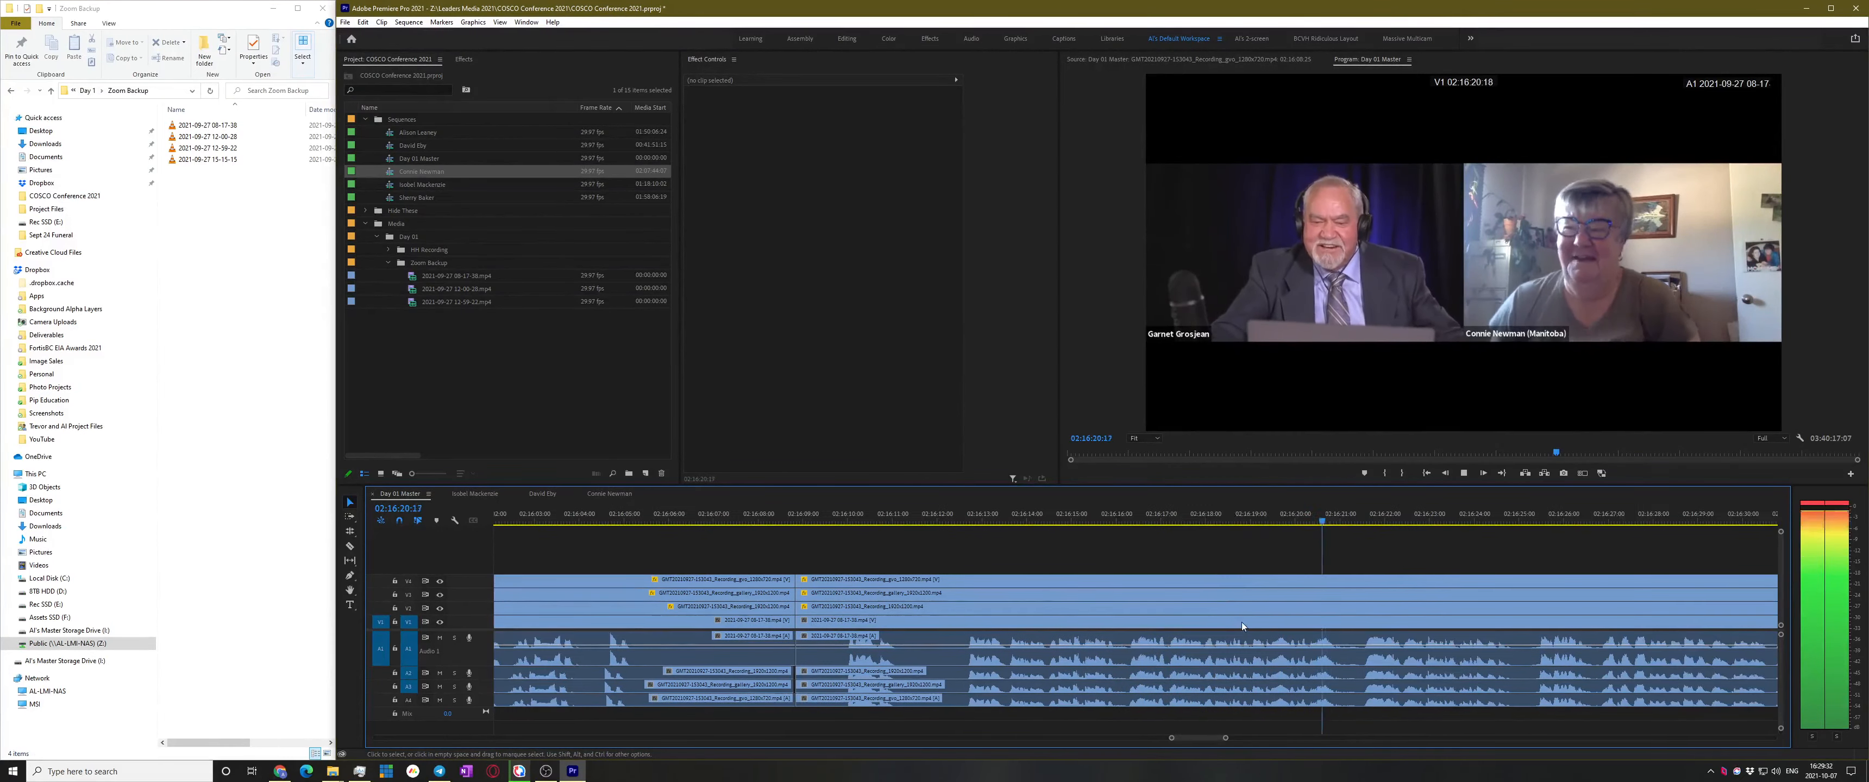
scroll(1371, 580, "down", 3)
scroll(1384, 574, "down", 3)
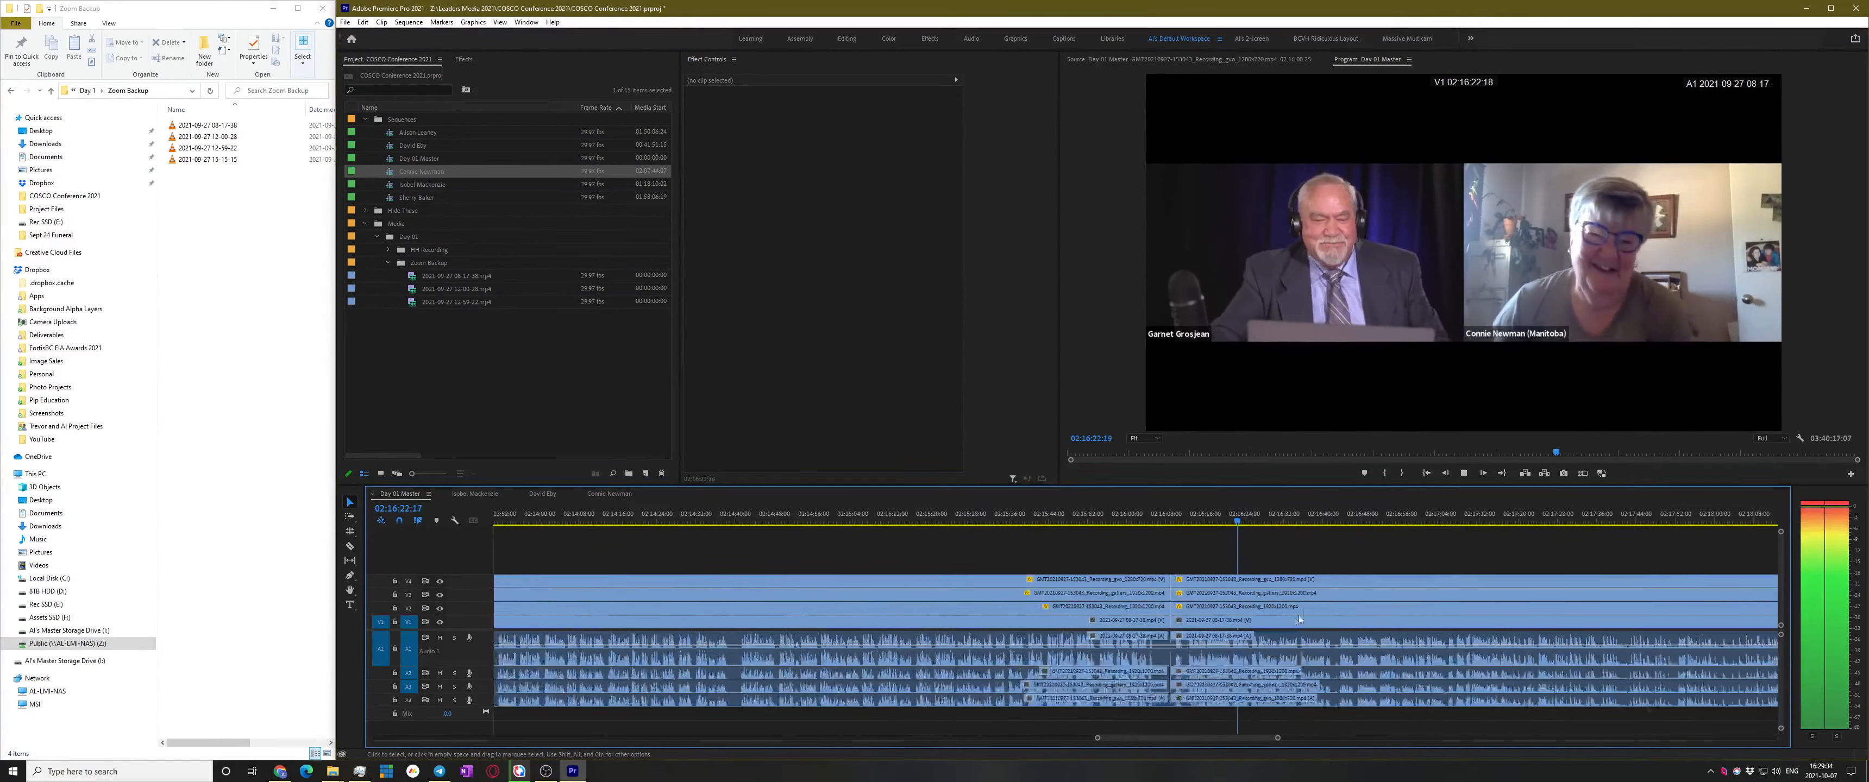
scroll(1283, 625, "up", 2)
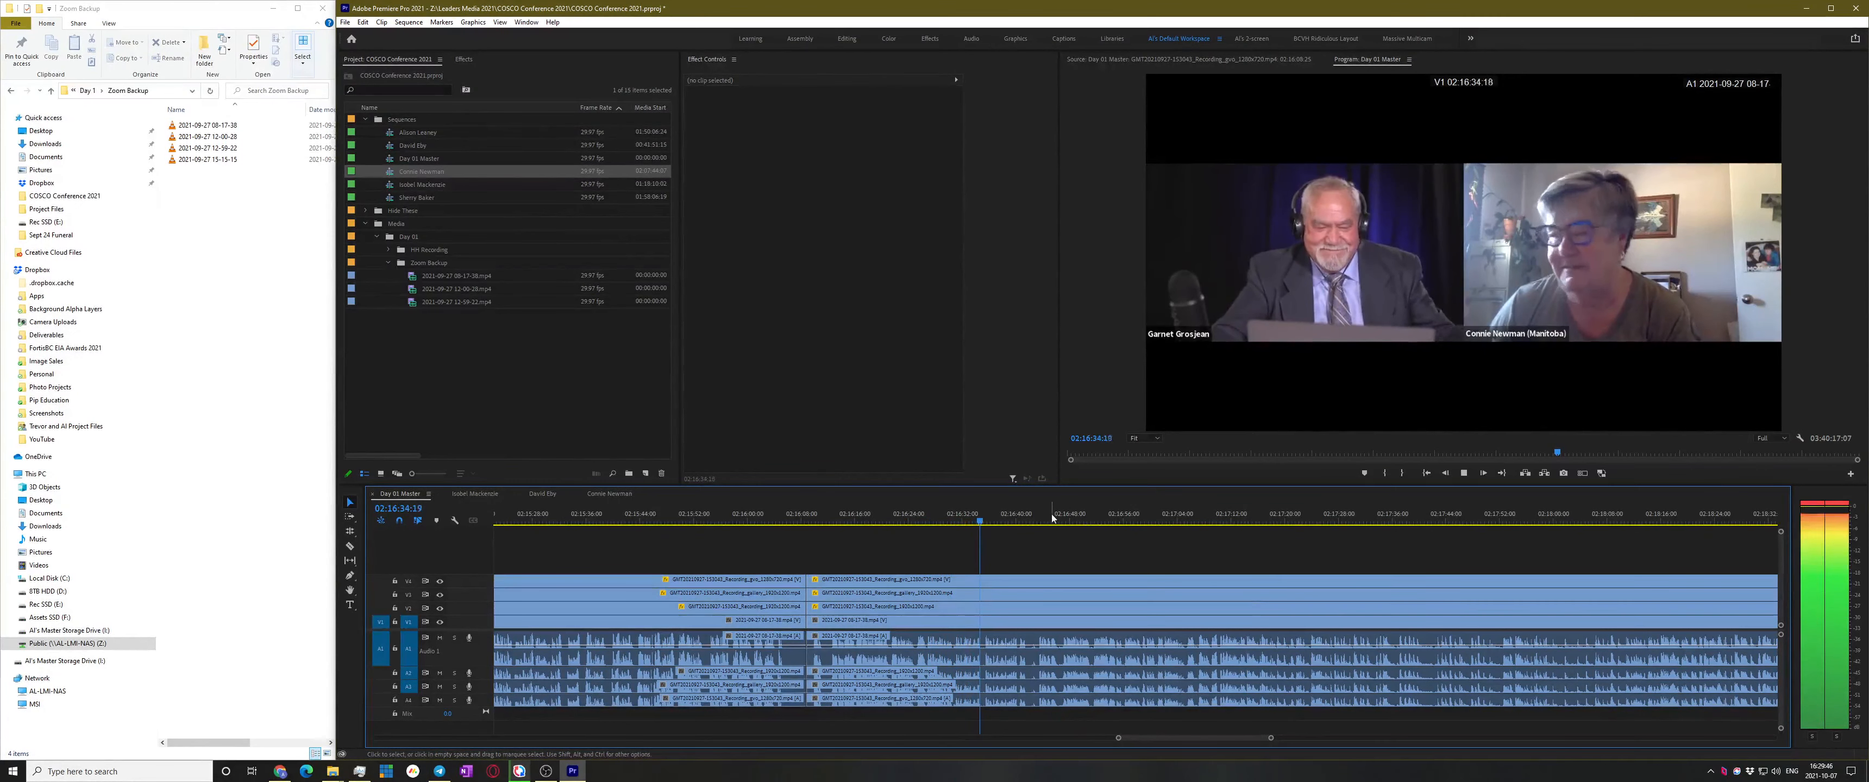
key("space")
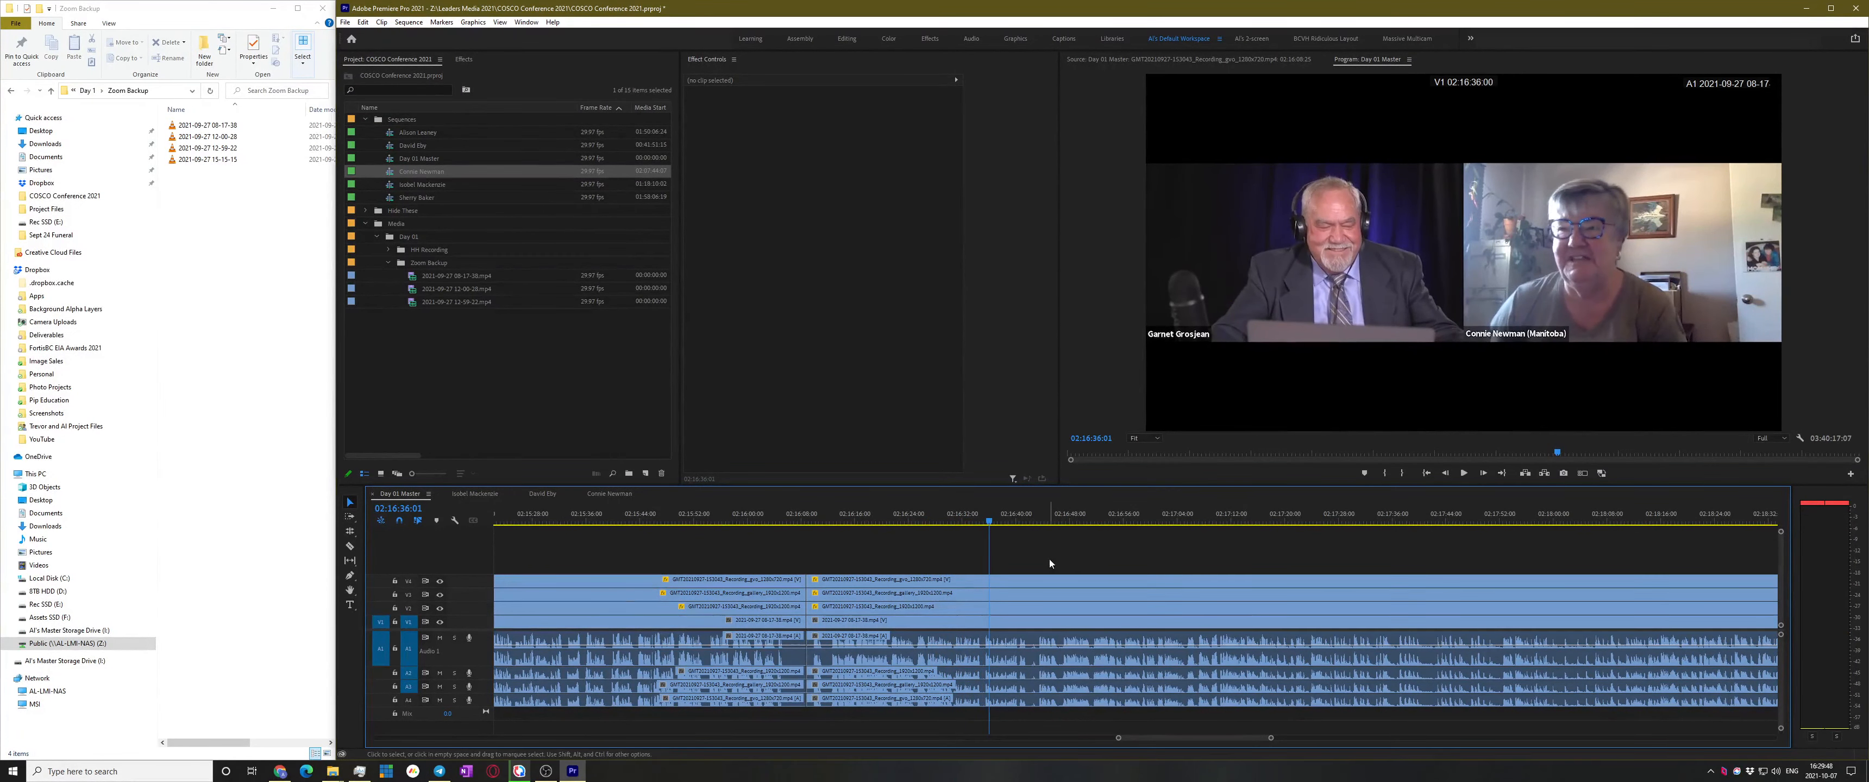
Skip forward from 02:16:43 through 02:17:05, stopping playback at 02:17:13
scroll(1046, 587, "up", 2)
left_click(1035, 514)
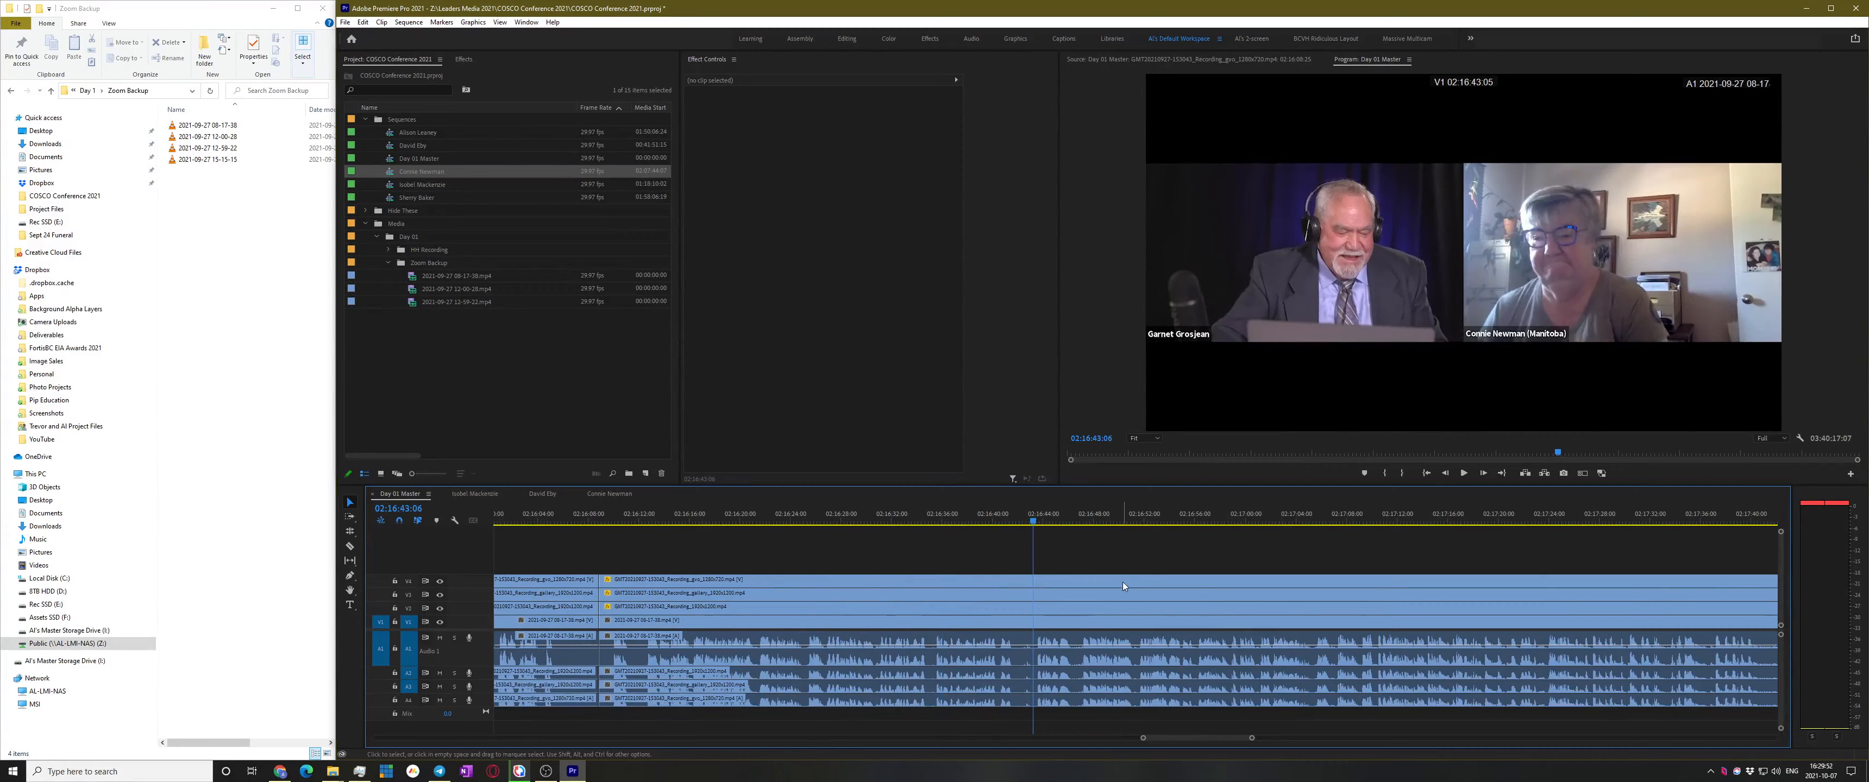
key("space")
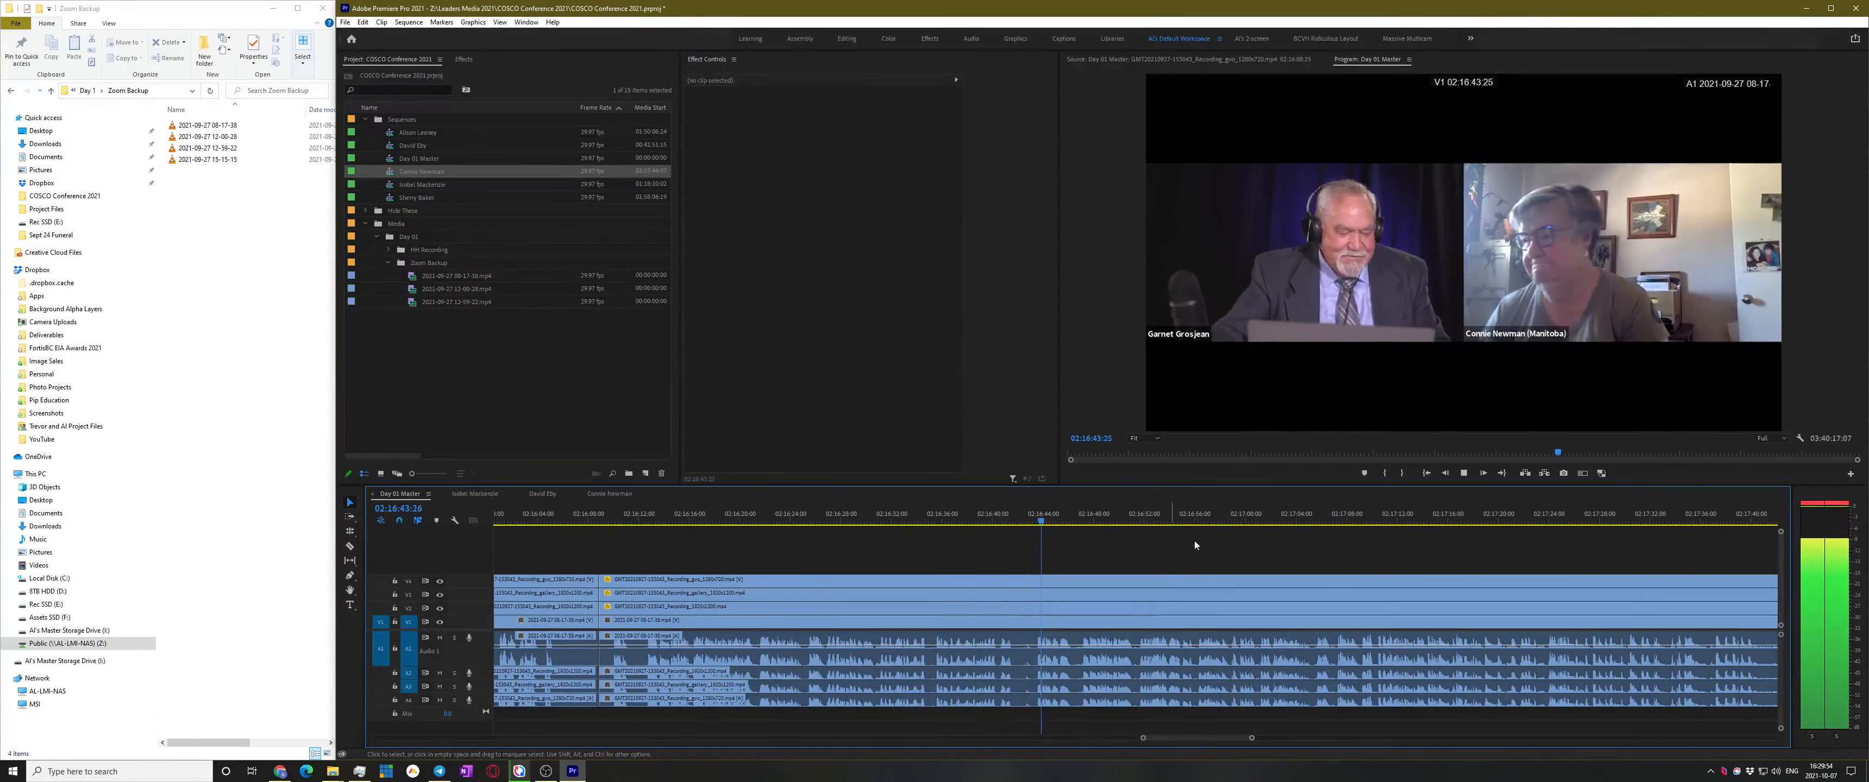
scroll(1126, 587, "up", 2)
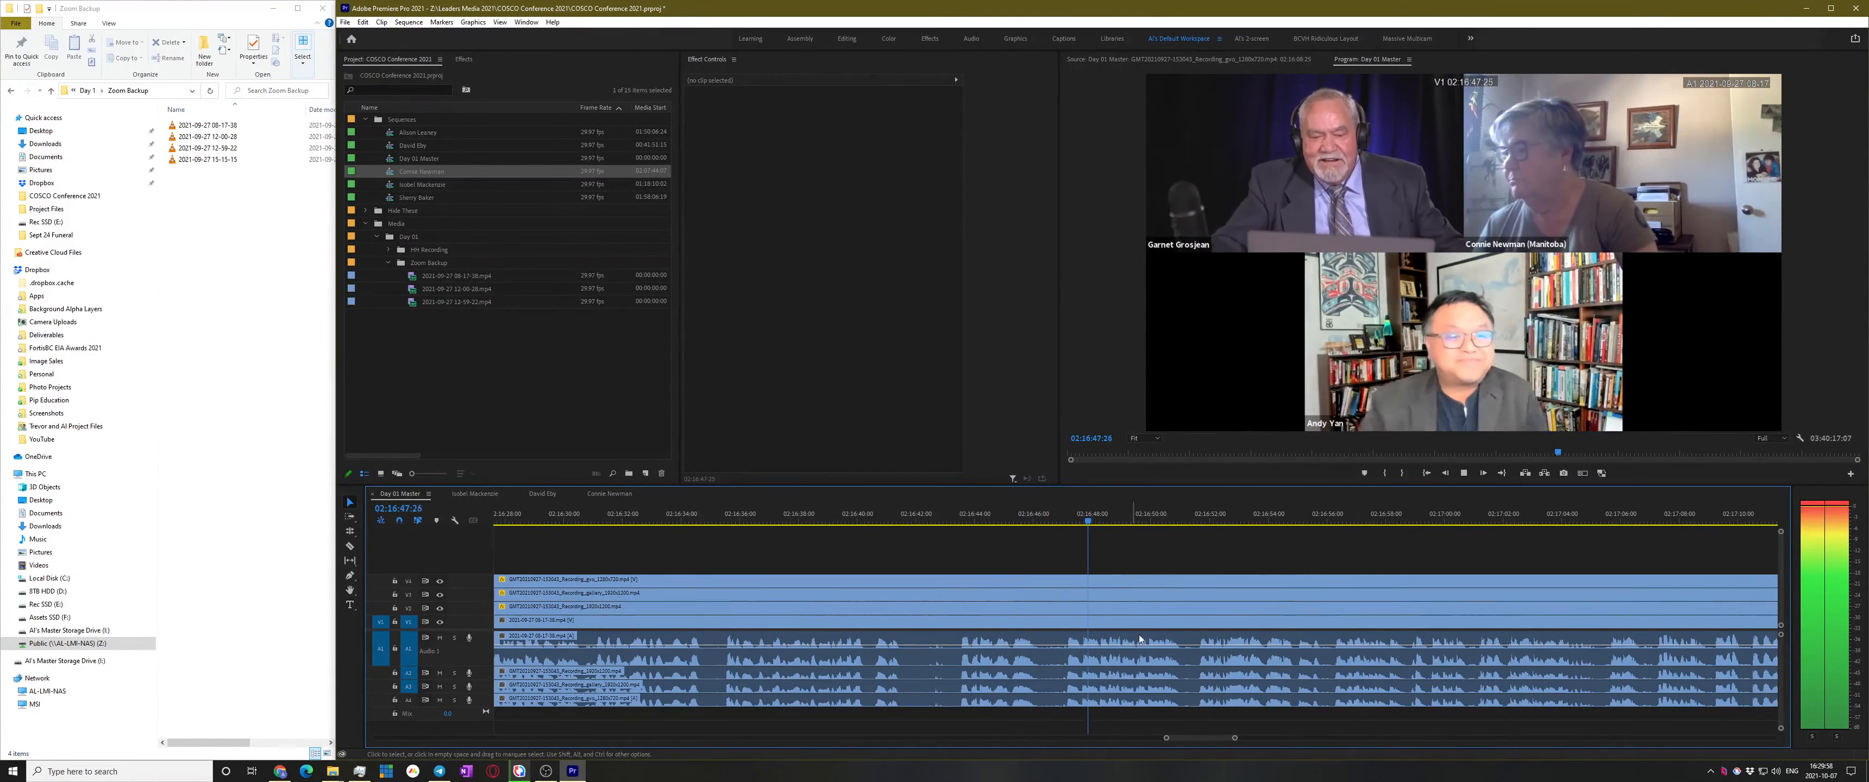
left_click(1197, 517)
scroll(1355, 541, "down", 1)
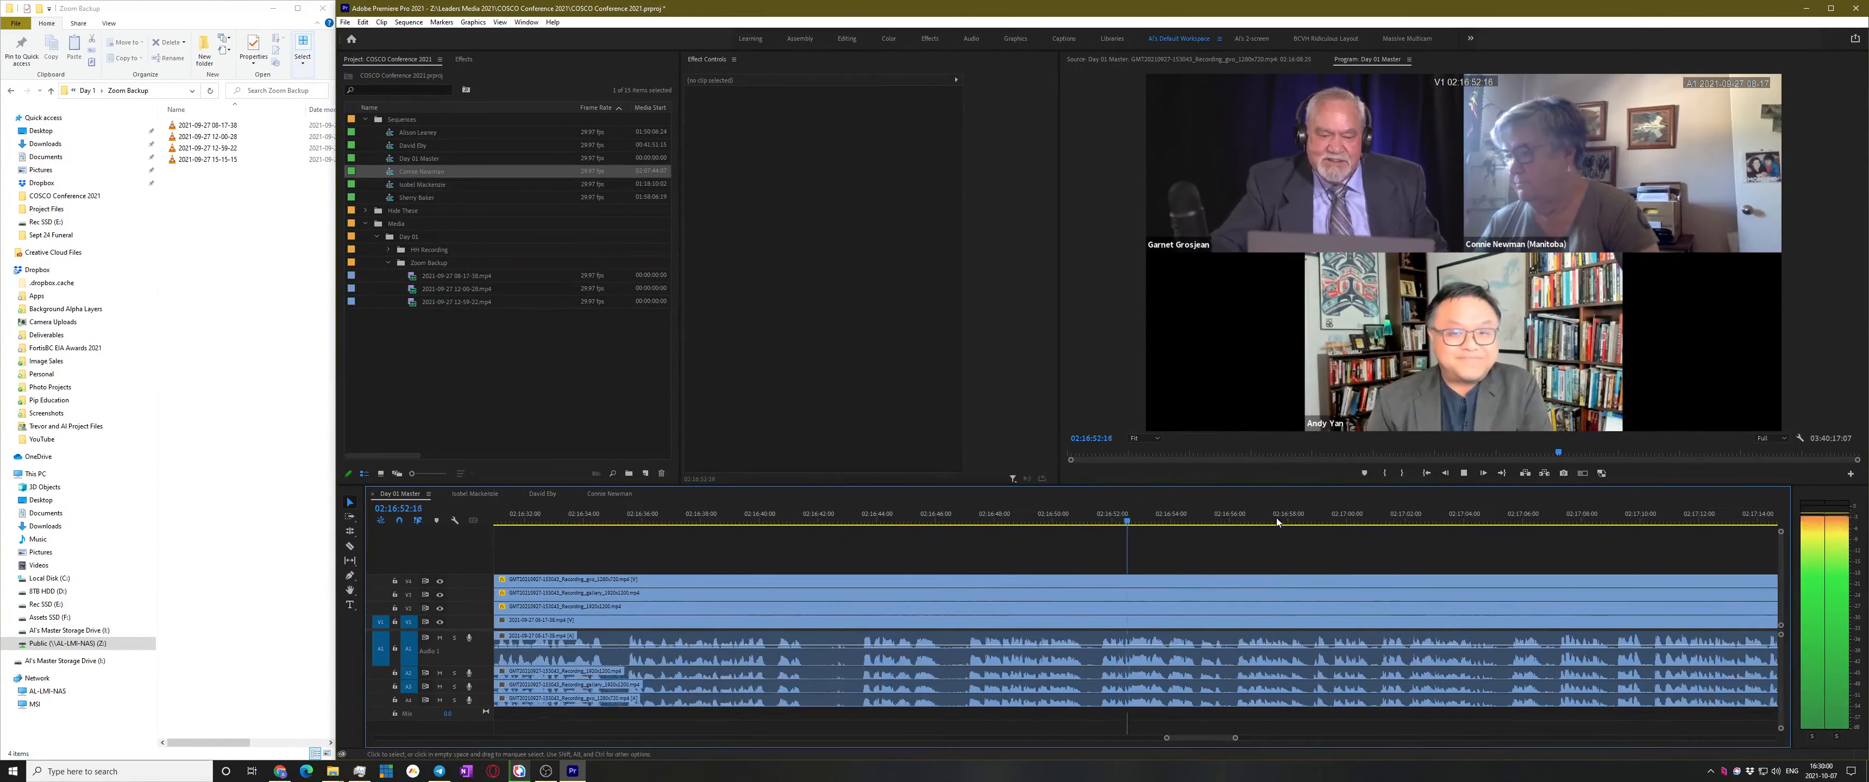
left_click(1234, 511)
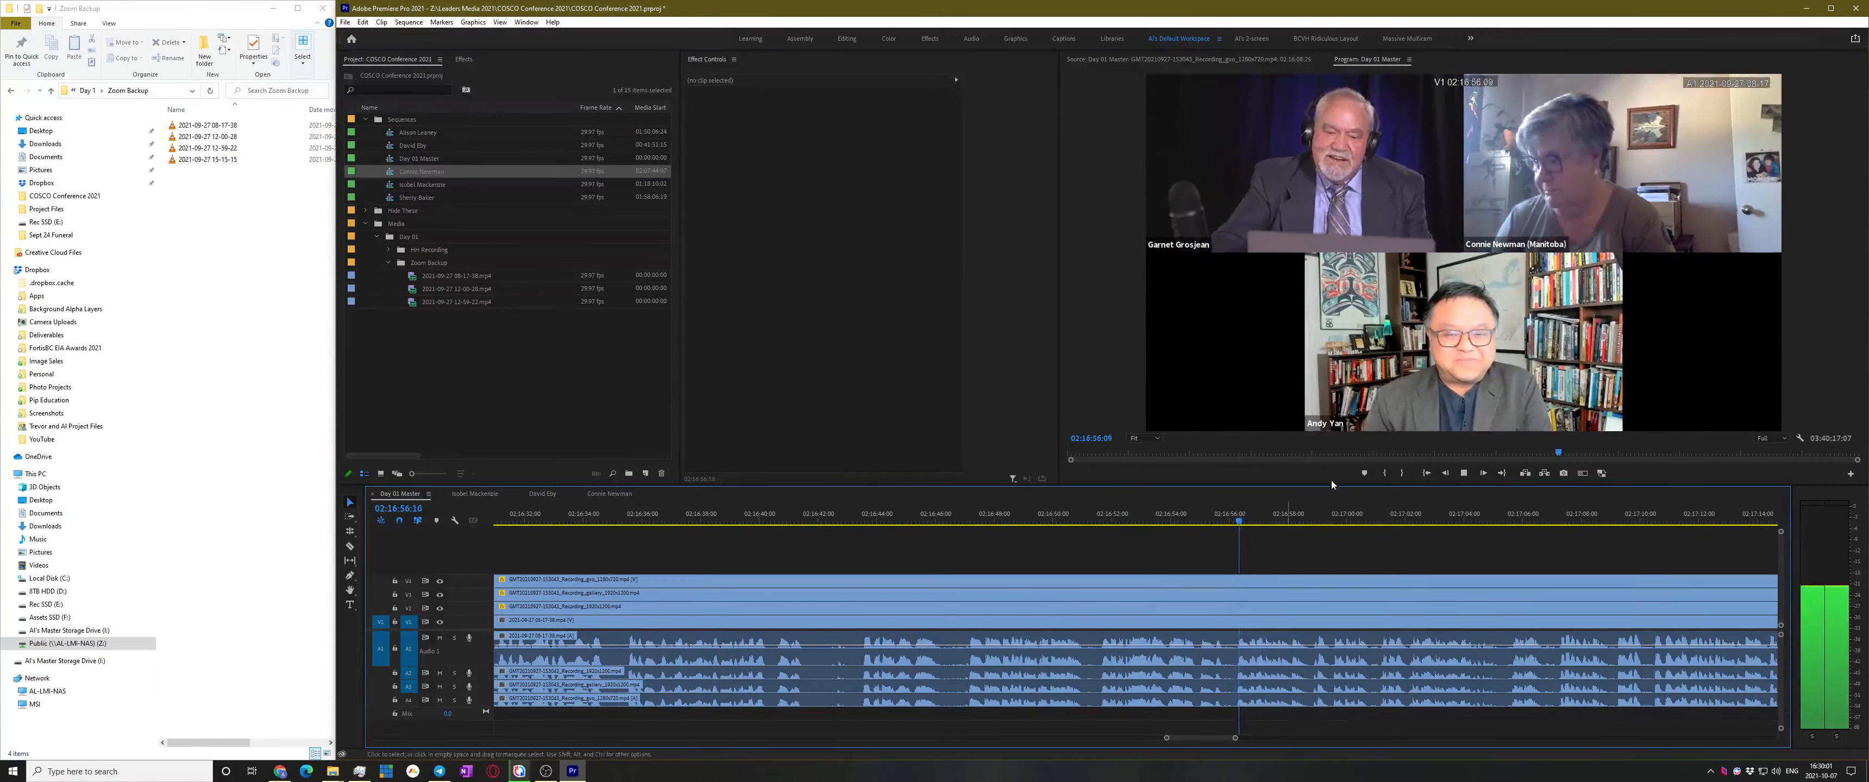
left_click(1344, 517)
scroll(1445, 523, "down", 1)
scroll(1446, 523, "down", 1)
left_click(1384, 520)
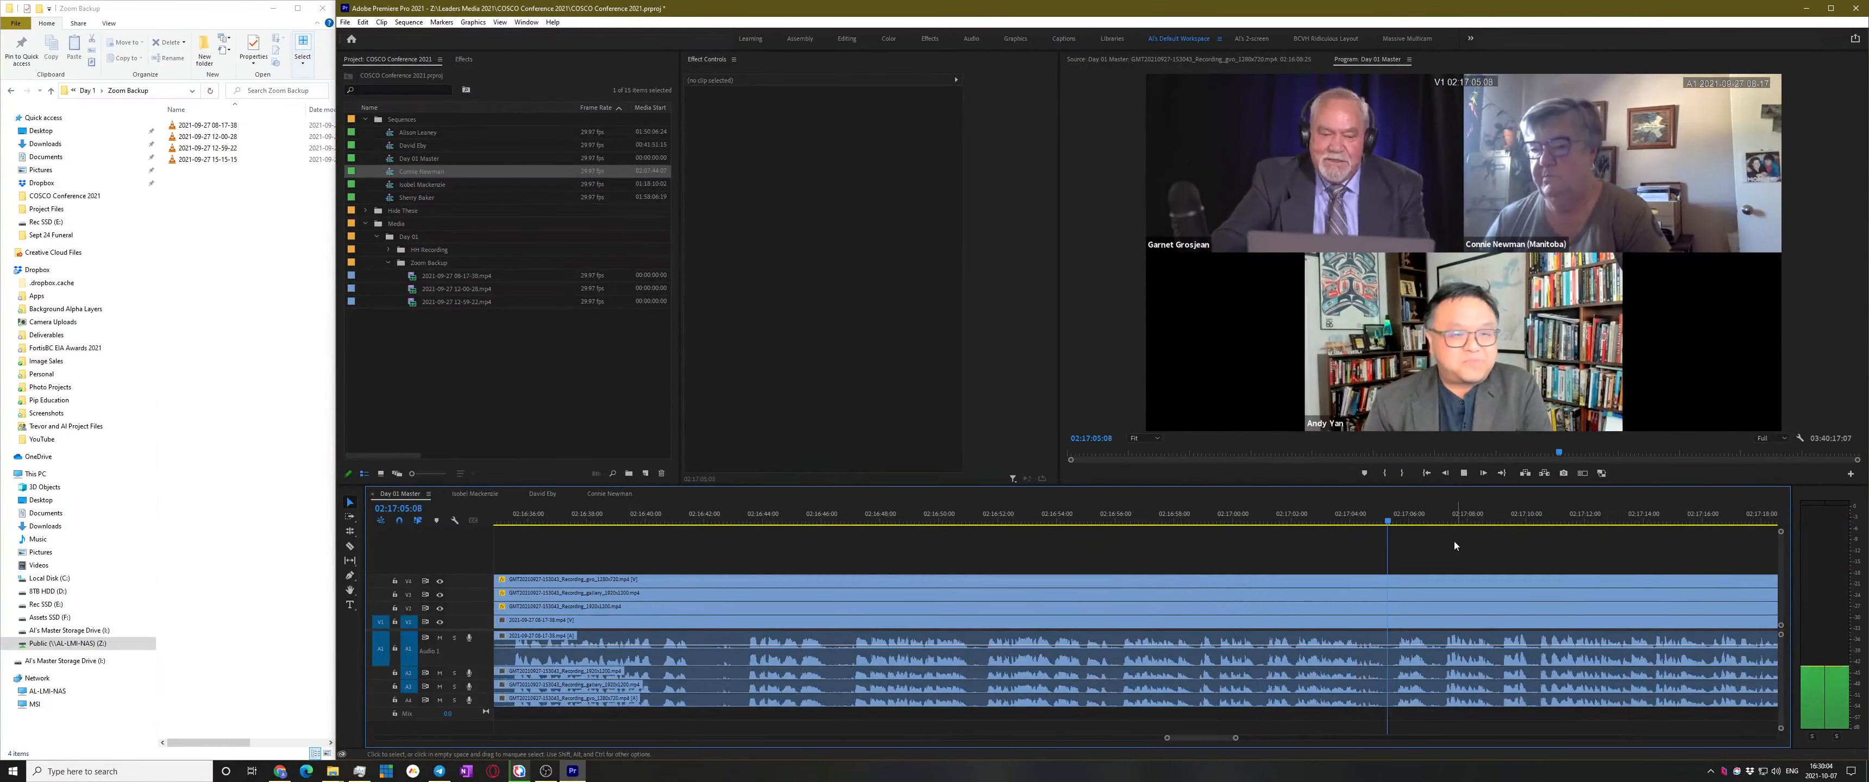
scroll(1448, 539, "down", 1)
left_click(1426, 519)
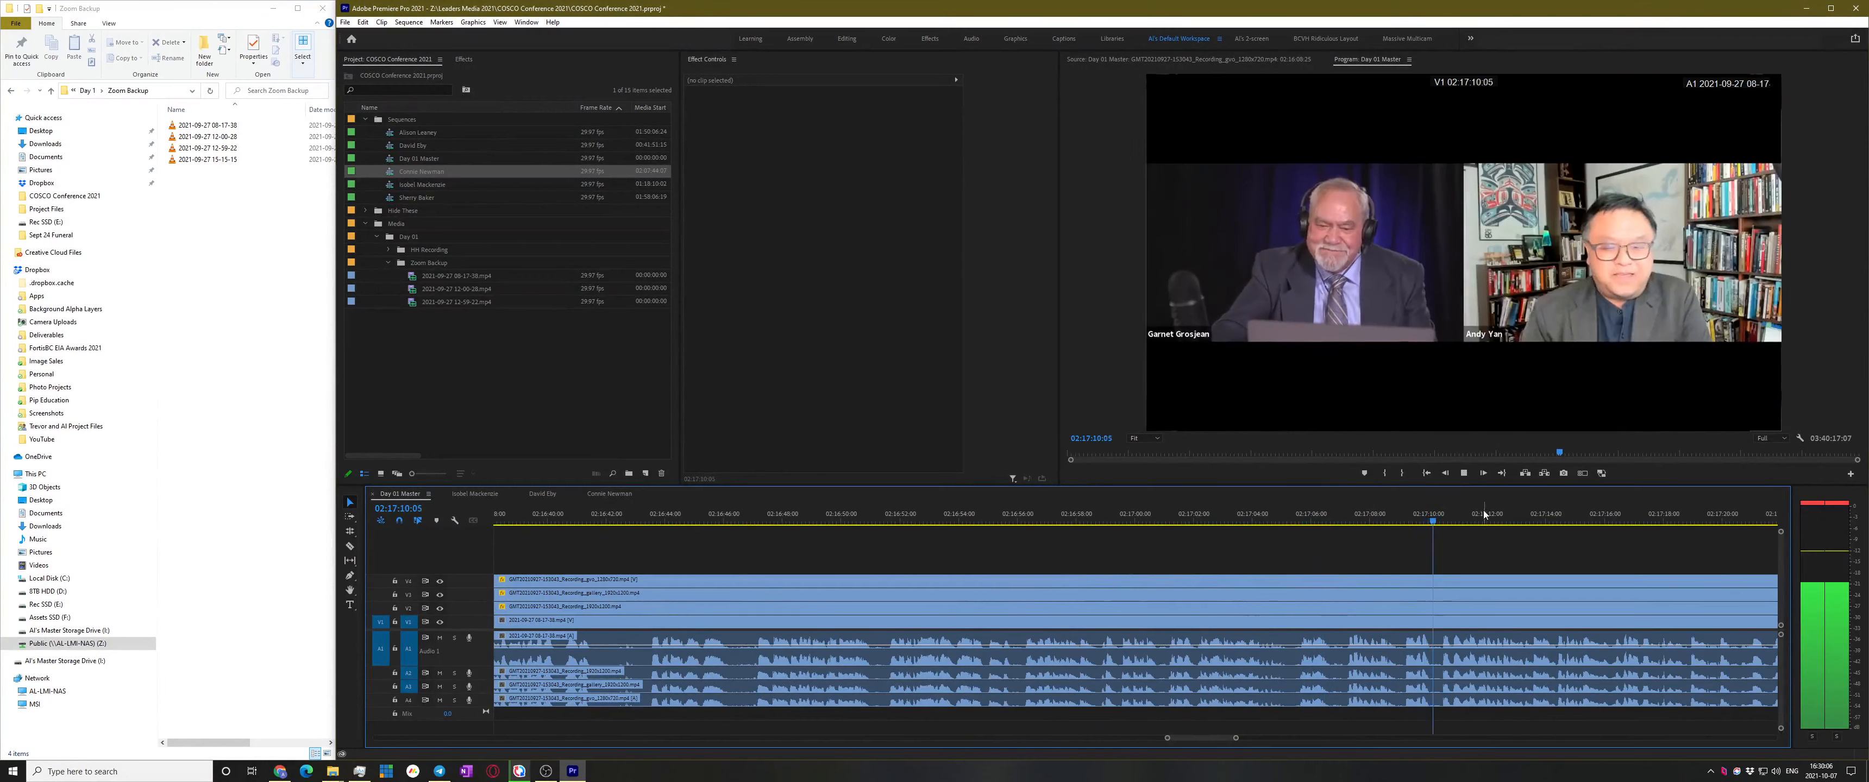
scroll(1421, 533, "down", 1)
left_click(1213, 523)
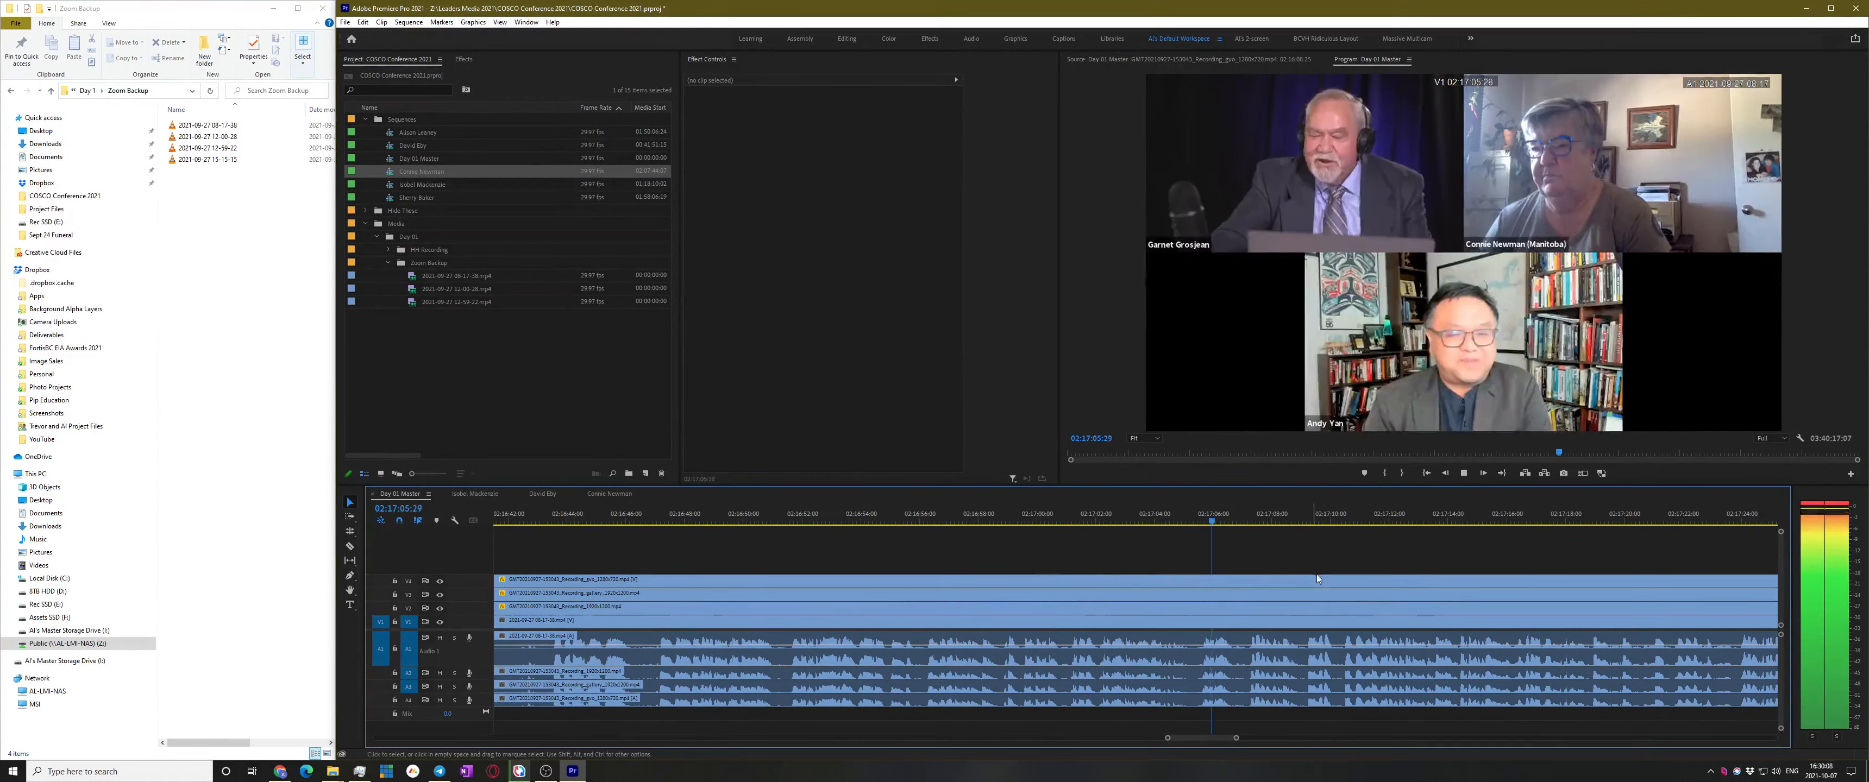
scroll(1320, 575, "down", 1)
scroll(1268, 591, "up", 3)
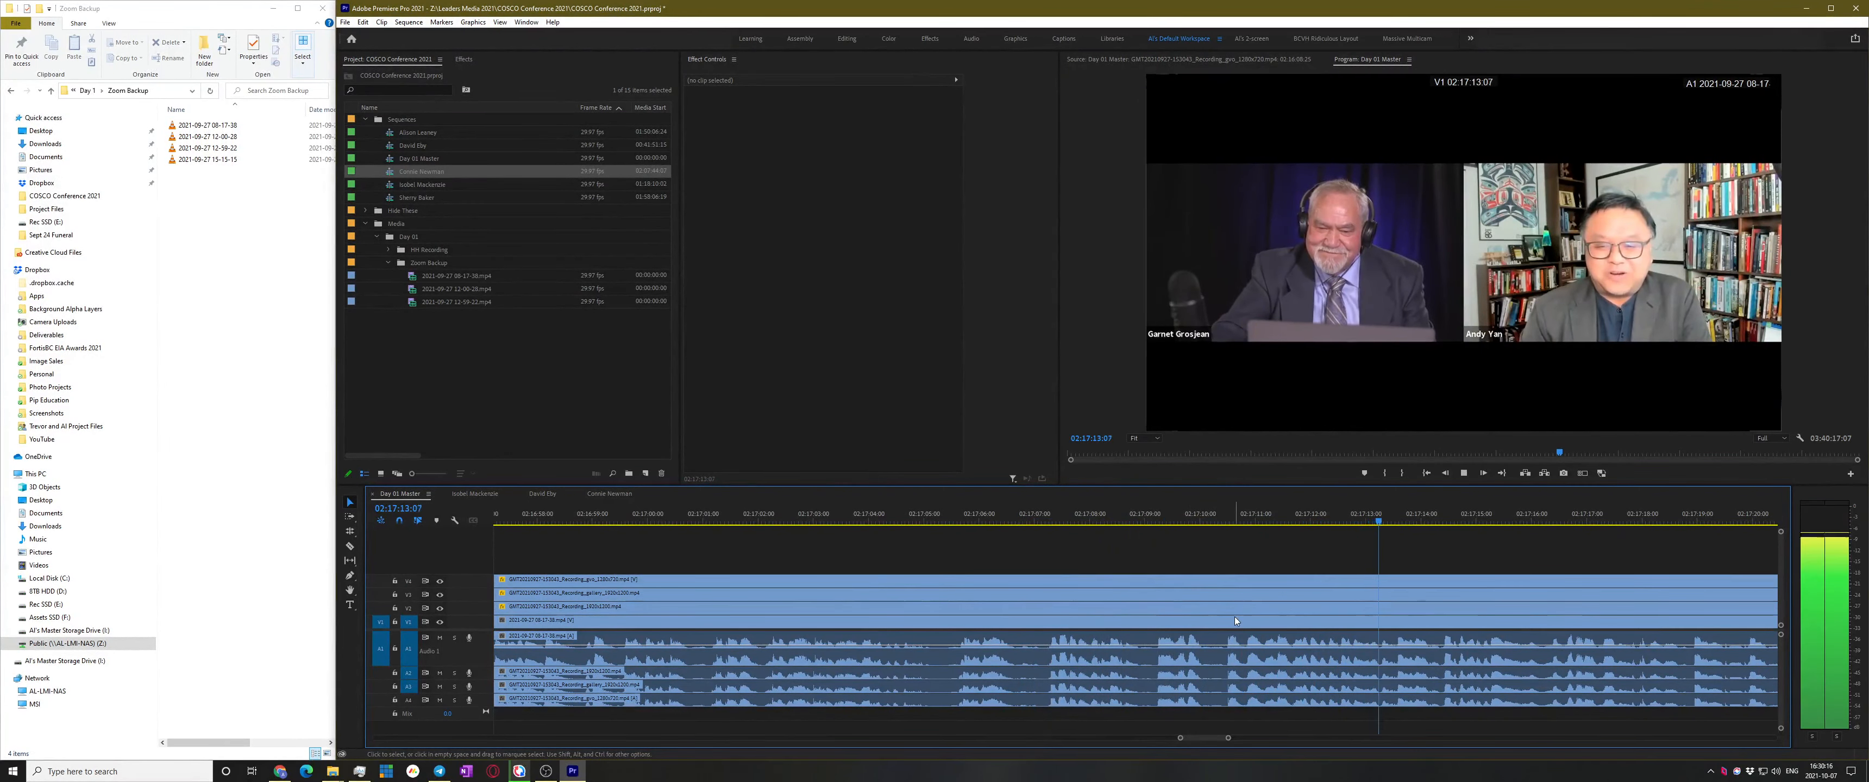
key("space")
Razor-cut all Day 01 Master tracks at 02:17:13
key("c")
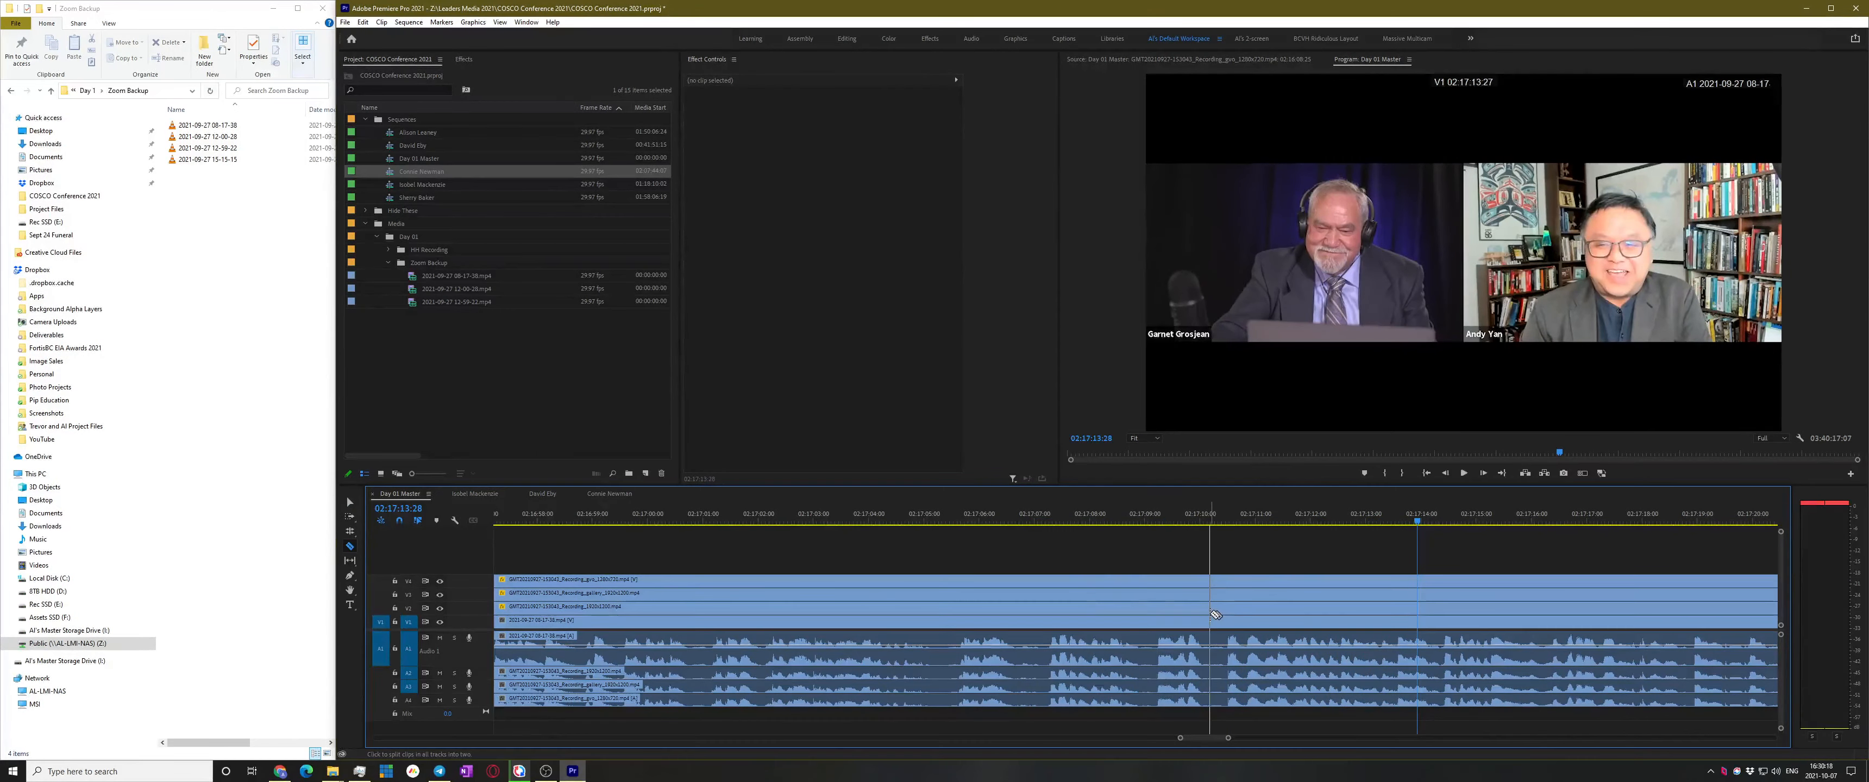
left_click(1211, 613, "shift")
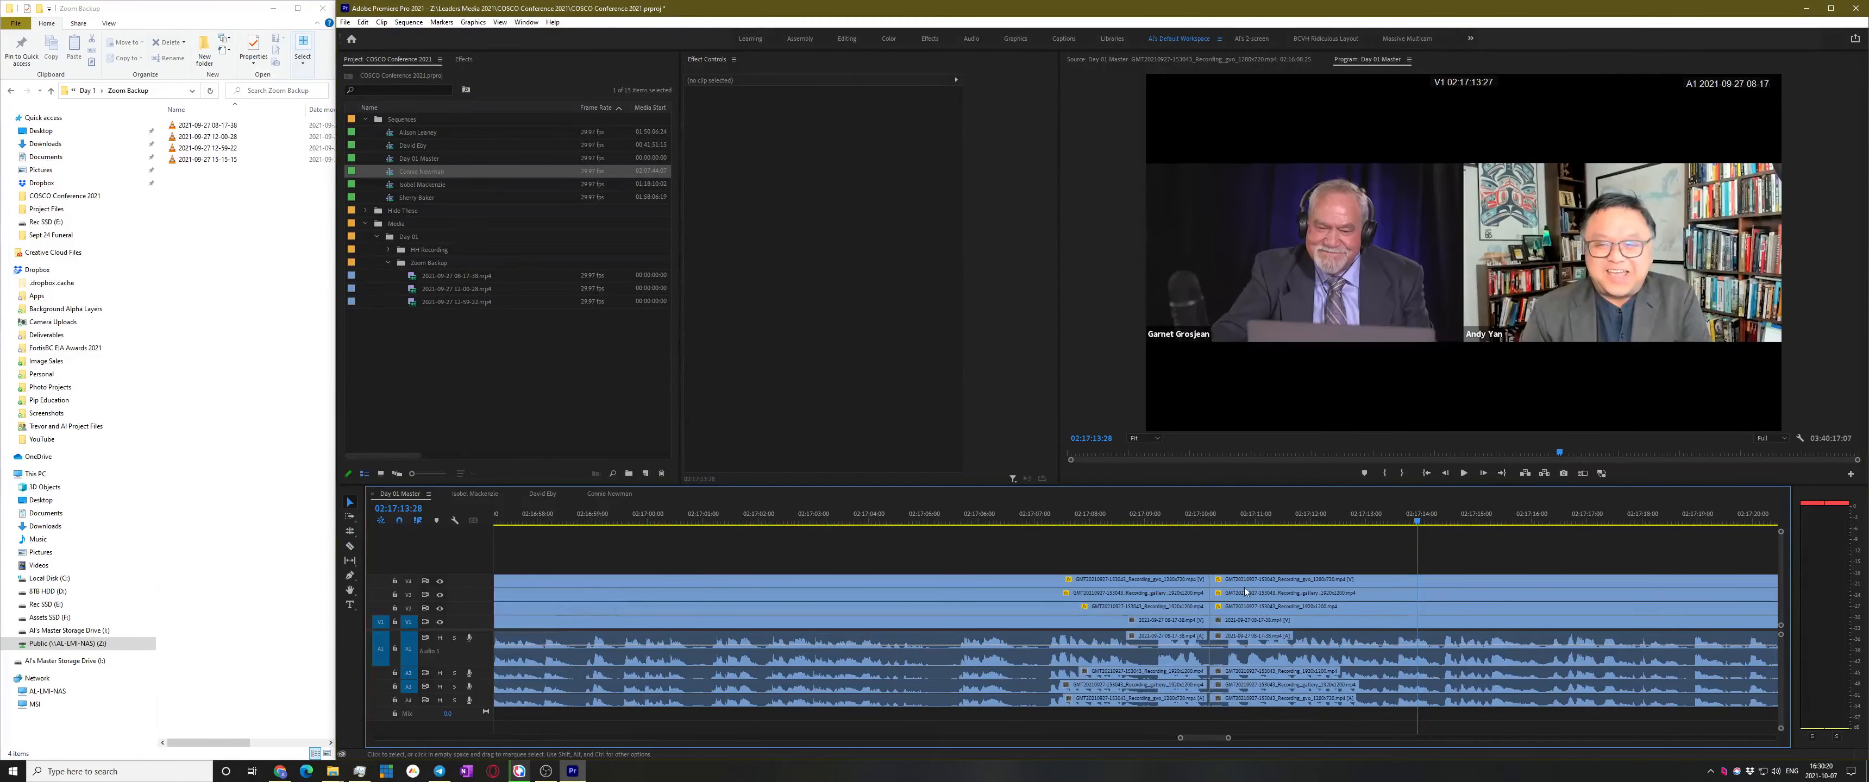
scroll(1245, 592, "down", 10)
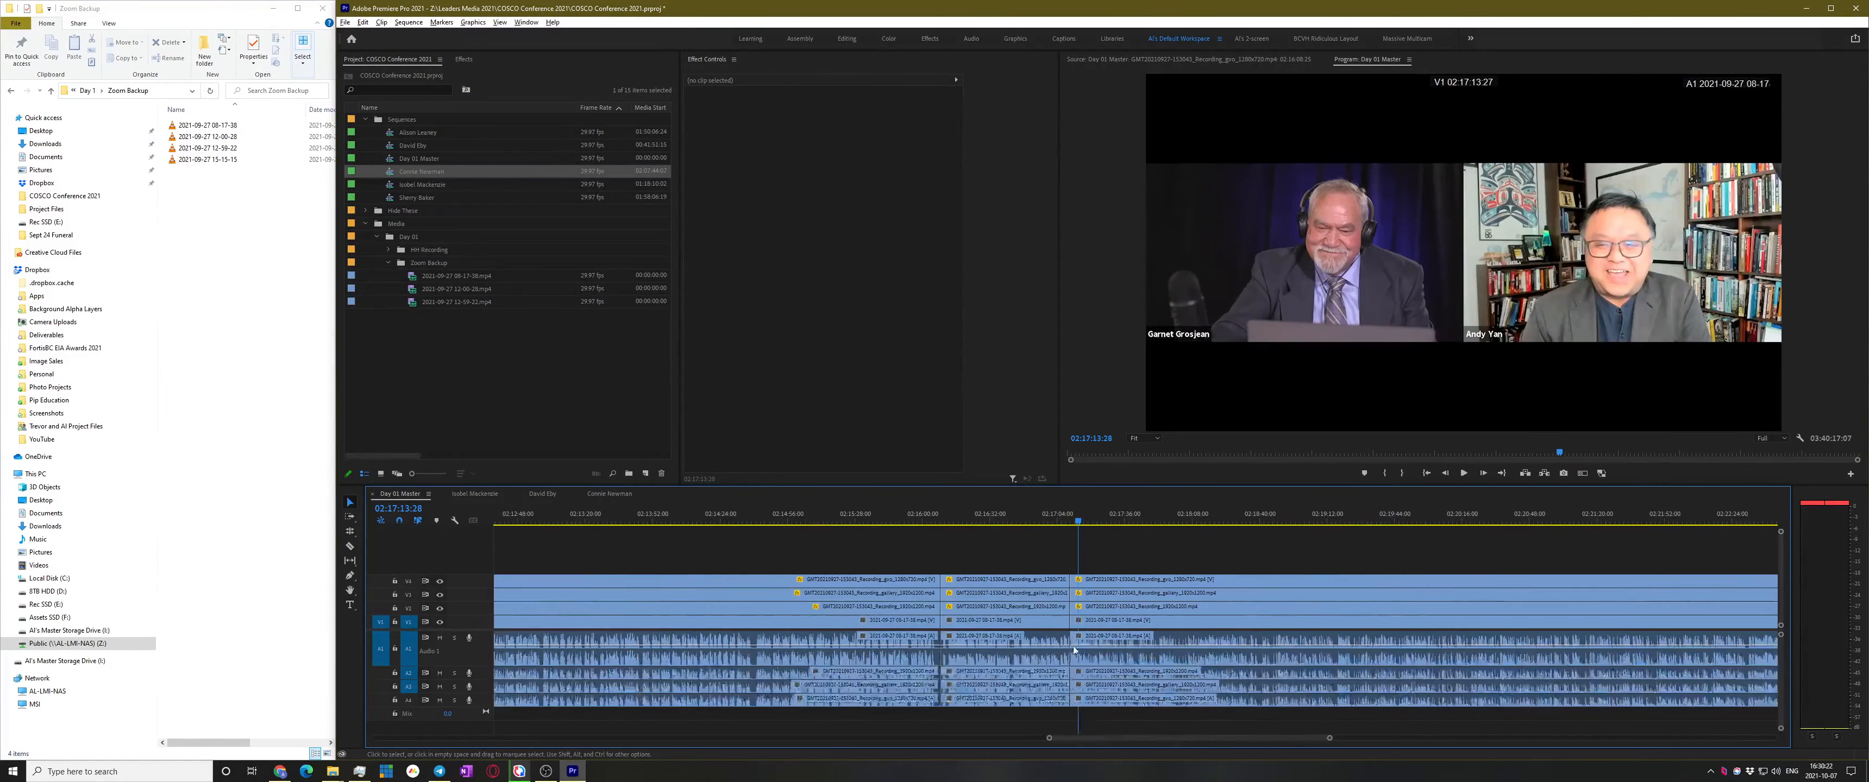
scroll(1070, 648, "down", 3)
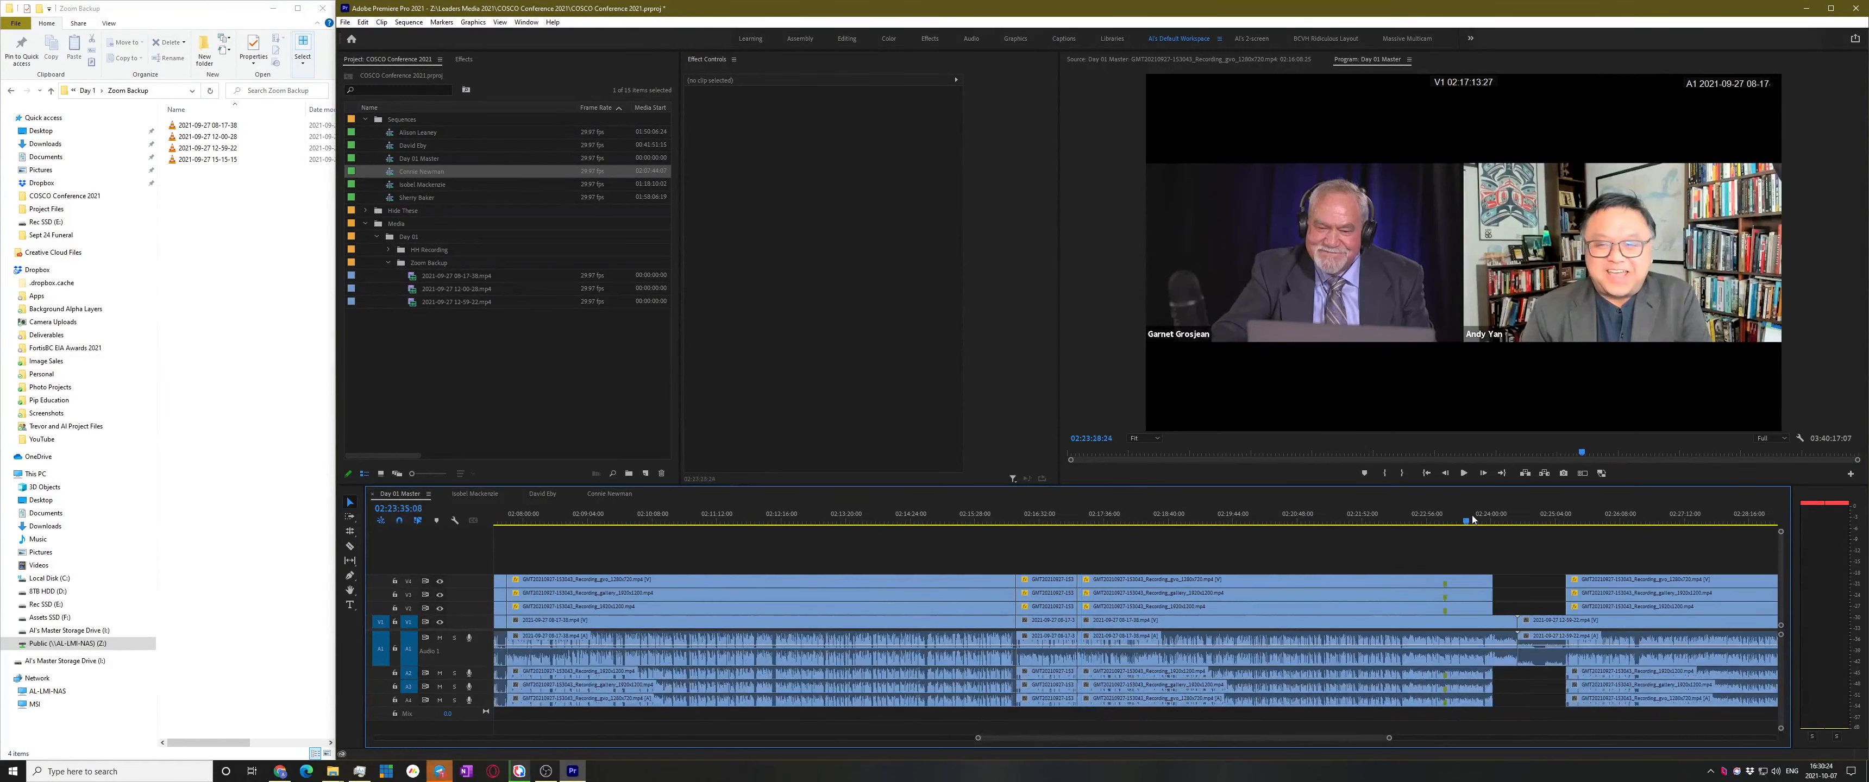
Review the footage from 02:23:38 back to about 02:22:26 for the next section start
left_click(1470, 519)
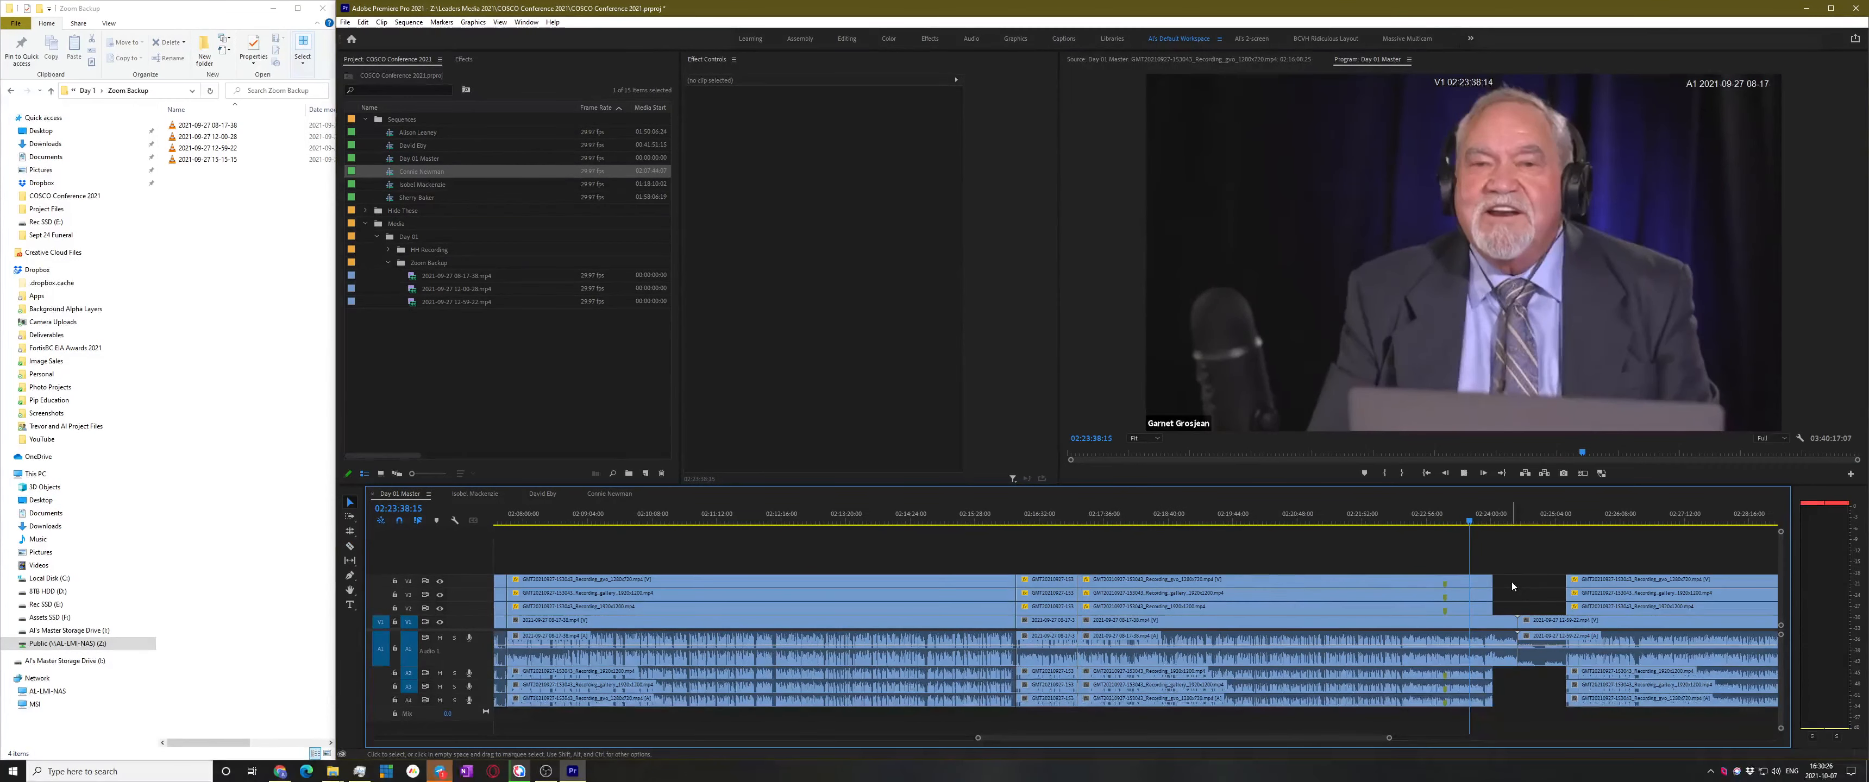
key("space")
scroll(1531, 591, "up", 2)
scroll(1456, 578, "up", 3)
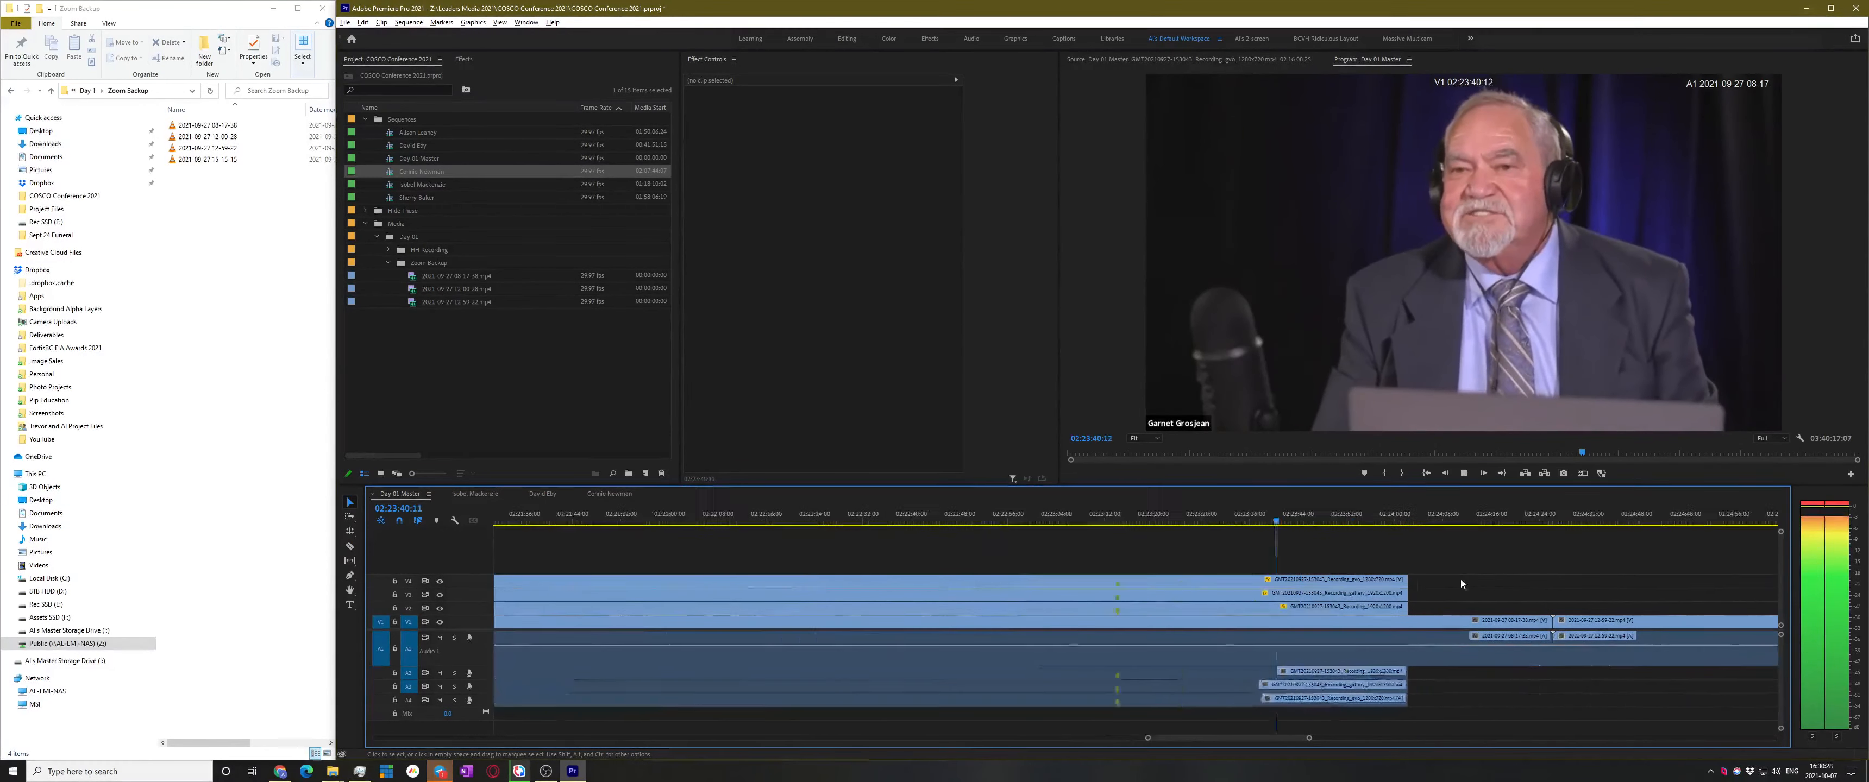
left_click(1058, 514)
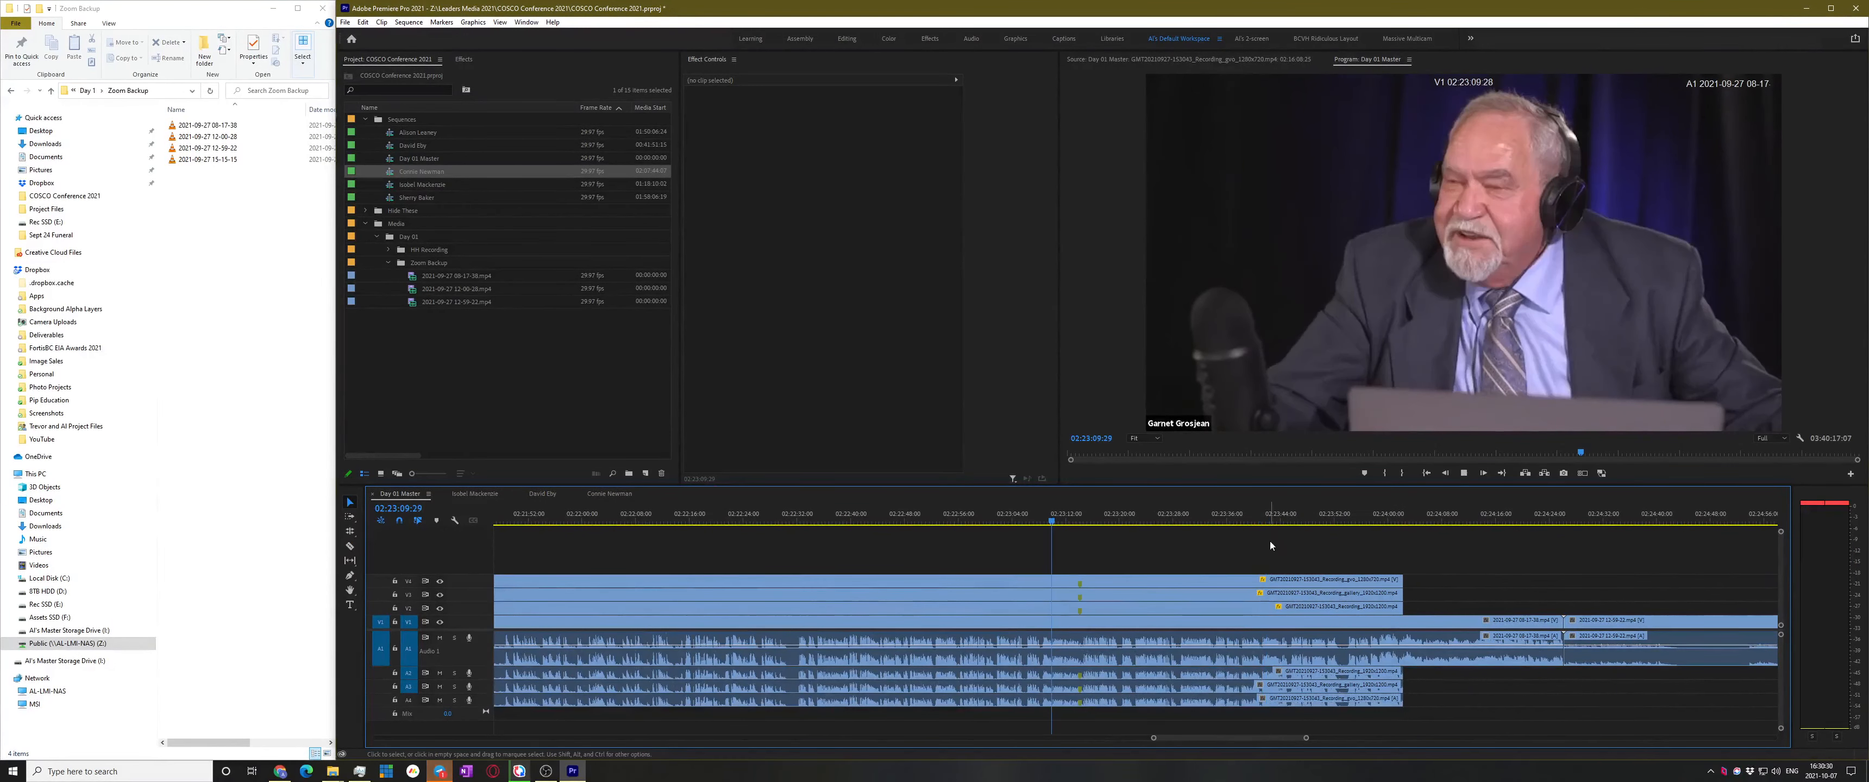
left_click(763, 521)
scroll(936, 630, "left", 2)
scroll(863, 607, "up", 2)
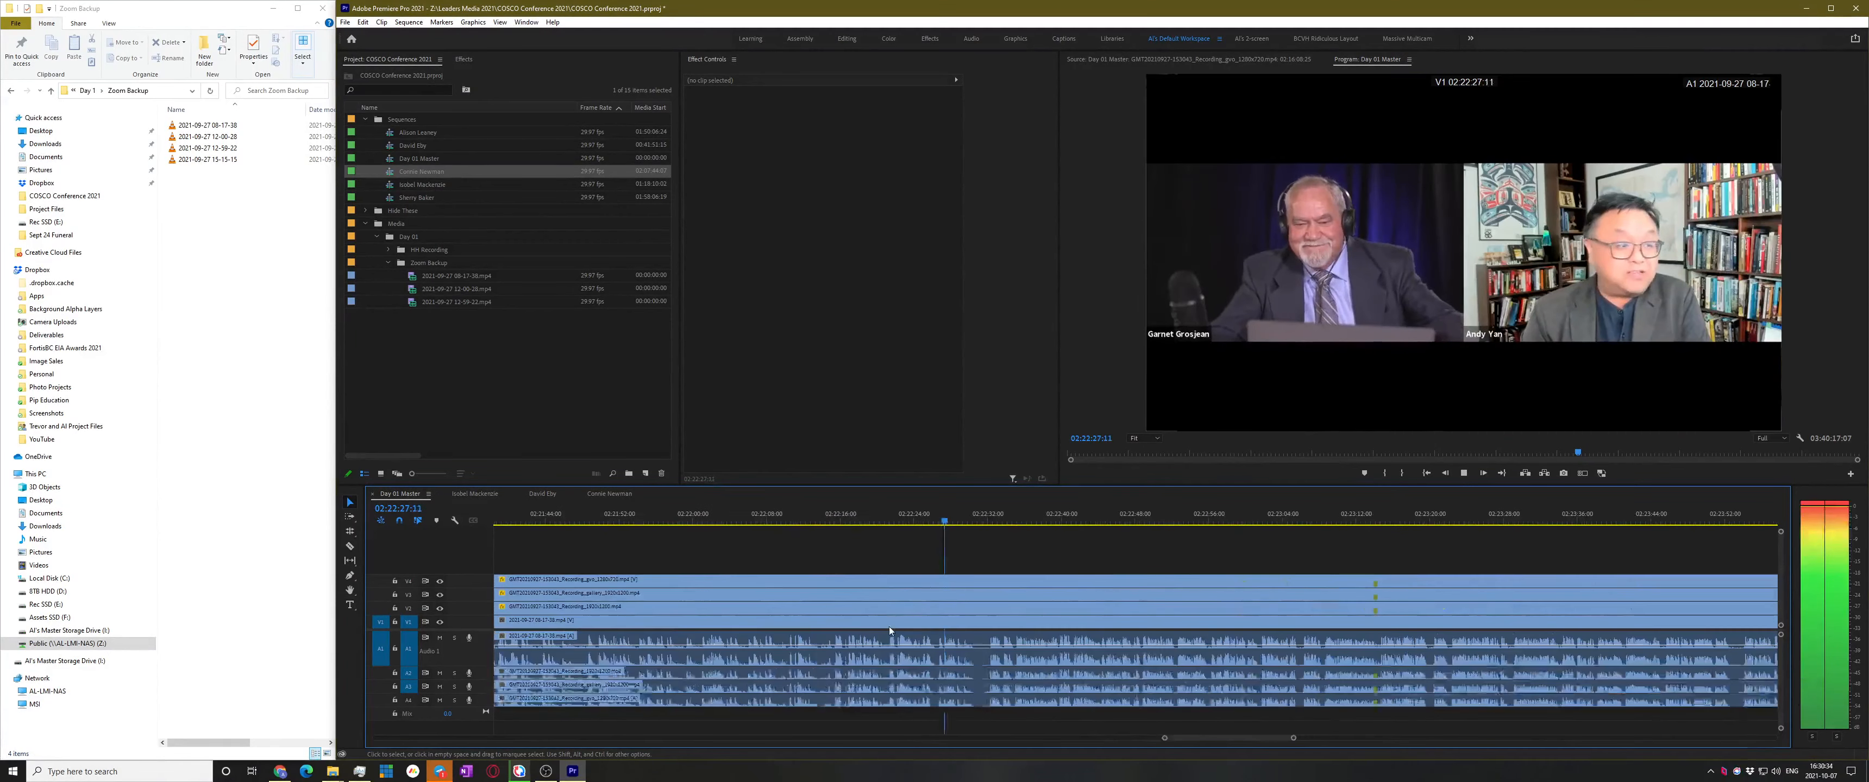
key("alt+Tab")
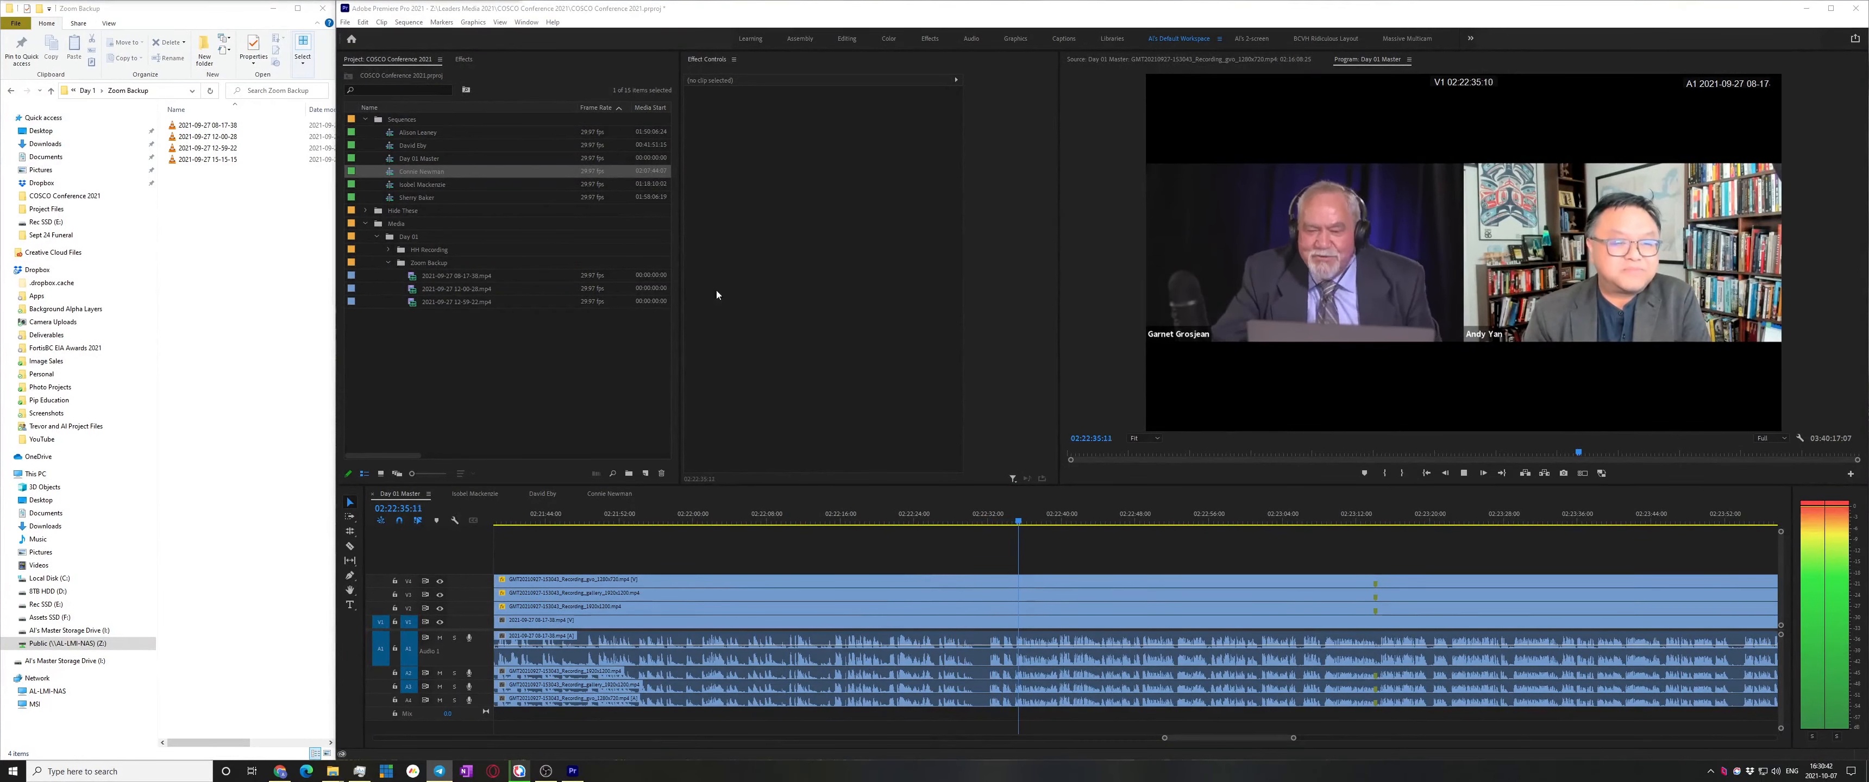
left_click(1063, 530)
Add an edit to all tracks at 02:22:31 with Ctrl+Shift+K and save the project
left_click(976, 520)
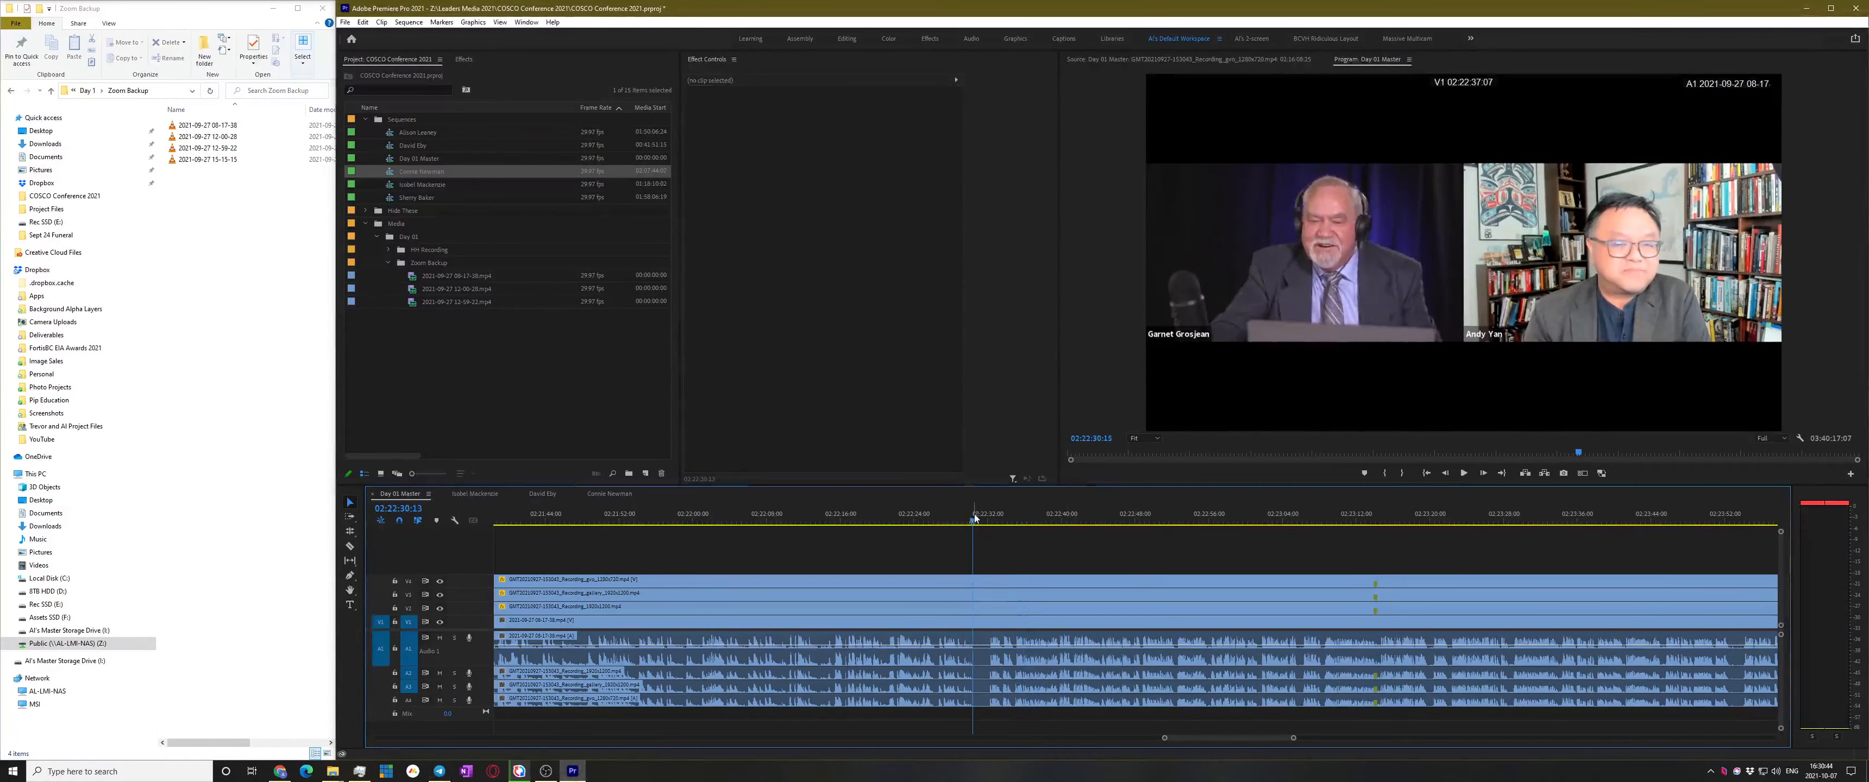
key("space")
key("equal")
key("space")
key("ctrl+shift+k")
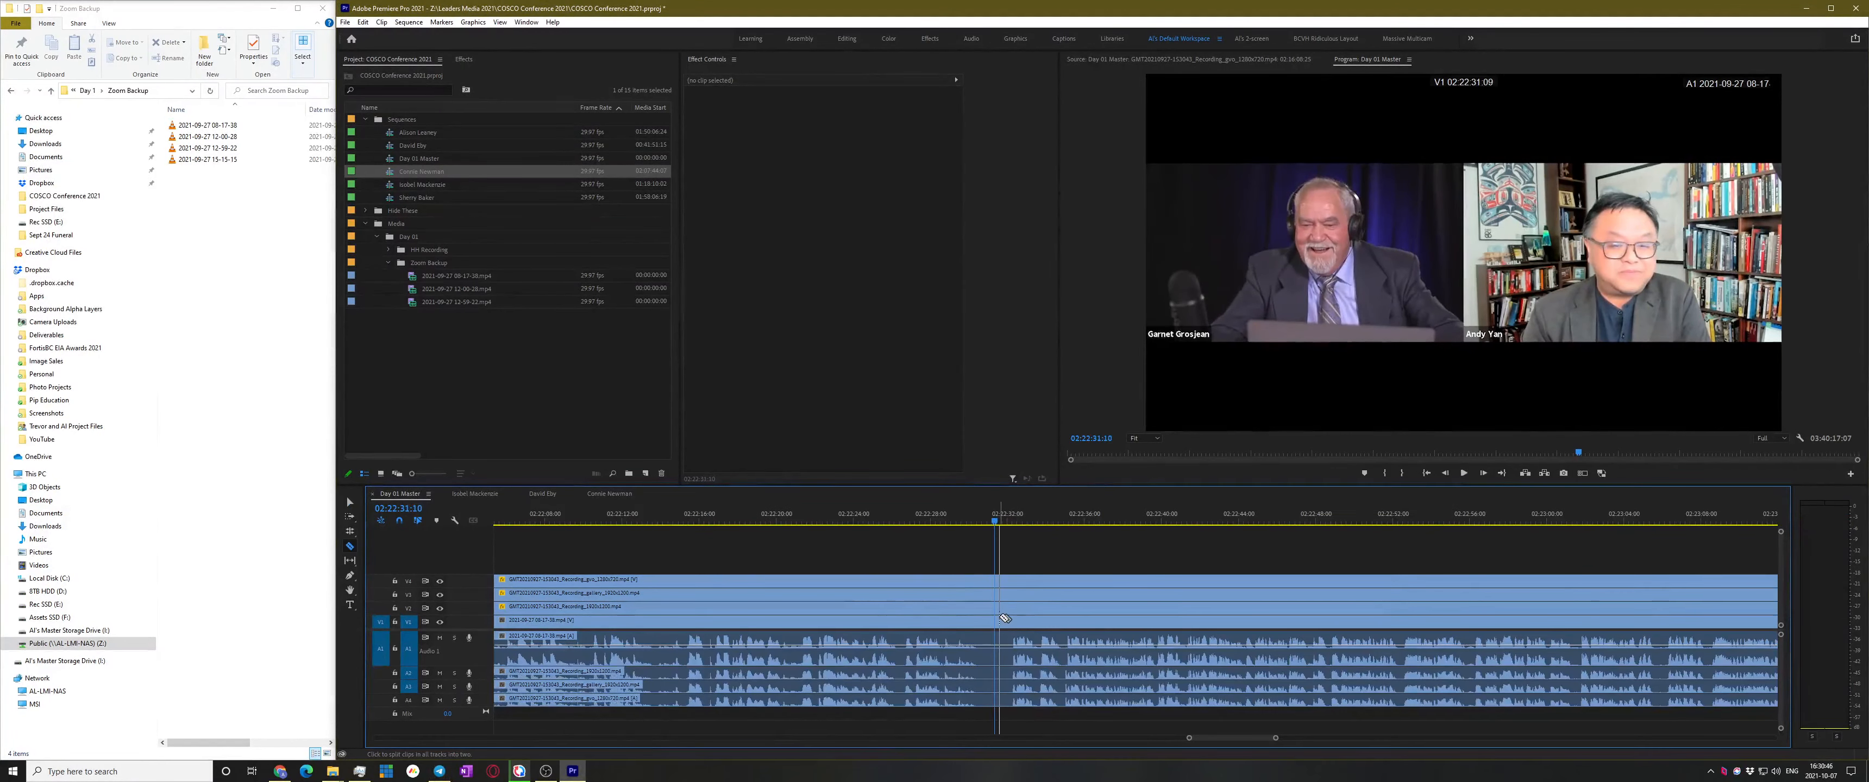
key("space")
key("minus")
key("minus")
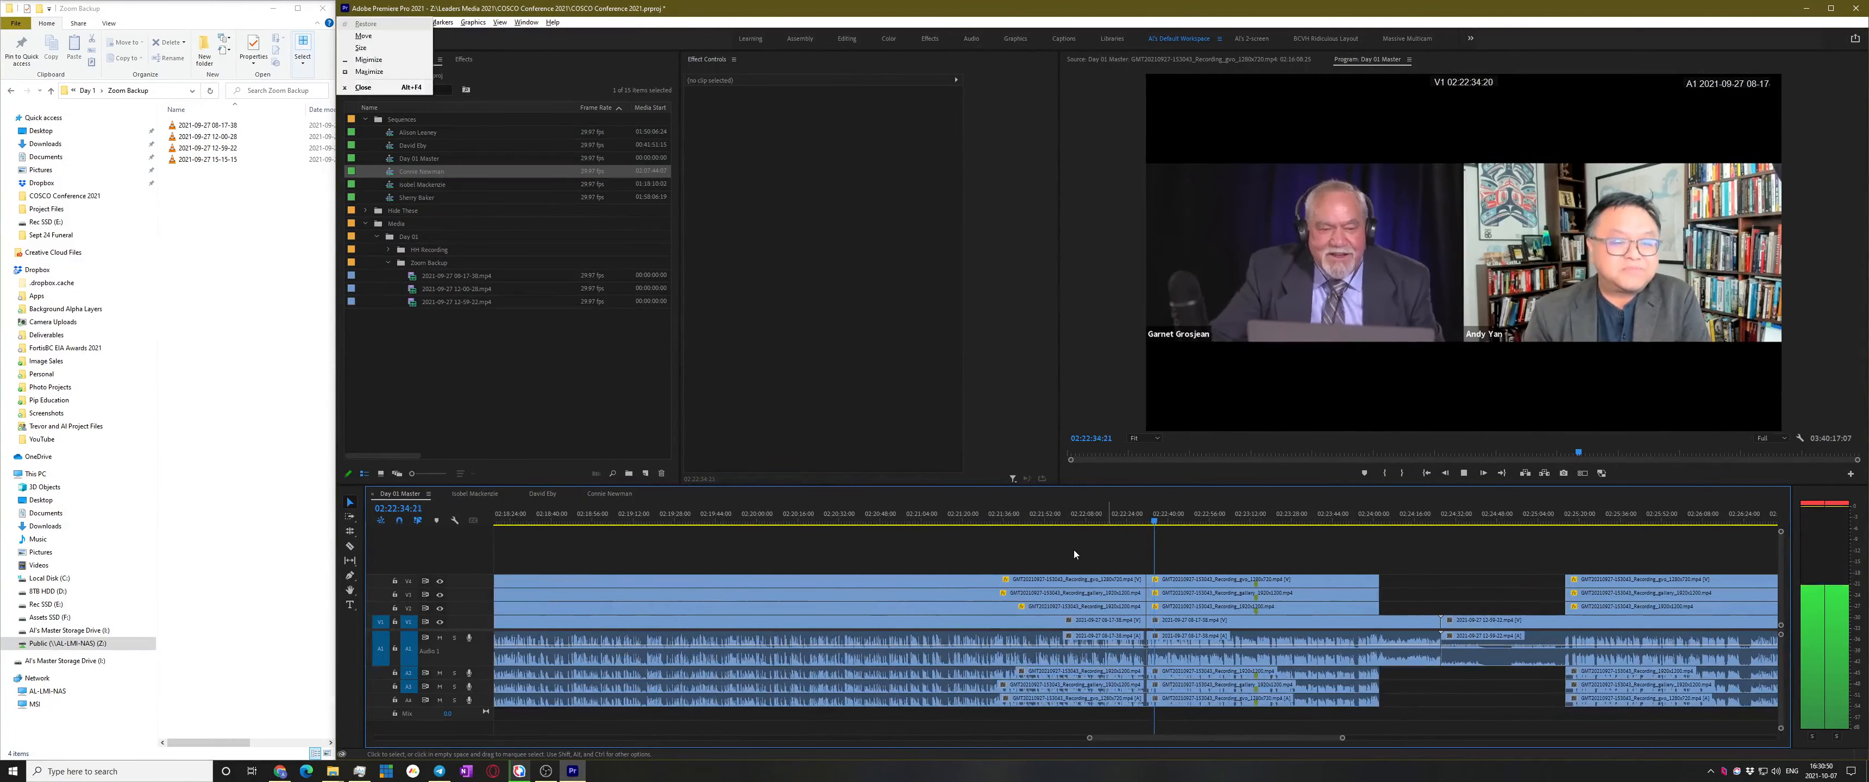
key("ctrl+s")
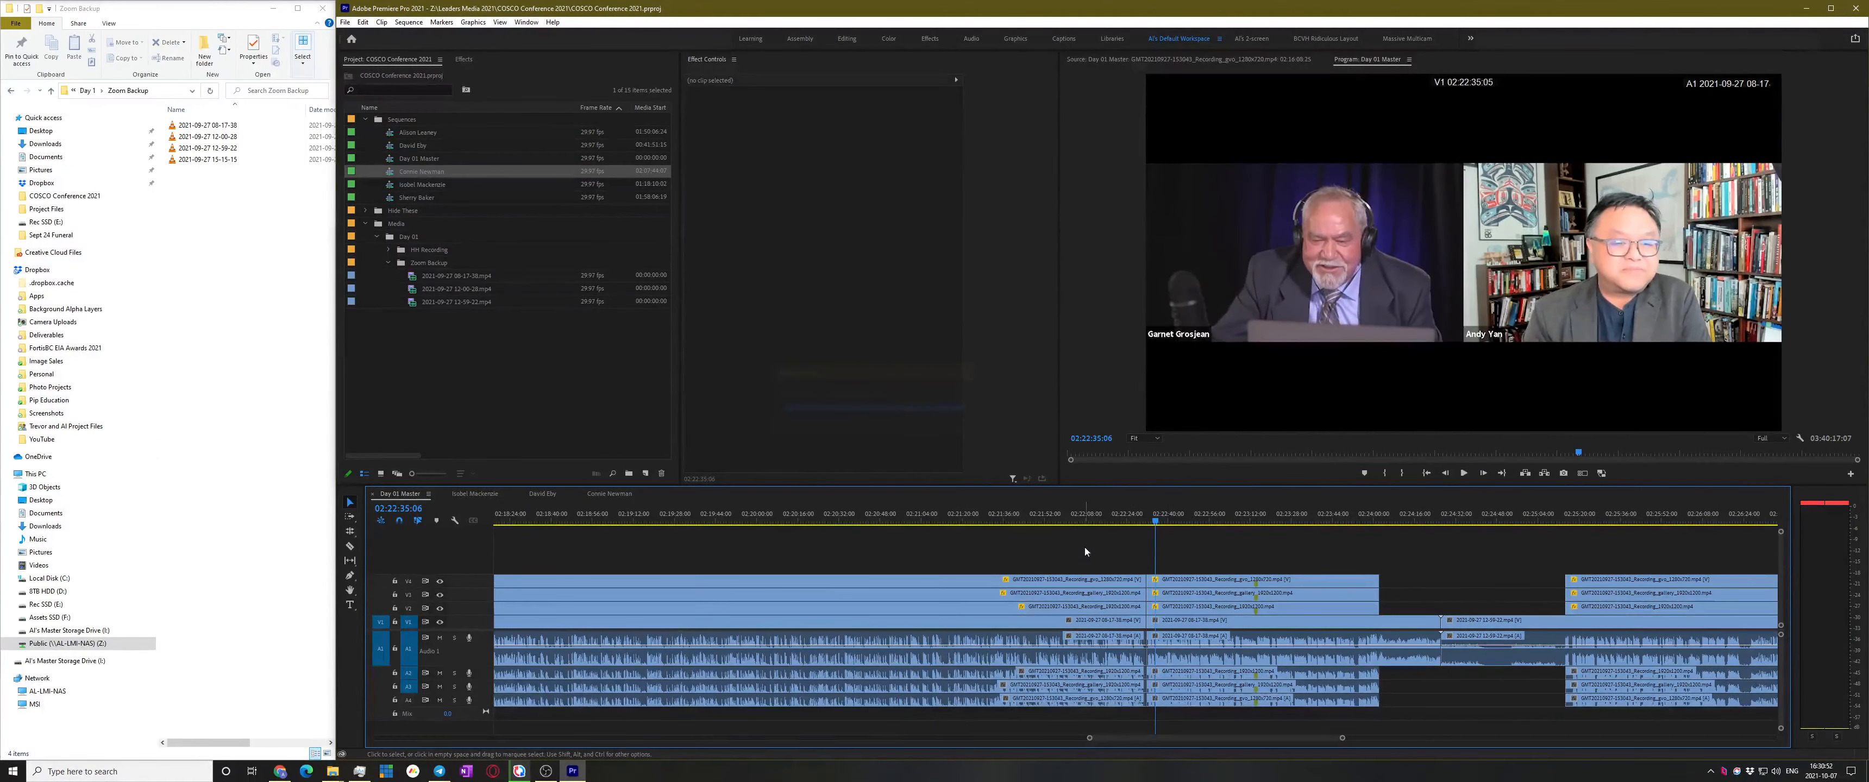
Make a subsequence from all the clips left of the cut
left_click_drag(1084, 546, 994, 728)
right_click(973, 624)
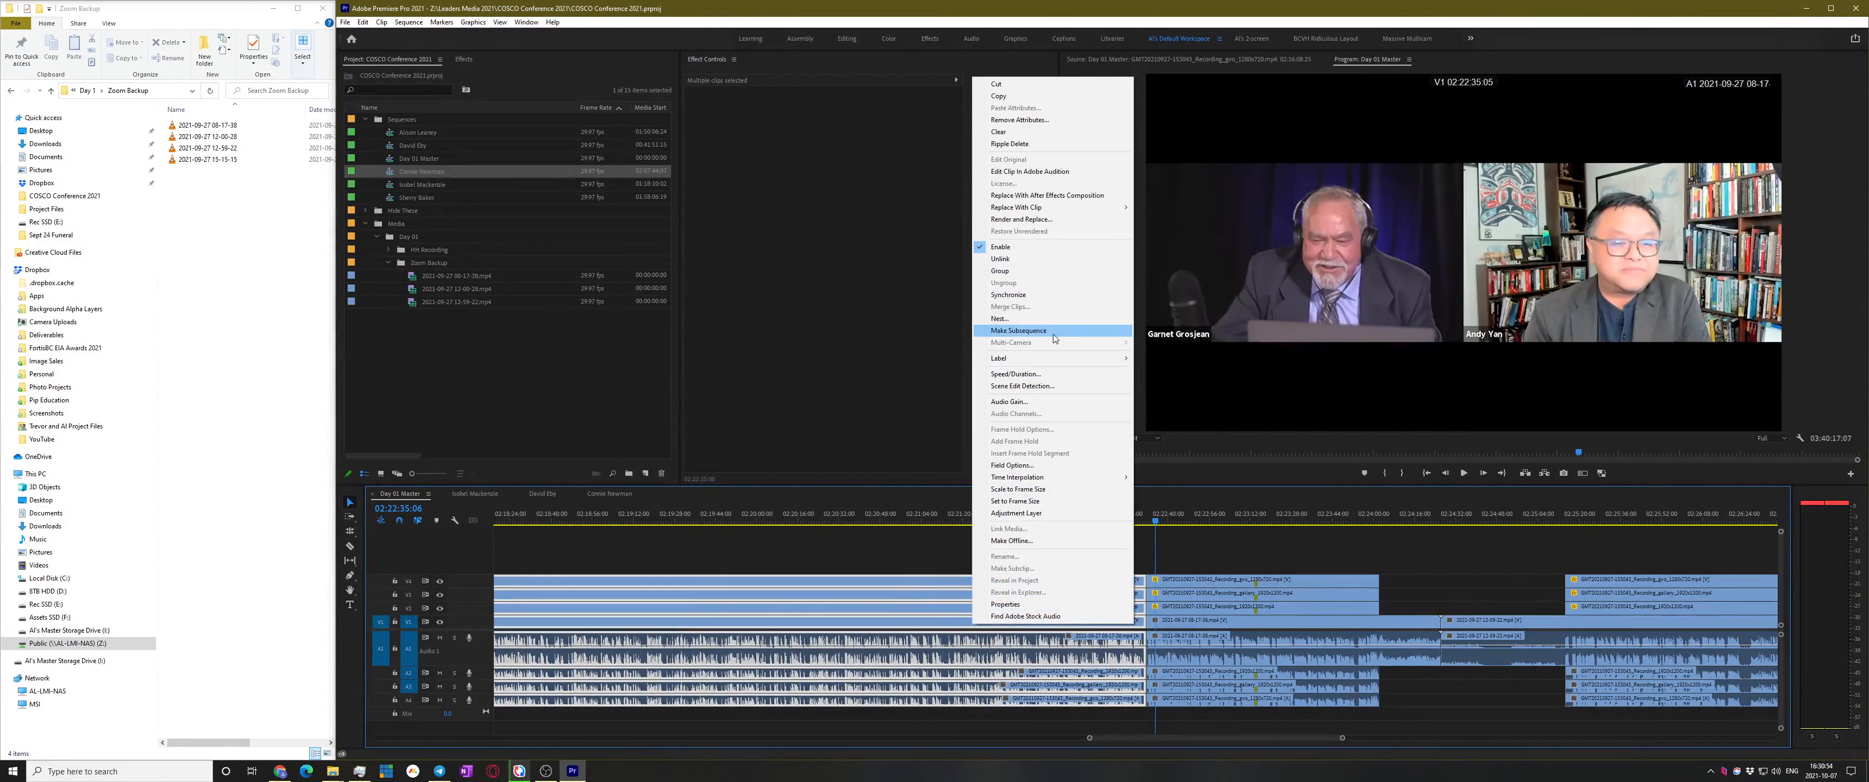
left_click(1019, 330)
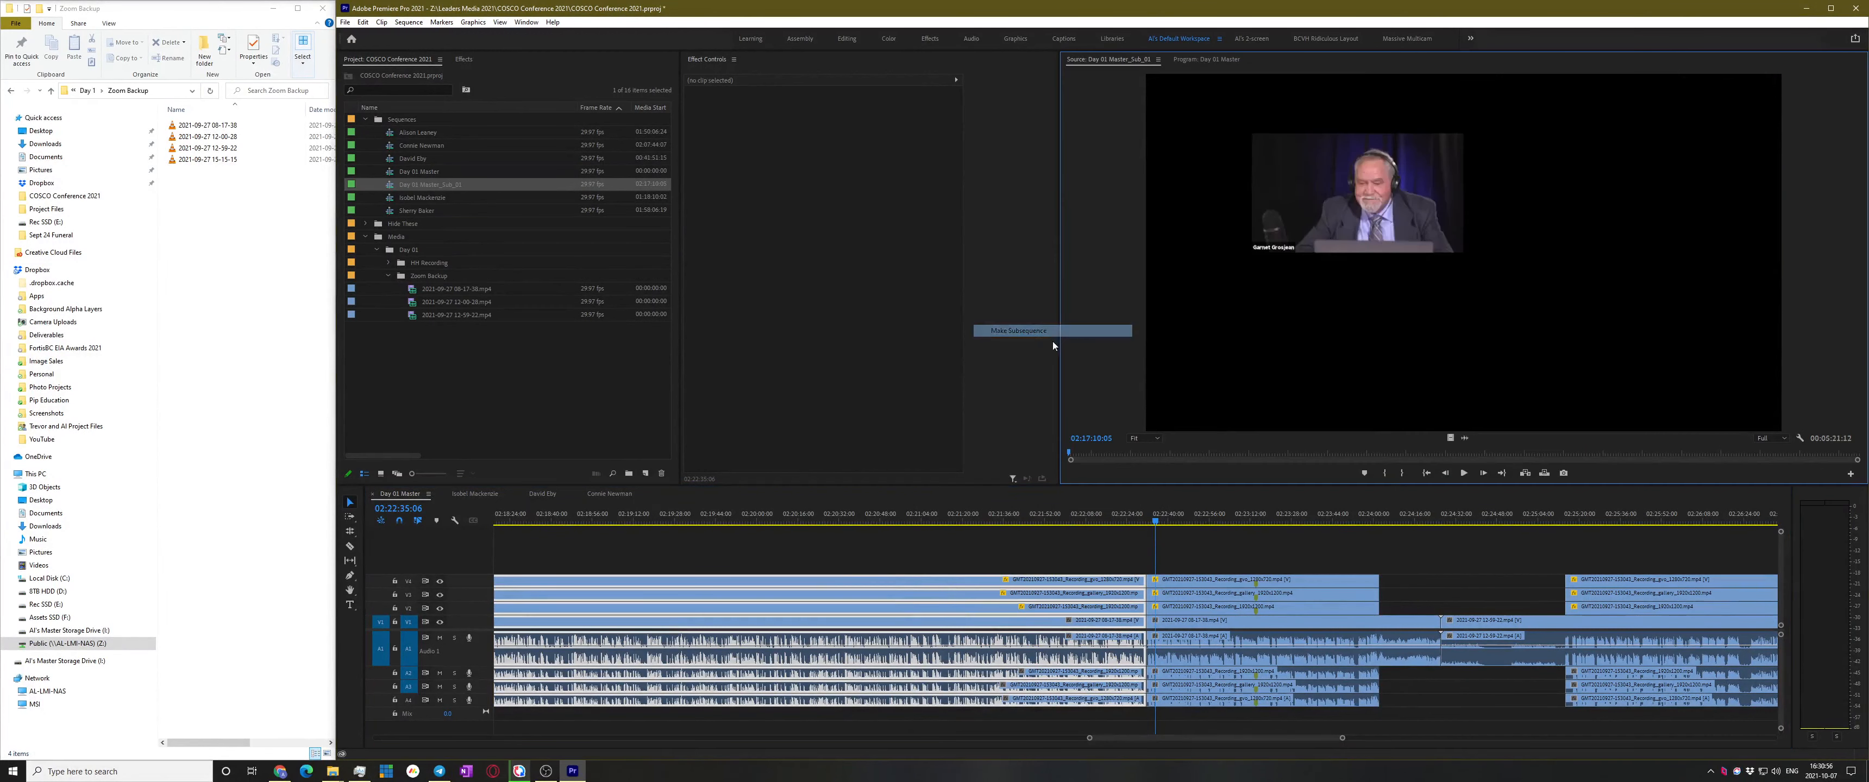
Rename the new Sub_01 subsequence in the Project panel with the speaker's name
left_click(404, 187)
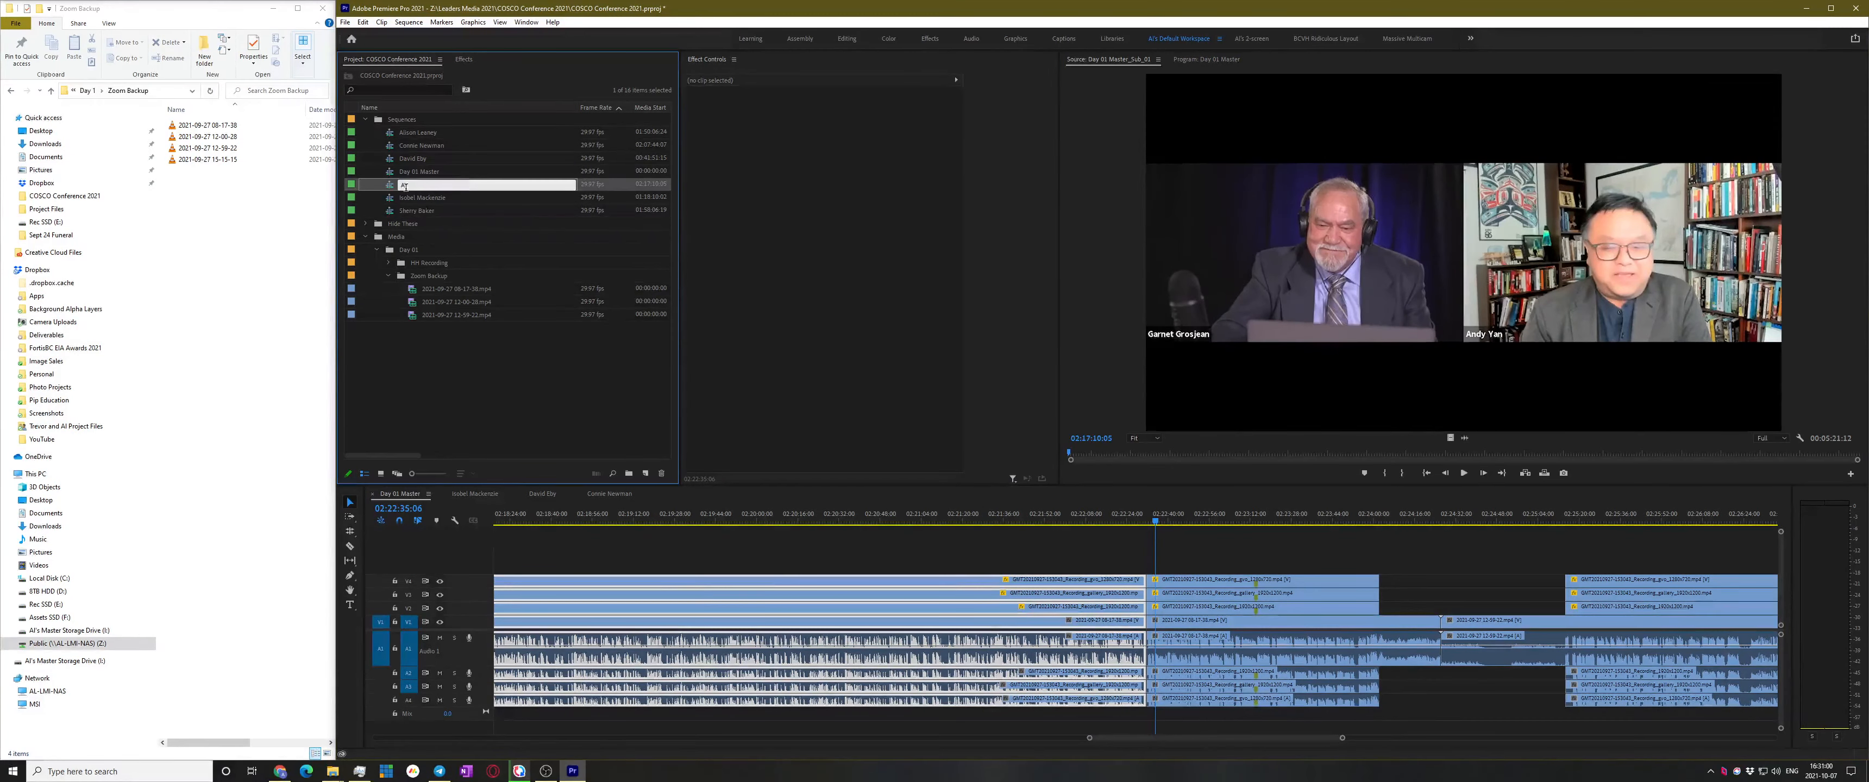
key("Return")
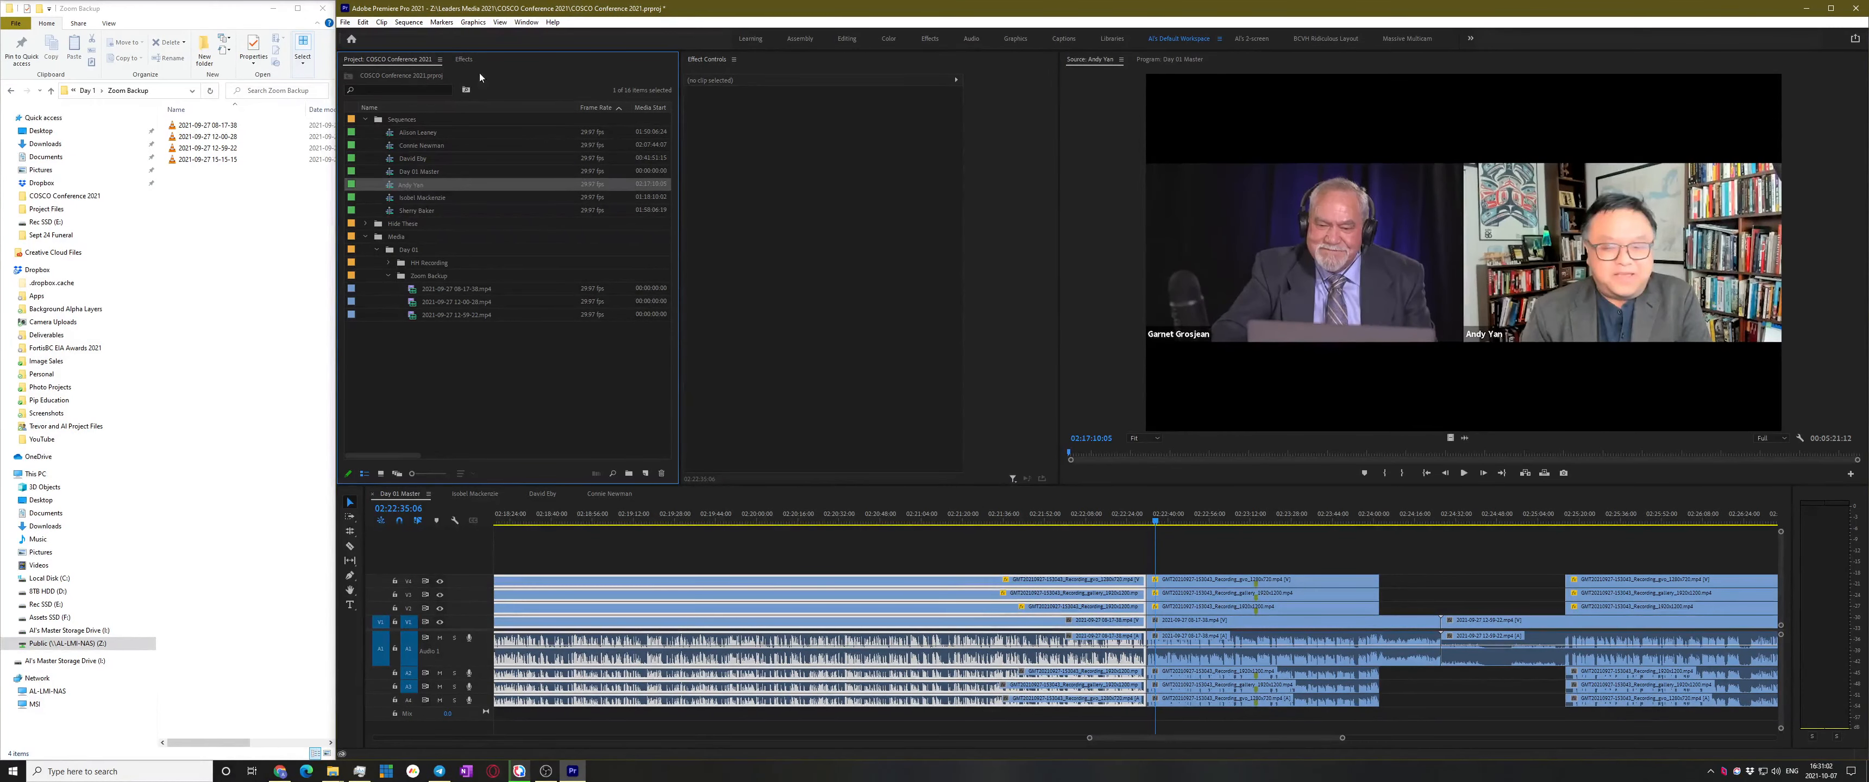
scroll(1370, 607, "down", 10)
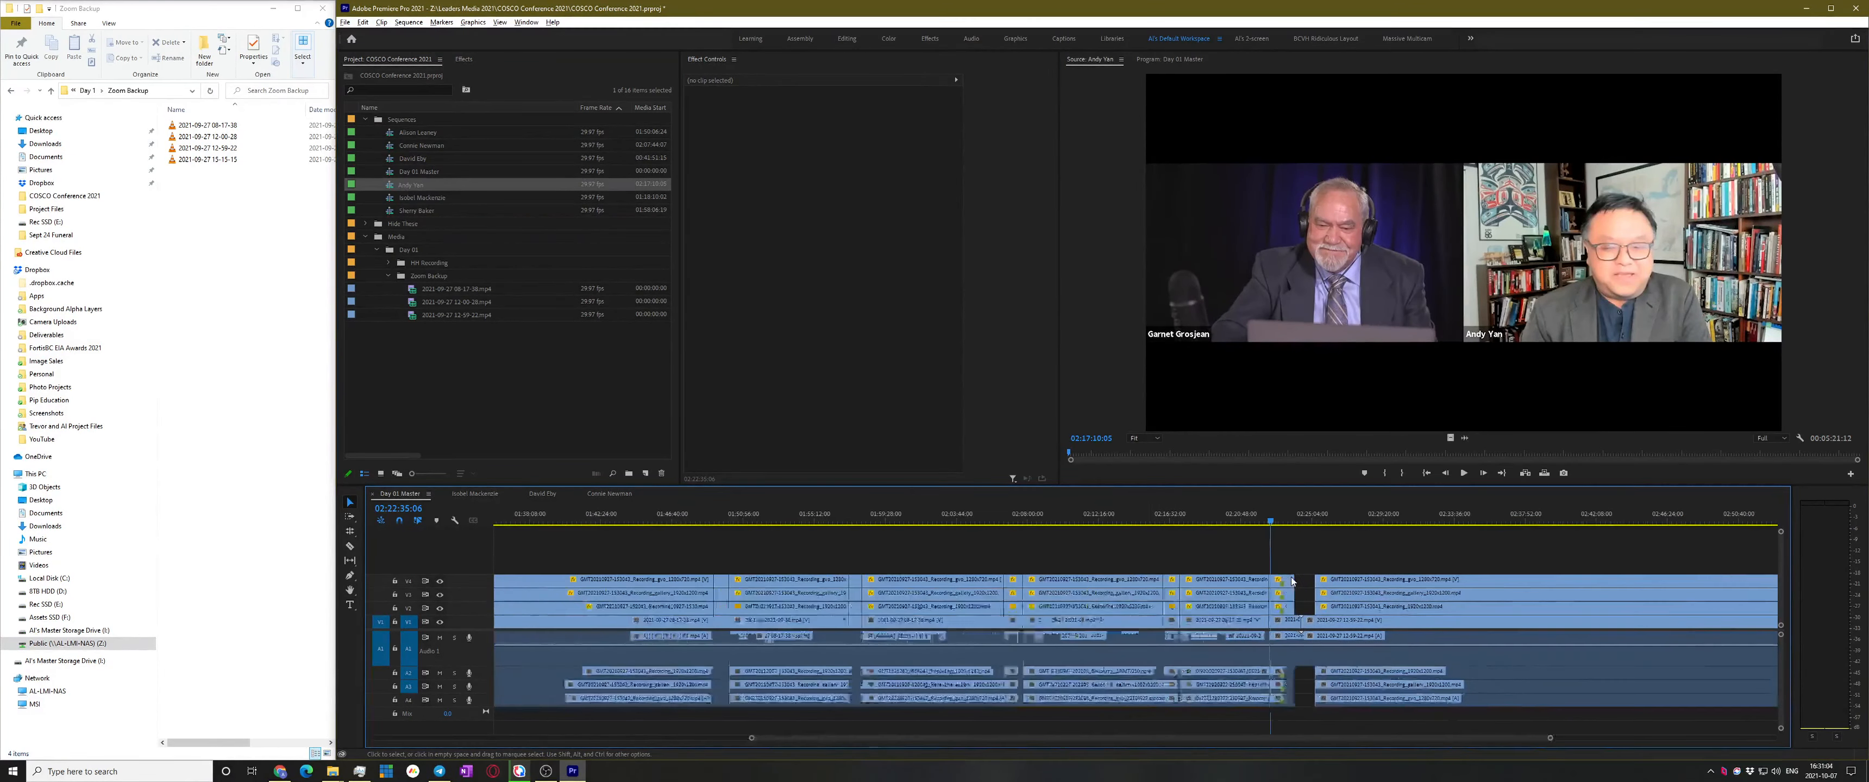
scroll(1323, 564, "down", 1)
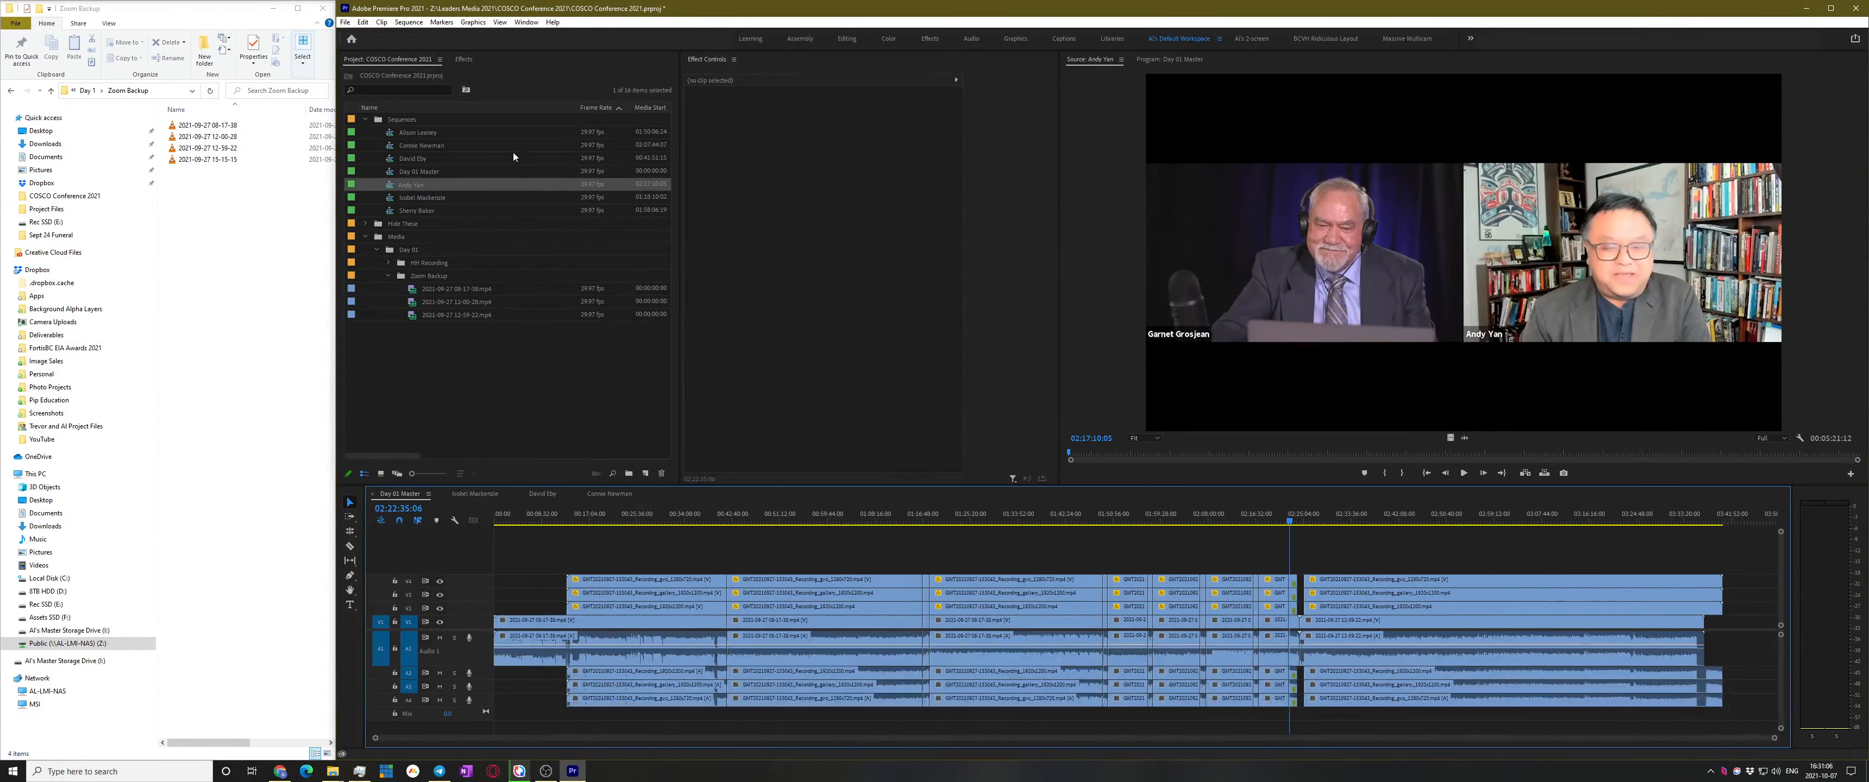
In the next speaker's sequence, slide all clips about two minutes later and extend their starts earlier
double_click(391, 135)
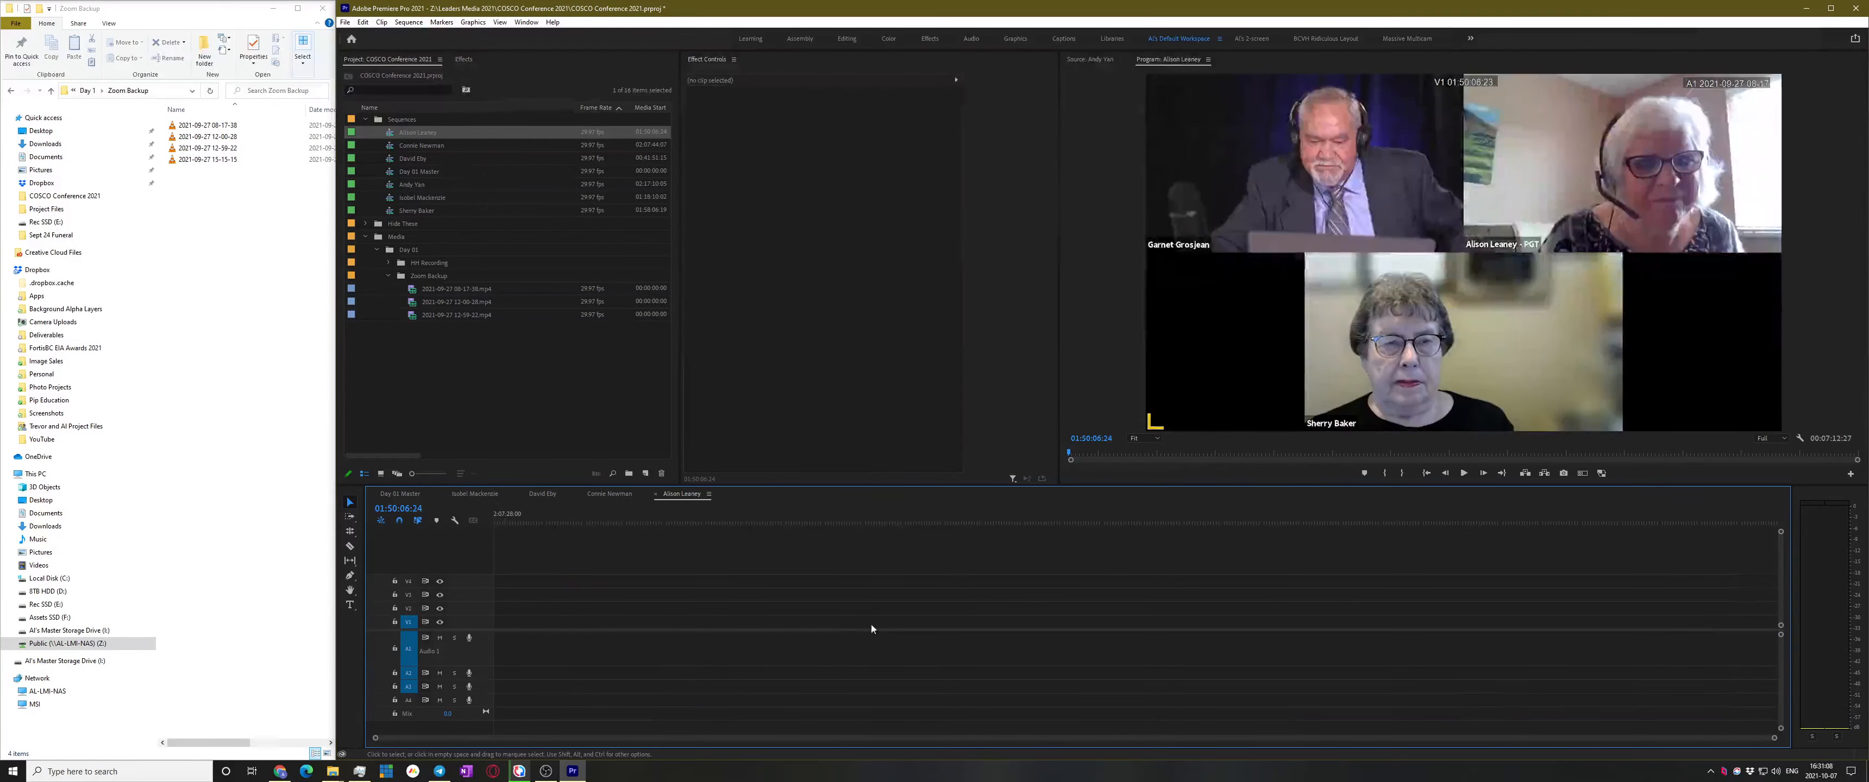
key("equal")
key("equal")
key("a")
left_click_drag(538, 599, 1171, 600)
key("v")
key("minus")
key("minus")
left_click_drag(670, 616, 495, 616)
Play around 01:51:05–01:51:26 to check sync, then deselect all clips
key("space")
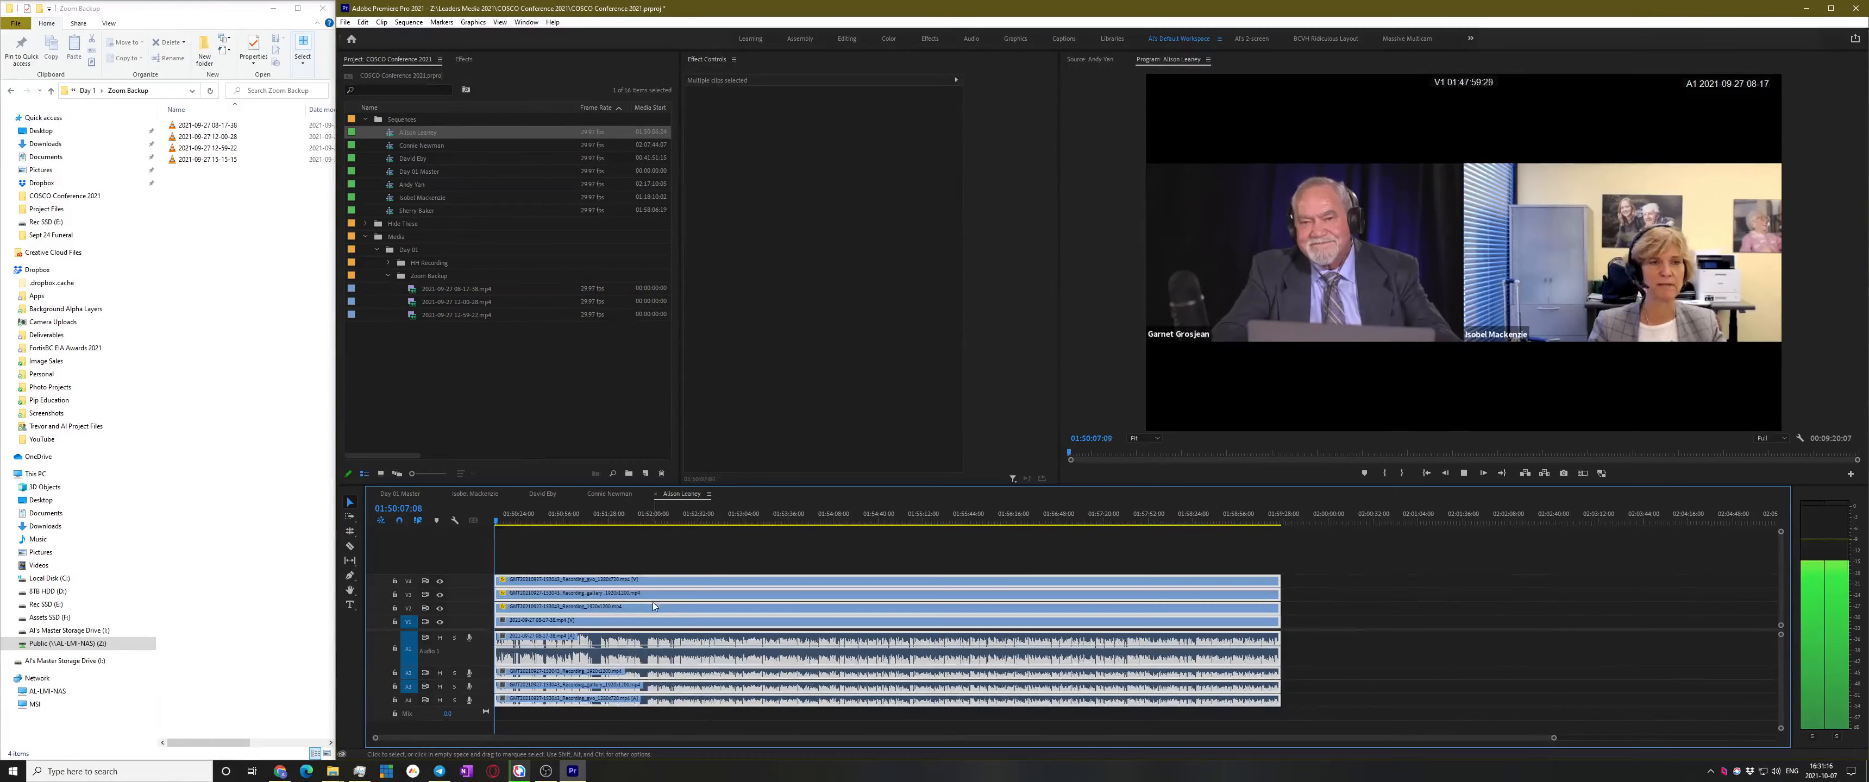
key("equal")
key("equal")
key("space")
left_click(639, 514)
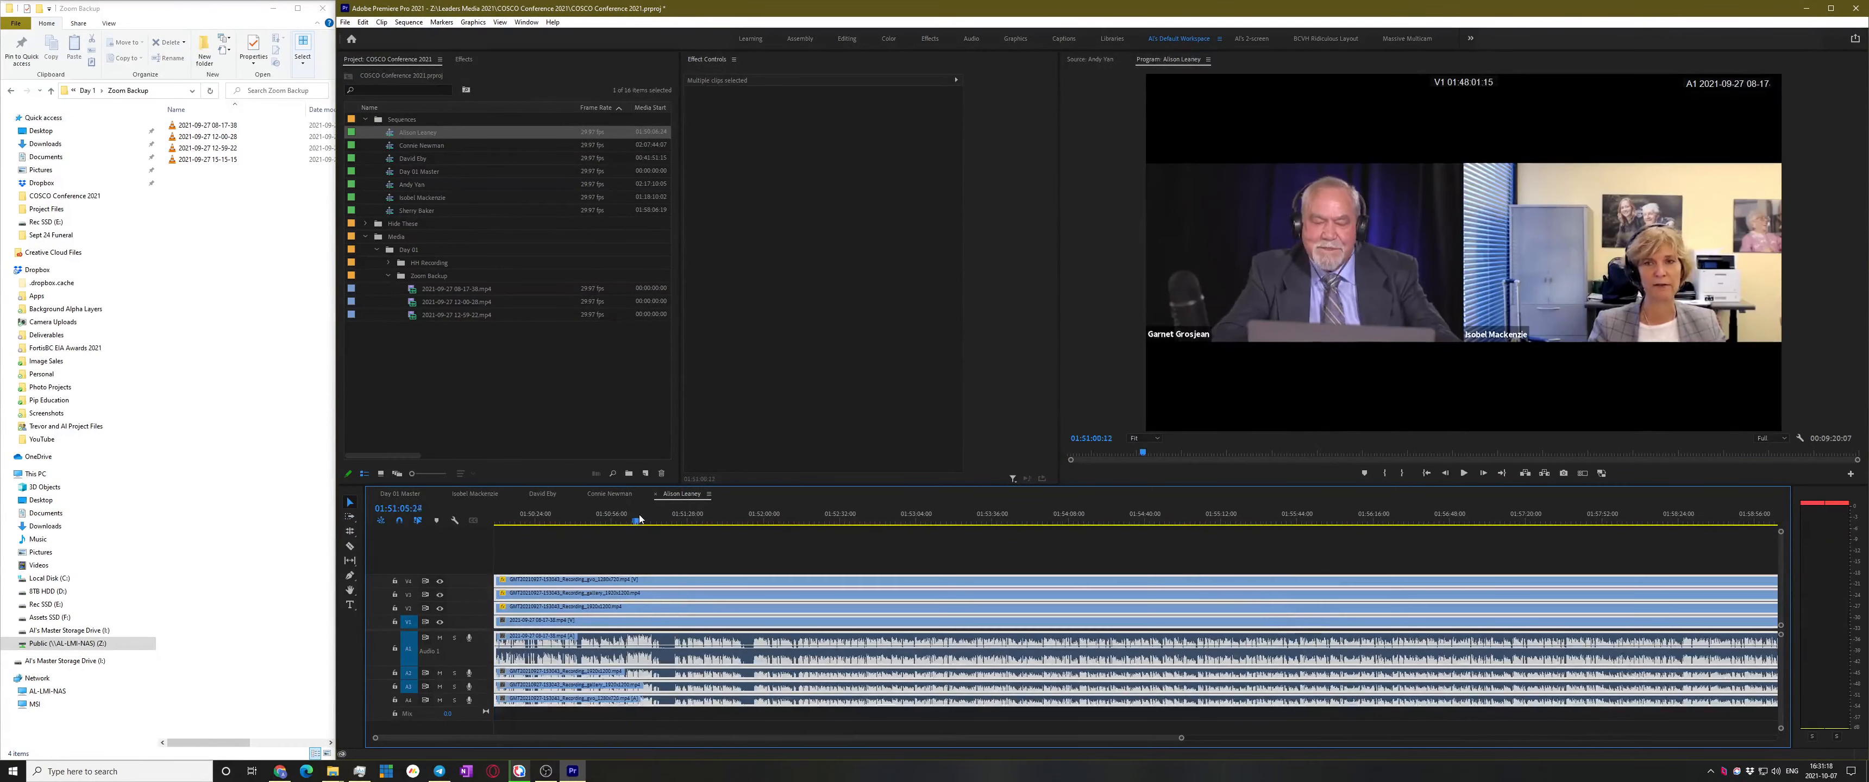
key("space")
left_click_drag(684, 520, 697, 523)
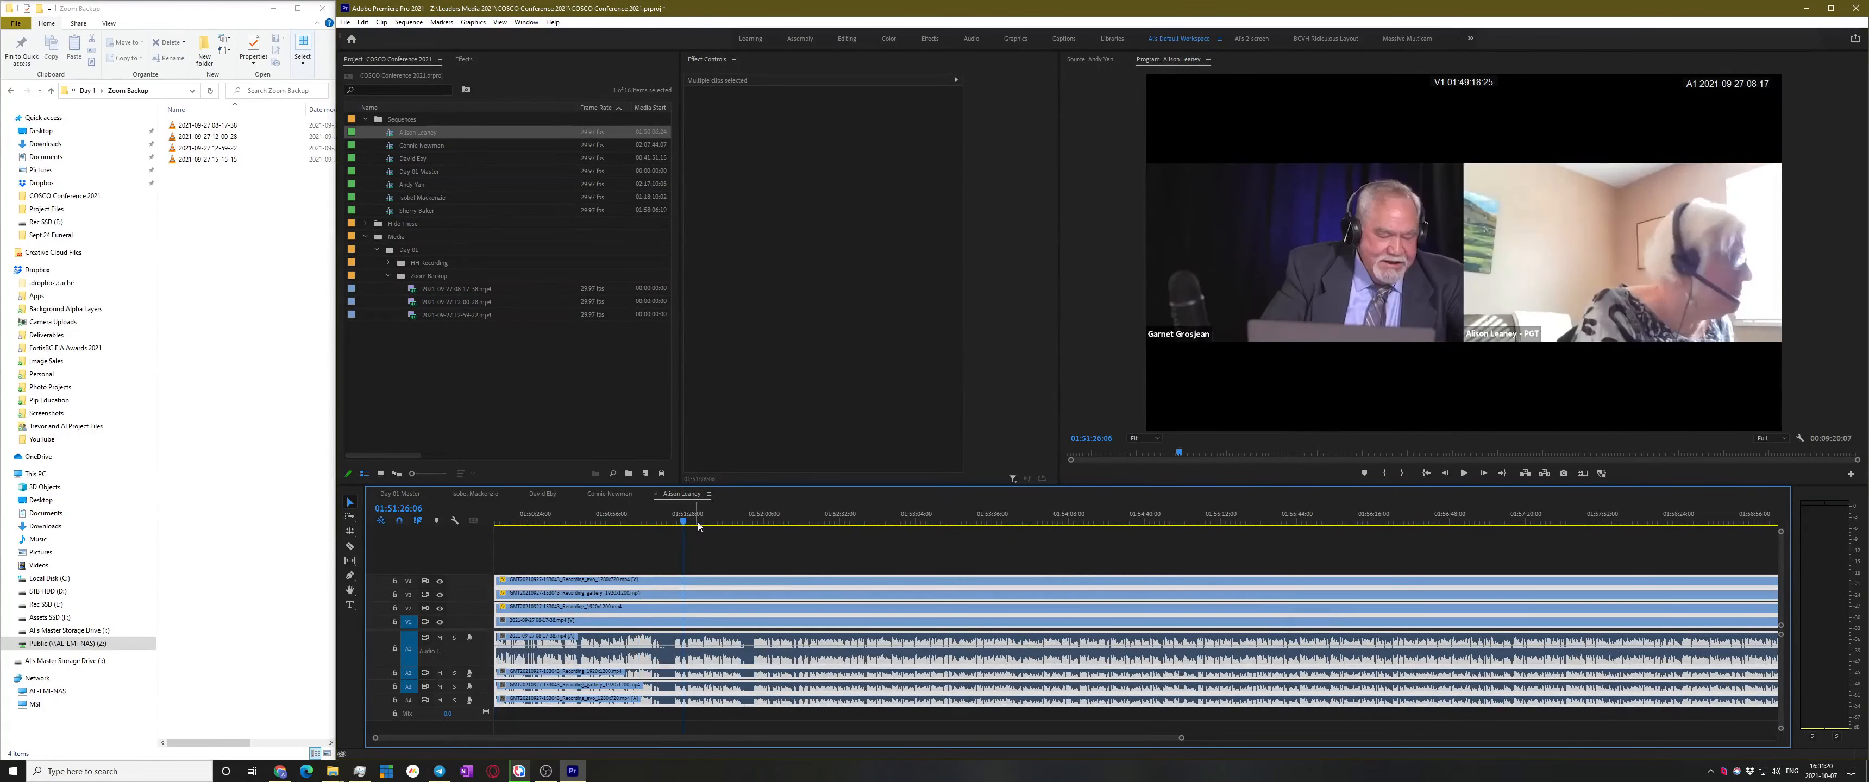
key("space")
key("equal")
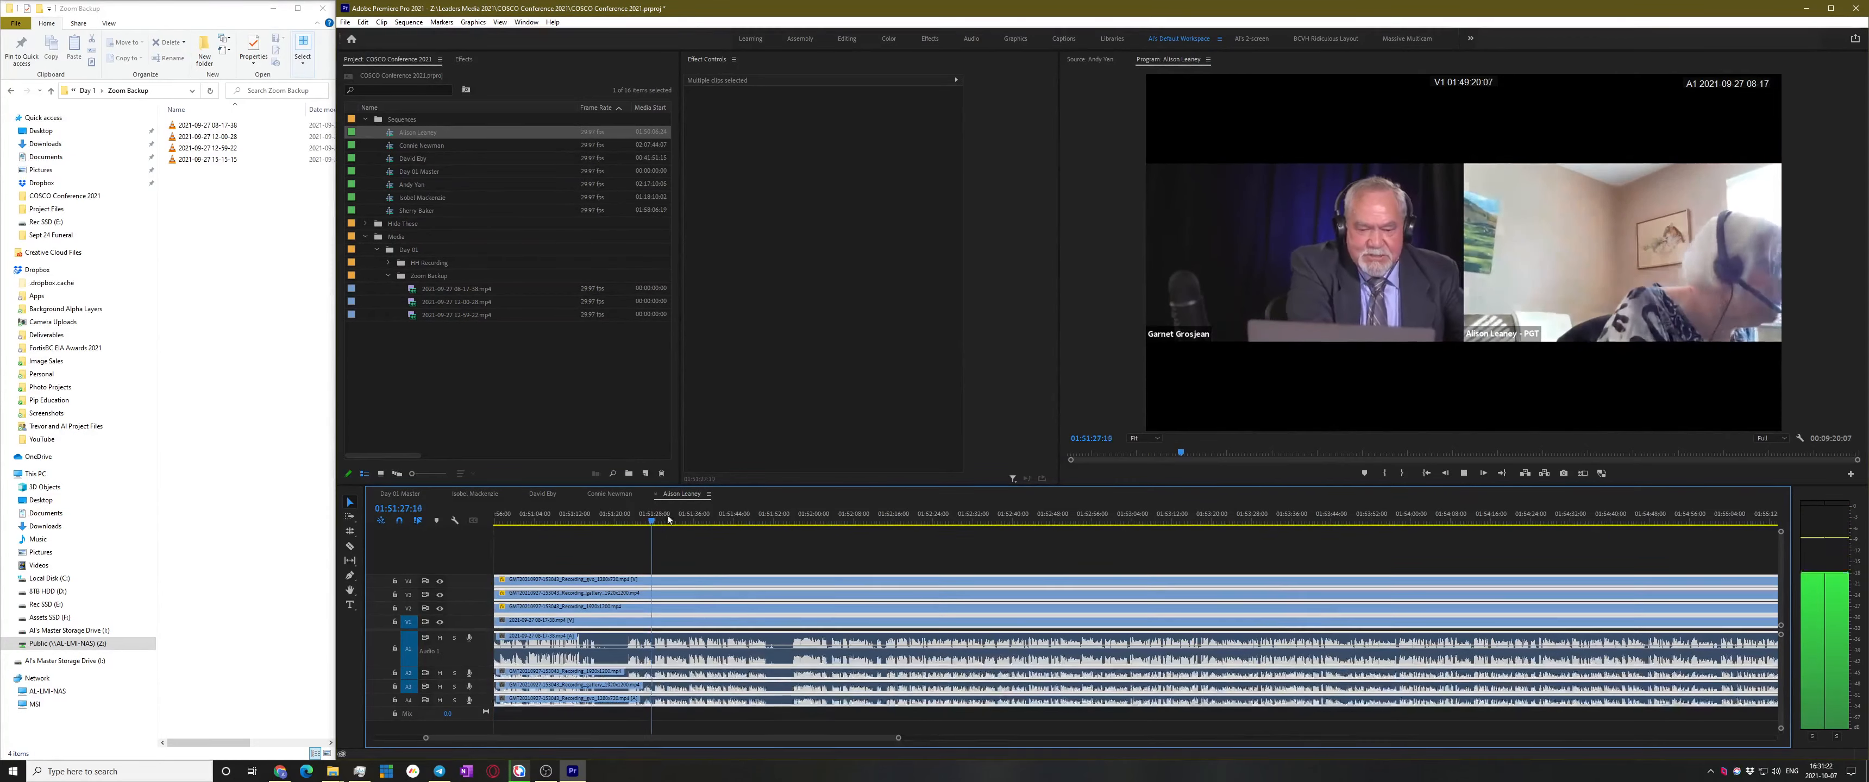
key("equal")
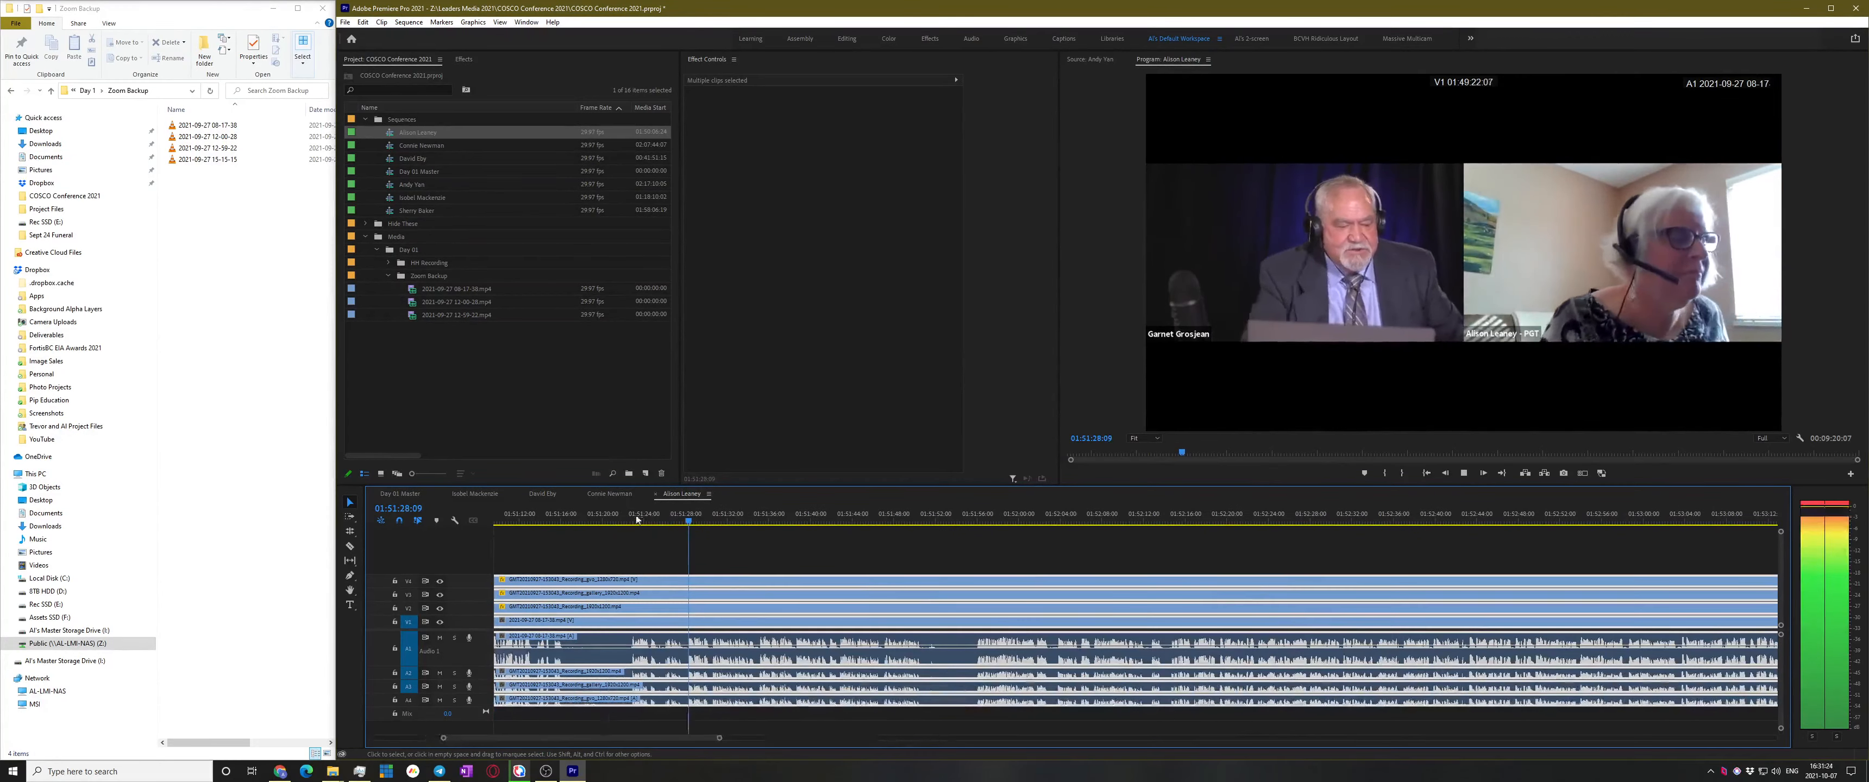
left_click(621, 521)
key("space")
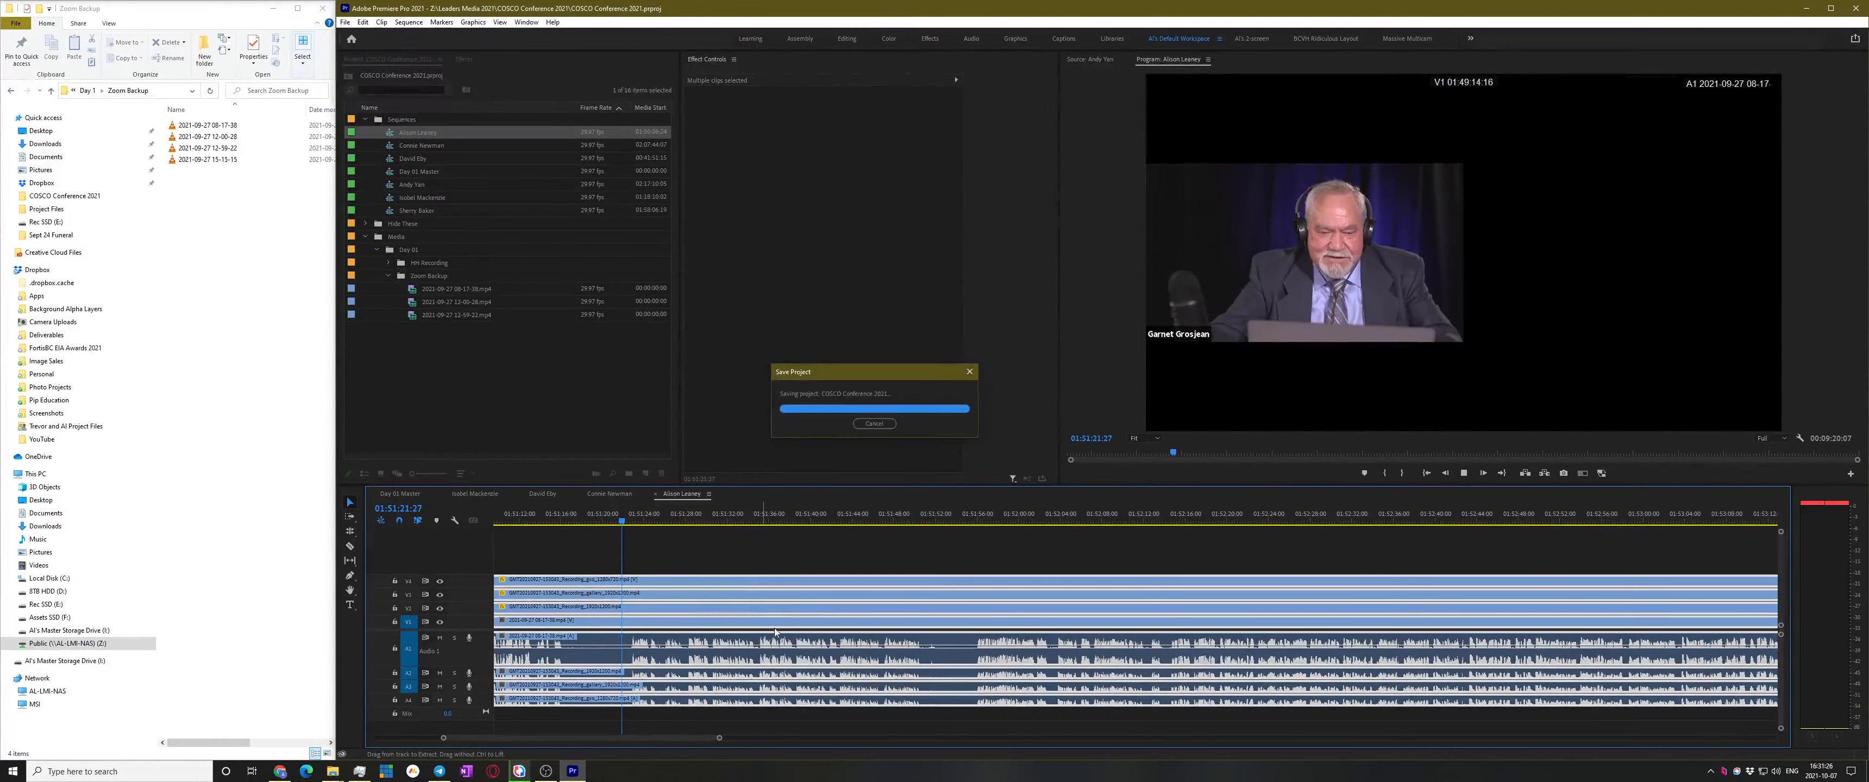
left_click(841, 559)
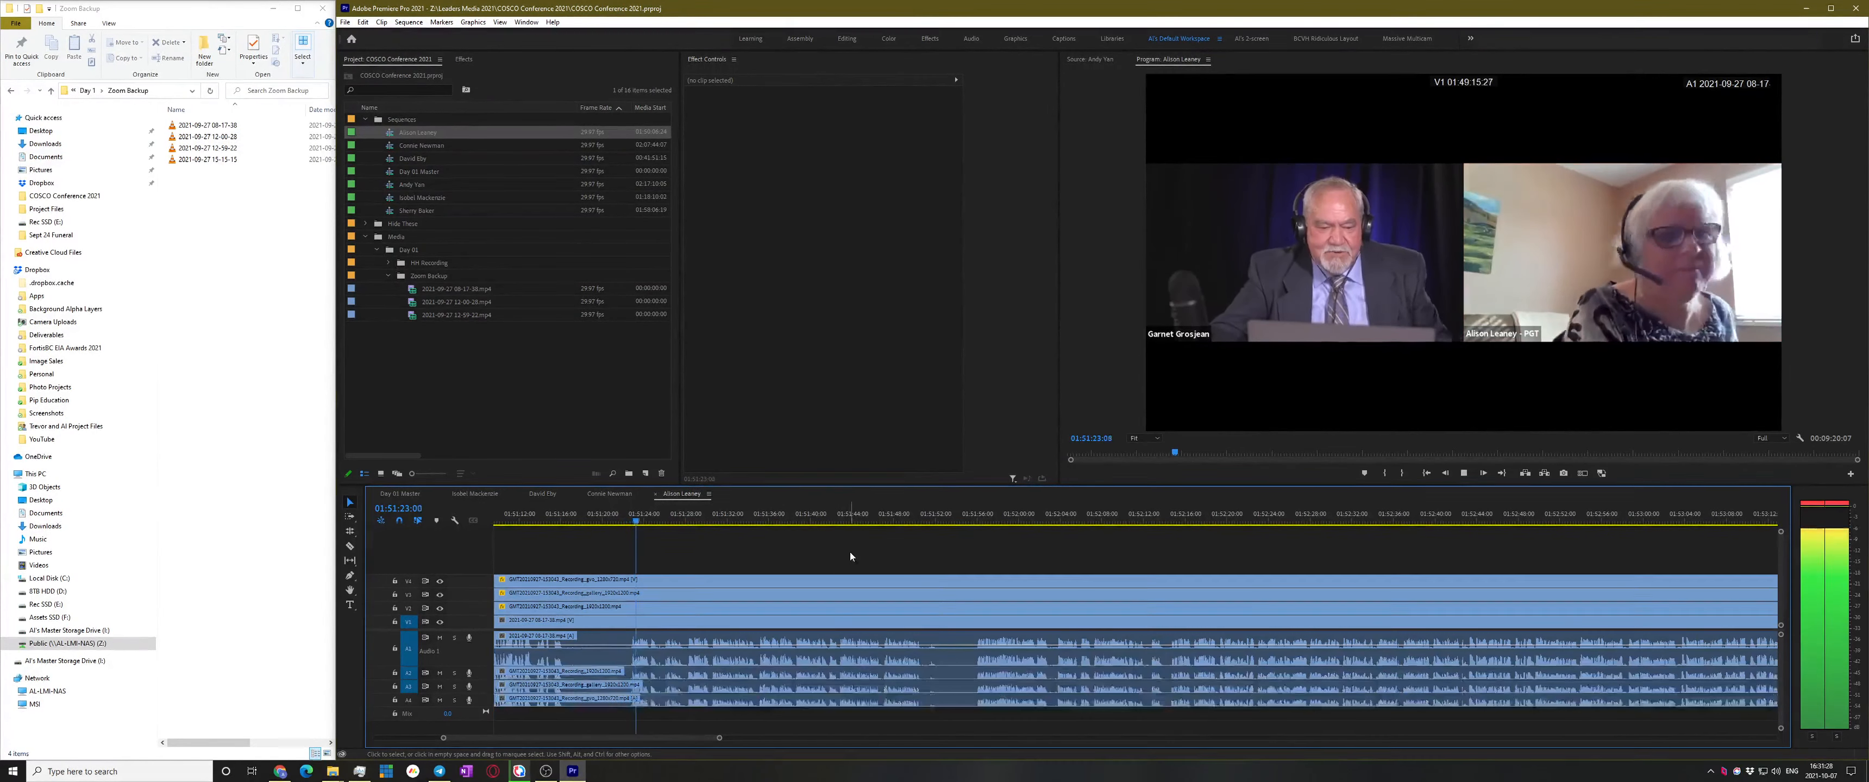
key("equal")
key("equal")
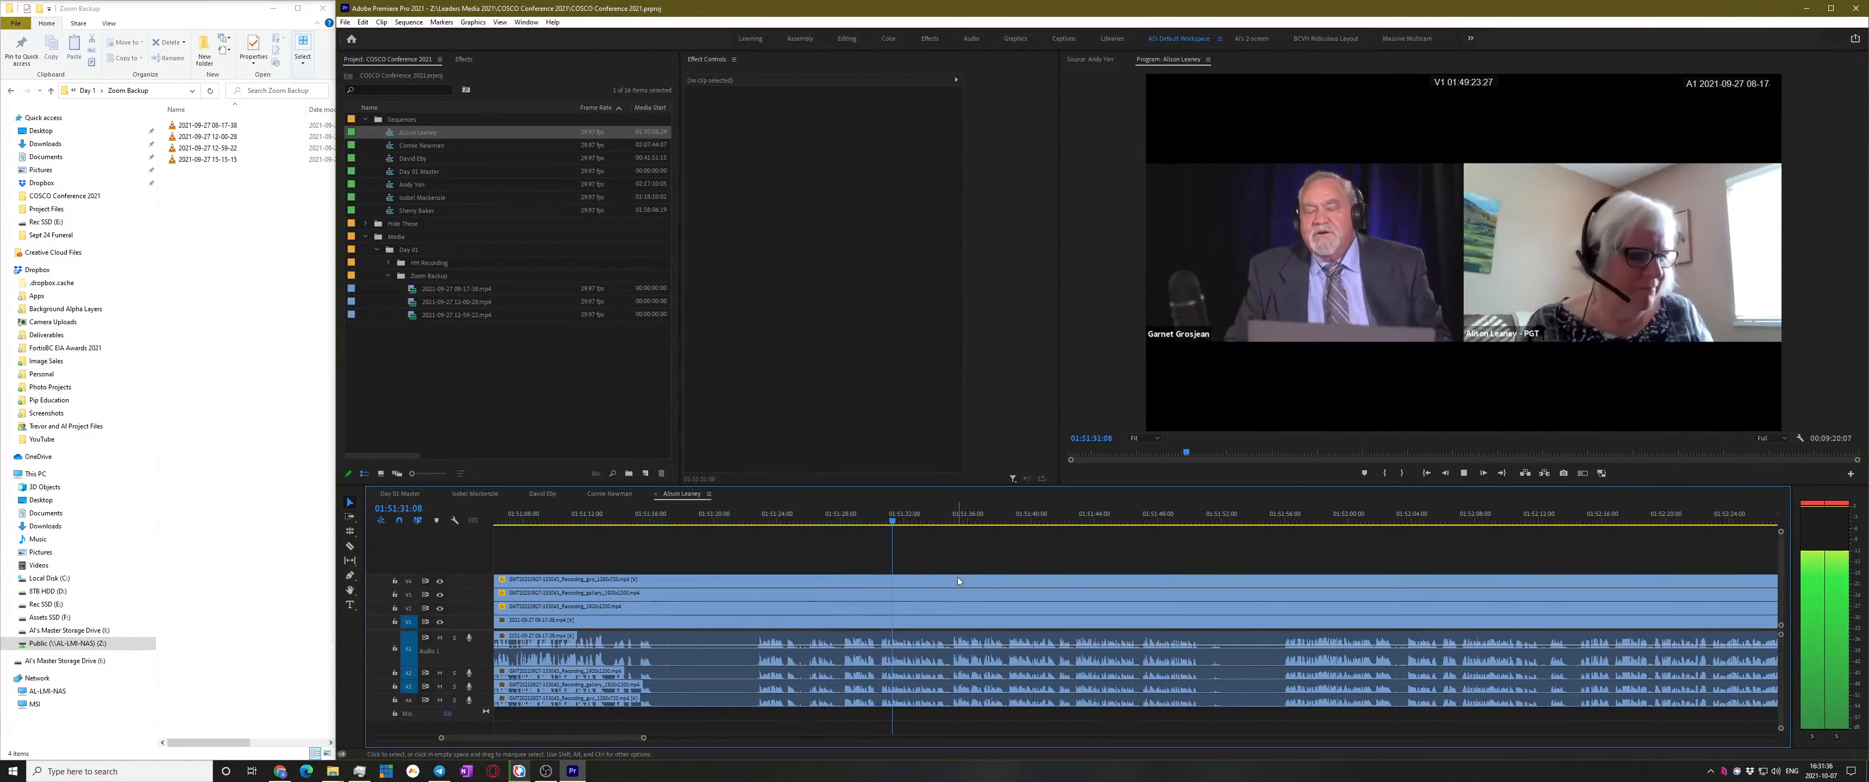
scroll(964, 549, "down", 1)
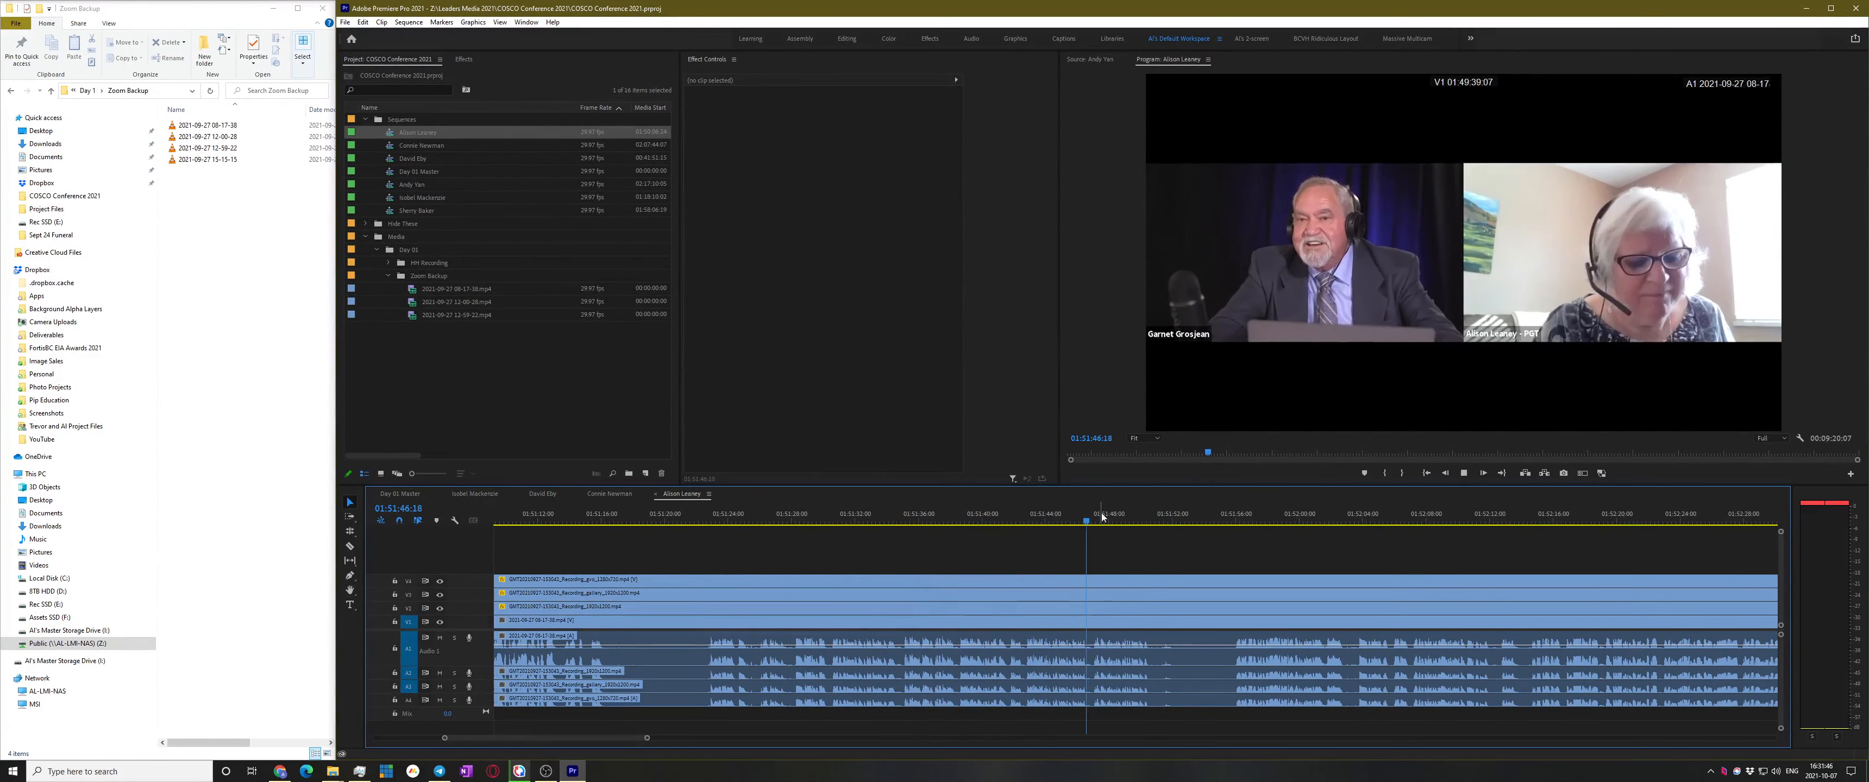
scroll(1171, 568, "down", 3)
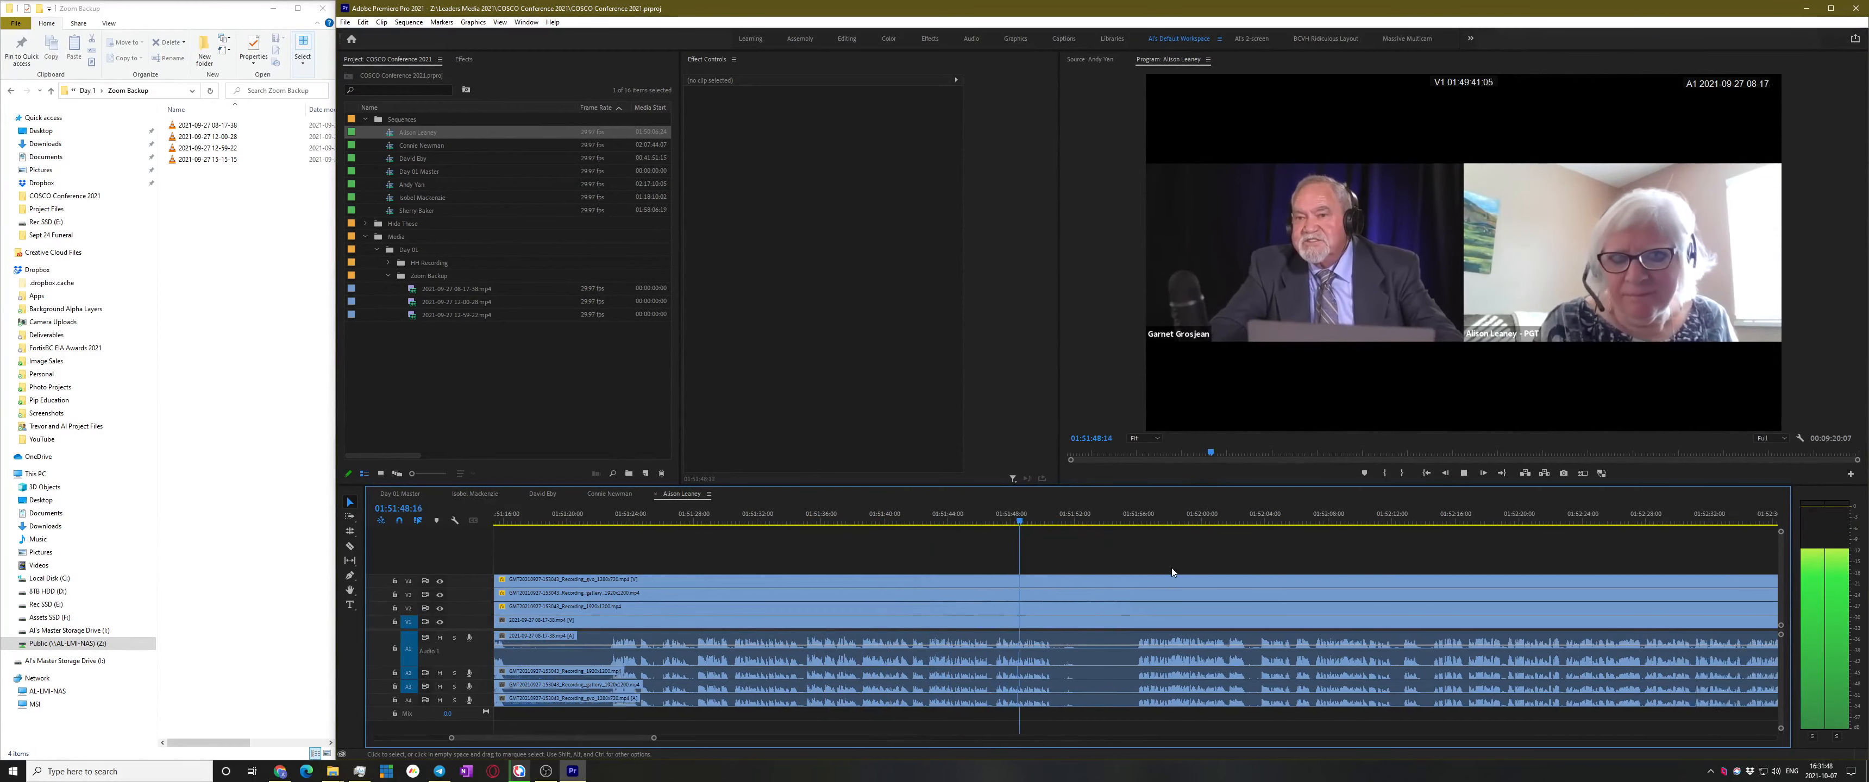
left_click(1012, 540)
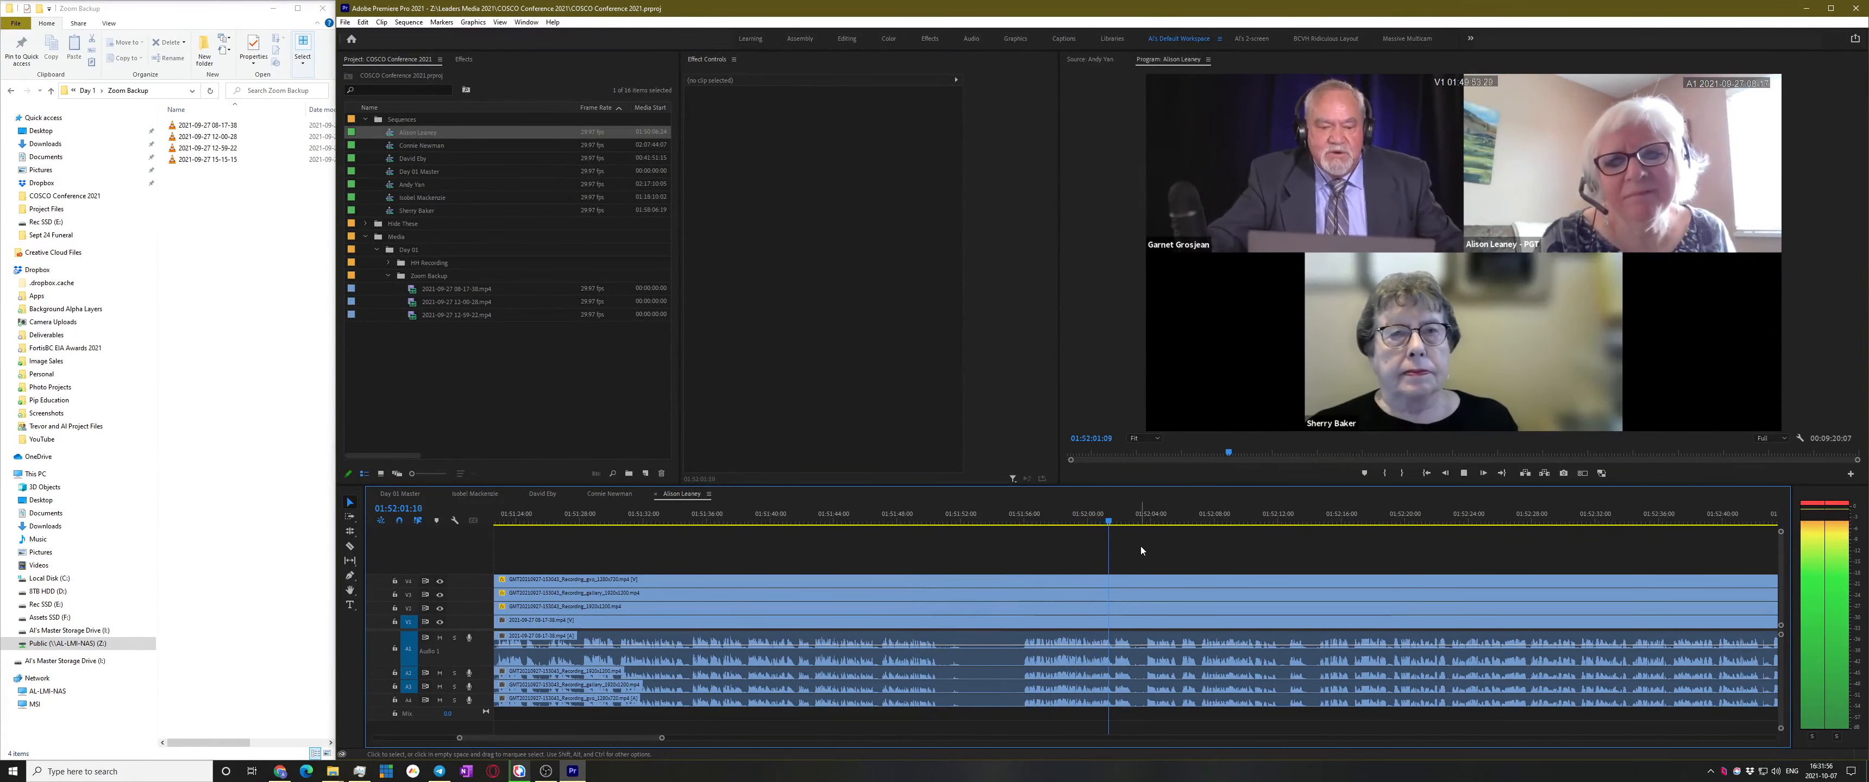
left_click(1075, 519)
scroll(1072, 601, "up", 3)
scroll(1072, 600, "up", 2)
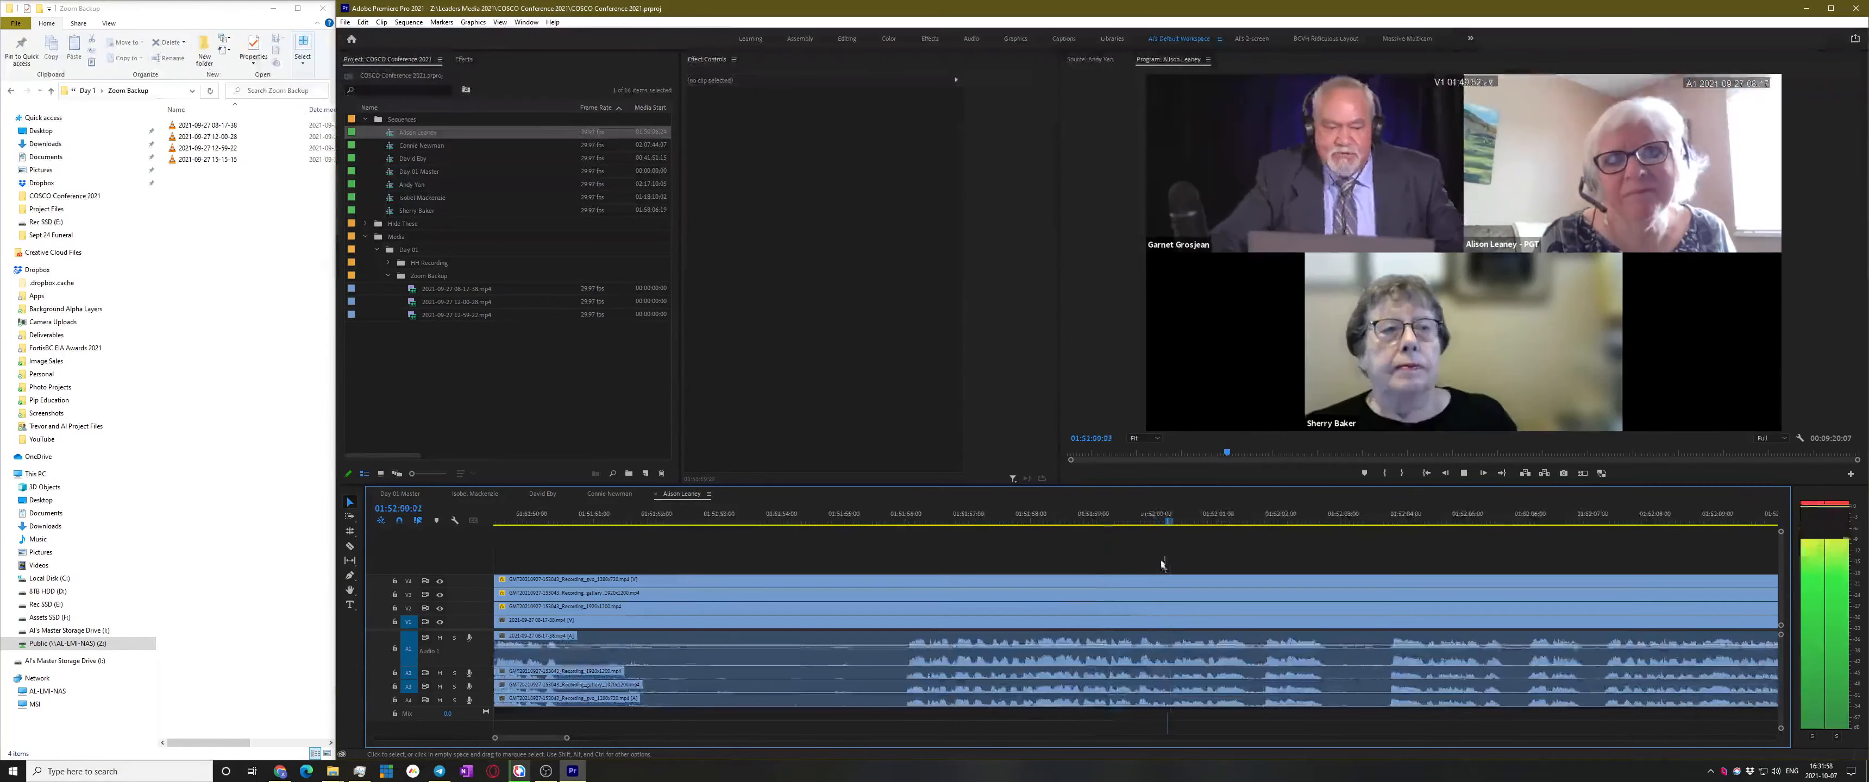
key("space")
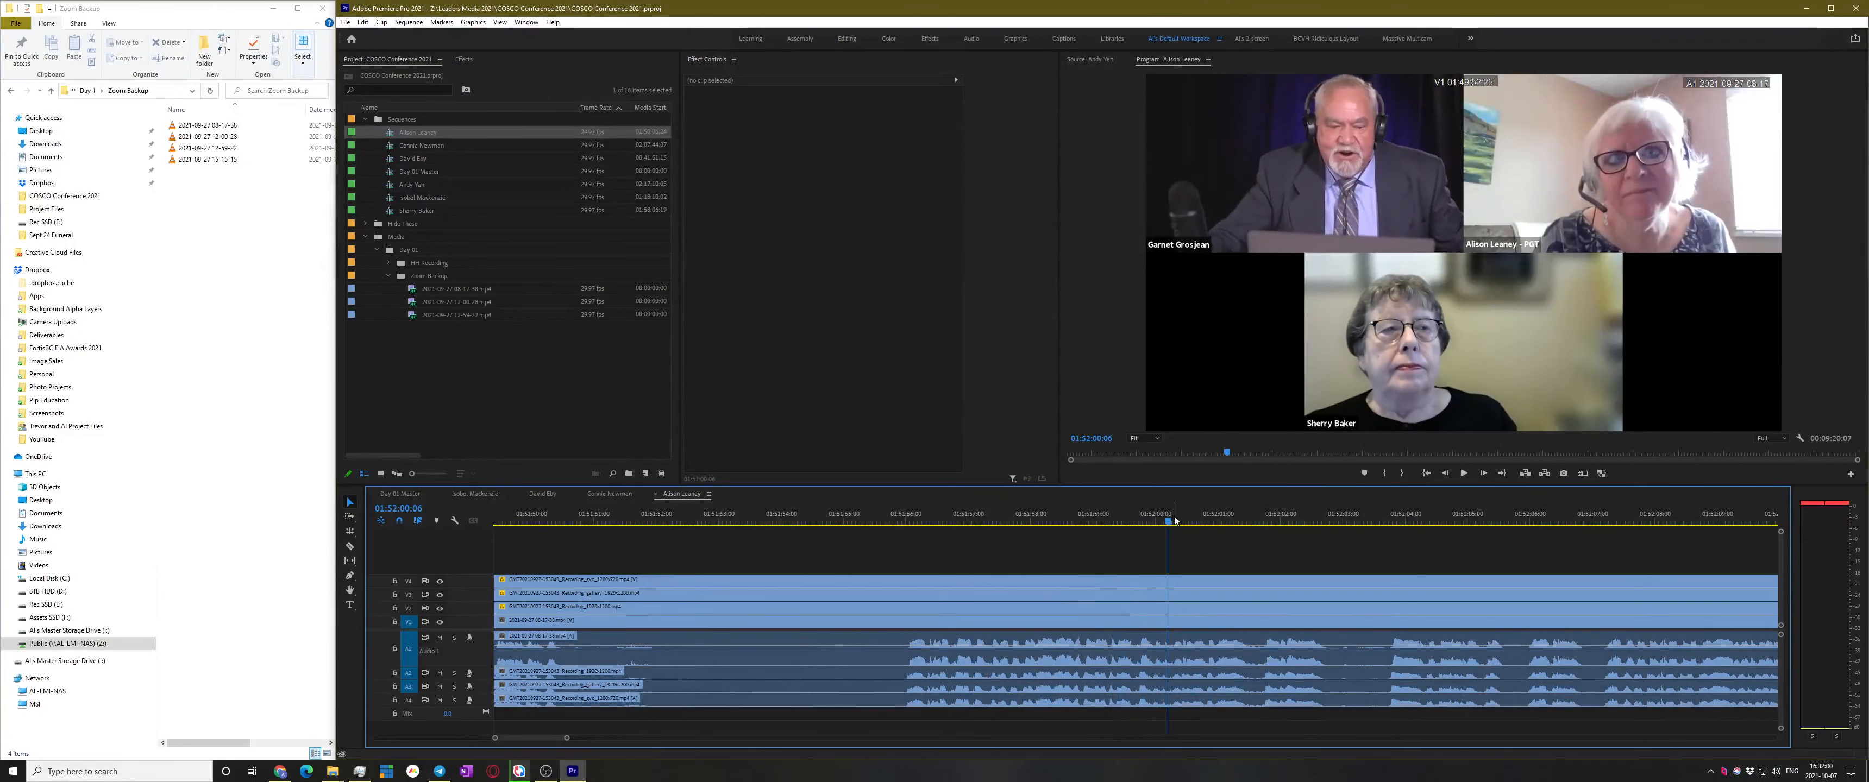
key("space")
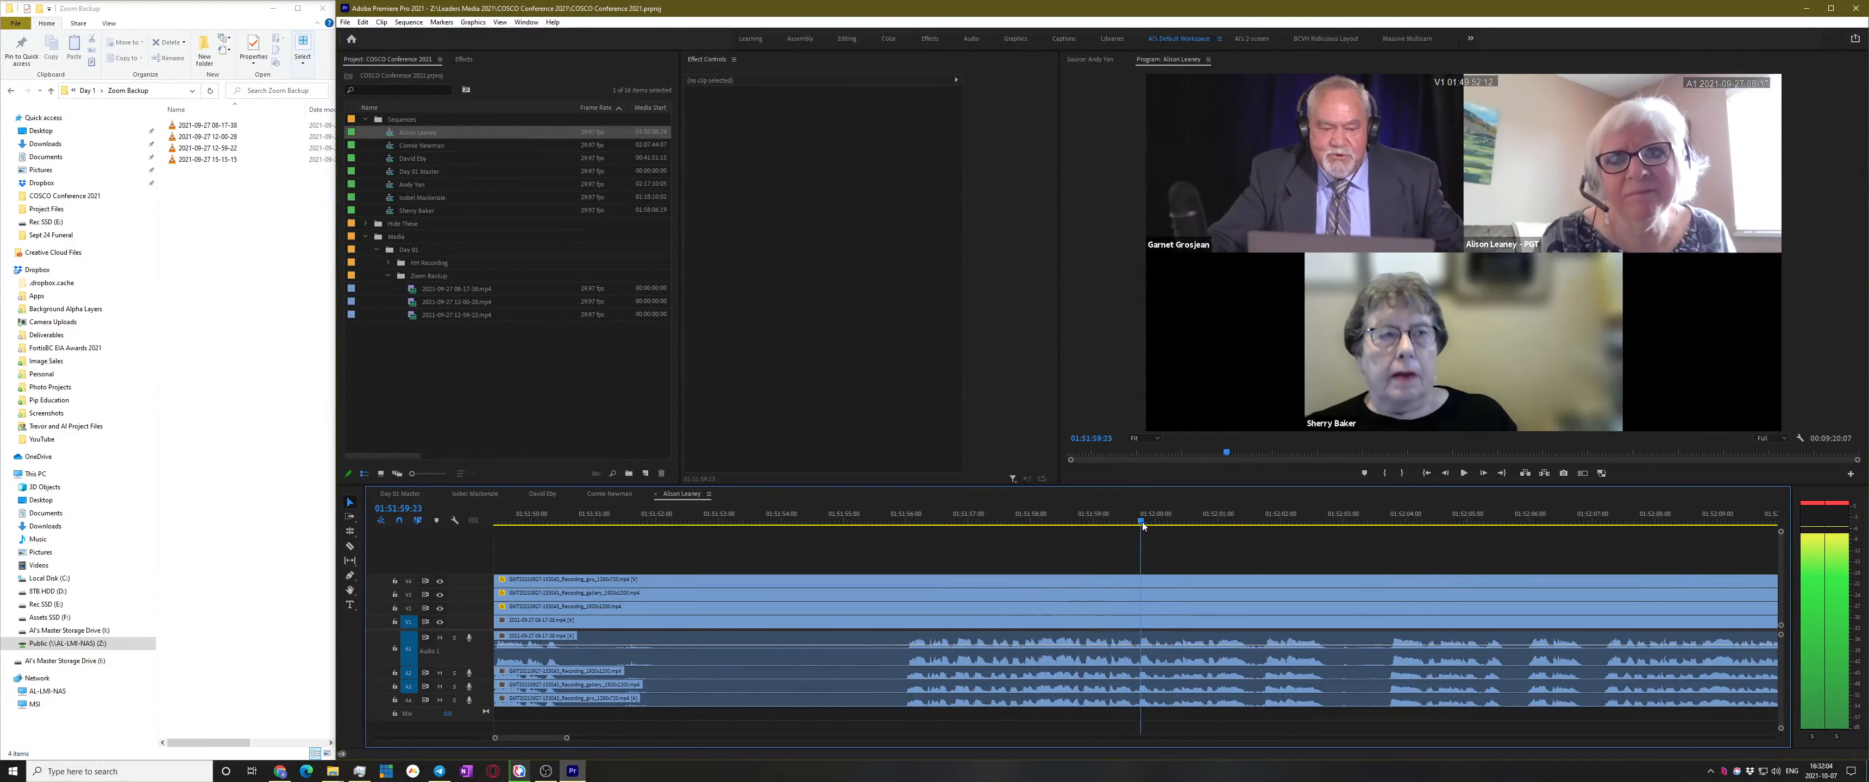
key("space")
scroll(1225, 635, "up", 2)
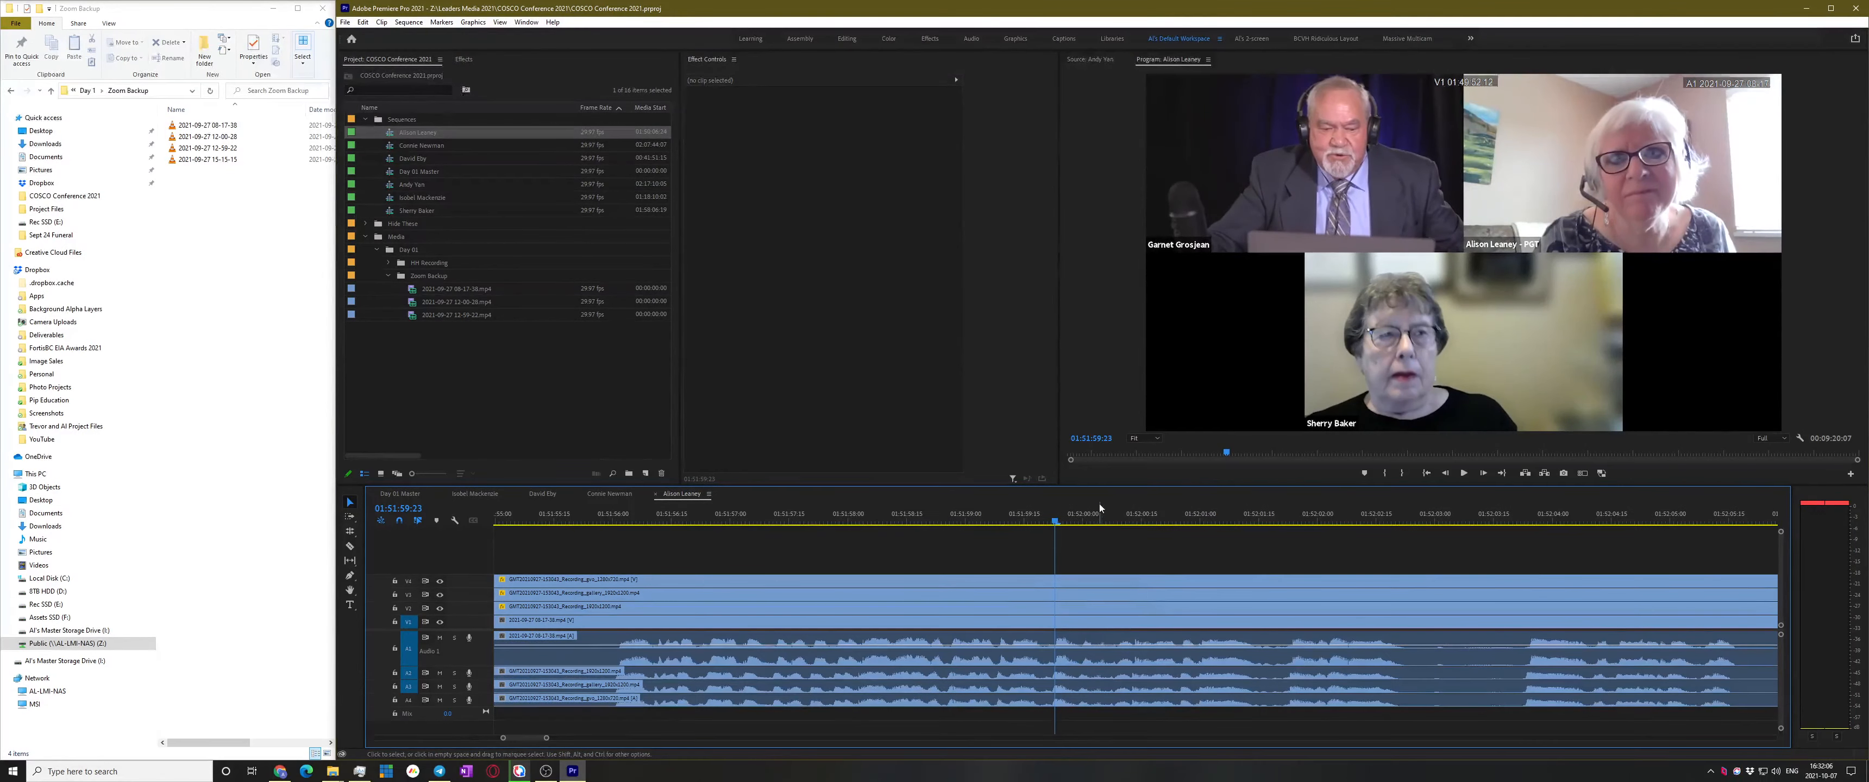
scroll(1233, 564, "down", 2)
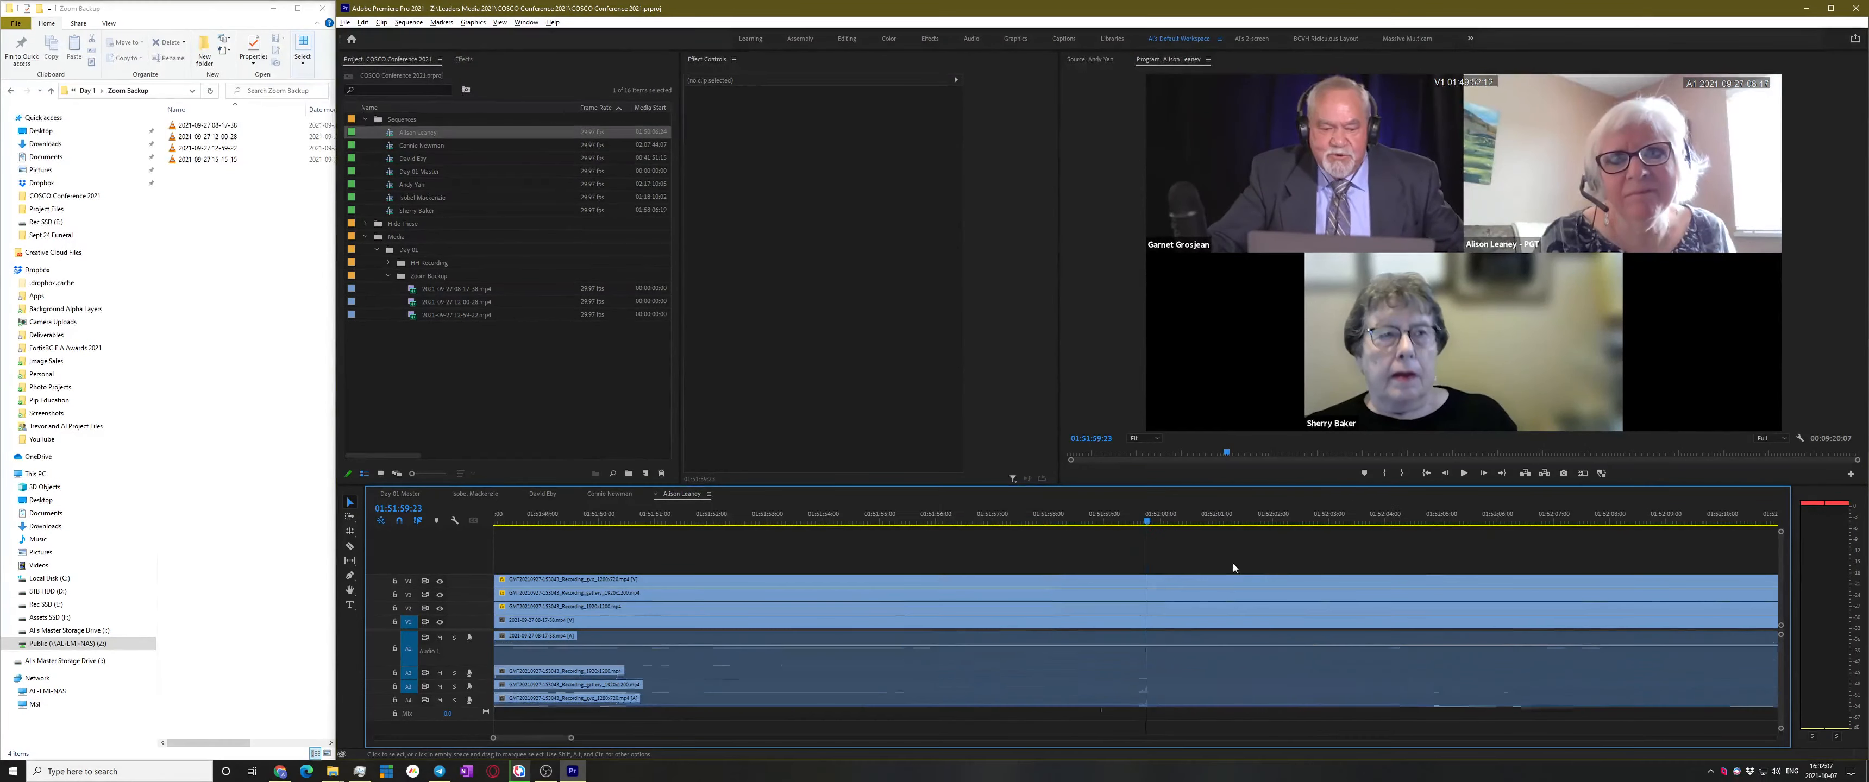
left_click(1131, 517)
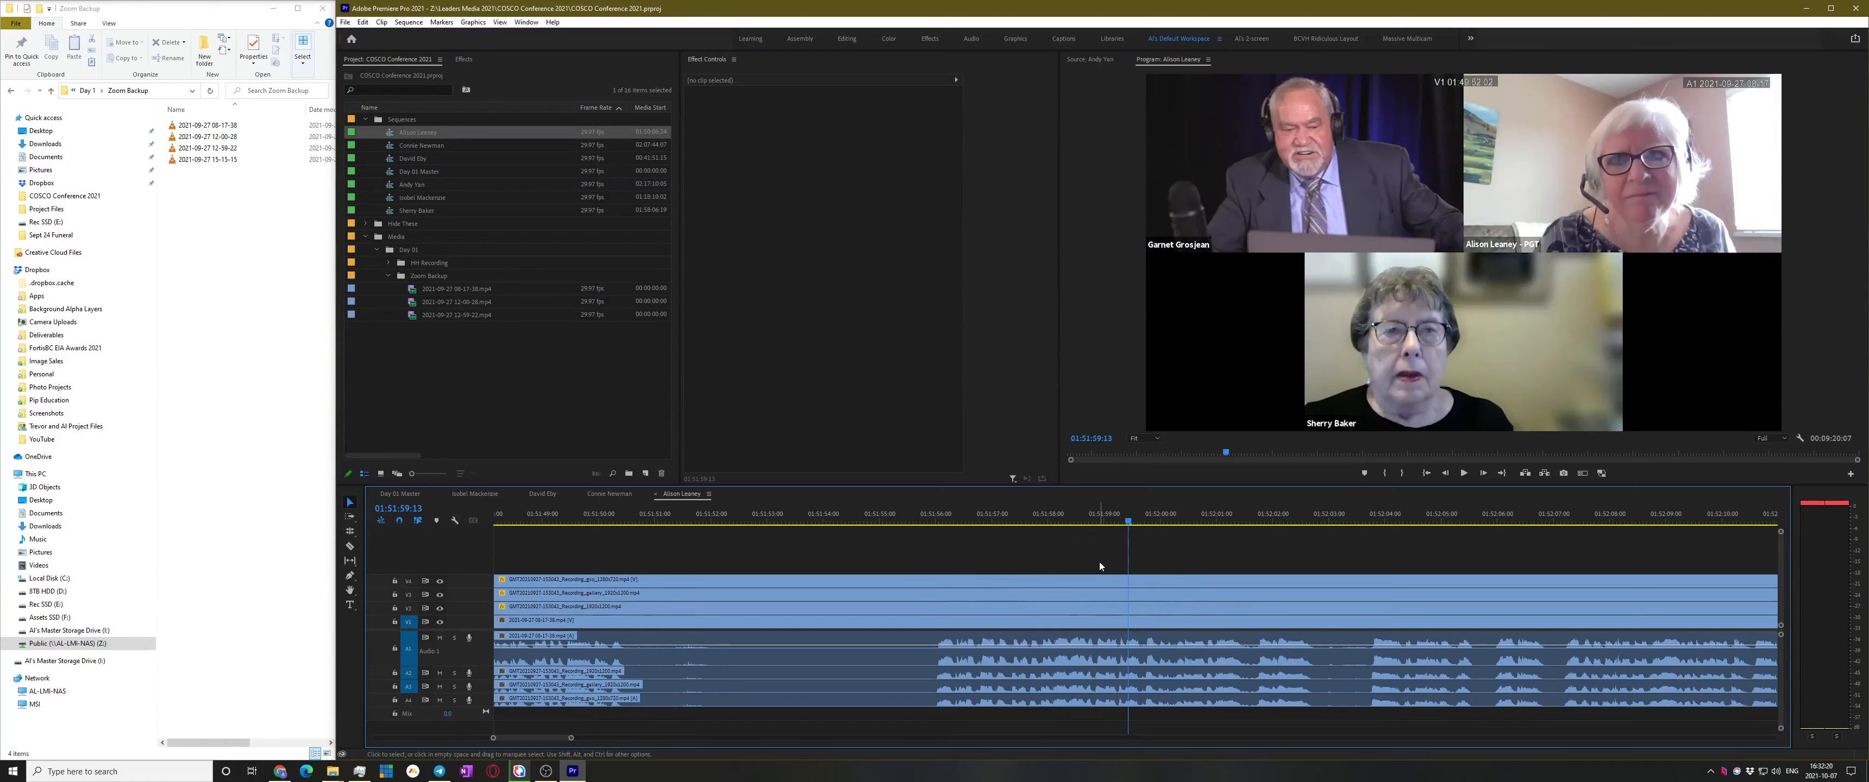
key("equal")
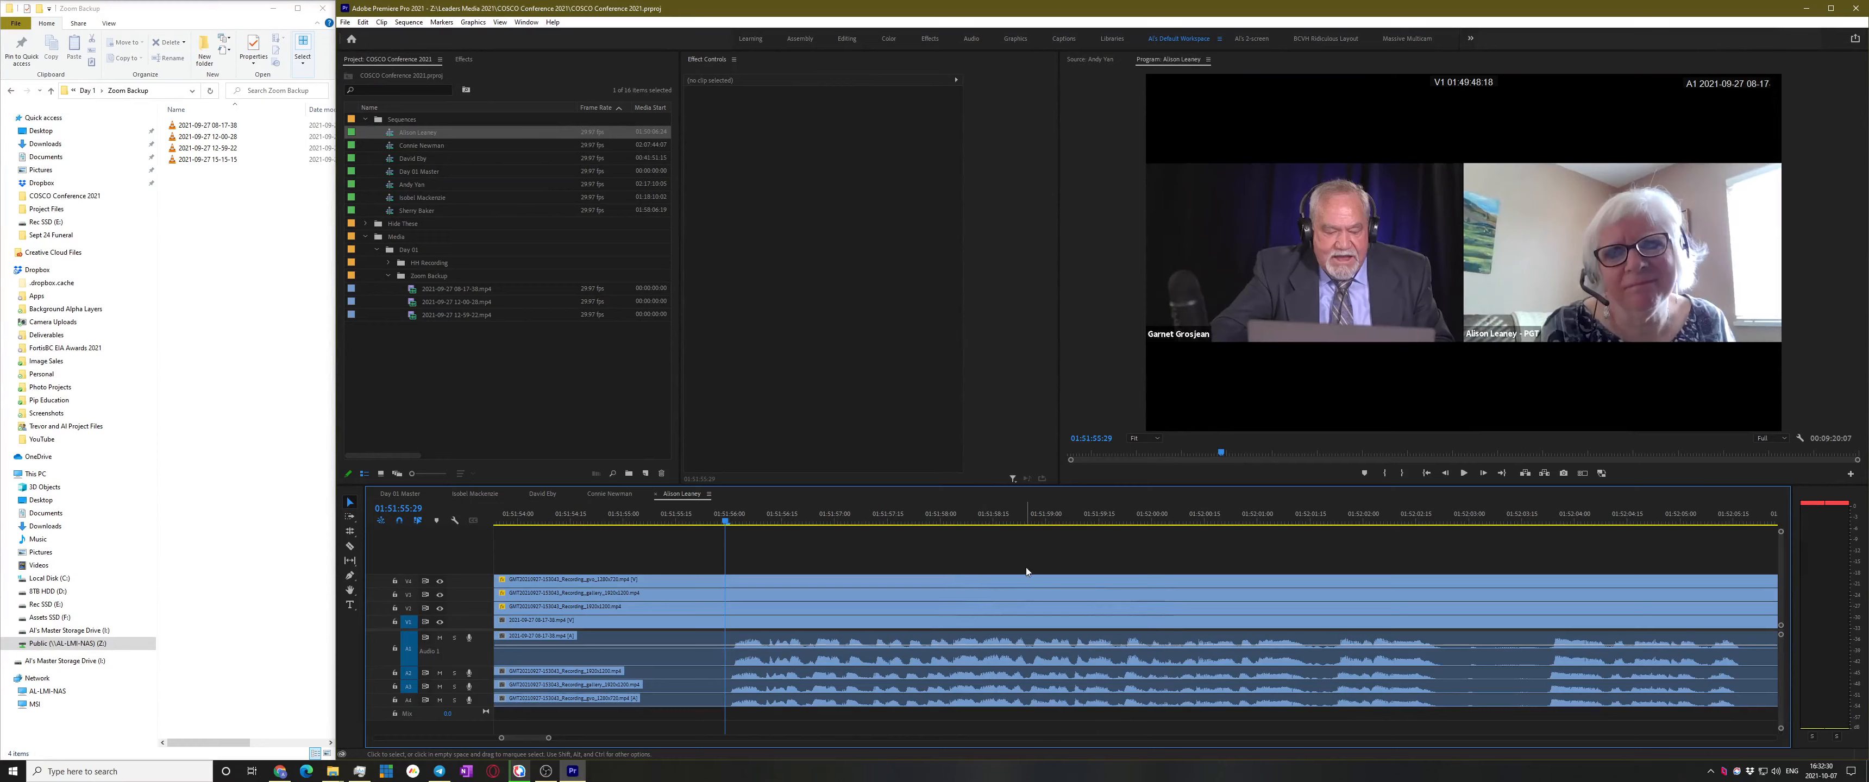
key("space")
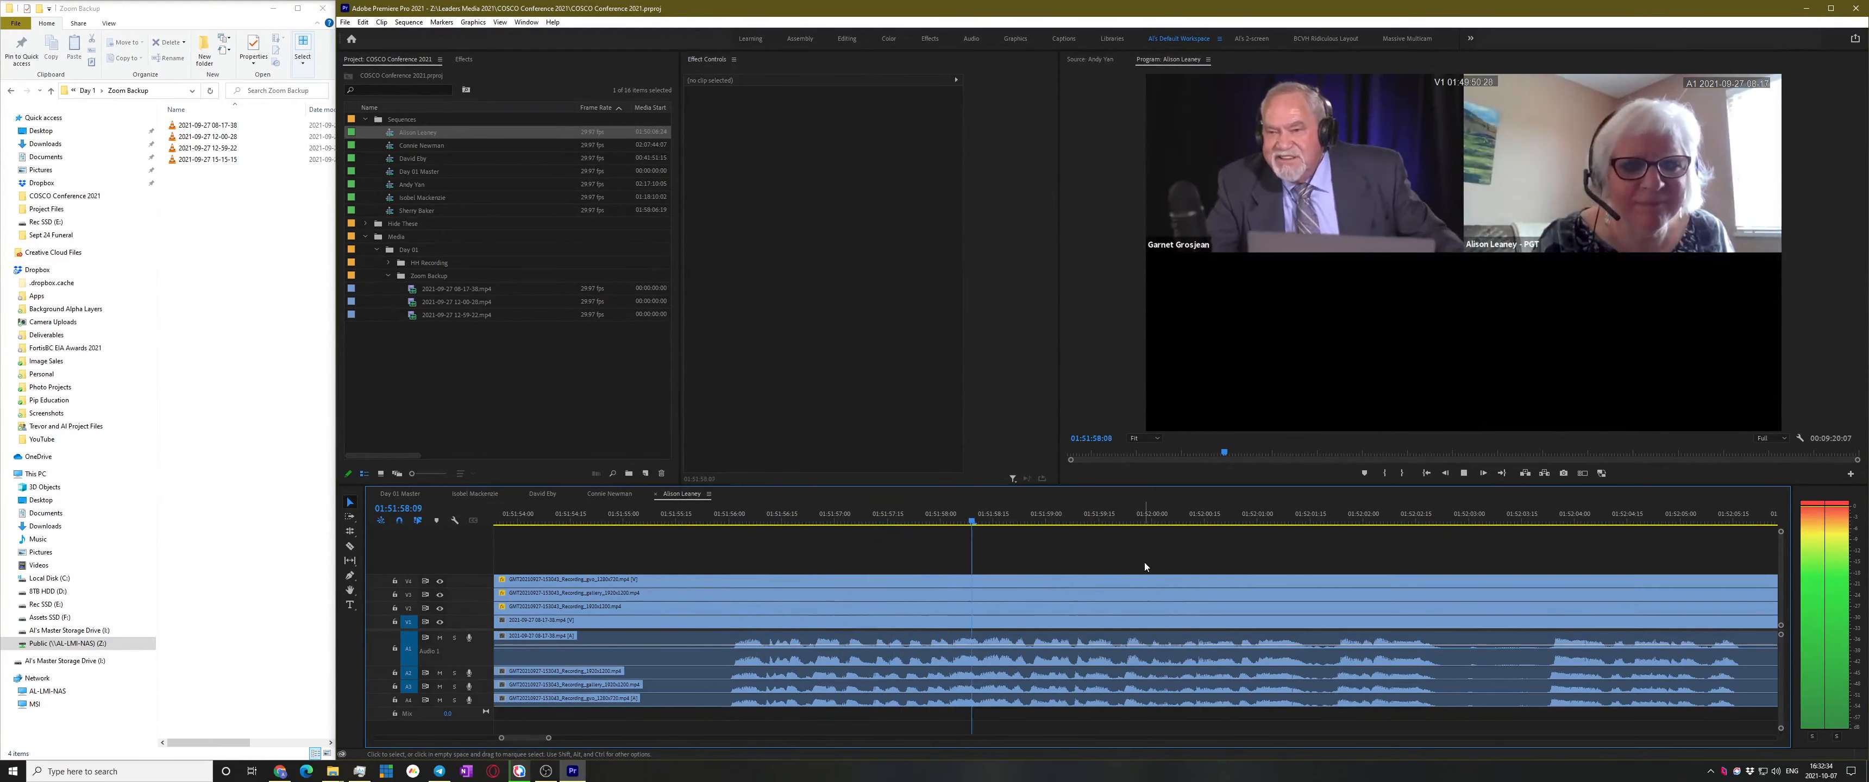
key("space")
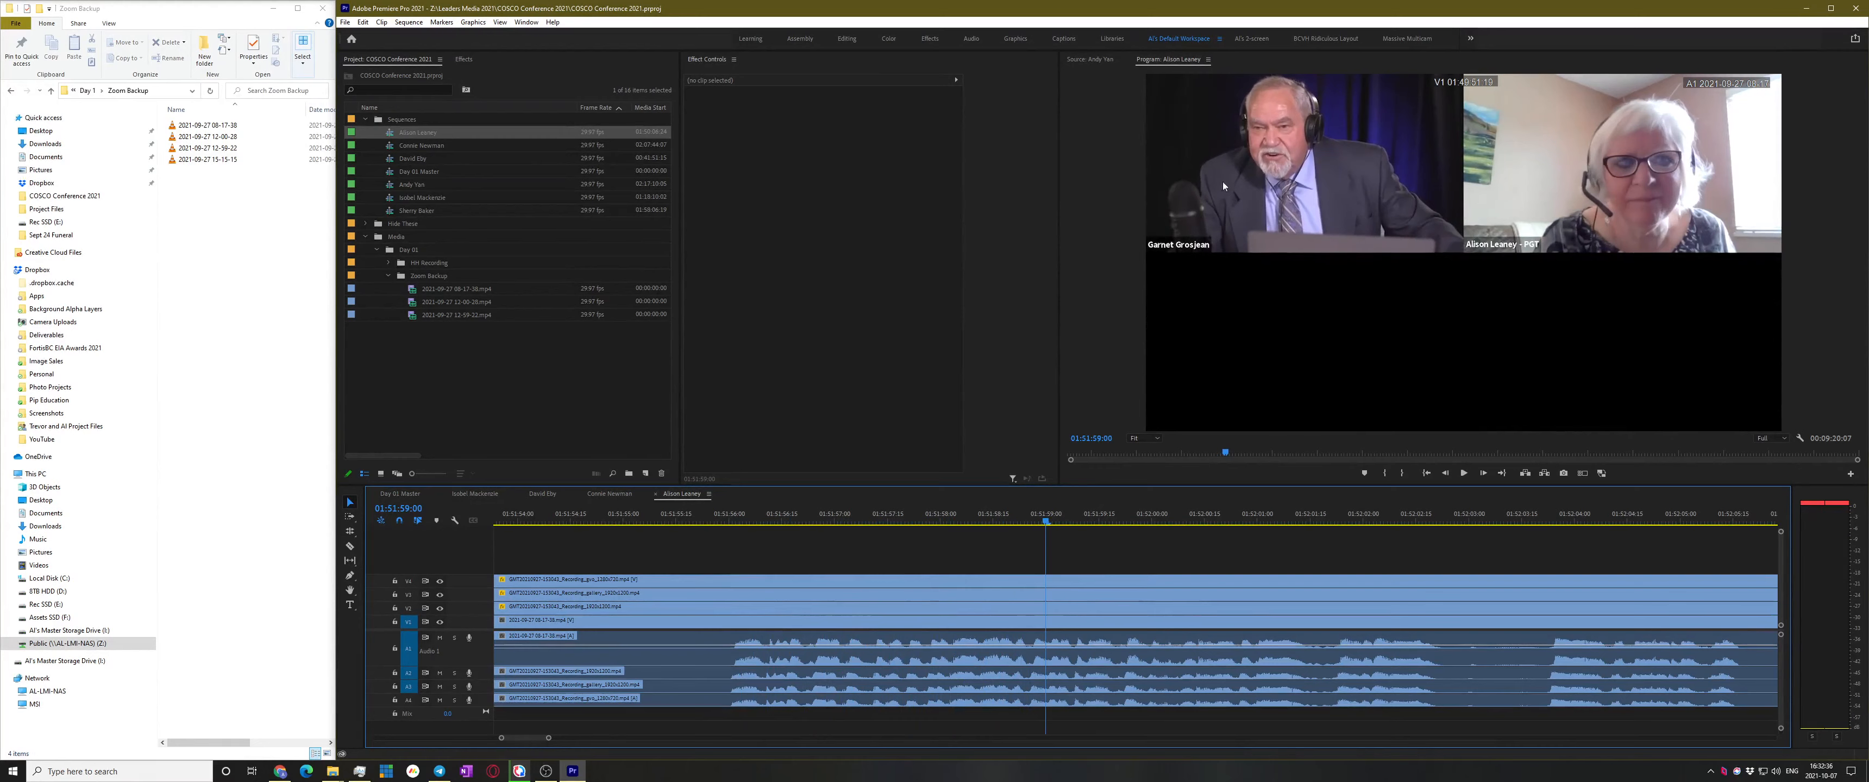
key("space")
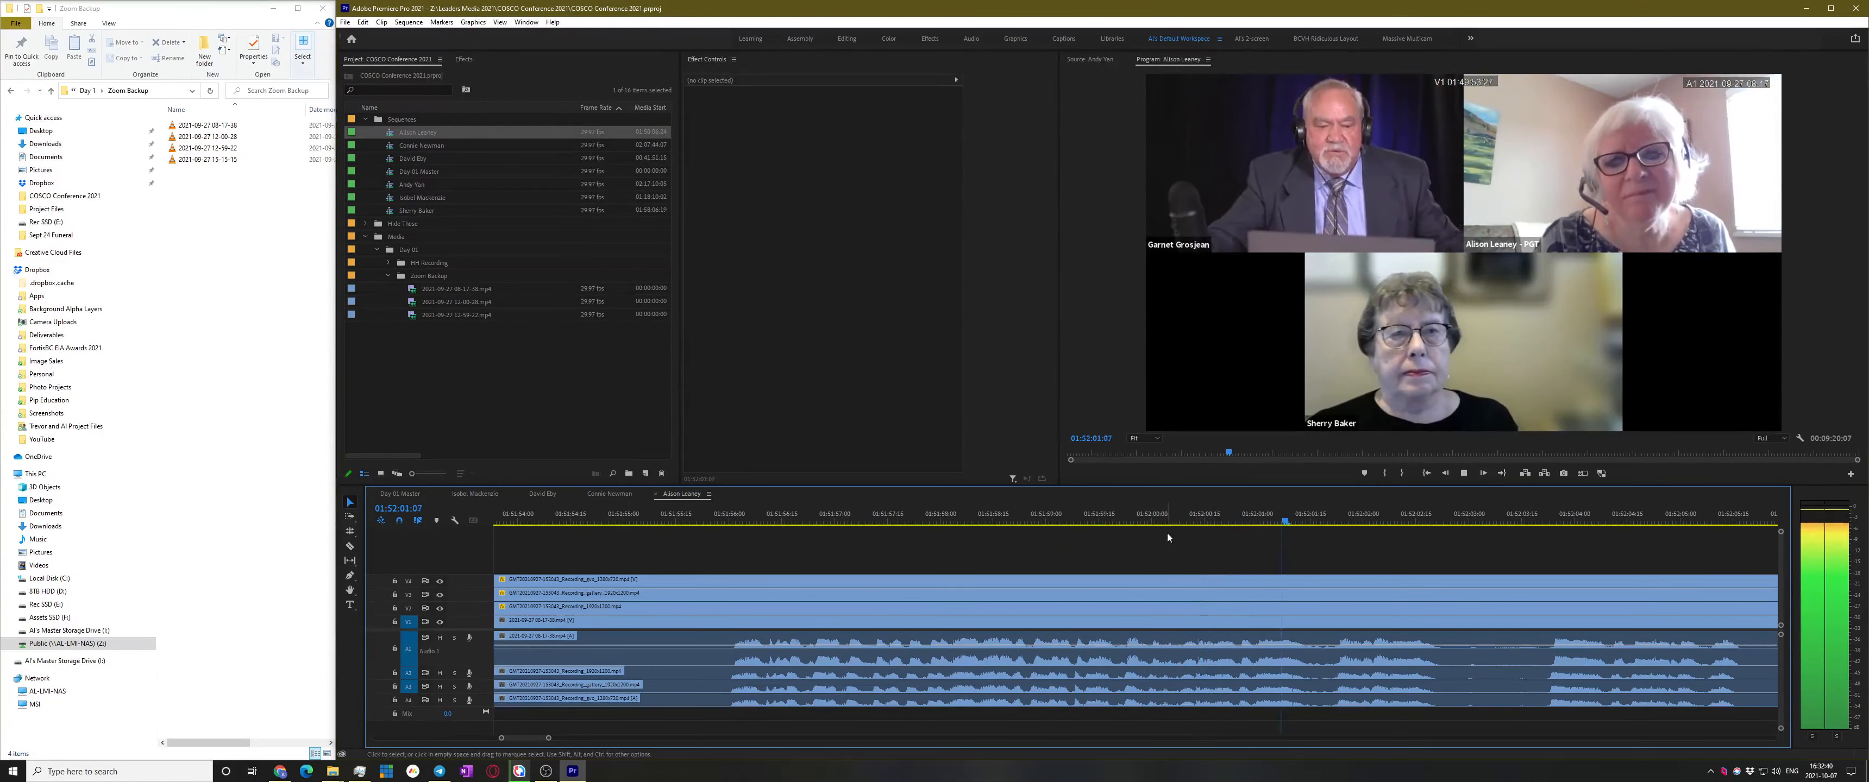
left_click_drag(1202, 516, 1158, 517)
scroll(1190, 663, "up", 3)
scroll(1211, 635, "up", 2)
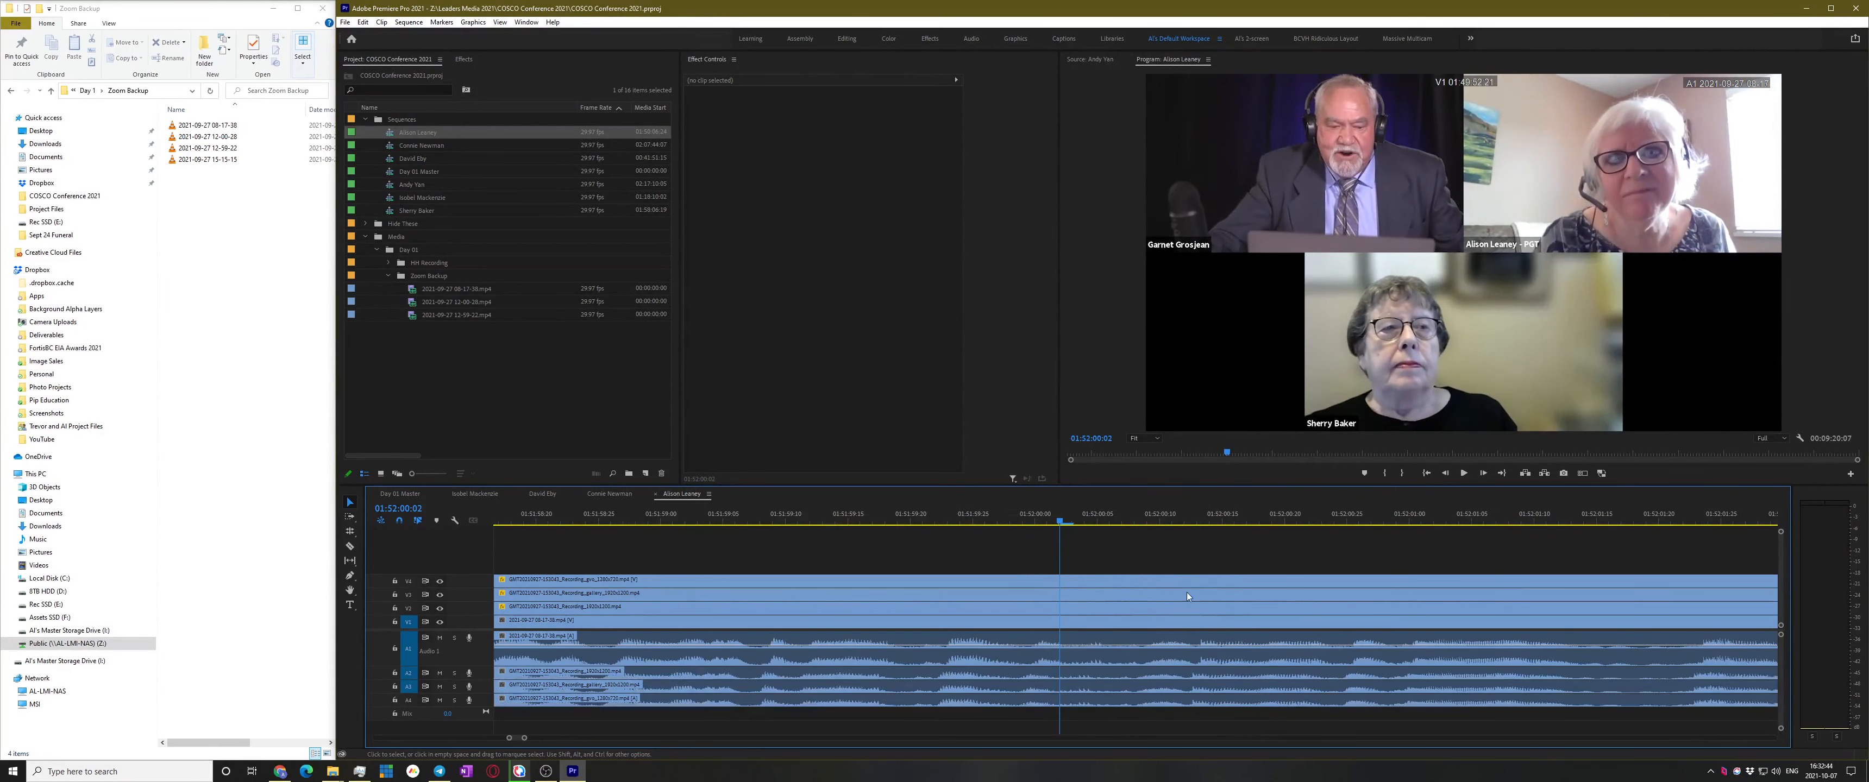
Replay and scrub to park the playhead on the cut frame near 01:52:00
left_click(911, 512)
key("space")
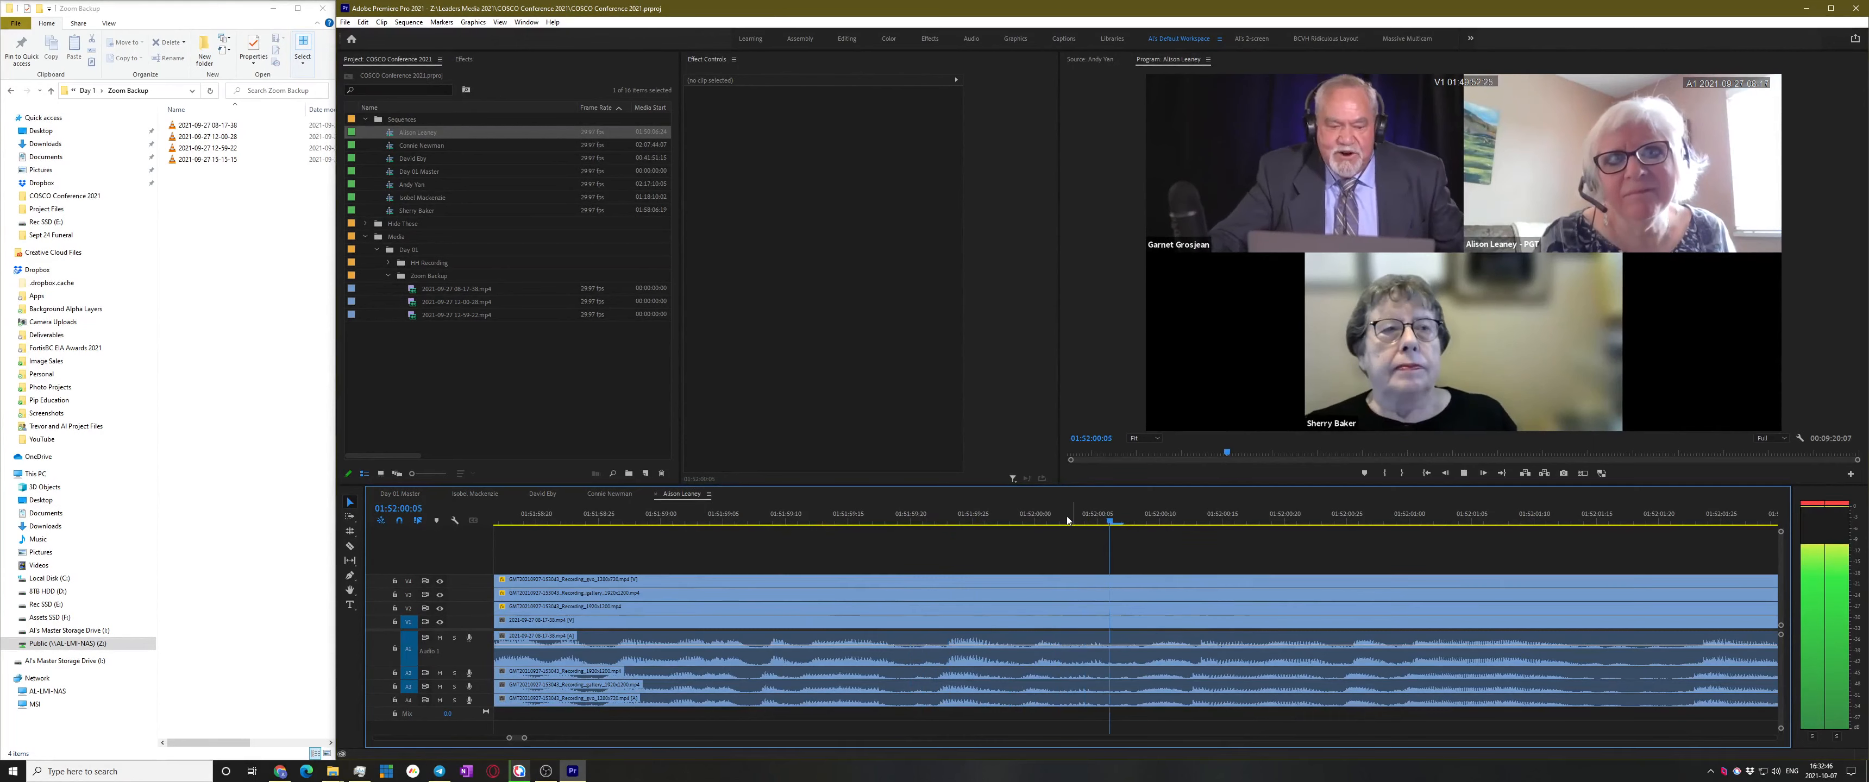
left_click(1065, 519)
left_click_drag(1067, 526, 989, 543)
key("space")
Play the sequence from its new start and save the COSCO Conference 2021 project
key("space")
Split all tracks at 01:52:00 and ripple-delete every clip before the cut
left_click(1082, 521)
key("ctrl+k")
left_click(1087, 596, "shift")
key("v")
left_click_drag(1047, 558, 932, 739)
key("shift+Delete")
key("space")
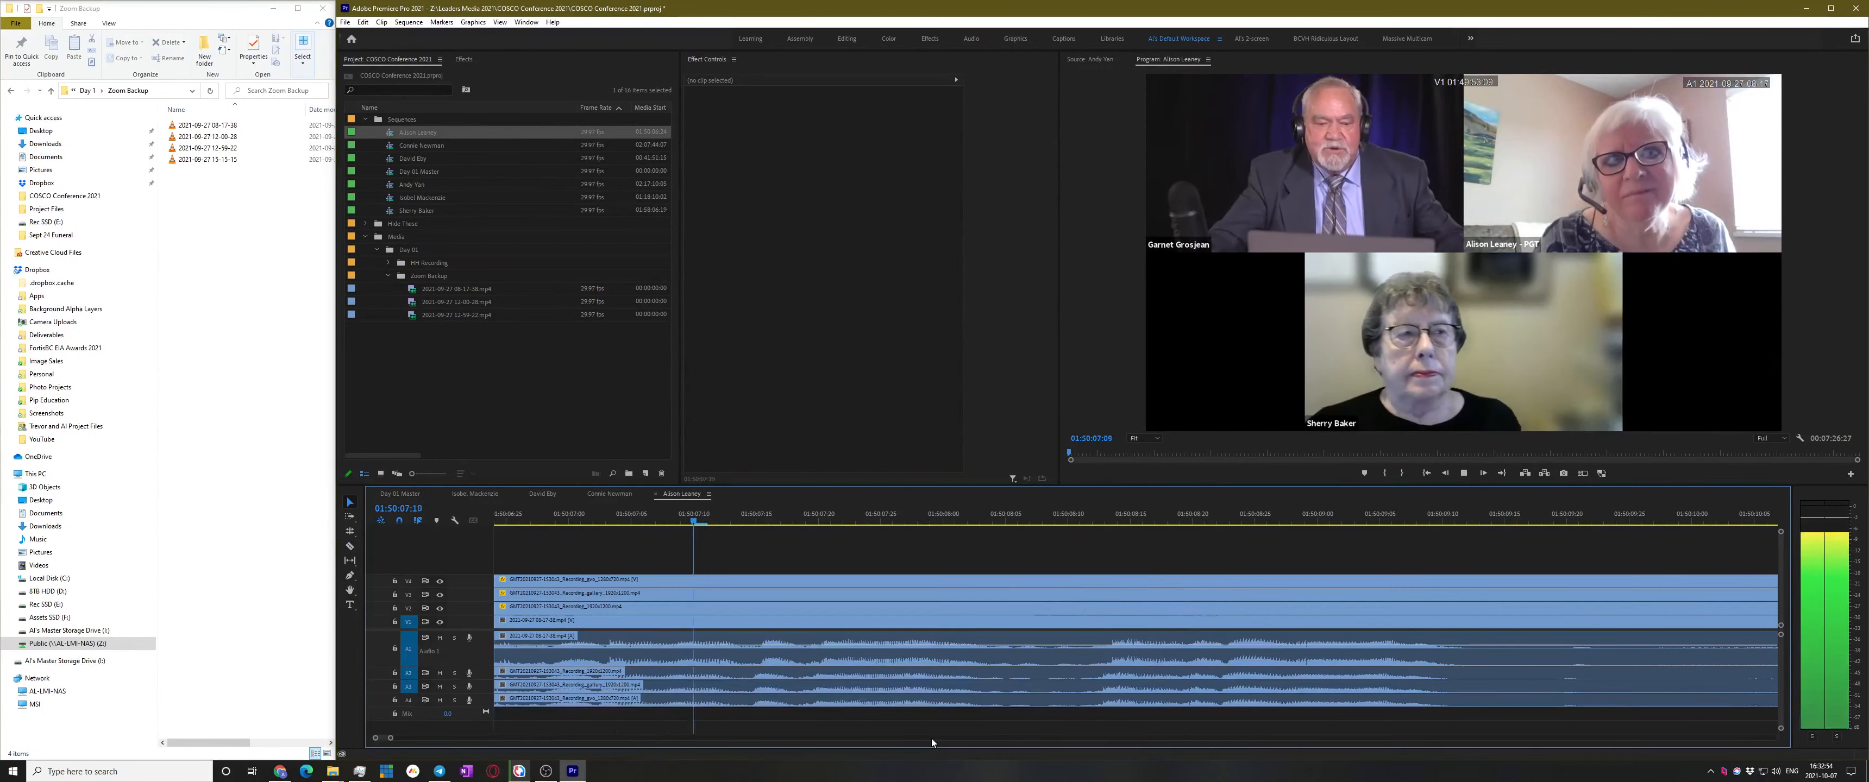
key("space")
key("ctrl+s")
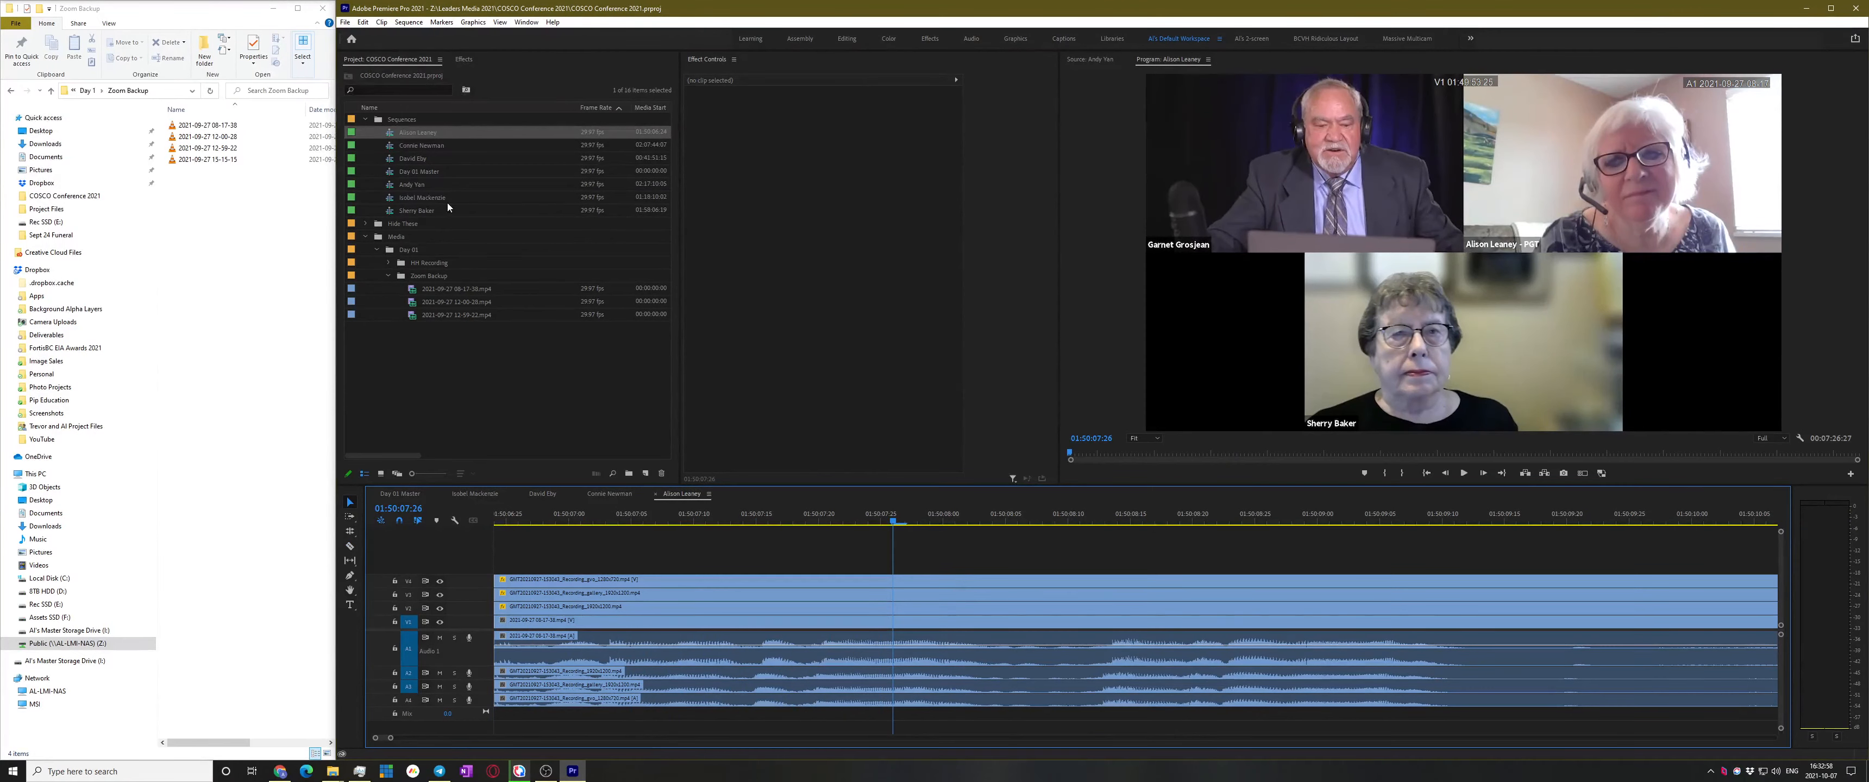
double_click(392, 148)
key("Home")
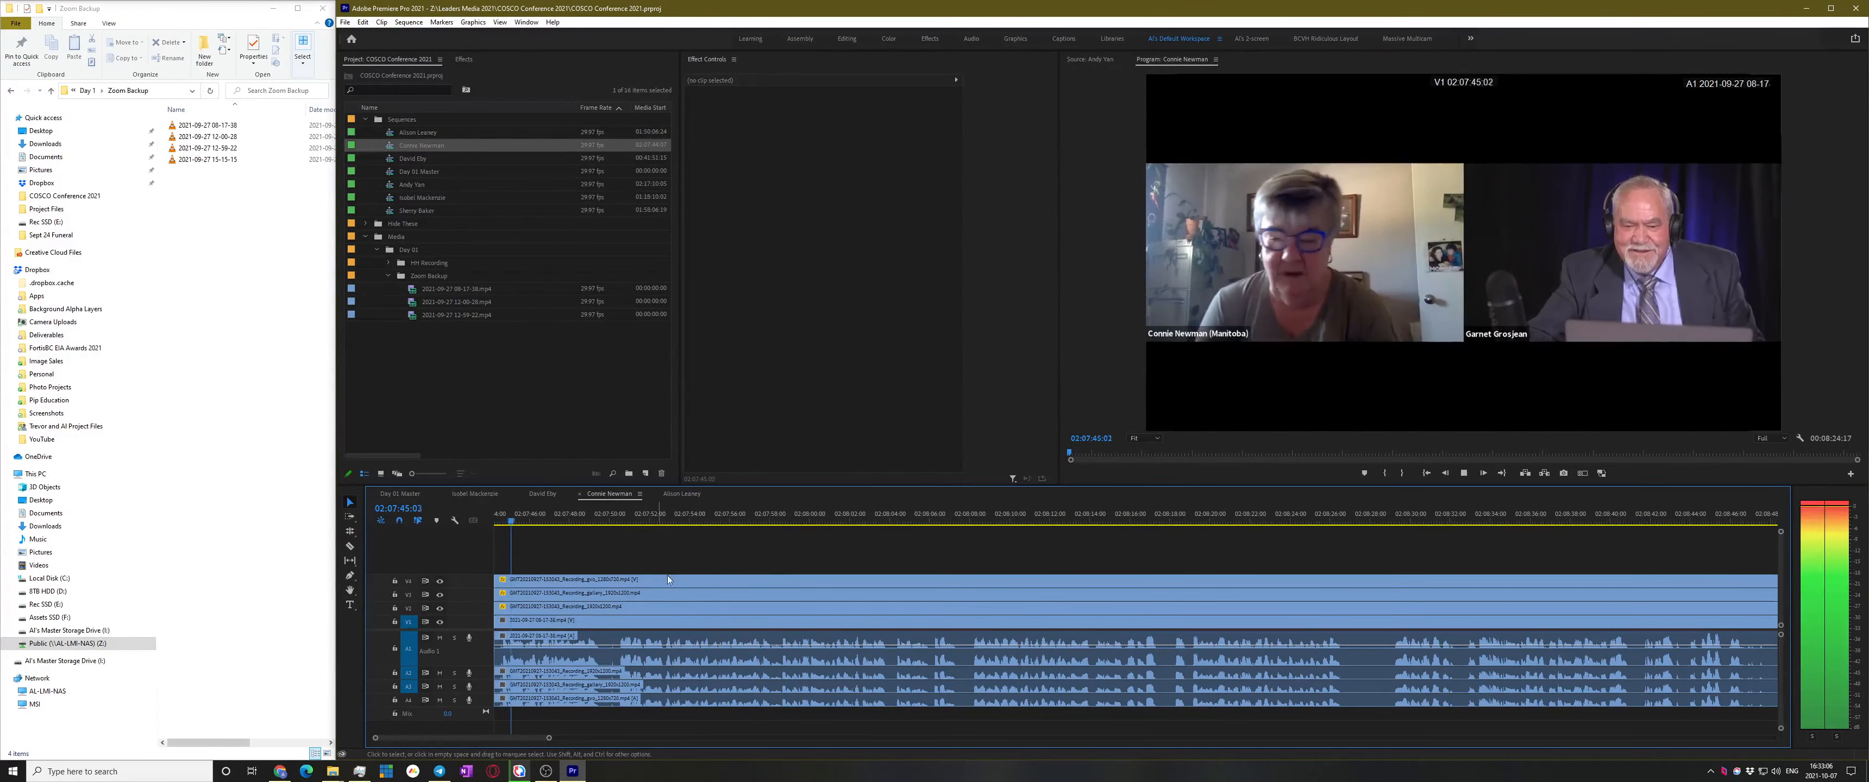
key("space")
key("a")
left_click(578, 622)
left_click_drag(578, 622, 1060, 625)
key("minus")
key("minus")
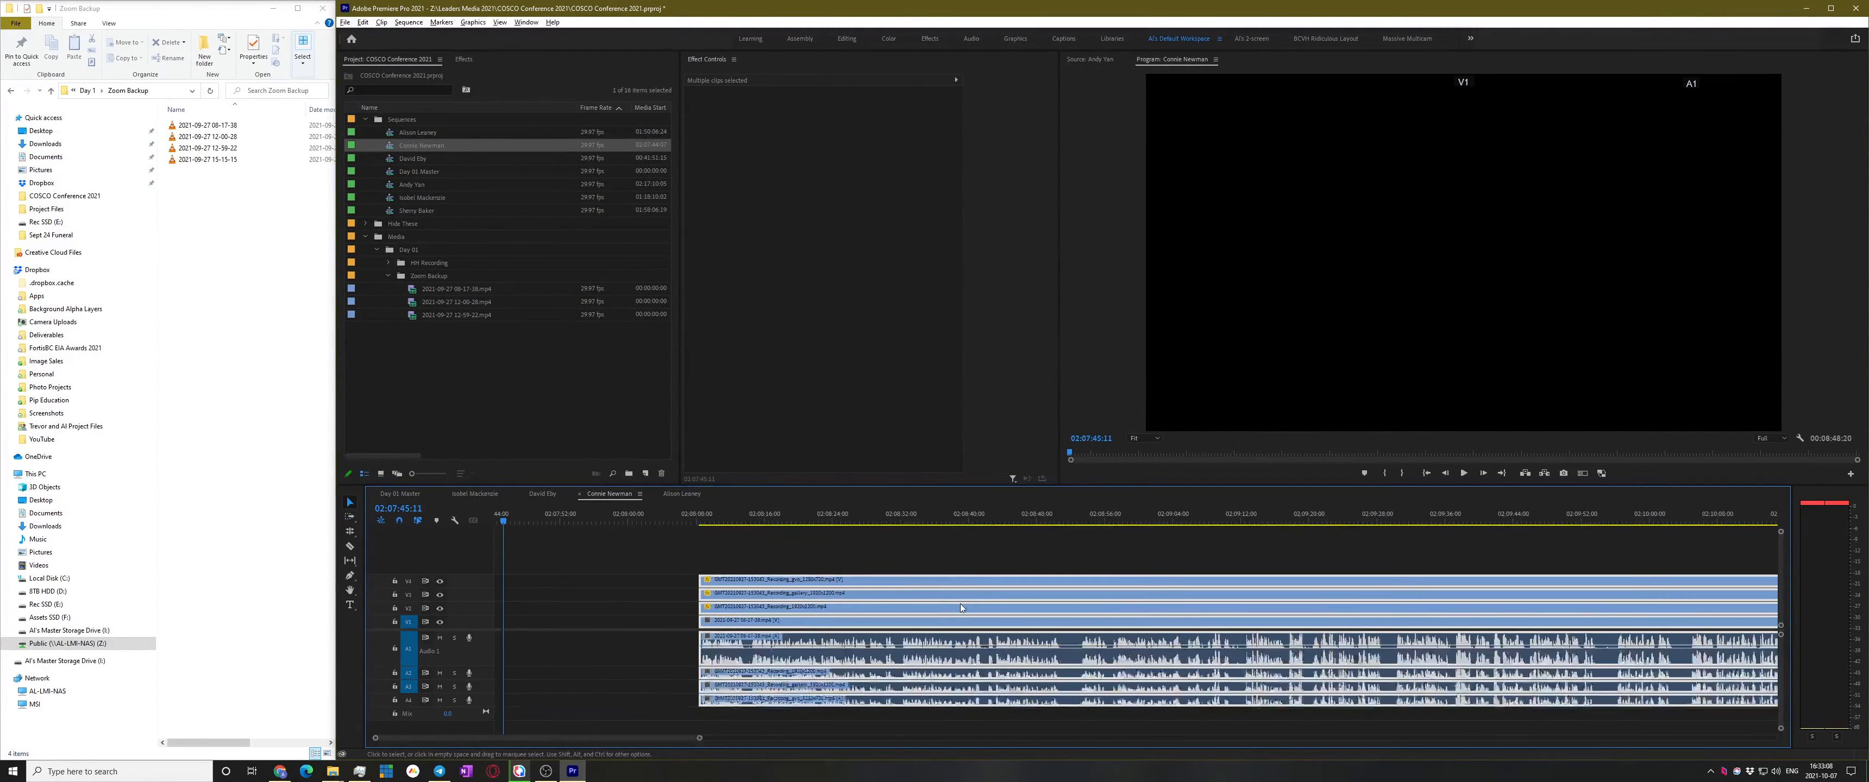
key("v")
left_click_drag(606, 613, 495, 613)
key("Home")
key("equal")
key("equal")
key("equal")
key("equal")
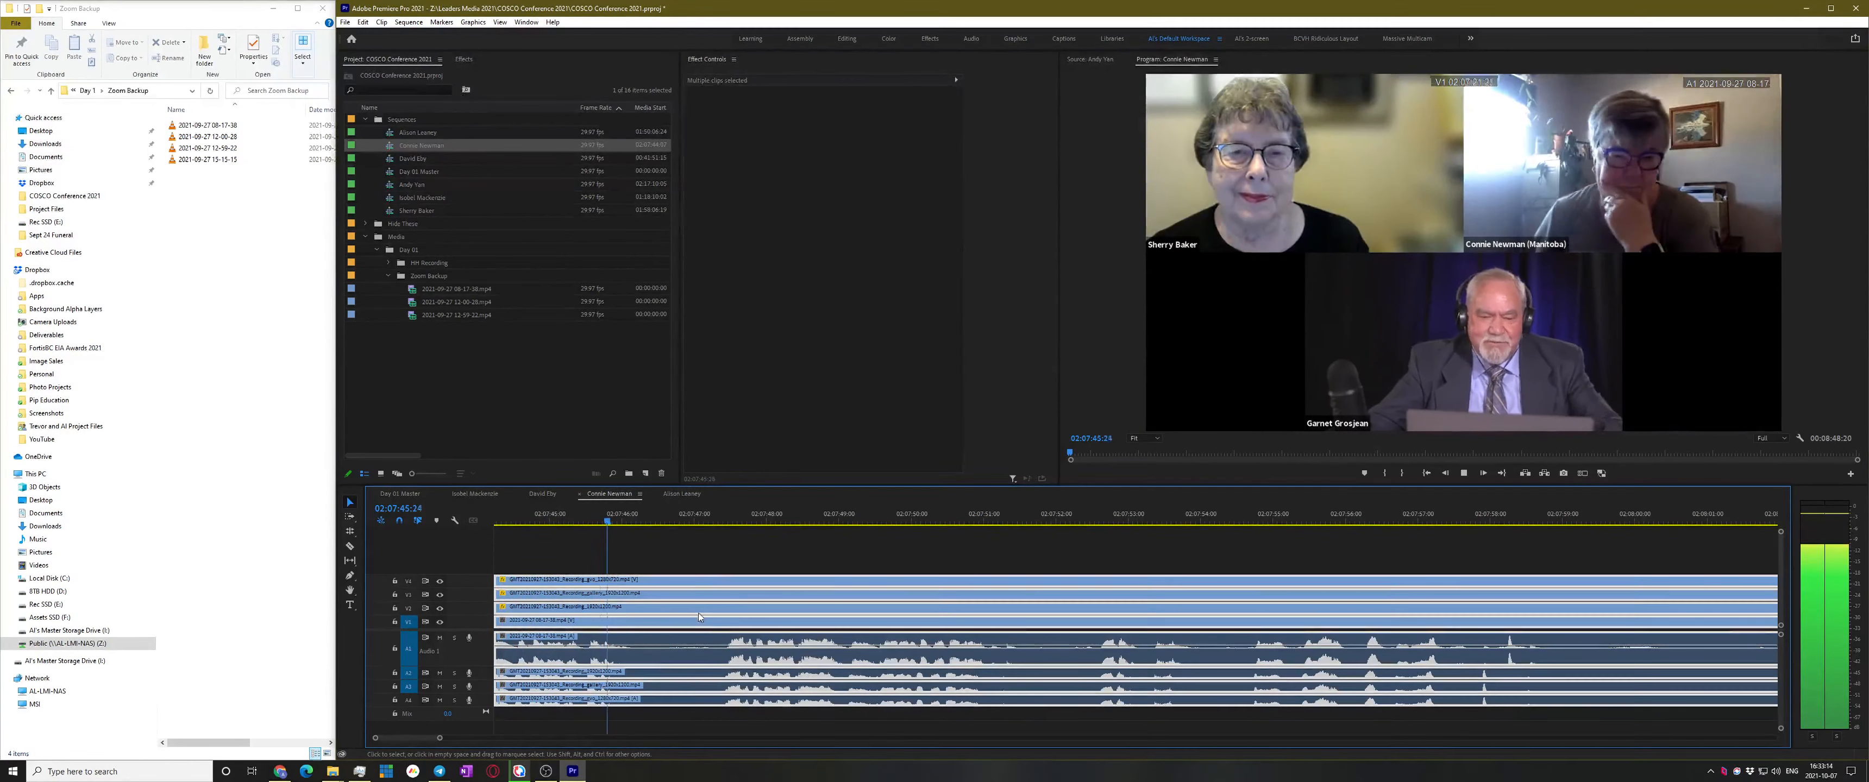
Locate her start around 02:07:47, undoing a misplaced split
left_click(733, 563)
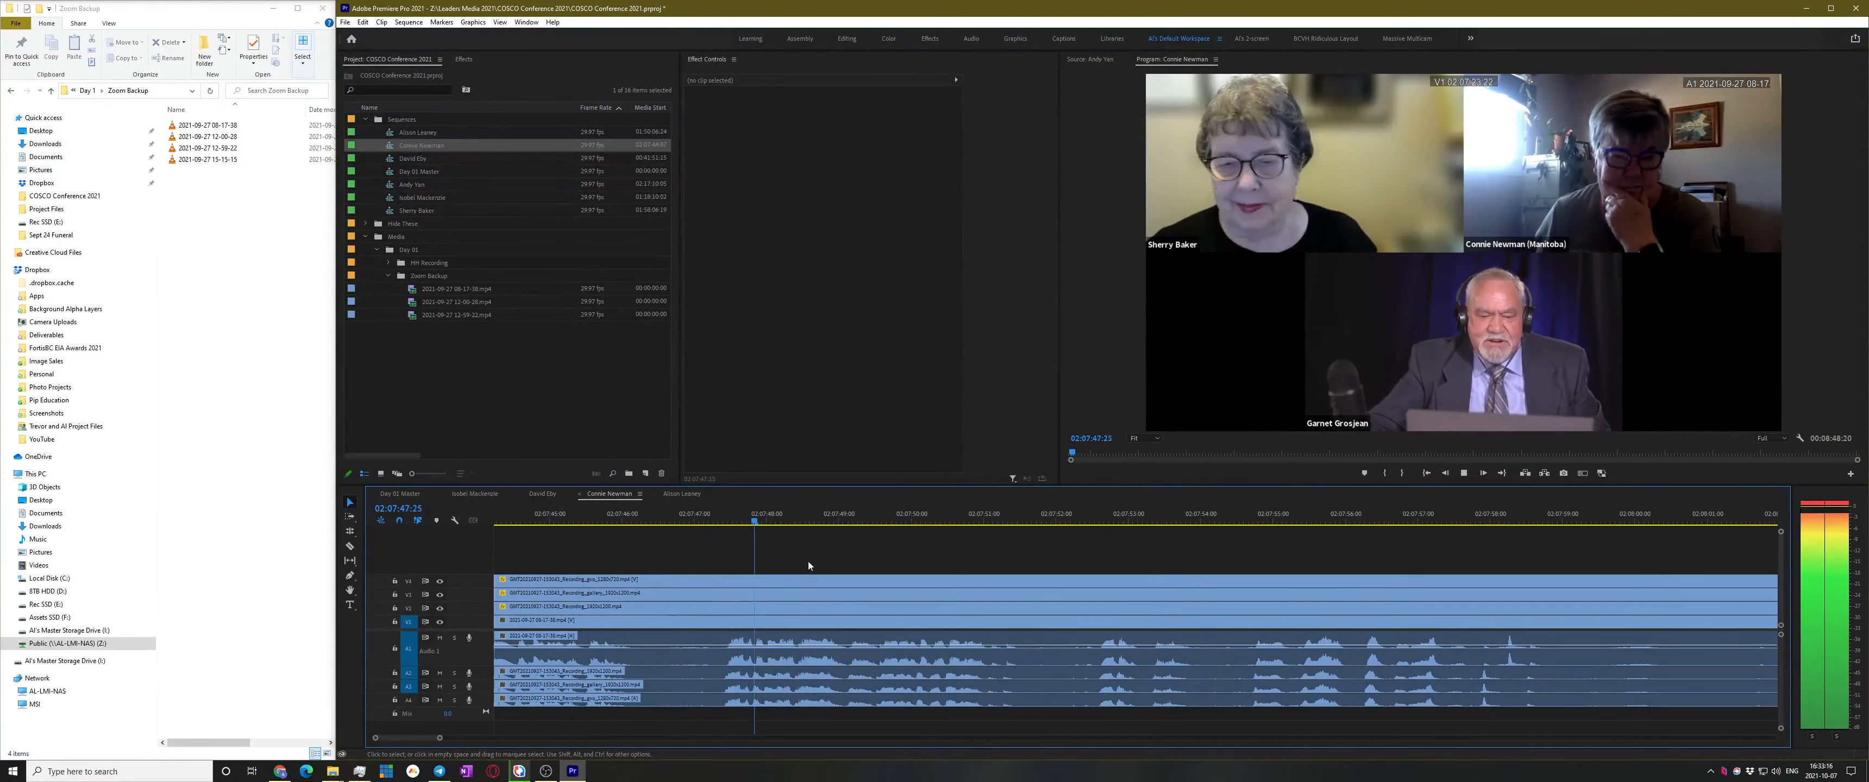
left_click(789, 515)
left_click_drag(788, 515, 701, 515)
key("ctrl+k")
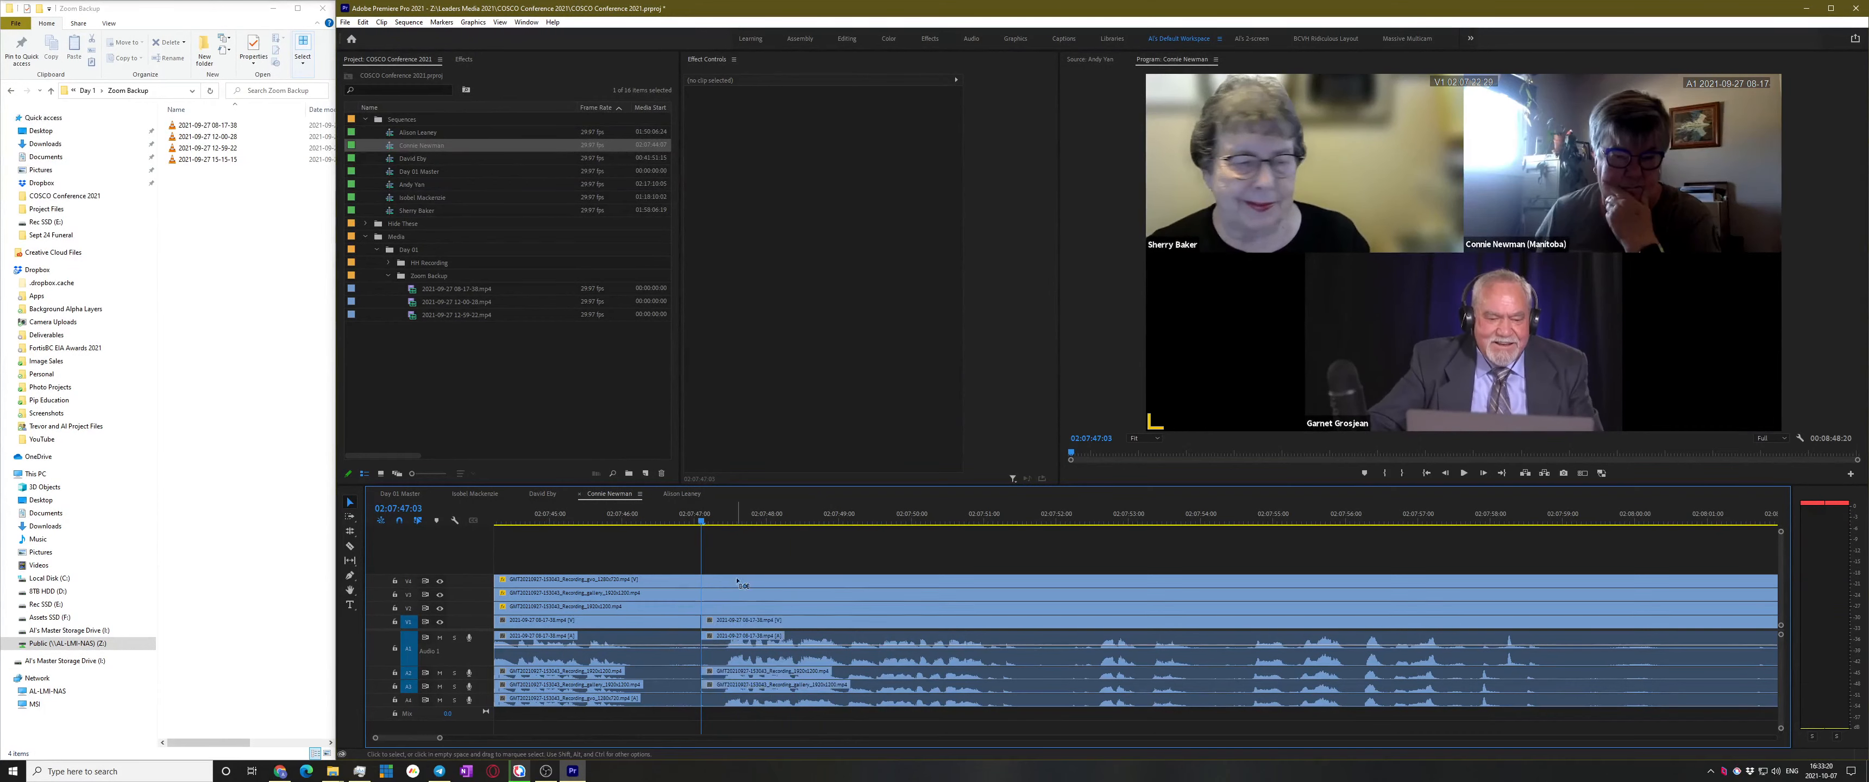
key("ctrl+z")
Razor all tracks at 02:07:46:20, ripple-delete the earlier clips, and save
left_click(672, 514)
key("c")
left_click(672, 612, "shift")
key("v")
left_click_drag(641, 542, 575, 715)
key("shift+Delete")
key("ctrl+s")
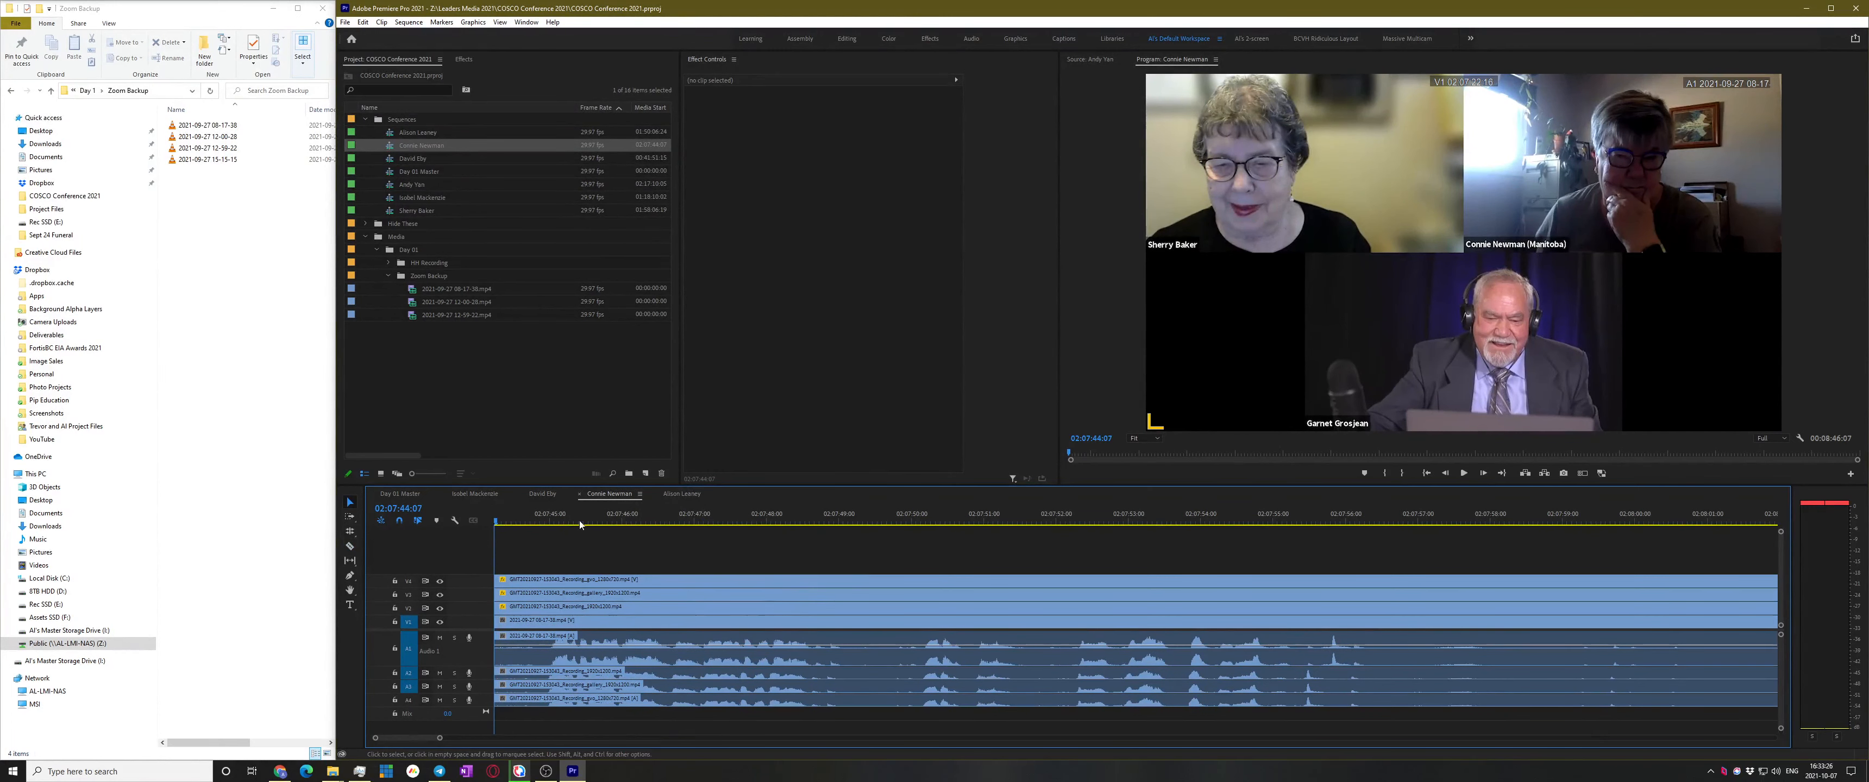
double_click(387, 158)
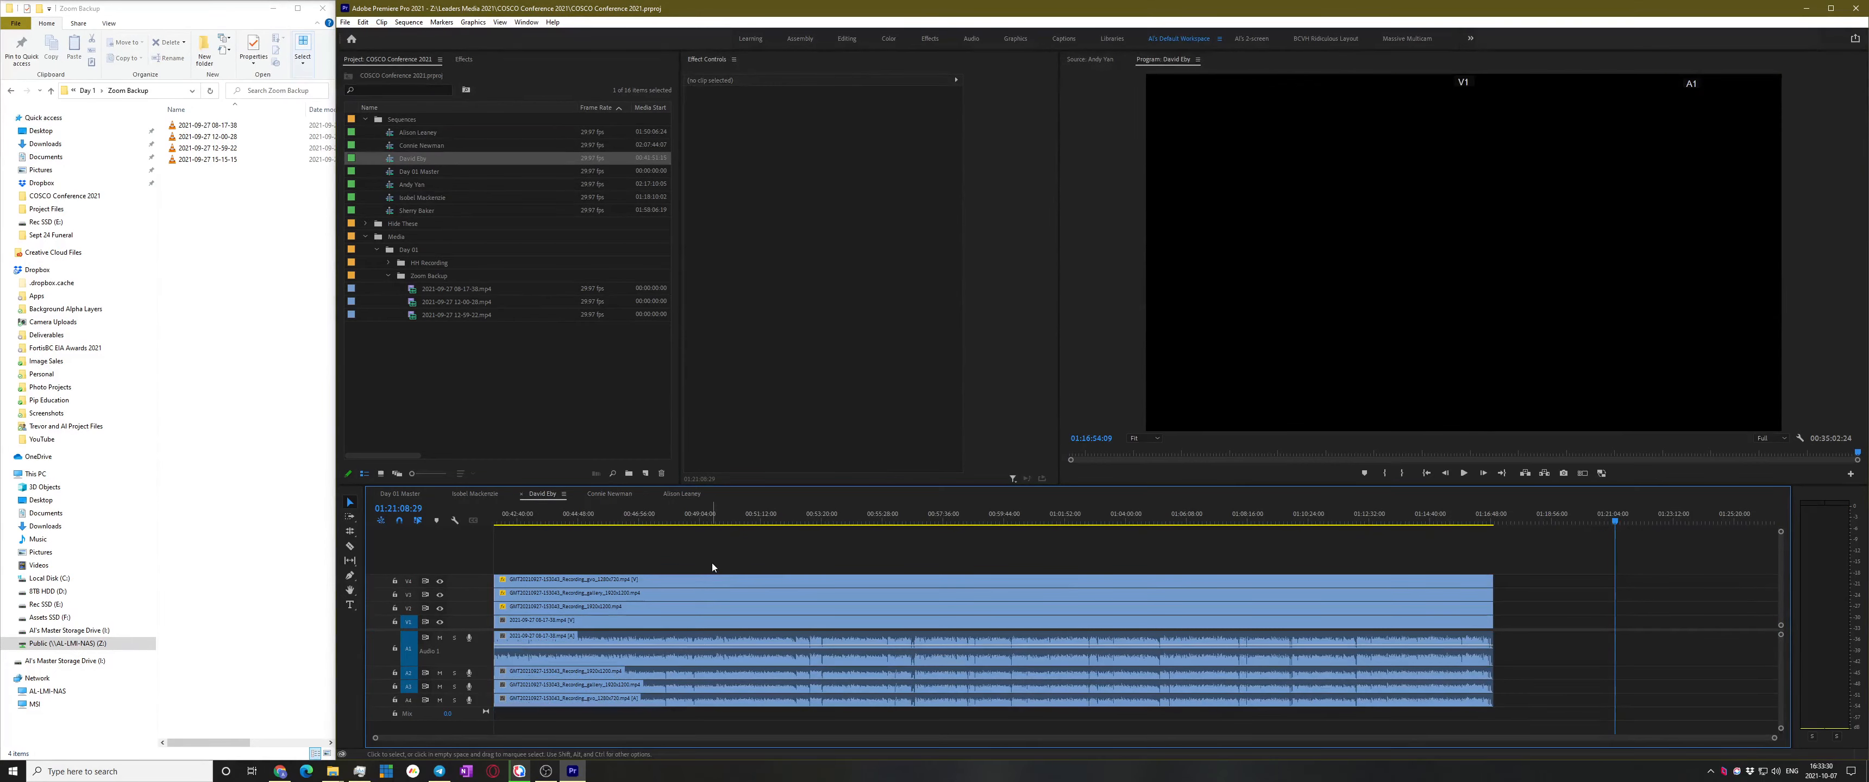
key("Home")
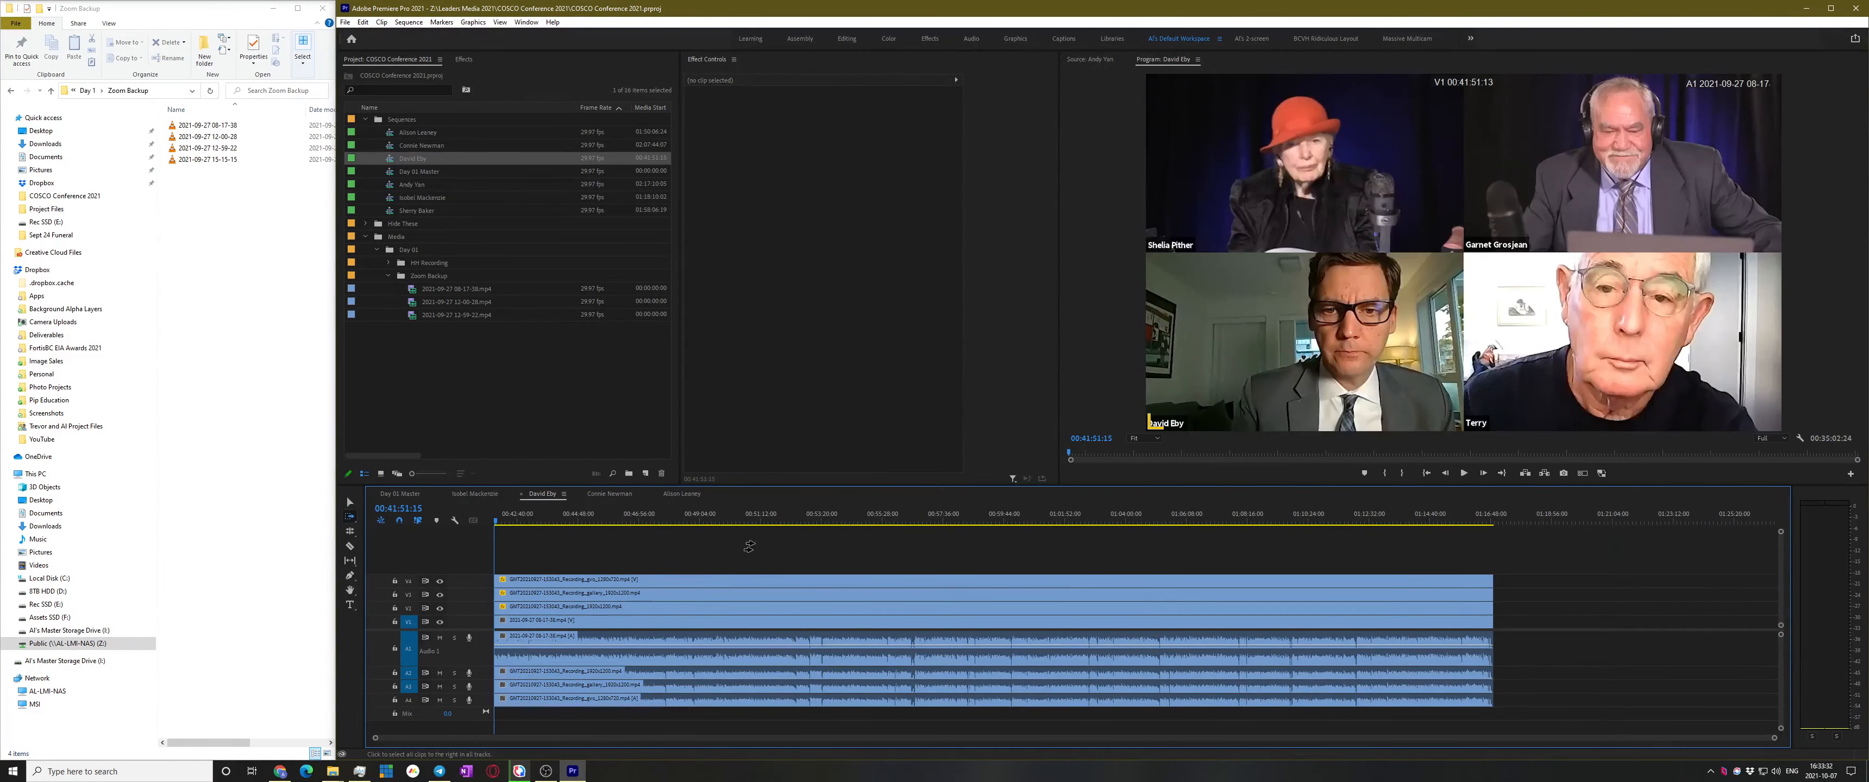
left_click_drag(749, 548, 551, 707)
left_click_drag(541, 594, 496, 620)
left_click(875, 558)
key("space")
Review the footage from about 00:50:05 to 00:52:36 for the speaker's start
left_click_drag(685, 520, 729, 532)
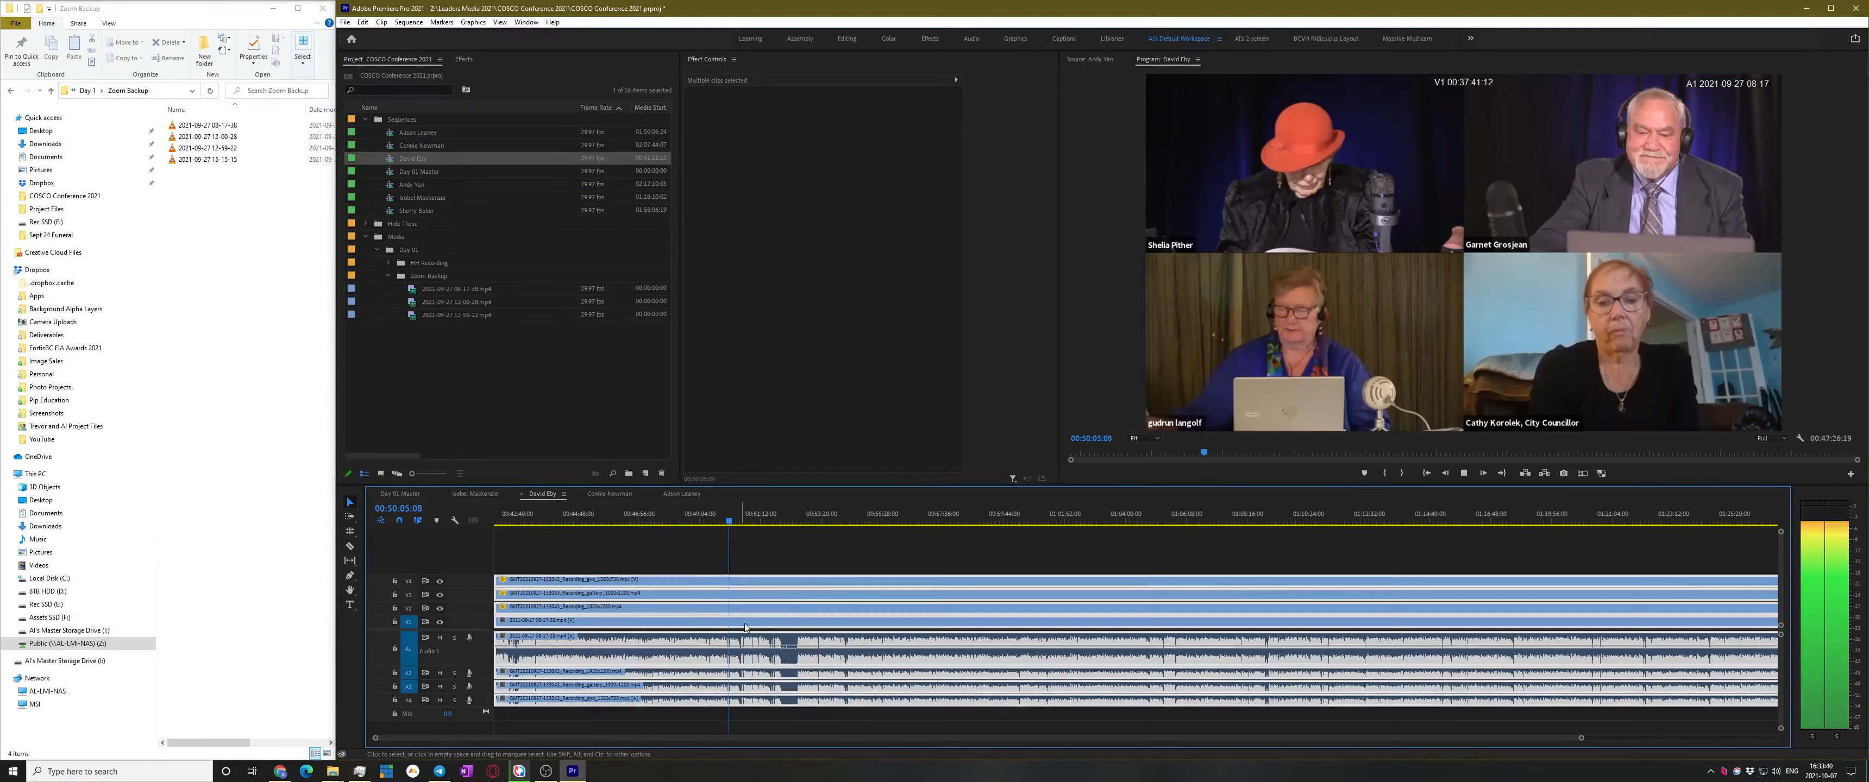
key("equal")
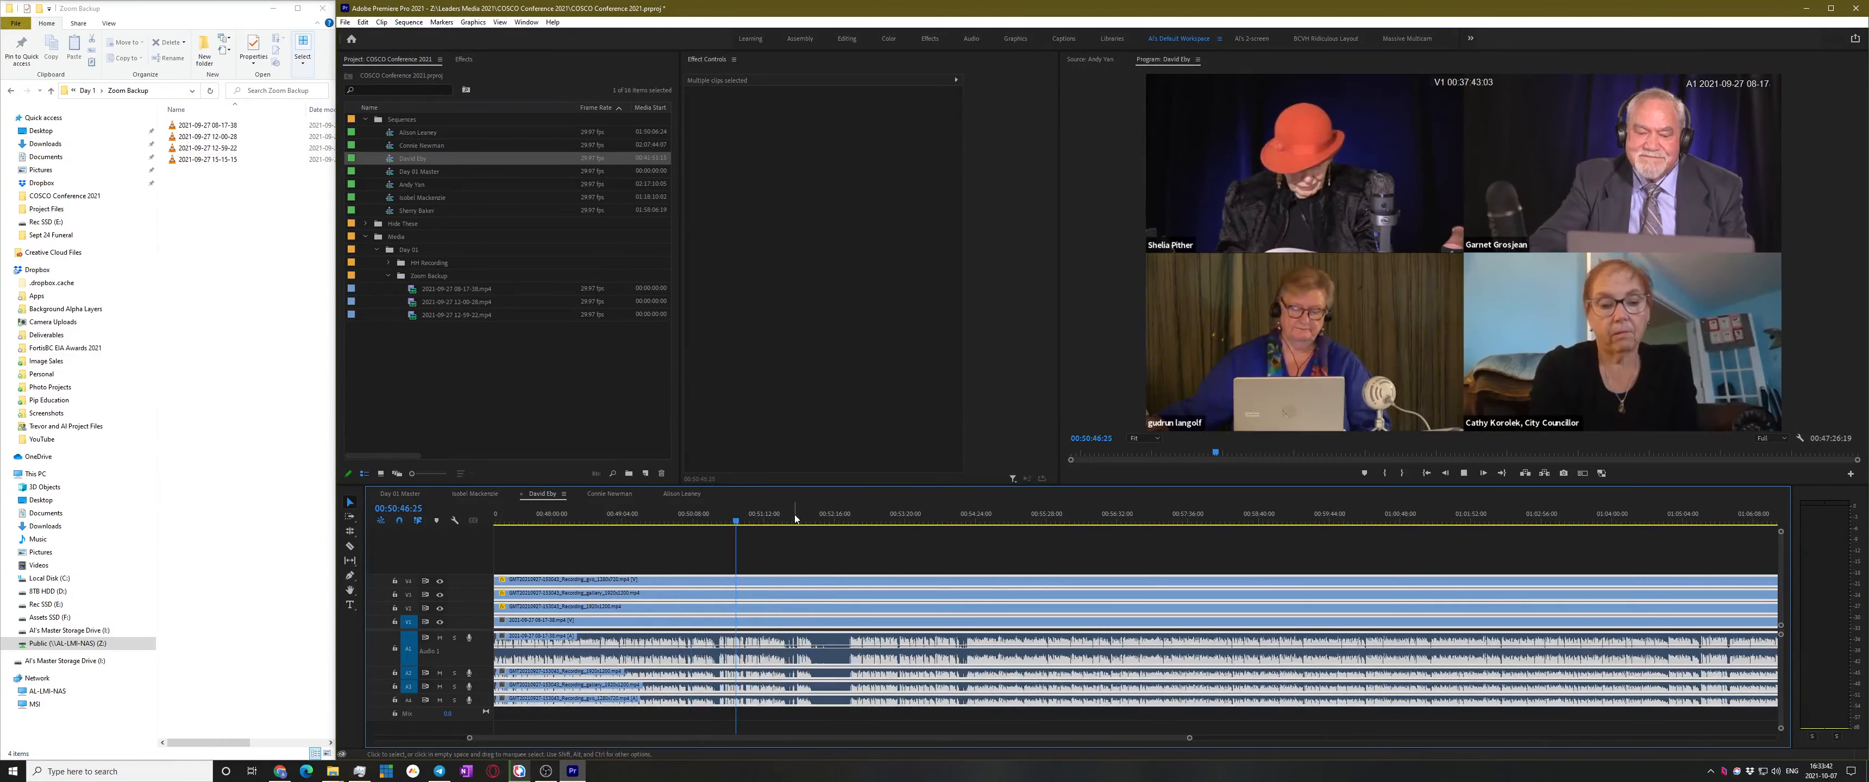
left_click(845, 517)
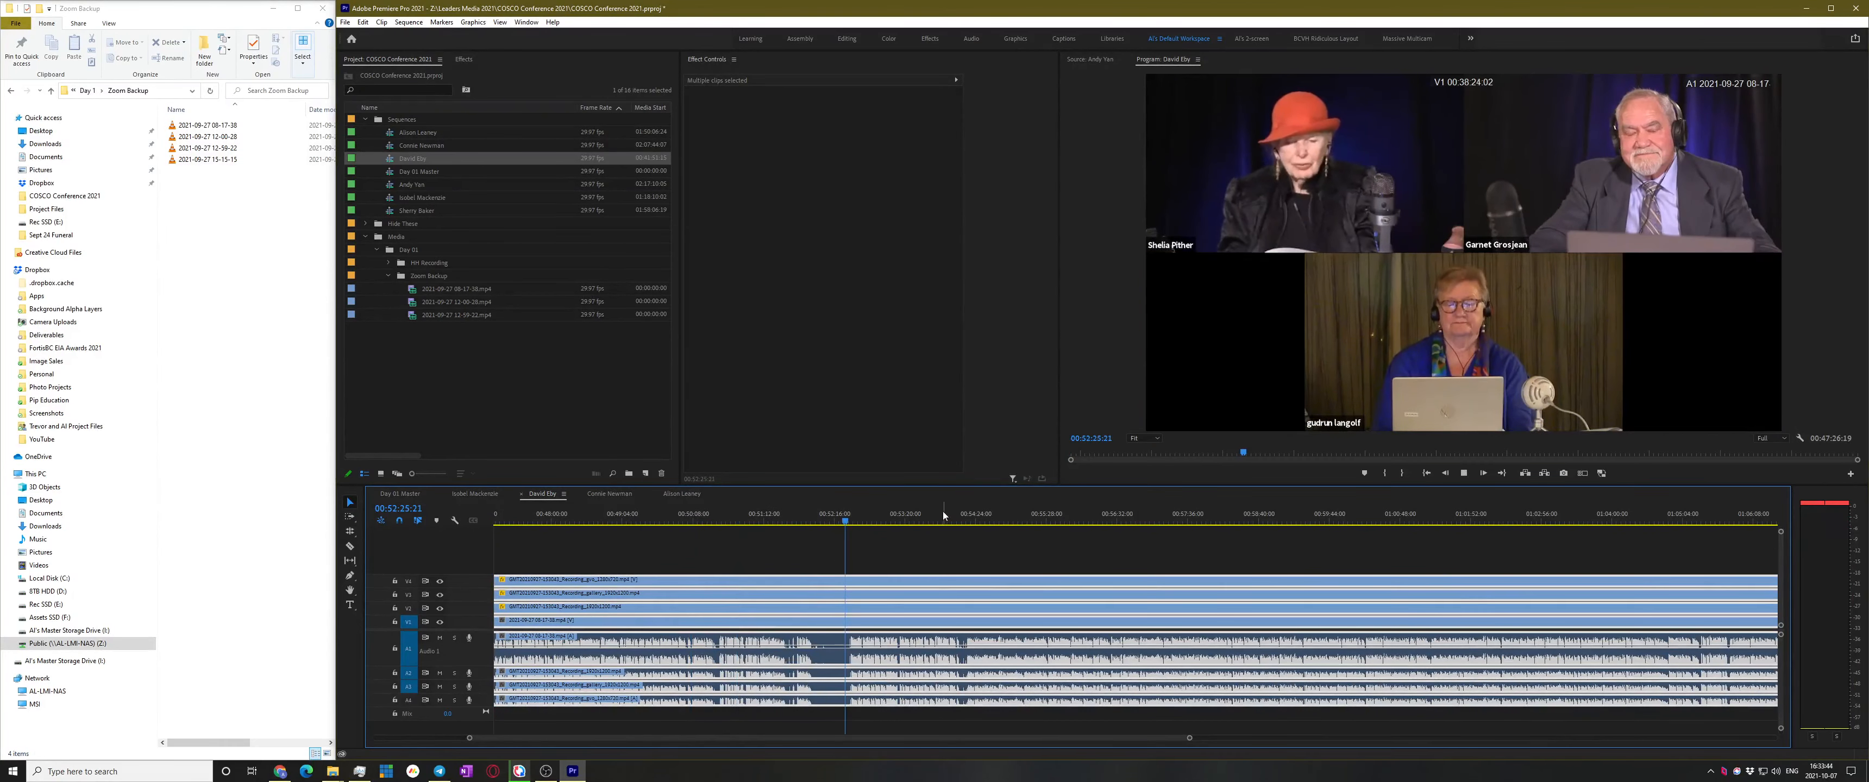
scroll(867, 606, "up", 3)
left_click(902, 560)
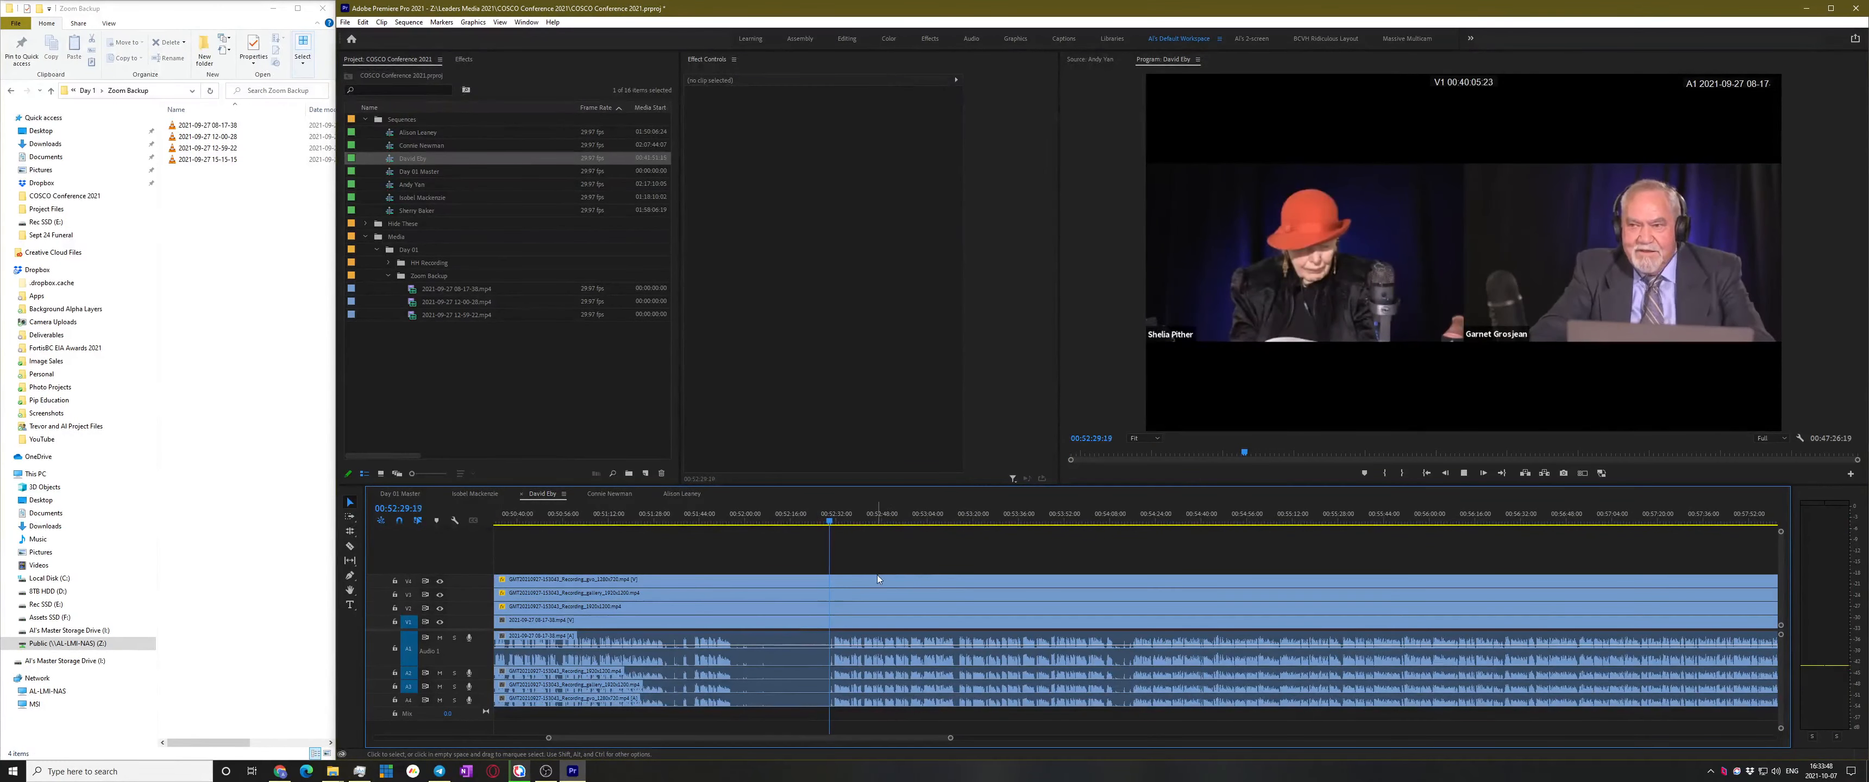
scroll(822, 620, "up", 3)
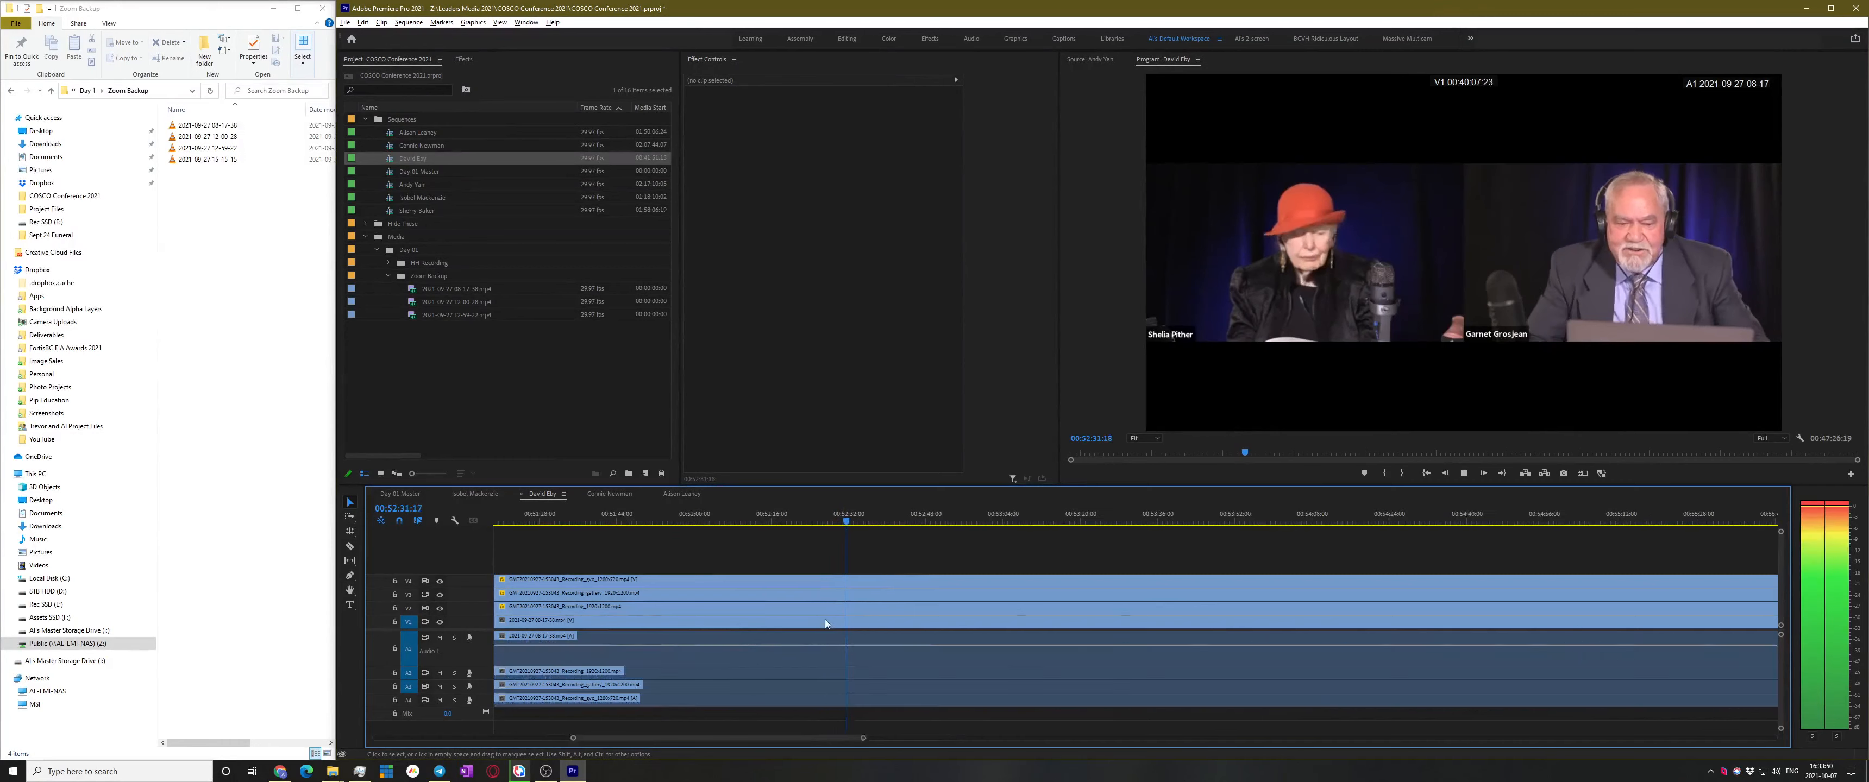
left_click(885, 522)
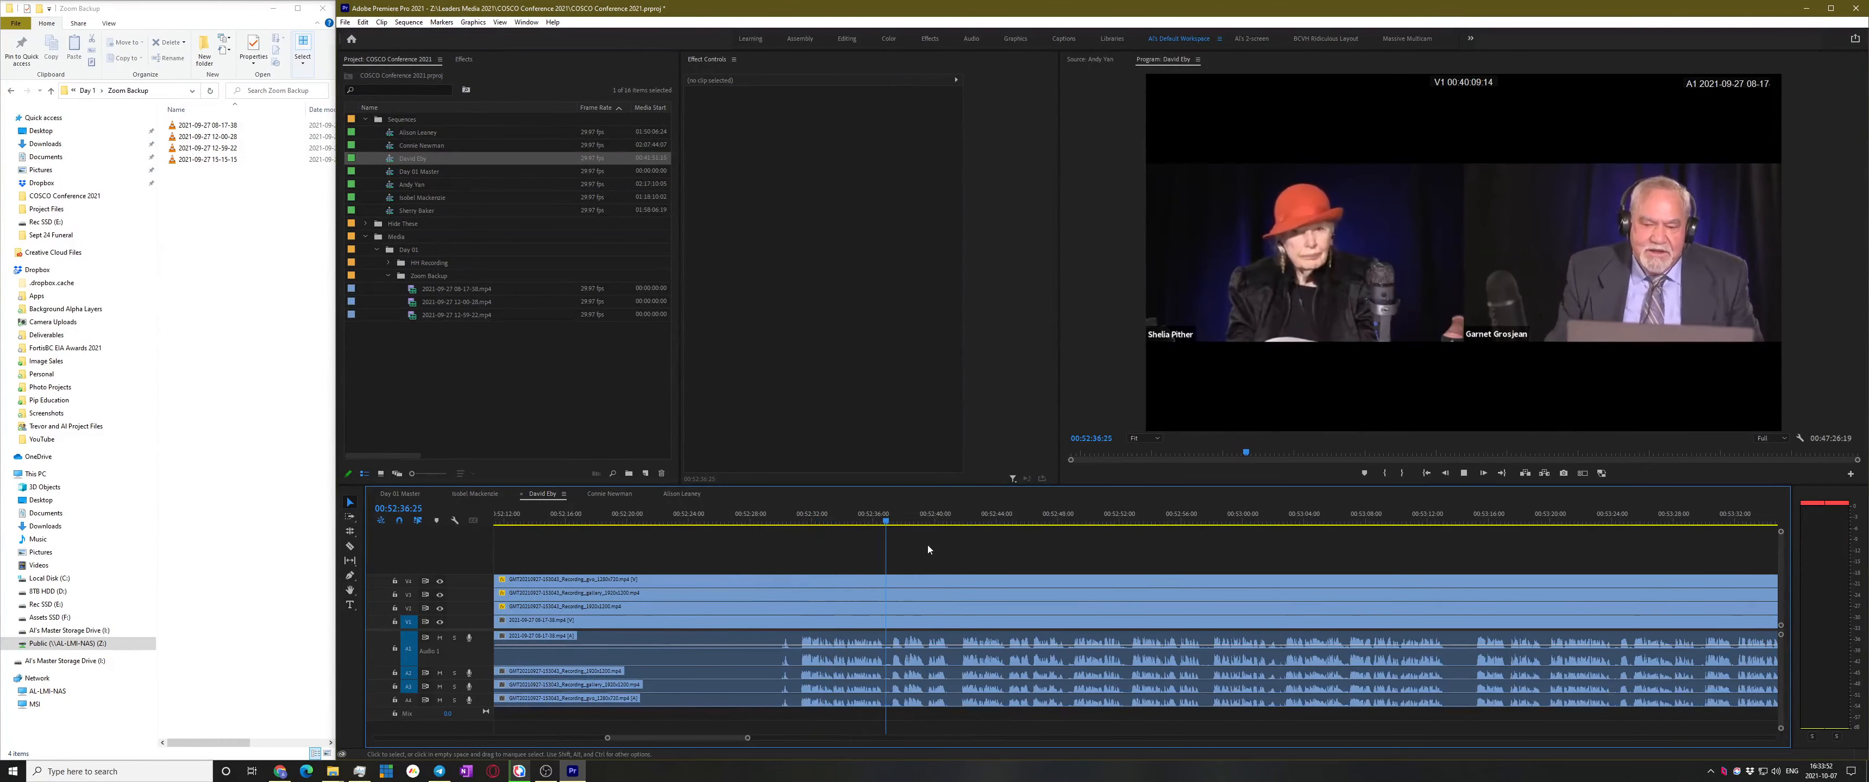
key("space")
Keep reviewing from 00:52:41 through 00:53:15 up to about 00:54:16
scroll(924, 590, "down", 1)
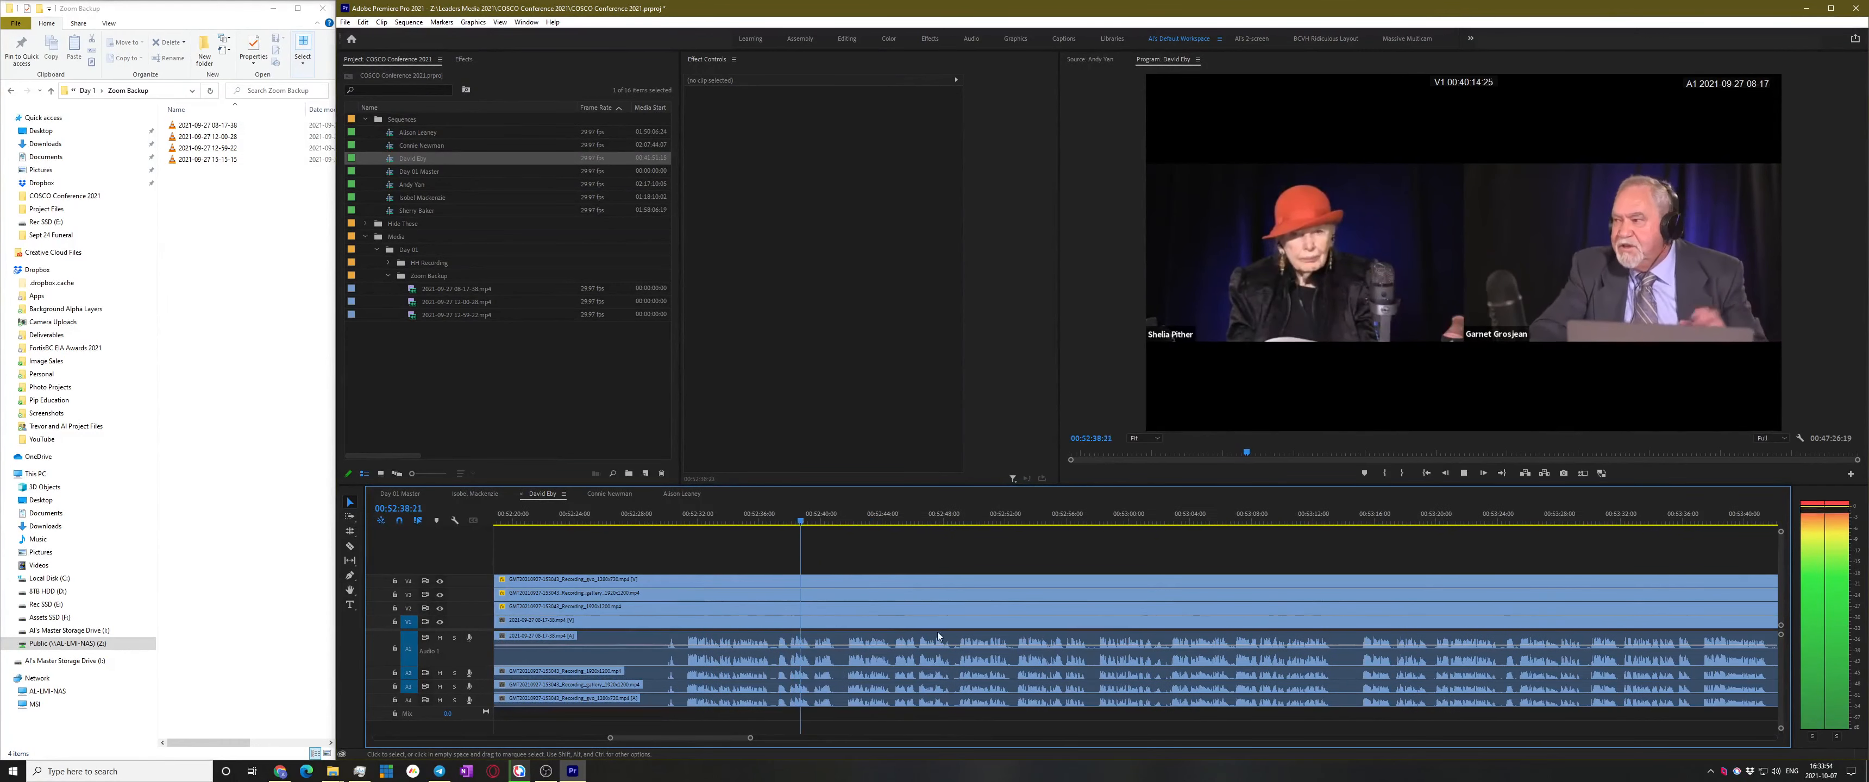
left_click(850, 521)
key("space")
left_click(1365, 521)
key("space")
scroll(1067, 678, "down", 3)
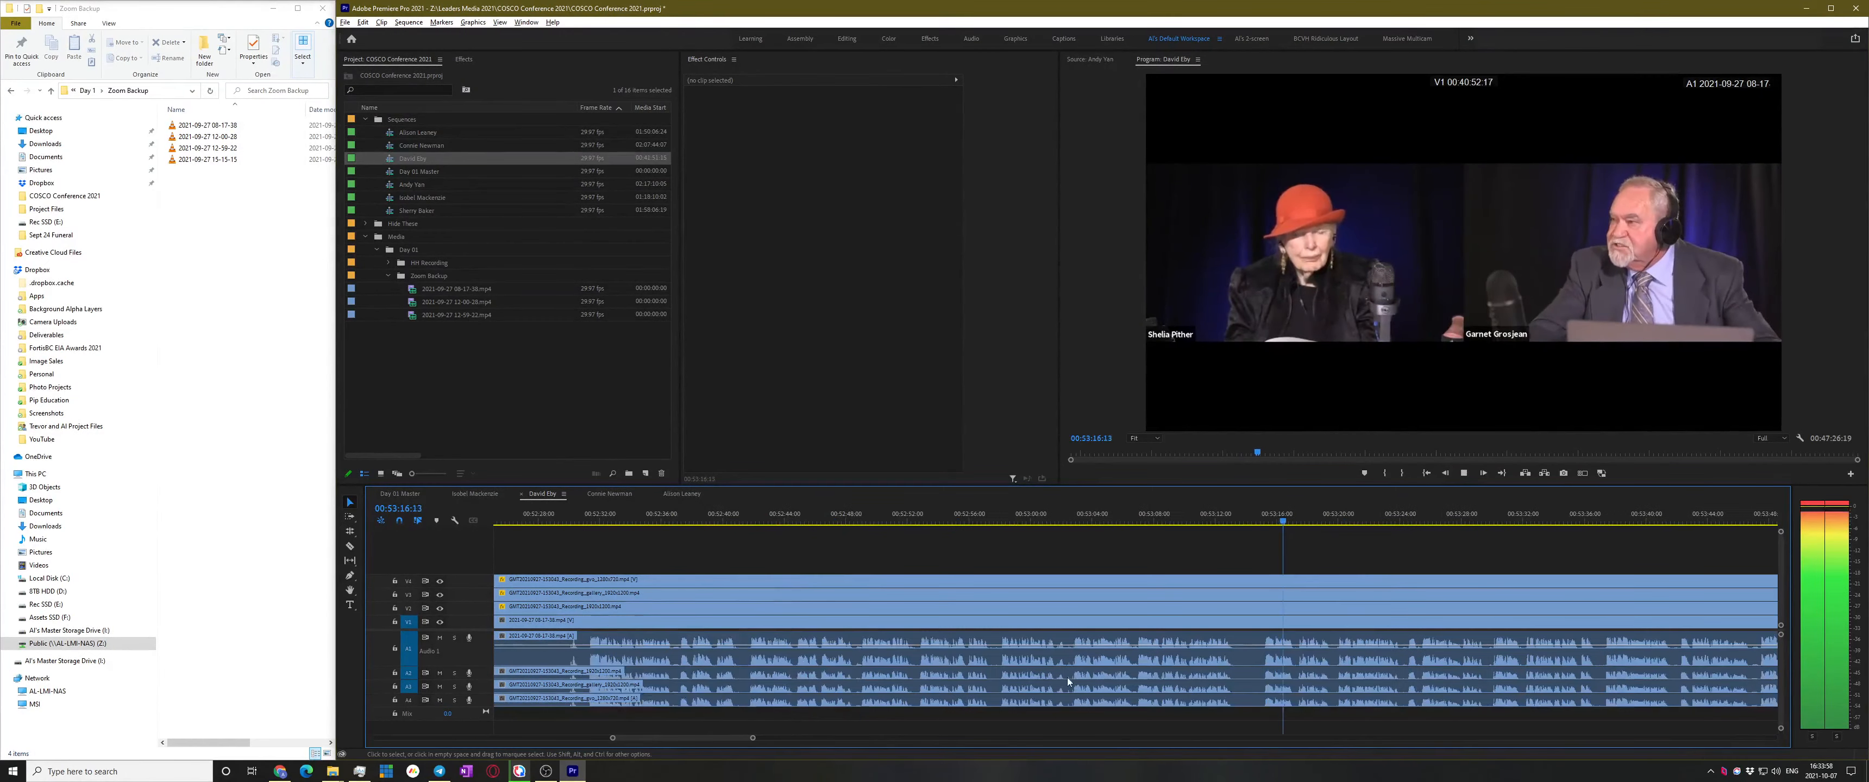
left_click(1503, 524)
left_click(1504, 524)
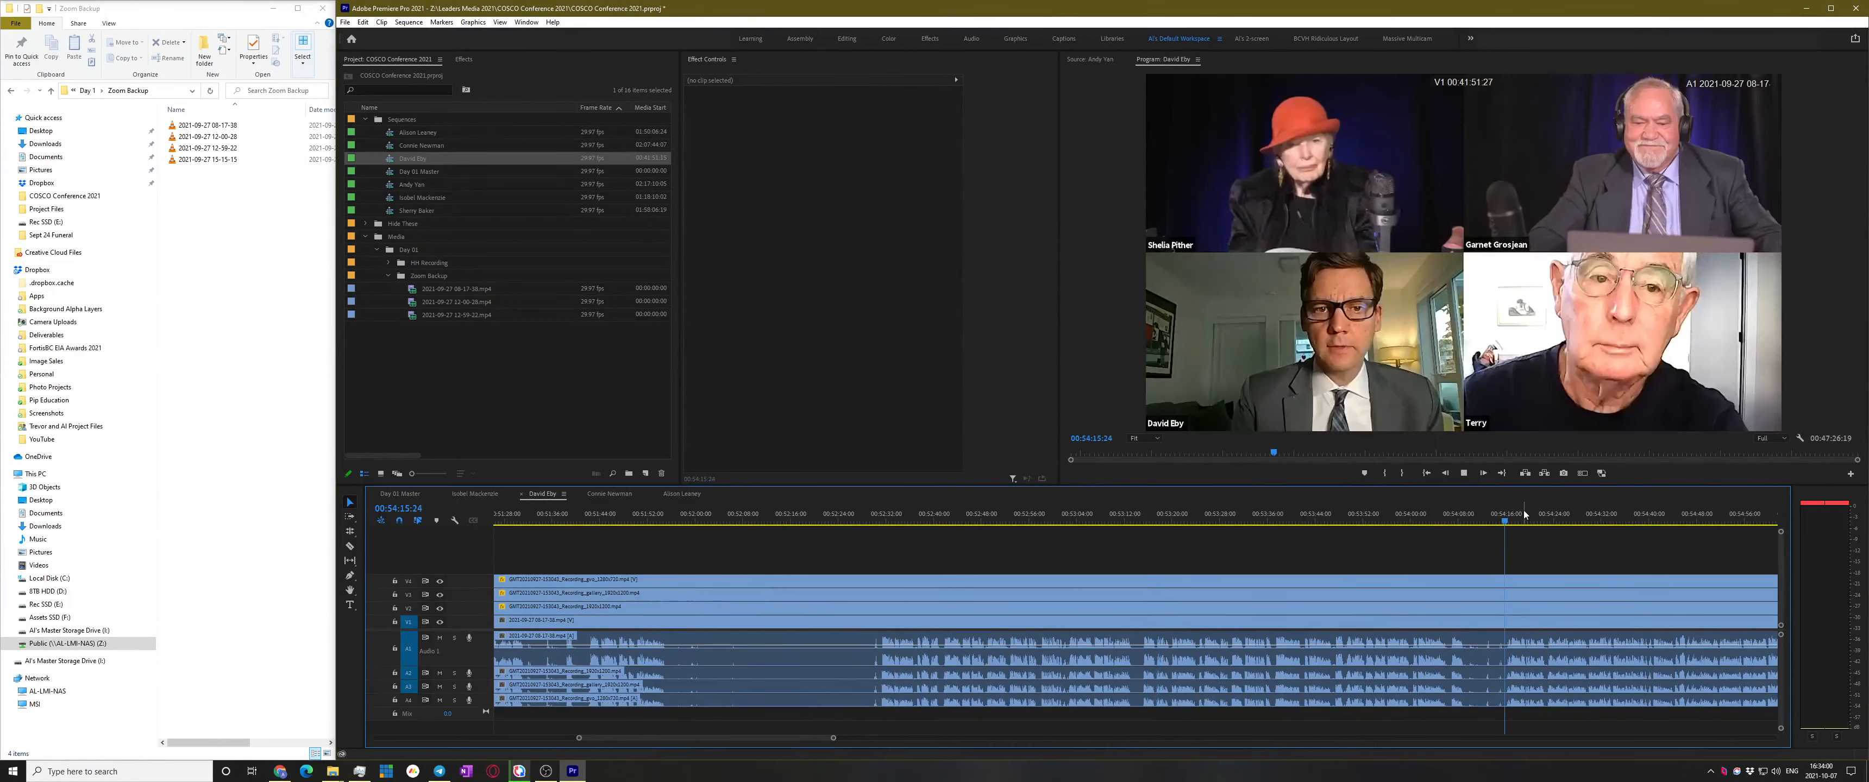
key("space")
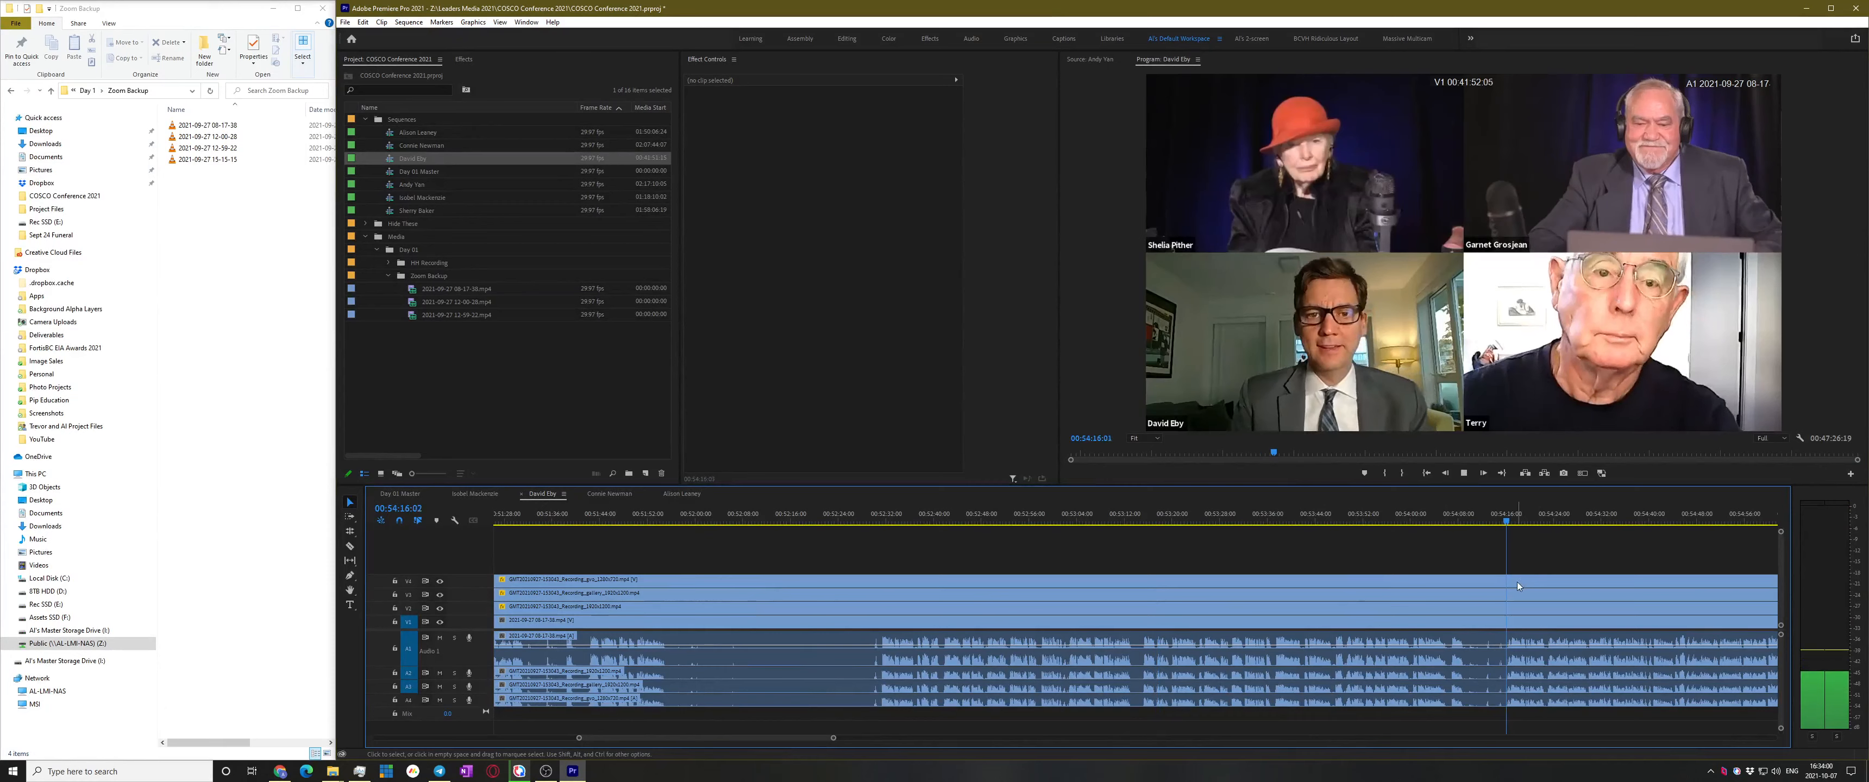
Return to about 00:53:29 and replay to settle the exact cut point
left_click(1249, 519)
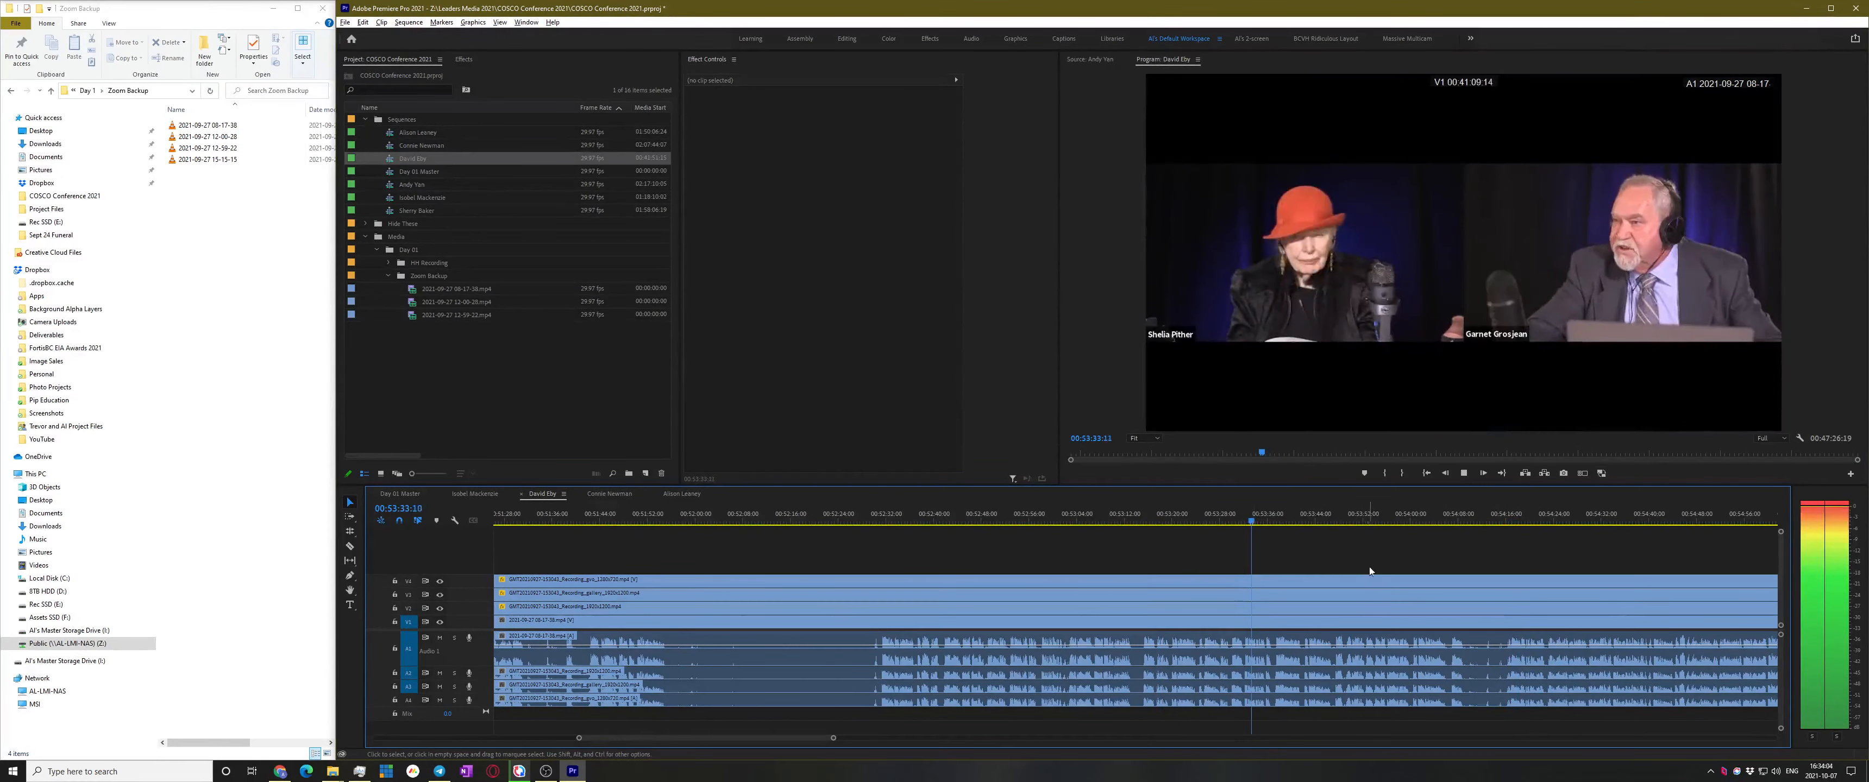
scroll(1368, 571, "up", 4)
scroll(1033, 586, "up", 2)
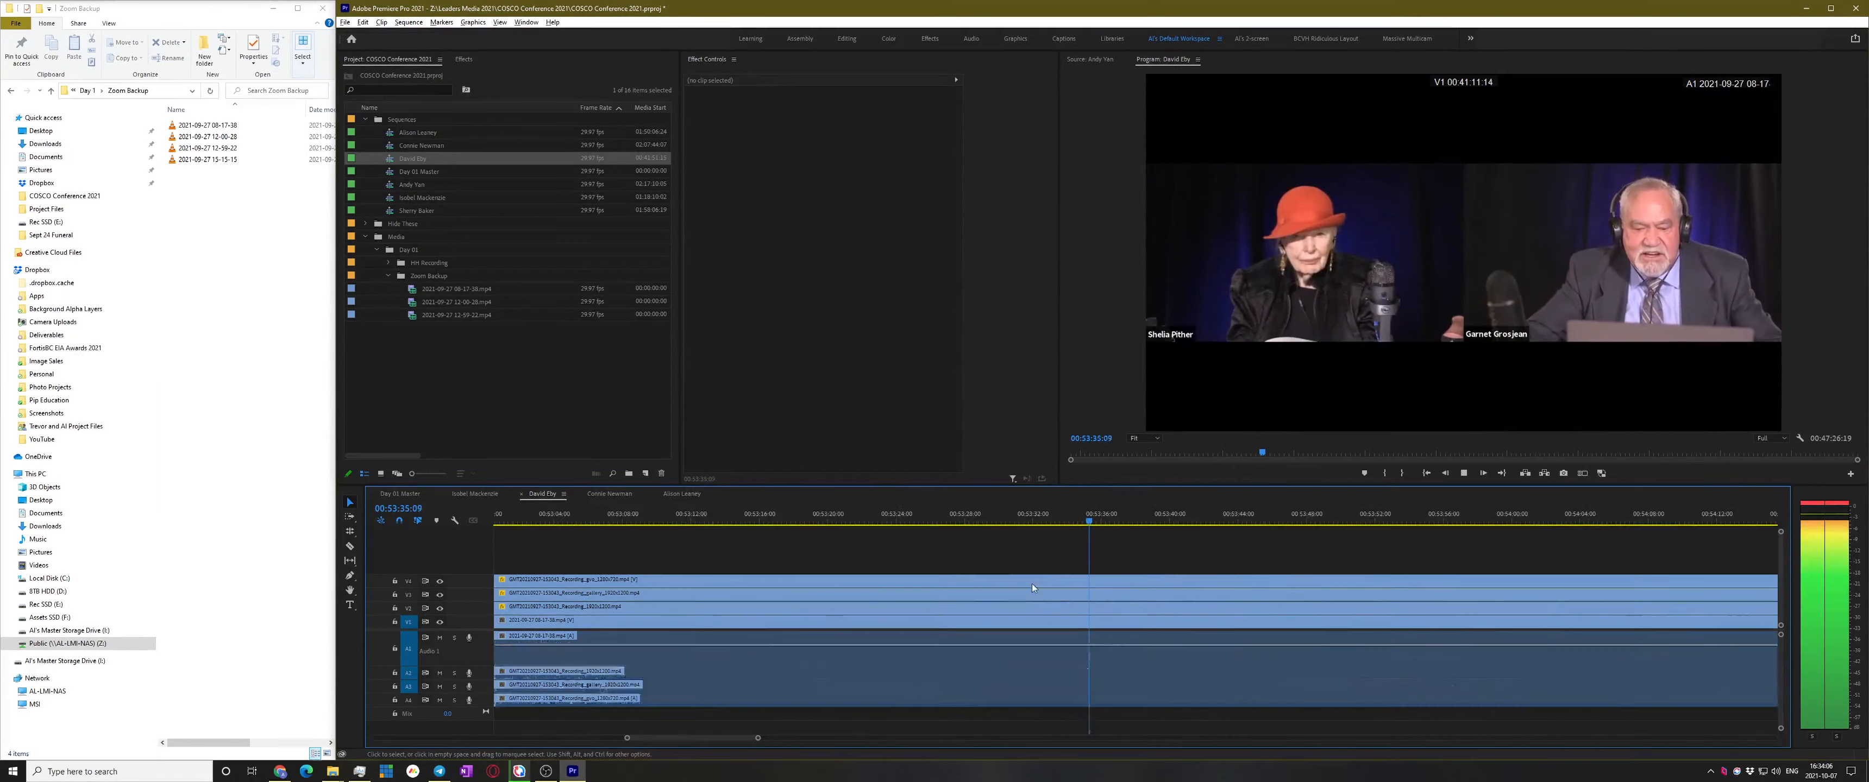
left_click(949, 516)
key("space")
scroll(1059, 577, "up", 2)
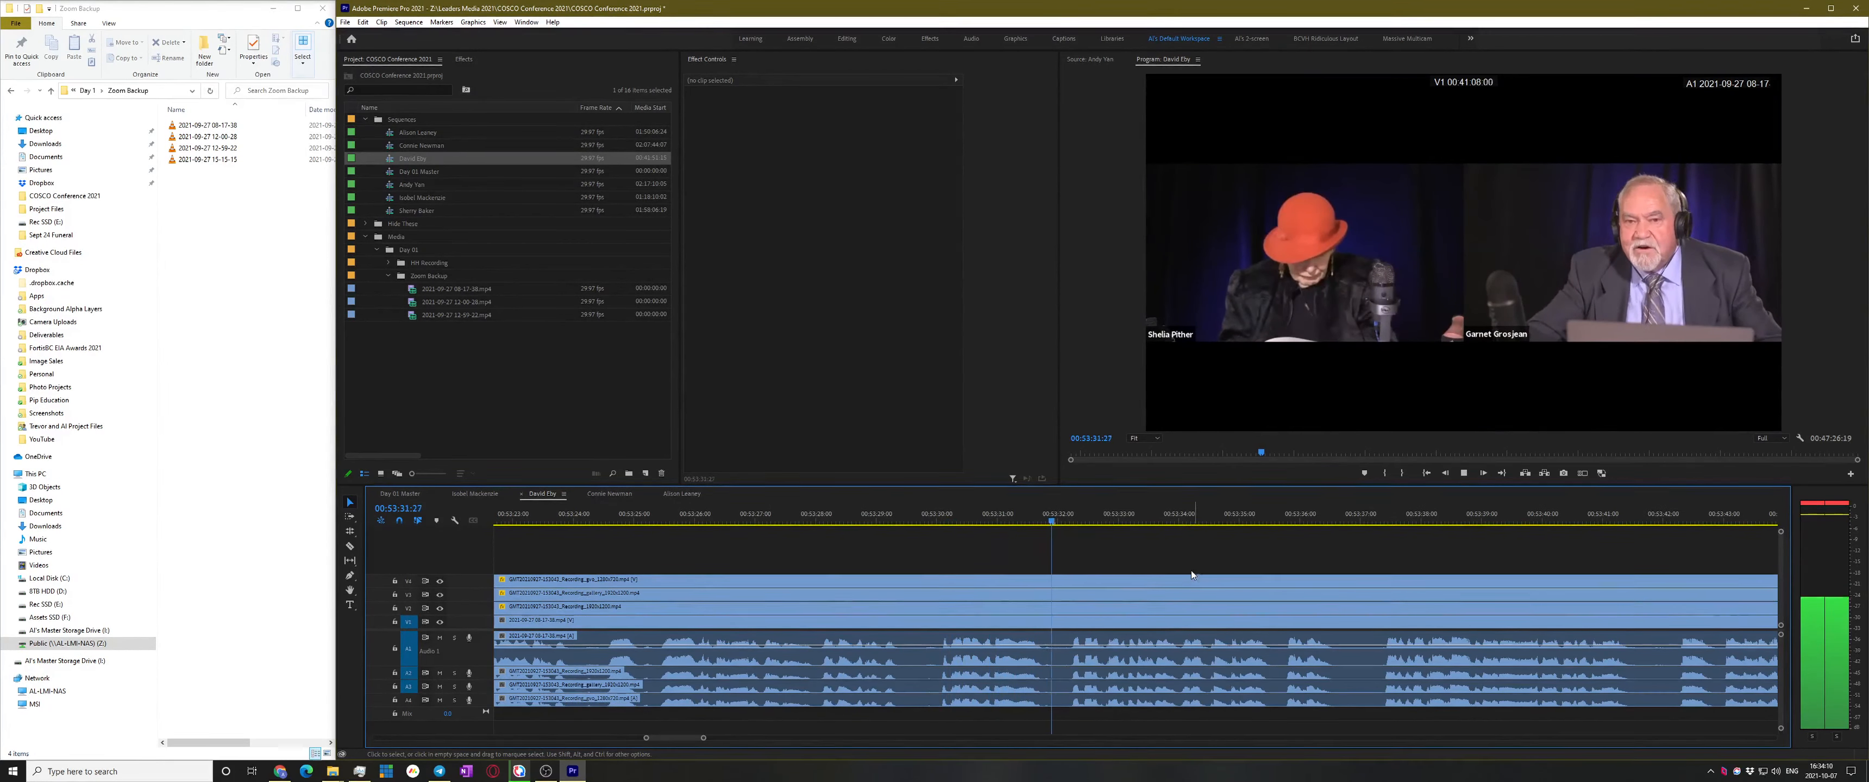
scroll(1194, 594, "up", 2)
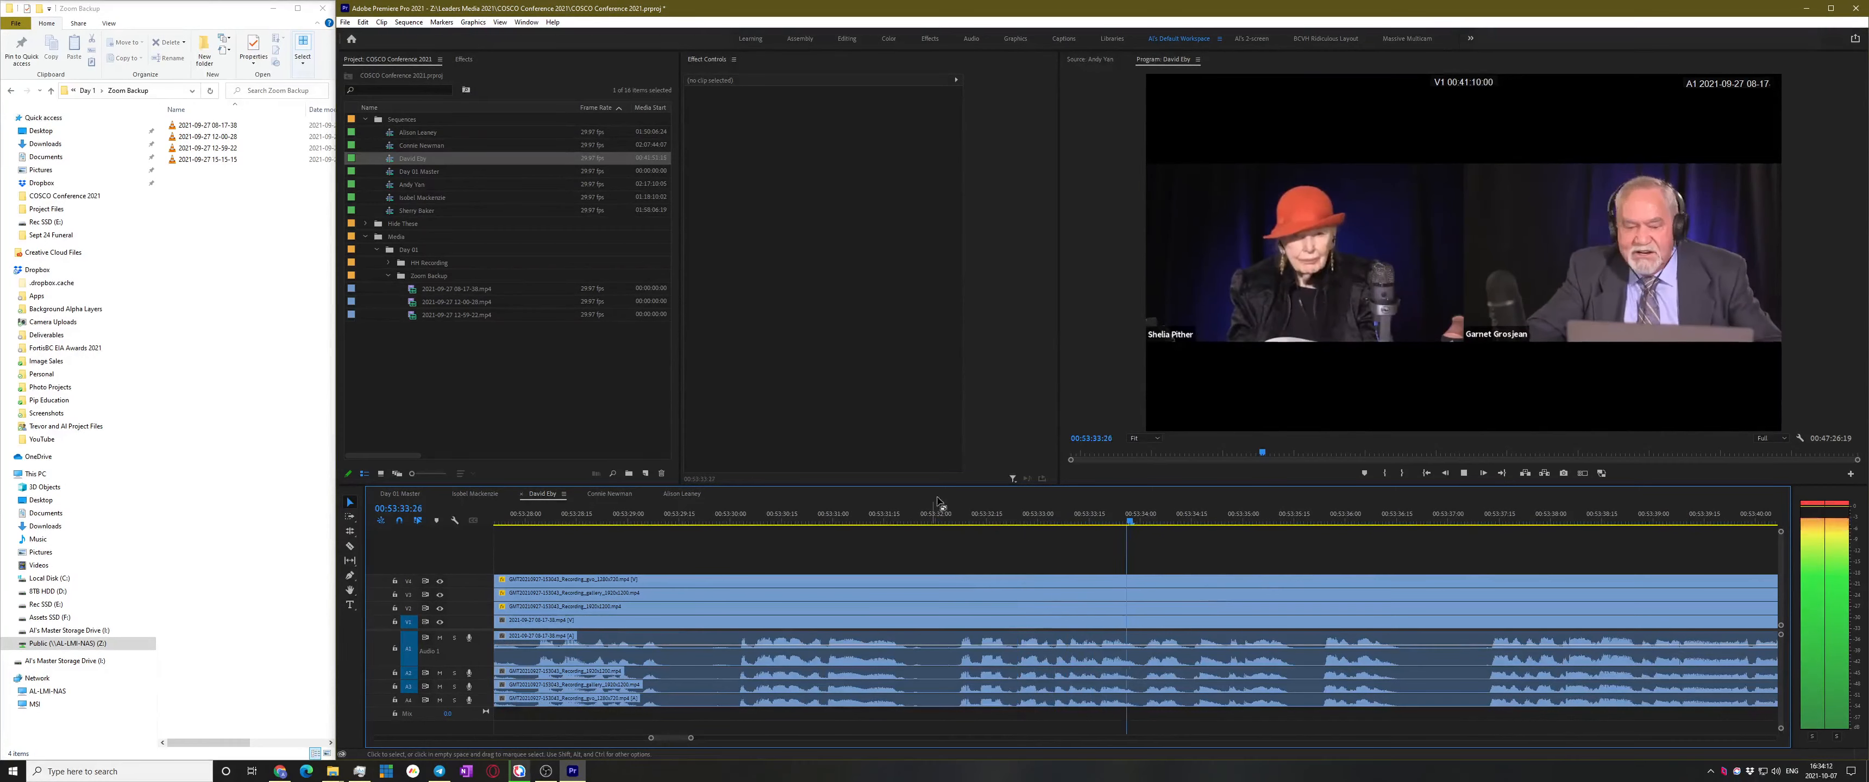
left_click(939, 517)
key("space")
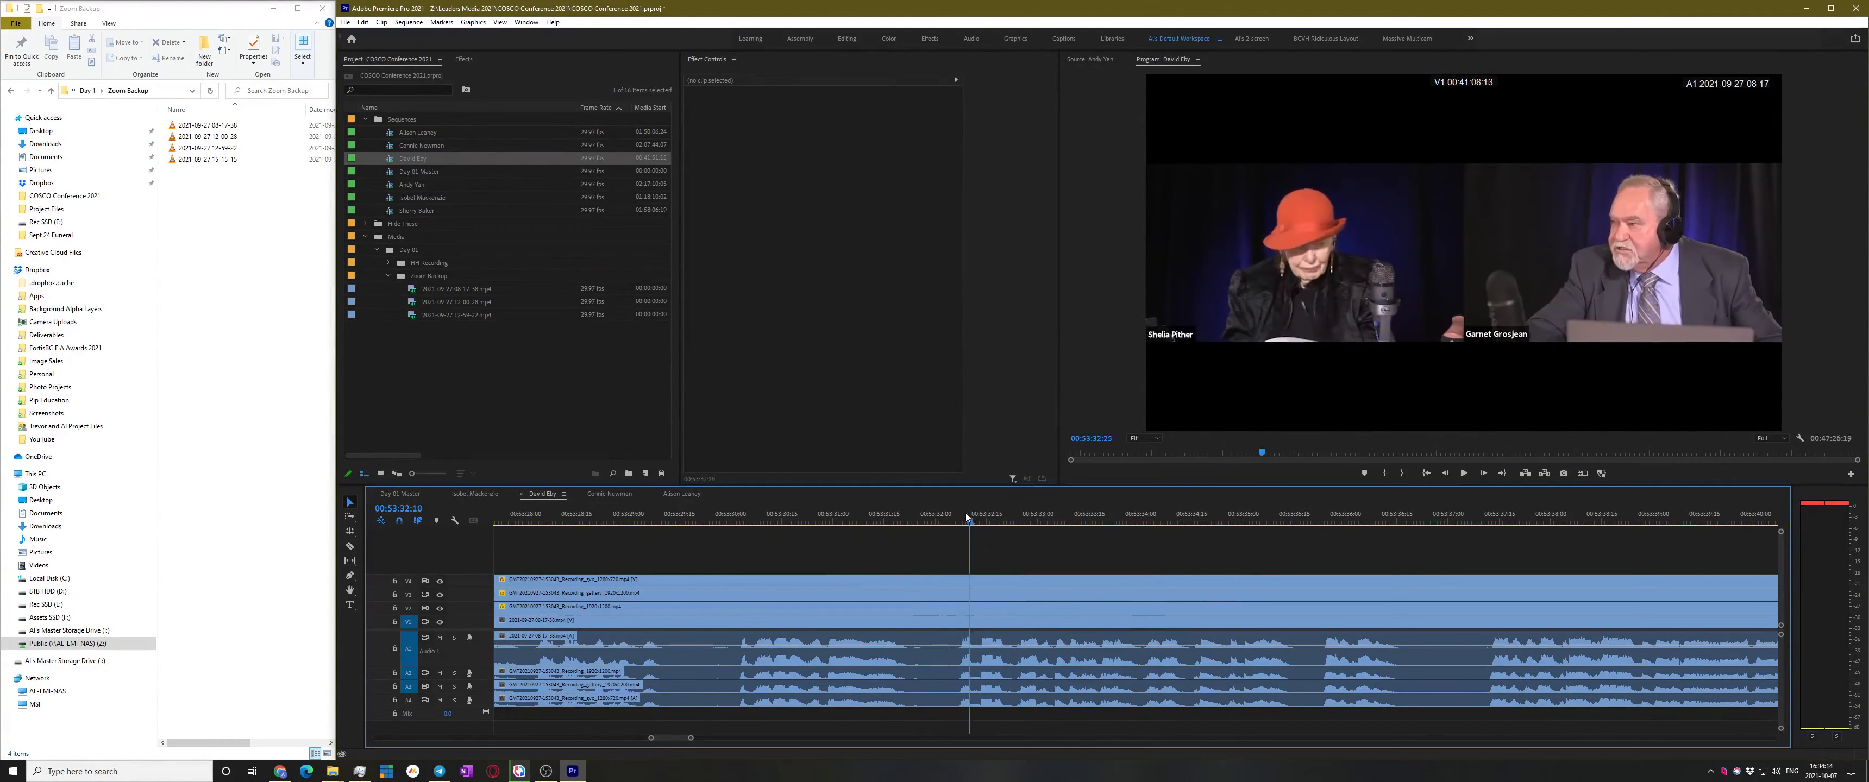
left_click(915, 519)
Cut every track at the playhead, ripple-delete the earlier pieces, and save
left_click(926, 624, "shift")
key("v")
left_click_drag(884, 538, 798, 748)
key("shift+Delete")
key("ctrl+s")
scroll(1005, 650, "down", 10)
scroll(991, 664, "down", 3)
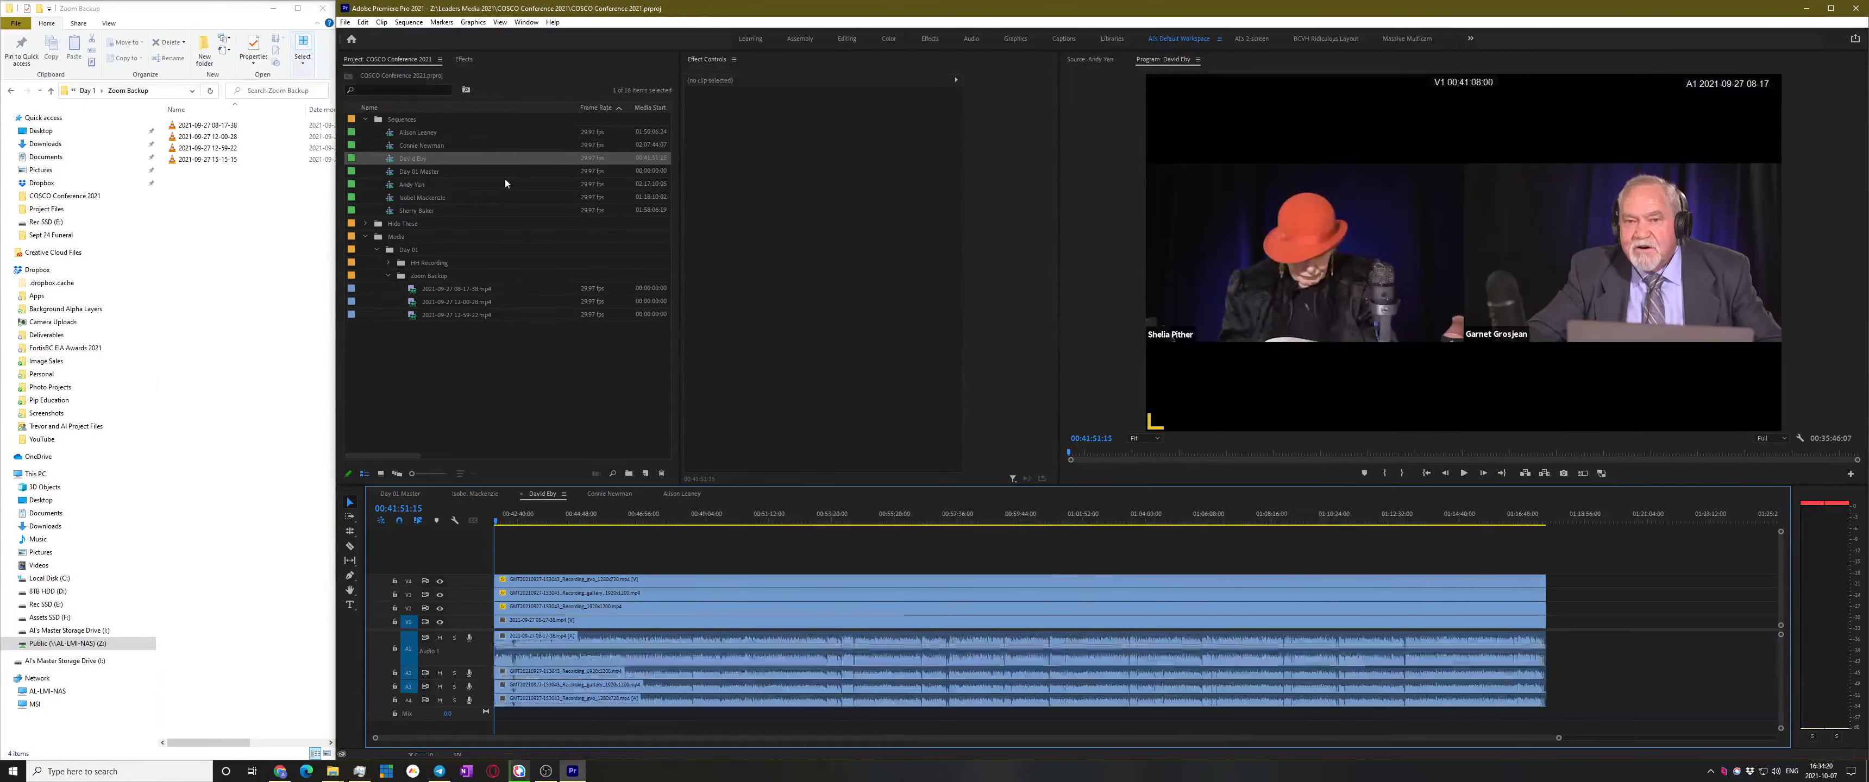
double_click(391, 186)
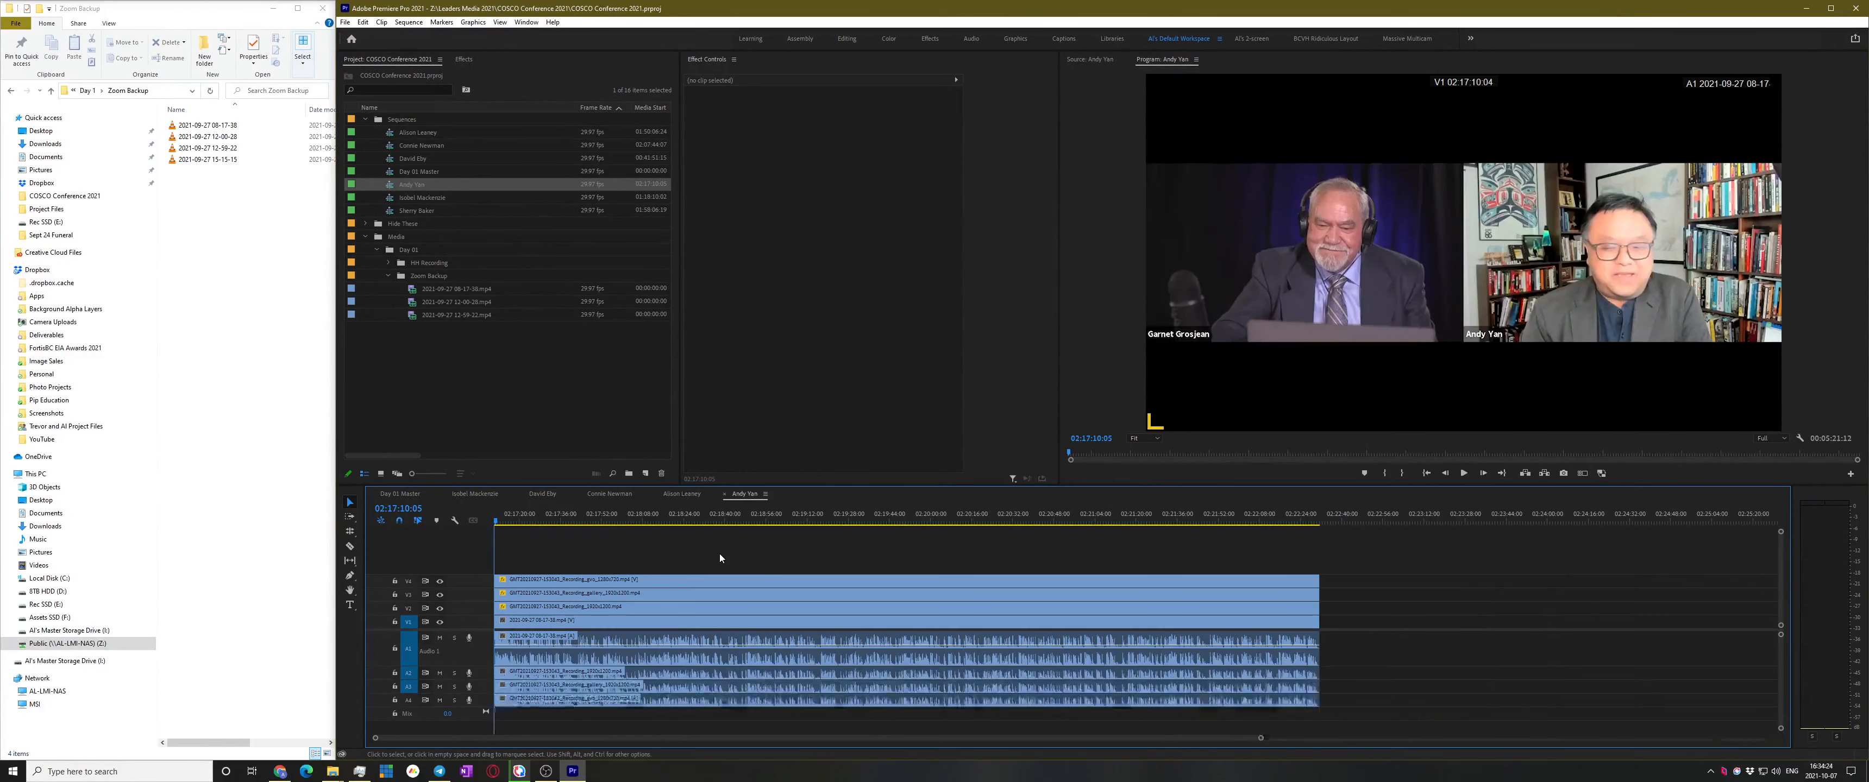
key("space")
key("a")
left_click_drag(528, 614, 656, 587)
Review the footage and park the playhead at the cut point just before 02:19:02:10
left_click(690, 512)
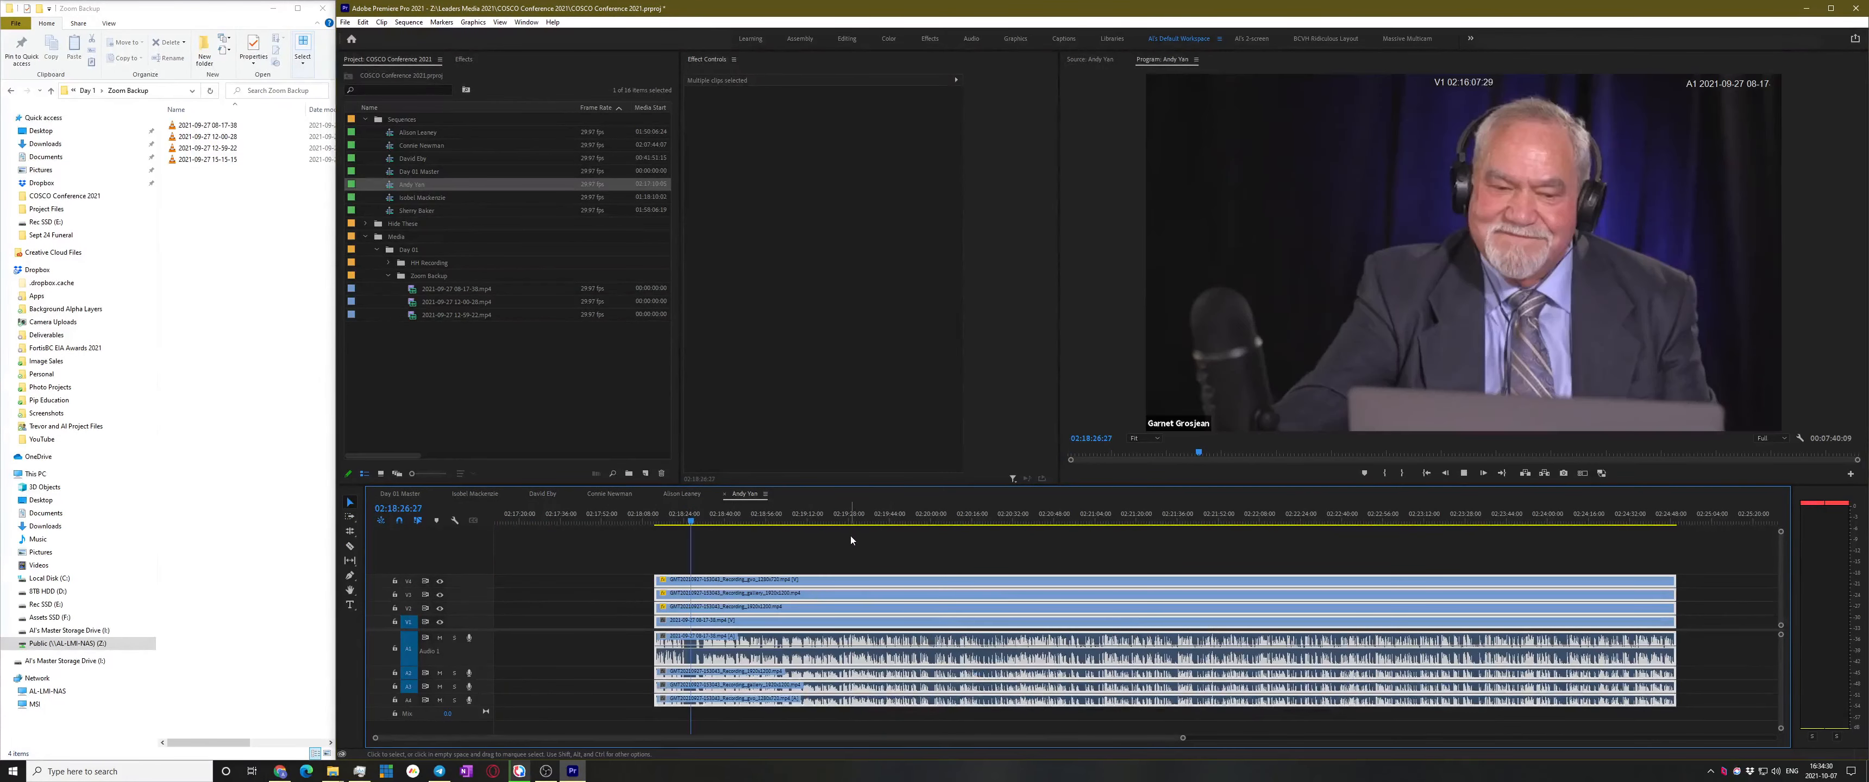
key("space")
key("=")
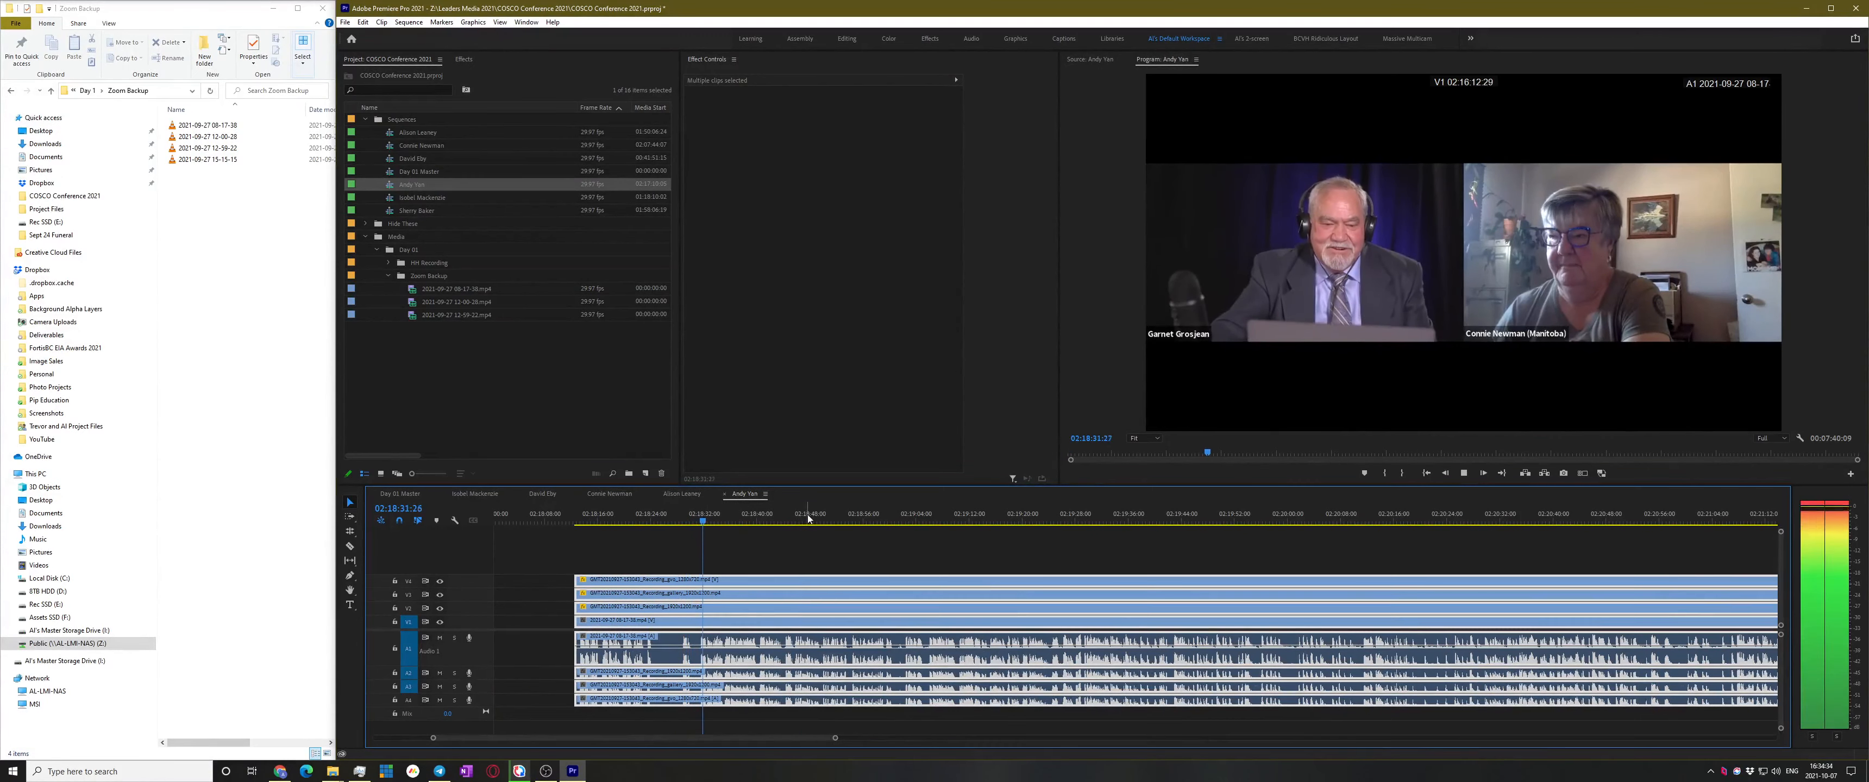
left_click(913, 514)
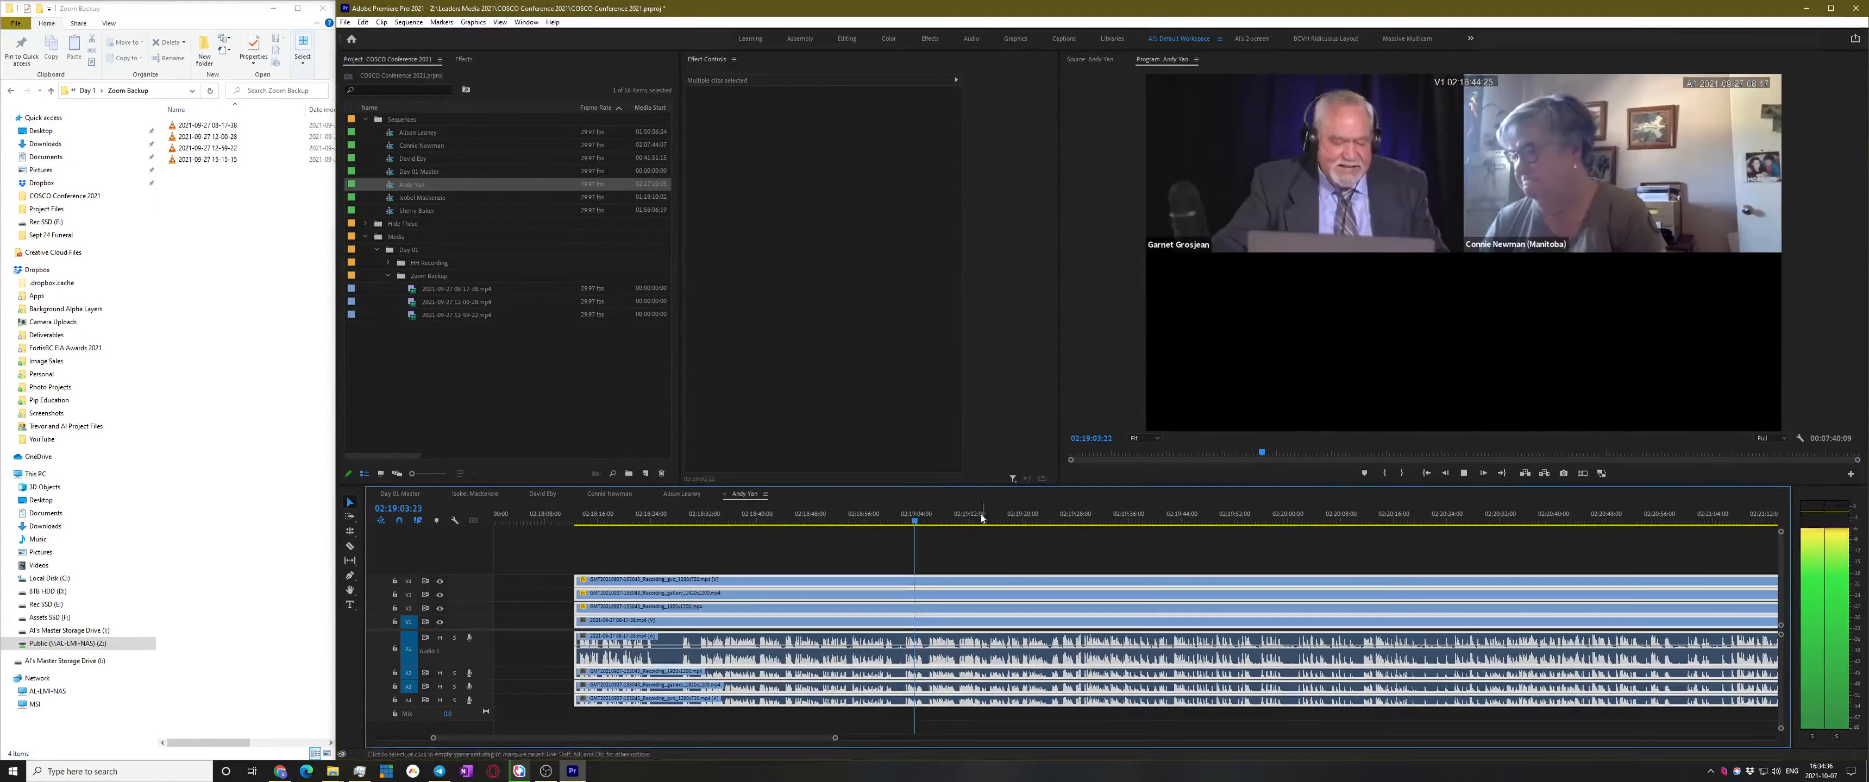
left_click(904, 519)
key("=")
key("=")
key("space")
key("=")
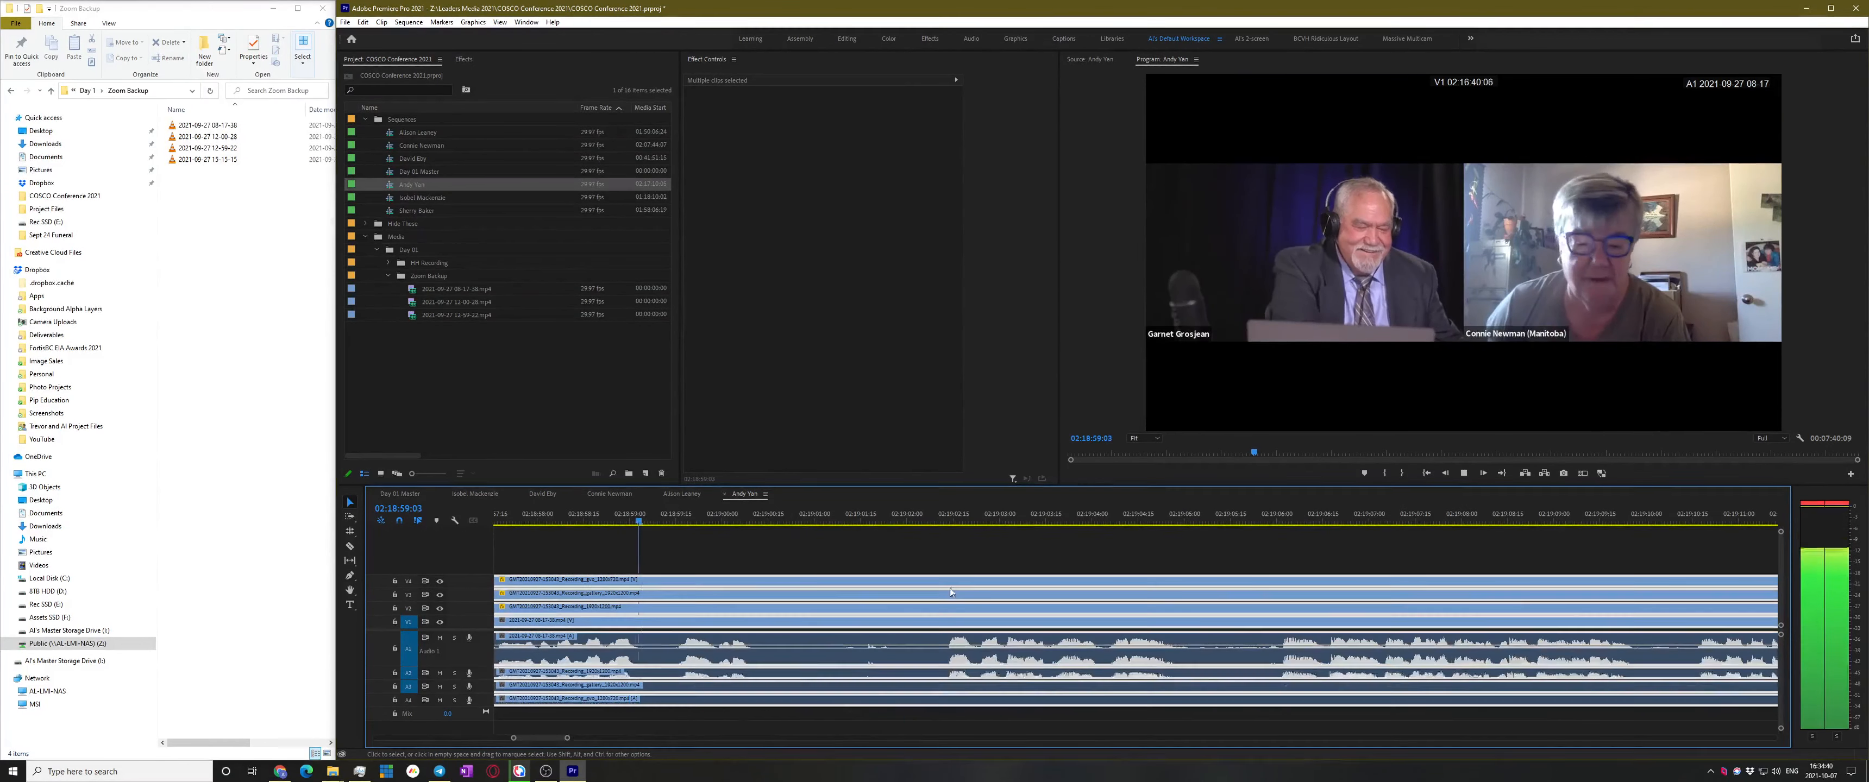
left_click(974, 551)
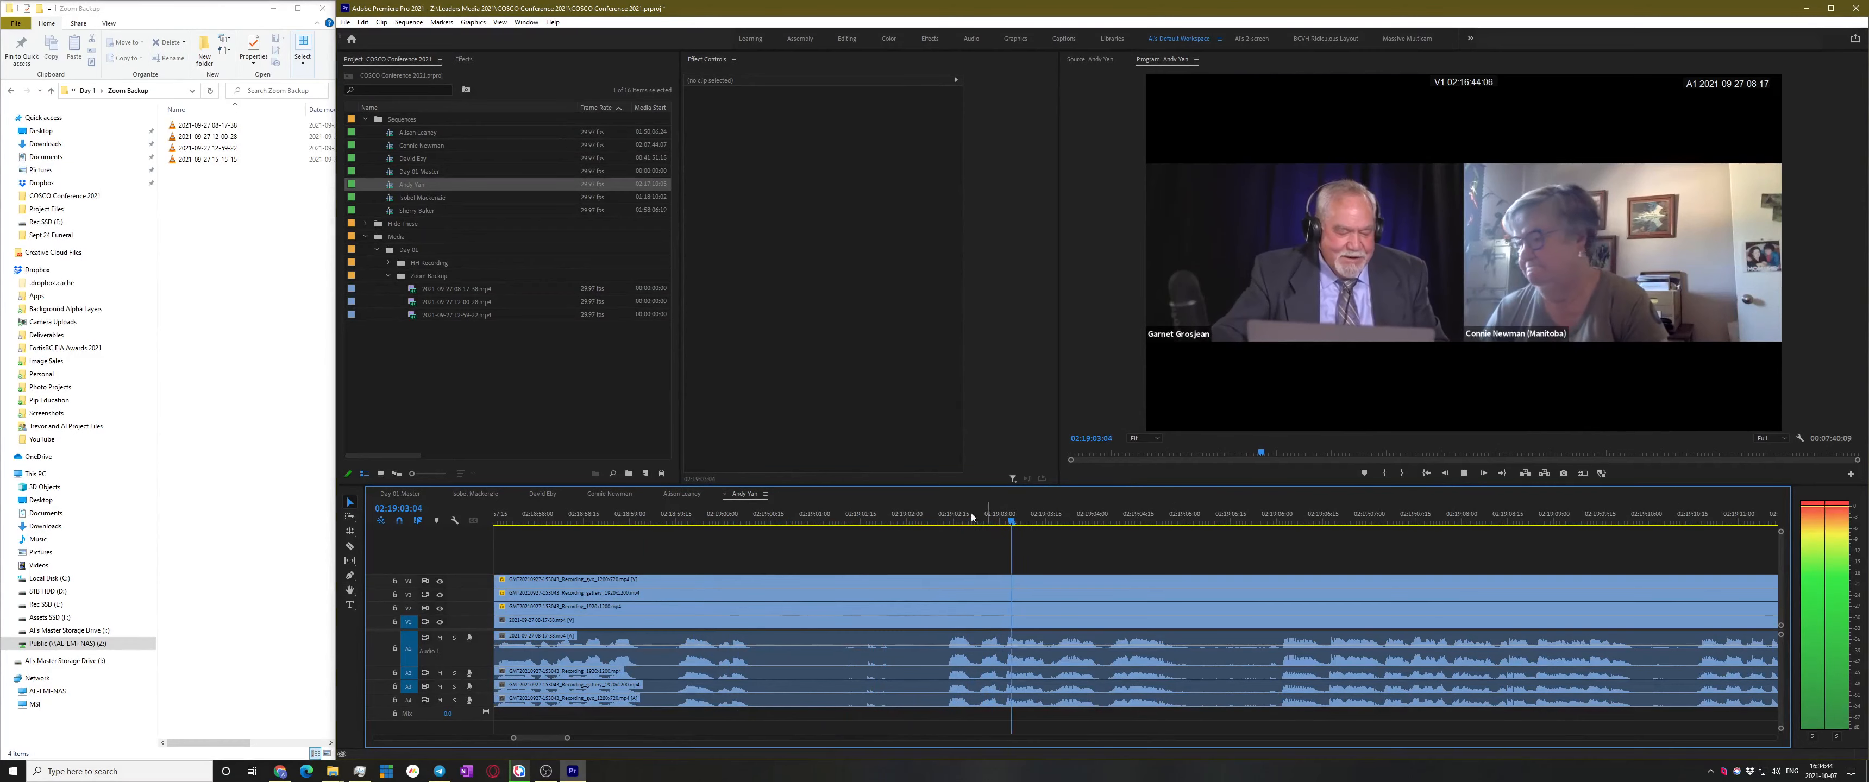
left_click_drag(974, 512, 937, 517)
key("shift+Left")
Razor all tracks at the playhead, ripple-delete the earlier pieces, and save
key("c")
left_click(919, 615, "shift")
key("v")
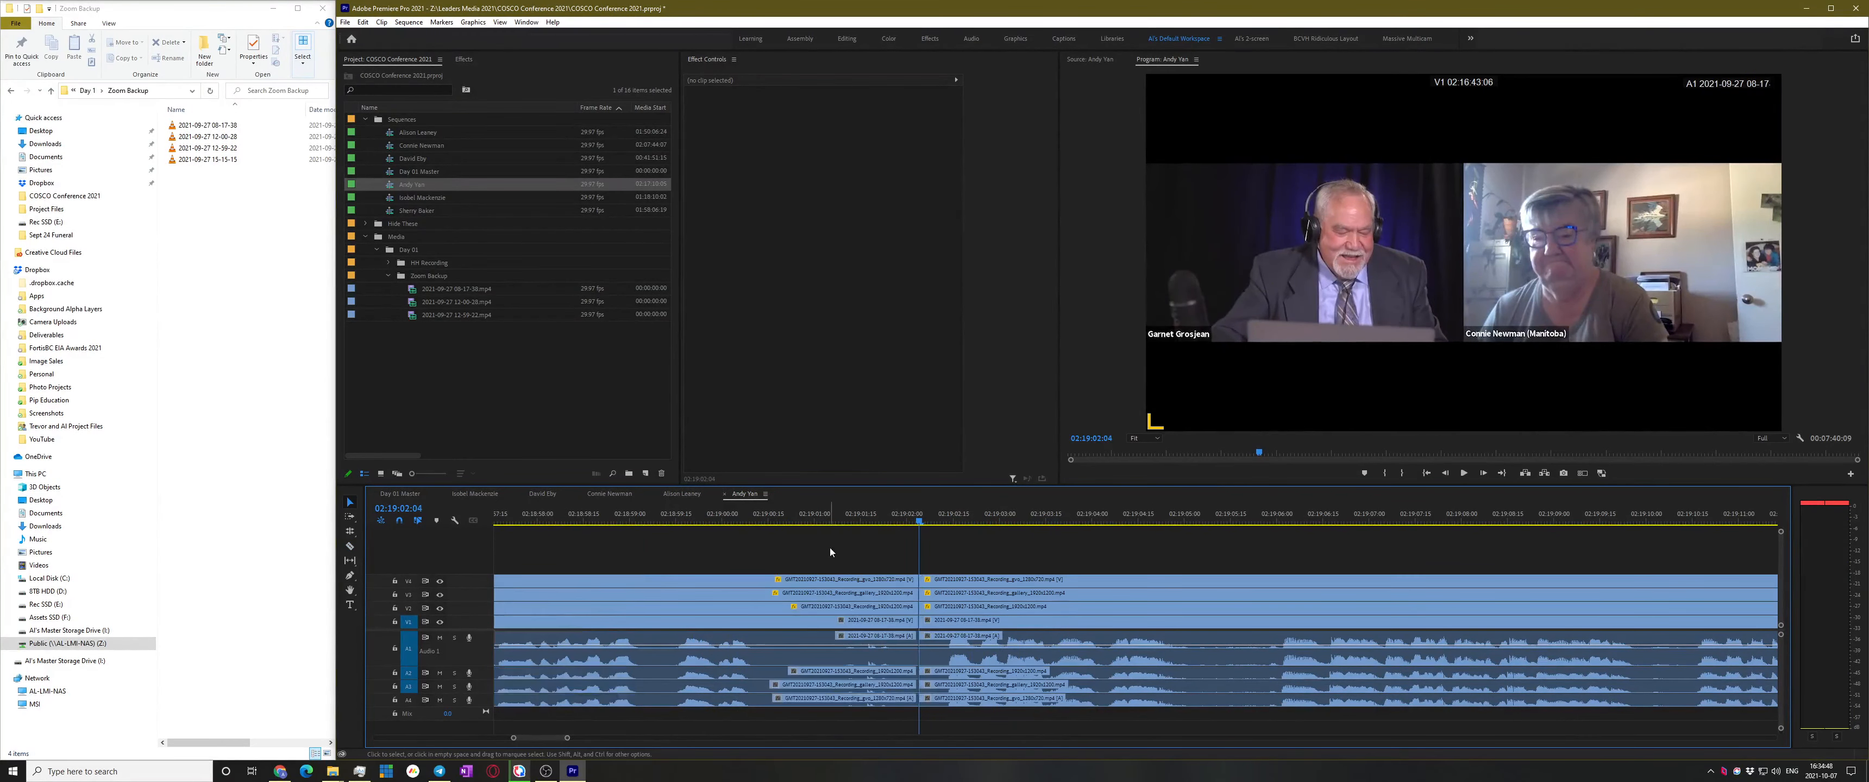
left_click_drag(829, 548, 743, 726)
key("shift+Delete")
key("ctrl+s")
Delete the leftover gap so the clips start at zero, save, and zoom out
left_click(980, 591)
key("Delete")
key("ctrl+s")
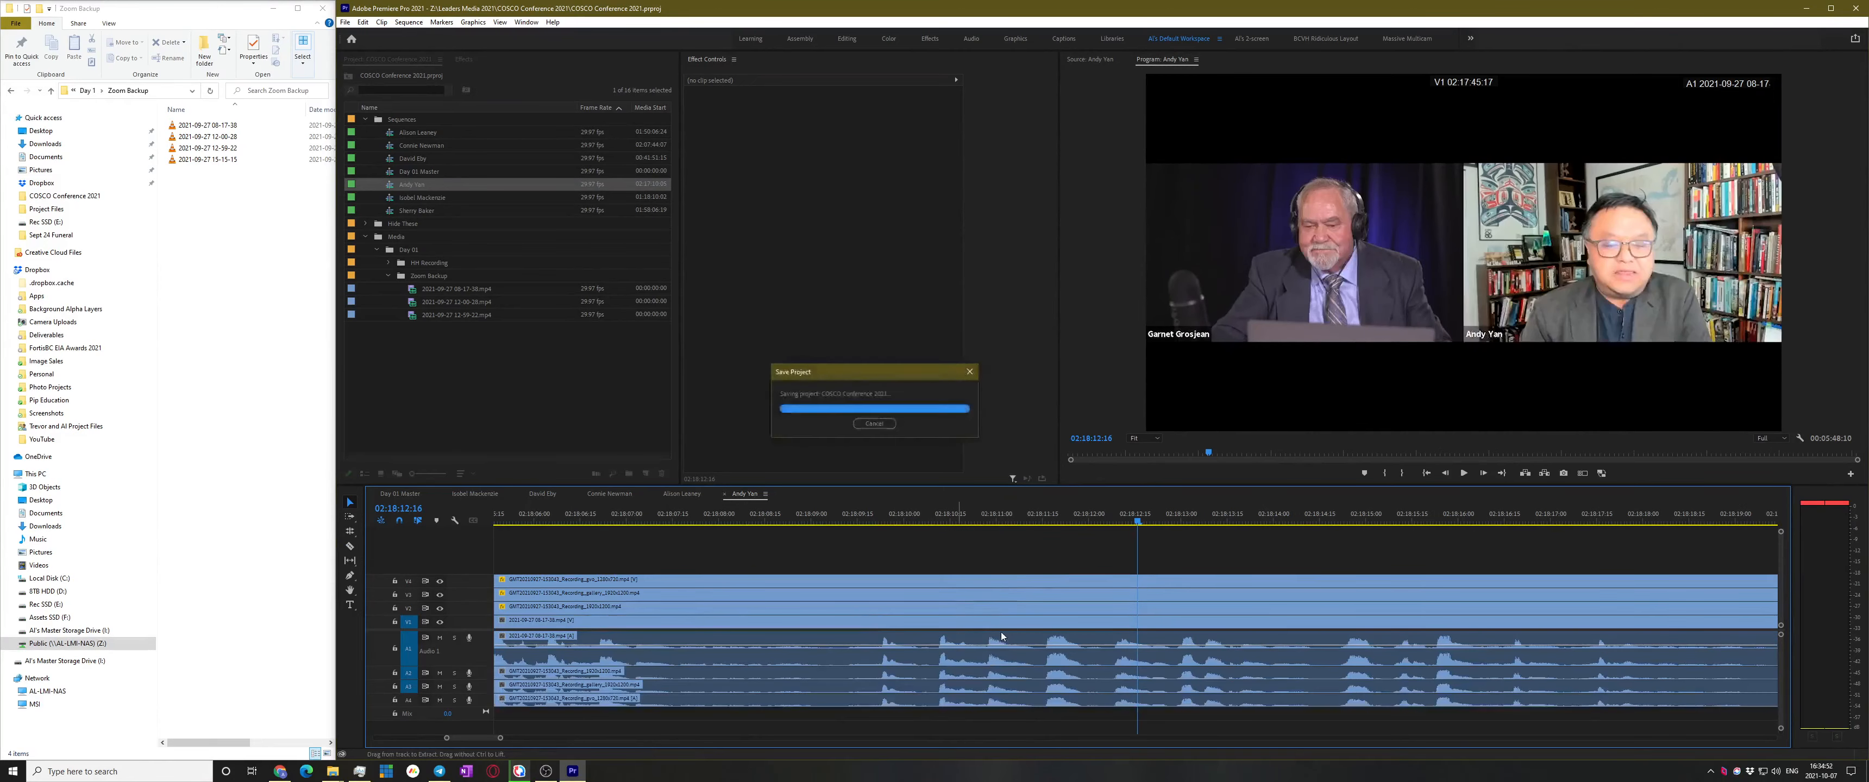
key("minus")
key("minus")
key("minus")
key("minus")
key("minus")
key("minus")
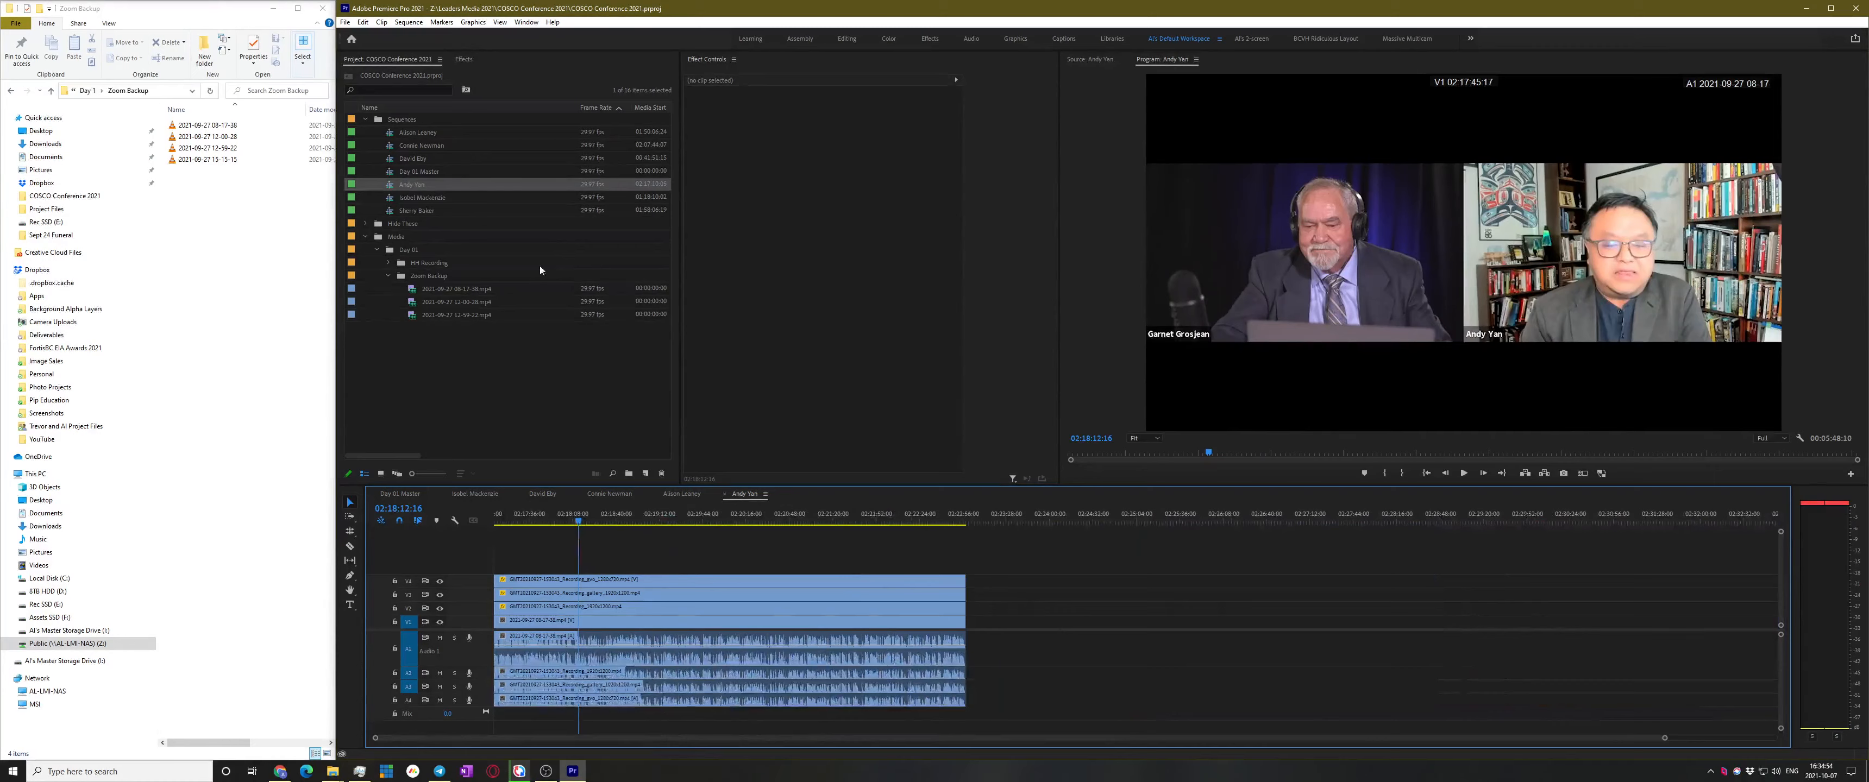
left_click(439, 197)
double_click(396, 200)
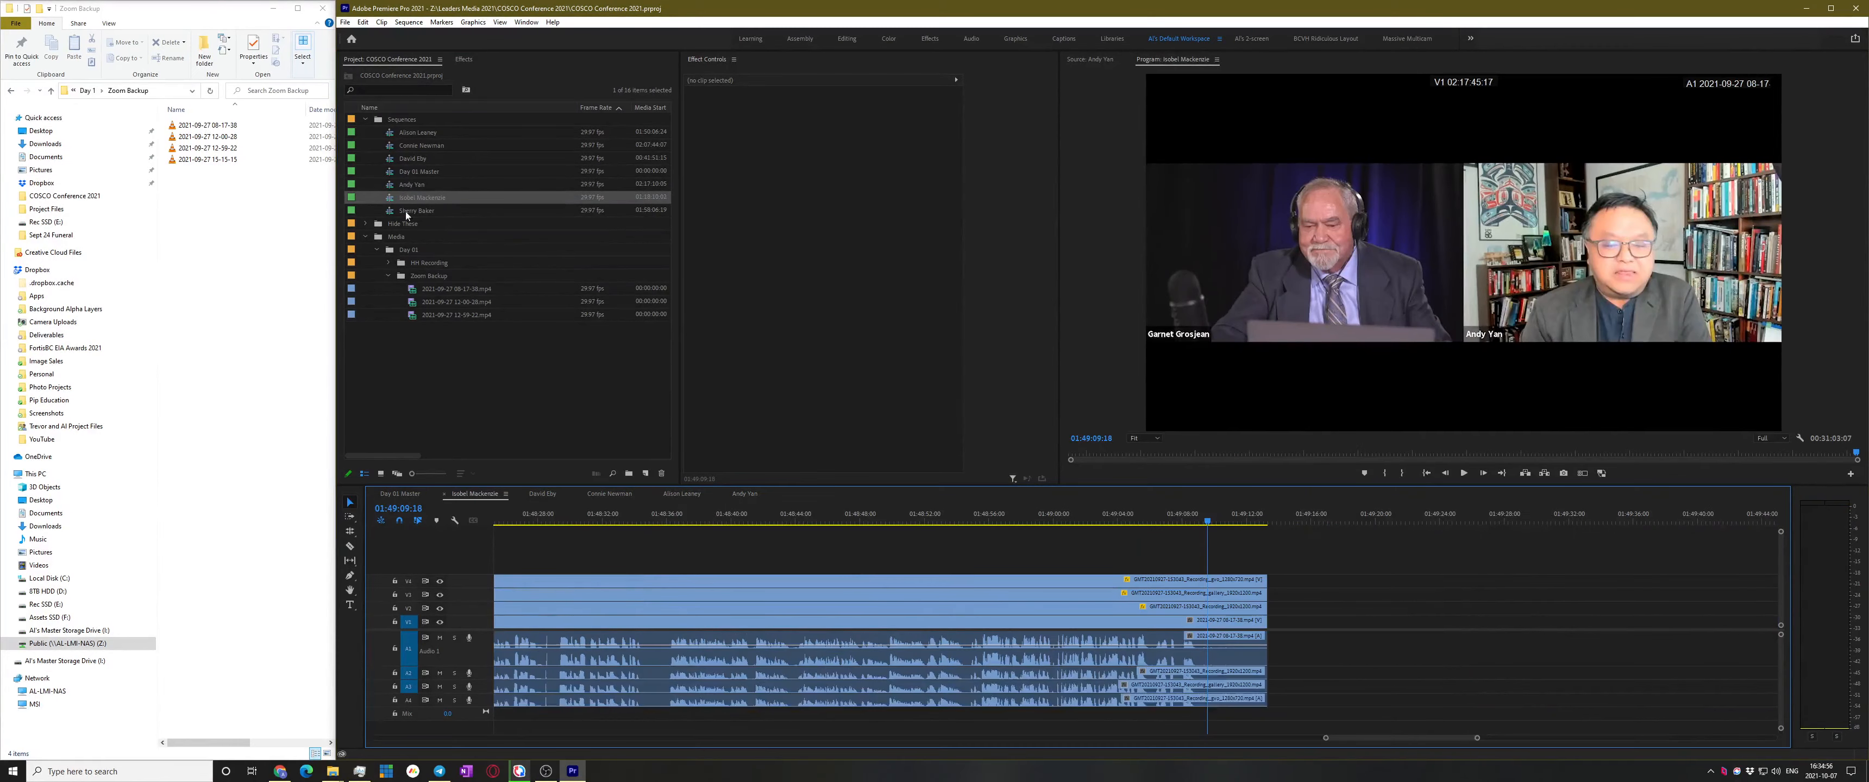
key("minus")
key("minus")
key("minus")
key("minus")
key("minus")
key("minus")
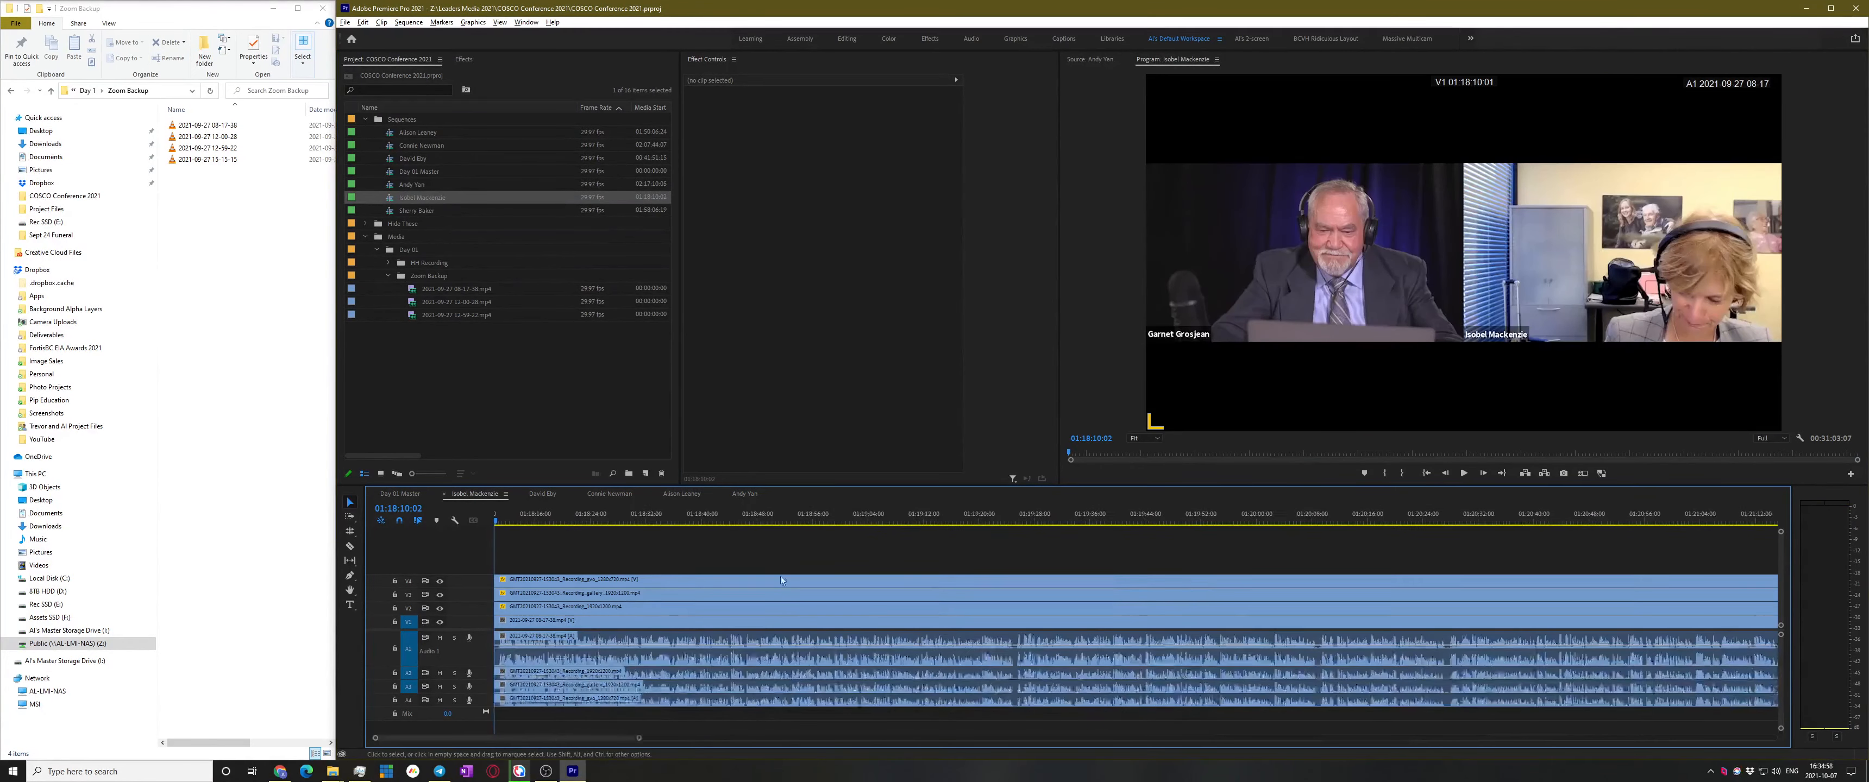
key("ctrl+a")
left_click_drag(691, 608, 787, 607)
left_click_drag(593, 607, 494, 607)
key("space")
Play and scrub the sequence to find her start near 01:20:00:28
key("equal")
key("equal")
key("equal")
key("equal")
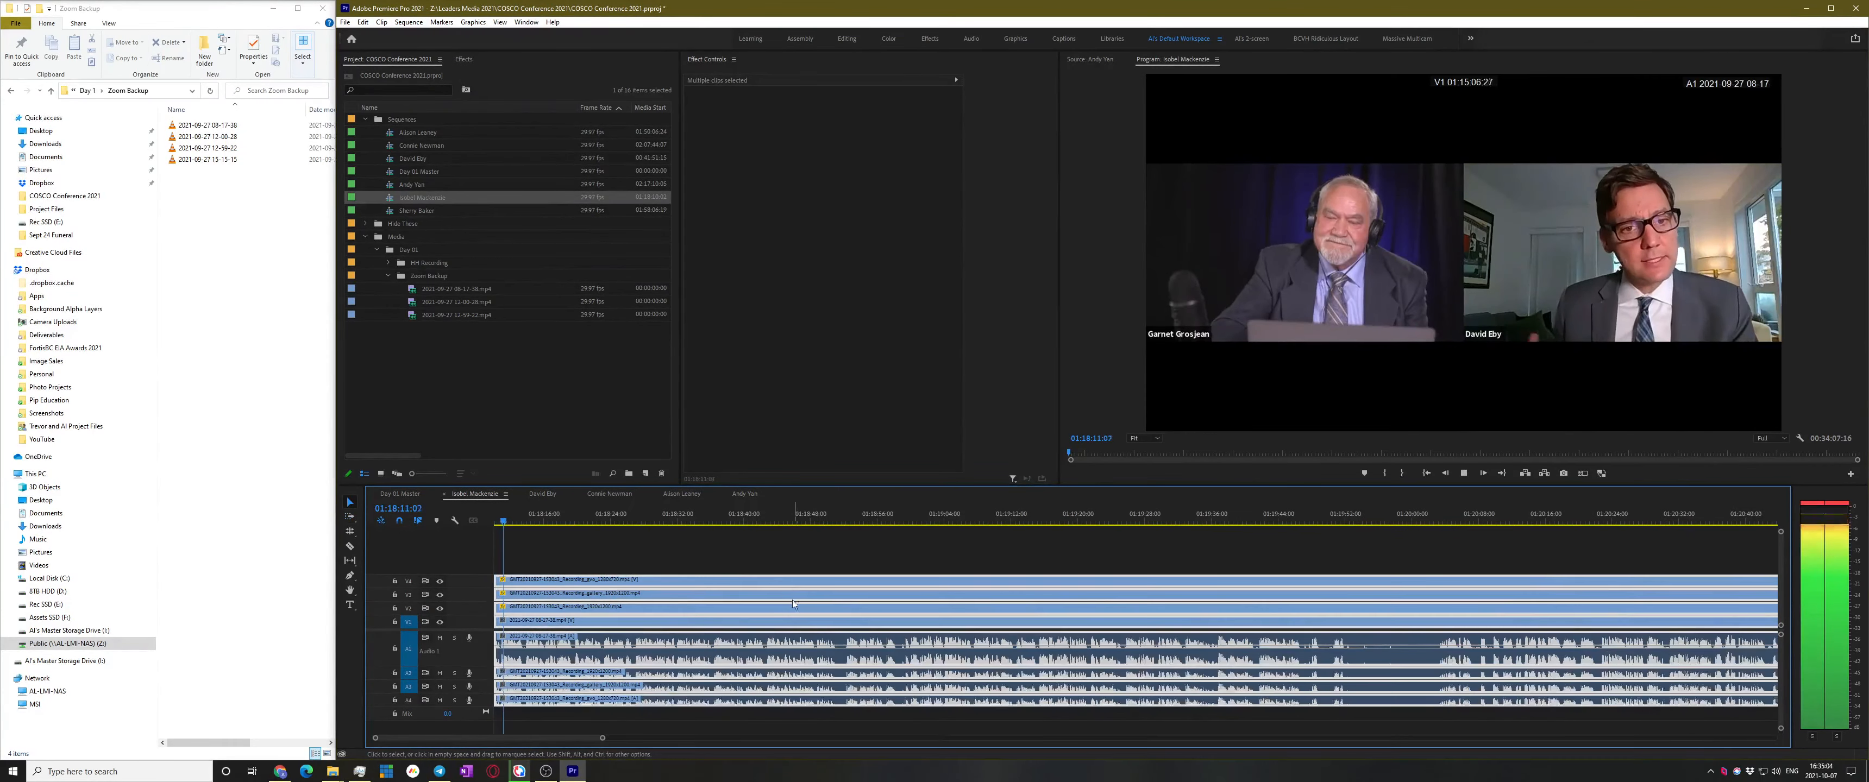
key("space")
left_click(1439, 514)
key("equal")
key("space")
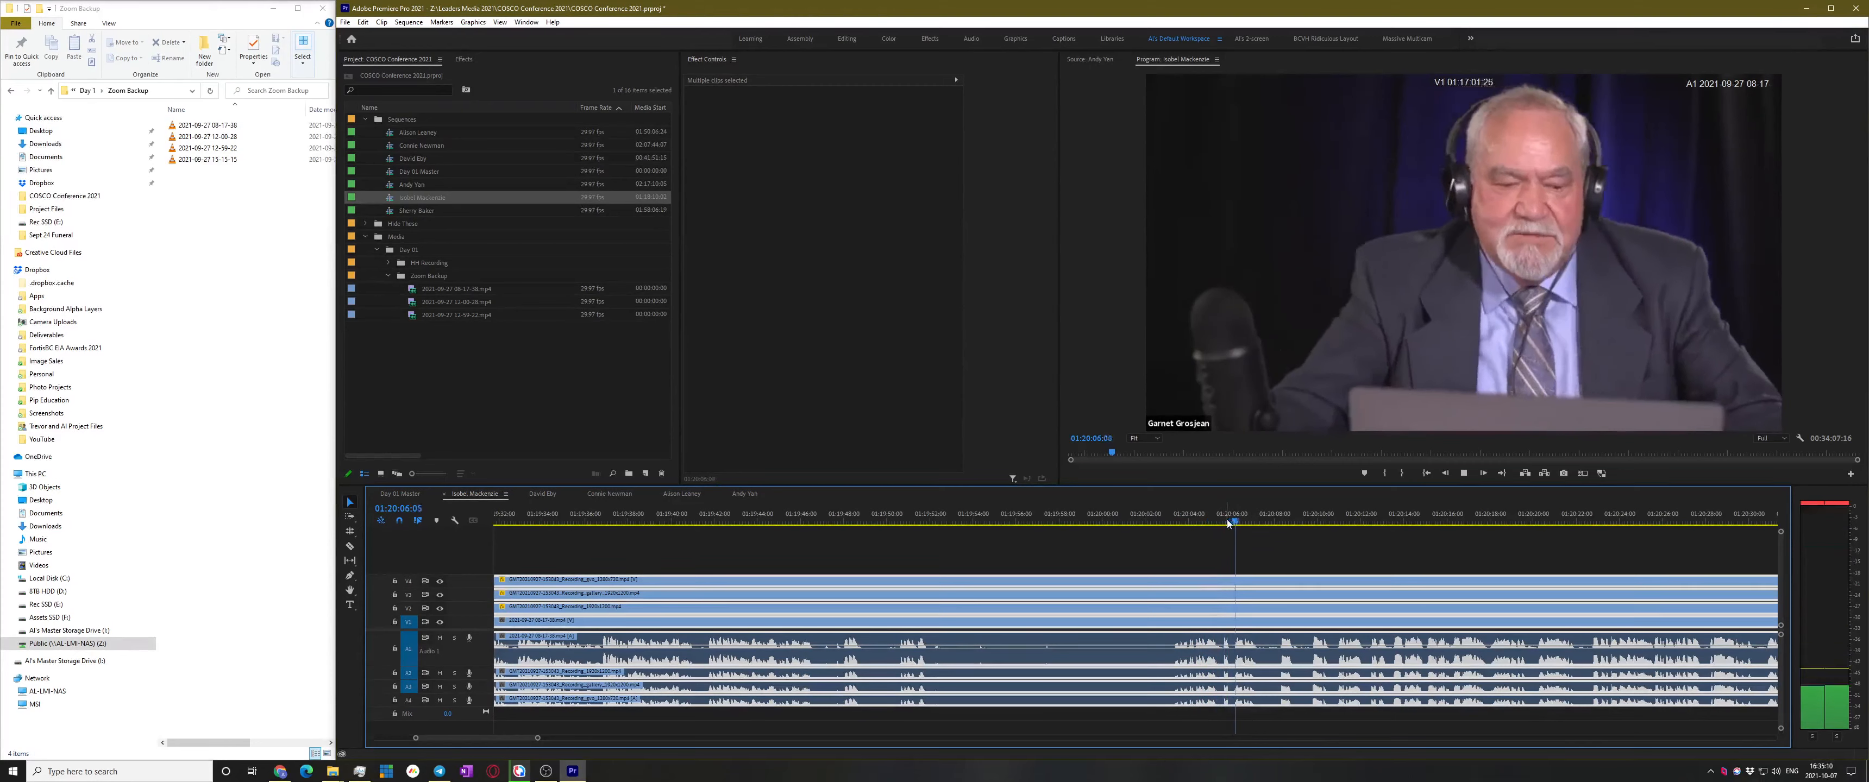
left_click_drag(1227, 519, 1123, 541)
Cut every track at 01:20:00:28 and trim away everything before it
key("ctrl+k")
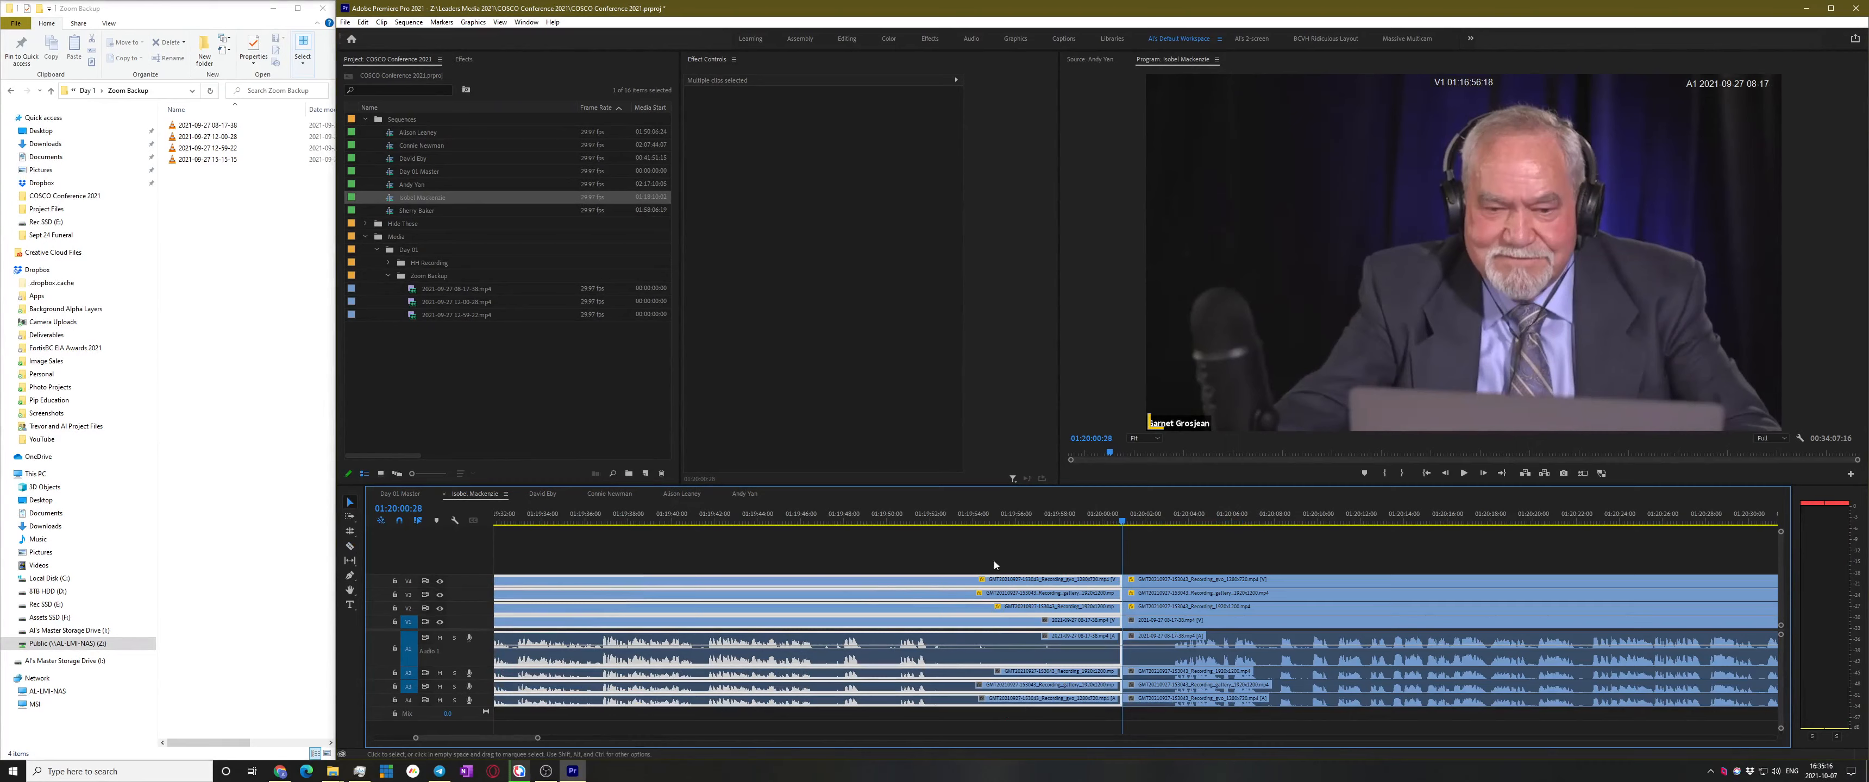
key("q")
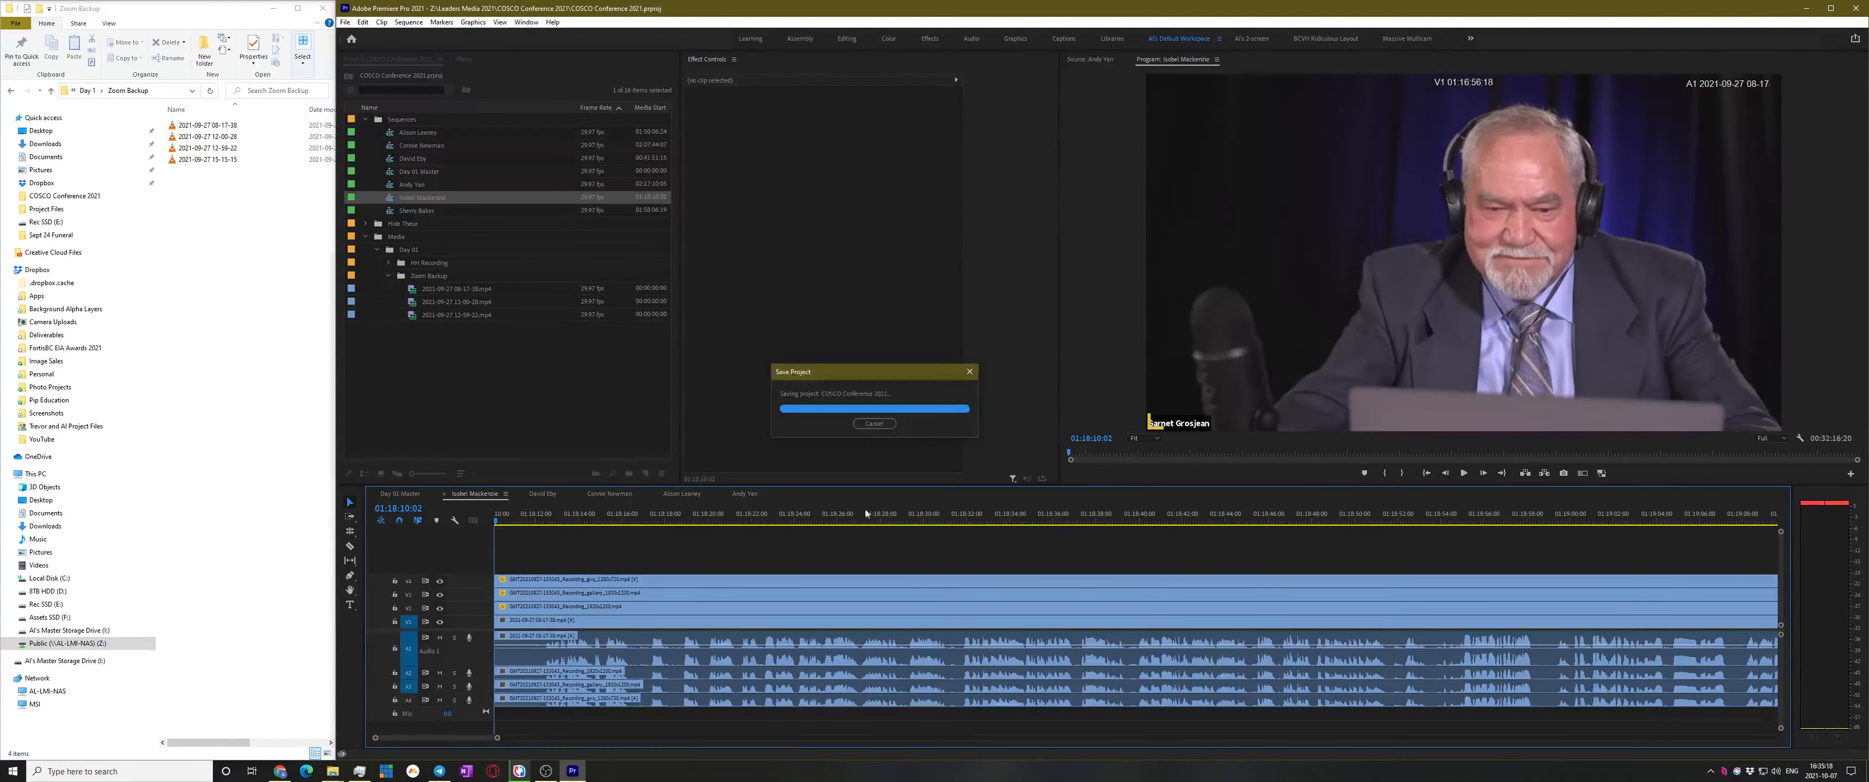
double_click(398, 212)
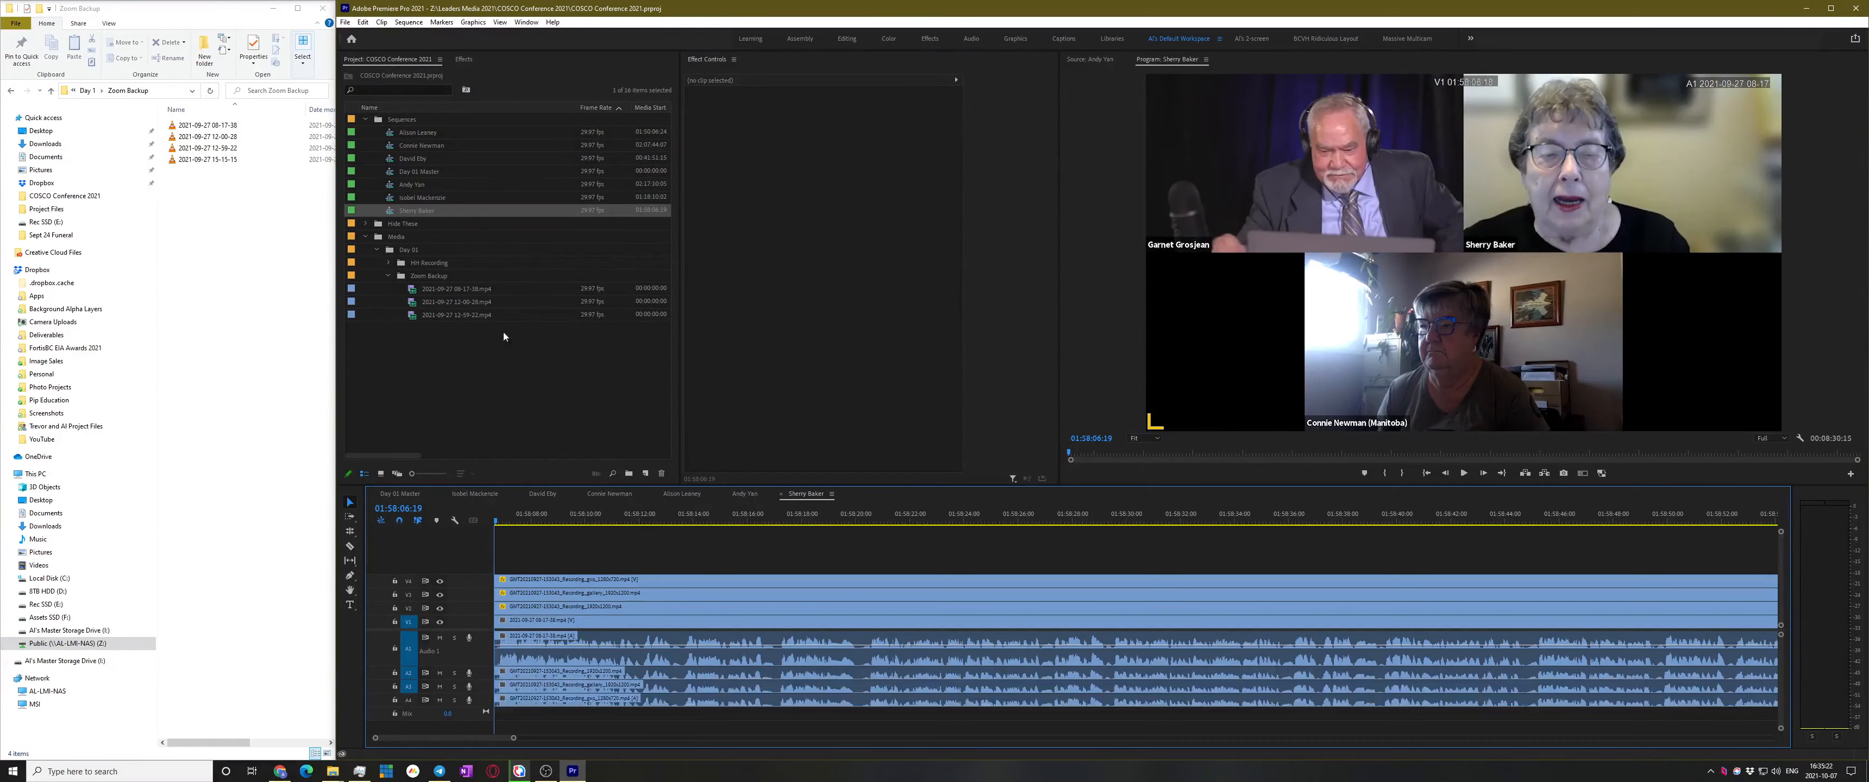
Shift all clips later with the Track Select Forward tool and undo an accidental move
key("a")
left_click_drag(608, 593, 498, 613)
key("v")
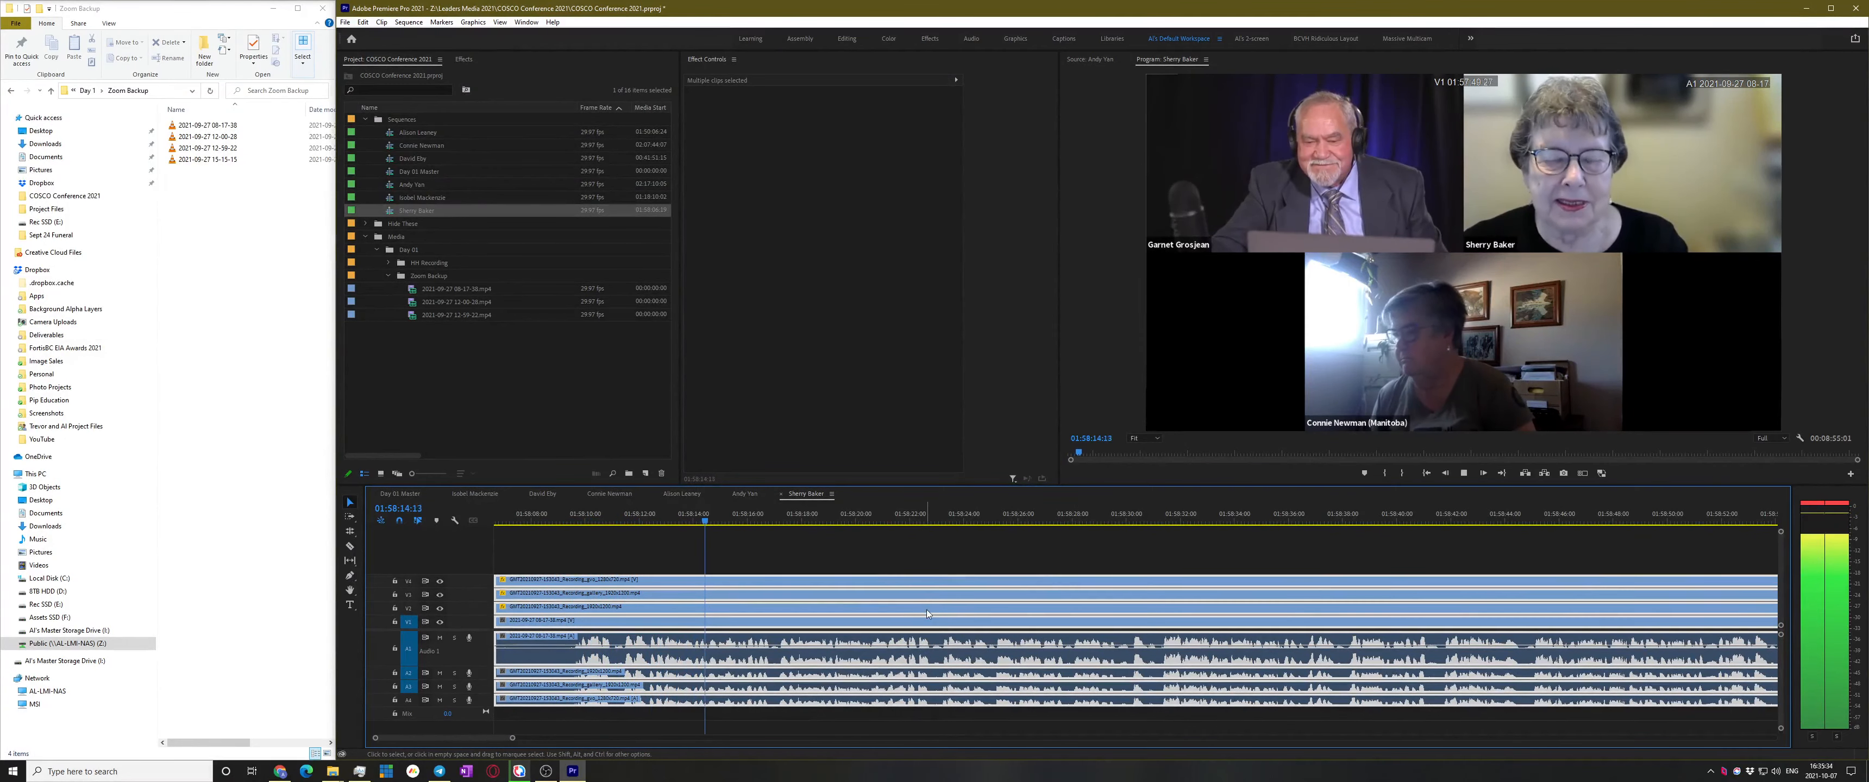
key("space")
left_click_drag(849, 601, 1246, 584)
key("ctrl+z")
key("minus")
key("minus")
key("minus")
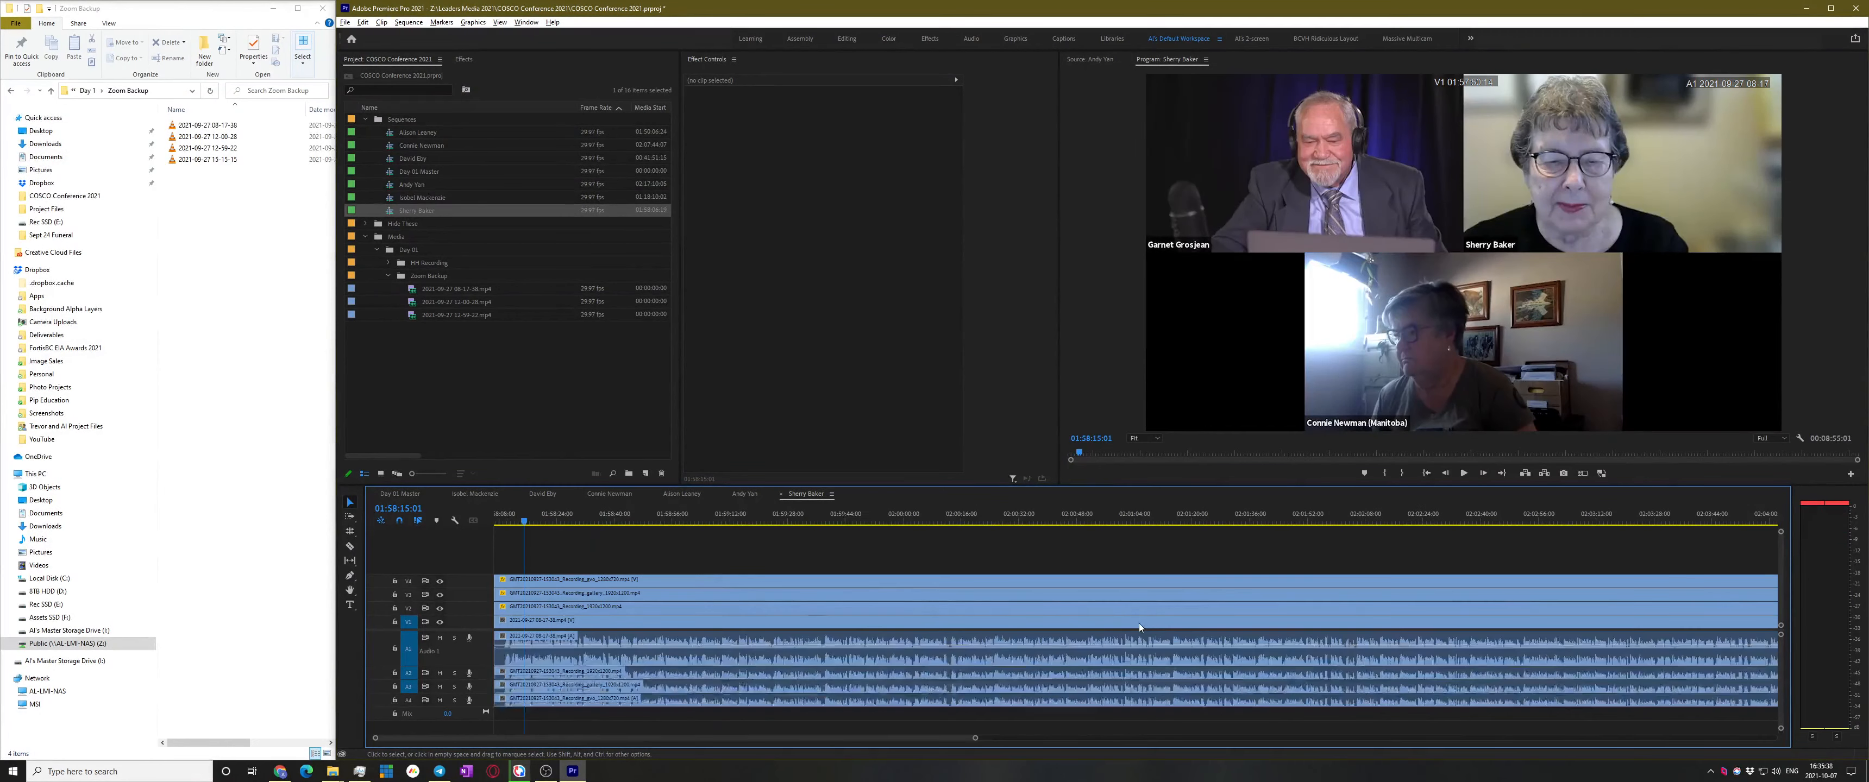
Move the clips to start near 02:00:00 and extend their starts back to the sequence start
left_click(576, 609)
left_click_drag(577, 609, 486, 608)
left_click_drag(502, 522, 421, 544)
key("space")
key("equal")
key("equal")
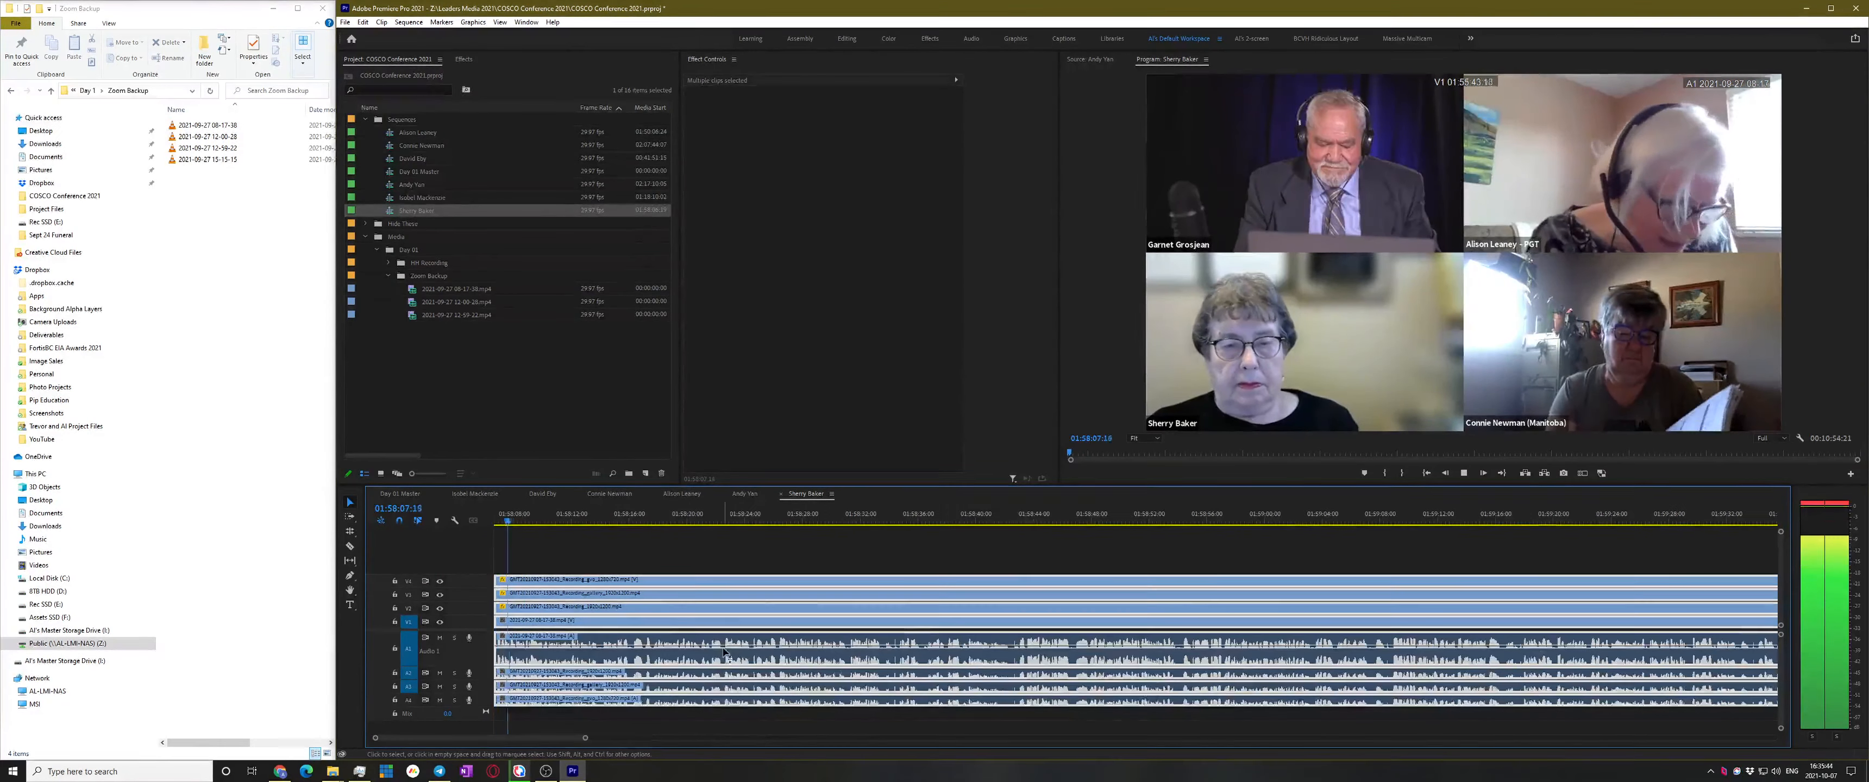
left_click(1035, 553)
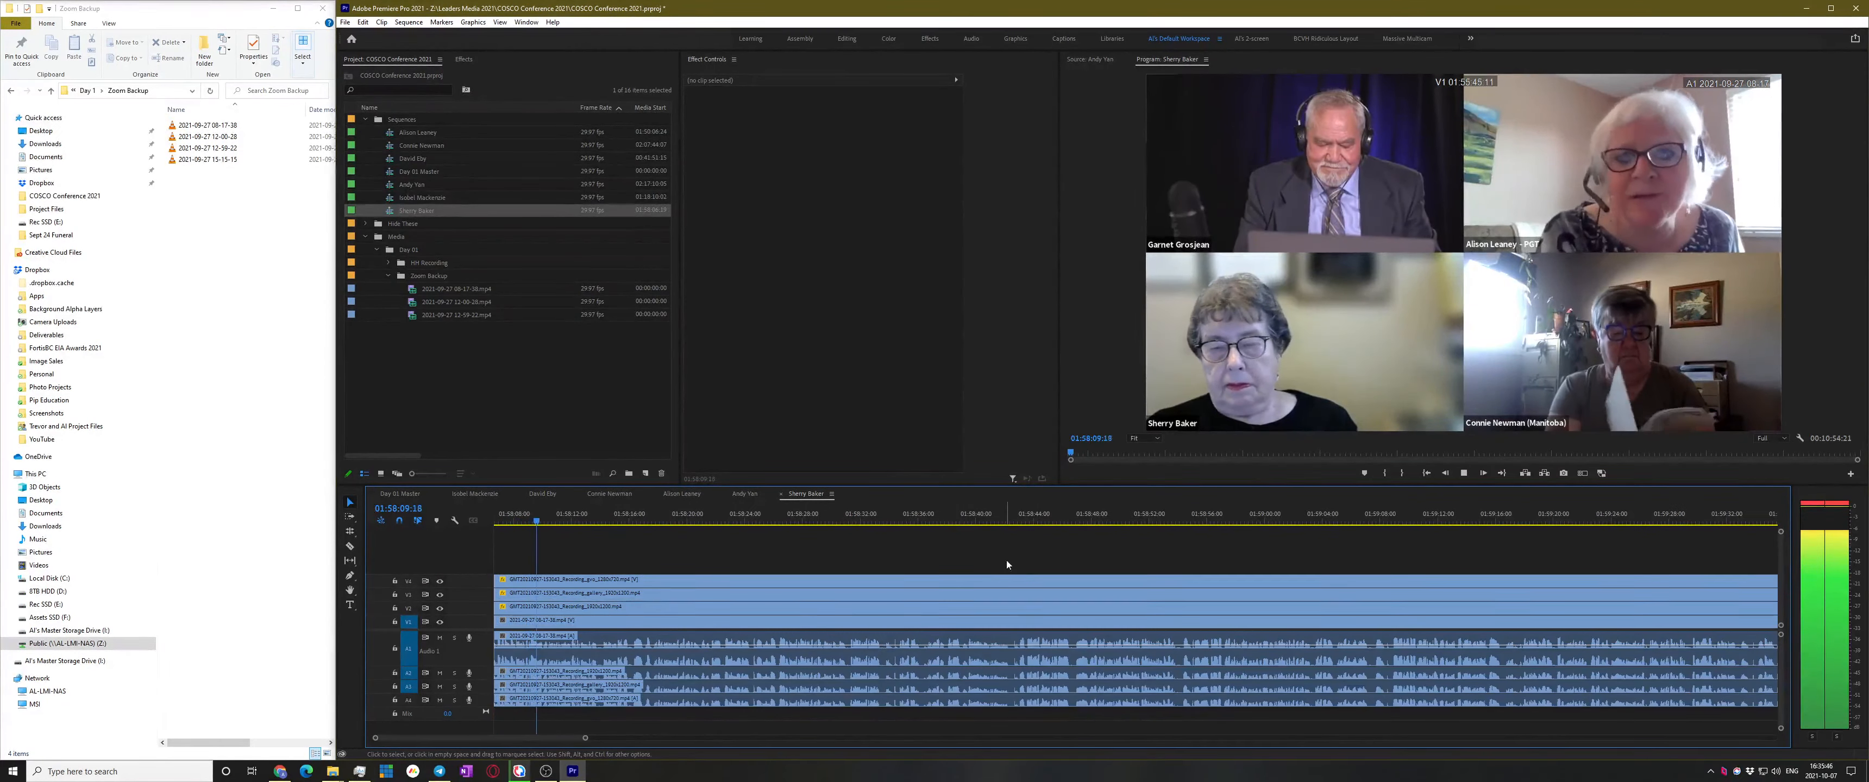
Review the sequence from 01:58:43 forward to about 01:59:44 to find the new start point
left_click(1027, 521)
key("space")
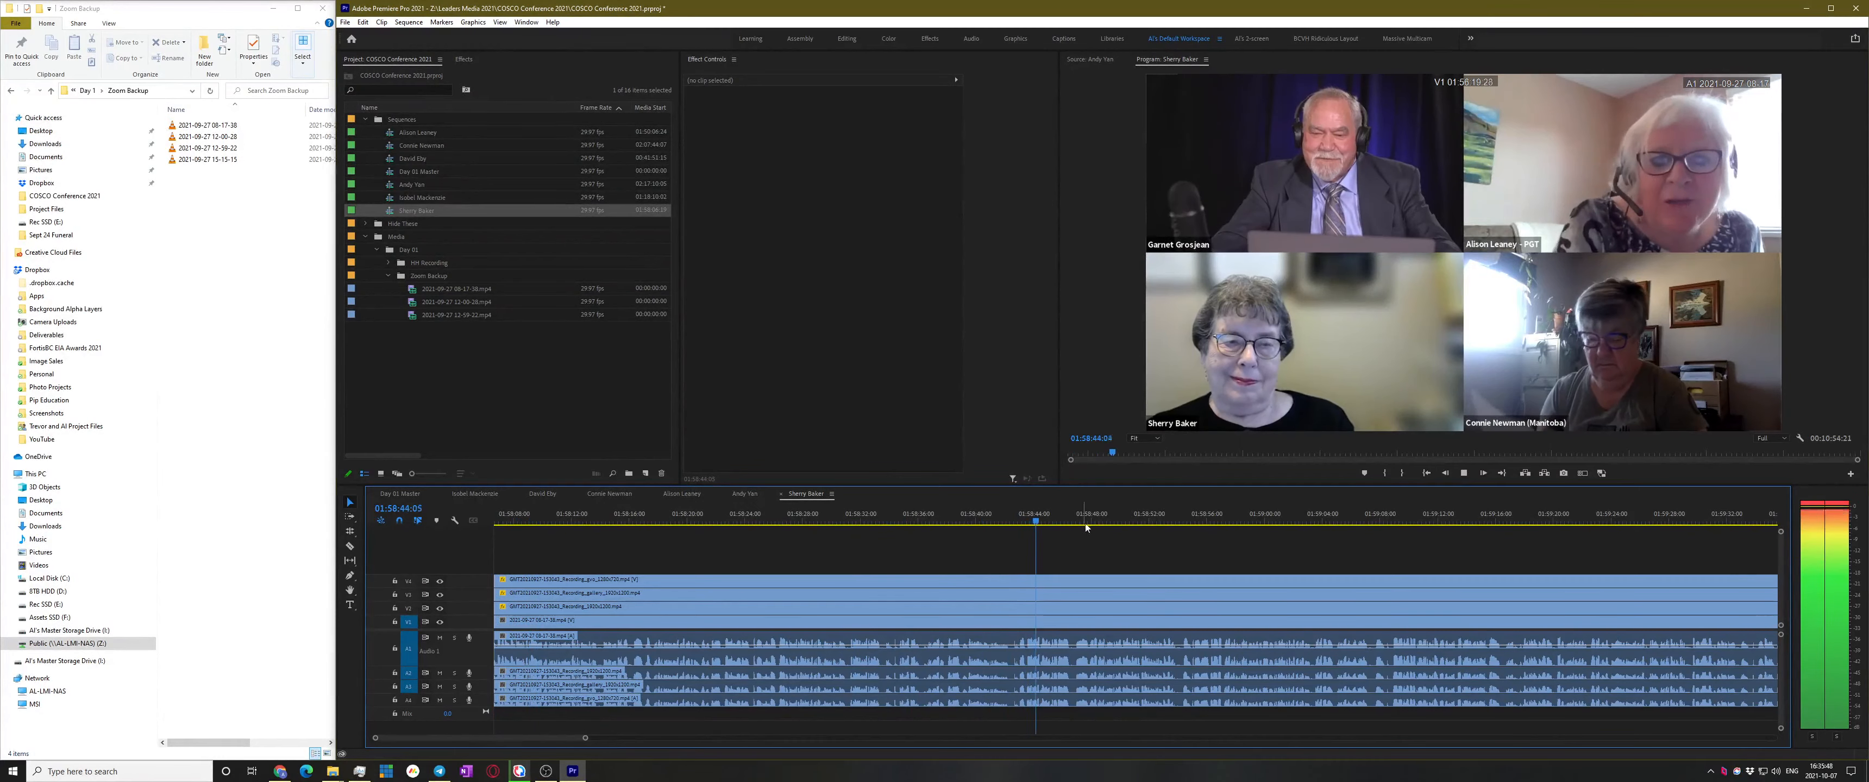
left_click(1148, 521)
key("space")
scroll(1209, 558, "down", 3)
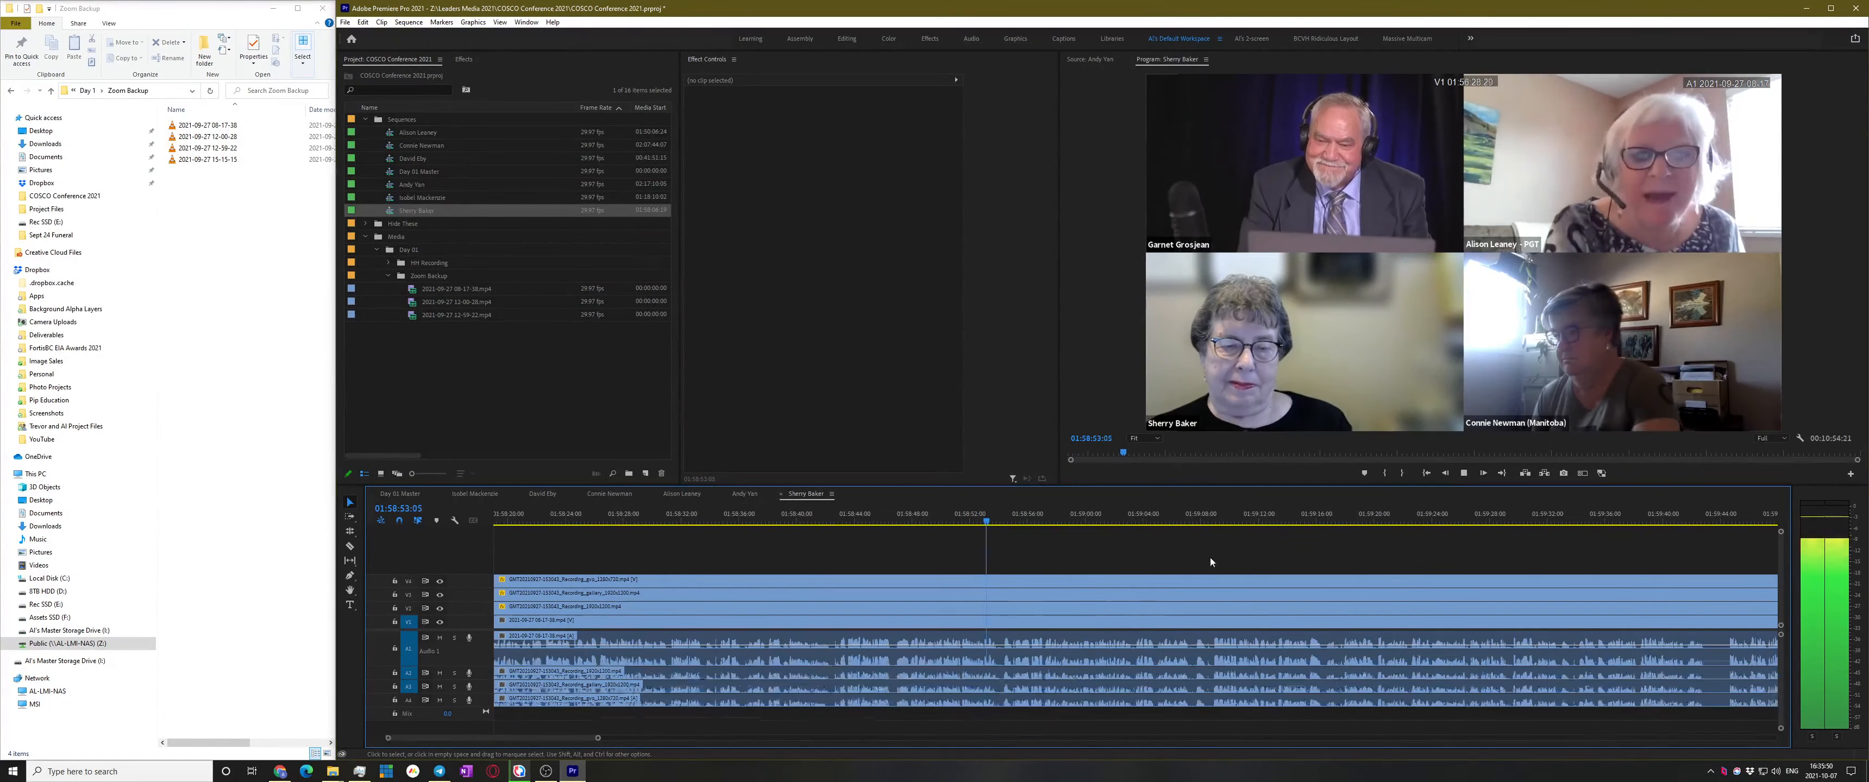
left_click(1206, 521)
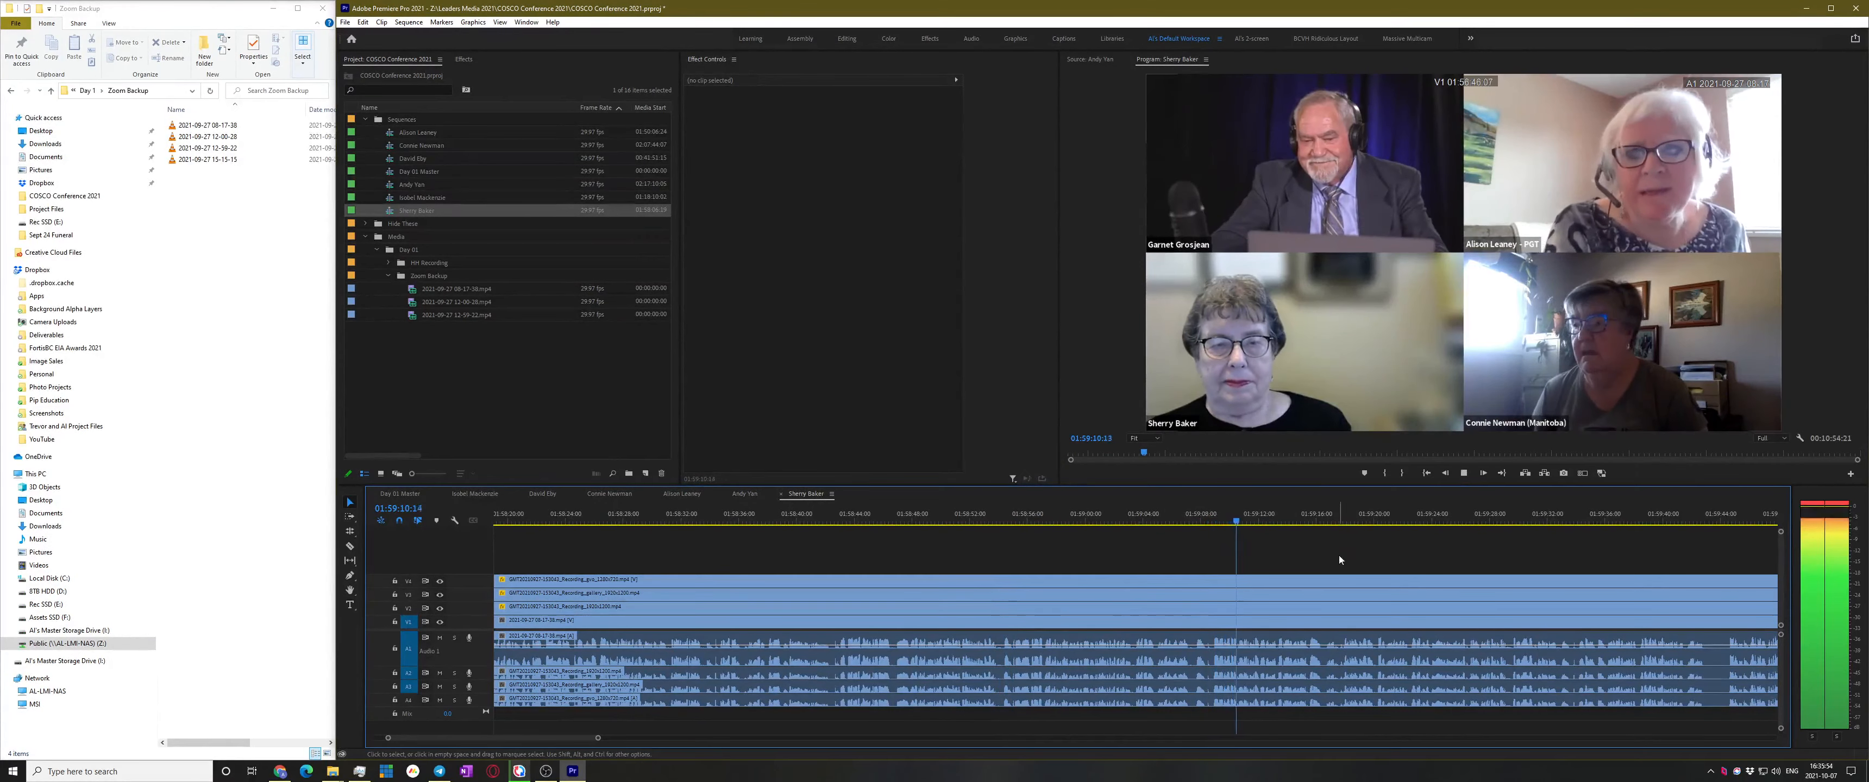
scroll(1327, 558, "down", 2)
left_click(1259, 518)
scroll(1401, 552, "down", 2)
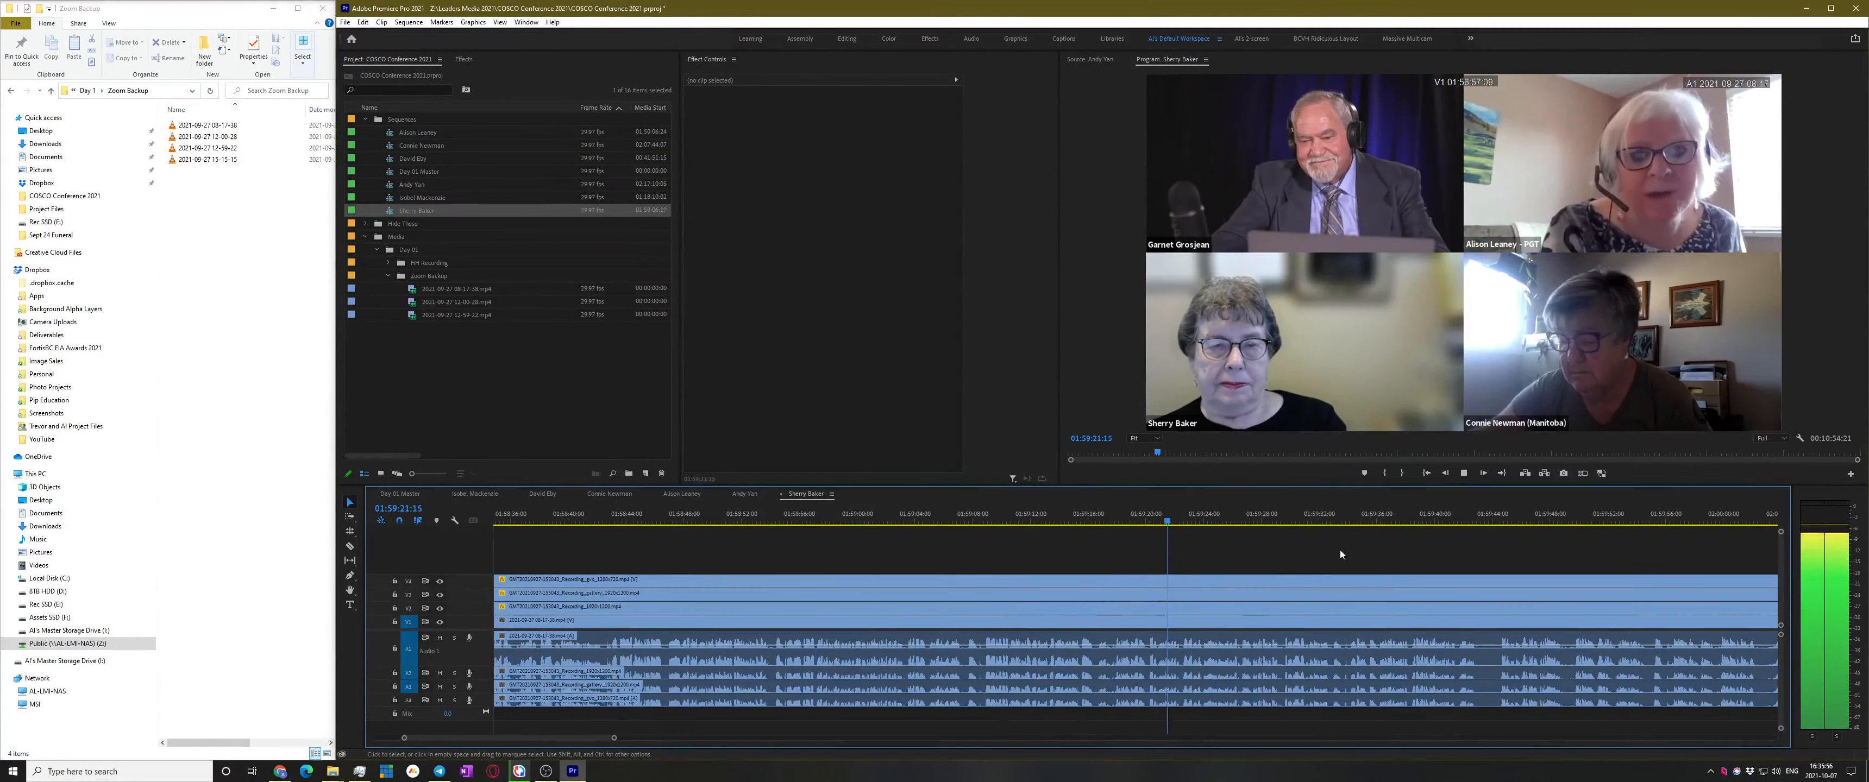
left_click(1291, 521)
scroll(1419, 547, "down", 2)
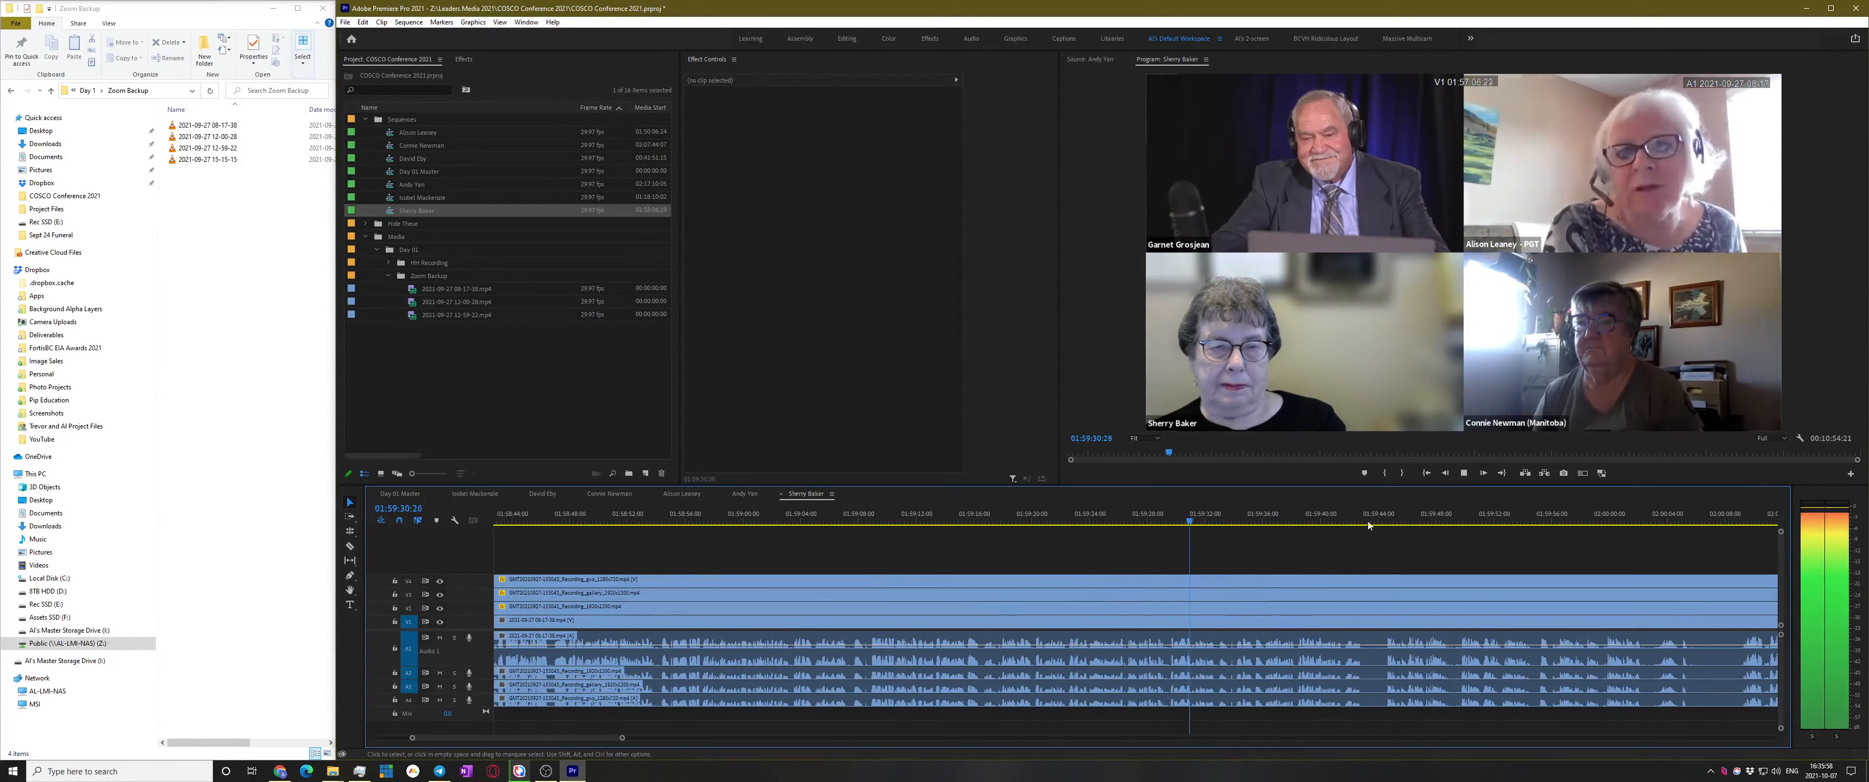
left_click(1380, 520)
scroll(1423, 548, "down", 5)
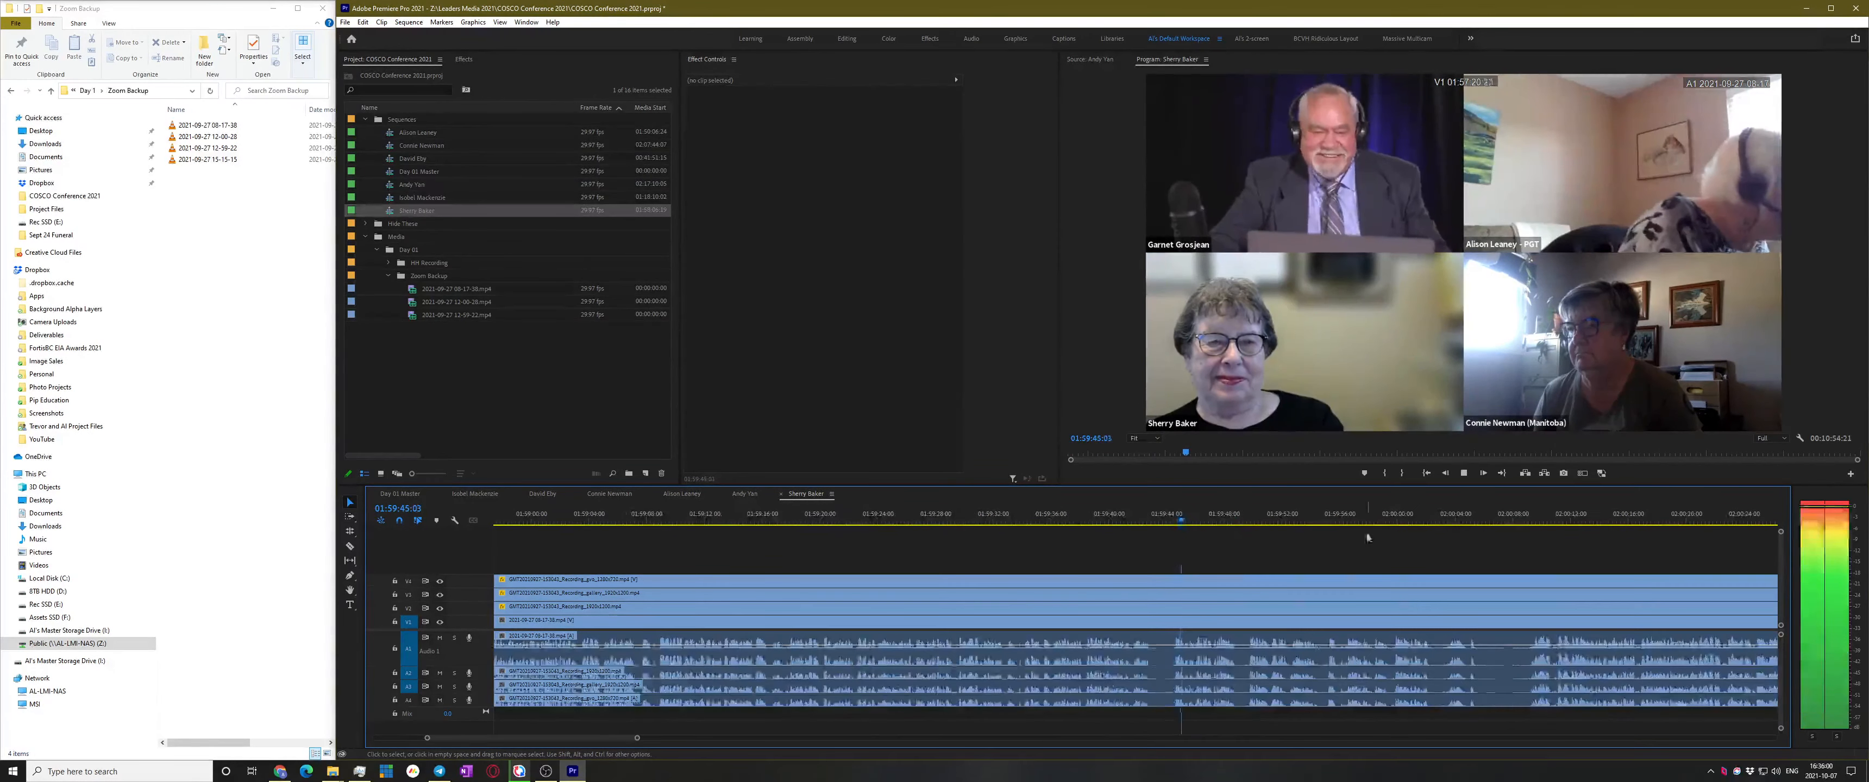
scroll(1247, 597, "down", 2)
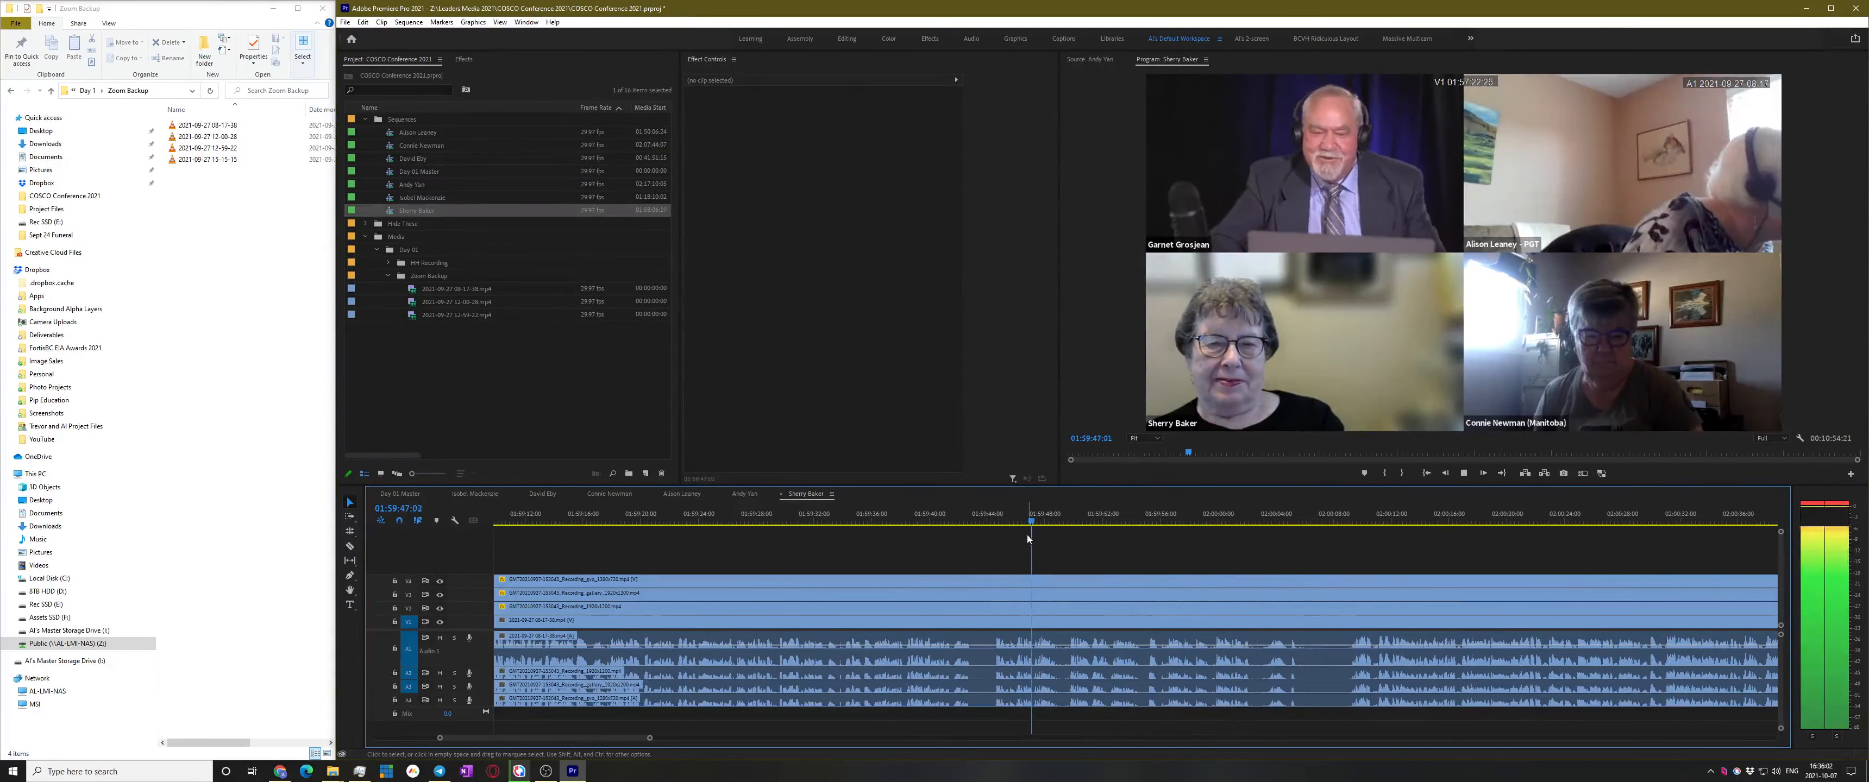
Ripple-trim everything before 01:59:48, shortening the sequence to 9:12:12, and save
key("space")
key("q")
key("ctrl+s")
key("space")
scroll(1192, 574, "down", 2)
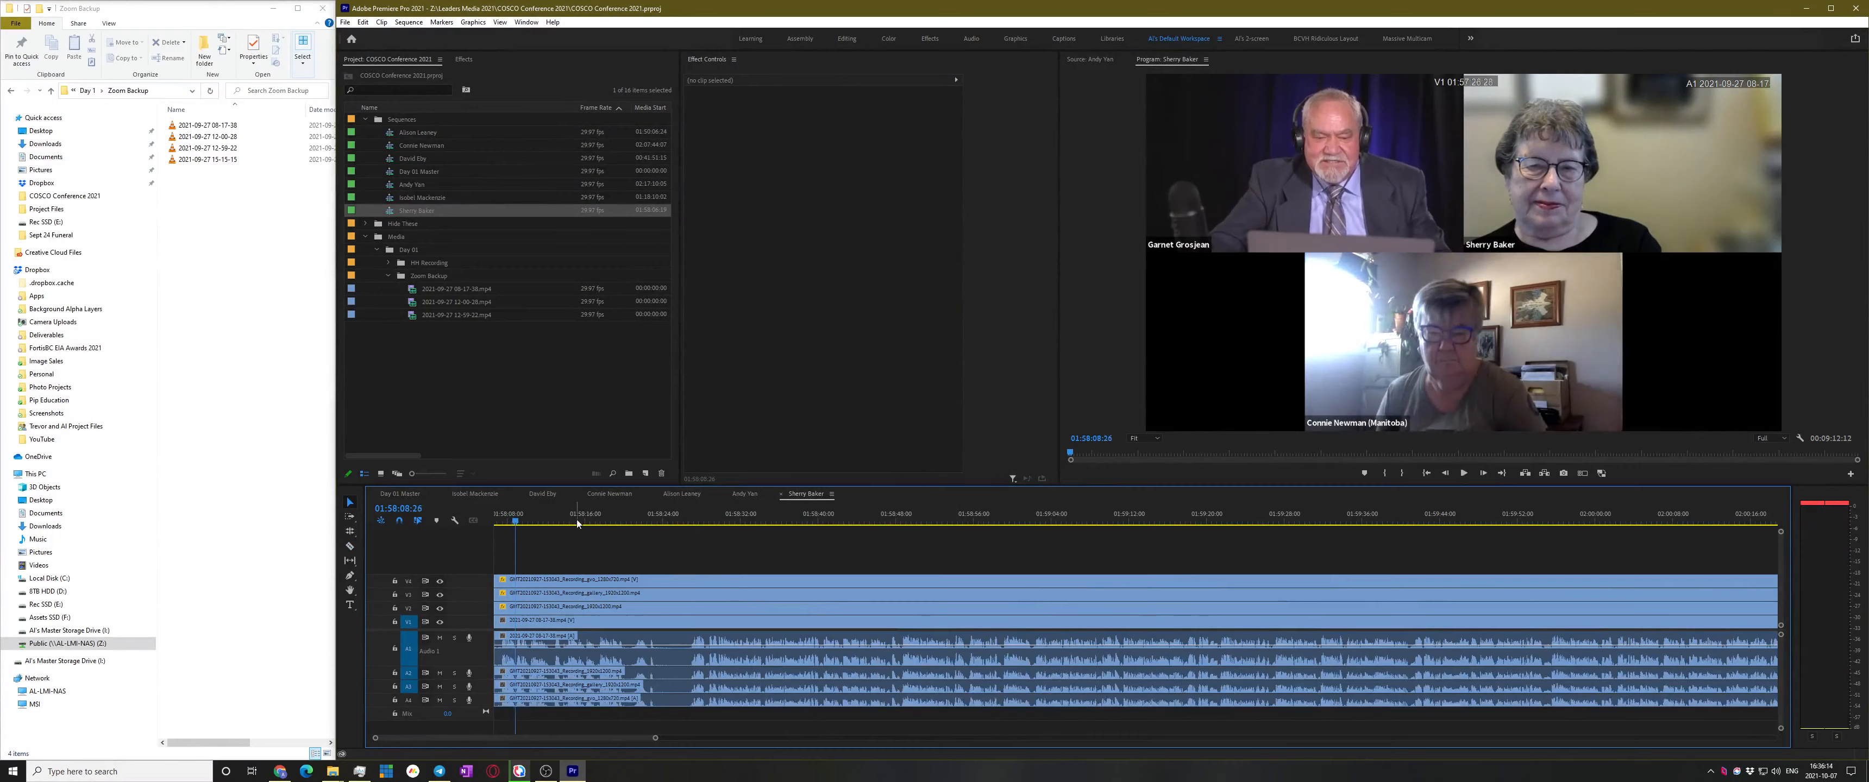
Review the sequence opening between about 01:58:23 and 01:58:26
left_click(653, 517)
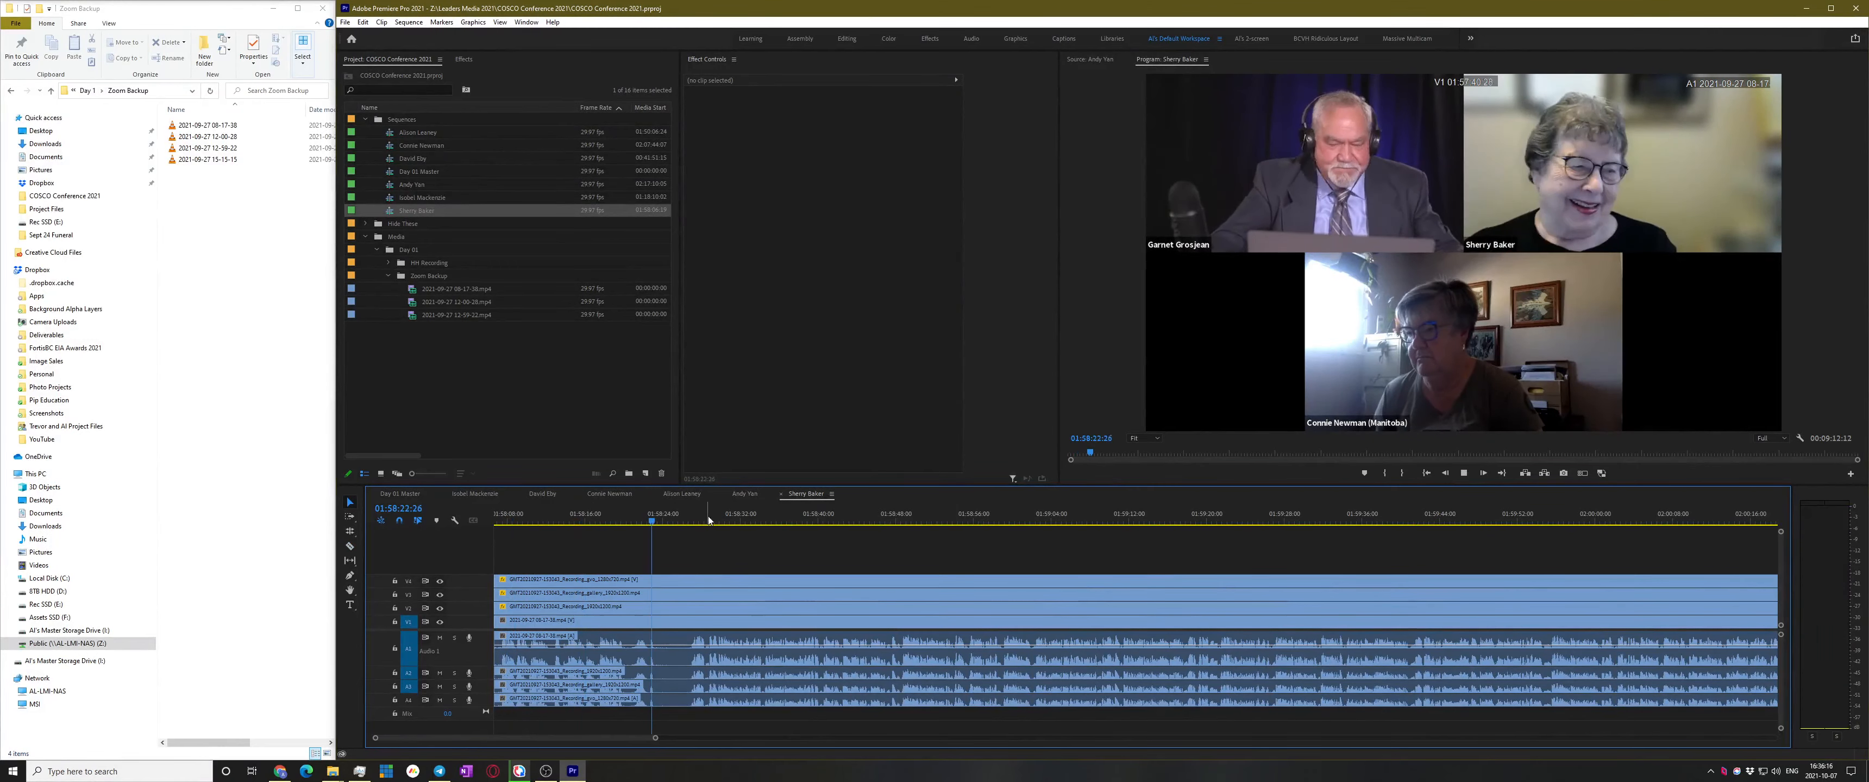
left_click(701, 514)
scroll(722, 586, "up", 3)
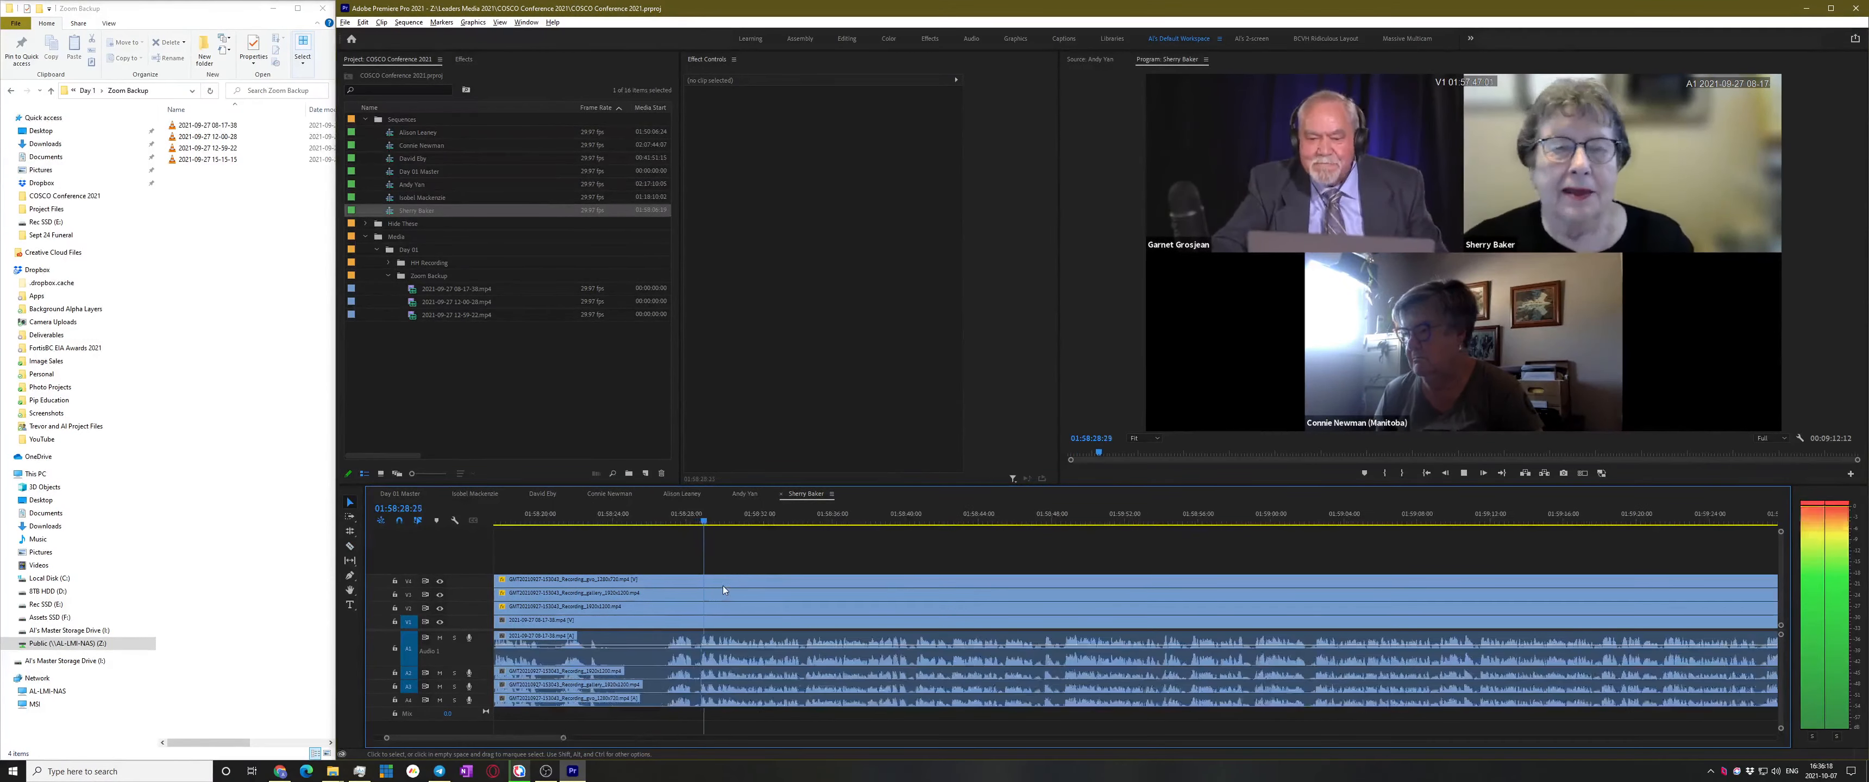
left_click(740, 518)
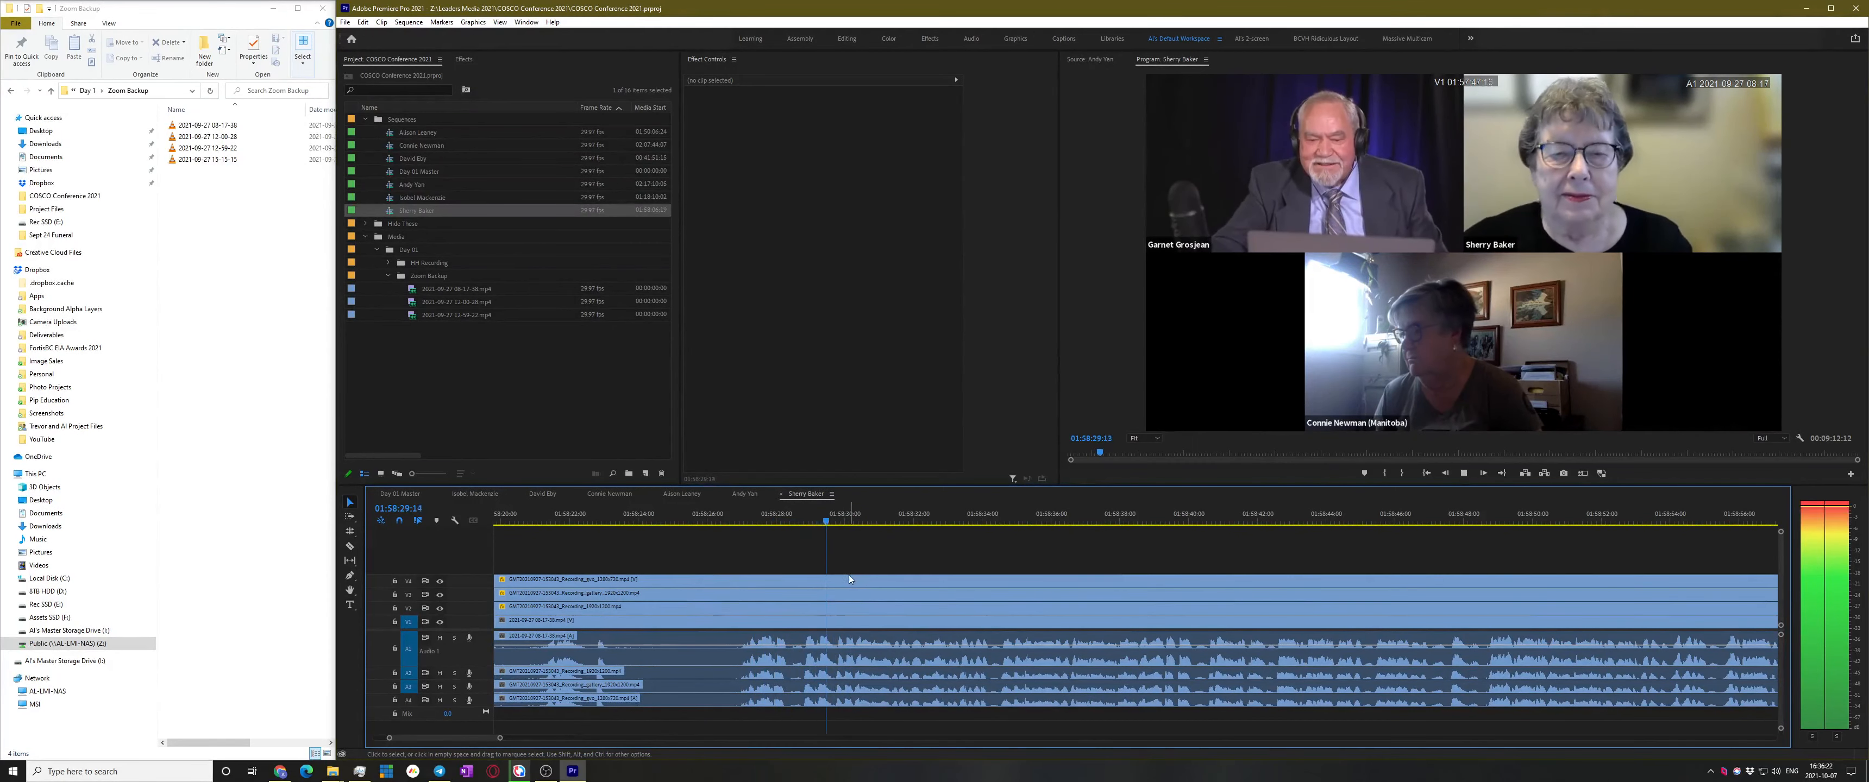
With the Razor tool active, stop at 01:58:49:16 and add an edit across all tracks
key("c")
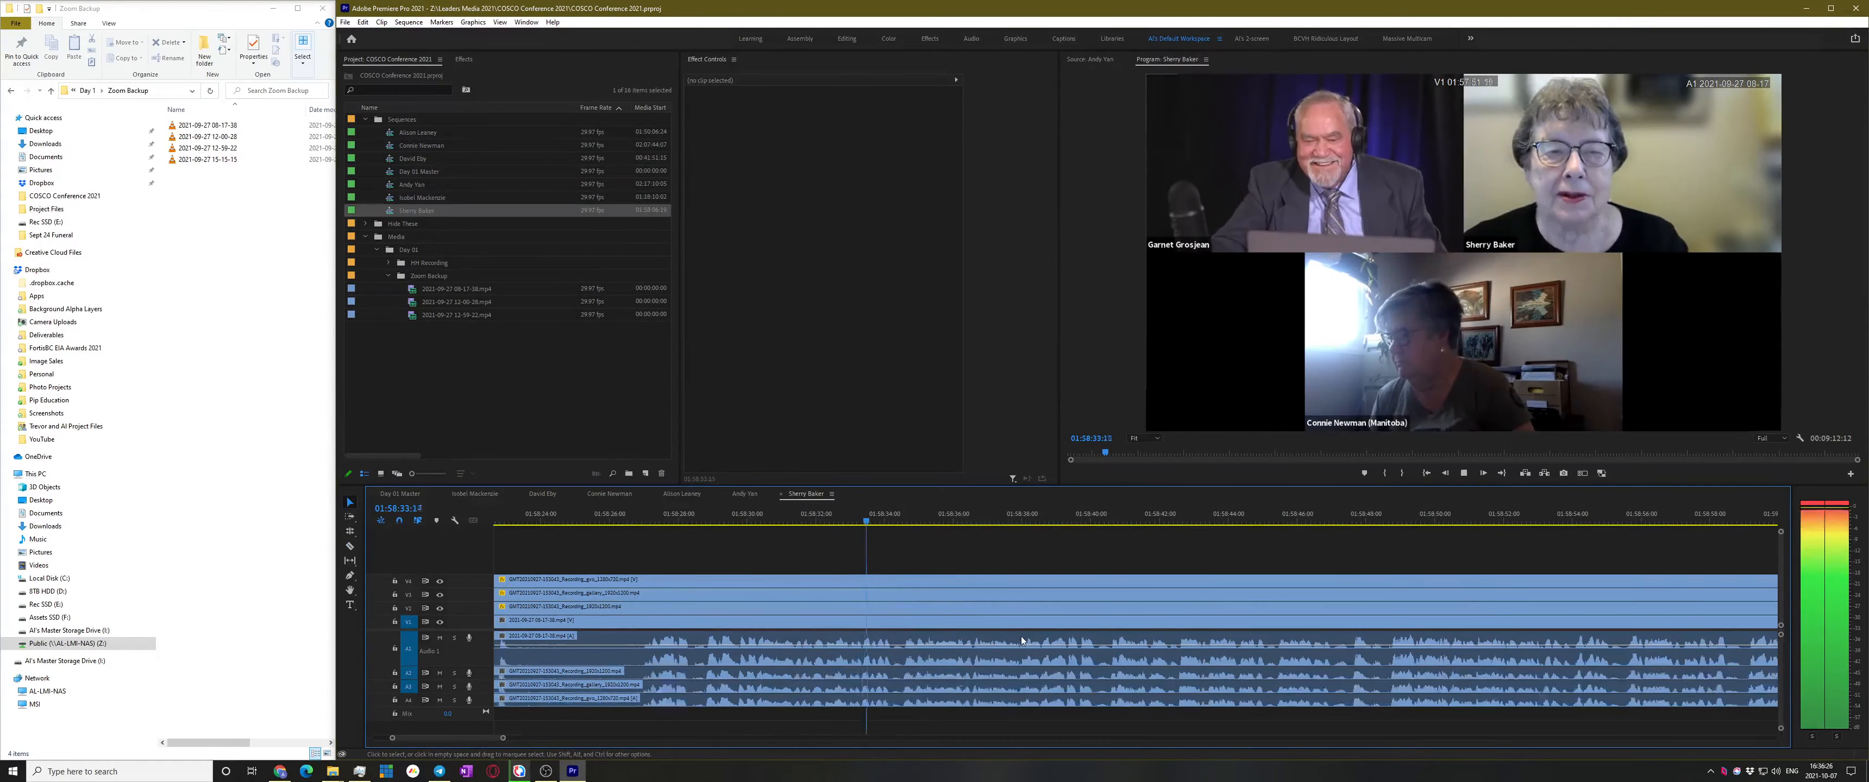
scroll(1021, 639, "down", 2)
scroll(1017, 639, "down", 2)
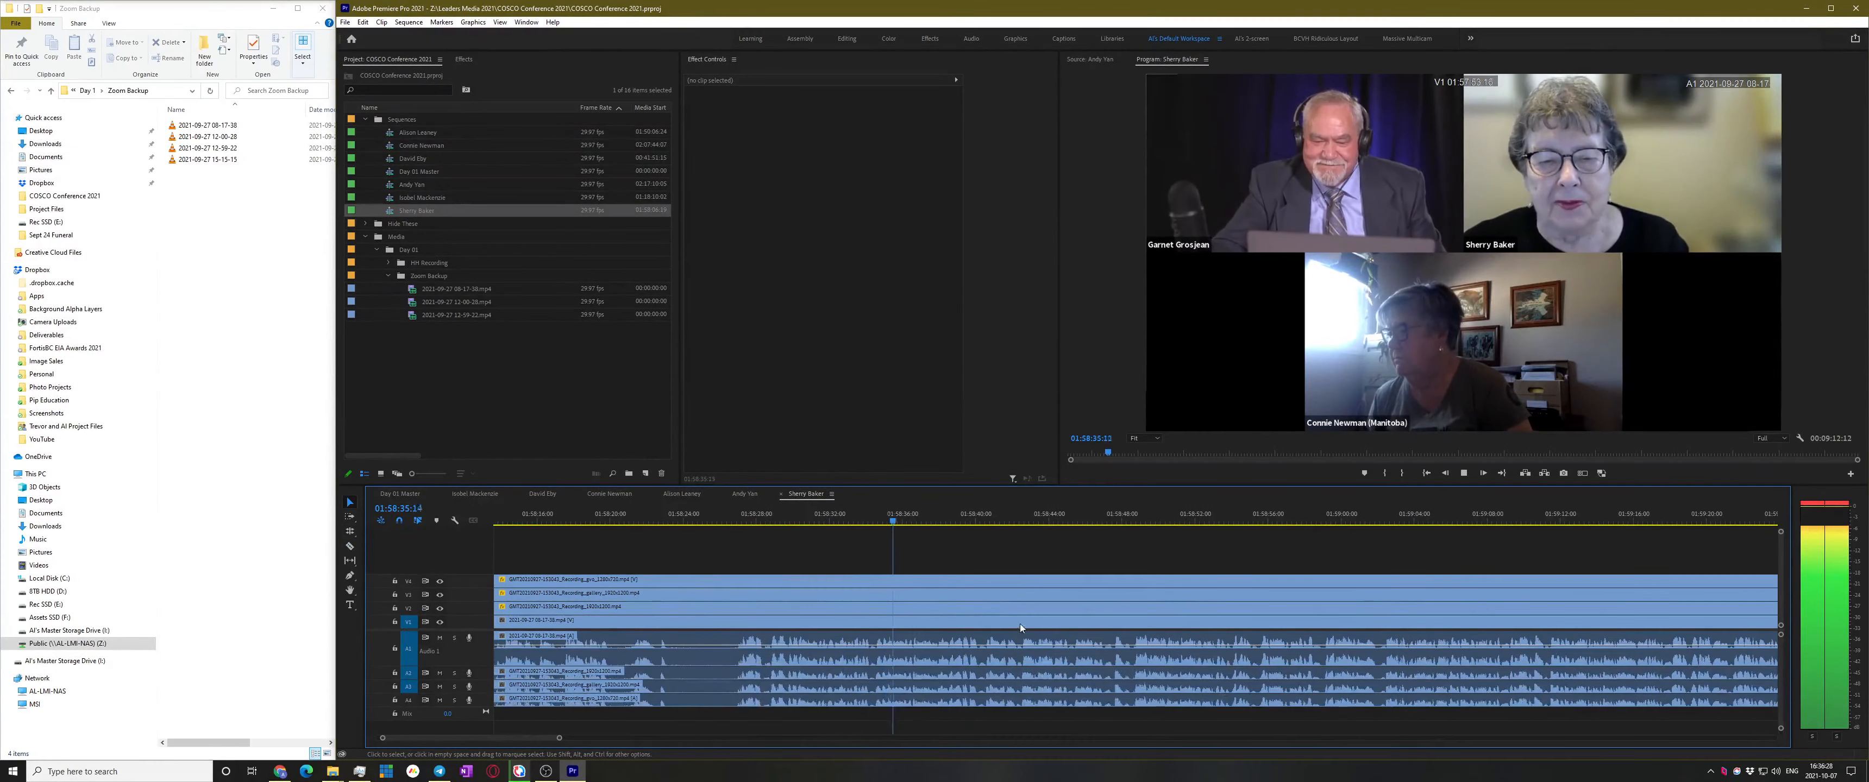
scroll(955, 641, "up", 4)
scroll(985, 625, "down", 2)
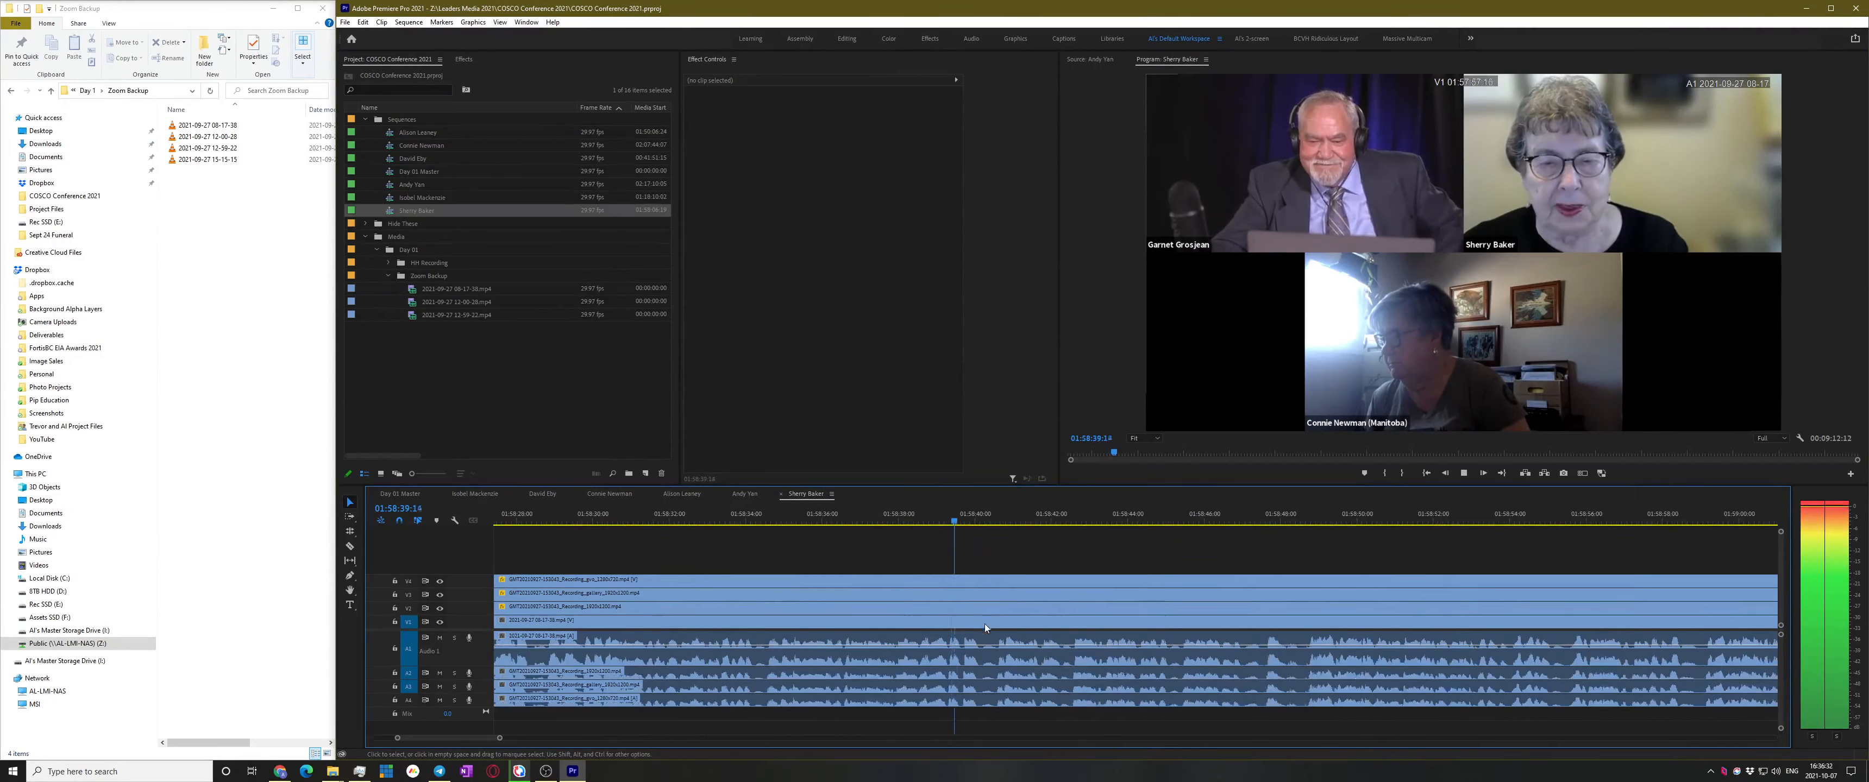
scroll(991, 626, "down", 2)
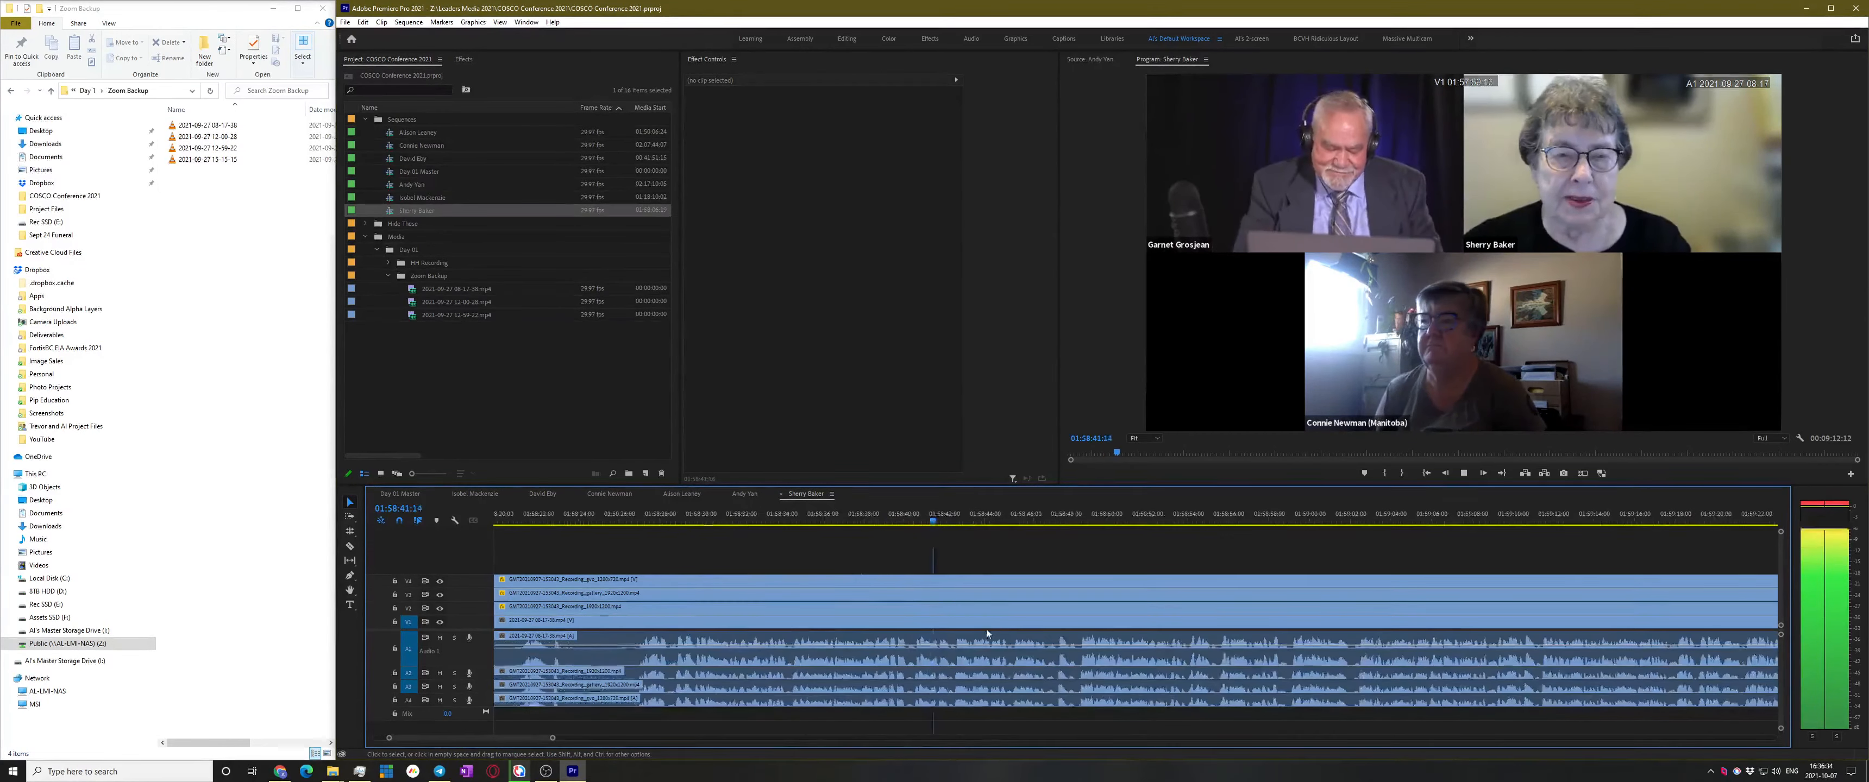
scroll(982, 628, "down", 4)
key("space")
key("ctrl+k")
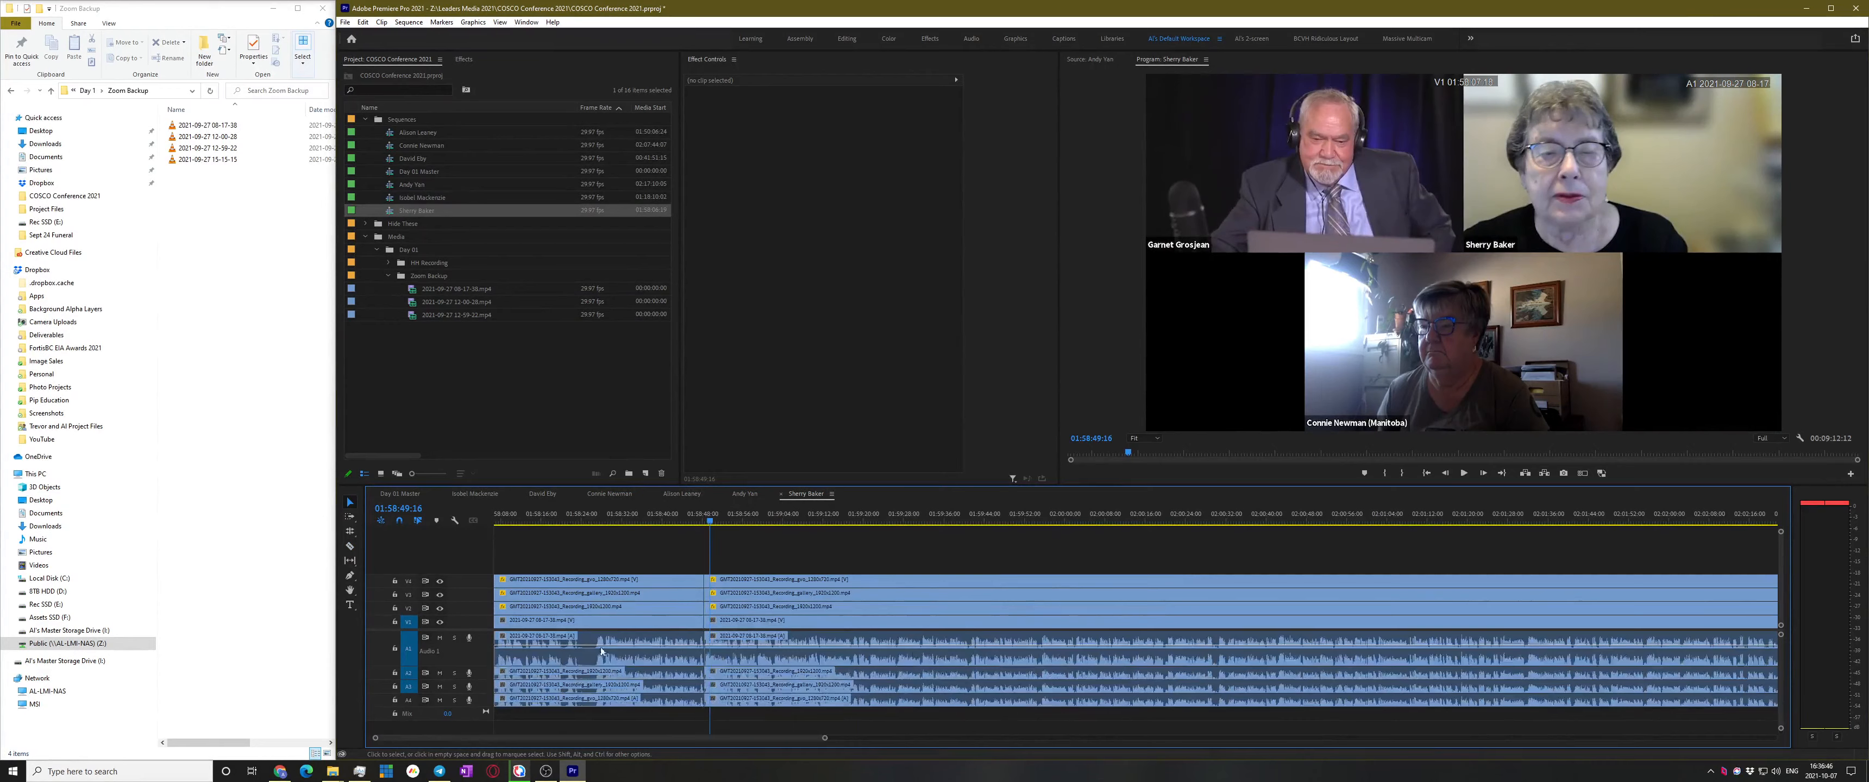
Cut all tracks at 01:58:23:14 and ripple-delete the section up to the earlier cut
left_click(554, 517)
scroll(826, 569, "up", 4)
key("space")
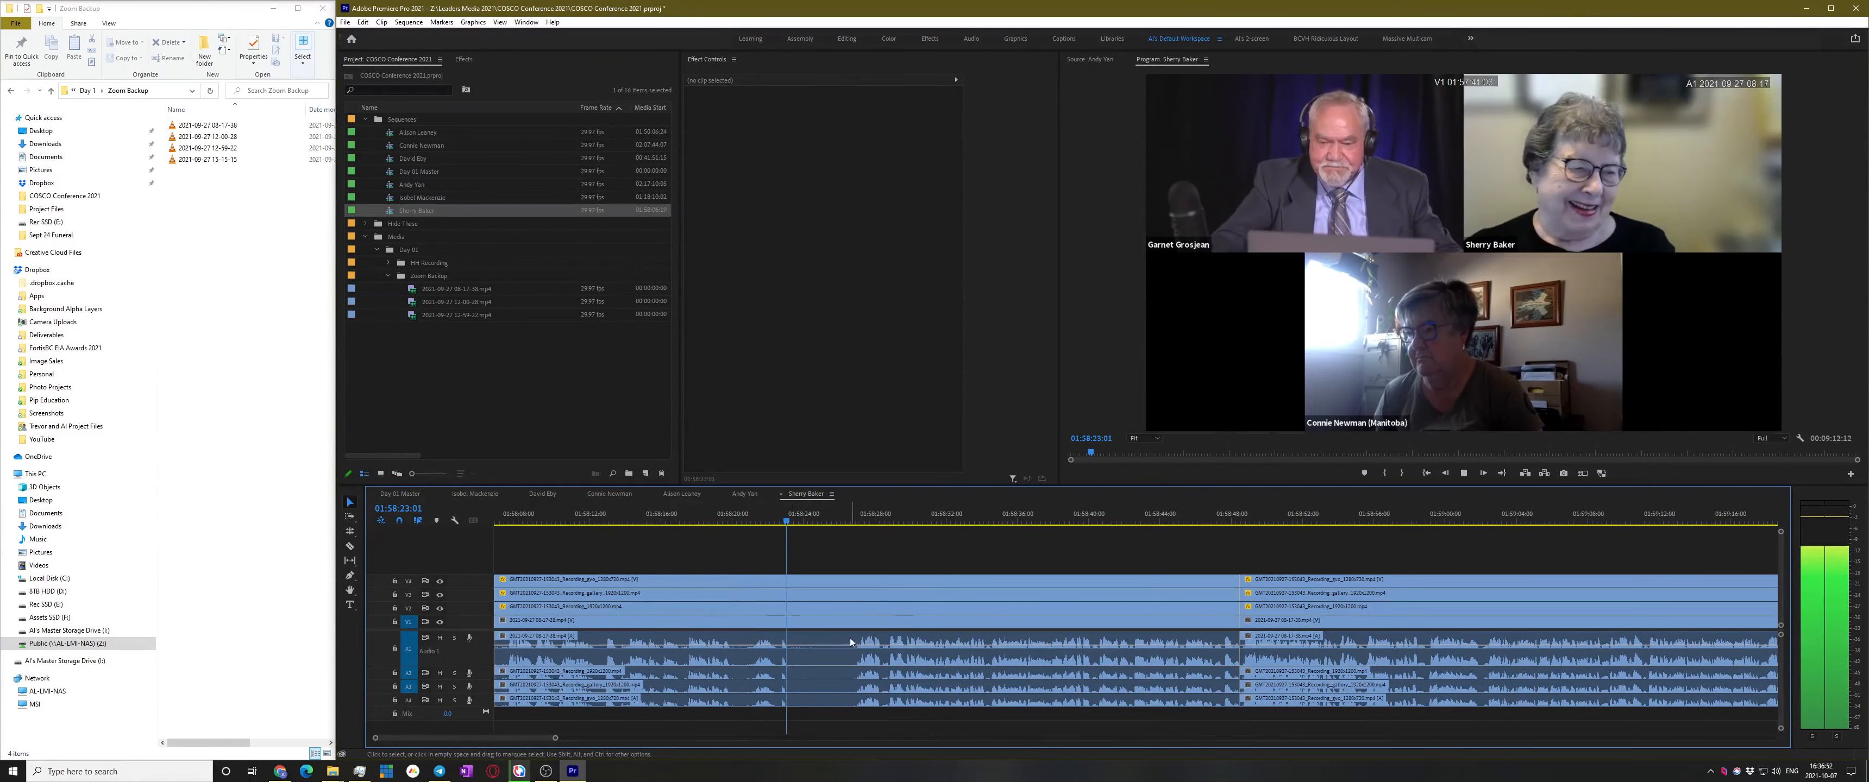
key("space")
key("ctrl+shift+k")
left_click(924, 666)
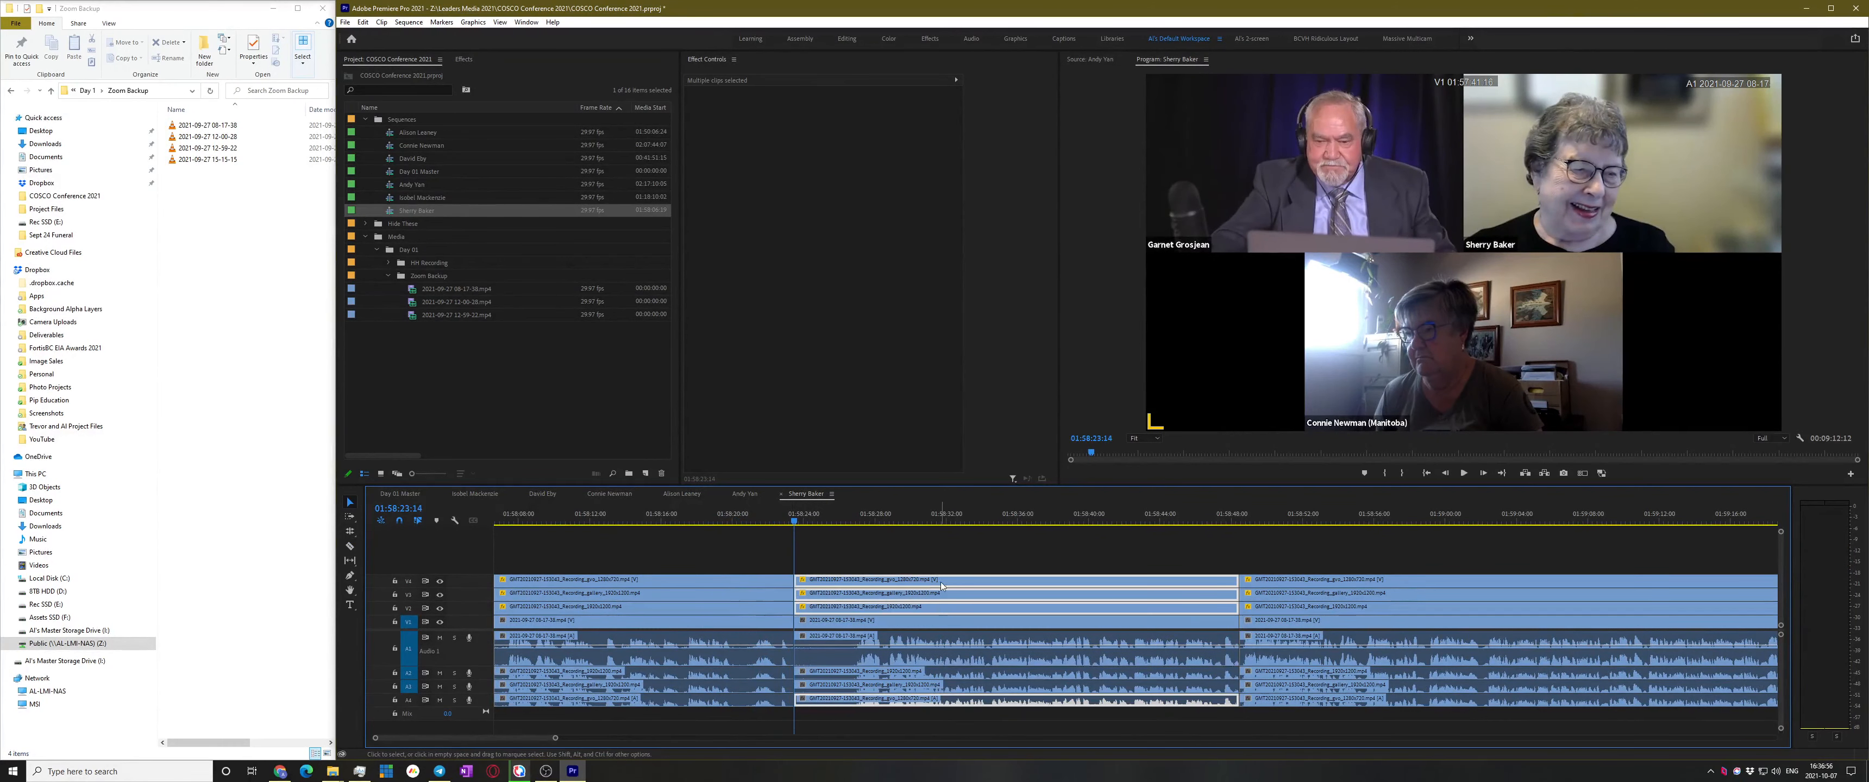
key("shift+Delete")
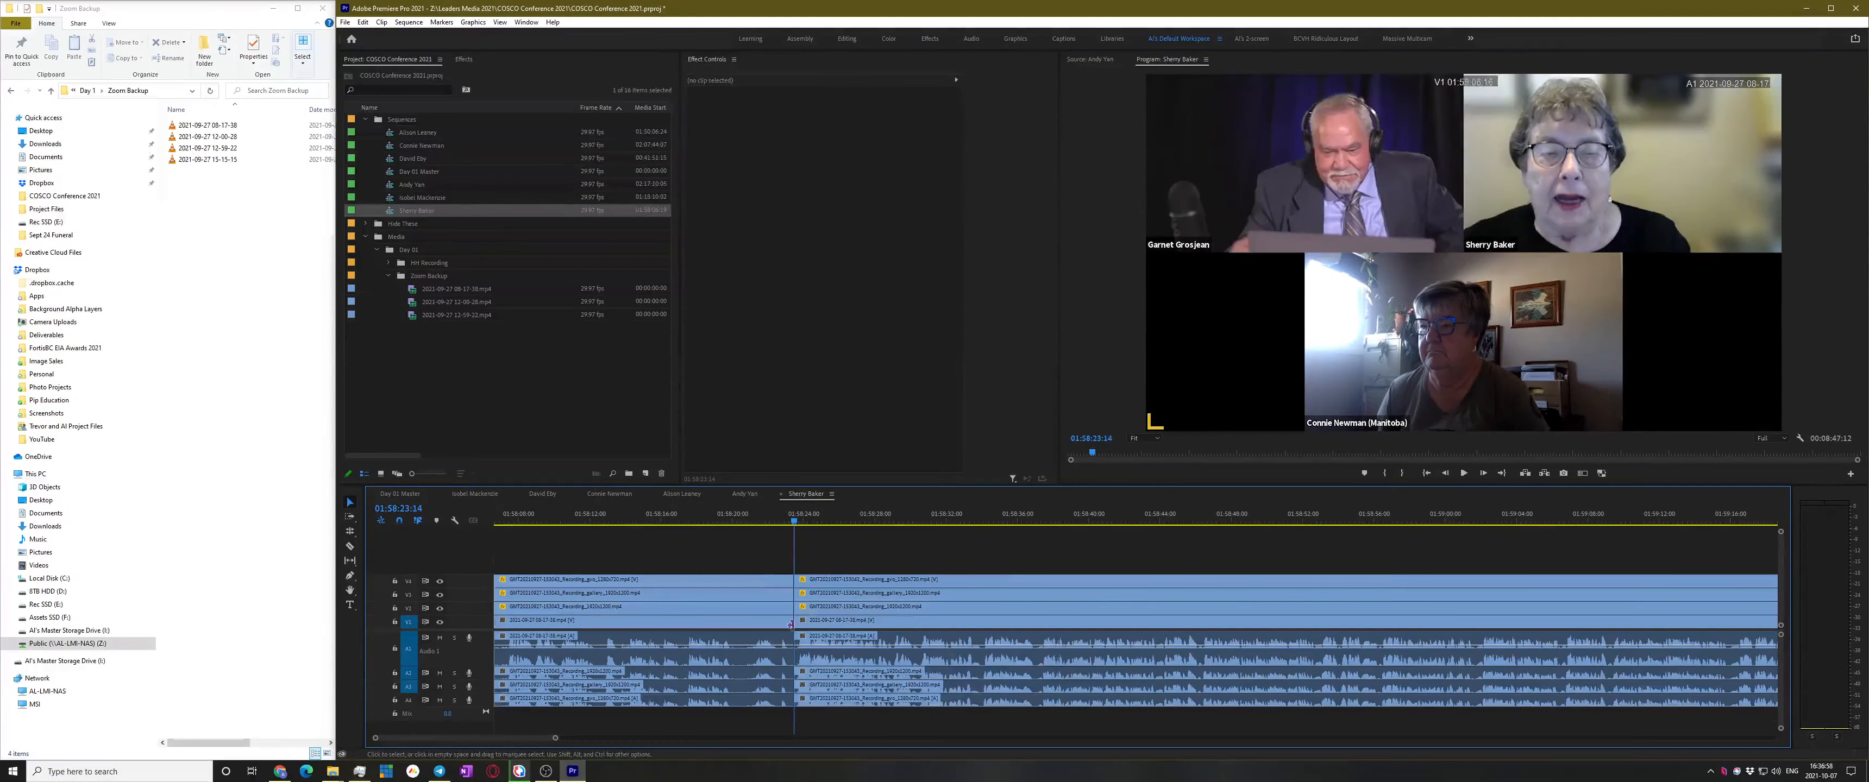
Replay from 01:58:20 to check the edit, then save the project
left_click(737, 517)
scroll(827, 627, "up", 4)
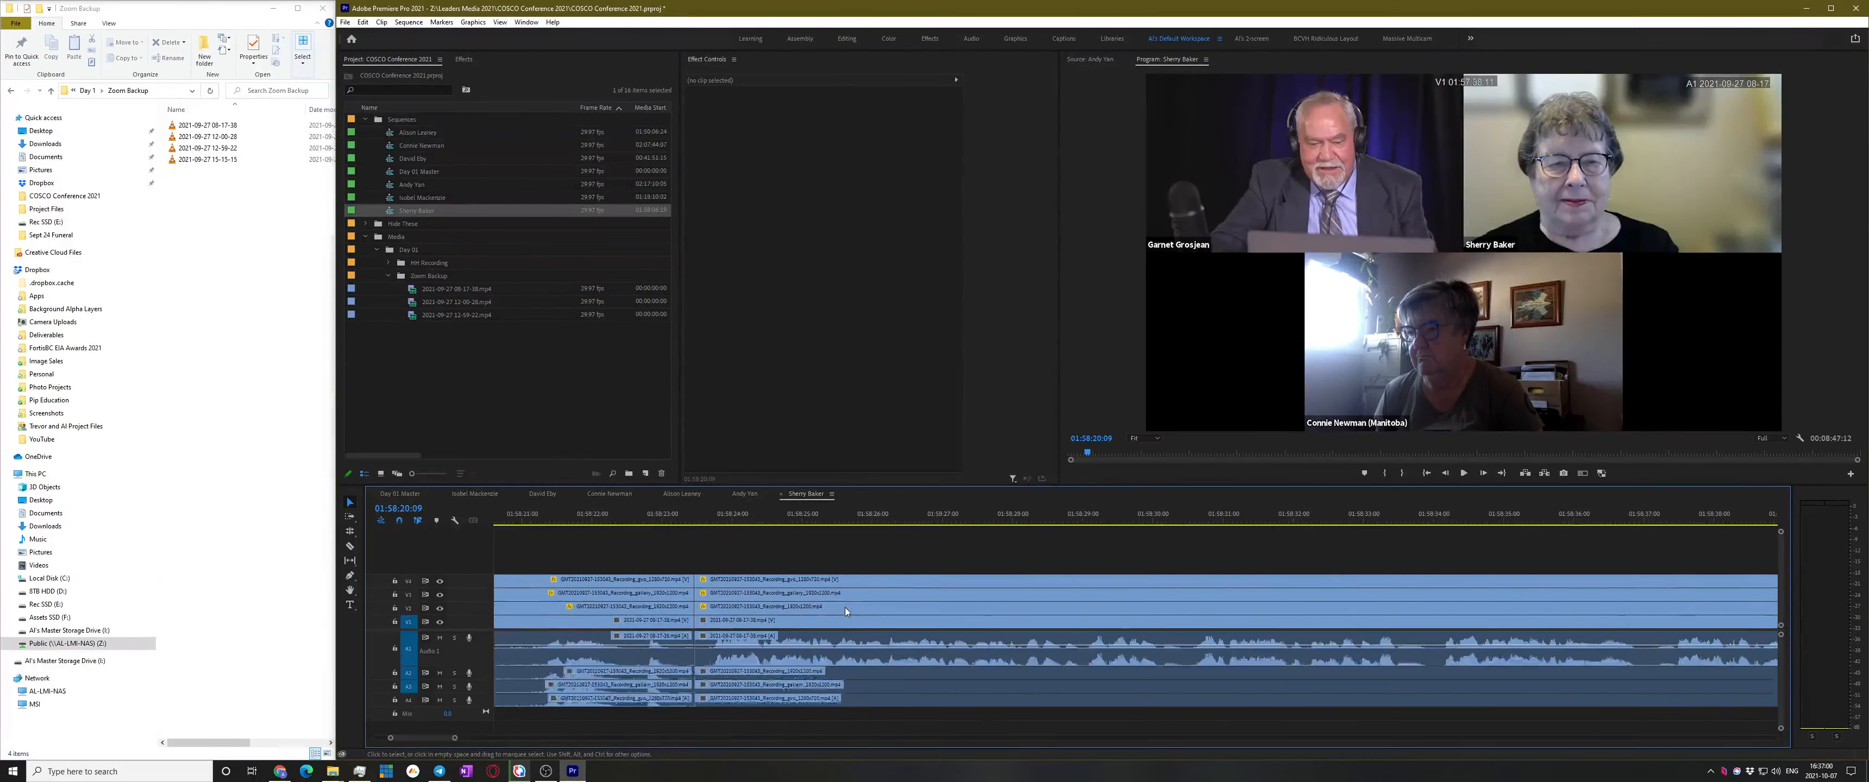
key("space")
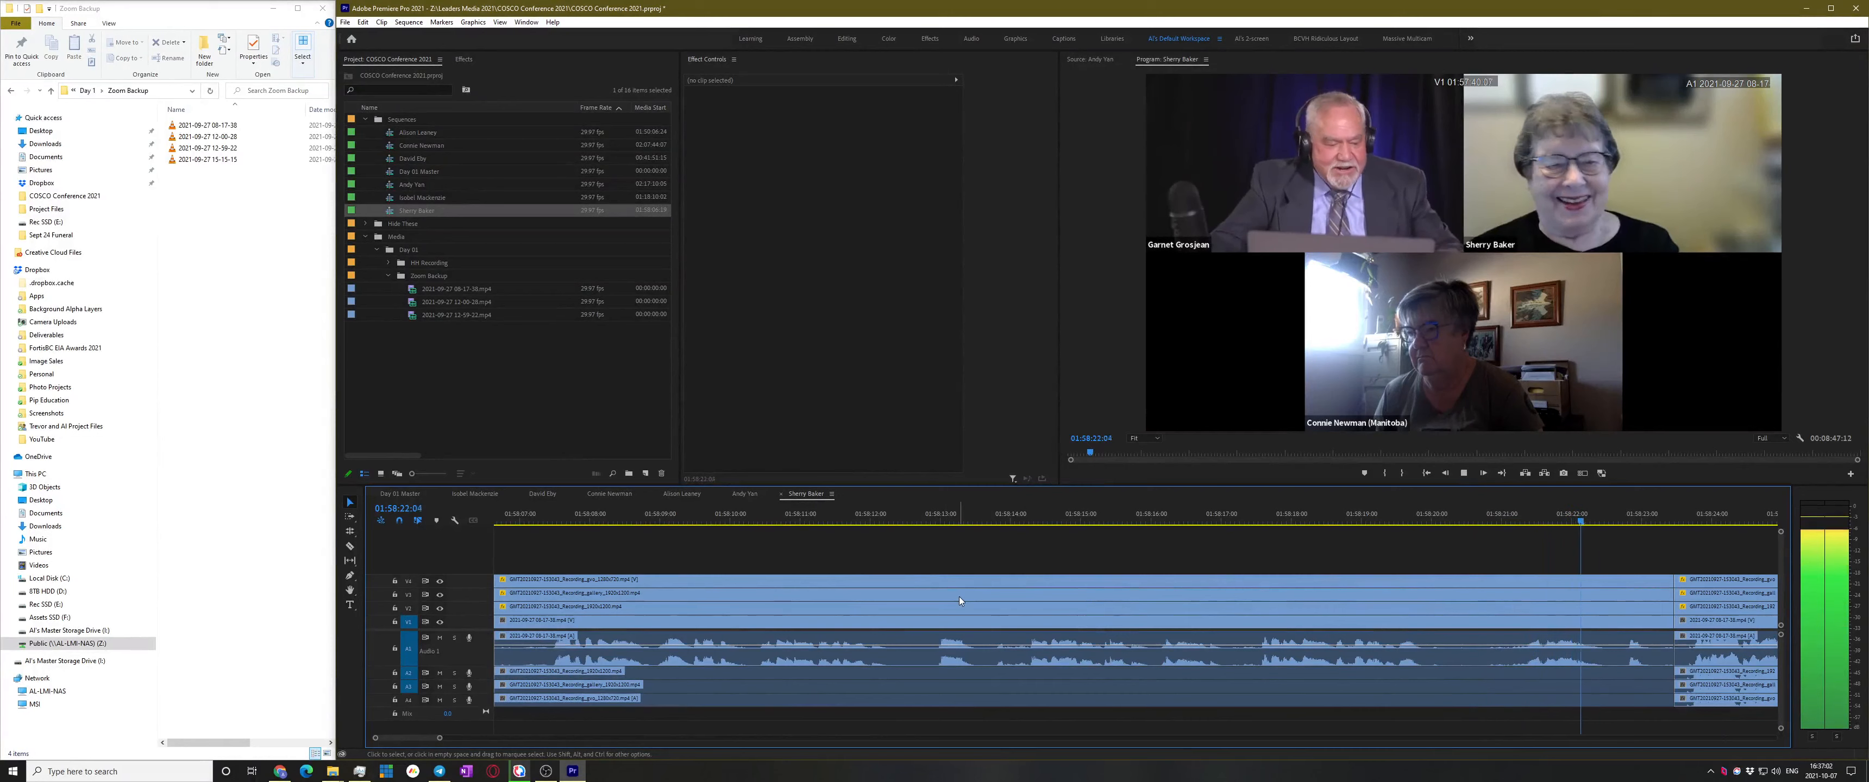
key("space")
key("ctrl+s")
scroll(1074, 601, "up", 5)
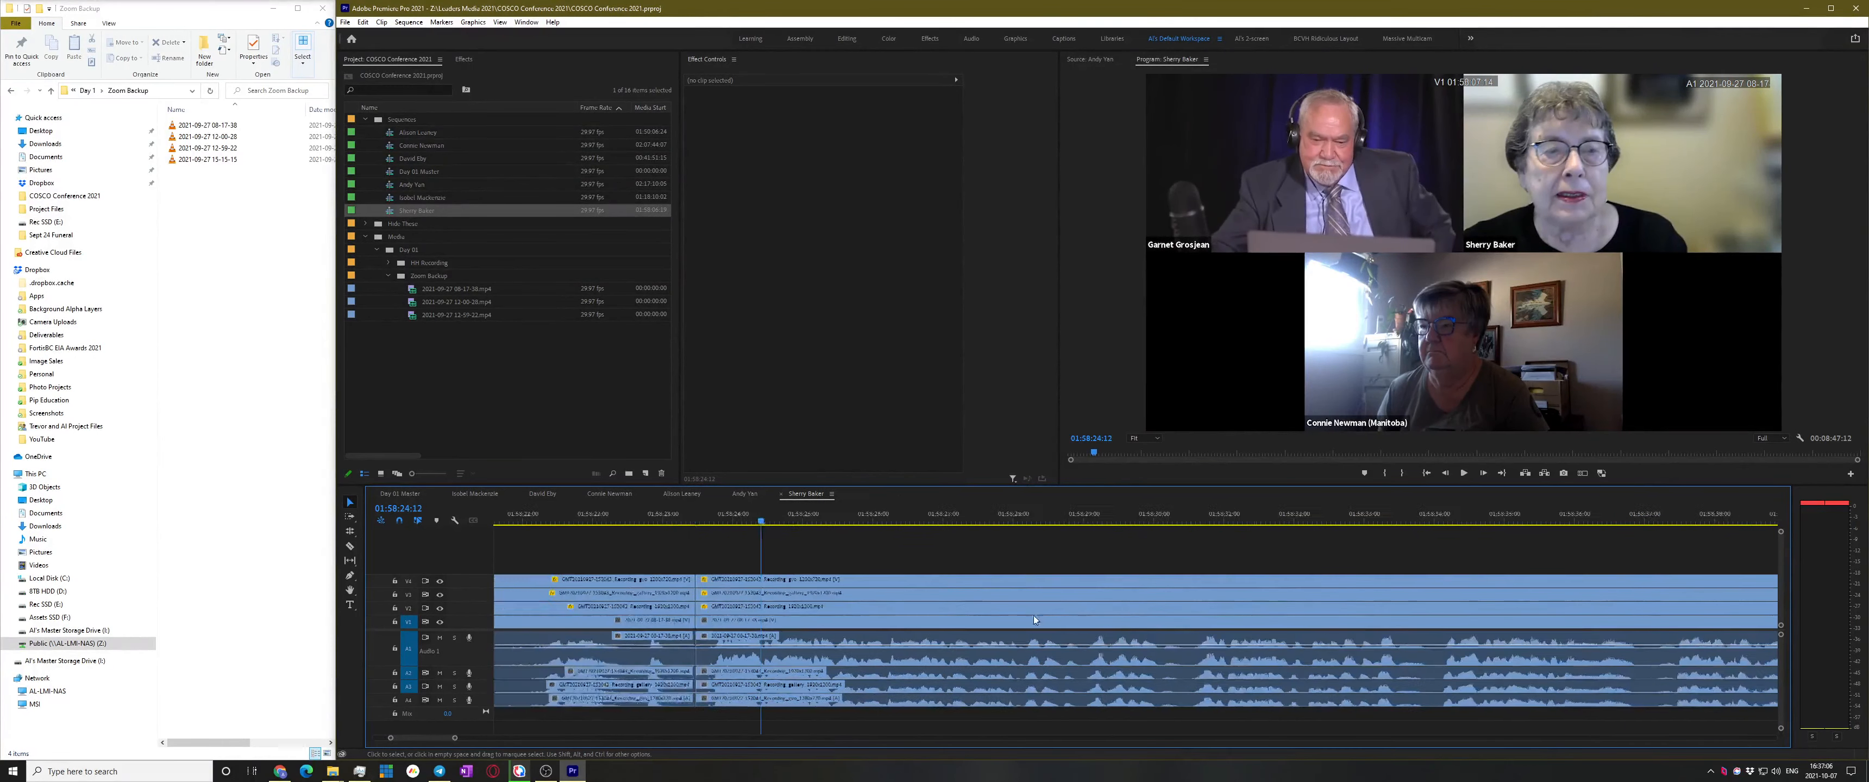
Switch to the Day 01 Master sequence
left_click(482, 388)
left_click(400, 494)
key("Down")
key("space")
key("space")
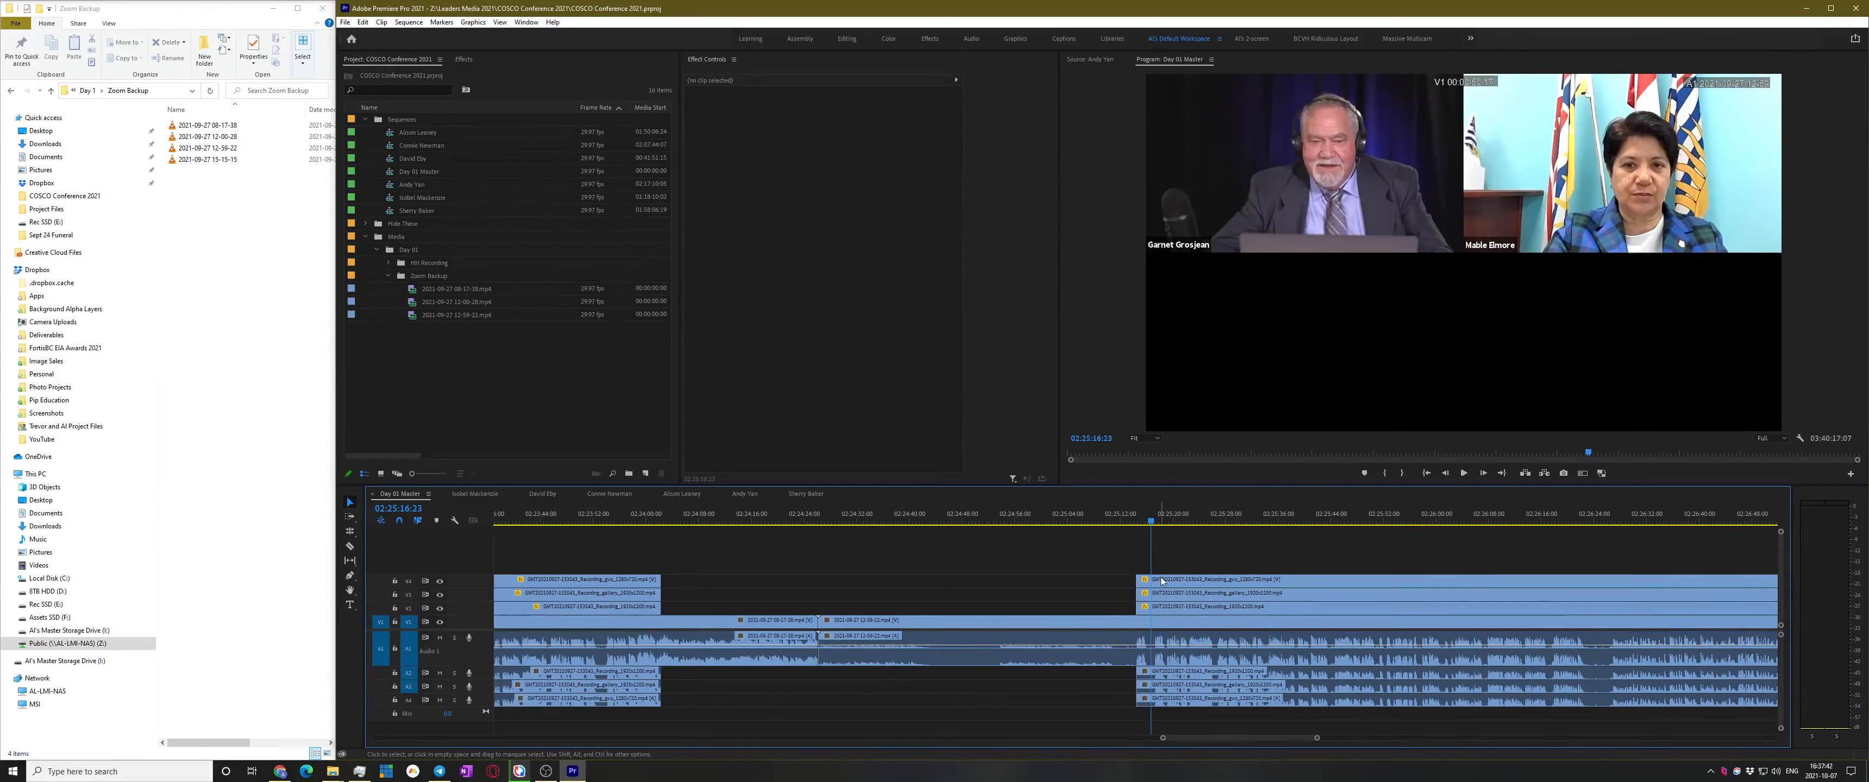
Play from where the stacked clips begin, then drag the V4 and A2–A4 clips one frame earlier
scroll(1156, 535, "up", 5)
left_click(1125, 512)
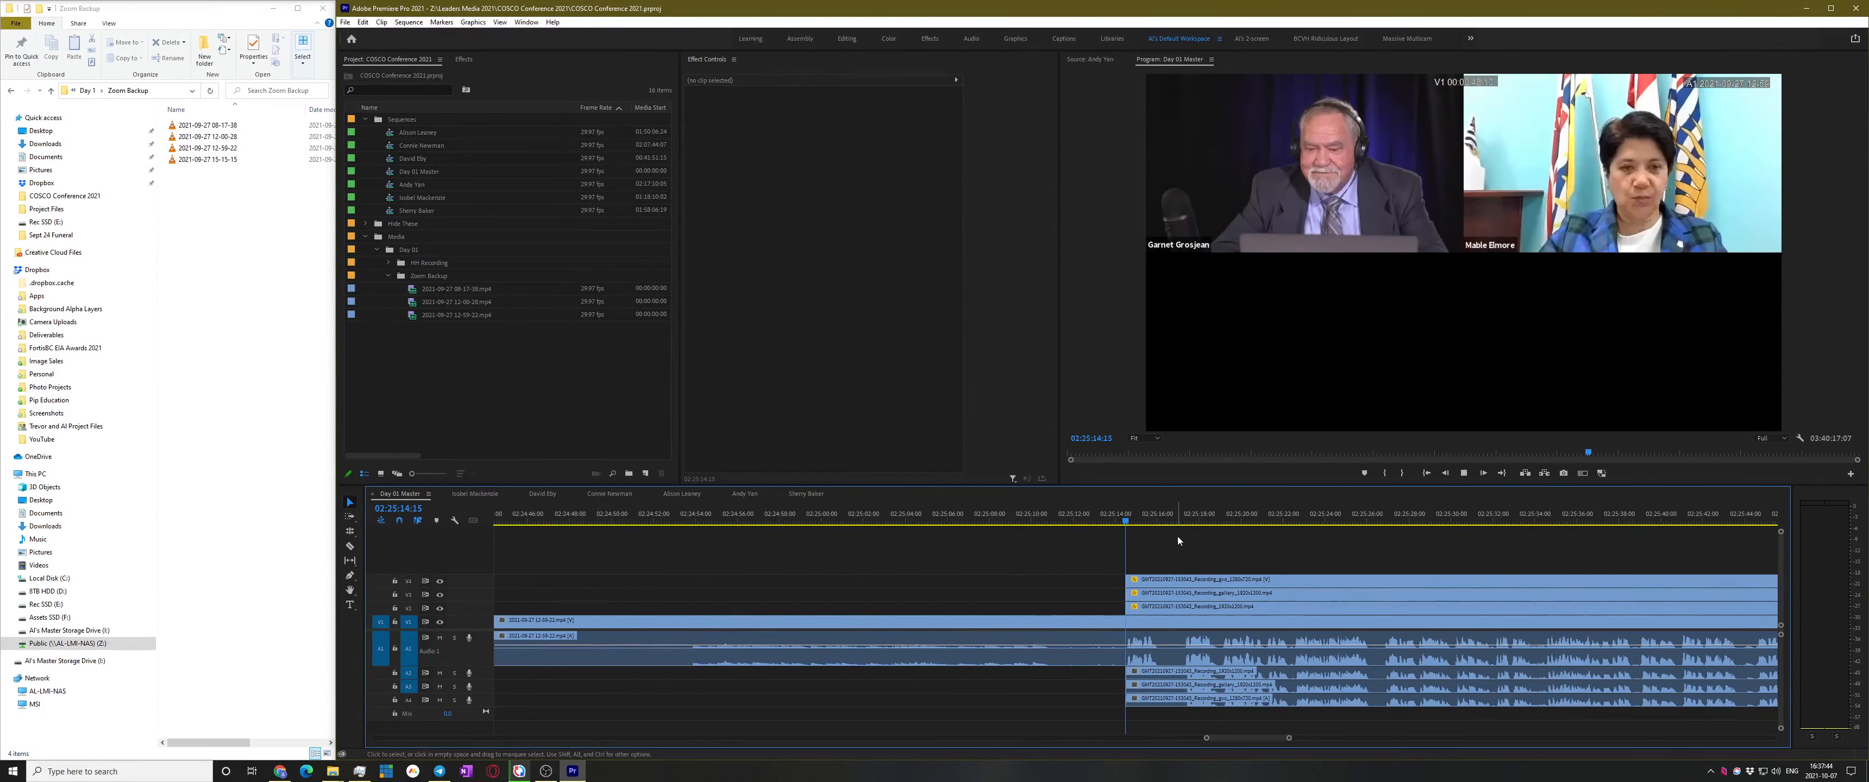
key("space")
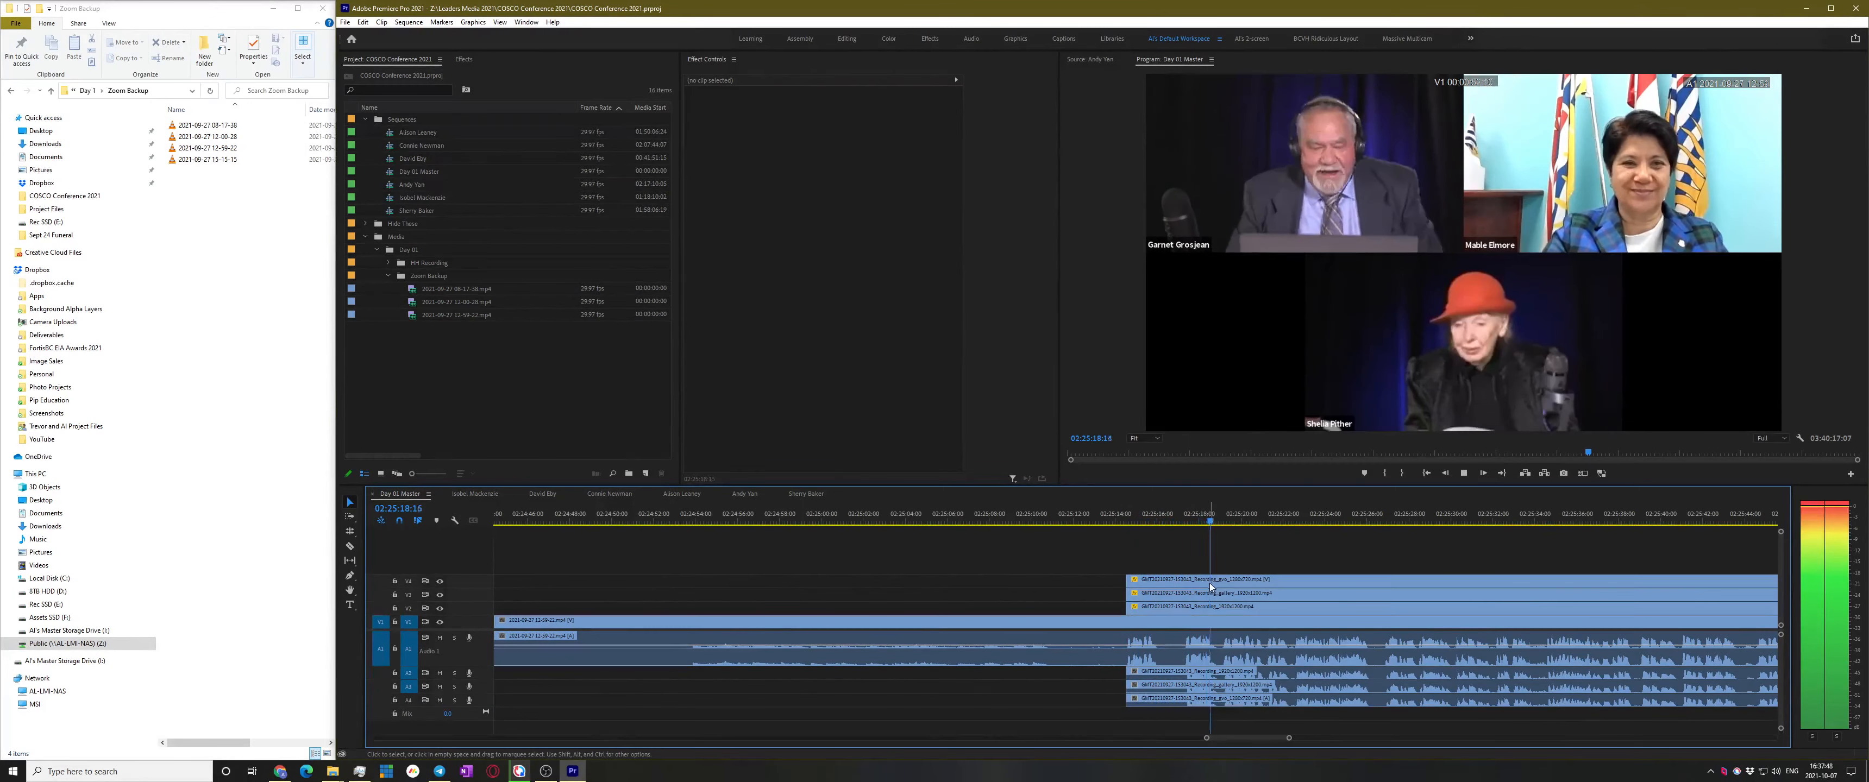
key("space")
scroll(1237, 691, "up", 6)
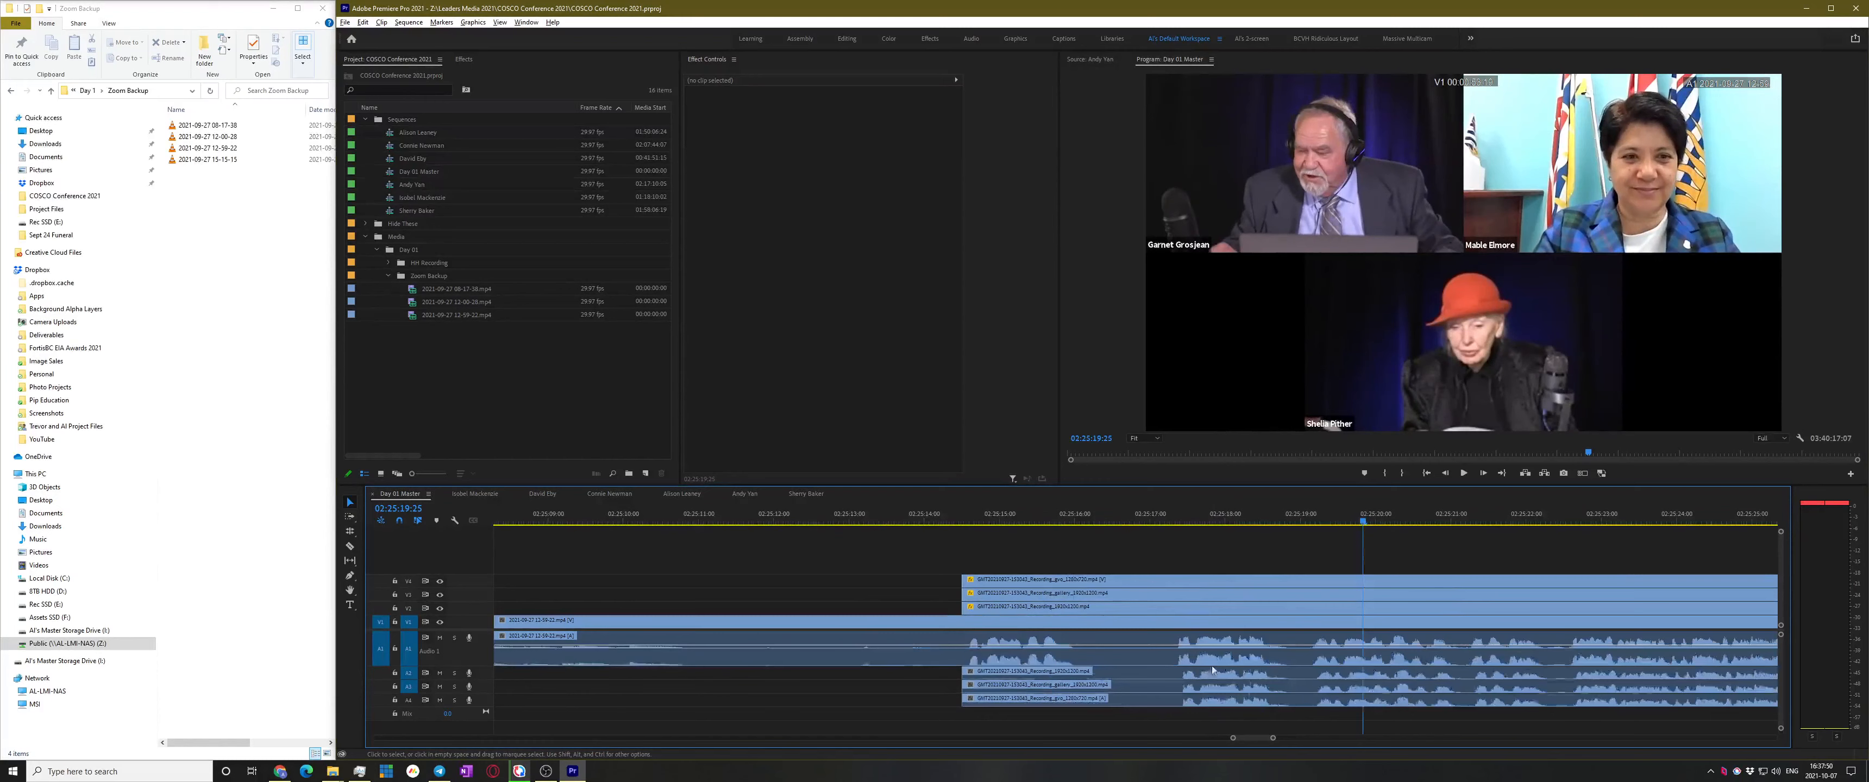
left_click_drag(1155, 726, 1129, 680)
Replay the adjusted stacked clips to check their sync, then save the project
left_click(913, 542)
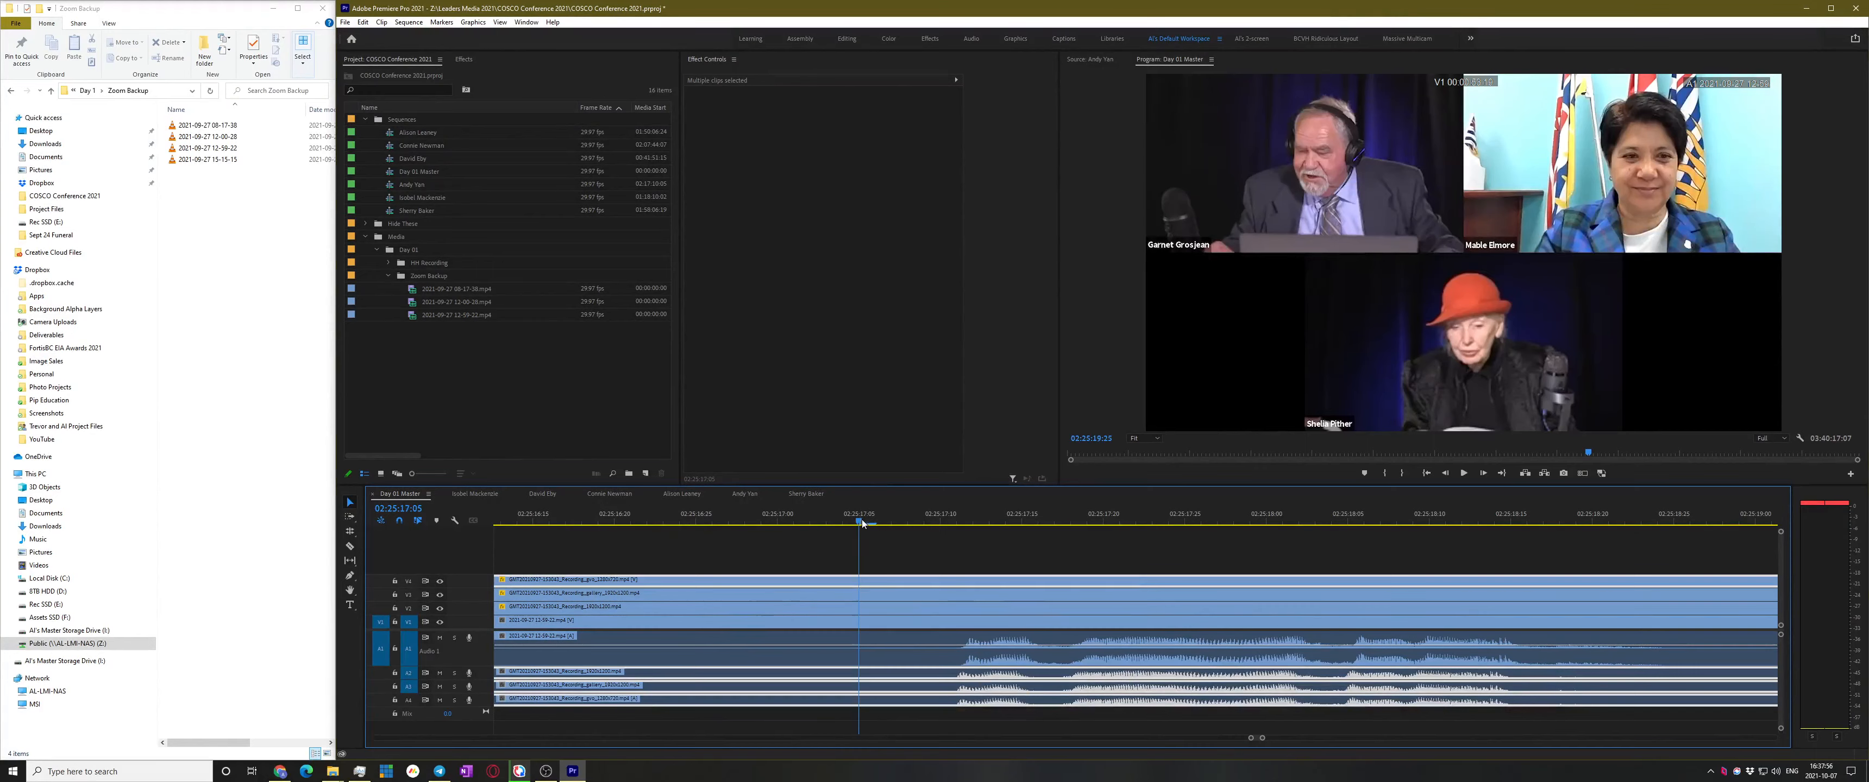
key("space")
key("minus")
key("minus")
key("minus")
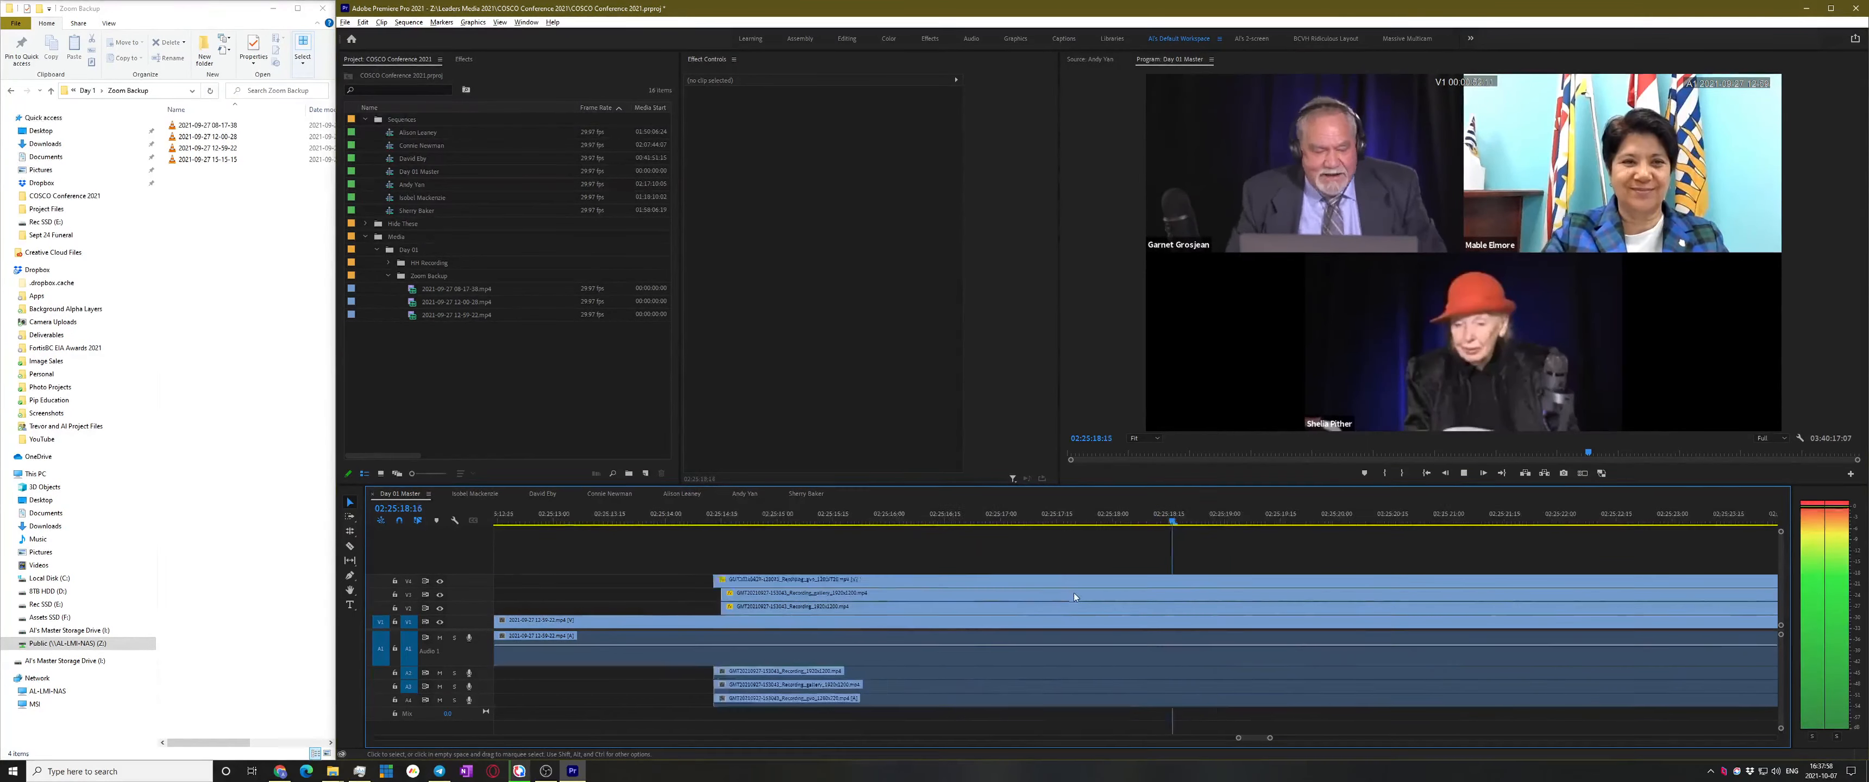
key("ctrl+s")
key("space")
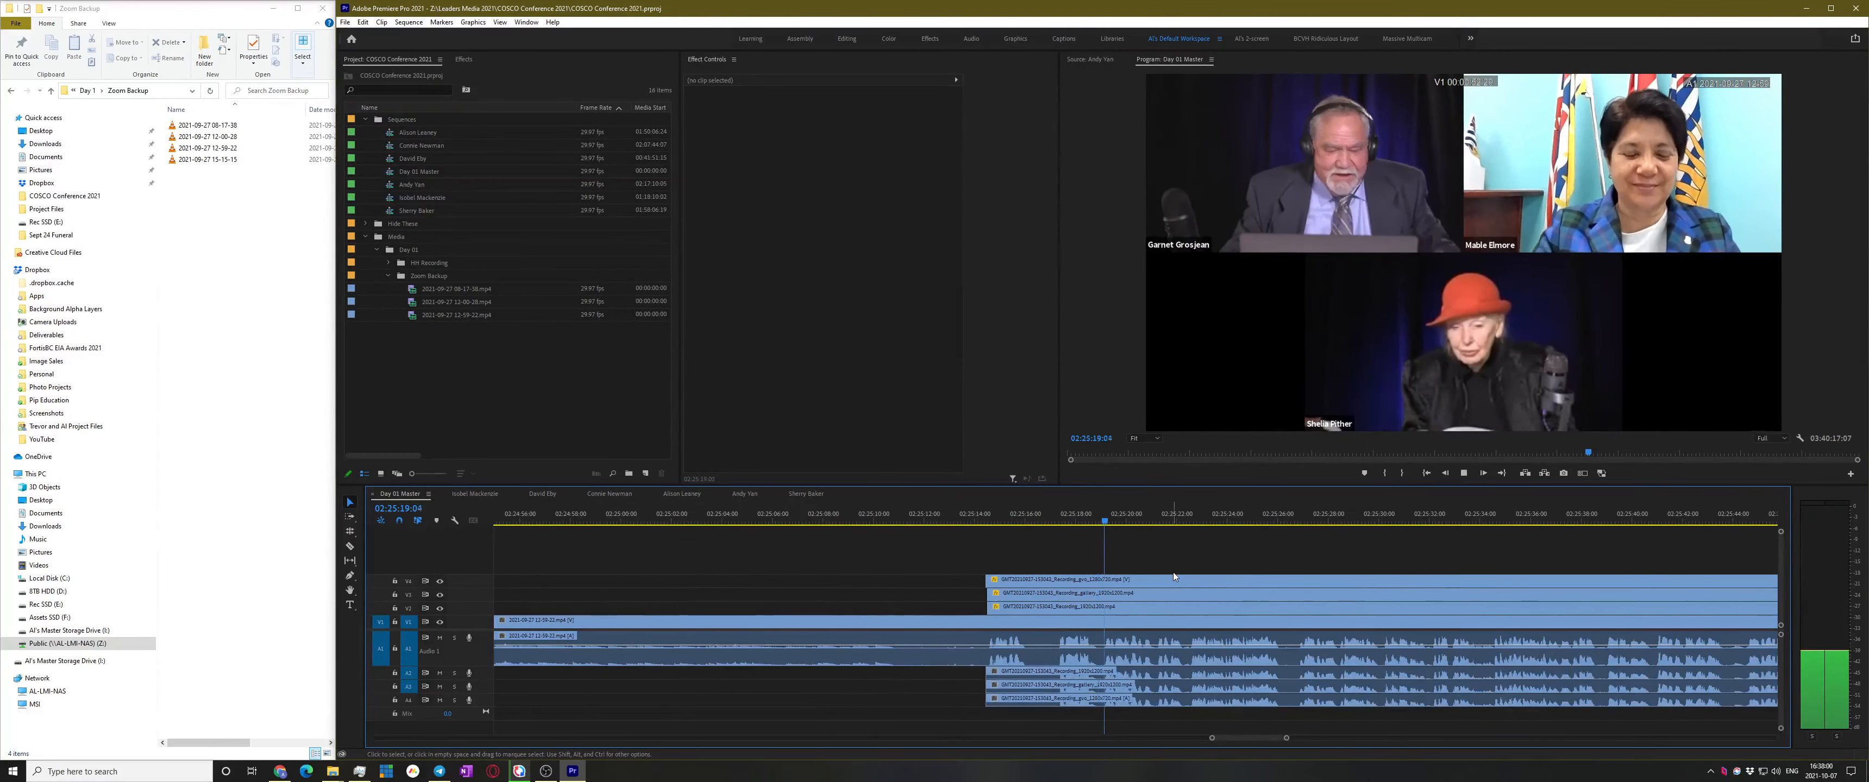
key("minus")
key("minus")
key("minus")
key("minus")
key("minus")
key("minus")
key("minus")
key("minus")
key("minus")
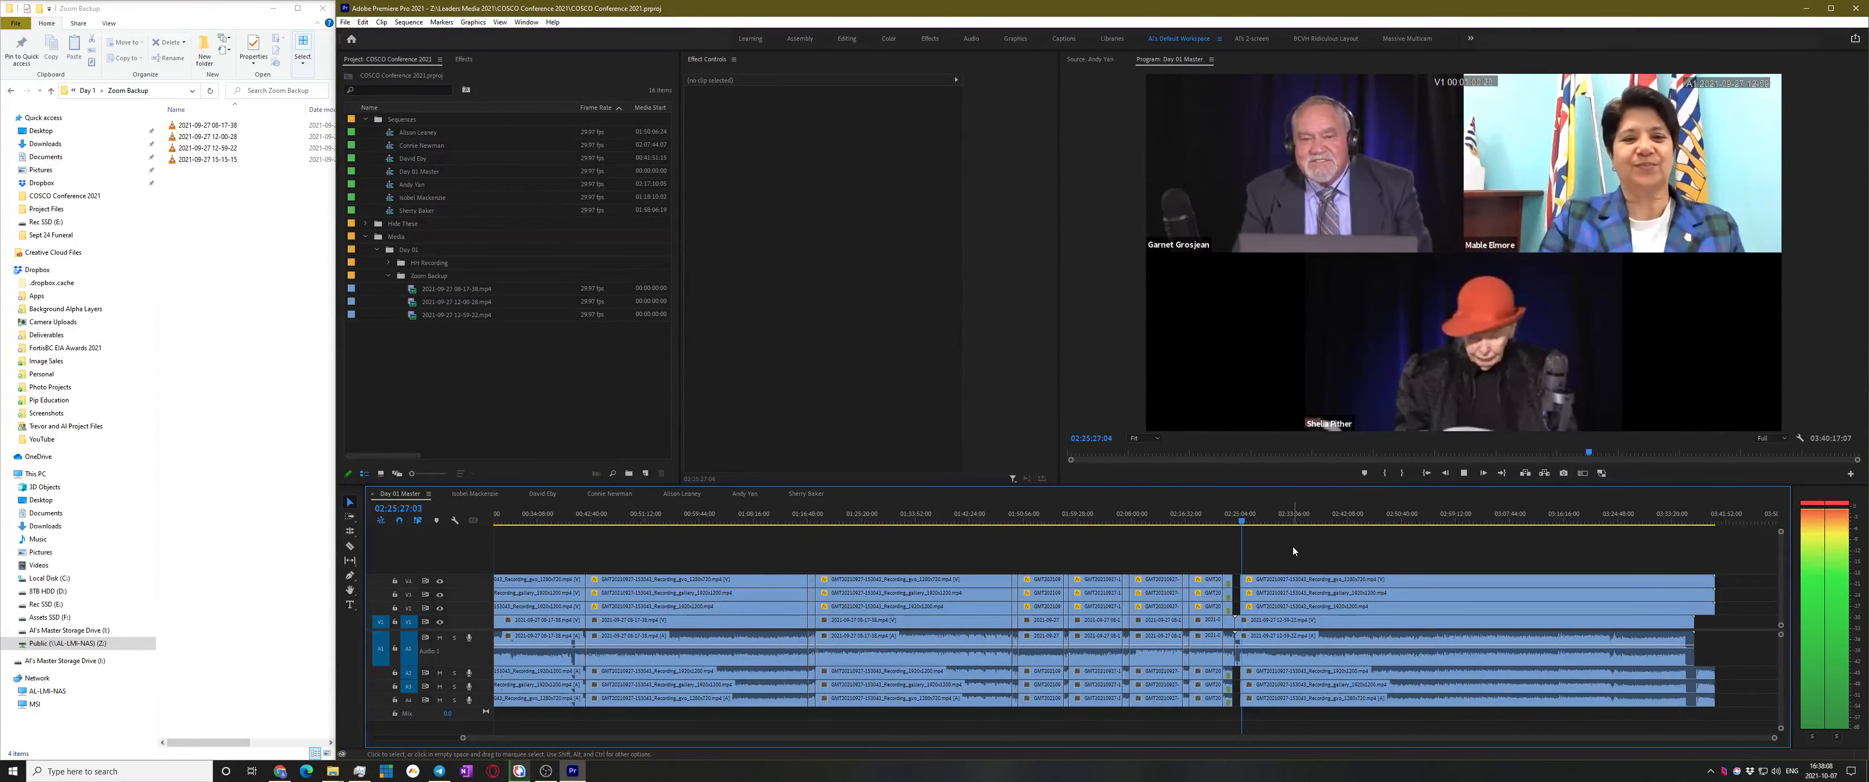
scroll(1243, 584, "up", 6)
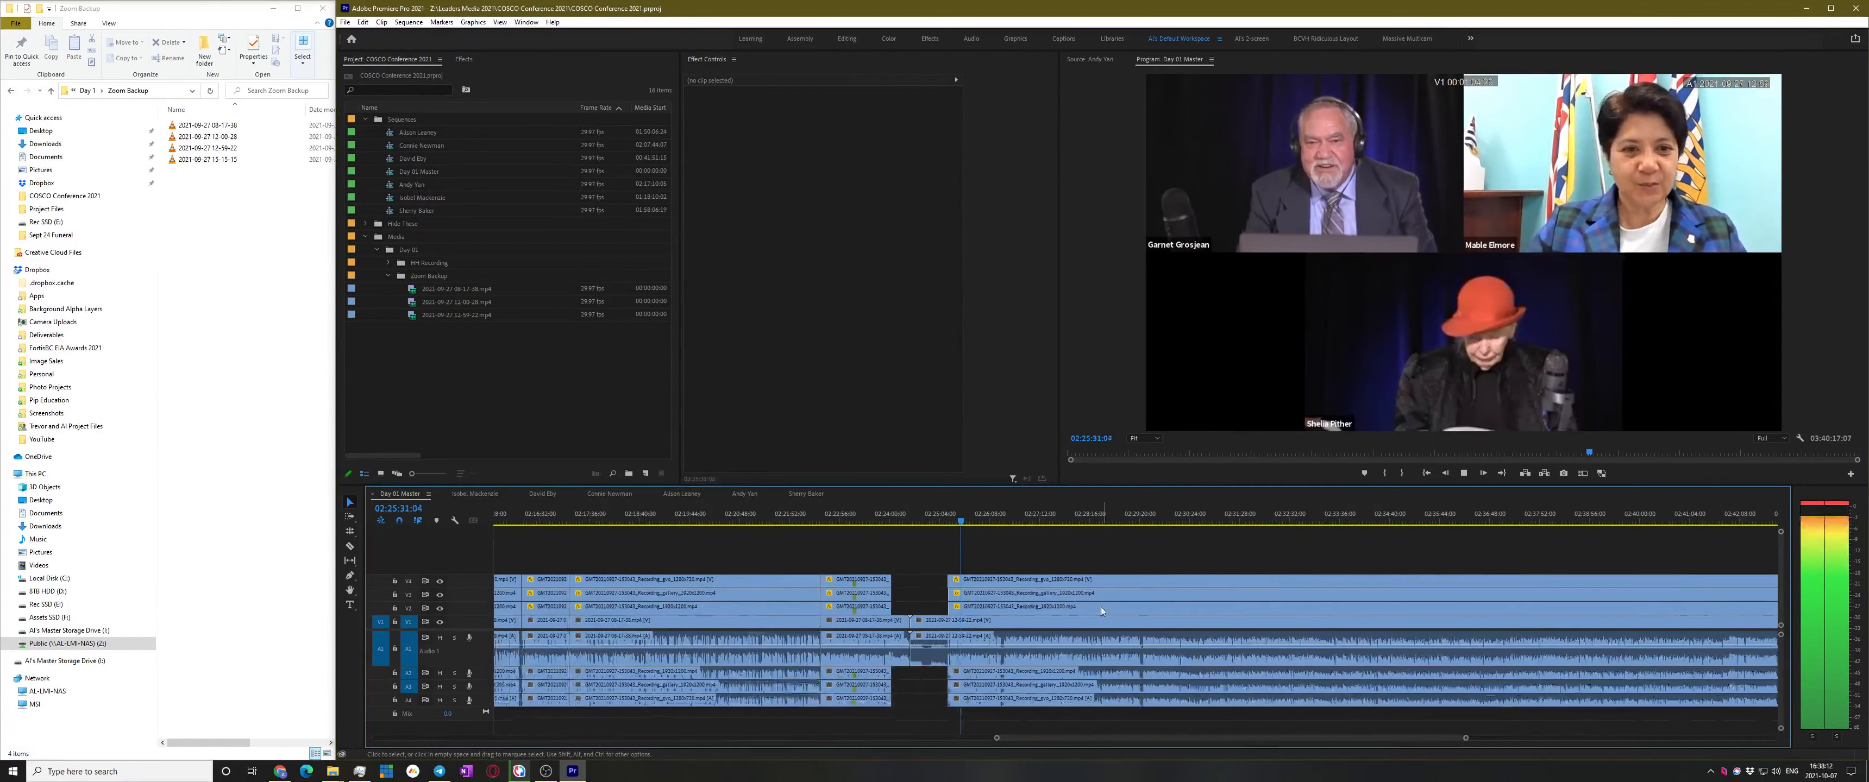
scroll(1041, 622, "up", 3)
key("space")
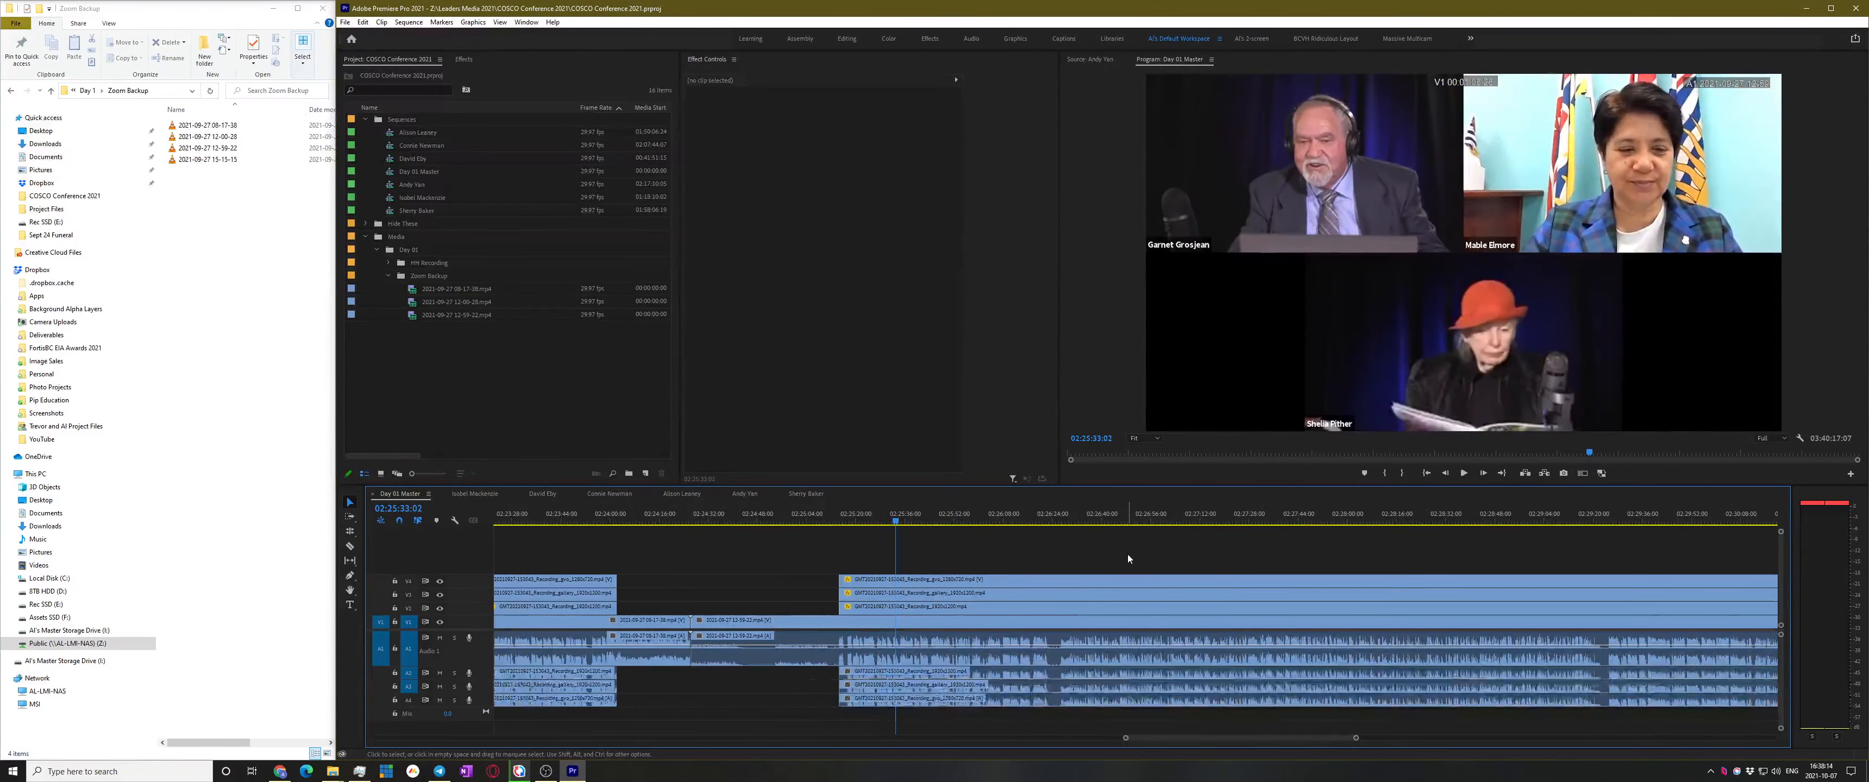
key("ctrl+s")
Review the Day 01 Master from about 02:25:44 ahead to 02:26:16
scroll(944, 625, "up", 3)
scroll(1023, 604, "up", 1)
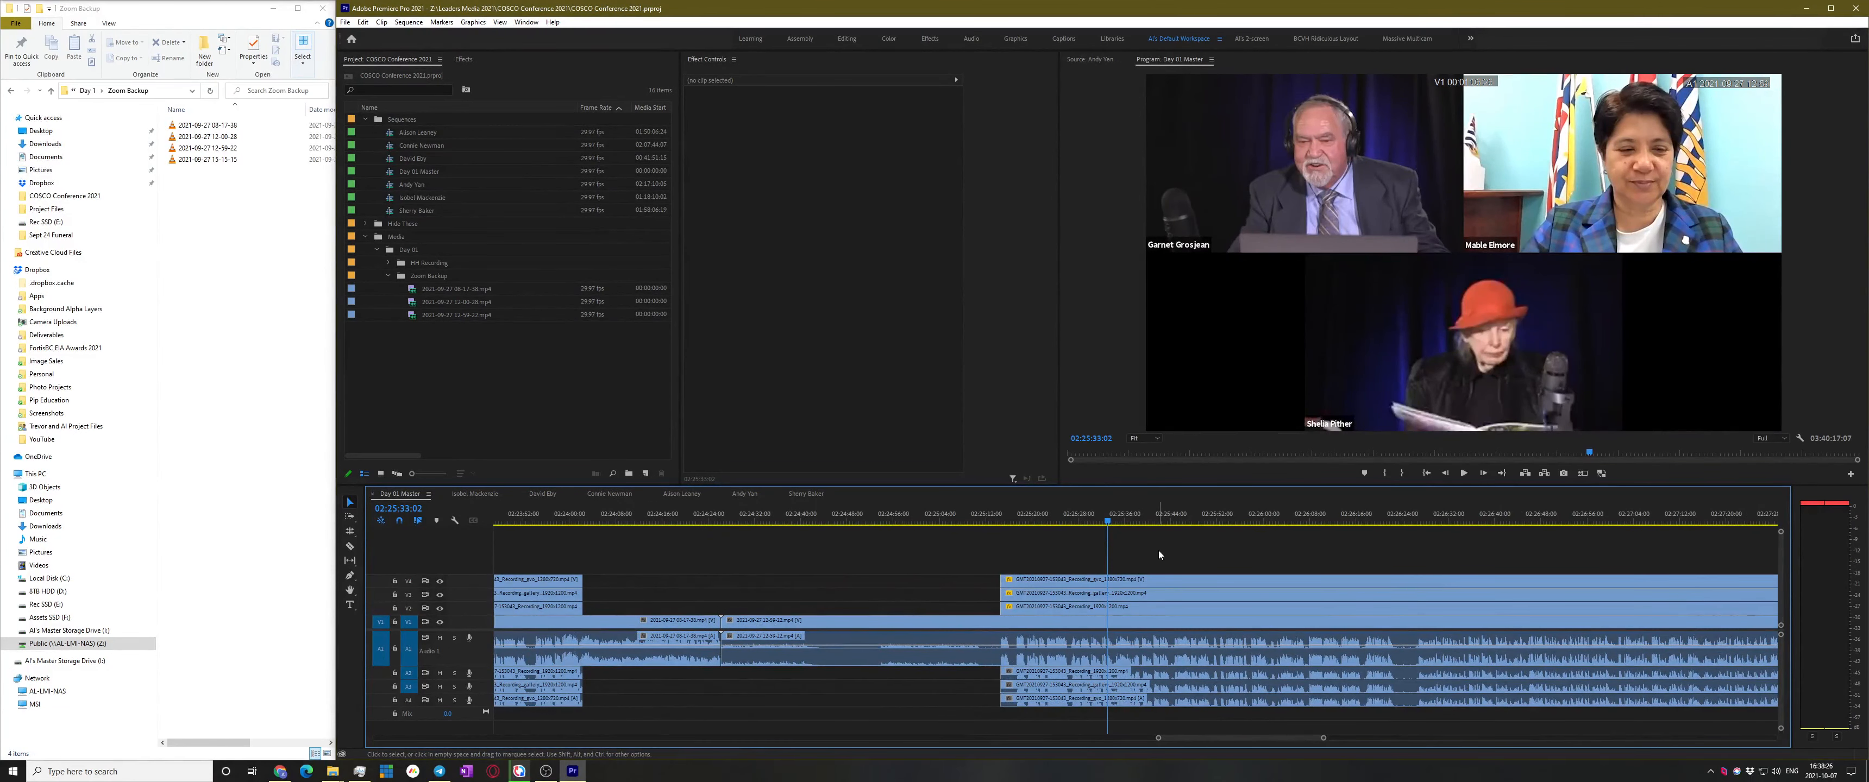
key("space")
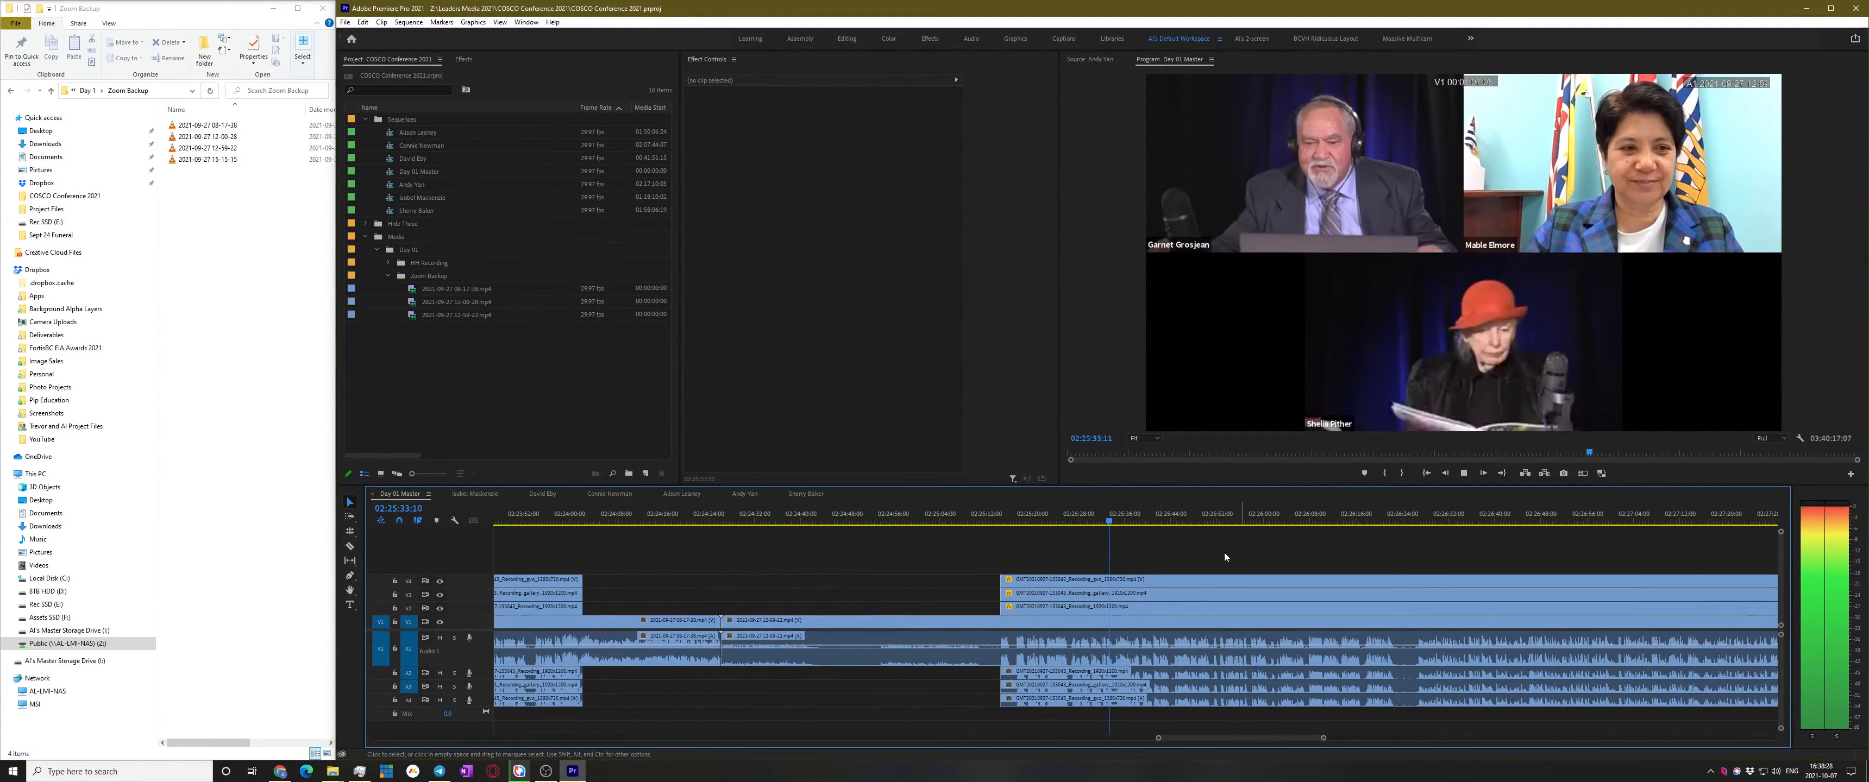
scroll(1245, 568, "up", 1)
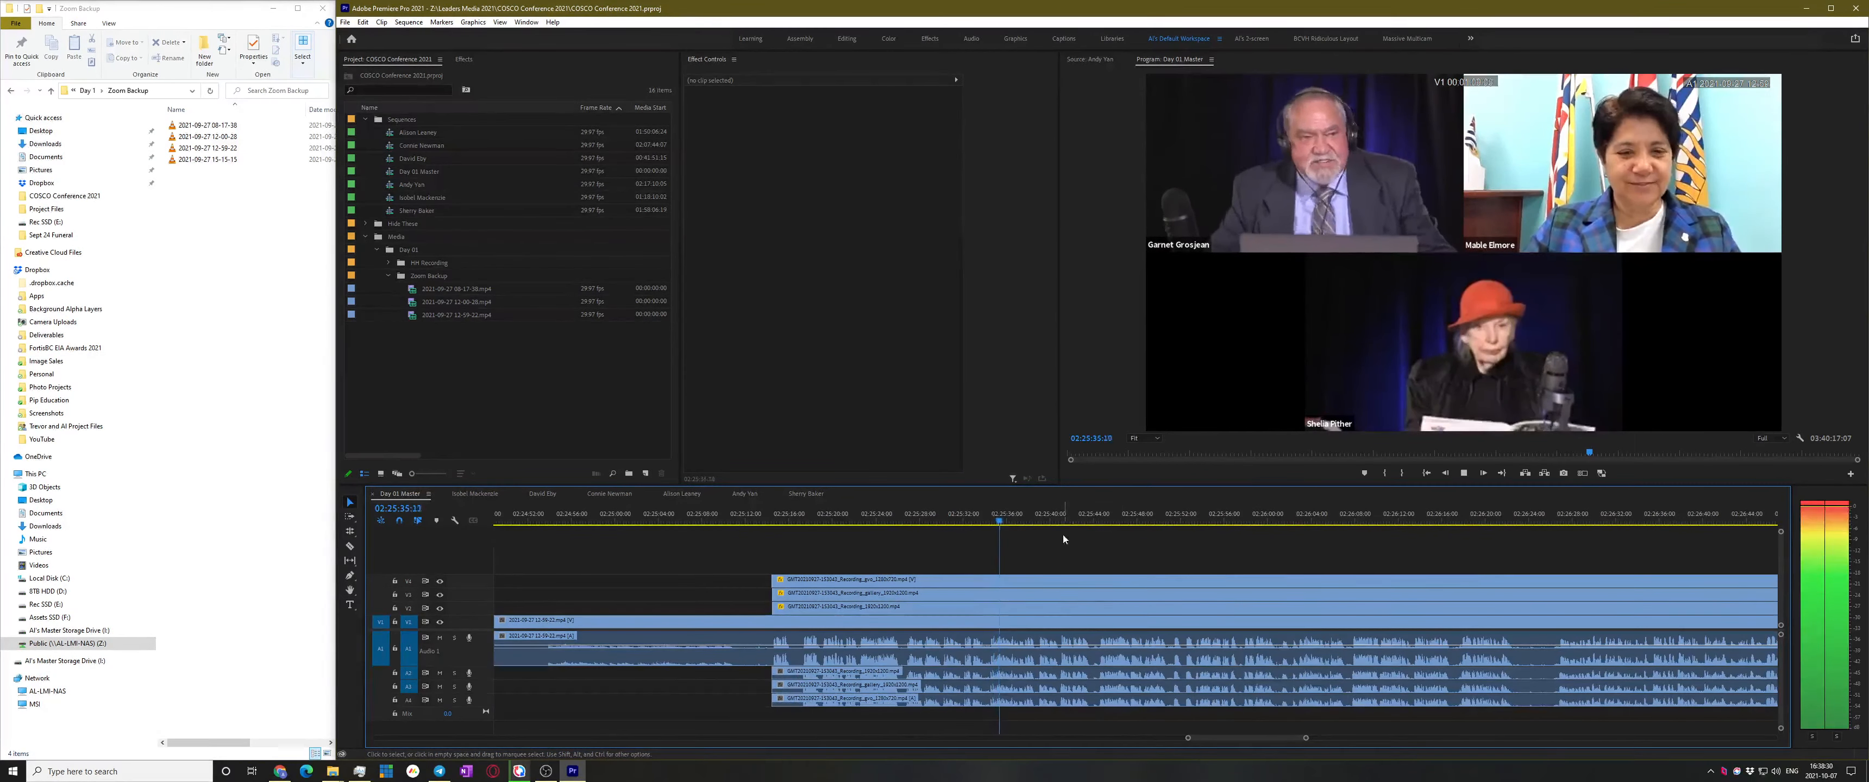
left_click(1094, 518)
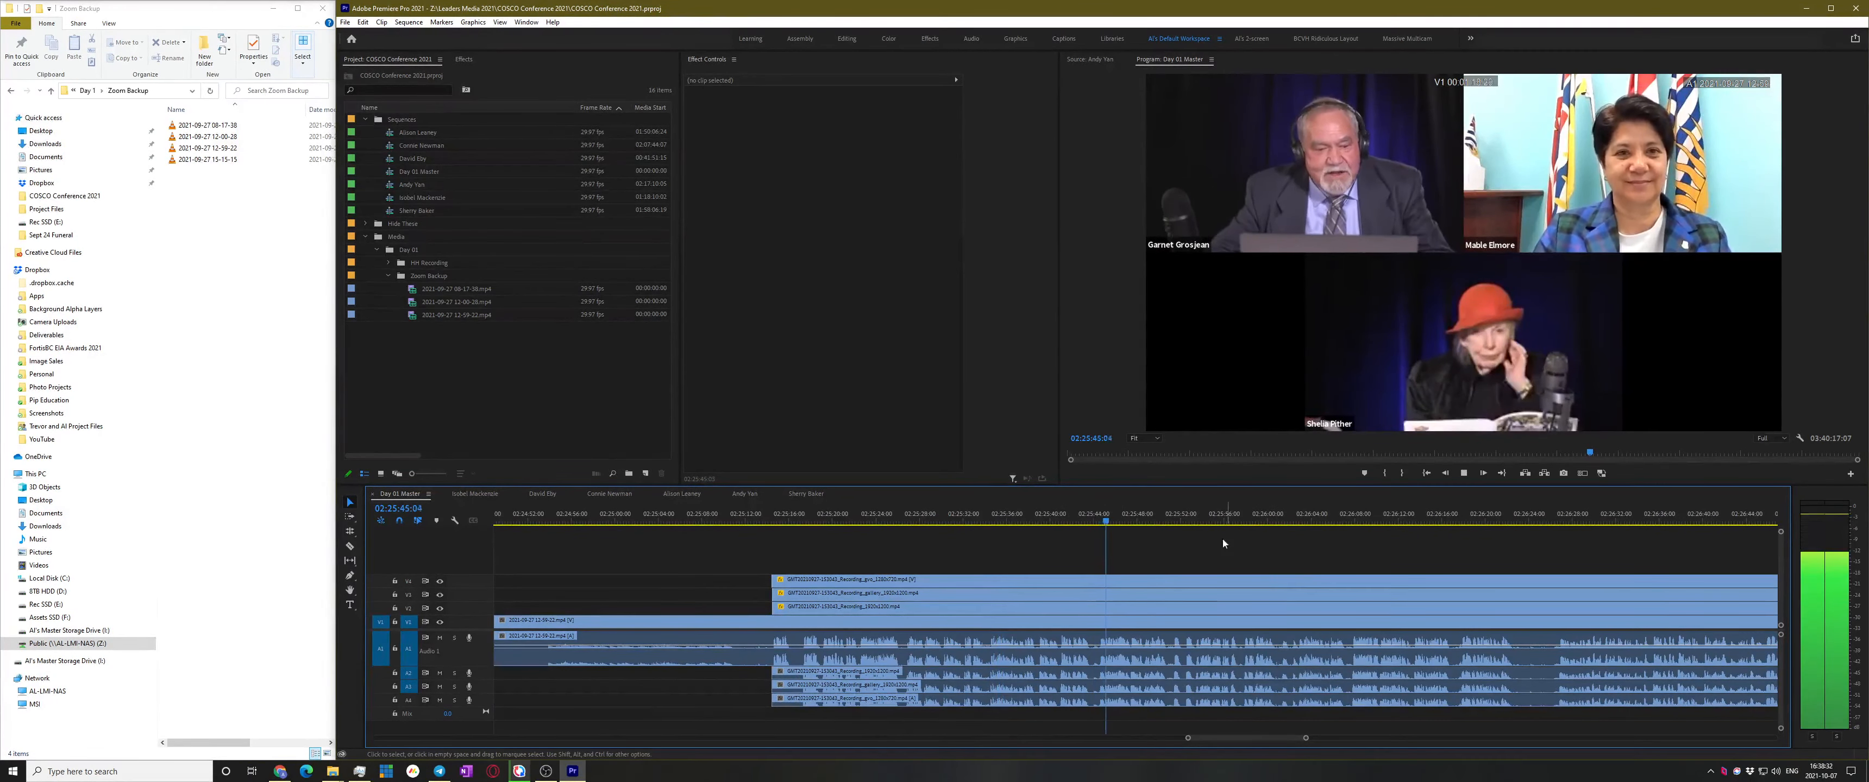
key("space")
key("space")
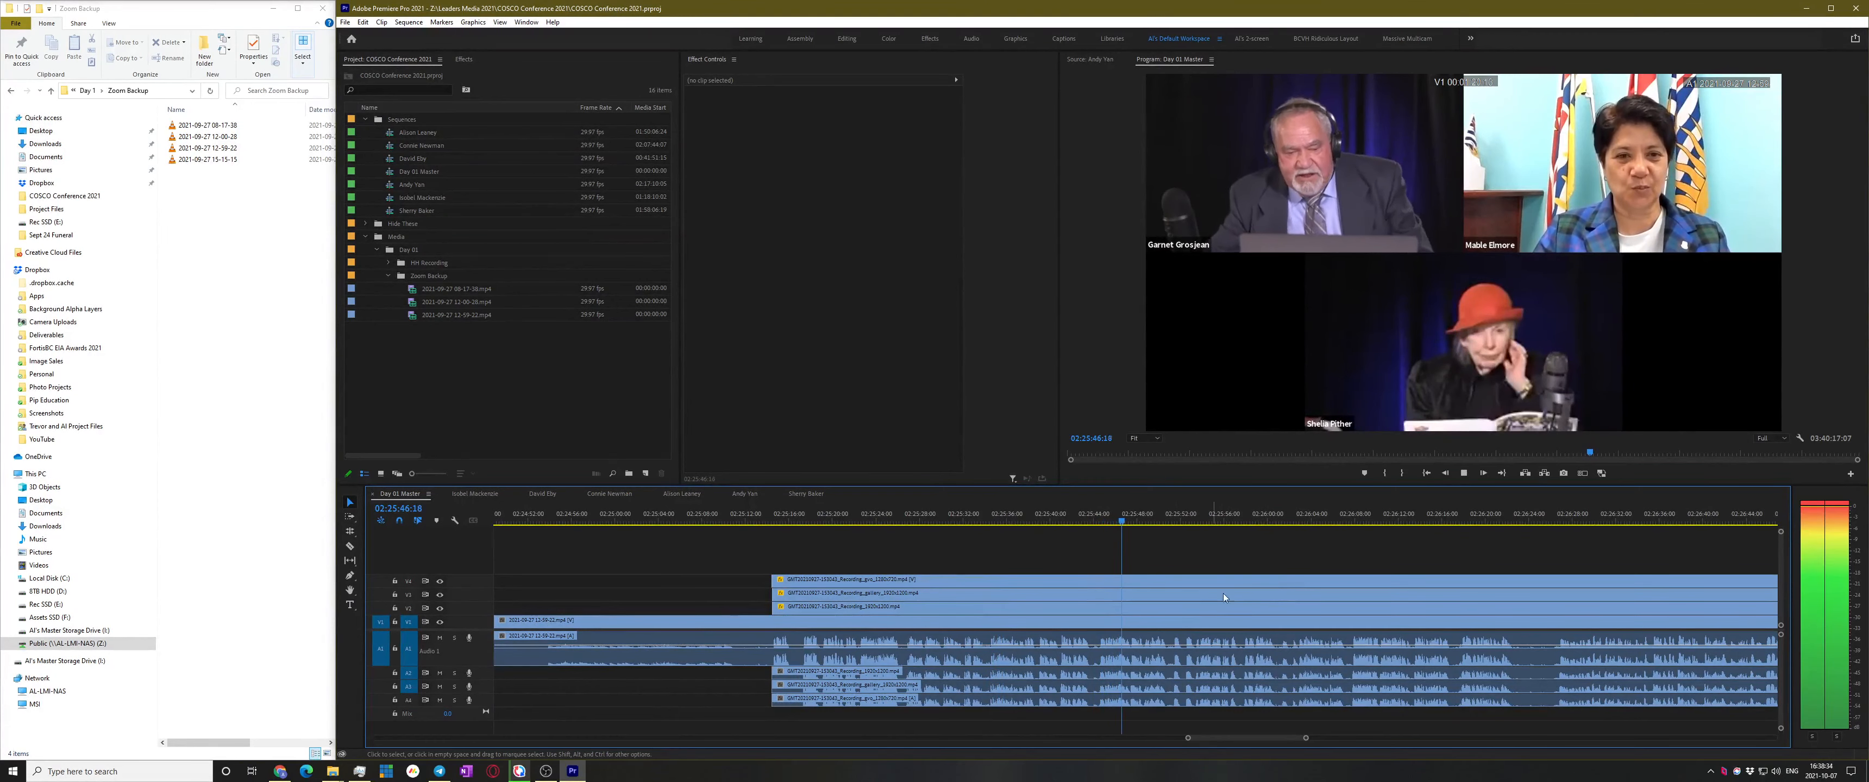
left_click(1175, 517)
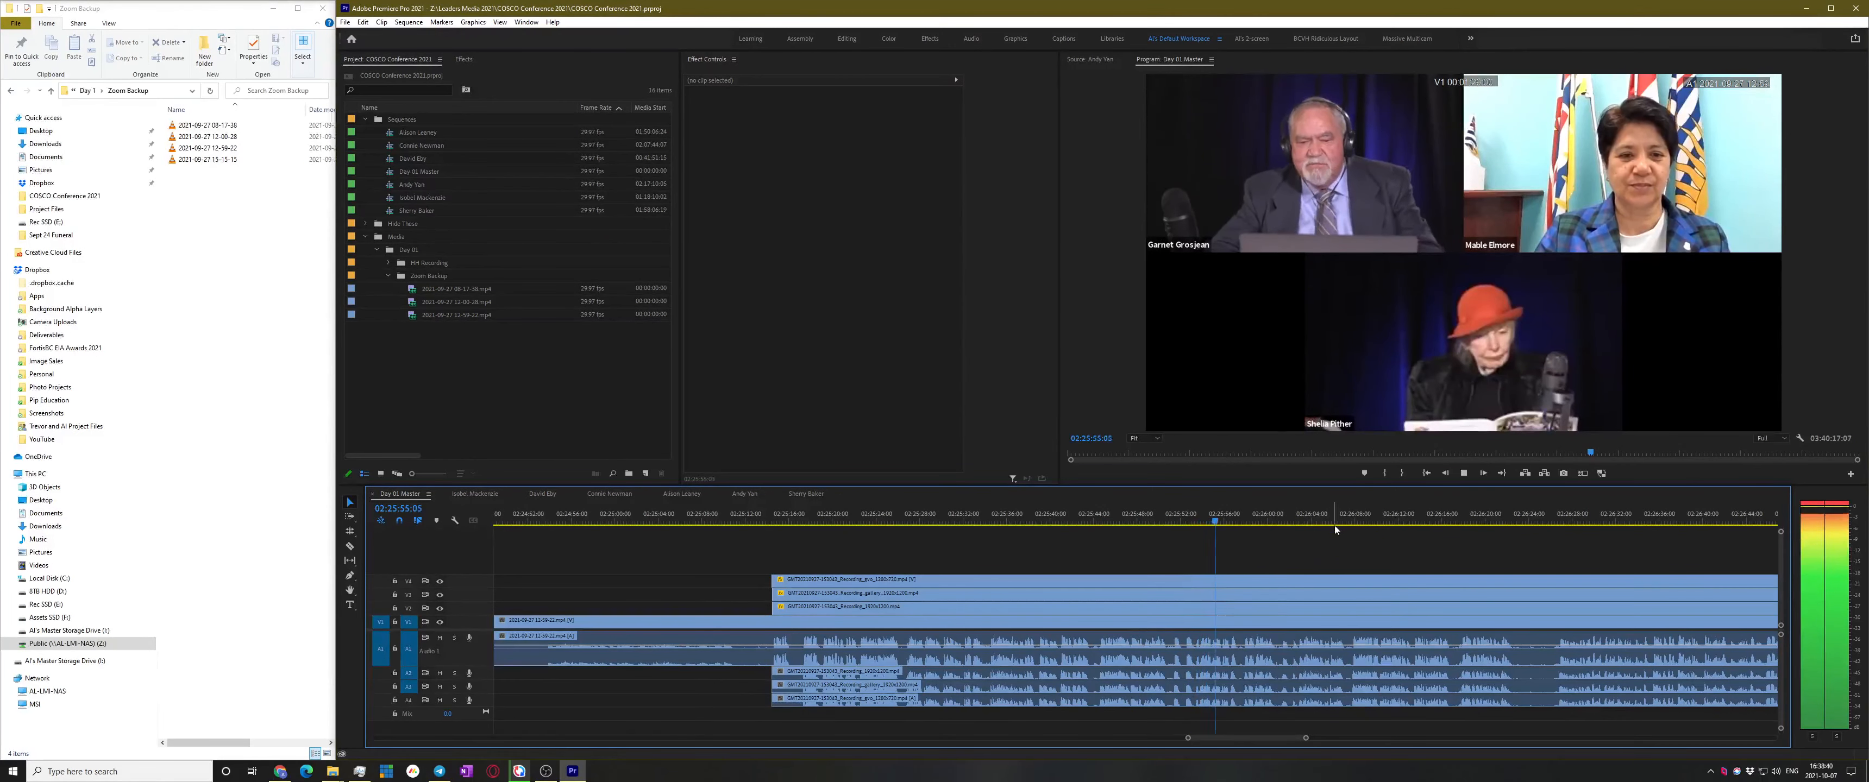
left_click(1286, 517)
left_click(1363, 521)
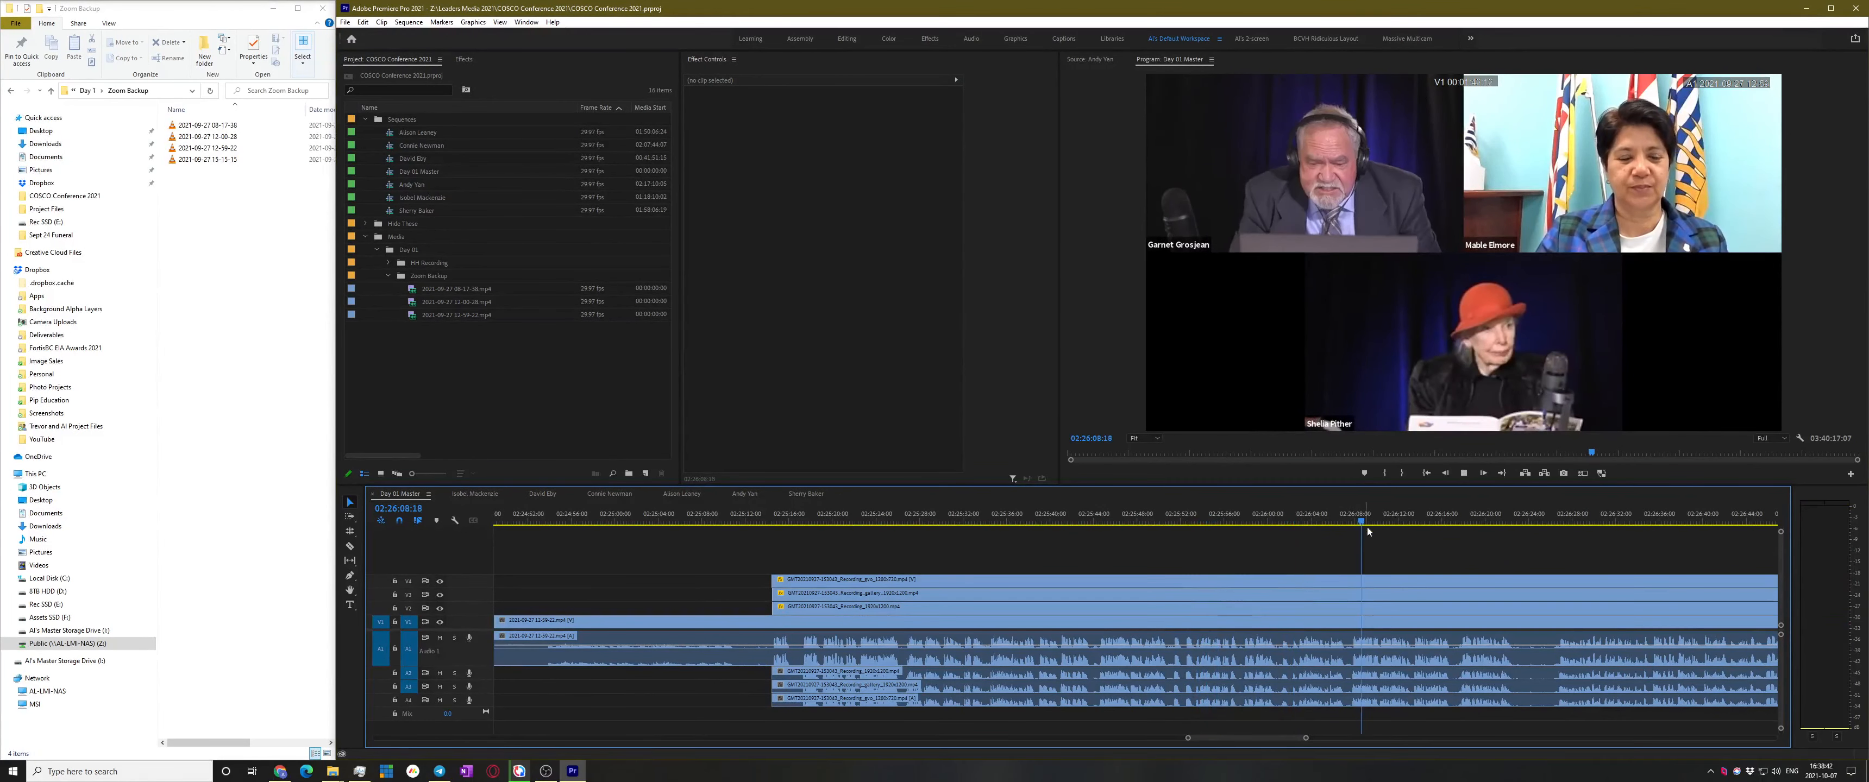
scroll(1391, 532, "down", 6)
left_click(1311, 517)
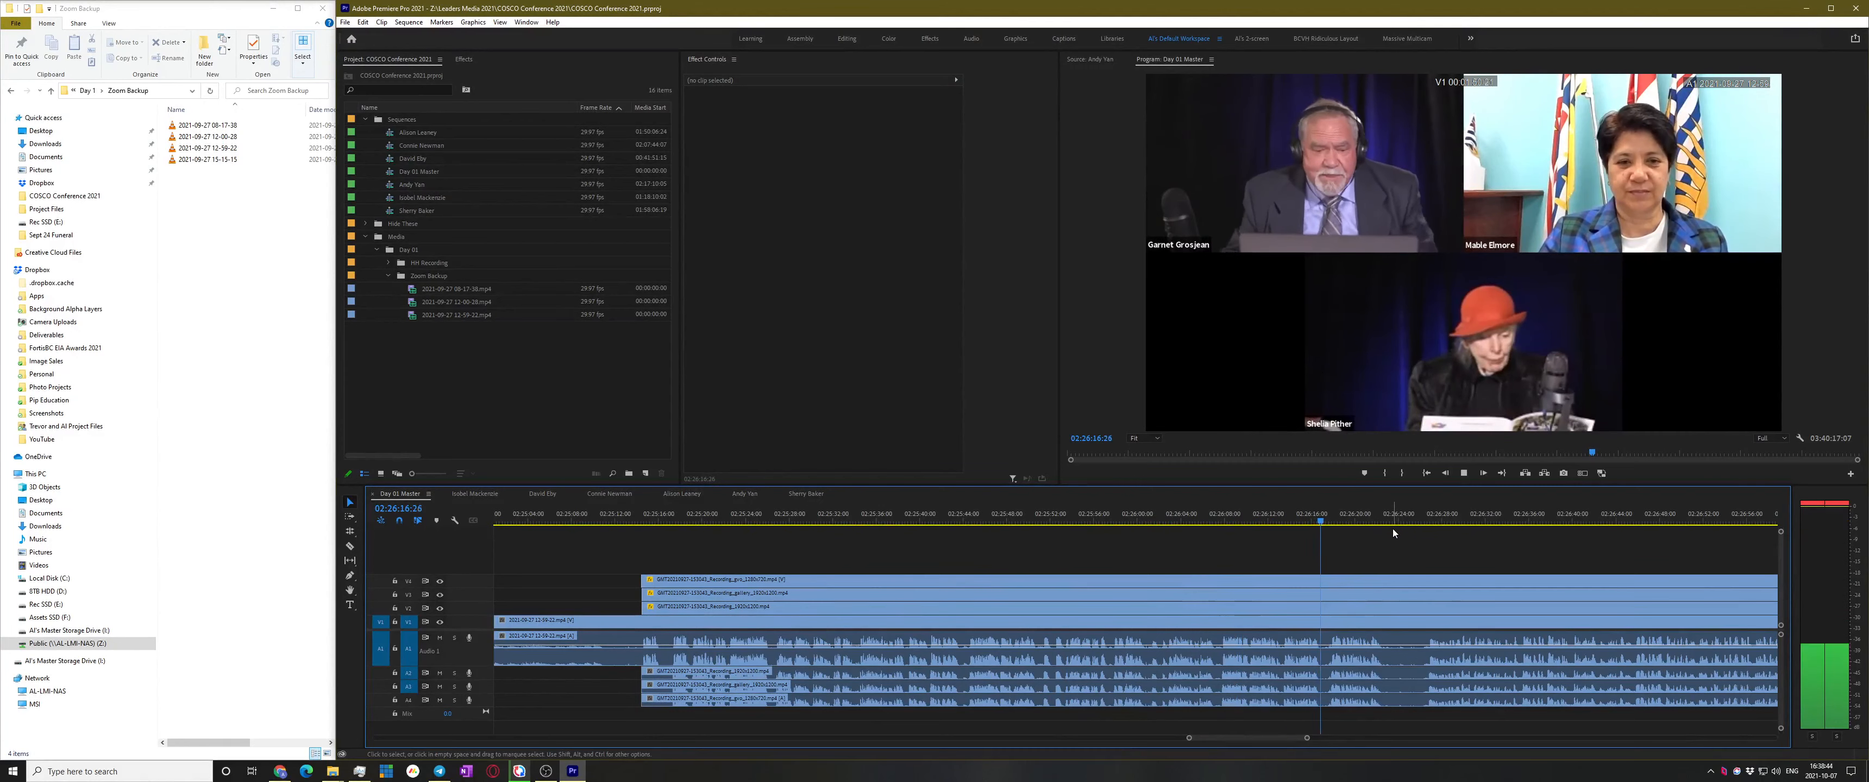
scroll(1393, 529, "down", 4)
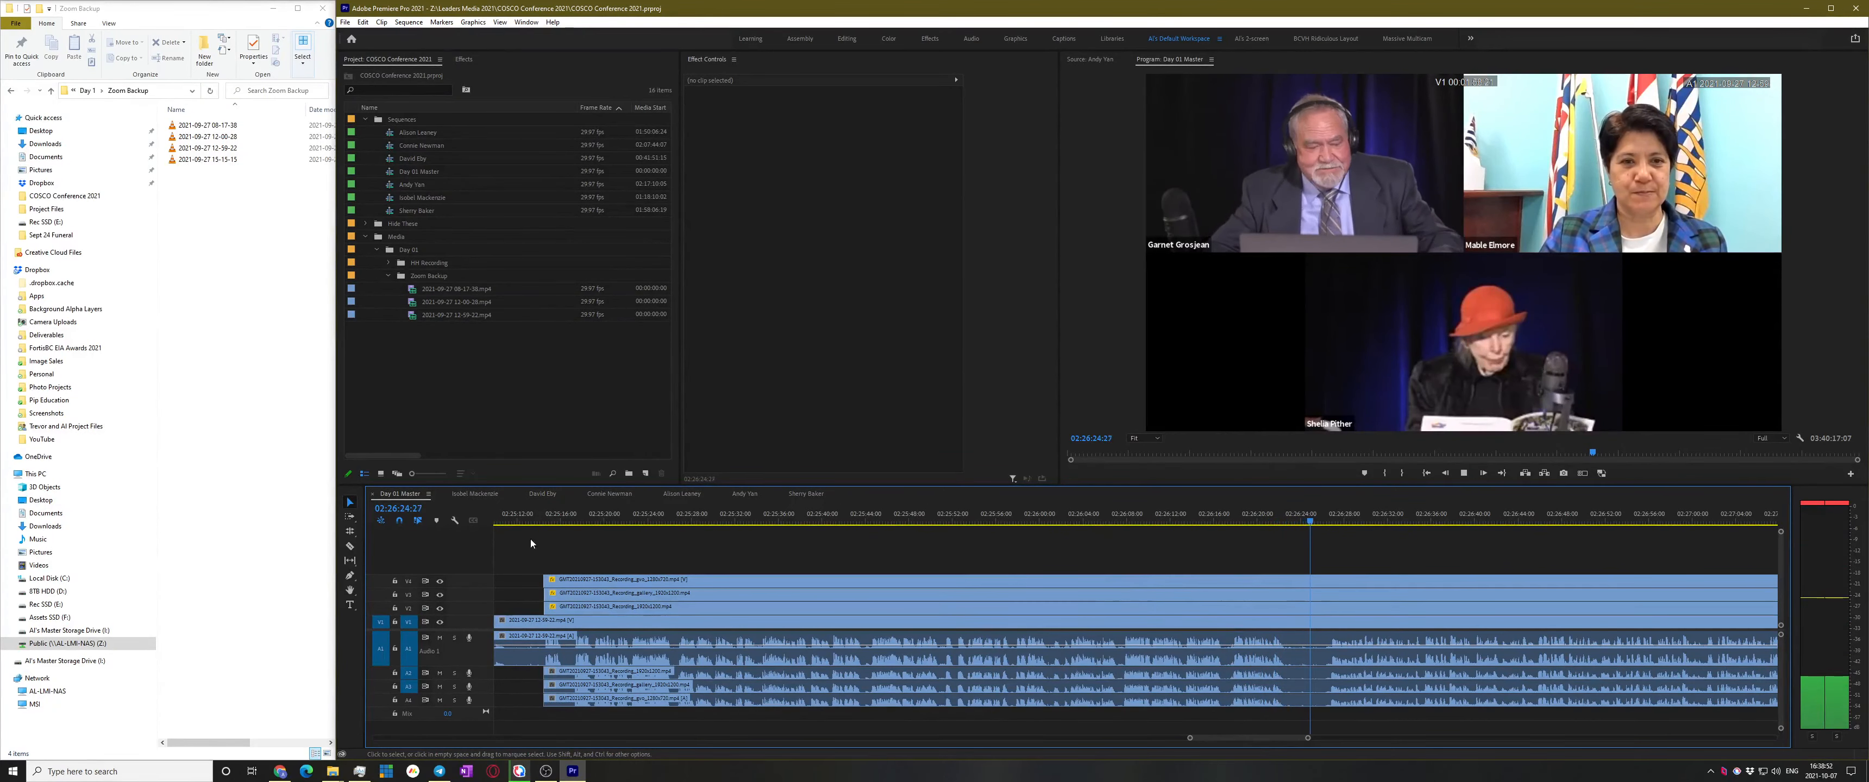
Turn off the gallery video layer so the single speaker shows, and add a marker at 02:26:26:15
left_click(439, 593)
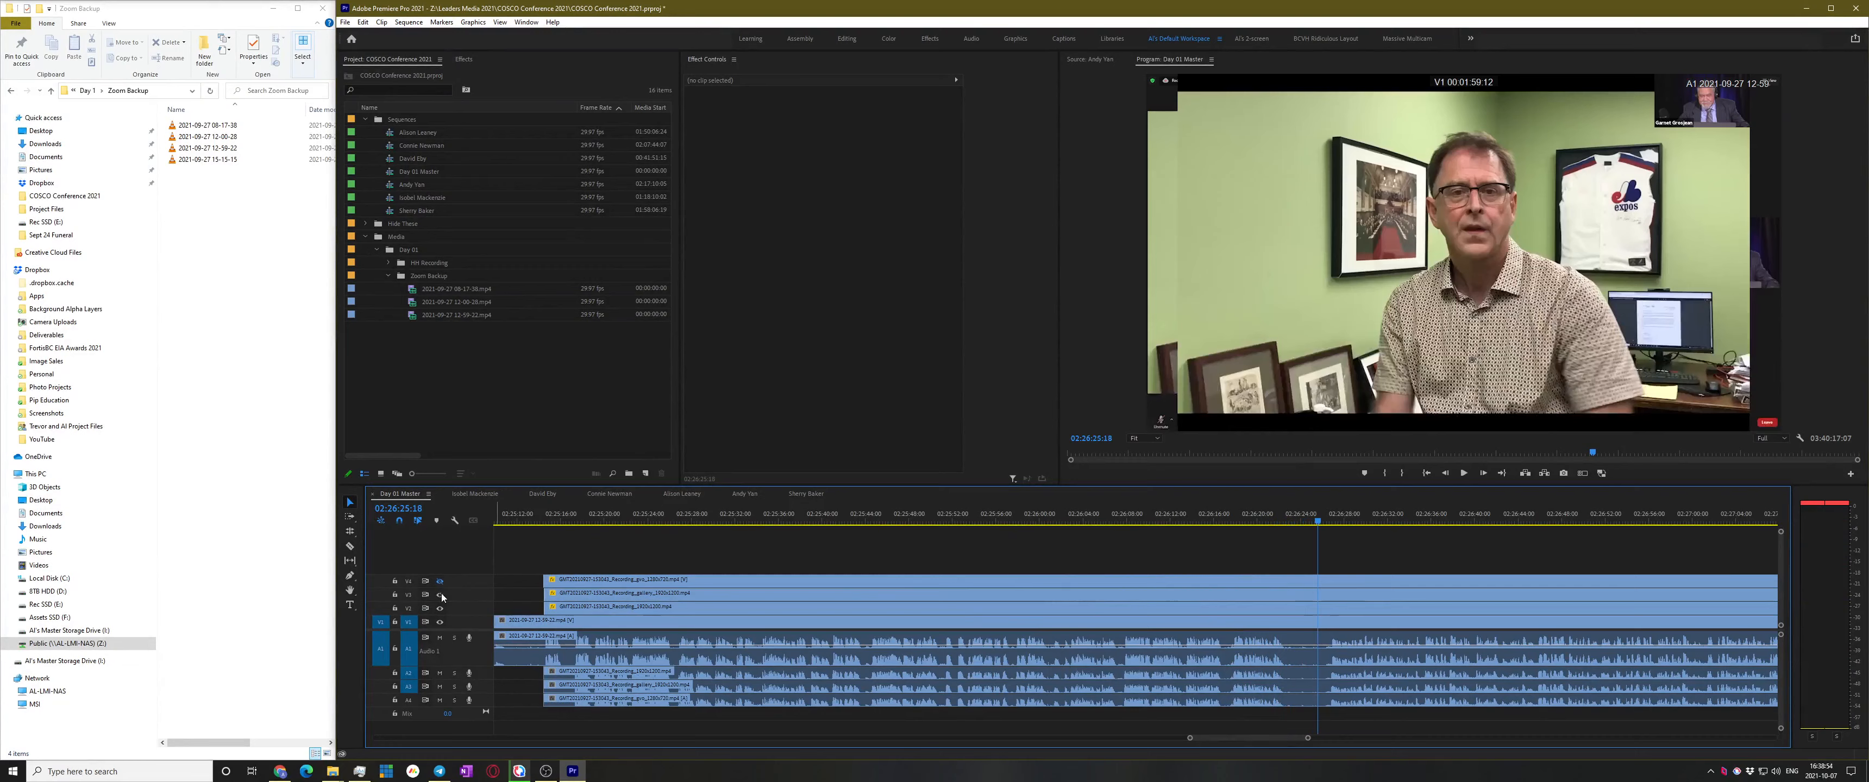
key("space")
left_click(440, 581)
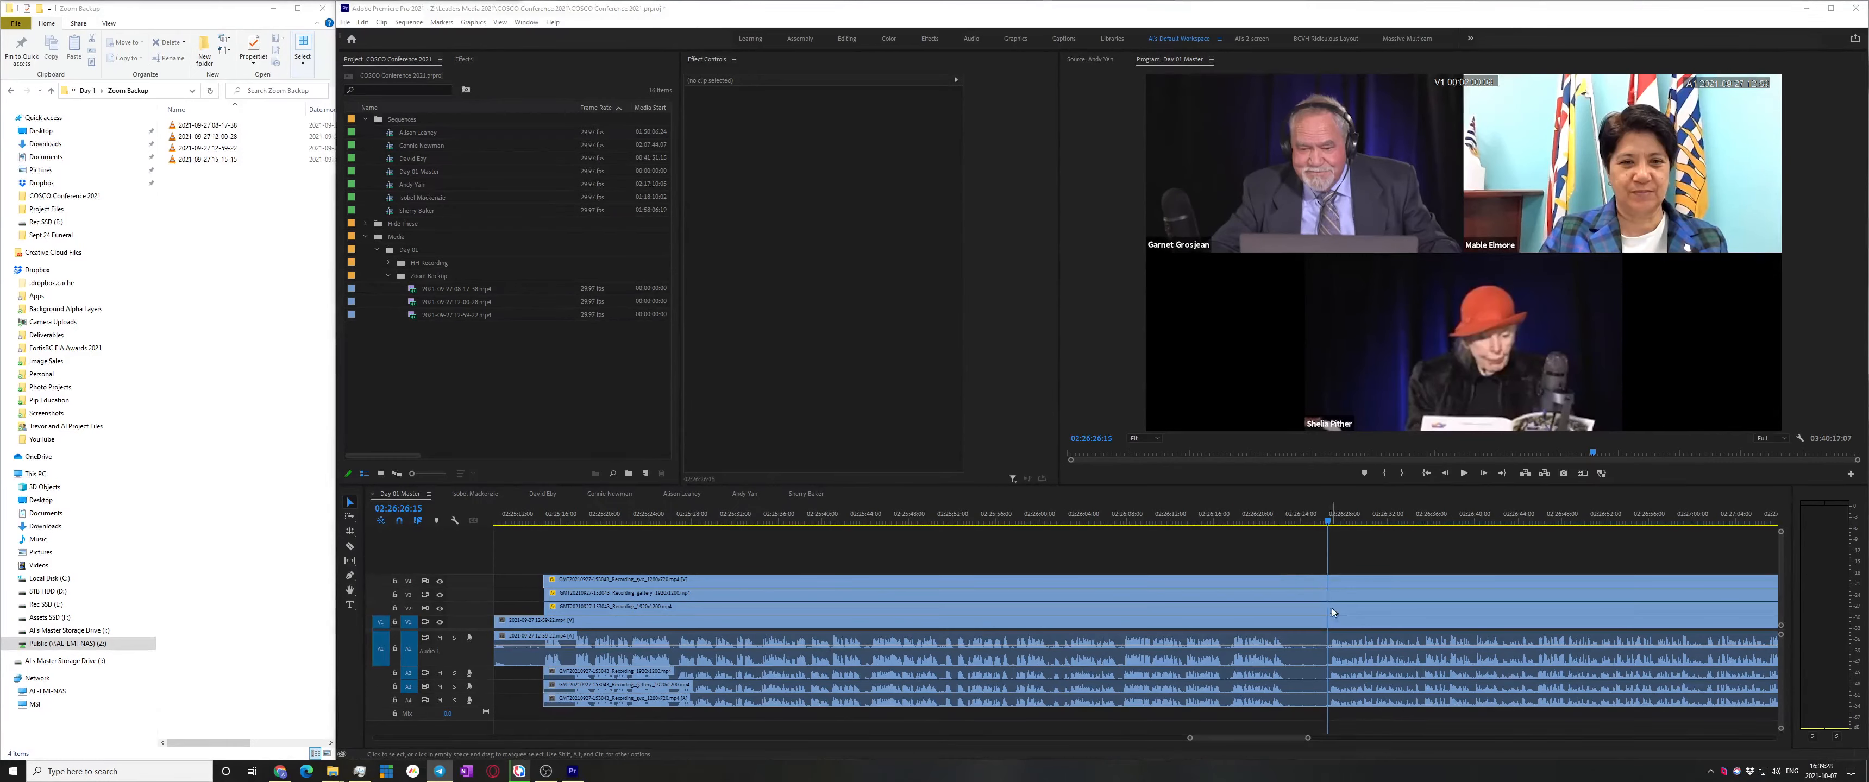
left_click(1296, 557)
scroll(1326, 603, "down", 1)
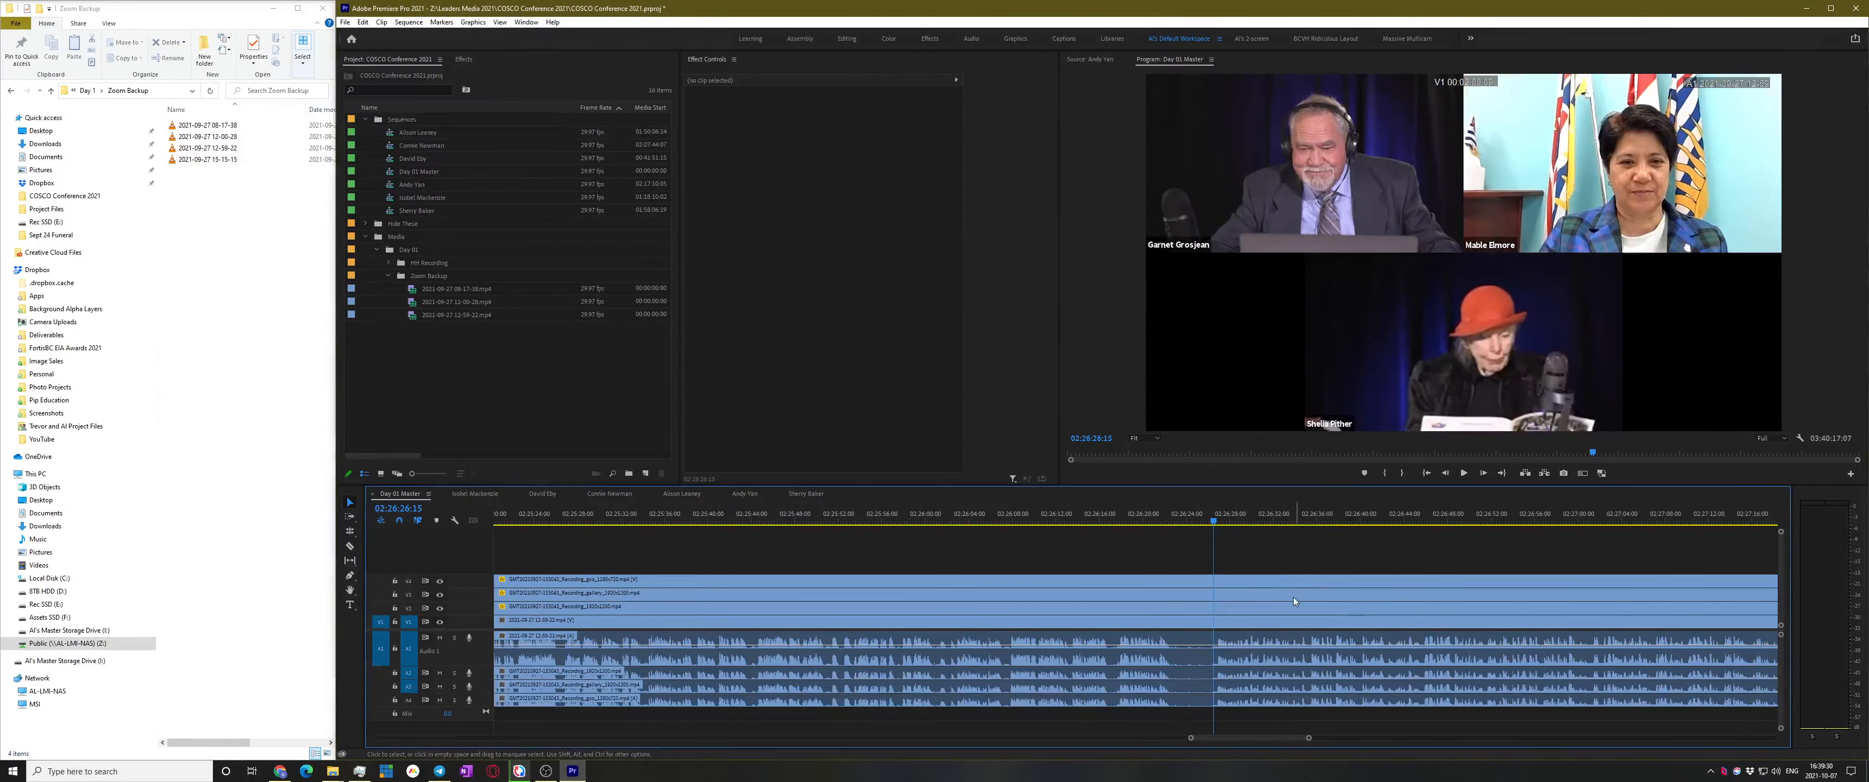
scroll(1276, 594, "down", 1)
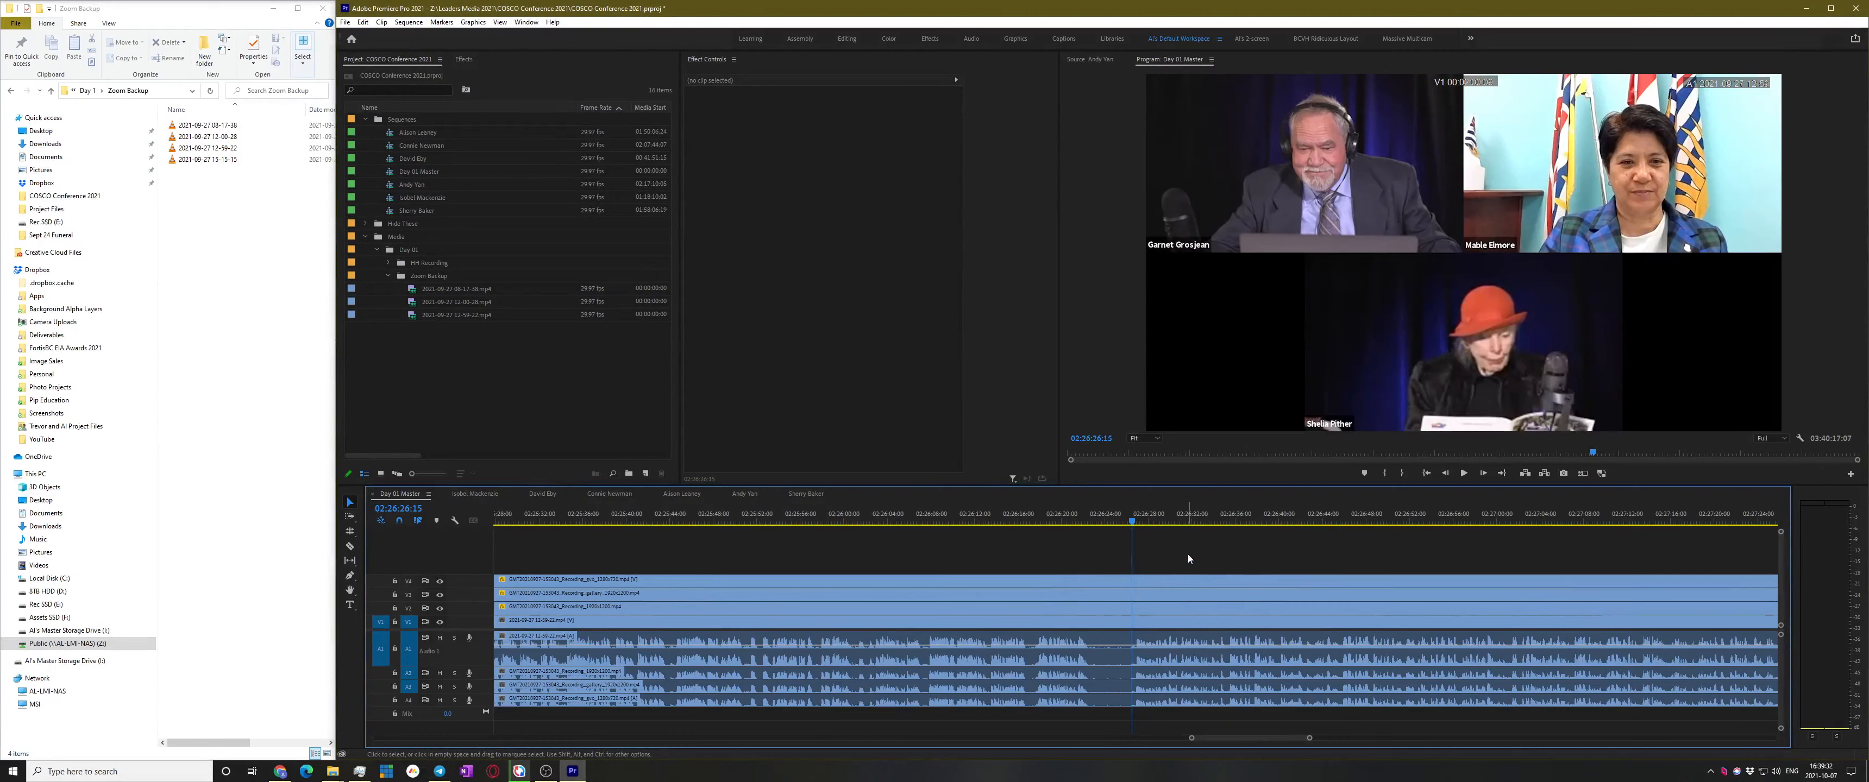
scroll(857, 625, "down", 2)
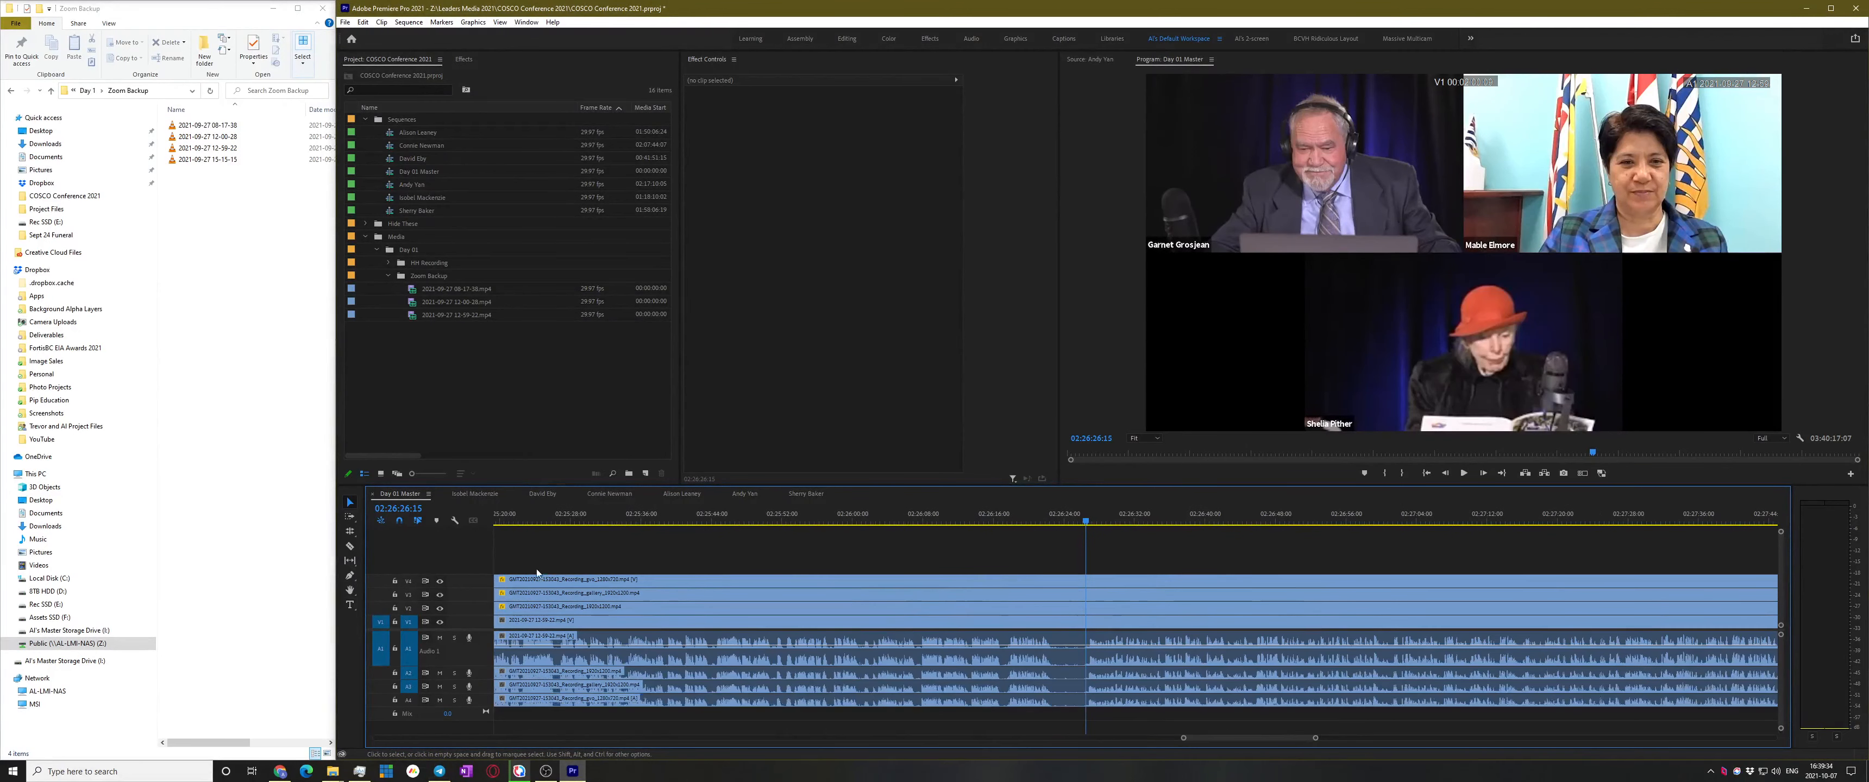
left_click(441, 581)
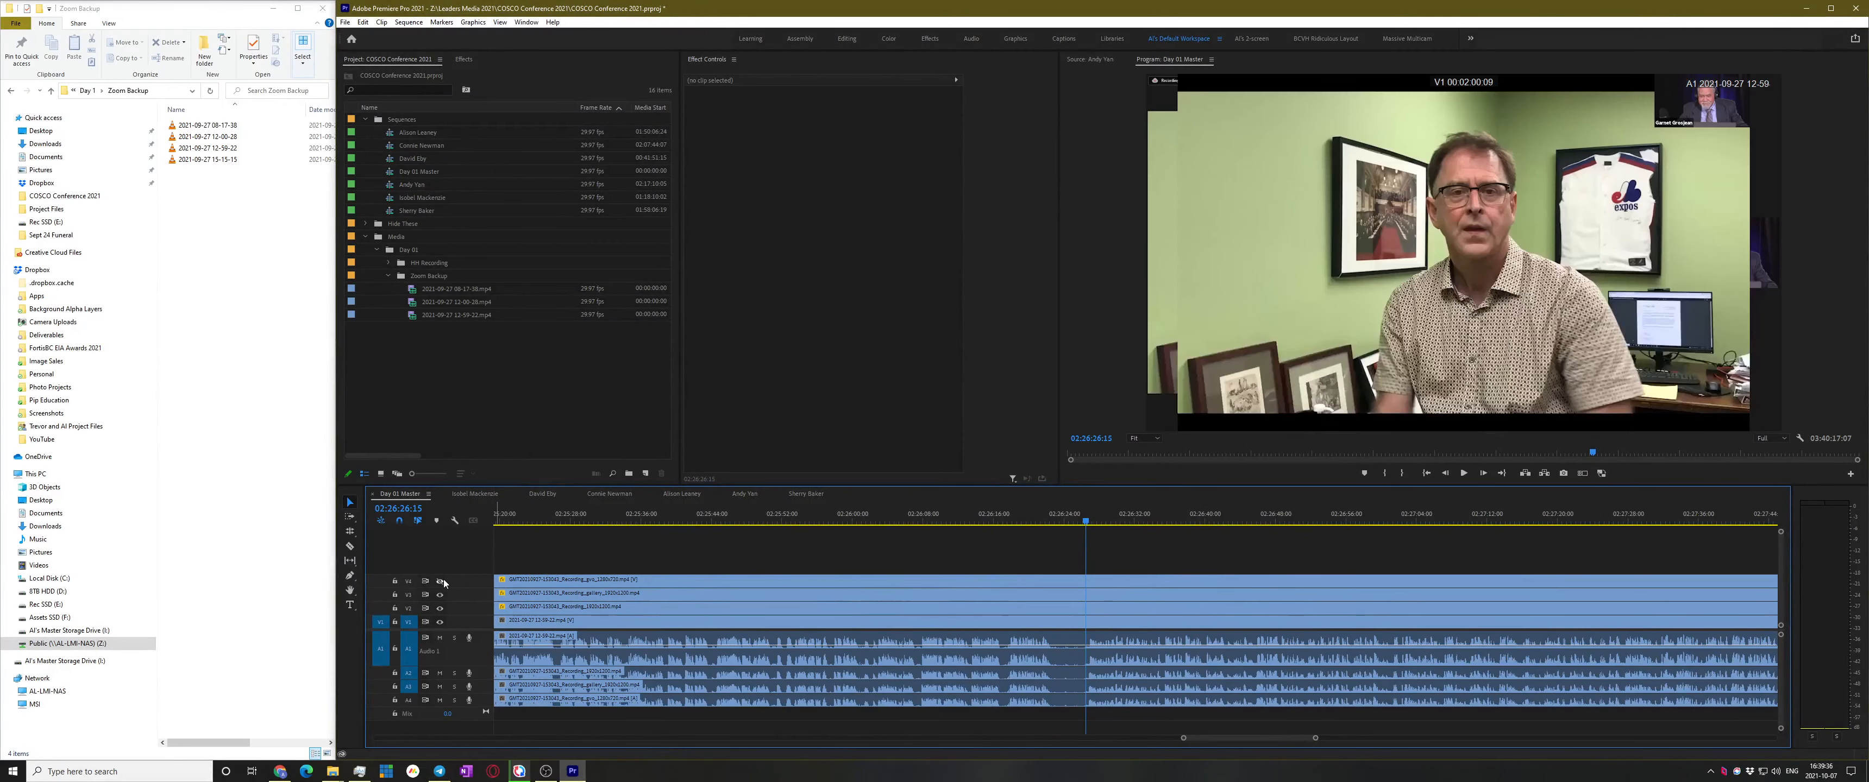
left_click(440, 582)
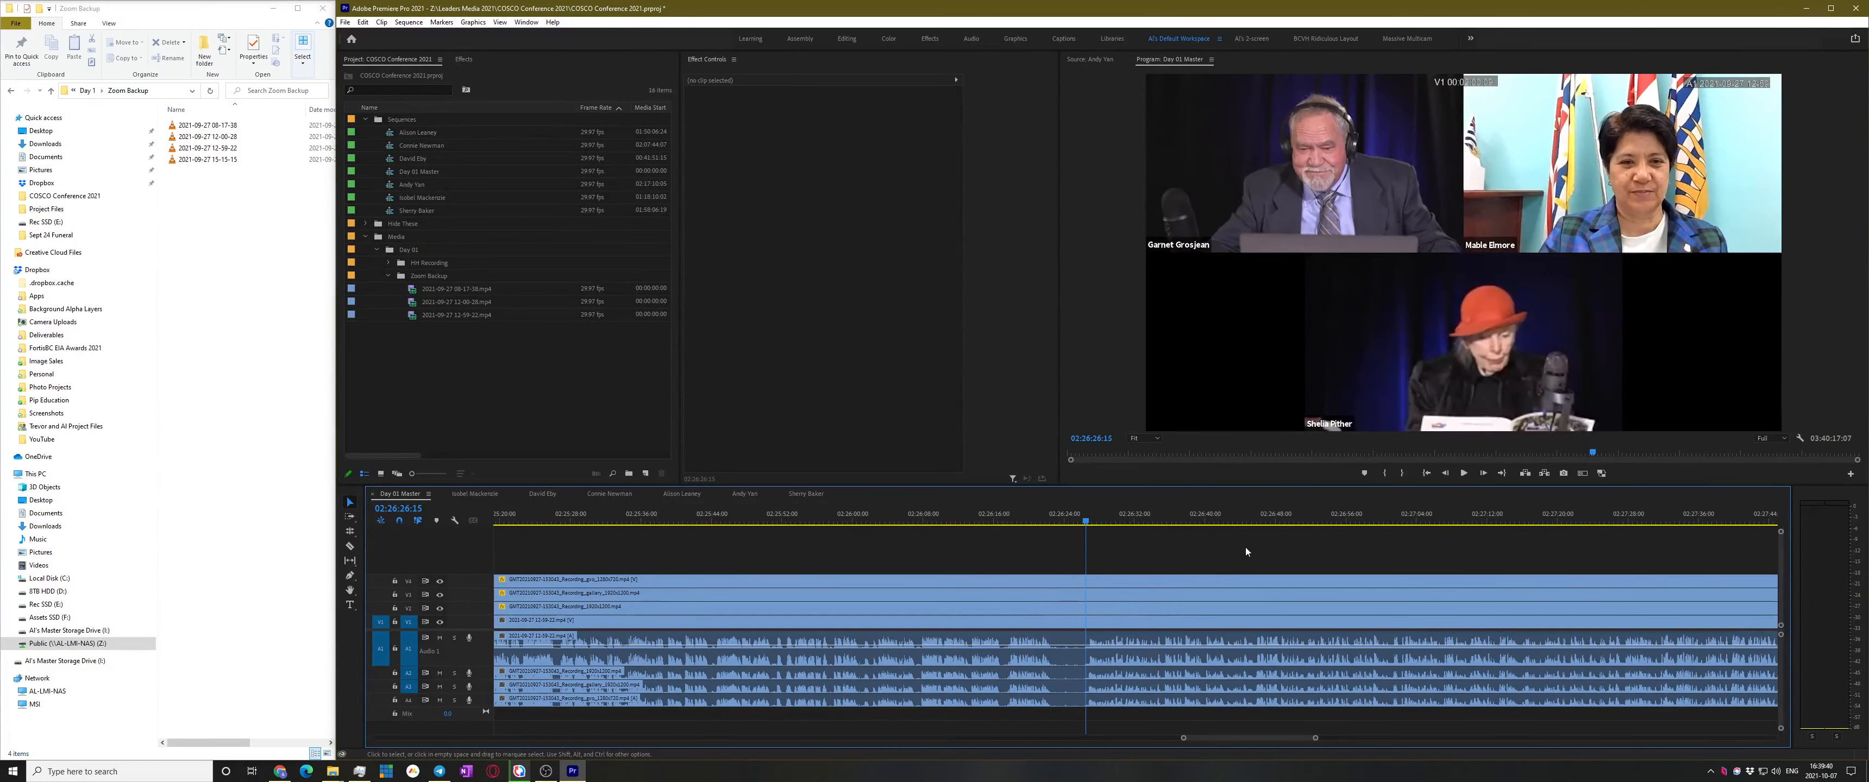
scroll(1167, 573, "down", 2)
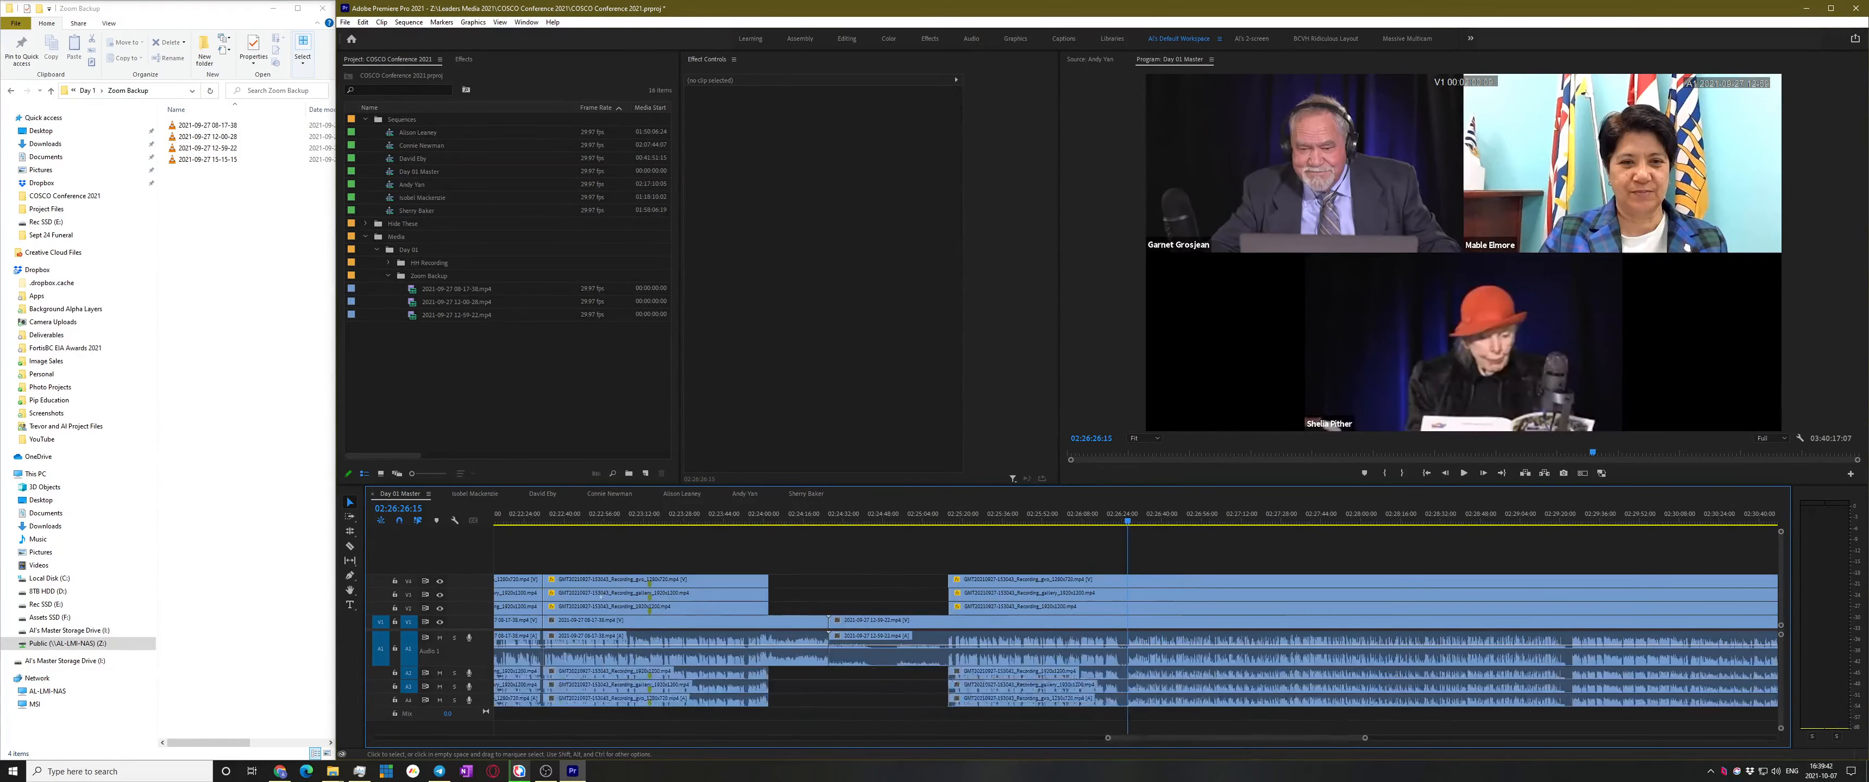
left_click(441, 581)
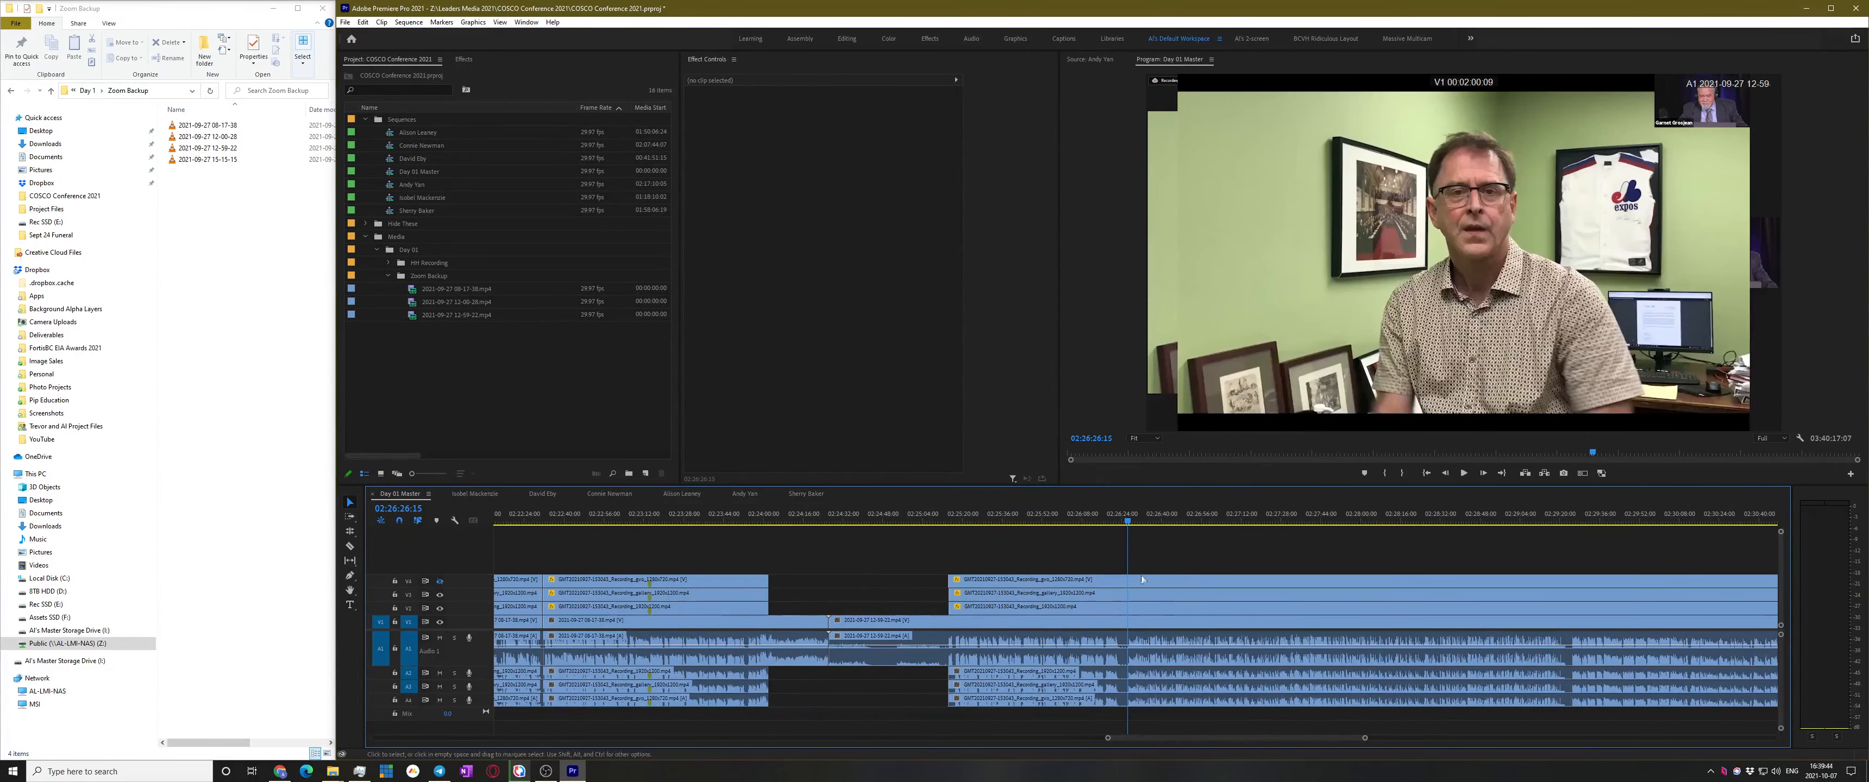
key("m")
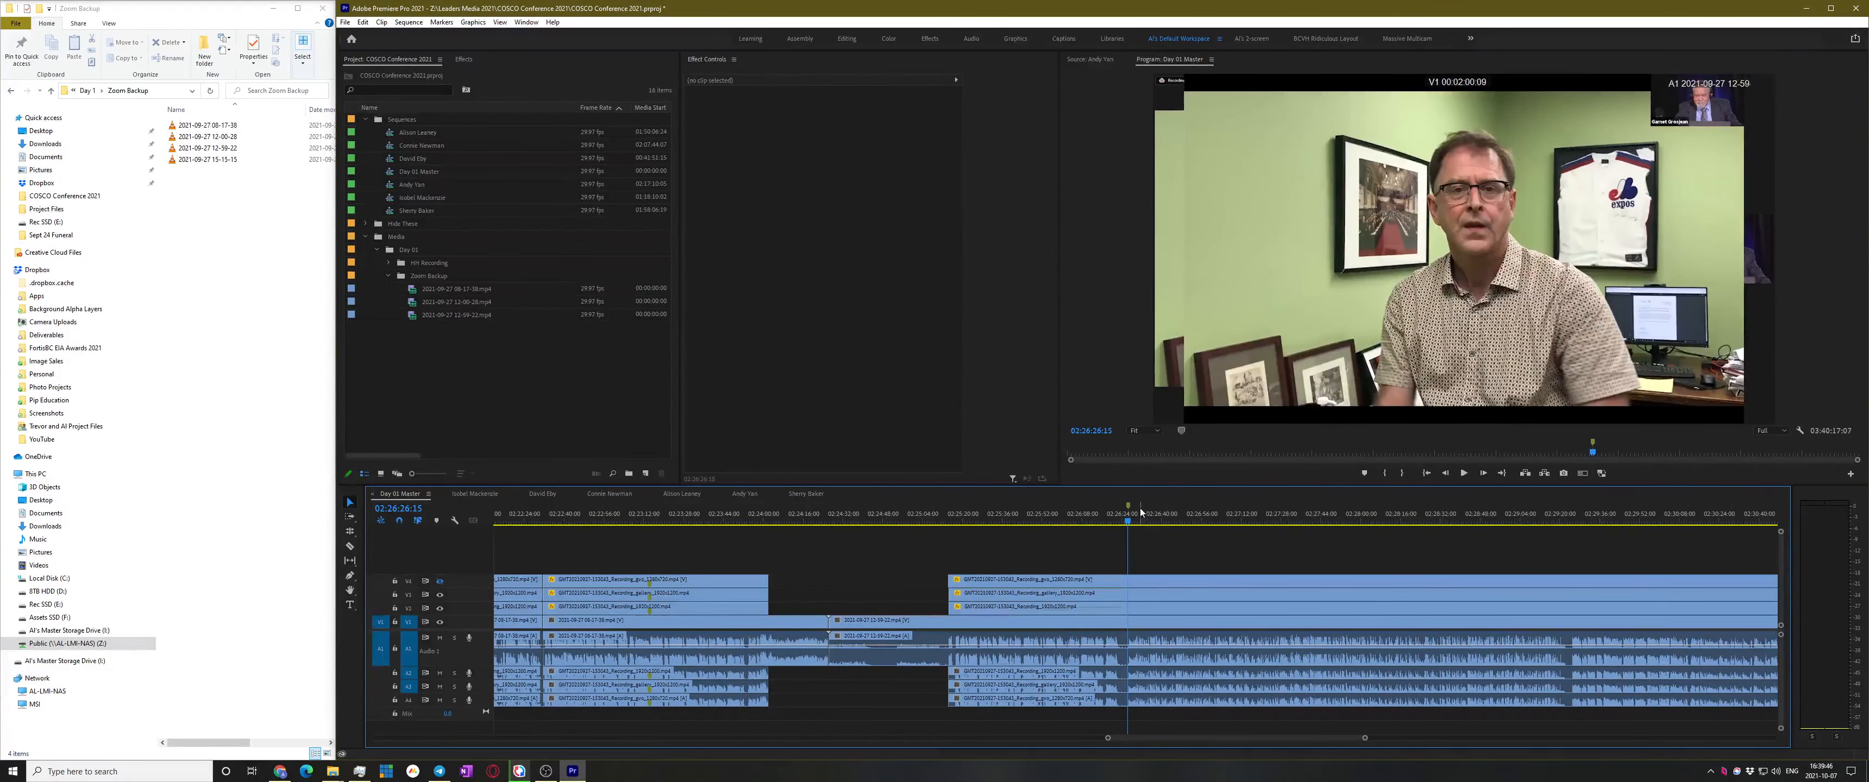
Stretch the marker to 02:29:16 and name it as the speaker's tape playback
mouse_move(1129, 505)
left_mouse_down()
mouse_move(1609, 504)
mouse_move(1561, 504)
left_mouse_up()
double_click(1524, 506)
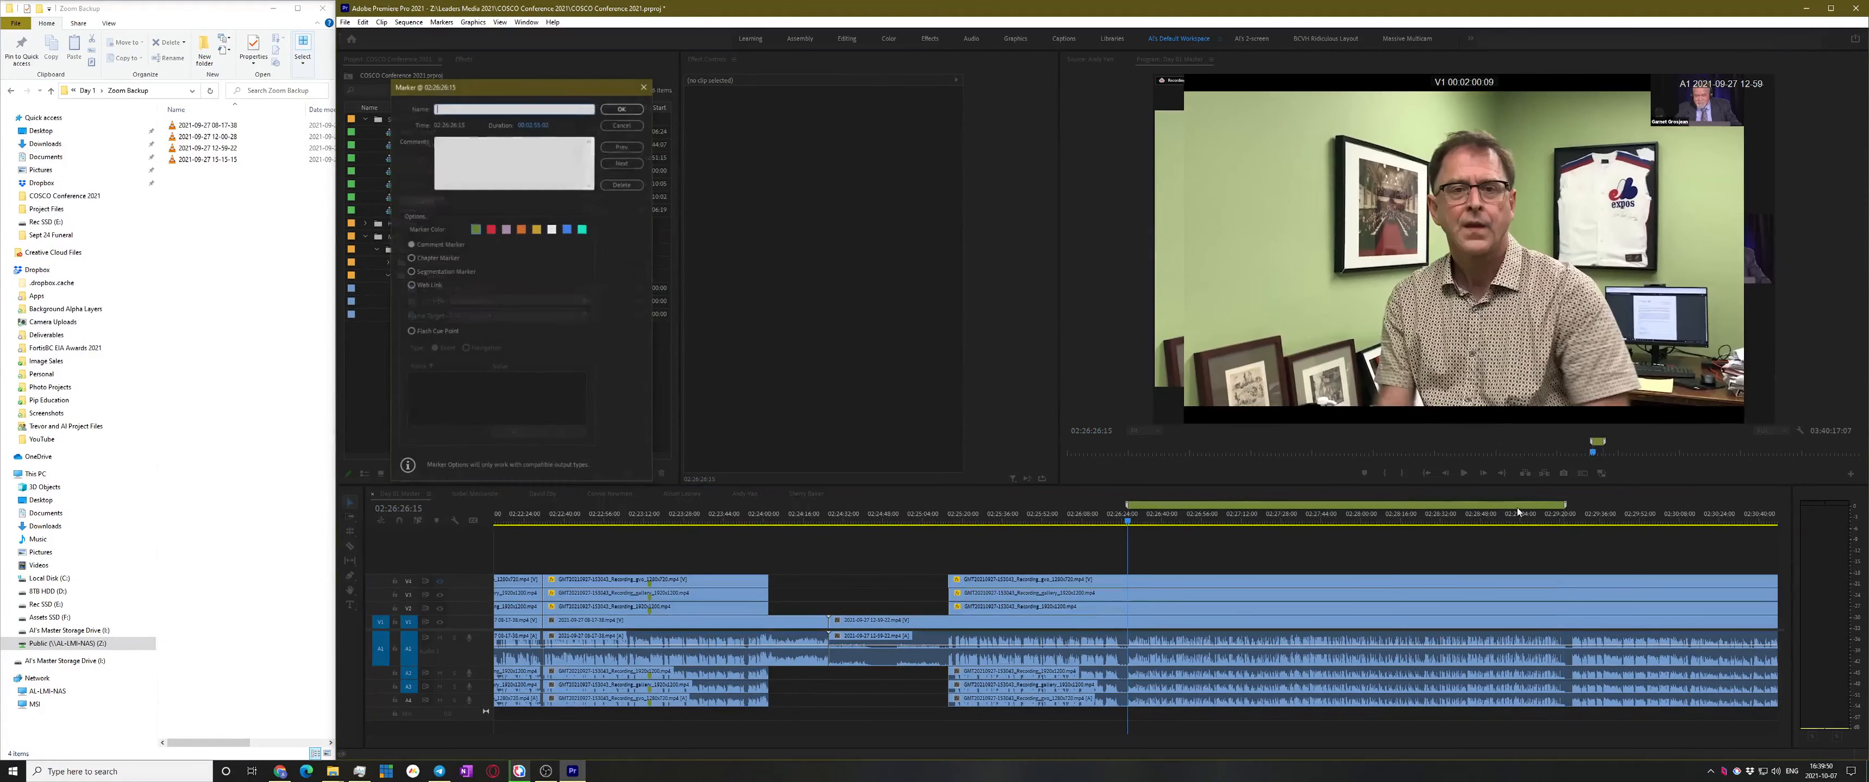
type("Adrian Pre-Record")
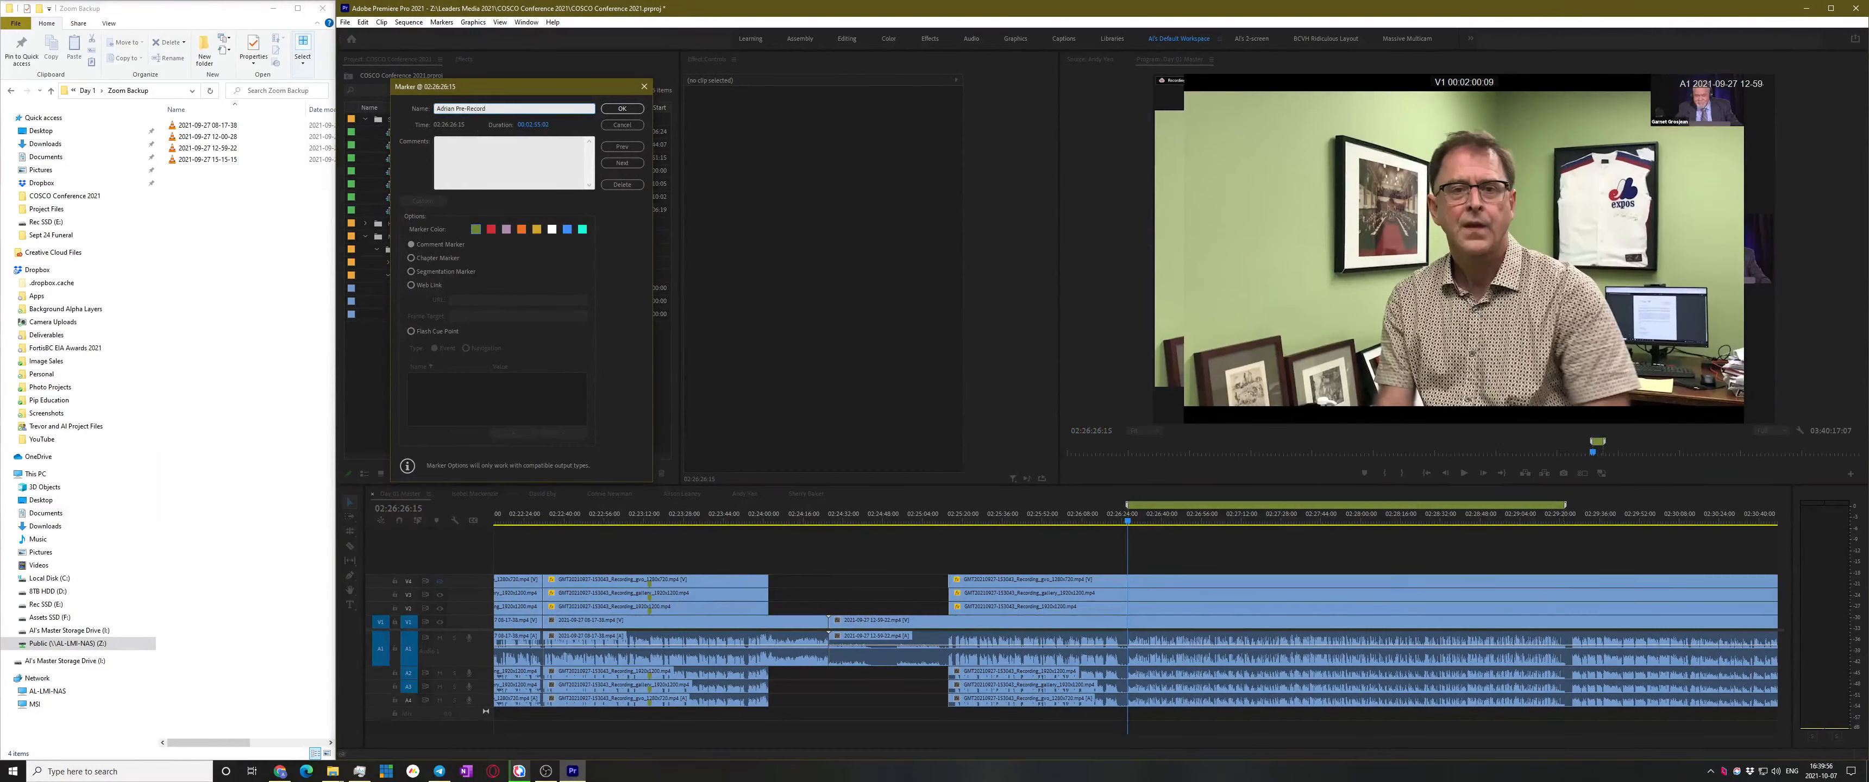
key("BackSpace")
key("BackSpace")
key("BackSpace")
key("BackSpace")
key("BackSpace")
key("BackSpace")
key("BackSpace")
key("BackSpace")
type("ate Playback")
key("Return")
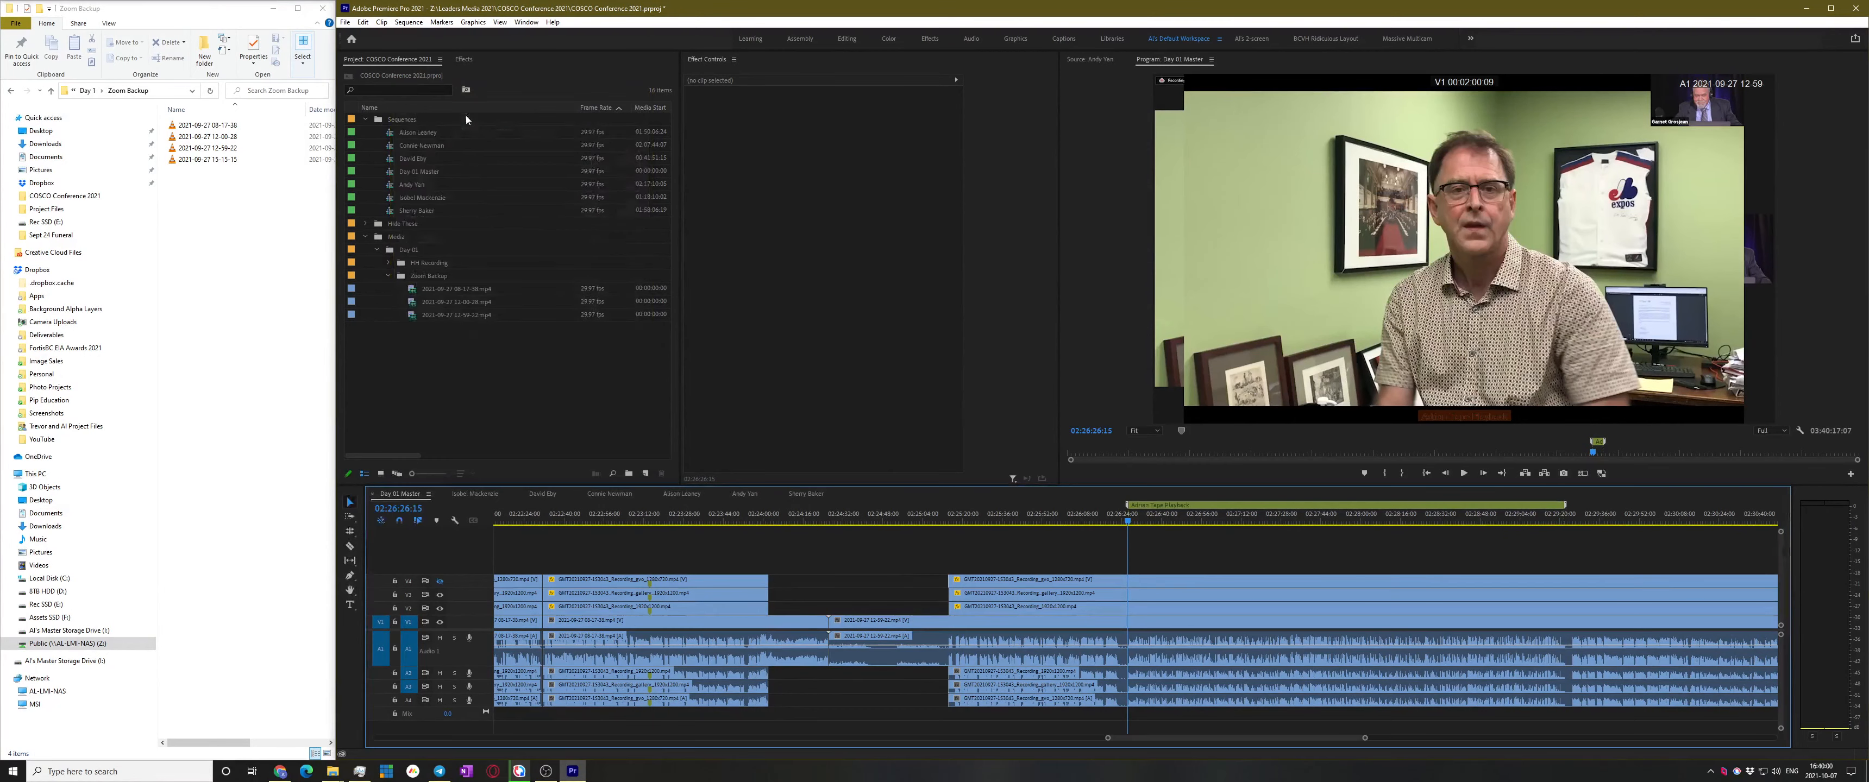
left_click(1550, 517)
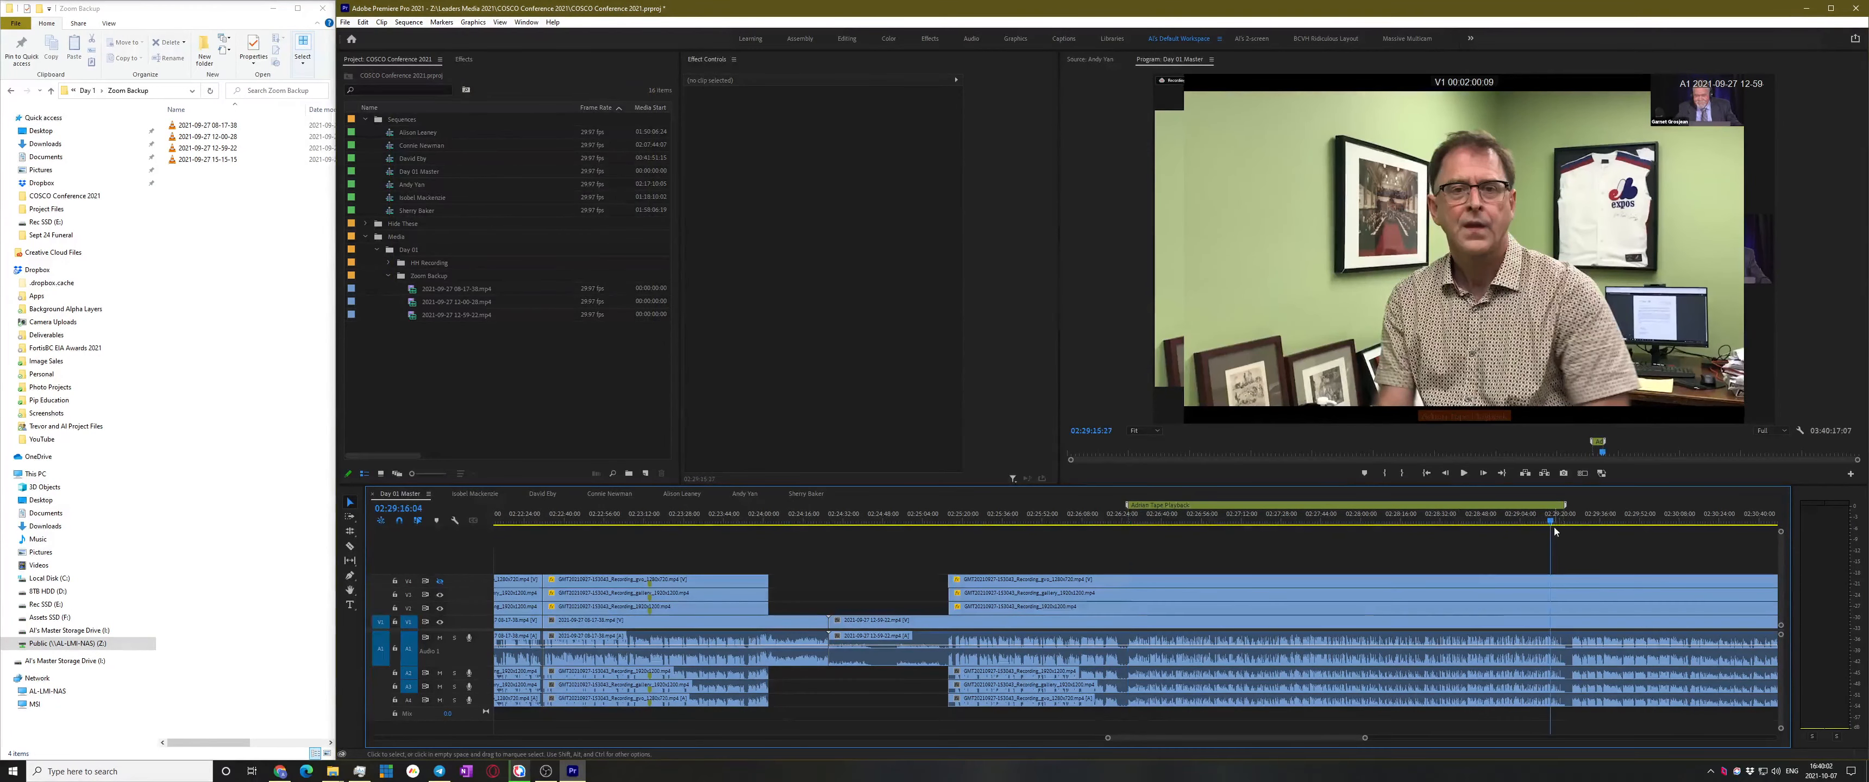
key("space")
key("equal")
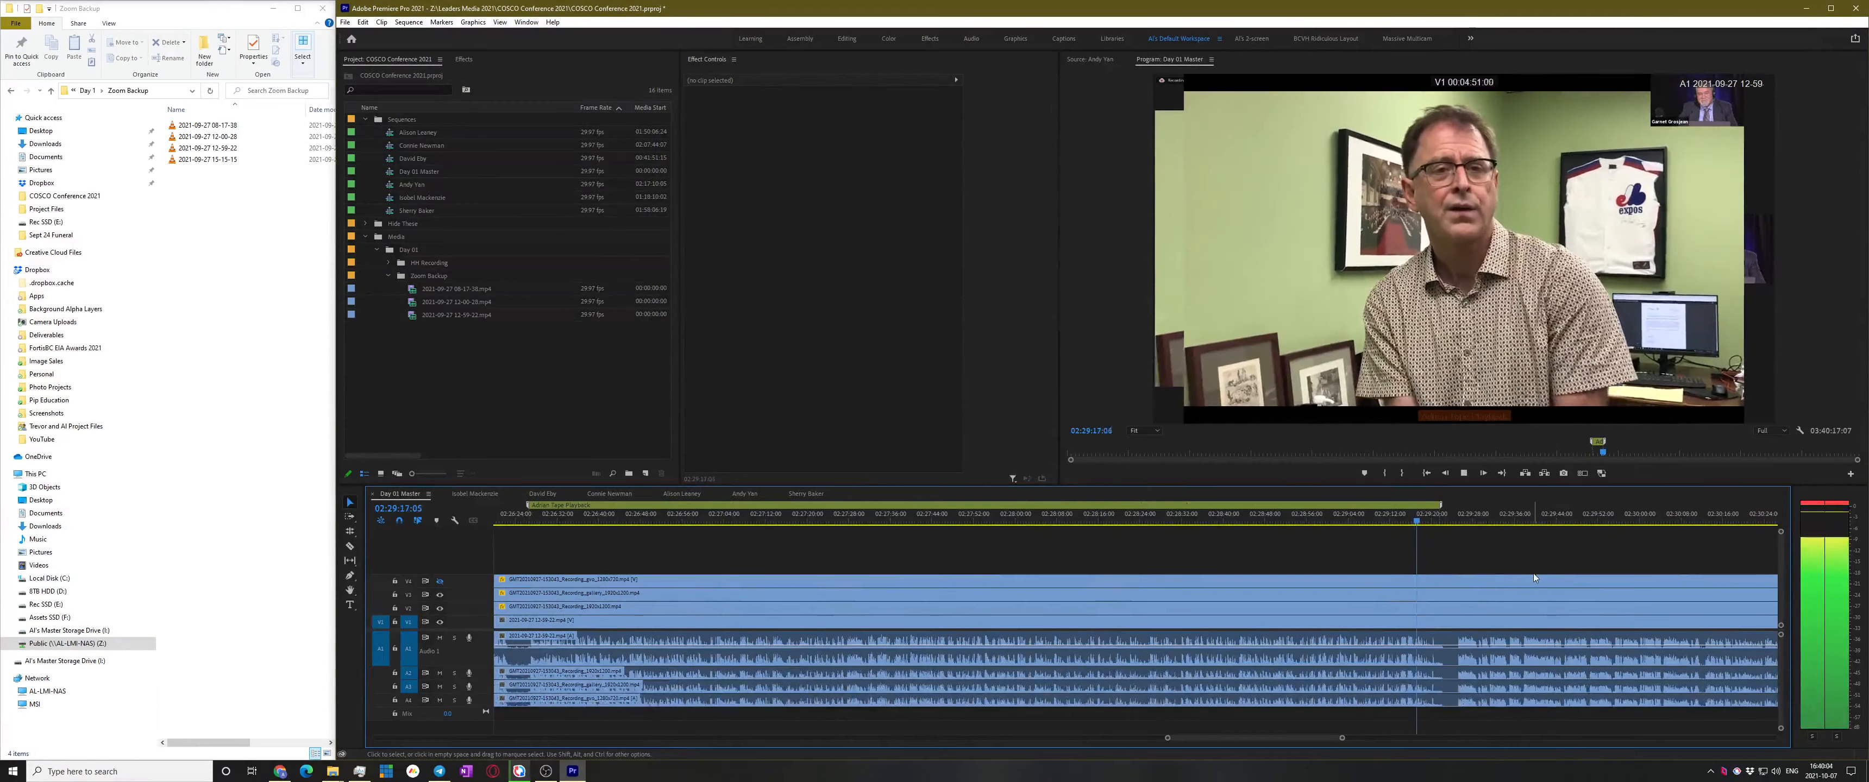
key("equal")
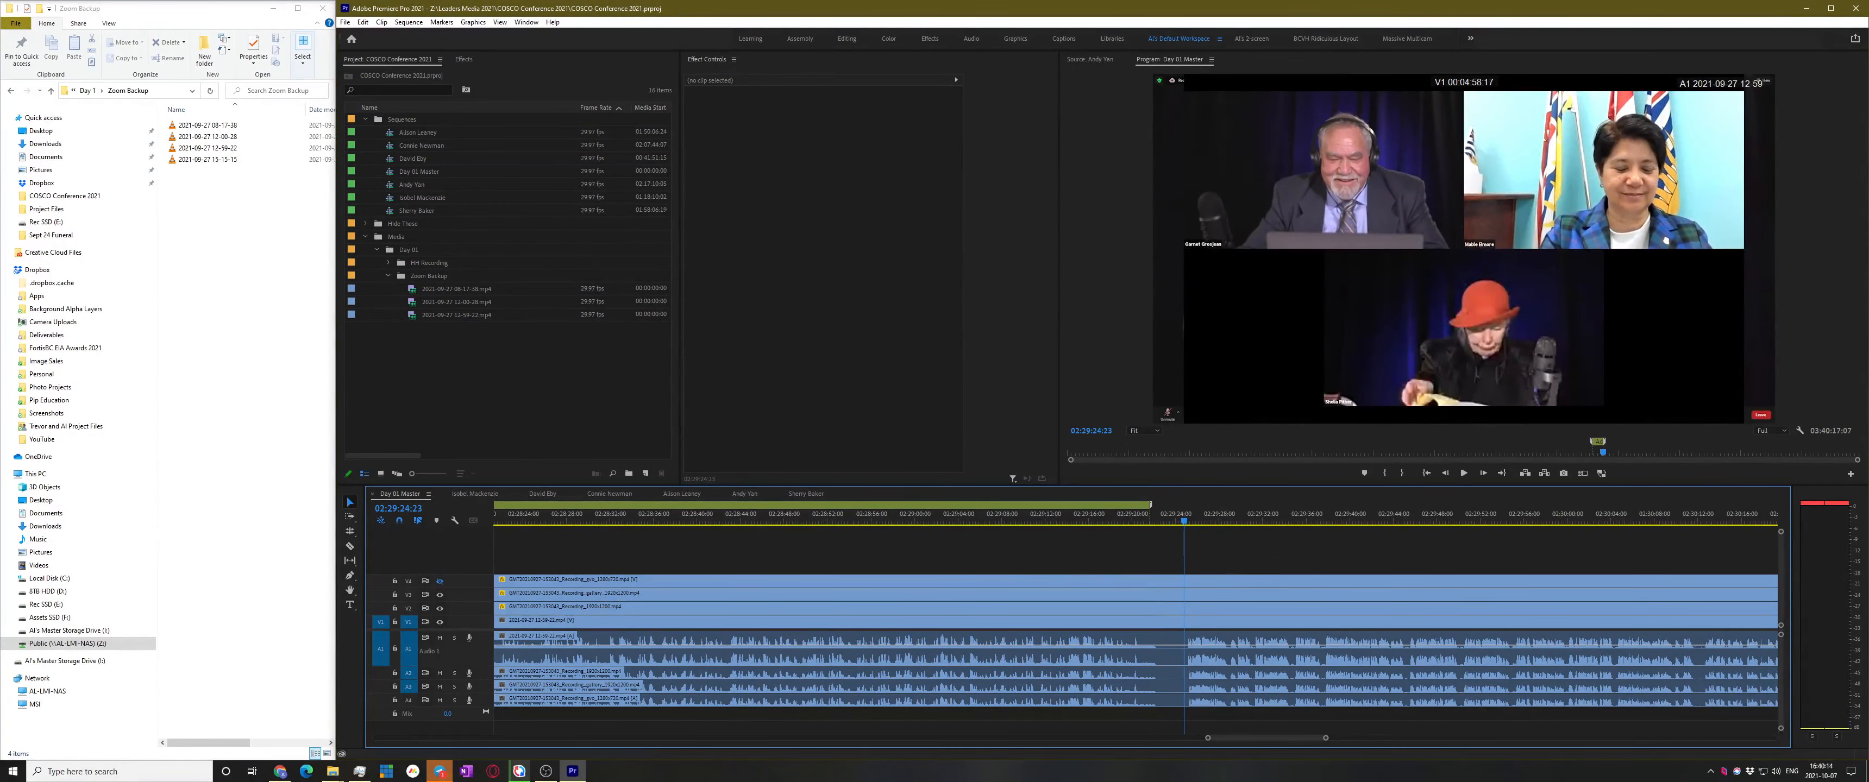
key("alt+Tab")
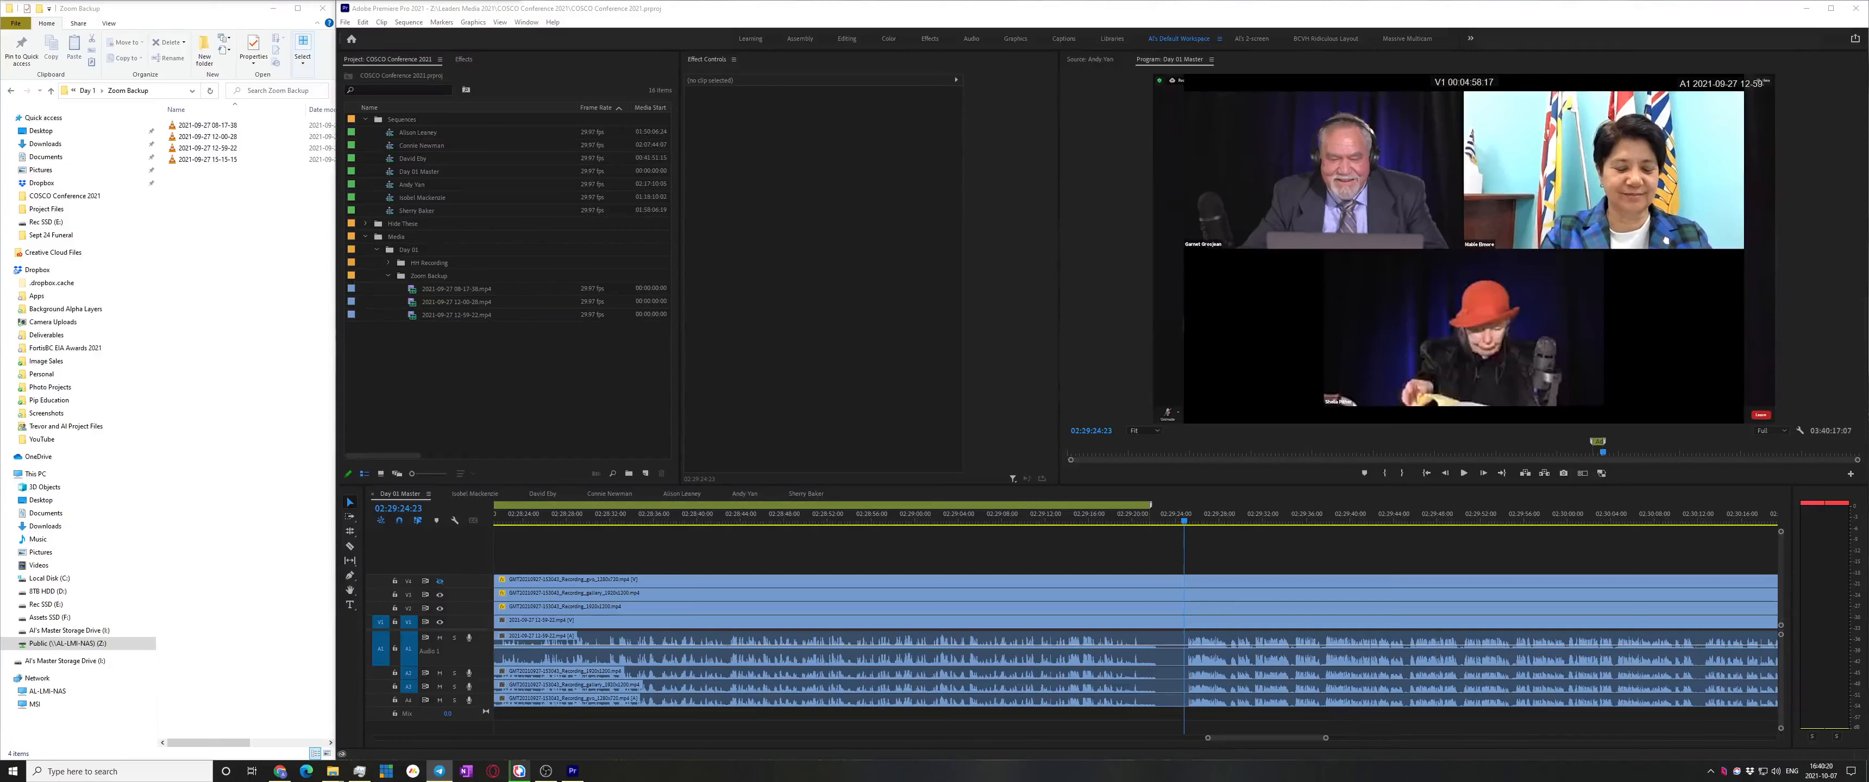
left_click(1348, 544)
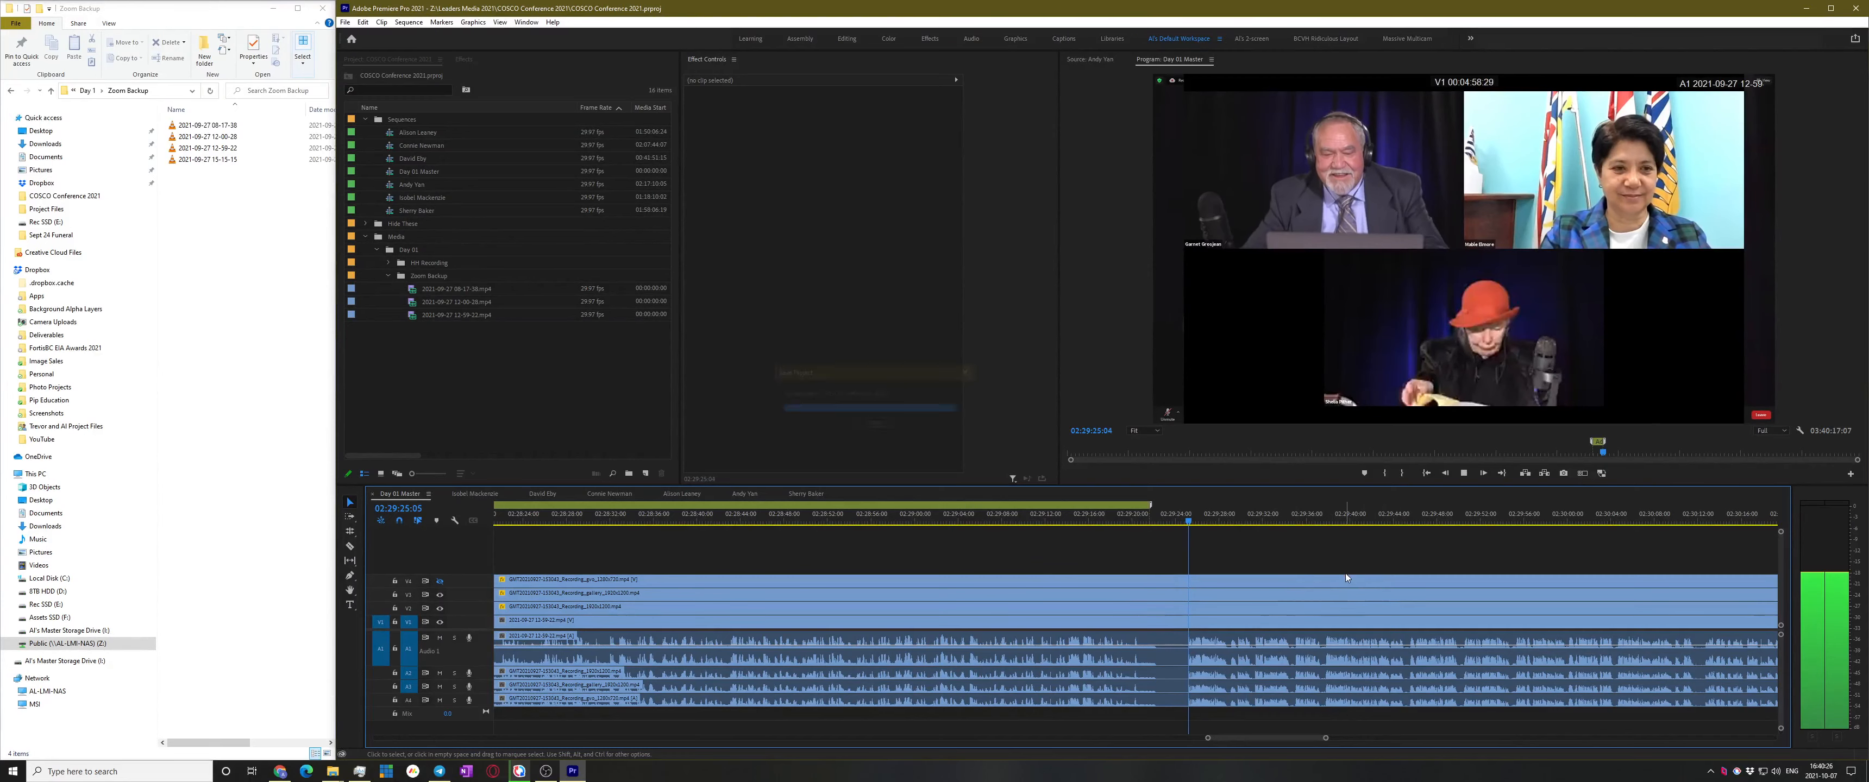
key("space")
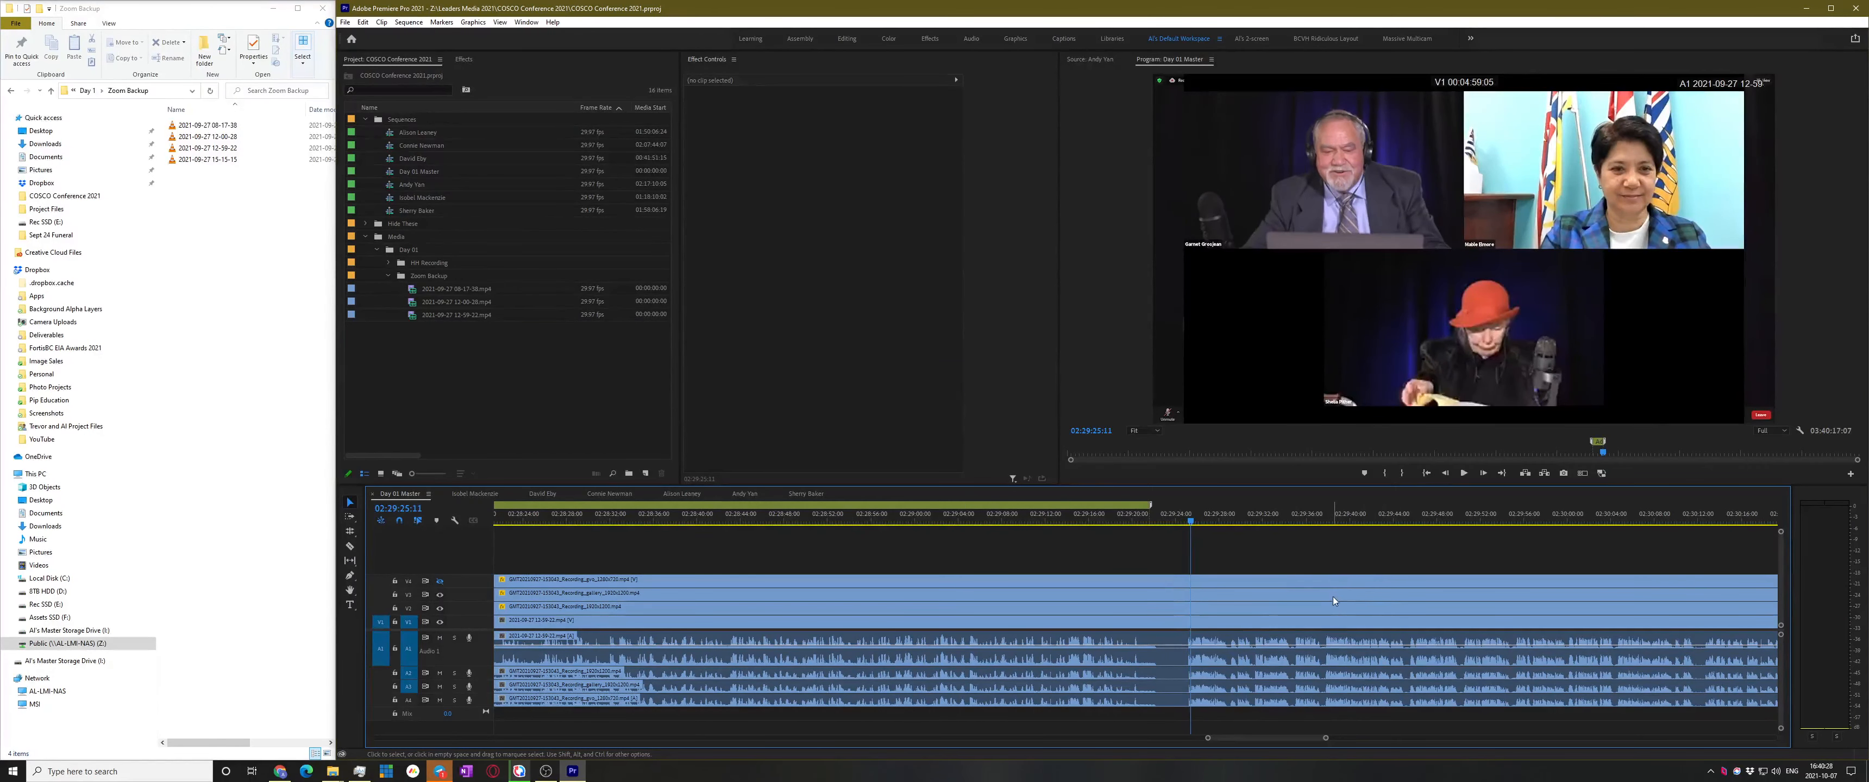
left_click(275, 4)
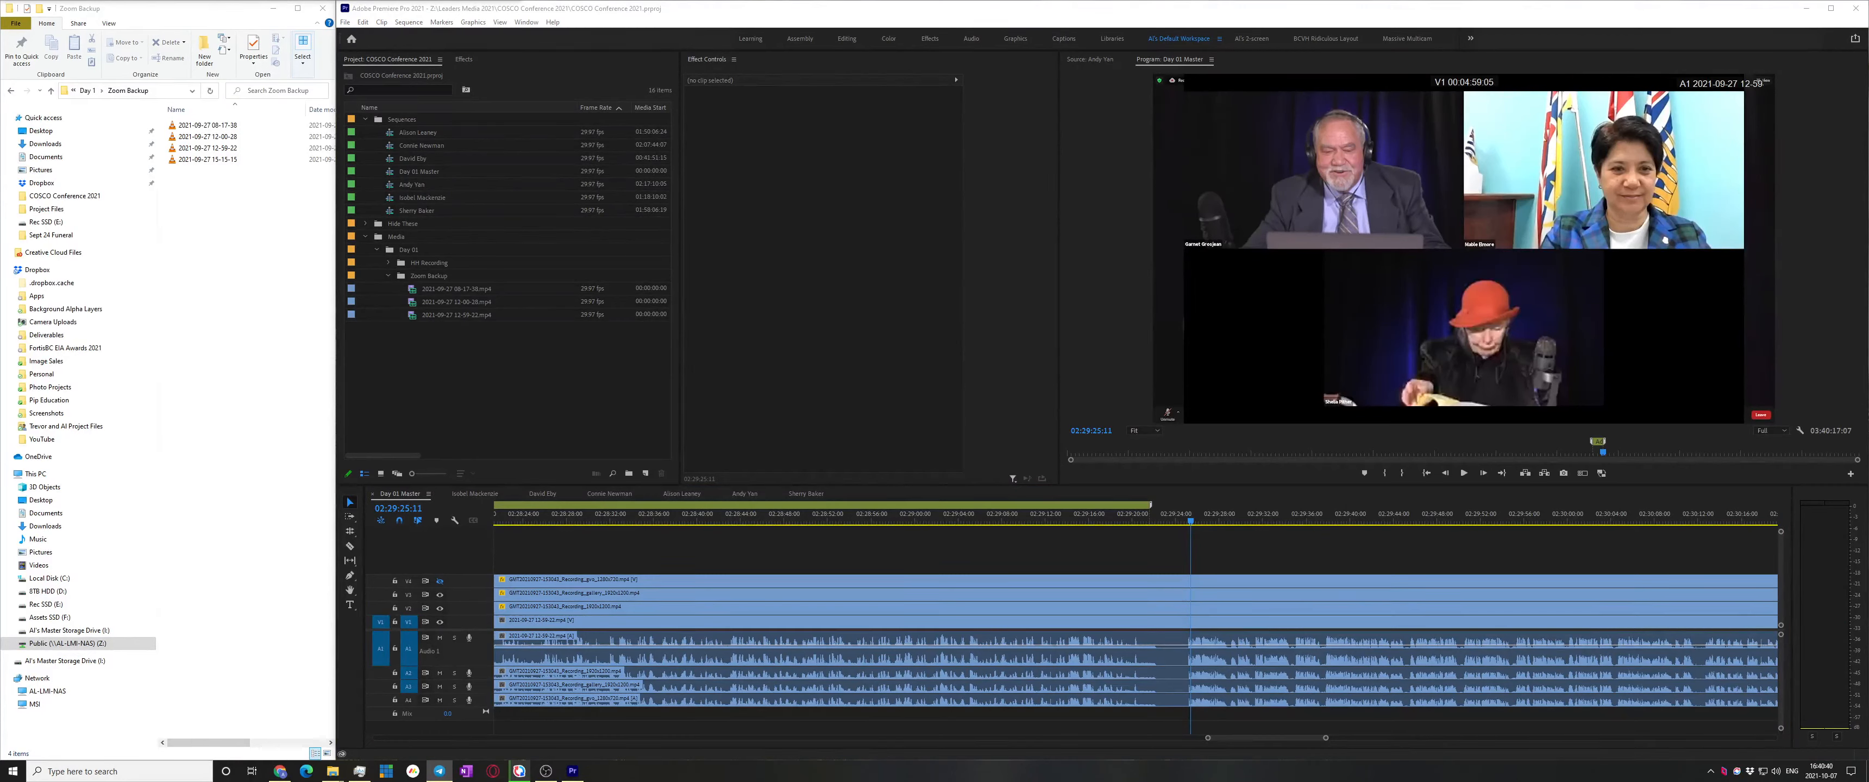
left_click(1246, 560)
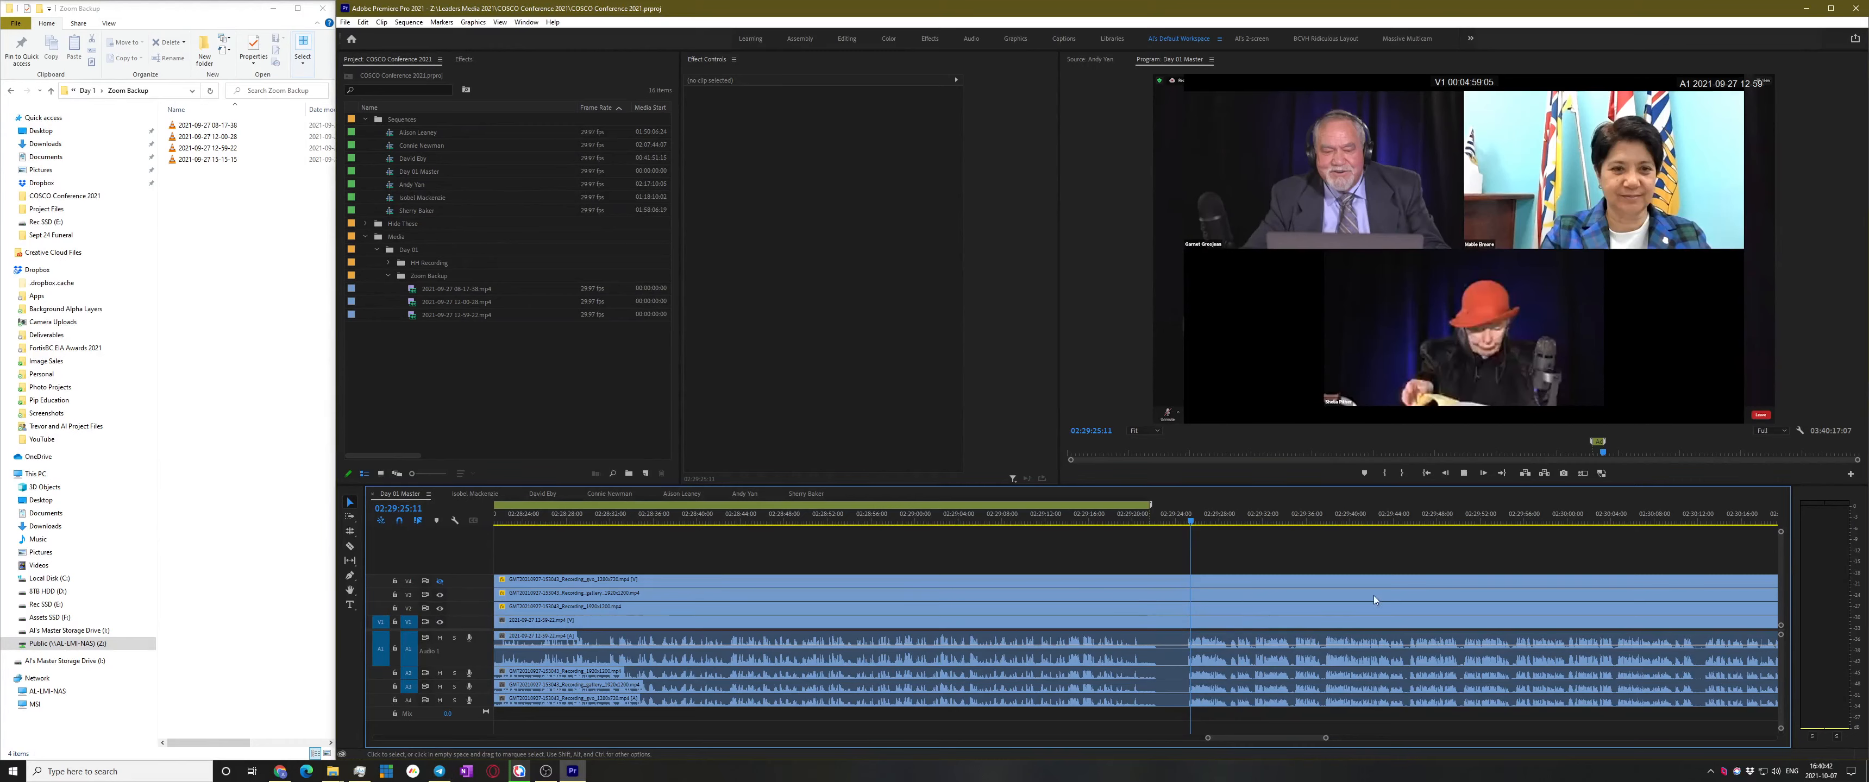
scroll(1382, 597, "up", 3)
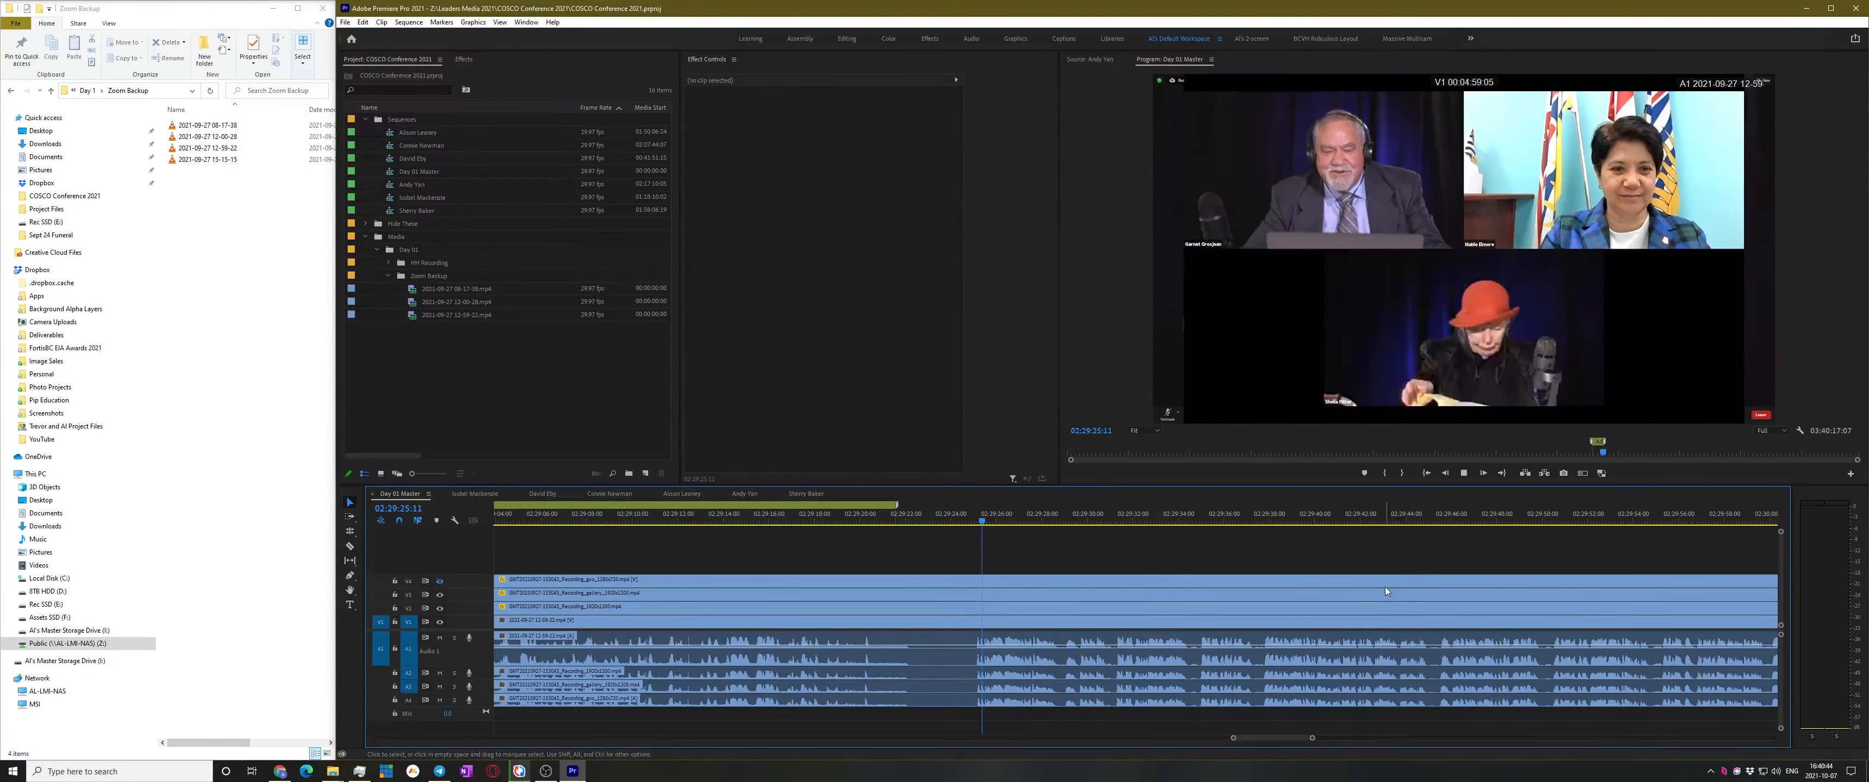
key("space")
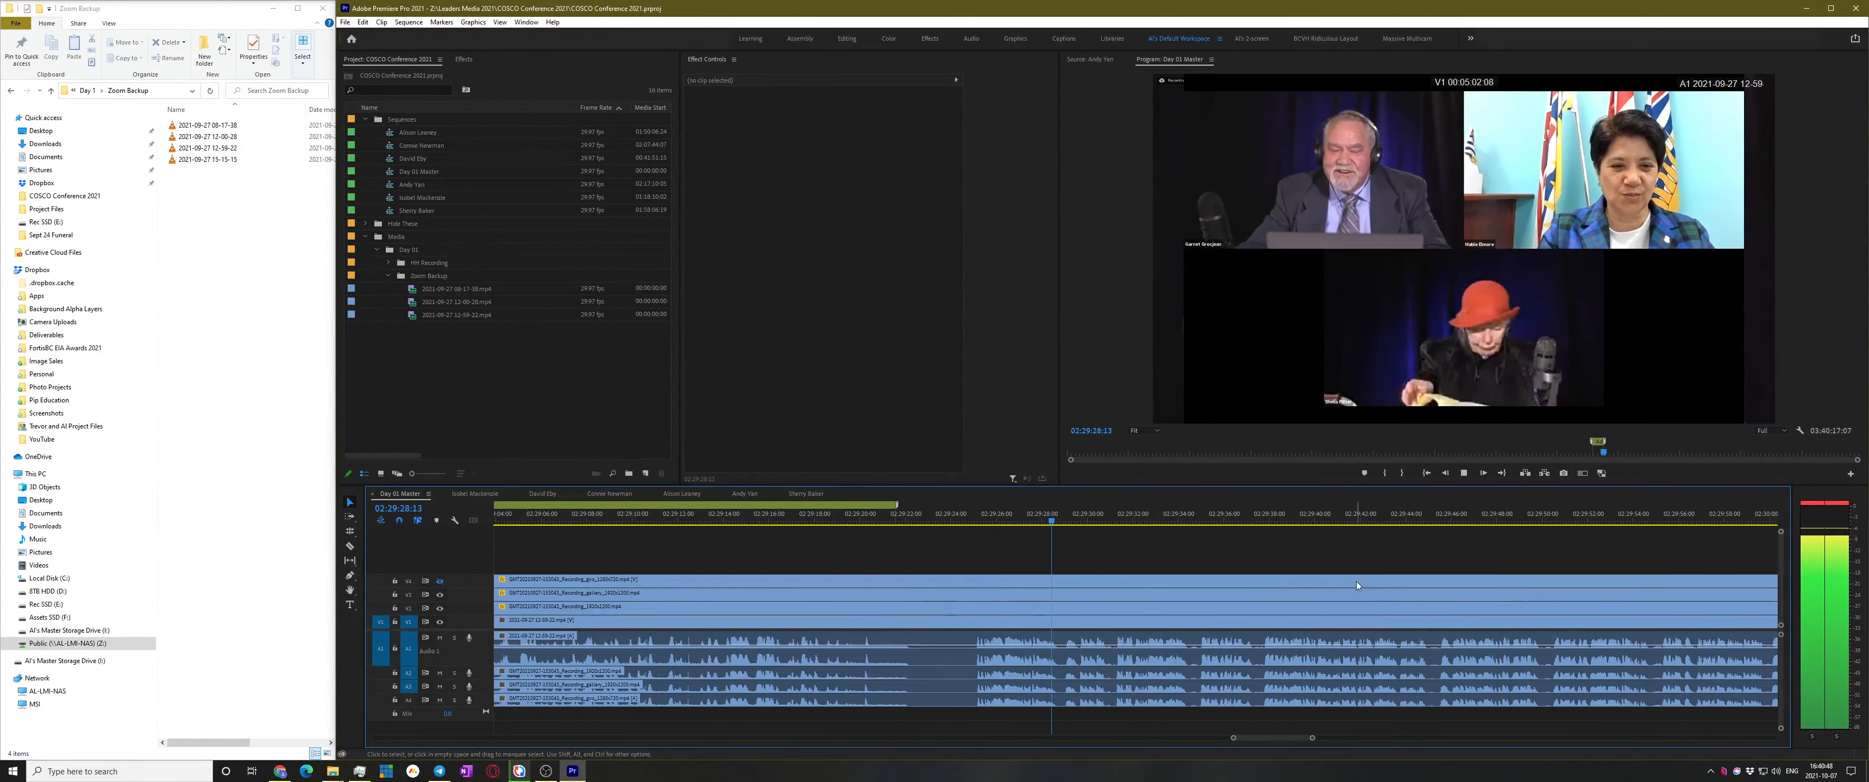
key("space")
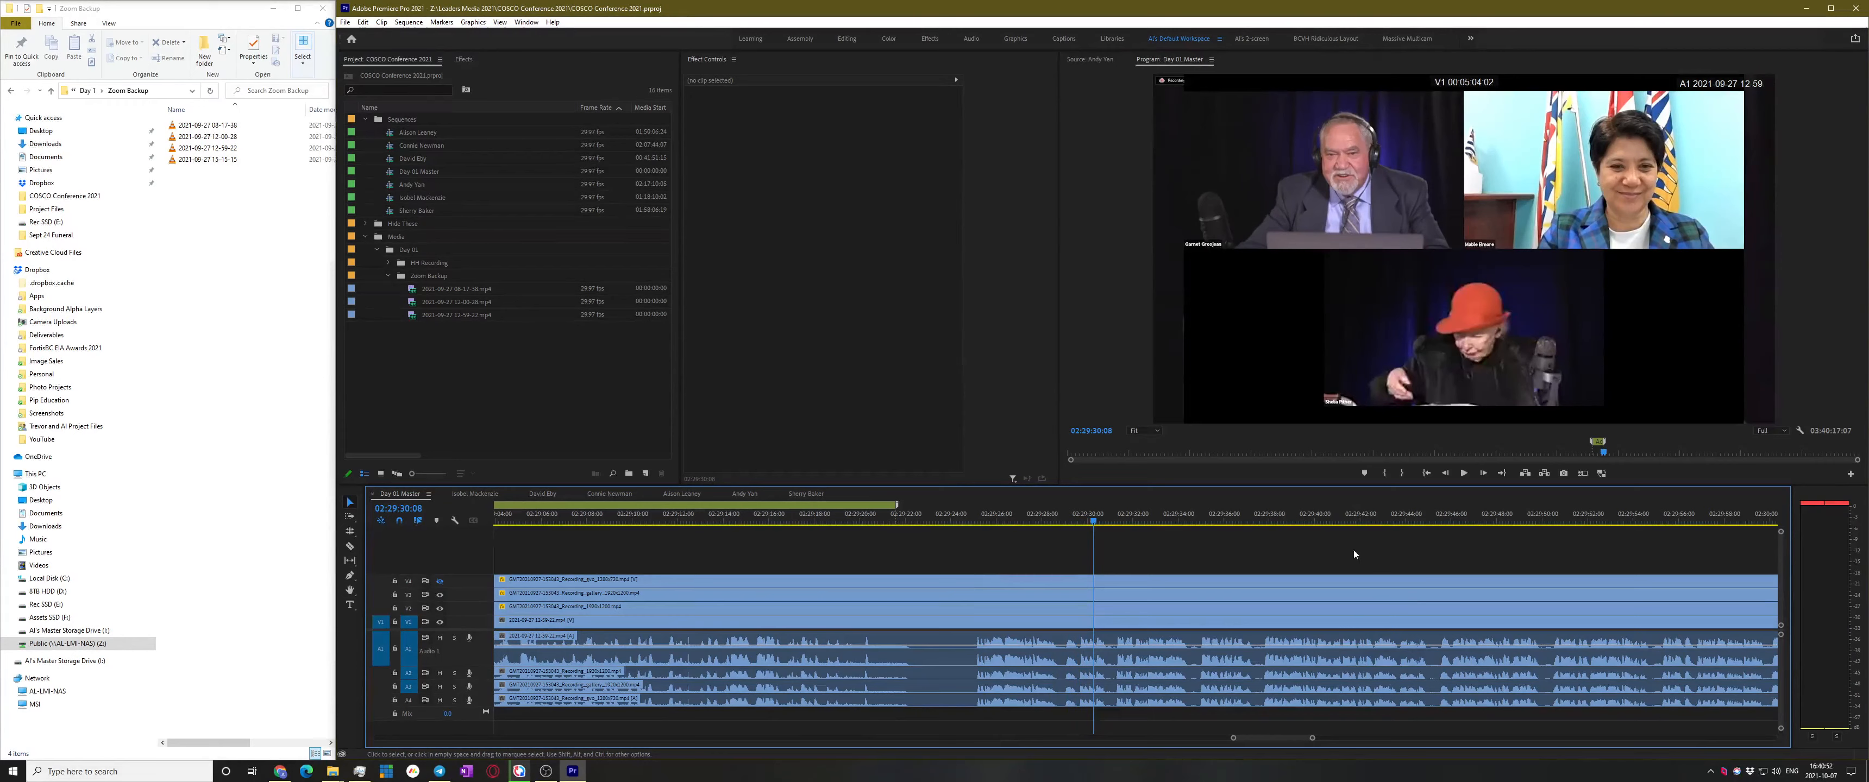
key("space")
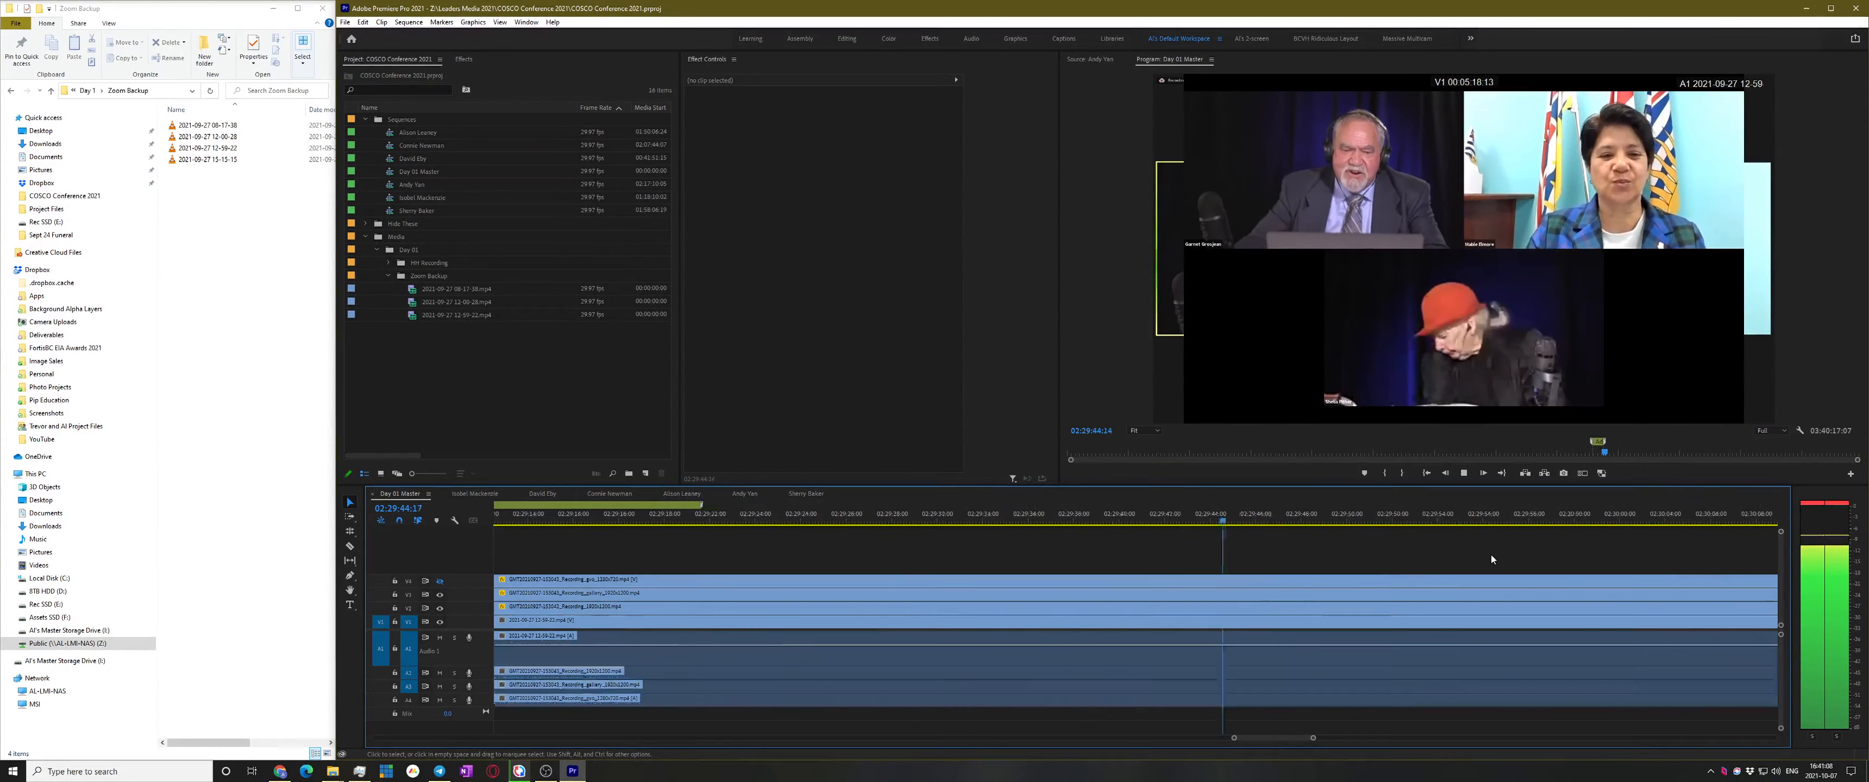
Find the speaker change near 02:29:37:10 and cut all tracks at that point
left_click(1030, 522)
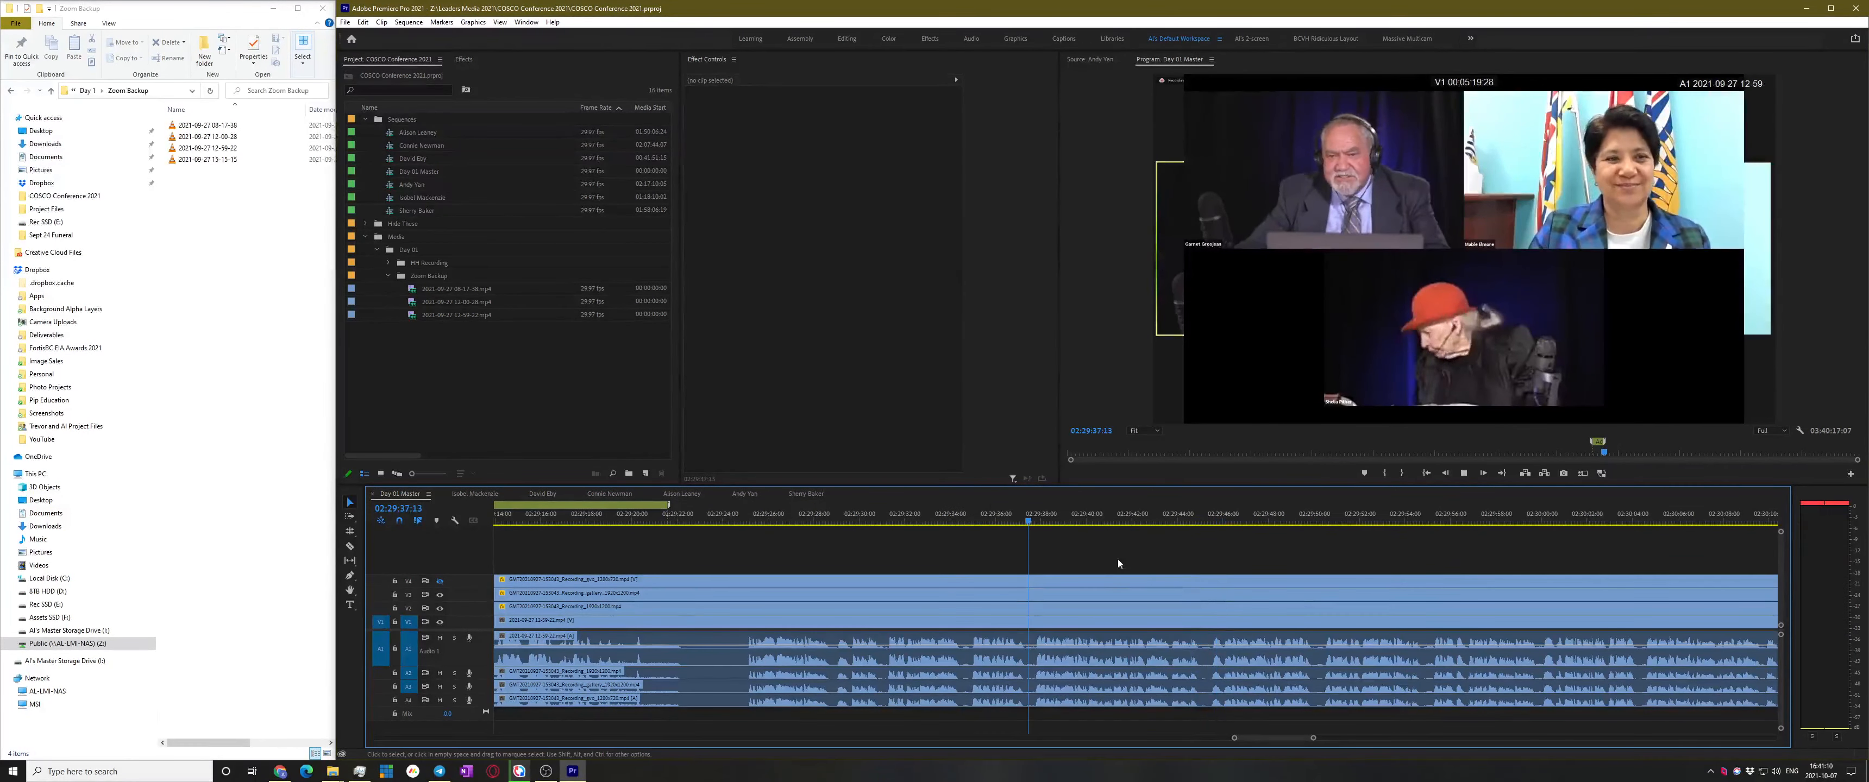
key("space")
key("=")
key("=")
key("space")
left_click(874, 516)
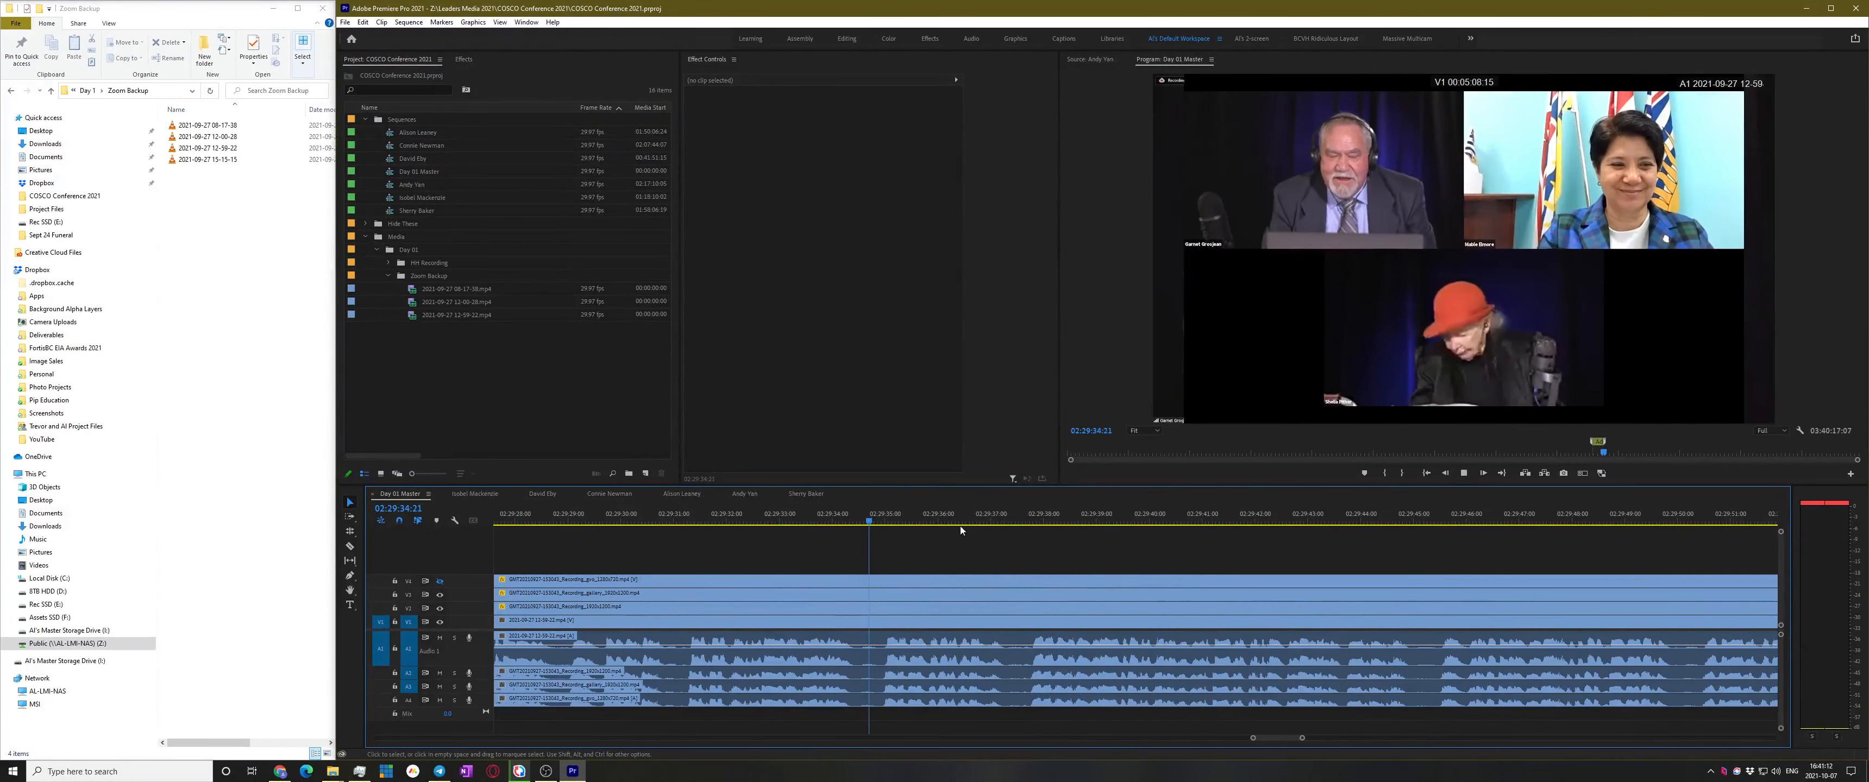
key("space")
key("=")
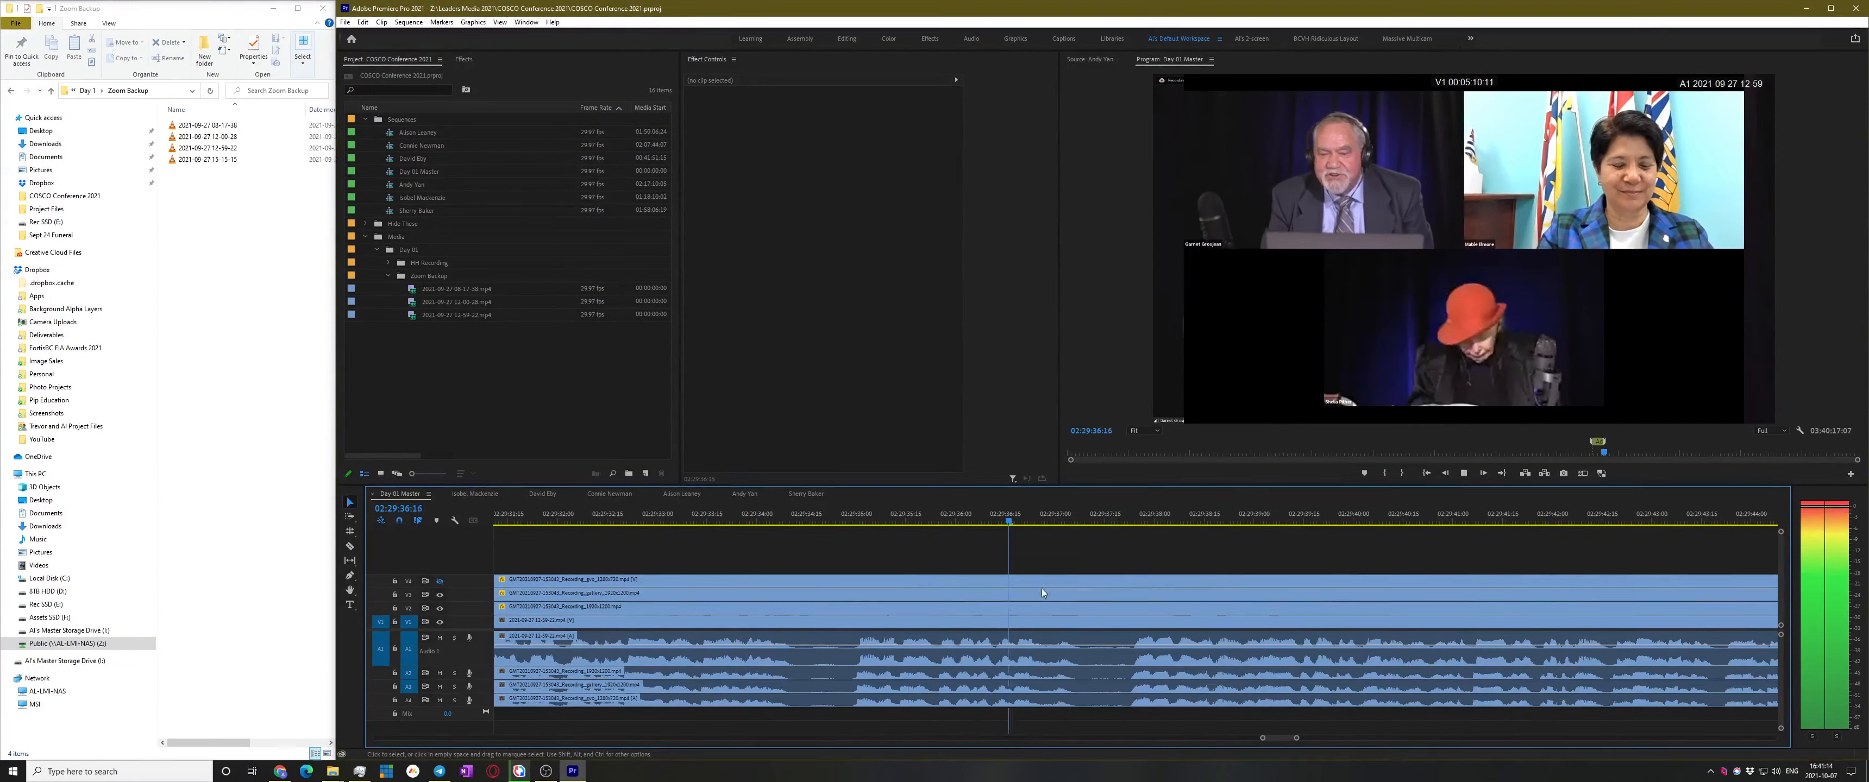
key("space")
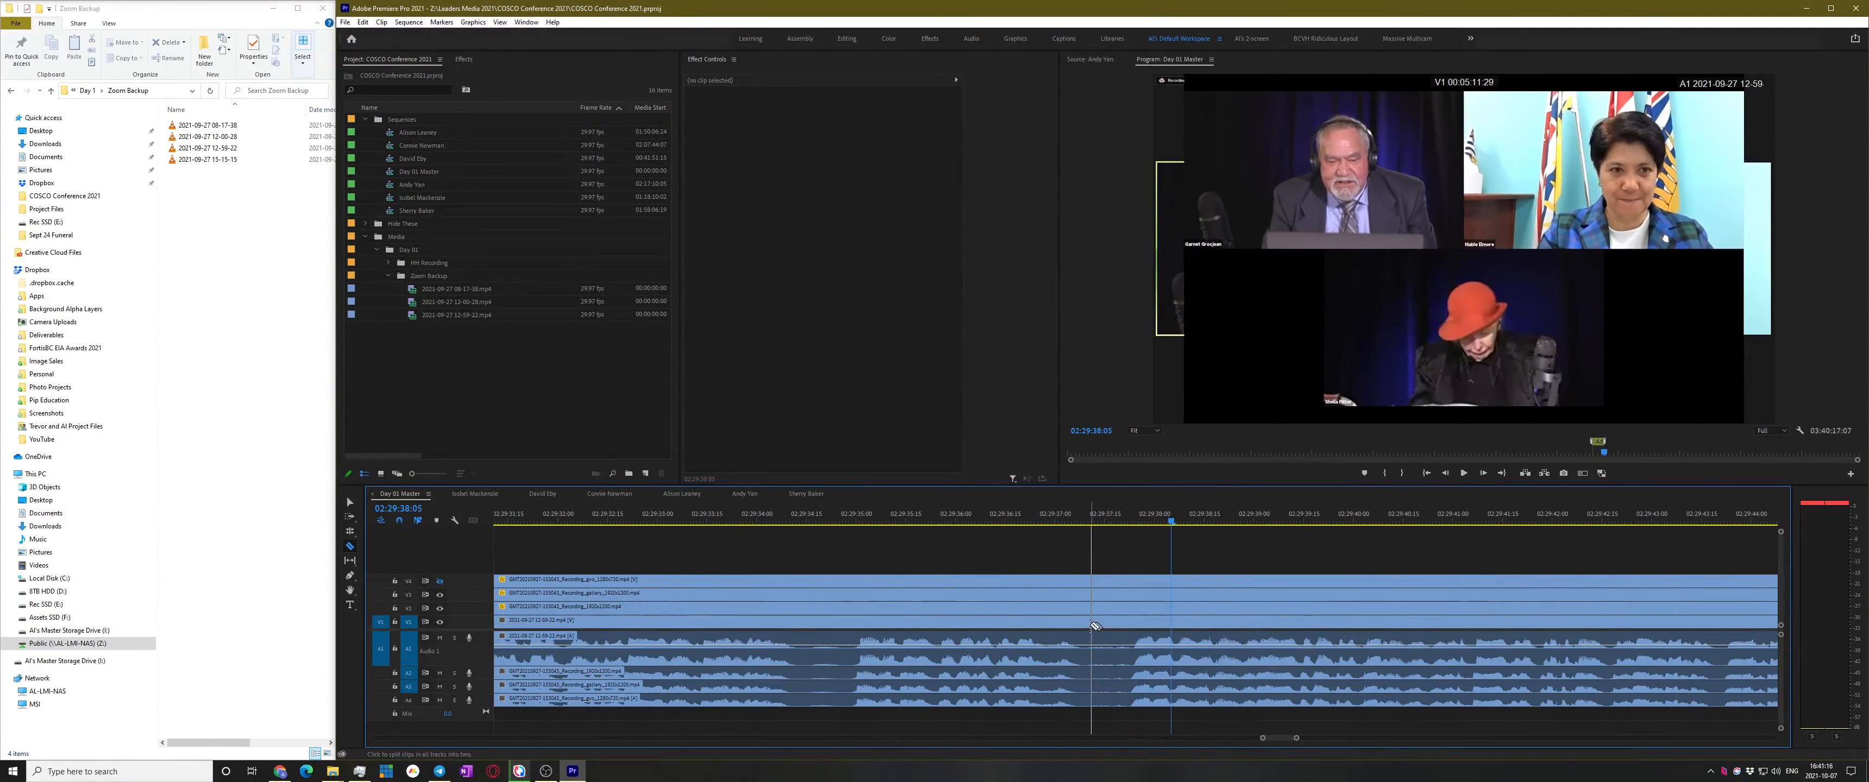
key("ctrl+shift+k")
Save the project and play past the cut to check it, stopping at 02:29:45
key("space")
key("-")
key("-")
key("-")
key("-")
key("-")
key("-")
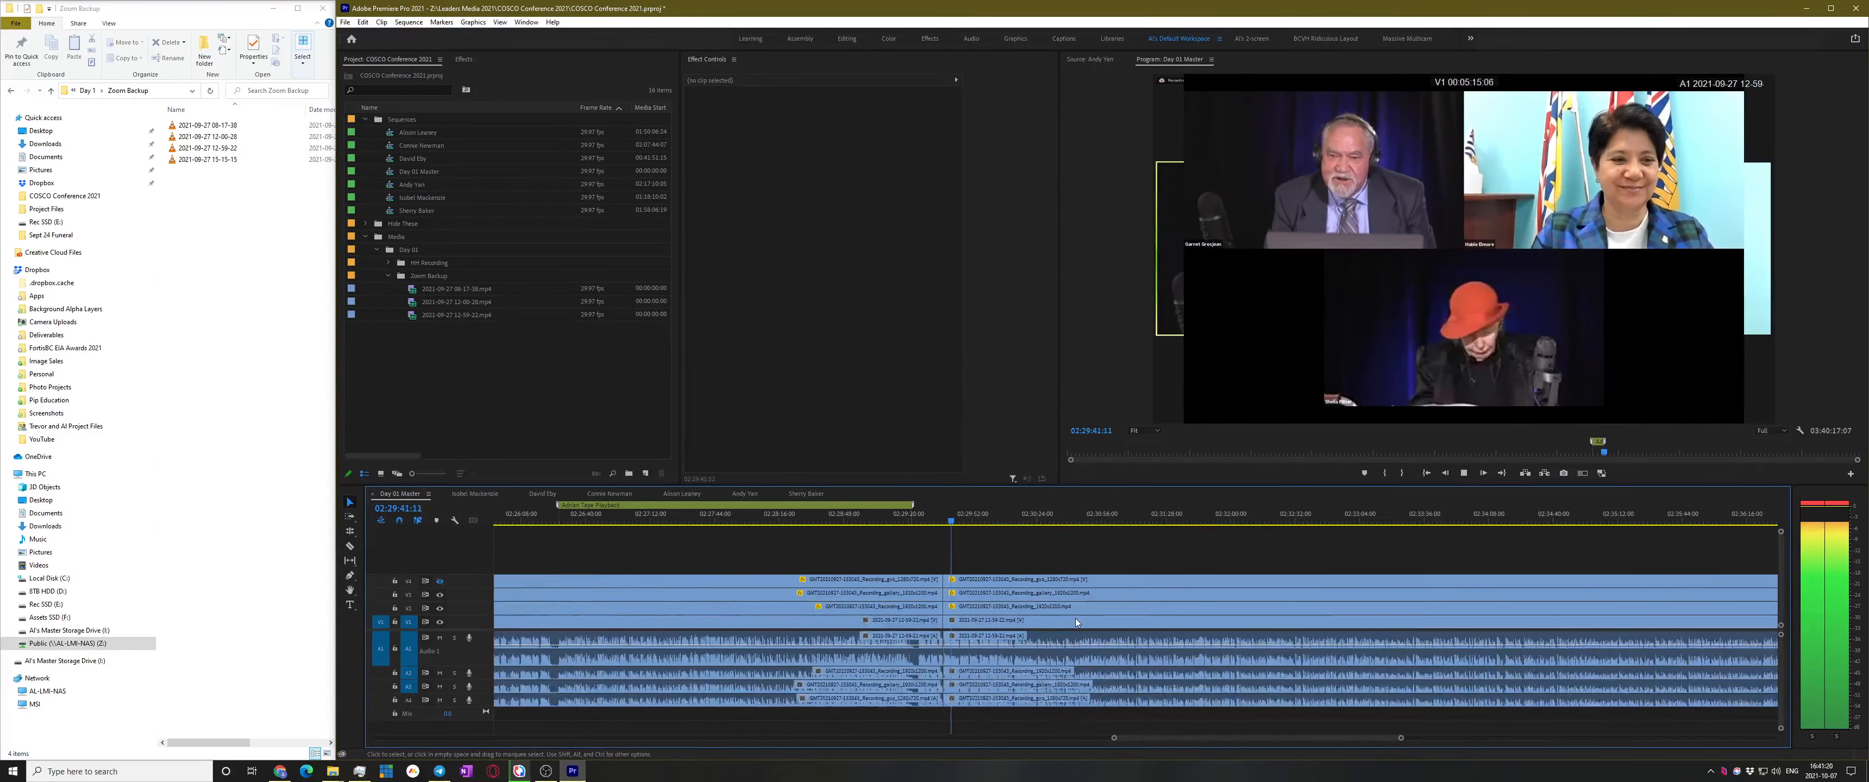
key("-")
key("-")
key("ctrl+s")
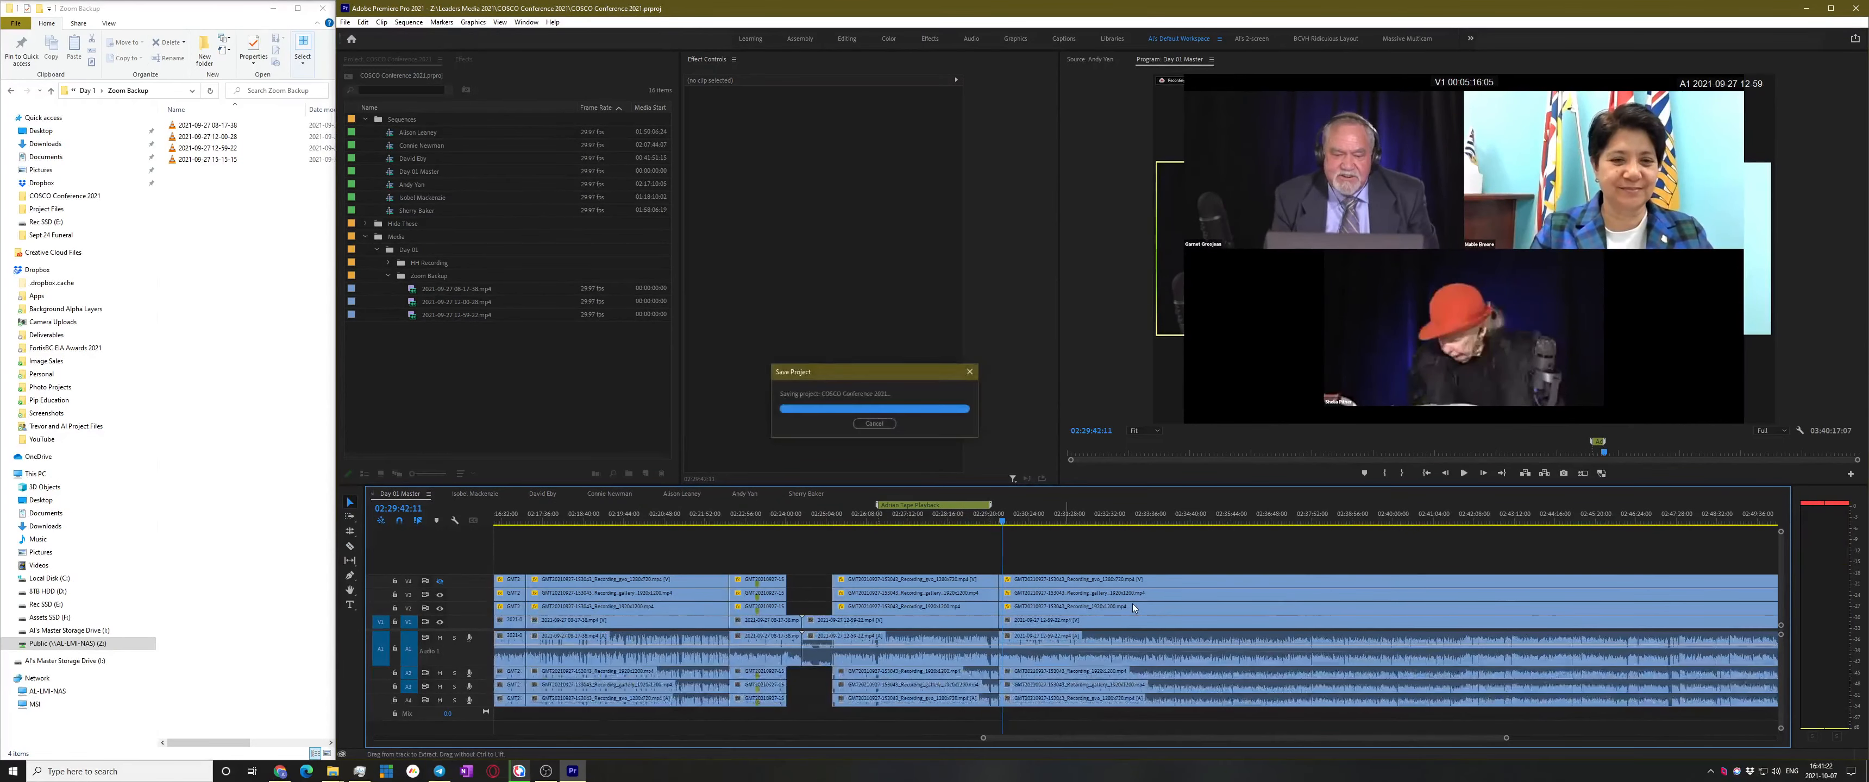
key("space")
key("space")
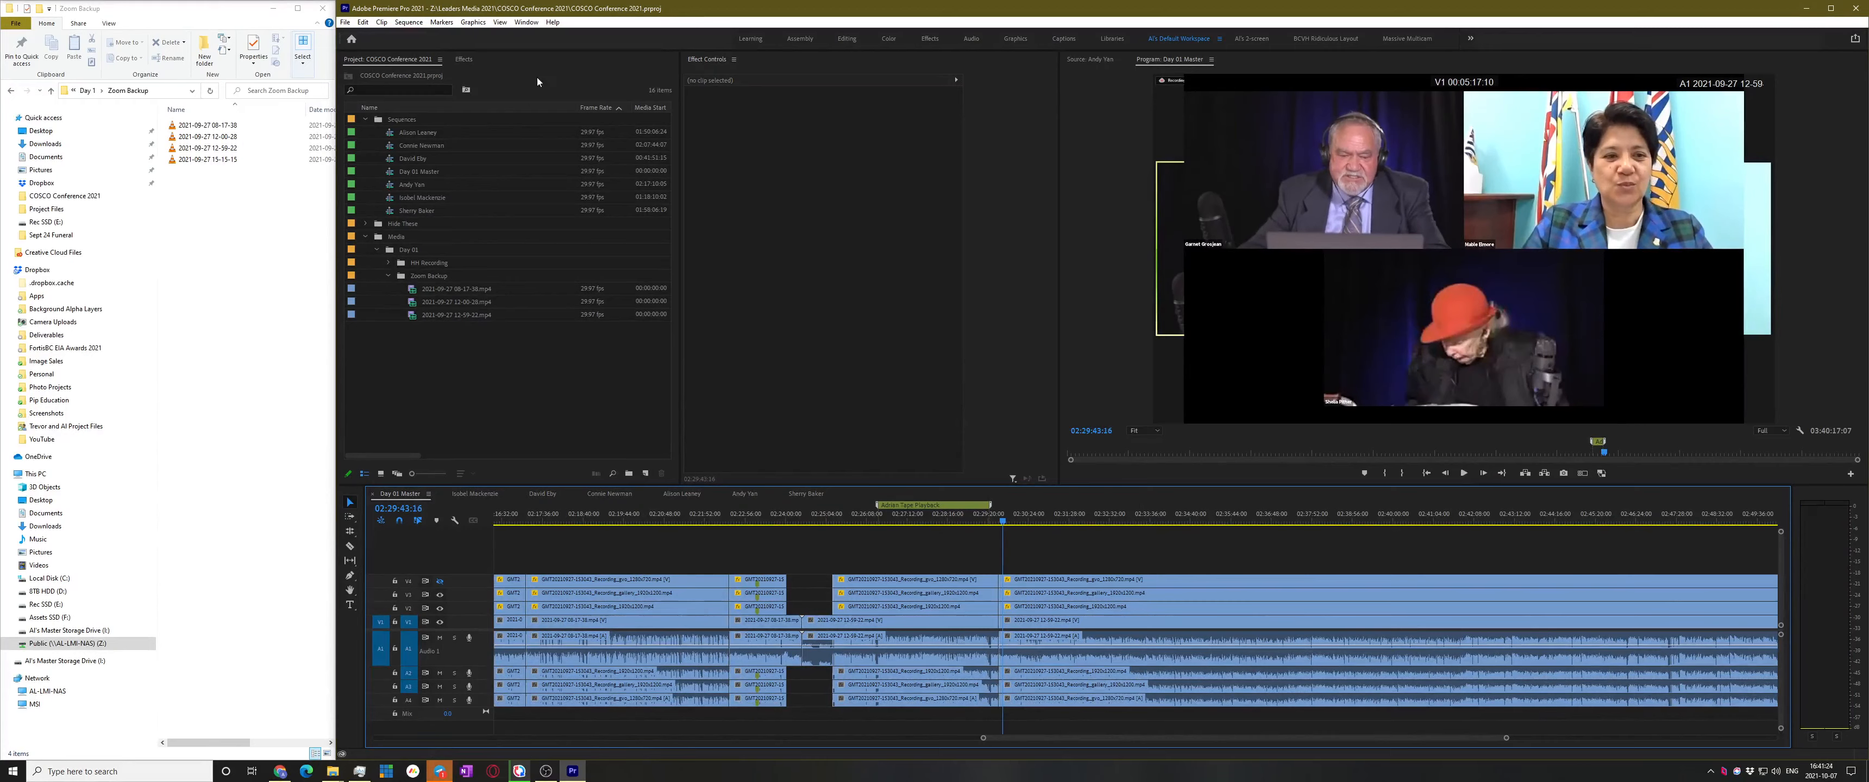
key("space")
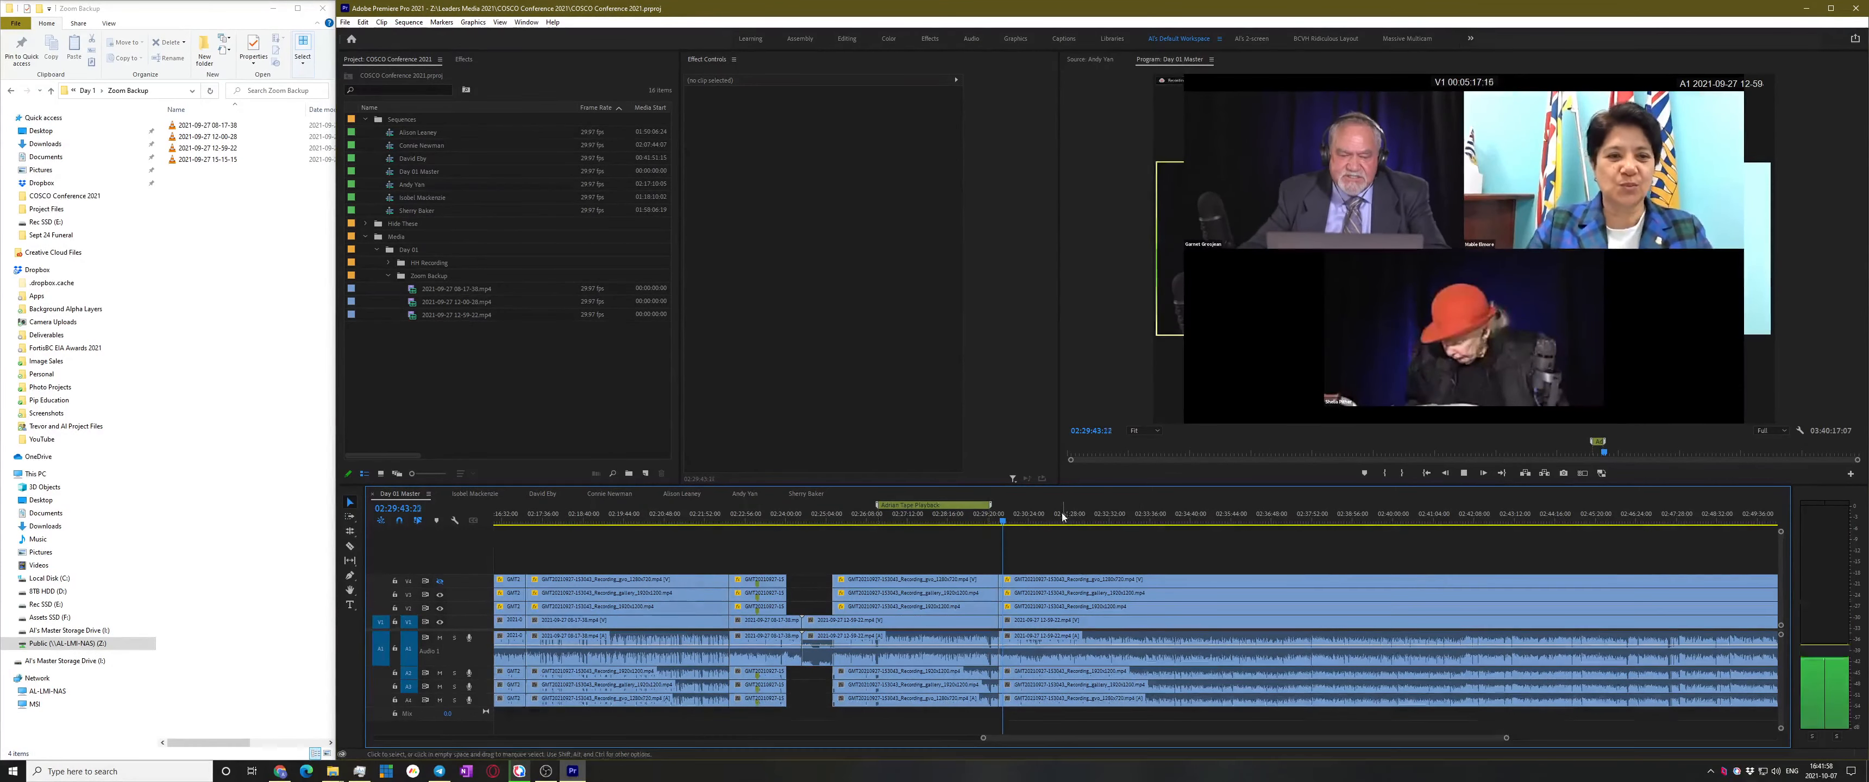
key("=")
key("=")
key("space")
key("=")
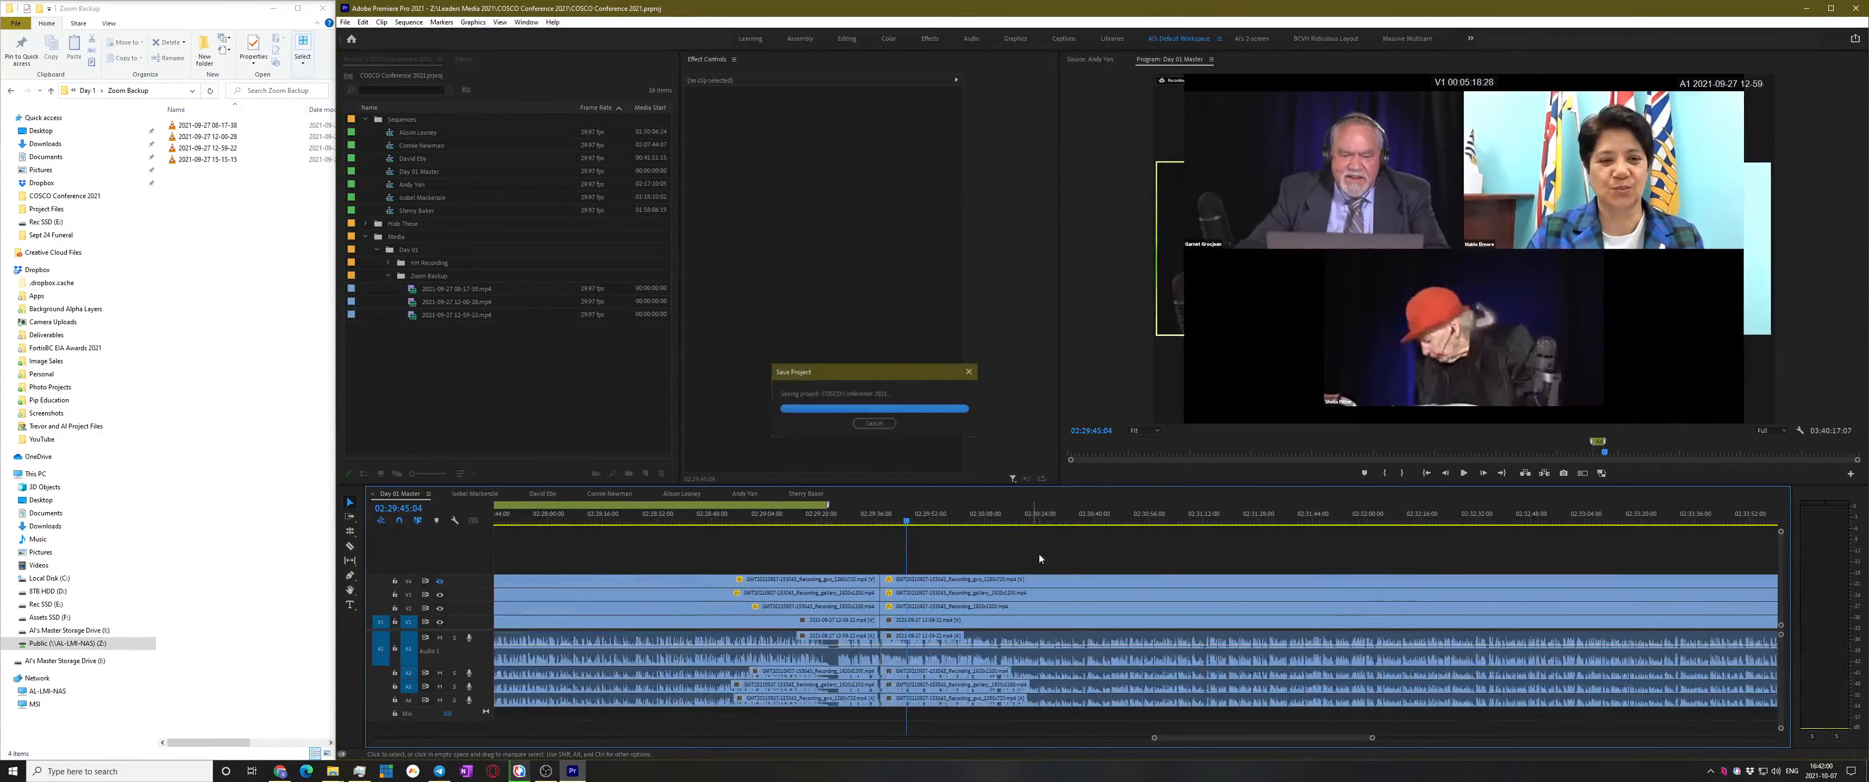
key("space")
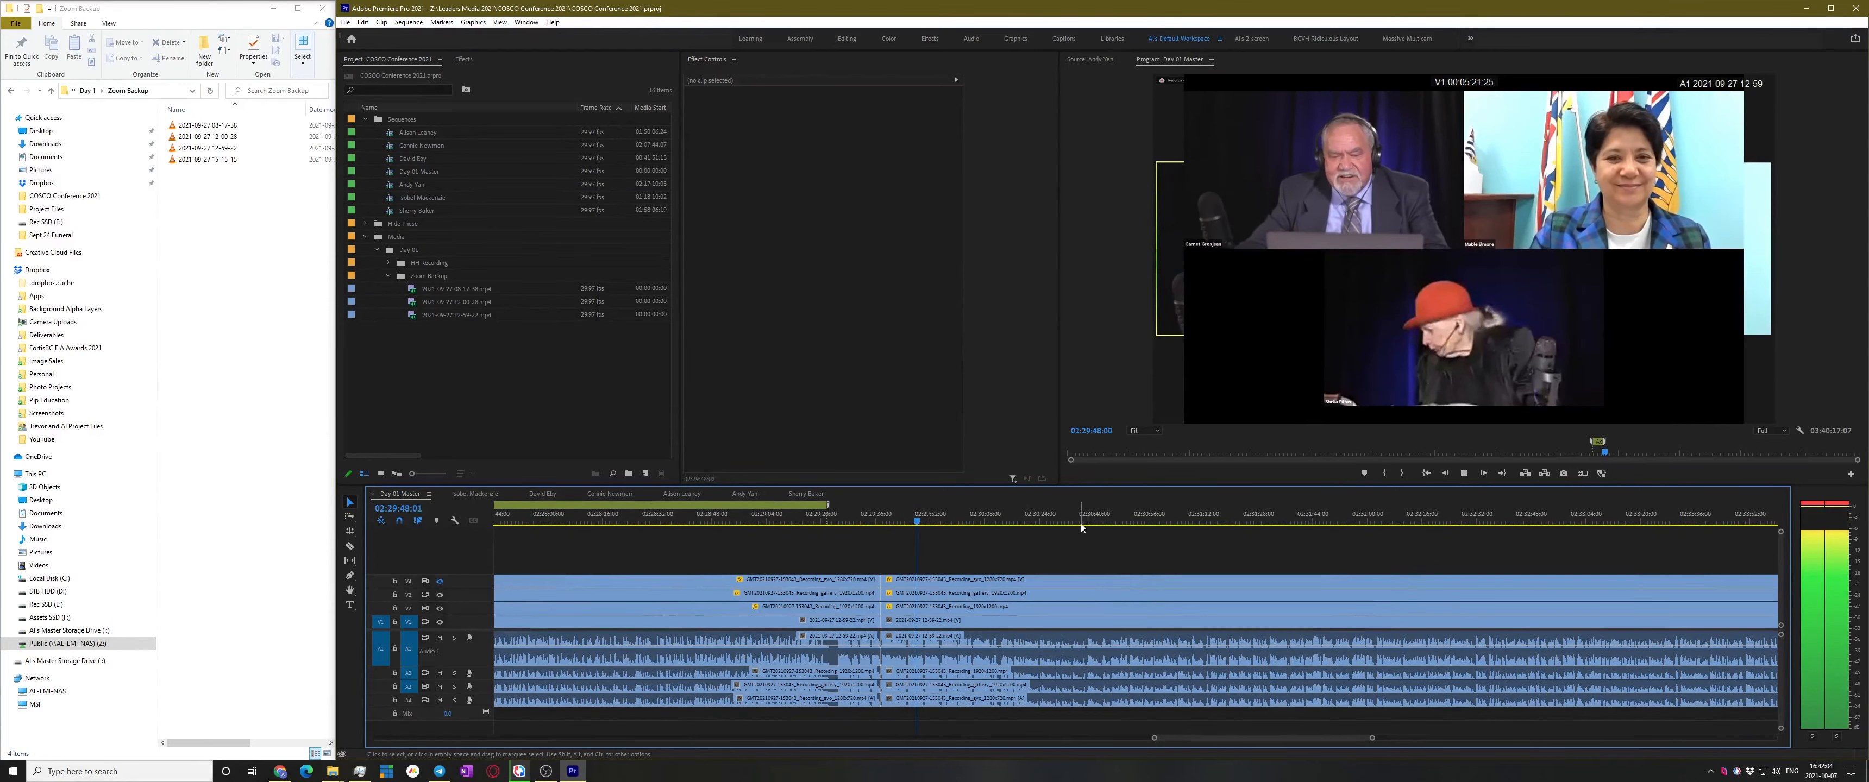
Stop at 02:30:19, toggle V4's track output off and on, then play from about 02:46:55
scroll(1129, 566, "up", 5)
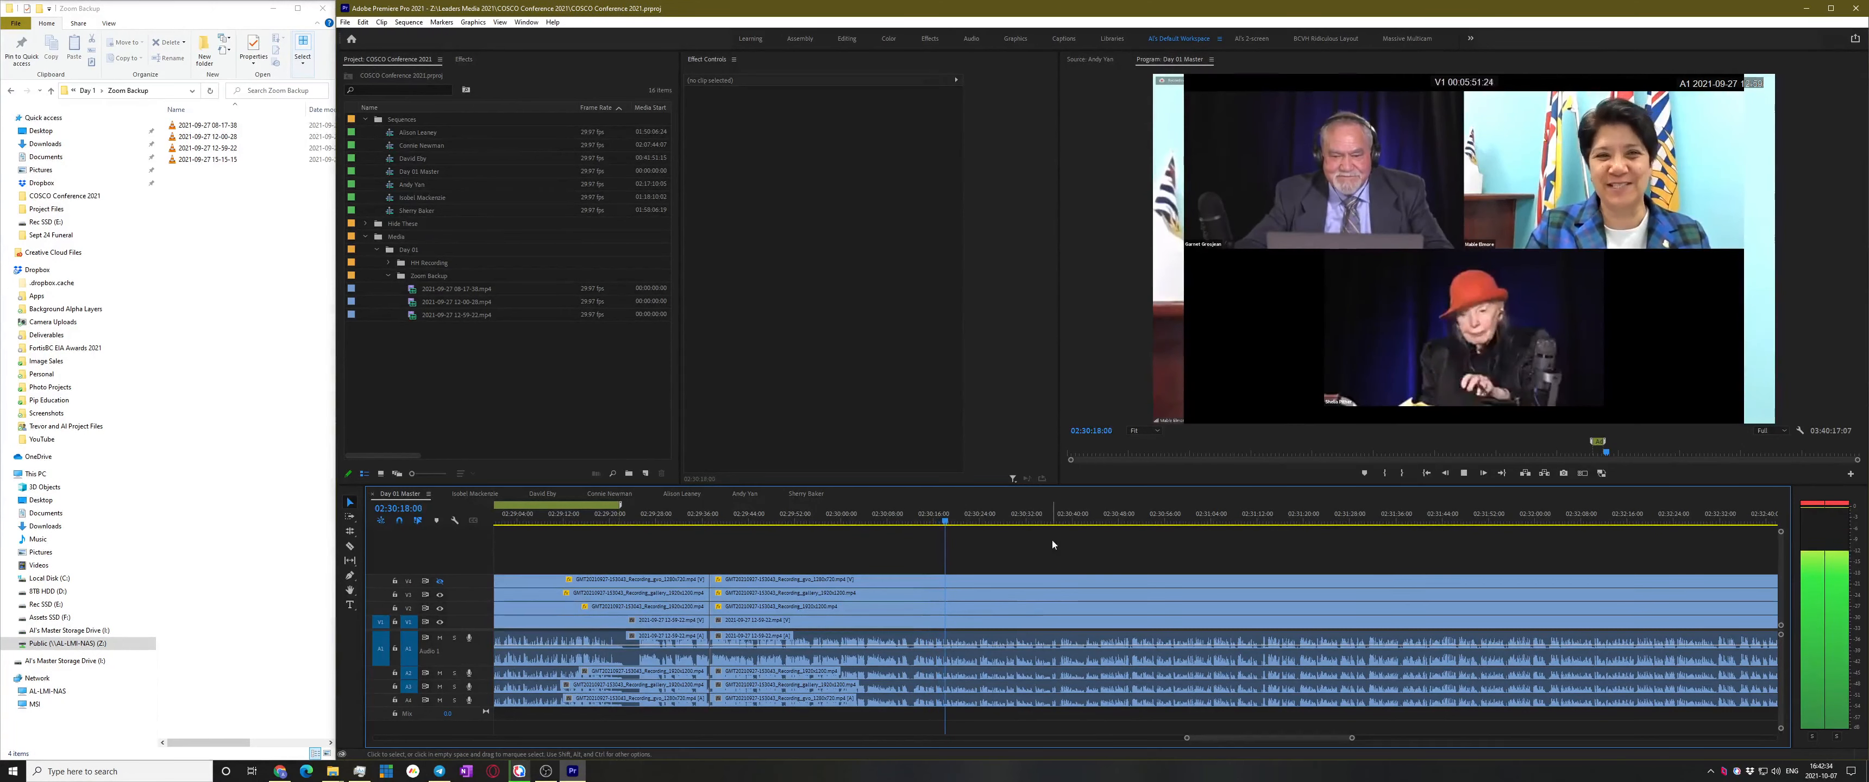
key("space")
left_click(439, 582)
left_click(440, 582)
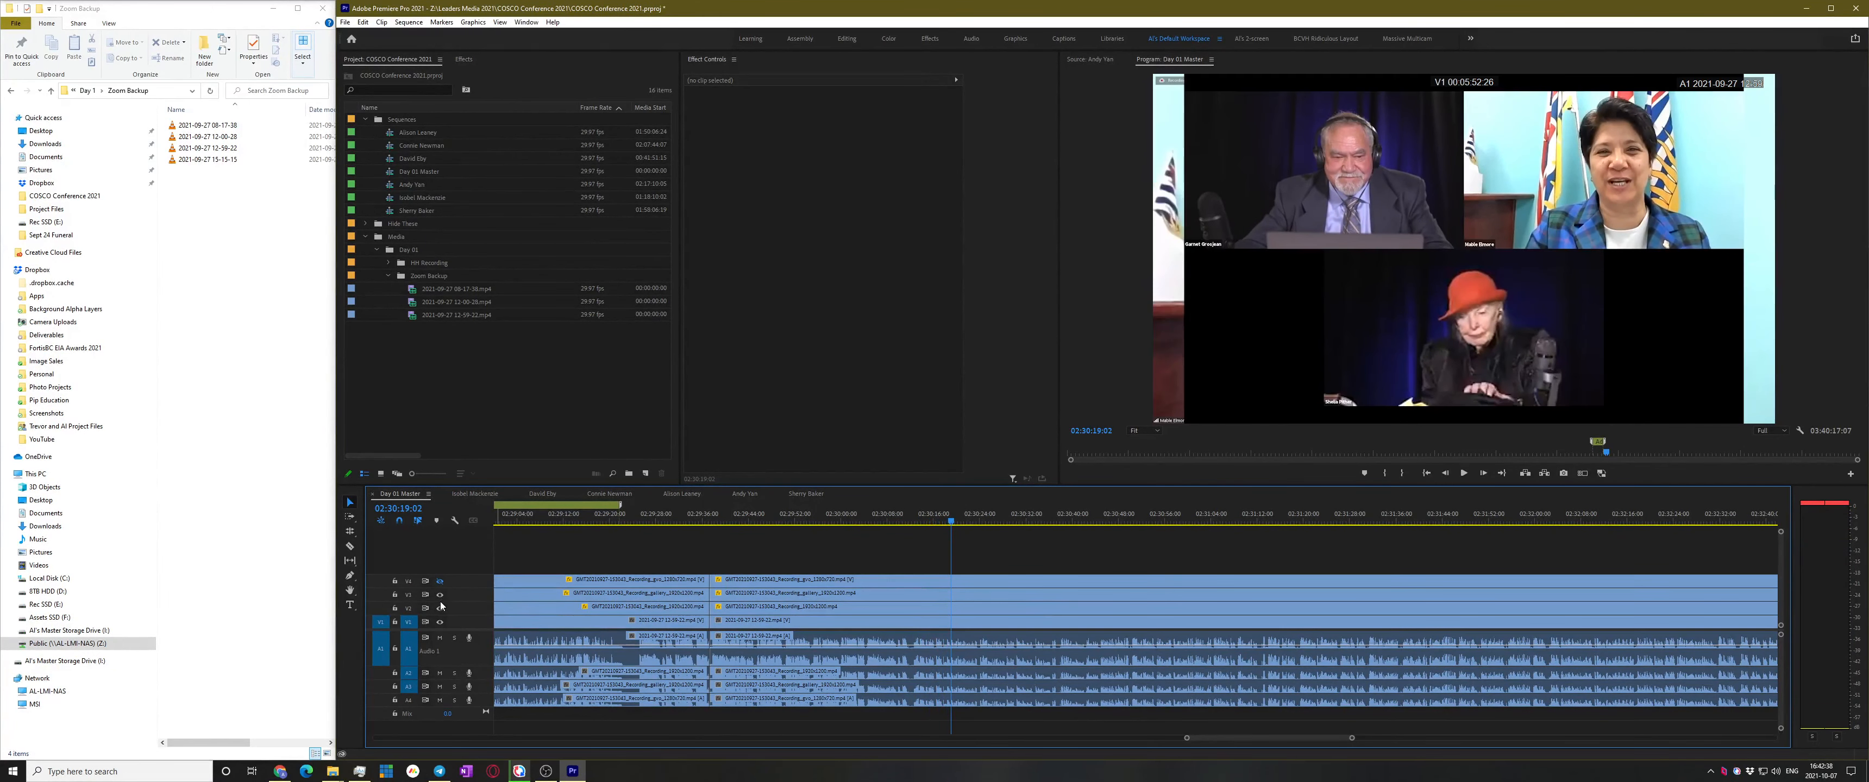
left_click(440, 582)
scroll(1040, 617, "down", 5)
left_click(1369, 516)
key("space")
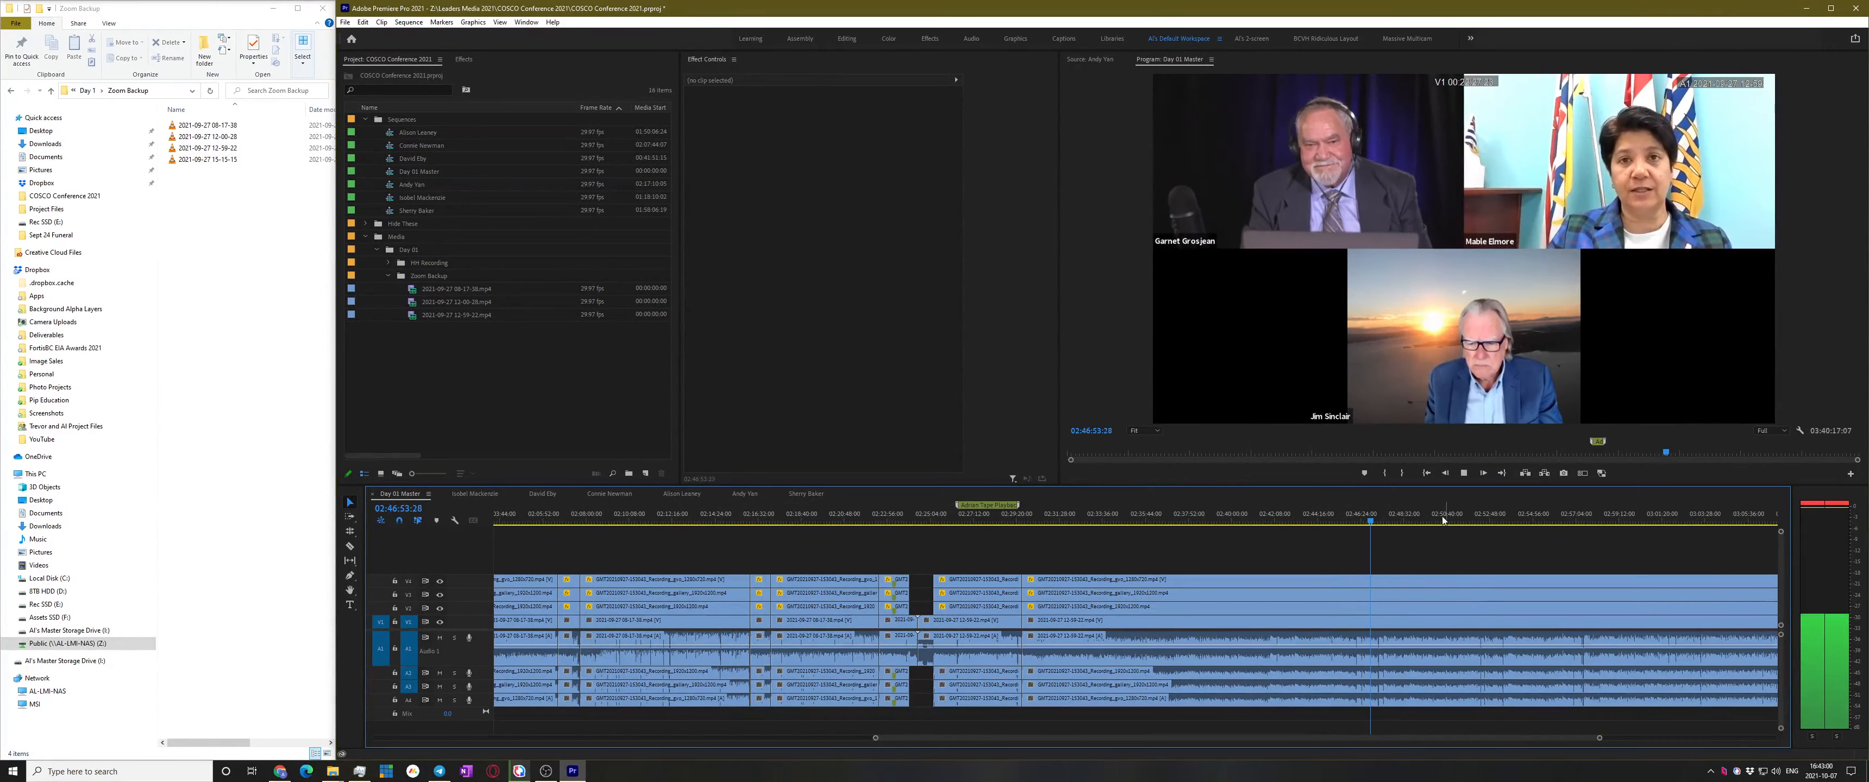
Save the project and play the master from about 02:48:34 to review the footage
scroll(1502, 574, "up", 3)
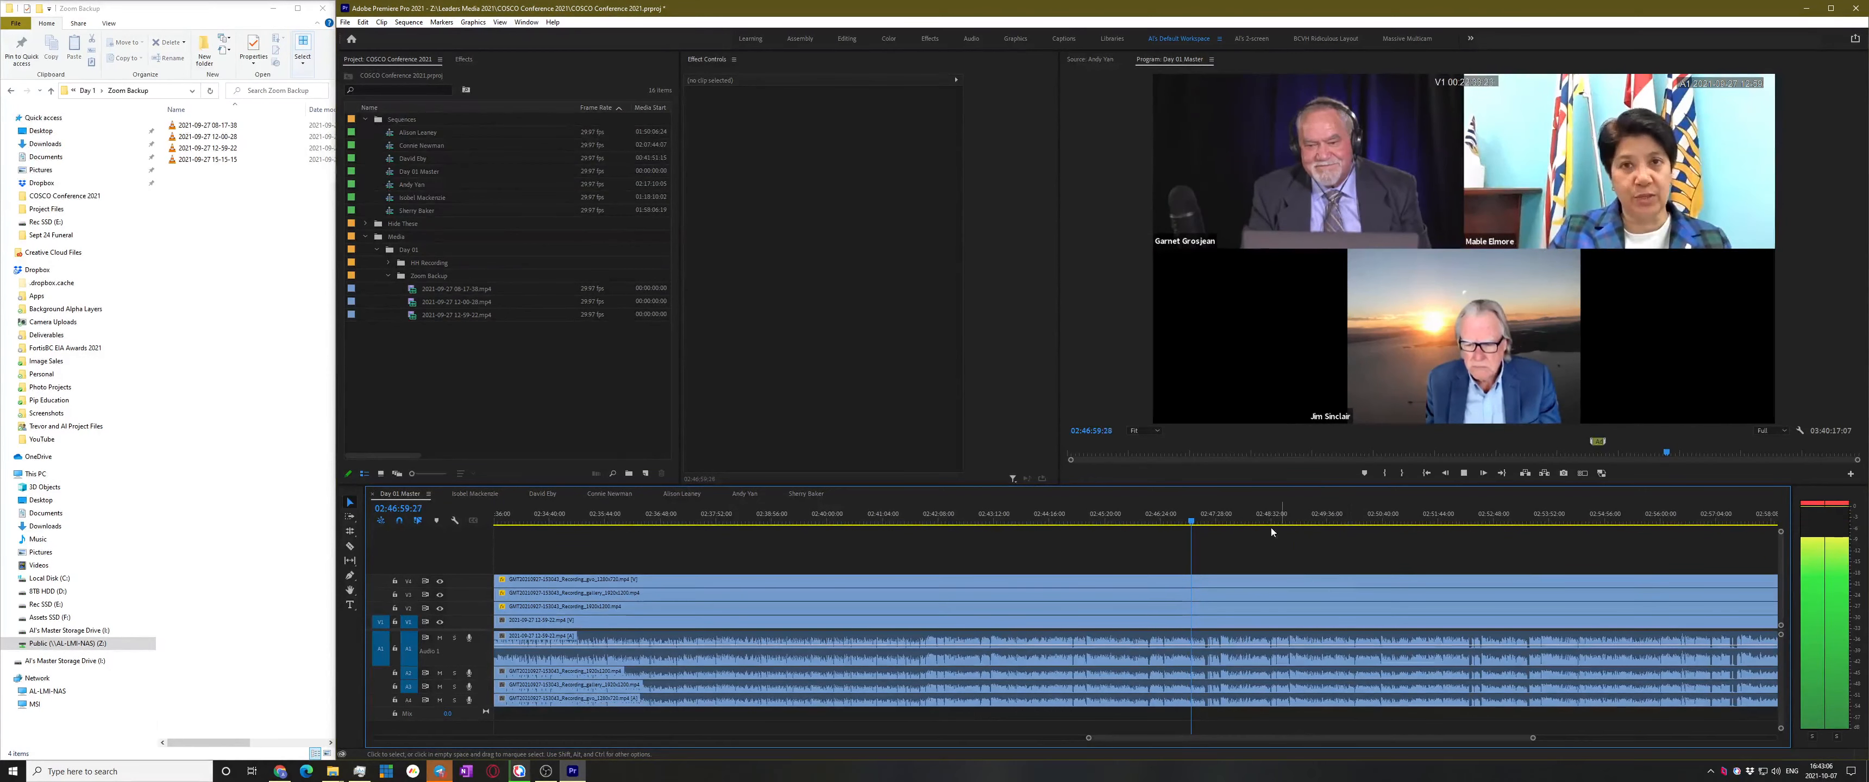
key("space")
key("ctrl+s")
left_click(1237, 551)
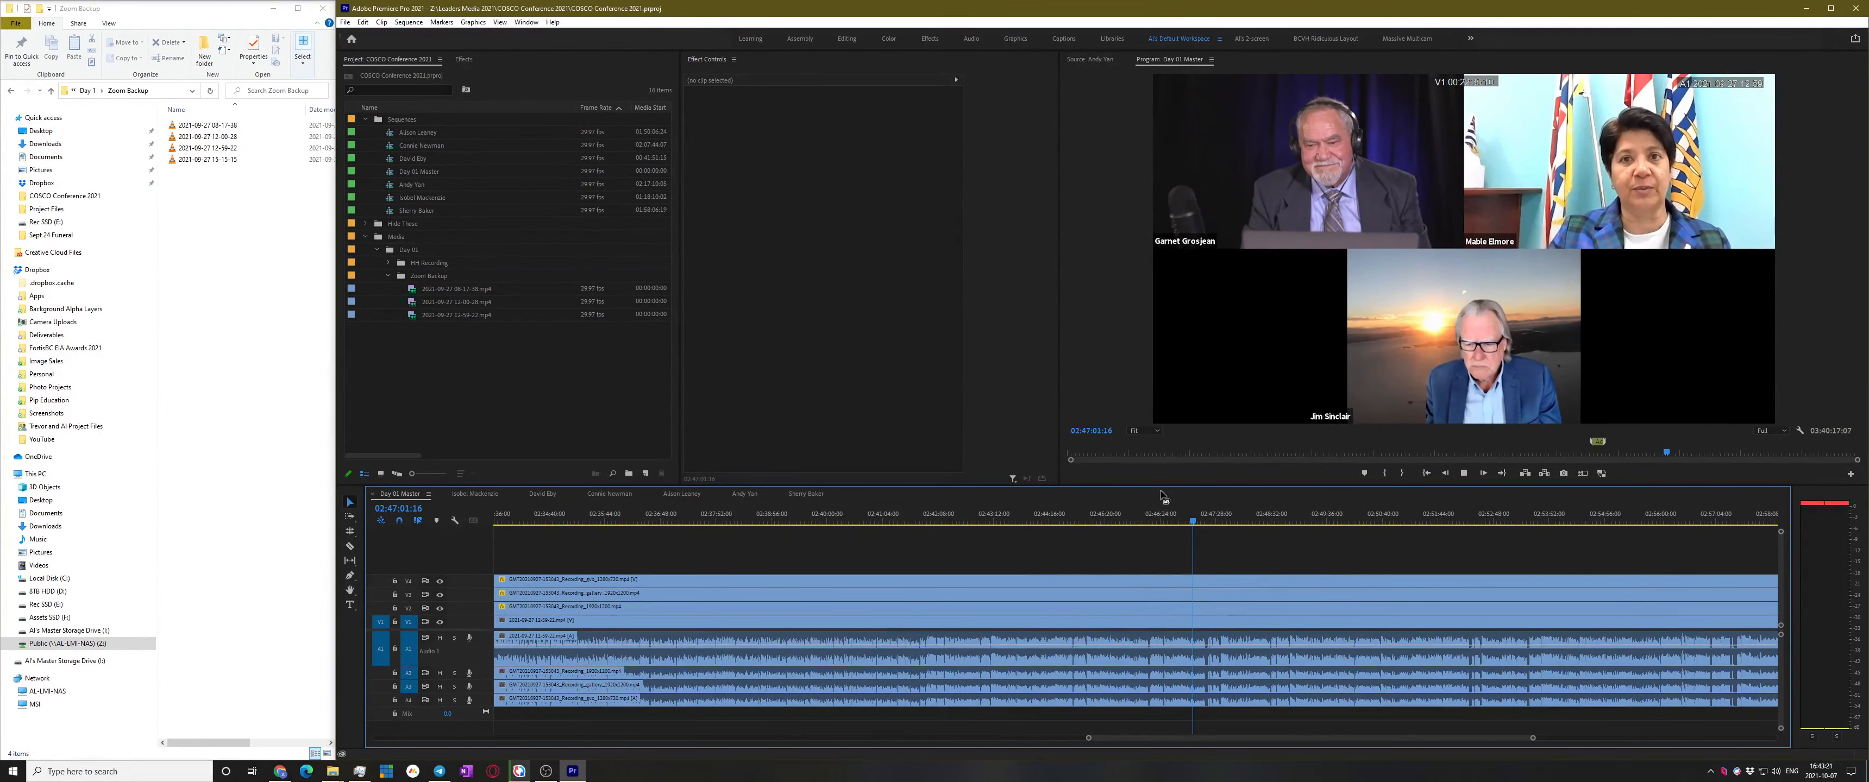
key("space")
key("minus")
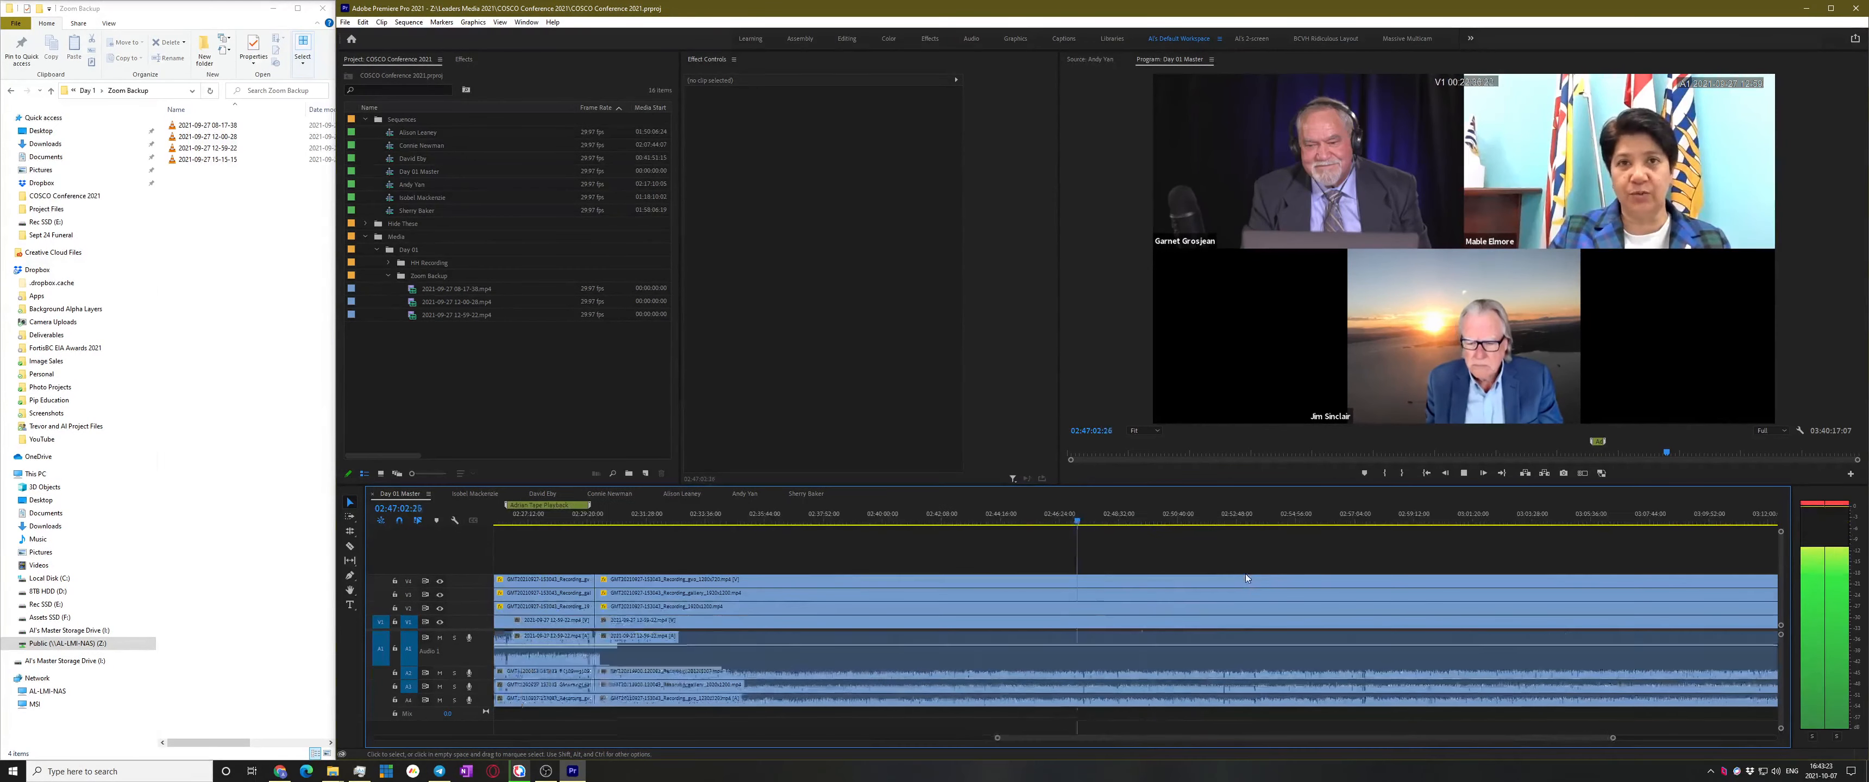
key("space")
left_click(1120, 515)
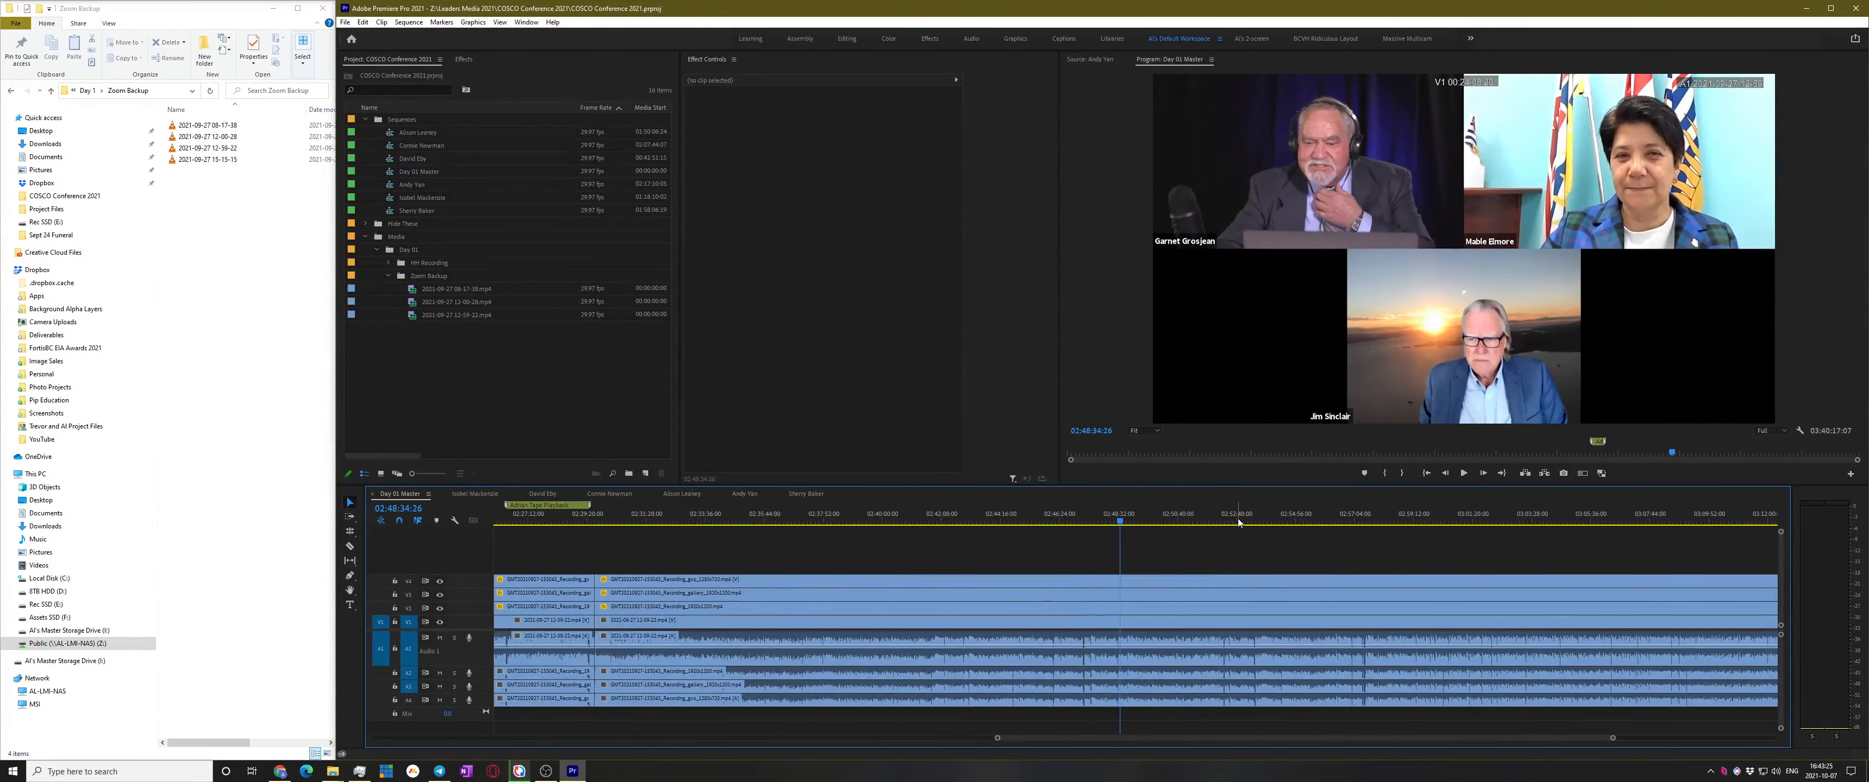
key("space")
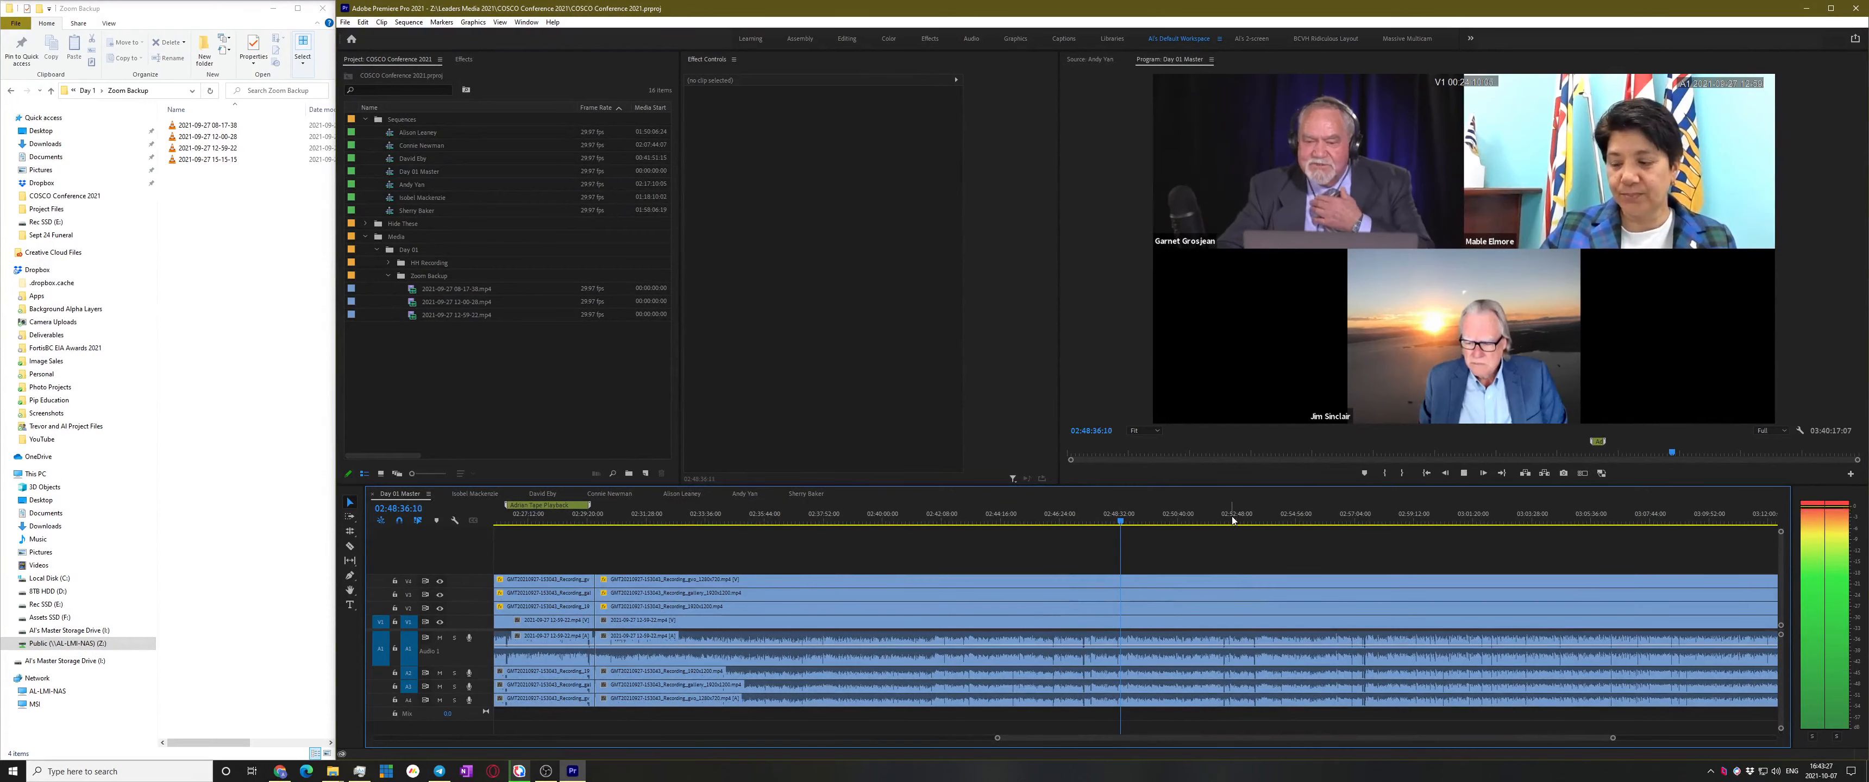
key("space")
Play from 02:47:10 to 02:47:14 to locate the speaker change, then save again
left_click(1080, 514)
key("space")
key("equal")
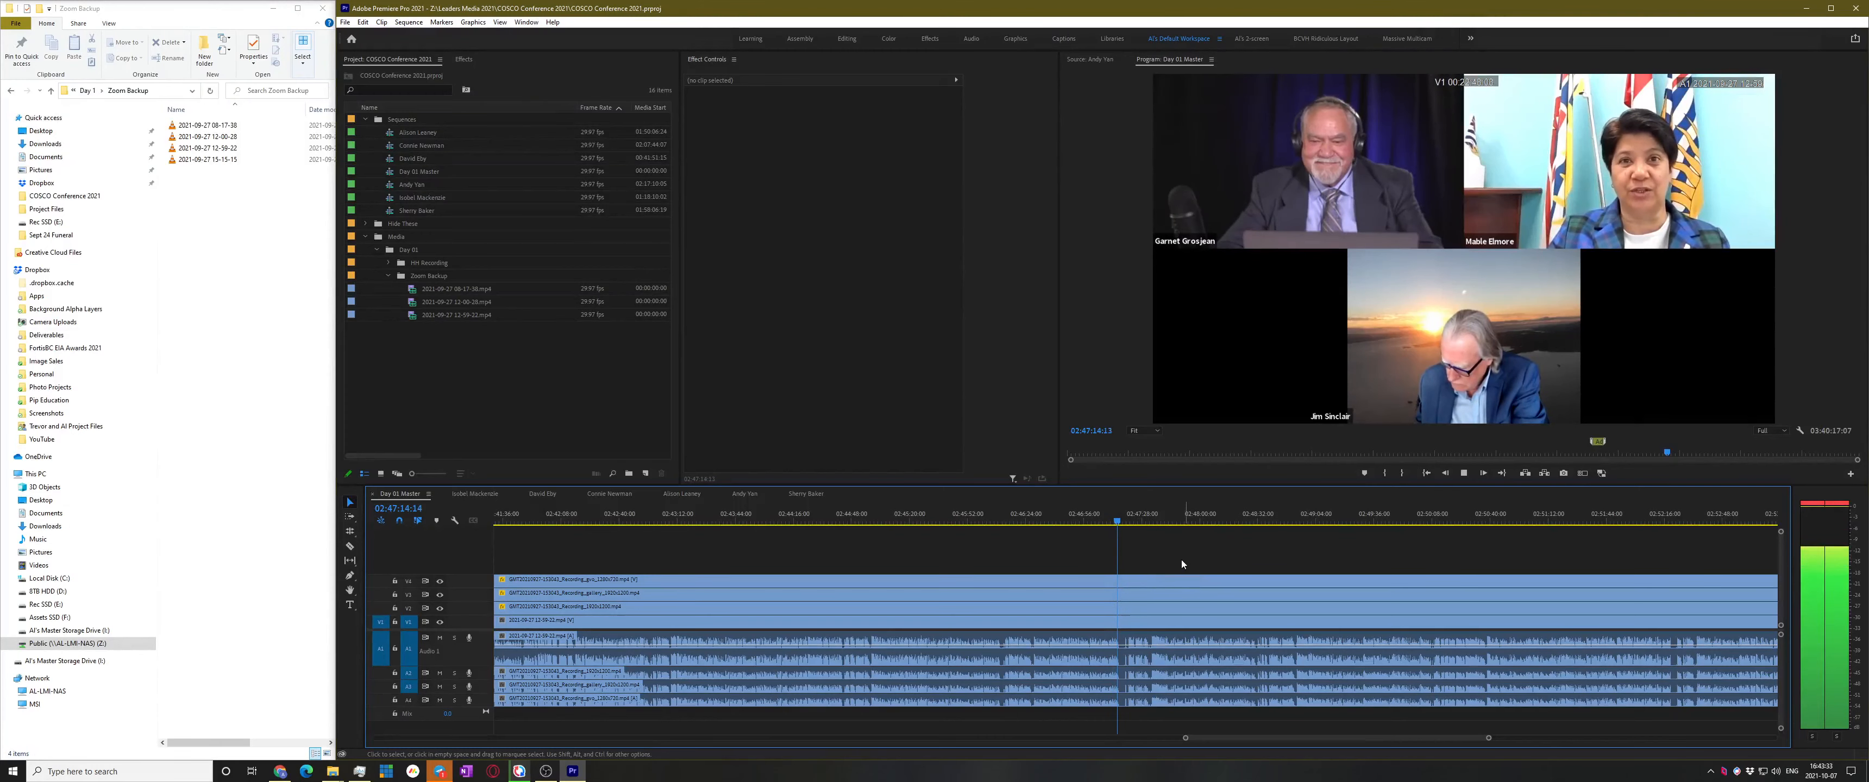
key("space")
key("ctrl+s")
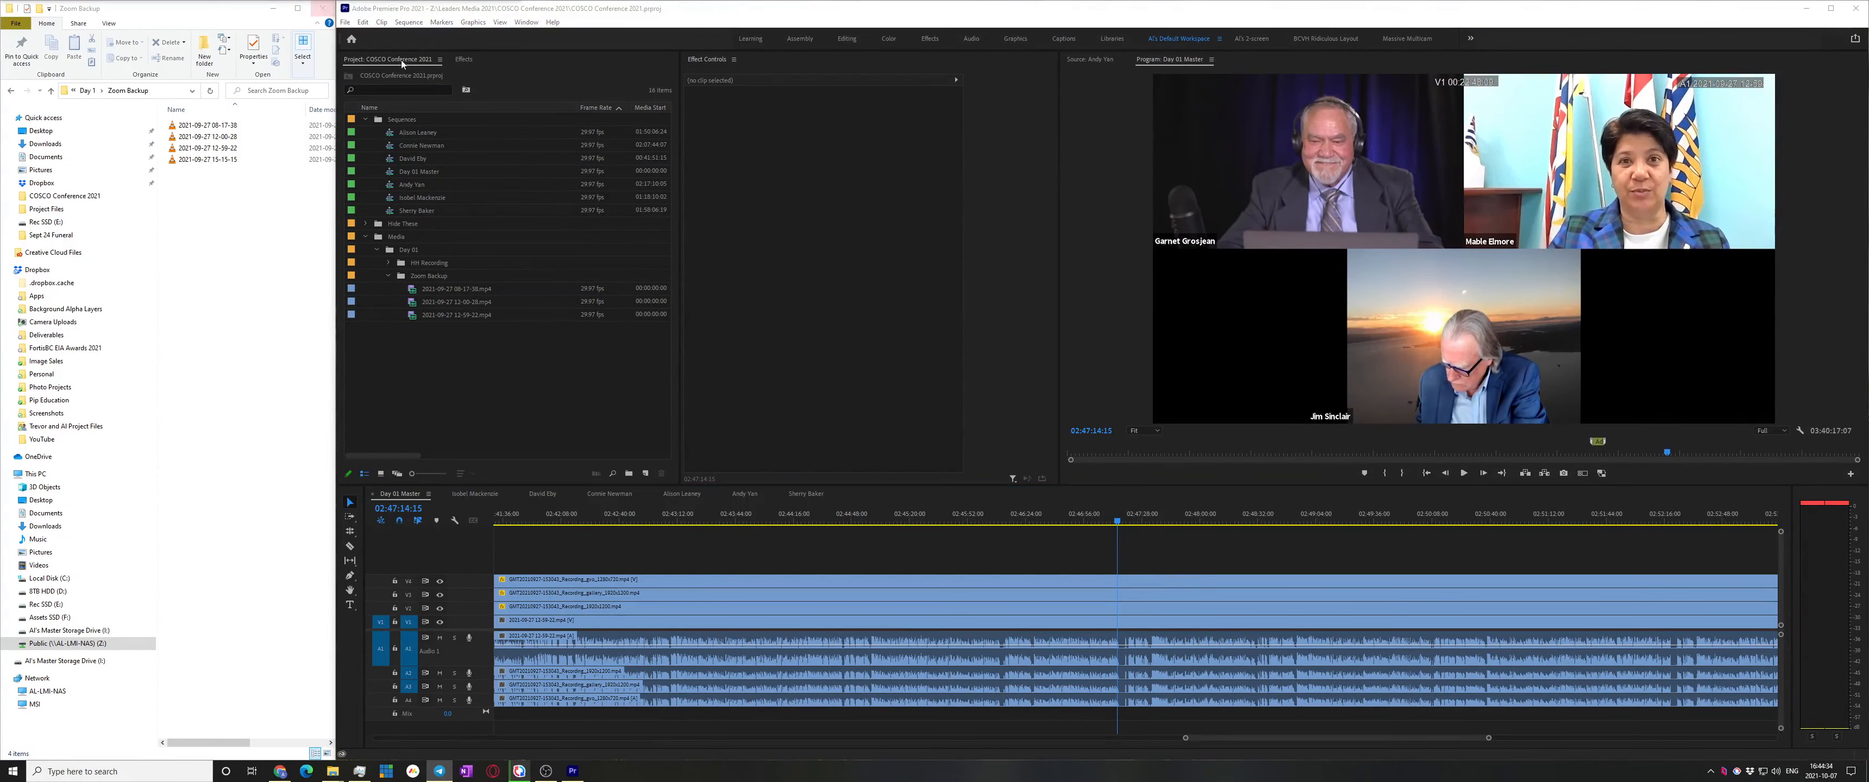
left_click(1240, 569)
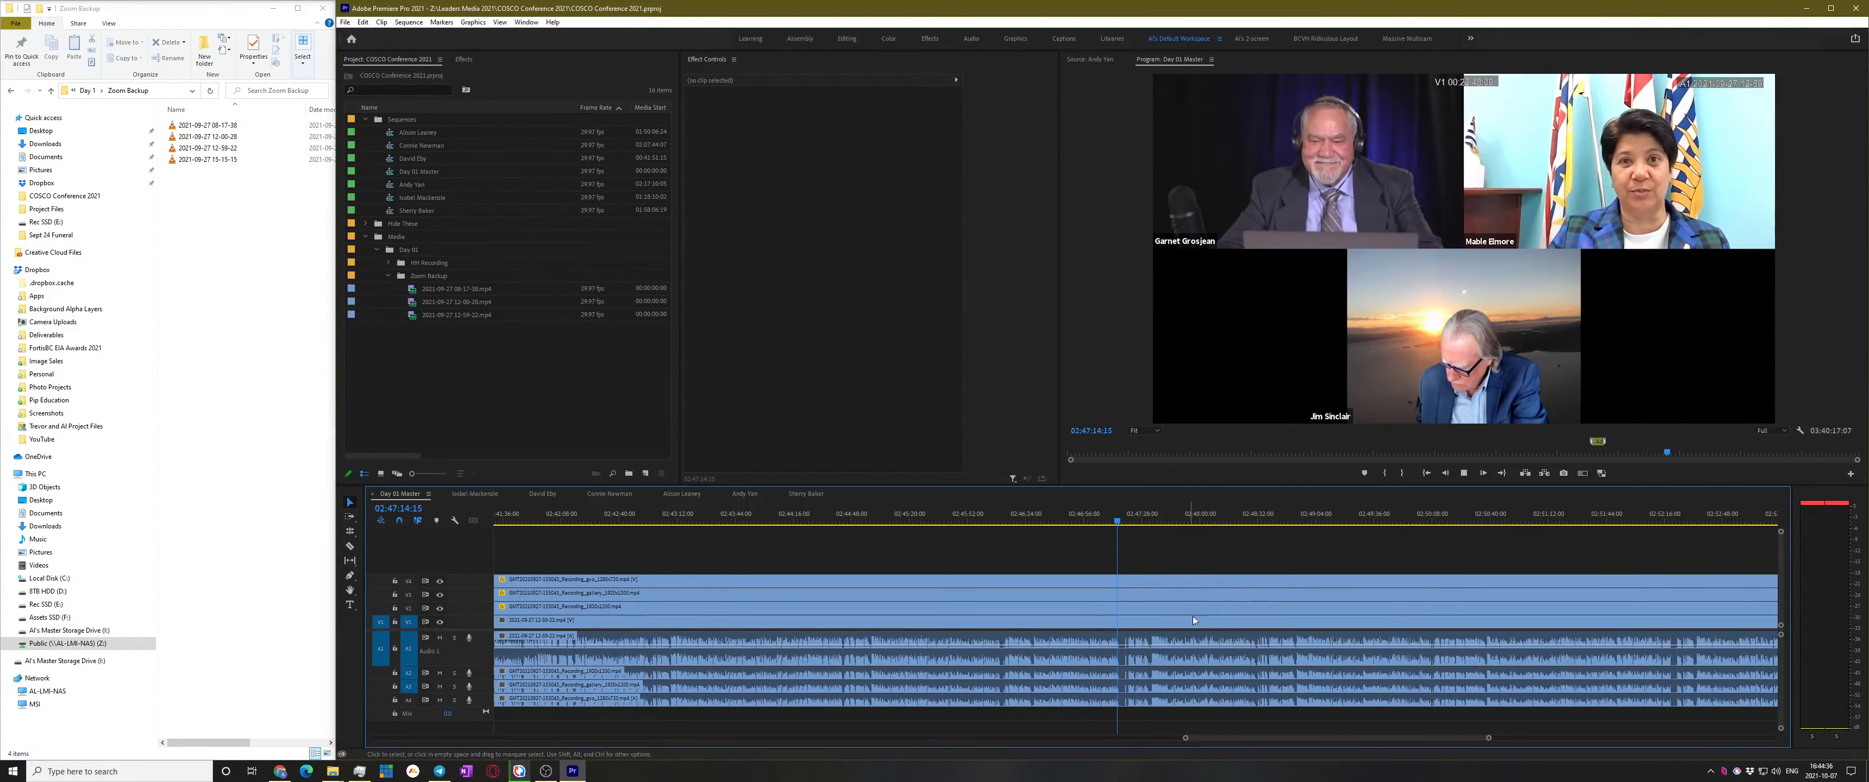
Cut all tracks at 02:47:17:14 and marquee-select every clip before the cut
key("space")
scroll(1150, 630, "up", 4)
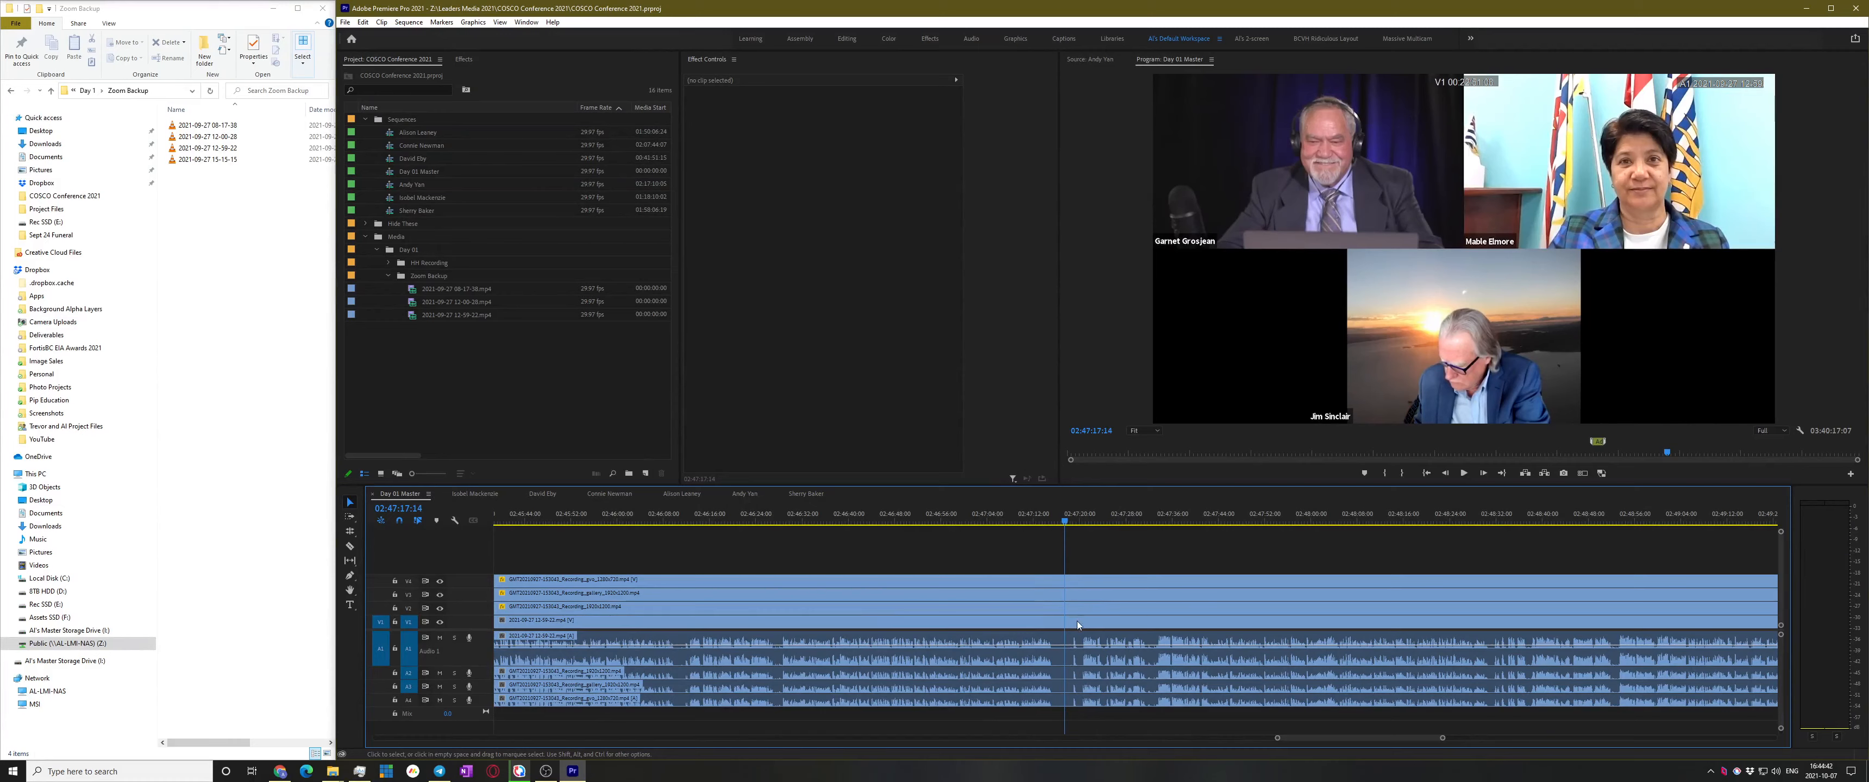
key("ctrl+shift+k")
left_click_drag(1012, 546, 959, 629)
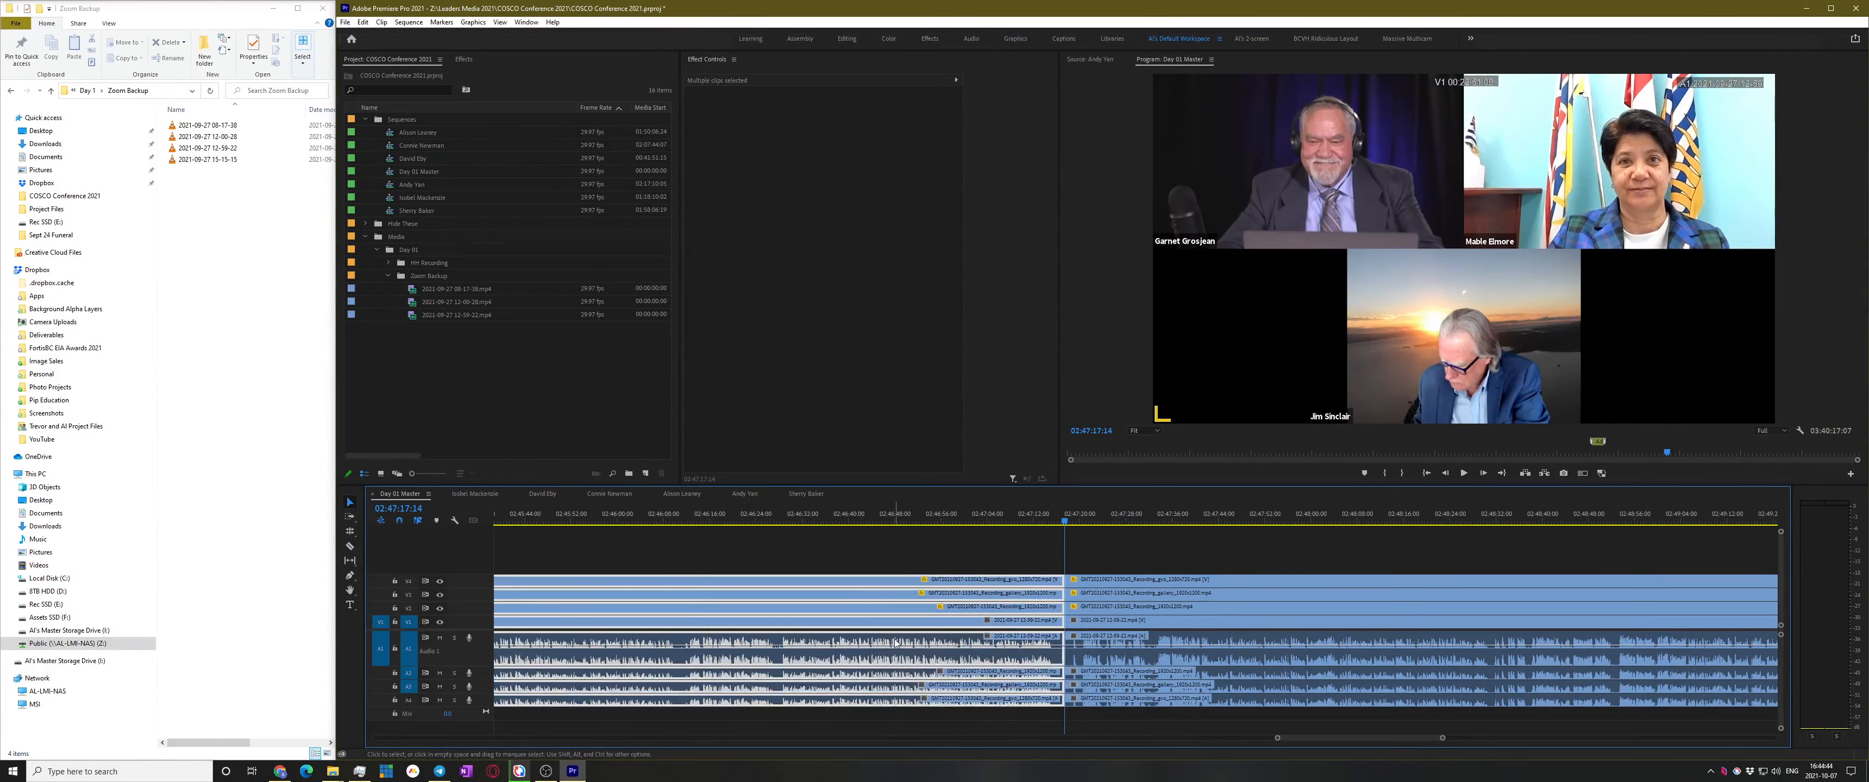
Nest the selected clips into sub-sequence Day 01 Master_Sub_01 and move it into the Sequences bin
right_click(895, 639)
left_click(963, 347)
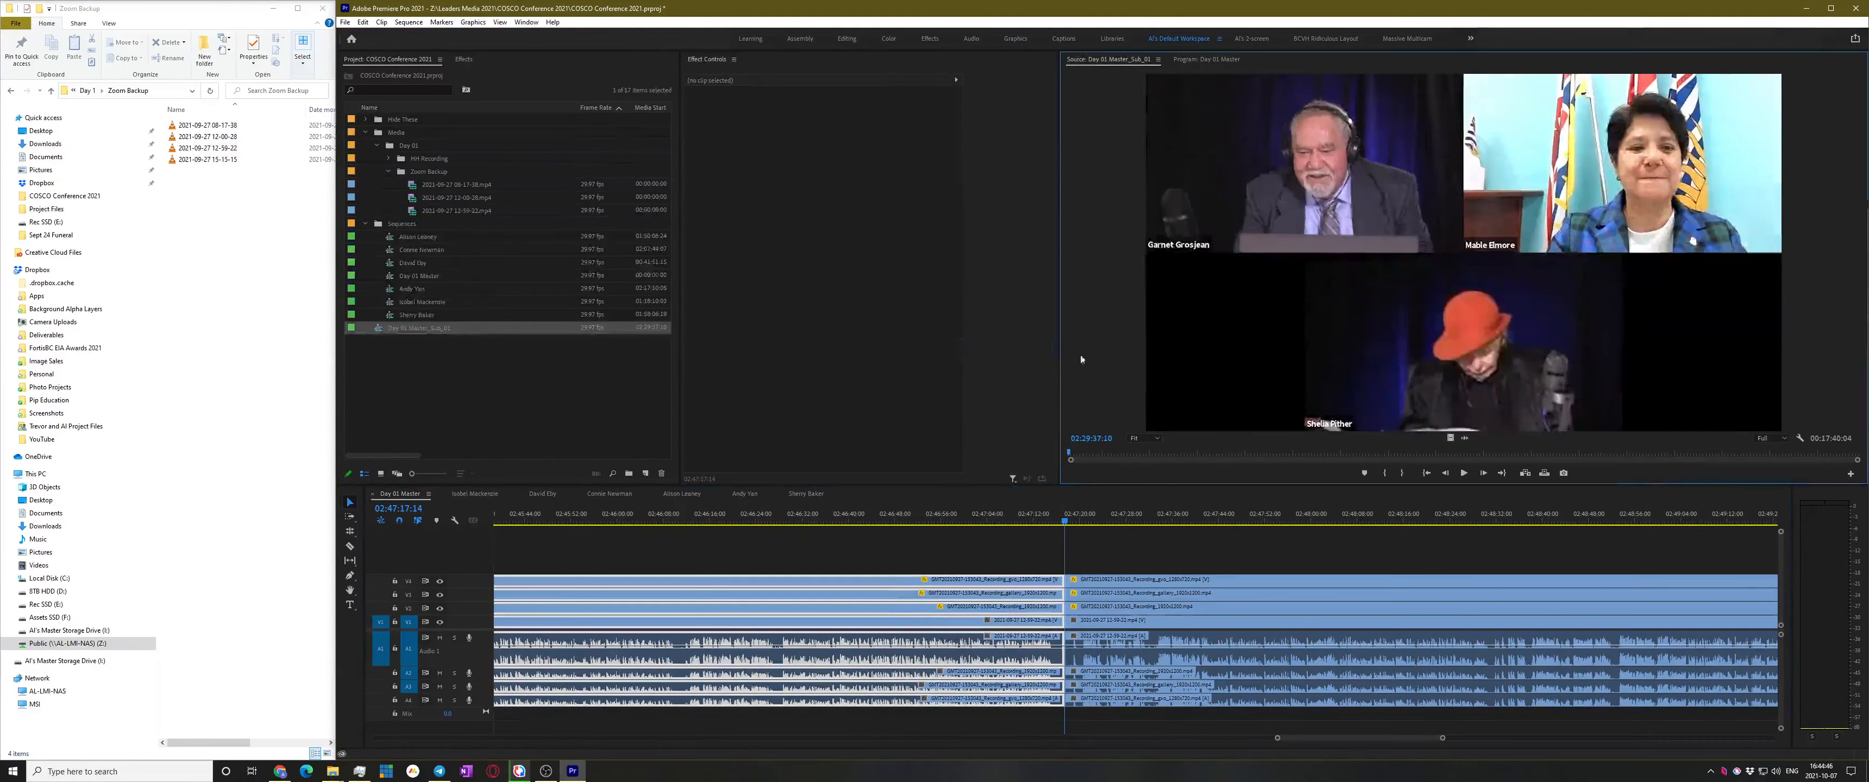
left_click_drag(384, 329, 411, 251)
Rename Day 01 Master_Sub_01 to the speaker's name and clear the timeline selection
left_click(437, 302)
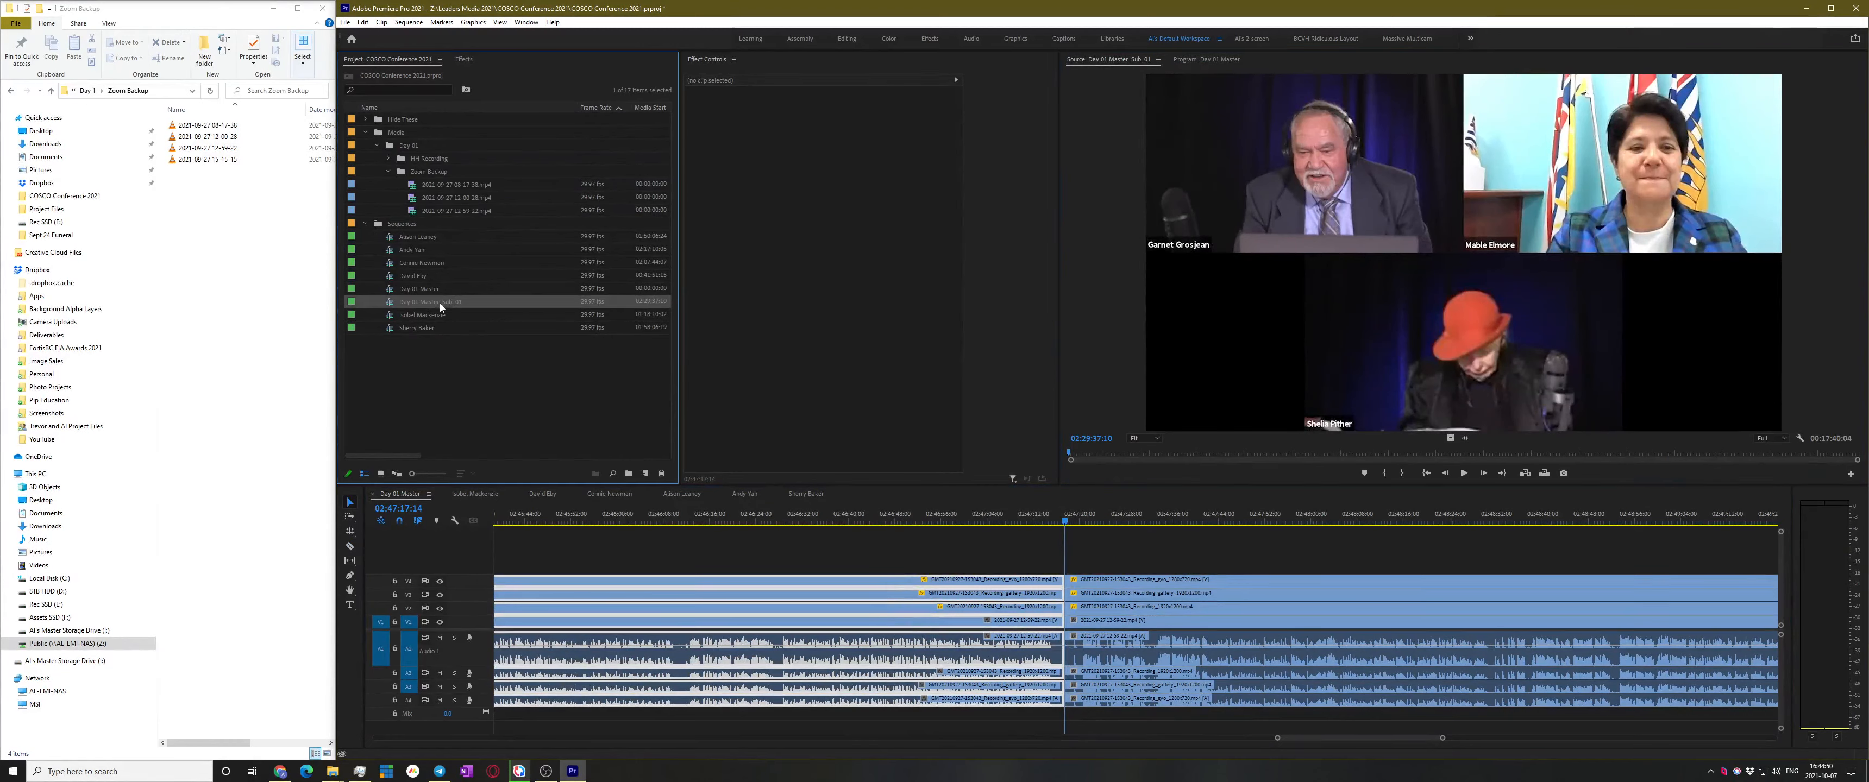
left_click(438, 302)
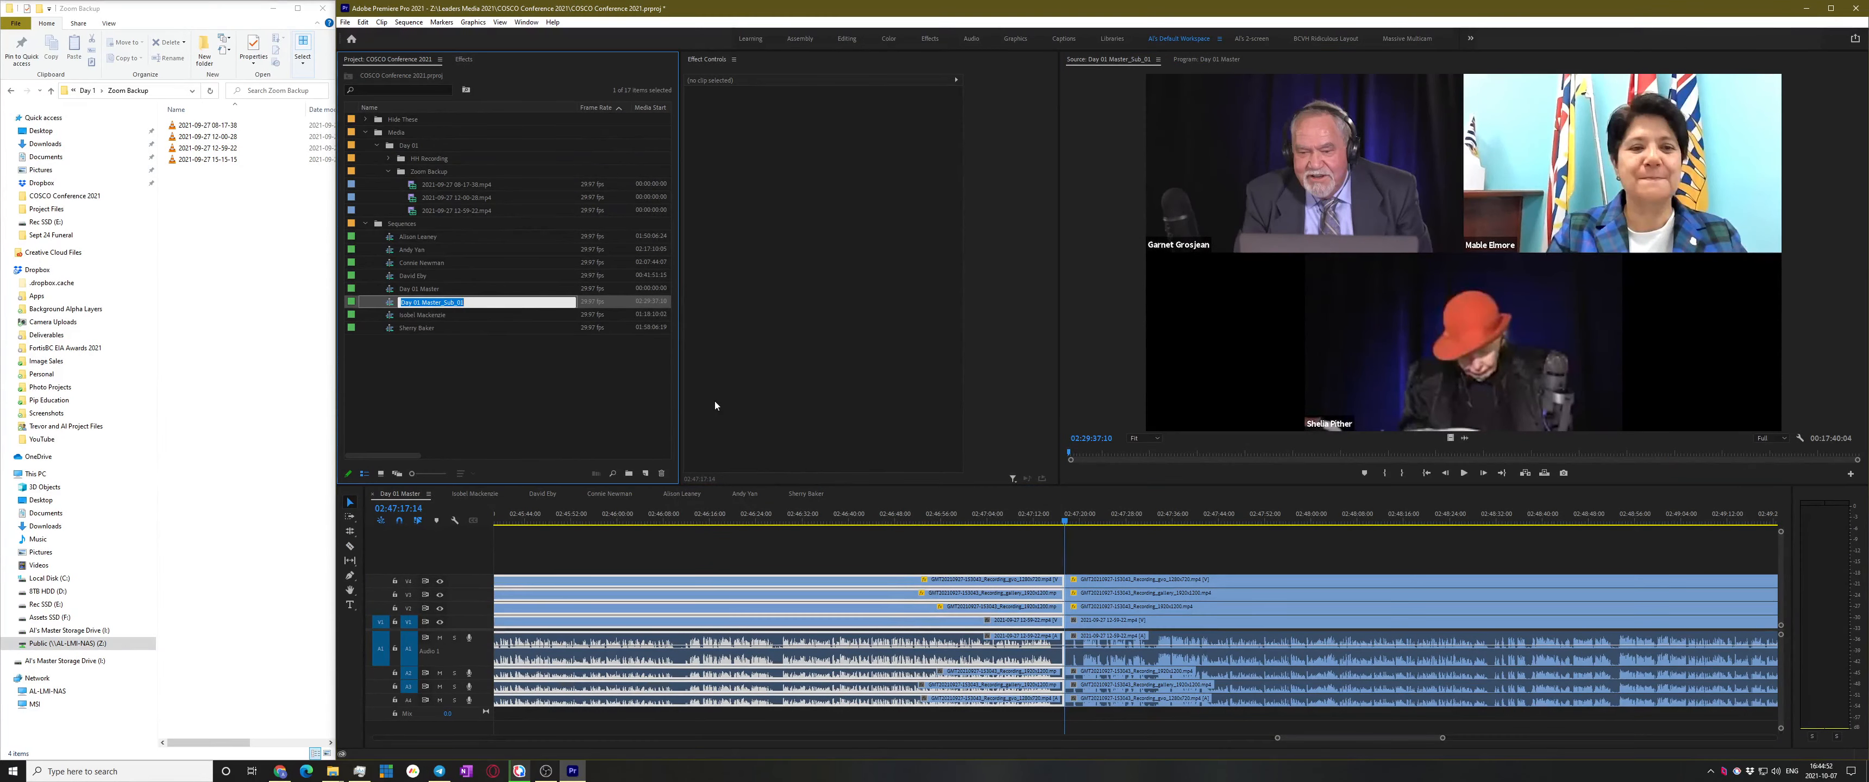
type("Mab")
key("Return")
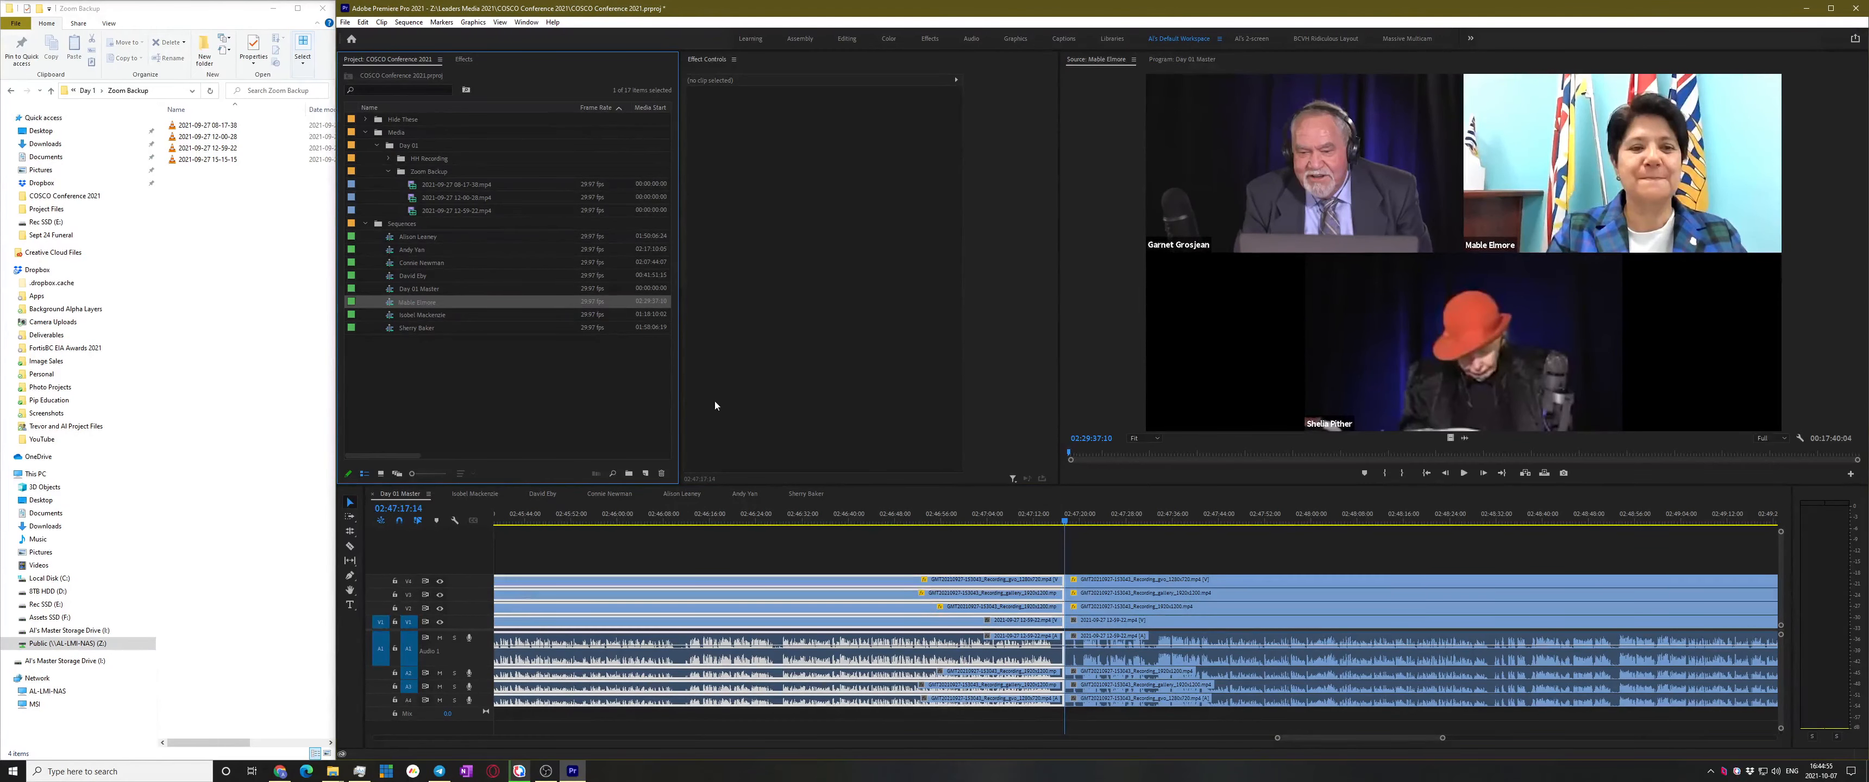
left_click(571, 426)
left_click(962, 550)
scroll(960, 569, "down", 5)
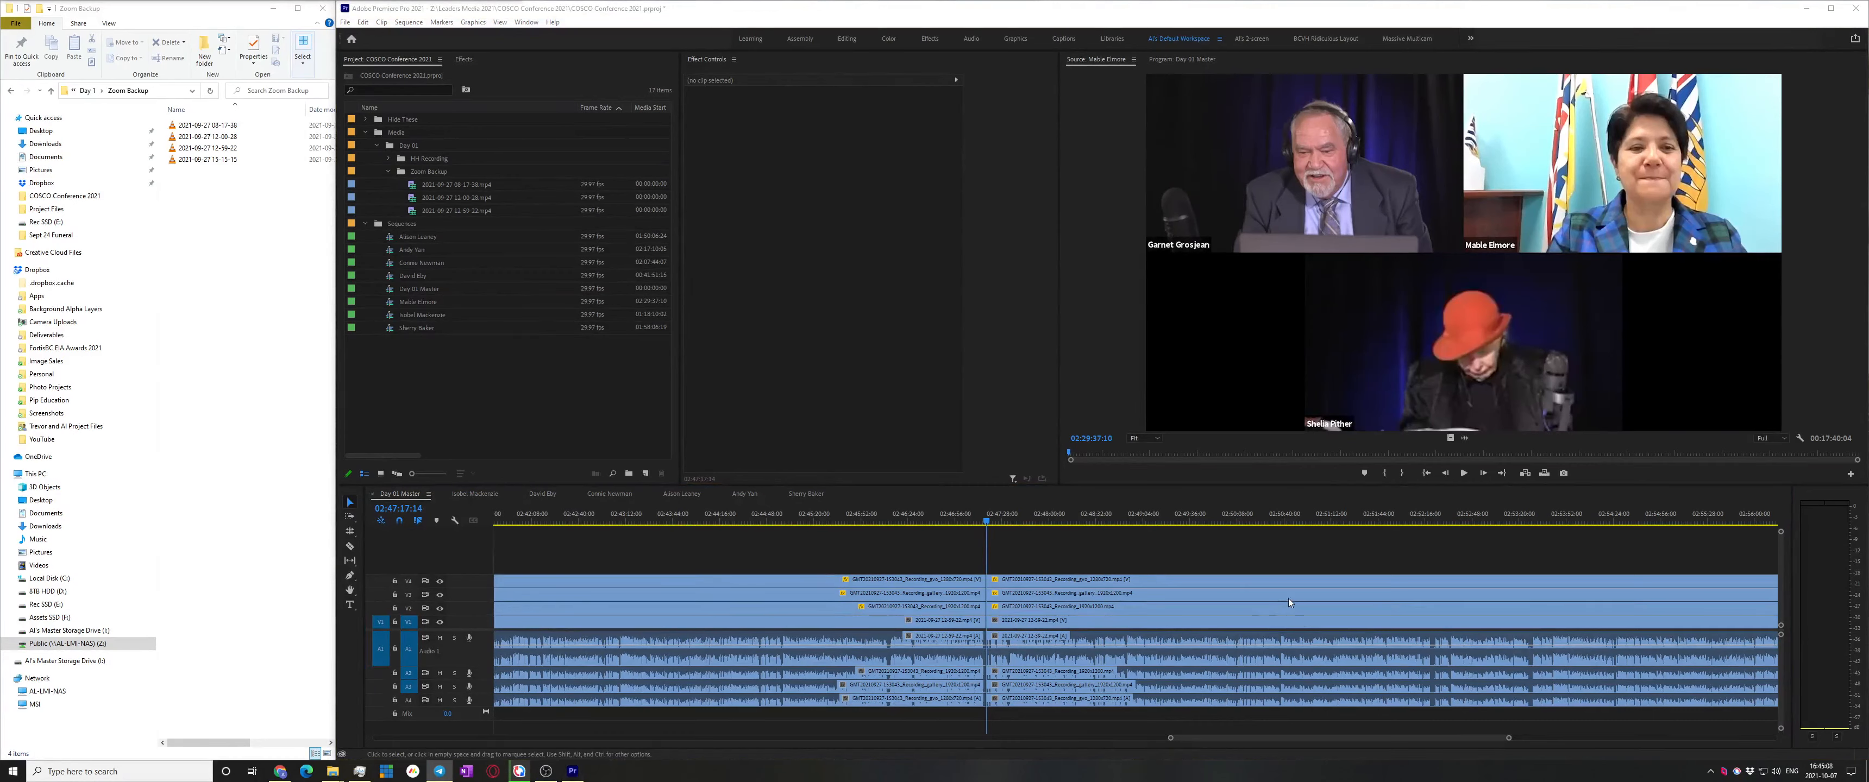
Play the master from 02:47:20:20 to review the cut, stopping at 02:47:23:06
left_click(1247, 529)
key("space")
scroll(1081, 608, "up", 3)
scroll(1060, 607, "up", 2)
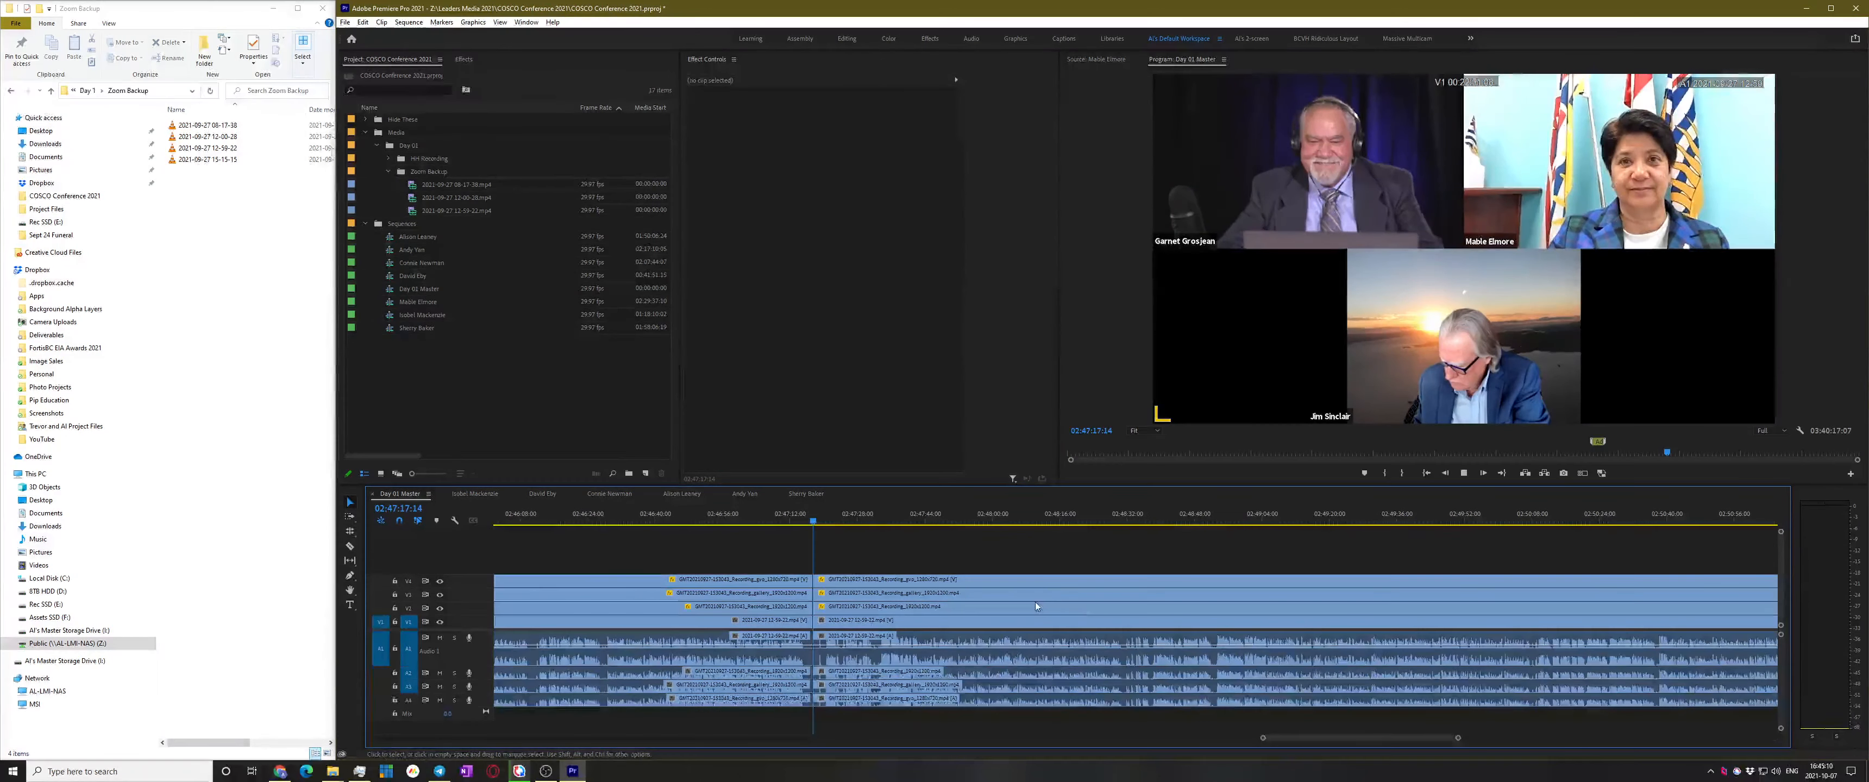
scroll(877, 596, "up", 3)
key("space")
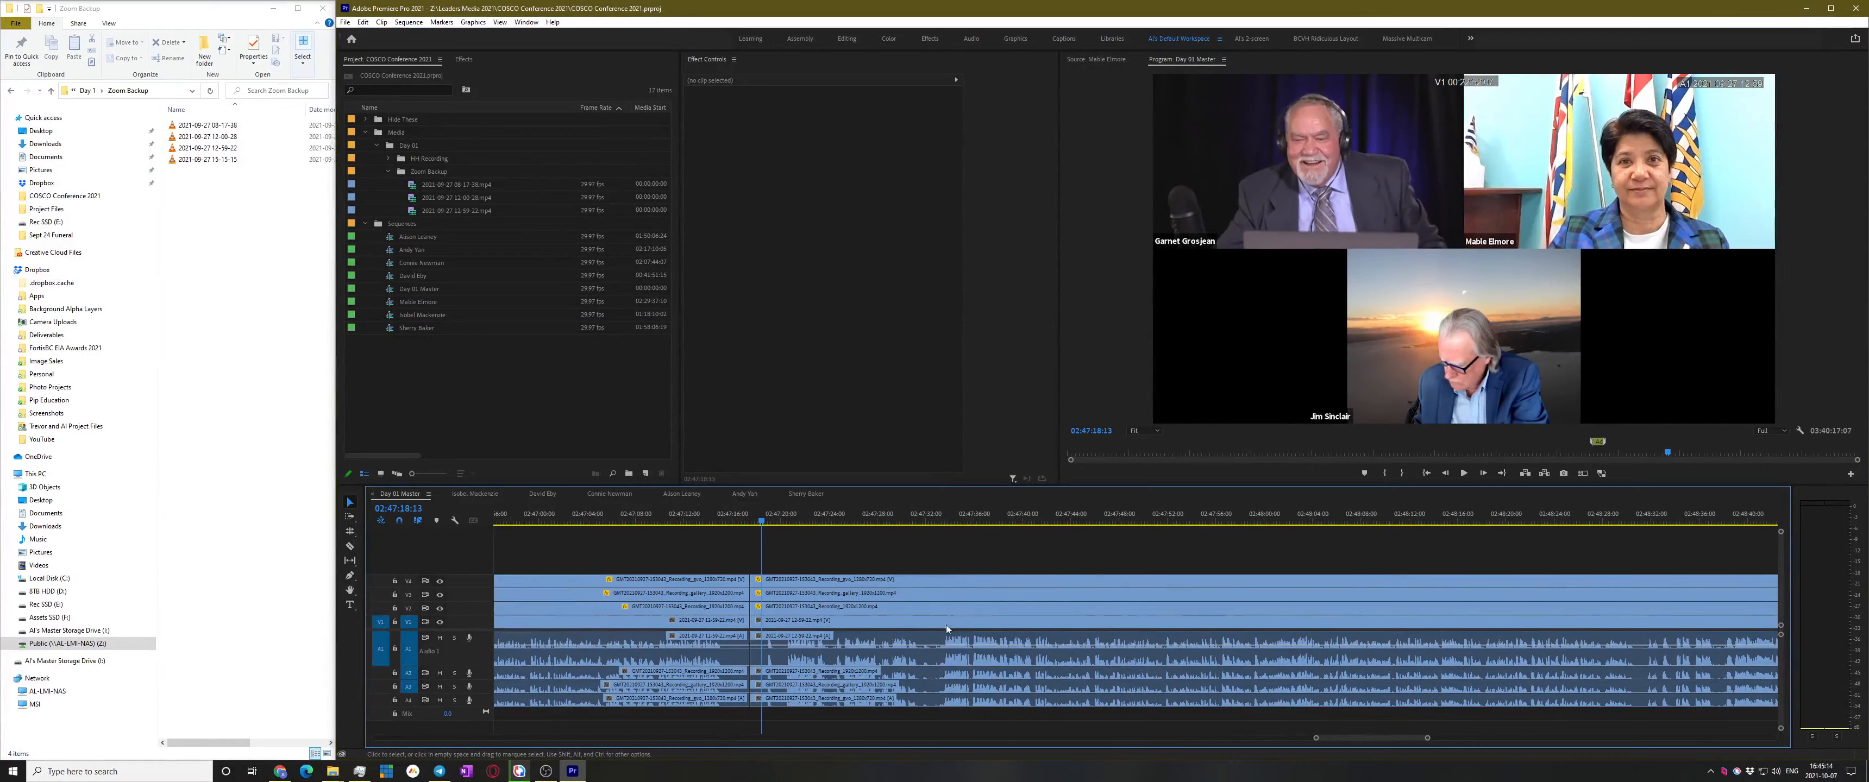
scroll(922, 603, "up", 2)
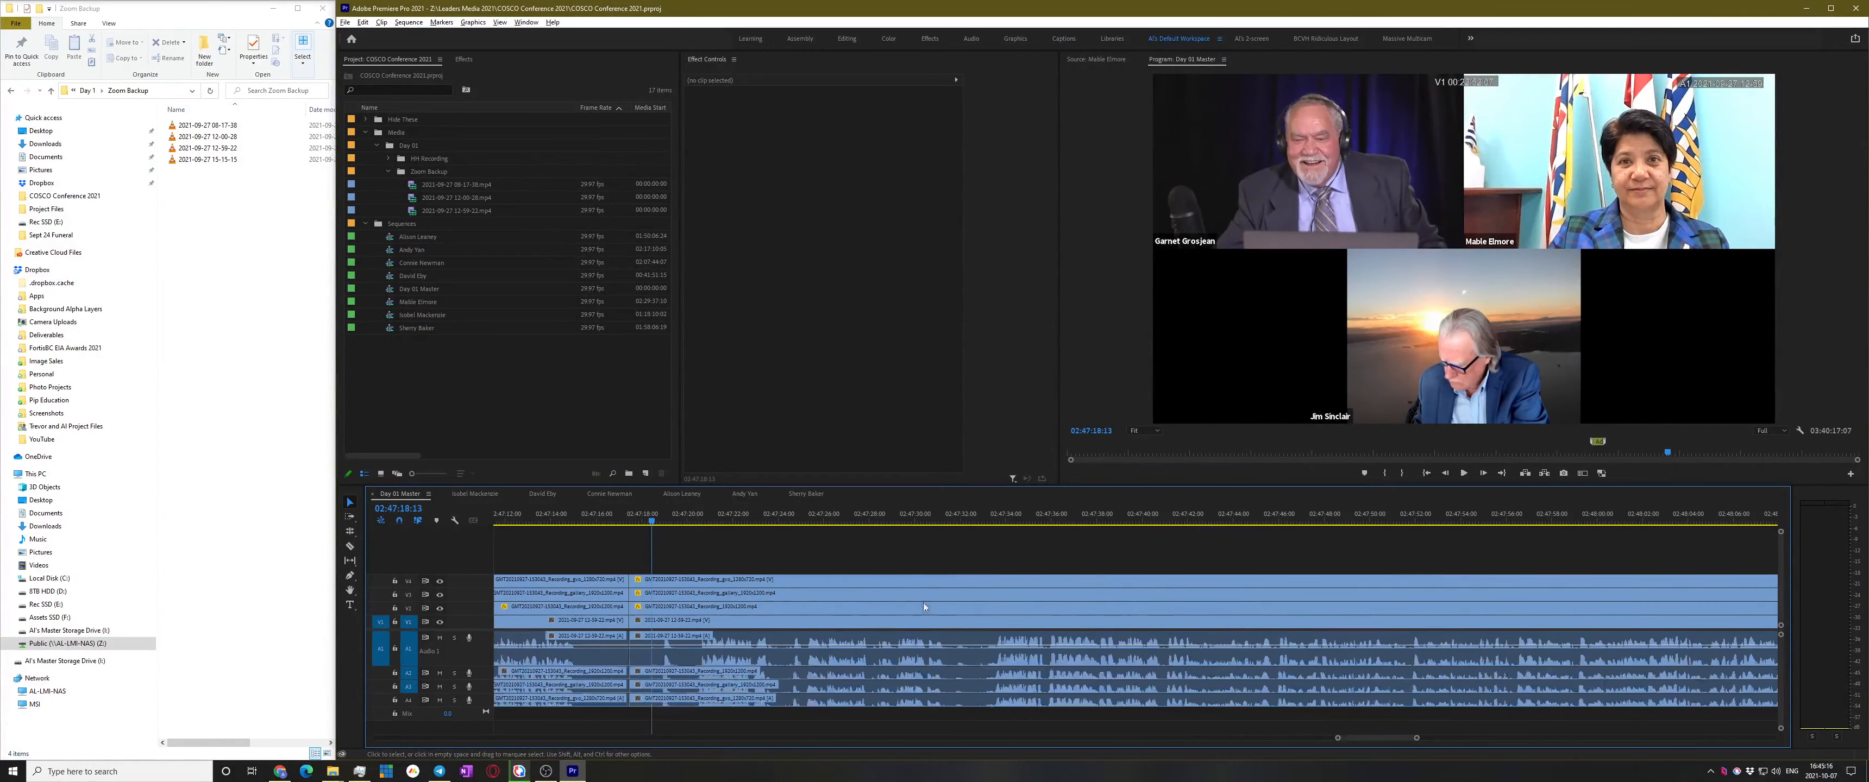
scroll(934, 583, "up", 2)
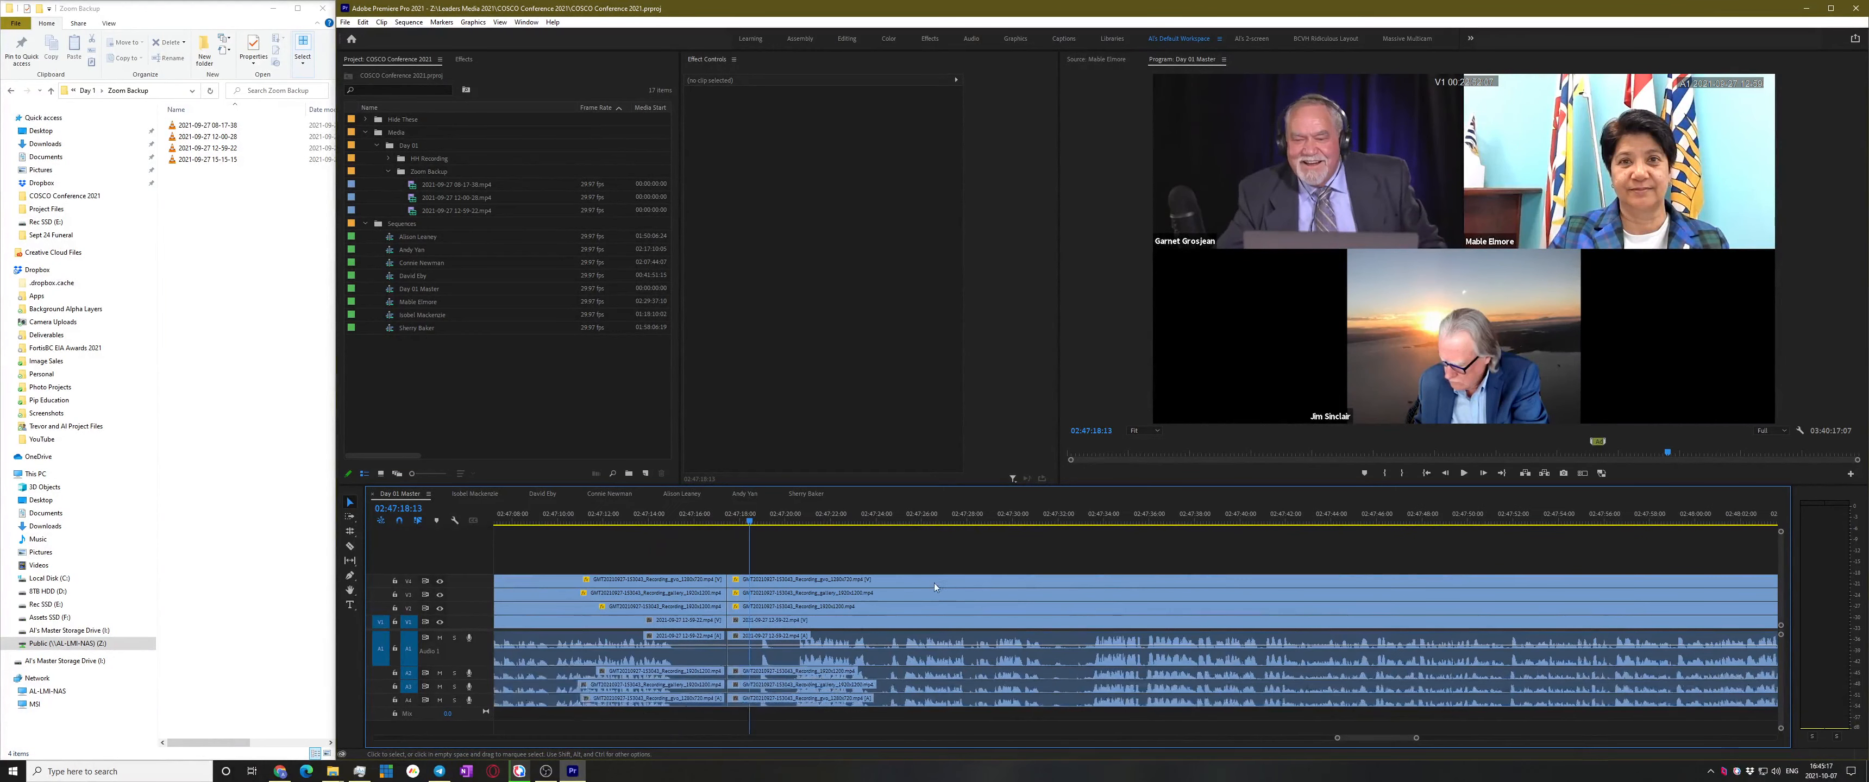
left_click(801, 518)
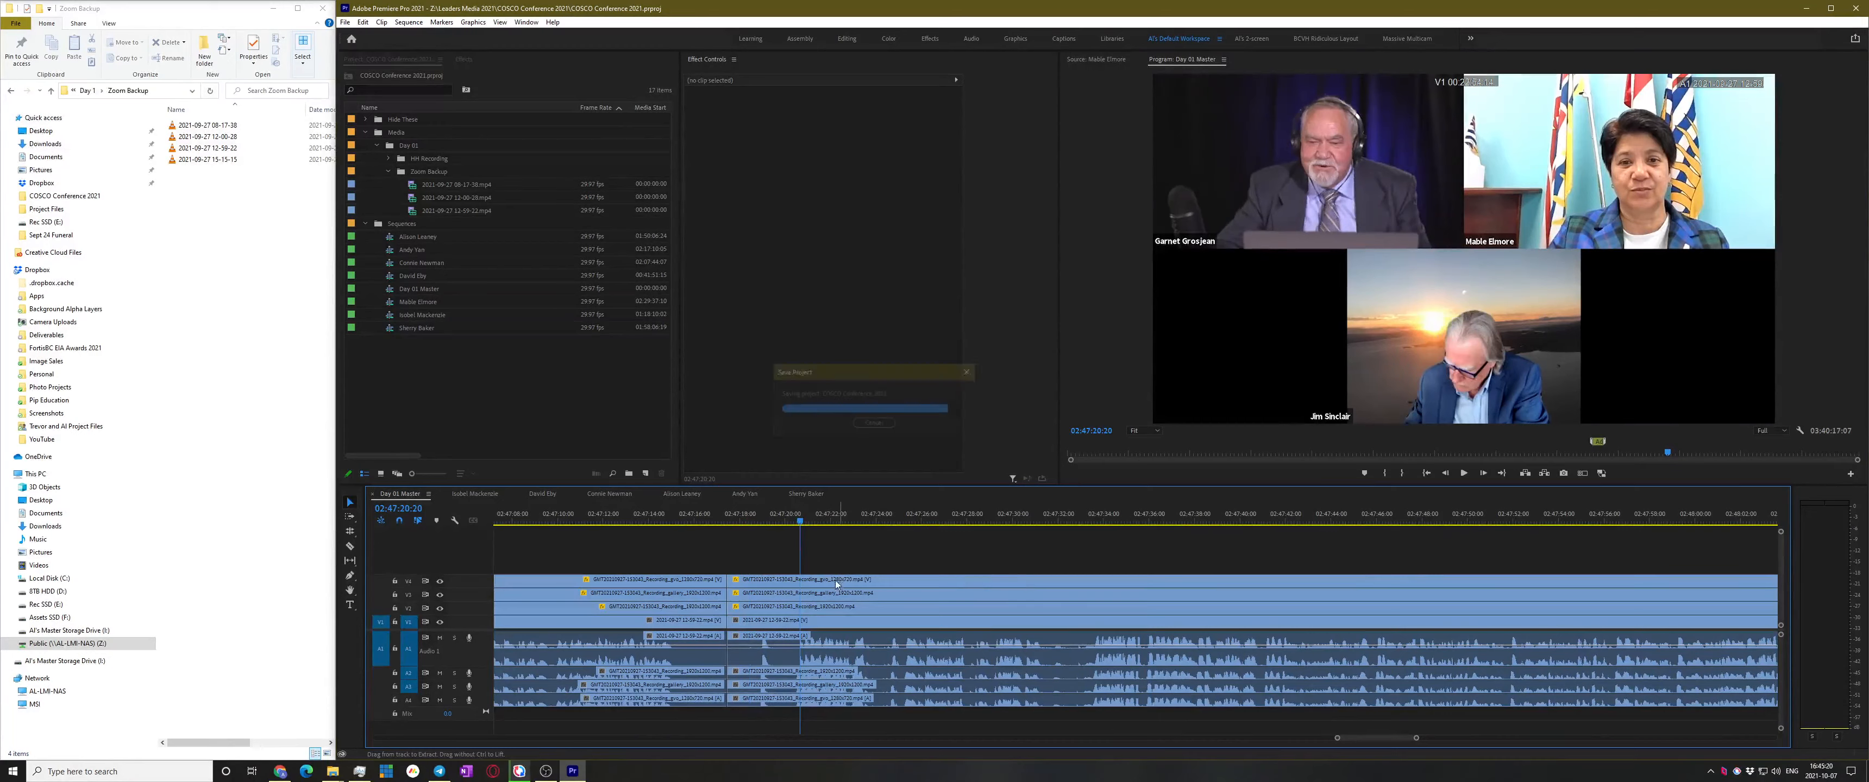
key("space")
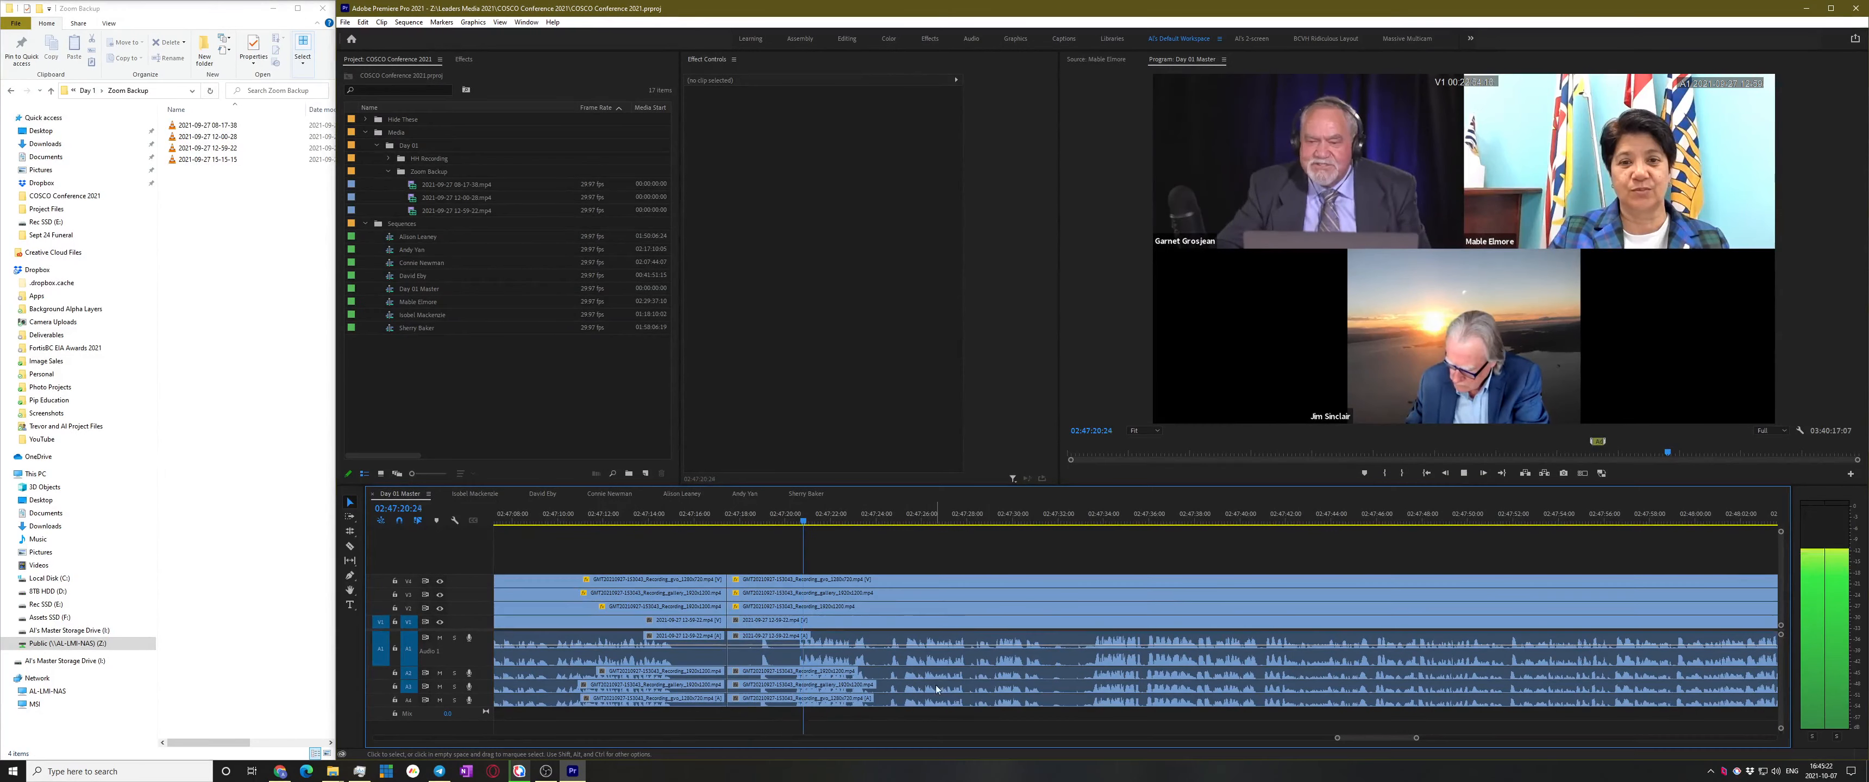
scroll(829, 702, "up", 5)
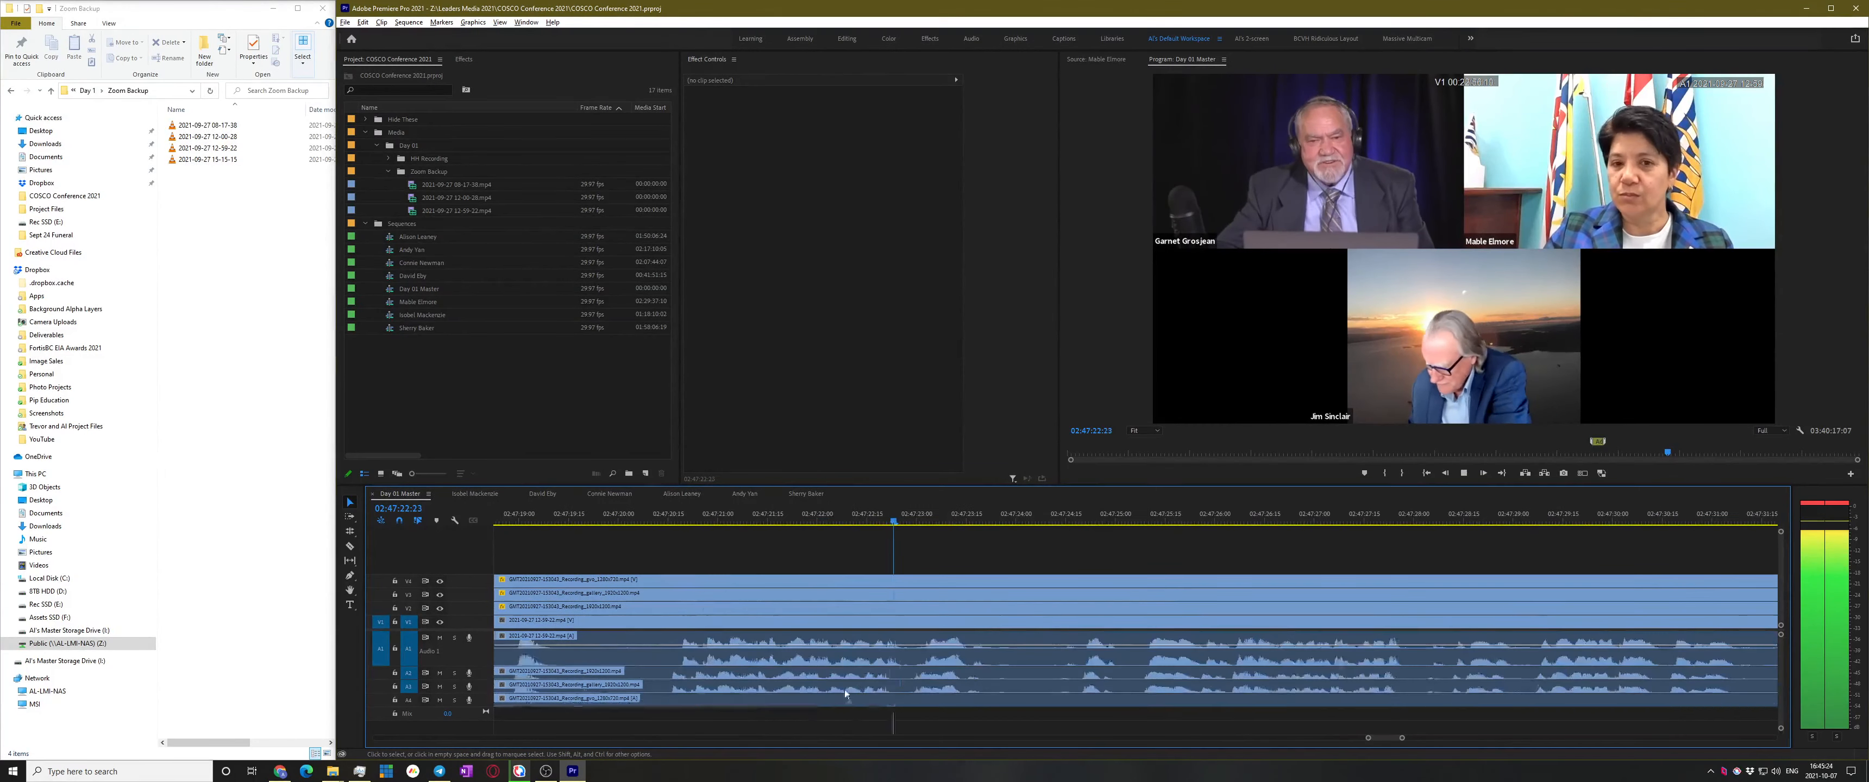
key("space")
Nudge the V4 and A2–A4 clips after the cut two frames later, then play from about 02:47:33 to check
left_click_drag(958, 725, 961, 679)
key("space")
left_click(1050, 569)
scroll(980, 603, "down", 5)
scroll(1039, 603, "down", 2)
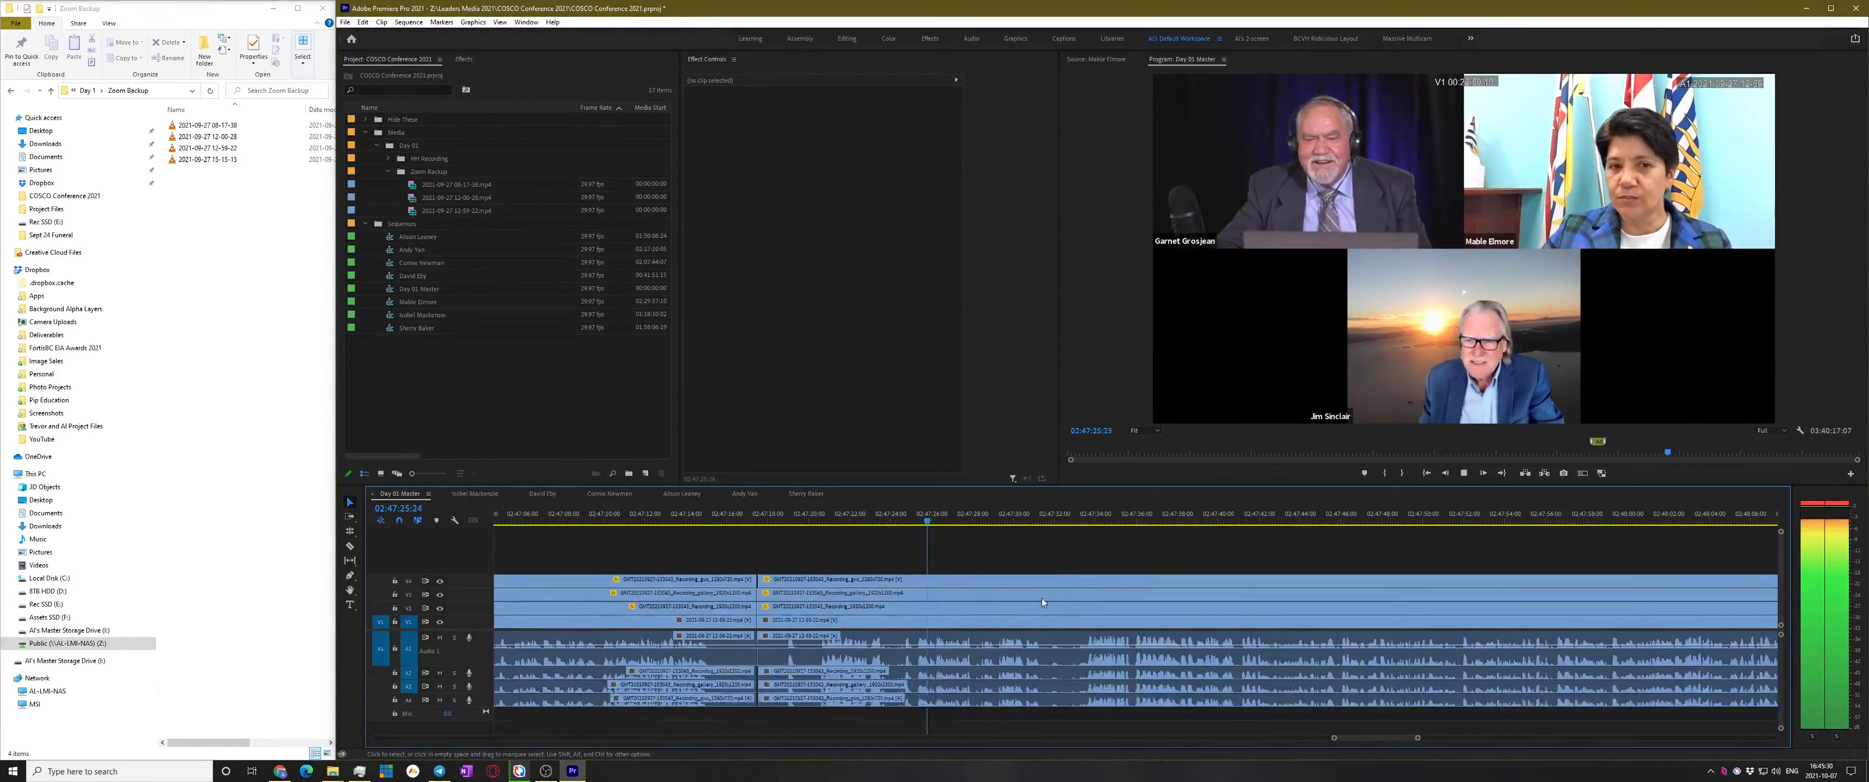
left_click(1088, 516)
key("space")
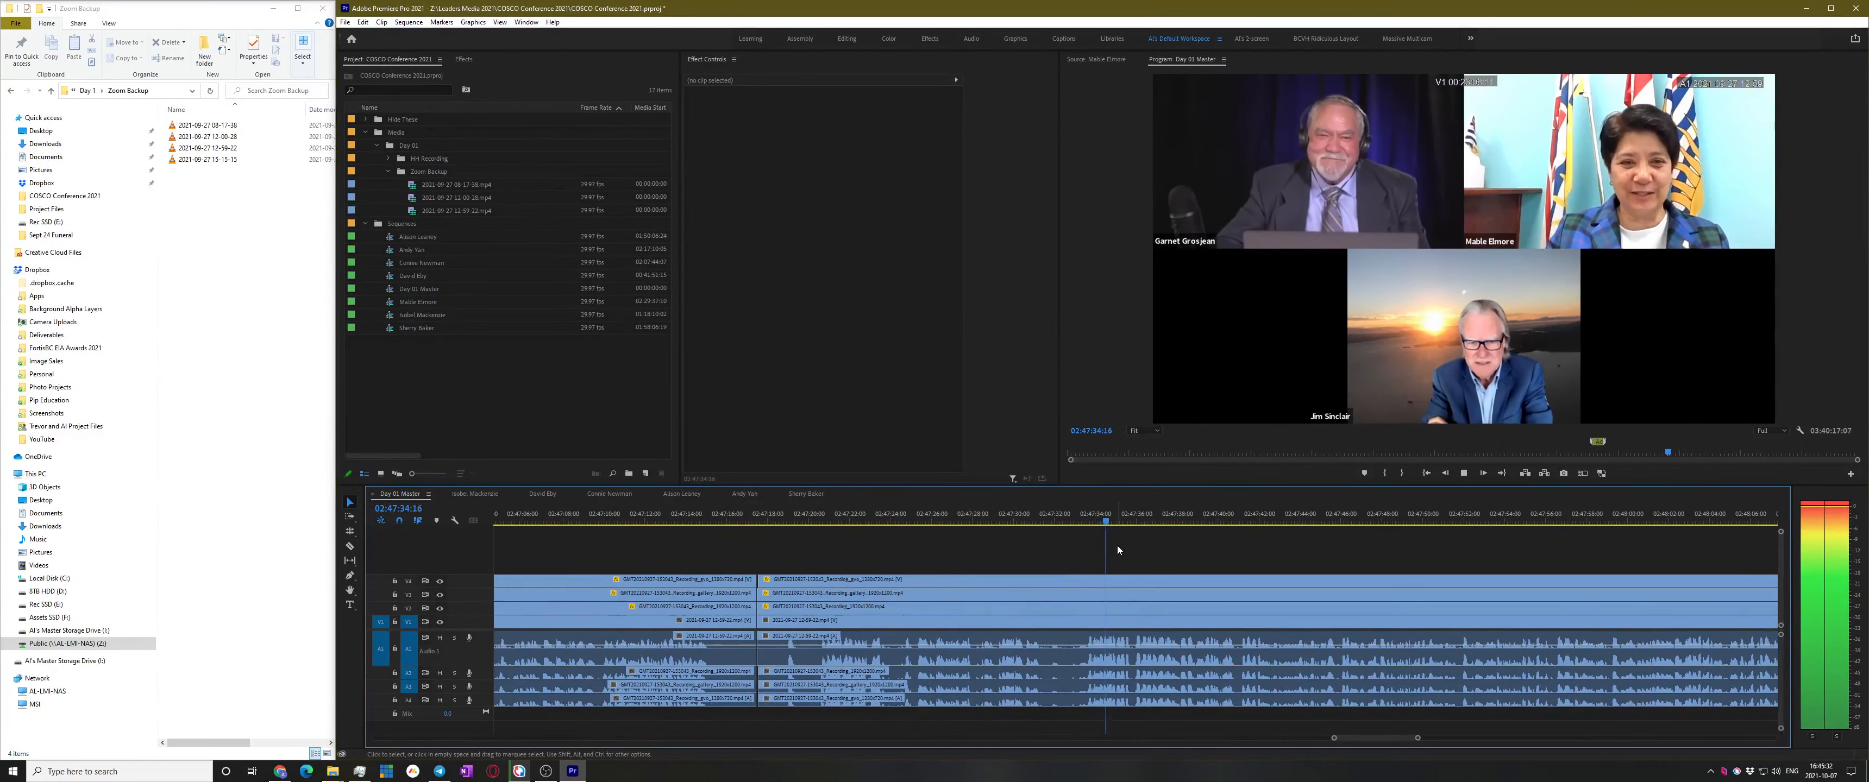
key("space")
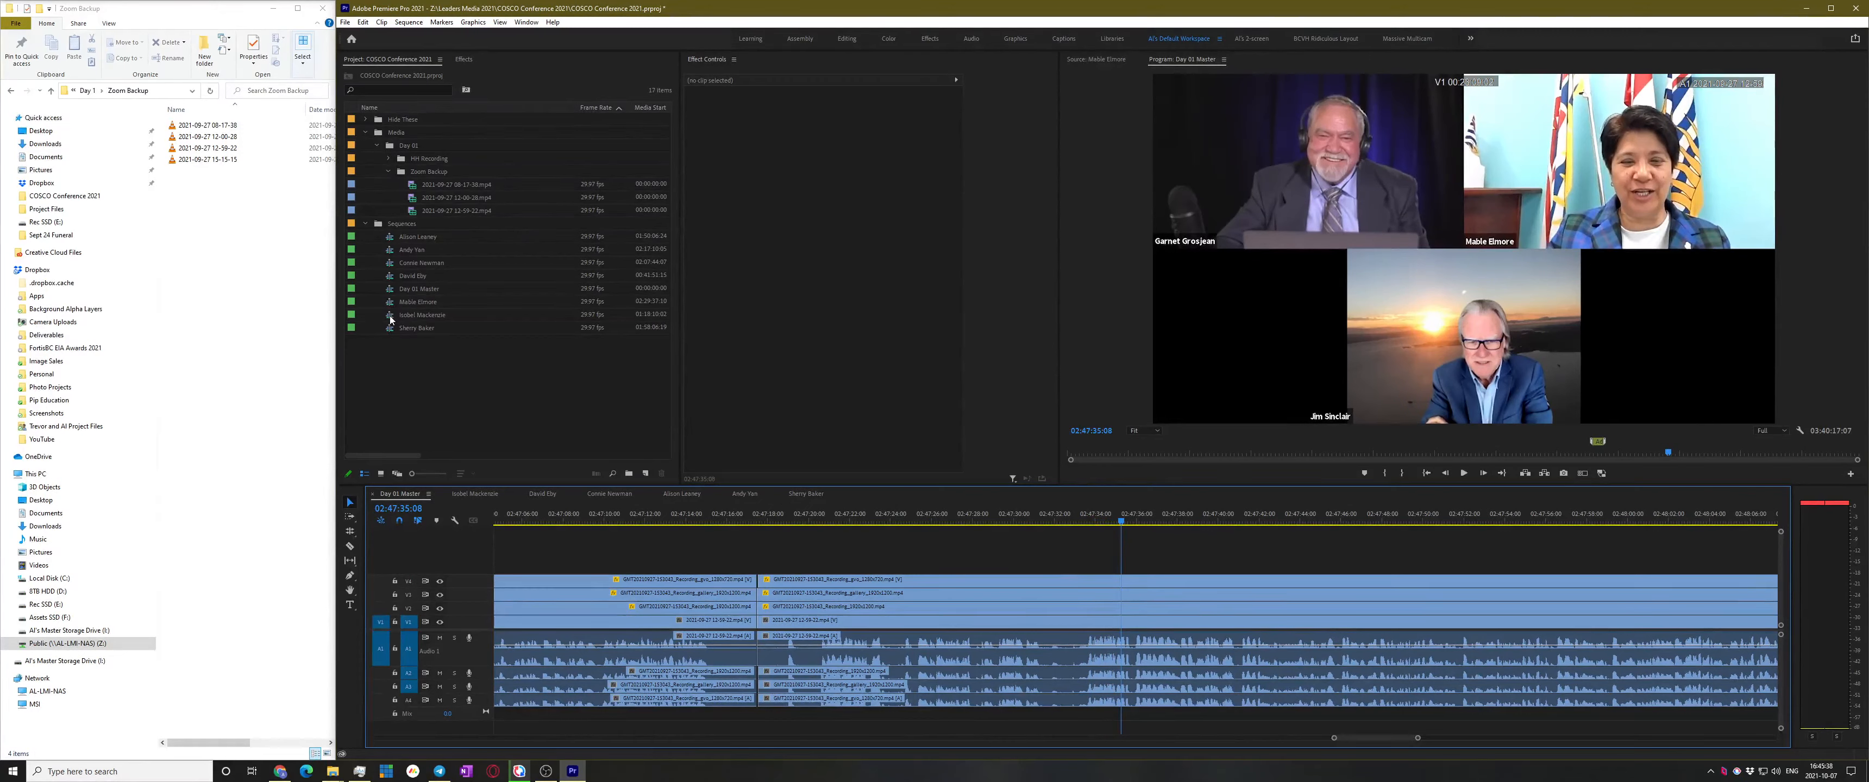
Open the speaker's sub-sequence and extend the ends of all its clips later
double_click(406, 301)
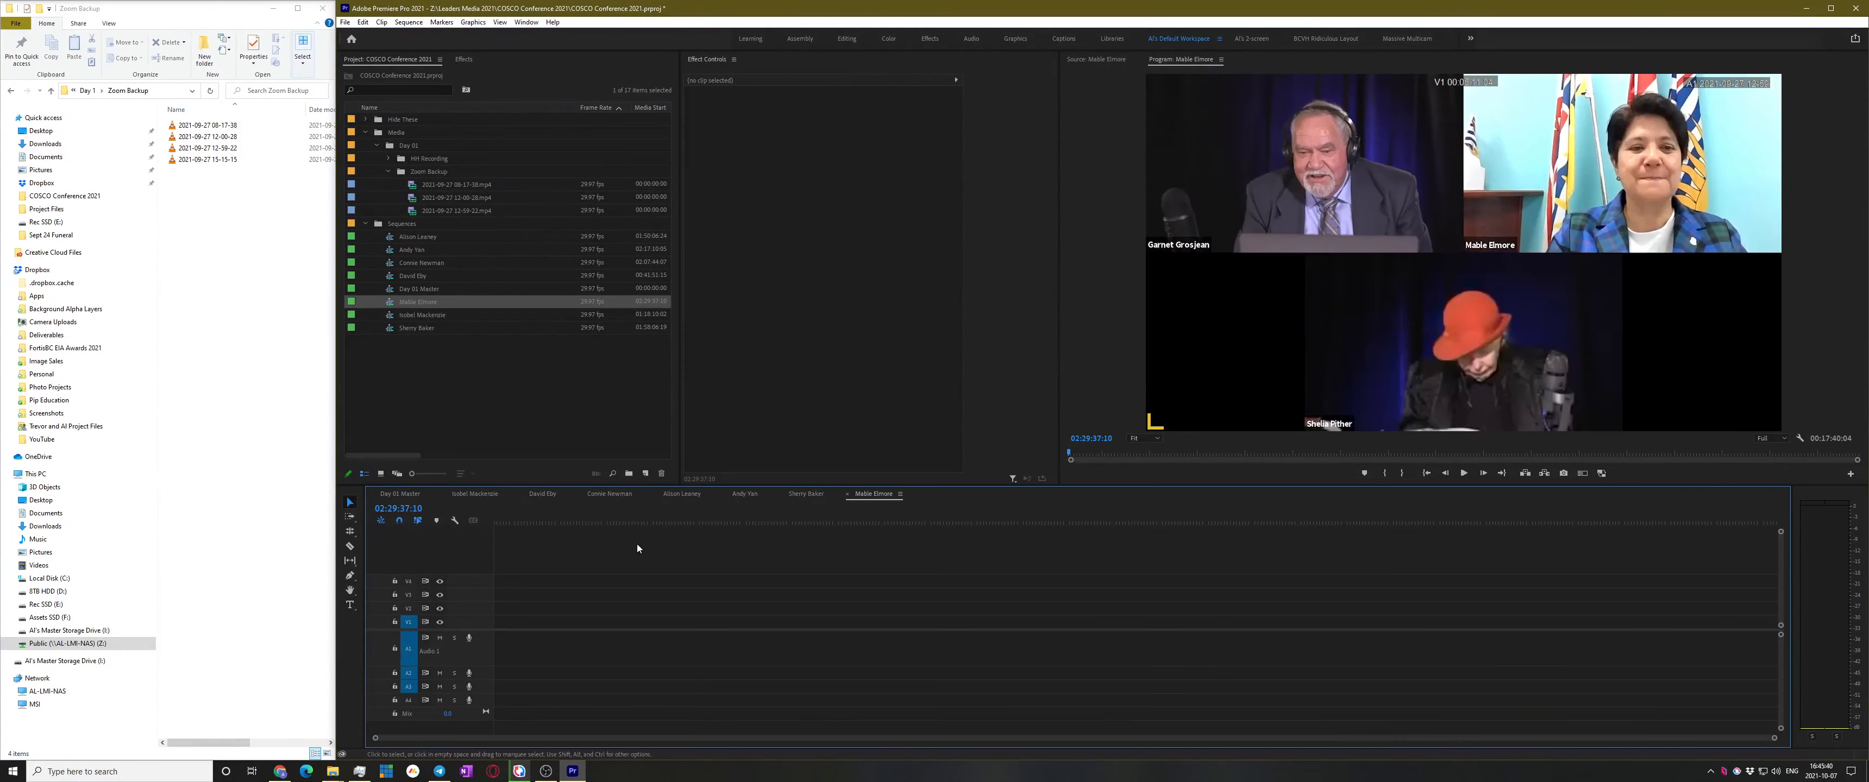
key("ctrl+a")
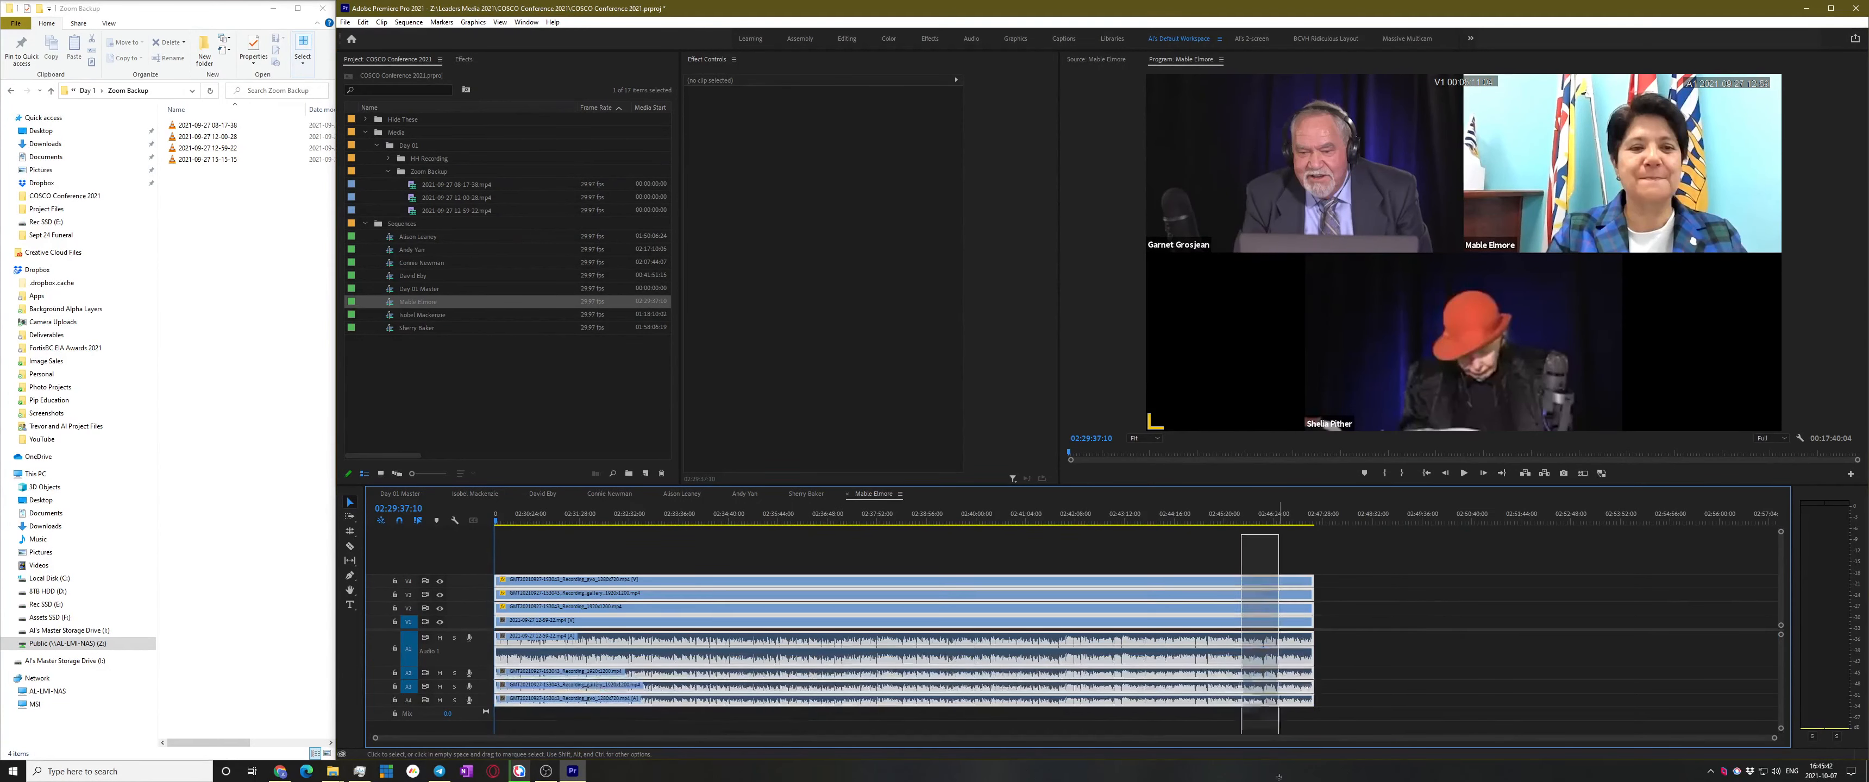
left_click(1286, 517)
left_click_drag(1312, 605, 1582, 616)
key("space")
Review the extended footage by jumping from about 02:47:52 through 02:52:18:07
left_click(1341, 517)
key("space")
key("equal")
key("equal")
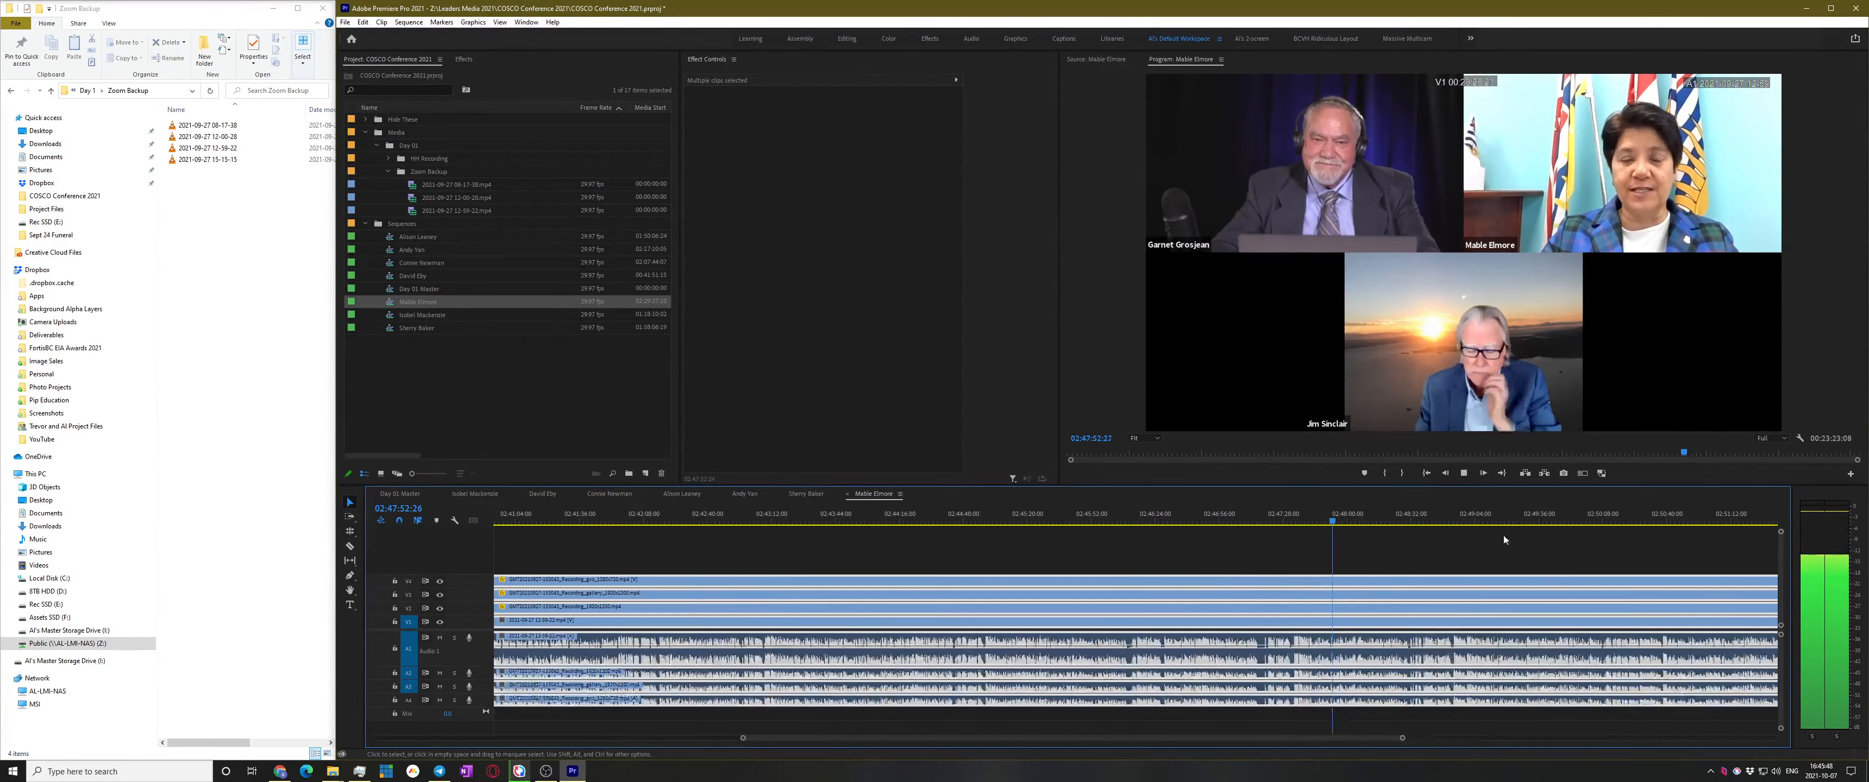
left_click(1514, 517)
key("space")
scroll(1509, 518, "down", 3)
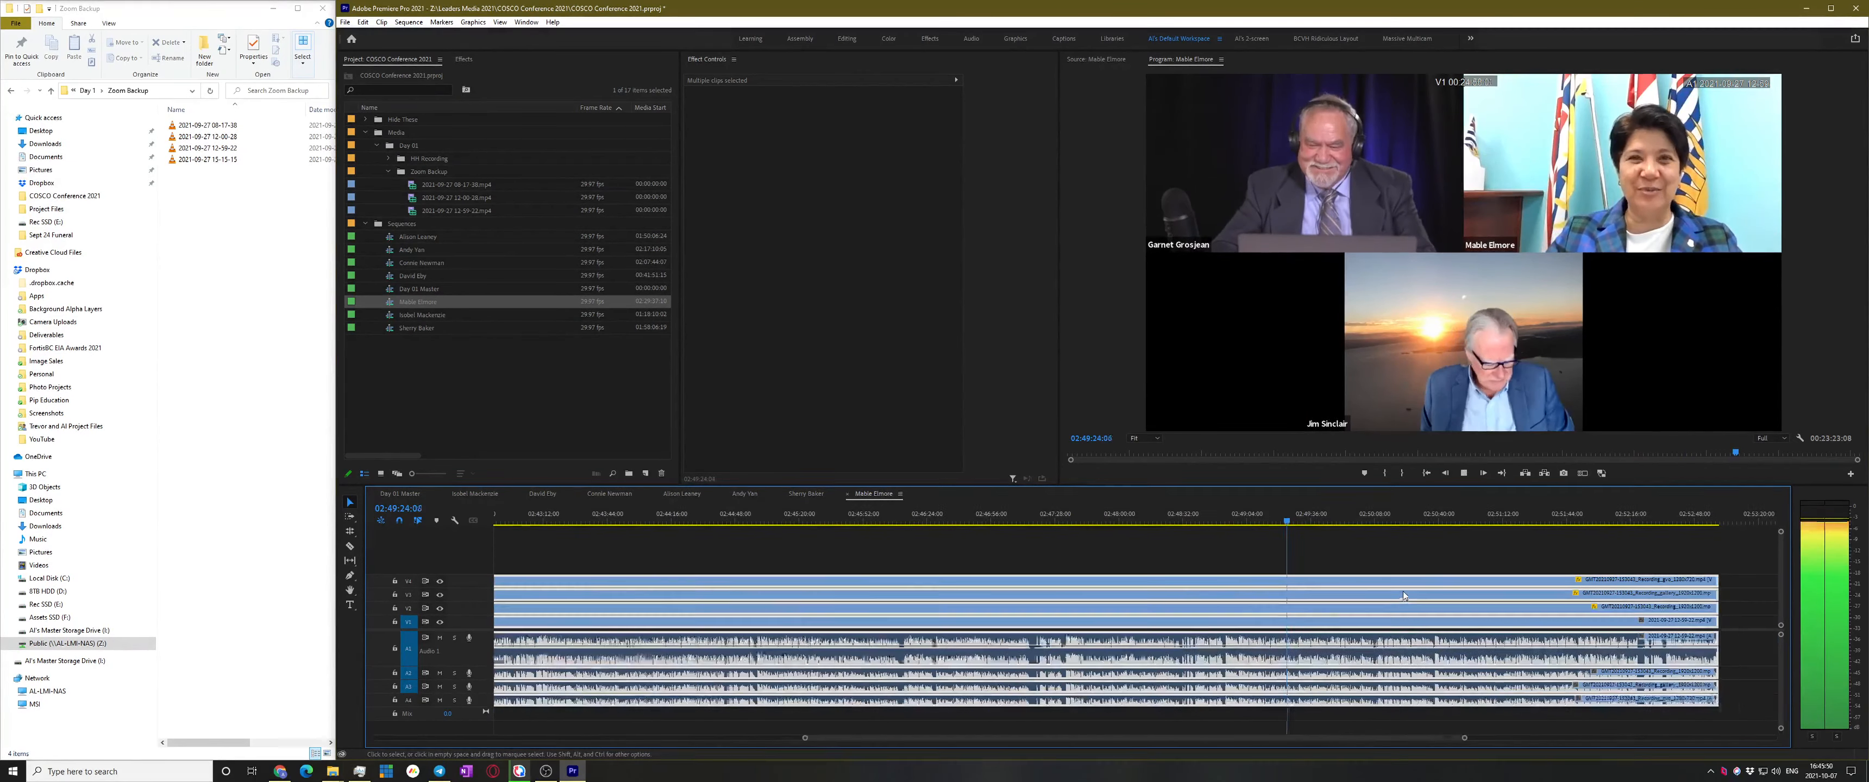
left_click(1471, 516)
scroll(1554, 597, "down", 2)
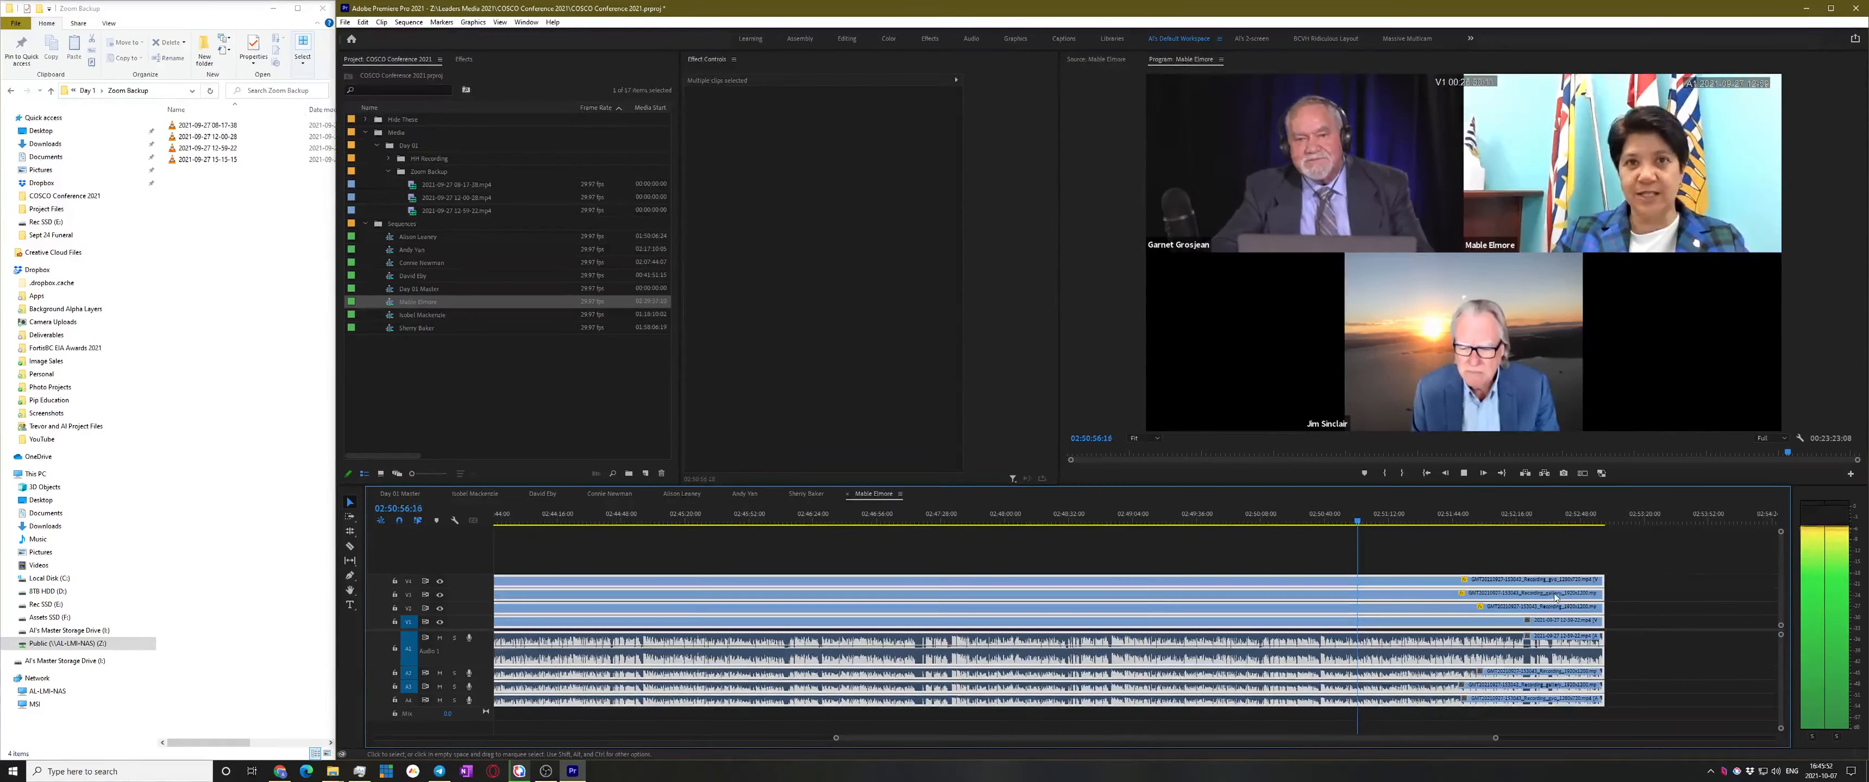
scroll(1557, 595, "down", 4)
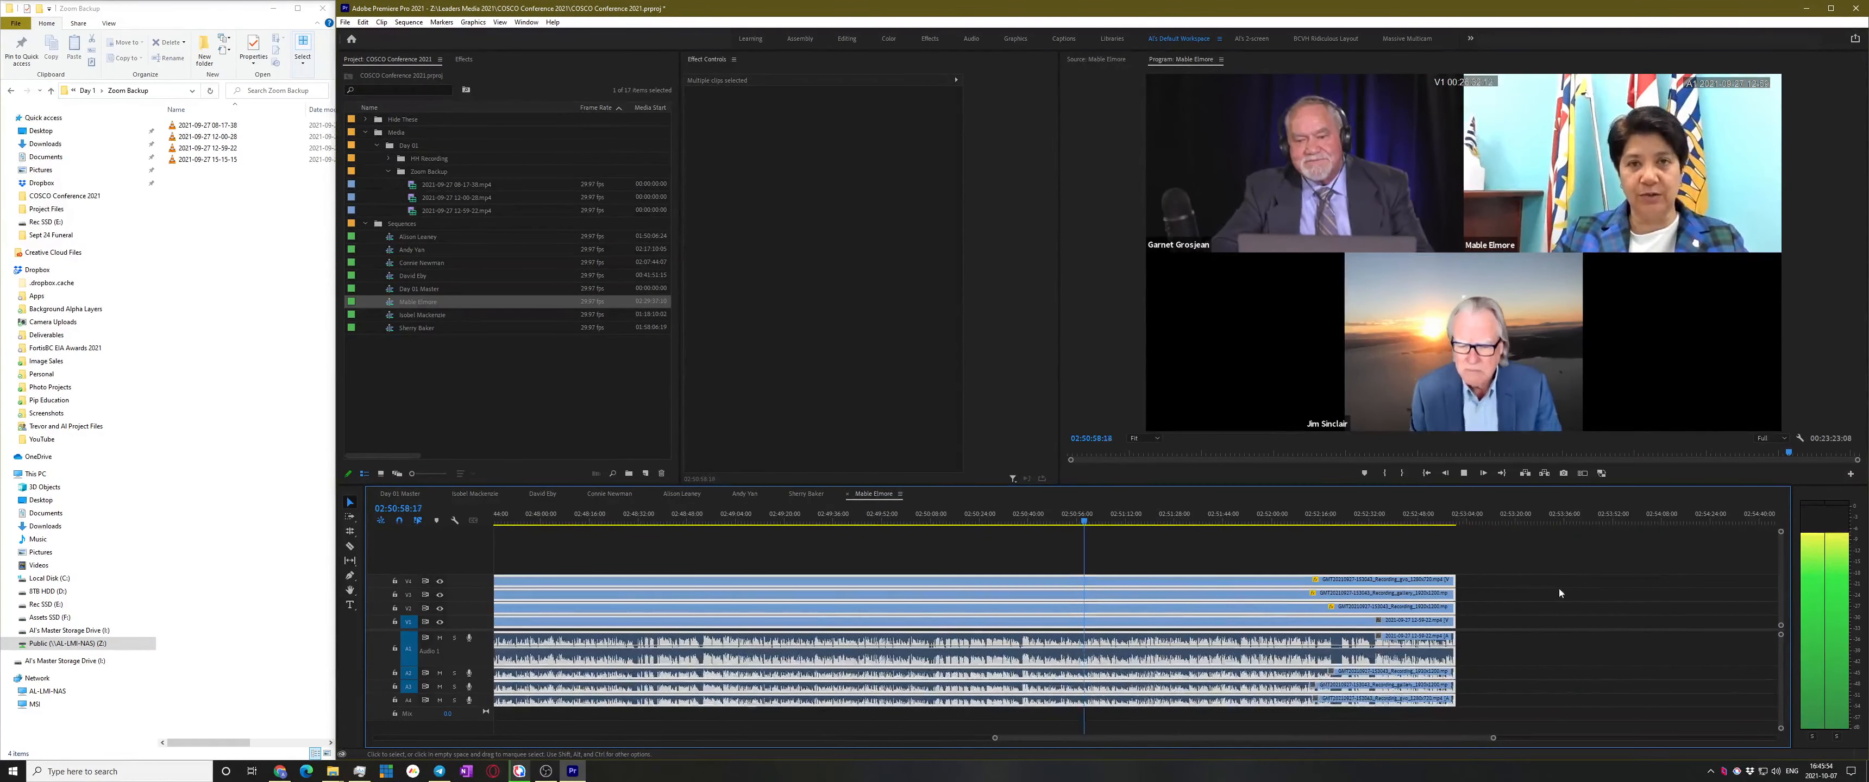
left_click(1318, 517)
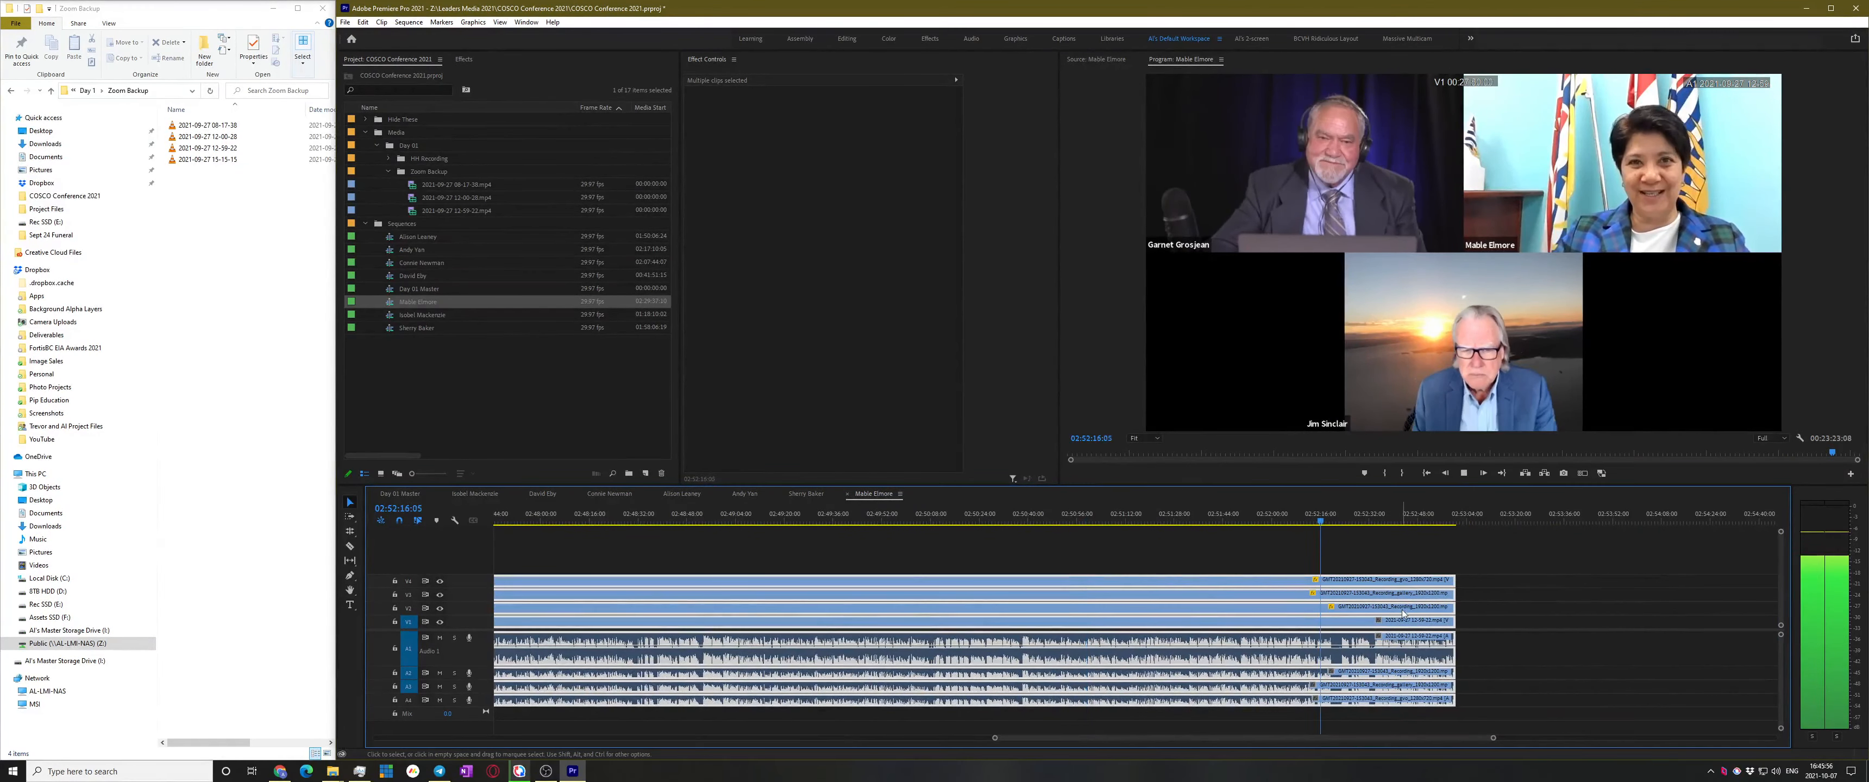
scroll(1402, 613, "up", 3)
left_click(1619, 572)
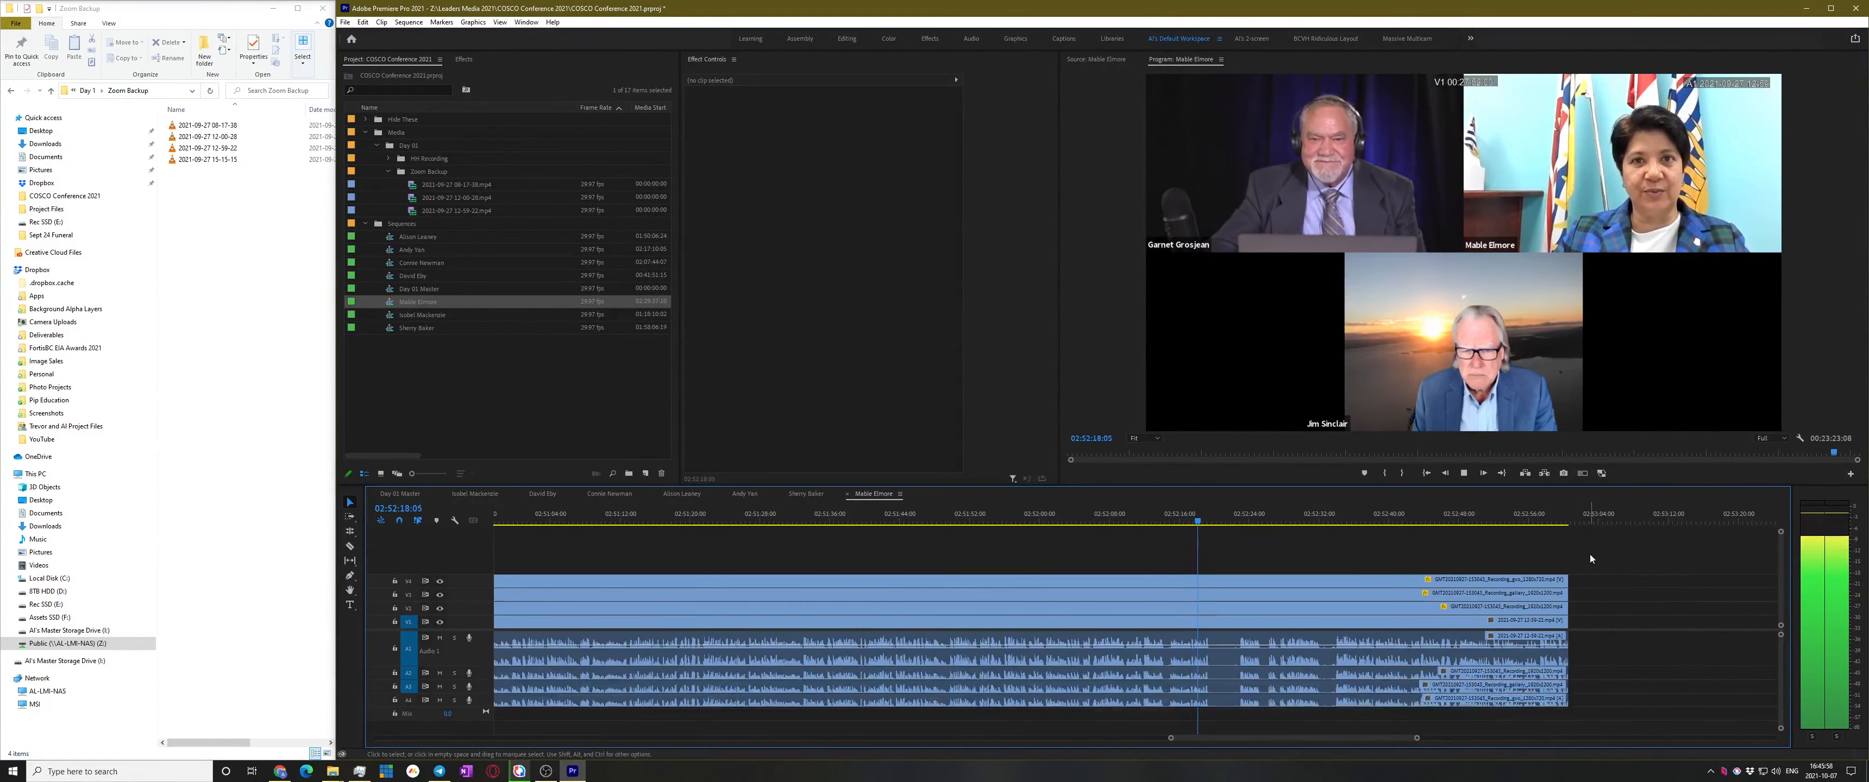
key("space")
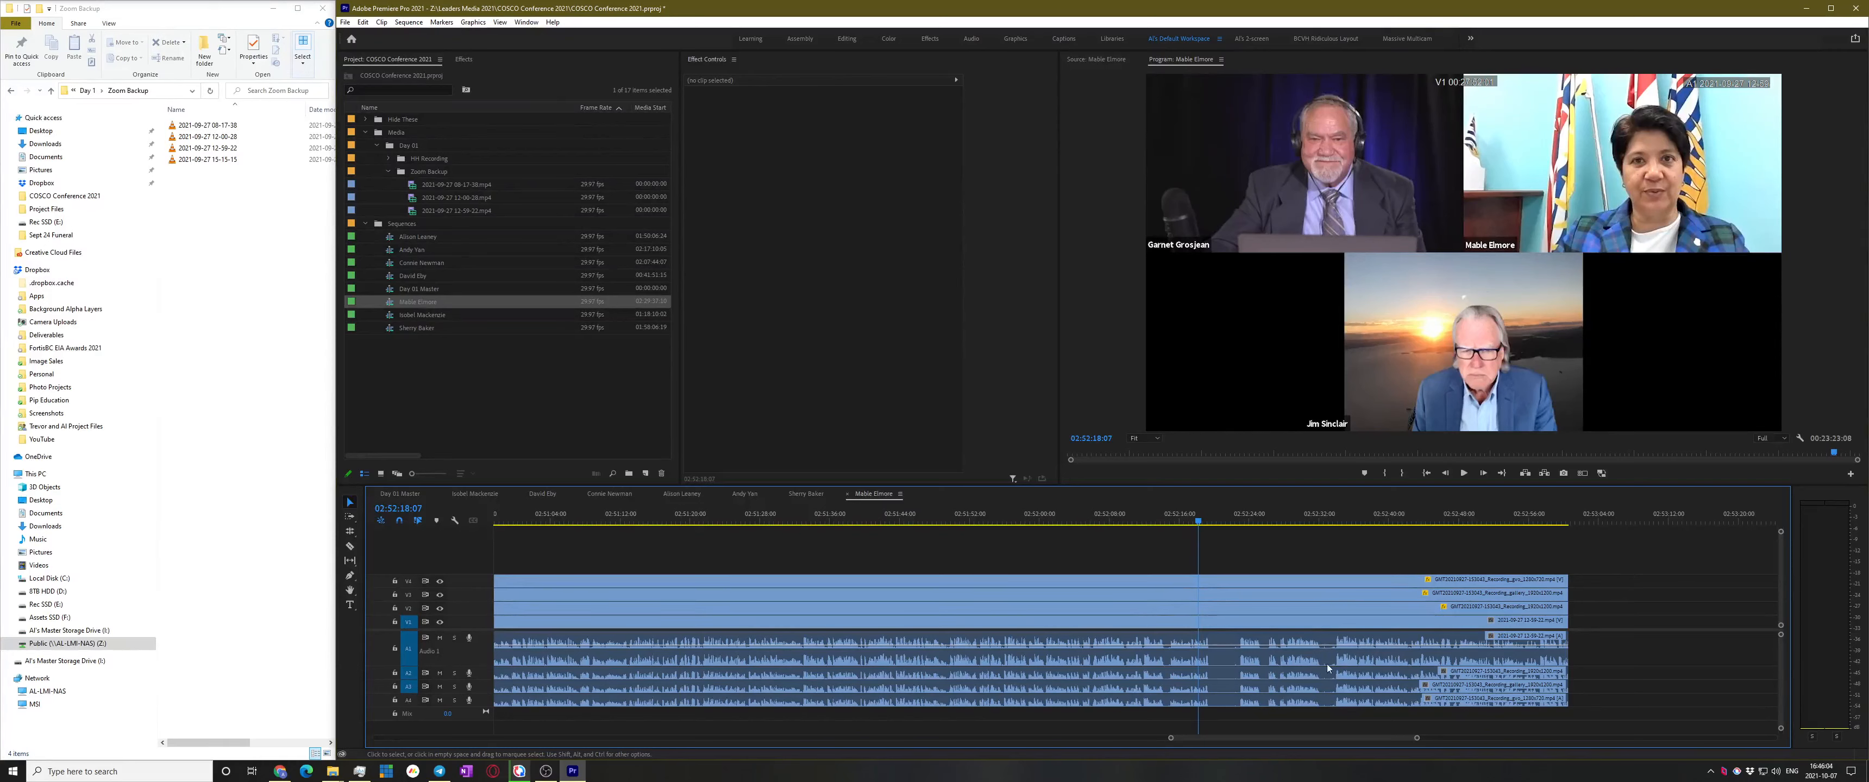
Resume playback near 02:52:33 and extend all clips' ends further toward 02:54:47
key("space")
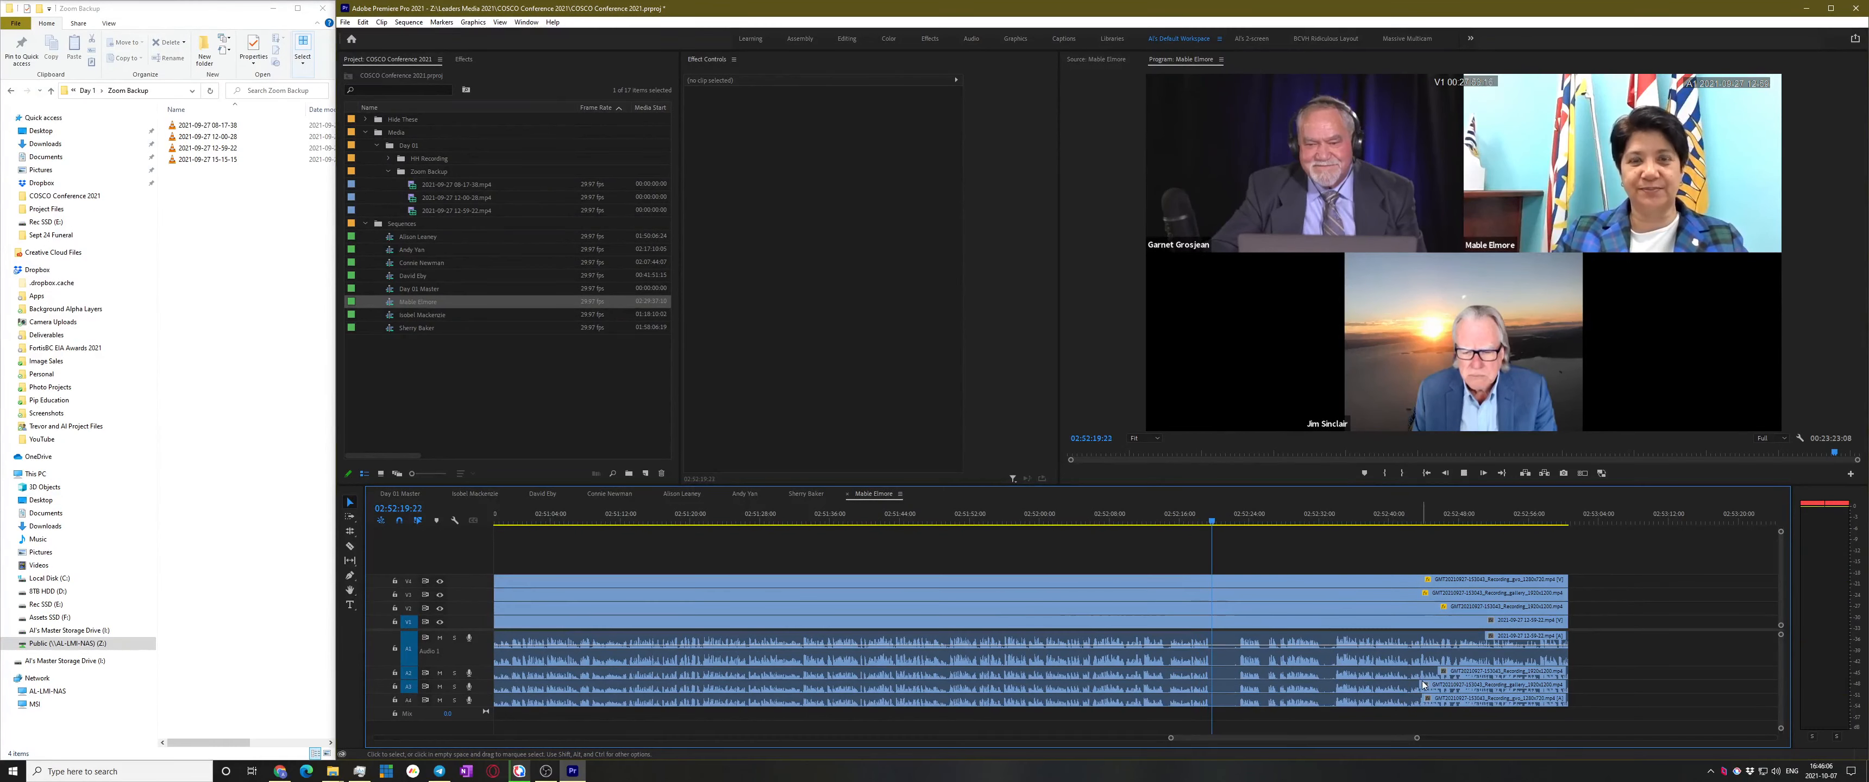
left_click(1331, 513)
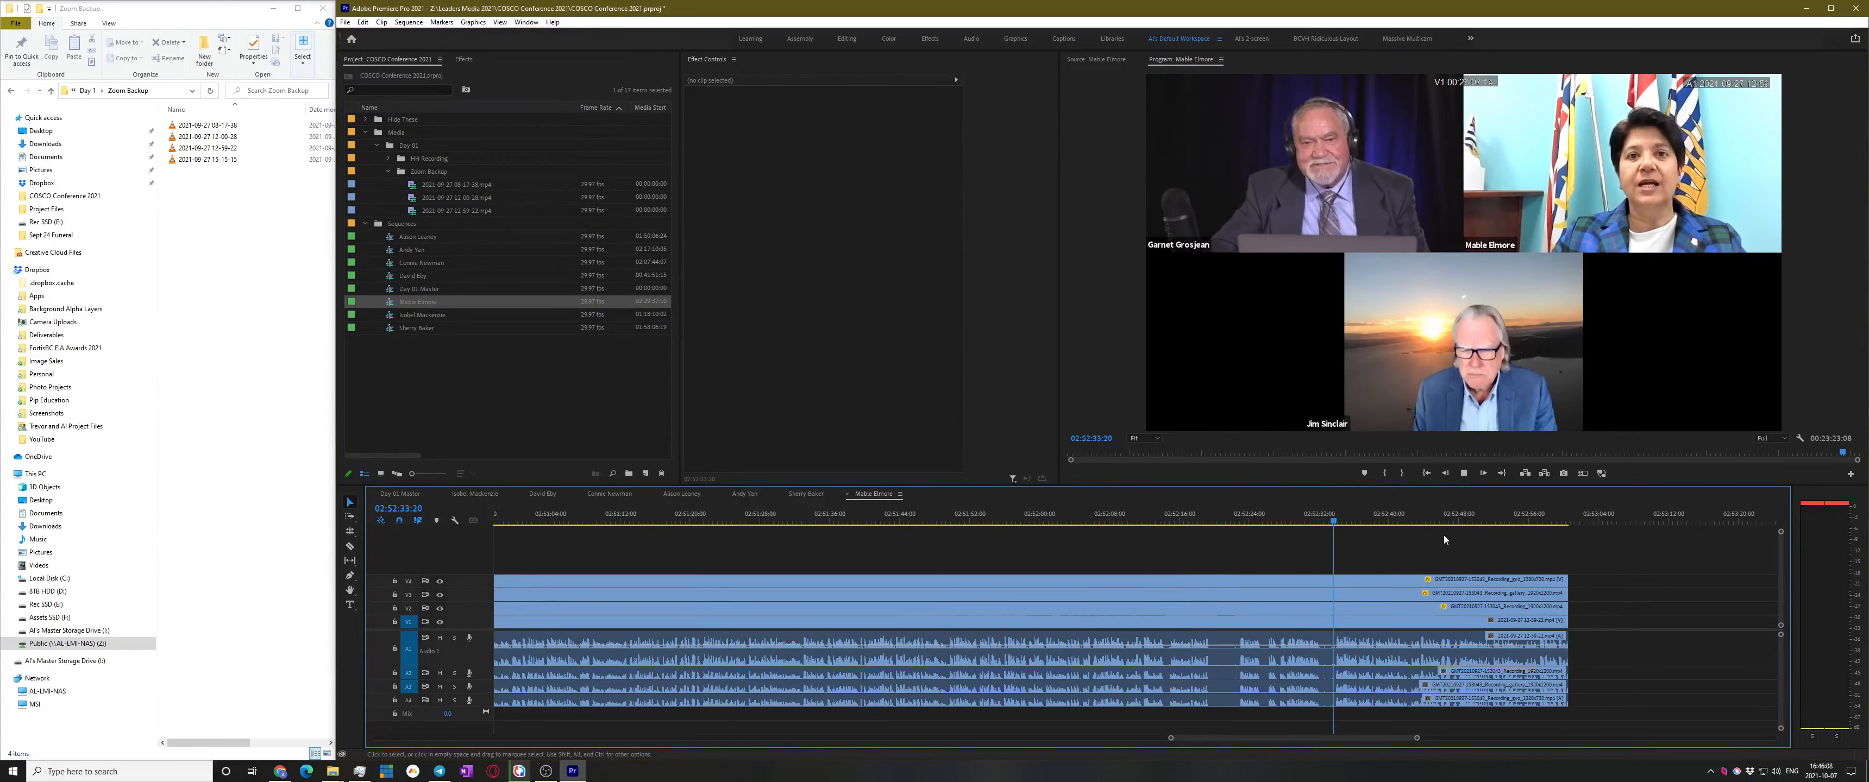
scroll(1210, 627, "down", 2)
scroll(1209, 628, "down", 4)
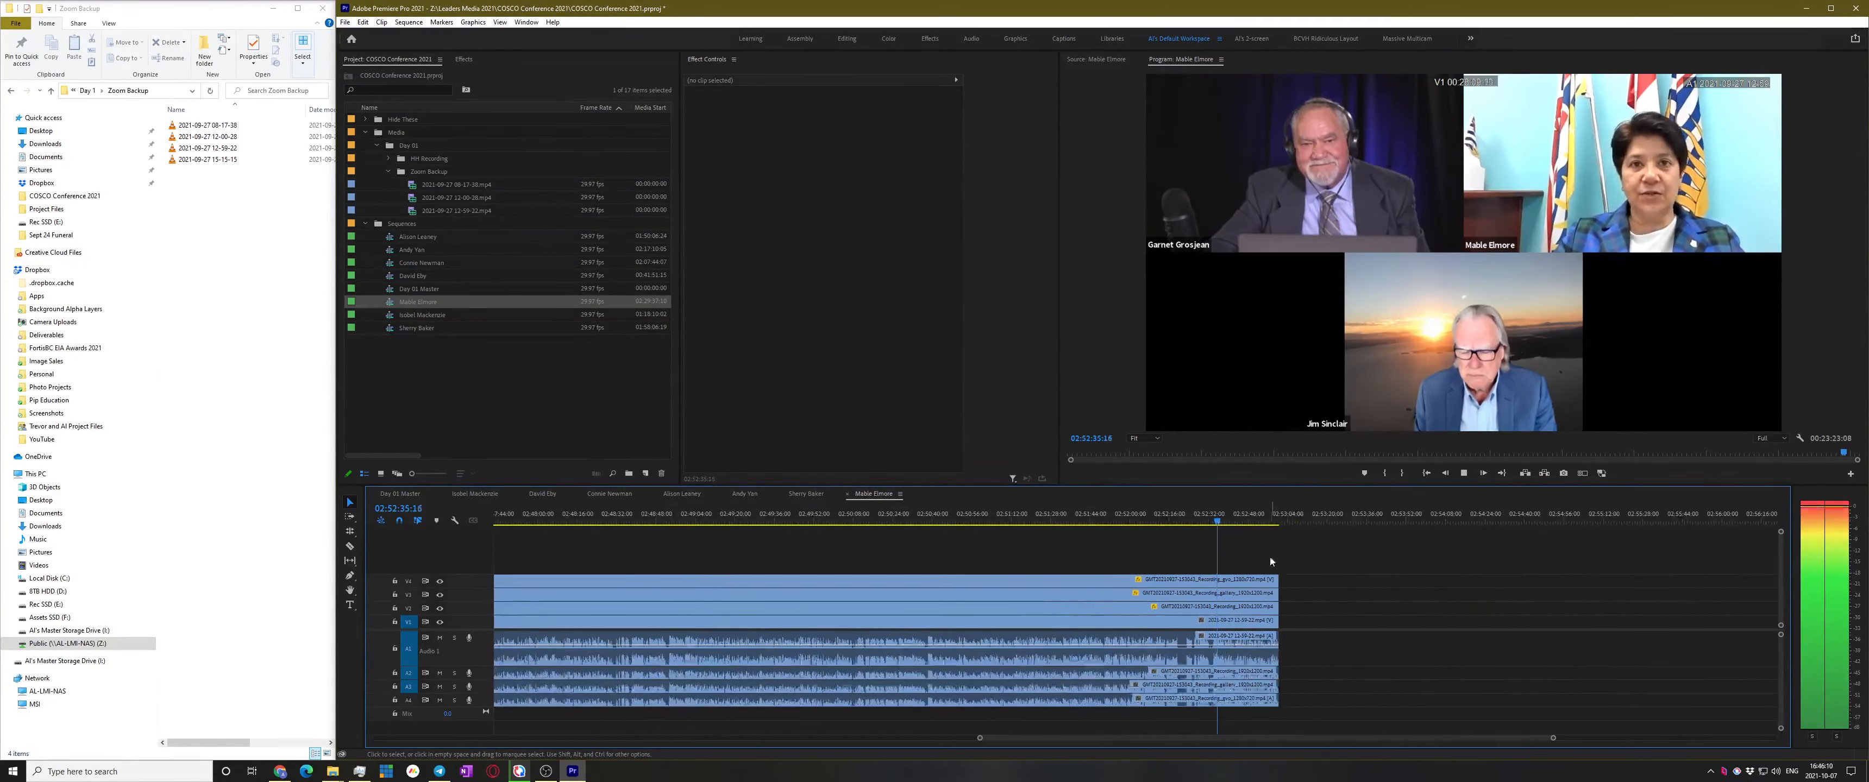
key("ctrl+a")
left_click_drag(1275, 590, 1596, 589)
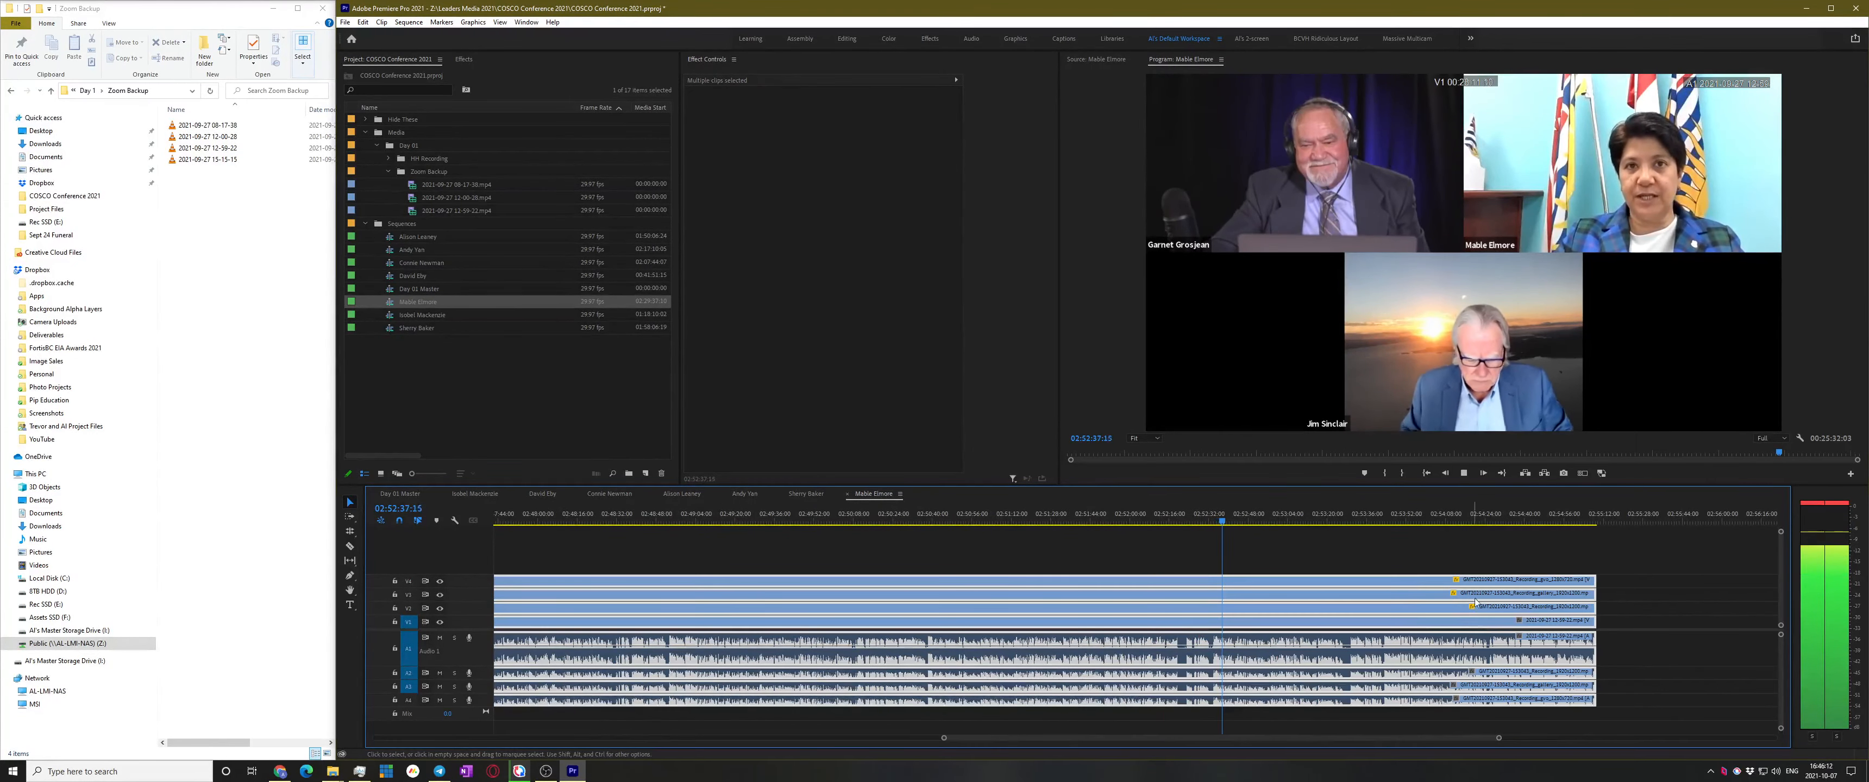
scroll(1509, 579, "down", 2)
scroll(1433, 577, "up", 3)
left_click(1381, 516)
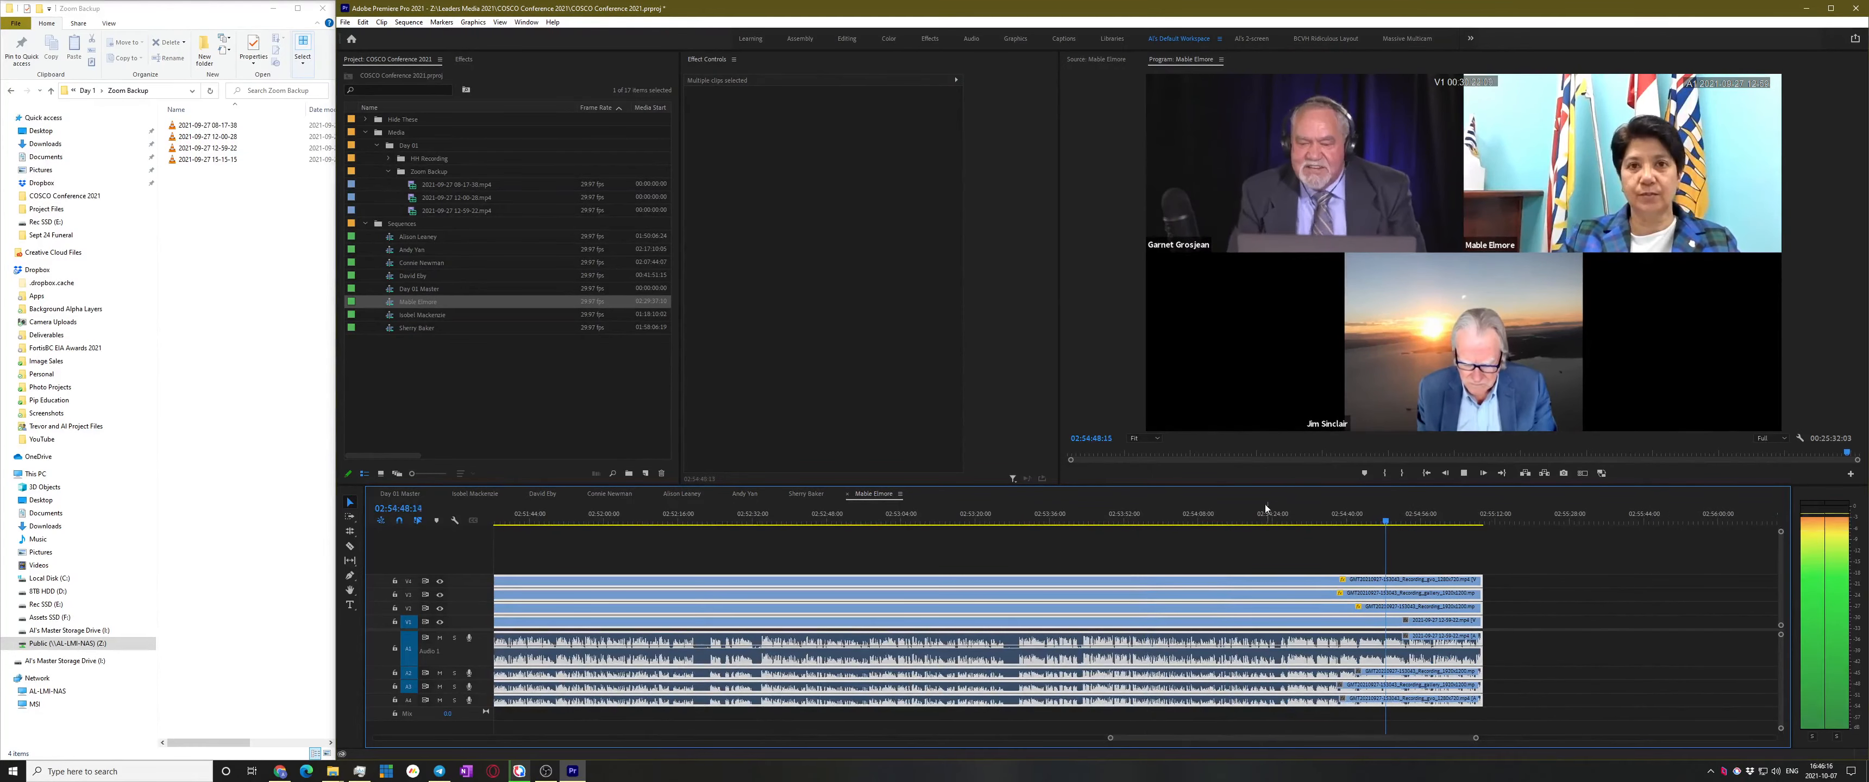
scroll(1389, 617, "down", 2)
scroll(1378, 581, "down", 1)
left_click_drag(1339, 594, 1748, 594)
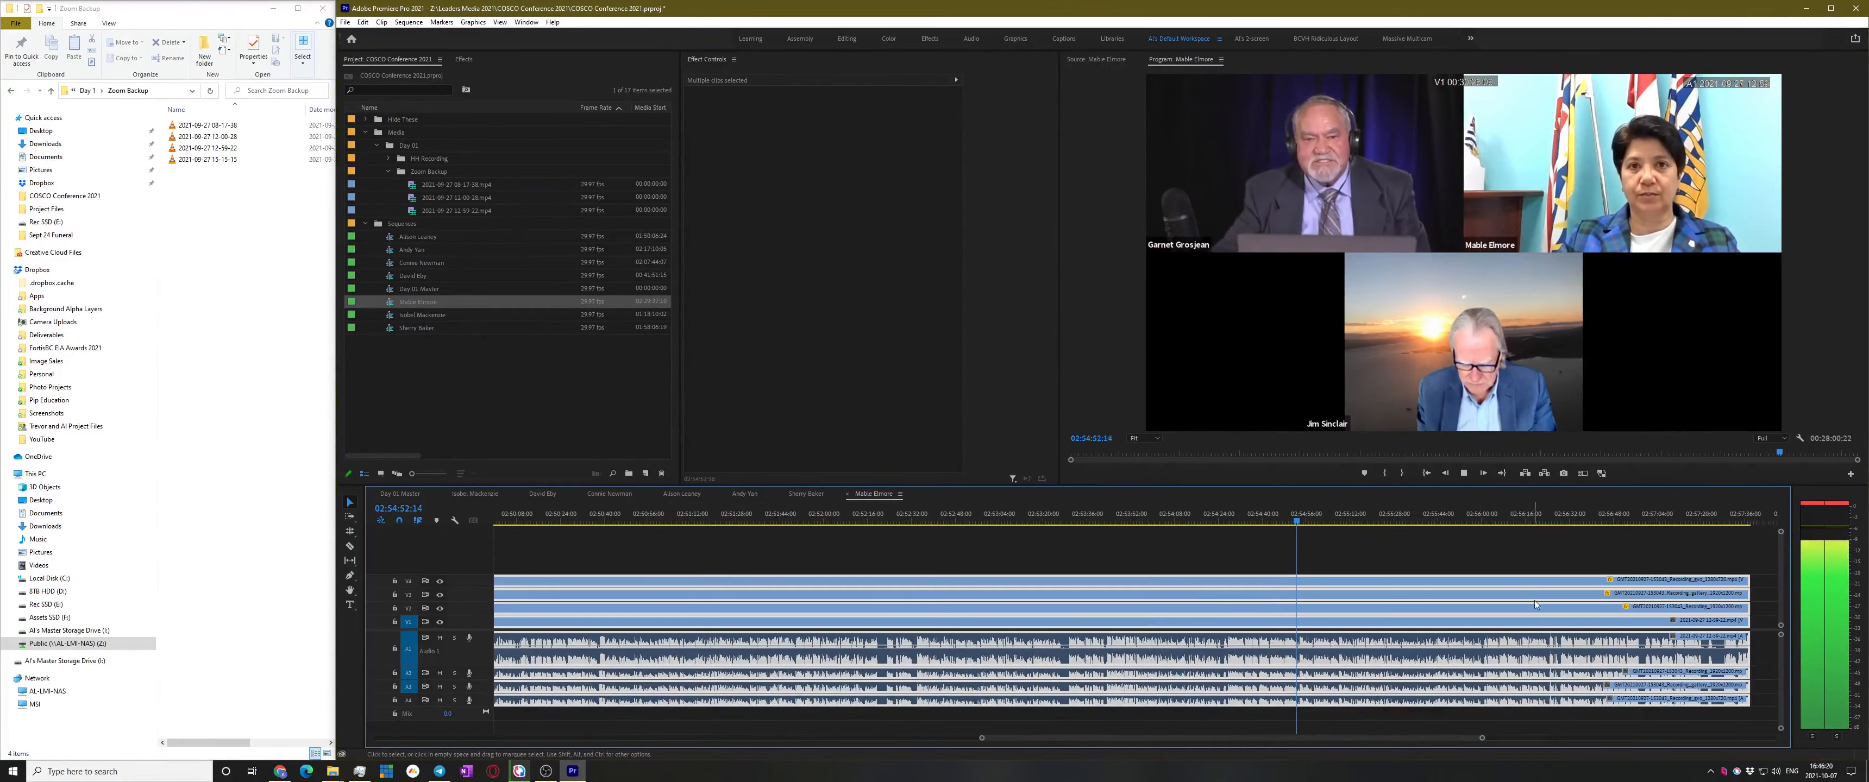
Check the footage between 02:55:57 and 02:56:45 to find where the speaker's part ends
left_click(1507, 515)
scroll(1556, 584, "down", 5)
scroll(1559, 584, "up", 2)
left_click(1198, 515)
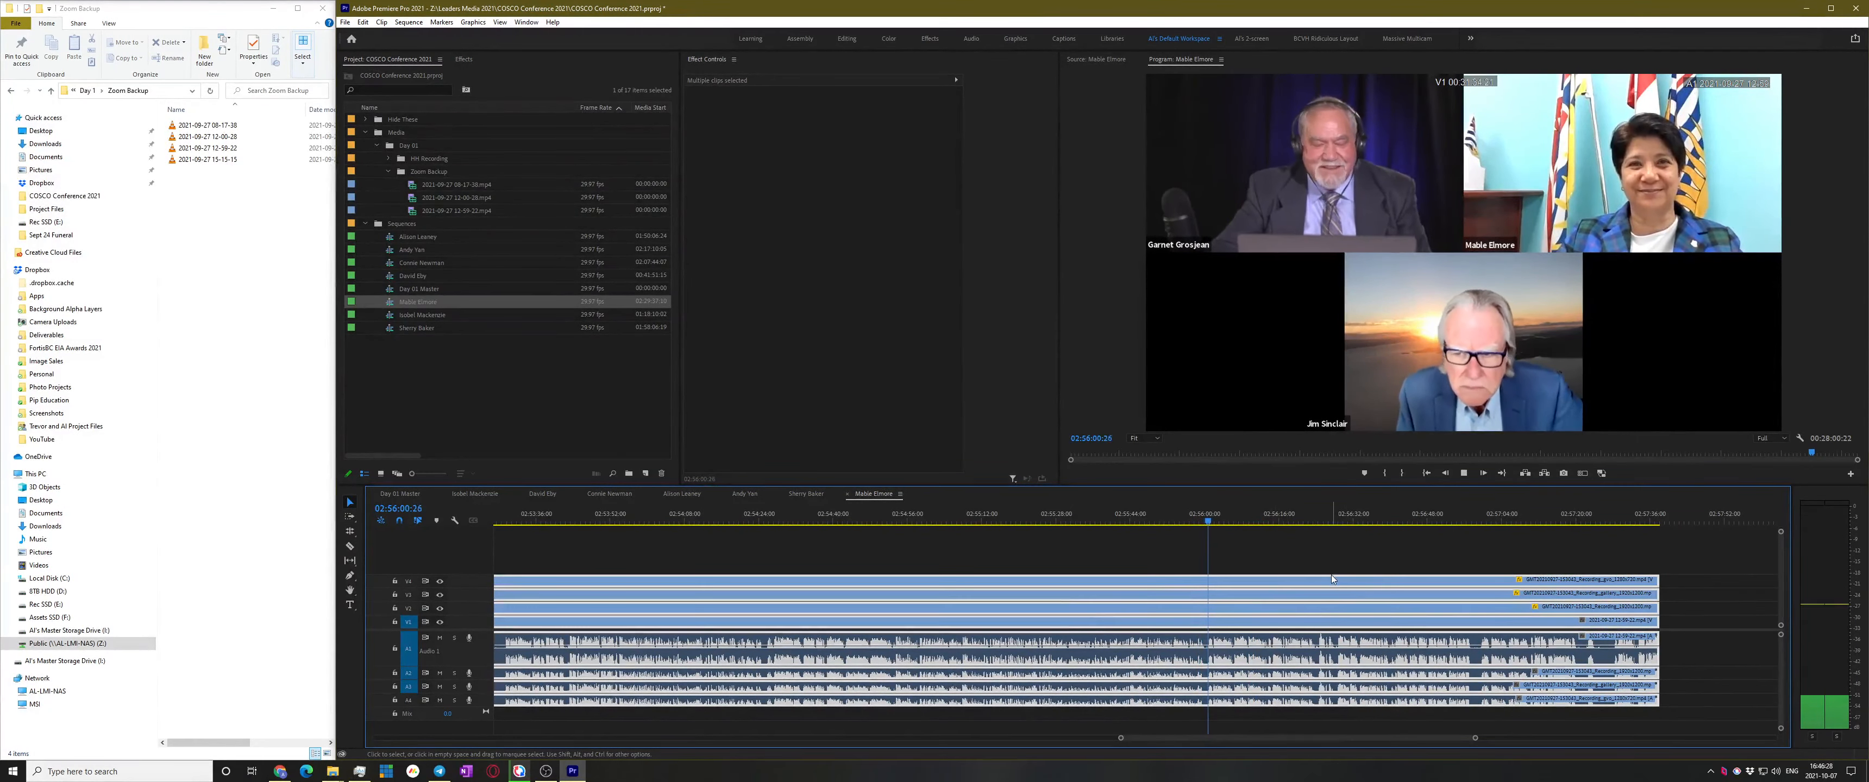
left_click(1347, 517)
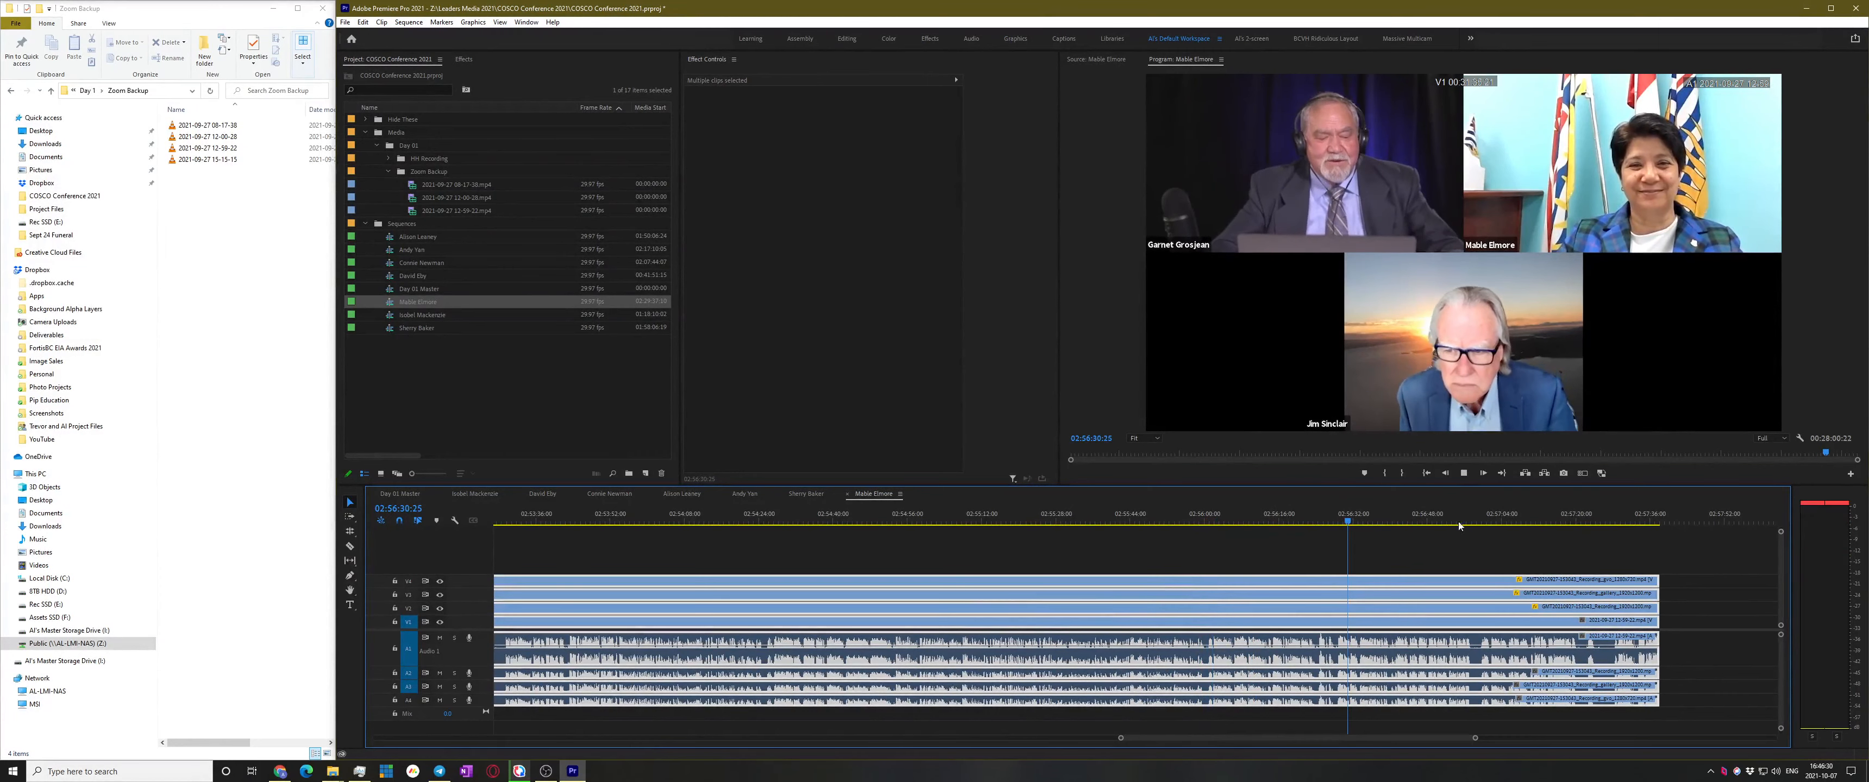
left_click(1415, 516)
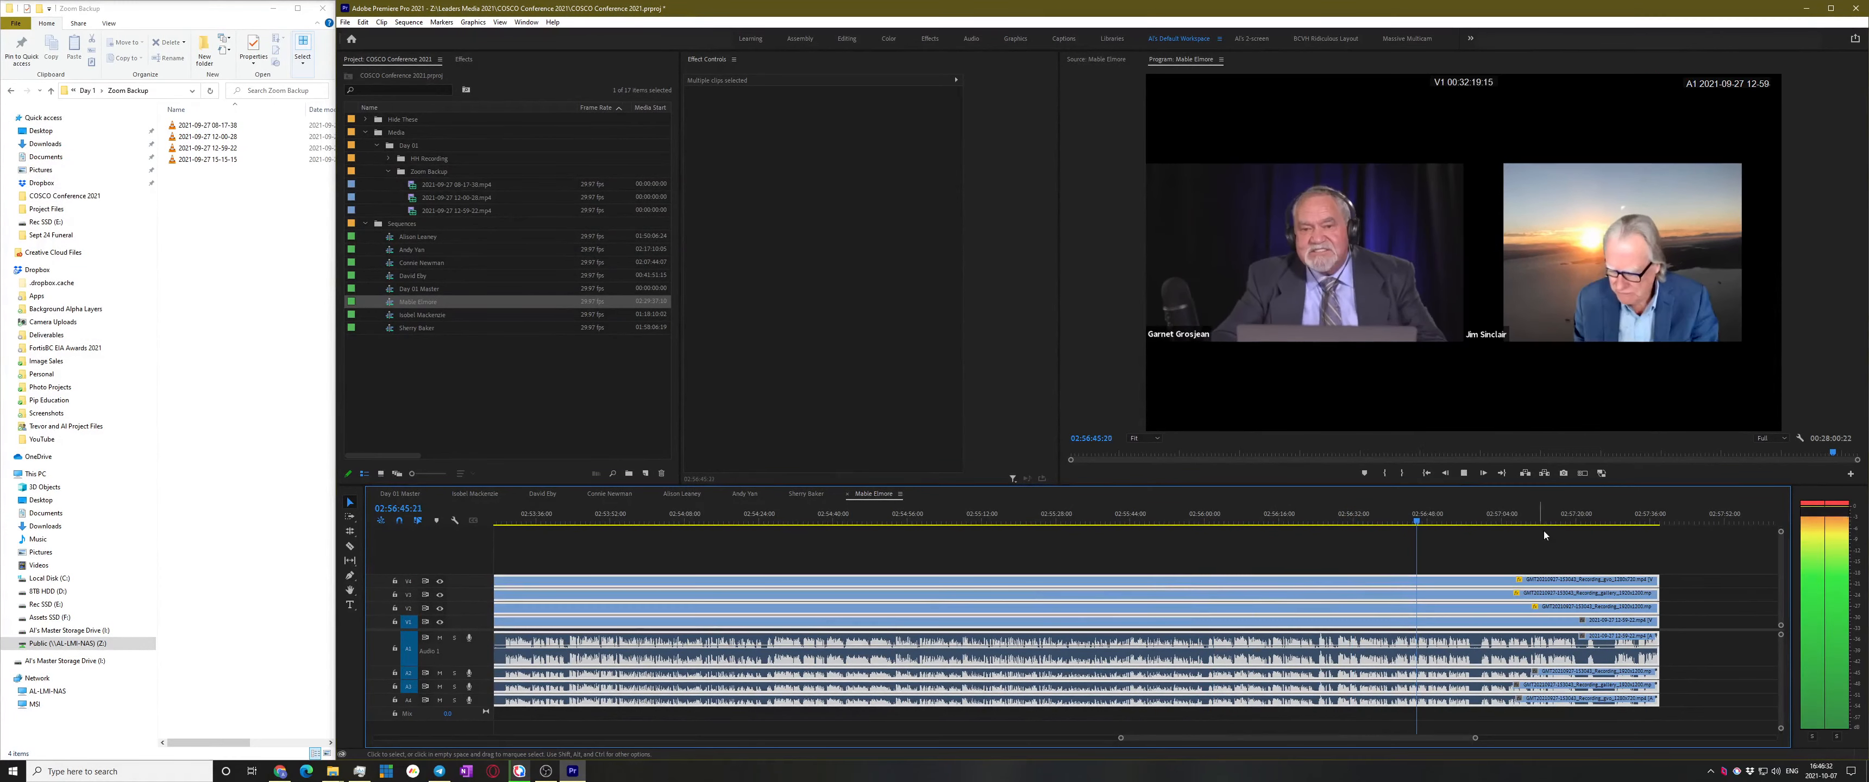
left_click_drag(1230, 508, 1192, 512)
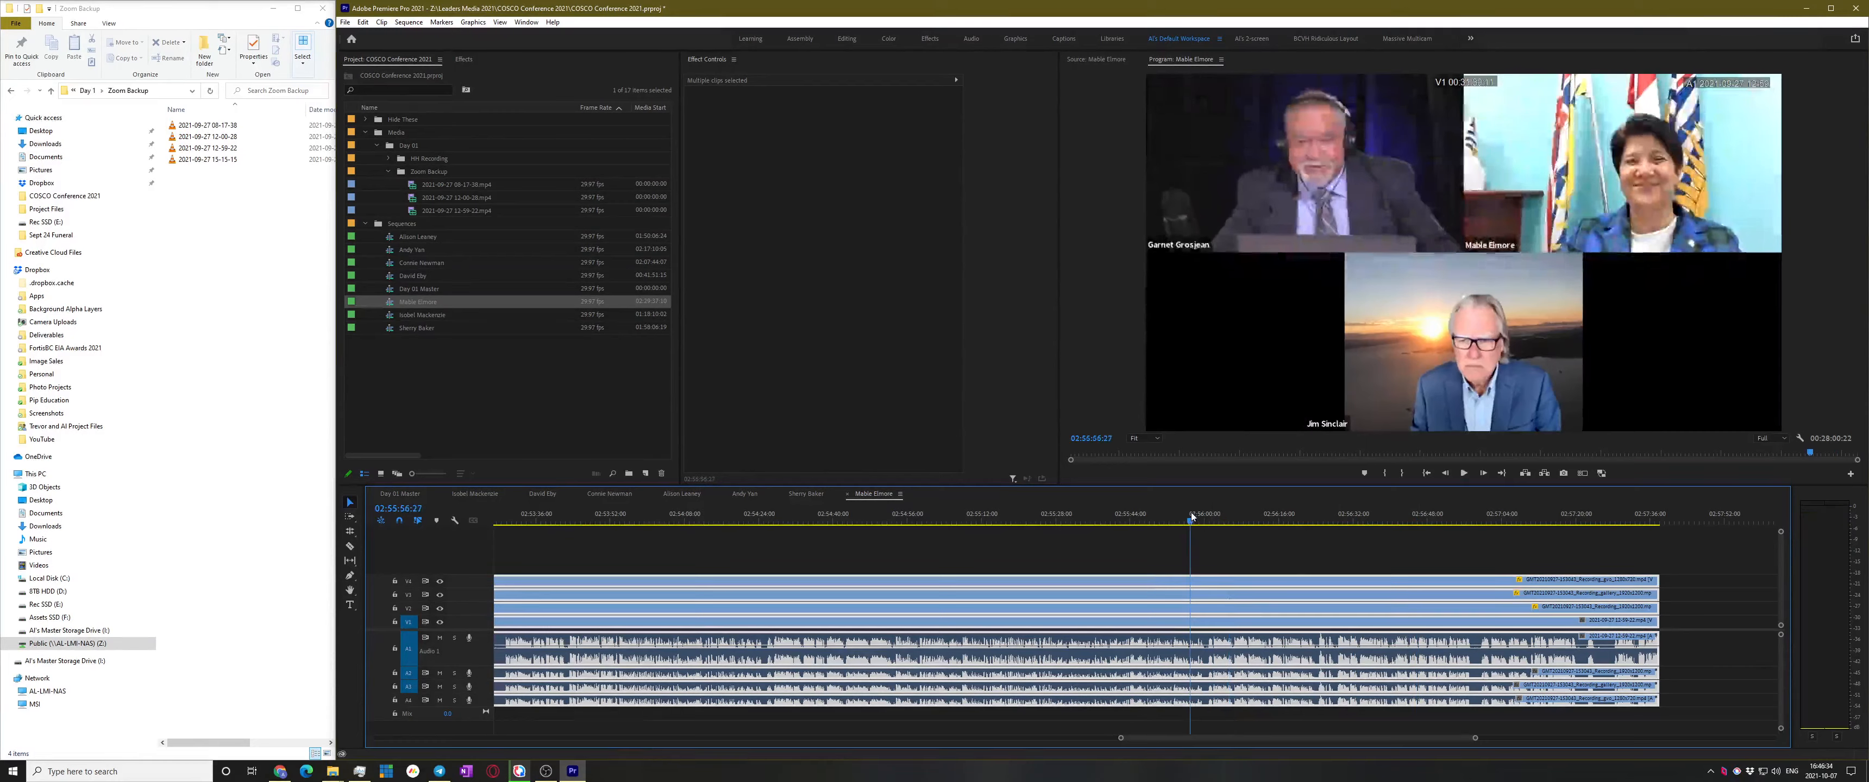
key("space")
key("=")
key("=")
key("=")
left_click(1263, 560)
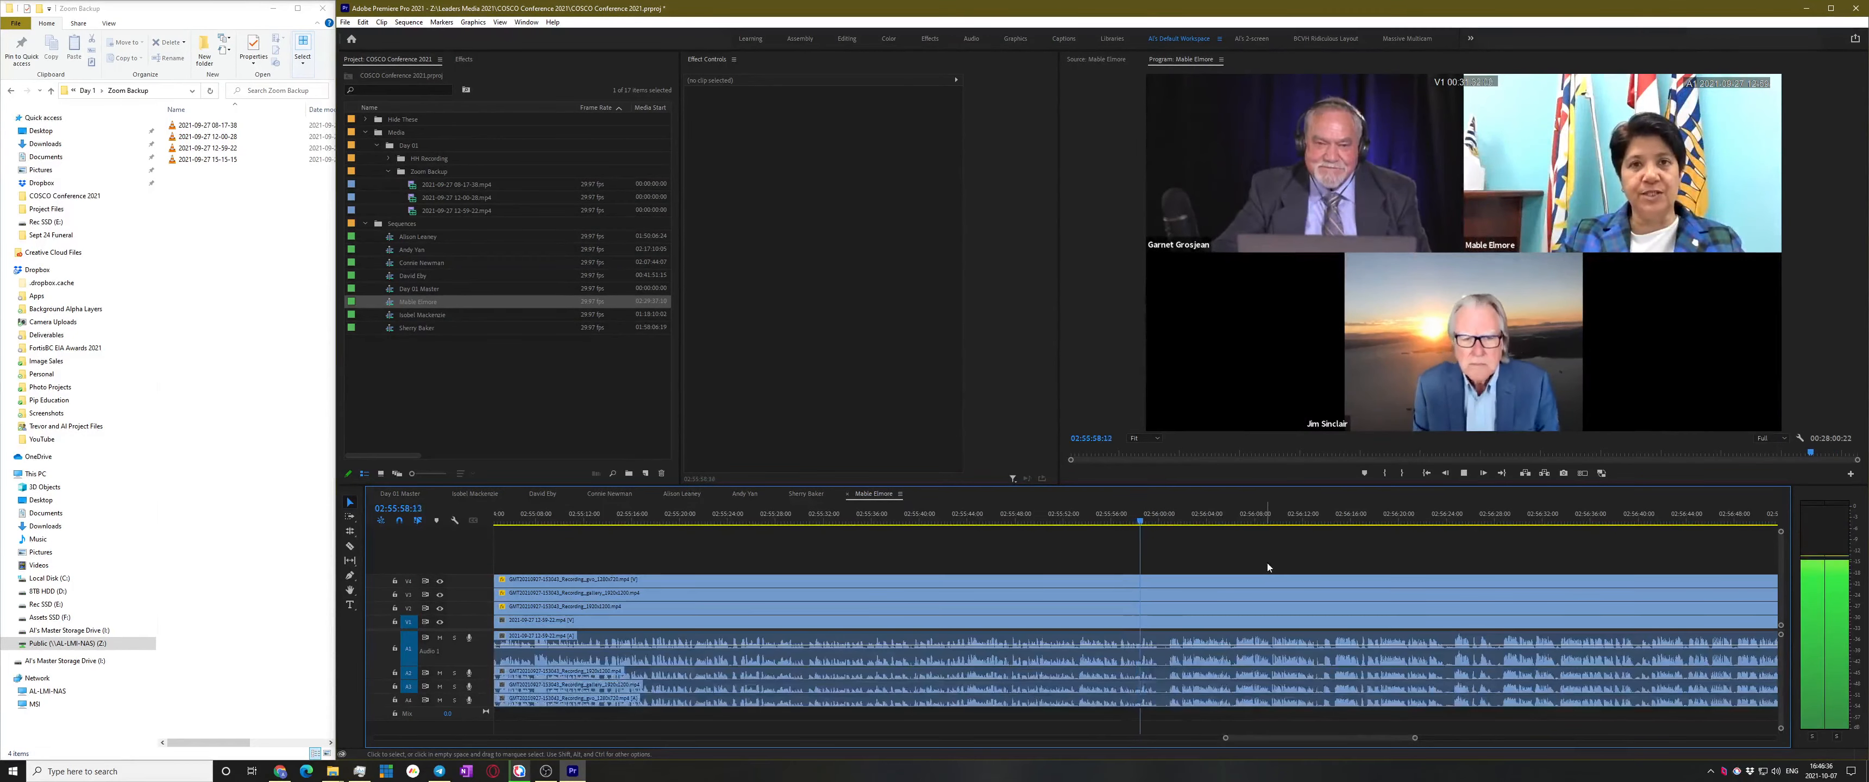
key("space")
Cut every track at 02:56:00:21 and delete the clips after the cut
key("ctrl+k")
left_click(1263, 683)
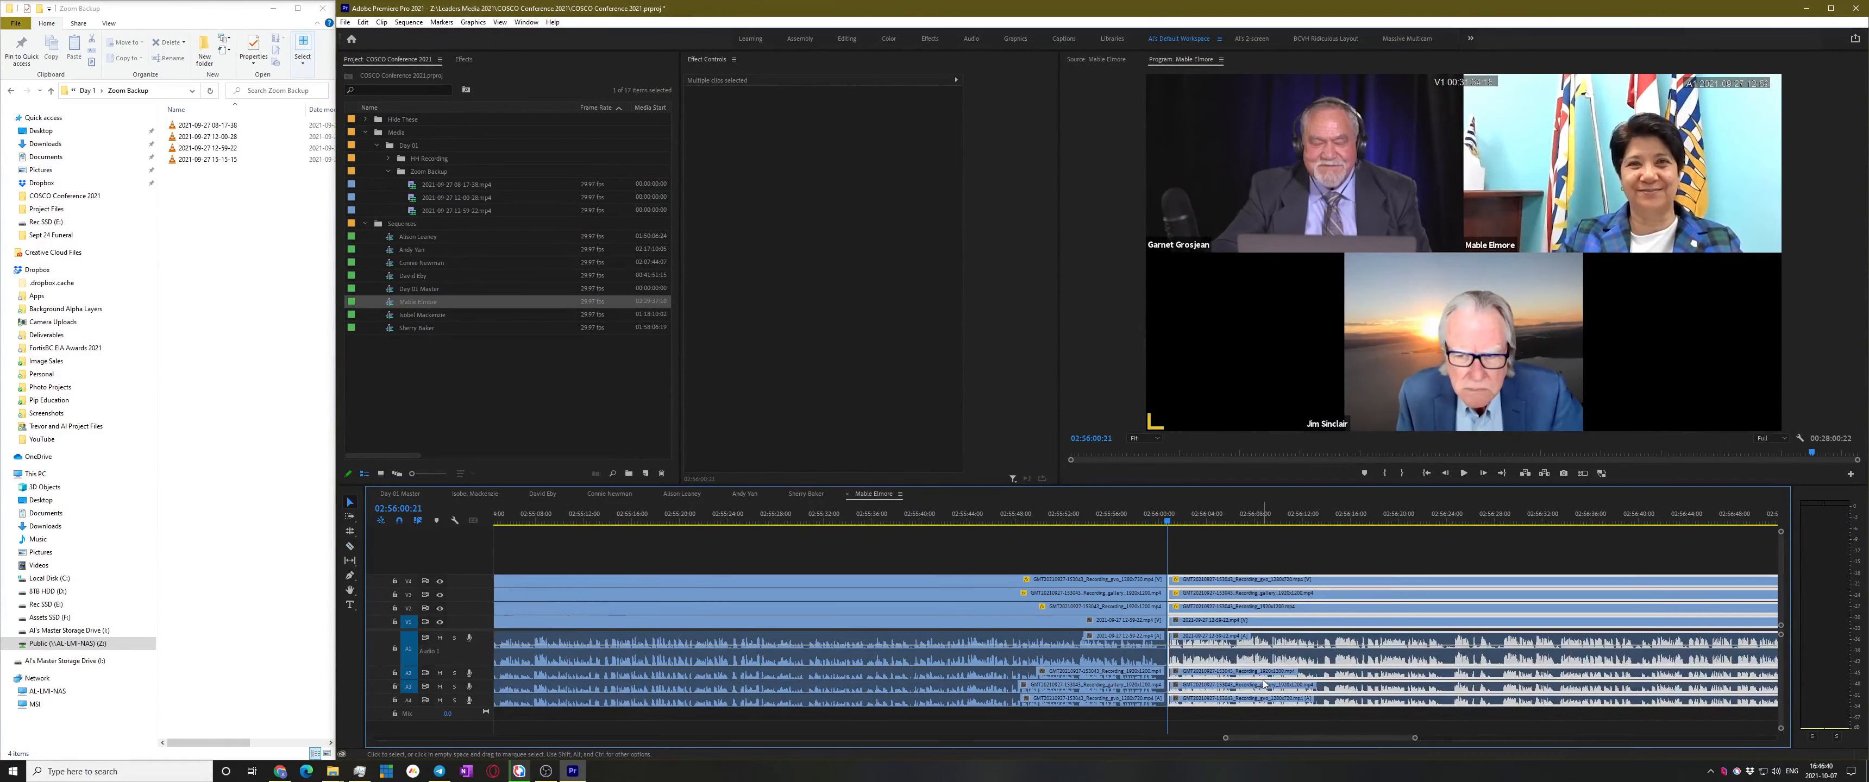
key("Delete")
Switch back to Day 01 Master and scrub forward to around 02:59
left_click(400, 493)
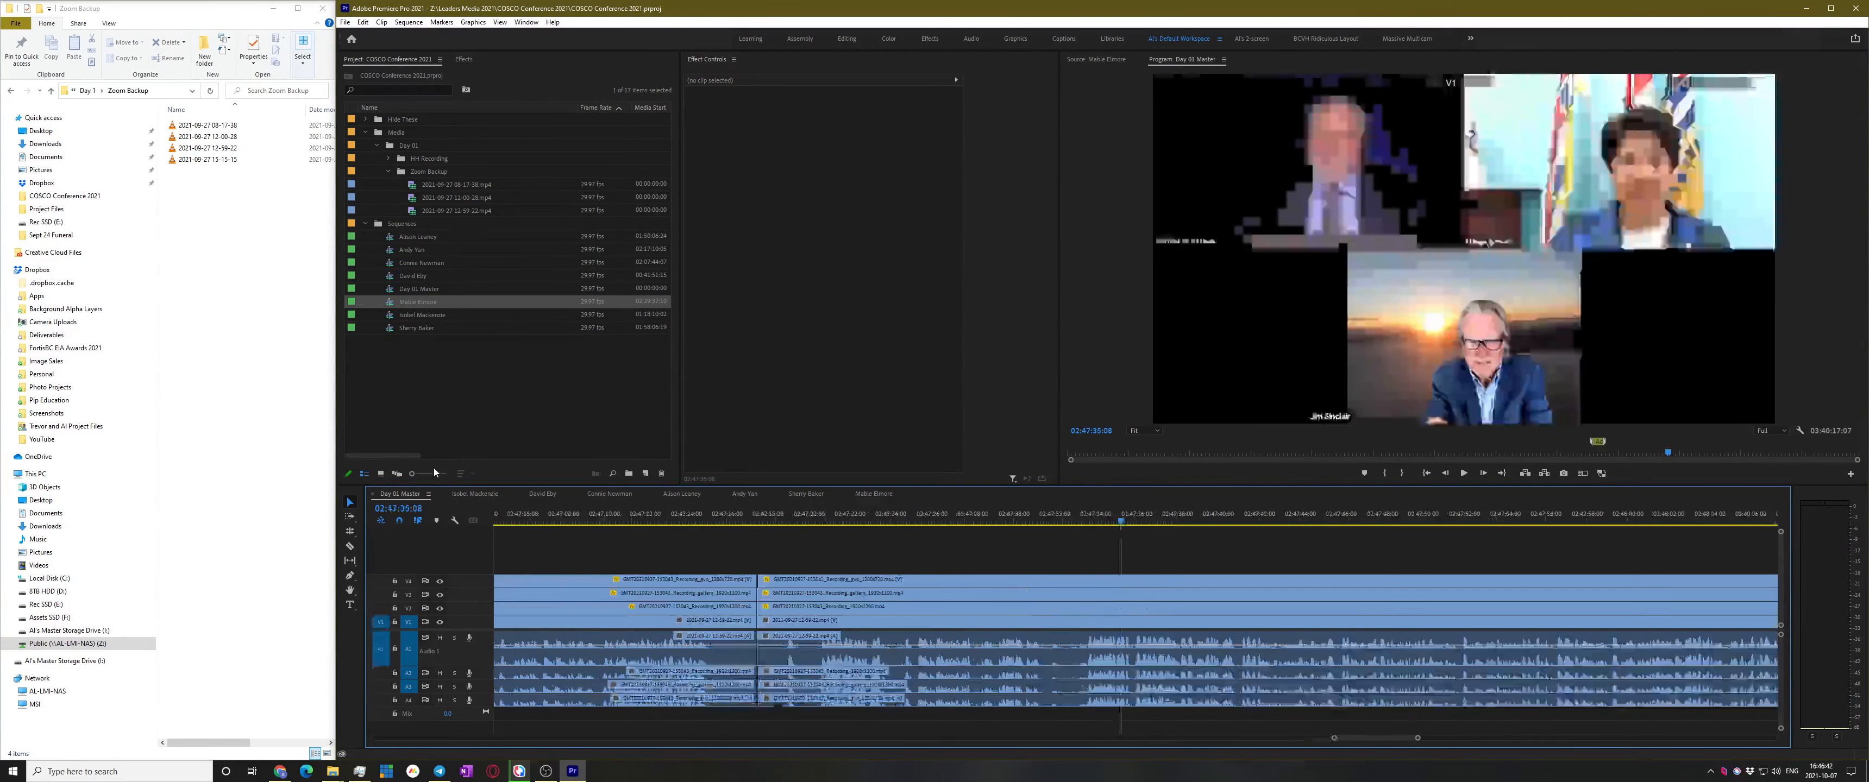
scroll(1028, 594, "down", 4)
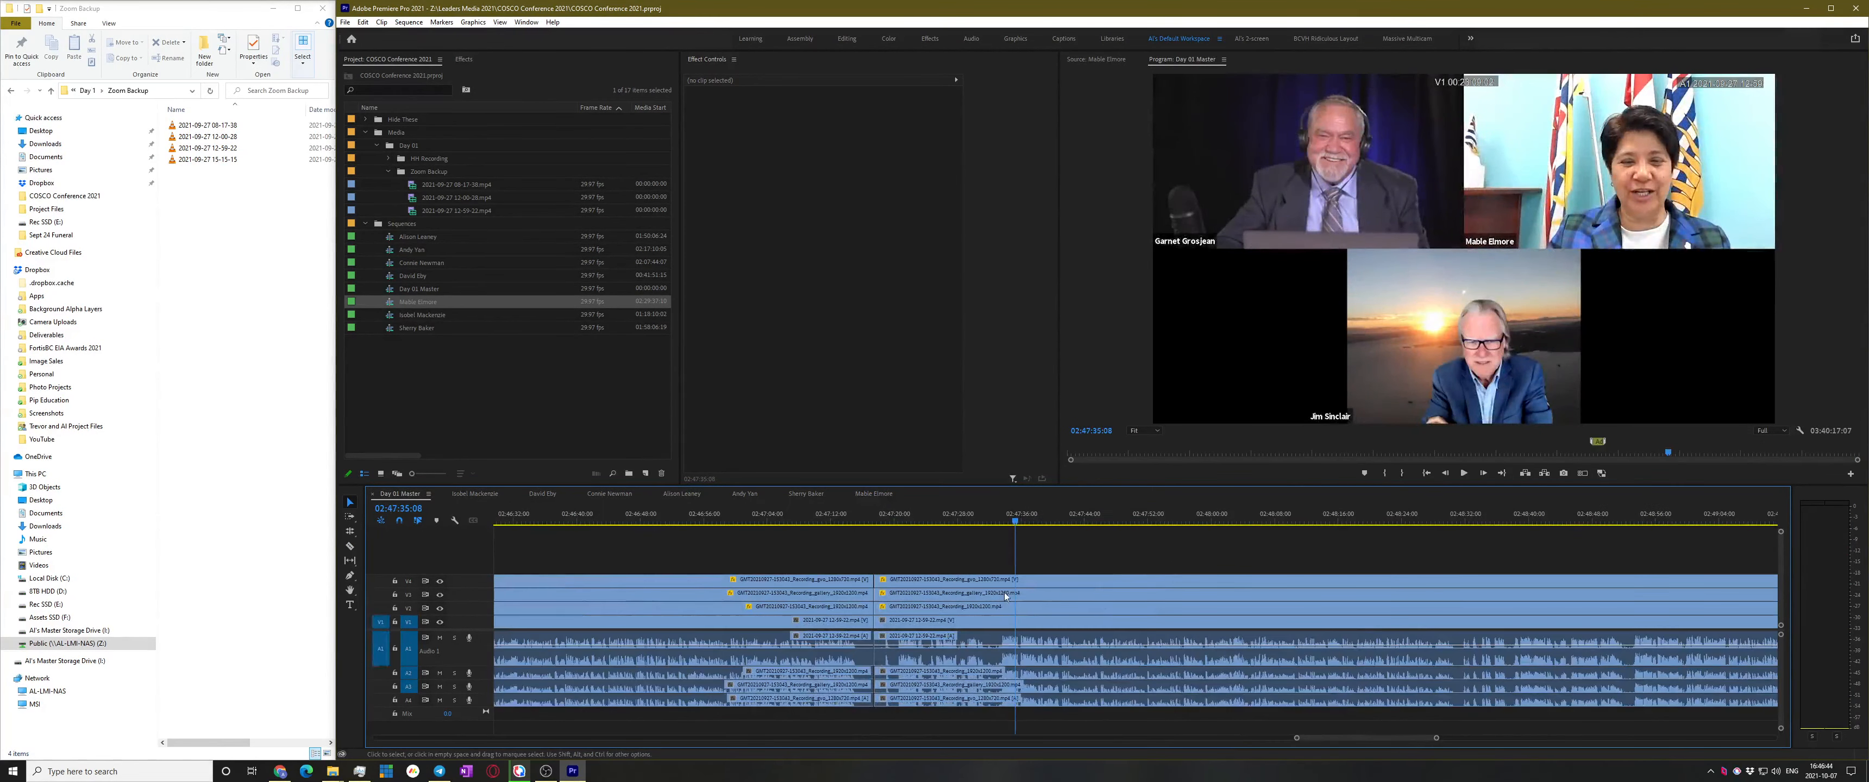
left_click_drag(1141, 527, 1600, 546)
scroll(1101, 658, "down", 6)
scroll(1095, 654, "down", 3)
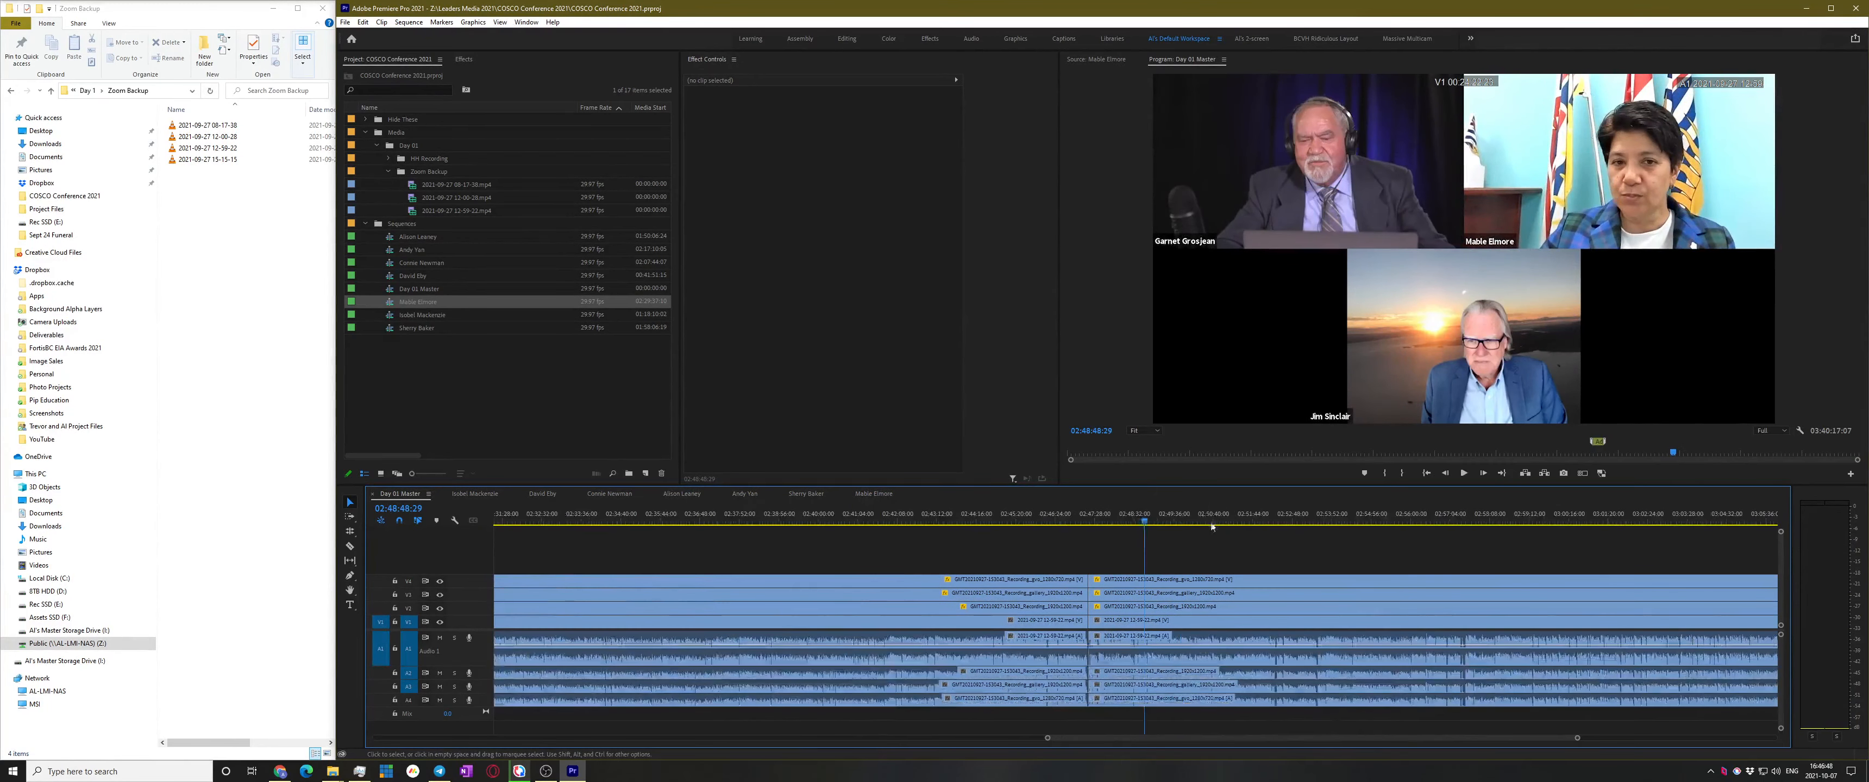
left_click(1523, 514)
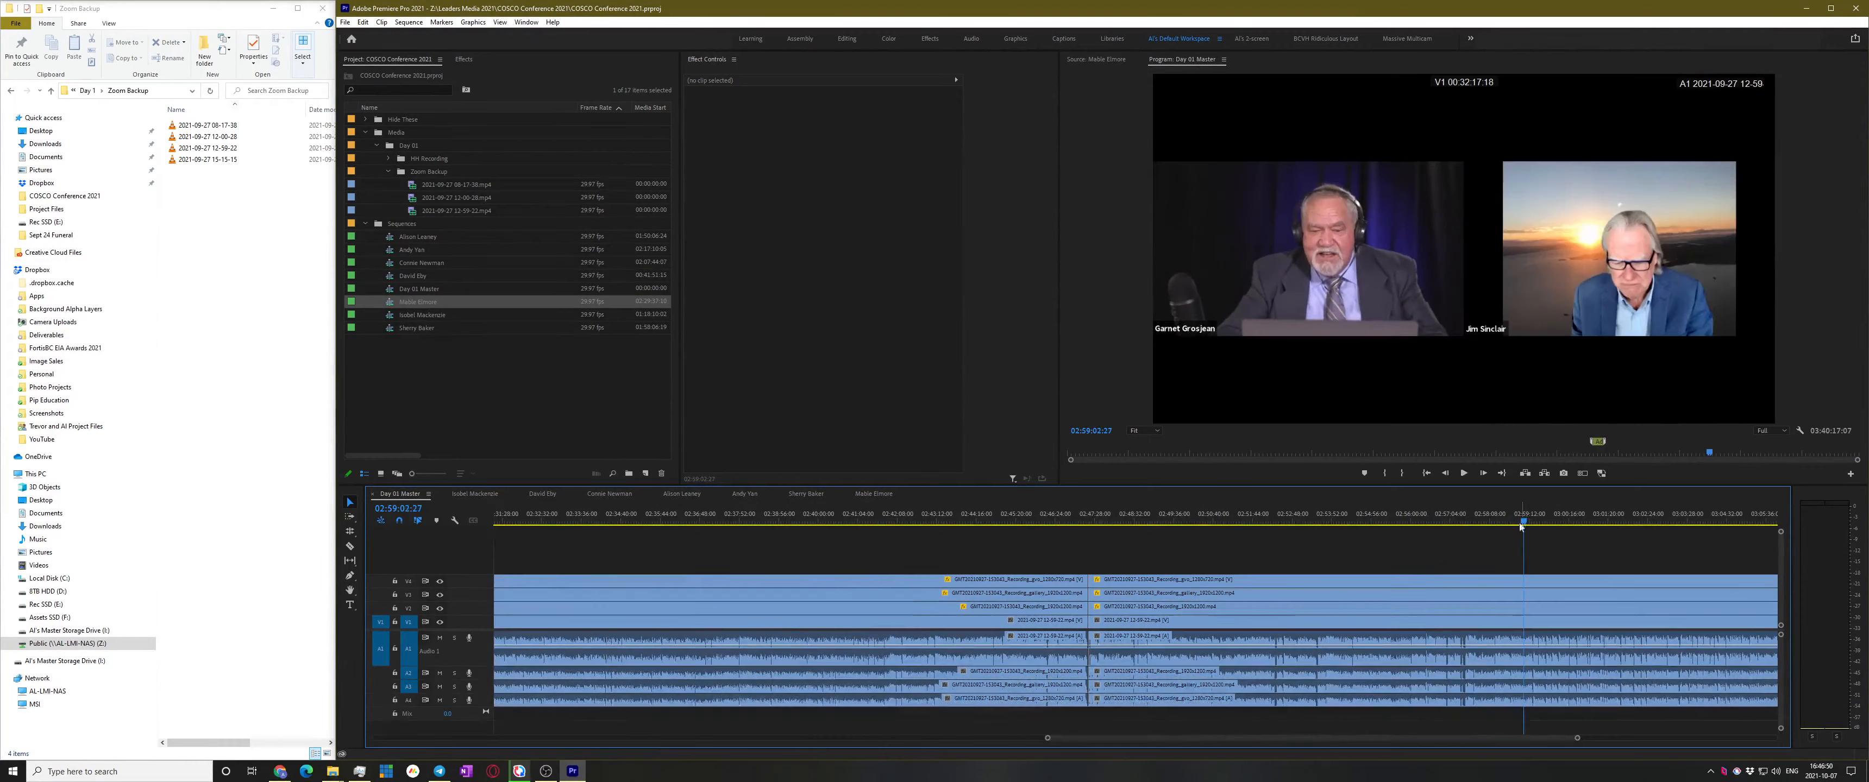
scroll(1571, 583, "up", 3)
scroll(1571, 583, "up", 2)
Play the footage from about 02:57:18, replaying slightly earlier to recheck the speaker change
left_click(1199, 510)
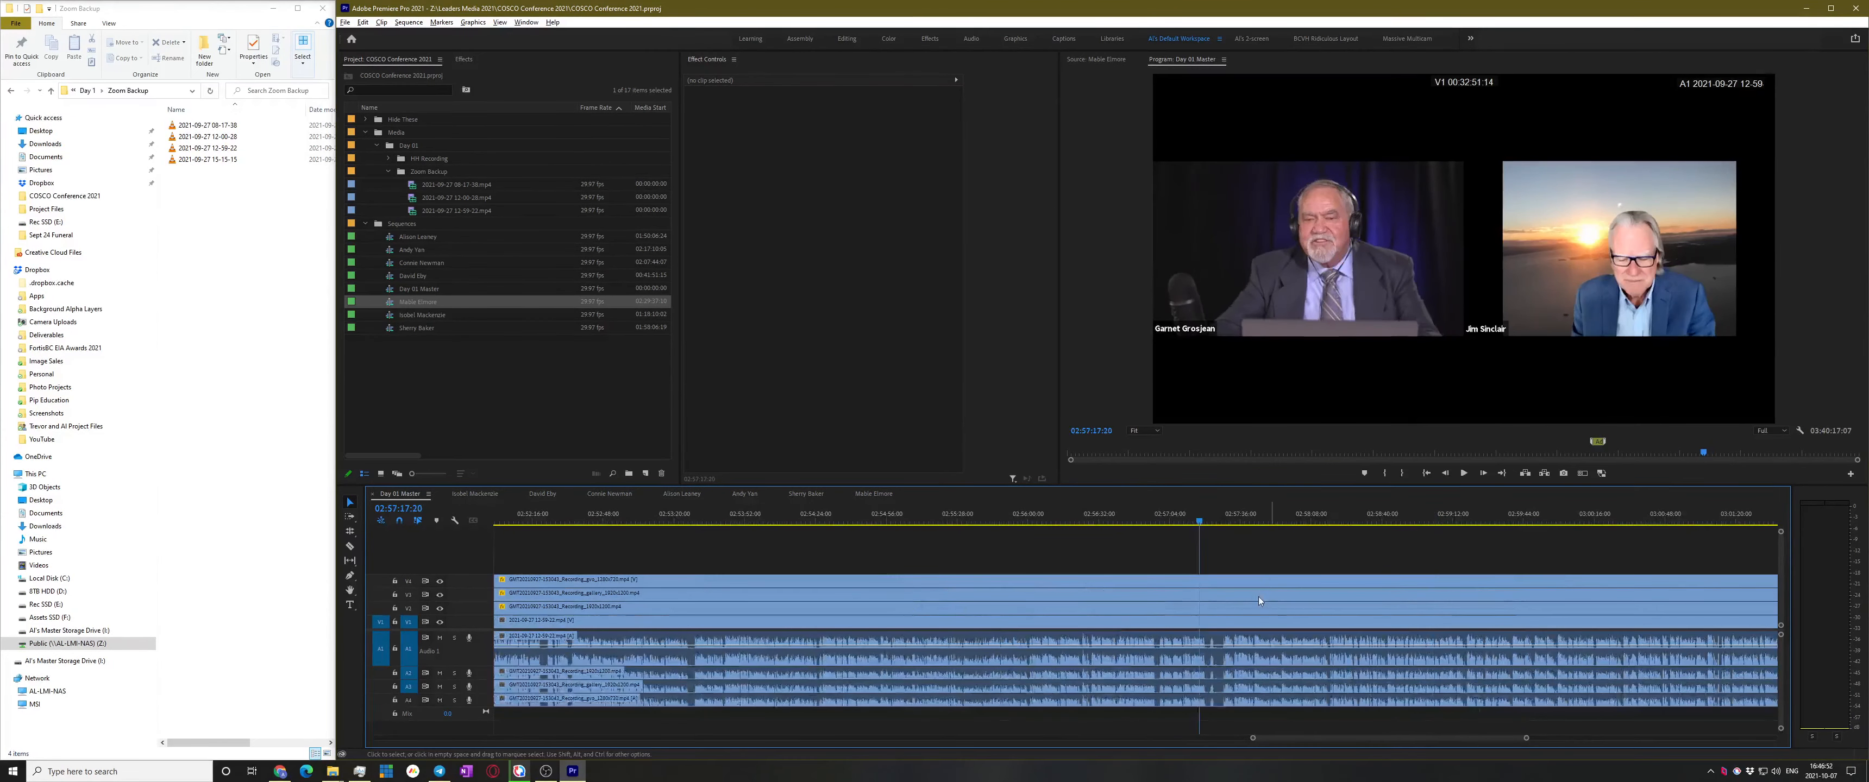
scroll(1263, 580, "up", 3)
key("space")
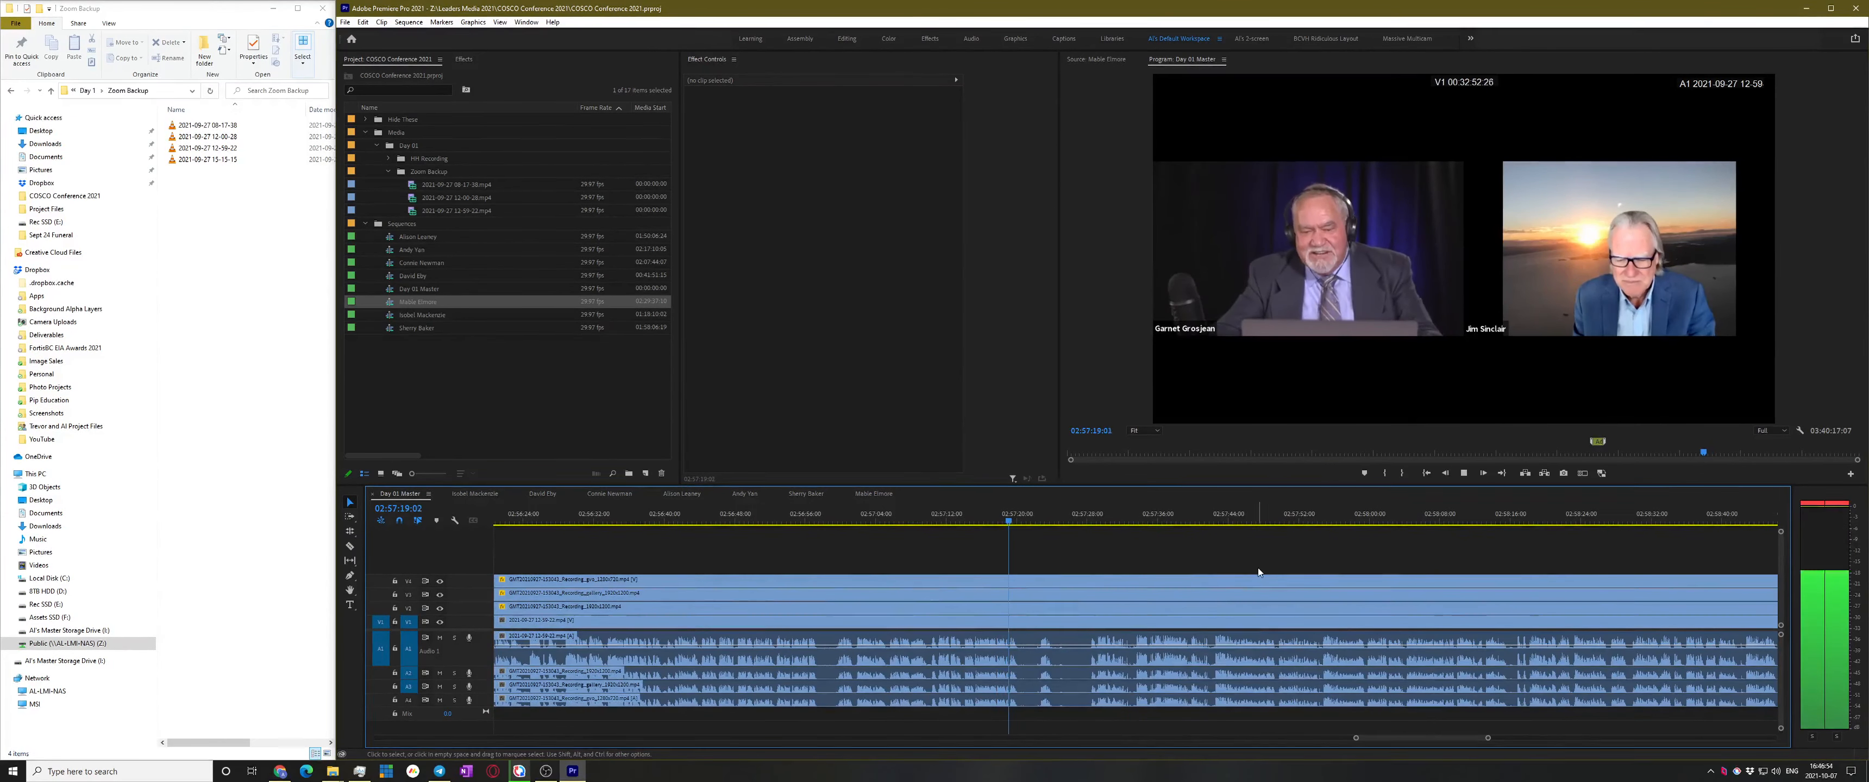
scroll(829, 573, "up", 1)
key("space")
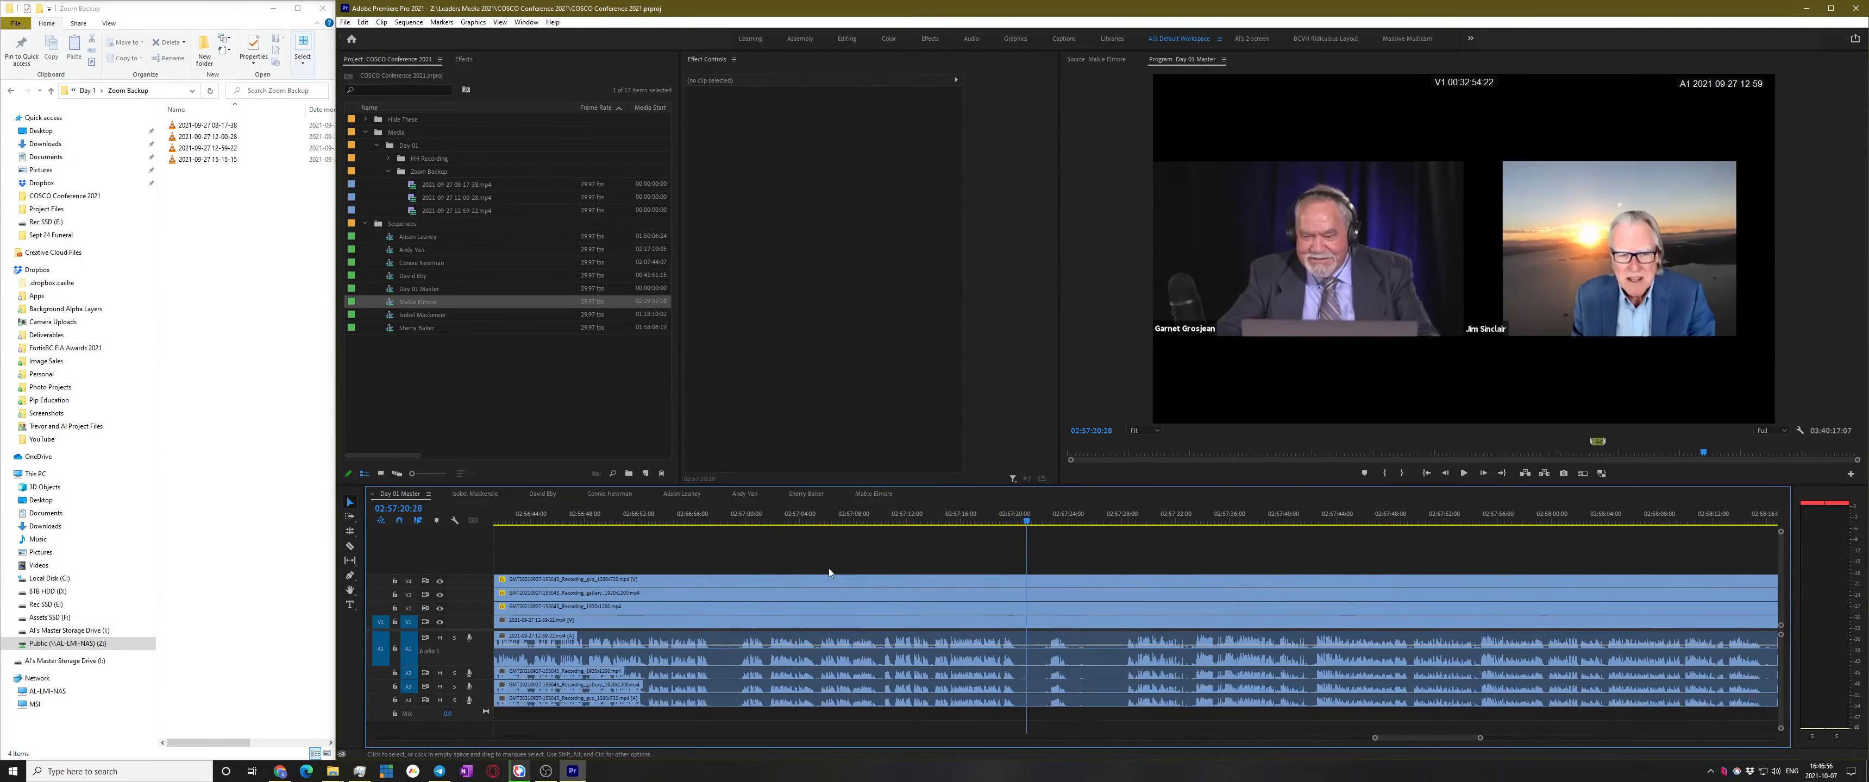
key("space")
scroll(780, 602, "up", 2)
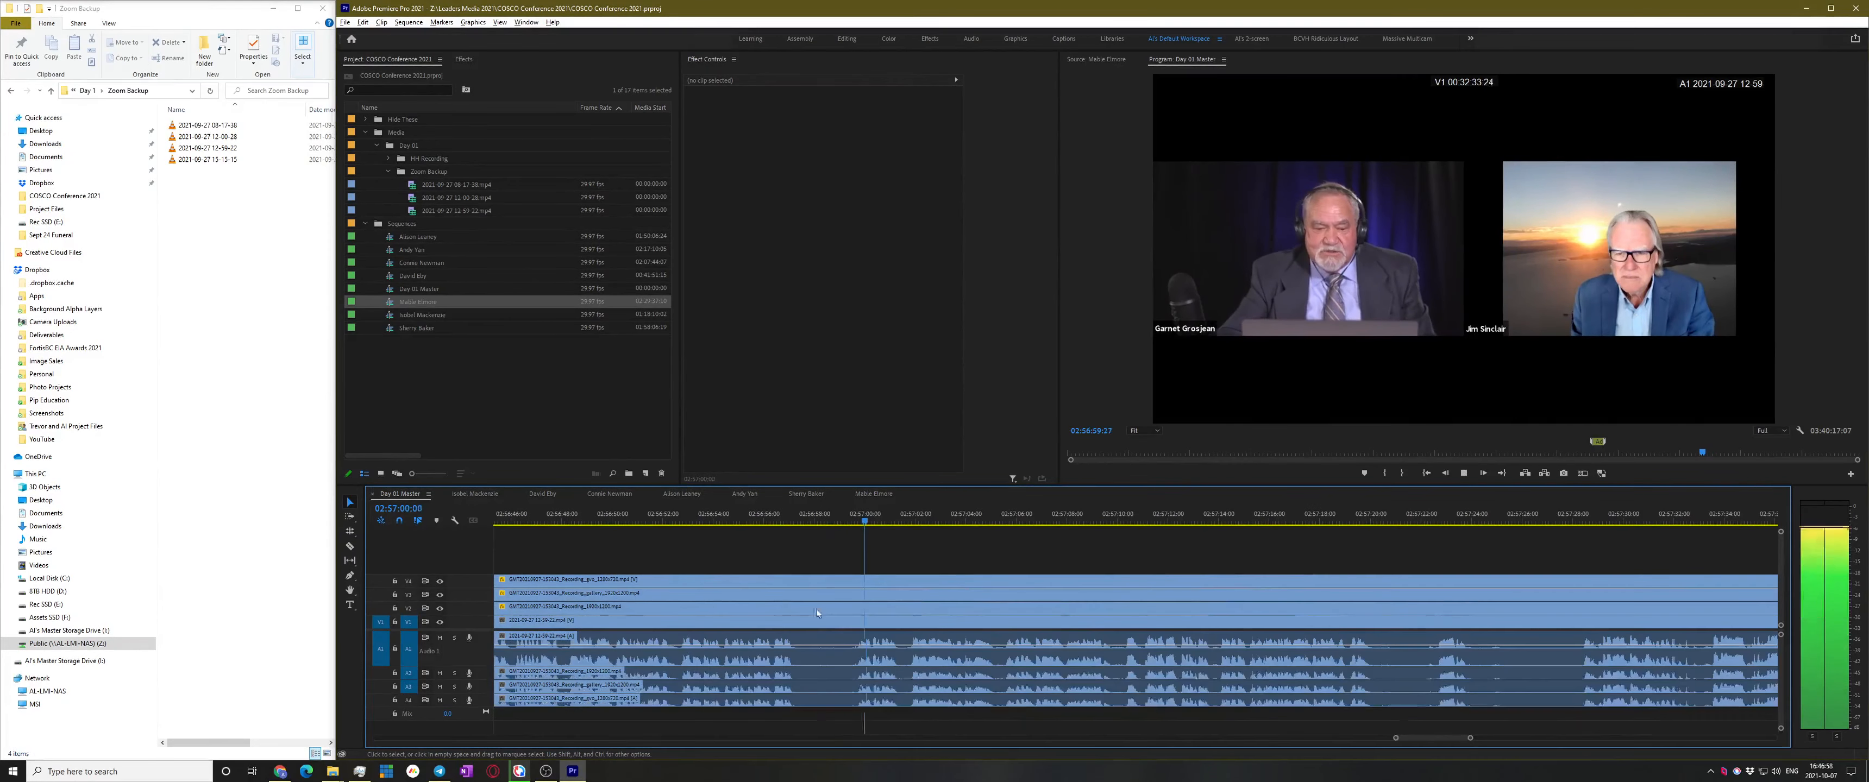
key("space")
key("space")
scroll(884, 599, "up", 1)
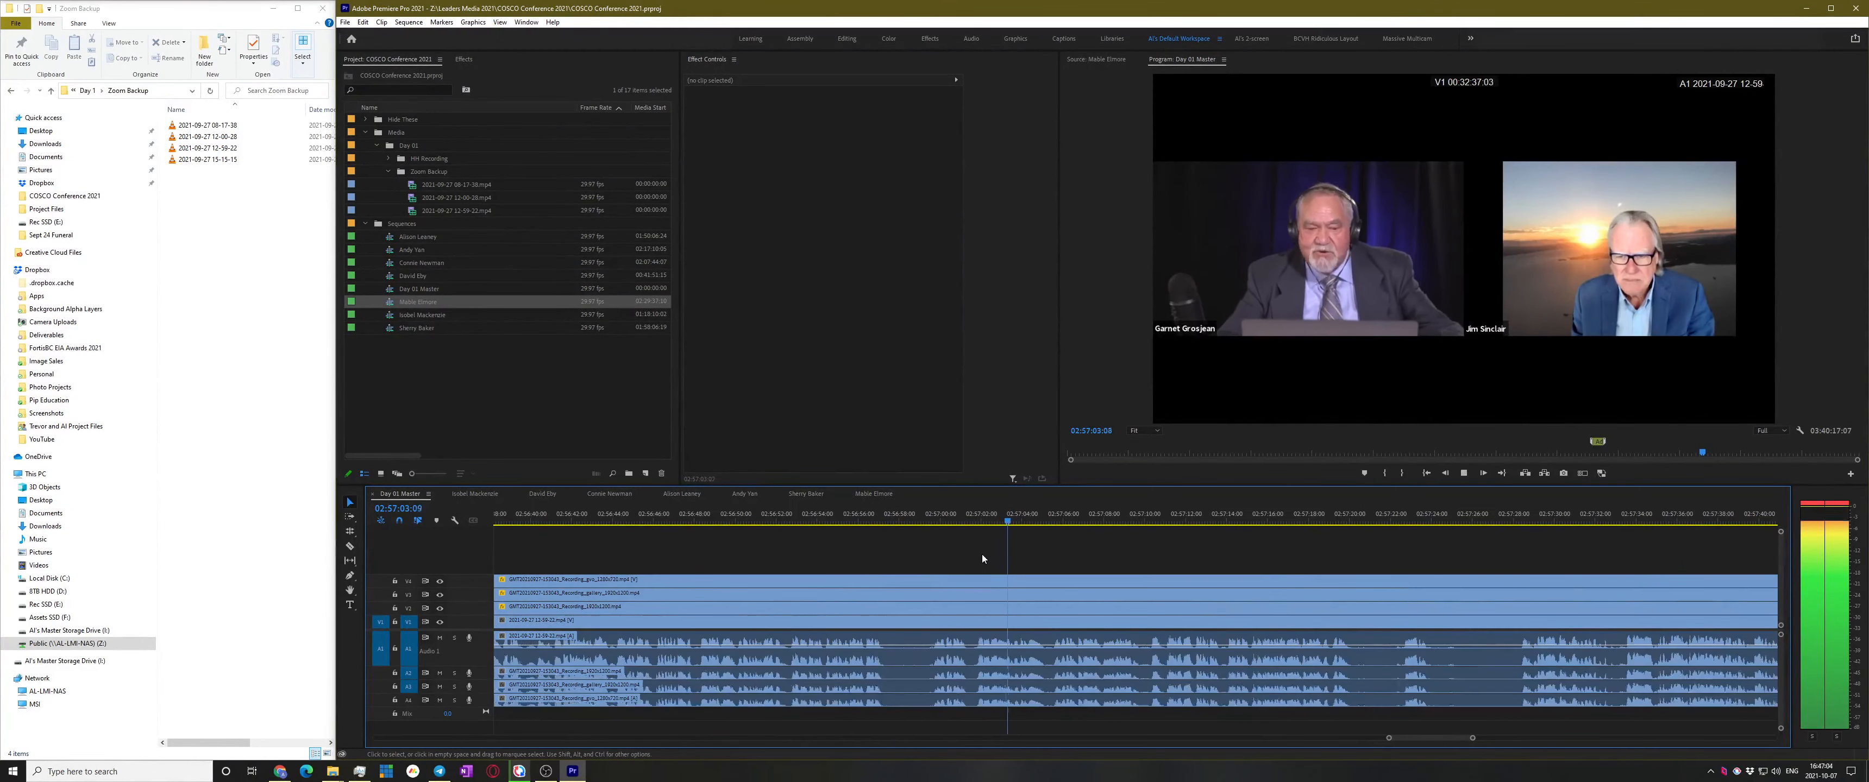
scroll(980, 555, "down", 2)
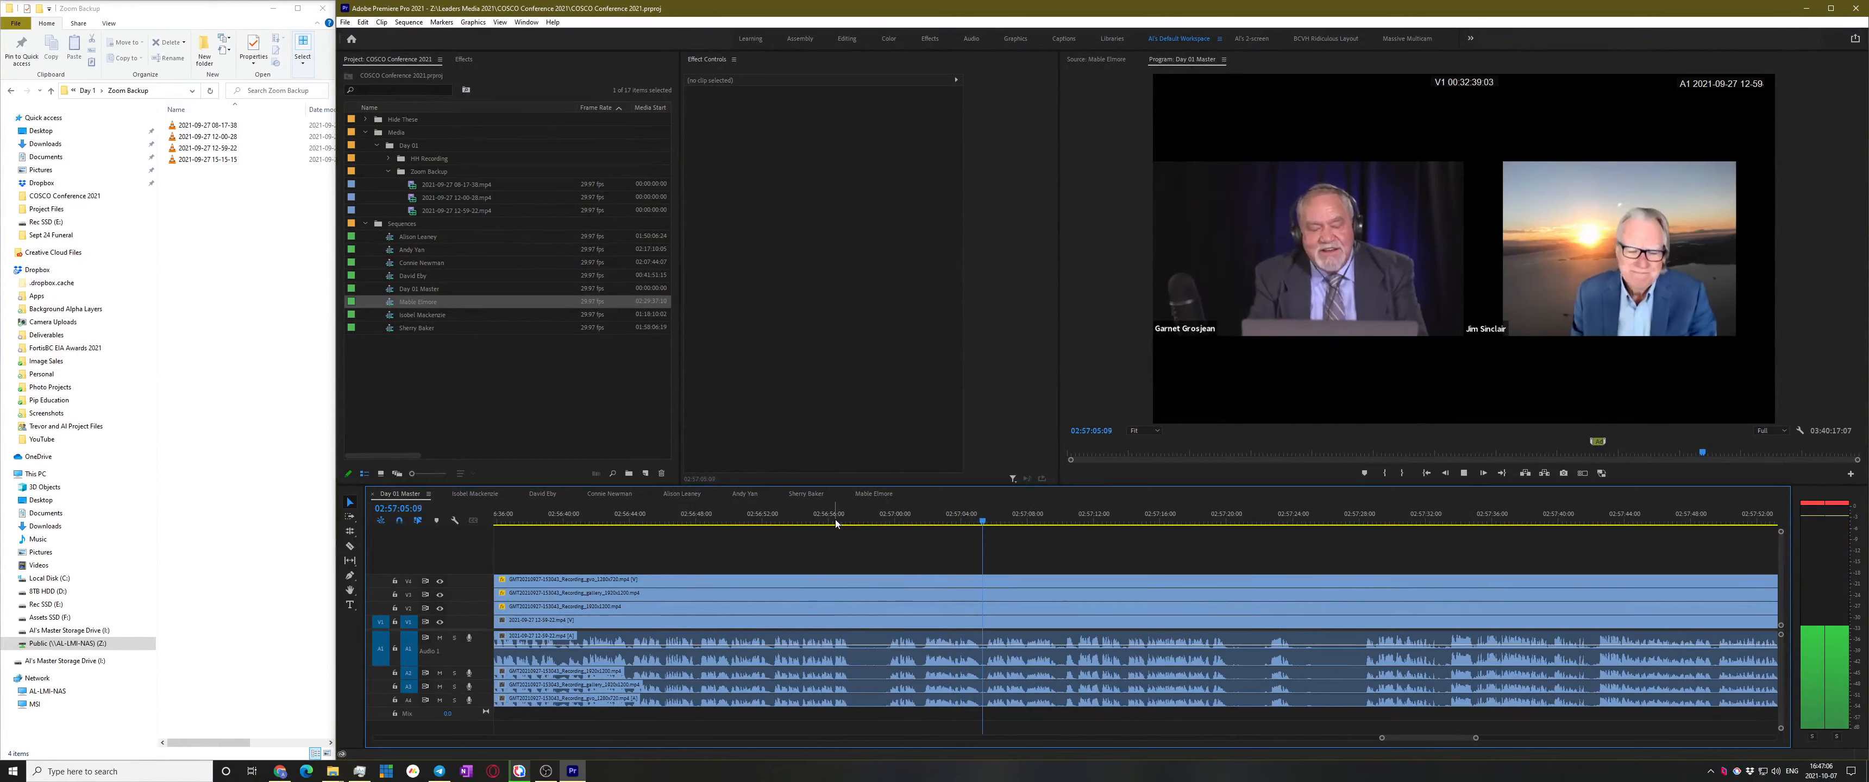
scroll(1073, 622, "up", 2)
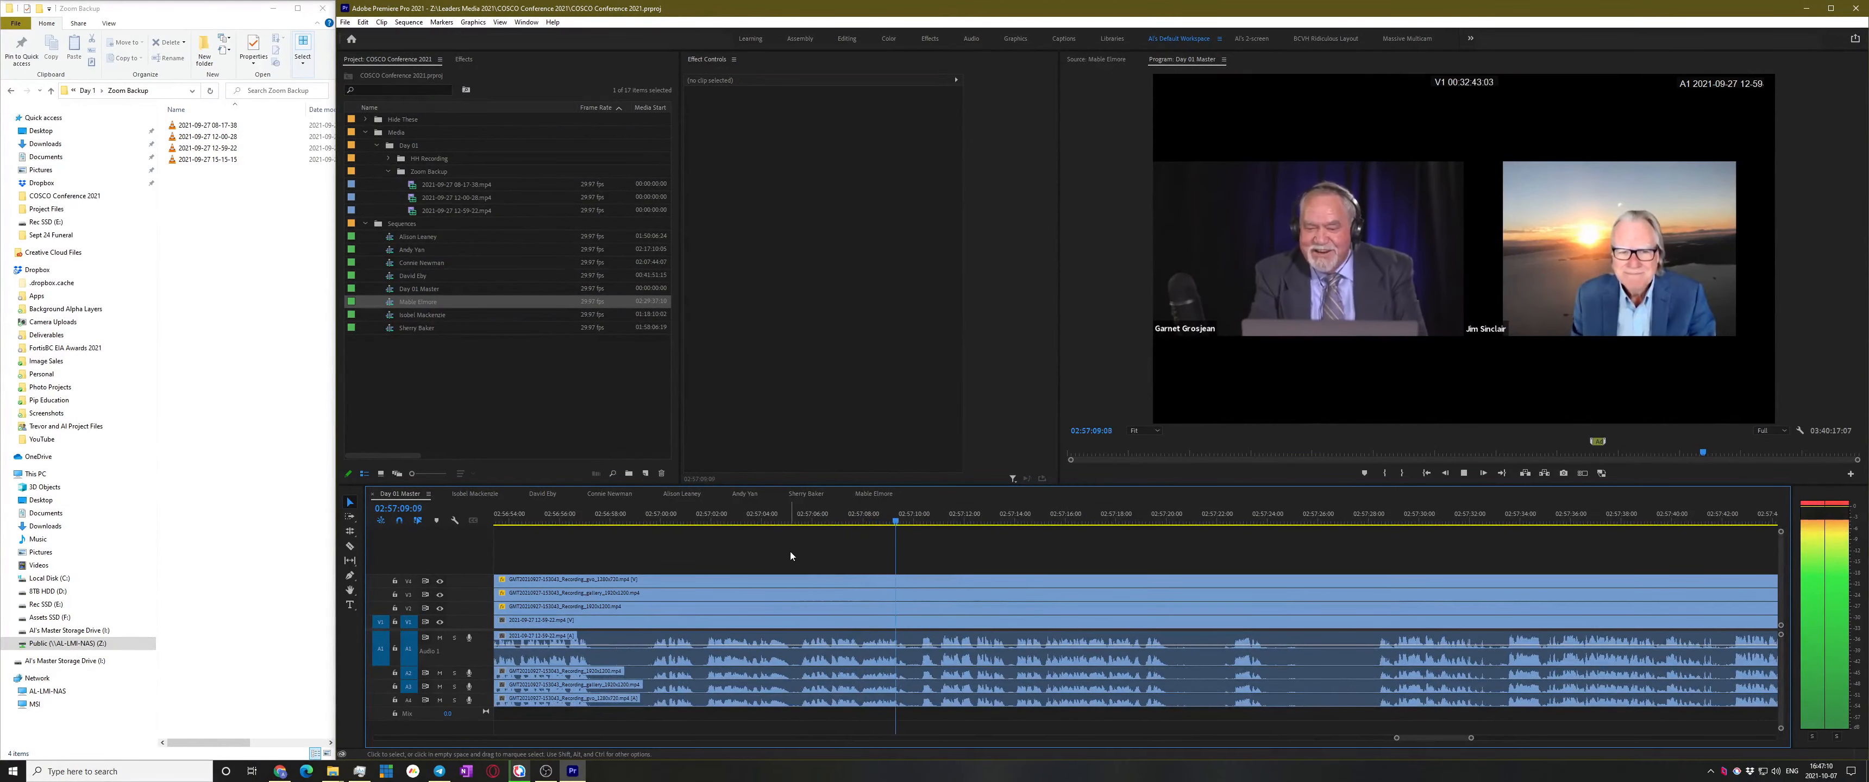
Park the playhead at 02:57:06:18 and razor all tracks there, returning to the Selection tool
left_click(858, 519)
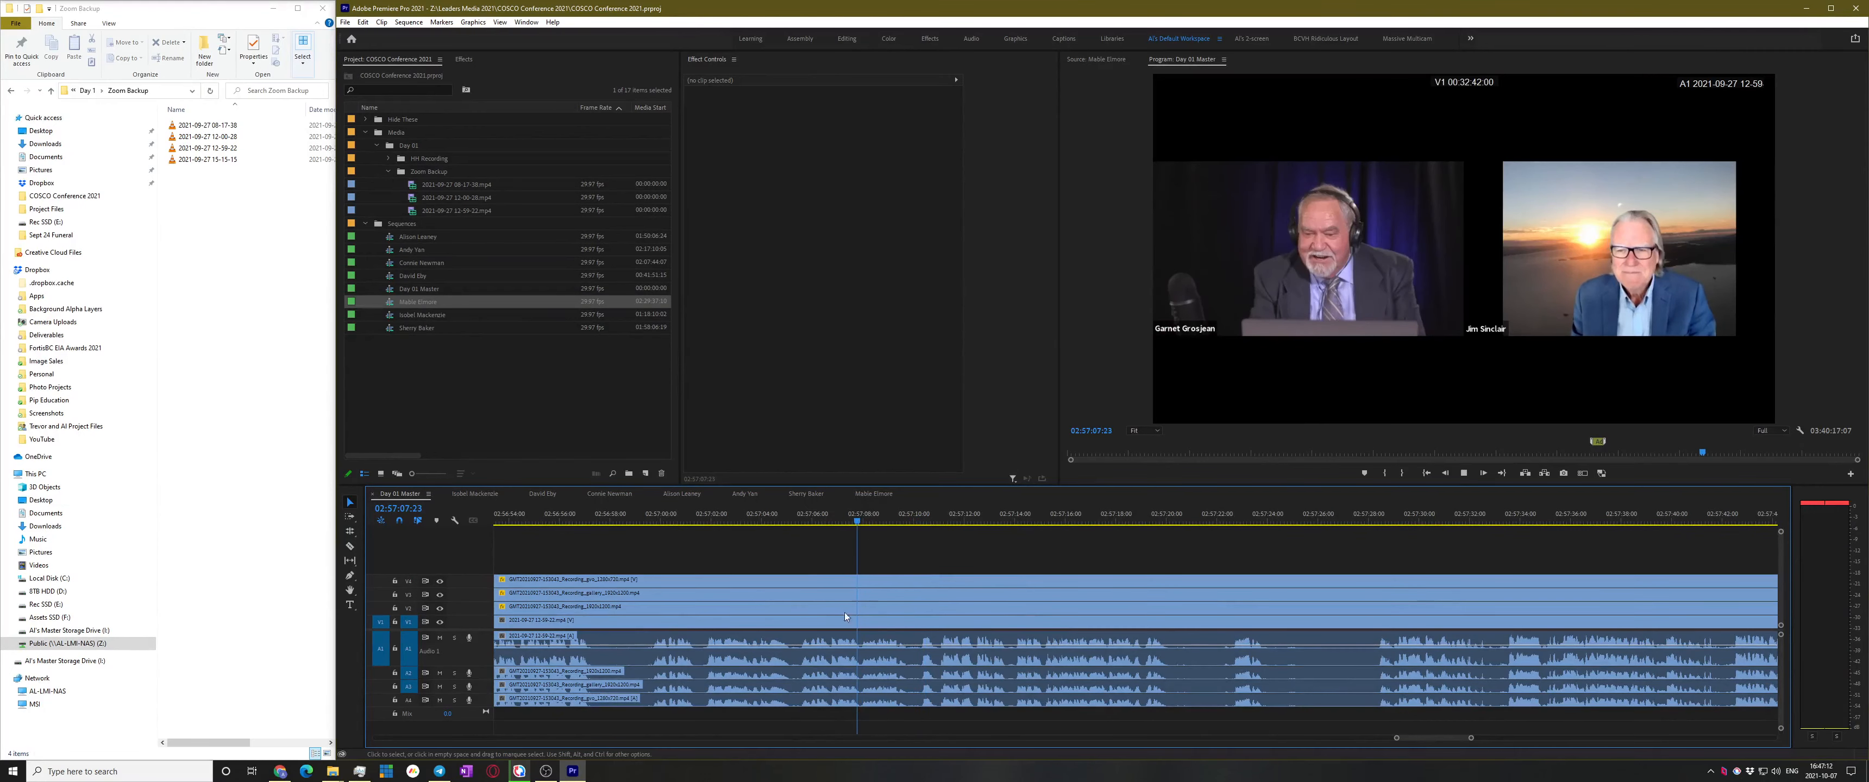
scroll(834, 611, "up", 2)
left_click(953, 518)
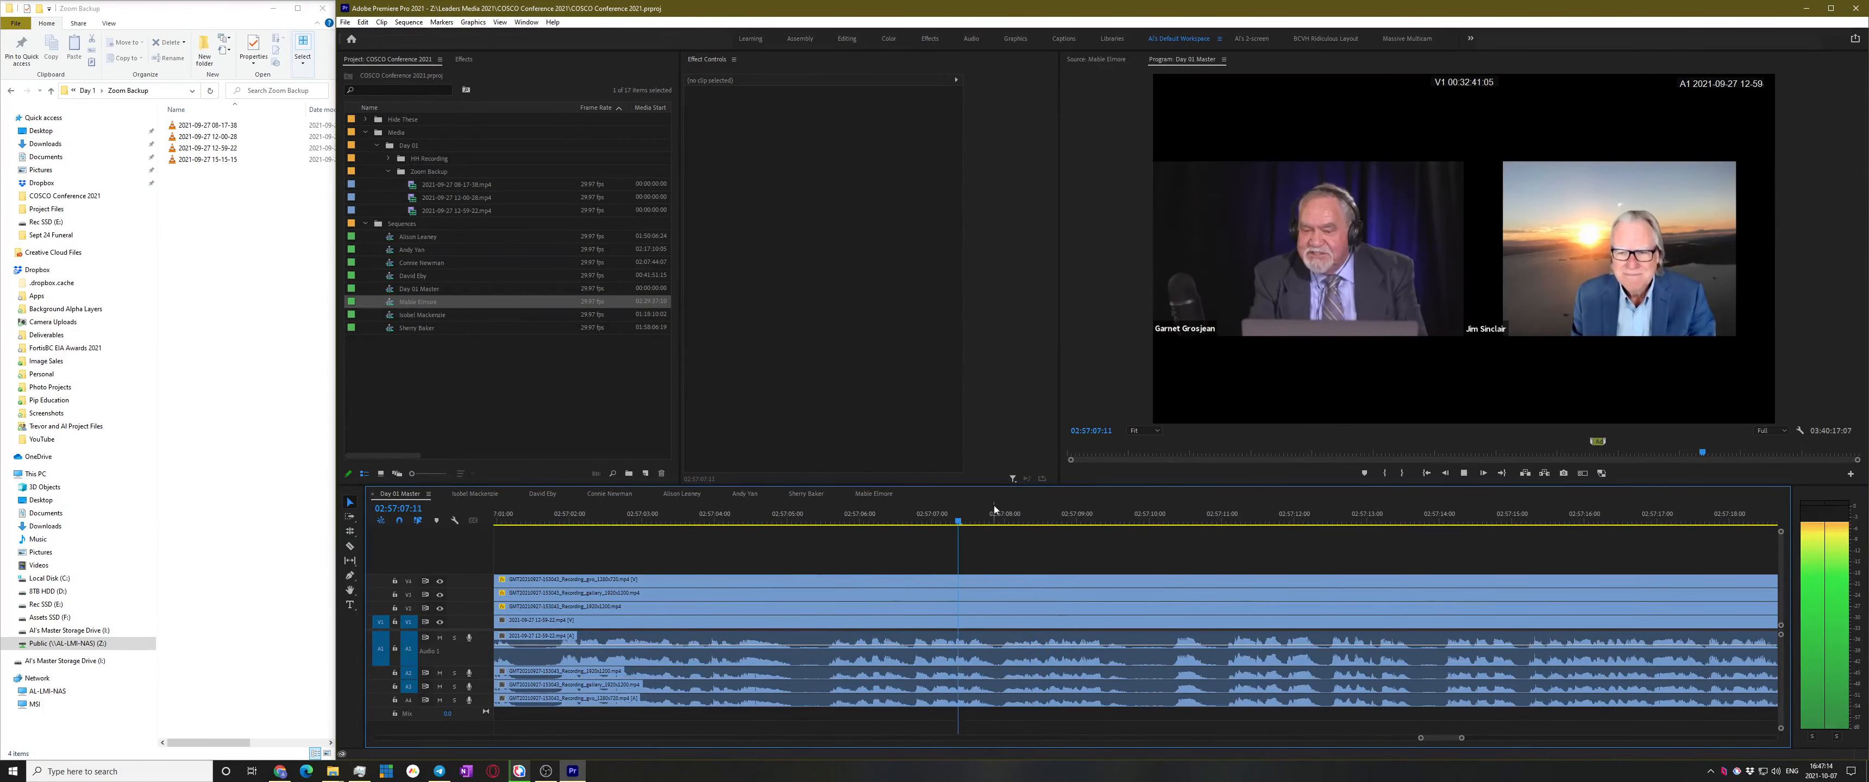
left_click(906, 510)
scroll(936, 593, "down", 2)
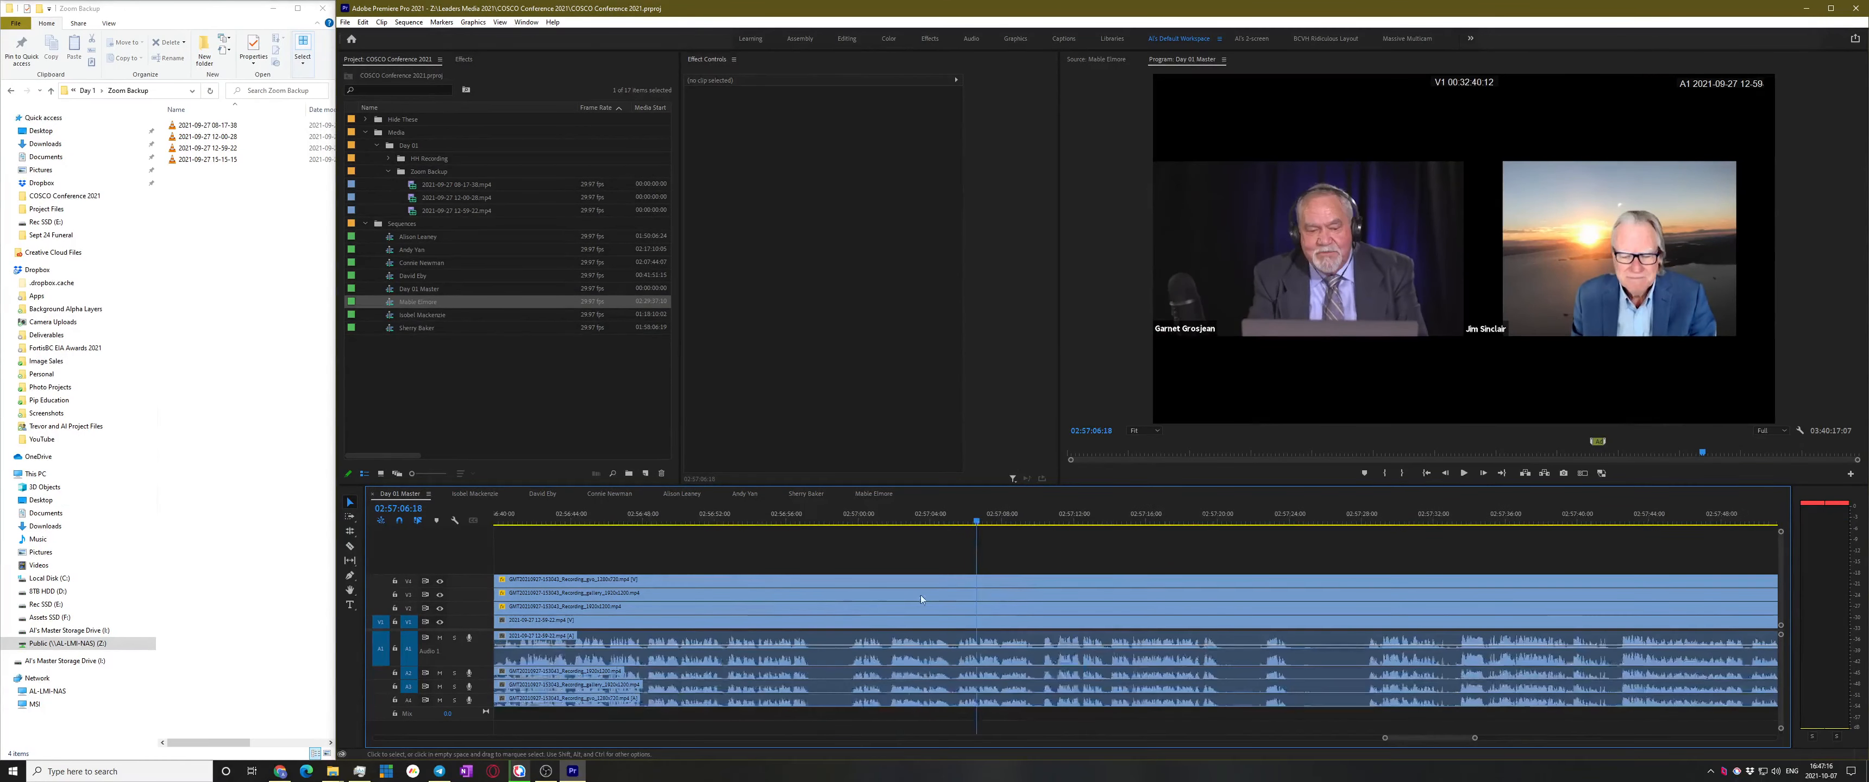
left_click(825, 613, "shift")
key("v")
Play on from about 02:57:17 to check the new cut
key("space")
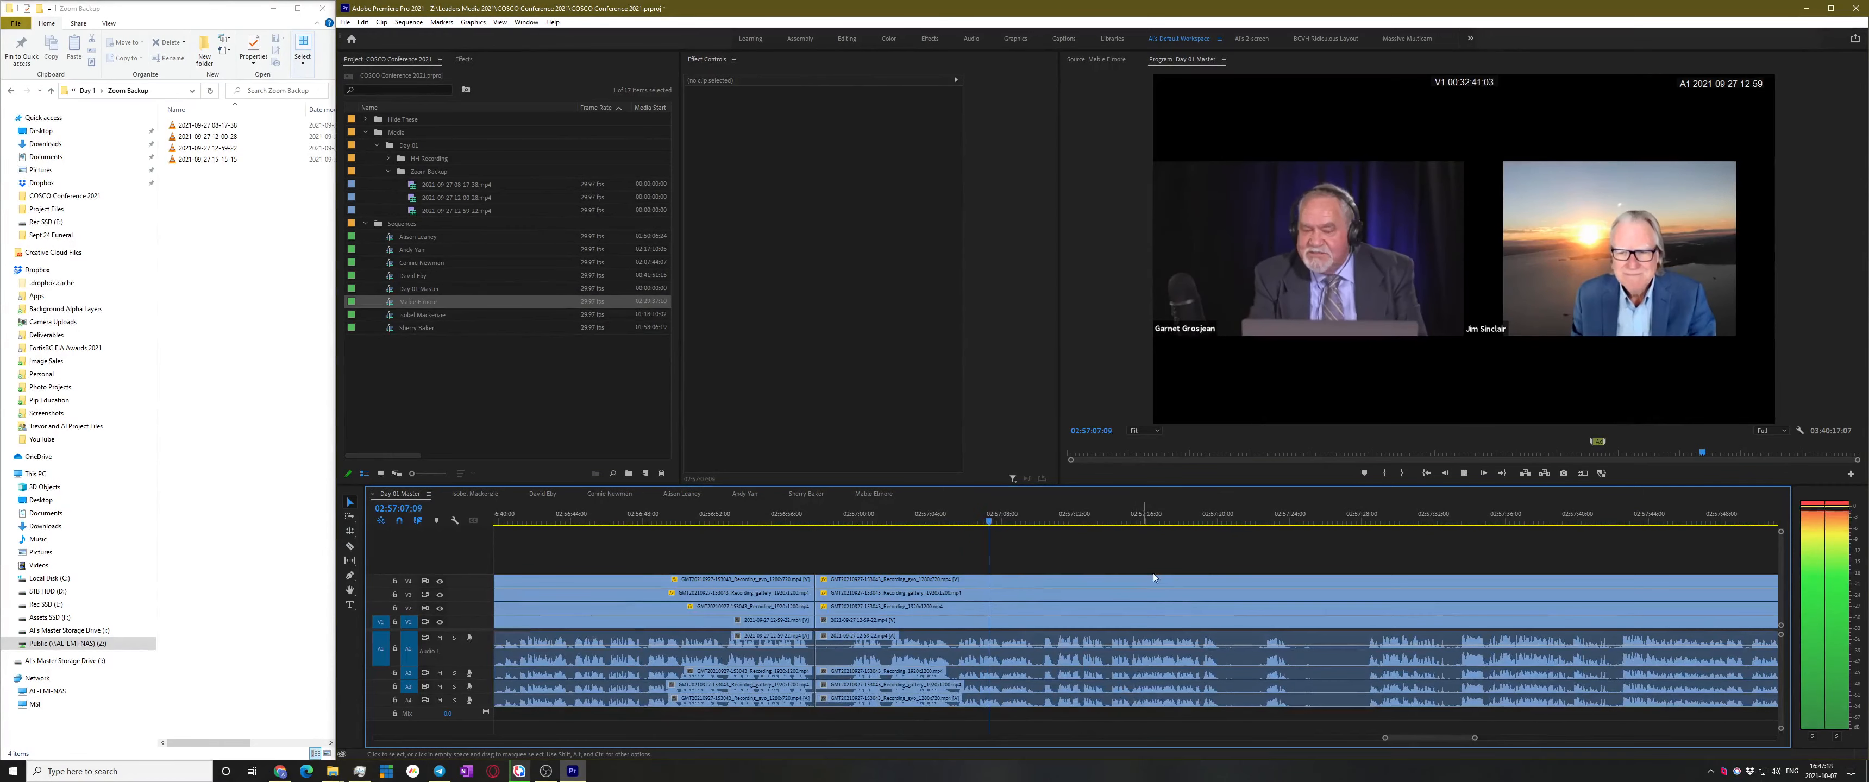
scroll(1110, 595, "down", 1)
left_click(1157, 520)
key("space")
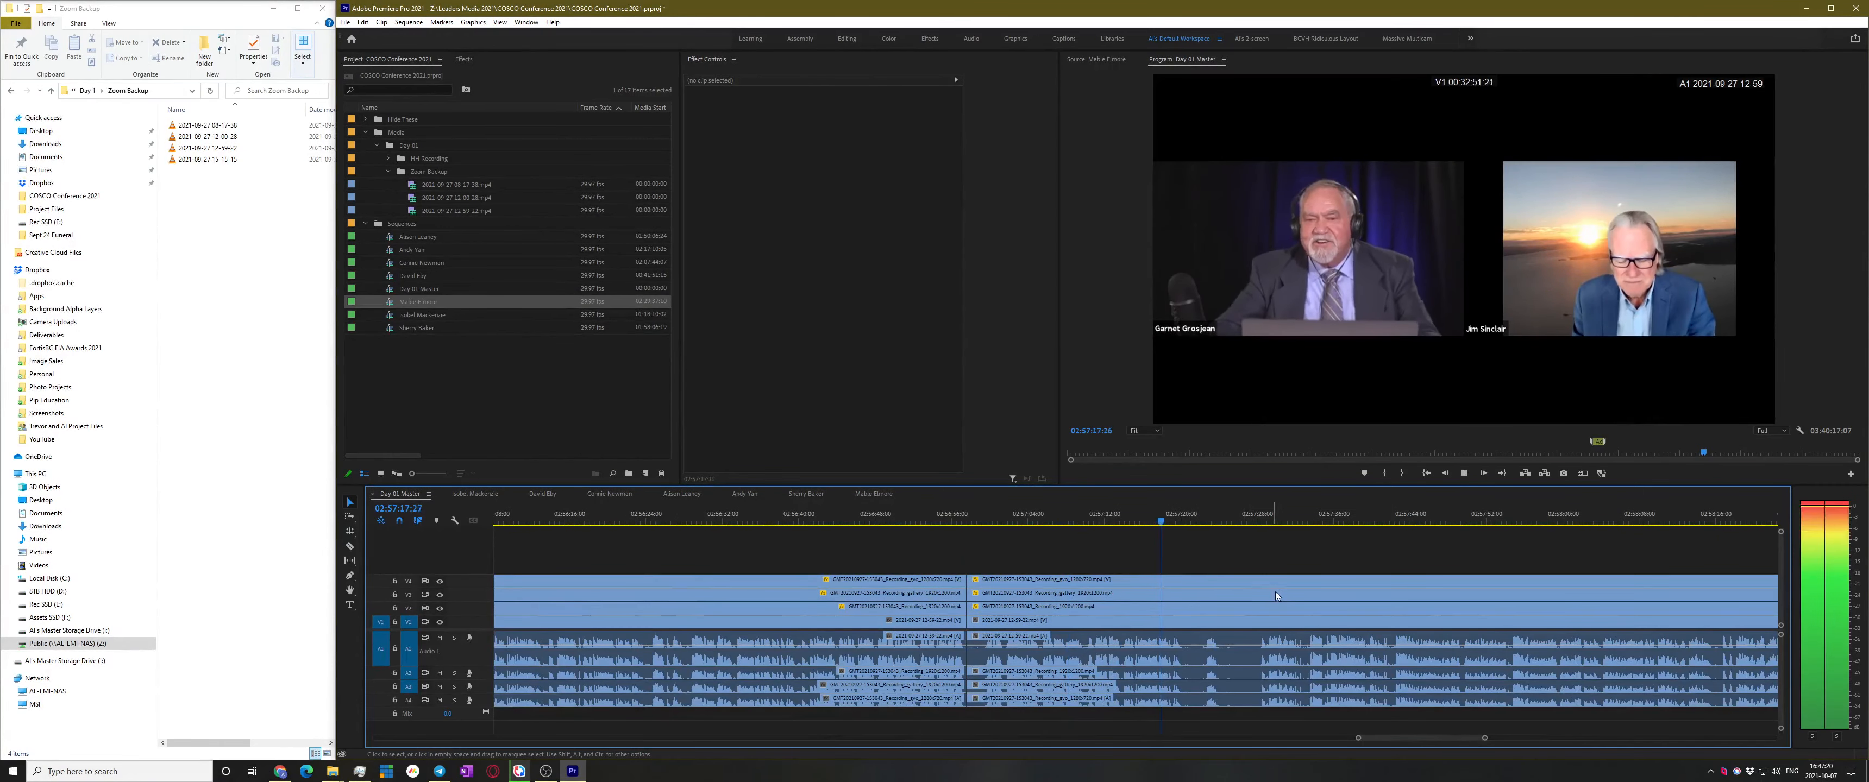
scroll(1265, 596, "up", 2)
scroll(1263, 594, "up", 1)
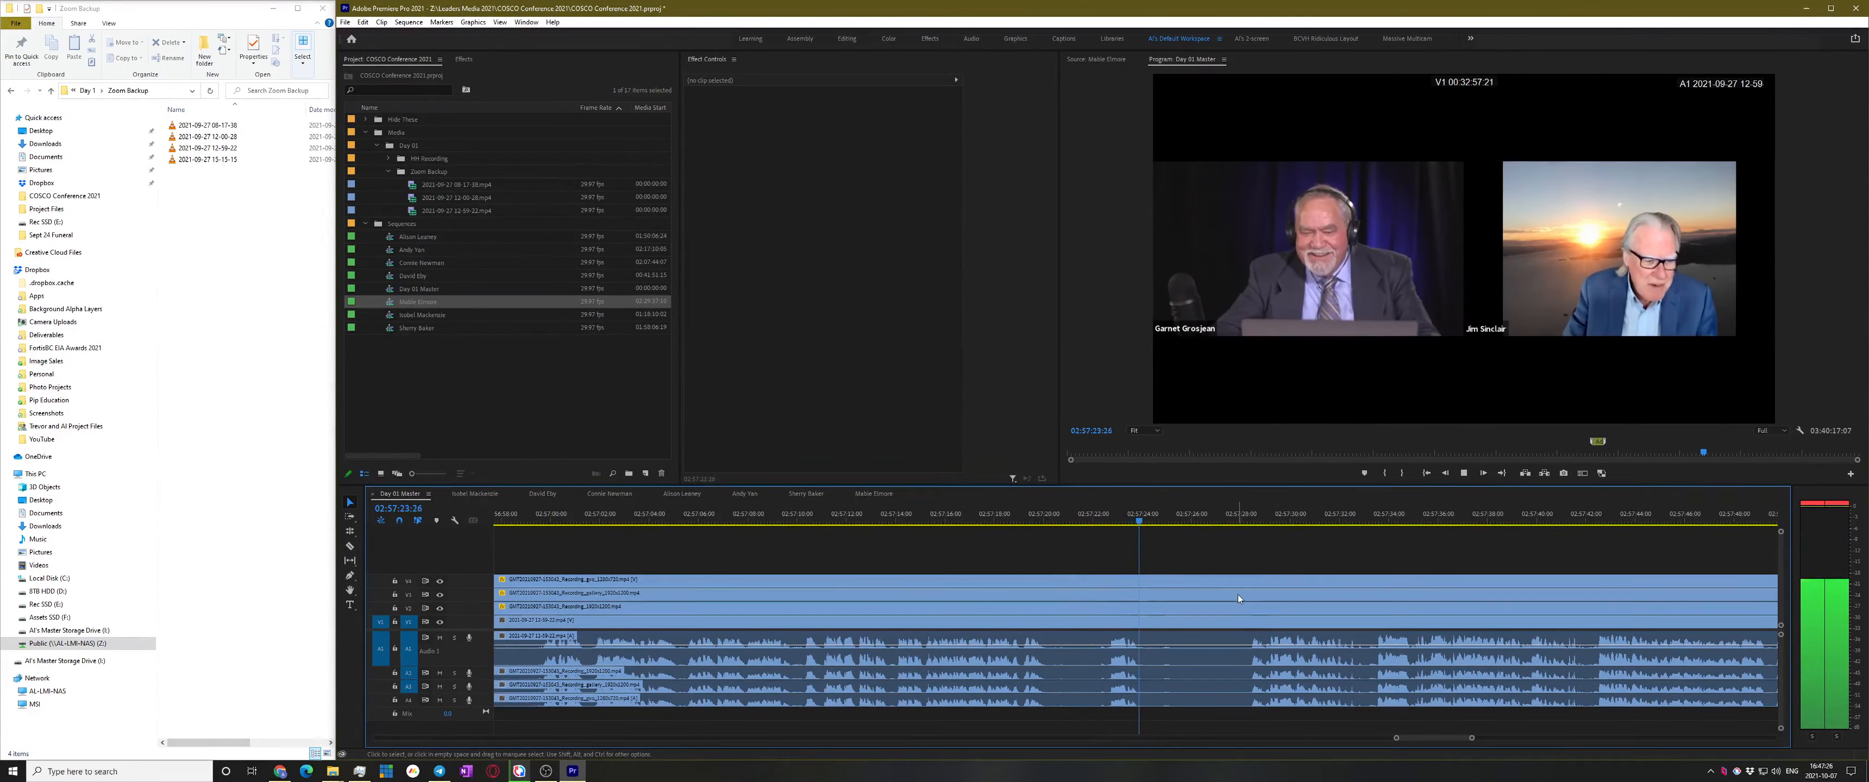
key("space")
scroll(1247, 617, "down", 3)
scroll(1206, 640, "down", 5)
scroll(1104, 661, "down", 2)
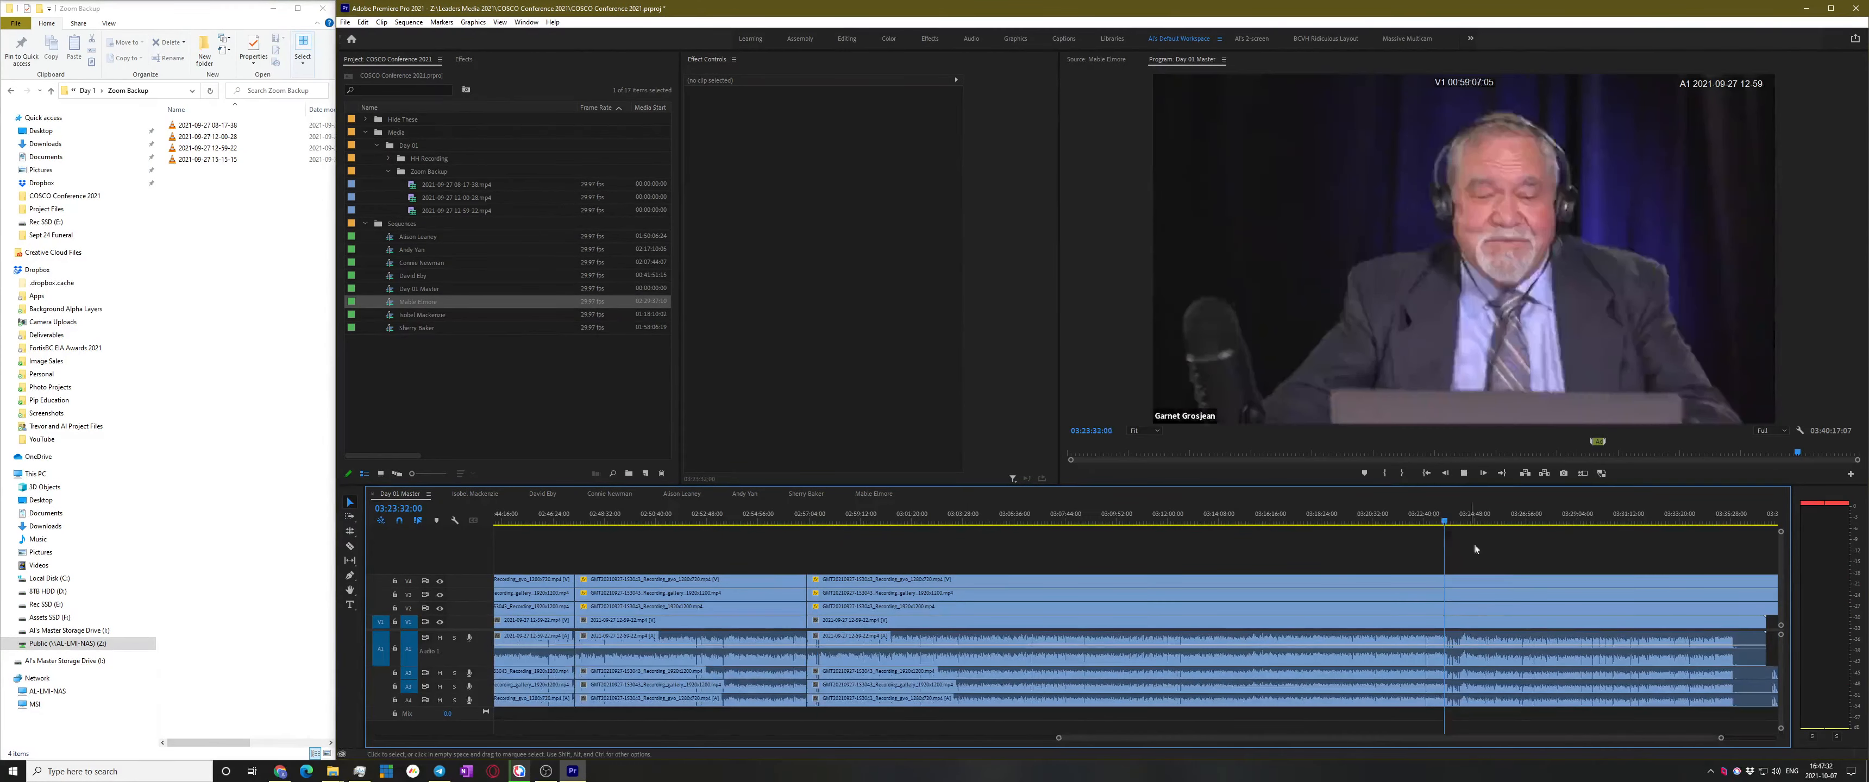
key("space")
scroll(1514, 574, "up", 2)
left_click(1285, 518)
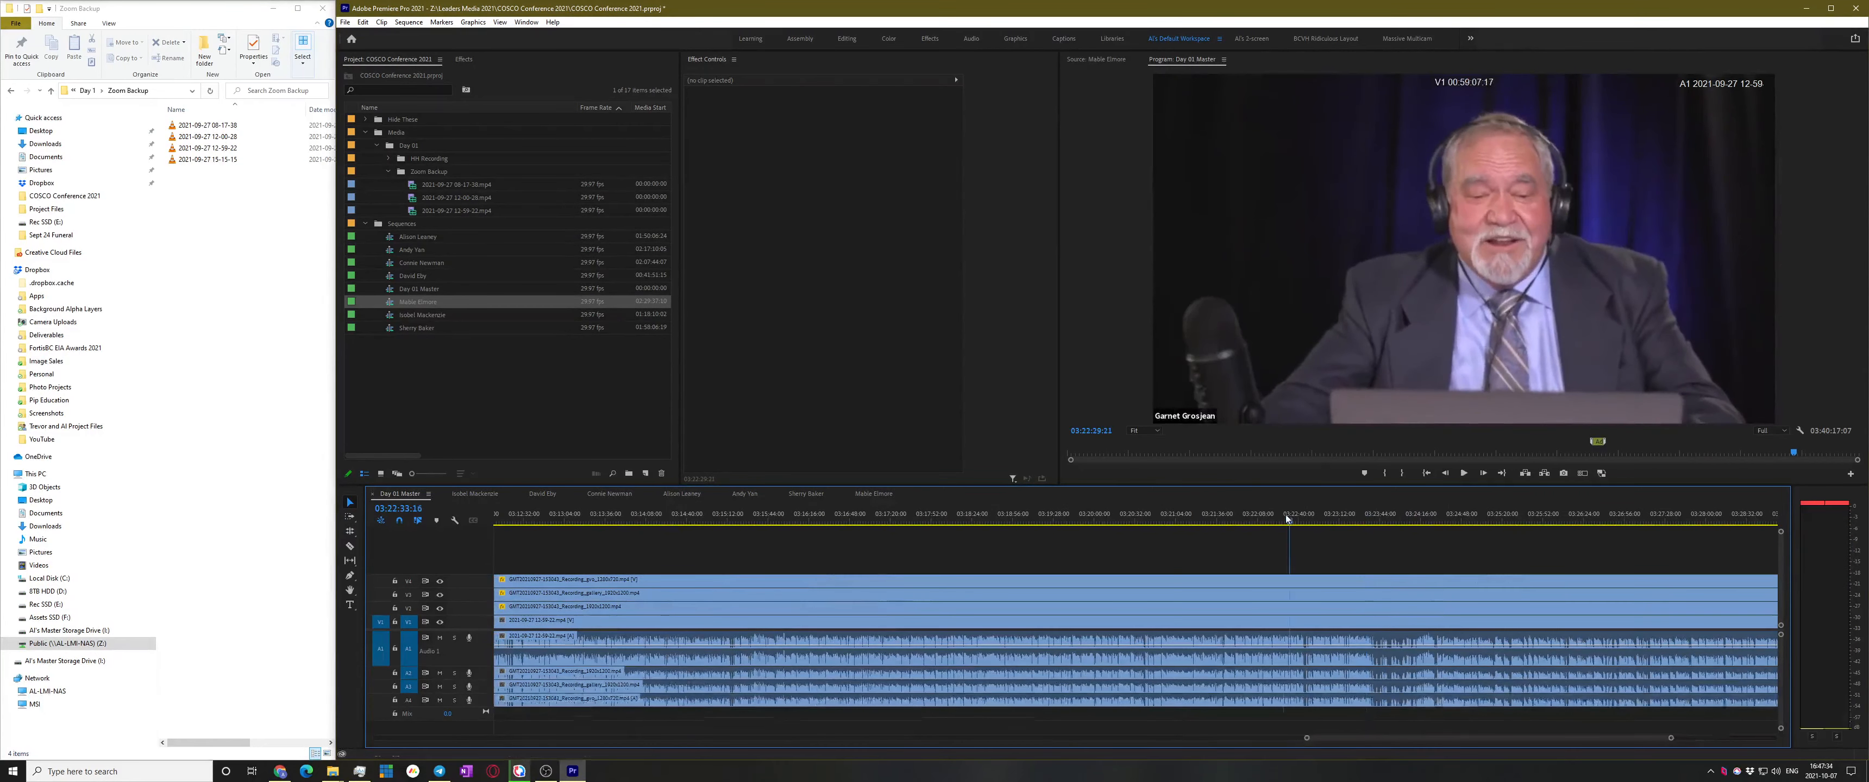
scroll(1400, 611, "up", 2)
key("space")
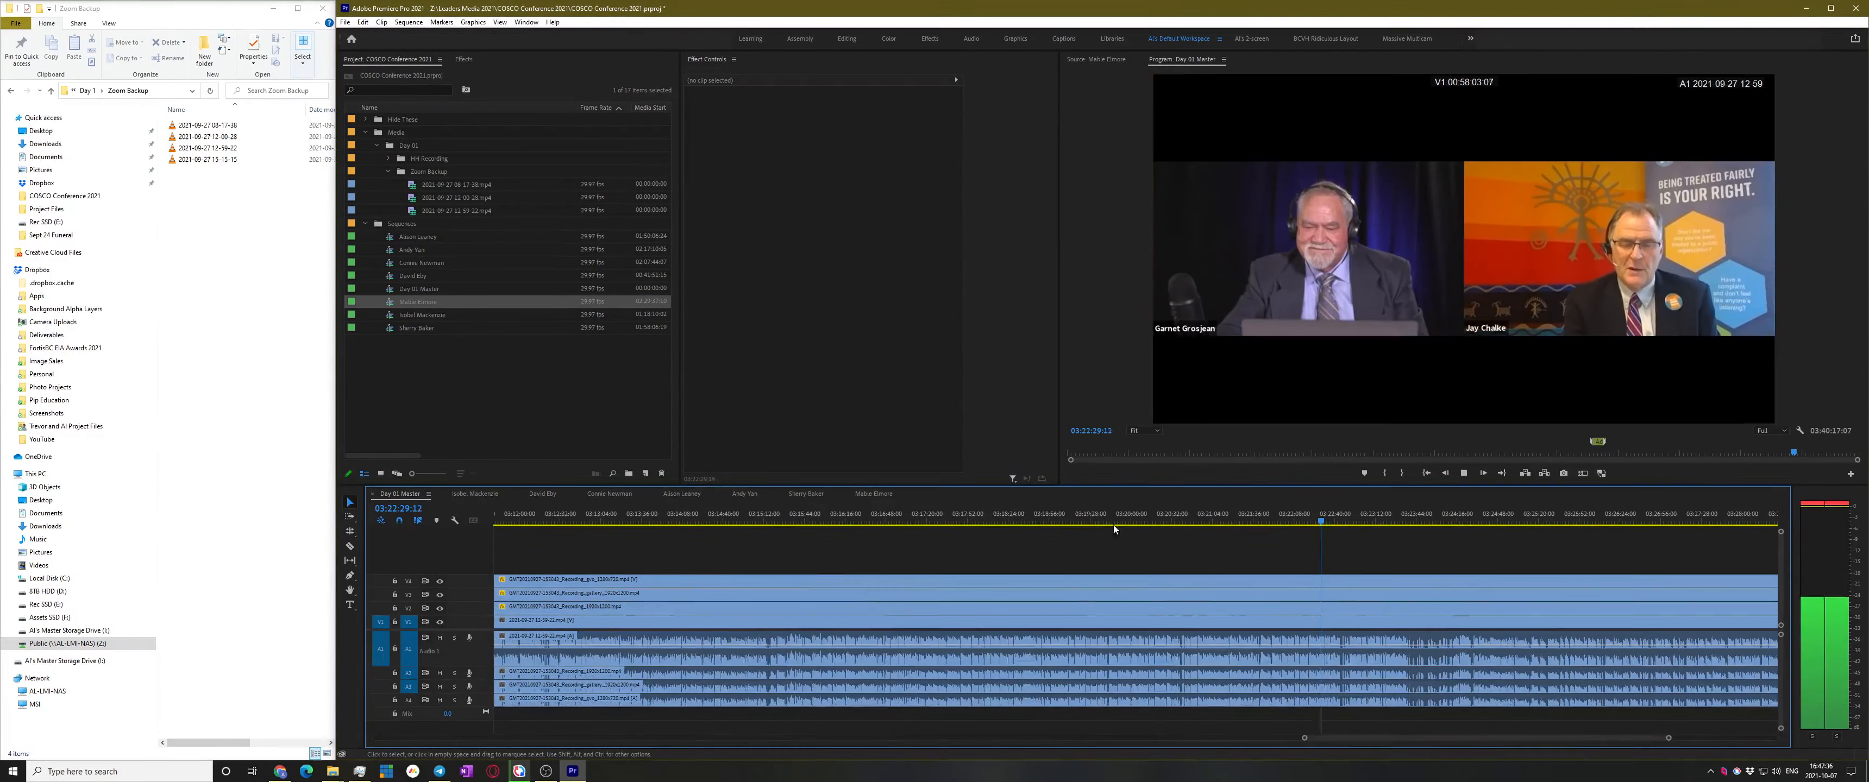
scroll(1040, 524, "down", 1)
left_click(1040, 524)
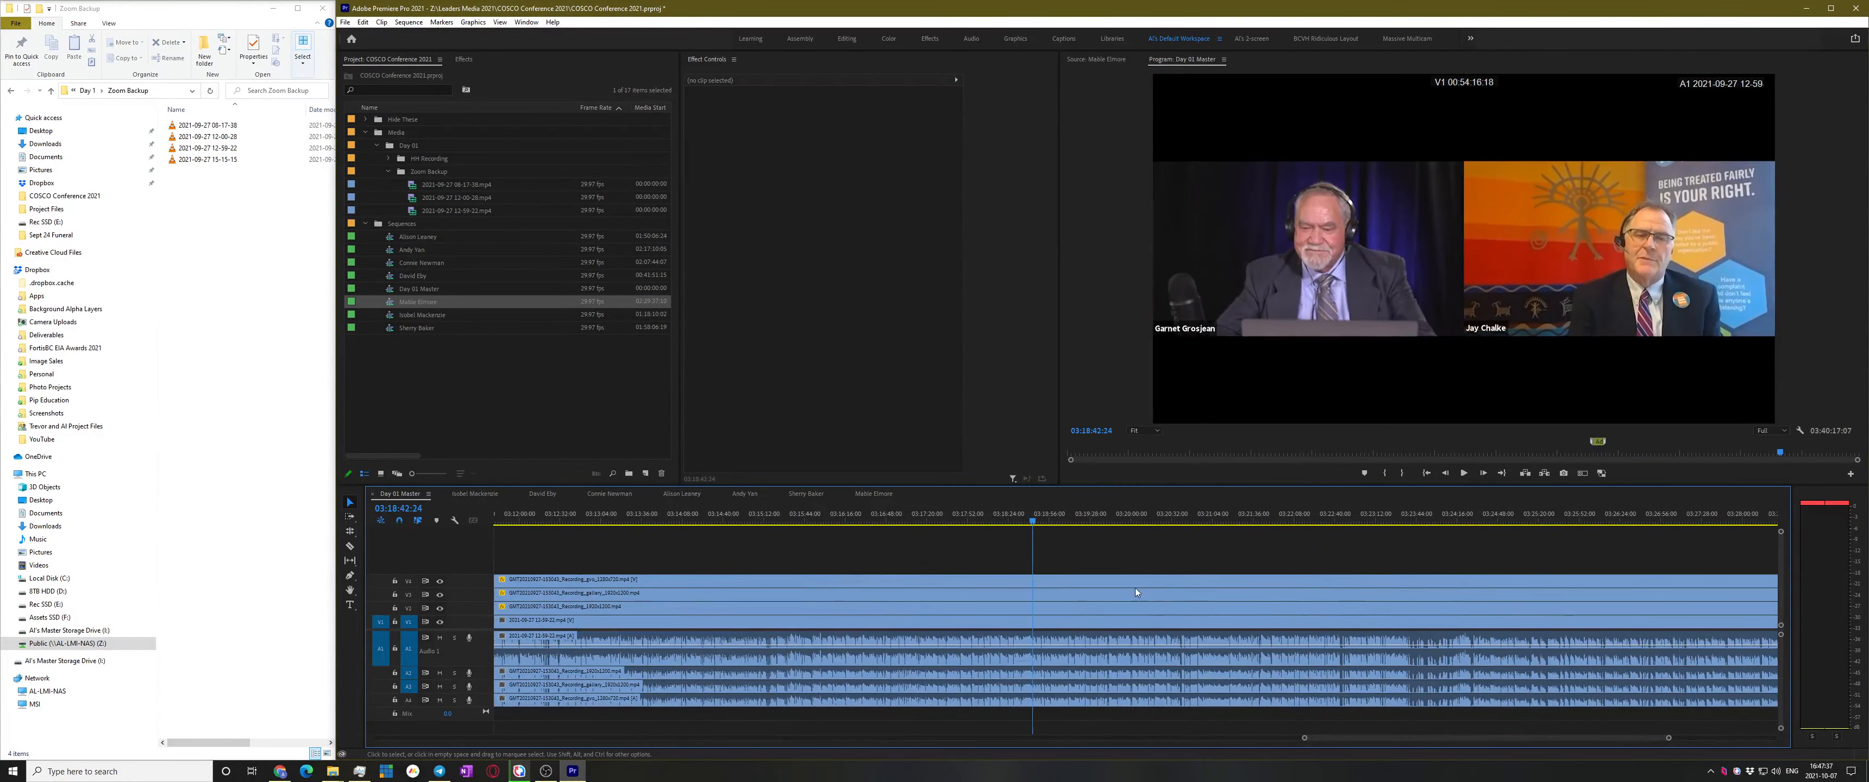
left_click(853, 526)
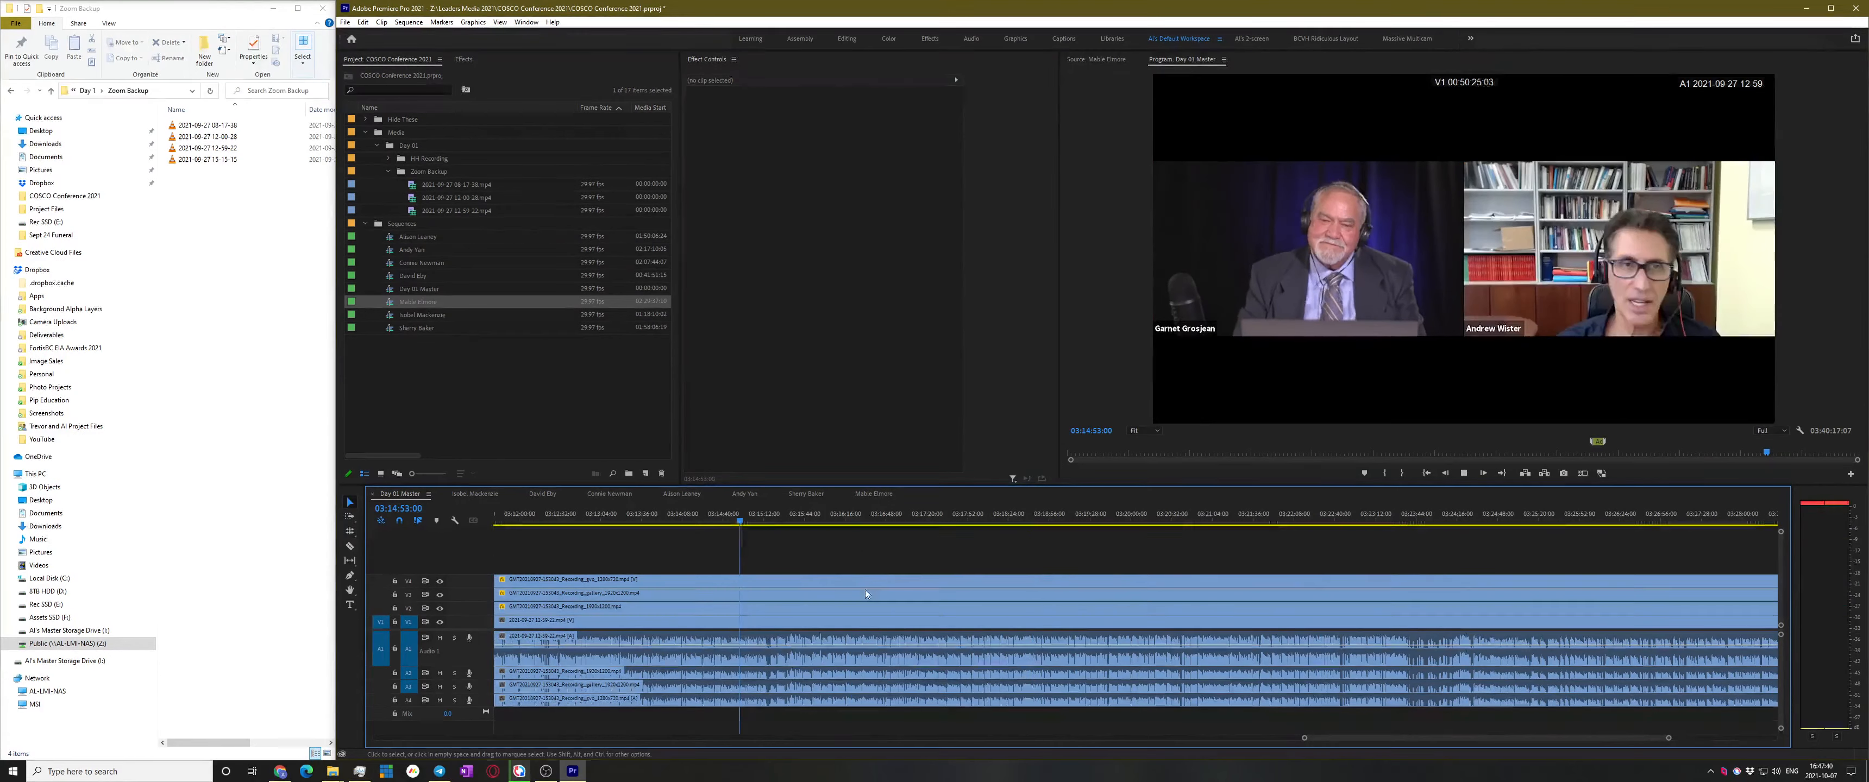
scroll(945, 546, "up", 1)
scroll(945, 545, "down", 4)
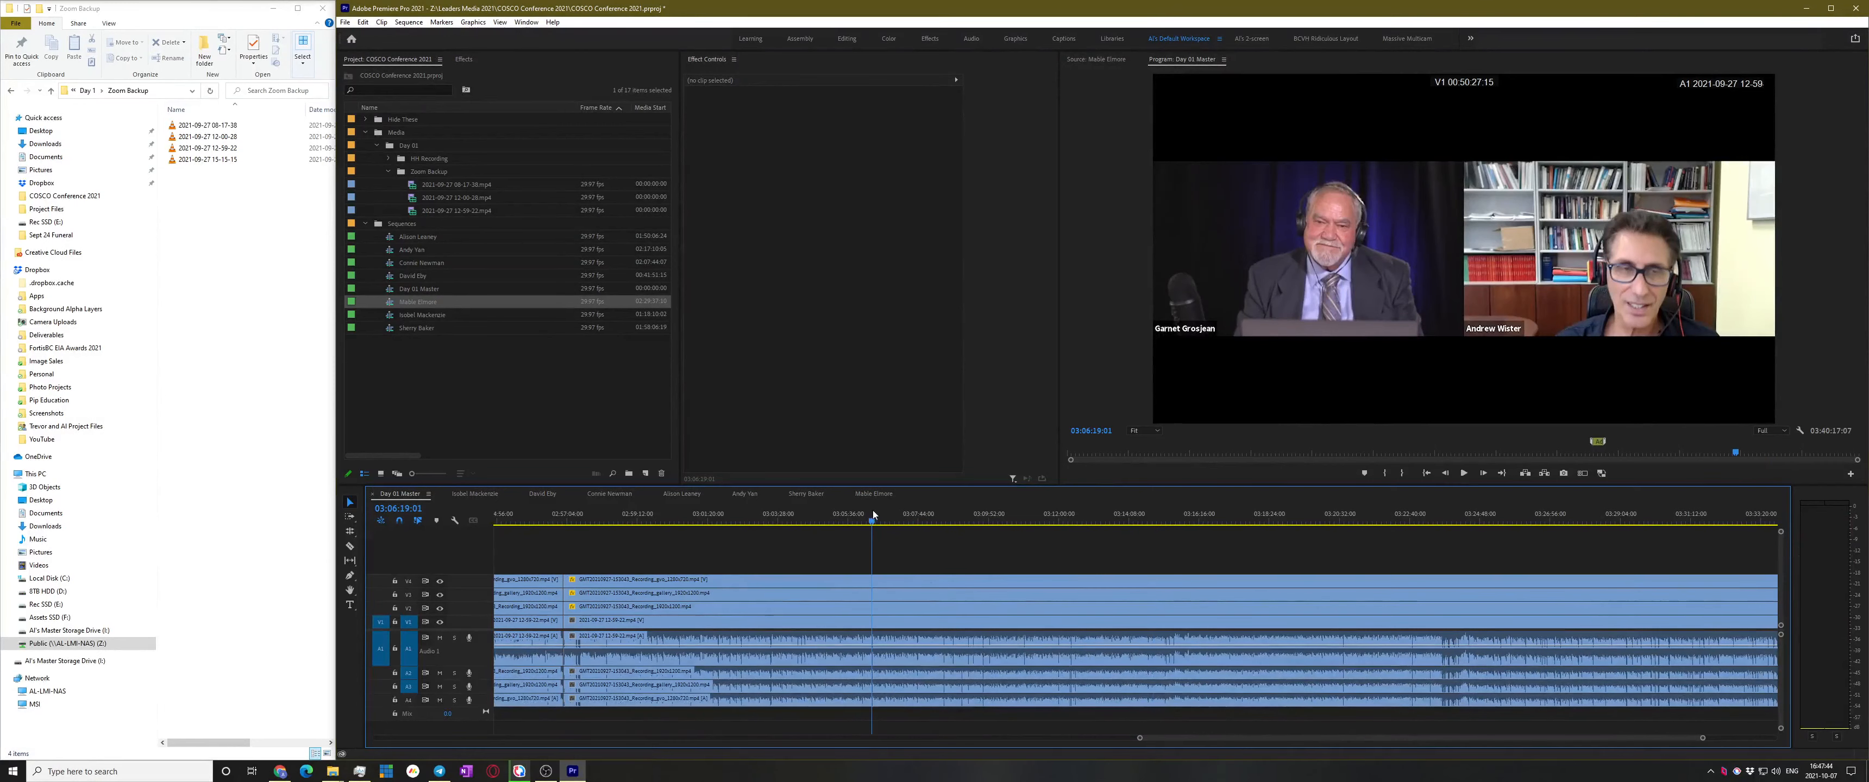
key("space")
scroll(1005, 566, "up", 3)
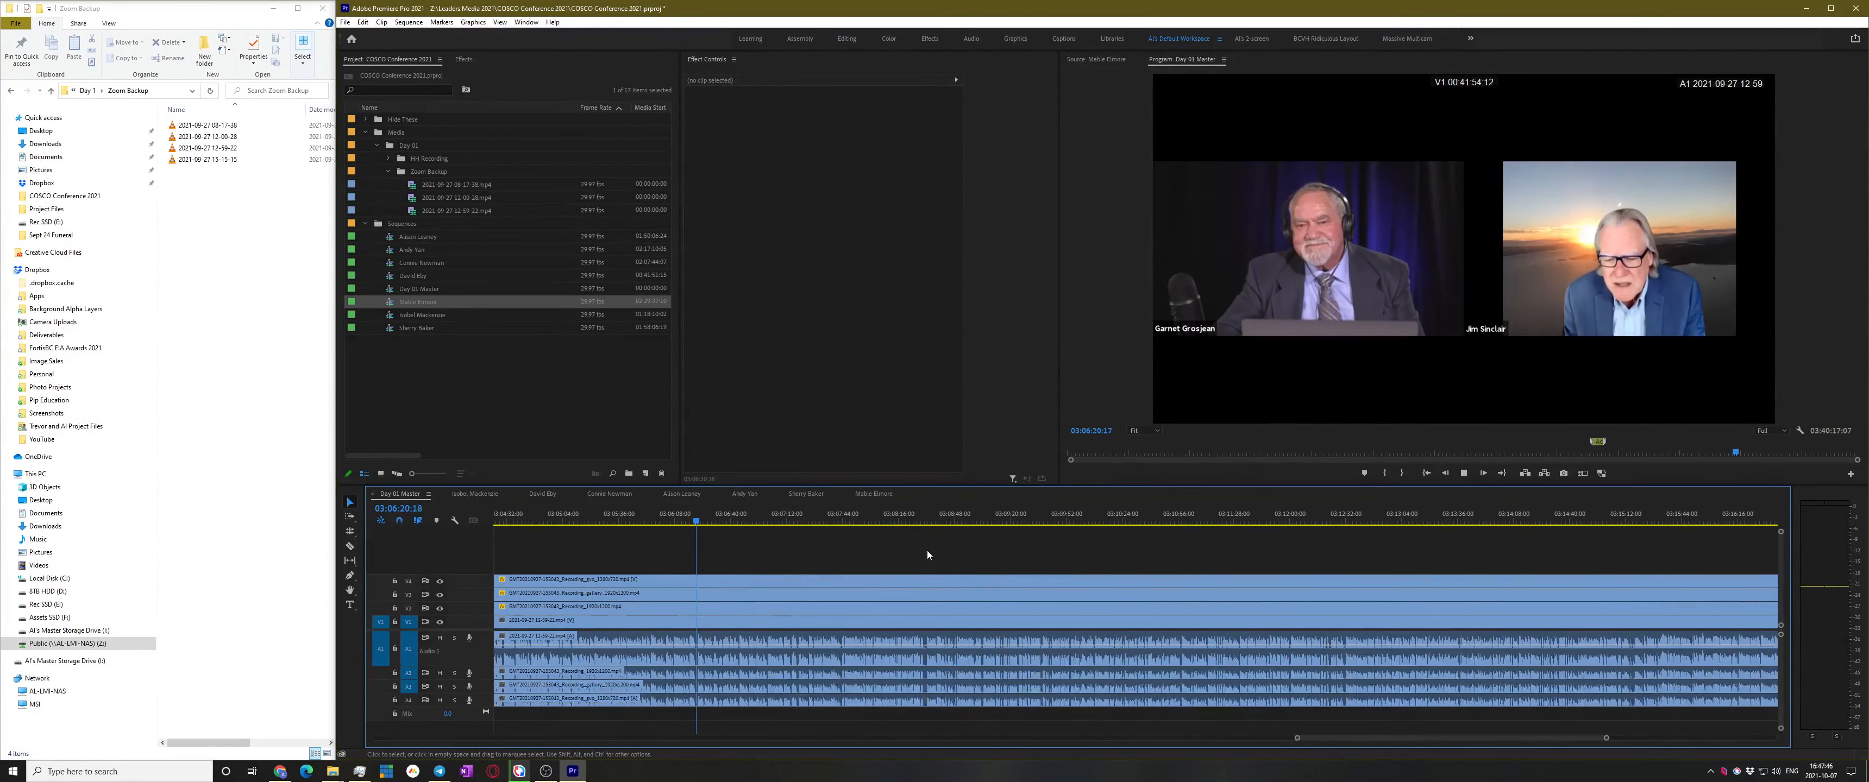
scroll(927, 555, "up", 2)
scroll(787, 614, "up", 1)
scroll(1015, 578, "down", 4)
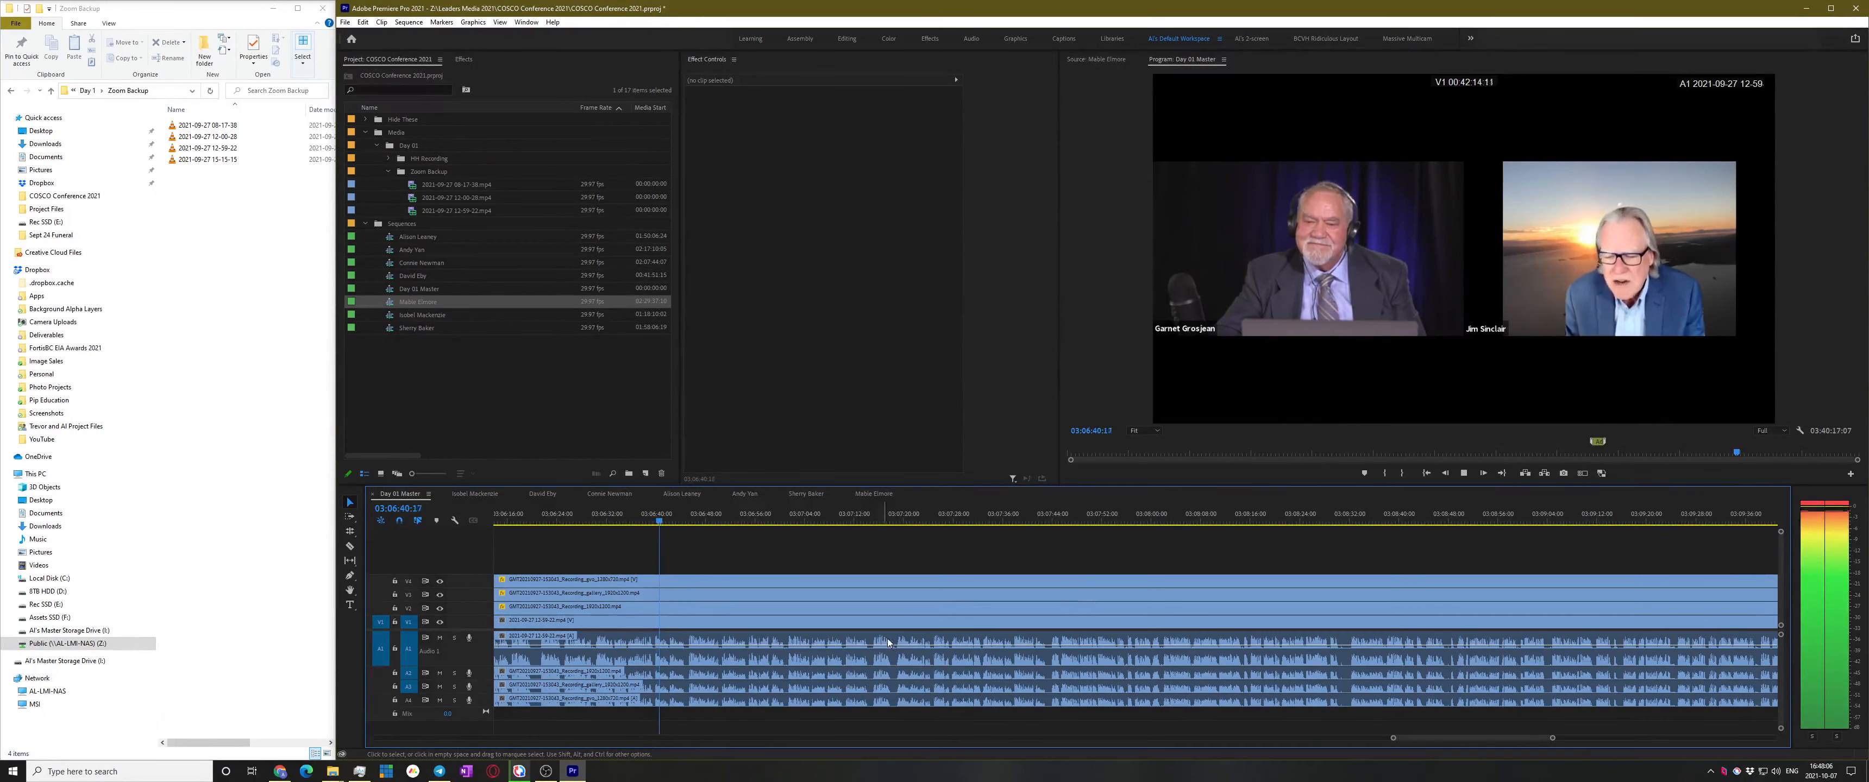
Play back and zoom in around the speaker change to pinpoint the cut at 03:07:37:24
left_click(1023, 518)
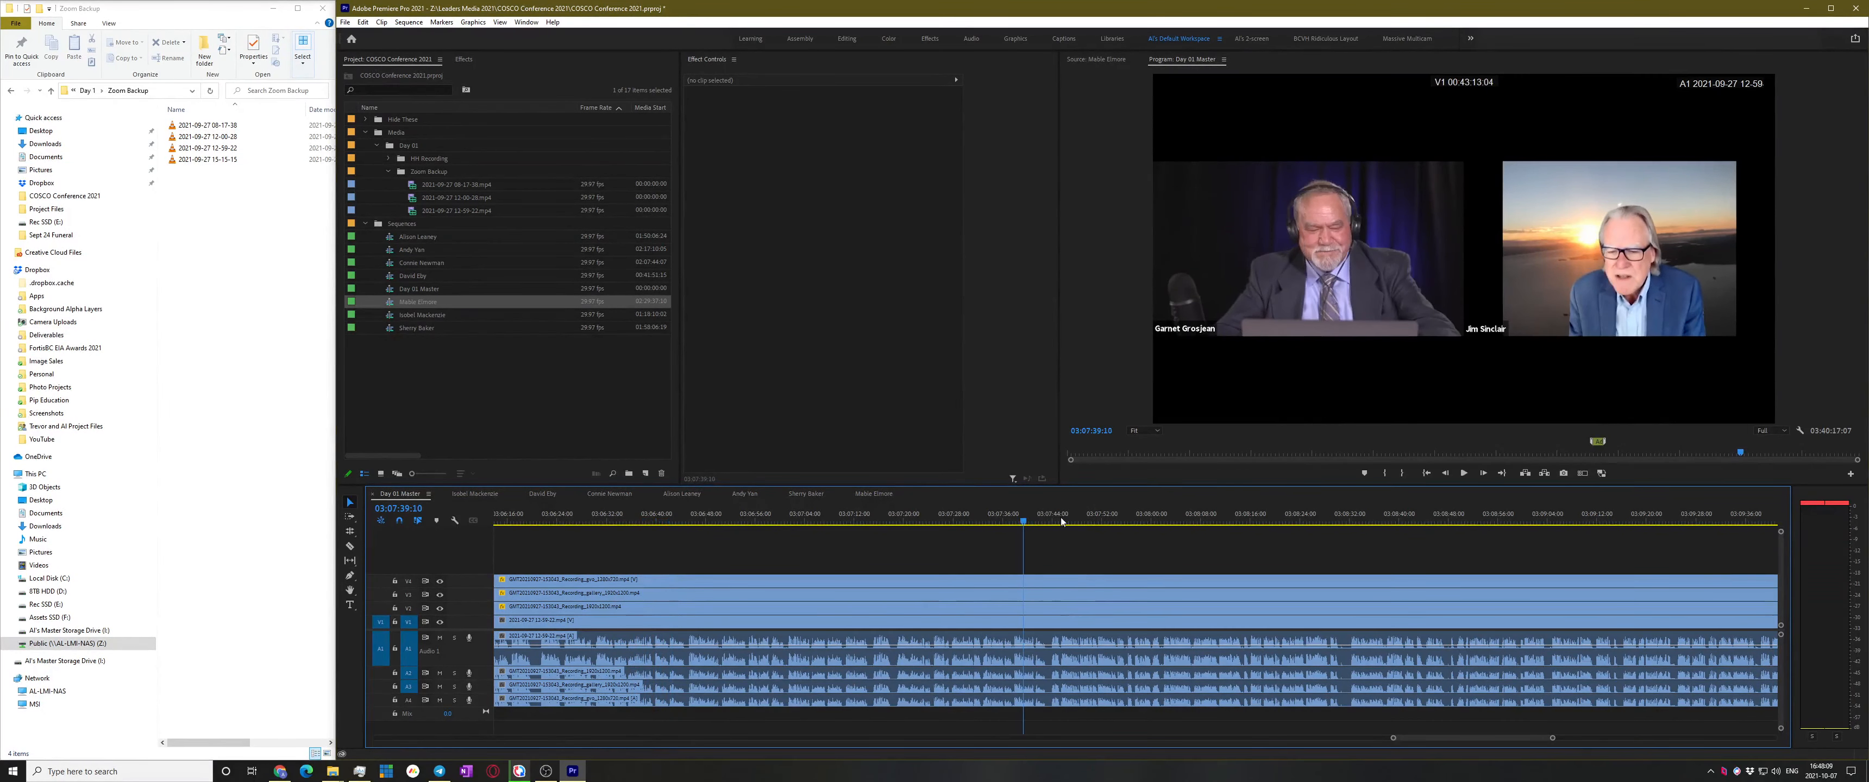
left_click(1198, 523)
left_click(1025, 518)
key("space")
key("equal")
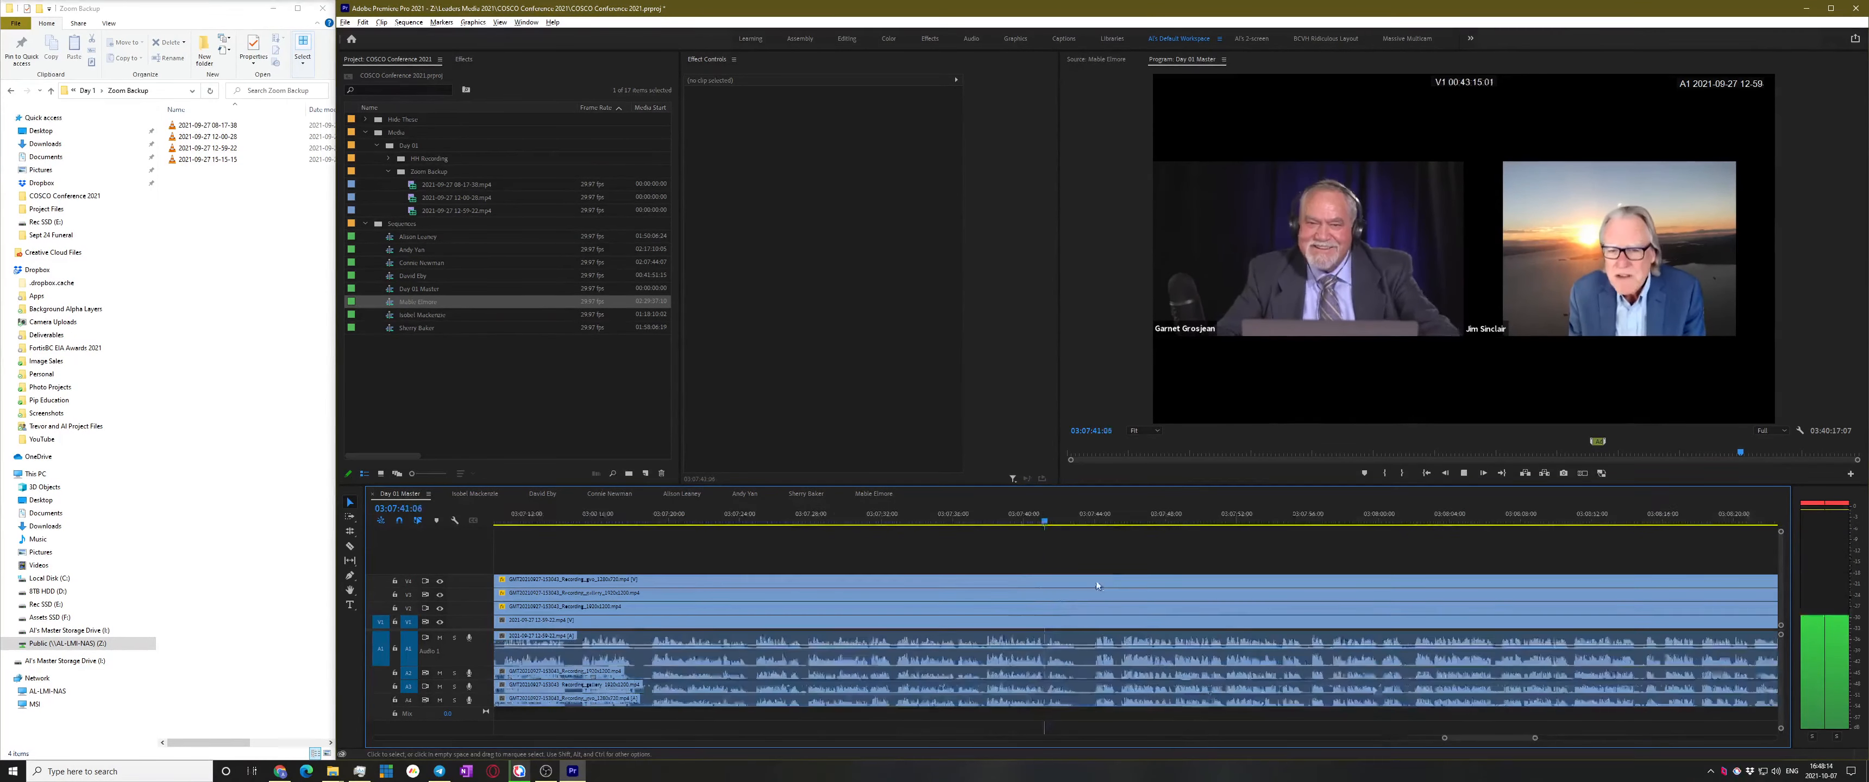
left_click(930, 514)
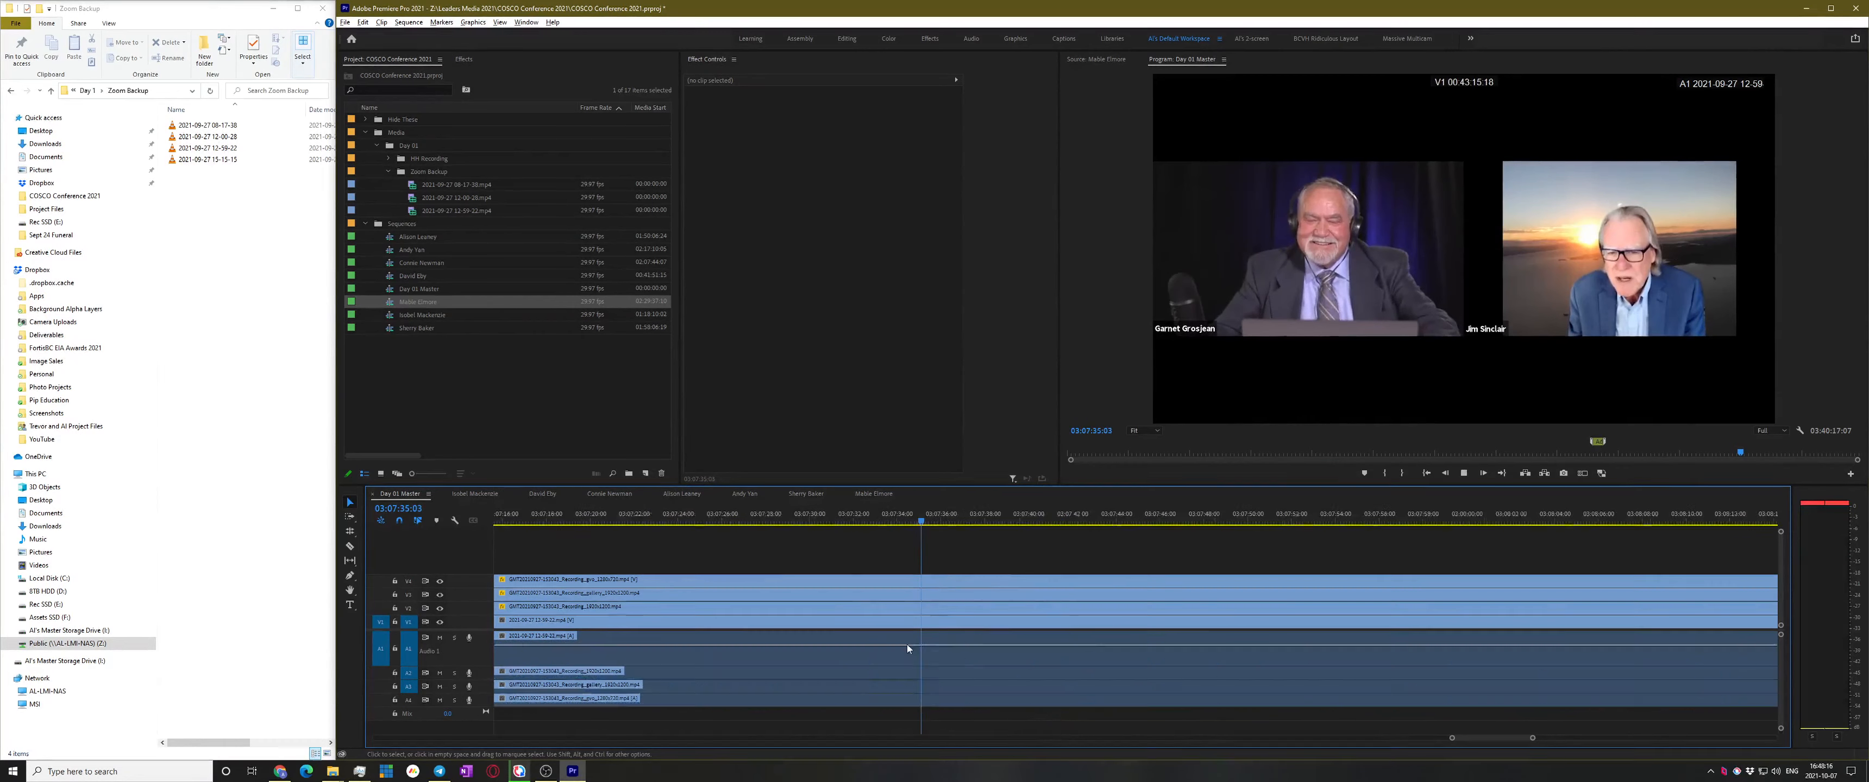
key("equal")
key("space")
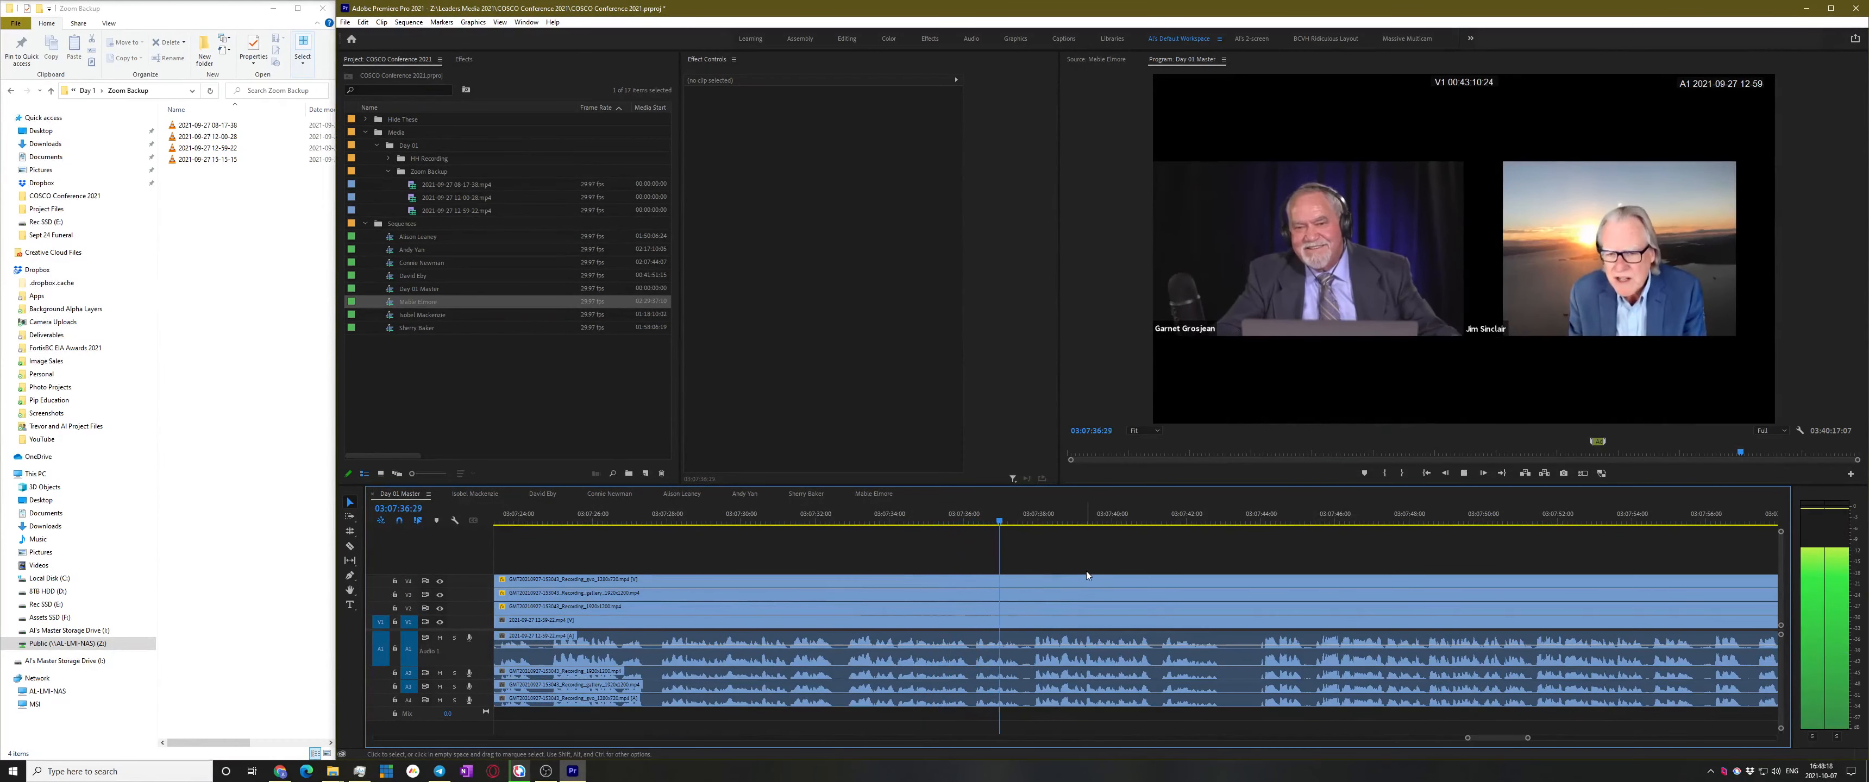
key("space")
Cut every track of the Day 01 Master at 03:07:37:24 using Ctrl+K and the razor
key("ctrl+k")
key("c")
left_click(1031, 610, "shift")
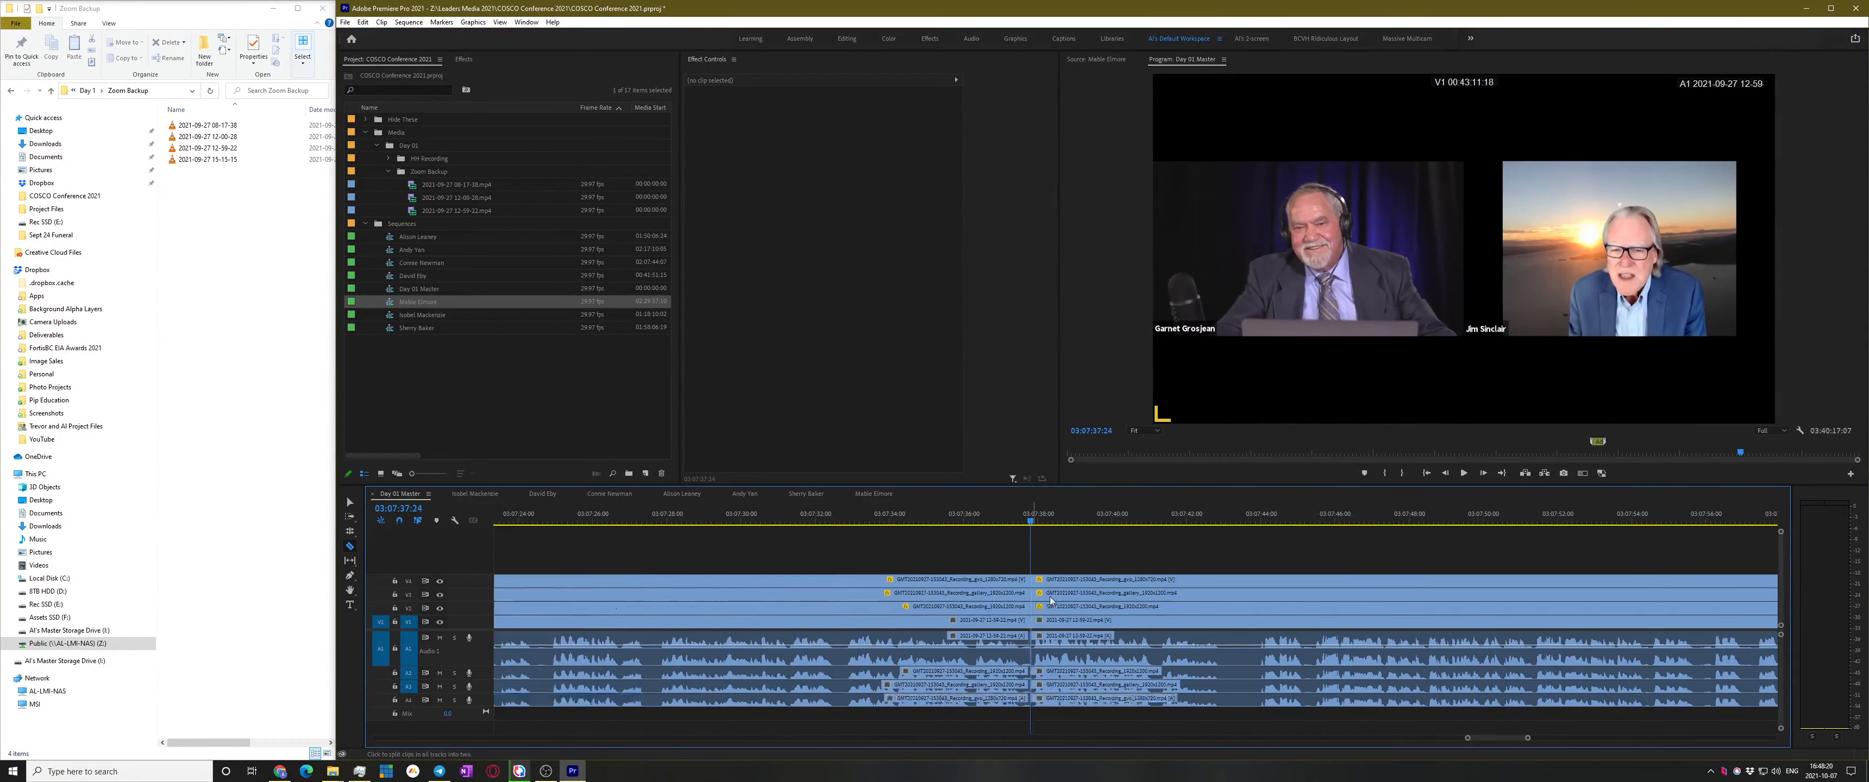
key("v")
key("space")
key("minus")
key("minus")
key("minus")
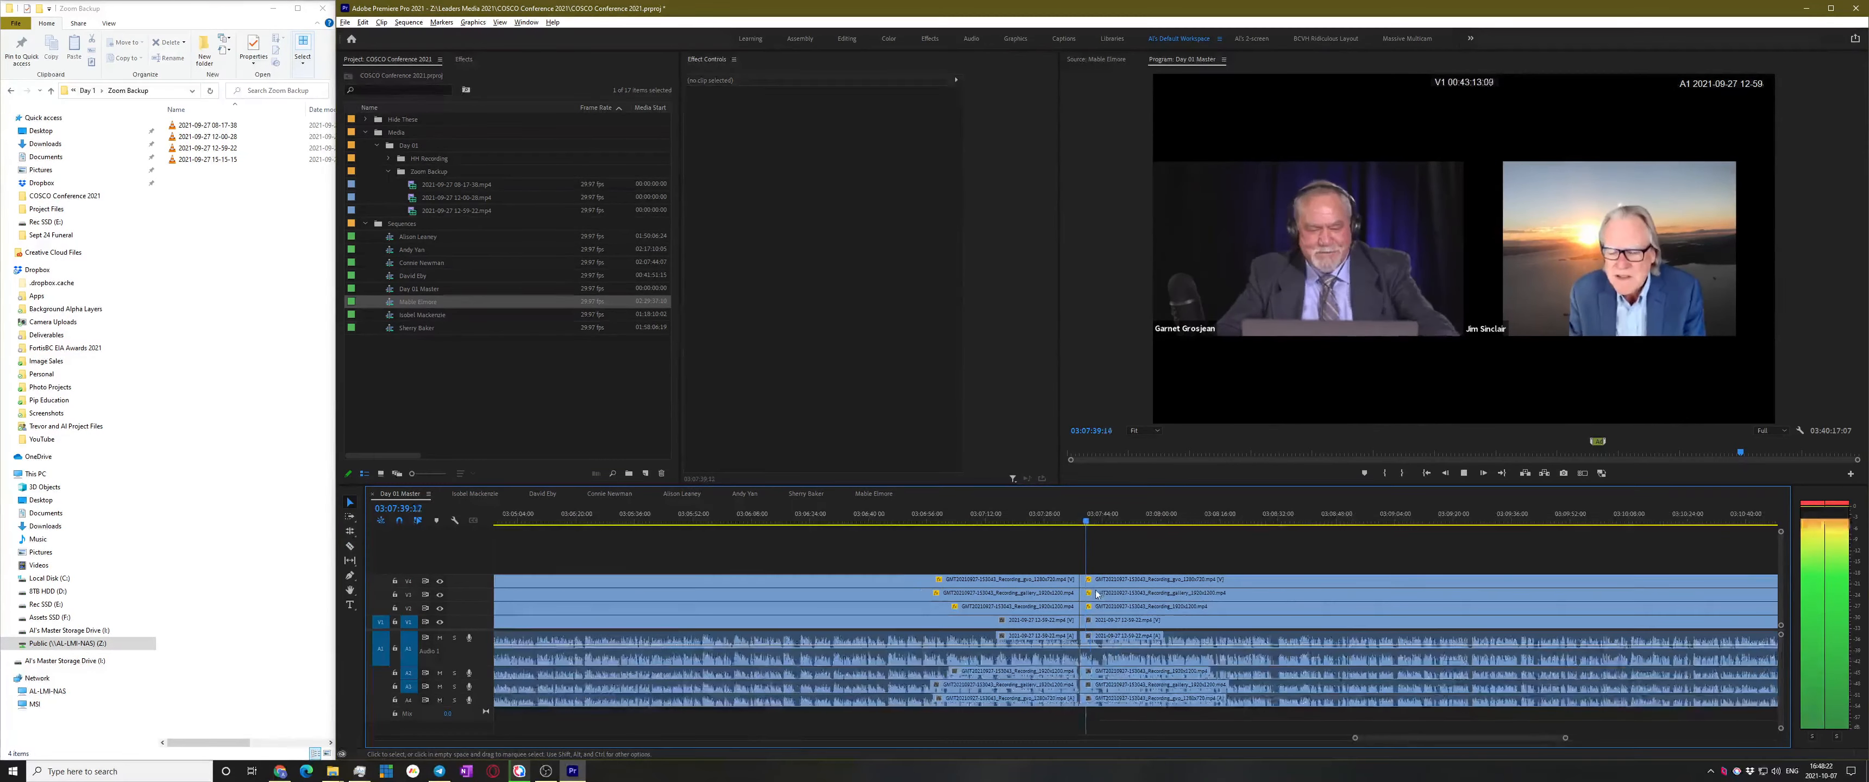
key("minus")
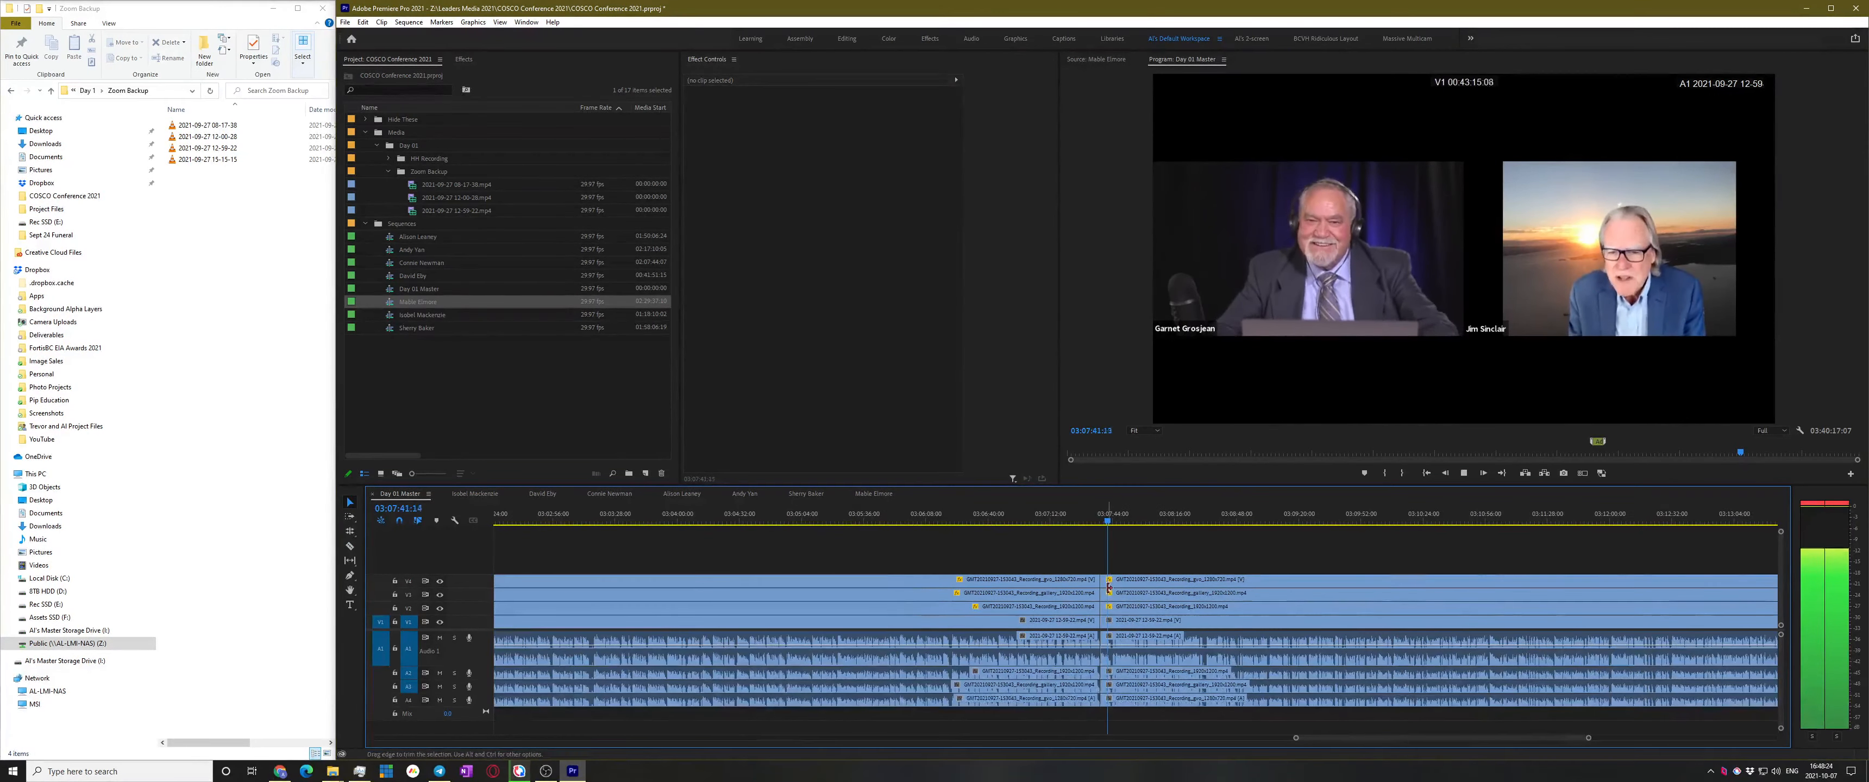
Make a subsequence from the middle clips and rename it after its speaker
left_click_drag(1008, 549, 888, 727)
scroll(1223, 585, "down", 2)
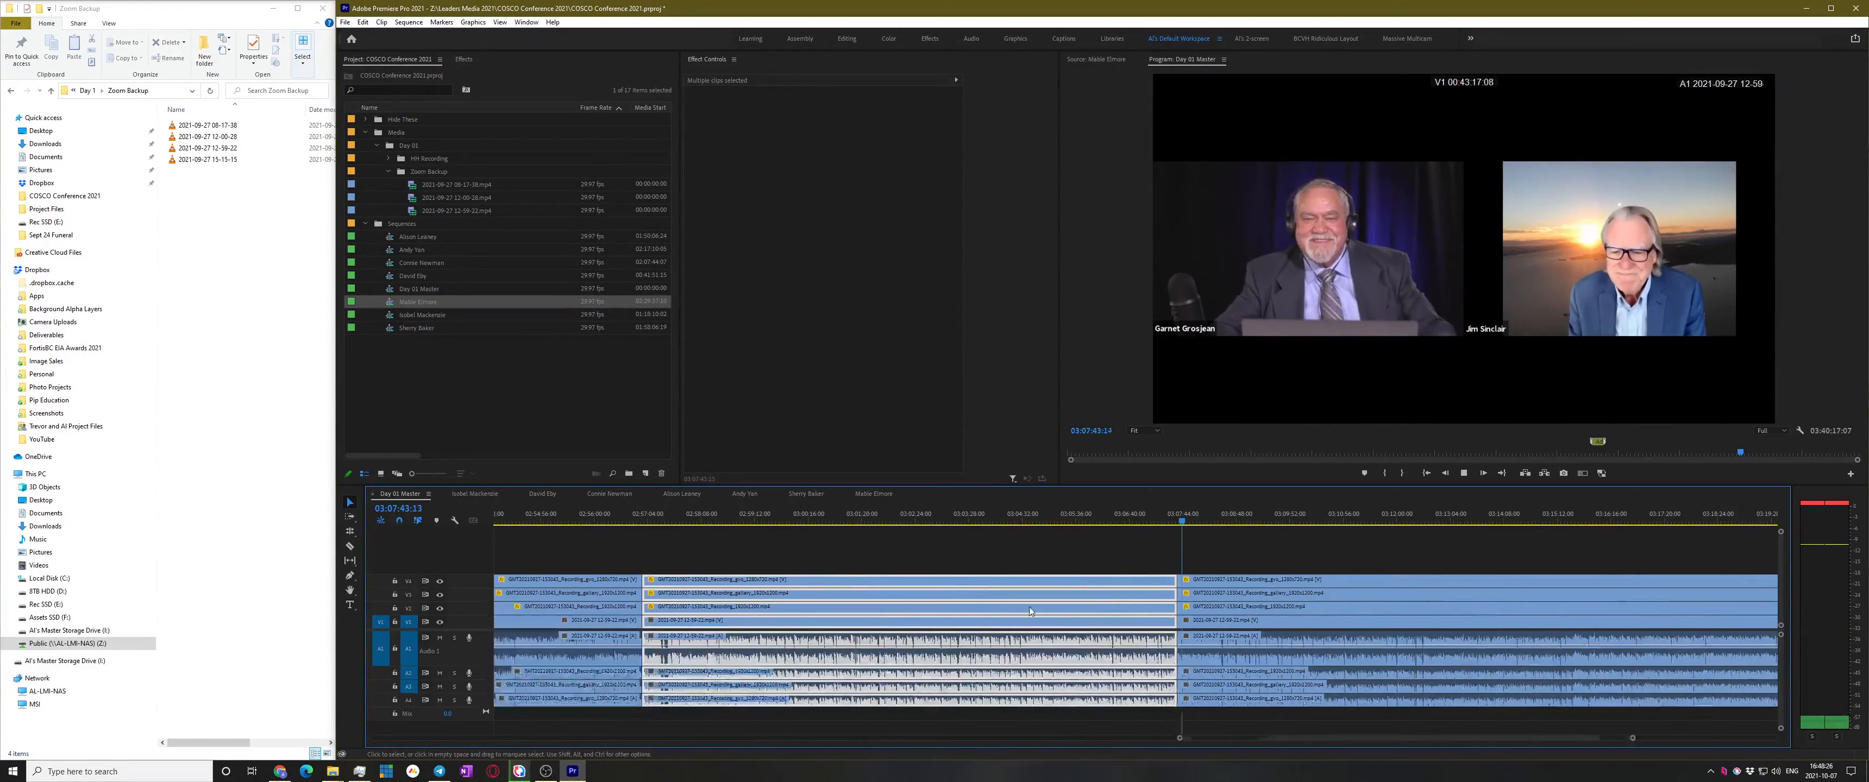
right_click(822, 601)
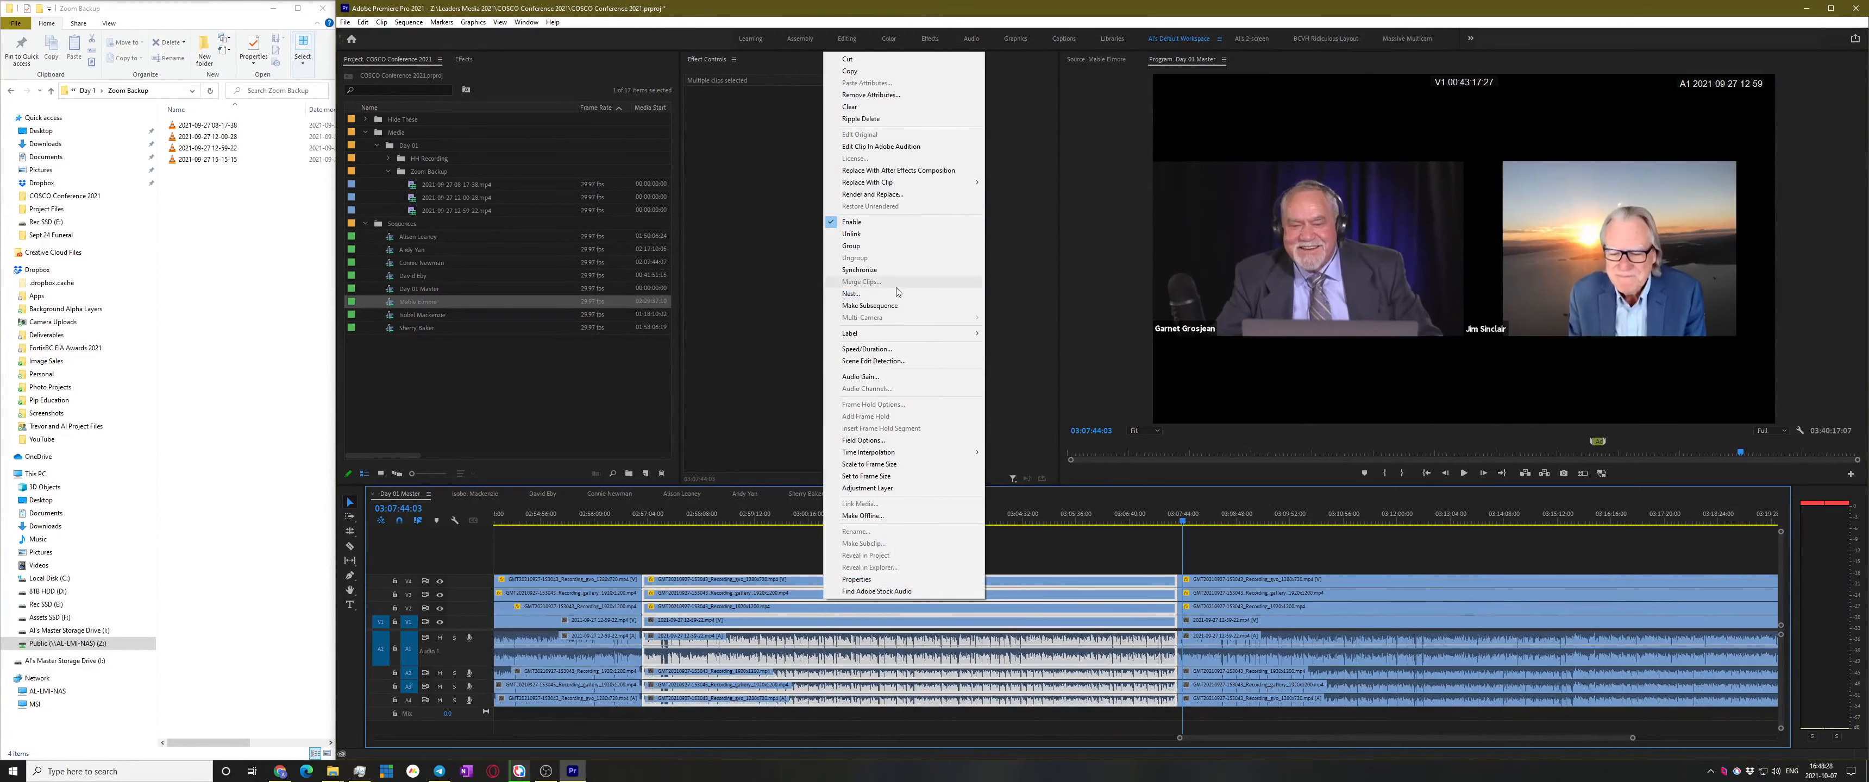
left_click(897, 305)
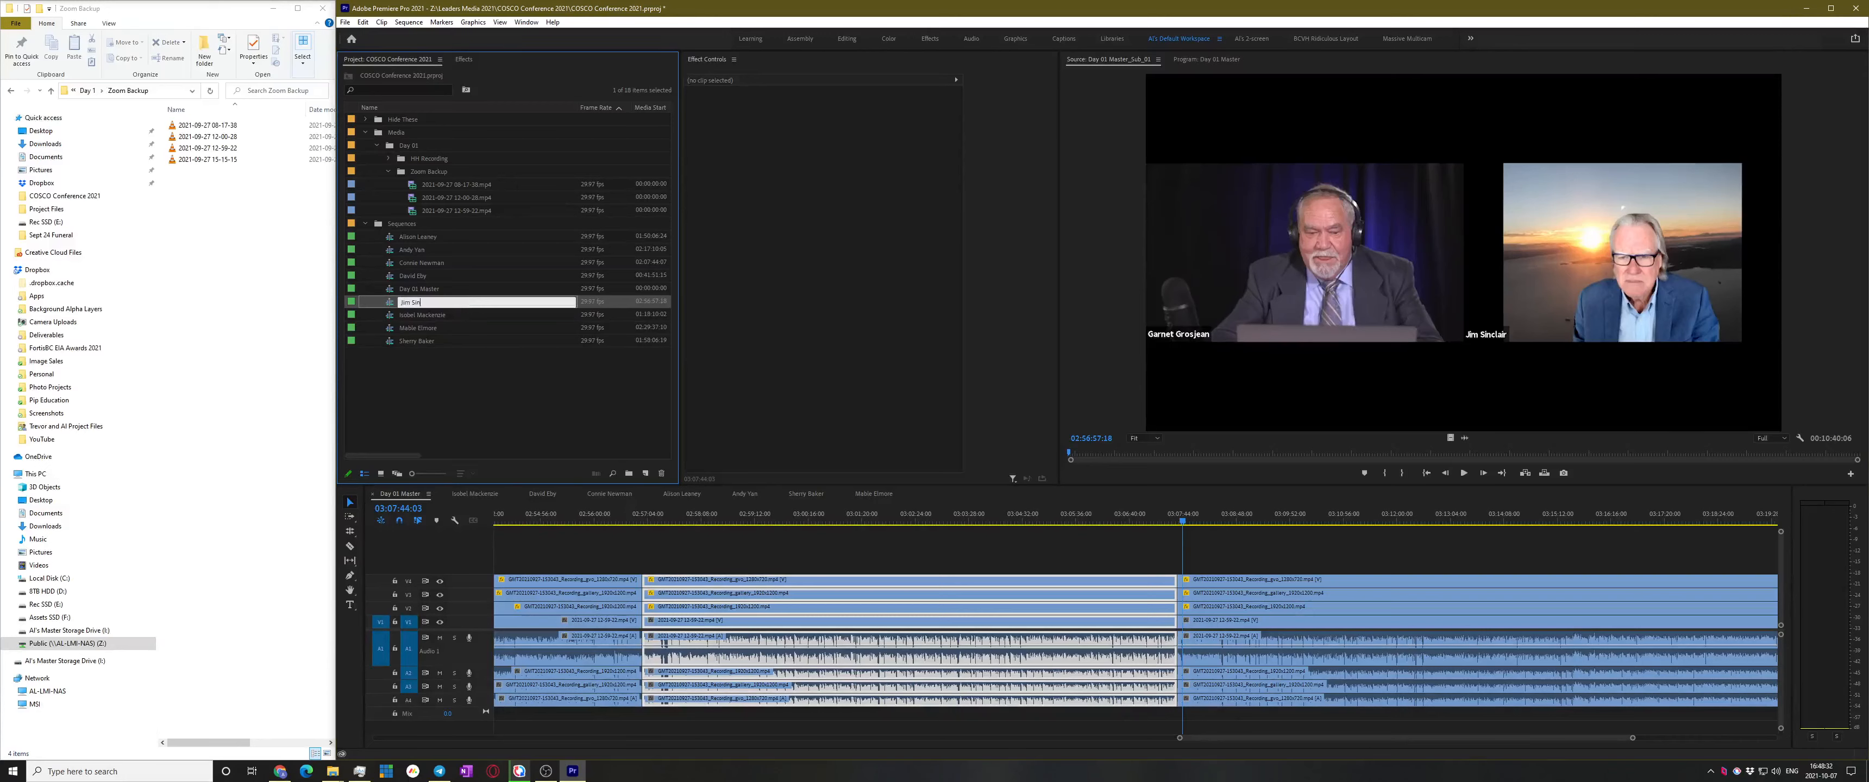
type("r")
key("Return")
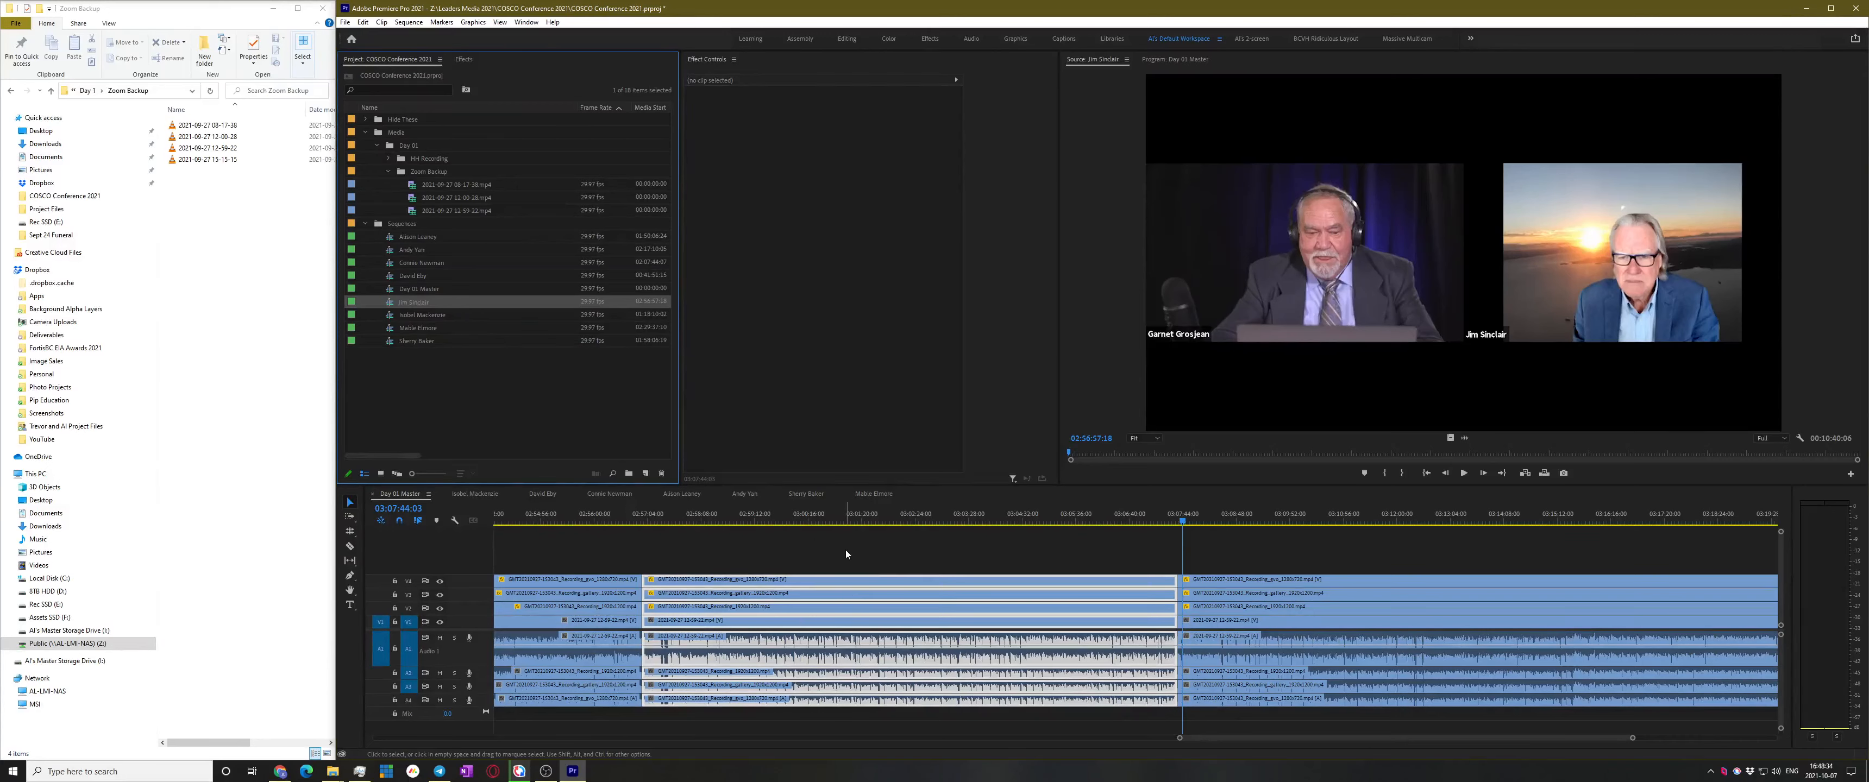
left_click(1077, 557)
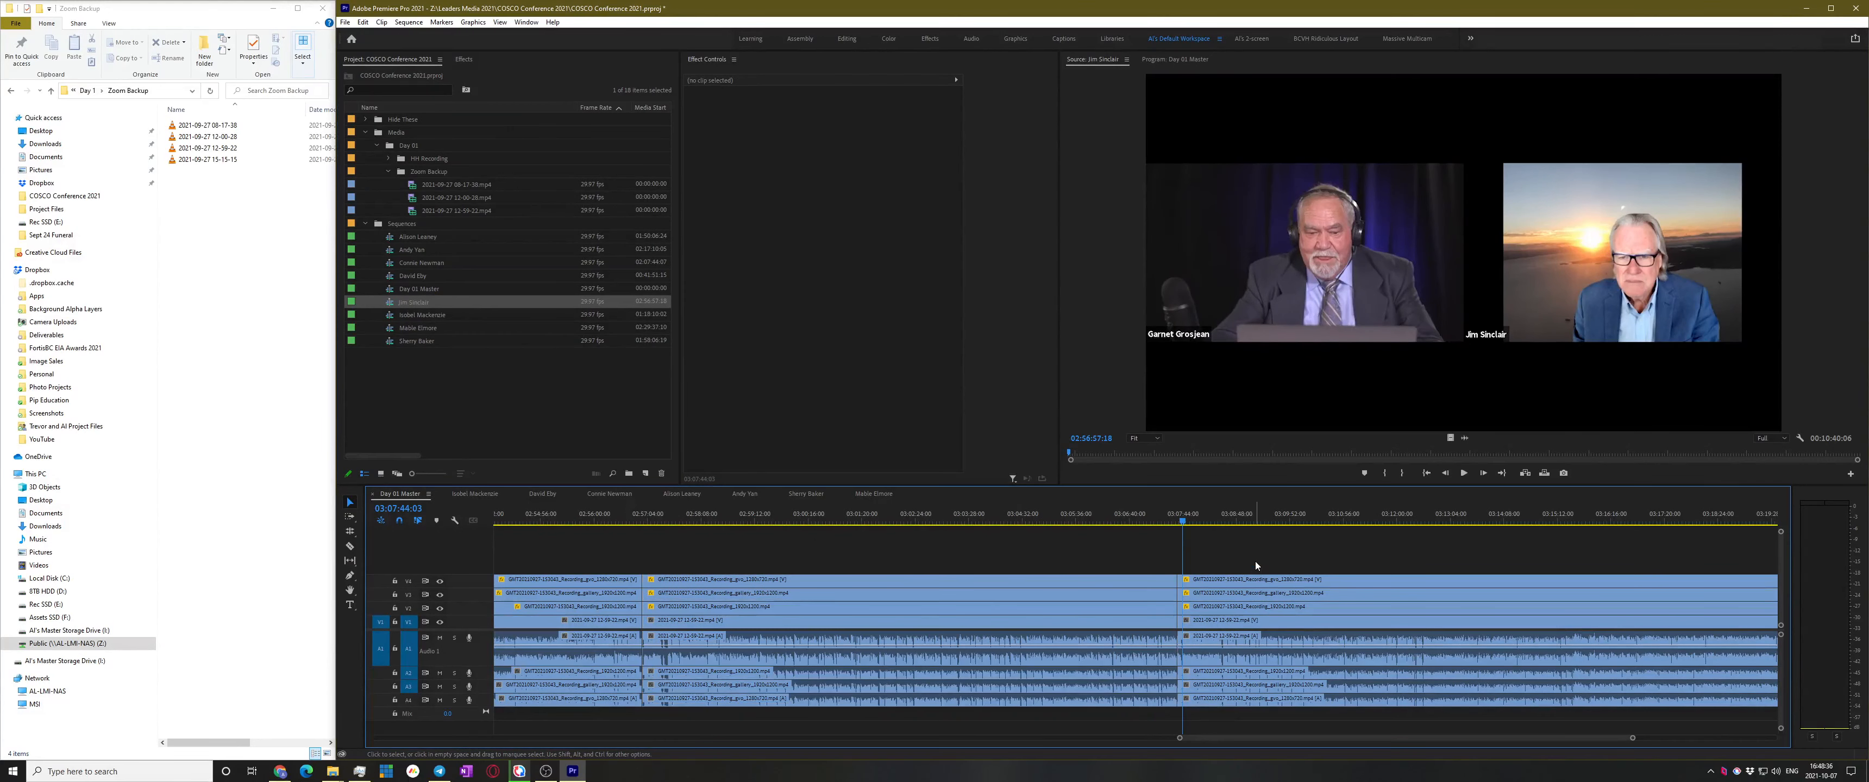
key("space")
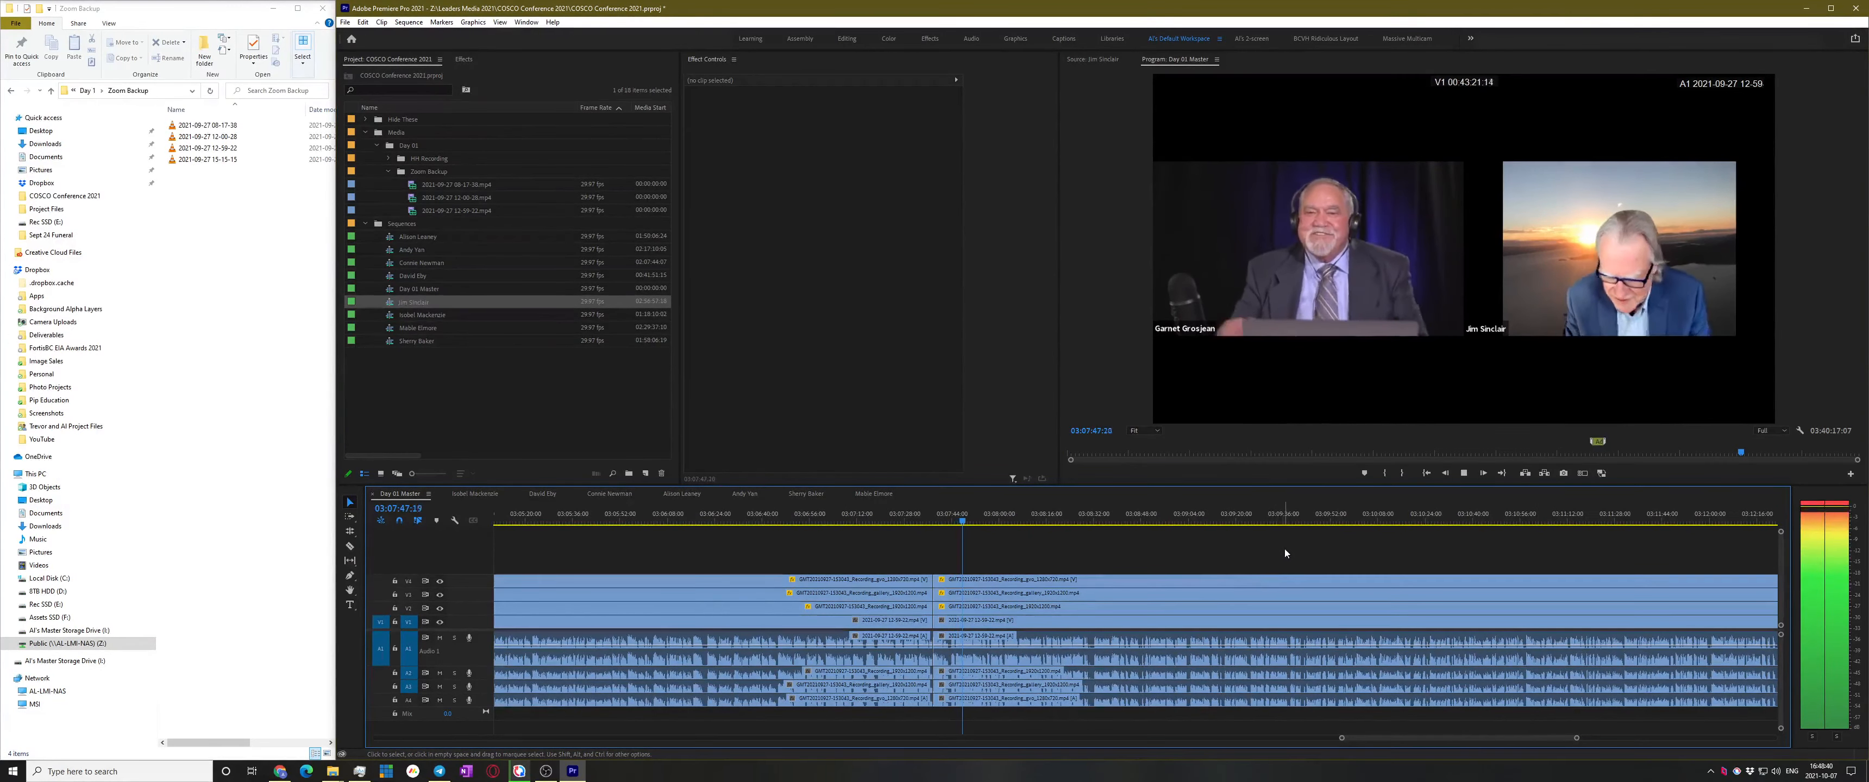
Play around 03:07:56 to locate the next speaker change
left_click(1066, 518)
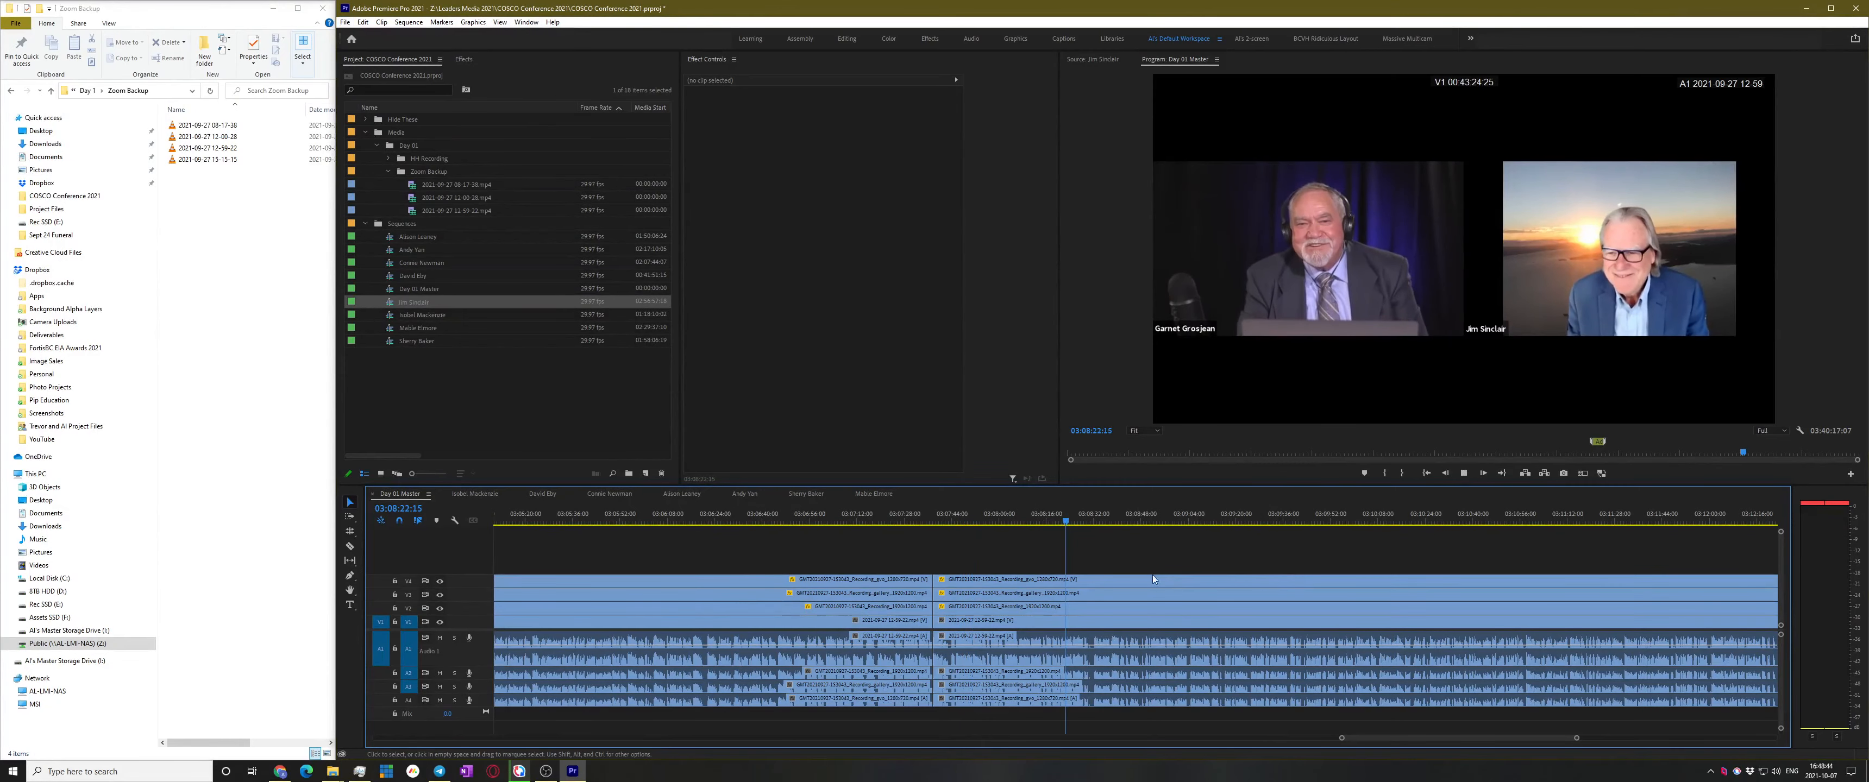
key("space")
scroll(1178, 586, "up", 7)
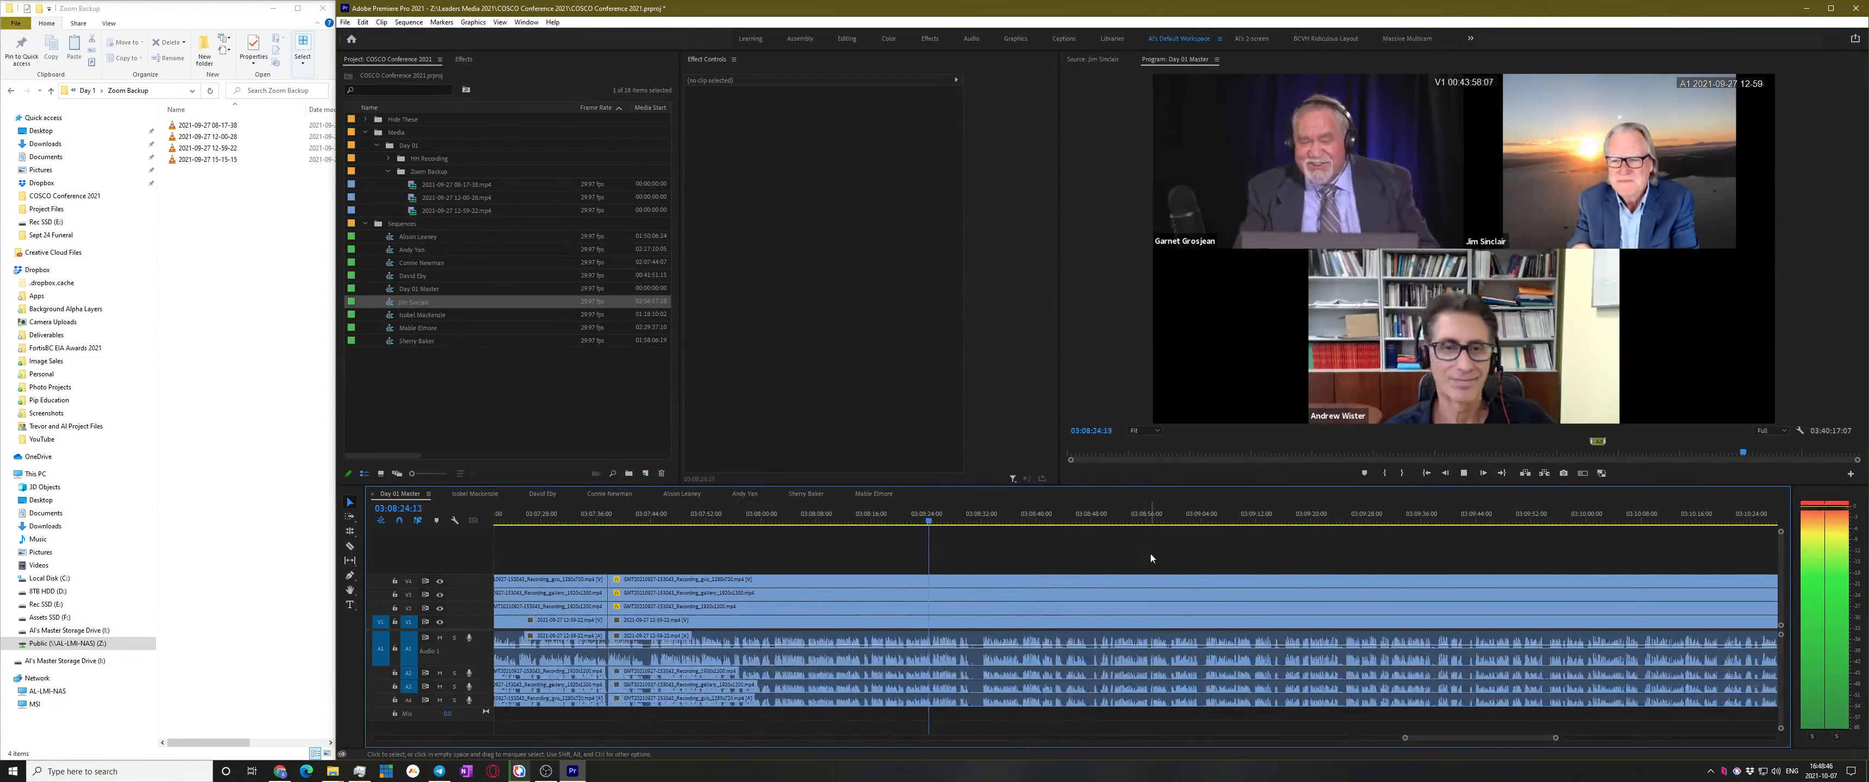
scroll(1135, 551, "up", 2)
scroll(1027, 586, "down", 2)
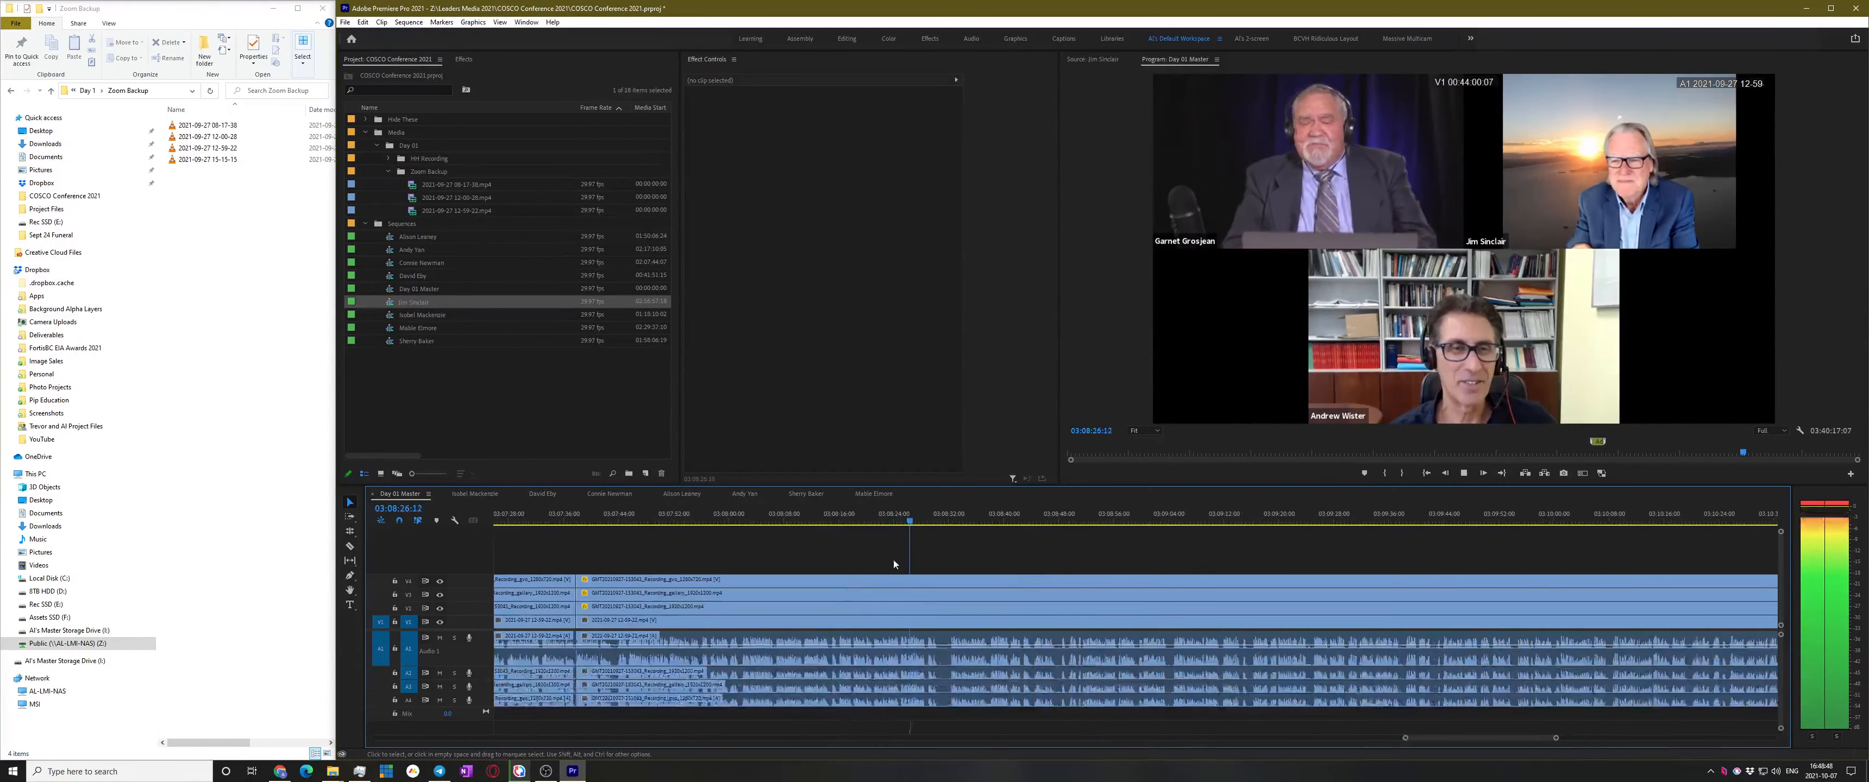
left_click(706, 518)
key("space")
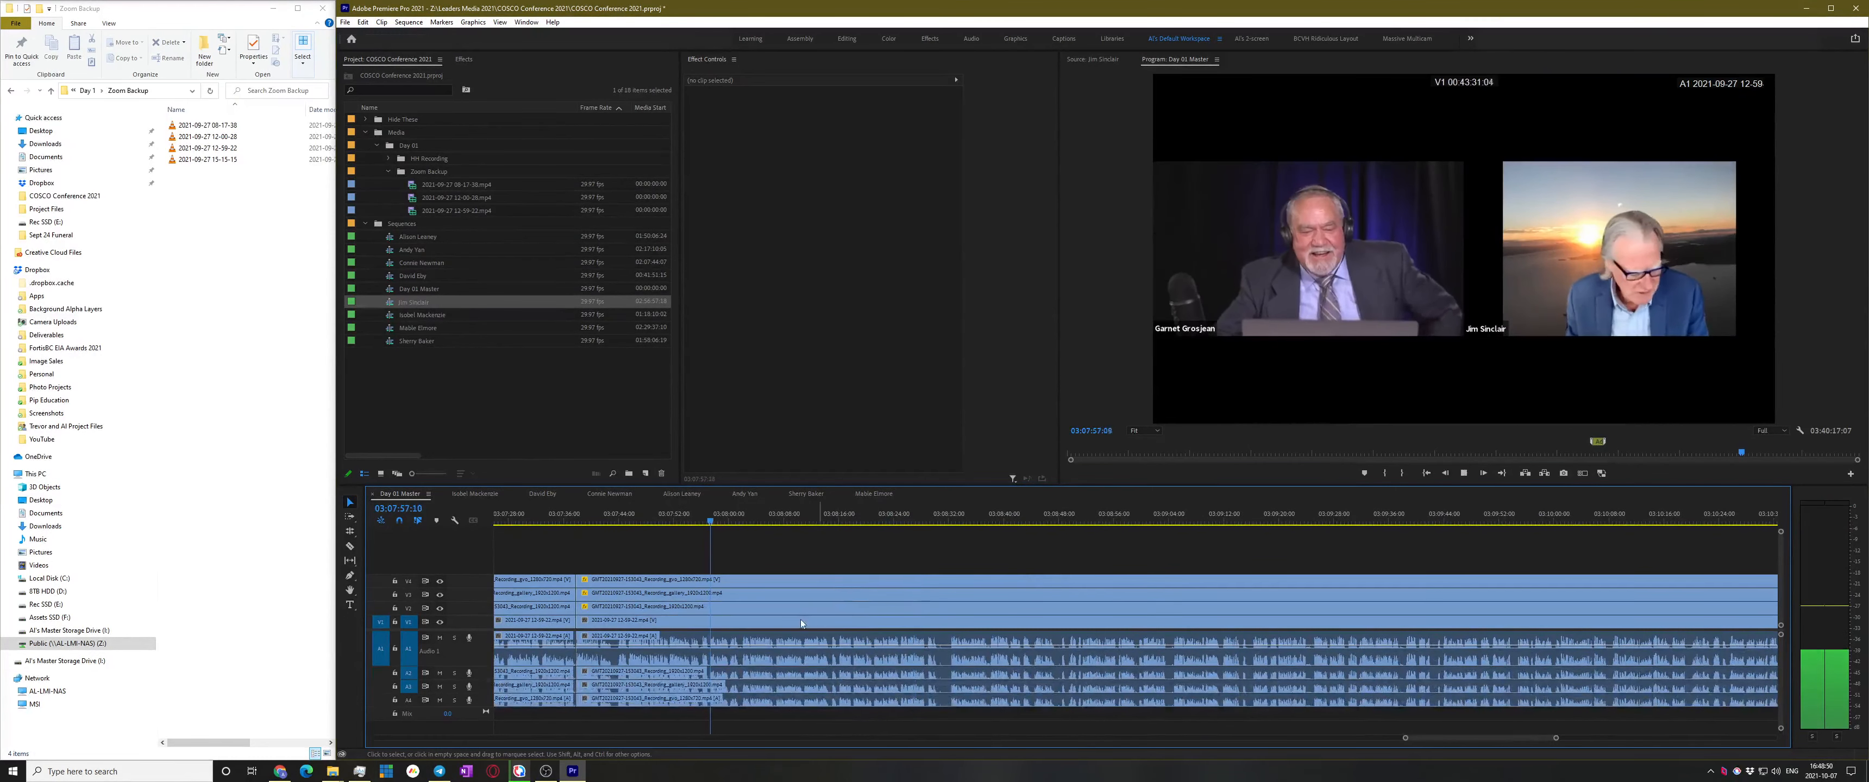
scroll(804, 614, "up", 3)
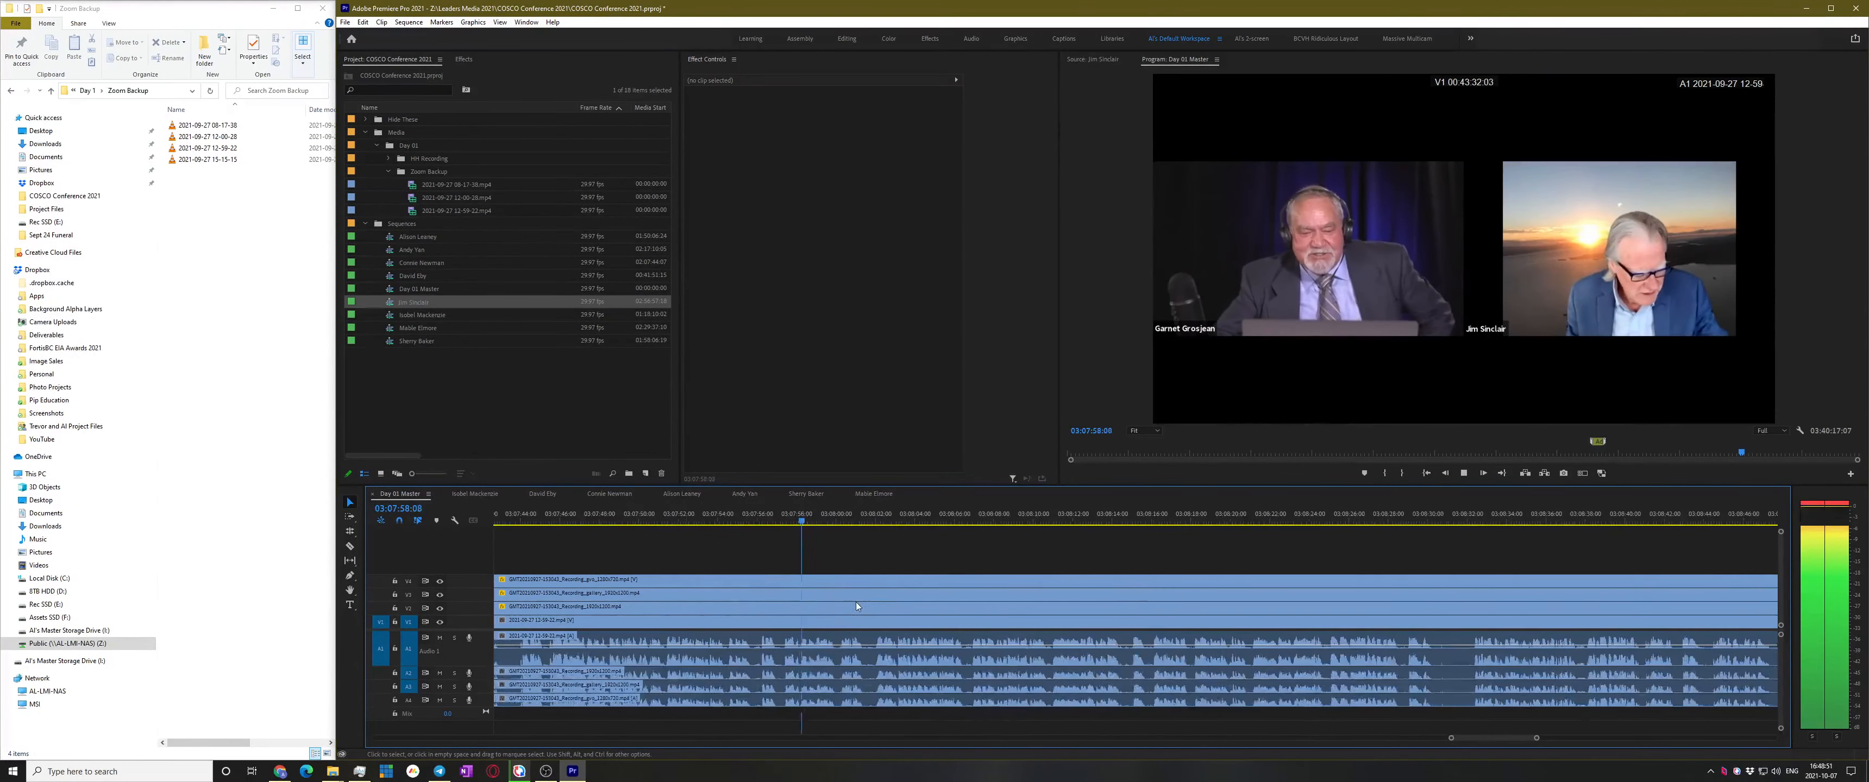
left_click(782, 517)
scroll(779, 590, "up", 2)
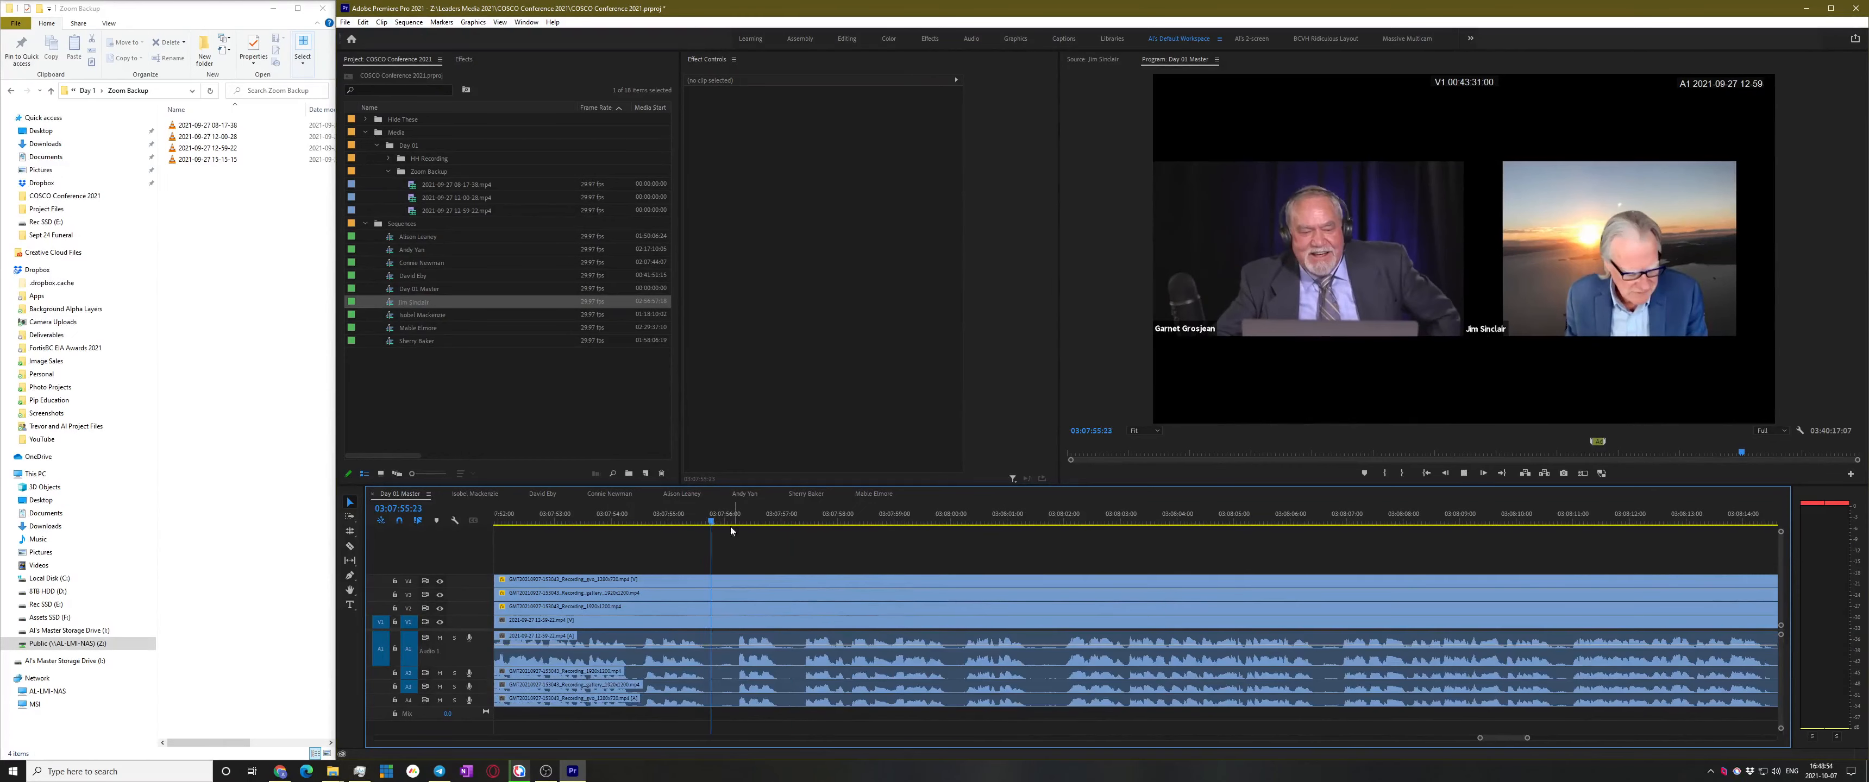
key("space")
scroll(766, 624, "up", 2)
Add an edit on all tracks at 03:07:57:01 with Ctrl+Shift+K
left_click(826, 518)
left_click_drag(826, 519, 815, 519)
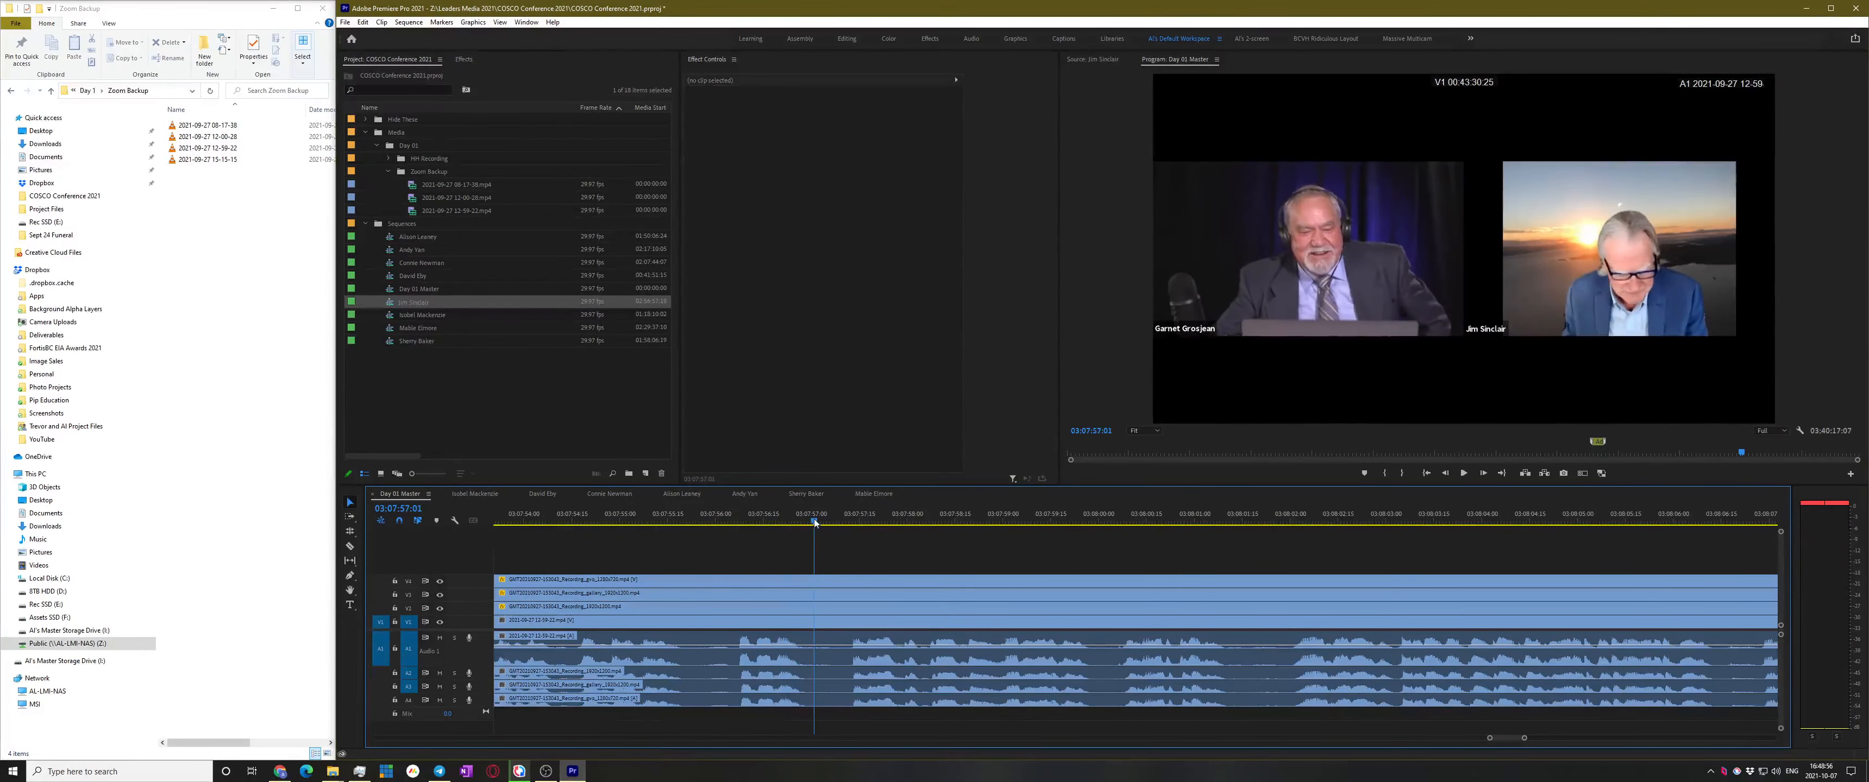
key("ctrl+shift+k")
key("space")
scroll(922, 573, "down", 8)
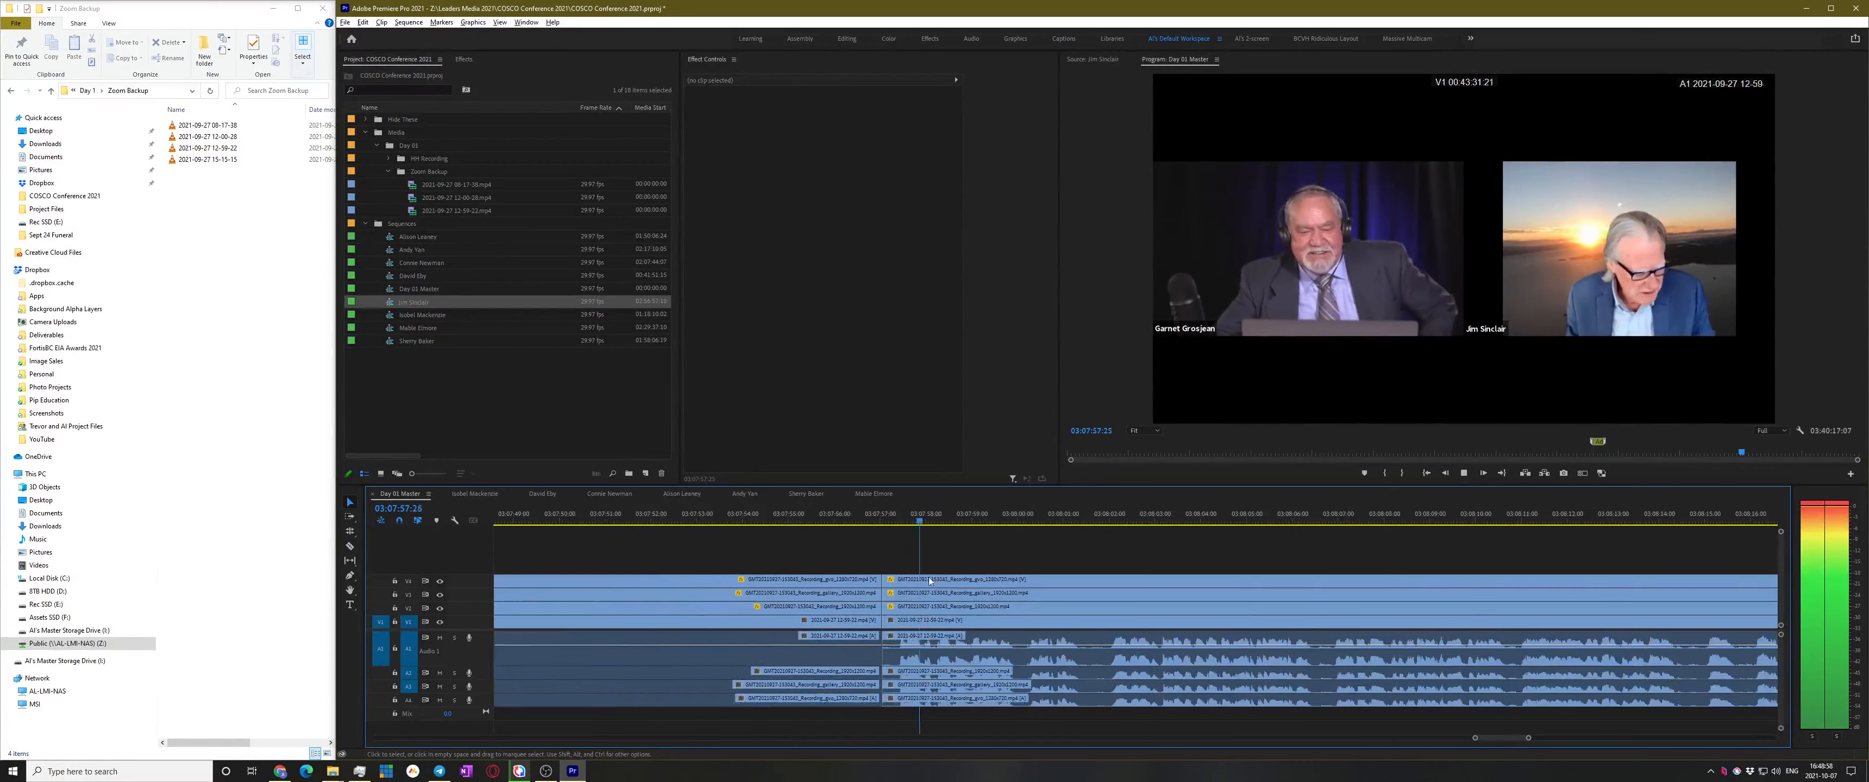
Scrub forward to about 03:15:12 and play to find where the next speaker joins
left_click_drag(1019, 521, 1322, 523)
scroll(1270, 559, "down", 2)
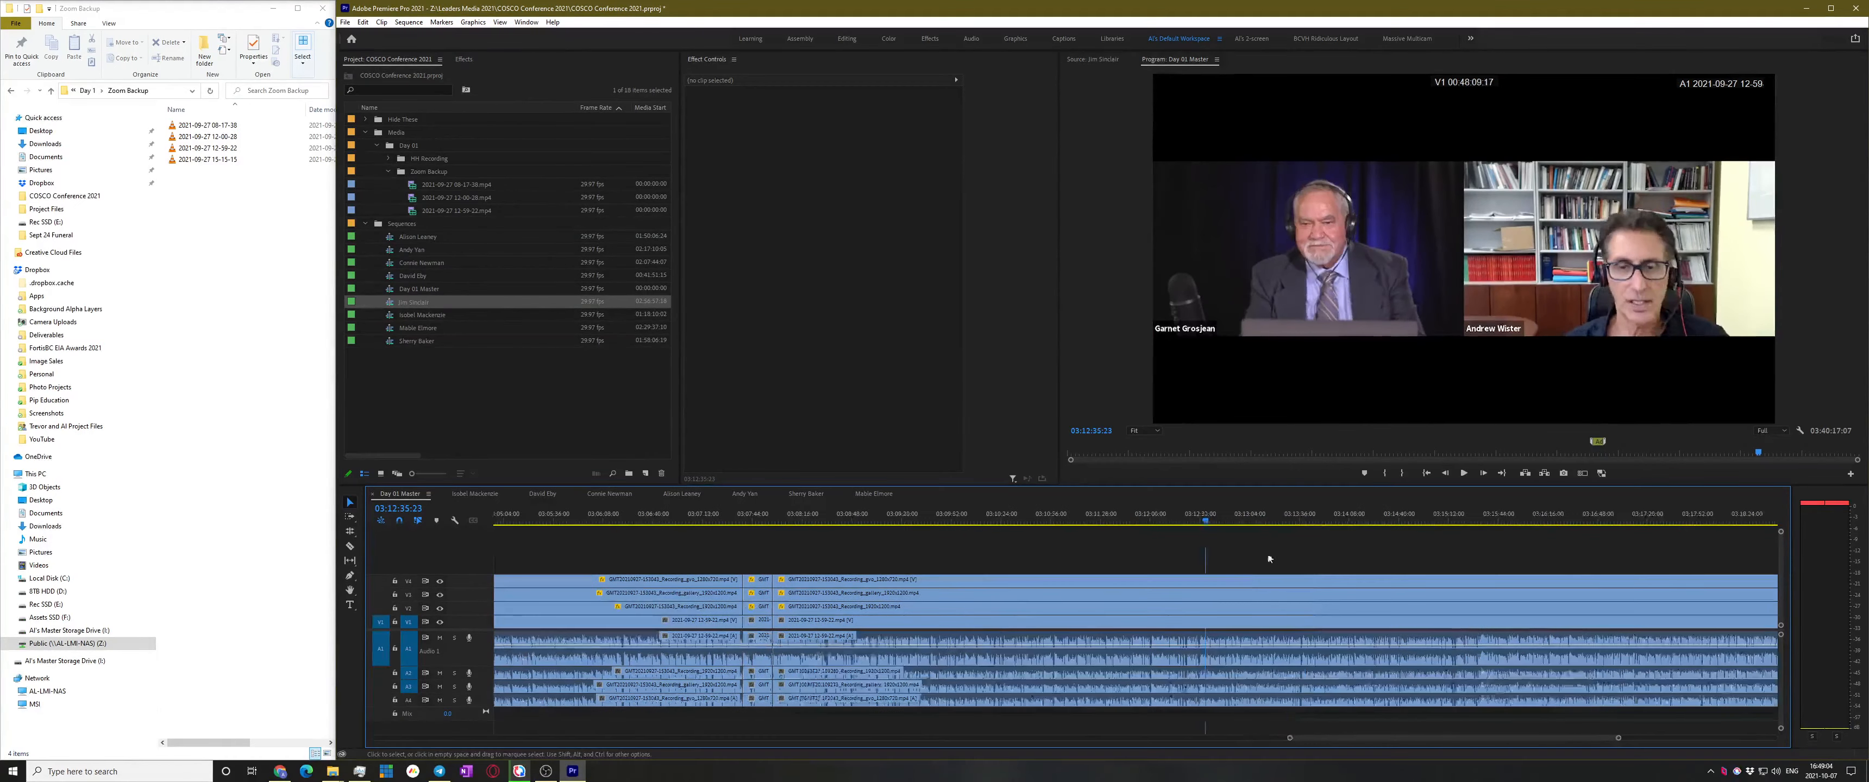
scroll(1282, 537, "down", 4)
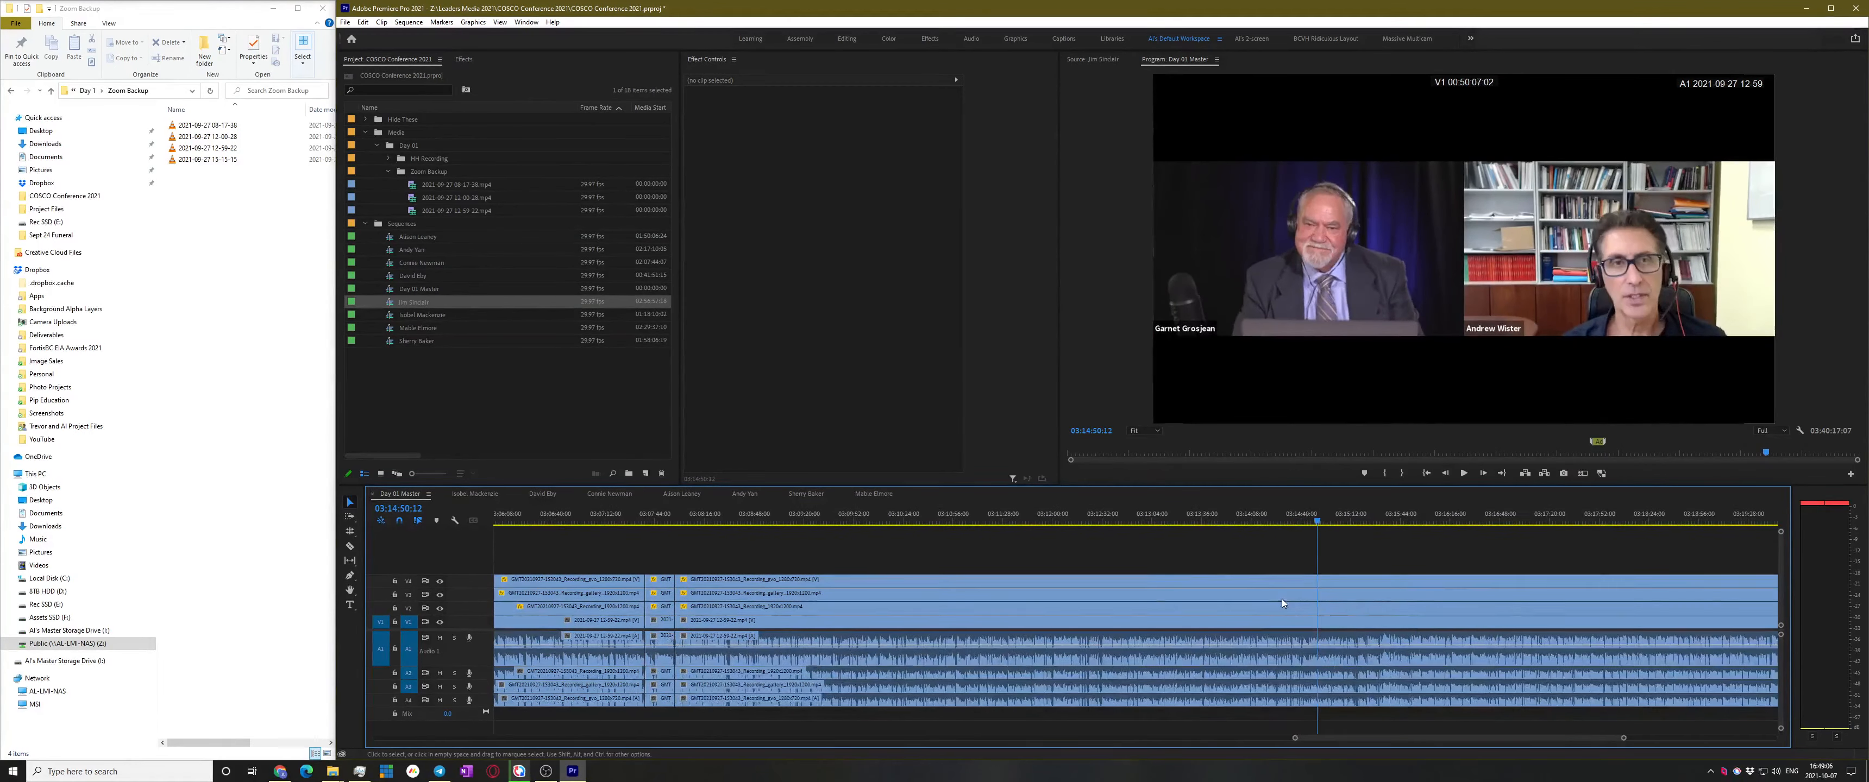
left_click_drag(1293, 521, 1340, 521)
scroll(1294, 561, "down", 2)
left_click_drag(1222, 521, 1127, 521)
scroll(1080, 600, "up", 4)
scroll(1244, 584, "up", 2)
key("space")
left_click(1165, 521)
key("space")
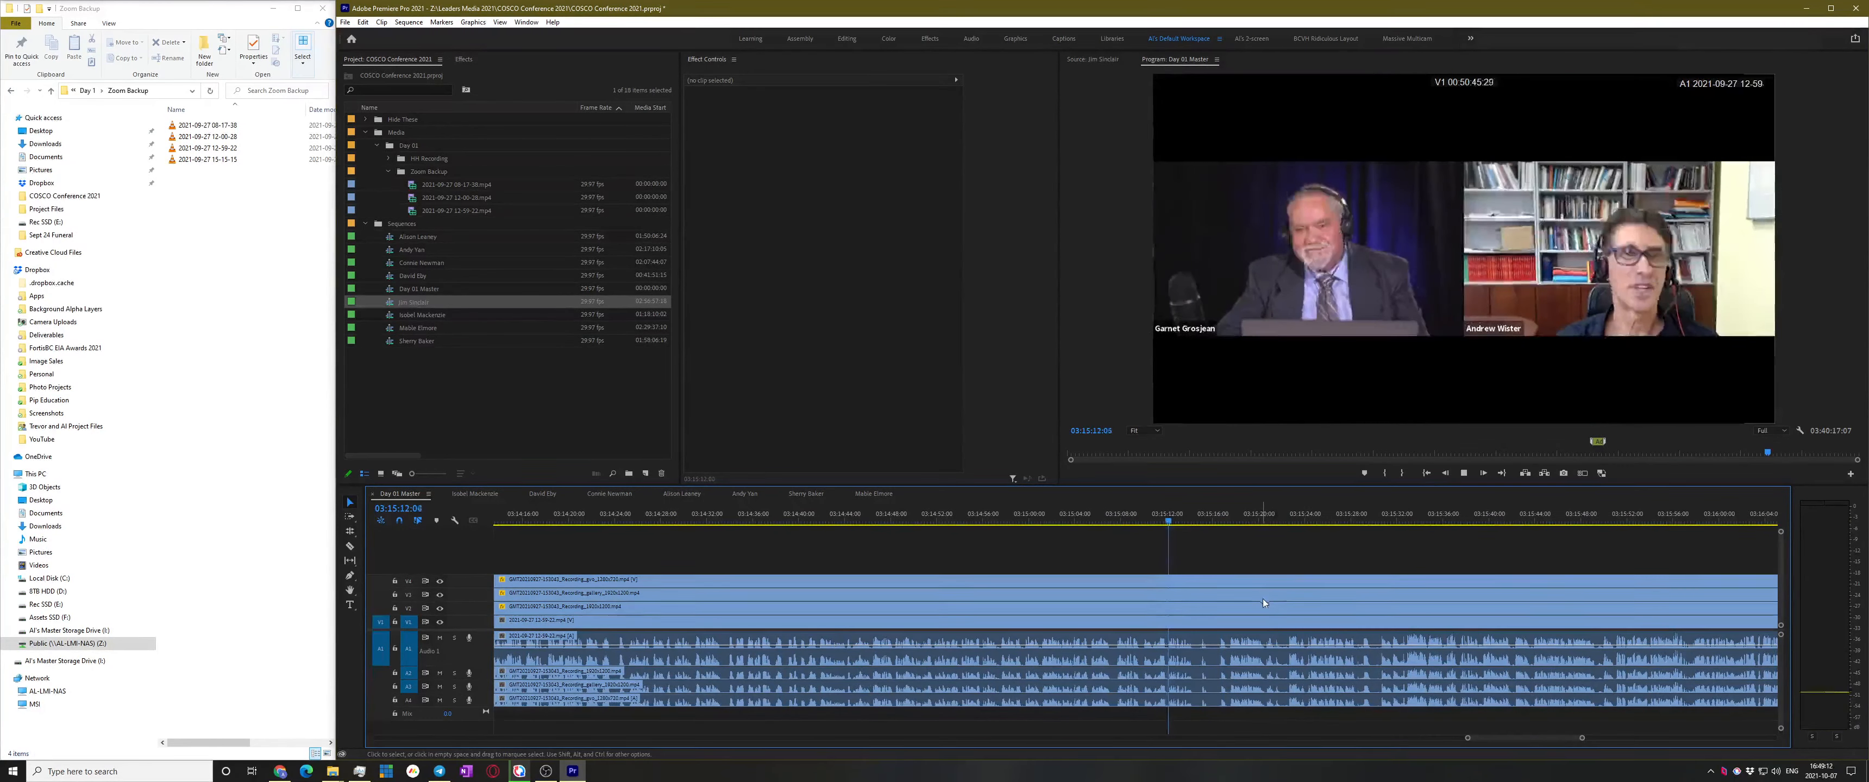
scroll(1266, 599, "up", 4)
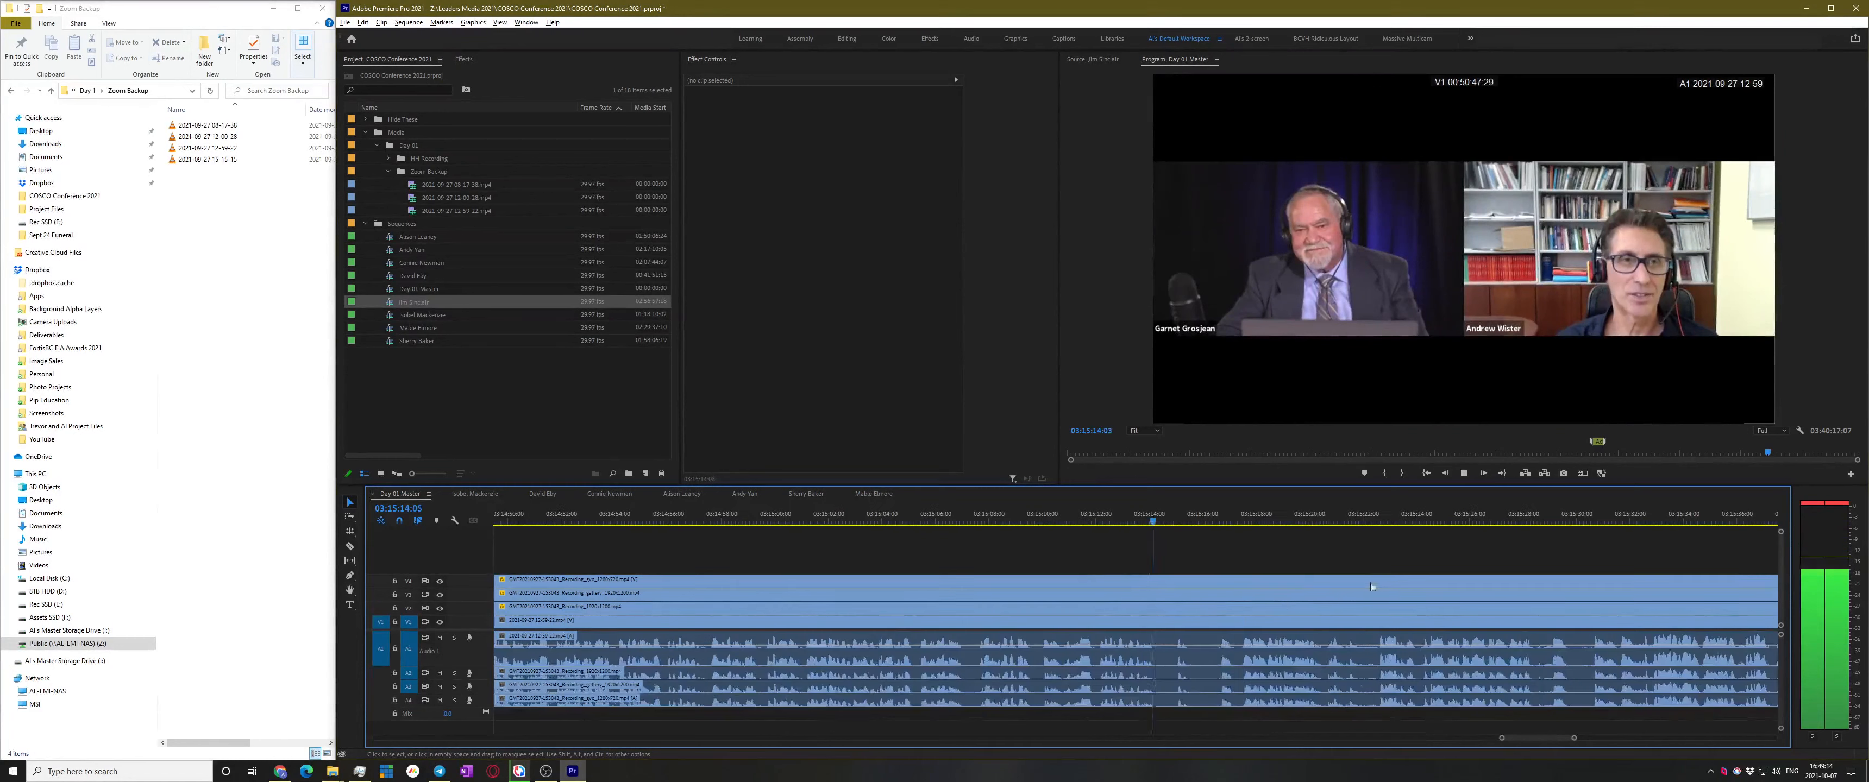
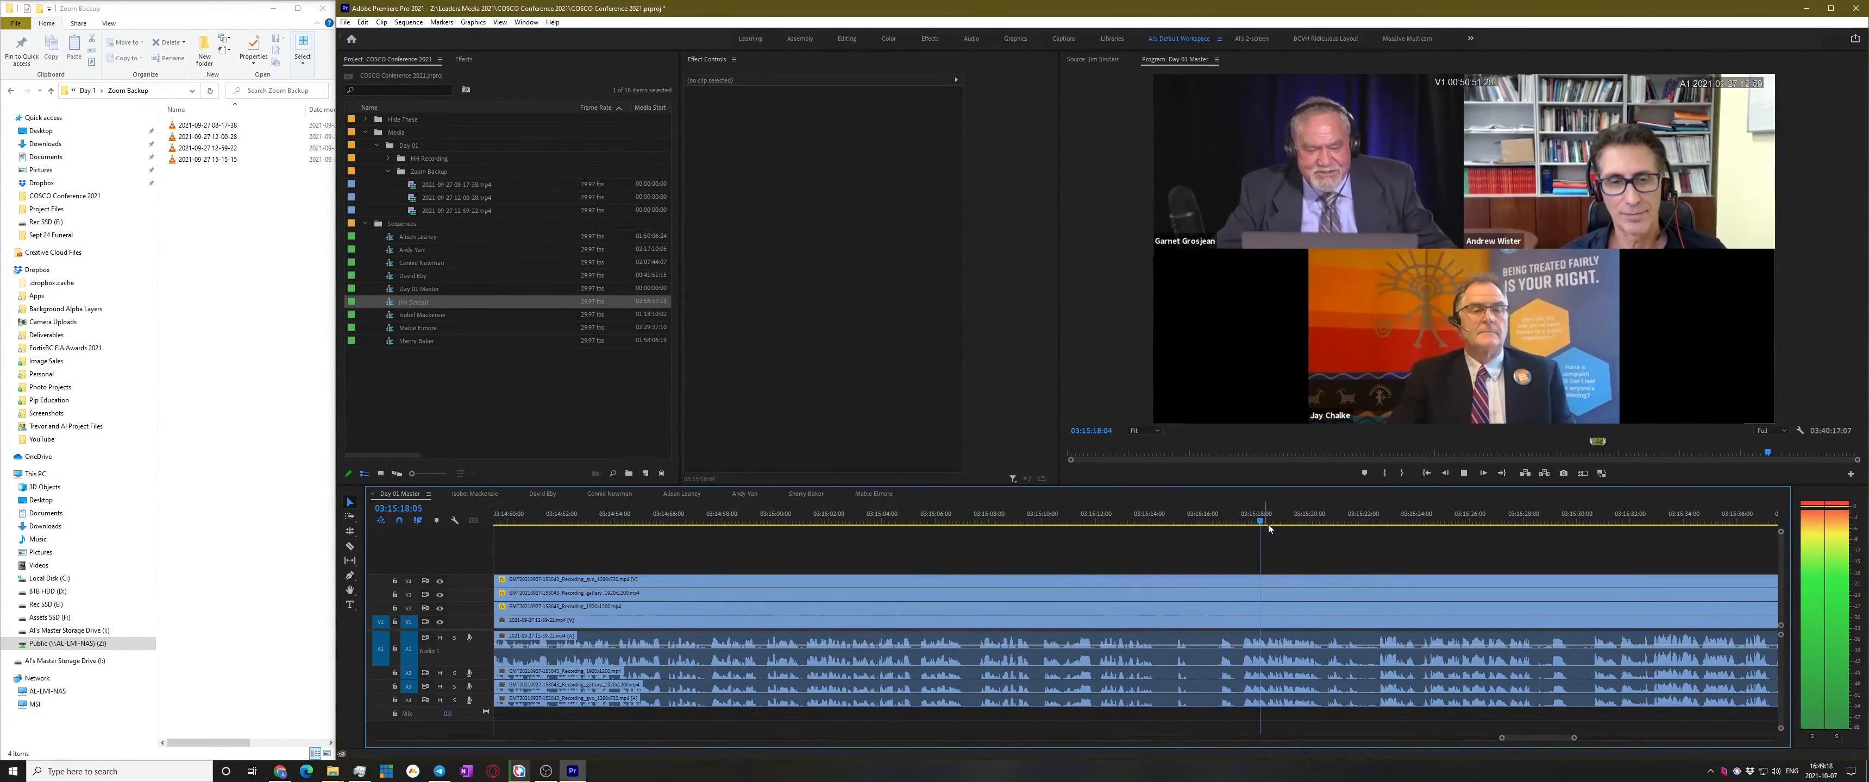
Stop at the speaker change, cut all tracks at 03:15:16:09, and select the clips before the cut
scroll(1237, 614, "down", 2)
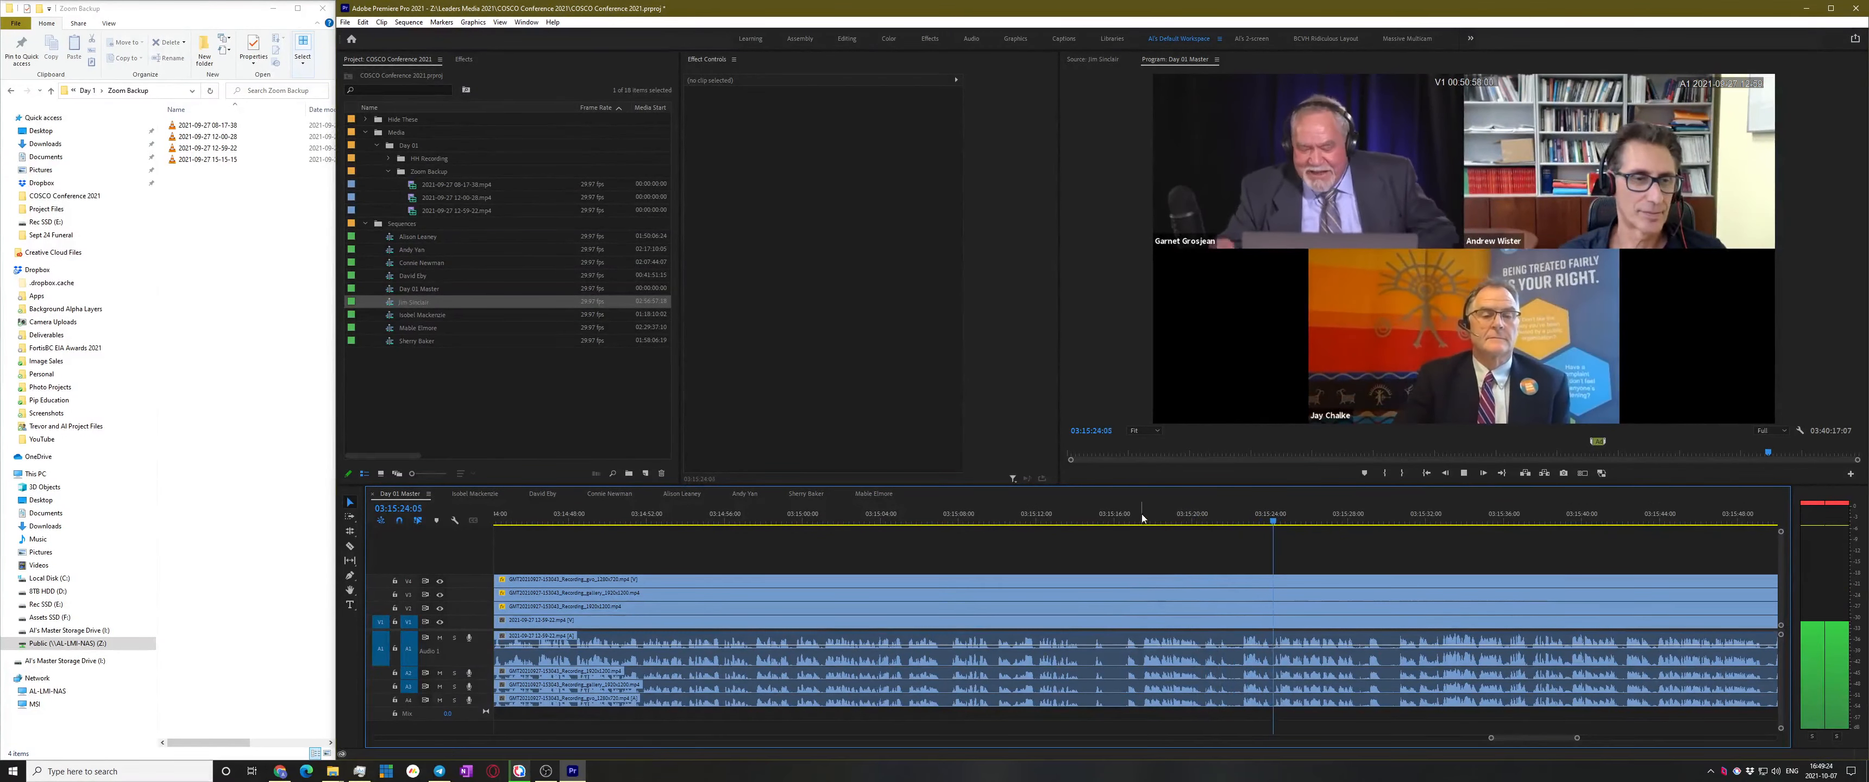
key("space")
left_click_drag(1097, 527, 972, 661)
key("c")
left_click(1119, 610, "shift")
Make a subsequence from the selected clips before the cut
key("v")
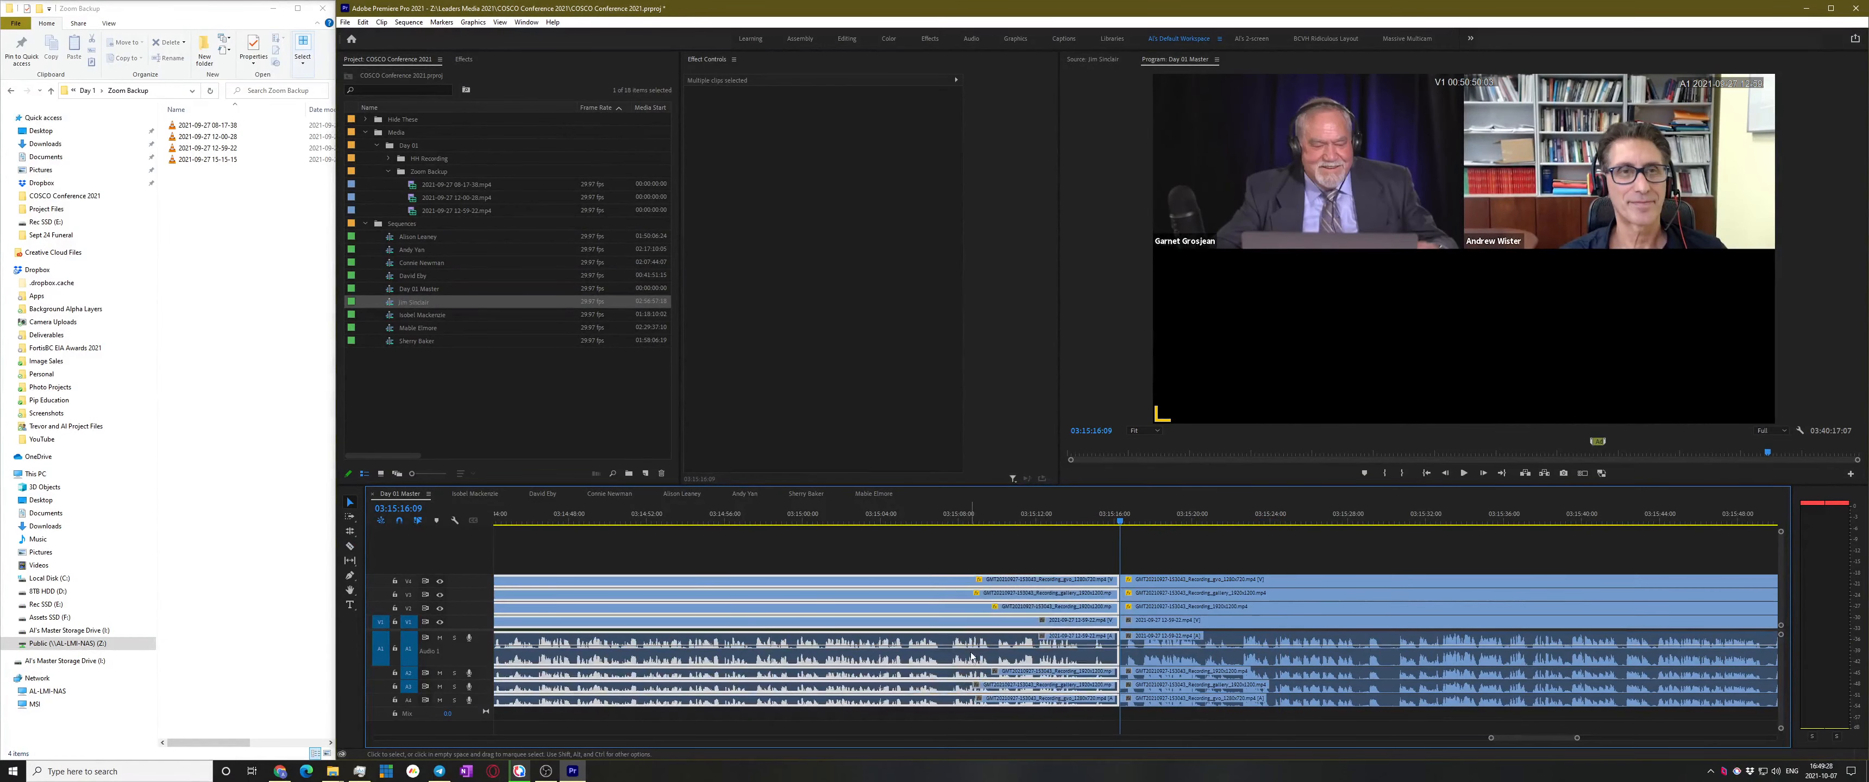
right_click(972, 662)
left_click(1024, 358)
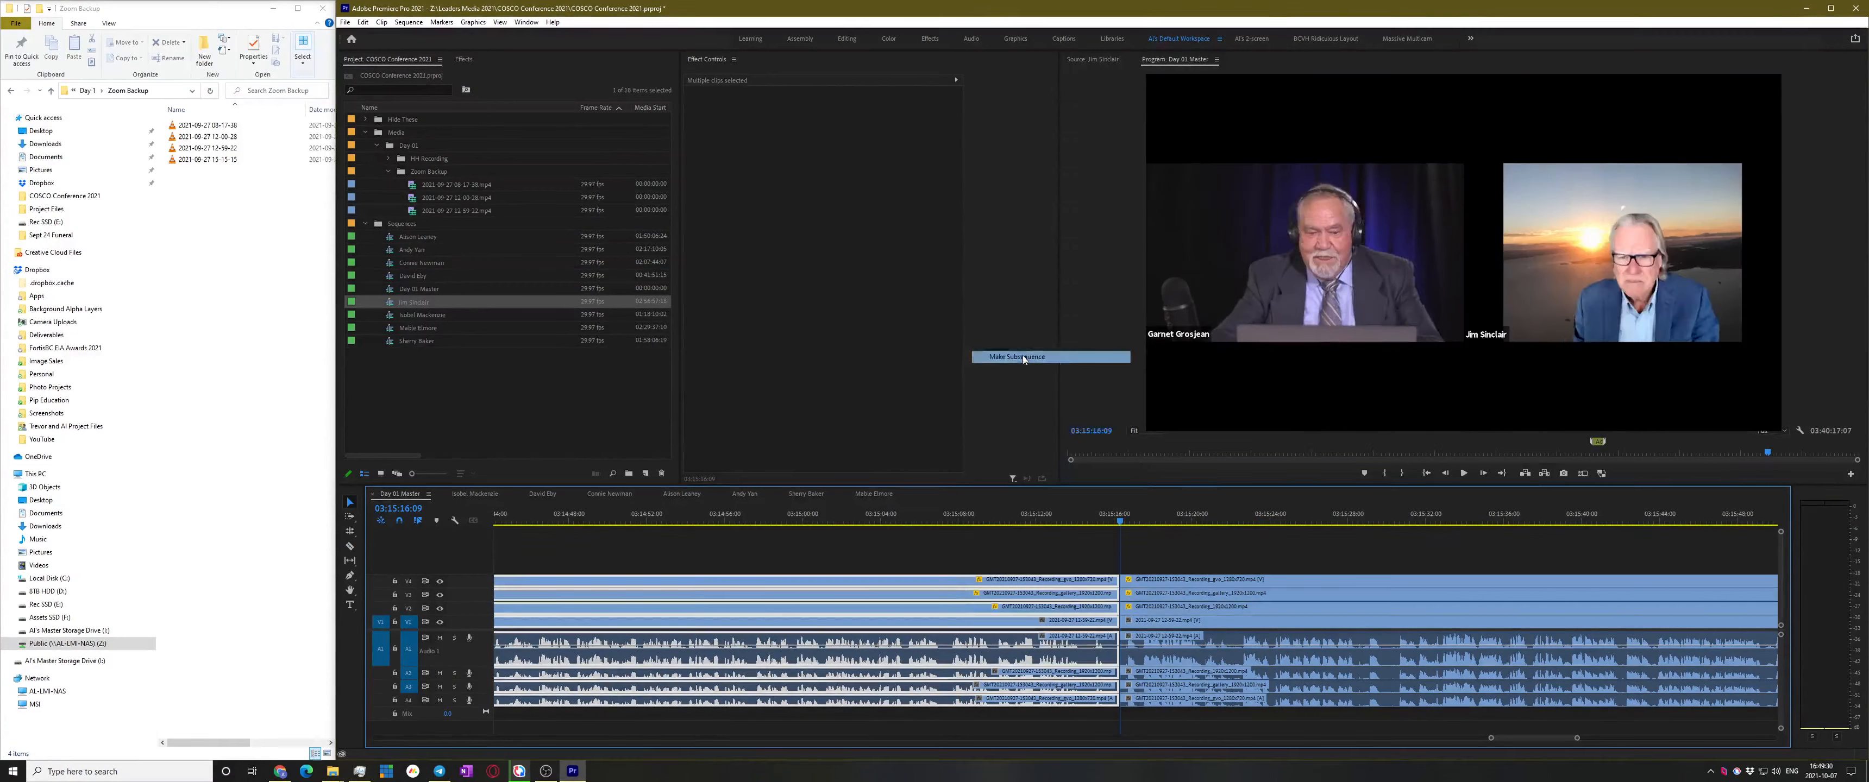
Rename the new subsequence with the speaker's full name and deselect the timeline clips
left_click(423, 304)
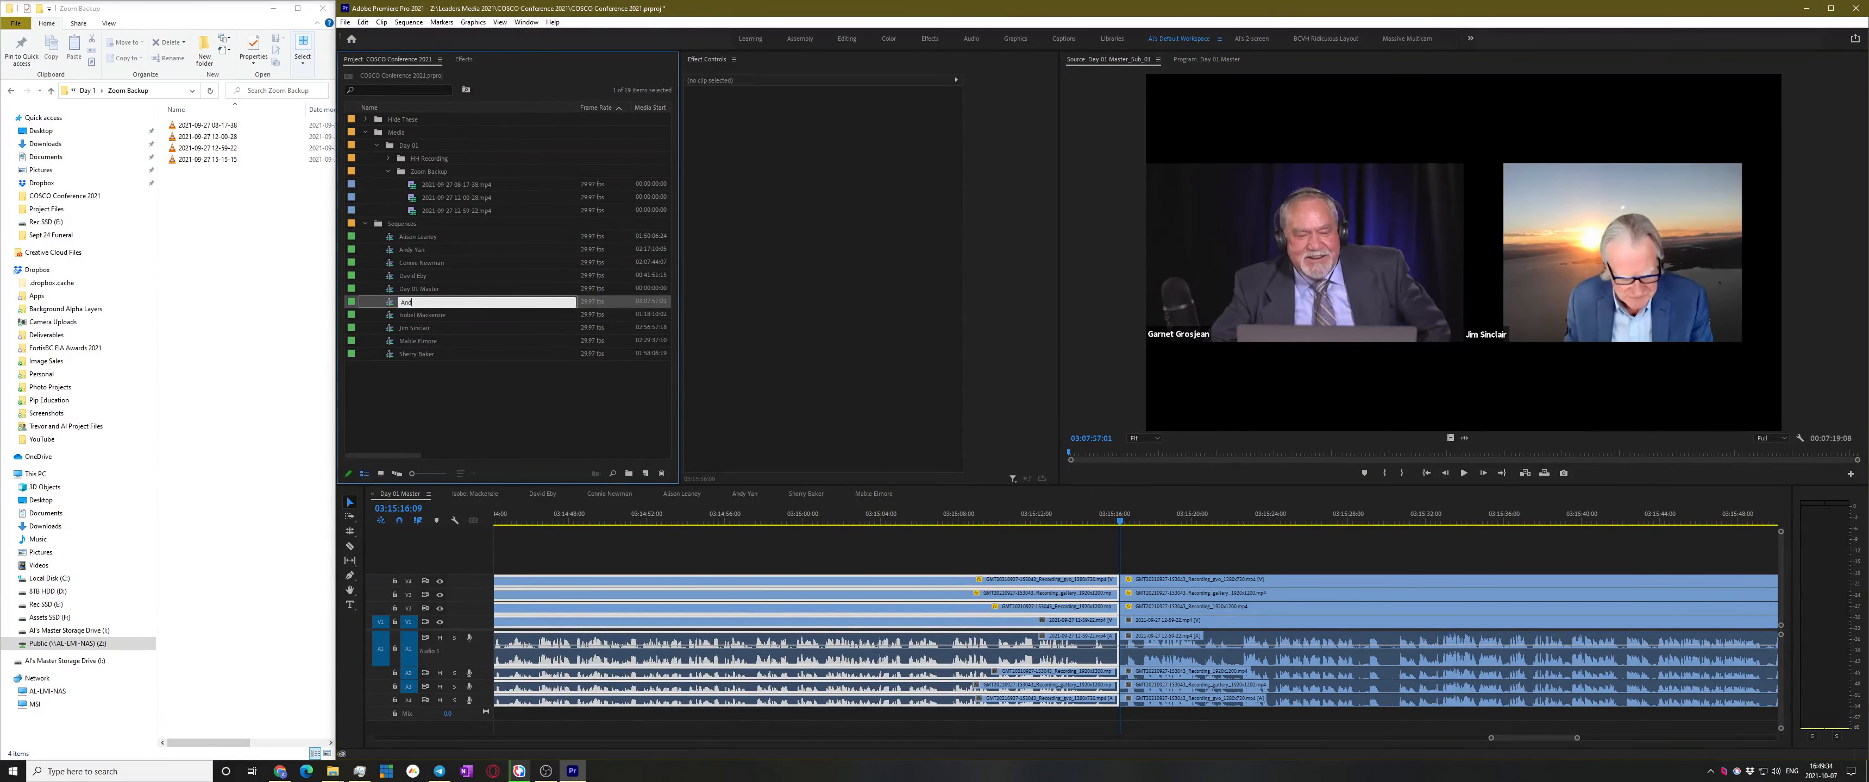
key("Return")
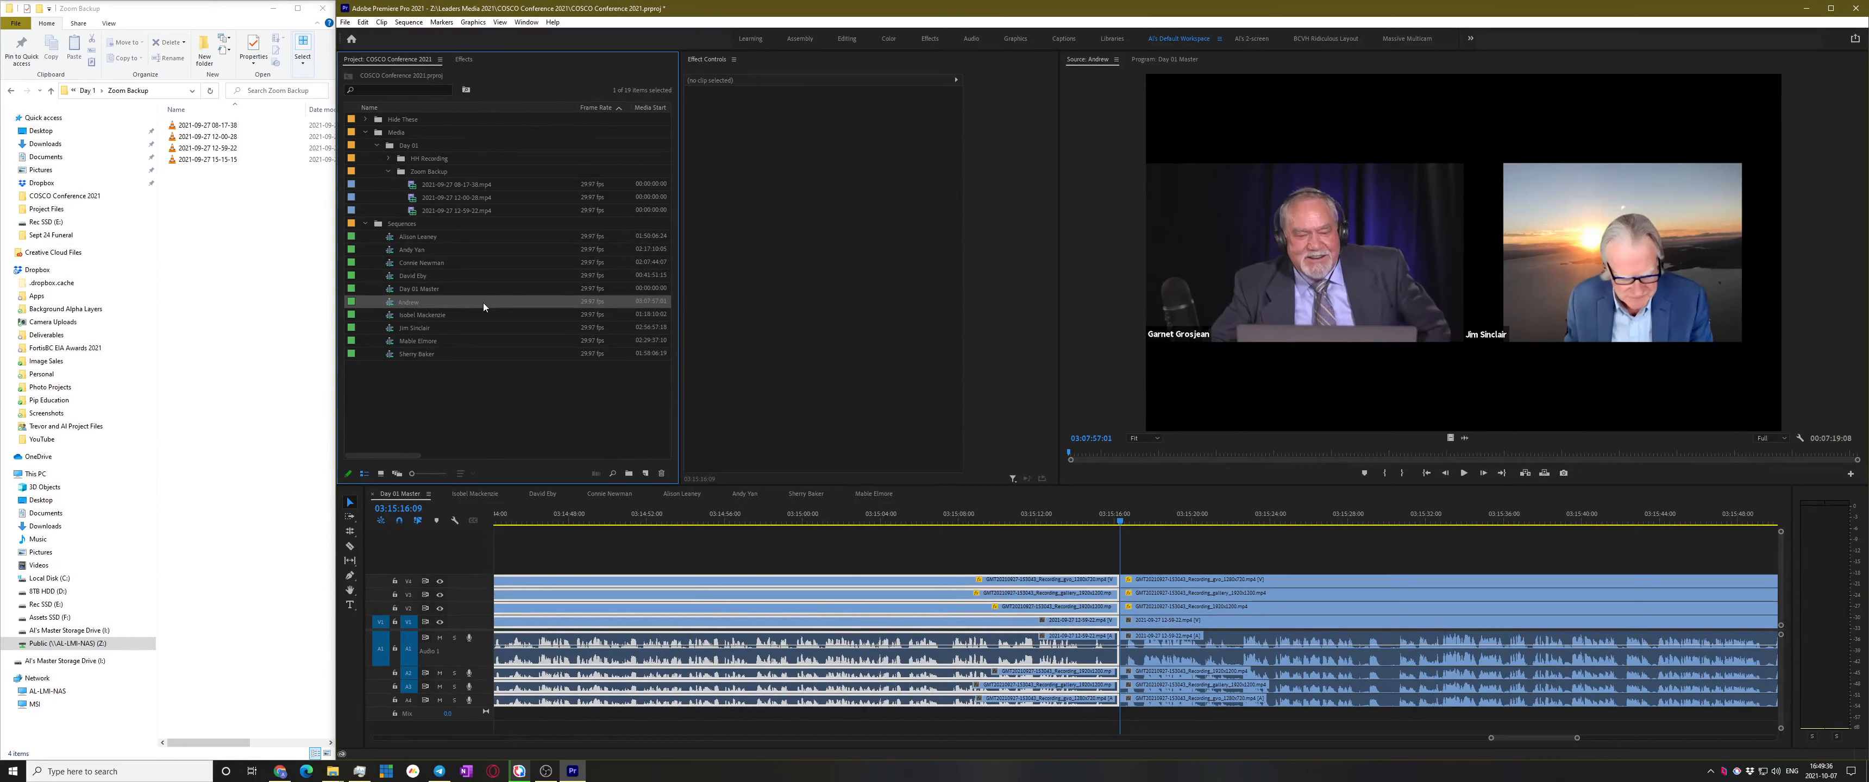
left_click(838, 516)
left_click(428, 301)
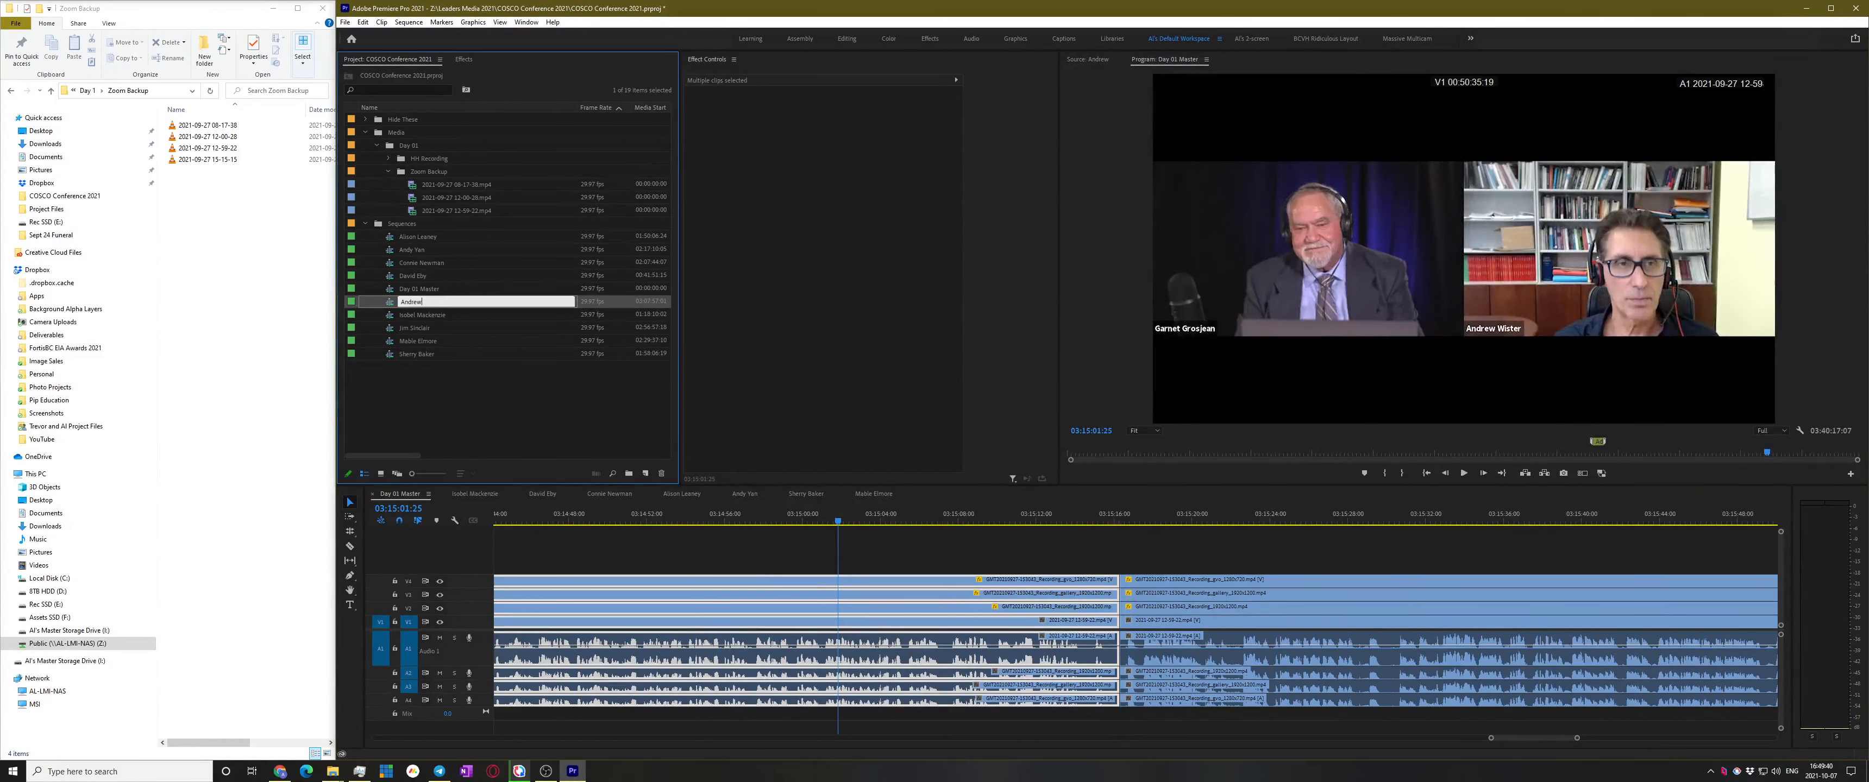
key("Return")
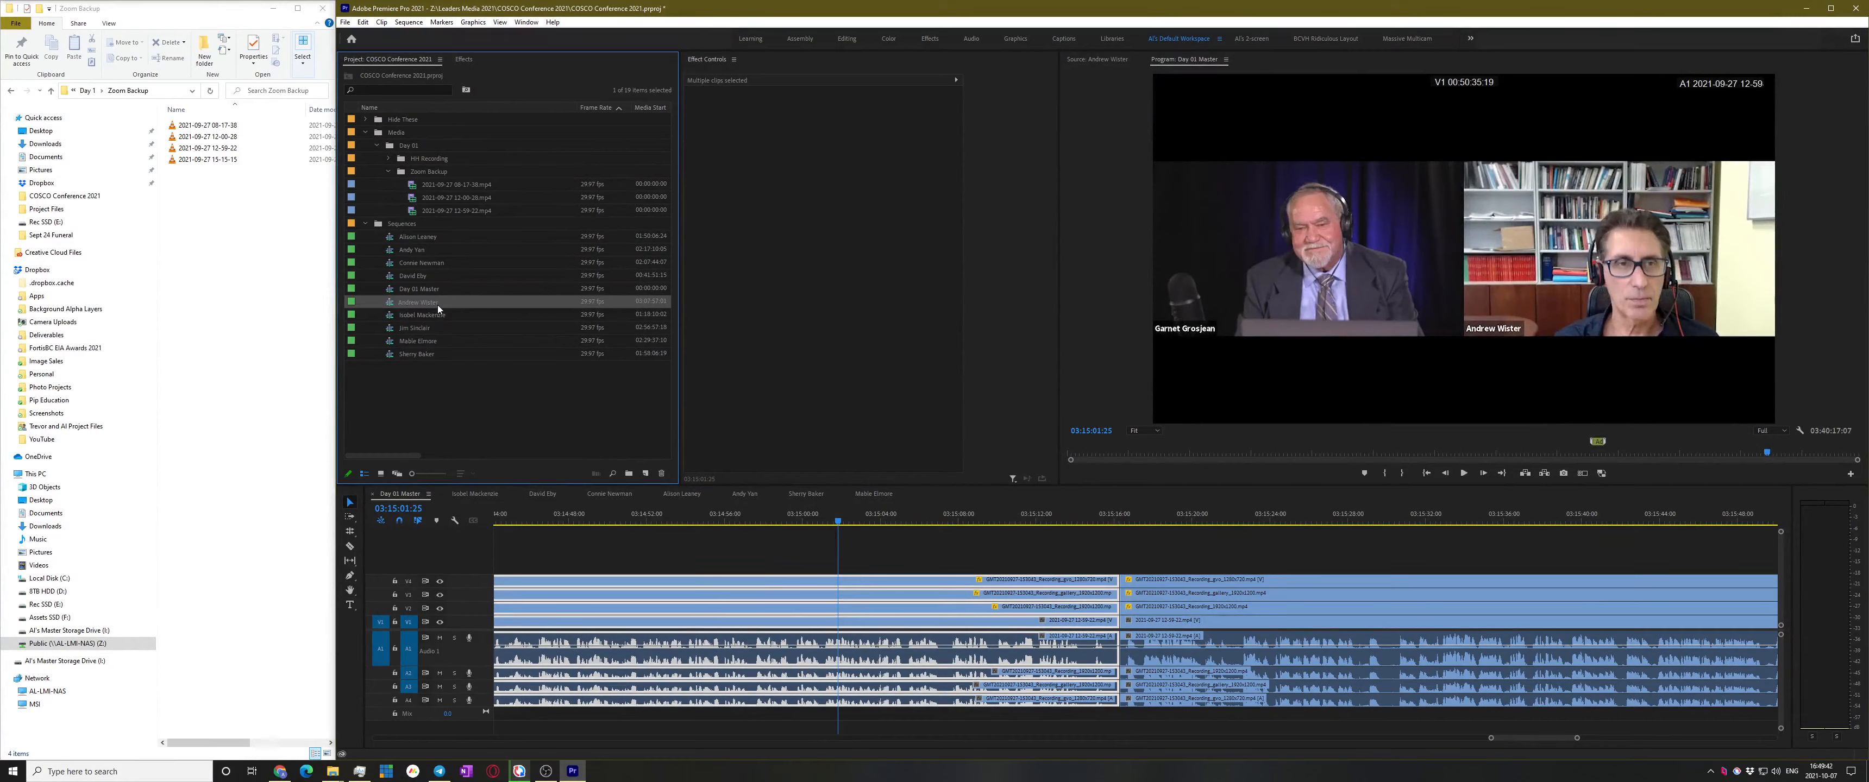
left_click(1365, 558)
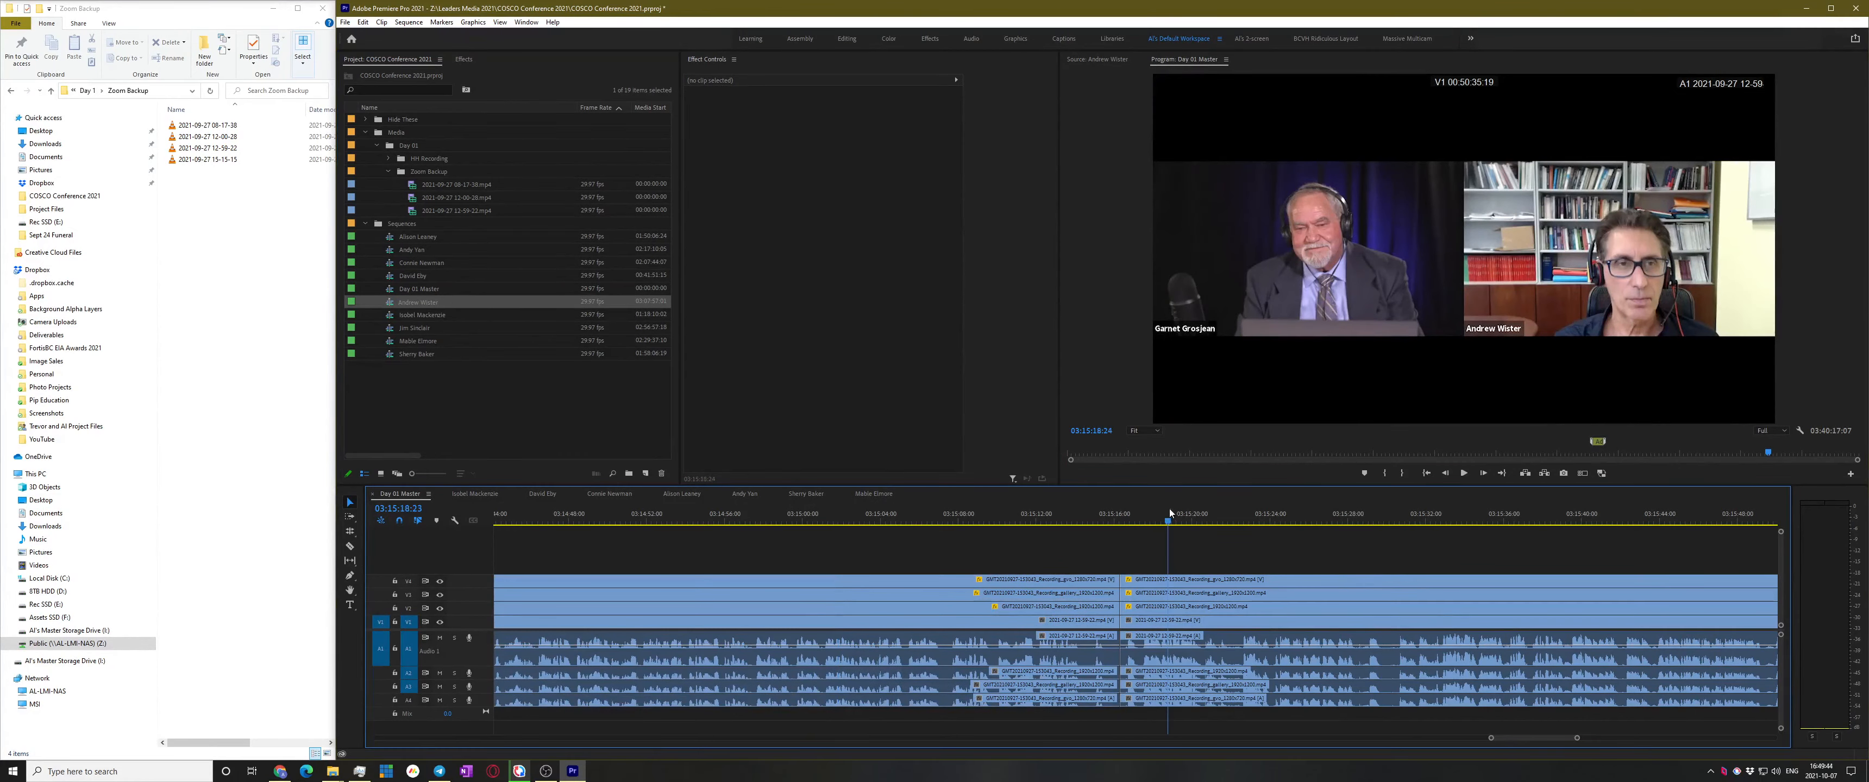
Play and skim around 03:15:31–03:15:36 to find the next speaker change
left_click(1170, 516)
key("space")
scroll(1237, 605, "down", 2)
key("space")
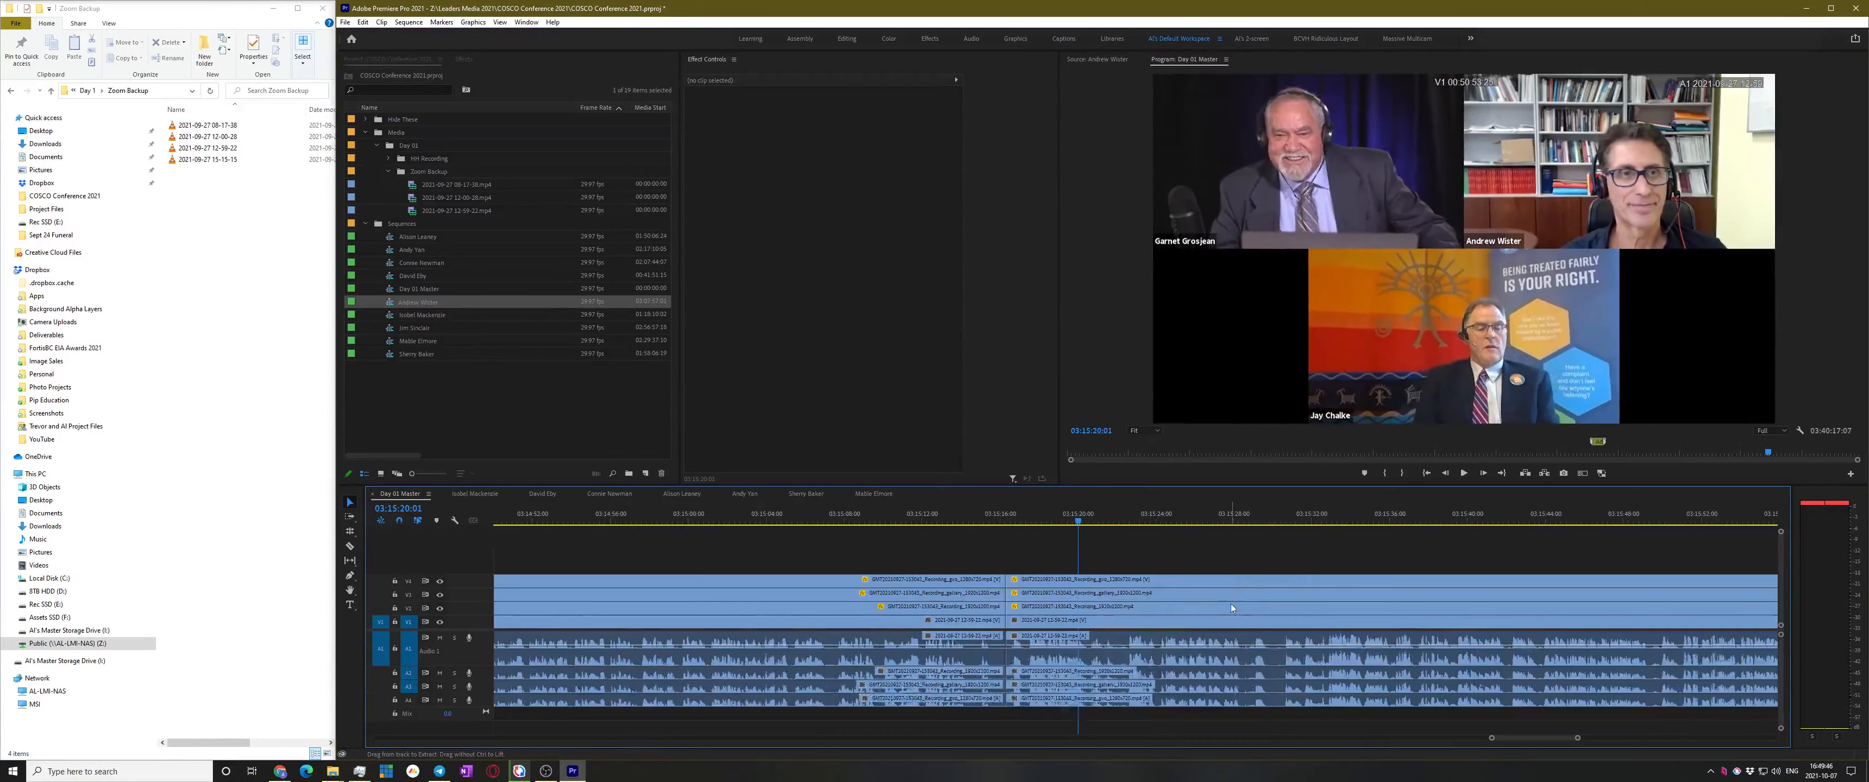
key("space")
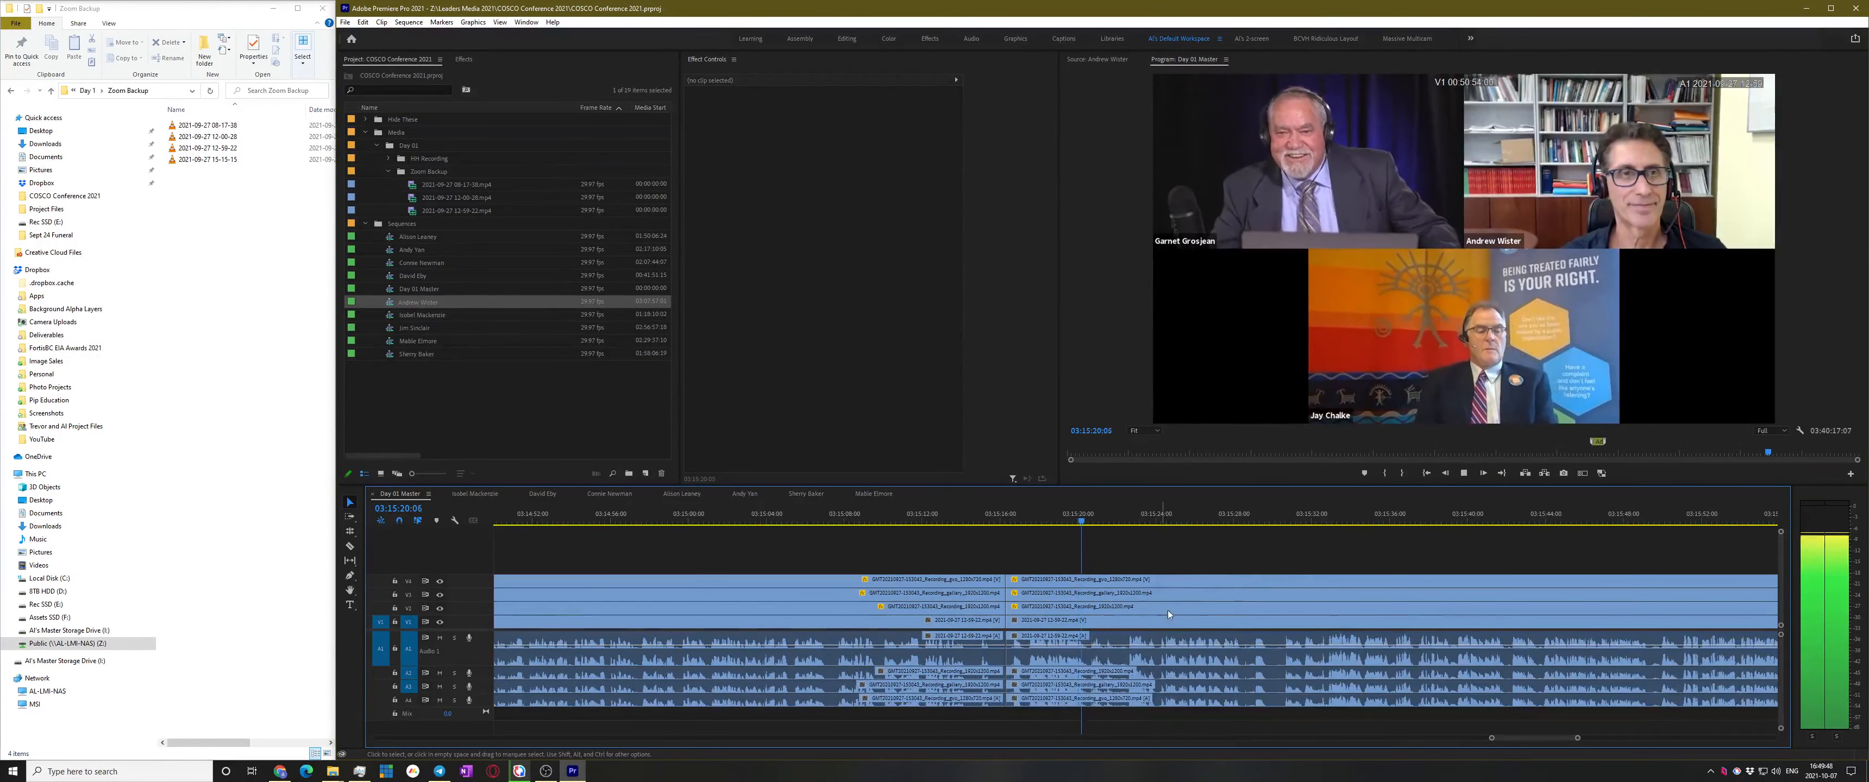
scroll(1167, 581, "down", 1)
scroll(1207, 586, "up", 2, "alt")
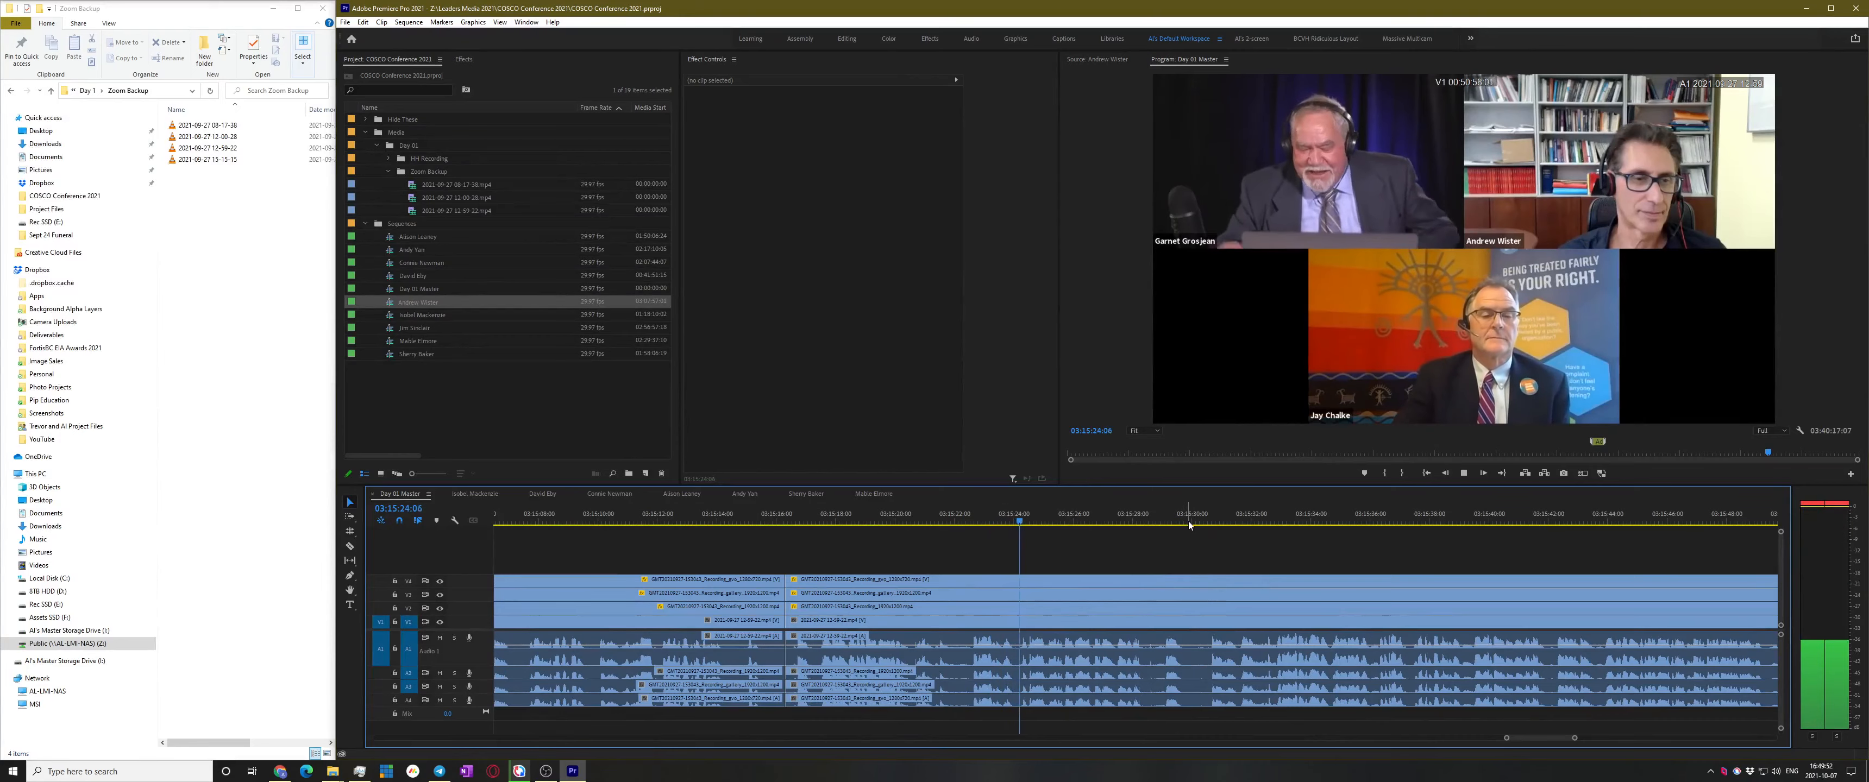
left_click(1223, 516)
scroll(1257, 544, "down", 2)
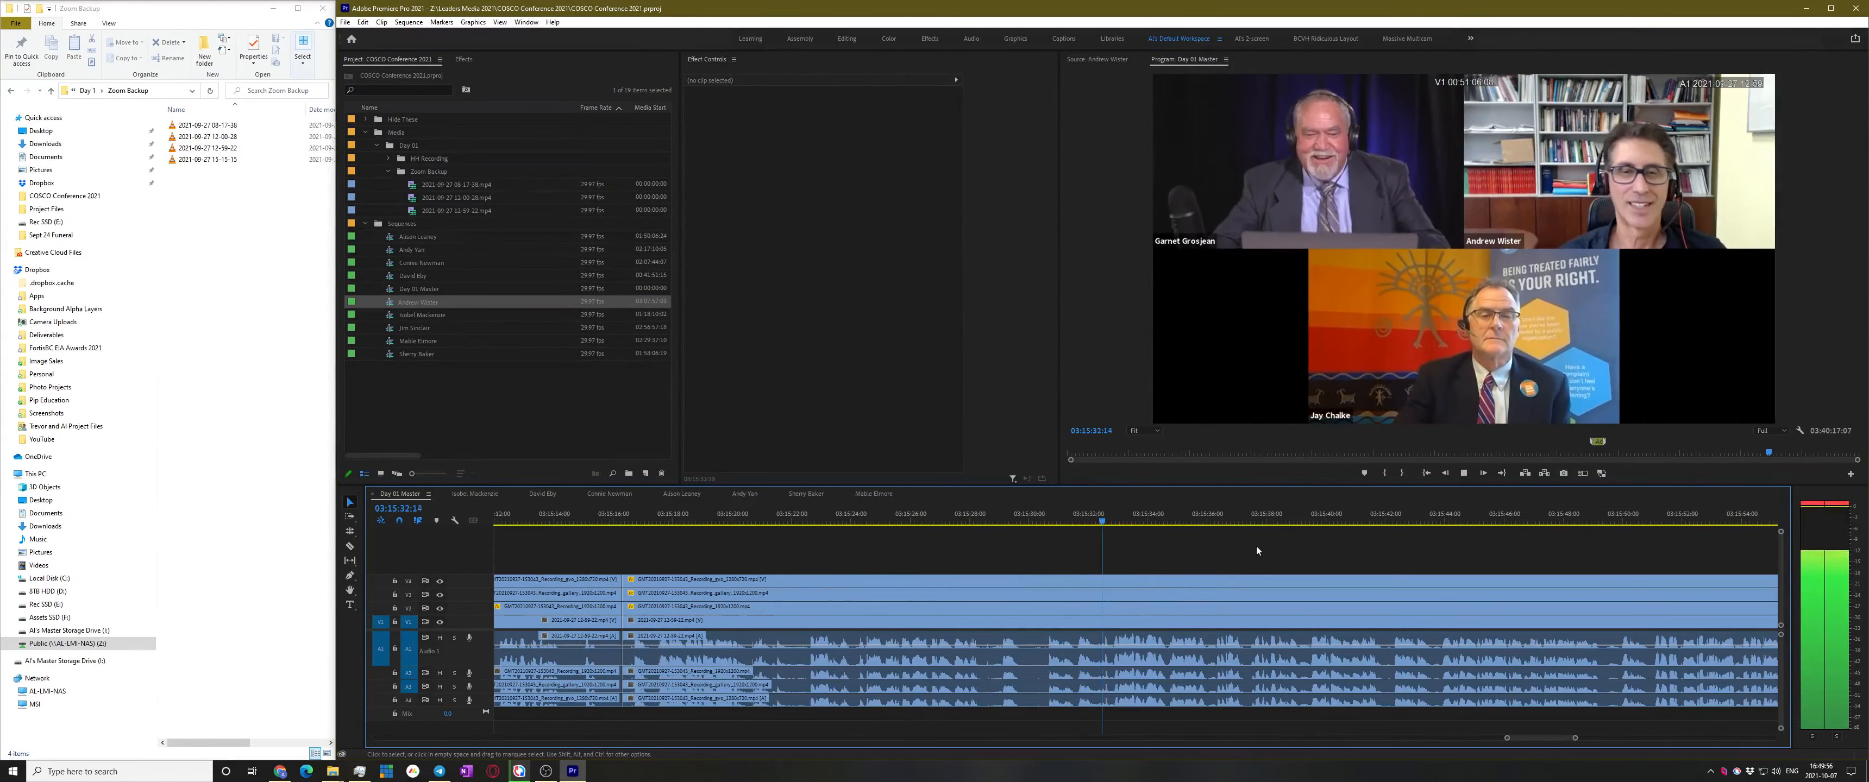
left_click(1222, 513)
scroll(1289, 547, "down", 1)
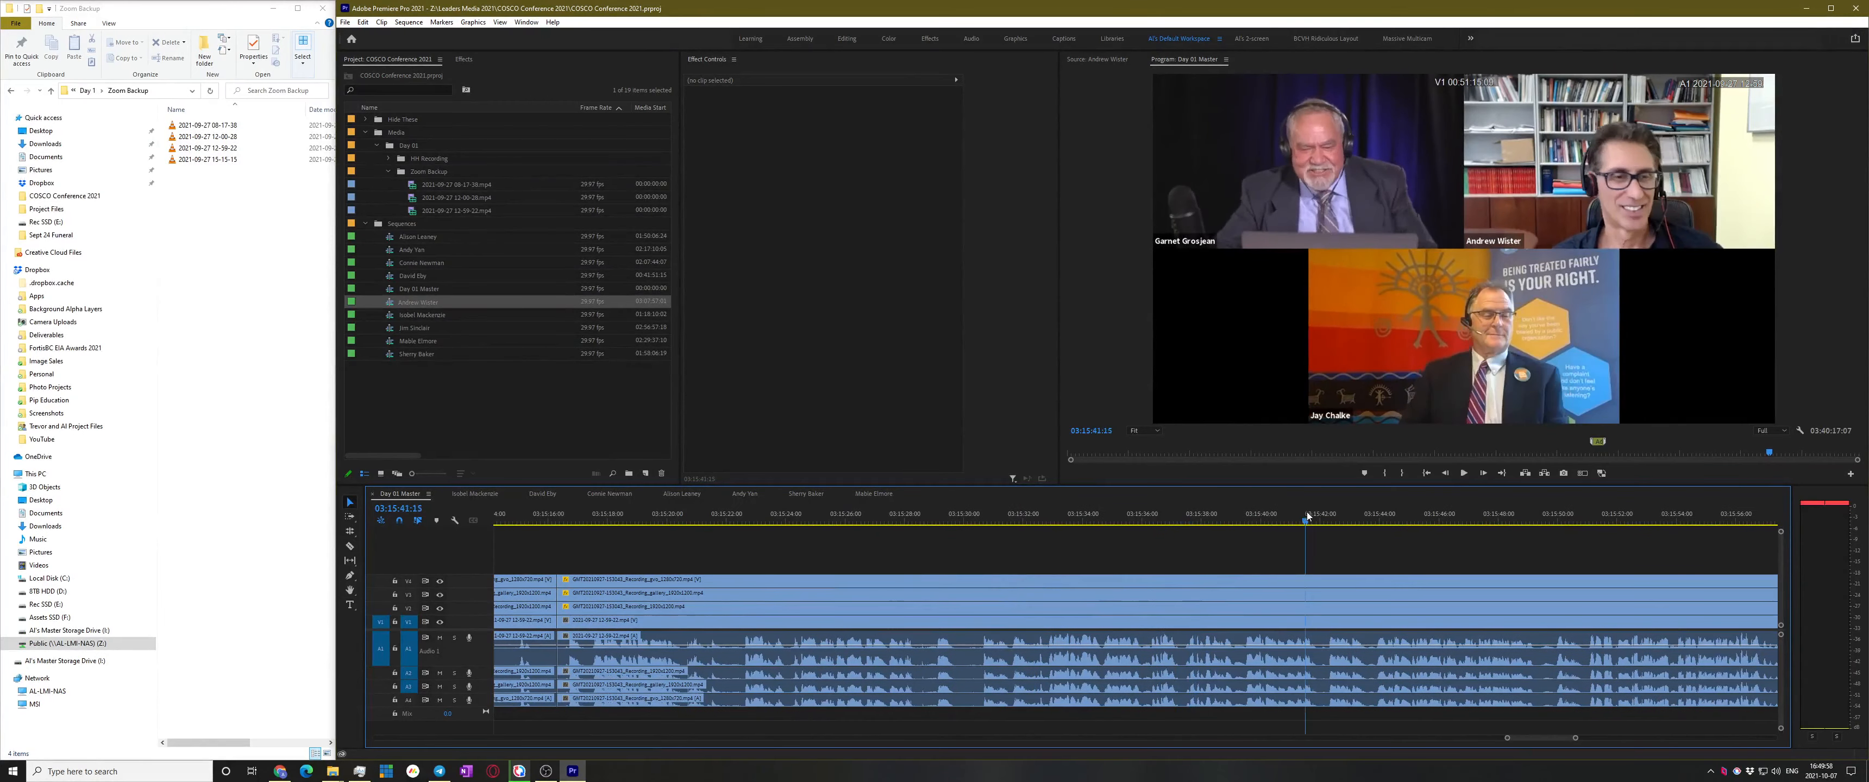
left_click(1304, 514)
scroll(1295, 543, "down", 1)
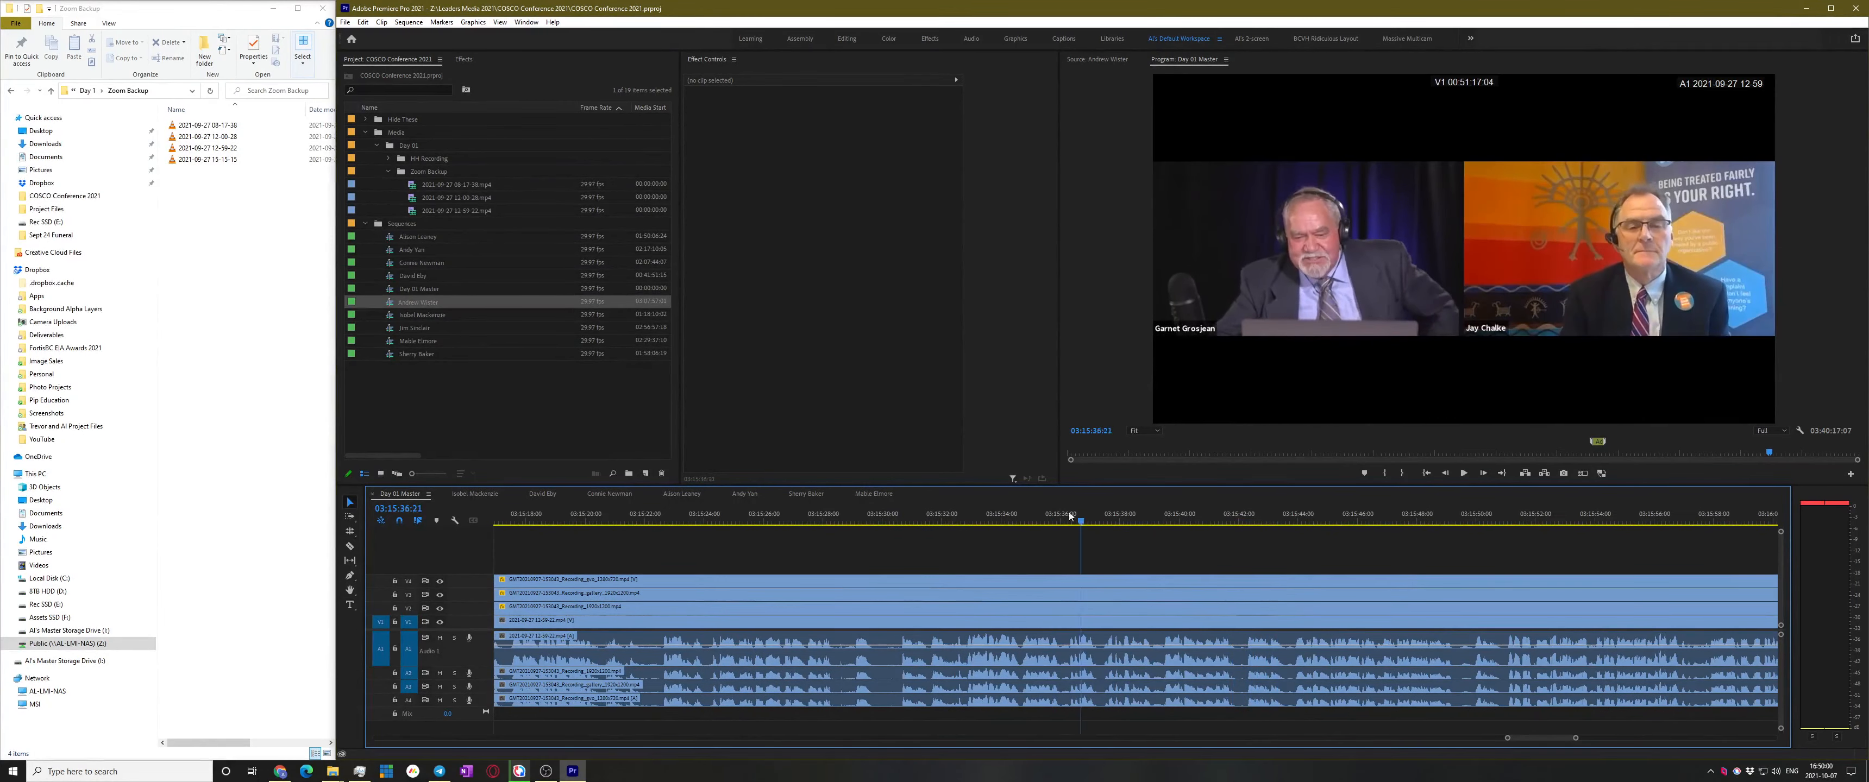
left_click(1021, 514)
scroll(1067, 627, "up", 3)
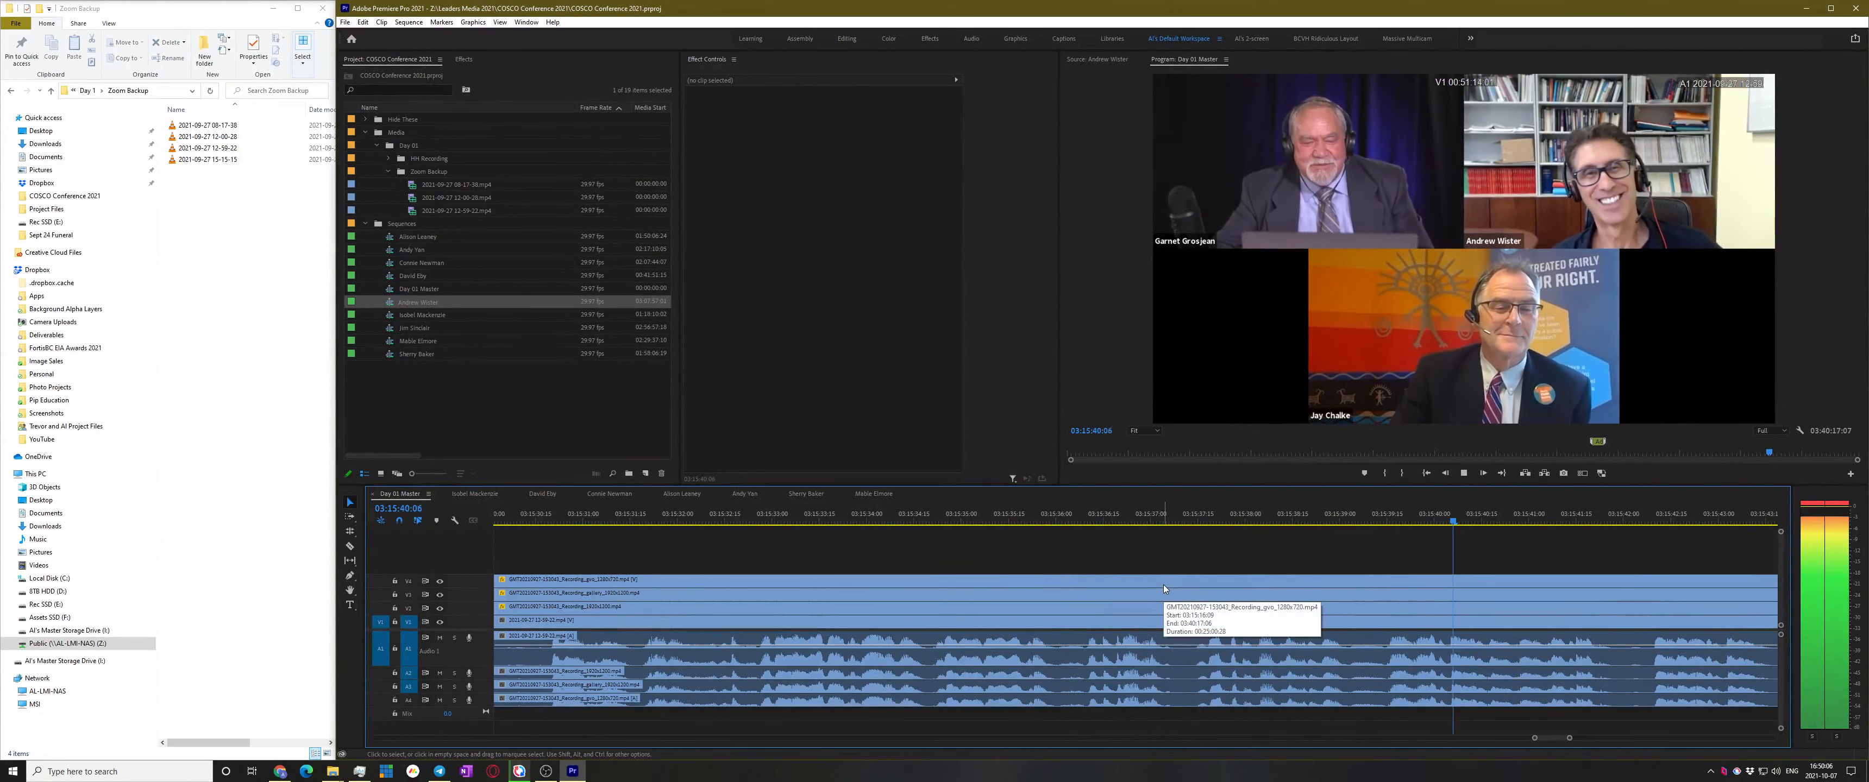
Save the project and add an edit on all tracks at 03:15:39:12
key("ctrl+s")
key("space")
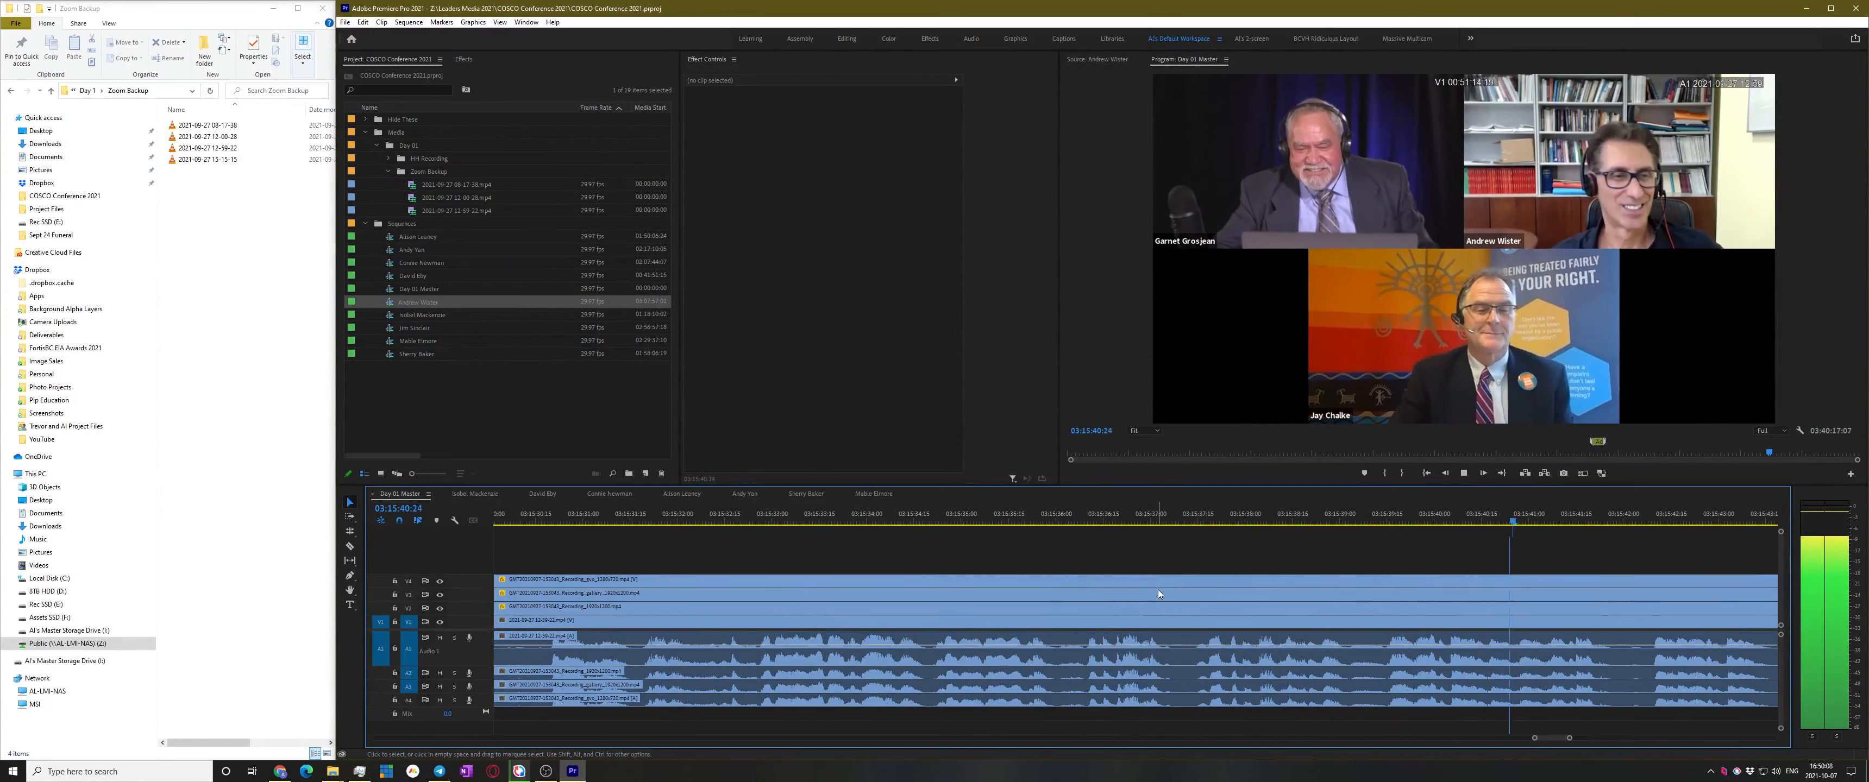
left_click(1278, 521)
key("space")
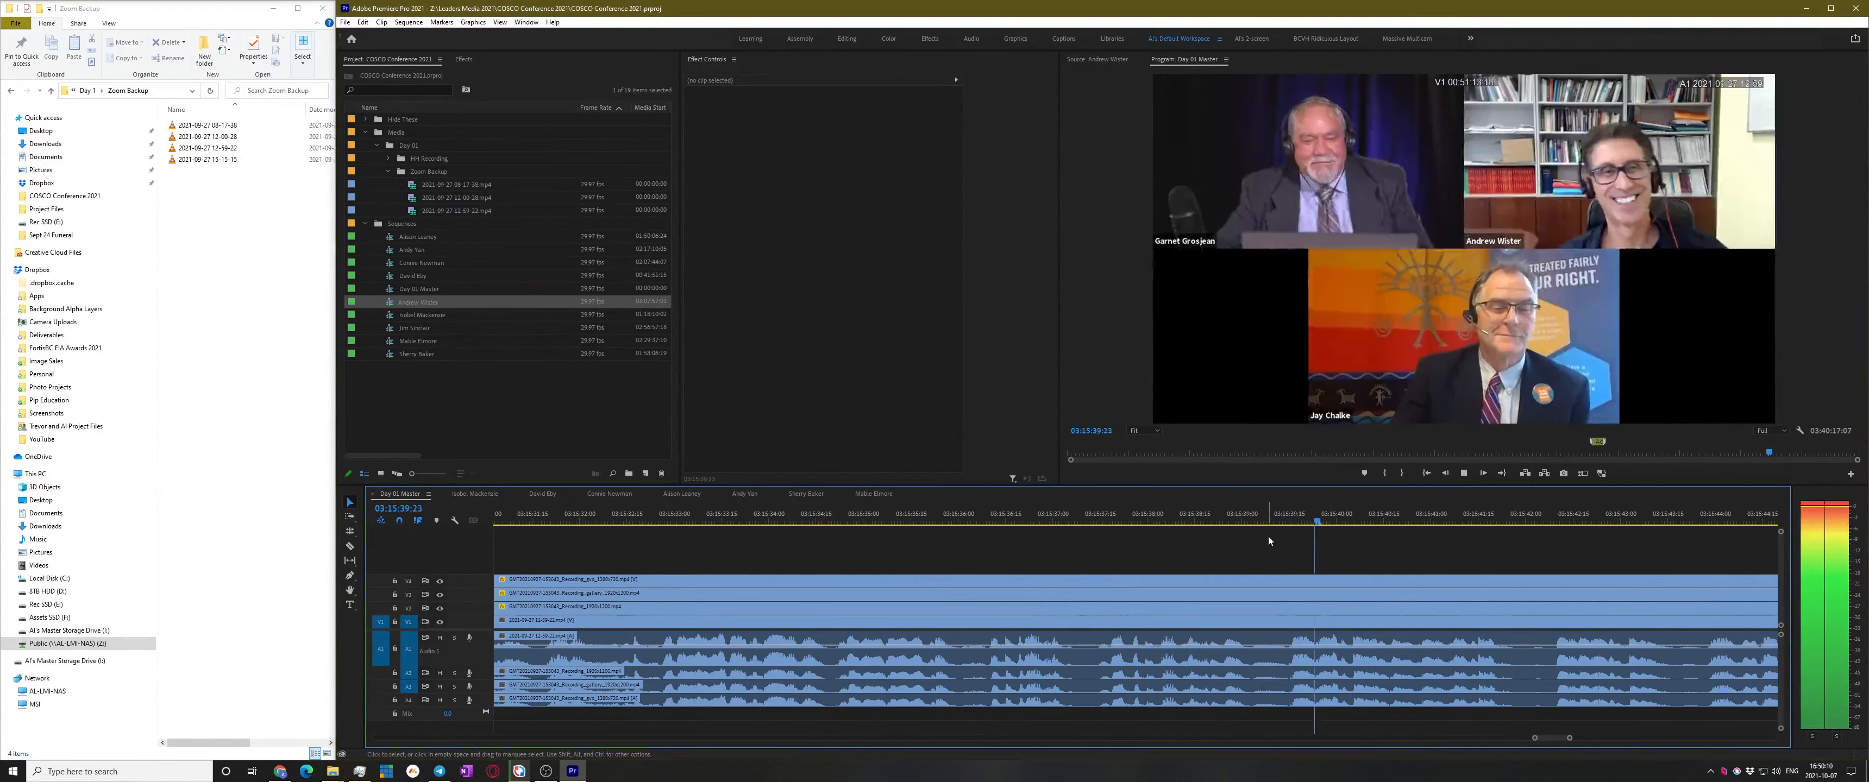
left_click_drag(1305, 521, 1250, 532)
key("ctrl+shift+k")
Skim ahead through 03:18:06 and 03:23:12, then play from about 03:22:30
scroll(1081, 646, "down", 6)
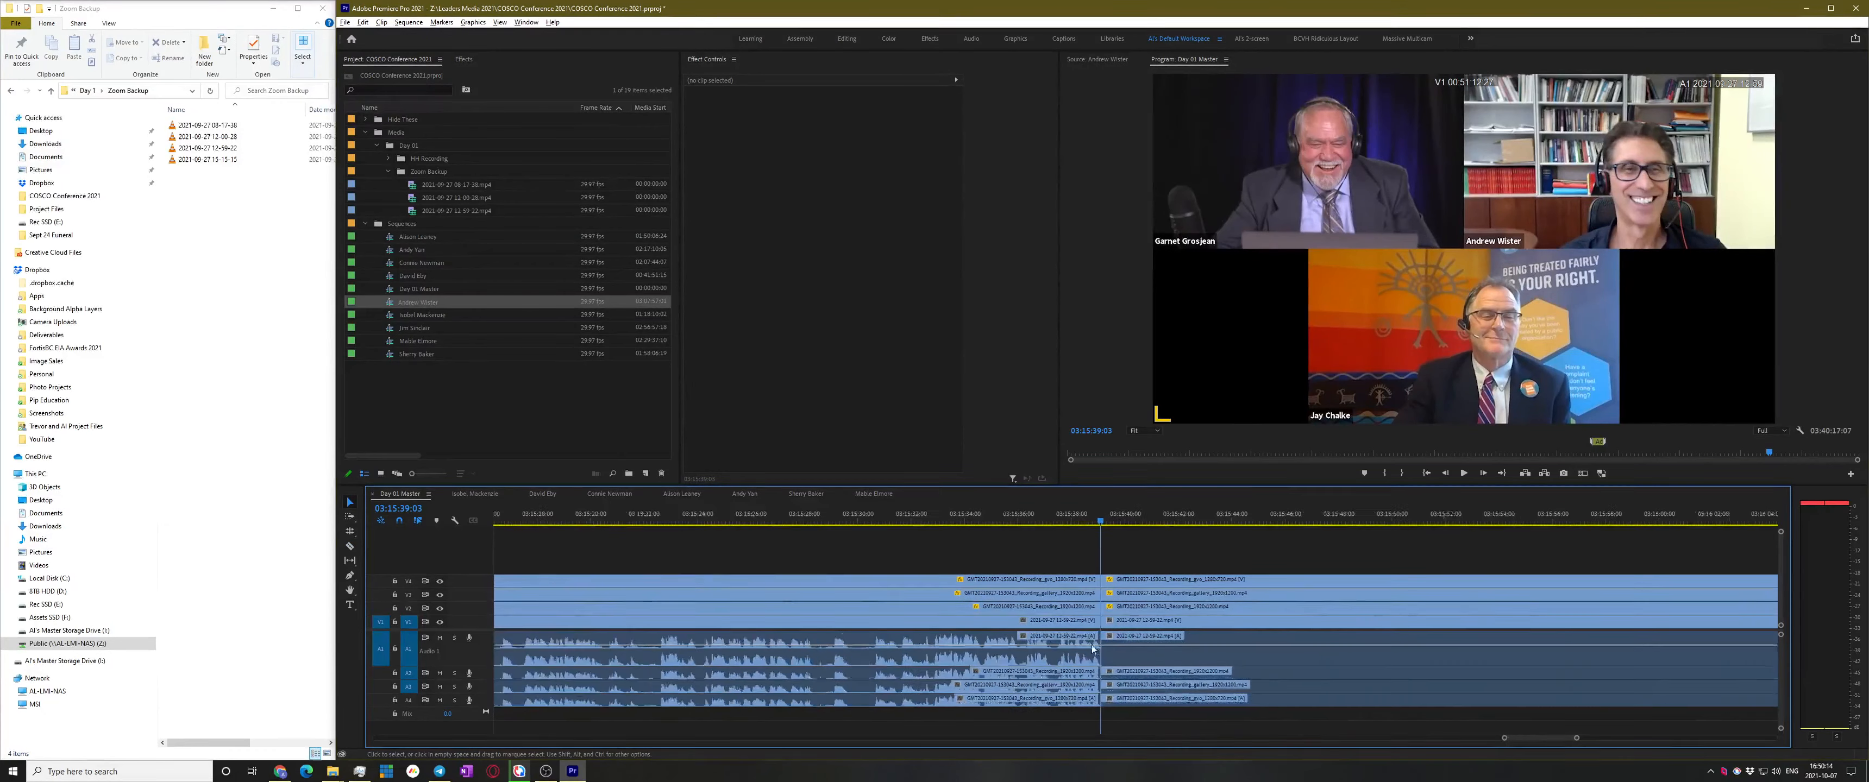
key("space")
scroll(1064, 659, "down", 4)
scroll(1064, 663, "down", 2)
left_click(1326, 518)
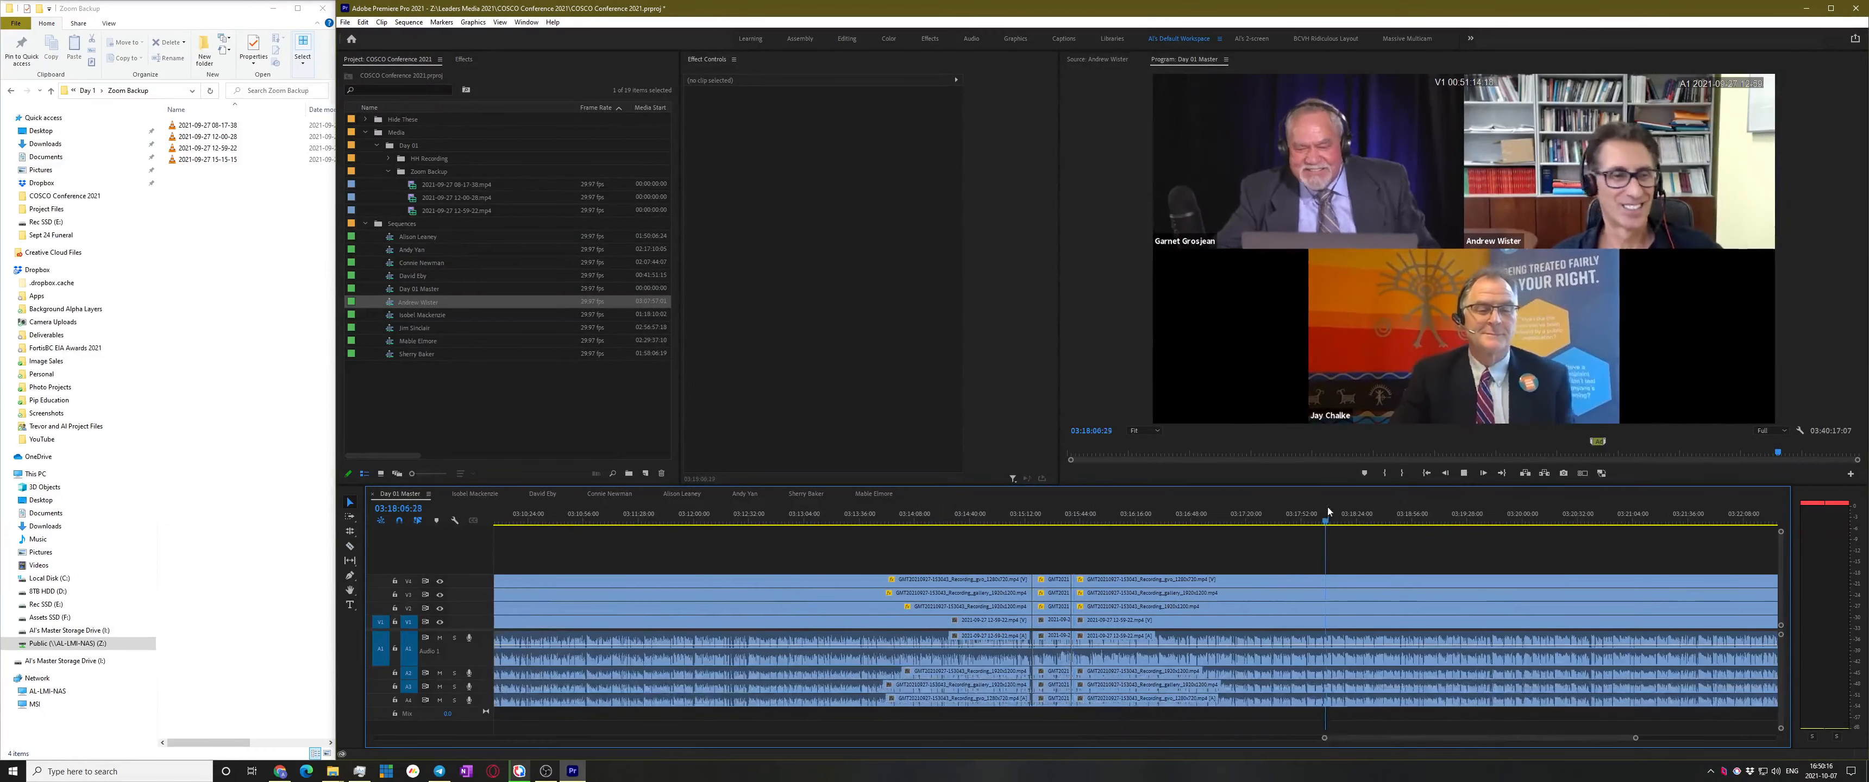
scroll(1110, 644, "down", 2)
scroll(1110, 642, "down", 3)
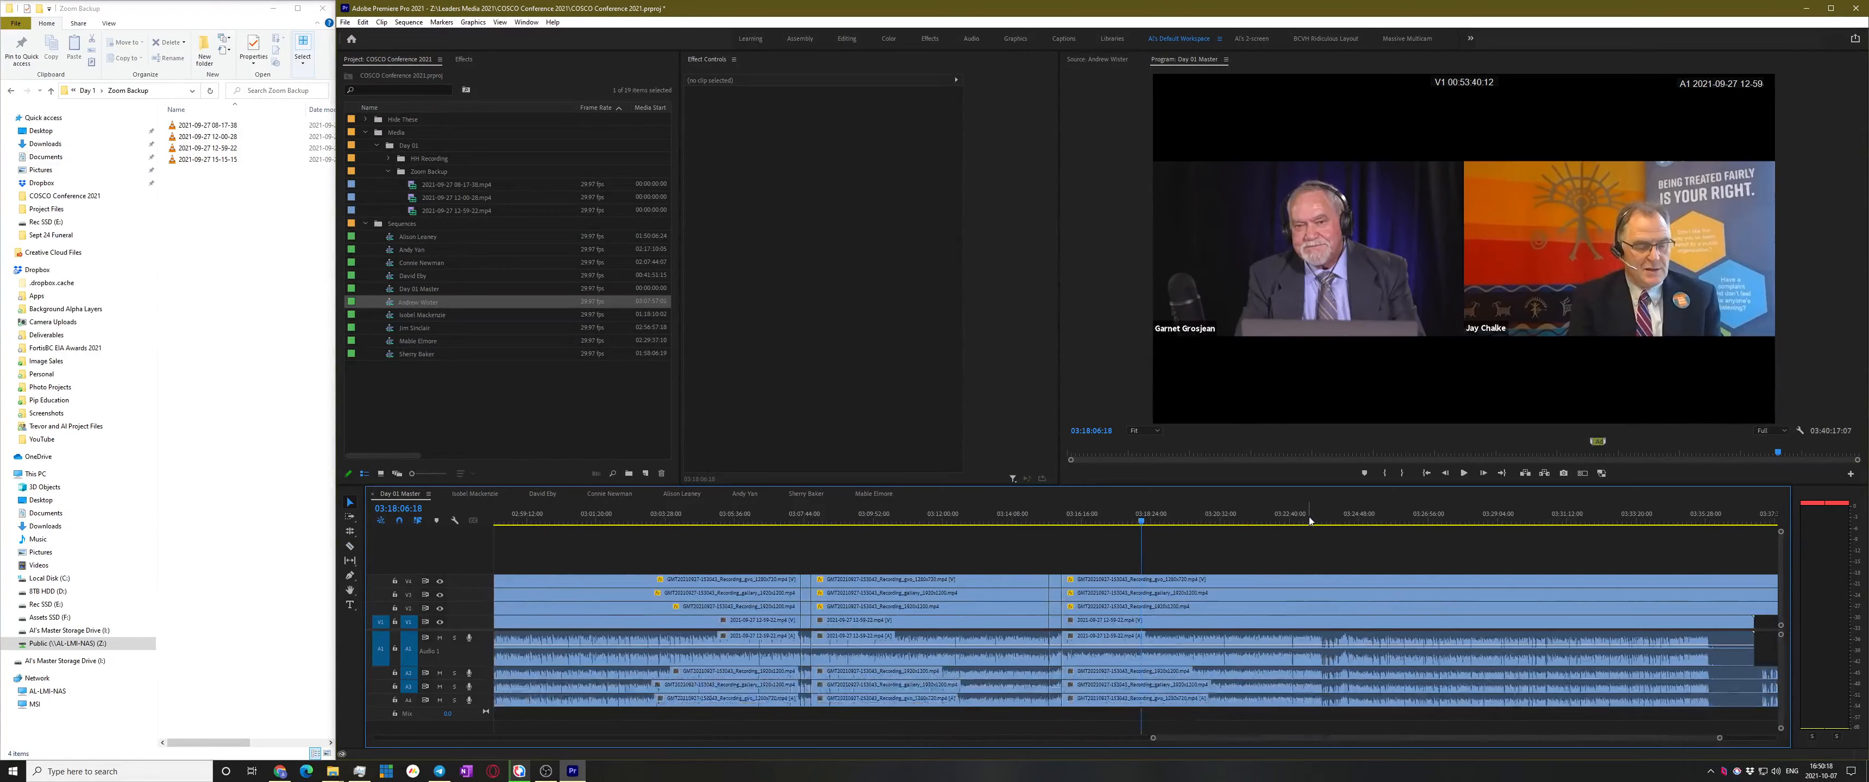
left_click(1309, 521)
scroll(1330, 600, "up", 5)
left_click(1206, 518)
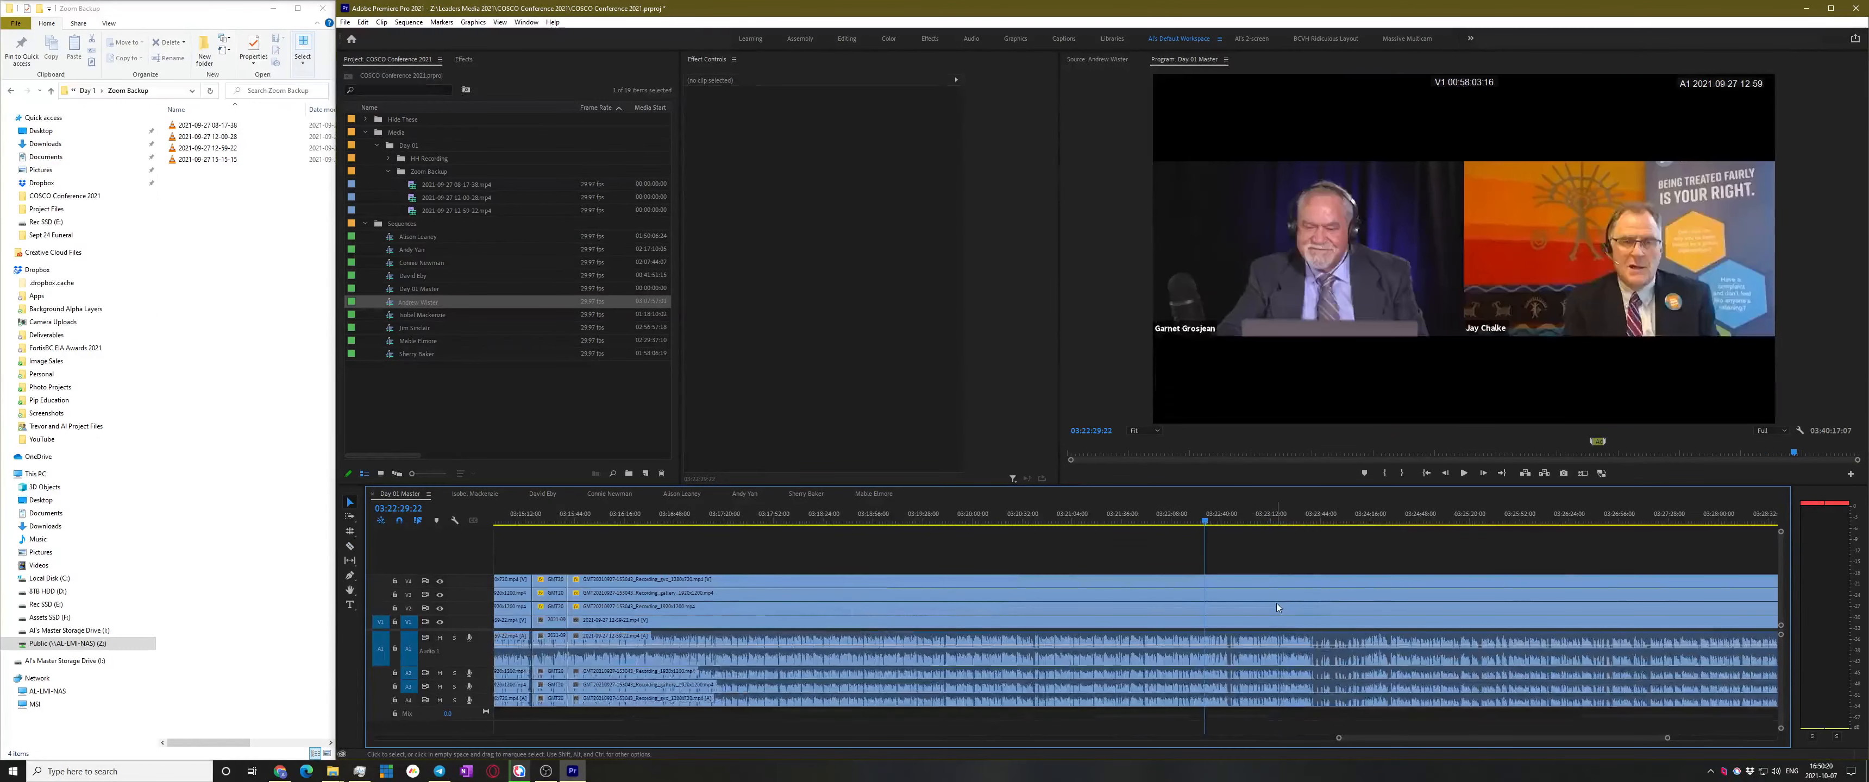
key("space")
scroll(1236, 606, "up", 4)
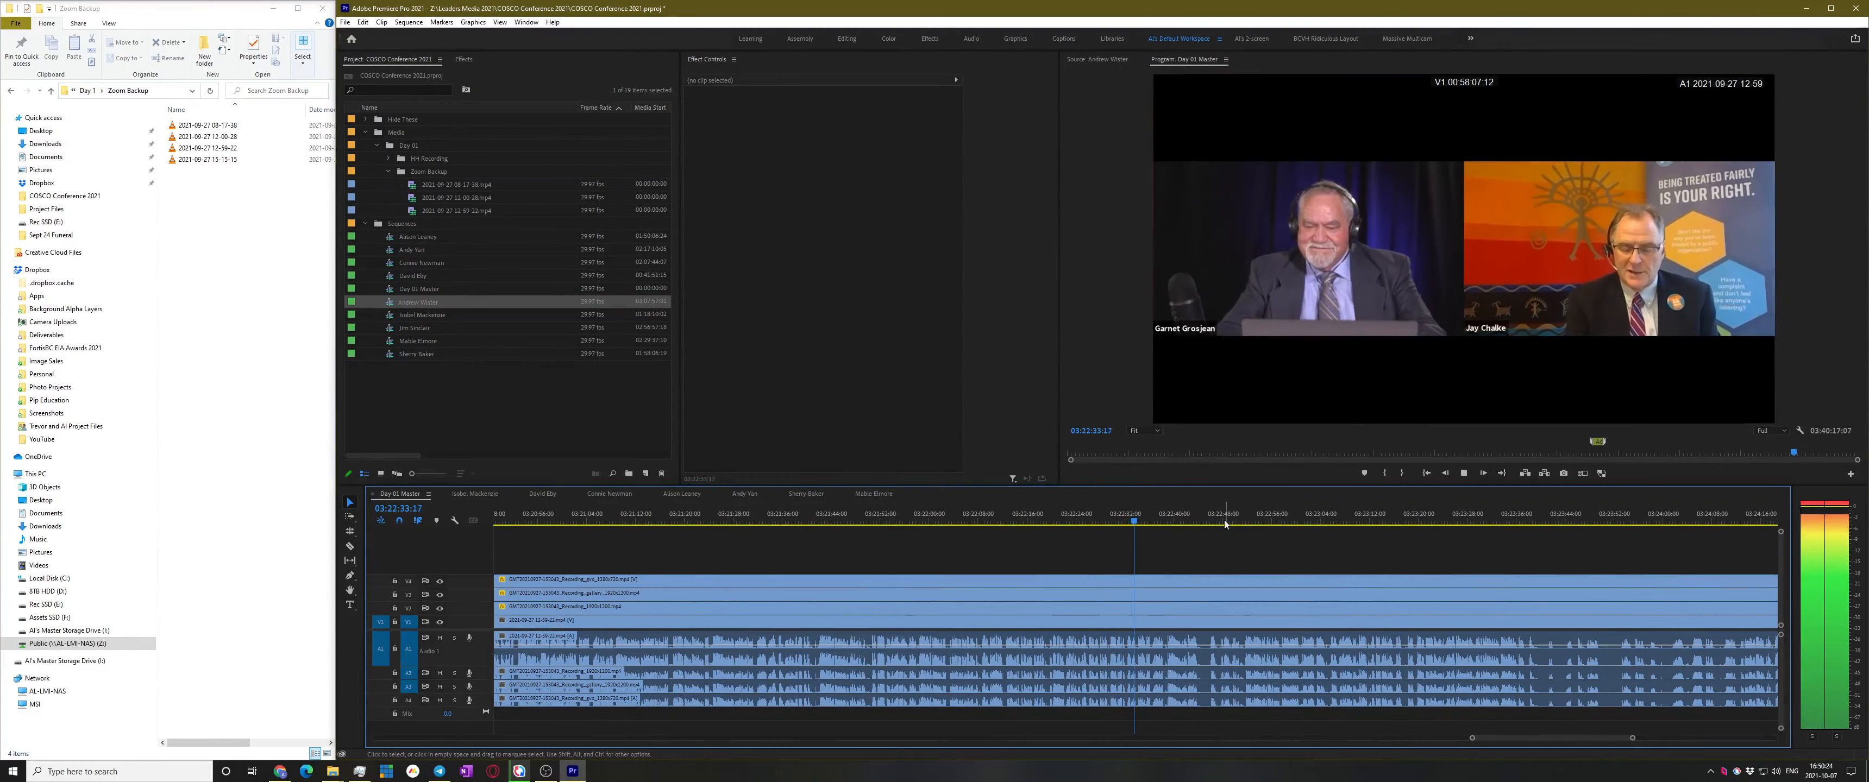
Pinpoint the speaker change and razor all tracks at 03:22:41:01
left_click(1170, 518)
scroll(1241, 592, "up", 3)
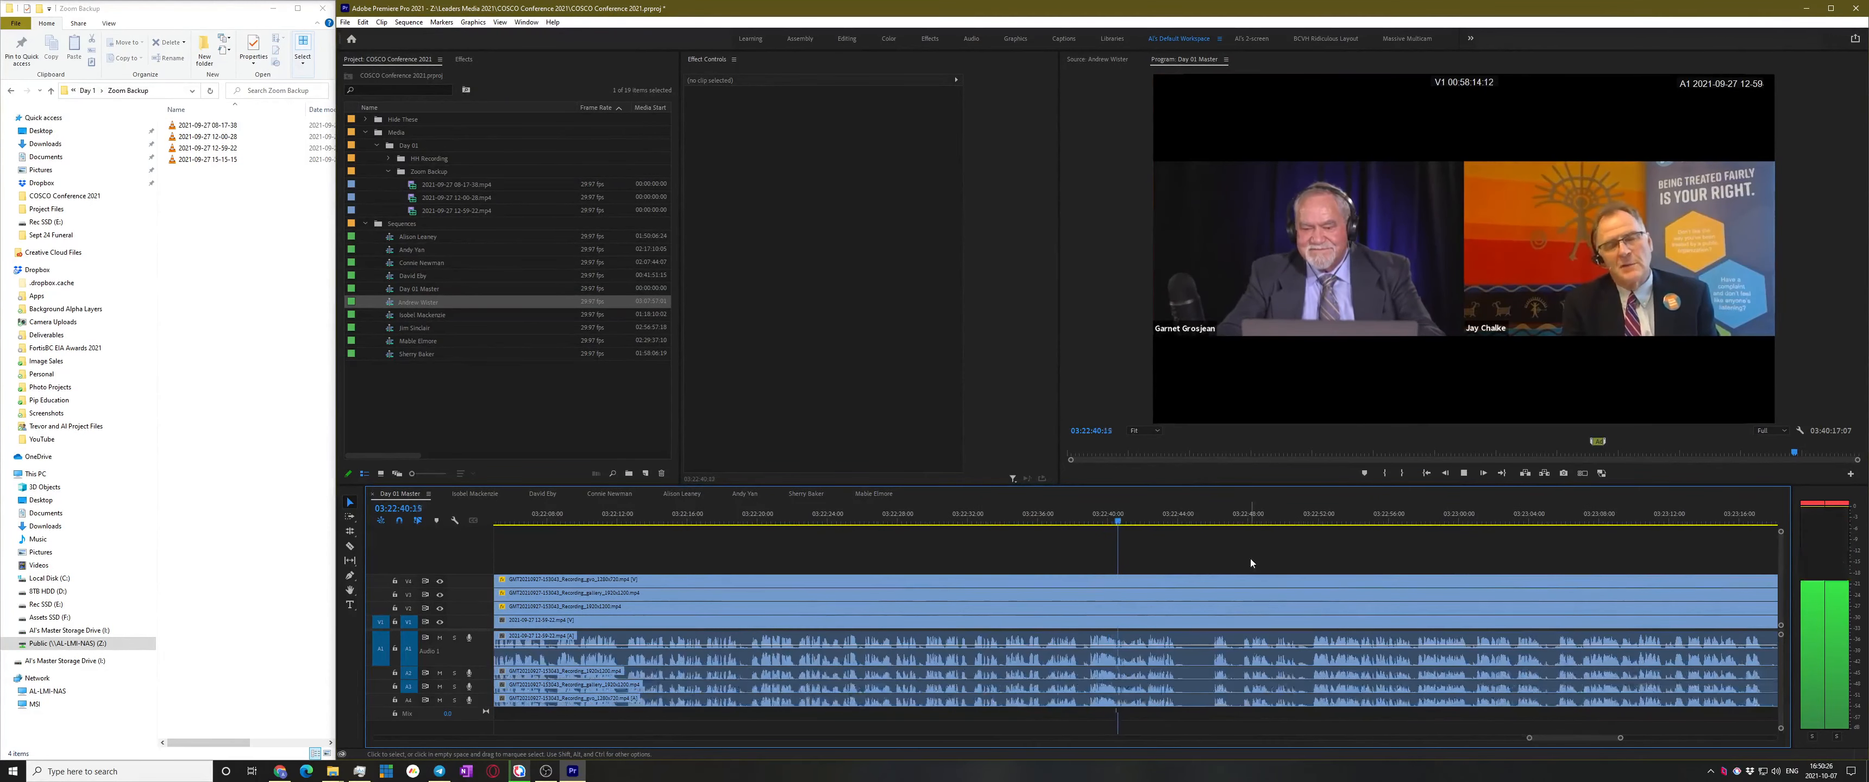
scroll(1149, 618, "up", 4)
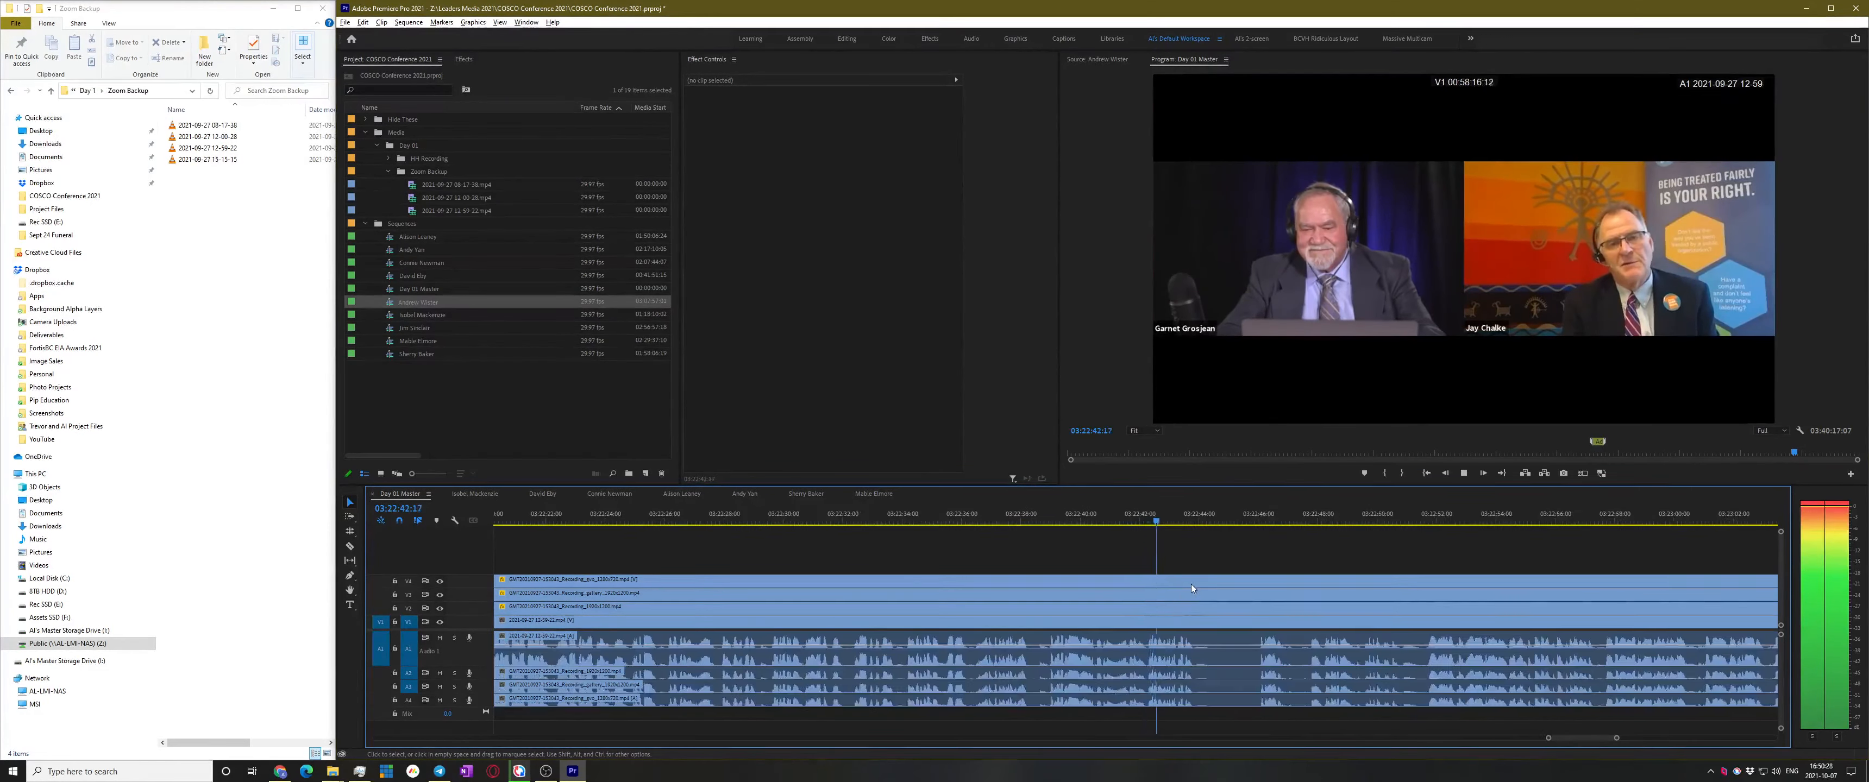
key("space")
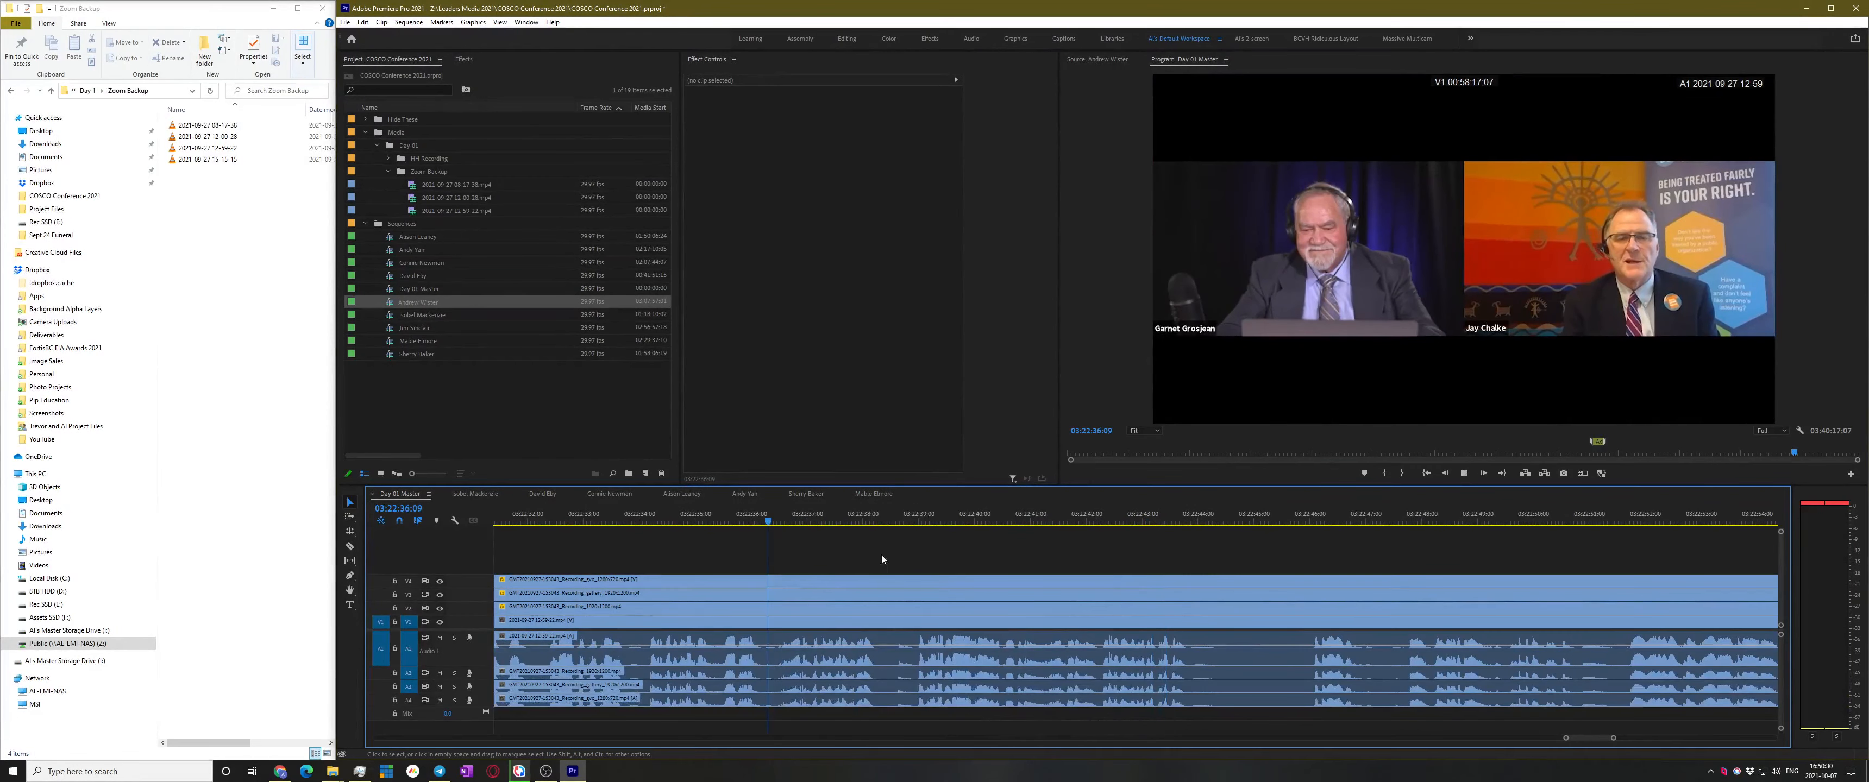
key("space")
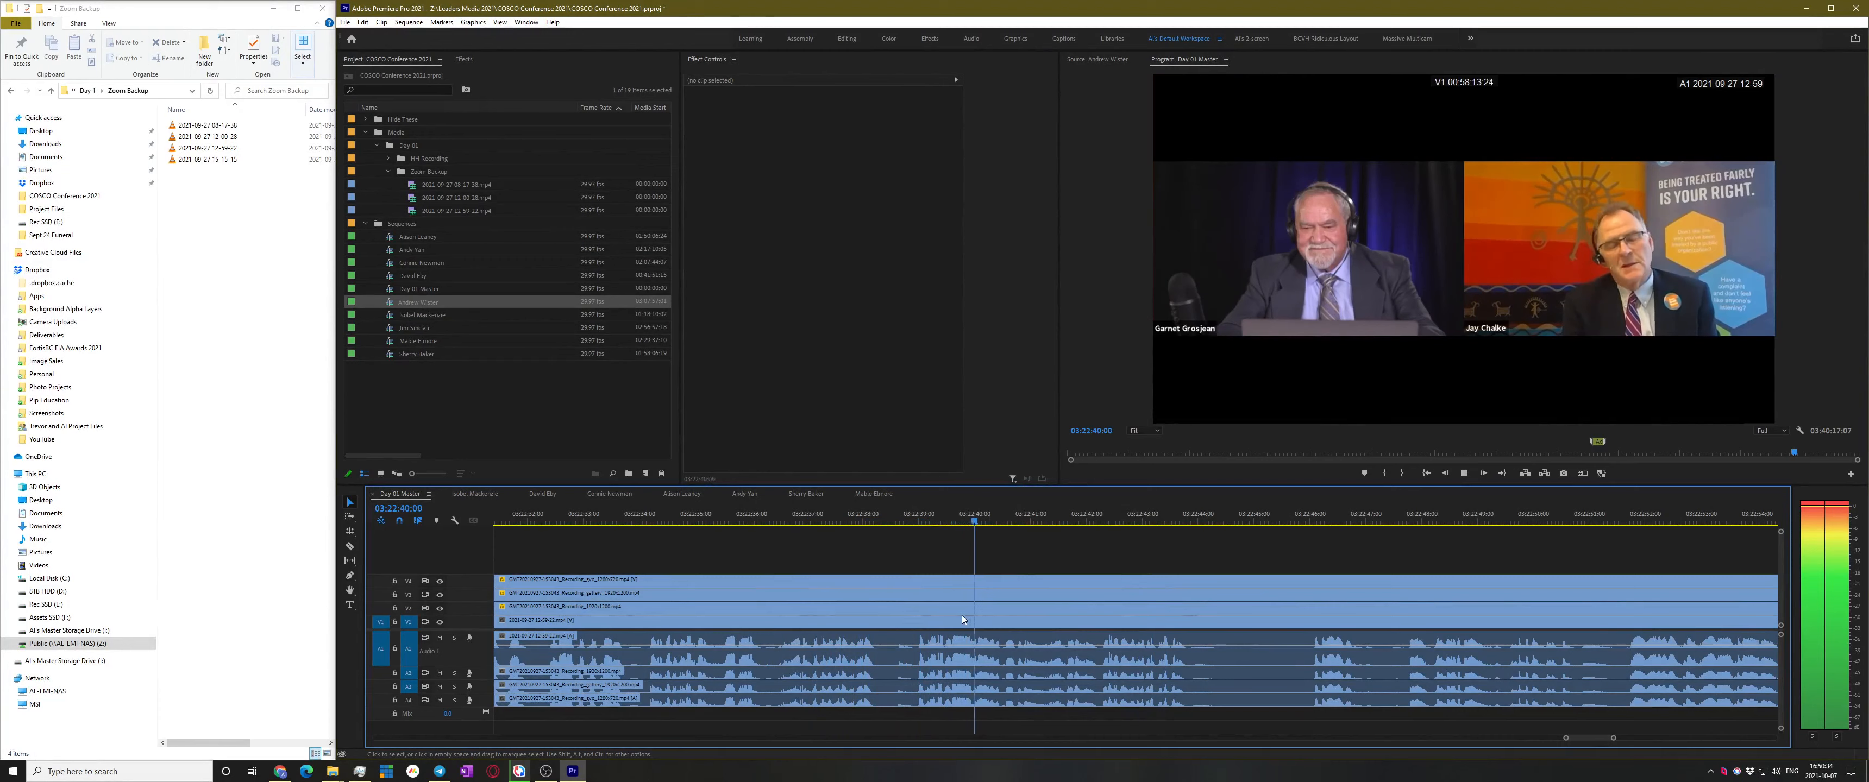
key("space")
key("c")
left_click(889, 628, "shift")
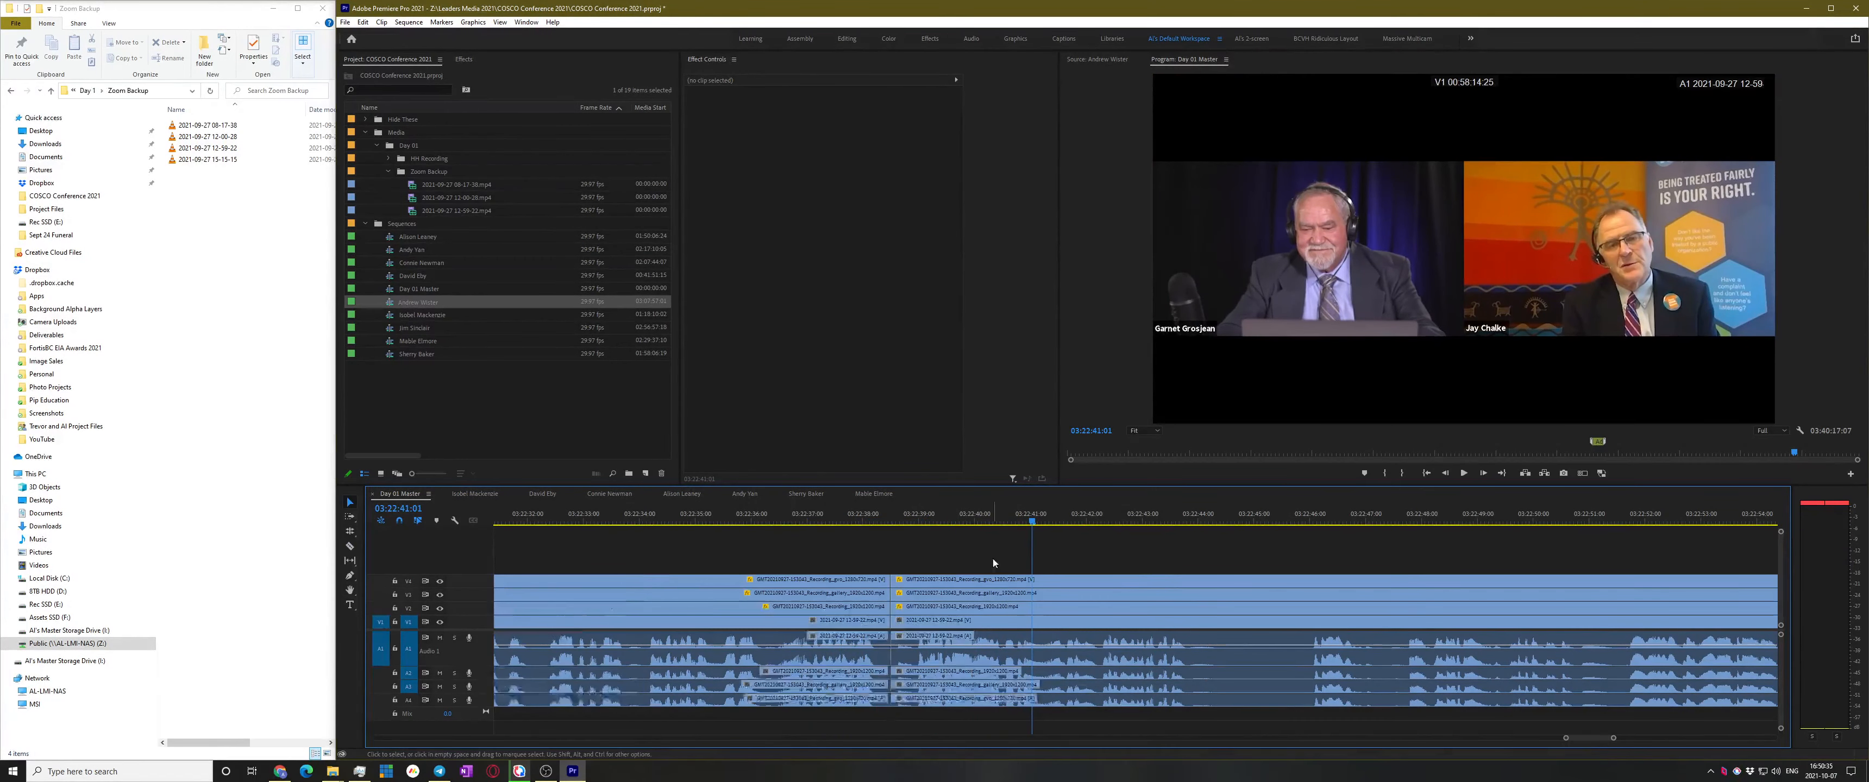
Make a subsequence from the section before the 03:22:41 cut, name it after its speaker, and deselect
key("v")
right_click(780, 631)
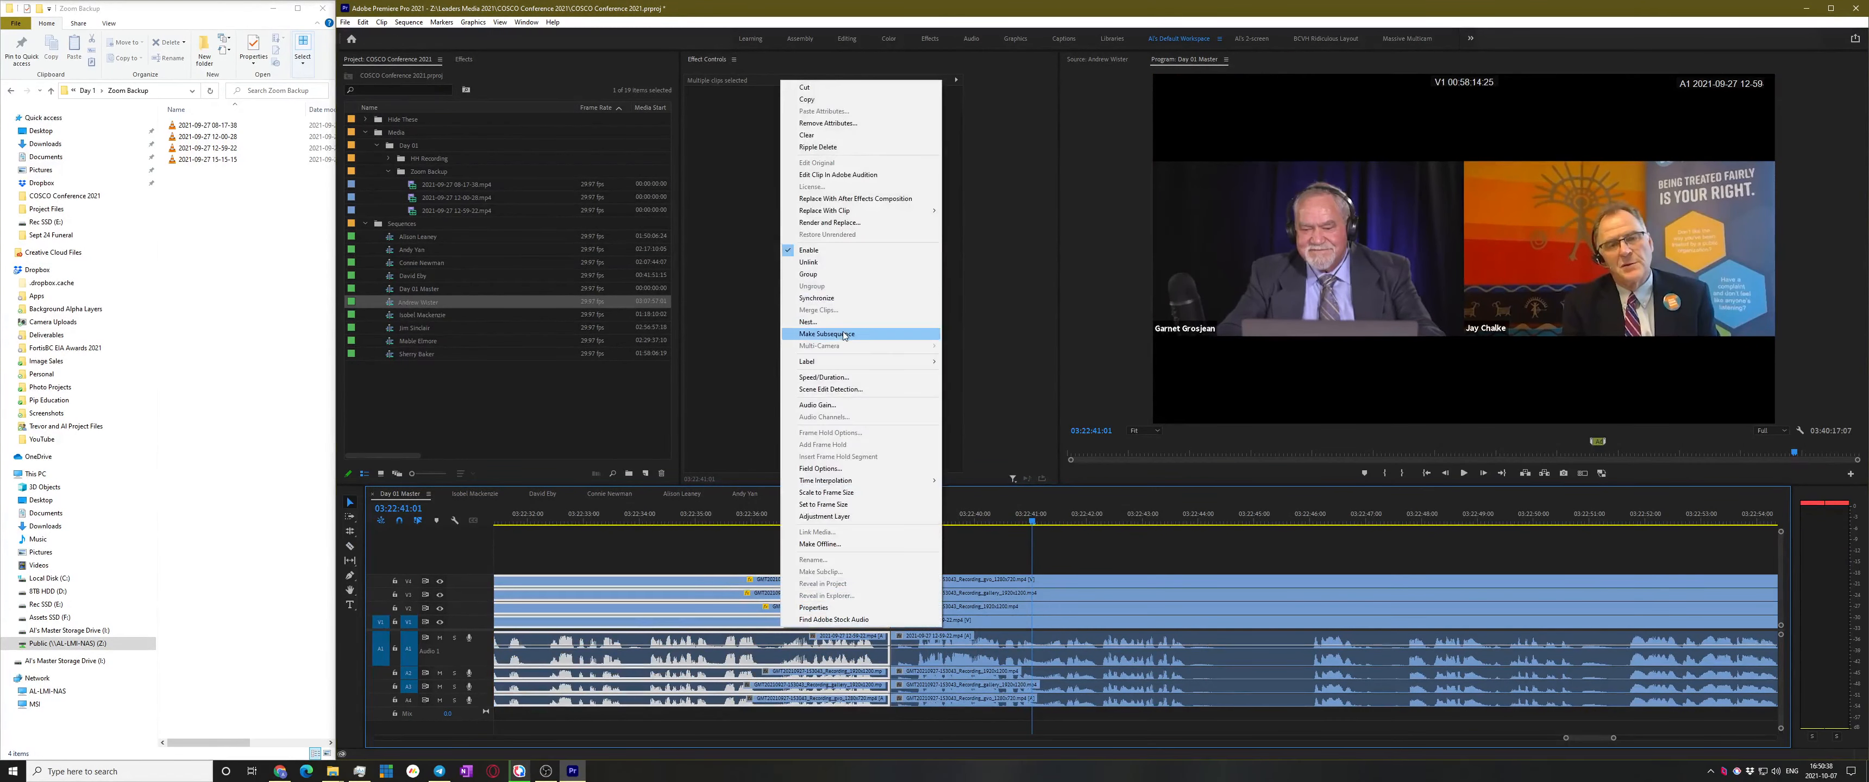
left_click(827, 333)
left_click(671, 519)
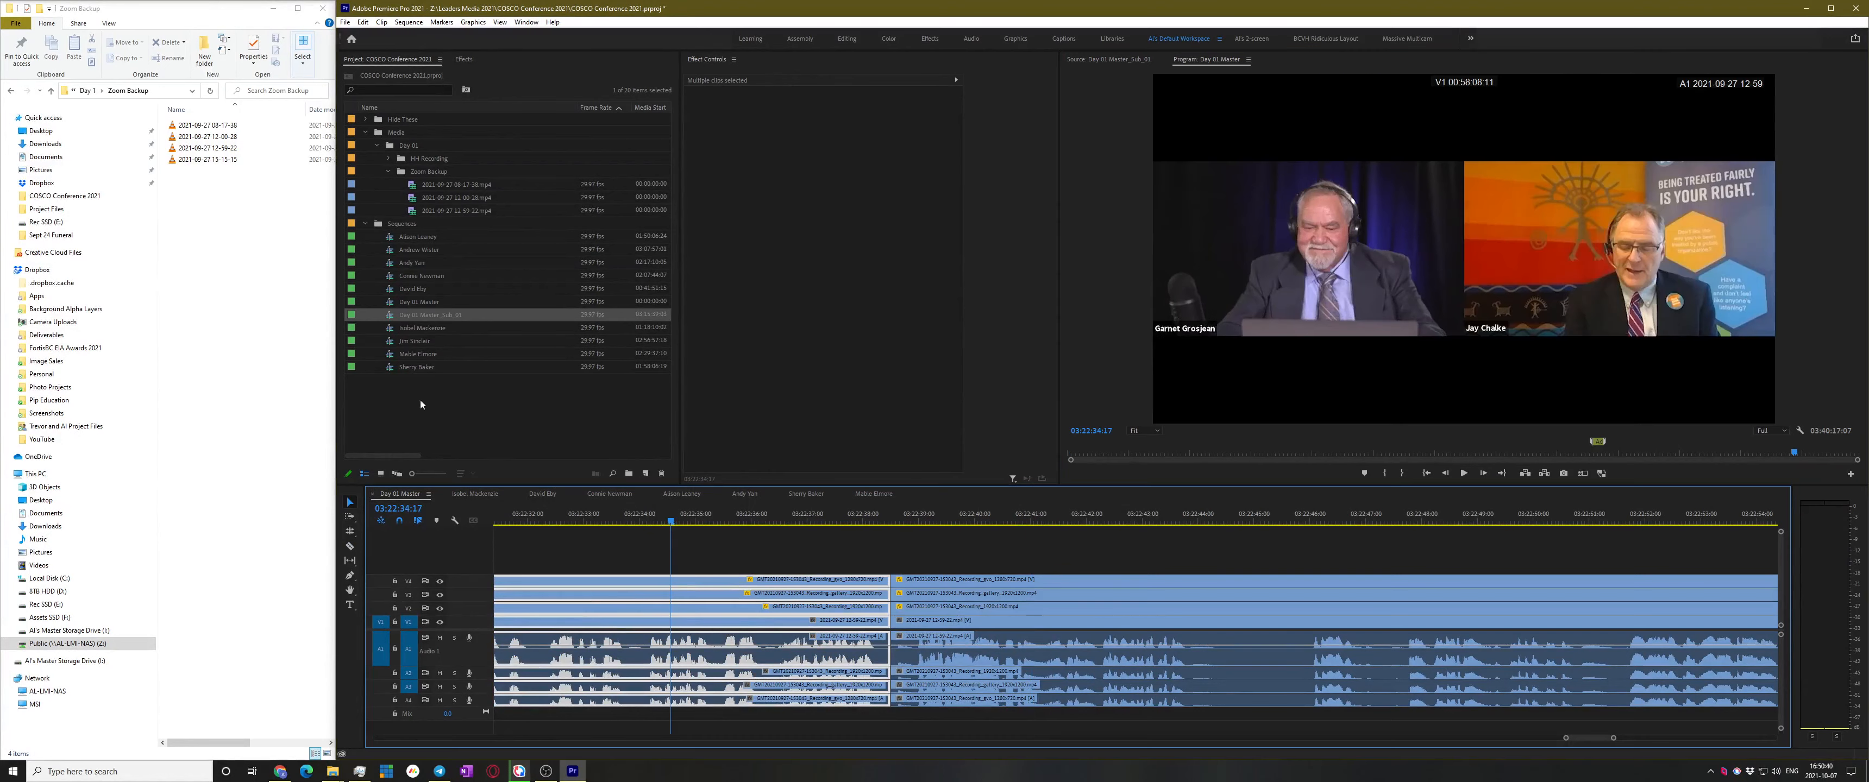
left_click(443, 316)
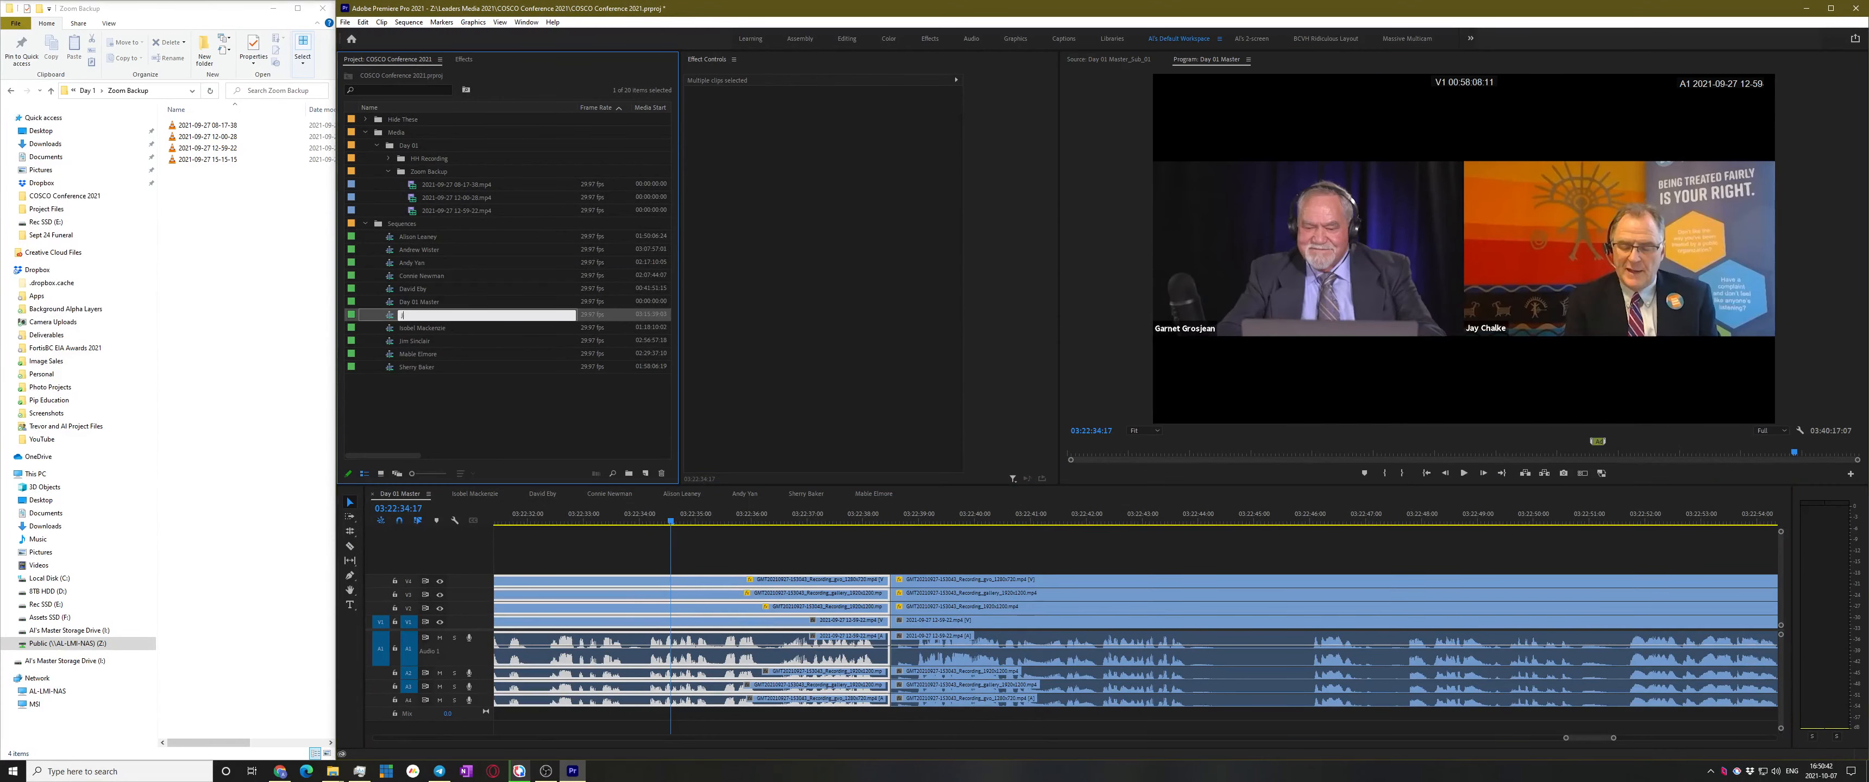
key("Return")
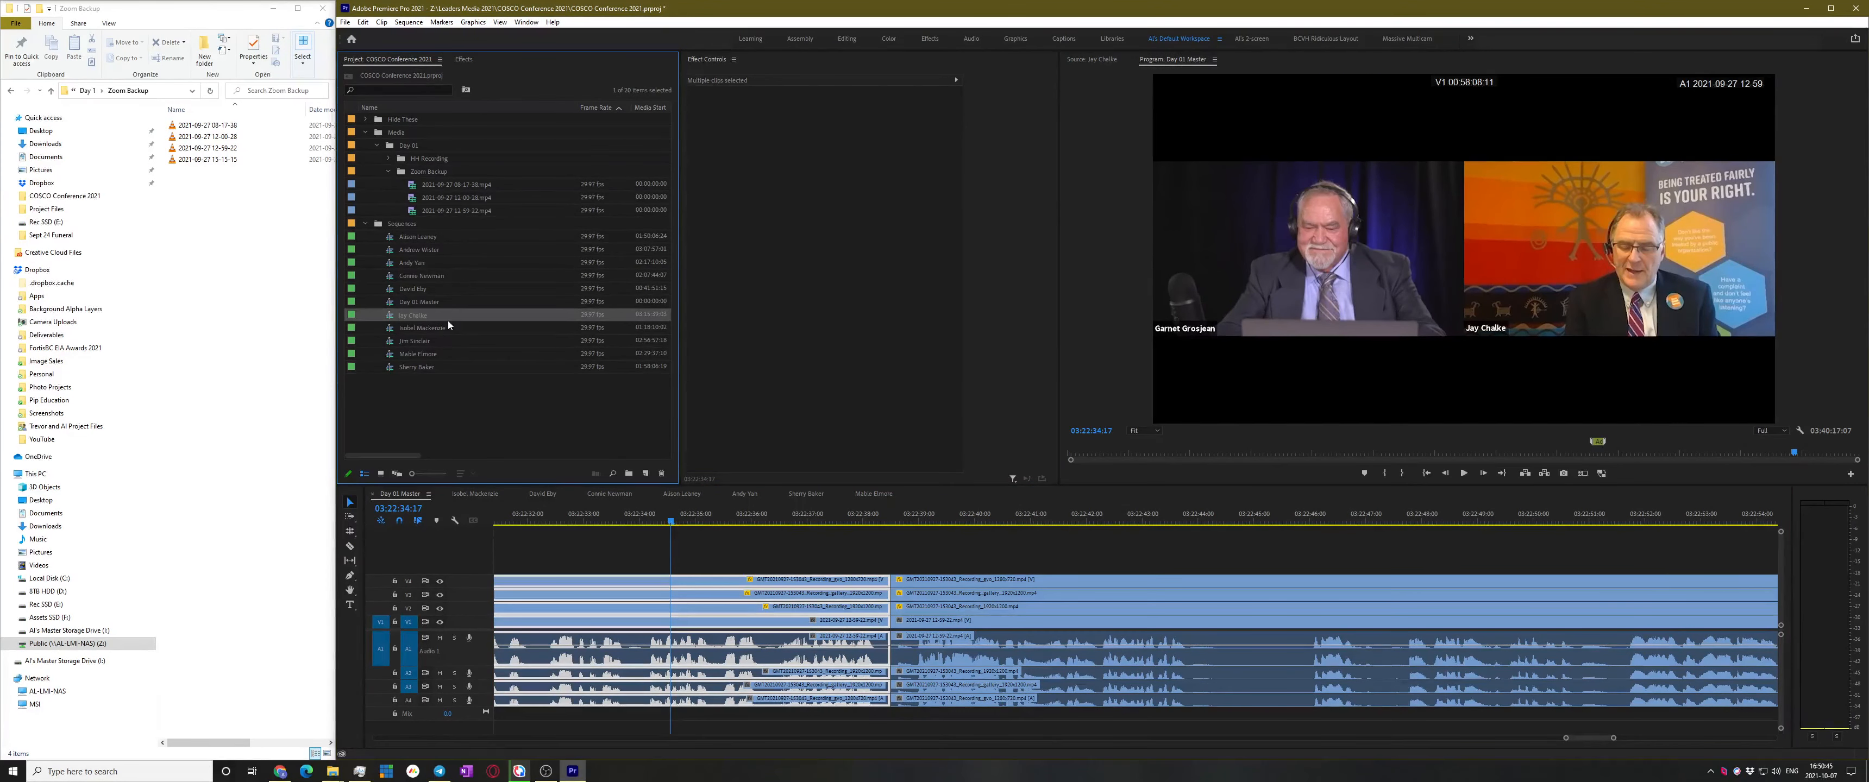
left_click(997, 557)
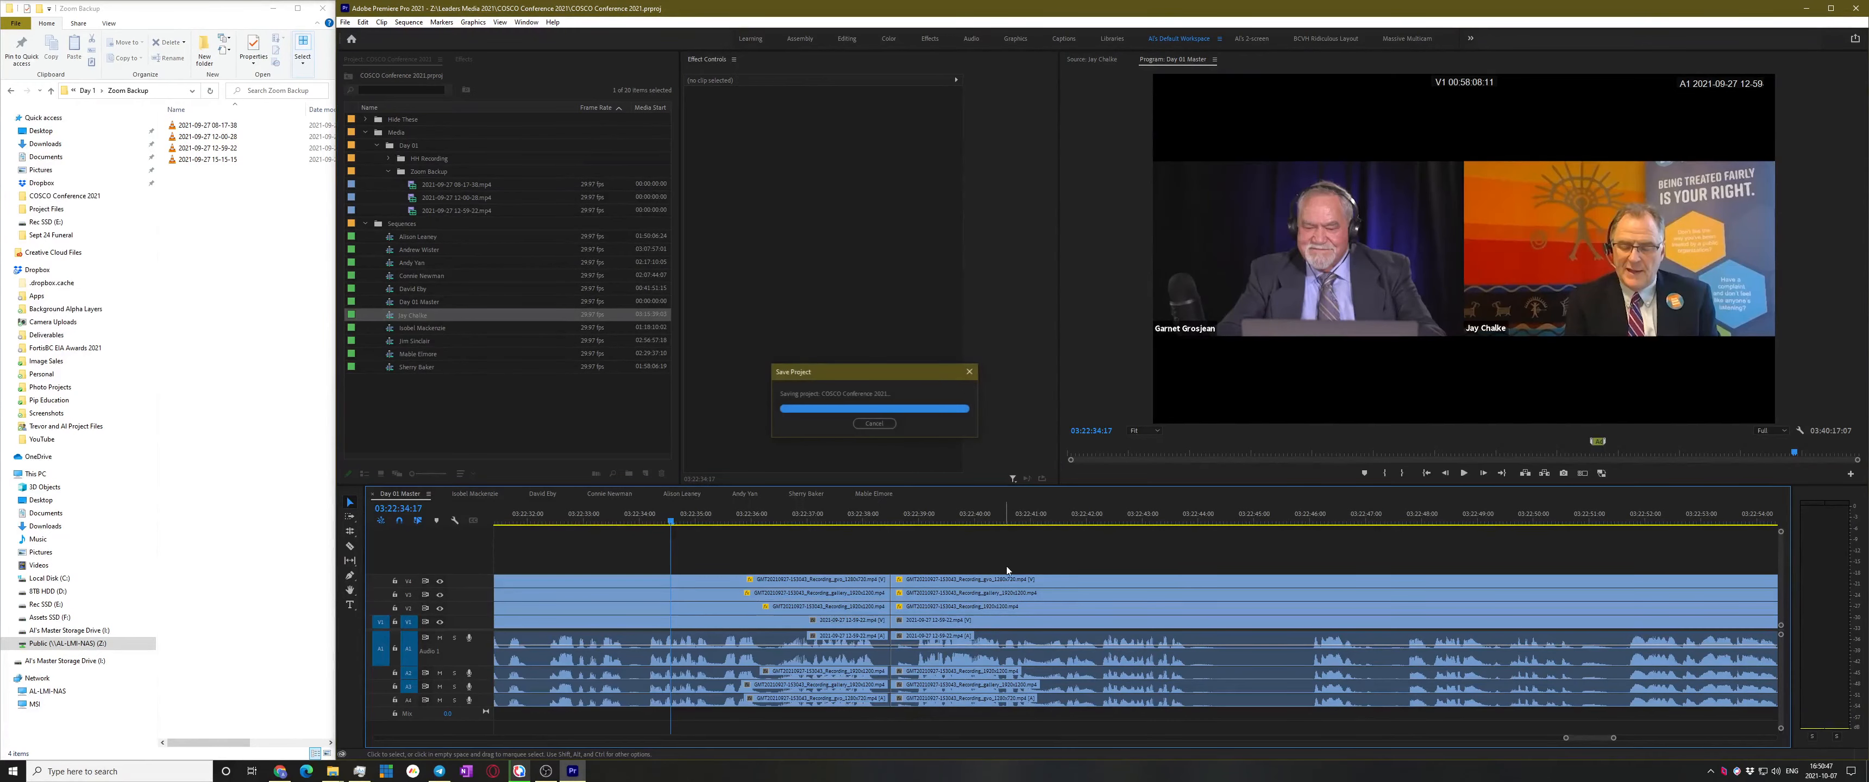
Zoom the timeline out and play ahead past 03:24 looking for the next speaker
left_click(1383, 512)
key("minus")
key("minus")
key("minus")
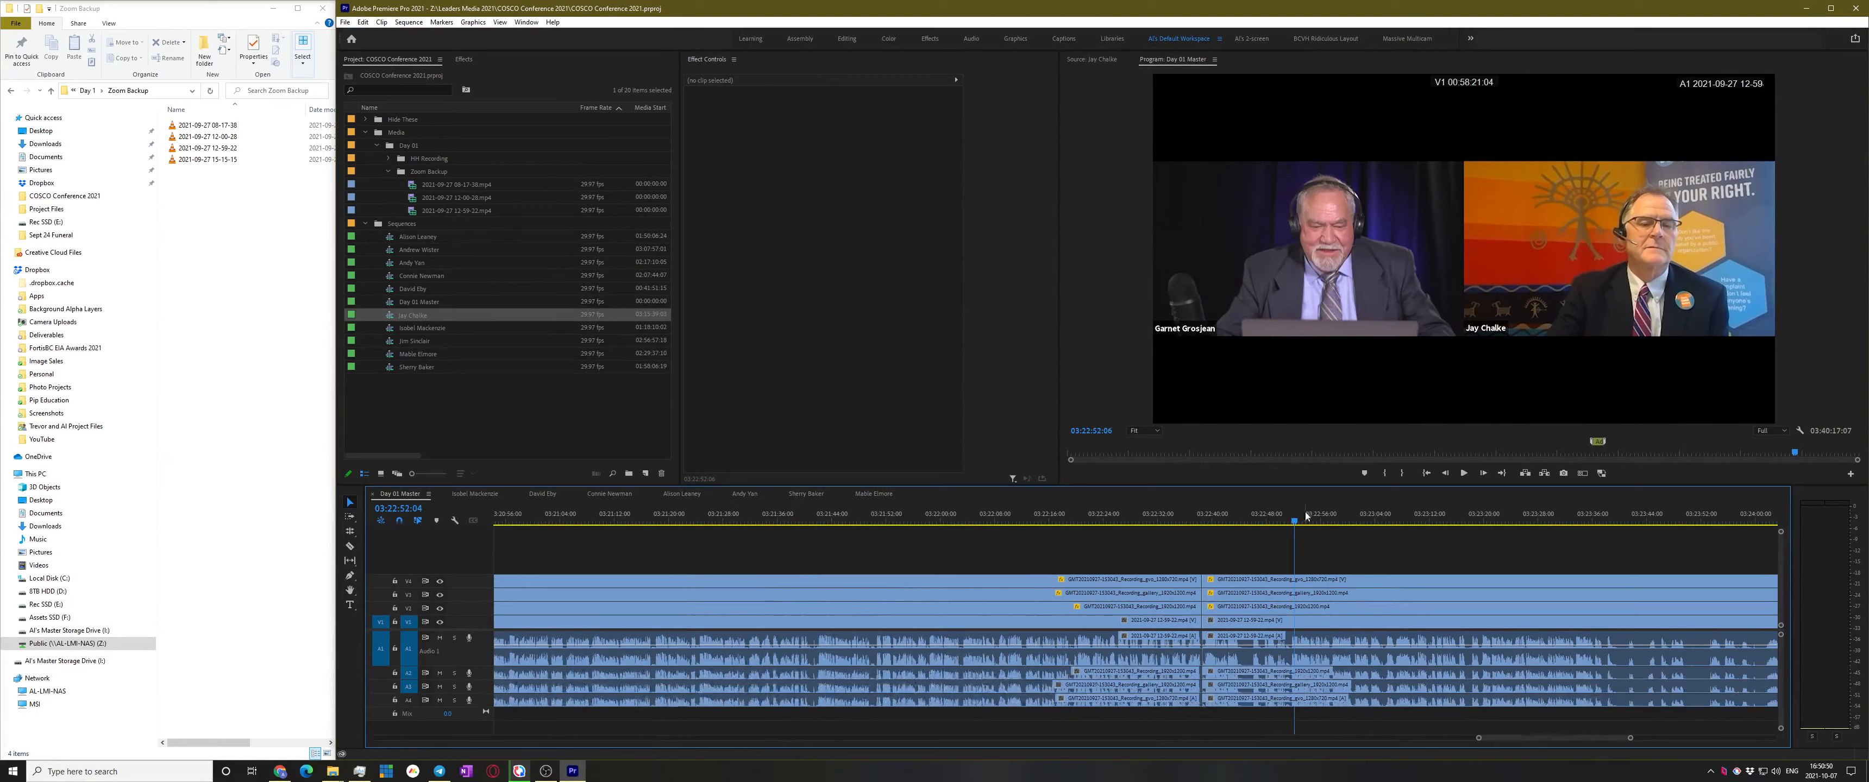
key("space")
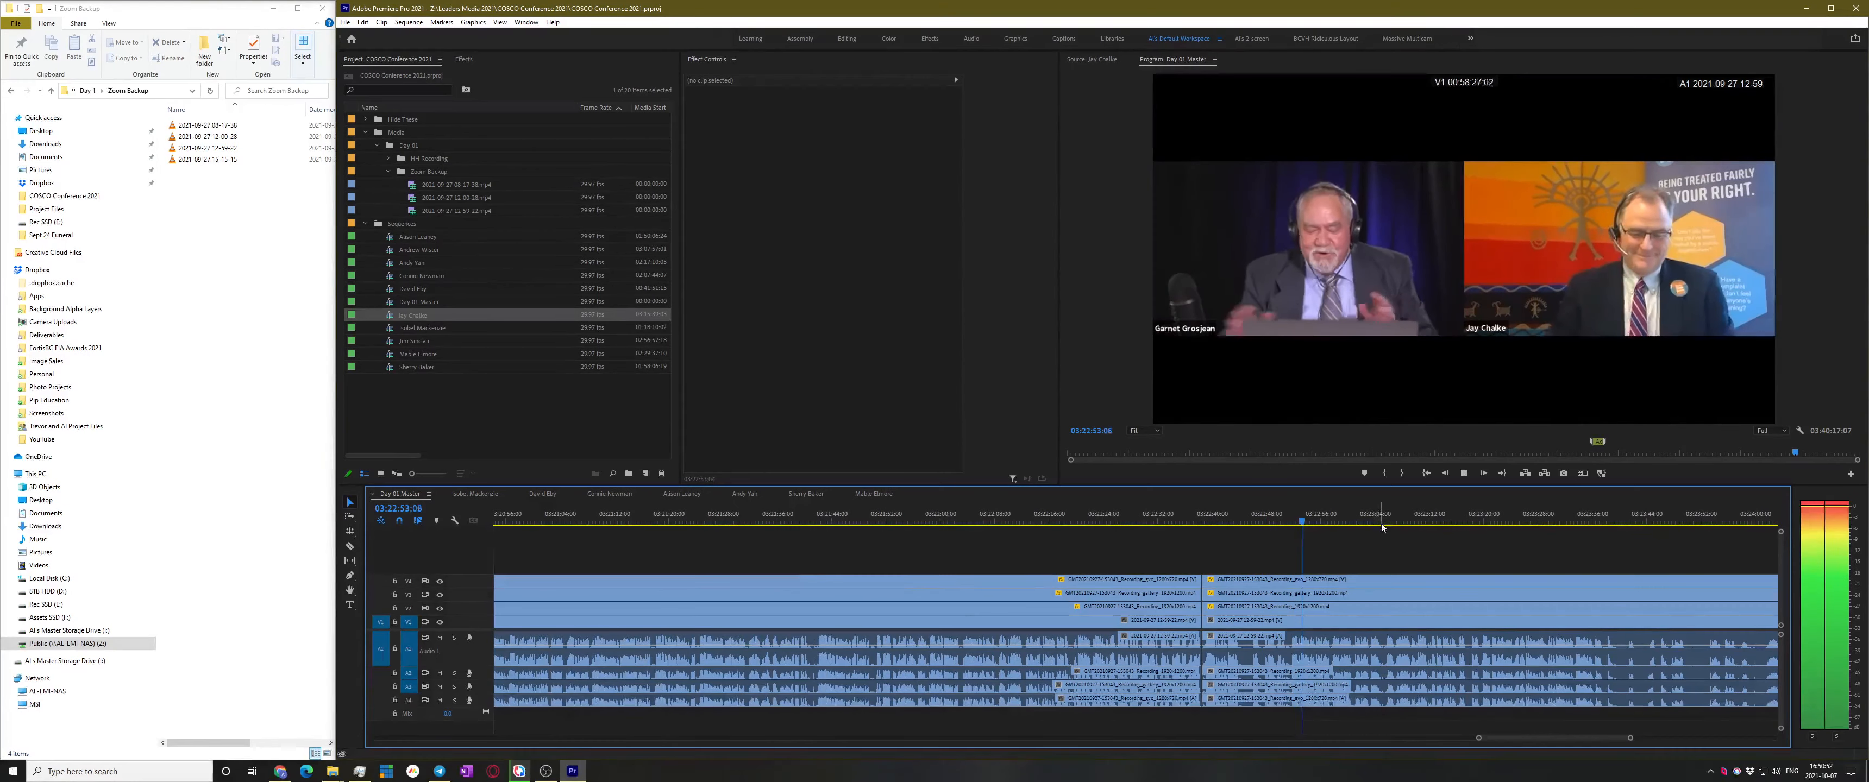
scroll(1313, 573, "down", 3)
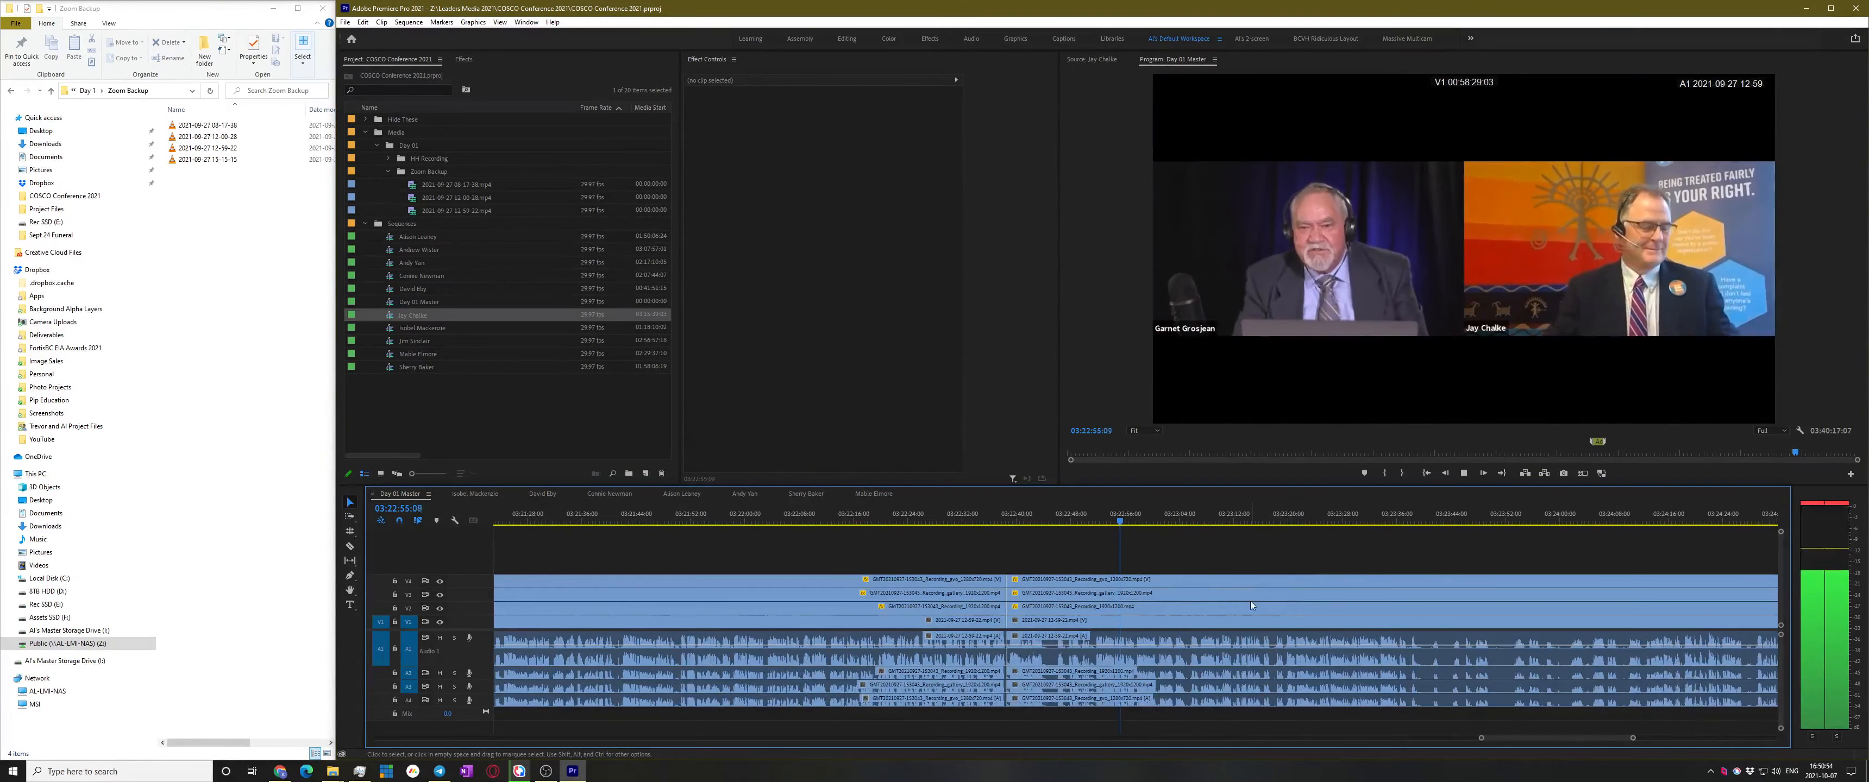
scroll(1277, 573, "down", 1)
key("minus")
scroll(1257, 584, "down", 1)
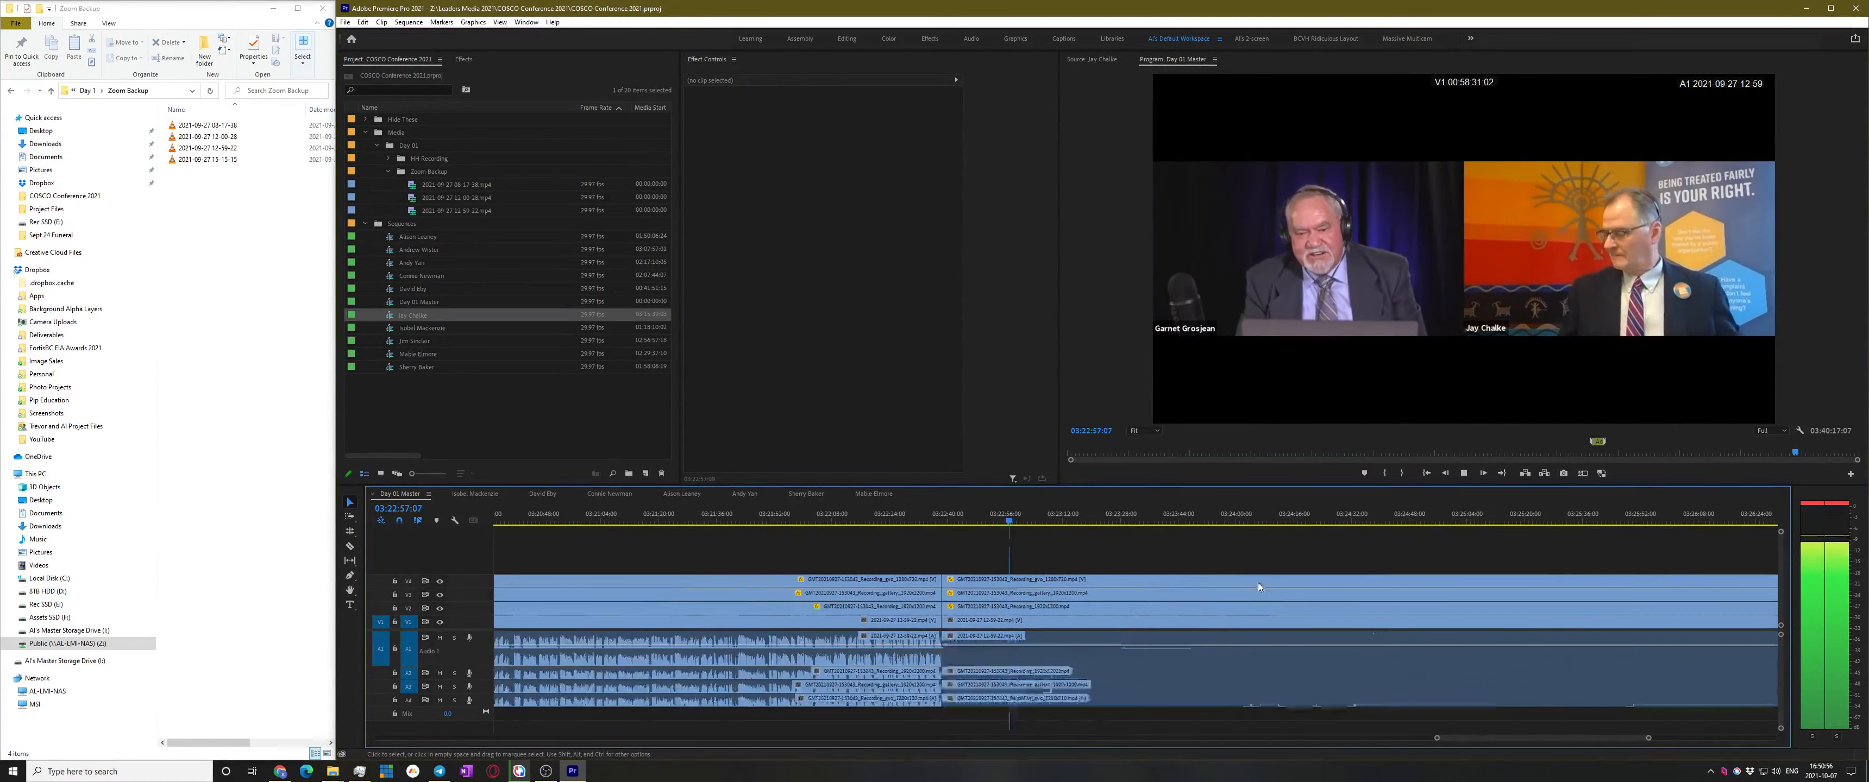
left_click(1302, 519)
scroll(1305, 547, "down", 1)
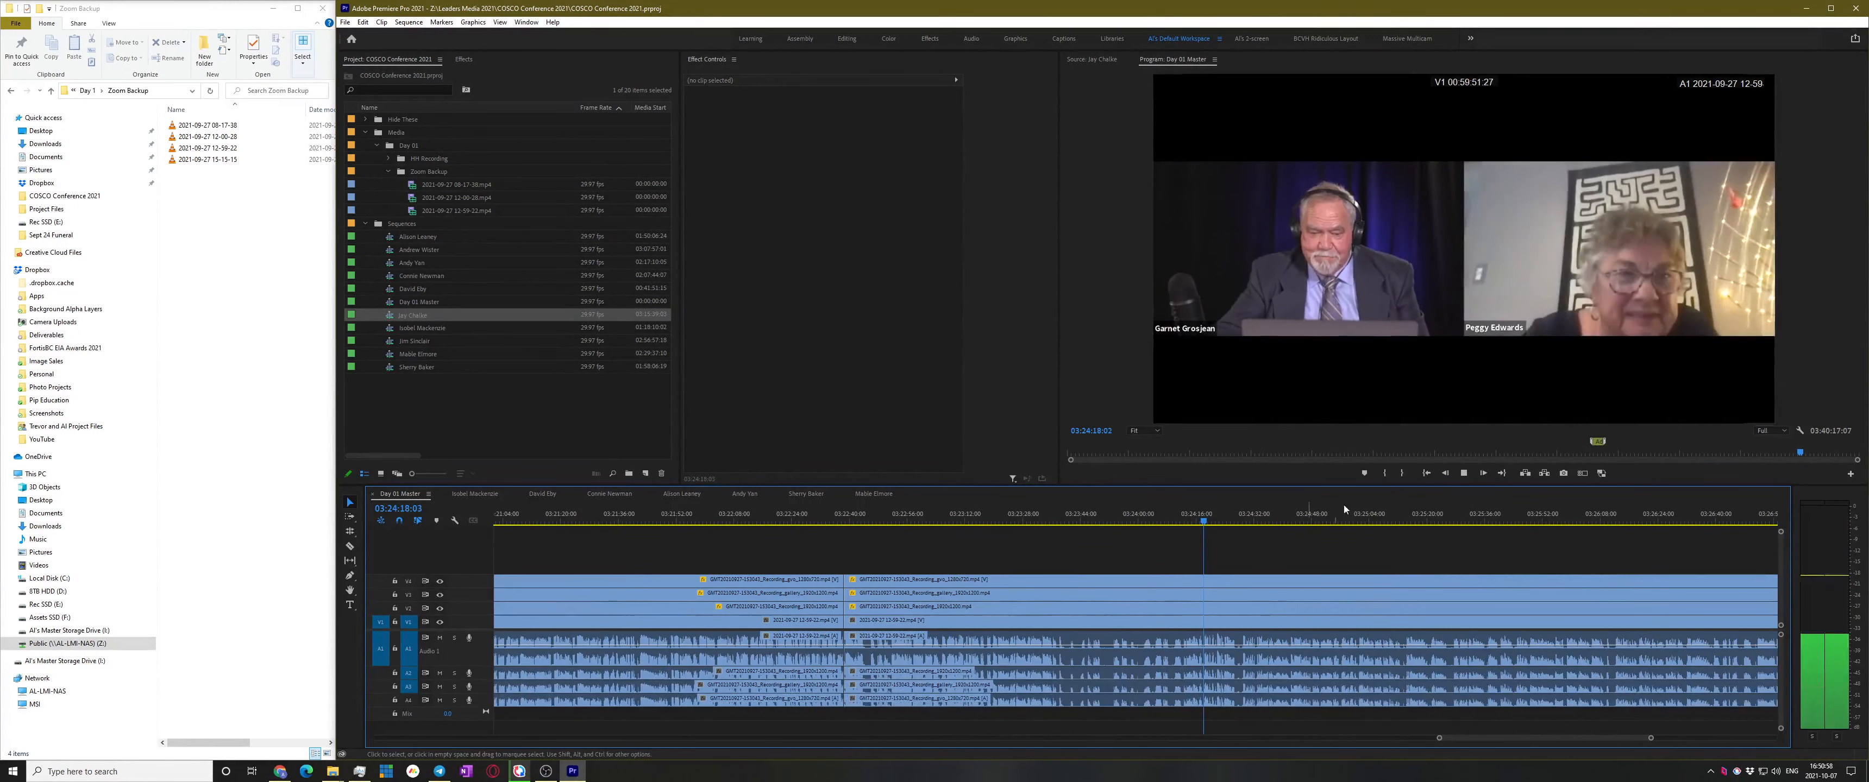
left_click_drag(1183, 519, 1154, 521)
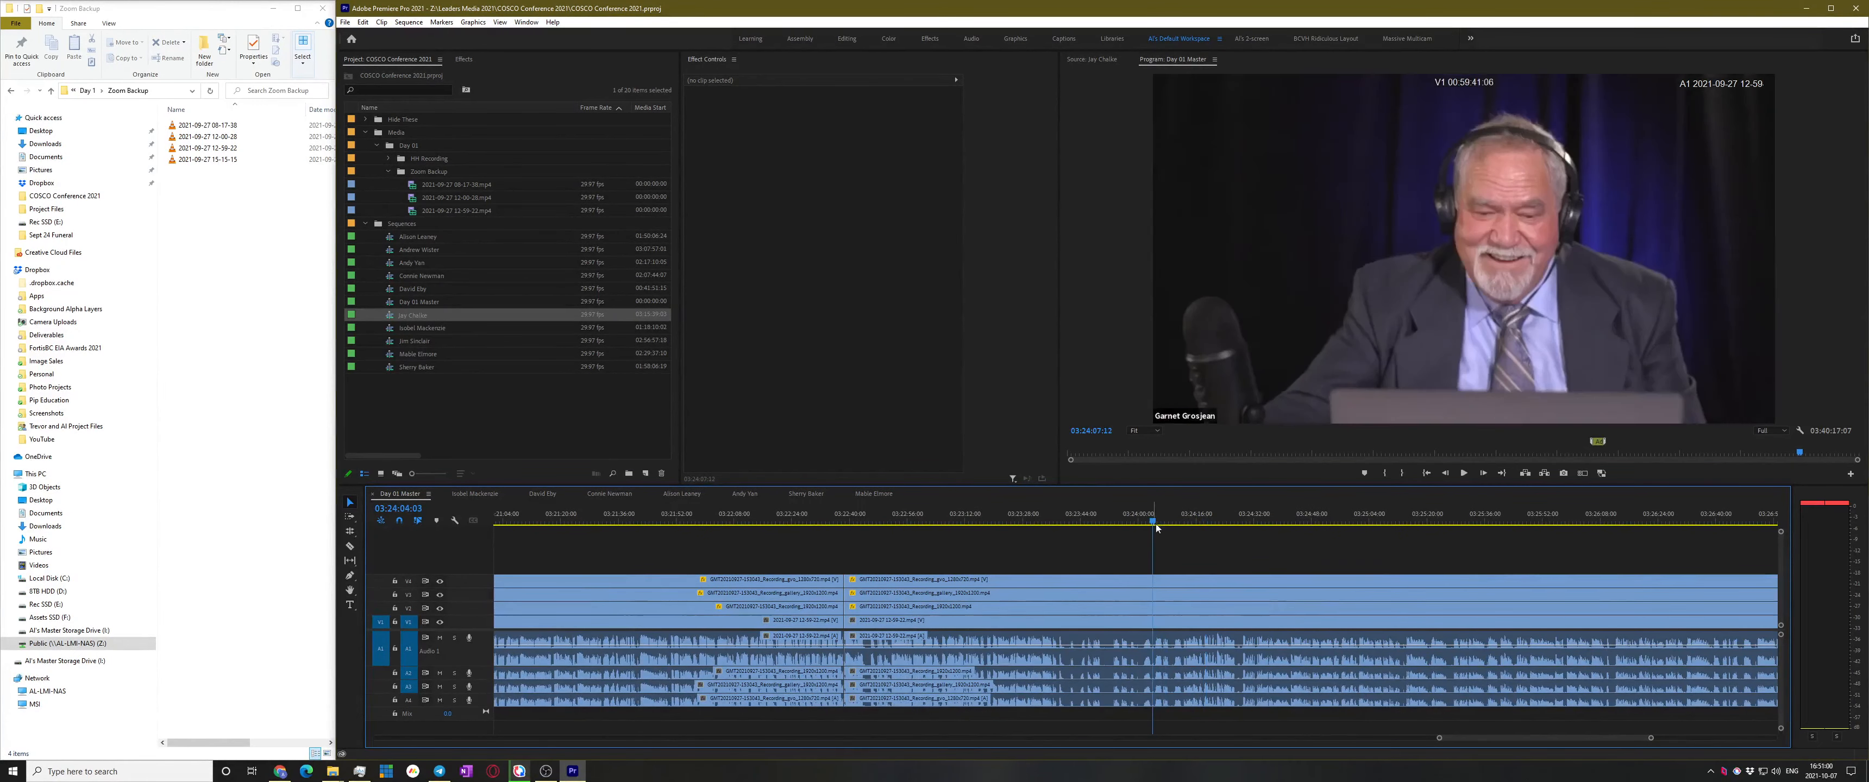
key("space")
scroll(1200, 612, "up", 3)
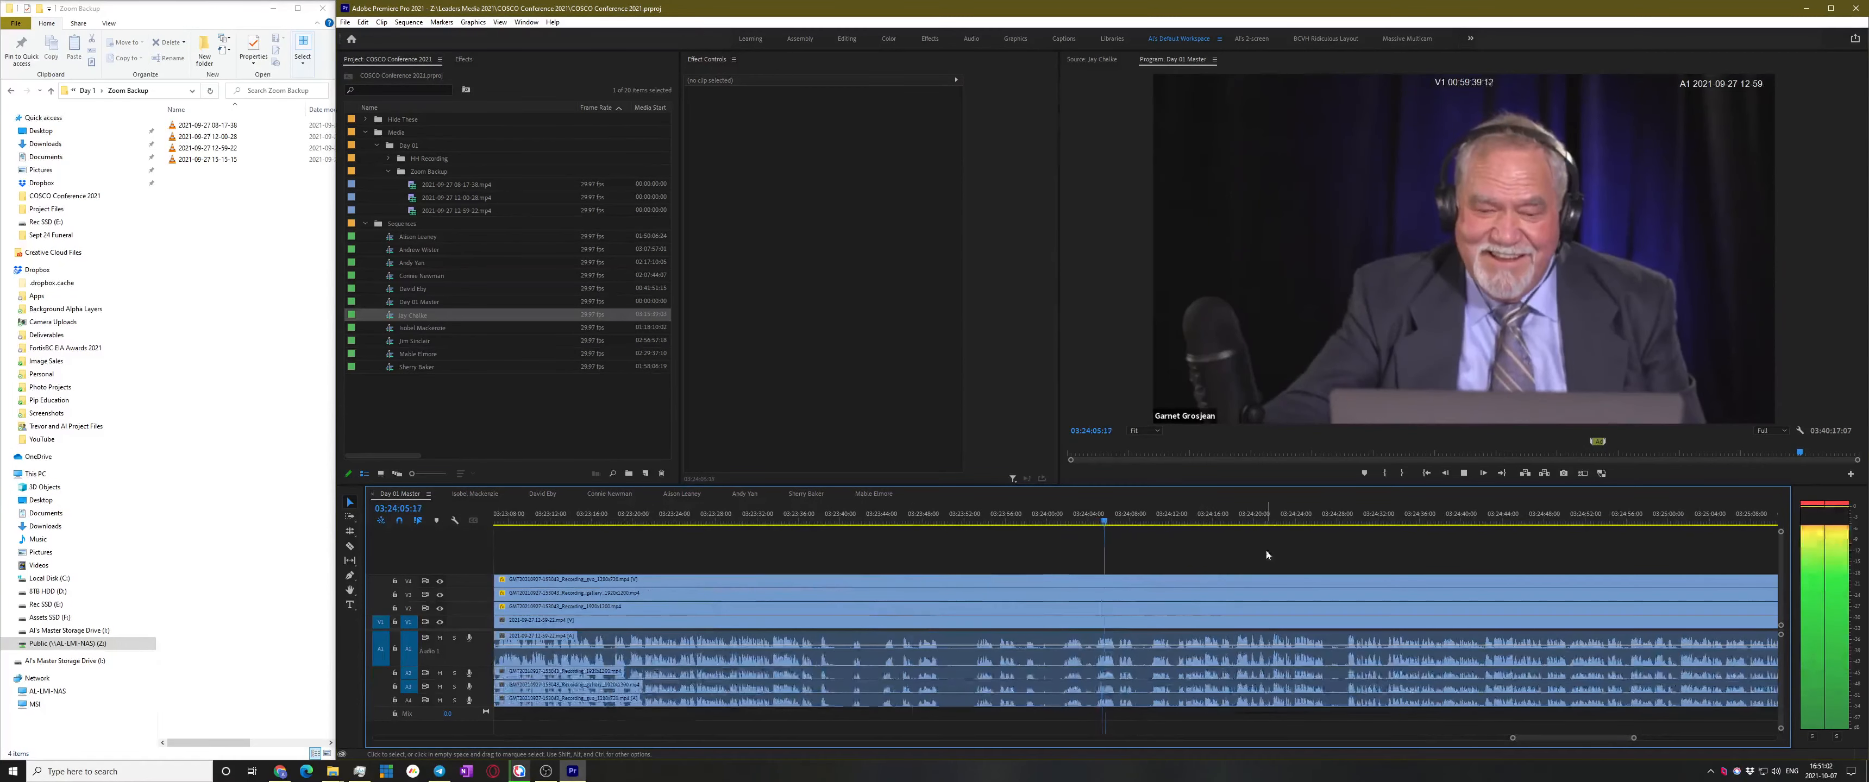
key("space")
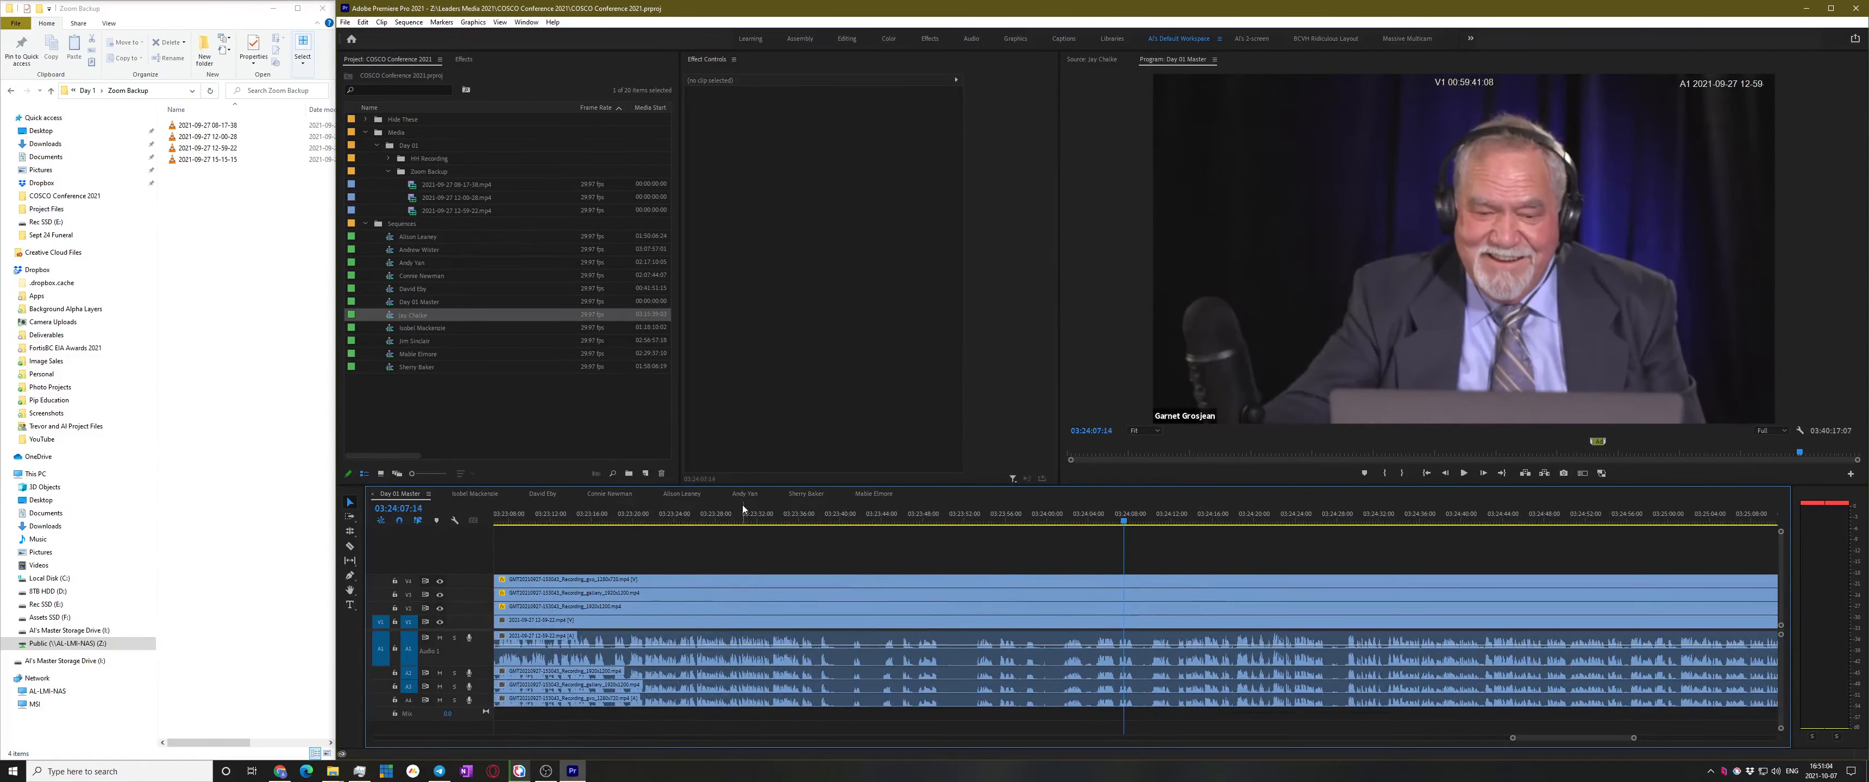
Replay from 03:23:31 and 03:23:04, then add an edit on all tracks at 03:23:05:05
left_click(744, 509)
key("space")
scroll(1039, 548, "down", 2)
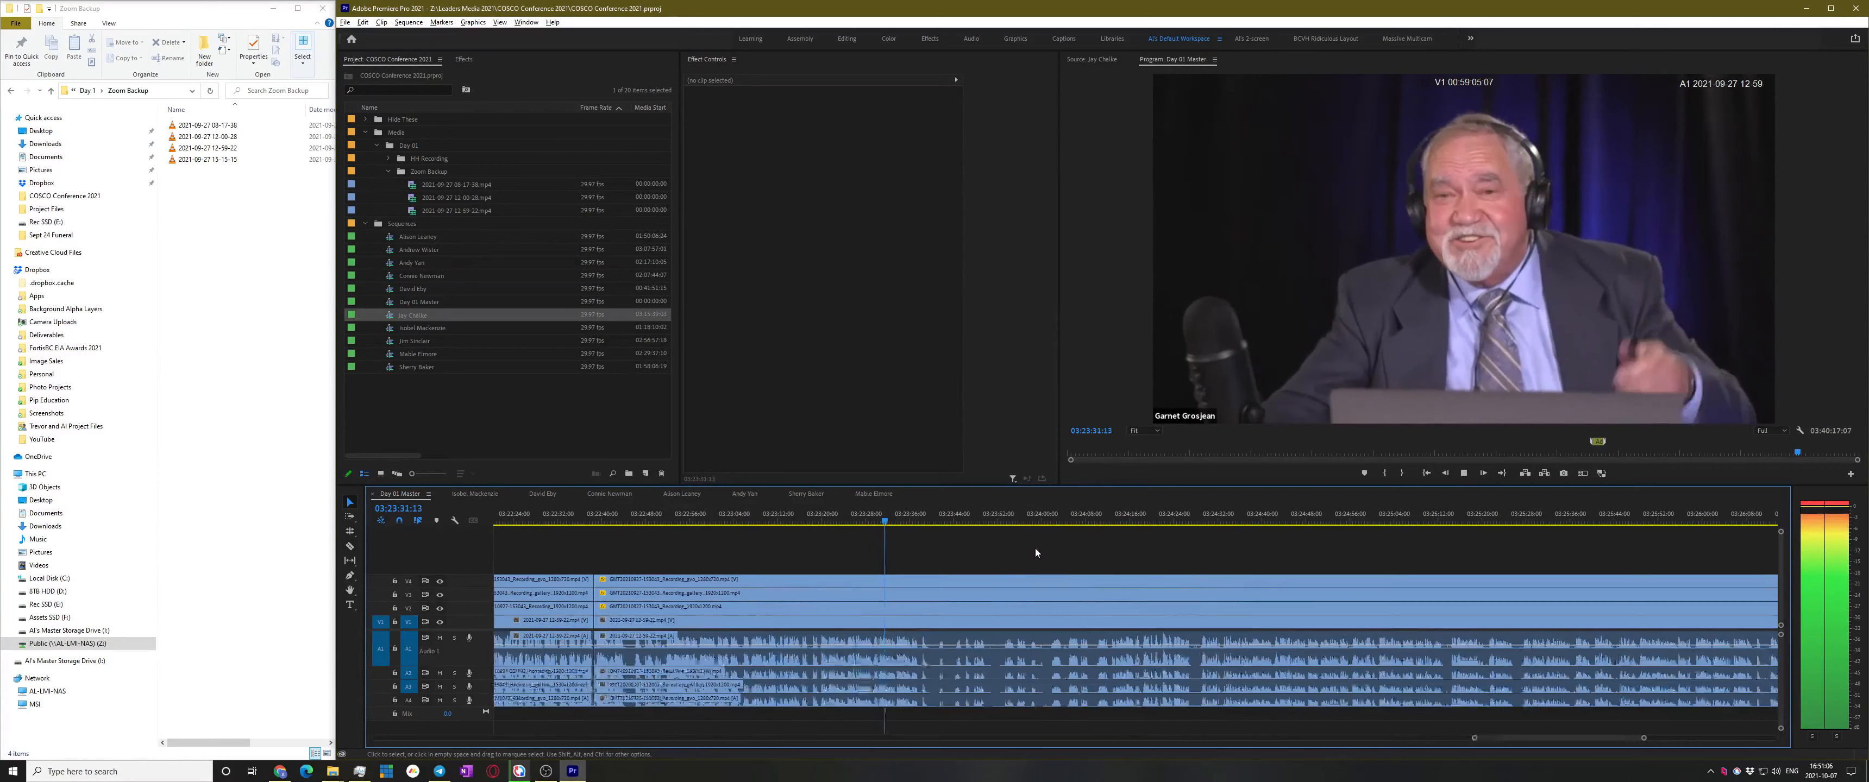
scroll(1036, 548, "down", 1)
key("space")
left_click(839, 512)
key("space")
scroll(874, 623, "up", 3)
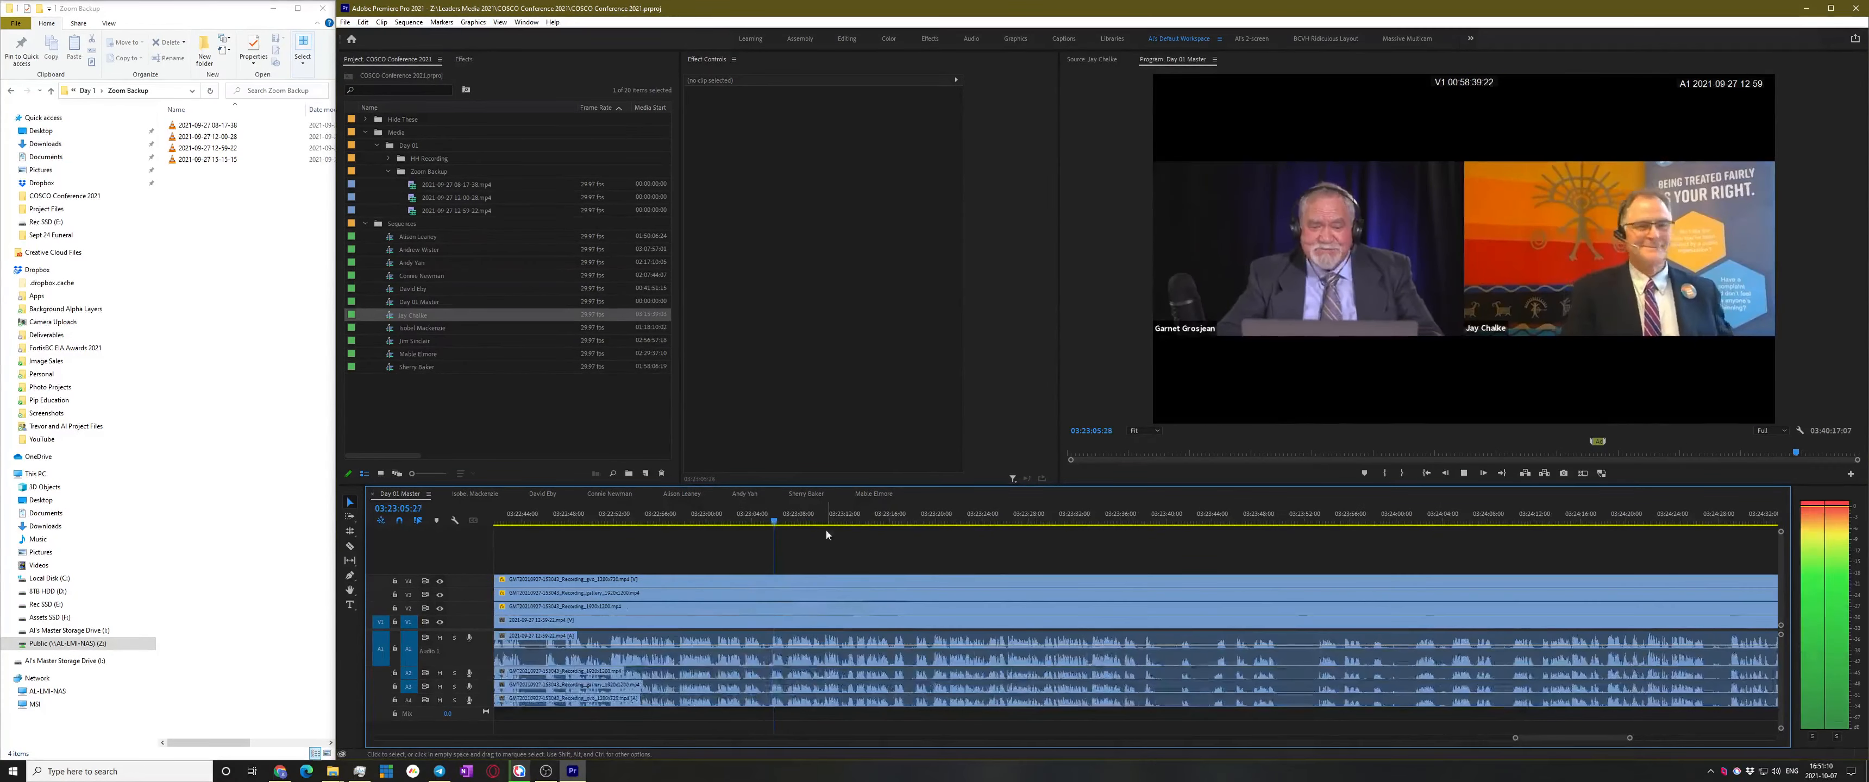
scroll(829, 580, "up", 3)
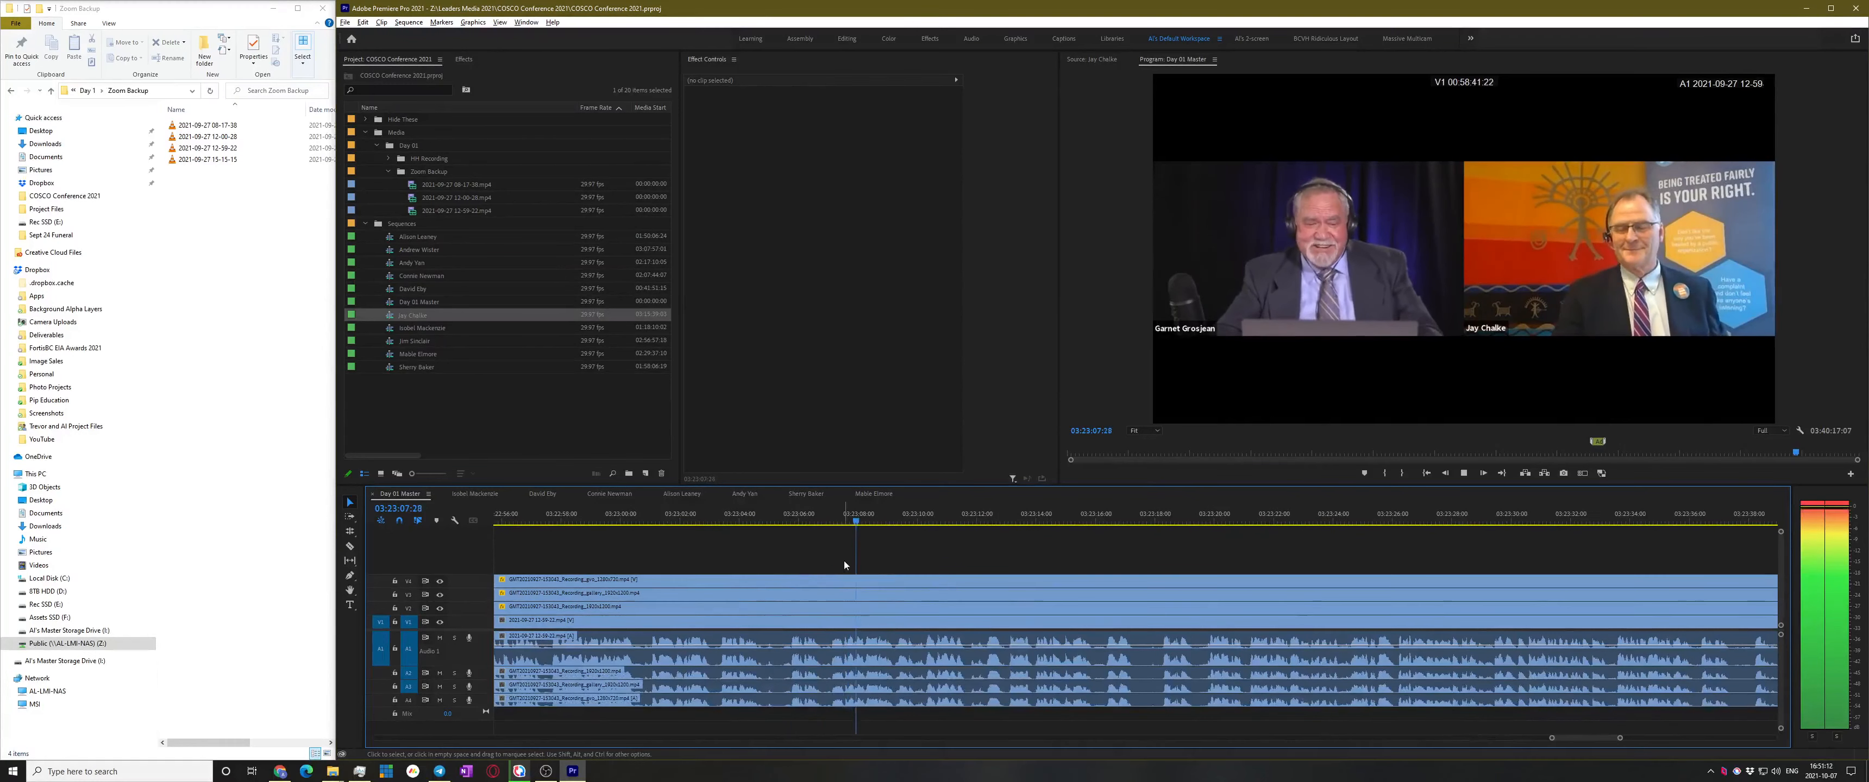
scroll(867, 526, "up", 2)
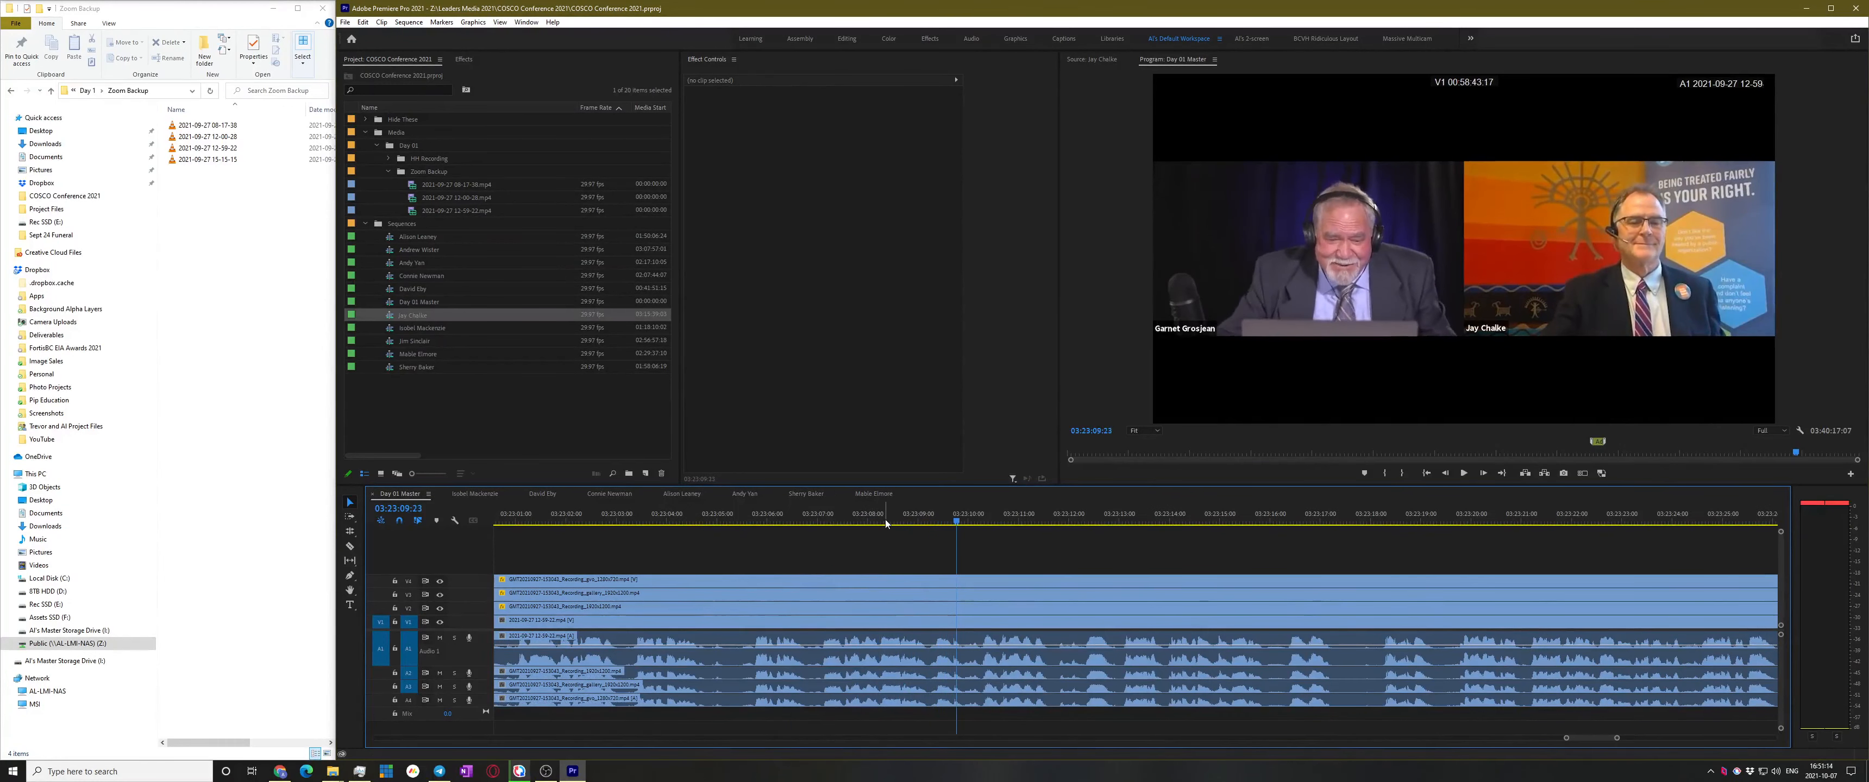
left_click(725, 519)
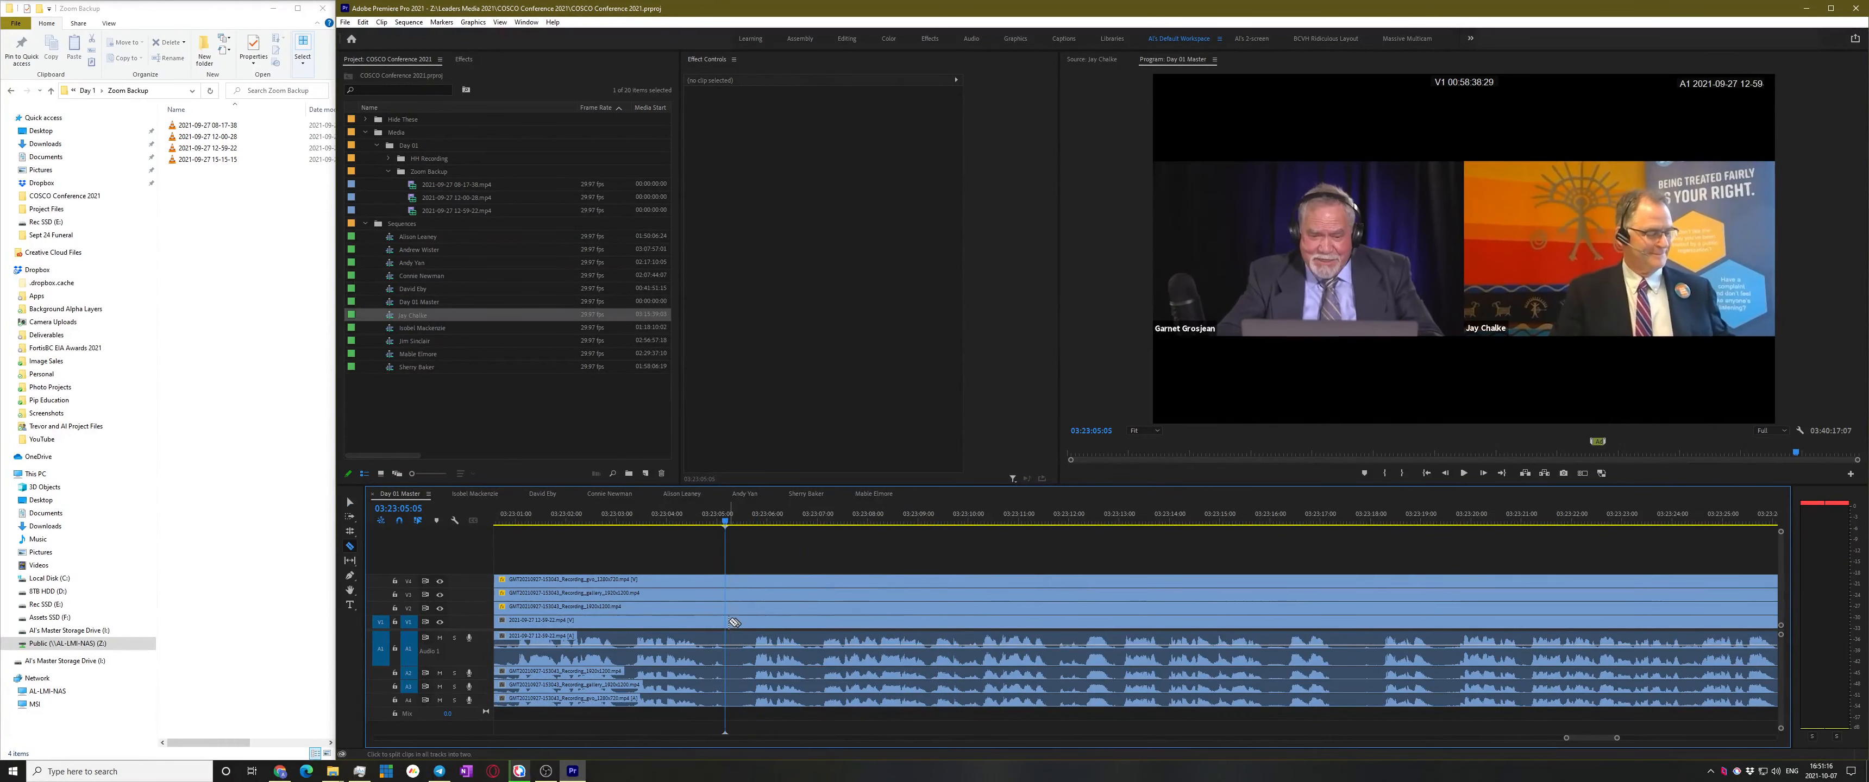
key("ctrl+shift+k")
Skim later footage at 03:27:21 and 03:34:01, then play from 03:35:06
key("space")
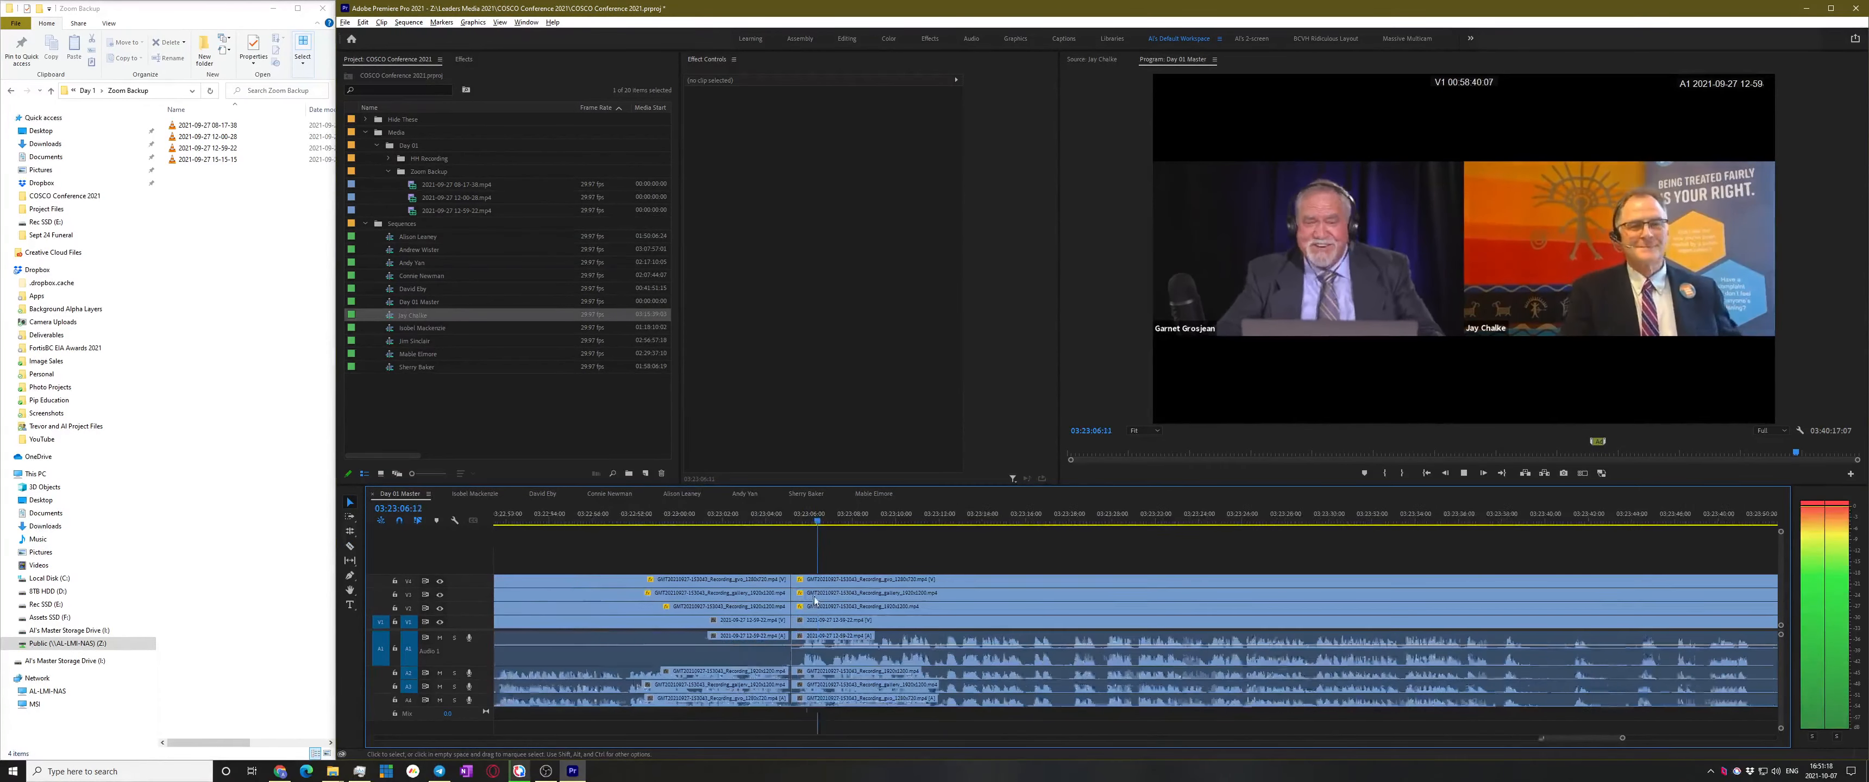
scroll(852, 570, "down", 5)
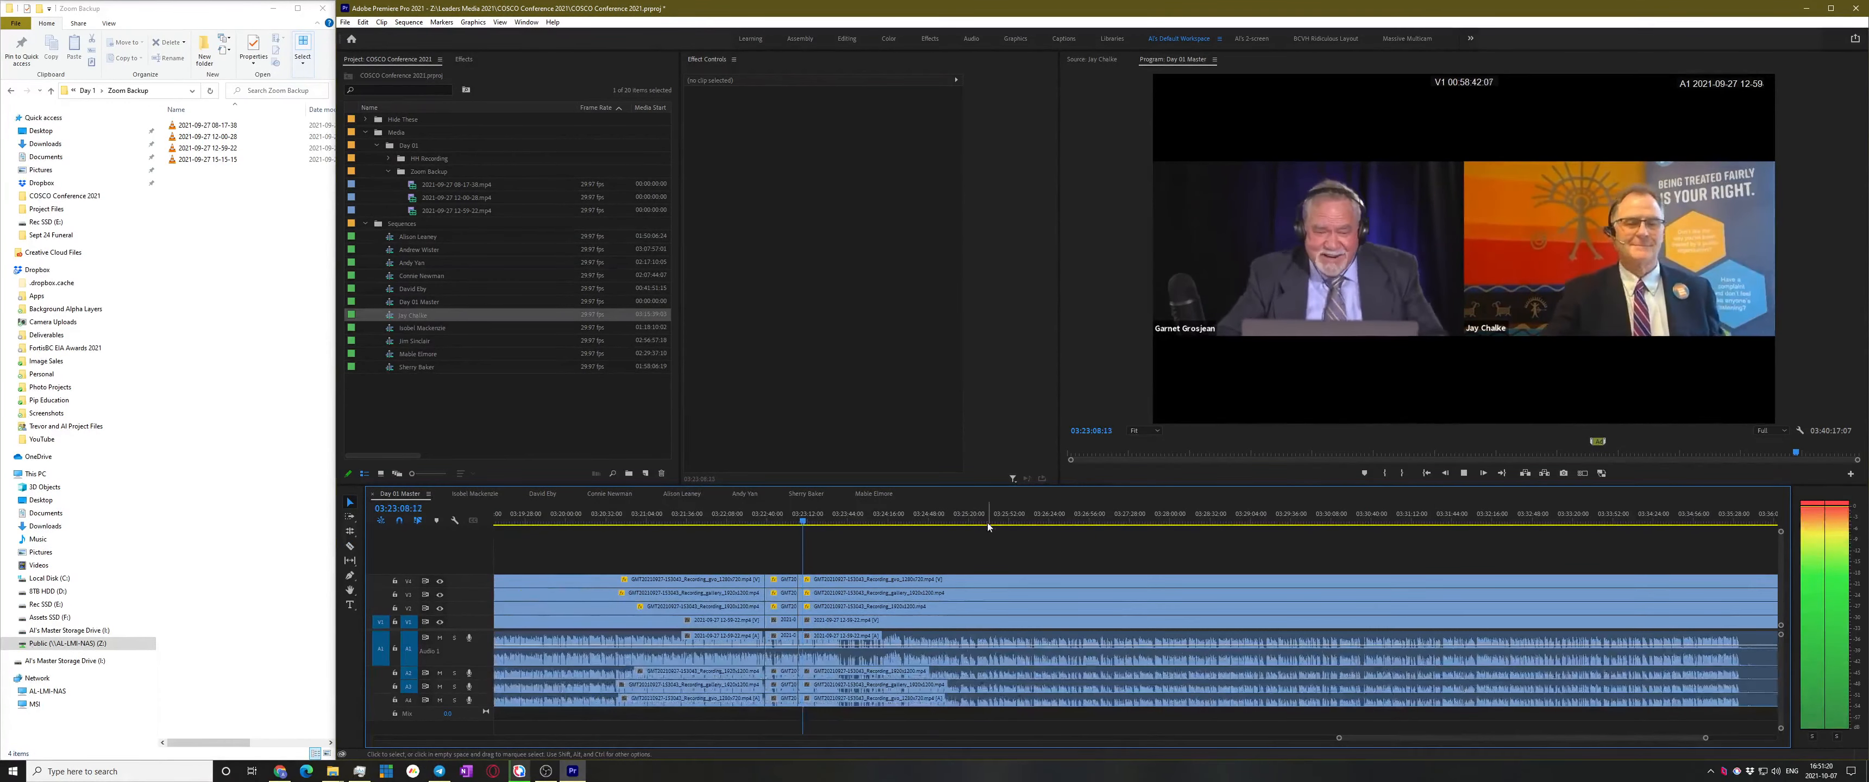
left_click(1121, 515)
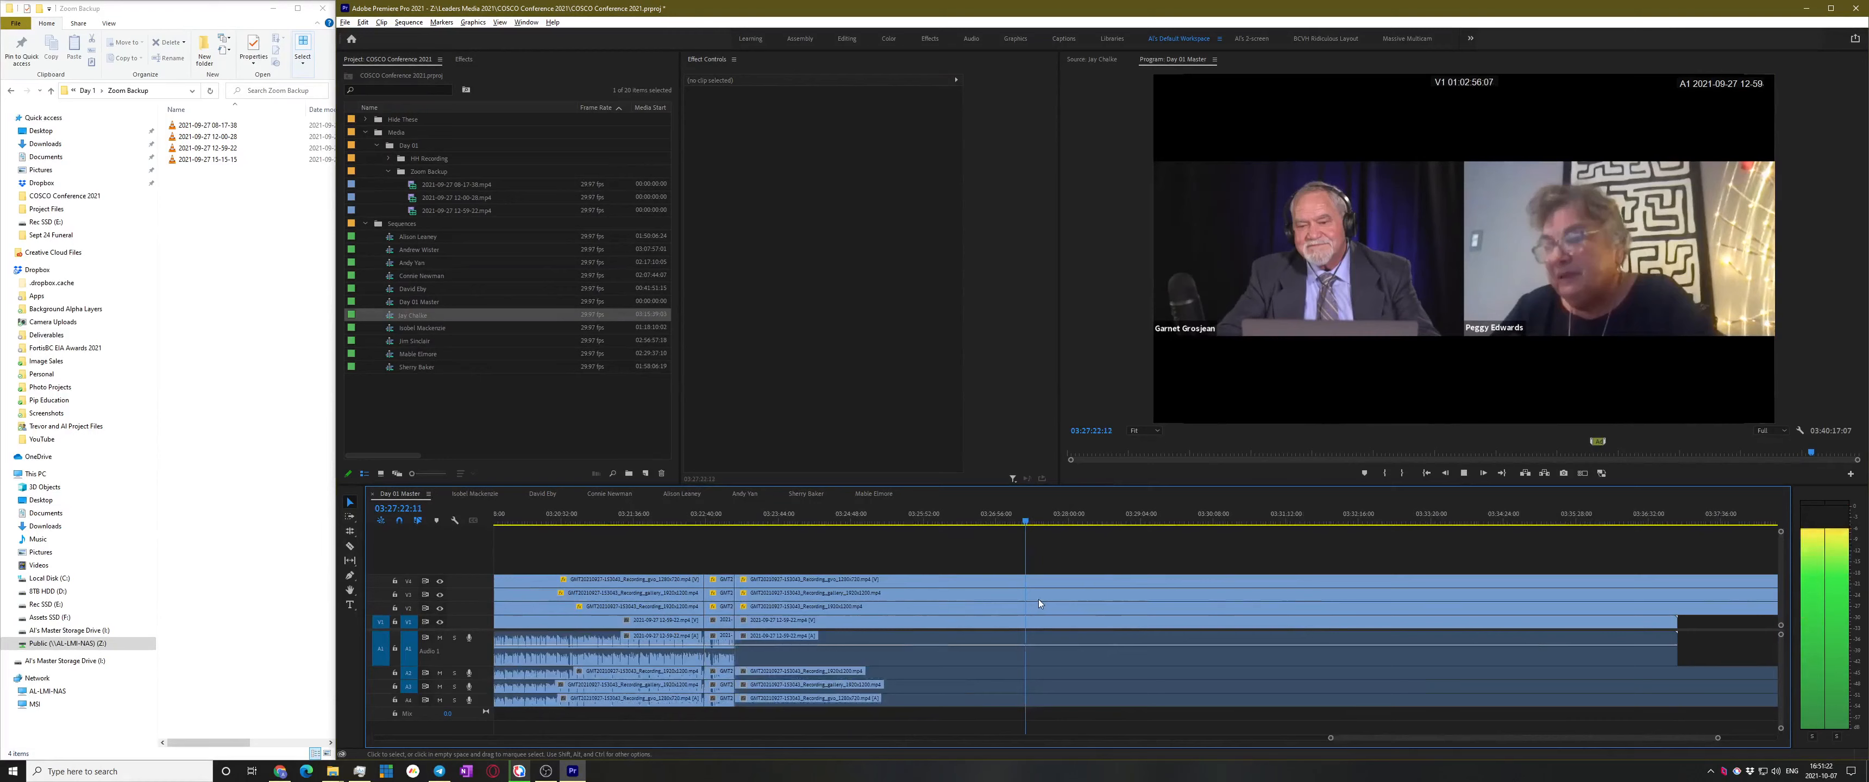
scroll(1038, 599, "down", 2)
left_click(1296, 514)
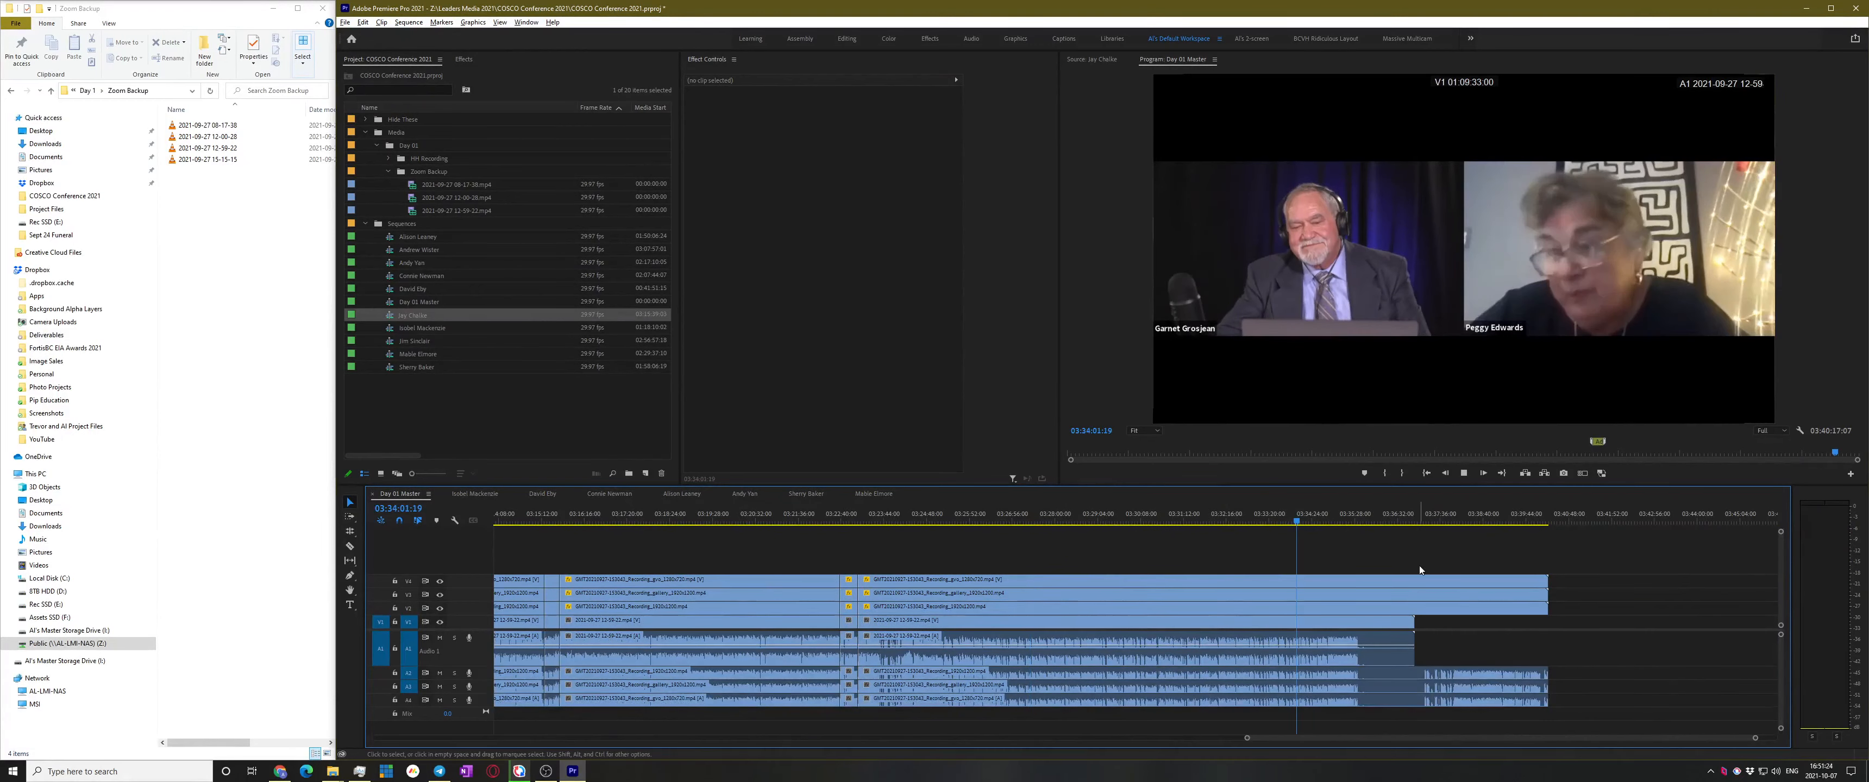
scroll(1411, 566, "up", 3)
left_click(1188, 517)
key("space")
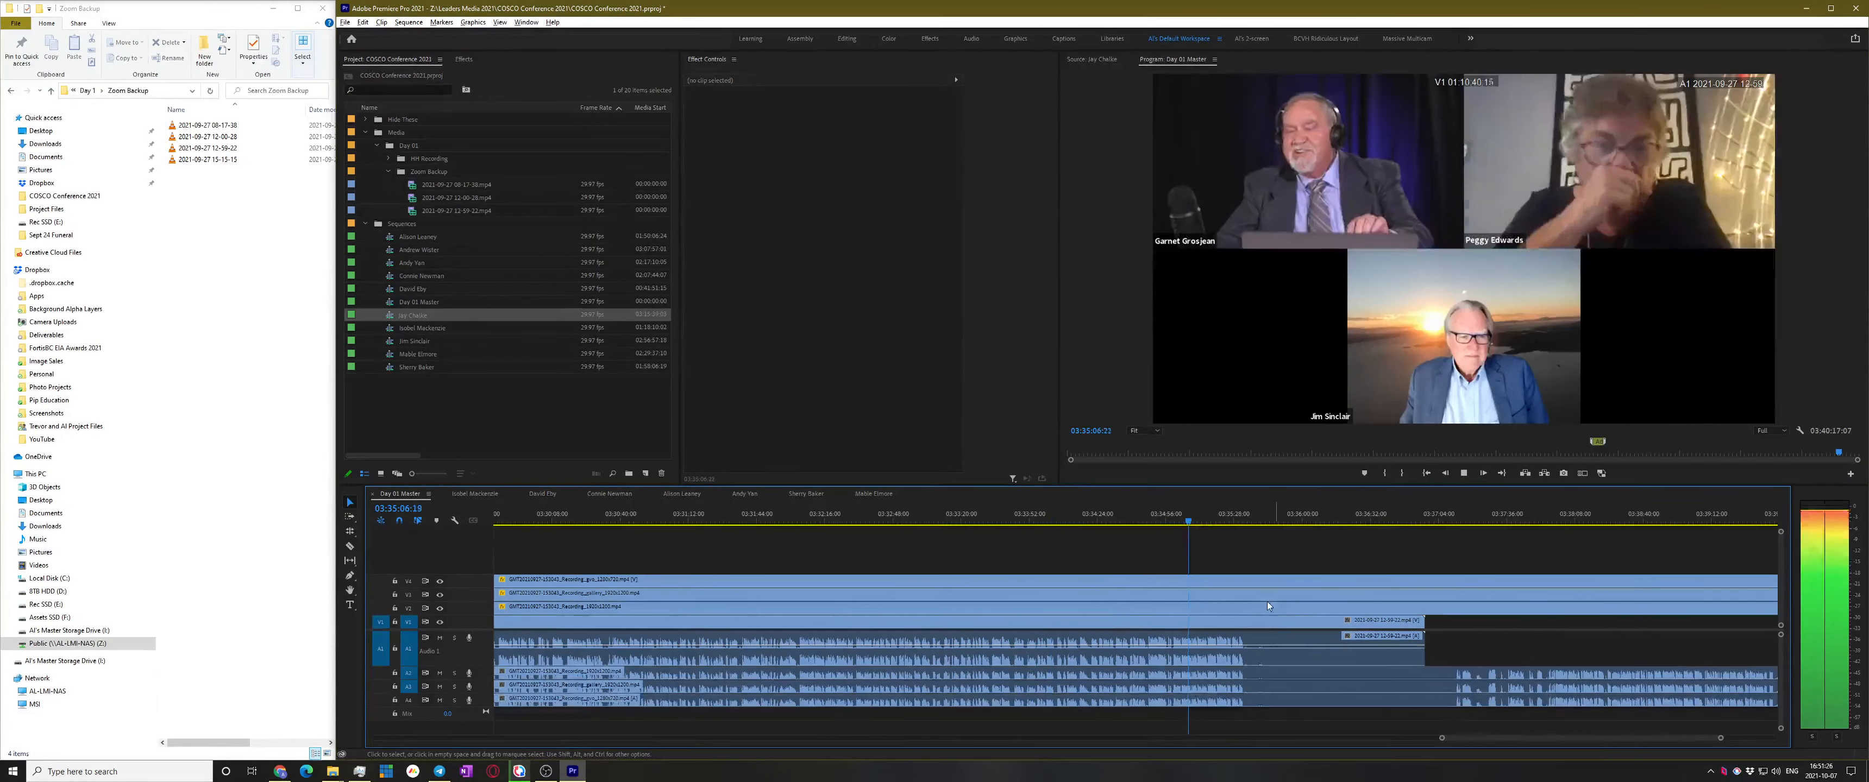
scroll(1266, 603, "up", 4)
Replay from about 03:34:41 and 03:34:32 to pinpoint the next speaker change
left_click(792, 517)
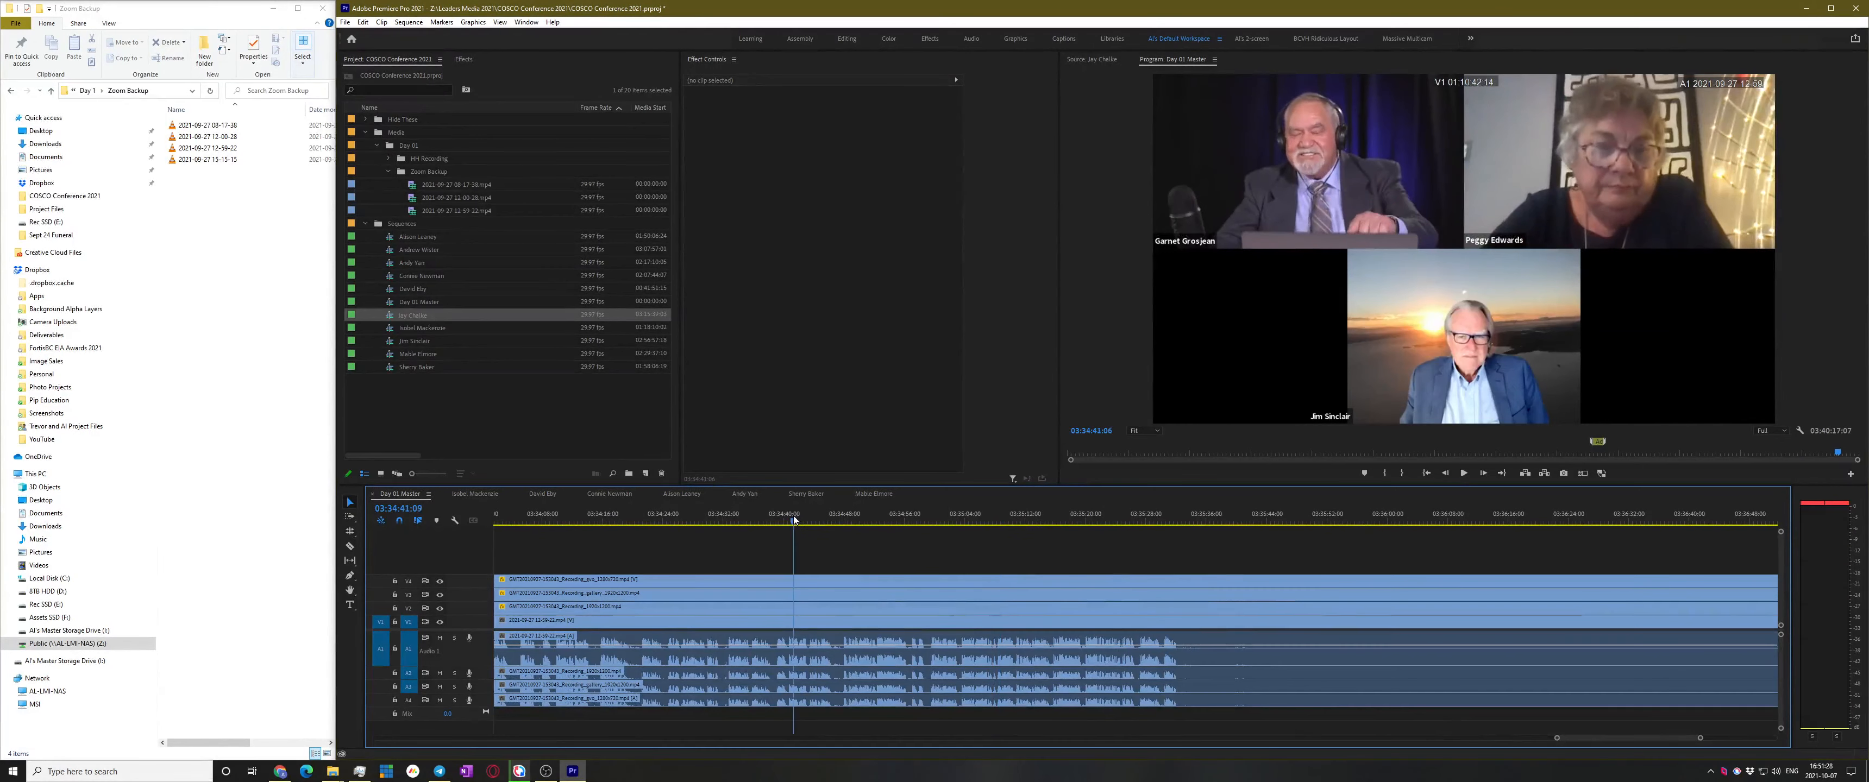
key("space")
scroll(943, 548, "up", 1)
scroll(910, 599, "up", 1)
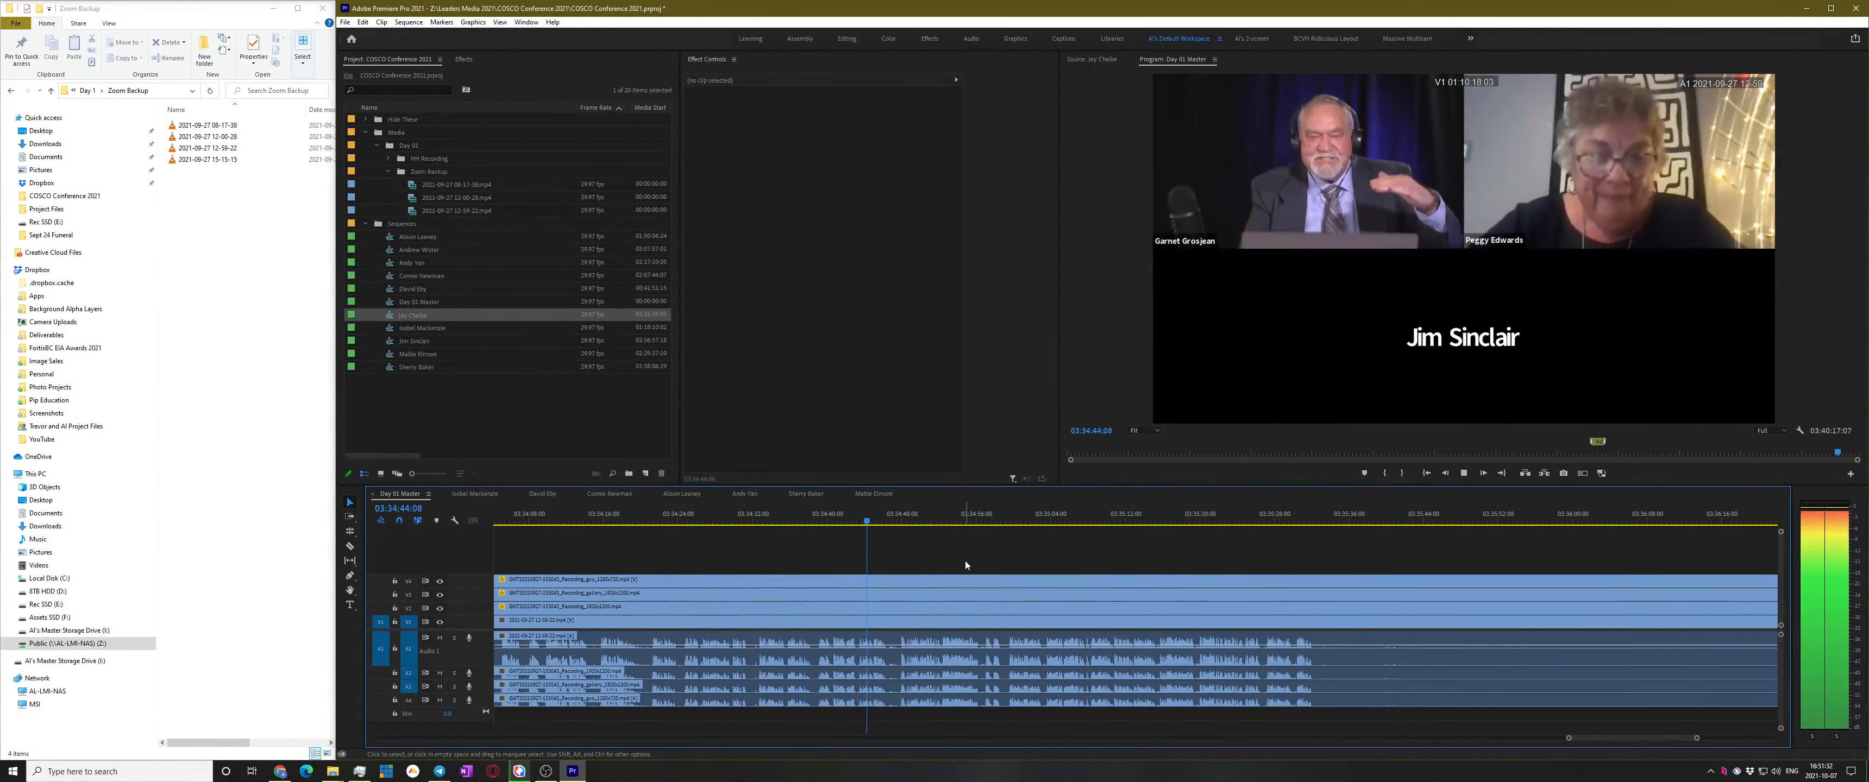
left_click(756, 514)
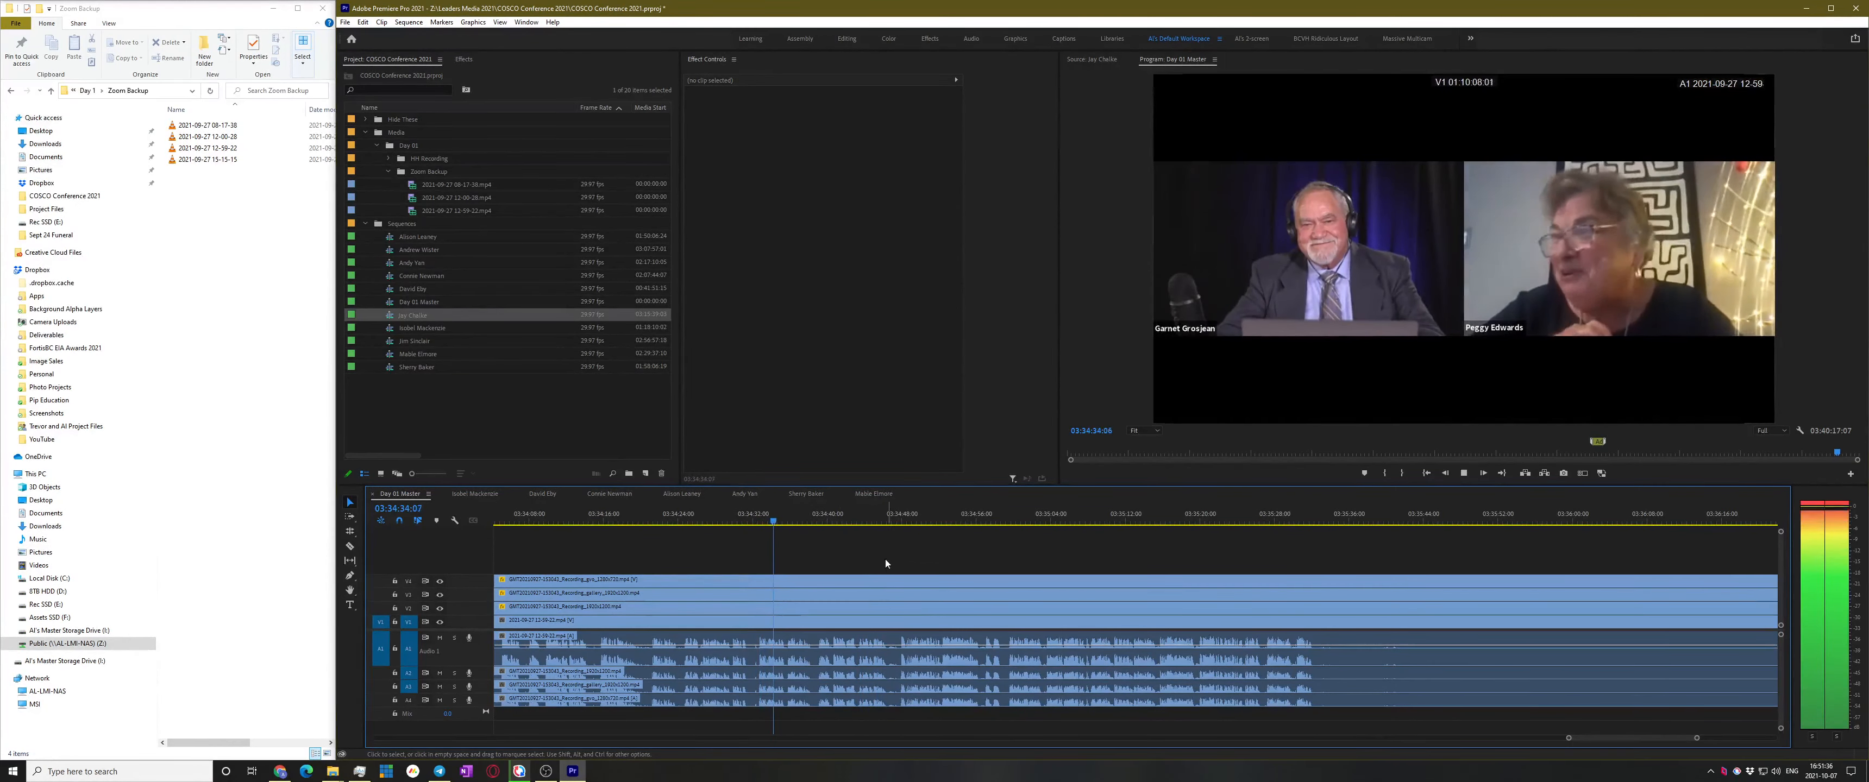
scroll(780, 643, "up", 3)
scroll(812, 640, "up", 2)
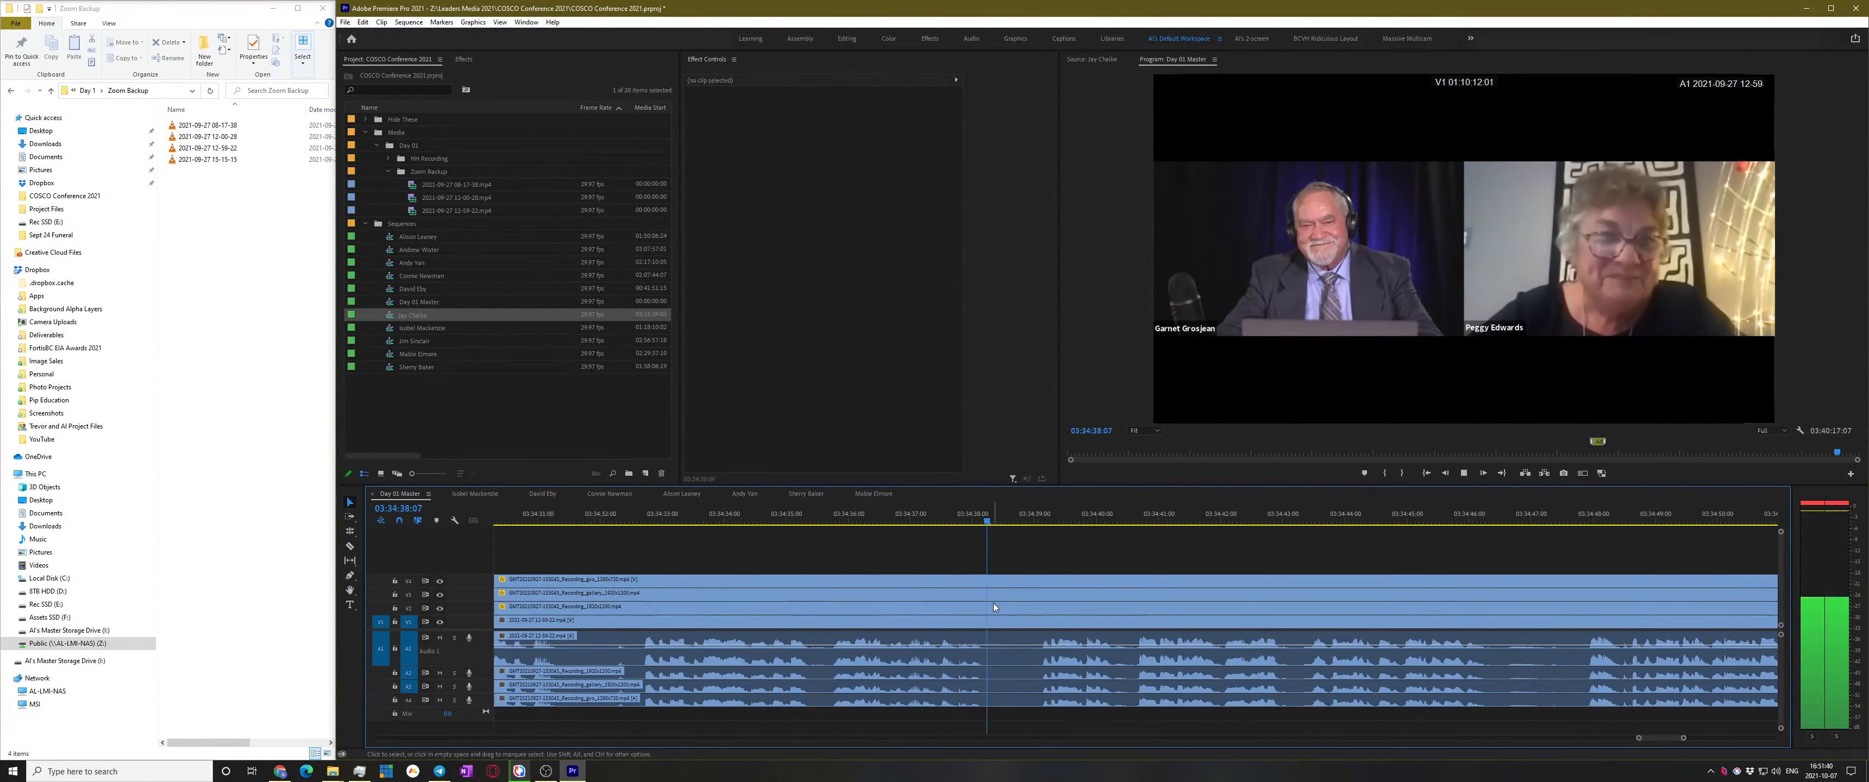
Razor all tracks at 03:34:38:22 and marquee-select the clips to its left
key("space")
key("c")
left_click(1018, 619, "shift")
key("v")
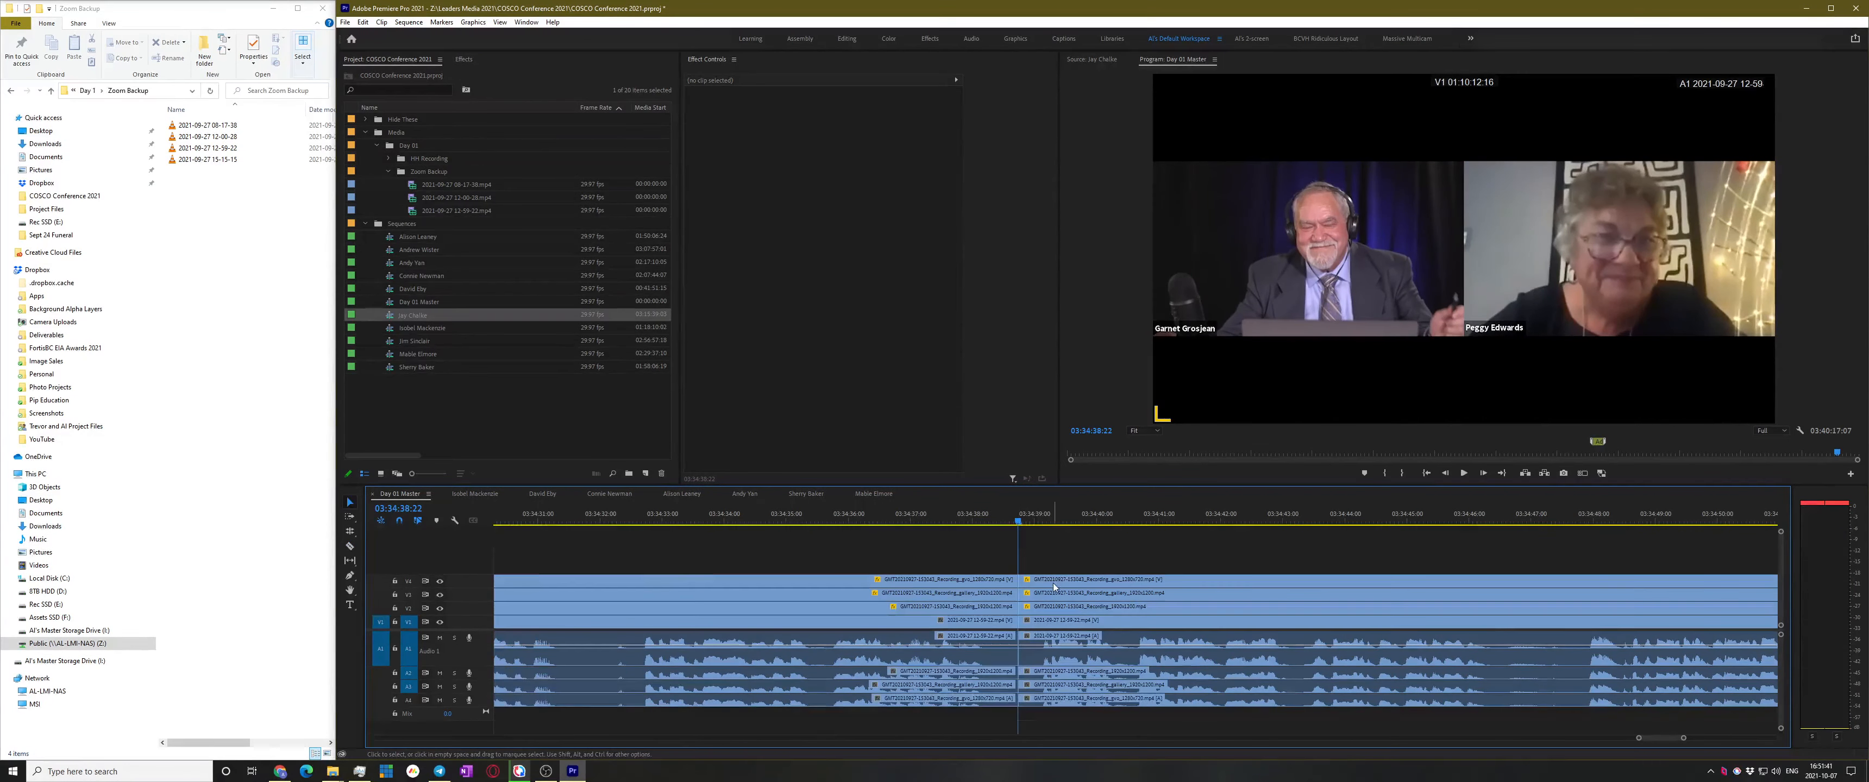
left_click_drag(958, 547, 784, 597)
scroll(935, 599, "down", 1)
scroll(937, 601, "down", 10)
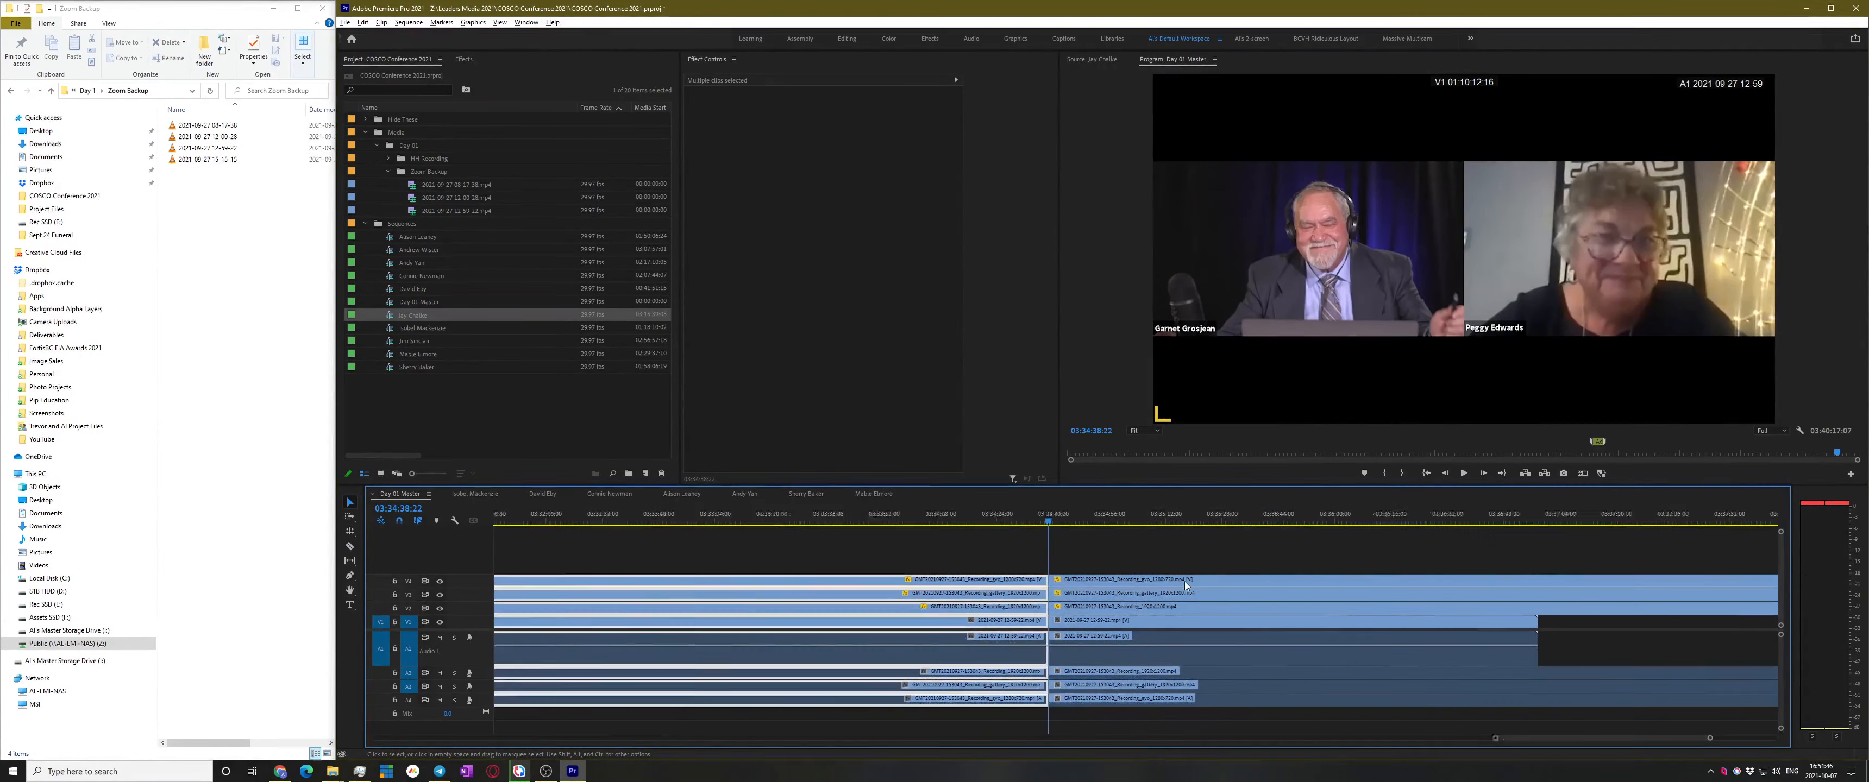
Nest the selected clips as Day 01 Master_Sub_01 and rename it after its speaker
right_click(1080, 582)
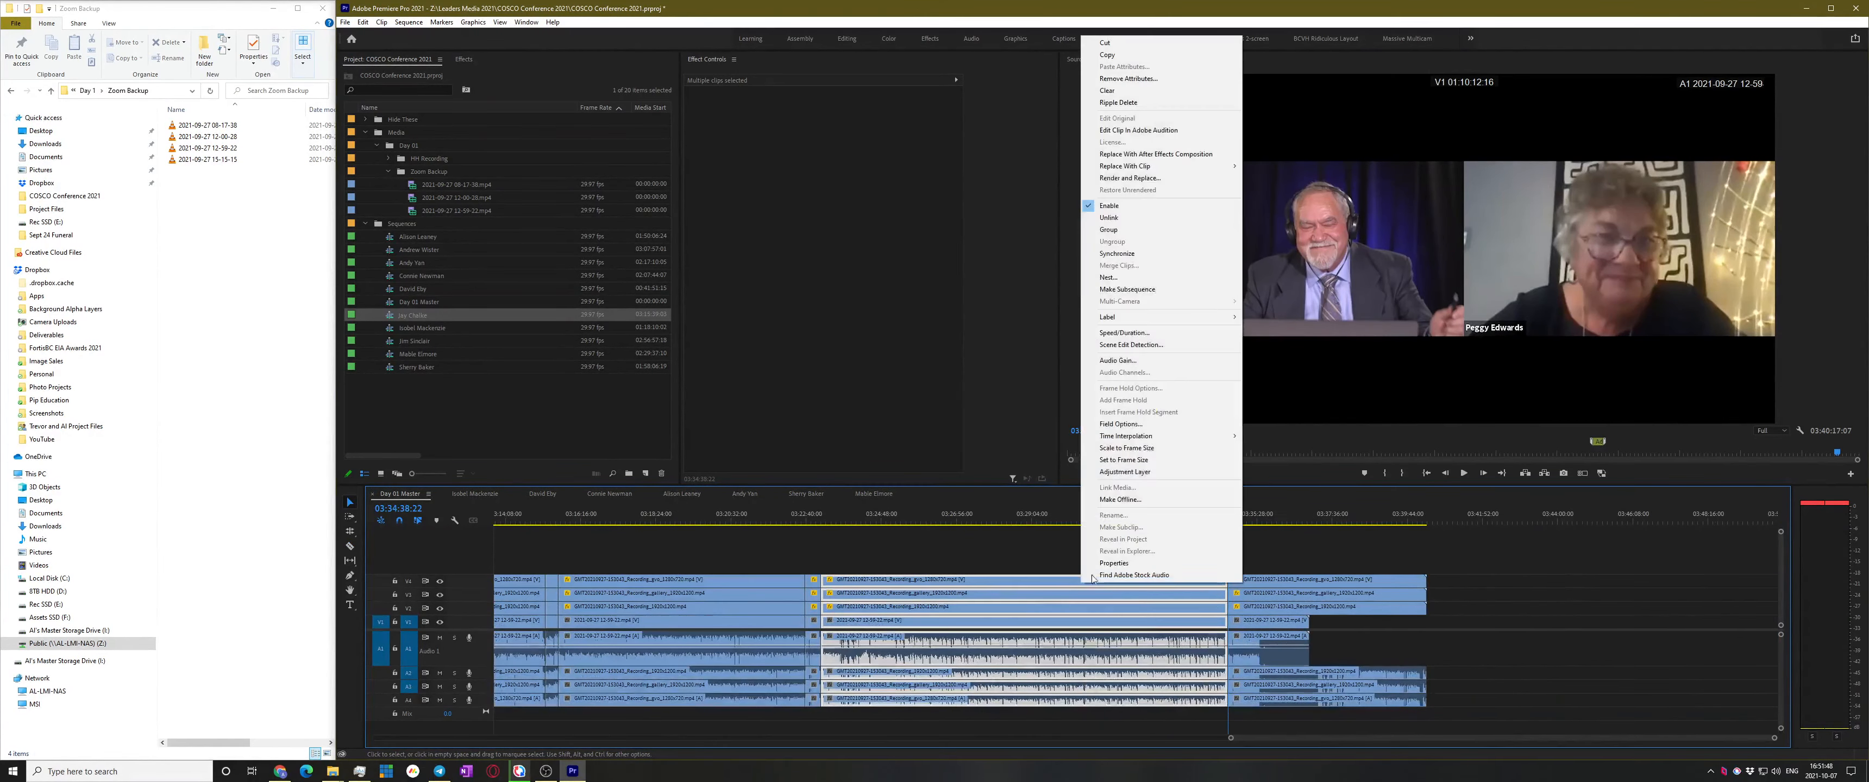
left_click(1172, 289)
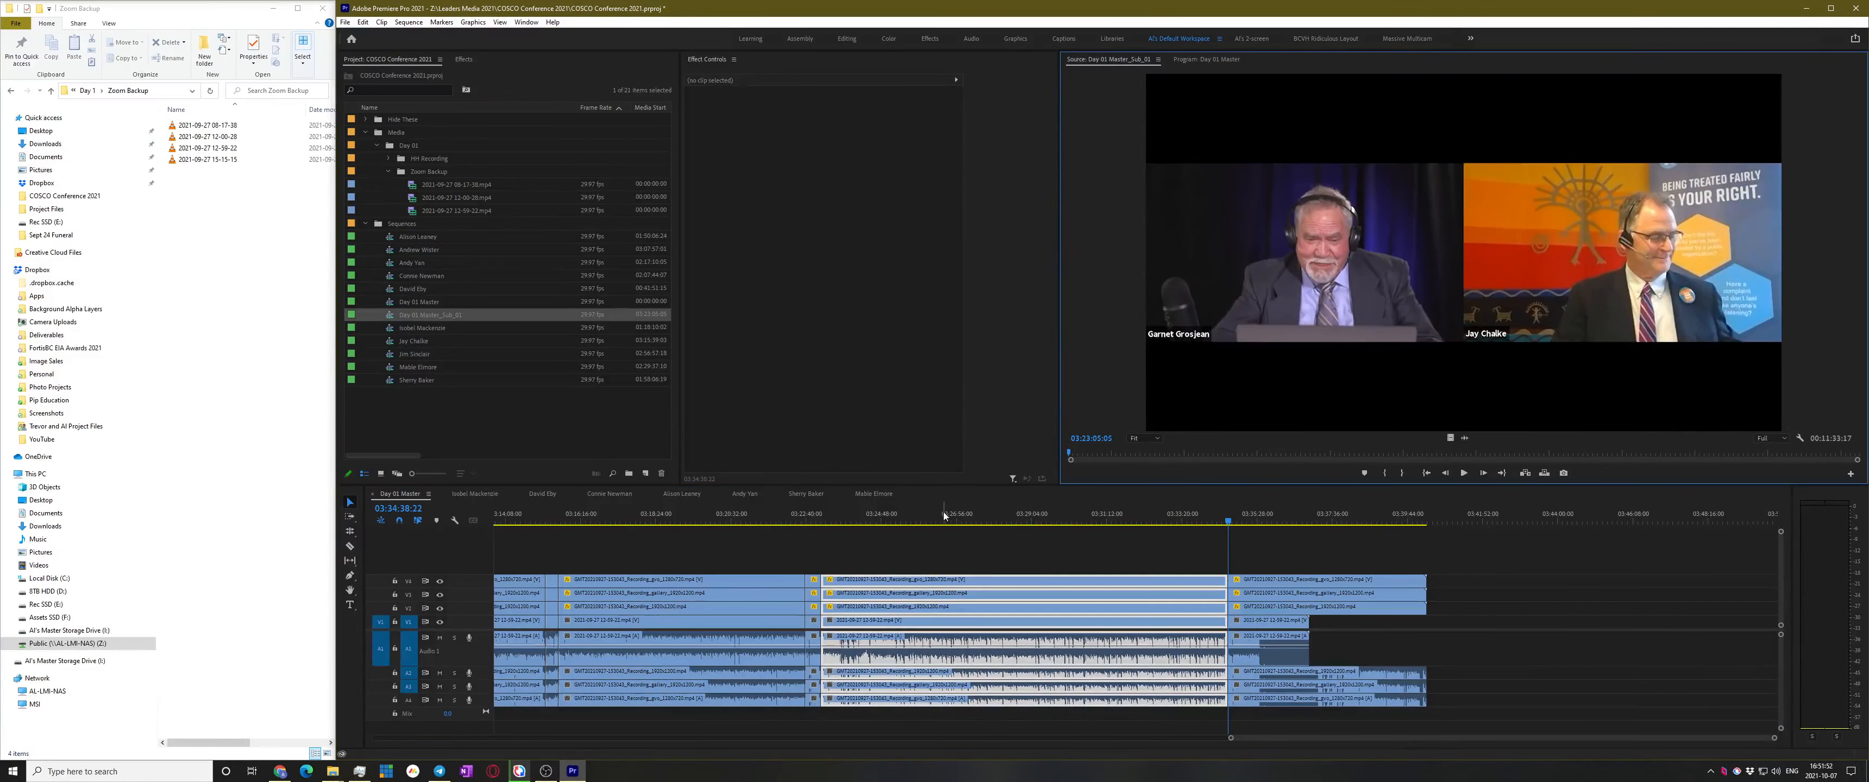
left_click(943, 514)
left_click(441, 315)
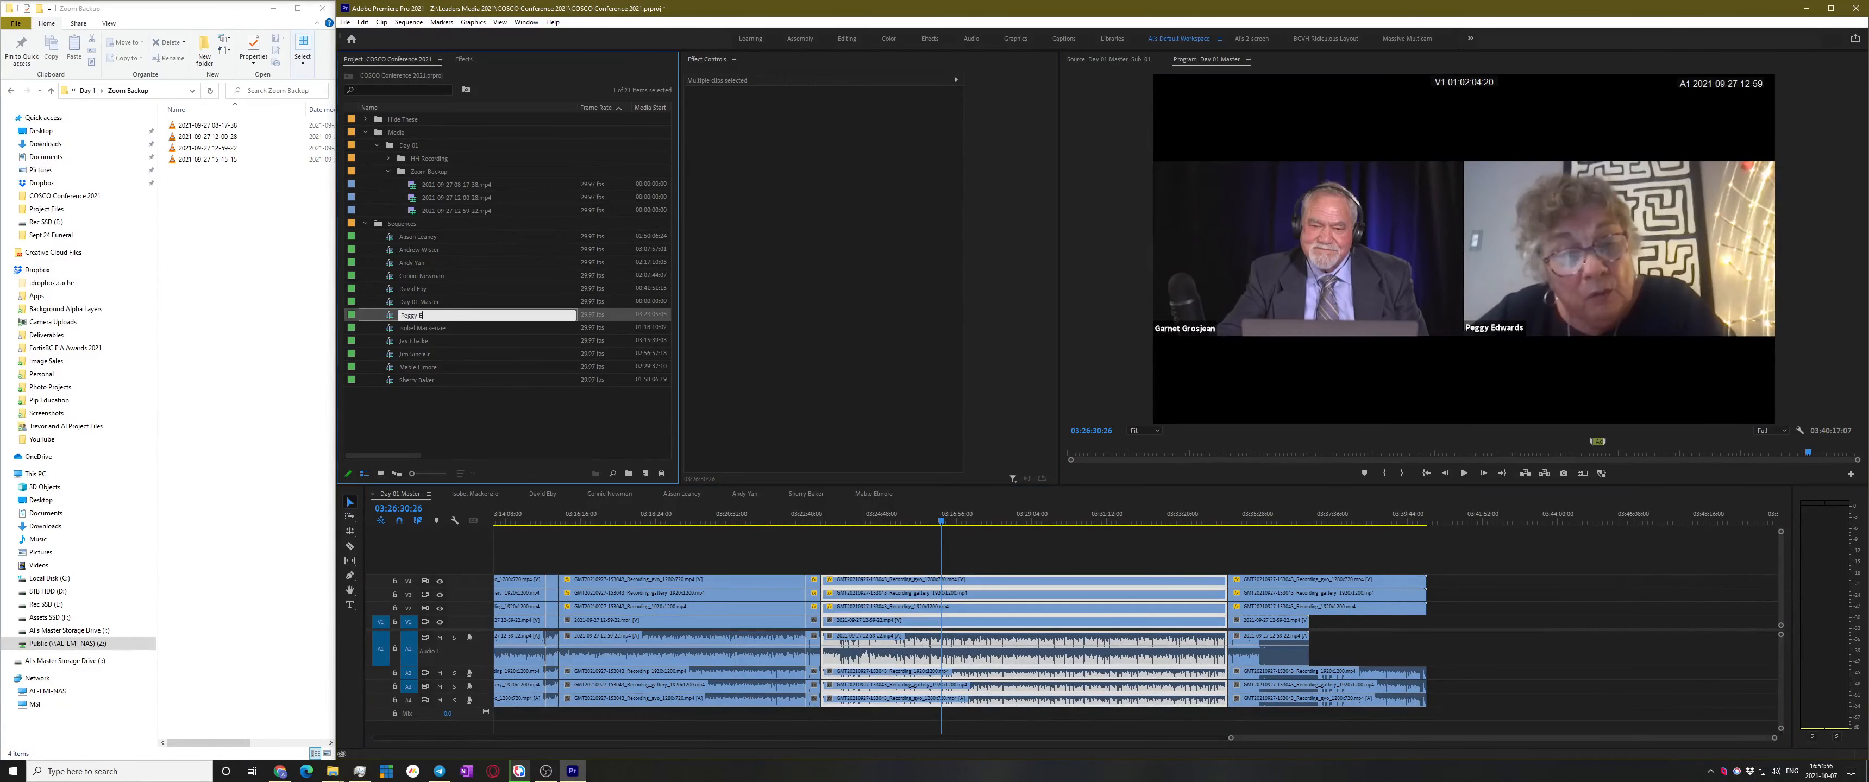
key("Return")
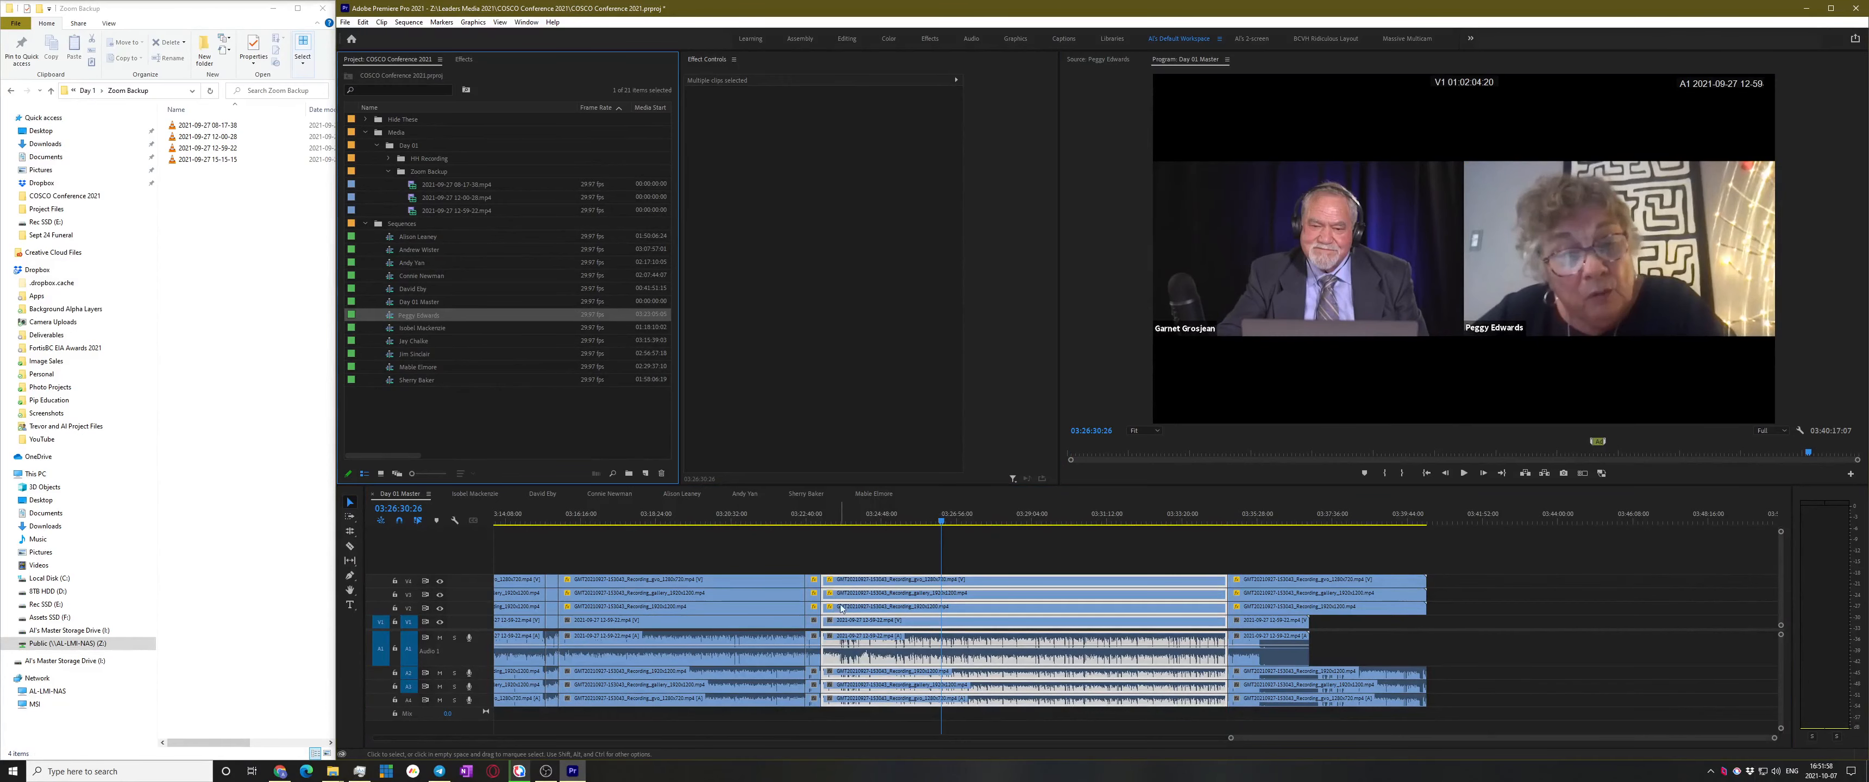
left_click(846, 546)
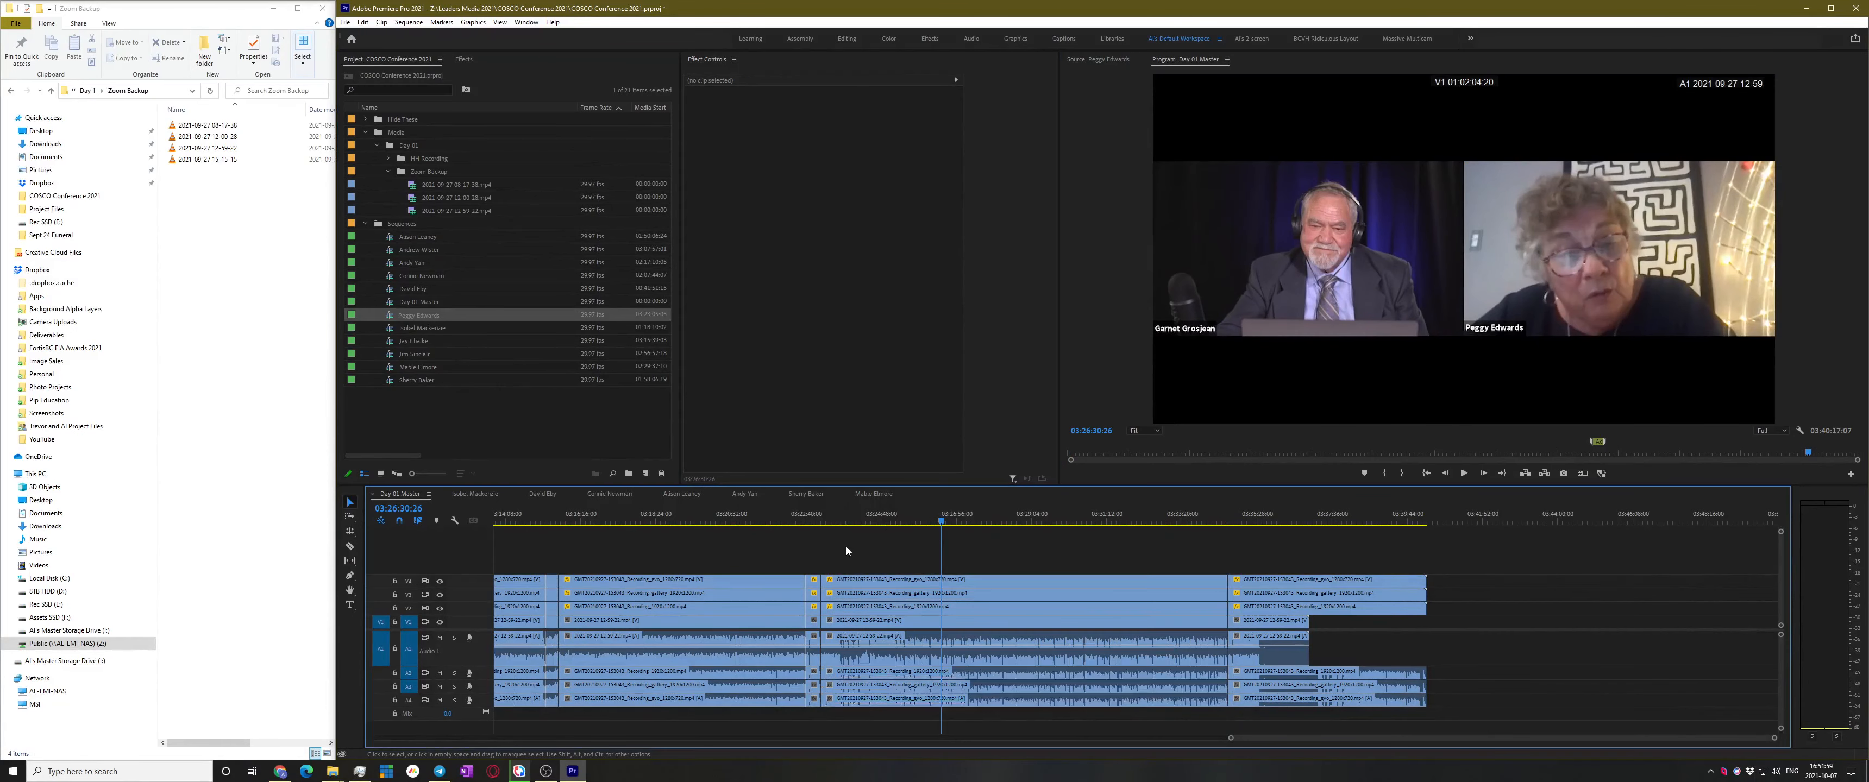
left_click(374, 495)
Close the open timelines and create a Master Sequences bin holding Day 01 Master
left_click(373, 494)
left_click(435, 408)
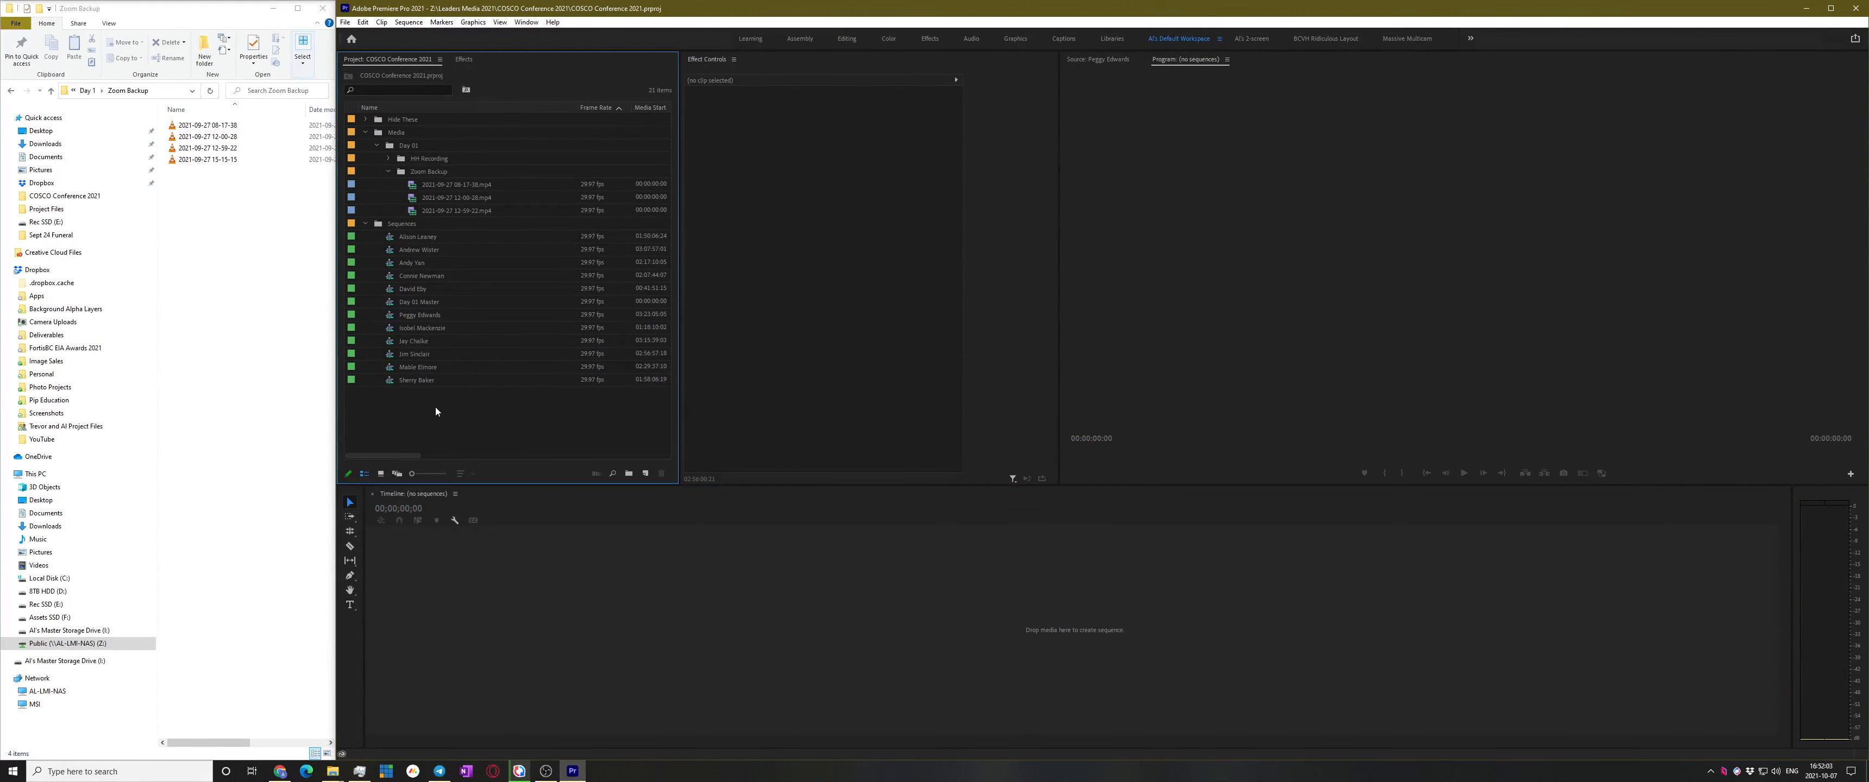
left_click(401, 224)
key("ctrl+b")
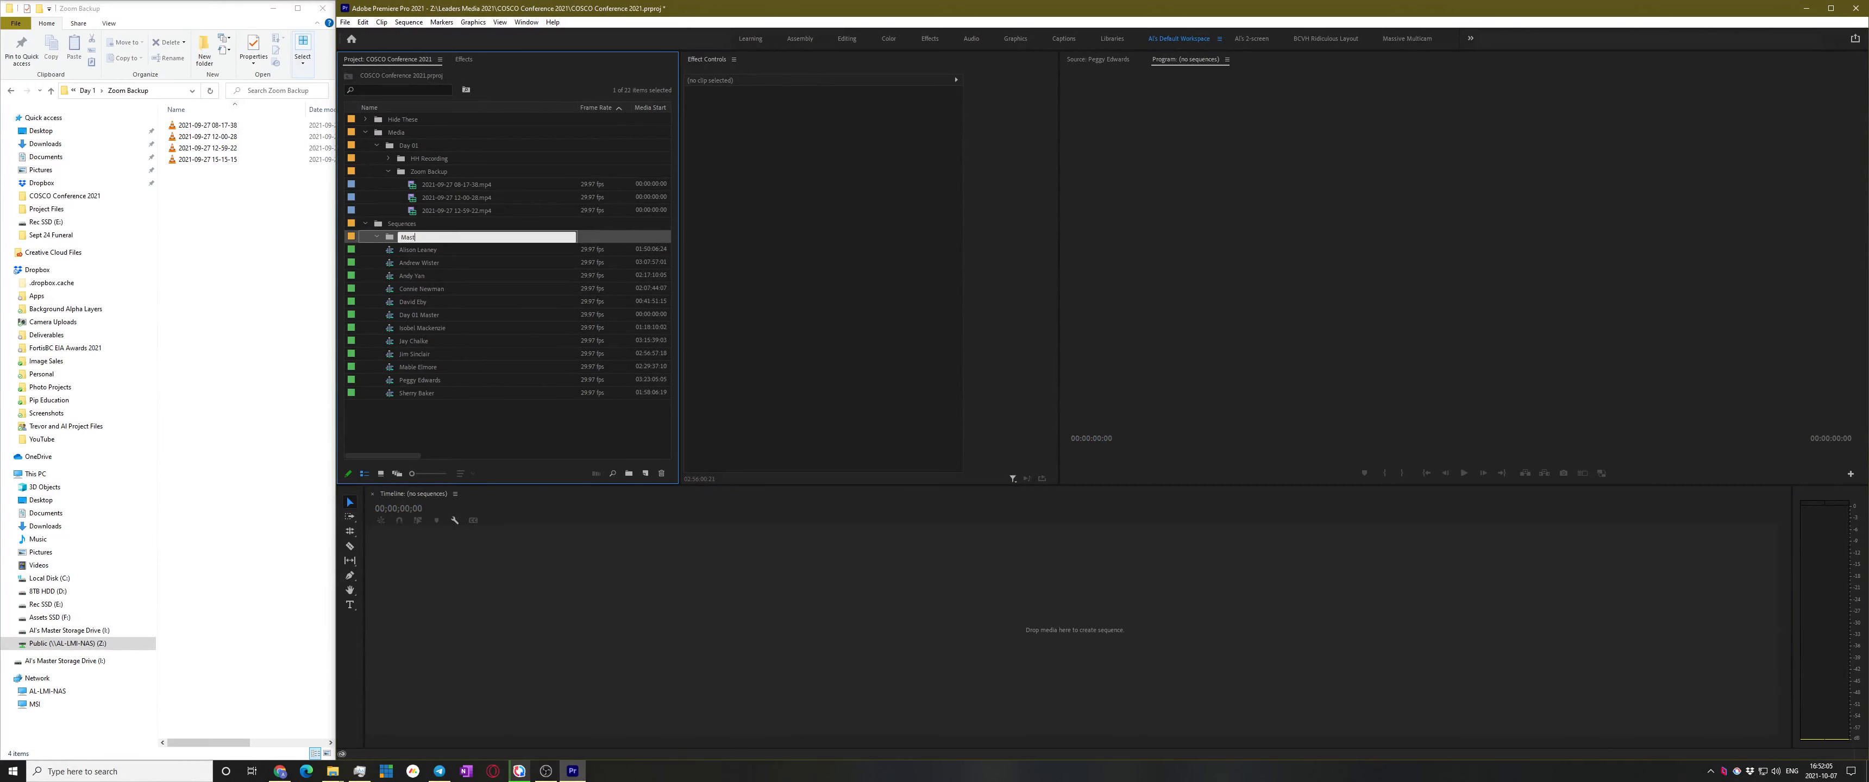
type("Master Sequences")
key("Return")
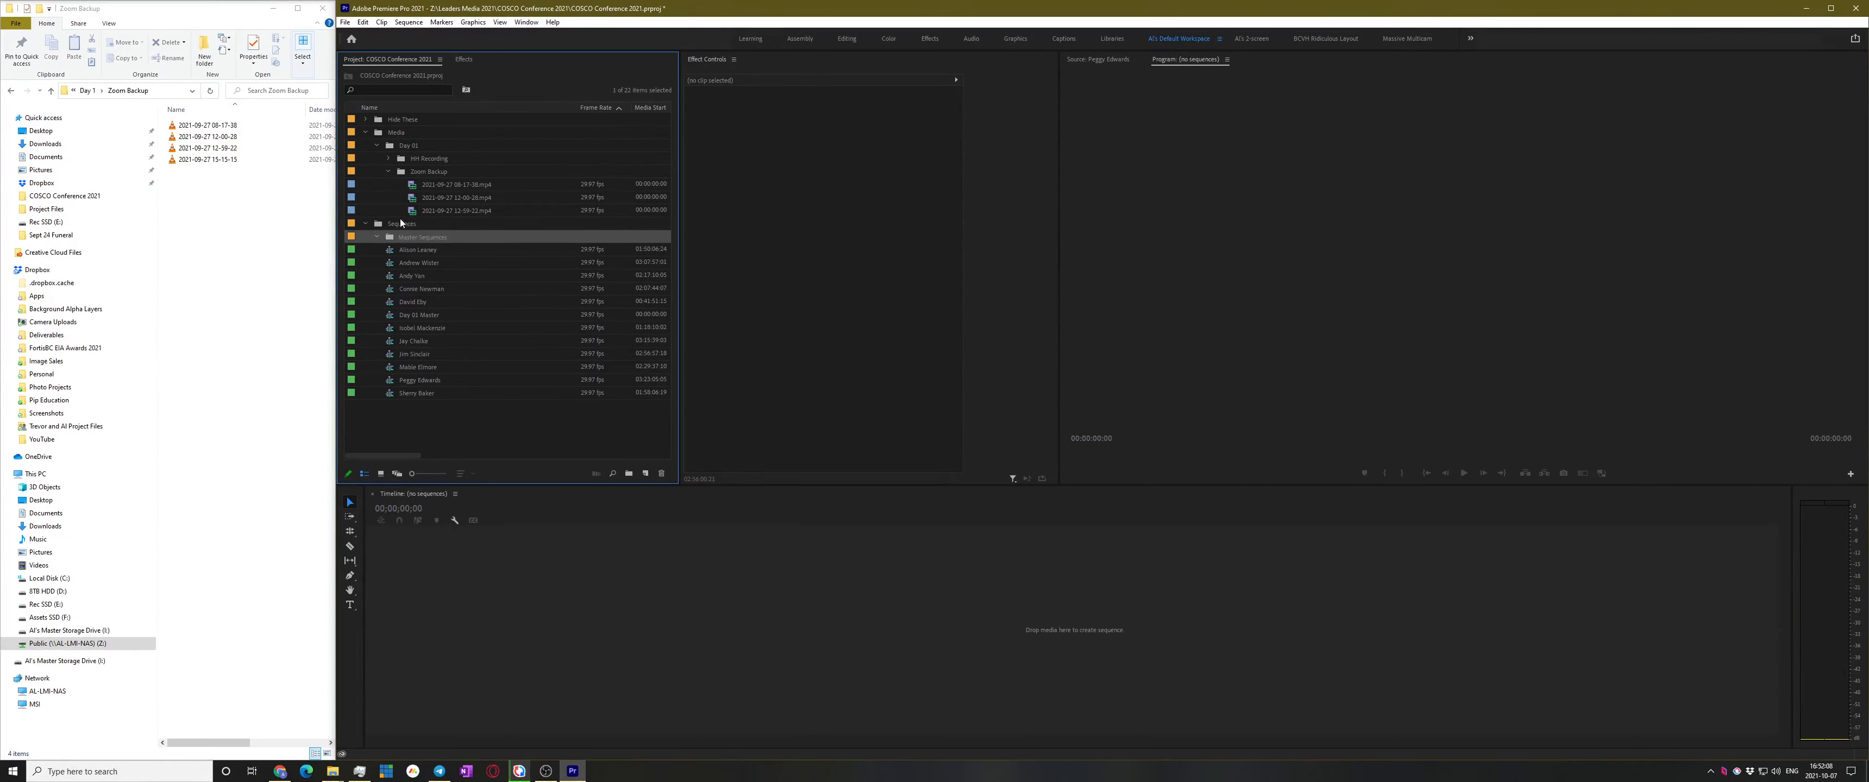
left_click_drag(412, 316, 393, 234)
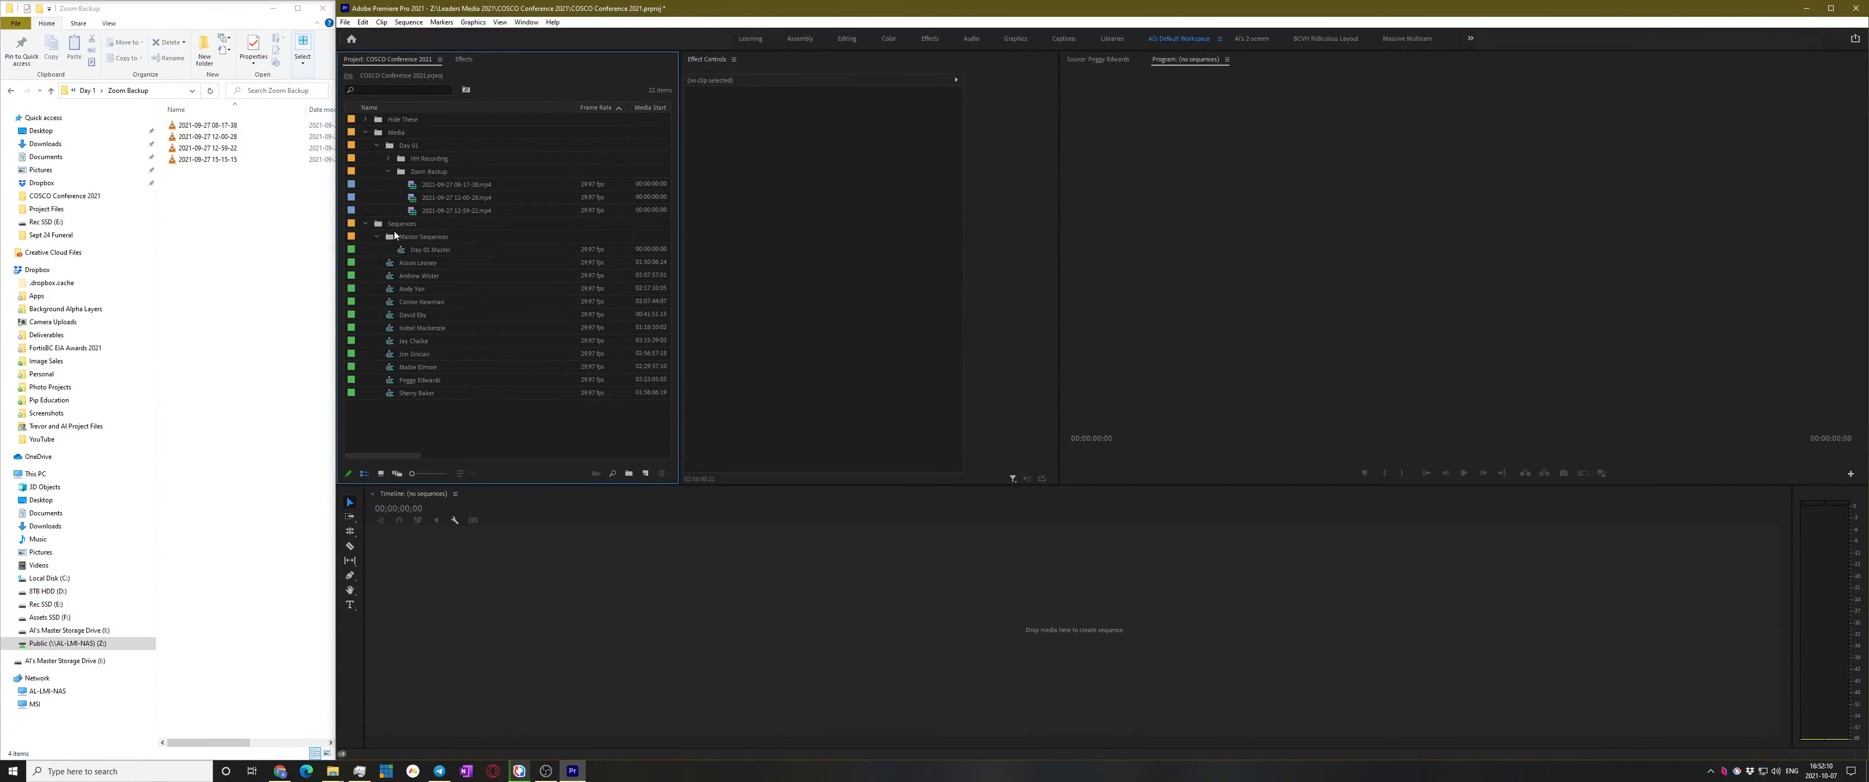
Create an Edit Sequences bin inside Sequences and collapse the Zoom Backup and Media bins
left_click(392, 227)
key("ctrl+b")
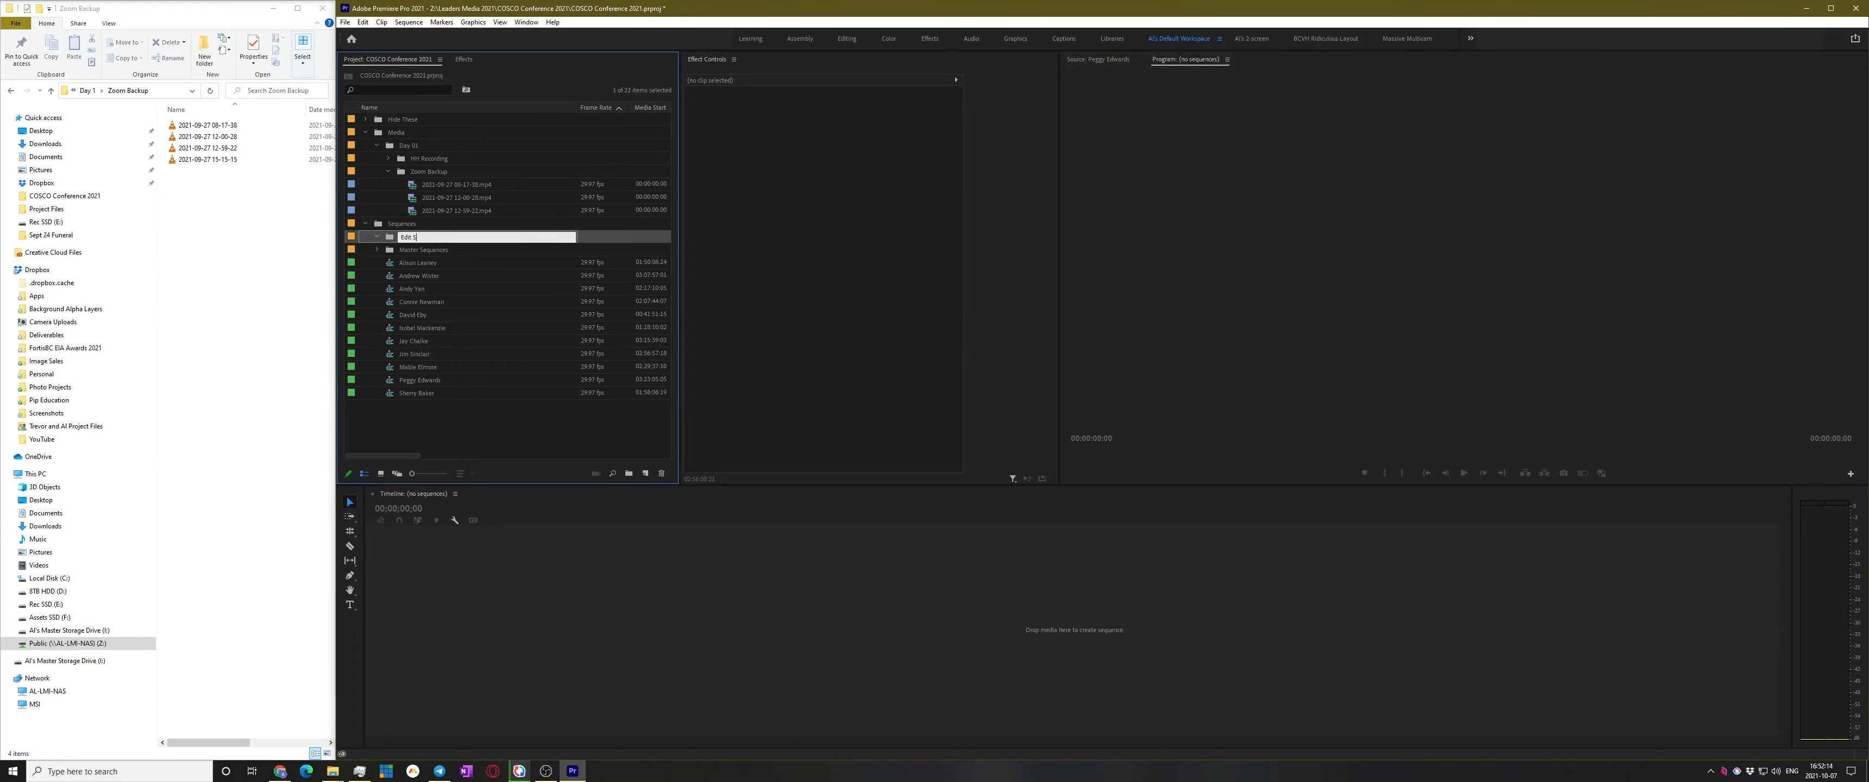
key("Return")
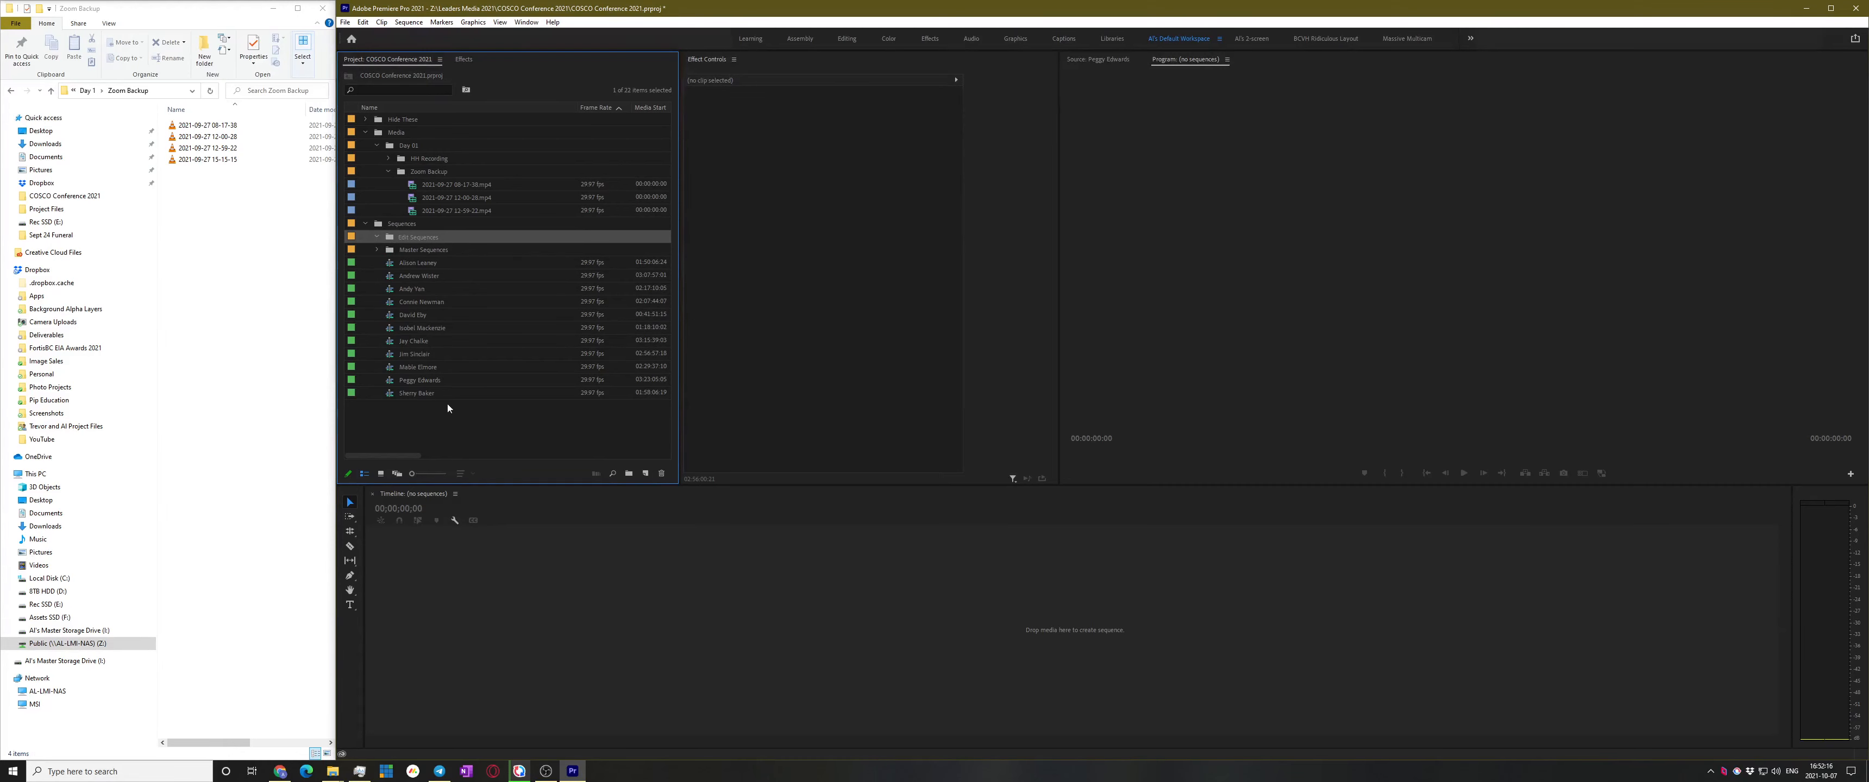
left_click(431, 429)
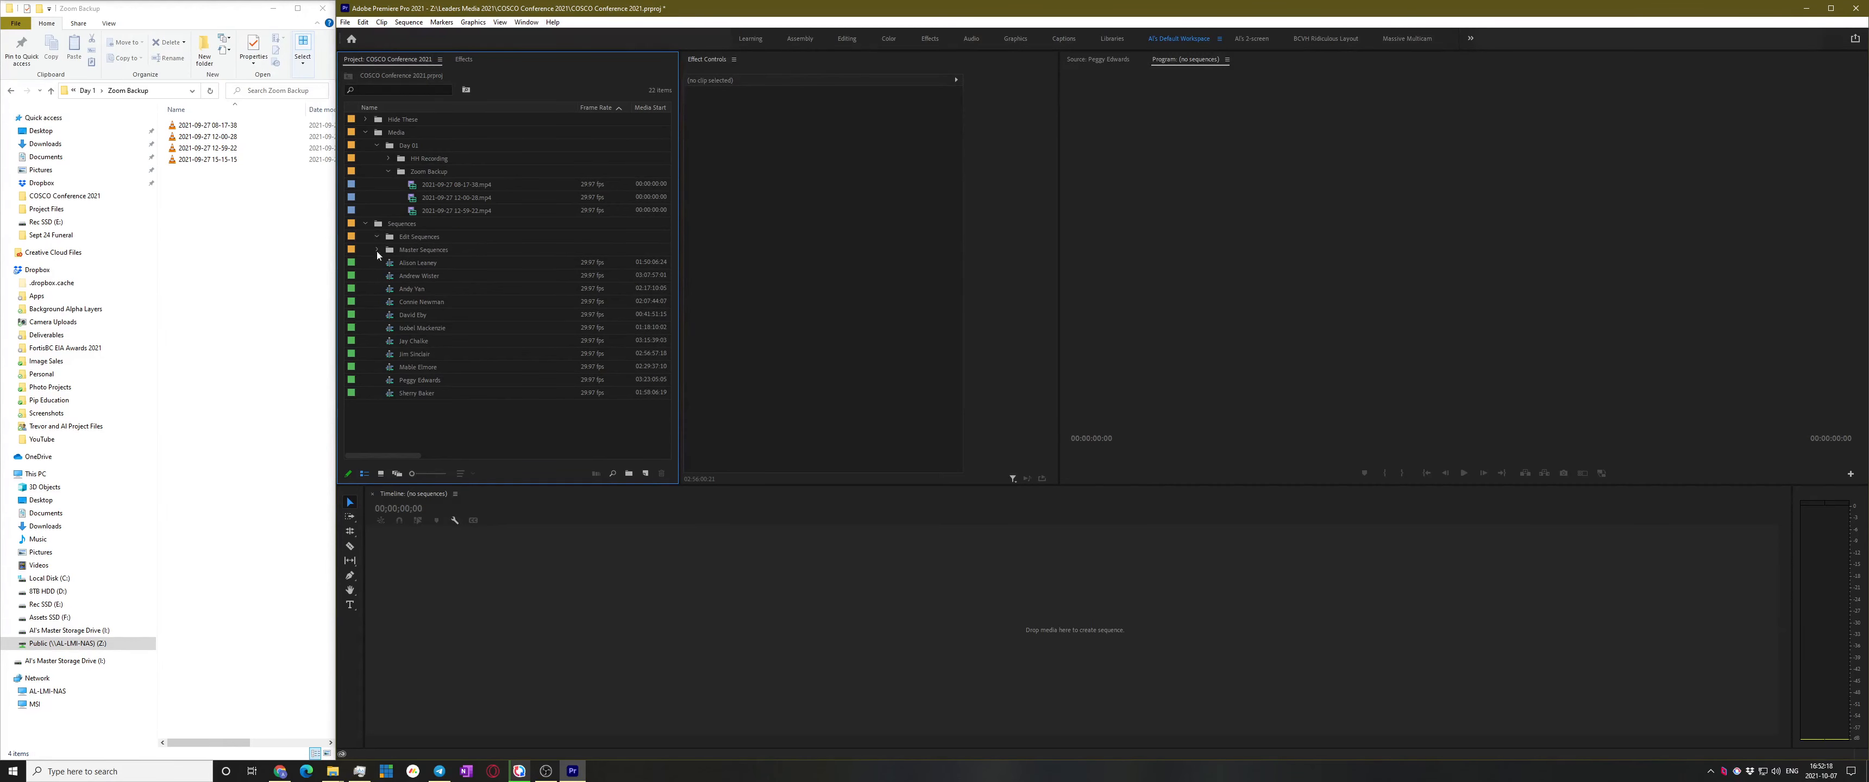
left_click(390, 171)
left_click(365, 132)
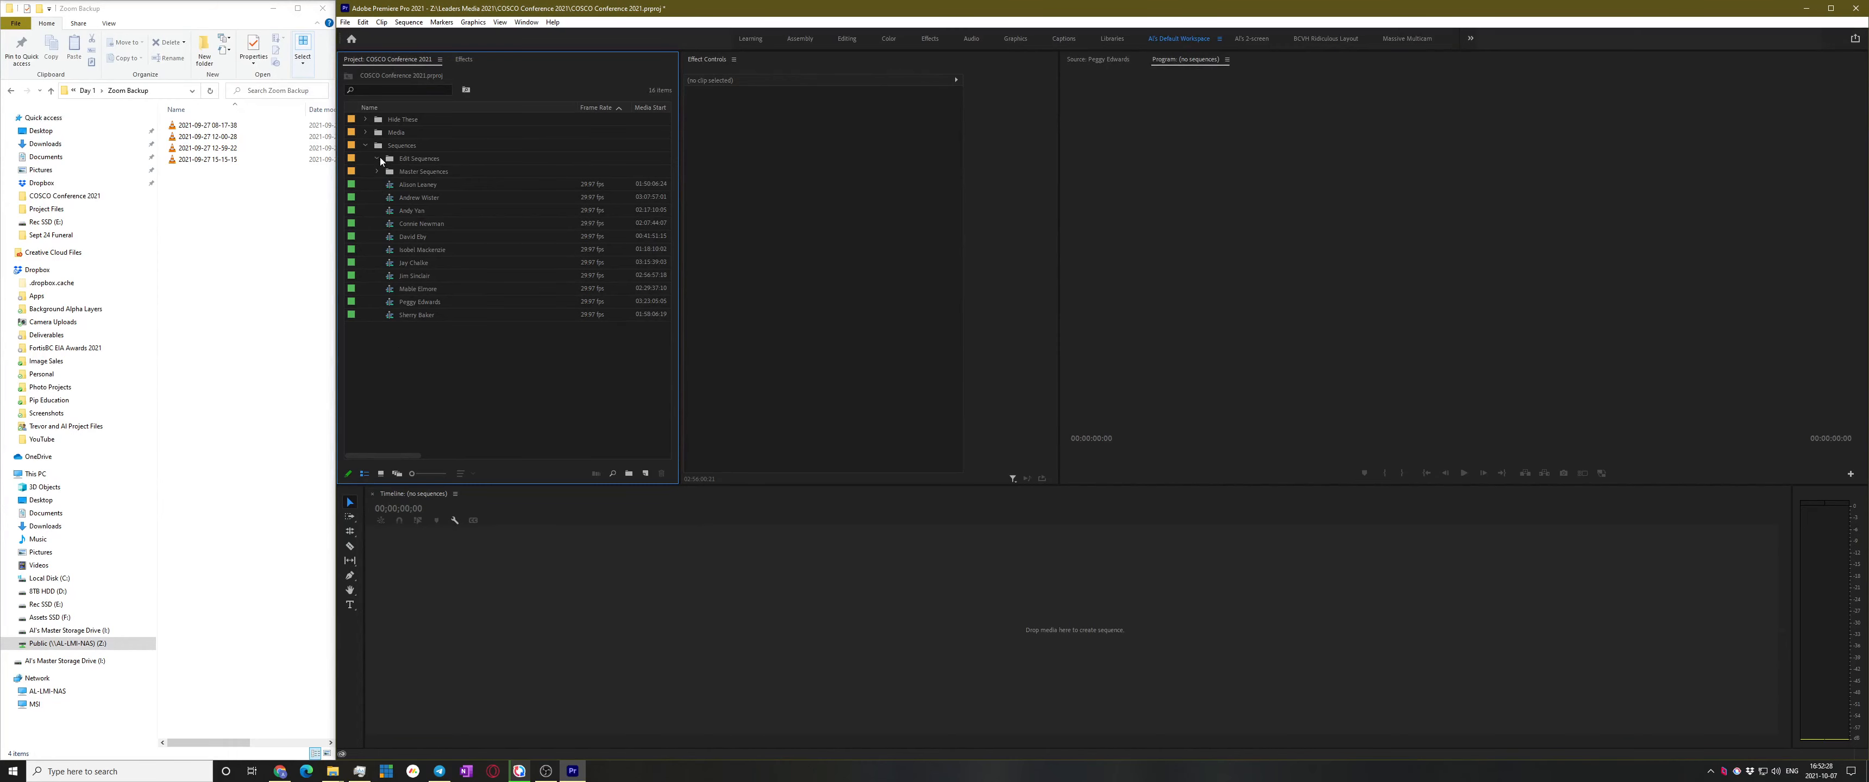
Move the 11 speaker sequences into the Edit Sequences bin
left_click(401, 184)
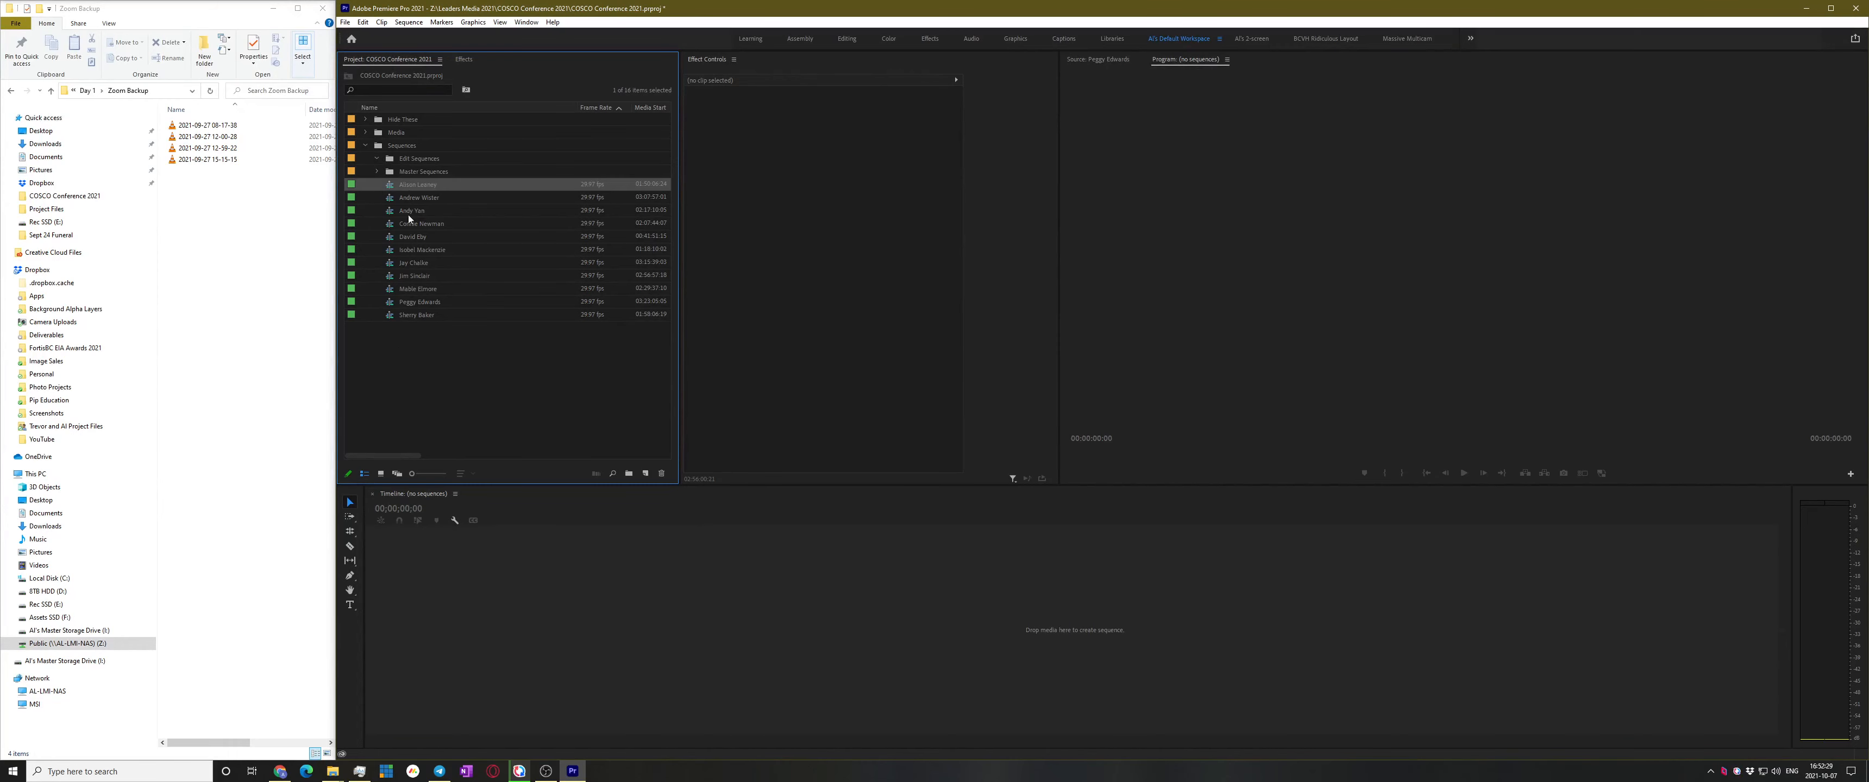
left_click(419, 314, "shift")
left_click_drag(412, 158, 413, 158)
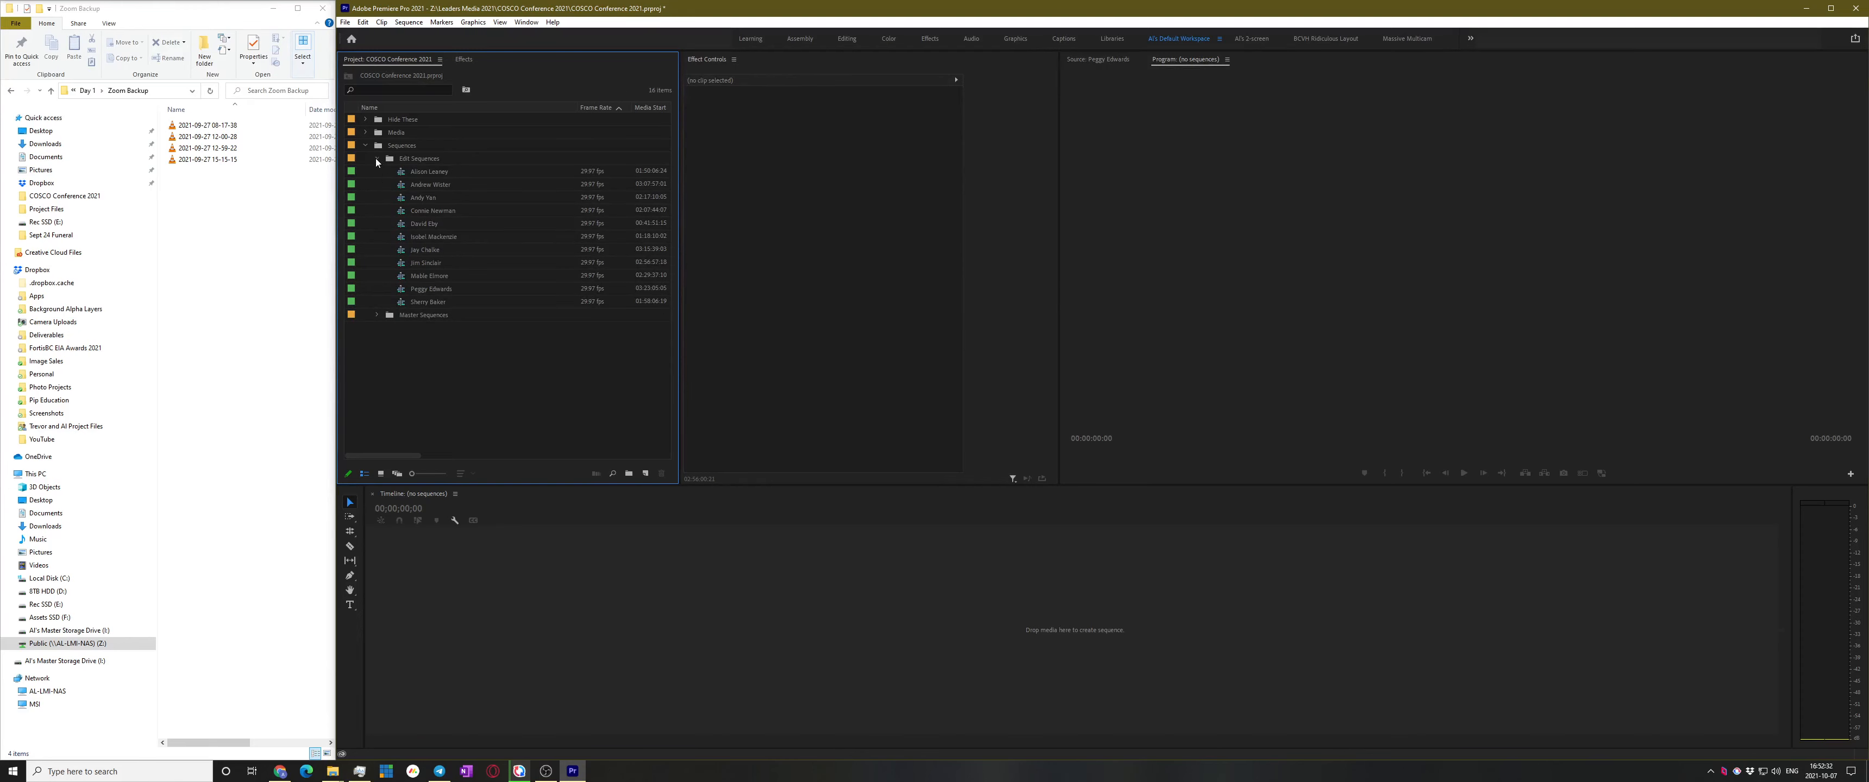
Open the speaker's sub-sequence from the start, hide tracks V4, V3 and V2, and play it
double_click(424, 173)
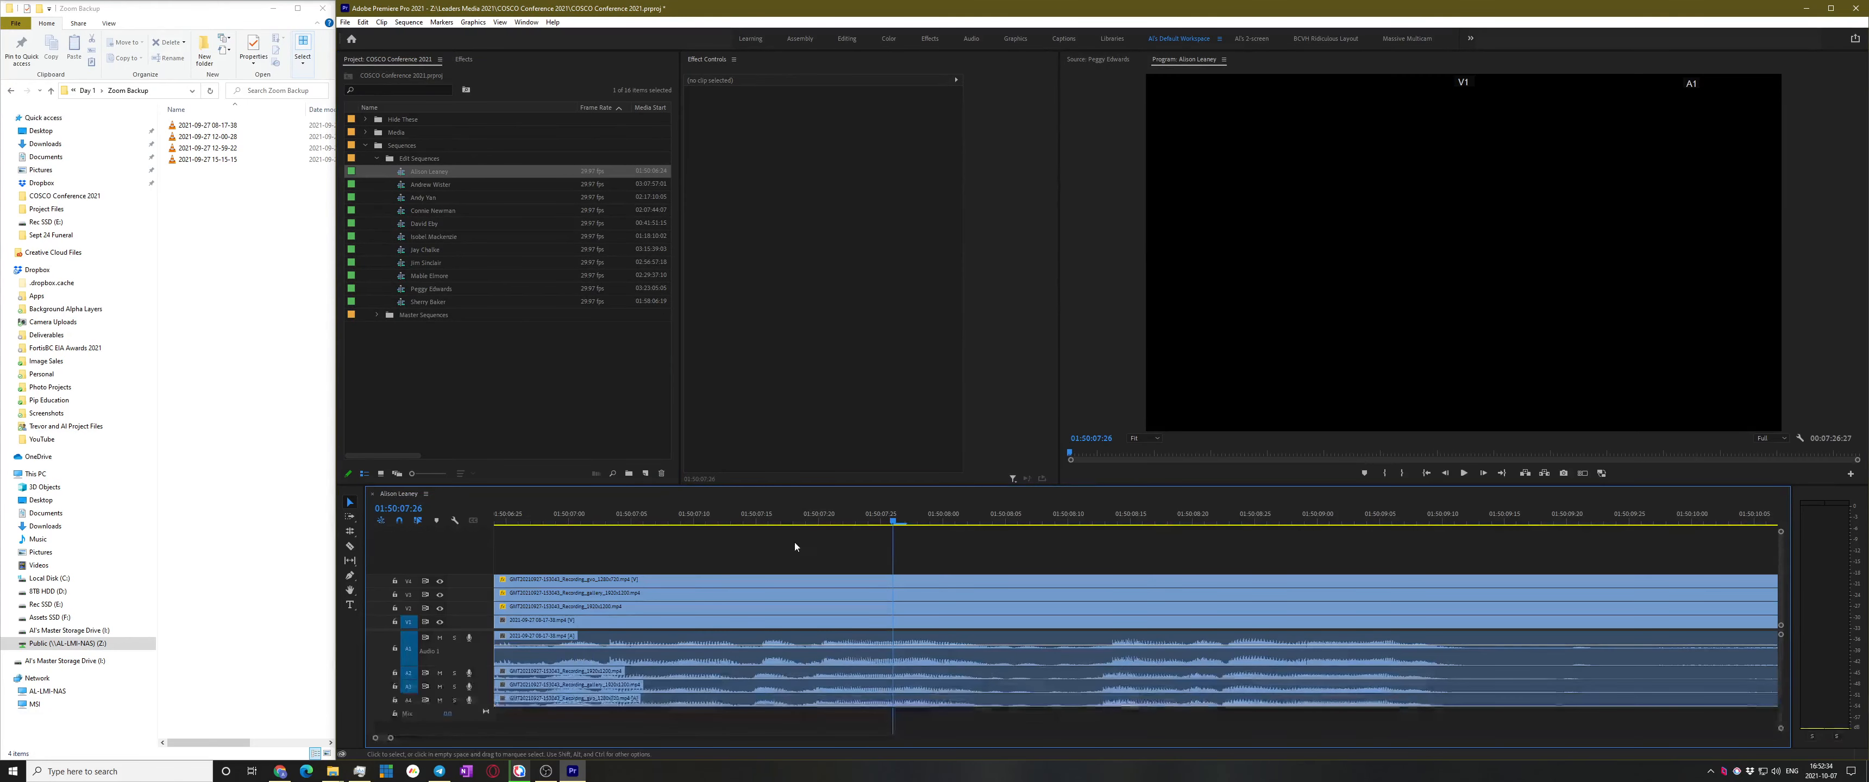
key("Home")
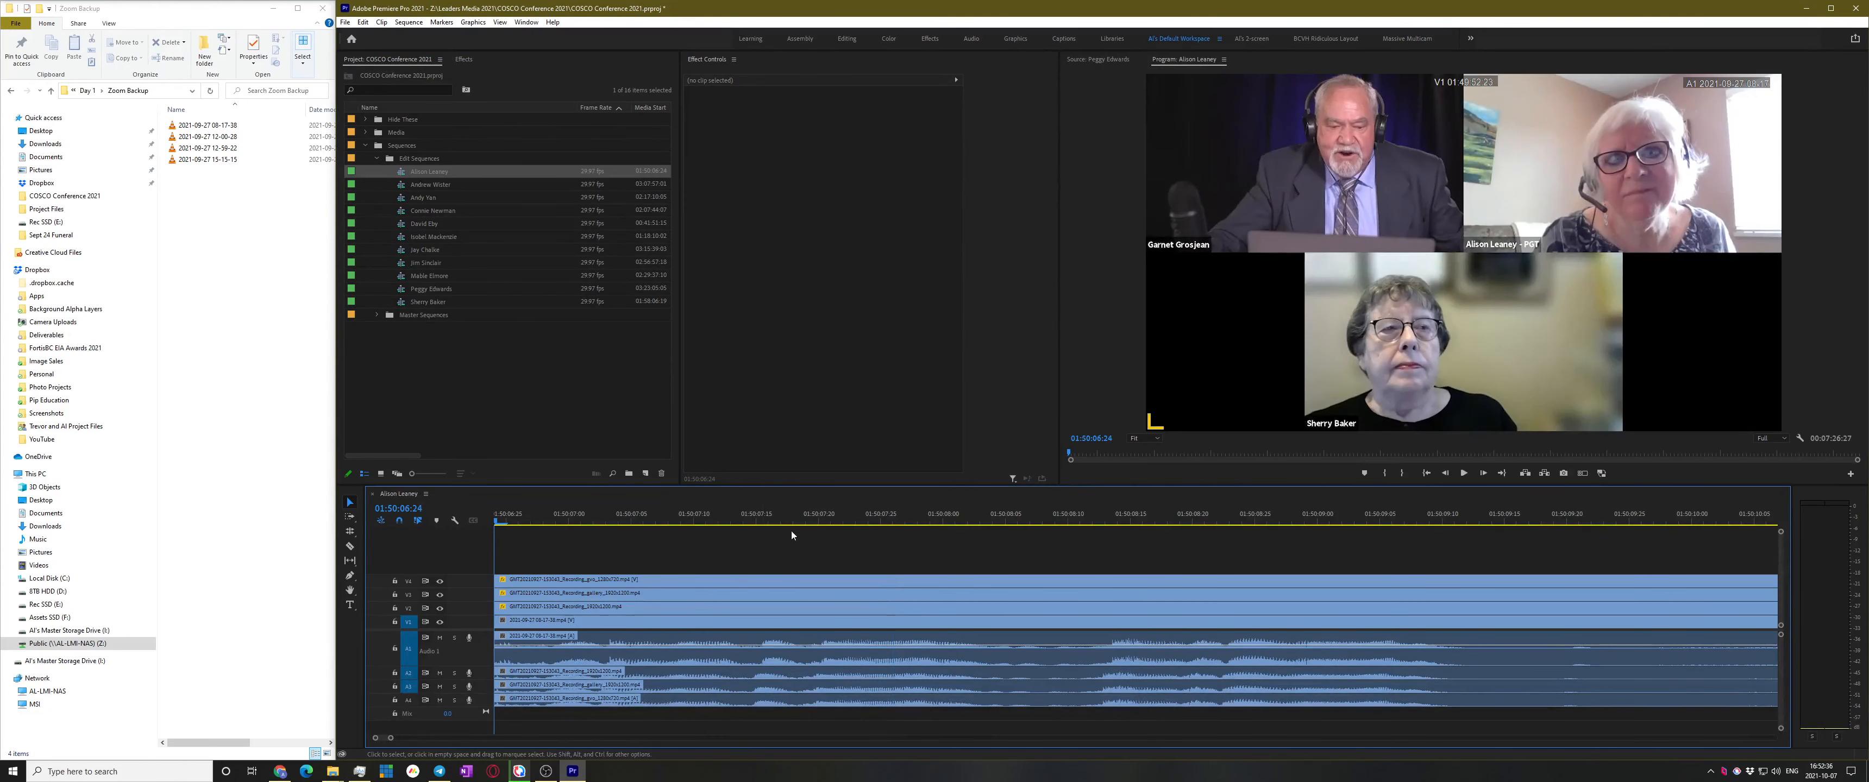
key("minus")
left_click(439, 581)
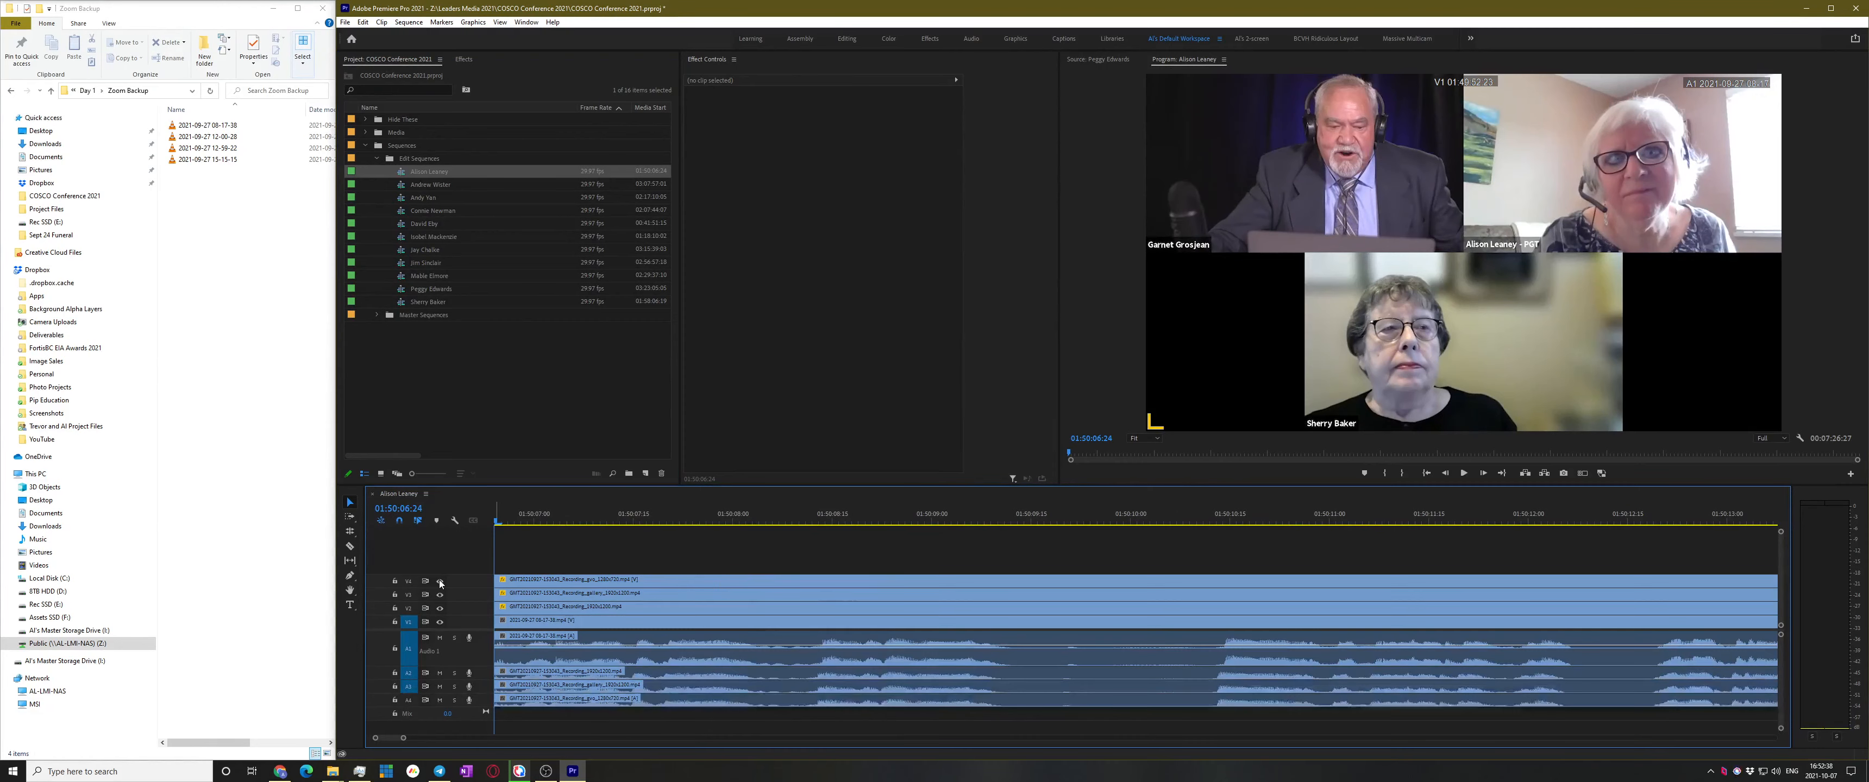
left_click(439, 595)
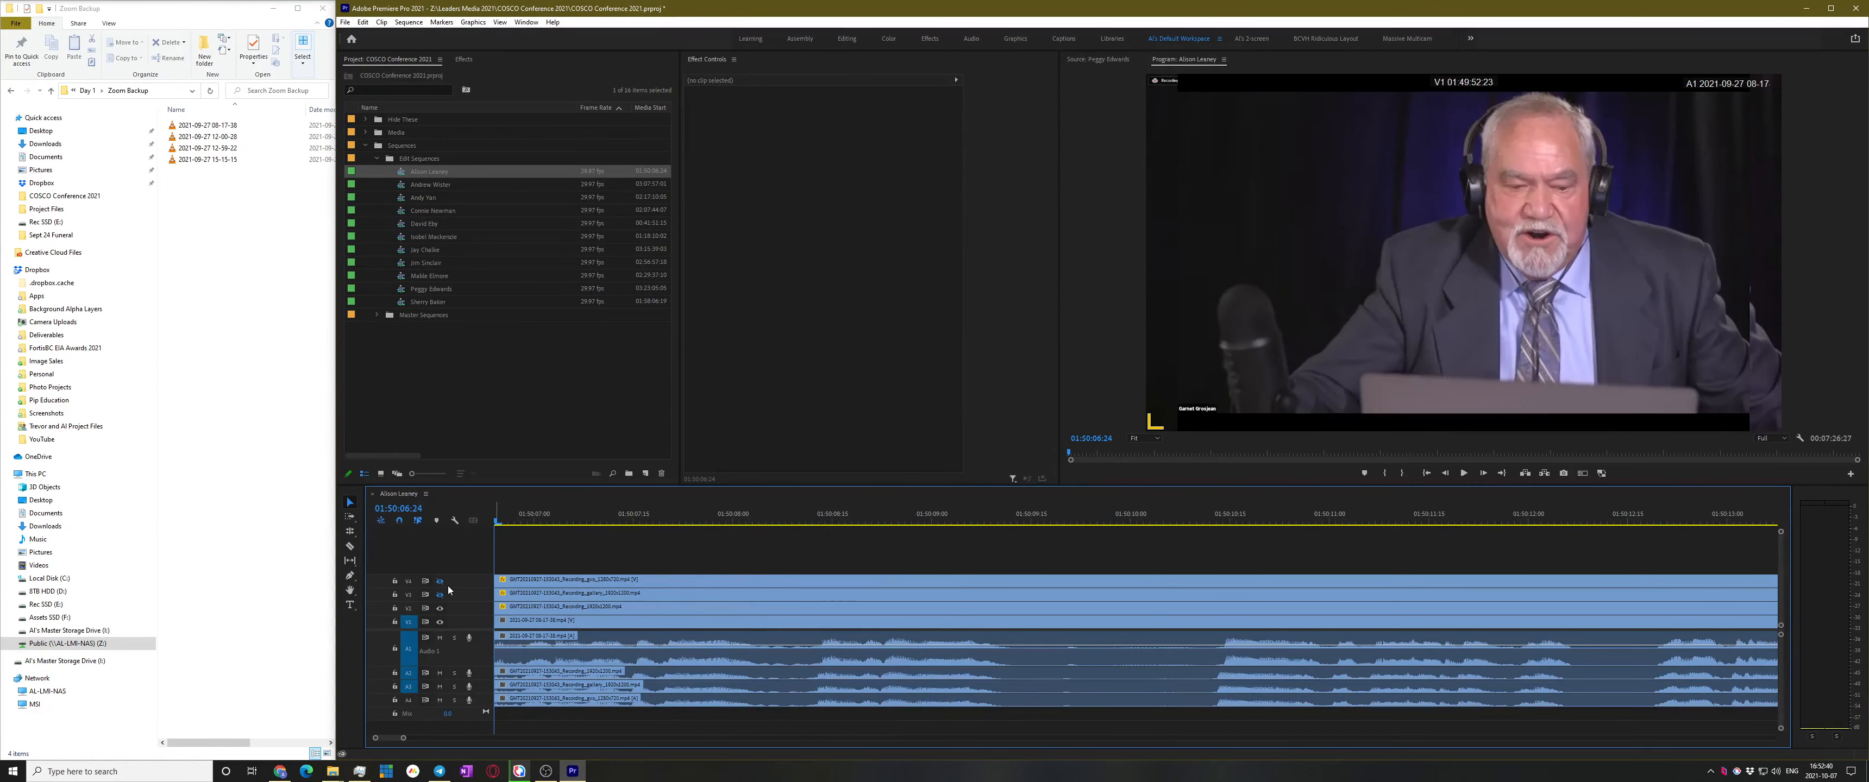
left_click(441, 609)
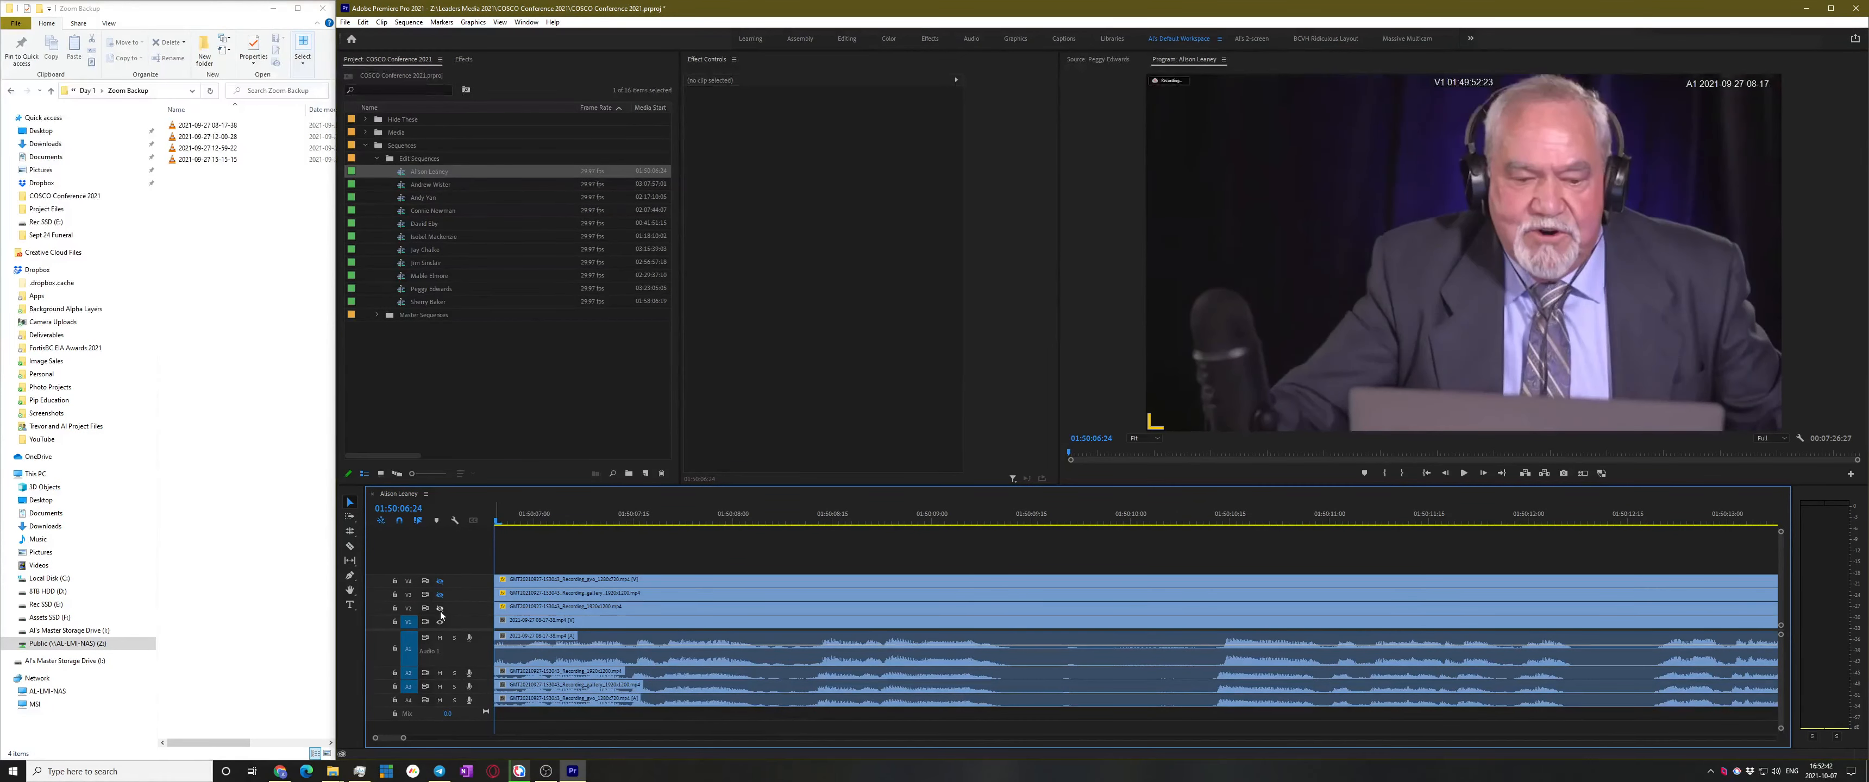
key("space")
Scrub and play through the sequence from 01:50:08:12, zooming out to fit it
left_click(812, 521)
key("minus")
key("minus")
key("minus")
key("minus")
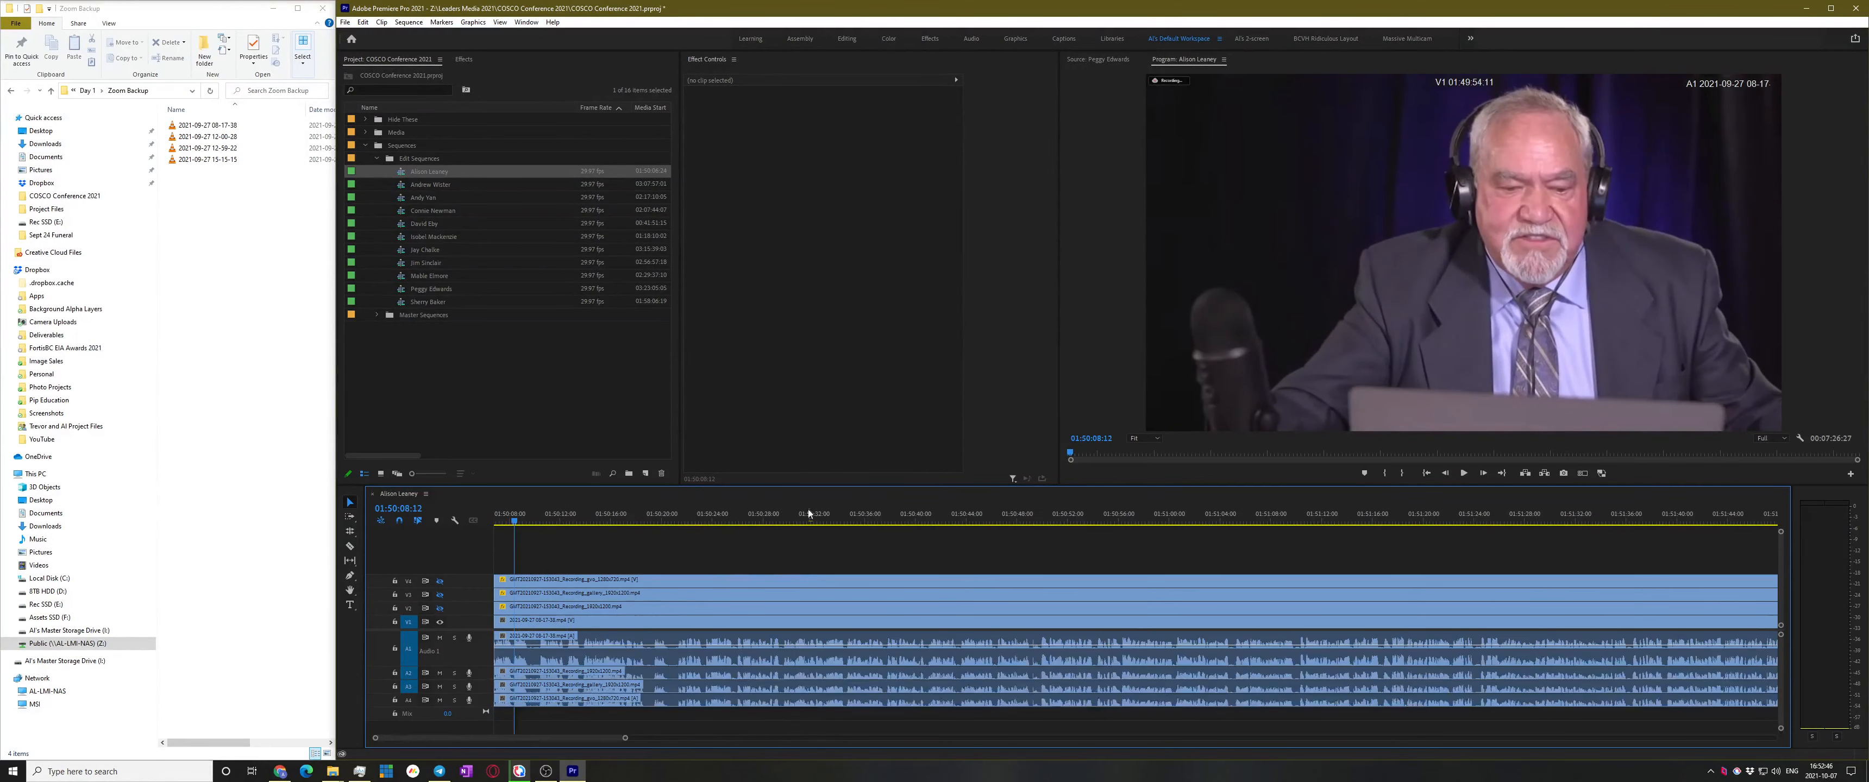
left_click_drag(776, 523, 1560, 513)
key("Home")
key("minus")
key("minus")
key("minus")
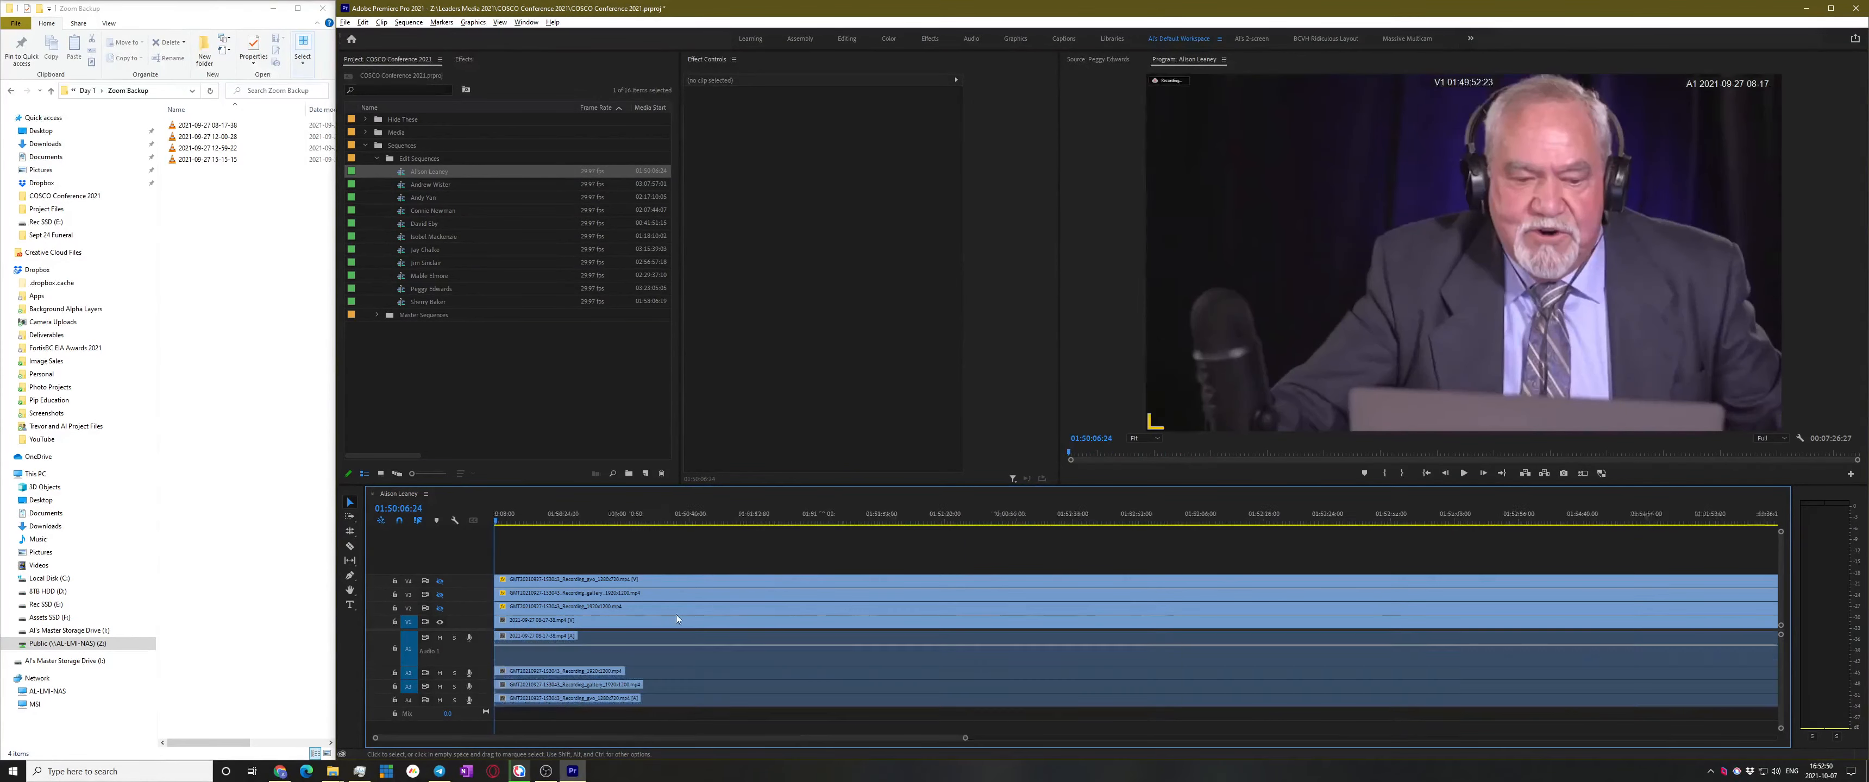
key("minus")
key("space")
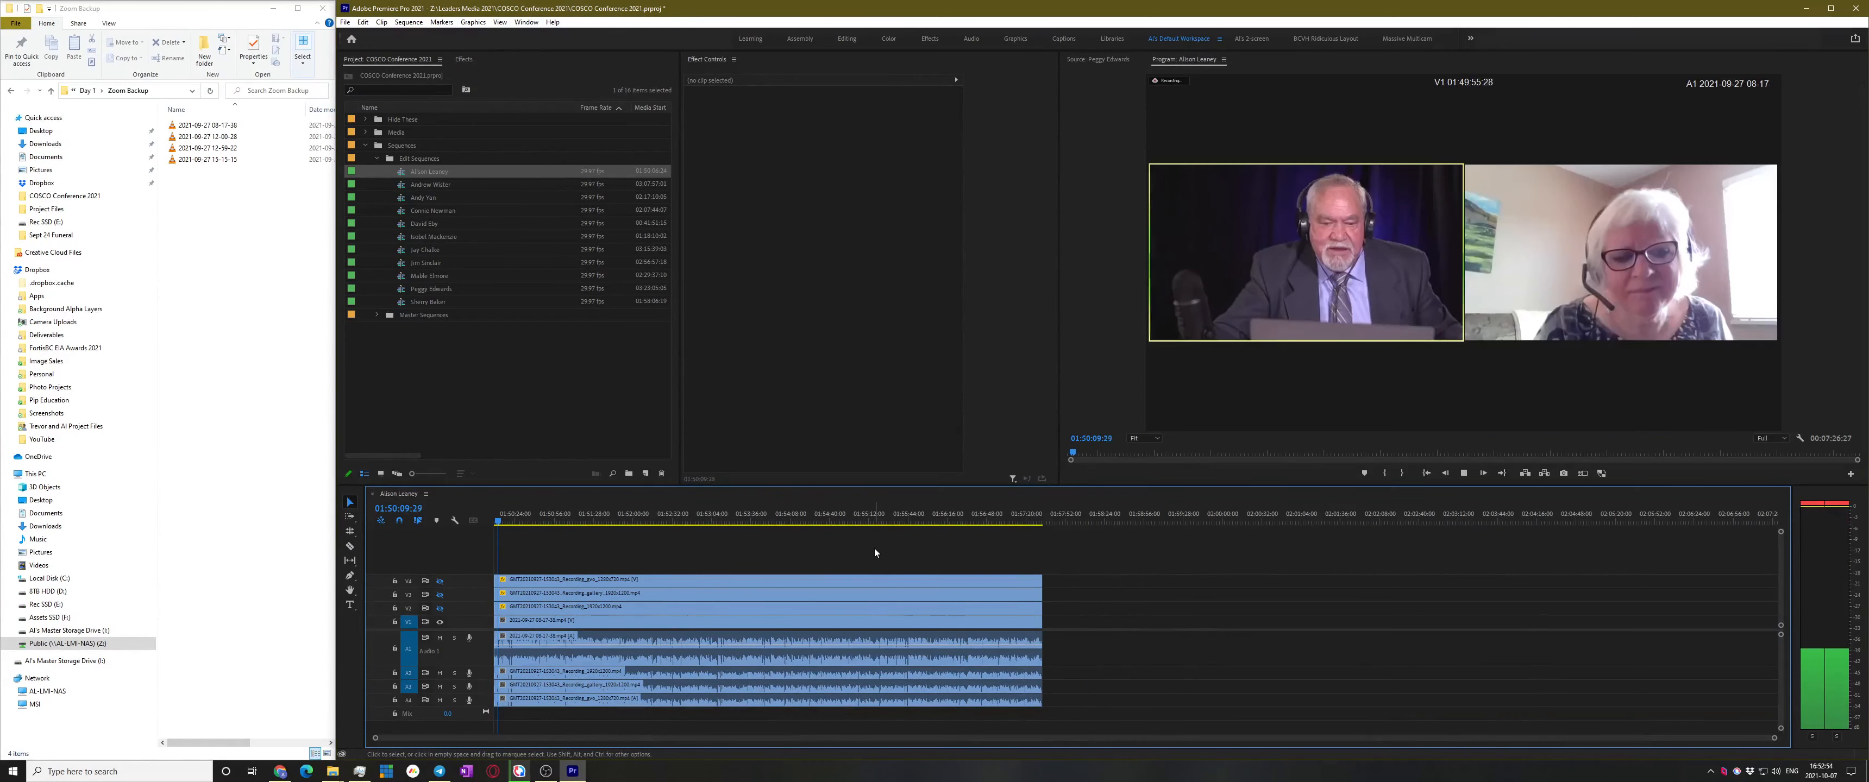
key("space")
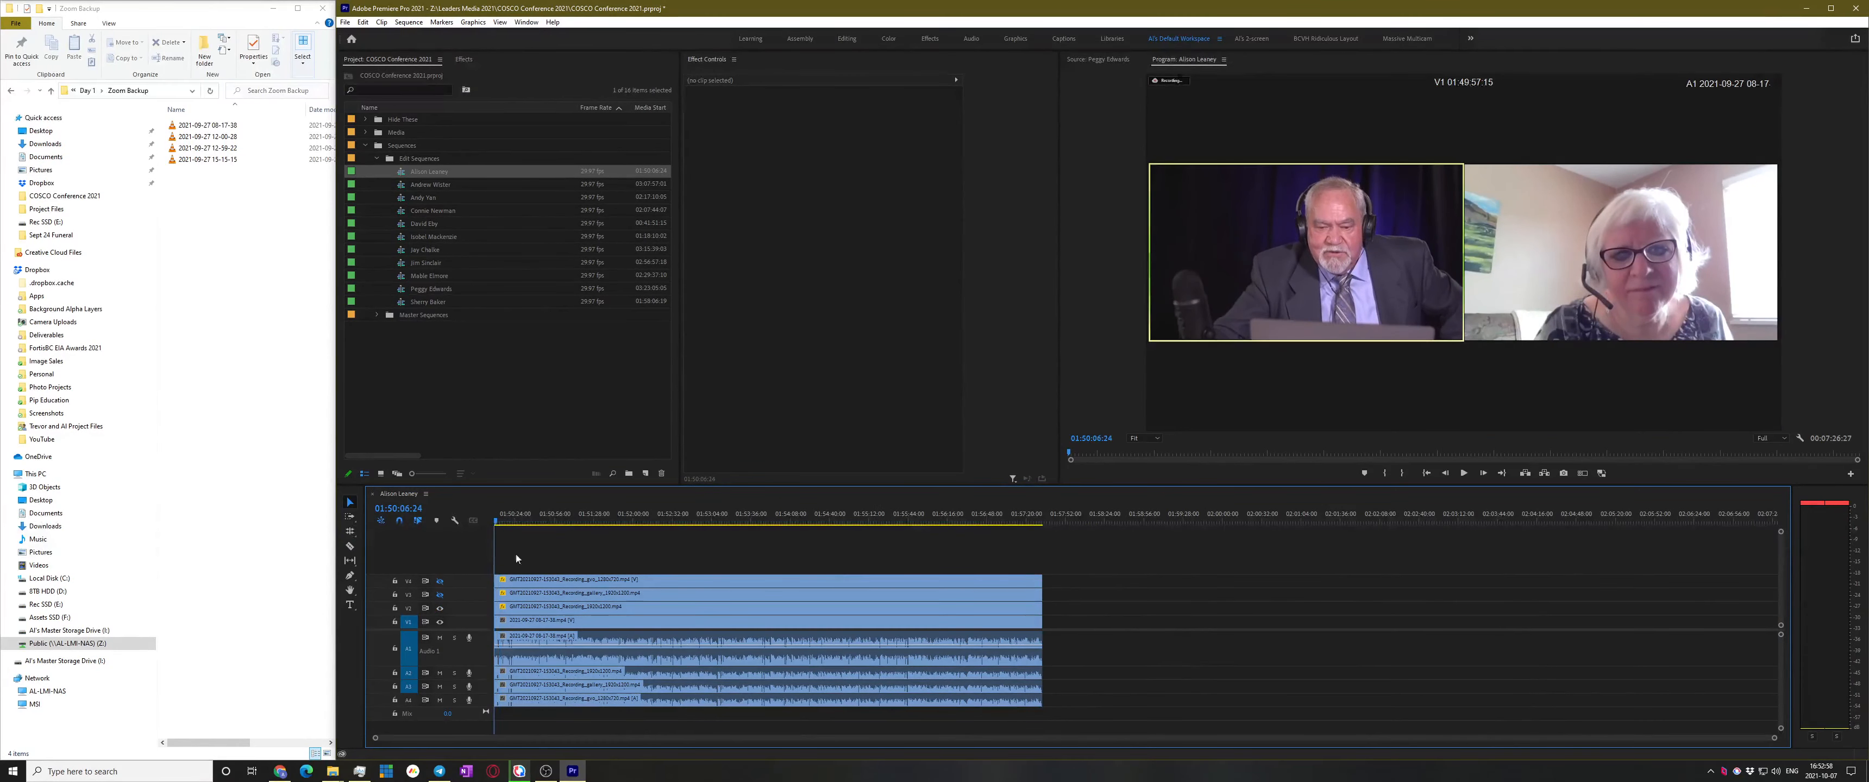
key("equal")
key("equal")
key("space")
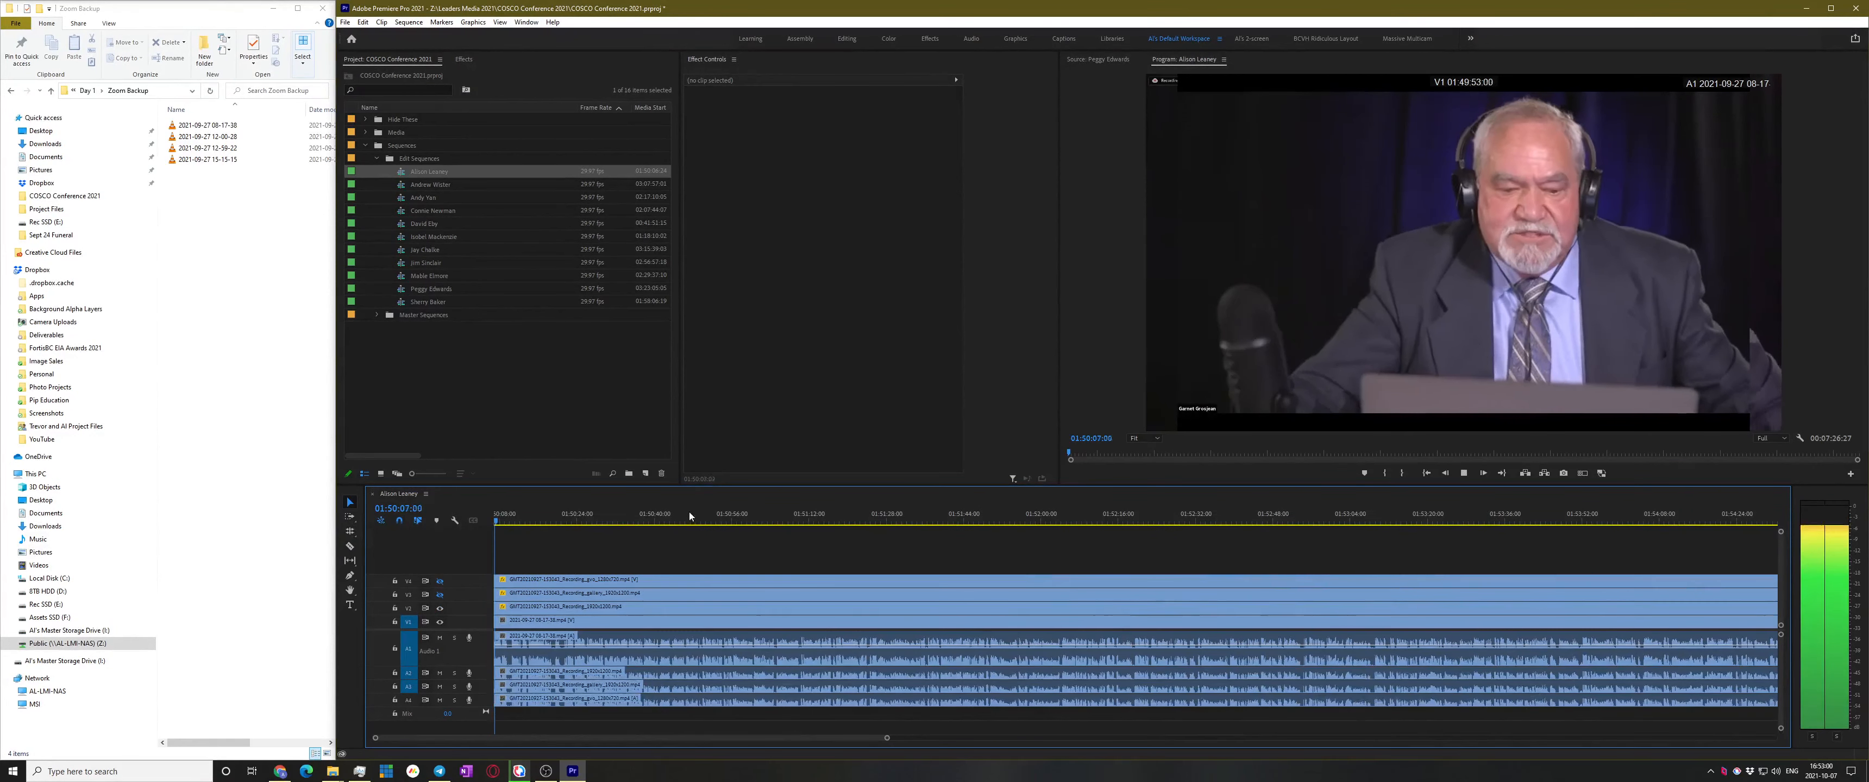
key("space")
Scale the V2 clip up to 100.6
left_click_drag(704, 520, 902, 520)
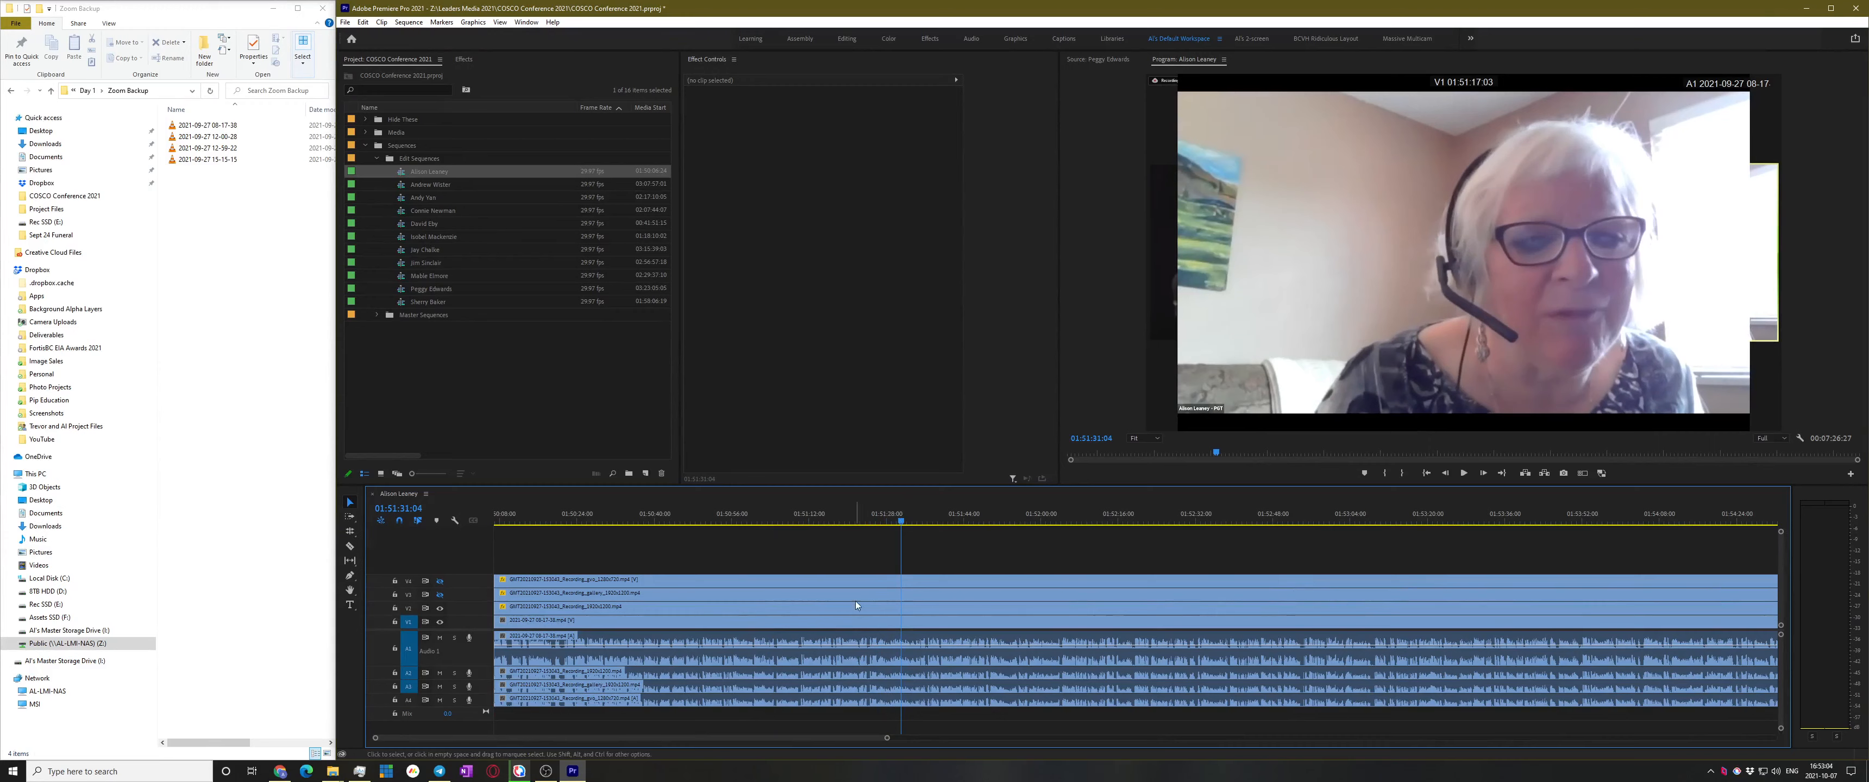
left_click(887, 611)
left_click_drag(828, 129, 828, 129)
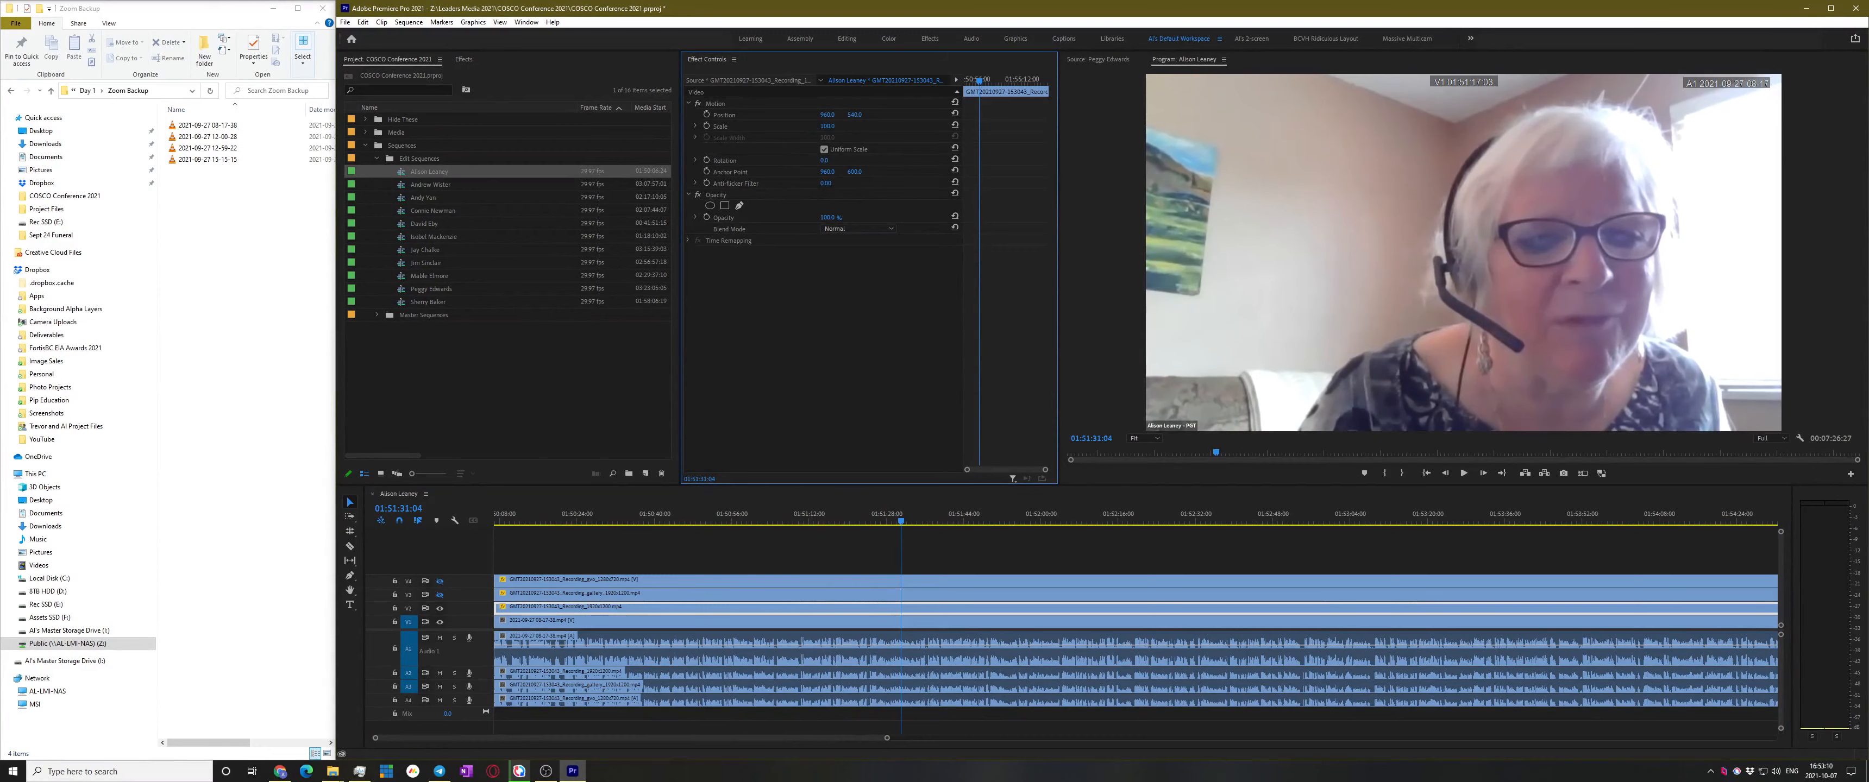
left_click(940, 557)
Review playback at 01:50:14:23, 01:52:35, 01:53:35 and 01:50:35
left_click_drag(747, 518, 534, 521)
key("space")
scroll(800, 536, "down", 4)
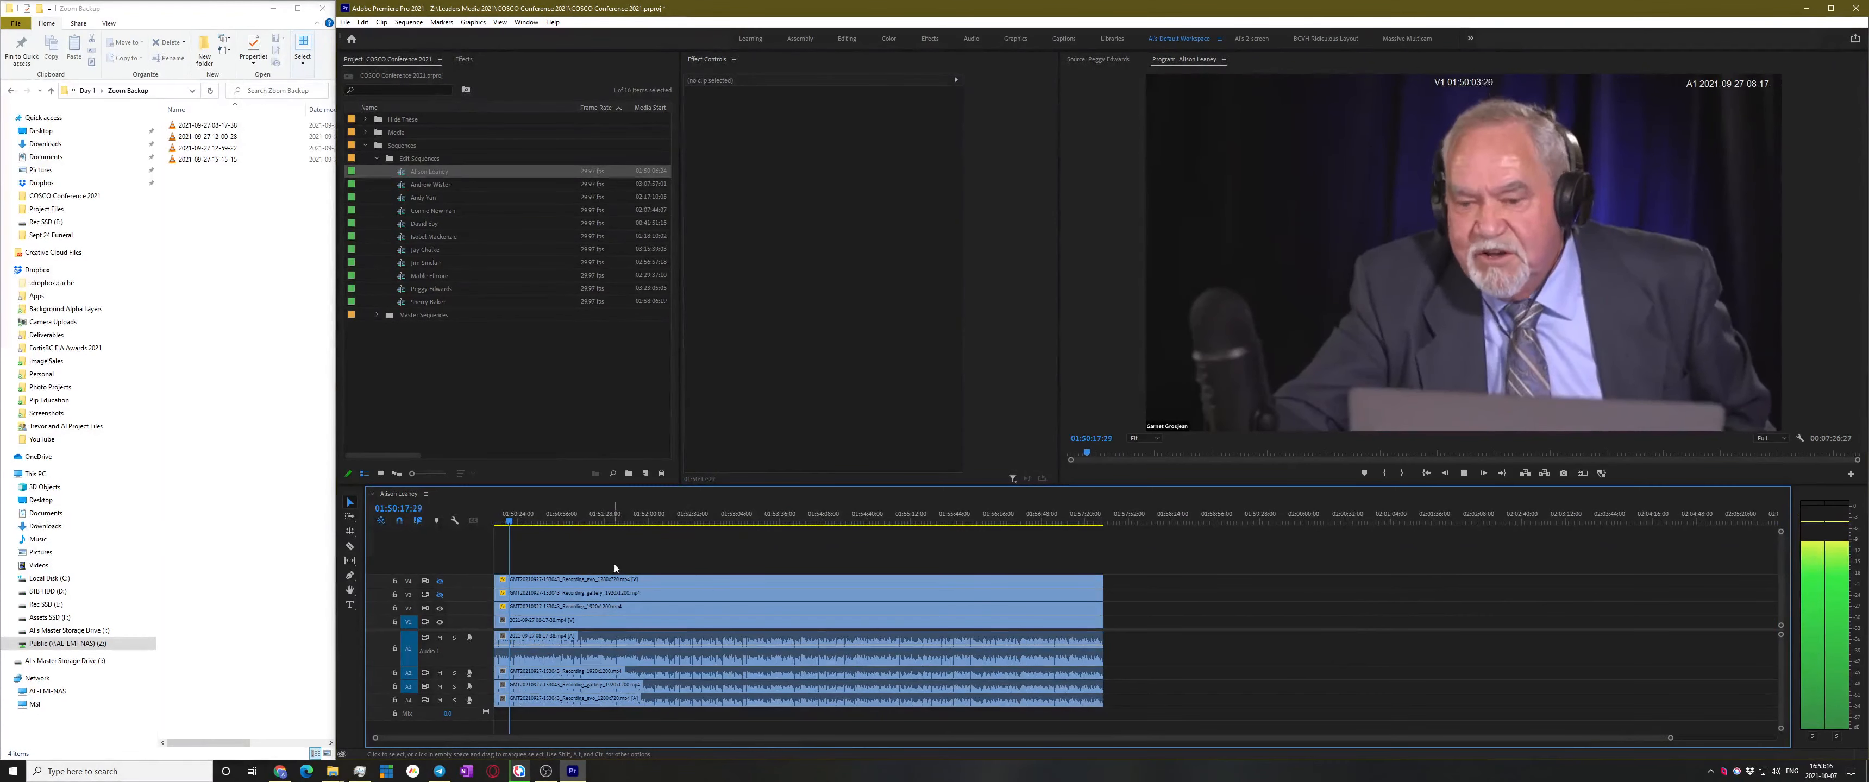
scroll(573, 579, "up", 1)
scroll(573, 577, "up", 1)
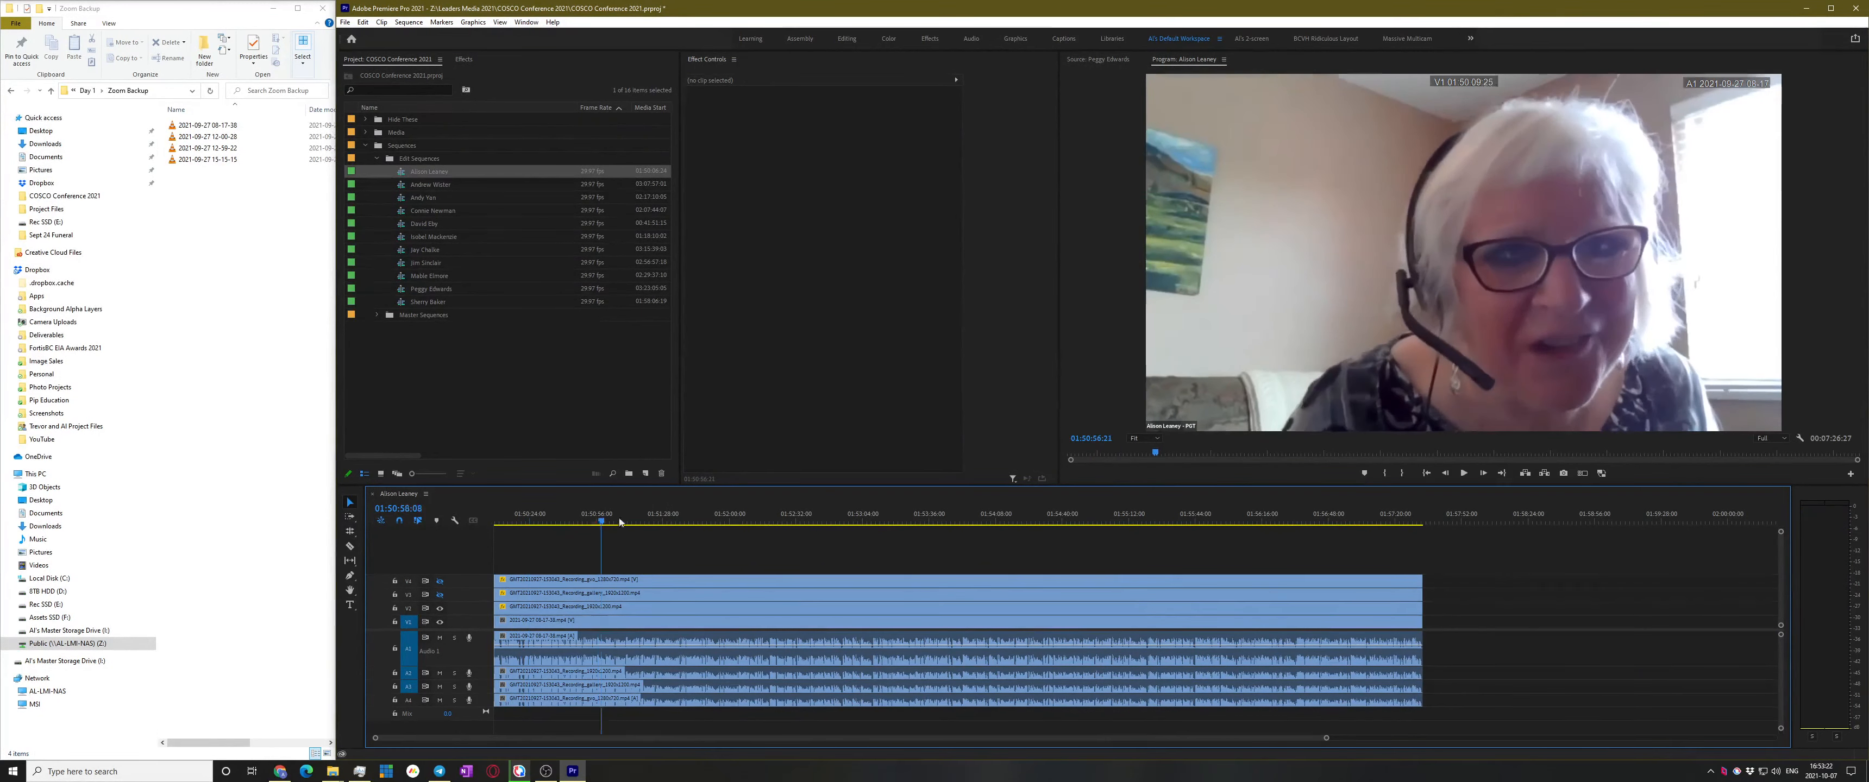
left_click(804, 512)
left_click(927, 514)
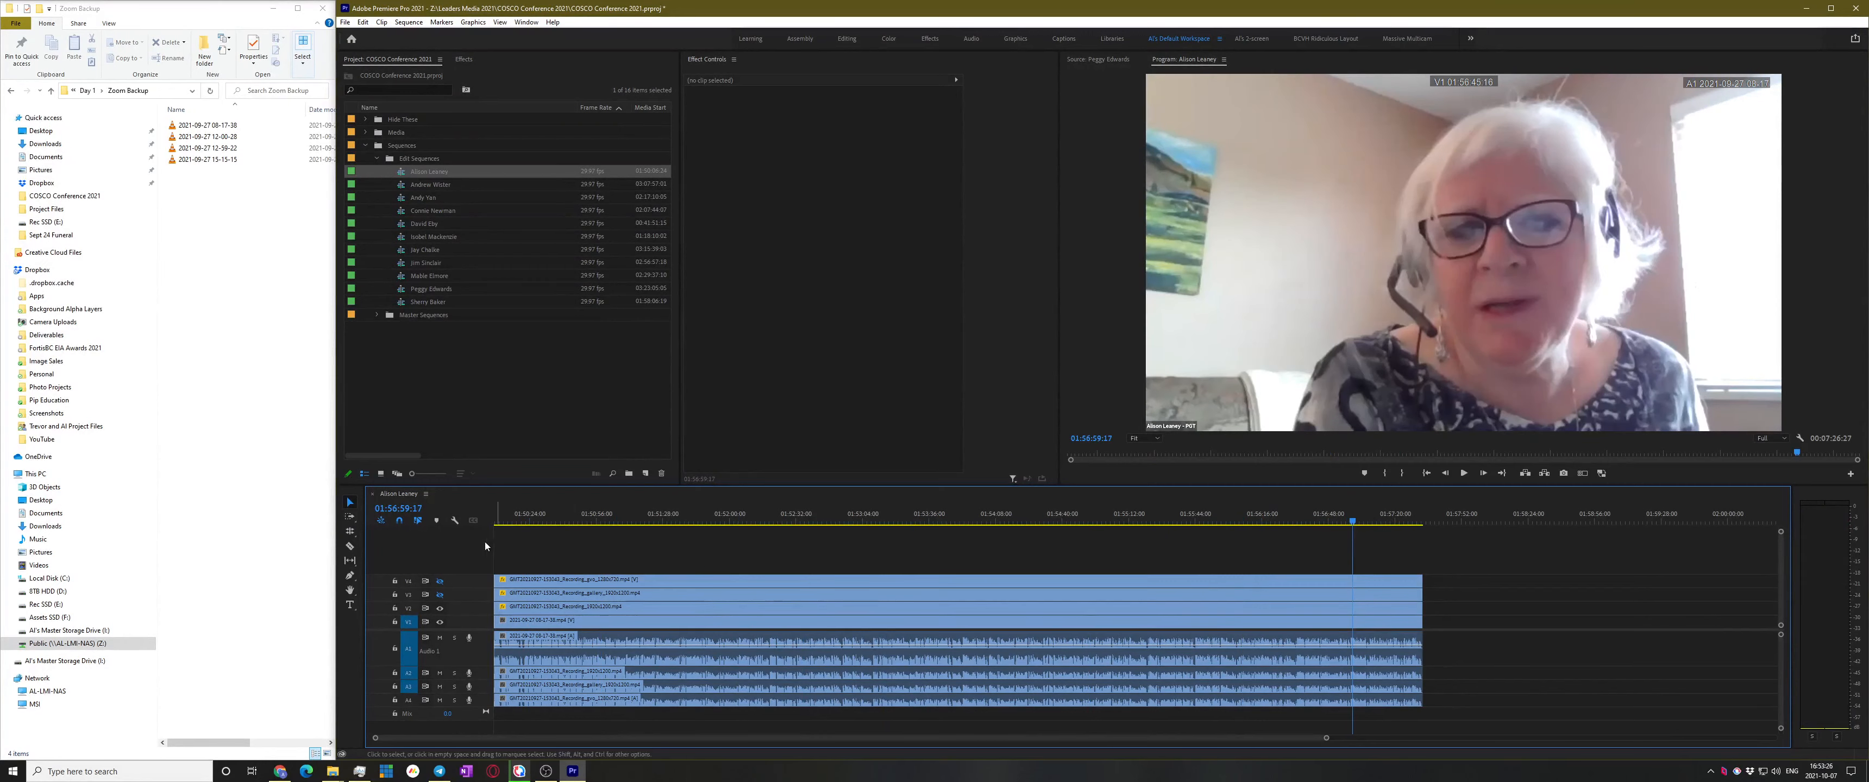
left_click(553, 521)
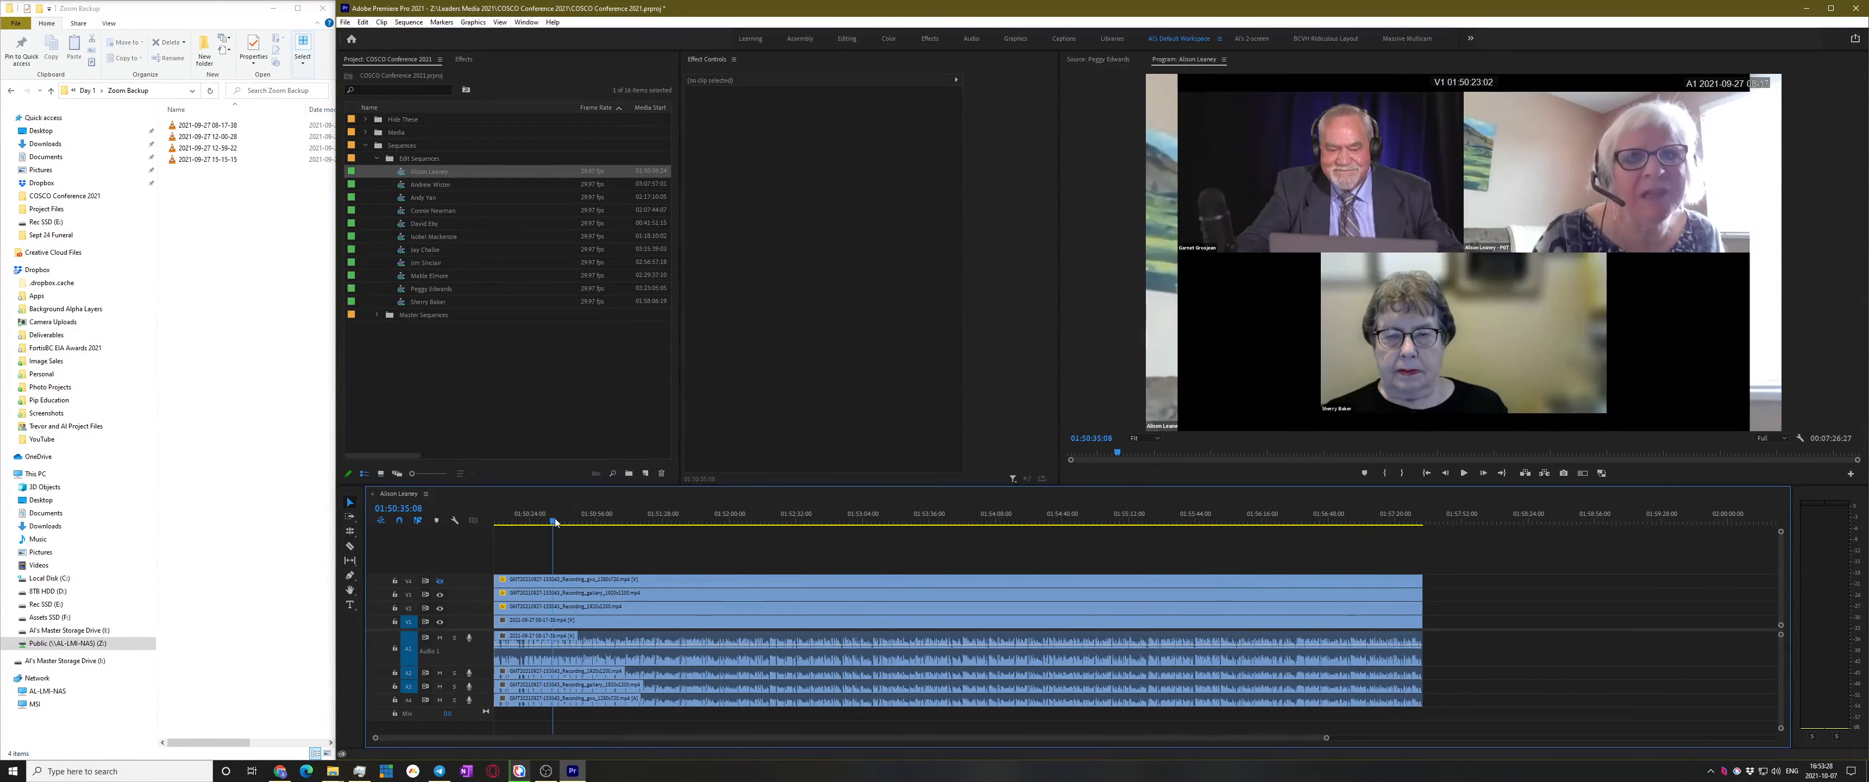
Hide V2, V3 and V4, show V1, and play from about 01:50:24
left_click(439, 595)
left_click(440, 582)
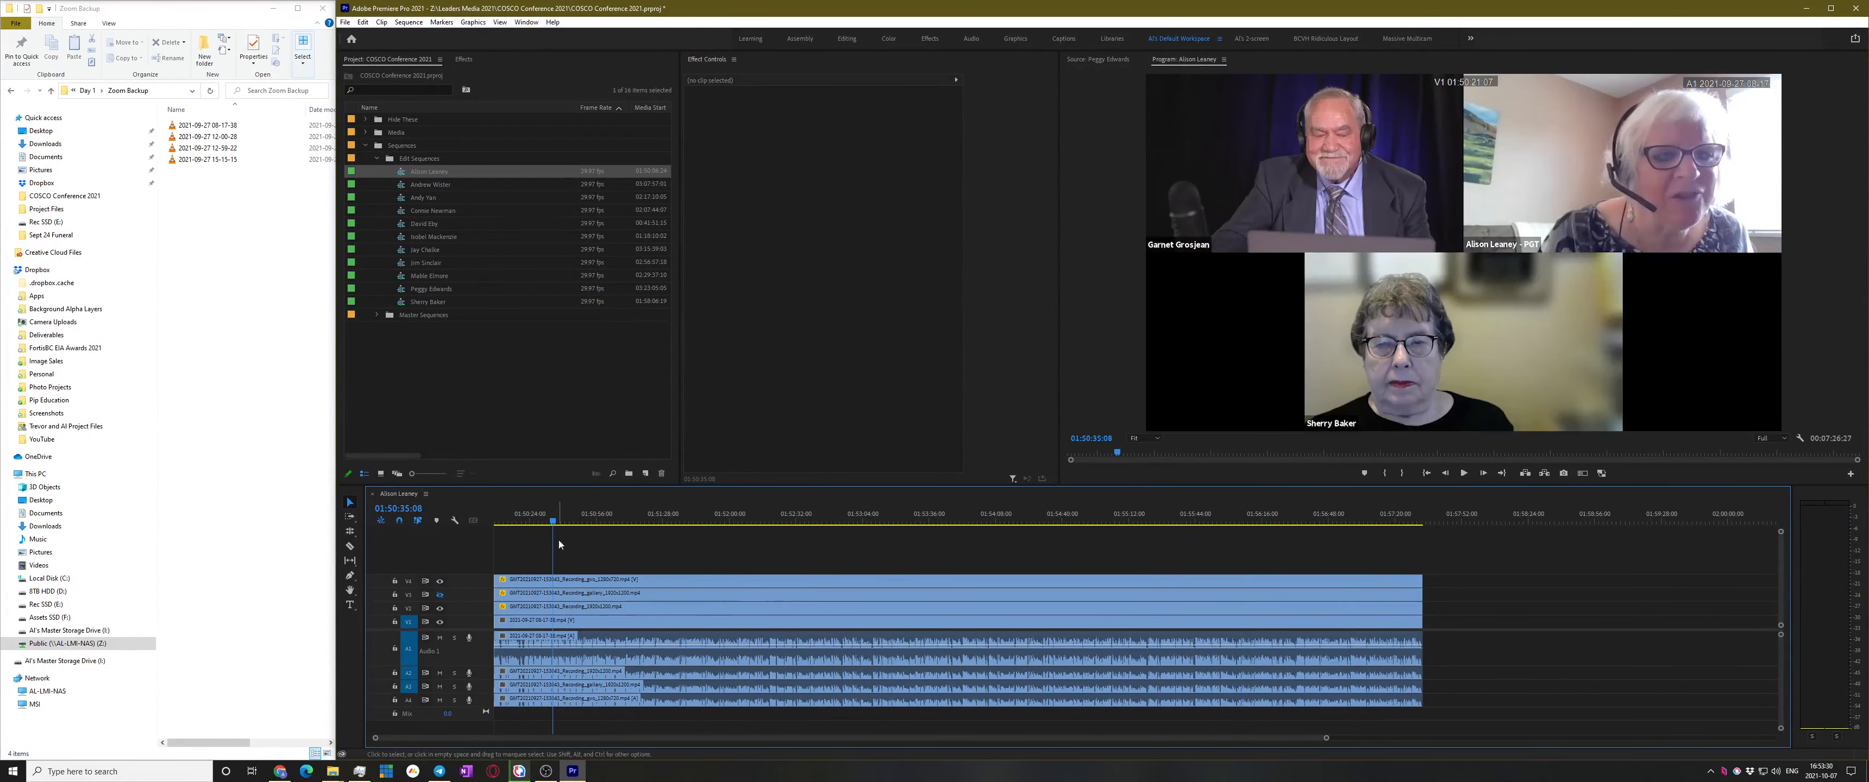
left_click(439, 582)
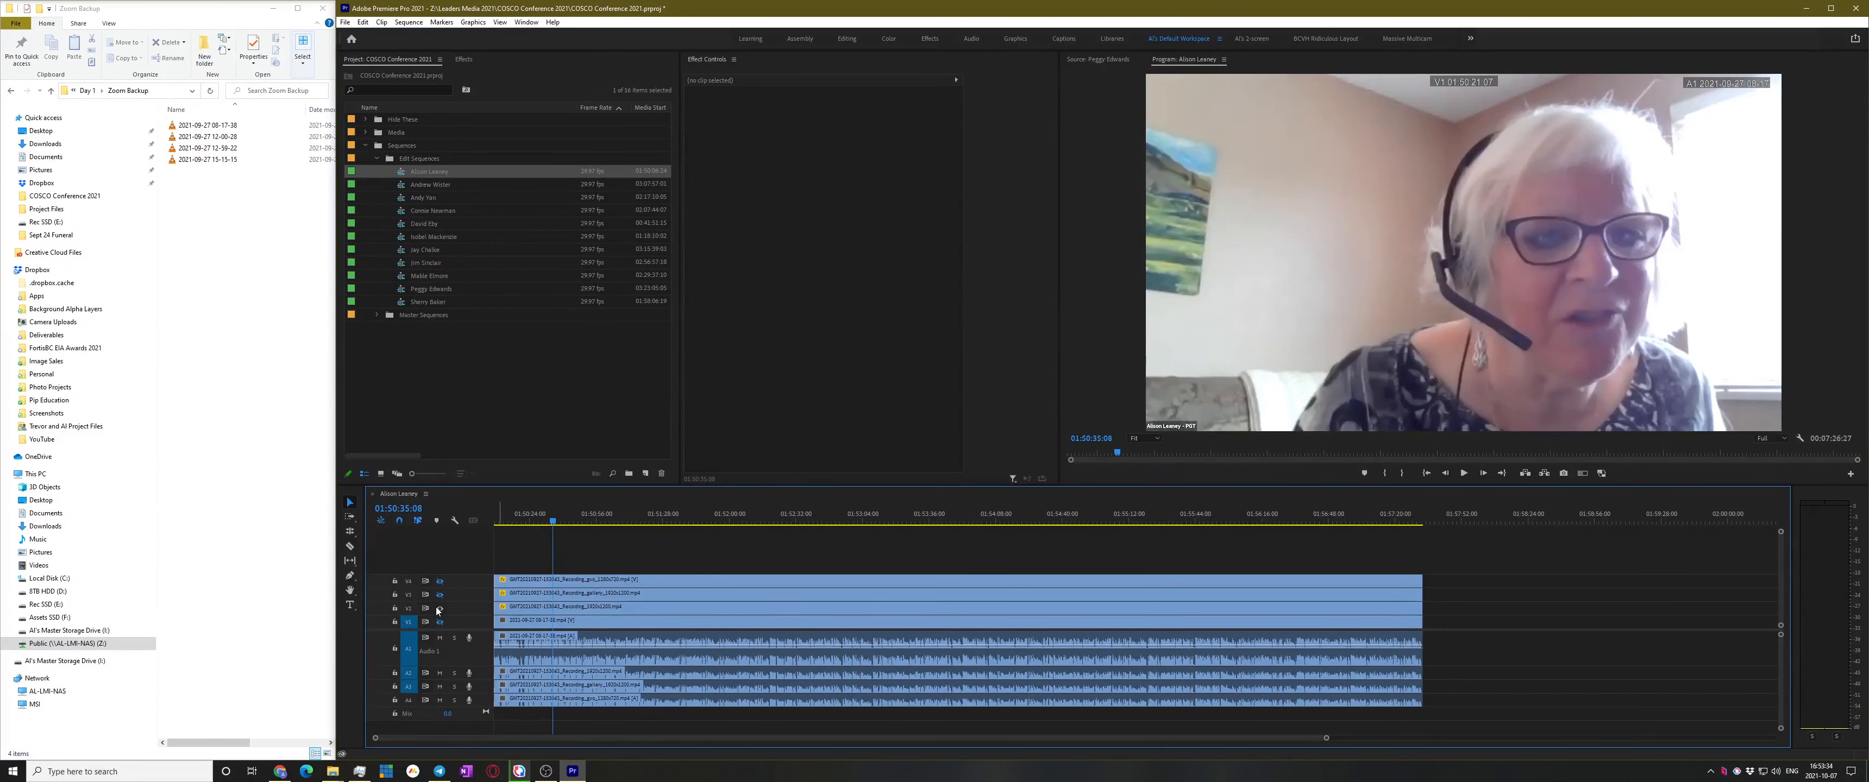
left_click(440, 608)
left_click(440, 622)
left_click(559, 516)
mouse_move(566, 510)
left_mouse_down()
mouse_move(593, 510)
mouse_move(530, 510)
left_mouse_up()
key("space")
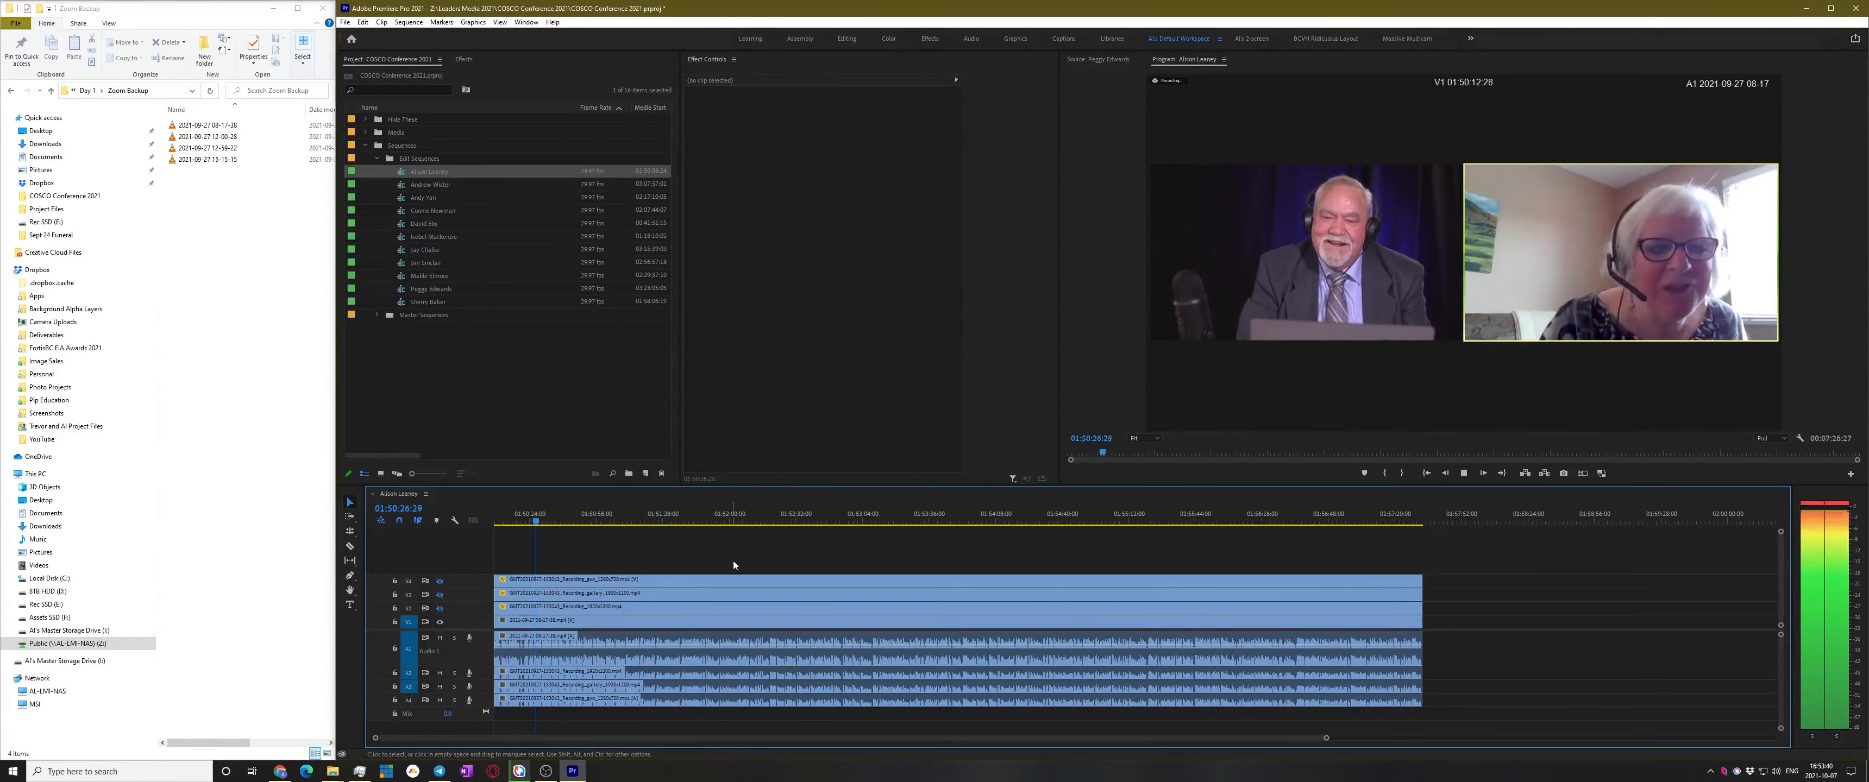
Check 01:51:27 and 01:52:32, then play the sequence again from 01:50:38:28
left_click(662, 514)
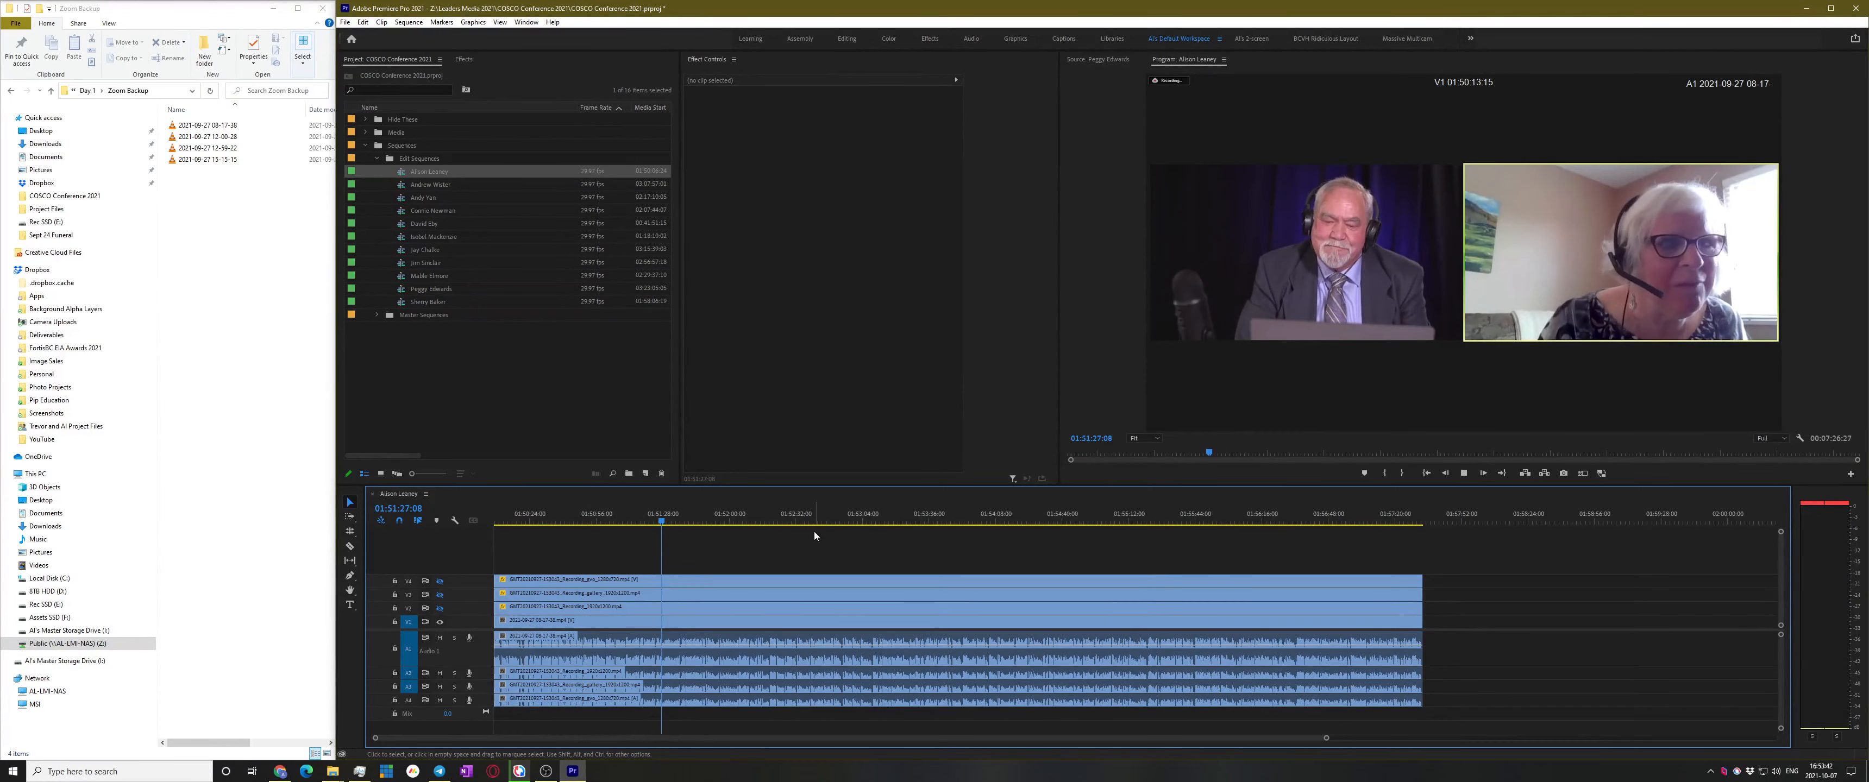
key("space")
left_click(798, 521)
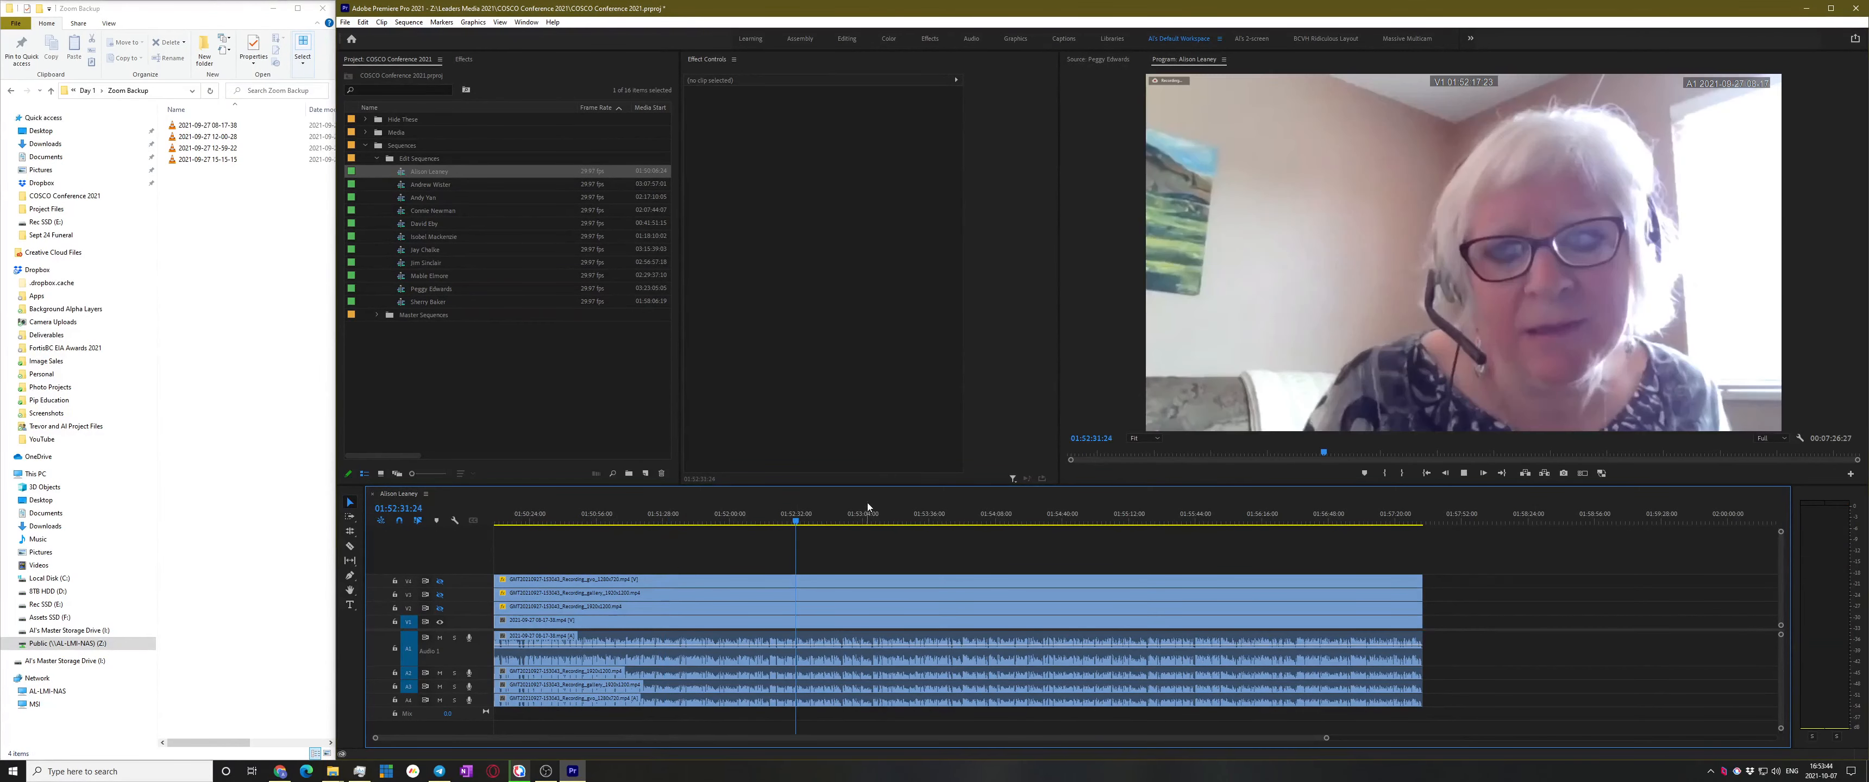
key("space")
left_click(565, 521)
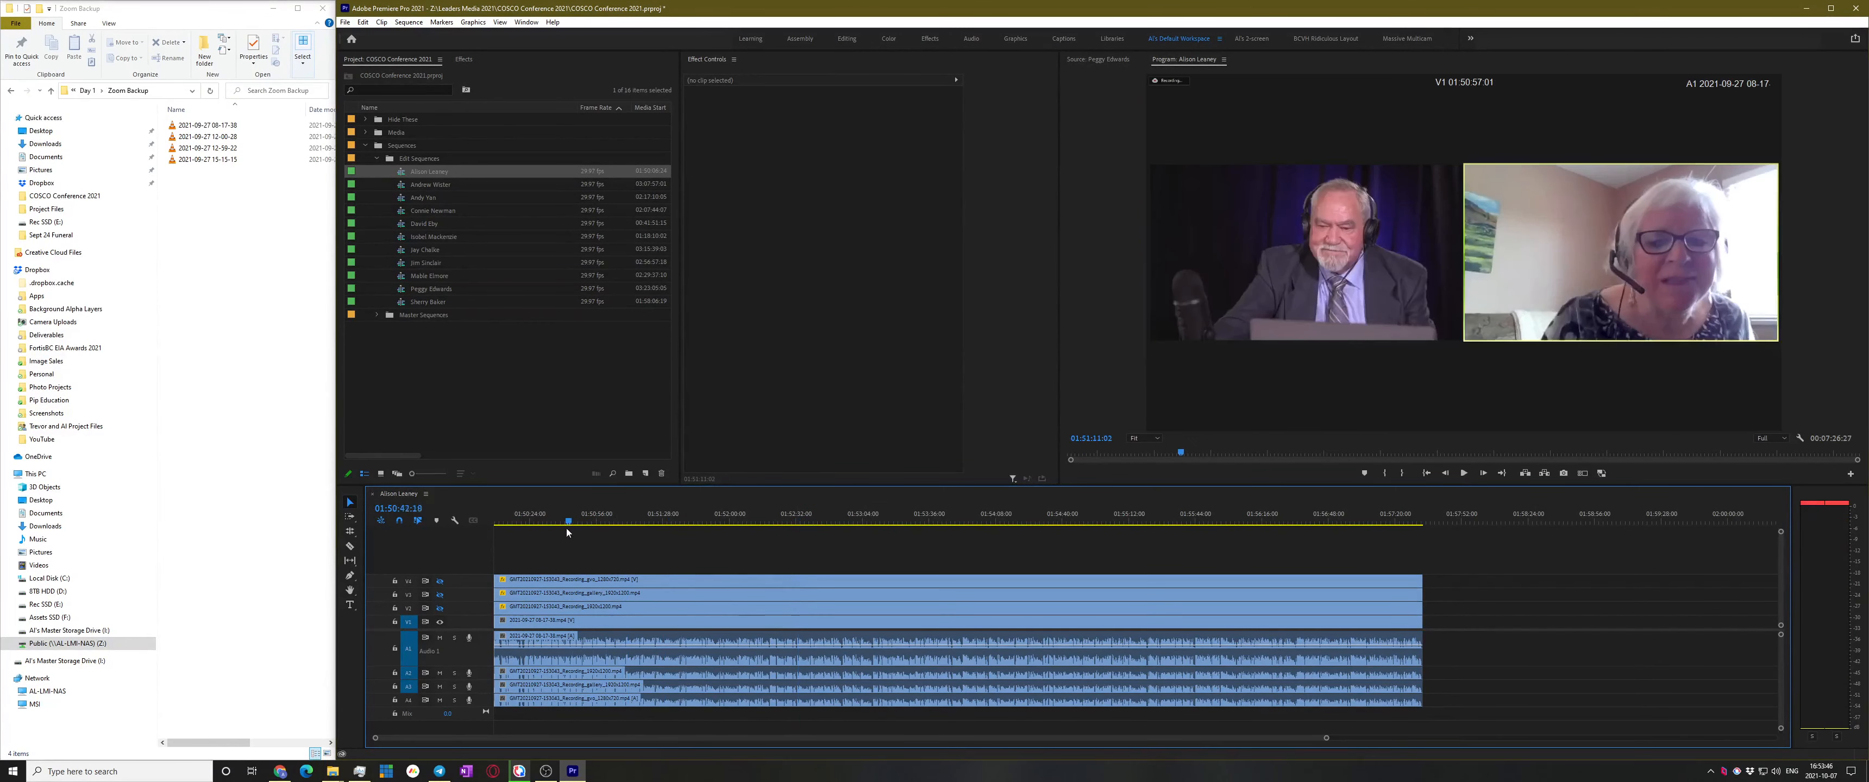
key("space")
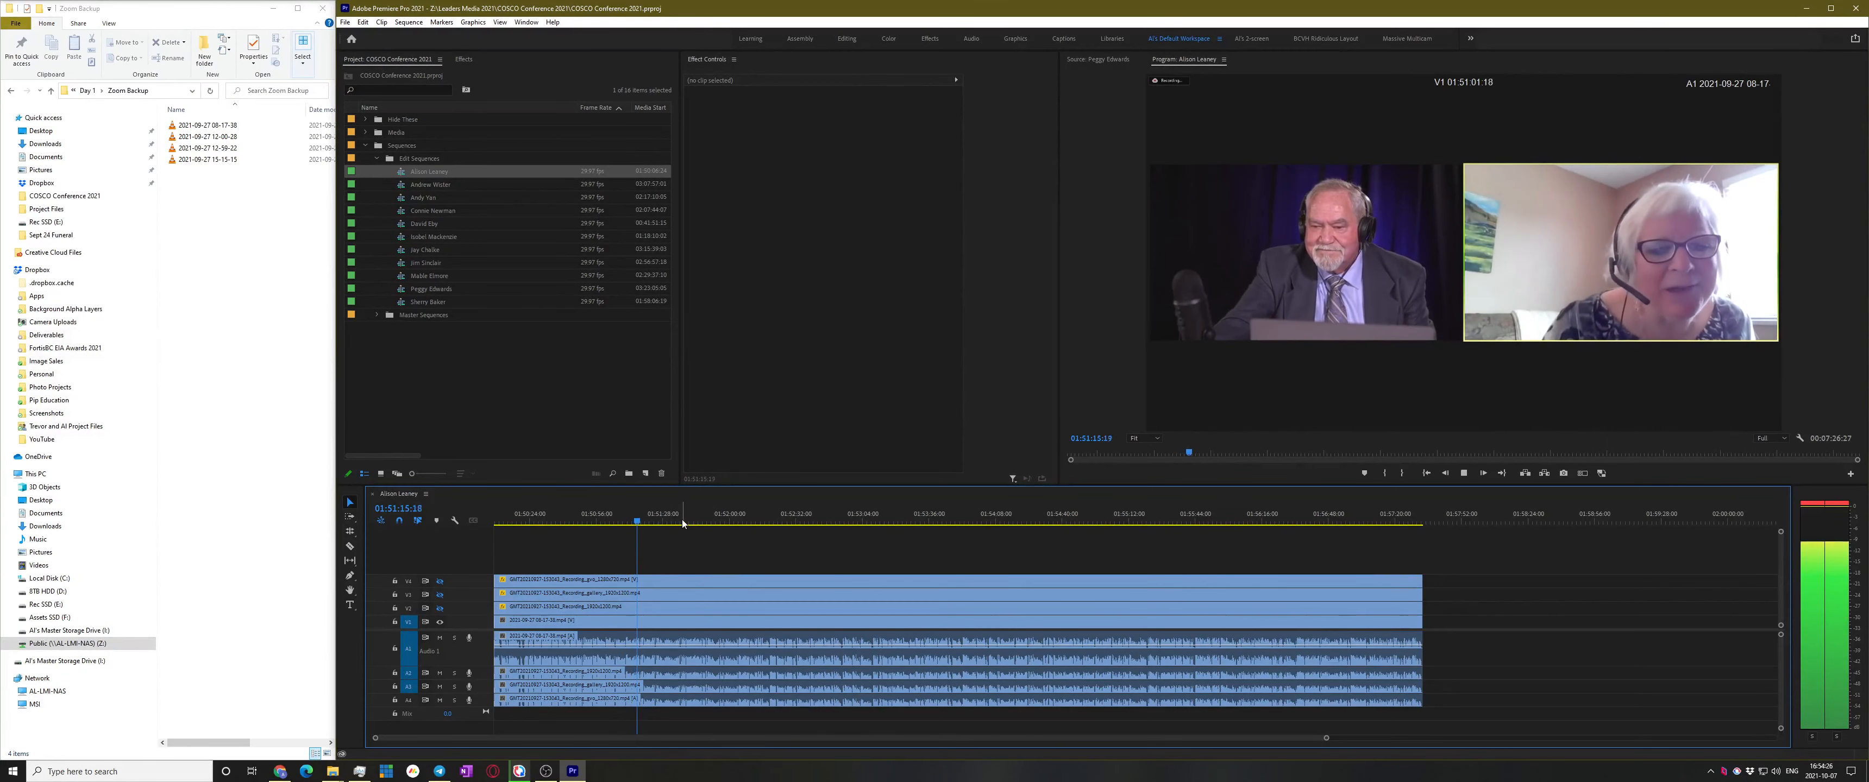
Turn V2 output back on and play the sequence from the beginning
key("space")
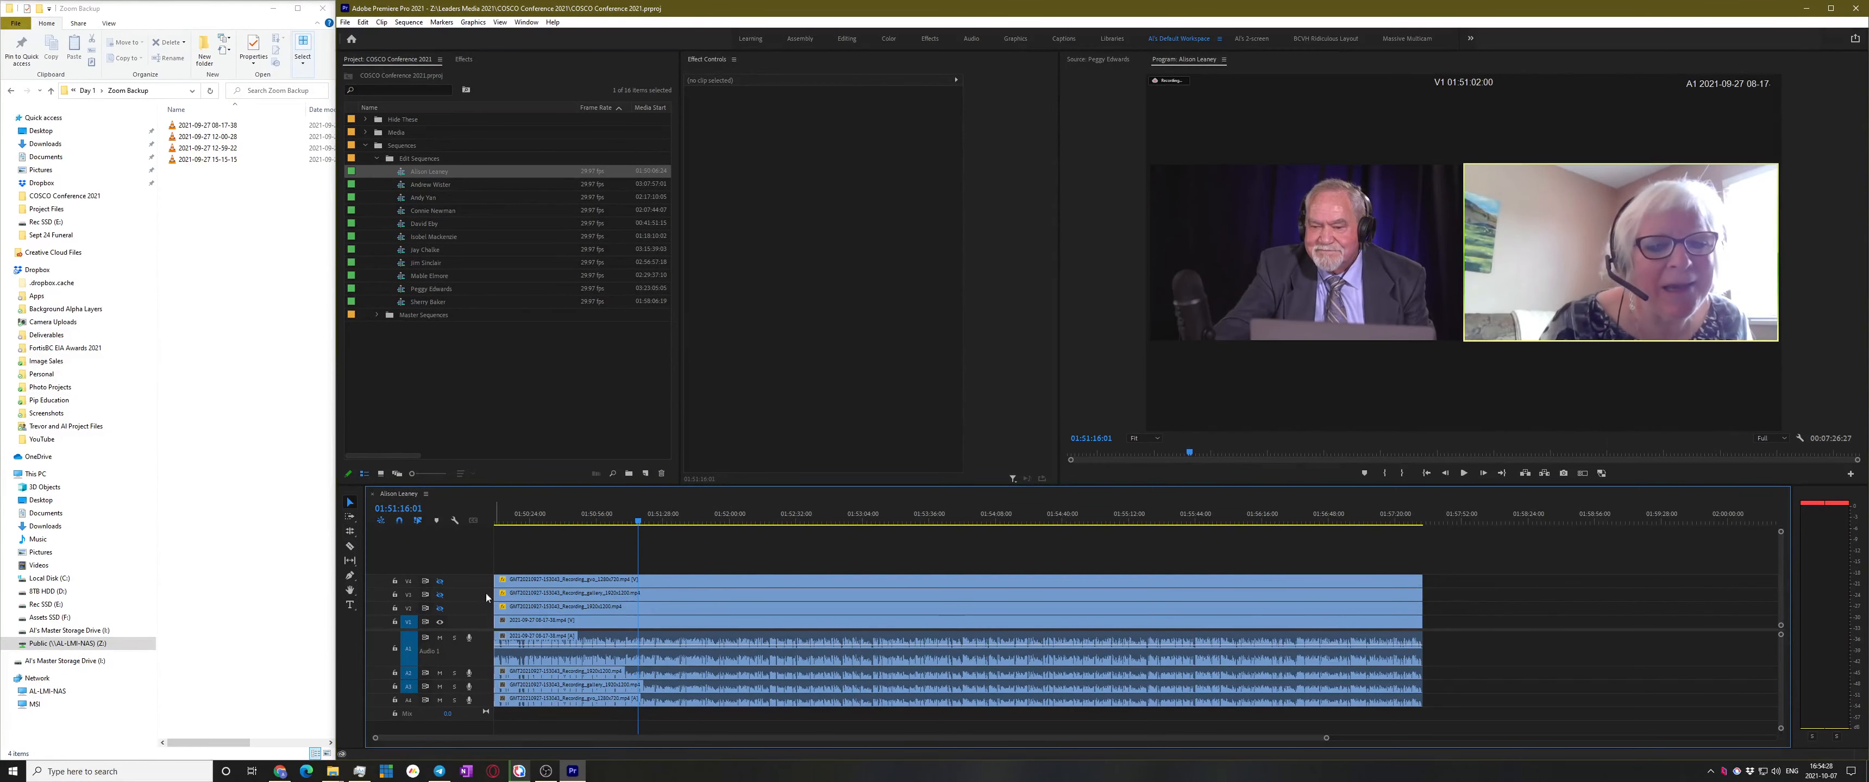
left_click(439, 608)
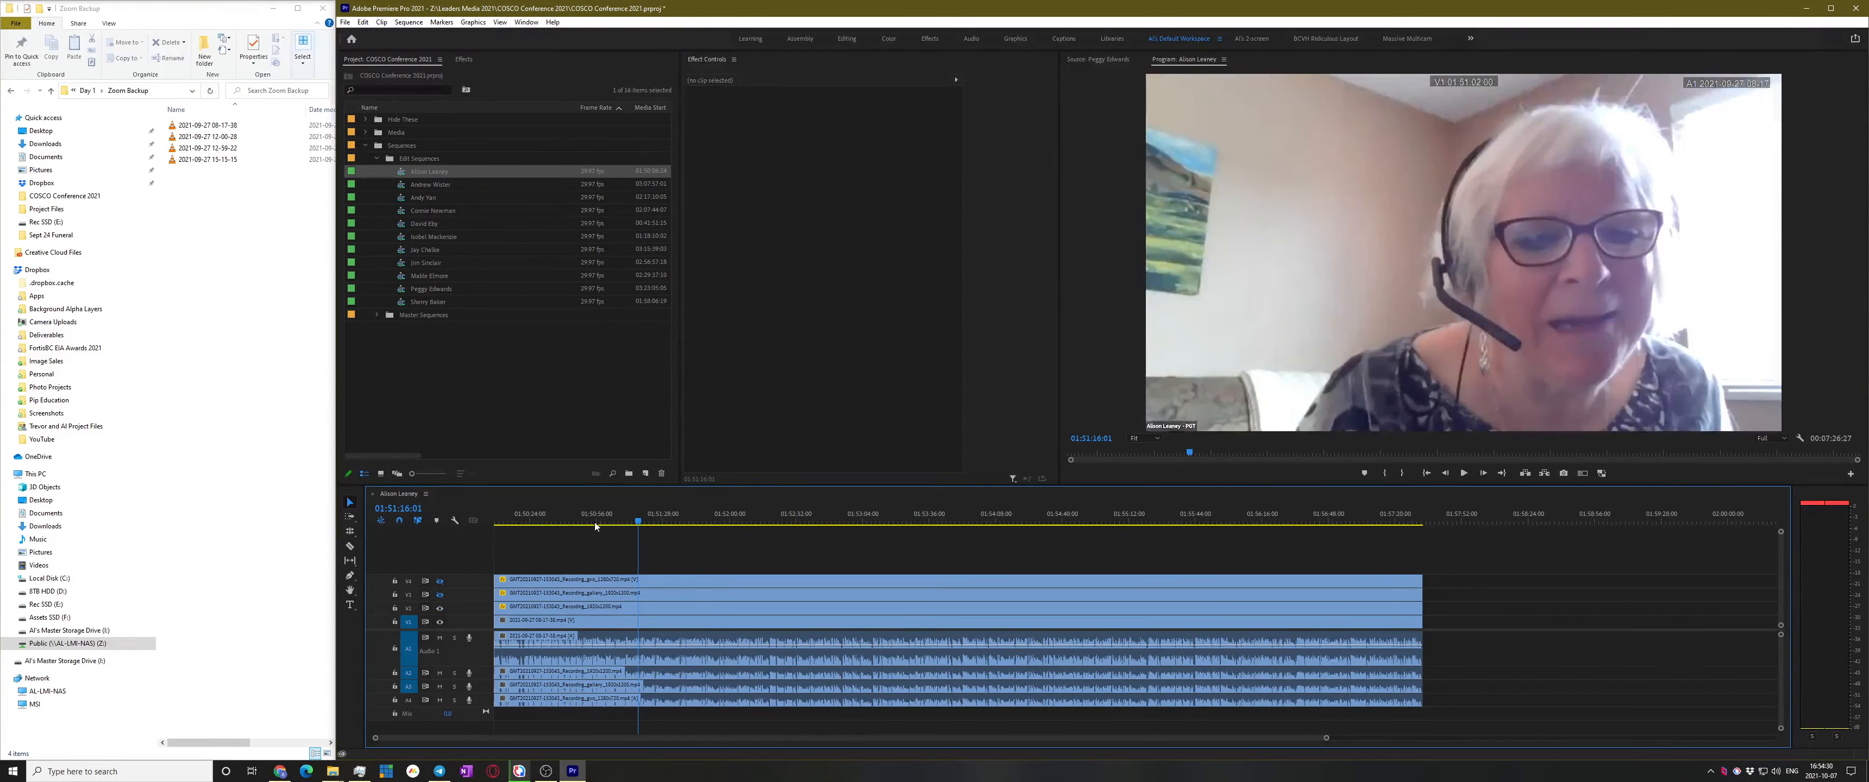
key("Home")
key("space")
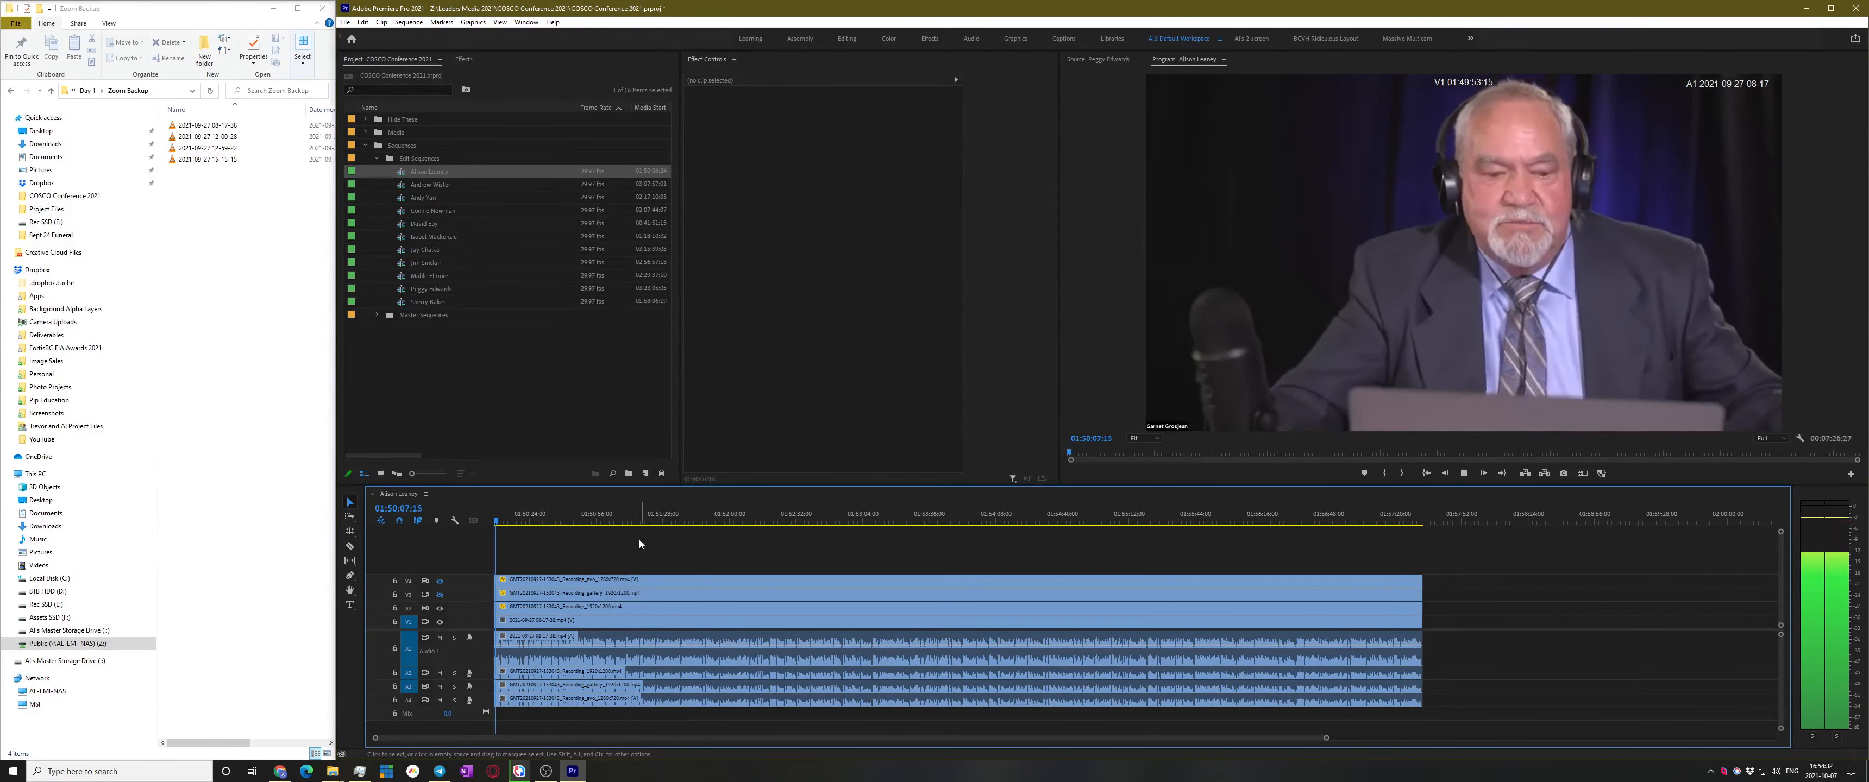
key("=")
key("=")
key("=")
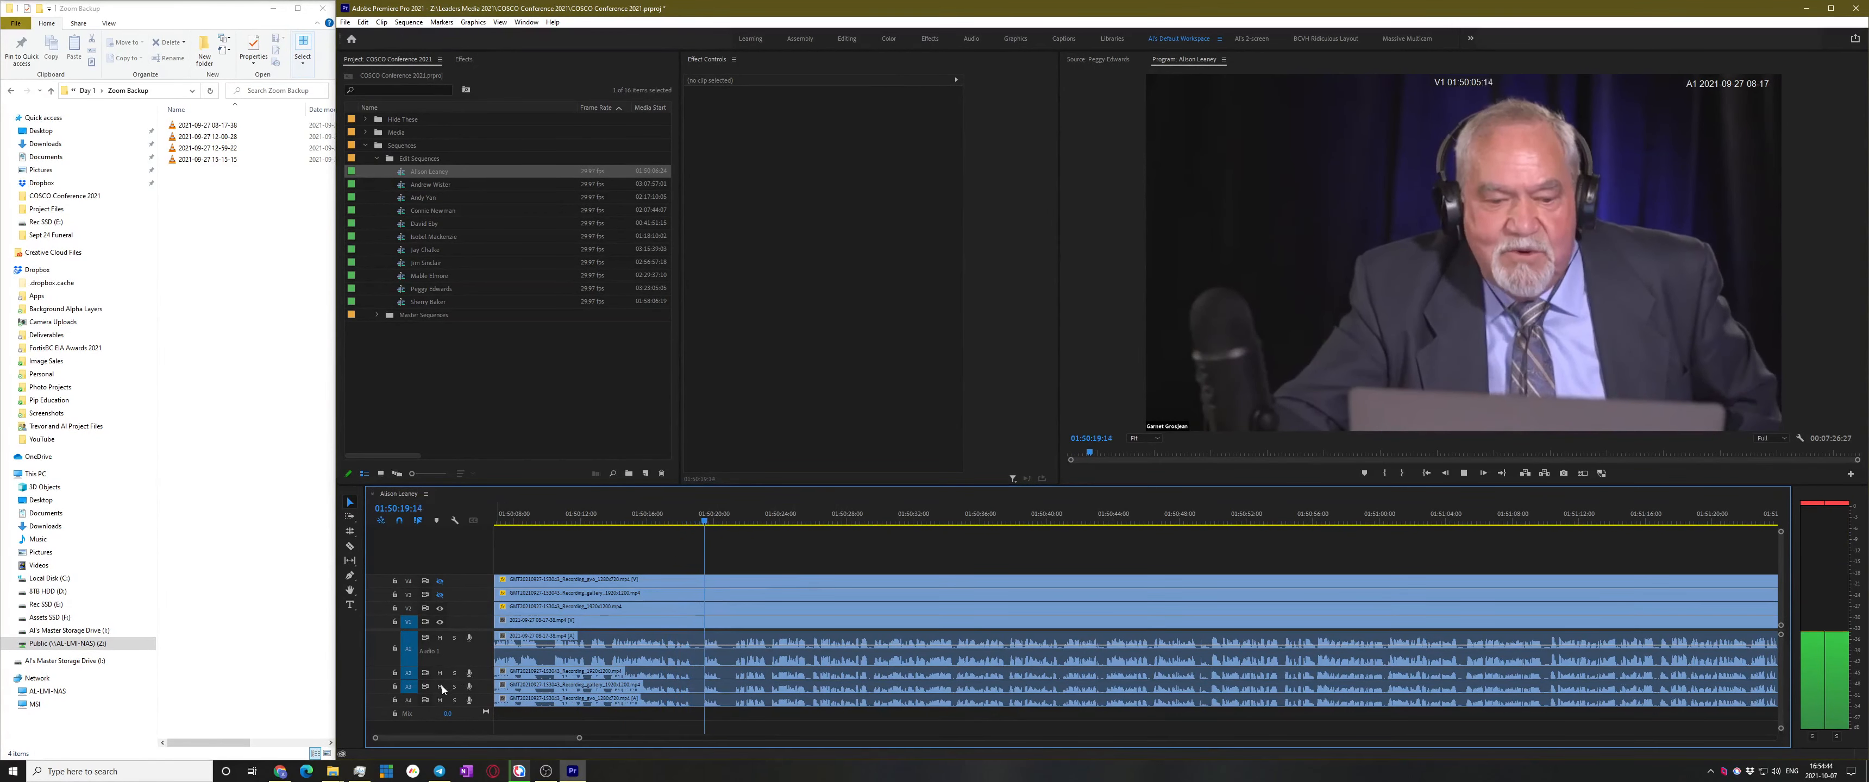
Mute audio tracks A2 and A4, keep A1 audible, and clear the clipping indicators
left_click(439, 639)
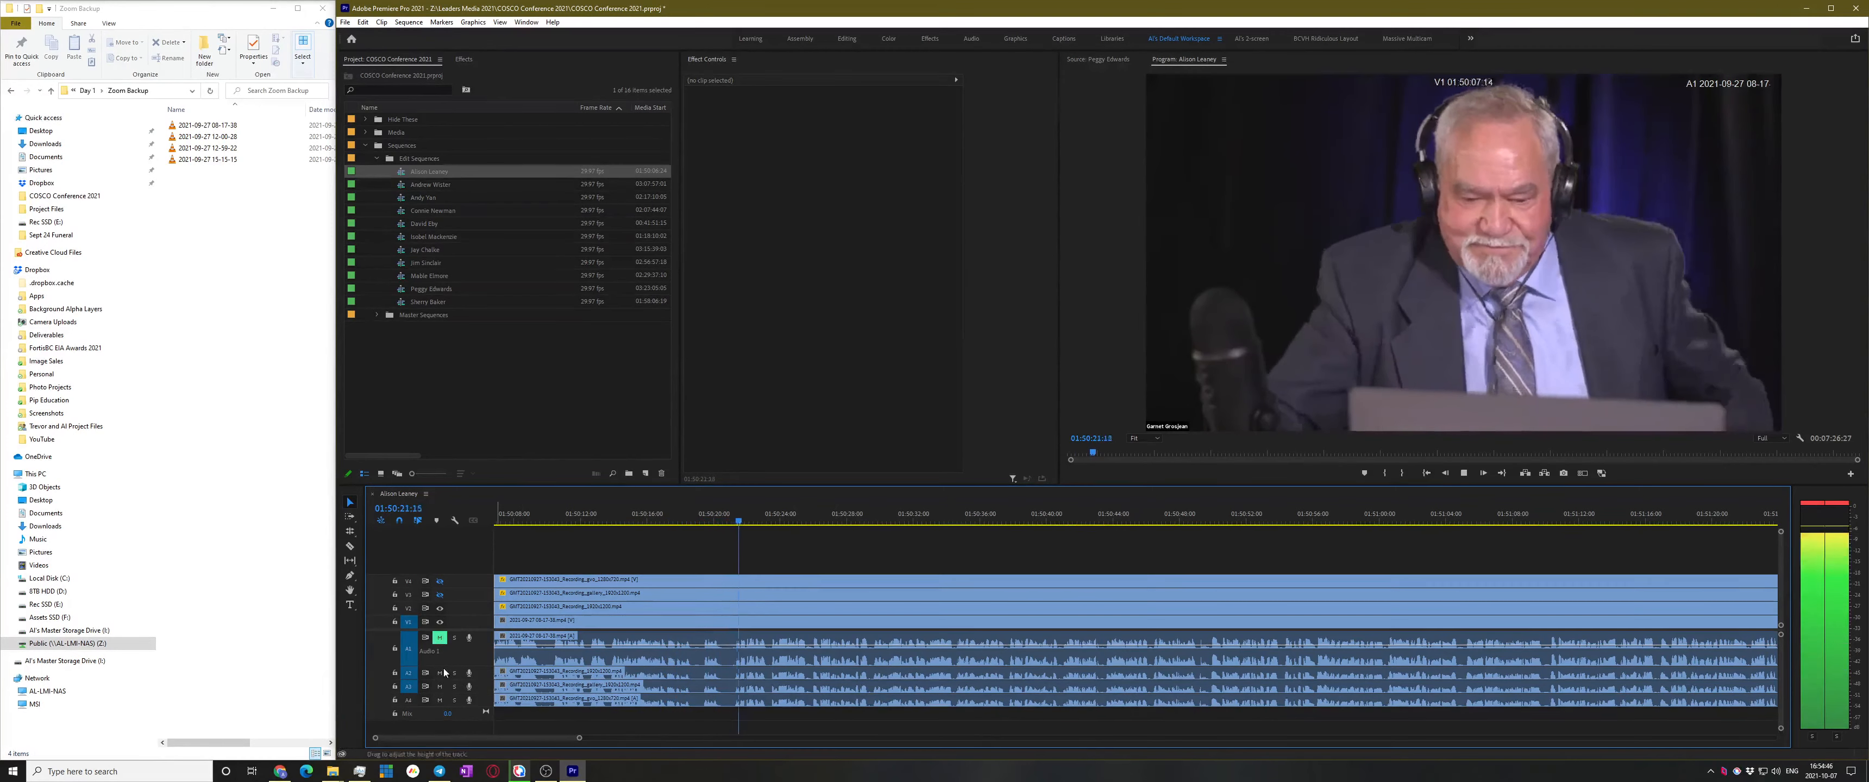
left_click(439, 700)
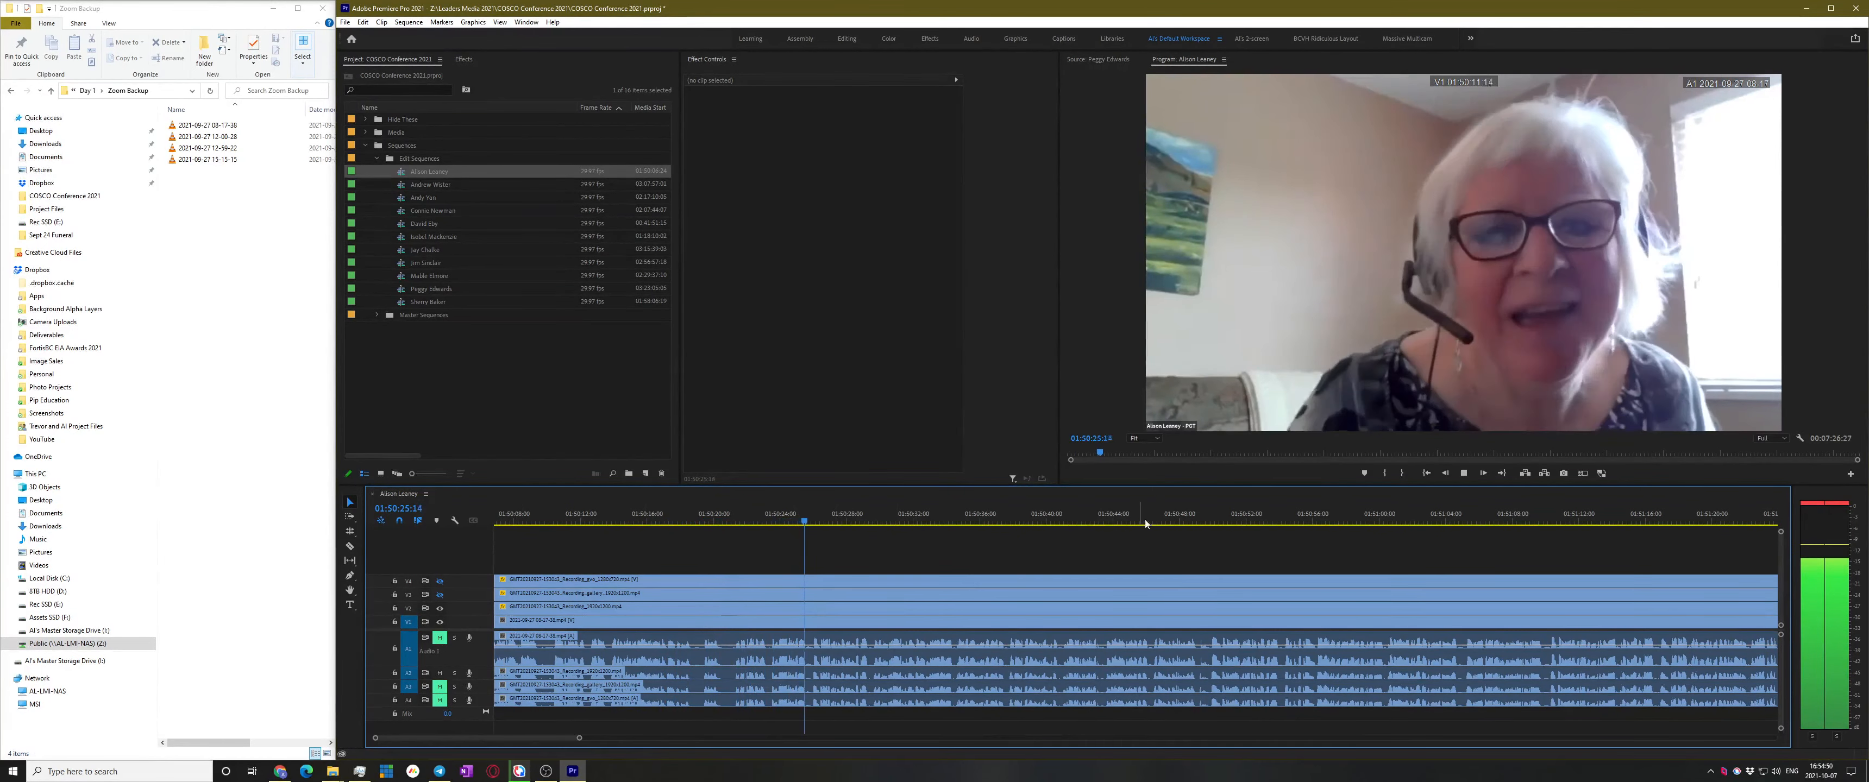
left_click(1842, 506)
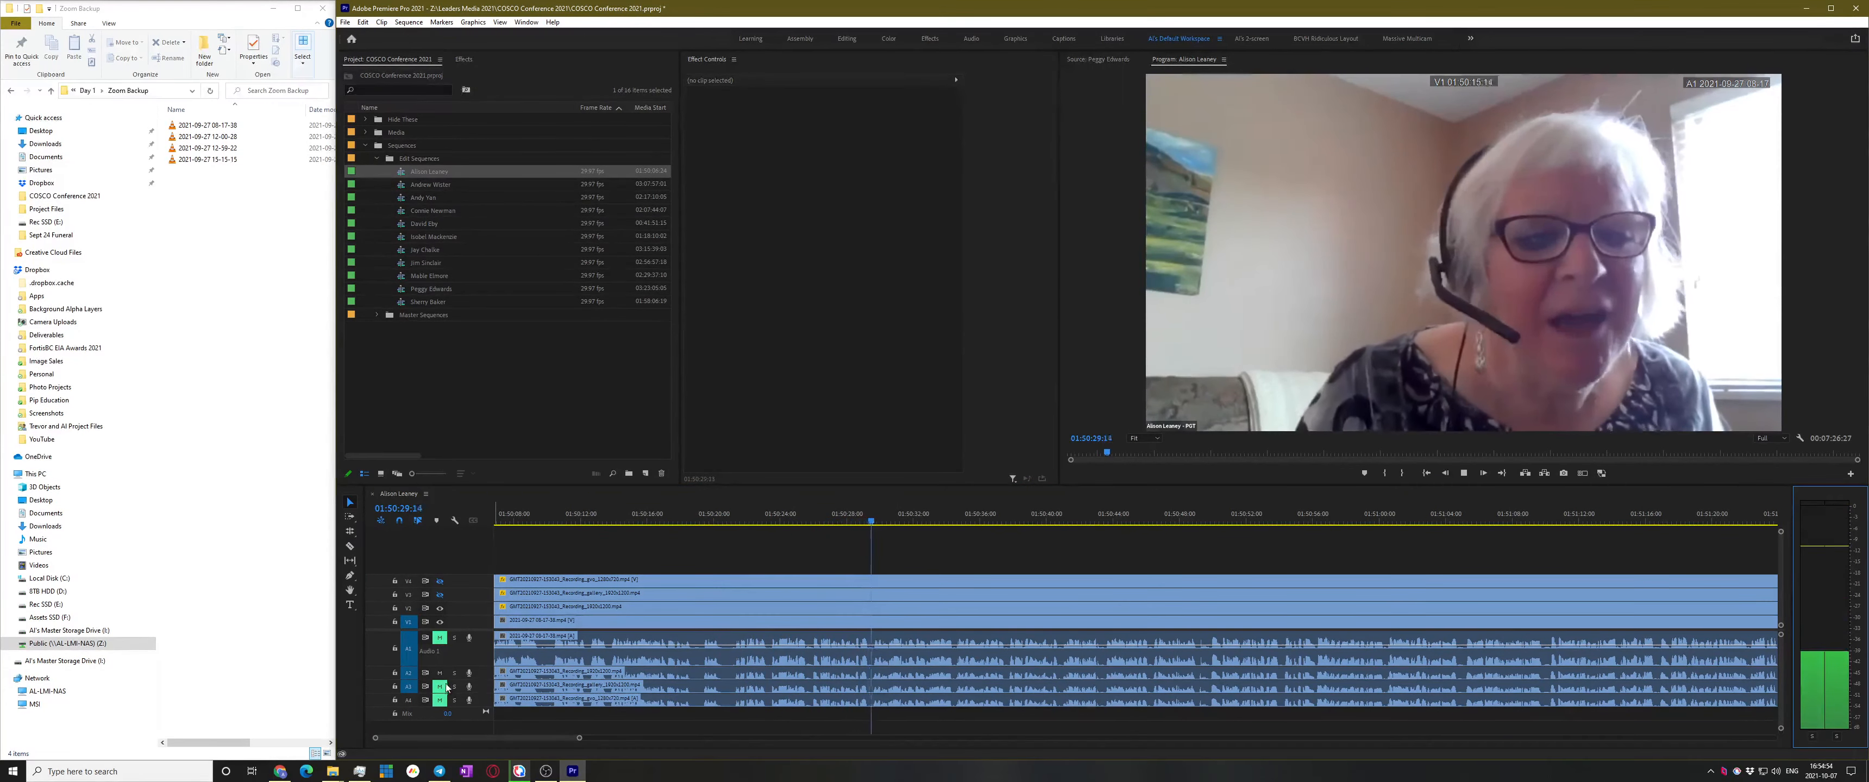
left_click(439, 674)
left_click(440, 638)
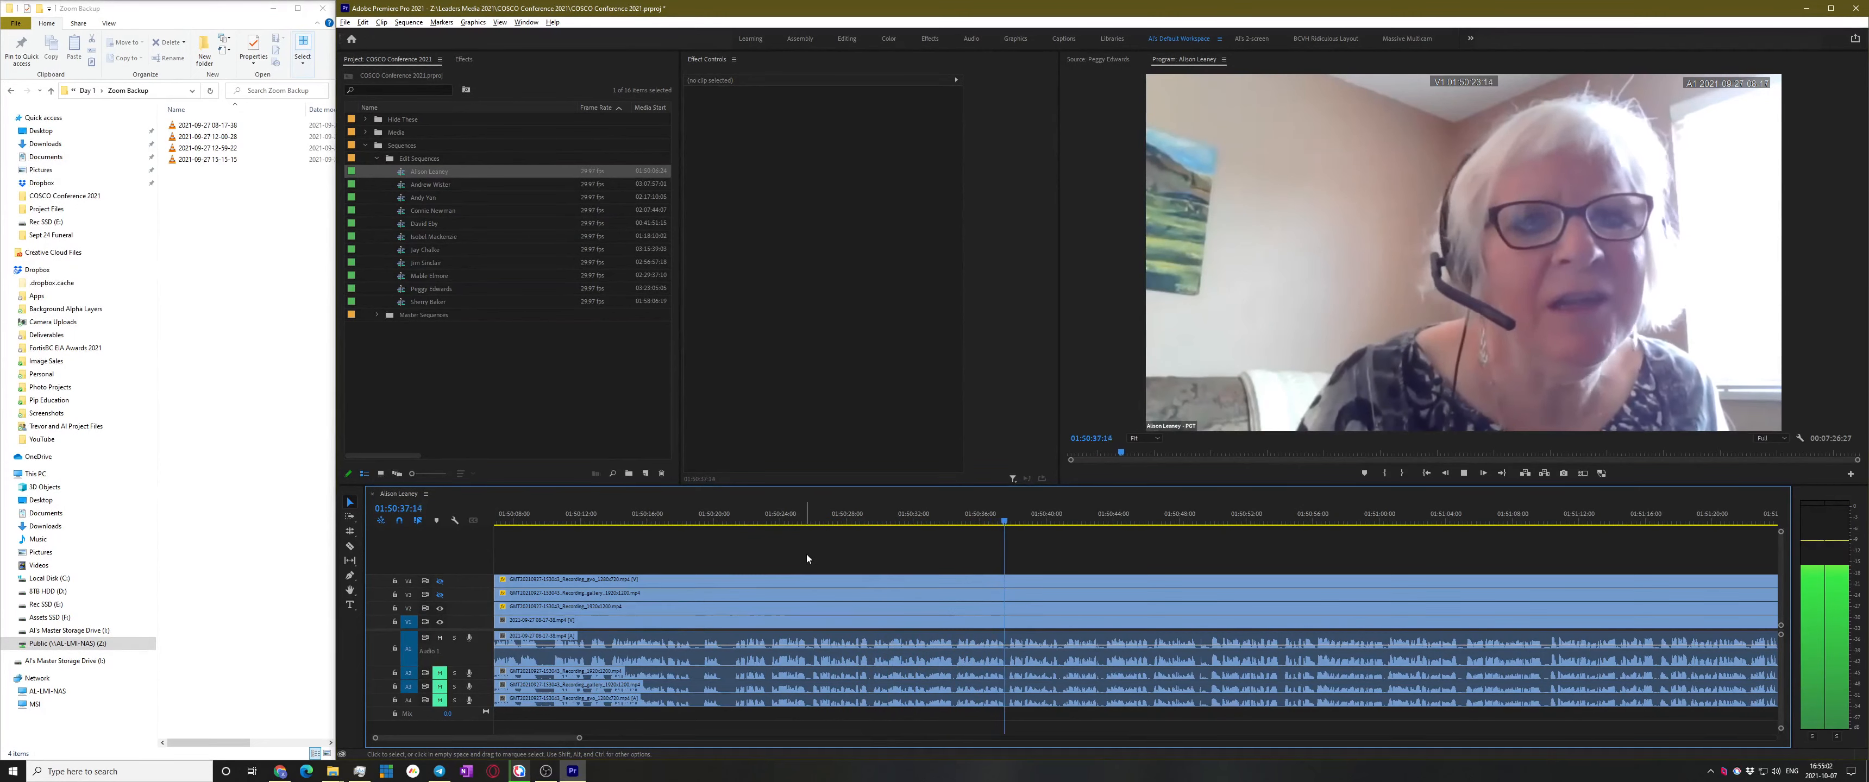
Review playback from 01:51:10 to 01:57:29, then hide the V1 track
key("backslash")
key("space")
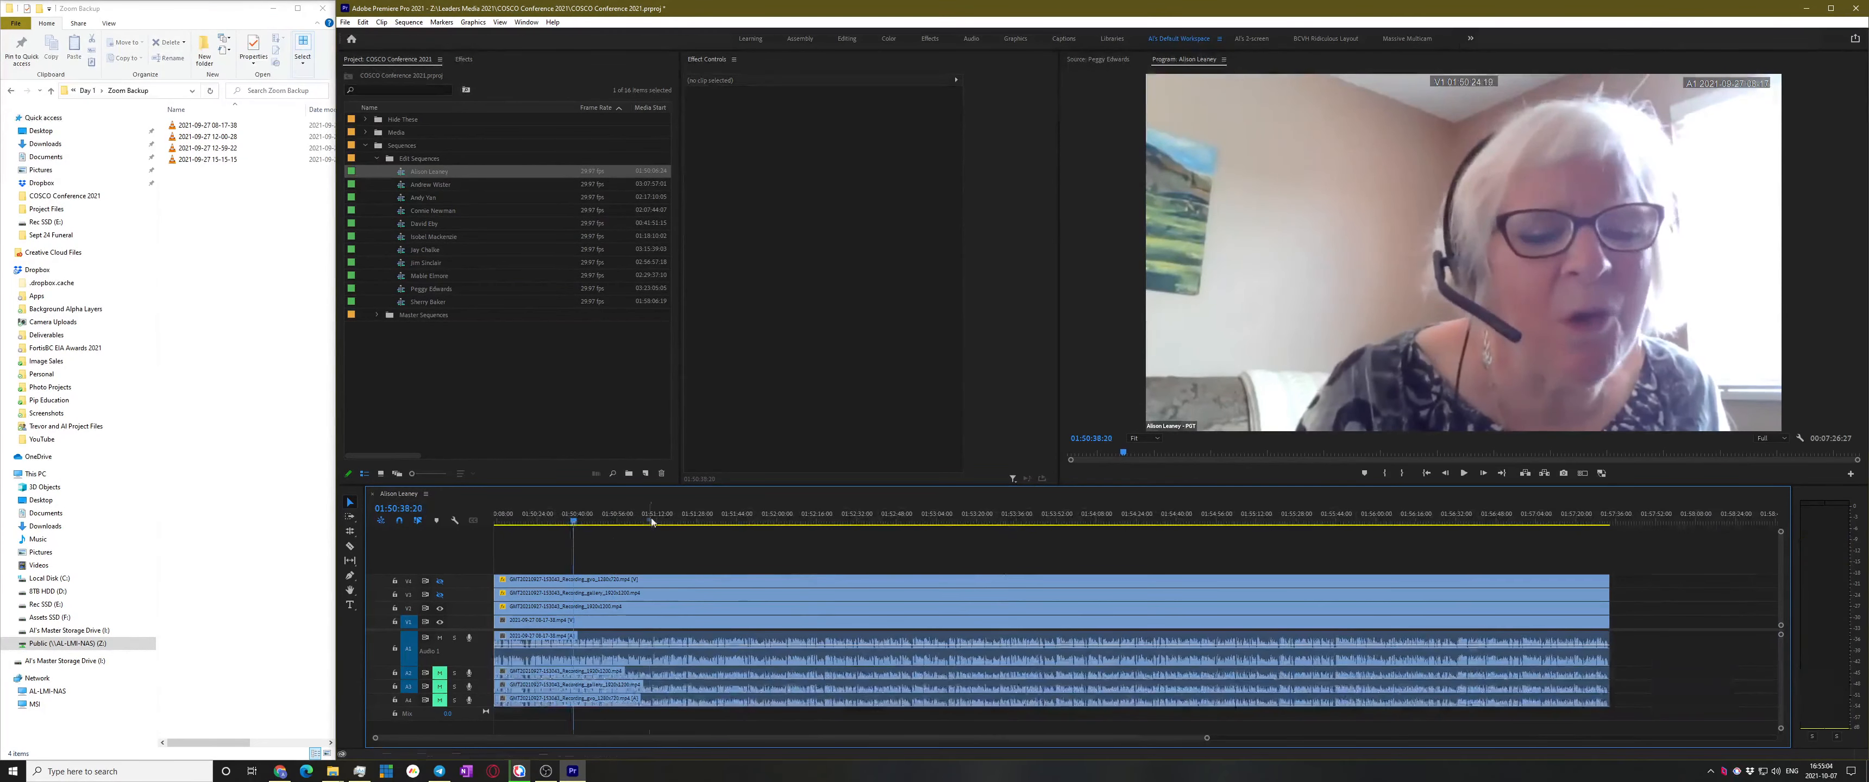
left_click(651, 521)
key("space")
left_click(856, 521)
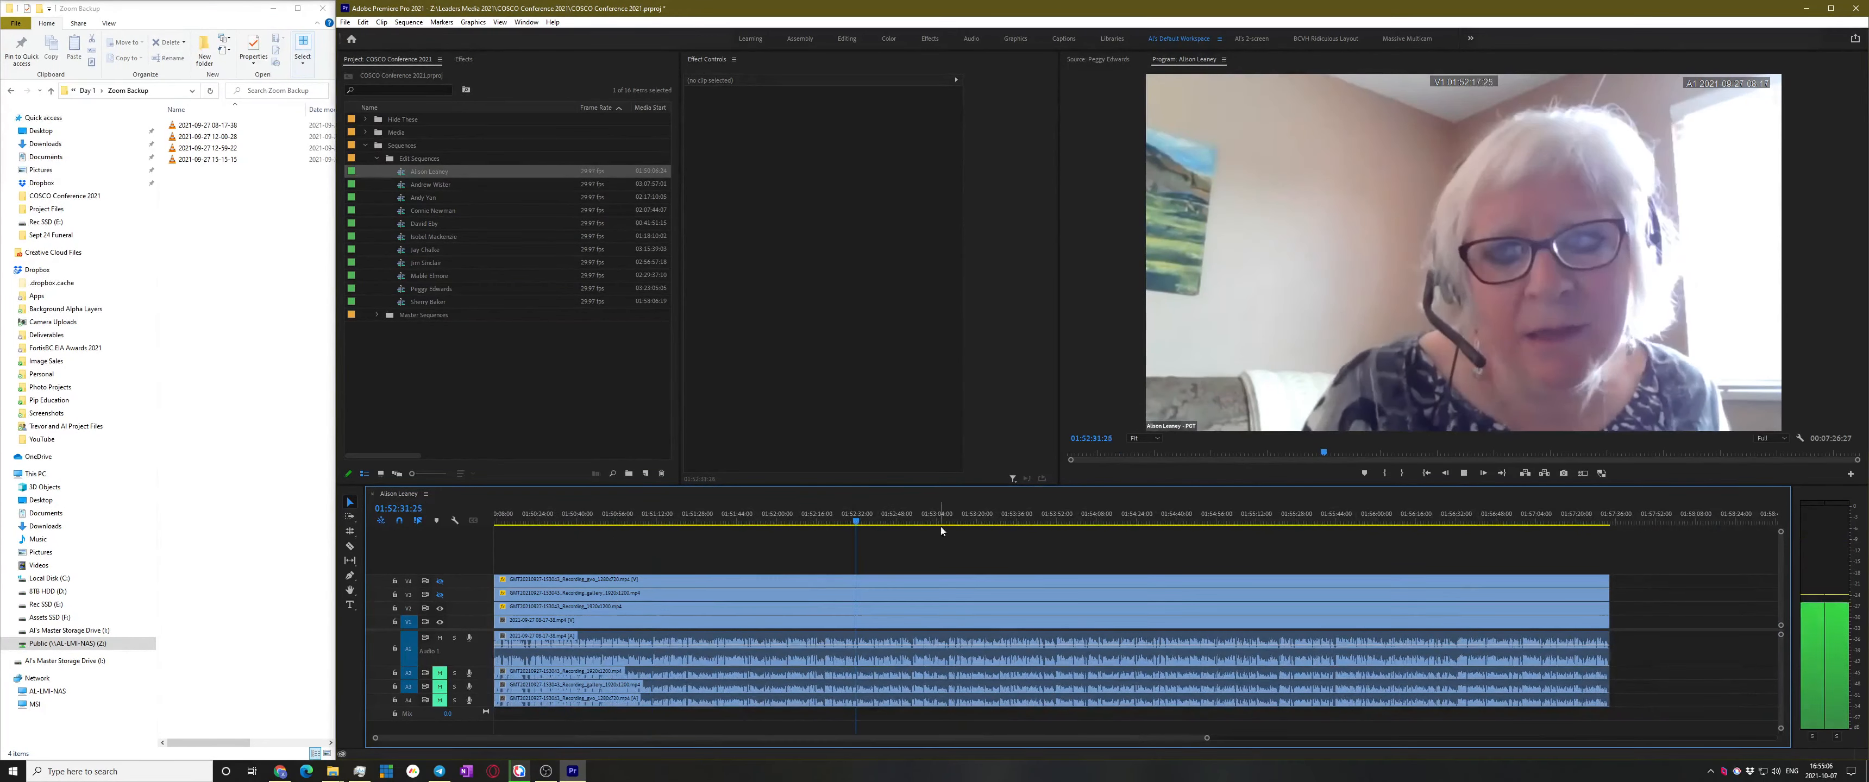
left_click(1004, 521)
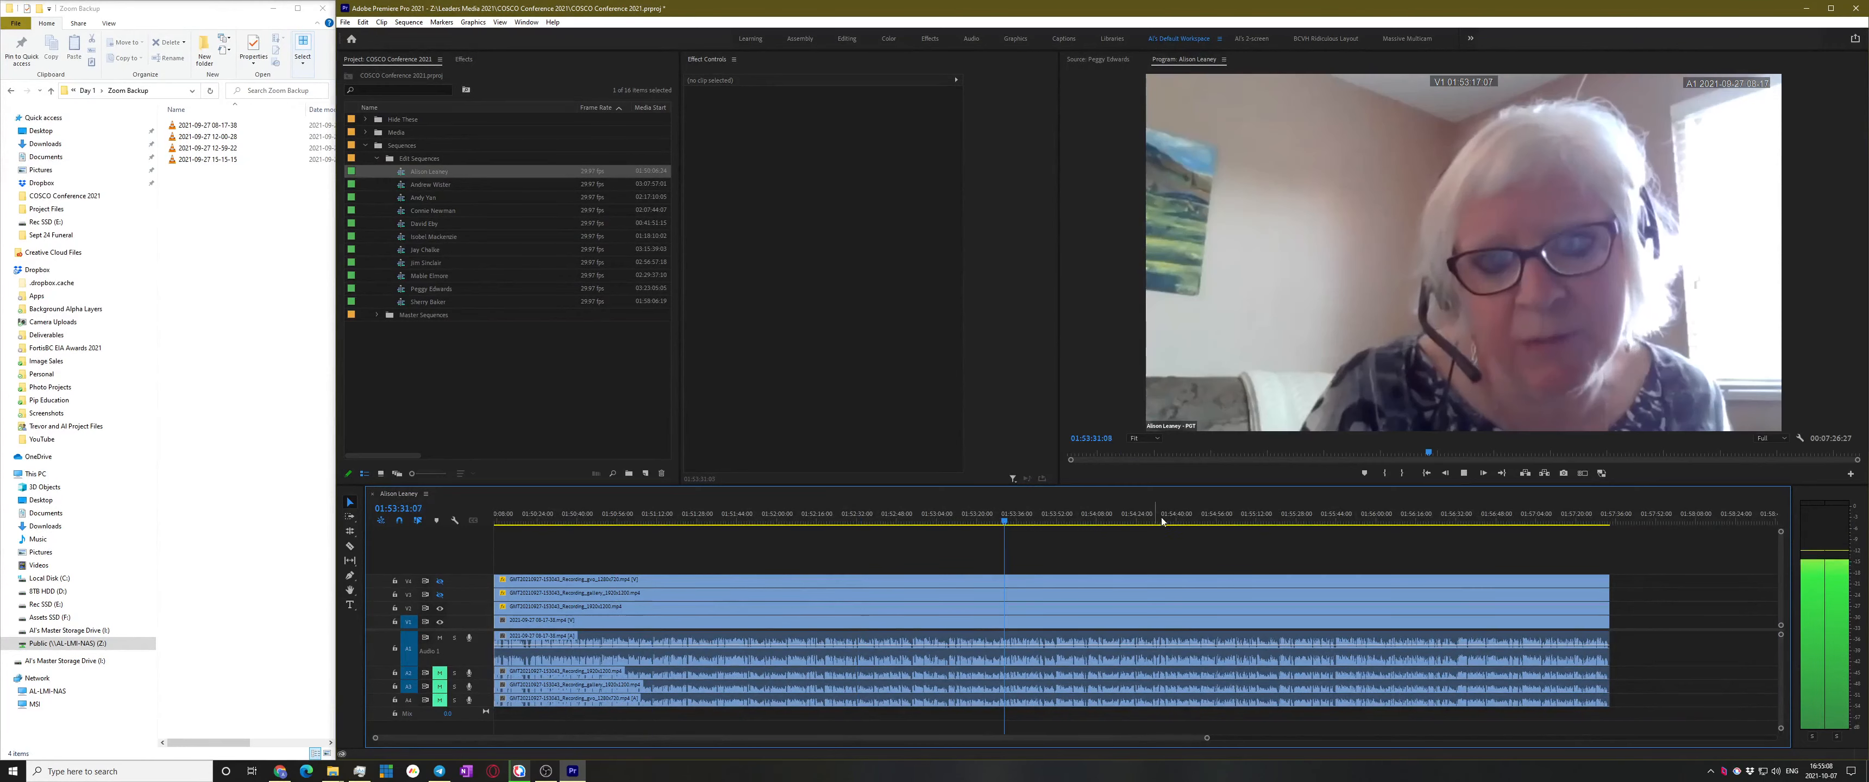
left_click(1310, 521)
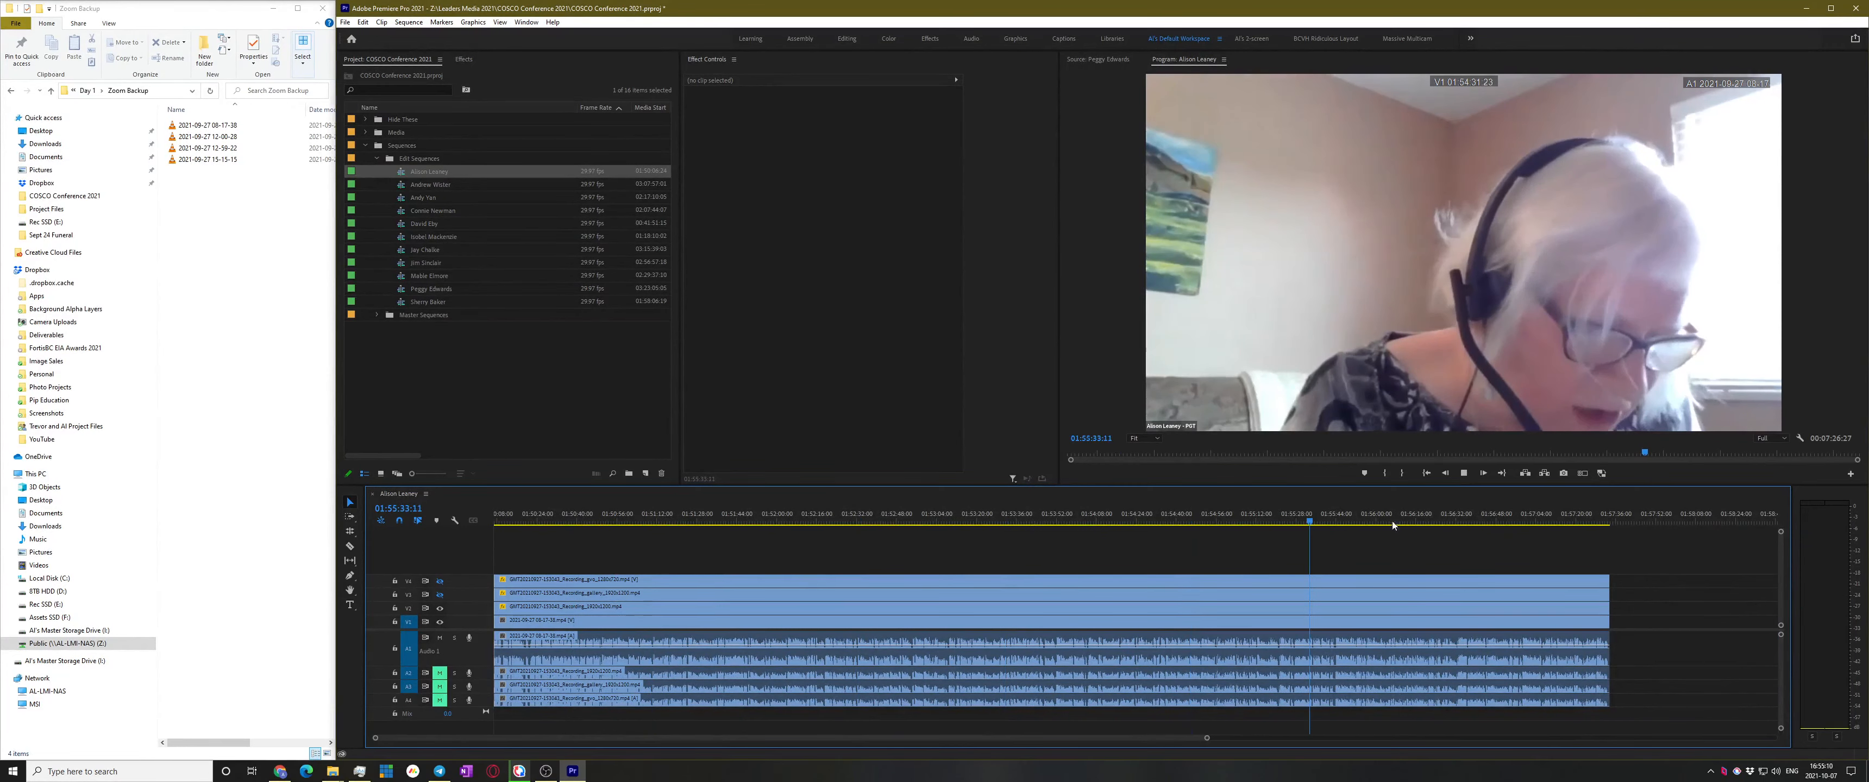
left_click(1453, 521)
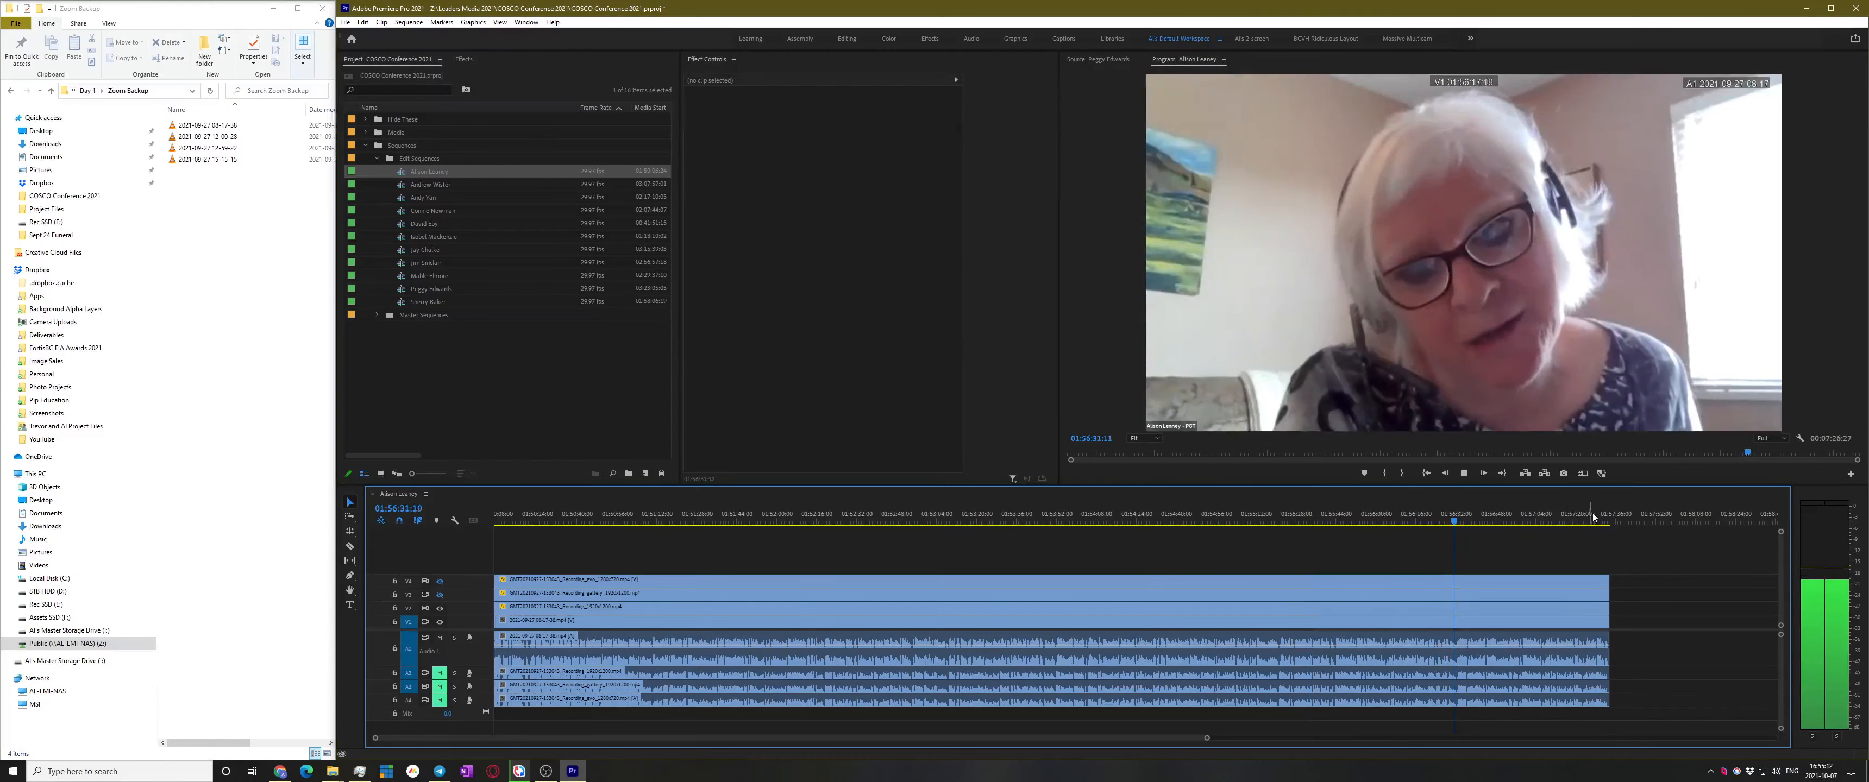
left_click(1599, 521)
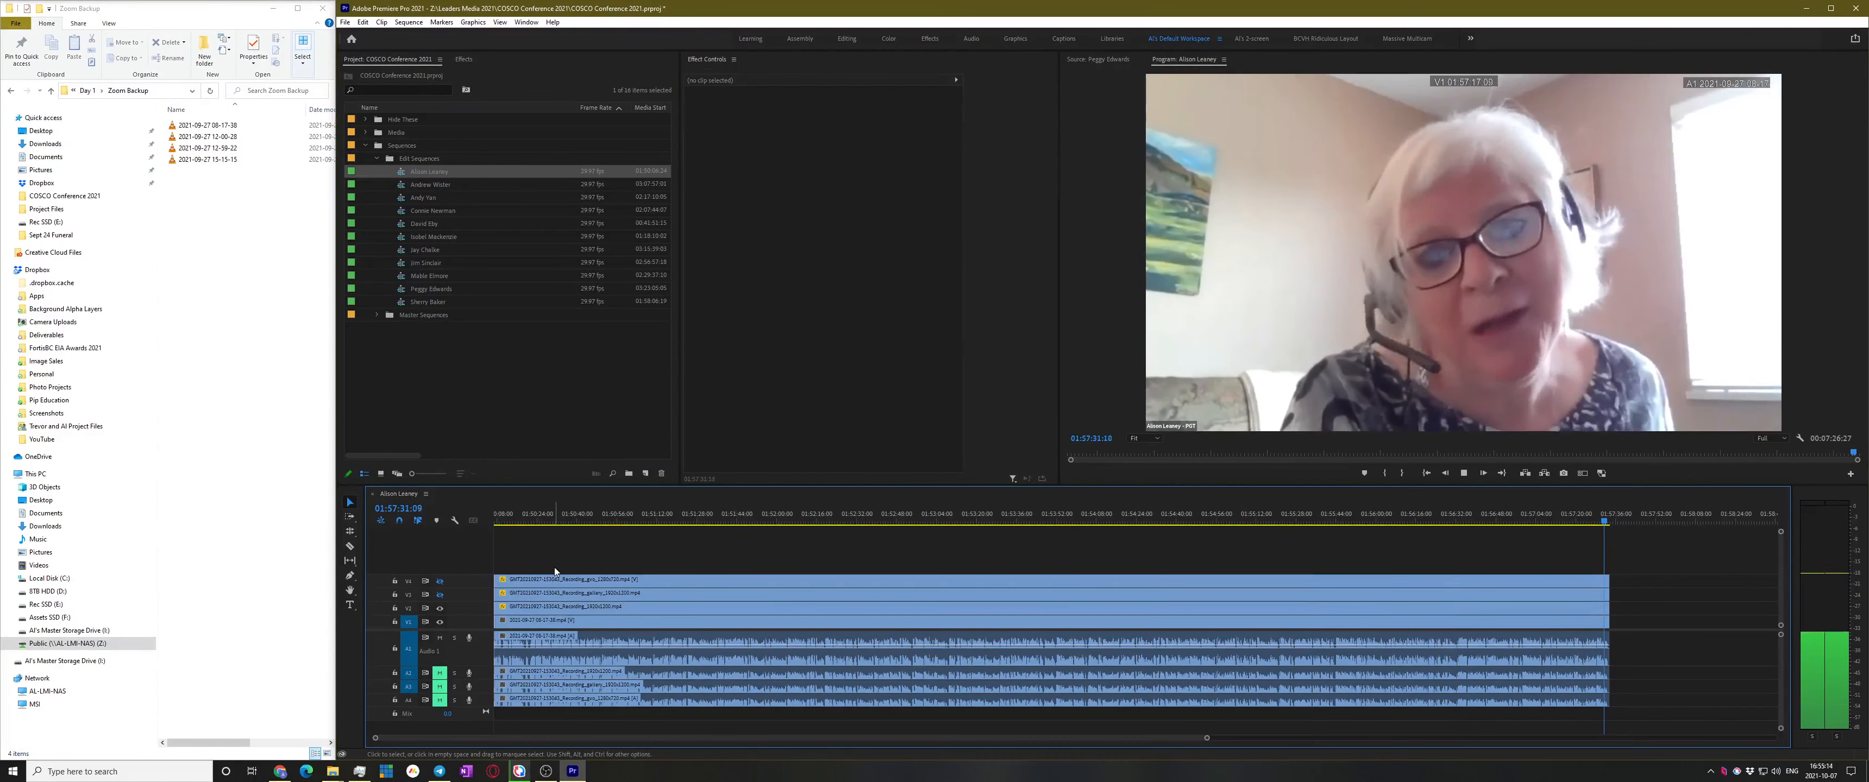
key("space")
left_click(441, 623)
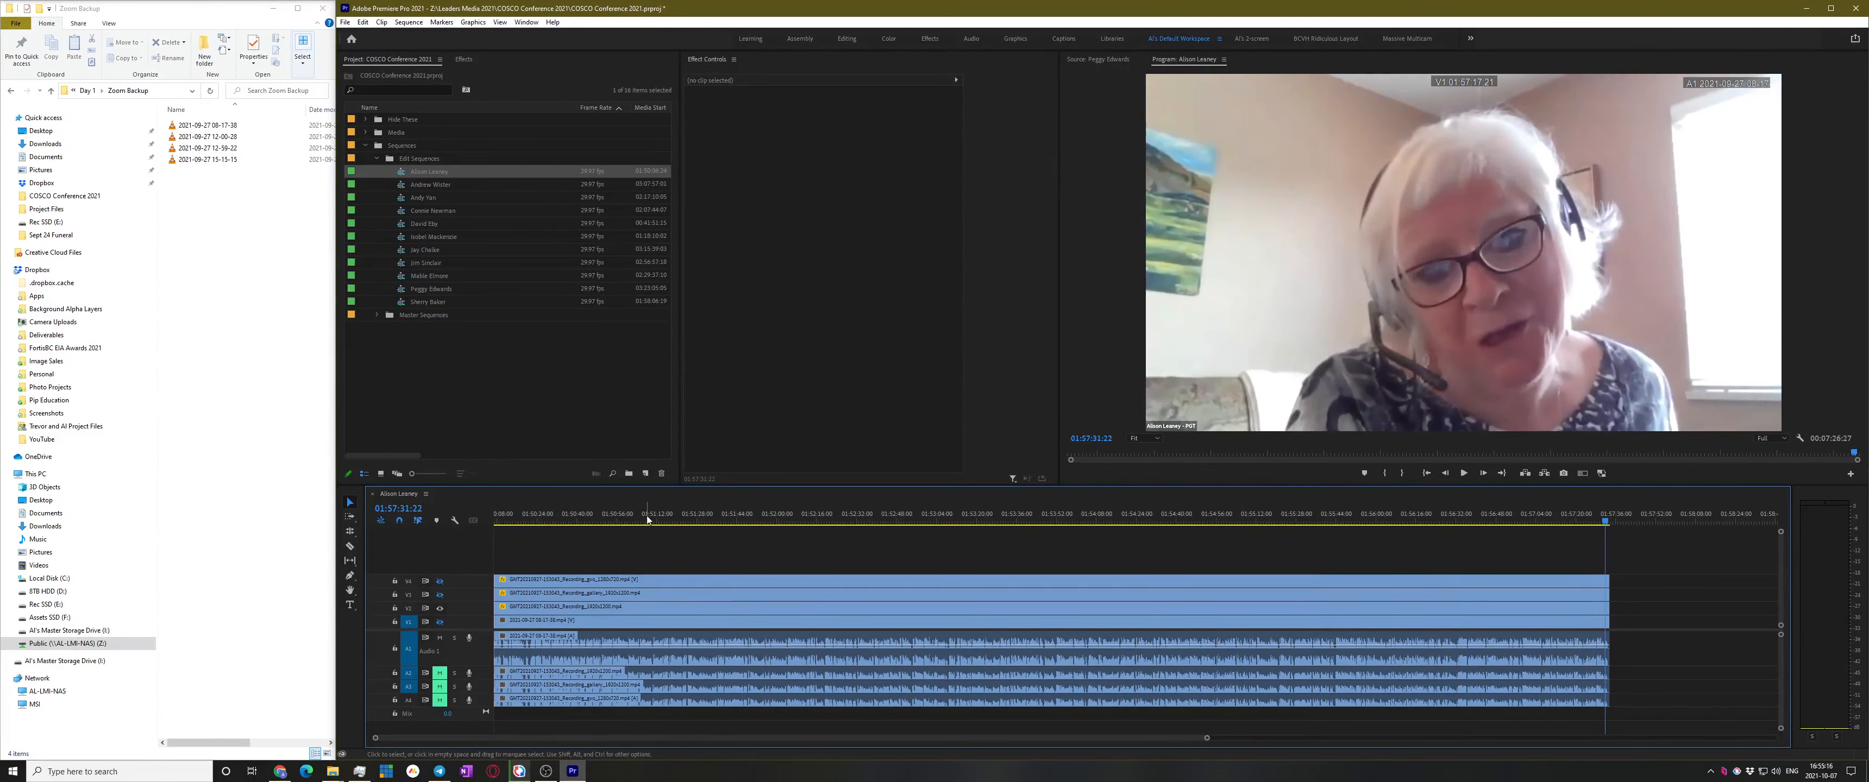
Dock the Effects panel, add Constant Gain to the A1 clip's end, and add Cross Dissolve to the V2 clip's start and end
left_click_drag(469, 60, 705, 75)
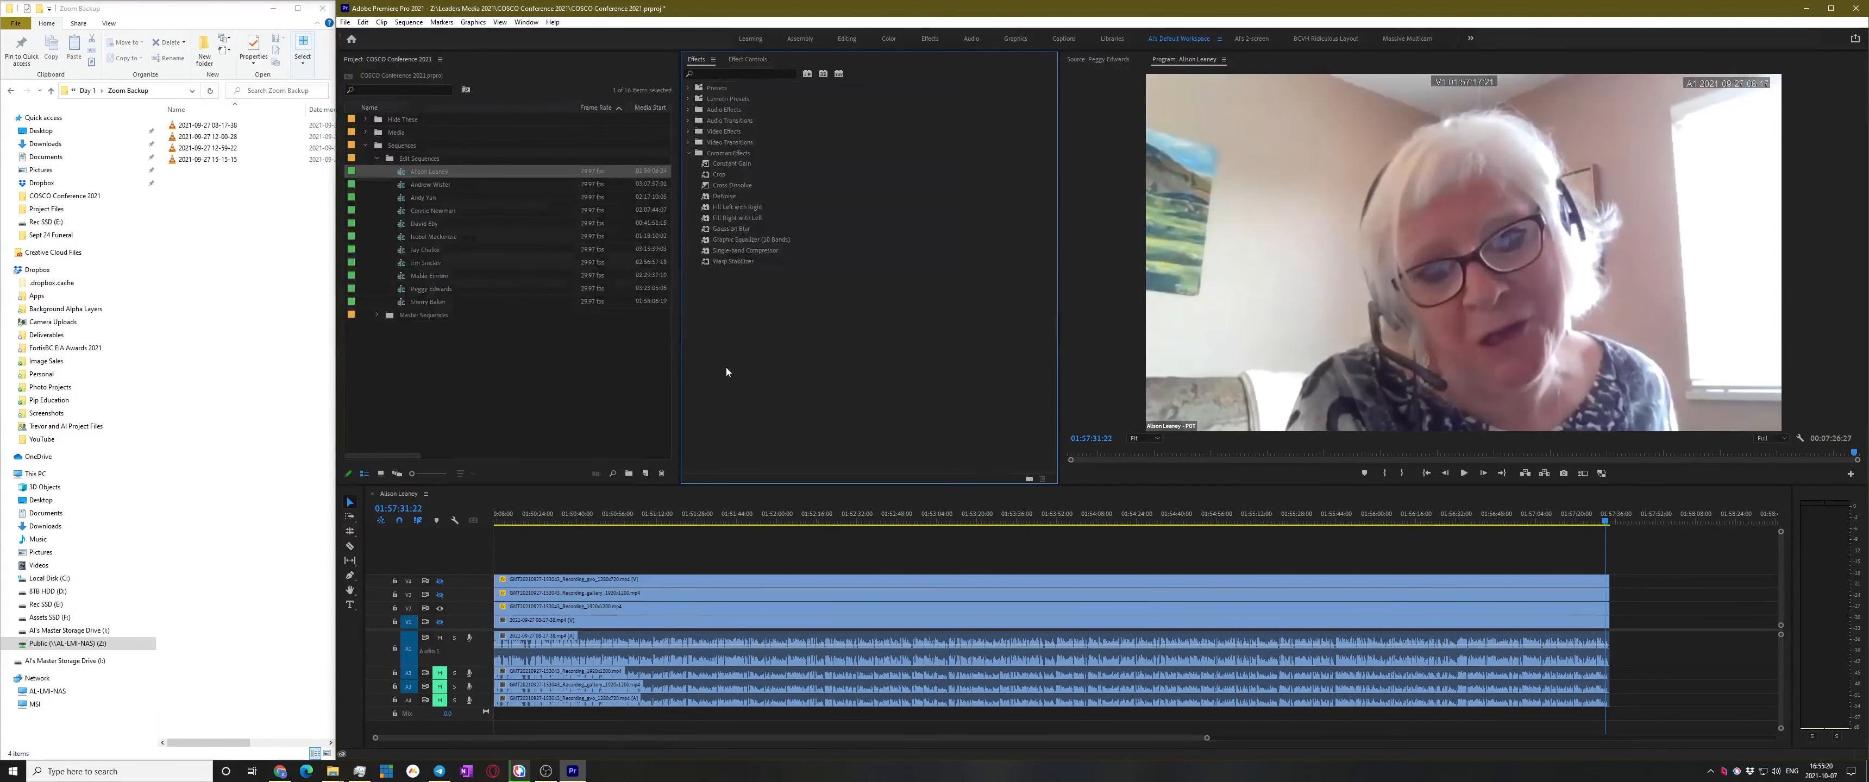
left_click(727, 165)
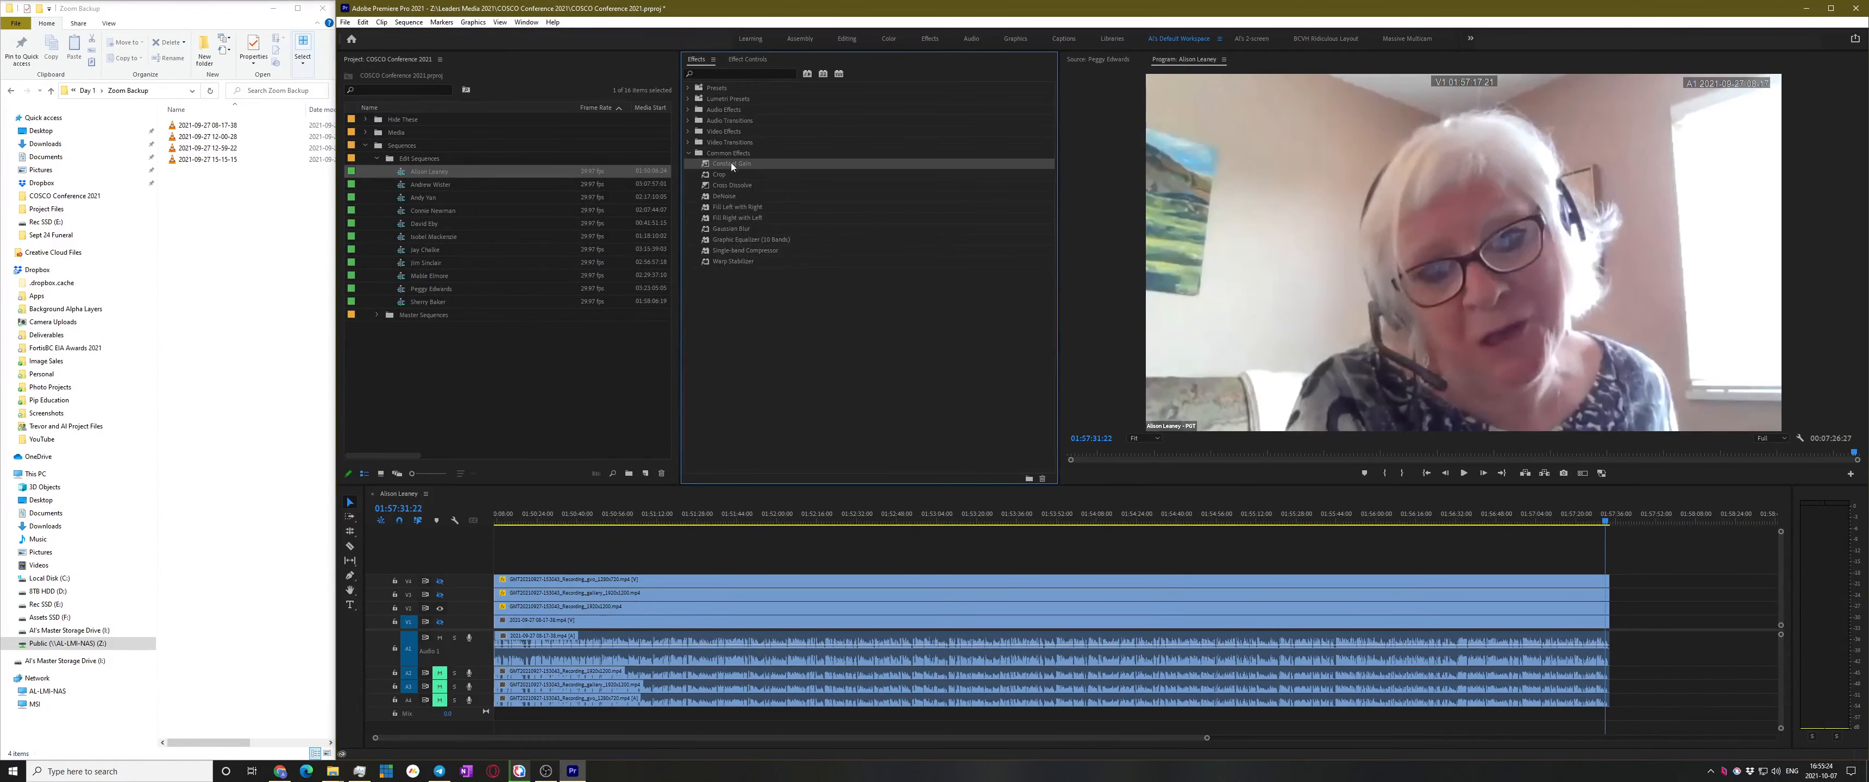
left_click_drag(731, 167, 1774, 717)
left_click_drag(1613, 646, 1614, 646)
left_click_drag(702, 184, 499, 608)
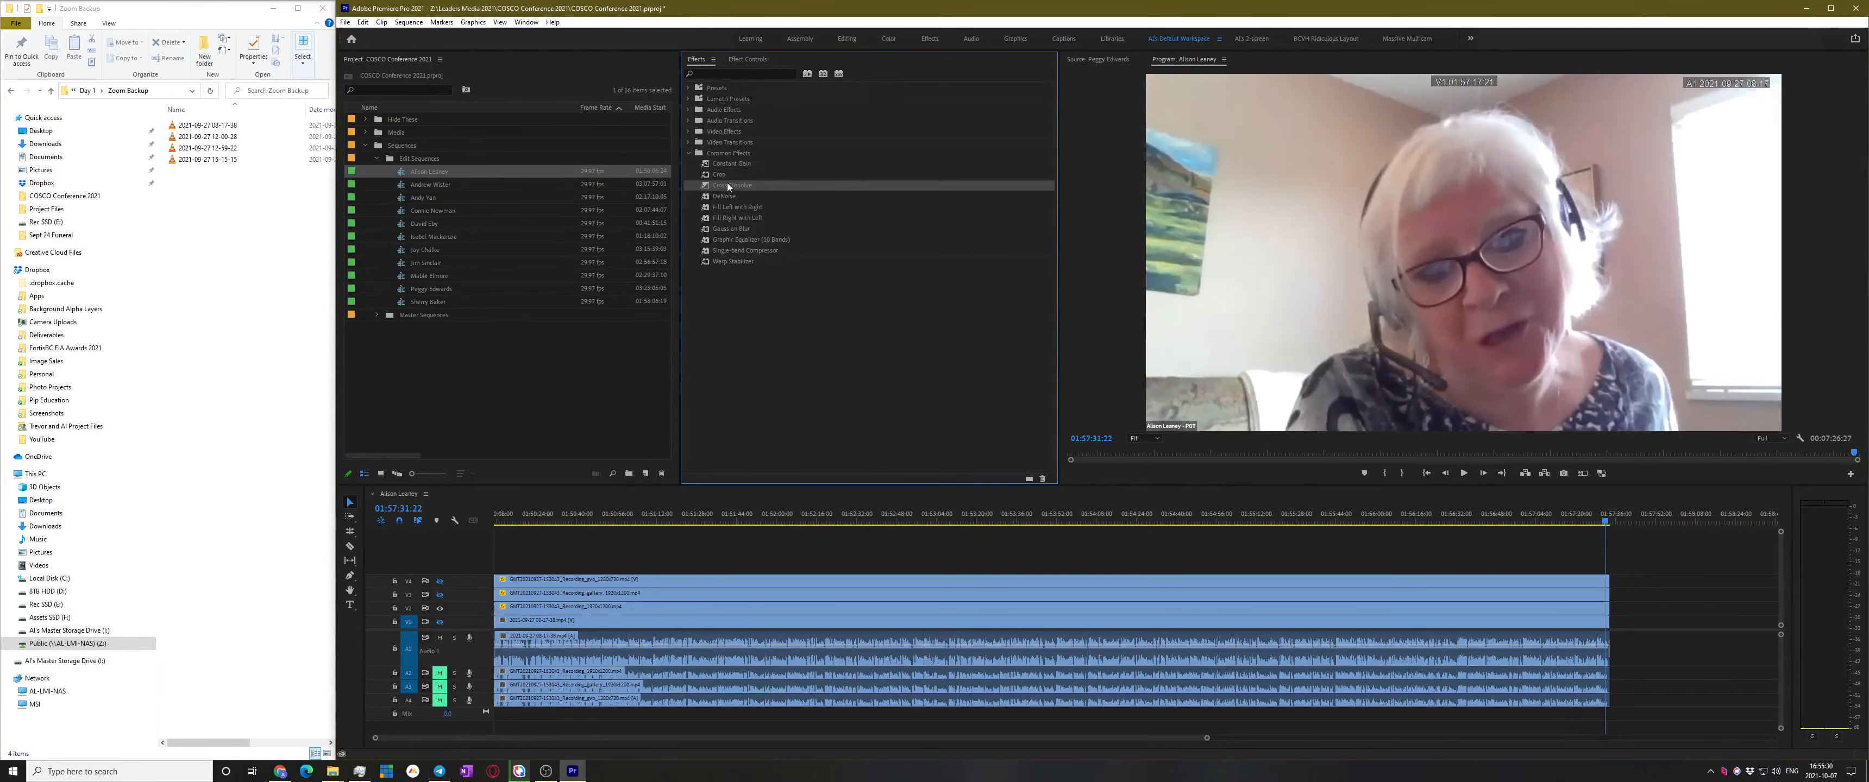
left_click_drag(727, 187, 1607, 609)
left_click_drag(1605, 522, 1608, 537)
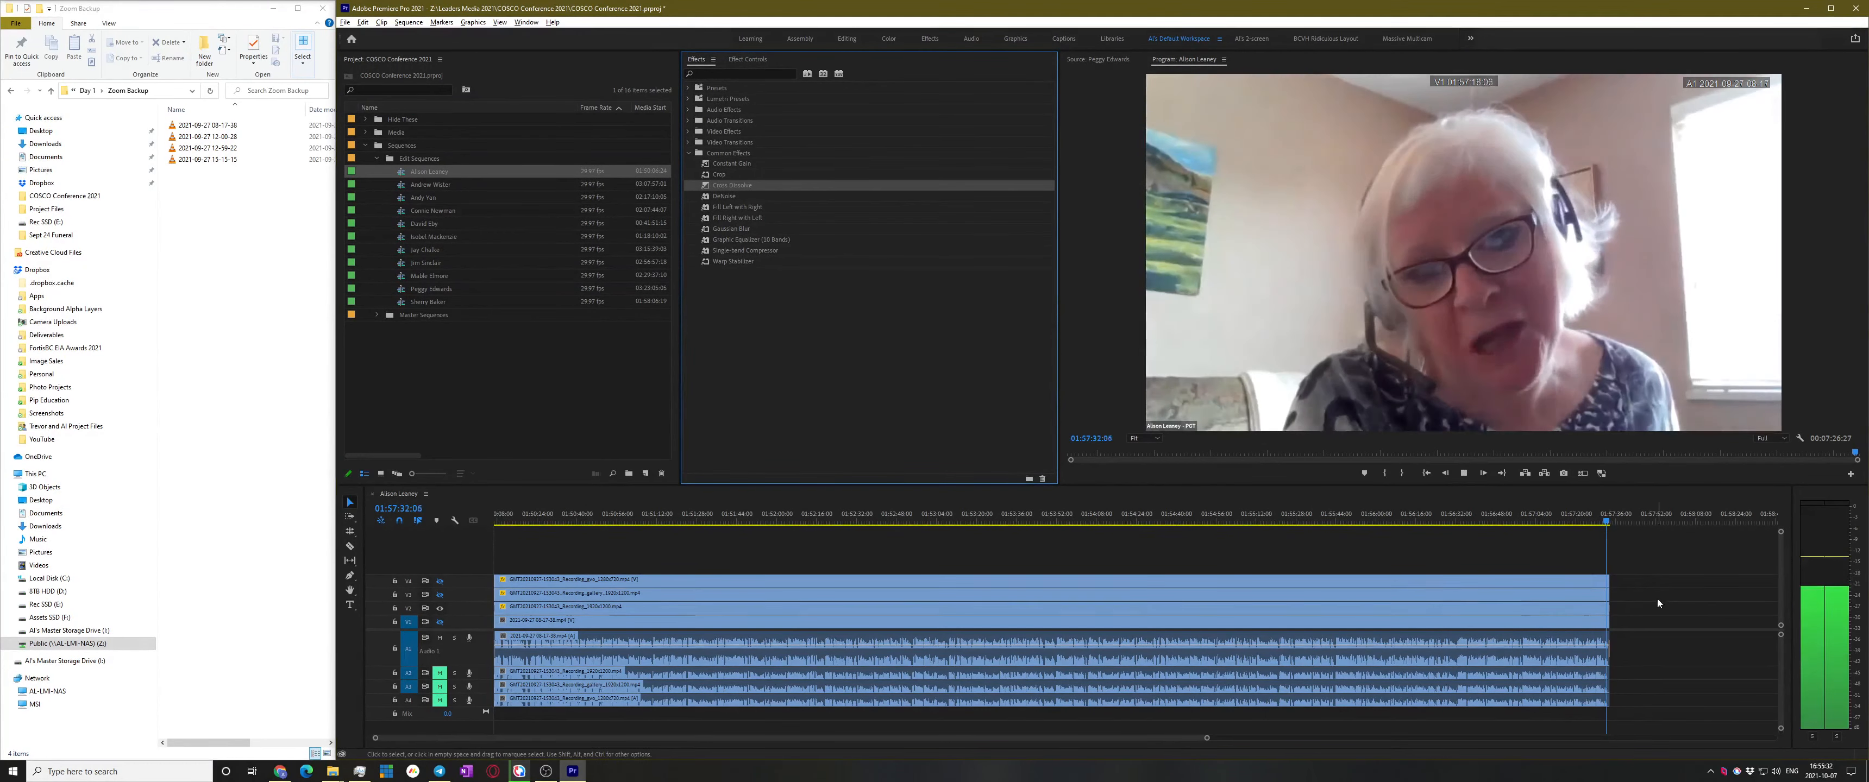
Play the ending from 01:57:31:16 and trim all clip ends back 20 frames
scroll(1614, 601, "up", 7)
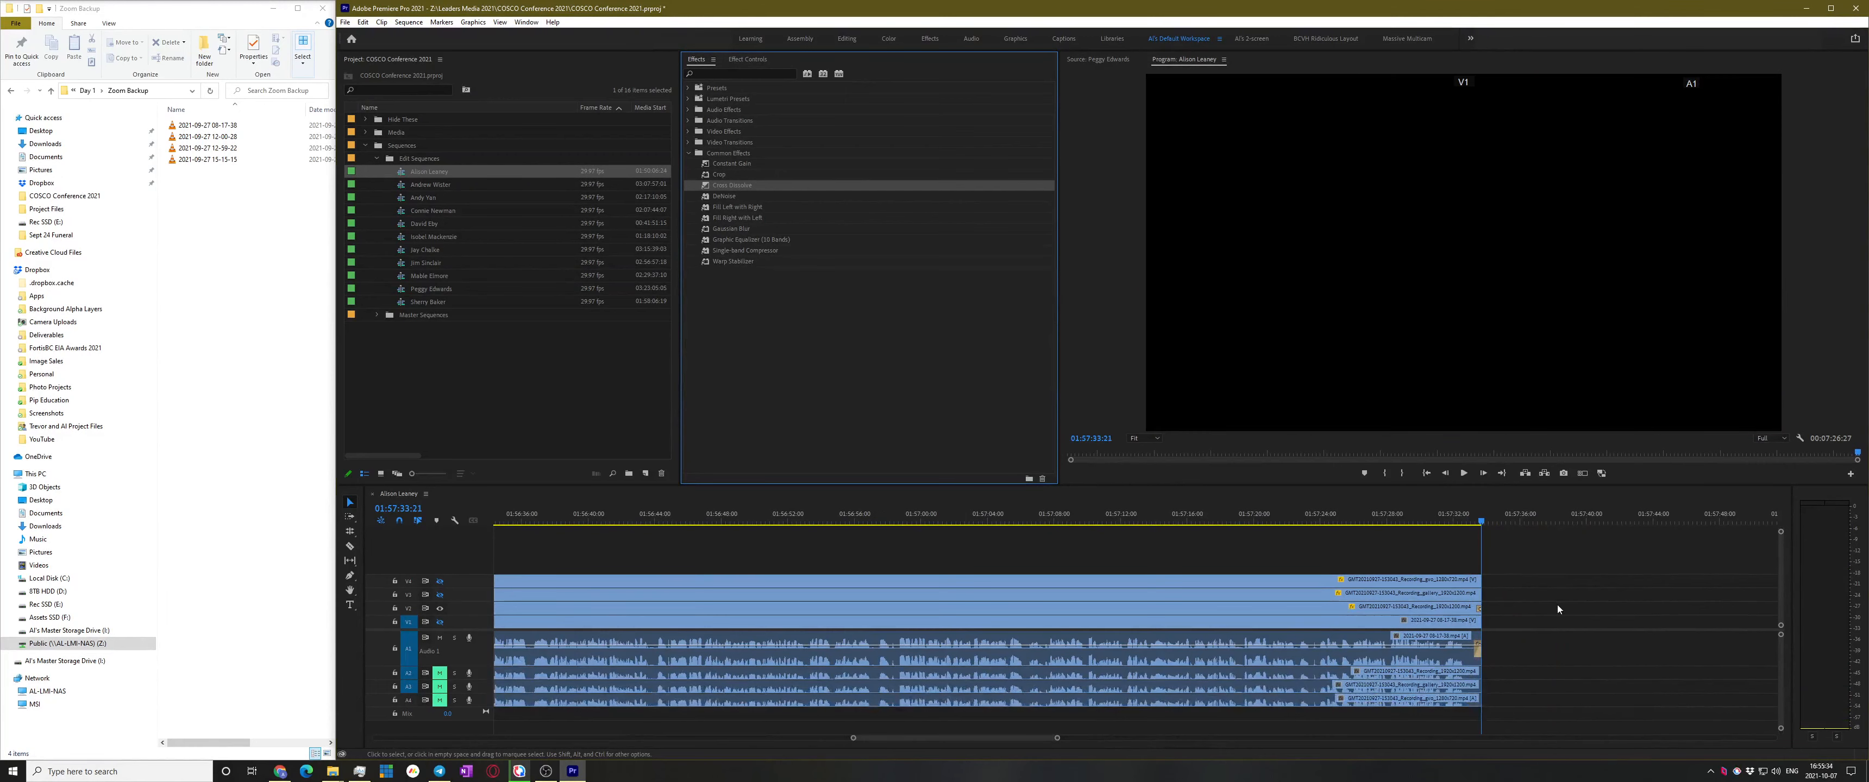
scroll(1558, 650, "up", 3)
left_click(1414, 510)
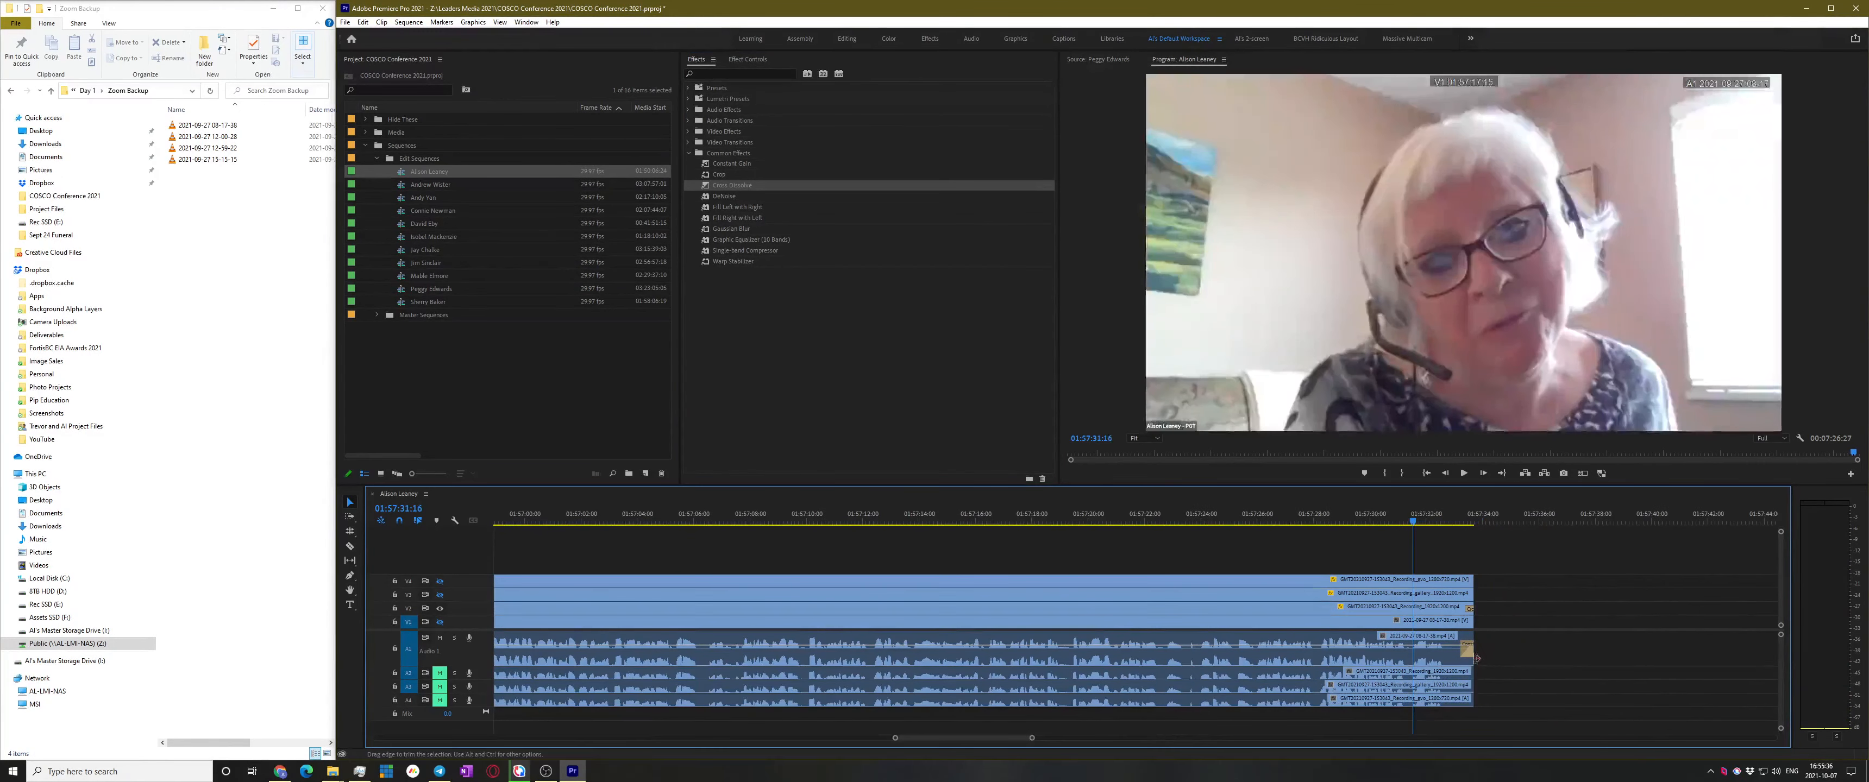
scroll(1462, 580, "up", 4)
key("space")
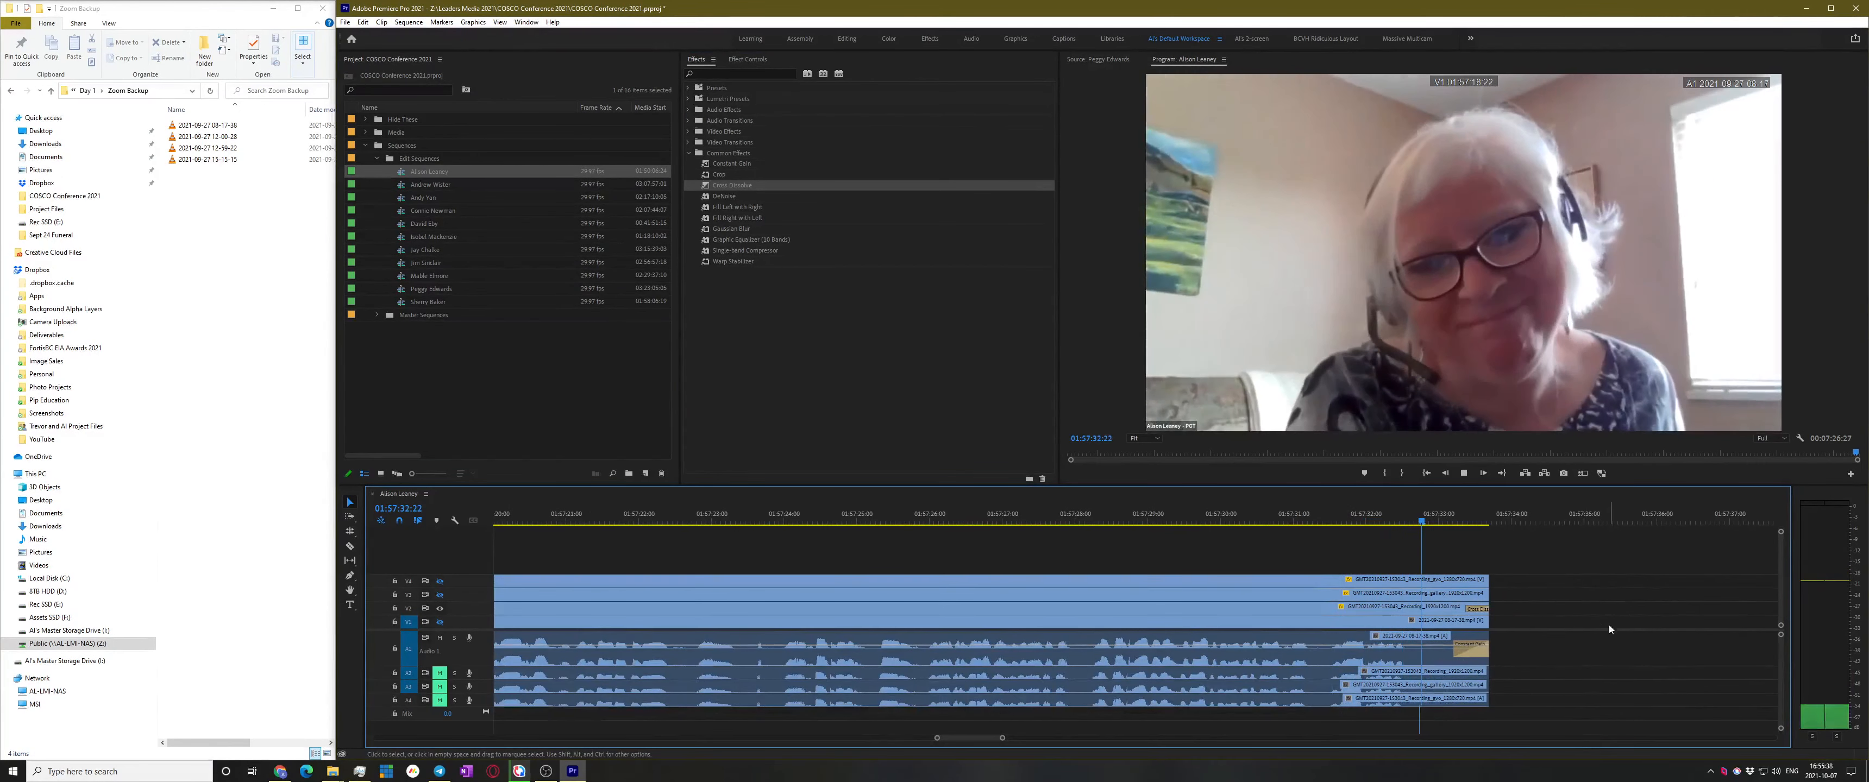
left_click_drag(1481, 545, 1509, 733)
left_click_drag(1487, 591, 1440, 592)
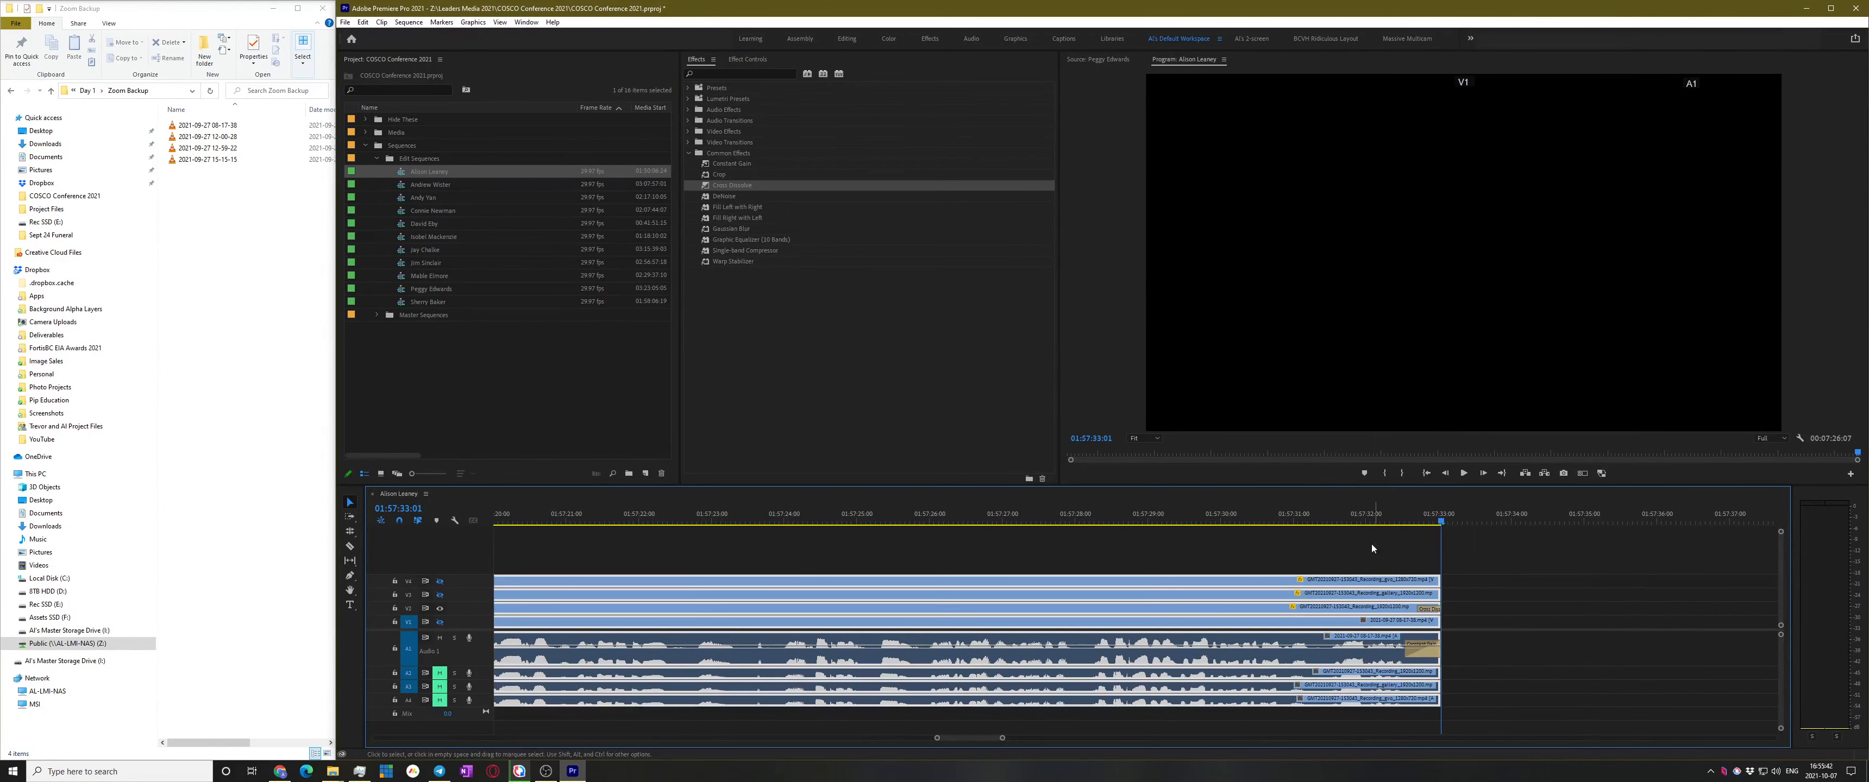
Play back the trimmed ending and save the project
left_click(1356, 519)
key("space")
left_click(1553, 568)
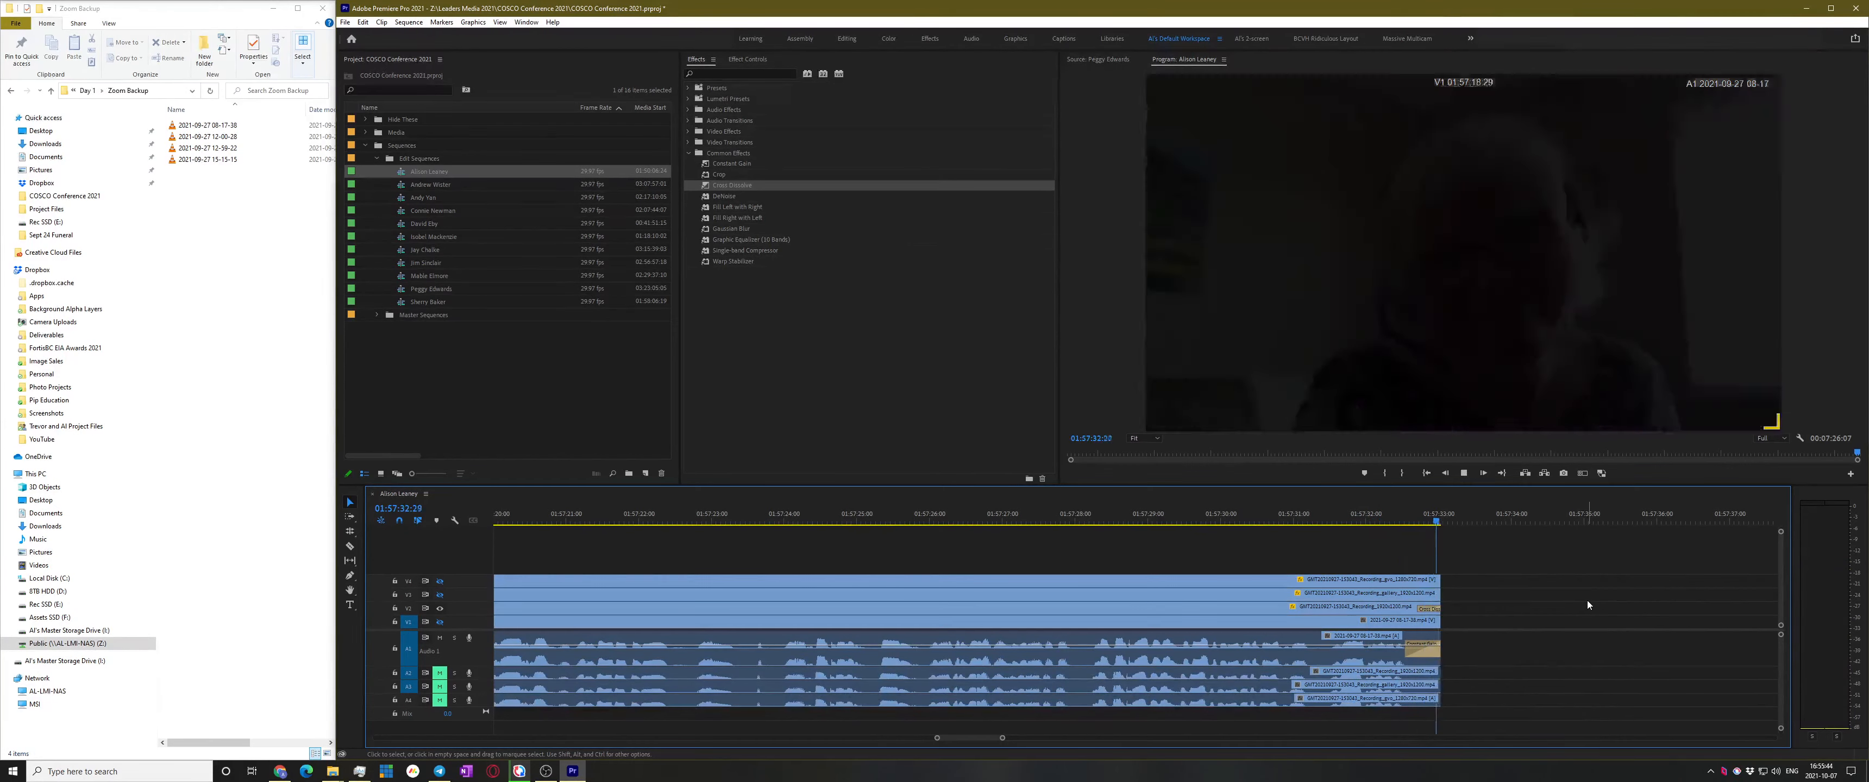
key("ctrl+s")
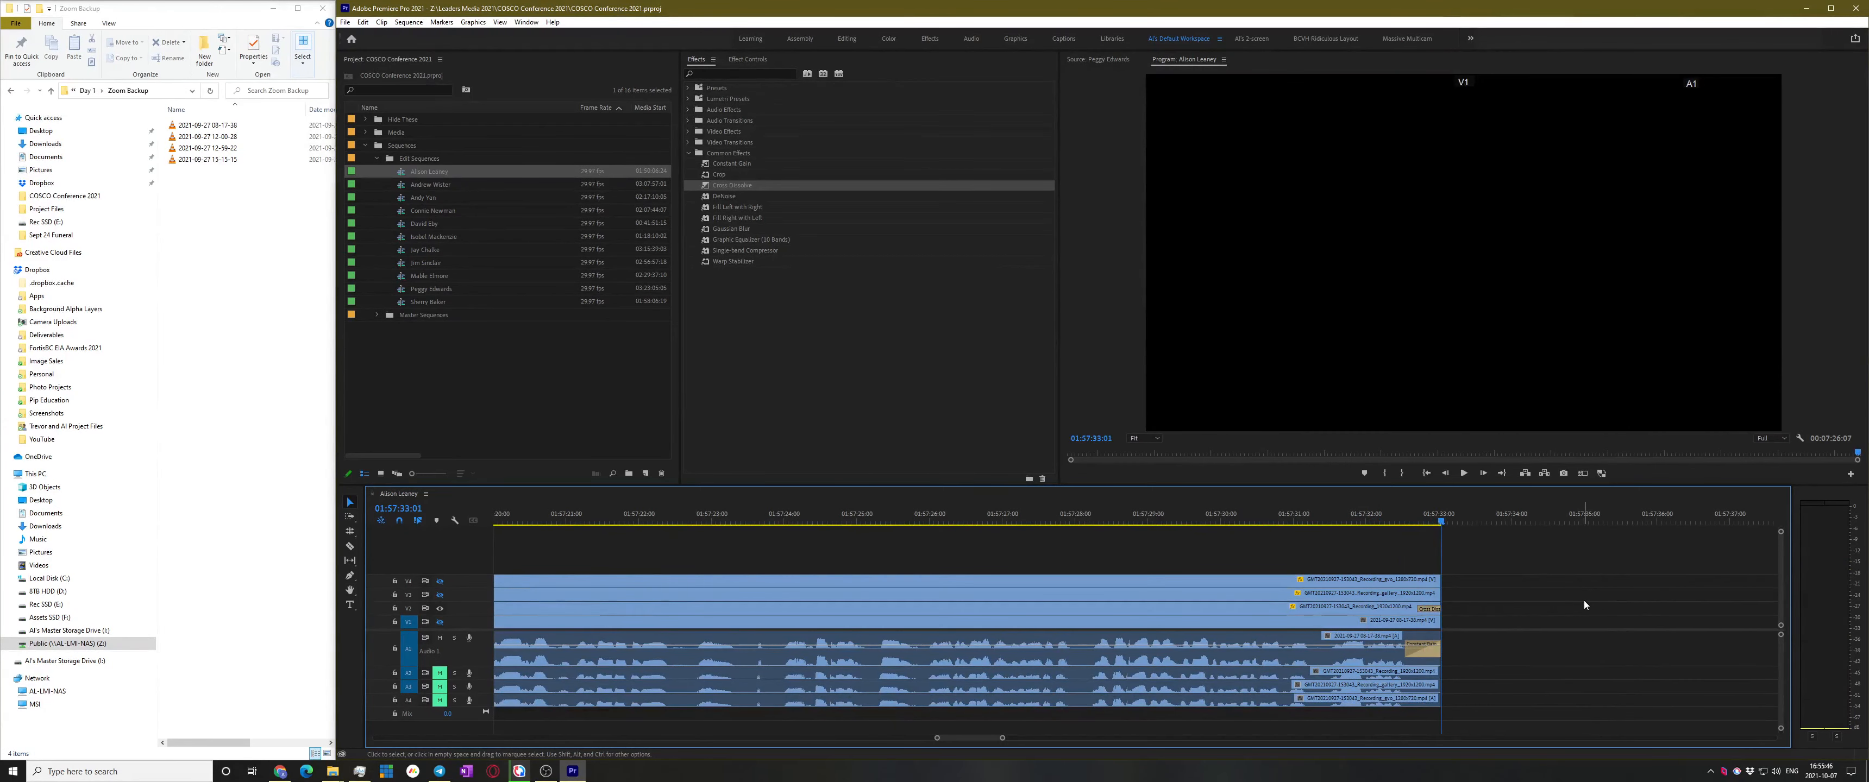
key("Home")
Replay the opening, then turn V1 off and V2 on so the man in the suit fills the frame
key("space")
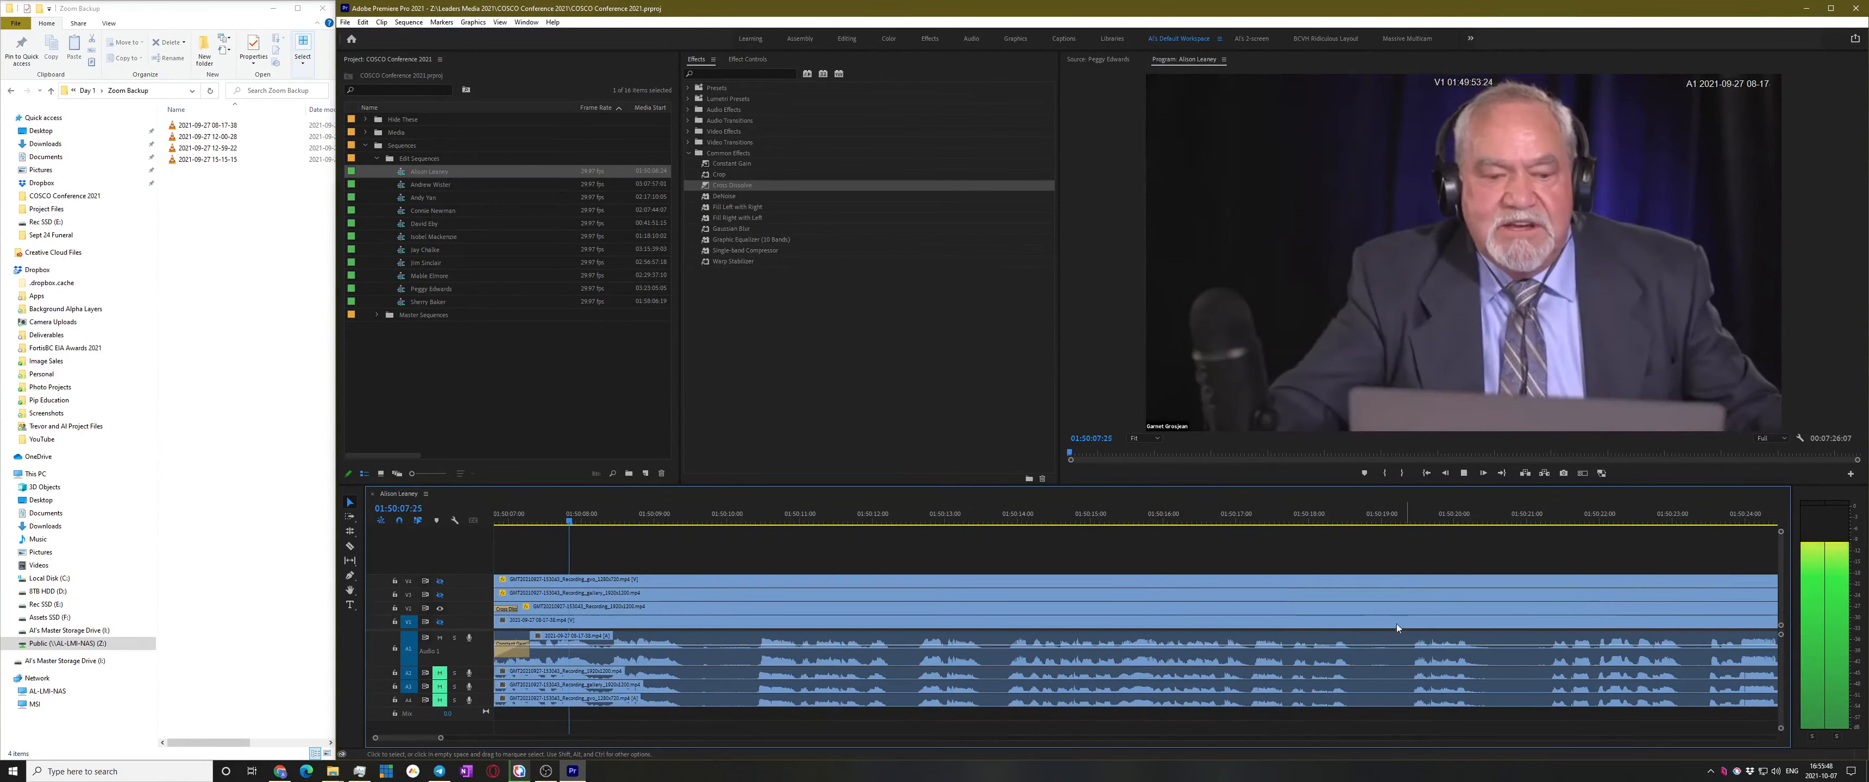
key("space")
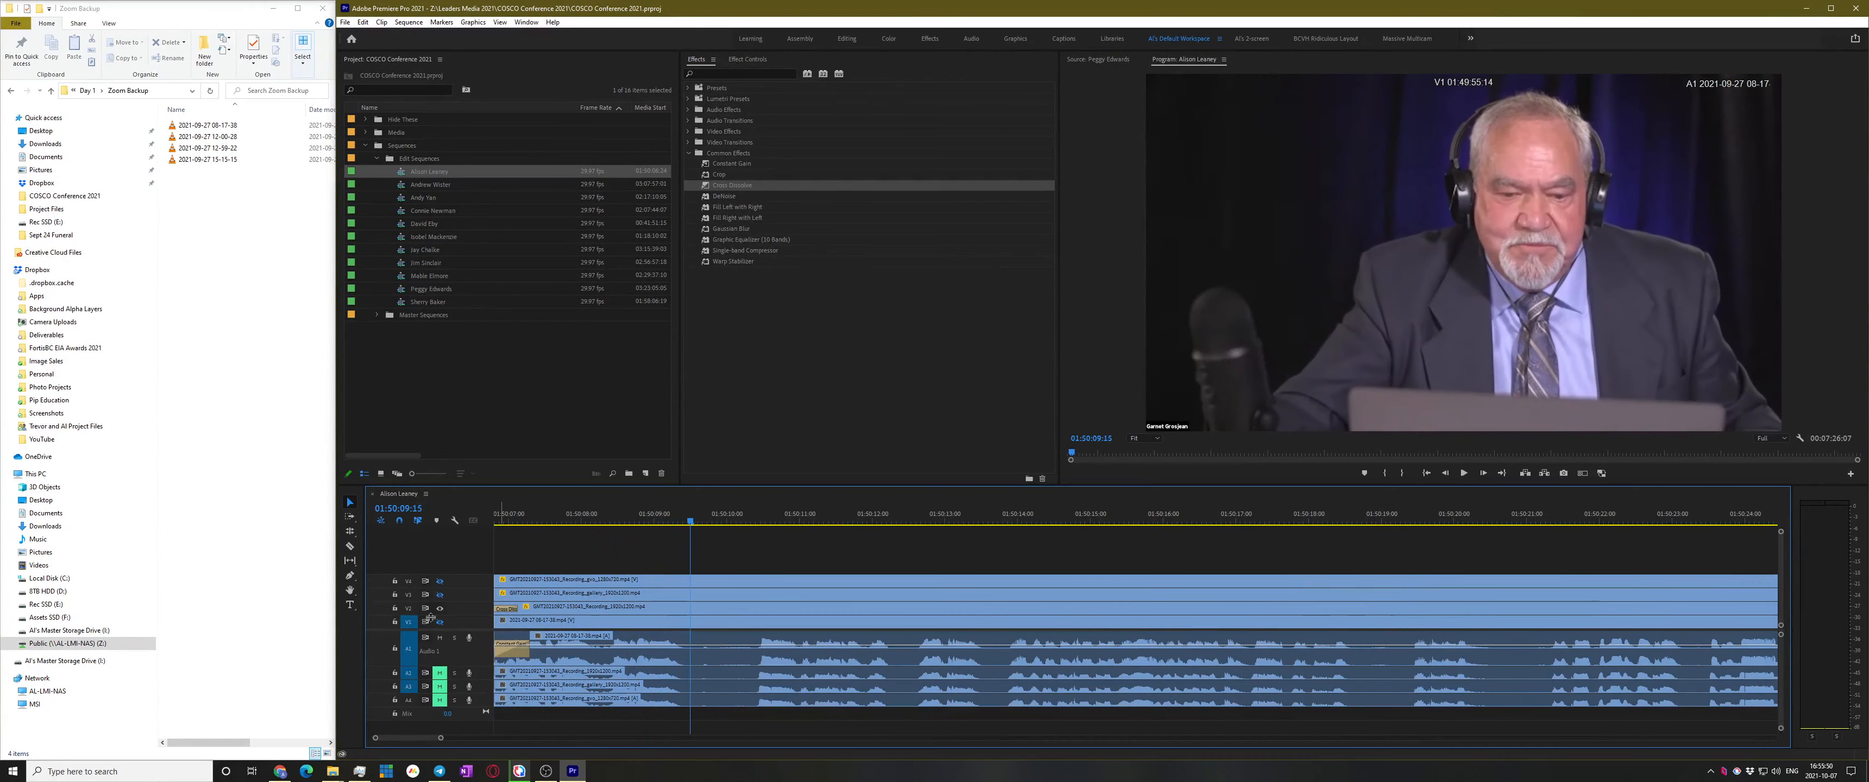
left_click(439, 620)
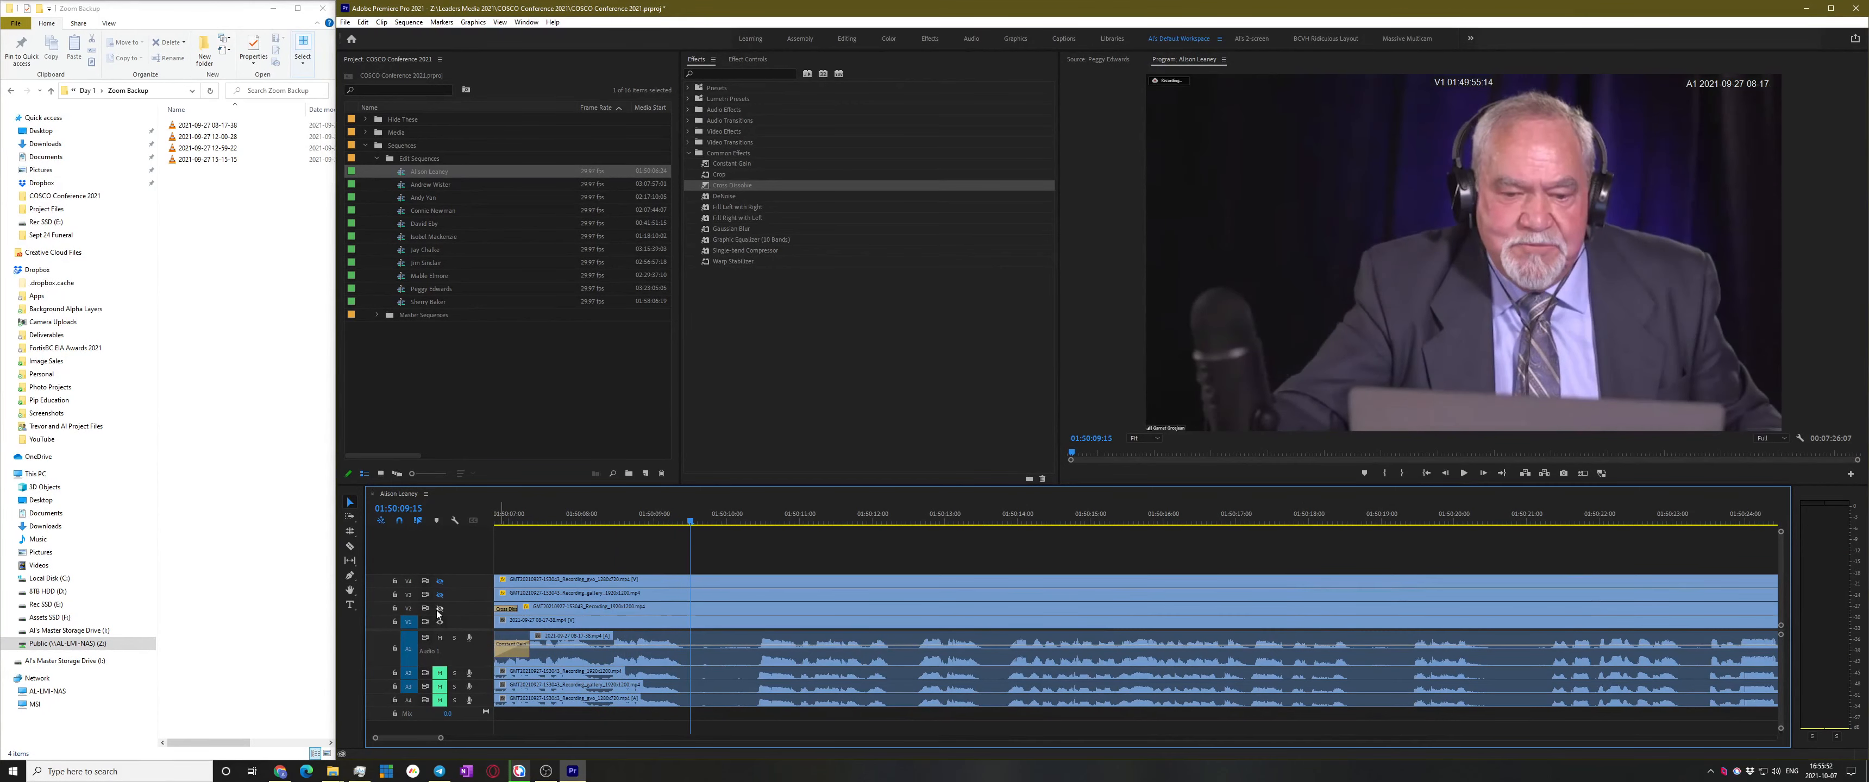
left_click(439, 611)
left_click(440, 609)
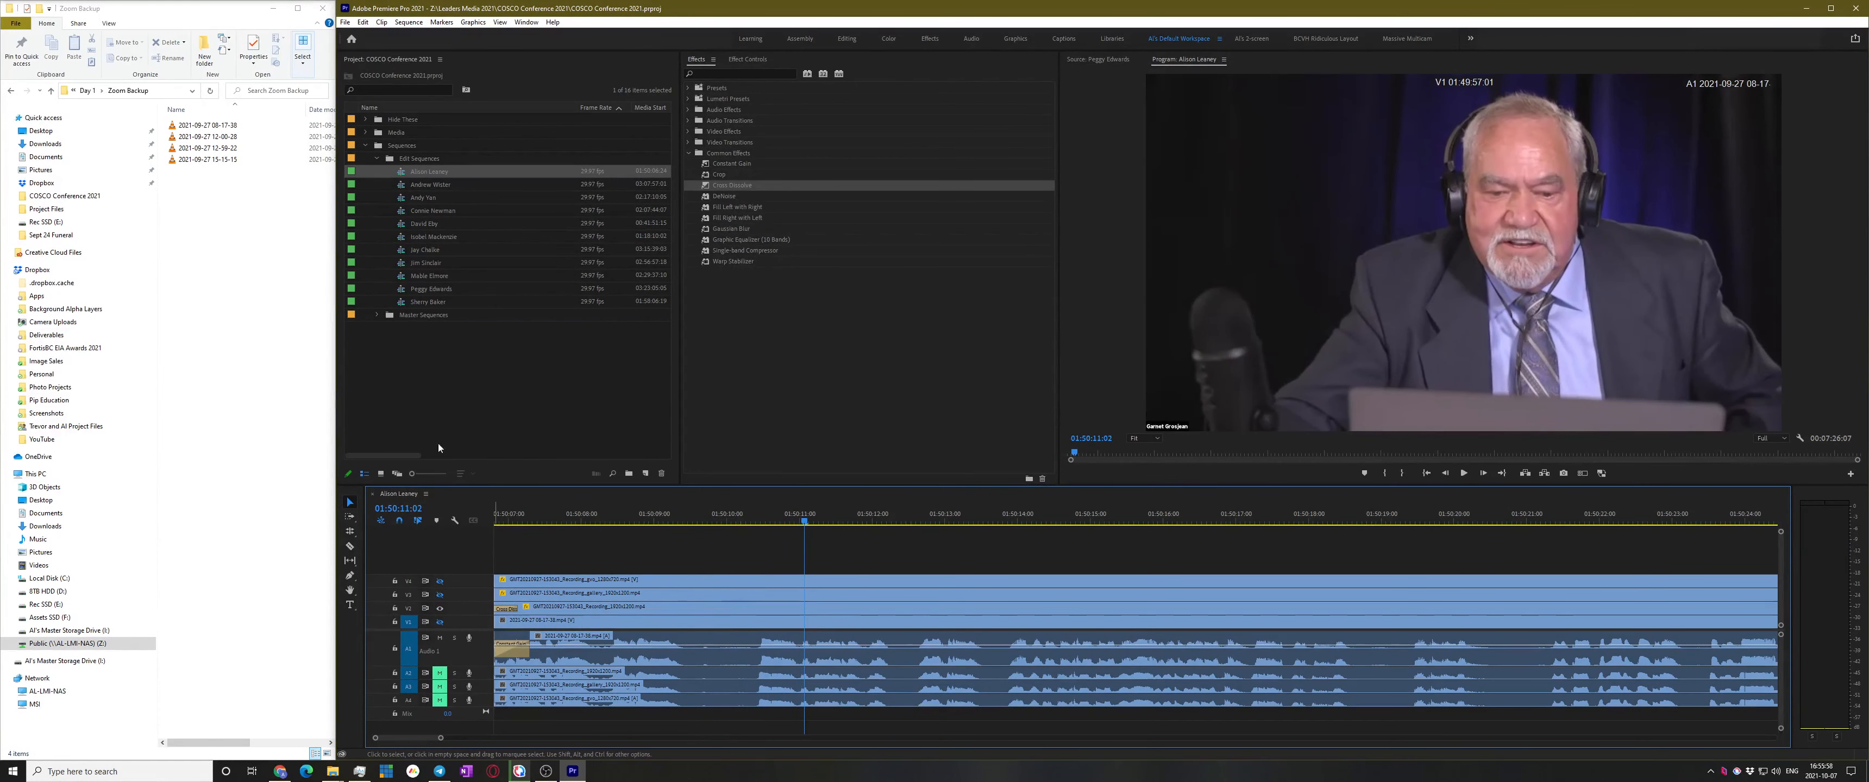
left_click(566, 378)
left_click(612, 557)
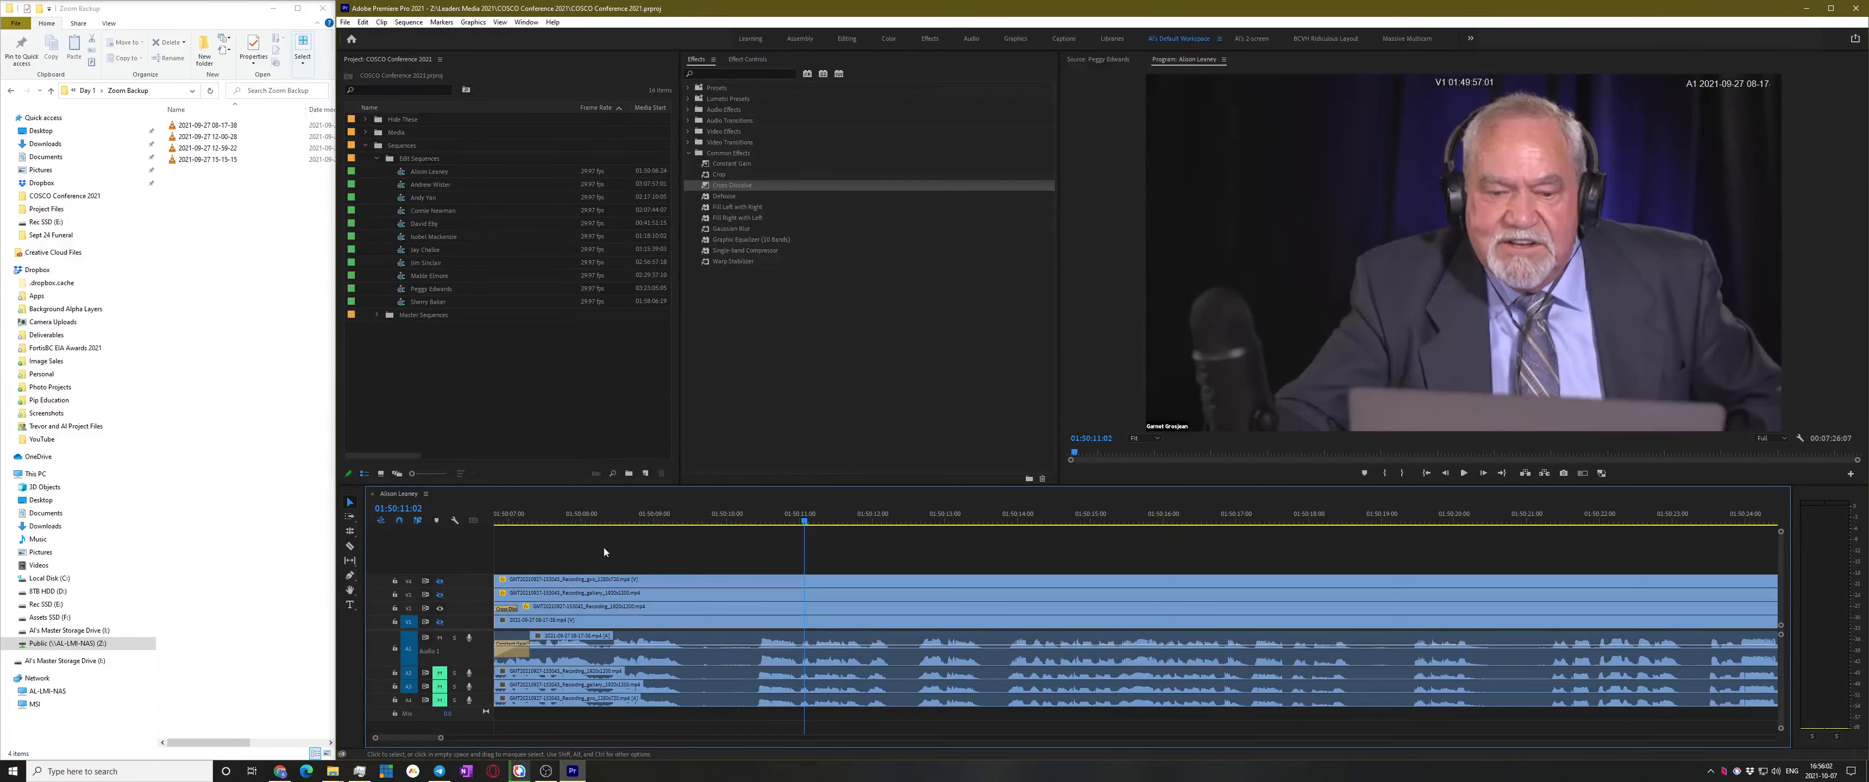